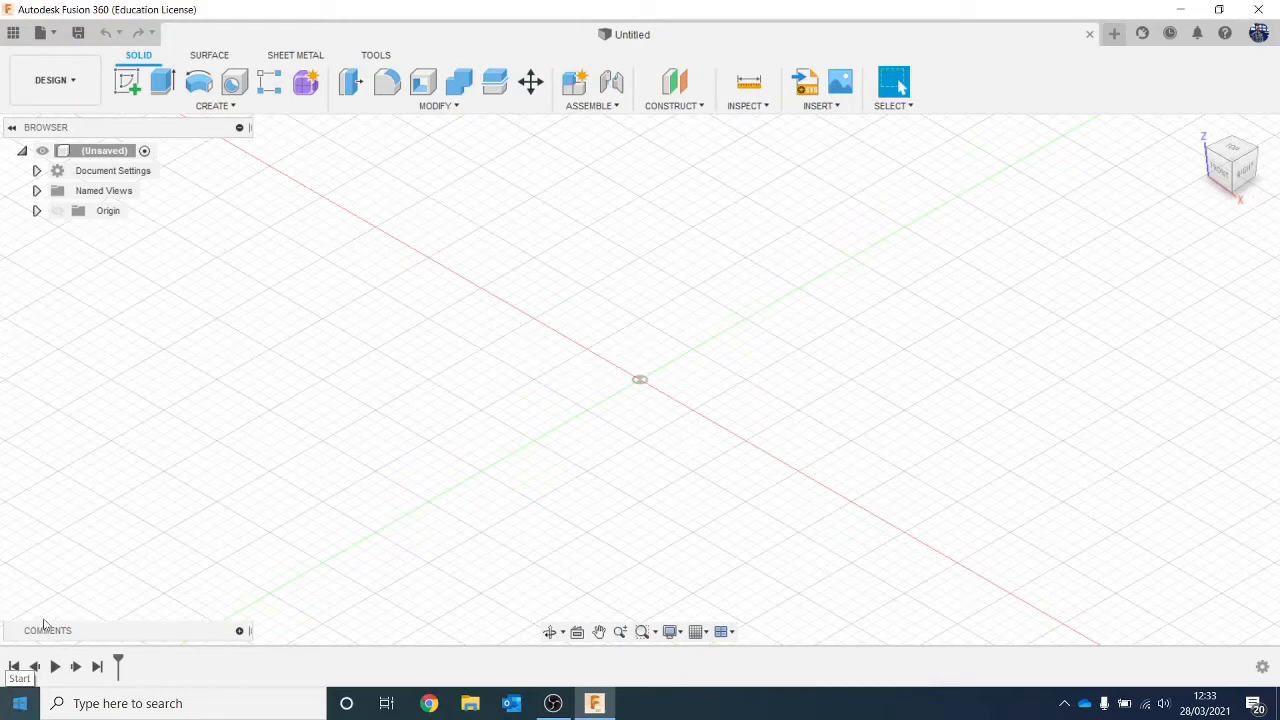
Create a sketch on the front XZ origin plane and reposition the sketch palette.
click(127, 82)
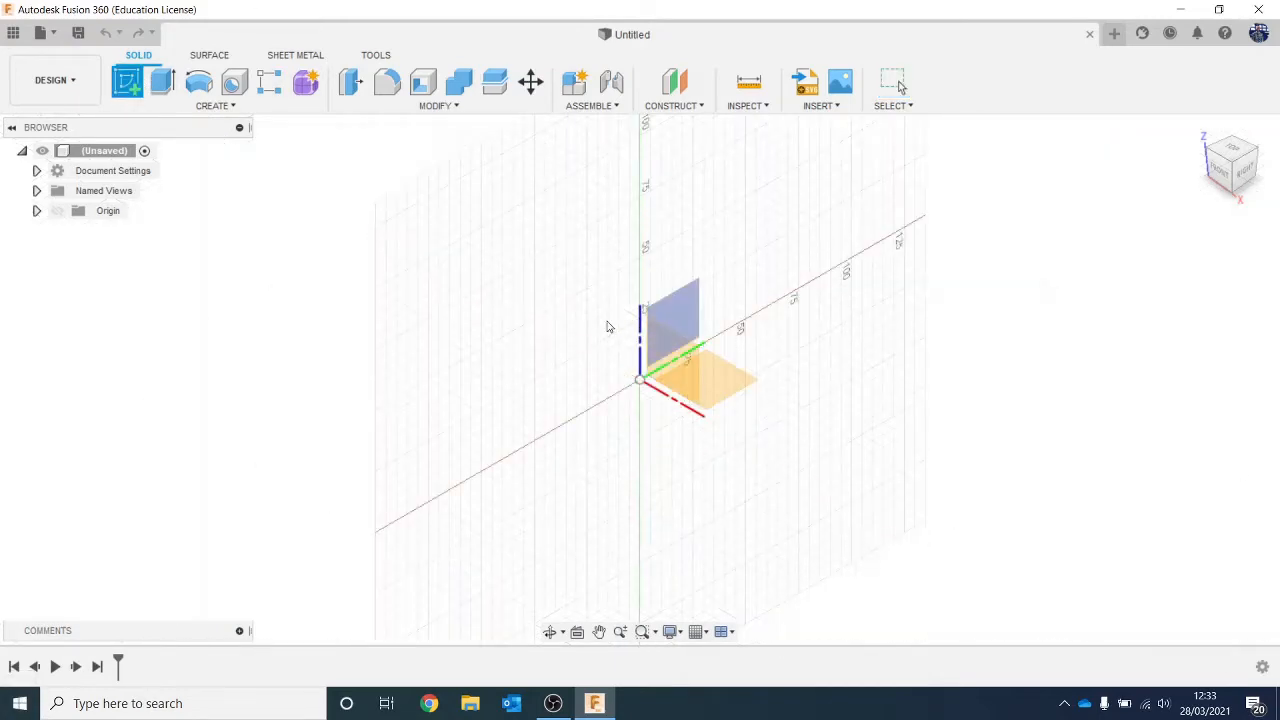
click(683, 354)
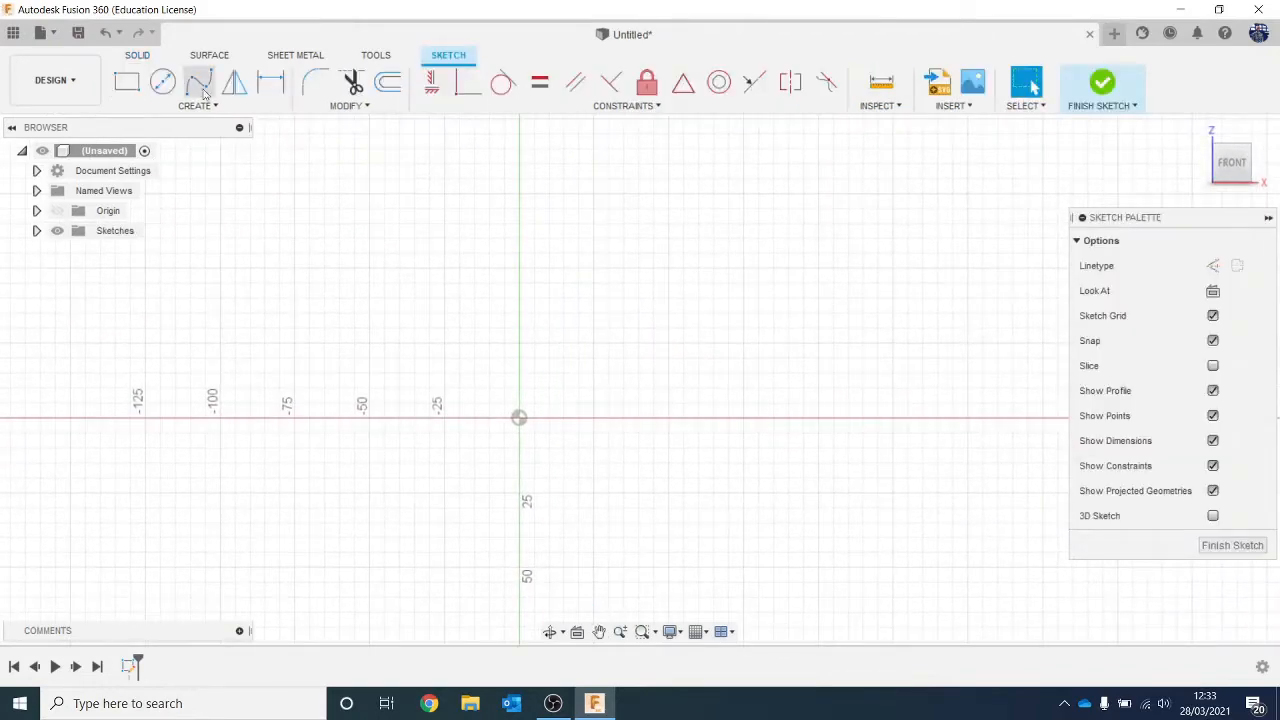
click(130, 88)
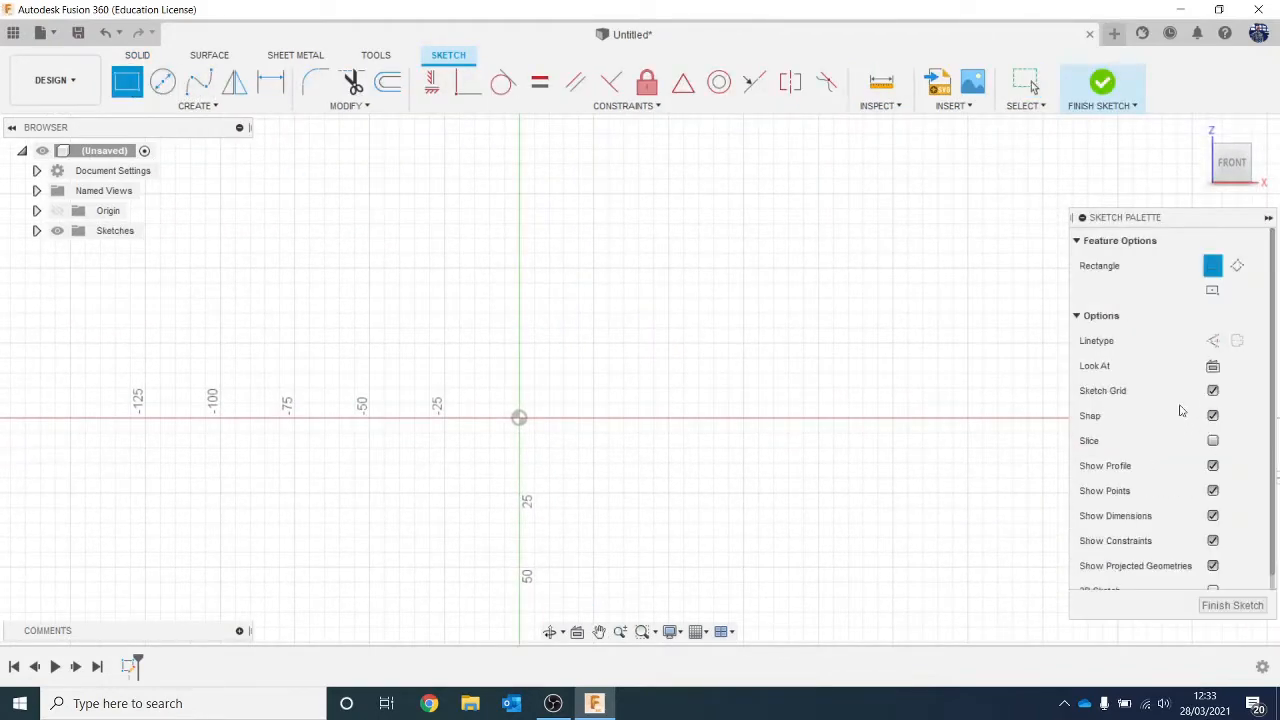
drag(1161, 220, 1050, 186)
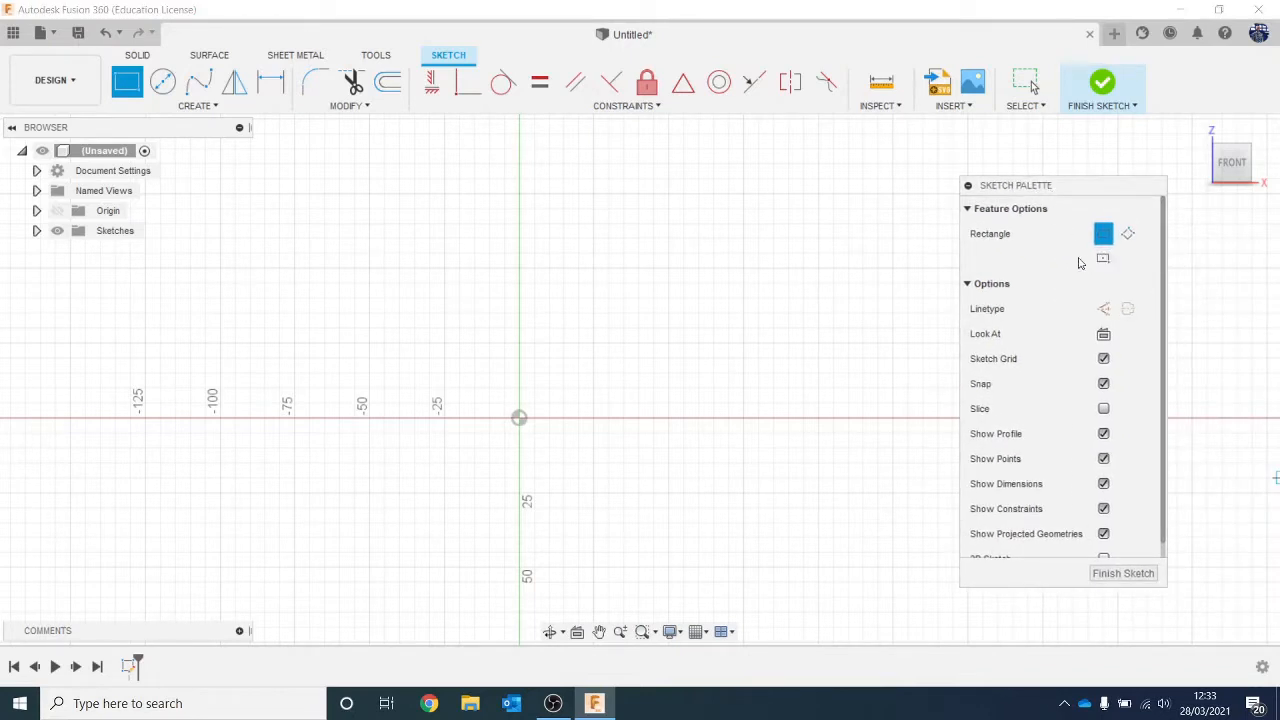
click(366, 277)
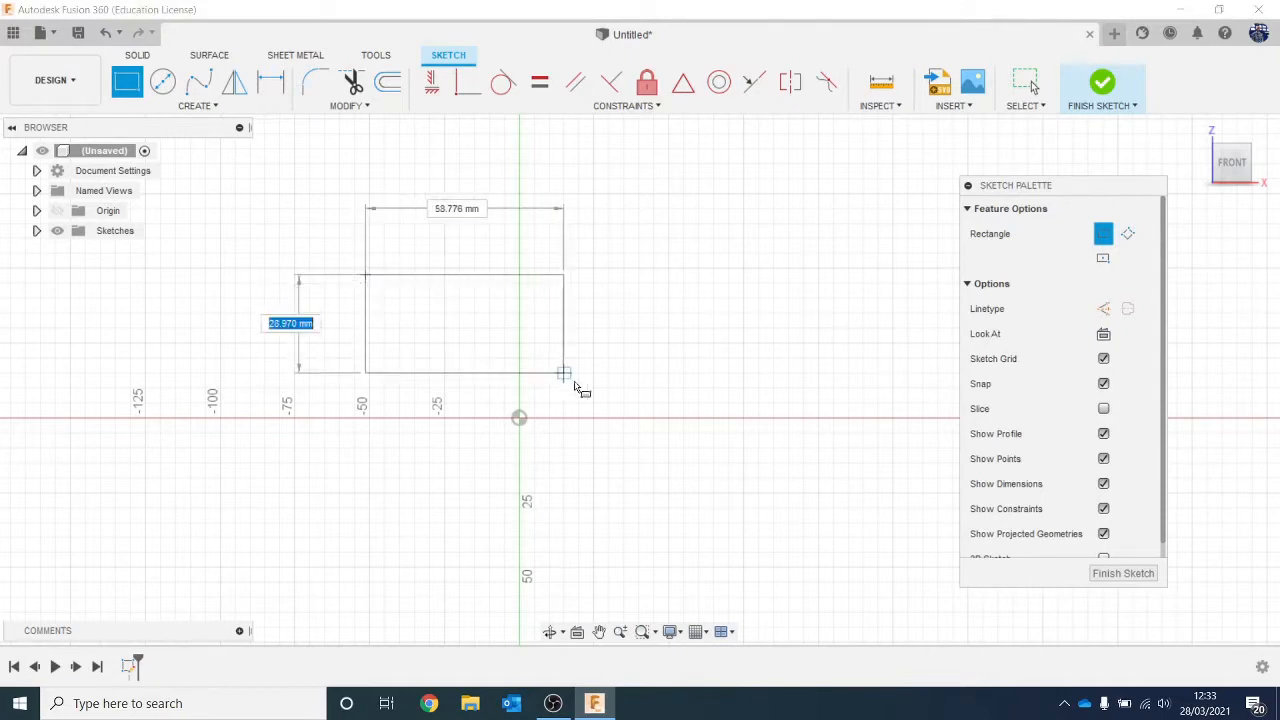
click(700, 419)
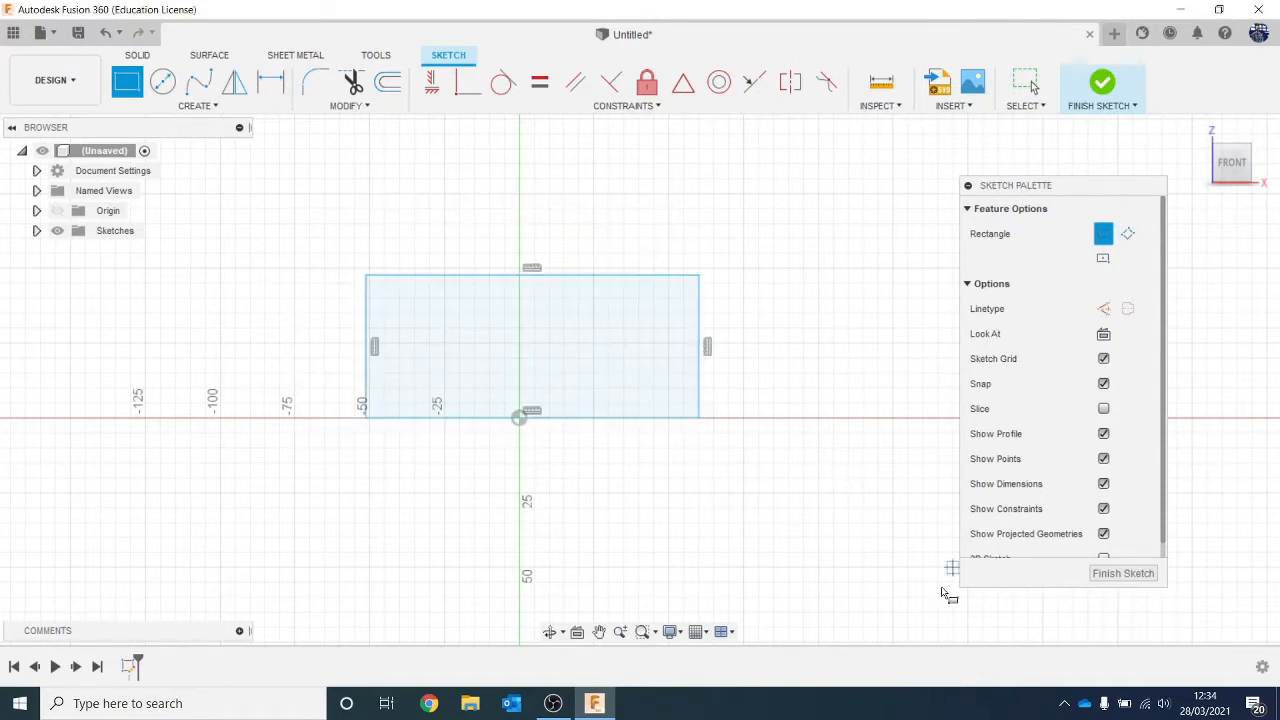
key(Escape)
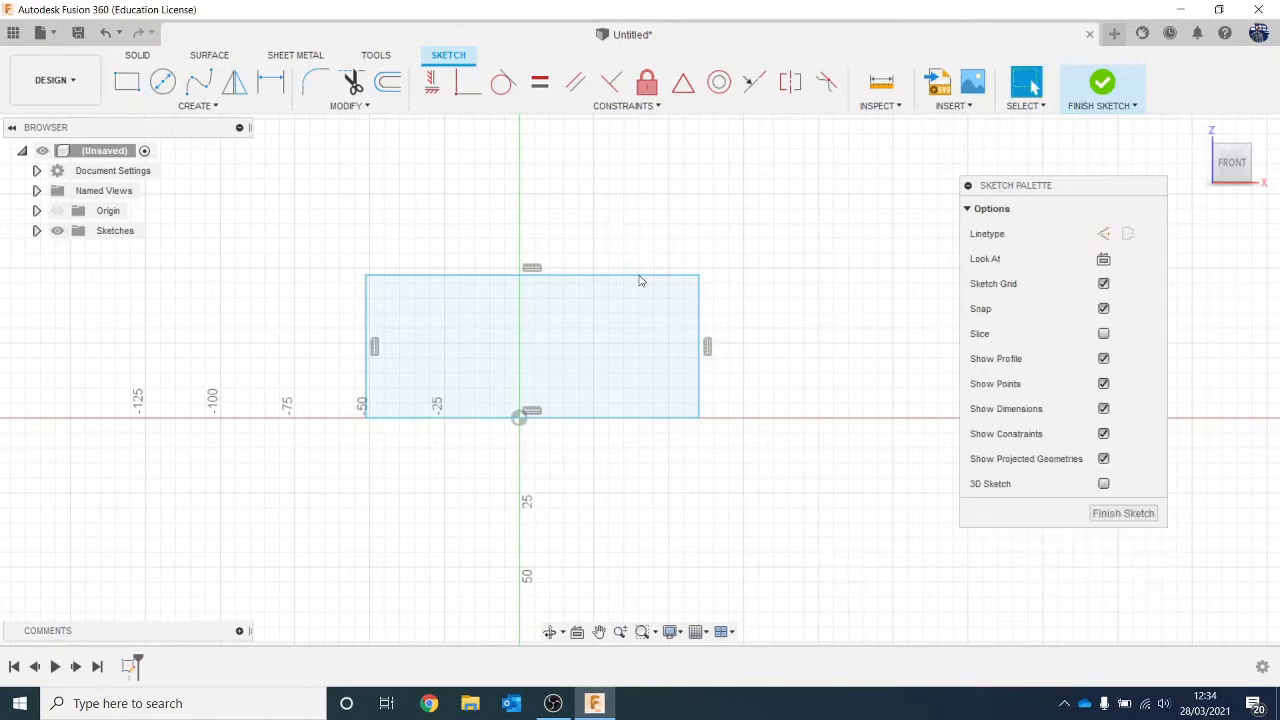
double_click(641, 283)
key(Delete)
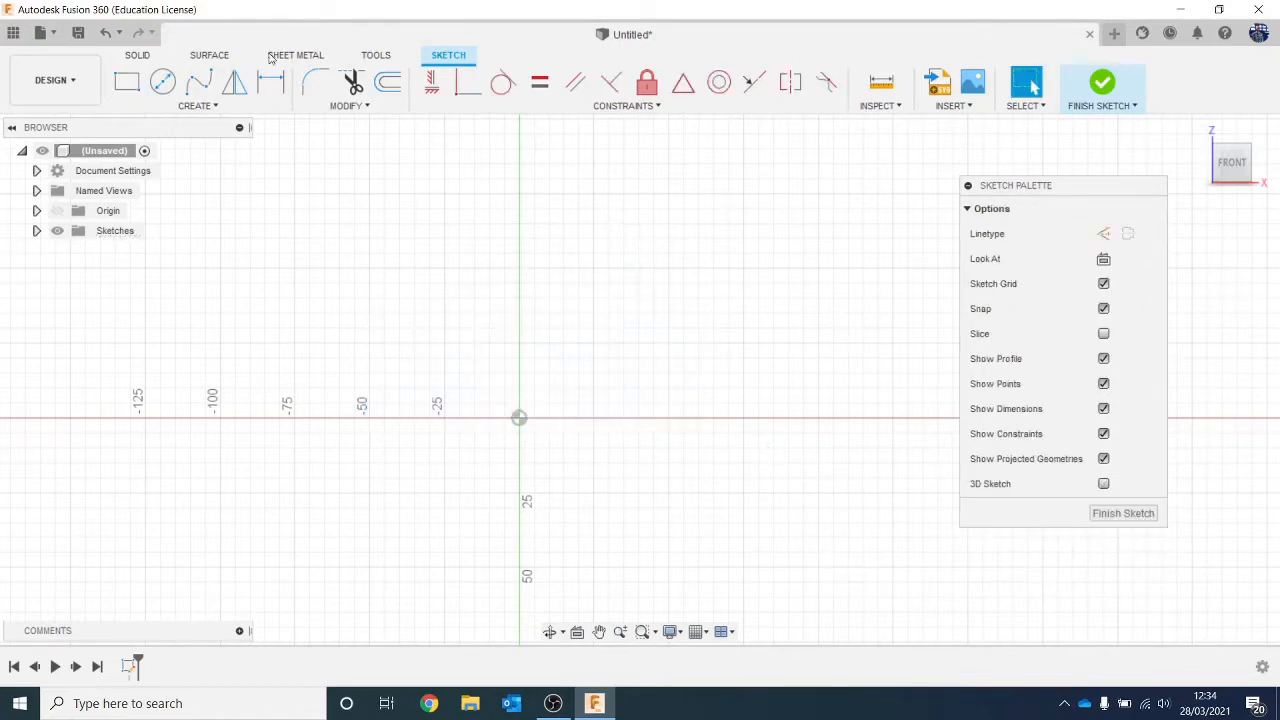
Draw a center rectangle on the origin, 50 mm wide and 2 mm high, and finish the sketch.
click(127, 81)
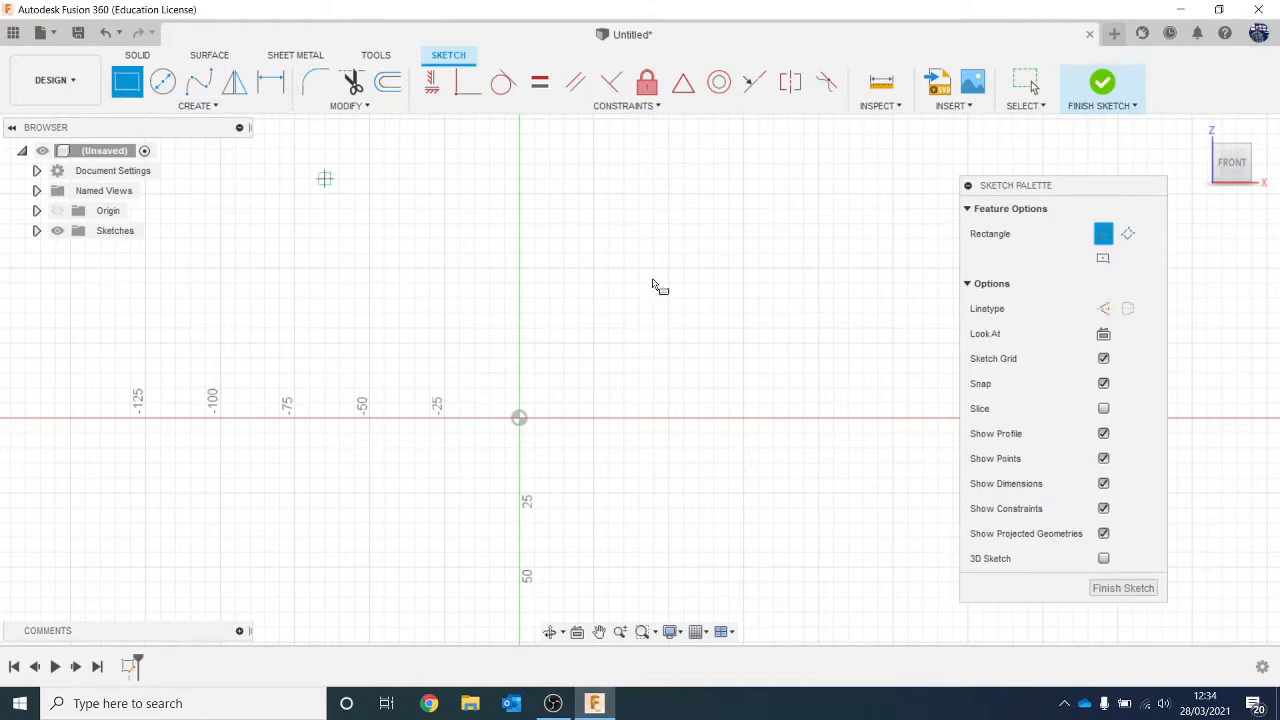
click(1103, 260)
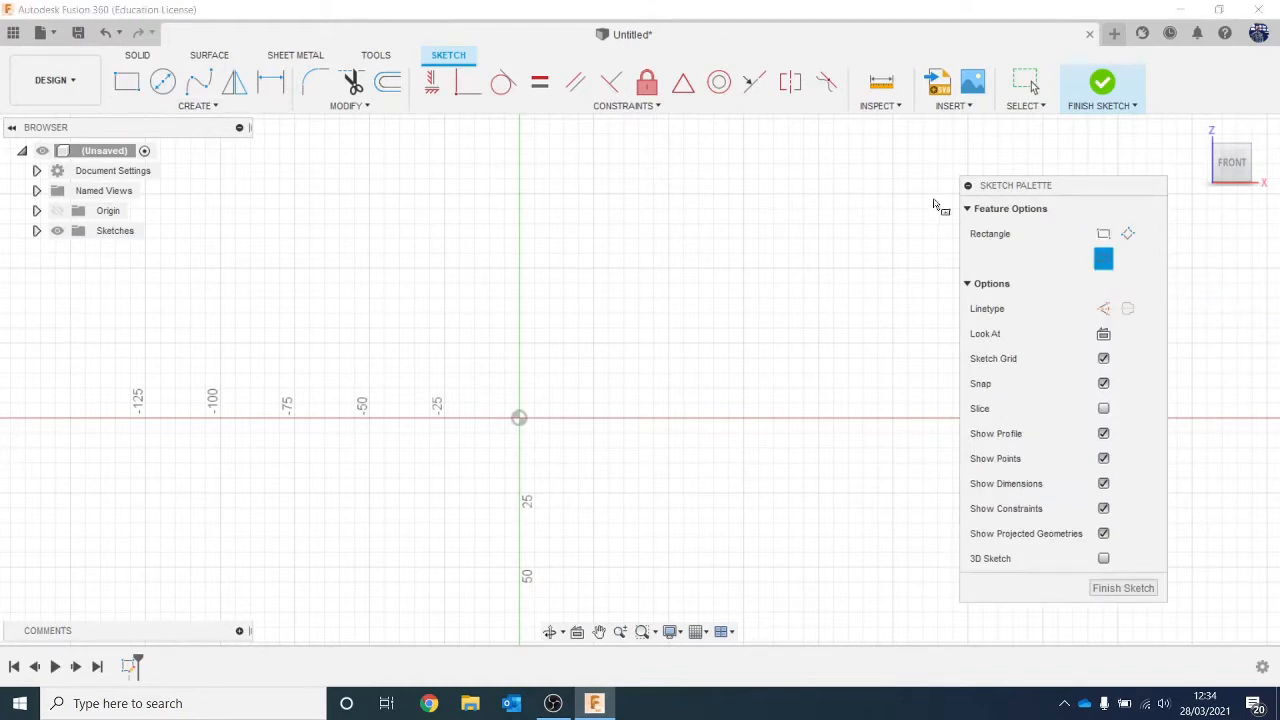
click(519, 418)
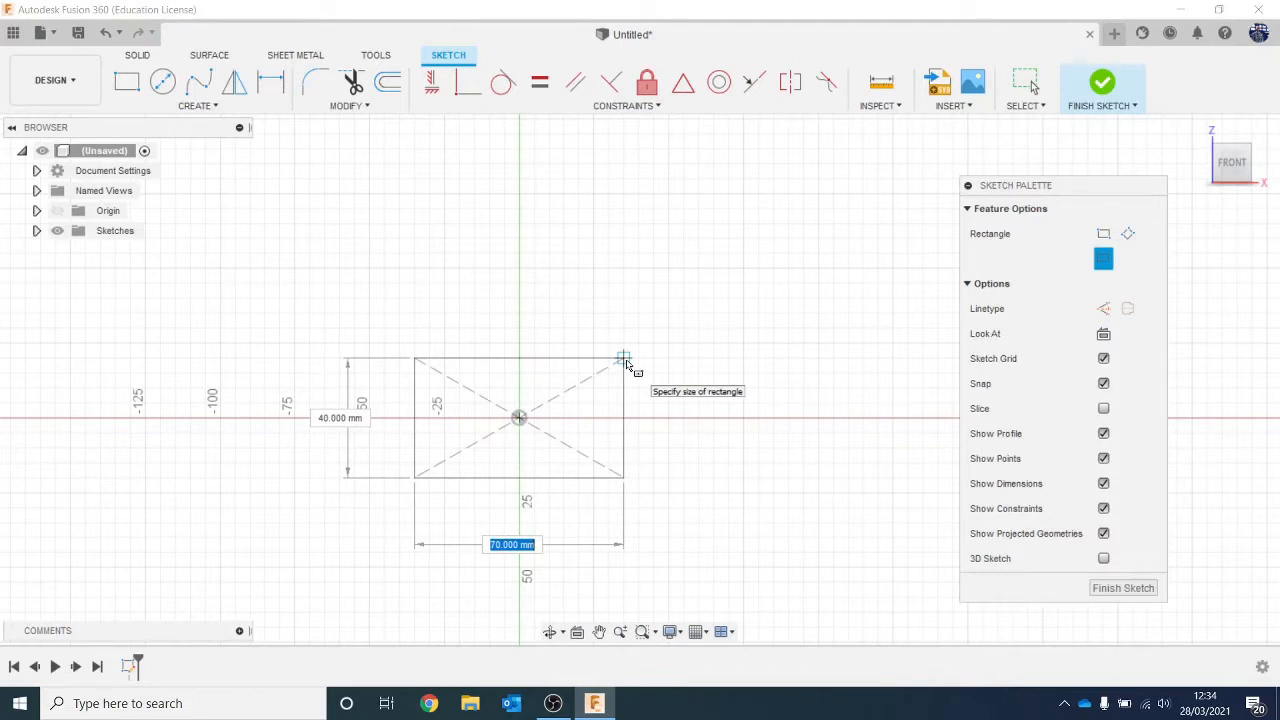
text(50)
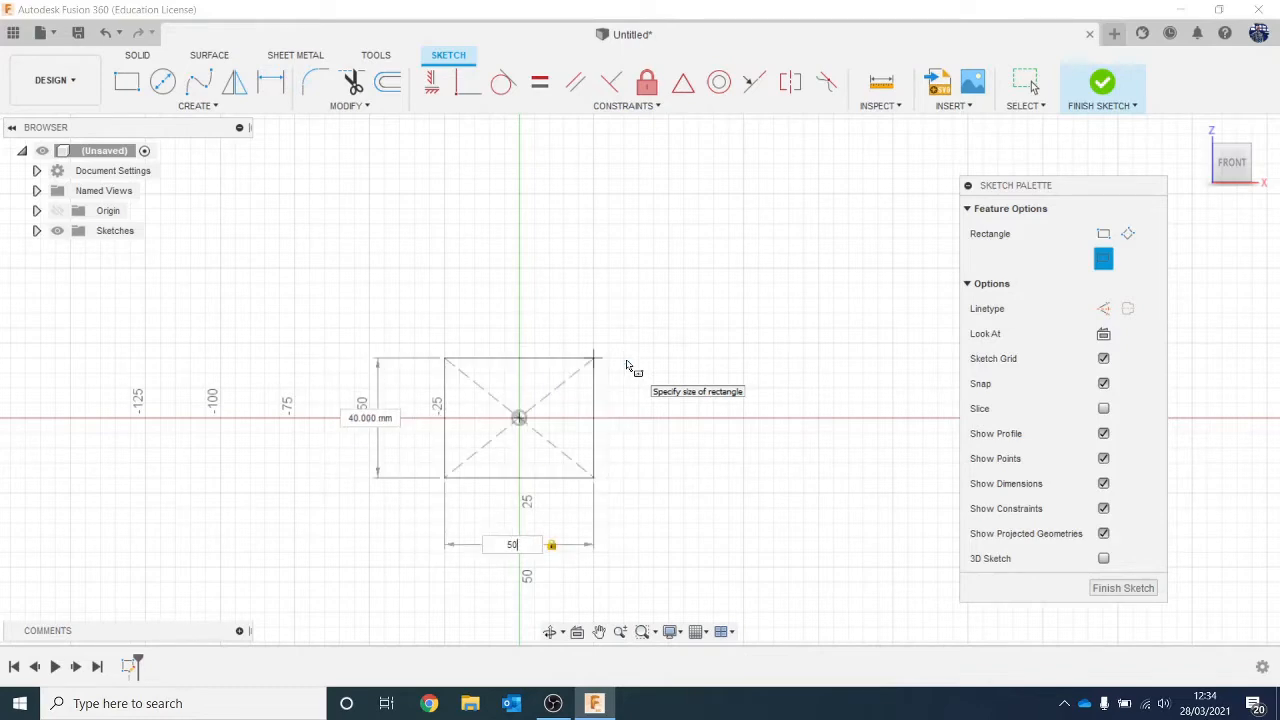
key(Tab)
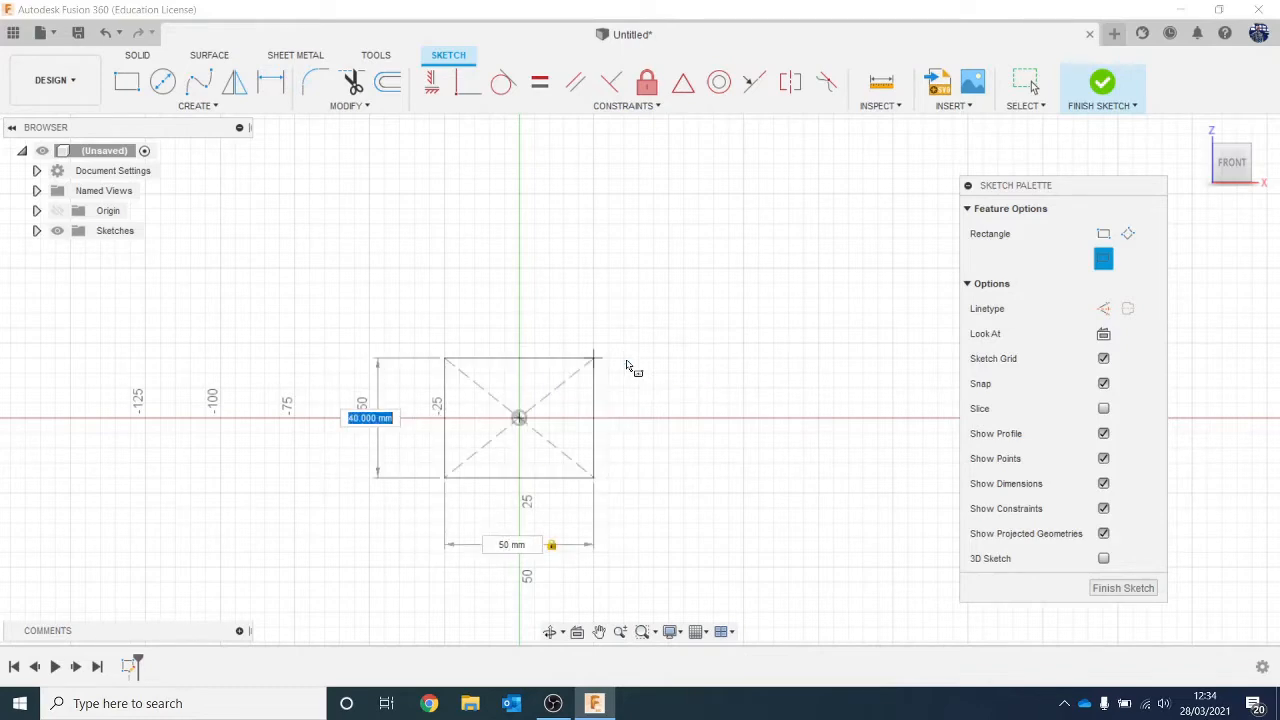
text(2)
key(Return)
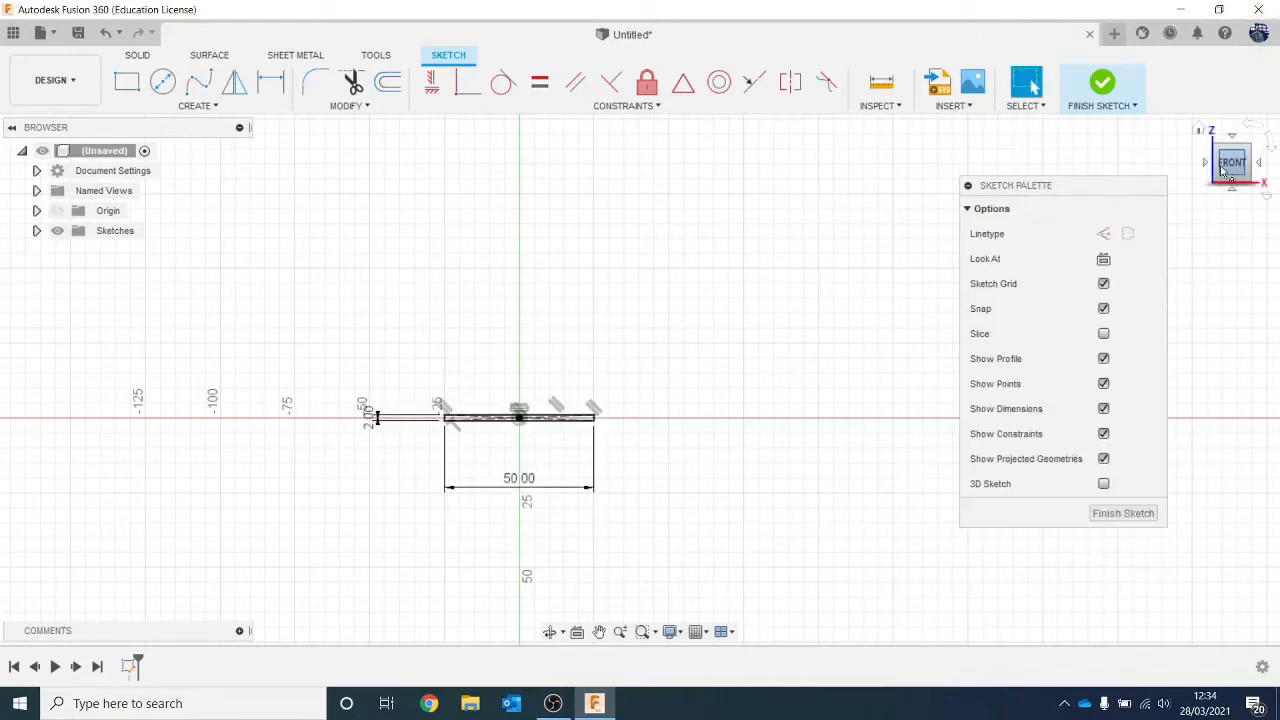
drag(1228, 170, 971, 229)
middle_drag(806, 290, 745, 398)
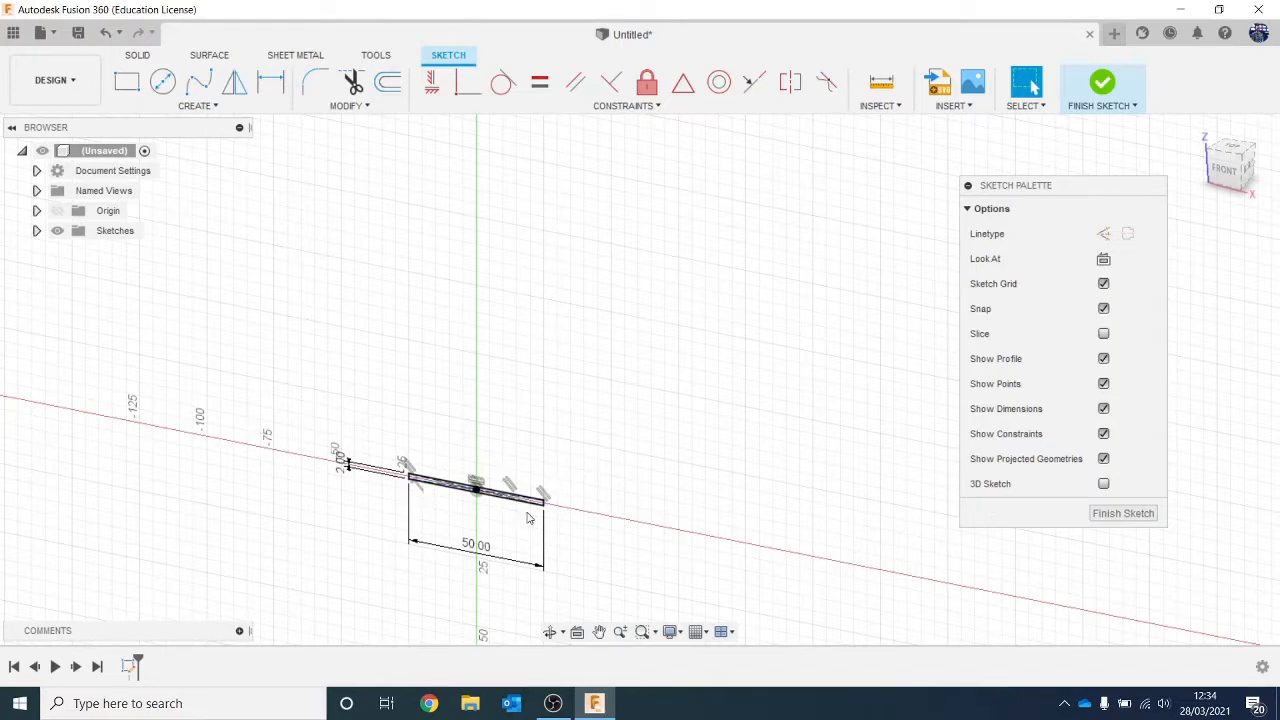
click(1117, 82)
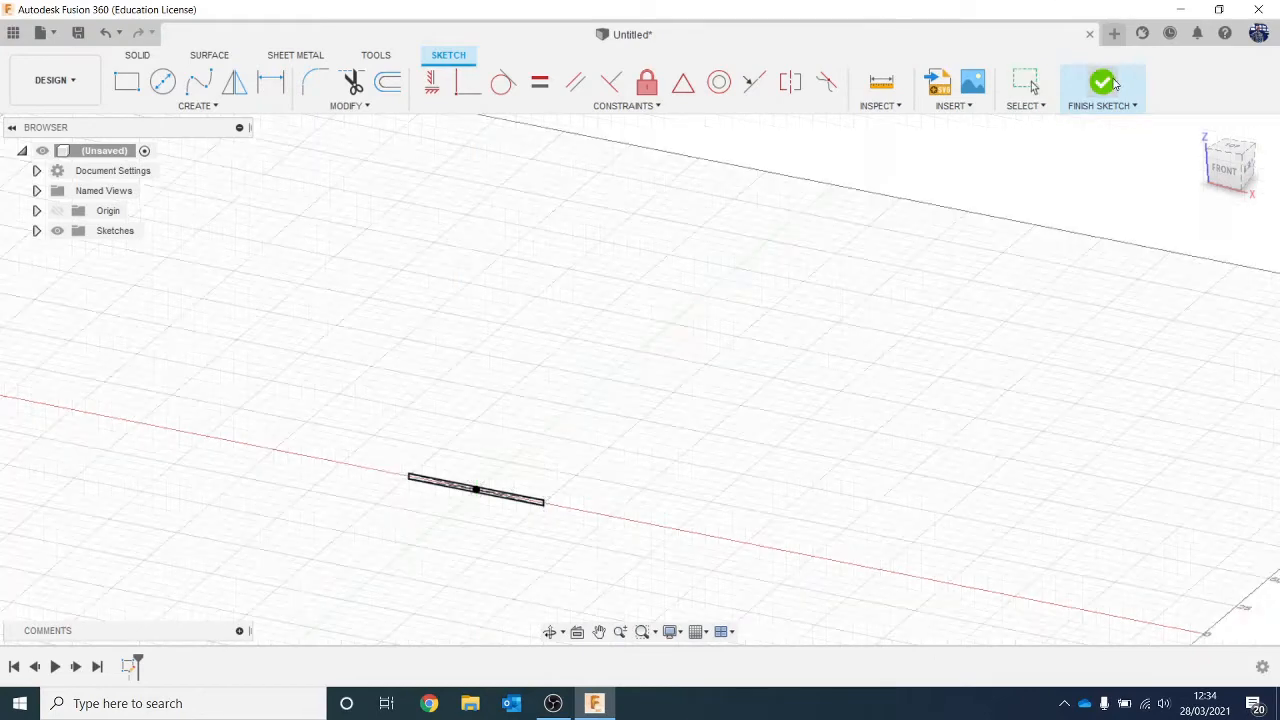
Construct an offset plane 170 mm behind the thin rectangle profile.
click(700, 110)
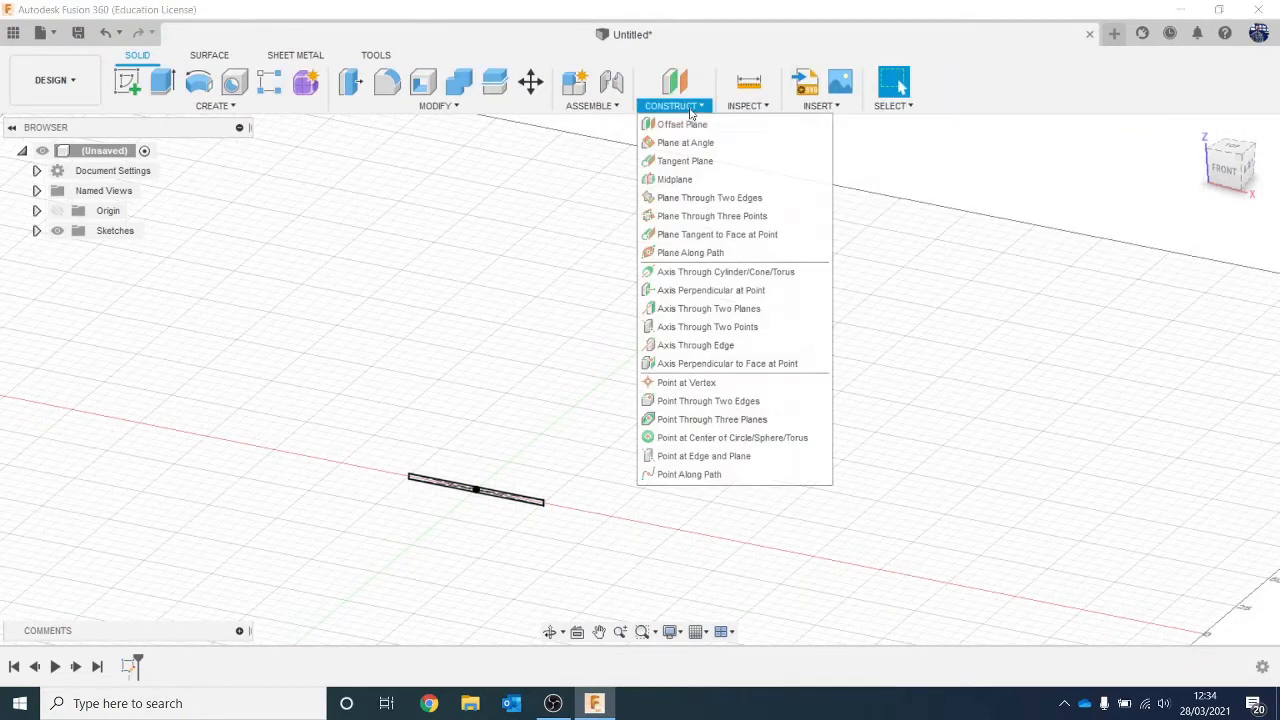
click(692, 123)
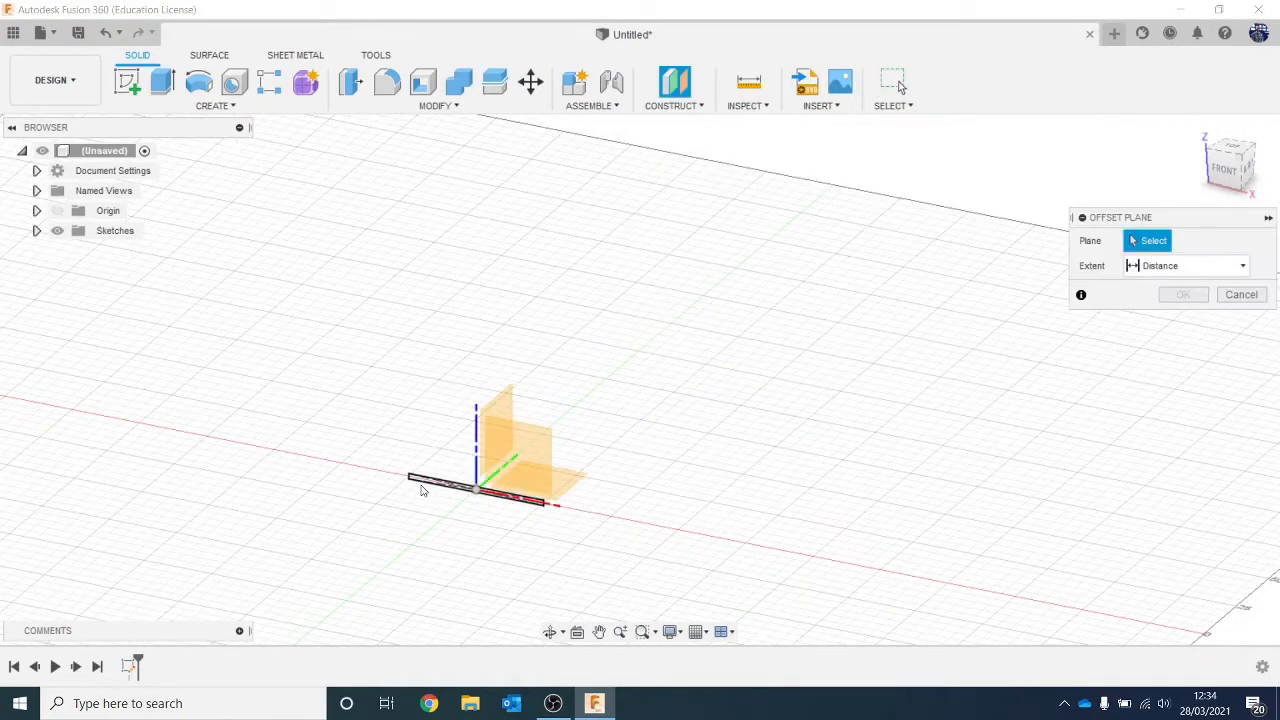
click(422, 485)
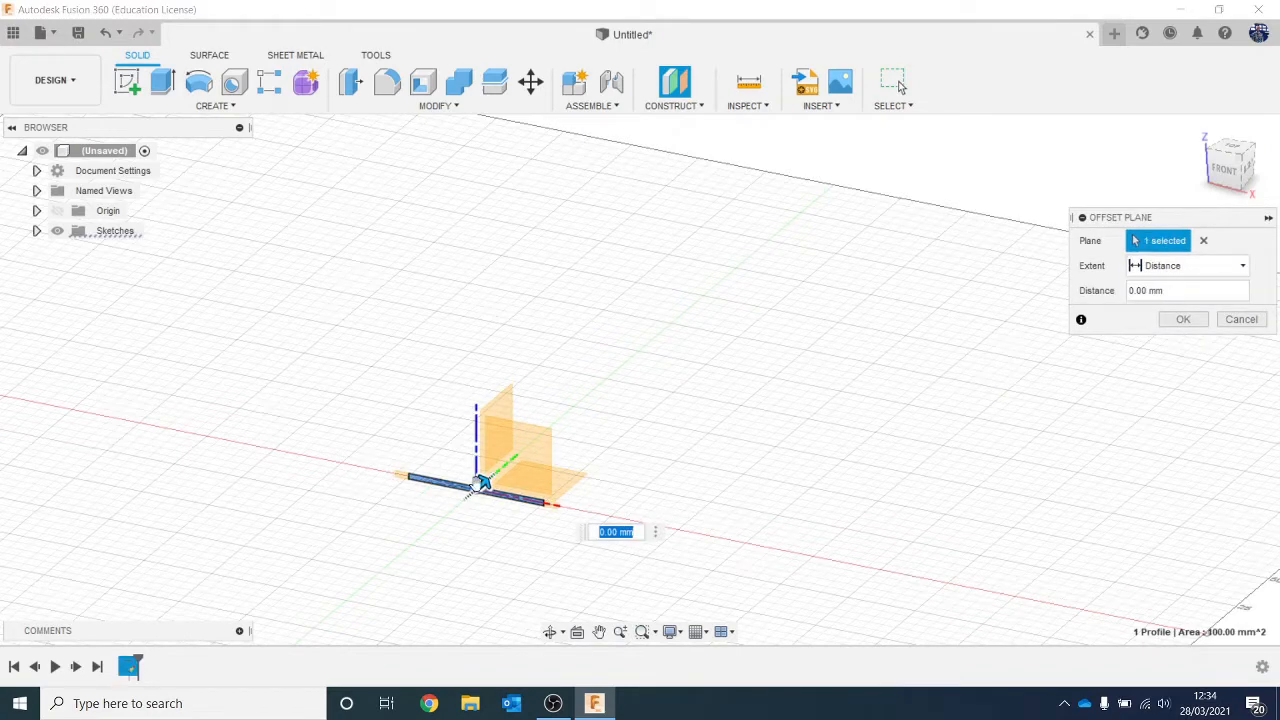
mouse_move(478, 484)
mouse_down()
mouse_move(632, 368)
mouse_move(540, 442)
mouse_move(589, 405)
mouse_up()
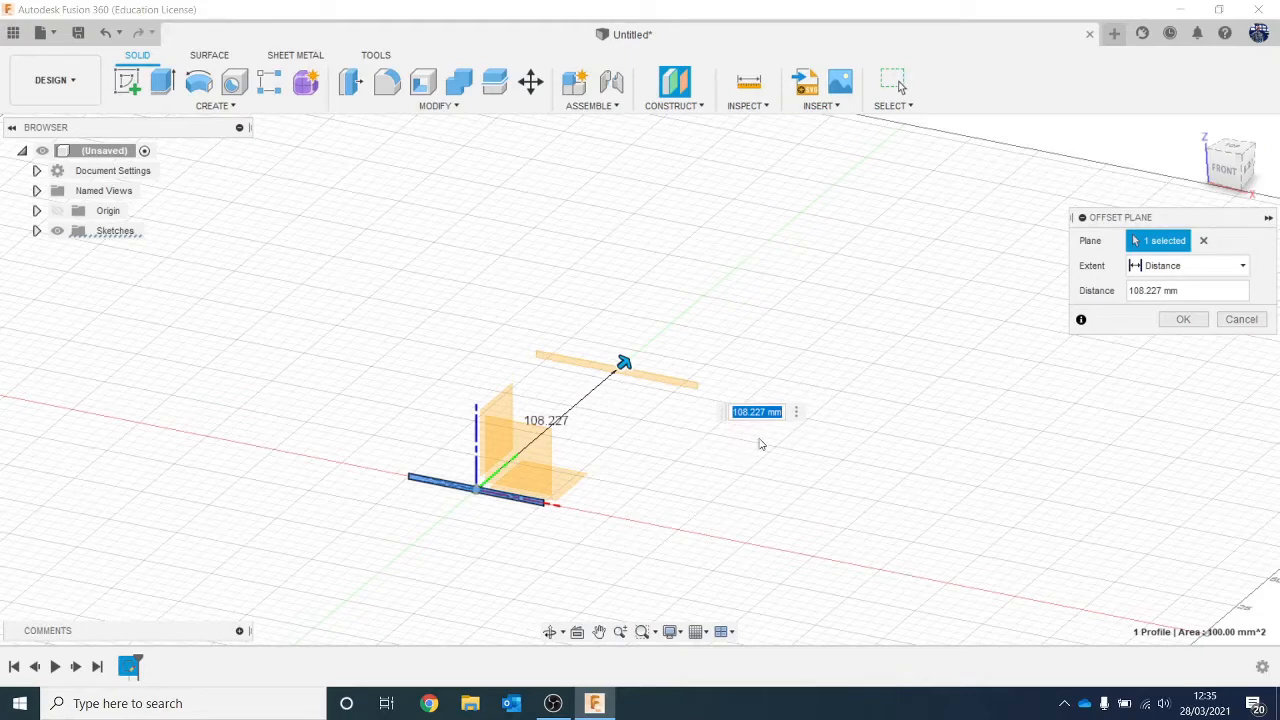
text(170)
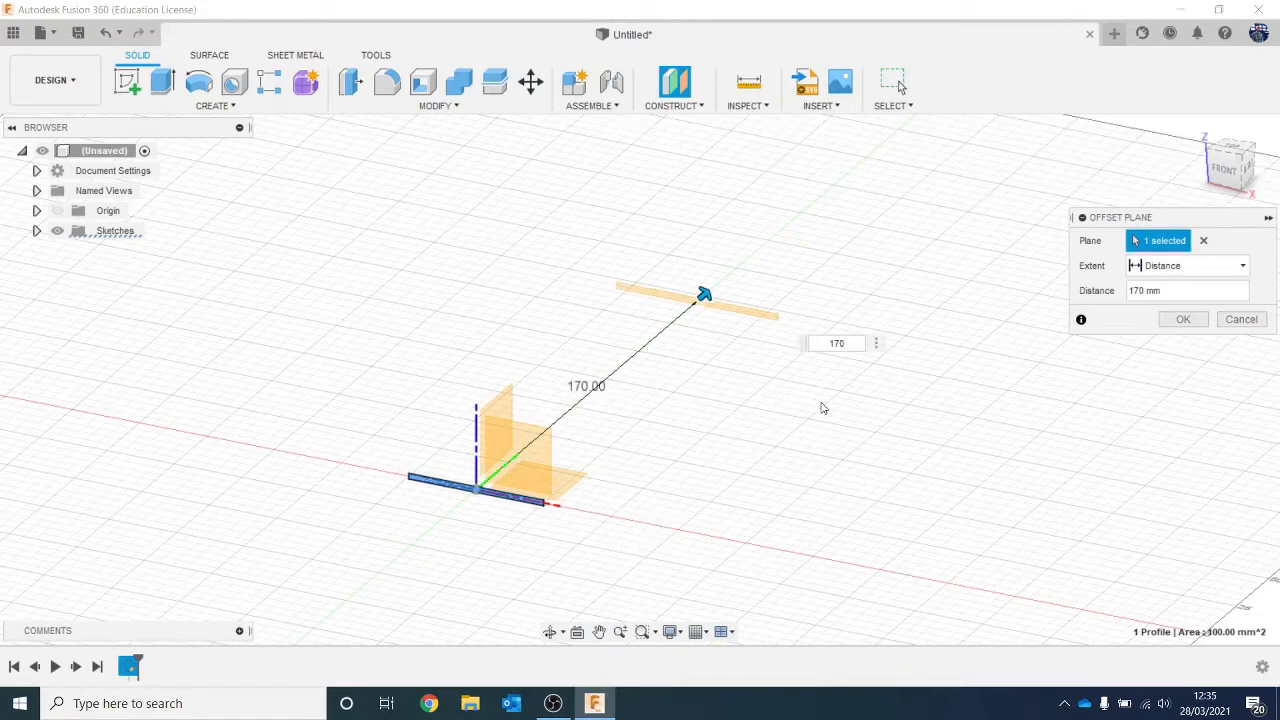
key(Return)
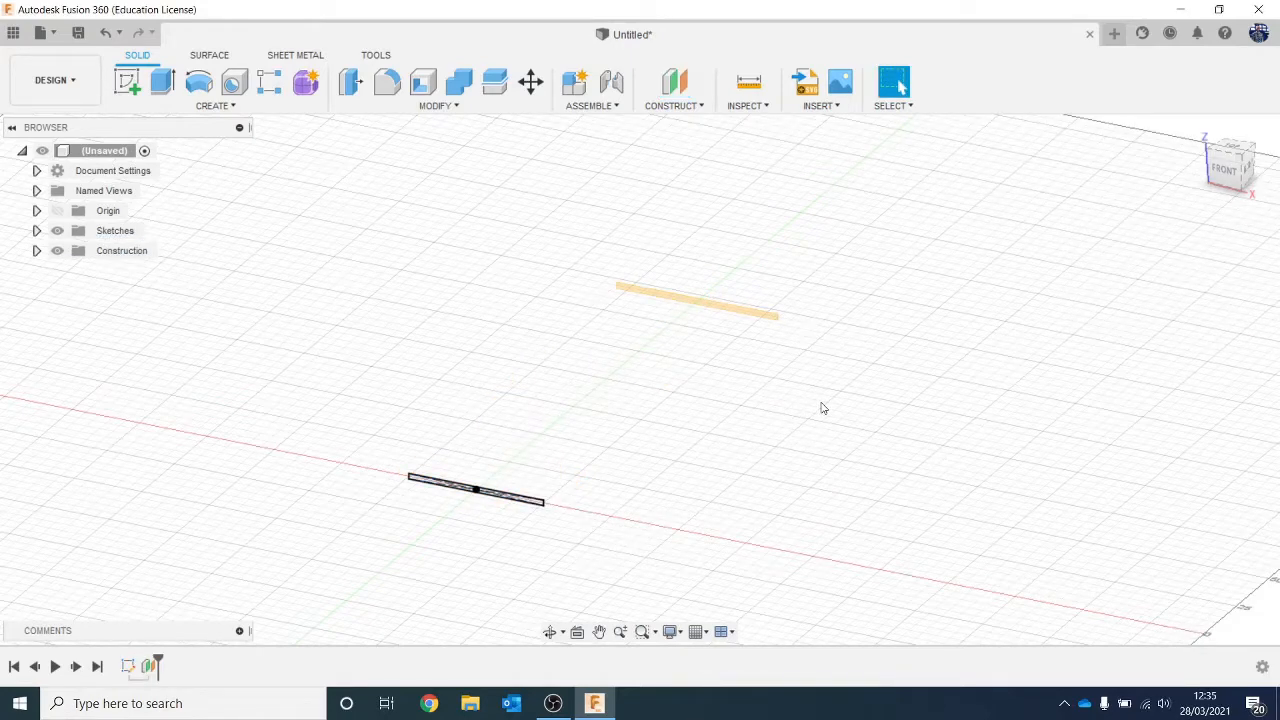
Sketch a 35 mm diameter circle centered on the origin on the offset plane and finish the sketch.
click(127, 82)
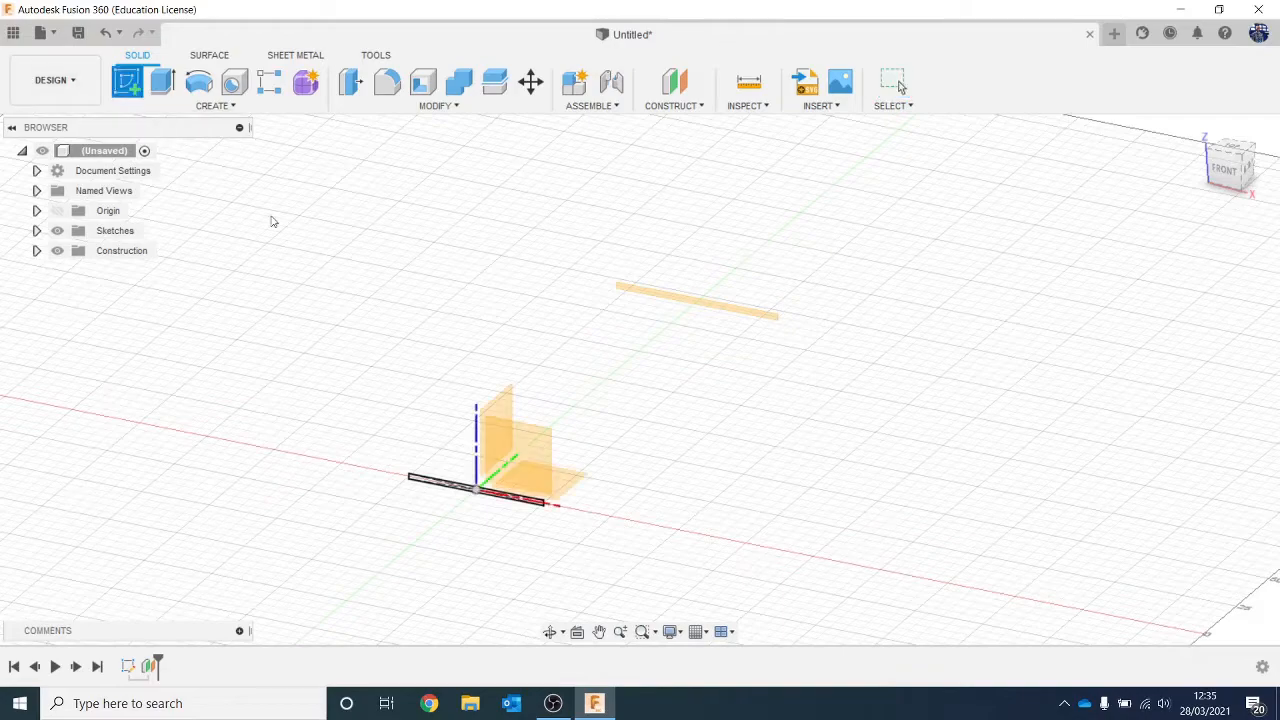
click(676, 306)
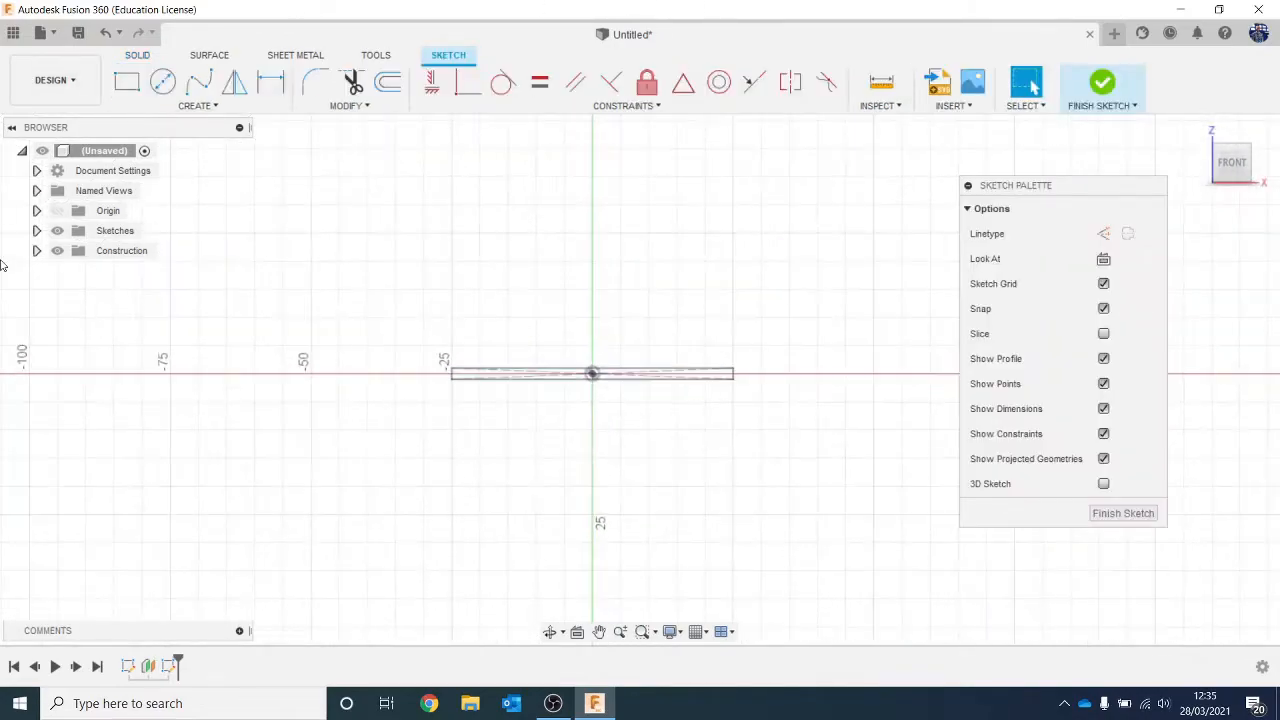
click(163, 82)
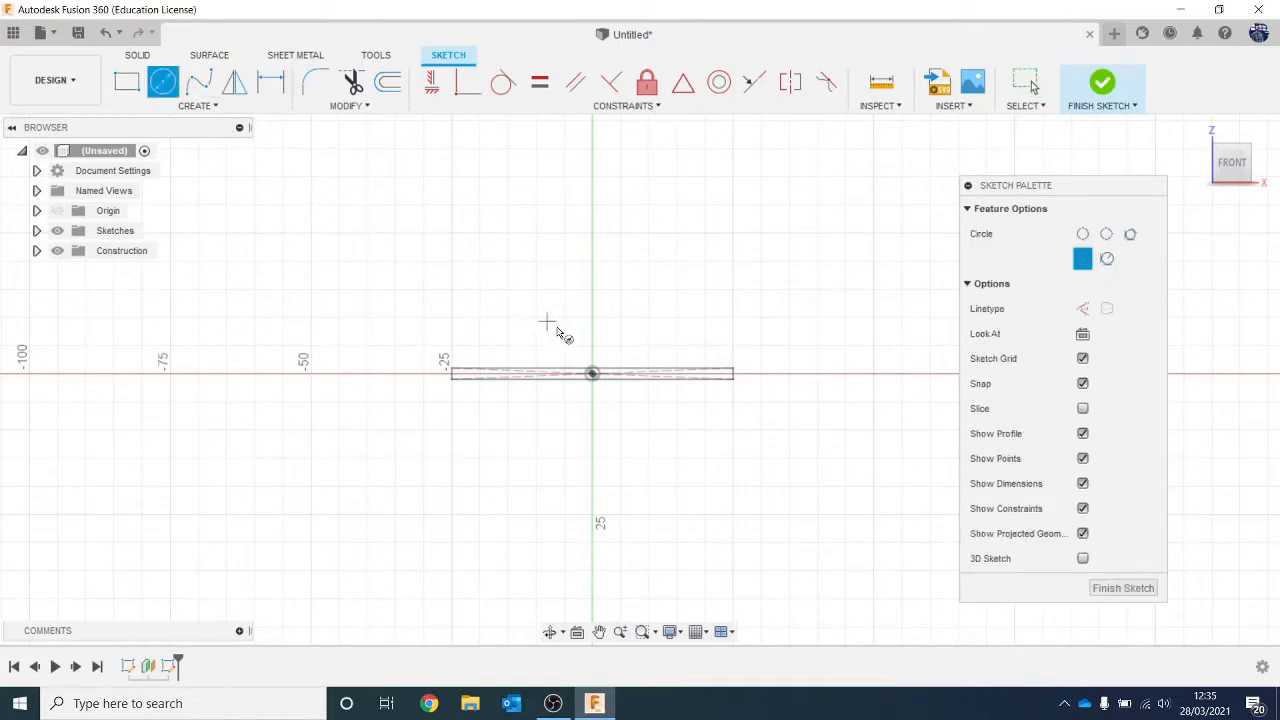
click(590, 378)
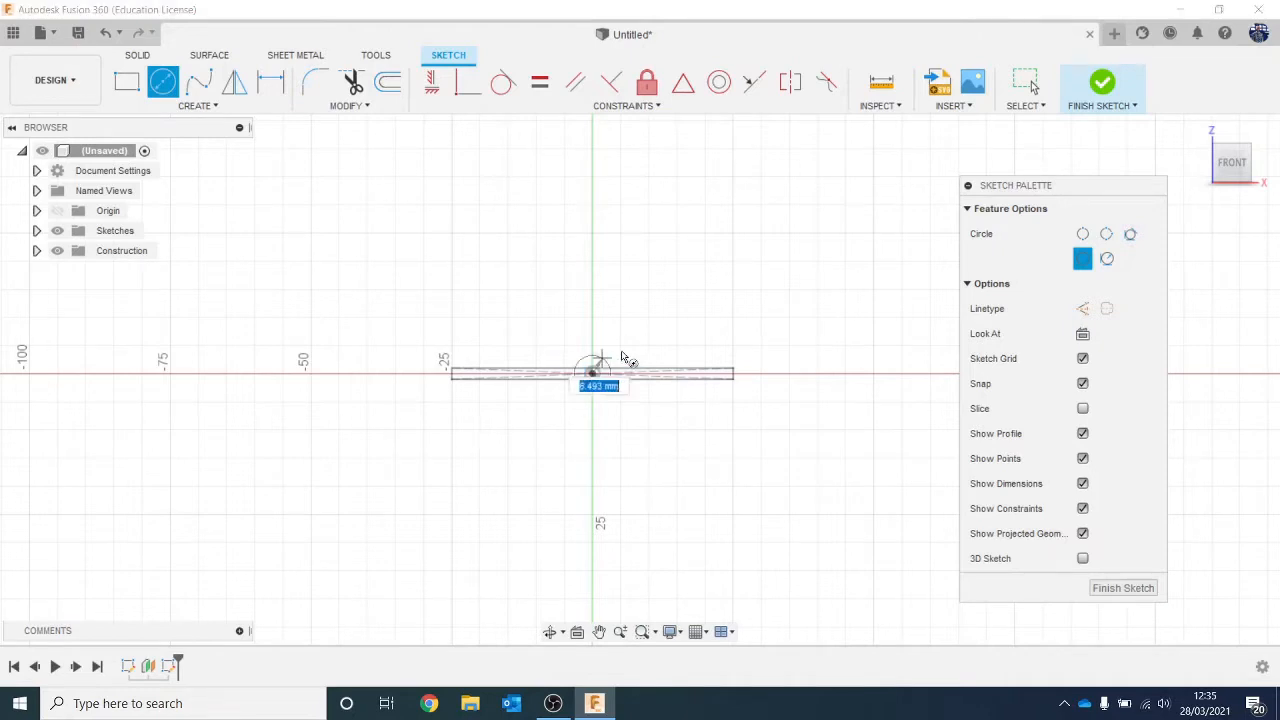
text(35)
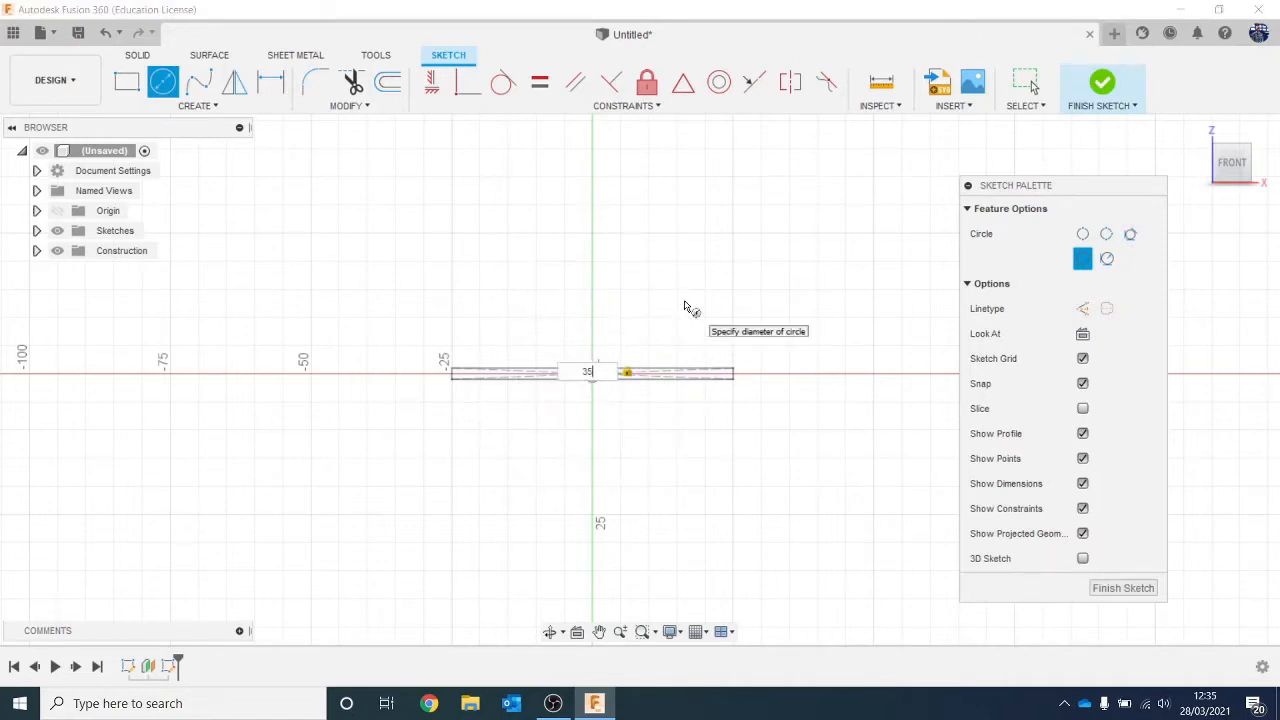
key(Return)
key(Escape)
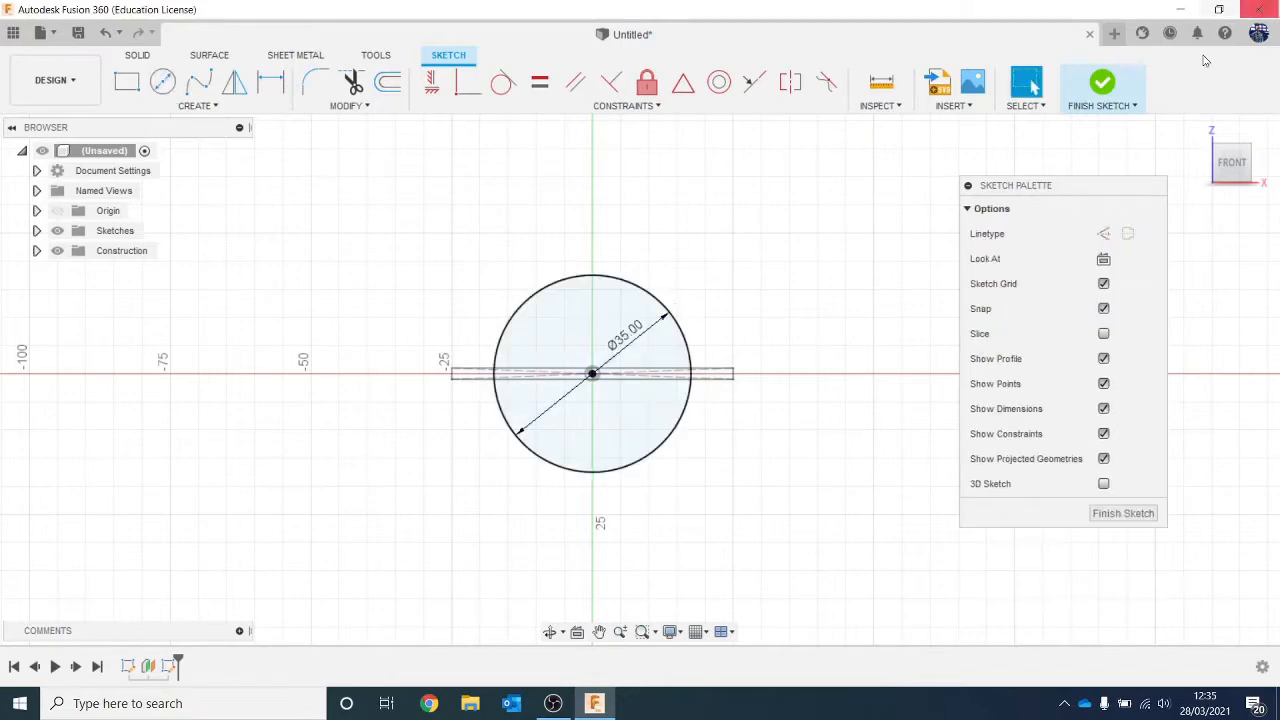
click(1101, 80)
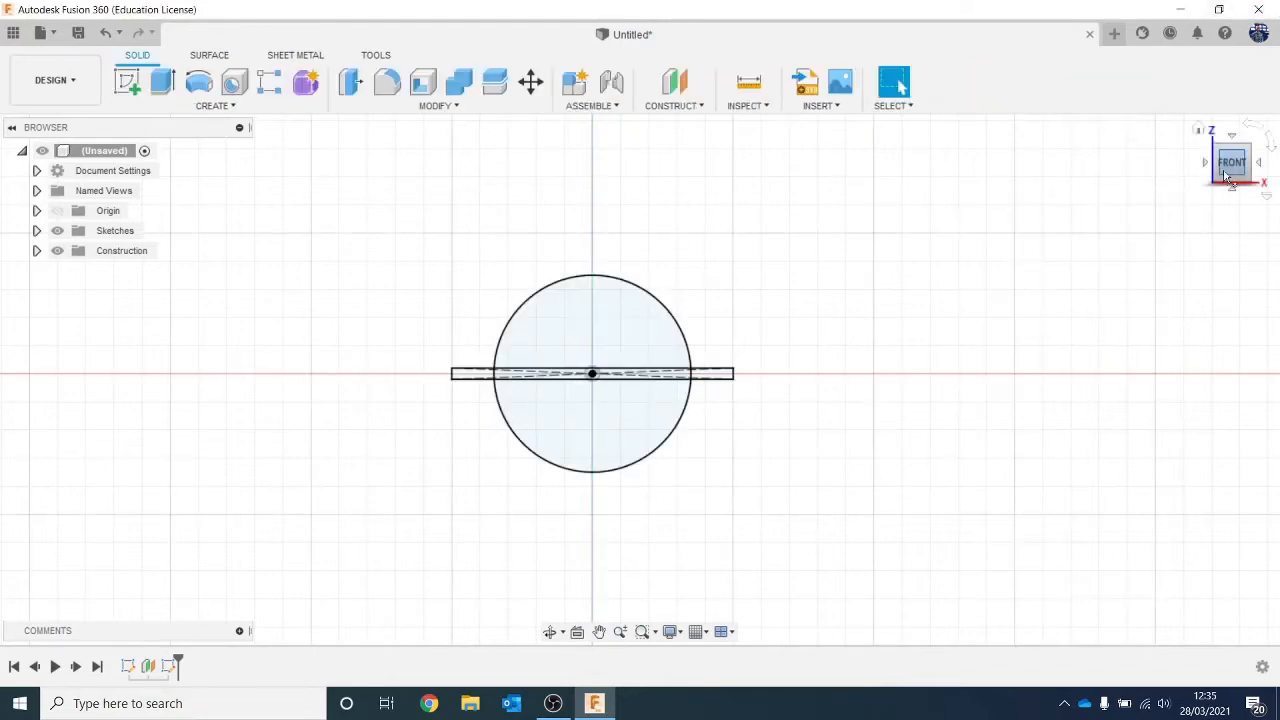
Loft a new solid body from the 50 x 2 mm rectangle profile to the 35 mm circle profile.
mouse_move(1231, 175)
mouse_down()
mouse_move(1193, 174)
mouse_move(1152, 212)
mouse_up()
scroll(1049, 394, down, 2)
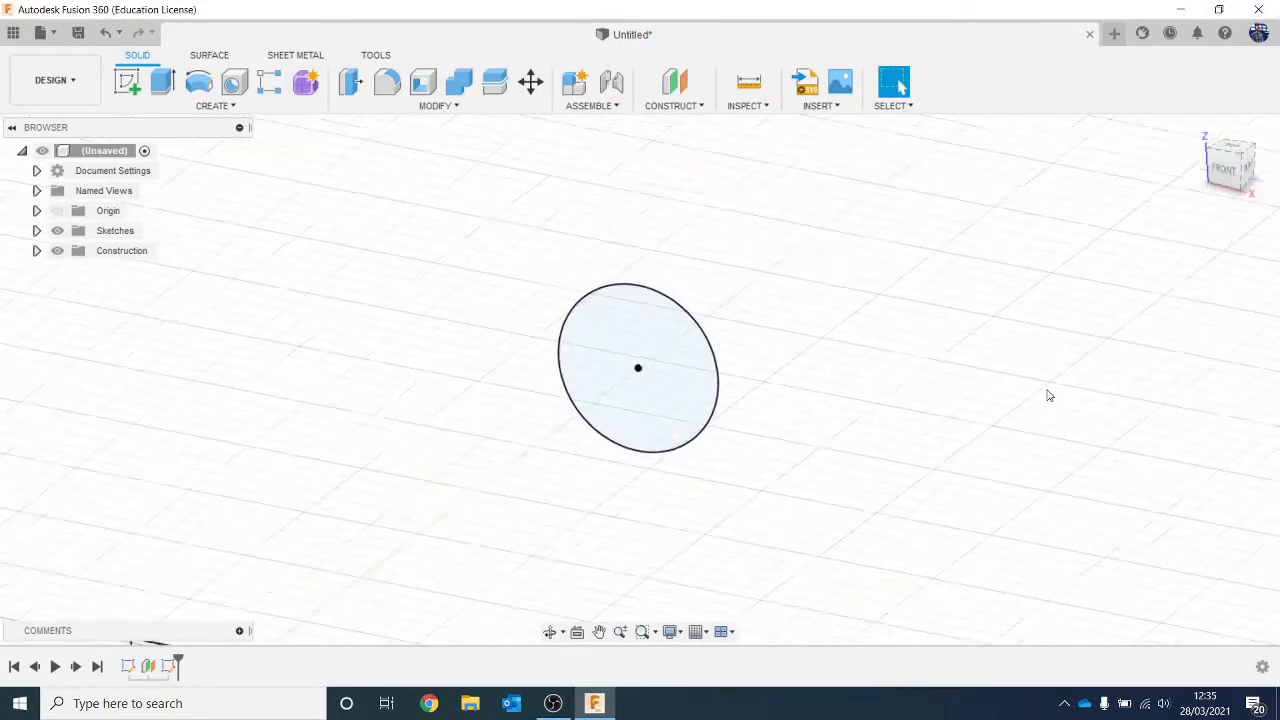
middle_drag(1053, 382, 1023, 303)
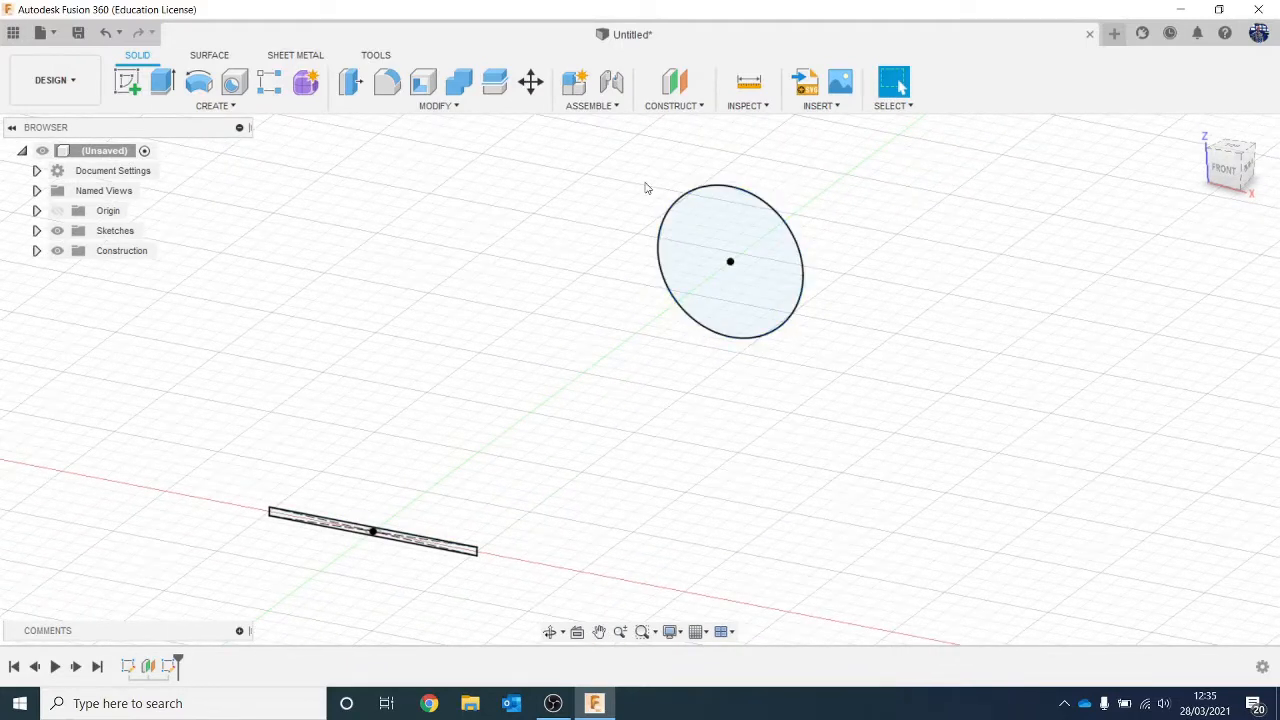
click(213, 108)
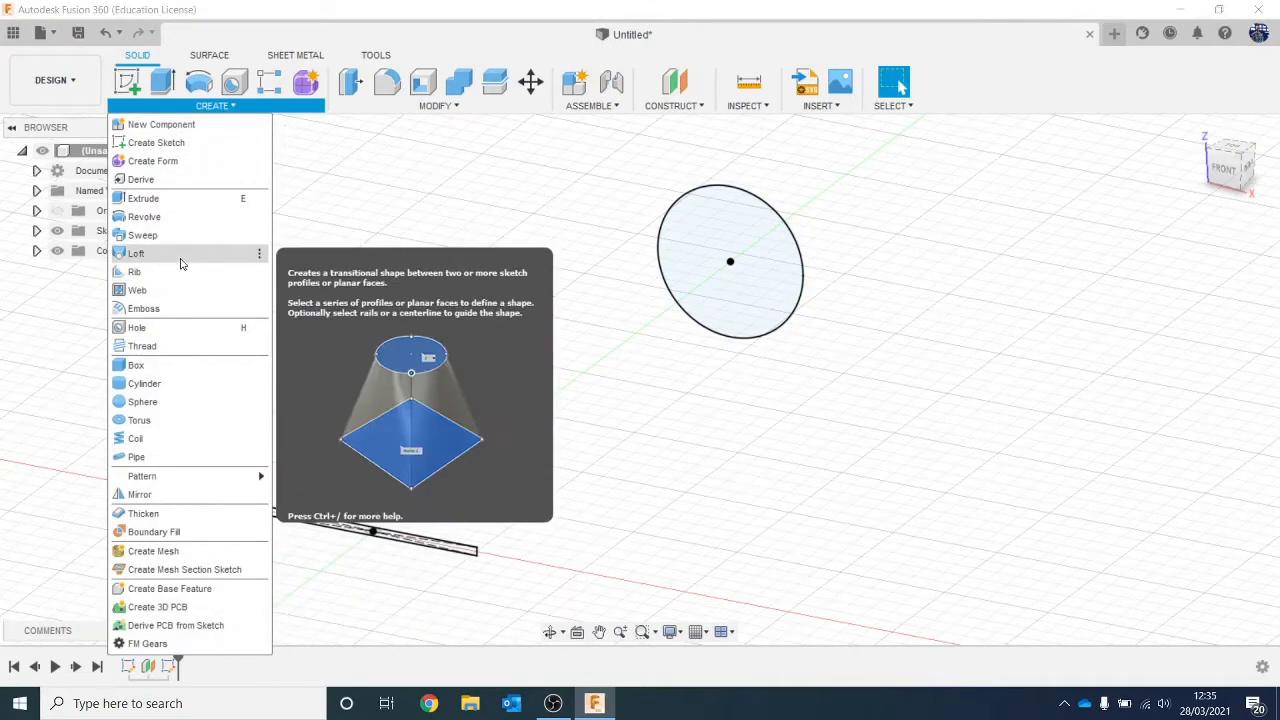
key(Escape)
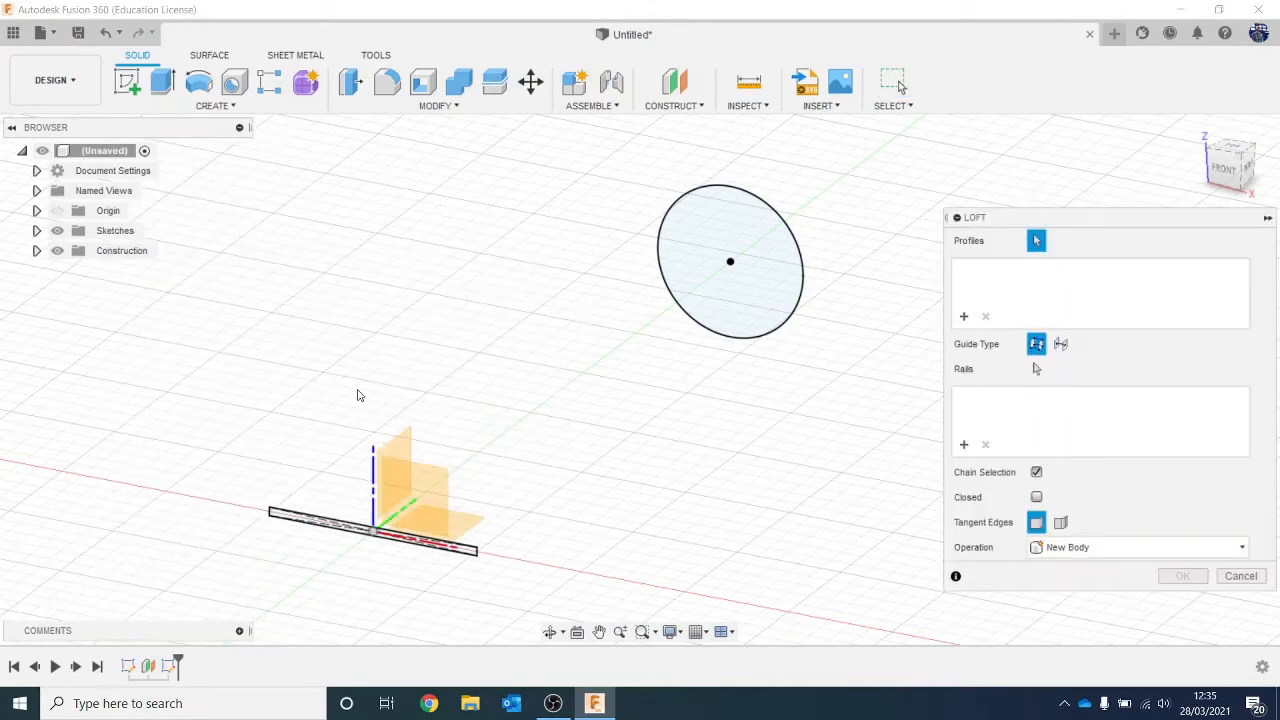
click(308, 515)
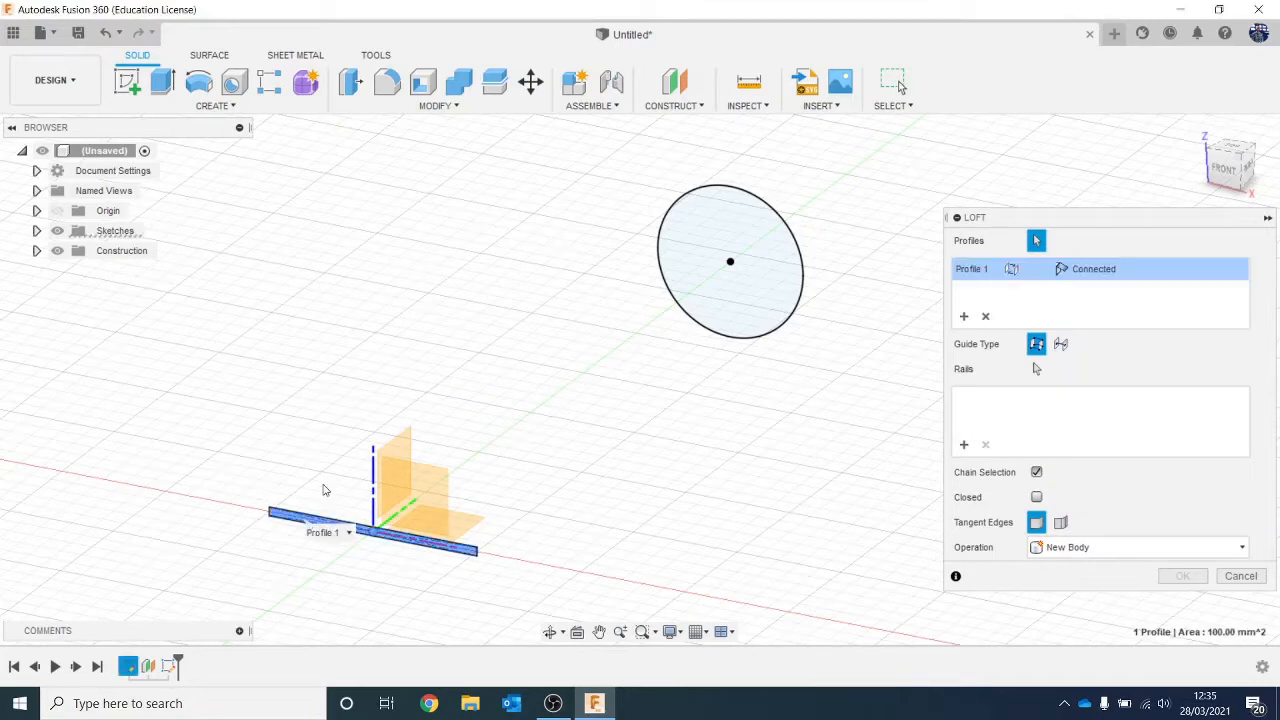
click(680, 237)
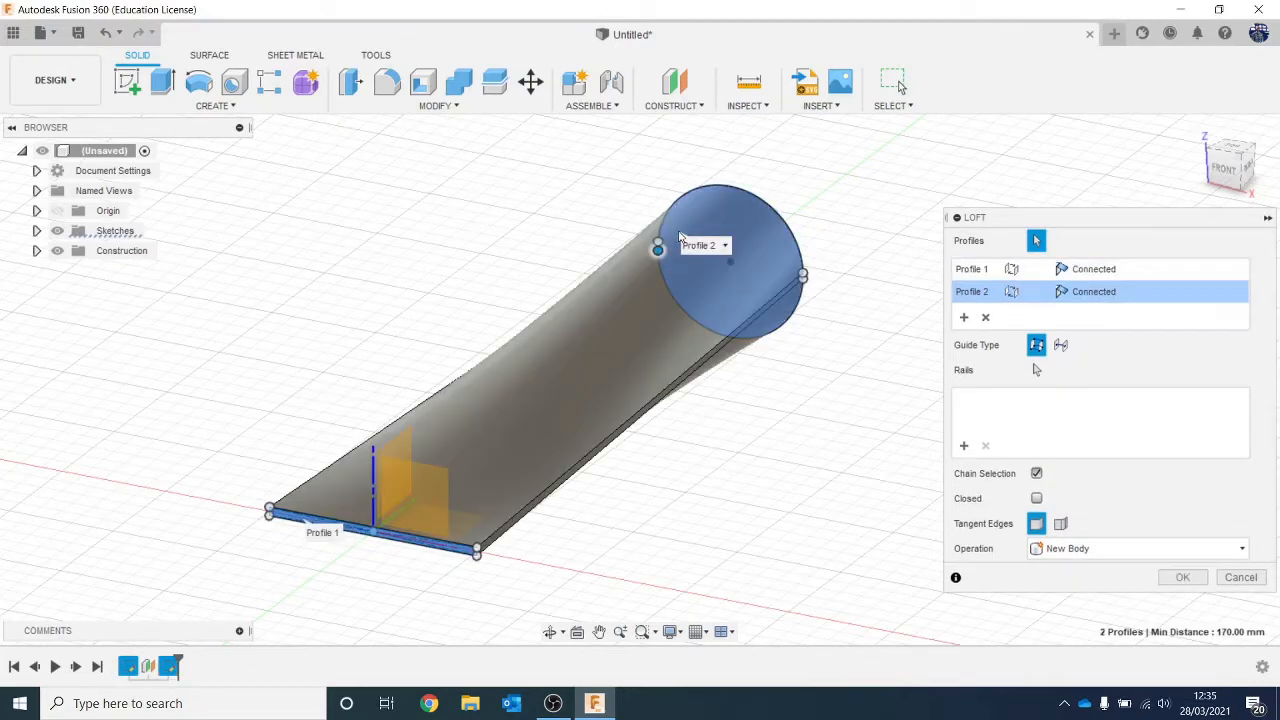
click(1180, 576)
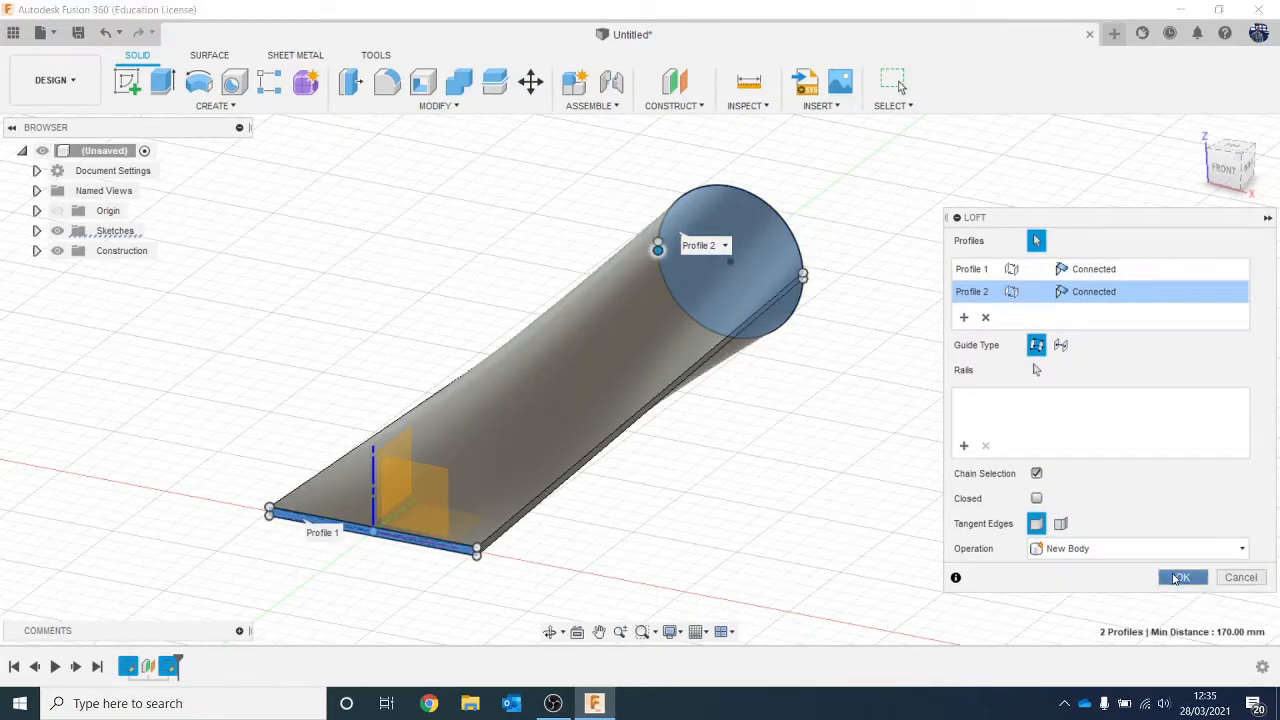
Edit the first sketch, rotate the whole rectangle about 49 degrees around its center, and finish the sketch.
mouse_move(1225, 170)
mouse_down()
mouse_move(1200, 150)
mouse_move(1178, 170)
mouse_move(1225, 205)
mouse_move(1226, 176)
mouse_move(1203, 208)
mouse_move(1229, 168)
mouse_move(1226, 104)
mouse_move(1220, 164)
mouse_move(1230, 176)
mouse_move(1222, 160)
mouse_move(1234, 166)
mouse_up()
scroll(1172, 256, down, 3)
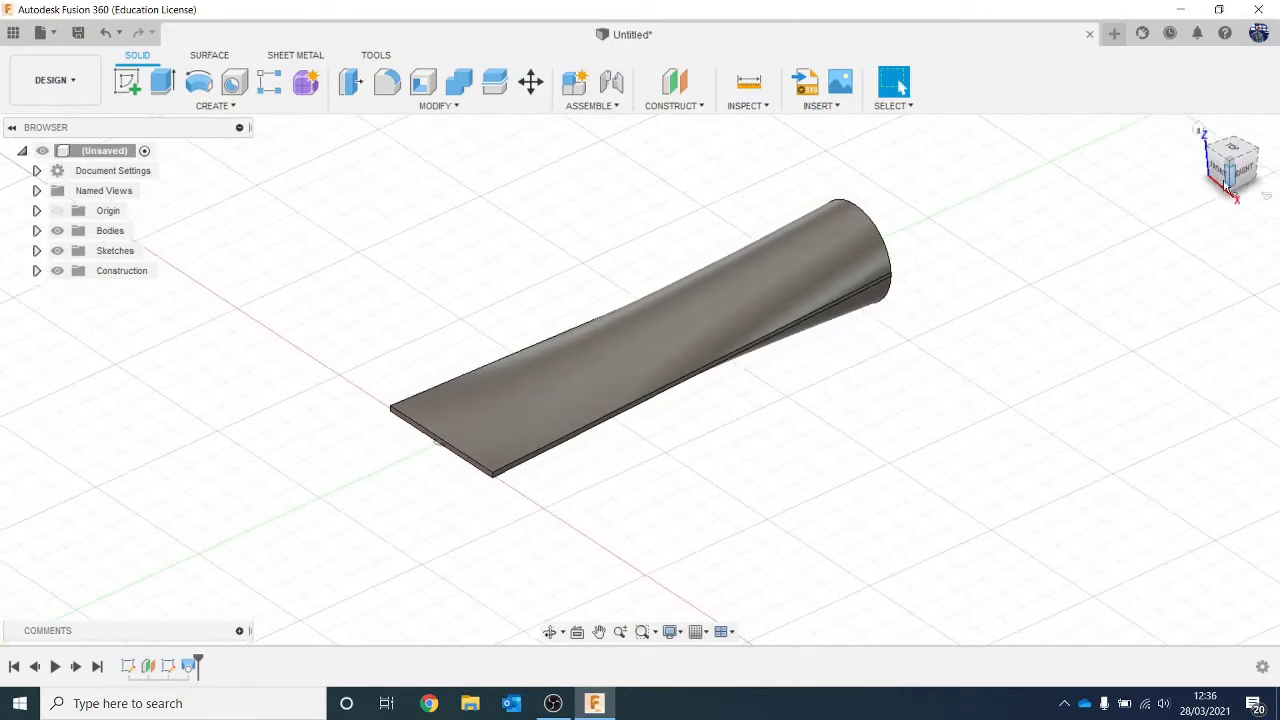
right_click(128, 666)
click(170, 552)
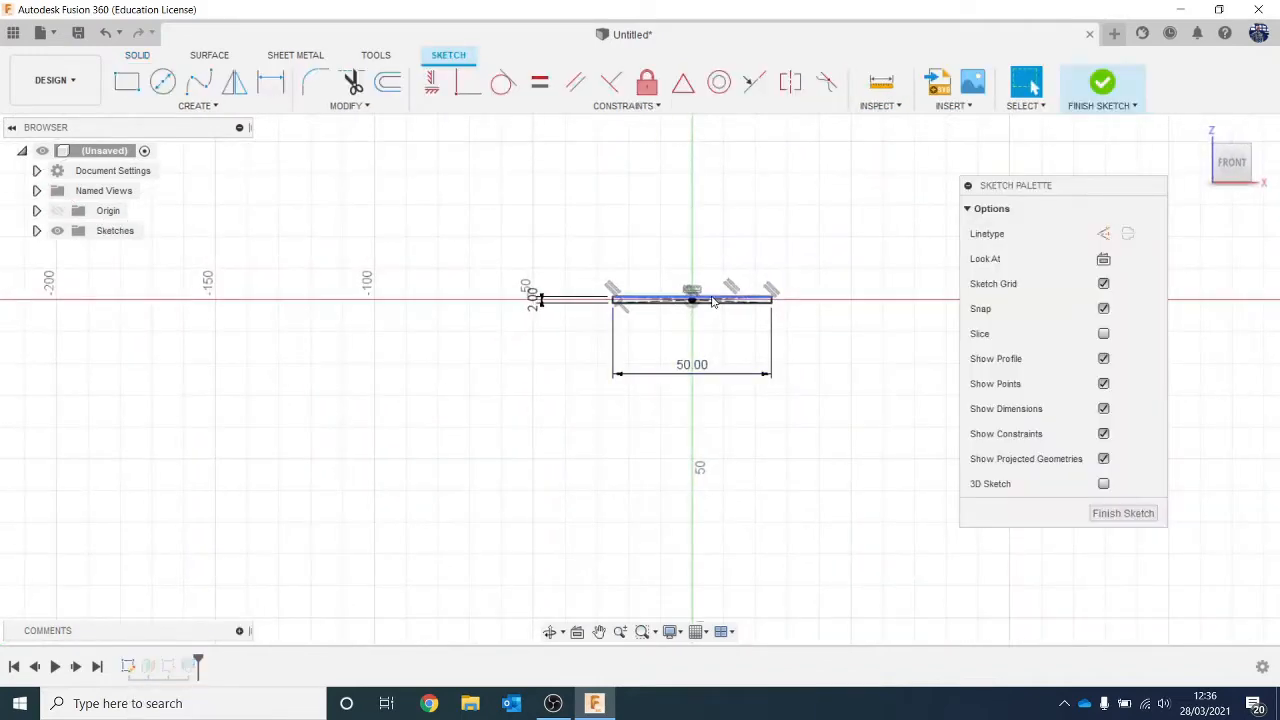
click(714, 303)
right_click(710, 300)
click(640, 319)
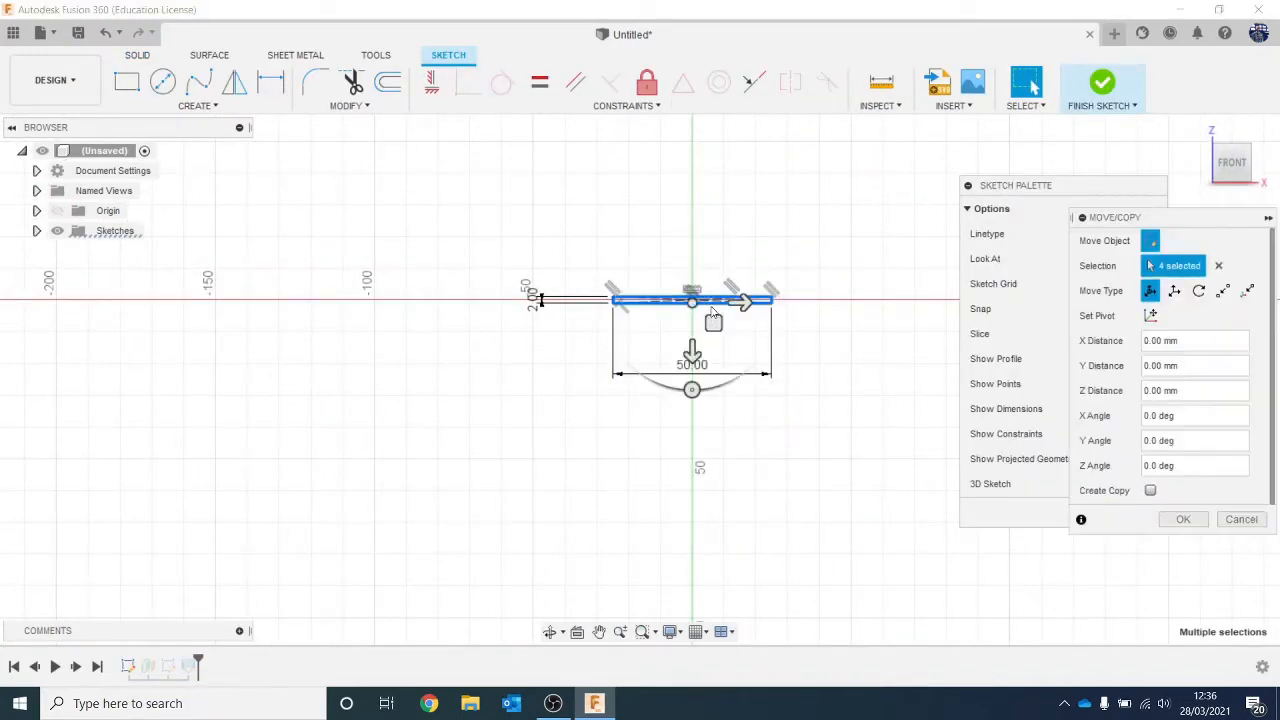
drag(692, 388, 610, 392)
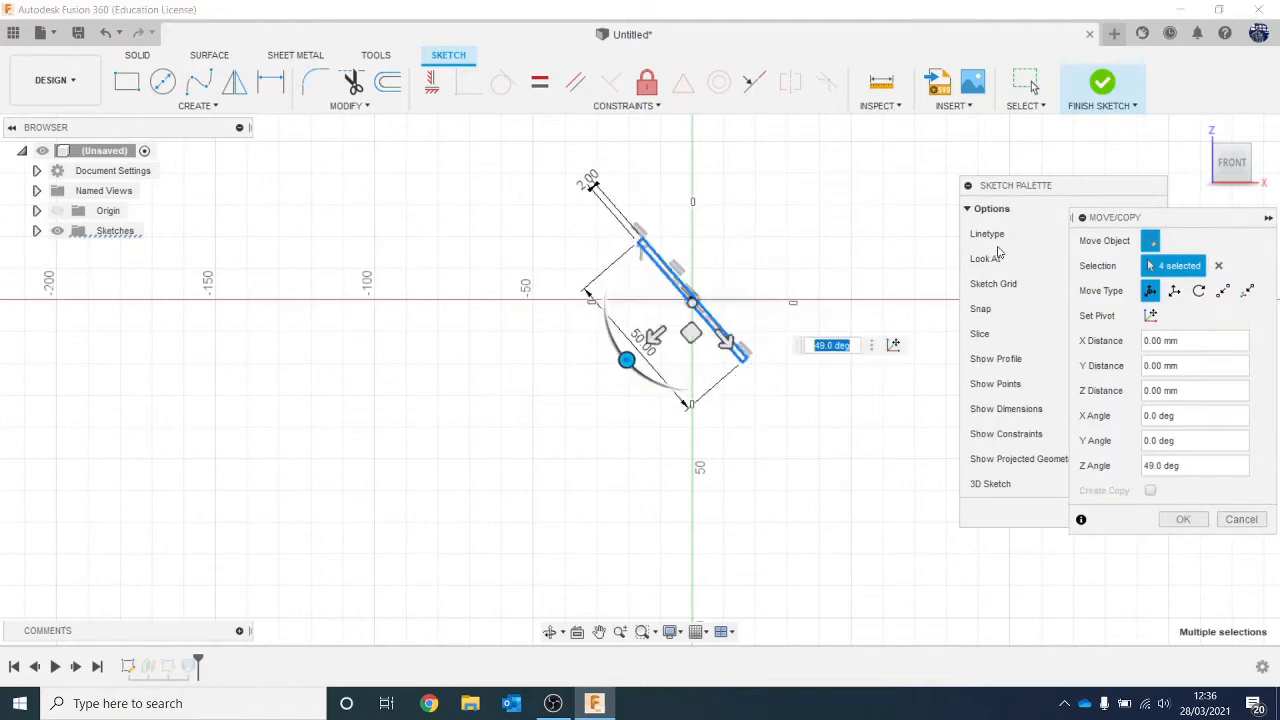
click(1102, 84)
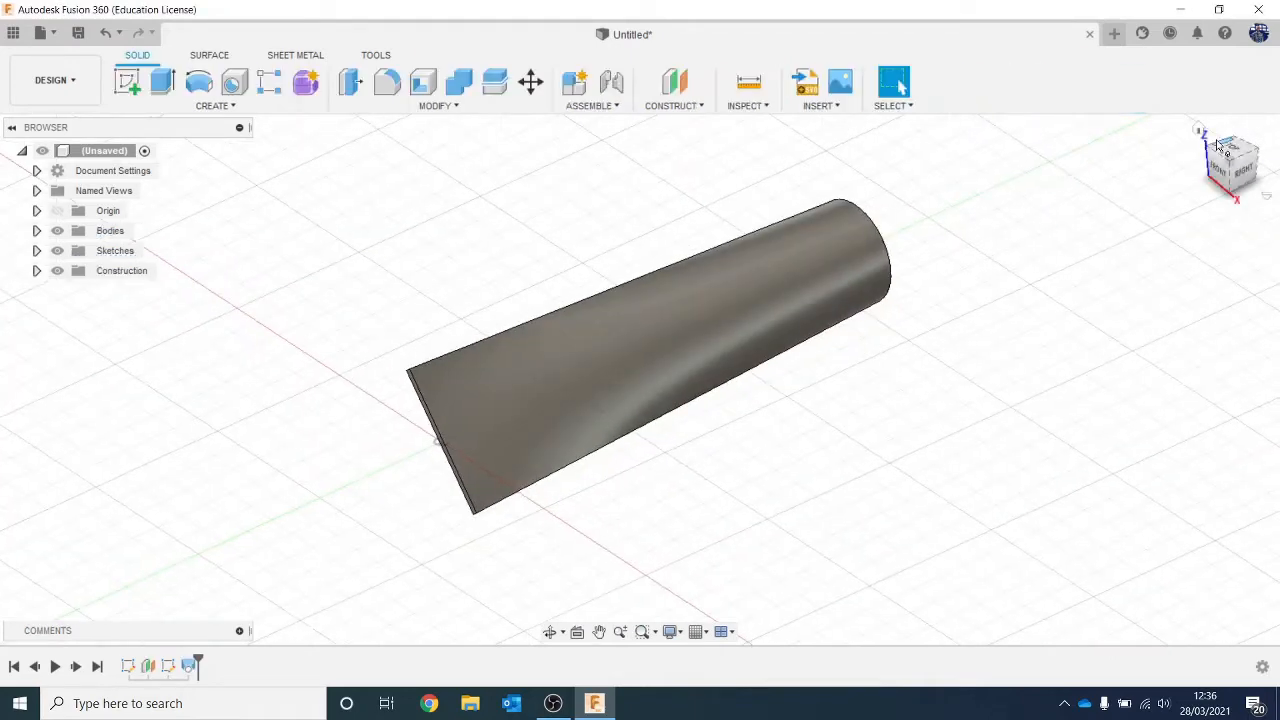
Undo the rotation of the rectangle and finish its sketch again.
mouse_move(1247, 174)
mouse_down()
mouse_move(1240, 145)
mouse_move(1262, 160)
mouse_move(1236, 130)
mouse_move(1232, 160)
mouse_up()
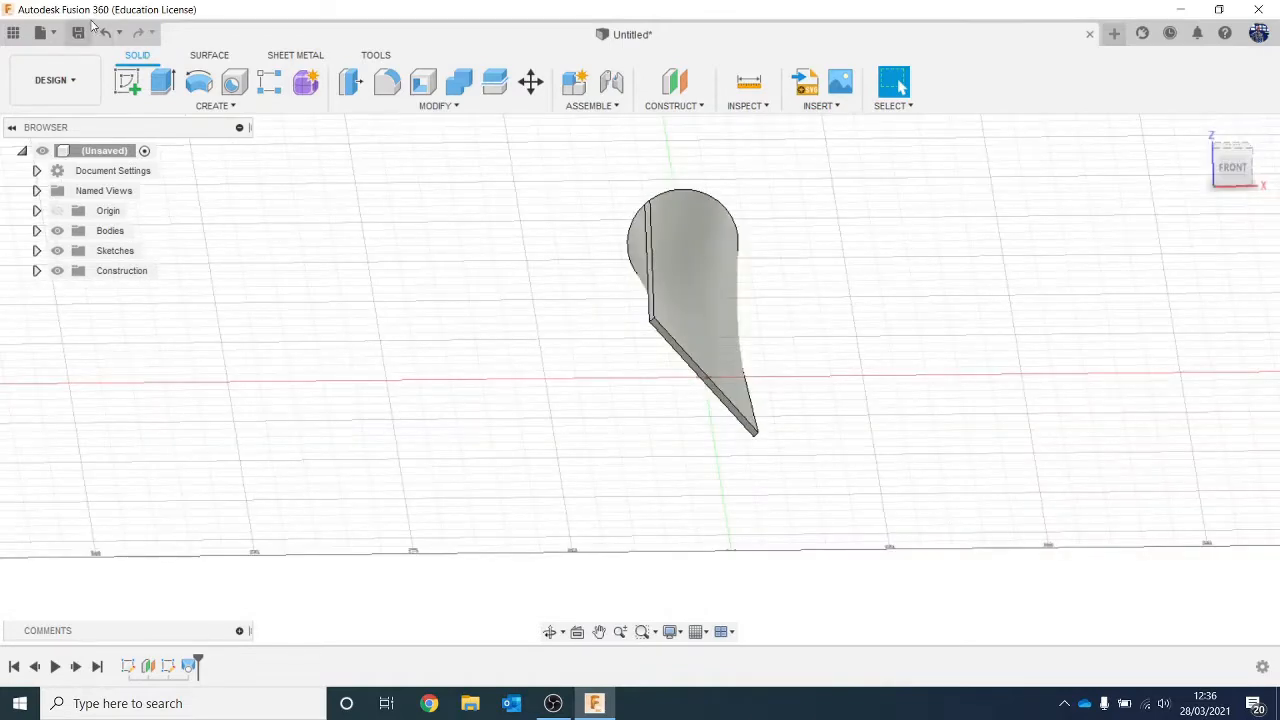
click(102, 32)
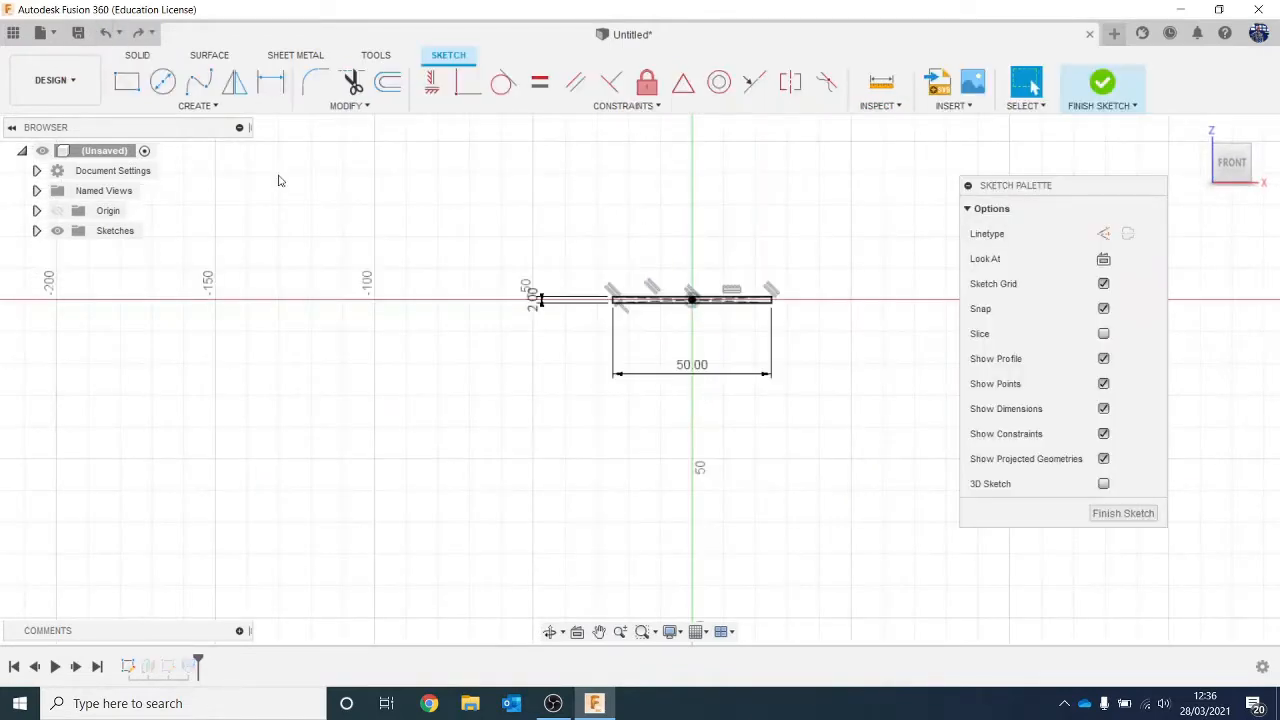
click(1101, 82)
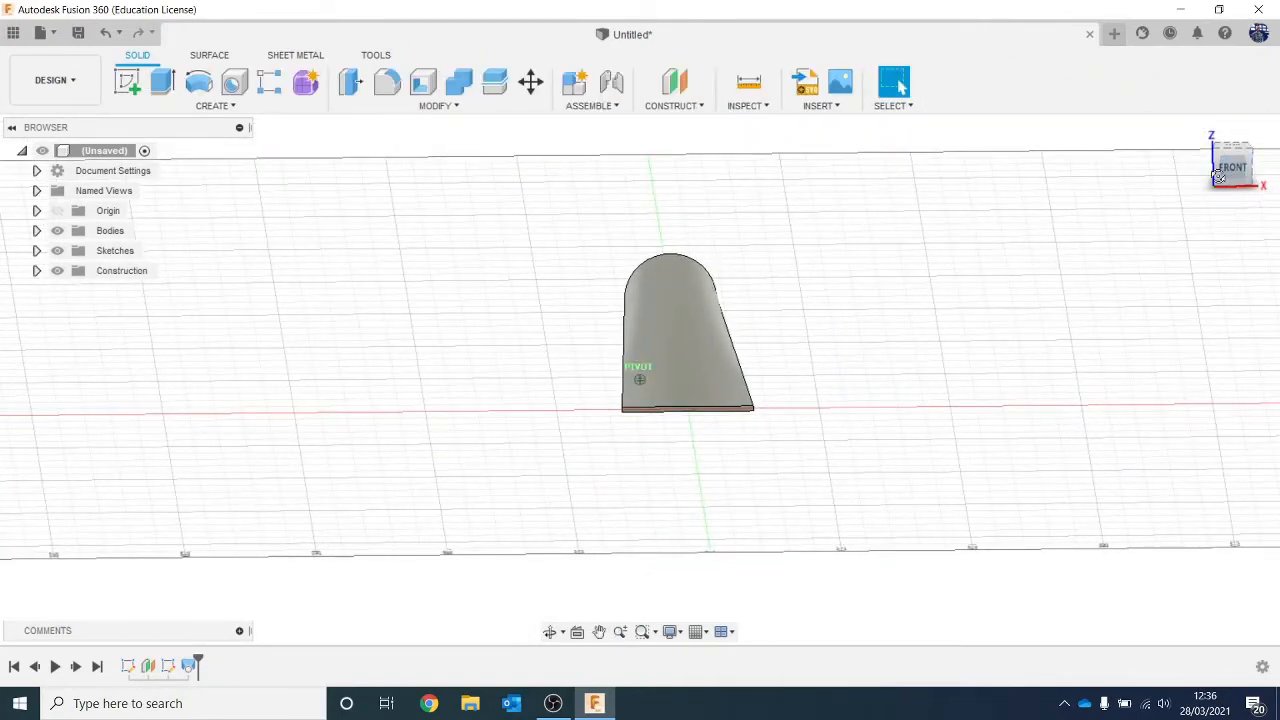
Construct an offset plane 5 mm outward from the circular end face of the lofted body.
mouse_move(1218, 176)
mouse_down()
mouse_move(1172, 185)
mouse_move(1142, 150)
mouse_up()
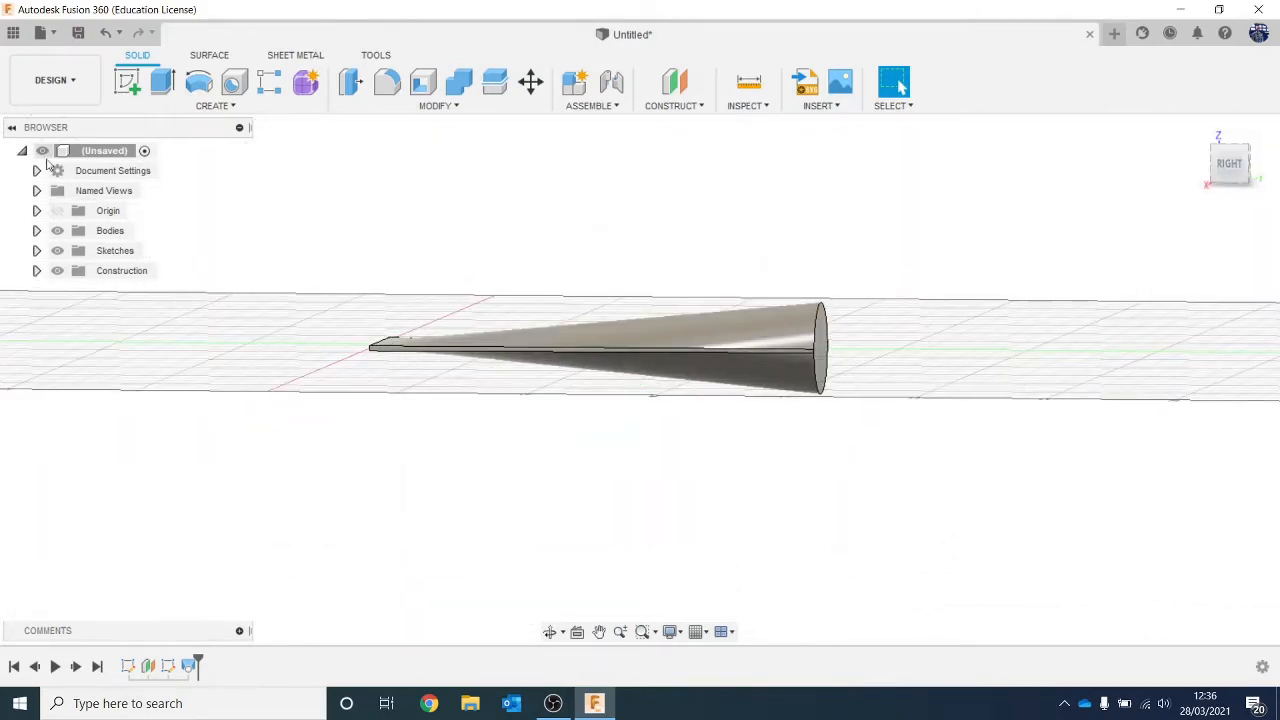
click(685, 108)
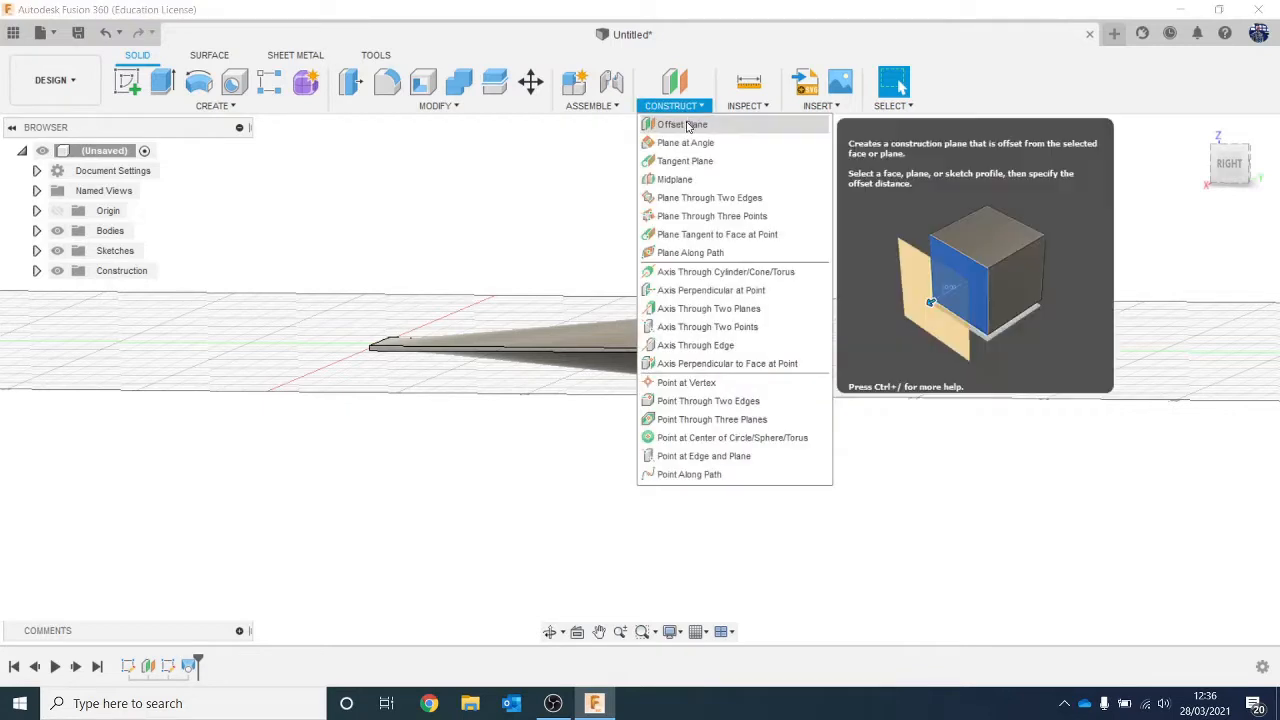
click(752, 108)
click(780, 57)
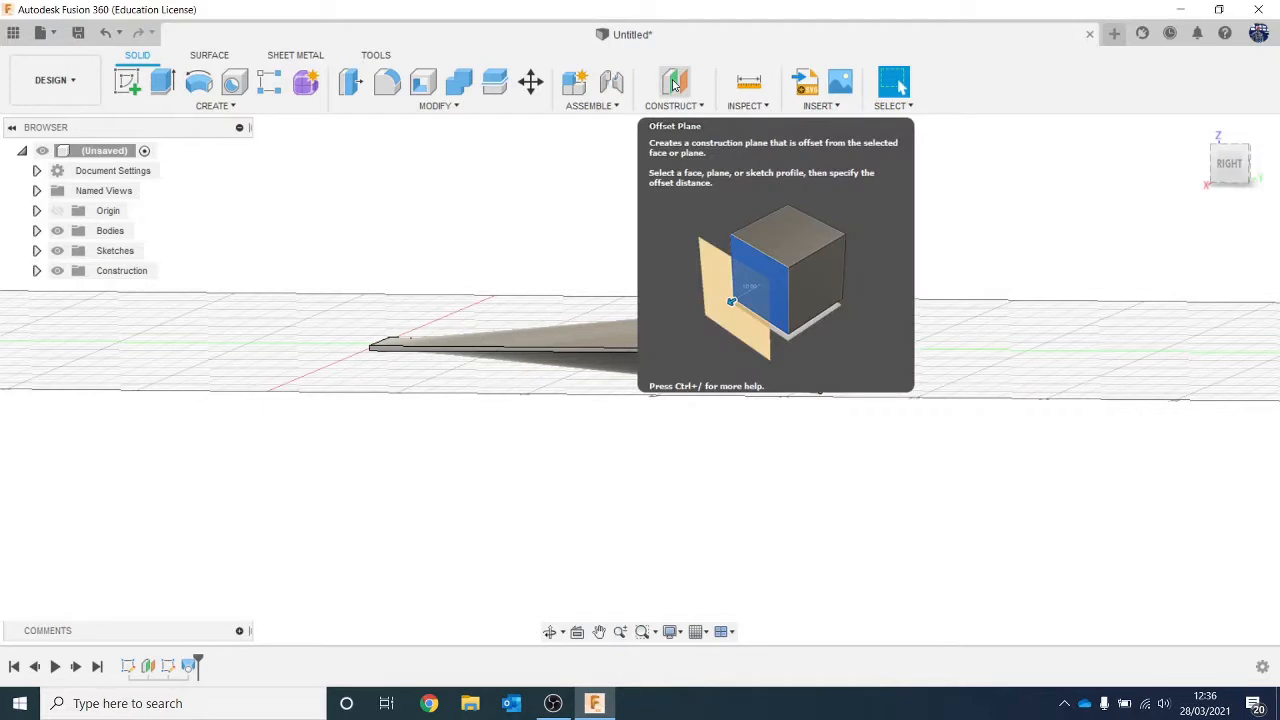
click(673, 85)
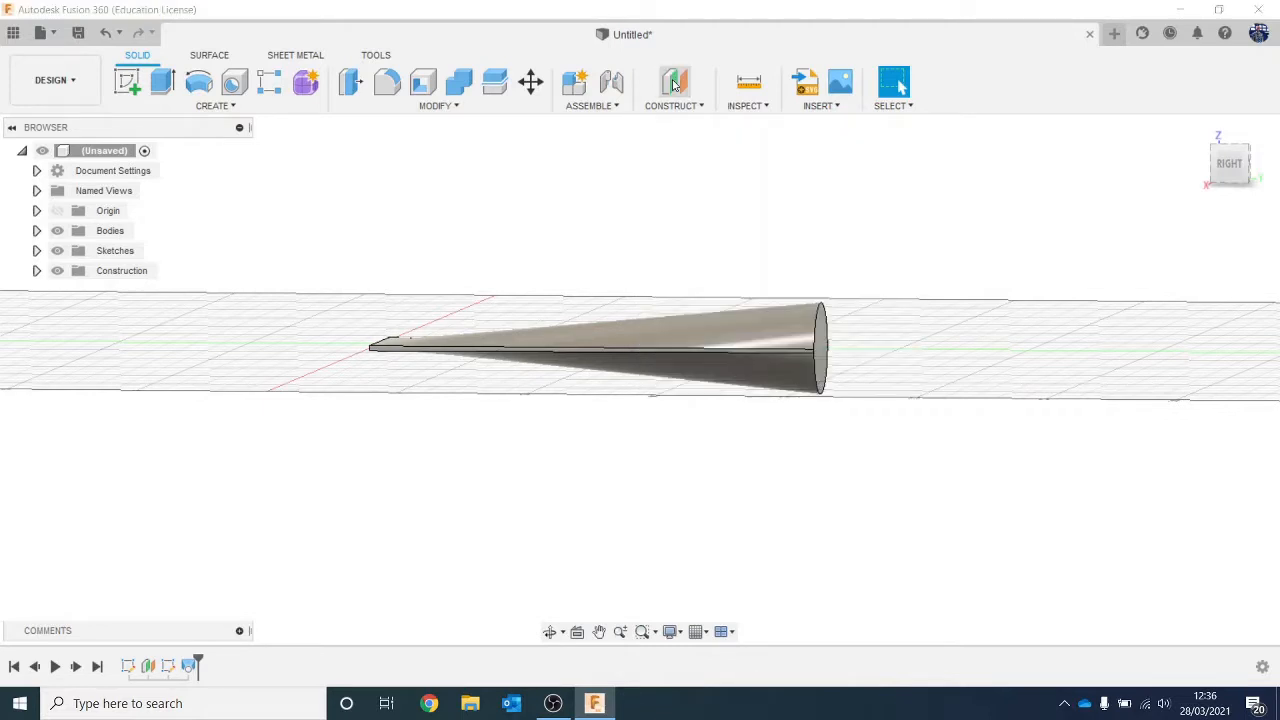
click(820, 355)
middle_drag(899, 271, 760, 314)
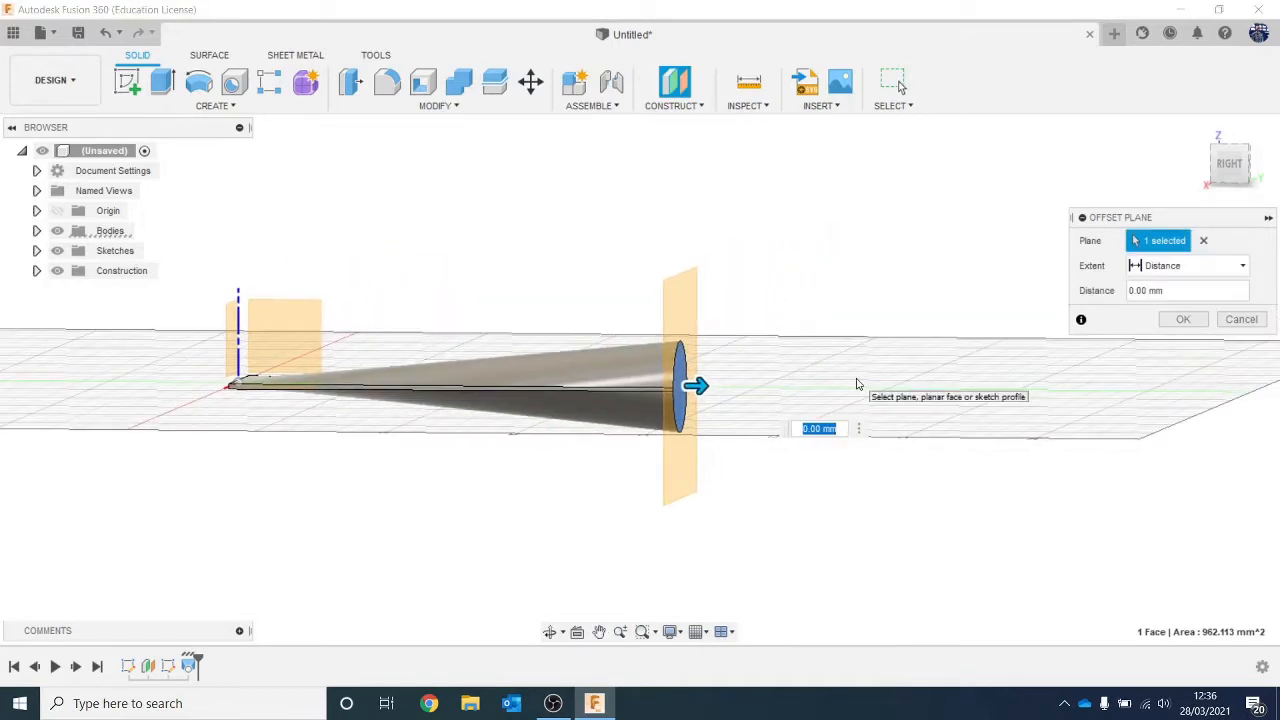
text(5)
key(Return)
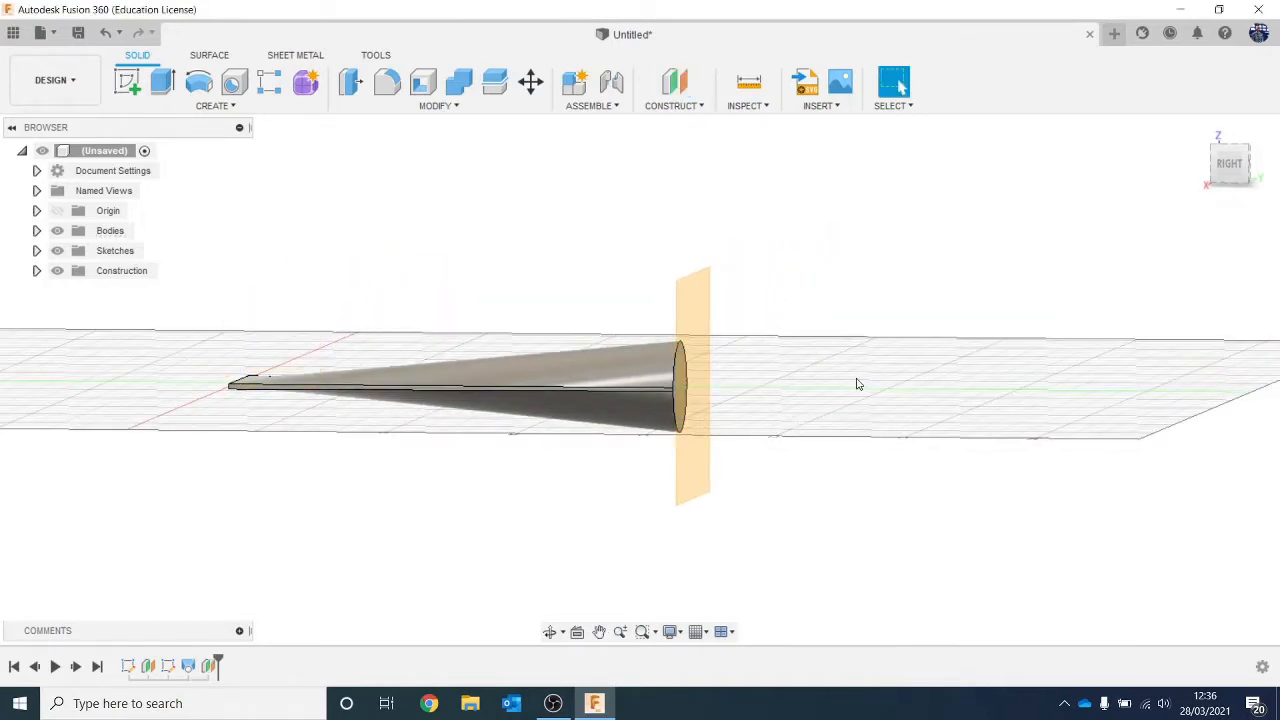
Sketch a 20 mm diameter circle centered on the origin on the new 5 mm offset plane and finish the sketch.
click(132, 88)
click(692, 322)
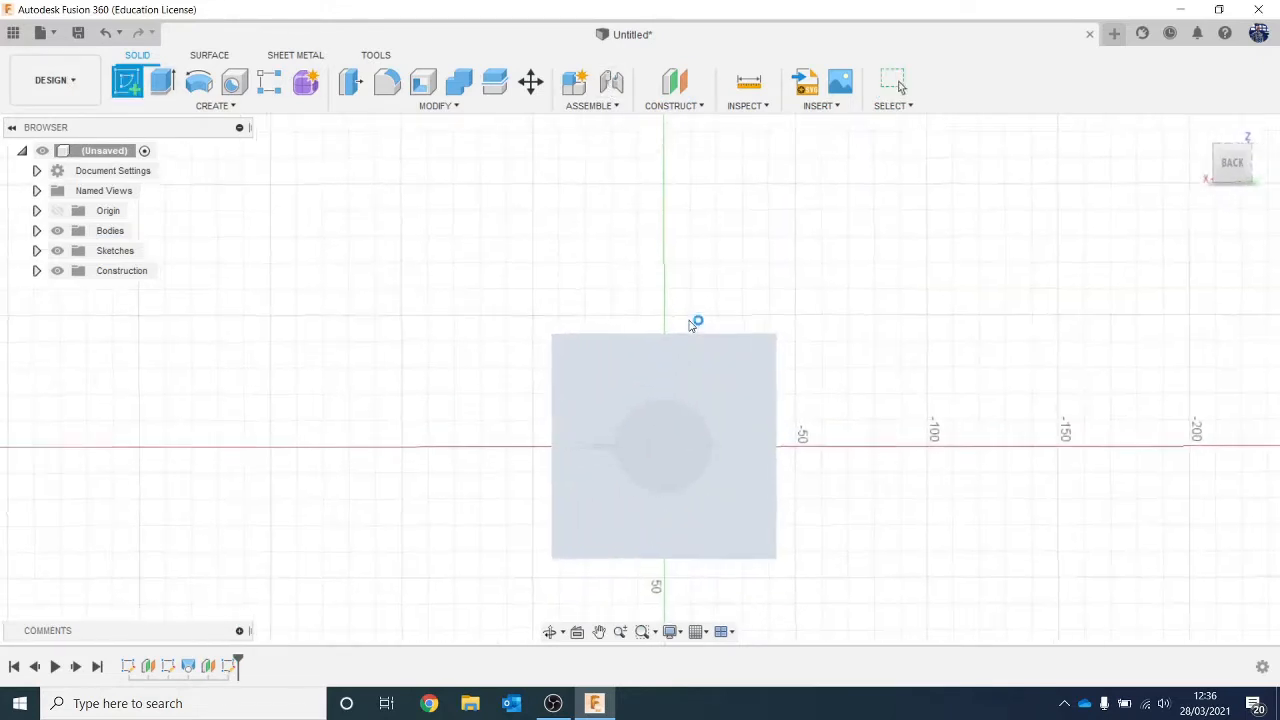
click(163, 81)
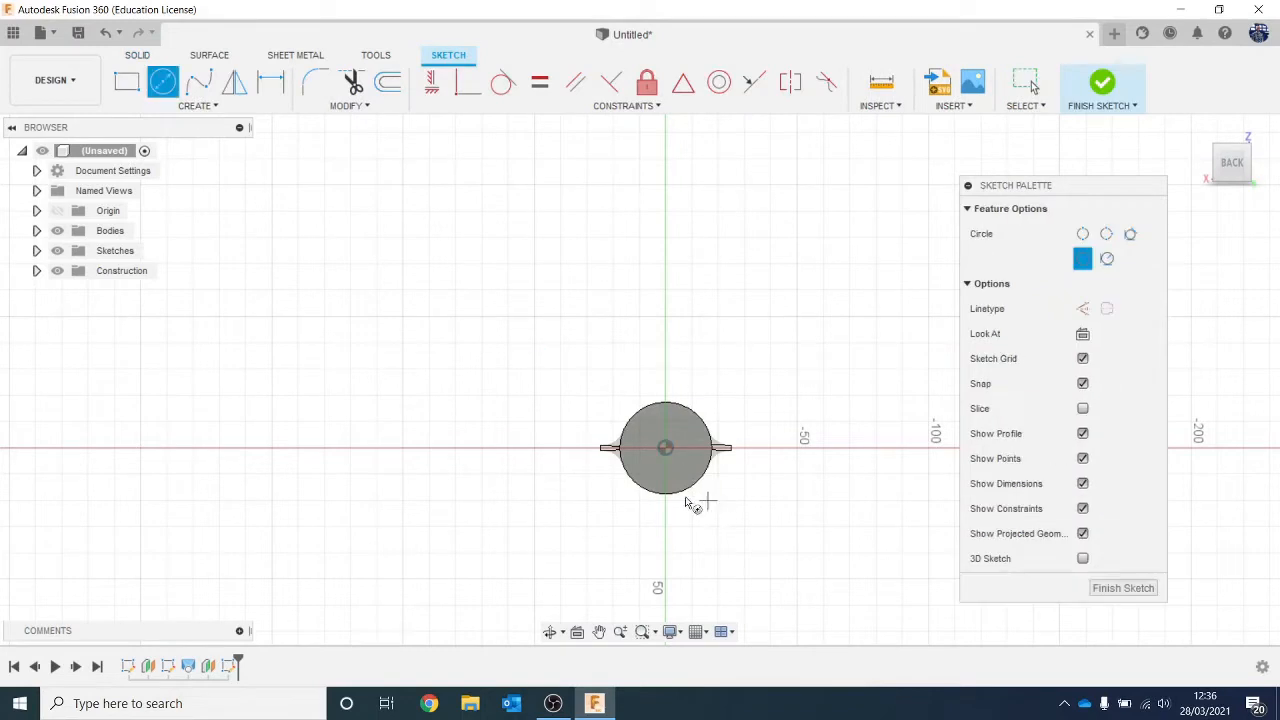
click(665, 448)
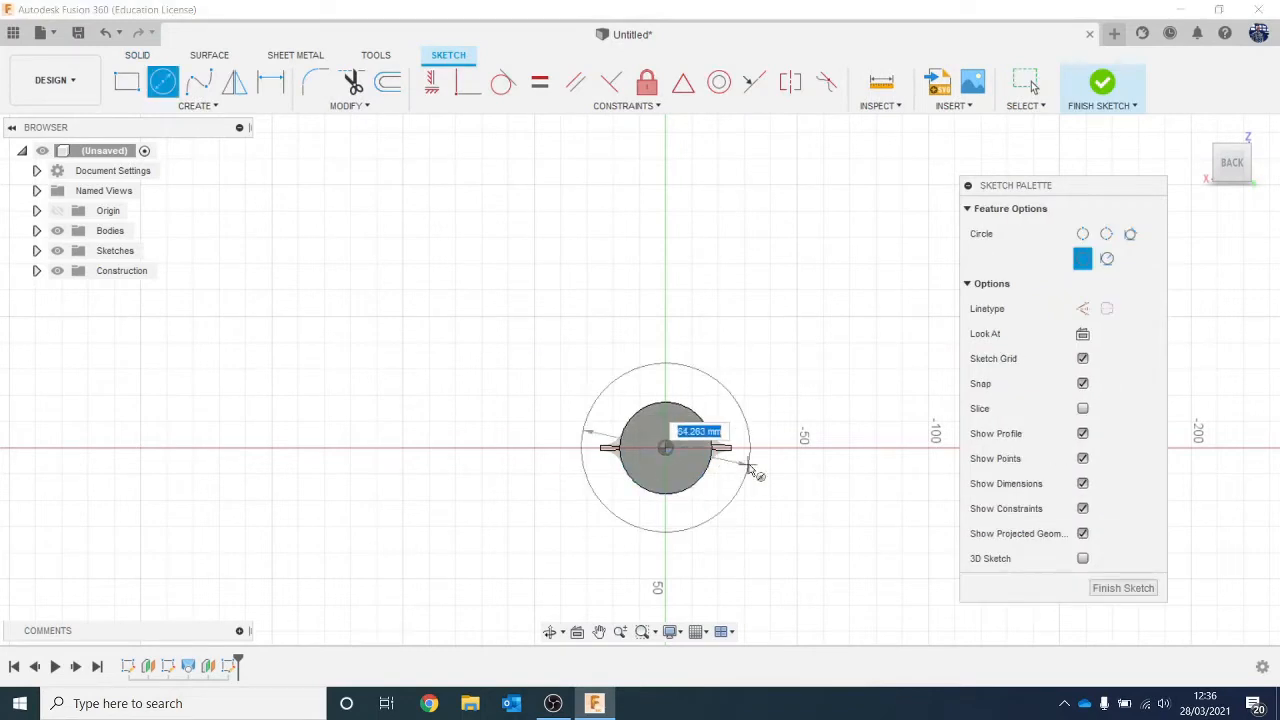
text(20)
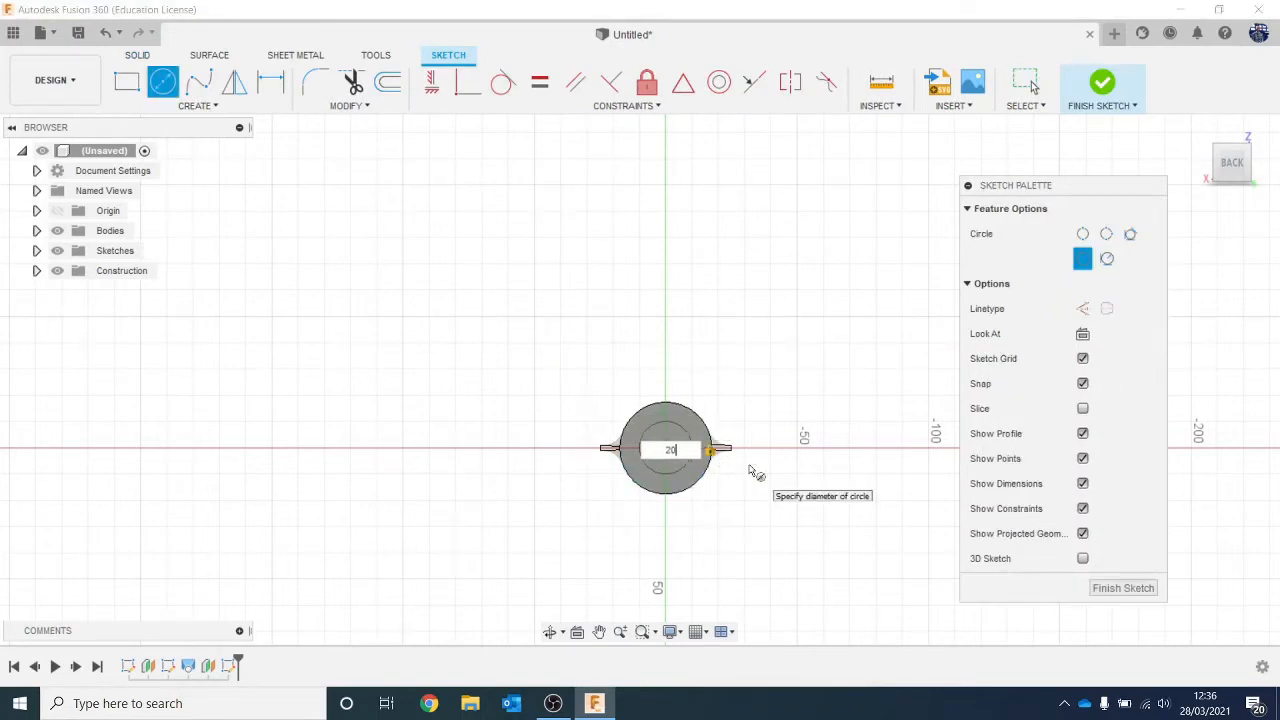
key(Return)
key(Escape)
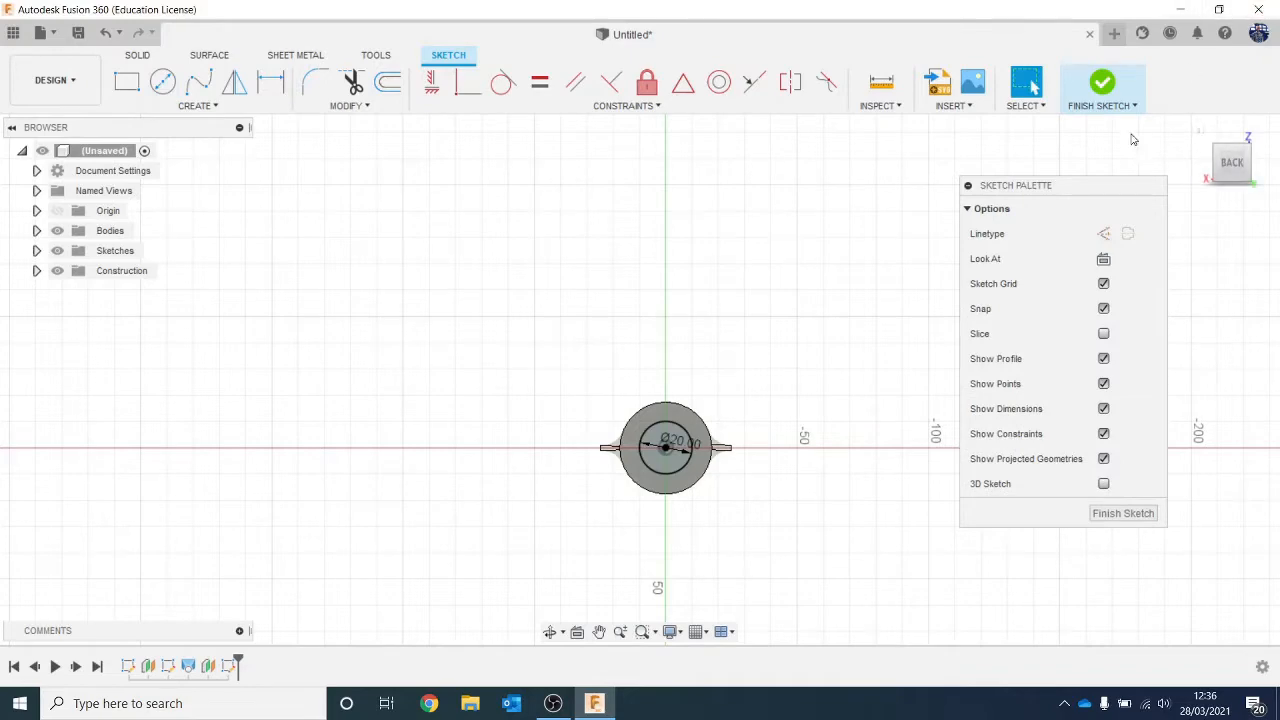
click(1094, 92)
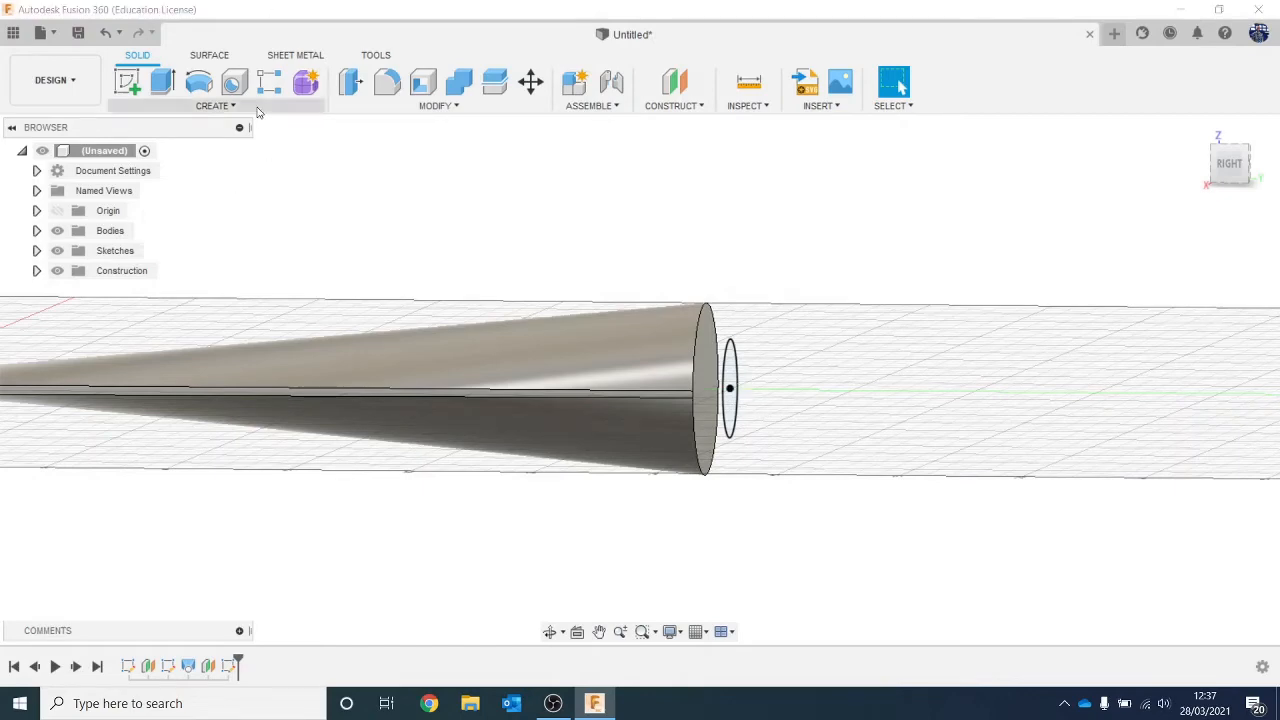
Start a loft joined to the body, from its large circular end face to the 20 mm circle.
click(259, 110)
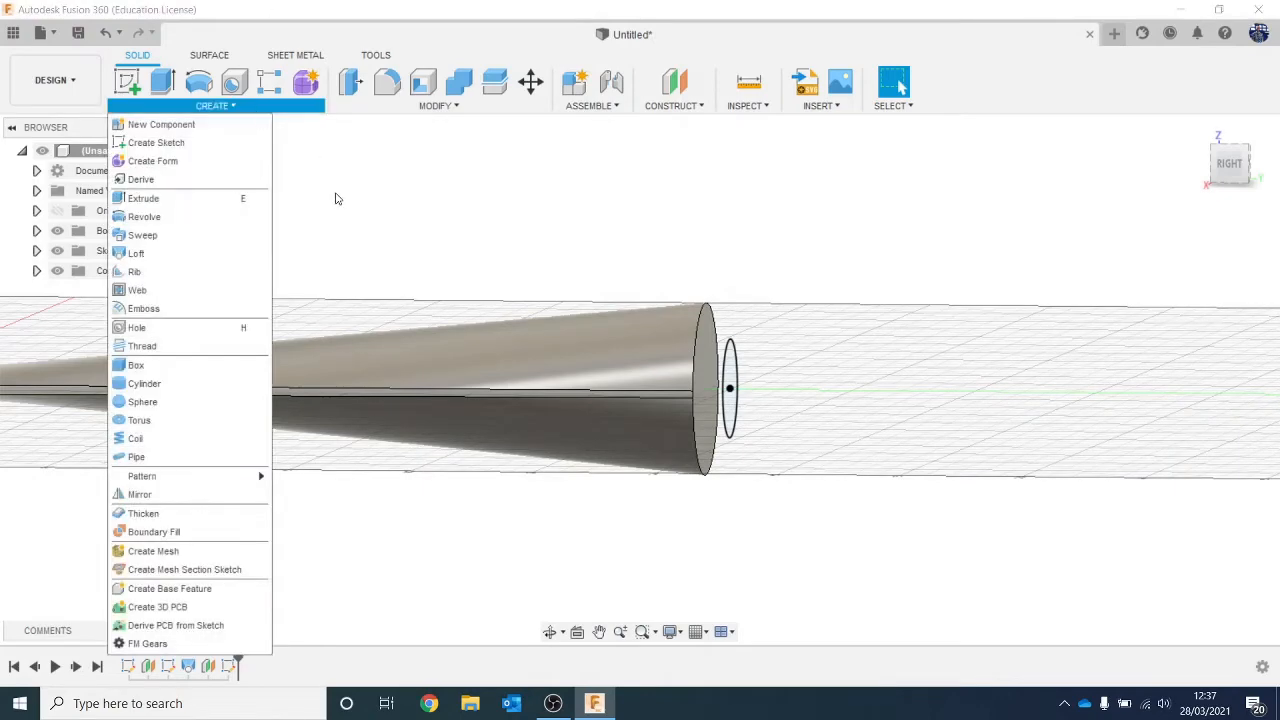
click(136, 253)
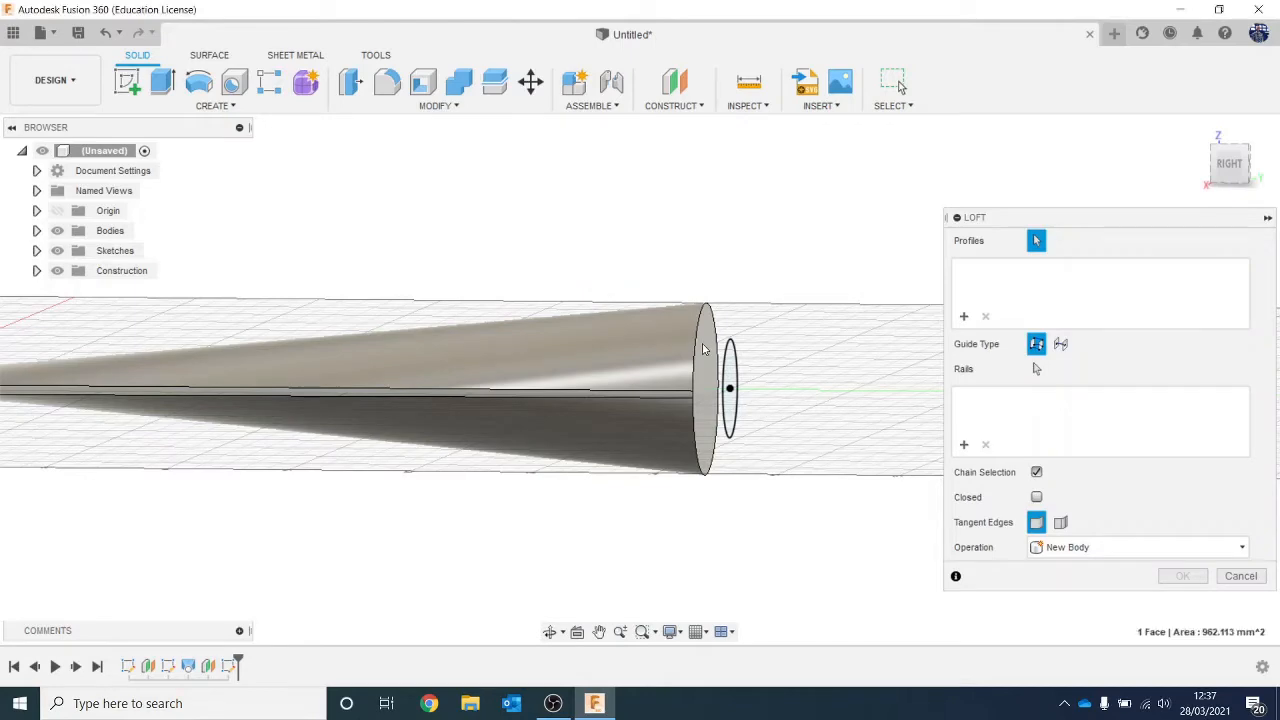
click(705, 350)
scroll(740, 358, up, 3)
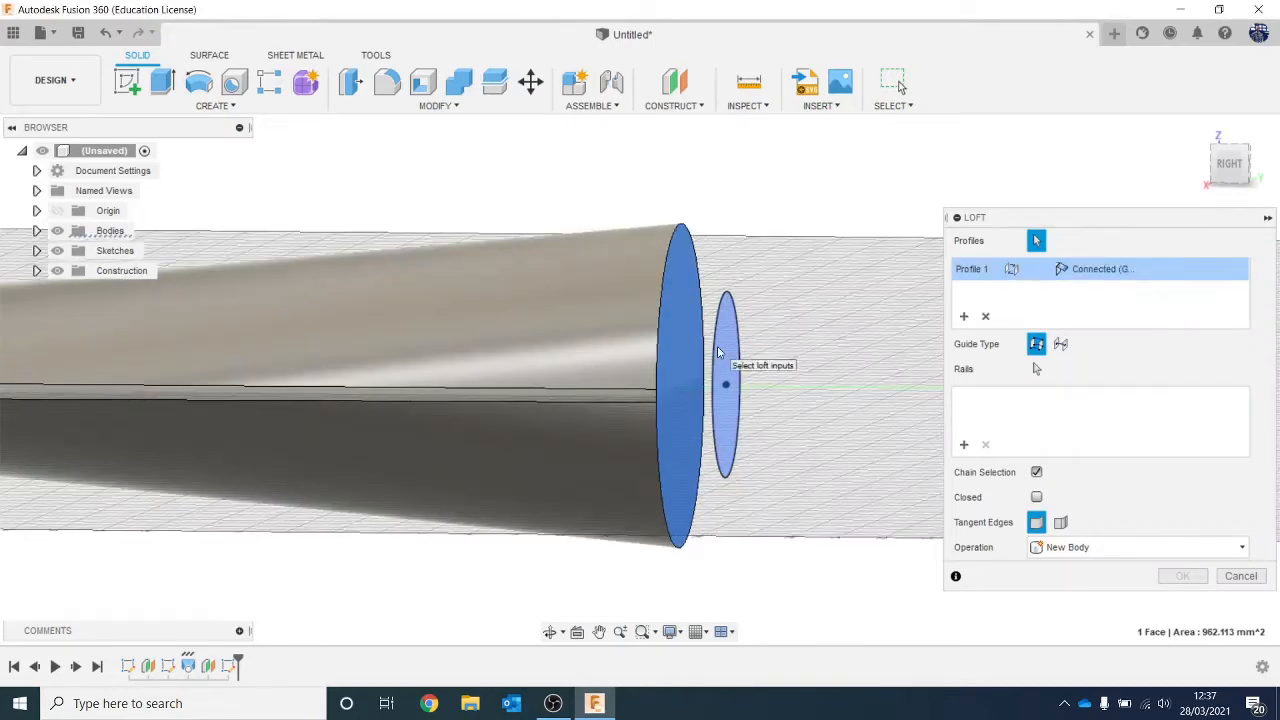
click(728, 365)
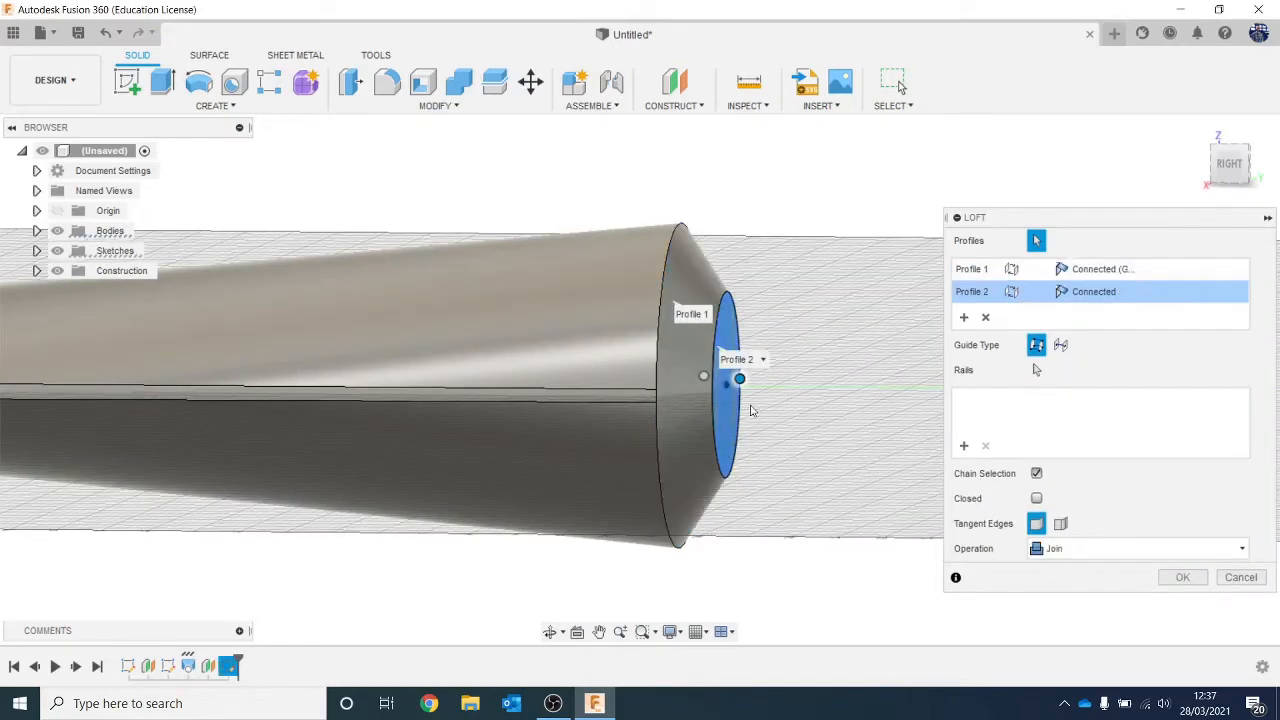
Replace the loft's 20 mm circle profile with the circle's center point to try a pointed end.
click(729, 333)
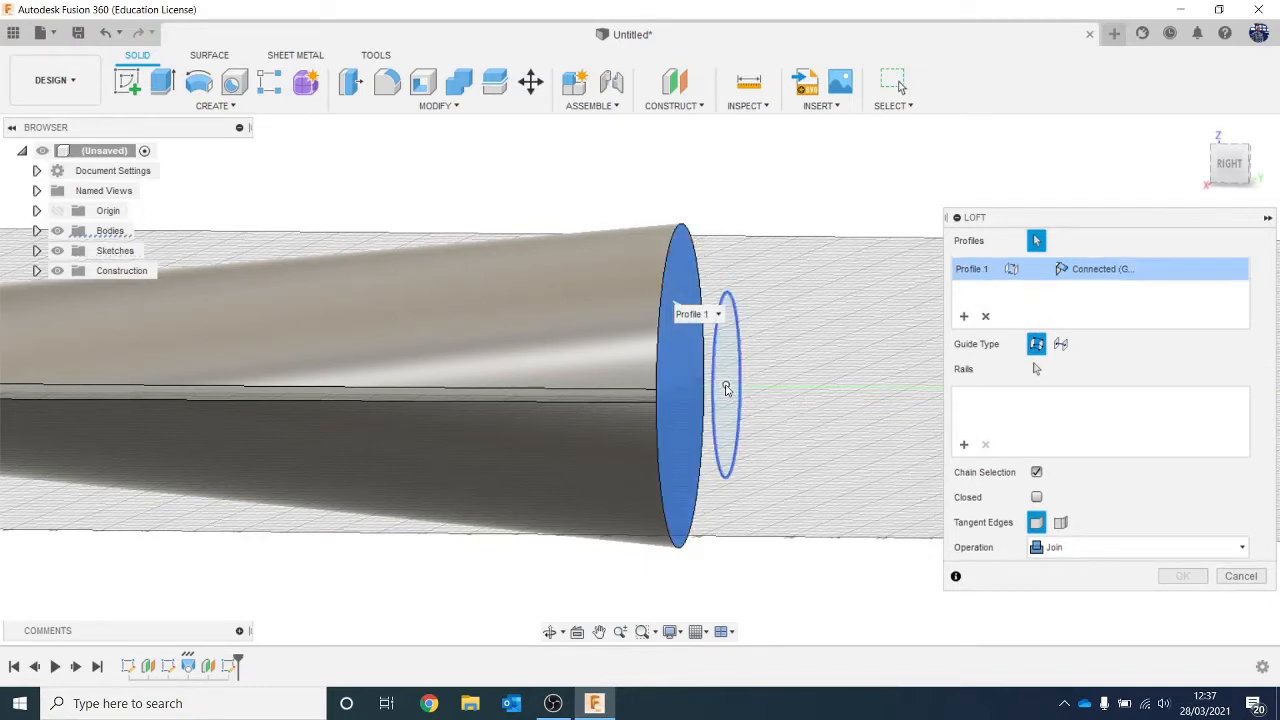
click(727, 389)
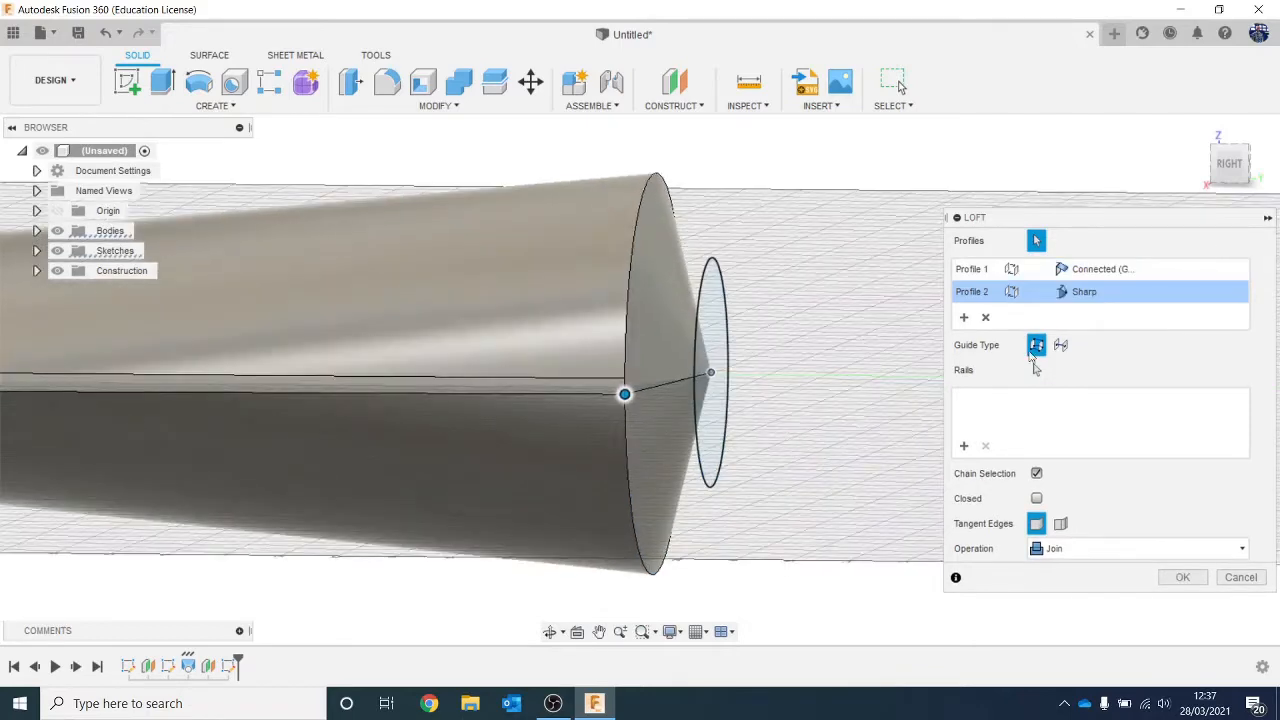
click(1229, 166)
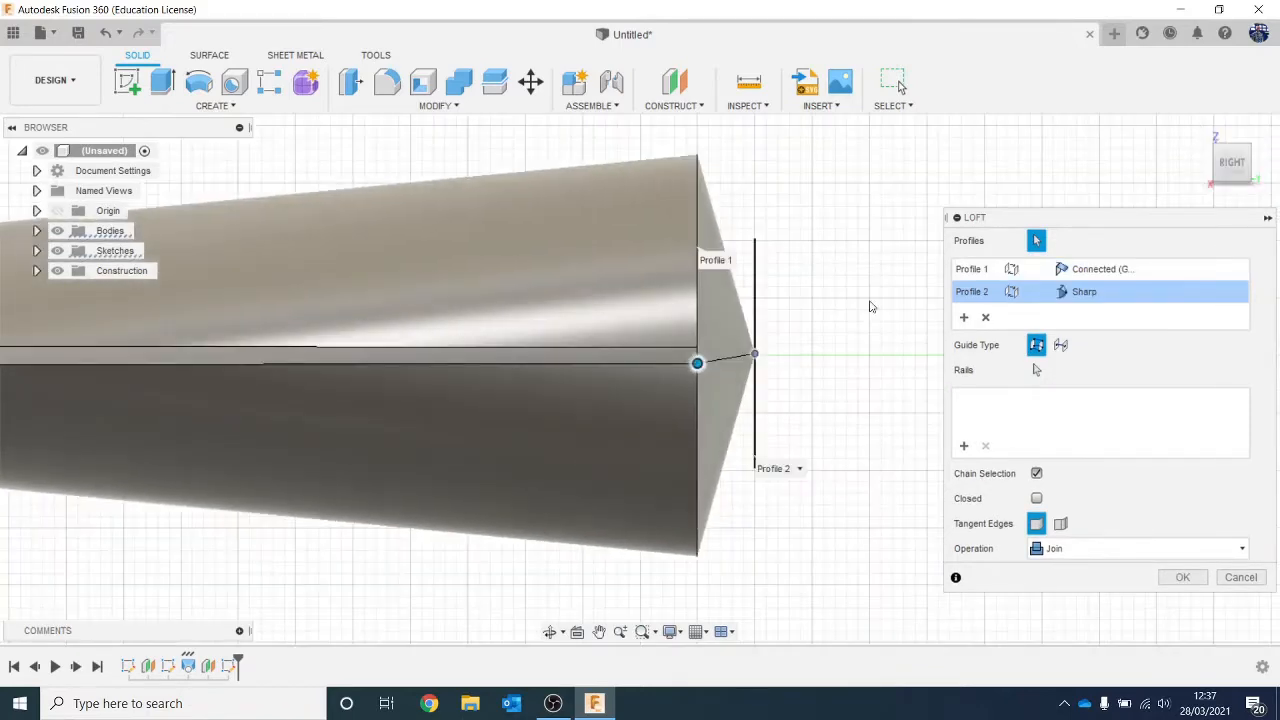
drag(1234, 168, 938, 238)
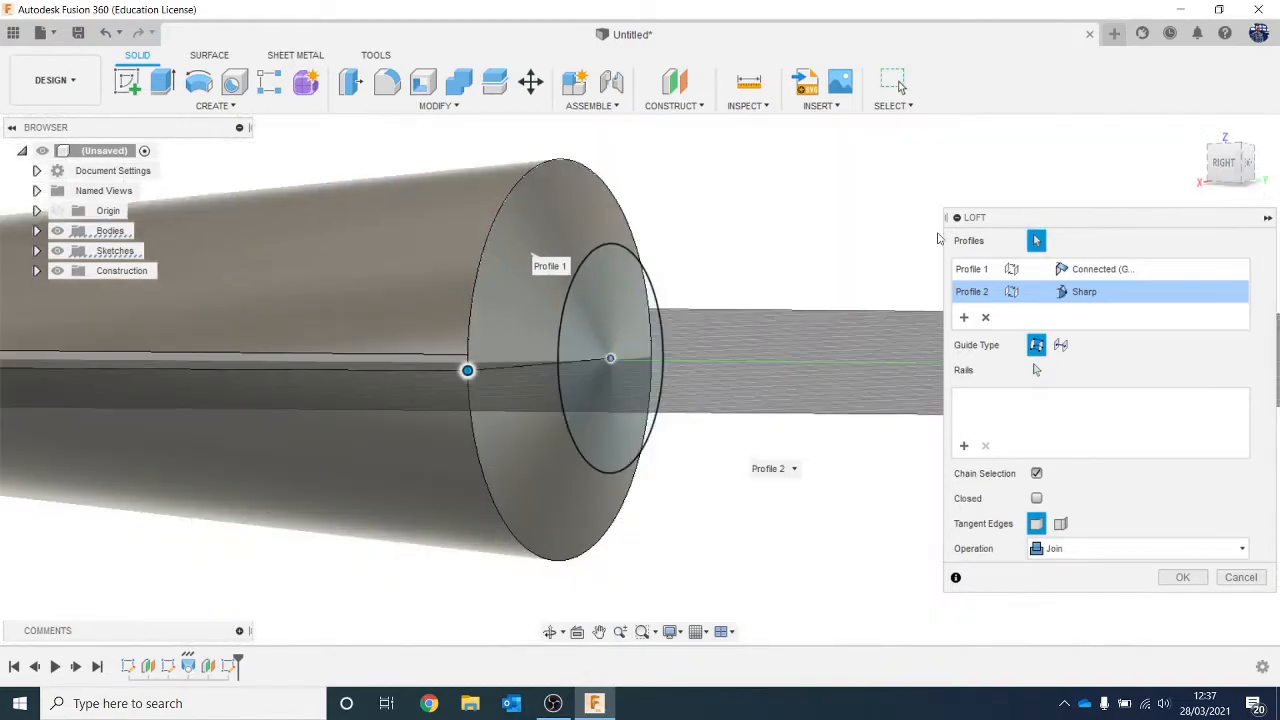
click(610, 358)
drag(1222, 162, 1254, 172)
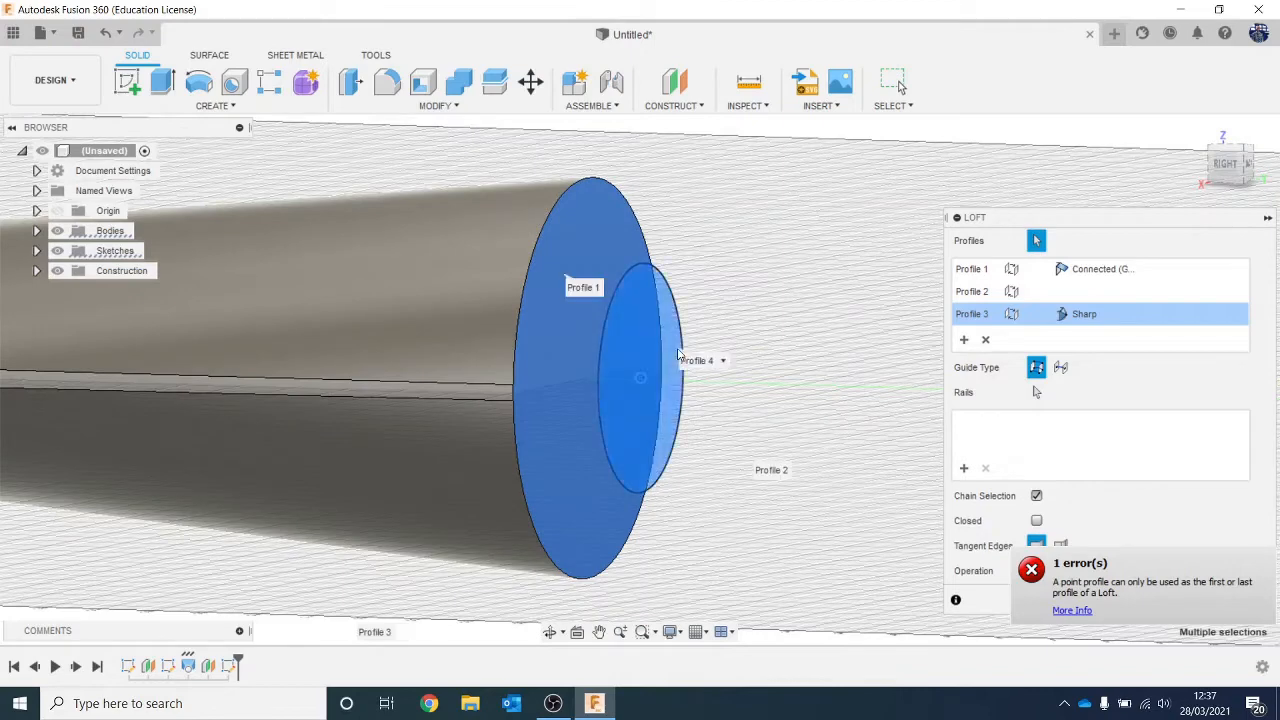
click(682, 356)
scroll(811, 411, down, 2)
click(1258, 626)
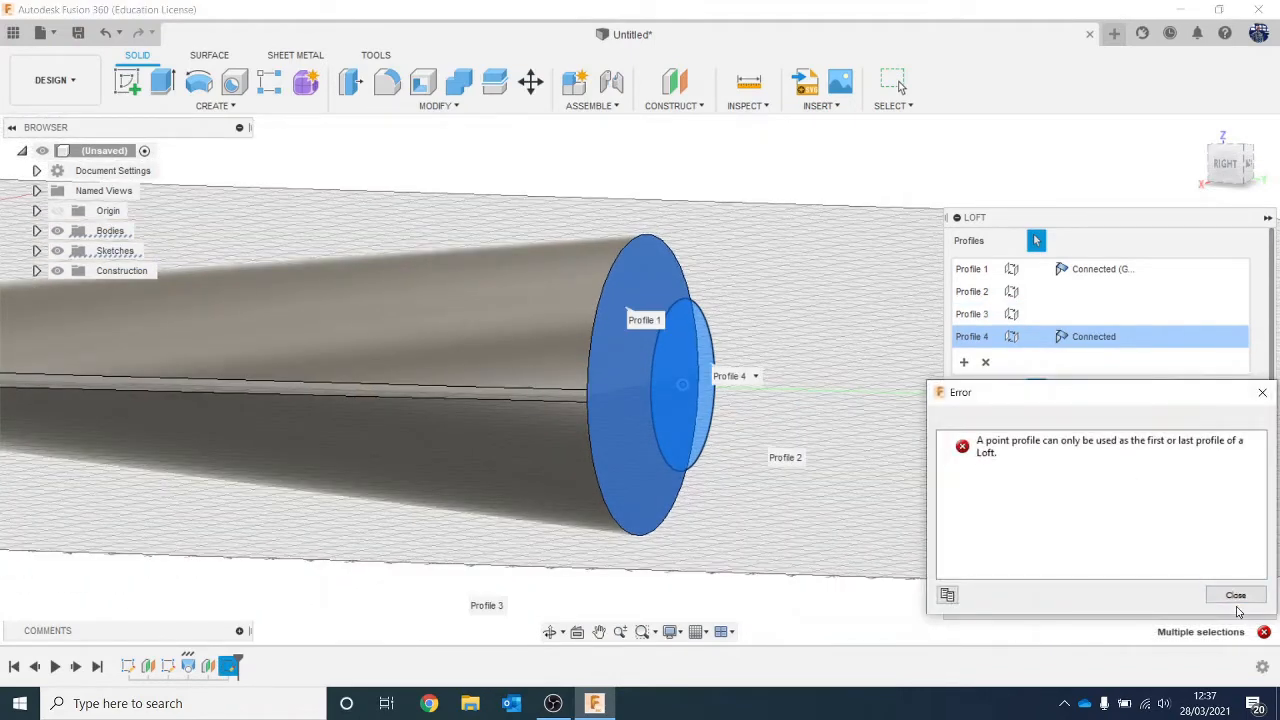
click(1236, 598)
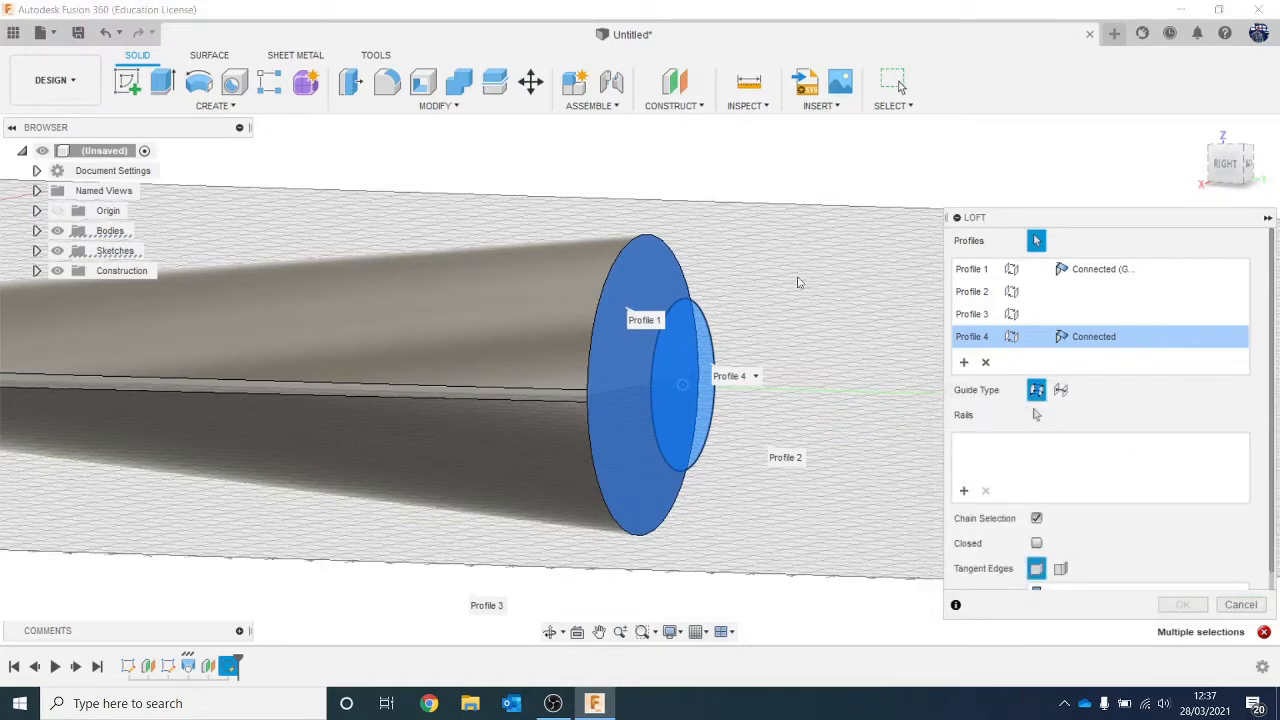
click(1240, 604)
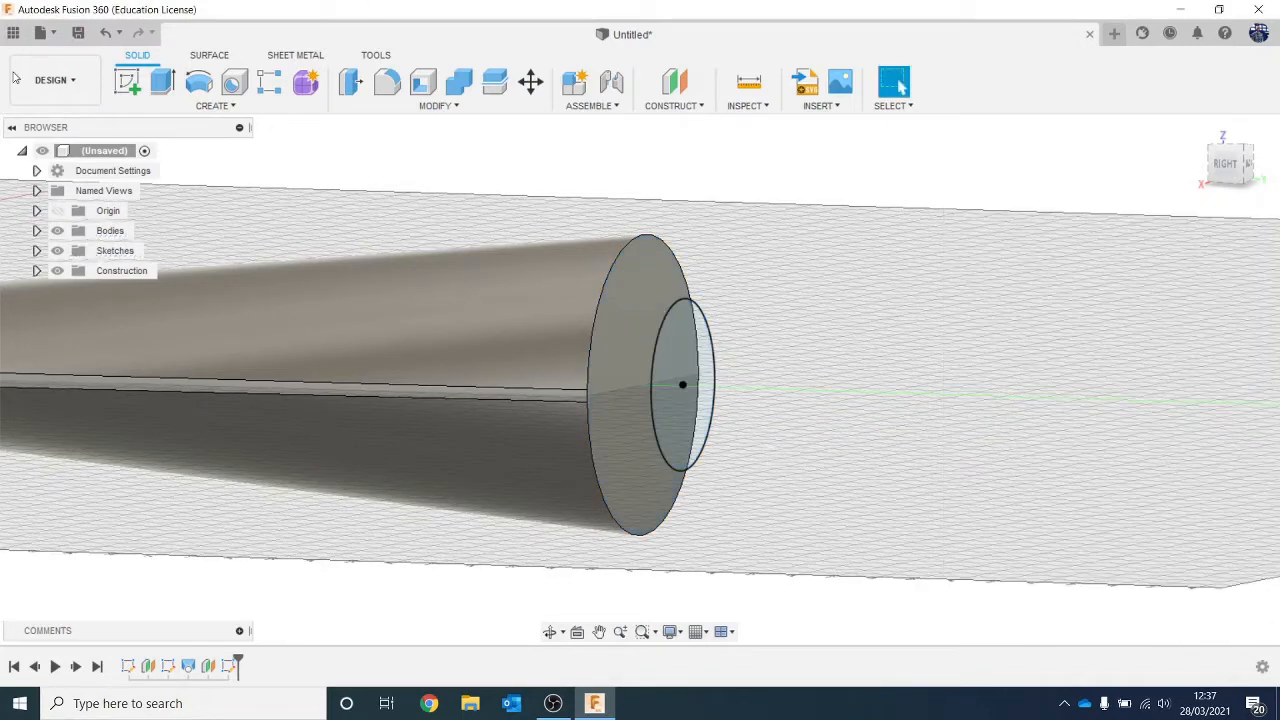
Loft from the body's large circular end face to the 20 mm circle on the offset plane.
click(236, 107)
click(150, 251)
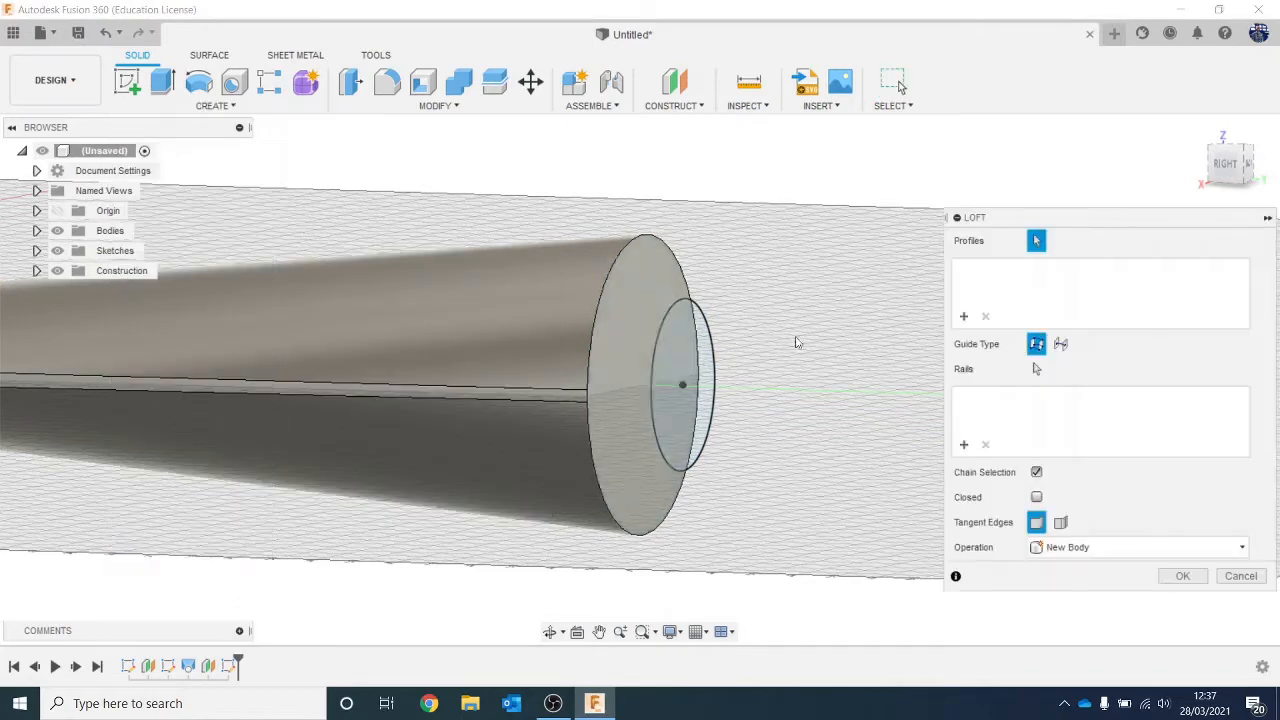
click(631, 311)
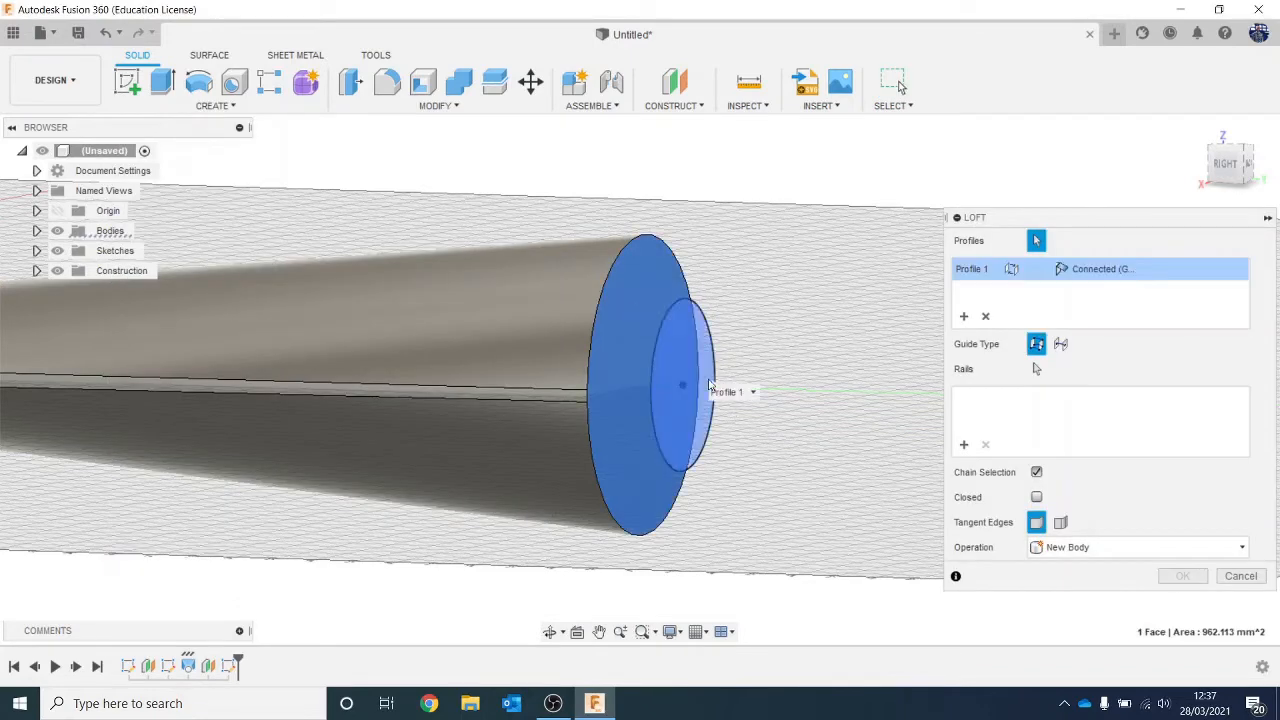
click(705, 388)
click(1182, 577)
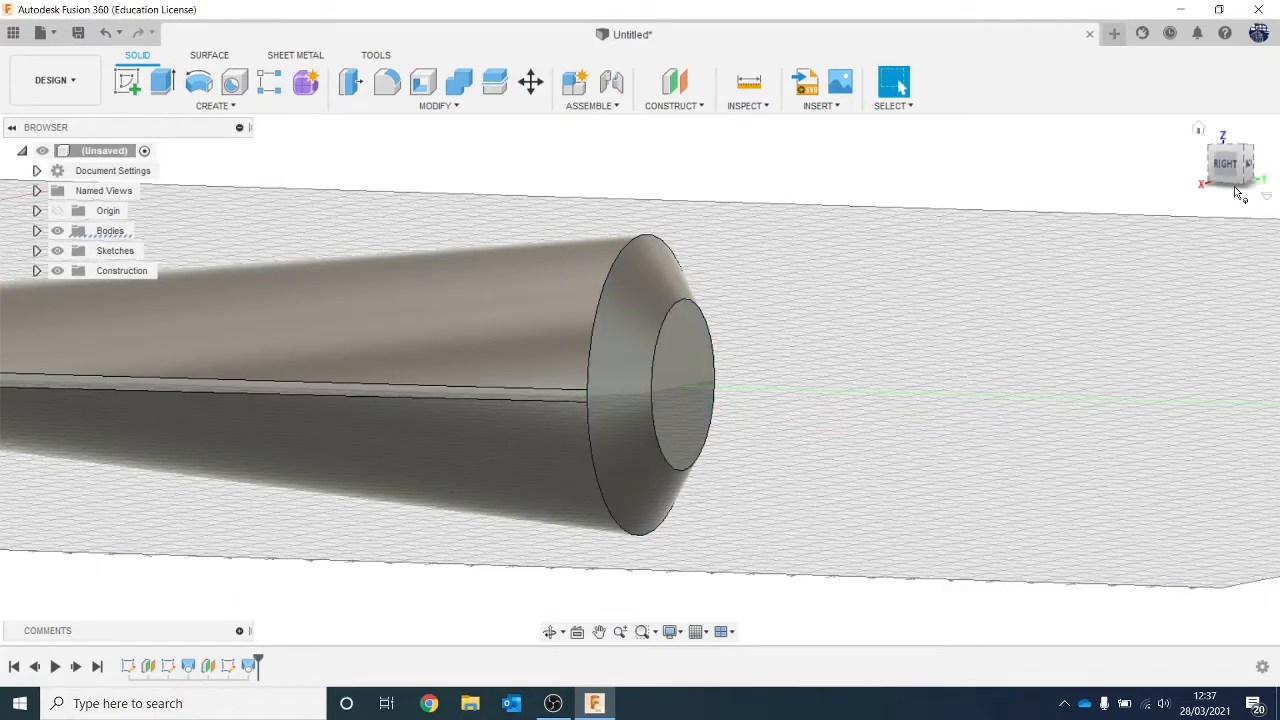
Construct an offset plane 10 mm outward from the 20 mm circular end face.
drag(1229, 180, 1250, 187)
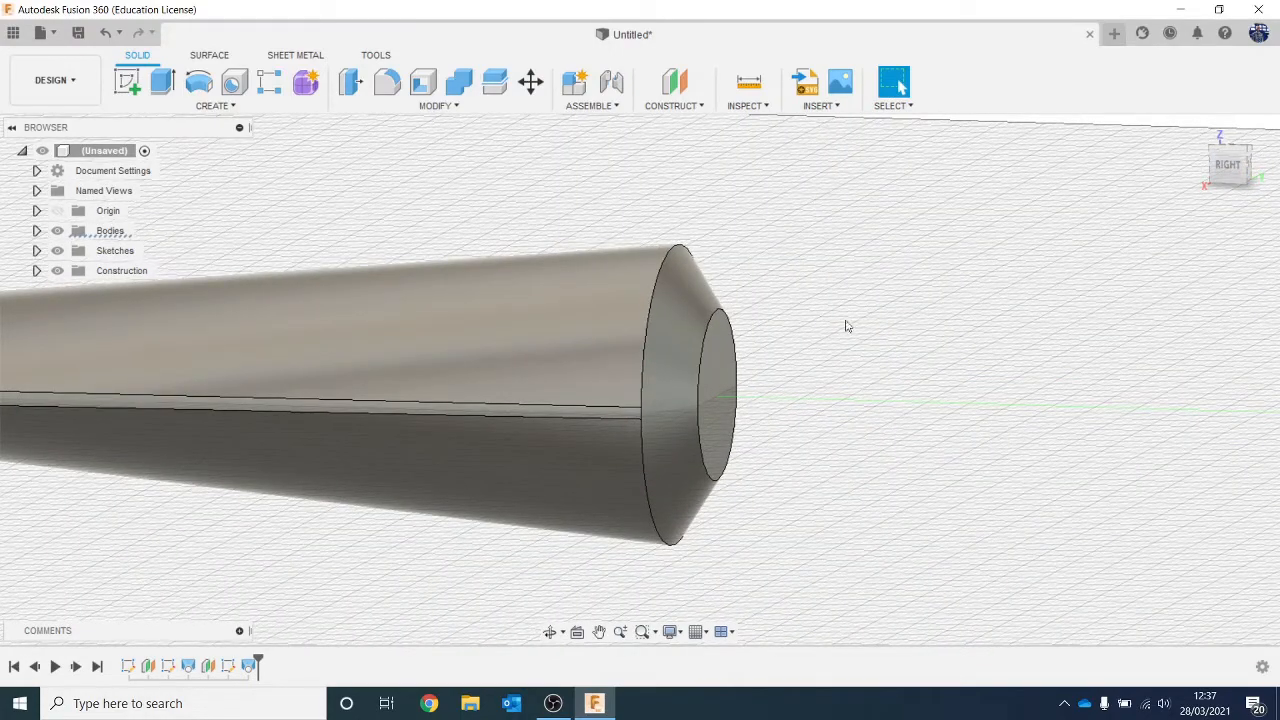
scroll(828, 345, down, 3)
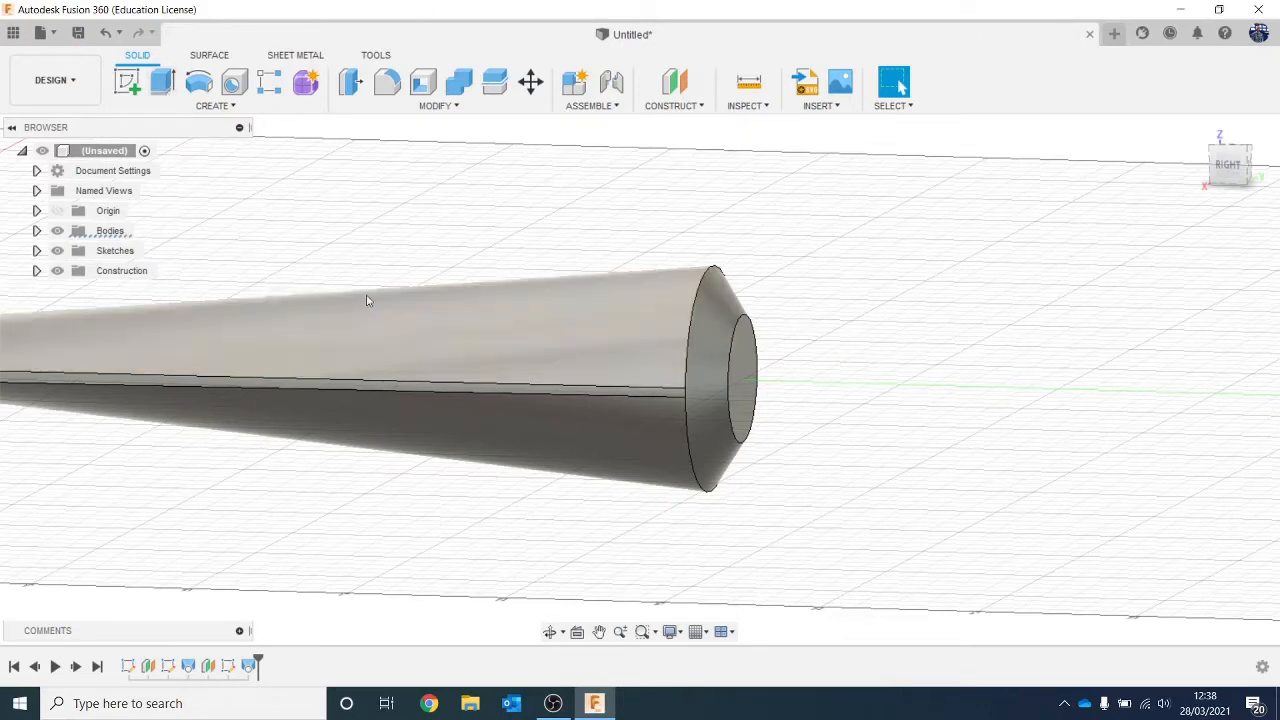
click(674, 84)
click(750, 370)
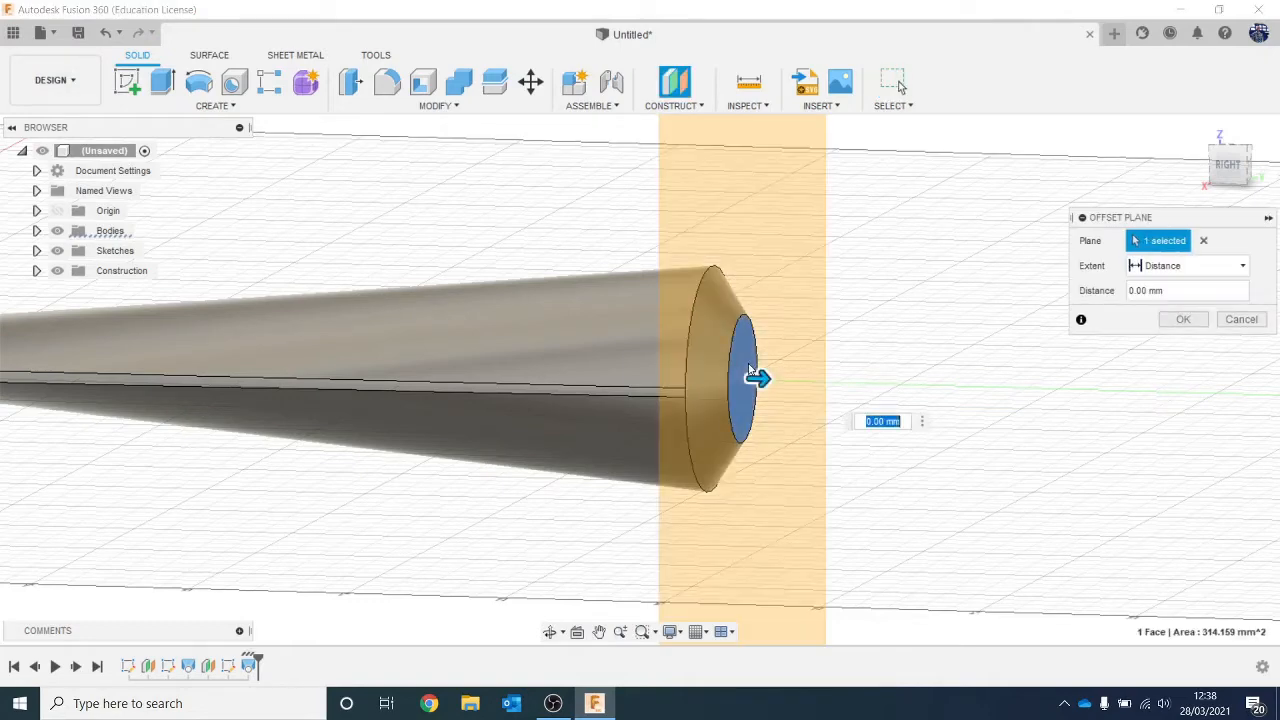
text(10)
key(Return)
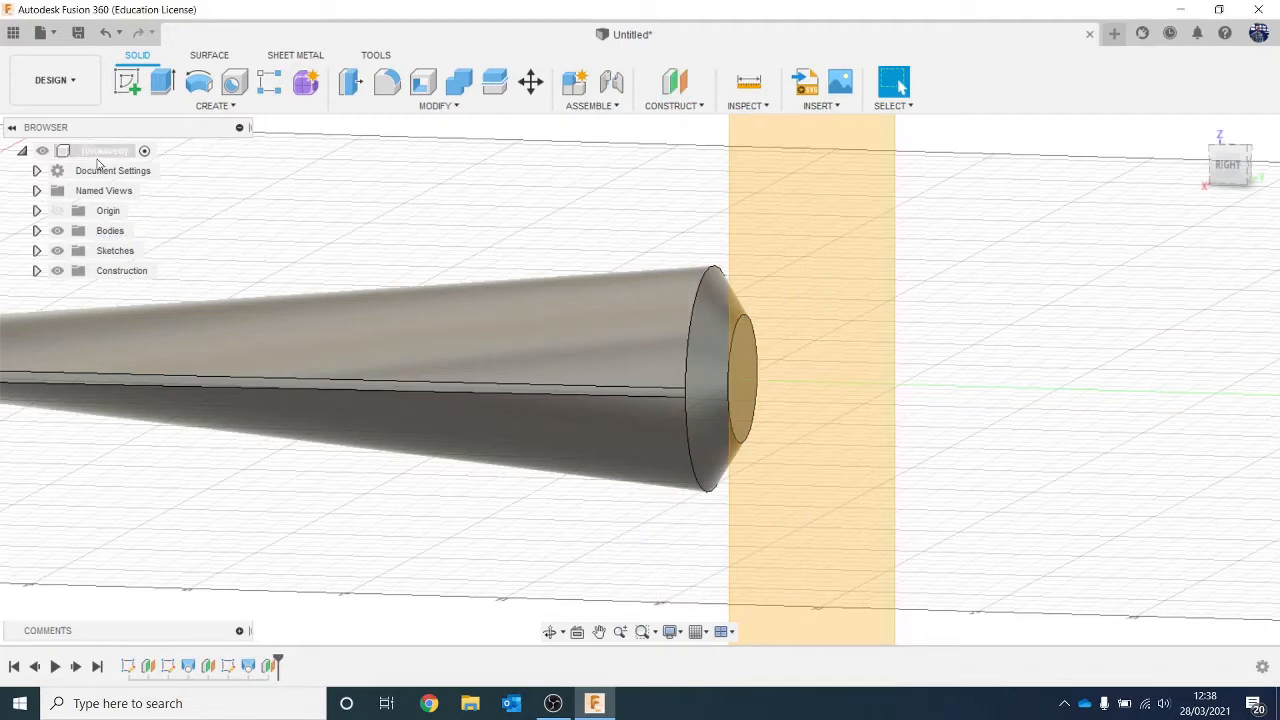
Sketch a 15 mm diameter circle centered on the origin on the new 10 mm offset plane and finish the sketch.
click(127, 82)
click(898, 361)
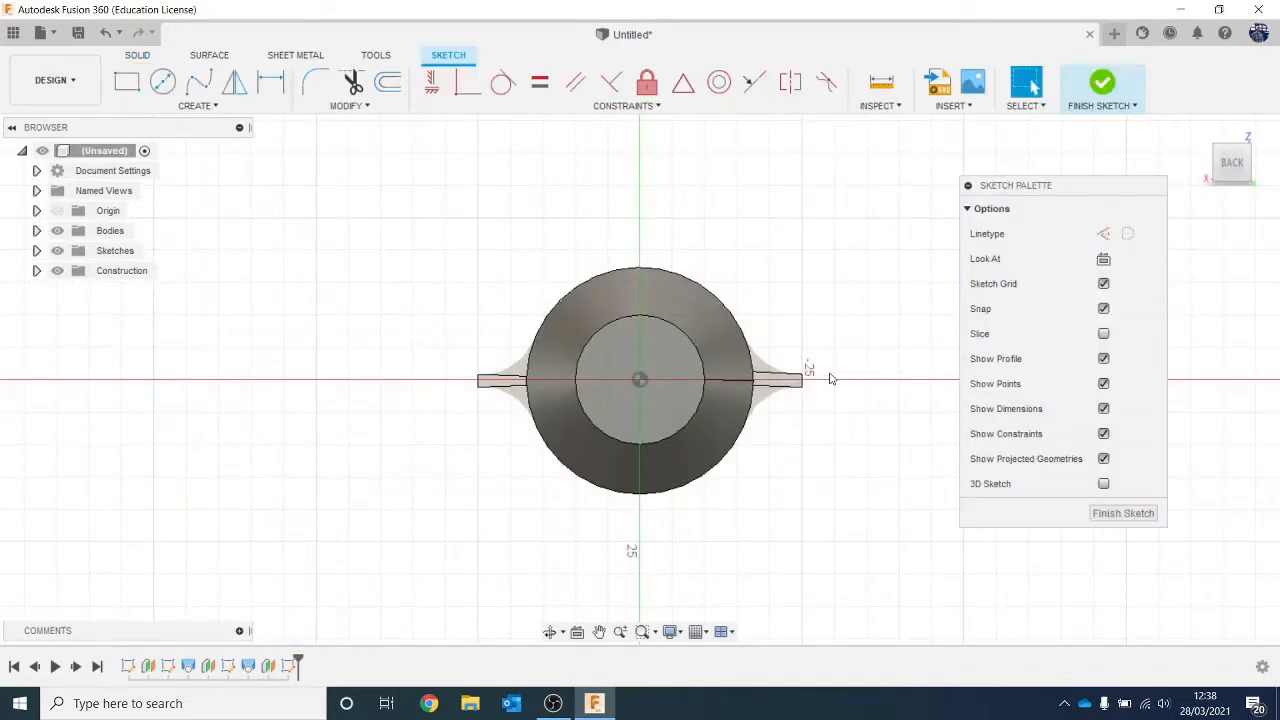
click(163, 82)
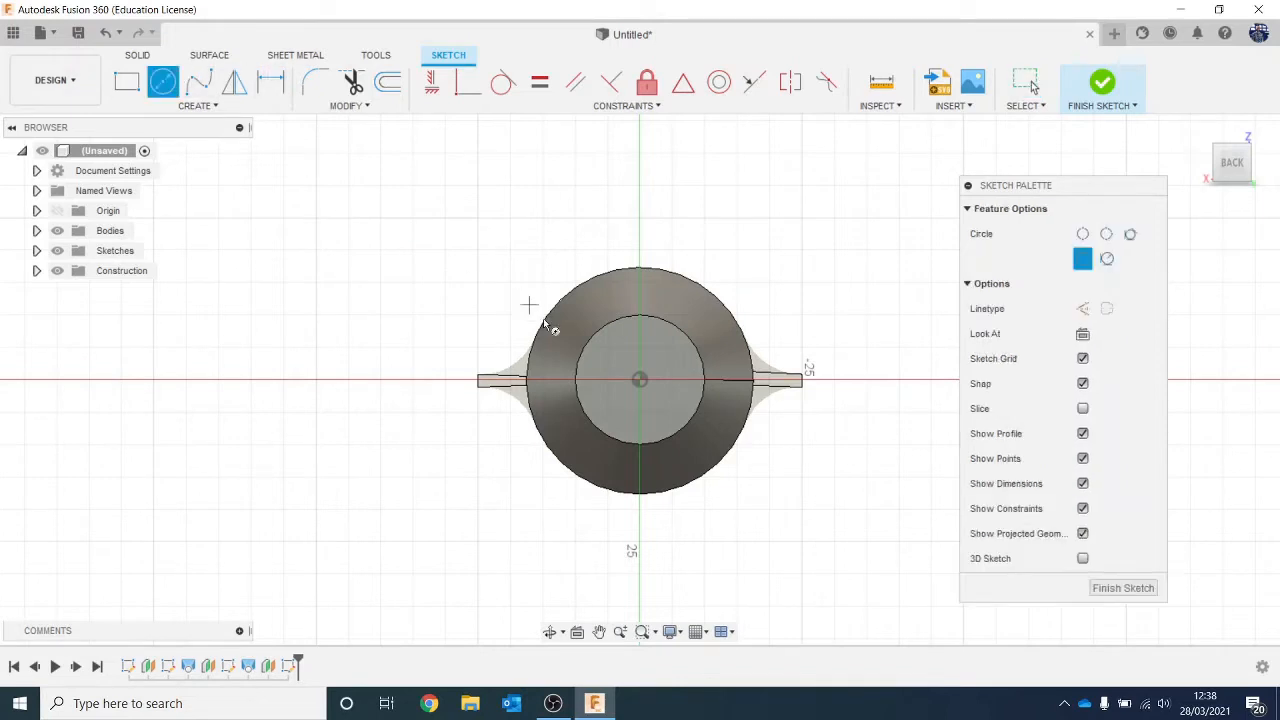
click(641, 383)
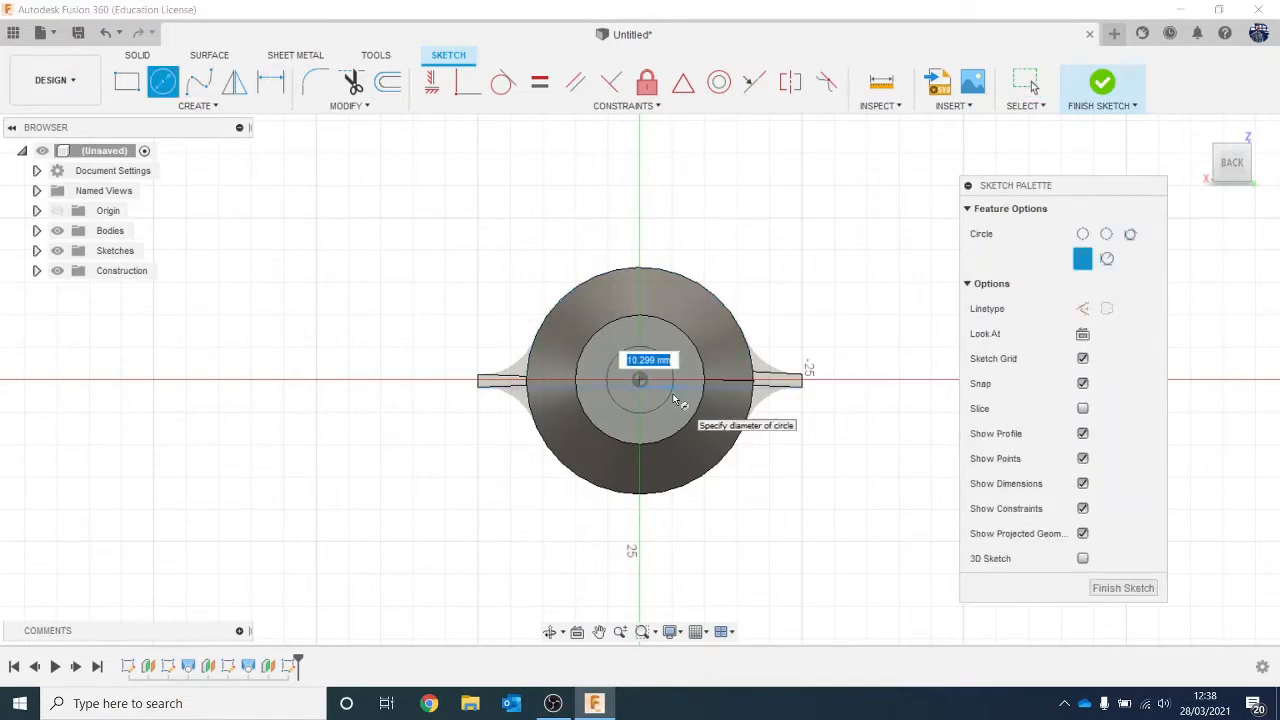
text(15)
key(Return)
key(Escape)
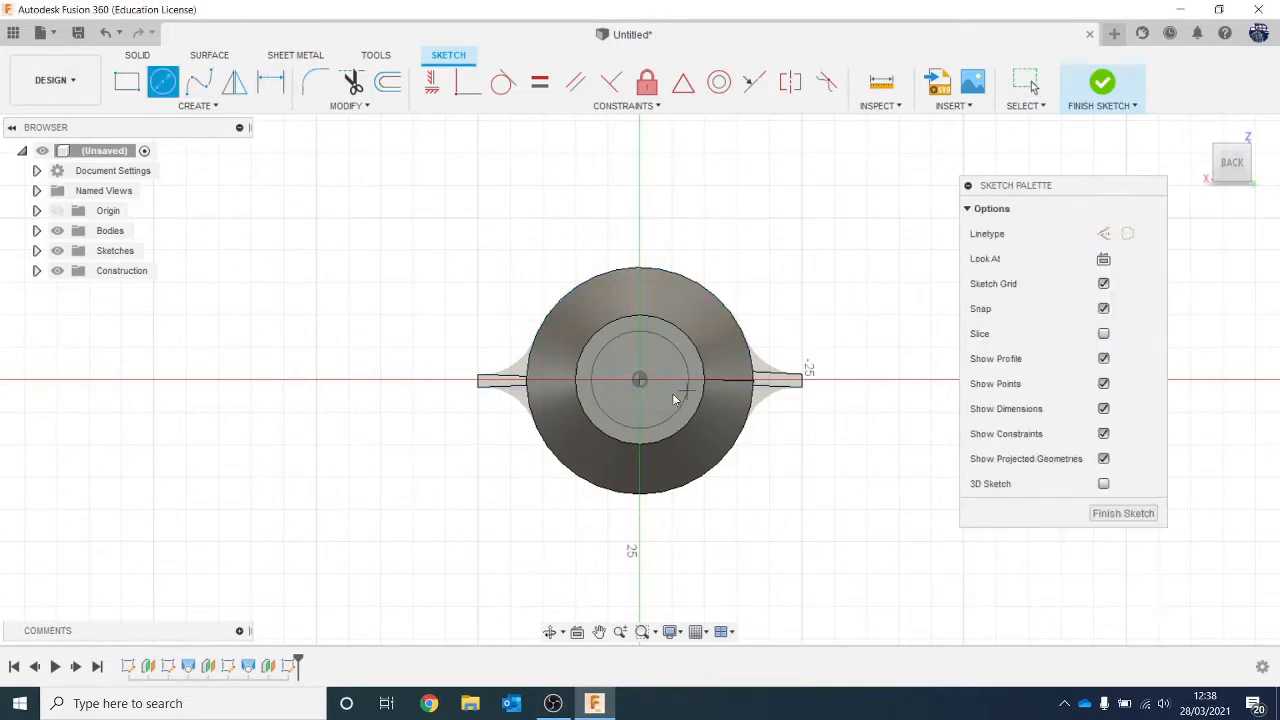
click(1101, 84)
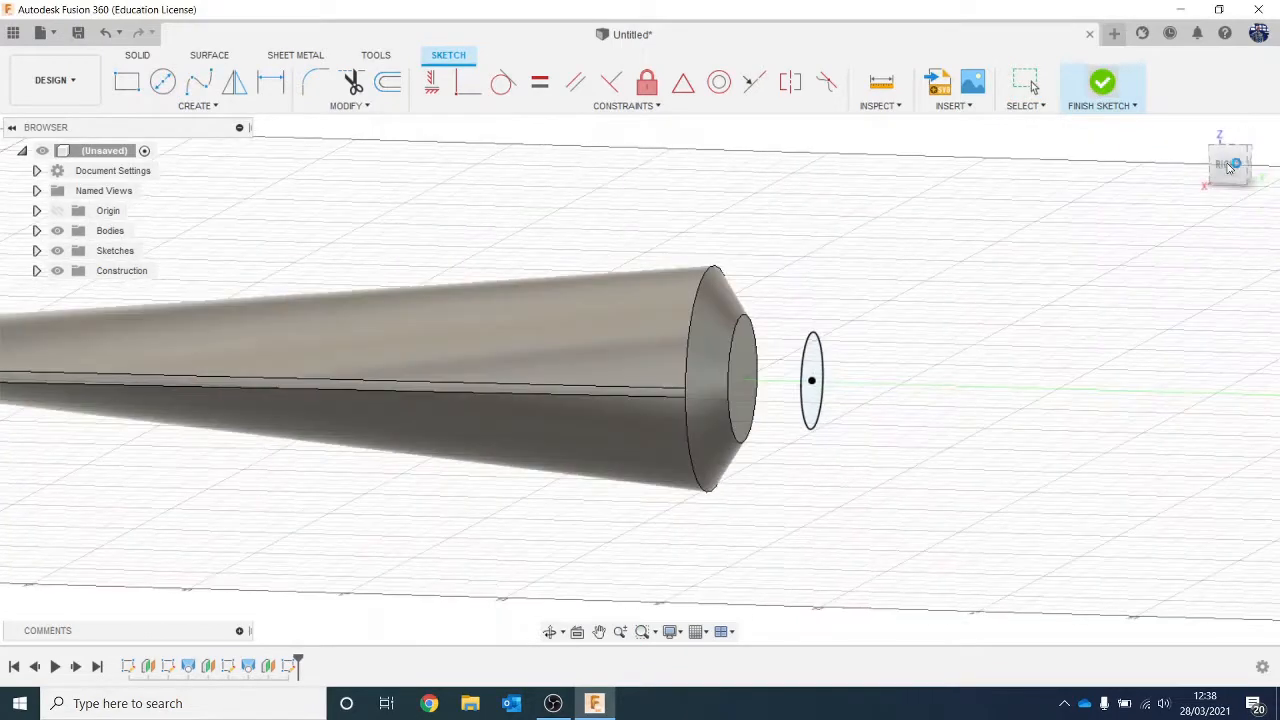
Loft from the 20 mm circular end face to the 15 mm circle, joined to the body.
click(215, 105)
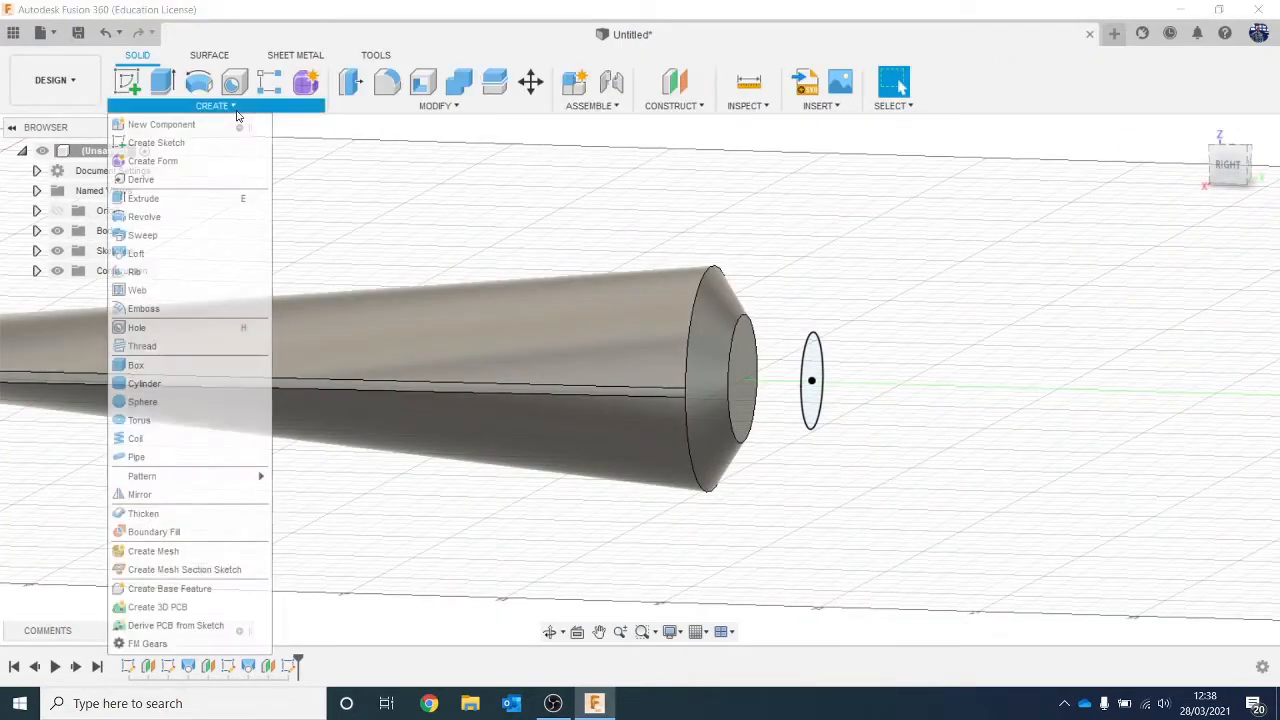
click(205, 252)
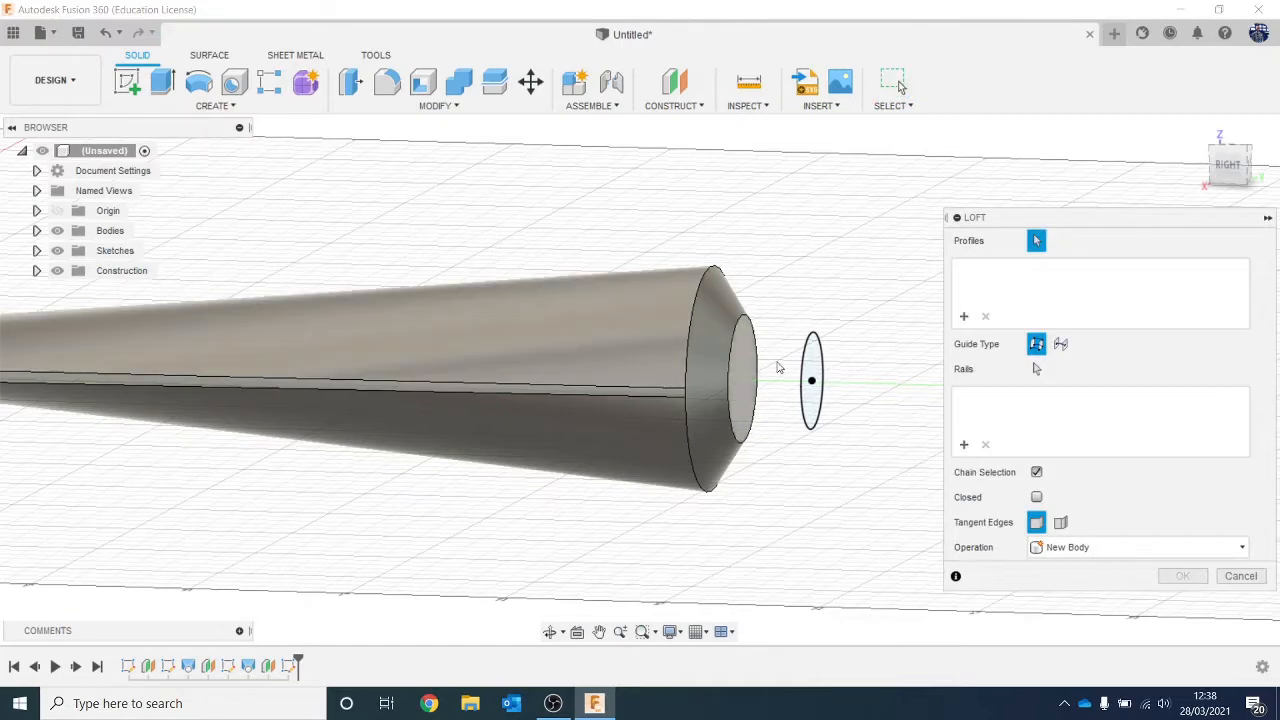
click(745, 372)
click(815, 375)
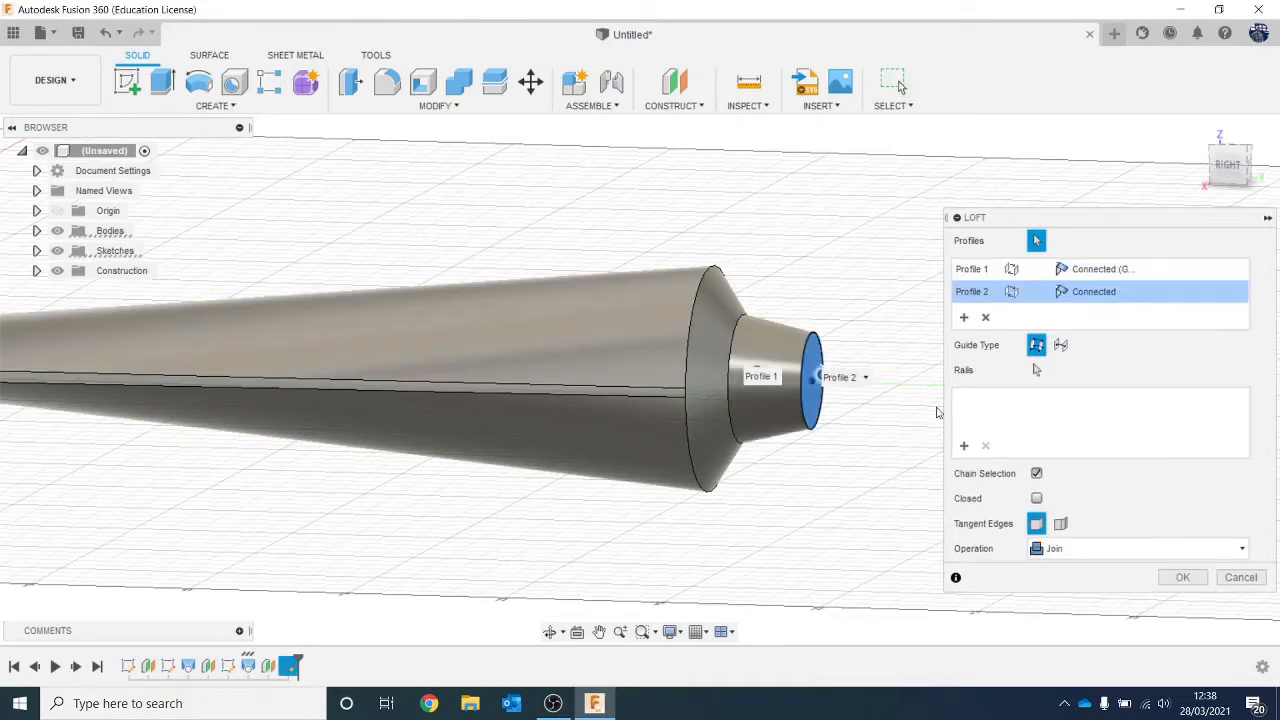
click(1182, 577)
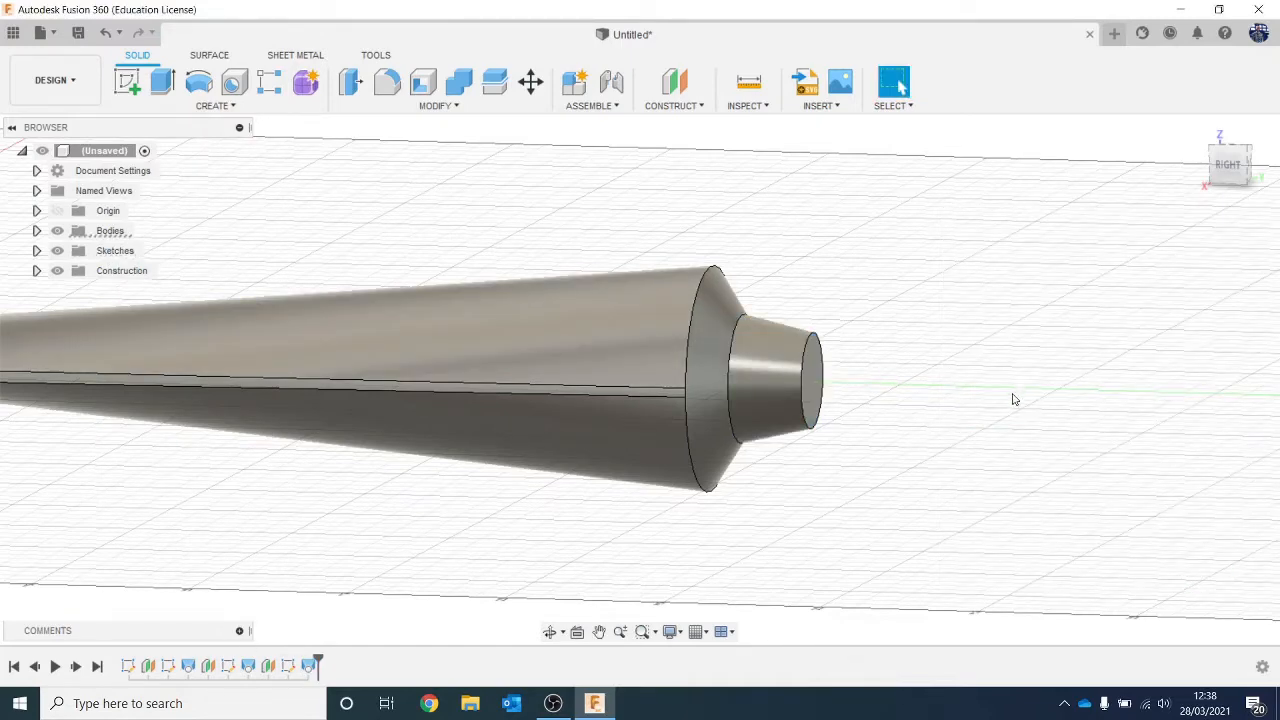
Construct an offset plane 5 mm outward from the 15 mm circular end face.
scroll(1014, 397, down, 3)
click(1248, 172)
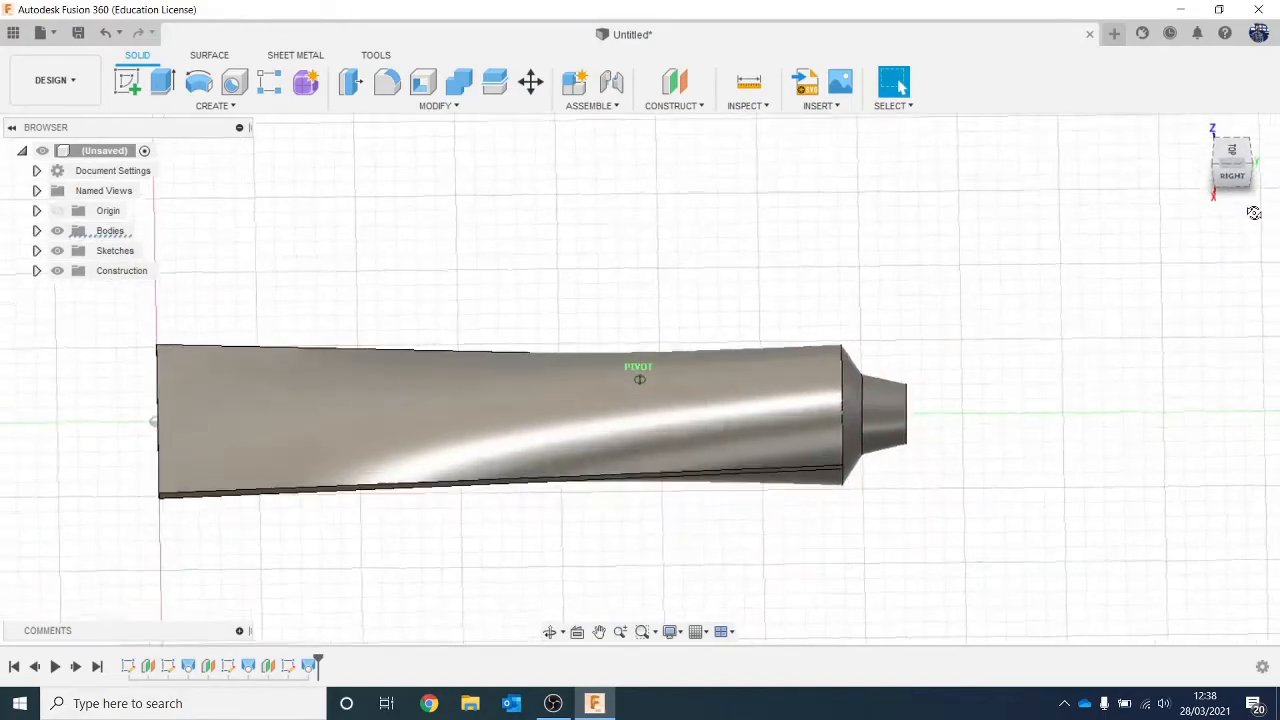
mouse_move(1252, 175)
mouse_down()
mouse_move(1231, 192)
mouse_move(1229, 170)
mouse_up()
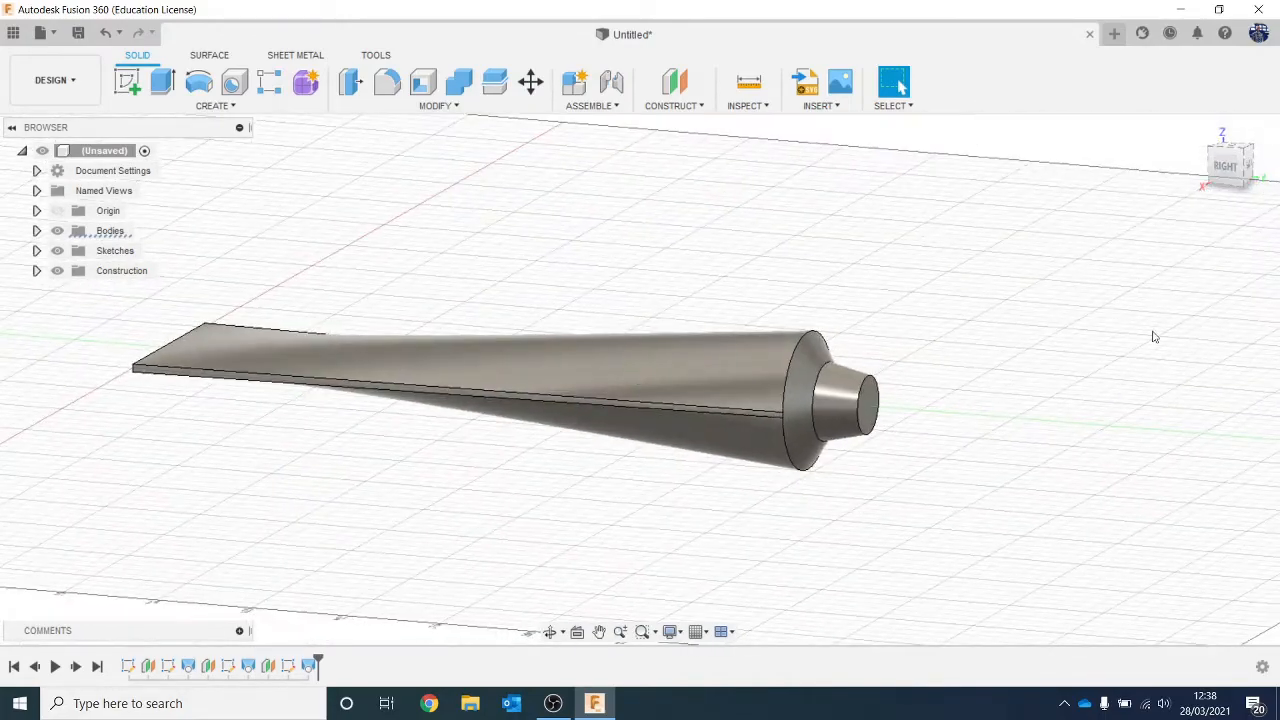
scroll(1051, 426, up, 2)
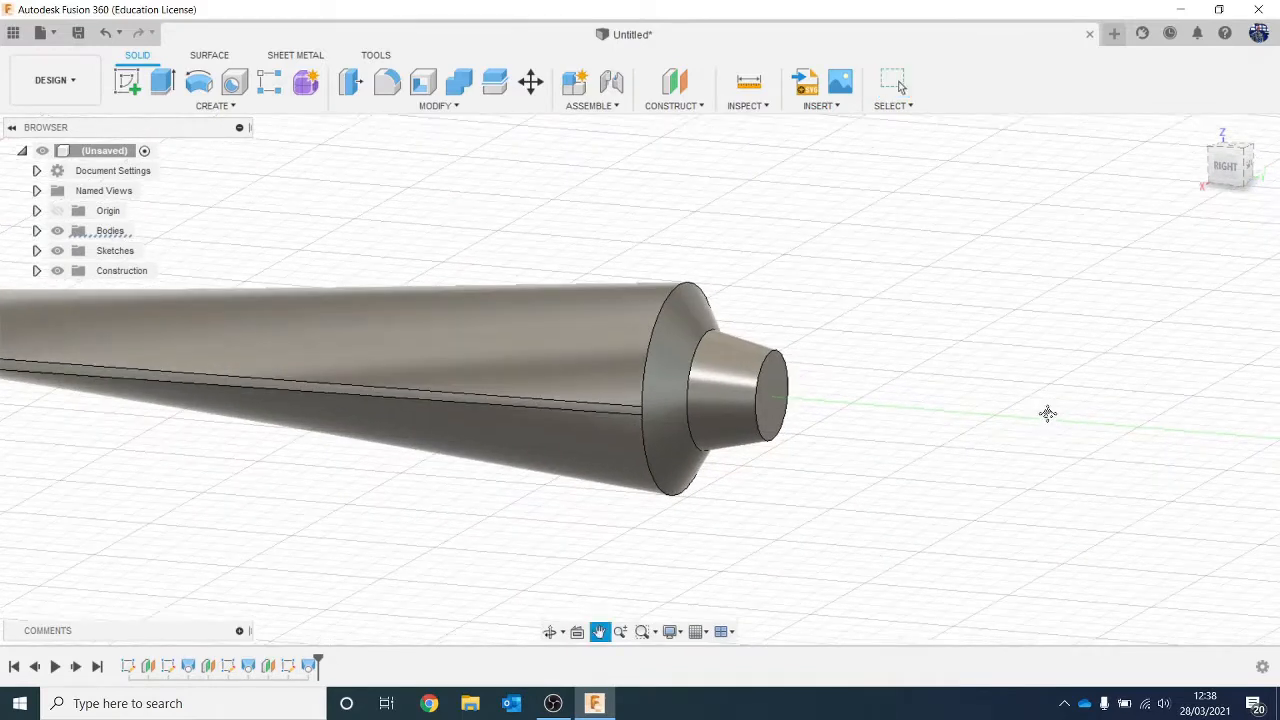
scroll(904, 378, up, 2)
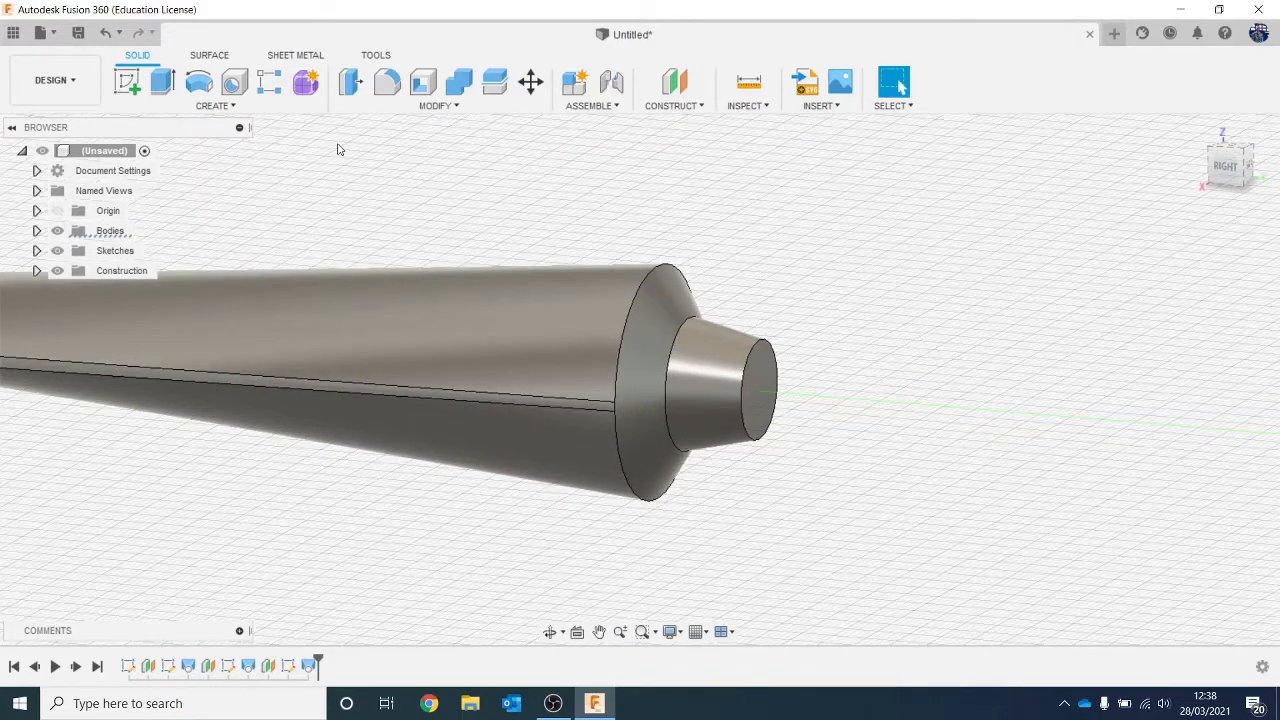
click(674, 80)
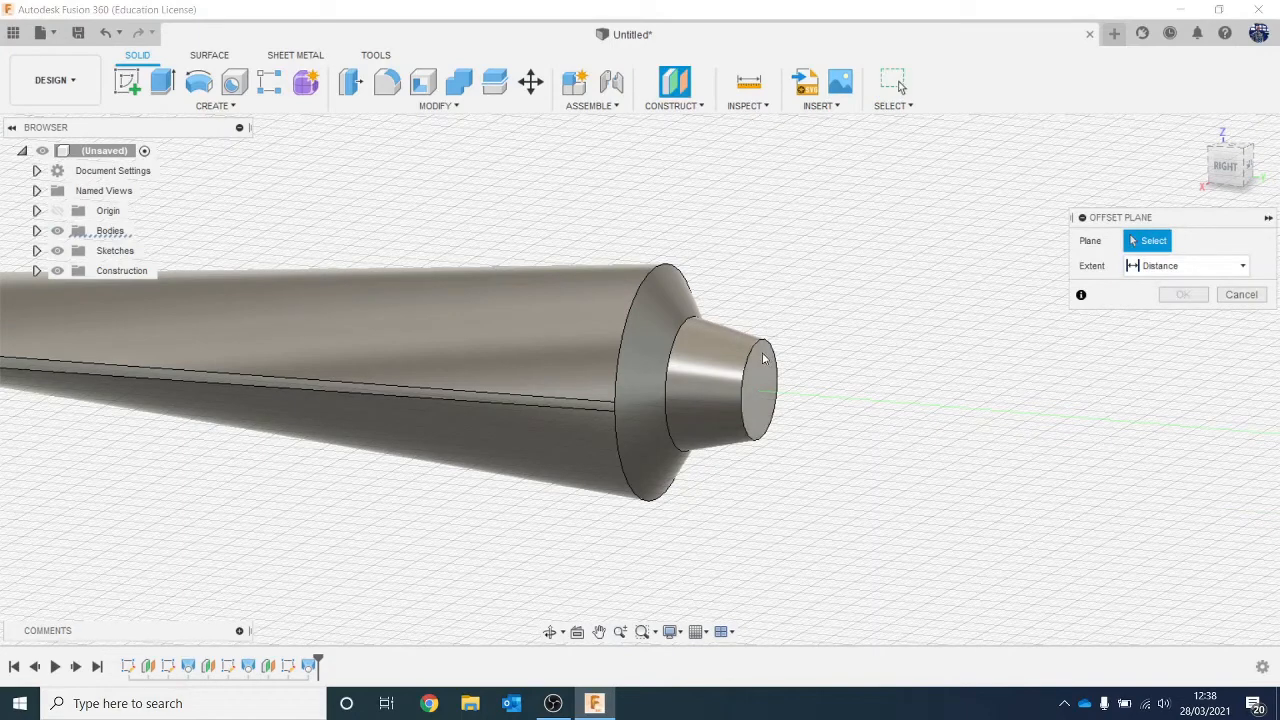
click(763, 358)
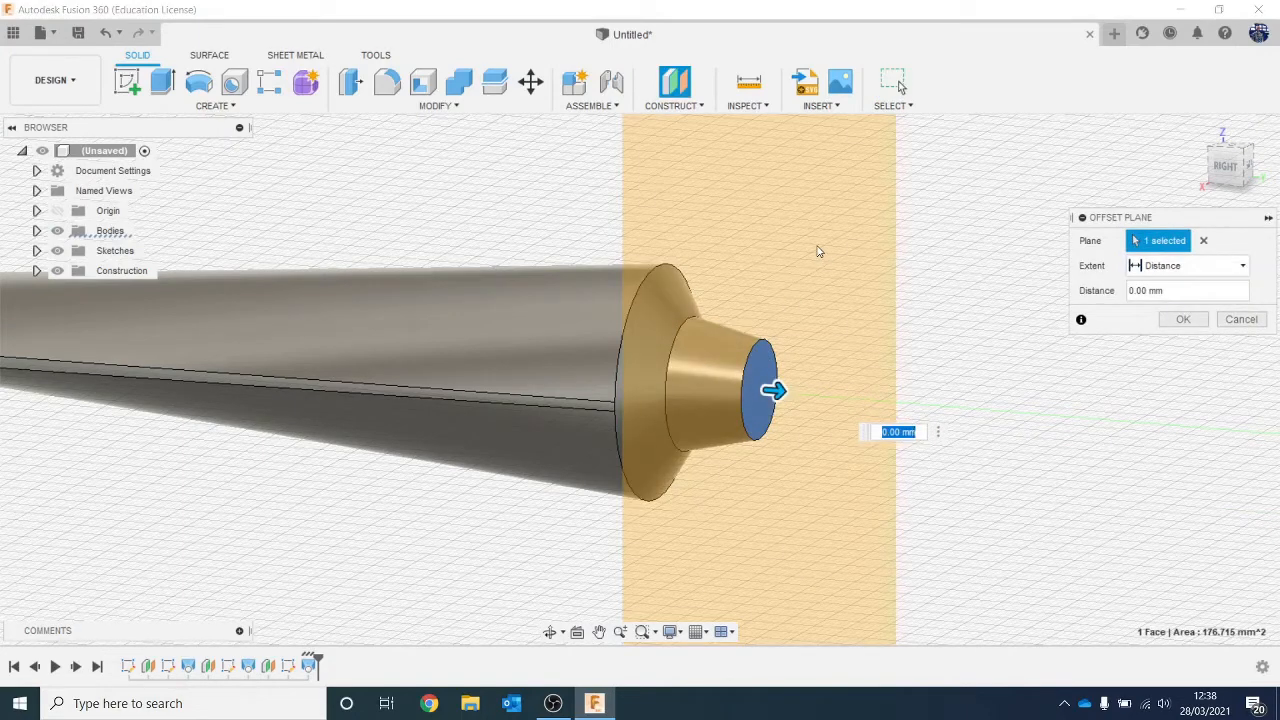
text(5)
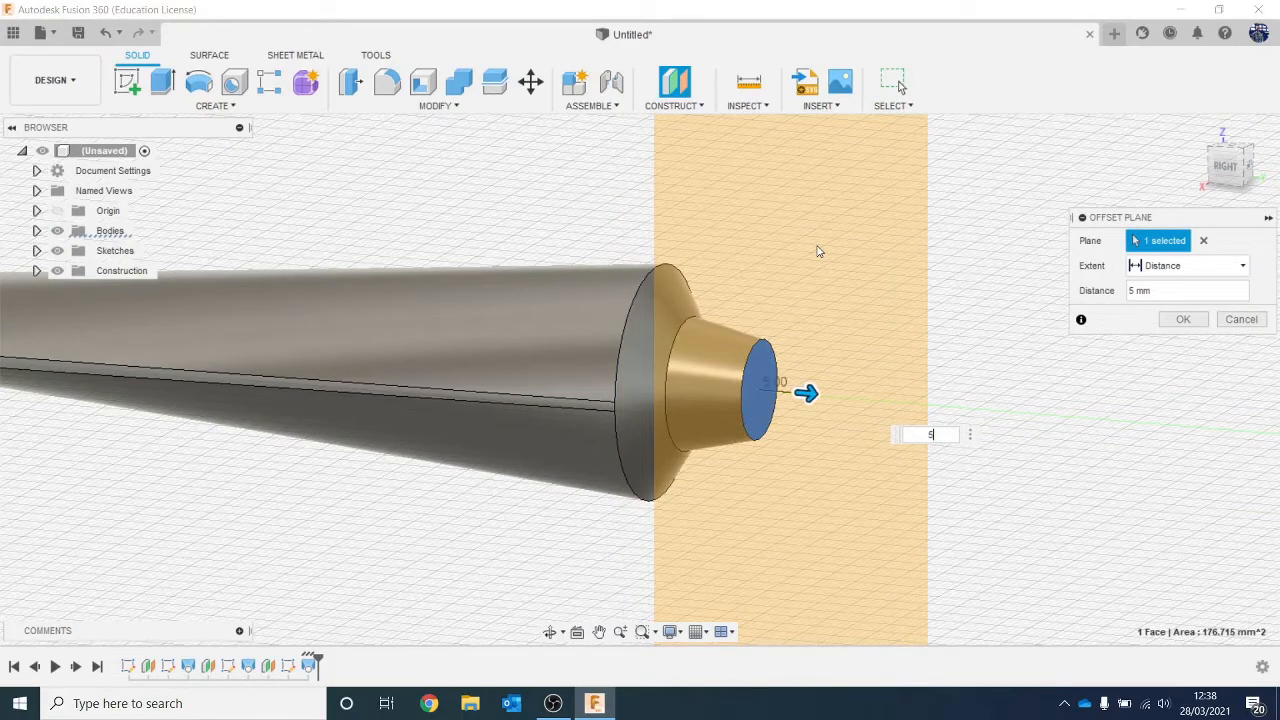
key(Return)
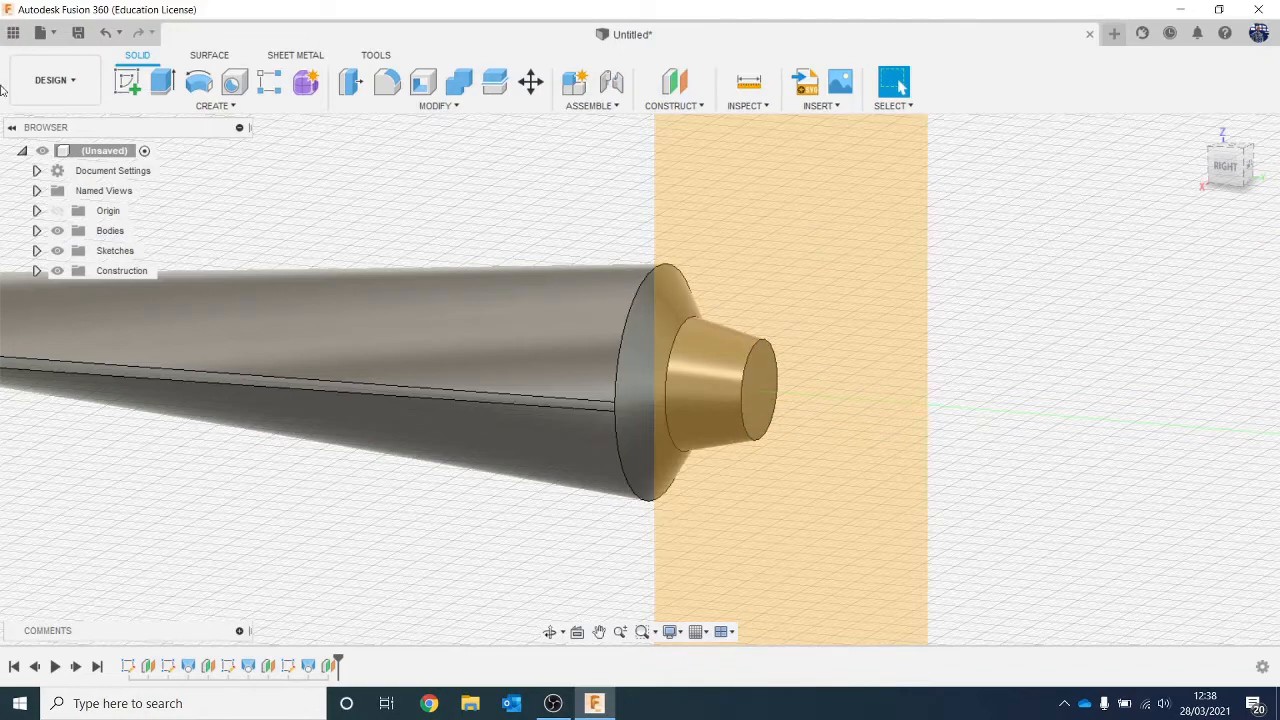
Sketch a 15 mm diameter circle centered on the origin on the 5 mm offset plane and finish the sketch.
click(127, 82)
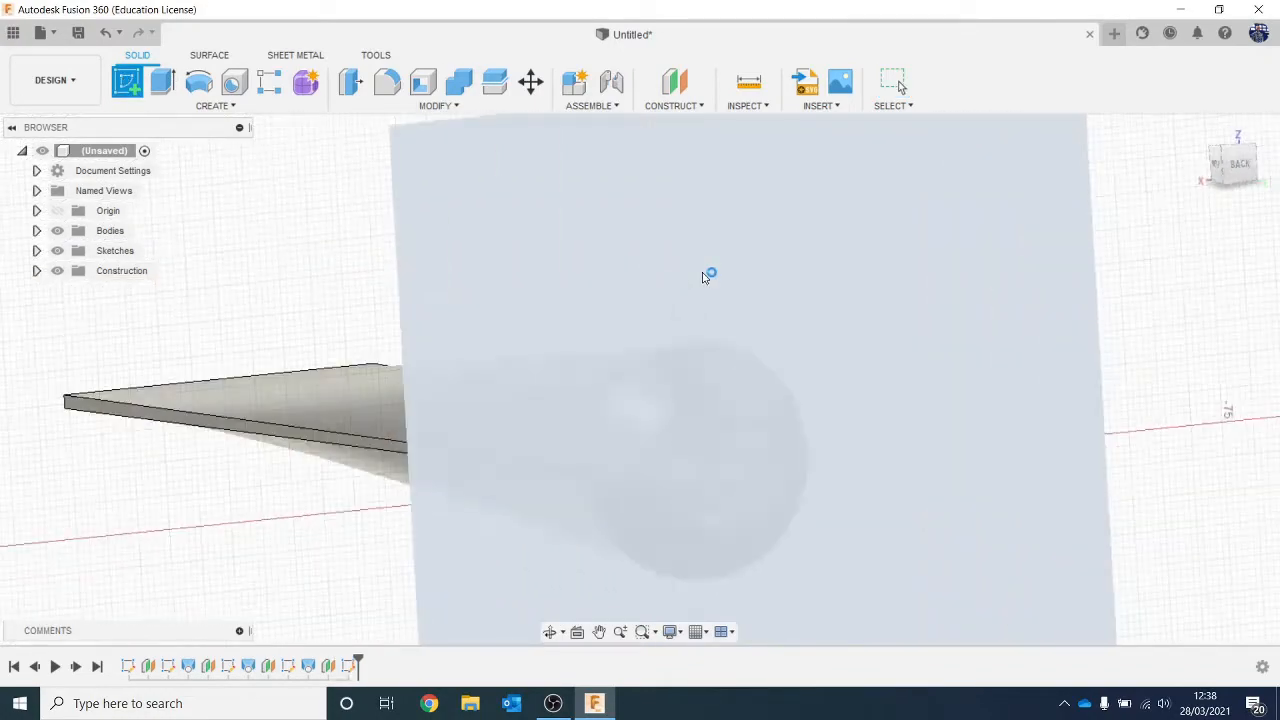
click(708, 275)
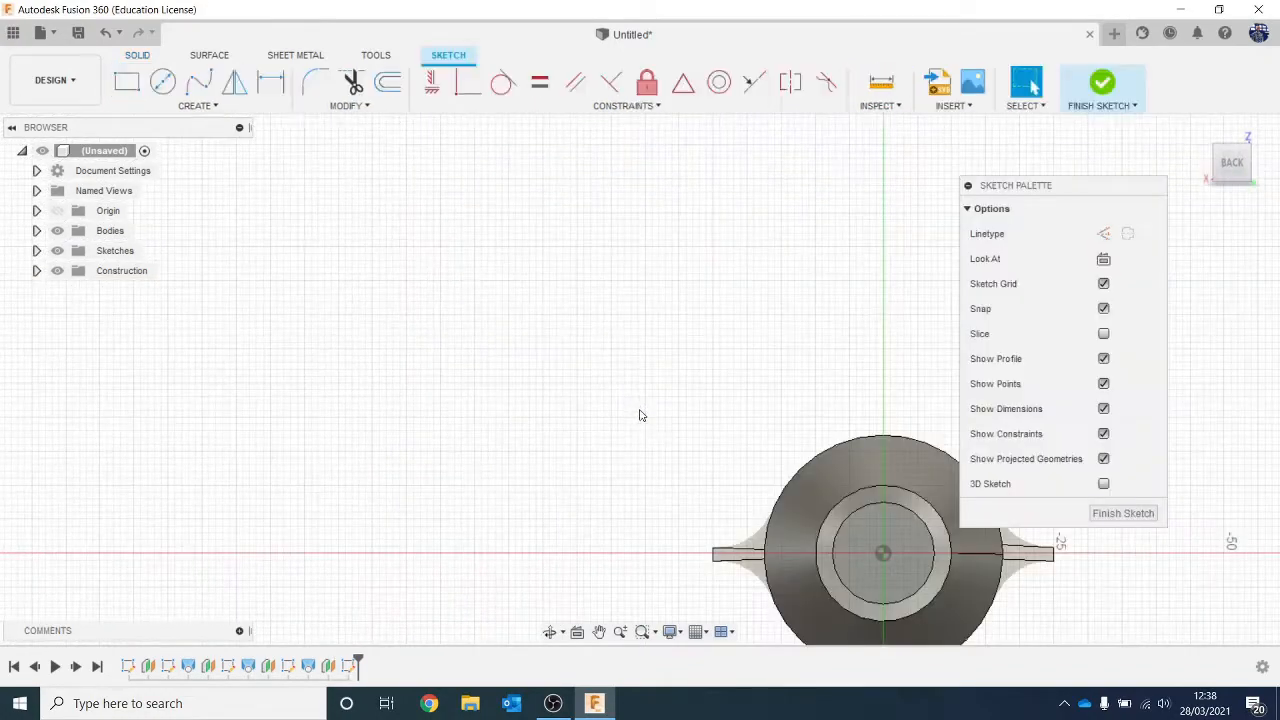
key(c)
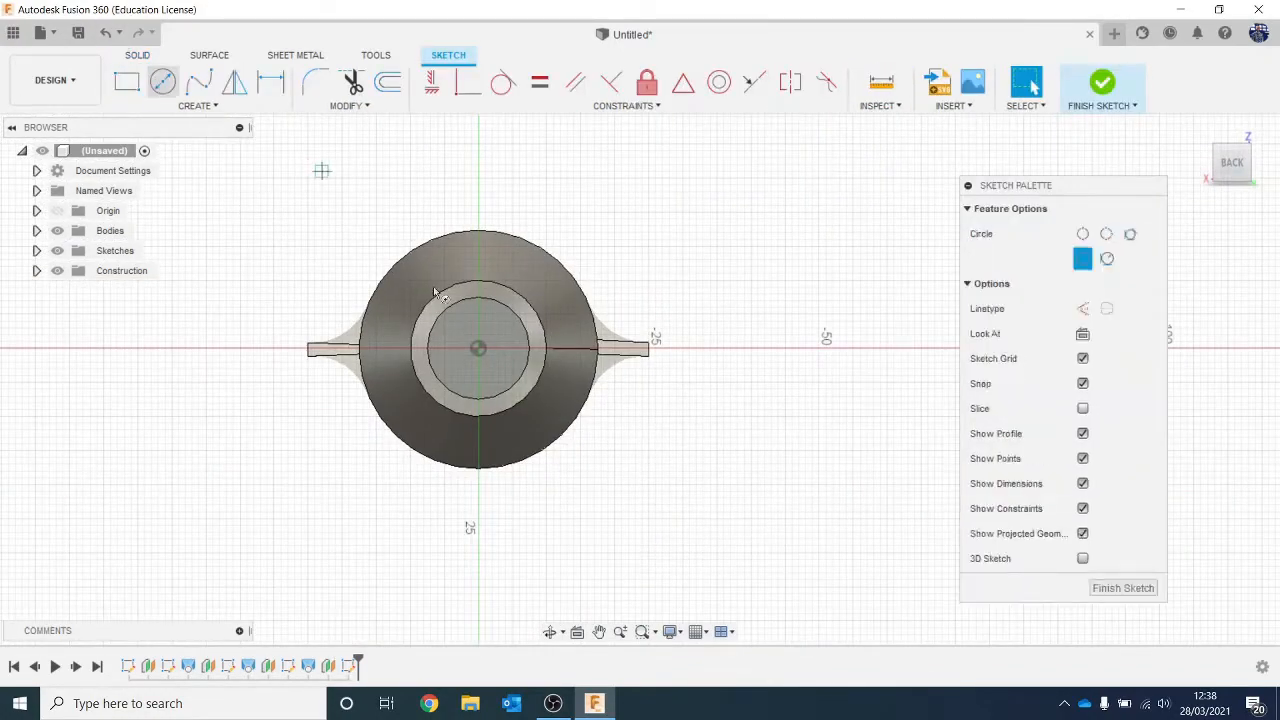
click(478, 350)
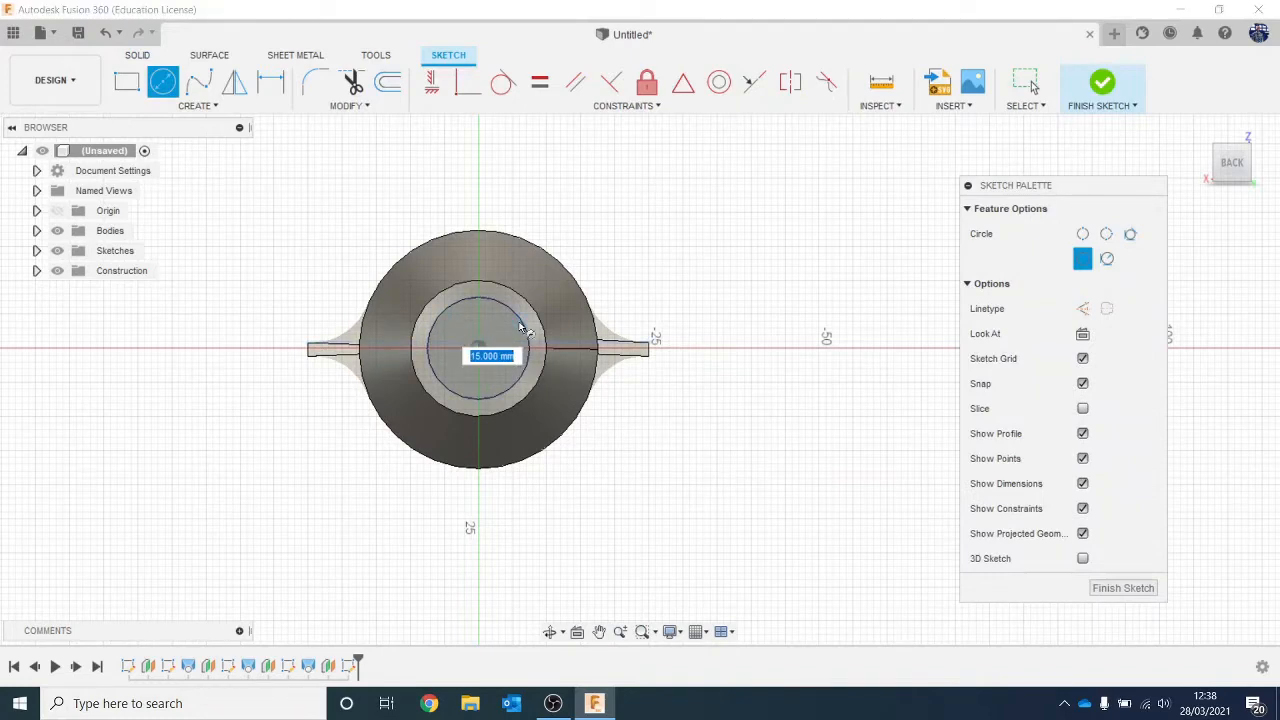
text(15)
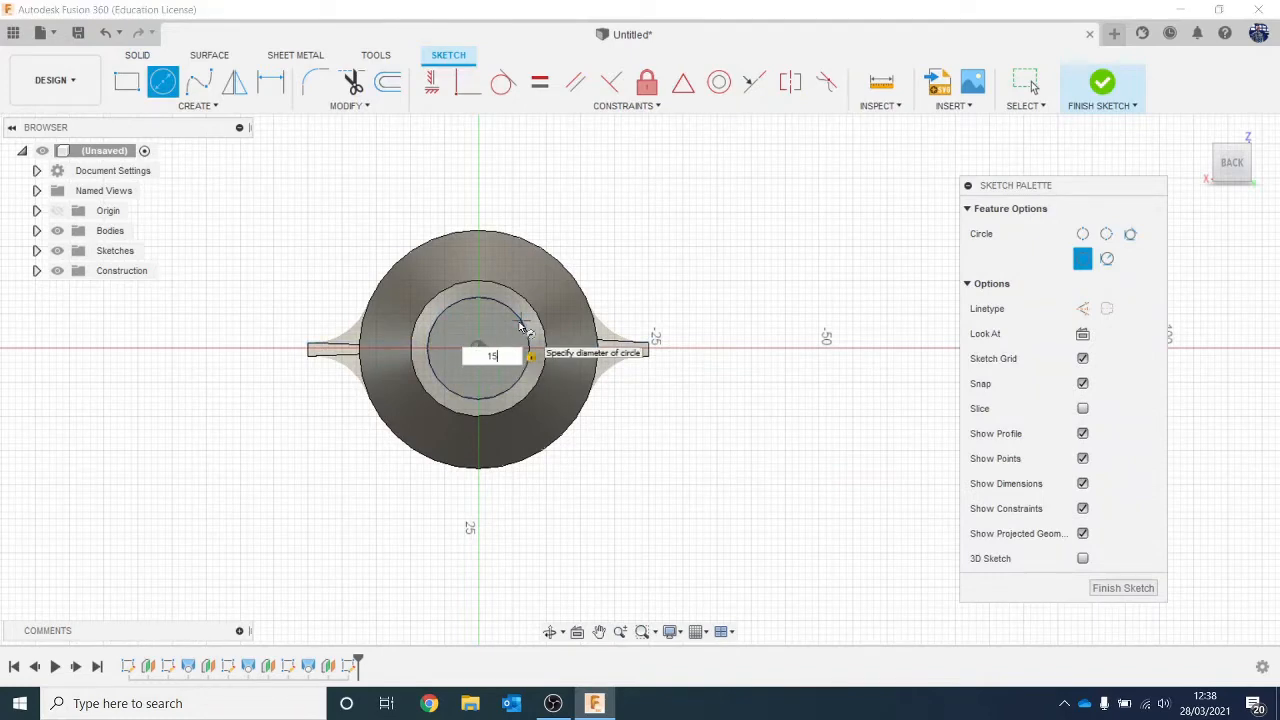
key(Return)
key(Escape)
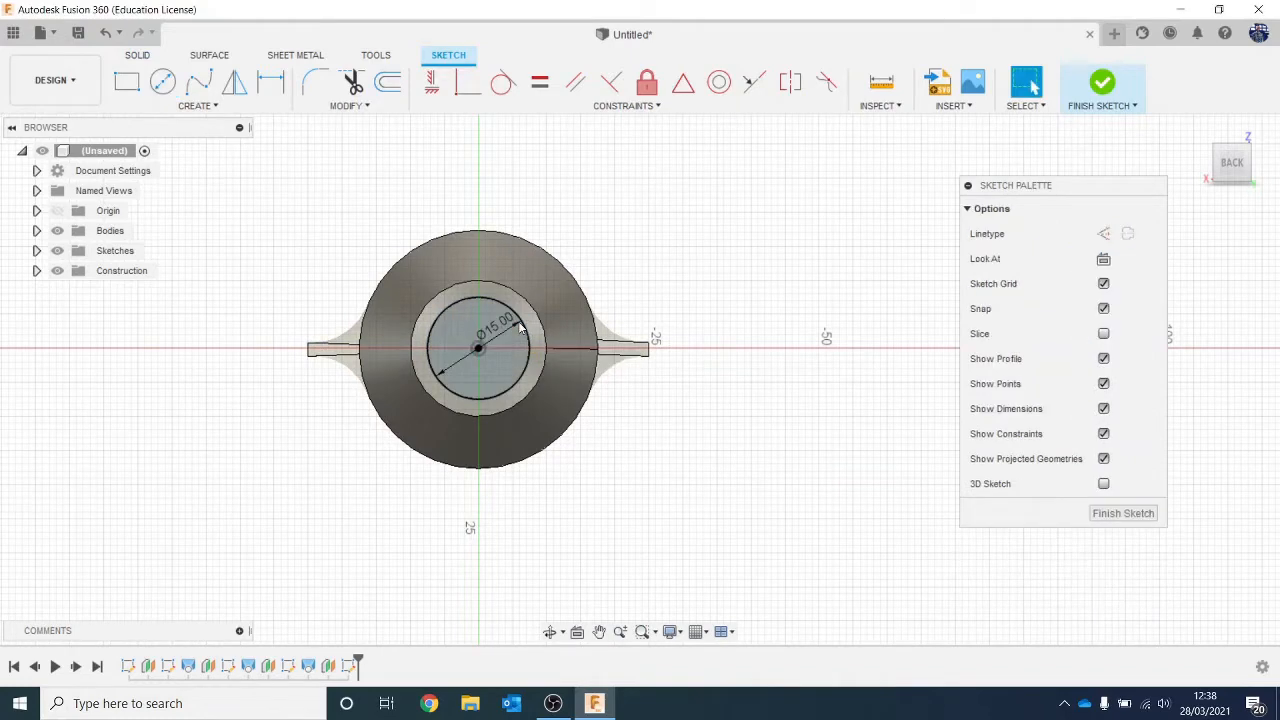
click(1096, 84)
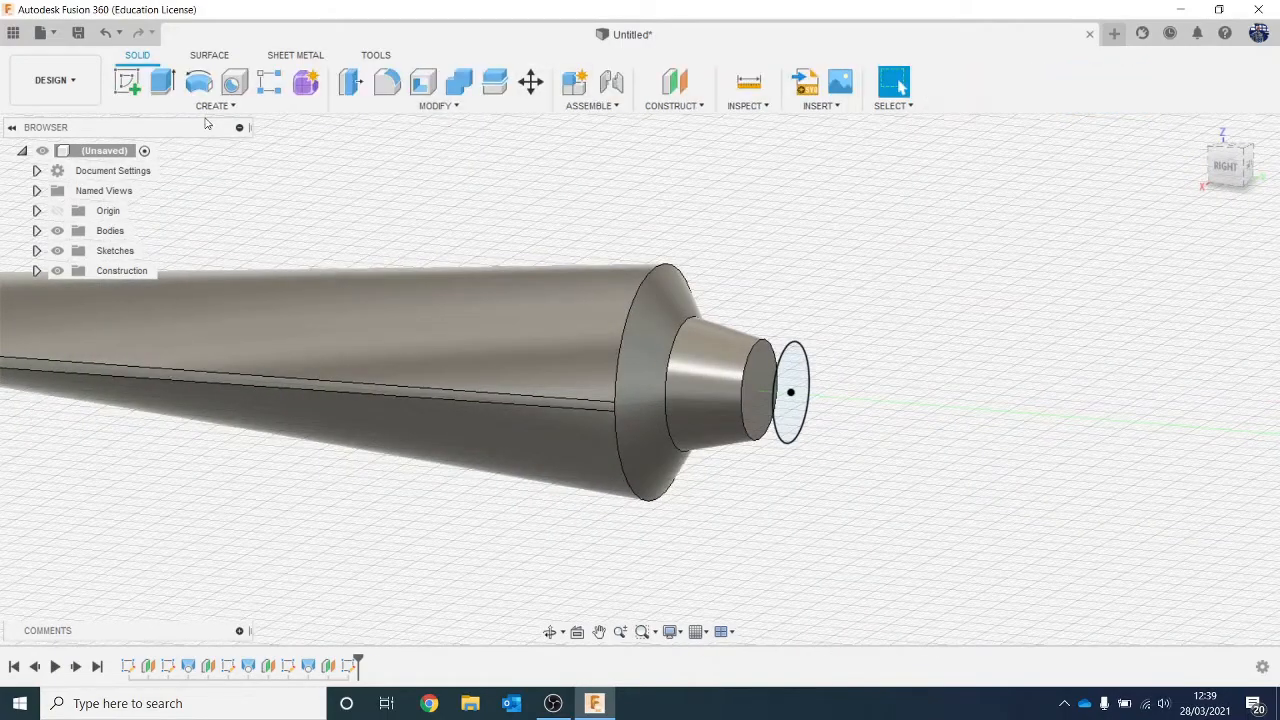
Loft from the body's 15 mm circular end face to the newly sketched 15 mm circle, joined to the body.
click(211, 106)
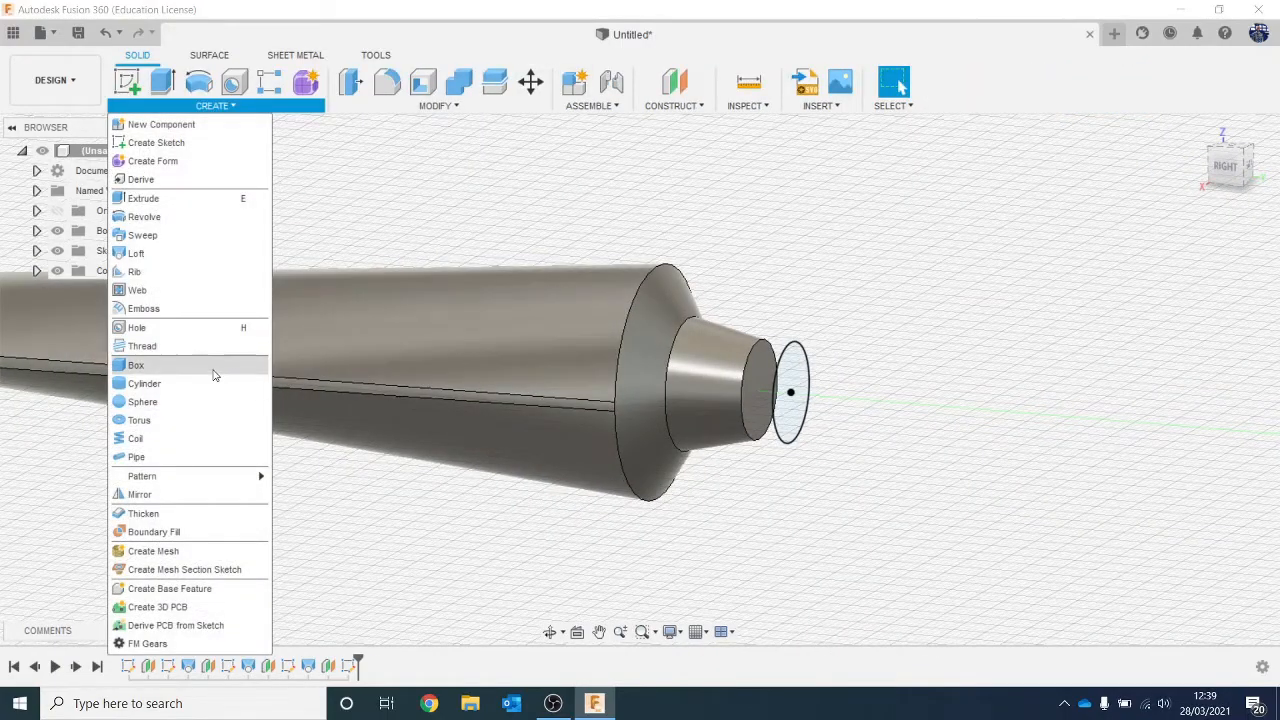
click(170, 259)
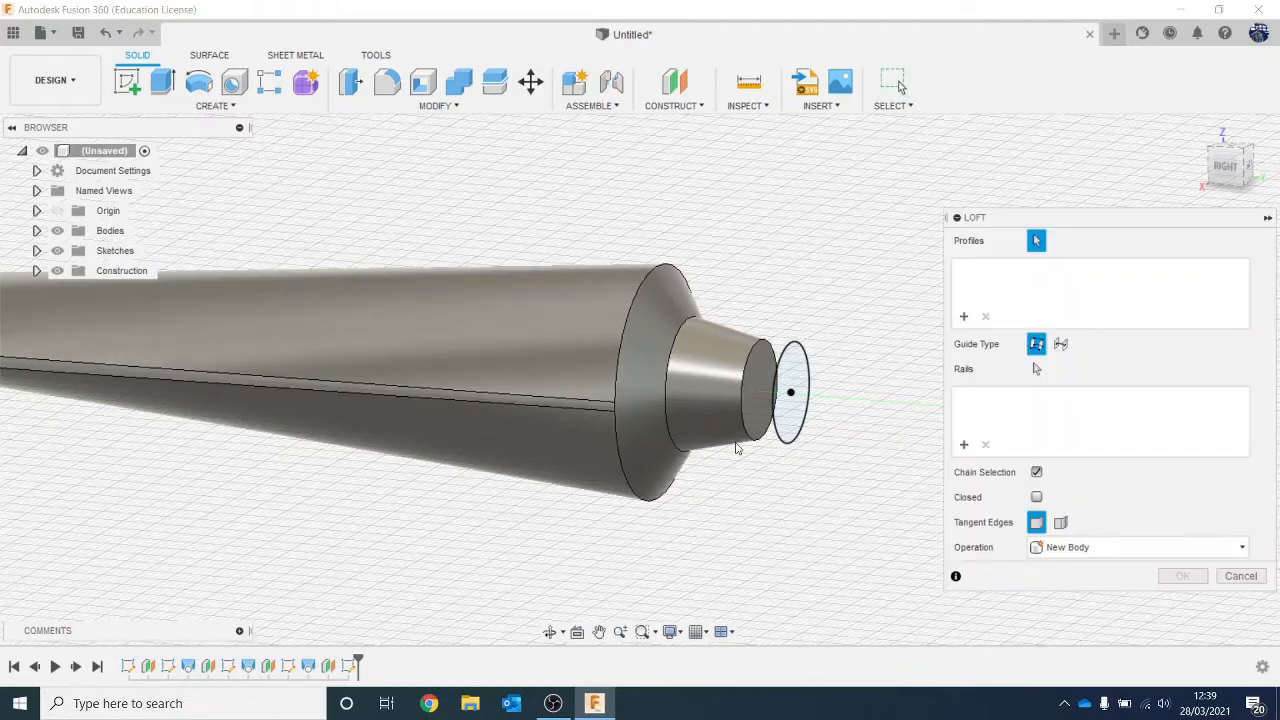
click(752, 420)
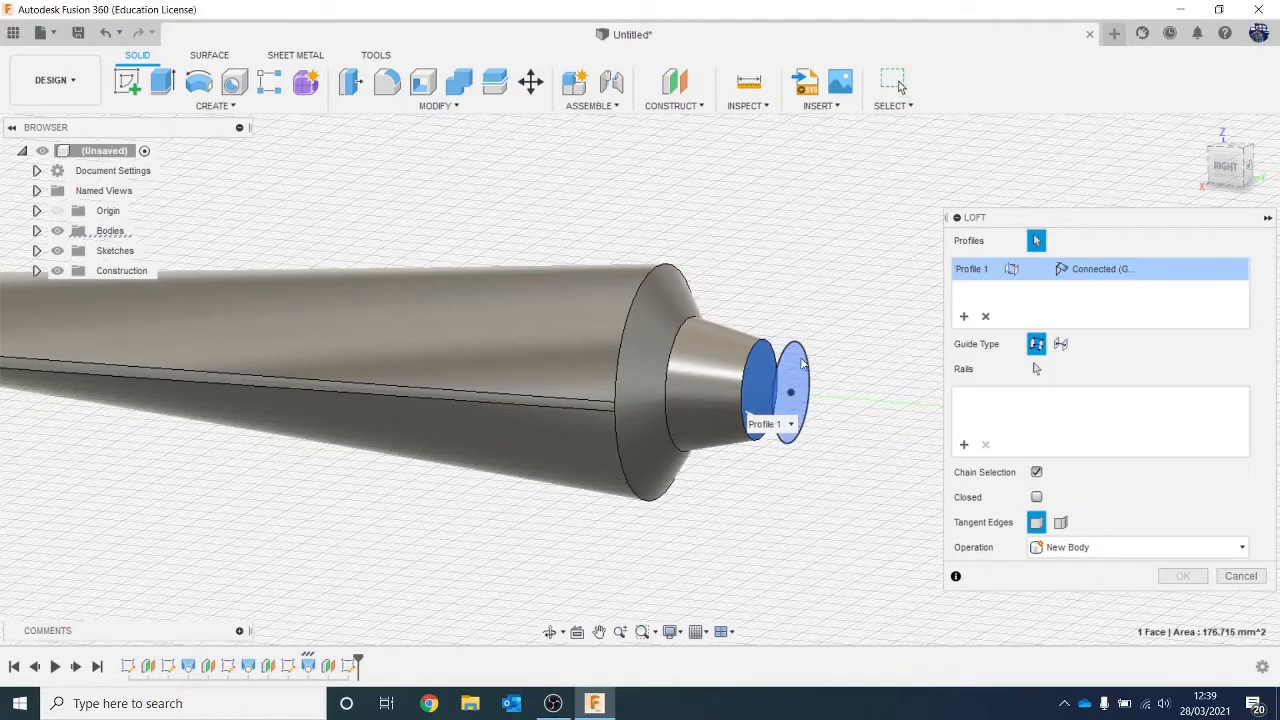
click(795, 415)
click(1182, 577)
Offset the cylindrical side face of the body's short round end outward by 0.5 mm as a new surface body.
scroll(1002, 467, down, 5)
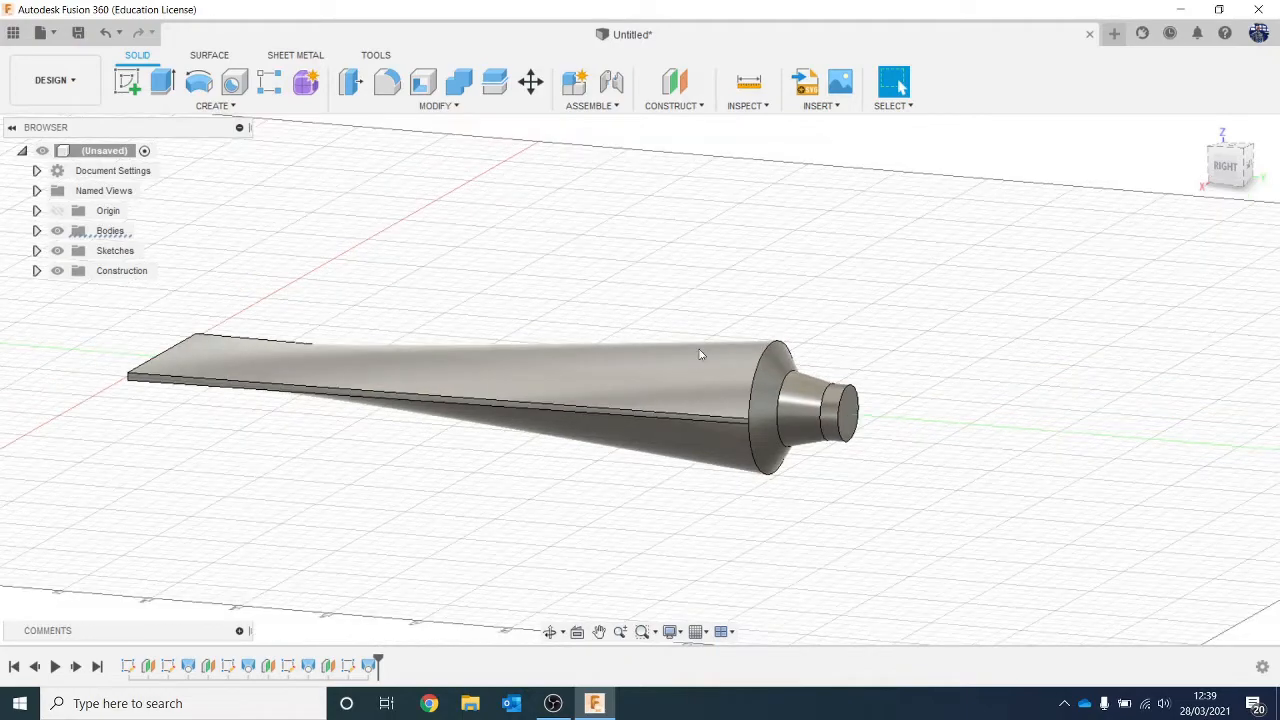
scroll(700, 355, up, 2)
middle_drag(707, 363, 738, 356)
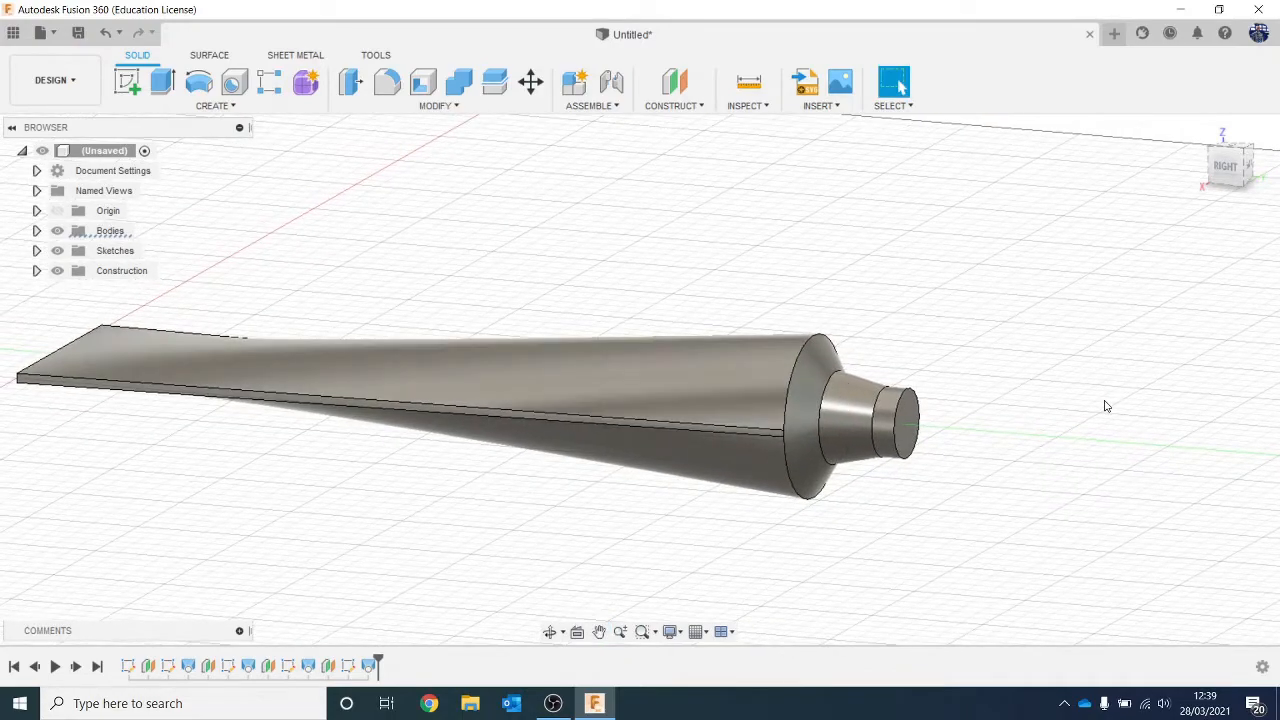
scroll(997, 423, up, 1)
middle_drag(987, 434, 981, 416)
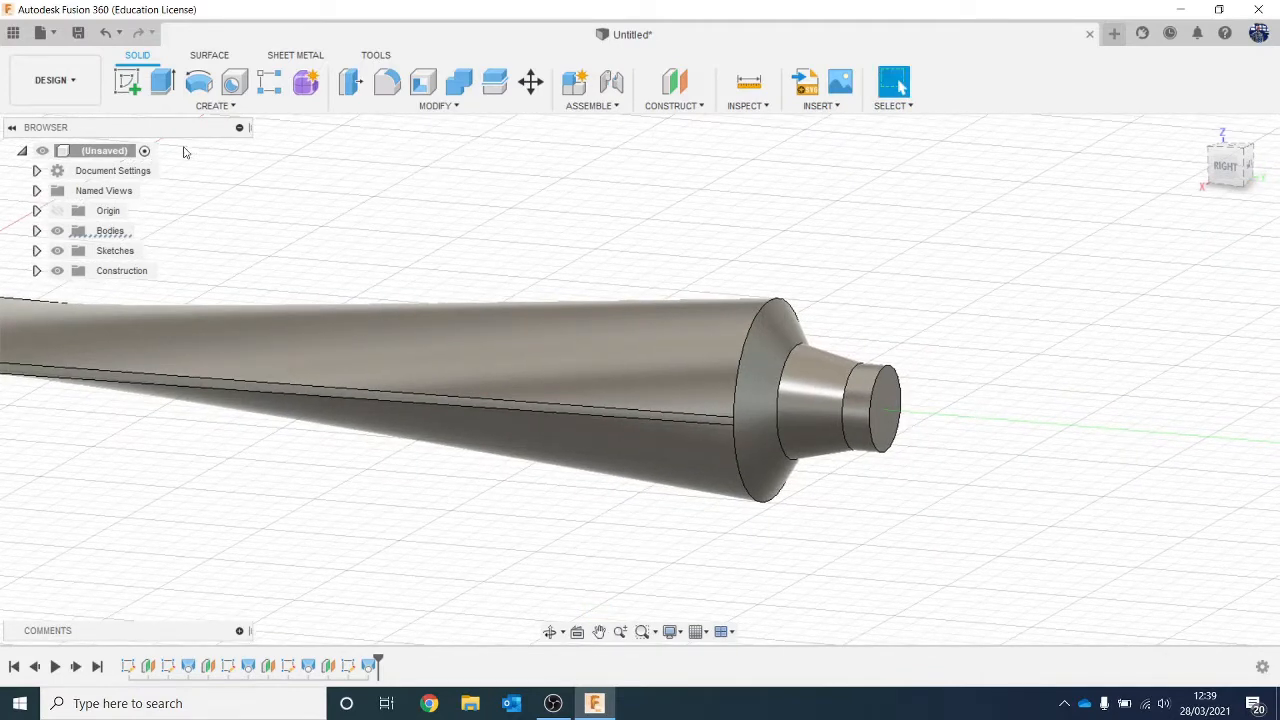
click(205, 56)
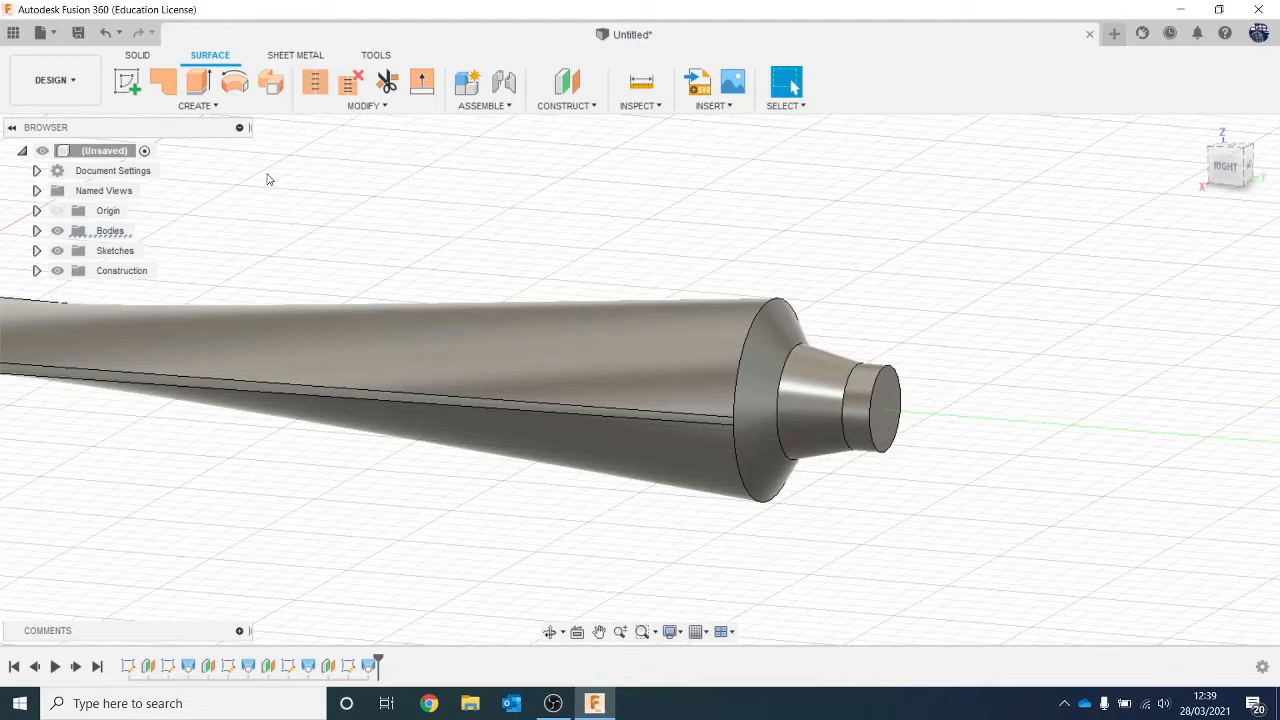
click(196, 106)
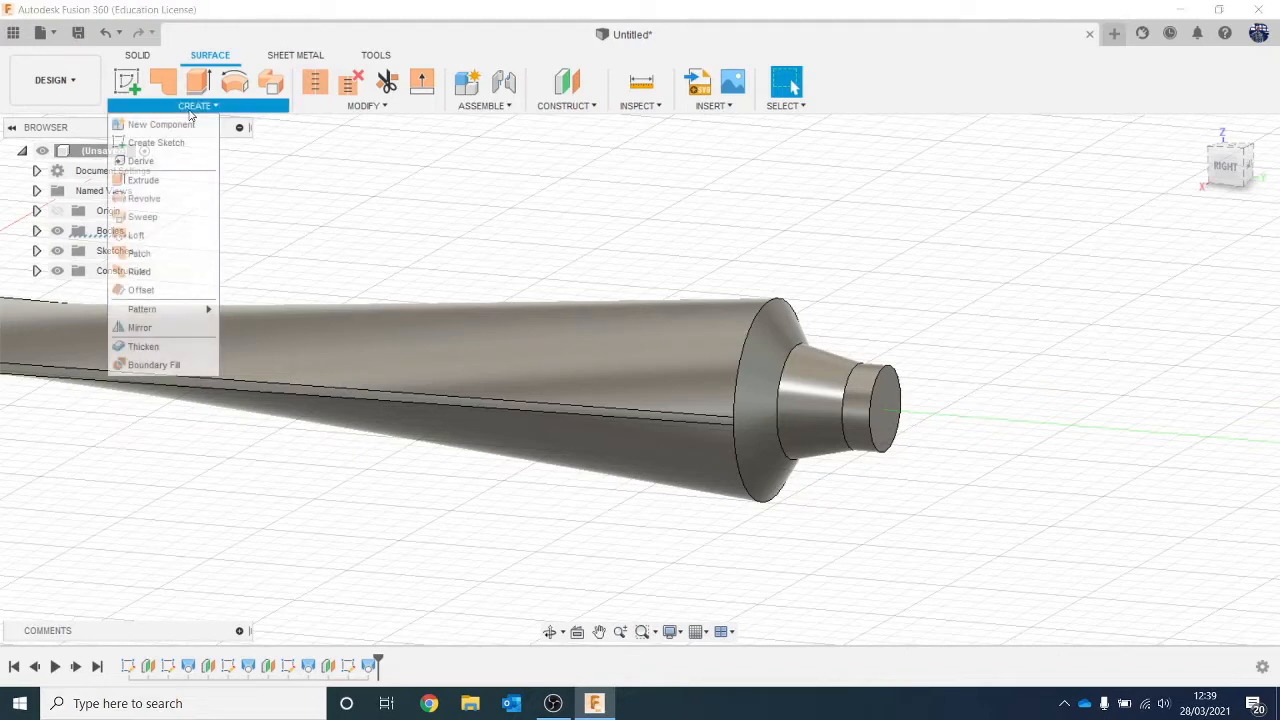
click(160, 290)
click(872, 407)
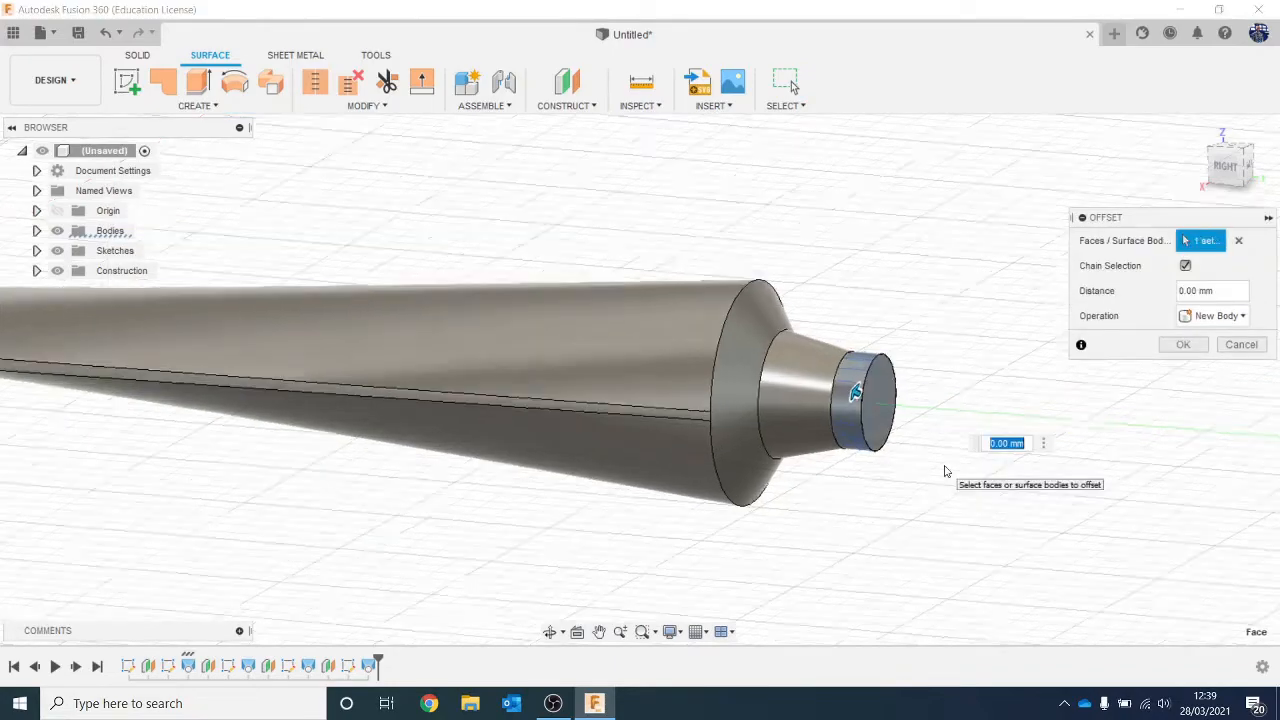
key(BackSpace)
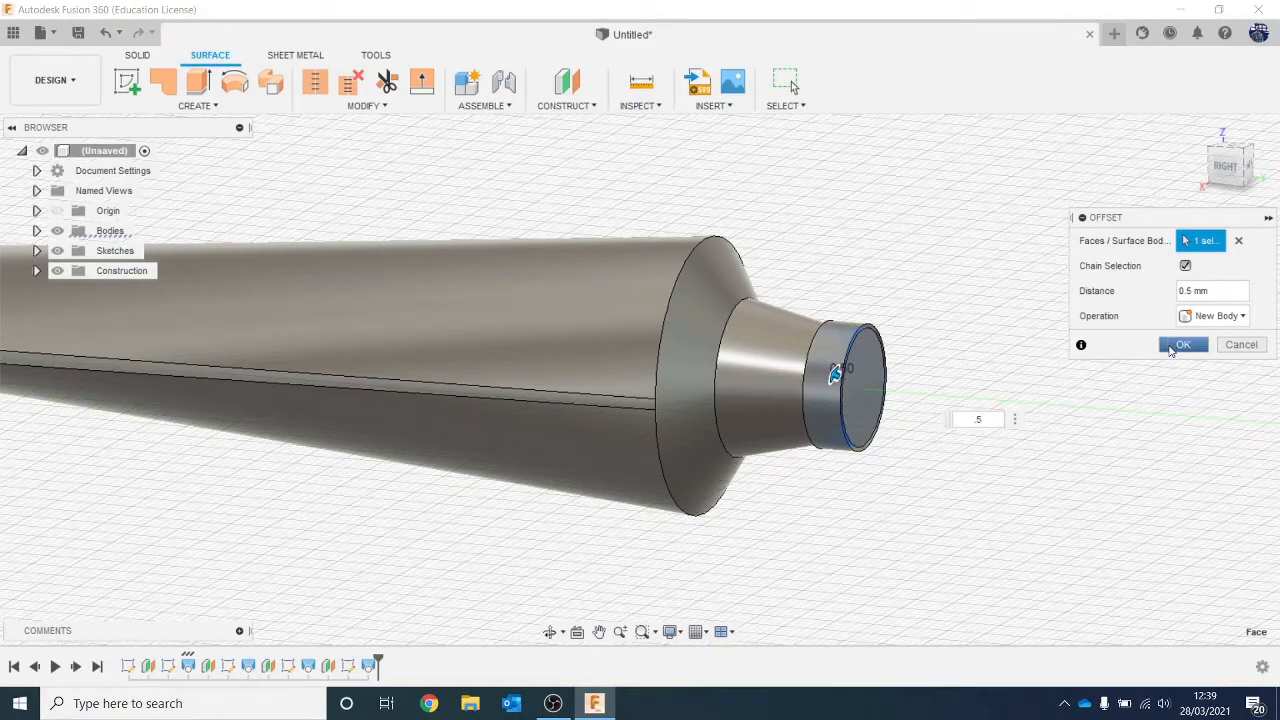
click(1172, 345)
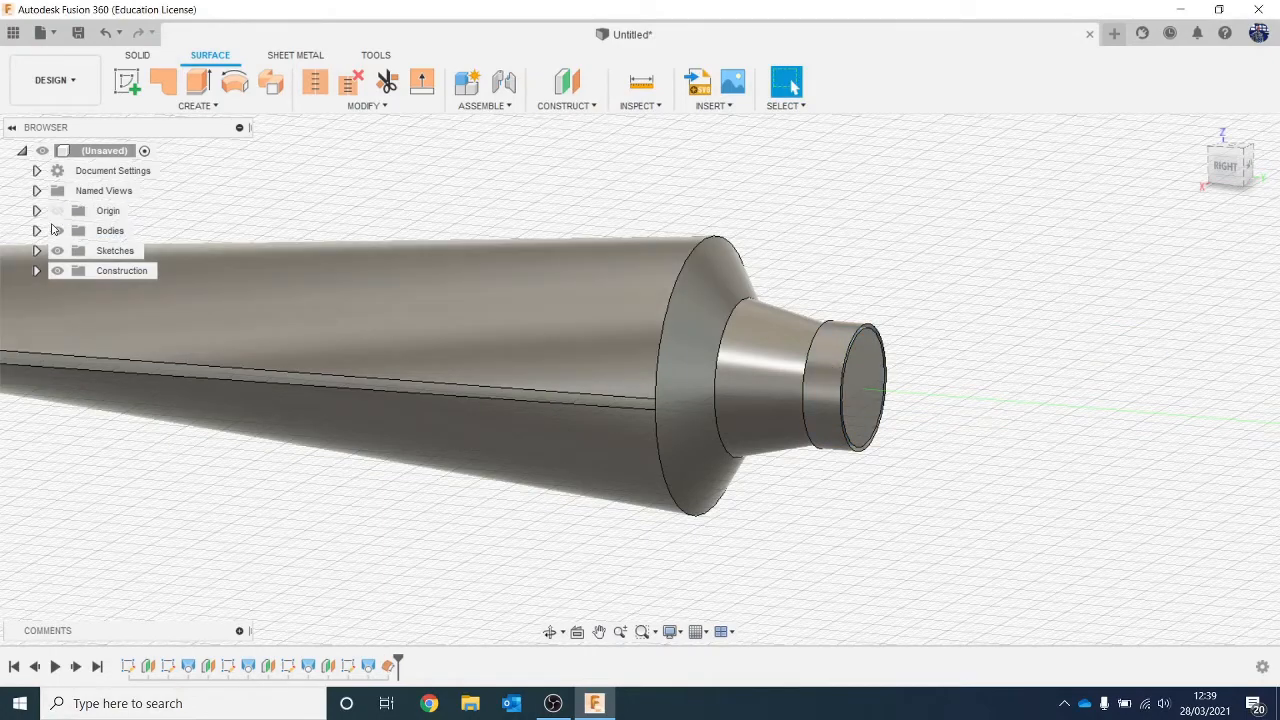
Hide the main solid body, leaving only the offset ring surface shown.
click(36, 231)
click(73, 260)
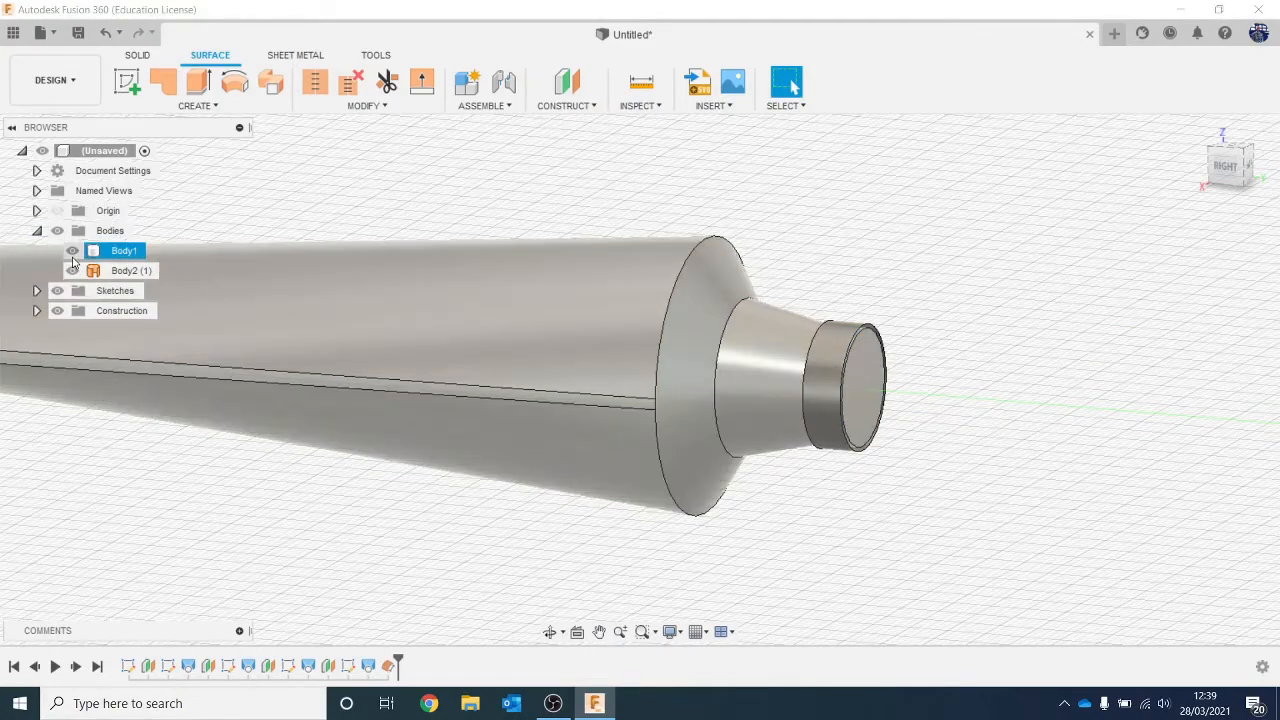
click(72, 254)
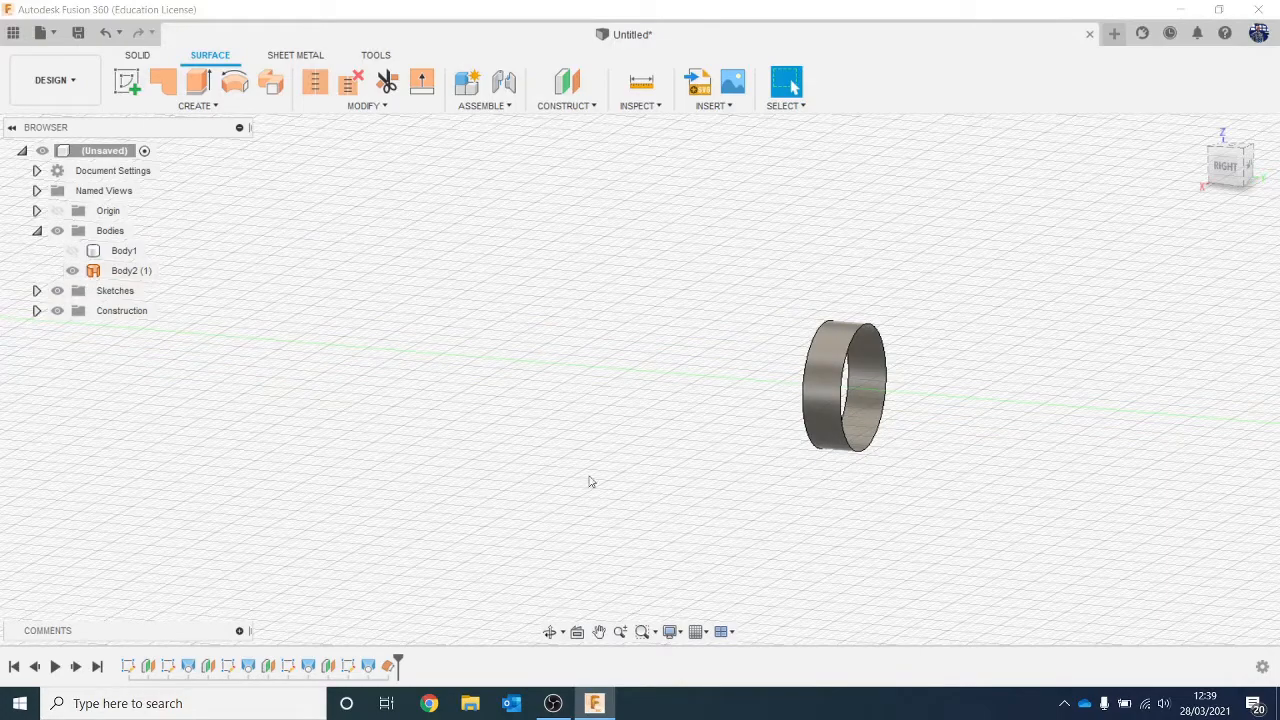
Close the outer circular edge of the ring surface with a Patch as a new body.
drag(1240, 183, 1207, 170)
scroll(1042, 397, up, 1)
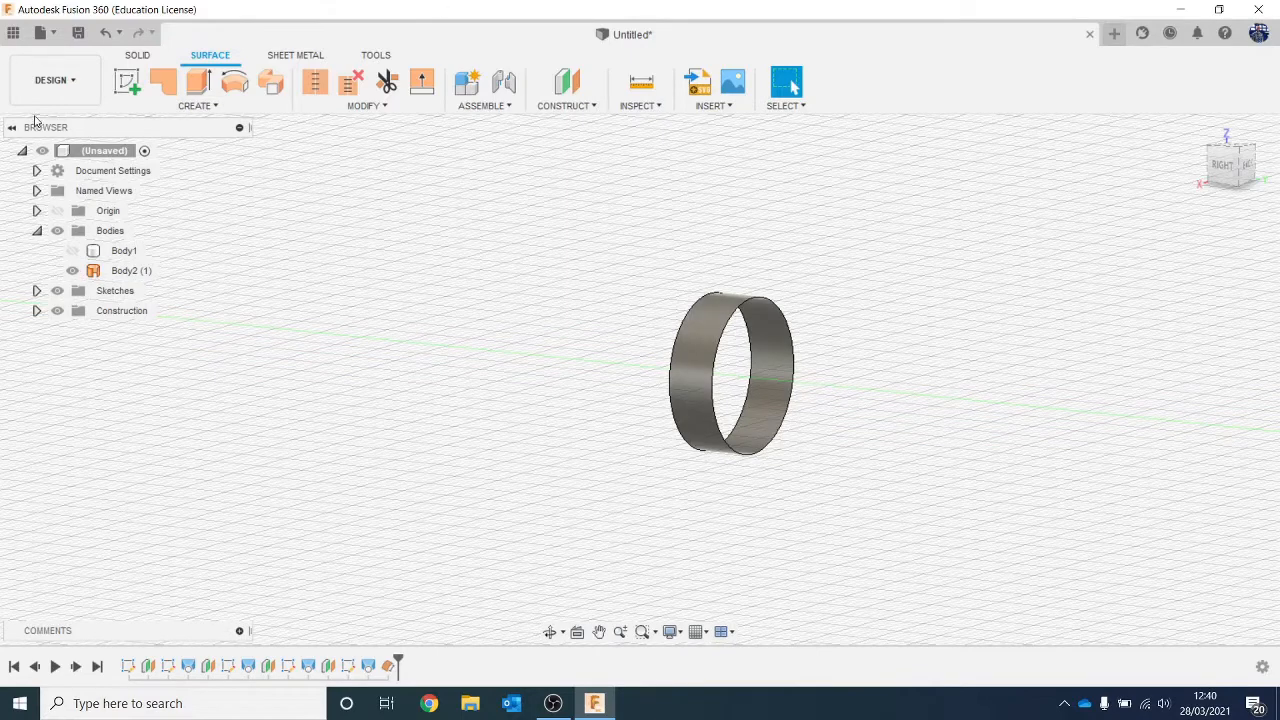
click(190, 106)
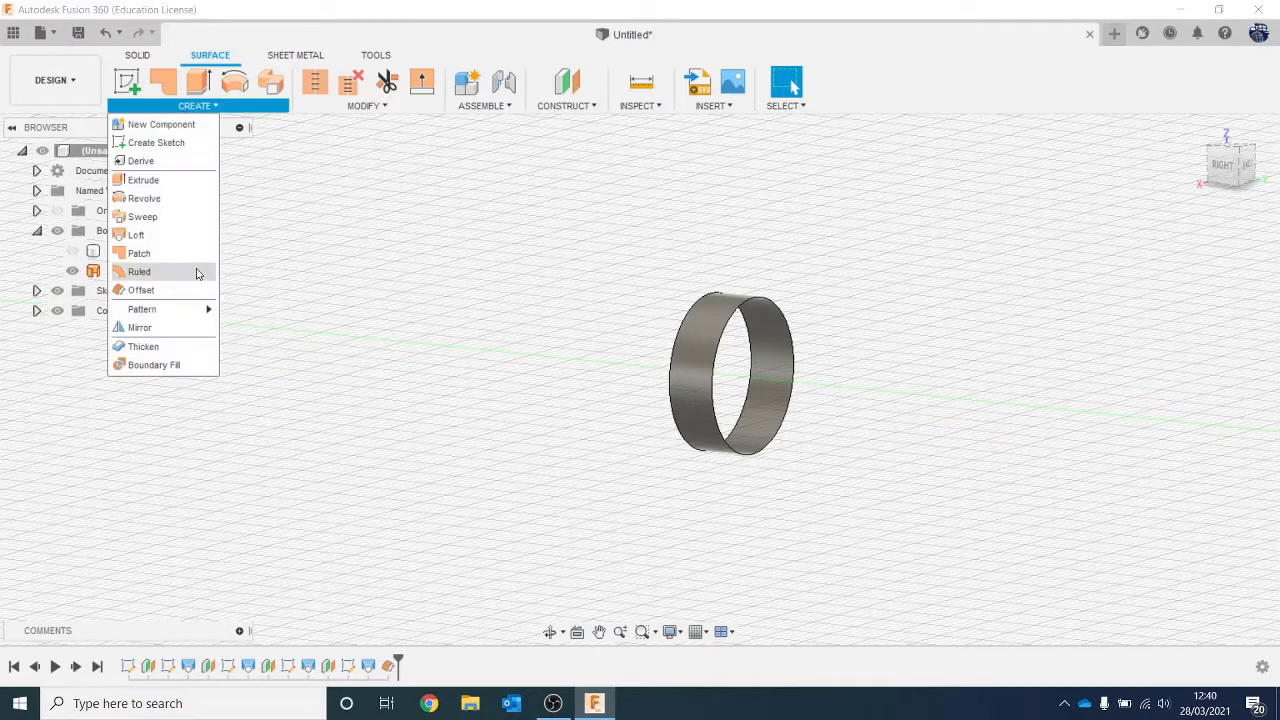
click(160, 254)
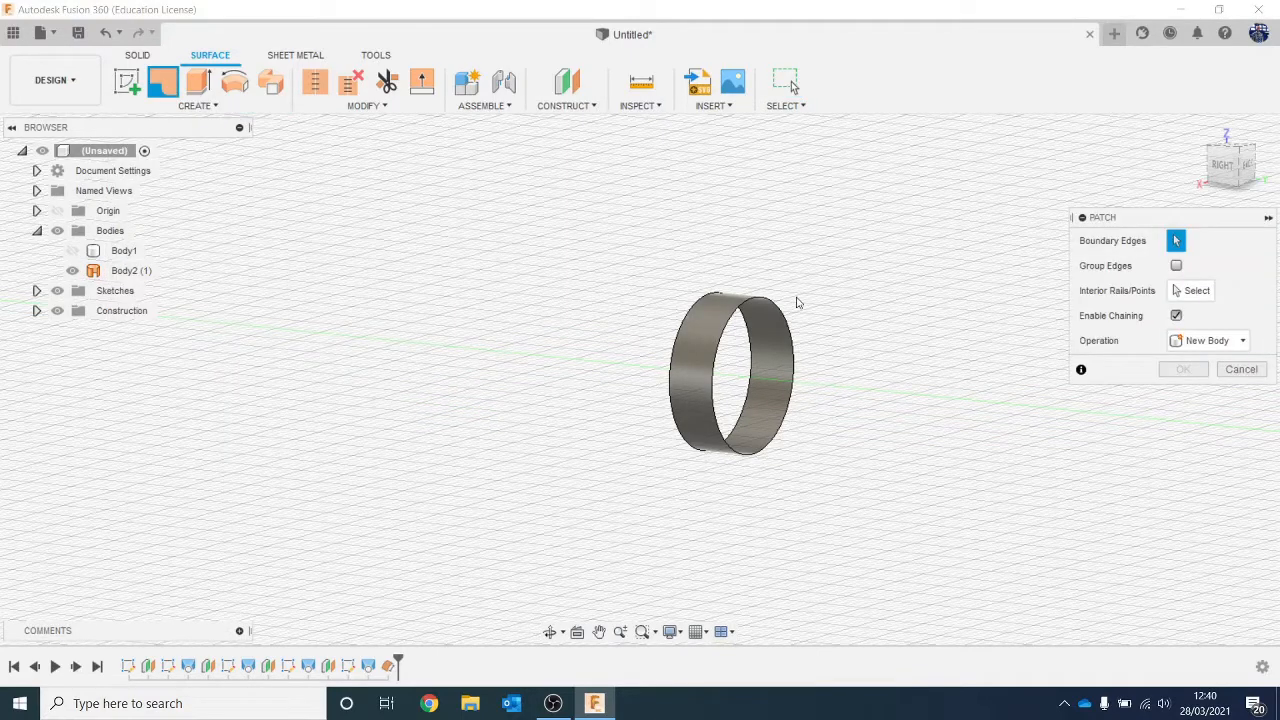
click(763, 315)
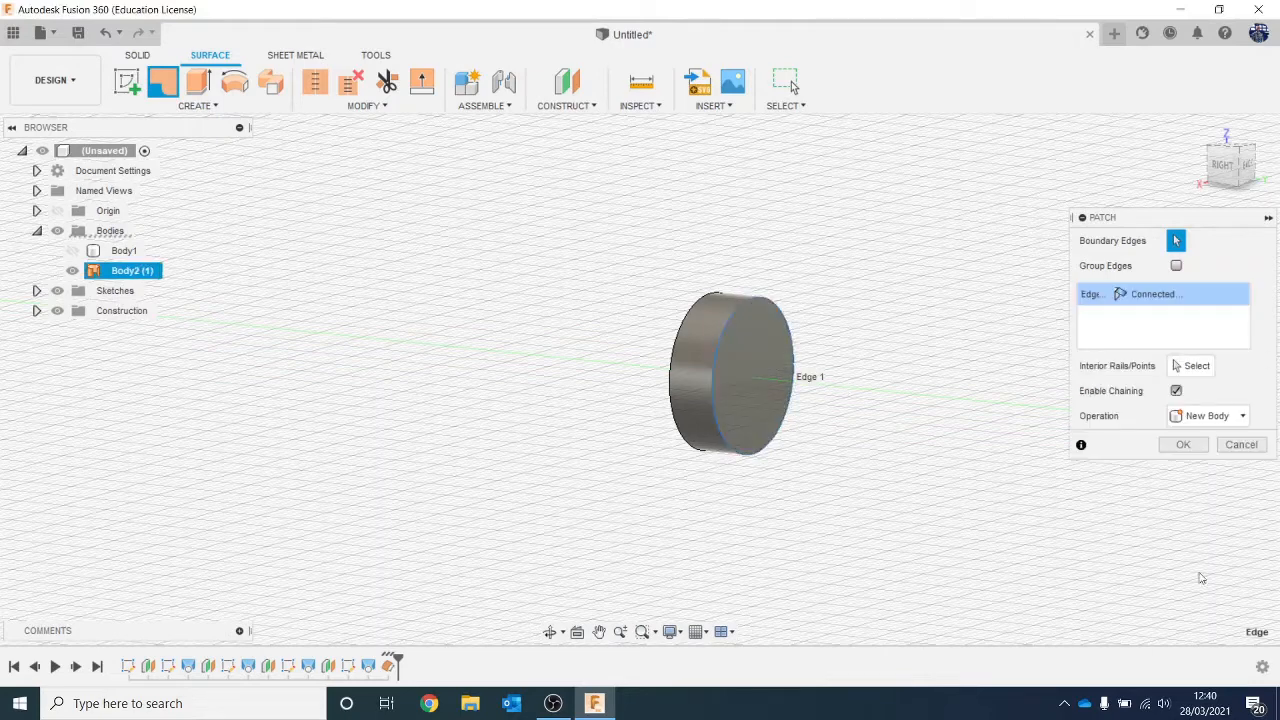
click(1182, 446)
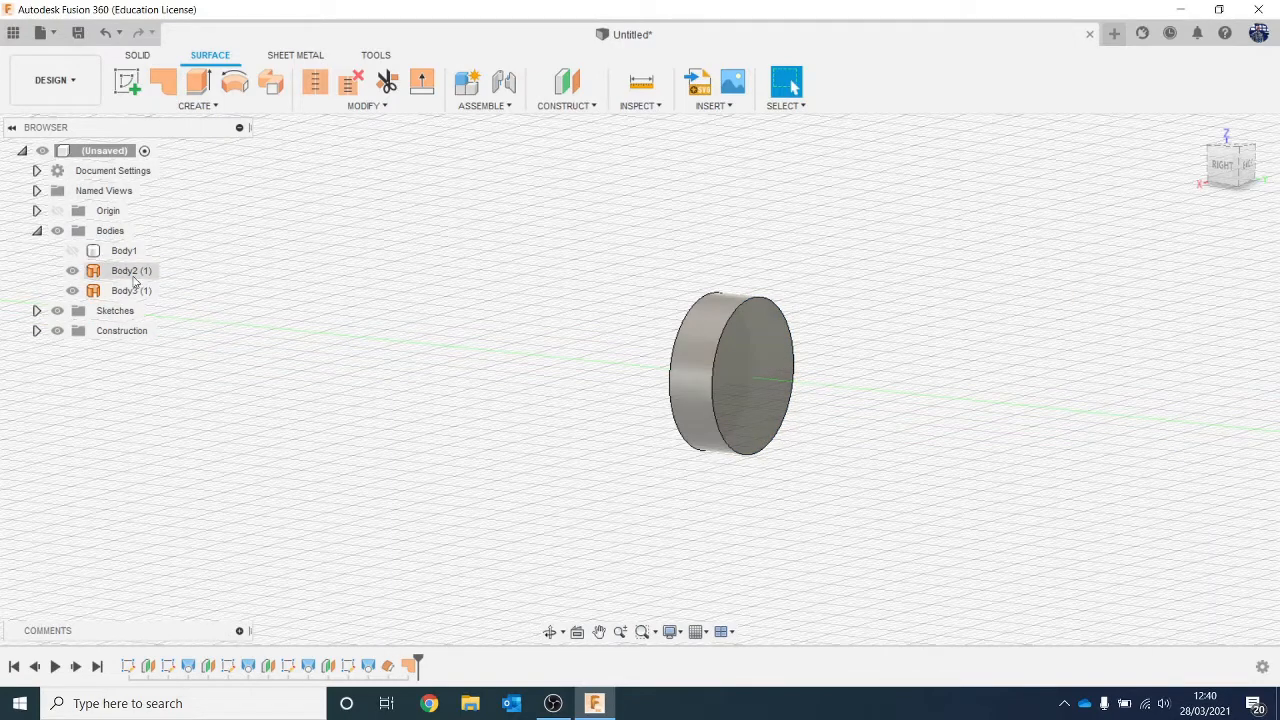
Check the ring surface and its end patch by hiding both bodies and showing them again.
click(73, 273)
click(72, 291)
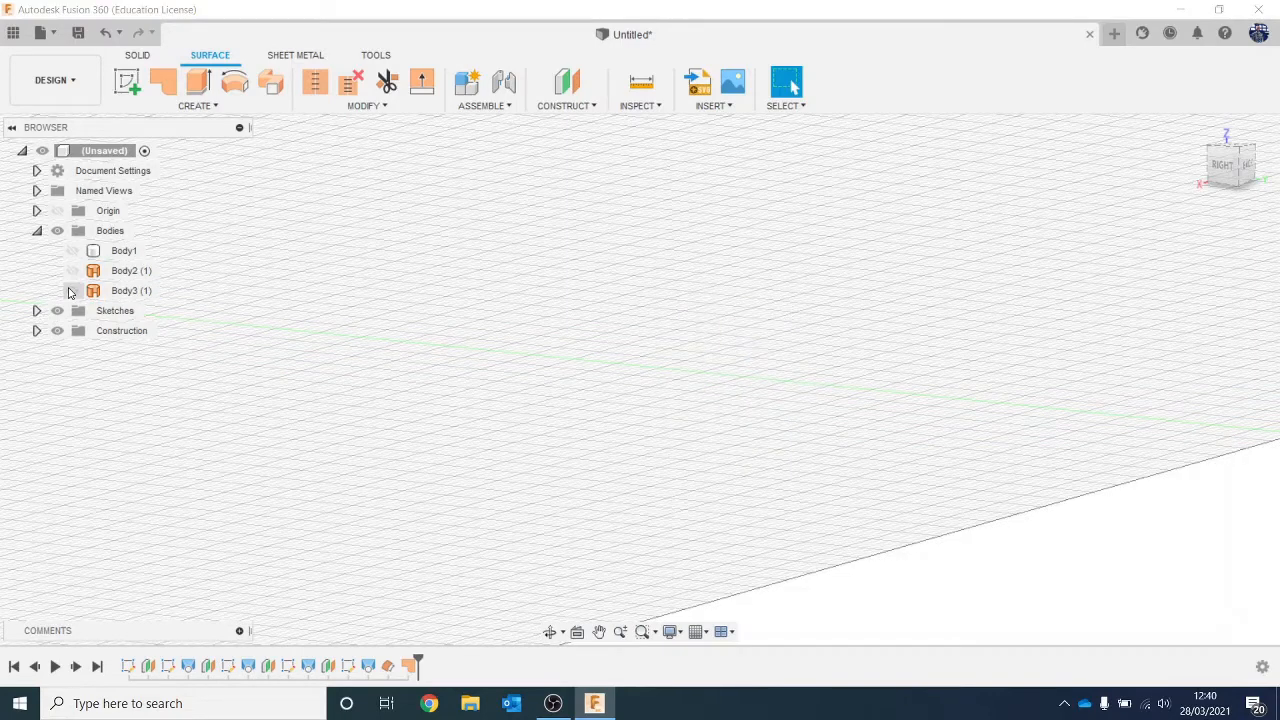
click(72, 271)
click(72, 291)
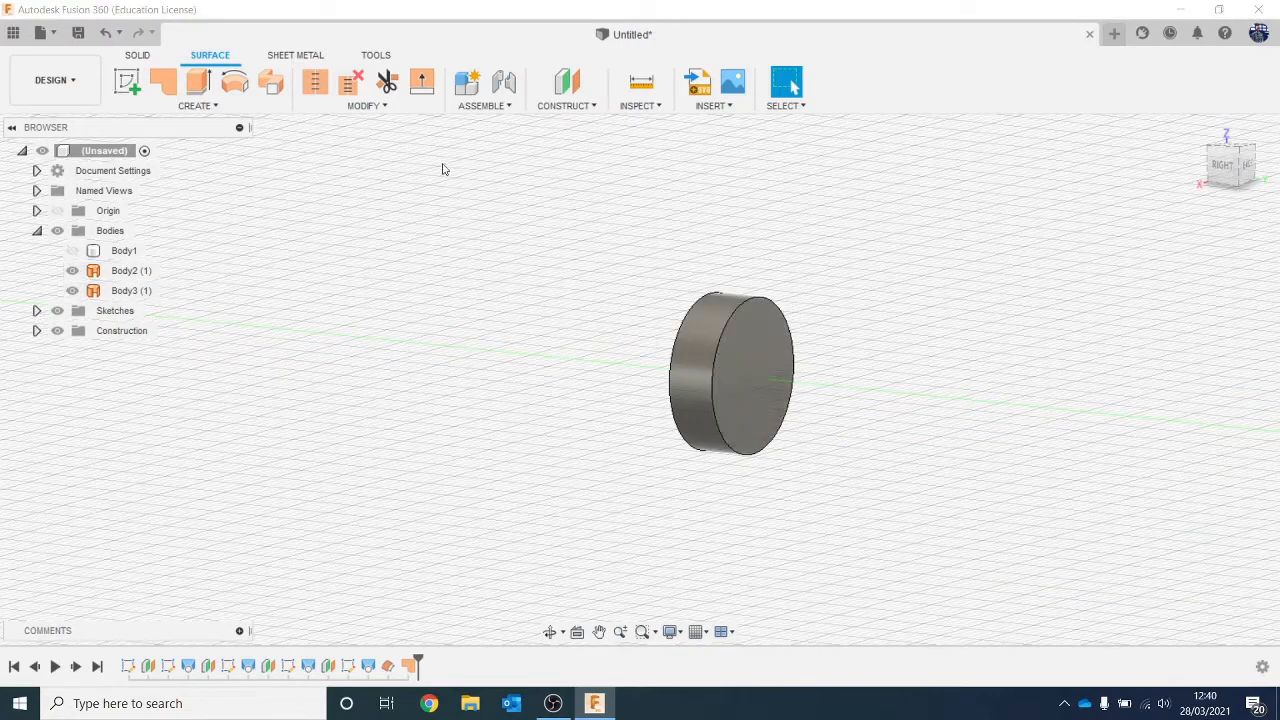
Stitch the ring surface and the circular end patch into one surface body with a 0.10 mm tolerance.
click(316, 84)
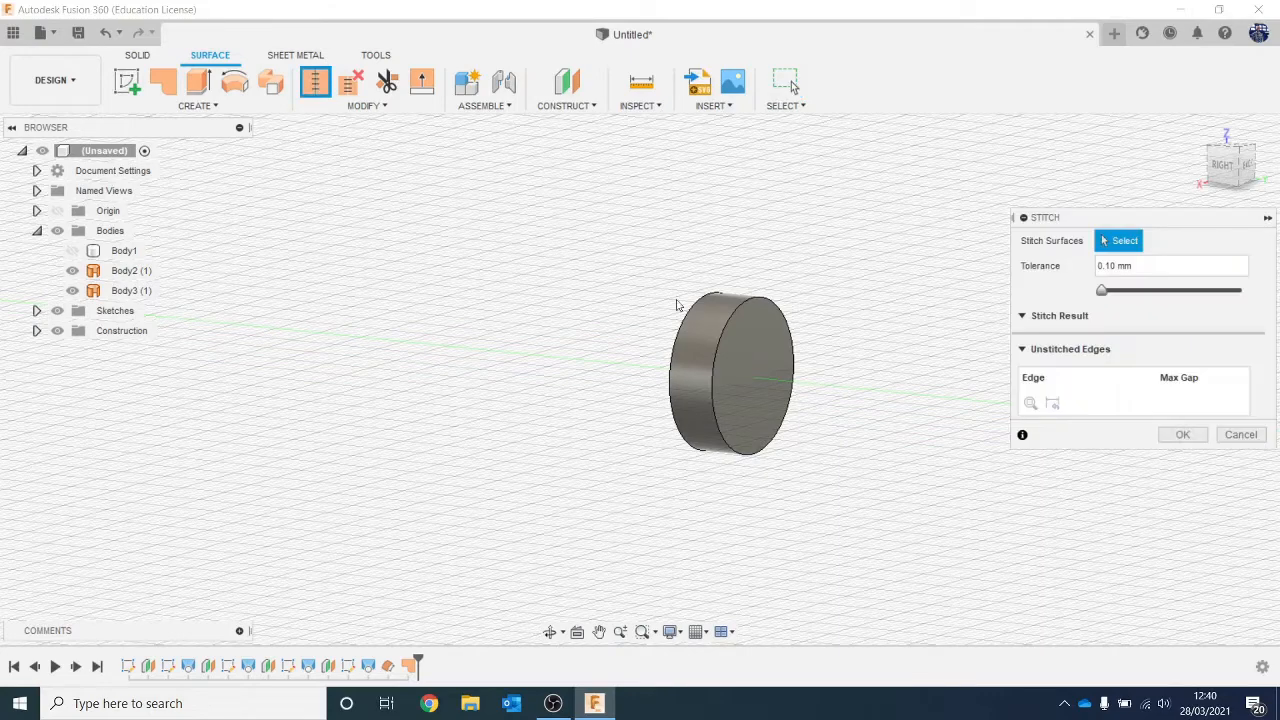
click(679, 361)
click(744, 340)
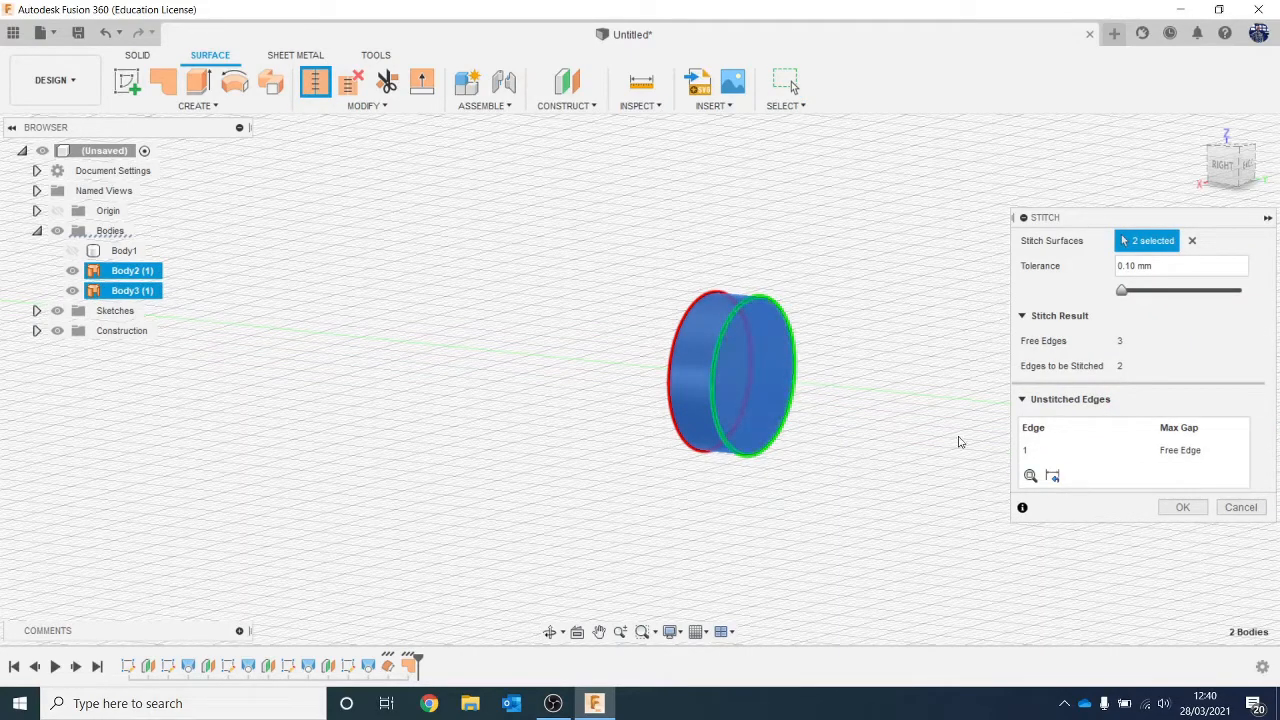
click(1184, 509)
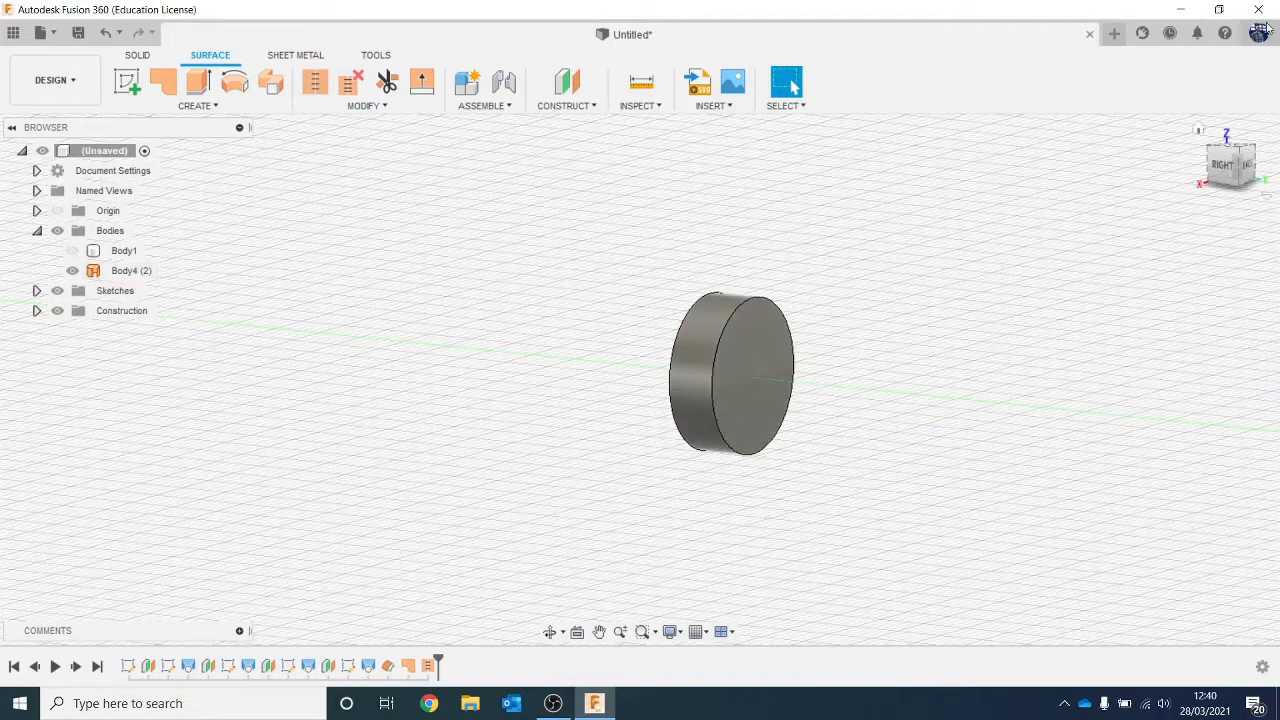
Thicken all faces of the stitched cap surface by 0.4 mm on one side as a new solid body.
mouse_move(1221, 158)
mouse_down()
mouse_move(1243, 150)
mouse_move(1262, 172)
mouse_move(1246, 172)
mouse_up()
middle_drag(1000, 223, 767, 180)
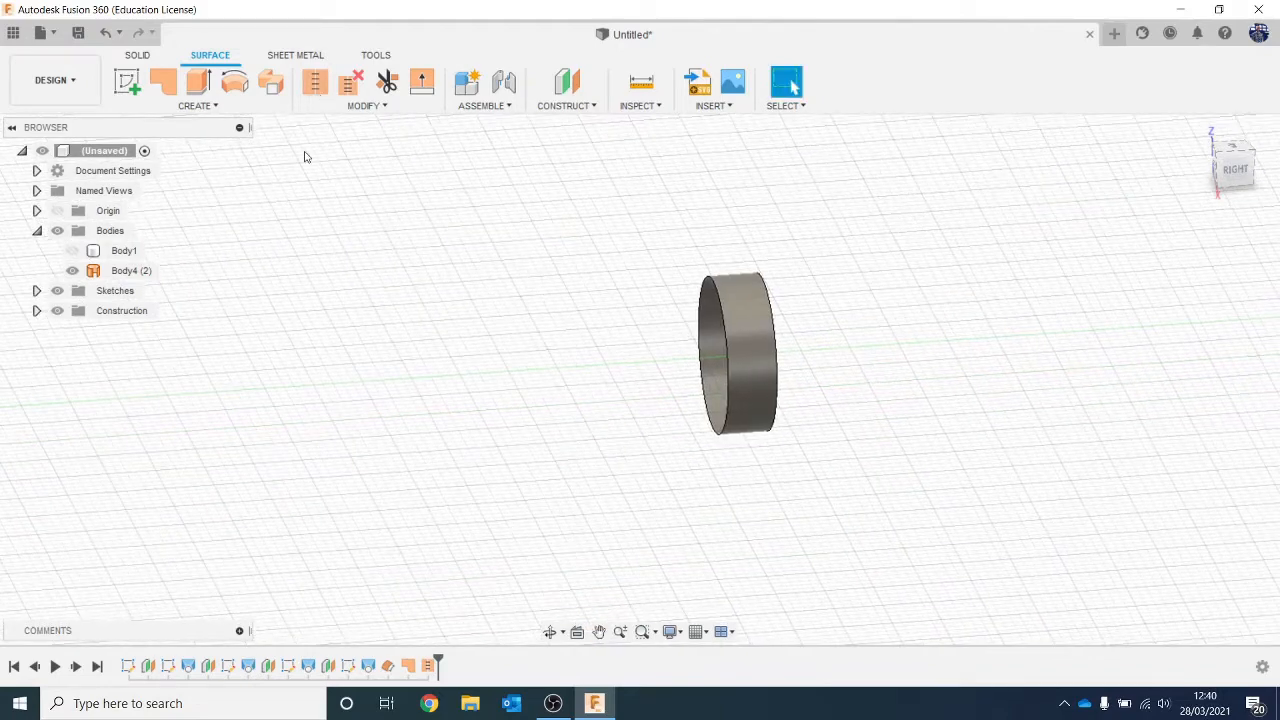
click(170, 106)
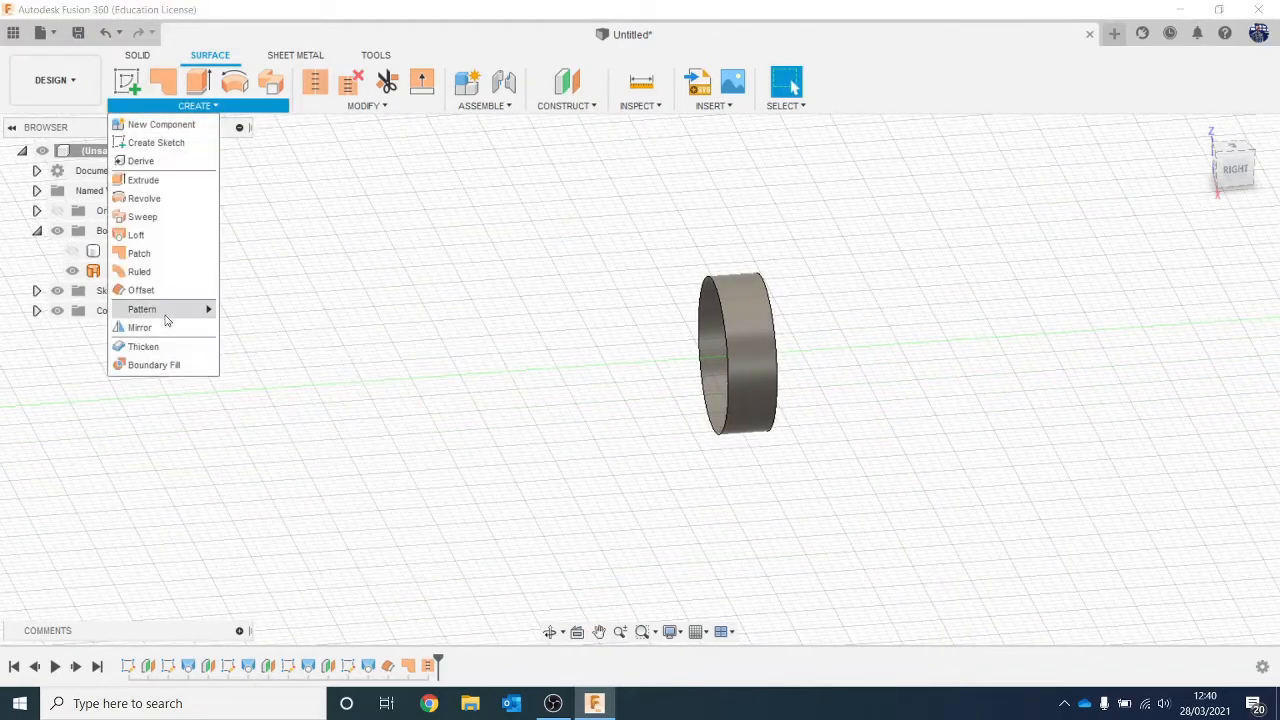
click(143, 347)
drag(582, 229, 945, 517)
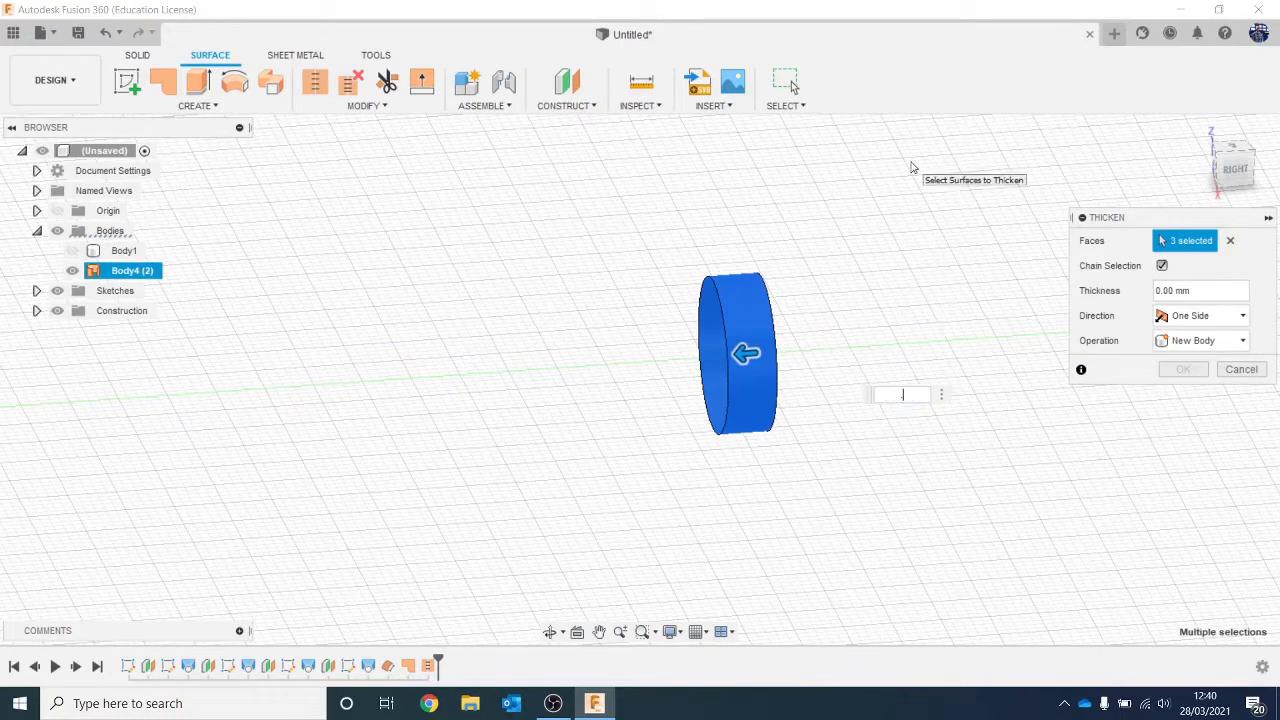
text(4)
key(Return)
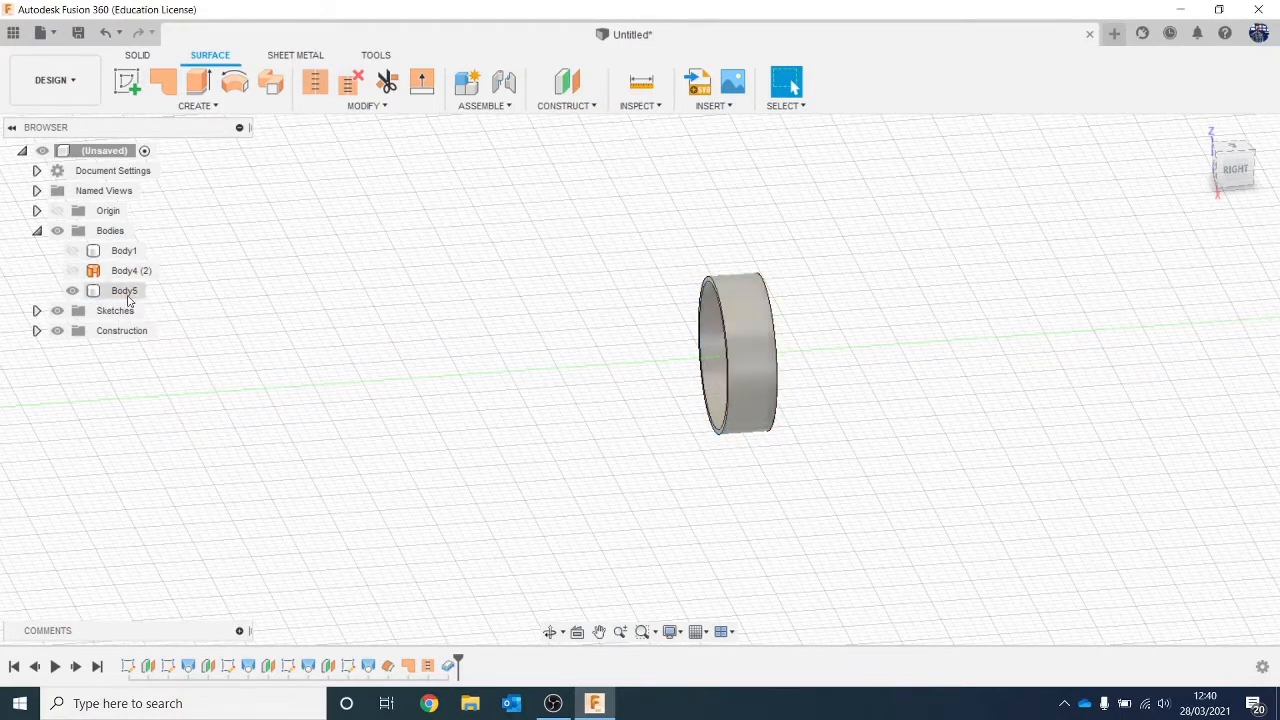
click(72, 290)
click(72, 290)
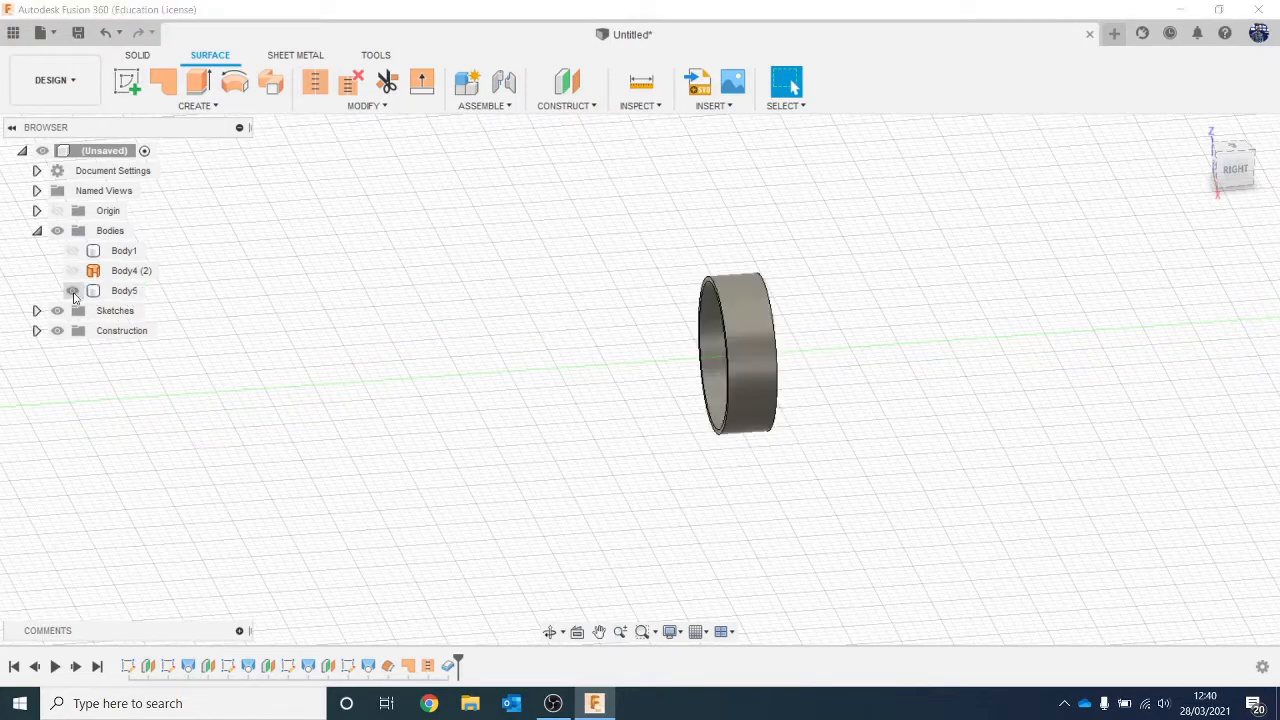
Show the tube body again and save the design as "loft video" in the Intro to Fusion lessons 2020 Collyers project.
click(1212, 133)
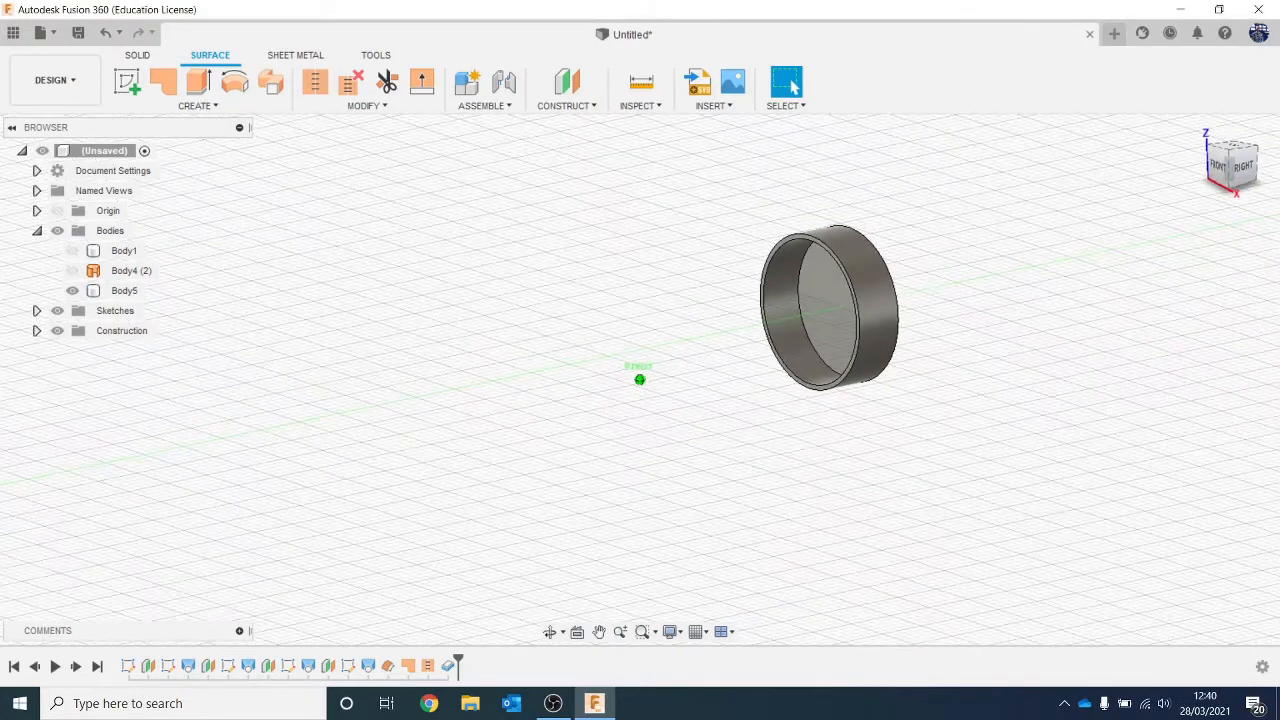
click(72, 251)
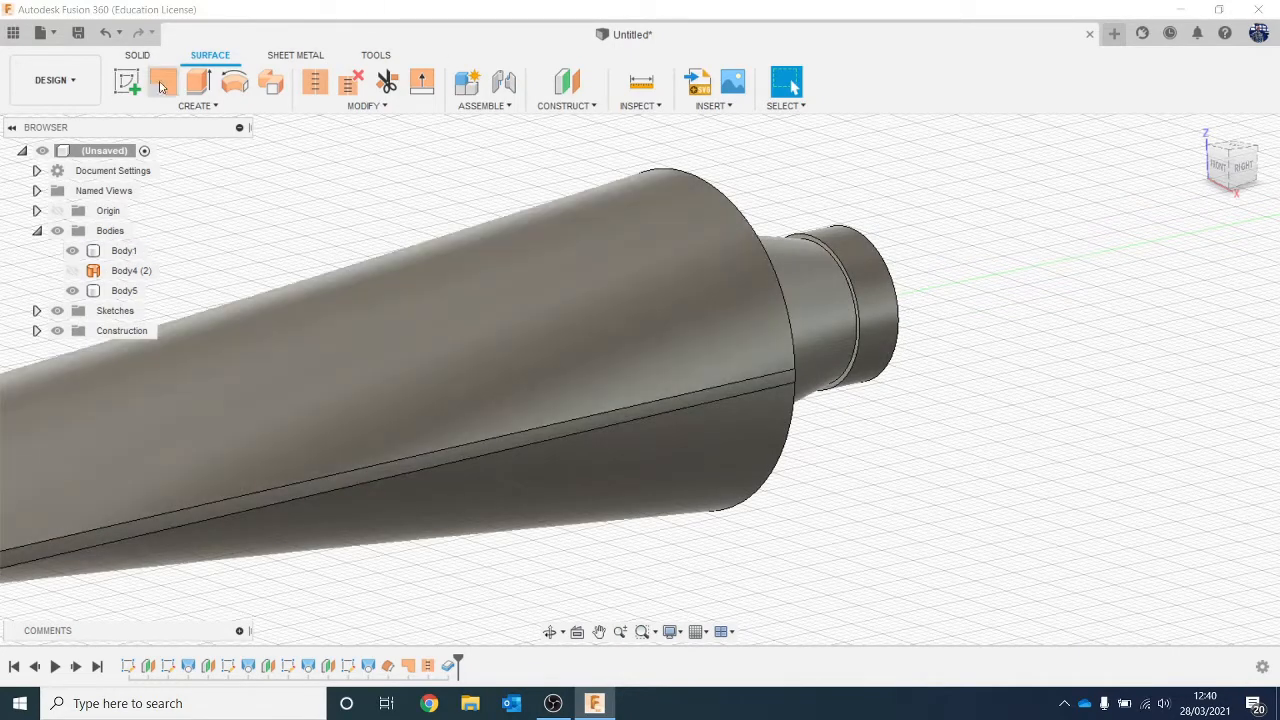
click(78, 32)
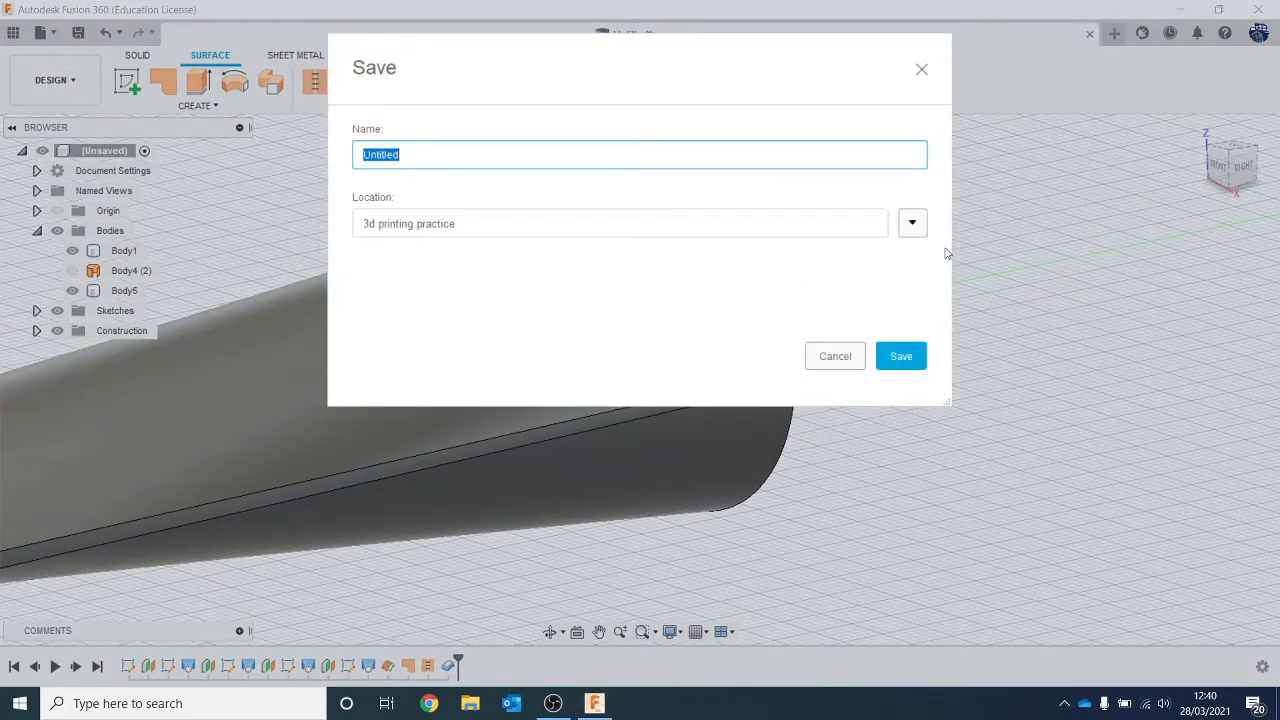
click(911, 228)
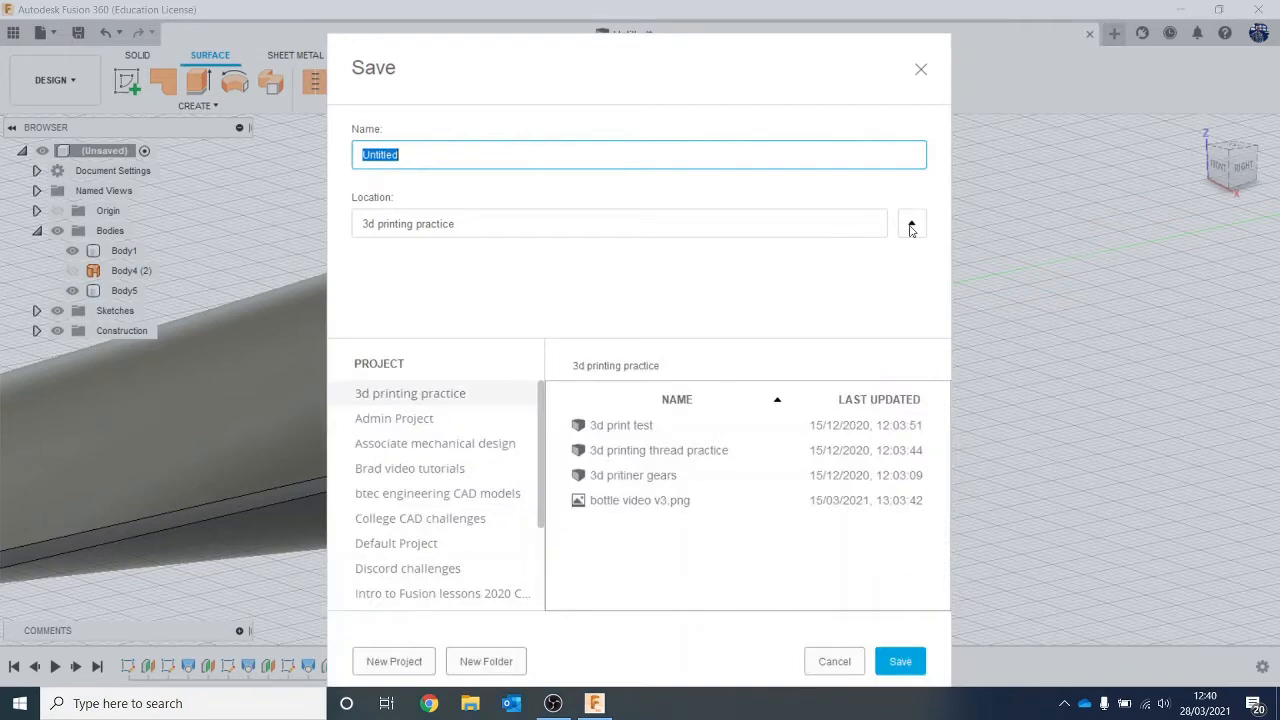
scroll(464, 496, down, 3)
click(460, 472)
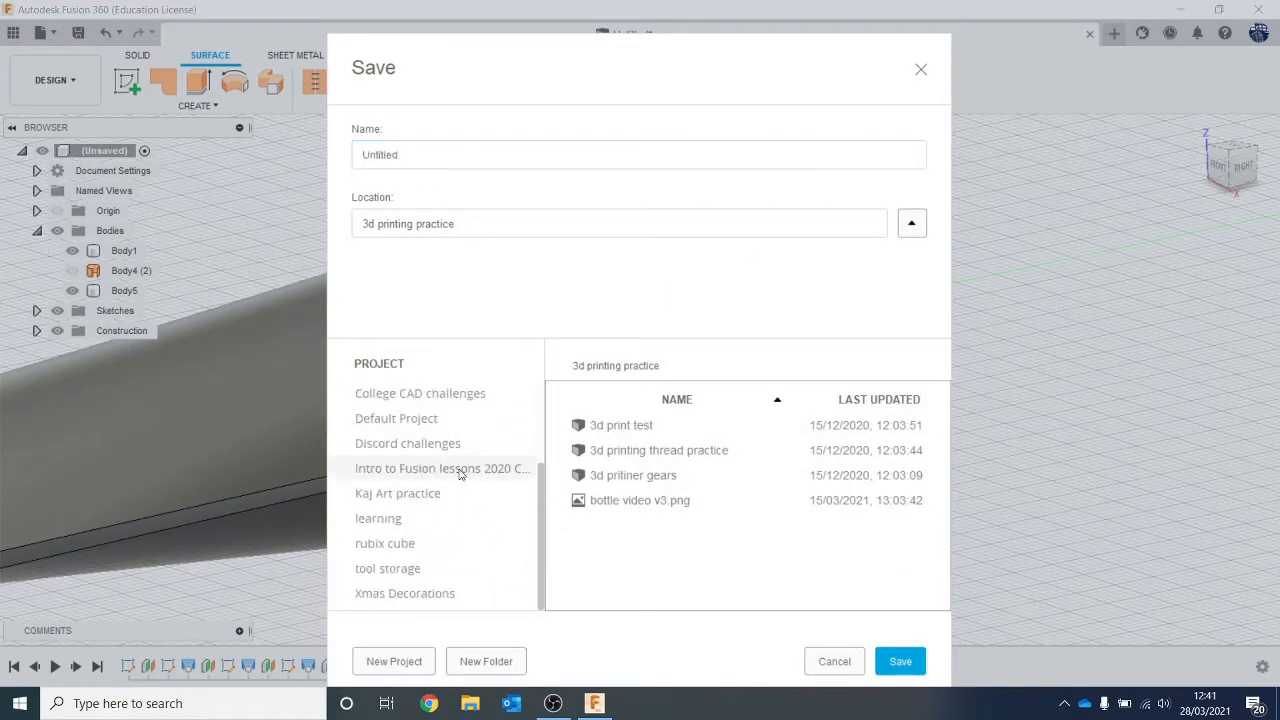
click(503, 154)
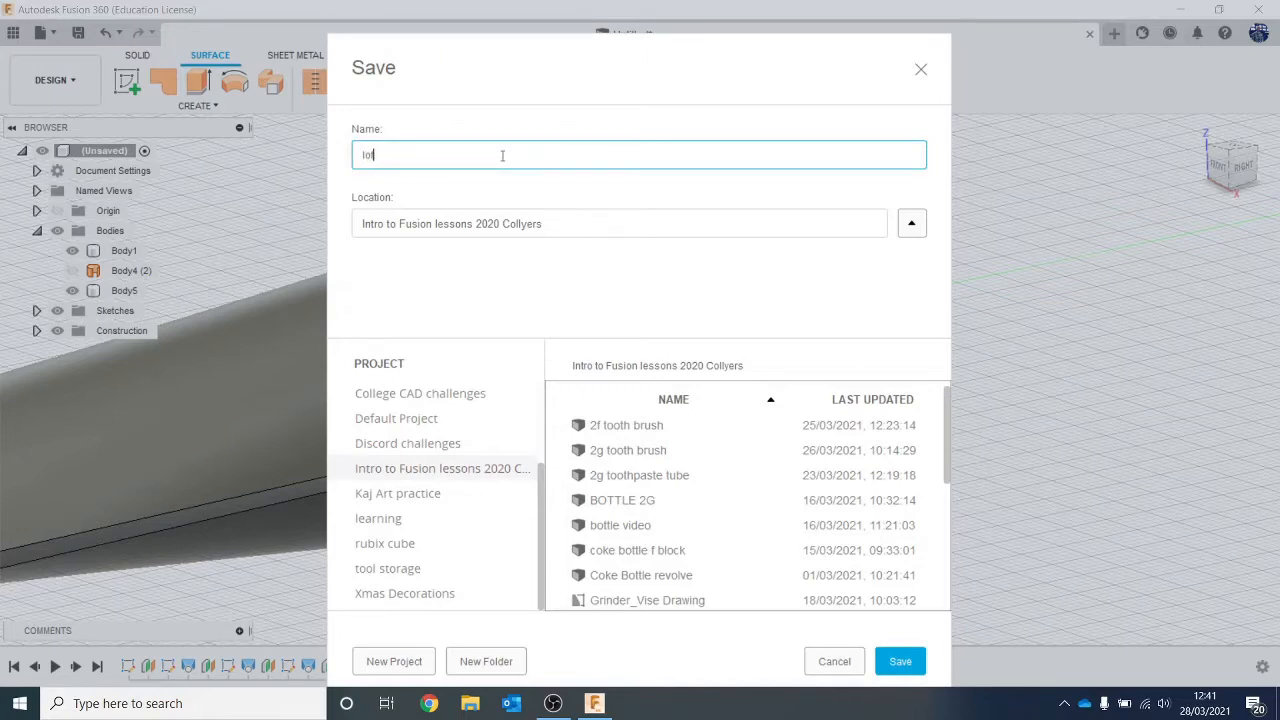
key(Return)
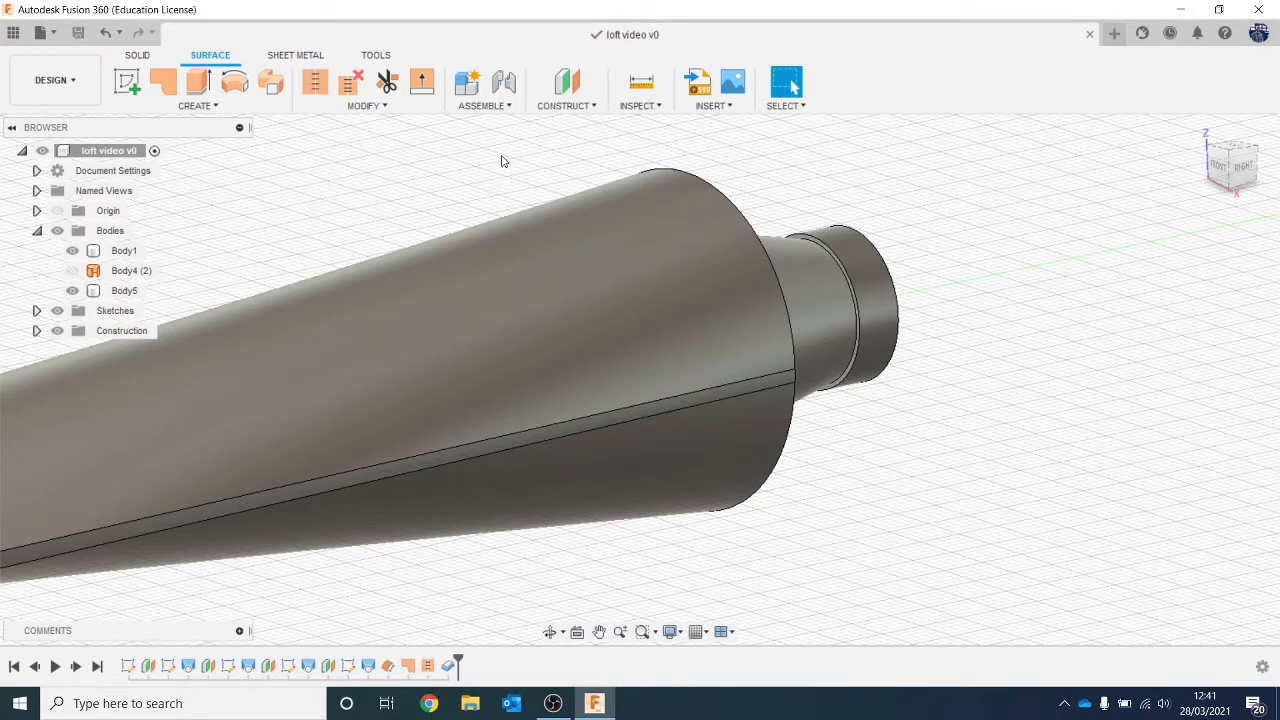
Rotate the cap body off the neck by about 131 degrees around Z with Move/Copy.
scroll(618, 229, down, 2)
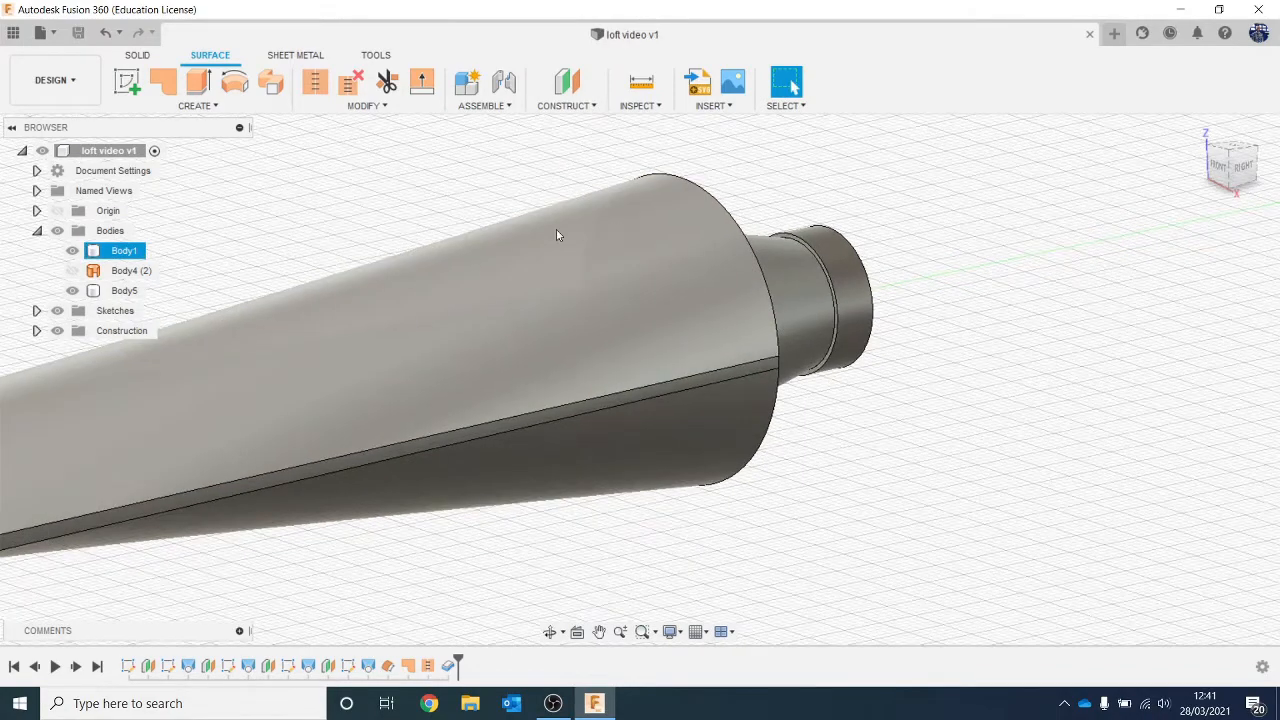
middle_drag(783, 224, 926, 292)
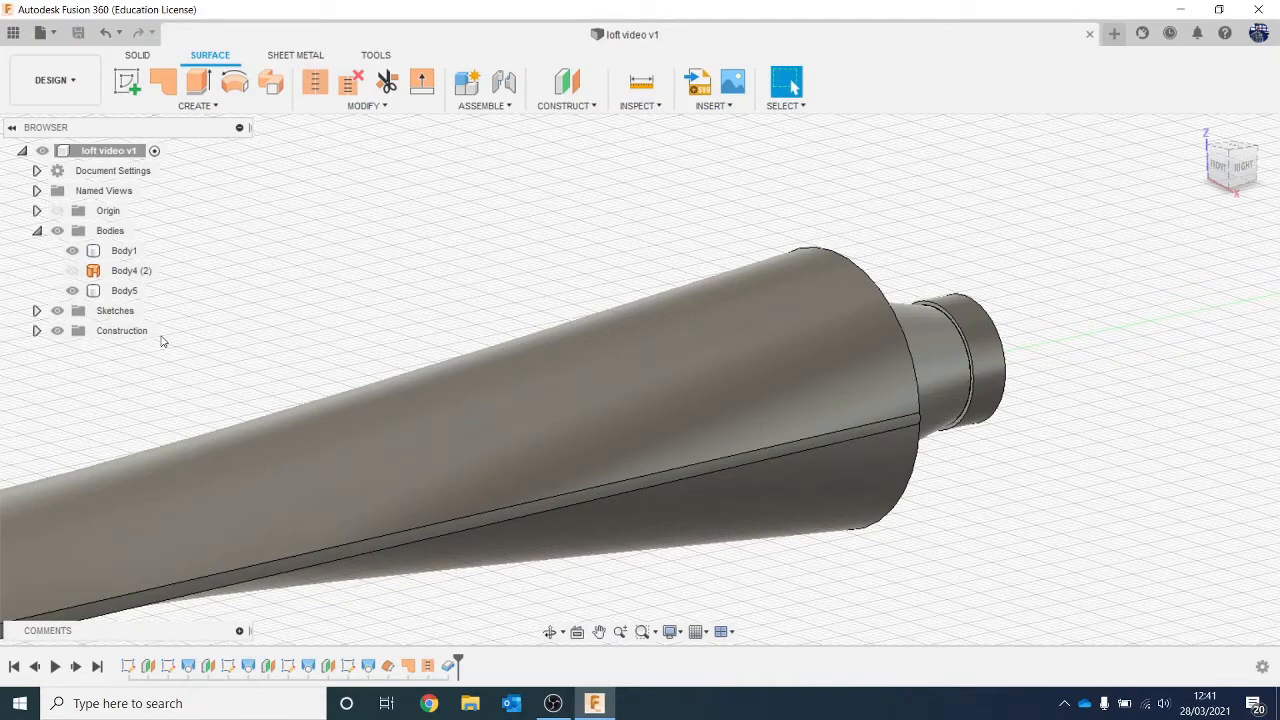
scroll(505, 342, down, 3)
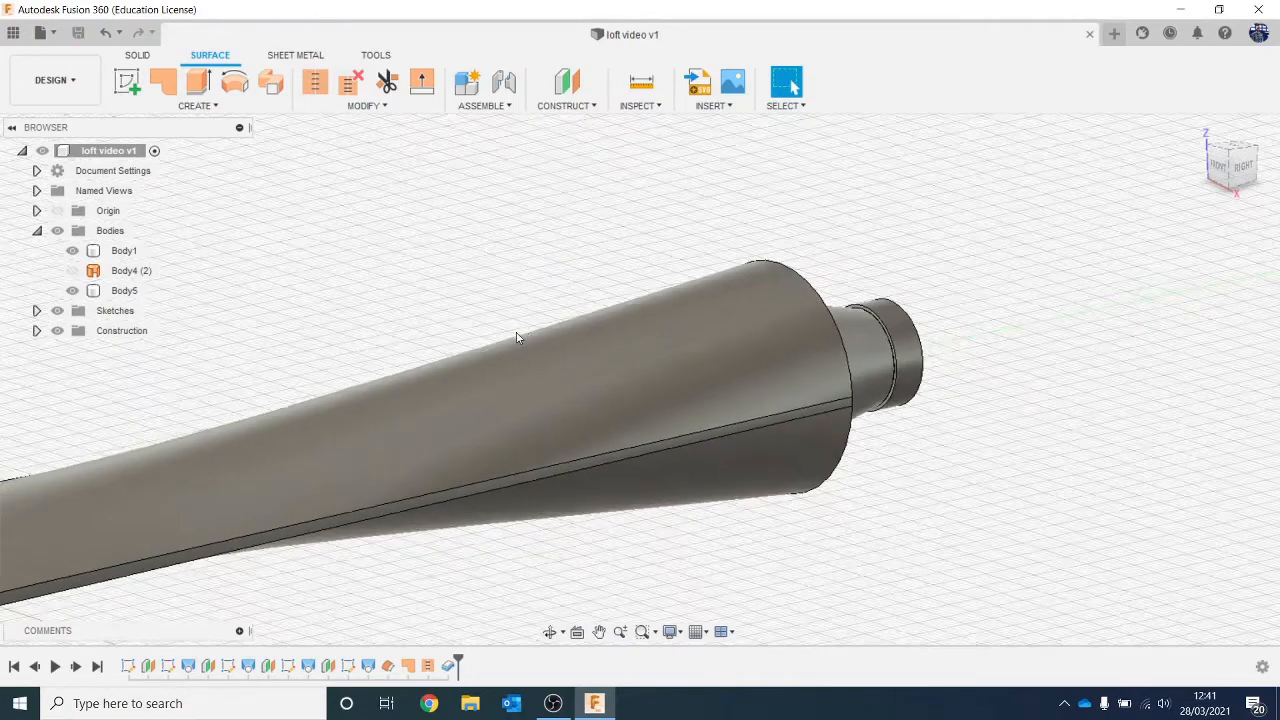
drag(1236, 178, 1052, 143)
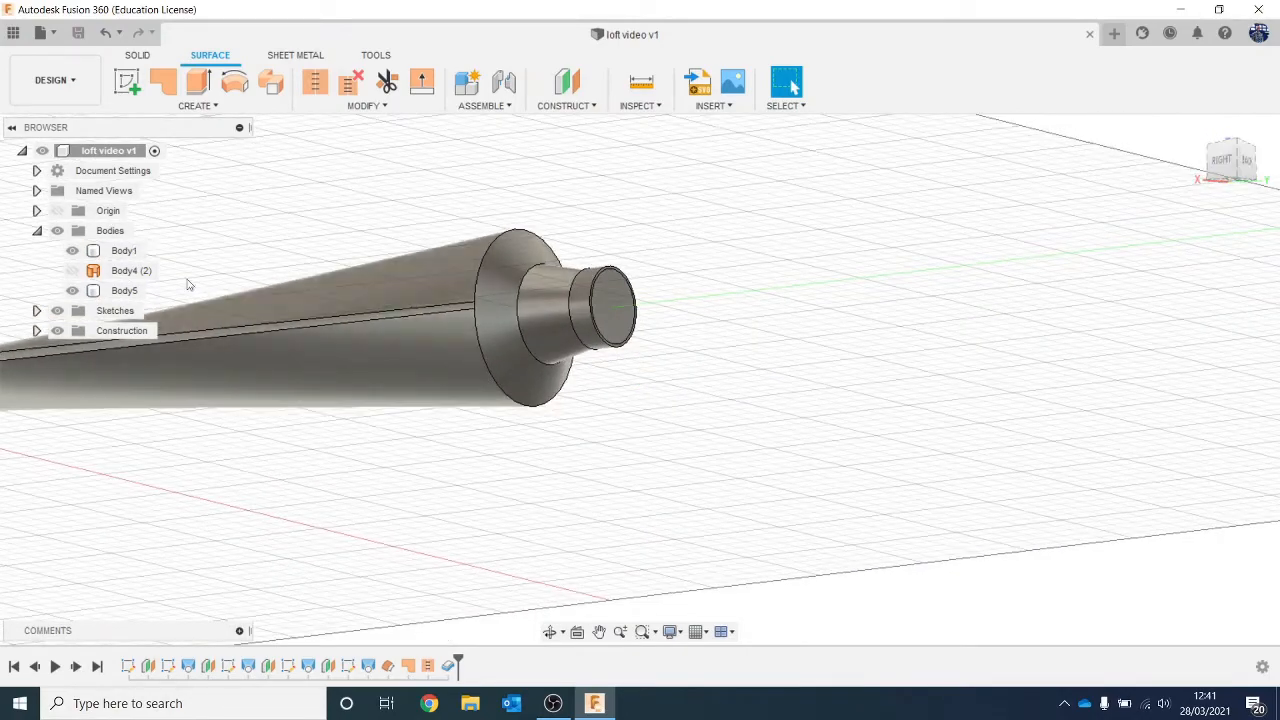
scroll(508, 318, up, 3)
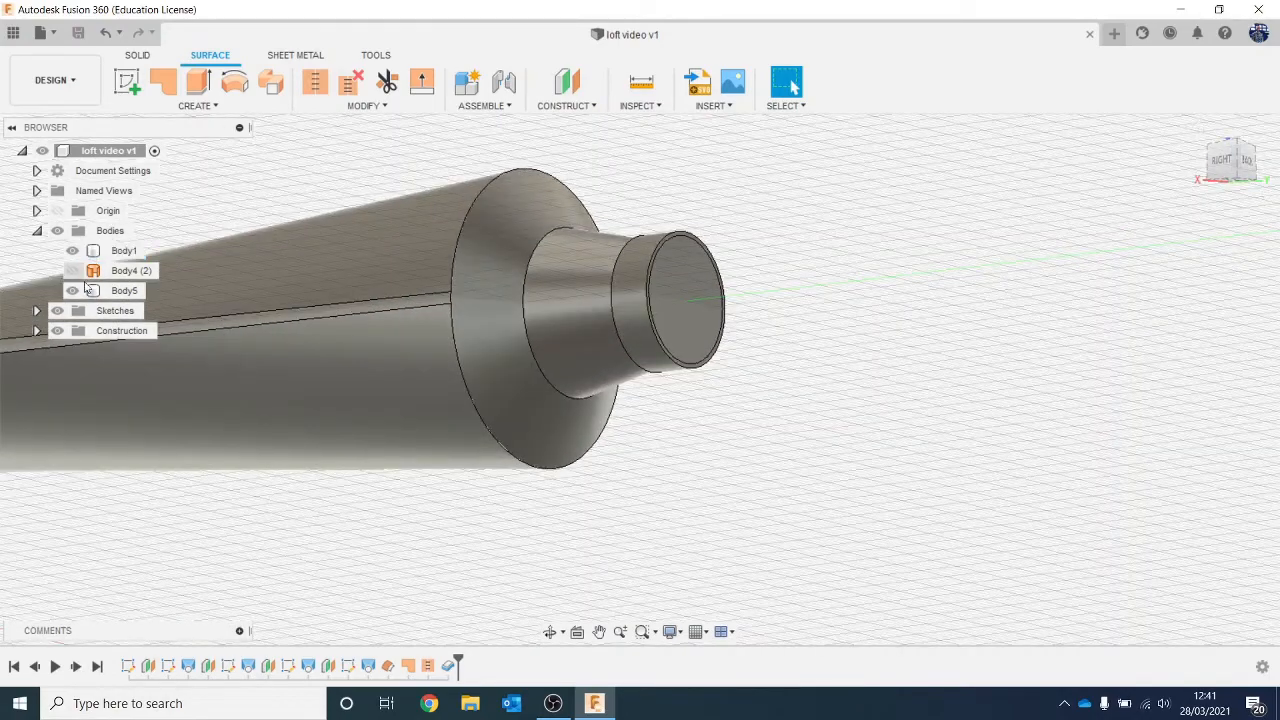
click(125, 291)
right_click(125, 291)
click(210, 300)
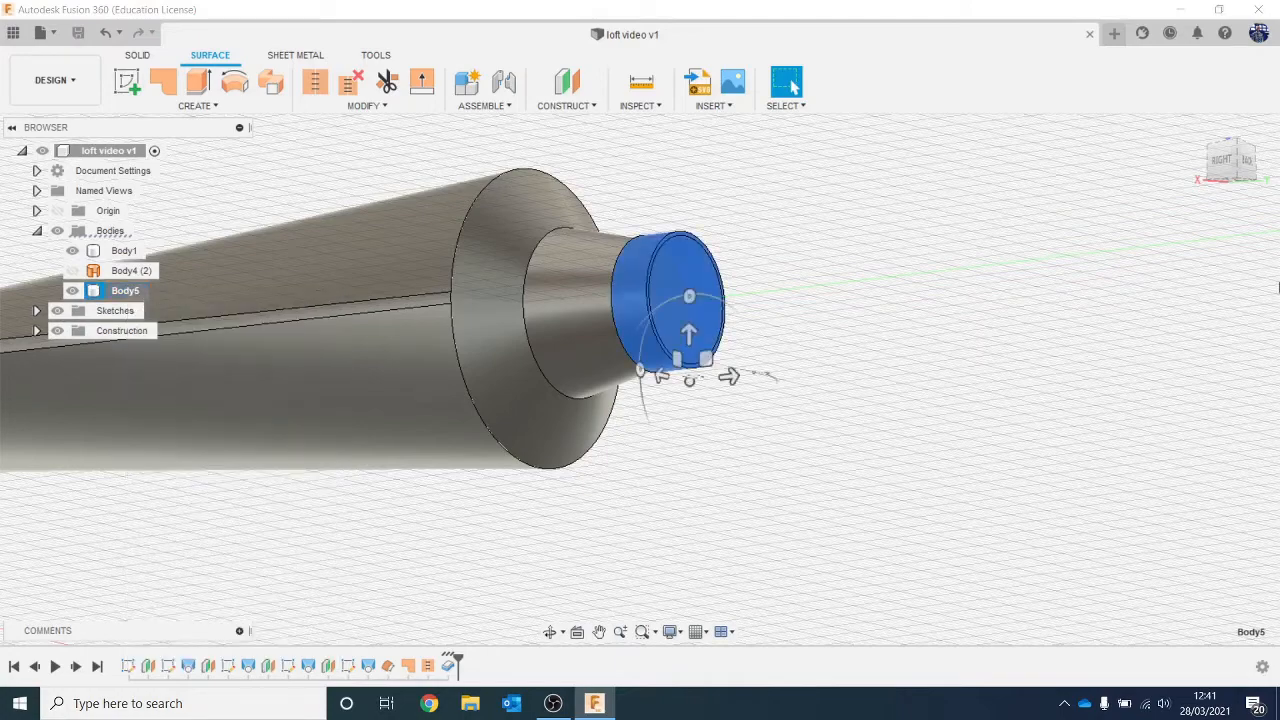
click(1226, 153)
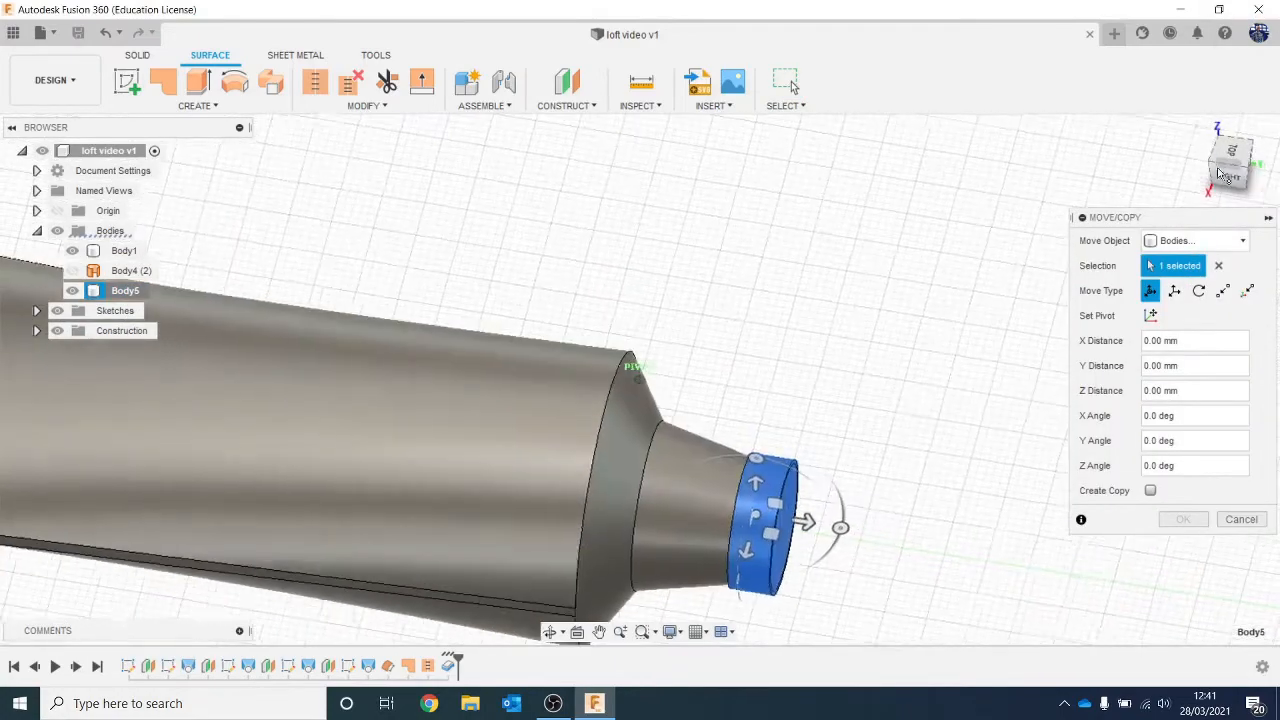
click(1228, 152)
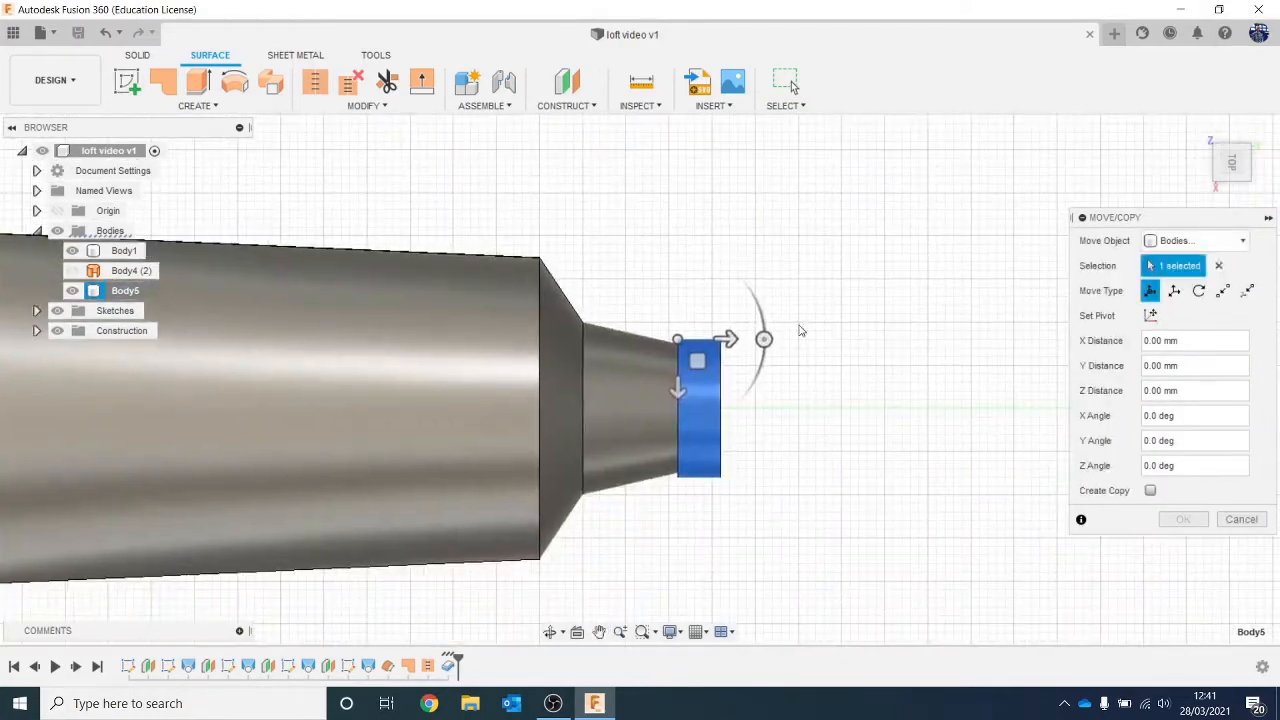
drag(765, 341, 563, 268)
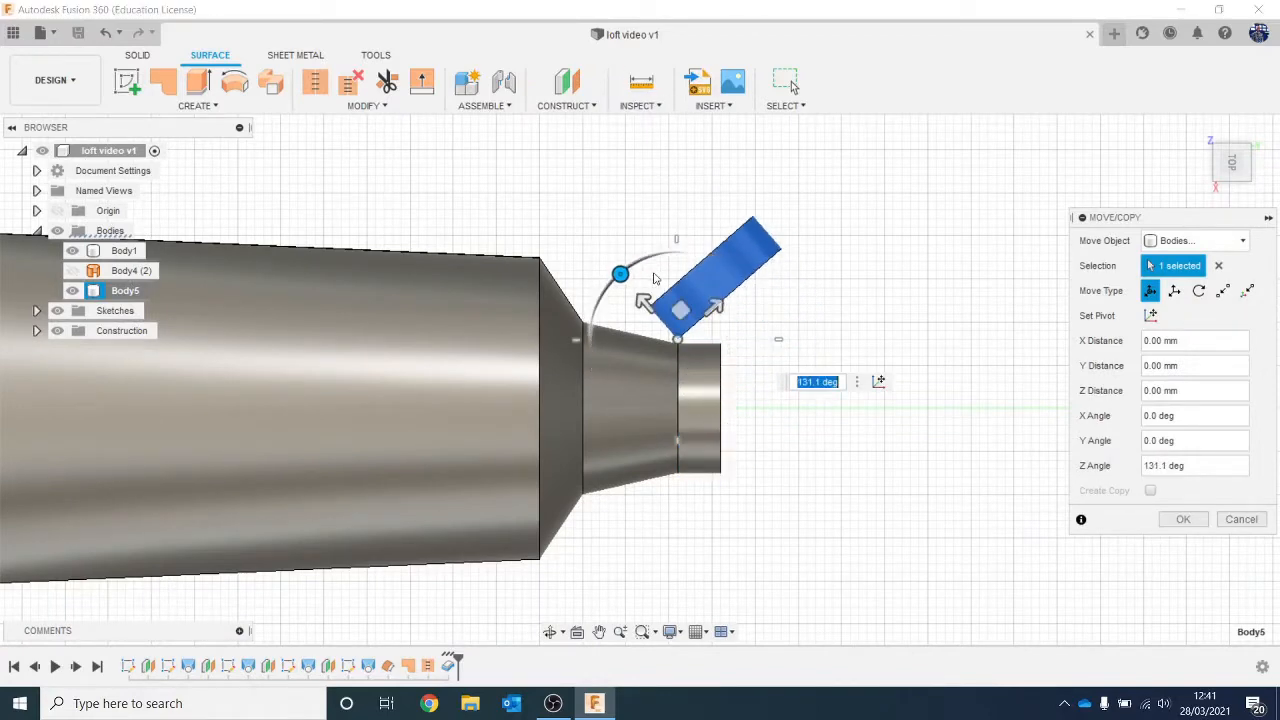
click(1183, 519)
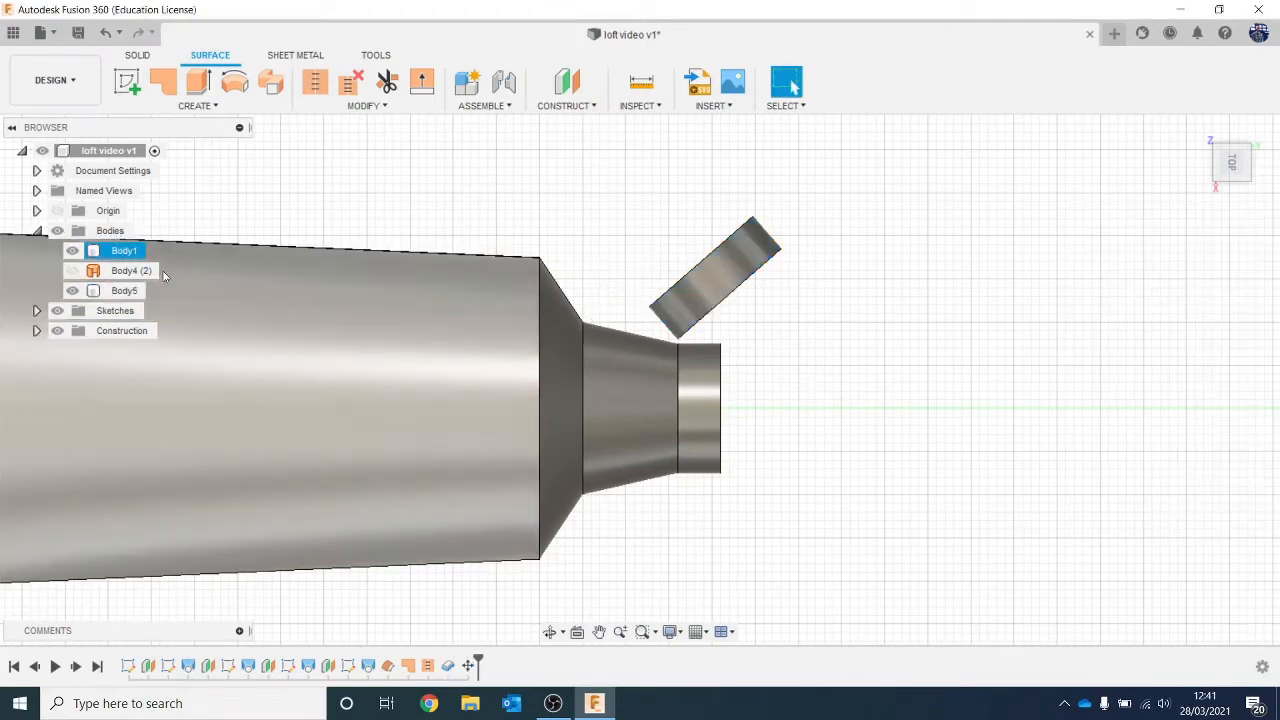
Move the tilted cap body about 4.7 mm along Y and about 1 mm along X away from the neck.
right_click(136, 290)
click(150, 303)
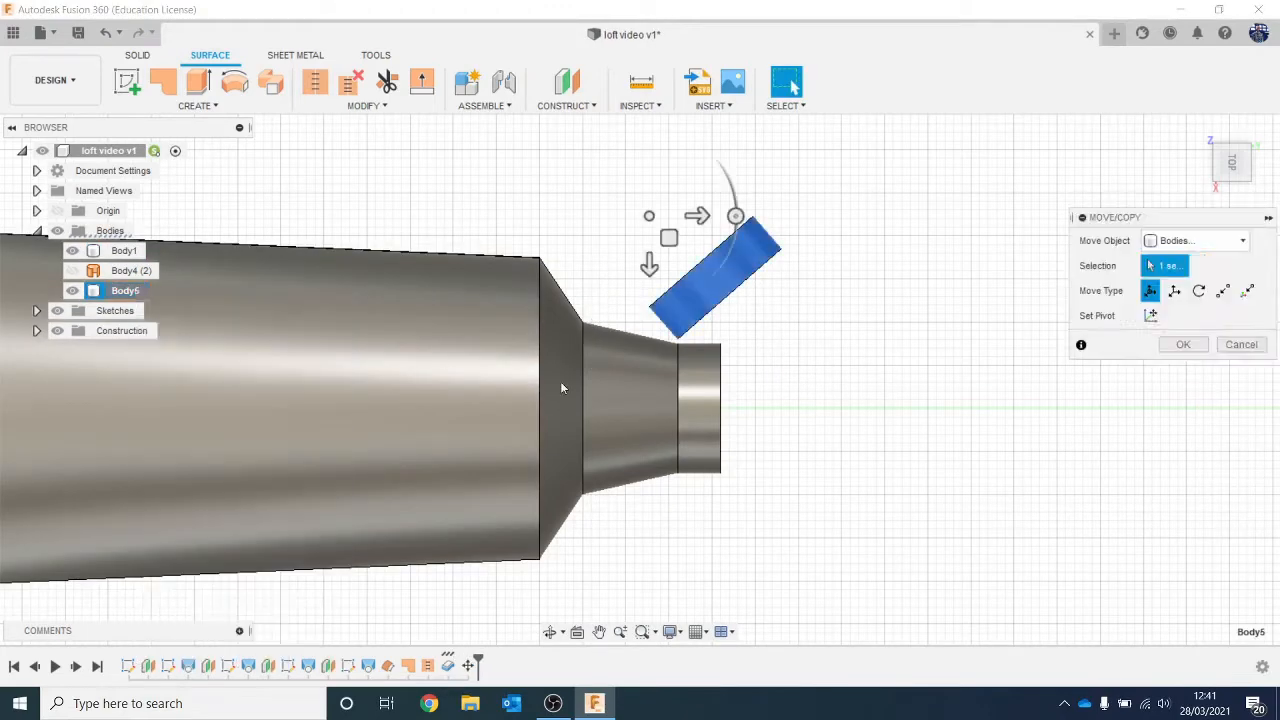
scroll(850, 440, up, 3)
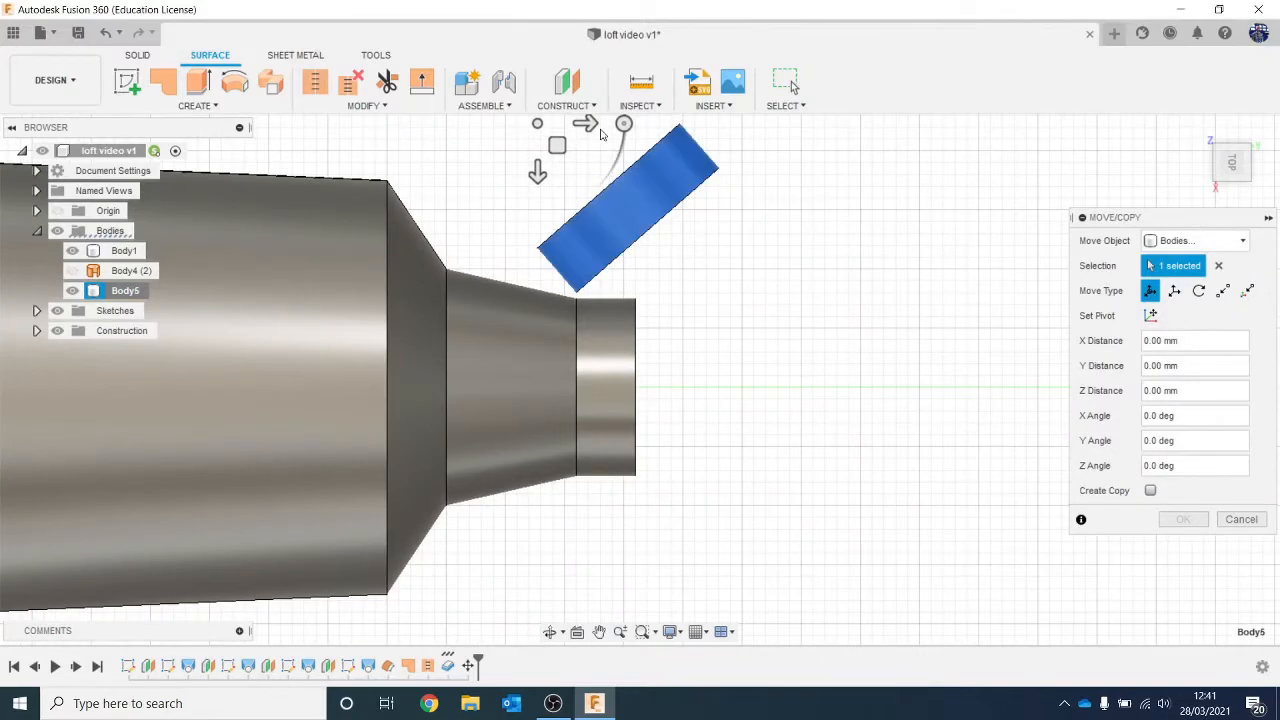
drag(588, 124, 646, 144)
scroll(642, 321, up, 2)
scroll(637, 345, down, 2)
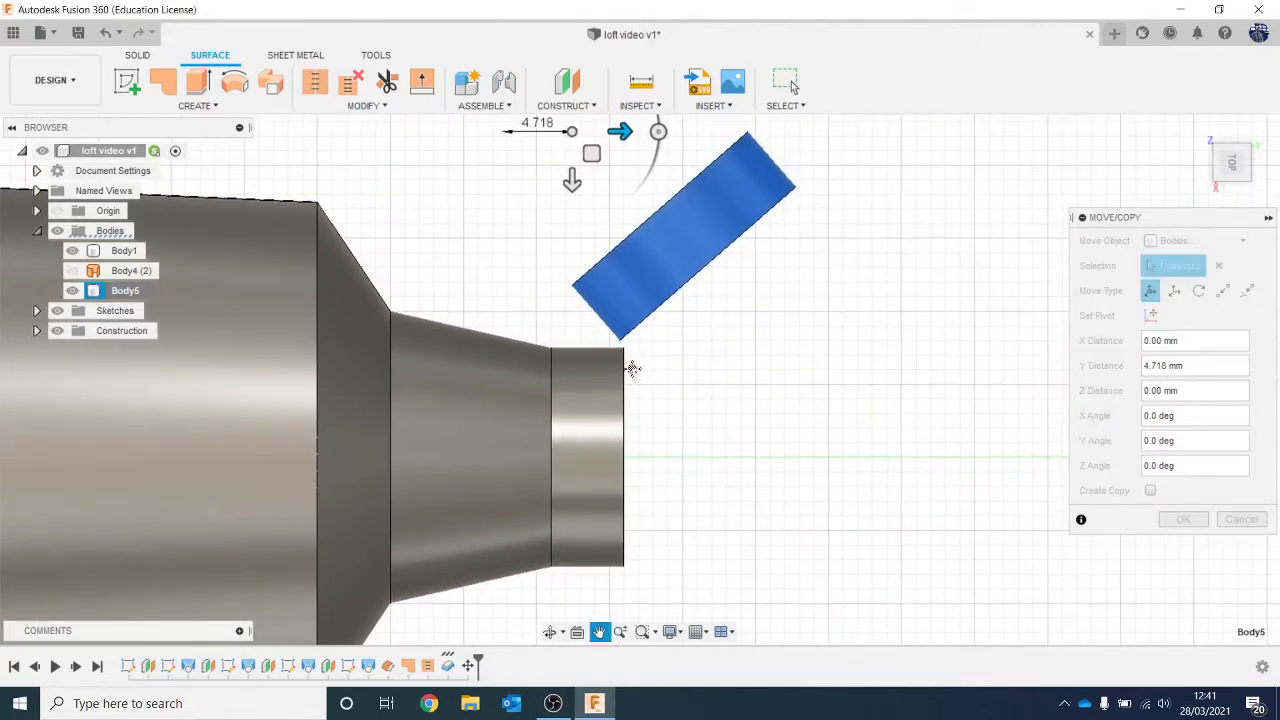
scroll(601, 289, up, 2)
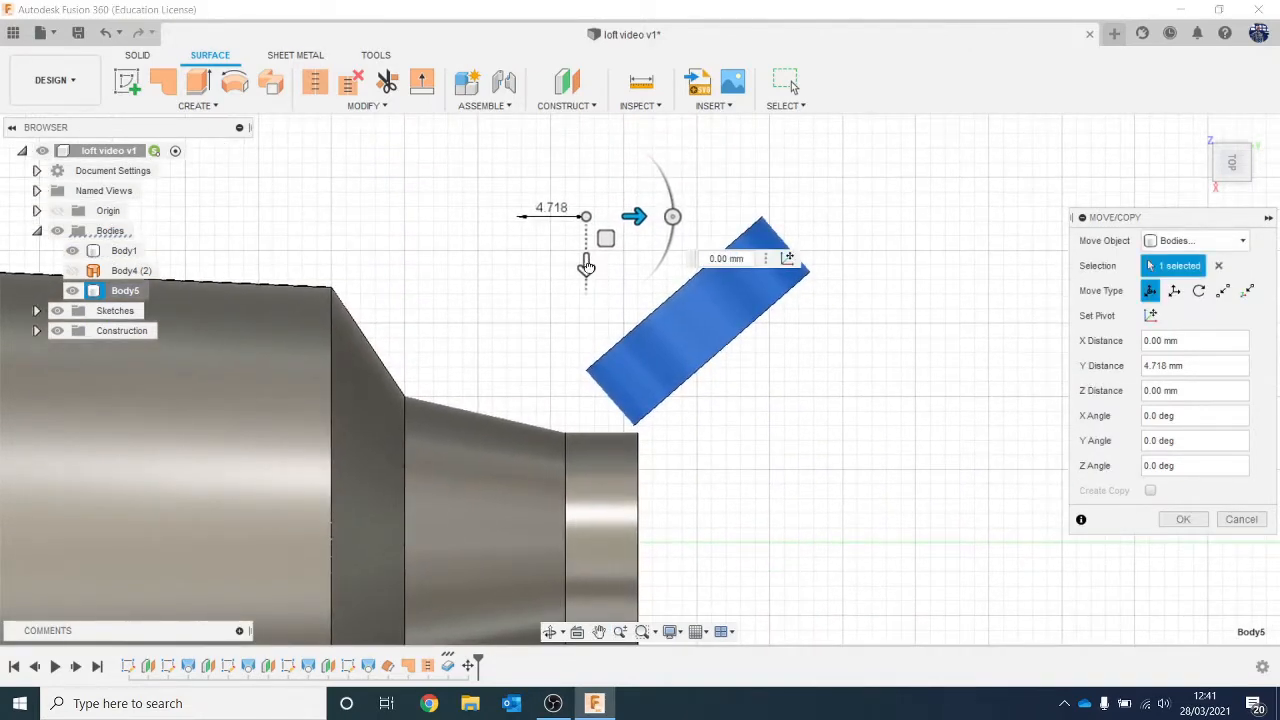
drag(586, 265, 586, 250)
click(1183, 519)
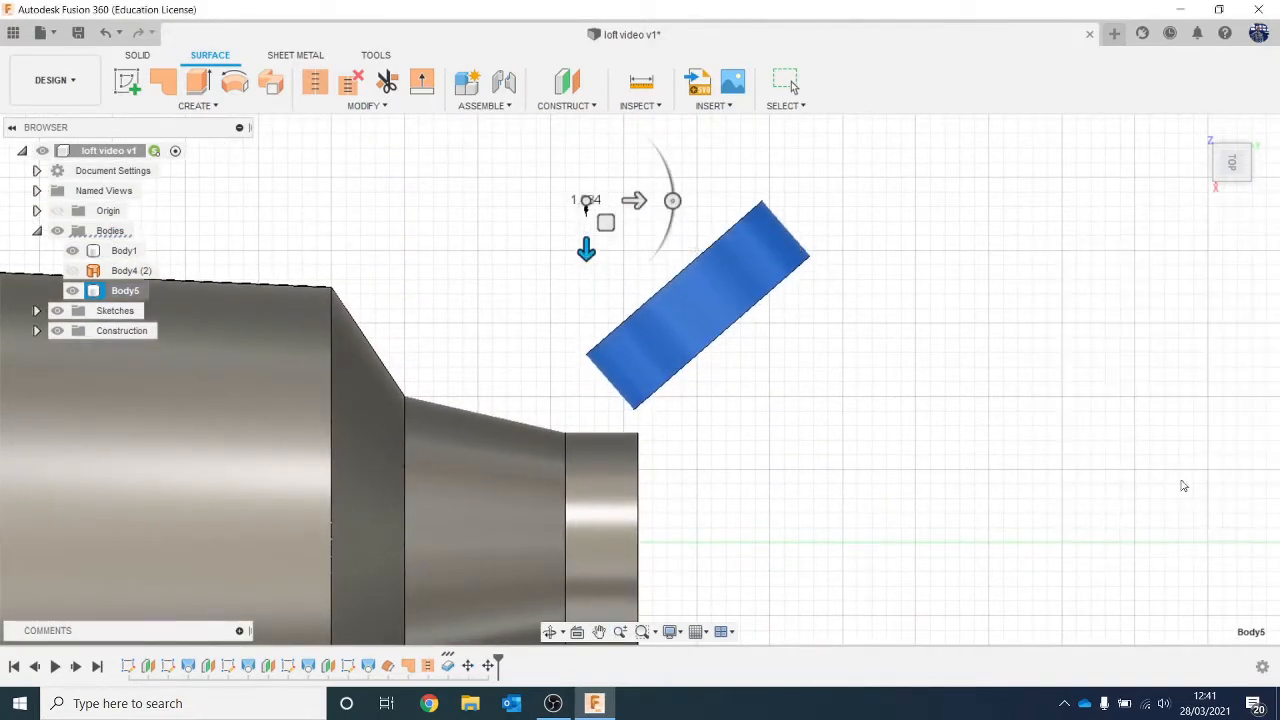
Create a tangent construction plane on the outer cylindrical face of the cap.
mouse_move(1230, 163)
mouse_down()
mouse_move(1200, 120)
mouse_move(1160, 118)
mouse_move(1164, 48)
mouse_move(1172, 120)
mouse_move(1215, 135)
mouse_move(1232, 161)
mouse_up()
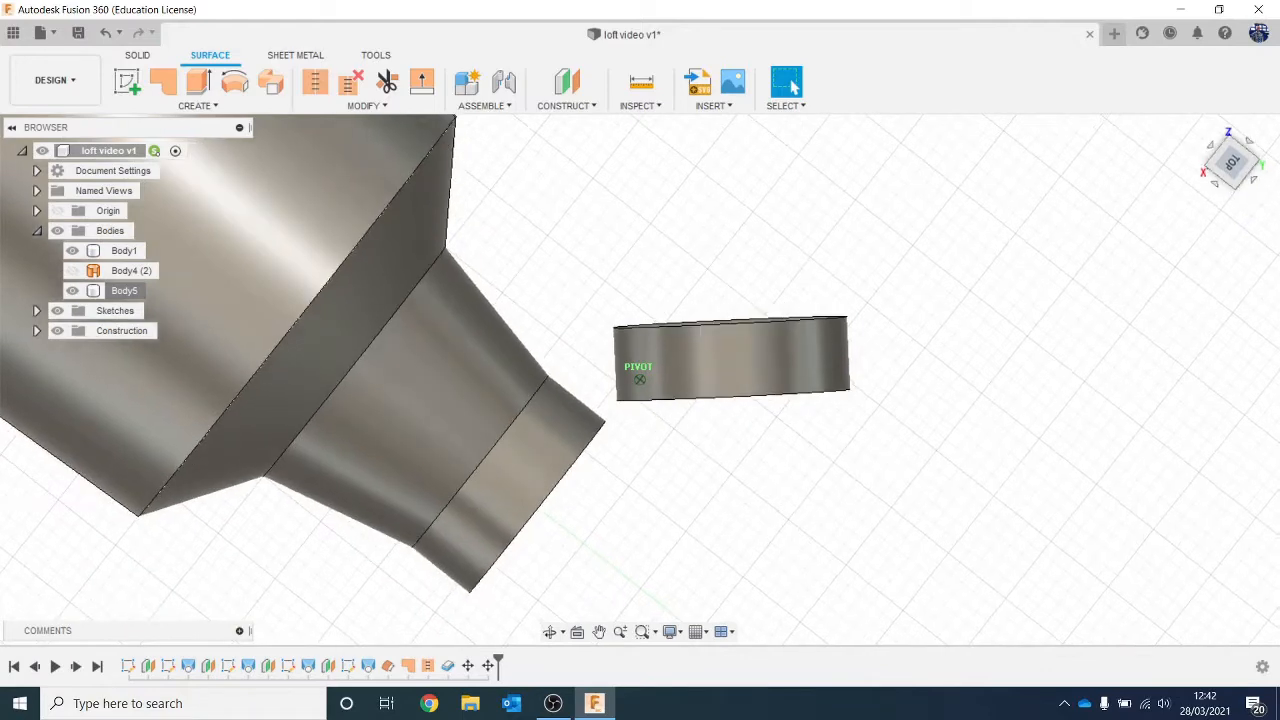
click(124, 251)
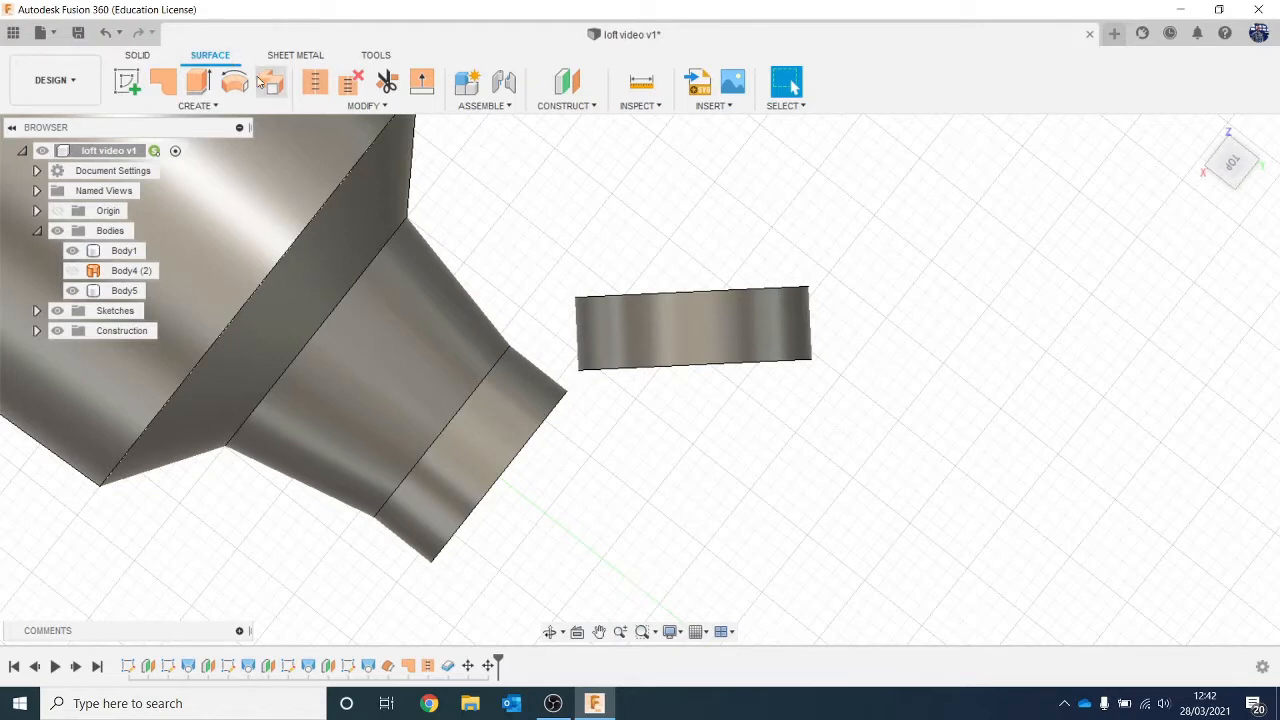
click(138, 56)
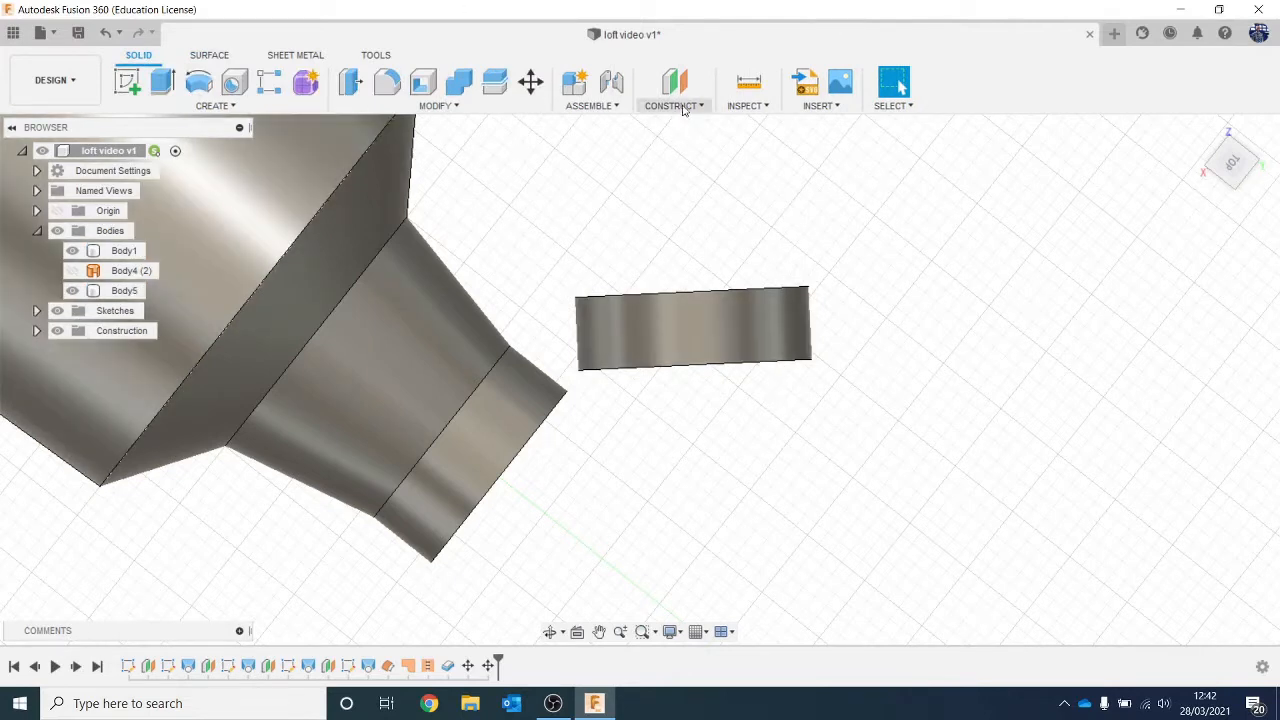
click(745, 105)
mouse_move(672, 105)
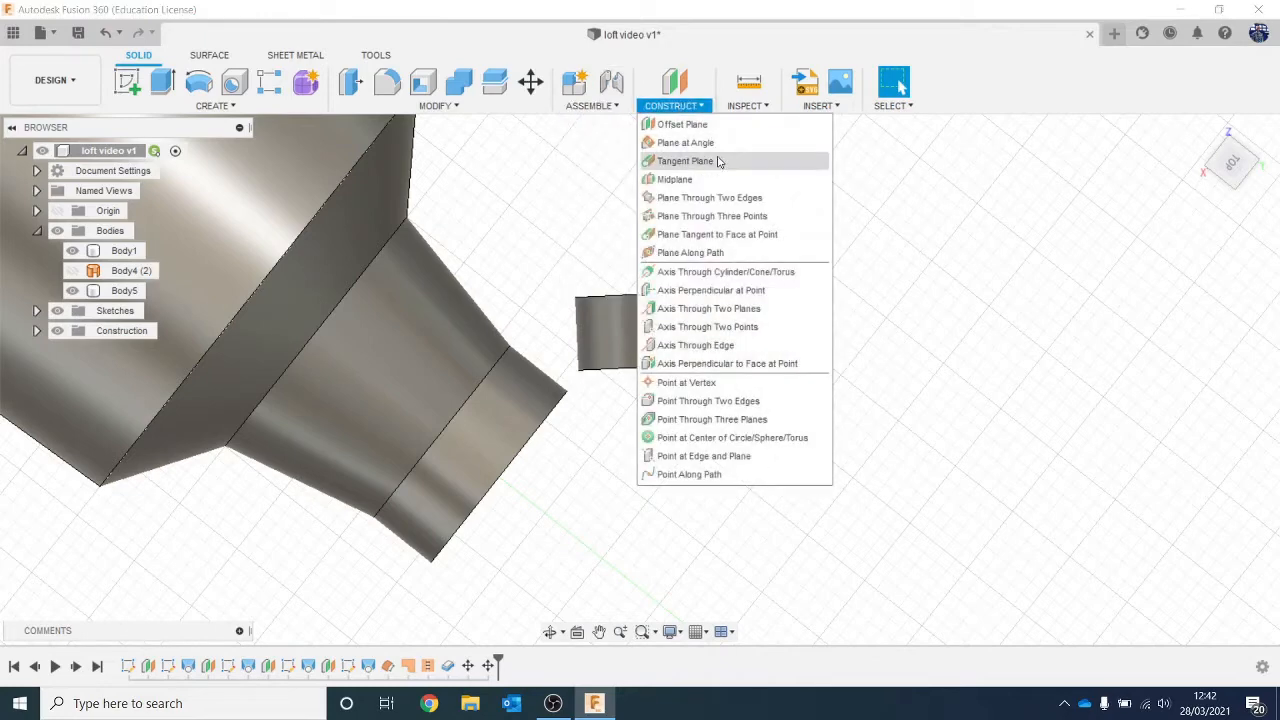
click(717, 163)
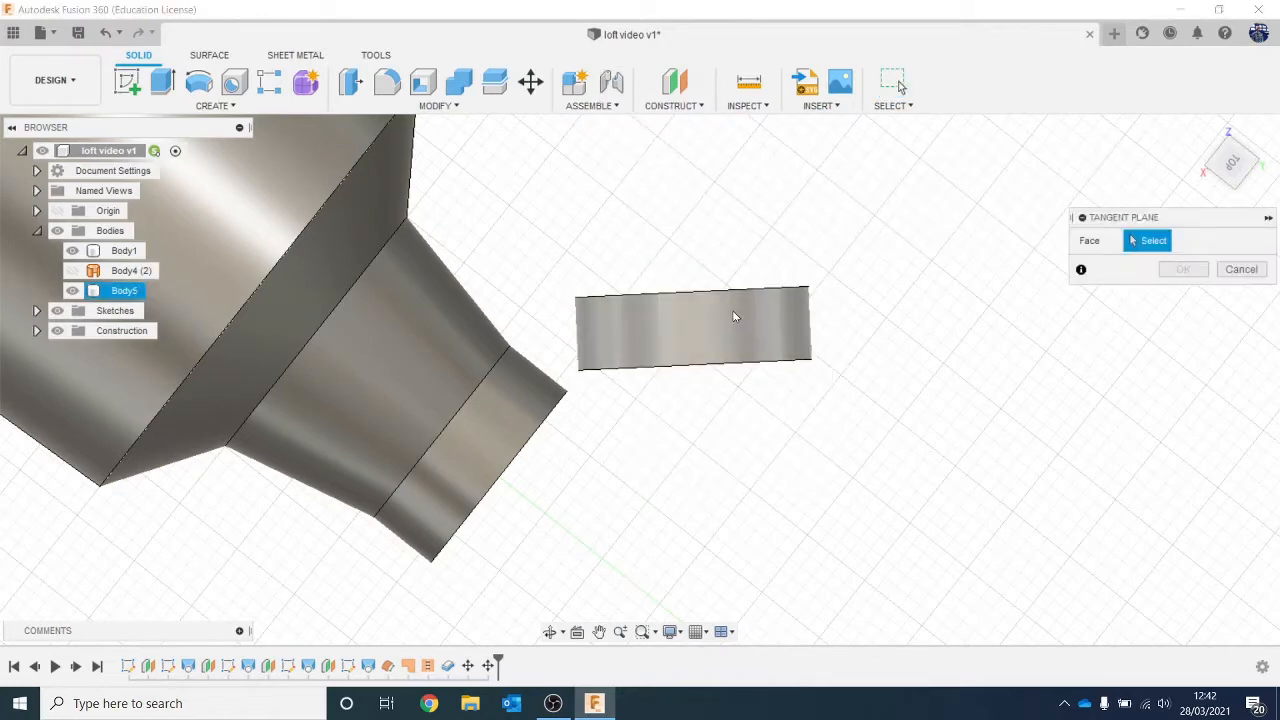
click(737, 318)
click(1185, 319)
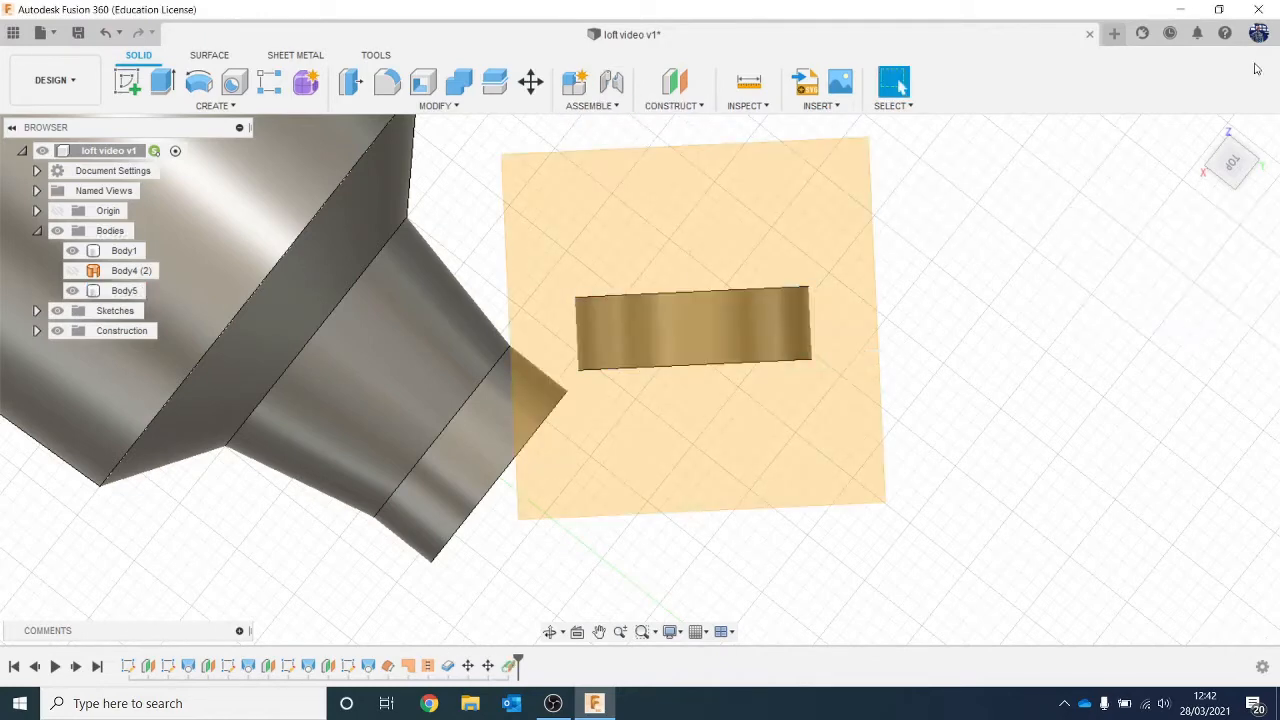
Start a sketch on the tangent plane and project the cap's outline into it with the projection linked.
shift+middle_drag(638, 375, 218, 281)
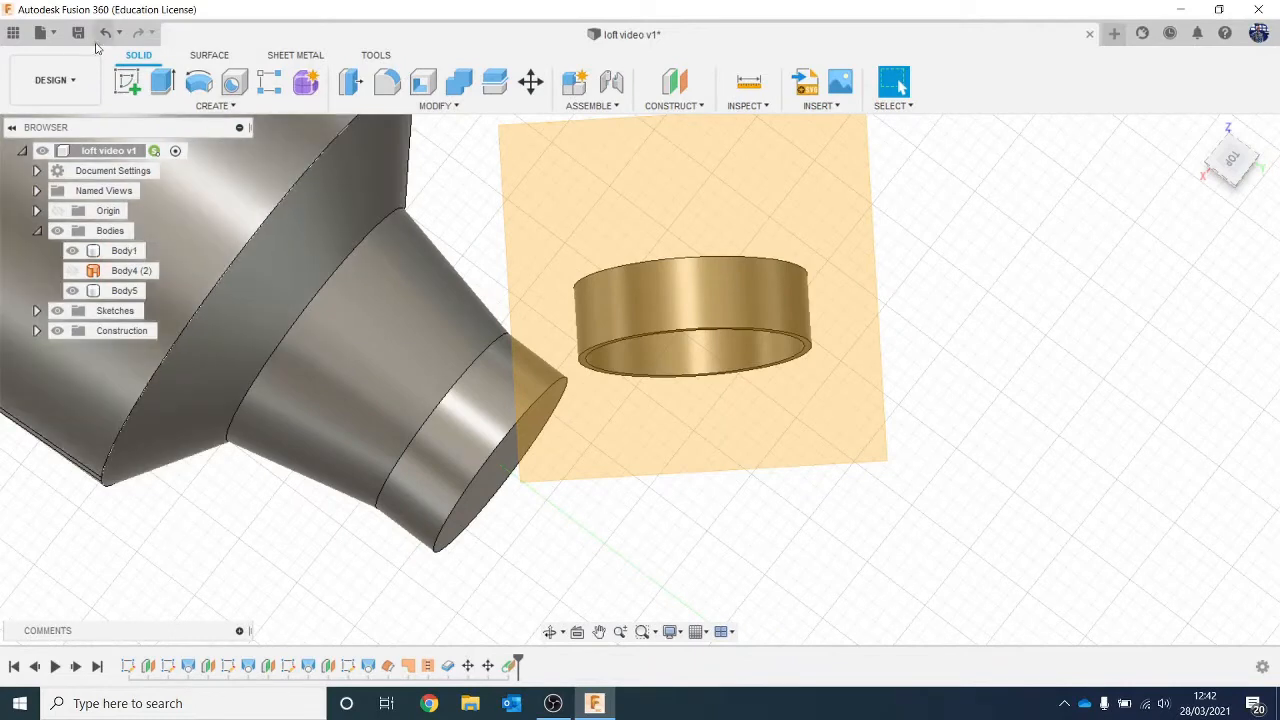
click(127, 82)
click(680, 289)
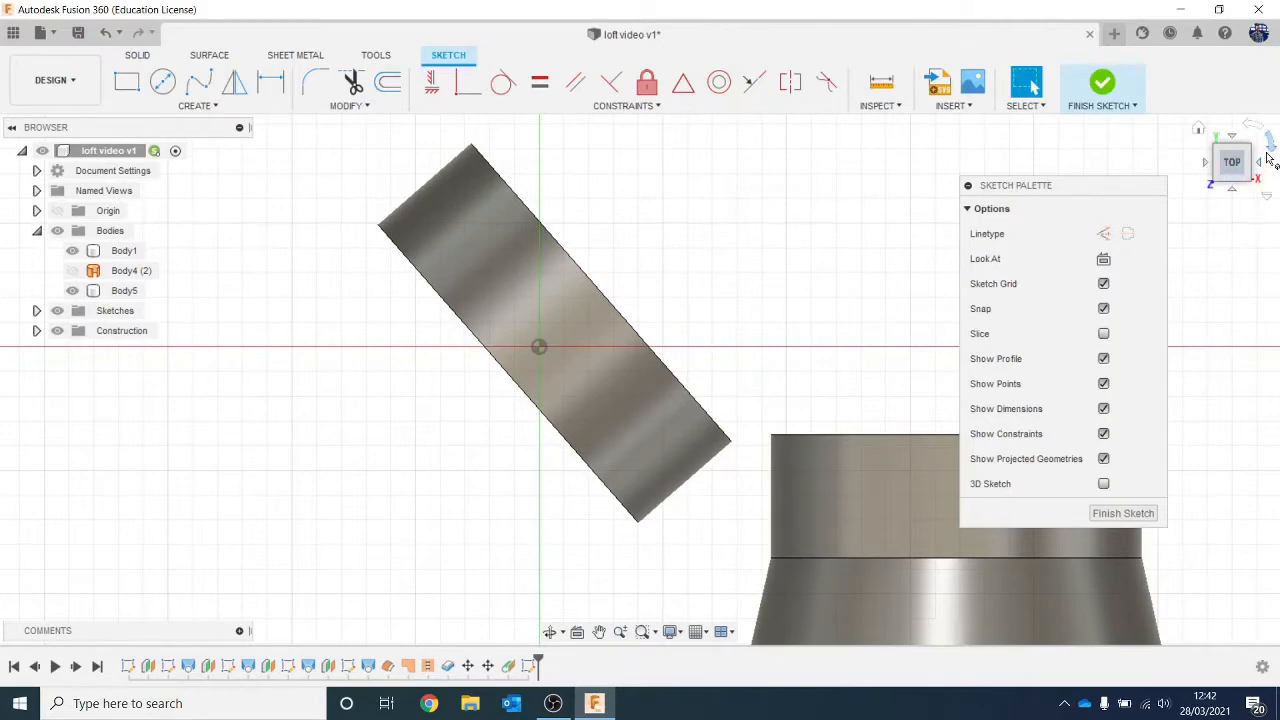
click(1268, 148)
middle_drag(796, 426, 684, 460)
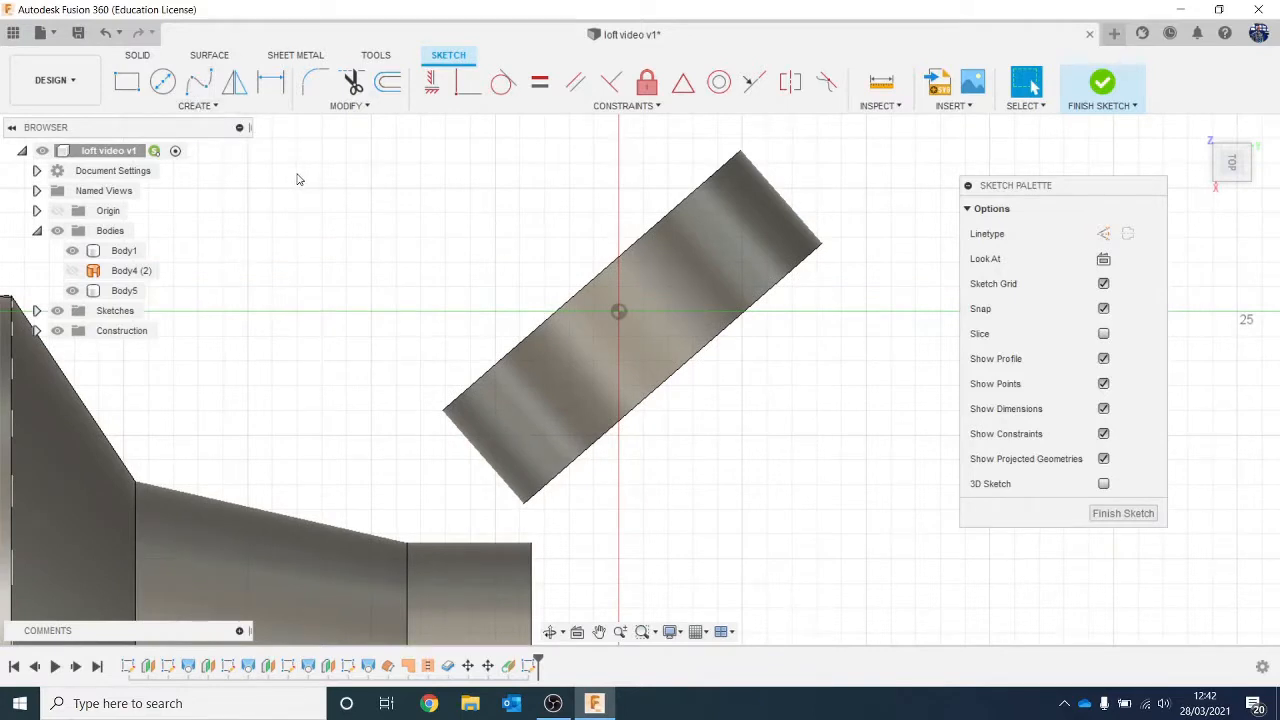
key(p)
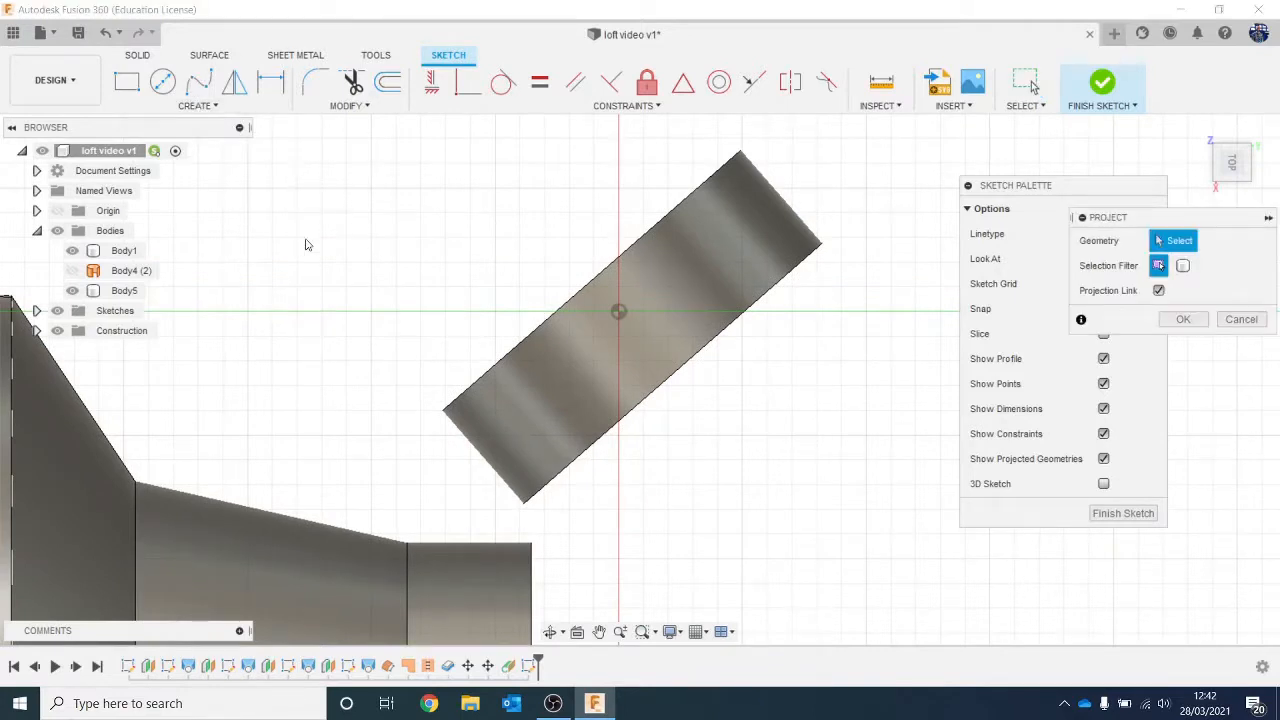
click(694, 272)
click(1183, 319)
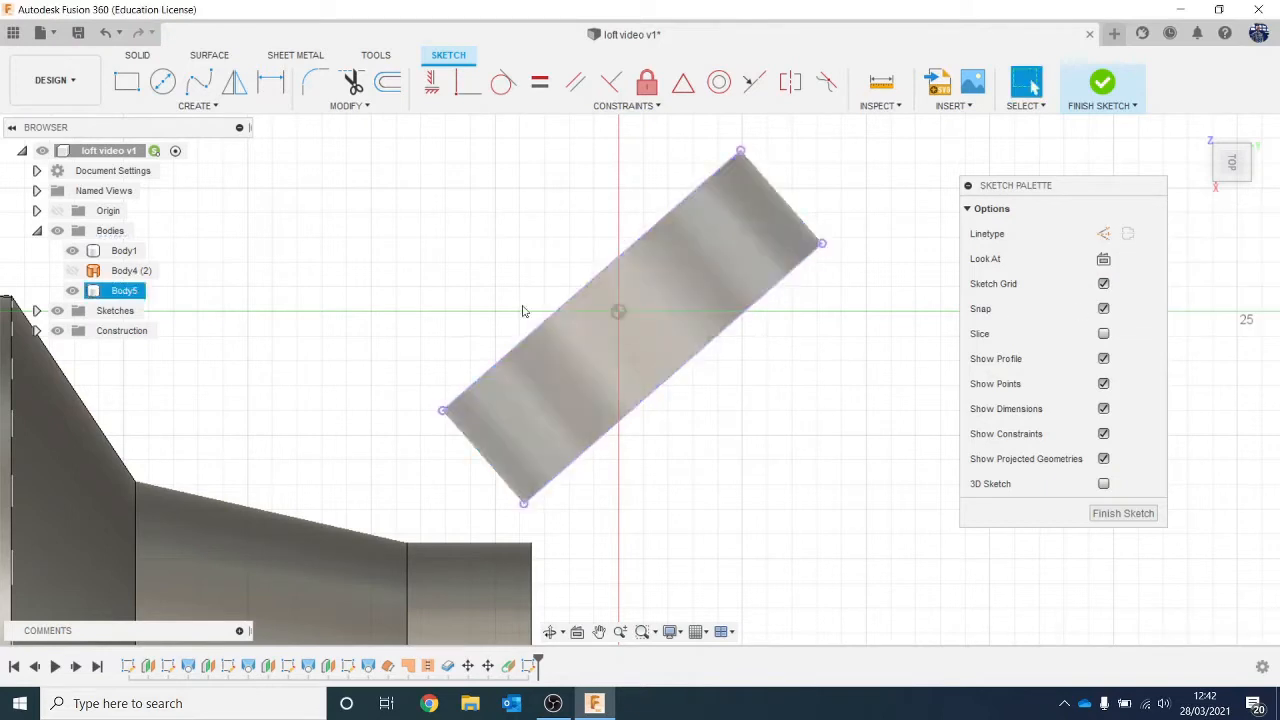
Sketch a narrow two-point rectangle about 1.1 mm high, overlapping the cap outline's upper long edge.
key(r)
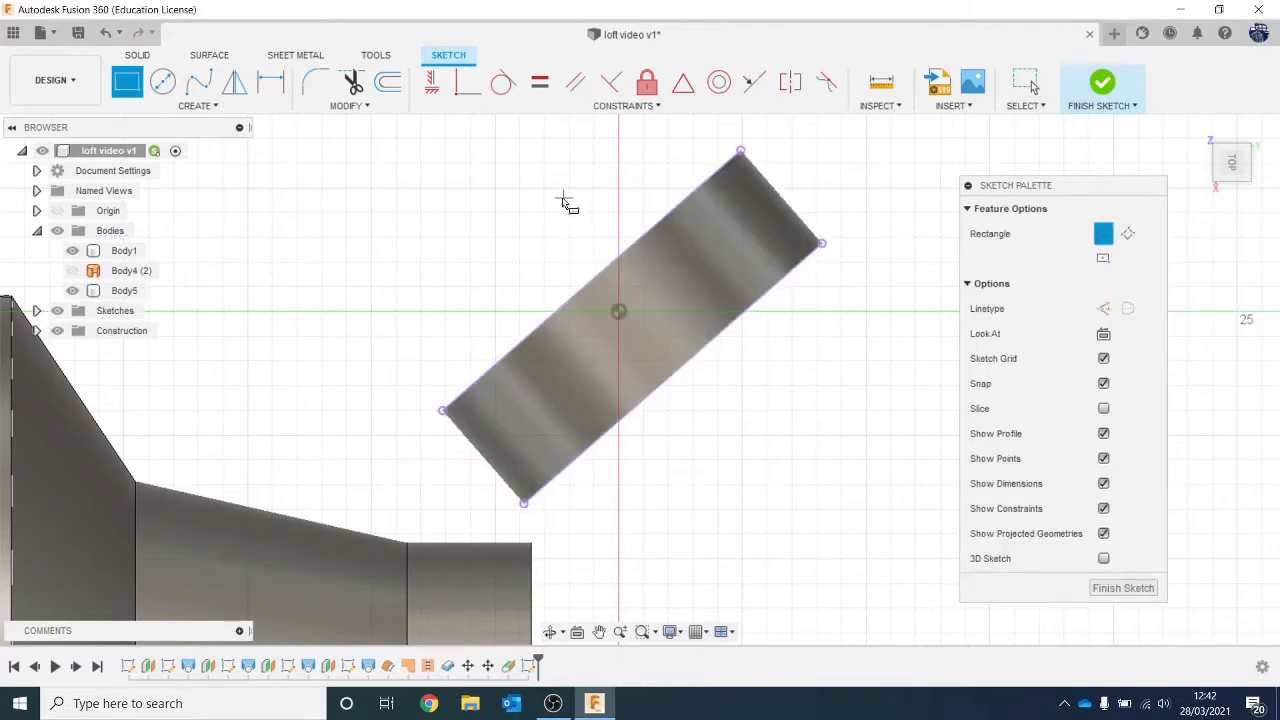
click(561, 197)
key(Tab)
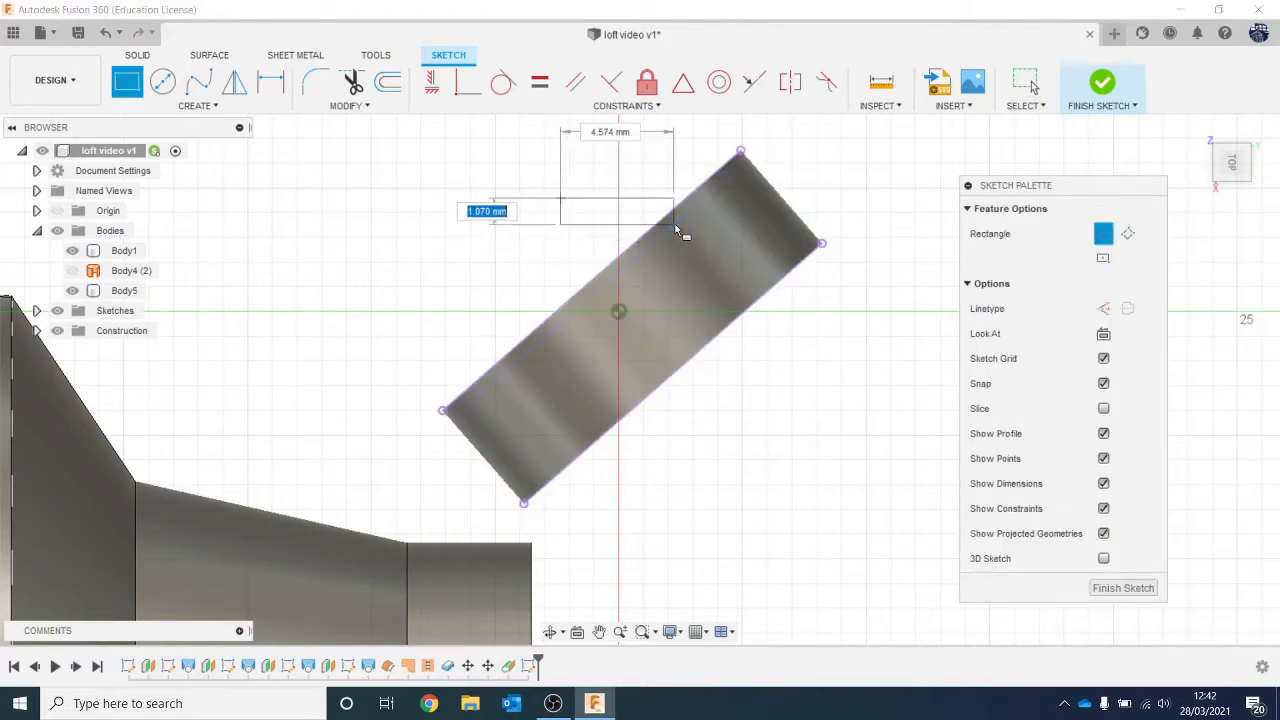
click(720, 225)
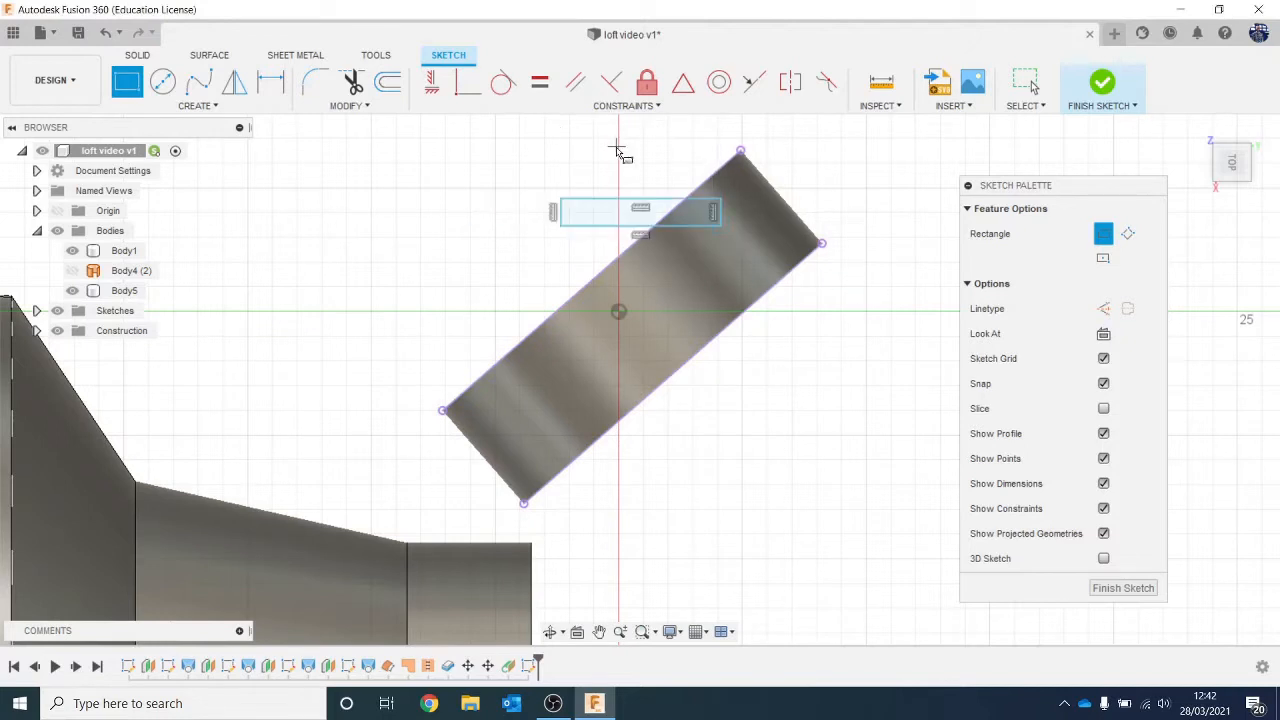
key(Escape)
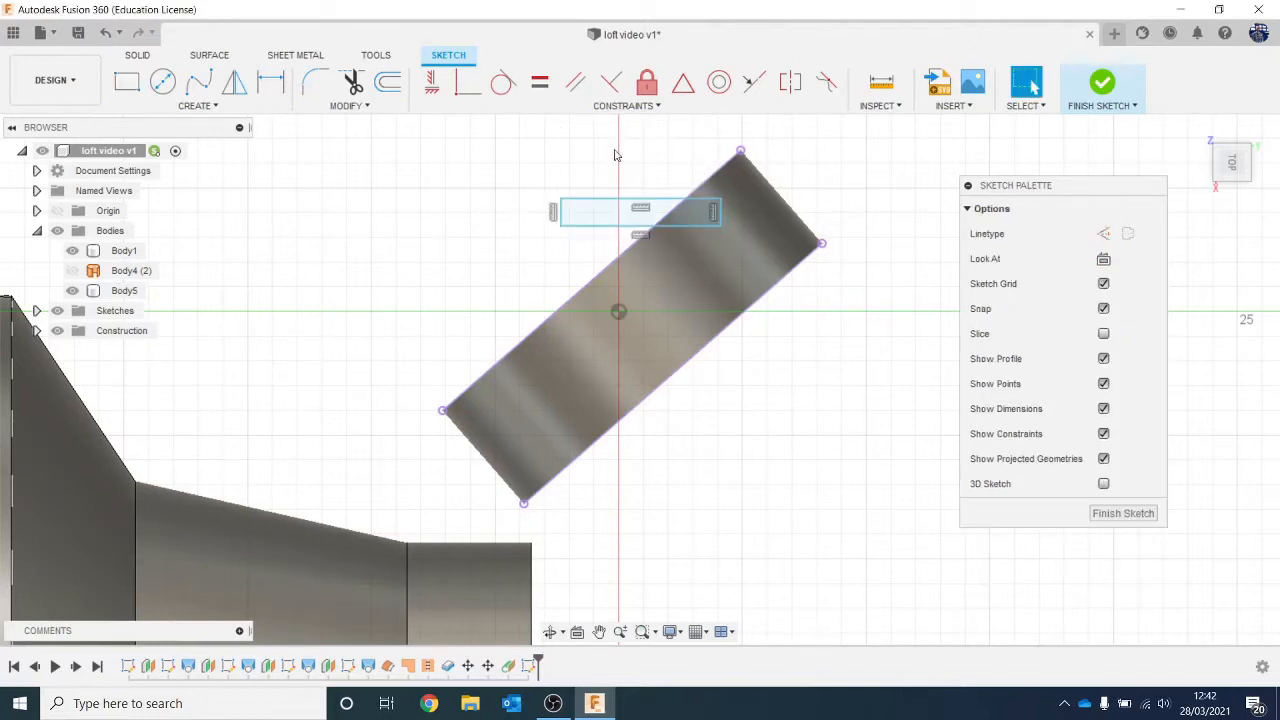
Rotate the rectangle about -47.6 degrees around Z with Move/Copy and shift it 2.95 mm along Y so it crosses the cap outline.
double_click(637, 203)
right_click(637, 203)
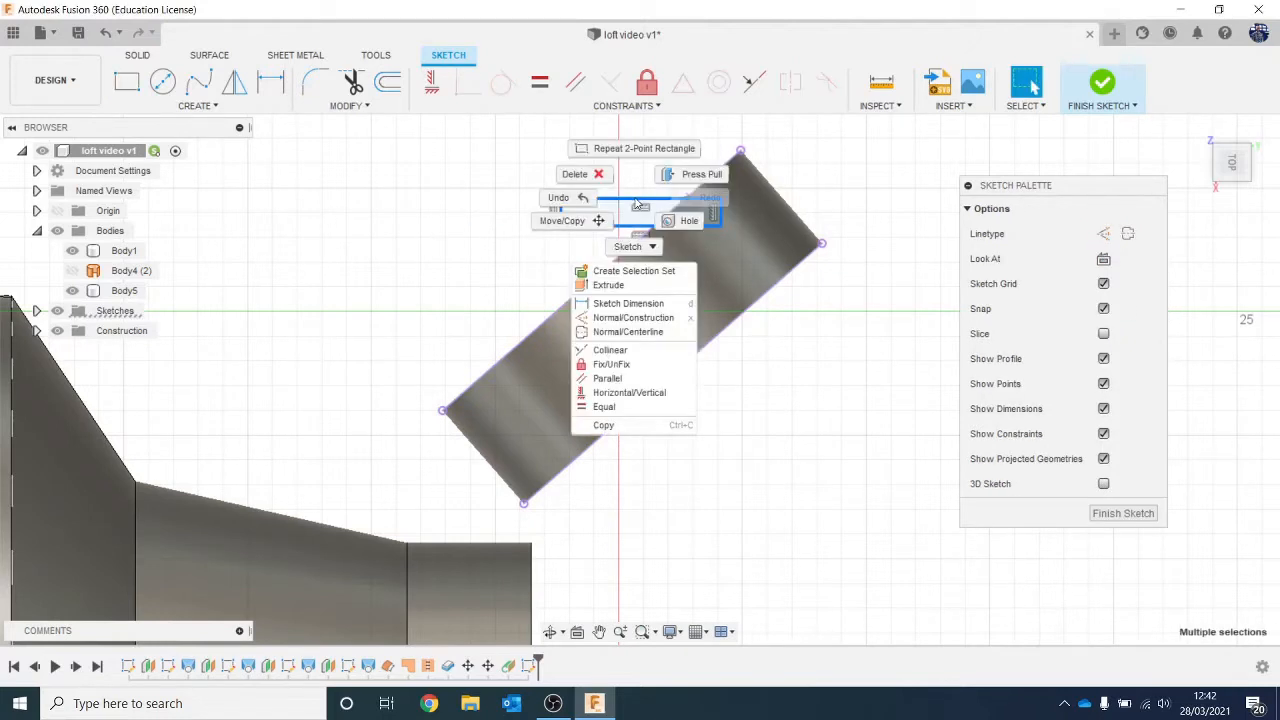
click(565, 218)
mouse_move(727, 226)
mouse_down()
mouse_move(718, 272)
mouse_move(673, 318)
mouse_move(718, 302)
mouse_up()
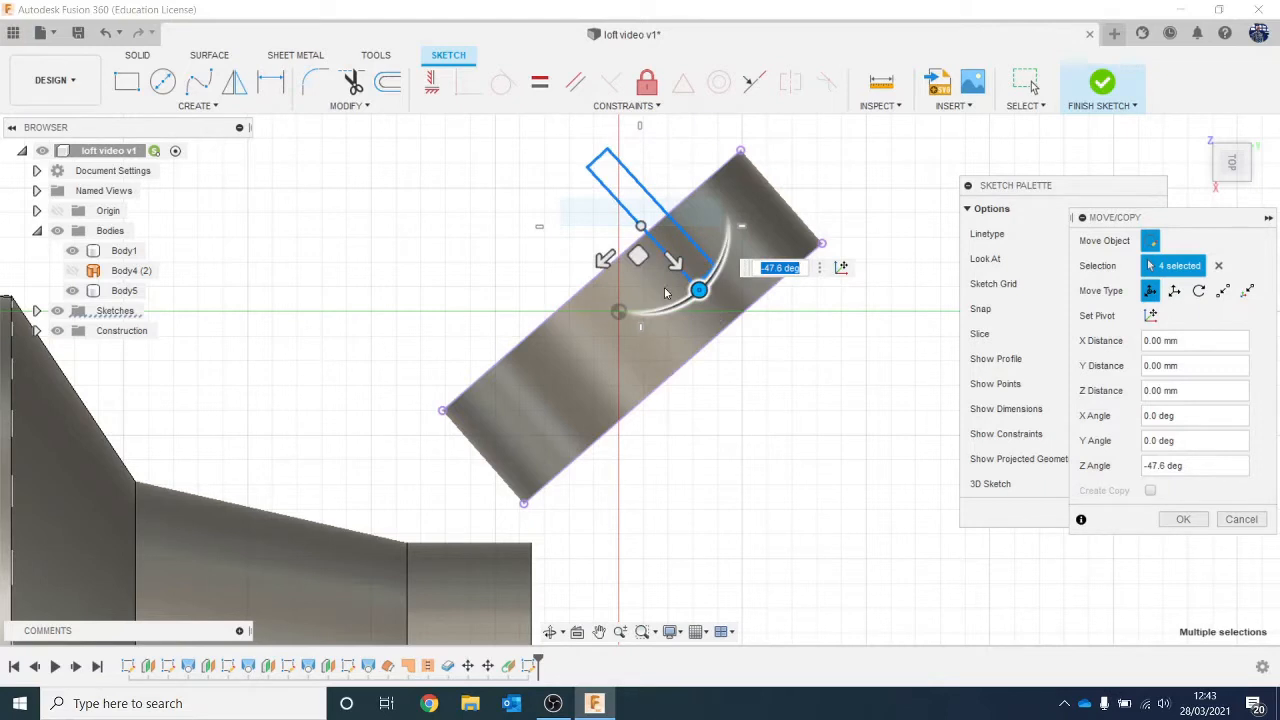
drag(675, 262, 725, 316)
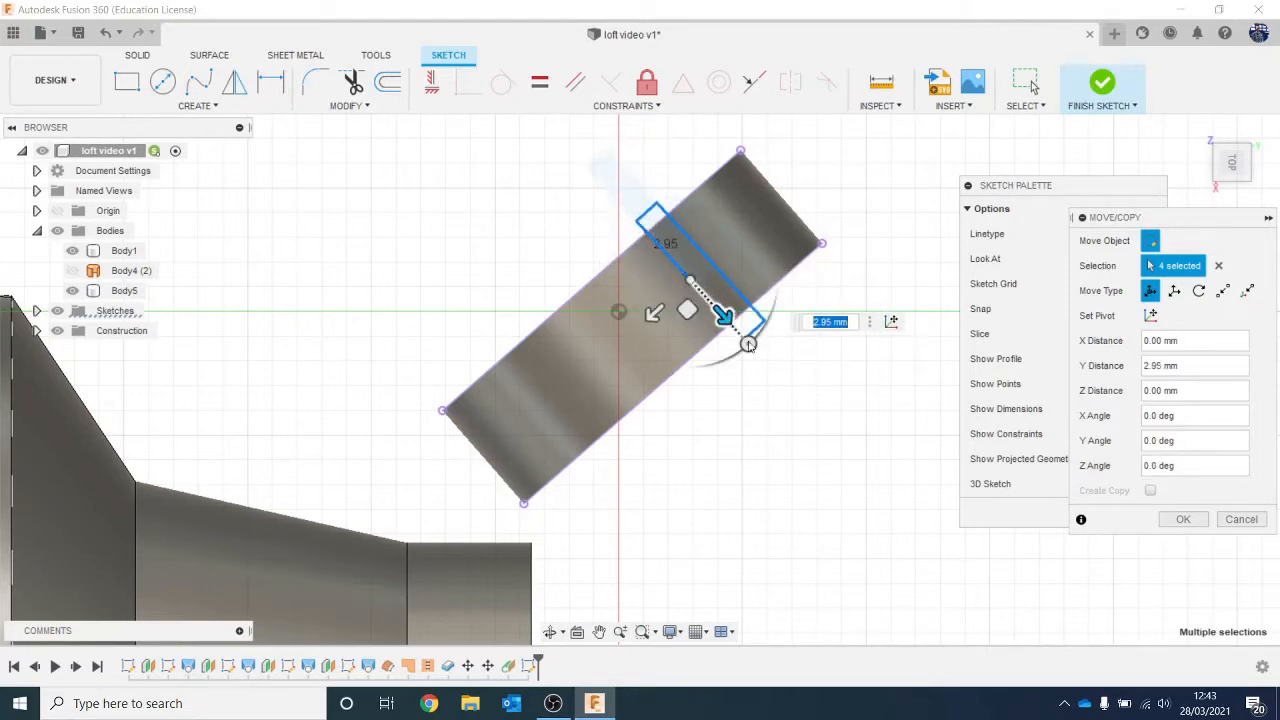
click(1200, 530)
Offset both projected long edges of the cap inward by 0.5 mm and finish the sketch.
scroll(845, 316, up, 2)
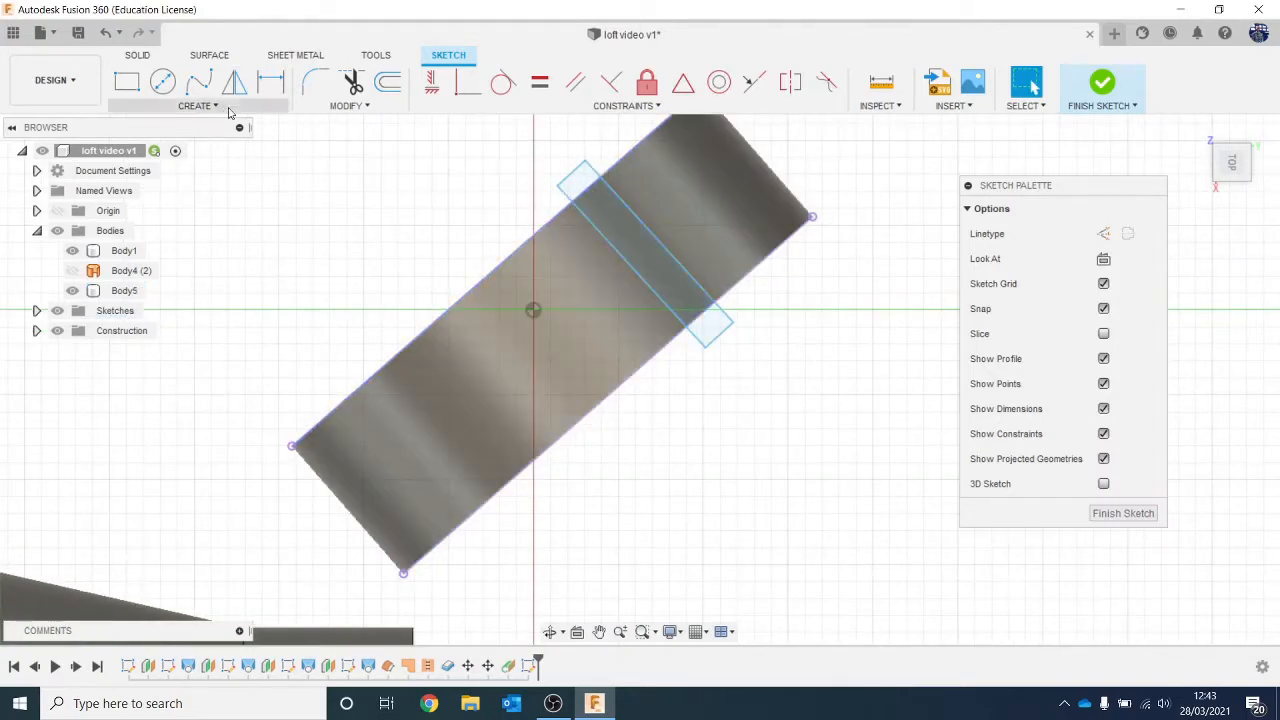
click(388, 83)
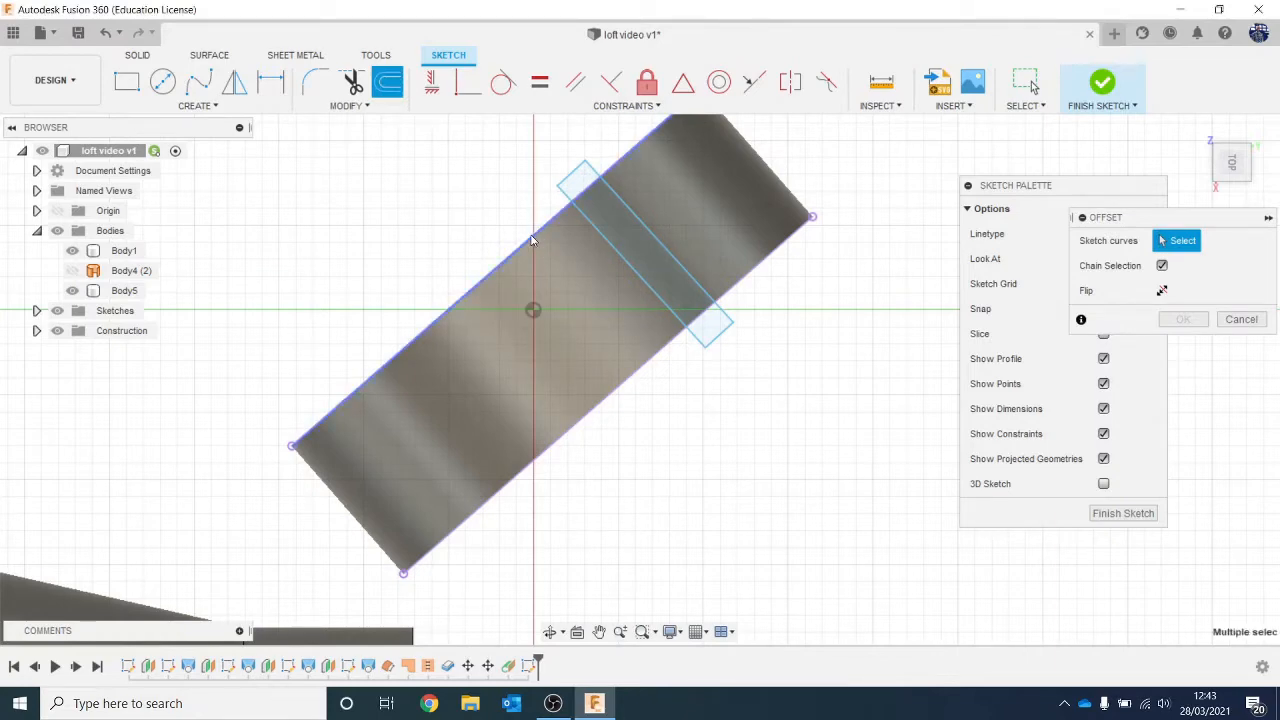
click(532, 242)
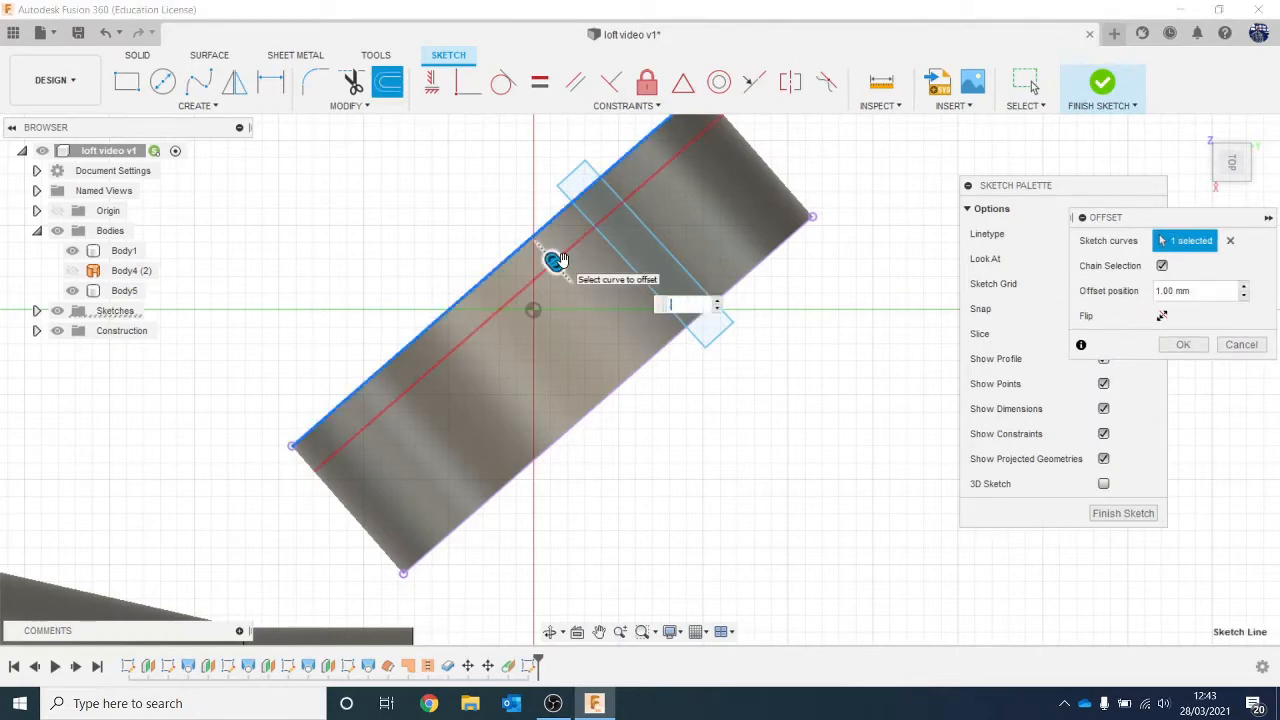
key(Return)
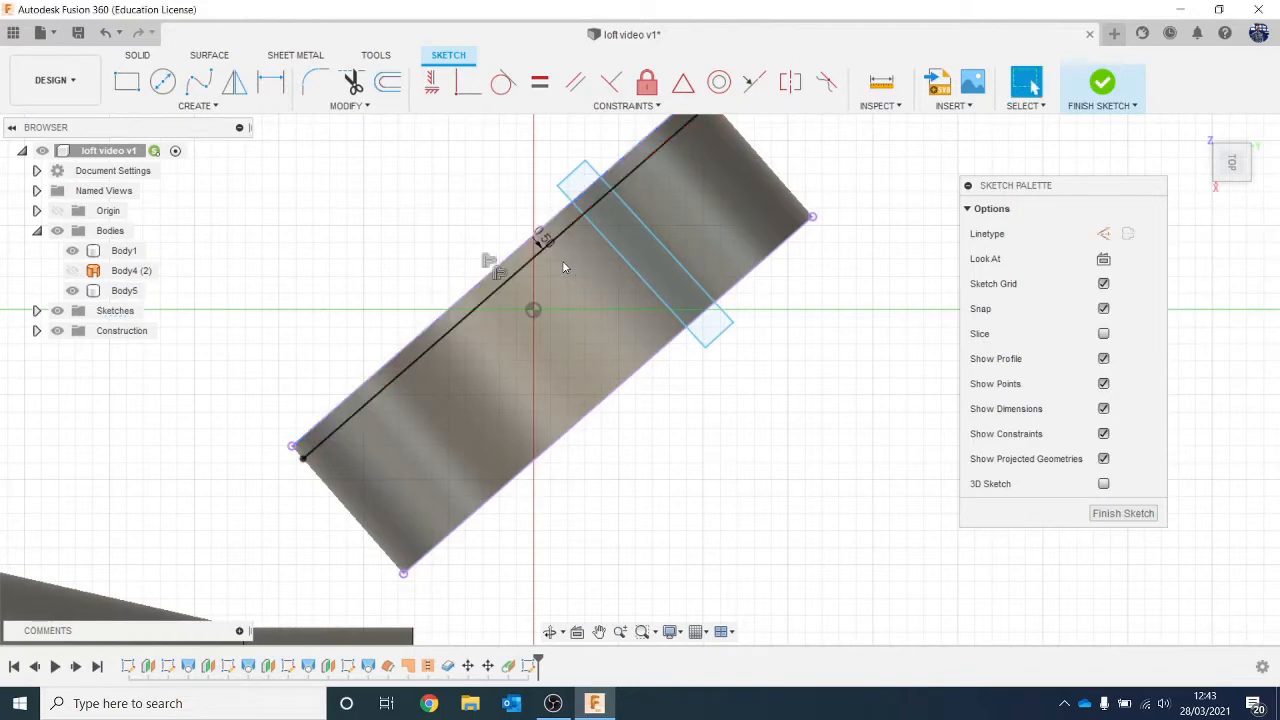
click(388, 83)
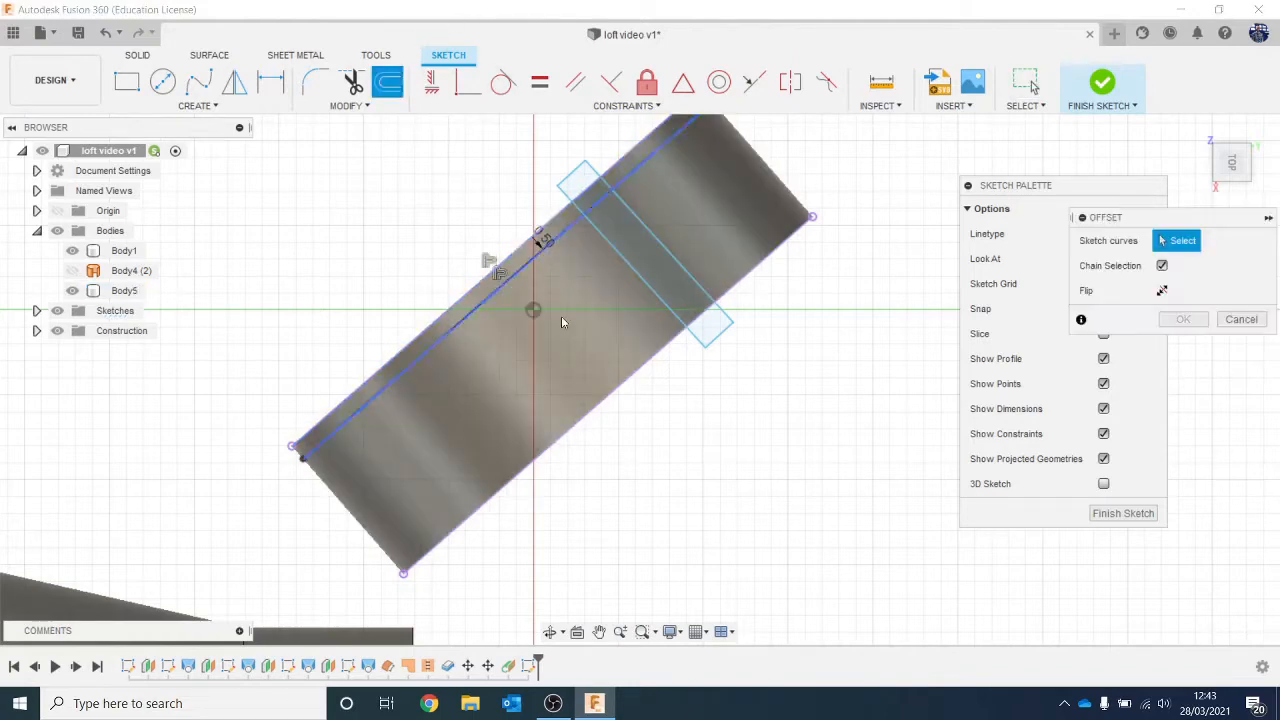
click(600, 402)
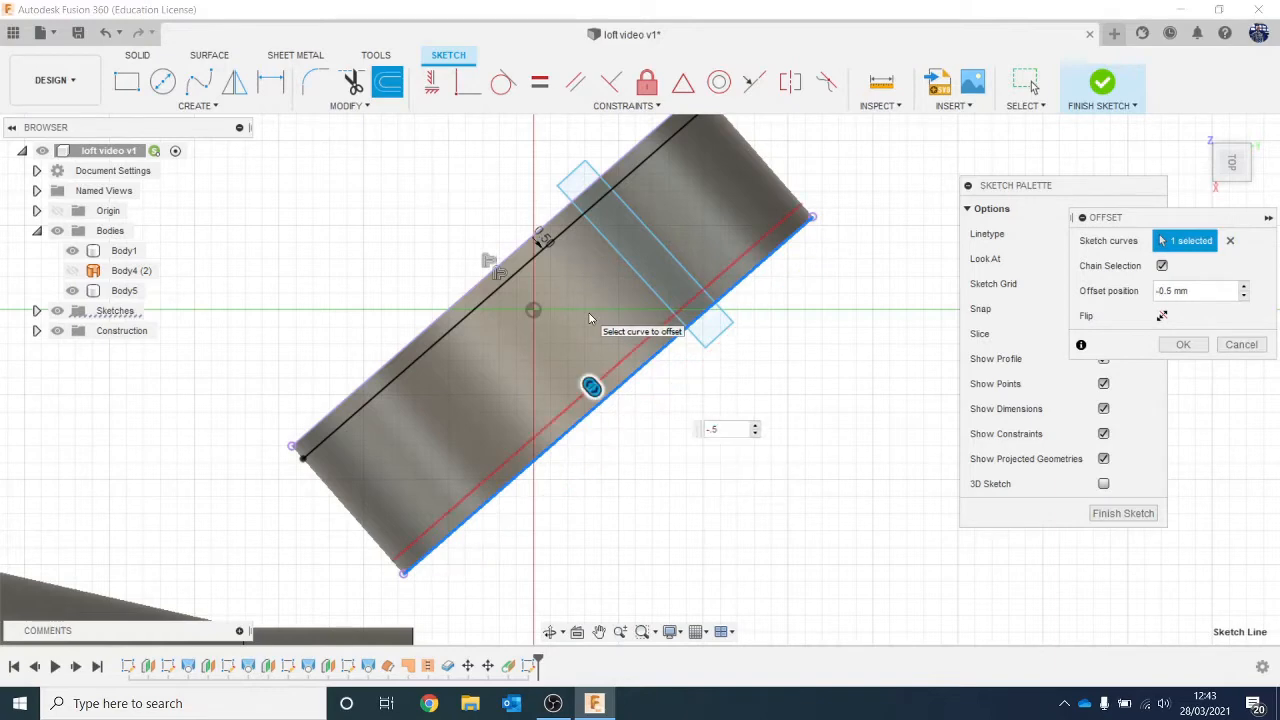
key(Return)
scroll(590, 280, down, 2)
scroll(610, 250, up, 1)
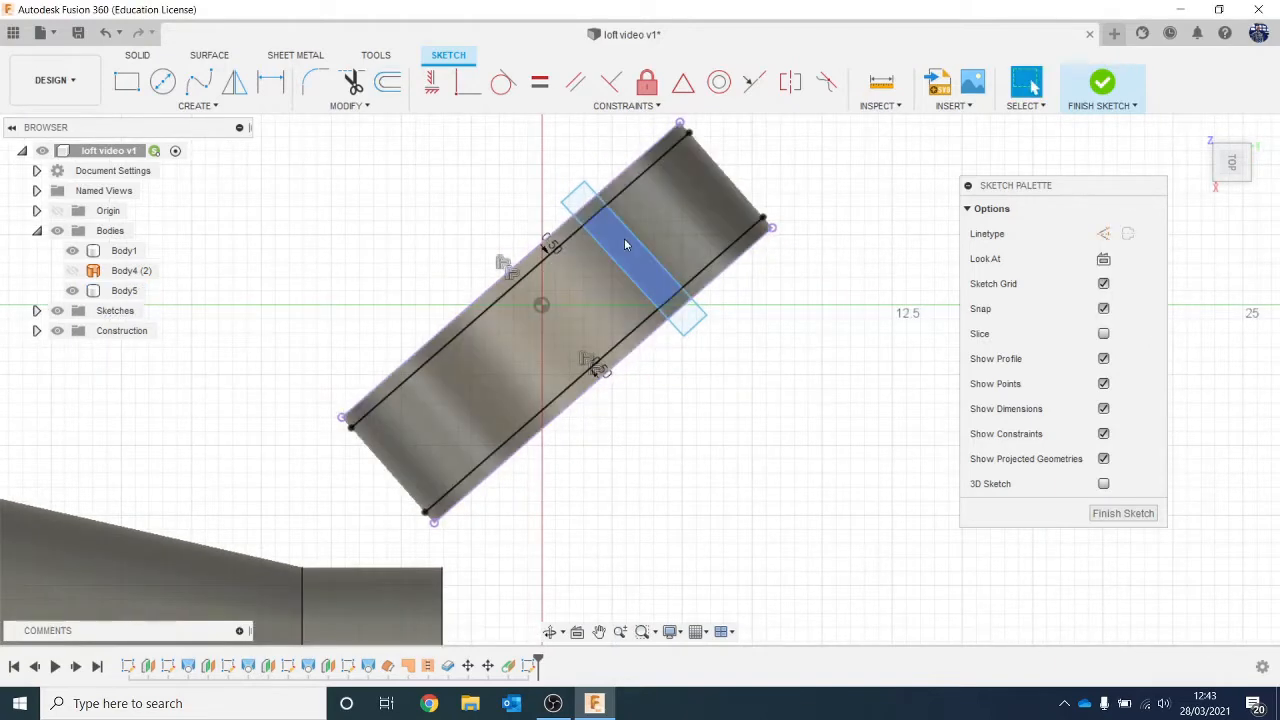
click(1097, 85)
click(228, 107)
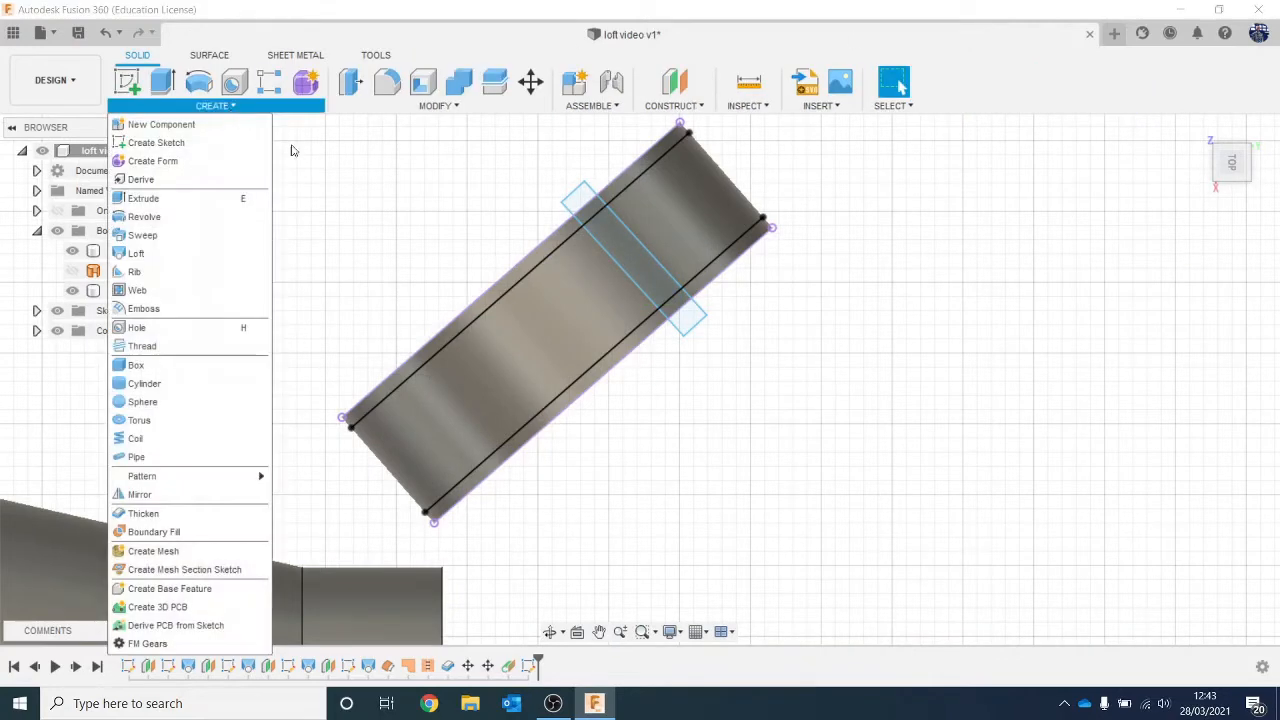
mouse_move(213, 474)
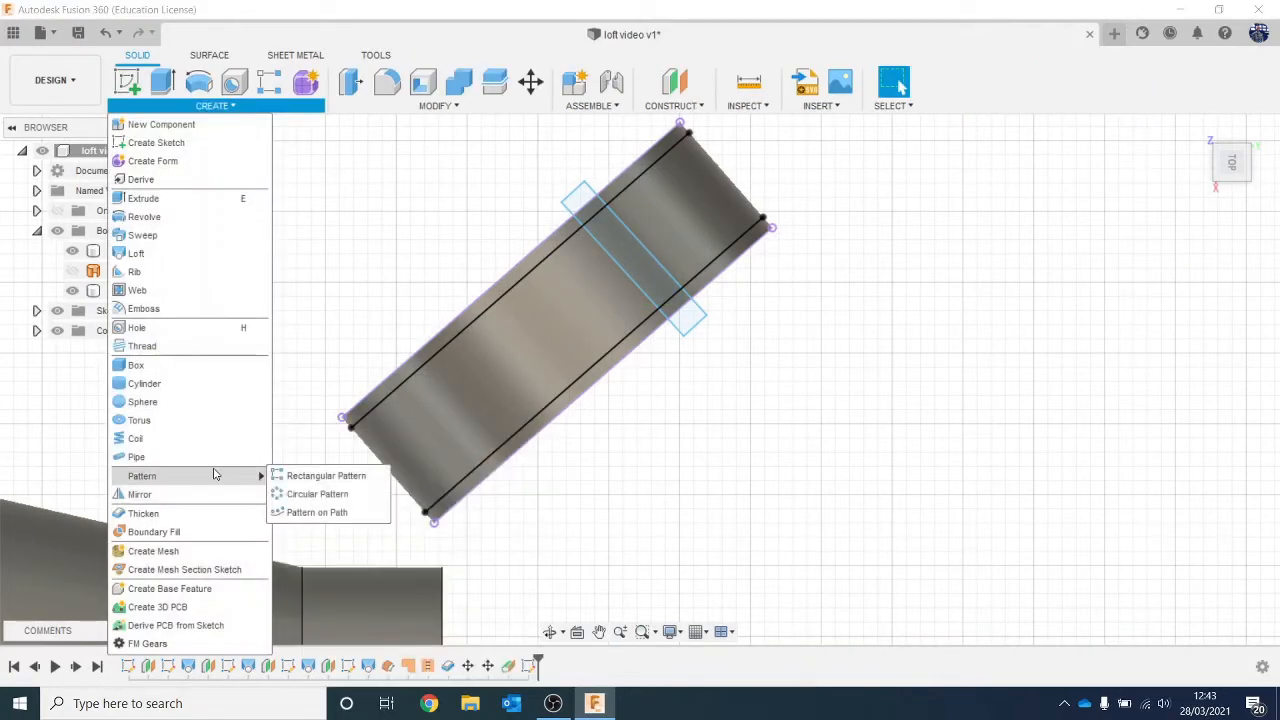
click(318, 492)
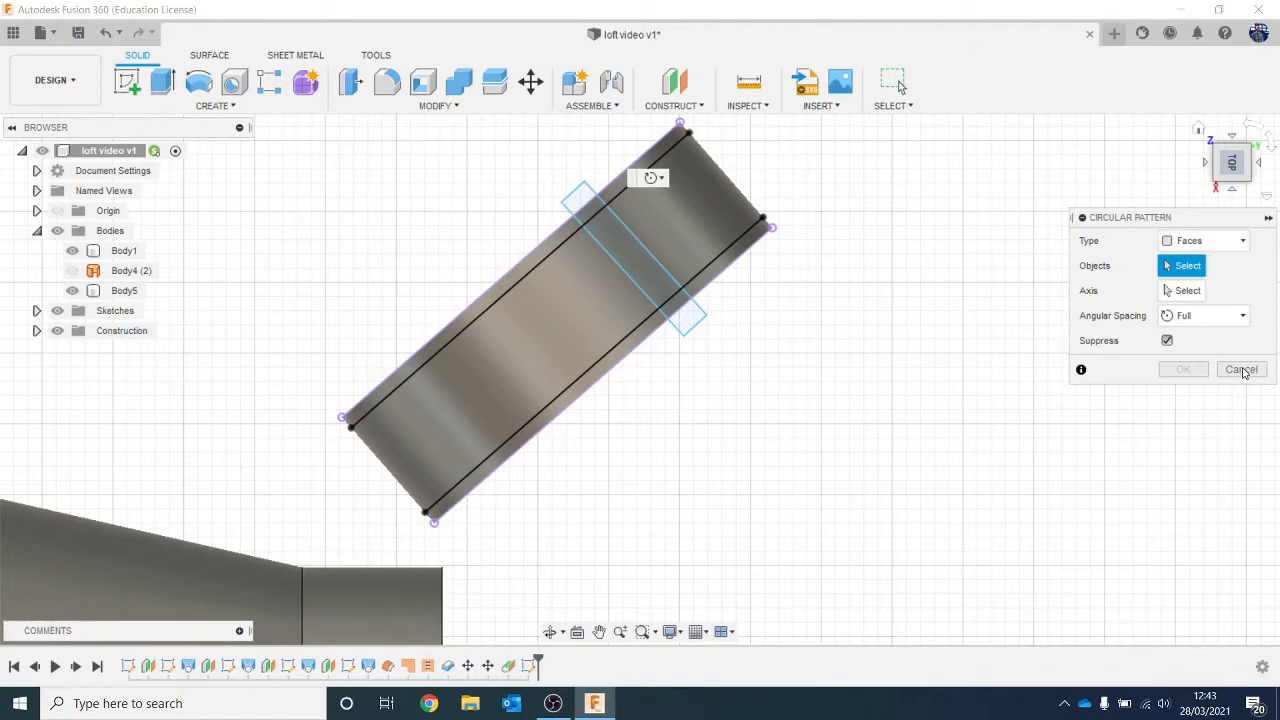
click(1243, 370)
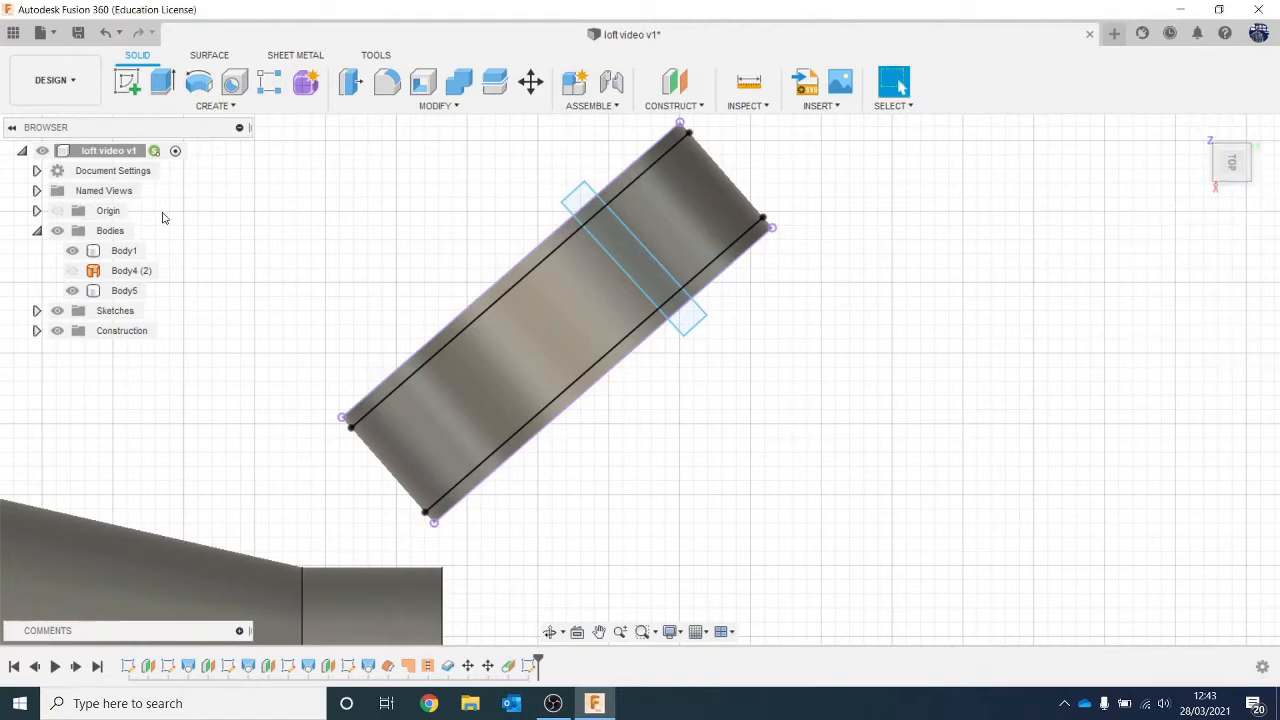
Try to extrude the rectangle's middle profile as a cut of -1.20 mm into the cap wall.
key(e)
click(652, 265)
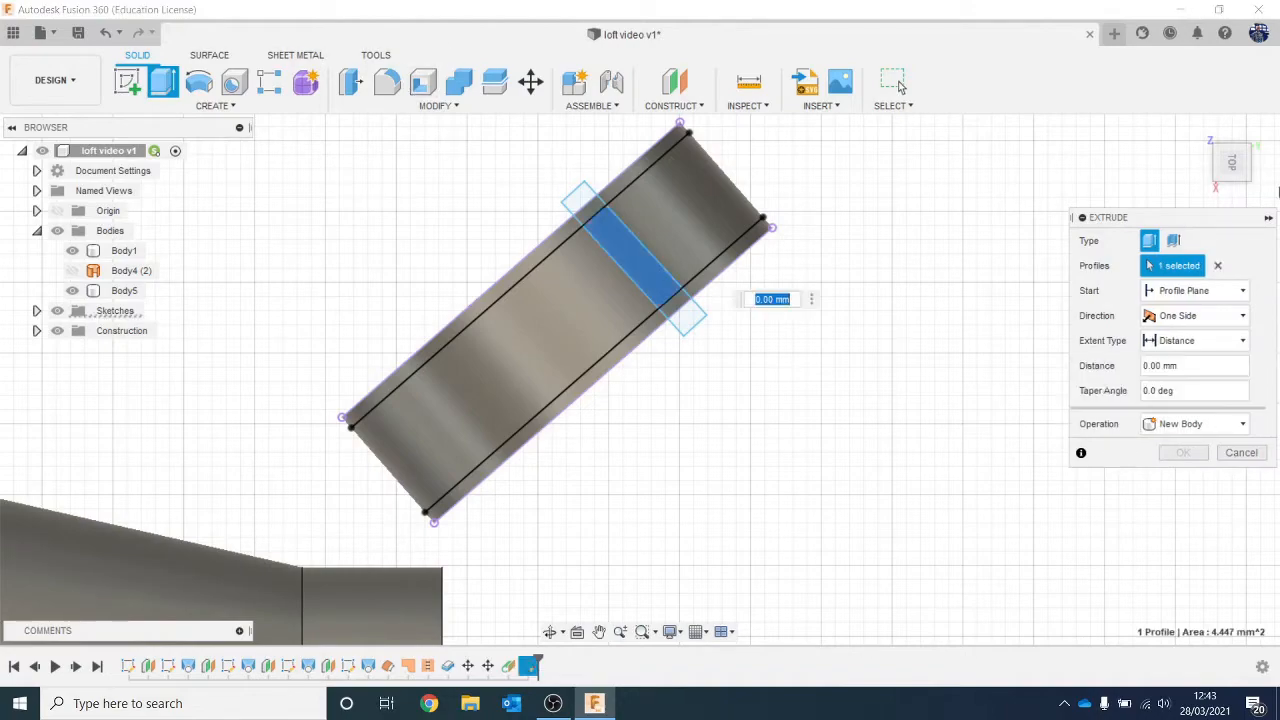
drag(1232, 162, 1175, 104)
middle_drag(989, 477, 814, 443)
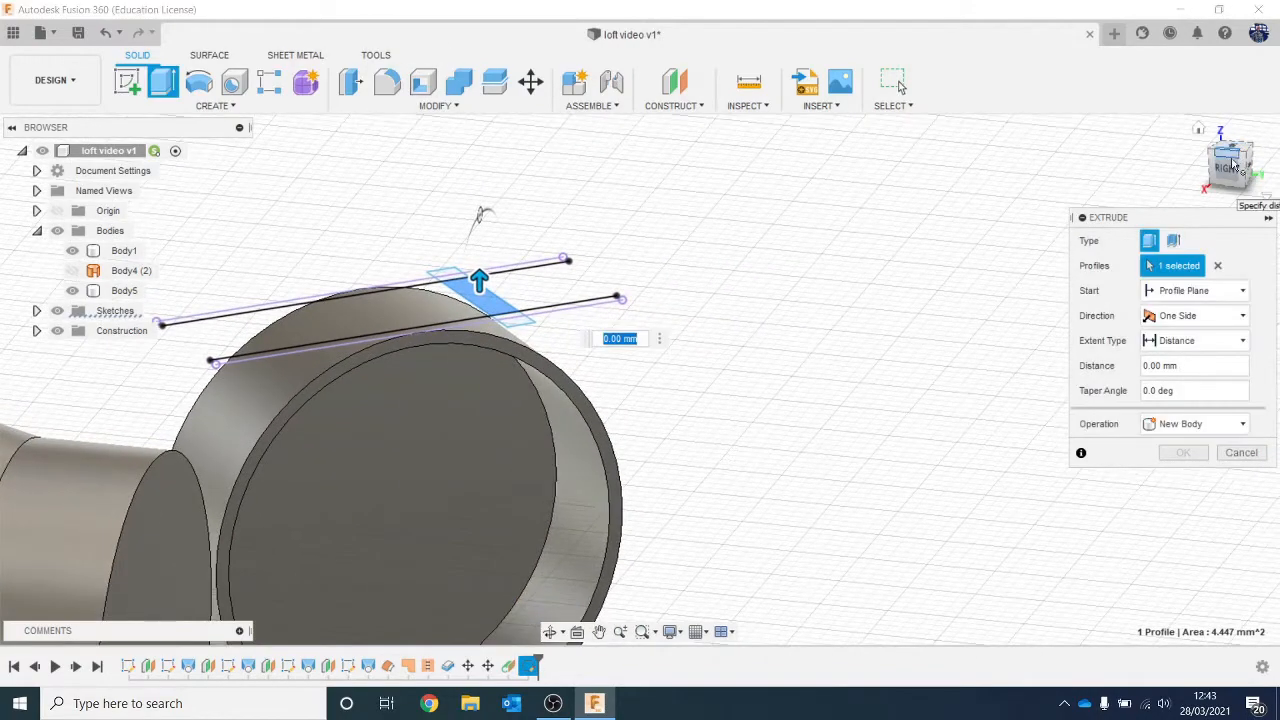
drag(479, 280, 480, 345)
drag(1237, 172, 1232, 153)
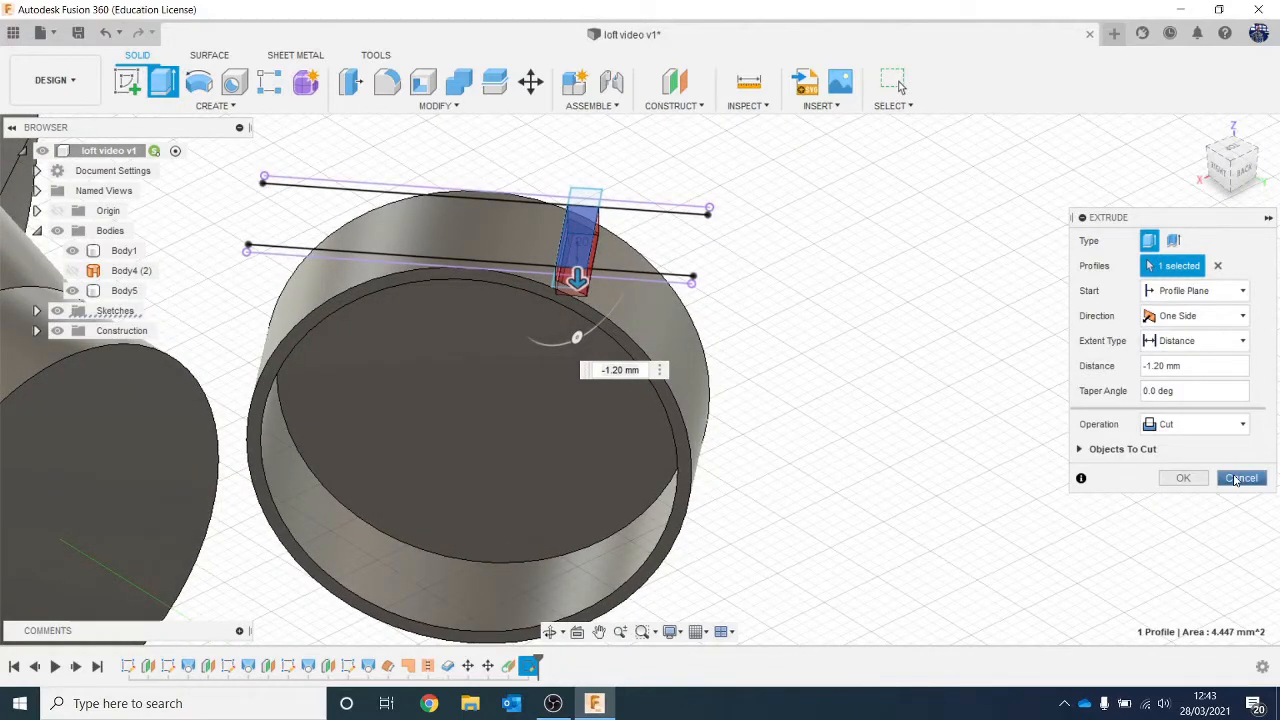
click(1241, 478)
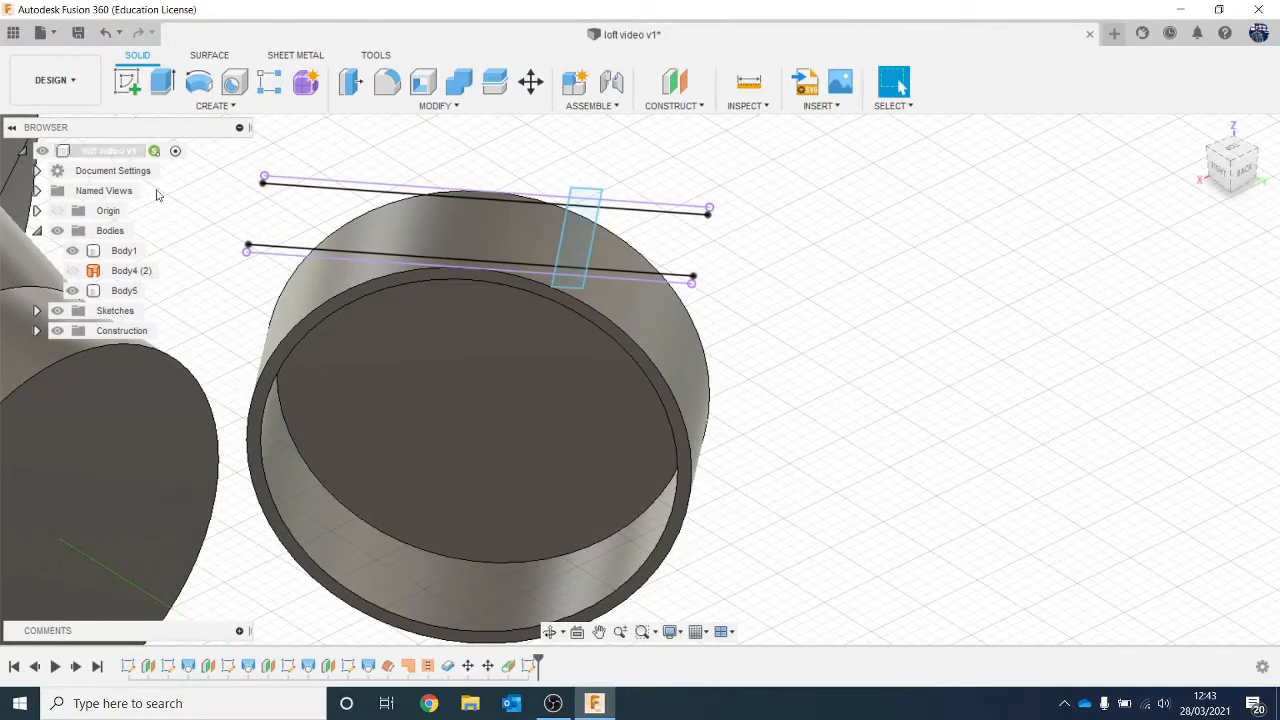
Delete the cap detail sketch and the tangent plane it was drawn on.
scroll(304, 280, down, 3)
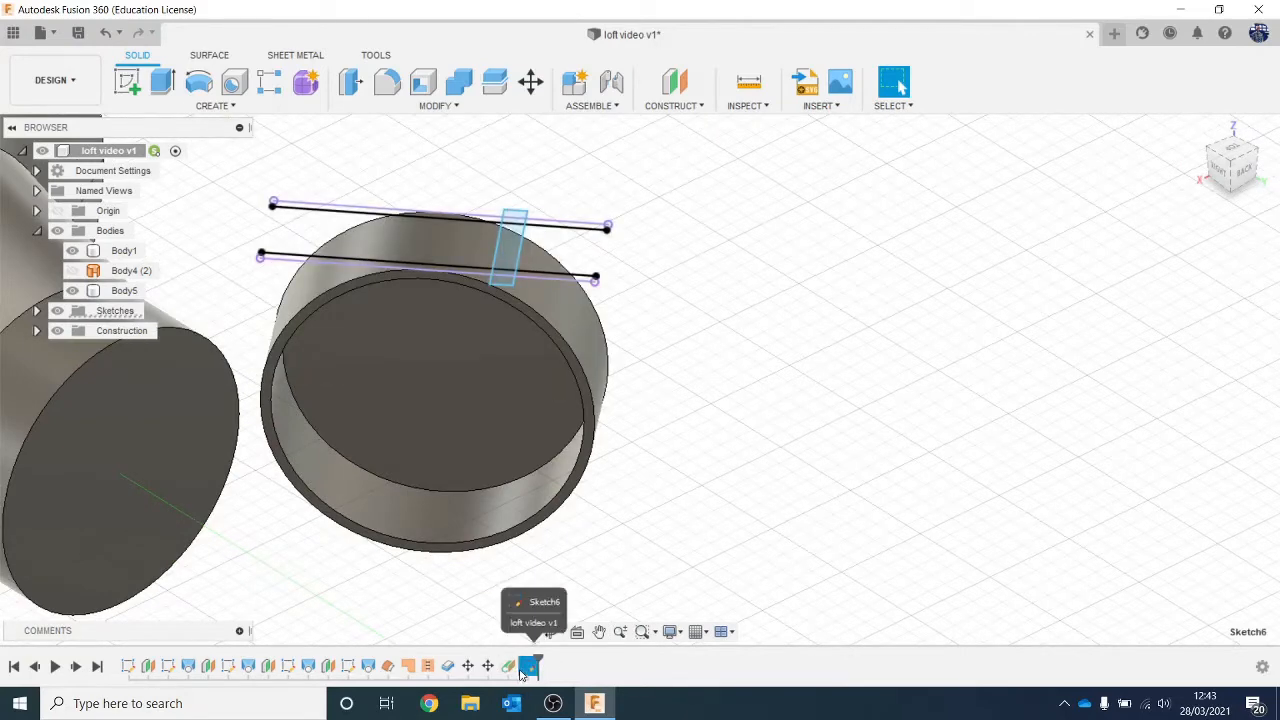
key(Delete)
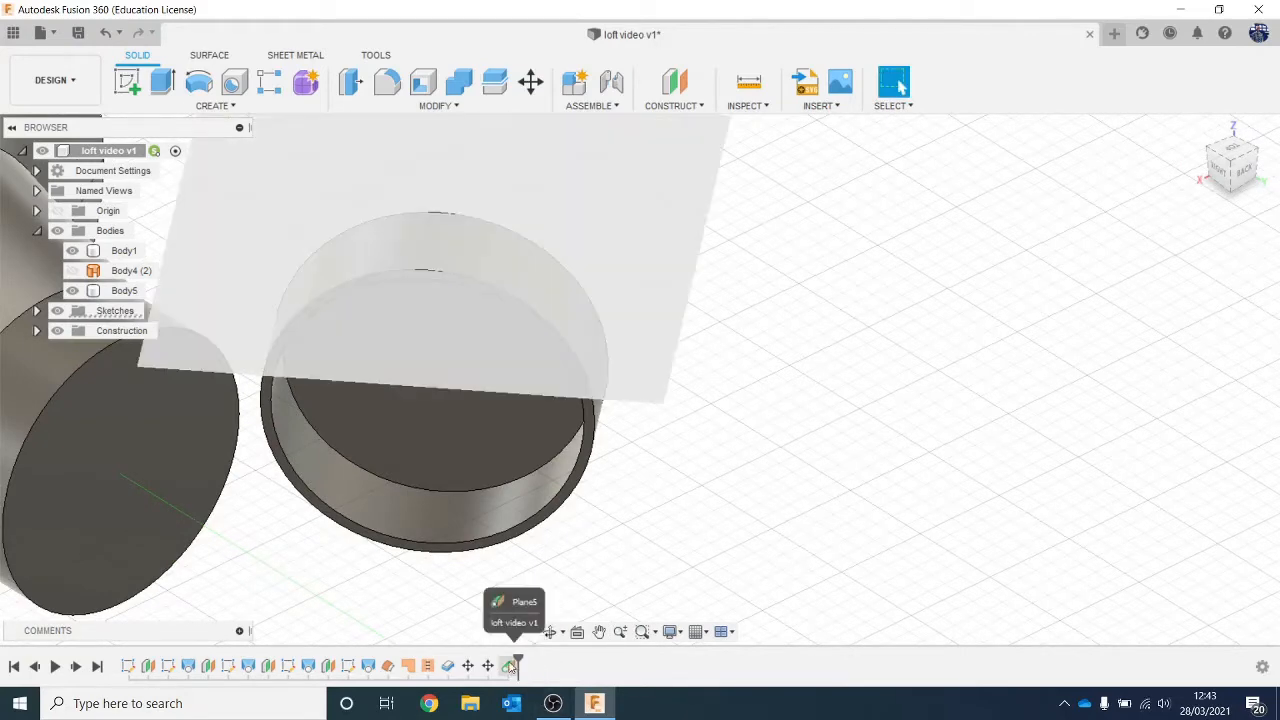
click(508, 665)
key(Delete)
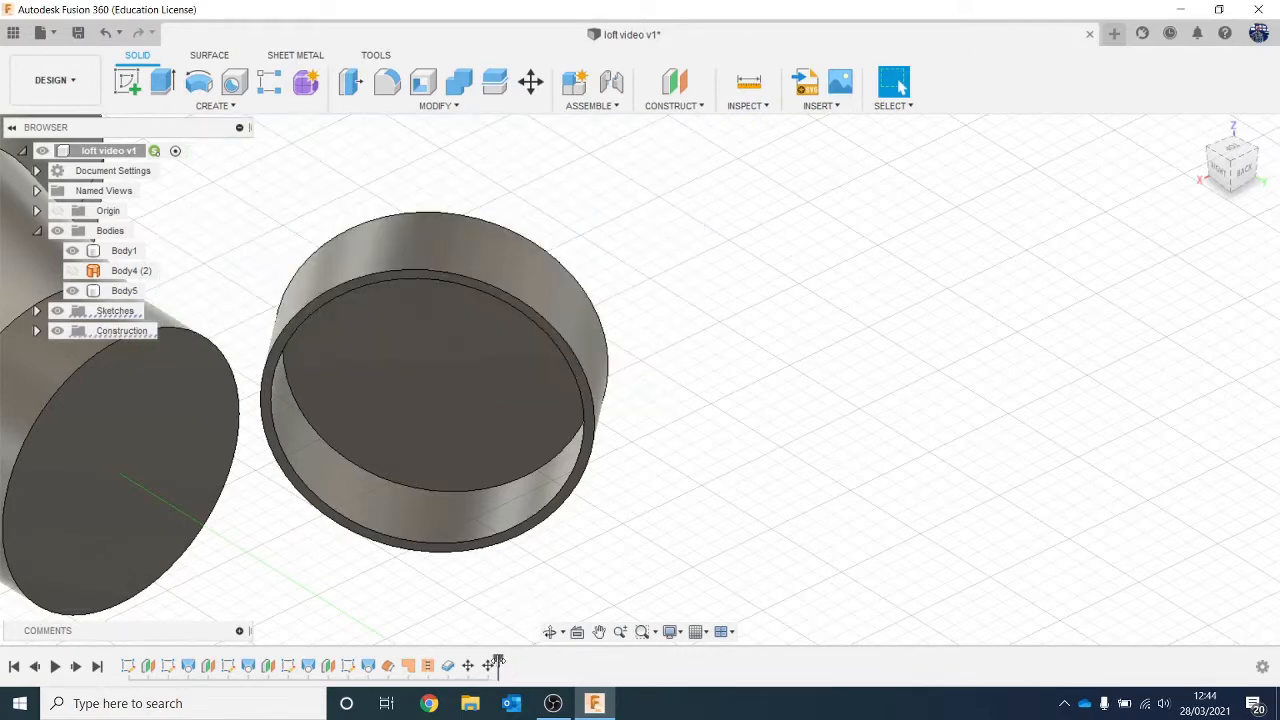
Roll the timeline back to before the two cap moves and create a tangent plane at 0 degrees on the cap's outer cylindrical face.
drag(497, 665, 458, 665)
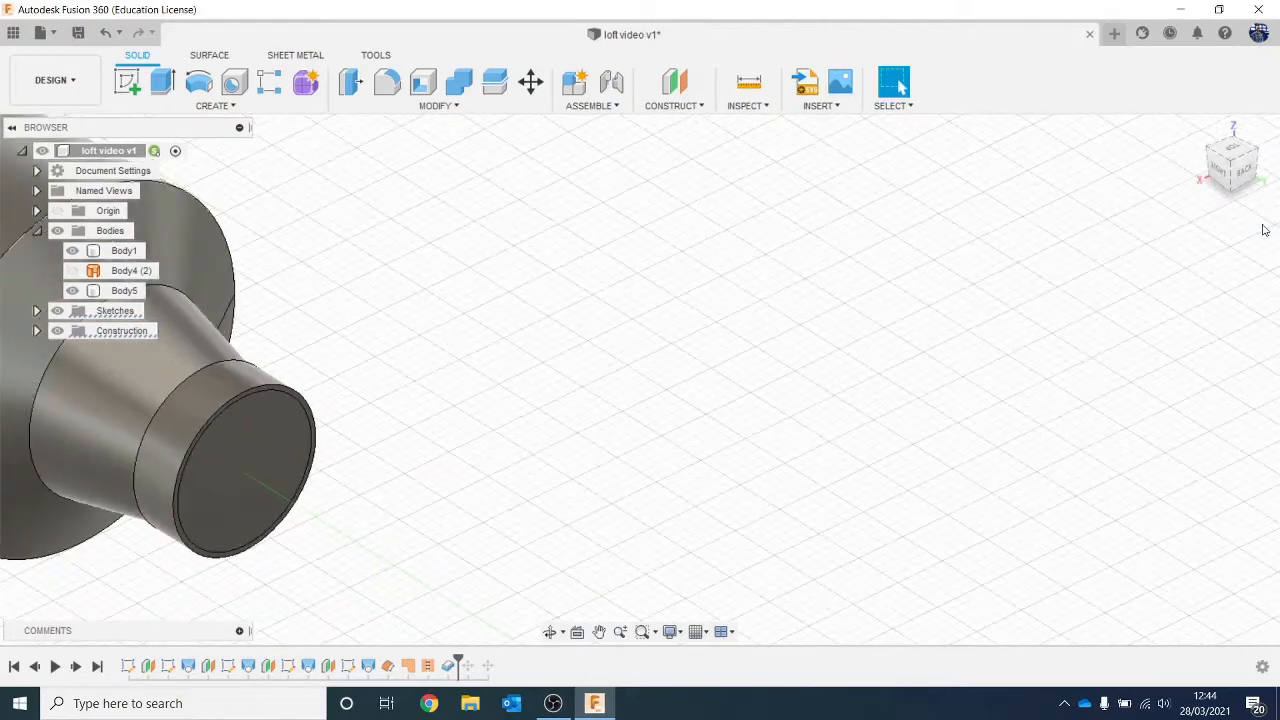
click(1231, 148)
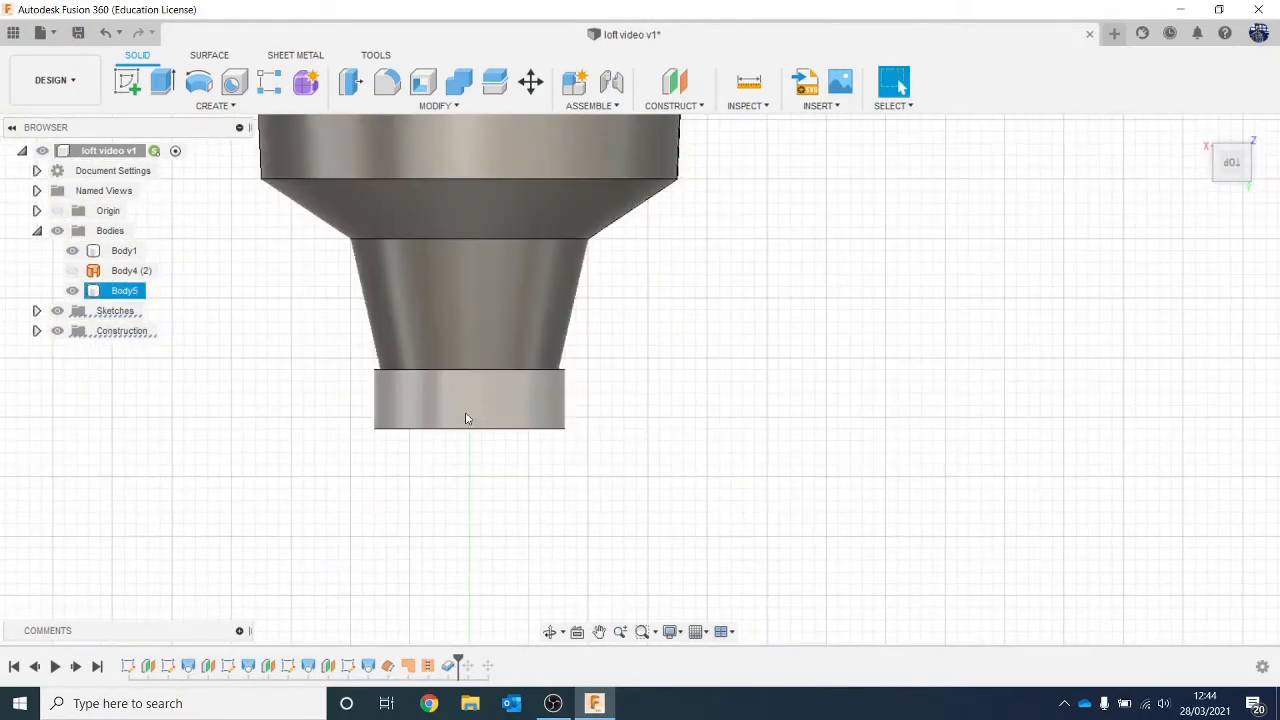
click(672, 105)
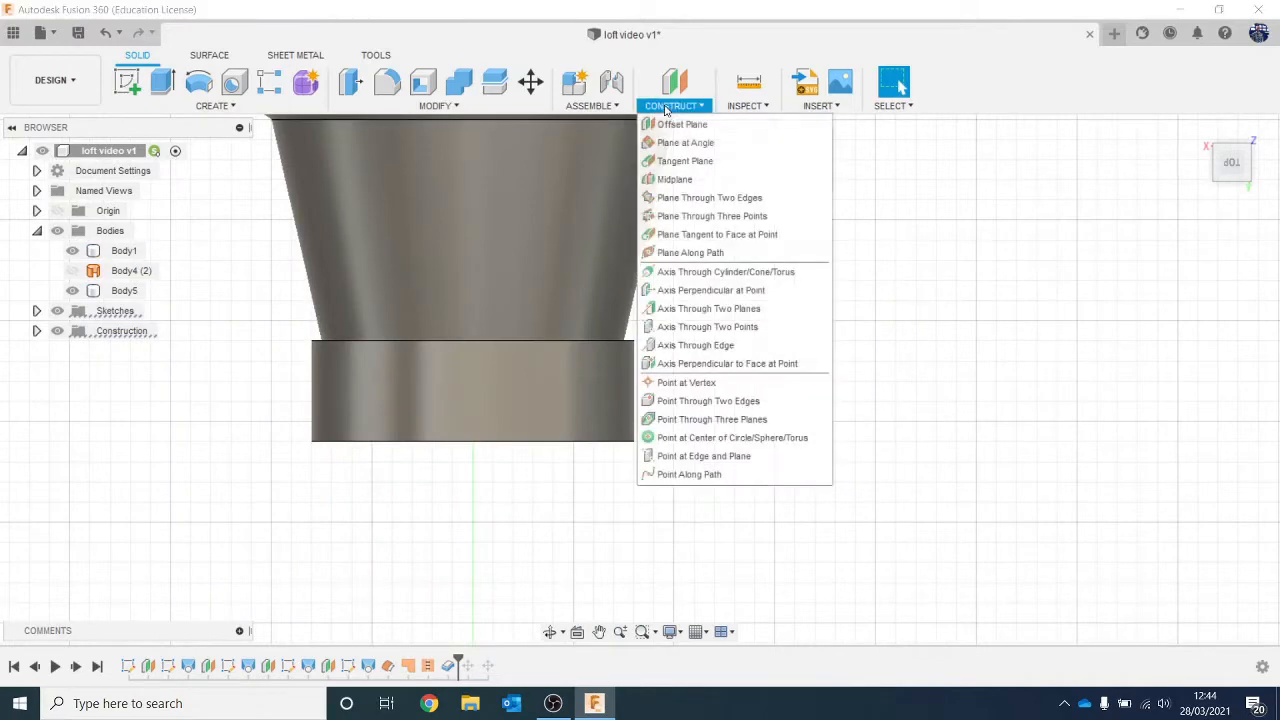
click(711, 162)
click(466, 394)
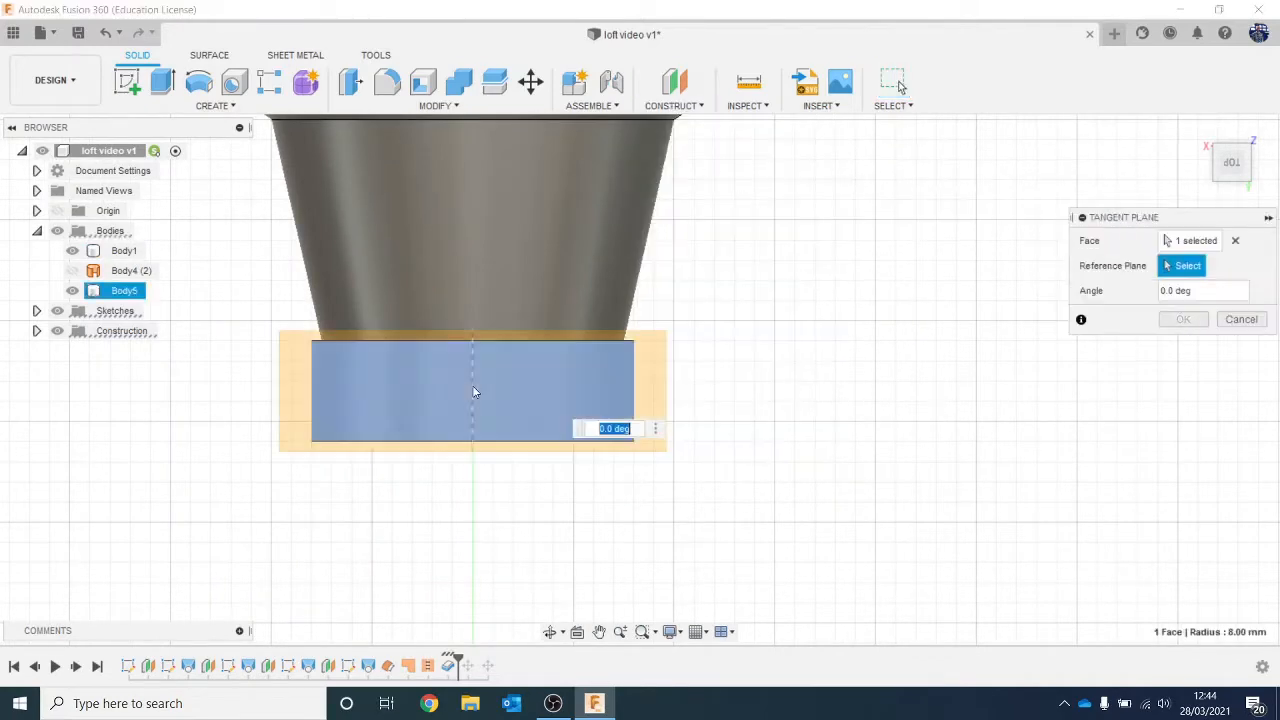
click(1182, 319)
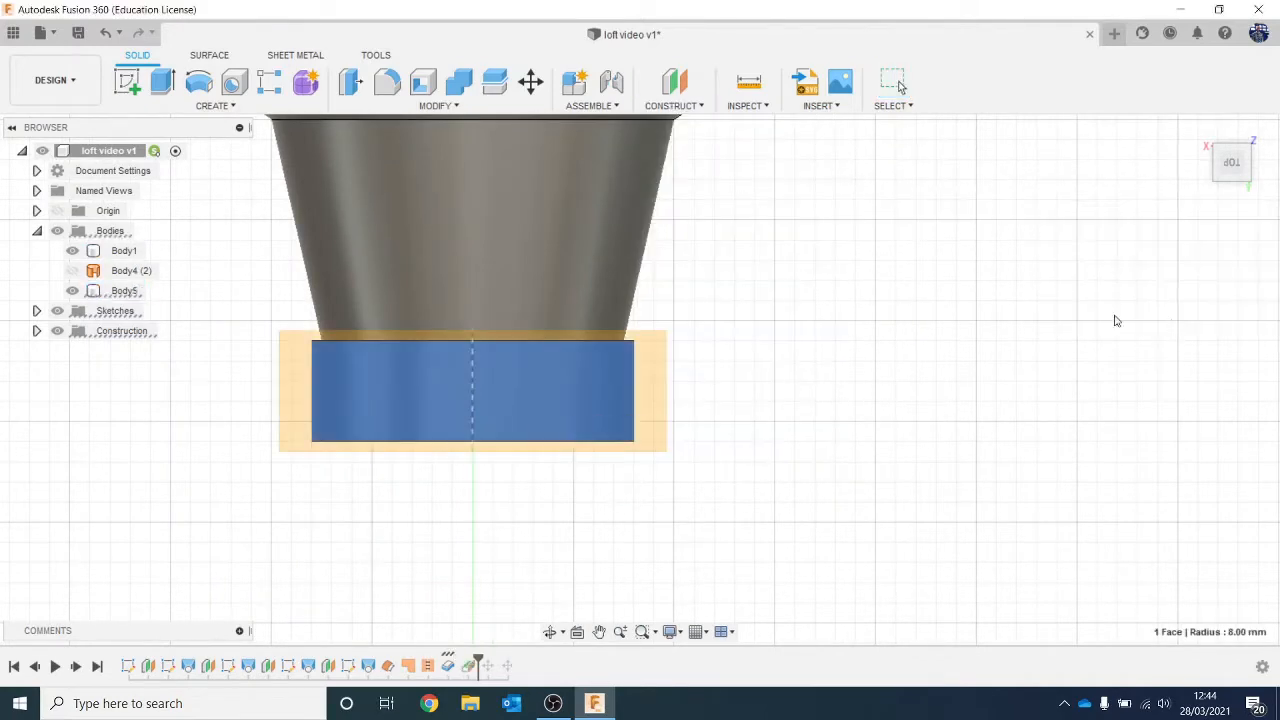
Start a sketch on the new tangent plane, project the cap's outer face outline with Projection Link on, and finish the sketch.
key(l)
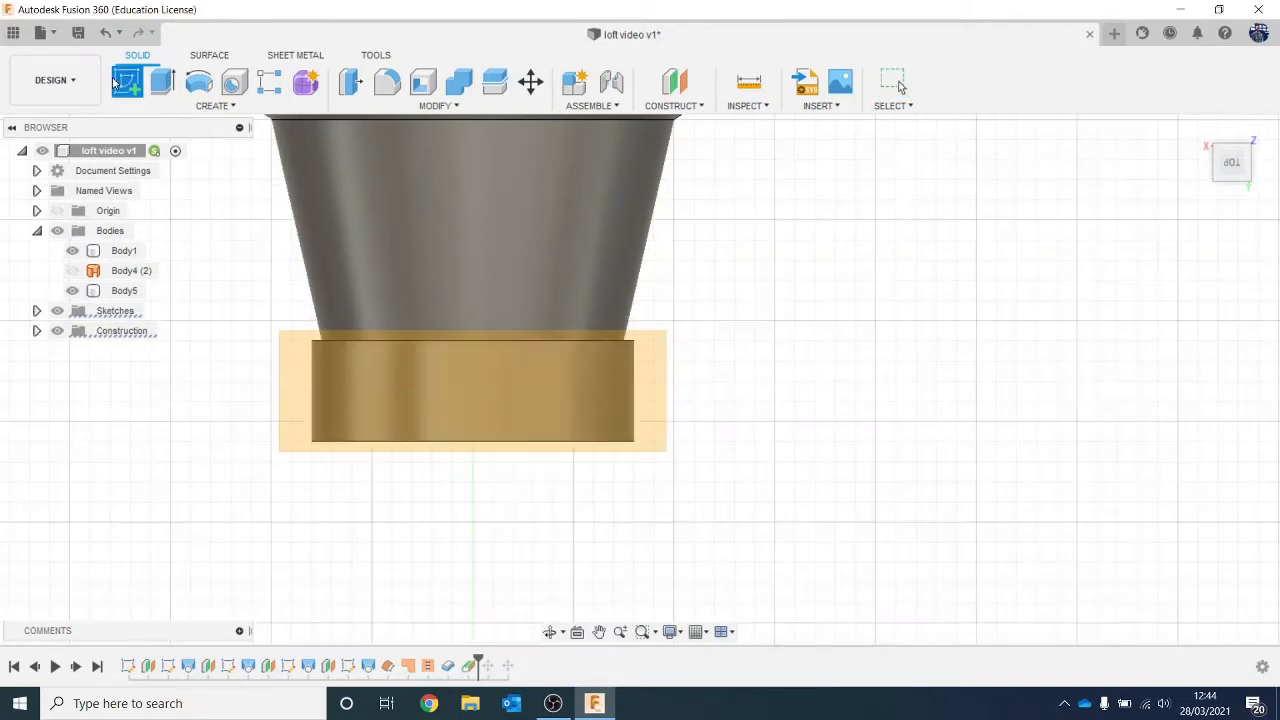
click(576, 391)
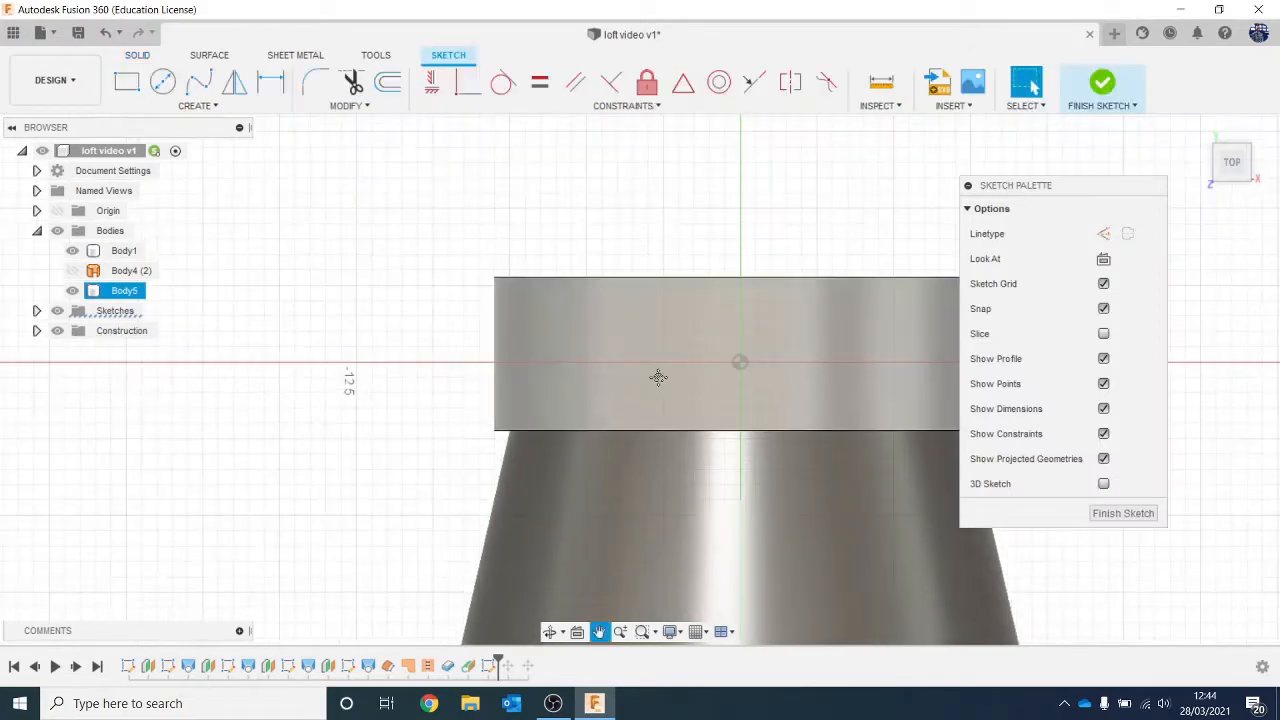
key(p)
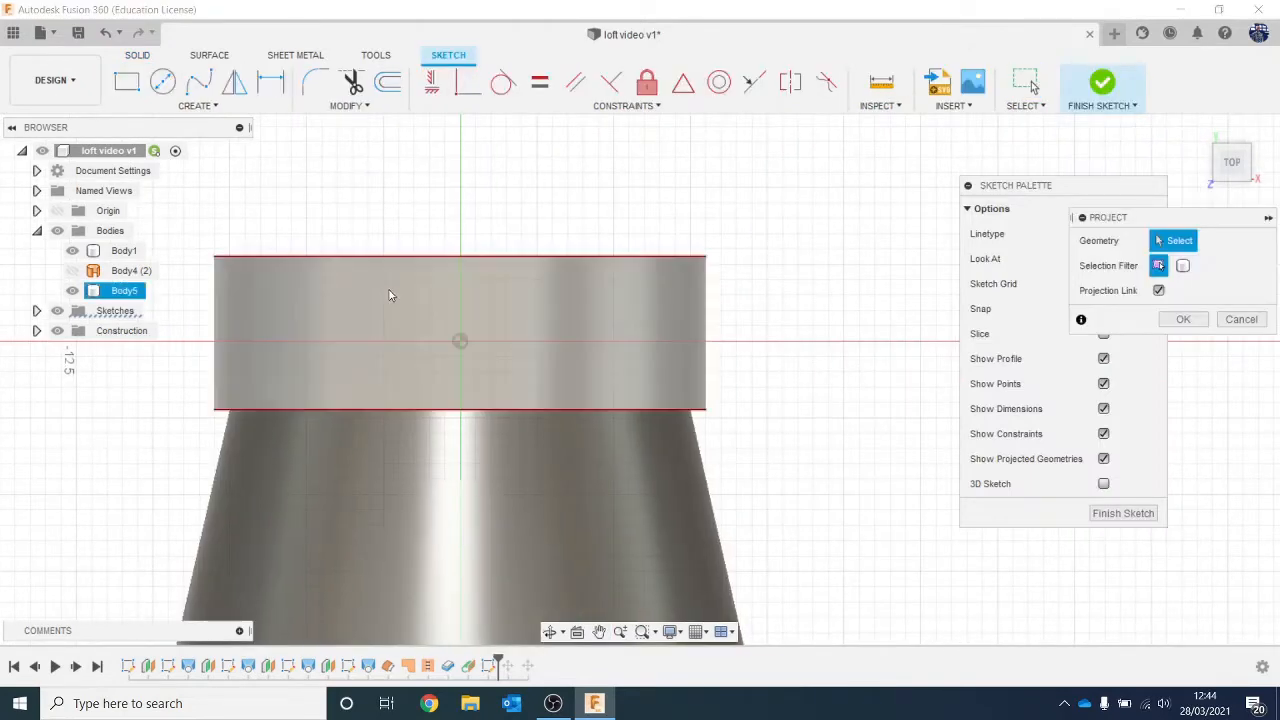
click(583, 282)
click(1103, 80)
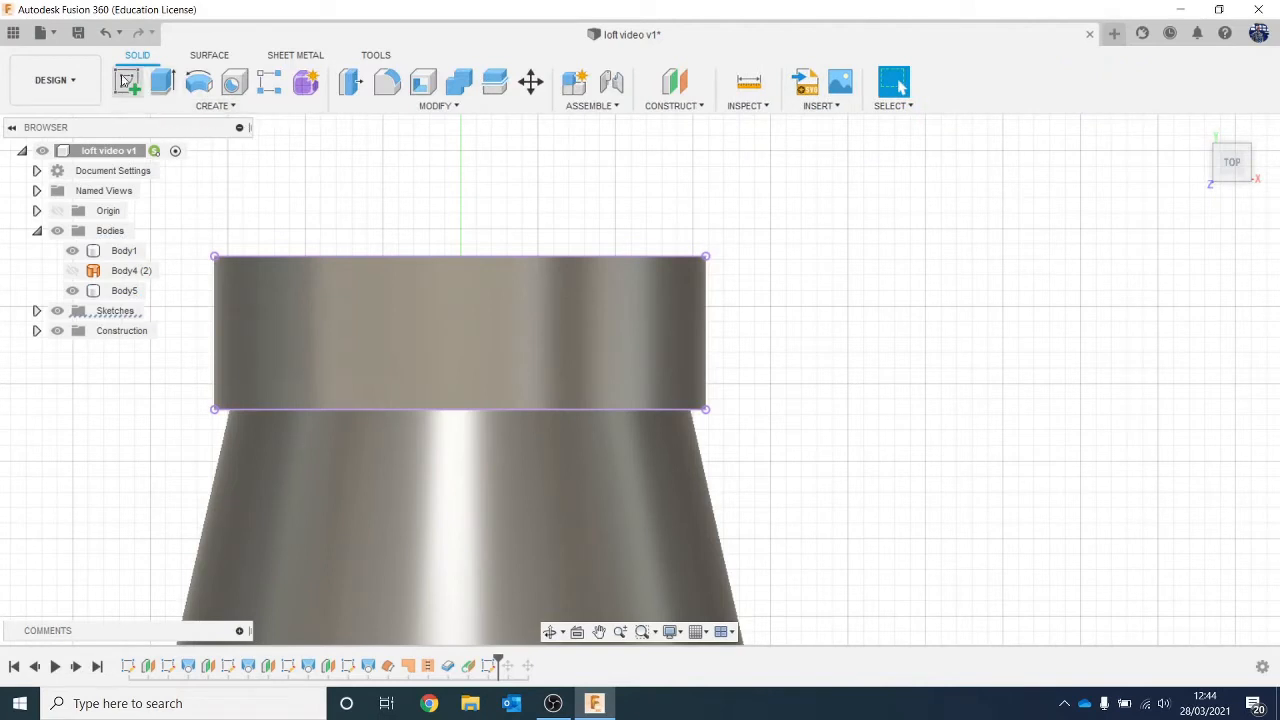
click(217, 106)
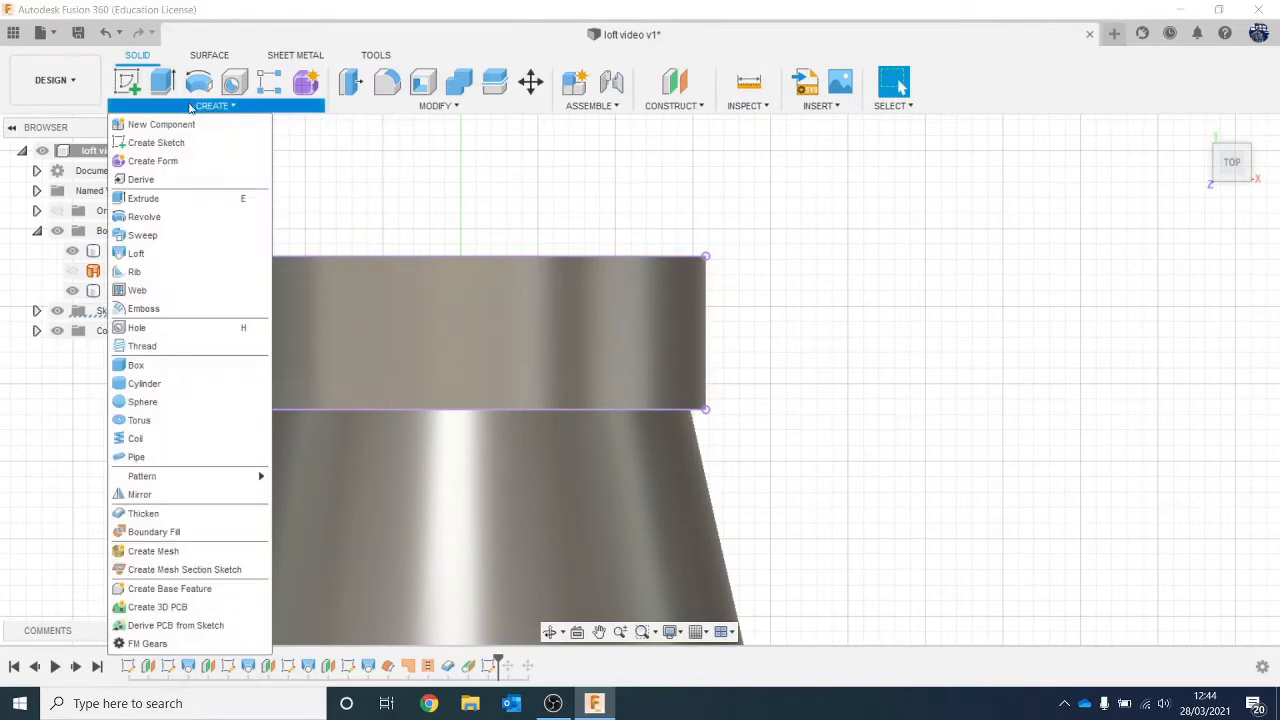
Reopen the cap outline sketch and draw a narrow, upright center rectangle from the origin, extending past both projected cap edges.
click(122, 80)
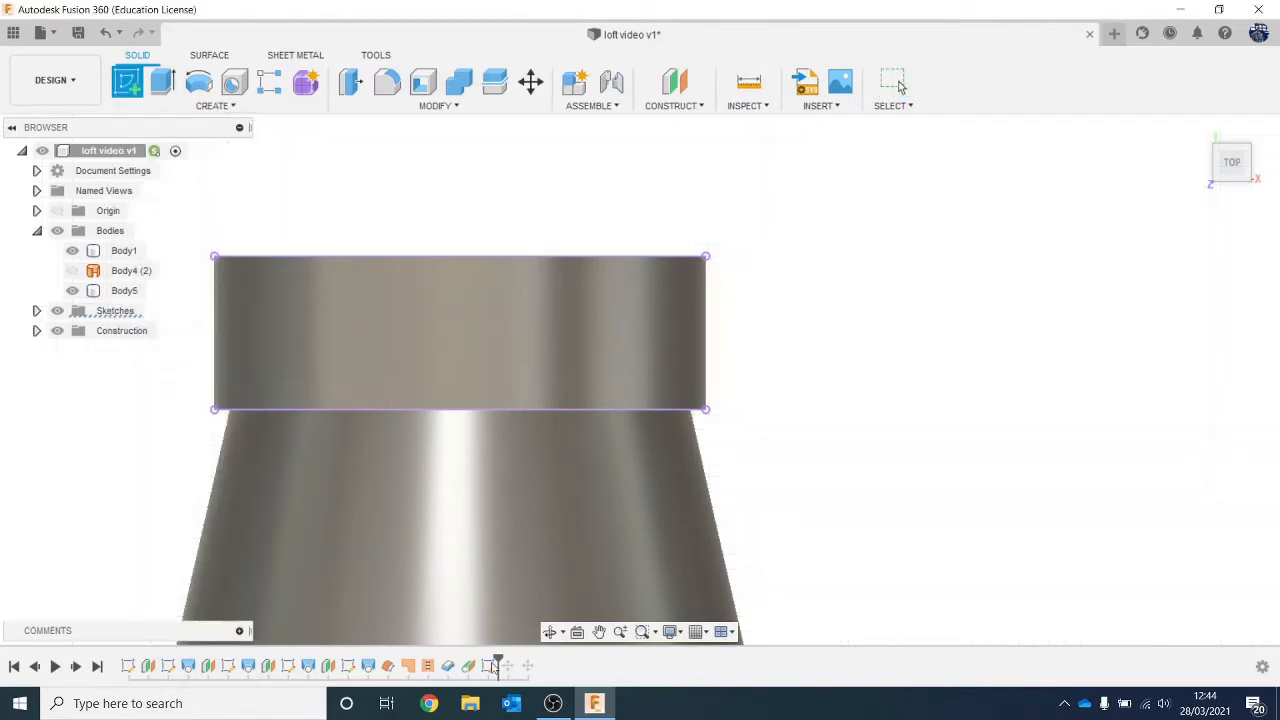
right_click(490, 667)
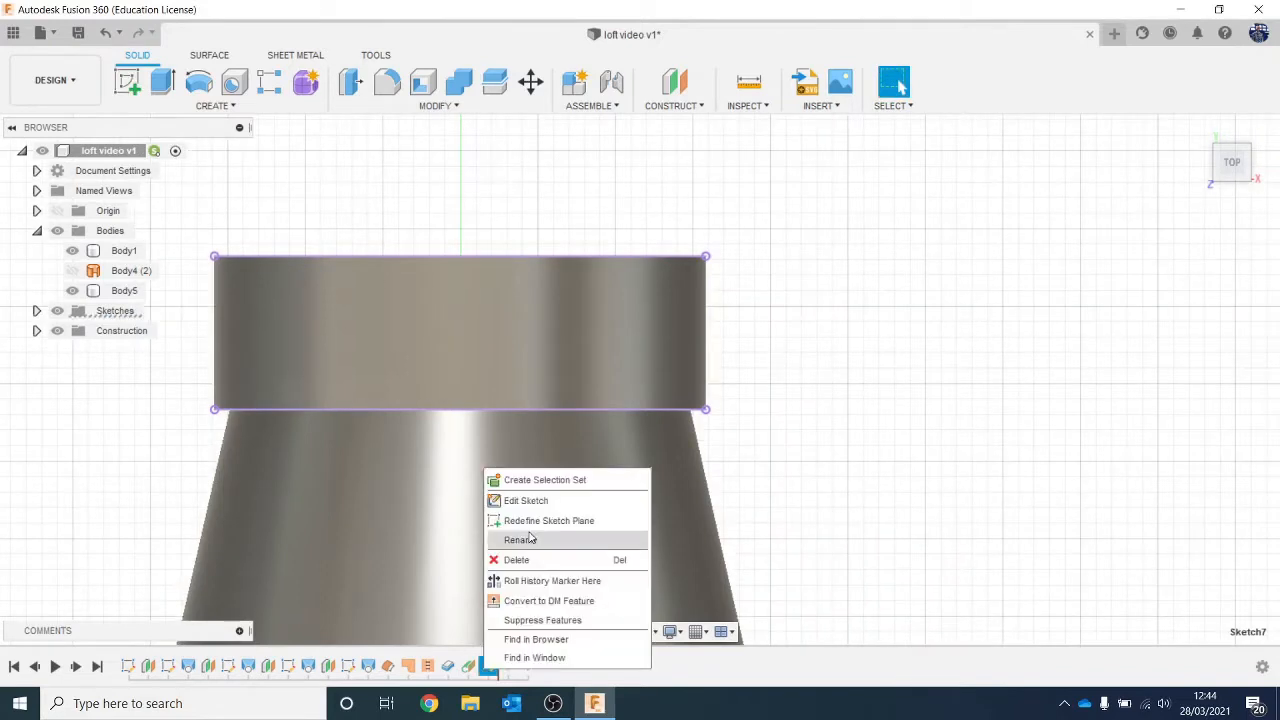
click(528, 501)
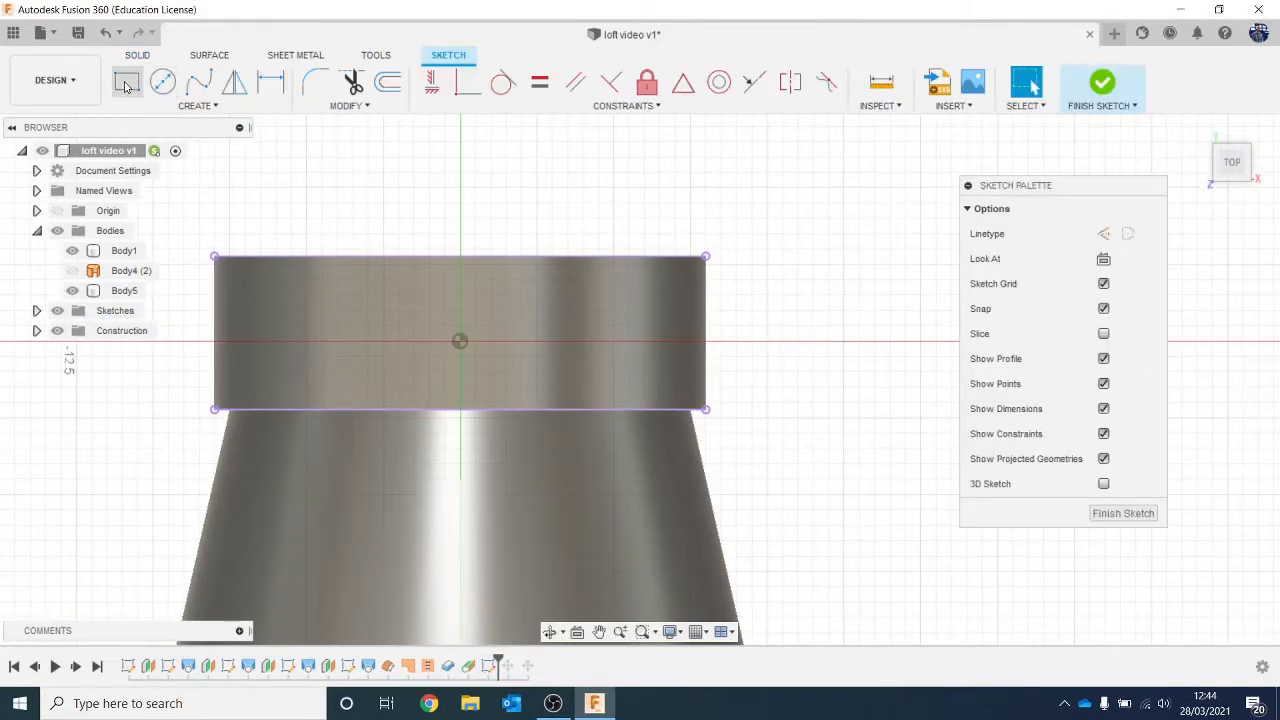
click(126, 82)
scroll(466, 338, up, 3)
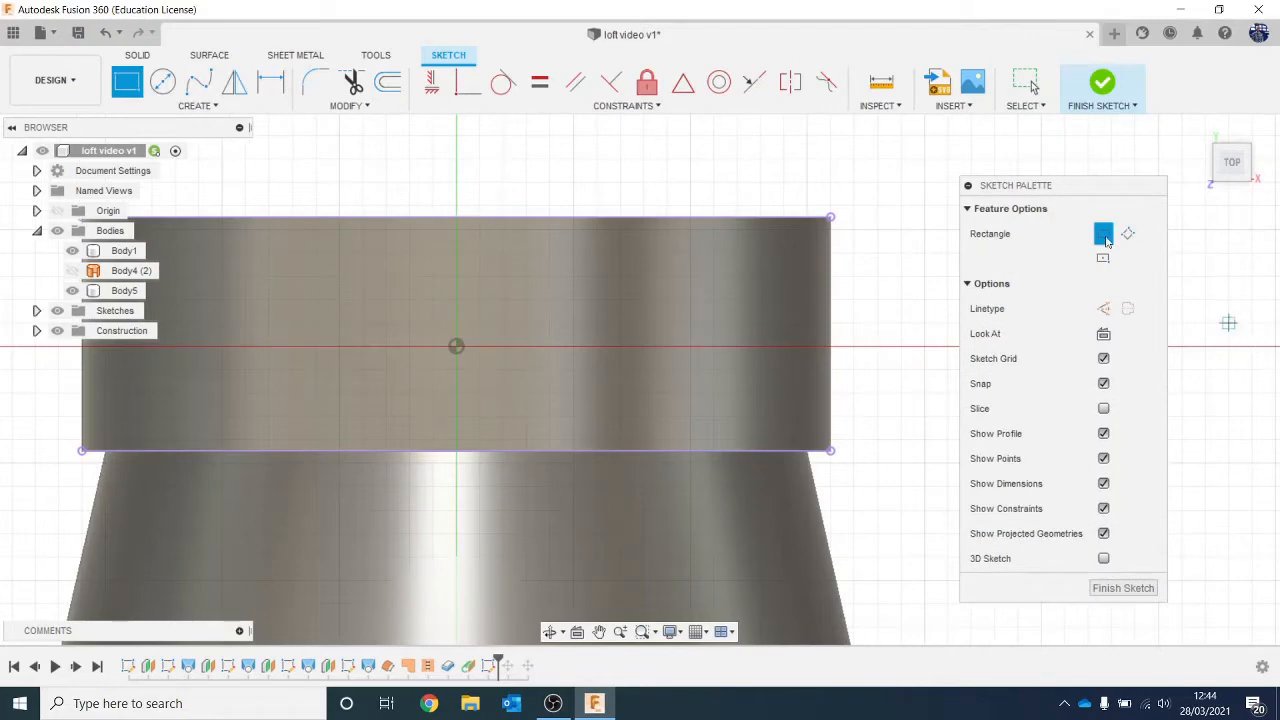
click(1103, 259)
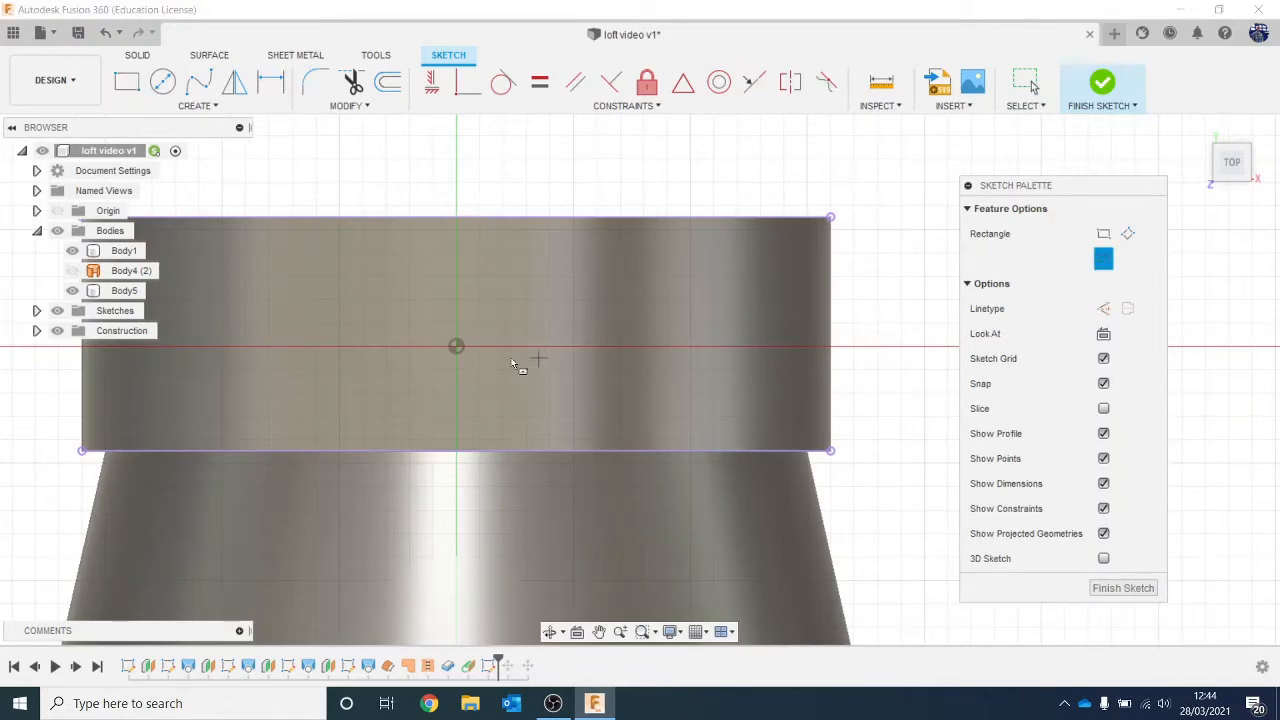
click(456, 347)
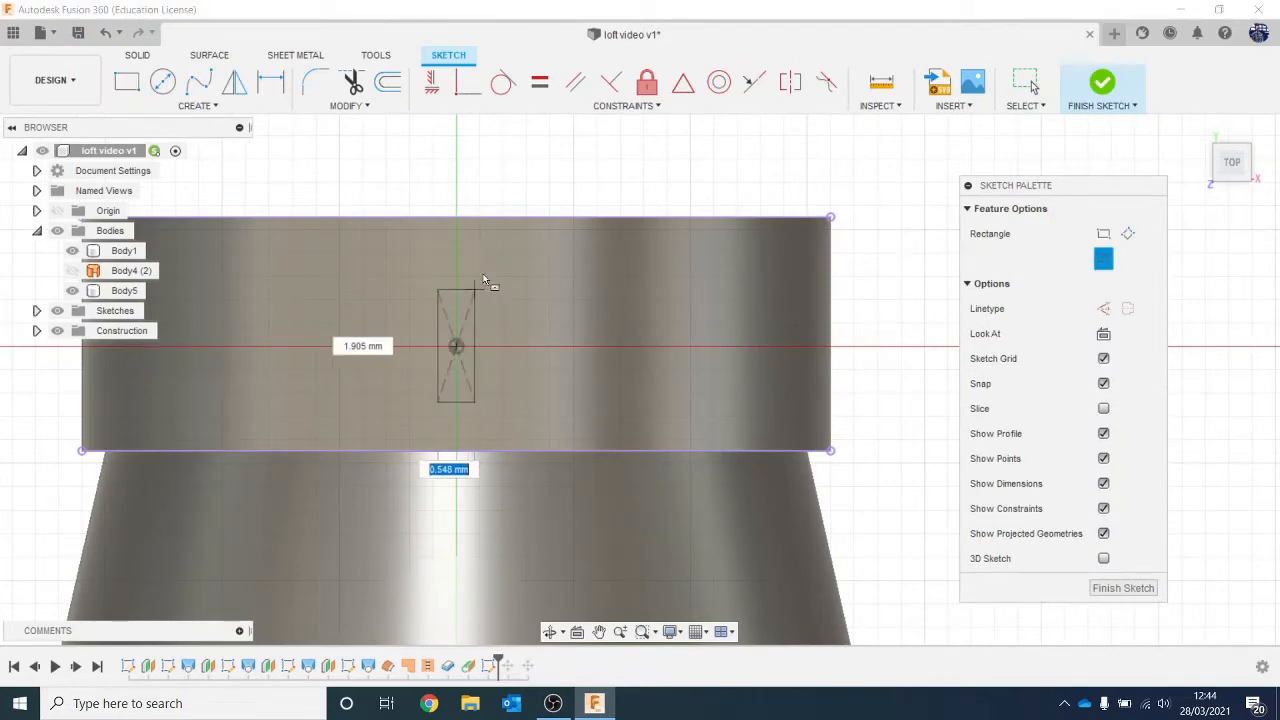
click(481, 188)
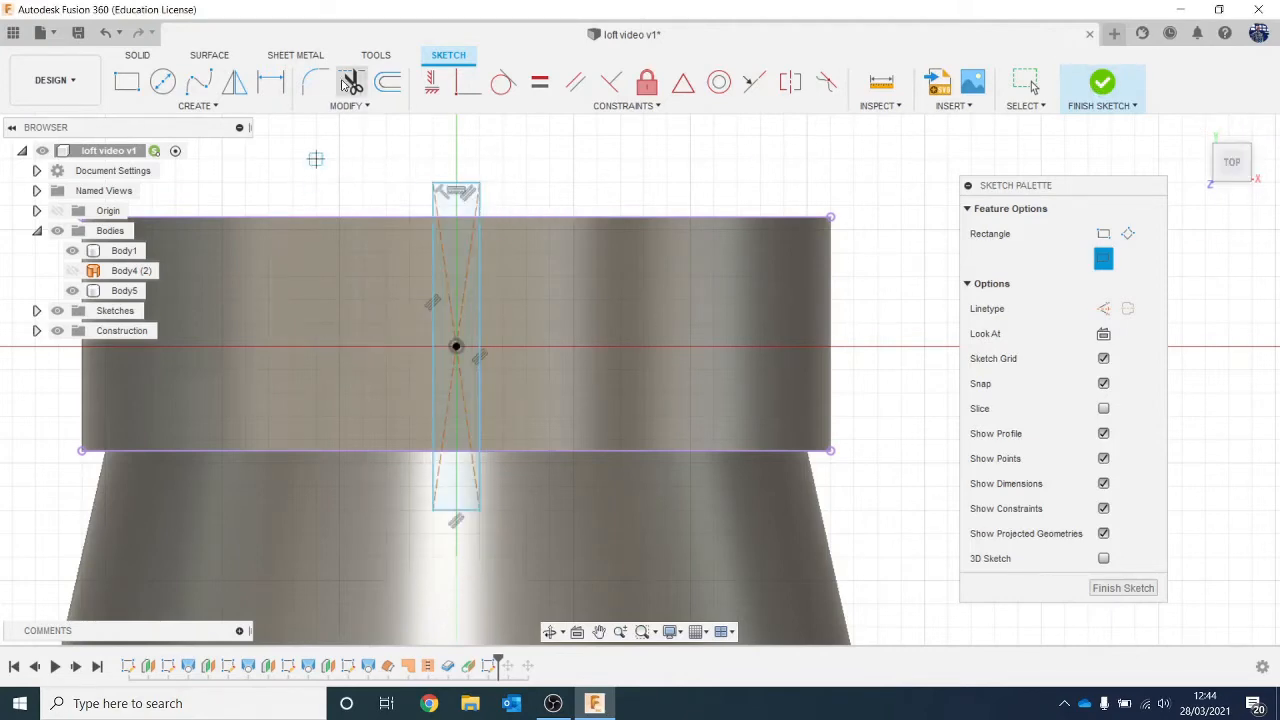
Offset both long projected cap edges 0.5 mm inward across the rectangle and finish the sketch.
click(388, 82)
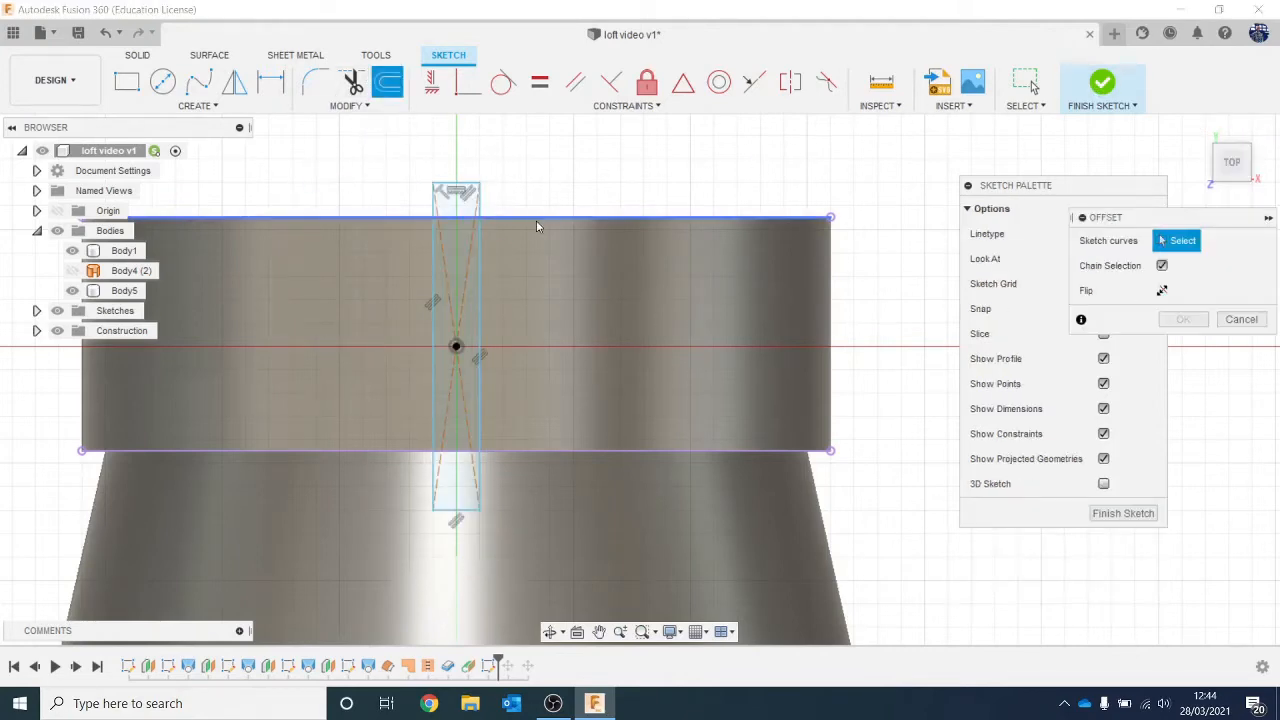
click(536, 220)
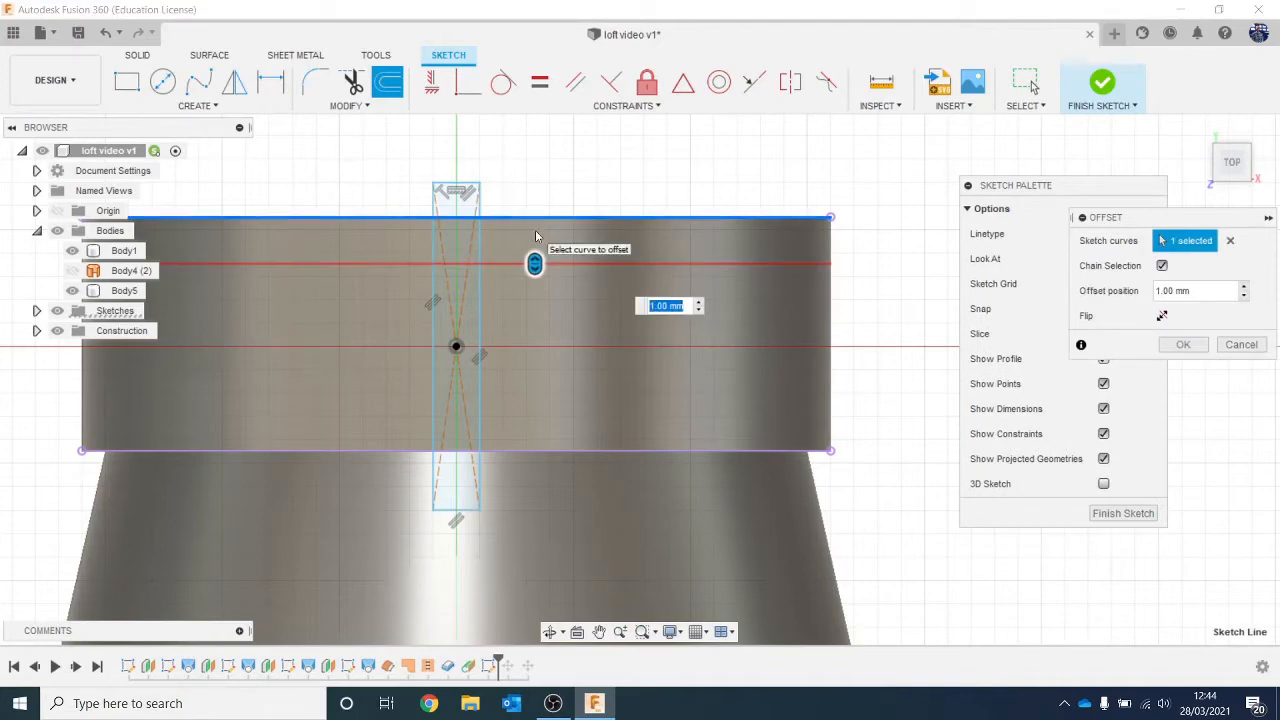
text(.5)
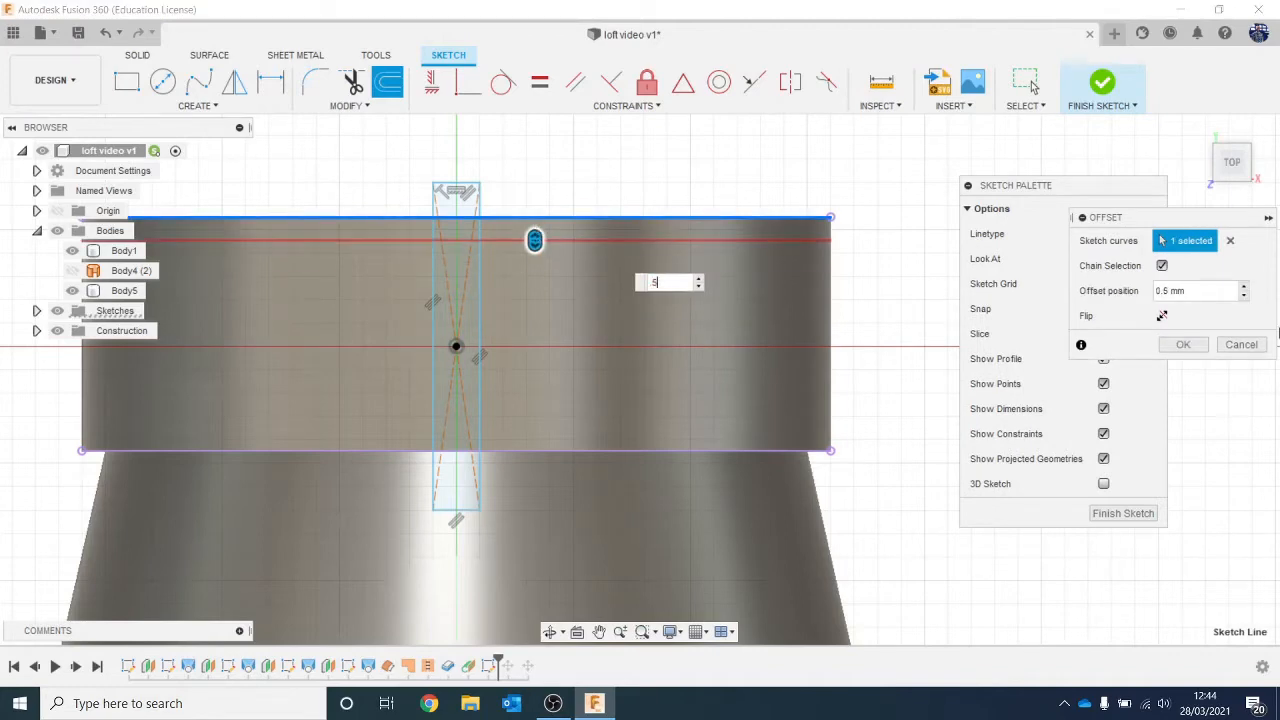
click(1183, 344)
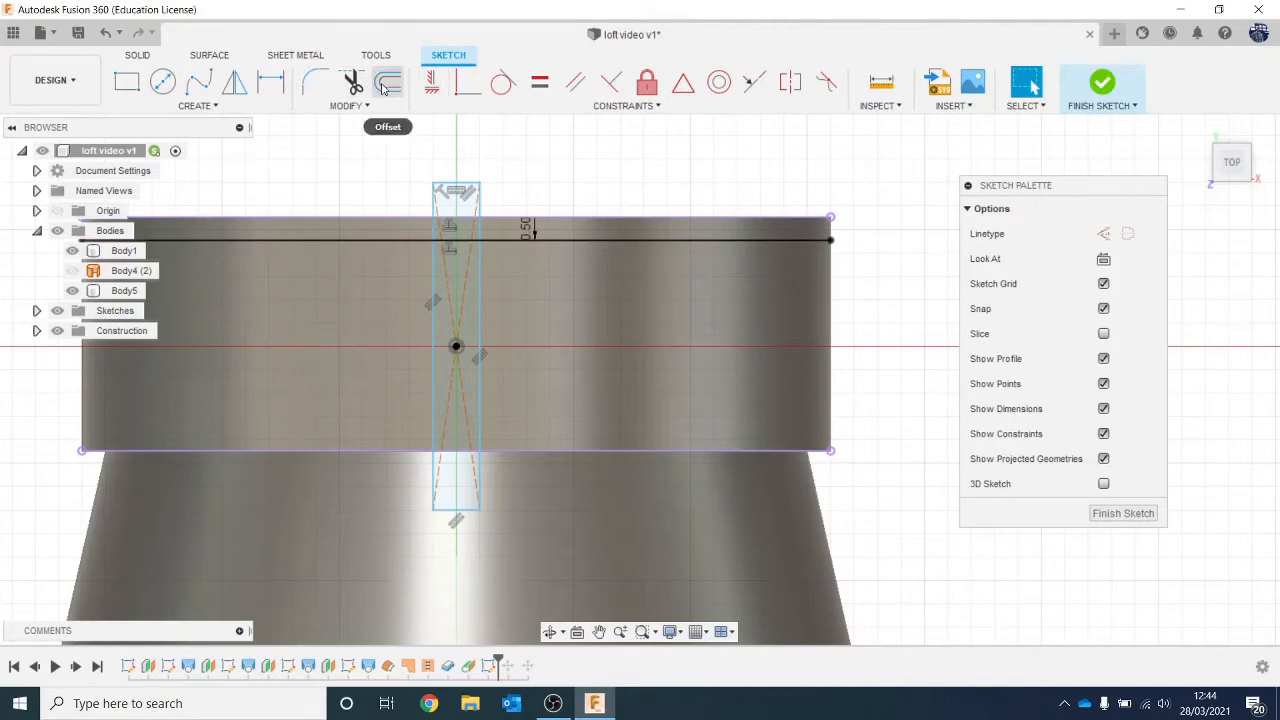
click(388, 82)
click(583, 450)
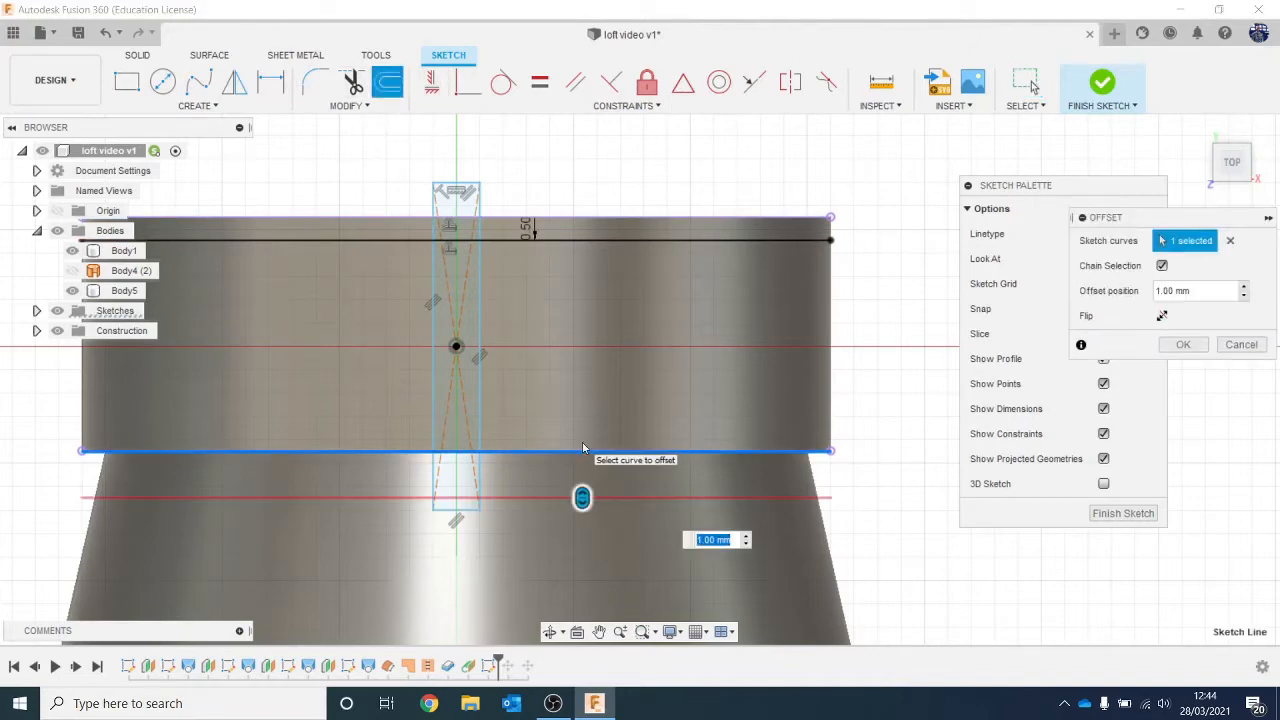
text(-.5)
key(Return)
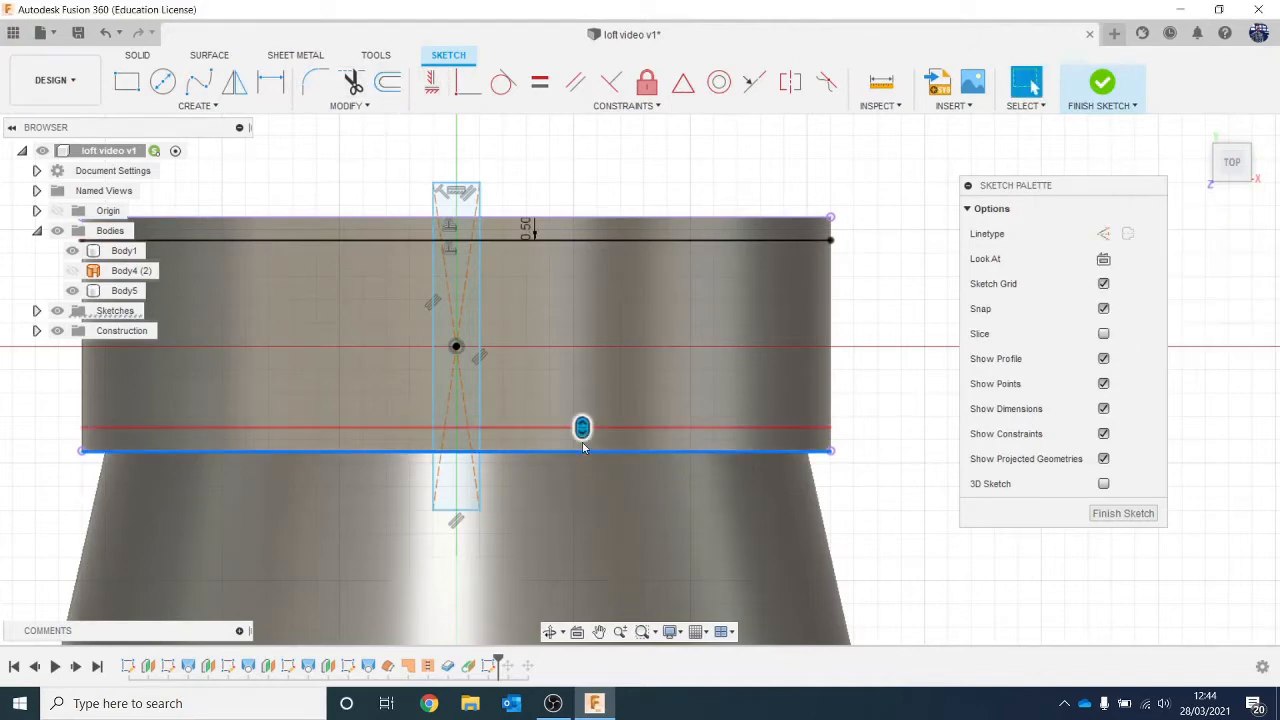
click(1105, 80)
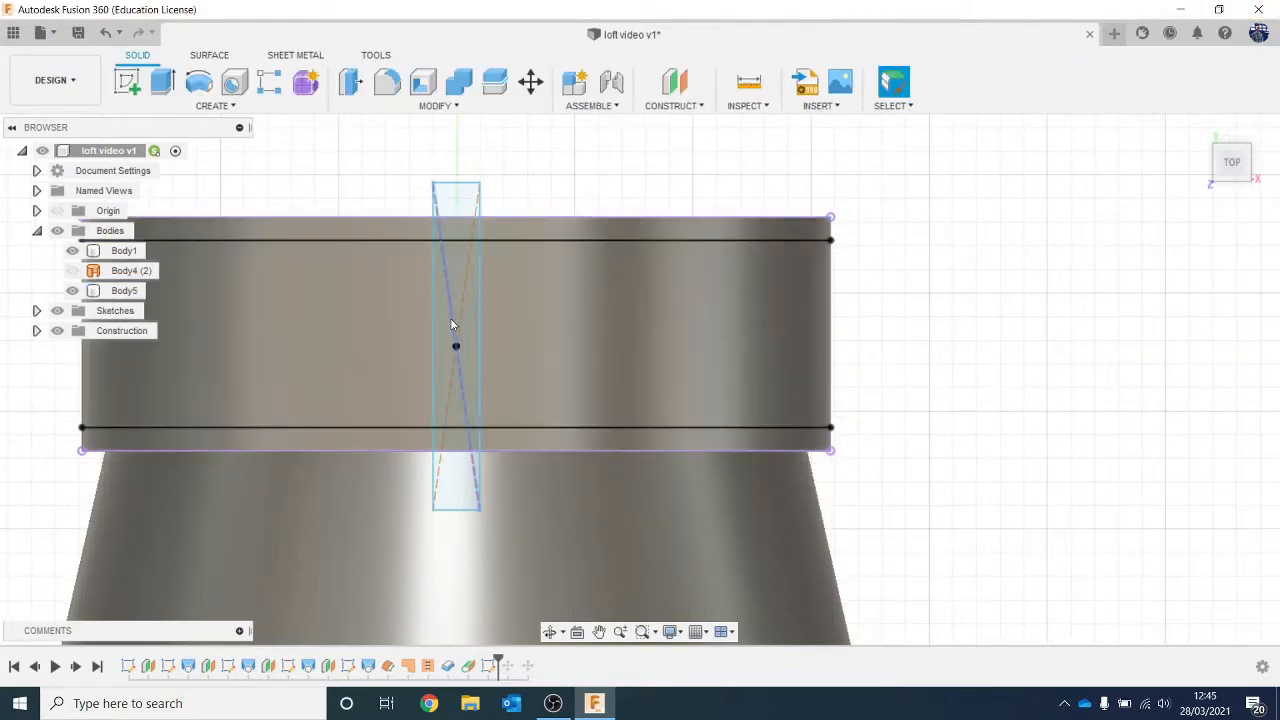
Extrude the rectangle's middle profile between the two offset lines as a cut of -0.3 mm into the cap wall.
click(447, 321)
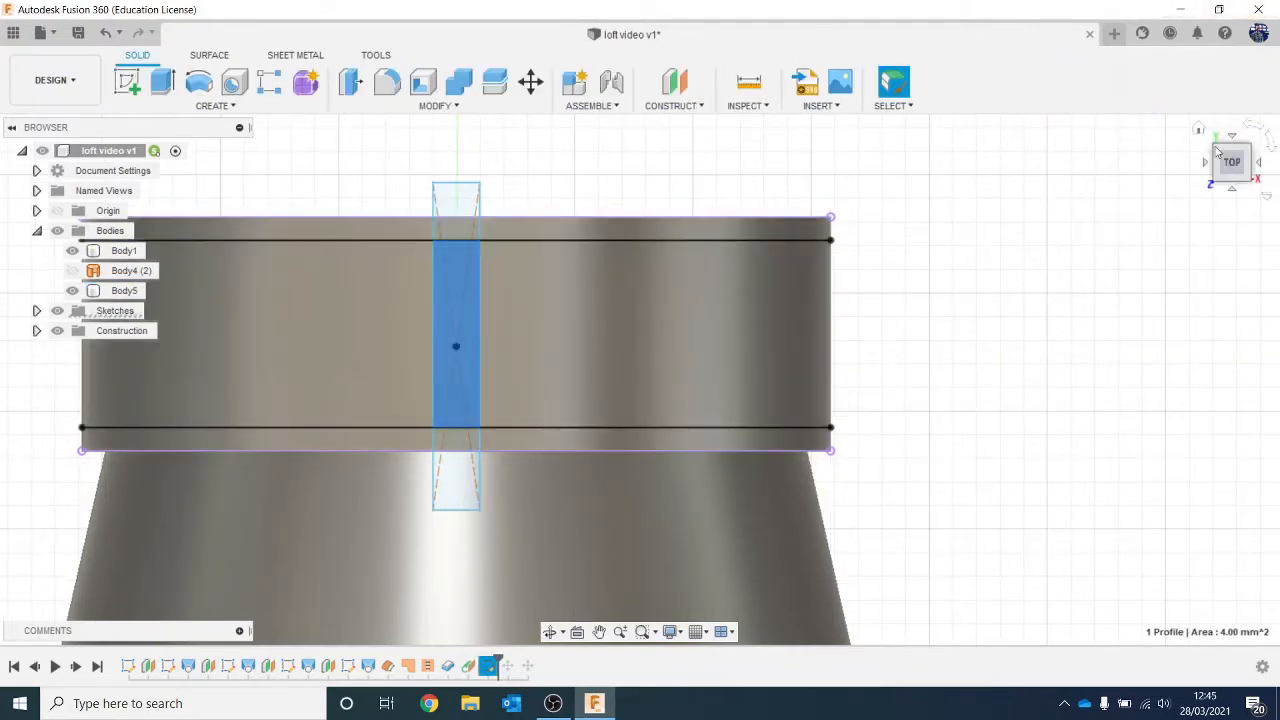
mouse_move(1232, 152)
mouse_down()
mouse_move(1232, 133)
mouse_move(1278, 207)
mouse_move(1166, 166)
mouse_move(1046, 318)
mouse_up()
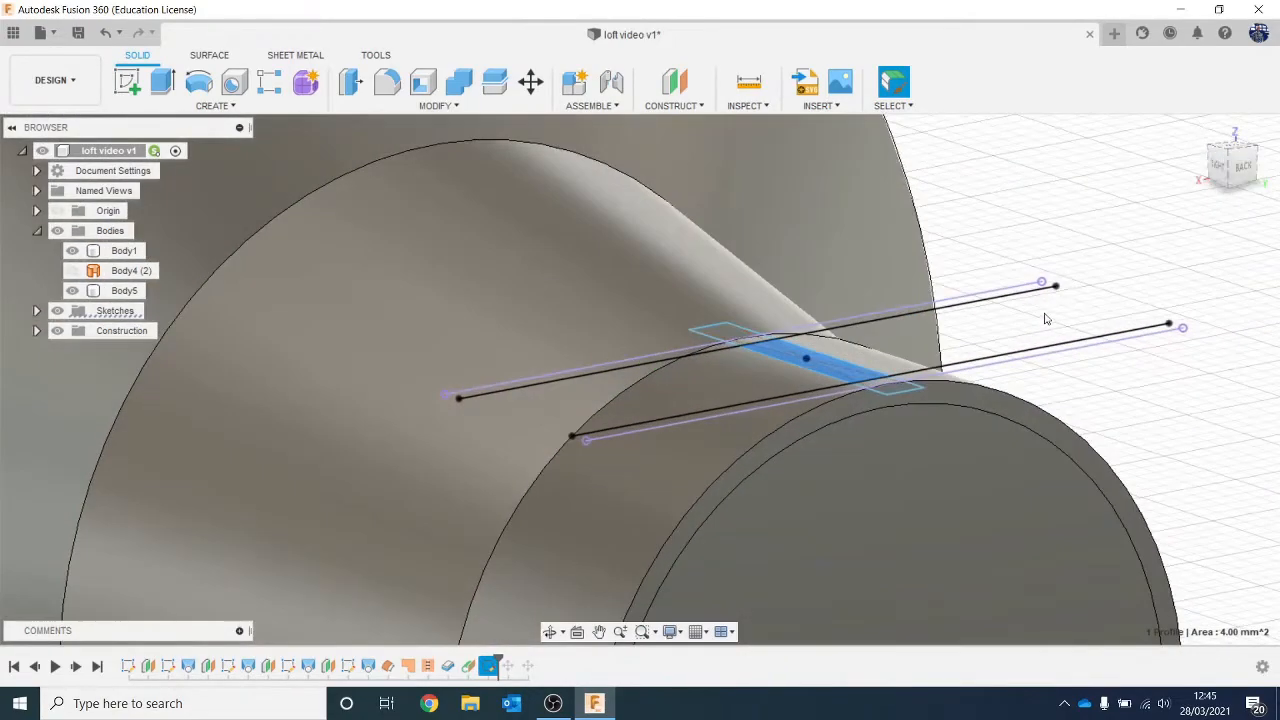
middle_drag(1000, 287, 920, 260)
key(e)
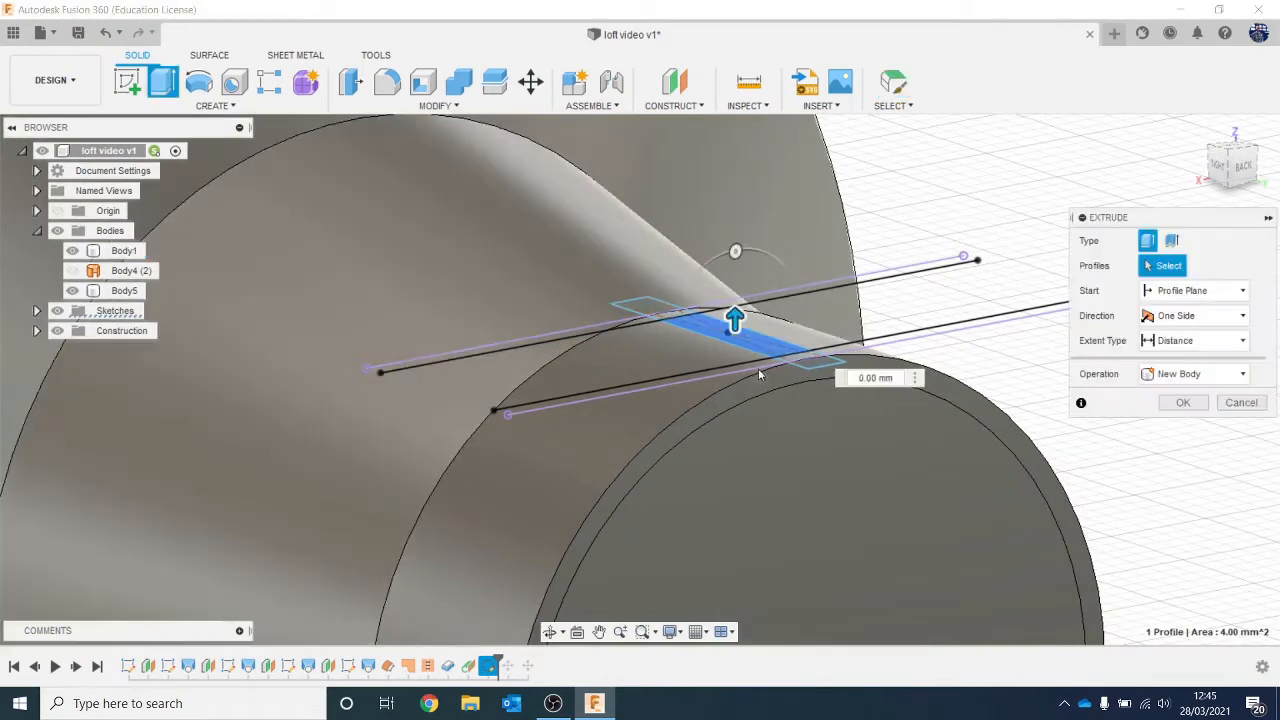
scroll(730, 326, up, 1)
drag(736, 320, 738, 323)
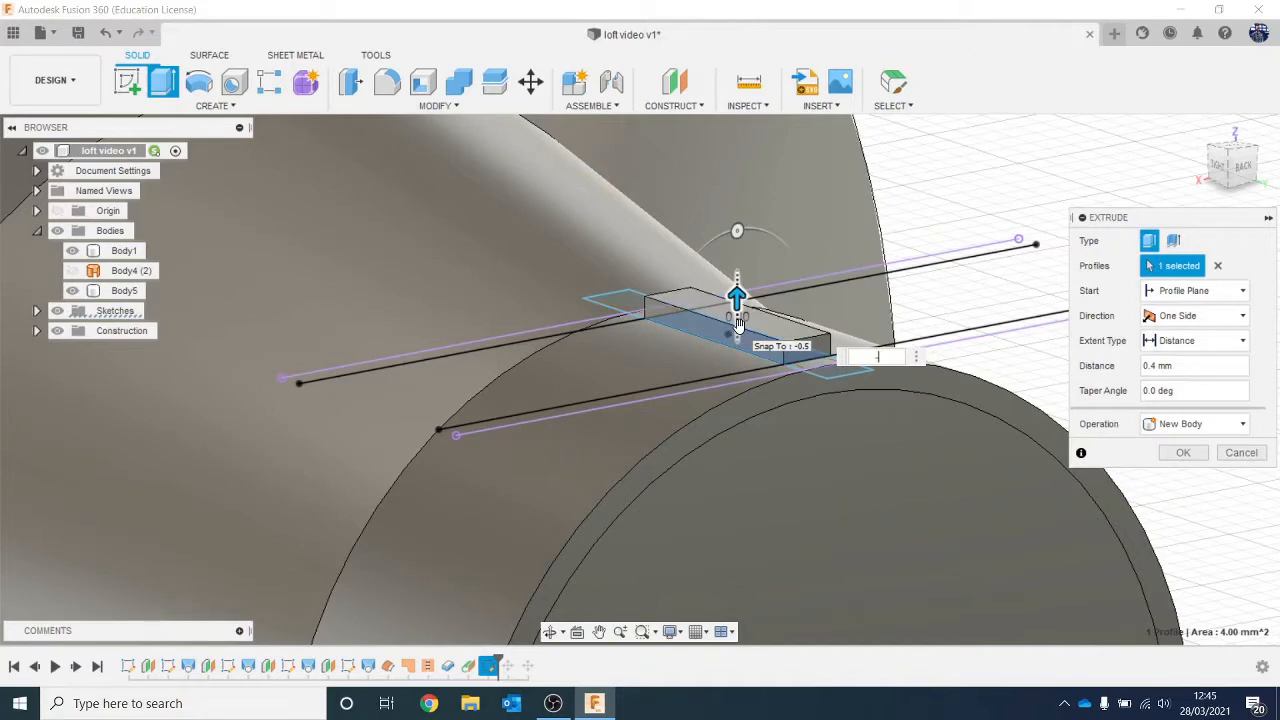
text(-.4)
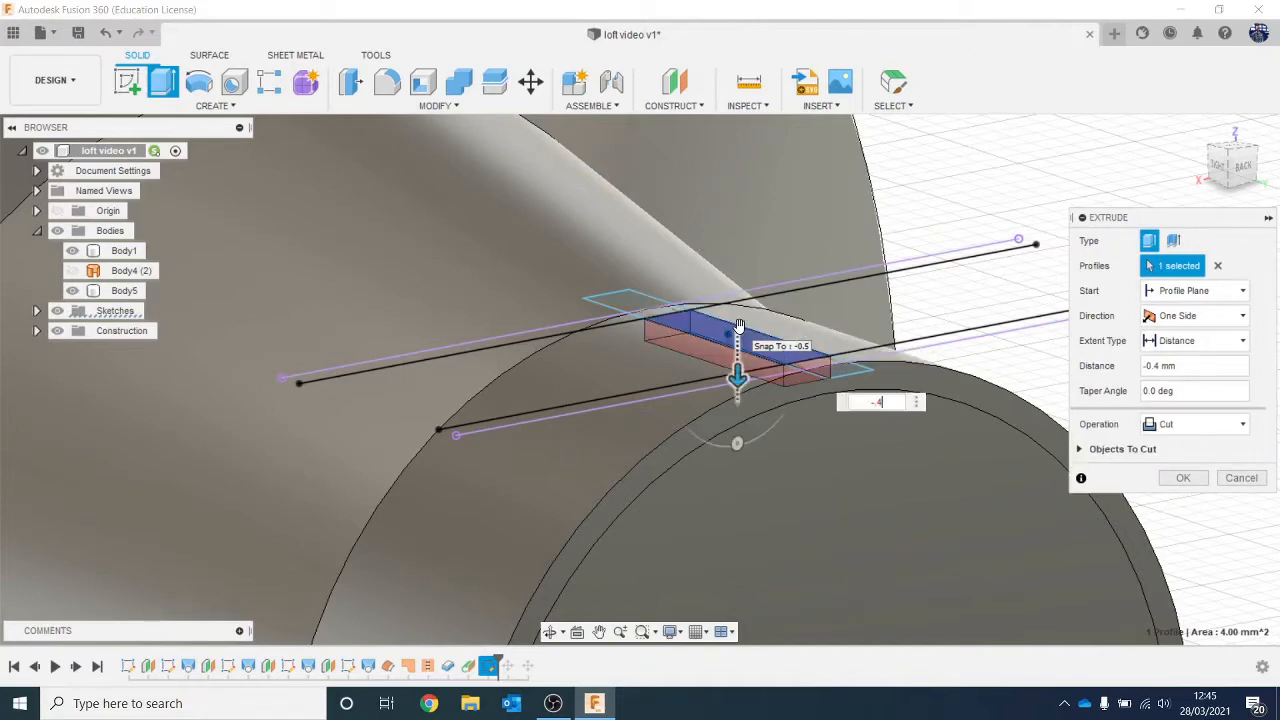
text(.4)
key(Return)
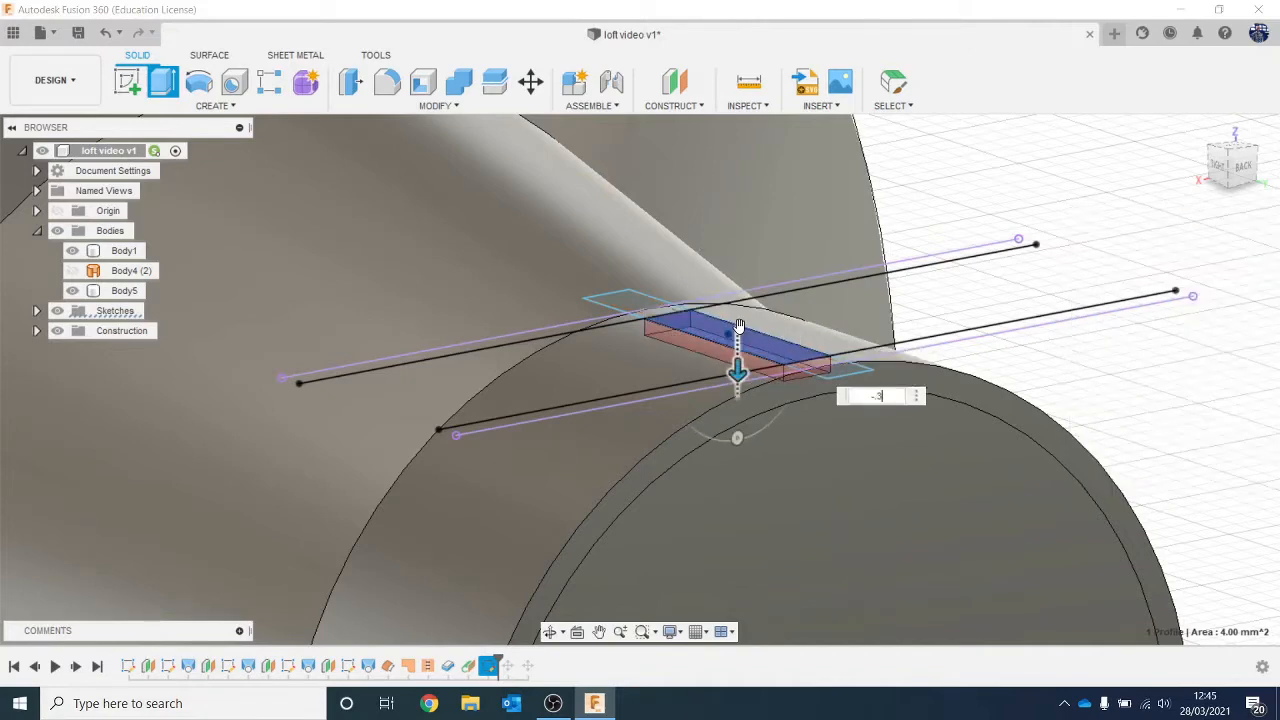
Create a circular pattern of the slot cut feature around the cap's circular edge, with full angular spacing and a quantity of 25.
scroll(739, 326, down, 5)
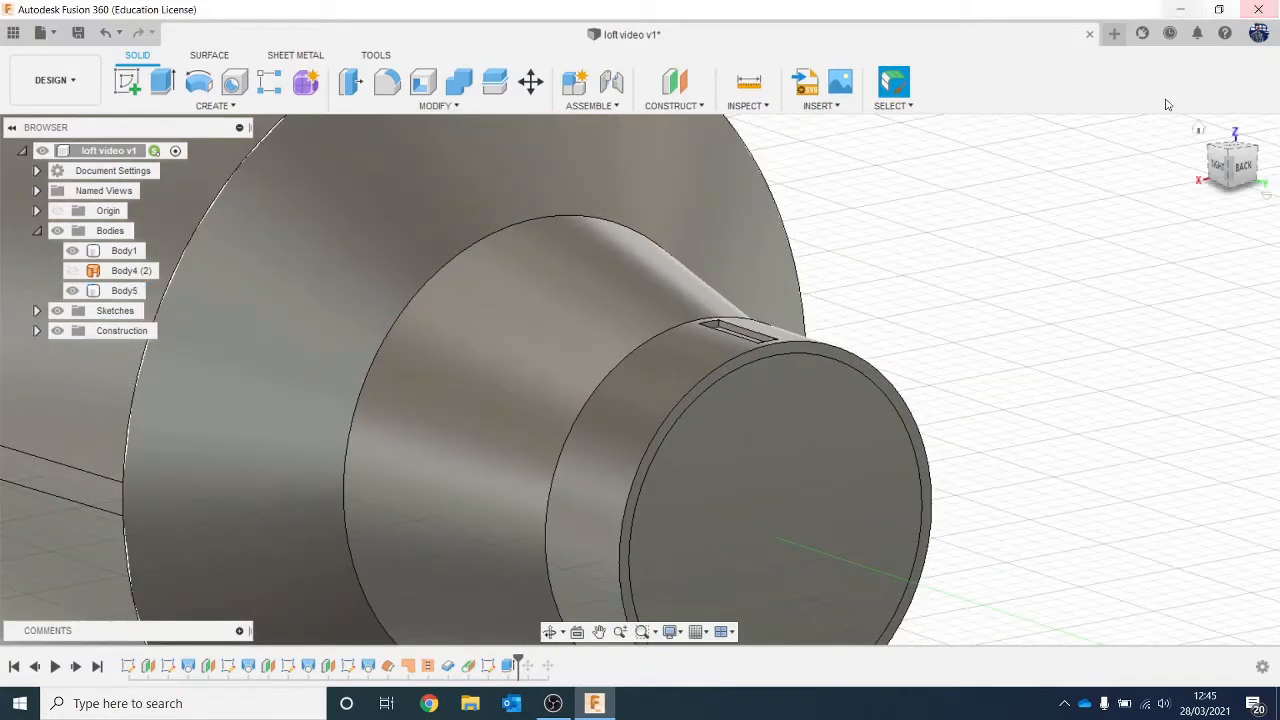
mouse_move(1240, 173)
mouse_down()
mouse_move(1208, 232)
mouse_move(1080, 287)
mouse_up()
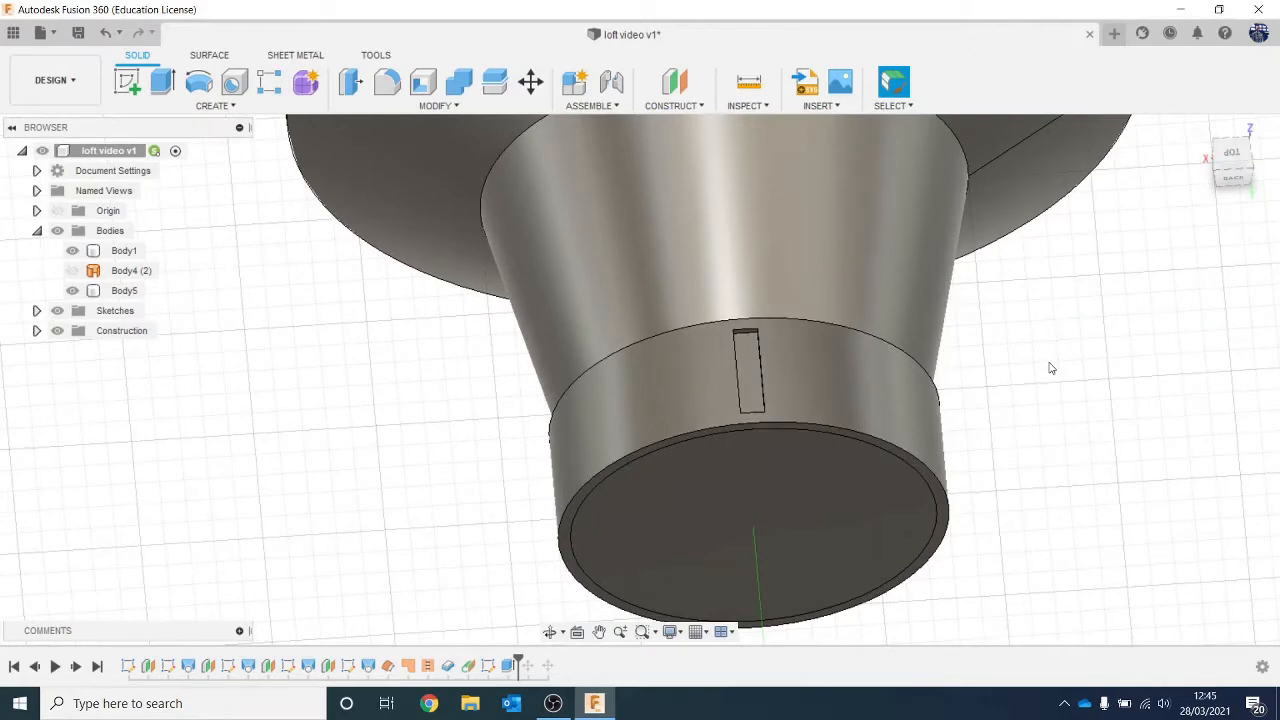
middle_drag(1050, 368, 993, 359)
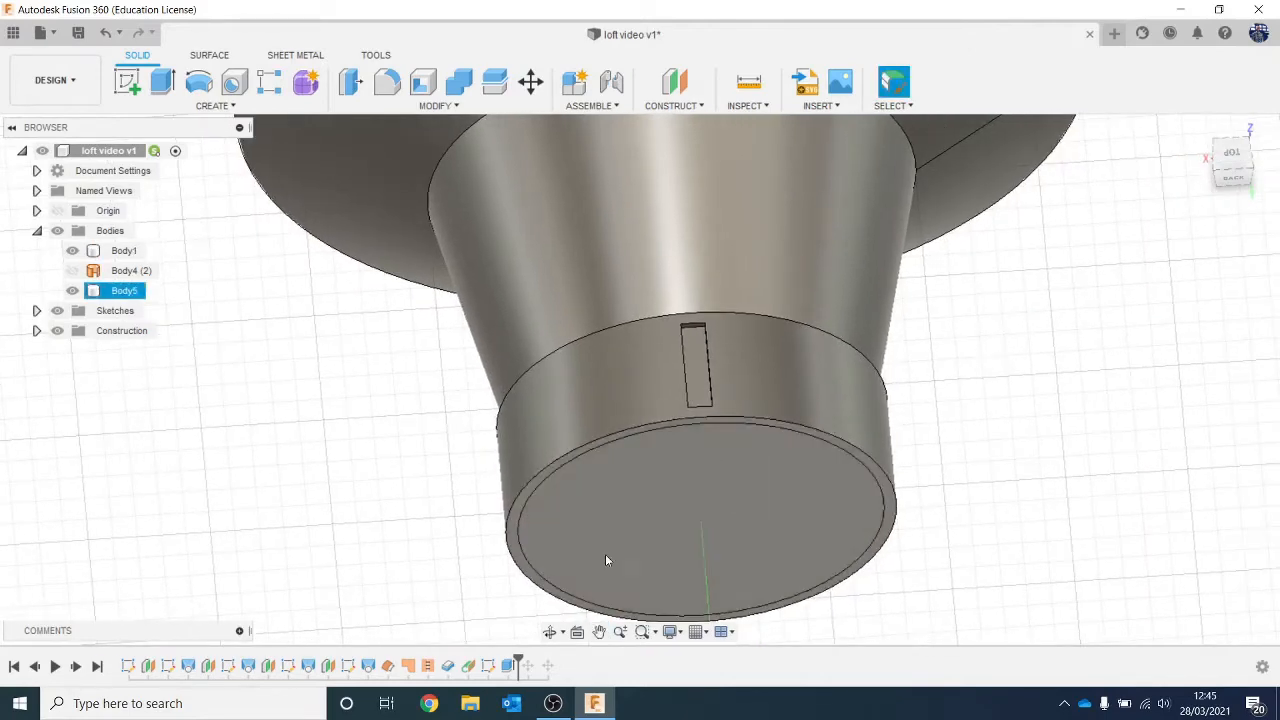
click(297, 106)
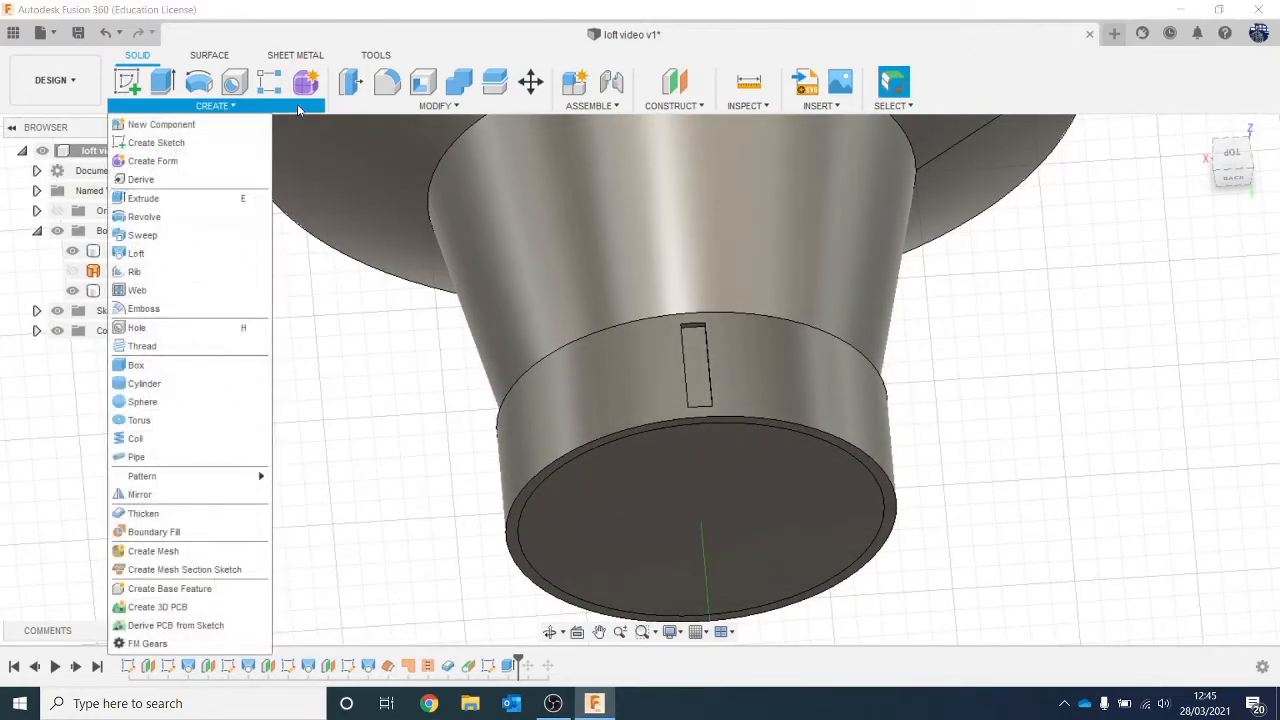
mouse_move(245, 477)
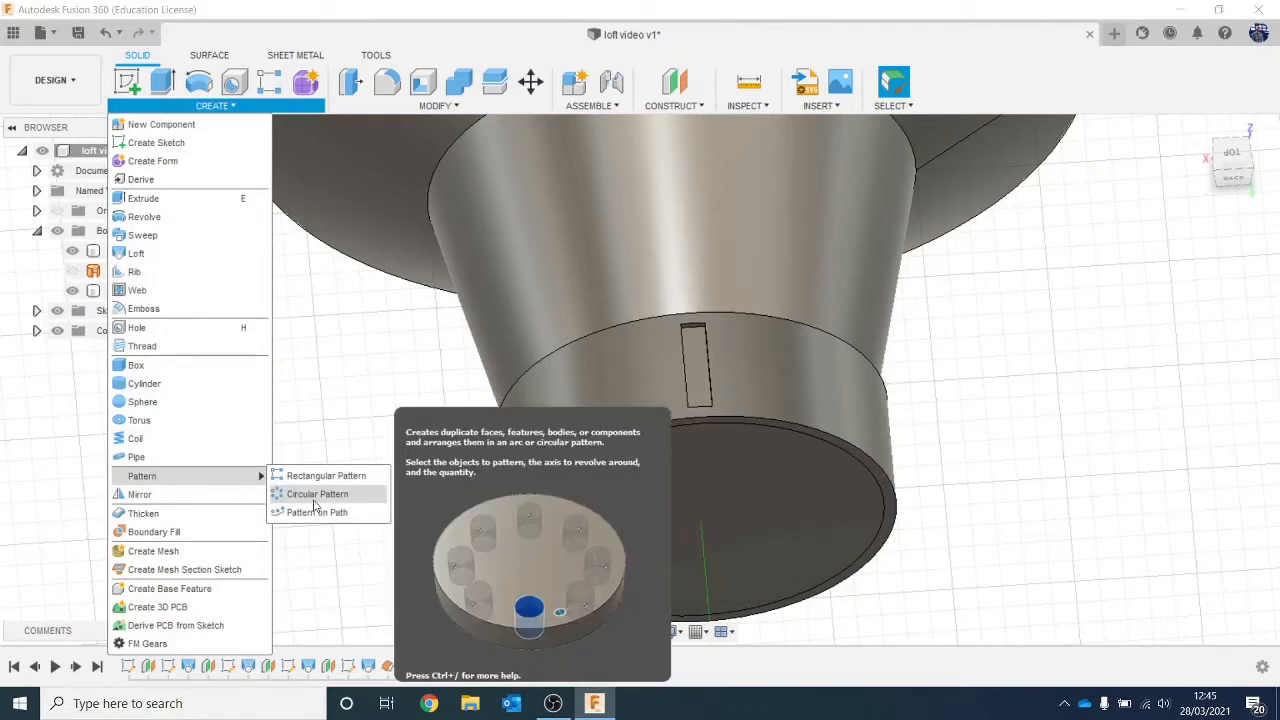
click(313, 500)
click(1205, 241)
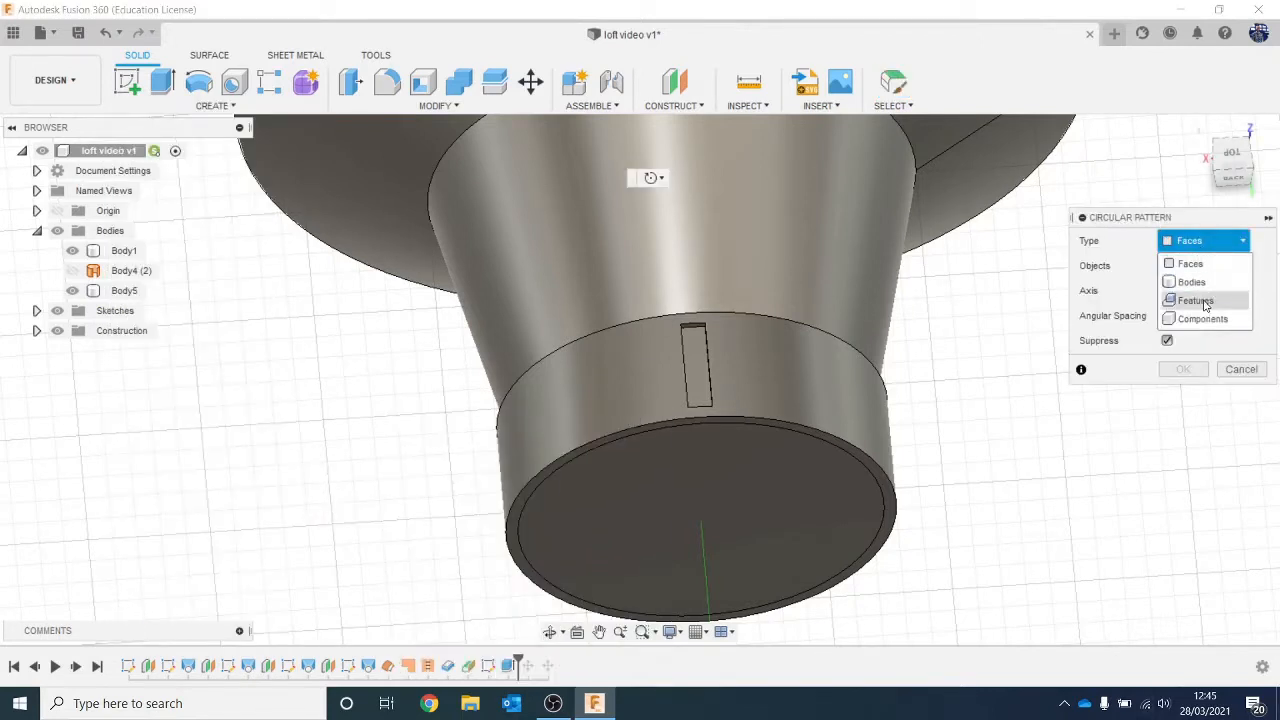
click(1196, 301)
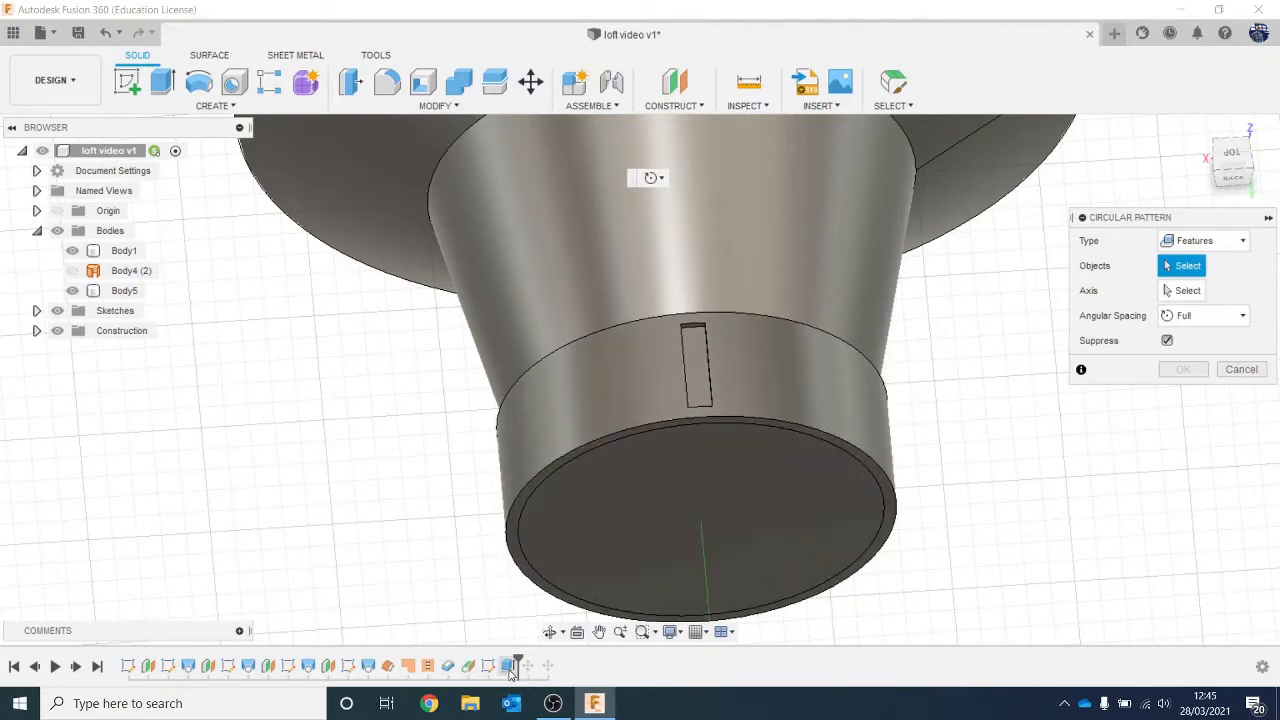
click(509, 666)
click(1170, 290)
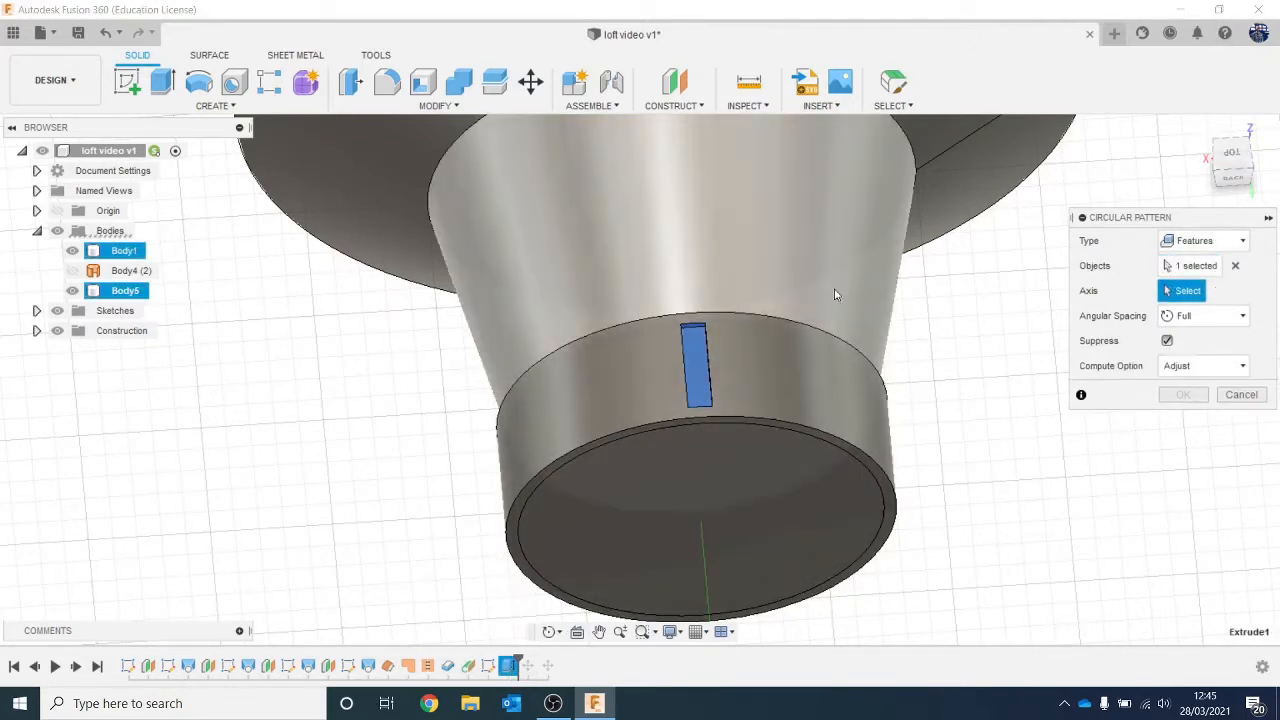
click(720, 314)
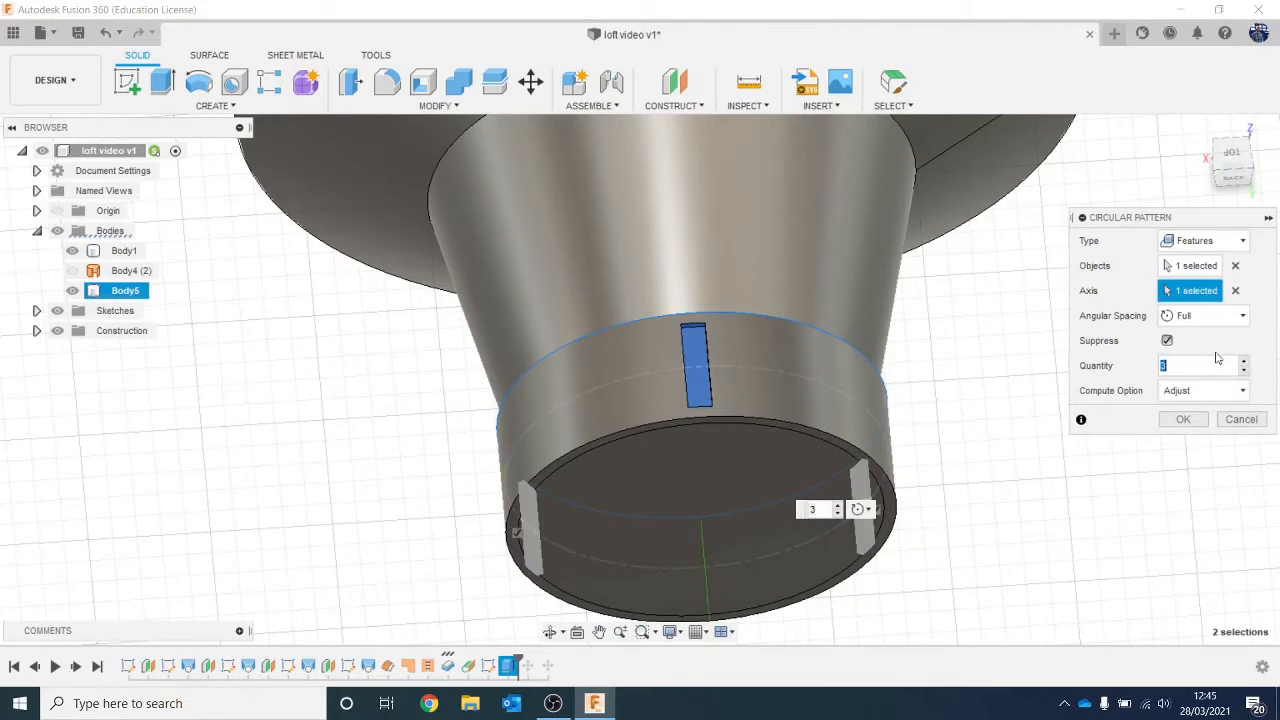
text(25)
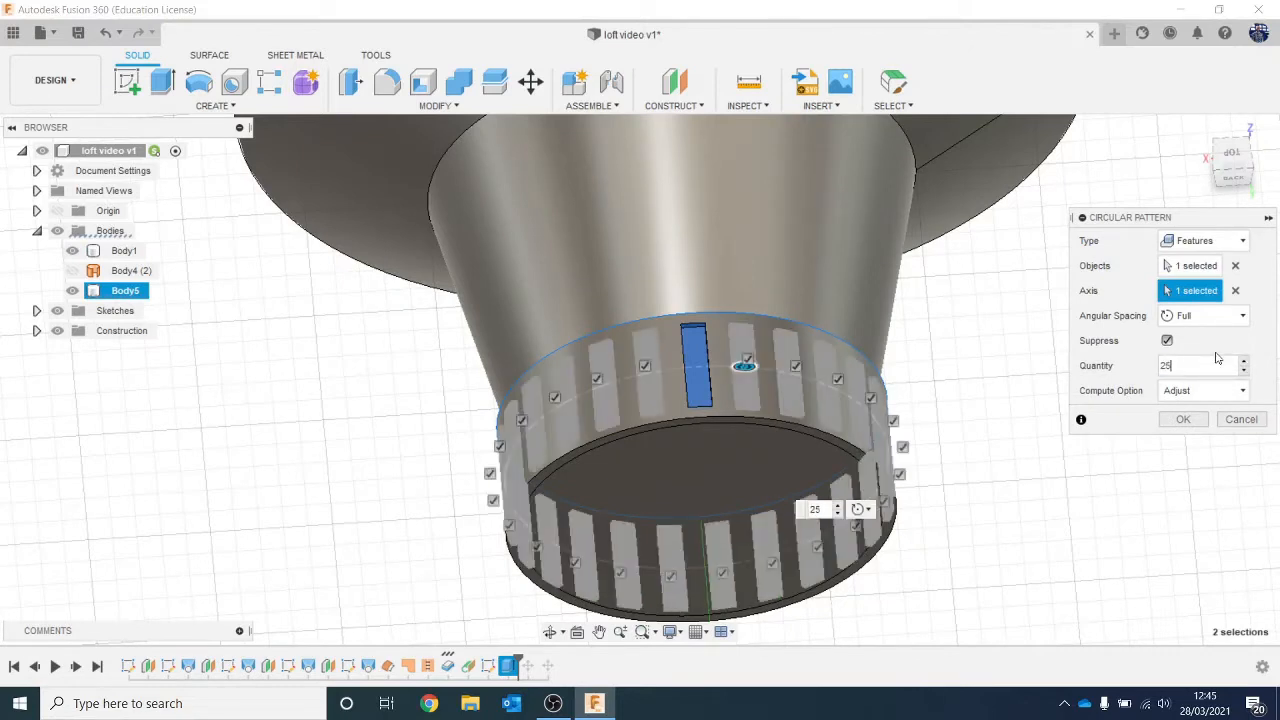
key(Return)
Examine the repeated slot cuts around the cap and review the circular pattern's settings.
scroll(1217, 357, down, 3)
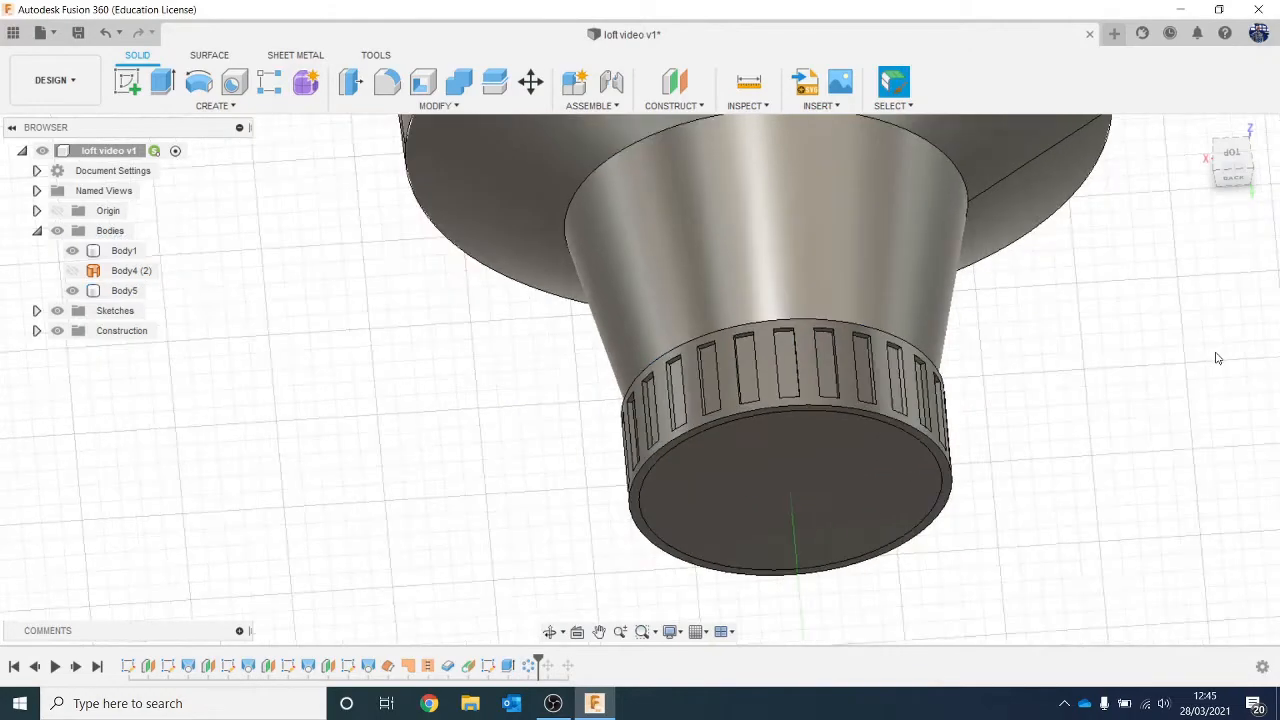
mouse_move(1240, 188)
mouse_down()
mouse_move(1262, 168)
mouse_move(1234, 164)
mouse_move(1234, 184)
mouse_up()
middle_drag(556, 198, 497, 308)
scroll(536, 477, up, 2)
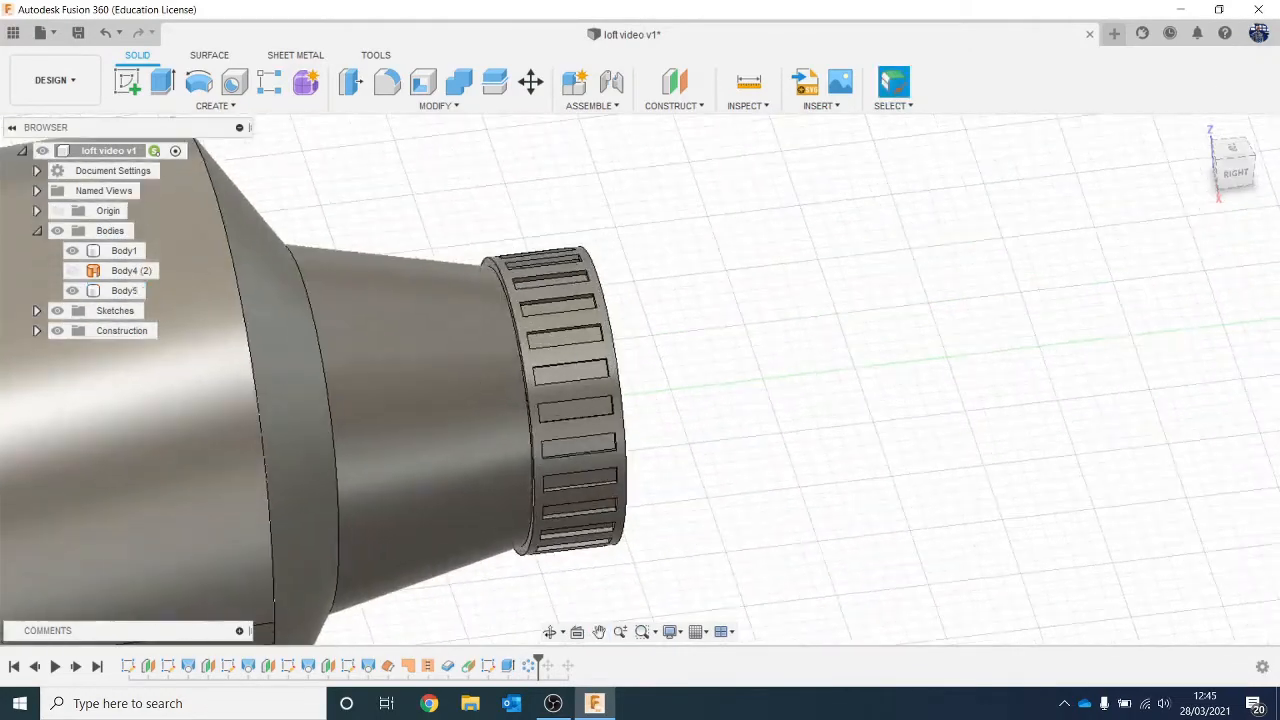
click(528, 665)
right_click(528, 665)
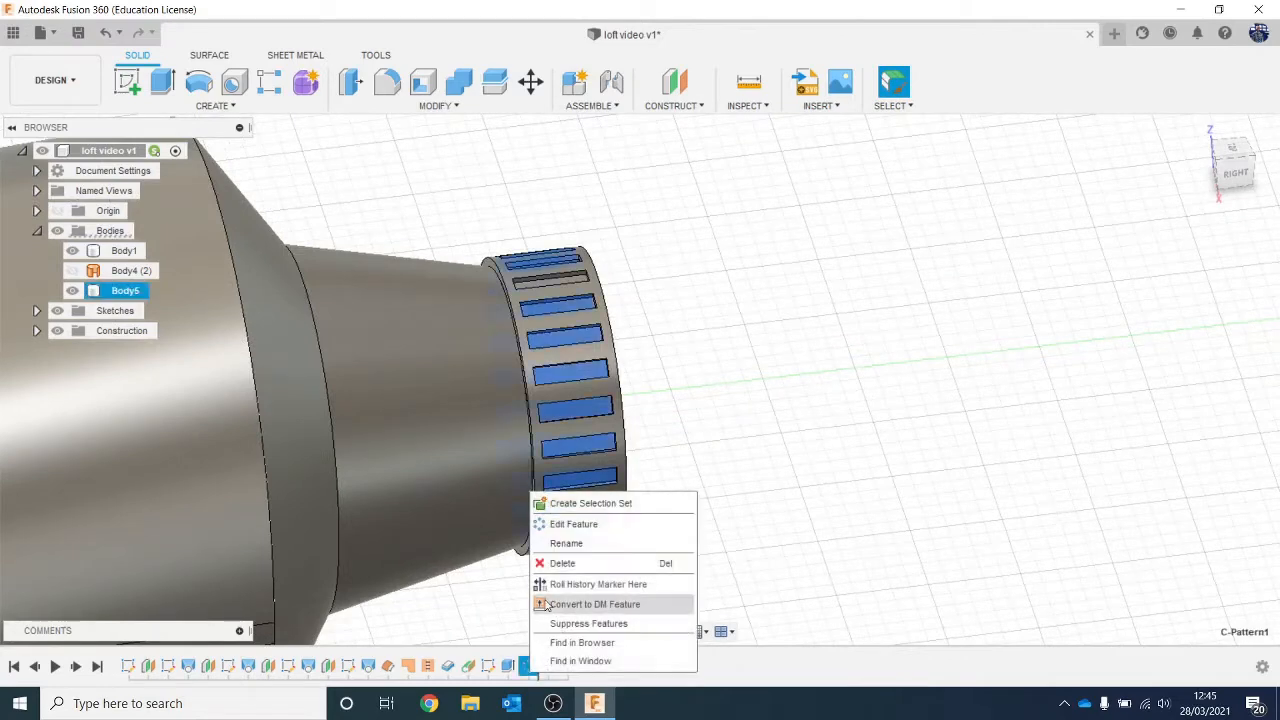
click(575, 524)
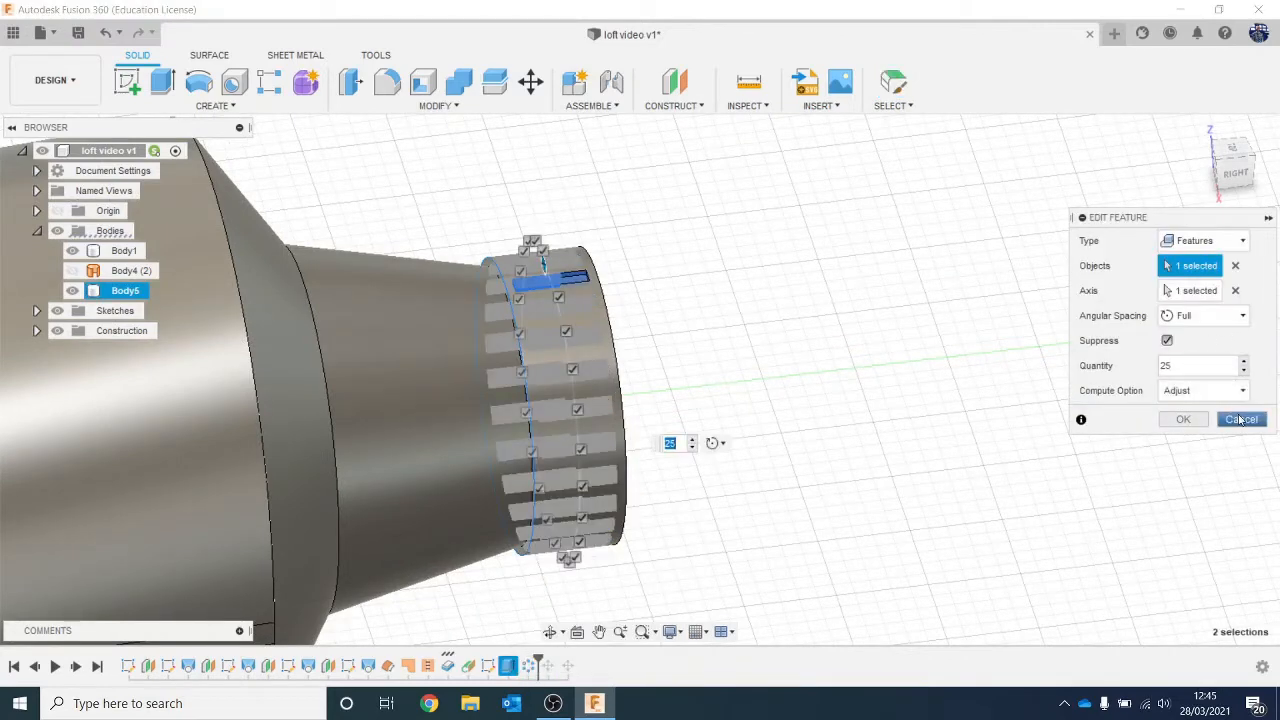
click(1241, 420)
scroll(709, 343, up, 5)
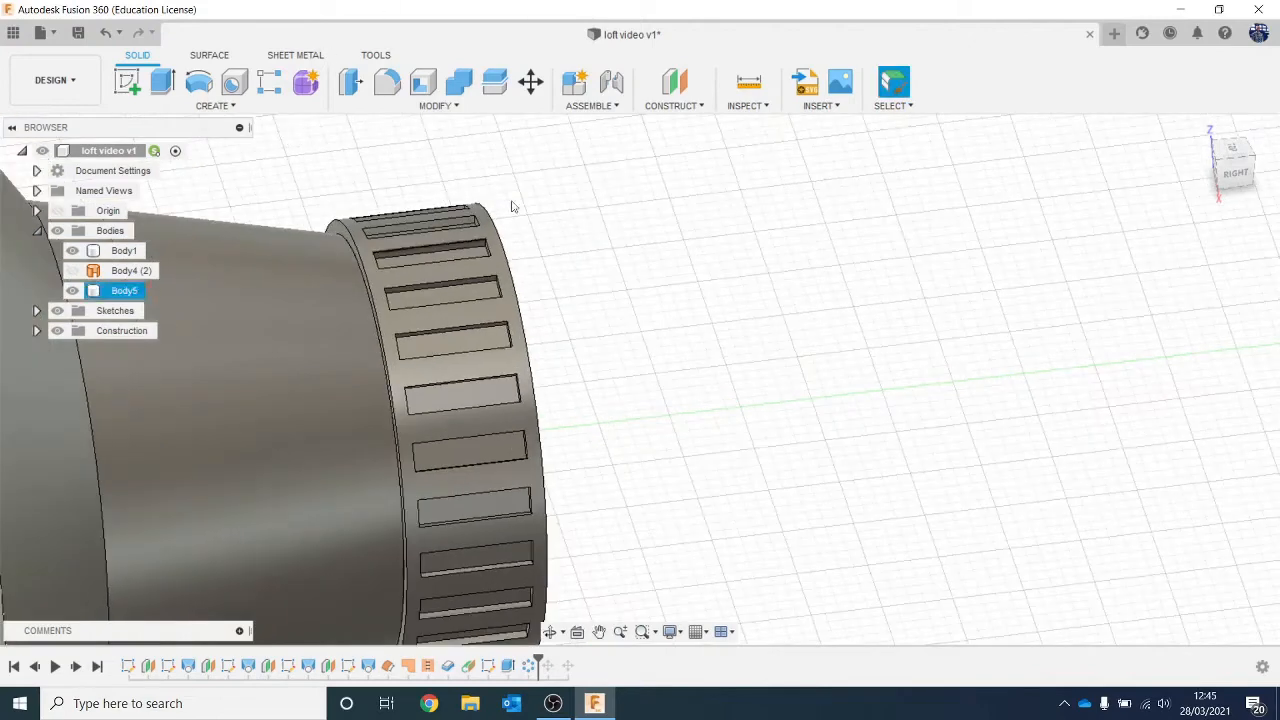
Fillet the circular outer rim edge at the closed end of the cap with a 0.5 mm radius.
click(525, 333)
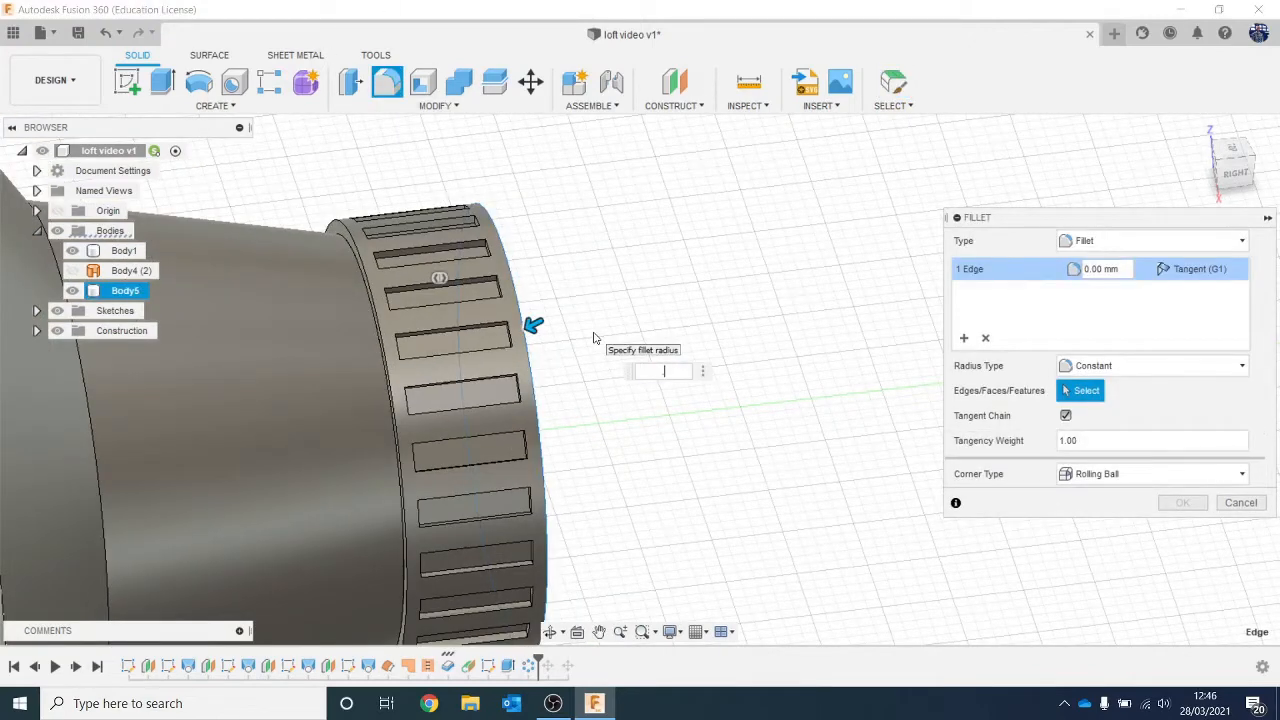
text(.5)
key(Return)
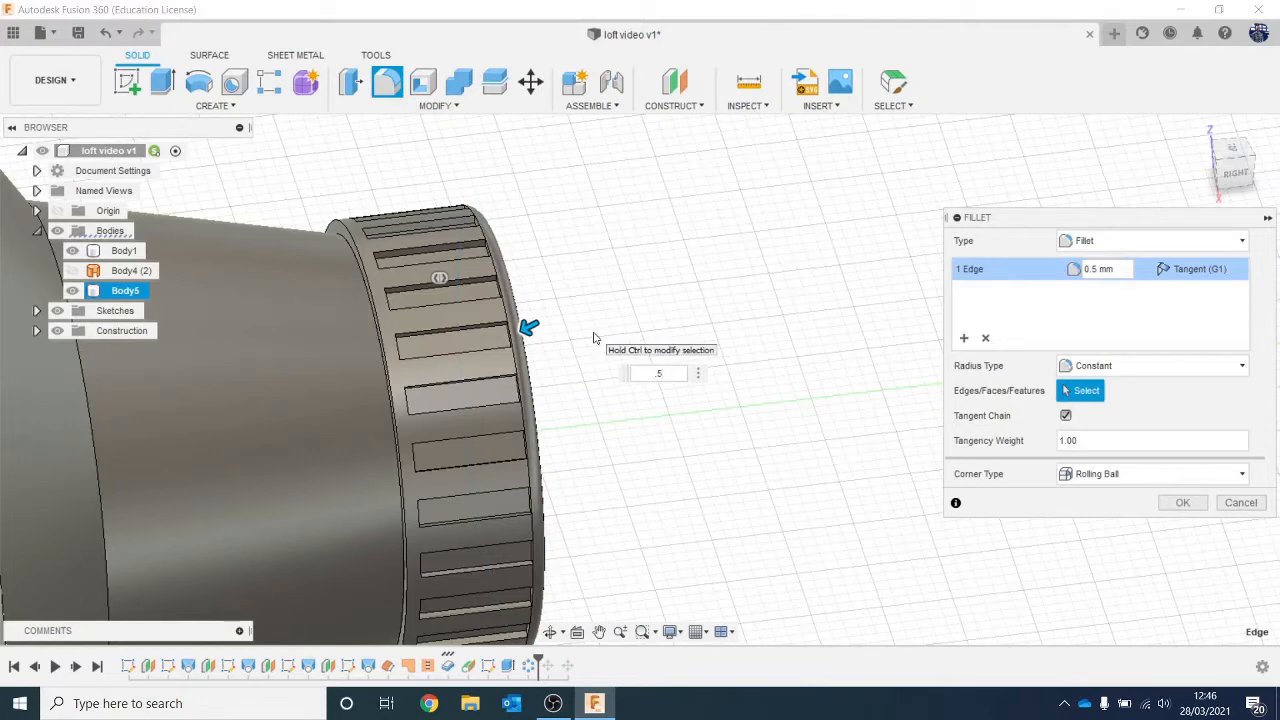
key(Return)
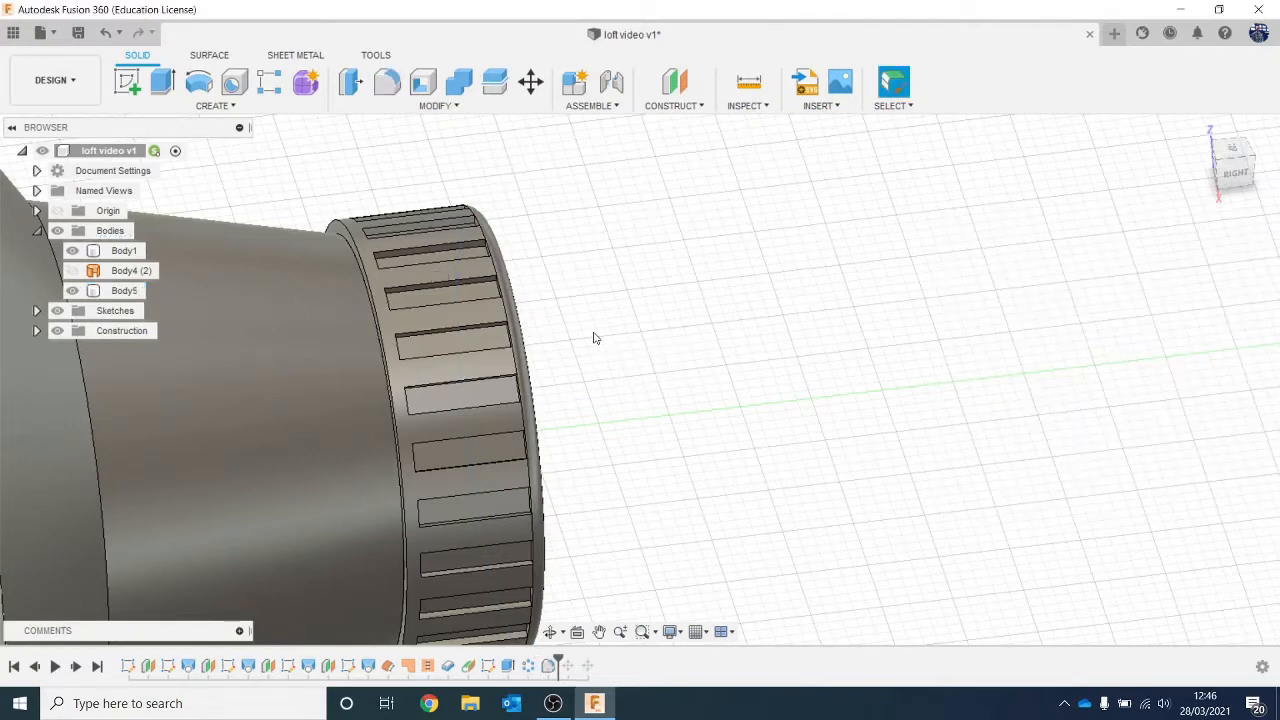
Roll the timeline forward past the two cap move features to the end of the history.
scroll(594, 338, down, 1)
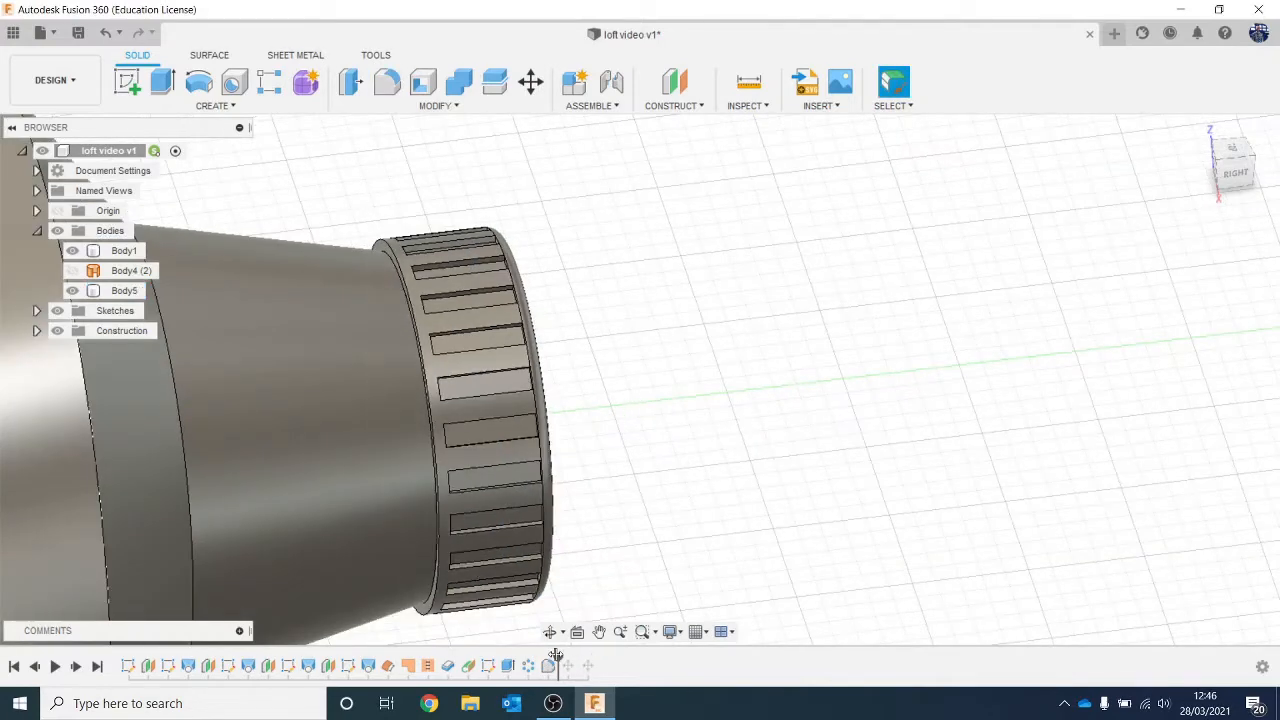
drag(556, 664, 598, 664)
scroll(500, 485, down, 2)
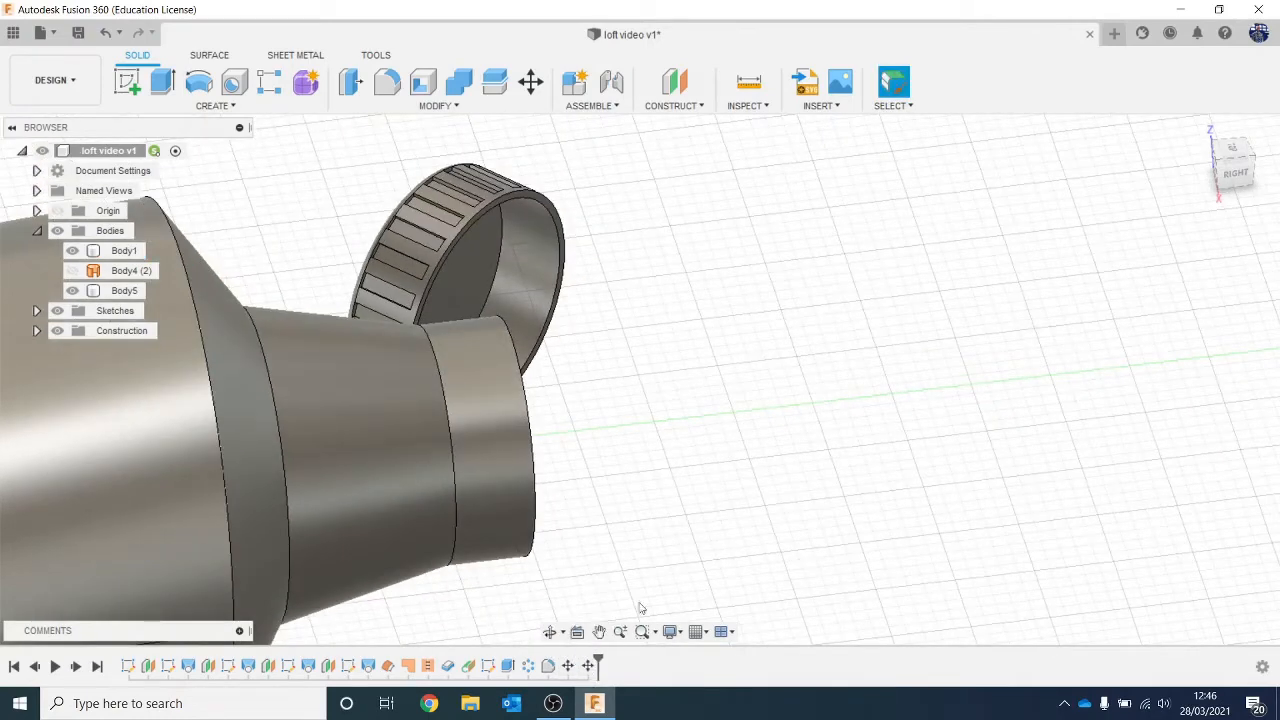
Create a construction plane tangent to the upper side of the tube's cylindrical neck.
click(1237, 185)
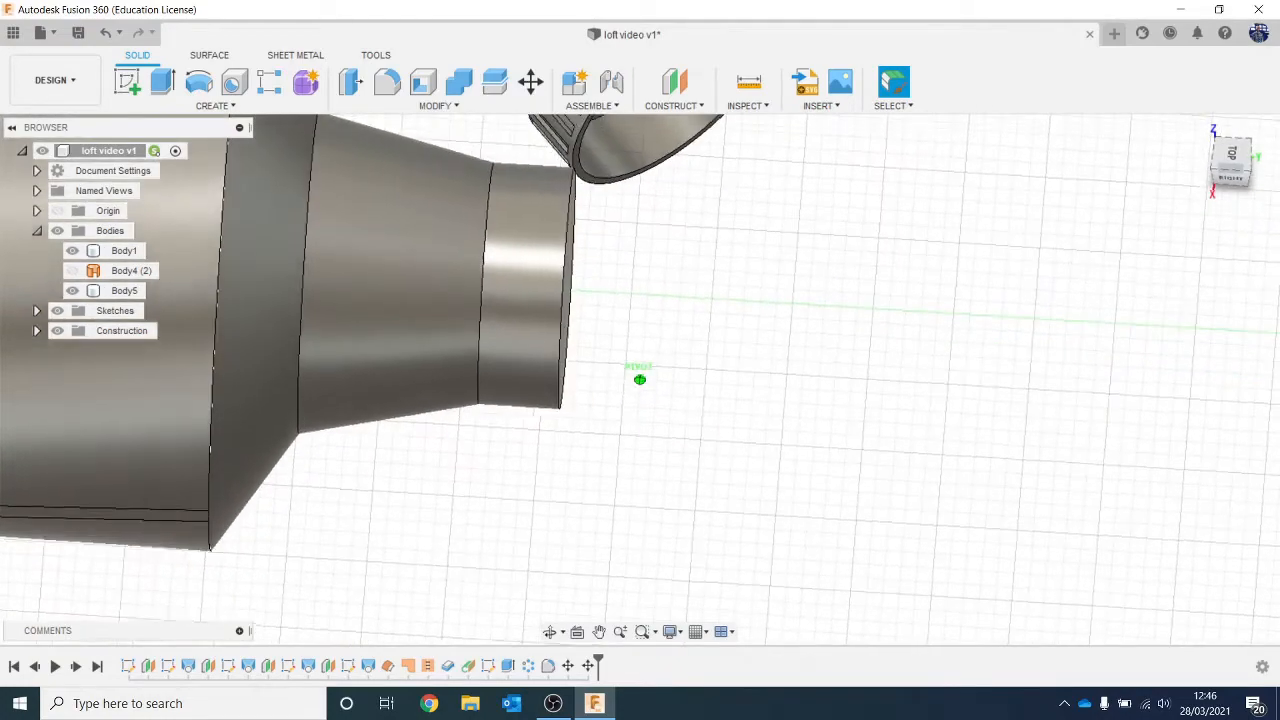
shift+middle_drag(640, 379, 706, 439)
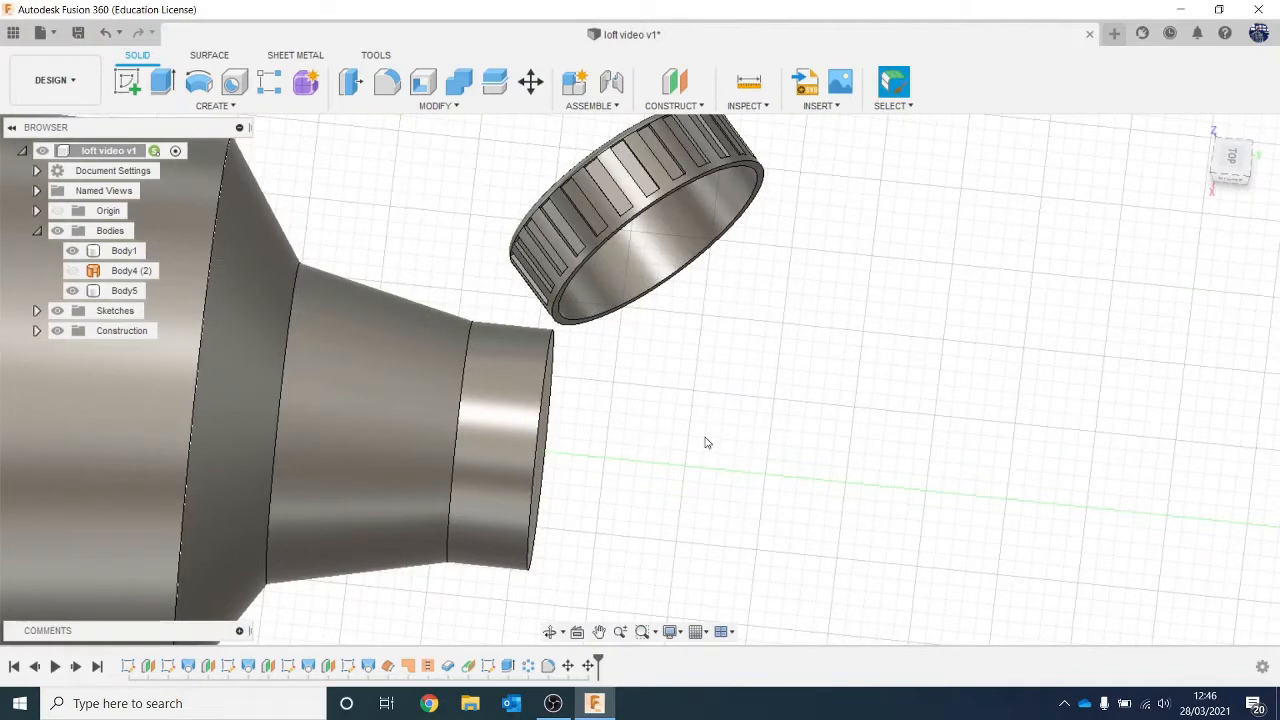
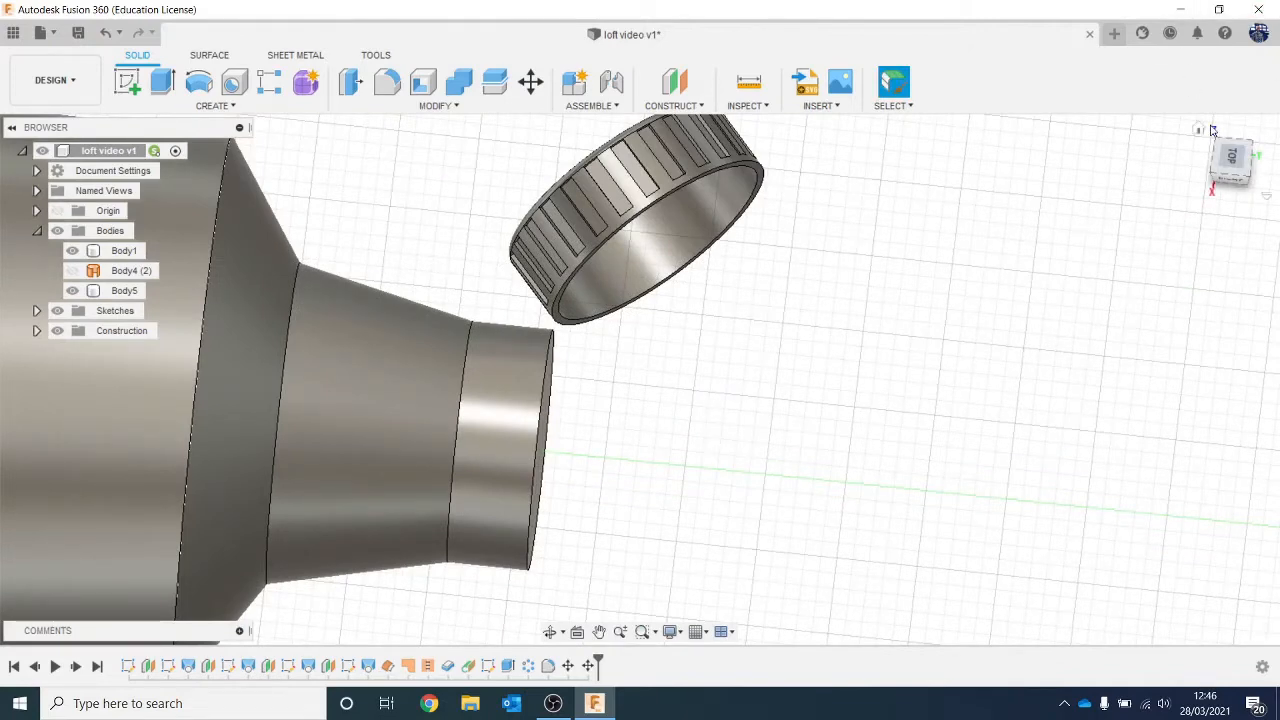
scroll(602, 438, down, 5)
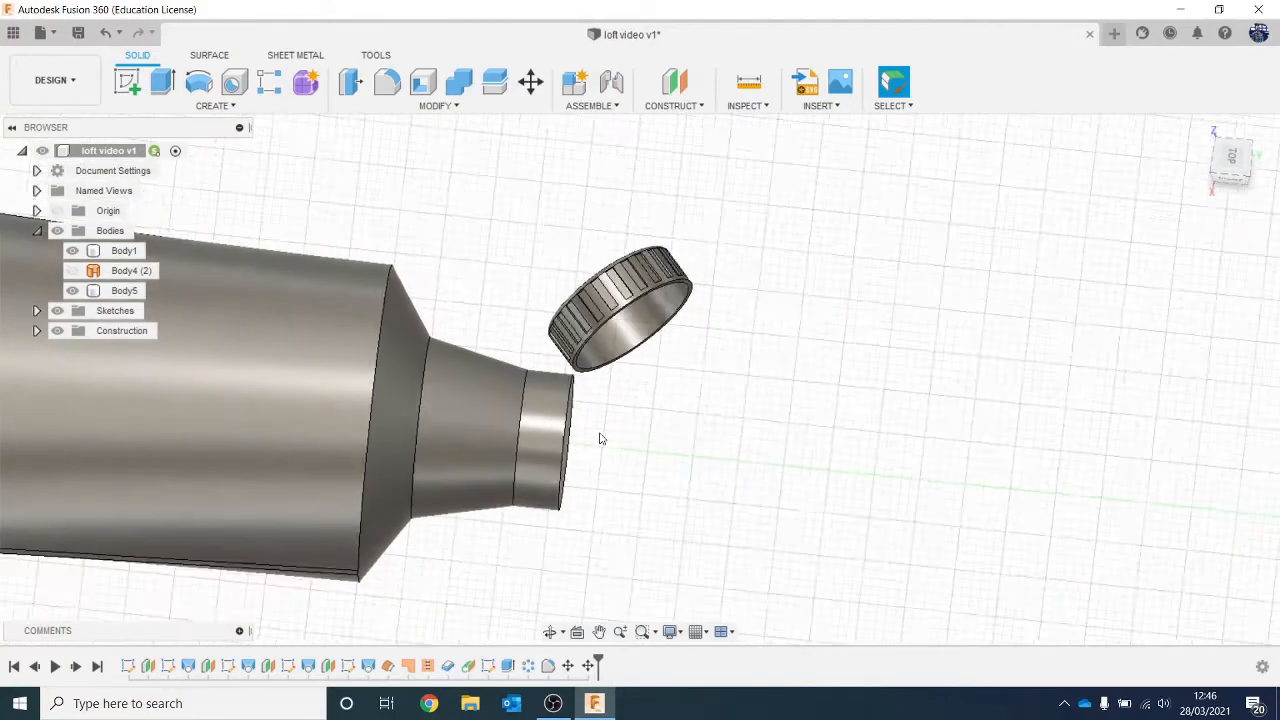
drag(1240, 180, 1276, 164)
shift+middle_drag(755, 572, 771, 537)
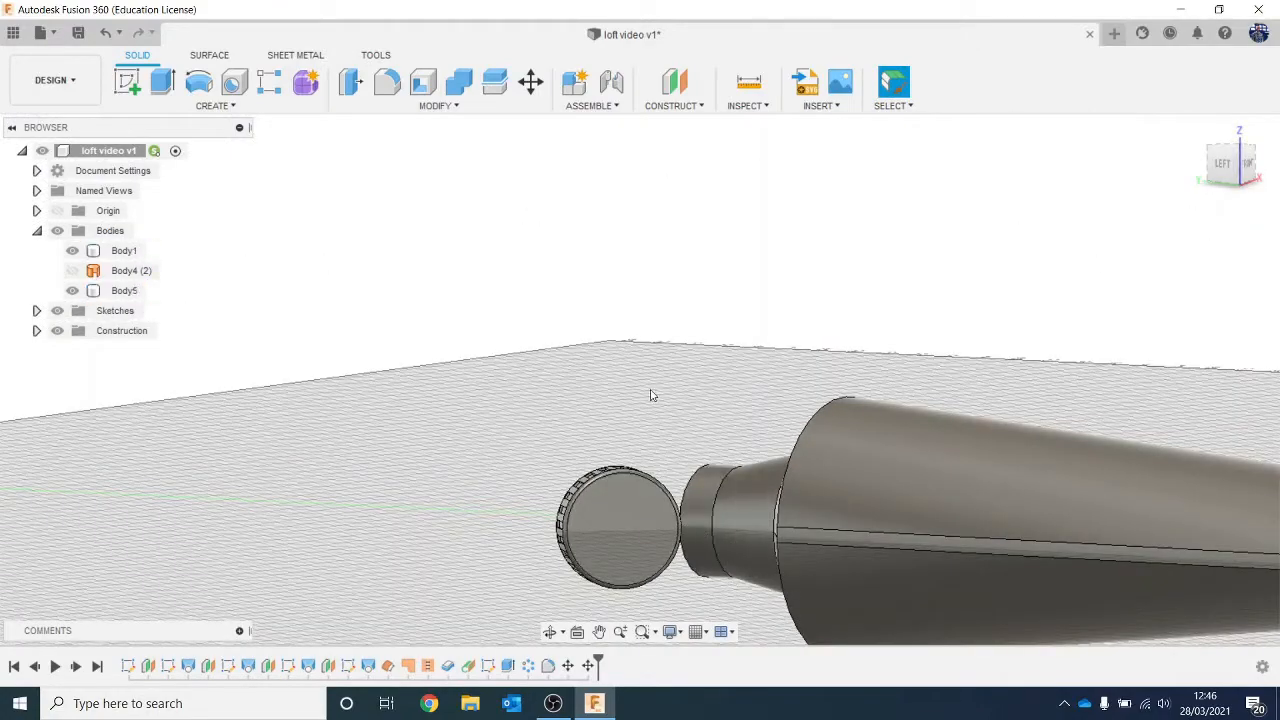
middle_drag(618, 383, 399, 314)
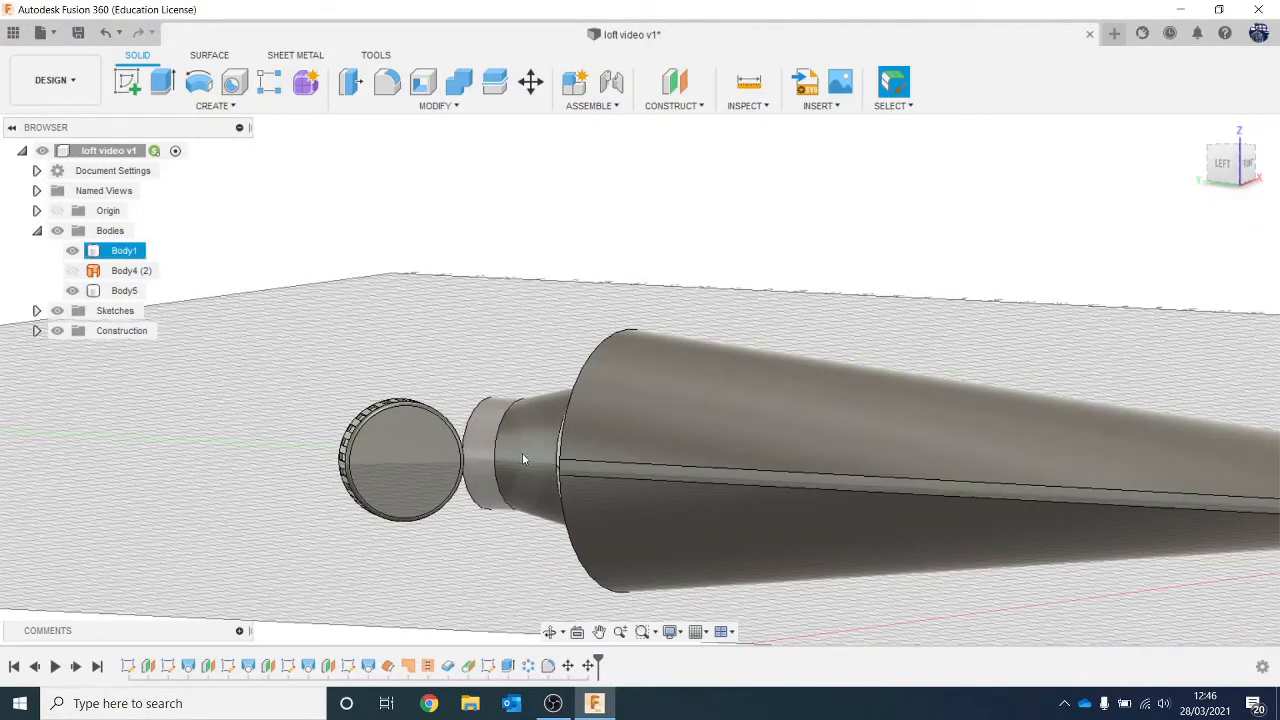
click(1238, 168)
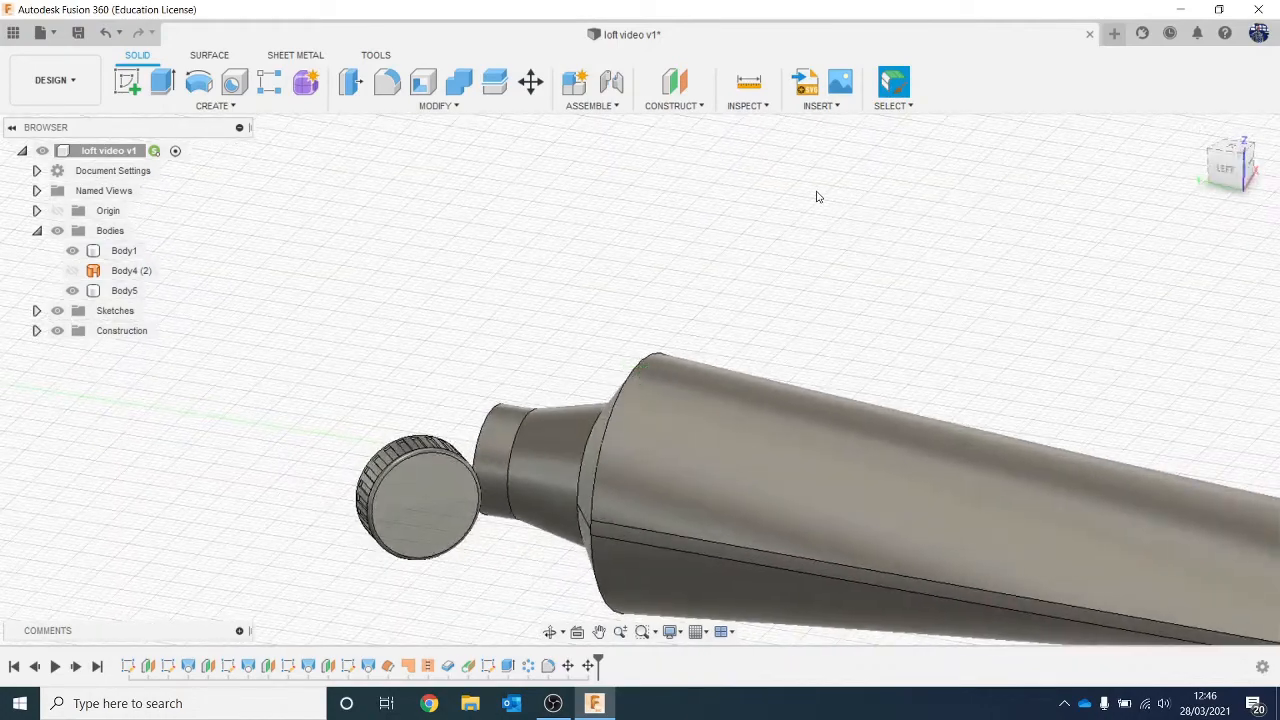
click(697, 112)
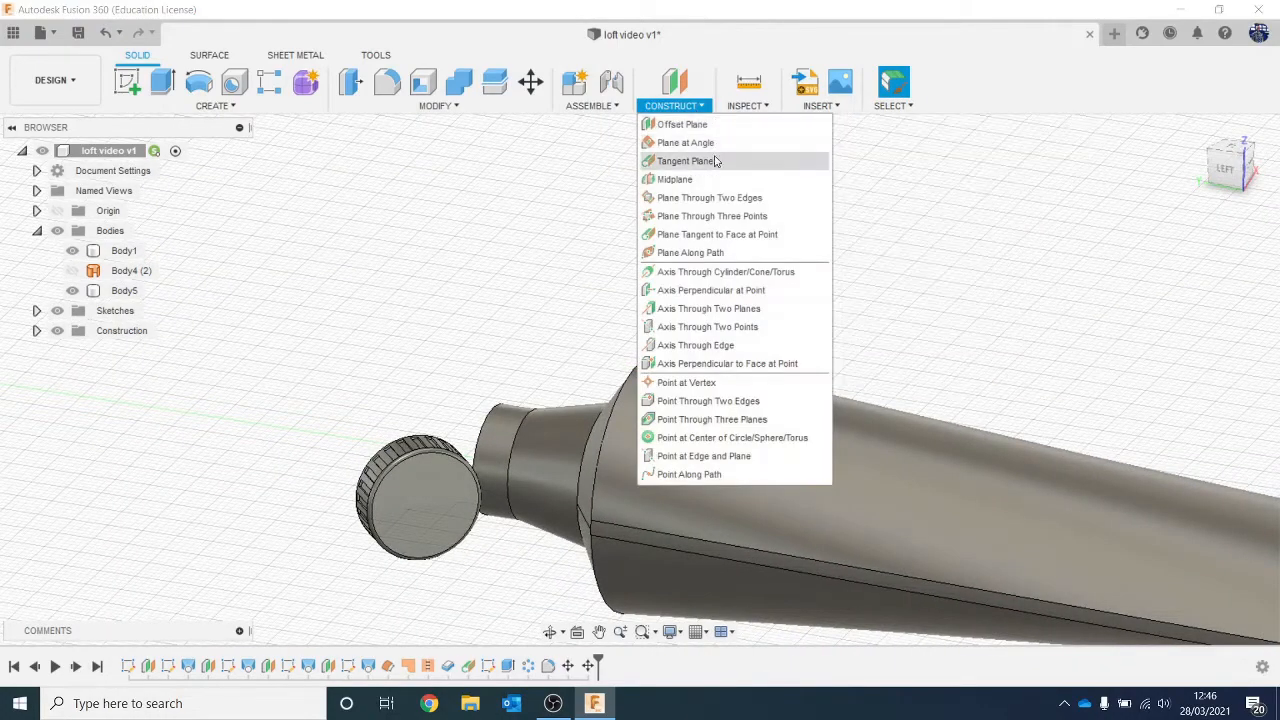
click(690, 161)
click(505, 418)
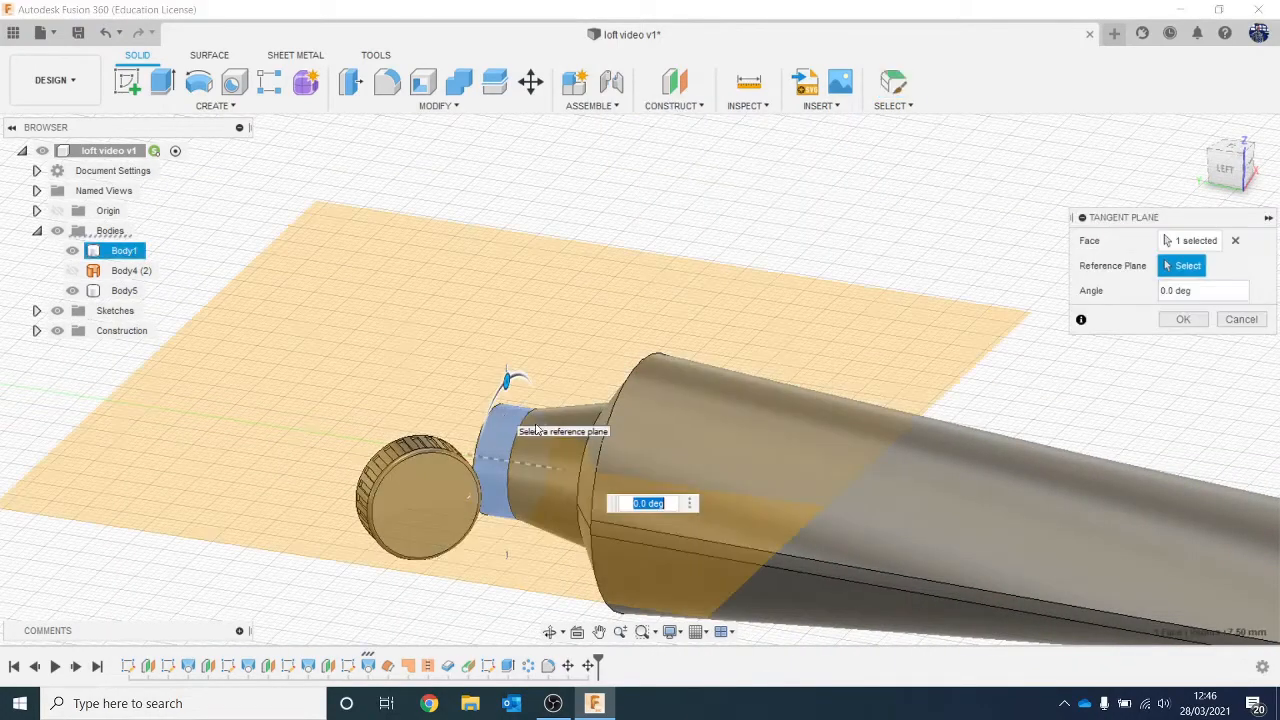
click(1182, 320)
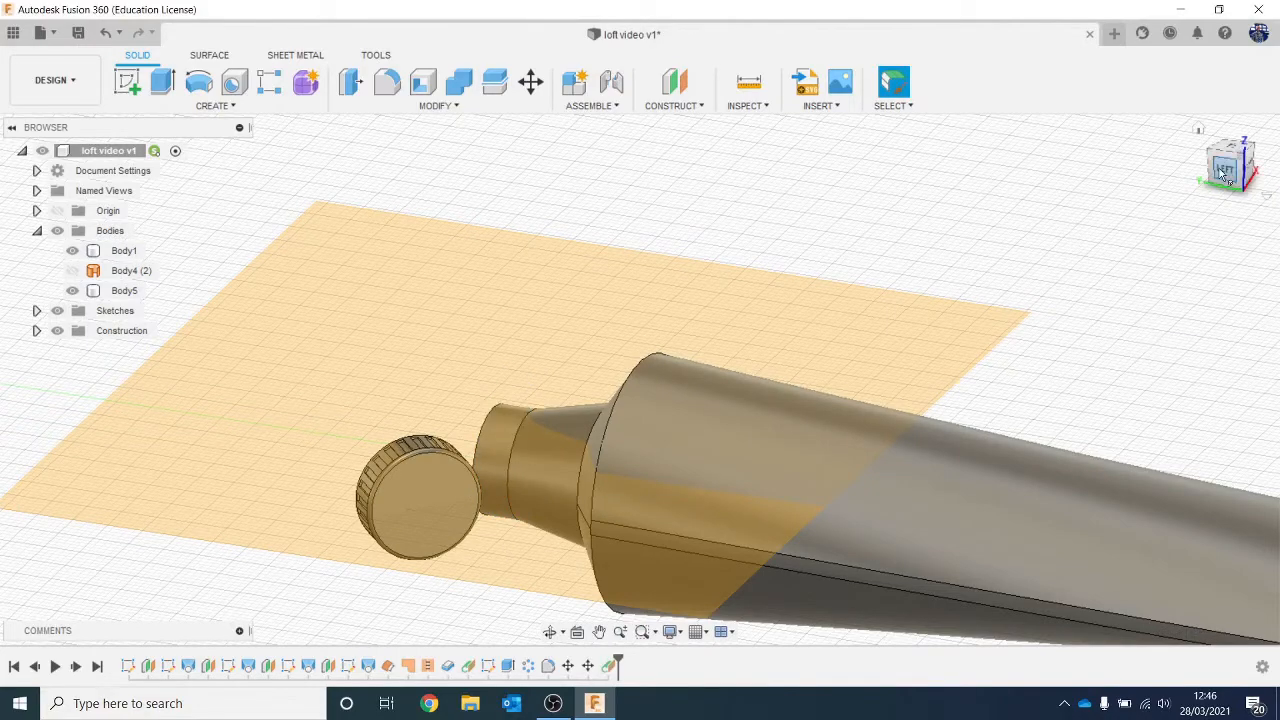
Create a second tangent construction plane on the underside of the tube's cylindrical neck.
drag(1228, 168, 1215, 85)
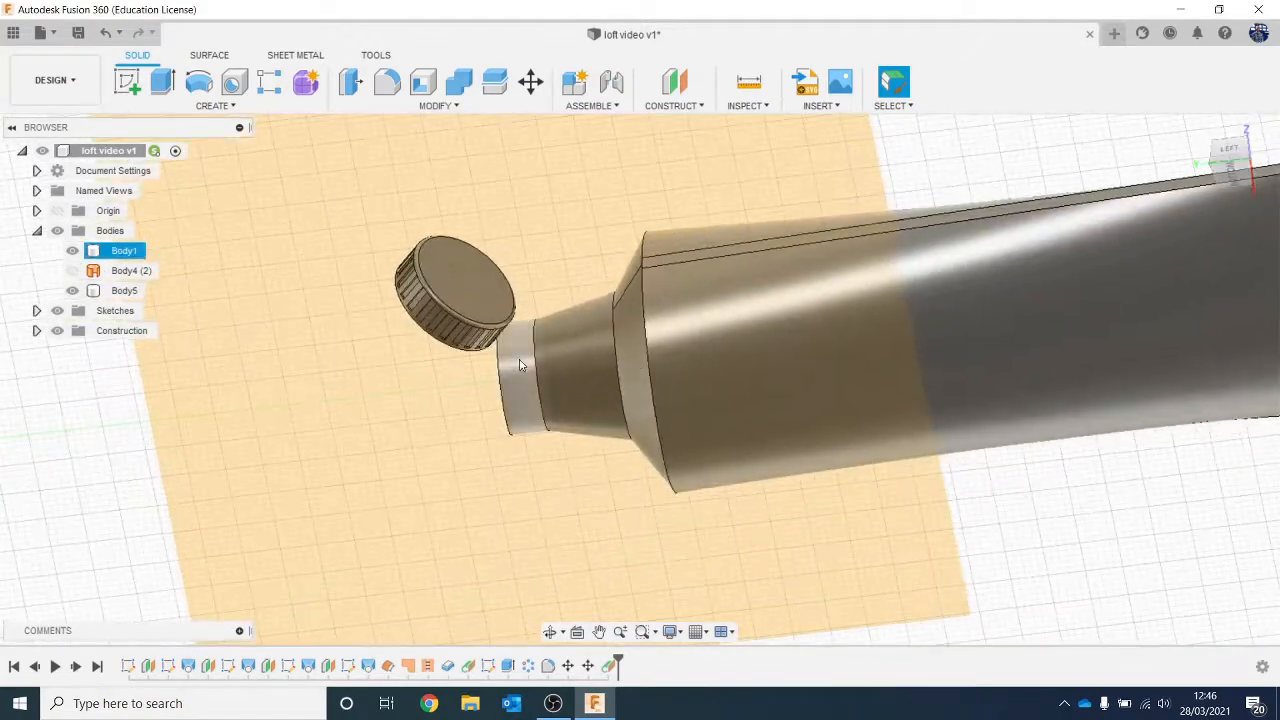
click(672, 105)
click(685, 161)
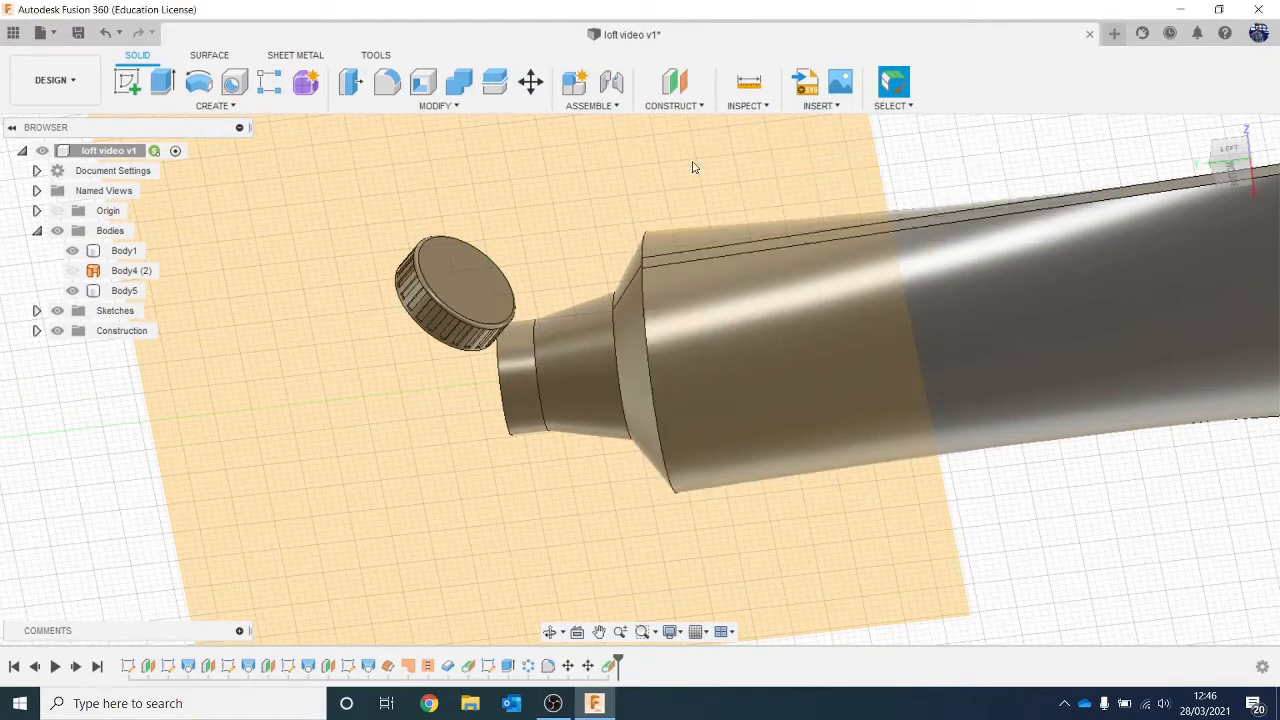
click(512, 392)
click(1200, 319)
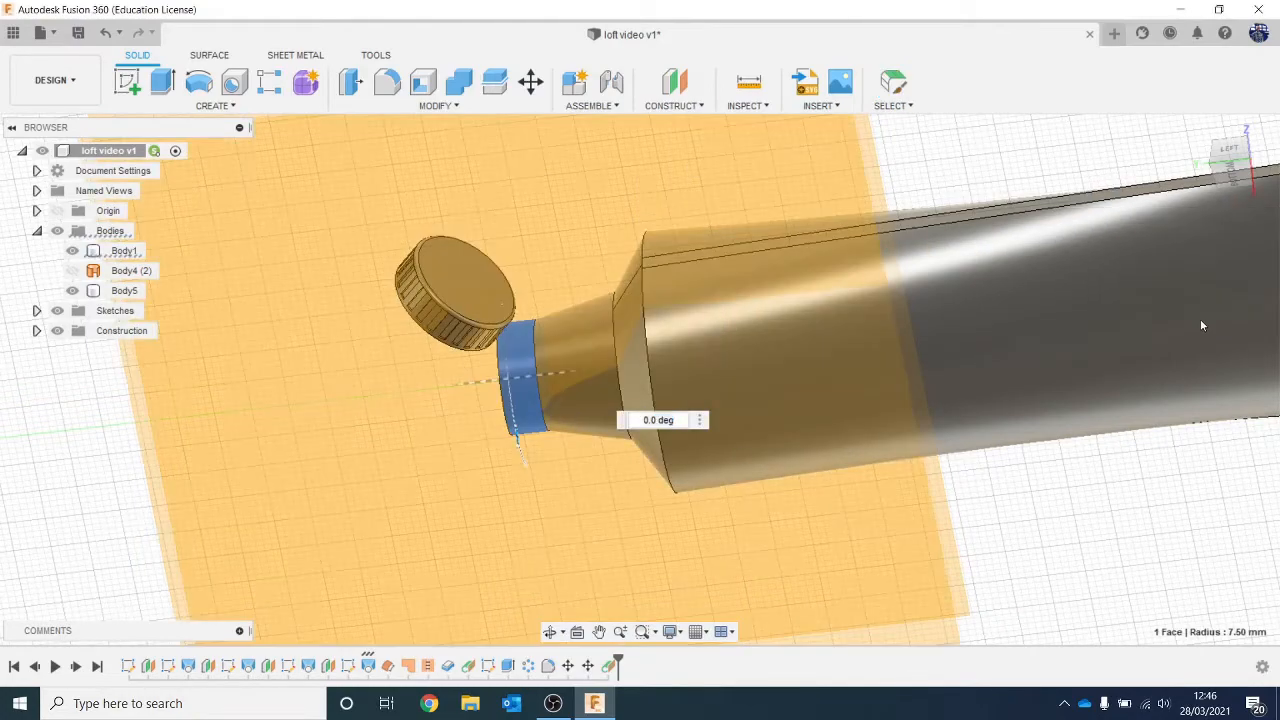
Construct a midplane between the upper and lower tangent planes of the neck.
click(1232, 168)
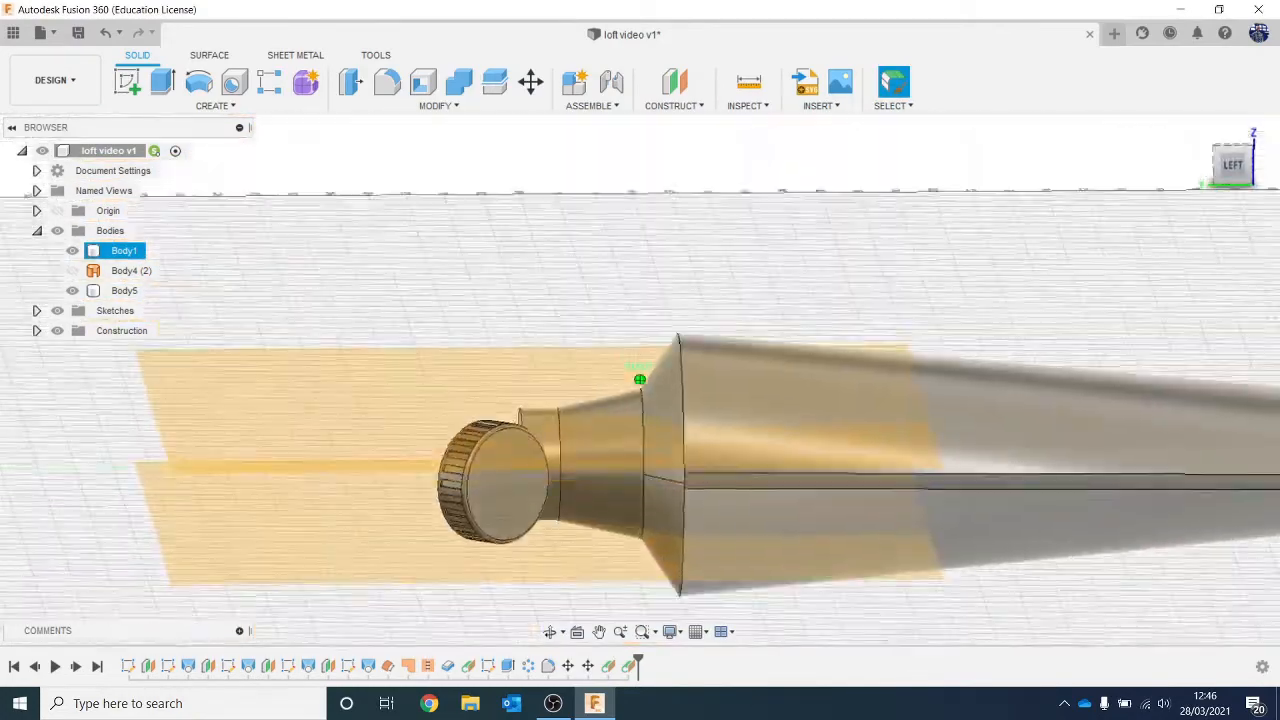
click(680, 106)
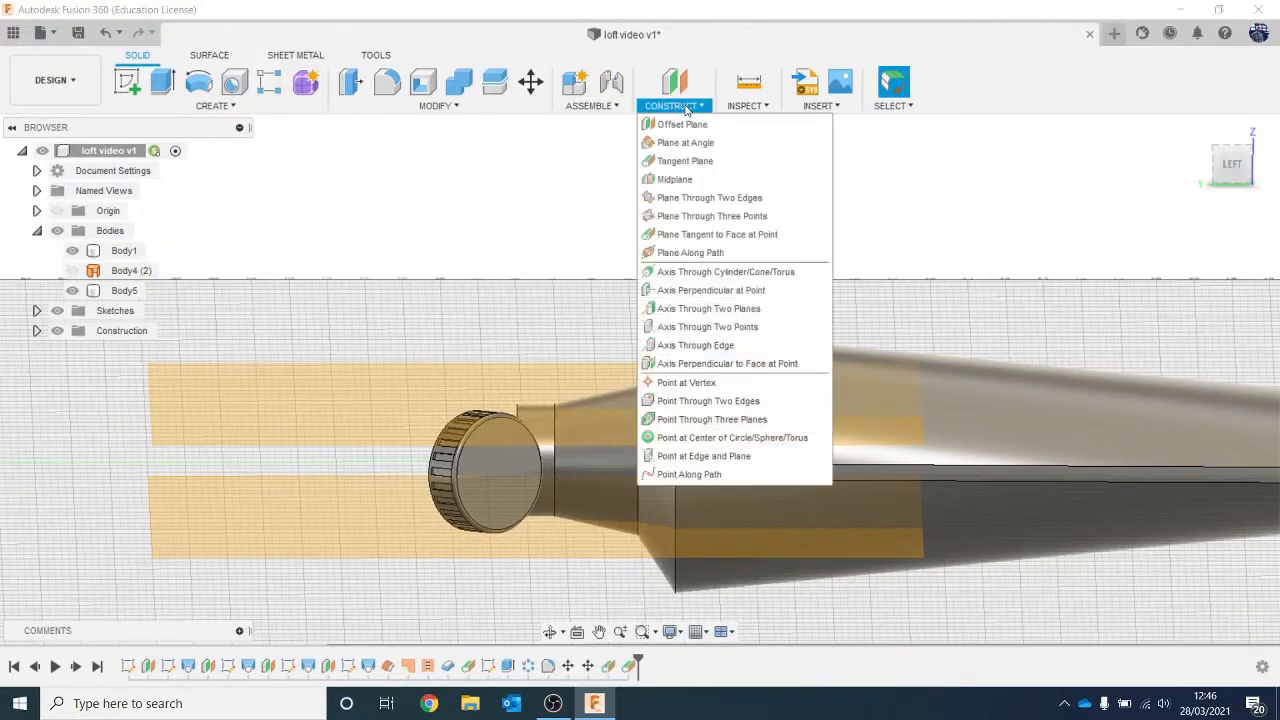
click(772, 178)
click(226, 408)
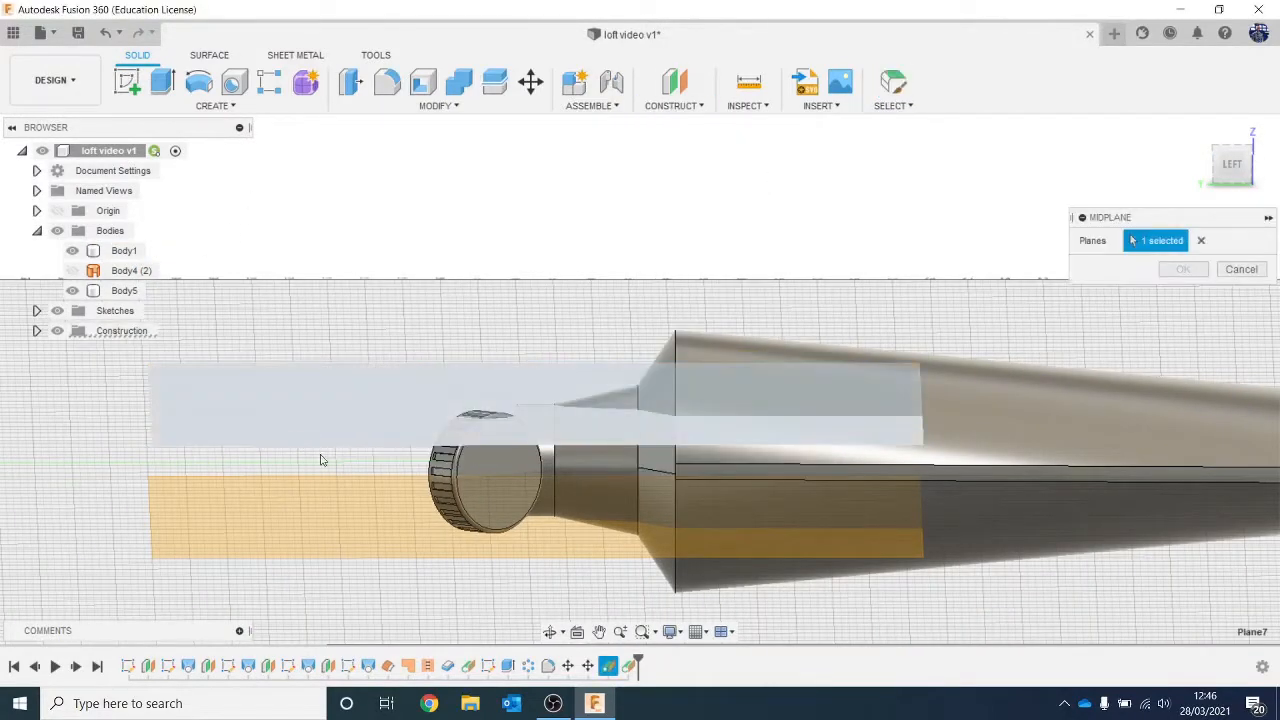
click(326, 500)
click(1184, 269)
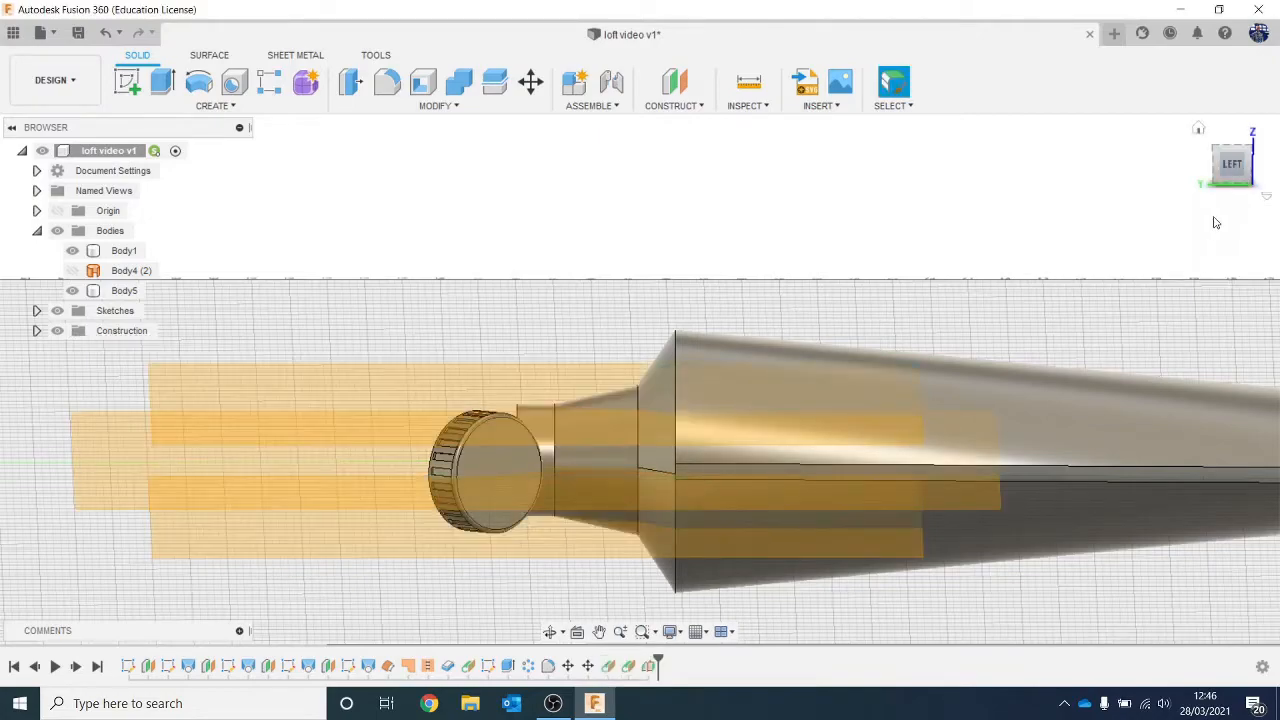
Hide the upper and lower tangent planes around the neck.
click(1231, 163)
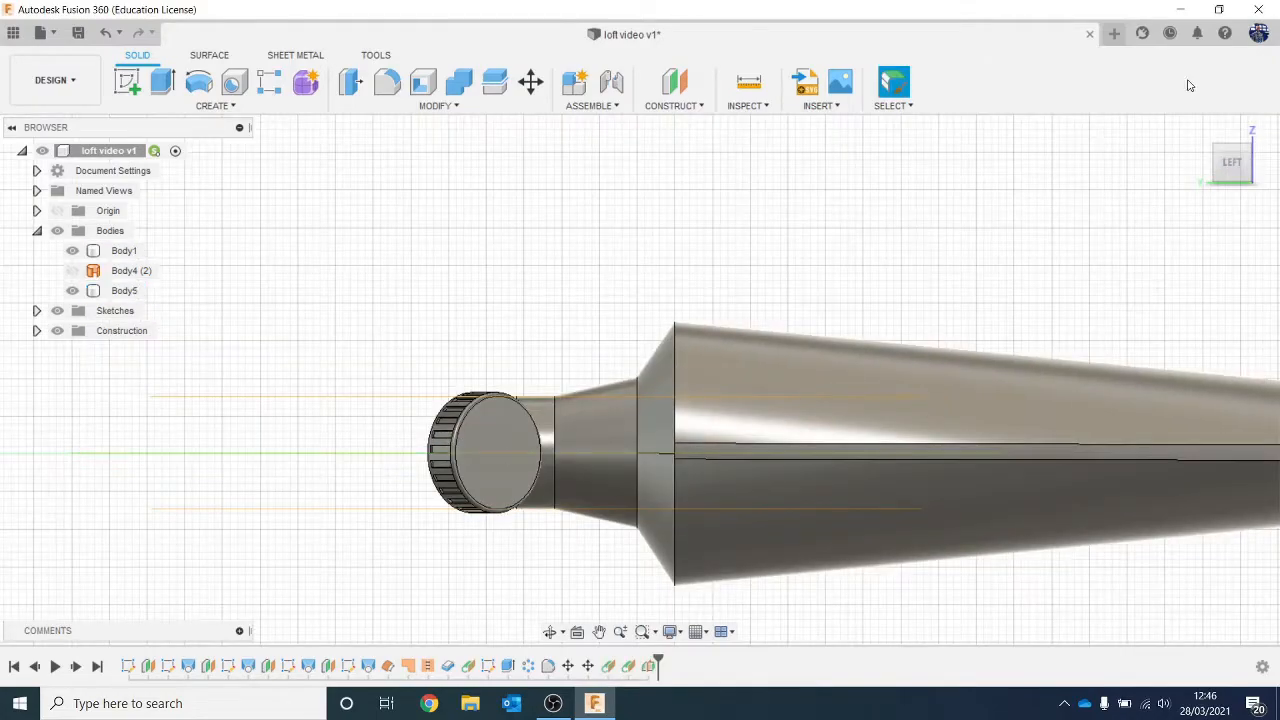
drag(1231, 160, 1232, 175)
click(440, 372)
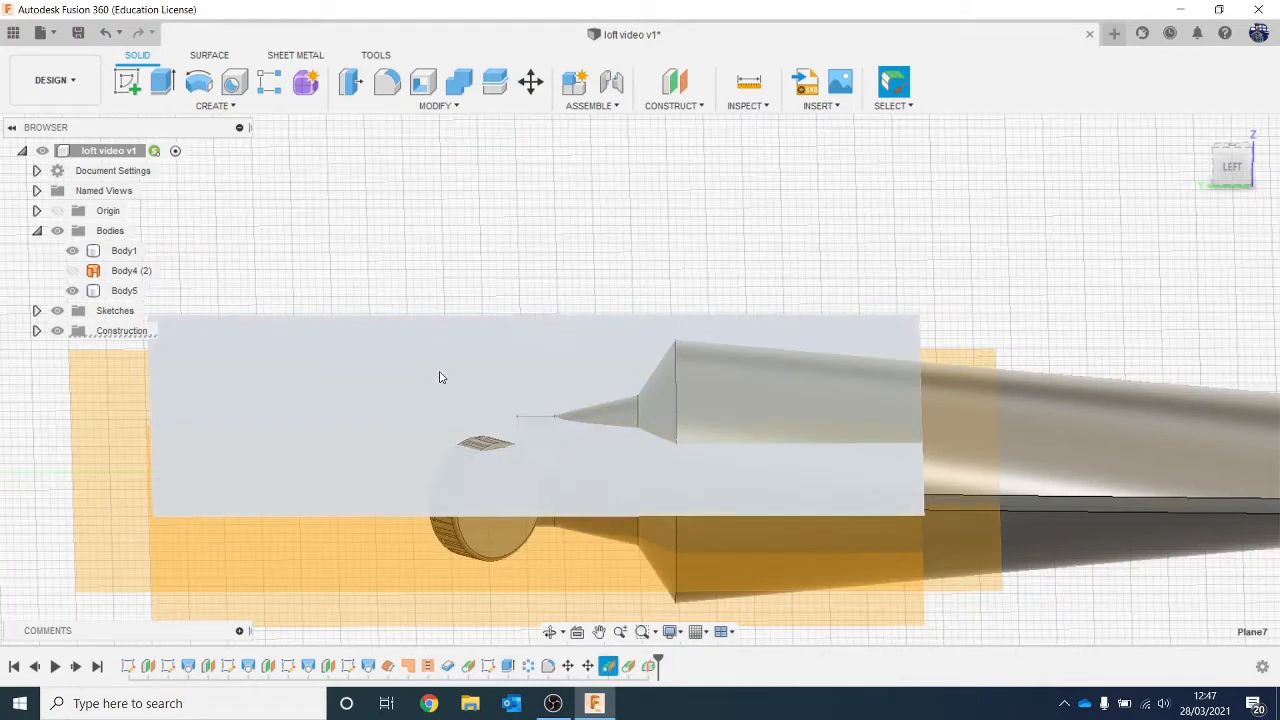
click(441, 377)
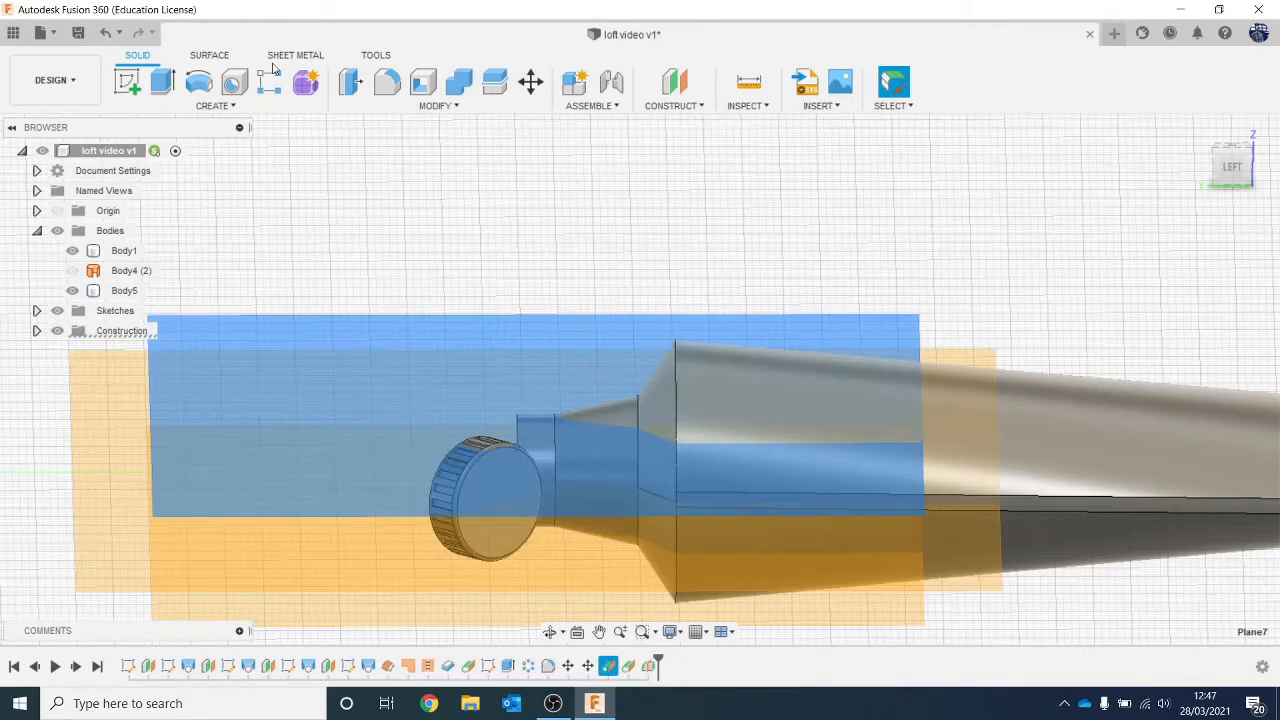
click(423, 229)
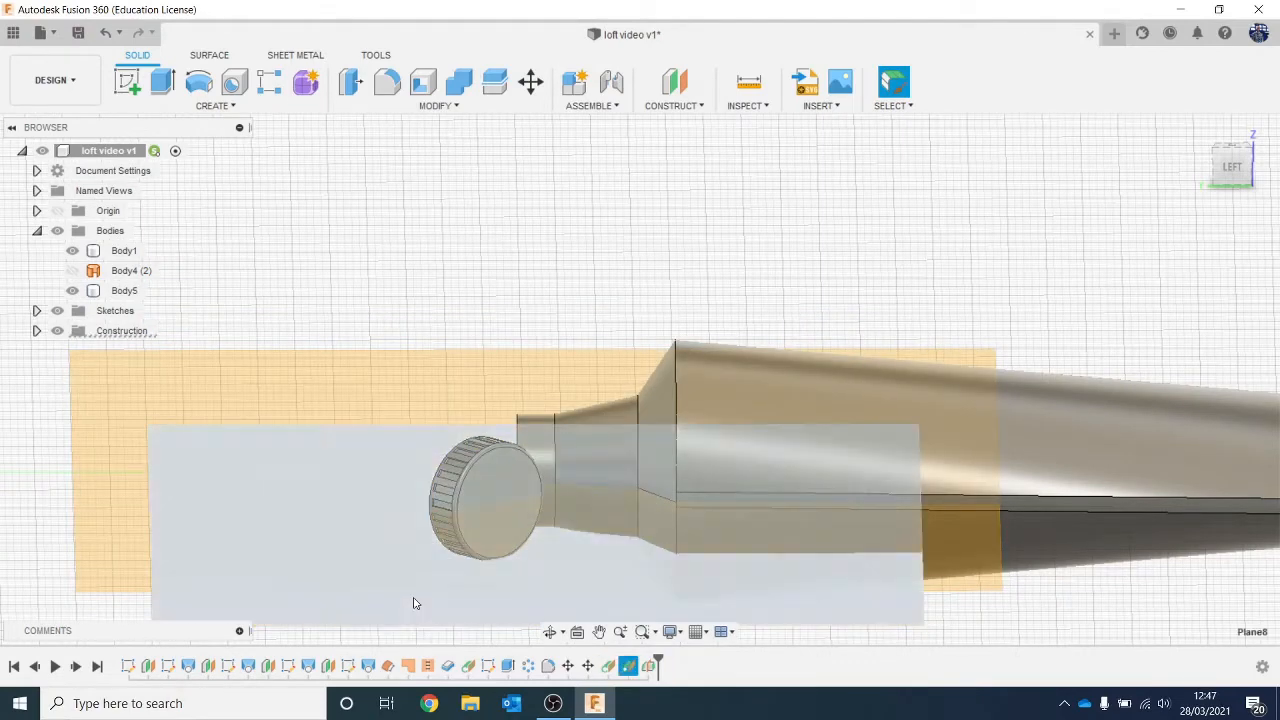
click(415, 600)
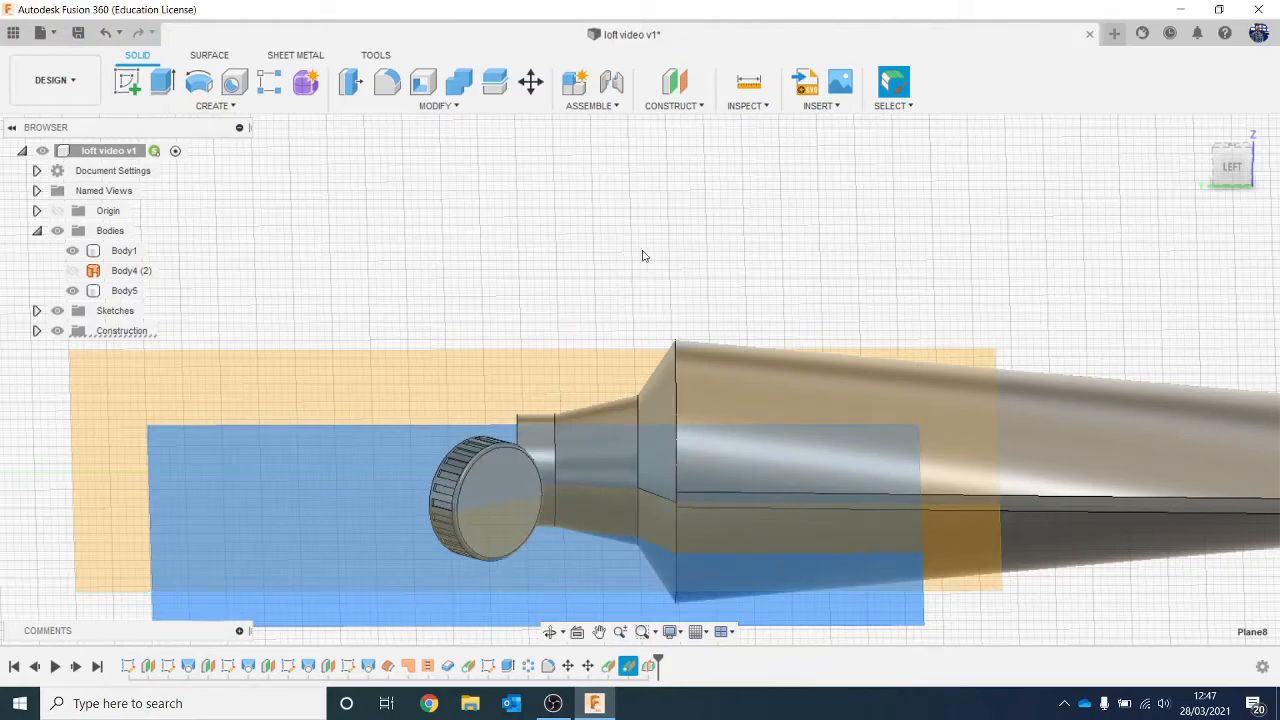
key(Delete)
scroll(598, 259, down, 2)
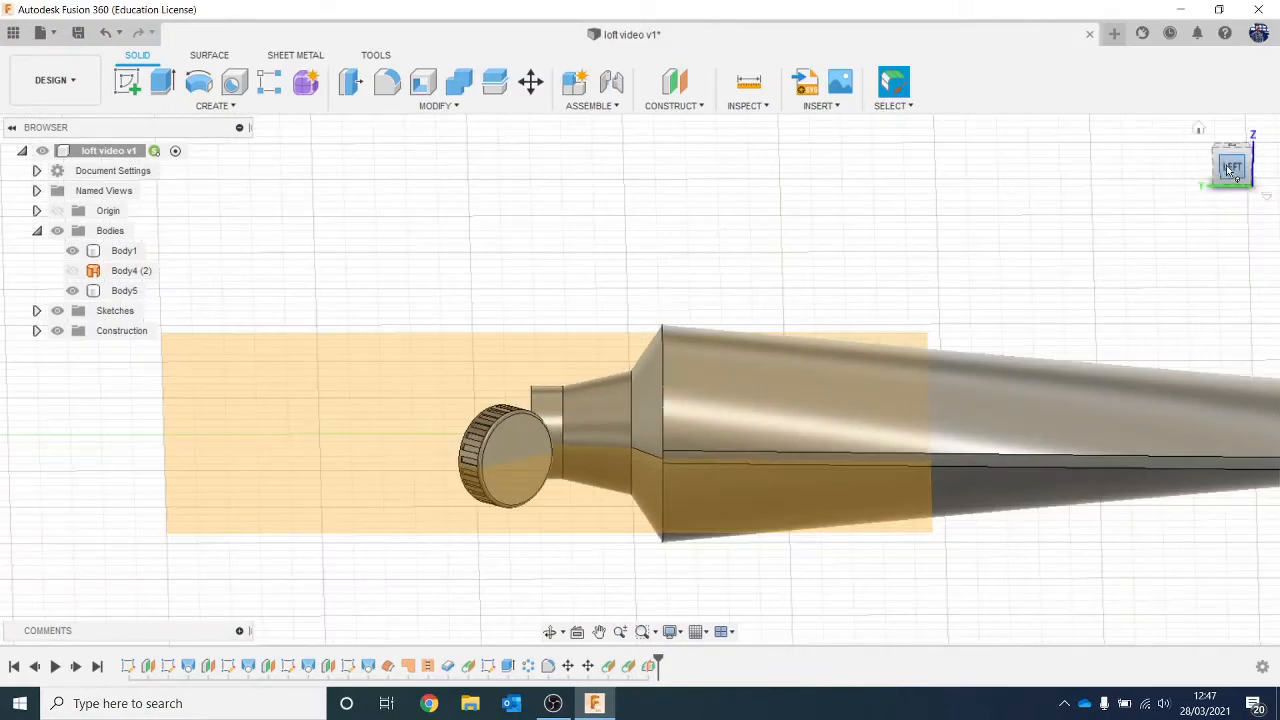
Start a new sketch on the midplane running through the neck.
mouse_move(1229, 169)
mouse_down()
mouse_move(1222, 137)
mouse_move(1209, 158)
mouse_move(1199, 128)
mouse_up()
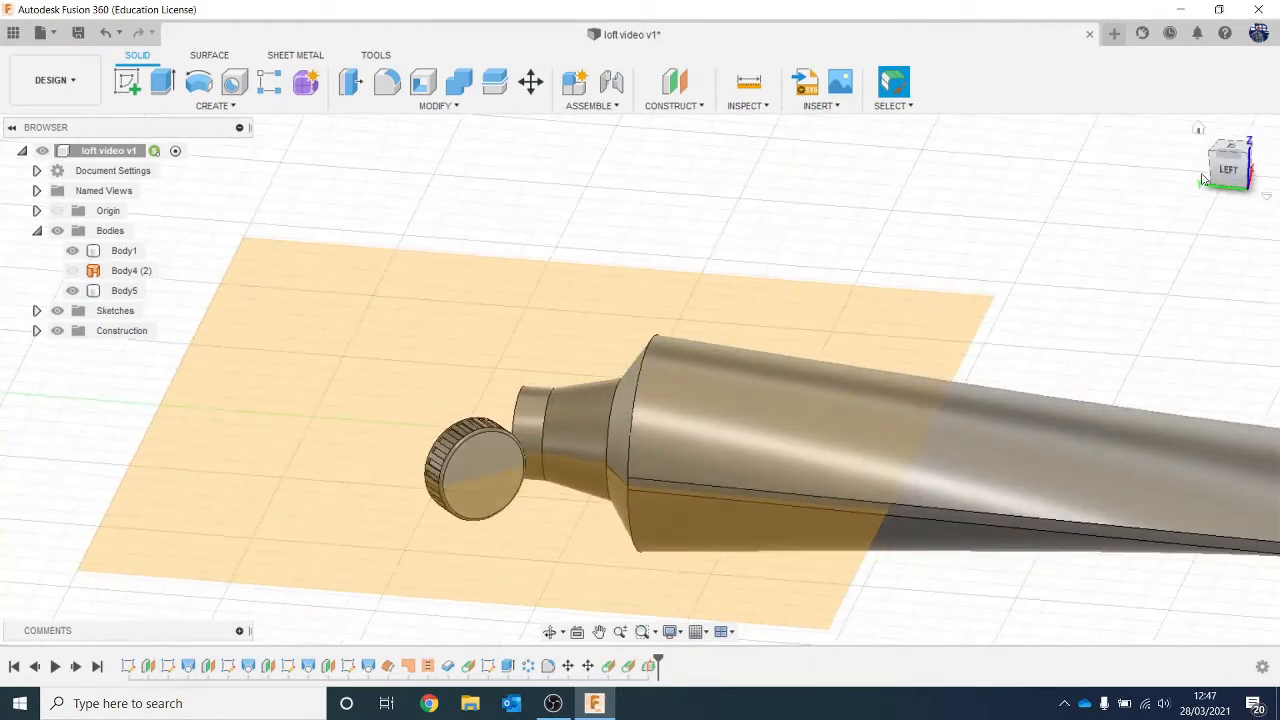
click(122, 80)
click(558, 516)
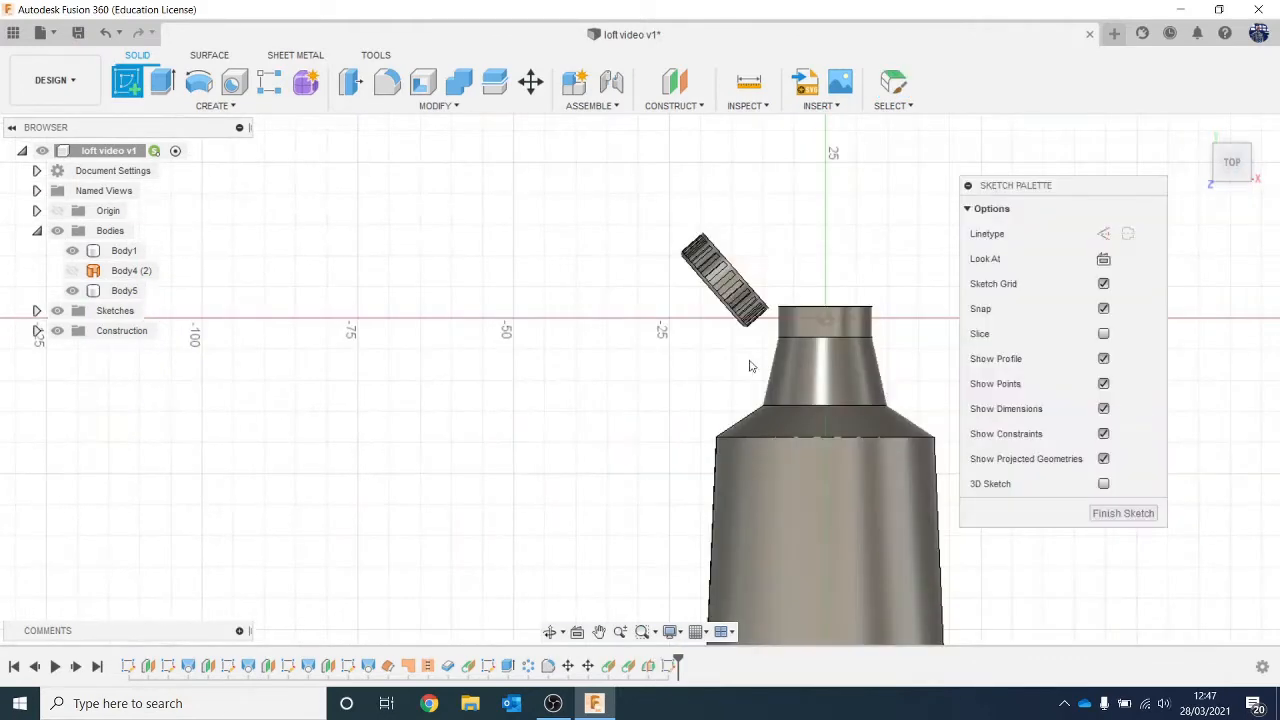
Project the tube body's outline onto the midplane sketch, using the bodies selection filter.
scroll(617, 400, up, 5)
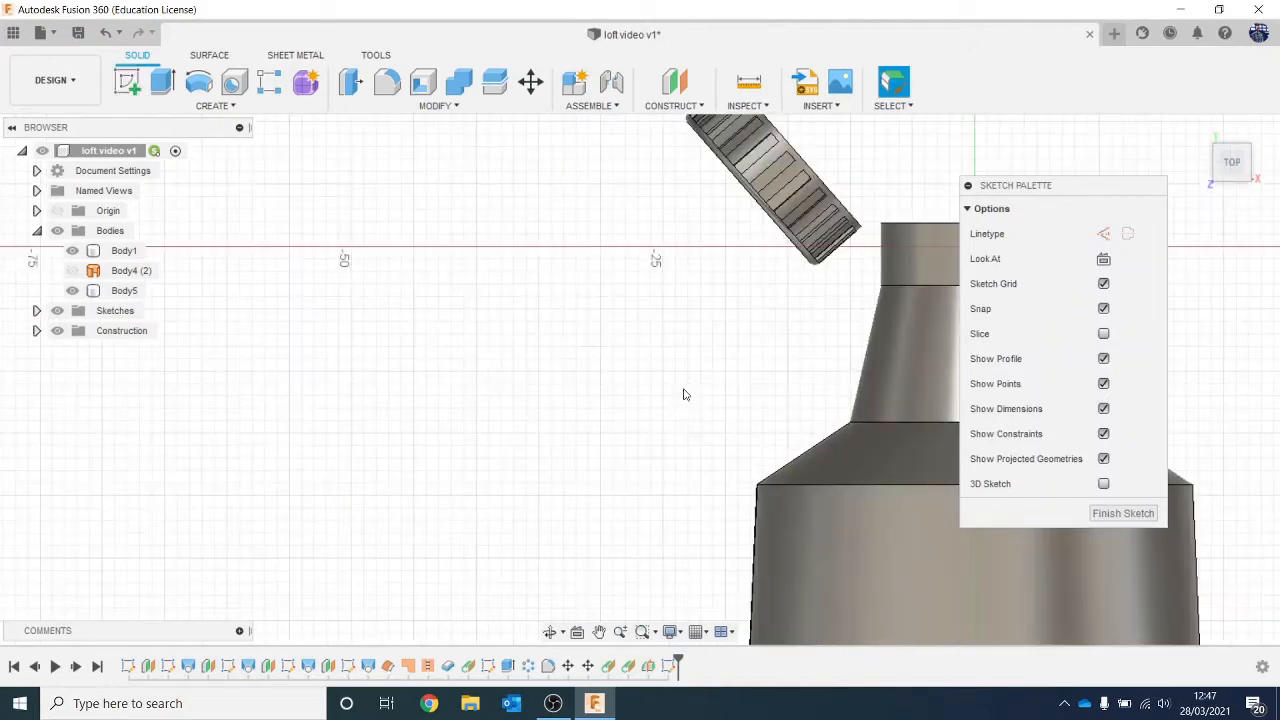
scroll(665, 330, up, 1)
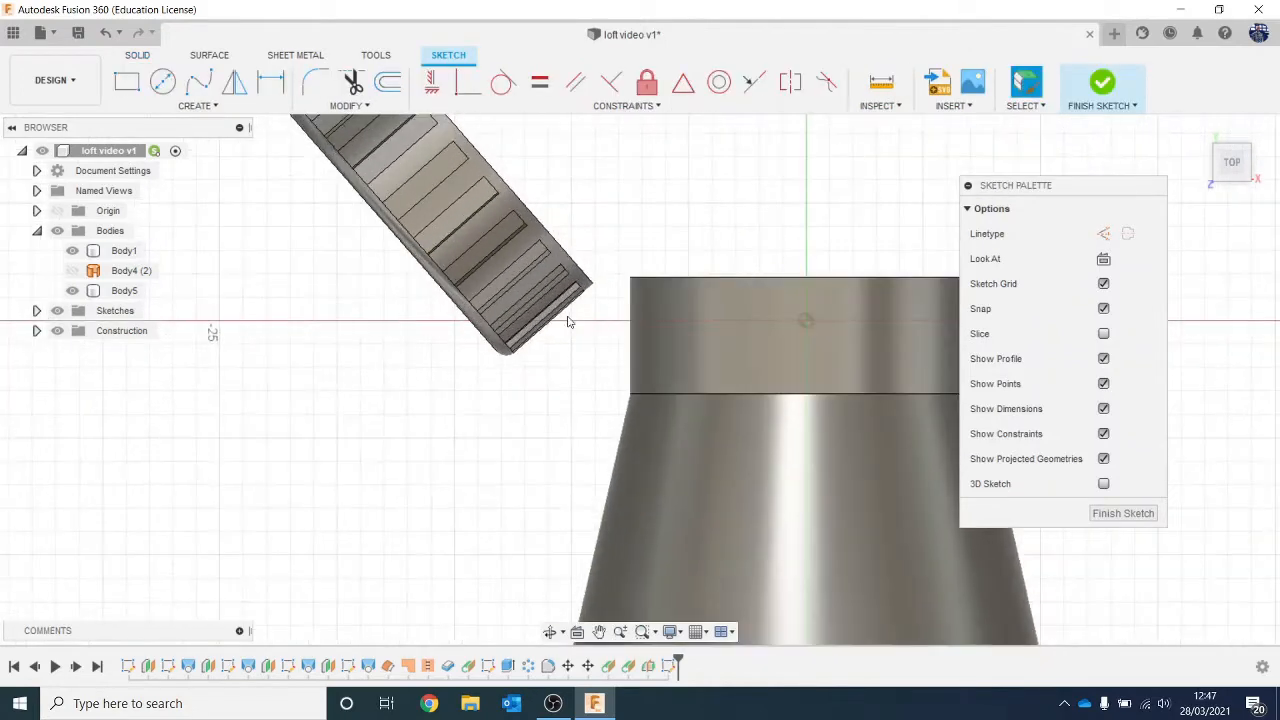
mouse_move(569, 320)
middle_down()
mouse_move(530, 408)
mouse_move(477, 393)
middle_up()
scroll(520, 385, up, 2)
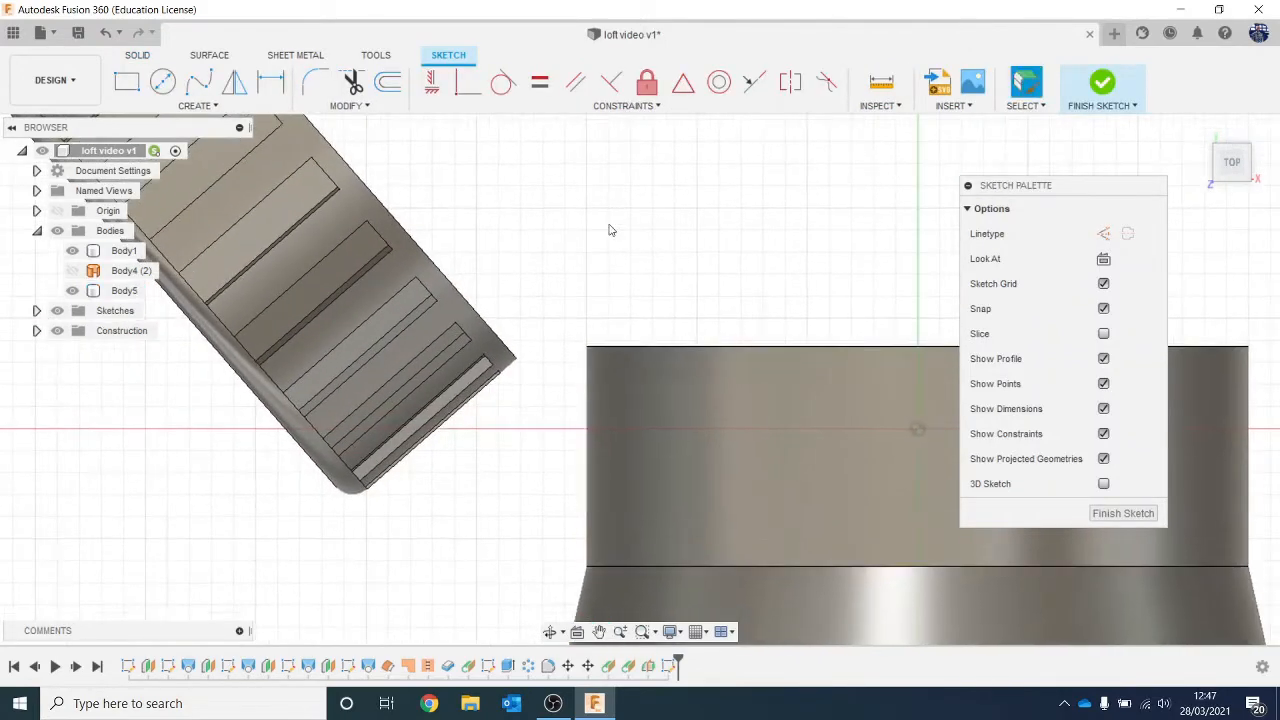
key(p)
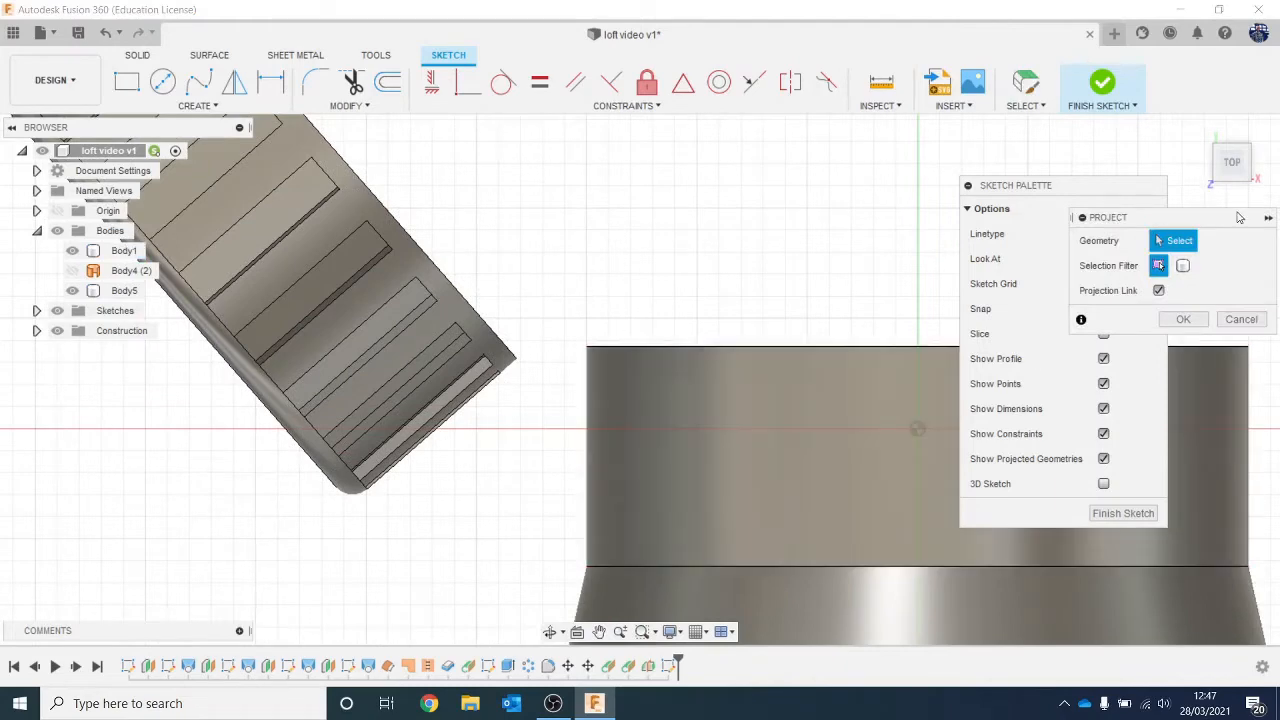
click(1183, 266)
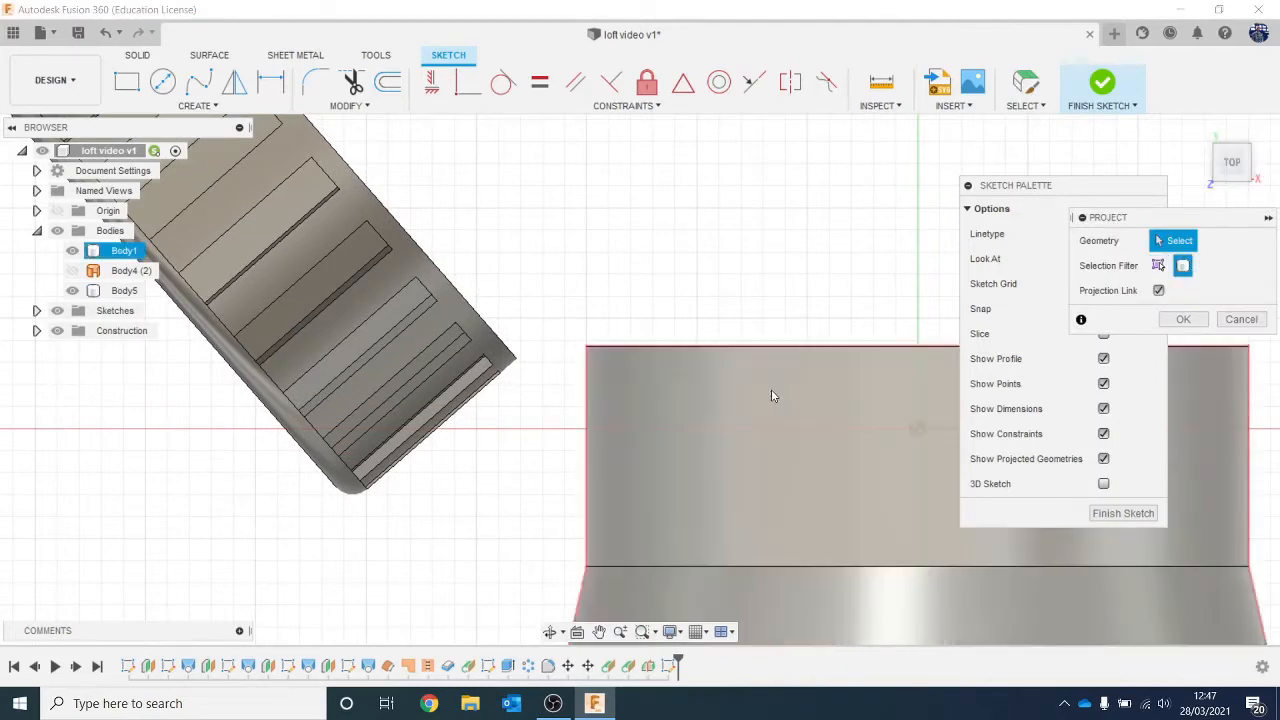
click(790, 398)
click(1183, 319)
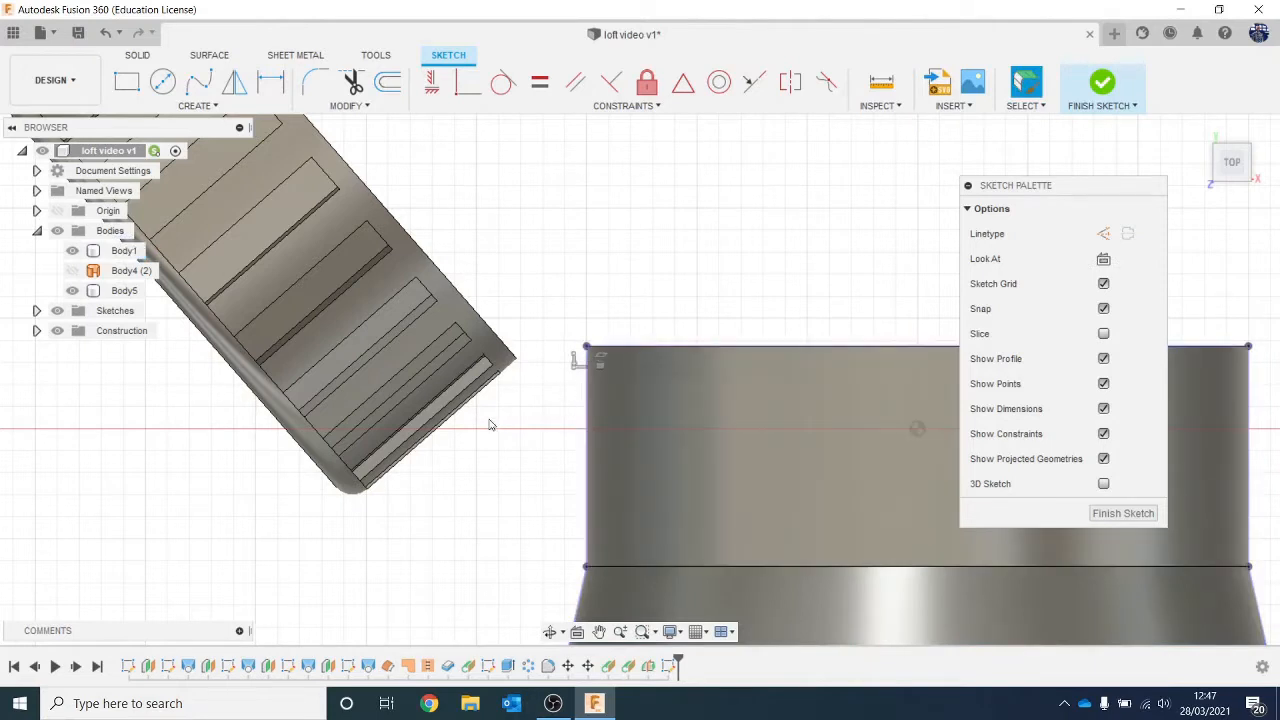
Project the tilted cap body's outline into the same sketch.
key(p)
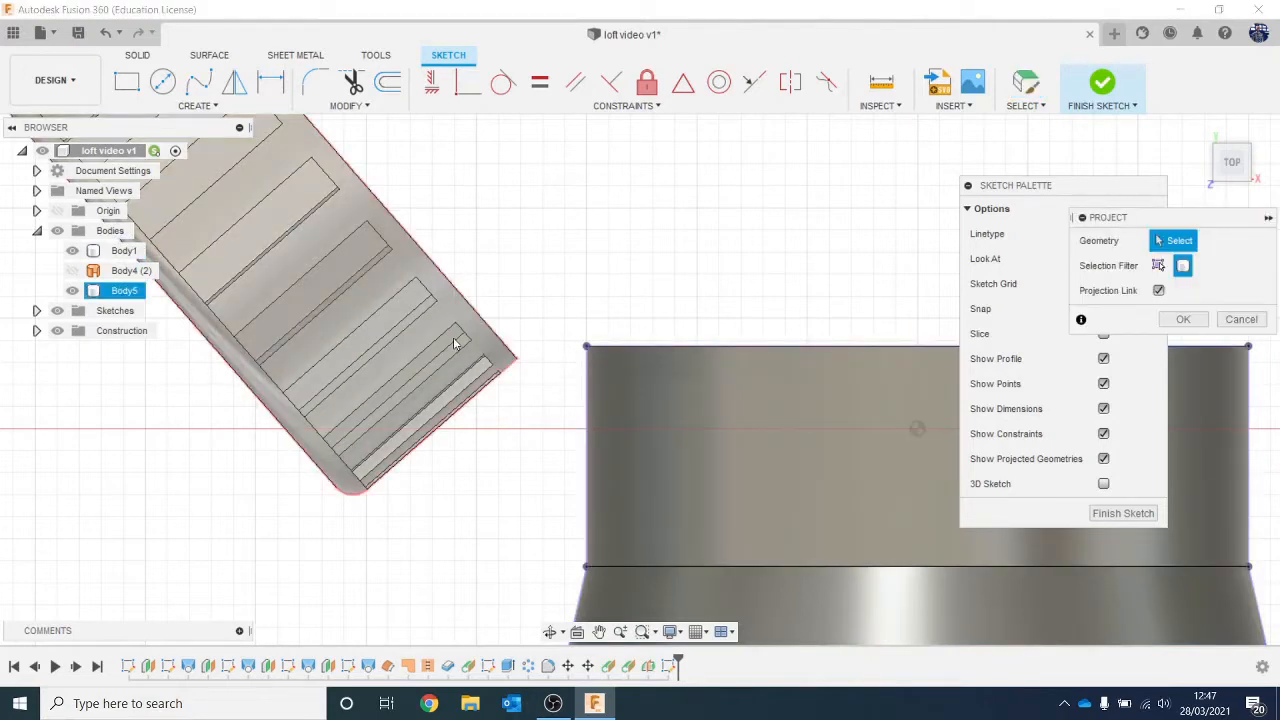
click(453, 337)
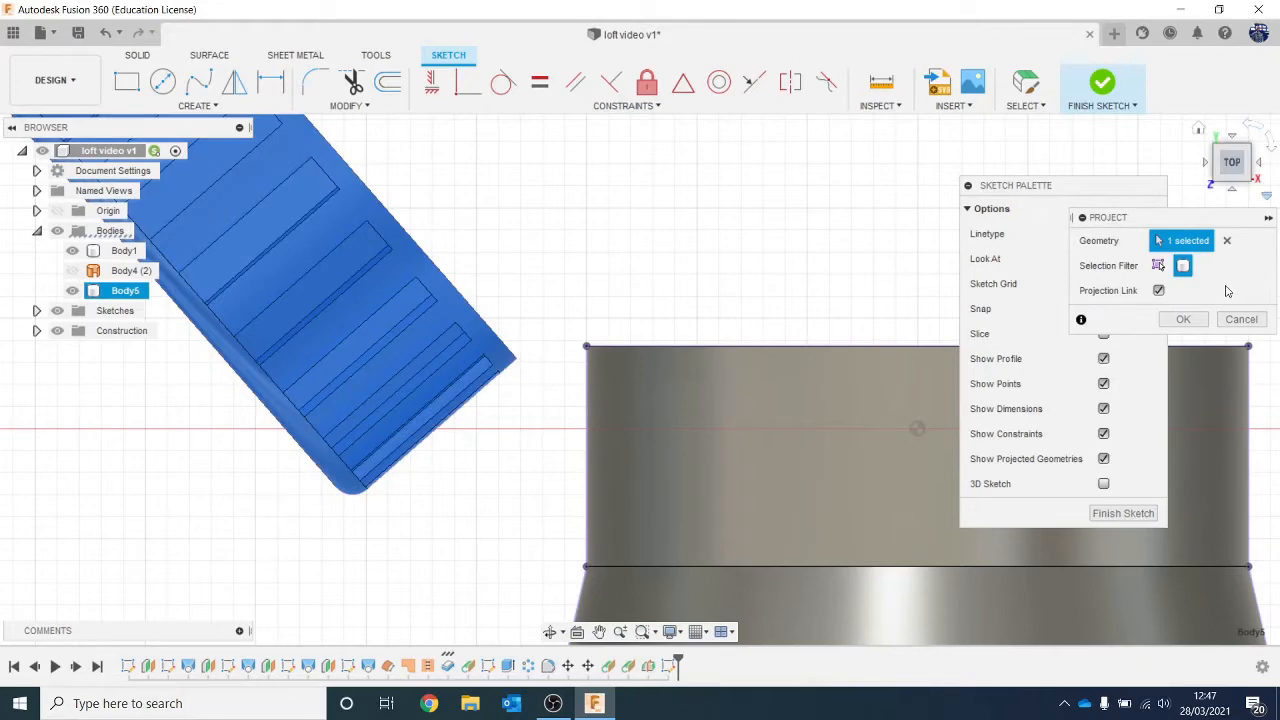
click(1183, 319)
Sketch a narrow upright two-point rectangle against the outside of the neck, starting at the neck's upper corner nearest the cap.
scroll(486, 306, up, 1)
key(r)
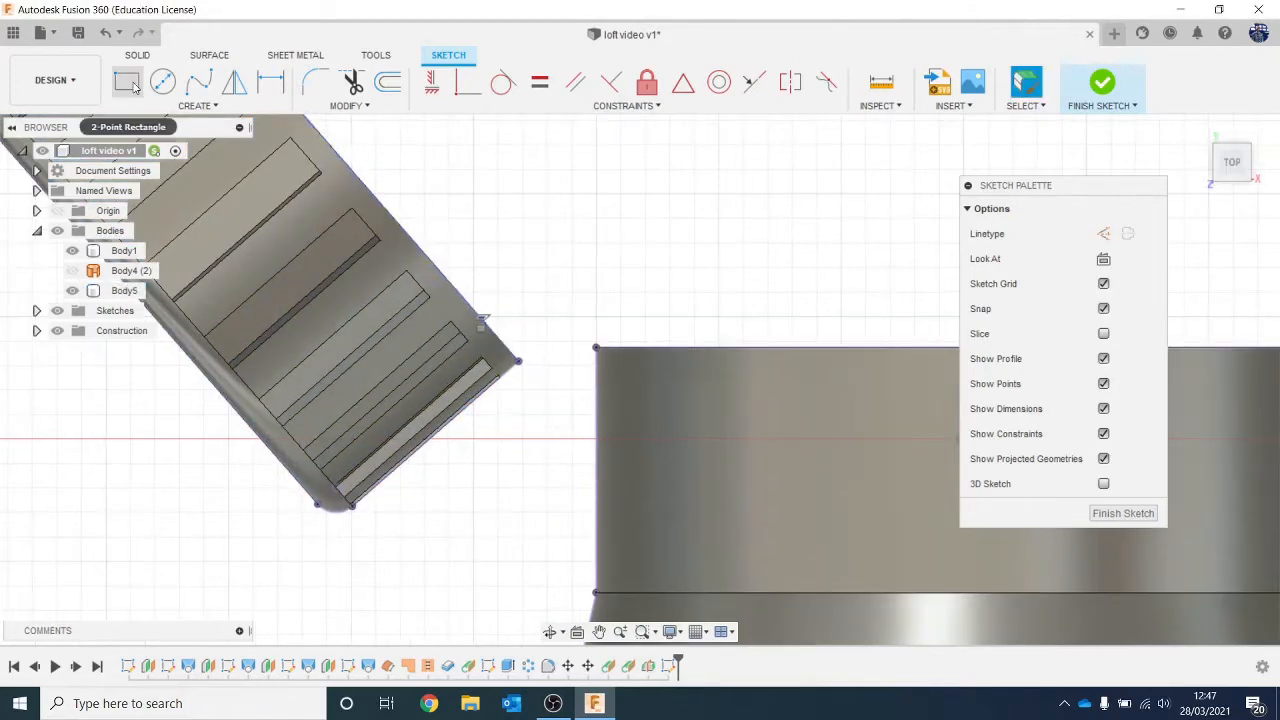
scroll(586, 356, up, 2)
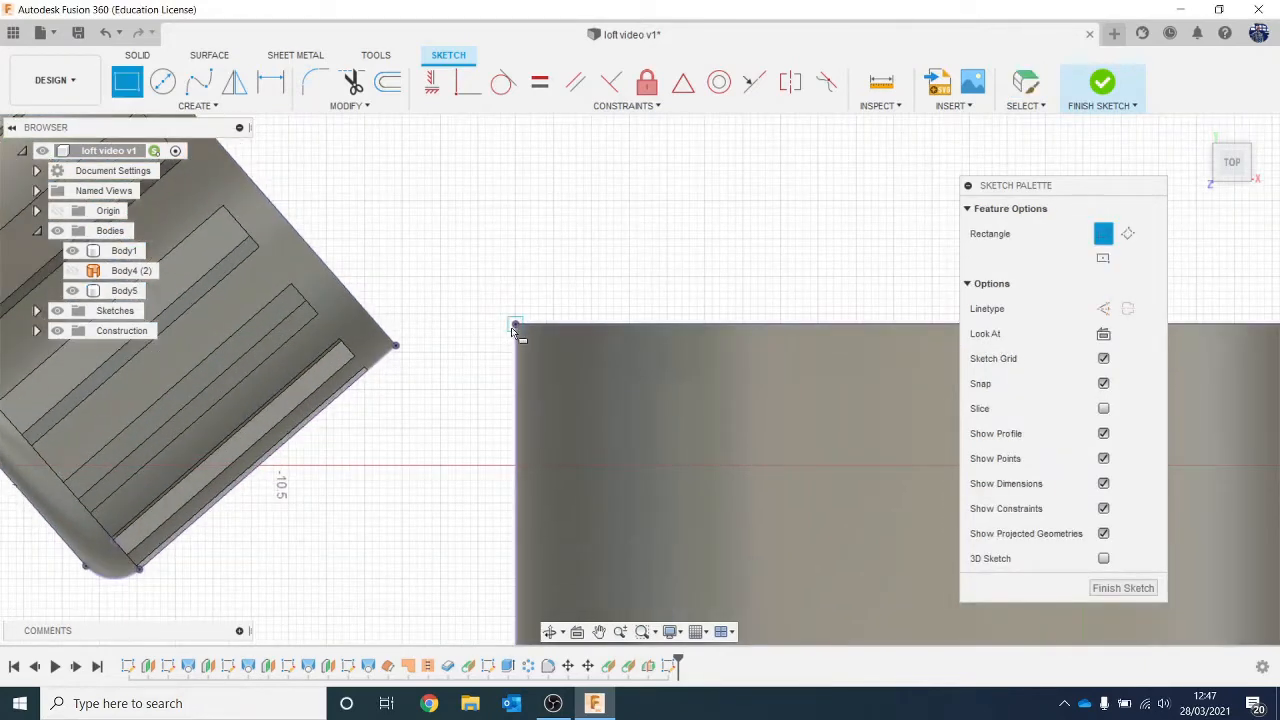
click(514, 326)
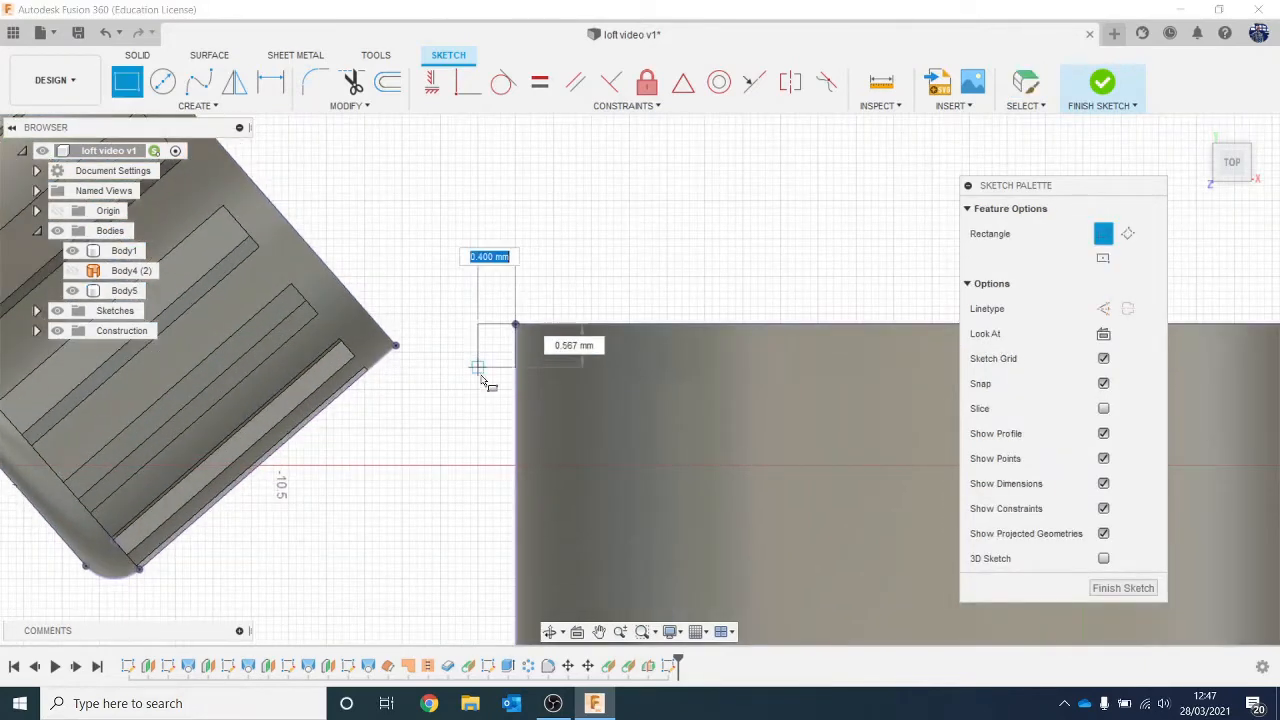
click(473, 459)
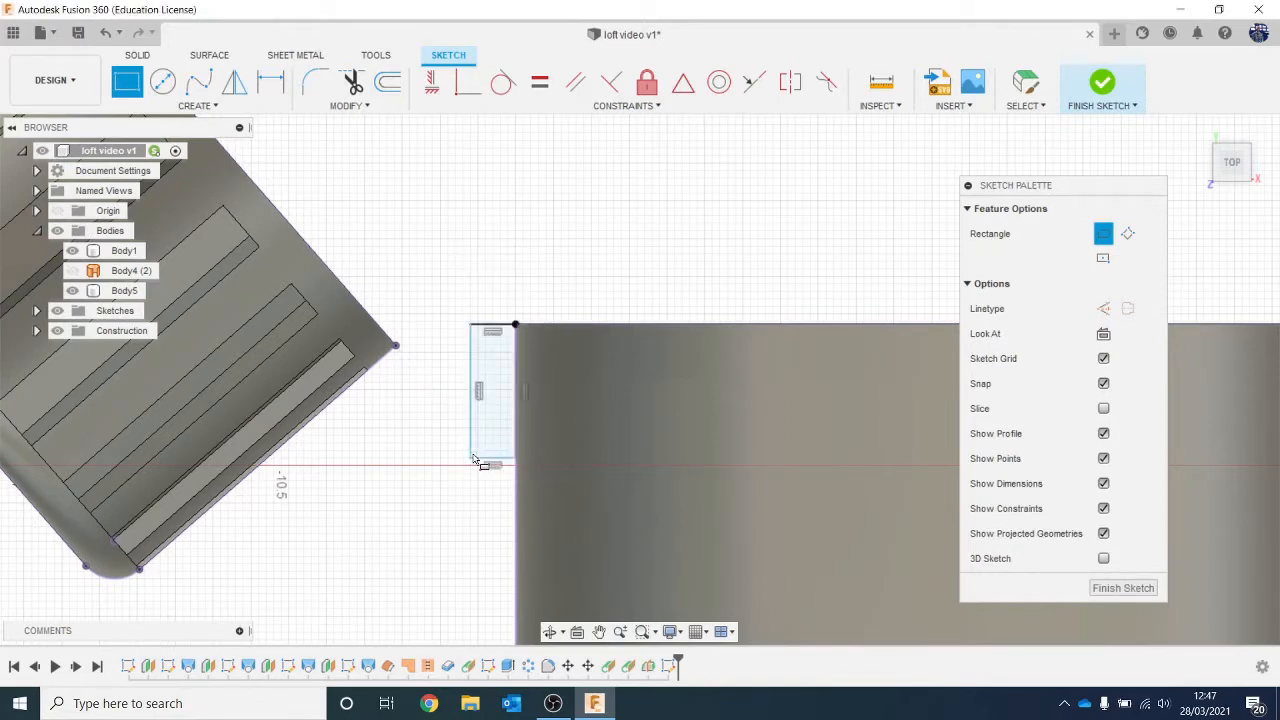
Sketch a second upright two-point rectangle about 0.48 mm wide, starting at the cap's corner nearest the neck.
click(396, 347)
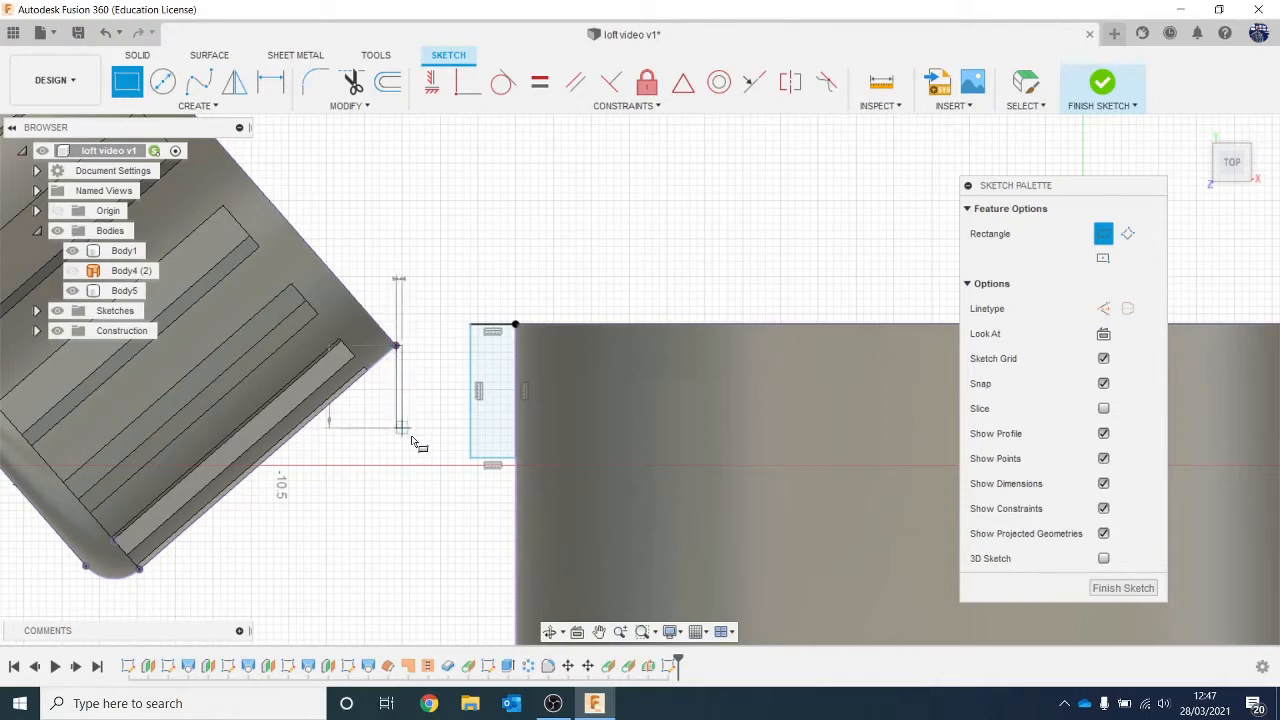
click(432, 526)
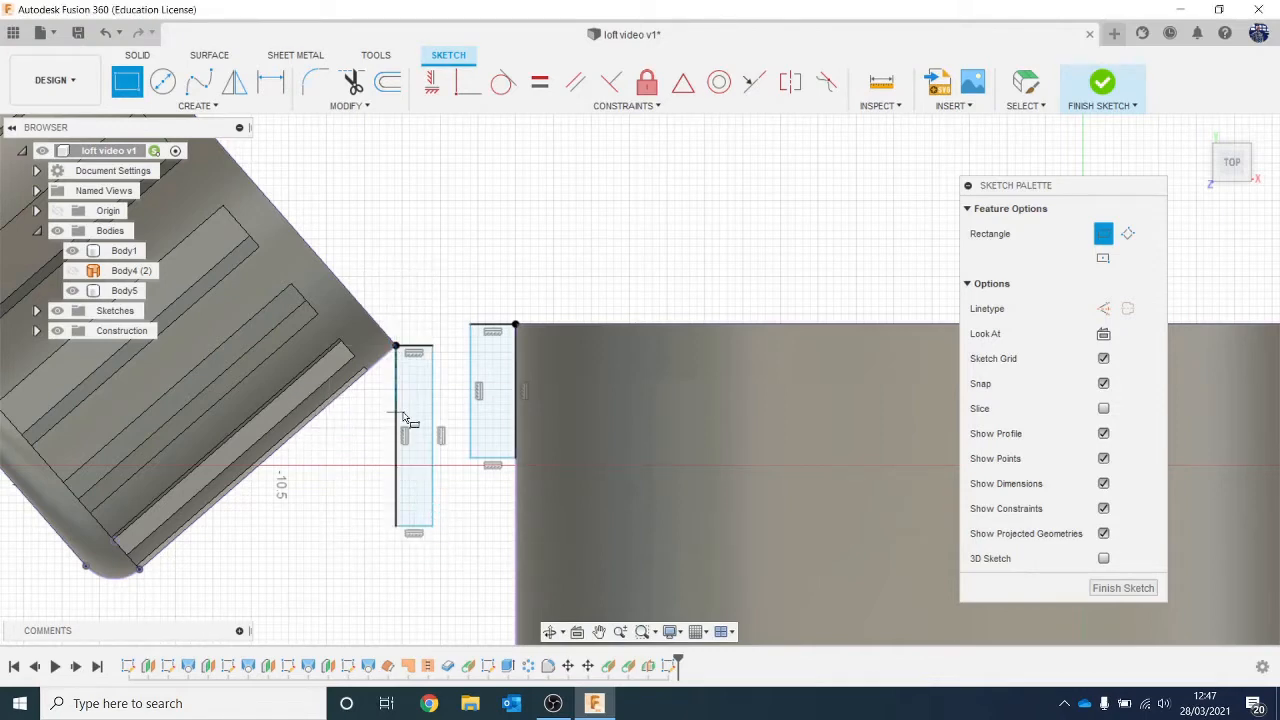
key(Escape)
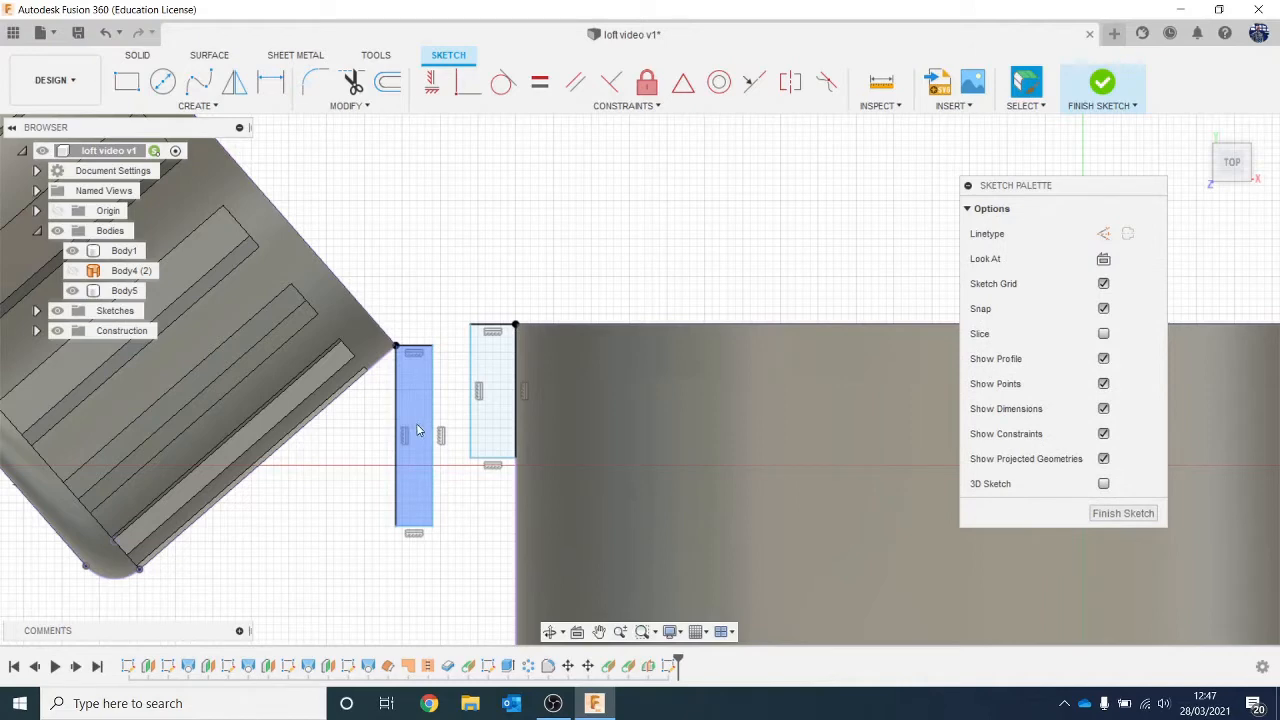
double_click(434, 417)
right_click(434, 417)
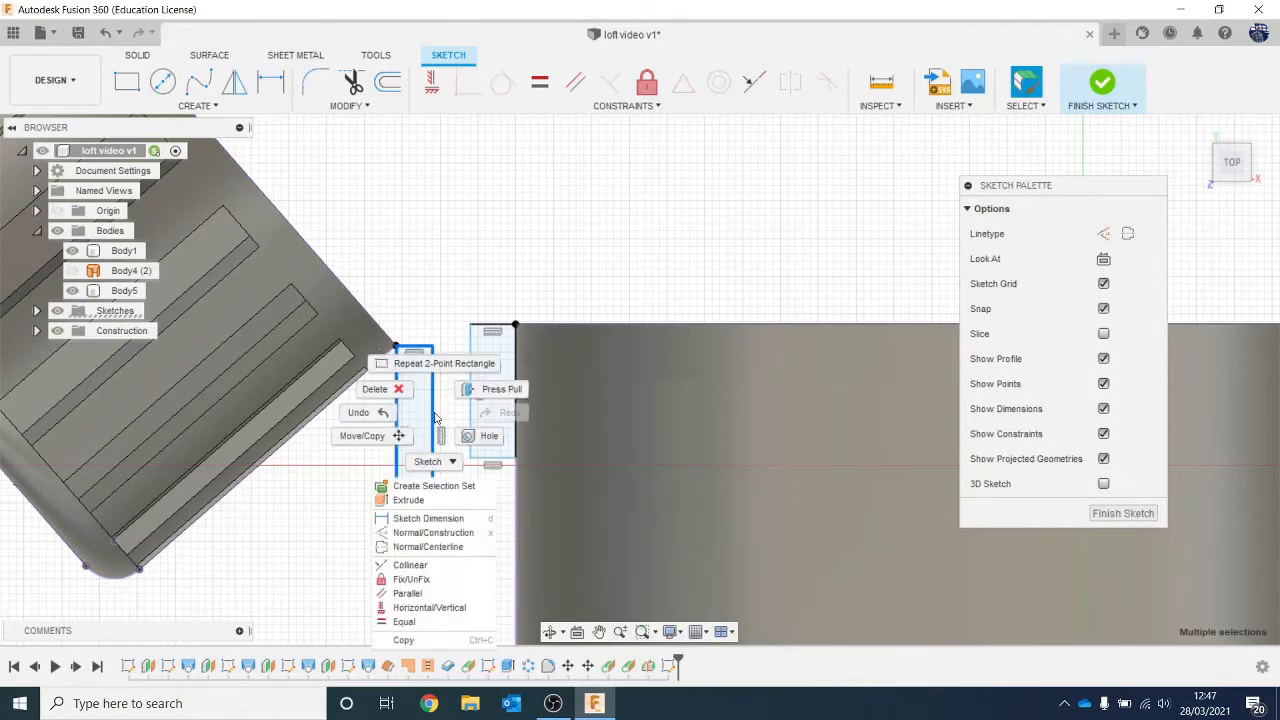
click(388, 446)
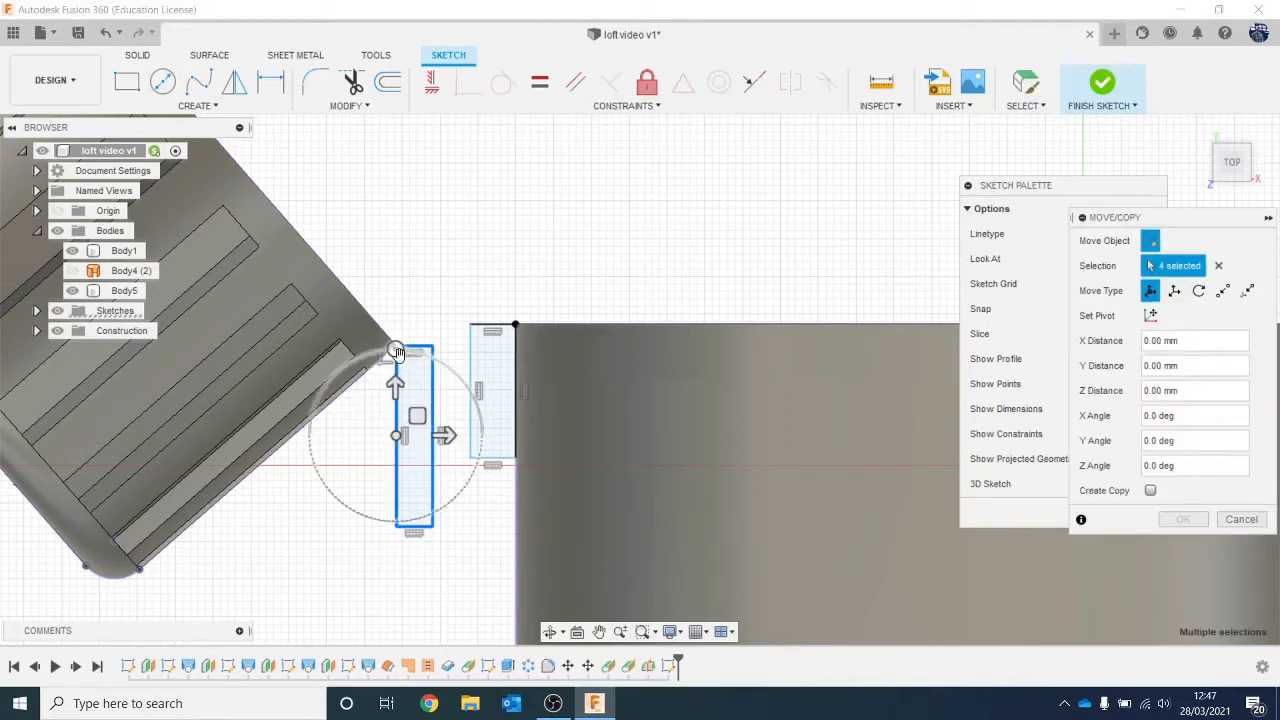
drag(394, 350, 370, 408)
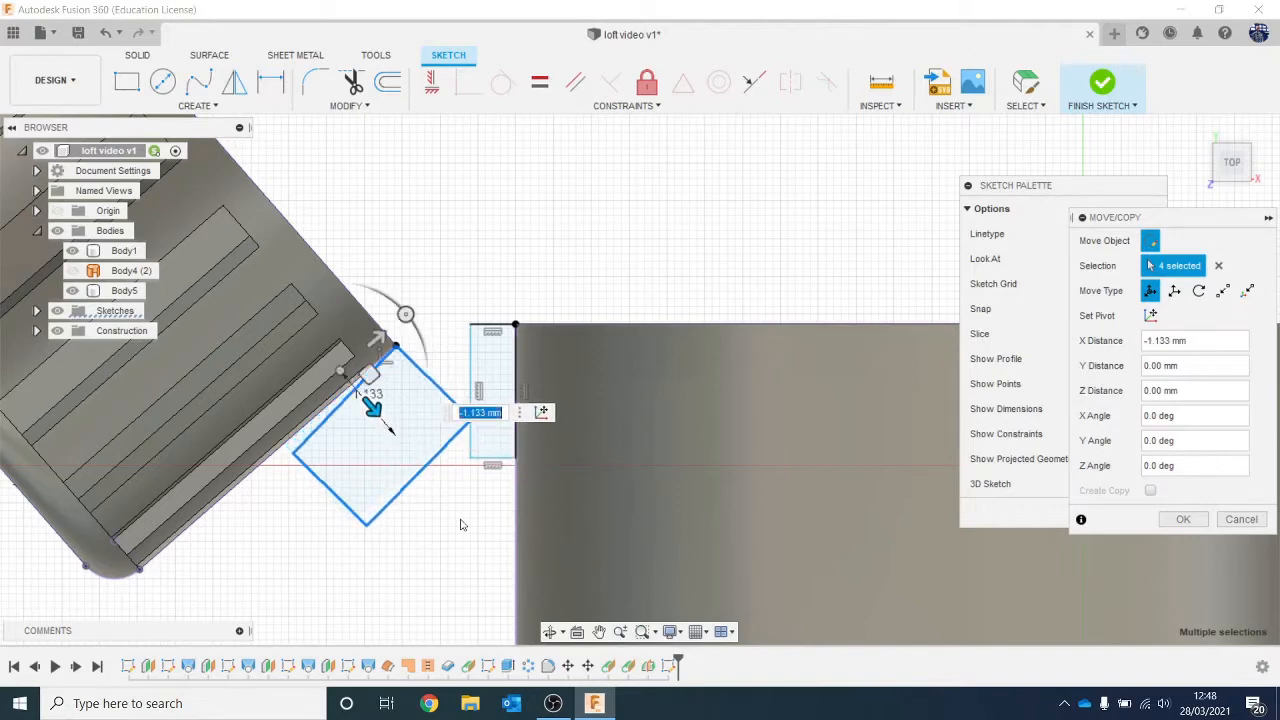
key(Escape)
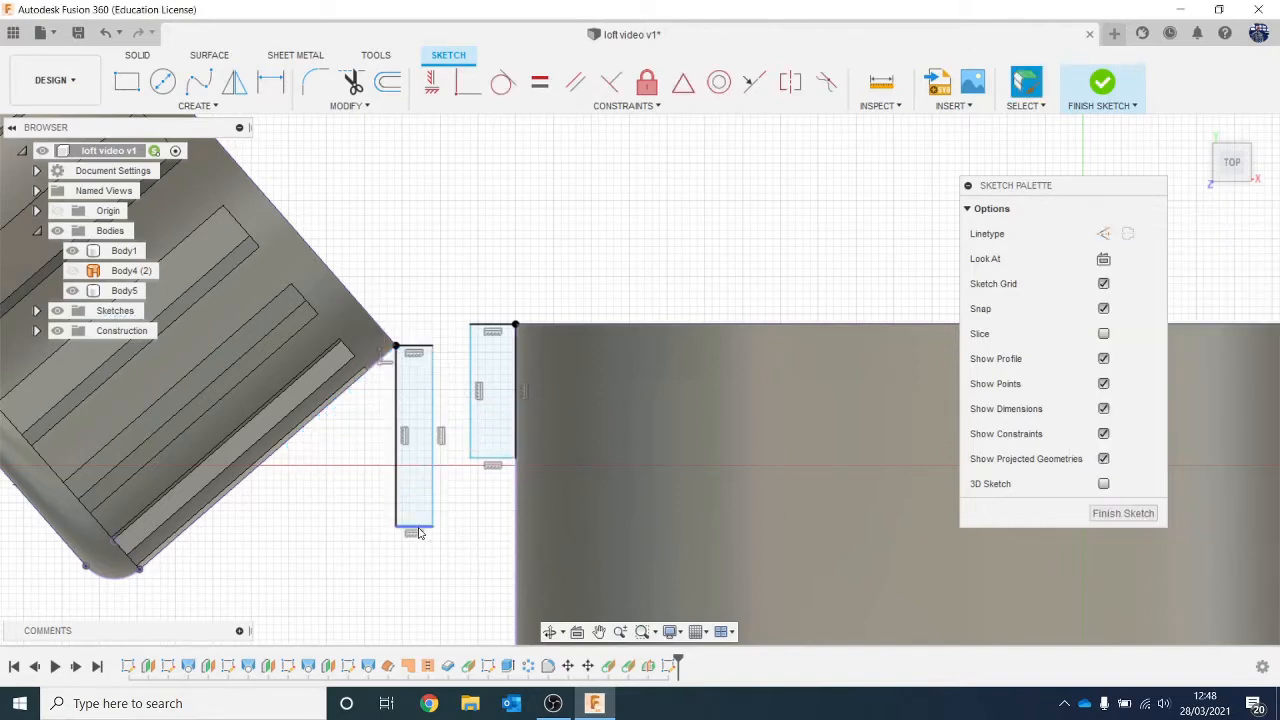
Rotate the rectangle at the cap's corner by about -49 degrees and move it about 0.76 mm so it lies along the cap's edge.
scroll(515, 337, up, 2)
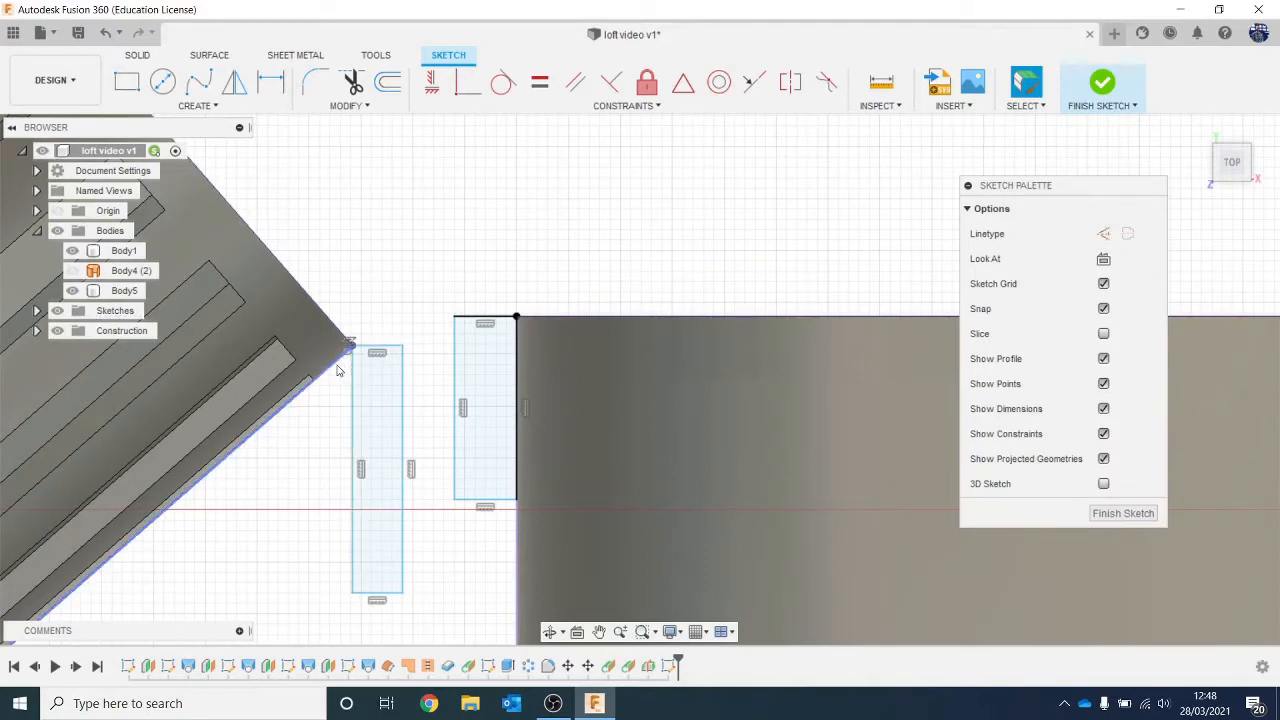
scroll(345, 362, up, 1)
double_click(355, 390)
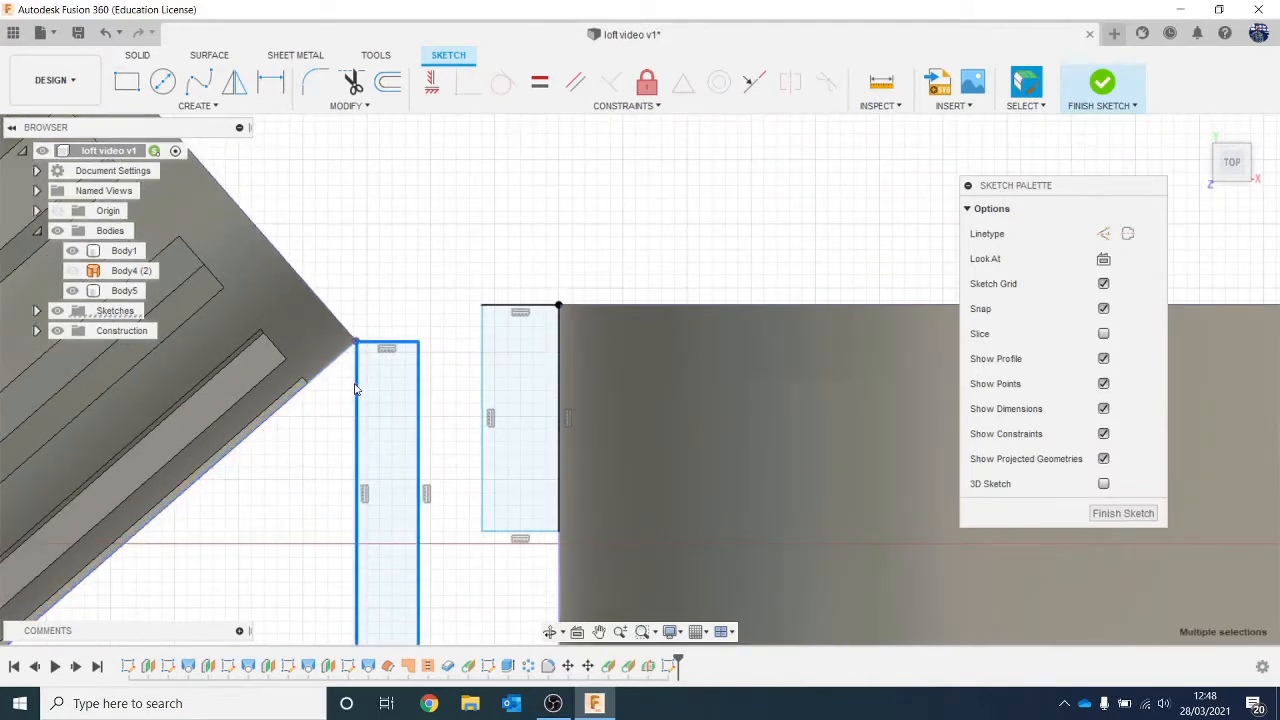
right_click(355, 390)
click(300, 409)
scroll(309, 409, down, 3)
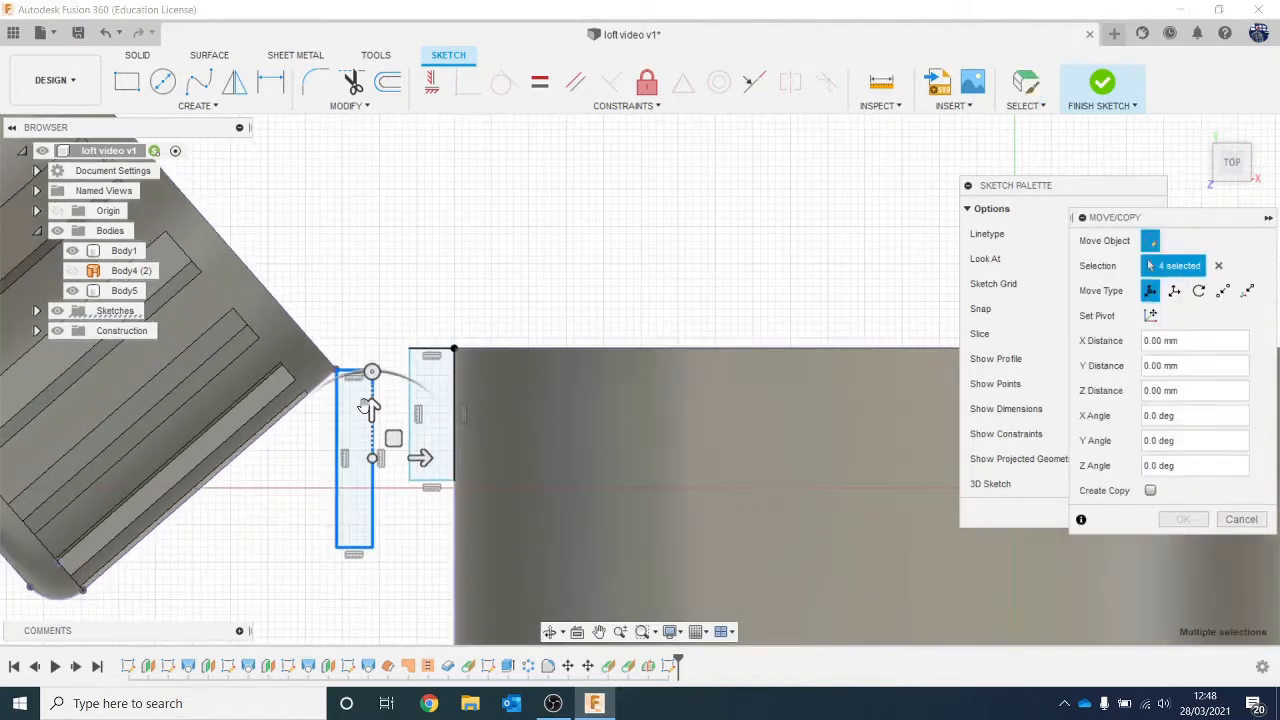
drag(372, 372, 465, 389)
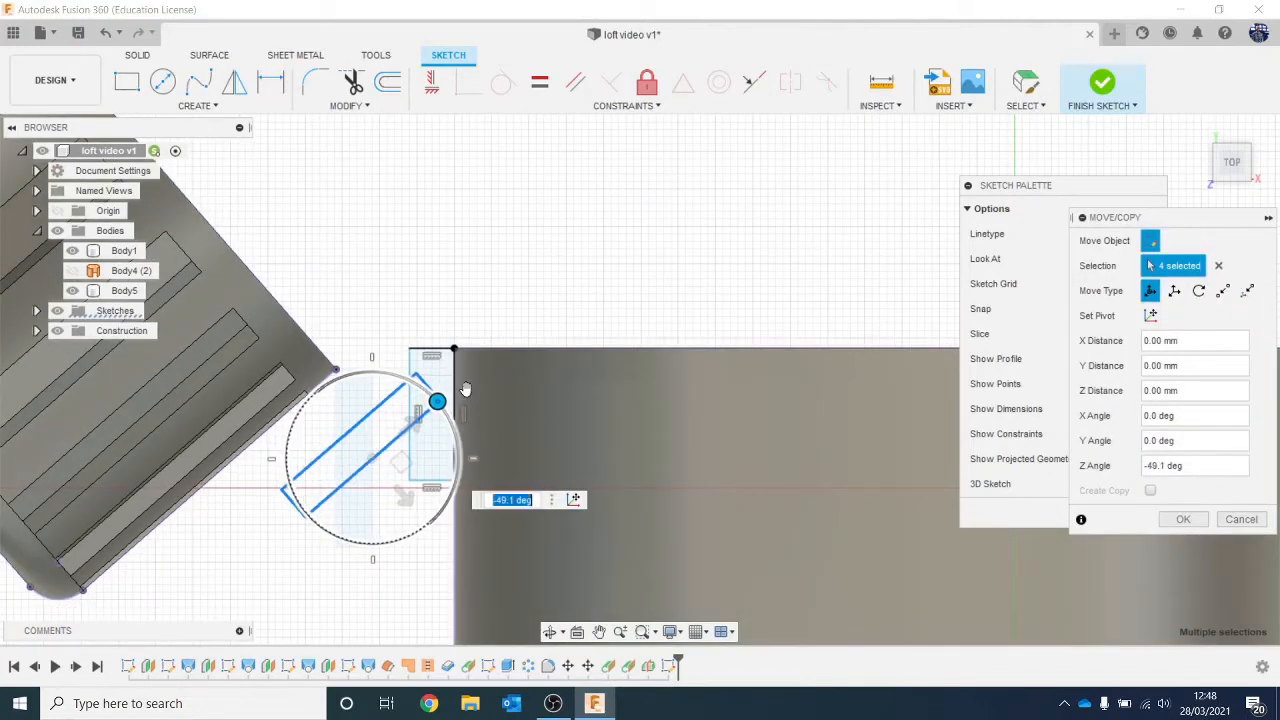
drag(405, 493, 367, 450)
scroll(367, 450, up, 2)
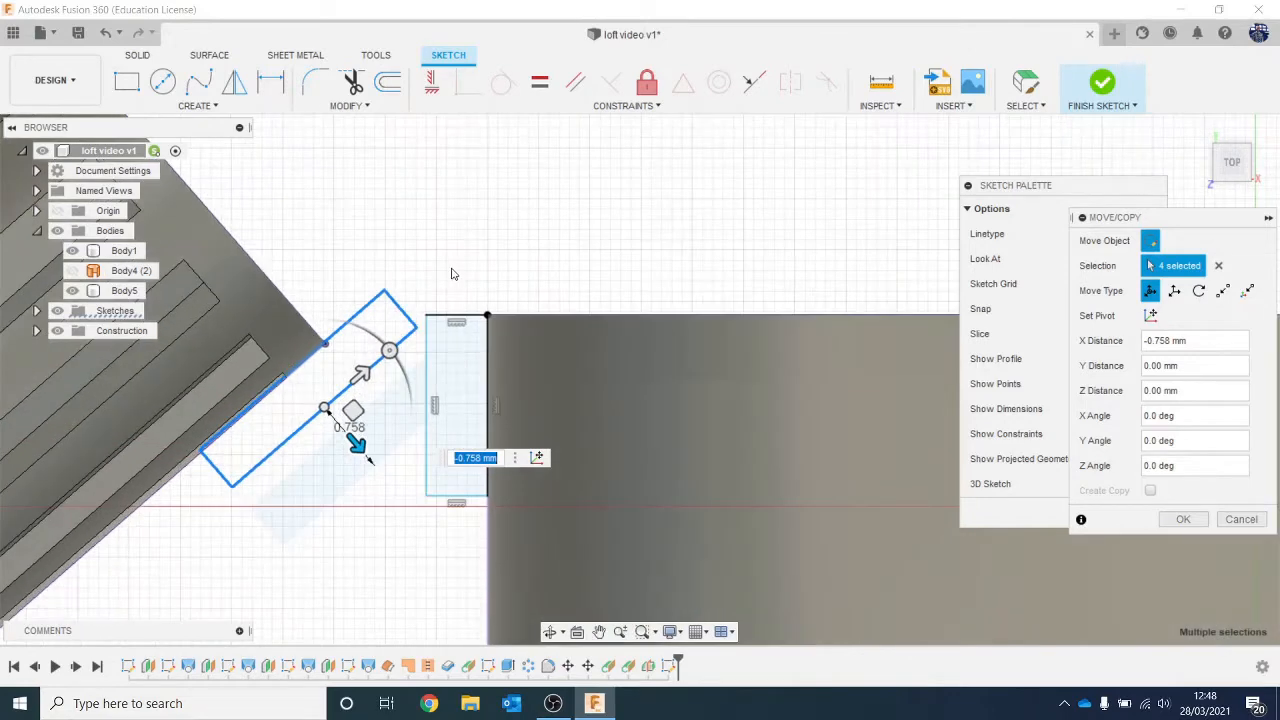
key(Return)
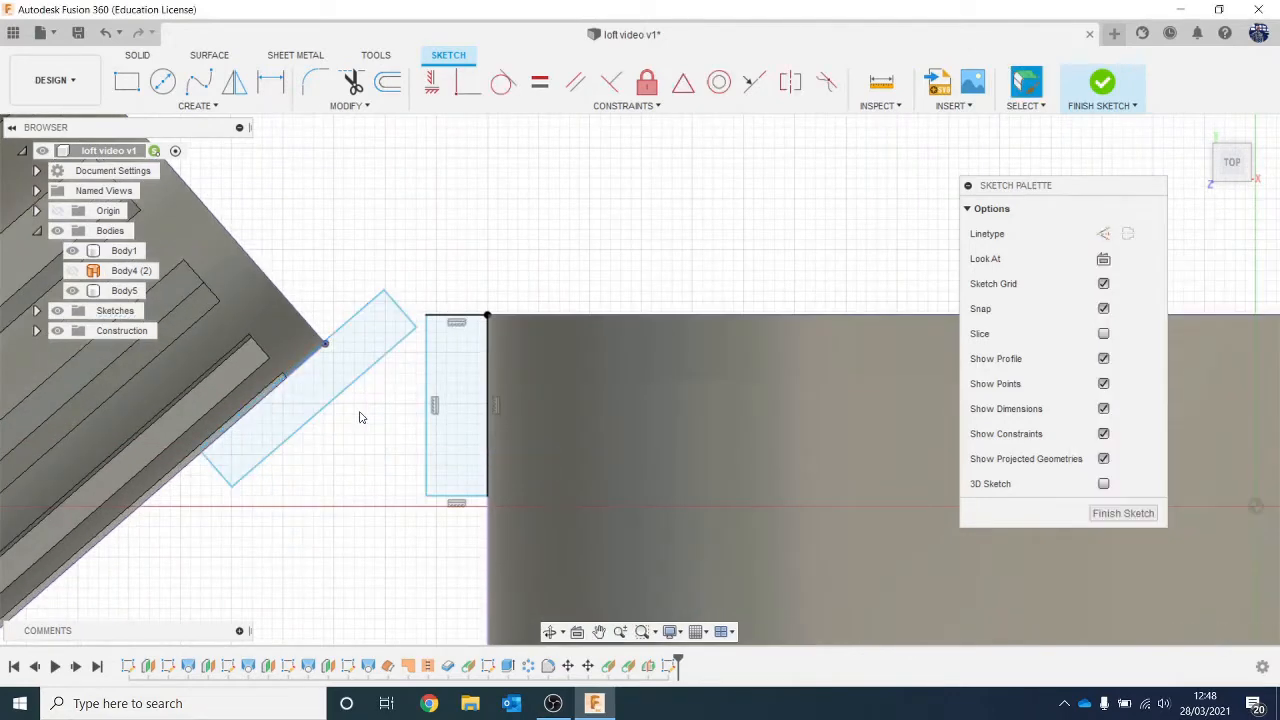
Shorten the angled rectangle from both ends into a small block at the cap's corner, and halve the neck rectangle's height from below.
click(384, 328)
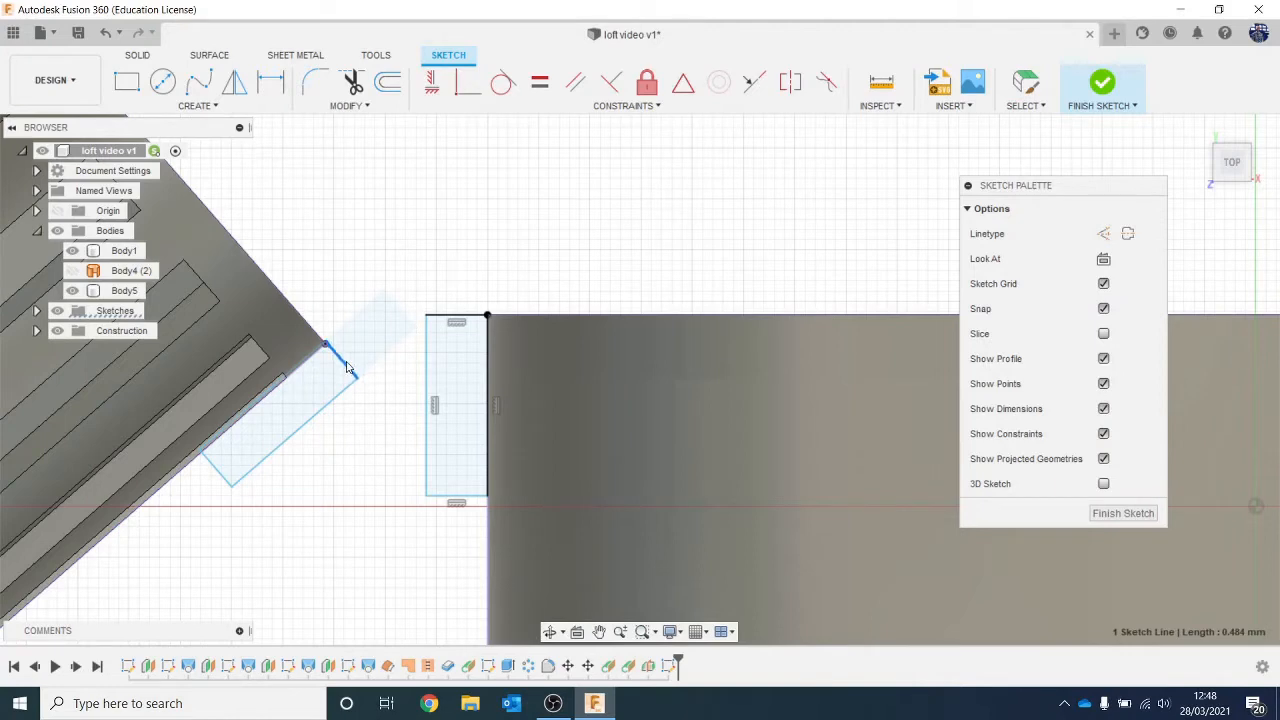
click(226, 472)
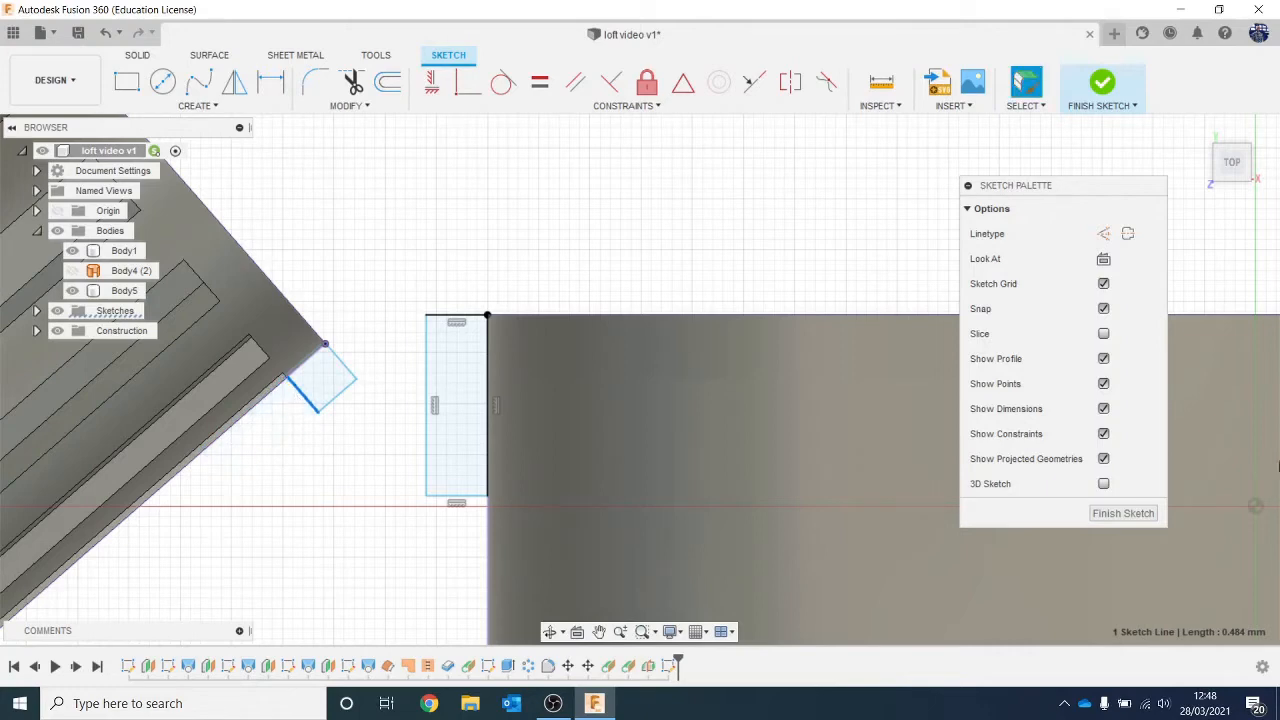
click(750, 211)
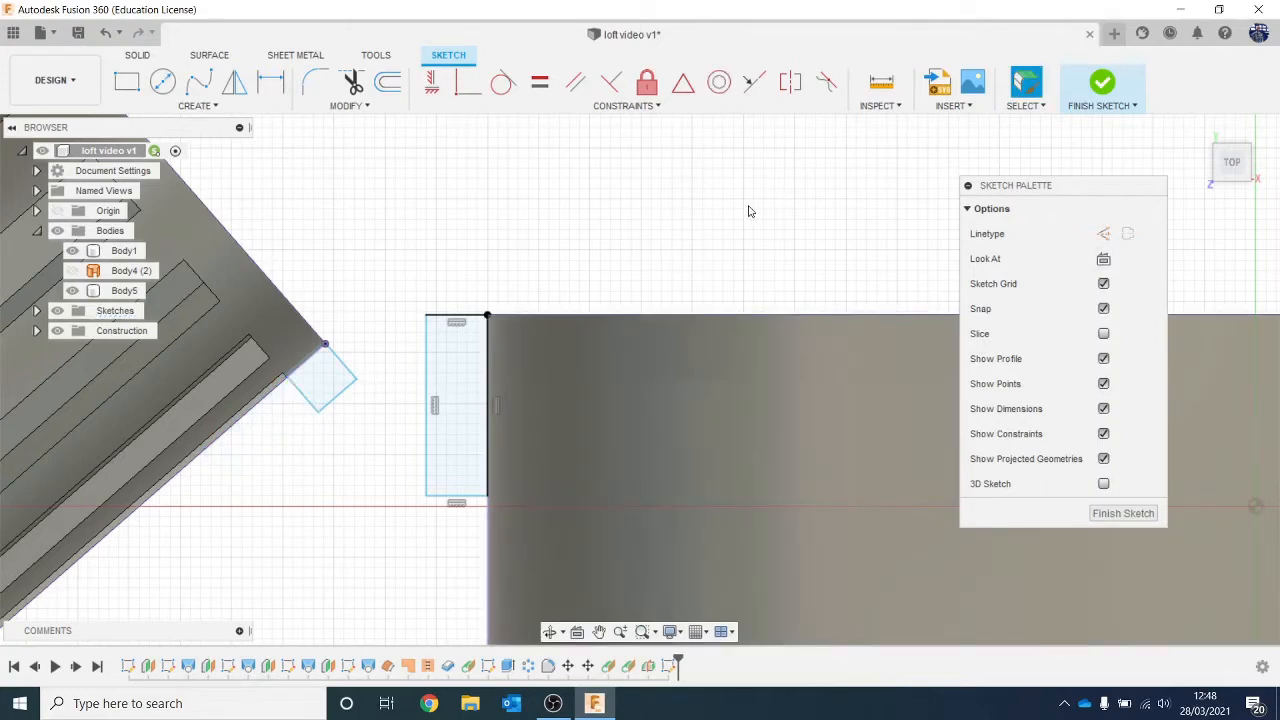
drag(477, 503, 462, 408)
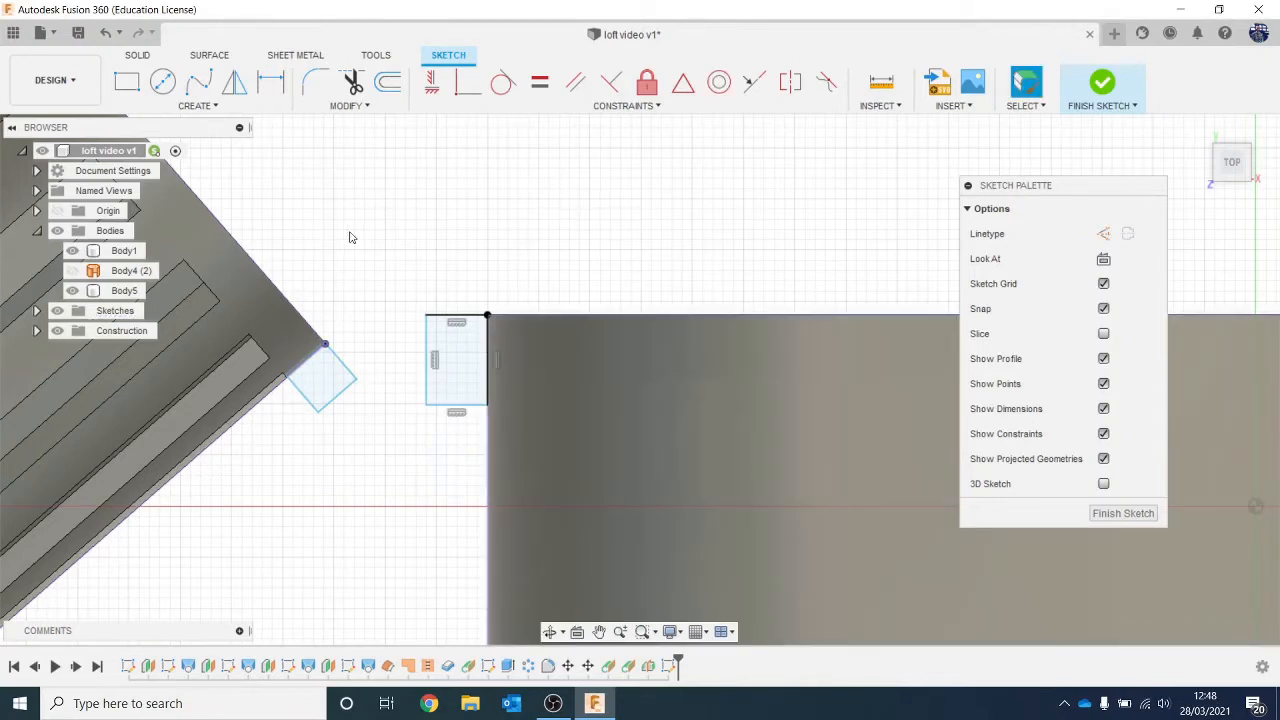
Draw a three-point arc joining the angled rectangle's outer upper corner to the neck rectangle's upper corner, tangent to its top edge.
click(195, 105)
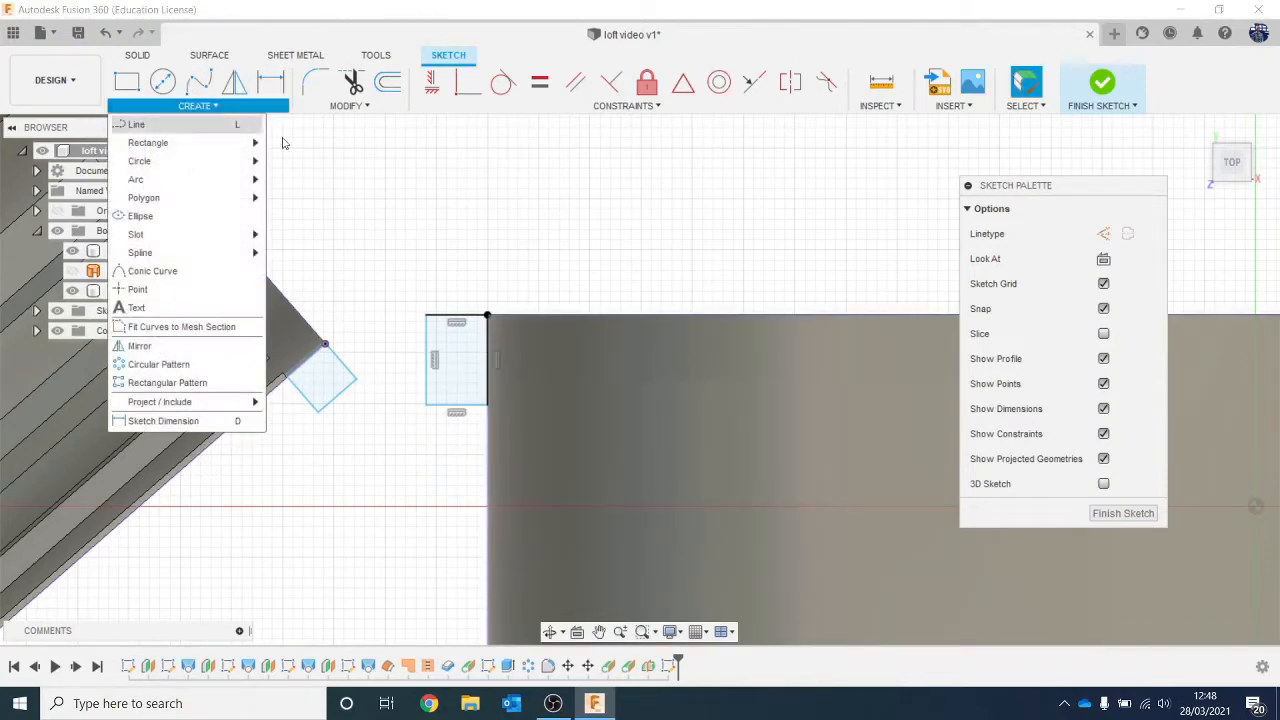
mouse_move(234, 180)
click(302, 179)
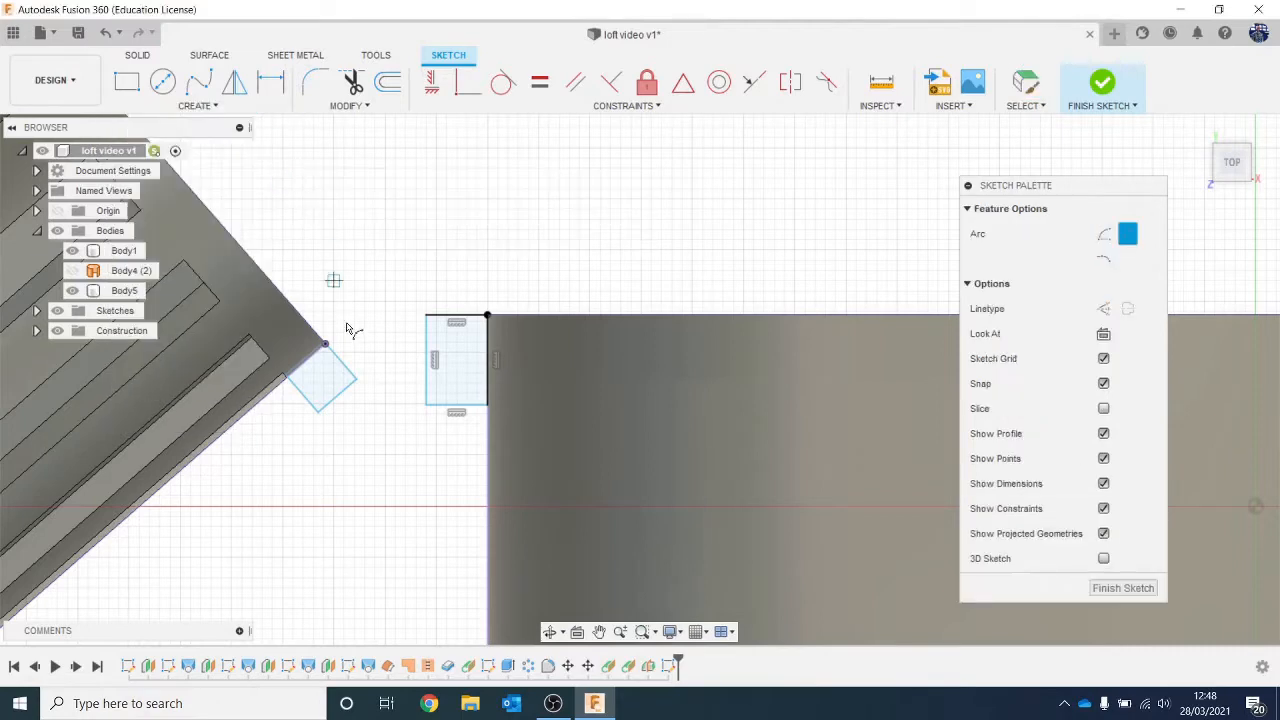
click(356, 379)
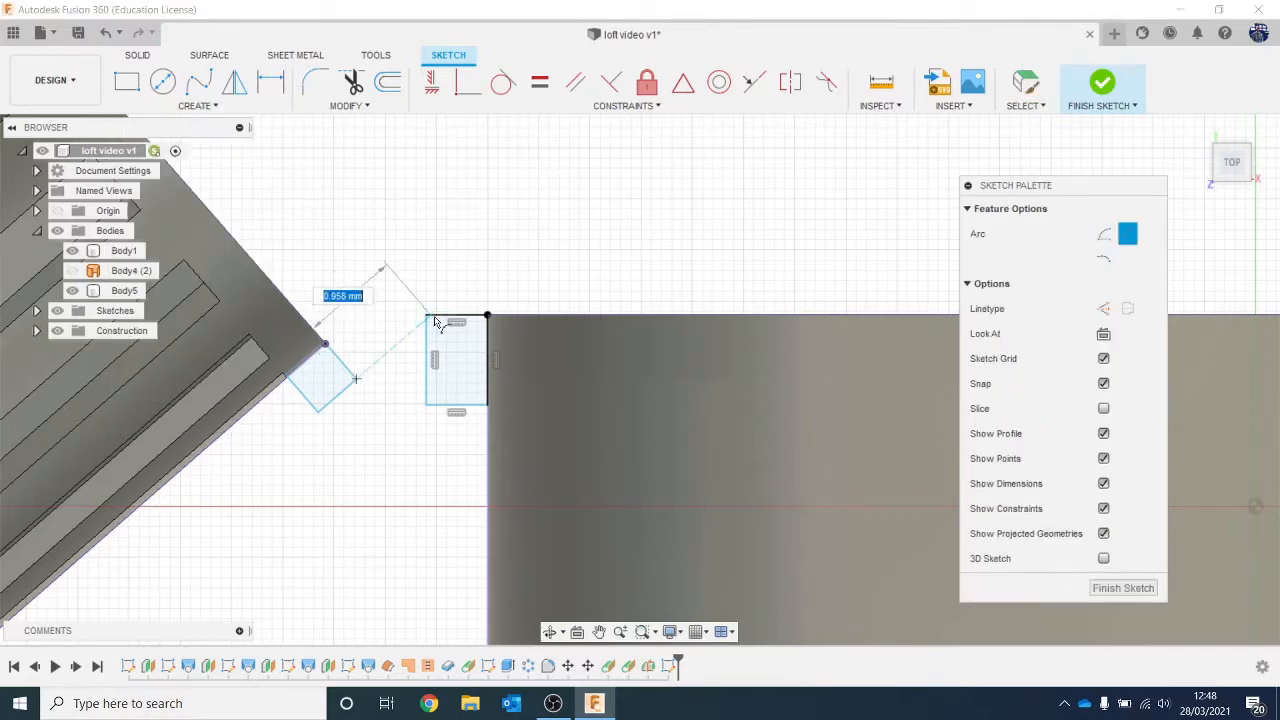
click(426, 316)
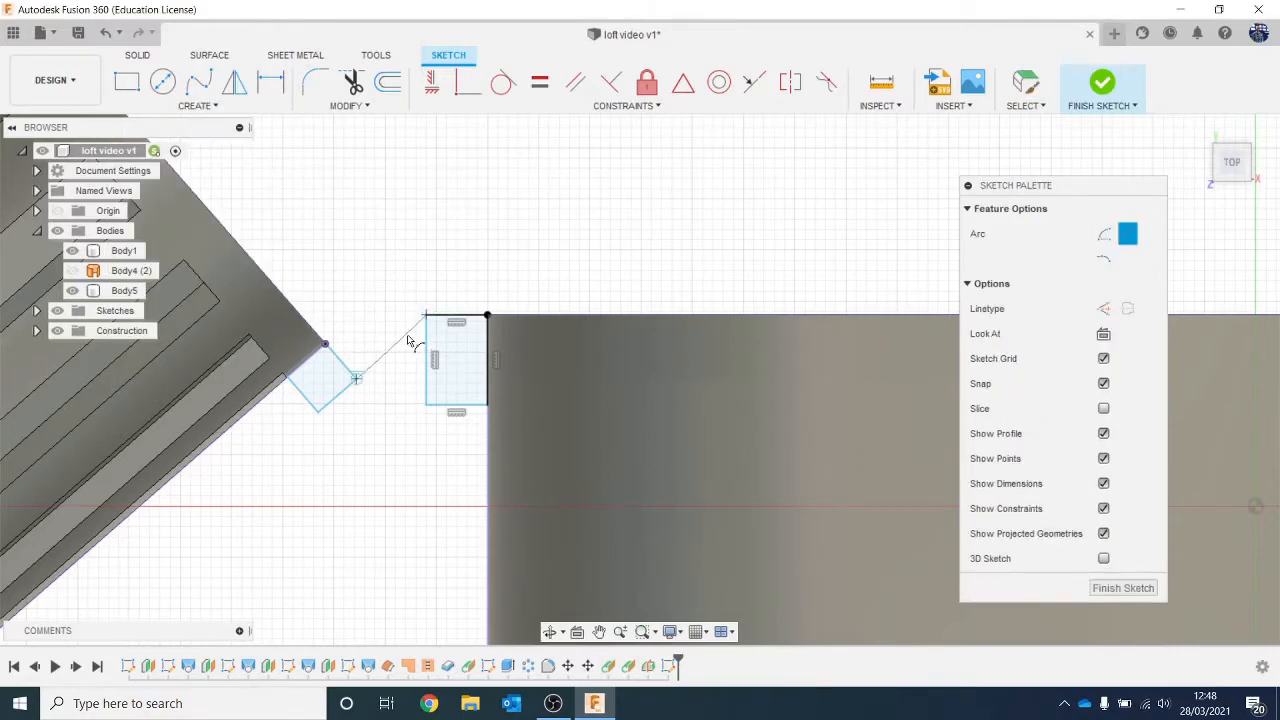
click(392, 333)
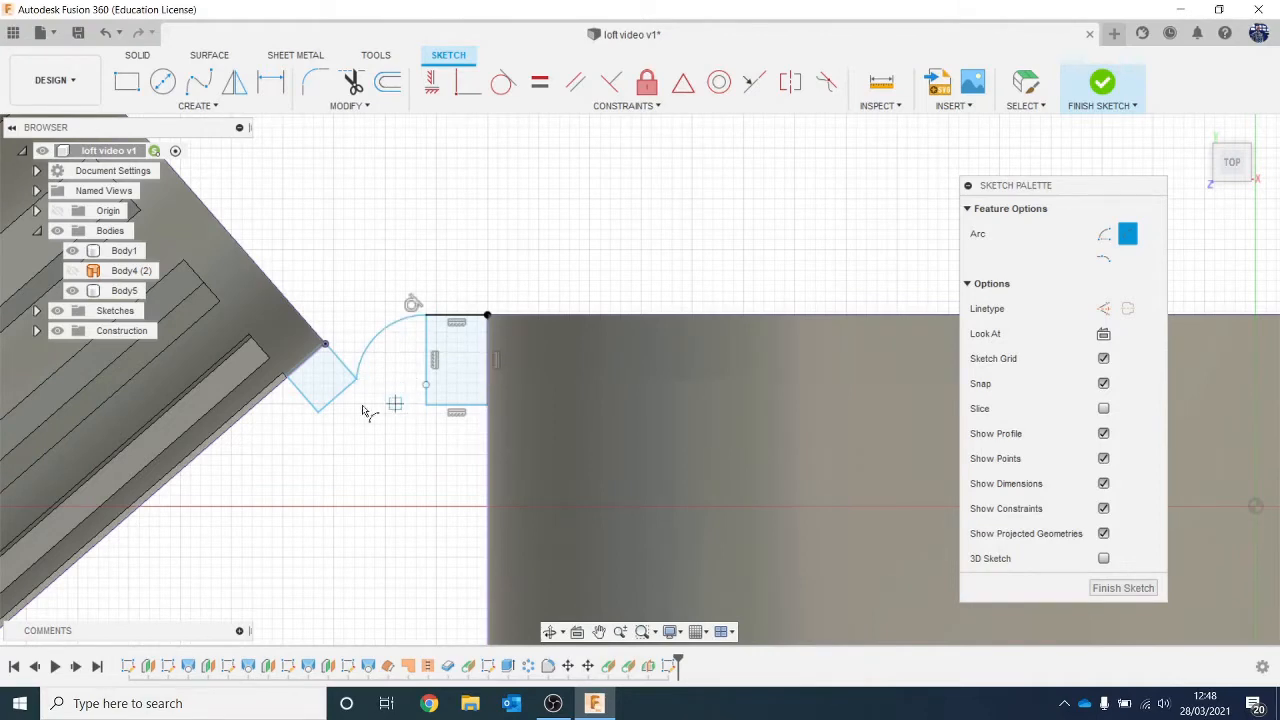
click(318, 410)
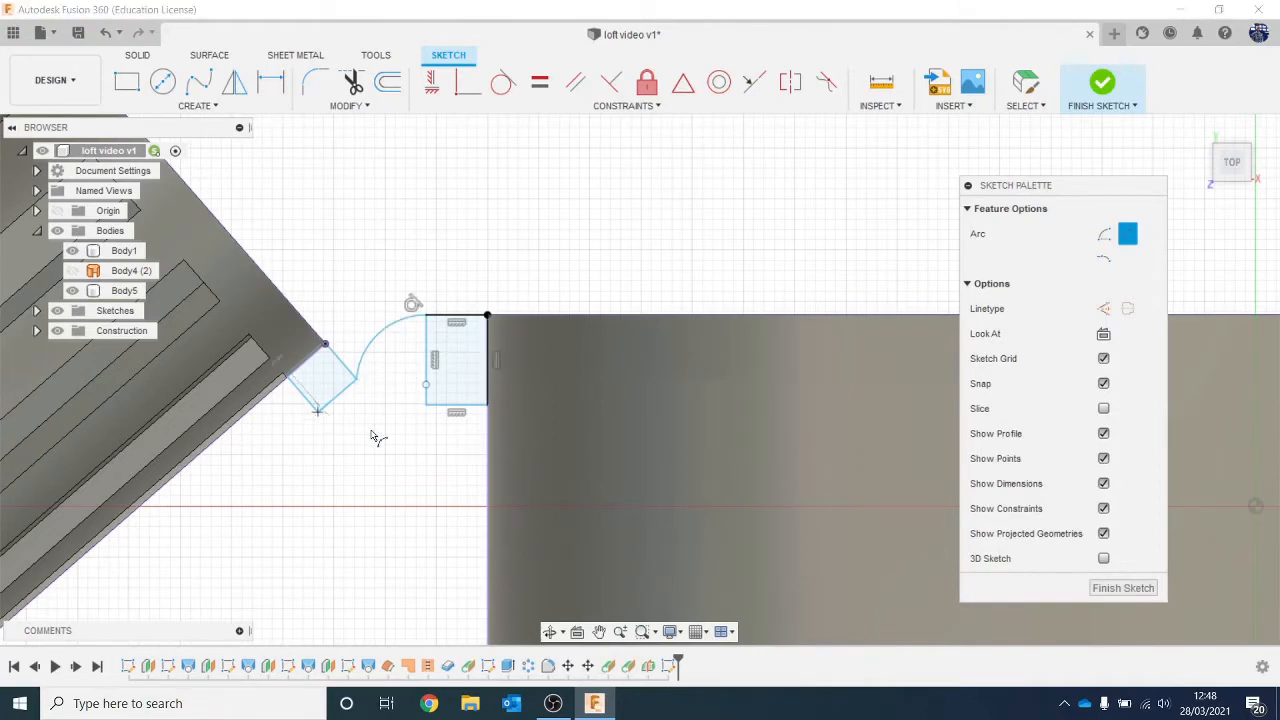
key(Escape)
click(425, 403)
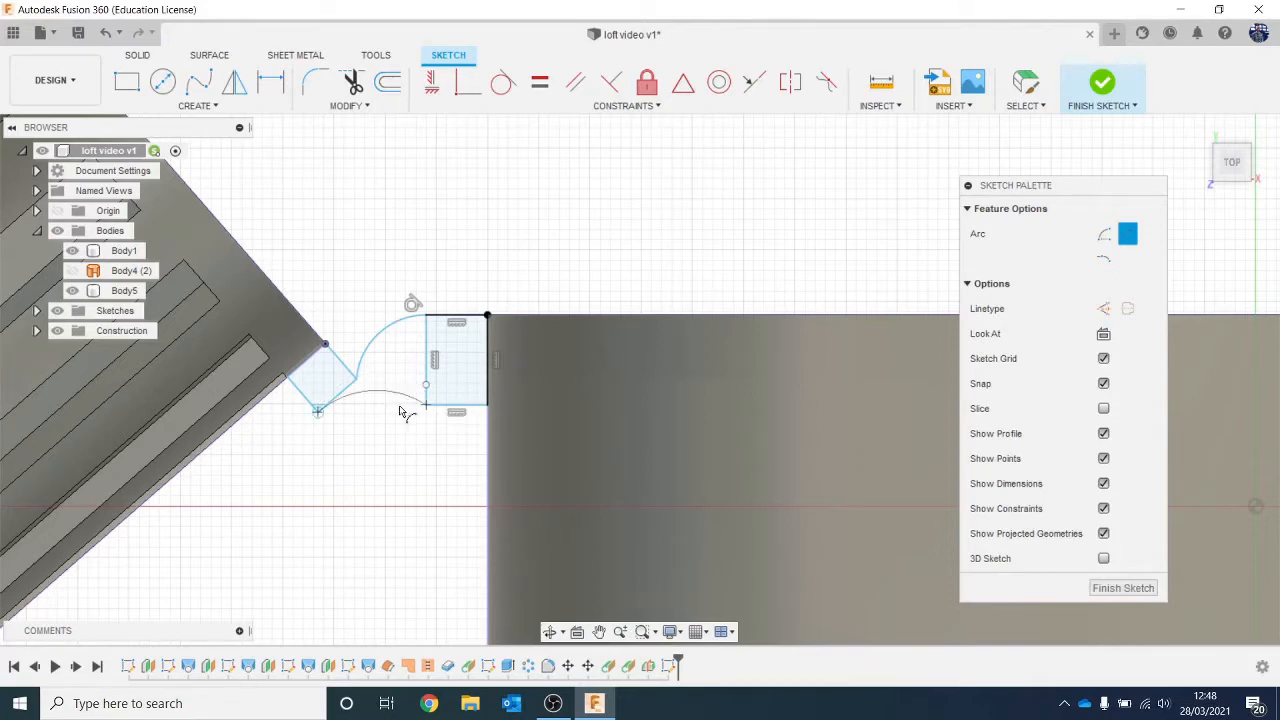
key(Escape)
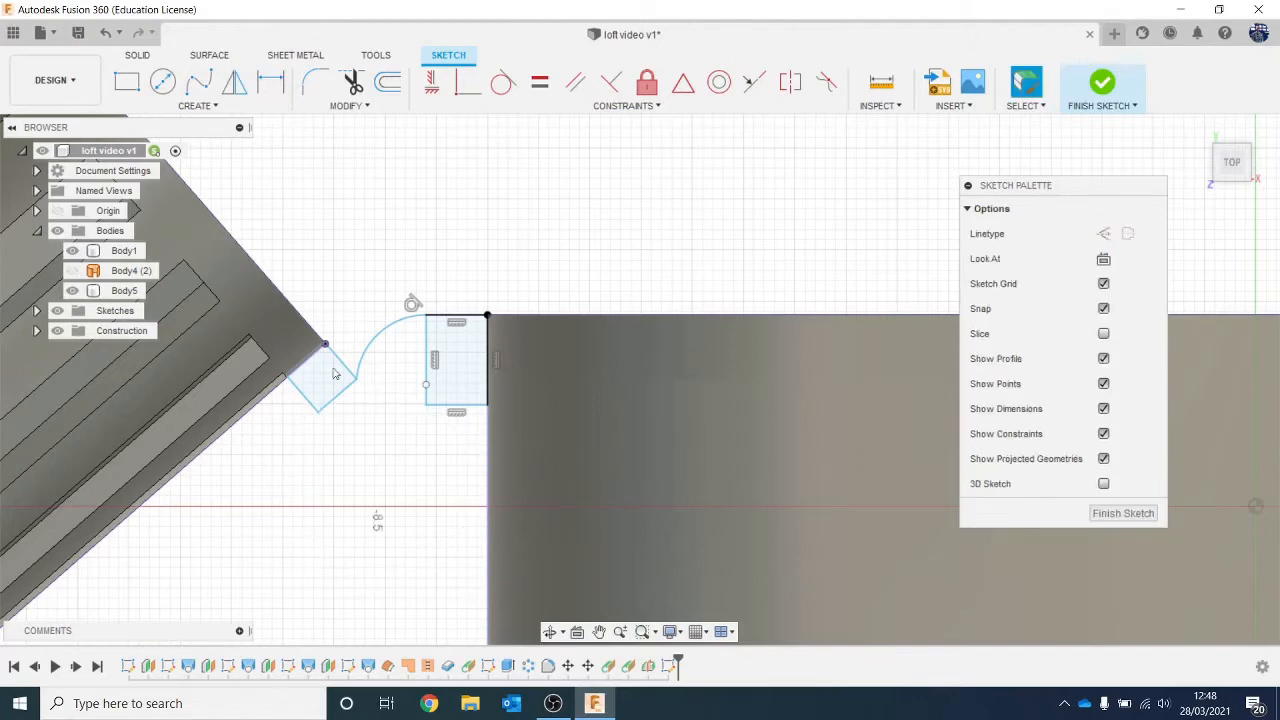
Lengthen the angled block along the cap's edge and draw a three-point arc from its lower outer corner to the neck rectangle's lower corner.
click(302, 411)
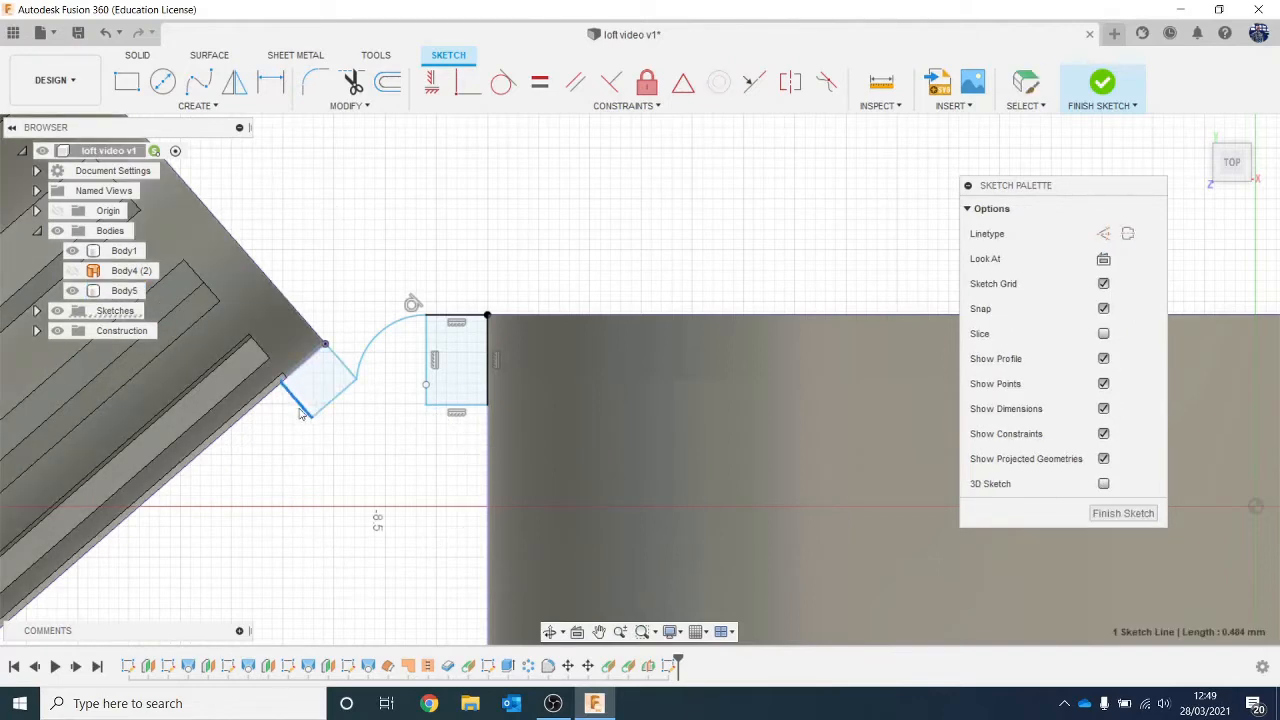
click(346, 469)
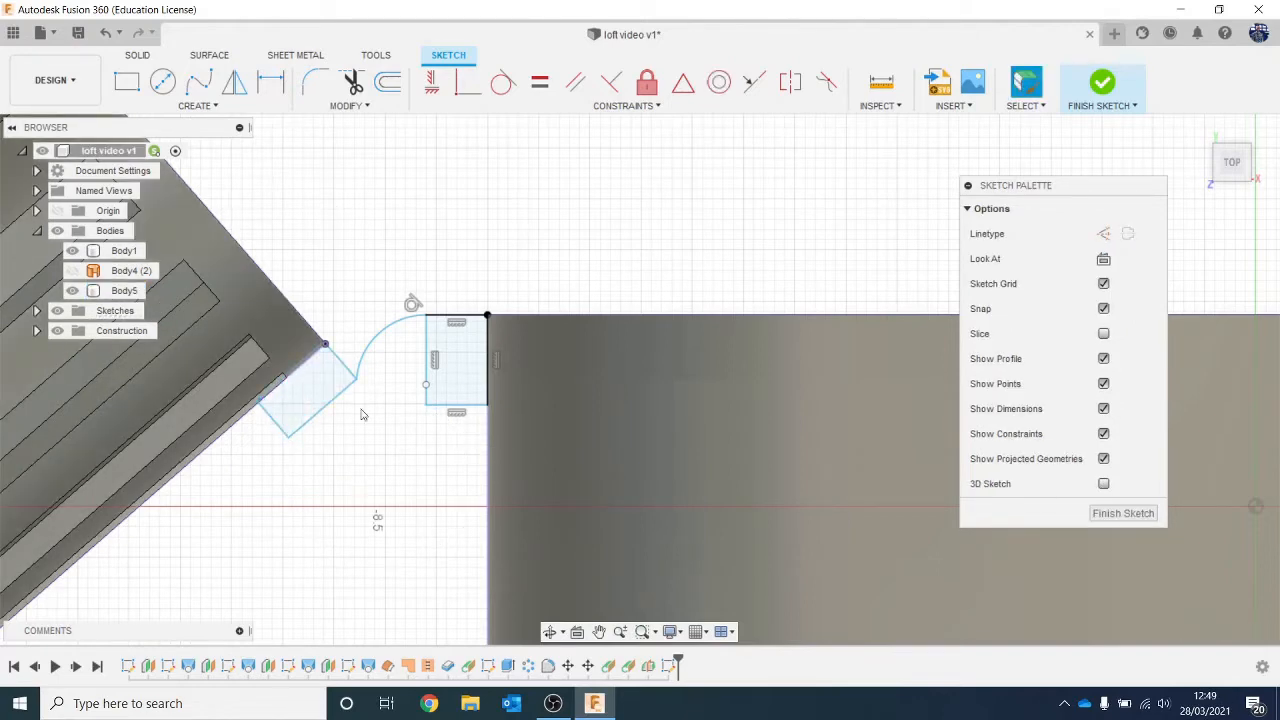
click(200, 106)
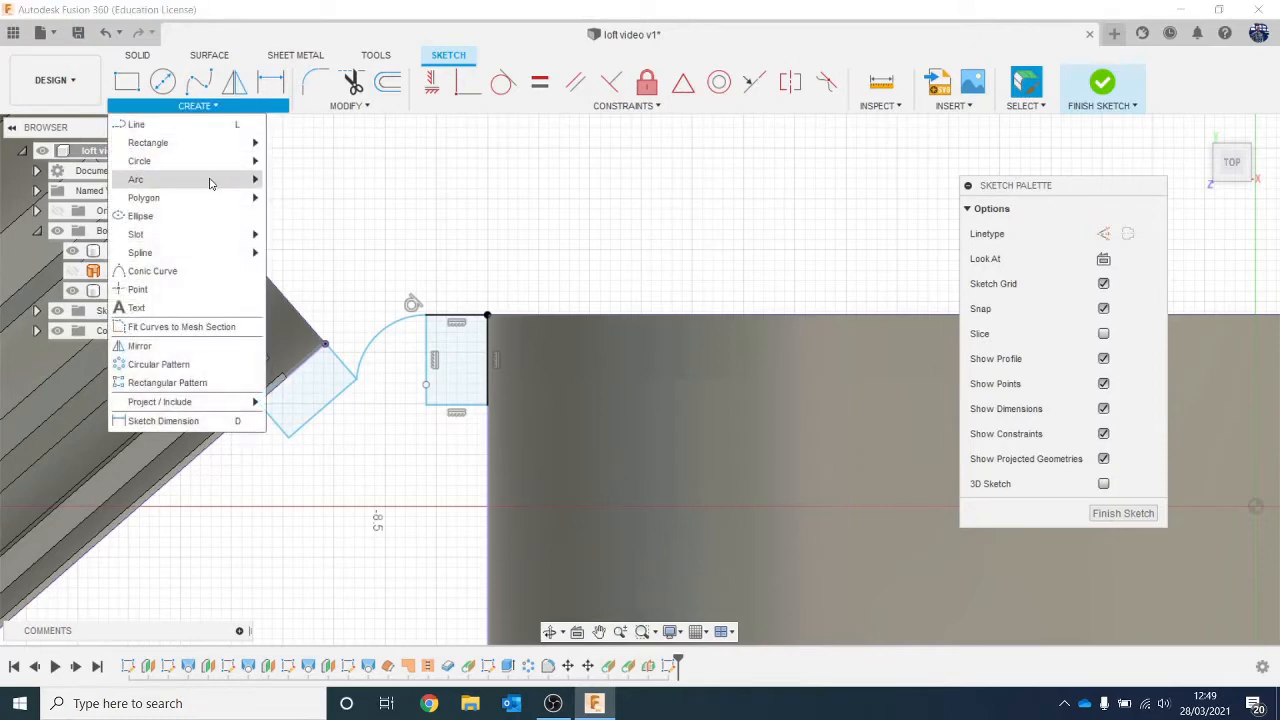
mouse_move(214, 179)
click(280, 186)
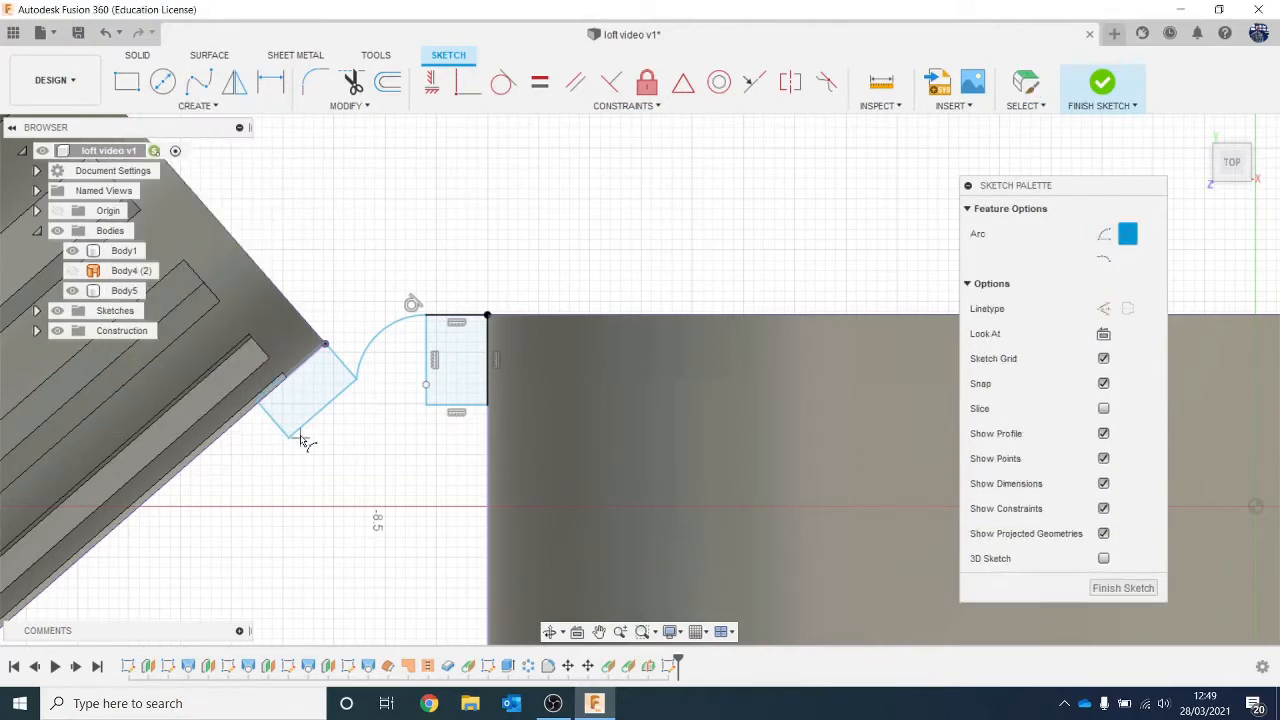
click(288, 436)
click(426, 405)
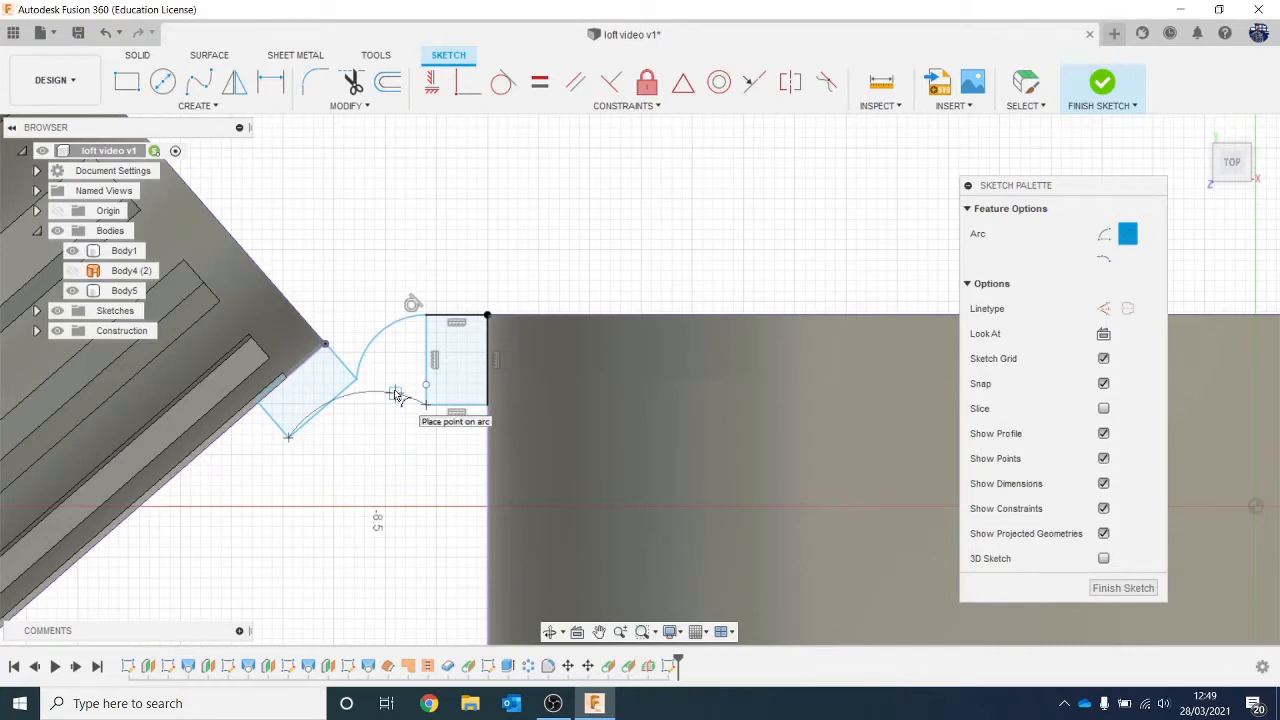
click(392, 396)
scroll(409, 420, up, 1)
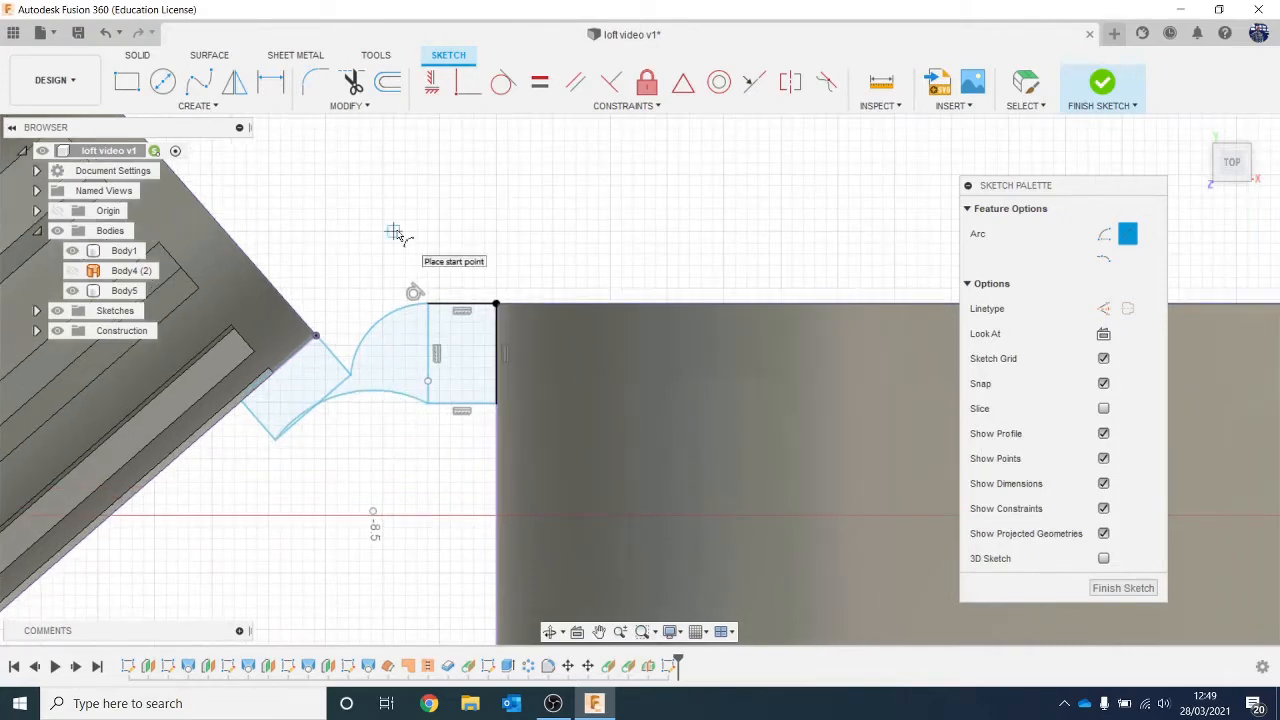
key(Escape)
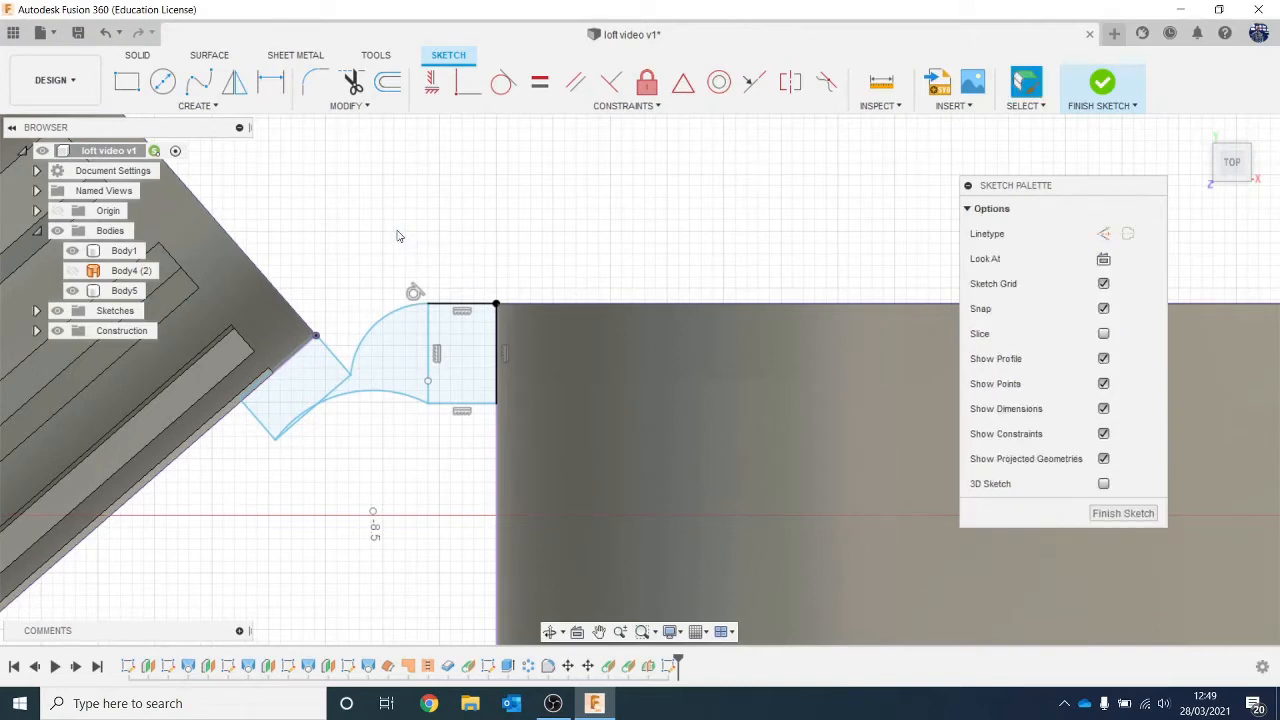
Replace the upper arc with a three-point arc from the cap's corner to the neck rectangle's upper corner, and finish the sketch.
click(396, 311)
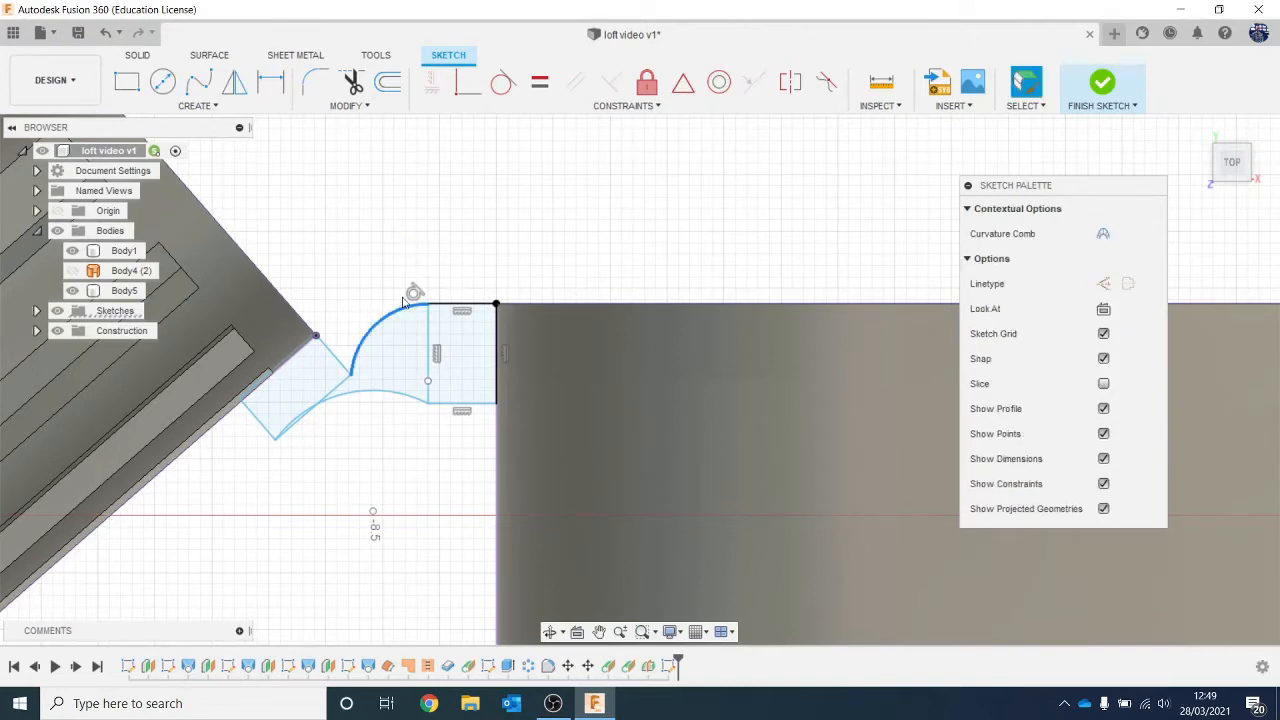
key(Delete)
click(214, 108)
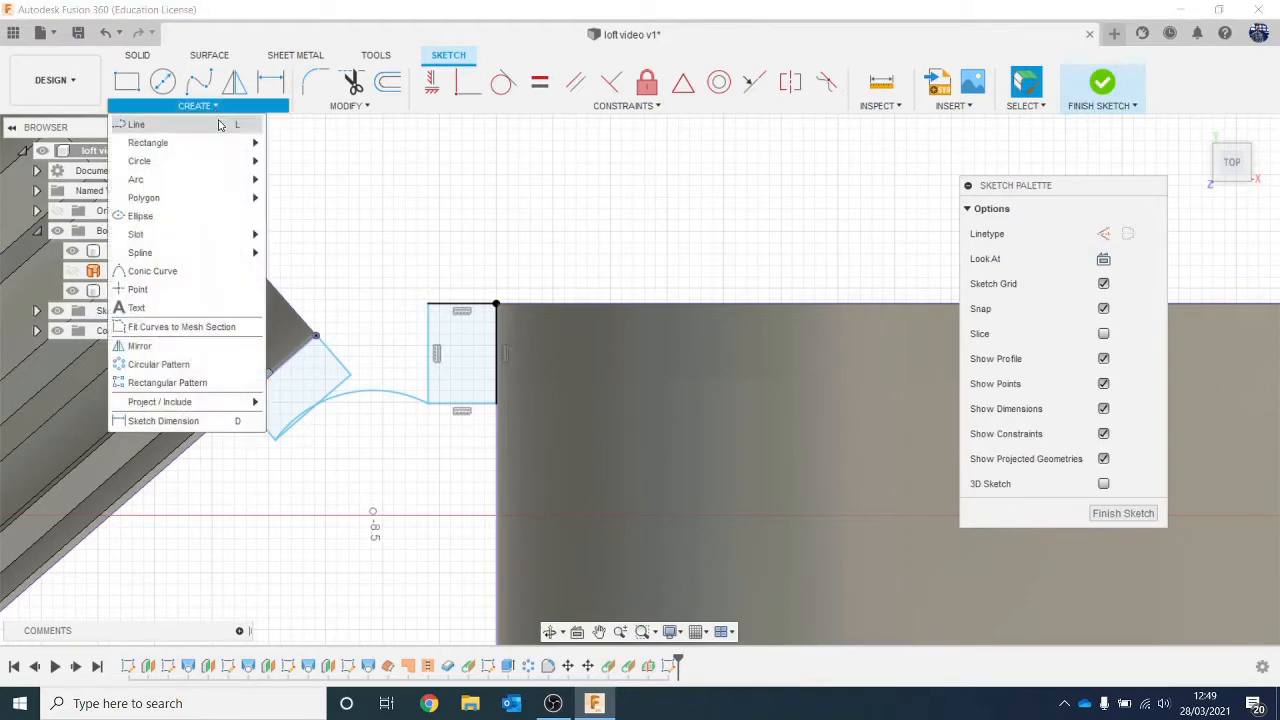
mouse_move(240, 179)
click(290, 197)
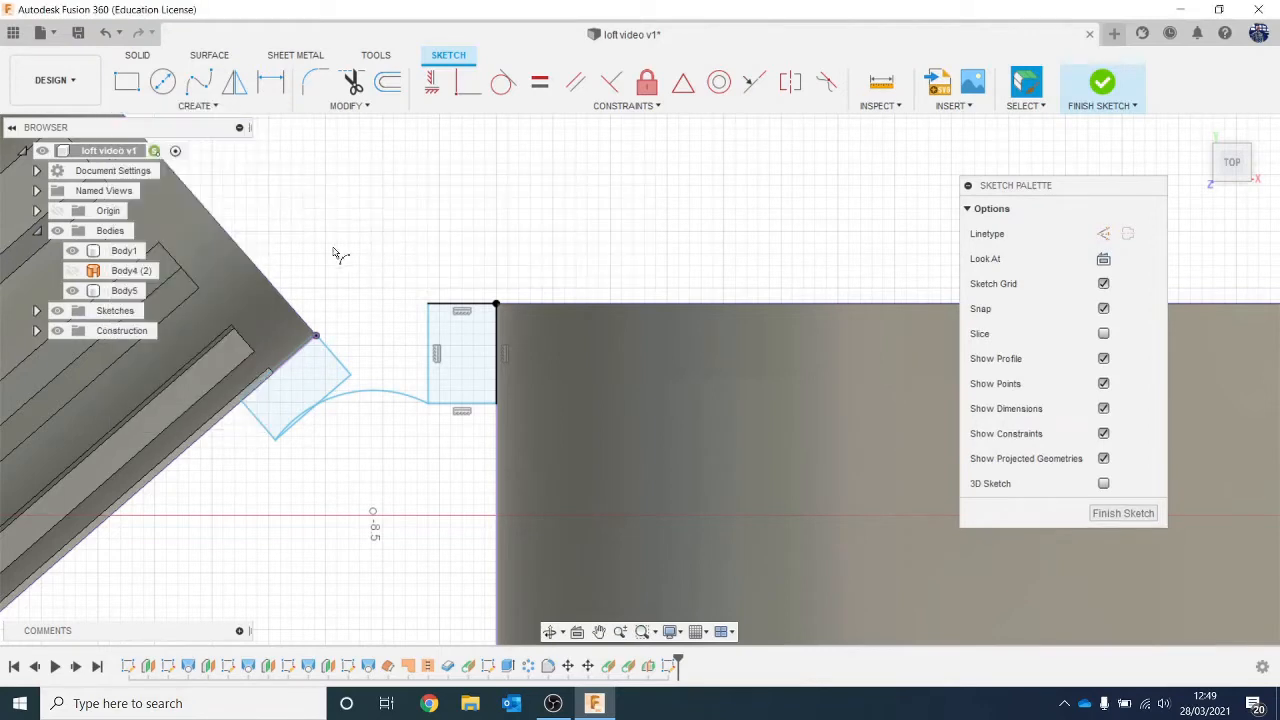
click(316, 336)
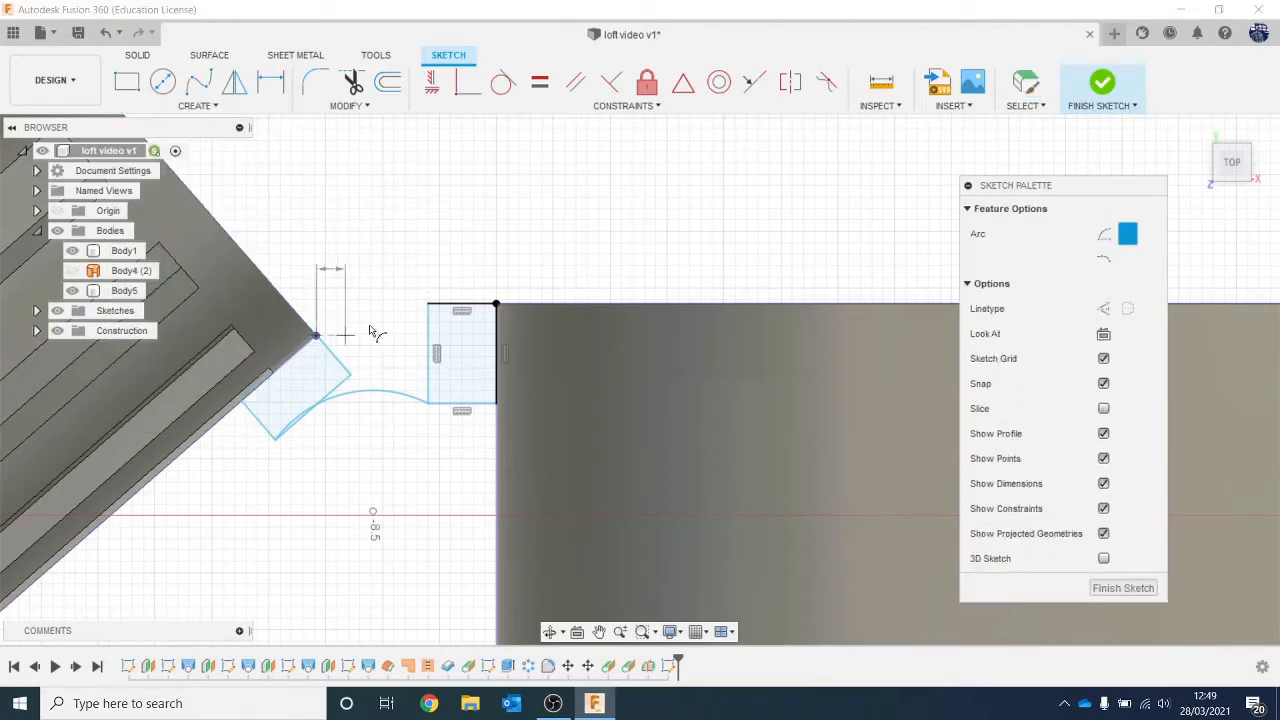
click(428, 303)
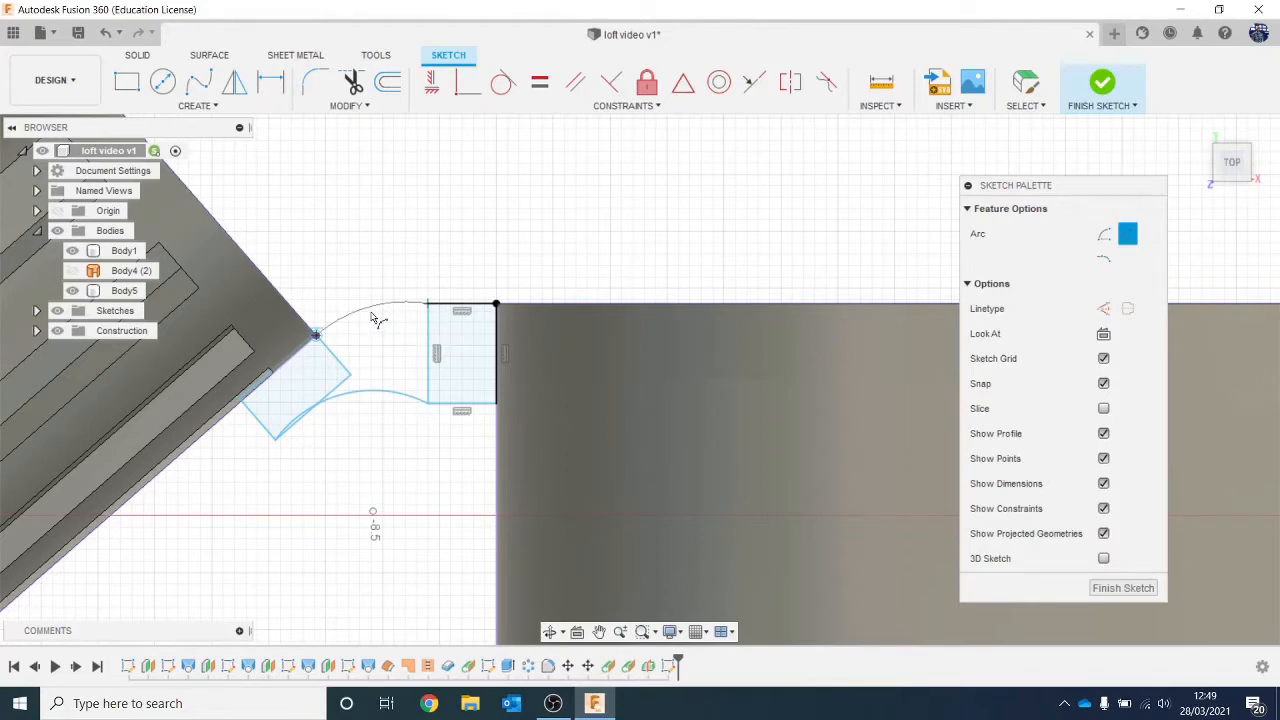
click(378, 320)
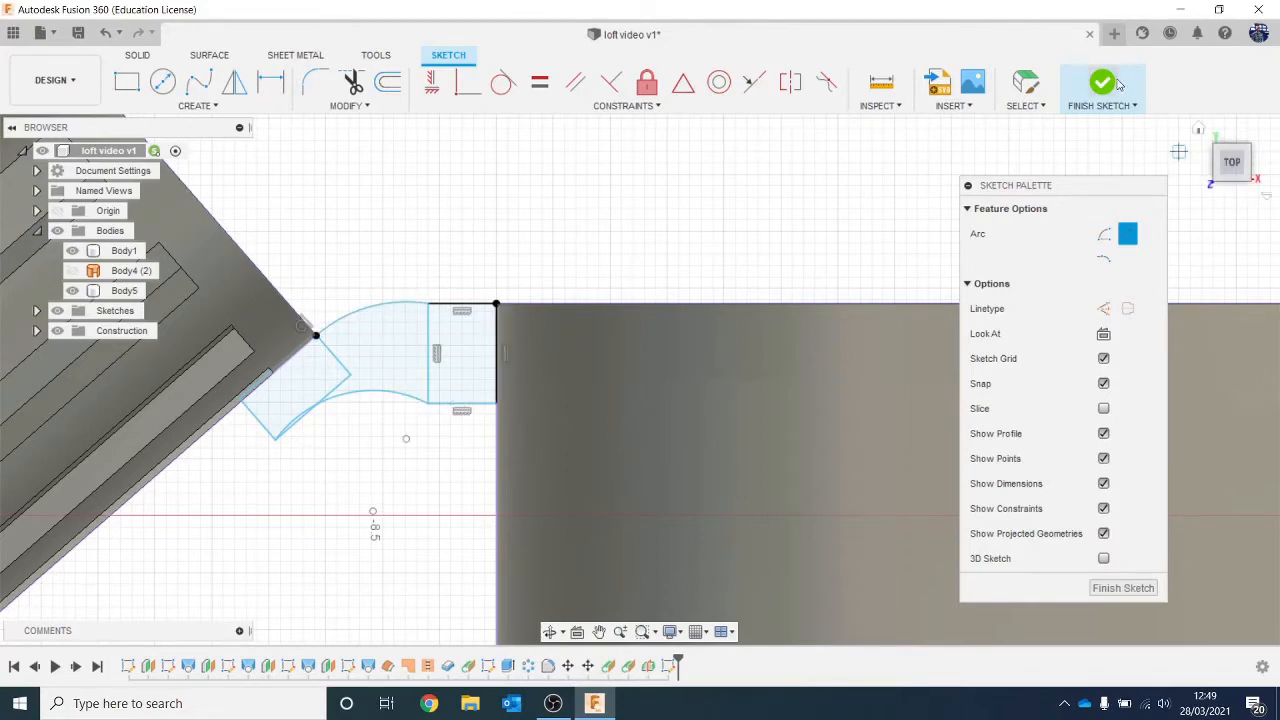
click(1106, 84)
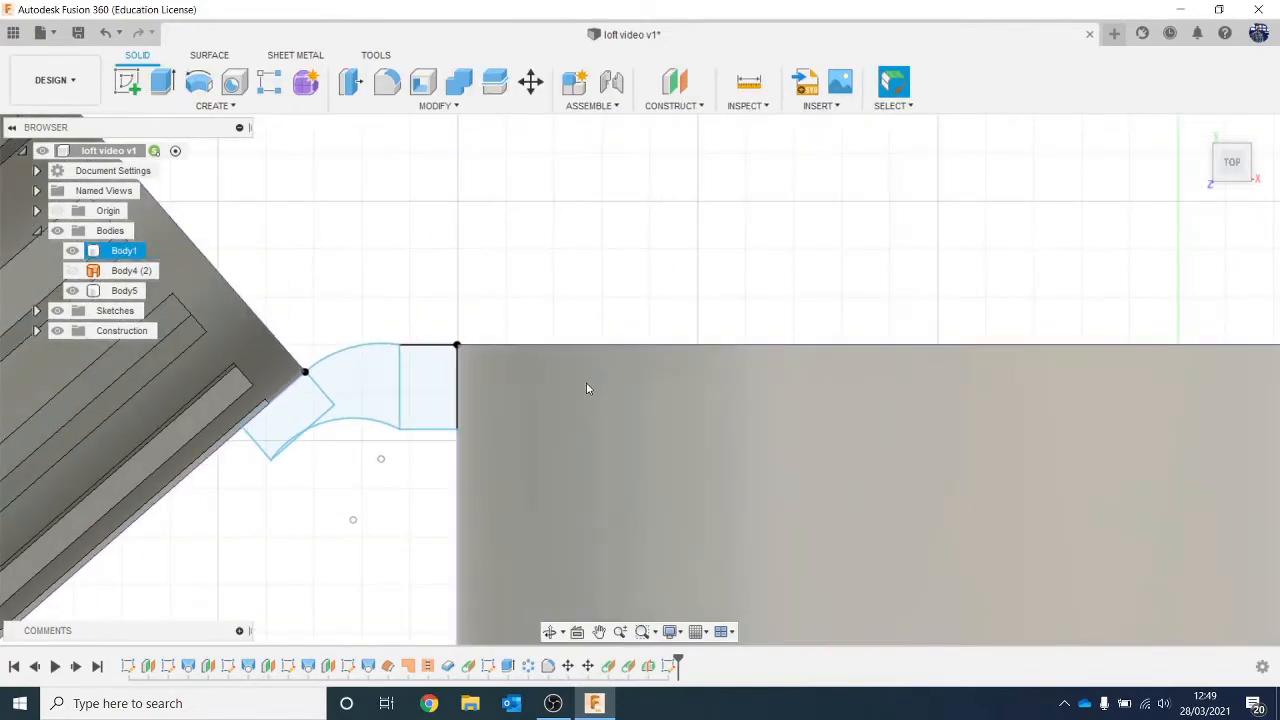
Choose the neck rectangle, the curved middle region and the angled block's regions as the profiles for an Extrude.
key(e)
click(430, 392)
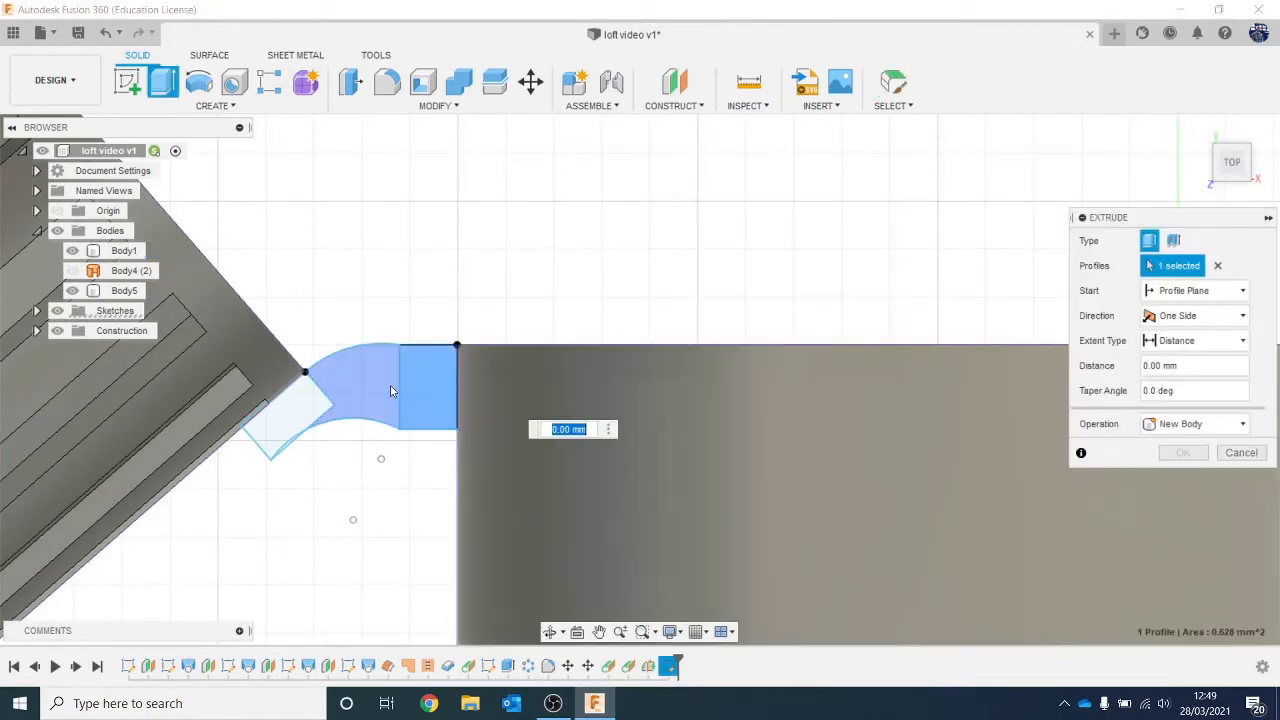
click(390, 390)
click(290, 418)
scroll(412, 401, down, 3)
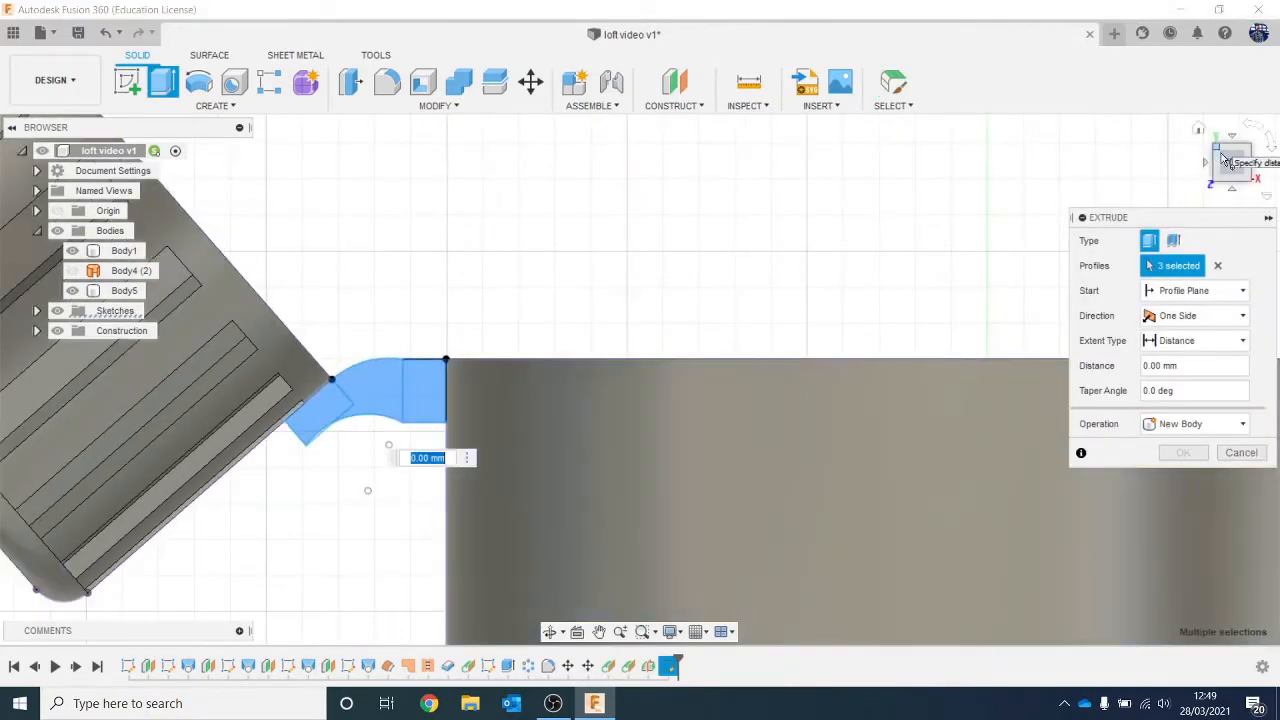
drag(1222, 157, 928, 218)
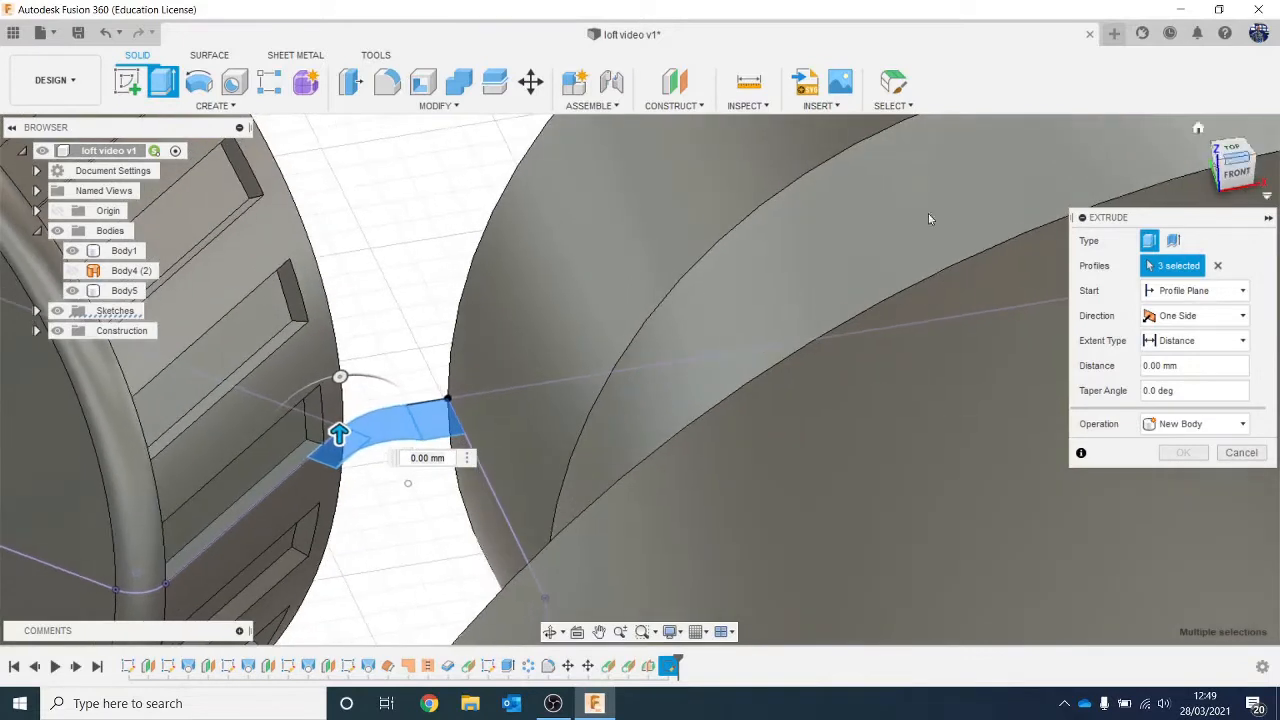
middle_drag(468, 274, 439, 237)
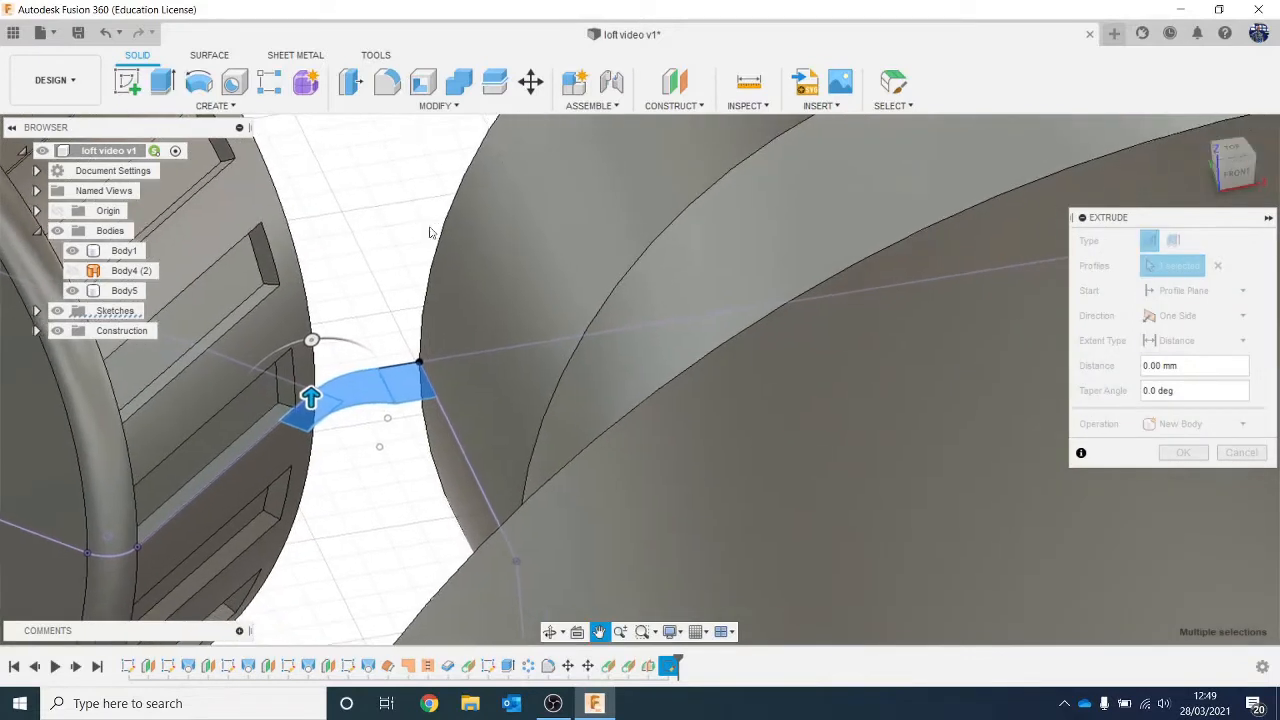
click(305, 370)
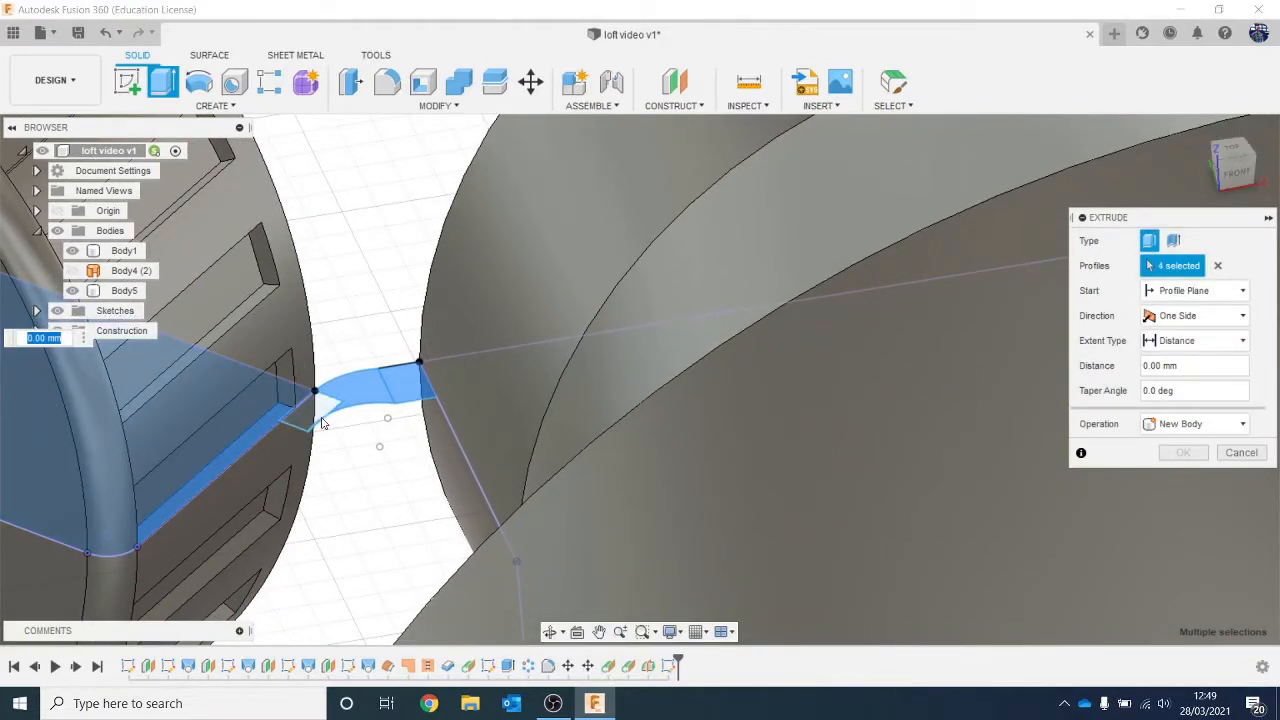
scroll(395, 458, up, 2)
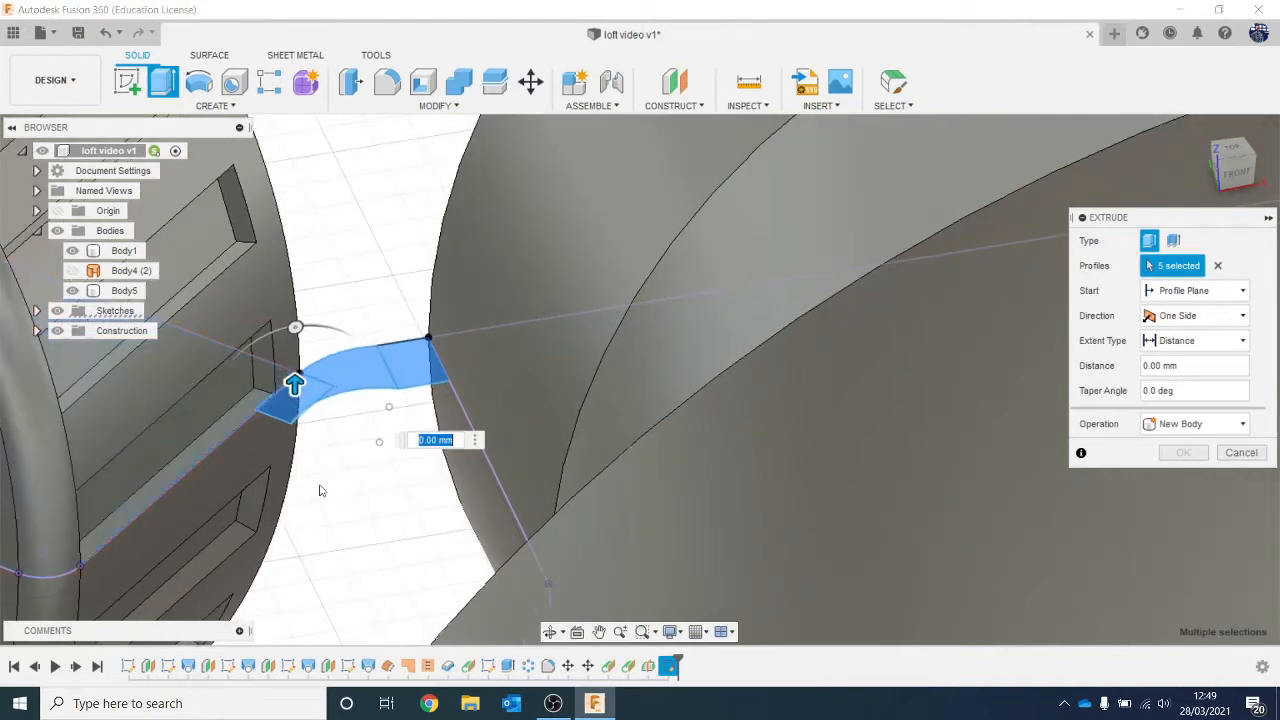
Extrude the hinge profiles symmetrically about 1.03 mm to each side of the midplane, using the Join operation.
drag(294, 375, 294, 360)
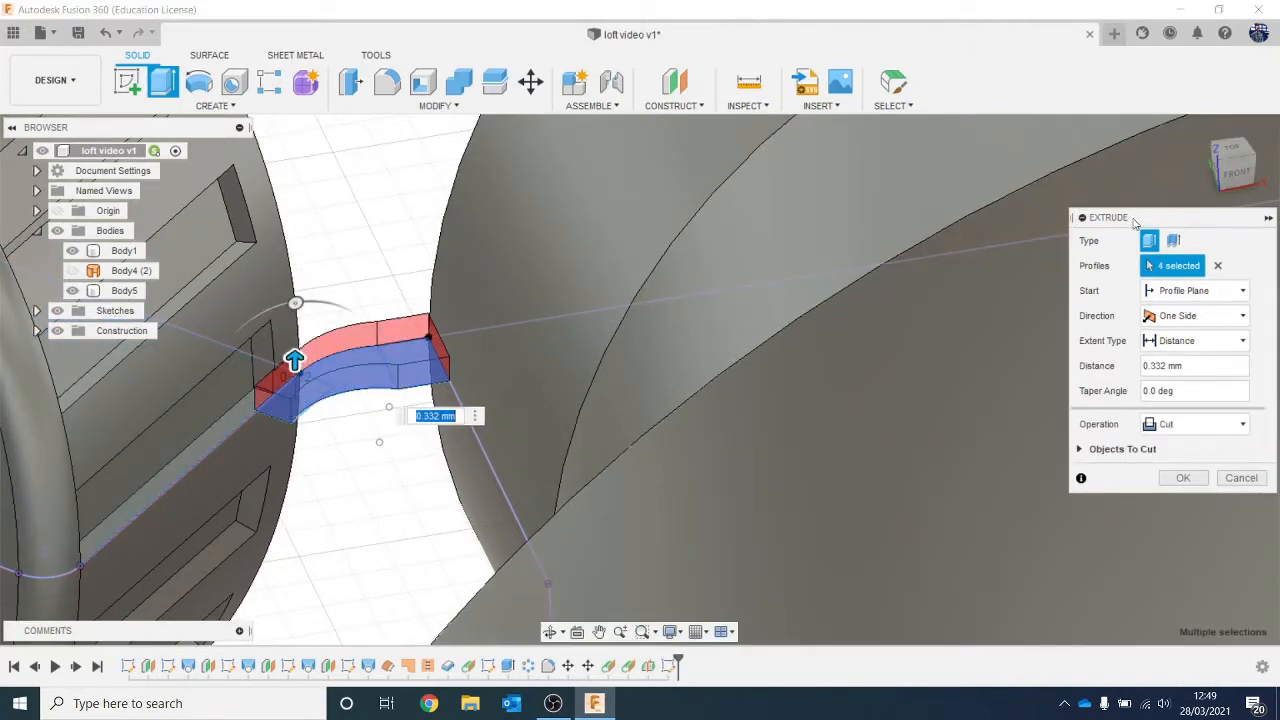
click(1168, 315)
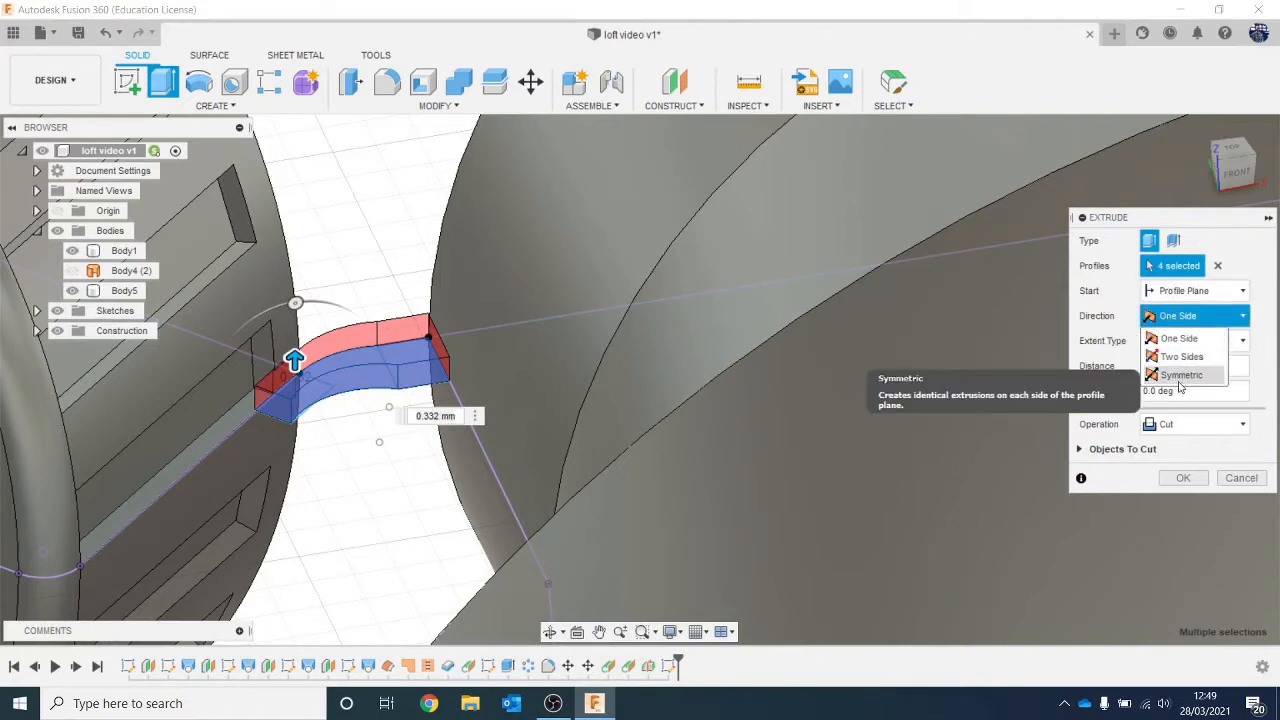
click(1182, 374)
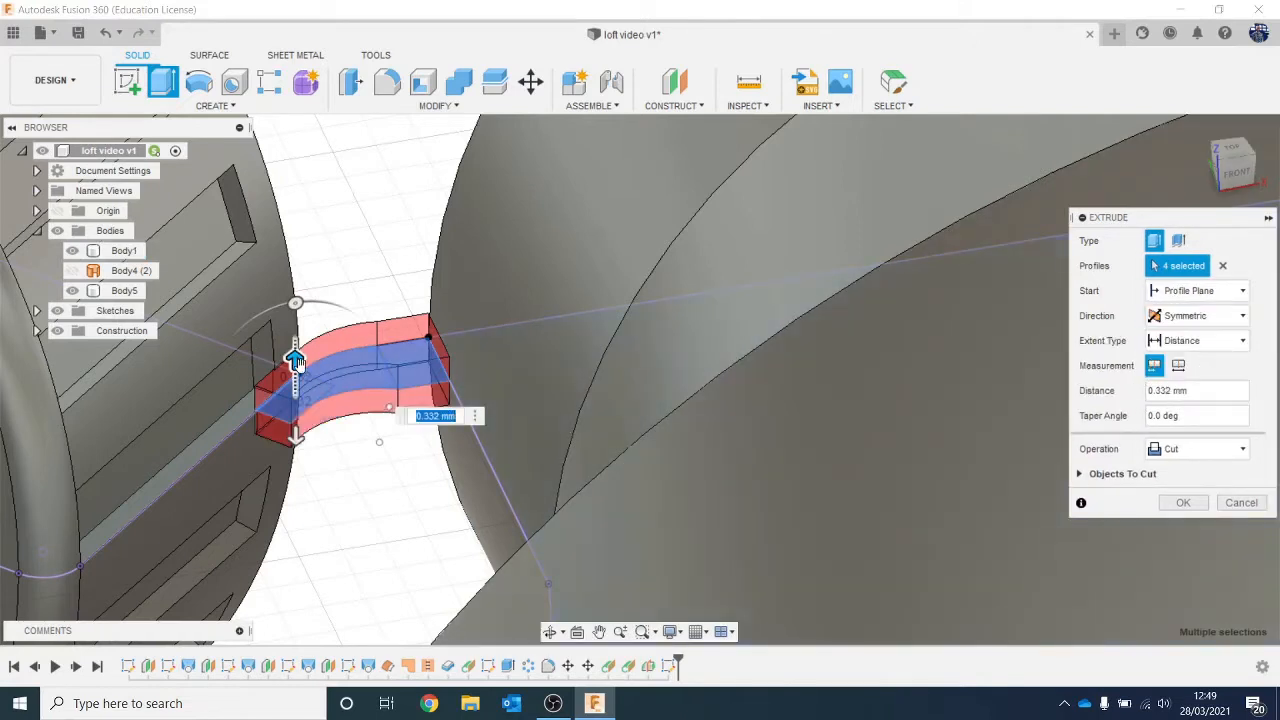
drag(294, 360, 294, 308)
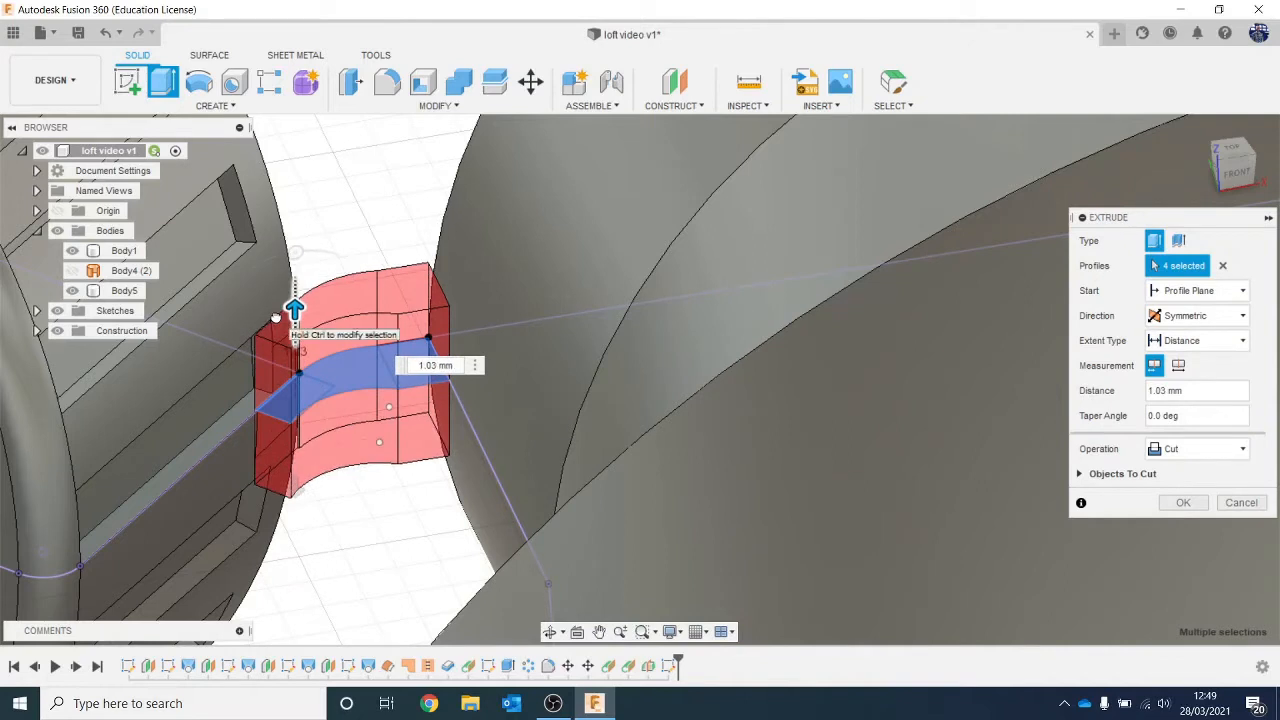
click(1193, 452)
click(1168, 467)
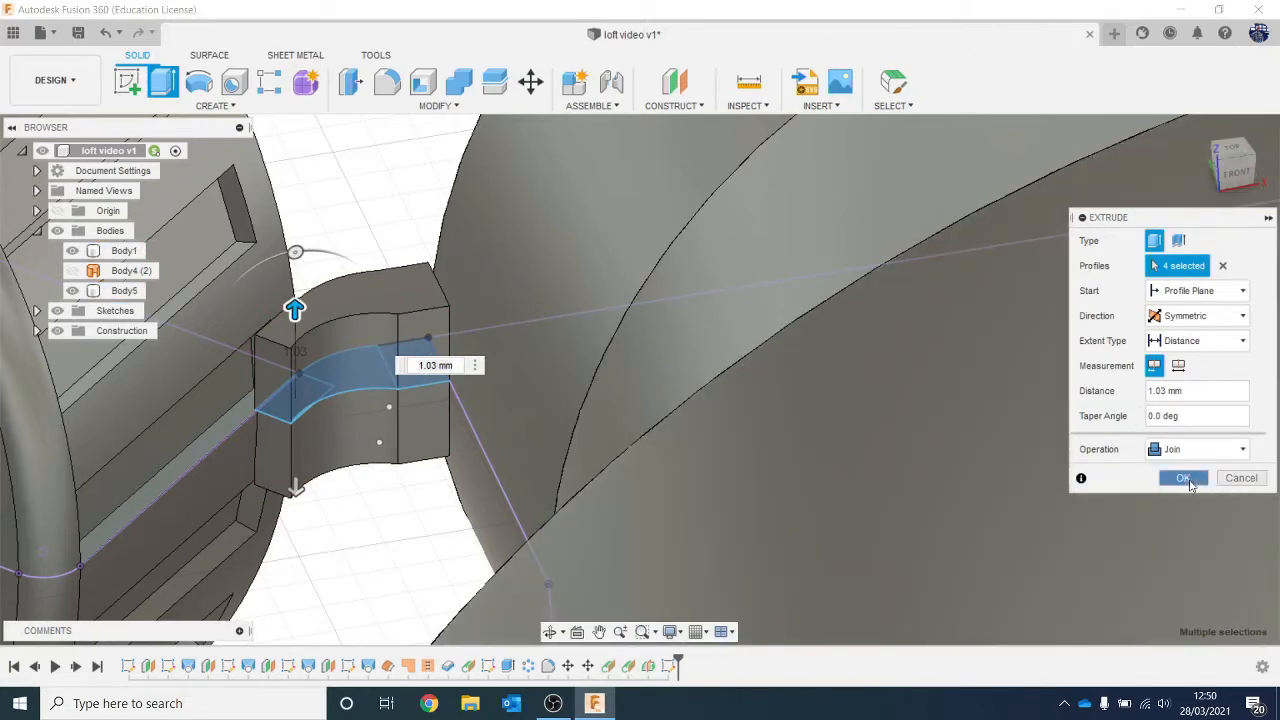
click(1183, 478)
Start a Fillet and select the edges around the hinge's upper face, along both curves, the cap end and the straight neck section.
shift+middle_drag(665, 412, 480, 378)
scroll(481, 380, down, 1)
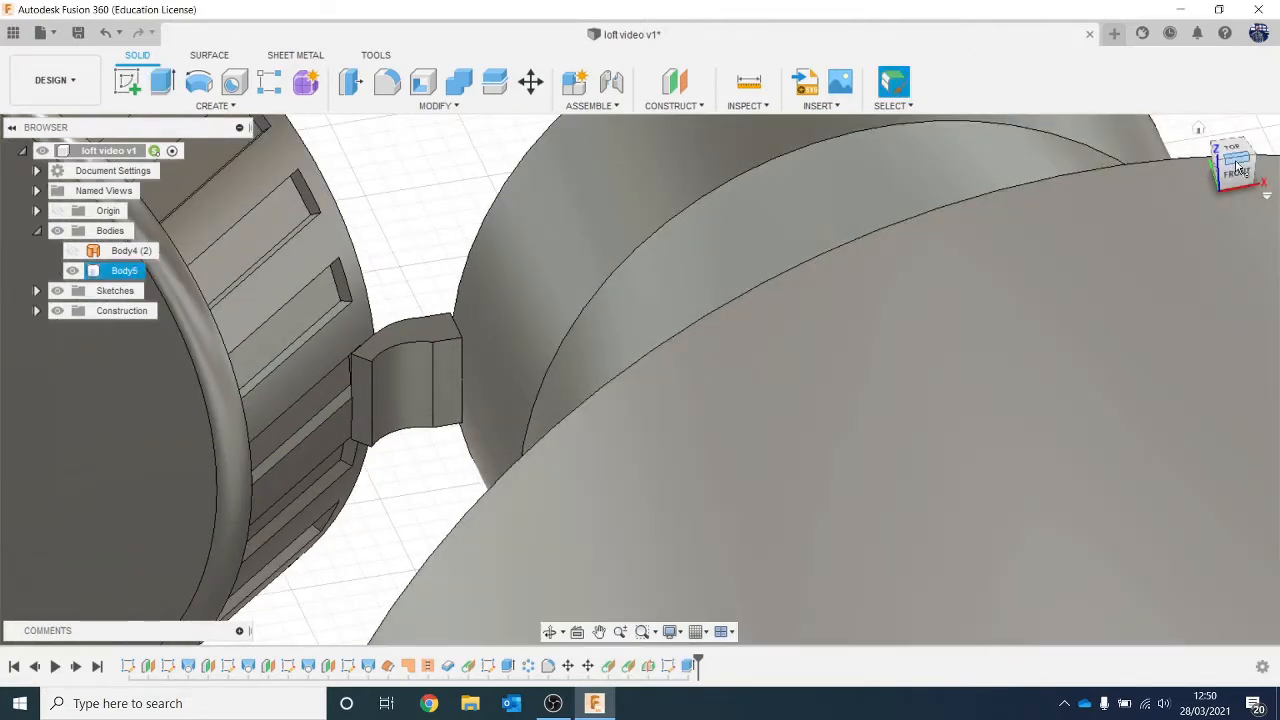
mouse_move(1237, 168)
mouse_down()
mouse_move(1203, 206)
mouse_move(1214, 250)
mouse_move(1185, 235)
mouse_move(1234, 156)
mouse_up()
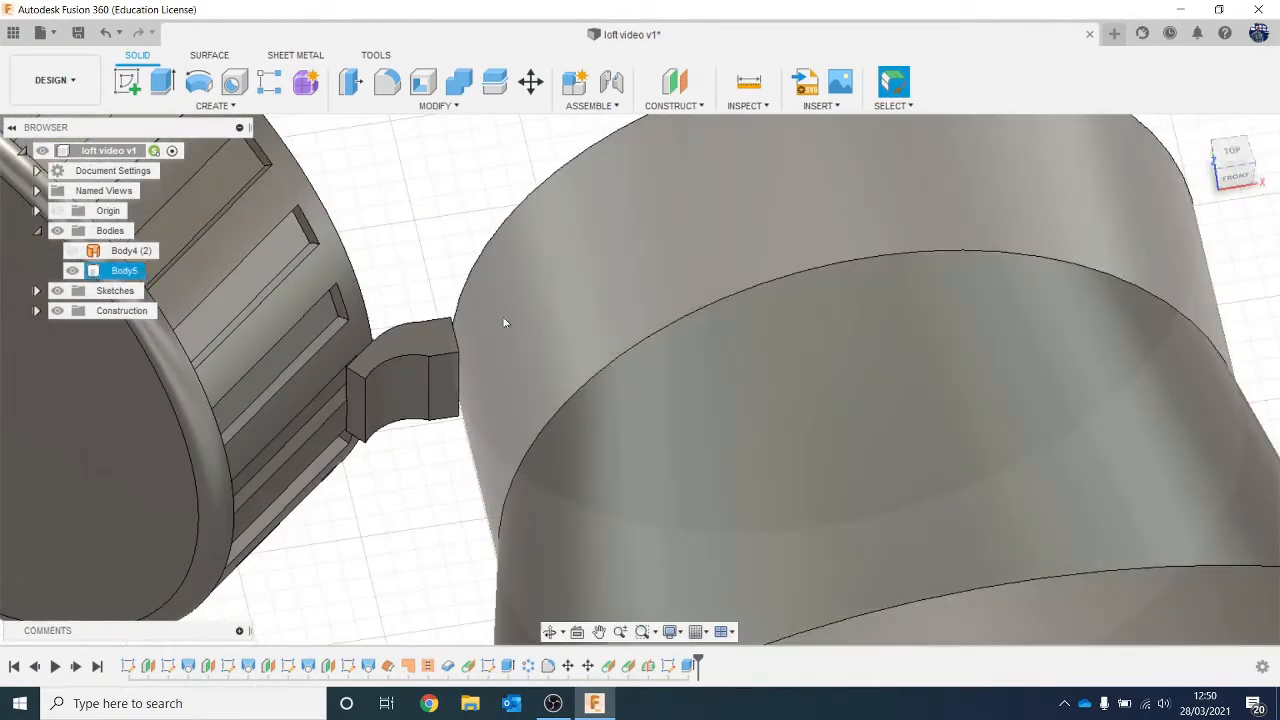
scroll(481, 322, up, 2)
click(378, 174)
click(387, 82)
scroll(395, 110, up, 2)
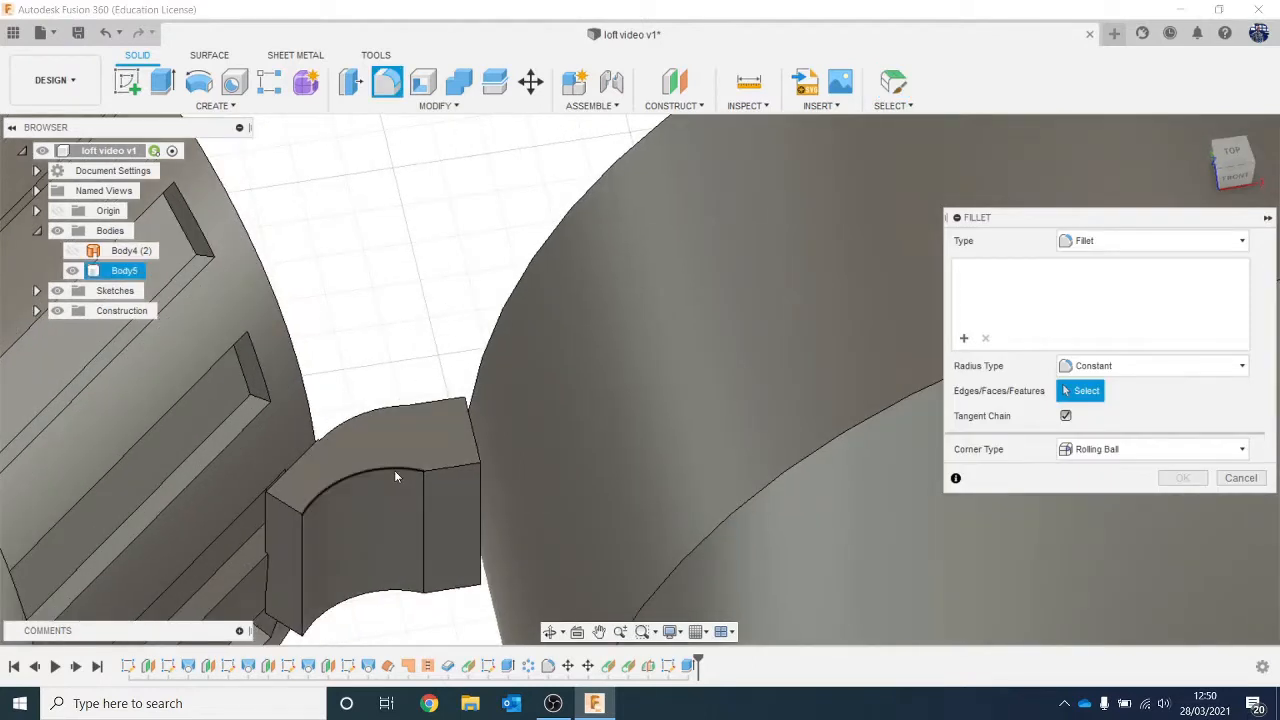
click(394, 470)
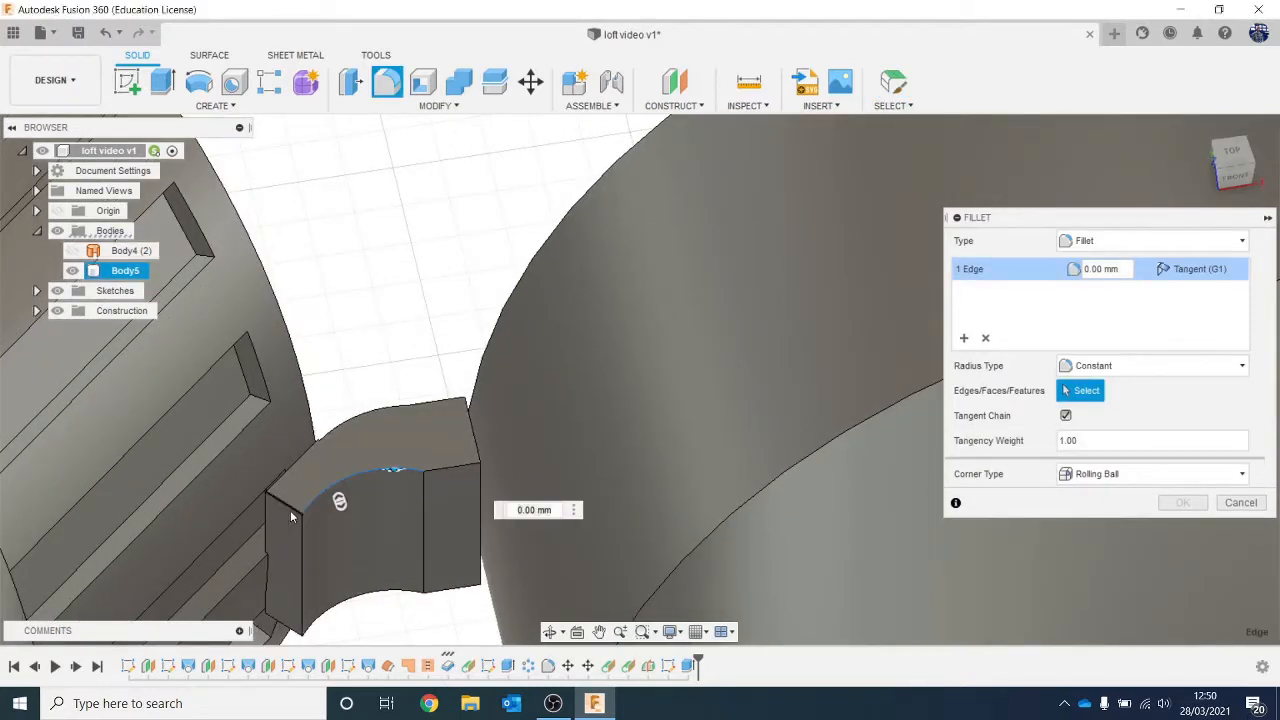
click(290, 510)
click(395, 405)
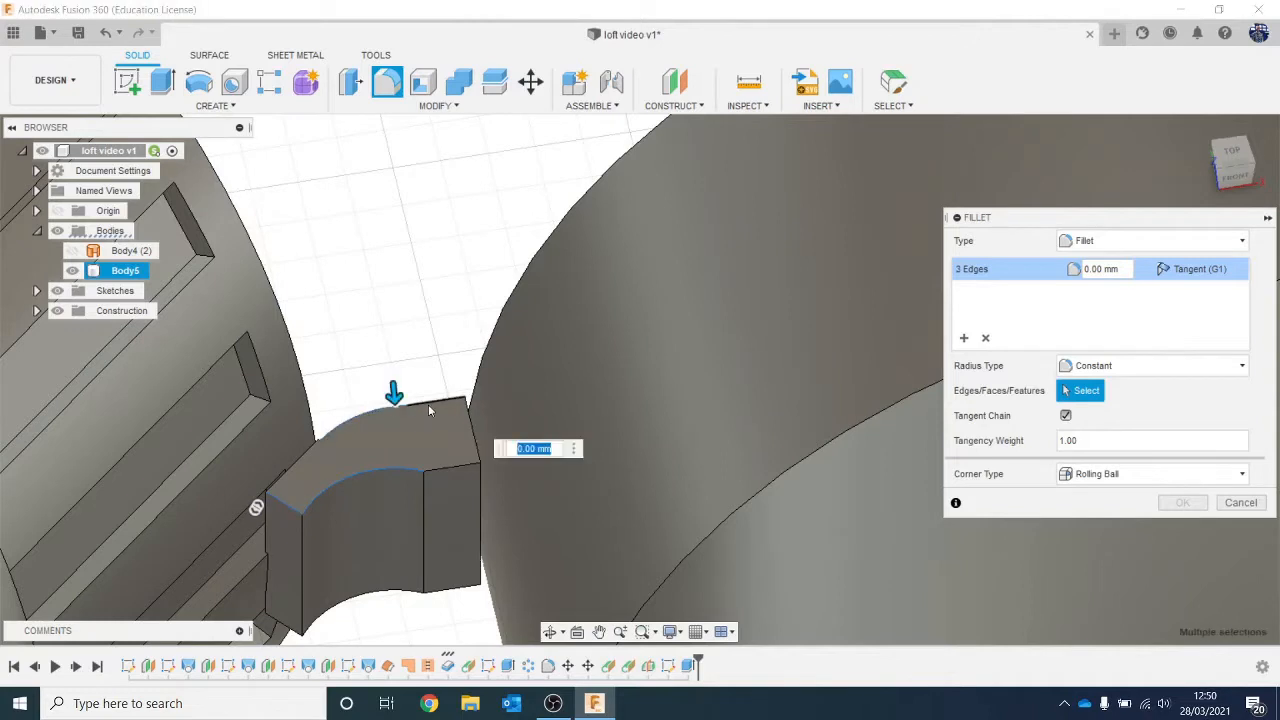
click(428, 404)
click(452, 468)
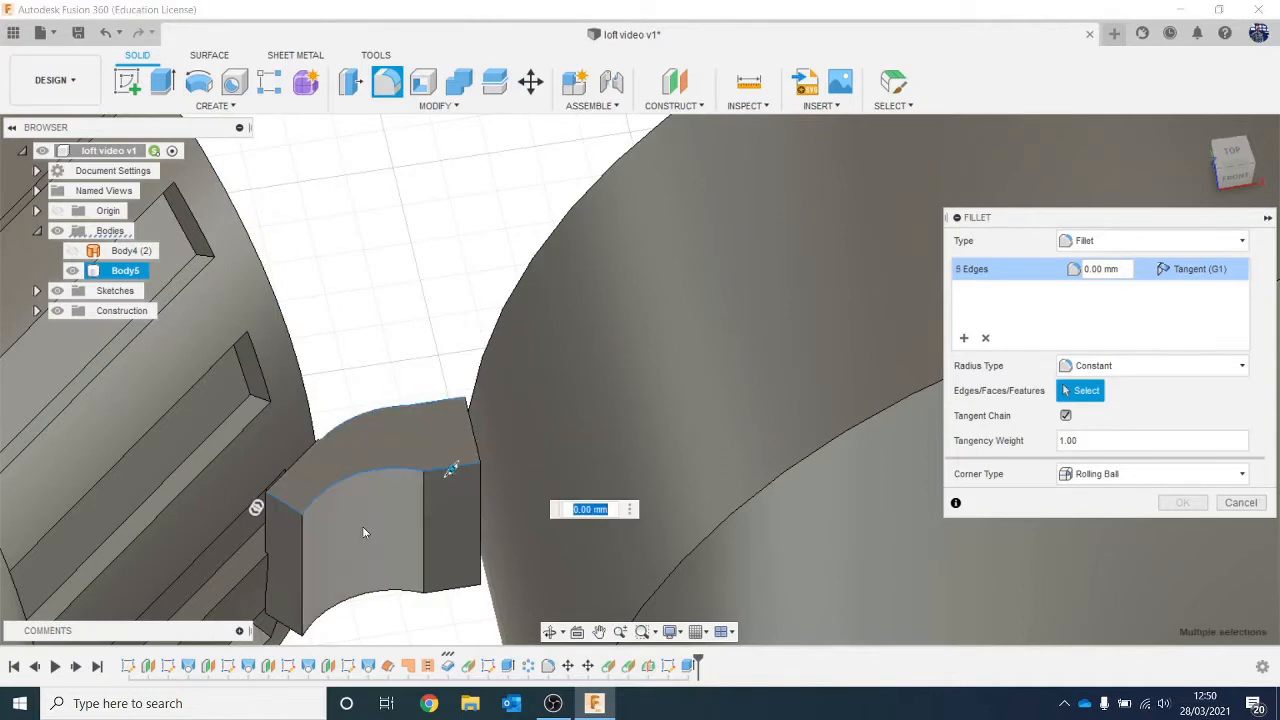
Add the hinge's lower outline edges to the selection and fillet them all with a 0.1 mm radius.
click(375, 598)
click(452, 589)
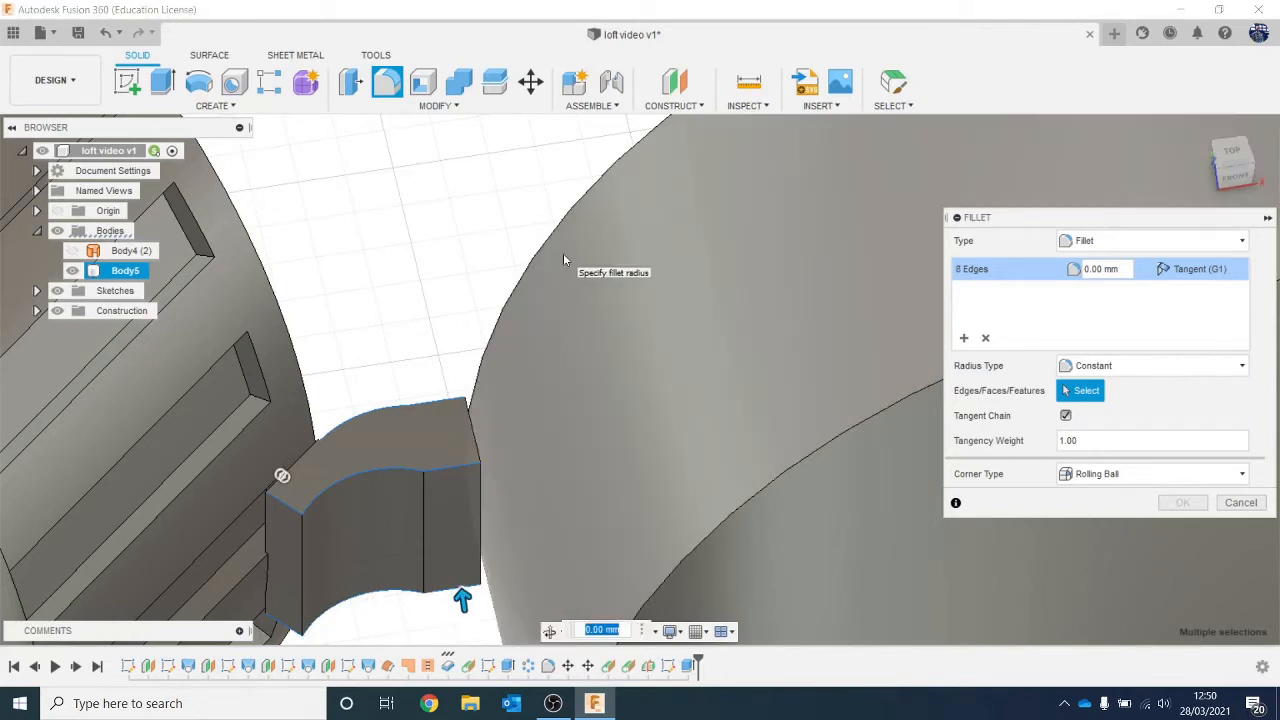
text(0.1)
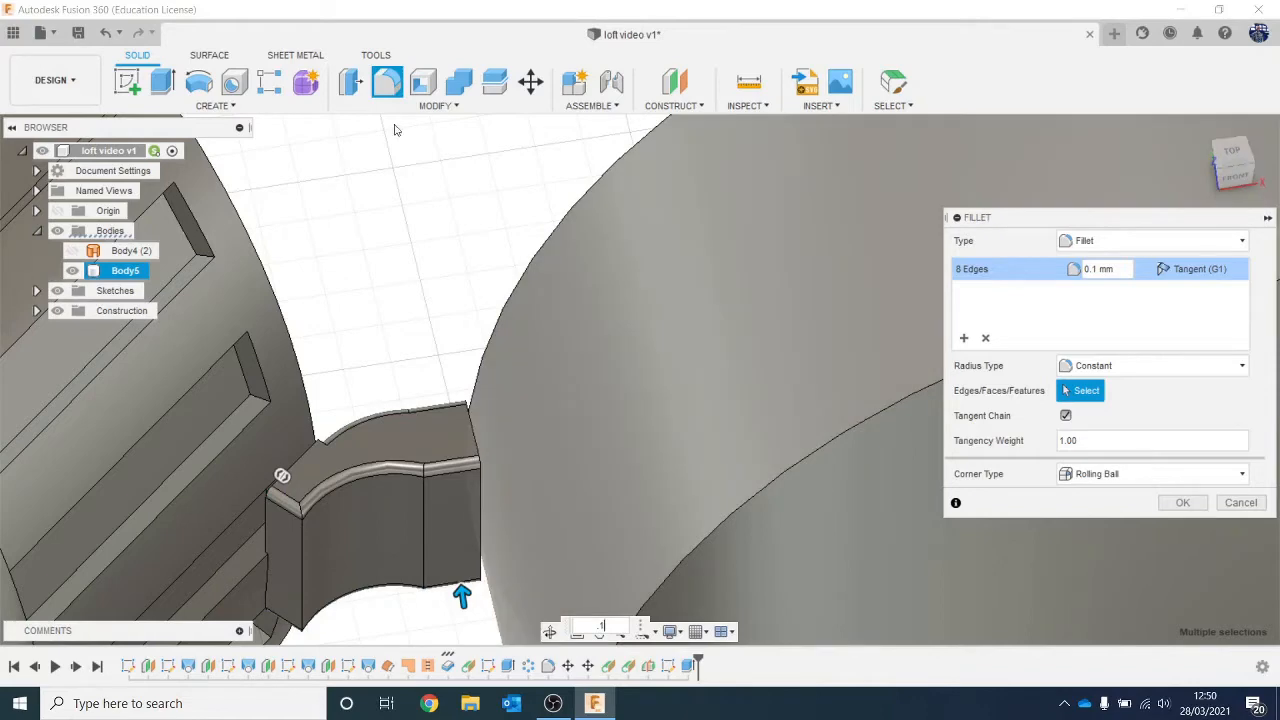
click(1182, 502)
Fillet the hinge's vertical edges at the cap-end corner and where the curve meets the neck section with a 0.1 mm radius.
shift+middle_drag(1180, 505, 759, 413)
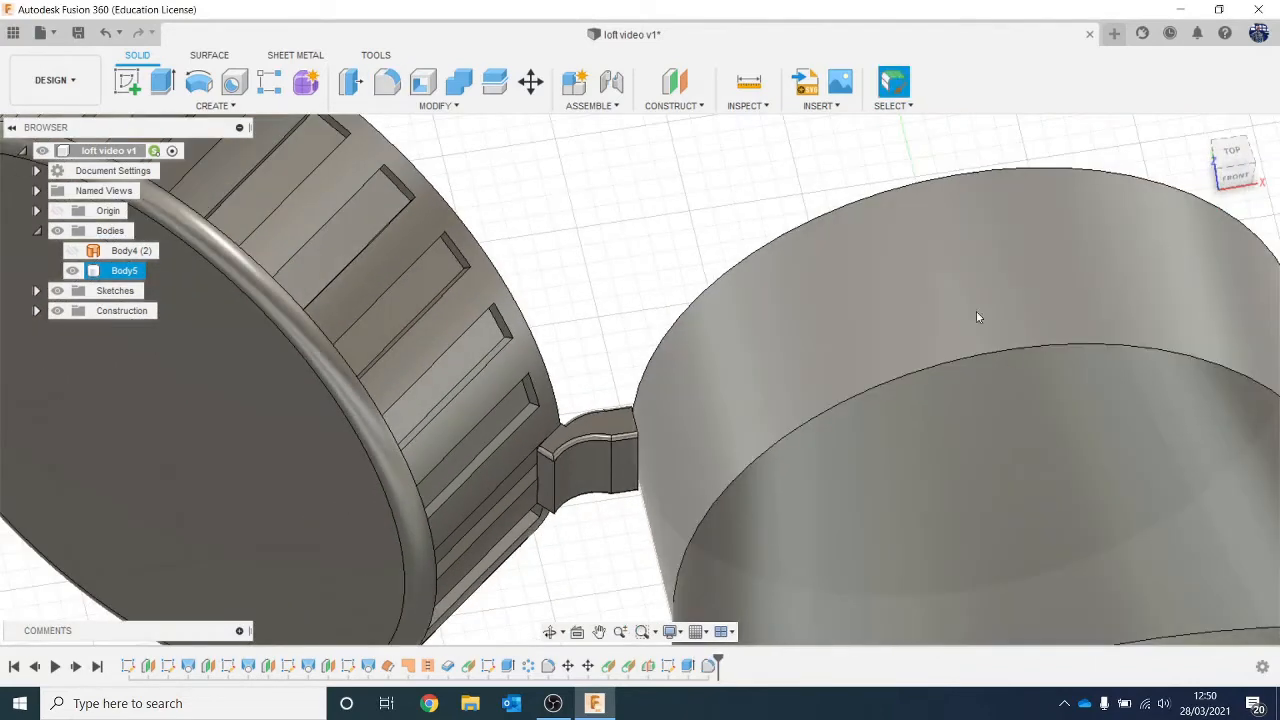
shift+middle_drag(978, 318, 714, 406)
scroll(571, 258, up, 5)
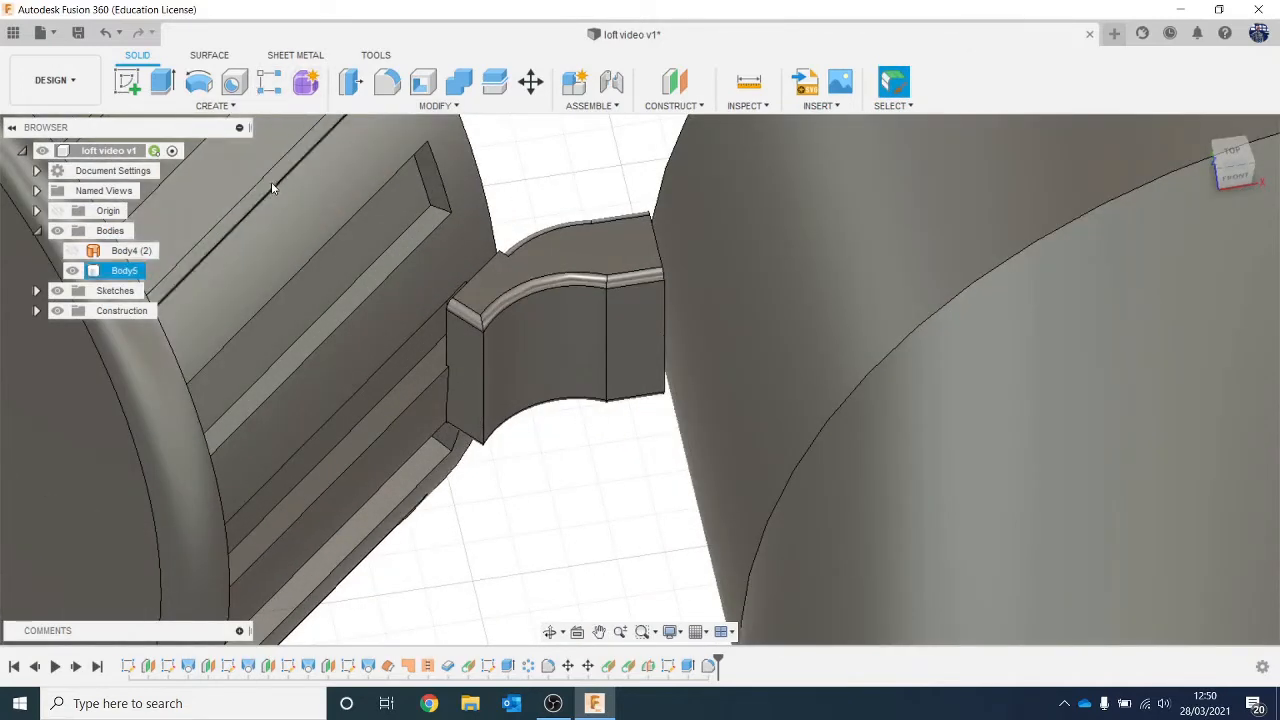
key(f)
click(482, 367)
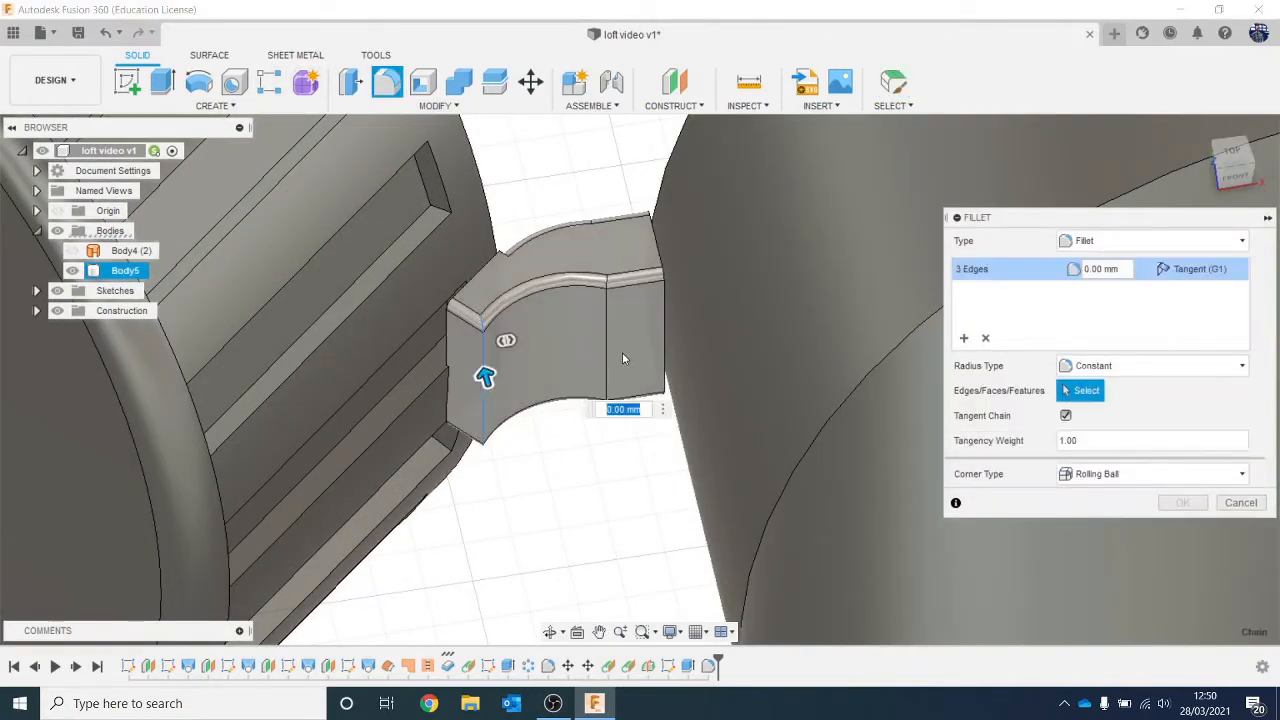
click(609, 352)
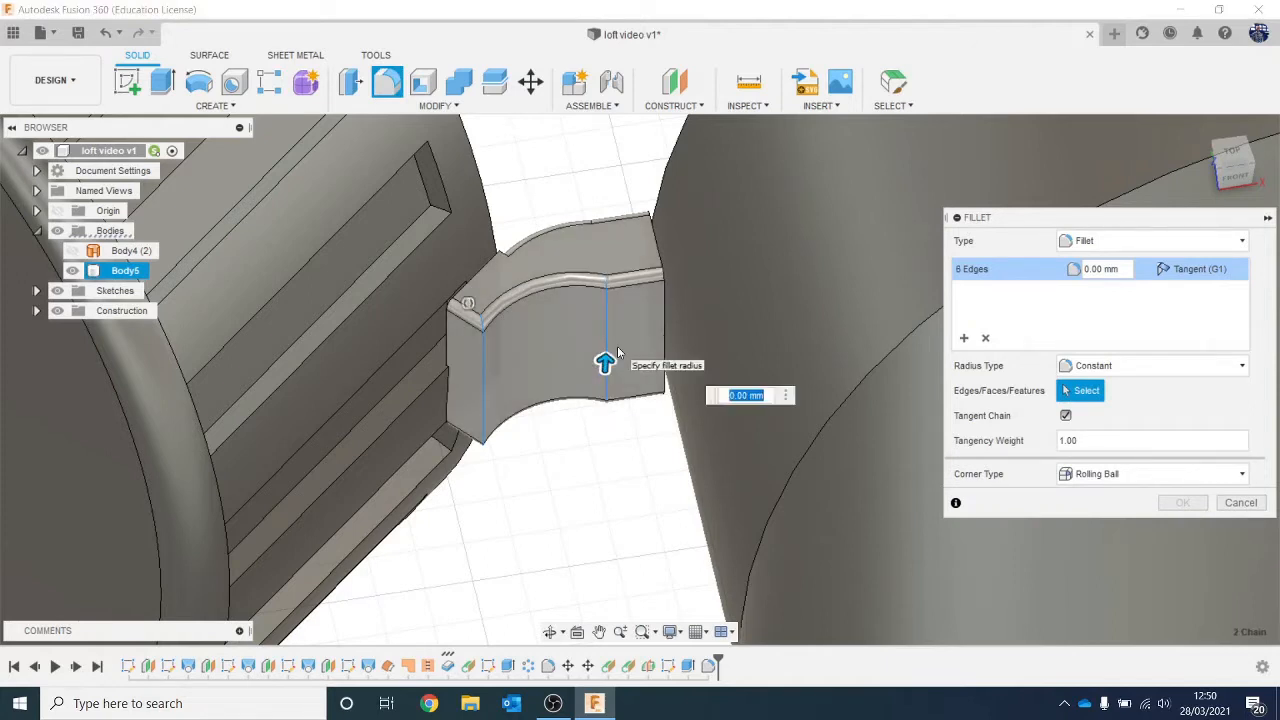
text(.1)
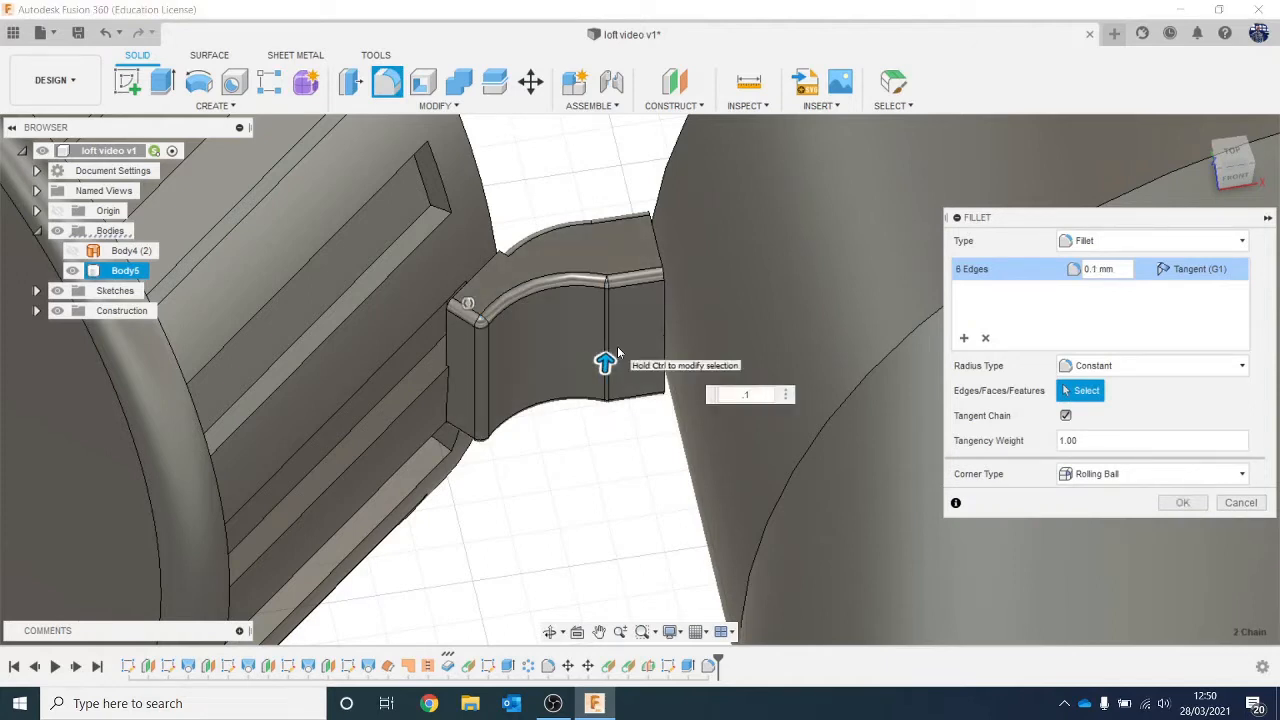
key(Return)
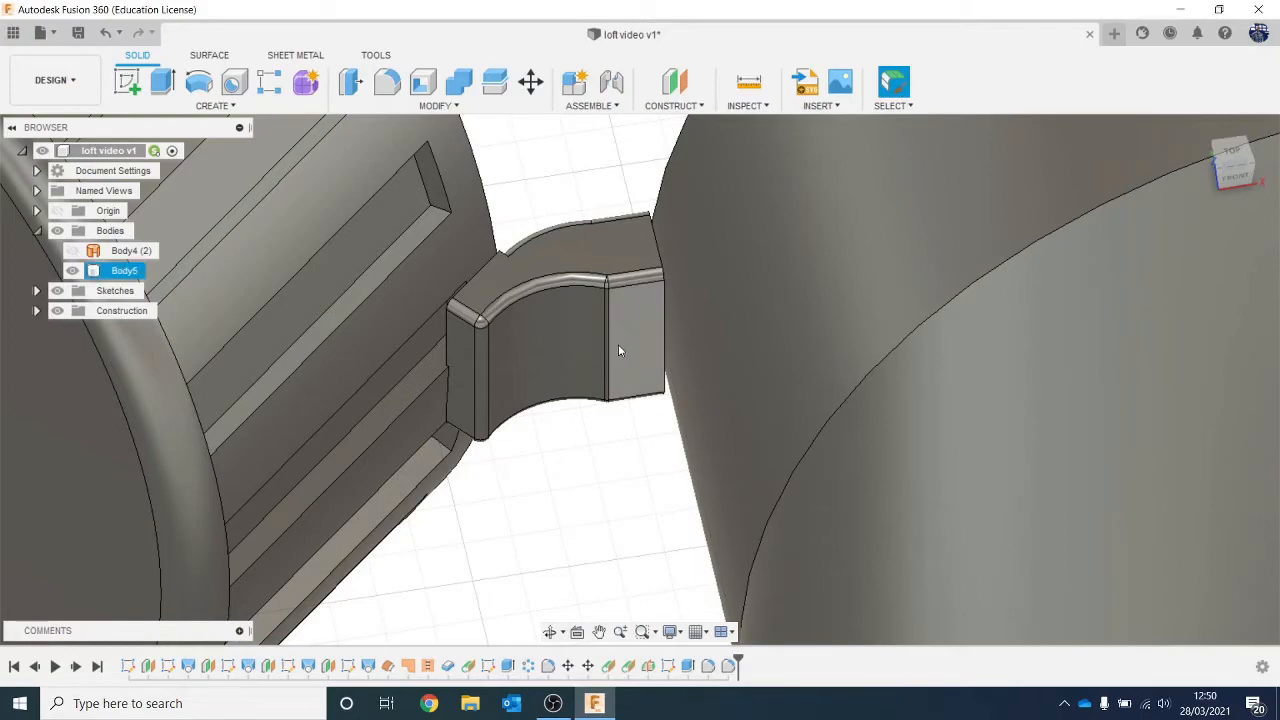
Create a sketch on the thin rectangular end face of the tube's flat end, and finish it without drawing anything.
scroll(618, 350, down, 5)
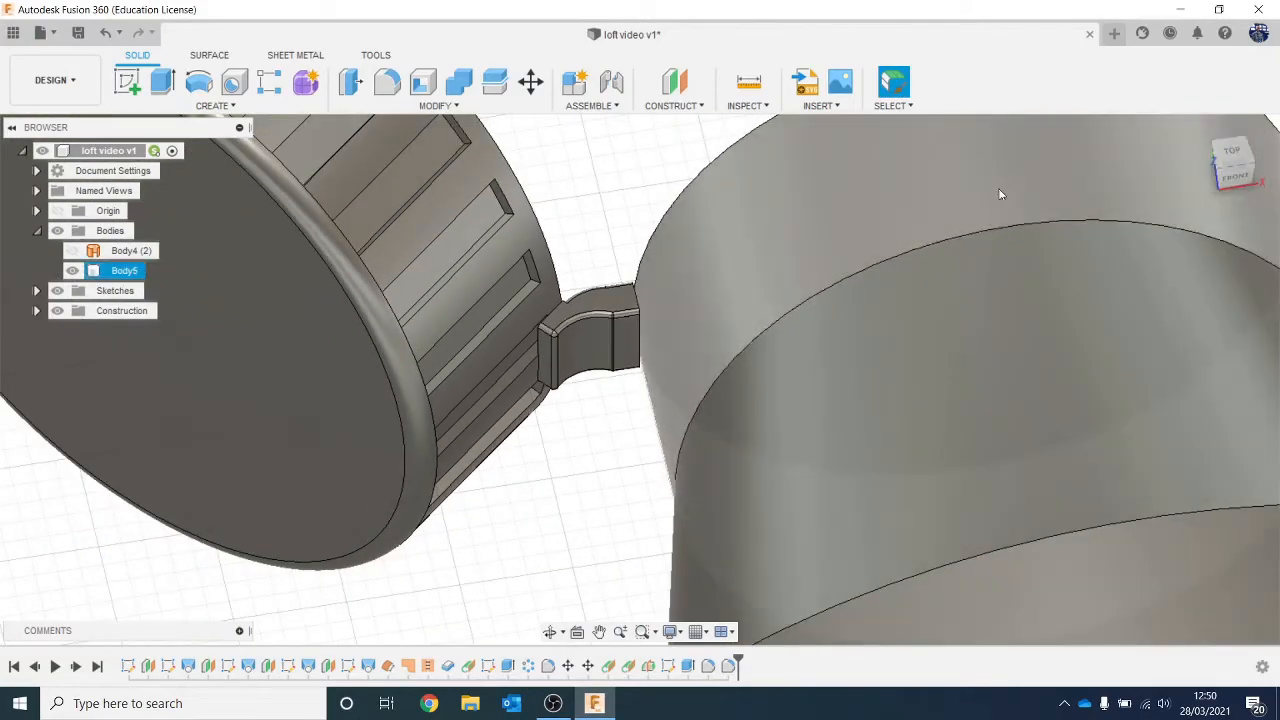
scroll(998, 194, down, 3)
middle_drag(1189, 246, 994, 246)
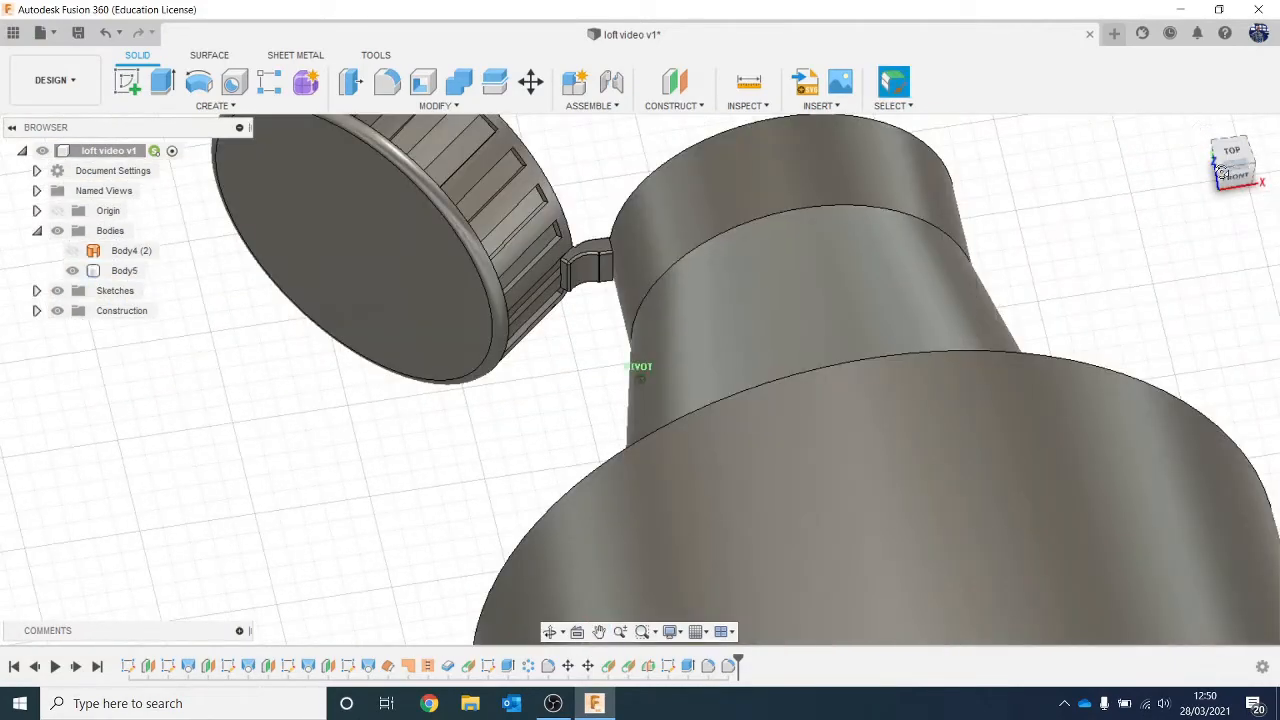
drag(1222, 172, 1222, 200)
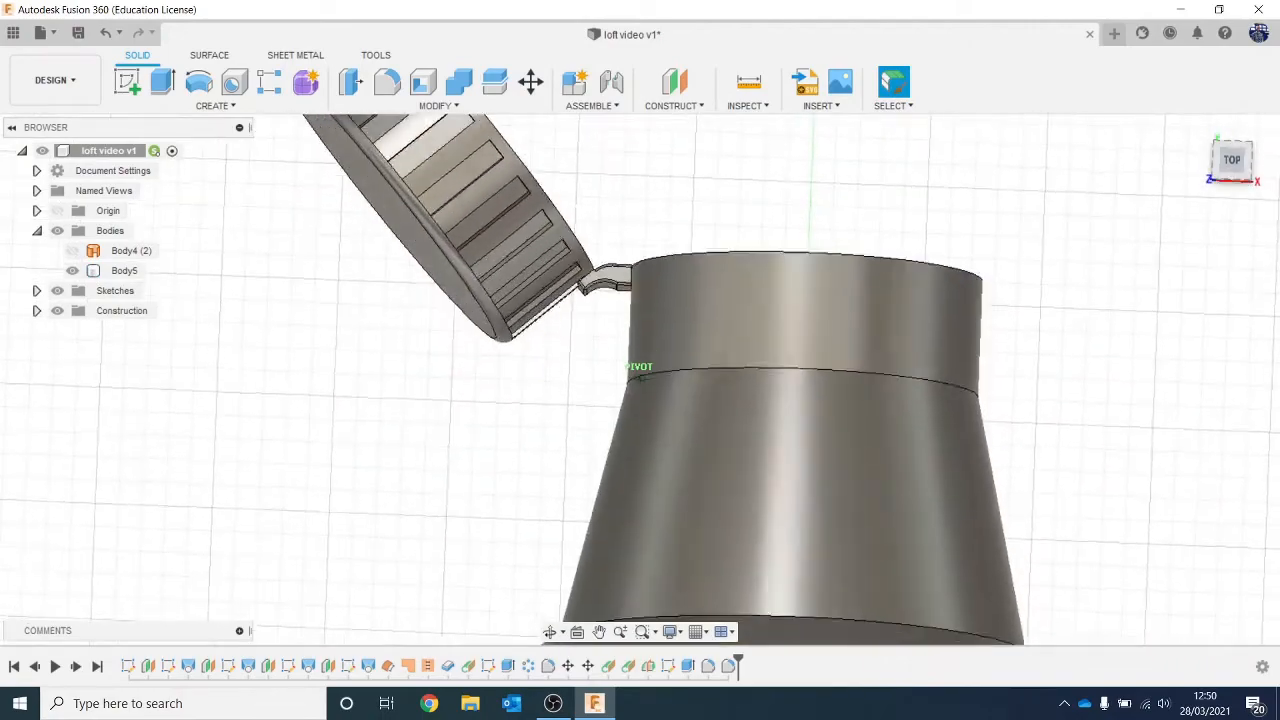
shift+middle_drag(640, 378, 937, 266)
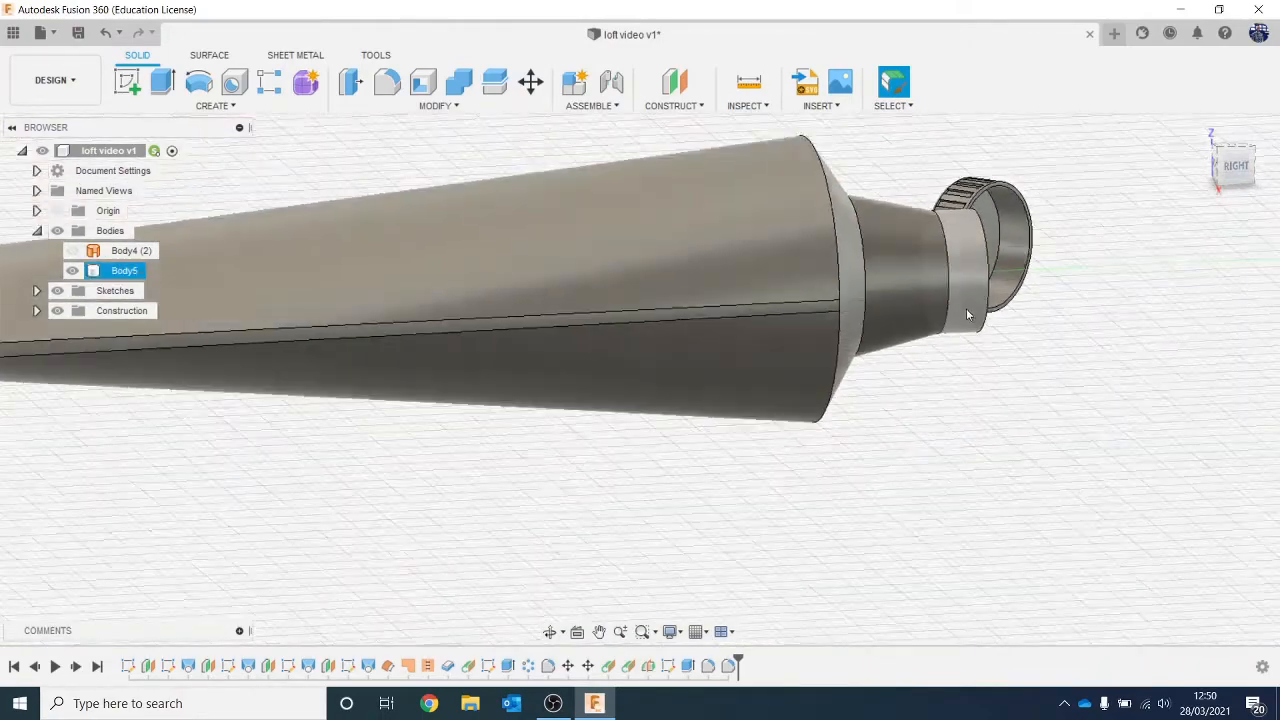
scroll(965, 302, down, 4)
scroll(810, 312, down, 1)
middle_drag(616, 285, 760, 343)
scroll(495, 350, up, 3)
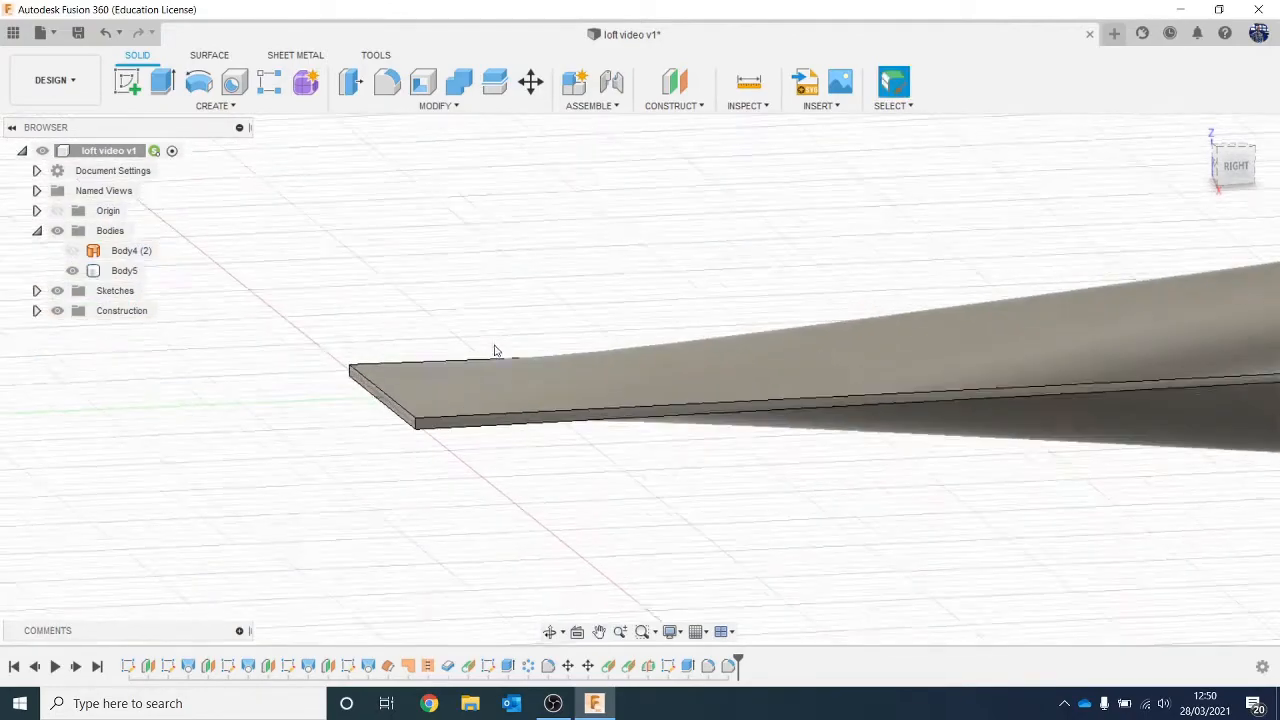
middle_drag(597, 429, 957, 294)
scroll(957, 294, up, 2)
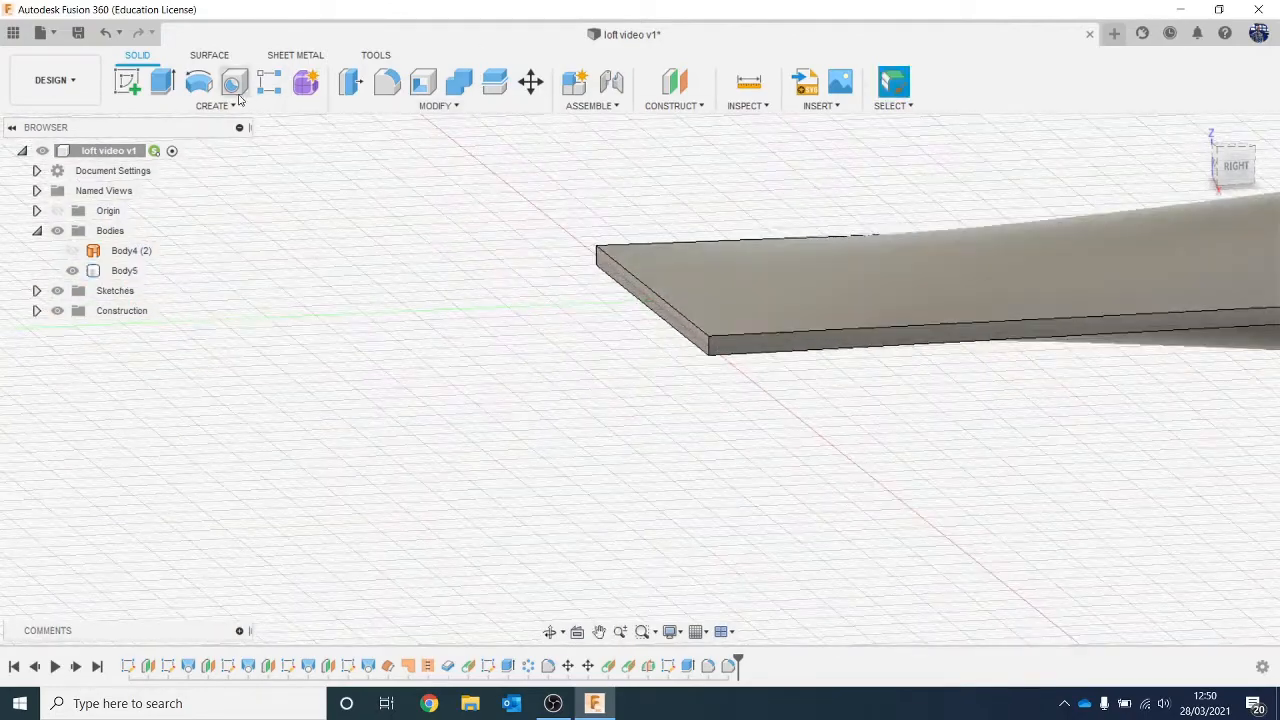
click(138, 86)
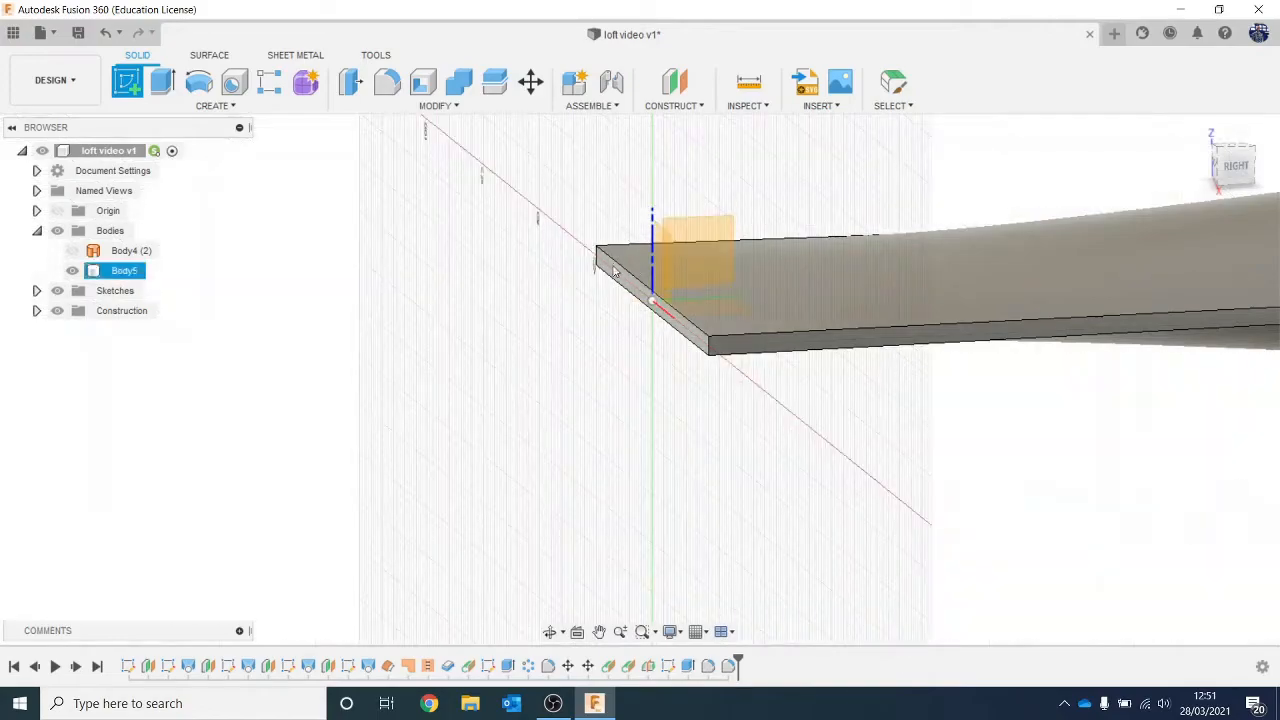
click(610, 277)
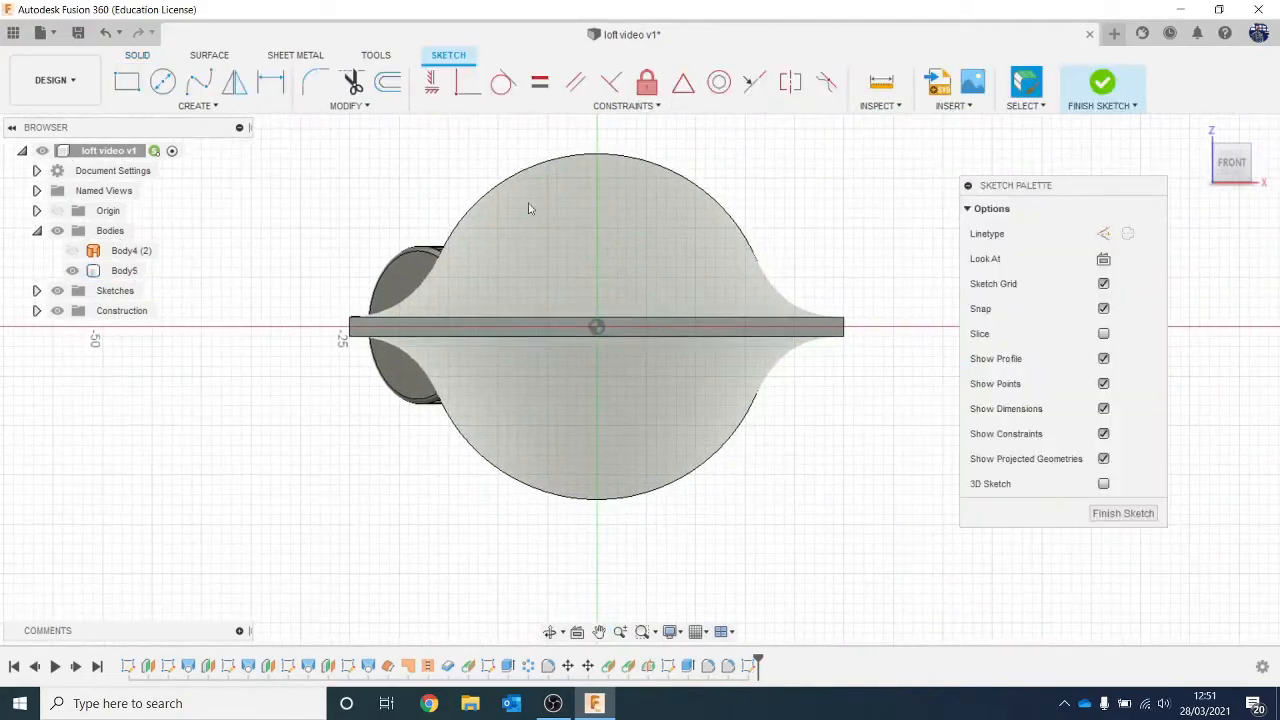
click(1106, 84)
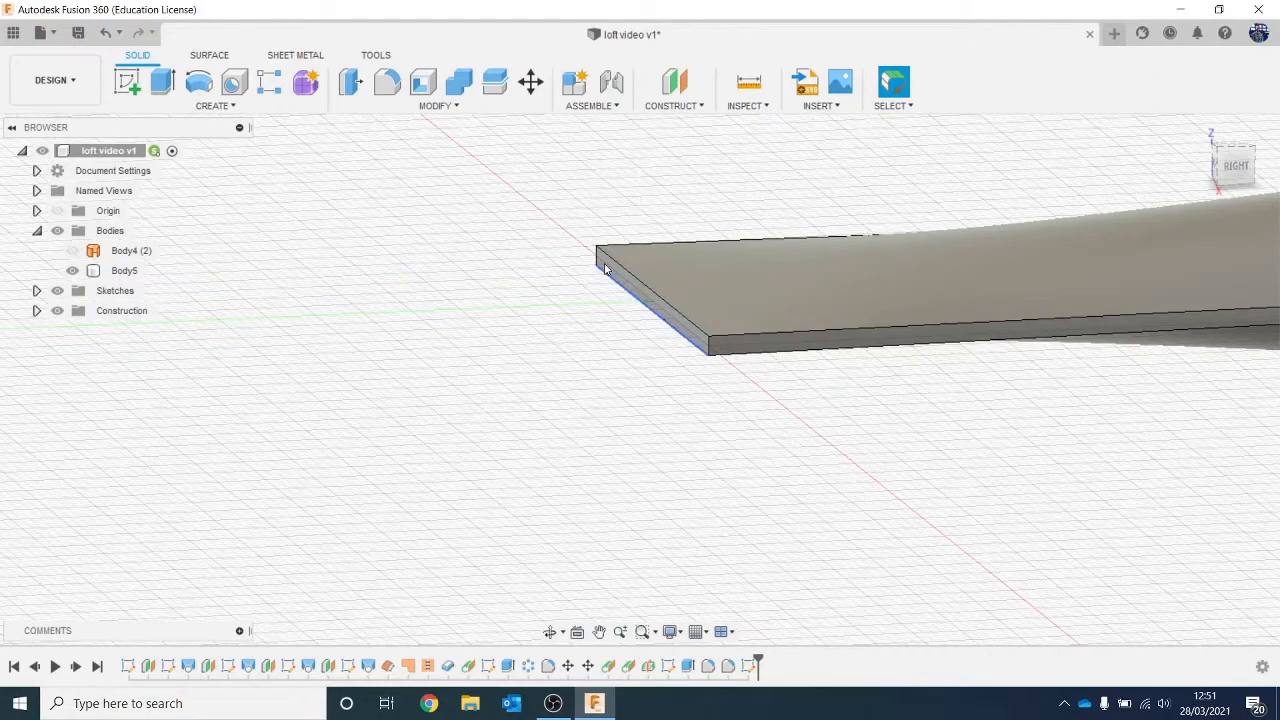
Extrude the rectangular end-face profile outward 4 mm as a new body.
scroll(604, 263, up, 4)
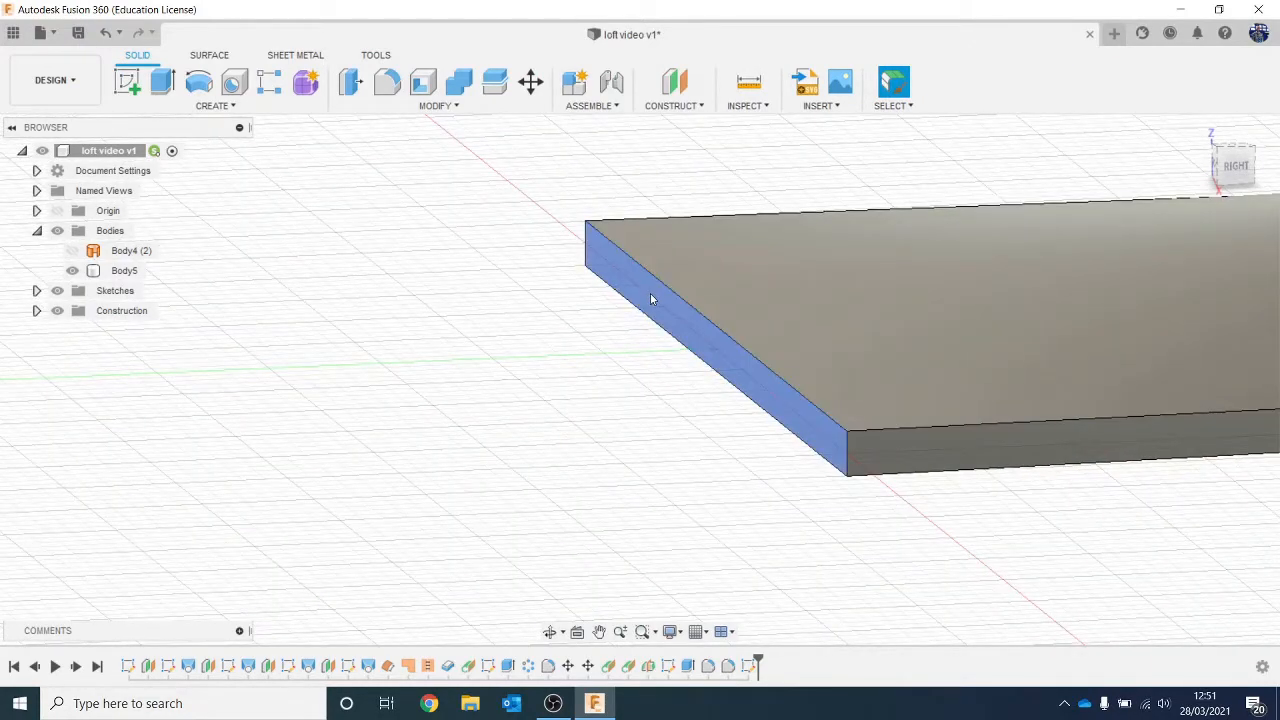
click(650, 298)
key(e)
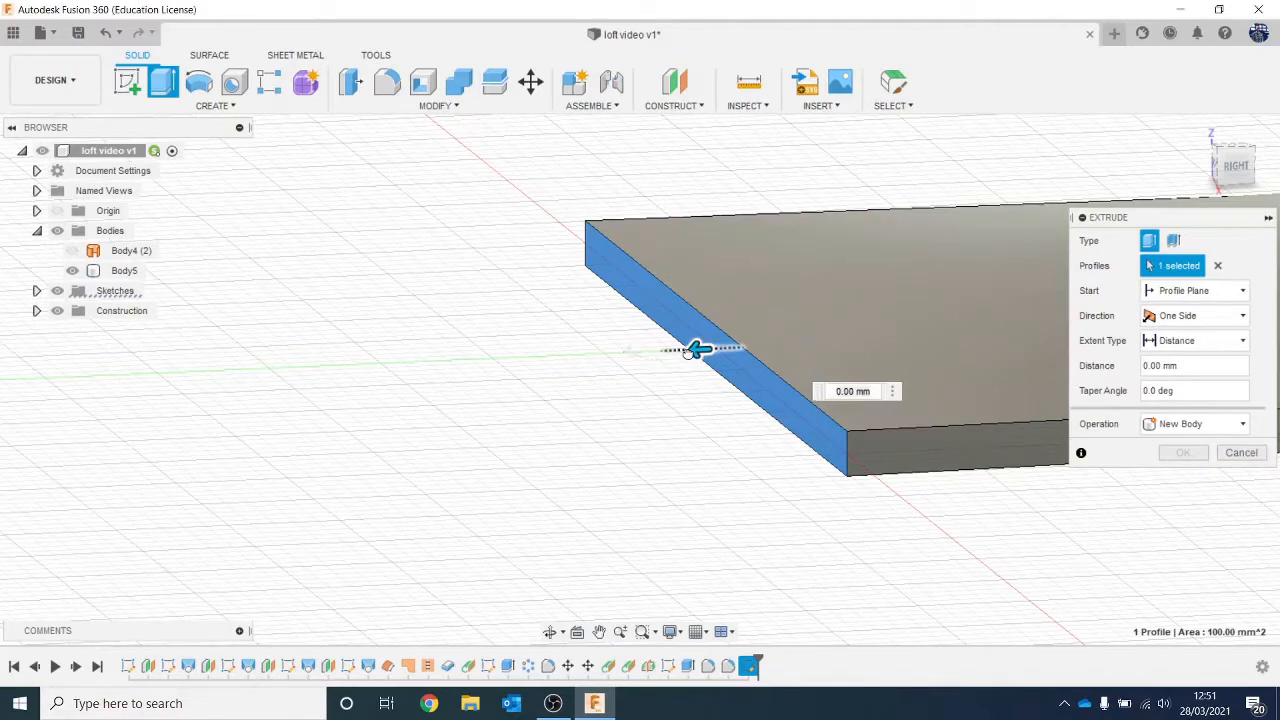
drag(697, 349, 655, 353)
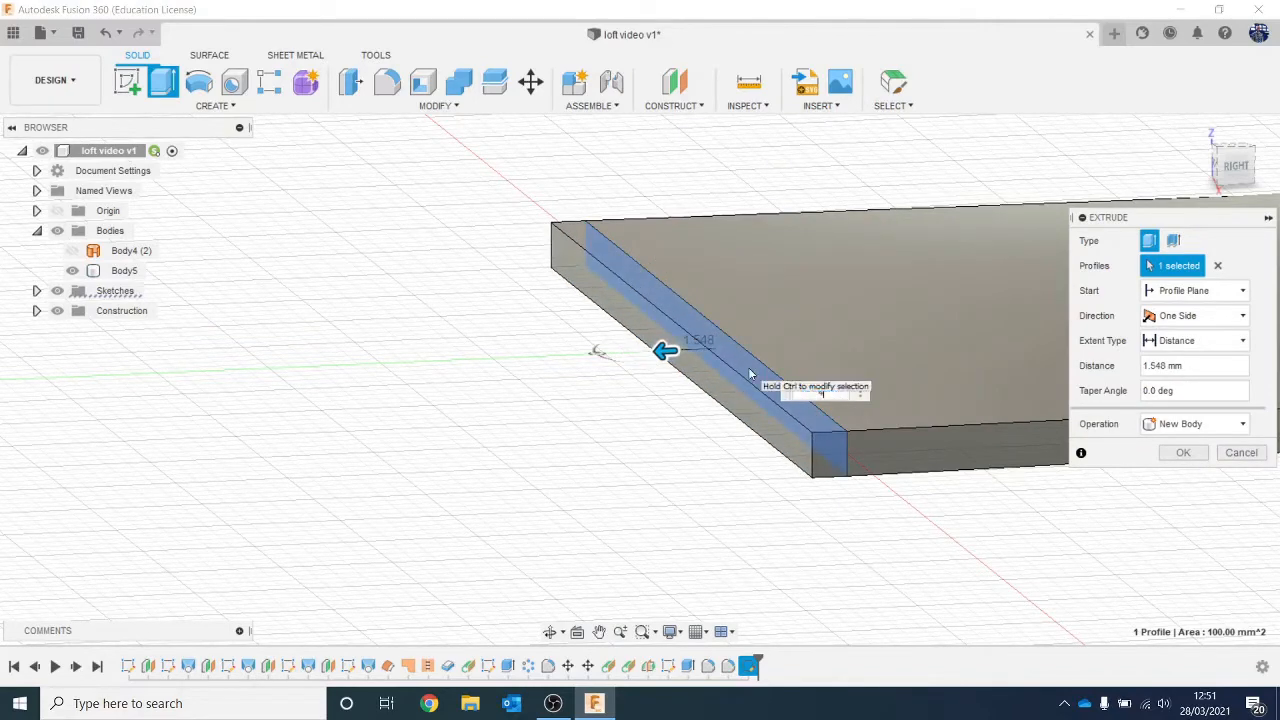
text(4)
key(Return)
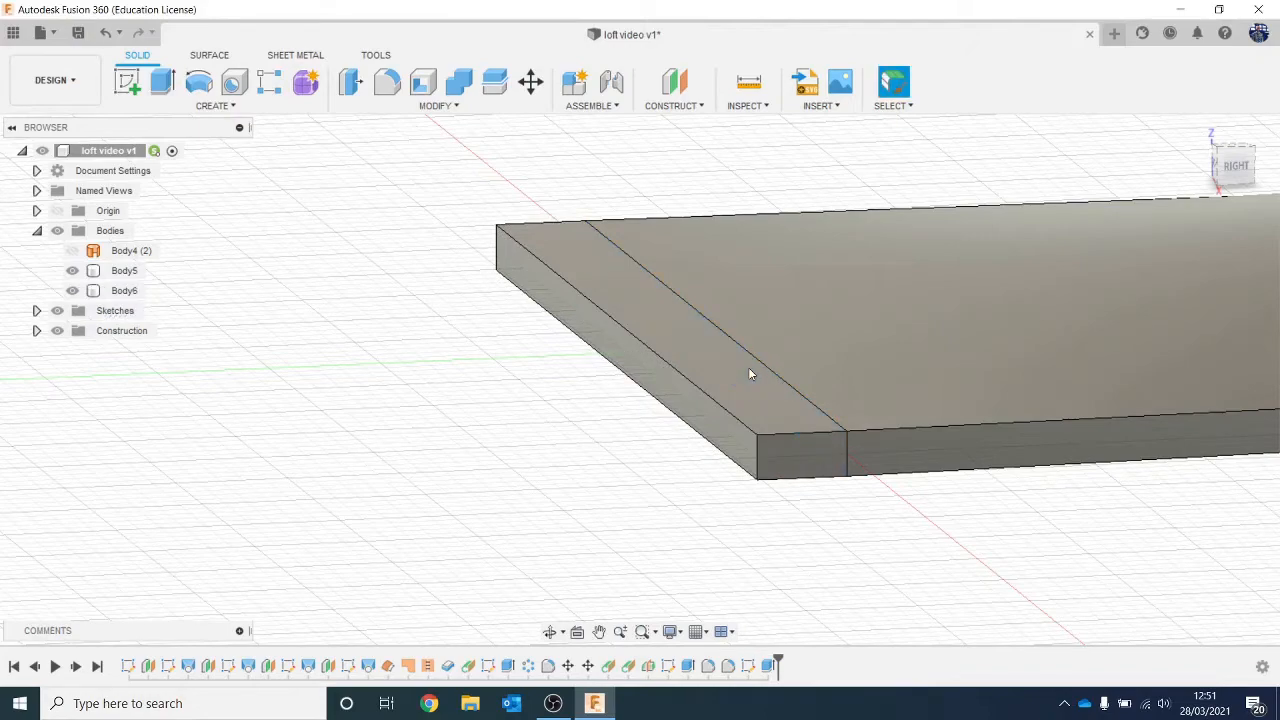
Chamfer the two long outer edges of the extruded end strip with an equal distance of 1 mm.
scroll(748, 370, down, 2)
middle_drag(676, 380, 585, 381)
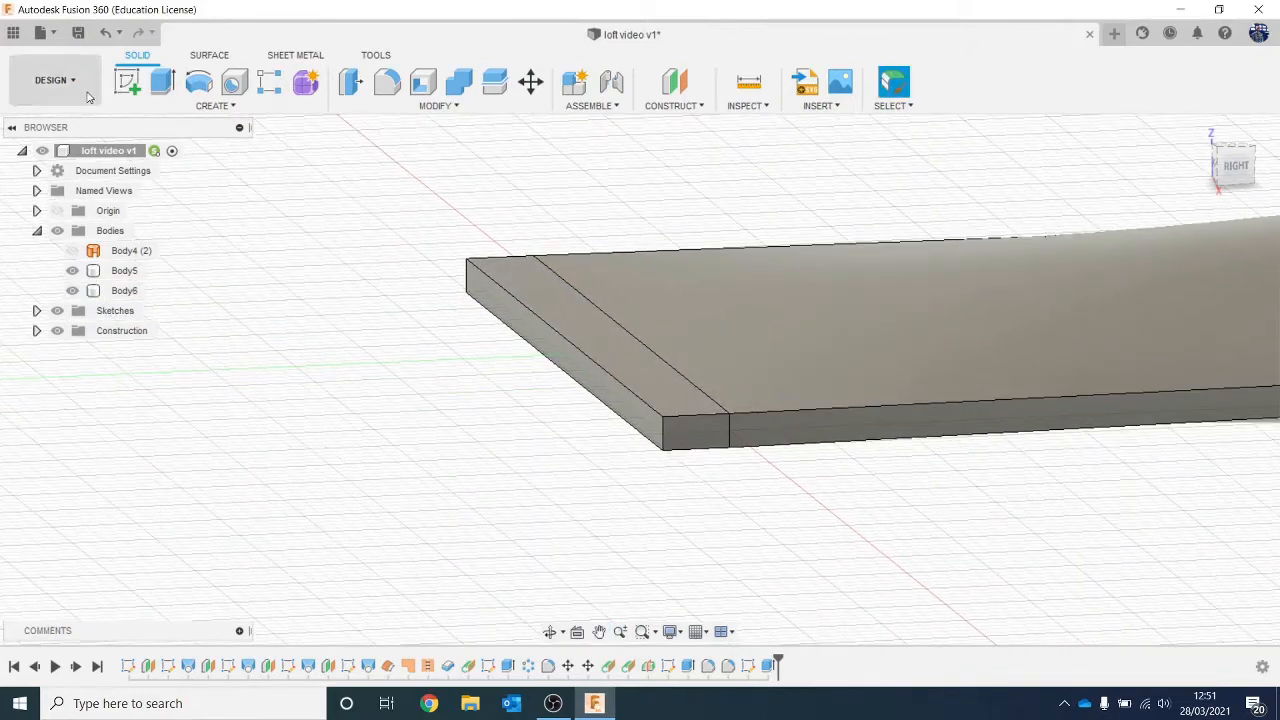
click(427, 110)
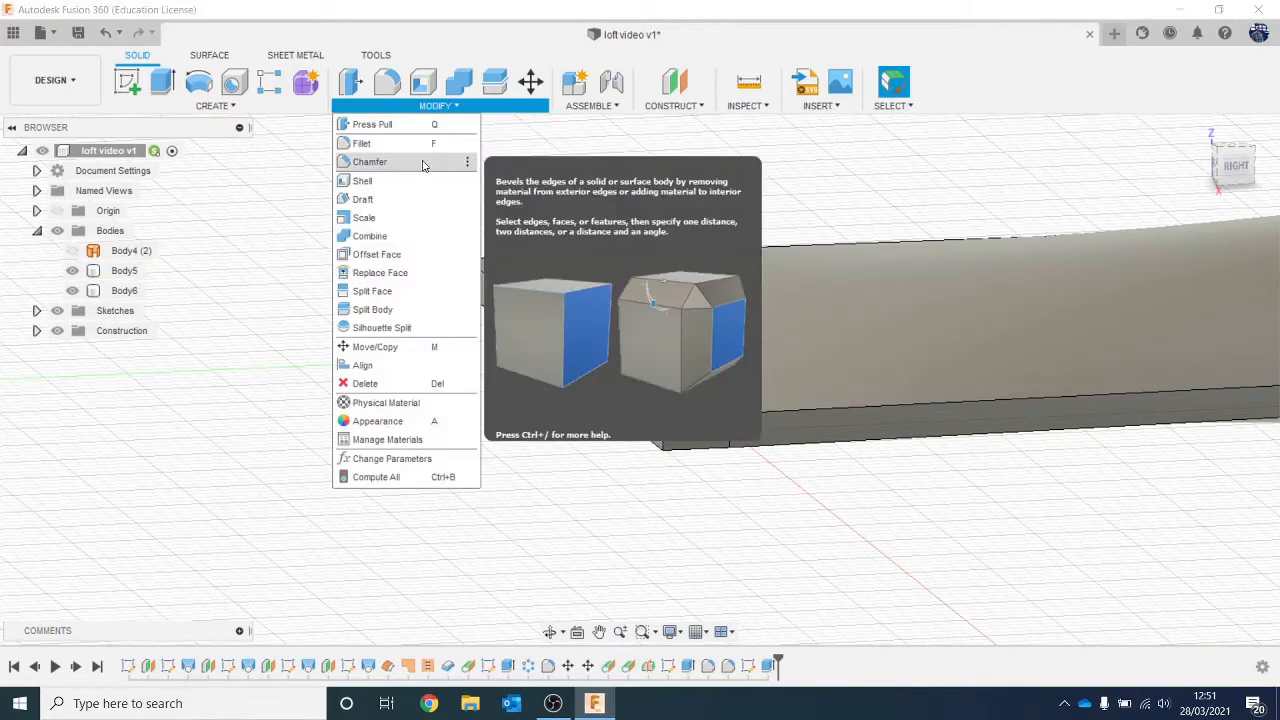
click(423, 162)
click(534, 311)
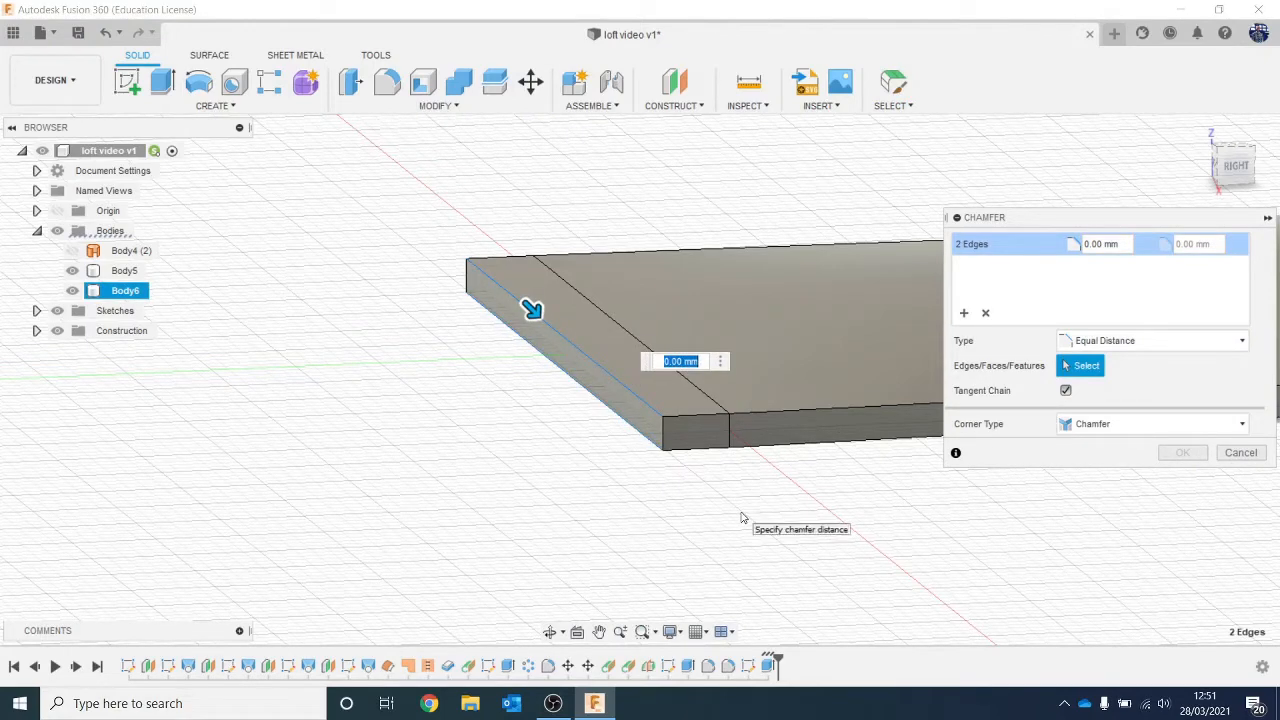
text(1)
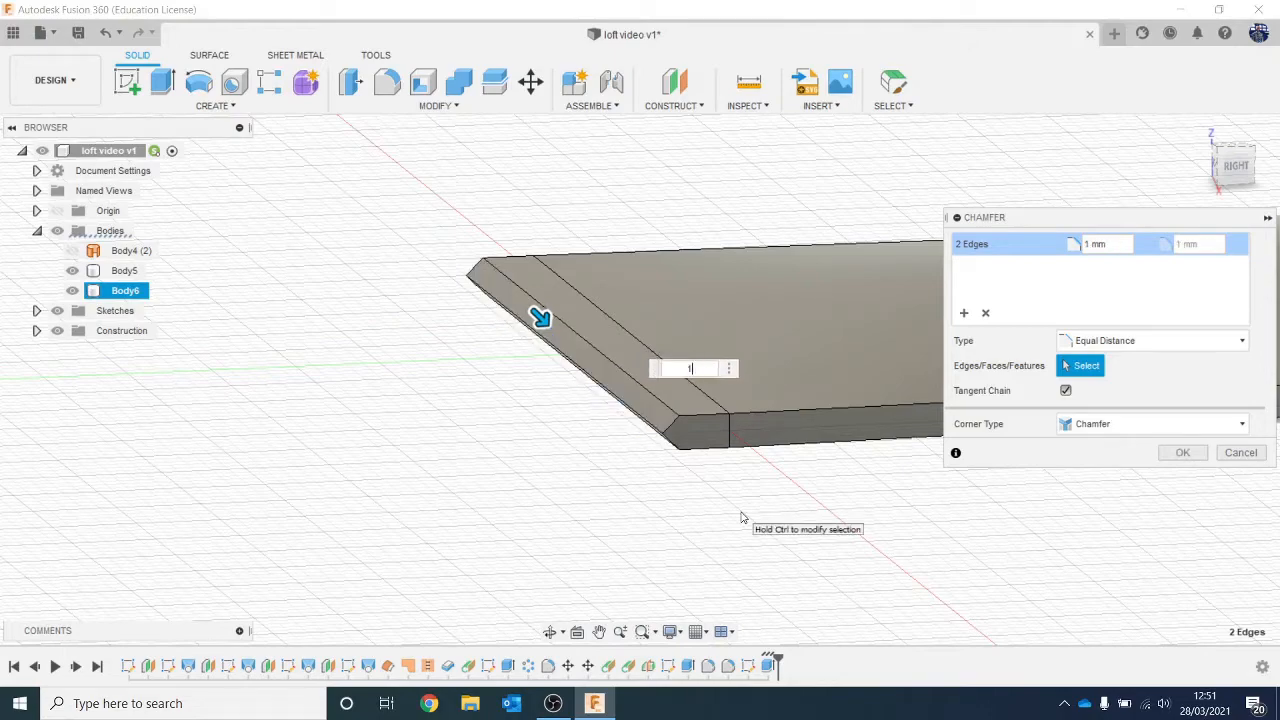
key(Return)
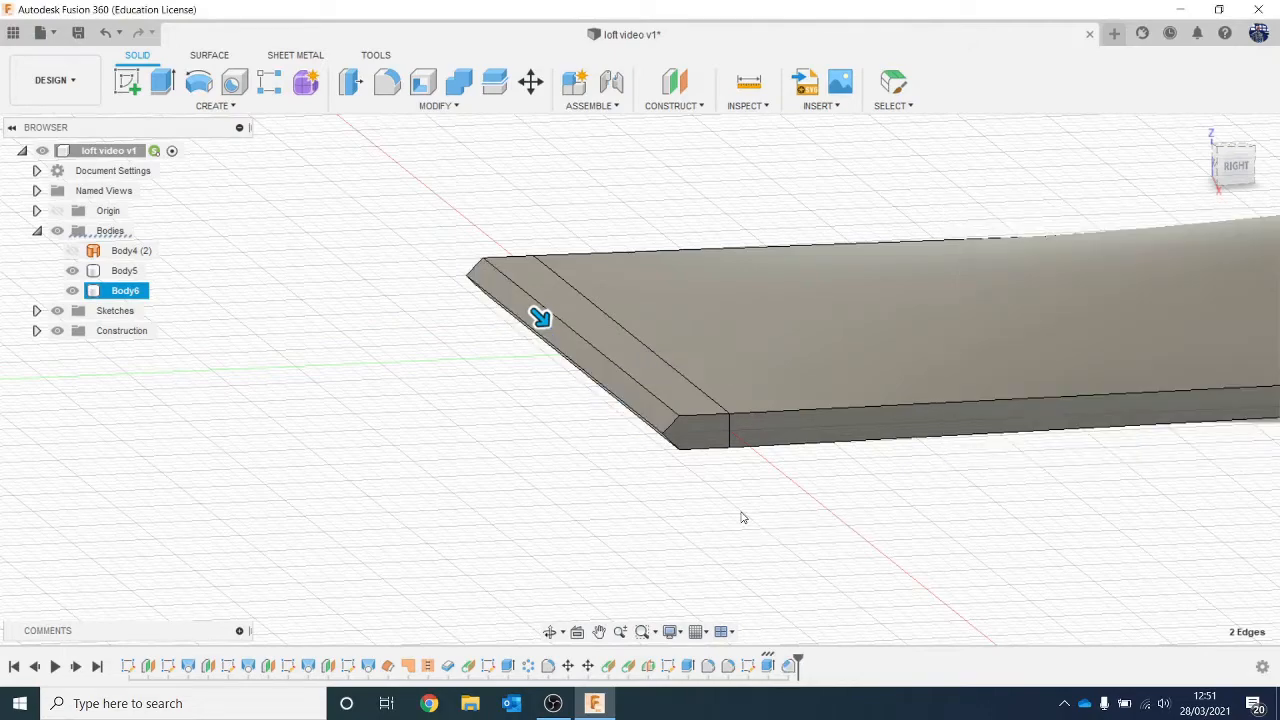
scroll(740, 514, down, 3)
middle_drag(721, 492, 251, 343)
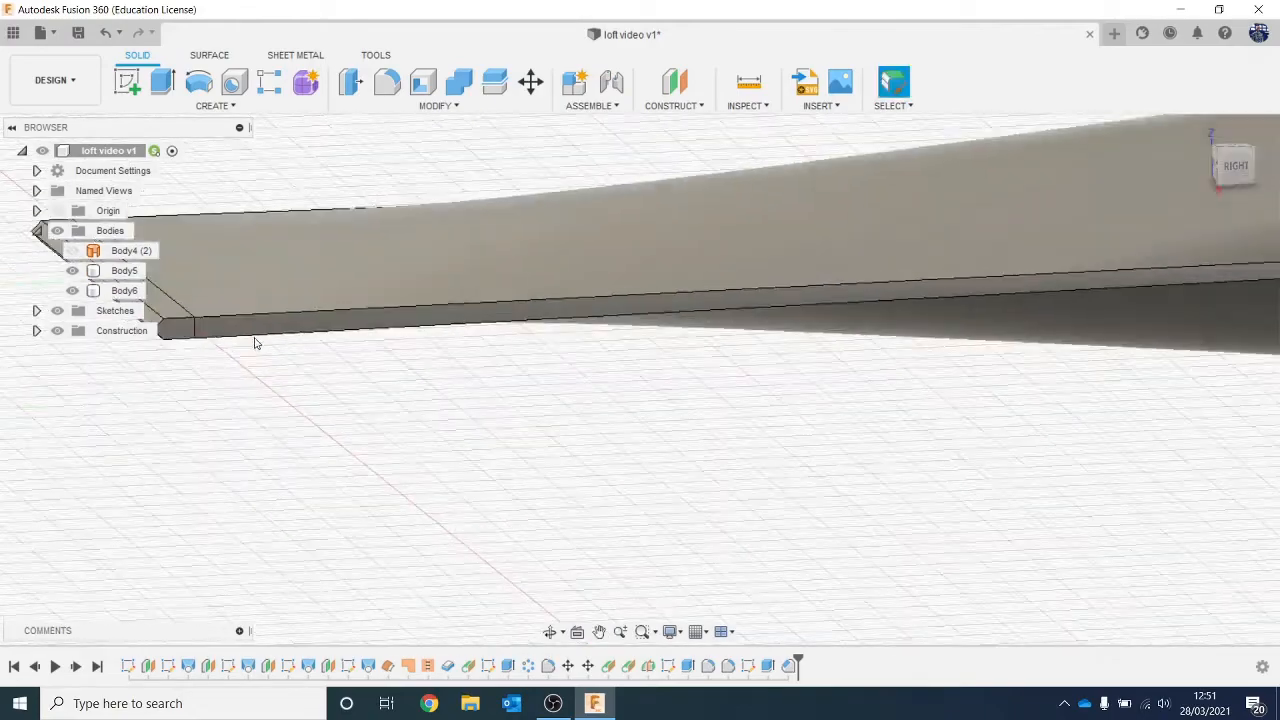
scroll(323, 329, down, 5)
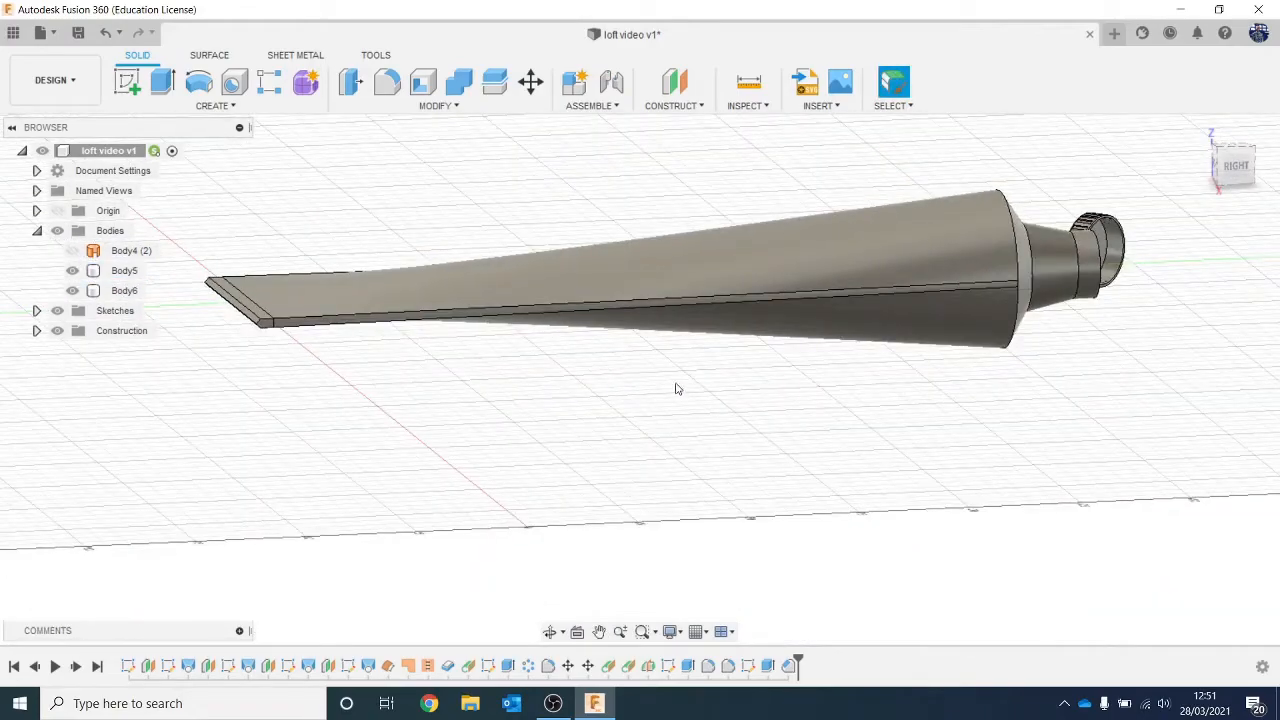
drag(1227, 172, 1254, 168)
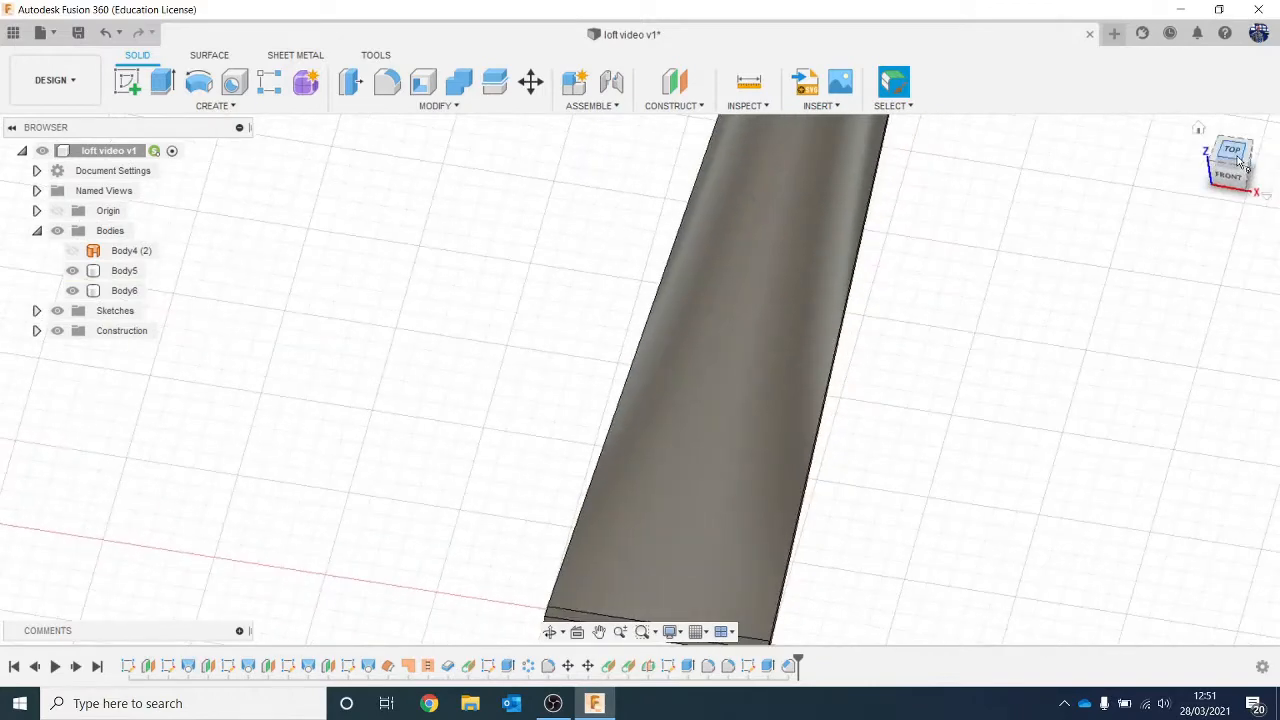
Sketch a narrow two-point rectangle on the end strip's upper face, near its left end, spanning past both long edges.
click(1238, 158)
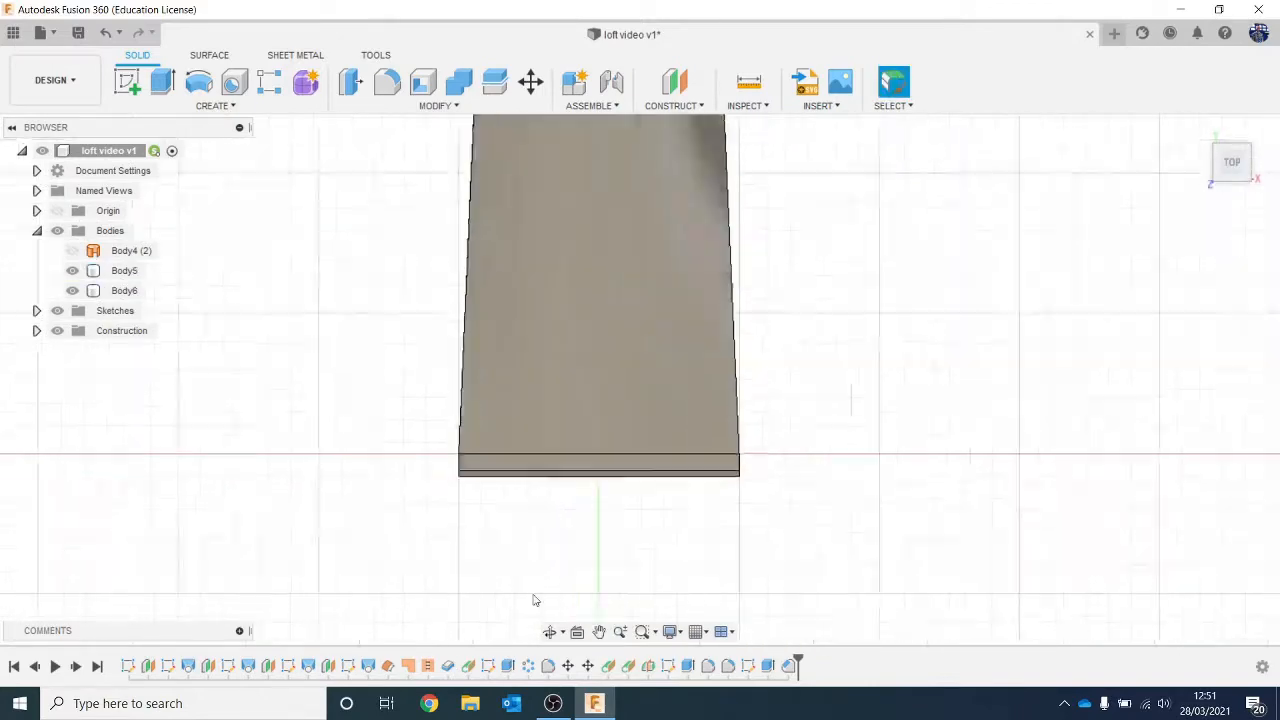
scroll(534, 600, up, 5)
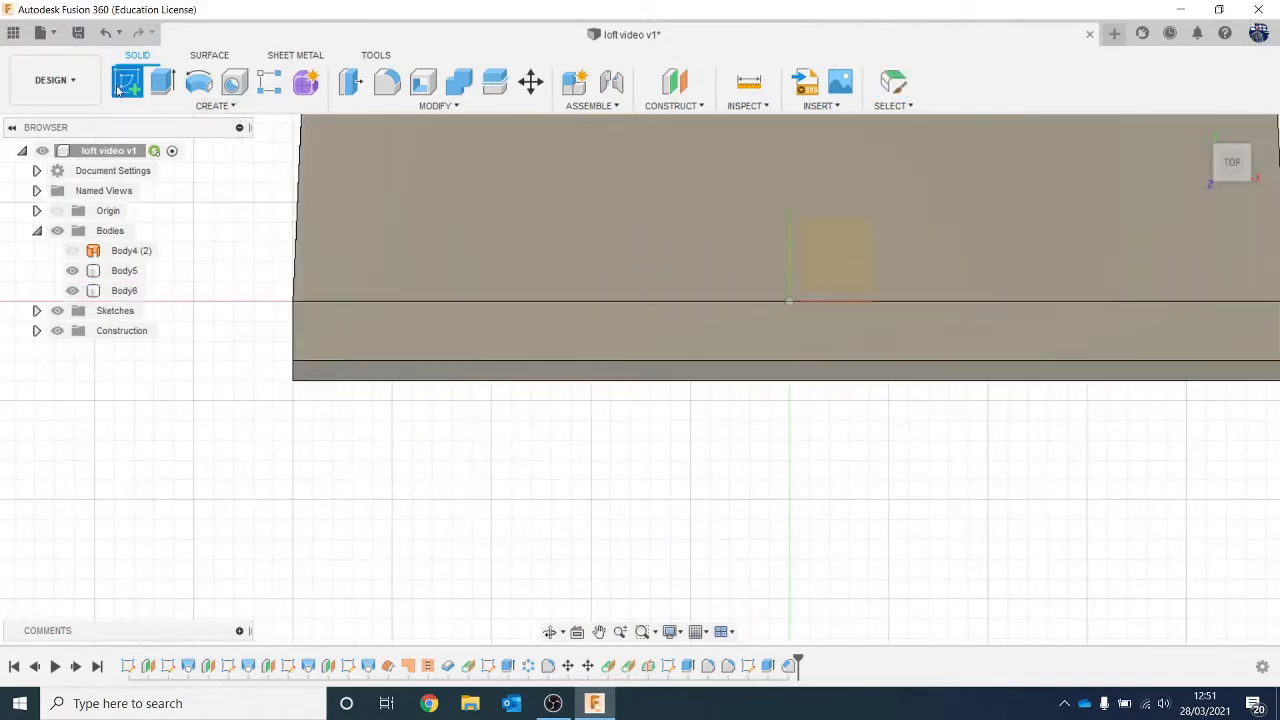
click(127, 83)
click(357, 323)
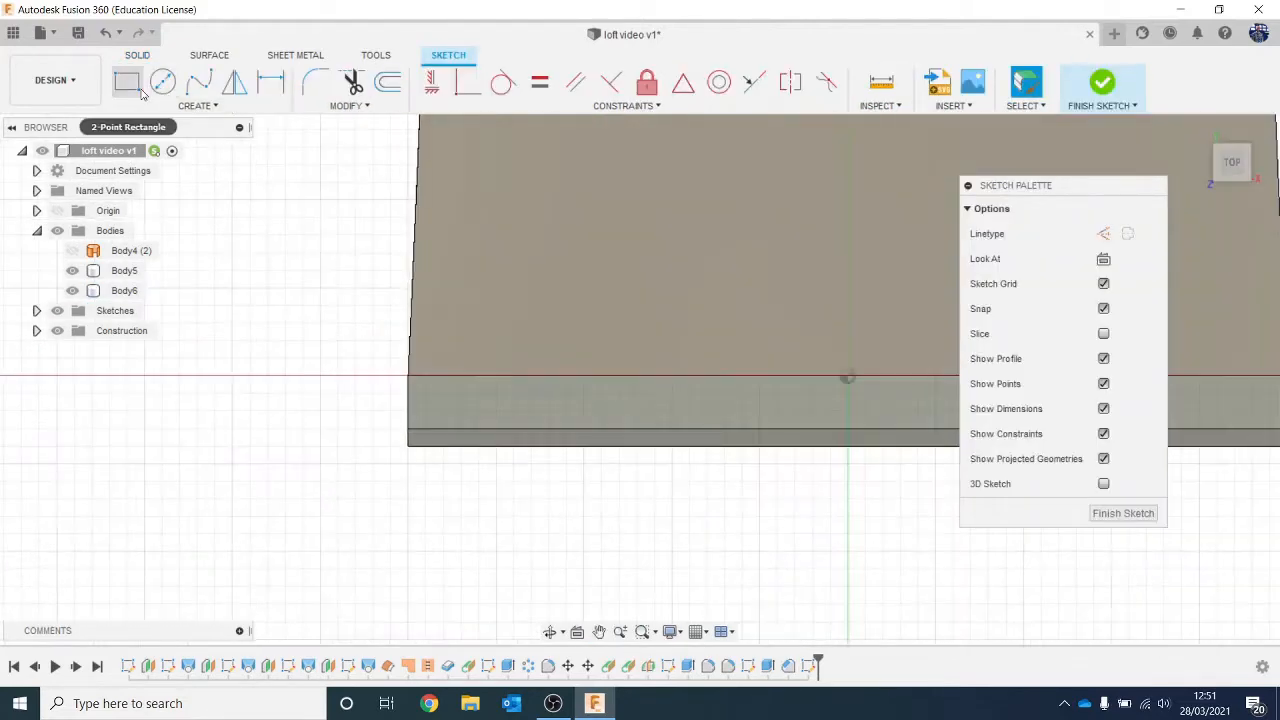
click(141, 89)
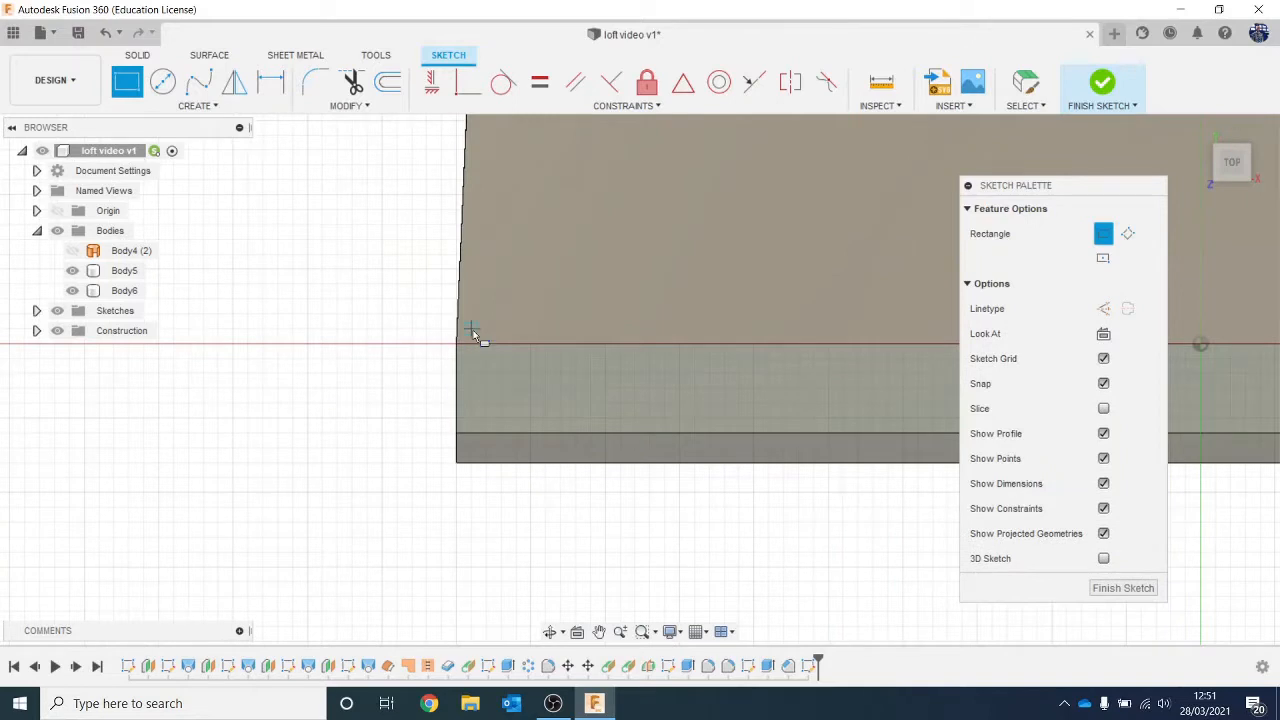
click(470, 328)
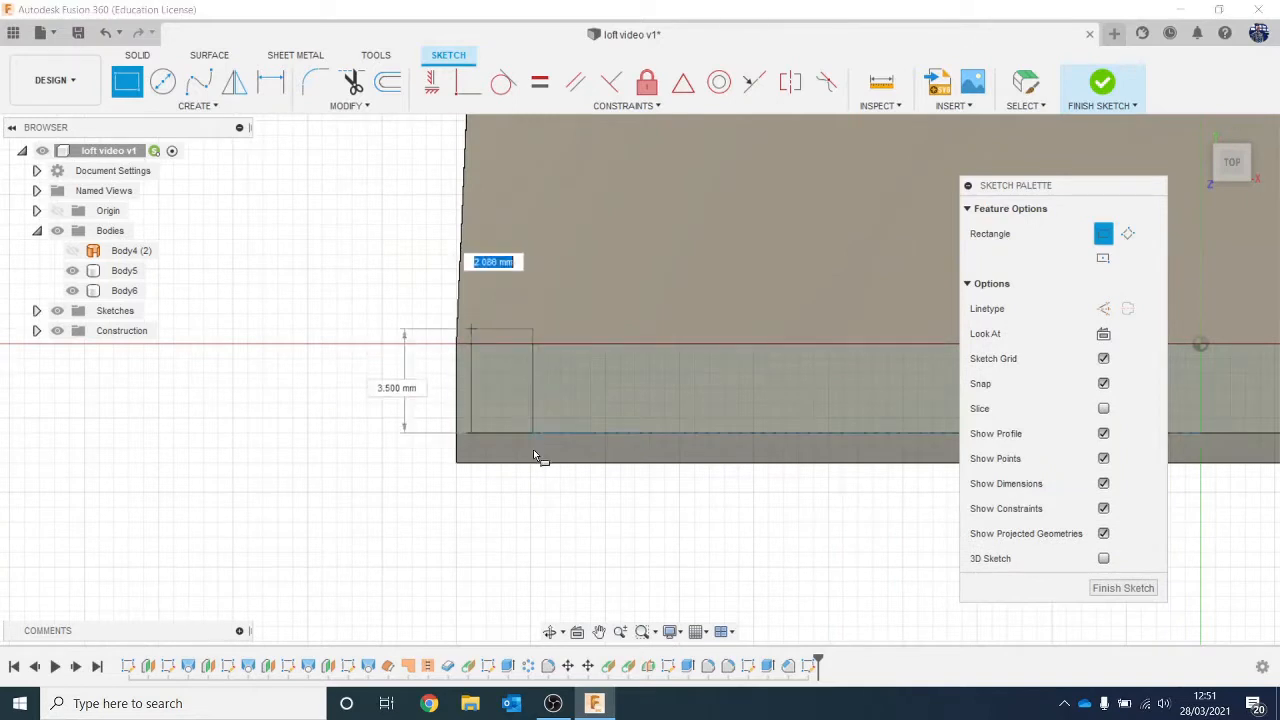
click(501, 510)
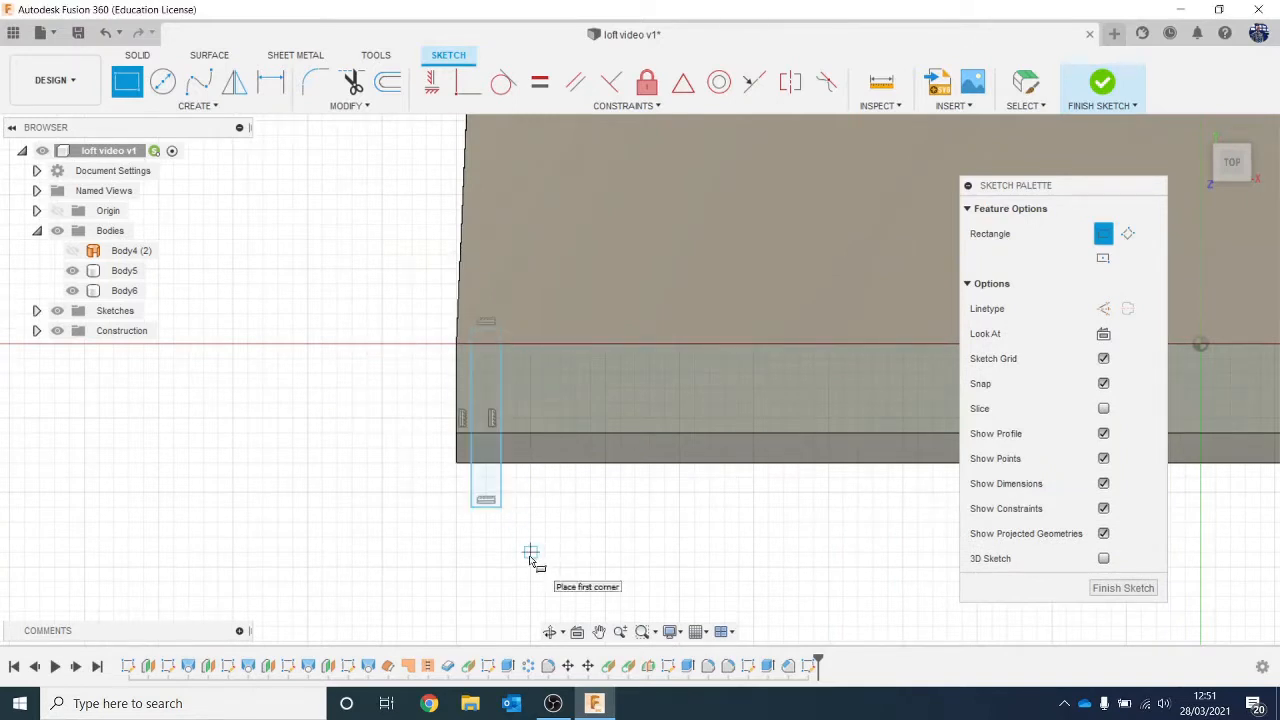
Extrude the rectangle portion lying on the strip's flat face by -0.3 mm as a cut.
key(e)
click(483, 382)
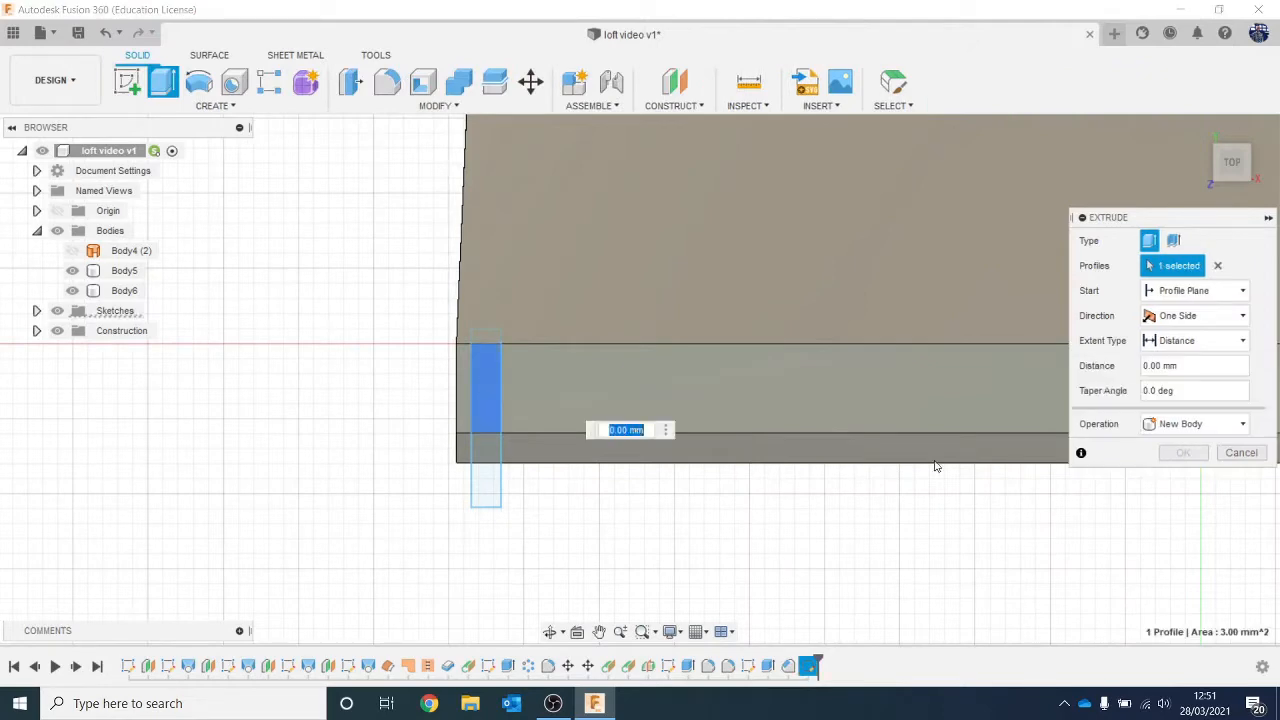
click(1240, 172)
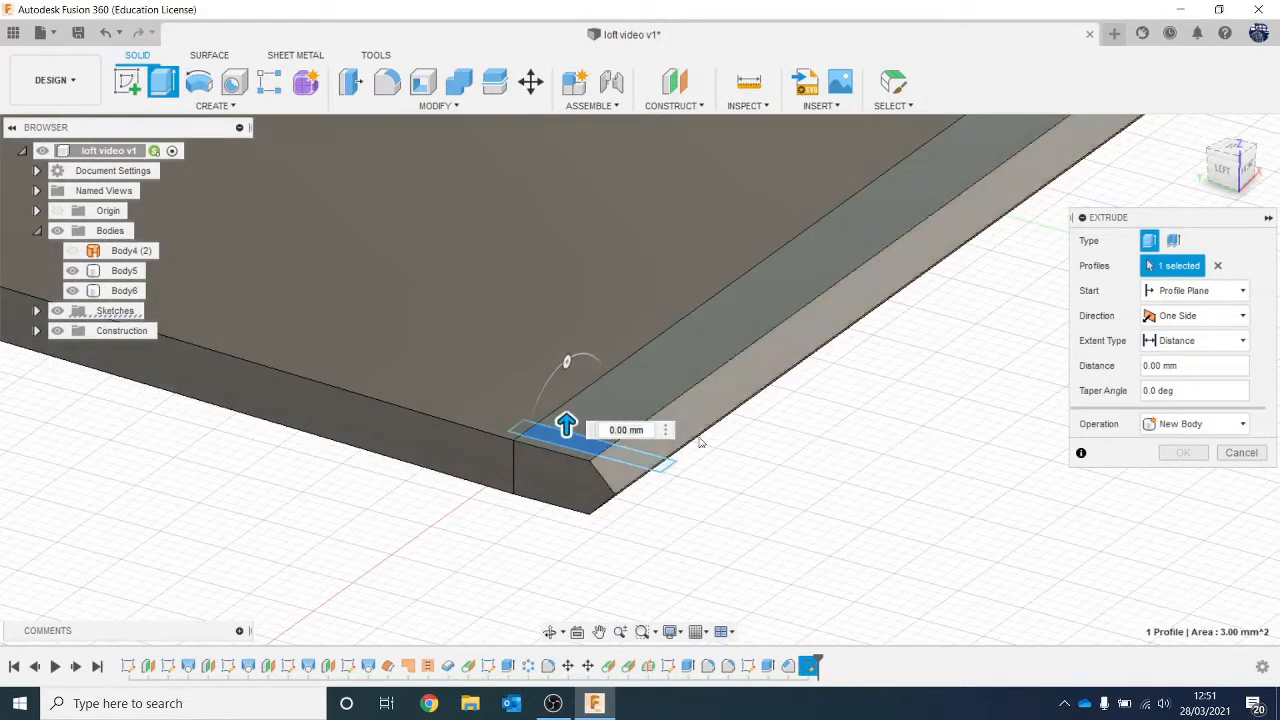
click(625, 430)
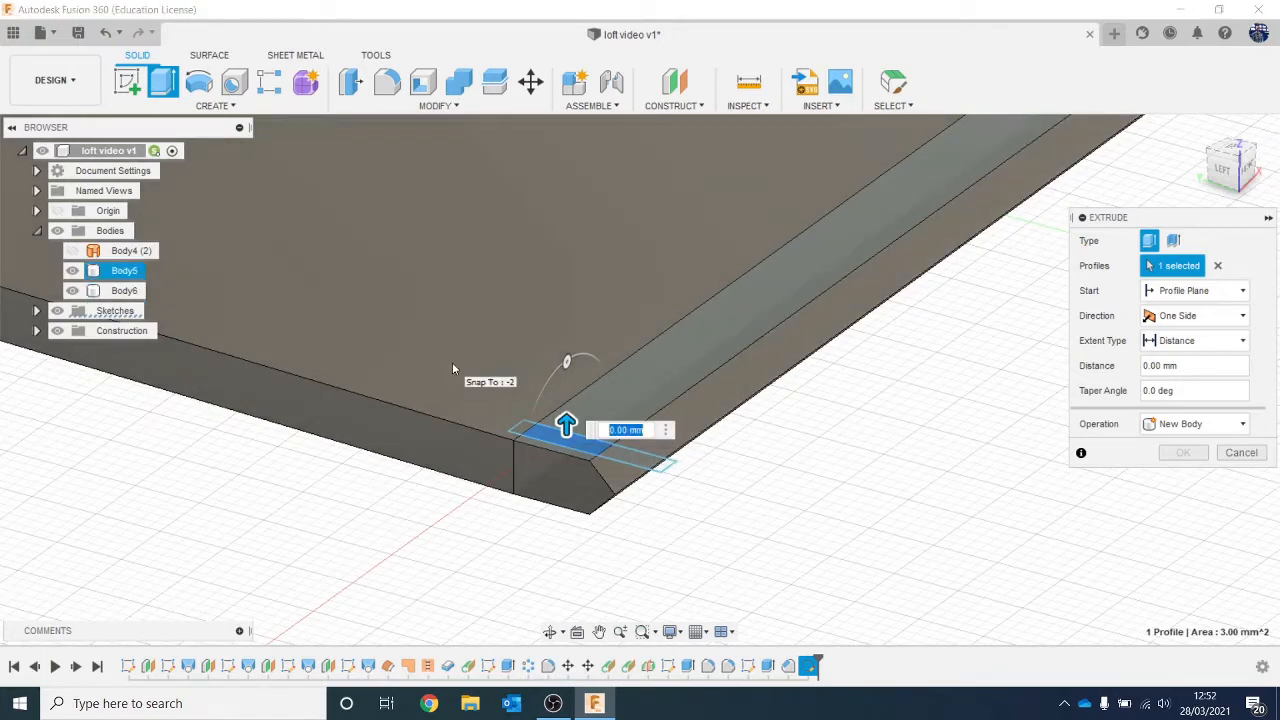
text(-3)
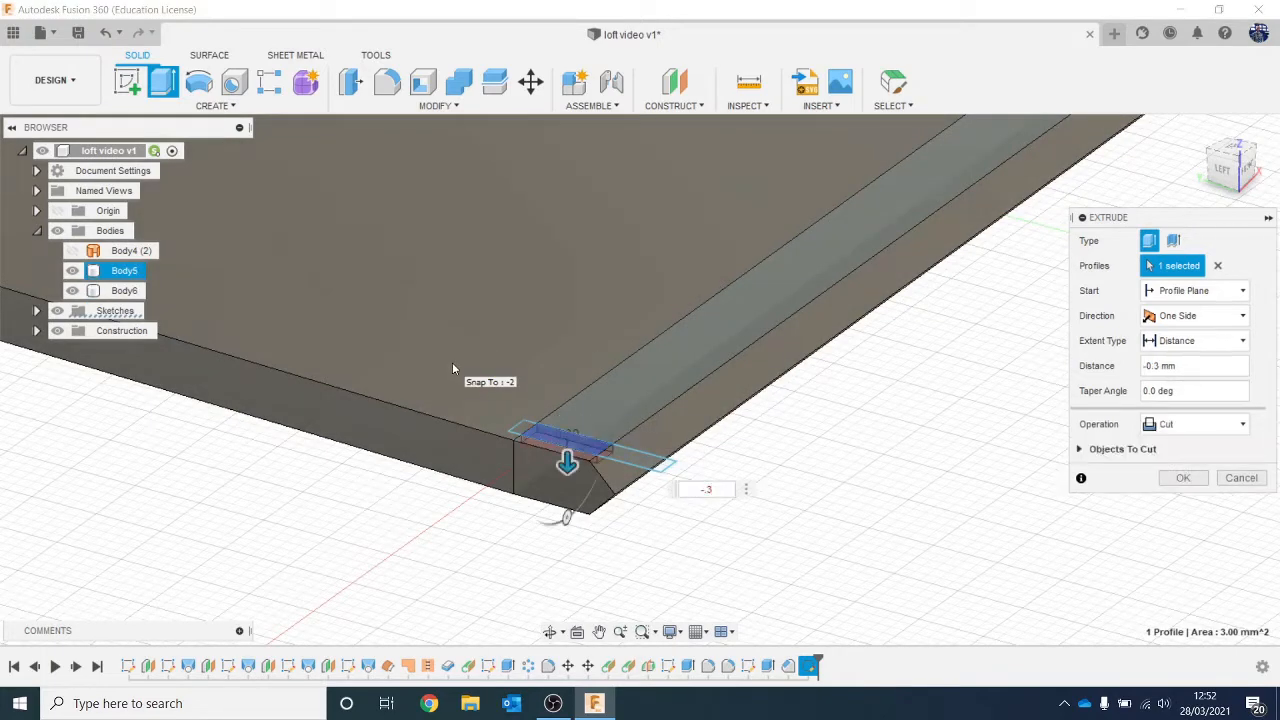
key(Return)
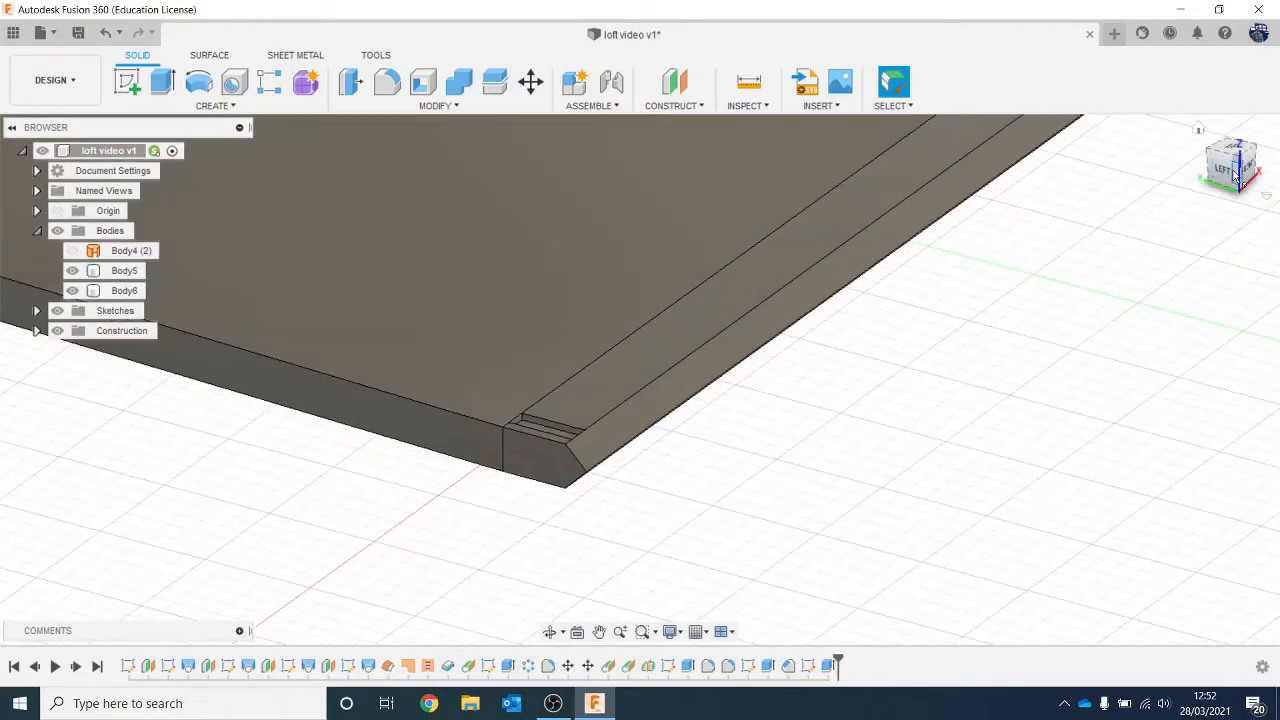
Start a pattern to repeat the small notch along the end strip.
drag(1236, 170, 1123, 197)
scroll(1123, 197, down, 2)
middle_drag(1029, 208, 629, 274)
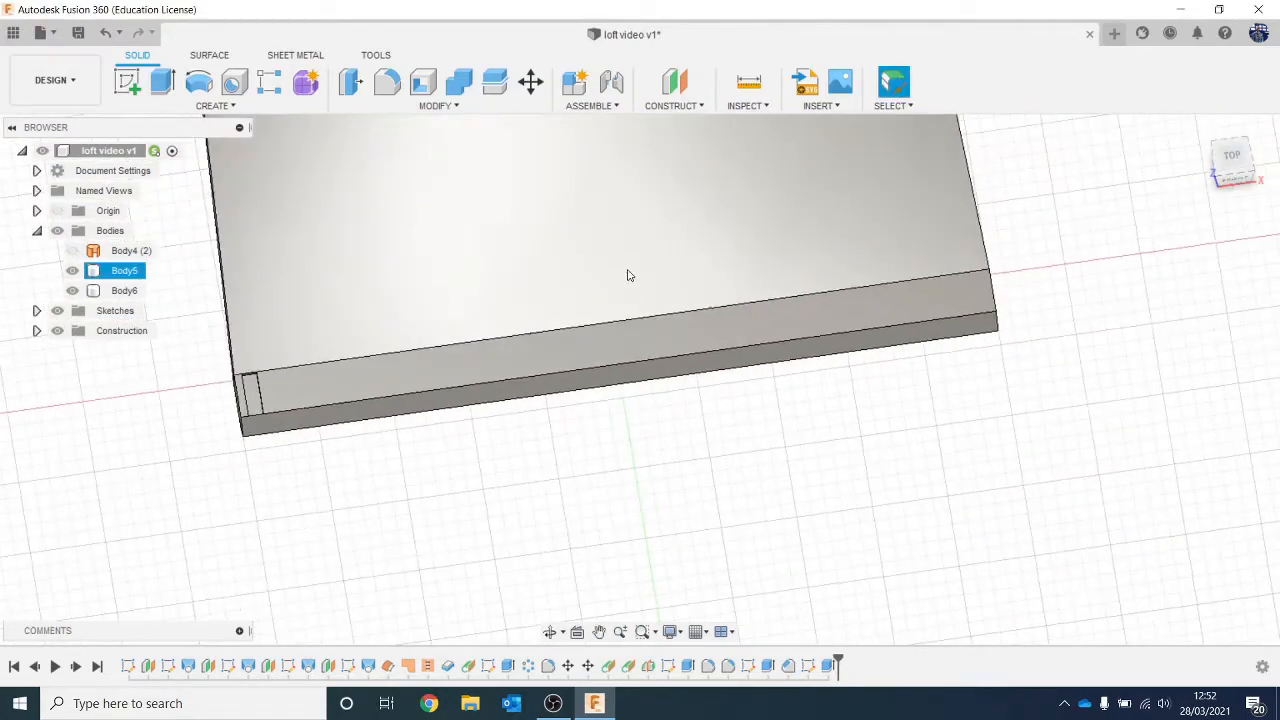
click(268, 104)
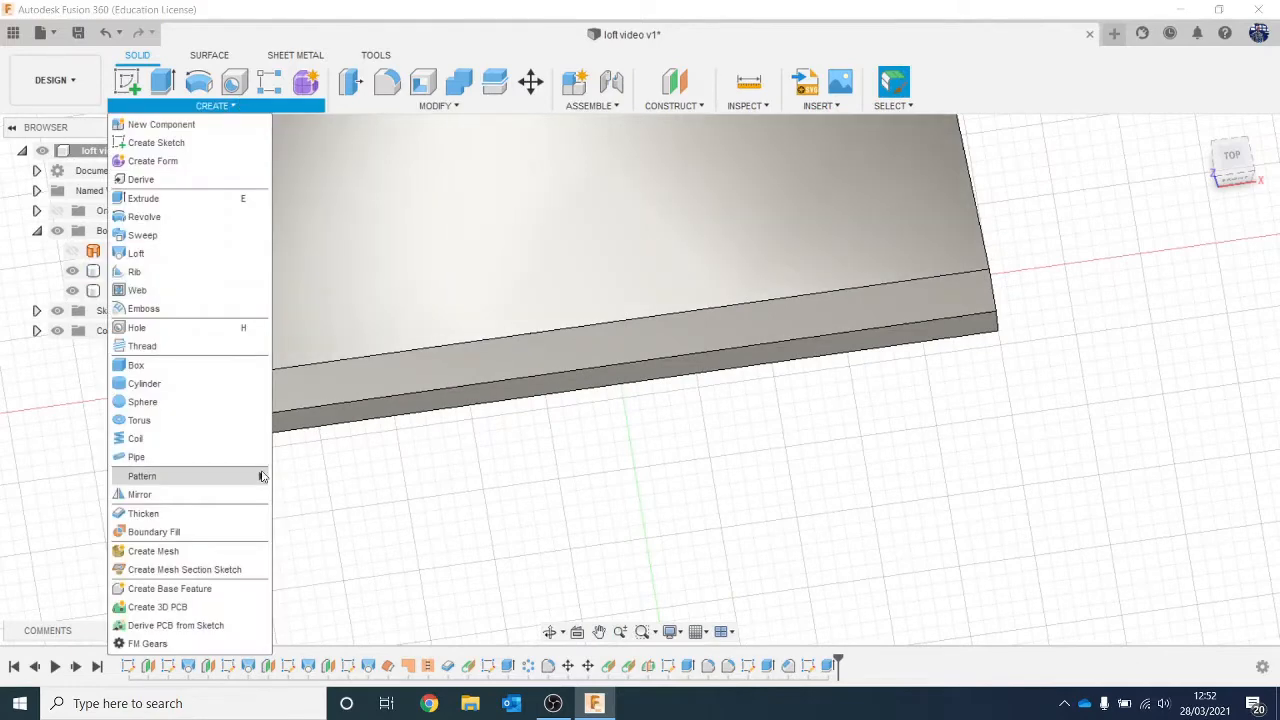
Set up a path pattern of the small rectangular extrude feature along the long edge between the end strip and the tube body.
mouse_move(262, 476)
click(317, 512)
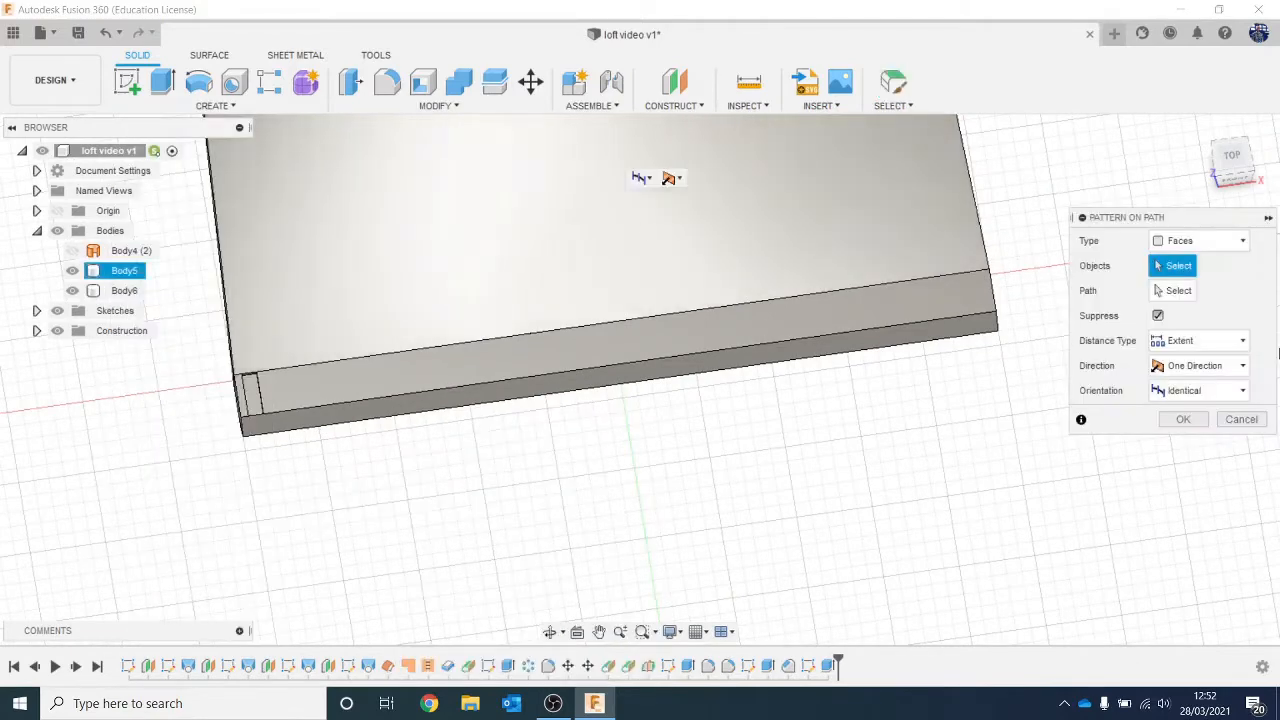
click(1205, 241)
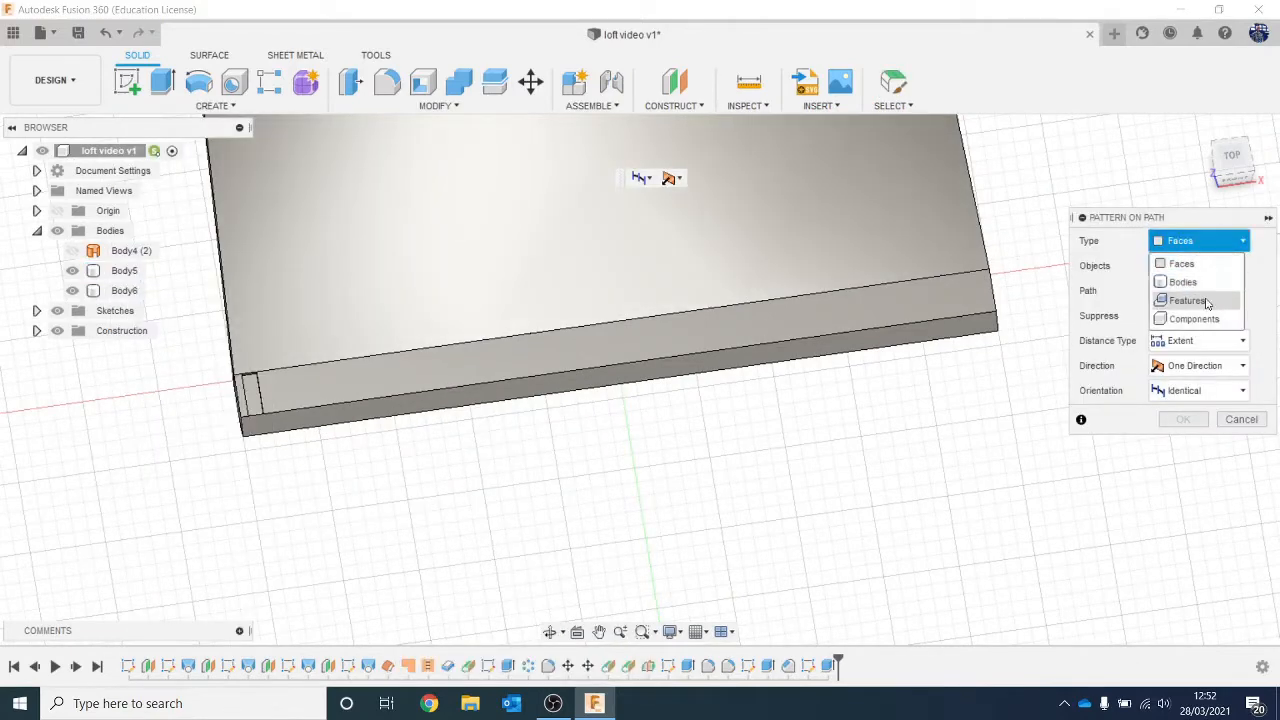
click(1195, 293)
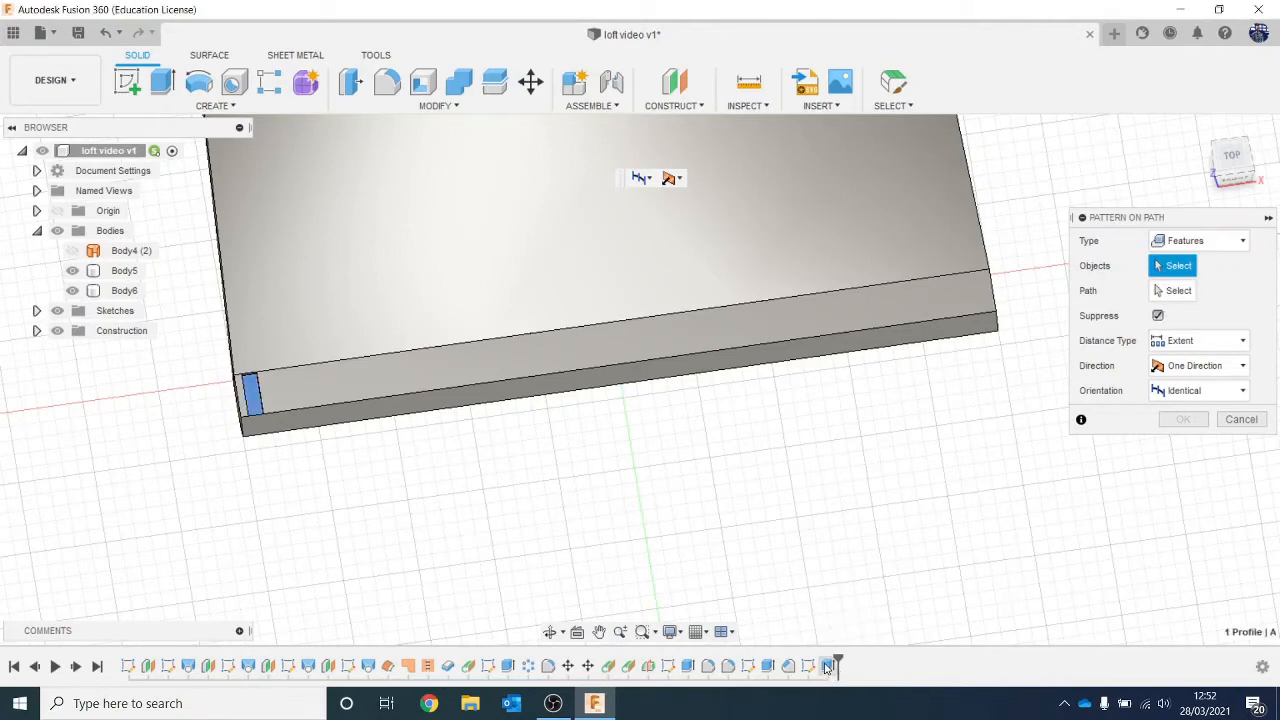
click(828, 665)
click(1174, 290)
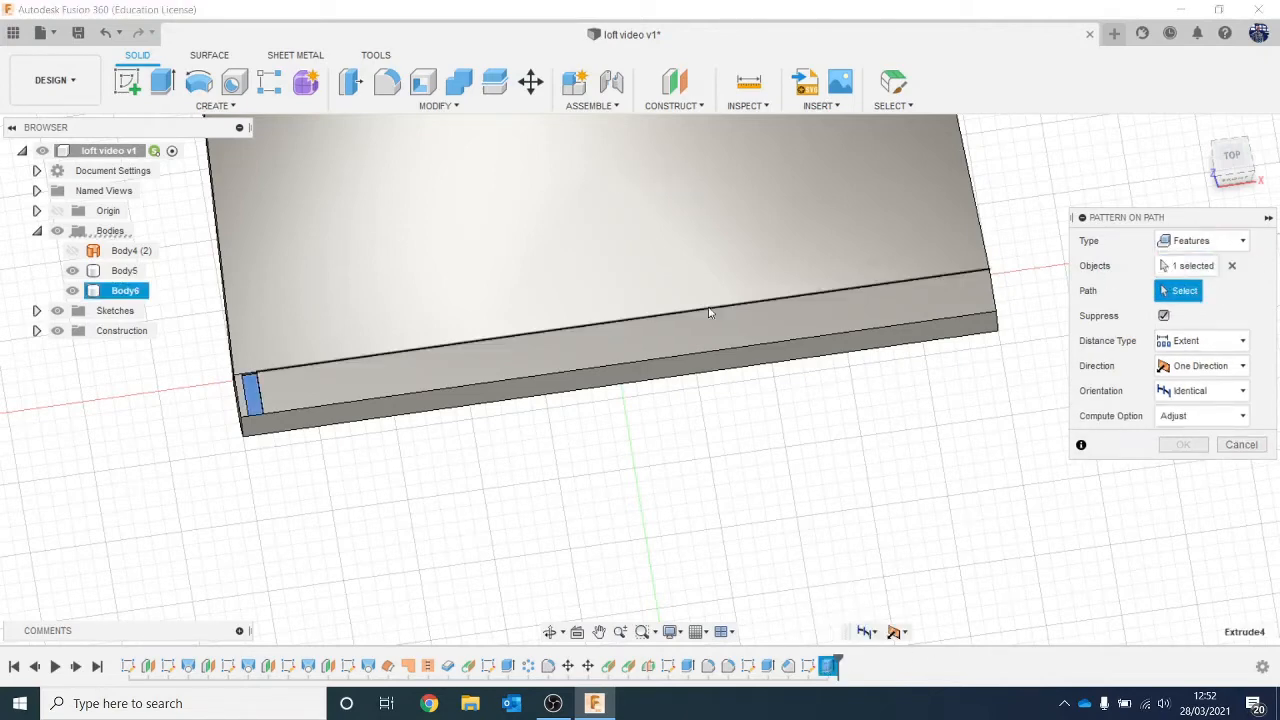
click(574, 333)
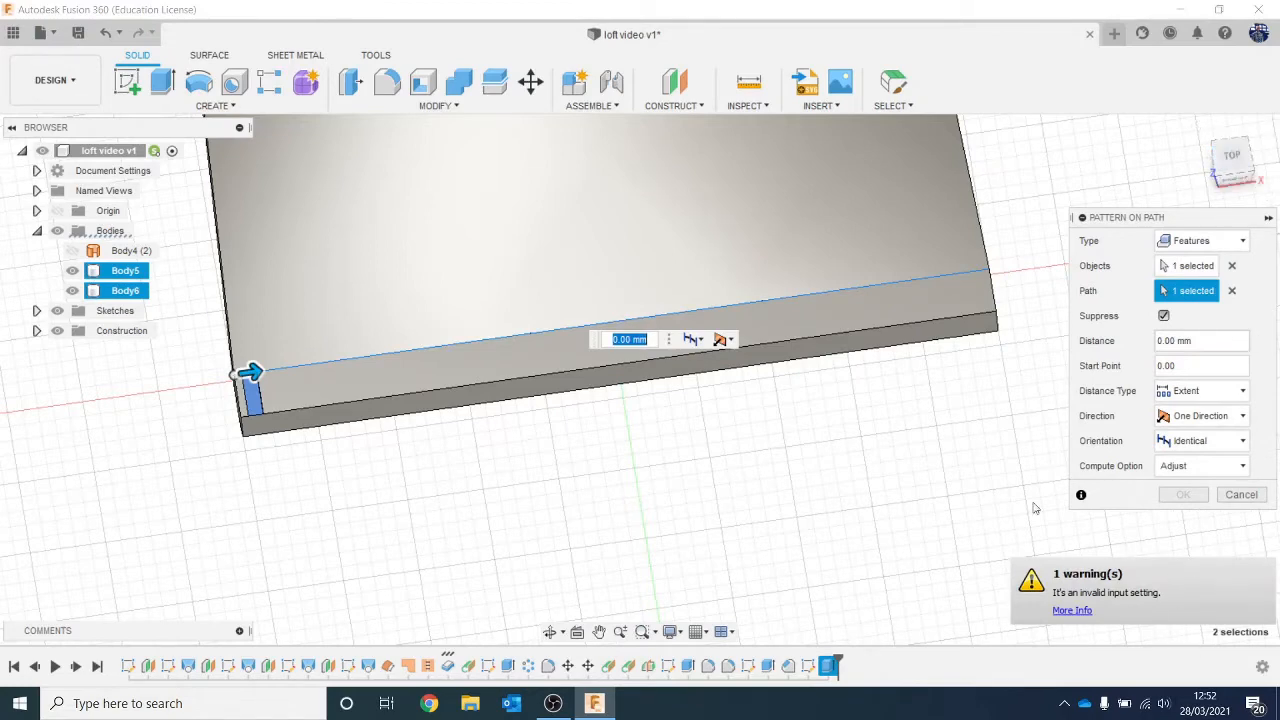
Set the path pattern to 18 instances over a distance of 48 mm and create it.
drag(257, 373, 980, 283)
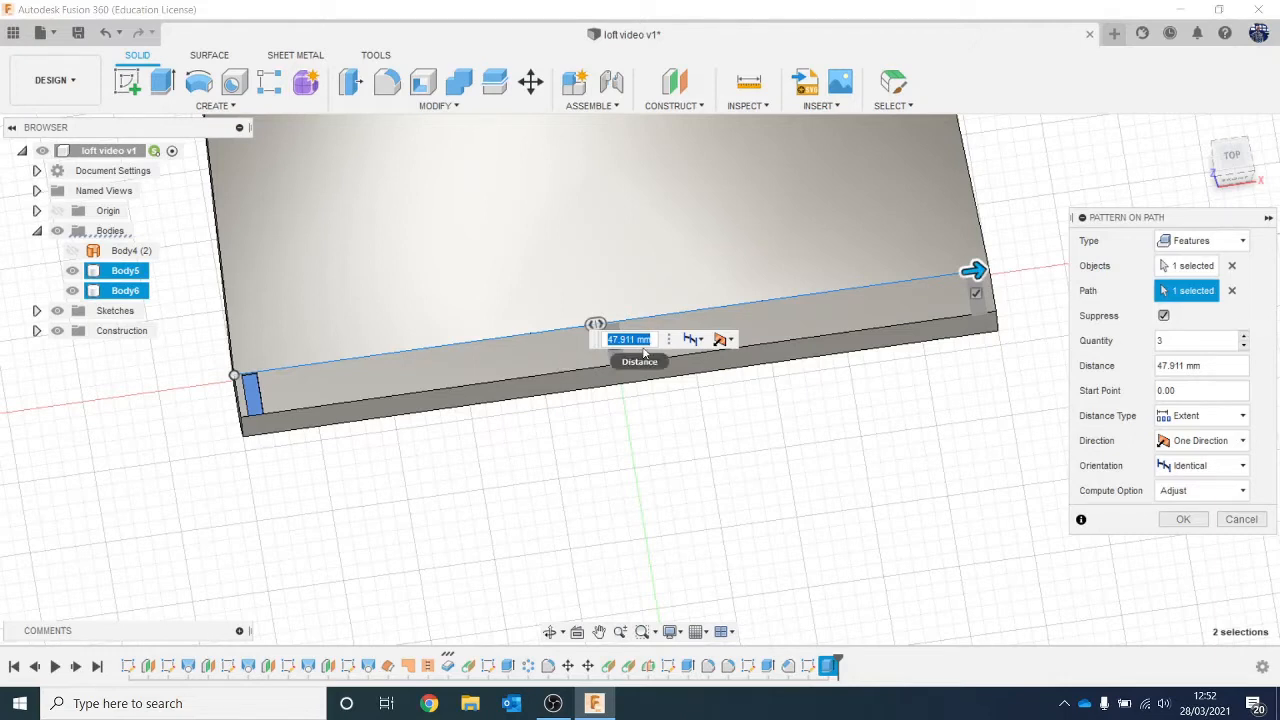
text(50)
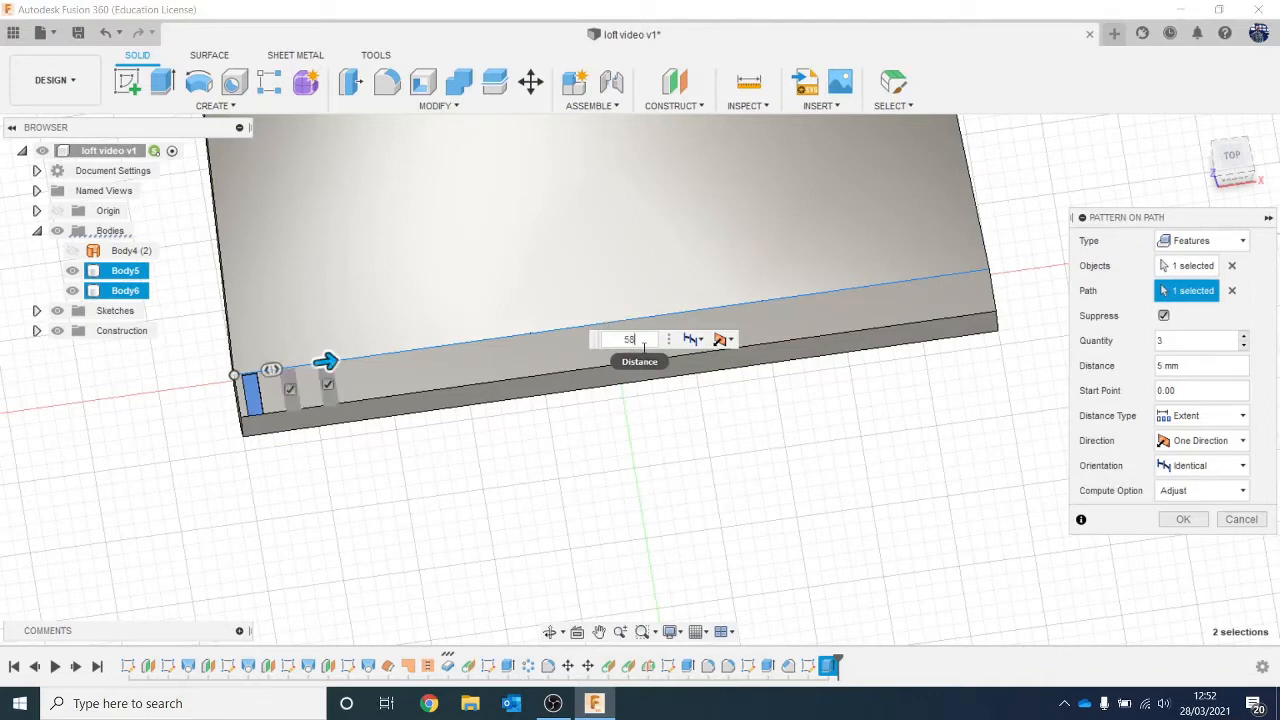
text(48)
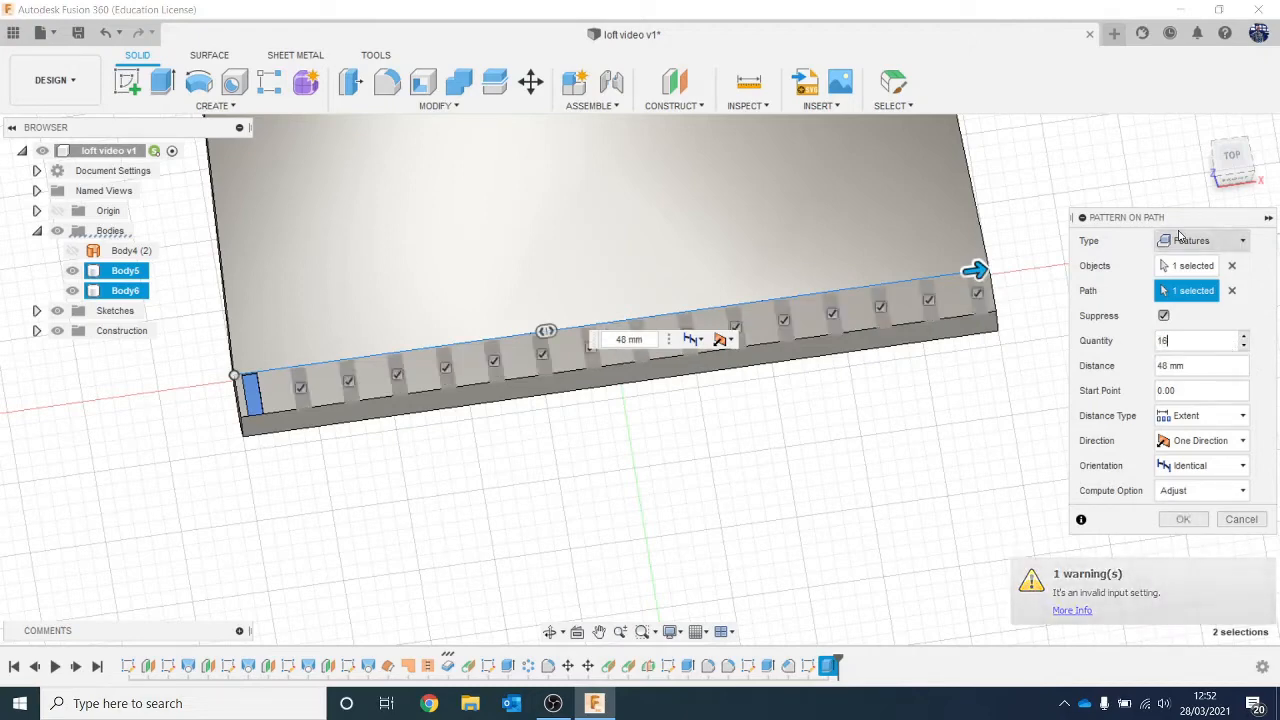
key(BackSpace)
text(8)
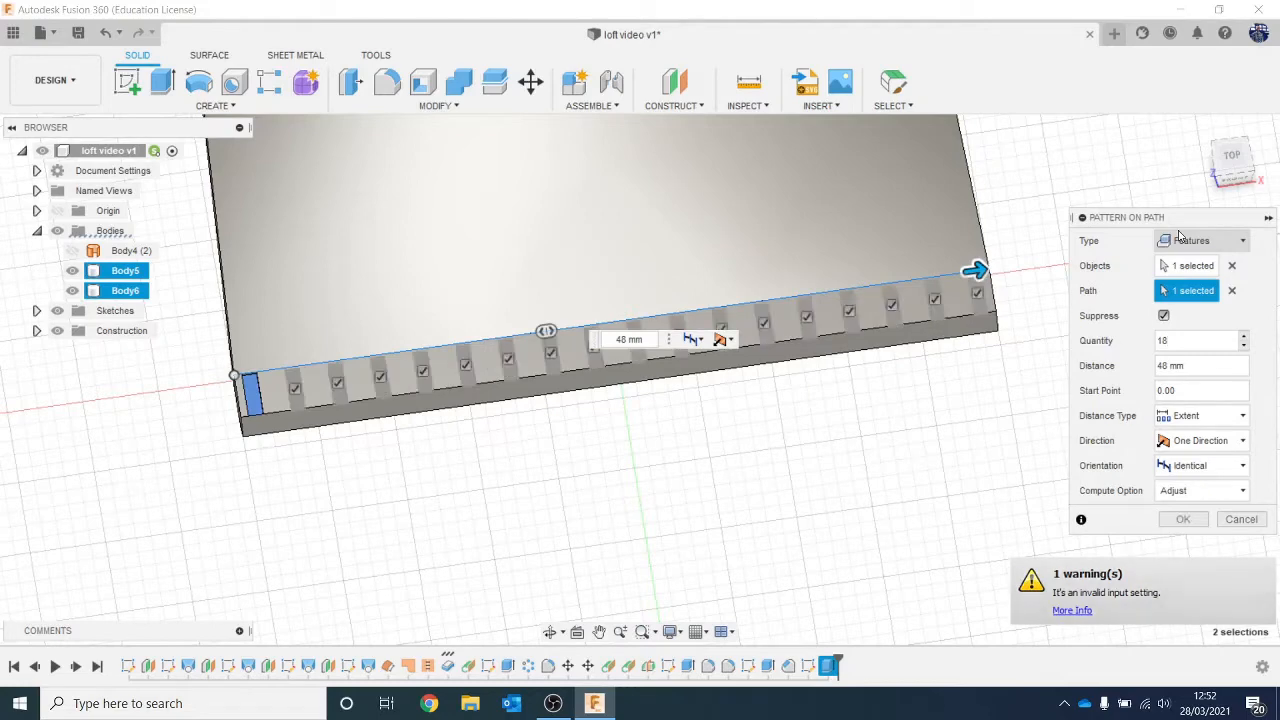
key(Return)
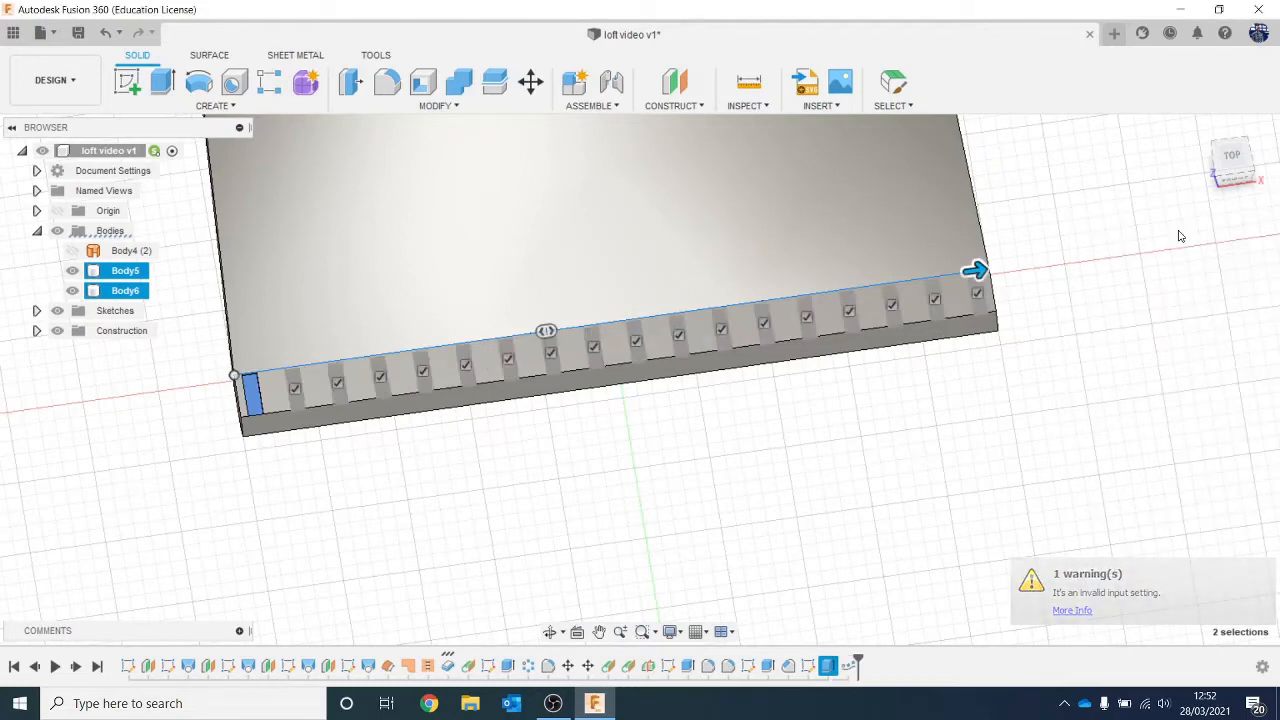
Examine the patterned ridges across the flat end of the tube from several angles.
scroll(926, 392, down, 1)
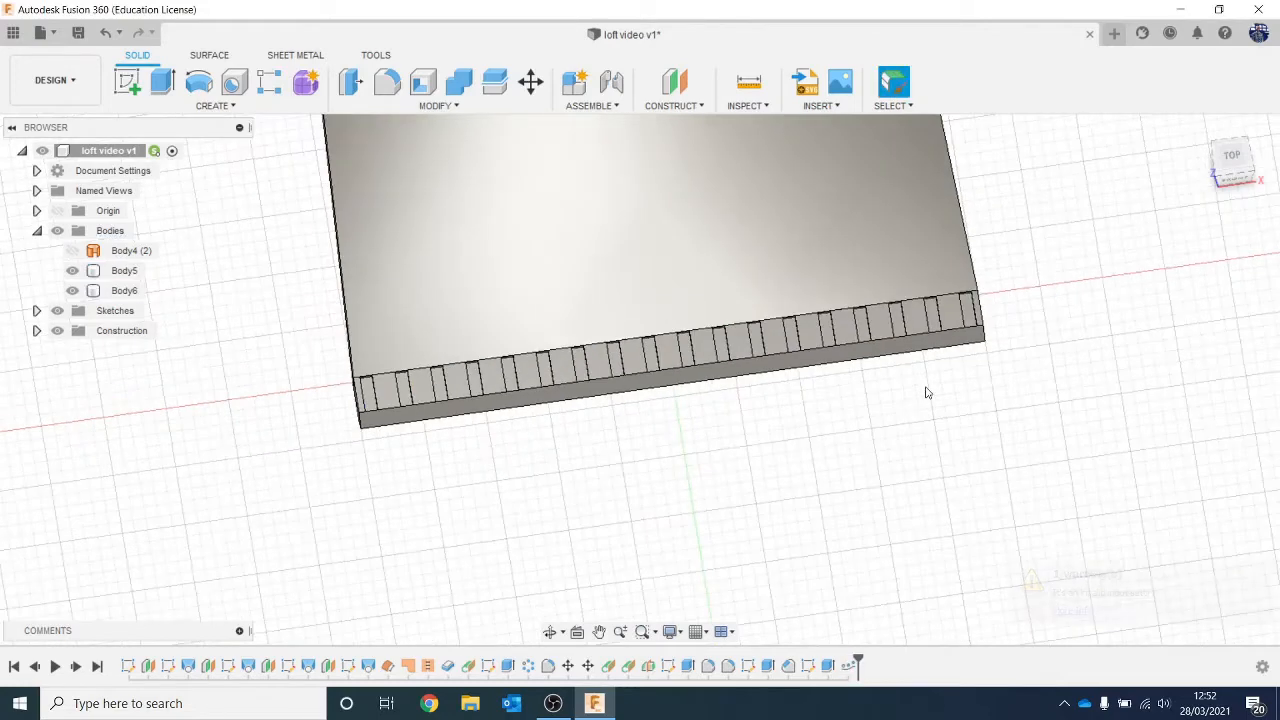
drag(1226, 168, 1180, 264)
scroll(1180, 264, down, 2)
middle_drag(1129, 286, 931, 334)
scroll(790, 440, up, 3)
scroll(938, 398, up, 1)
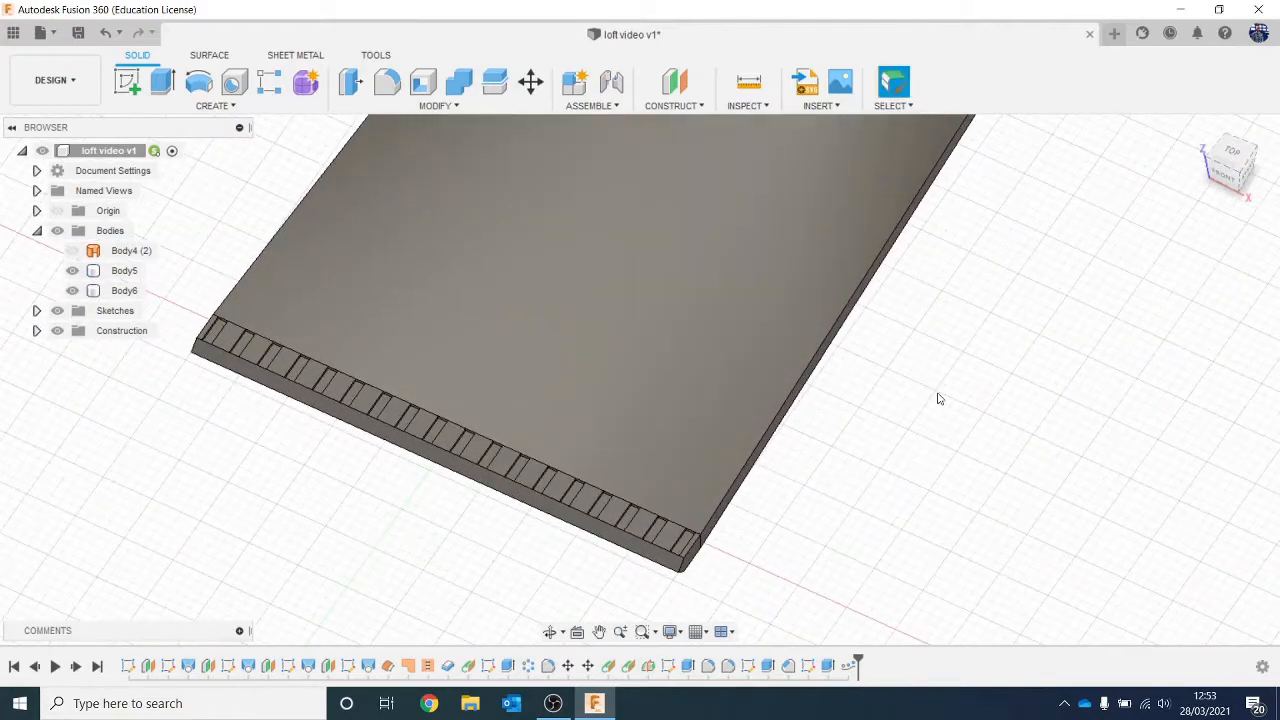
middle_drag(938, 398, 961, 384)
mouse_move(1237, 167)
mouse_down()
mouse_move(1228, 135)
mouse_move(1180, 150)
mouse_up()
scroll(929, 243, up, 1)
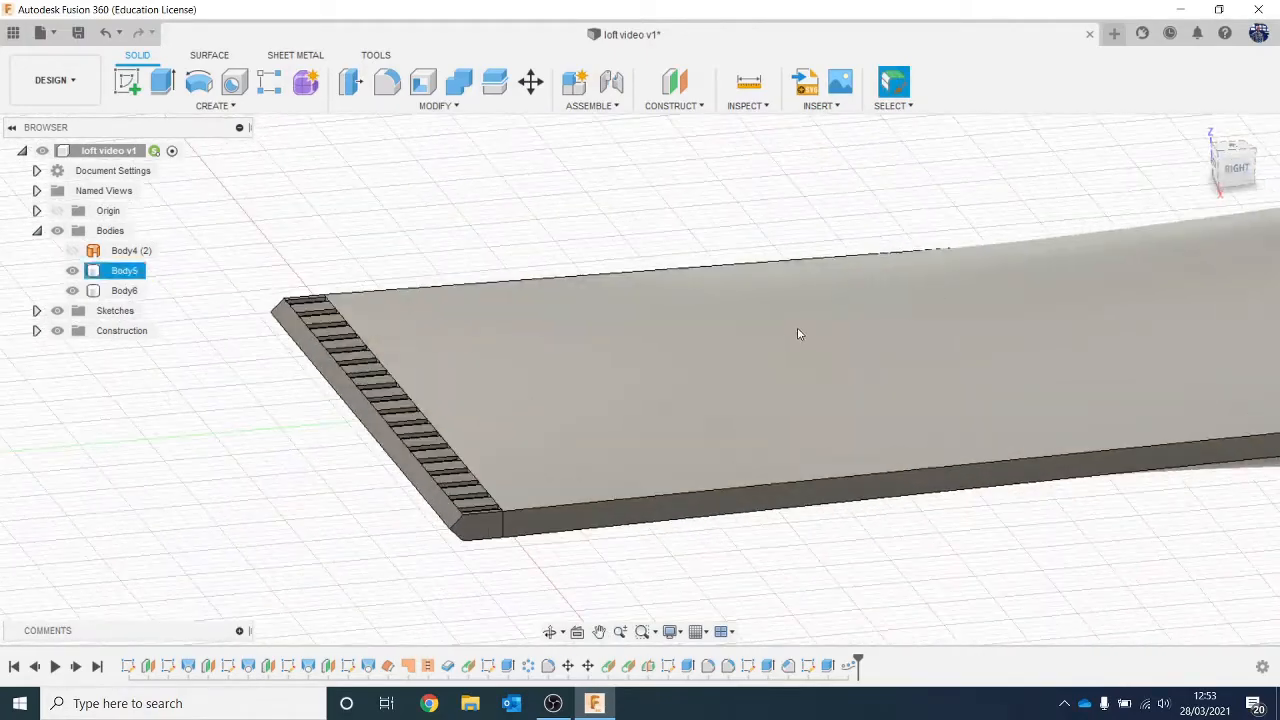
middle_drag(616, 289, 646, 223)
scroll(570, 240, up, 1)
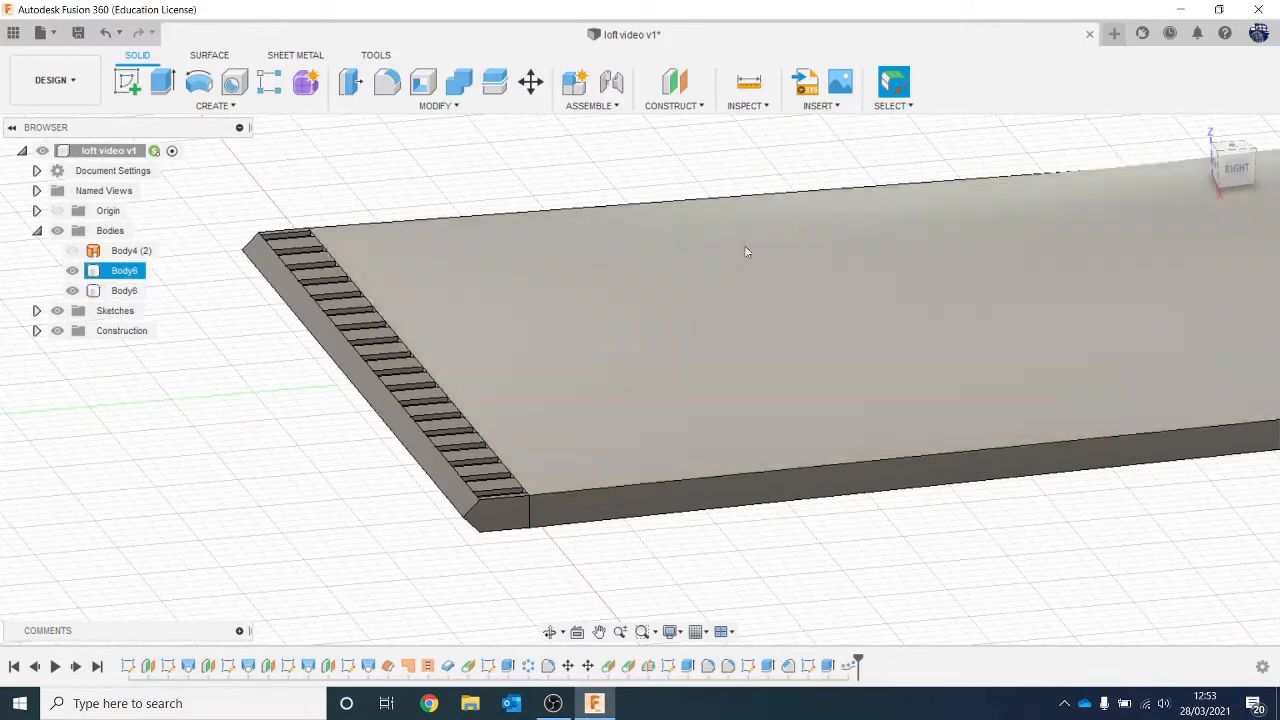
Create a midplane between the upper and lower faces of the tube's flat end strip.
click(668, 108)
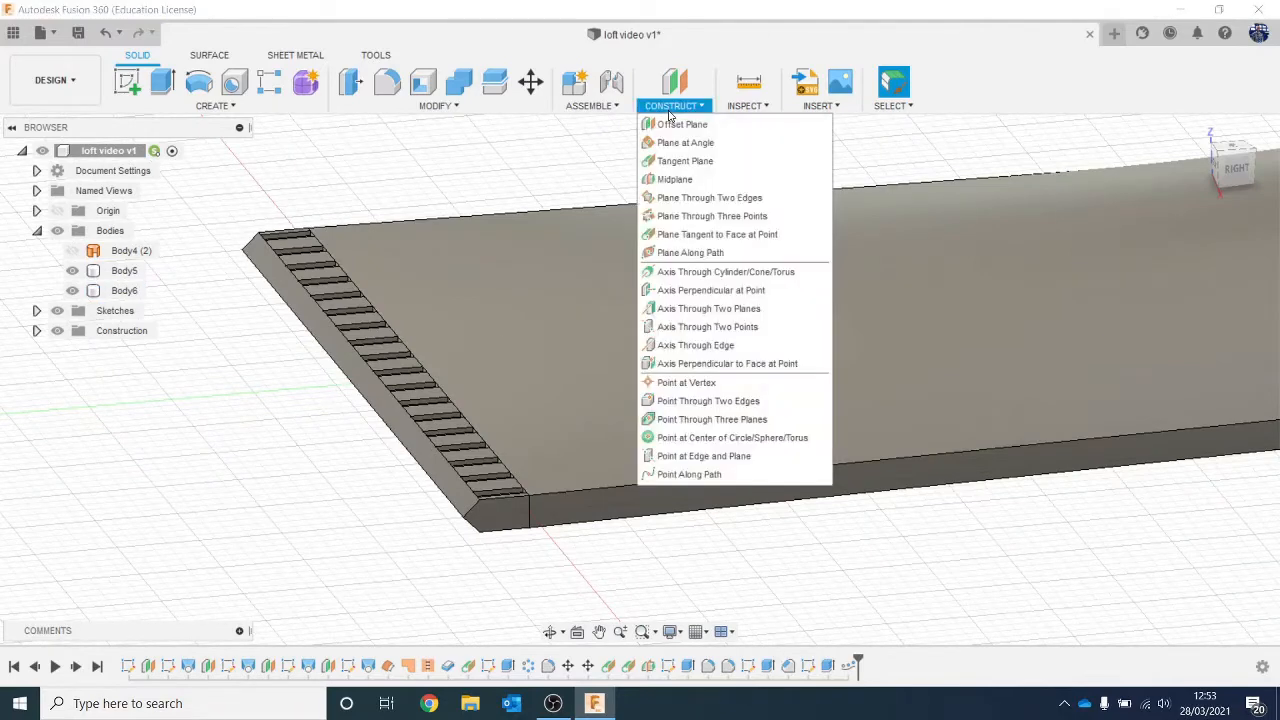
click(683, 181)
scroll(590, 382, up, 3)
scroll(560, 380, up, 1)
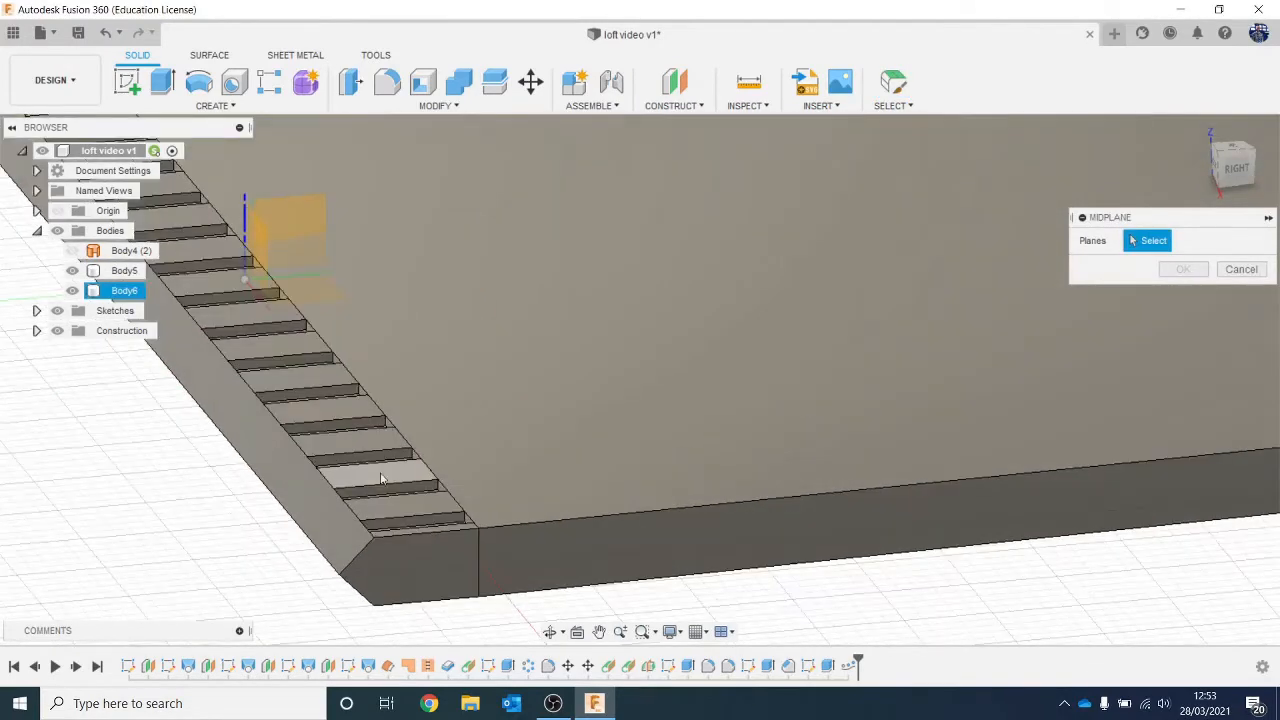
click(382, 474)
scroll(554, 432, down, 3)
drag(1243, 166, 1236, 118)
click(494, 361)
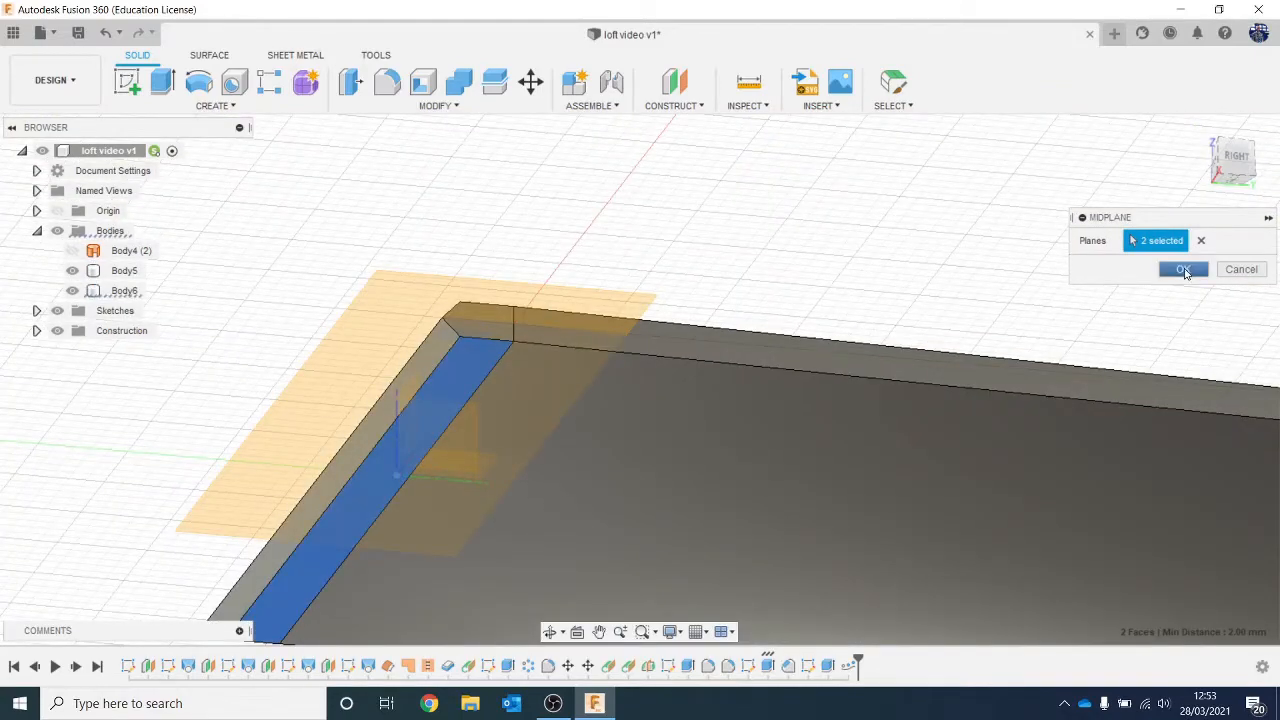
click(1184, 271)
Mirror the rectangular extrude and its path pattern as features across the midplane onto the underside of the end strip.
drag(1225, 160, 1209, 193)
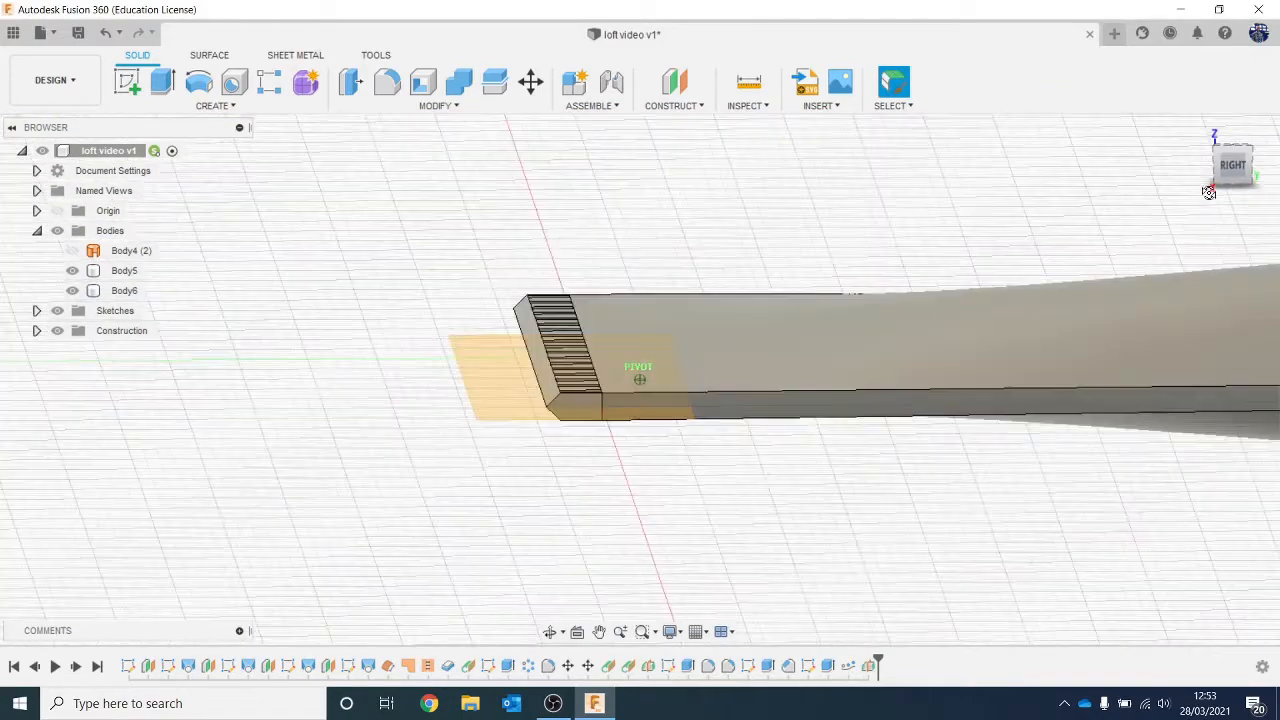
click(218, 106)
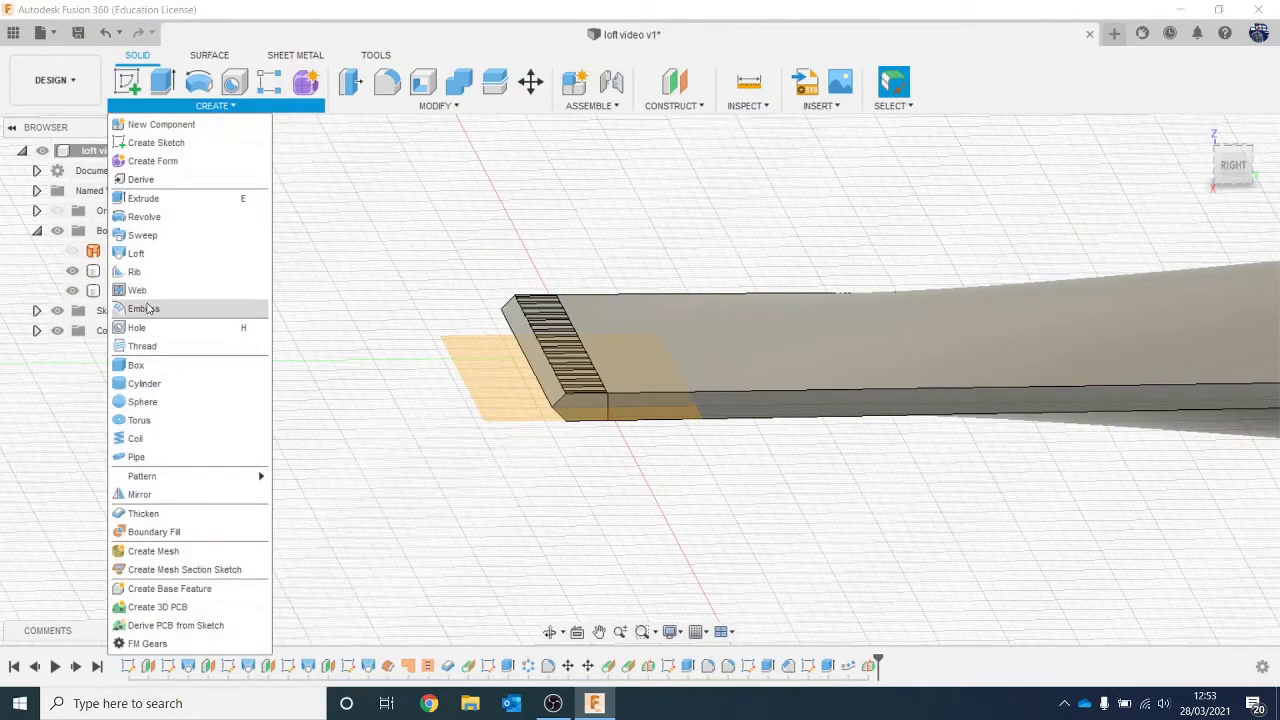
click(140, 494)
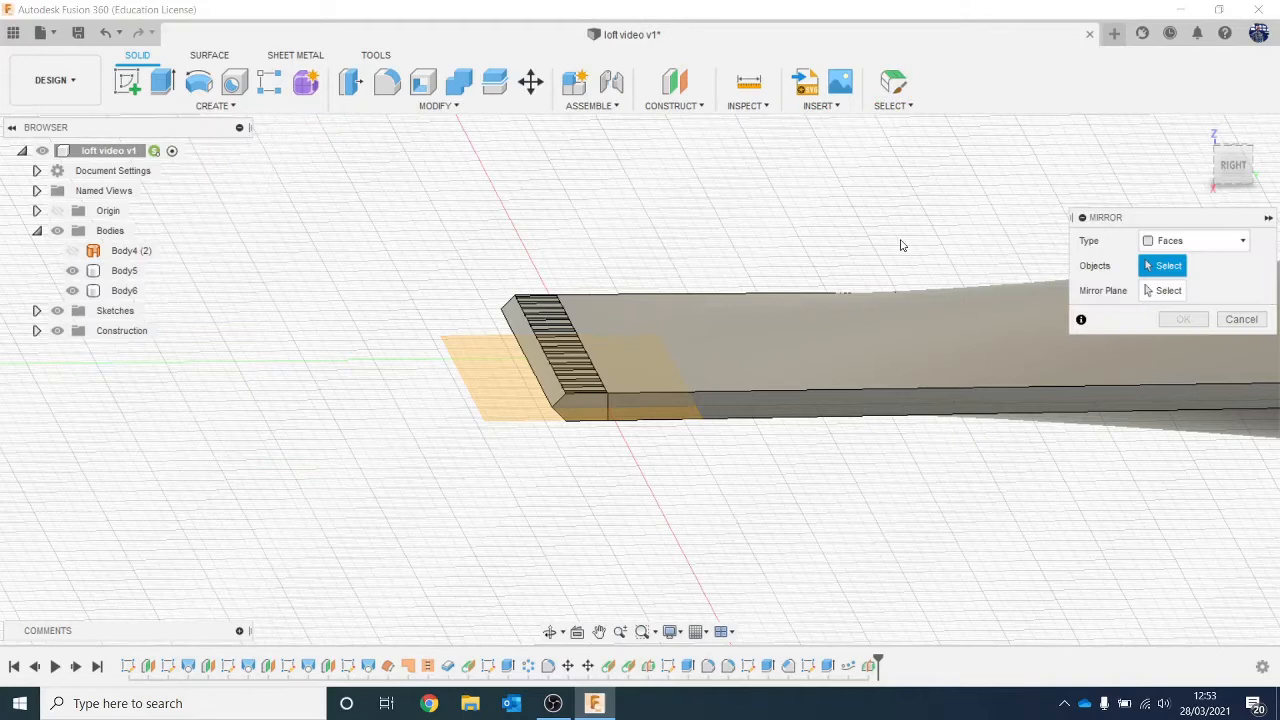
click(1199, 245)
click(1192, 301)
click(1185, 242)
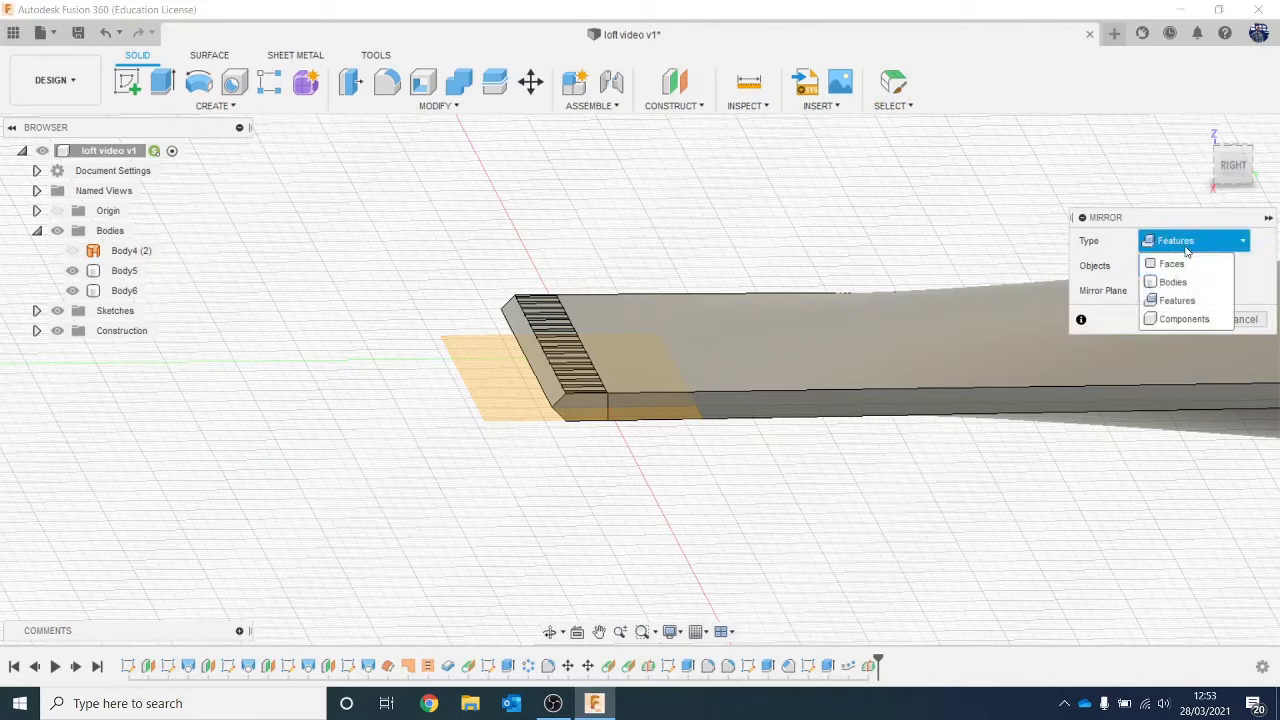
click(1193, 301)
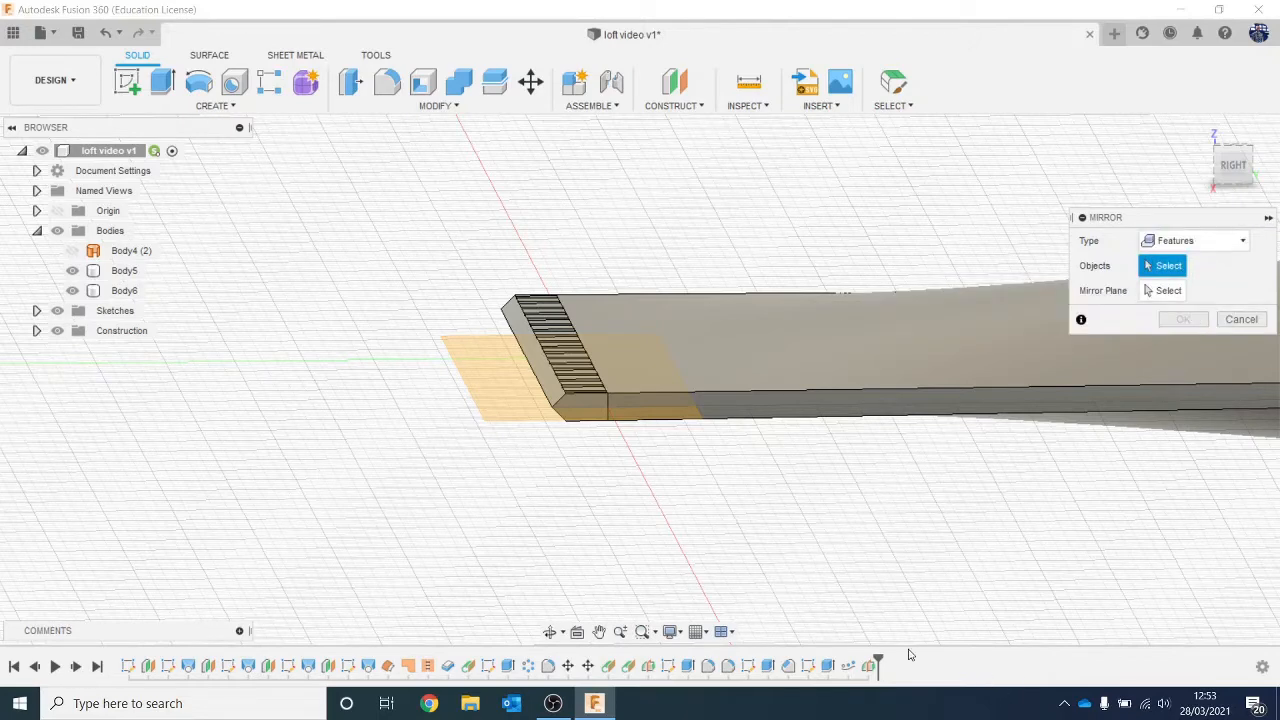
click(828, 666)
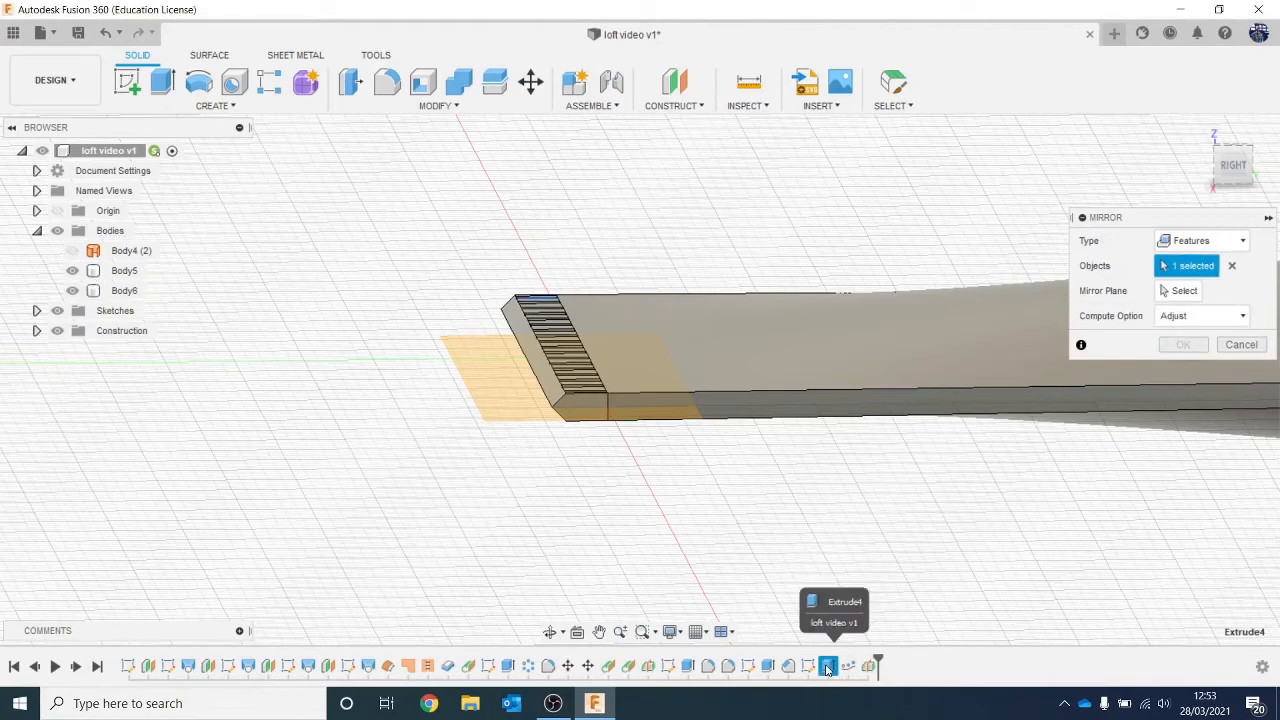
click(848, 666)
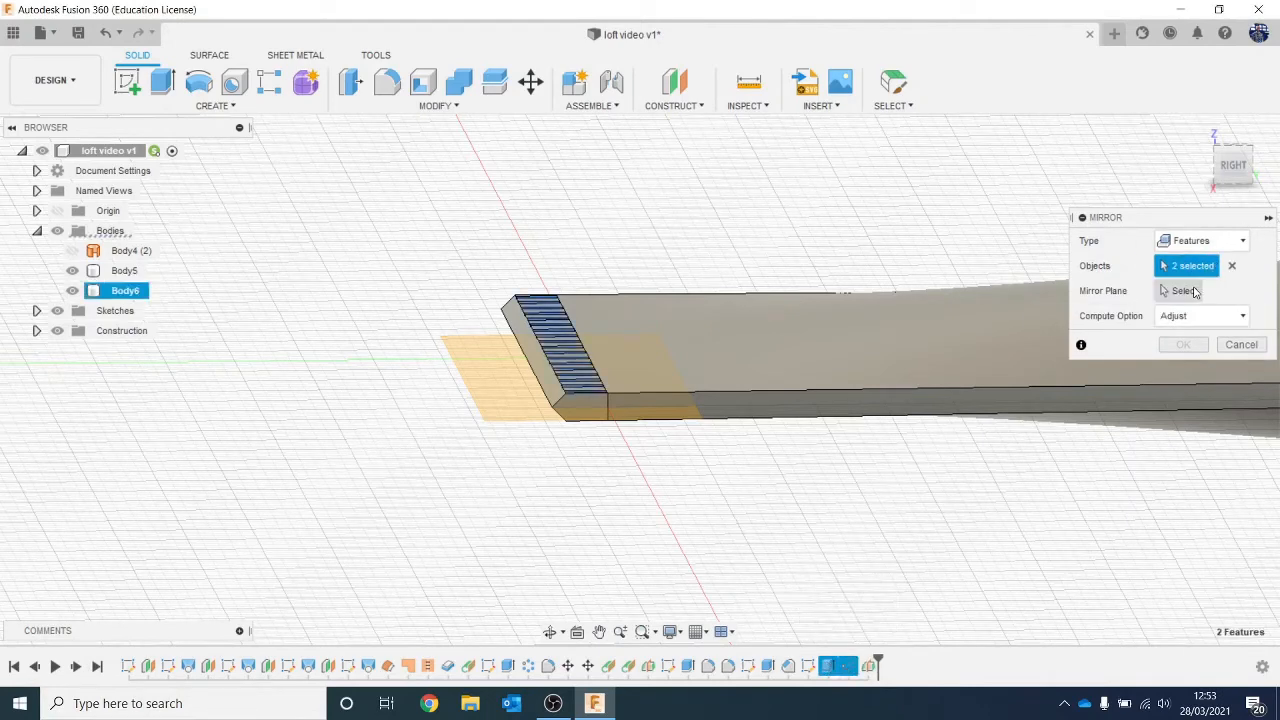
click(1185, 291)
click(494, 360)
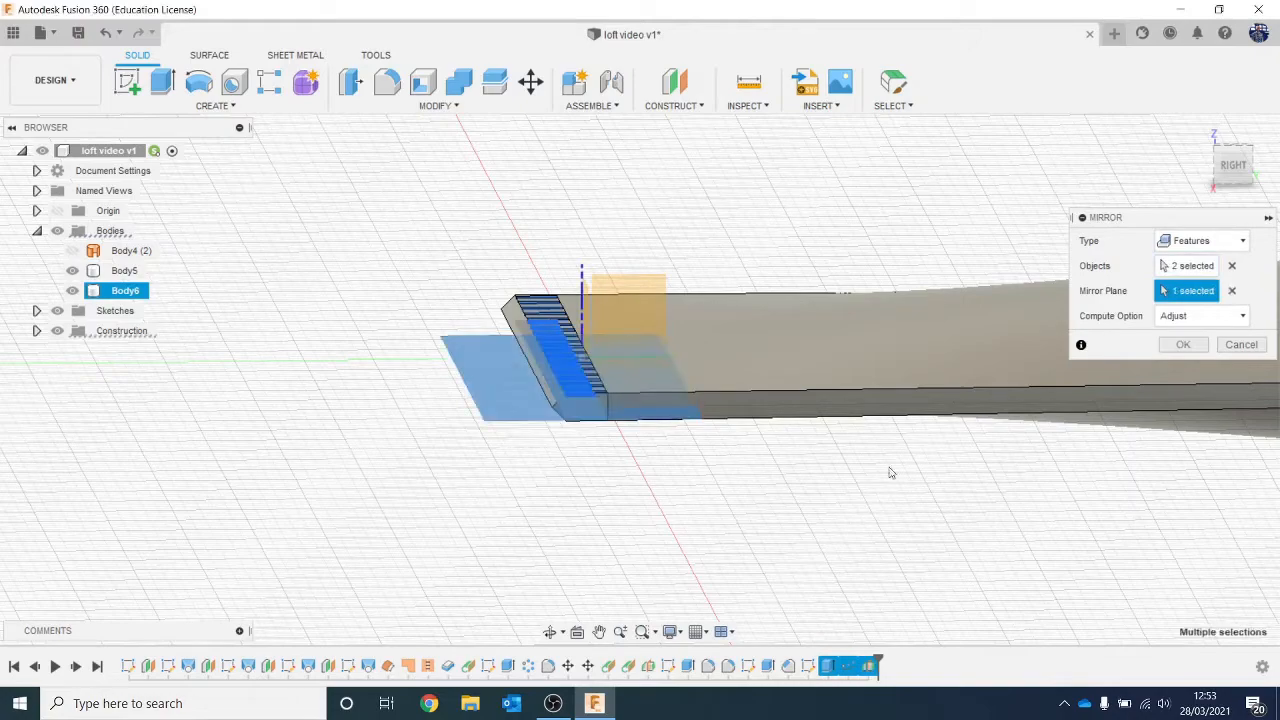
click(1182, 345)
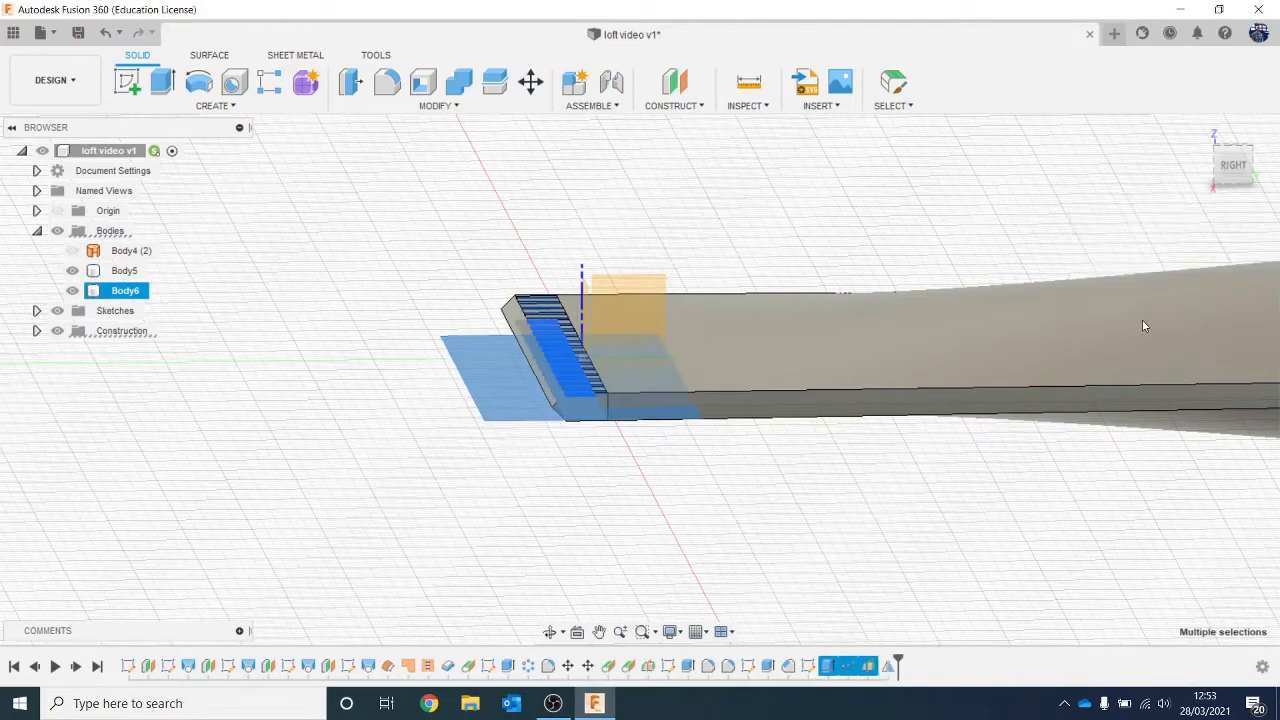
Hide the midplane at the tube's flat end.
drag(1233, 165, 1225, 100)
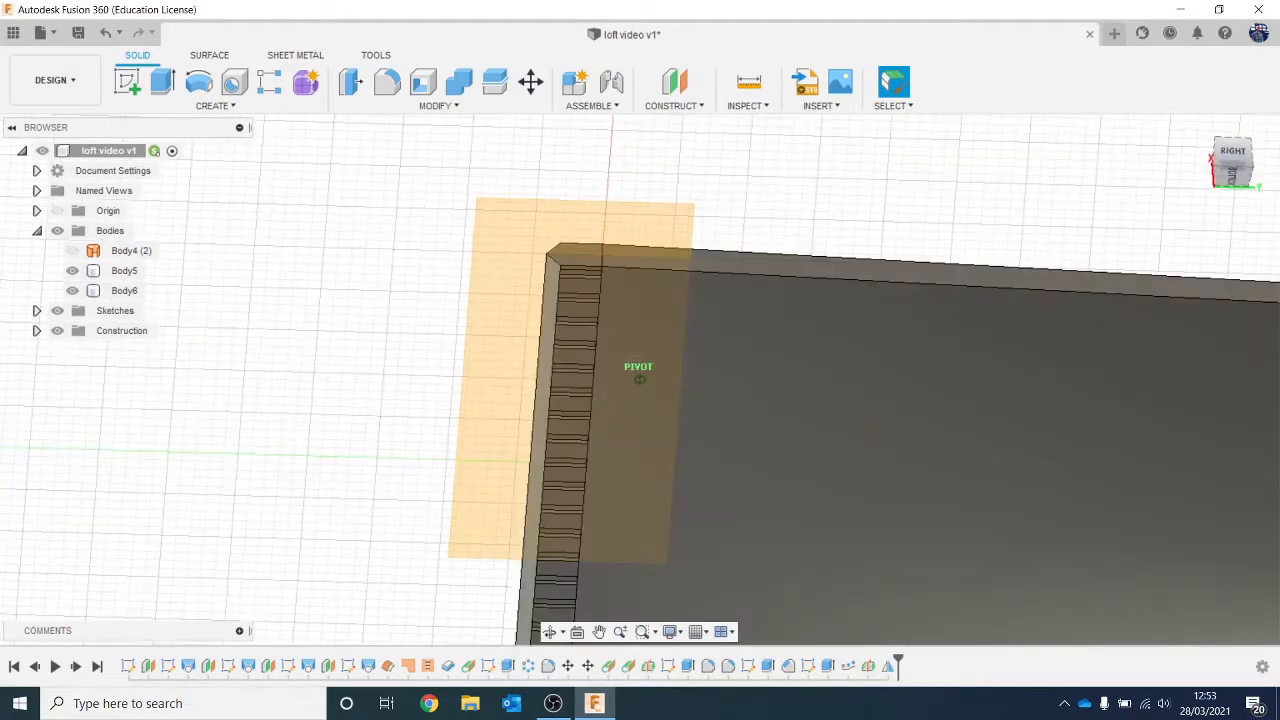
click(490, 230)
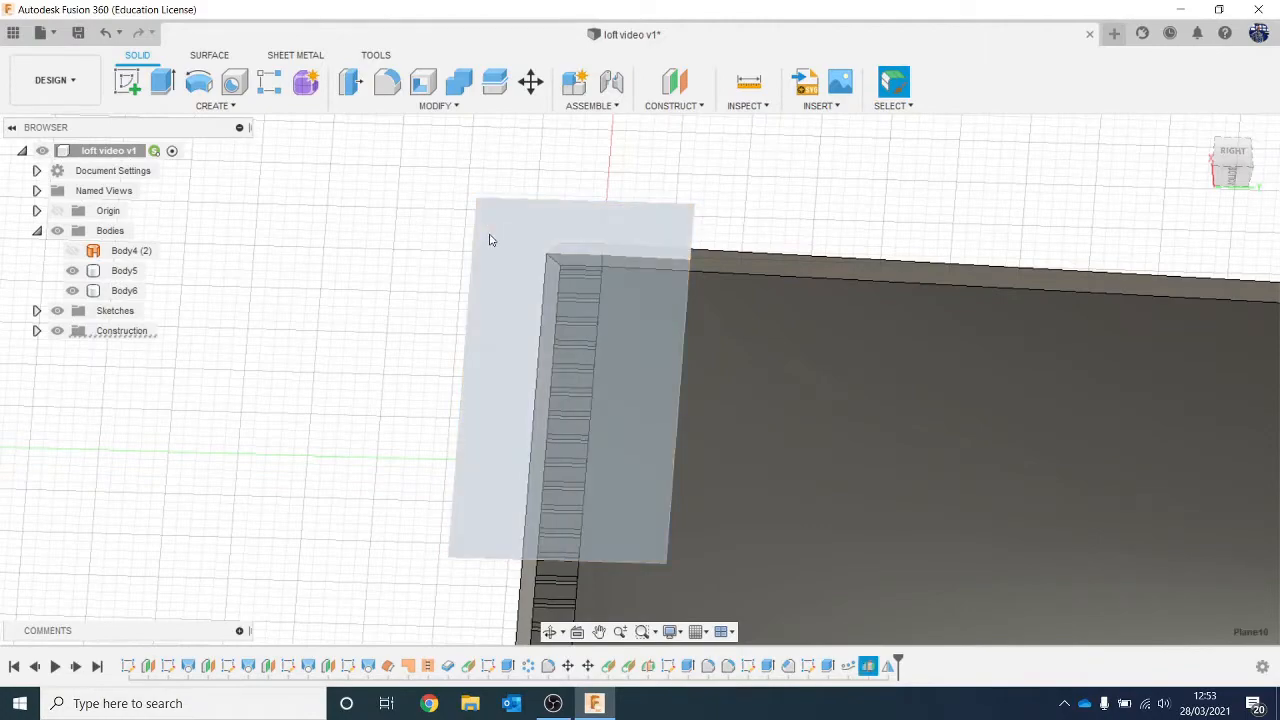
click(932, 395)
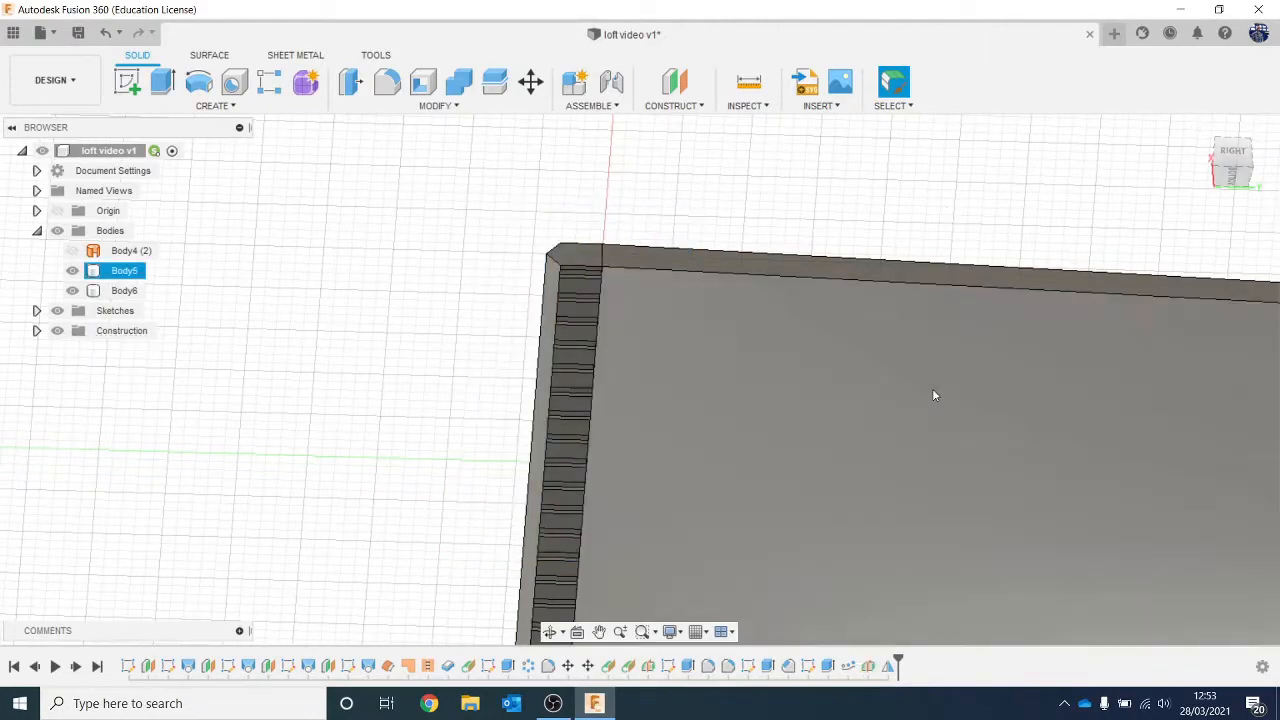
Create a sketch on the flat circular face inside the cap's rim.
scroll(932, 395, down, 3)
middle_drag(932, 394, 683, 349)
drag(1236, 152, 1240, 200)
scroll(994, 243, down, 3)
middle_drag(980, 245, 354, 274)
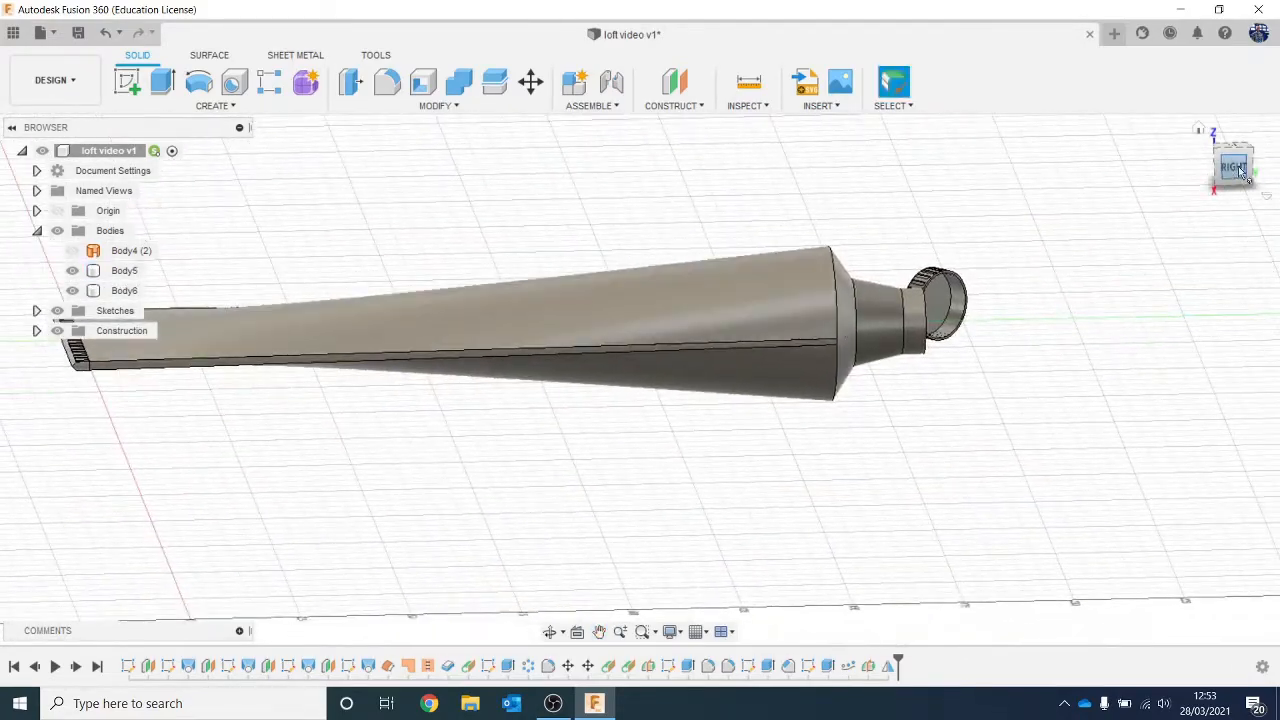
drag(1243, 173, 1243, 198)
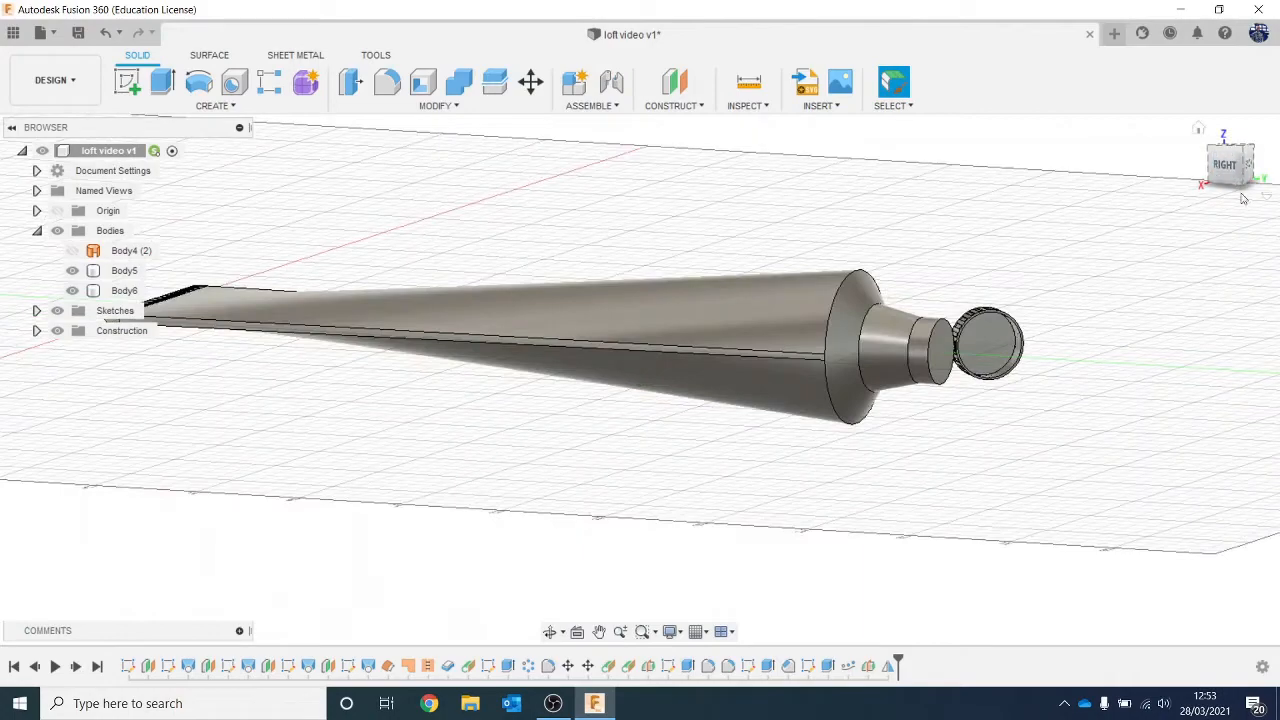
scroll(1179, 306, up, 2)
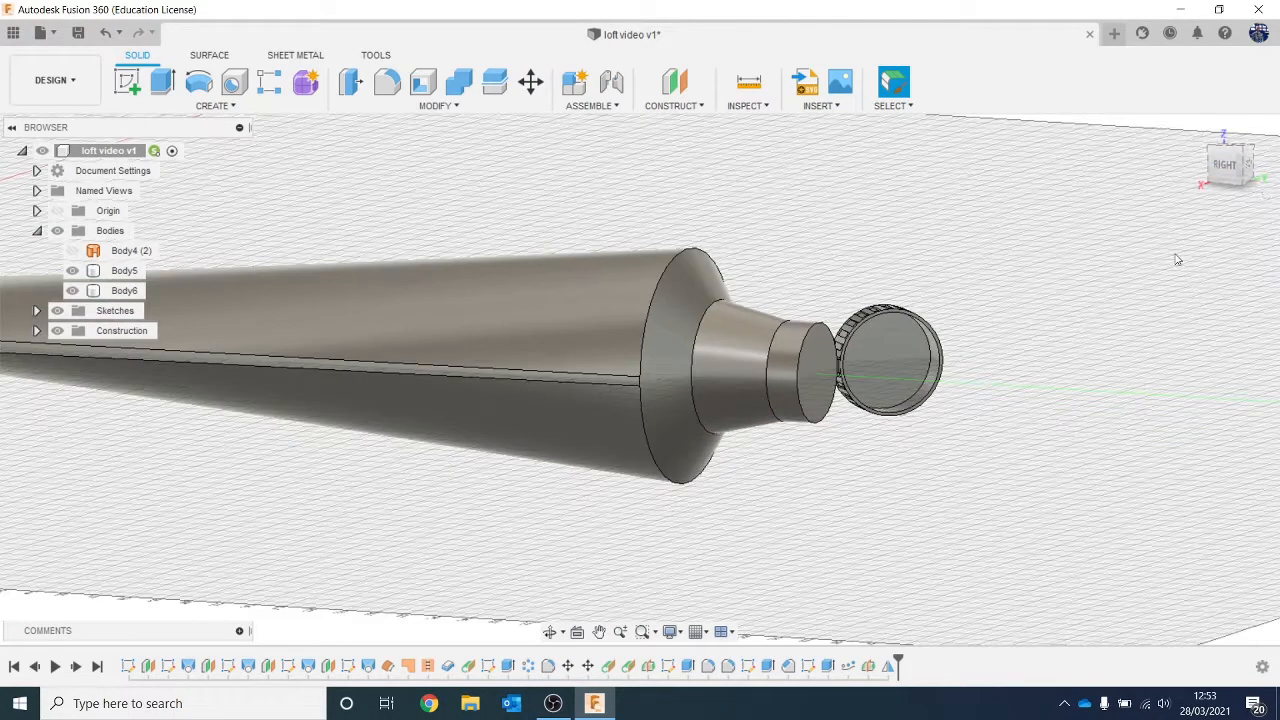
click(127, 78)
click(885, 332)
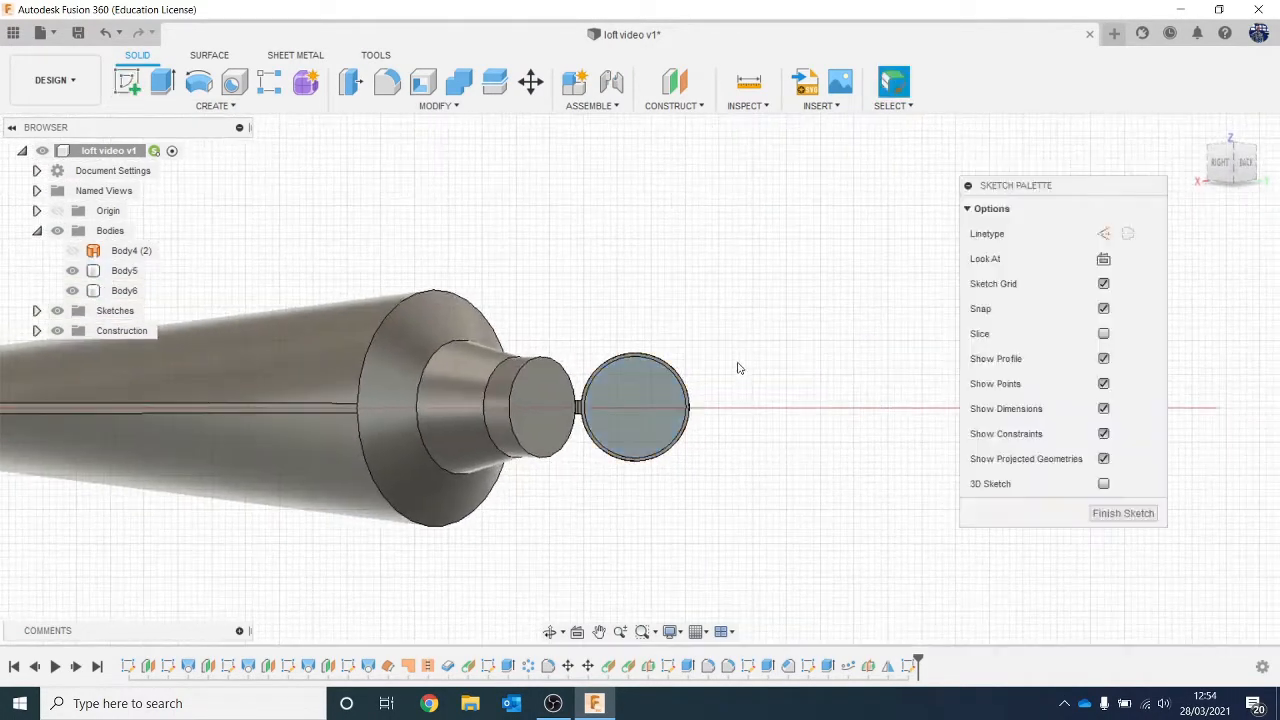
Offset the circular edge inside the cap's rim inward by about 1.1 mm in the cap sketch.
scroll(738, 368, up, 3)
middle_drag(738, 369, 814, 311)
scroll(813, 310, up, 1)
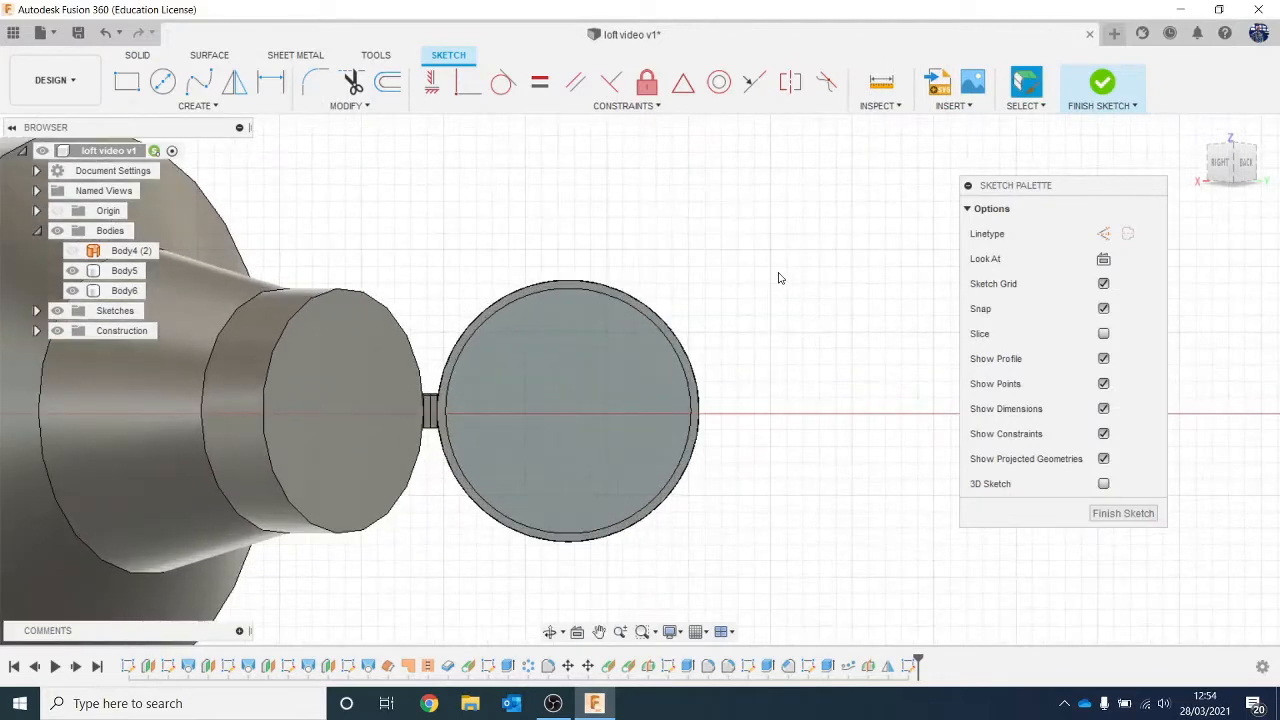
click(388, 82)
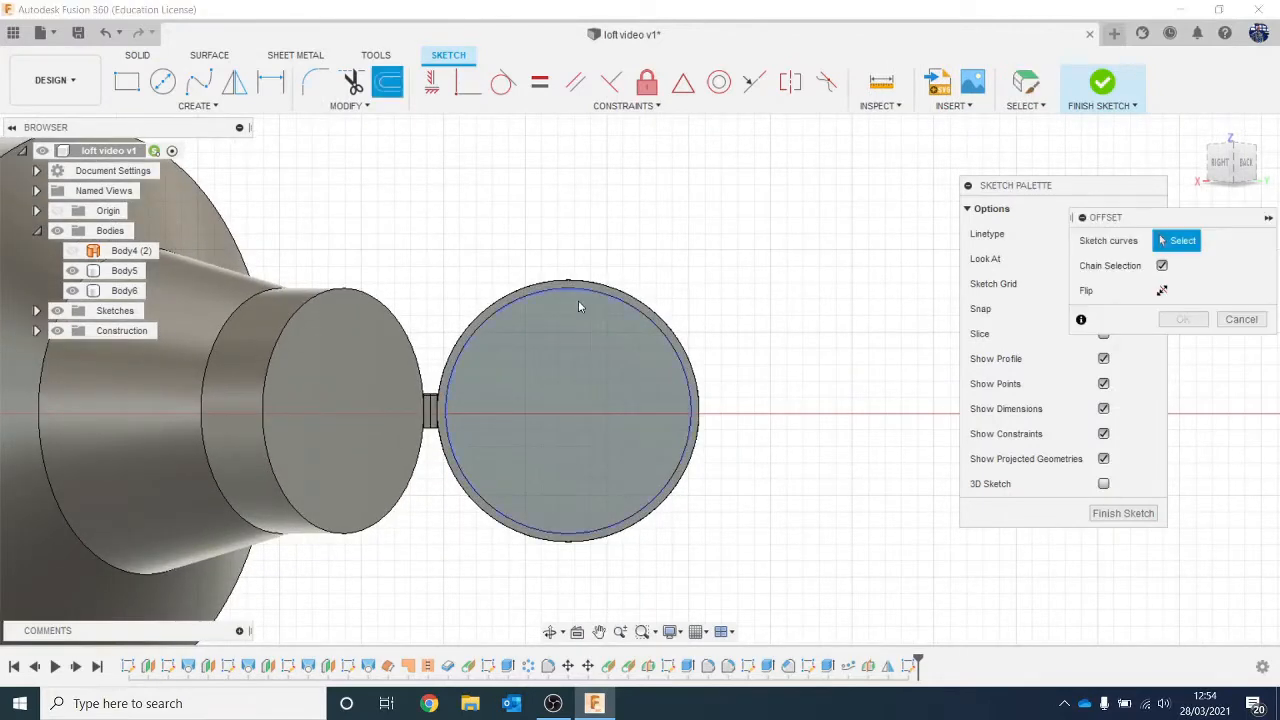
click(581, 295)
drag(580, 278, 577, 308)
click(1181, 344)
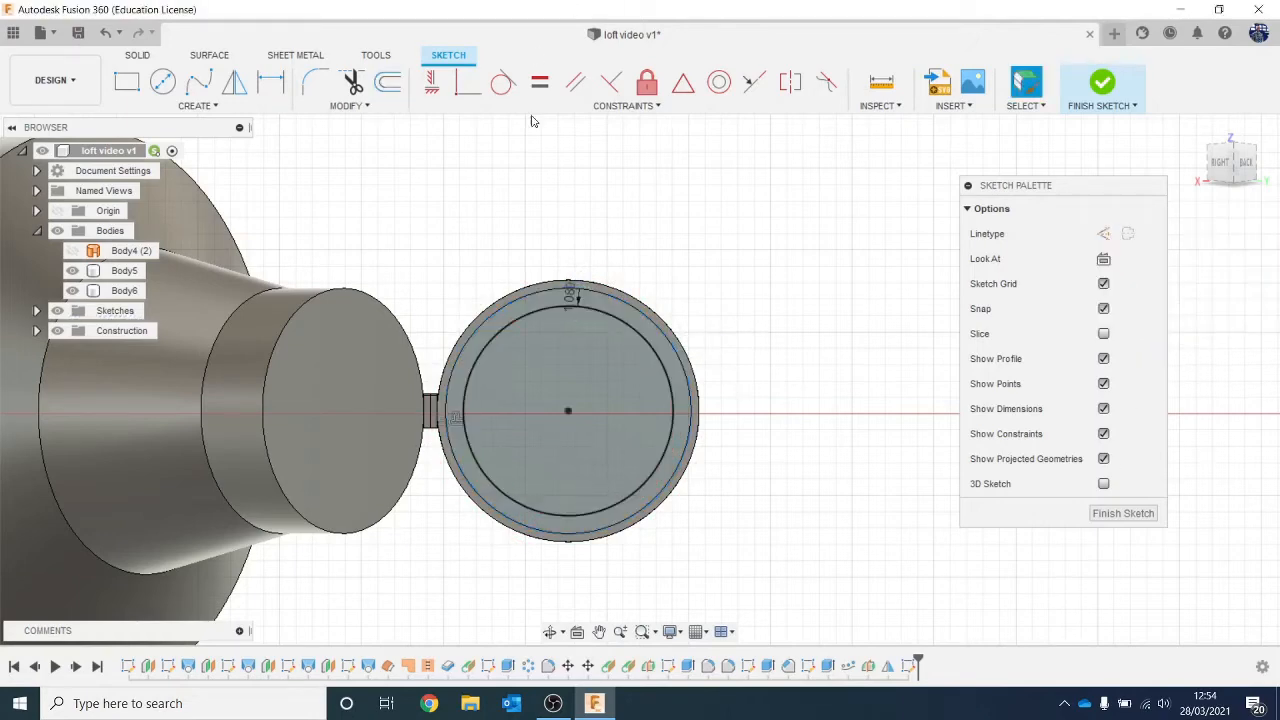
Offset the same circular cap edge inward by 2.176 mm to form a second, smaller concentric circle.
click(388, 81)
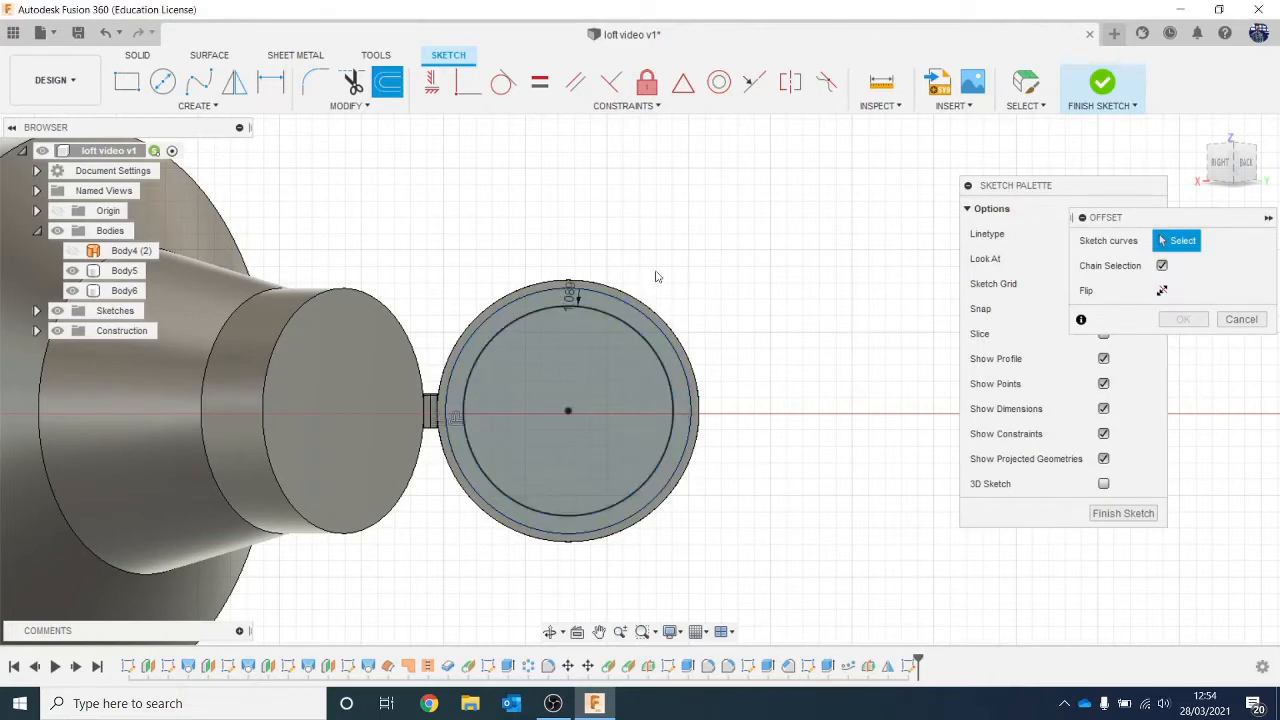
click(532, 296)
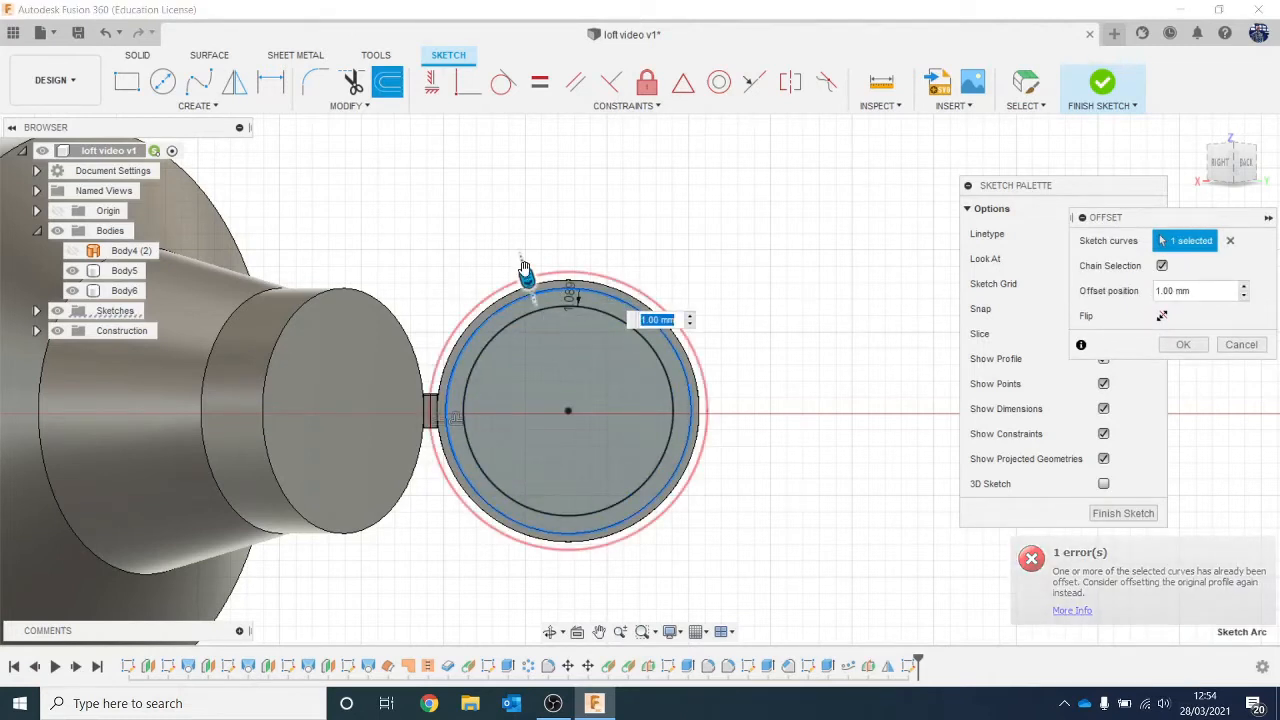
drag(530, 290, 540, 325)
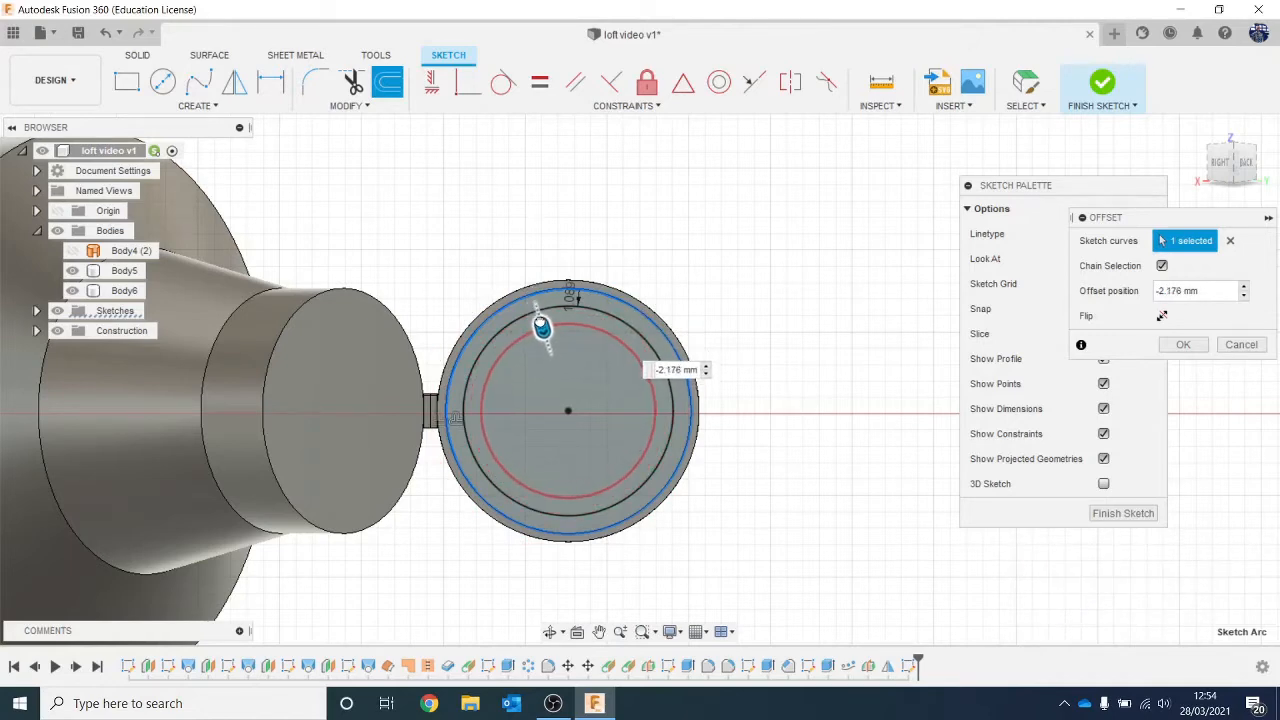
click(1180, 345)
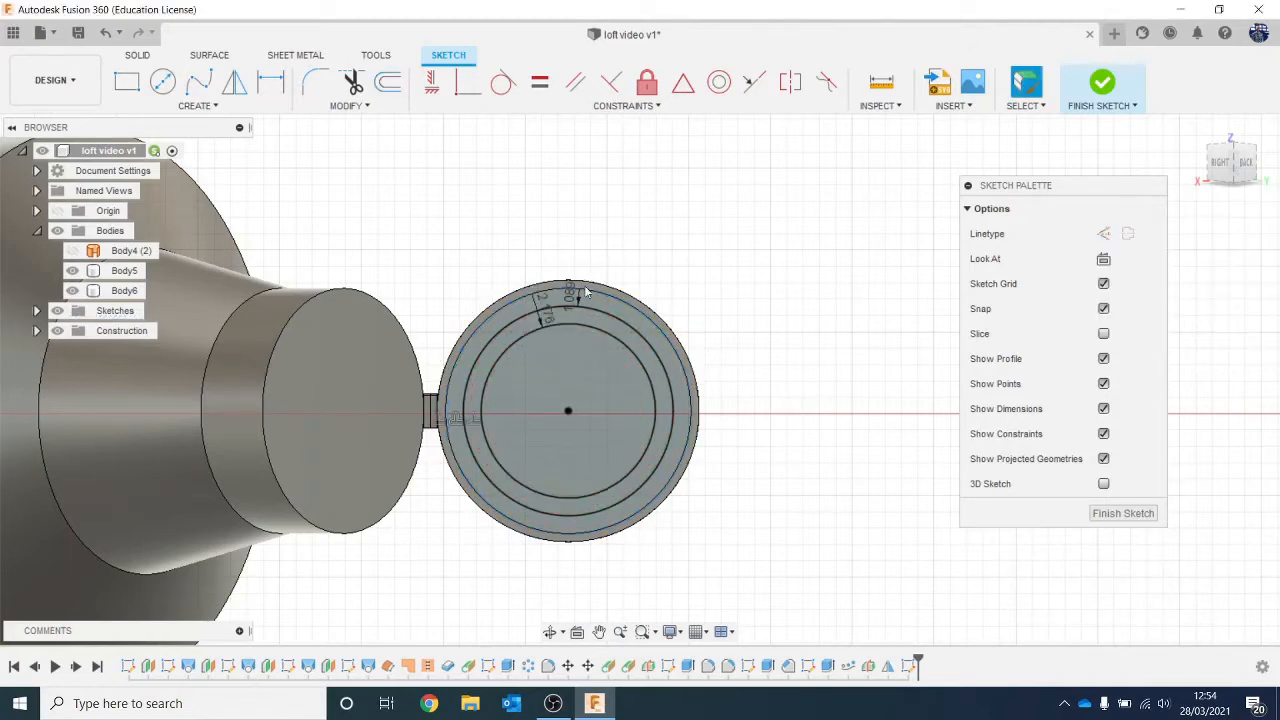
Extrude the ring between the two offset circles 2.728 mm outward from the cap's inner face as a new body.
click(582, 322)
key(e)
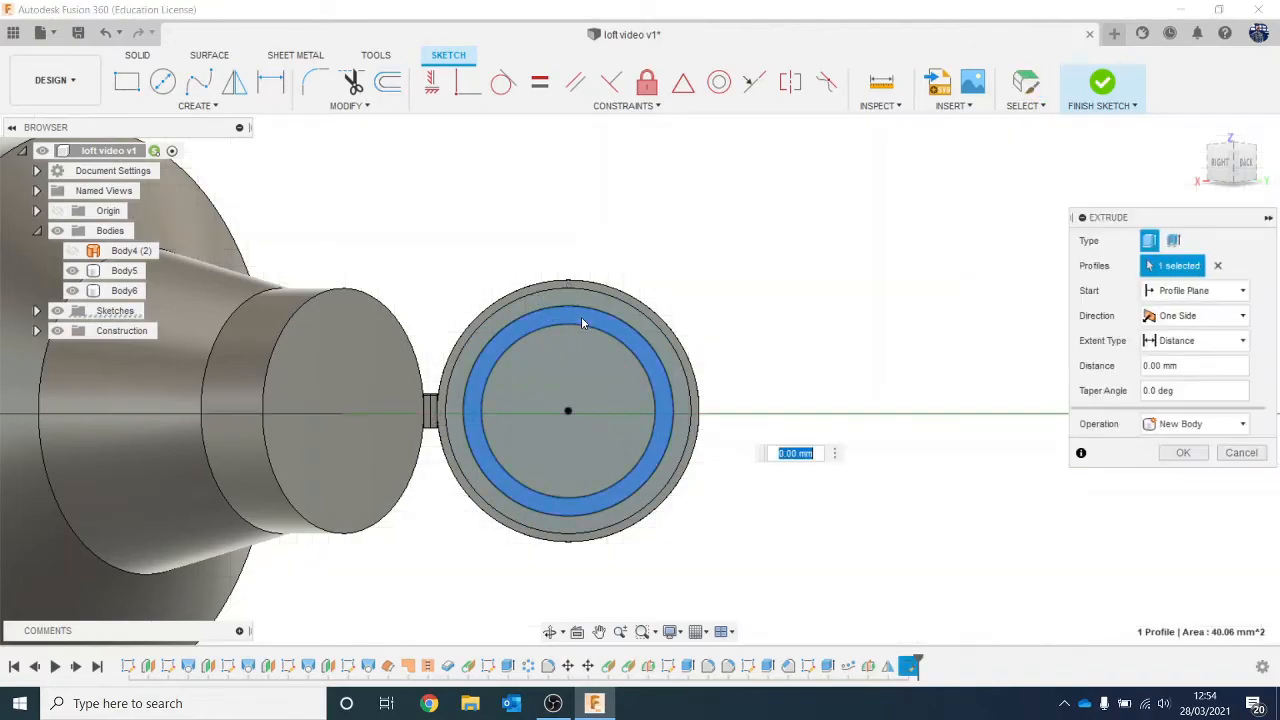
click(1240, 150)
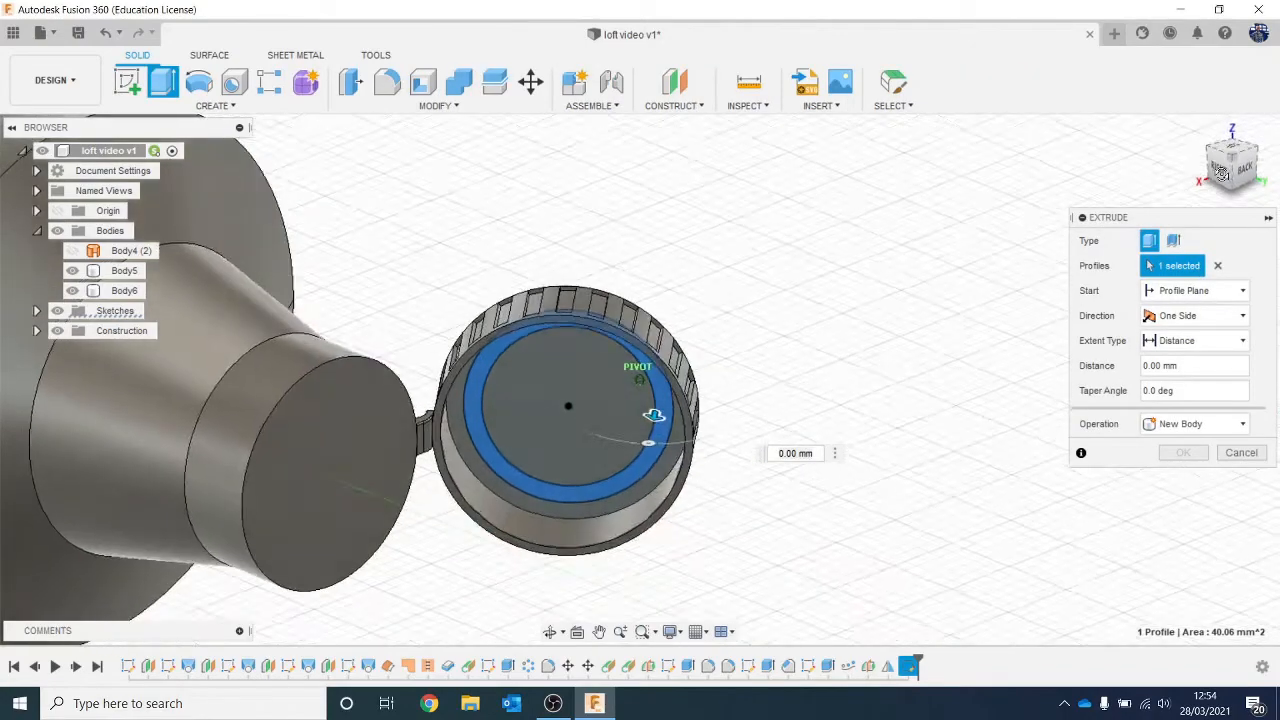
drag(659, 367, 625, 385)
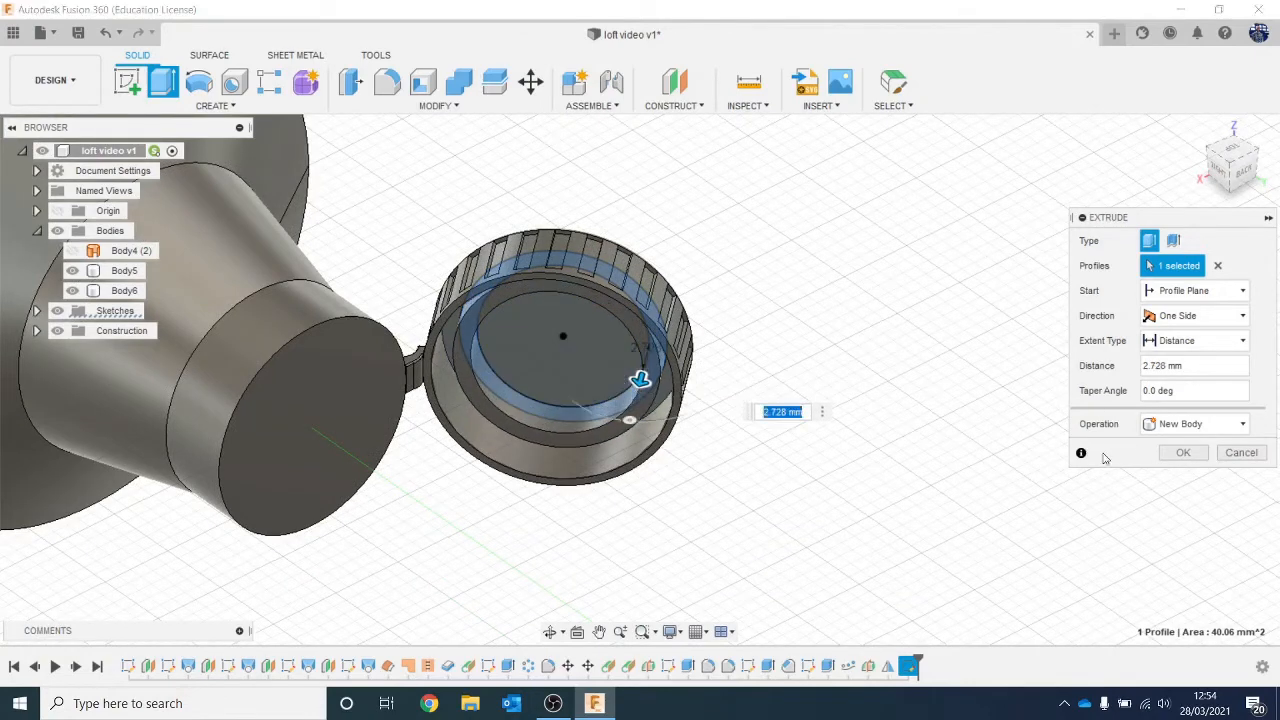
click(1168, 455)
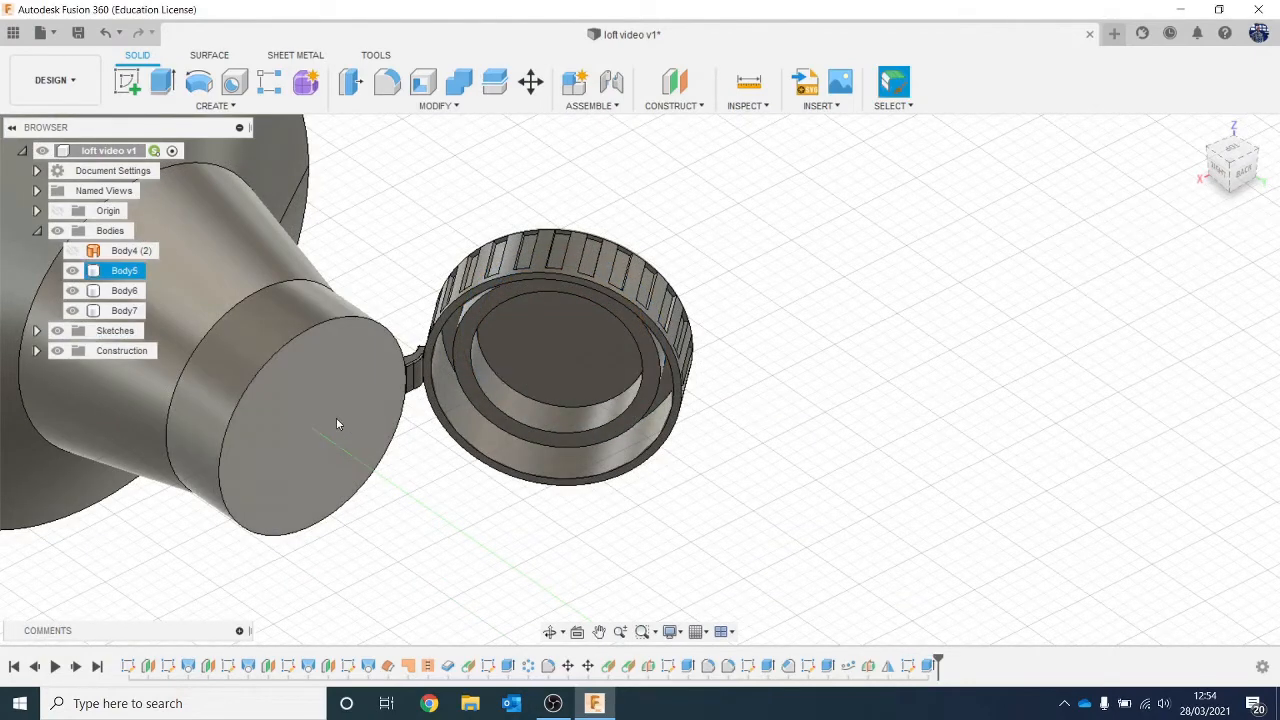
Examine the whole tube with its cap at an angle and in a straight side view.
scroll(454, 366, down, 5)
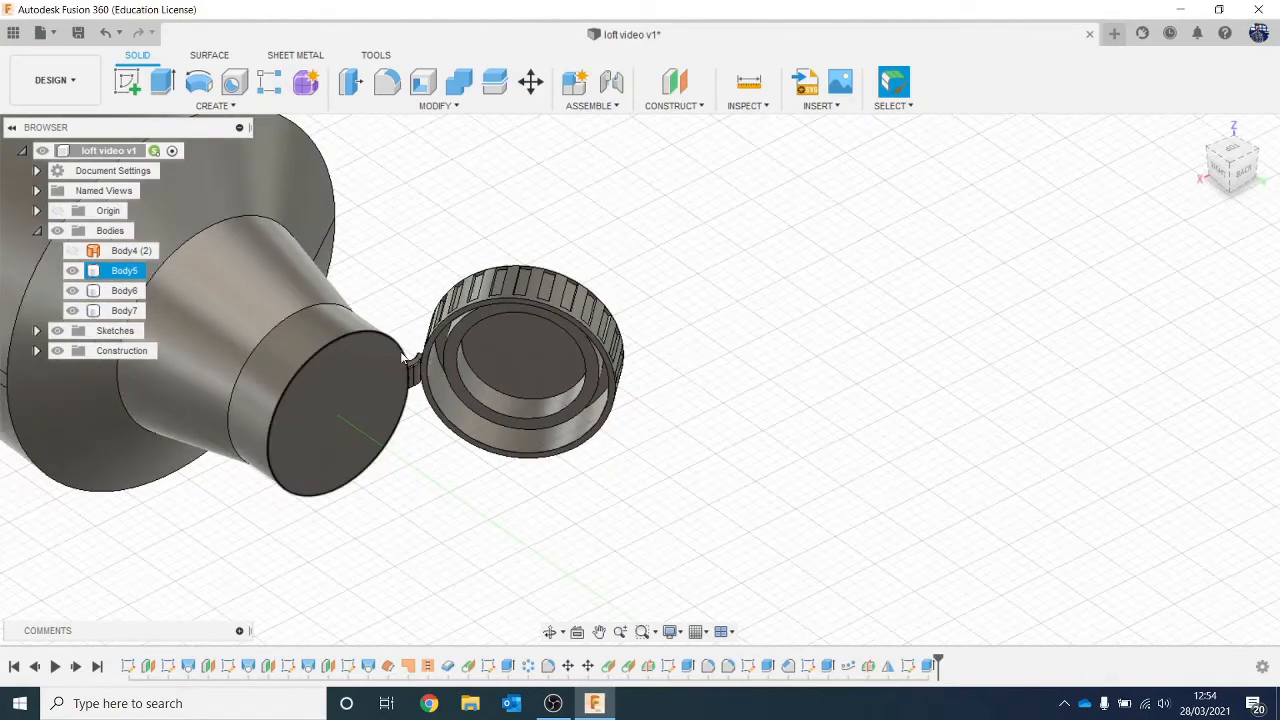
scroll(403, 358, down, 4)
middle_drag(491, 394, 912, 428)
scroll(440, 329, down, 2)
middle_drag(402, 312, 481, 385)
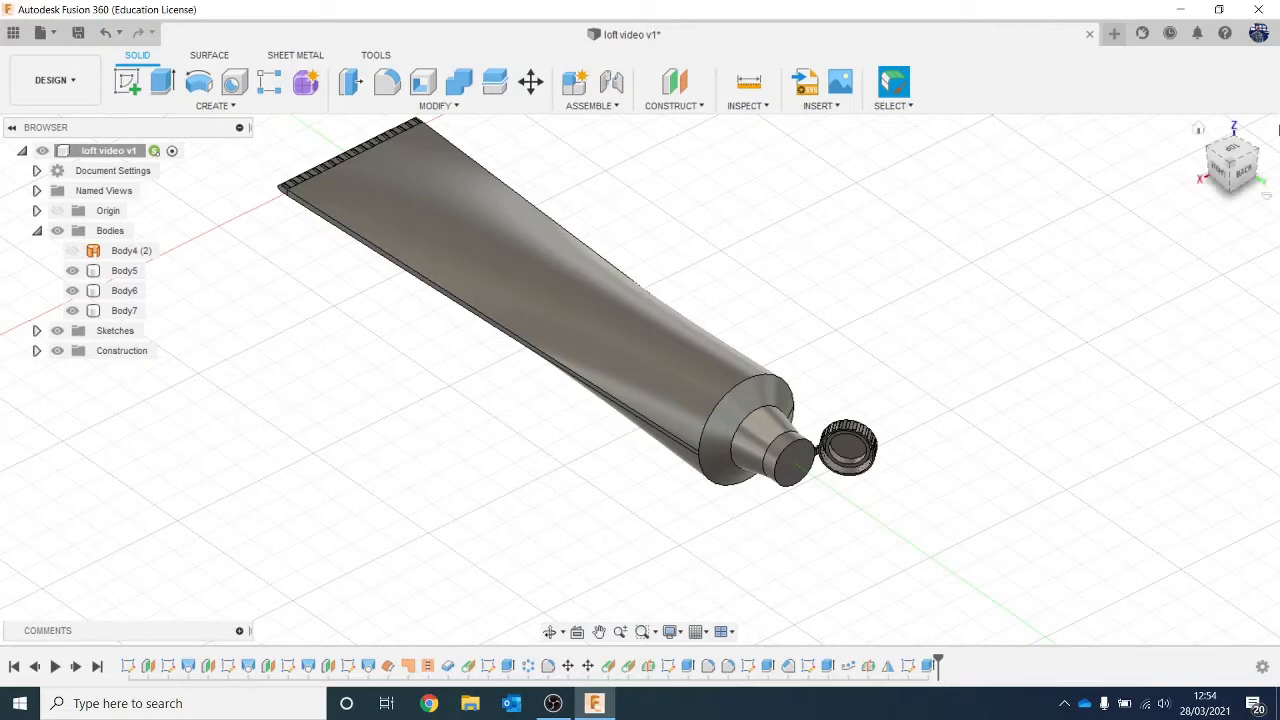
click(1220, 175)
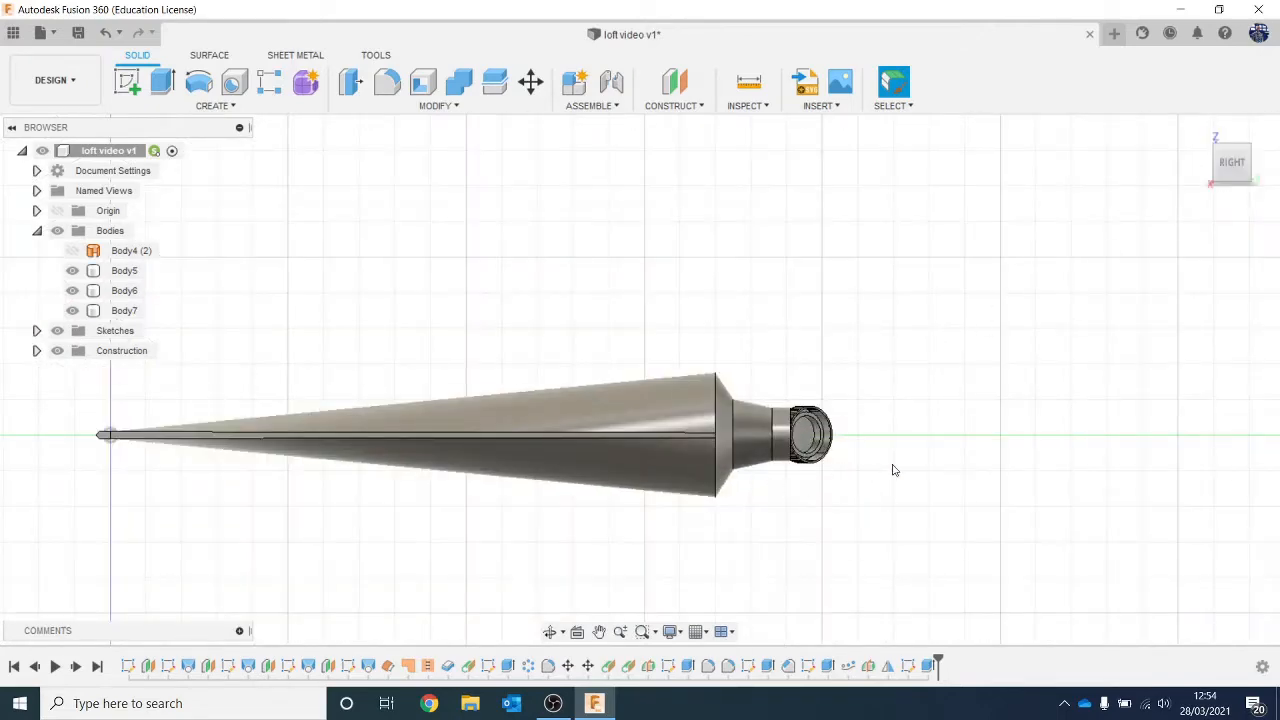
middle_drag(982, 448, 1016, 338)
scroll(951, 238, up, 1)
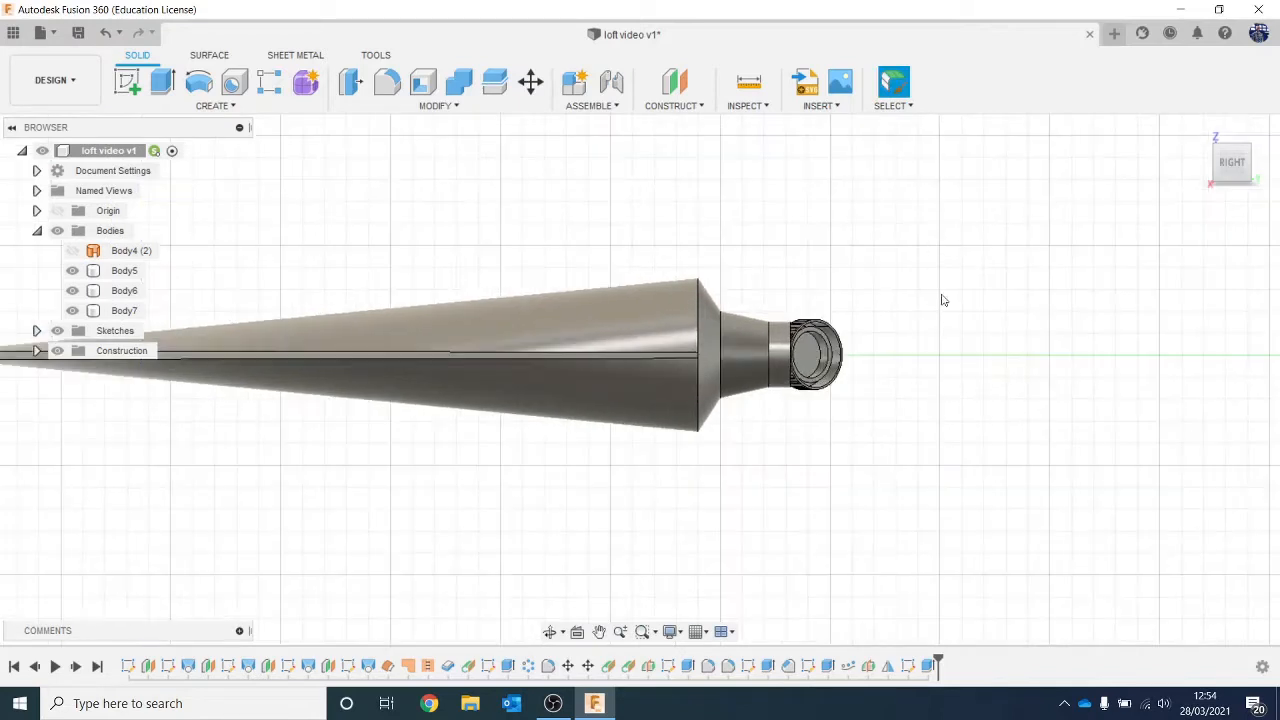
middle_drag(942, 300, 1247, 263)
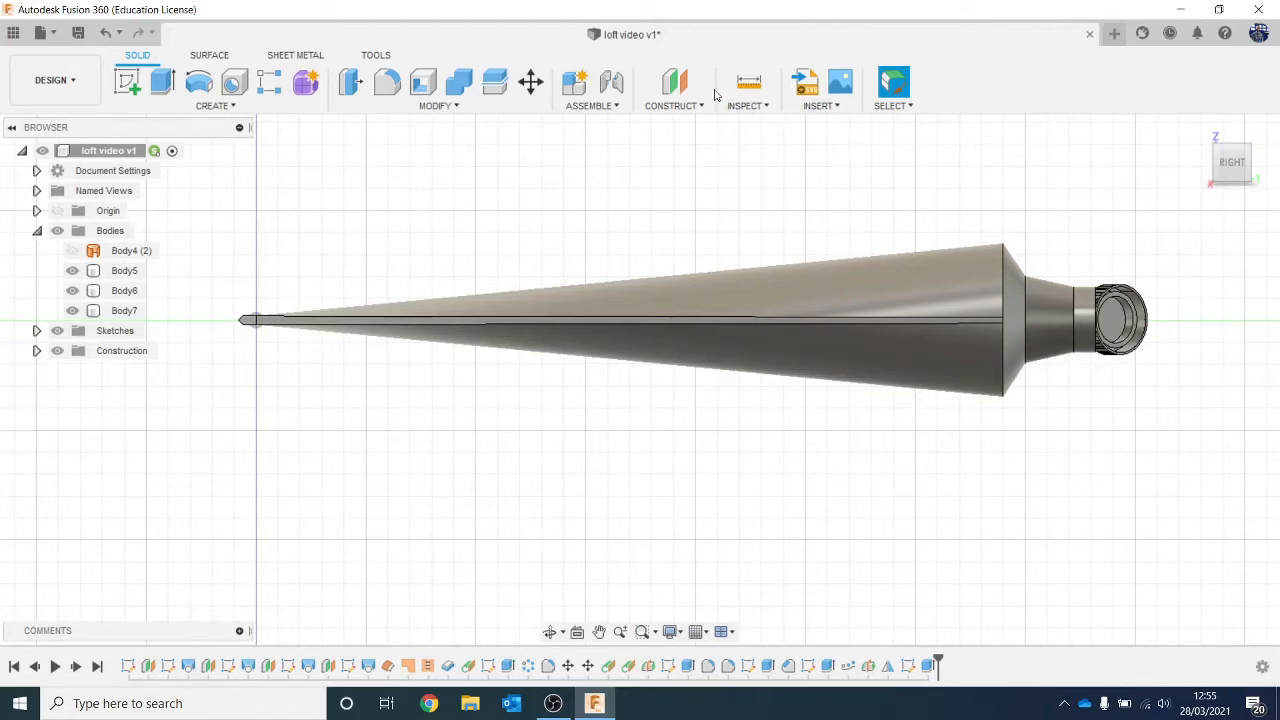
Create a construction plane offset 64.681 mm from the YZ plane, clear of the tube's side.
click(675, 82)
click(298, 259)
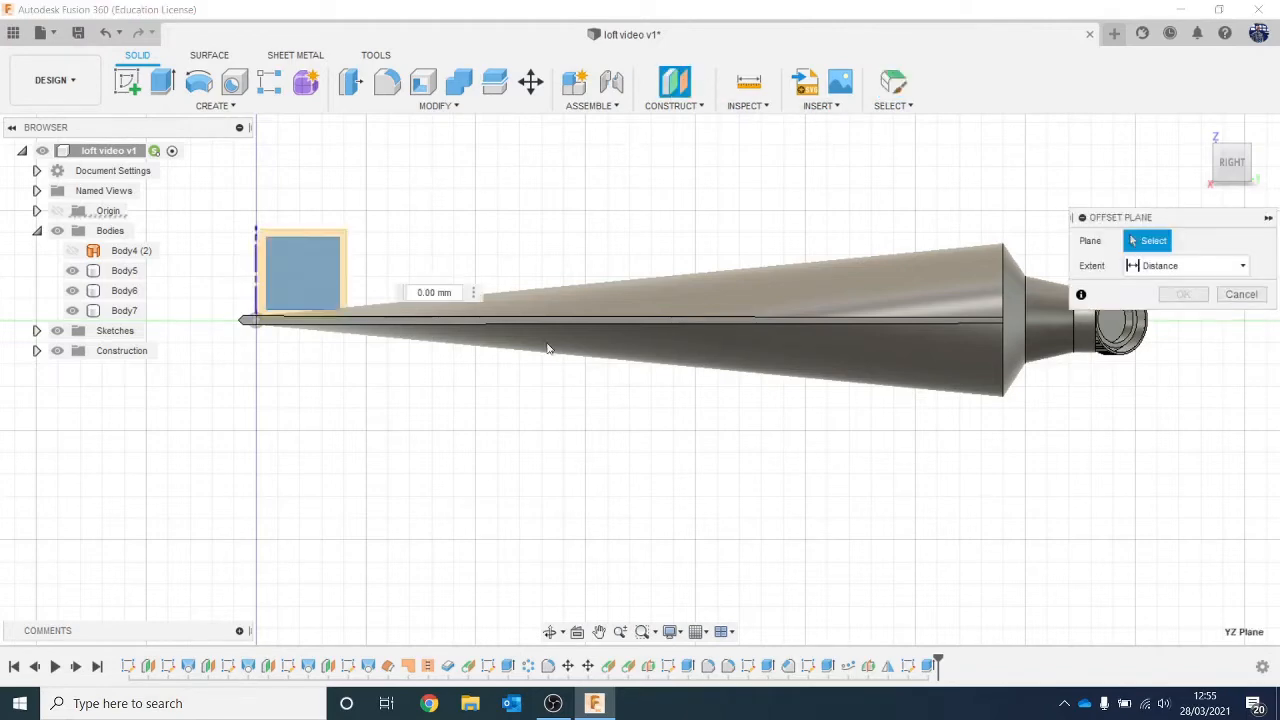
click(1226, 192)
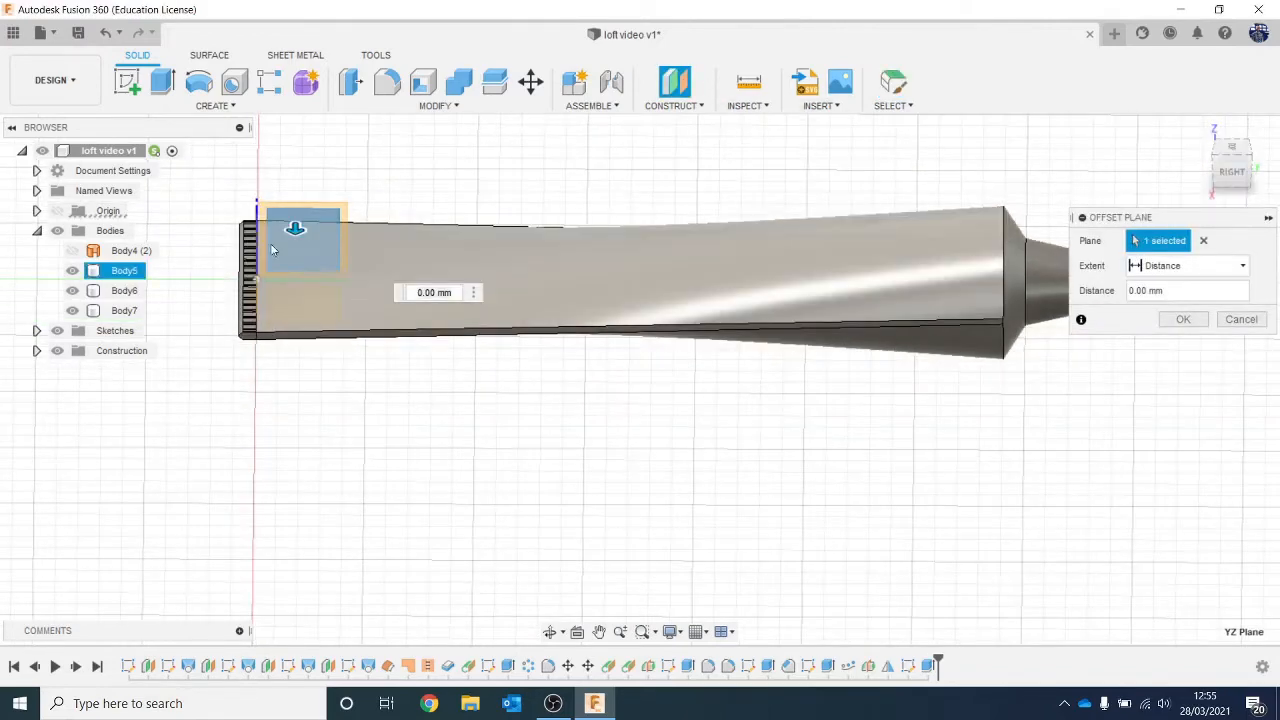
drag(294, 228, 315, 367)
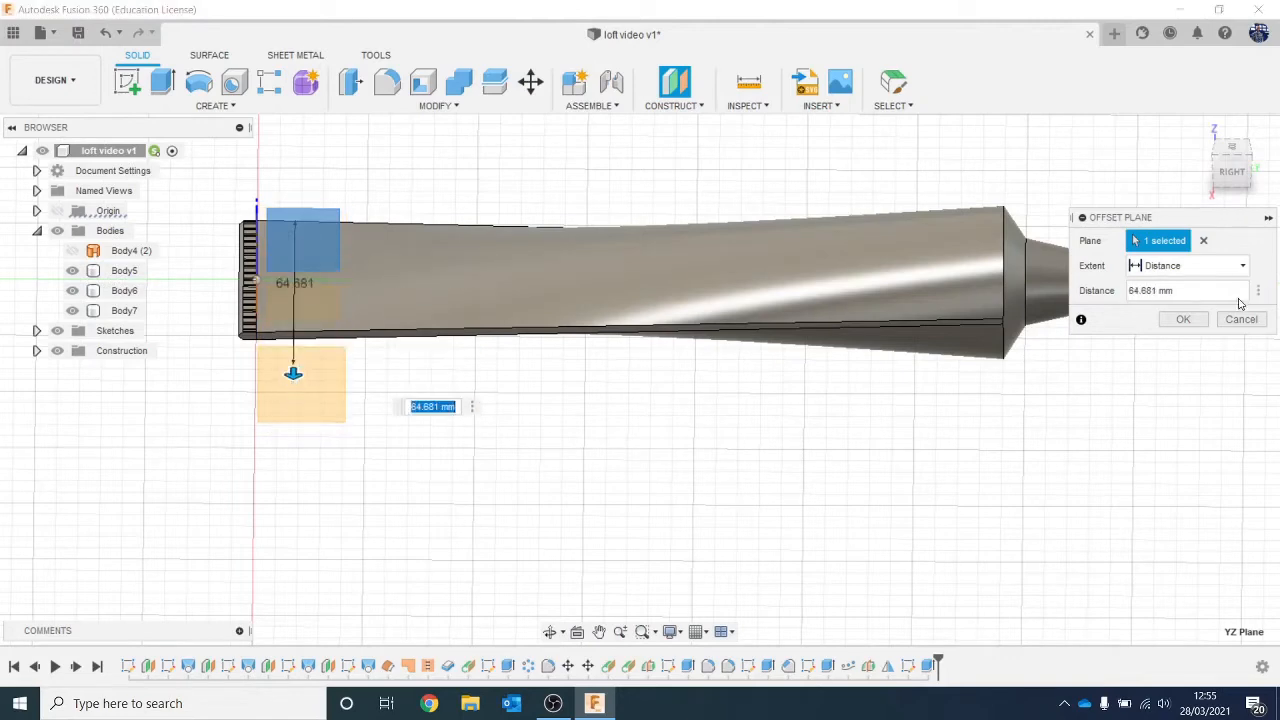
click(1183, 319)
Create a sketch on the offset plane beside the tube.
click(127, 82)
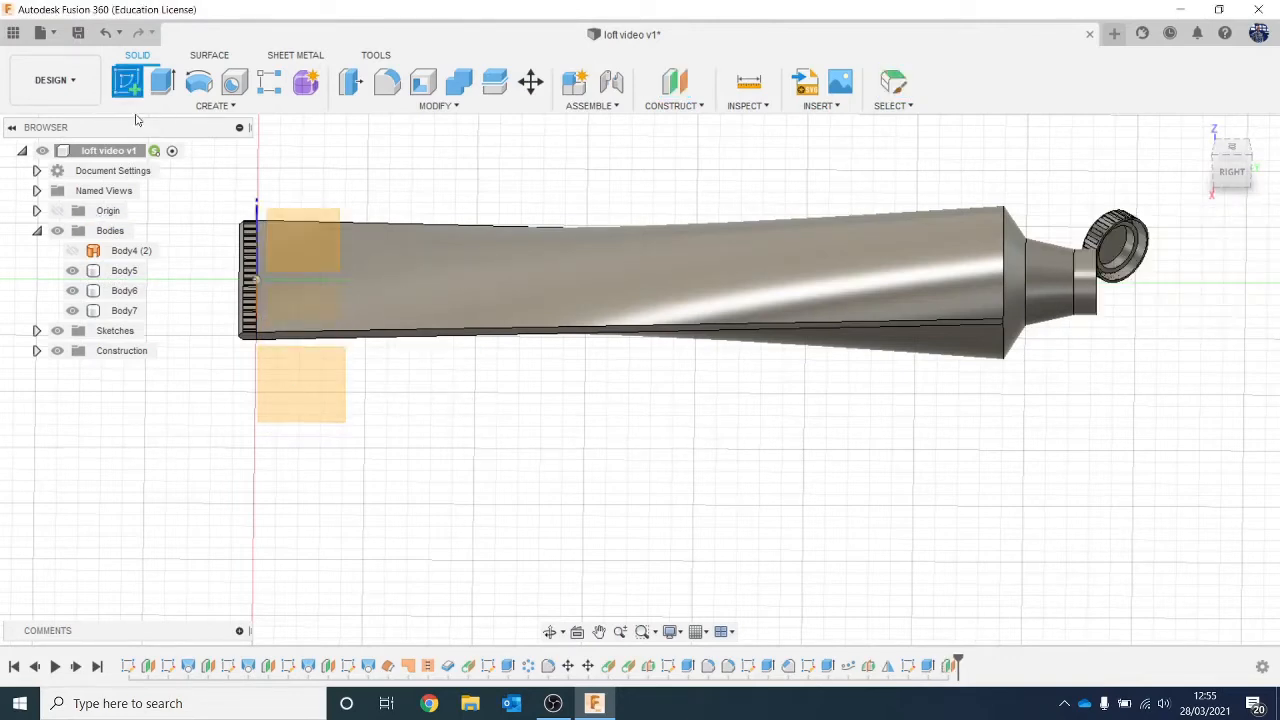
click(297, 394)
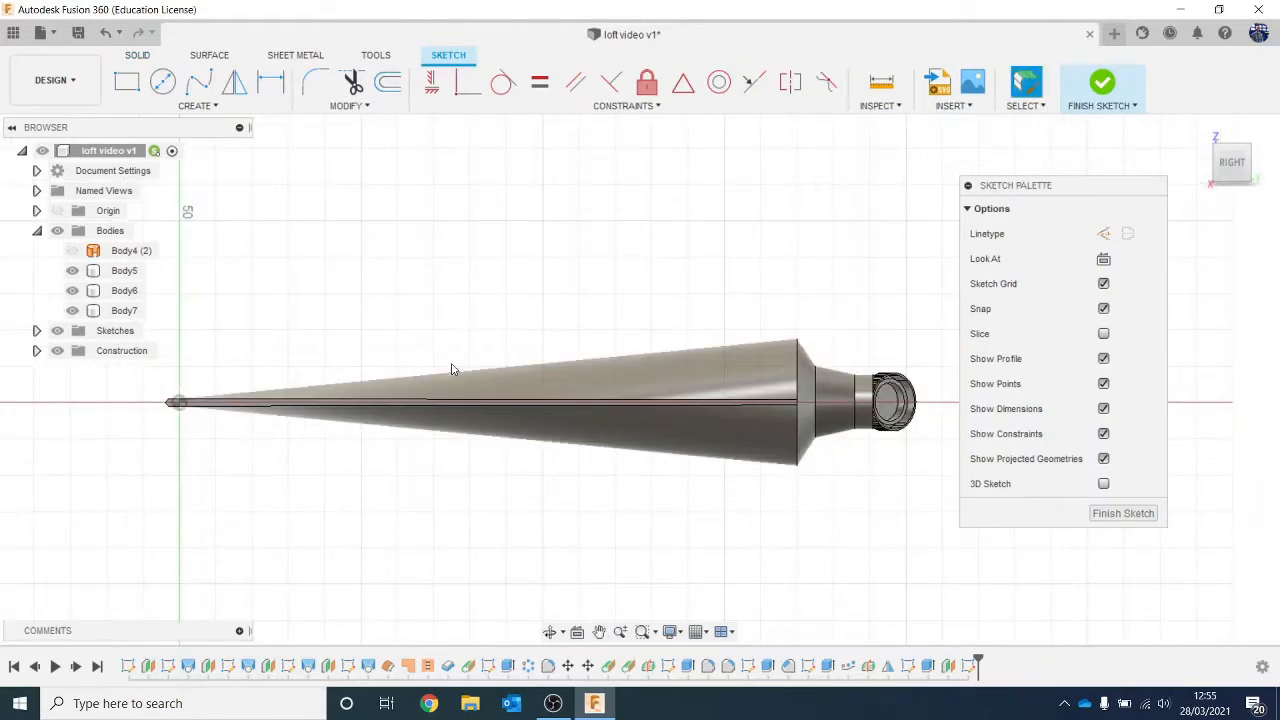
scroll(459, 365, up, 1)
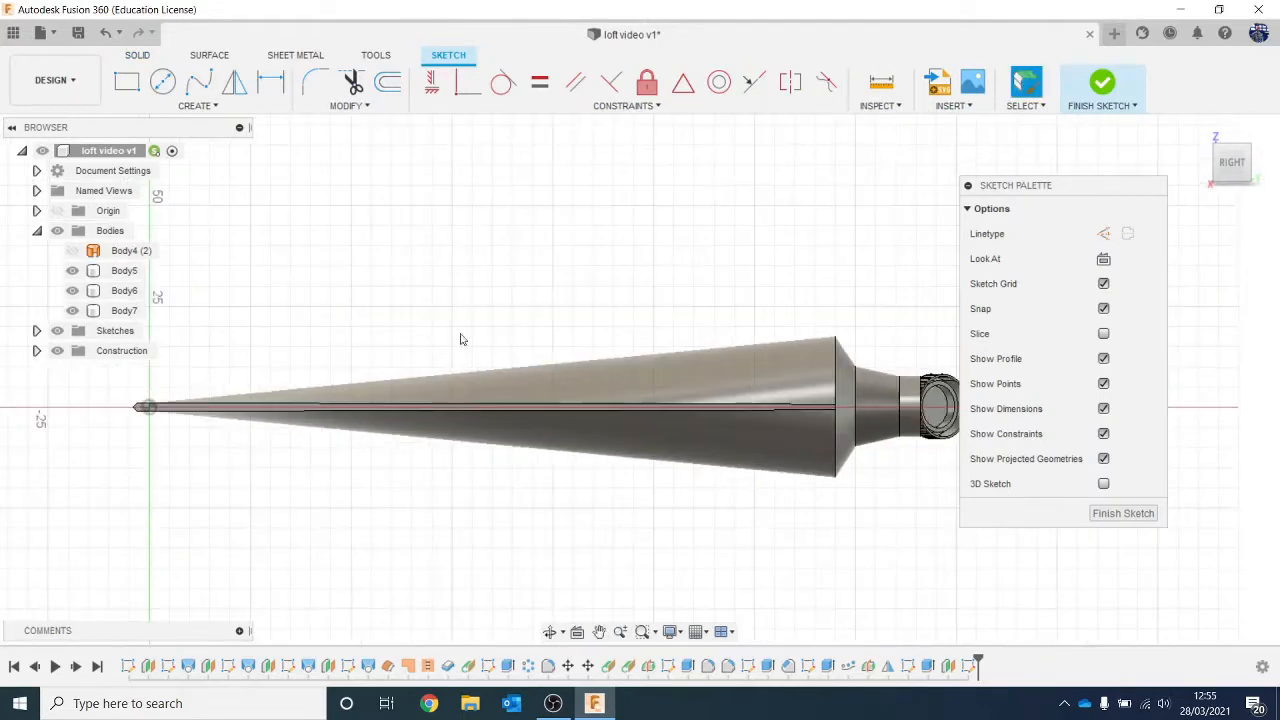
Draw a wavy 11-point fit point spline along the tube's upper half, with both ends outside its upper outline.
click(199, 82)
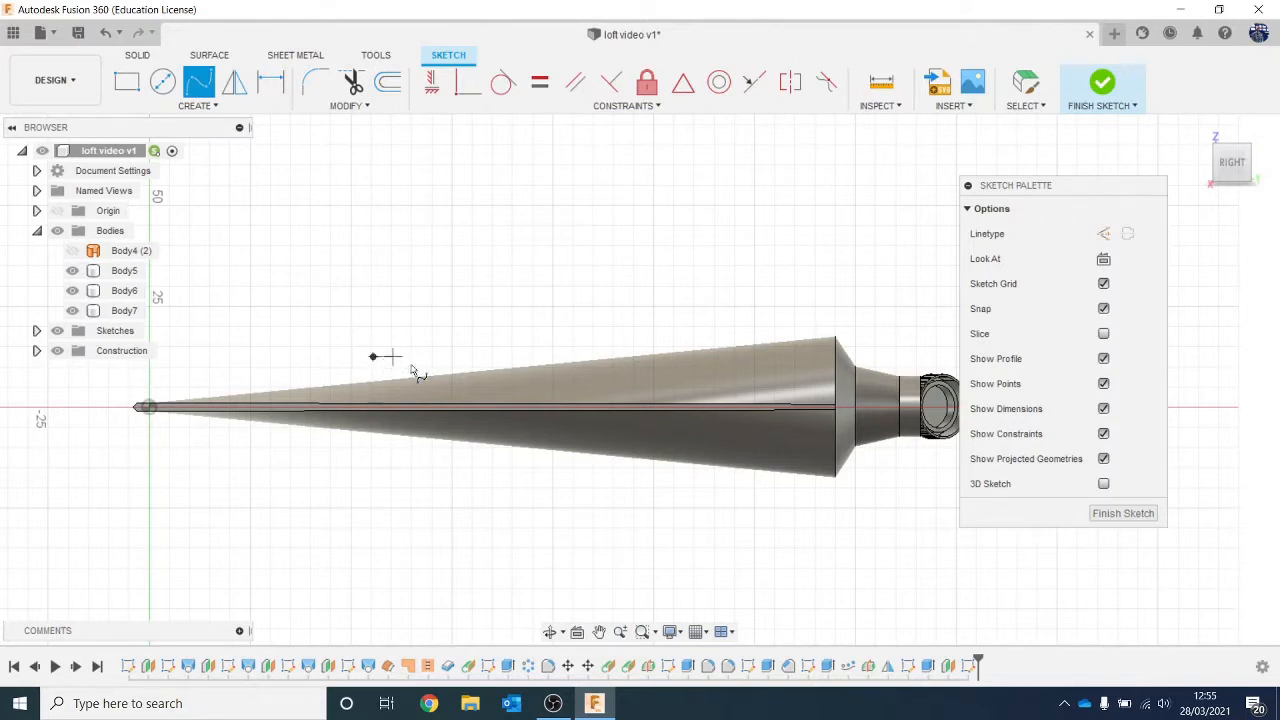
click(482, 388)
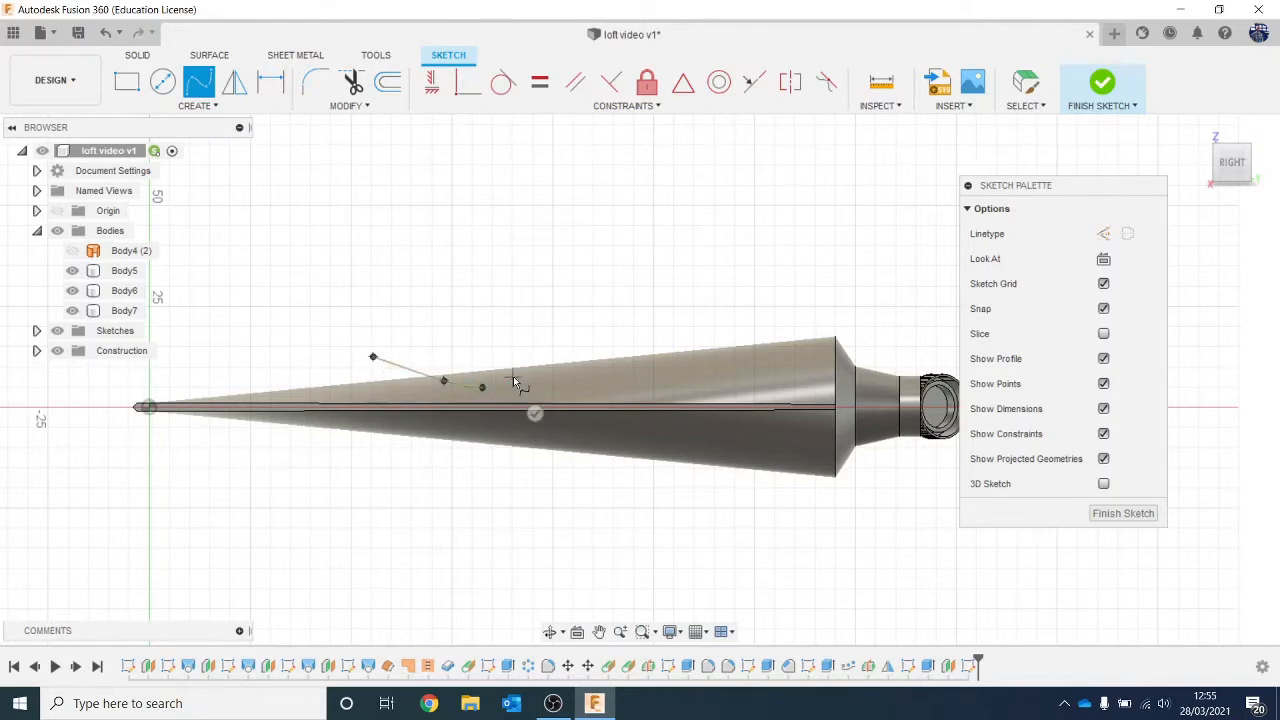
click(638, 356)
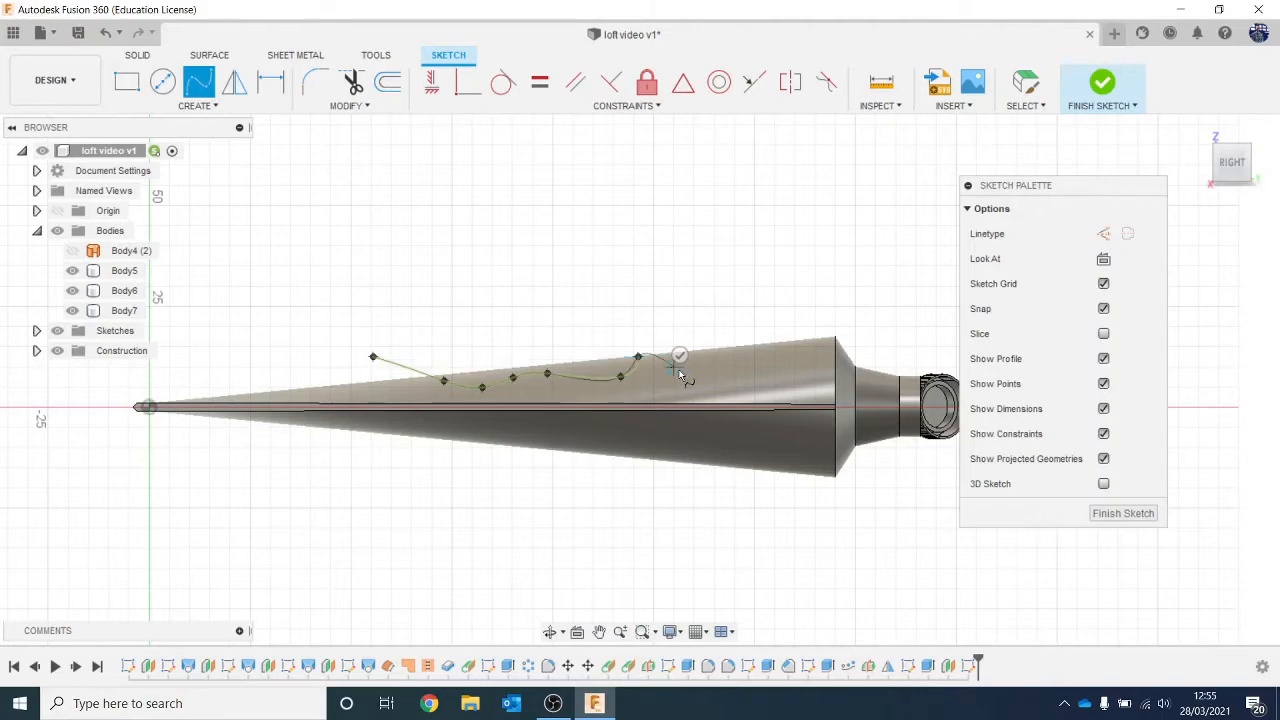
scroll(680, 375, up, 2)
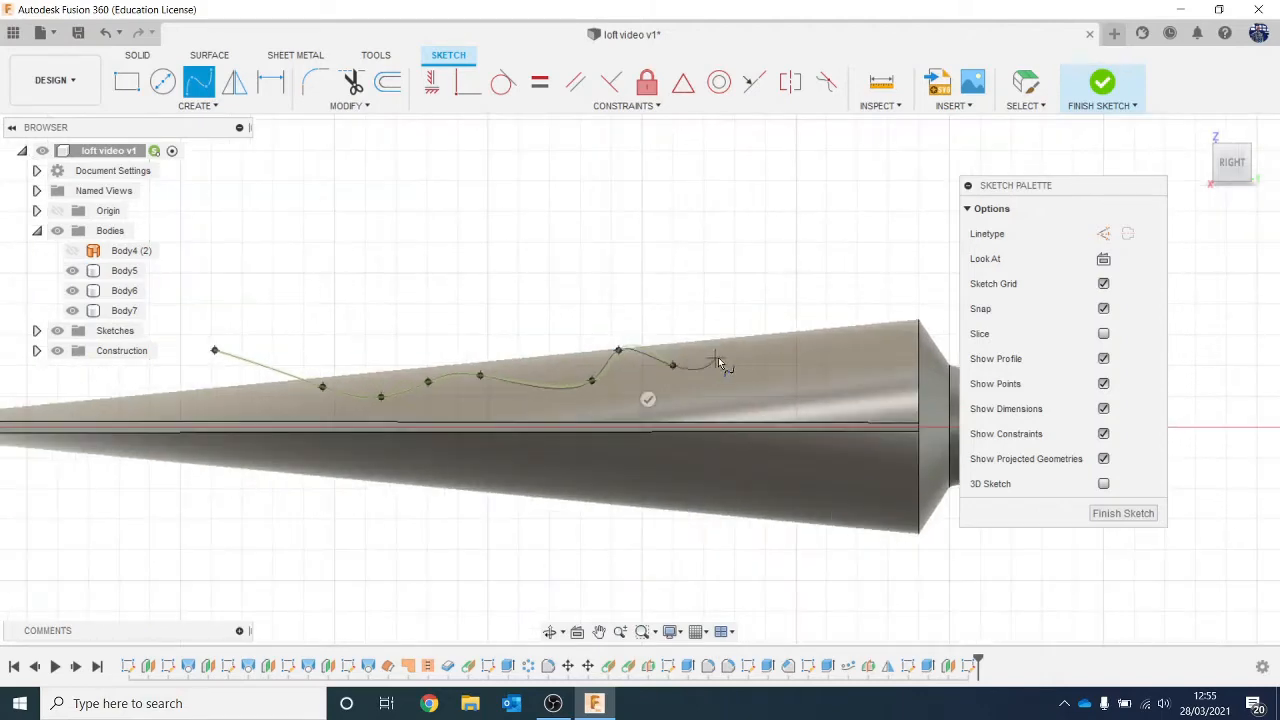
click(789, 349)
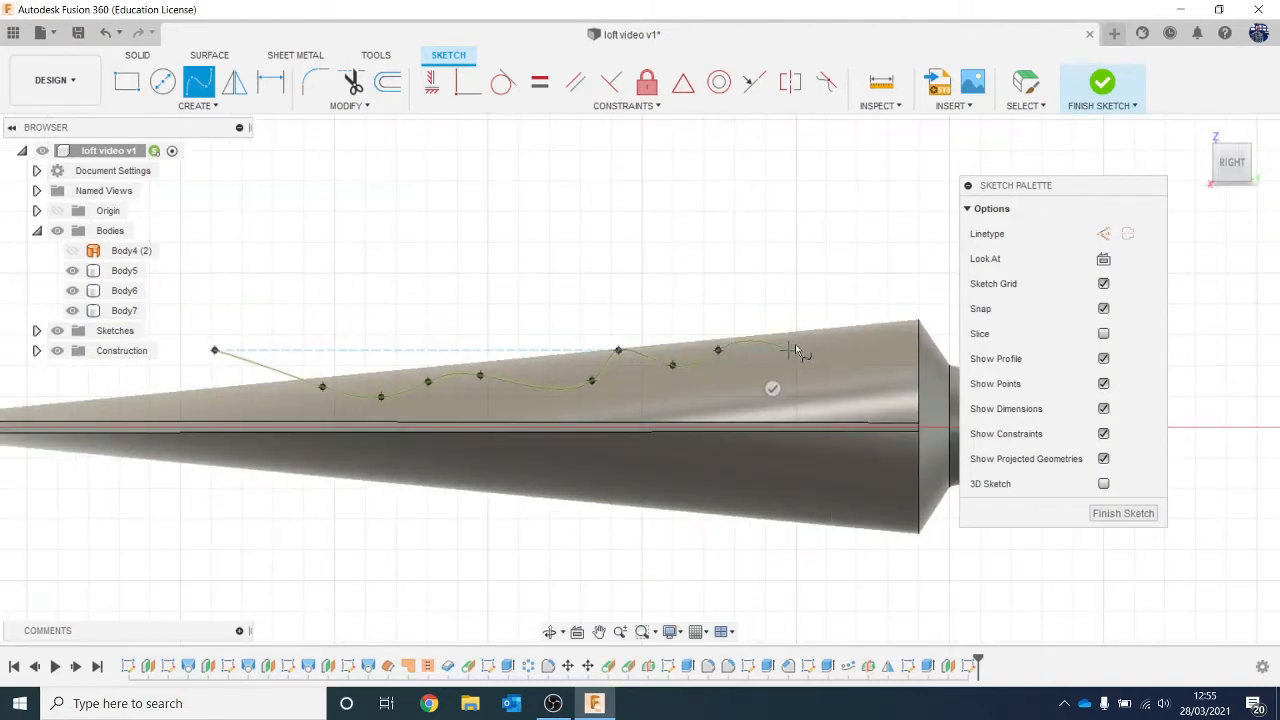
click(834, 297)
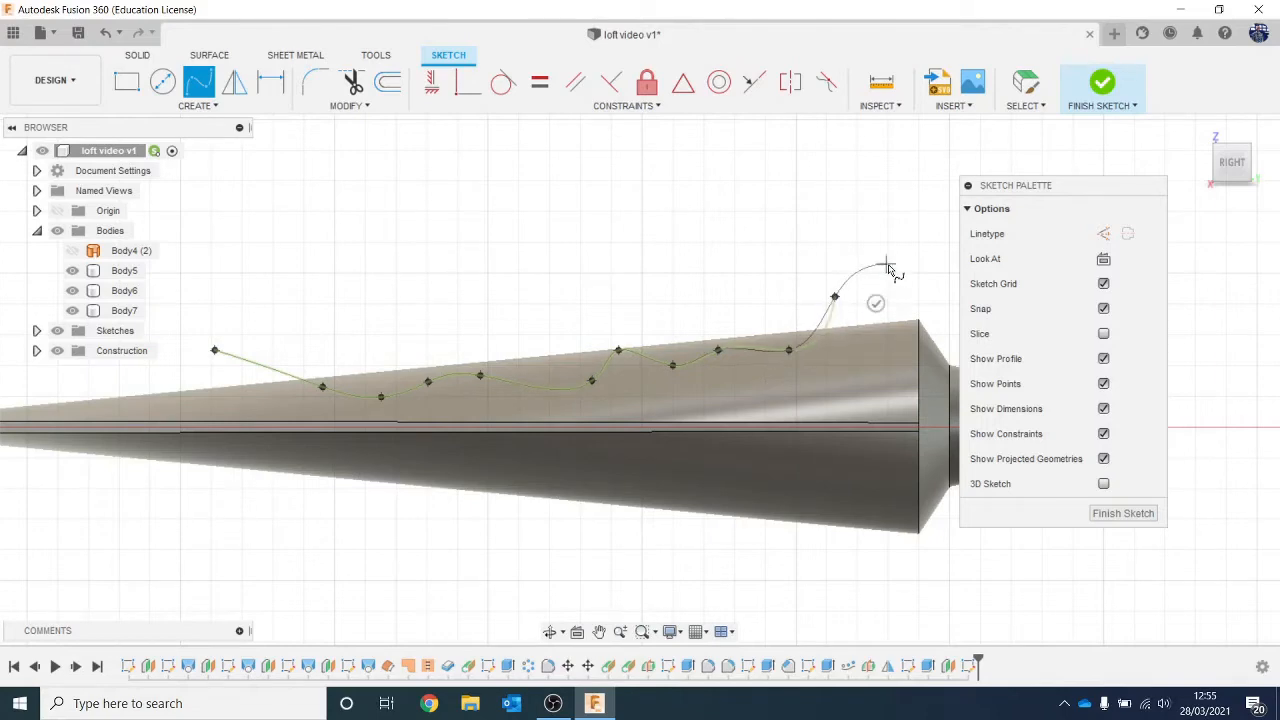
click(876, 303)
scroll(672, 349, up, 1)
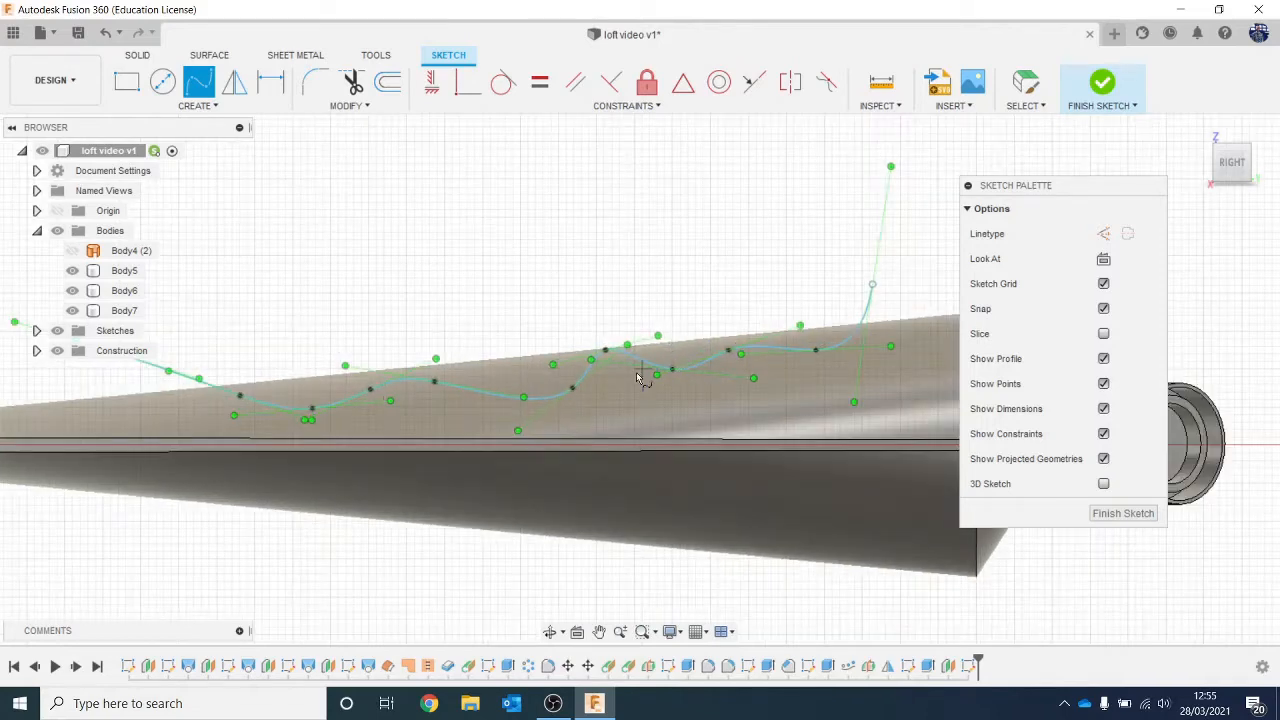
key(Escape)
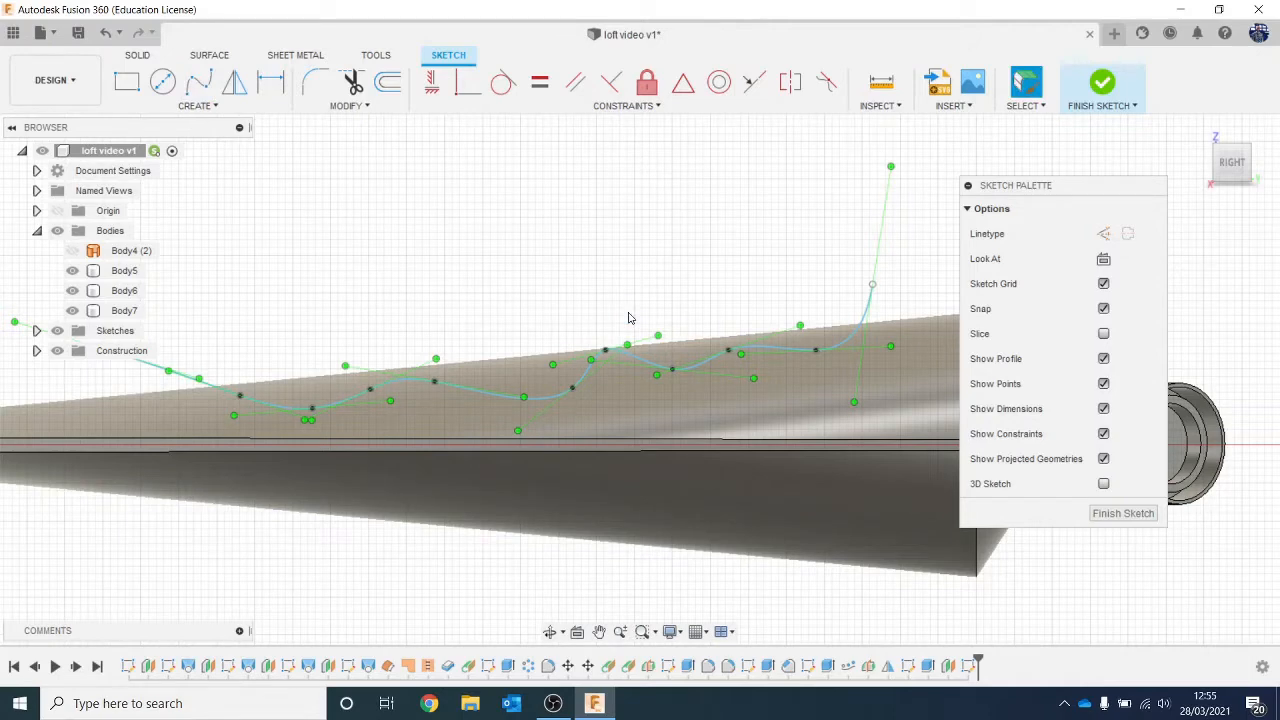
Lower the spline's middle crest point to Y 121 mm, Z 11 mm.
click(605, 362)
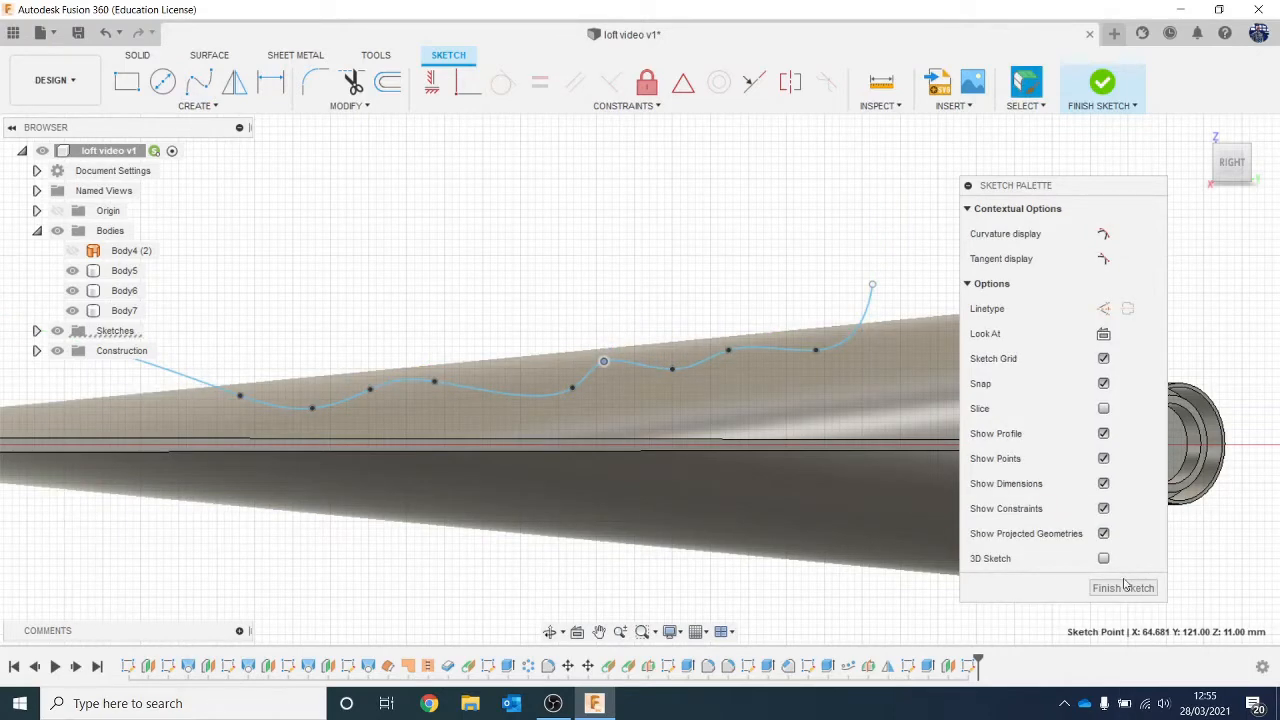
click(779, 207)
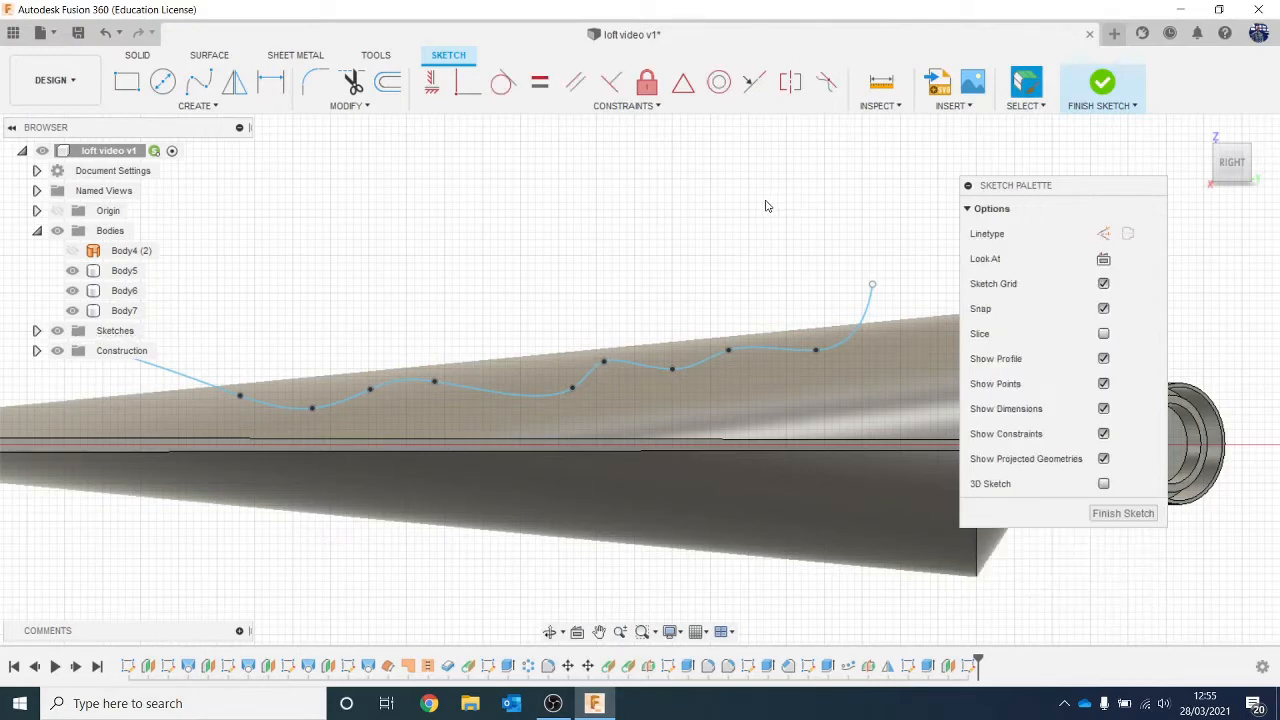
scroll(779, 207, down, 3)
click(621, 345)
scroll(614, 356, down, 2)
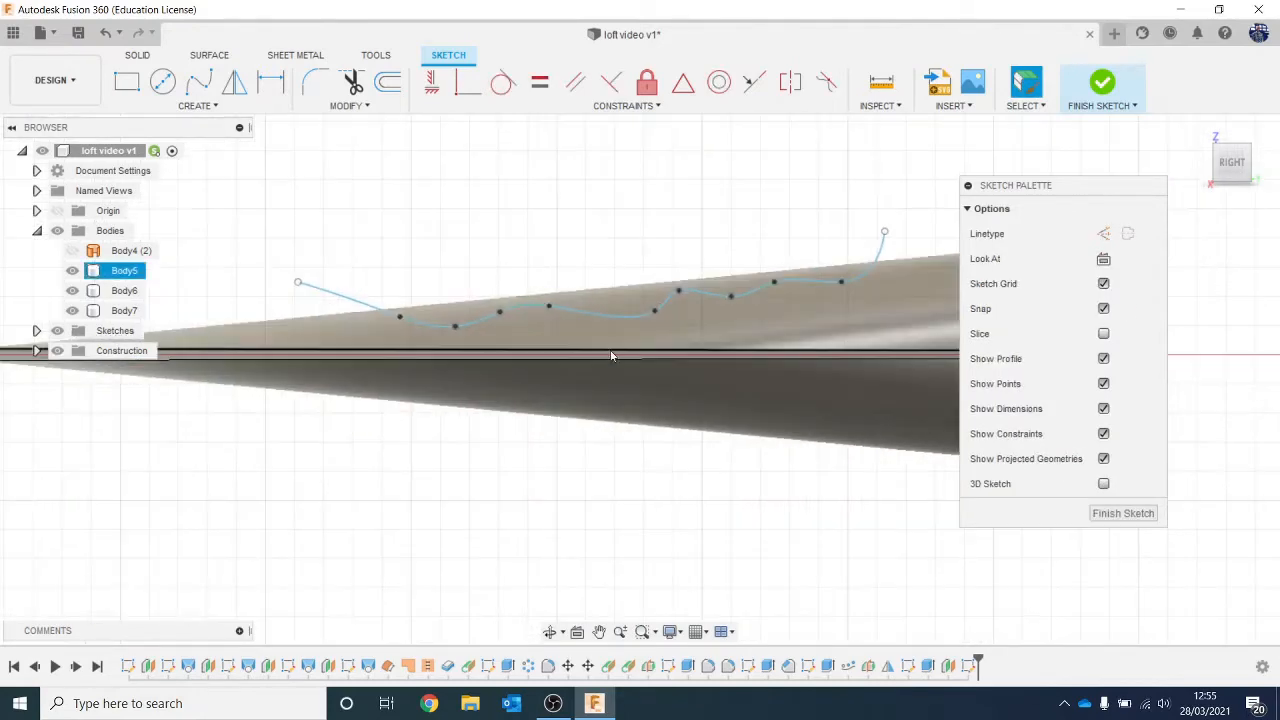
scroll(612, 356, up, 2)
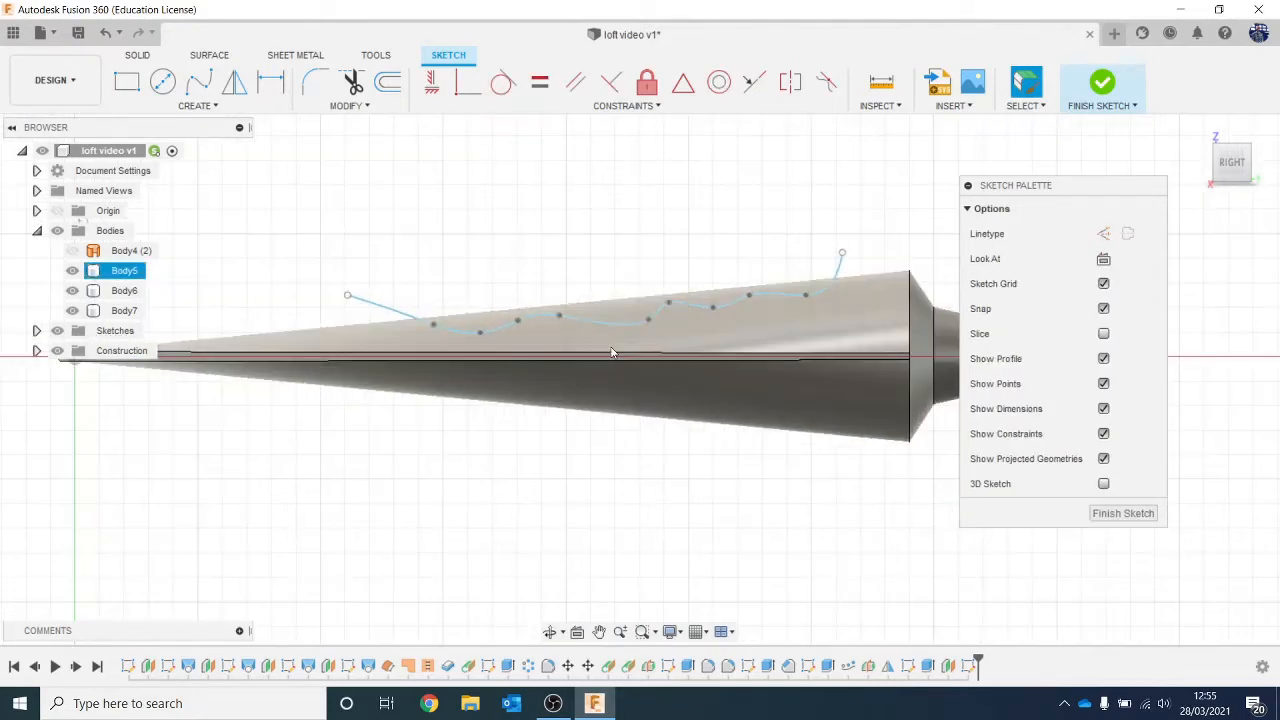
Draw a short horizontal line along the tube's centreline, starting at the tip of its tail end.
key(l)
scroll(610, 348, up, 2)
scroll(606, 343, down, 4)
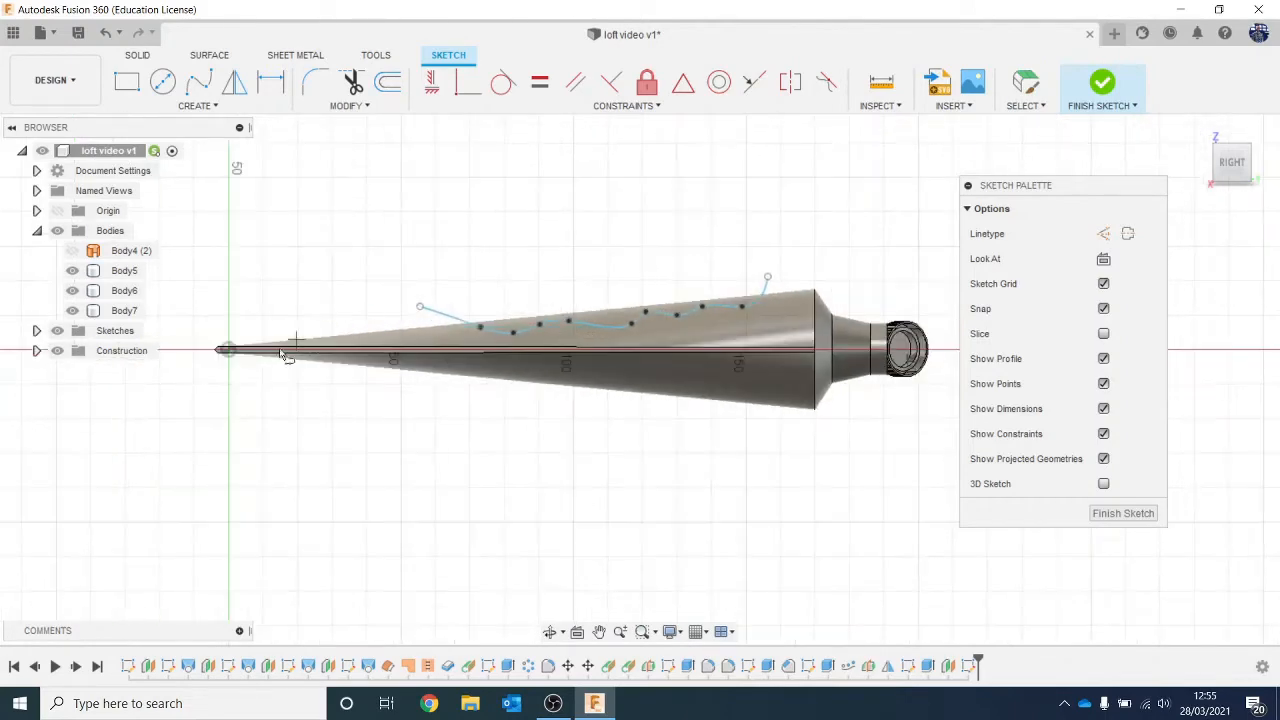
scroll(214, 352, up, 5)
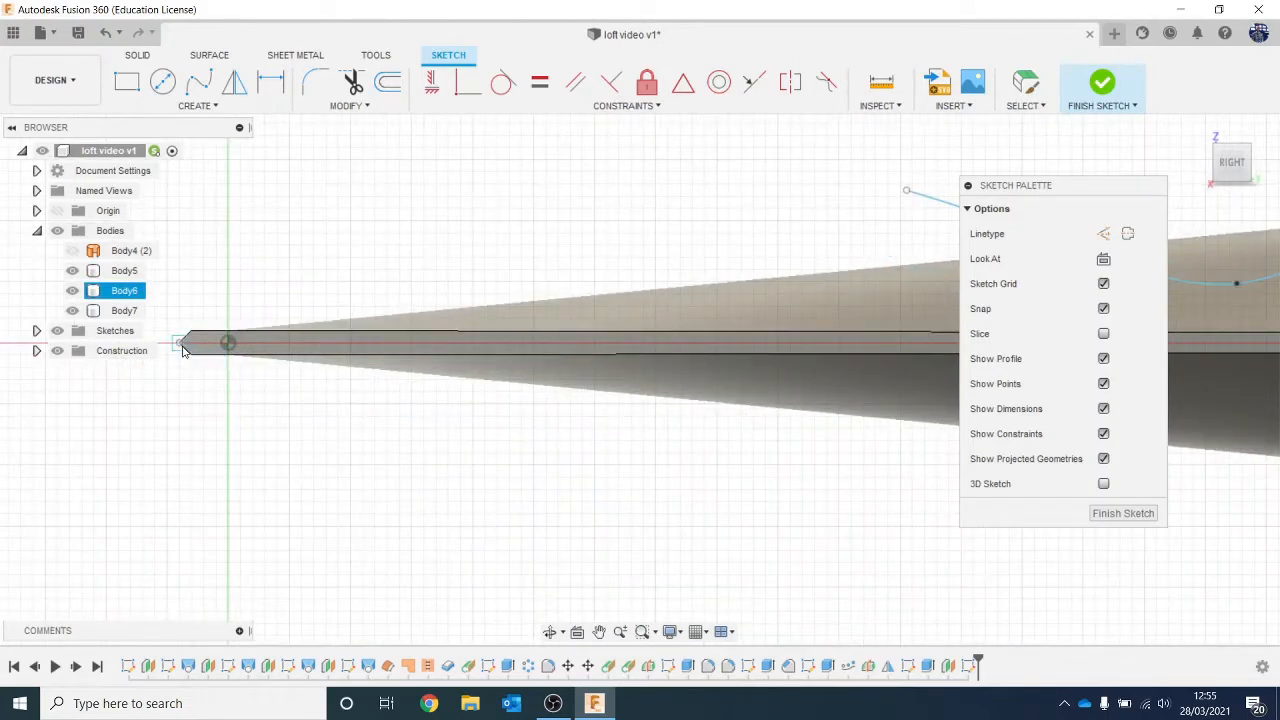
click(181, 344)
click(511, 343)
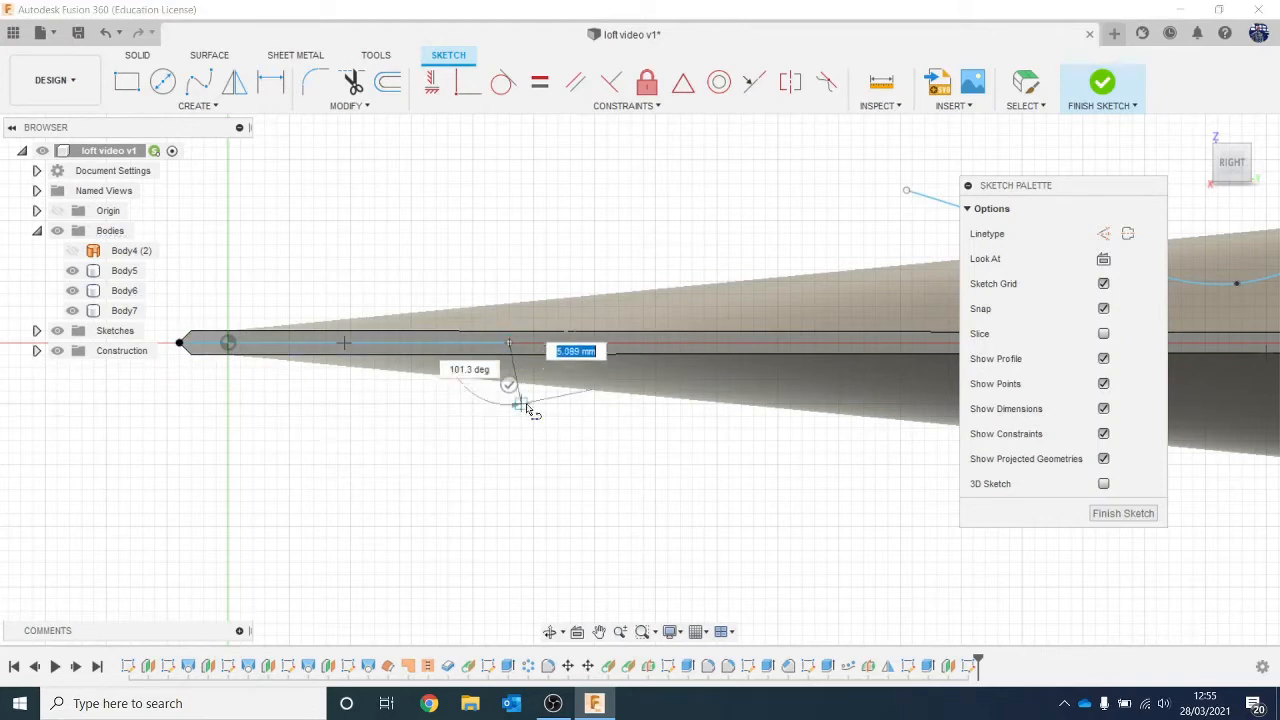
scroll(530, 410, down, 4)
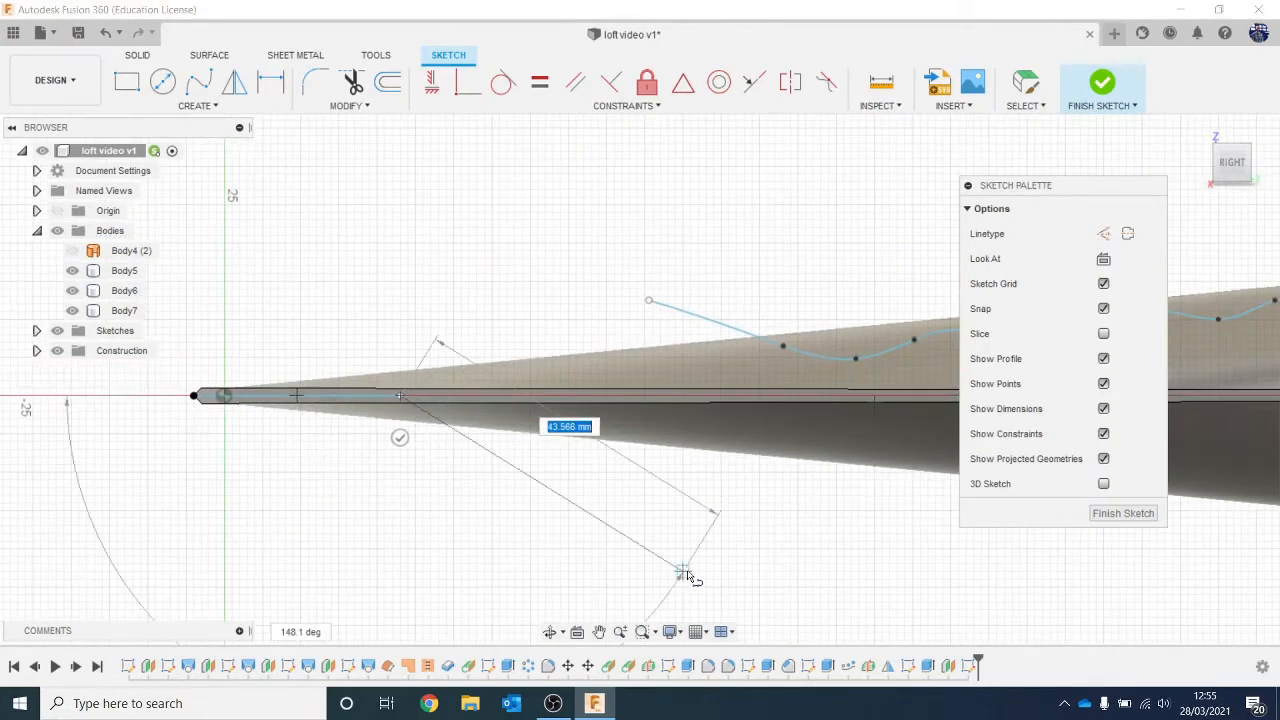
key(Escape)
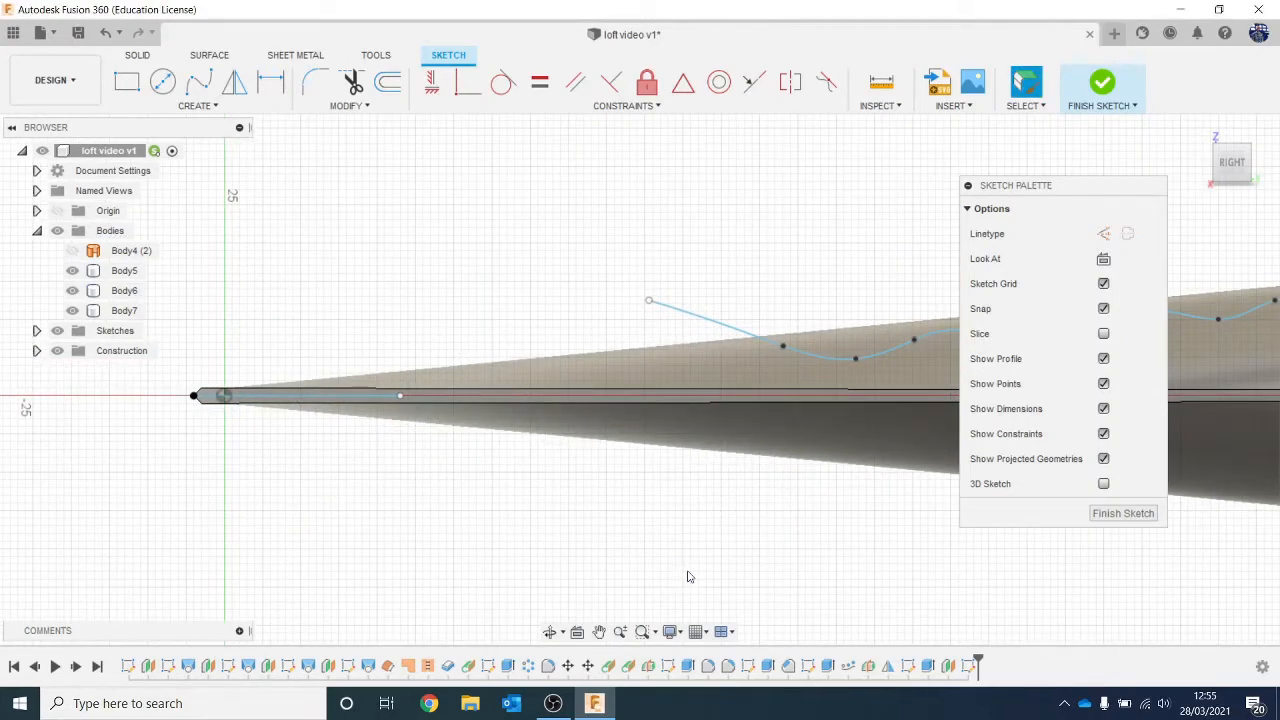
scroll(687, 576, down, 1)
mouse_move(687, 576)
middle_down()
mouse_move(569, 500)
mouse_move(451, 497)
middle_up()
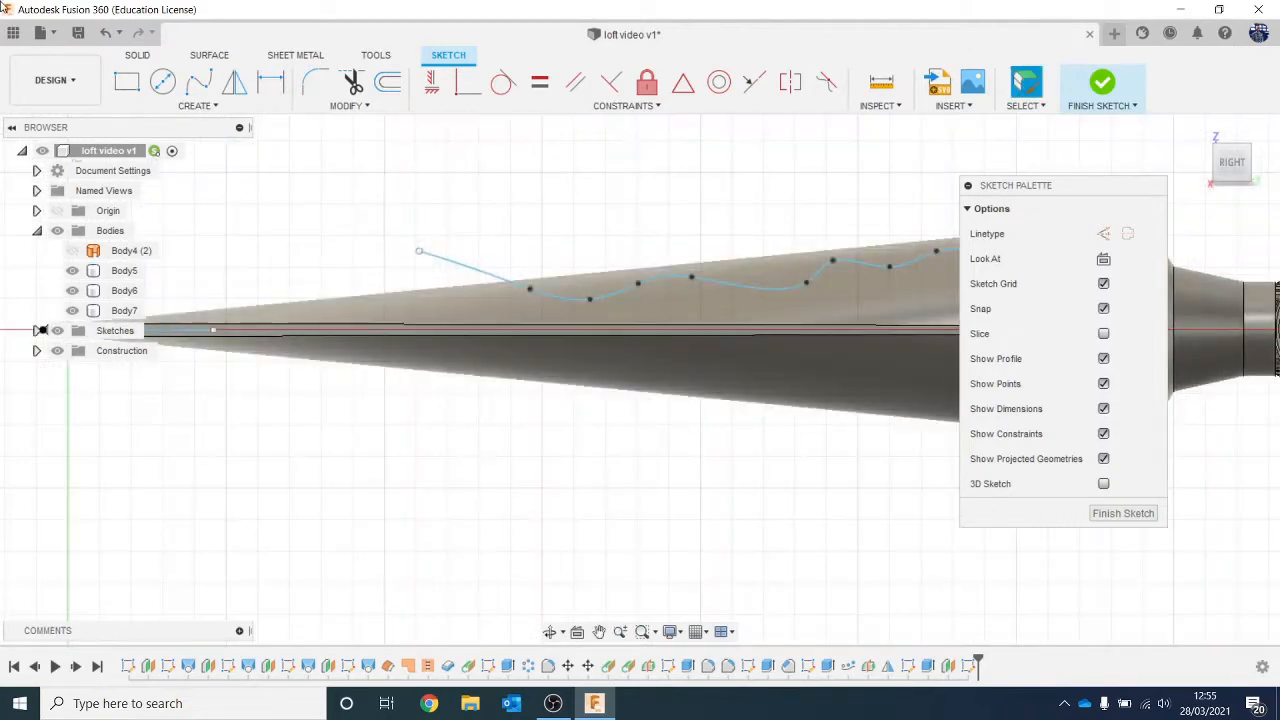
Mirror the wavy spline about the short centreline onto the tube's lower half and finish the sketch.
click(224, 107)
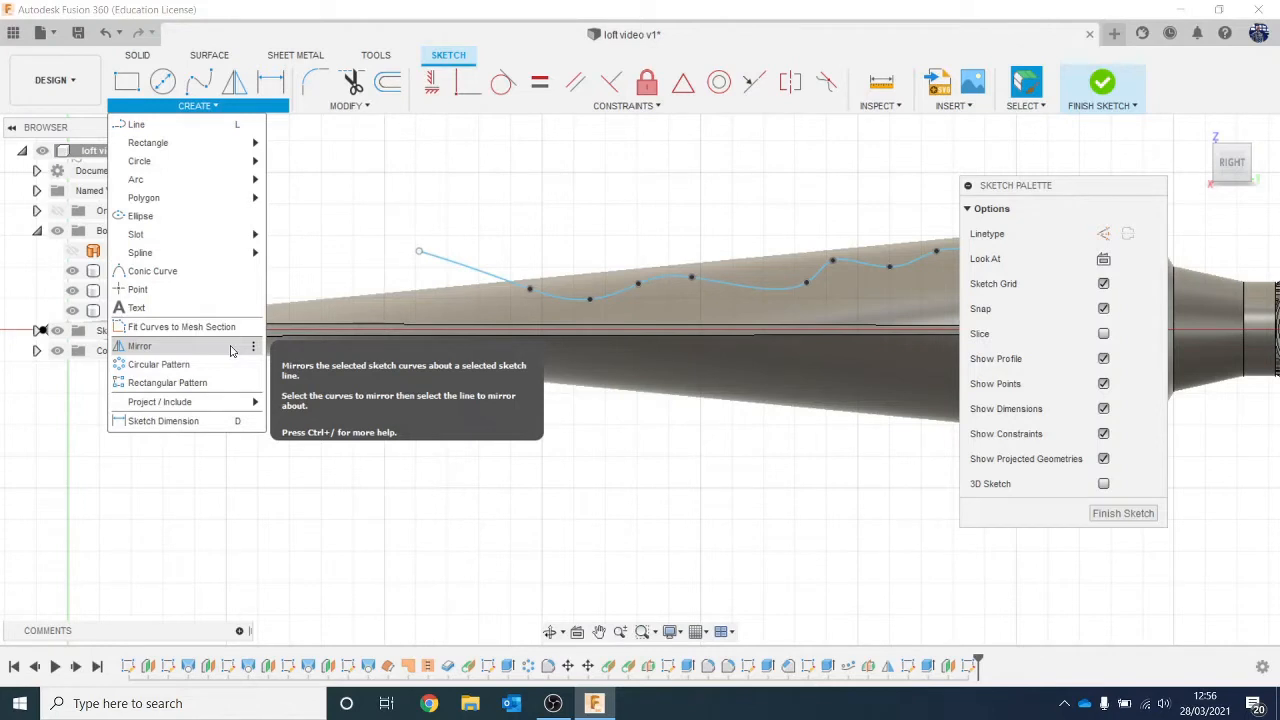
click(140, 346)
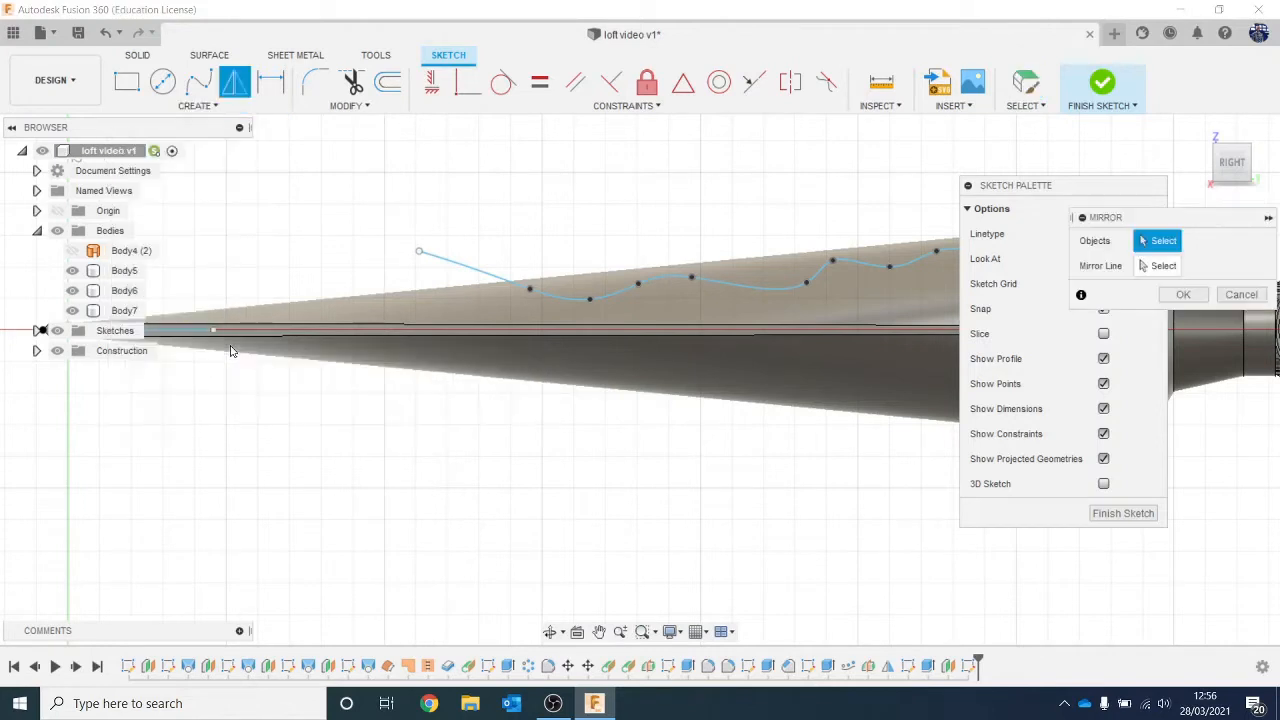
click(732, 289)
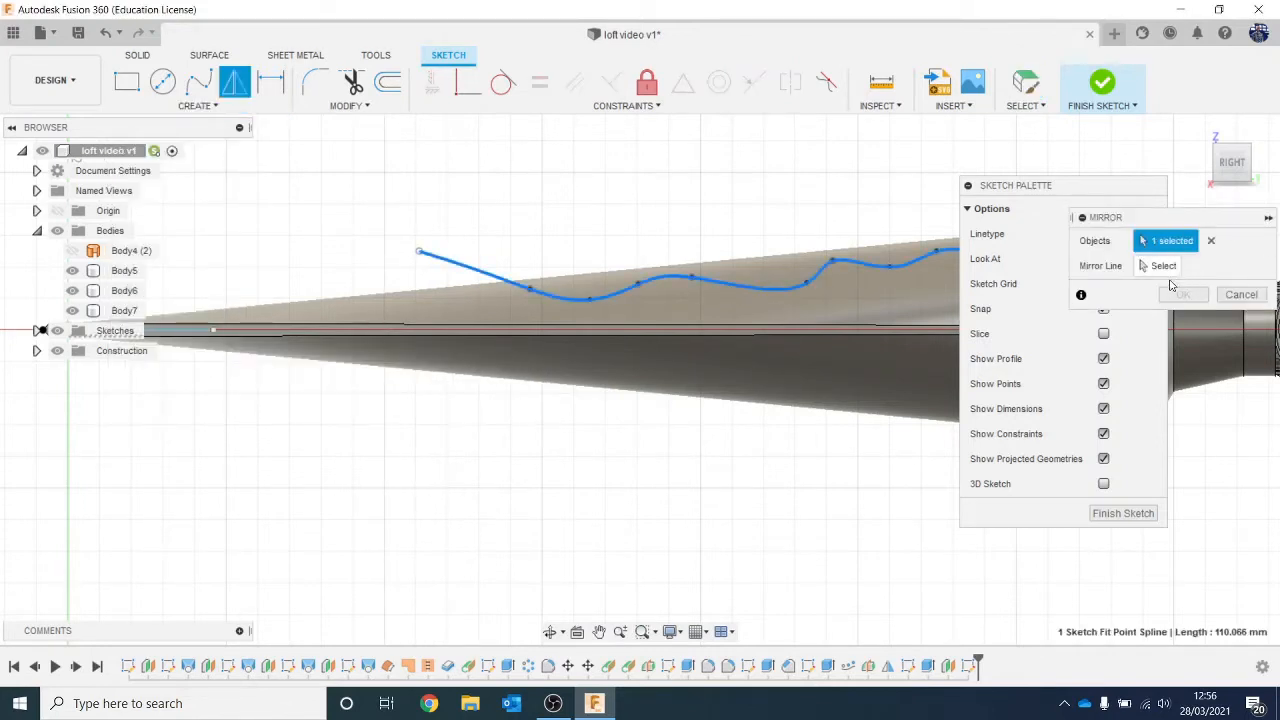
click(1162, 266)
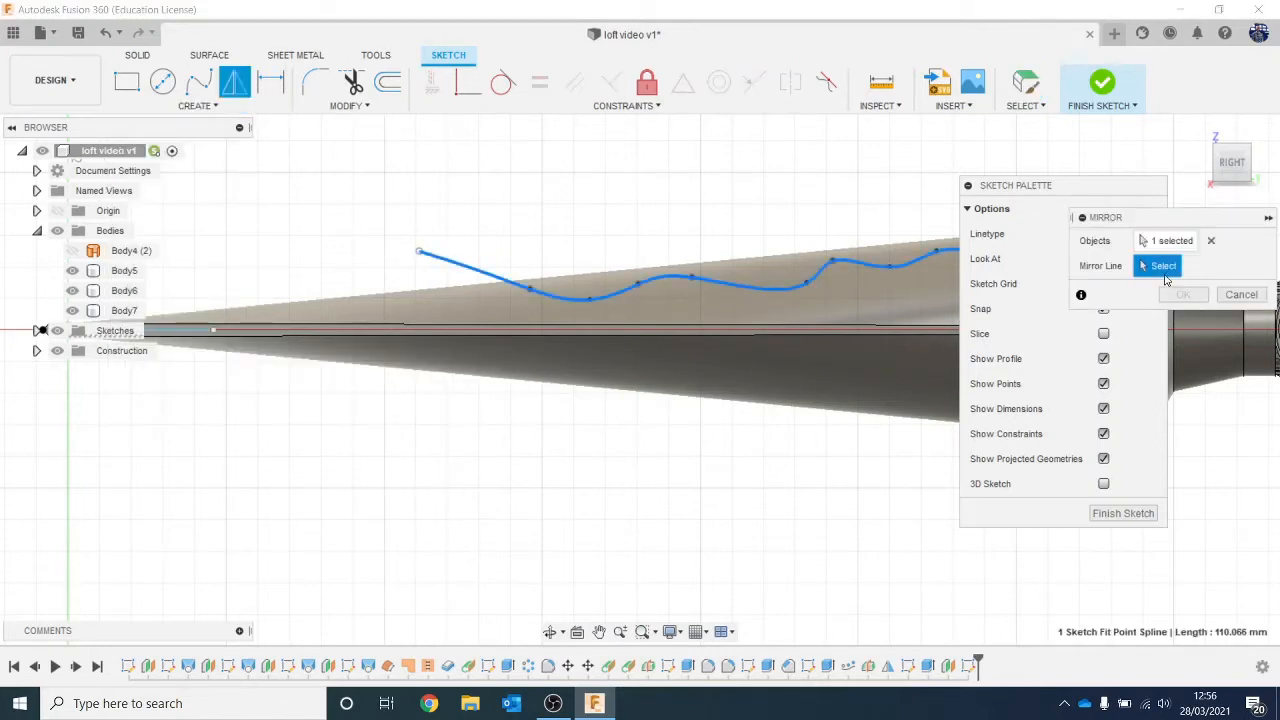
click(175, 333)
click(1183, 294)
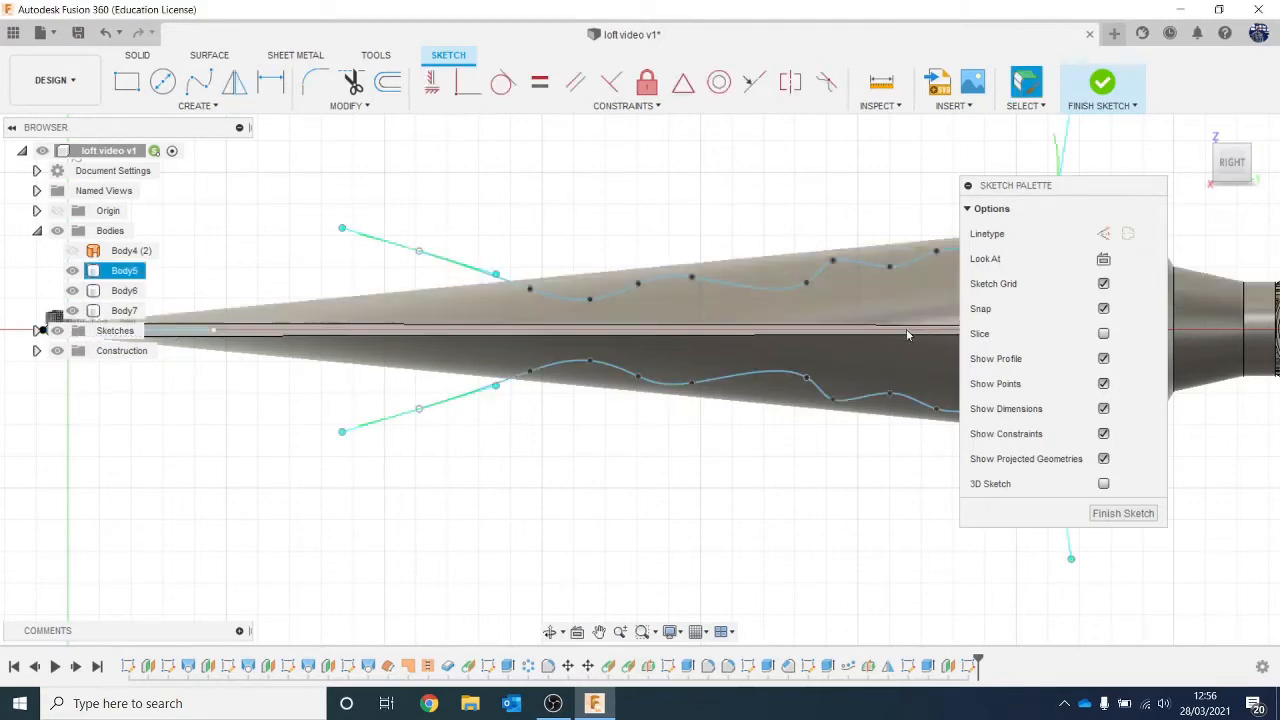
scroll(907, 335, down, 3)
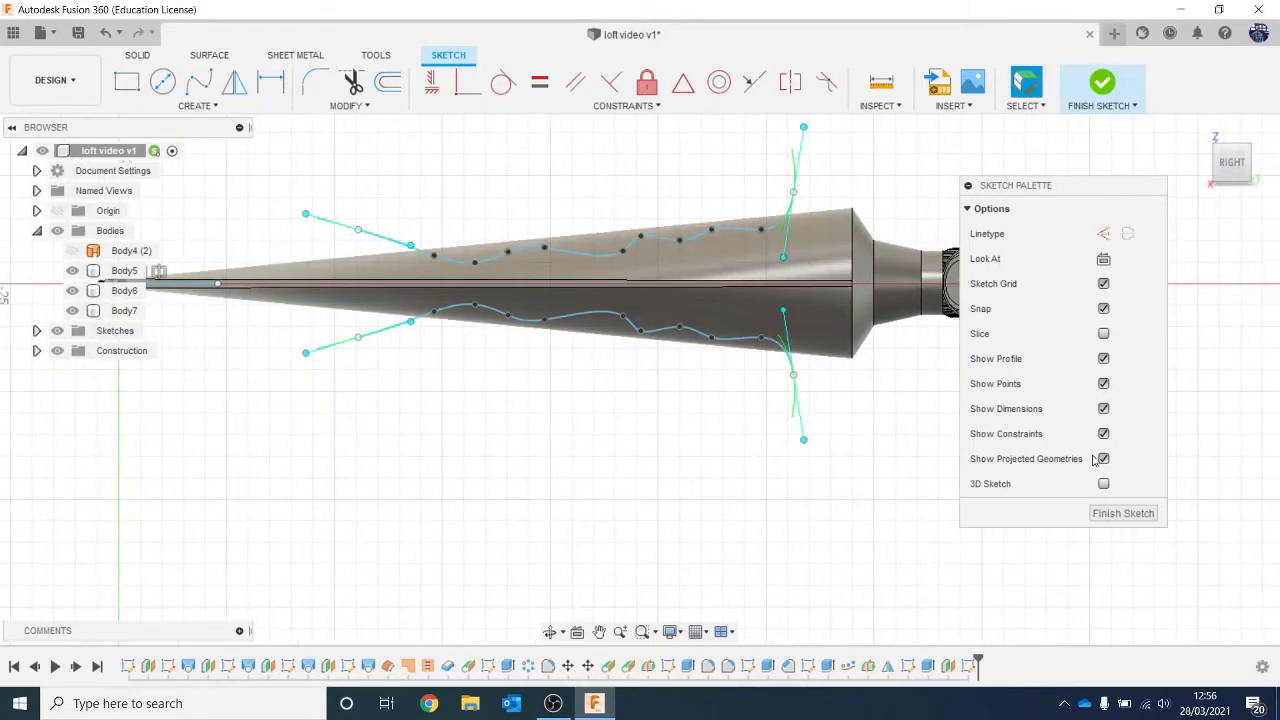
click(1110, 514)
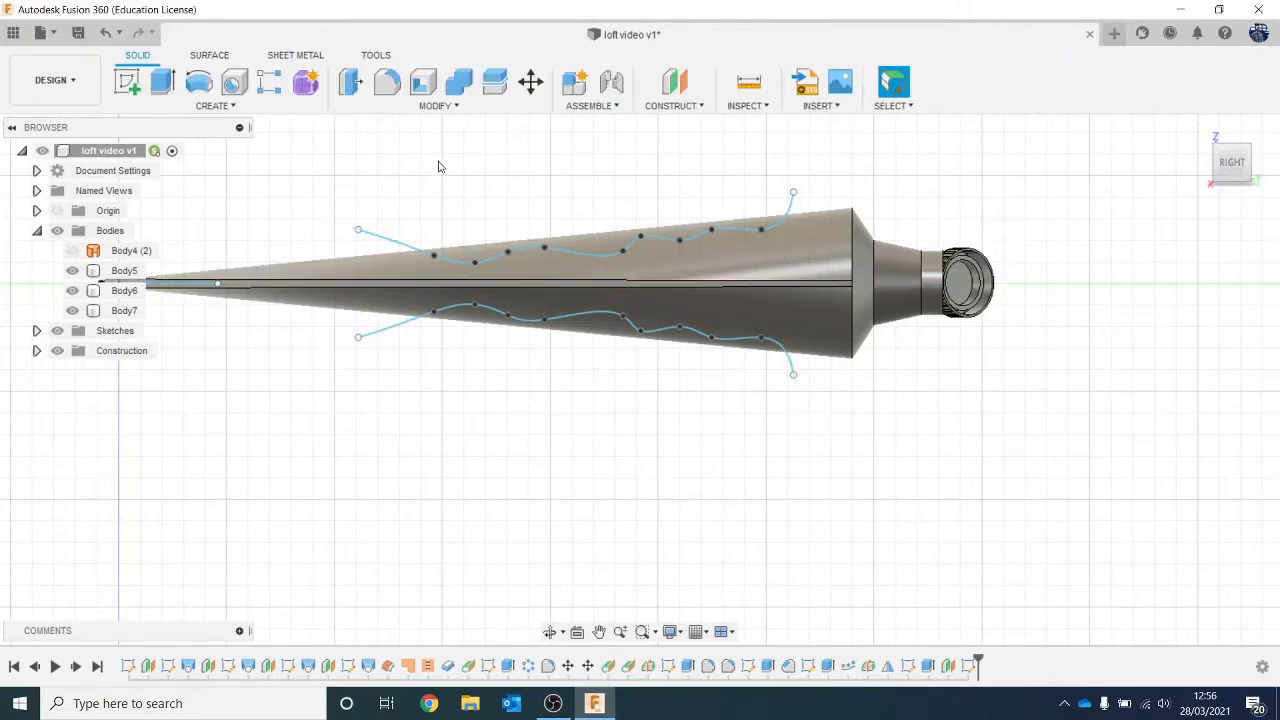
Split the tube body Body5 with both wavy splines as splitting tools, keeping the tools extended.
click(435, 106)
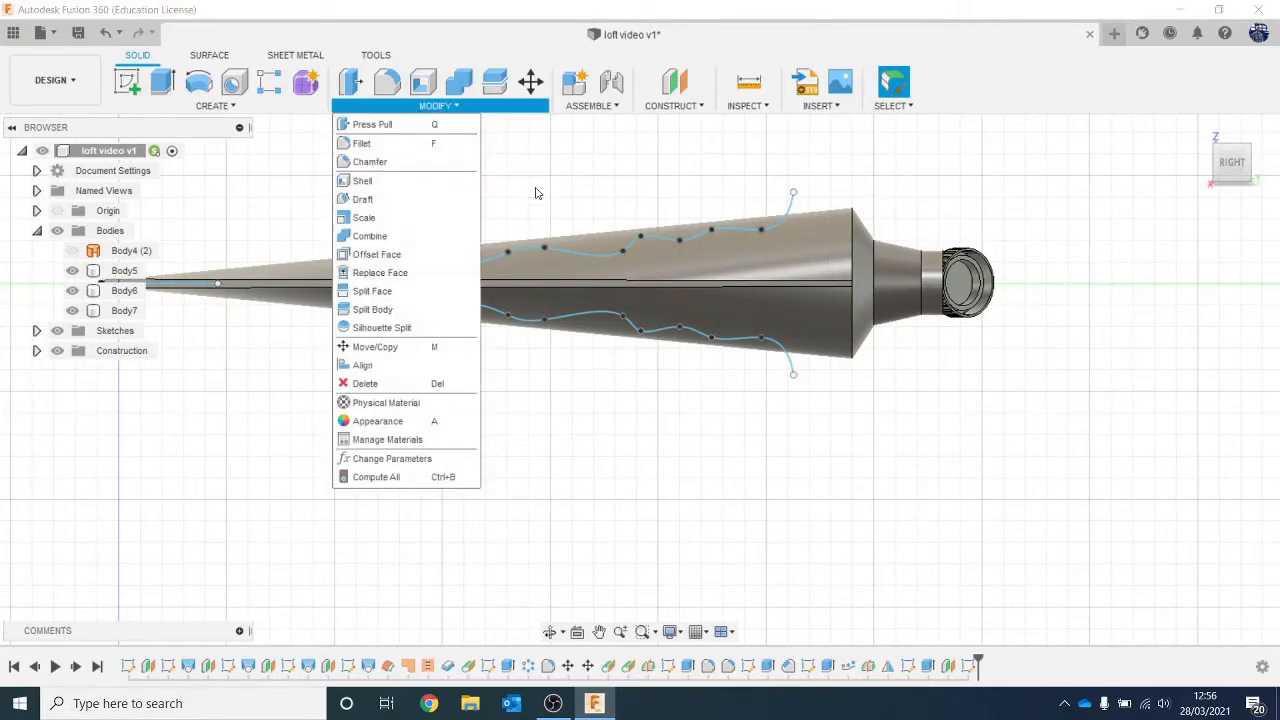
click(372, 309)
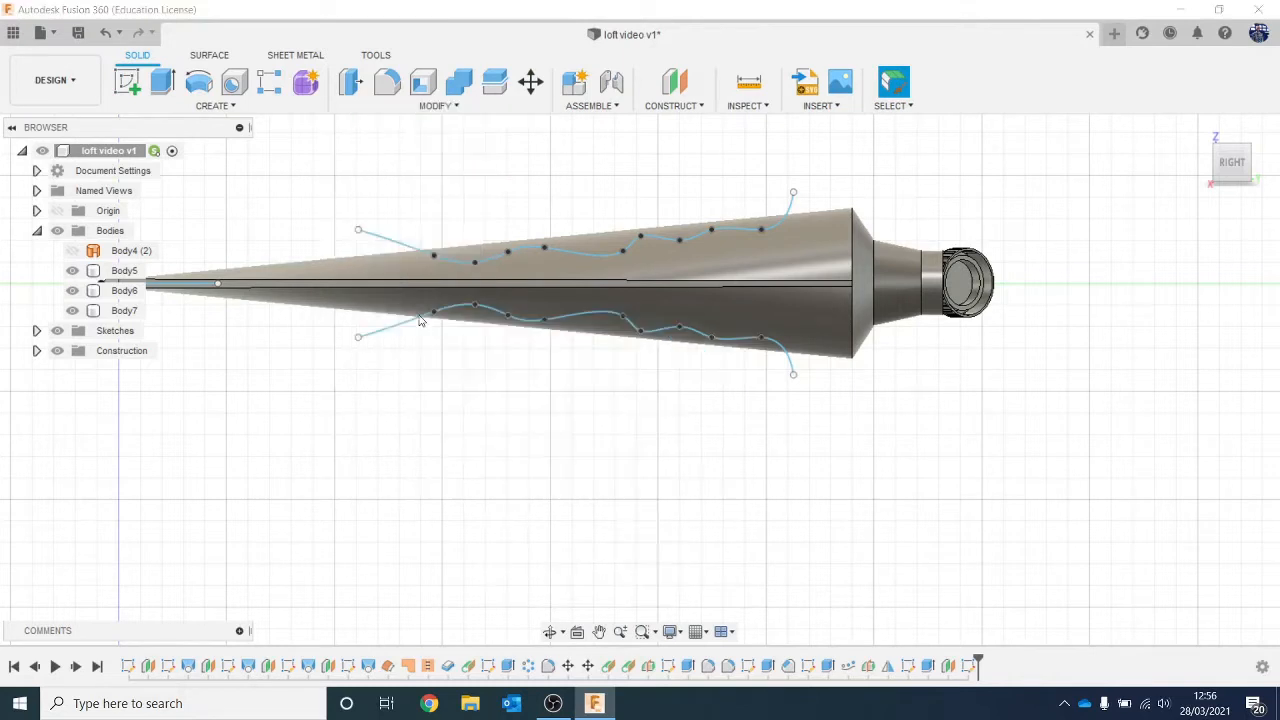
click(772, 285)
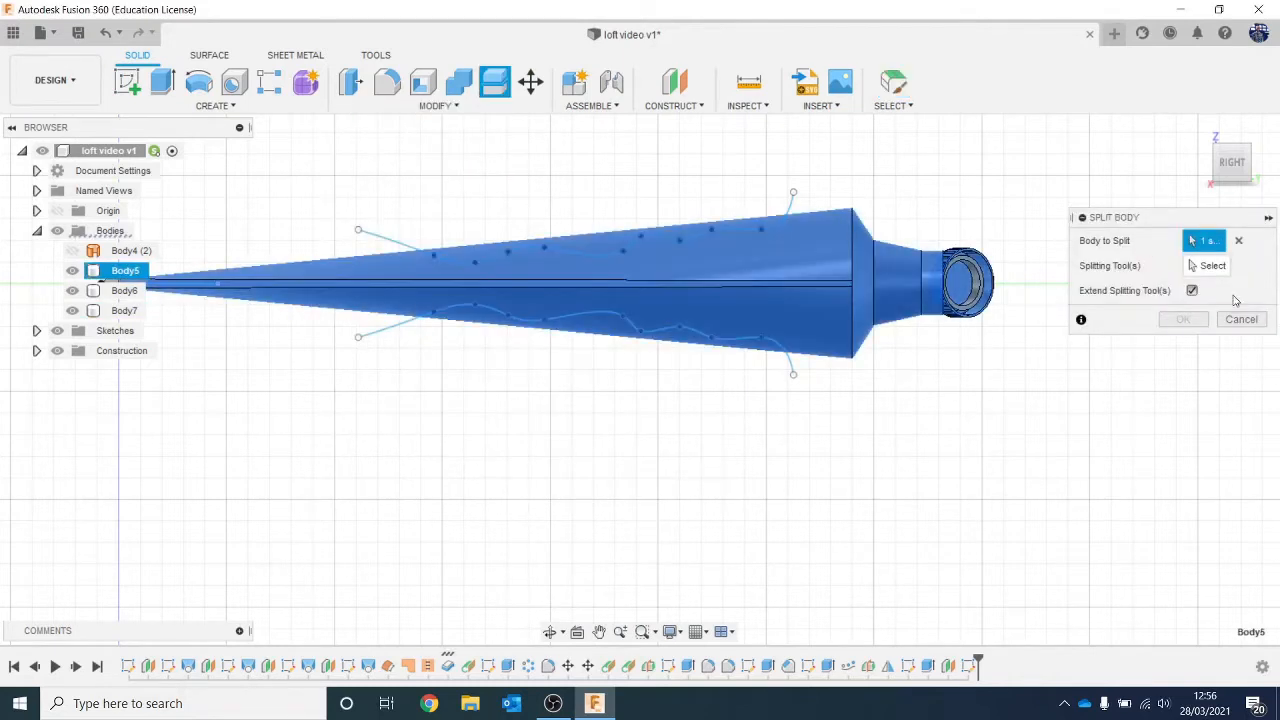
click(1212, 267)
click(790, 205)
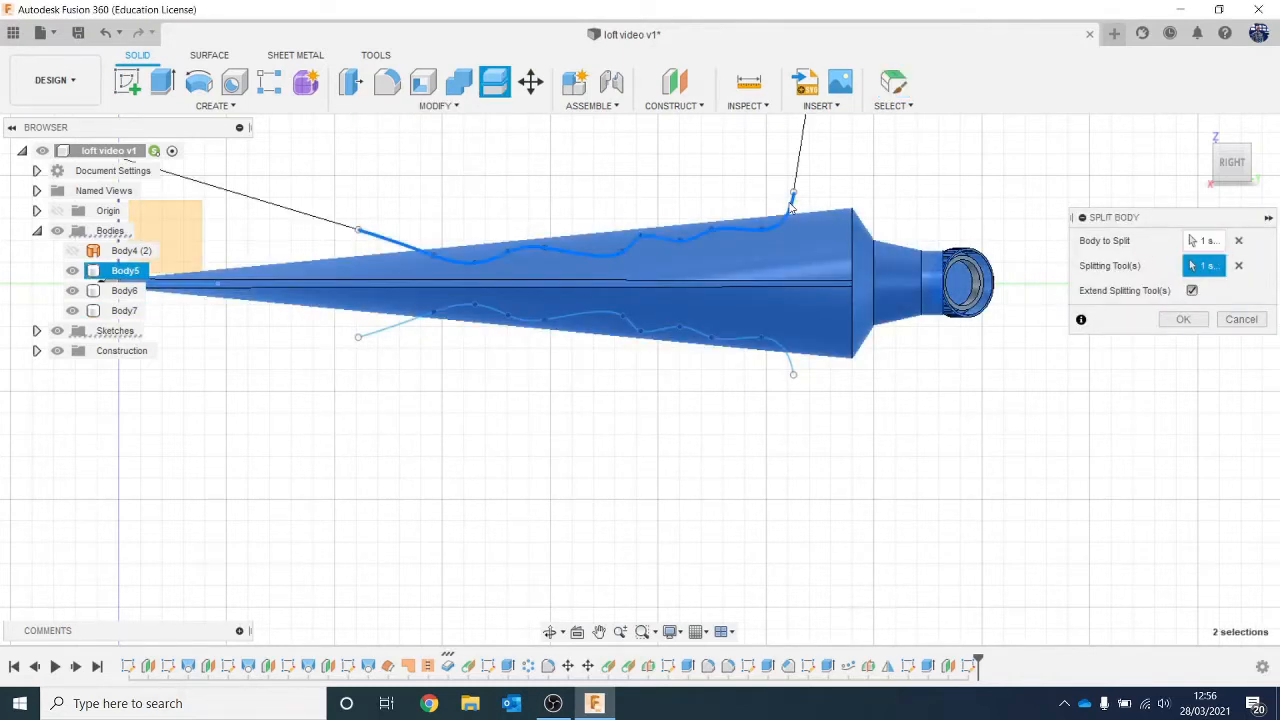
click(773, 336)
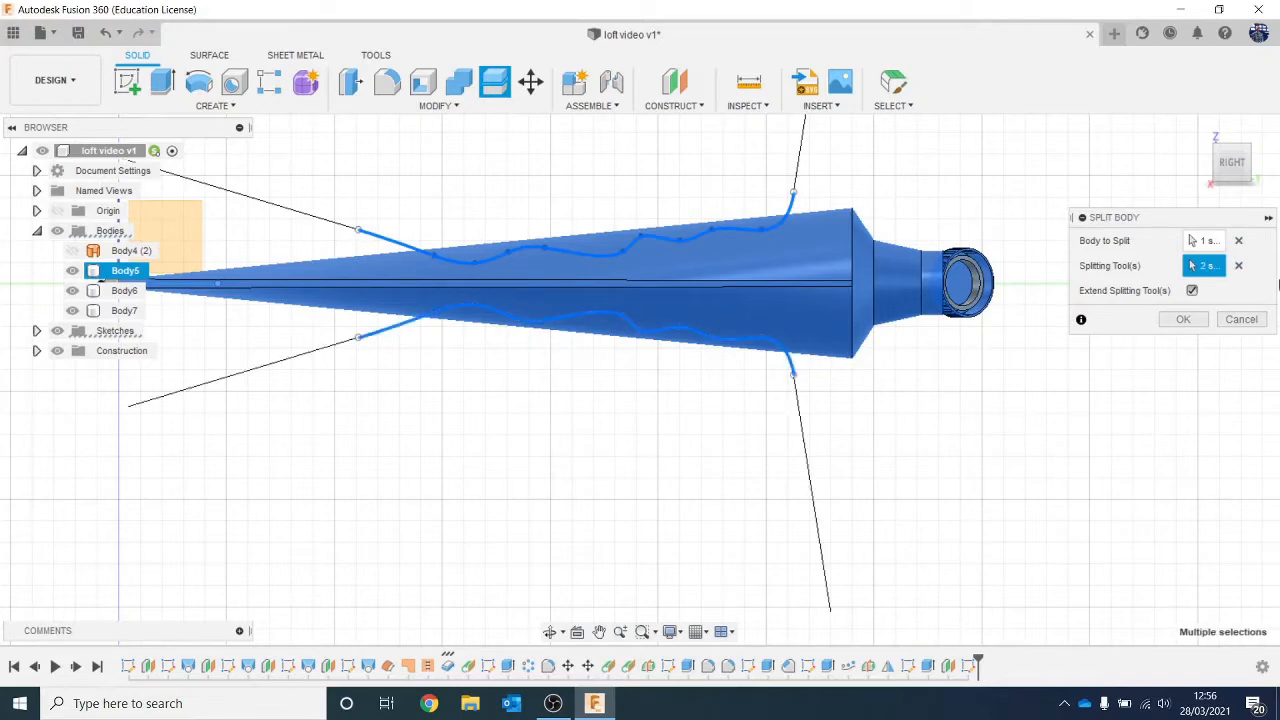
click(1181, 320)
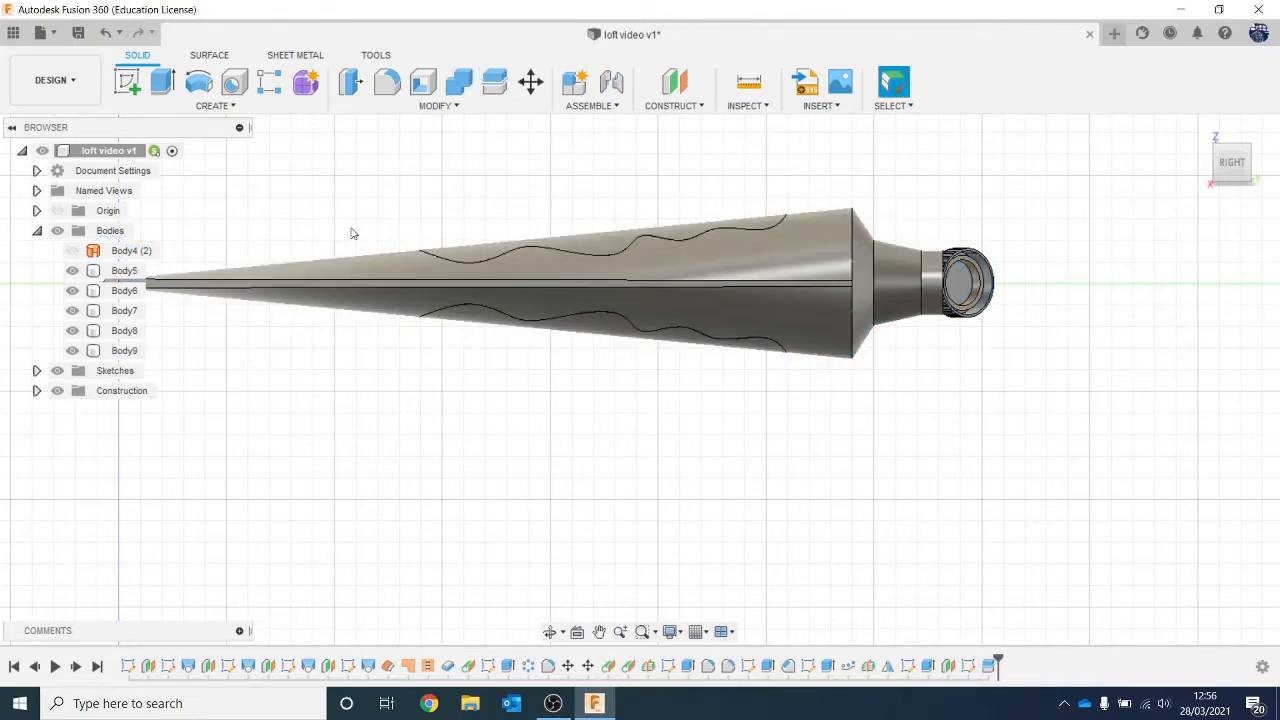
Hide the upper and lower slivers outside the wavy cuts, Body5 and Body9.
click(72, 271)
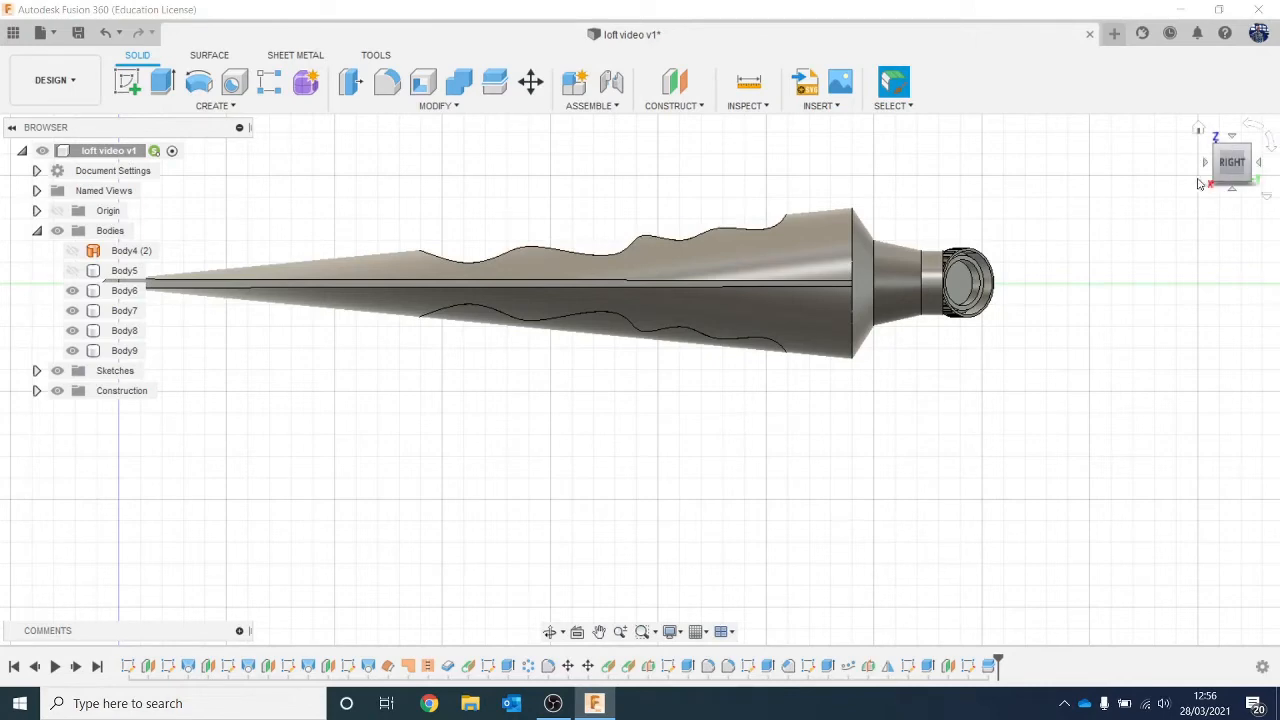
drag(1232, 180, 1237, 191)
click(1237, 191)
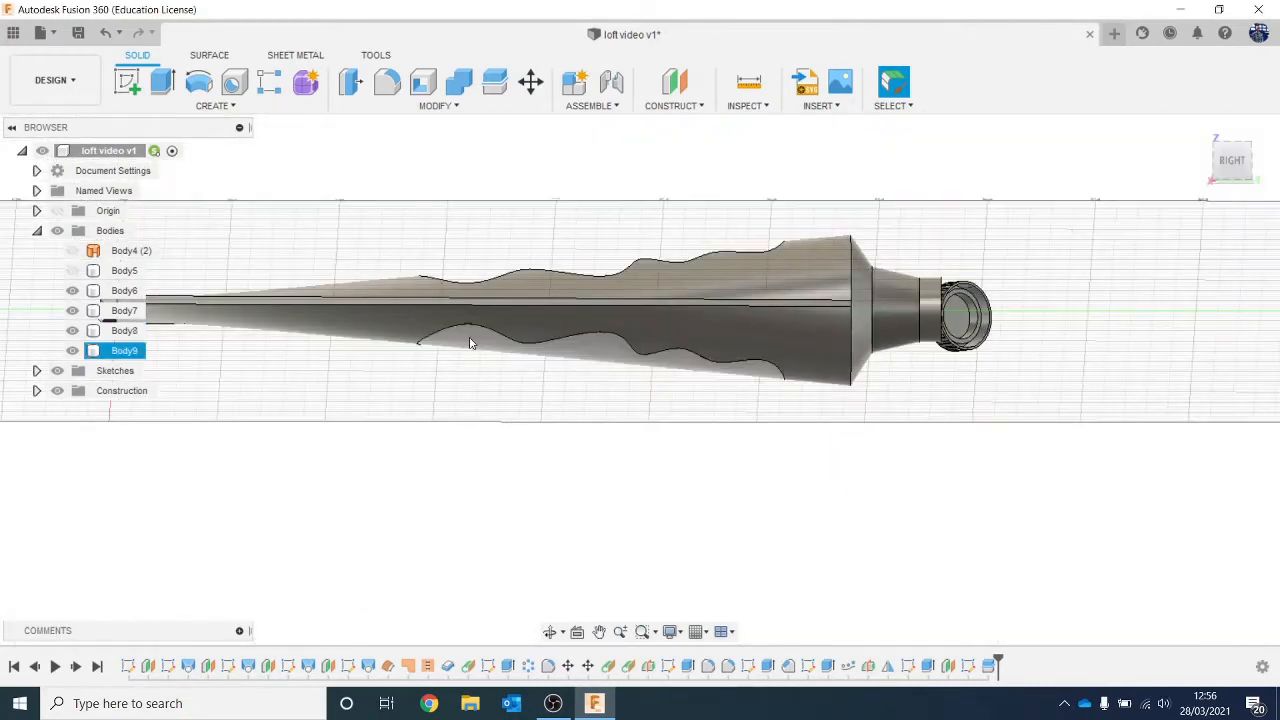
click(473, 345)
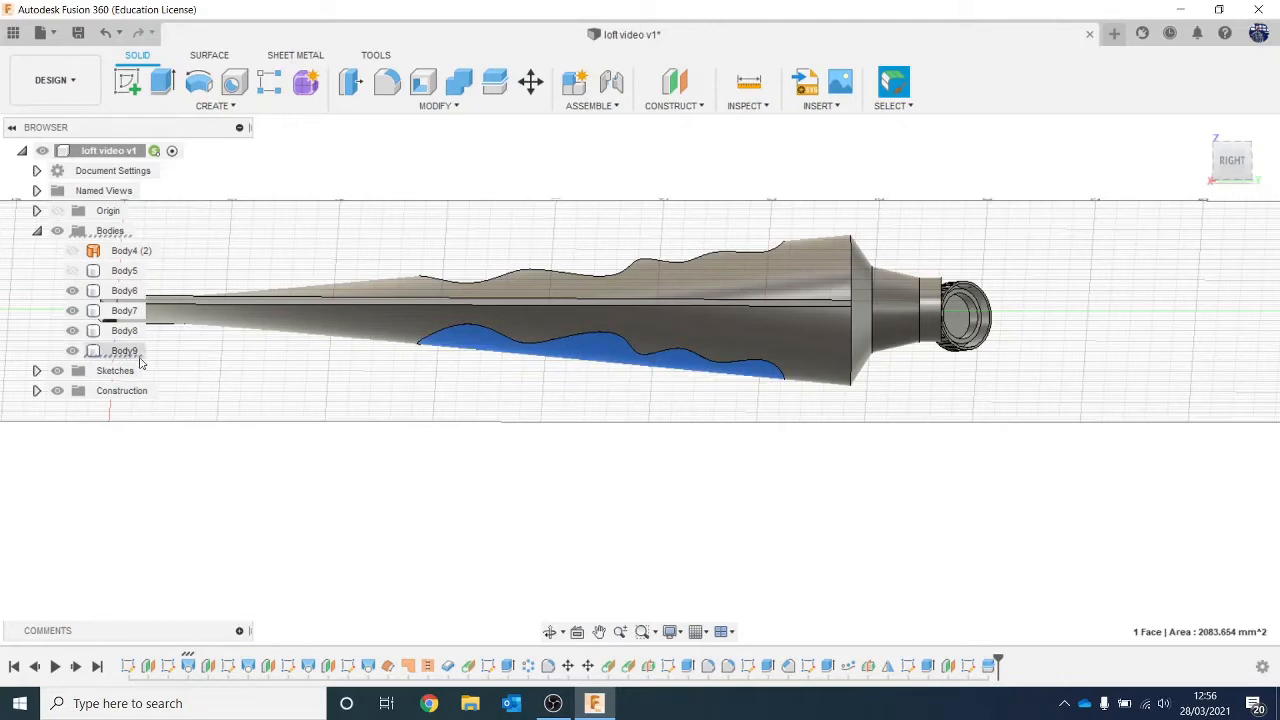
click(72, 350)
click(462, 451)
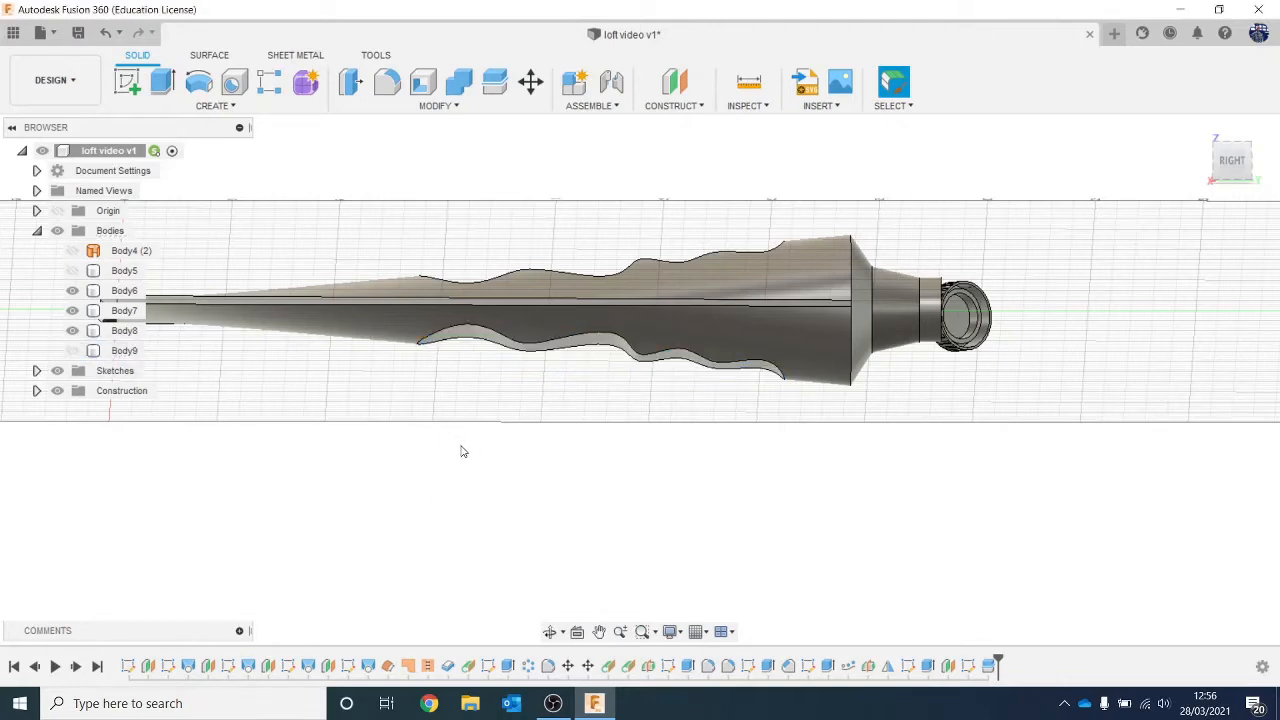
Remove the two hidden slivers, Body9 and Body5, from the design.
right_click(134, 352)
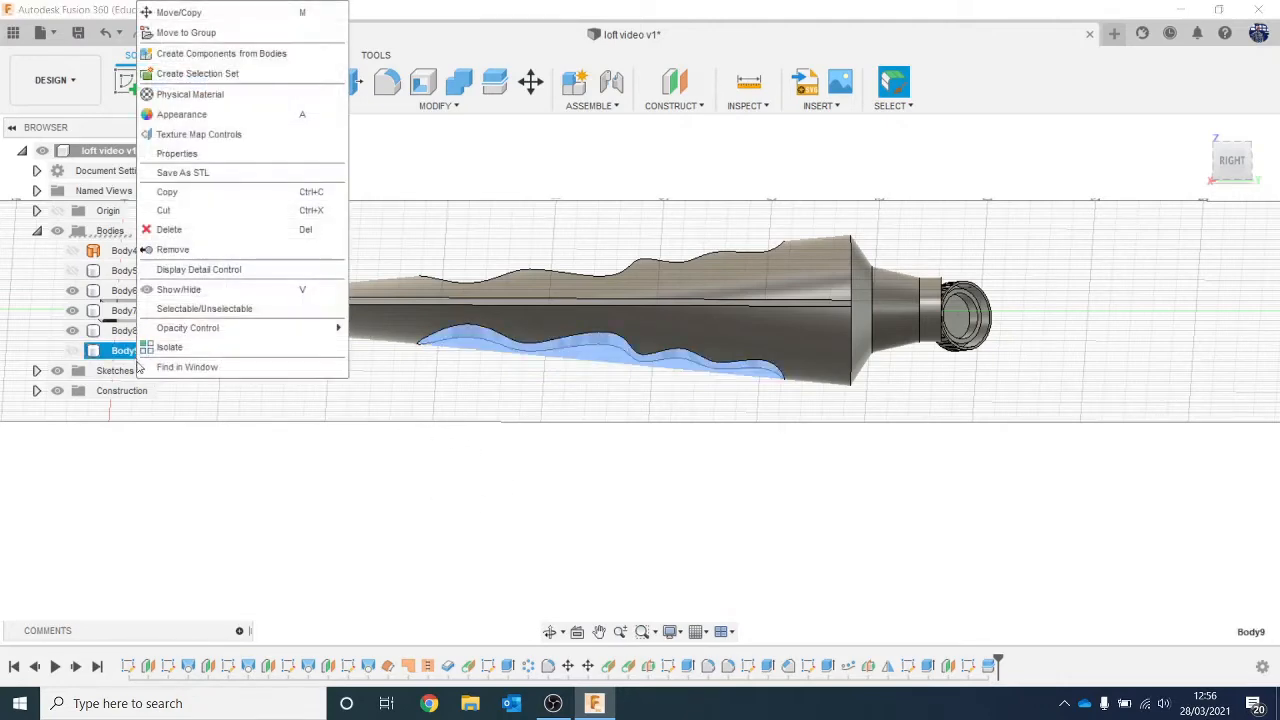
click(175, 264)
right_click(125, 271)
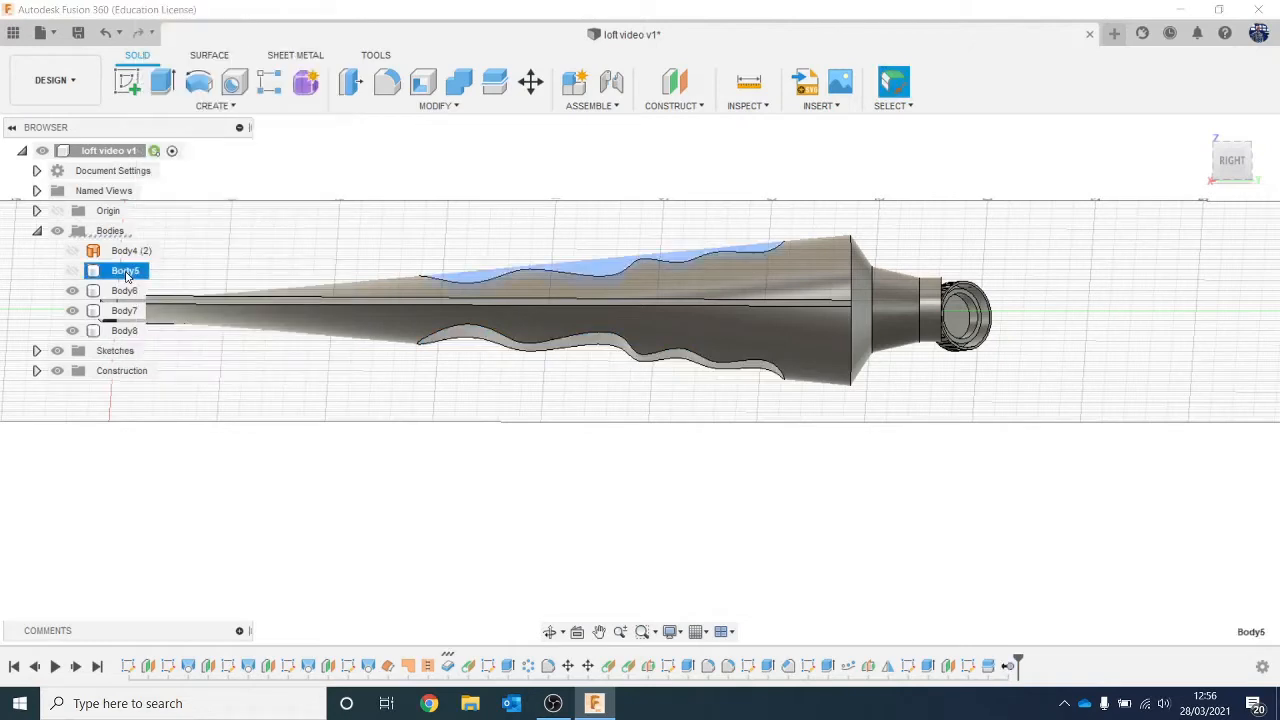
click(163, 522)
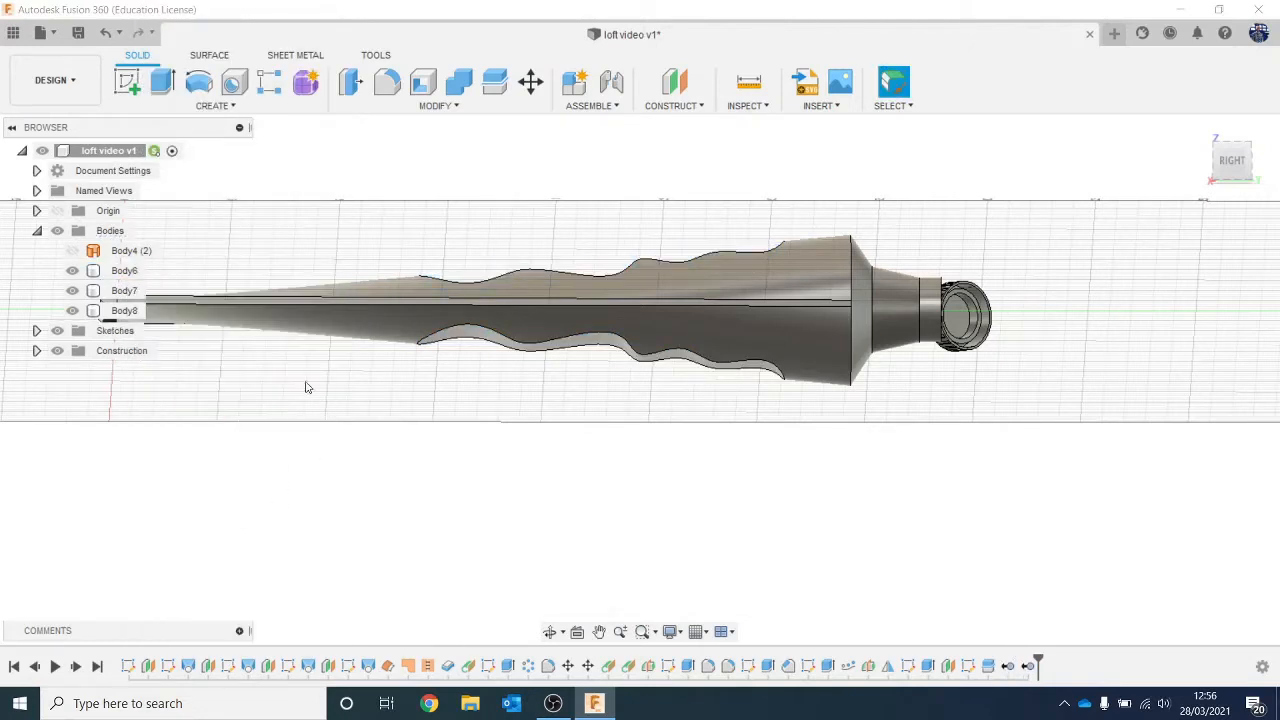
Combine the wavy tube, Body8, with the cap's inner ring, Body7, using the Join operation.
click(72, 311)
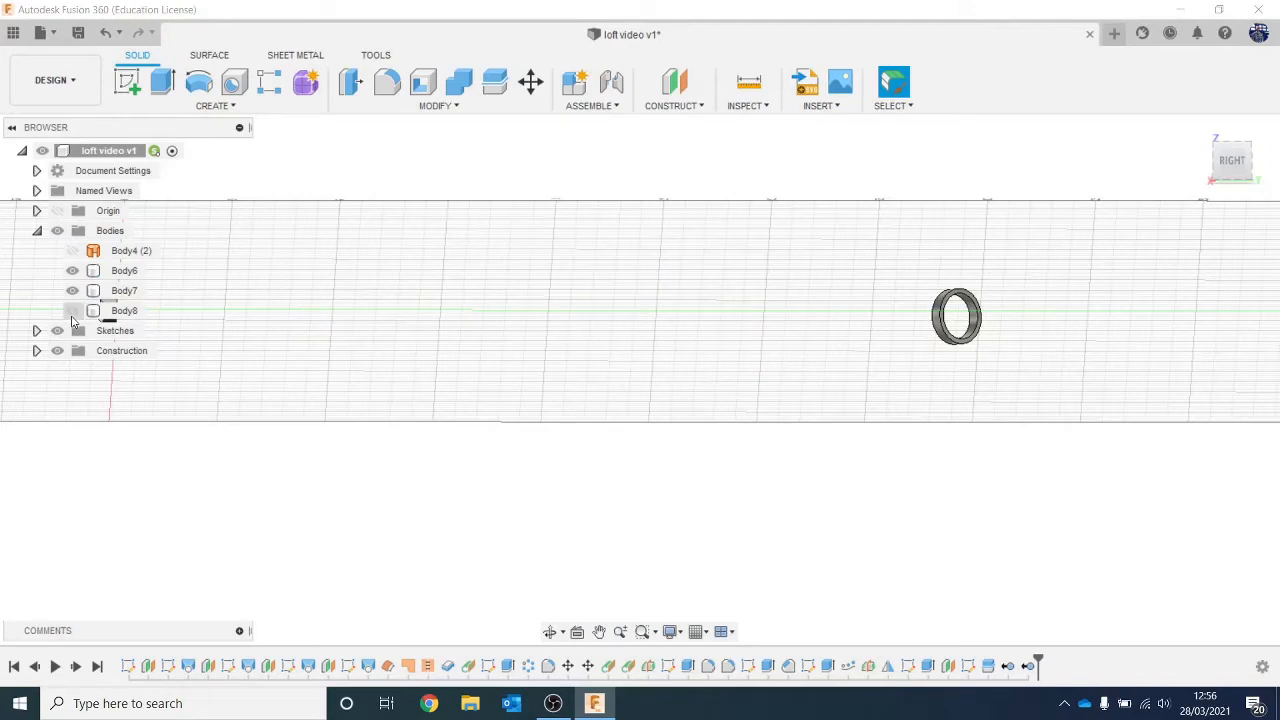
click(72, 311)
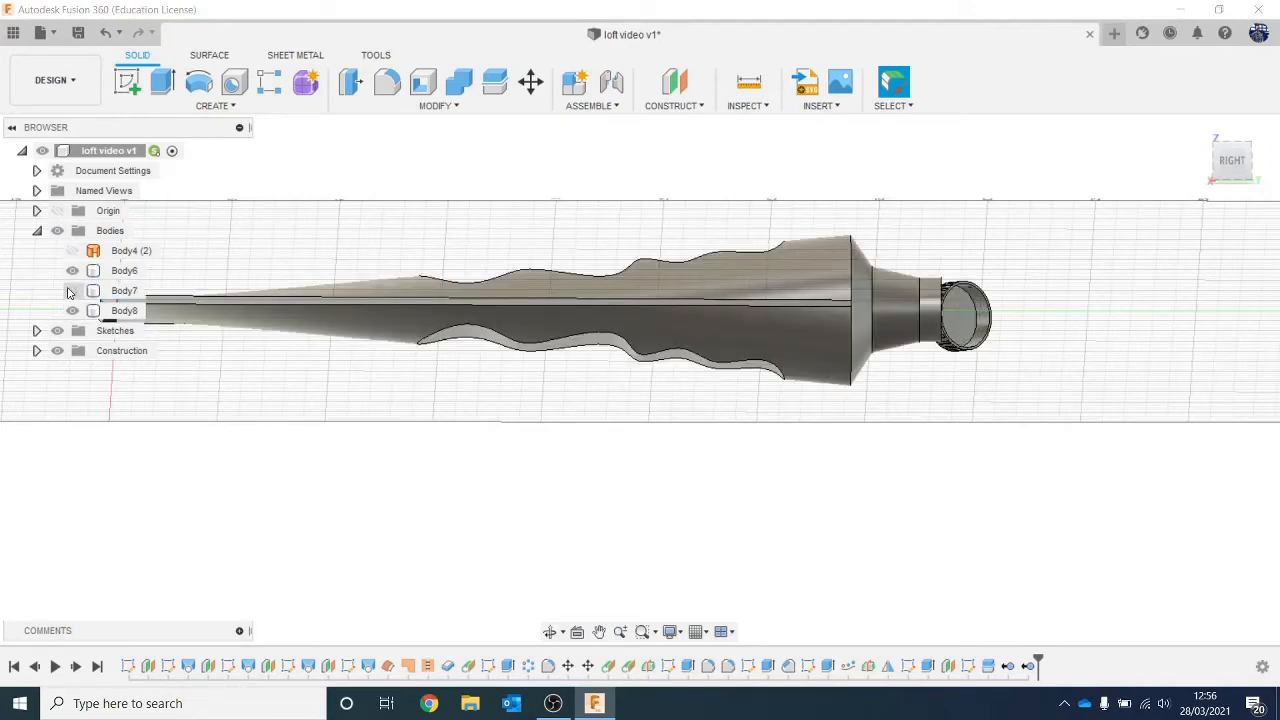
scroll(1069, 291, up, 3)
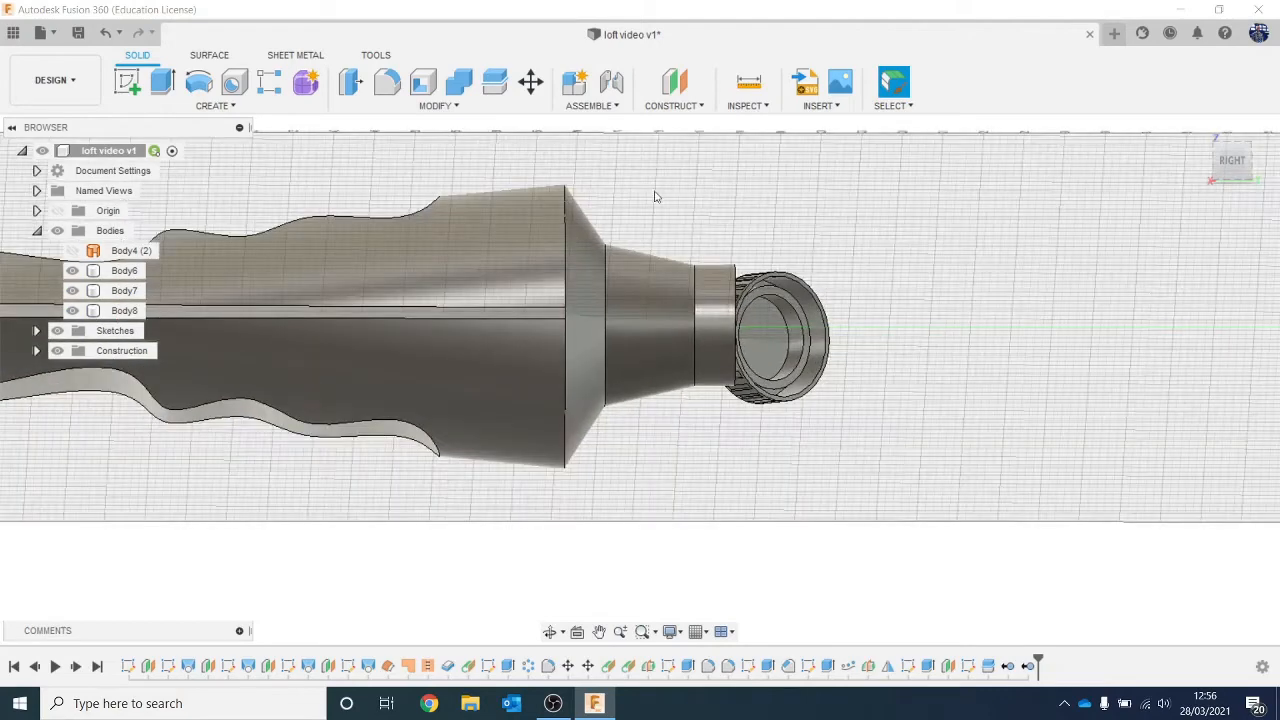
click(459, 84)
click(286, 280)
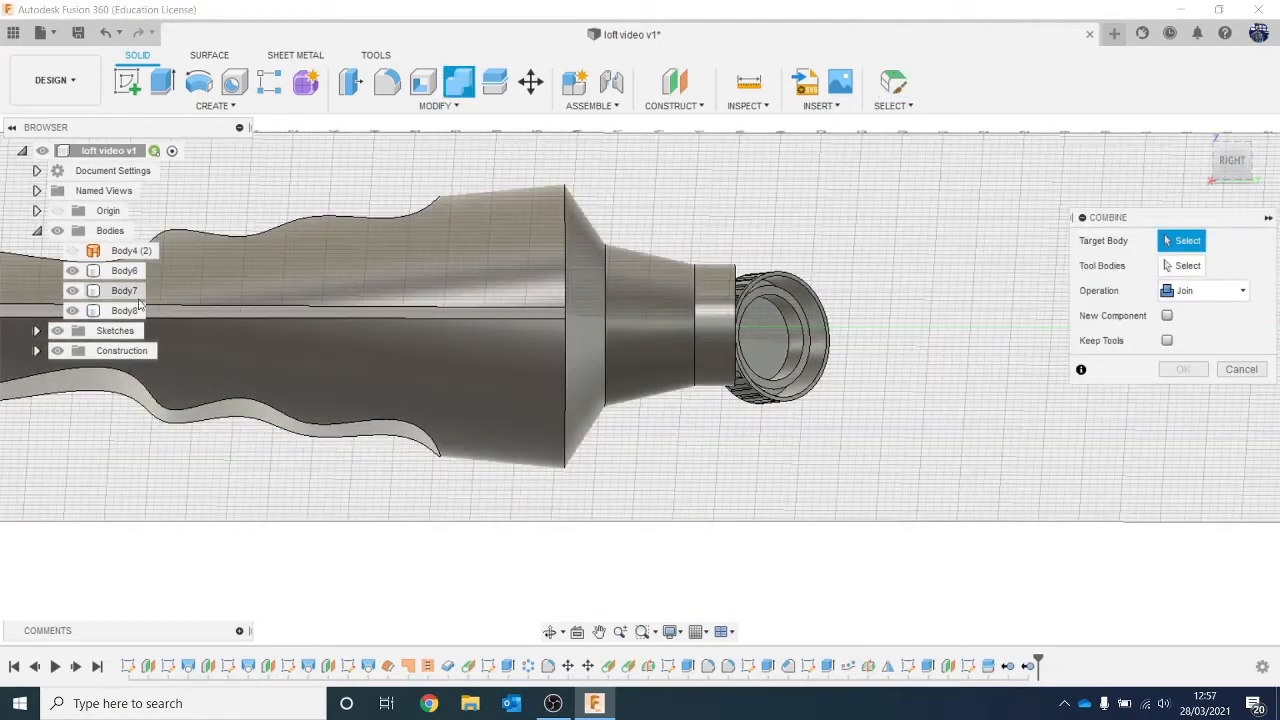
click(125, 310)
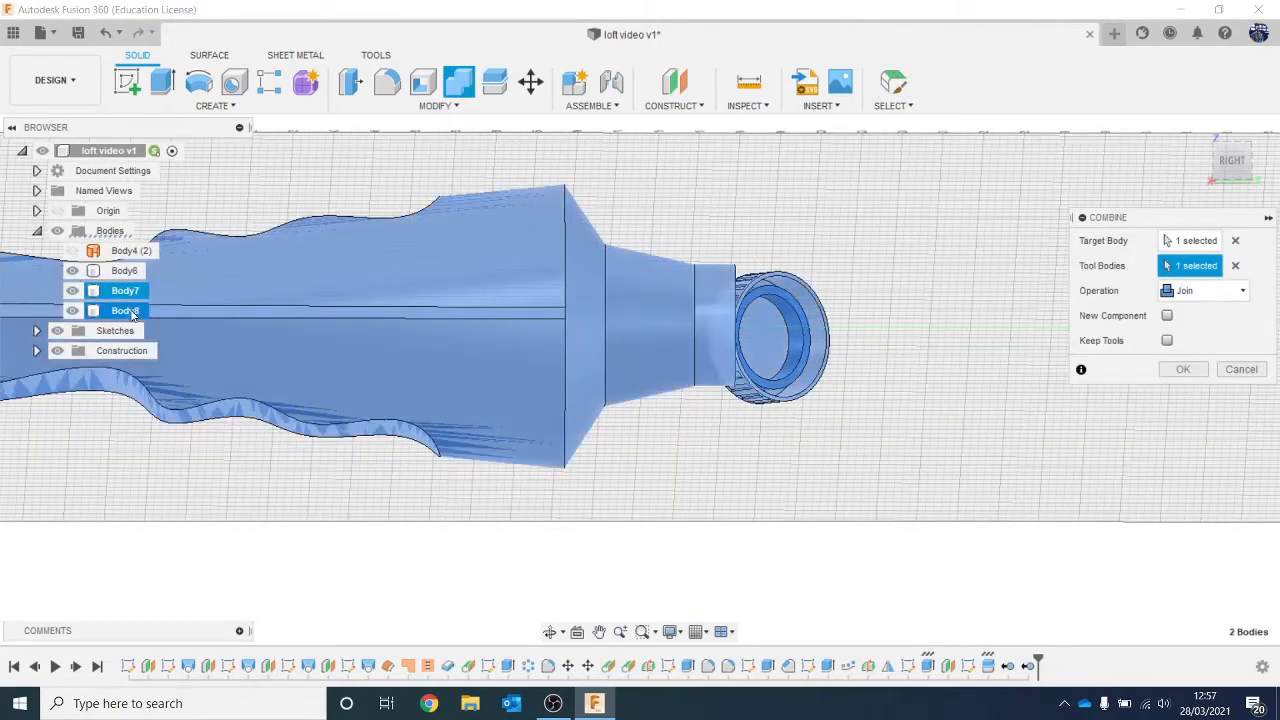
click(1183, 370)
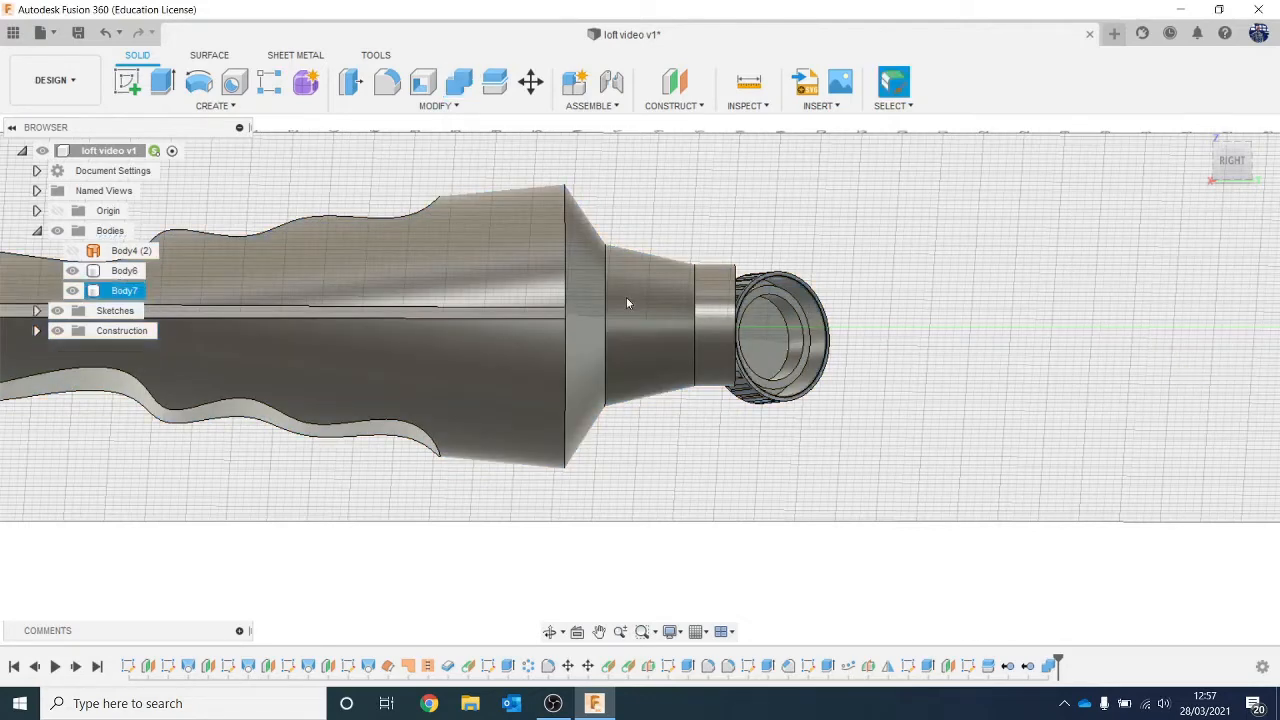
Hide the joined tube body, Body7, to check what remains as Body6 at the tail end.
scroll(169, 307, down, 2)
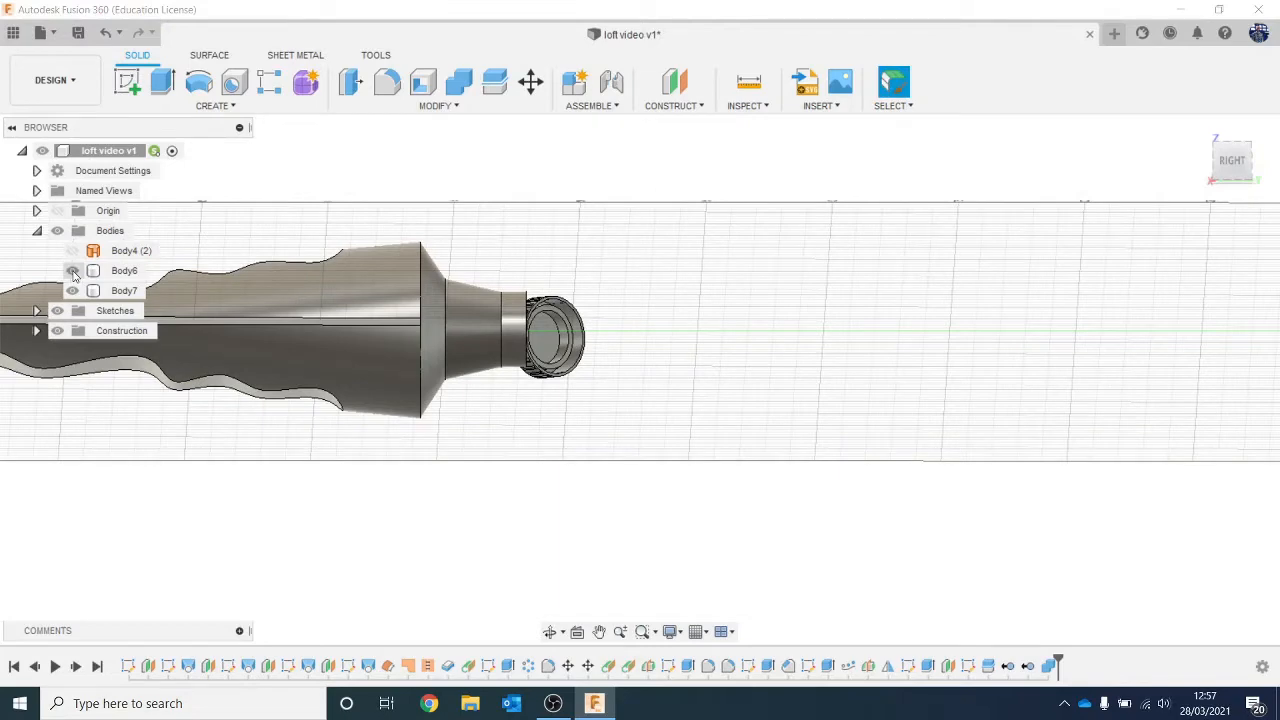
scroll(418, 360, down, 4)
middle_drag(776, 469, 1155, 504)
scroll(800, 389, up, 2)
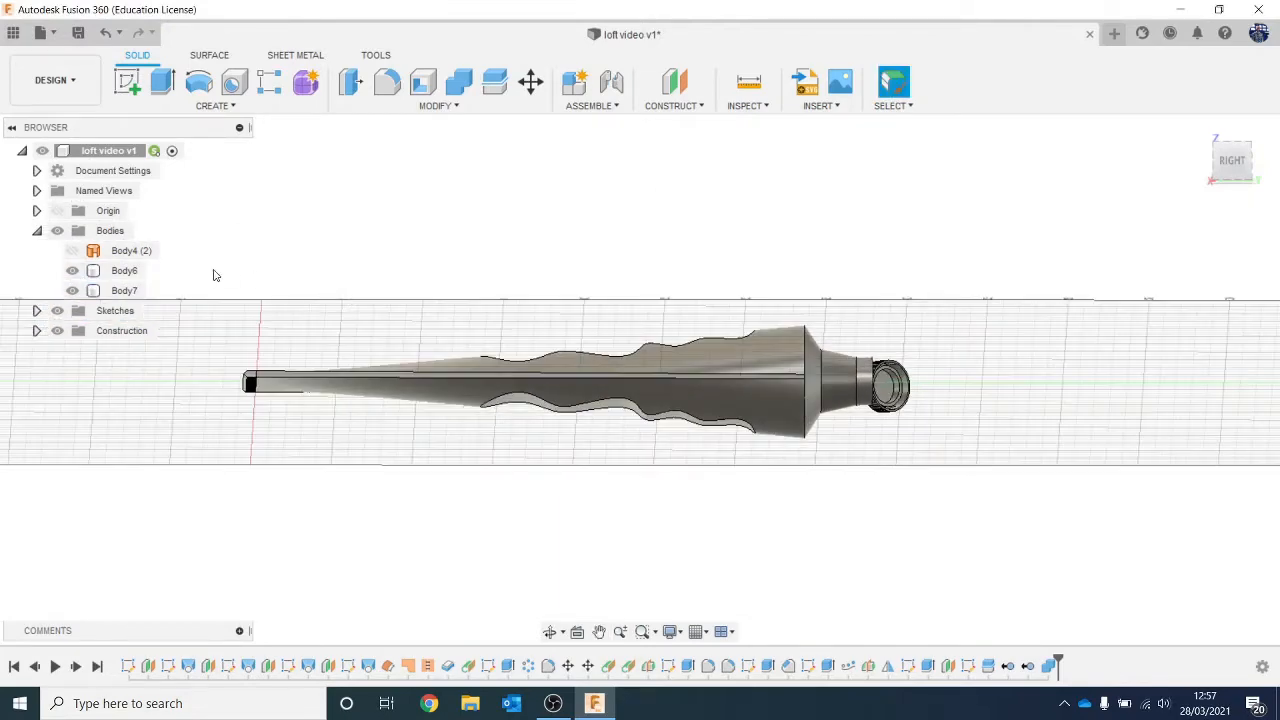
click(72, 290)
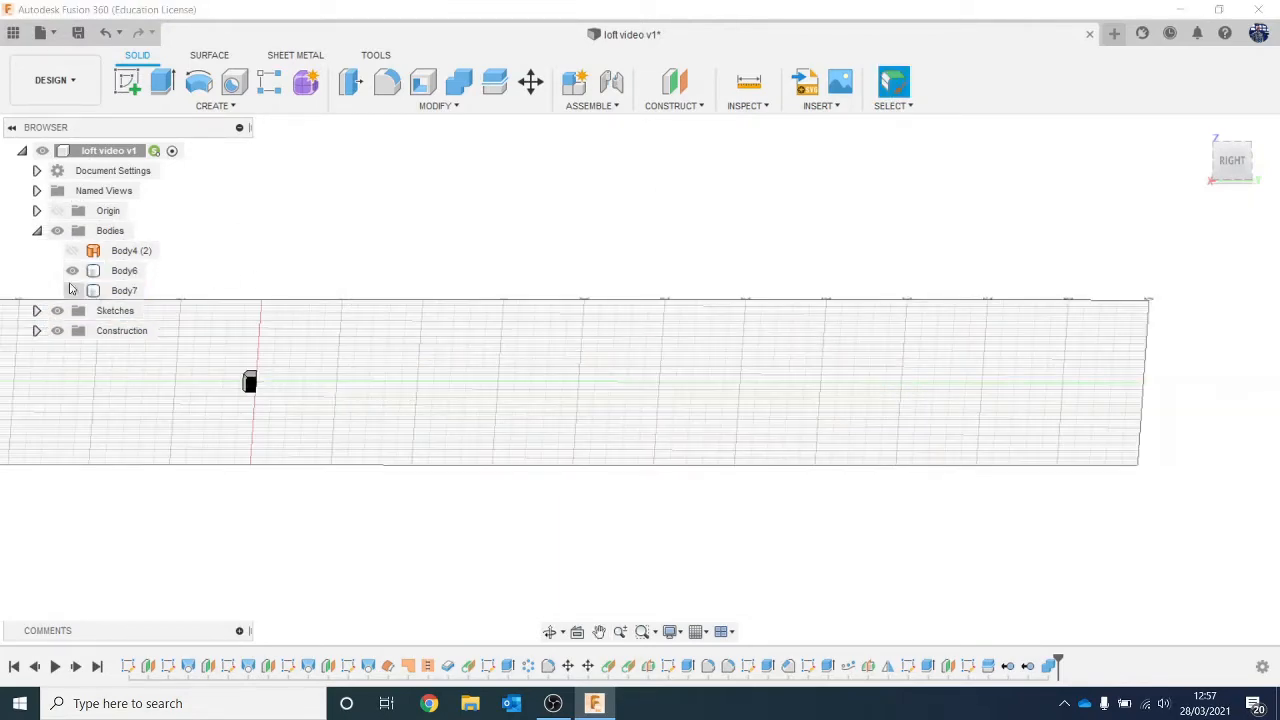
Show the hidden tube Body7 again and combine it with the tail-end Body6 using the Join operation.
click(70, 270)
click(72, 270)
click(72, 290)
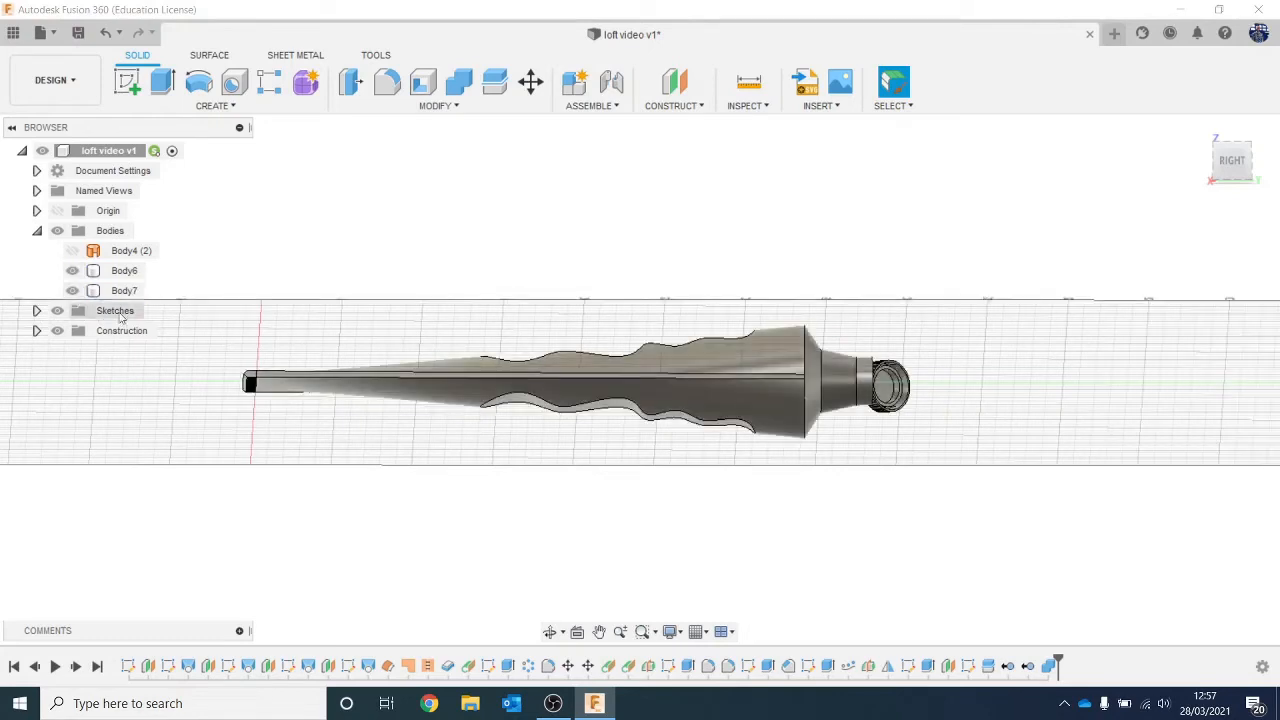
click(454, 88)
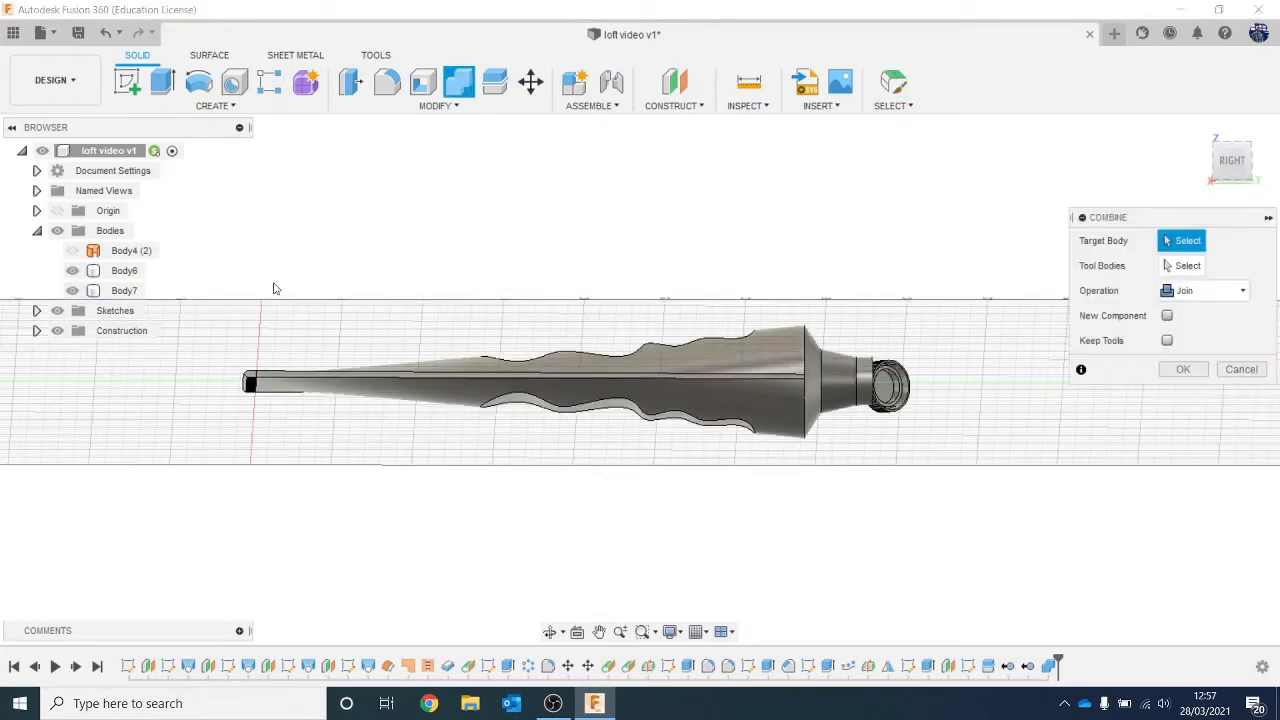
click(125, 270)
click(128, 290)
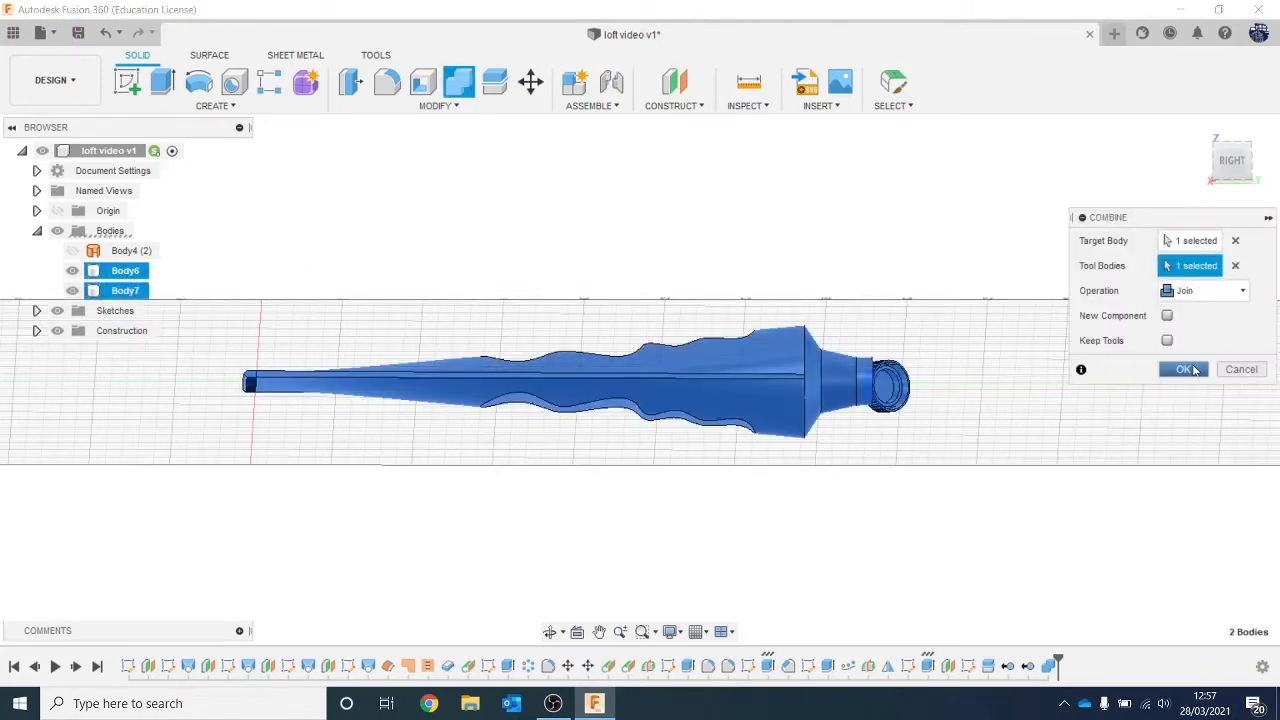
click(1183, 369)
Fillet the wavy outline edge of the tube's upper cut with a constant 5 mm radius.
scroll(640, 357, down, 2)
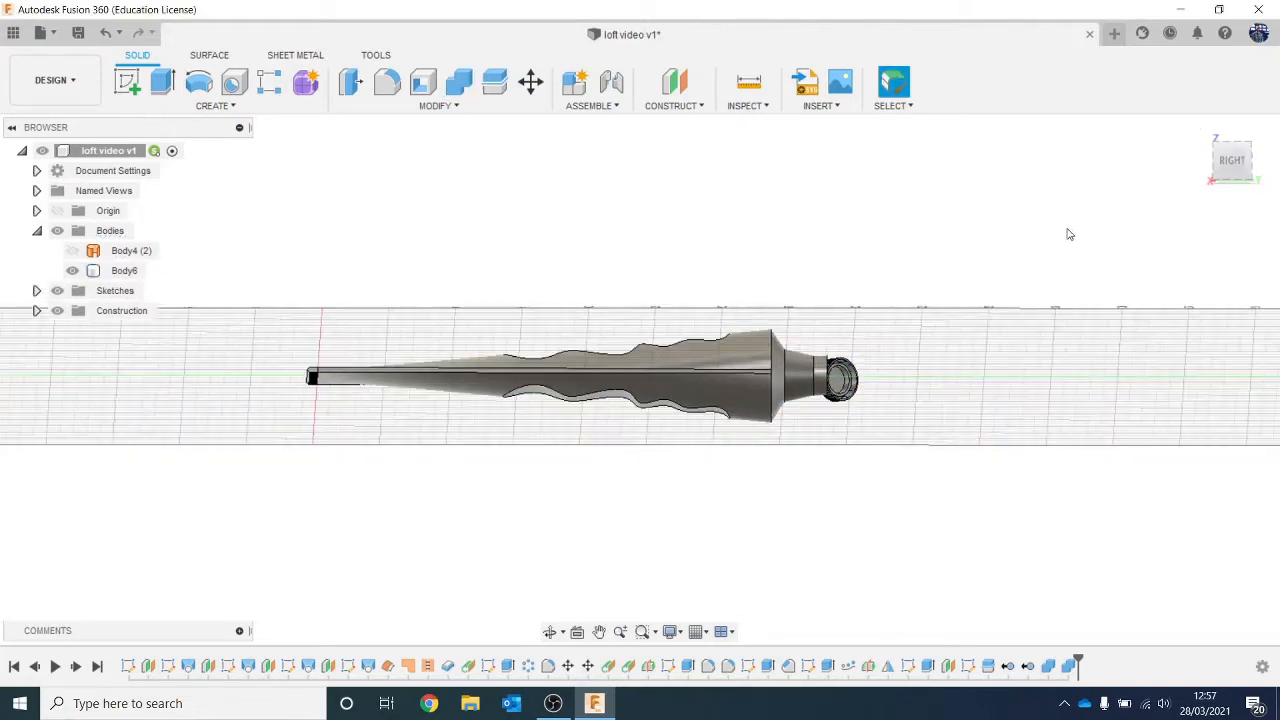
scroll(1014, 264, up, 4)
middle_drag(704, 313, 873, 219)
scroll(873, 220, up, 1)
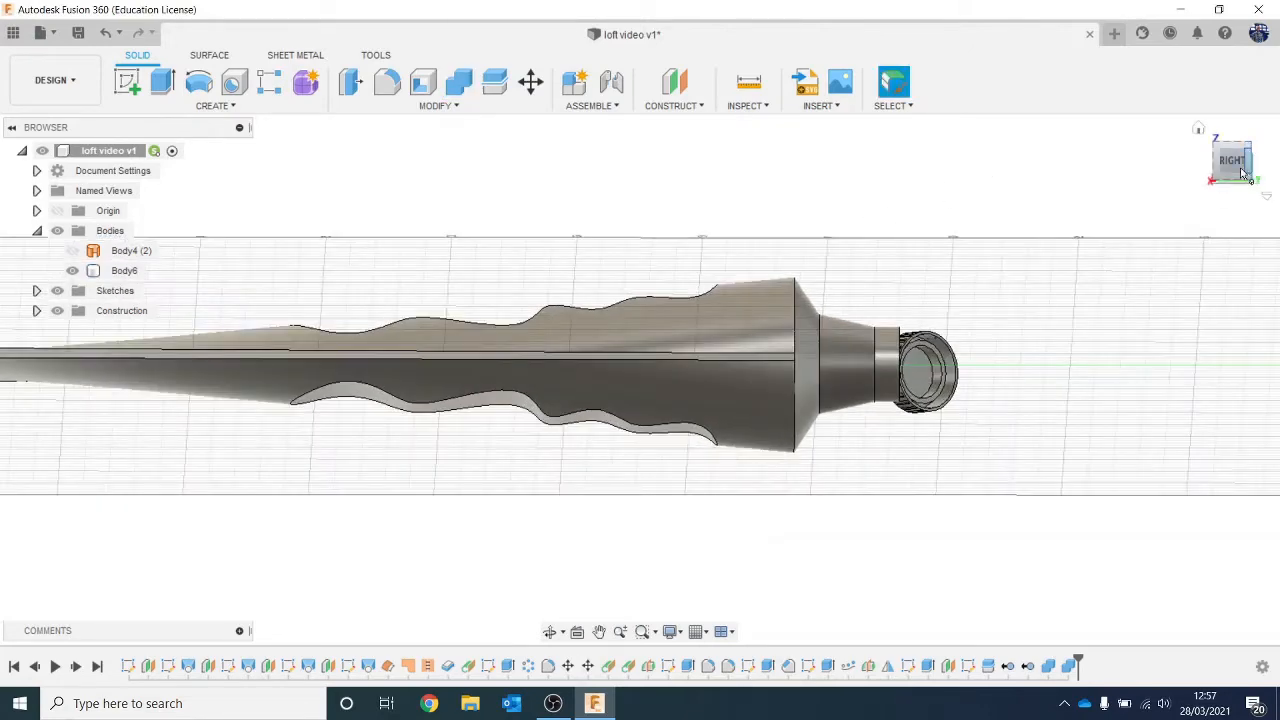
drag(1241, 172, 1232, 204)
middle_drag(929, 314, 920, 397)
scroll(503, 260, up, 2)
middle_drag(503, 314, 486, 431)
click(387, 82)
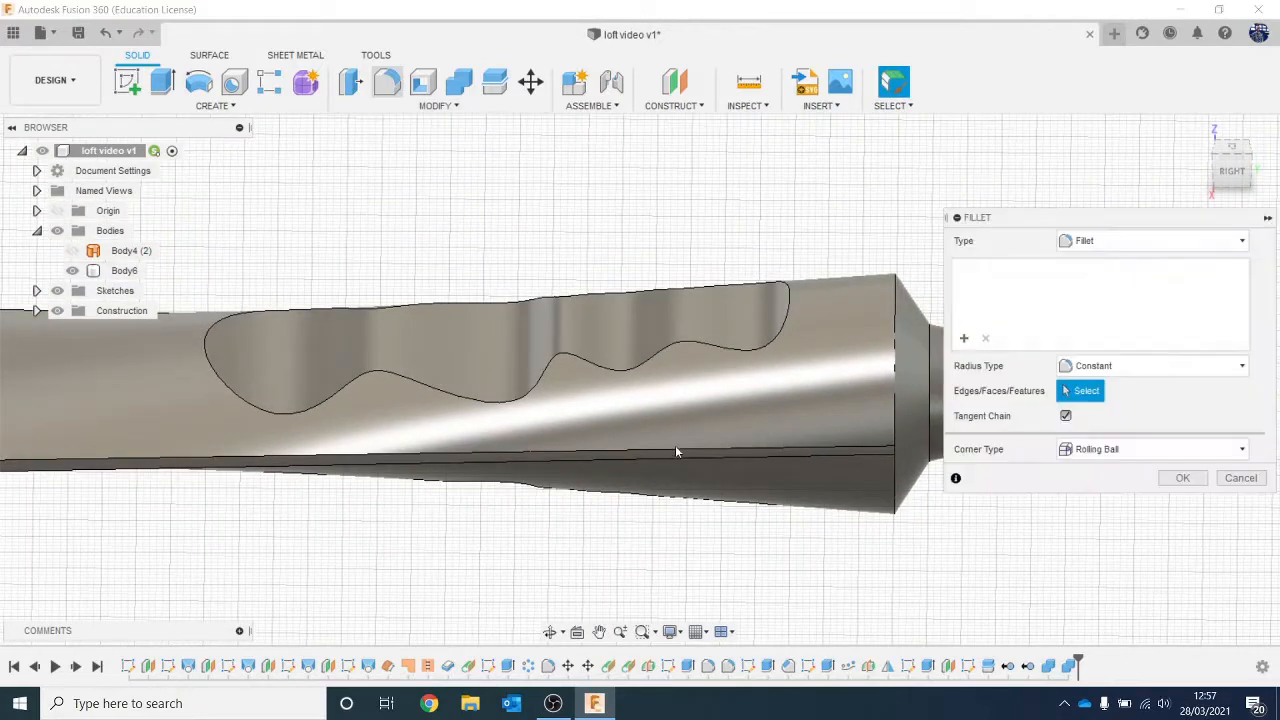
click(523, 405)
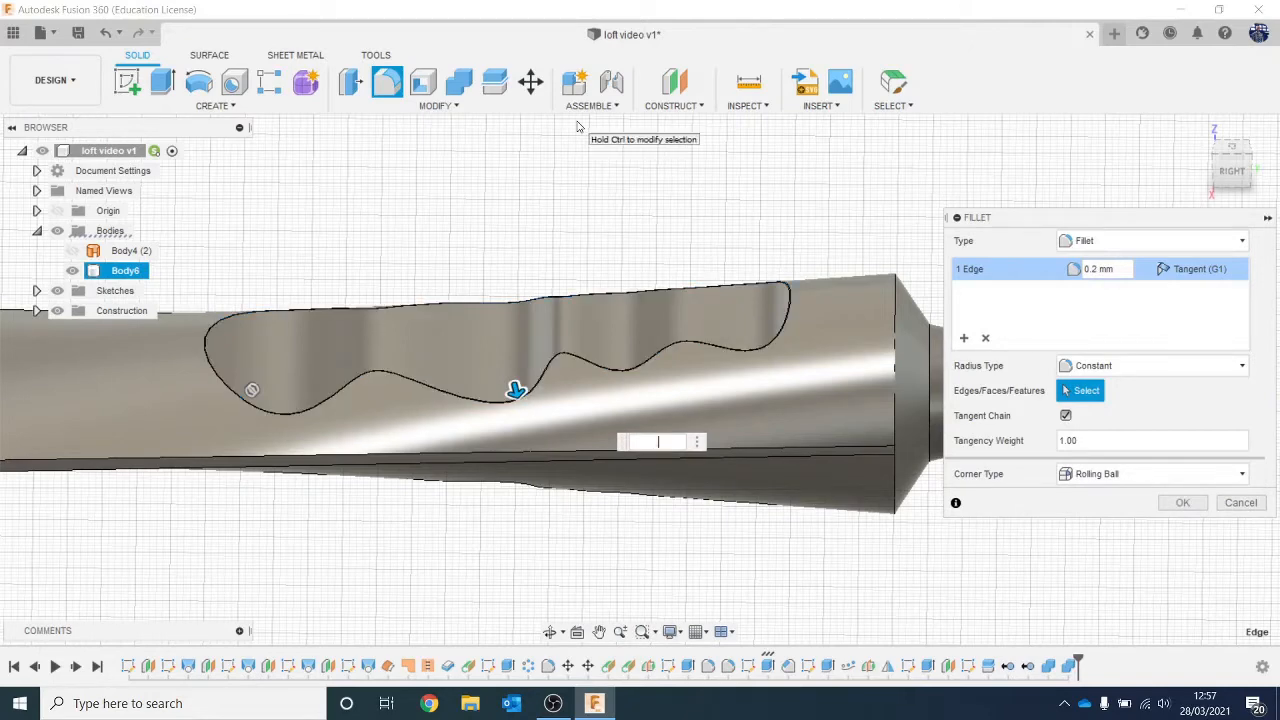
text(.5)
key(Return)
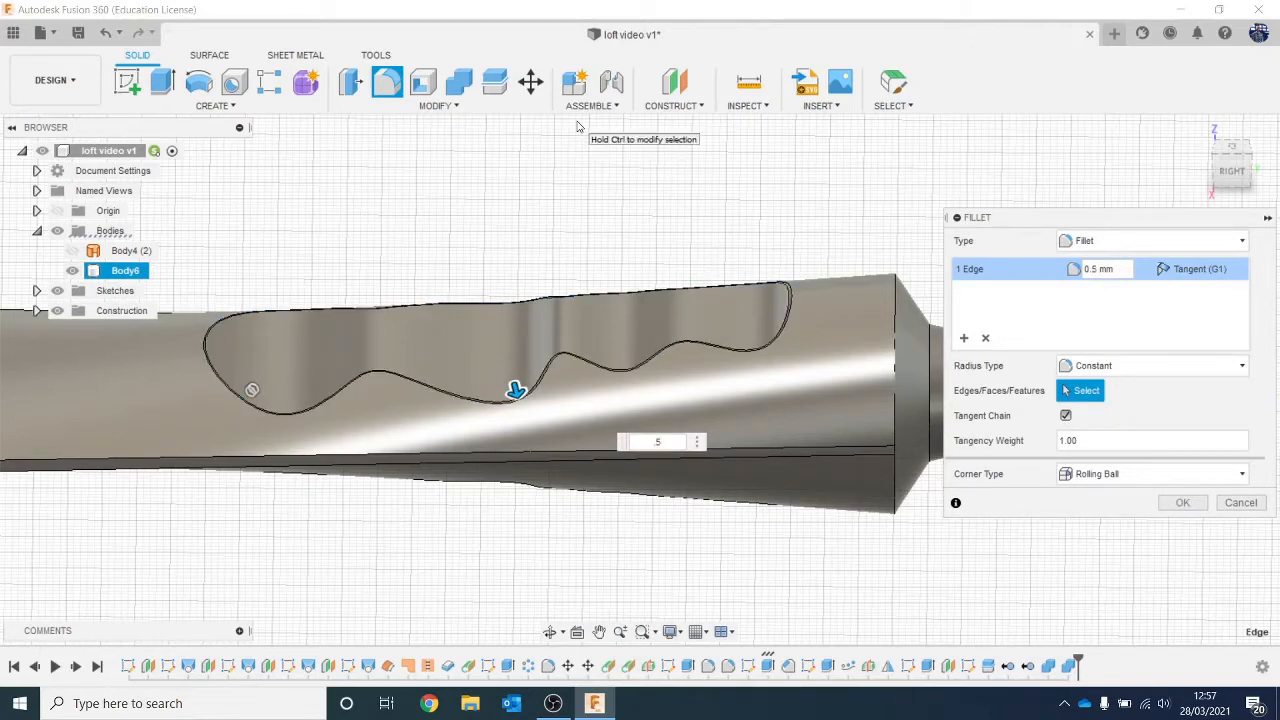
key(Return)
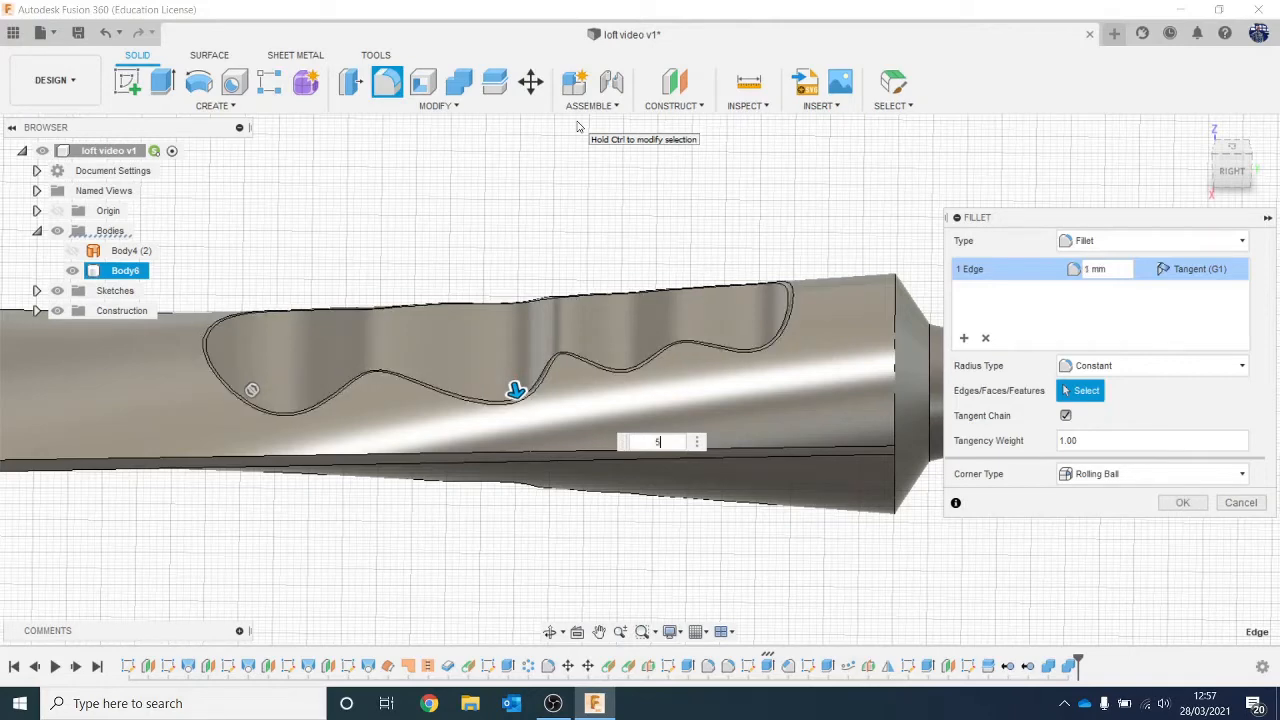
text(5)
key(Return)
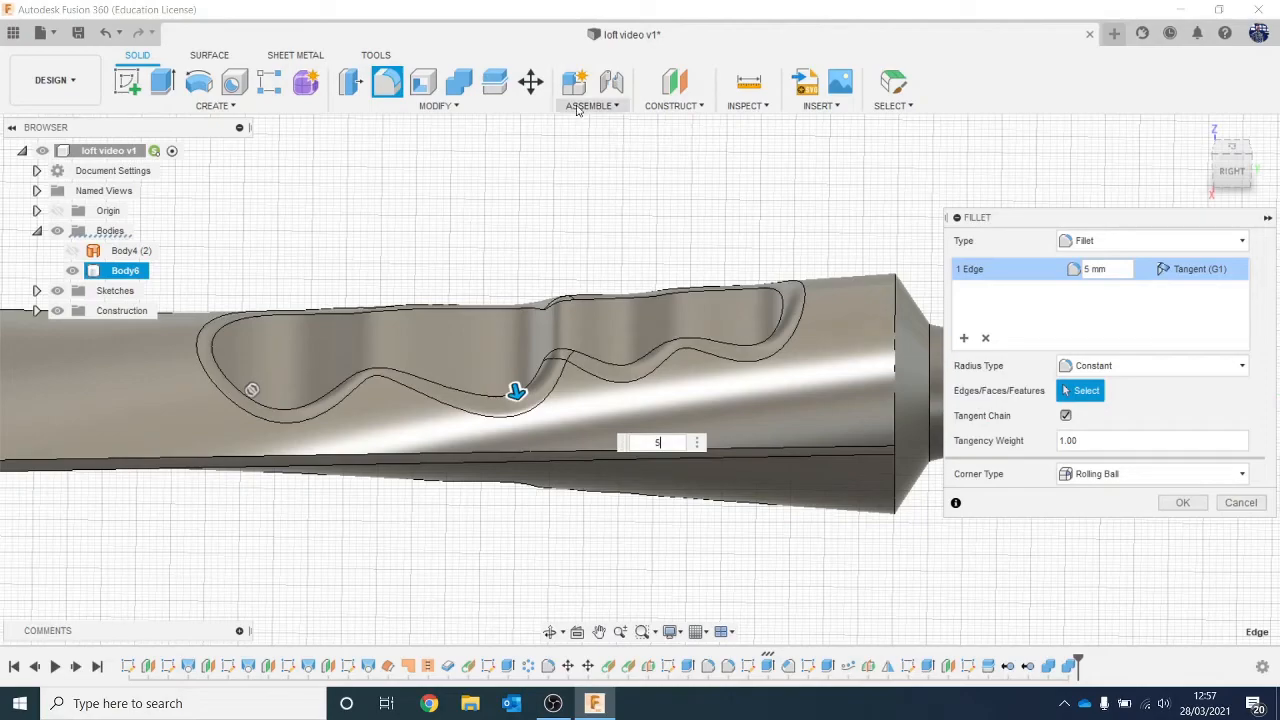
Add the wavy outline edge of the opposite cut to the 5 mm fillet and apply it.
drag(1232, 168, 1223, 124)
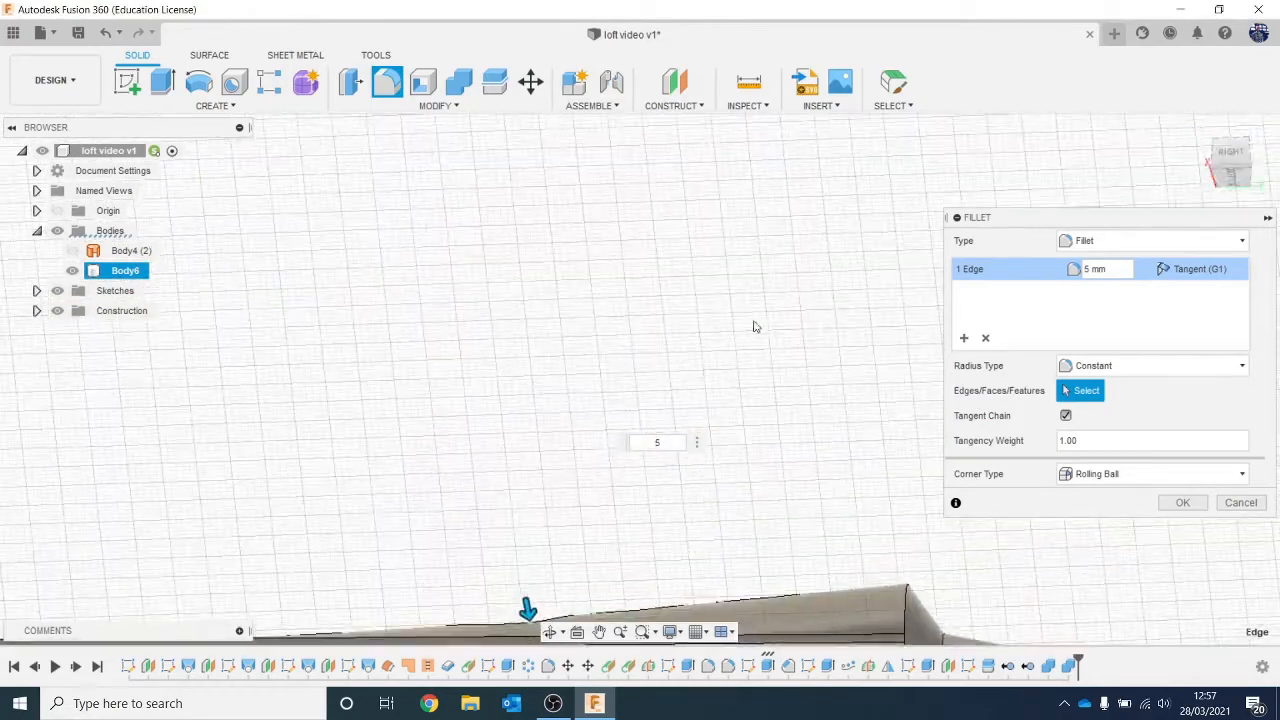
scroll(602, 367, down, 1)
middle_drag(602, 367, 551, 106)
scroll(569, 405, up, 2)
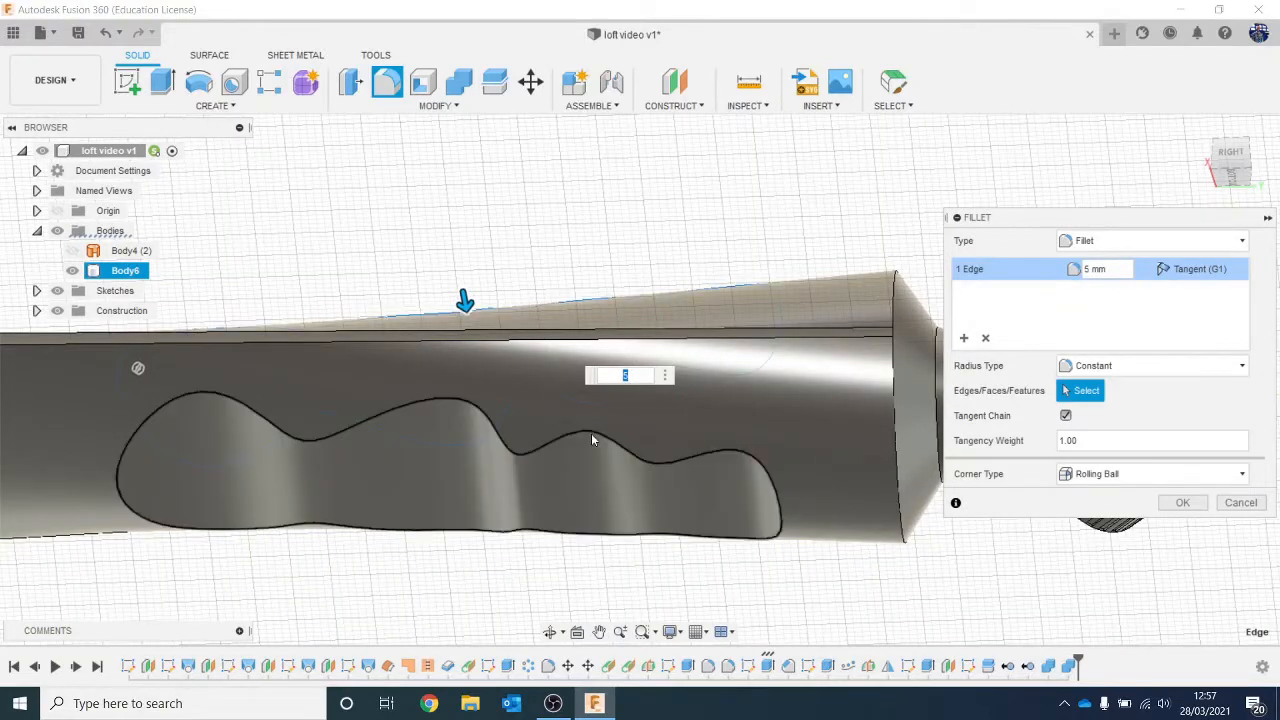
click(591, 433)
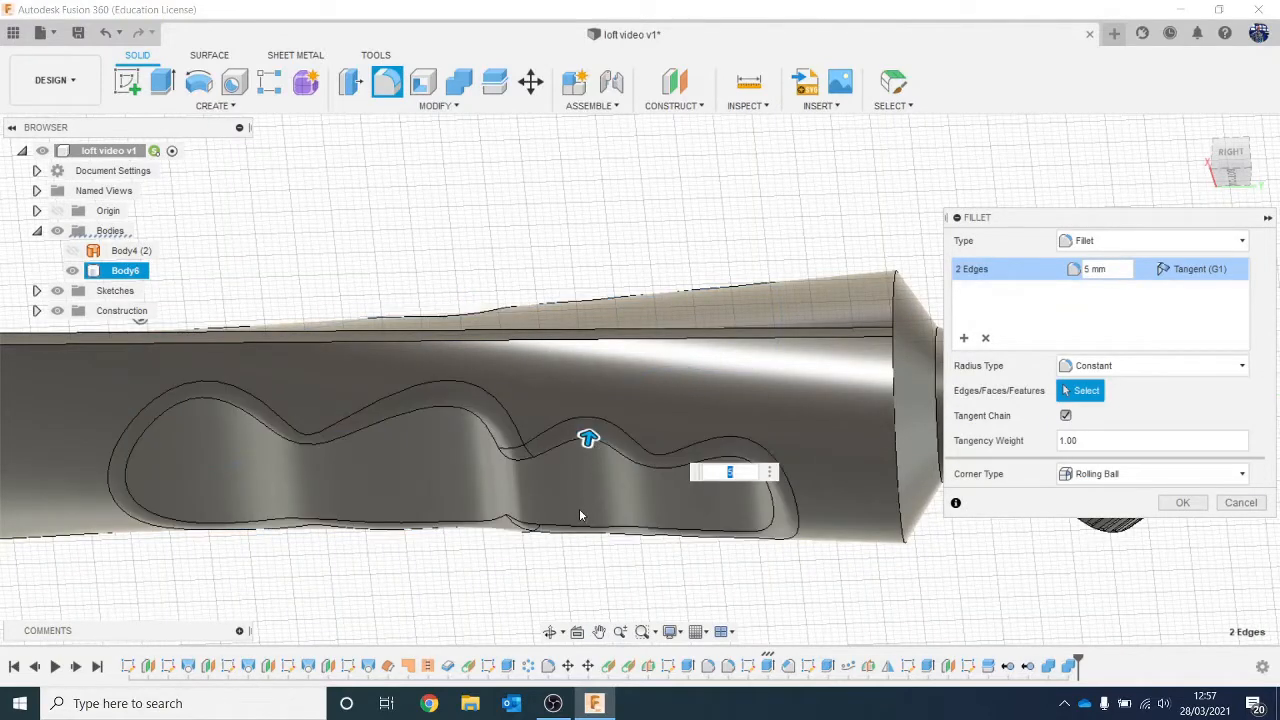
scroll(580, 510, down, 2)
click(1179, 505)
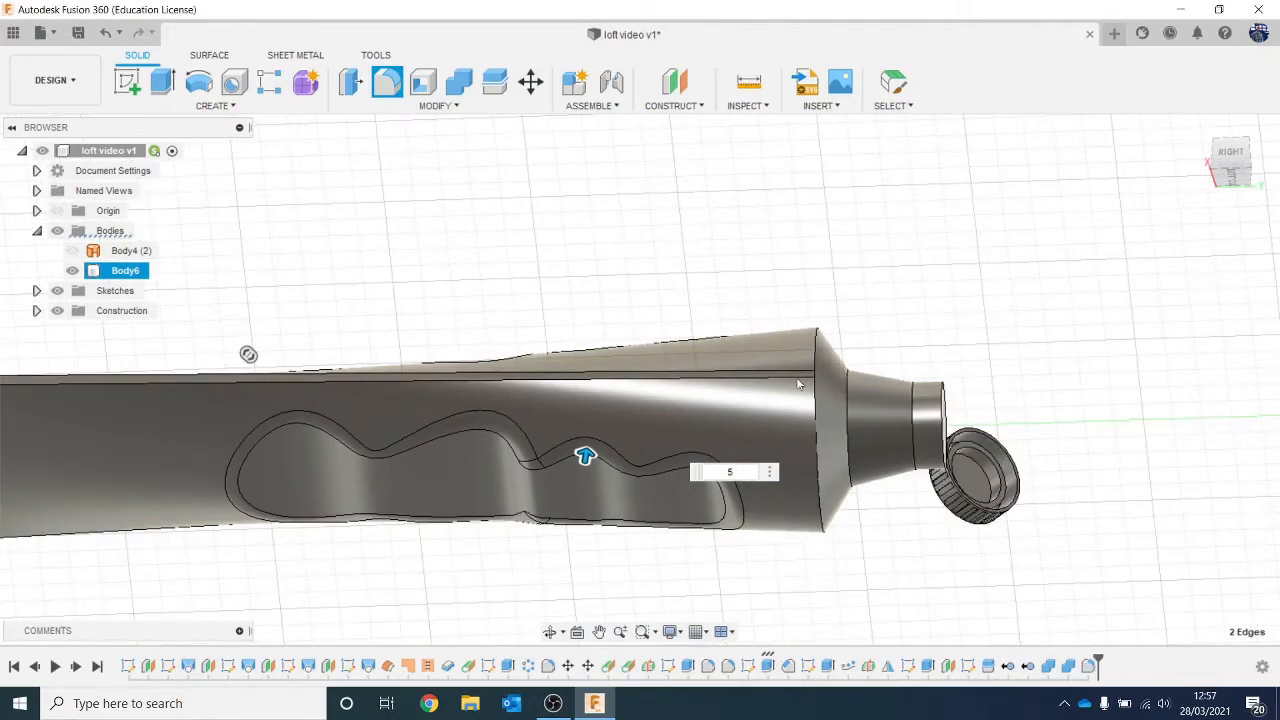
Preview the tube's filleted squeeze marks in the Render workspace, and return to the Design workspace.
scroll(420, 312, down, 2)
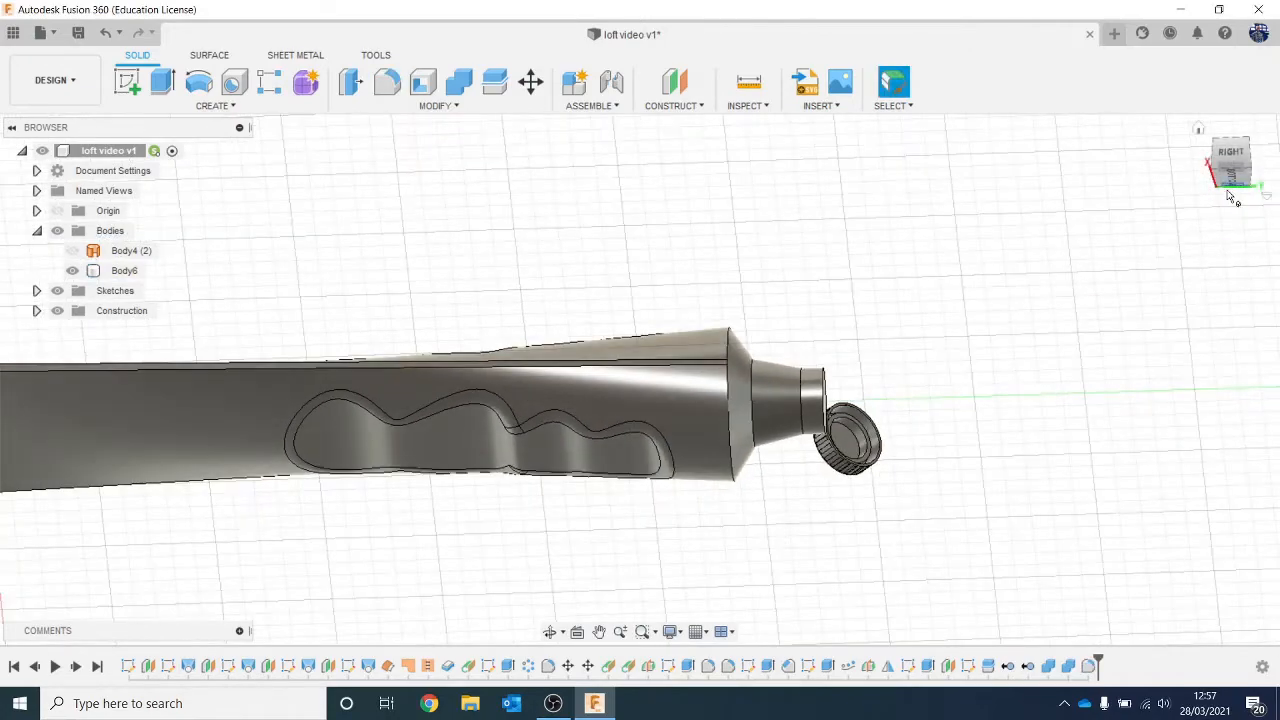
drag(1221, 172, 1228, 300)
click(55, 80)
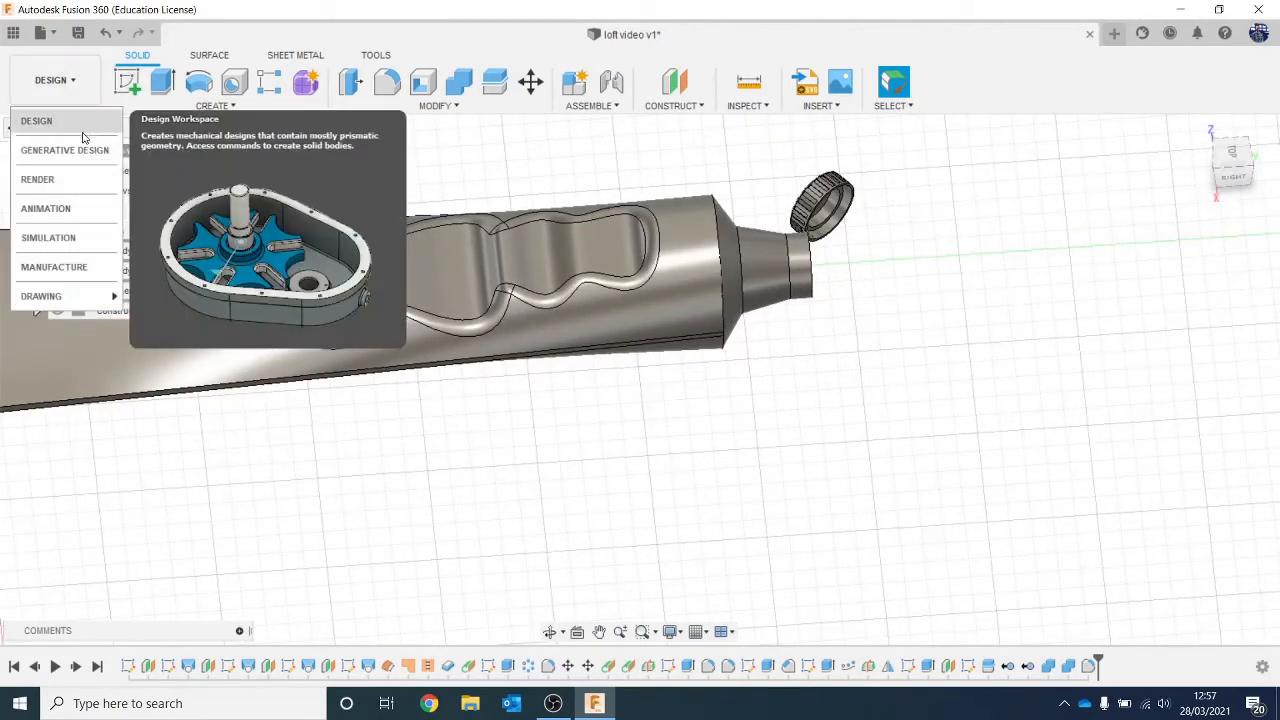
click(70, 176)
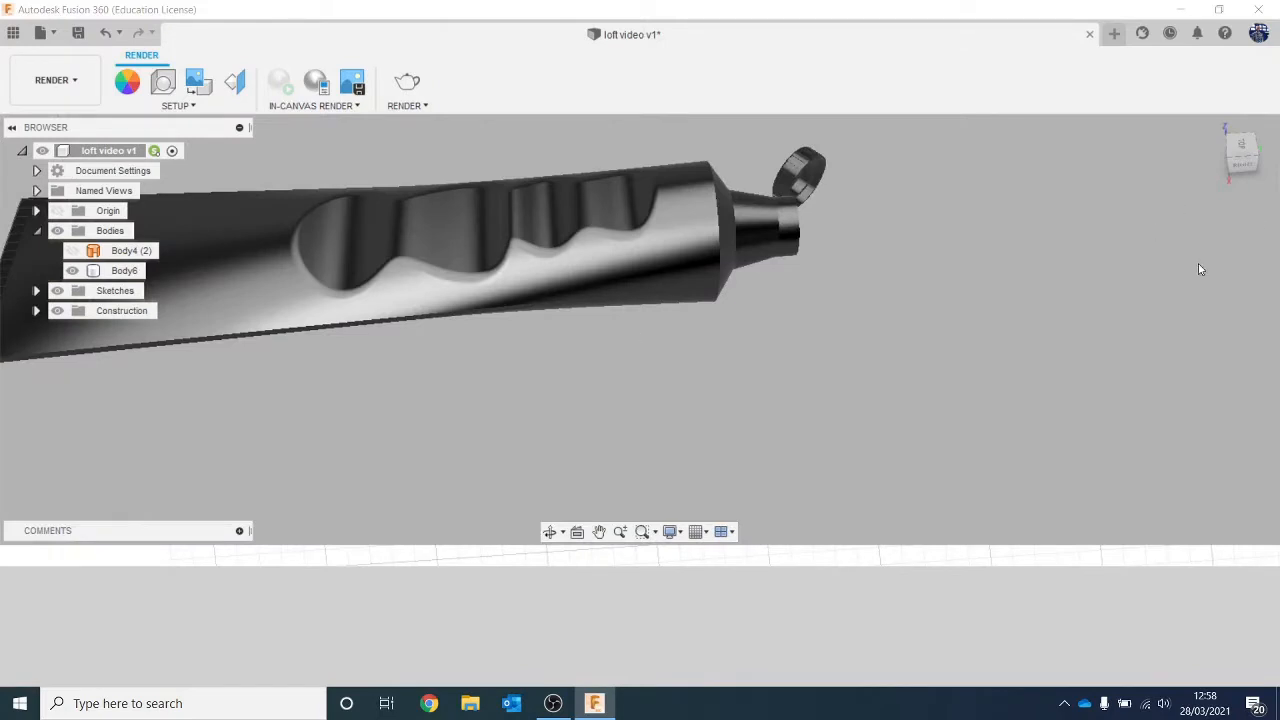
drag(1241, 178, 1241, 123)
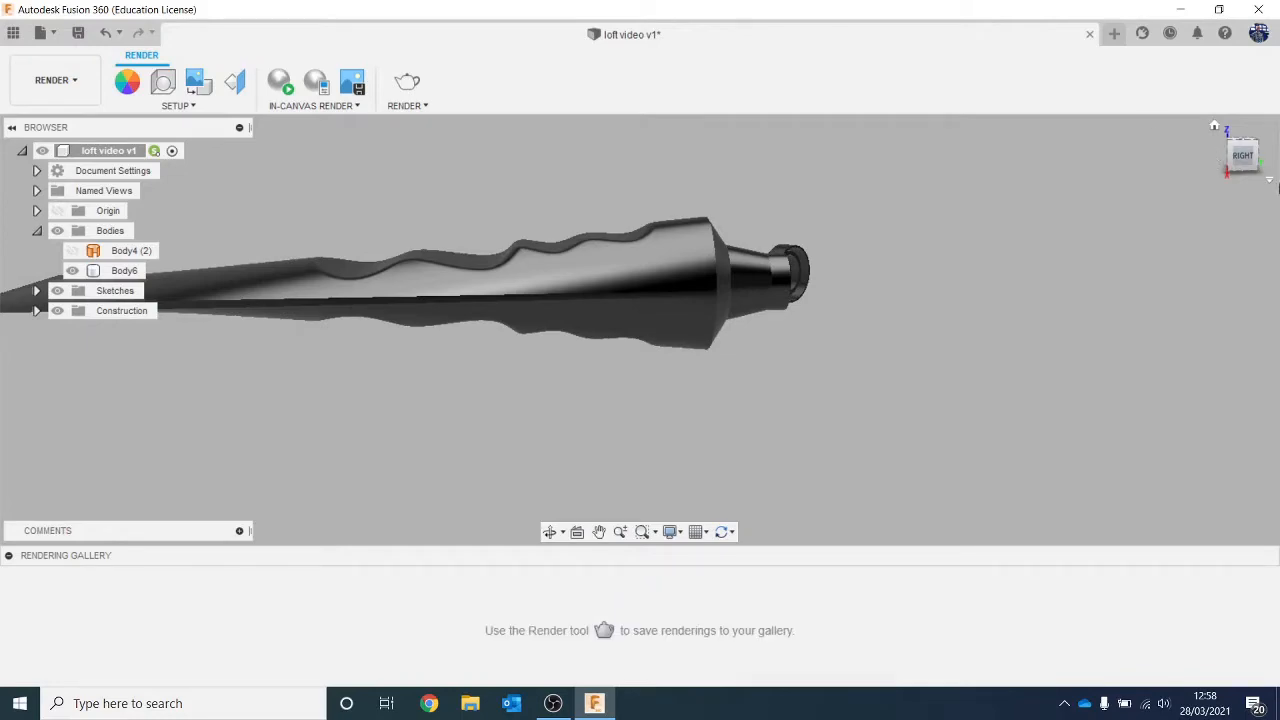
click(60, 82)
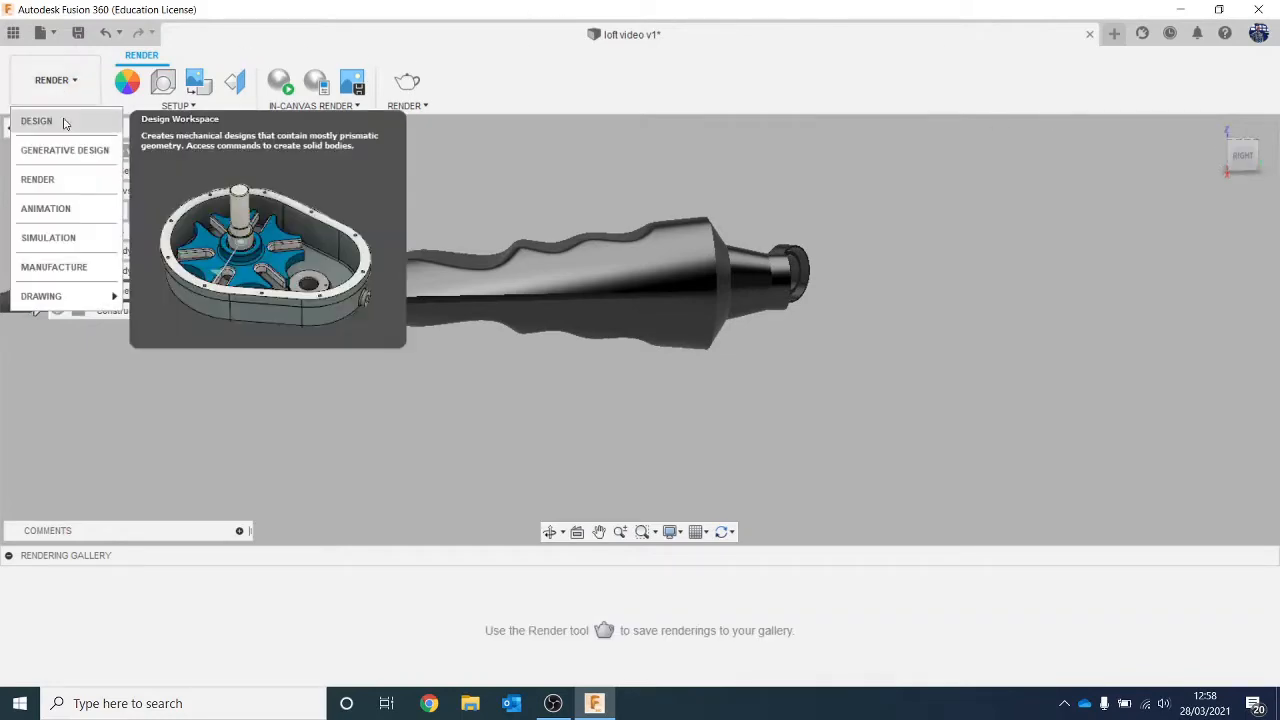
click(63, 121)
Try to shell the tube inwards with the nozzle's flat end face removed and a thickness of 0.1 mm.
scroll(249, 234, down, 2)
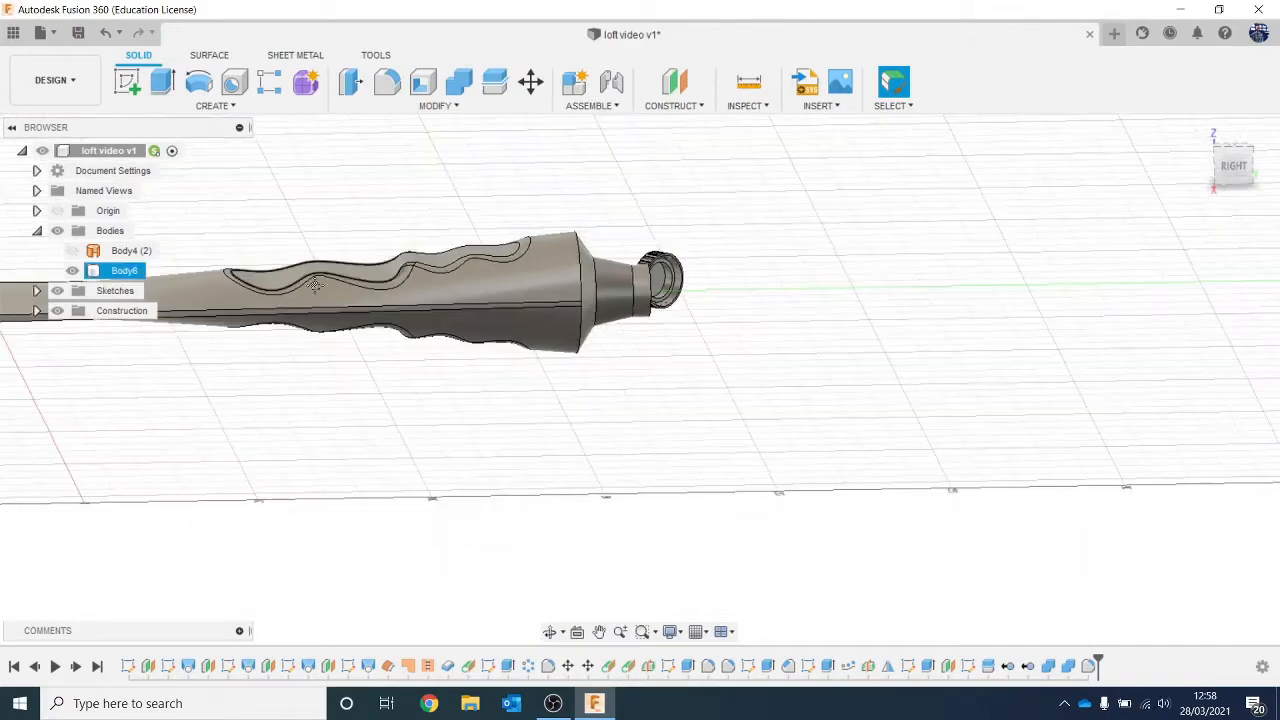
middle_drag(300, 268, 563, 307)
middle_drag(991, 337, 943, 294)
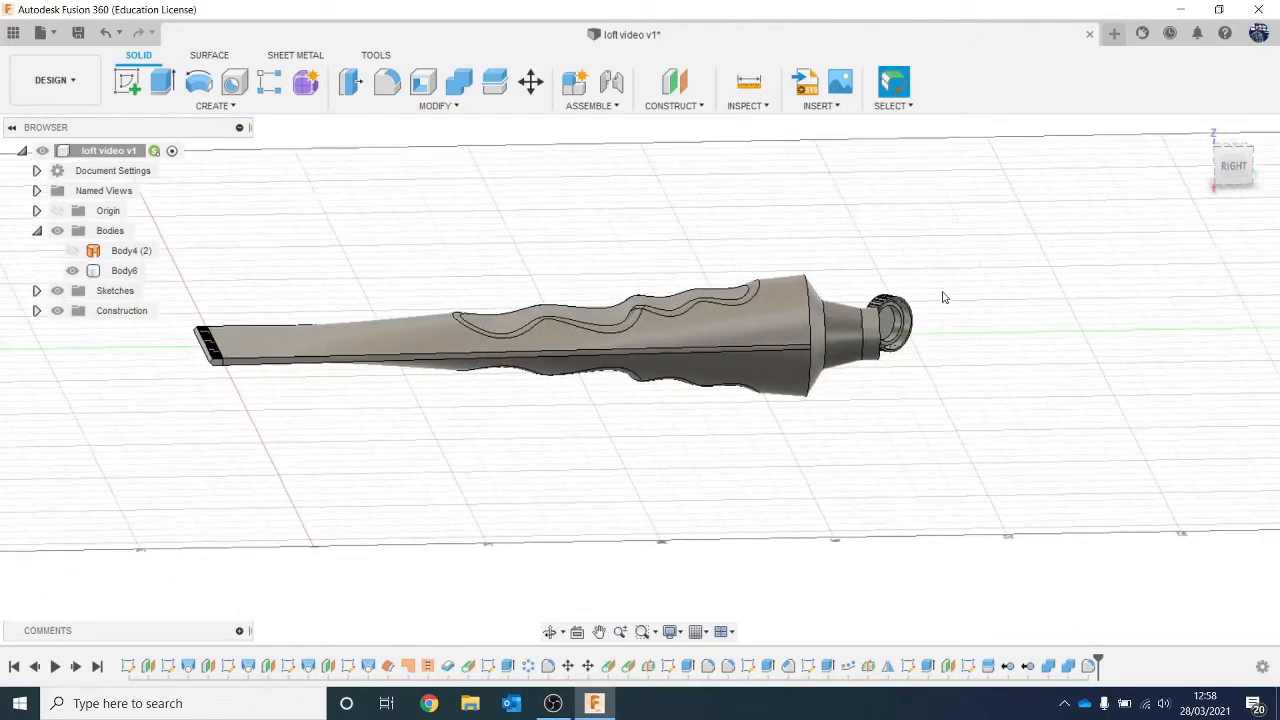
shift+middle_drag(639, 379, 490, 365)
mouse_move(1140, 428)
shift+middle_down()
mouse_move(1105, 362)
mouse_move(1100, 371)
shift+middle_up()
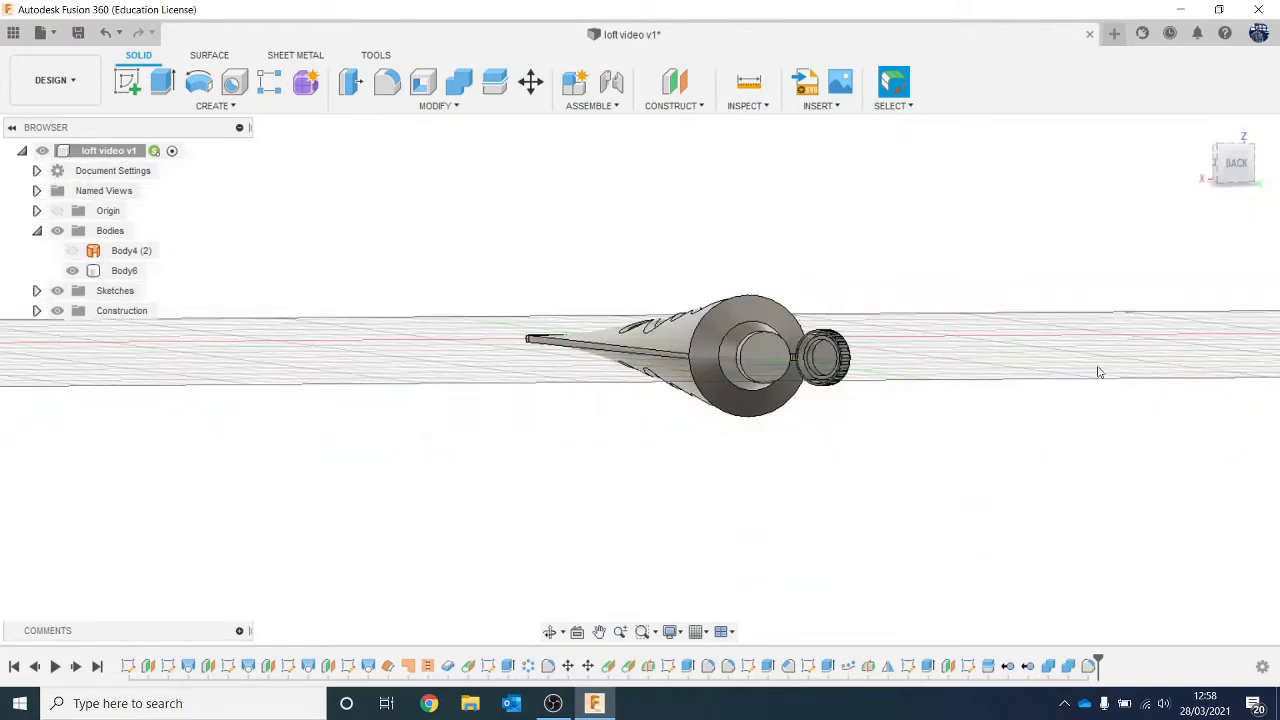
scroll(1100, 371, up, 3)
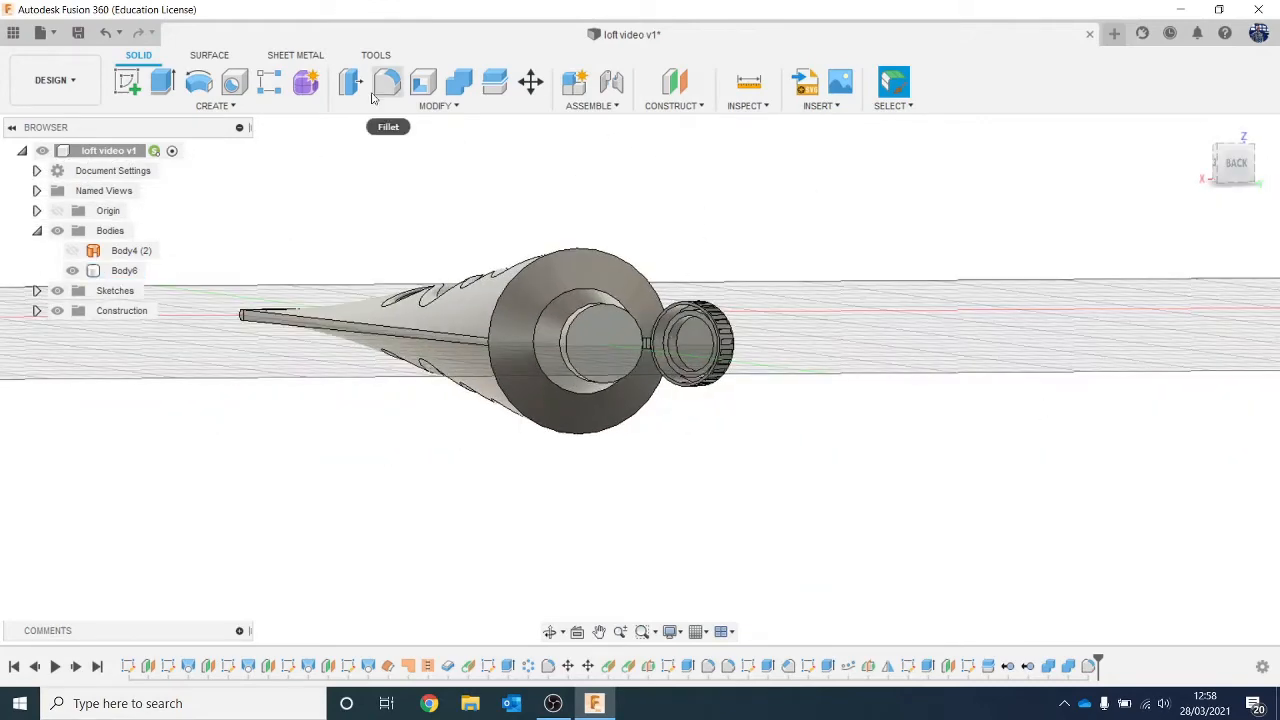
click(421, 88)
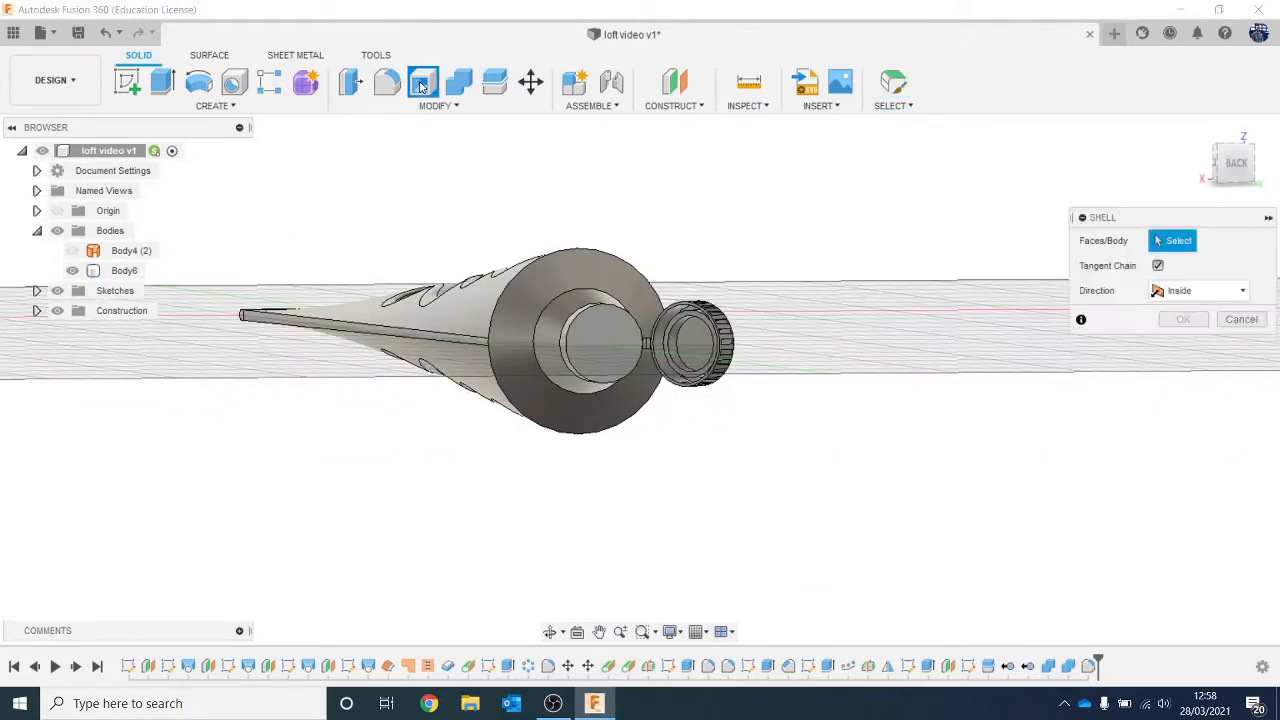
click(478, 282)
scroll(466, 290, up, 2)
click(657, 388)
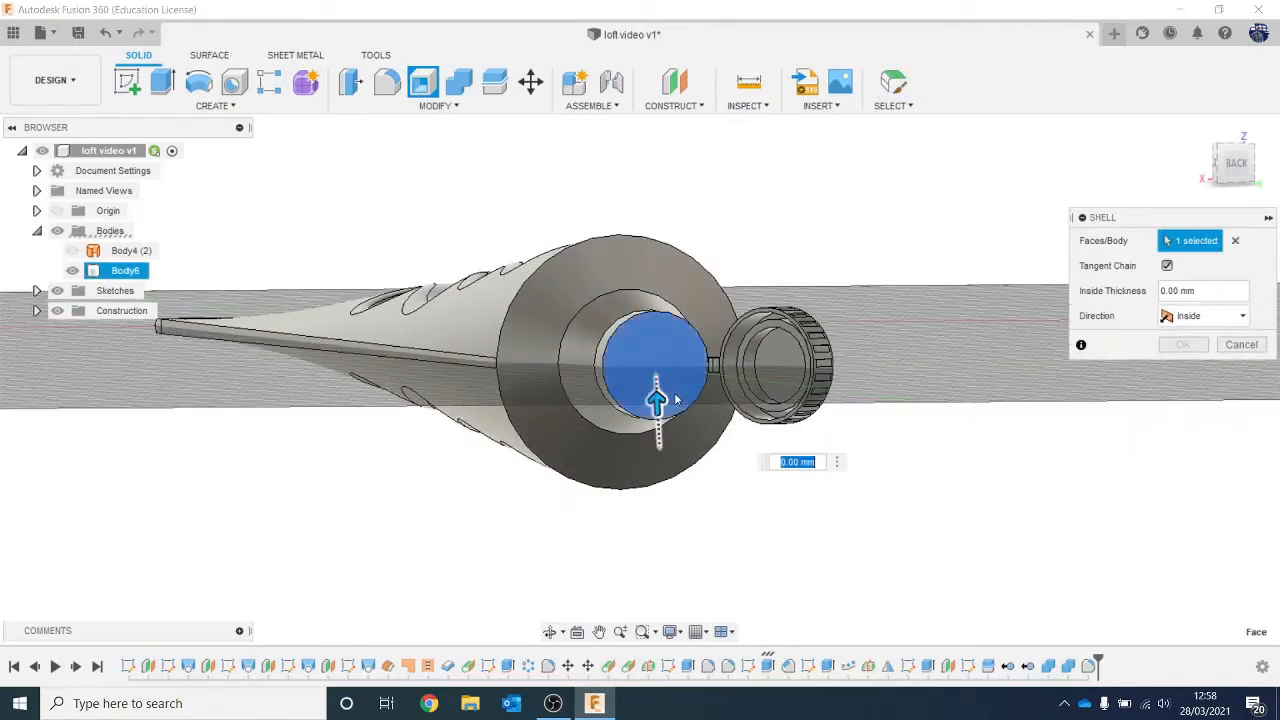
scroll(660, 400, up, 3)
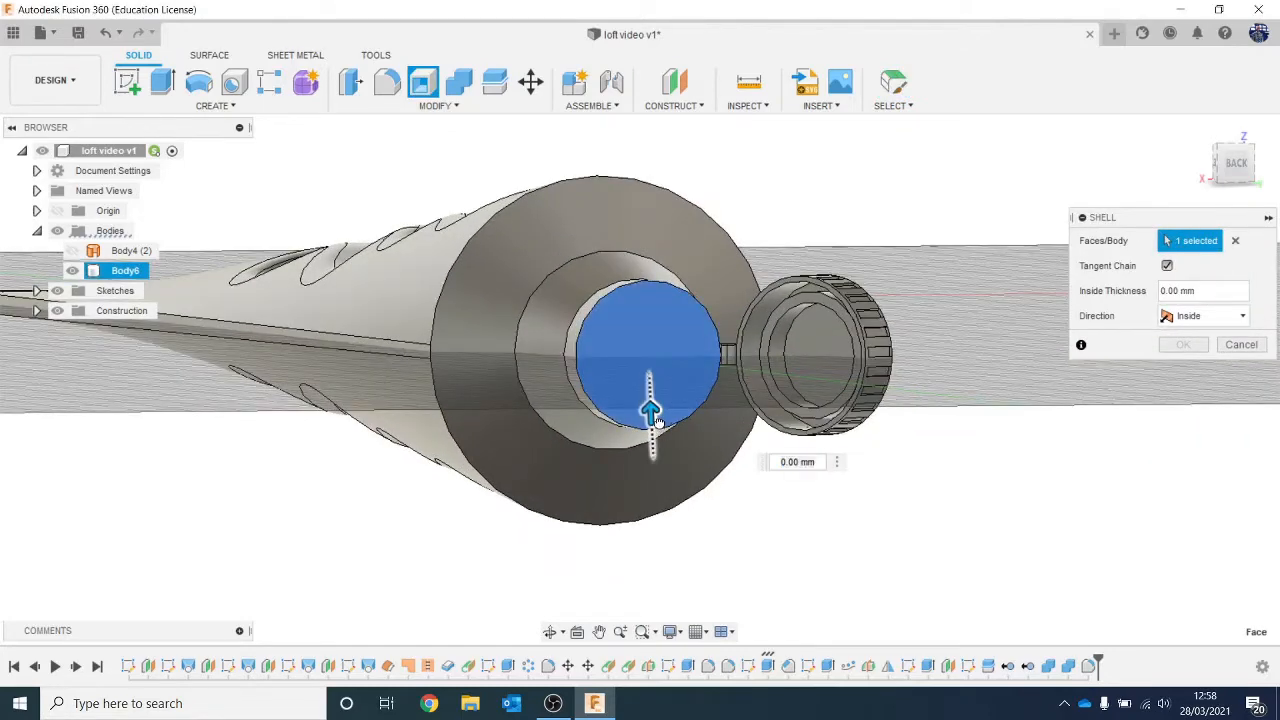
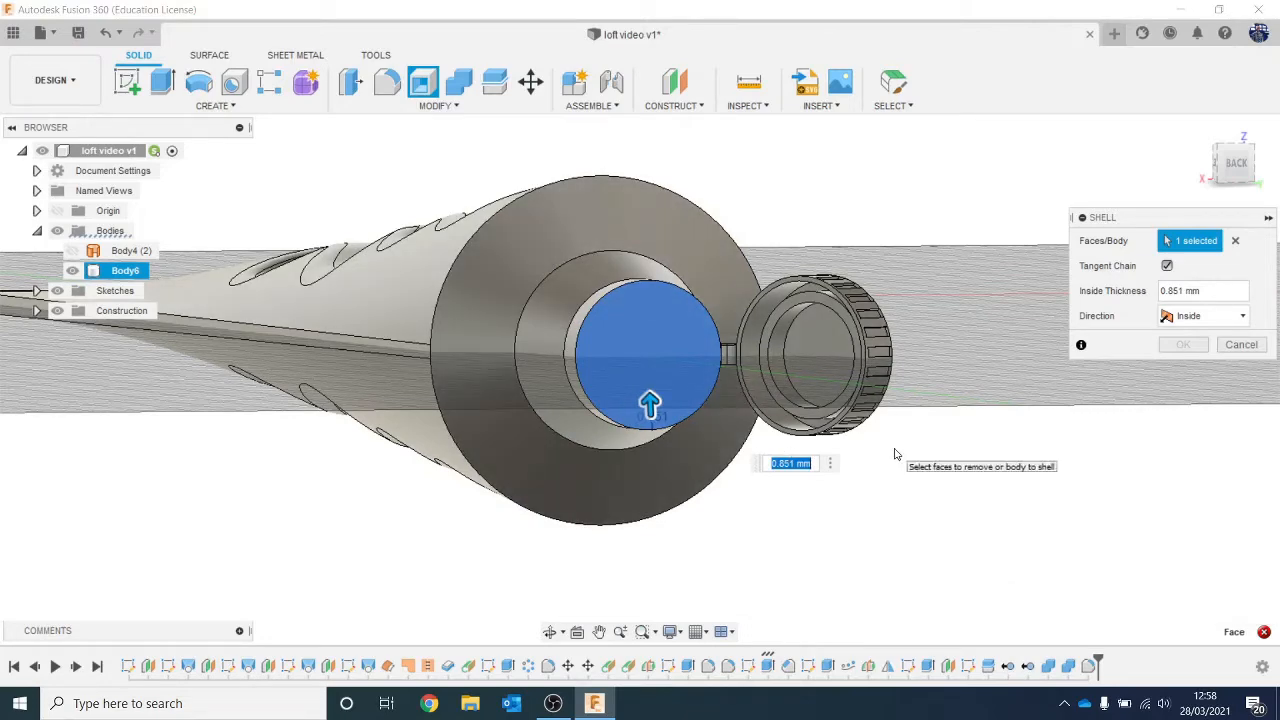
key(BackSpace)
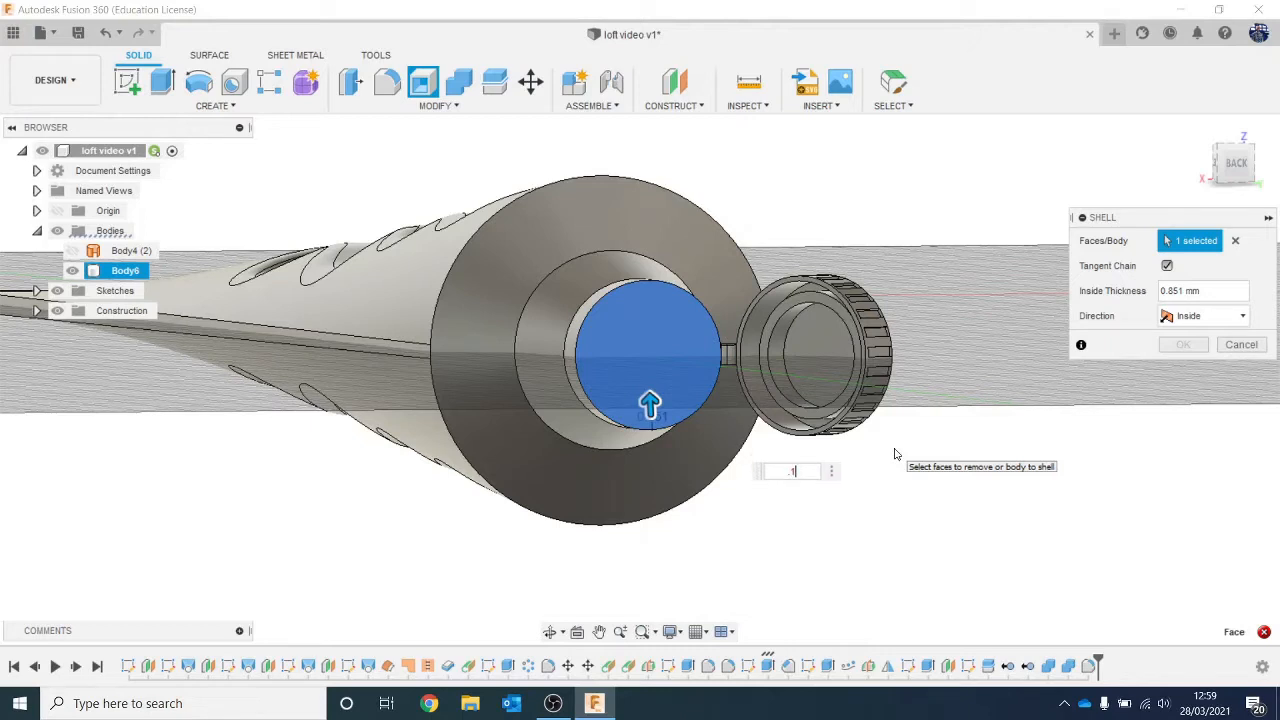
click(1233, 349)
Place a simple 7 mm deep hole at the centre of the nozzle's flat end face.
scroll(1132, 354, down, 3)
middle_drag(1100, 345, 994, 329)
scroll(994, 329, down, 1)
mouse_move(1238, 170)
mouse_down()
mouse_move(1266, 166)
mouse_move(1270, 205)
mouse_move(1270, 153)
mouse_move(1244, 170)
mouse_move(1214, 164)
mouse_move(1226, 204)
mouse_move(1230, 162)
mouse_up()
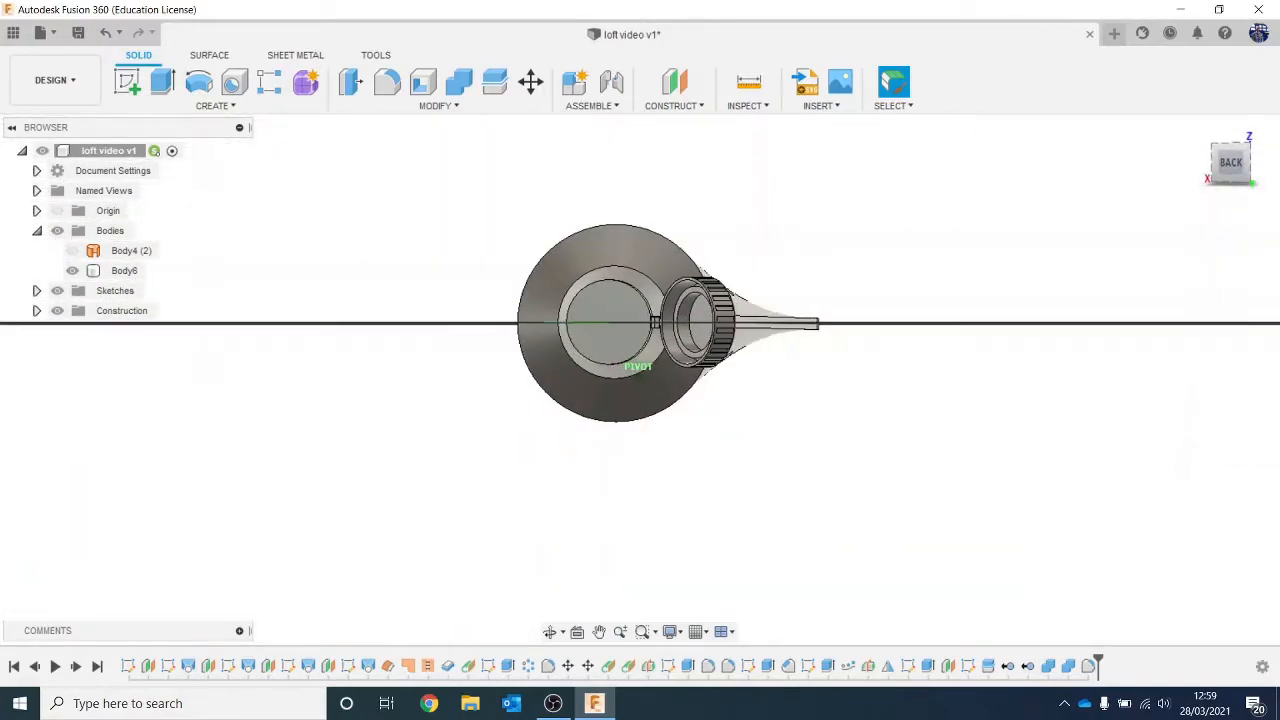
scroll(369, 142, up, 3)
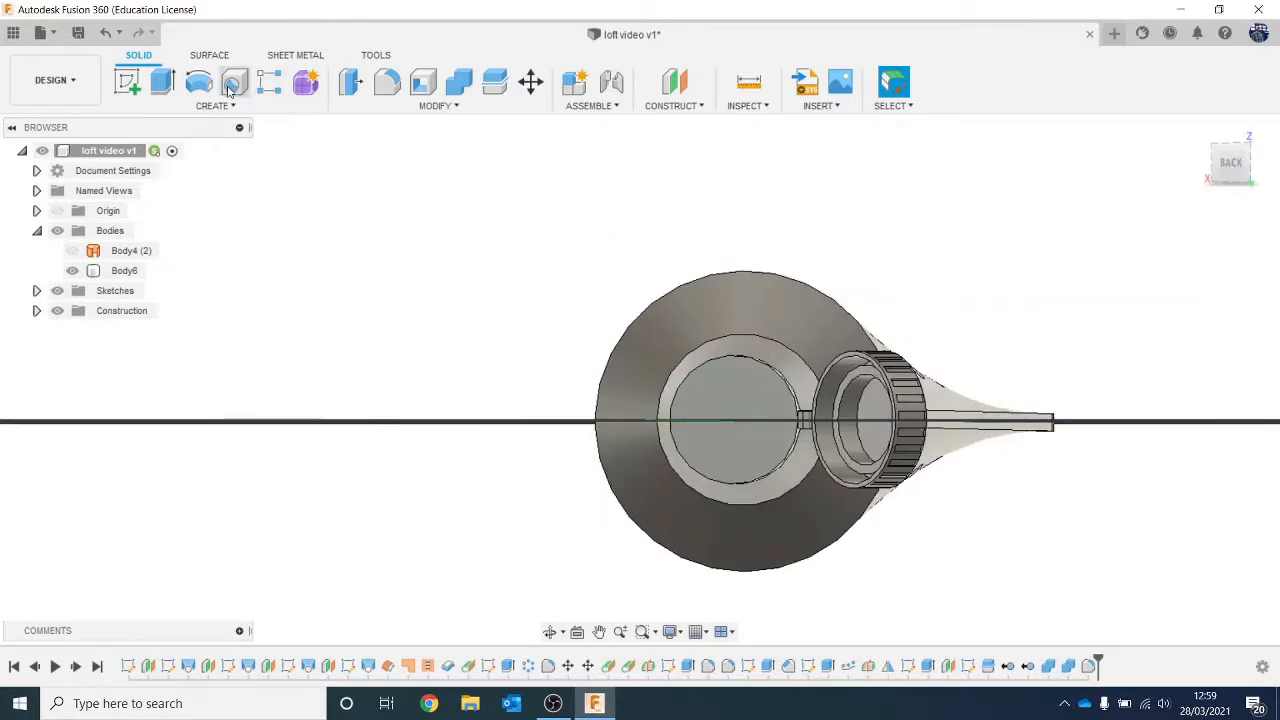
click(234, 82)
click(716, 398)
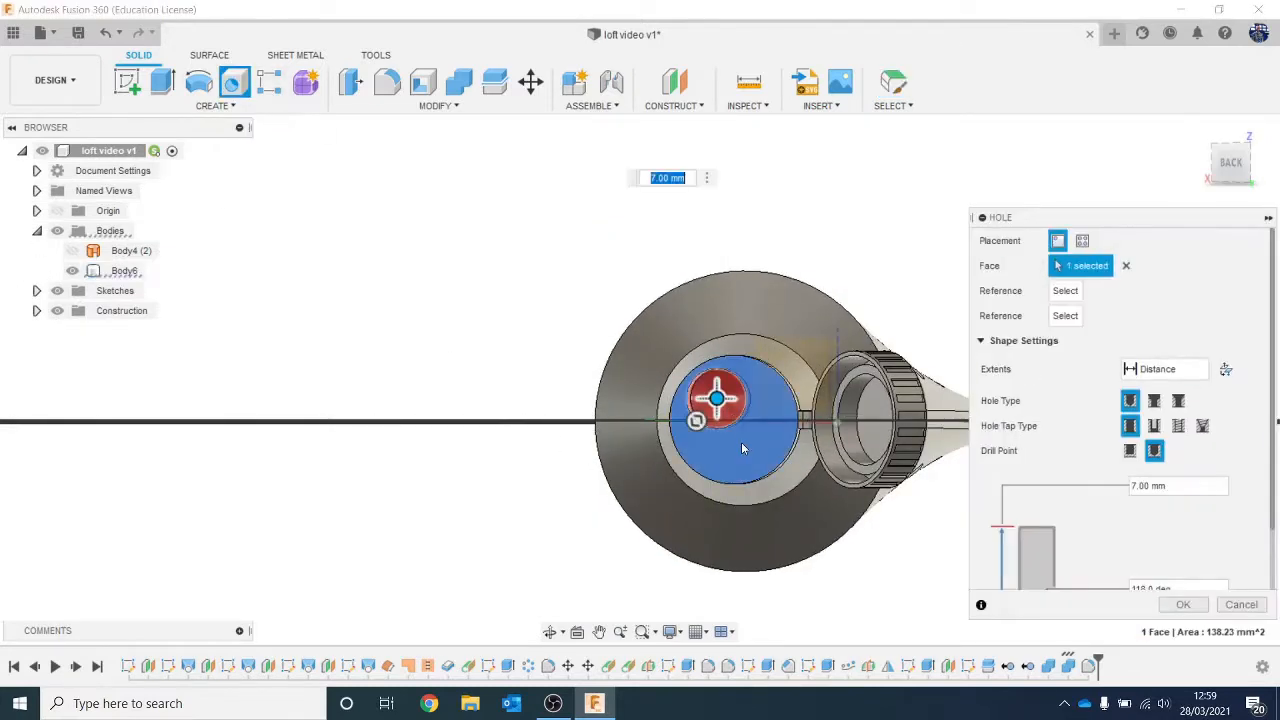
click(1228, 176)
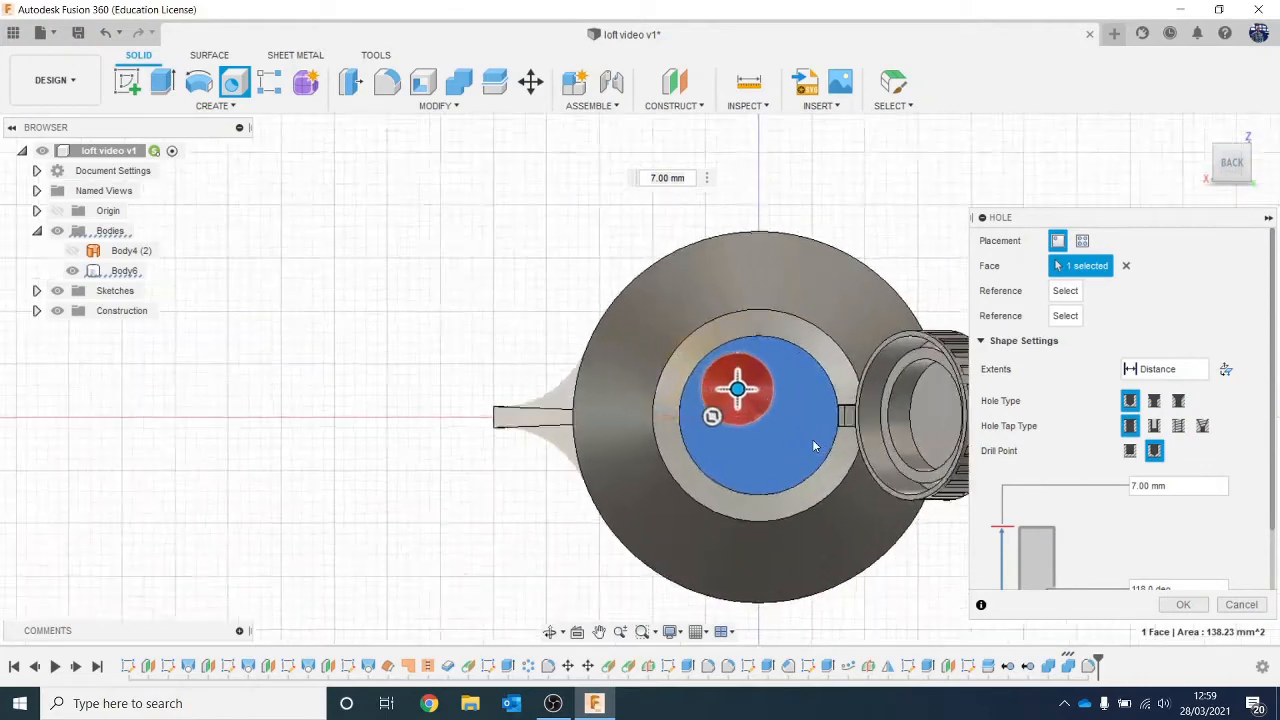
scroll(812, 439, up, 3)
drag(693, 368, 735, 400)
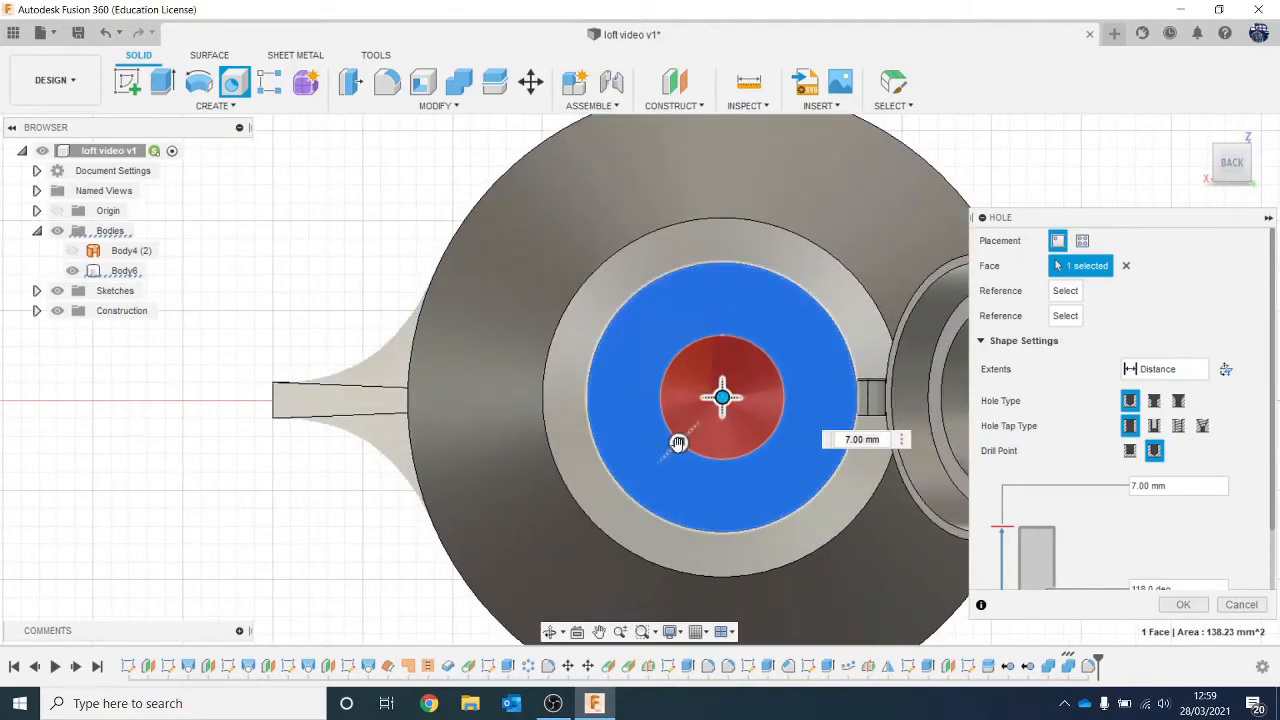
Widen the hole in the nozzle's flat end face to a diameter of about 13 mm.
drag(691, 445, 636, 476)
scroll(913, 271, down, 3)
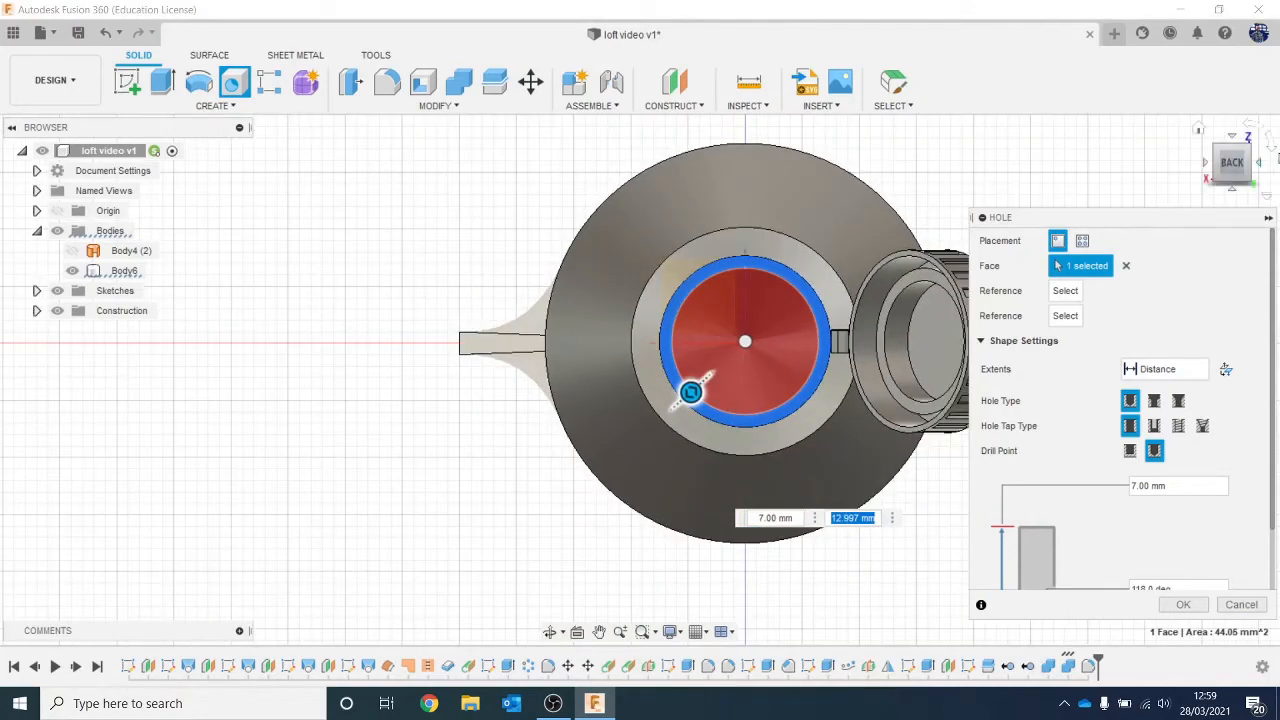
click(1230, 140)
scroll(816, 211, down, 2)
middle_drag(816, 211, 764, 569)
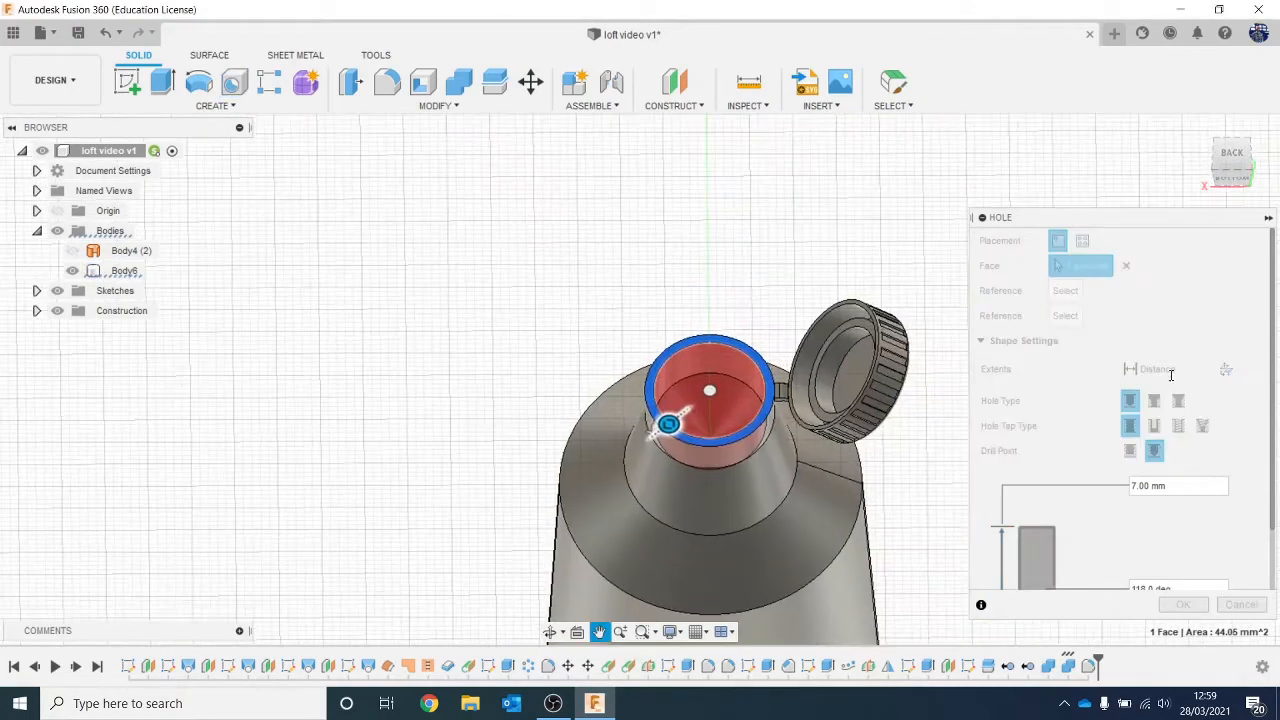
click(1229, 188)
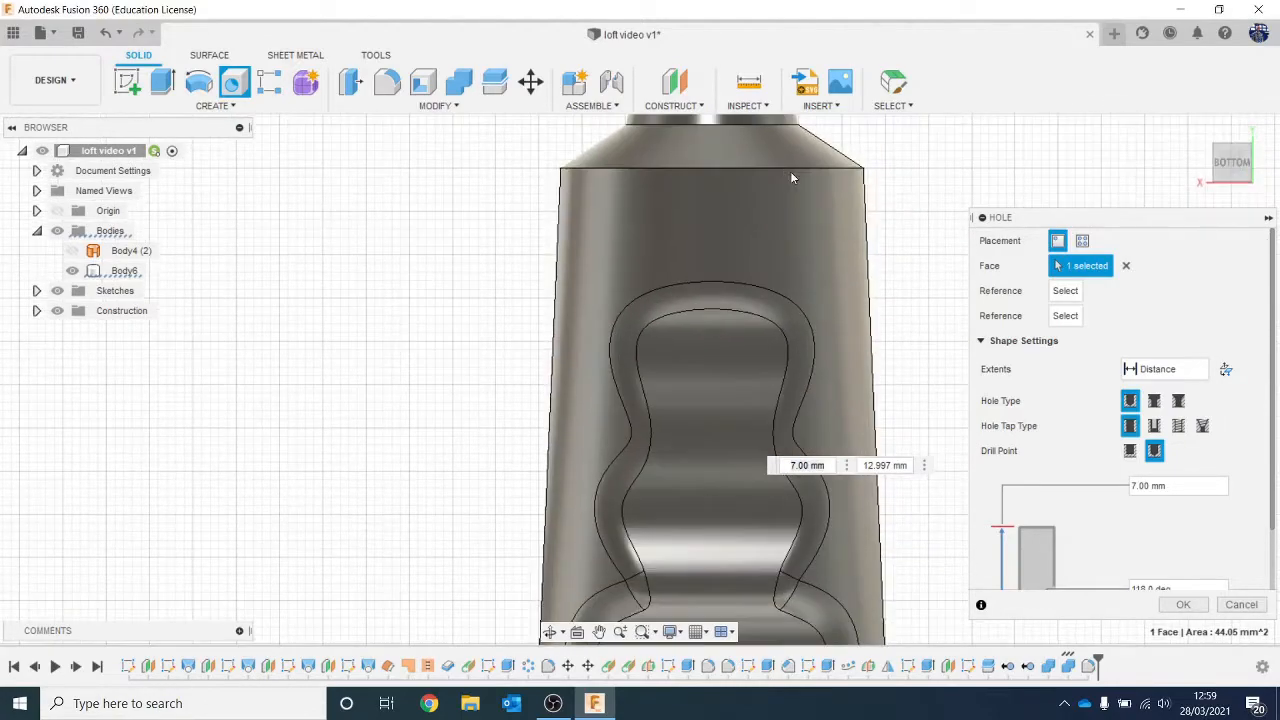
Deepen the nozzle hole to about 21 mm, give it a flat drill point and create it.
middle_drag(752, 220, 740, 409)
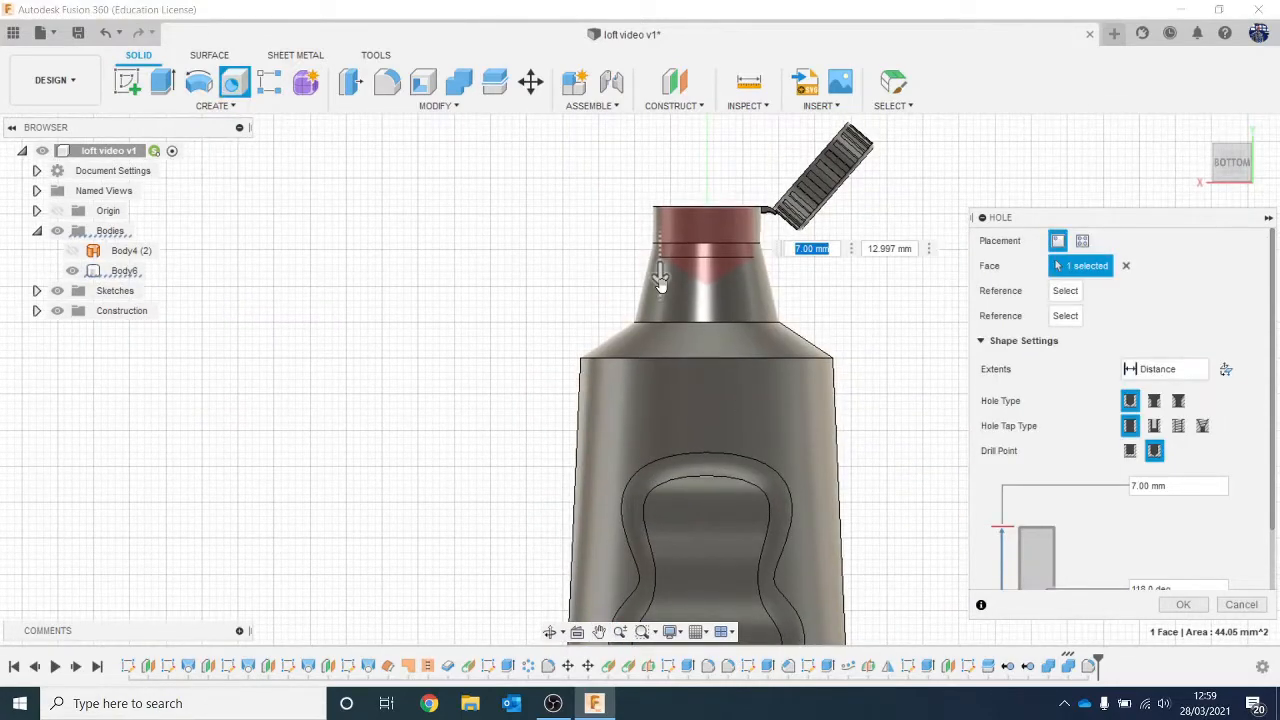
drag(663, 286, 661, 385)
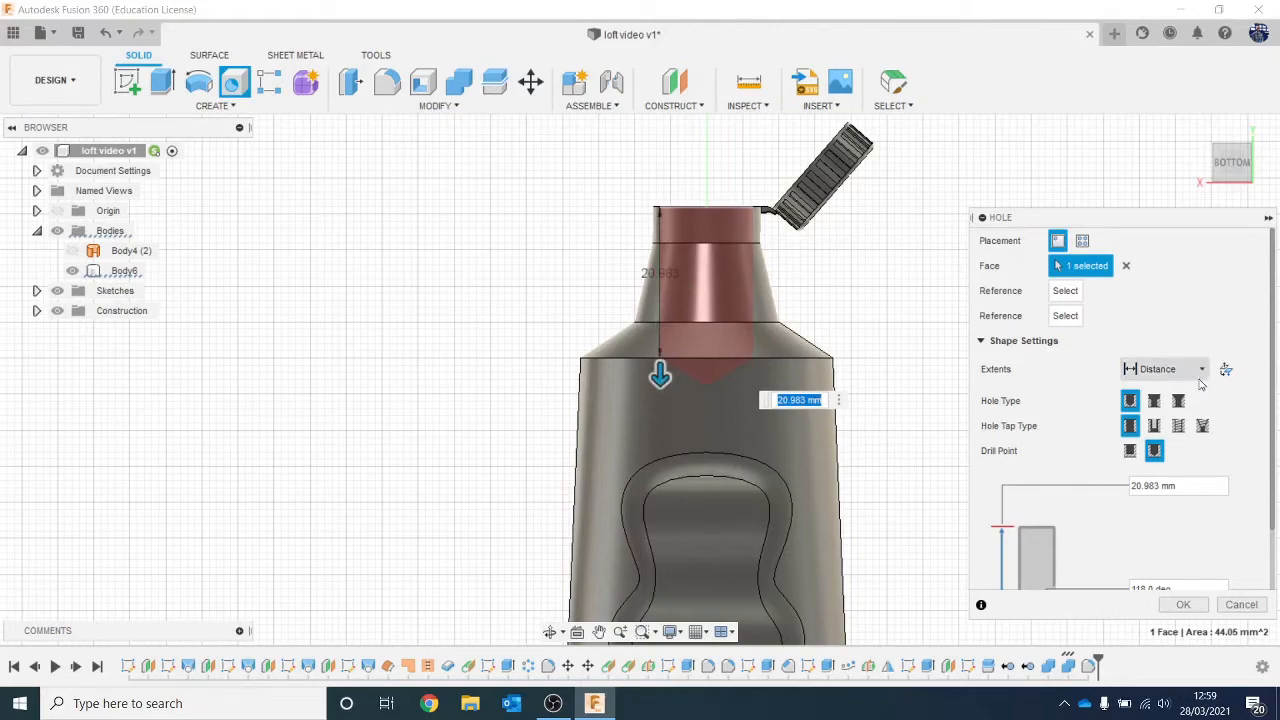
click(1130, 451)
click(1183, 605)
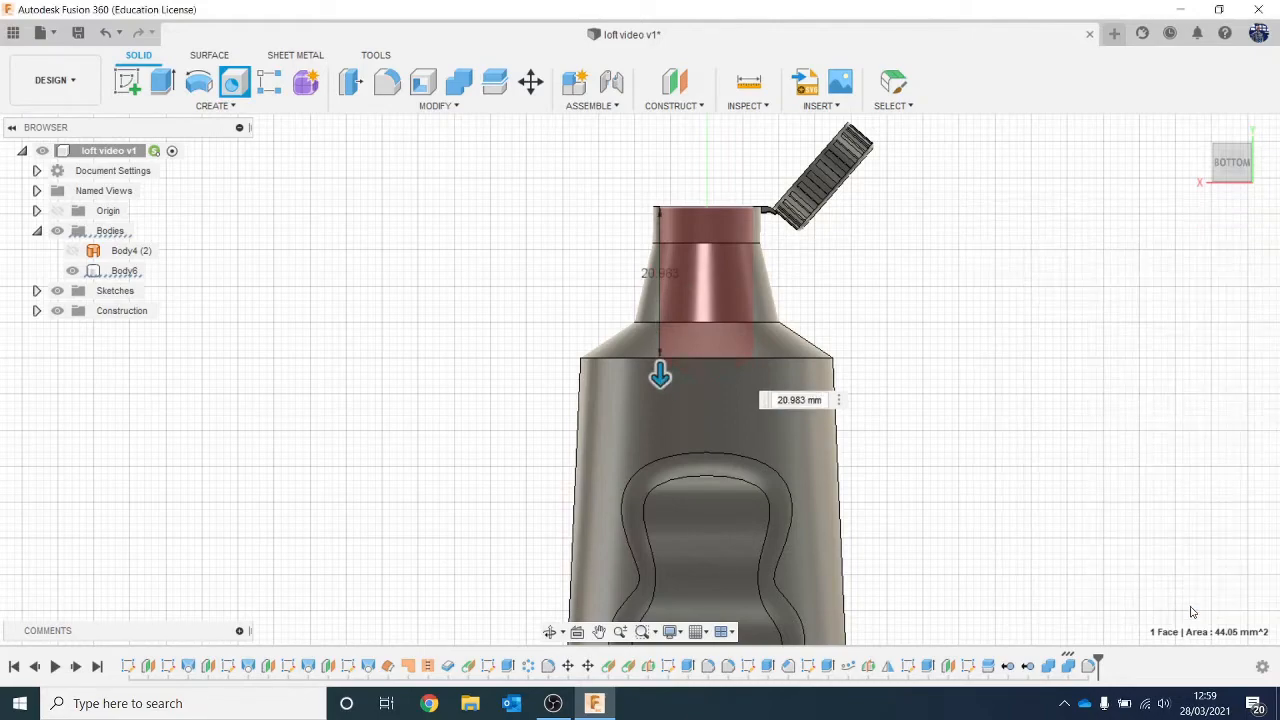
Create a construction plane tangent to the outer cylindrical face of the nozzle tip at 0 deg.
mouse_move(1240, 165)
mouse_down()
mouse_move(1197, 223)
mouse_move(1200, 330)
mouse_move(1200, 270)
mouse_move(1245, 305)
mouse_move(1260, 280)
mouse_move(1225, 180)
mouse_up()
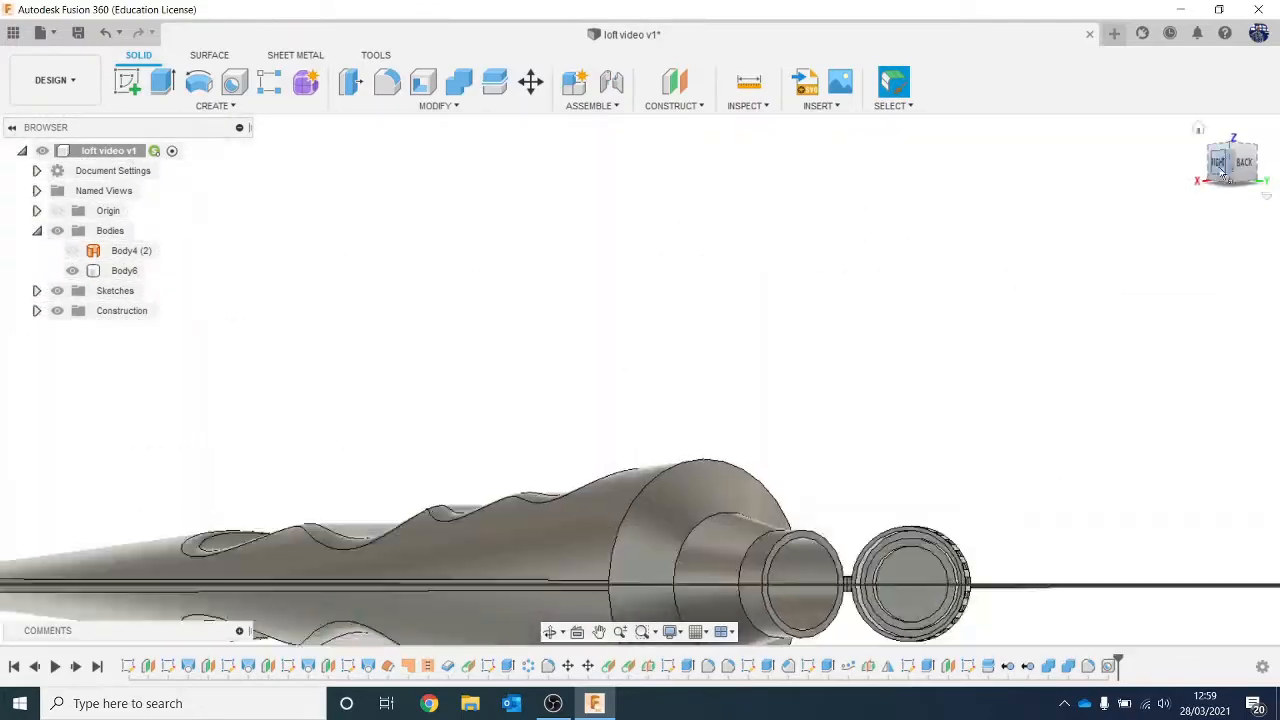
scroll(1103, 260, down, 2)
middle_drag(1069, 247, 1030, 212)
click(1224, 172)
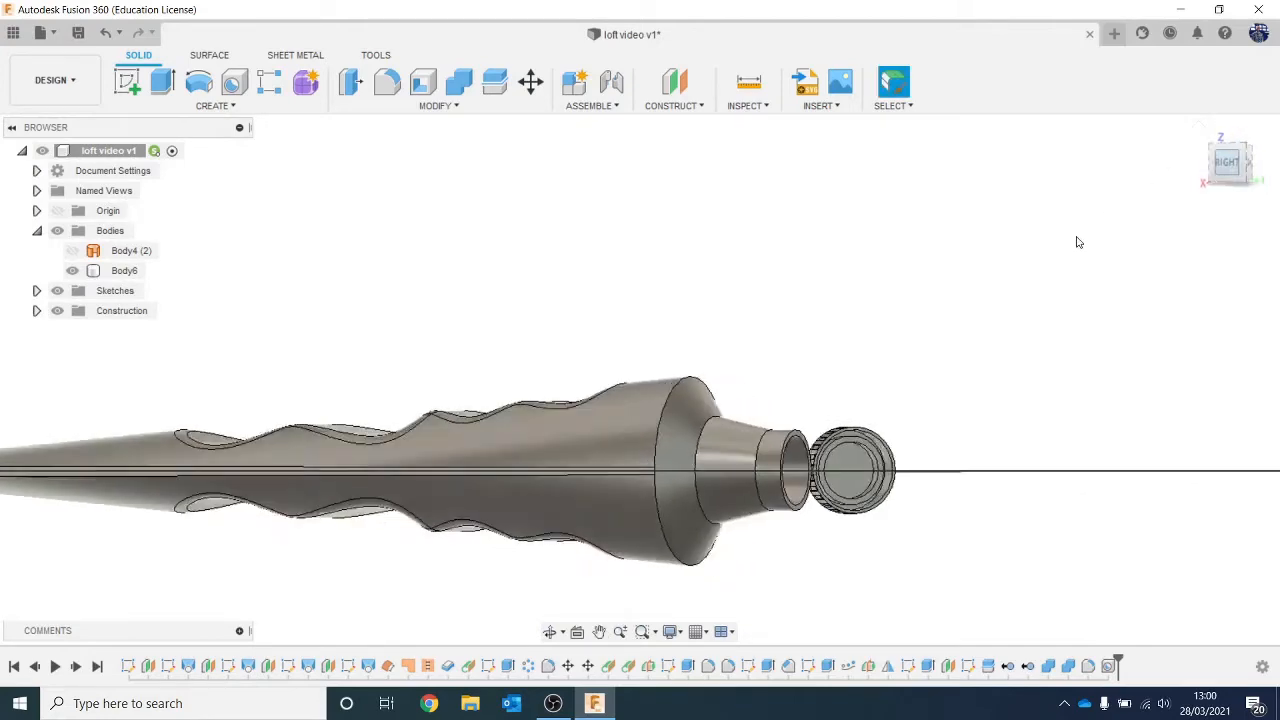
middle_drag(1025, 302, 957, 229)
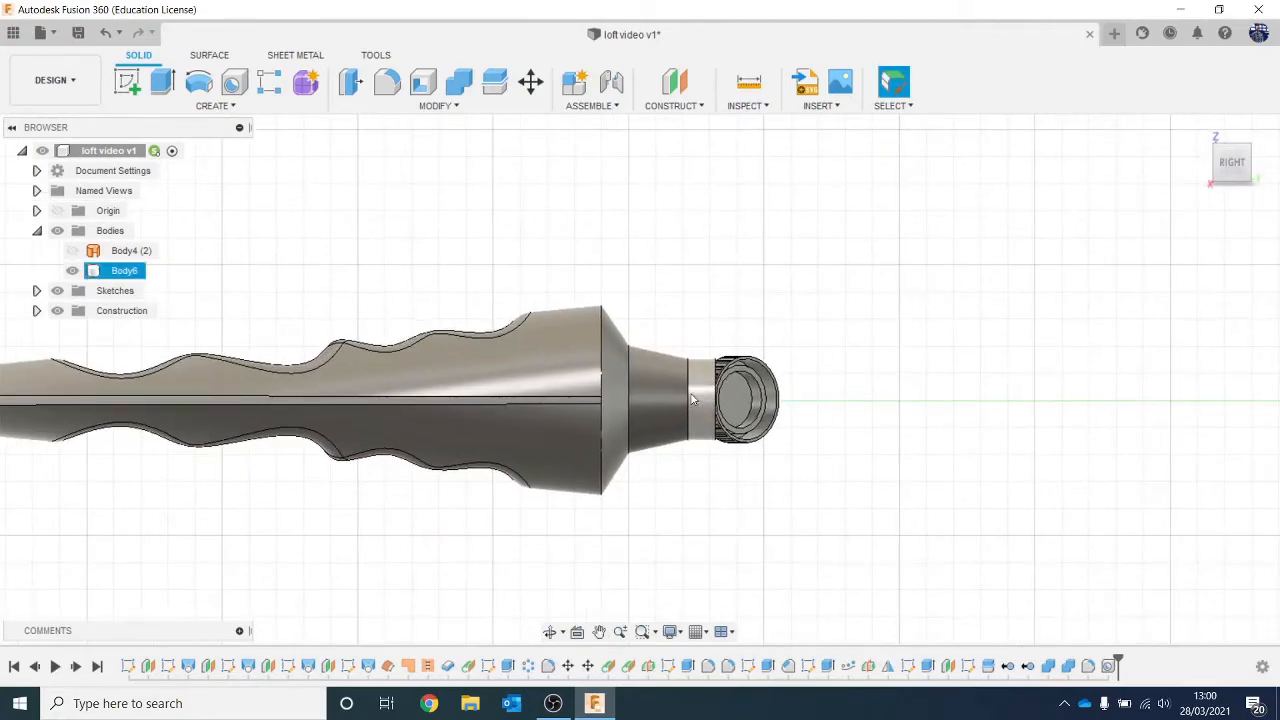
click(1222, 160)
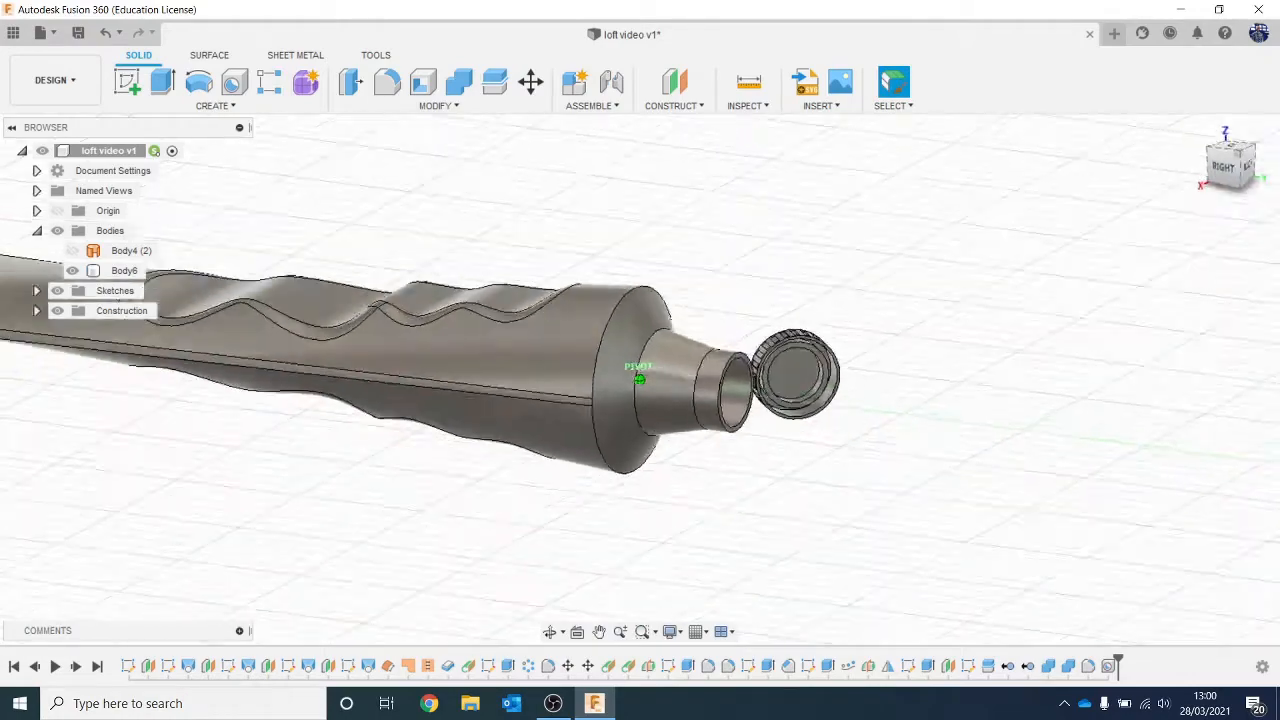
click(686, 110)
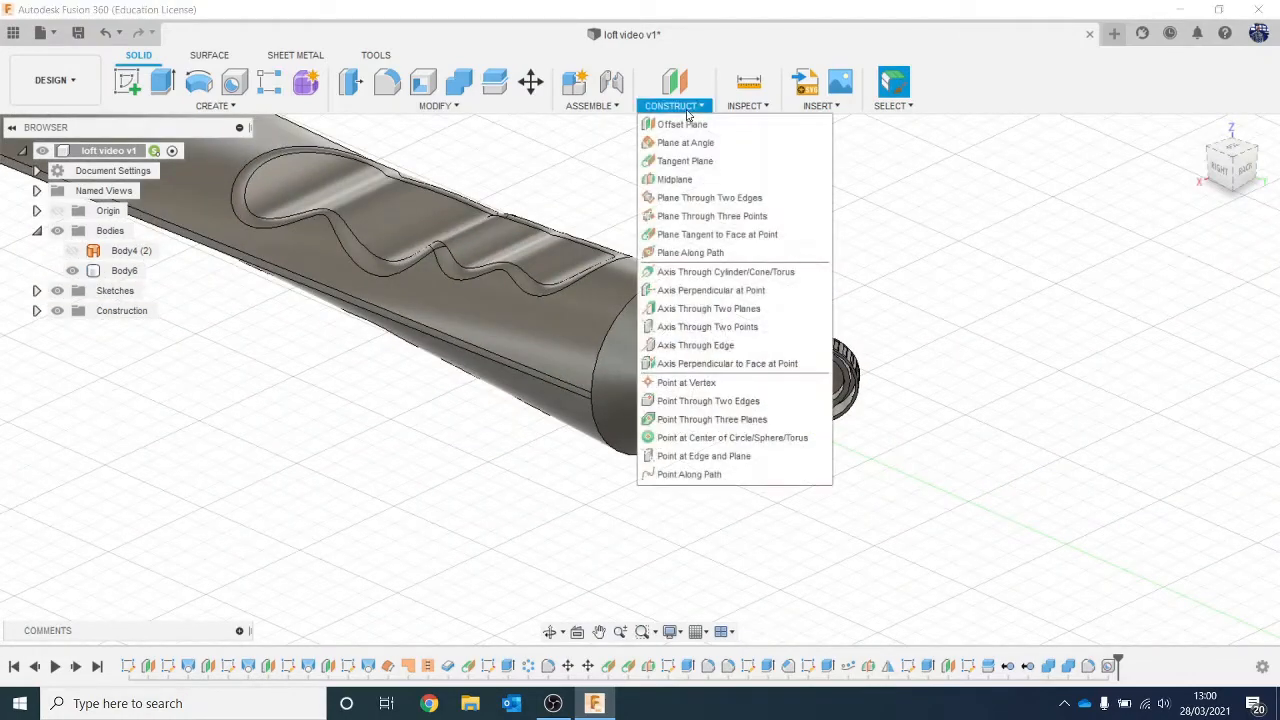
click(685, 161)
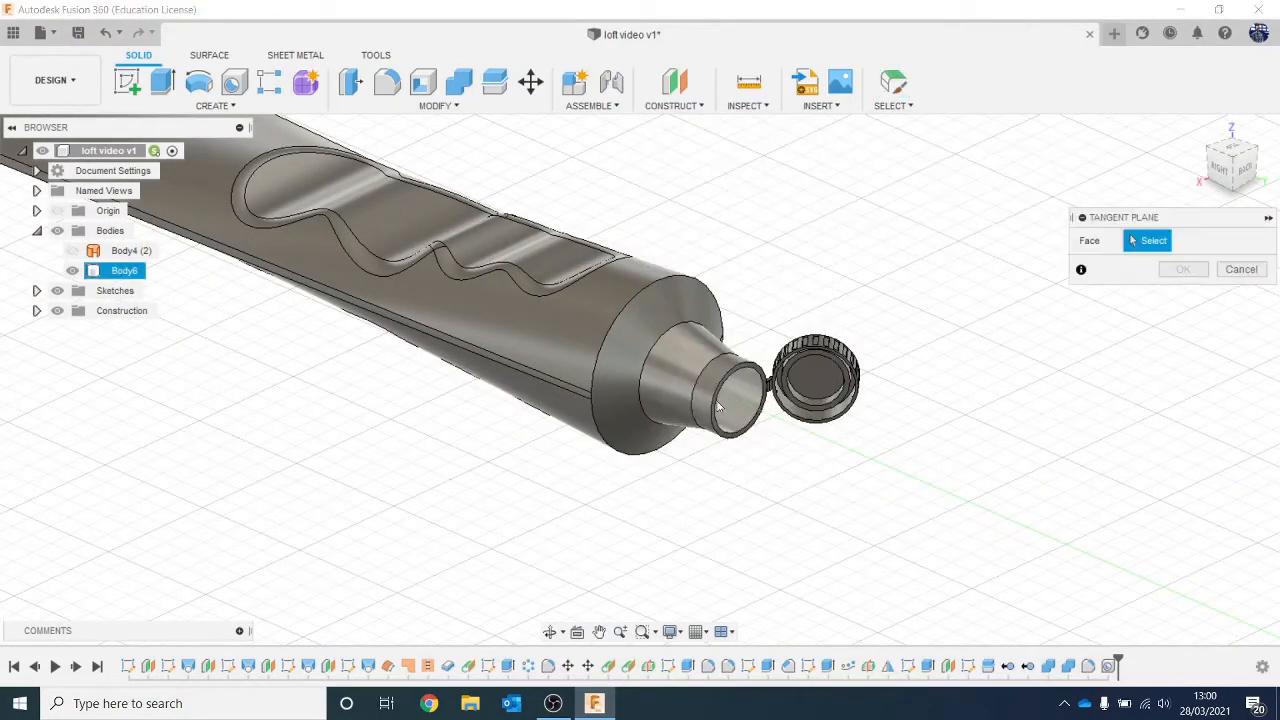
click(716, 421)
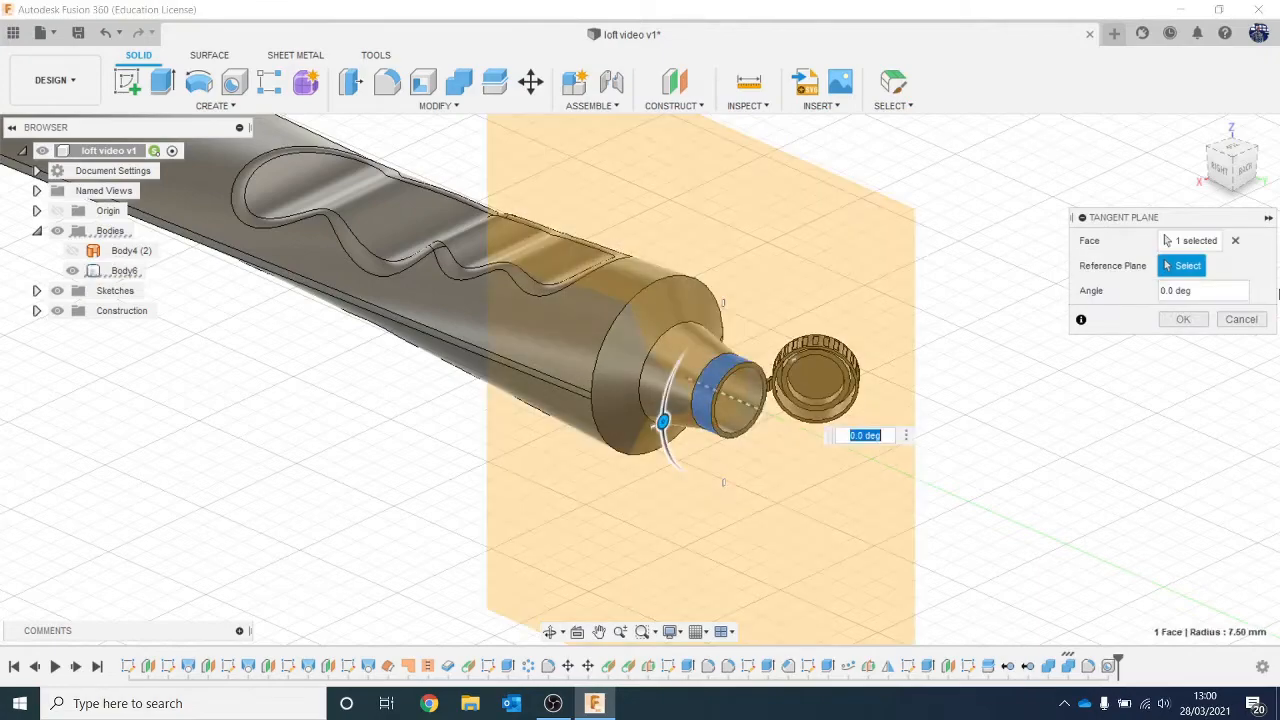
click(1195, 318)
Create a second tangent plane on the opposite side of the nozzle tip's cylindrical face.
click(660, 106)
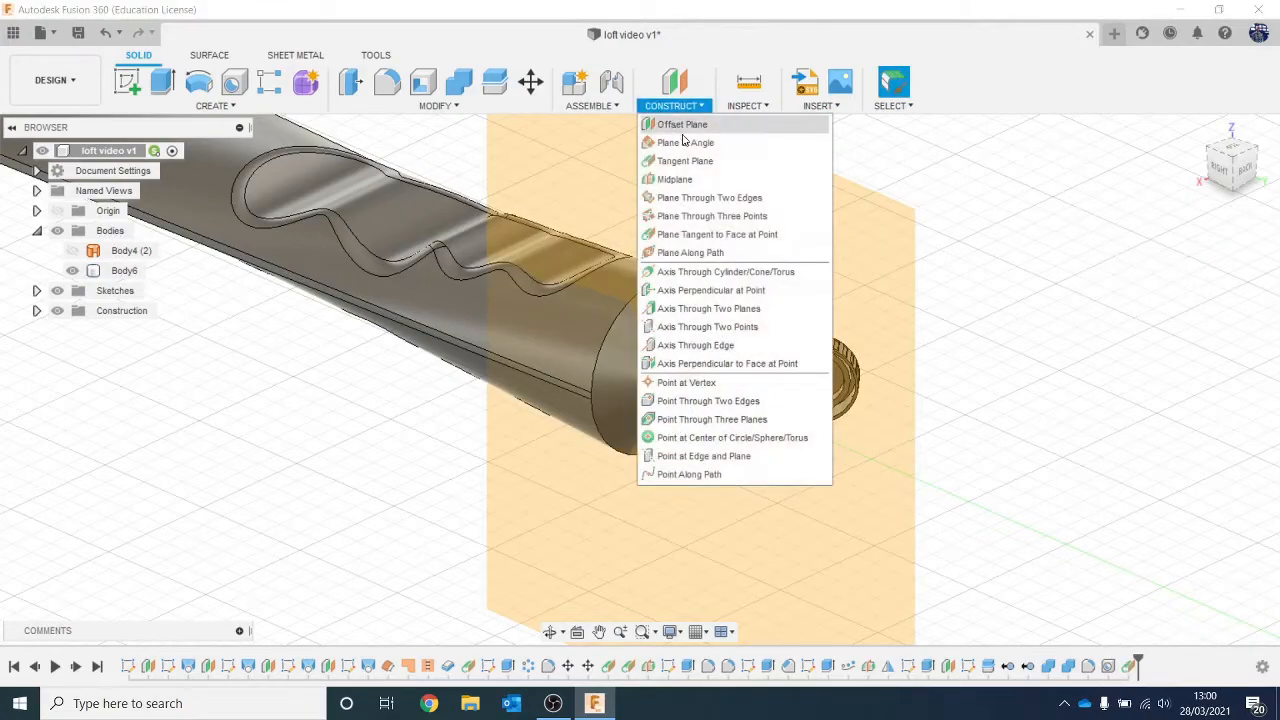
click(685, 161)
shift+middle_drag(640, 379, 650, 349)
scroll(630, 390, up, 3)
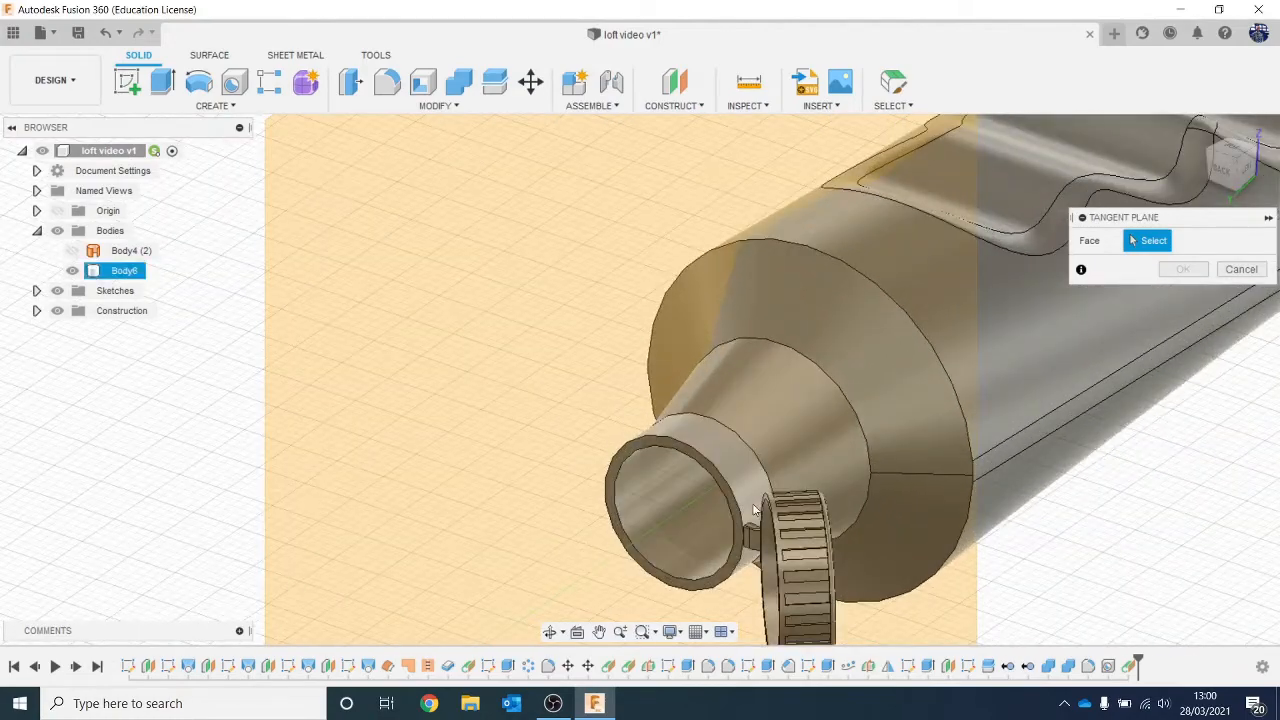
click(660, 430)
click(1183, 319)
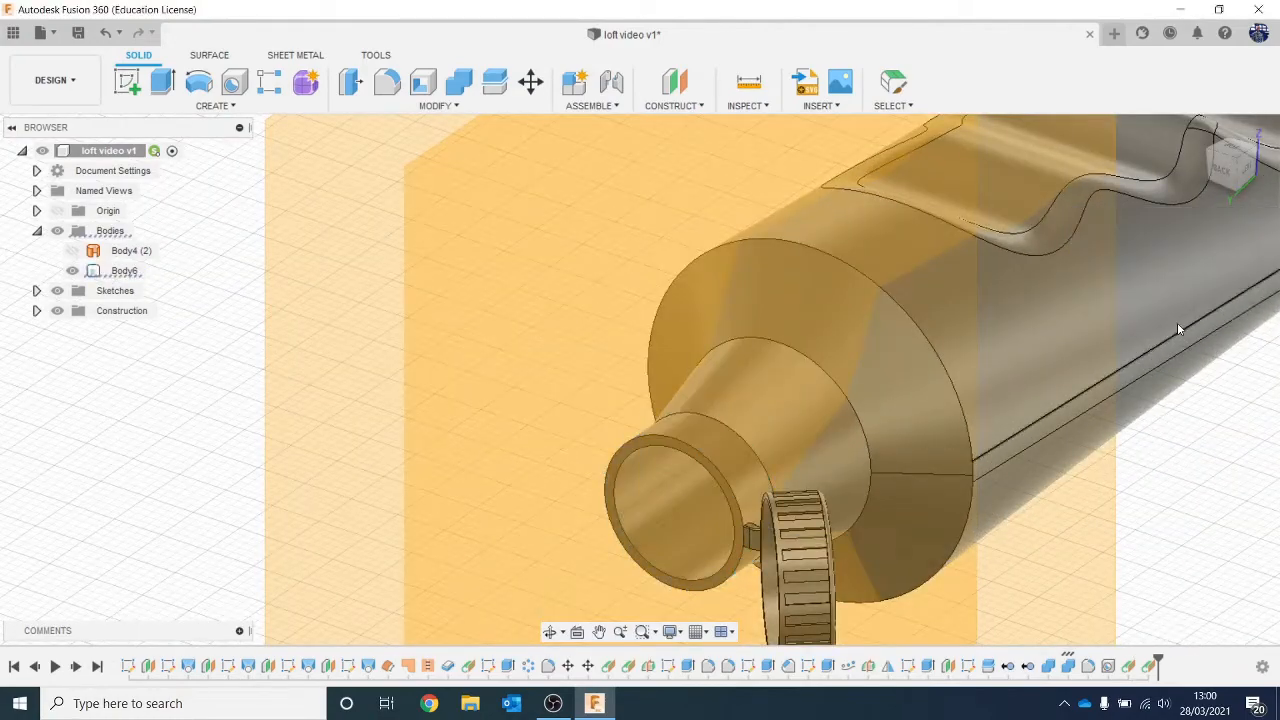
Create a midplane between the nozzle's two tangent planes.
scroll(1177, 322, down, 5)
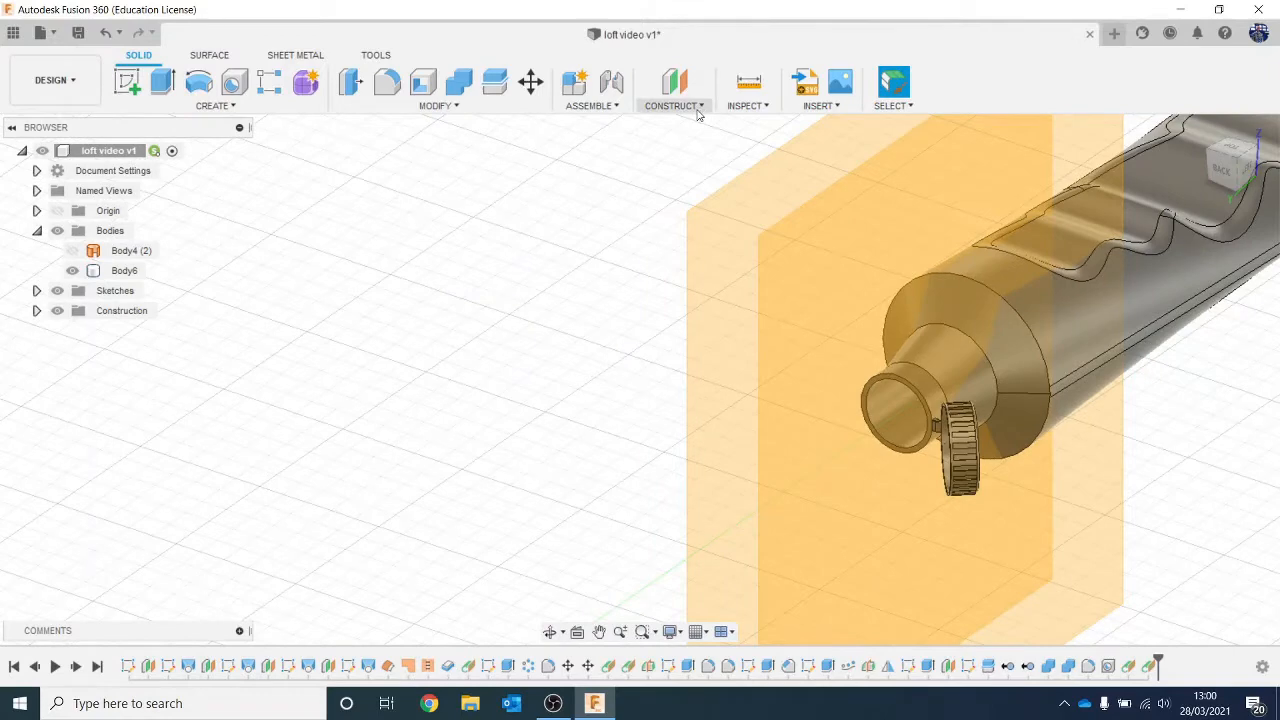
click(698, 110)
click(688, 174)
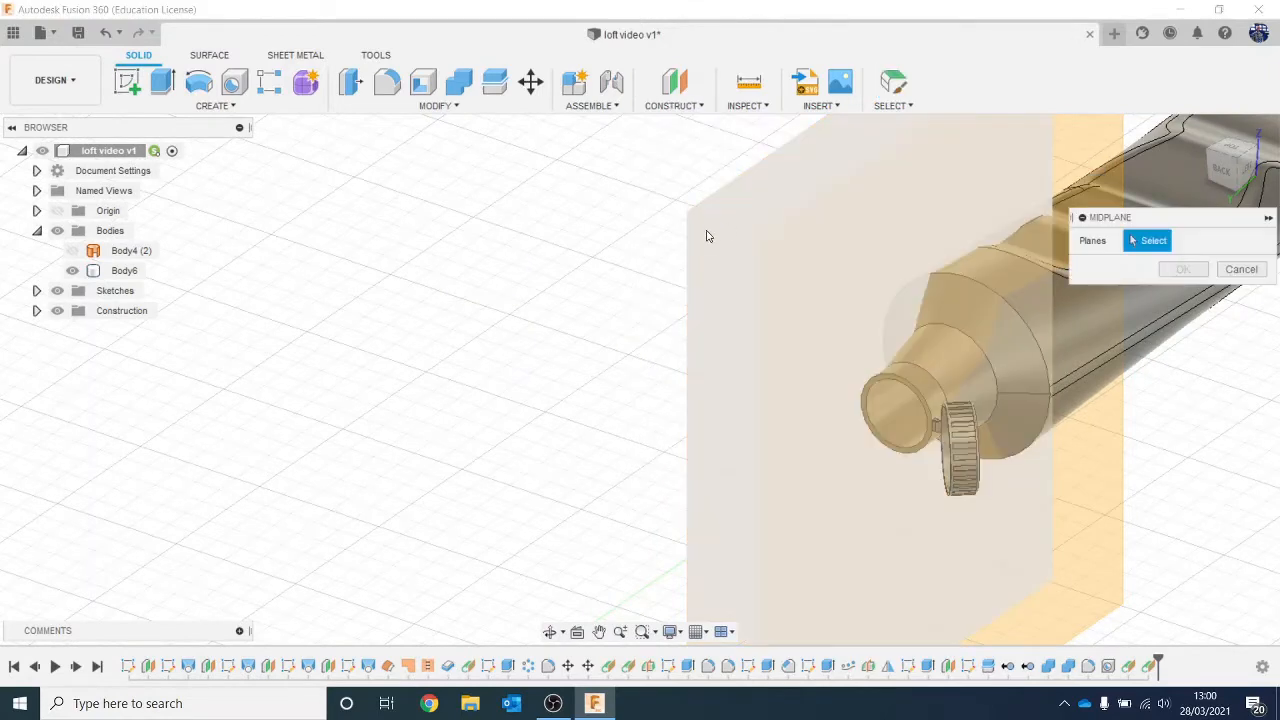
click(846, 232)
click(1099, 139)
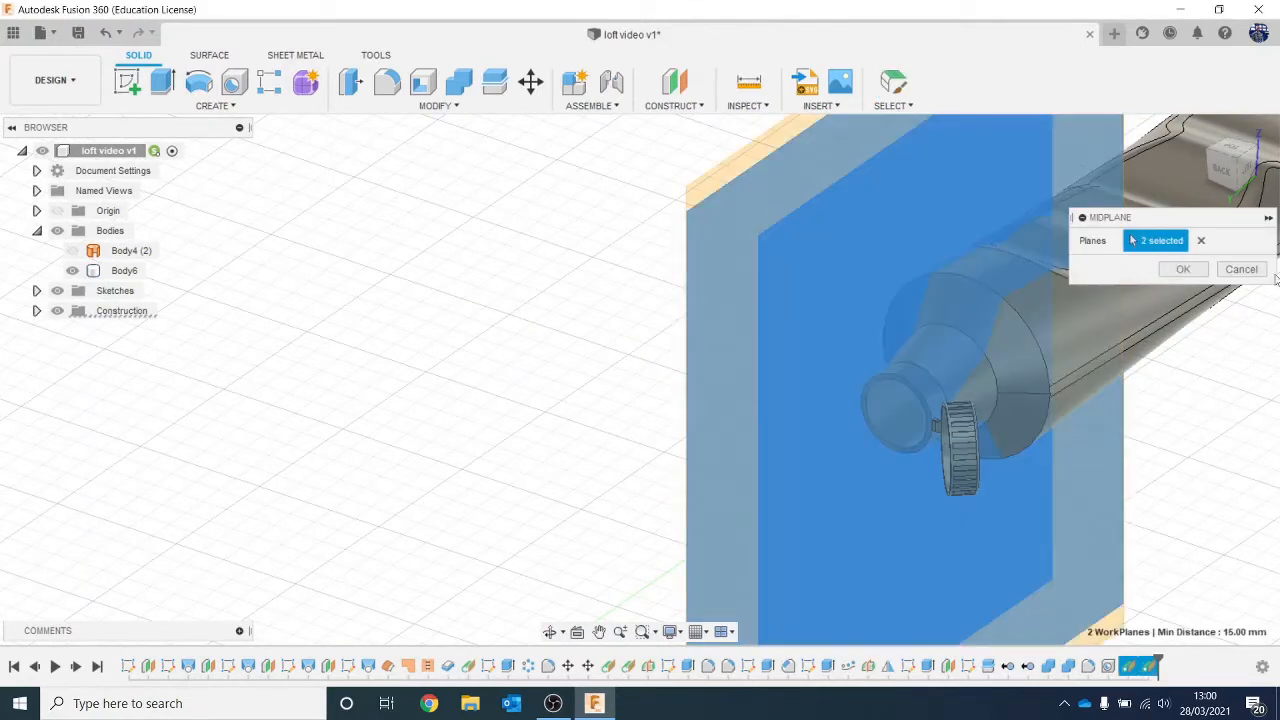
click(1182, 270)
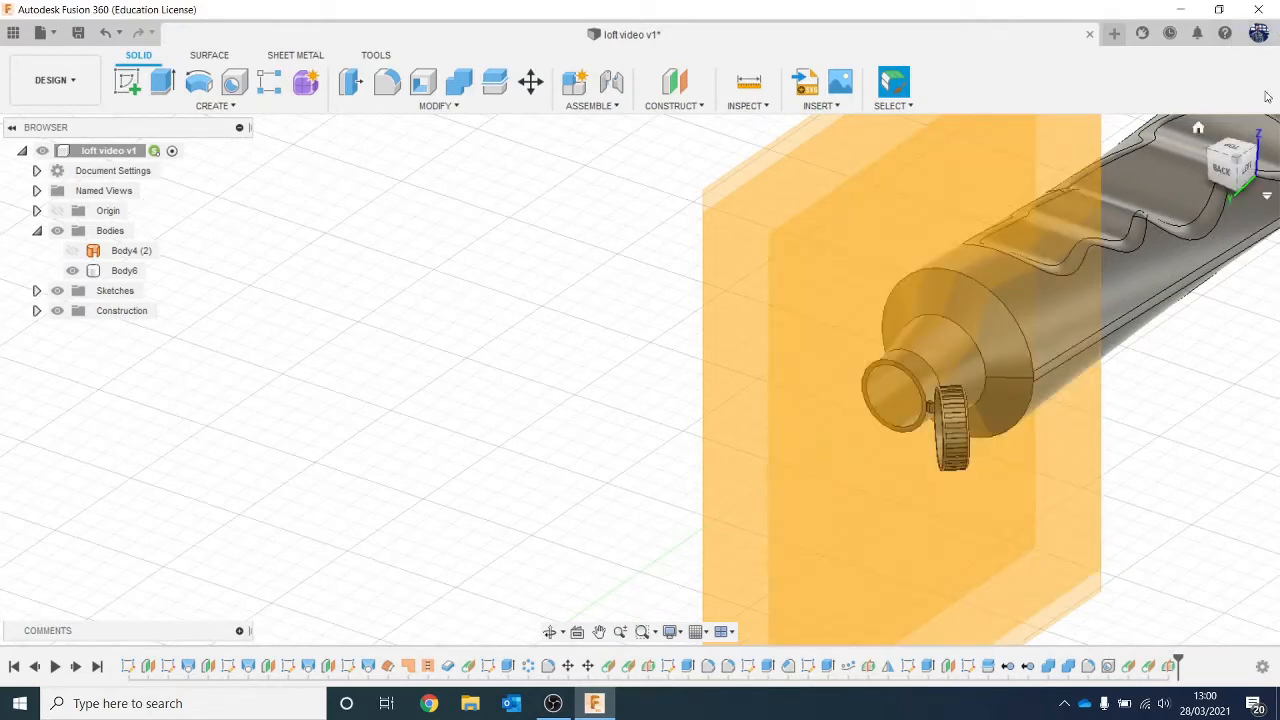
Hide the nozzle's two tangent planes, keeping only the midplane shown.
drag(1232, 164, 1270, 154)
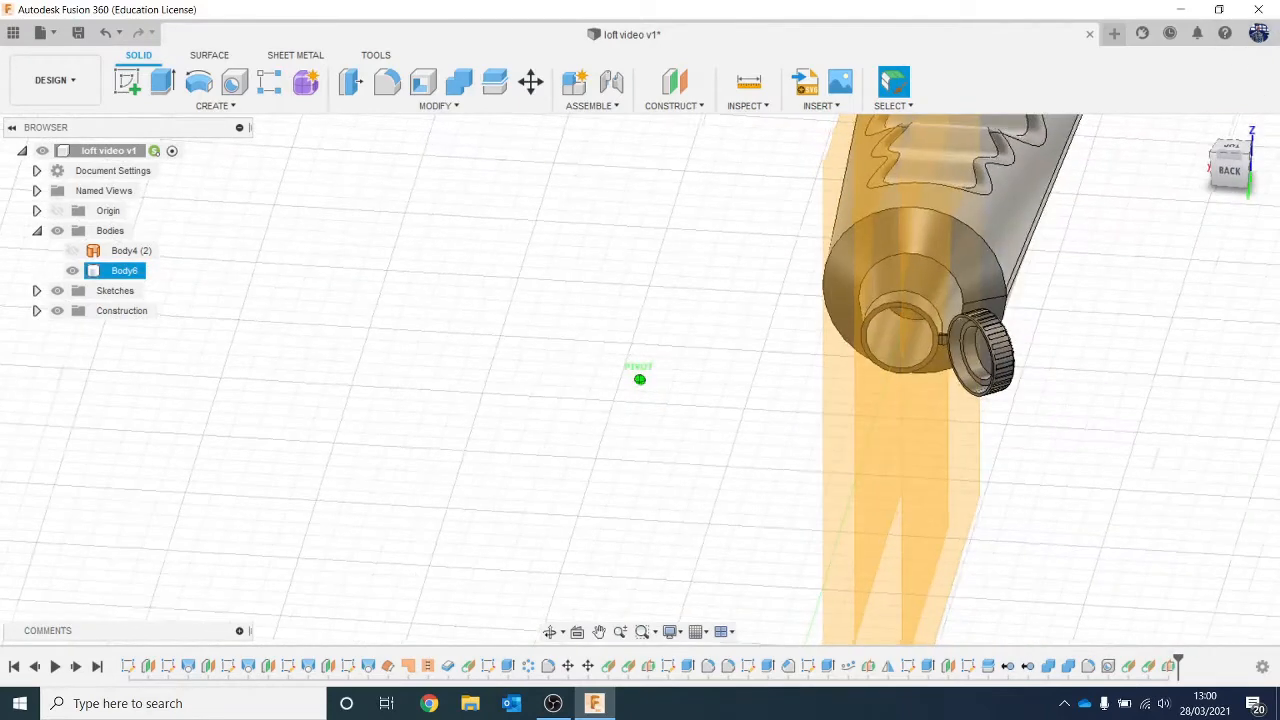
shift+middle_drag(1114, 128, 1114, 134)
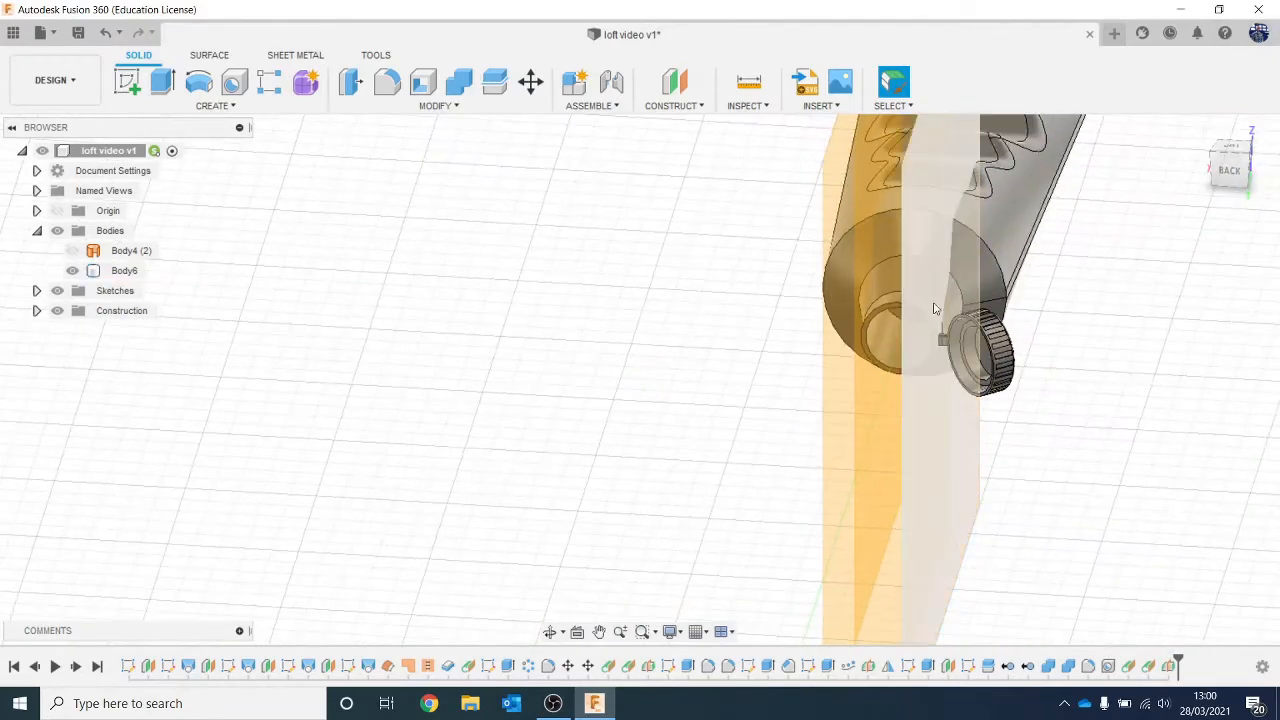
click(971, 479)
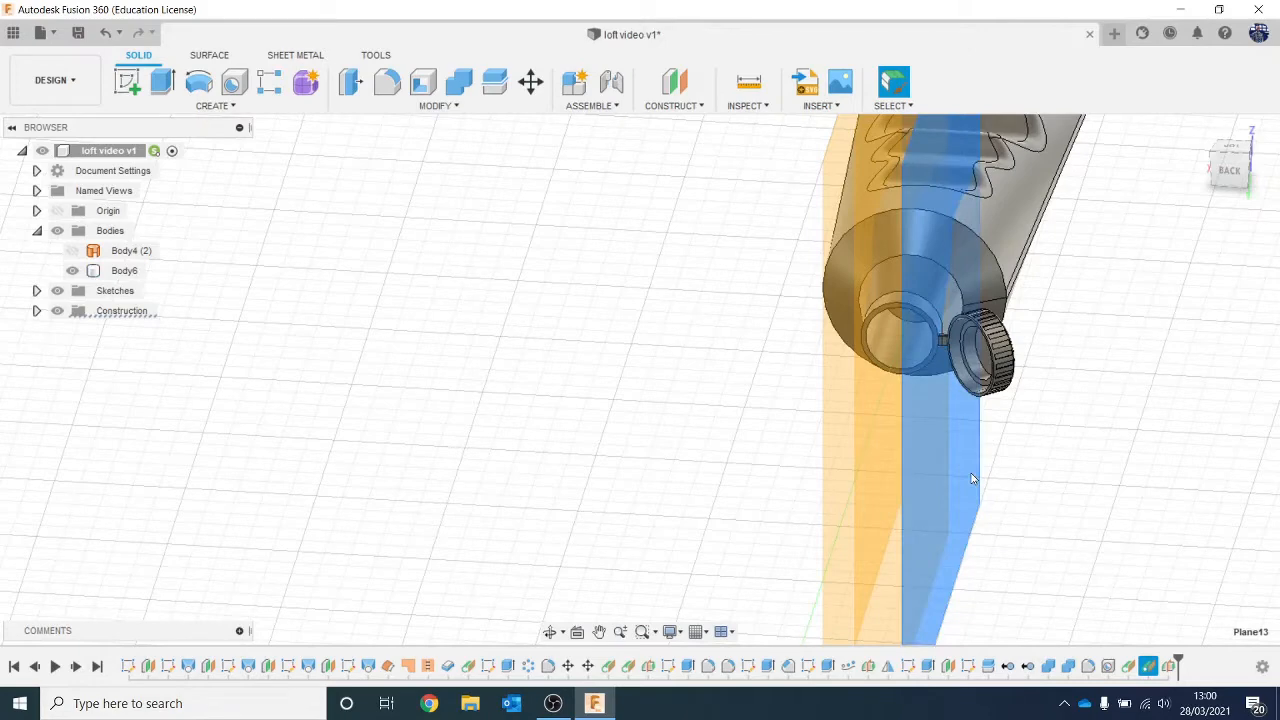
click(839, 391)
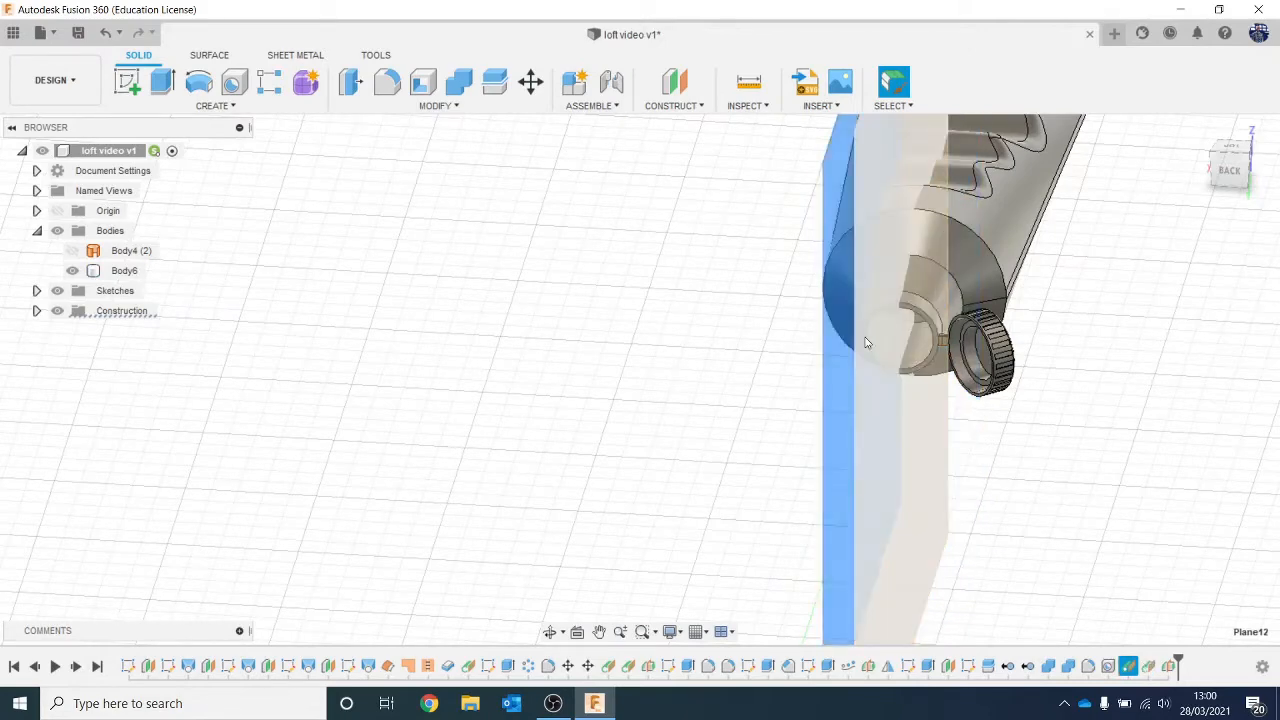
key(v)
scroll(686, 268, down, 2)
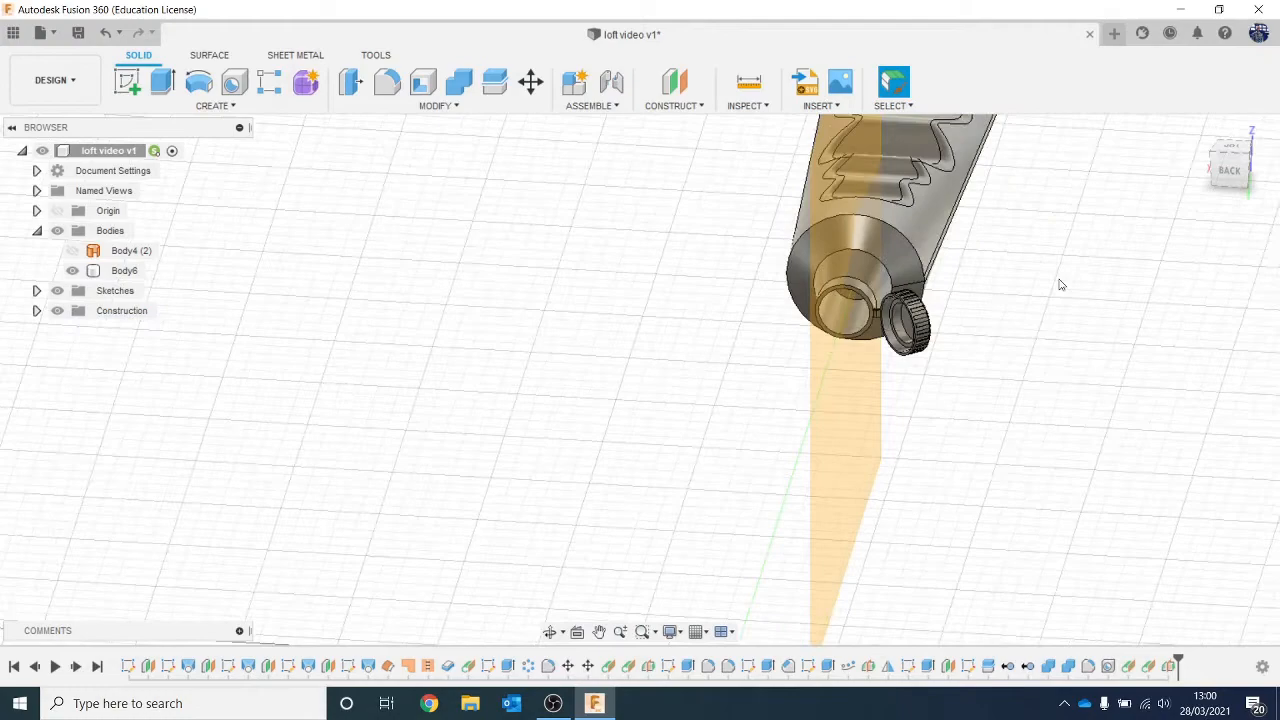
Start a sketch on the midplane through the nozzle.
click(1232, 172)
mouse_move(1253, 176)
mouse_down()
mouse_move(1262, 190)
mouse_move(1200, 160)
mouse_up()
click(129, 82)
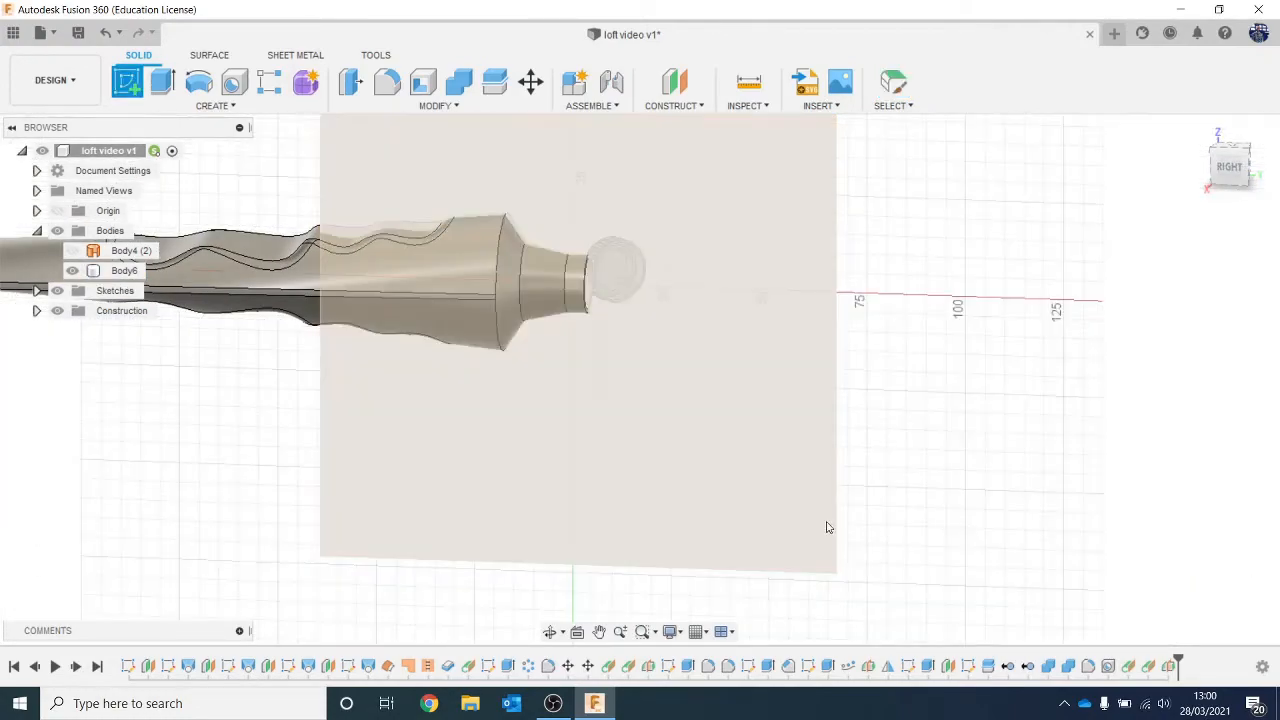
click(606, 329)
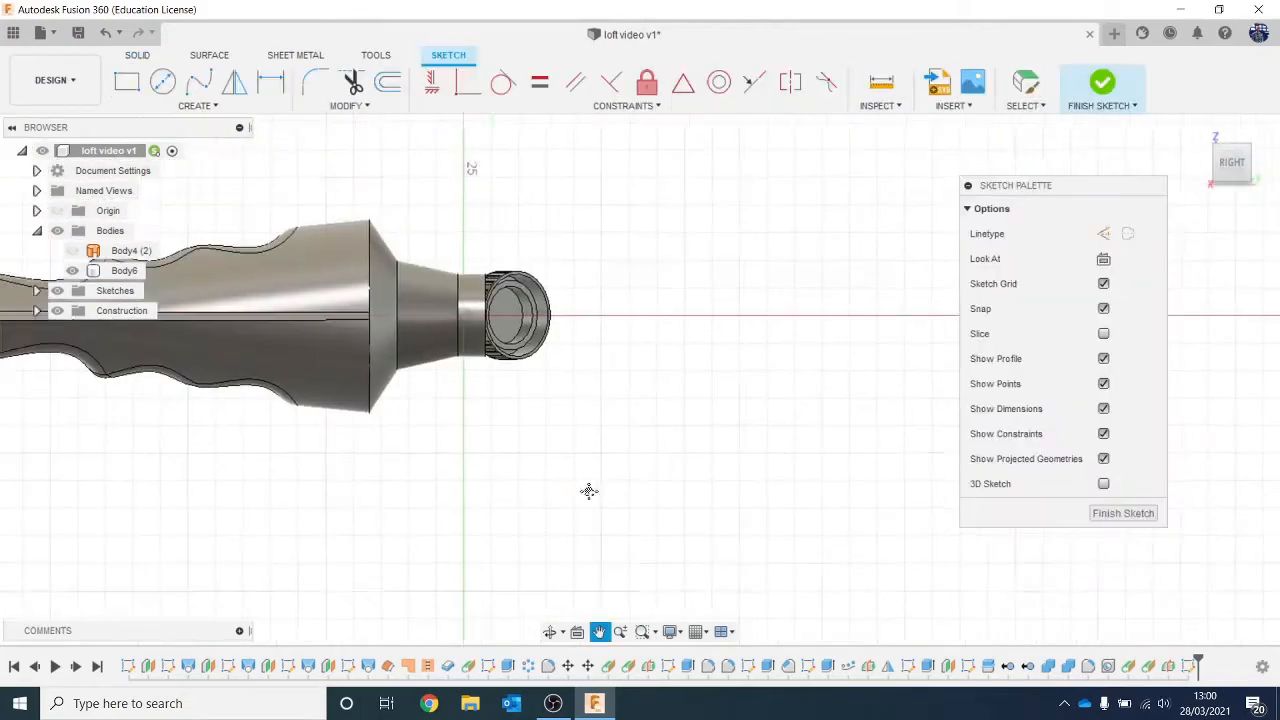
scroll(630, 485, up, 4)
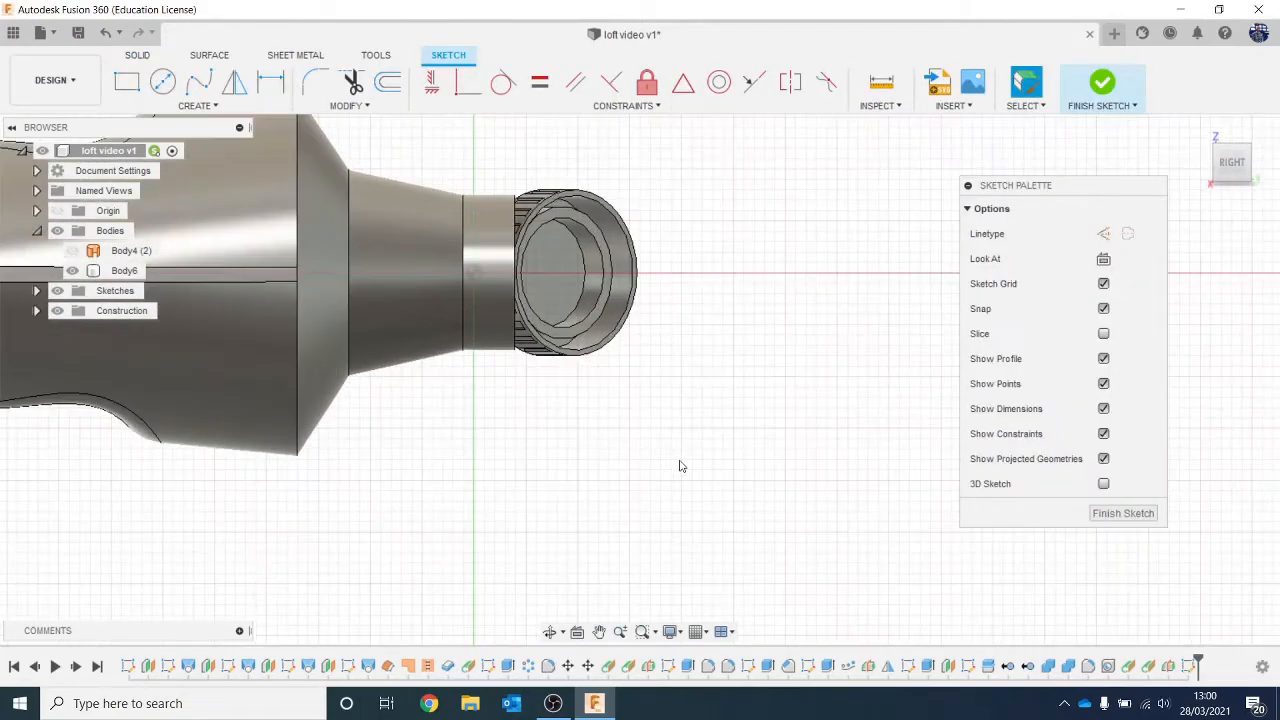
Sketch a three-point arc about 26 mm across its ends, from inside the nozzle's cone curving out past the opening, and finish the sketch.
click(205, 106)
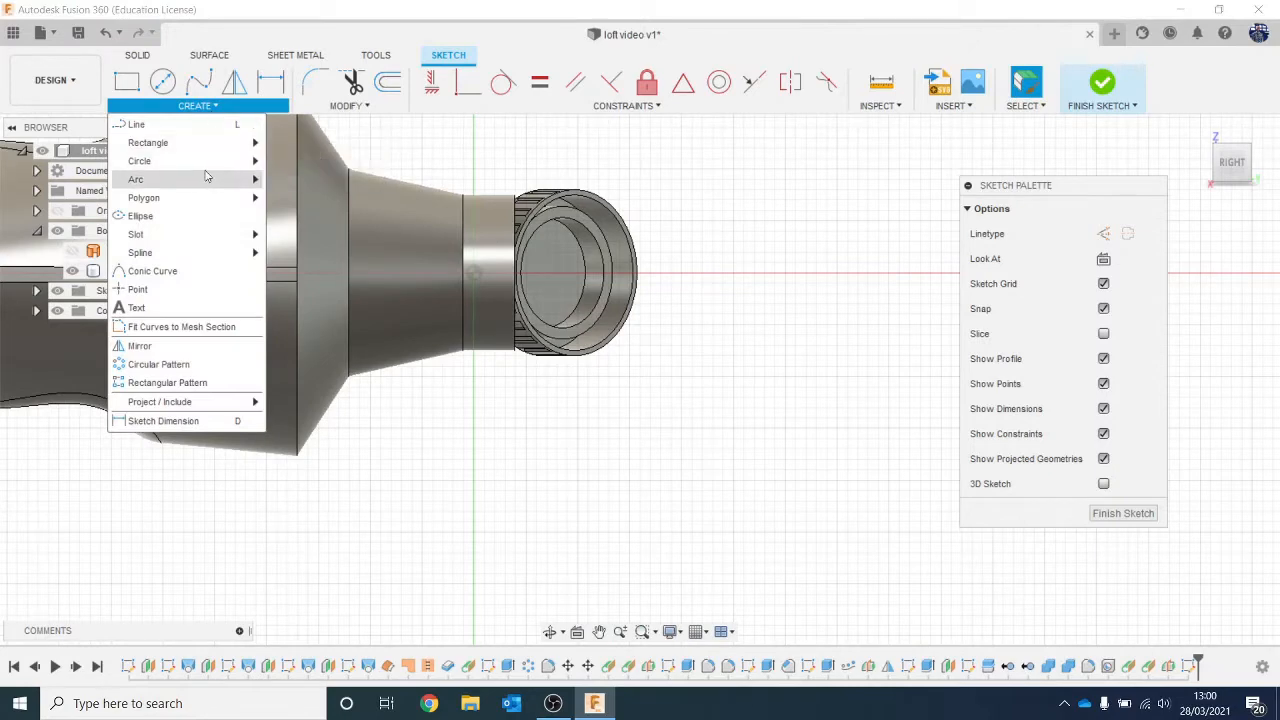
mouse_move(209, 179)
click(295, 179)
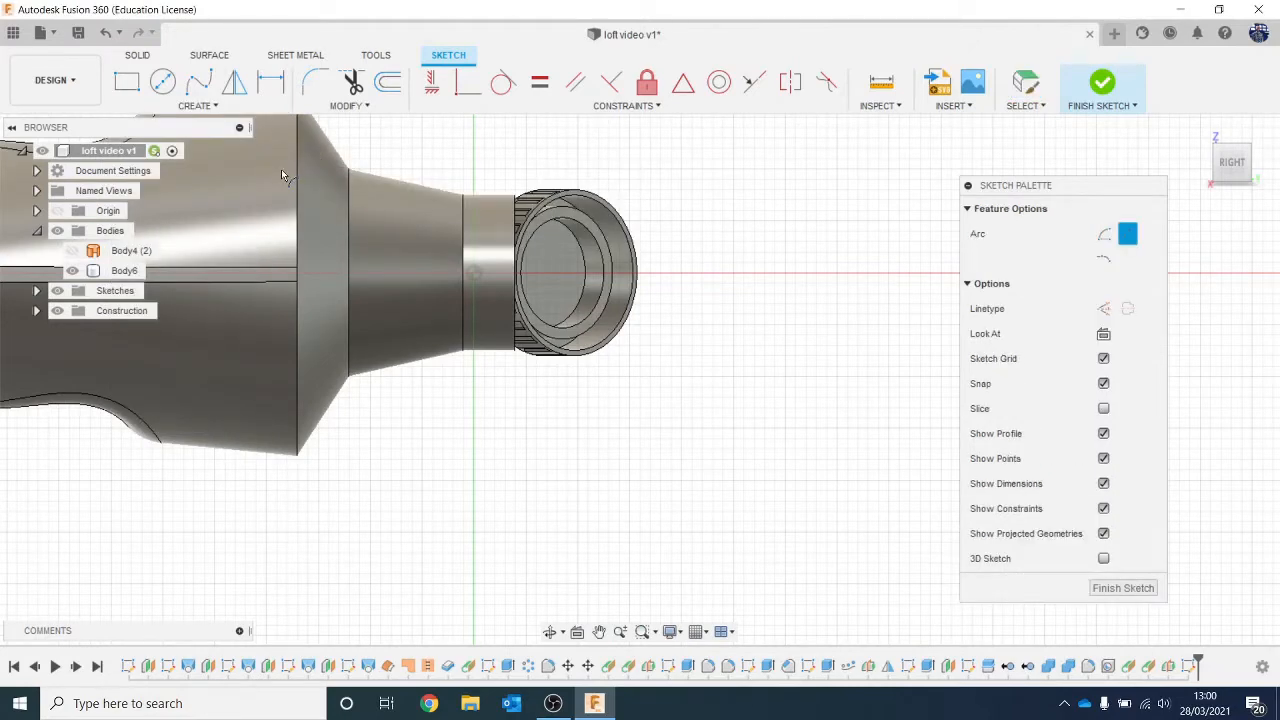
click(362, 303)
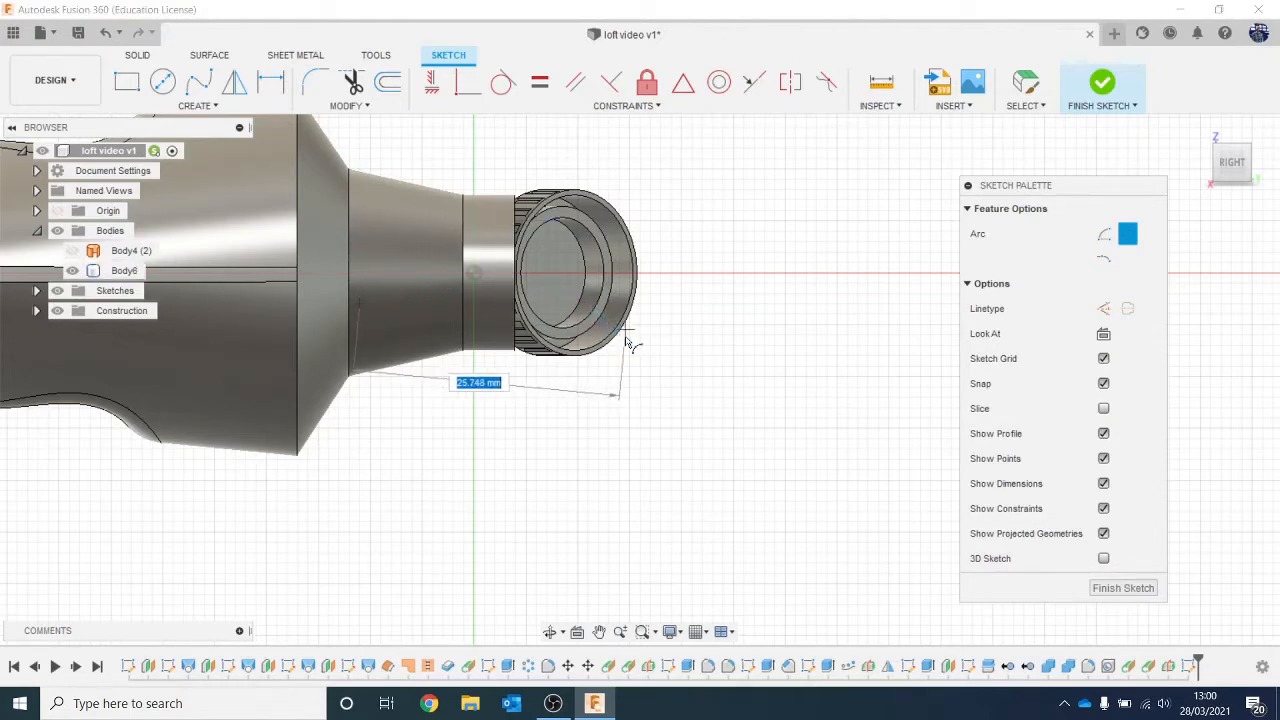
click(628, 342)
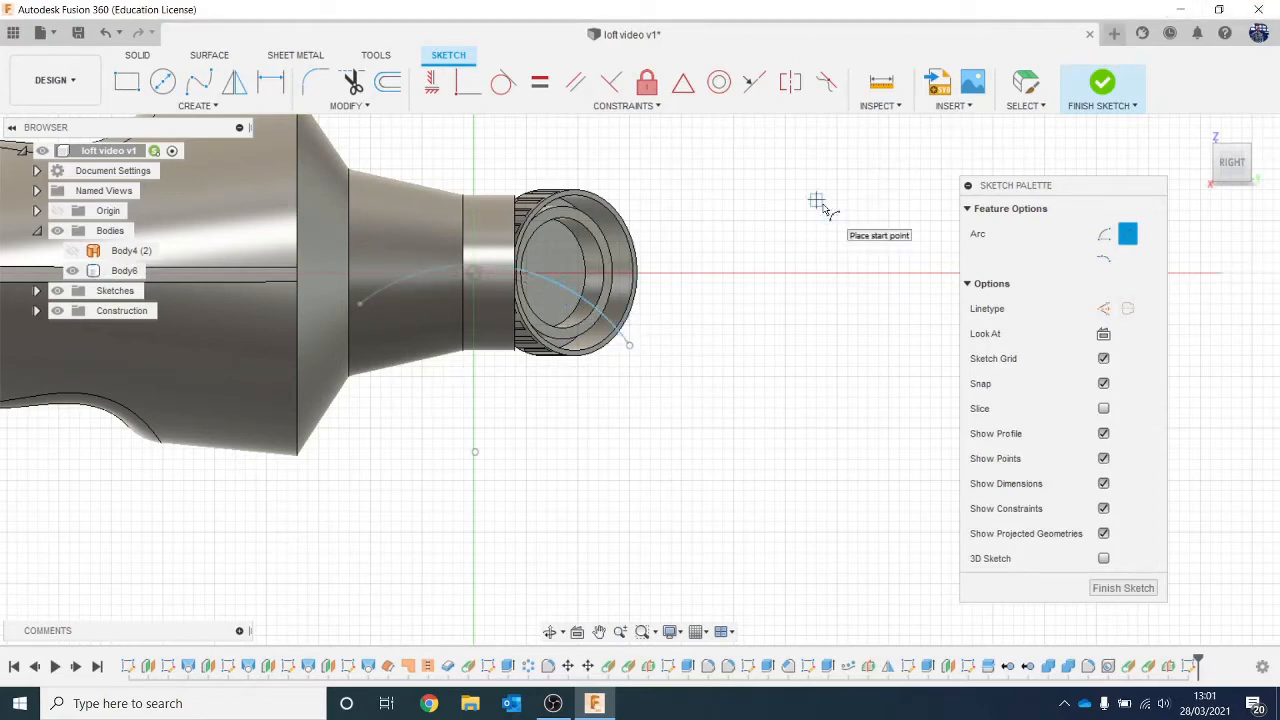
key(Escape)
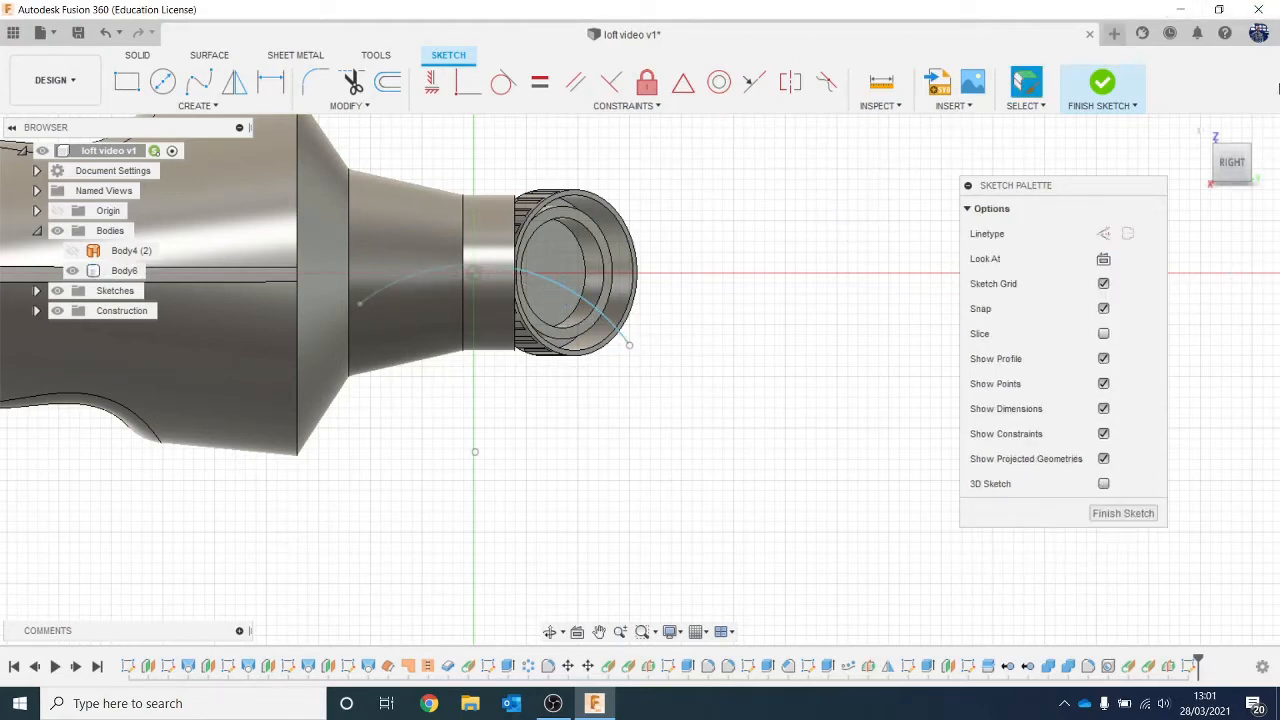
click(1101, 84)
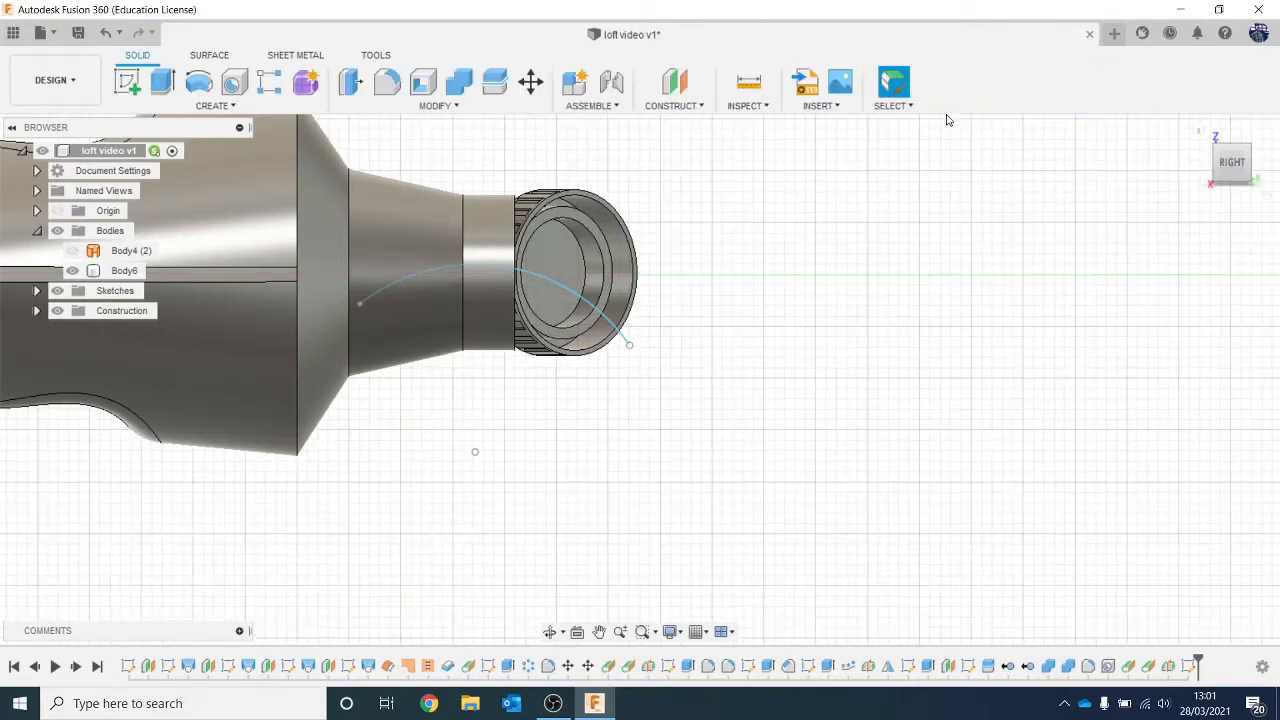
Create a plane along the arc path at its outer end beyond the nozzle opening, with proportional distance 0.
click(678, 106)
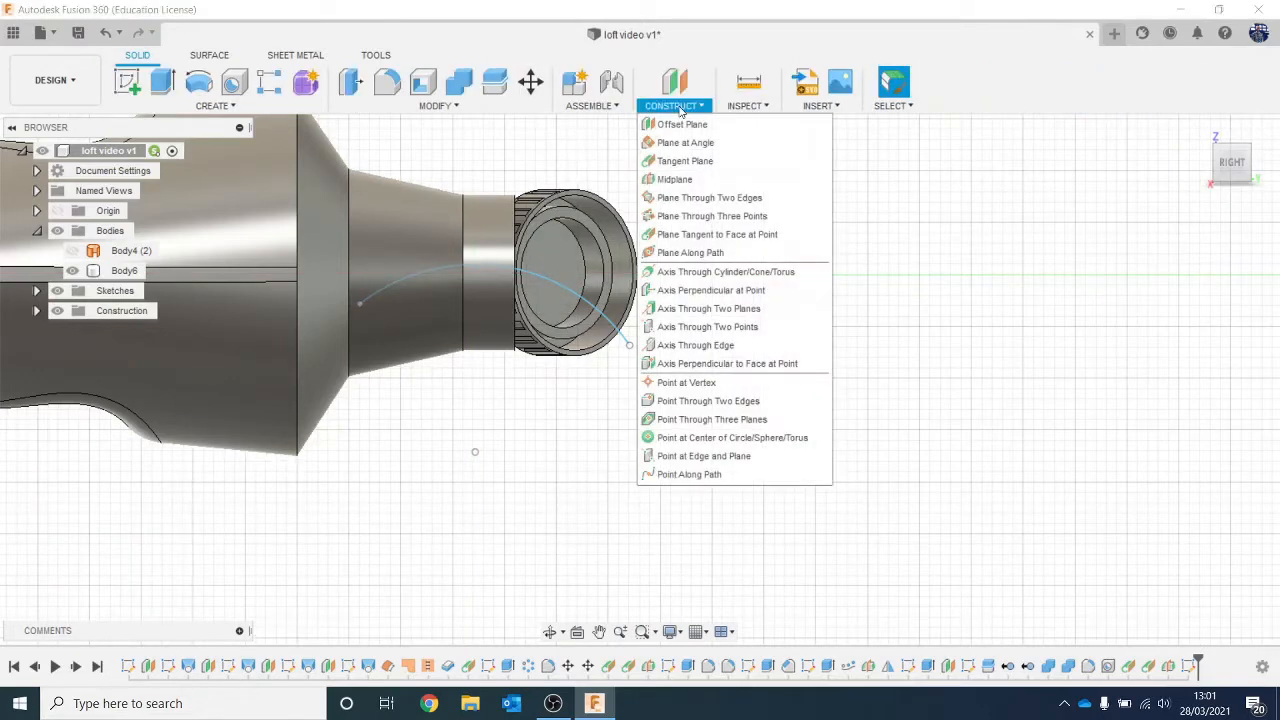
click(771, 256)
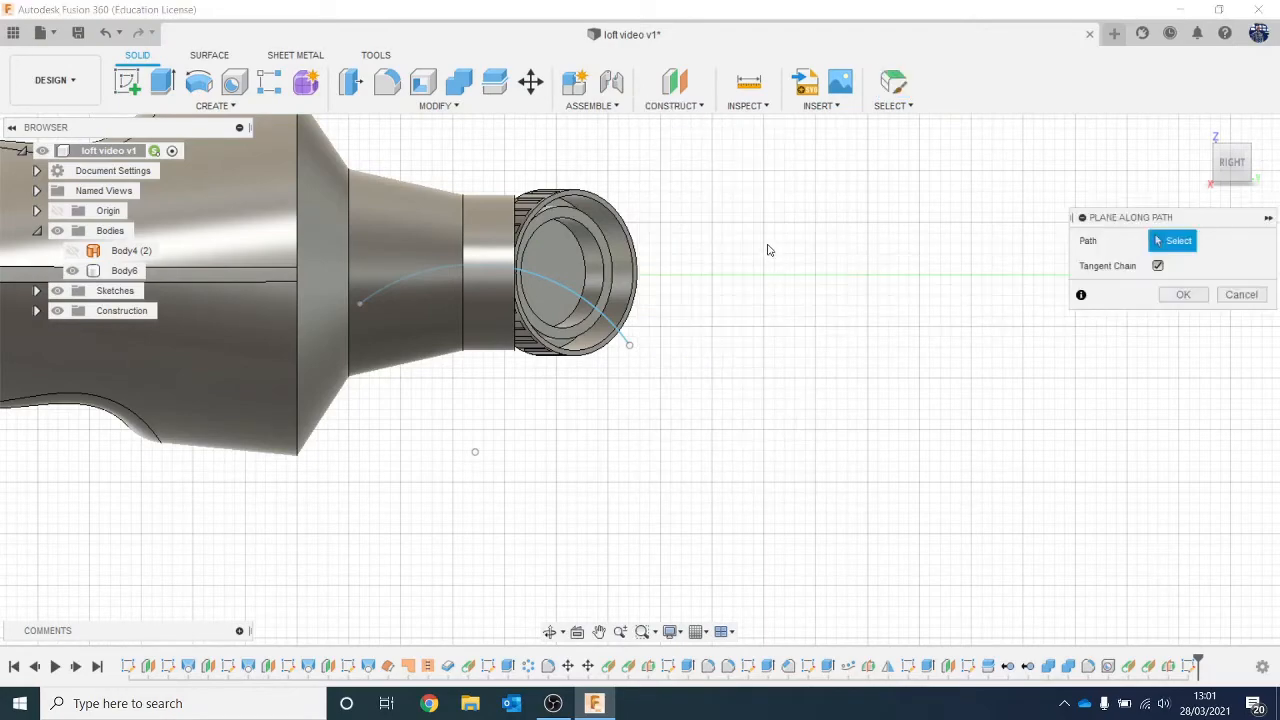
scroll(788, 233, down, 1)
shift+middle_drag(640, 373, 601, 361)
click(643, 338)
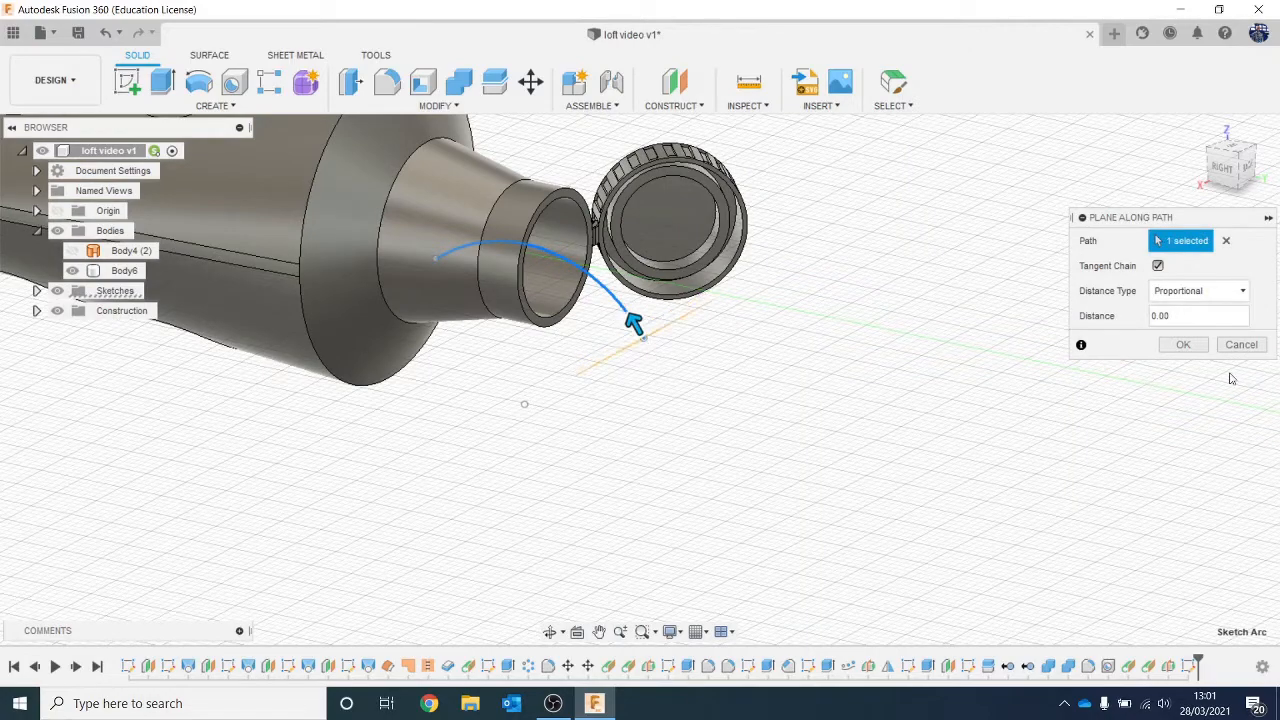
click(1184, 345)
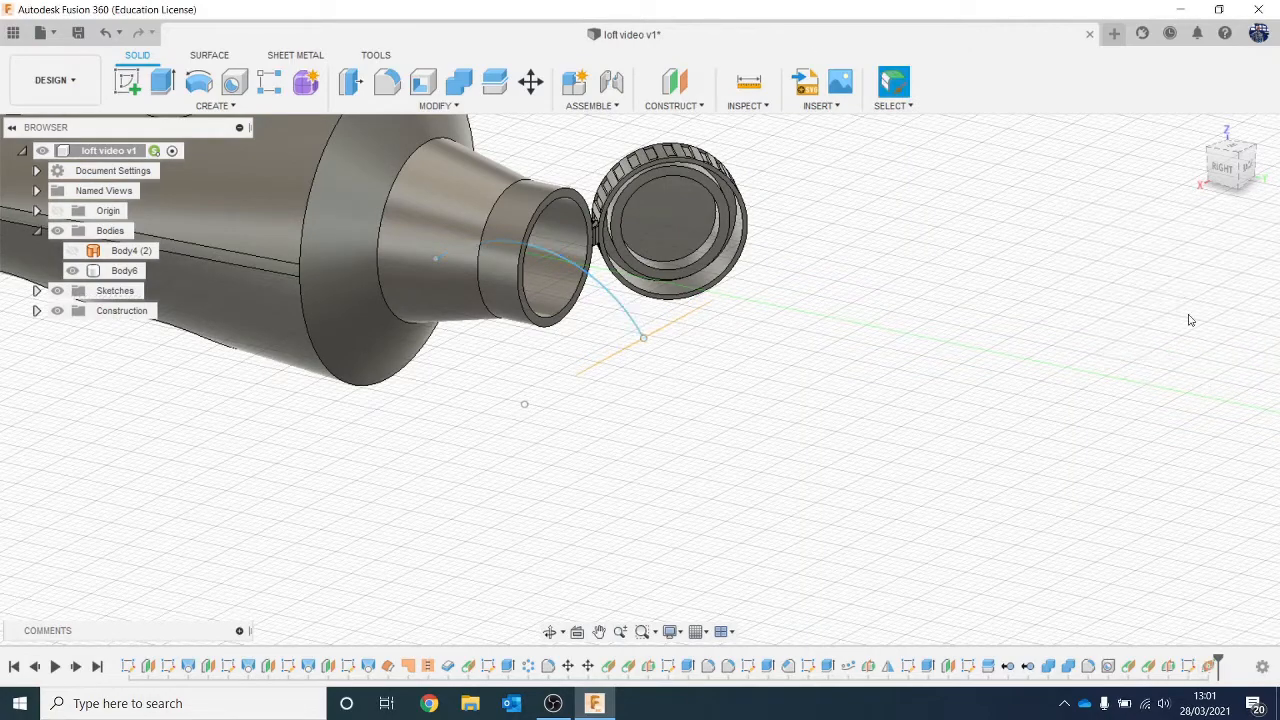
Sketch a circle about 12 mm in diameter on the path plane, centred on the arc's outer end, and finish the sketch.
click(129, 84)
drag(1213, 144, 1228, 172)
click(599, 338)
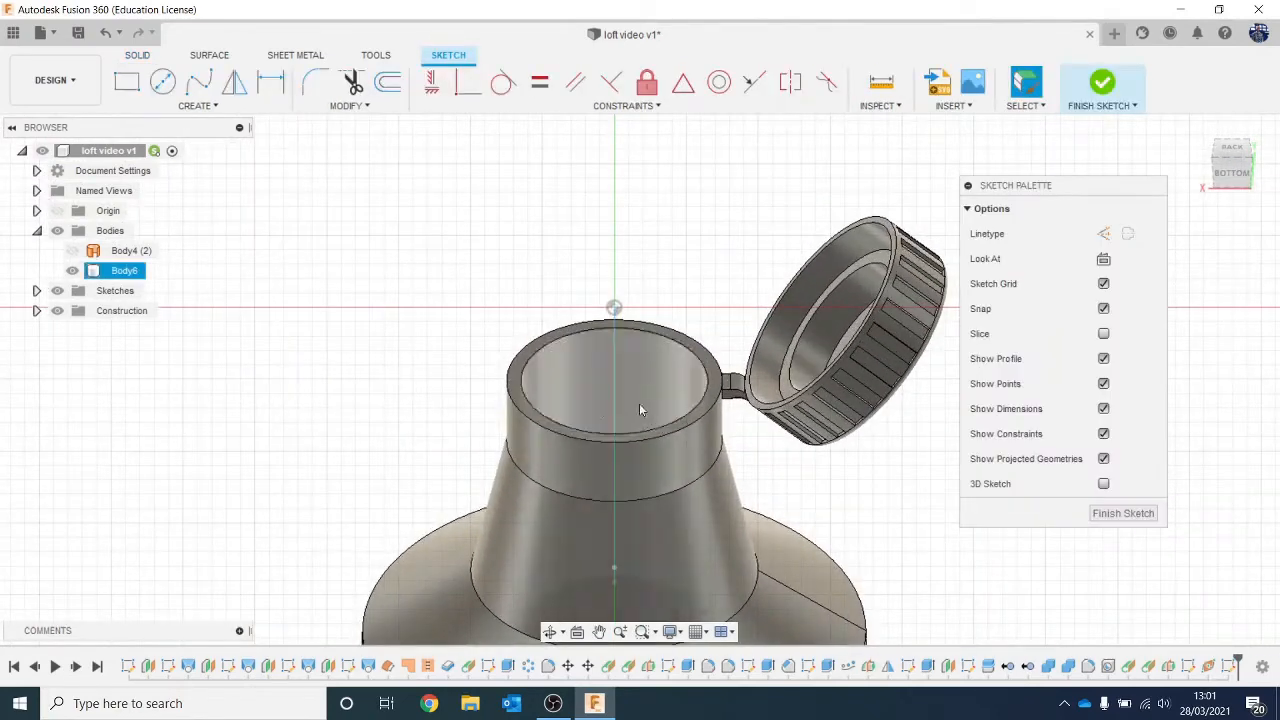
click(163, 82)
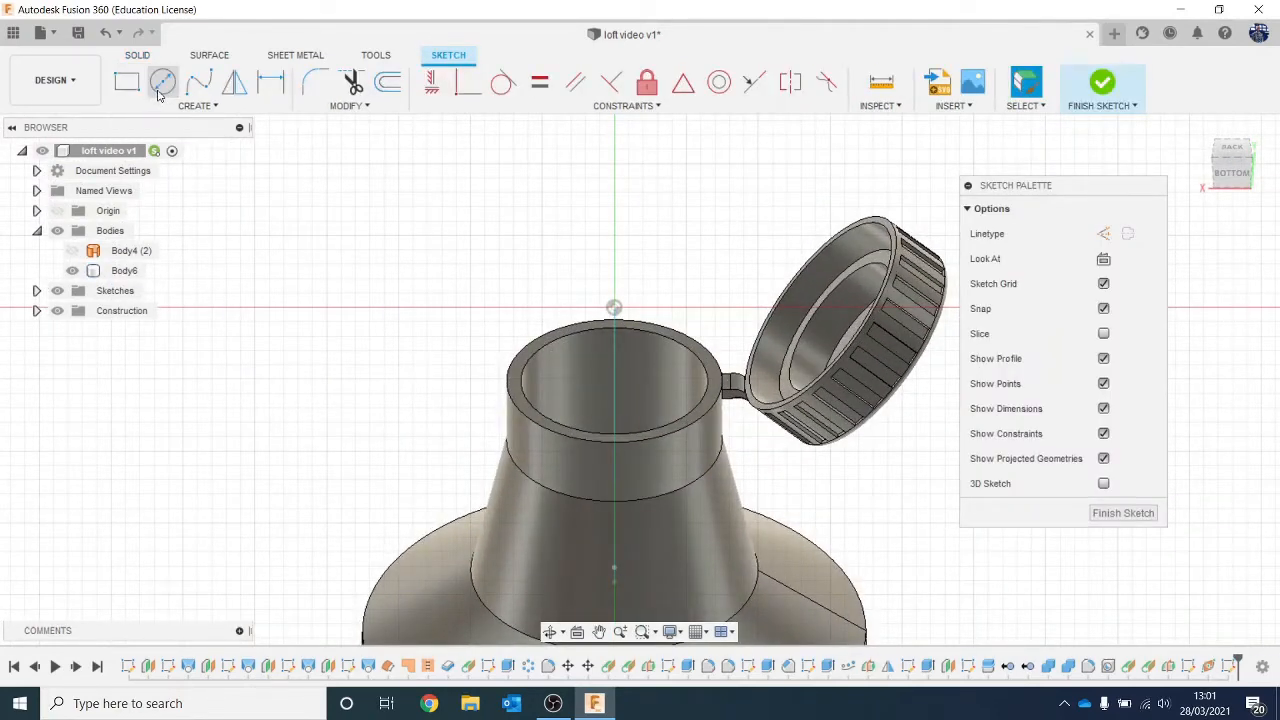
click(615, 315)
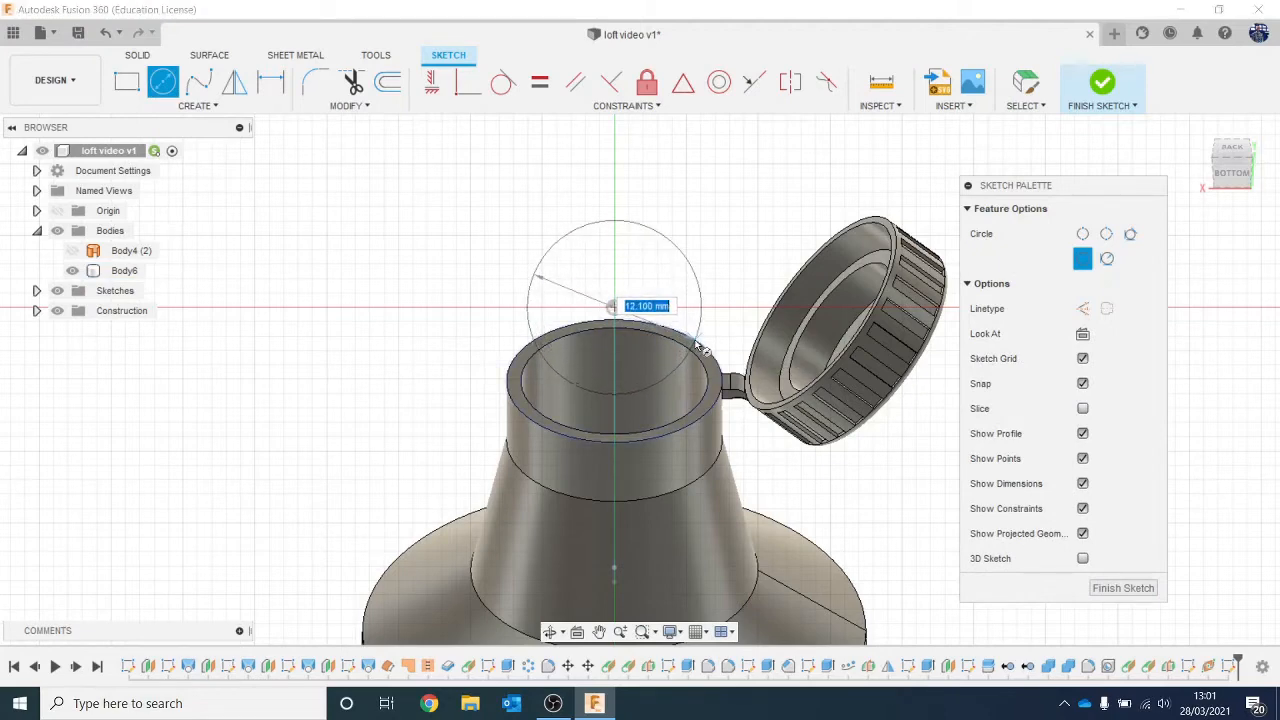
click(698, 340)
click(1102, 86)
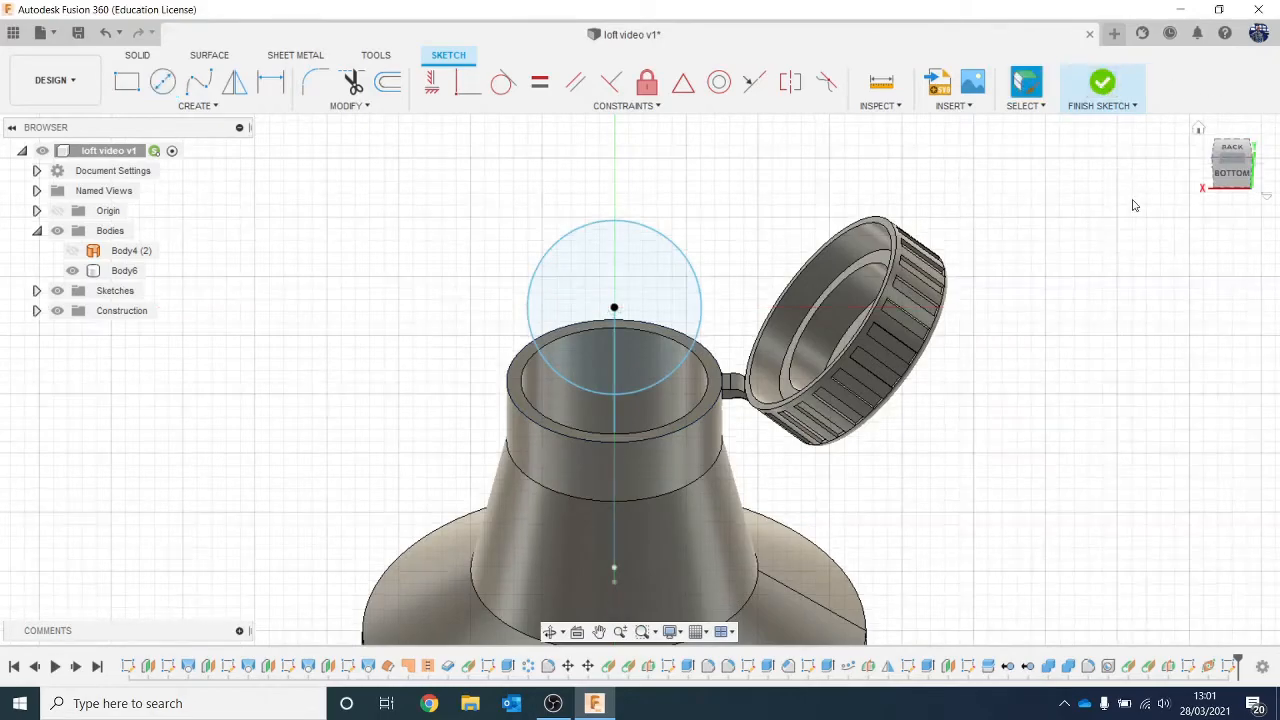
shift+middle_drag(3, 212, 2, 330)
shift+middle_drag(640, 330, 1014, 251)
middle_drag(933, 182, 737, 278)
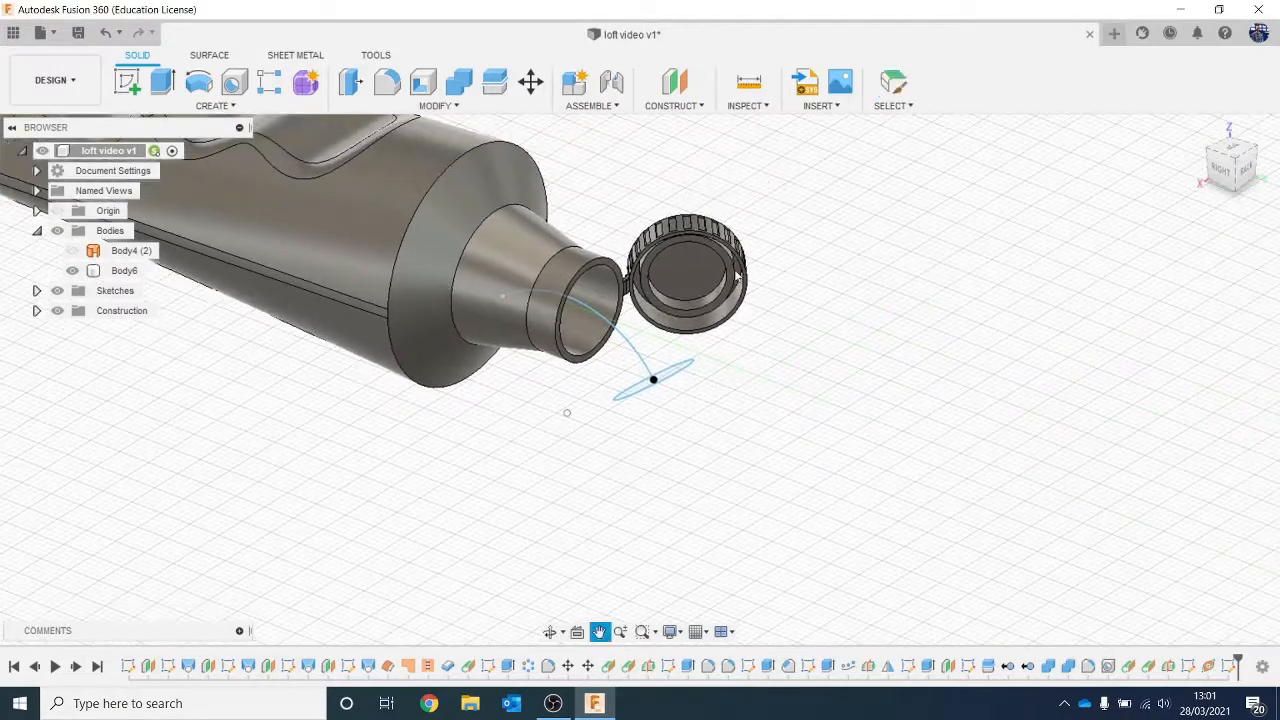
click(212, 105)
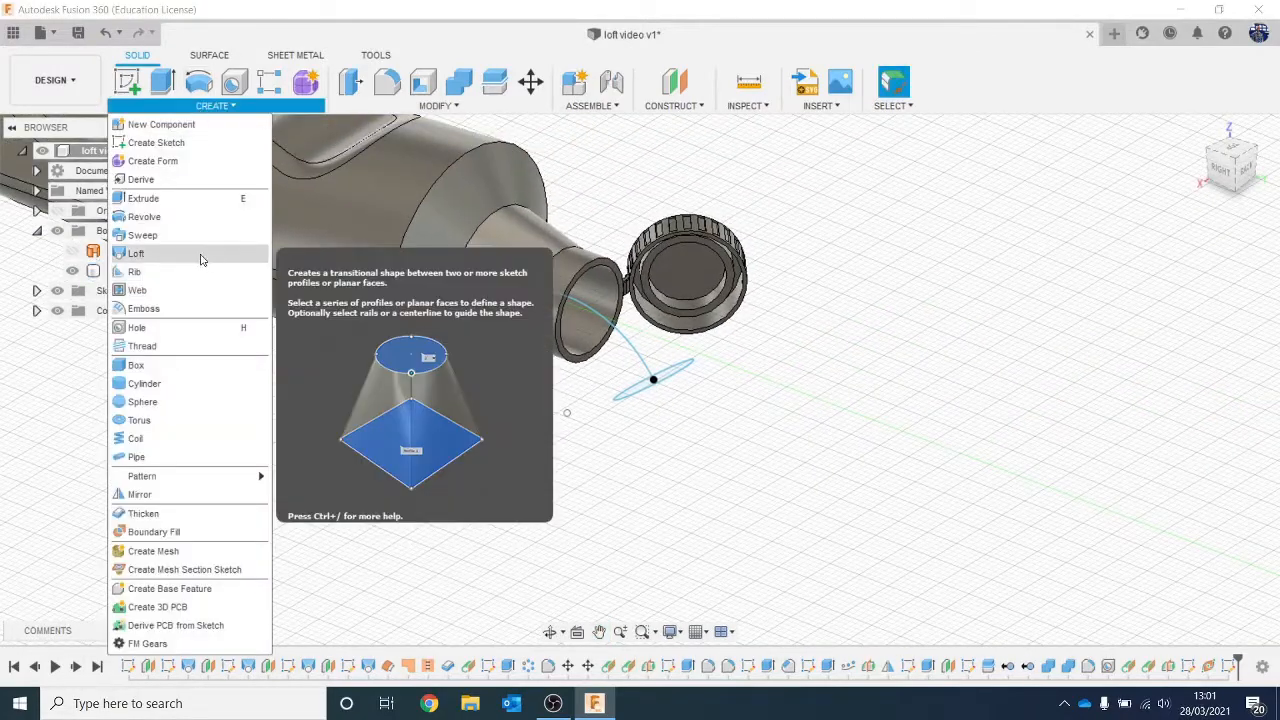
click(243, 253)
scroll(595, 400, up, 5)
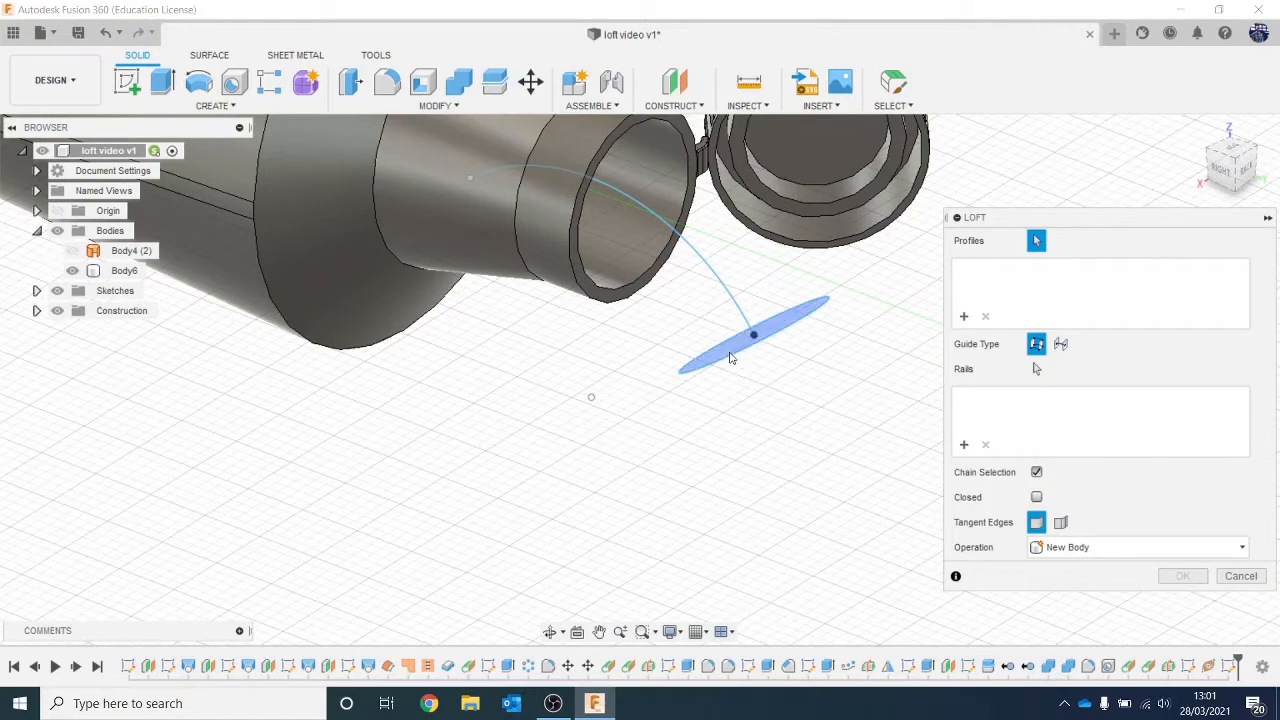
click(735, 352)
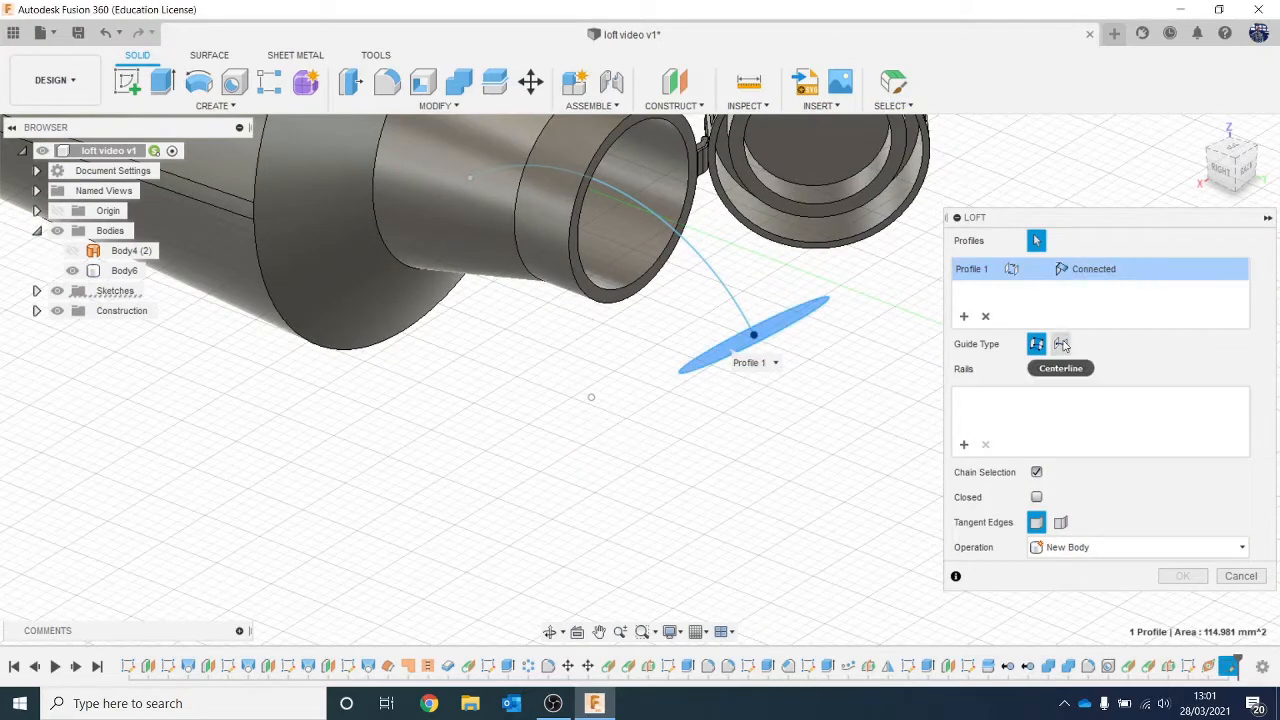
click(1238, 577)
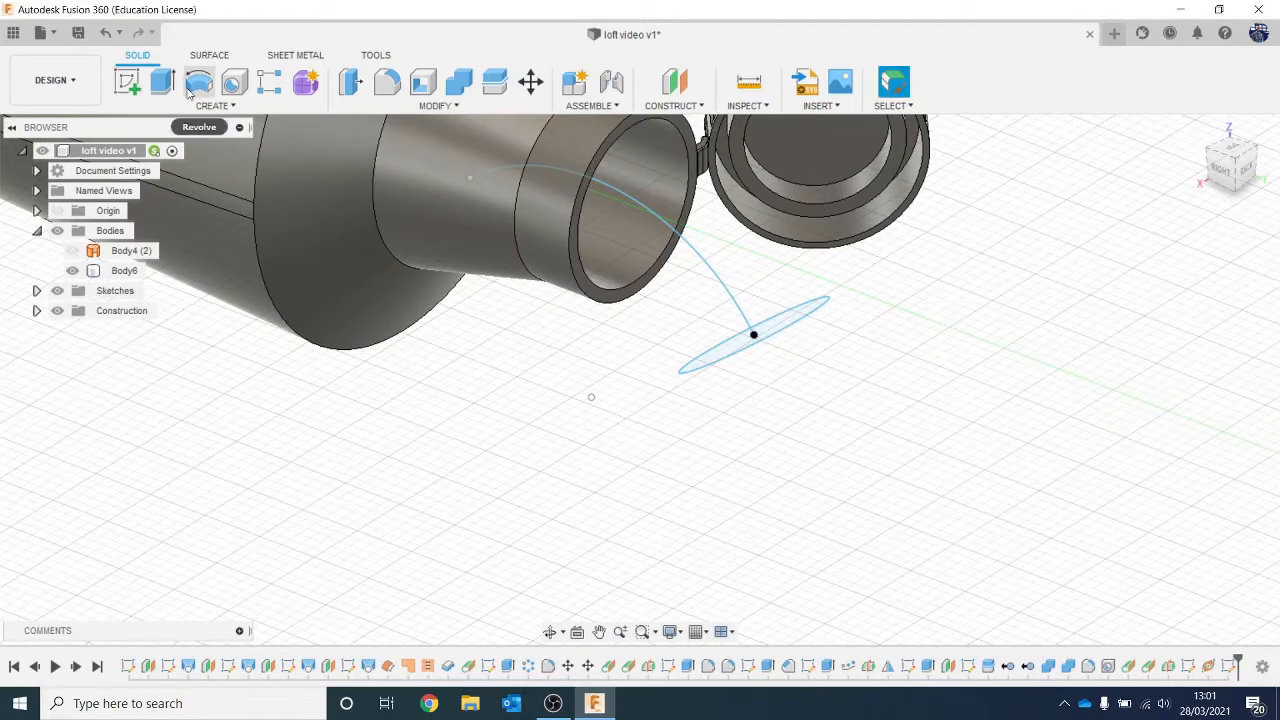
Sweep the circle along the arc into the nozzle as a new body, with perpendicular orientation and distance 1.00.
click(213, 105)
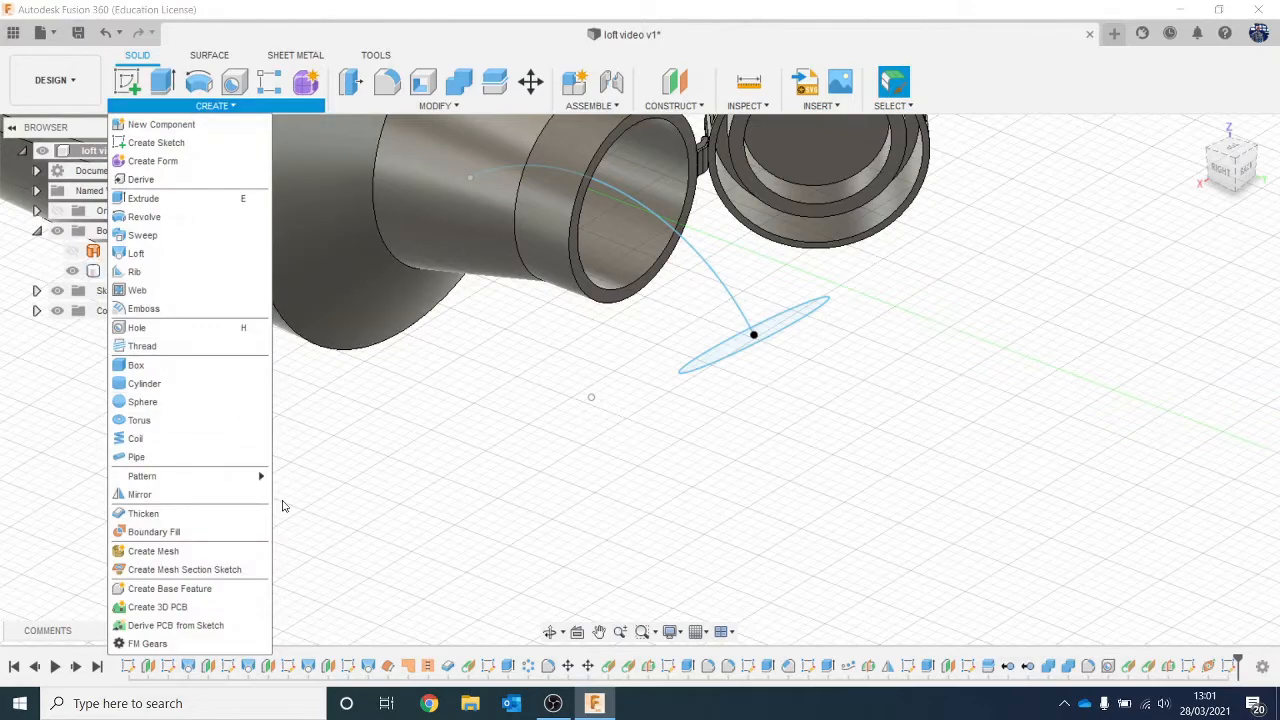
click(133, 235)
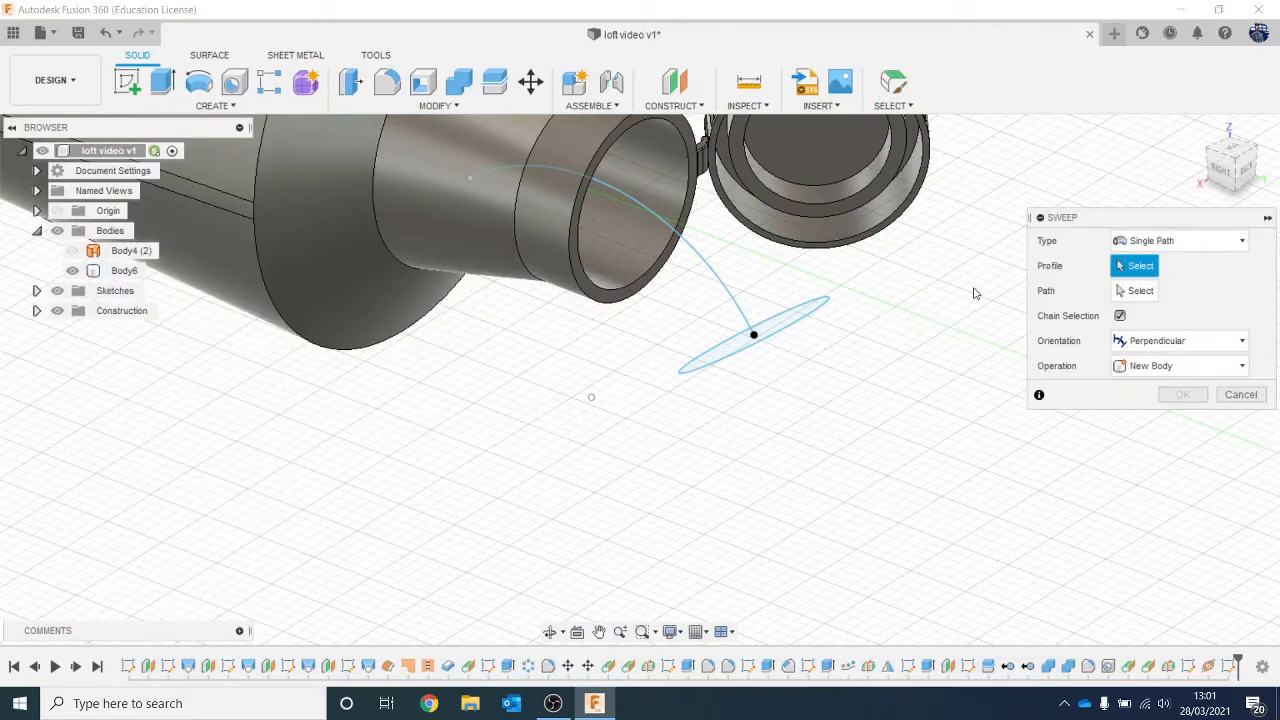
click(806, 315)
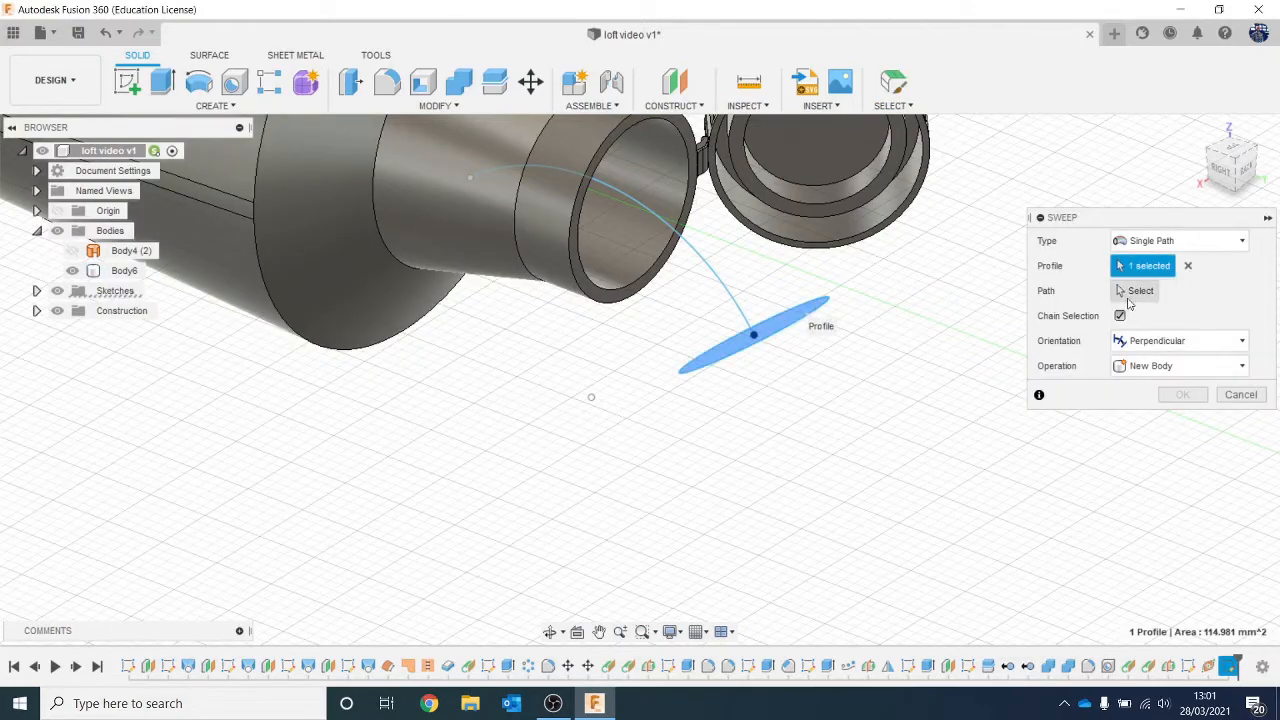
click(1134, 292)
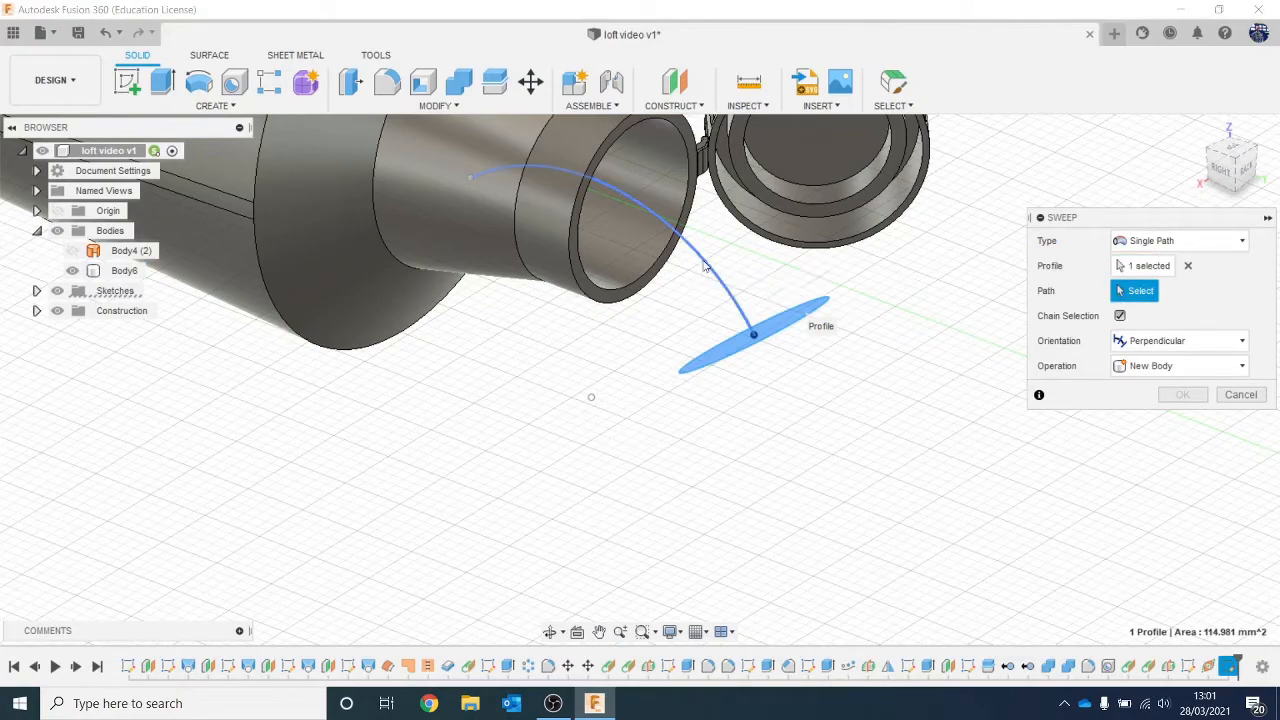
click(705, 266)
middle_drag(909, 273, 840, 351)
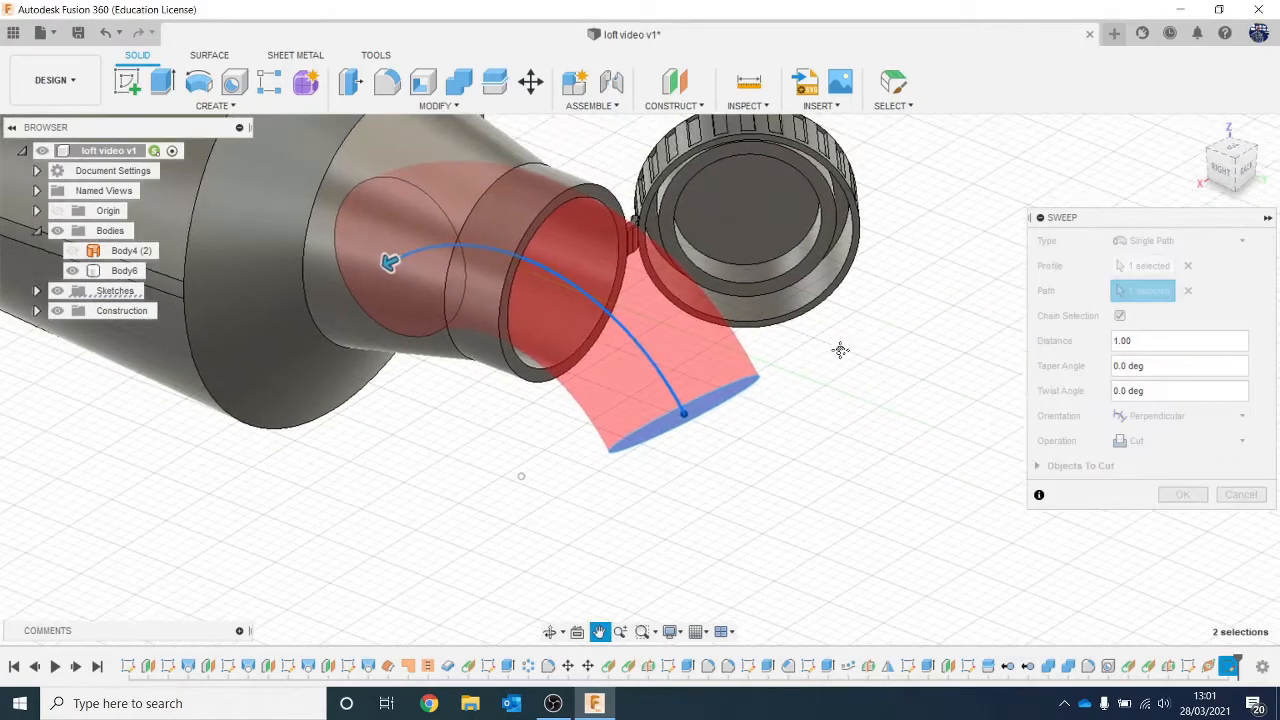
click(1214, 443)
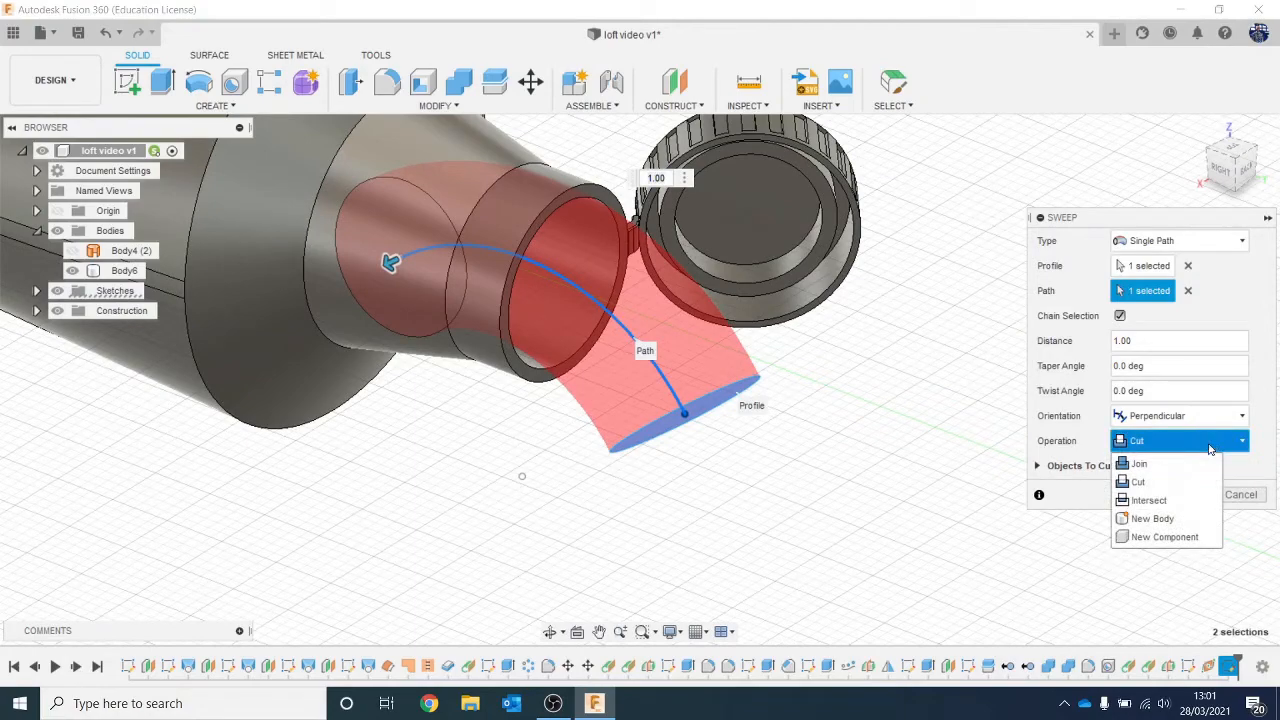
click(1152, 518)
mouse_move(1210, 166)
mouse_down()
mouse_move(1140, 128)
mouse_move(1236, 166)
mouse_move(1210, 158)
mouse_up()
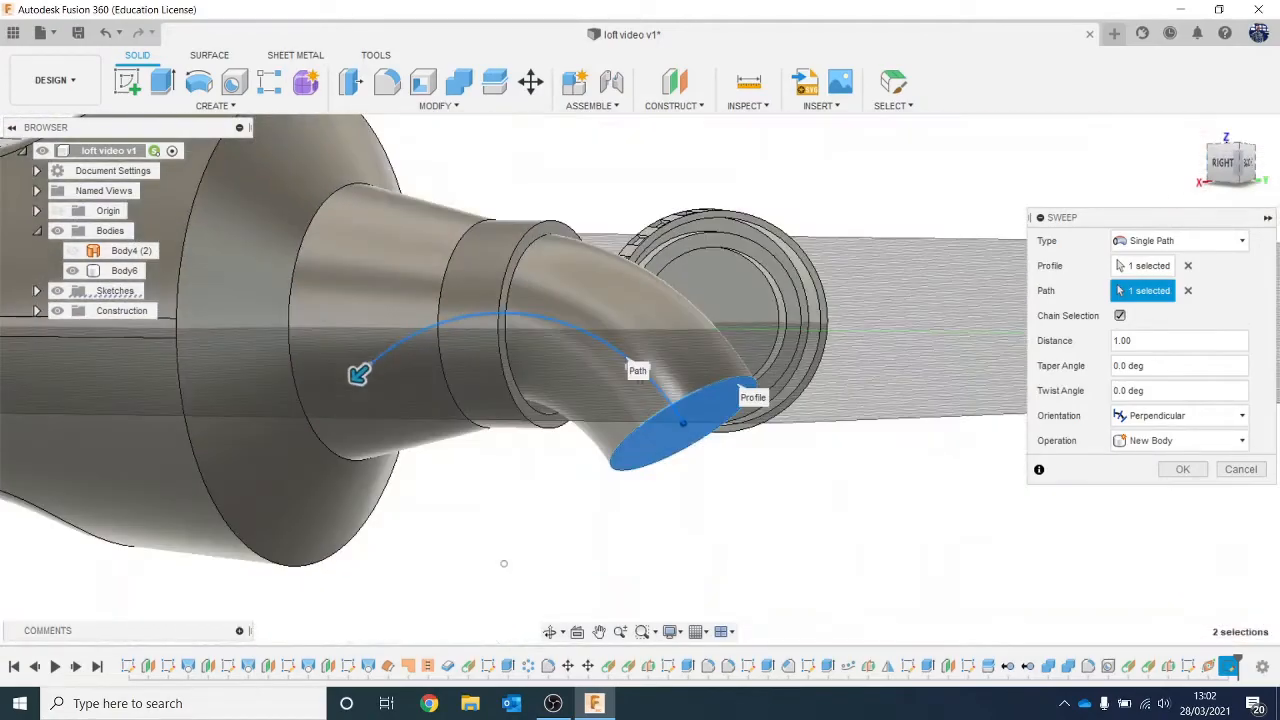
click(1198, 472)
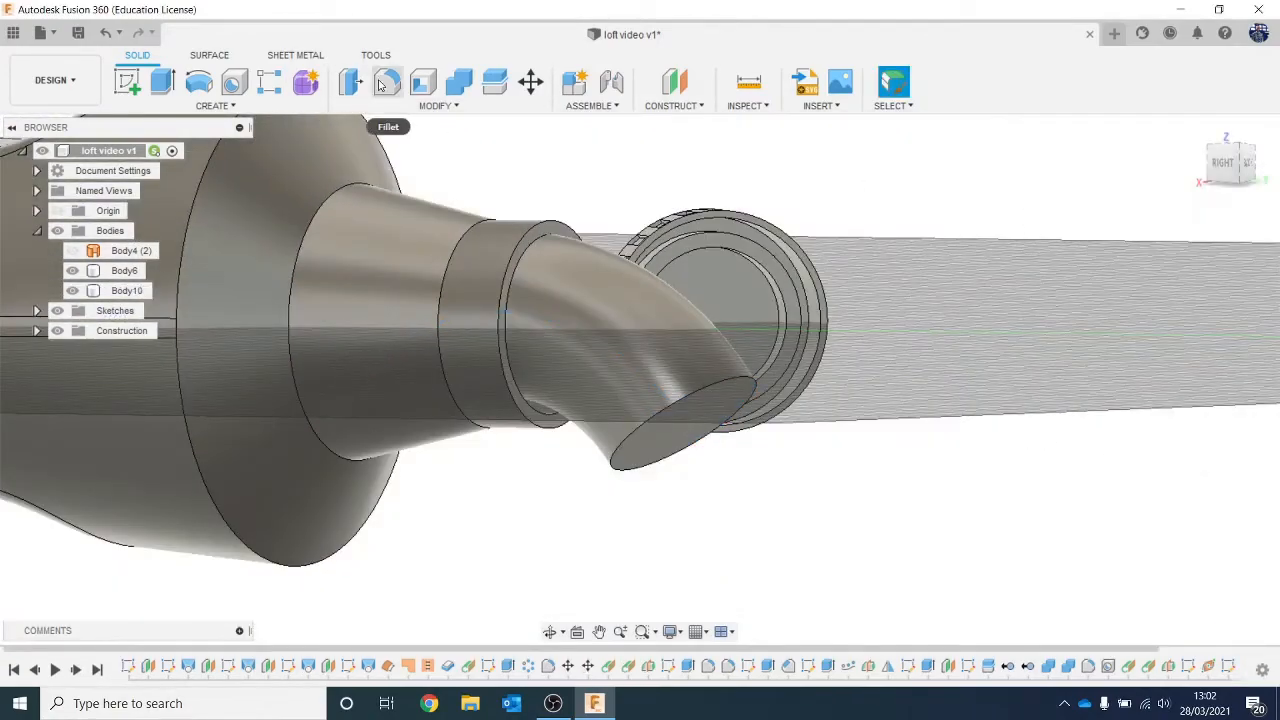
Fillet the outer end face of the swept body with a radius of about 4.5 mm.
click(381, 85)
click(652, 437)
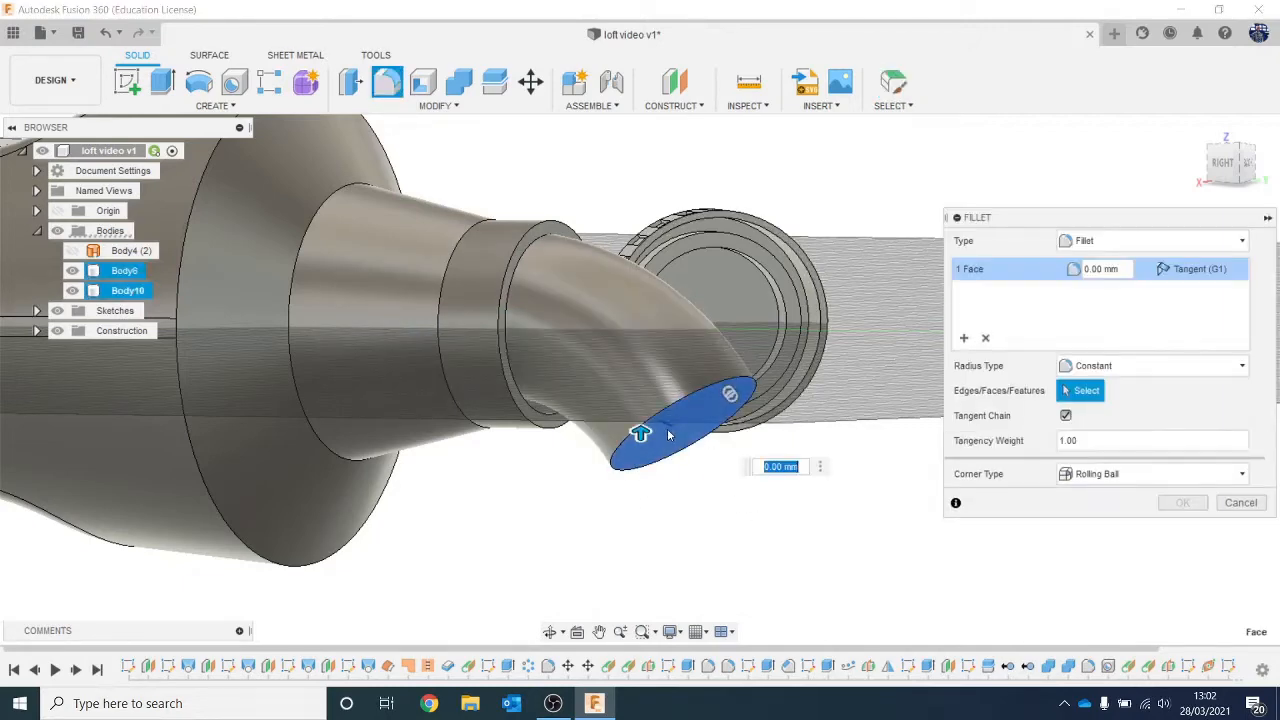
drag(640, 433, 637, 466)
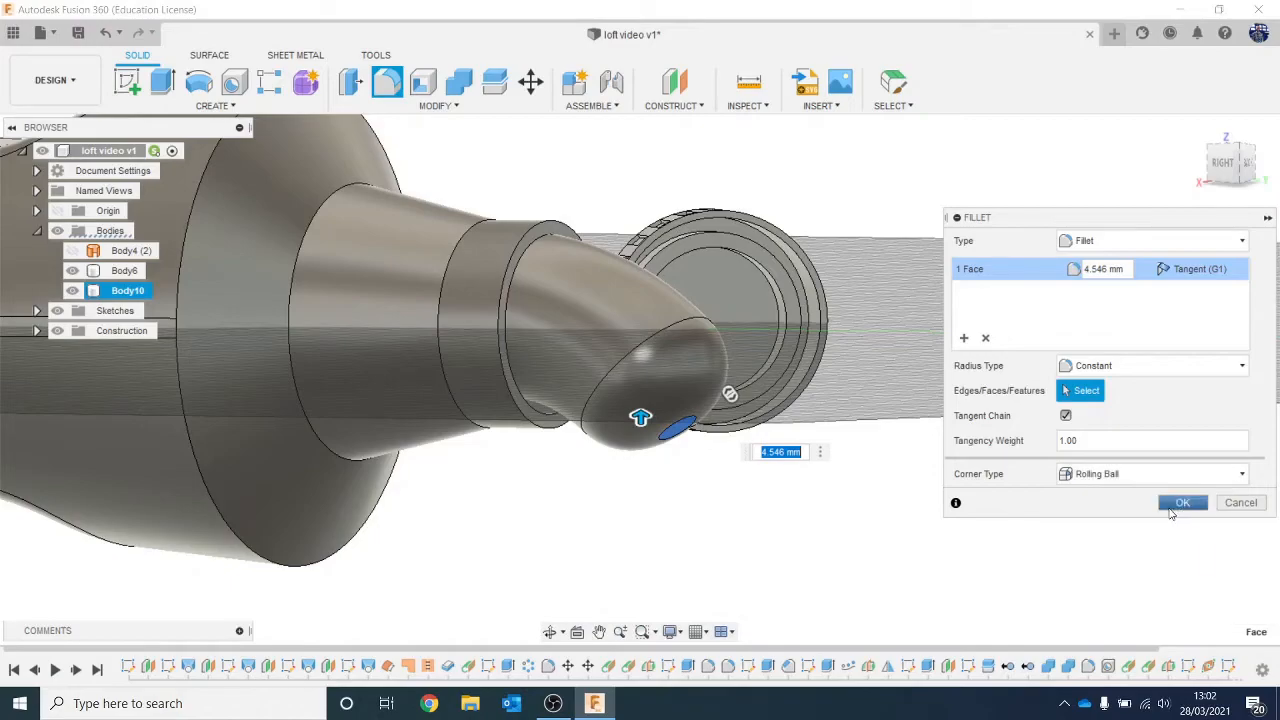
click(1175, 508)
scroll(986, 443, down, 5)
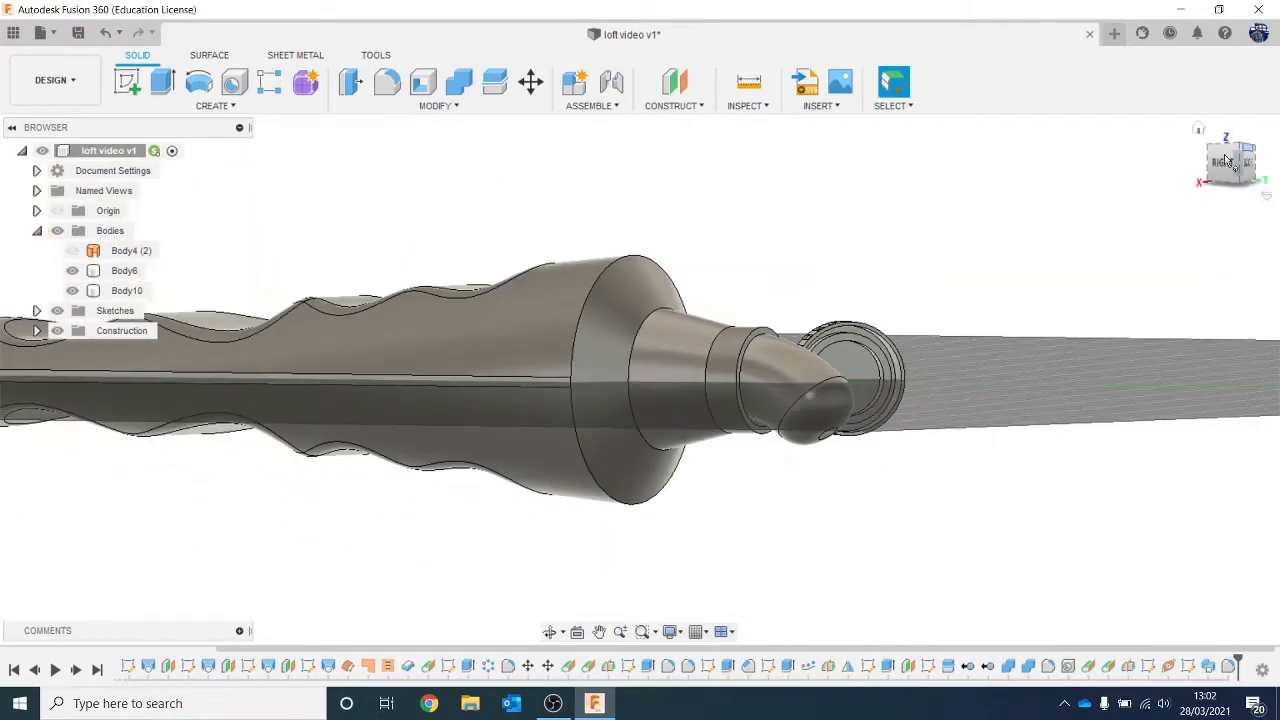
drag(1228, 160, 1222, 168)
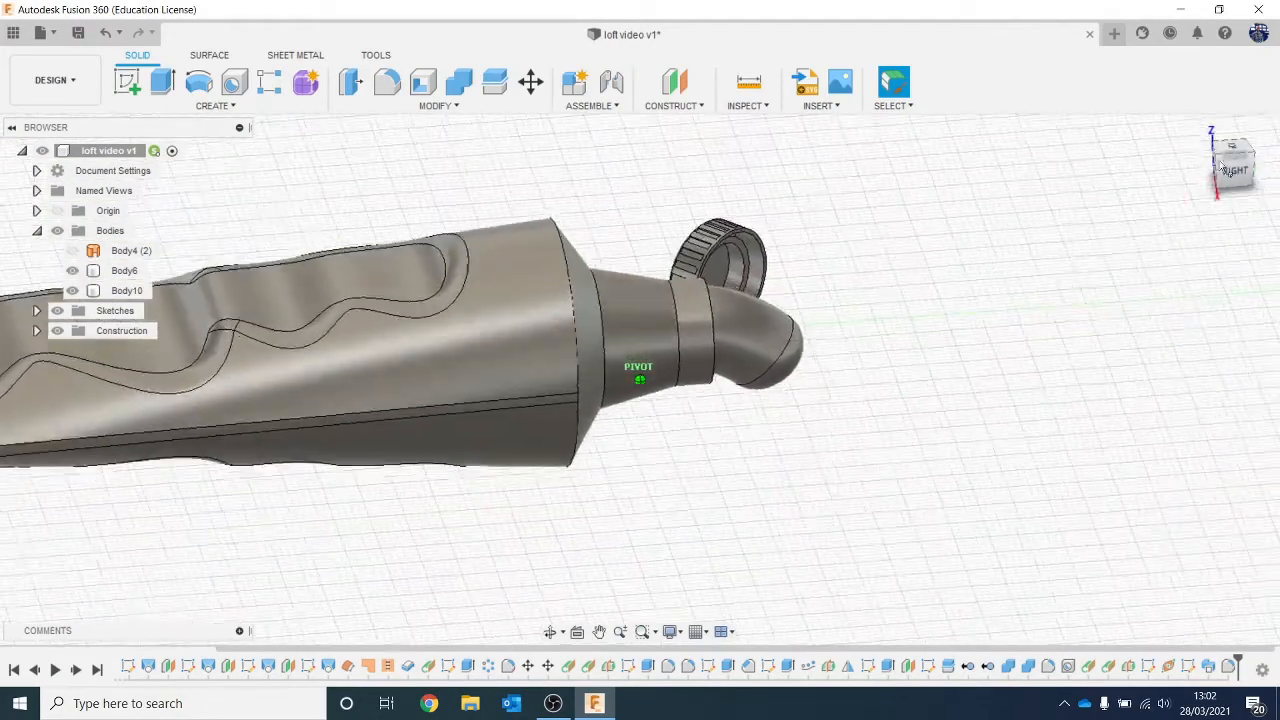
scroll(949, 337, down, 3)
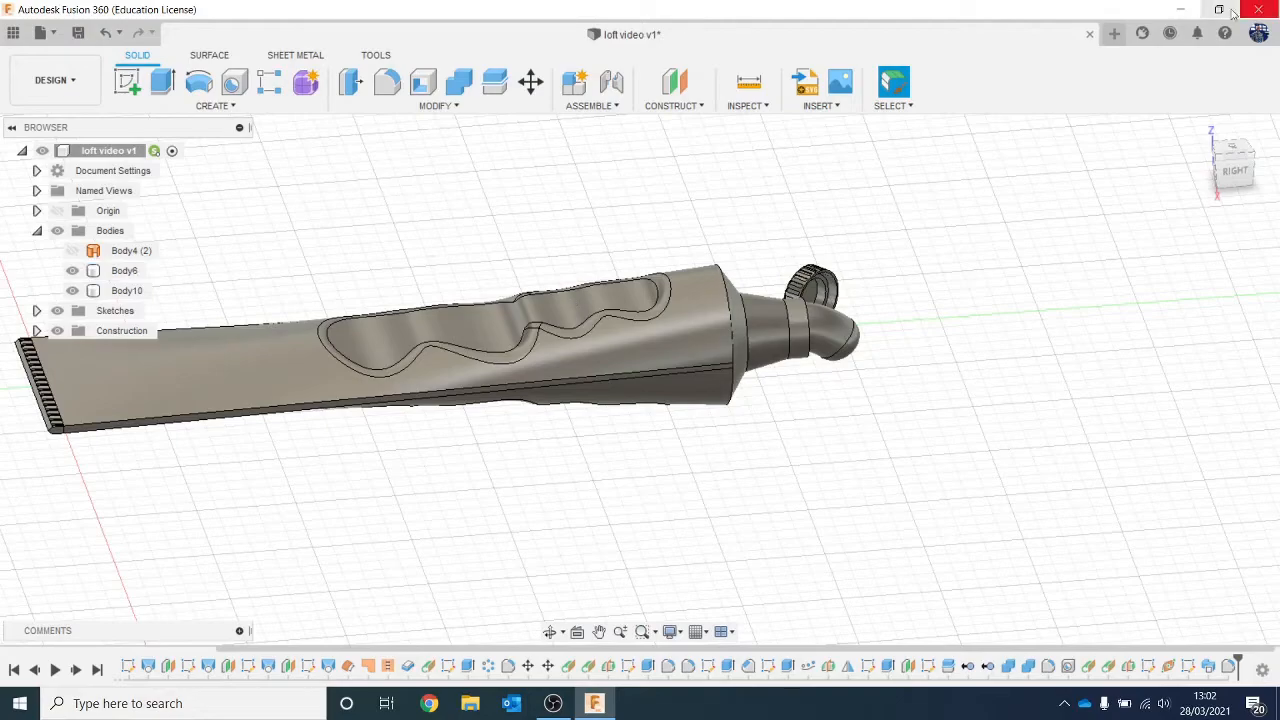
Open the Colgate tube and box reference photo from the Loft example folder in Fusion videos.
click(1196, 7)
click(1194, 5)
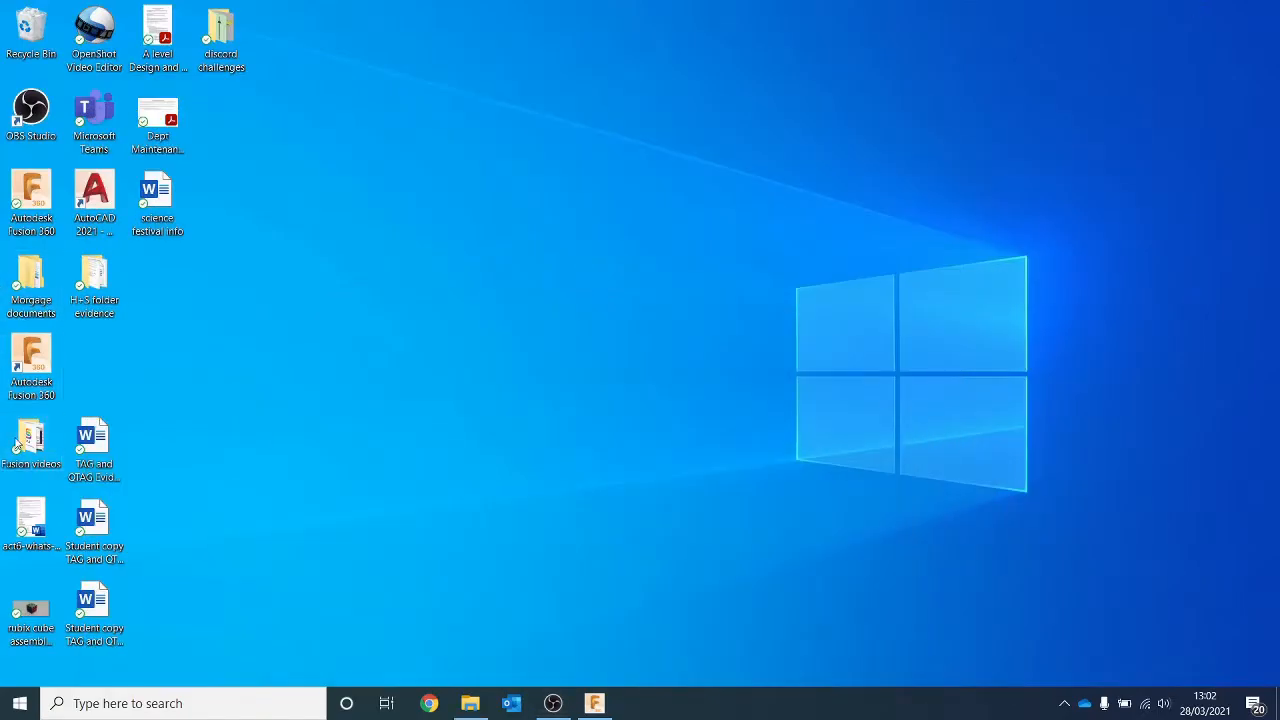
double_click(20, 445)
double_click(262, 226)
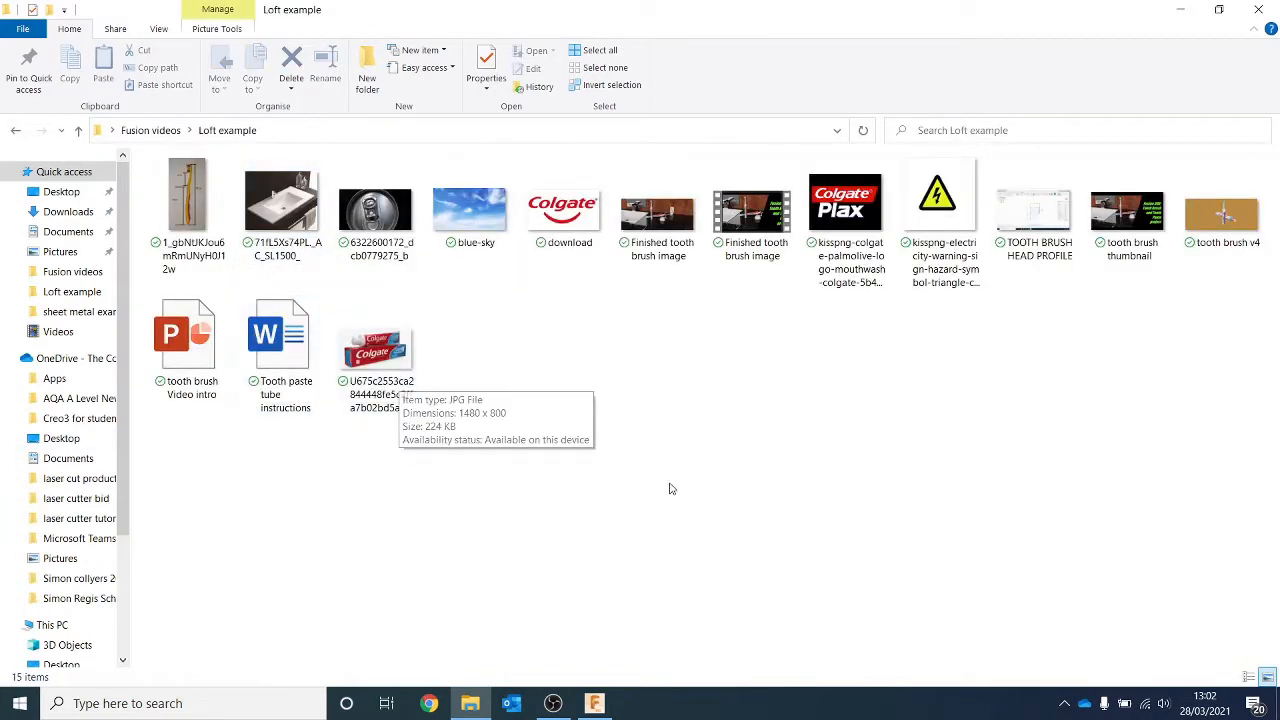
double_click(387, 366)
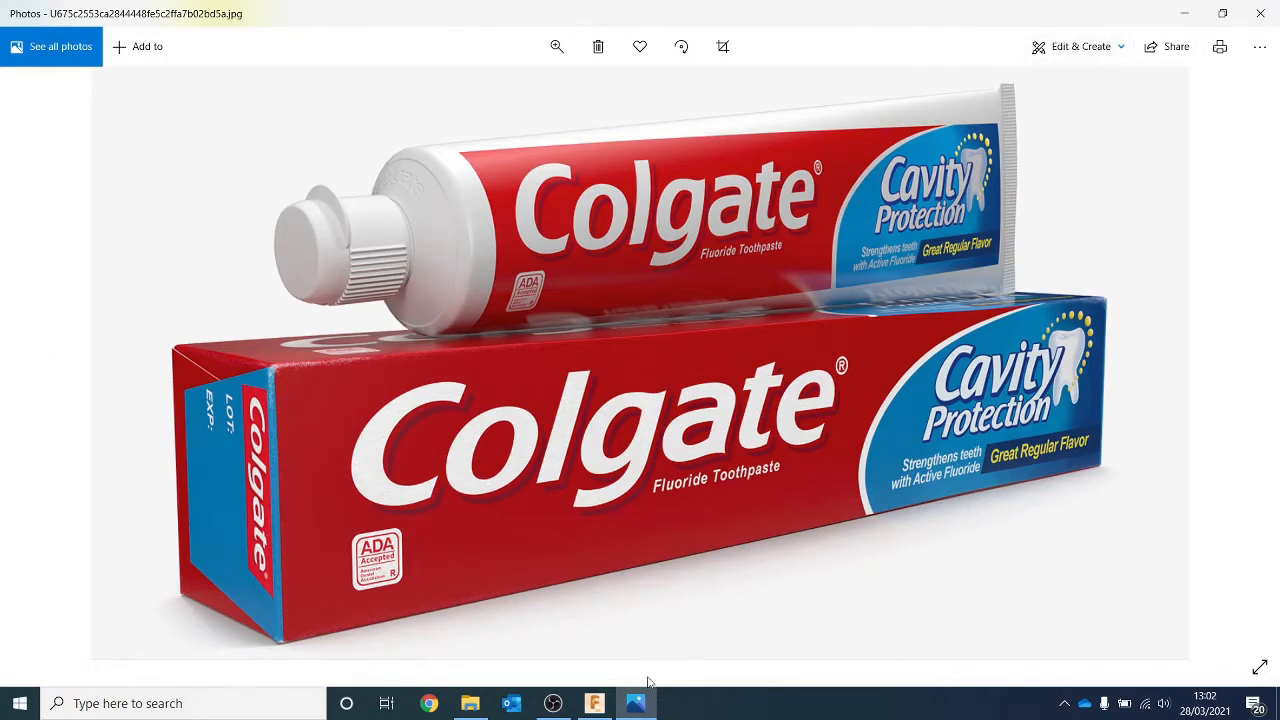
Switch back to Fusion 360 and create a construction plane offset about 50.571 mm from the YZ plane, beside the tube.
click(594, 703)
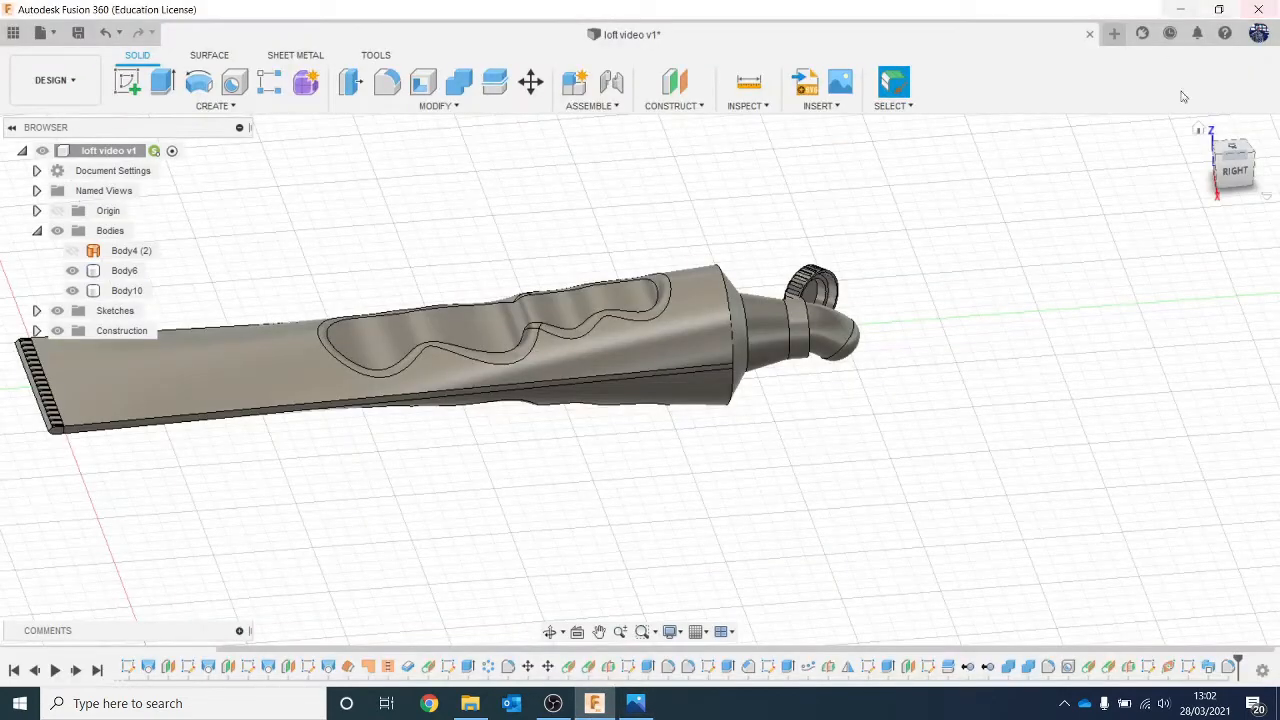
click(1234, 158)
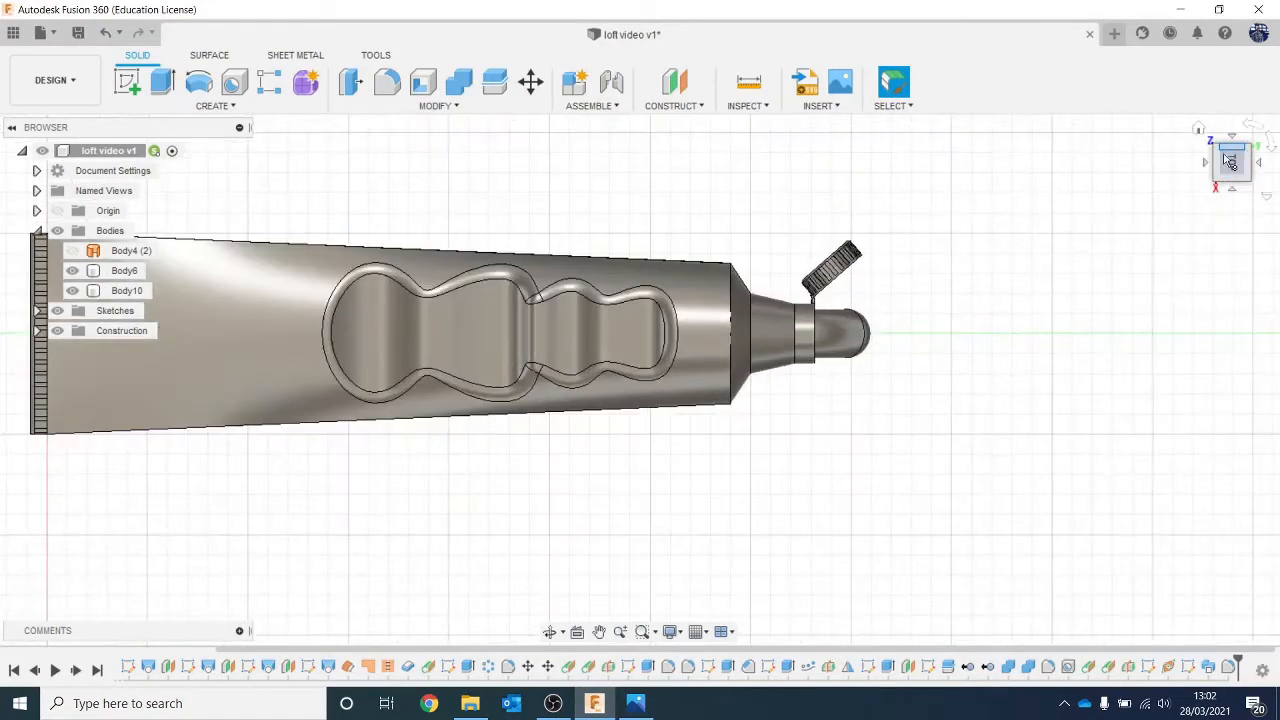
click(1238, 170)
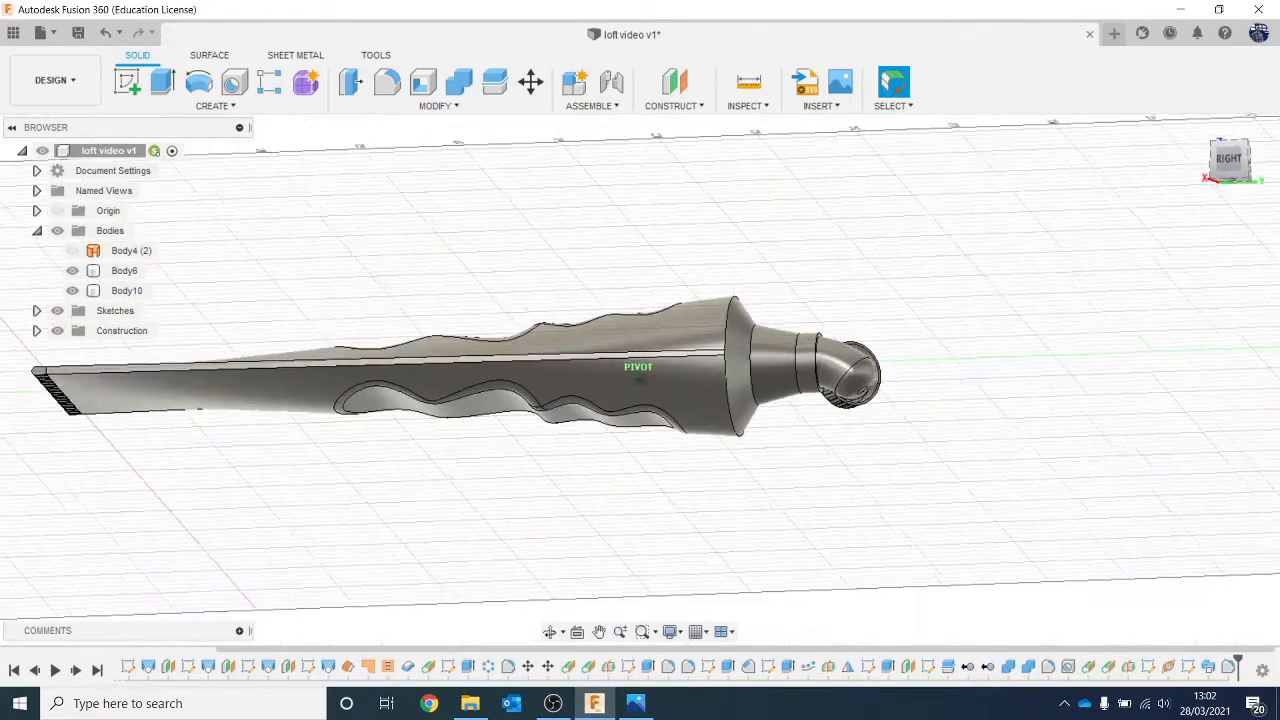
click(1238, 168)
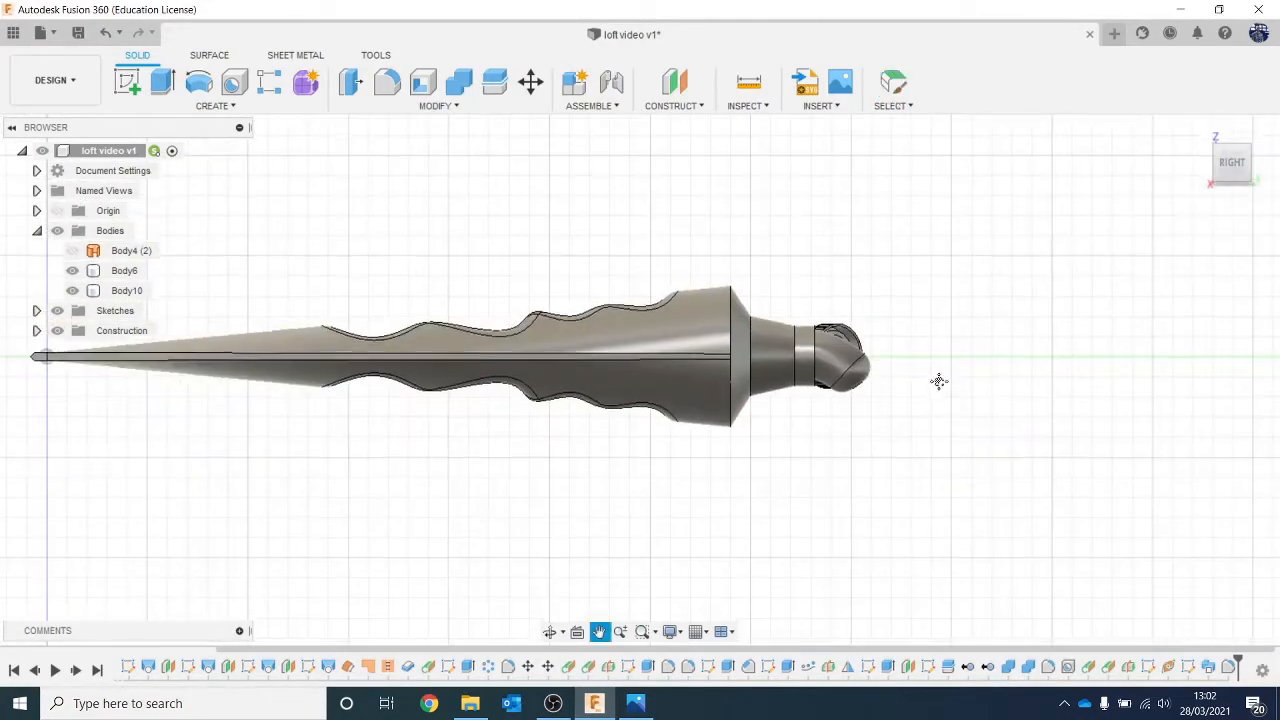
click(665, 86)
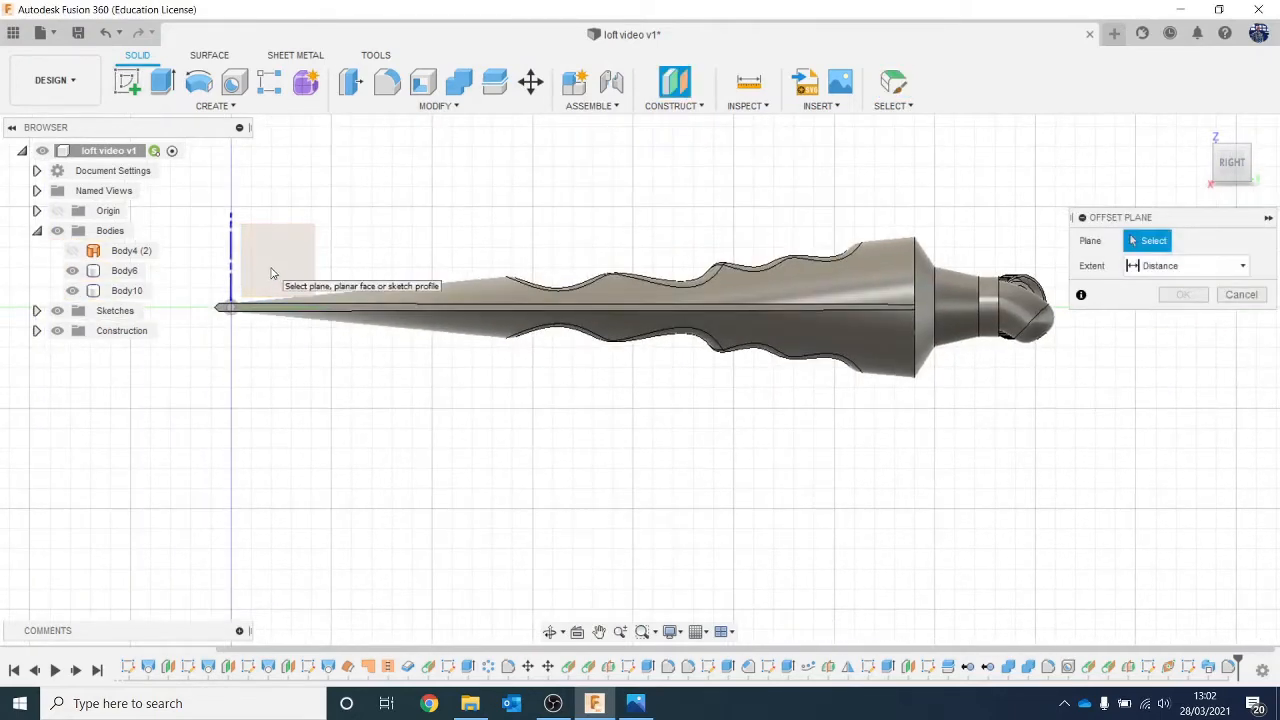
click(273, 272)
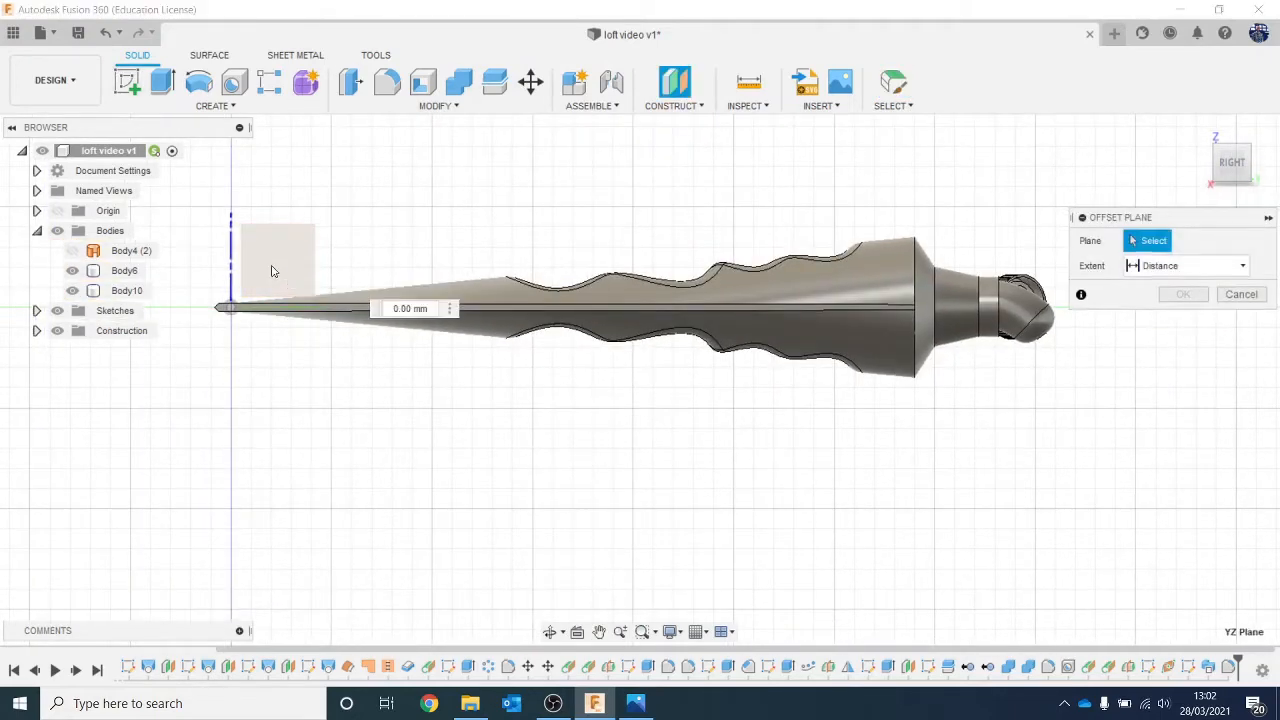
click(1236, 166)
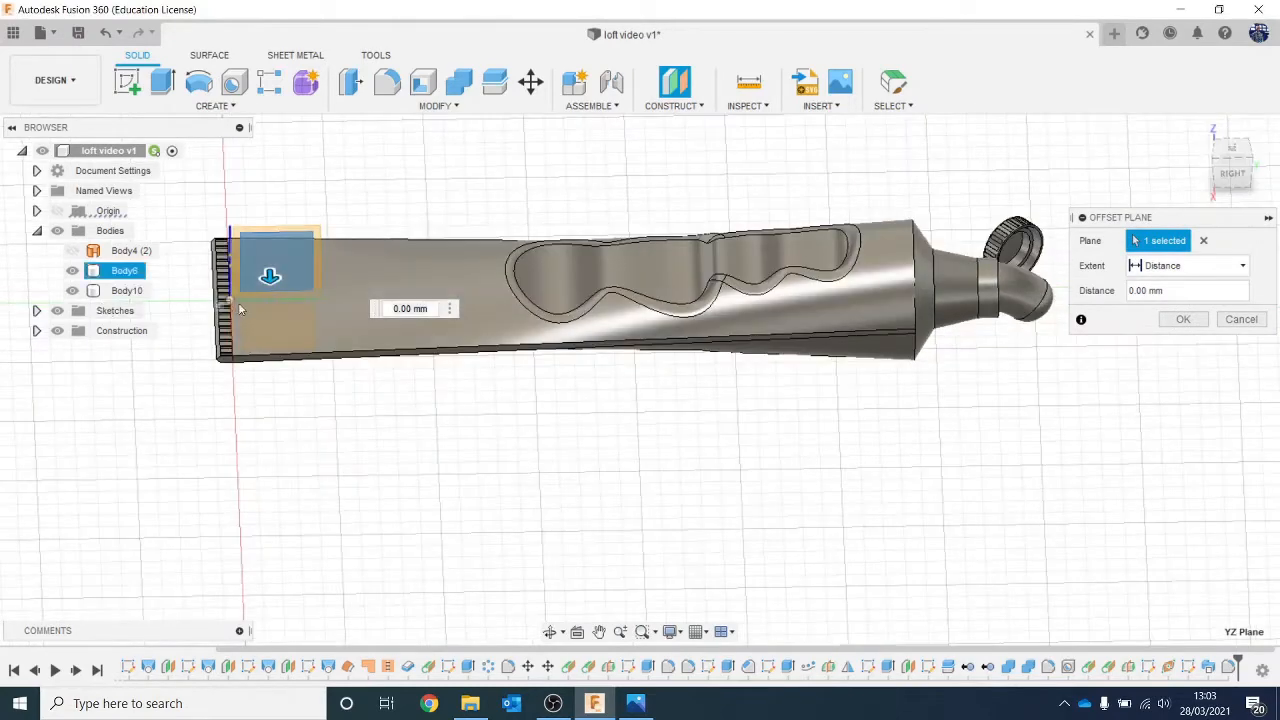
drag(273, 278, 299, 396)
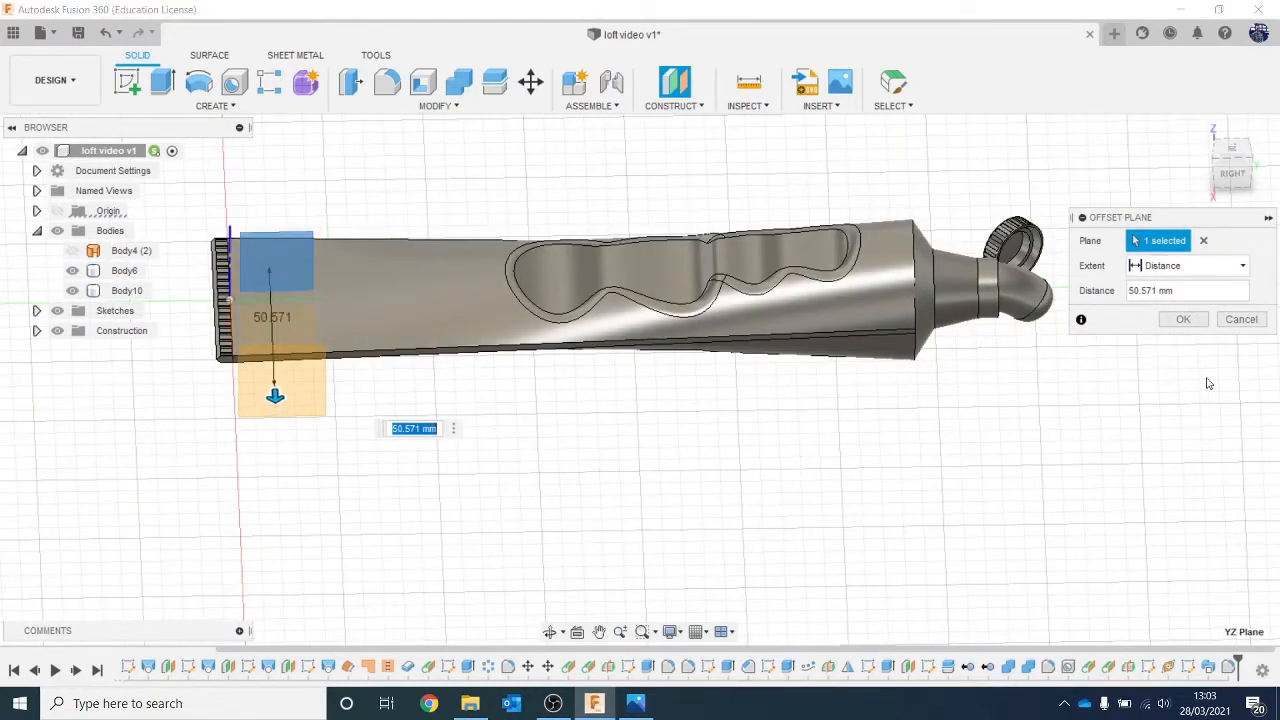
click(1185, 320)
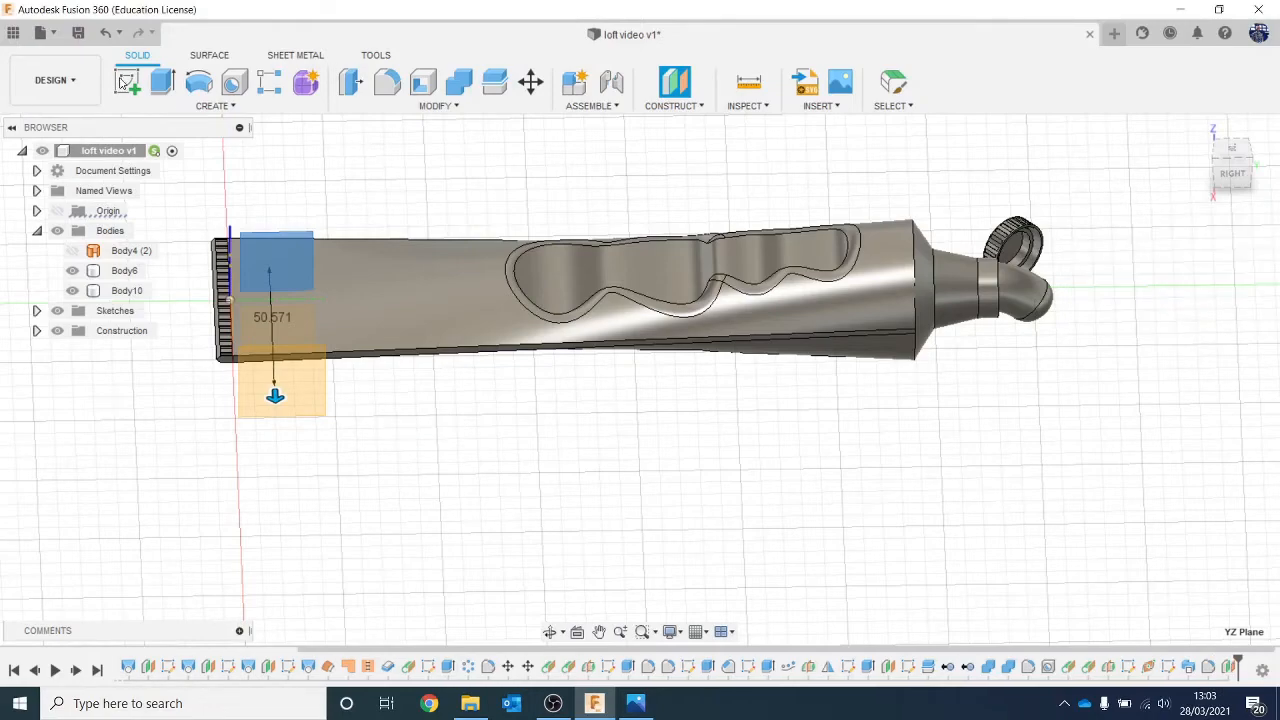
Start a sketch on the new offset plane and draw a three-point arc following the curve of the paste from nozzle to tip.
click(122, 87)
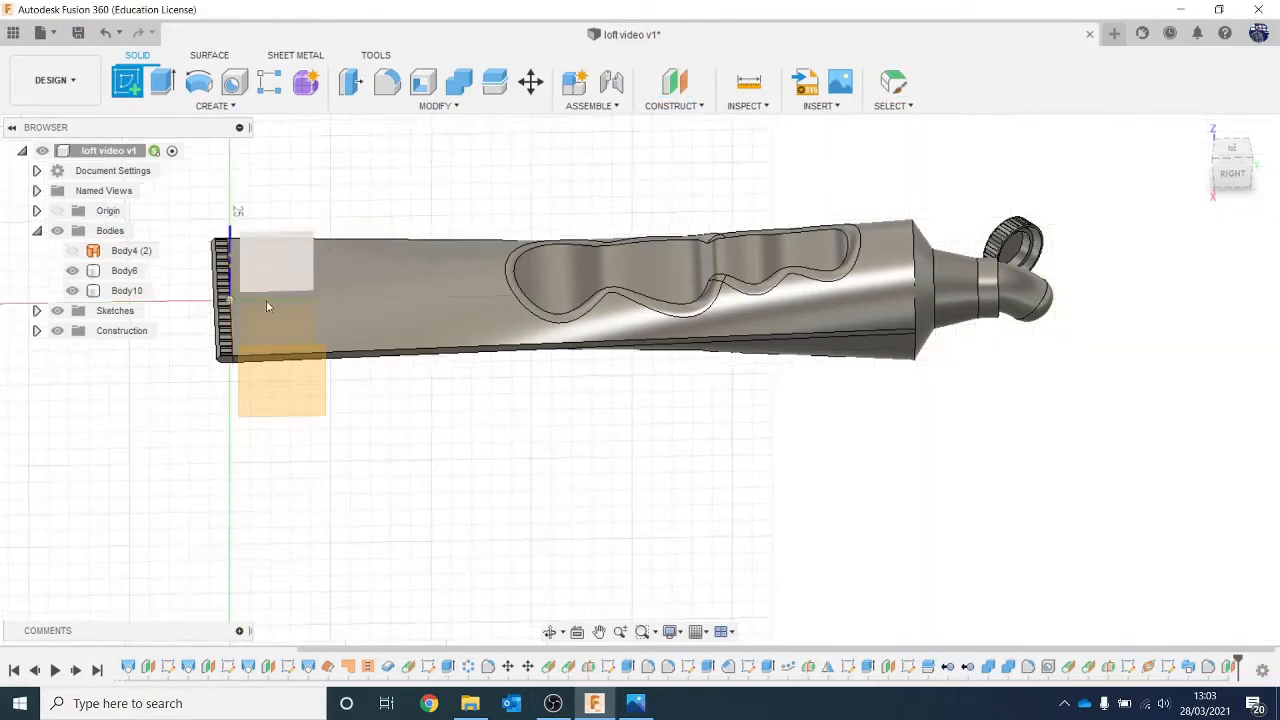
click(282, 386)
mouse_move(731, 340)
middle_down()
mouse_move(206, 317)
mouse_move(2, 326)
middle_up()
scroll(482, 415, up, 4)
scroll(816, 488, up, 2)
middle_drag(814, 480, 821, 415)
click(231, 106)
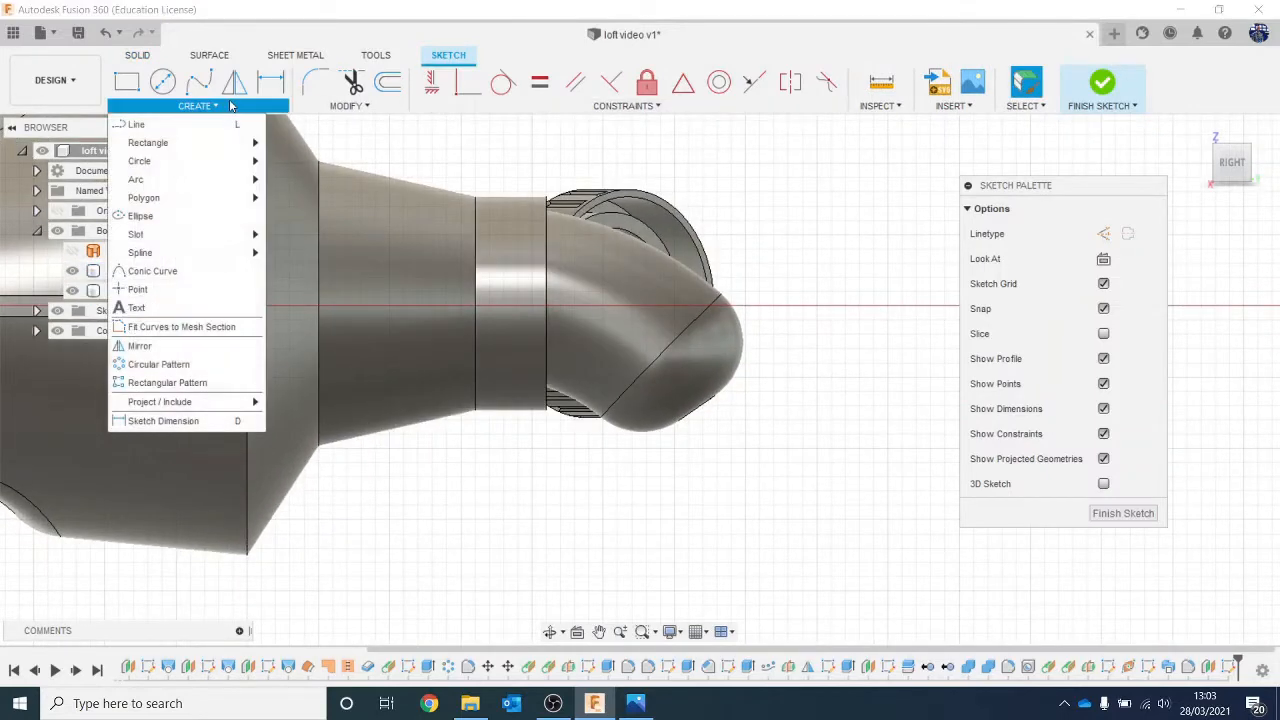
mouse_move(203, 179)
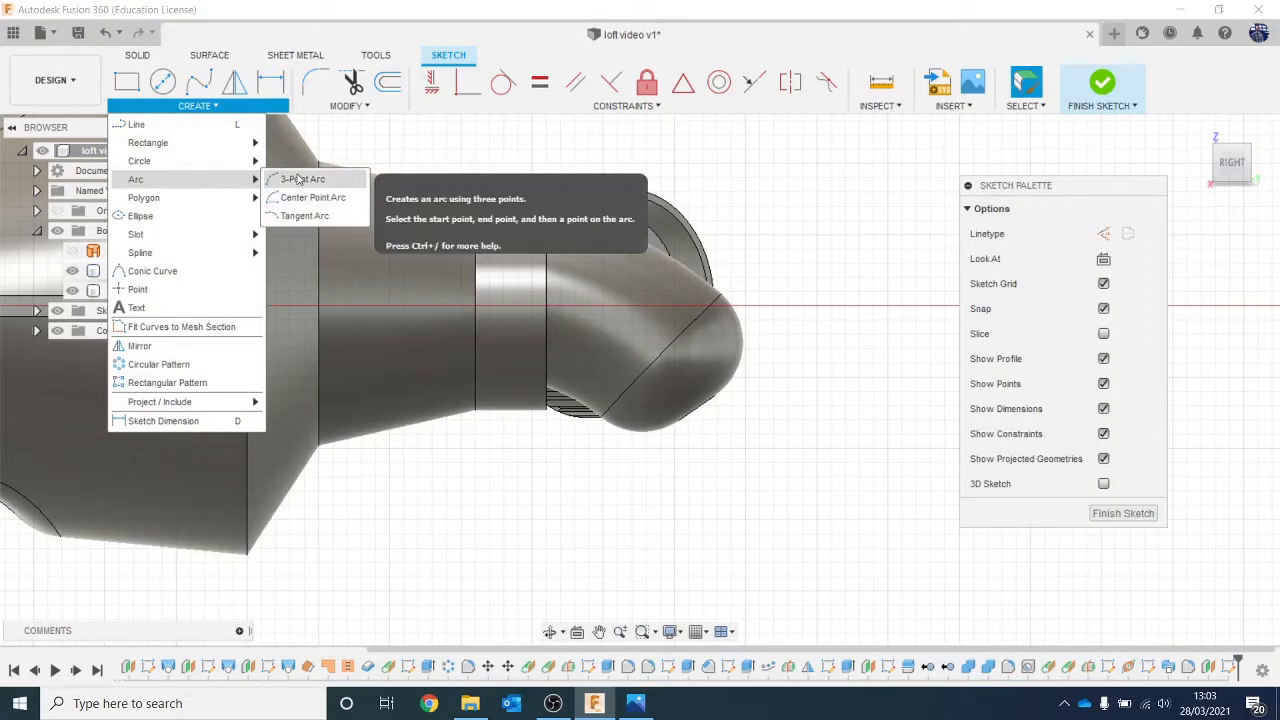
click(300, 175)
click(431, 263)
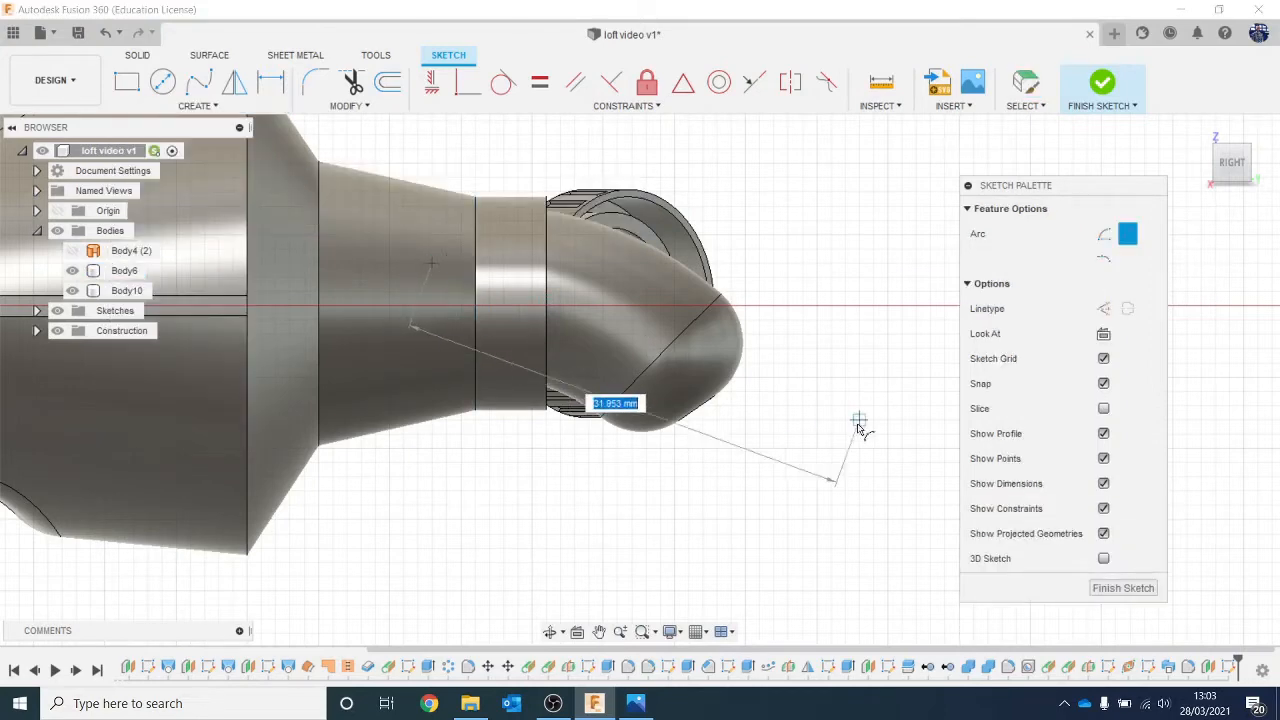
click(758, 418)
click(667, 320)
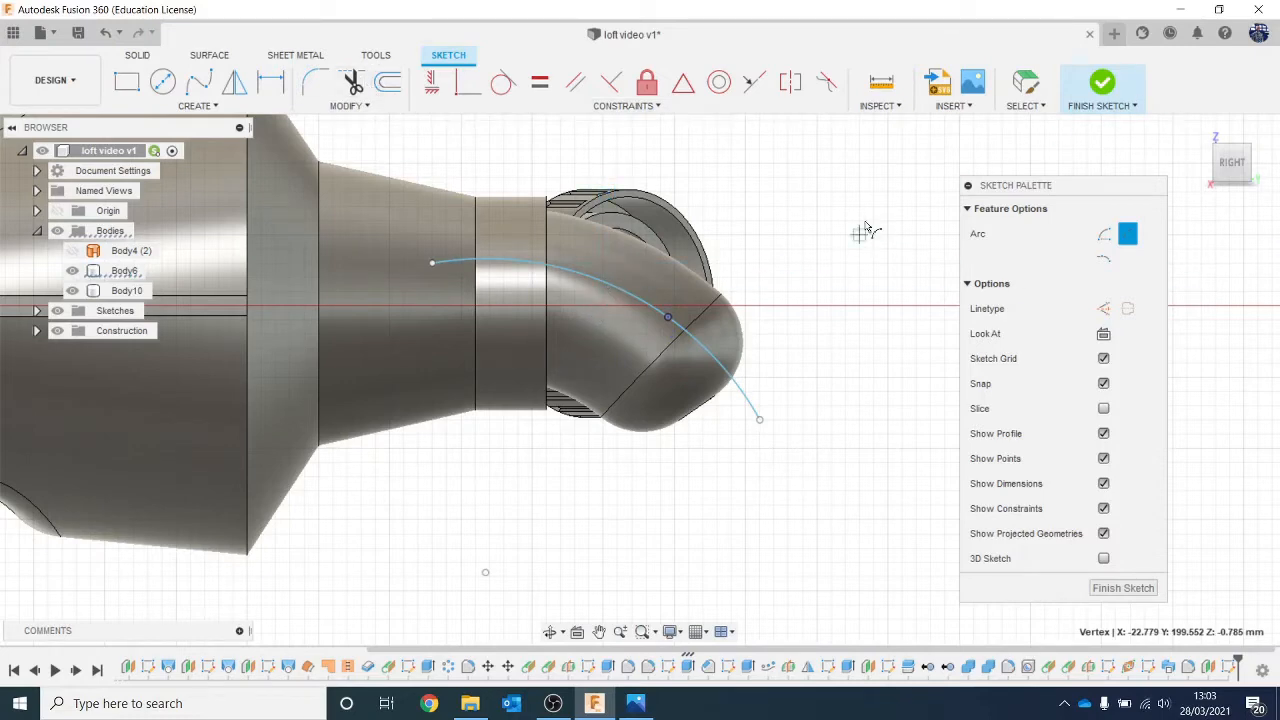
key(Escape)
Offset the arc about 4.394 mm towards its centre and finish the sketch.
click(388, 82)
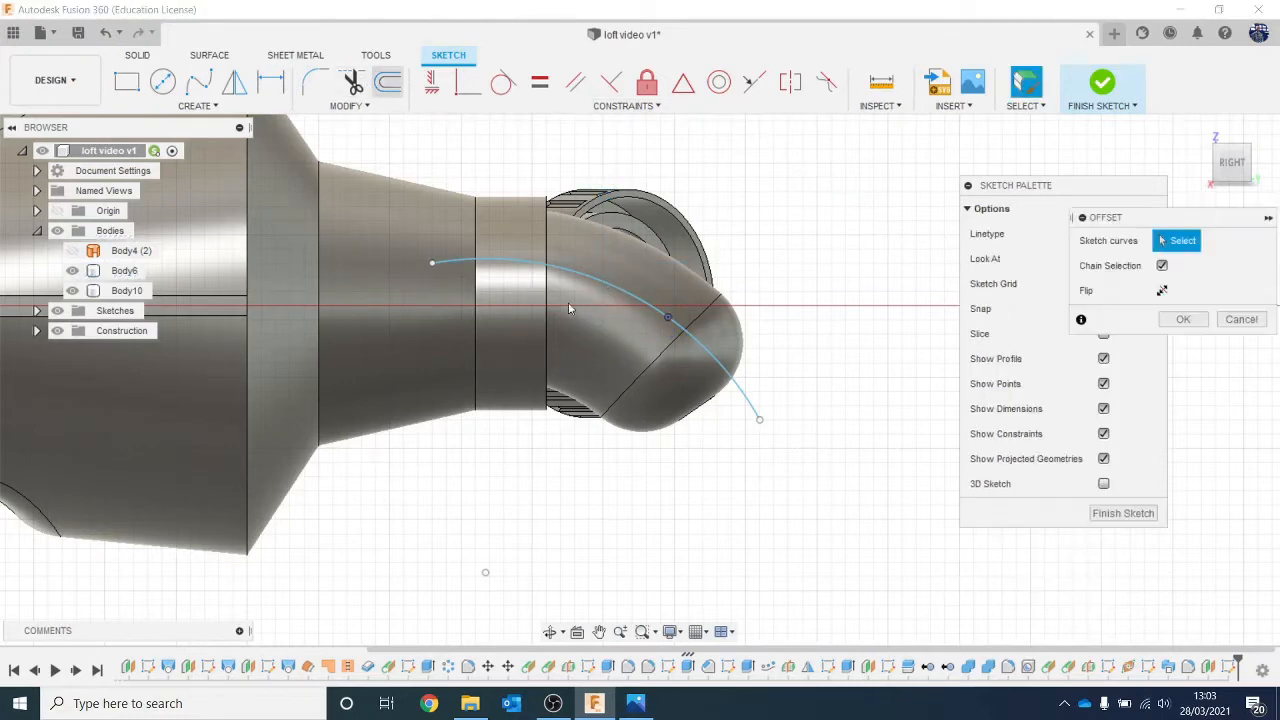
click(581, 279)
drag(584, 259, 561, 333)
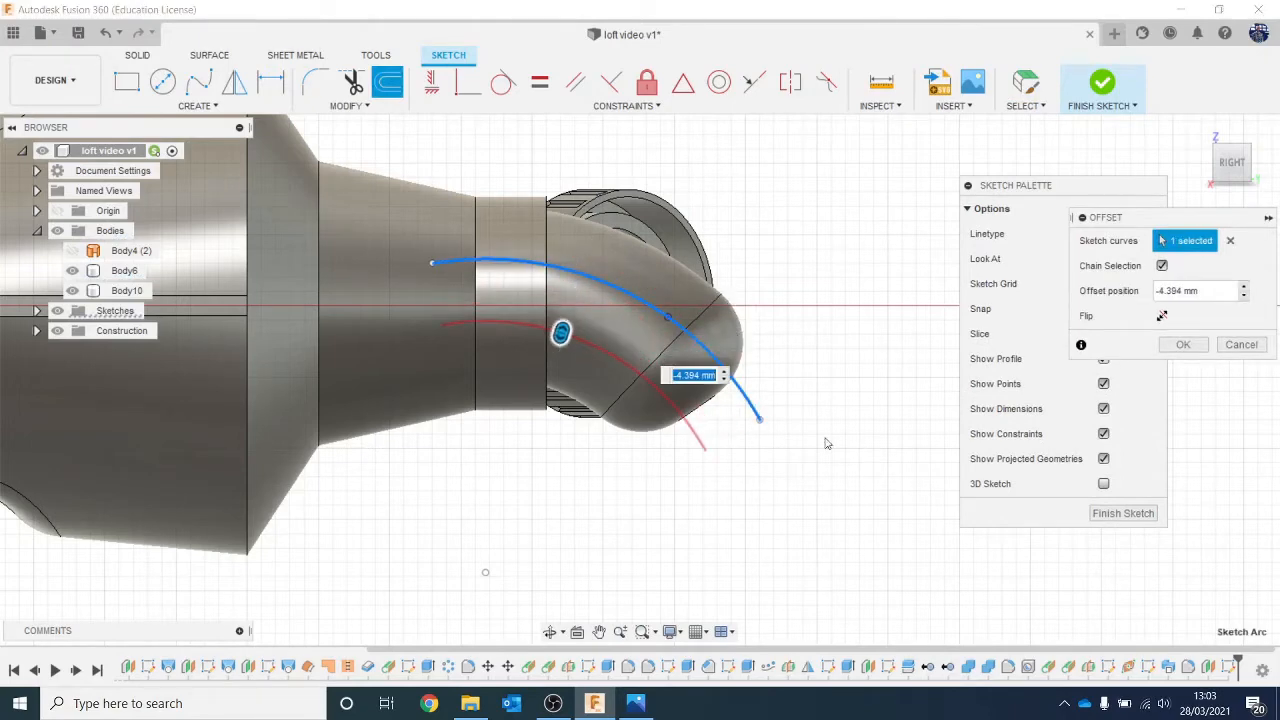
click(1176, 346)
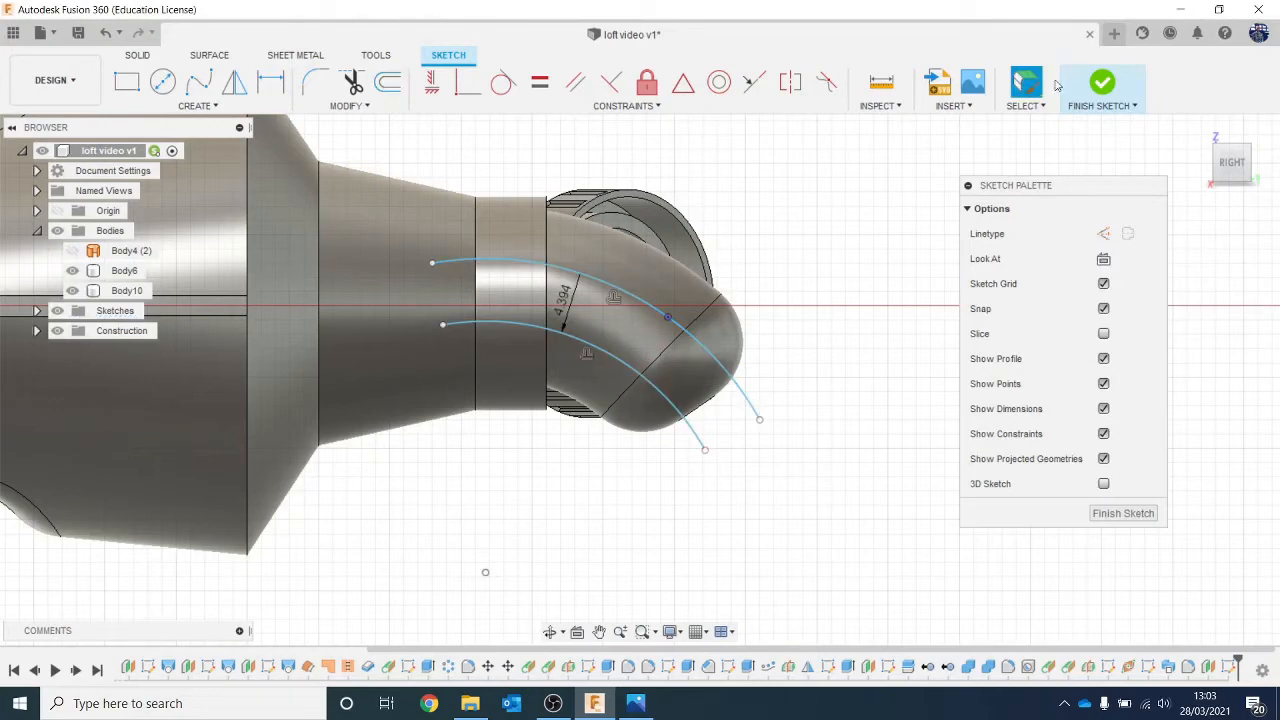
click(1102, 84)
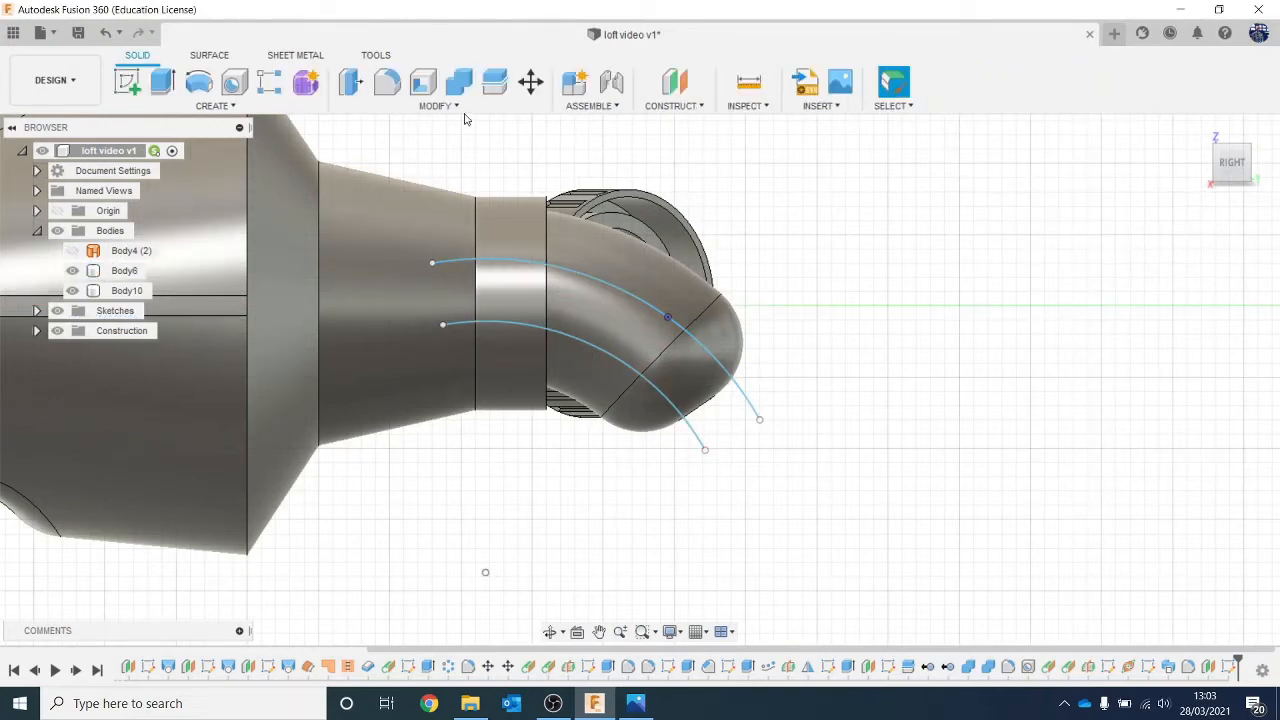
Split the paste's curved side face, rounded end and small flat tip face using the outer arc as the splitting tool.
click(400, 108)
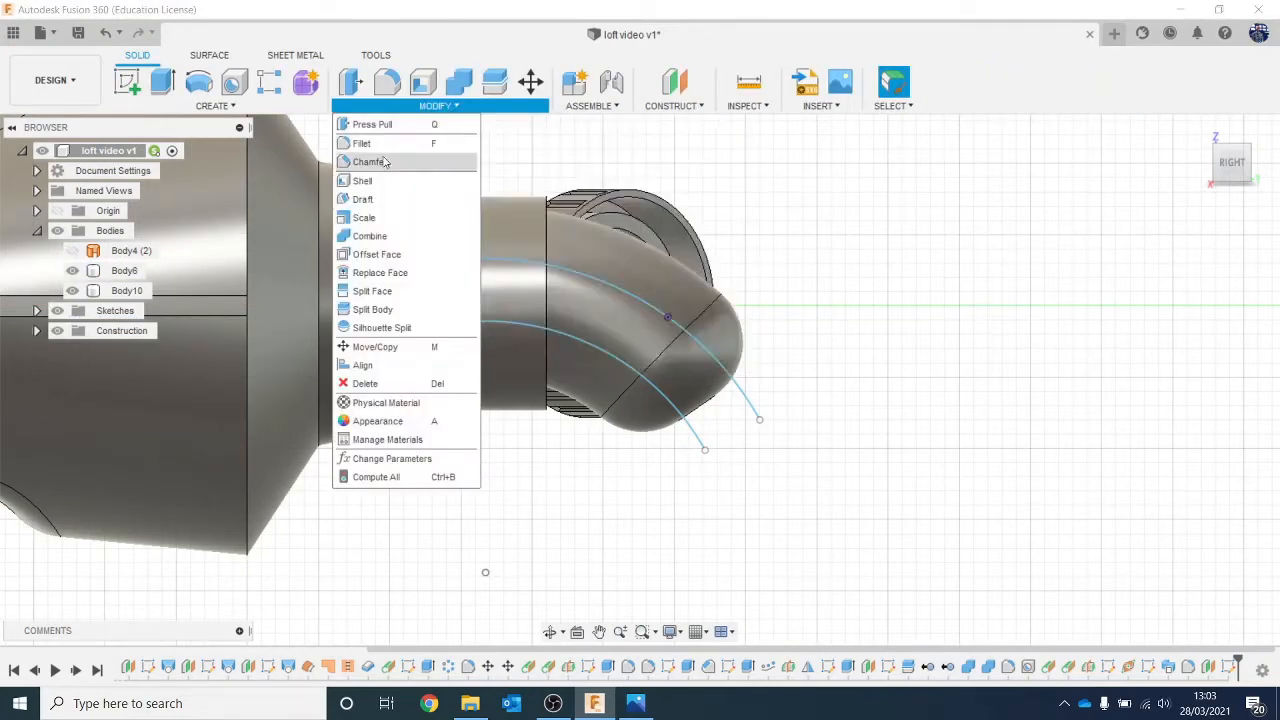
click(417, 291)
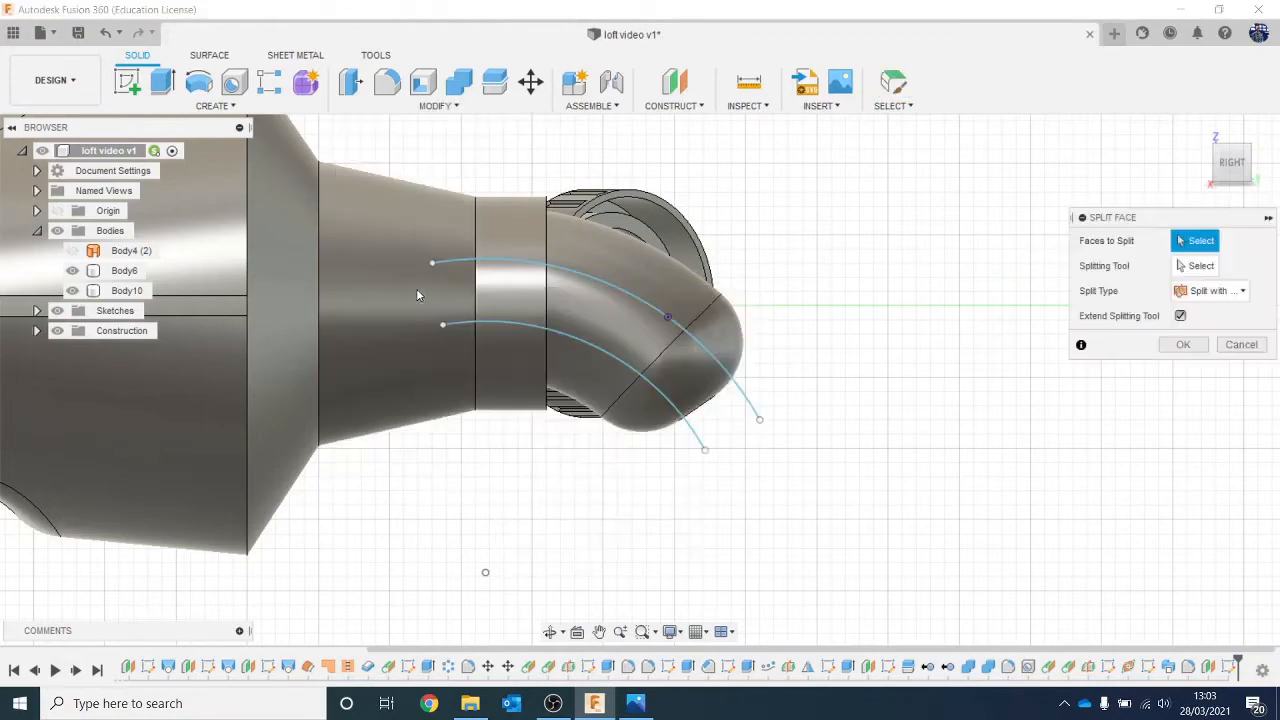
click(632, 256)
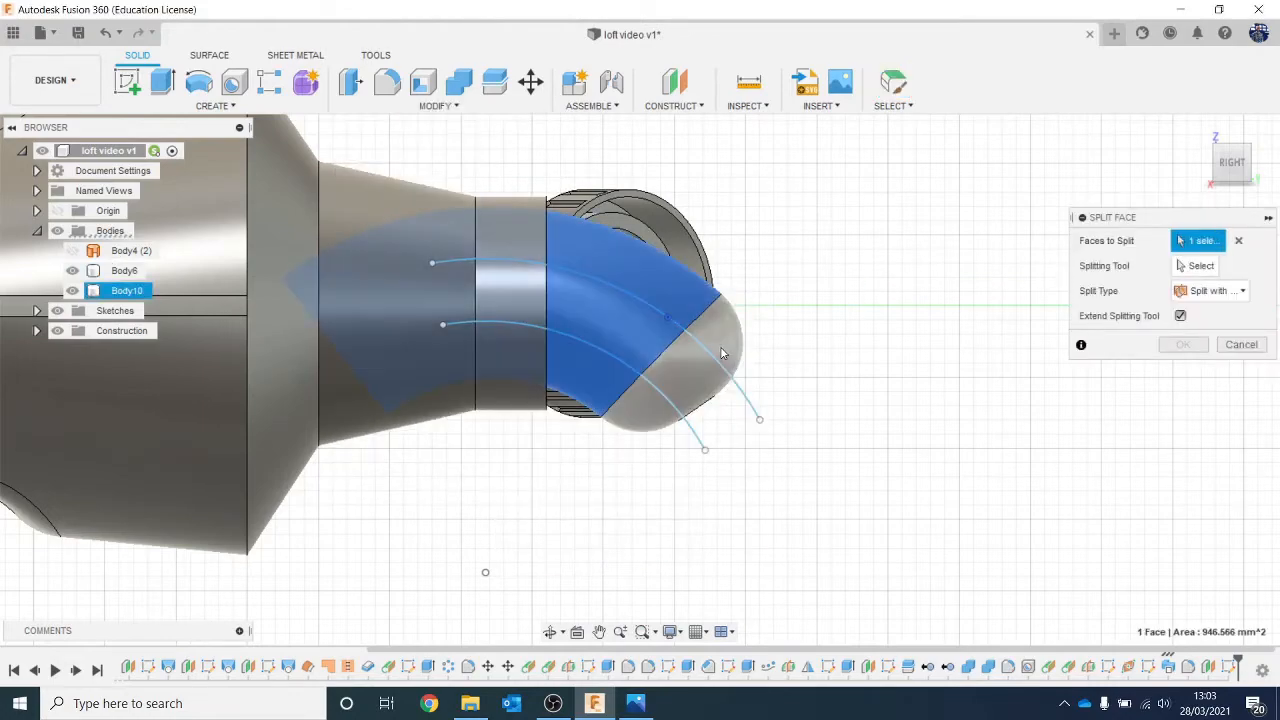
click(695, 365)
drag(1230, 166, 1167, 161)
scroll(922, 394, down, 4)
middle_drag(628, 366, 191, 372)
scroll(652, 354, up, 2)
scroll(734, 343, up, 5)
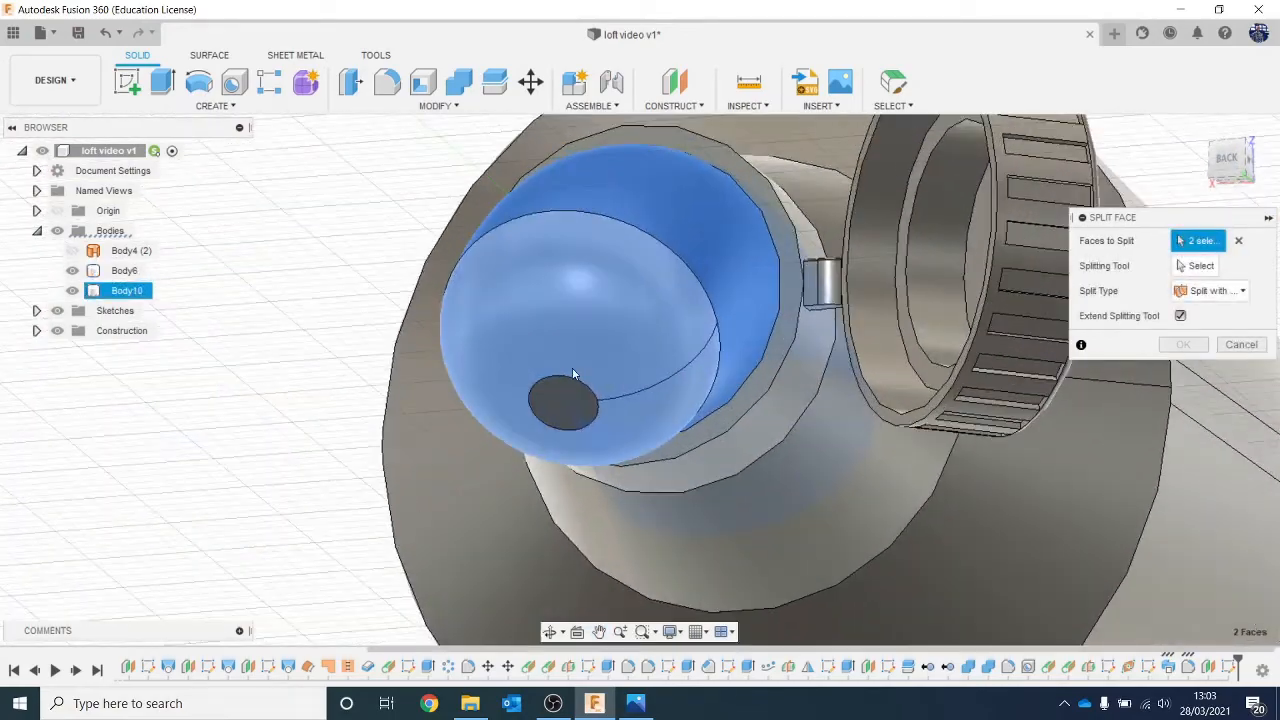
click(559, 396)
click(1200, 265)
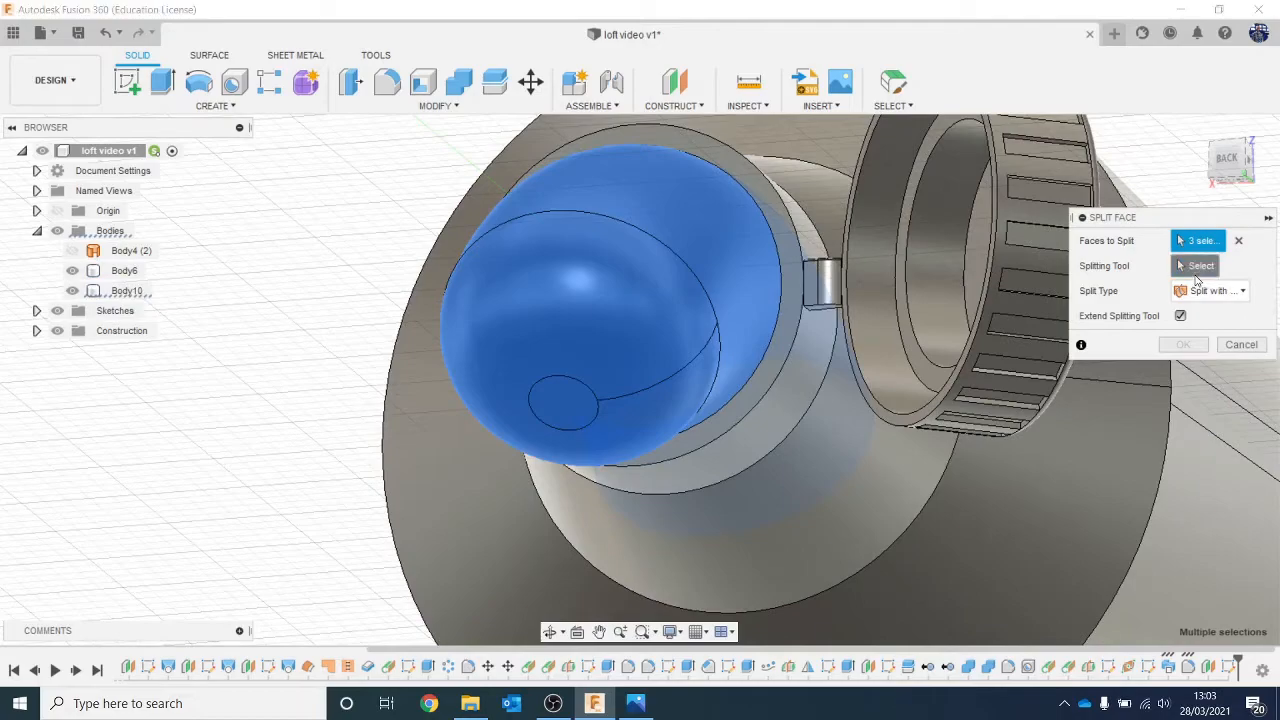
drag(1229, 158, 1210, 178)
scroll(634, 353, down, 3)
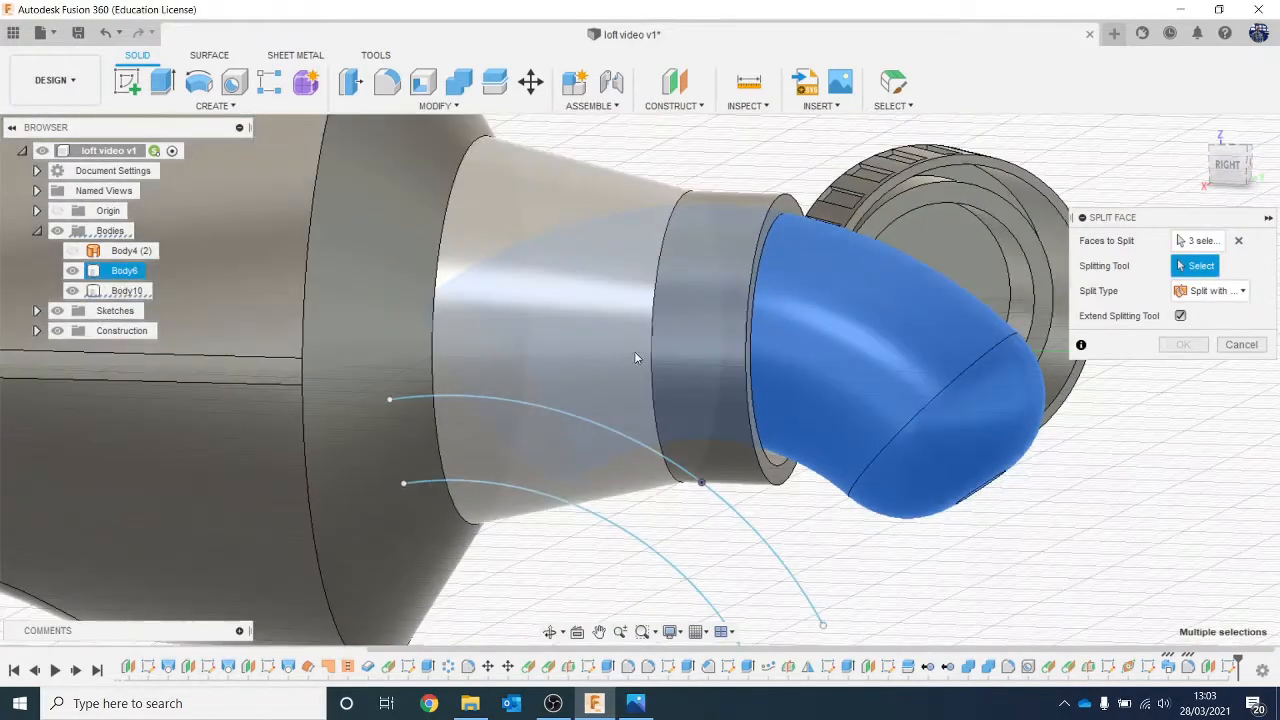
middle_drag(991, 466, 1003, 325)
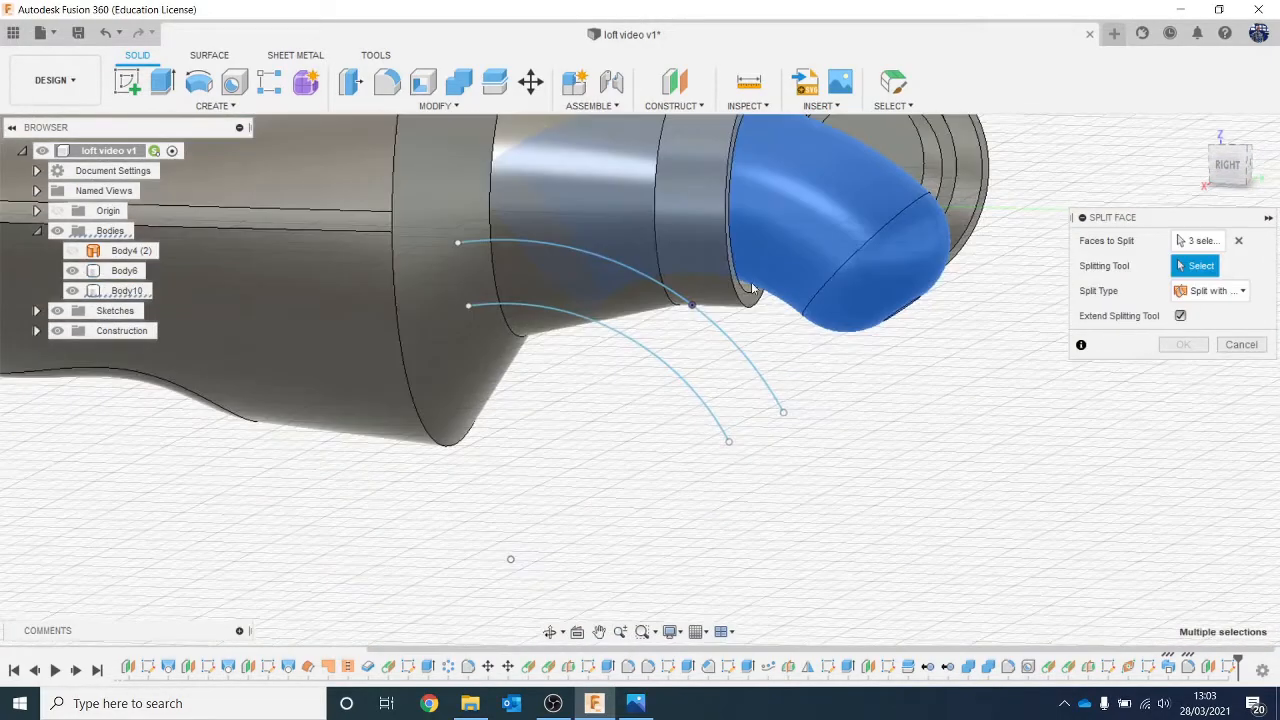
click(730, 348)
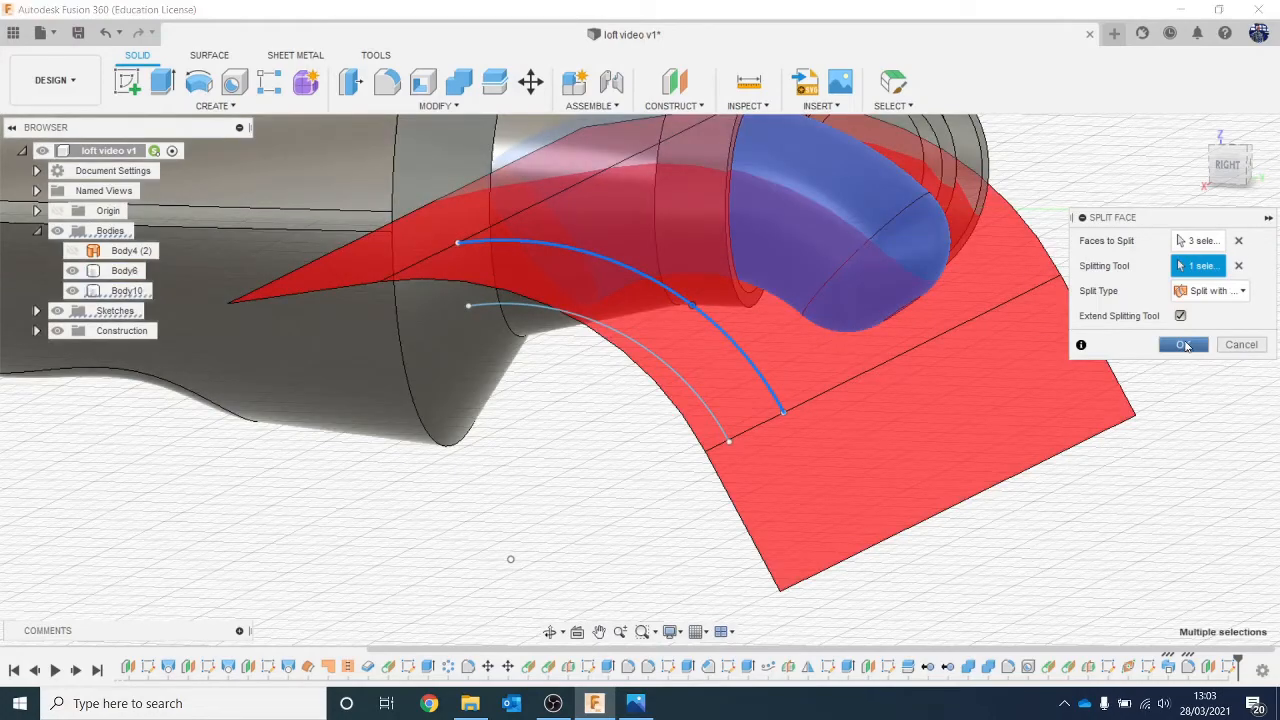
click(1184, 345)
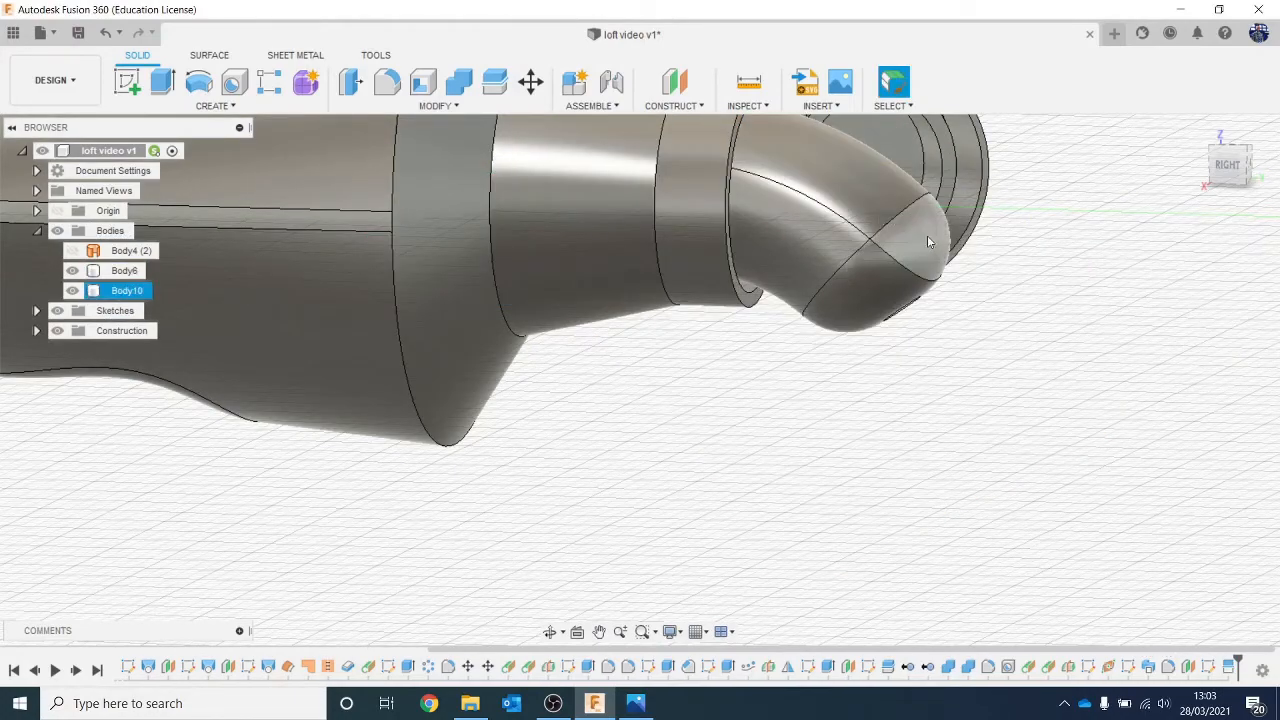
Expand the list of sketches and make the two-arc sketch, Sketch15, visible again.
click(36, 310)
scroll(110, 415, down, 1)
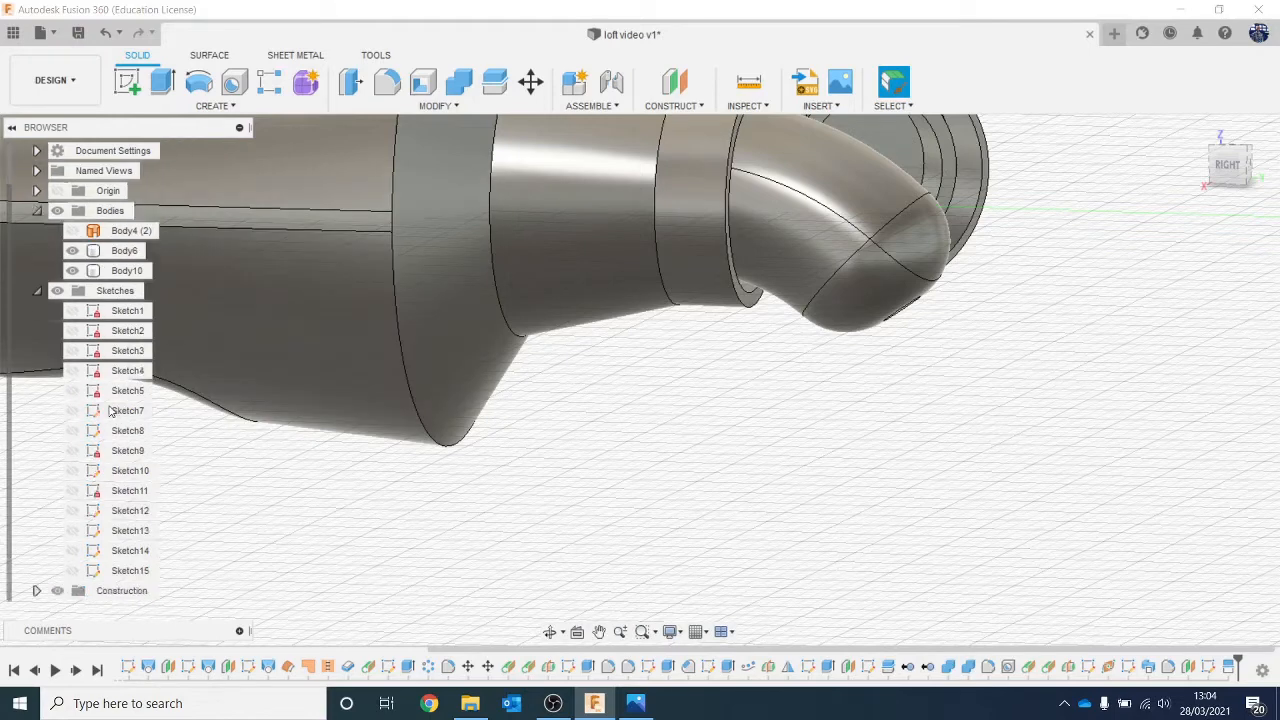
click(71, 571)
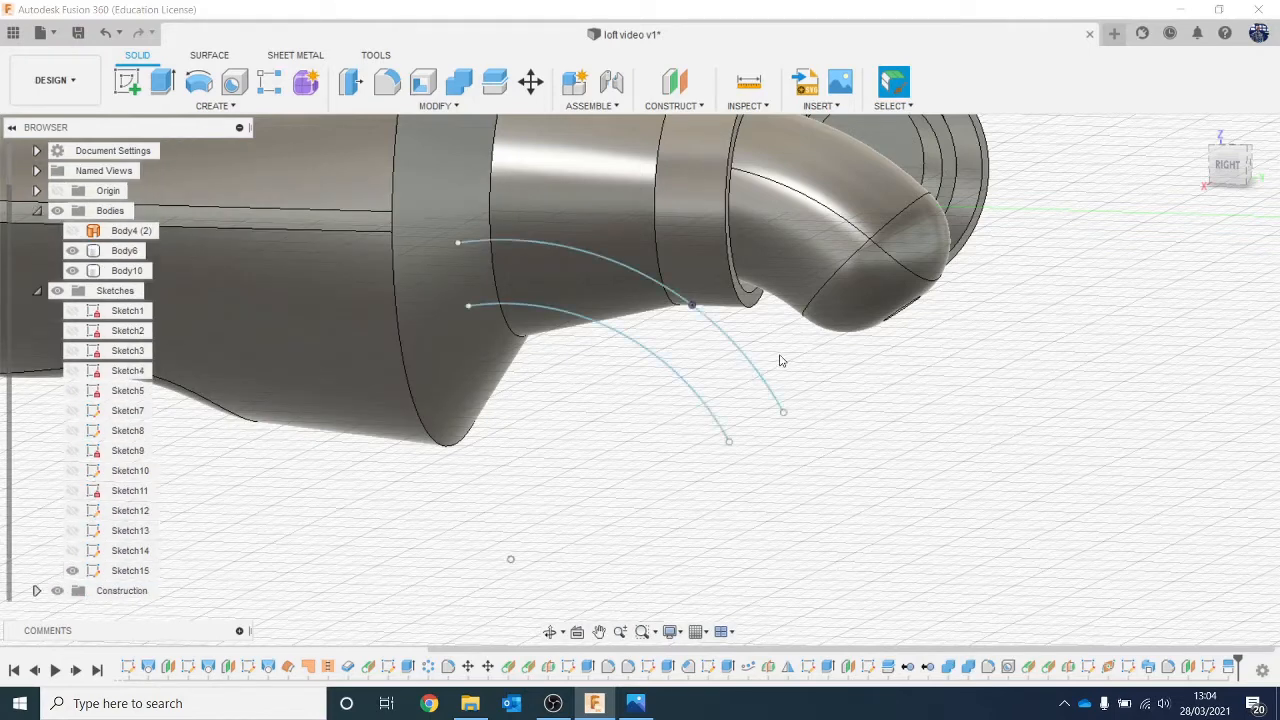
click(73, 571)
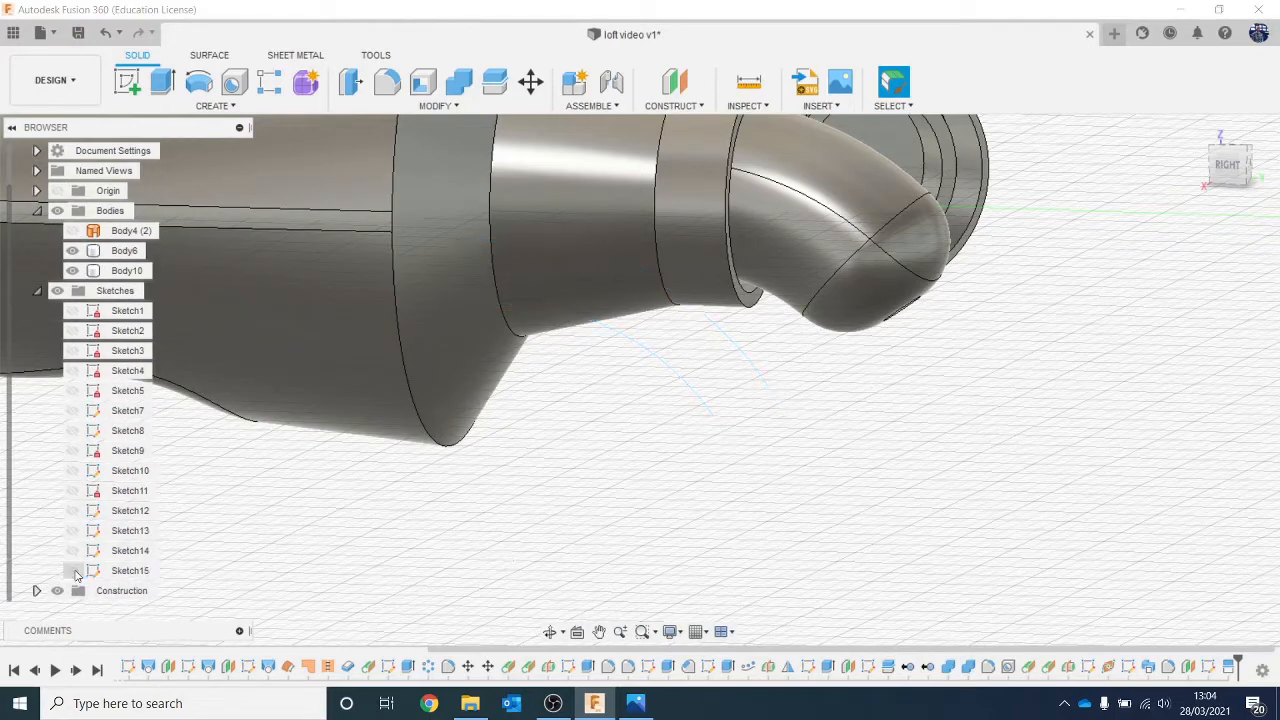
click(73, 571)
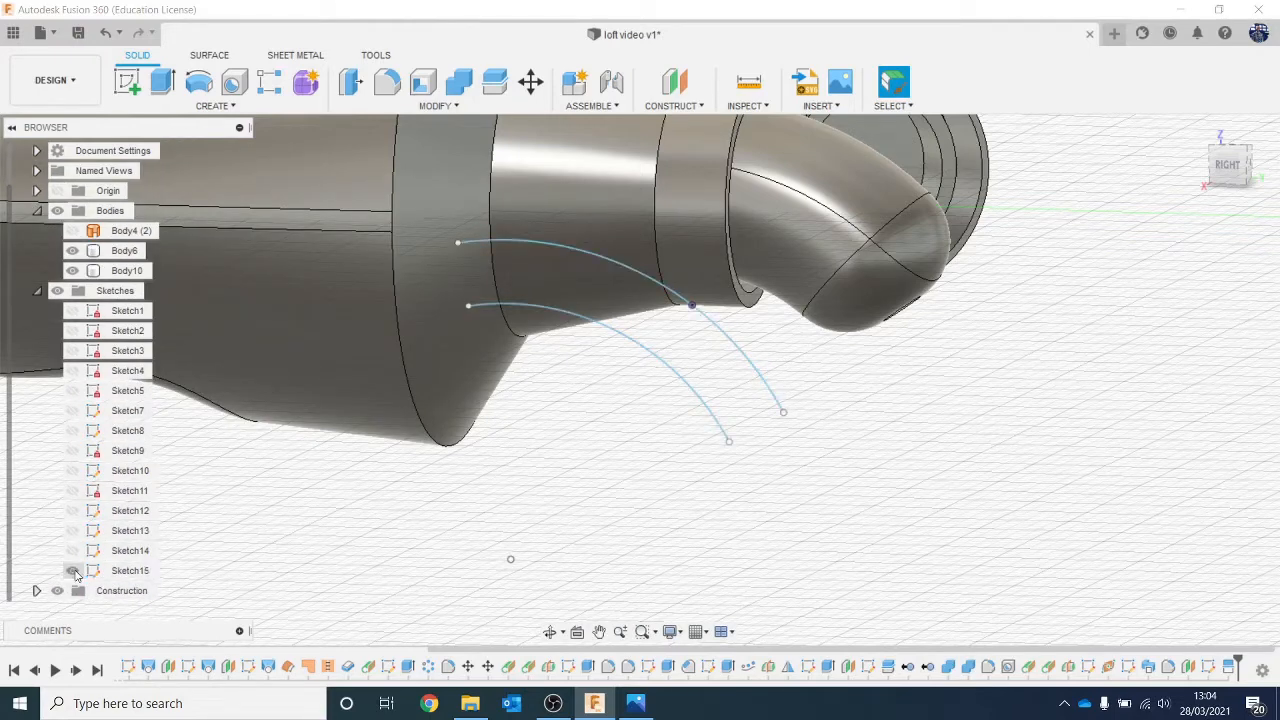
Split the paste's lower side face, rounded end and small flat tip face using the inner arc as the splitting tool.
click(440, 106)
click(420, 290)
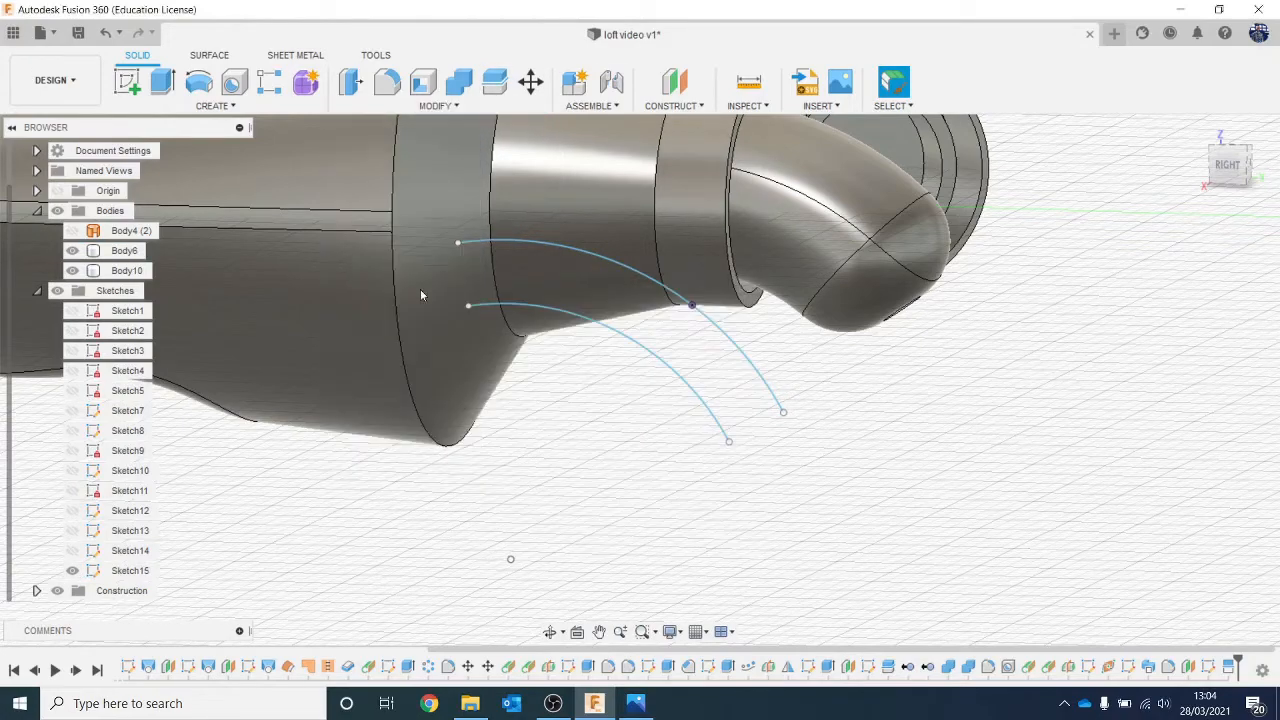
click(828, 262)
click(869, 300)
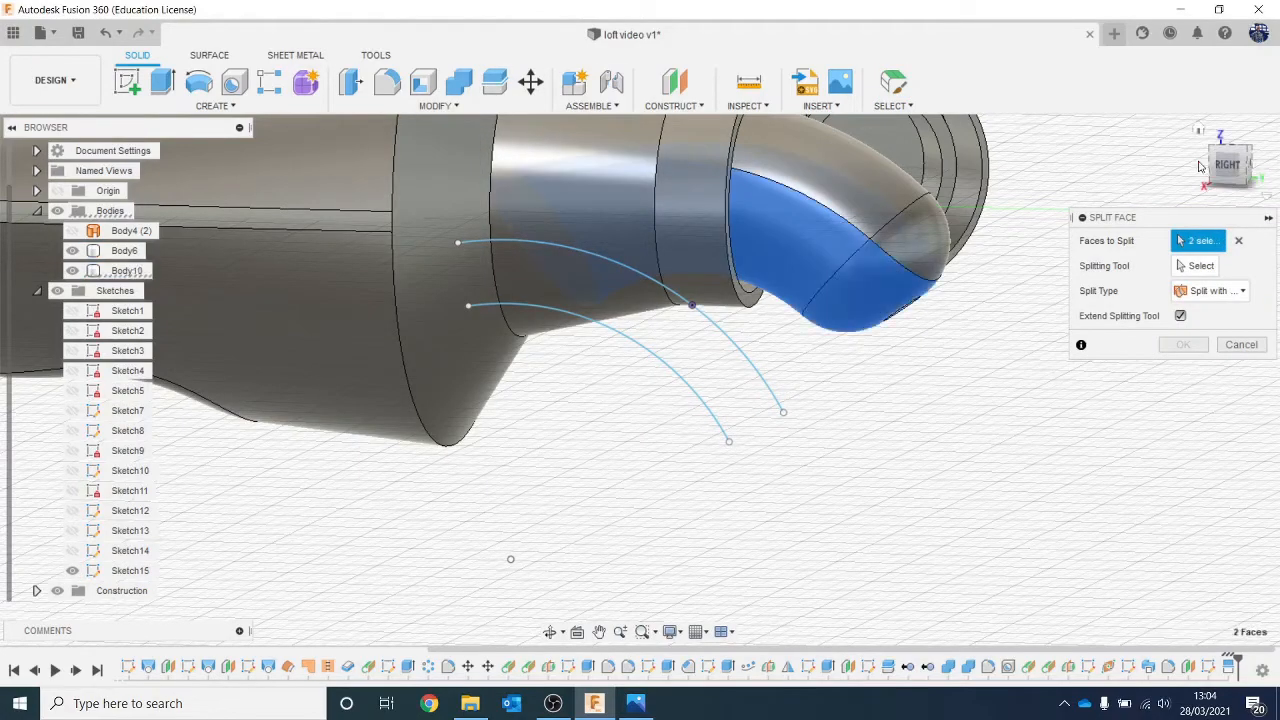
drag(1227, 172, 1140, 172)
click(530, 213)
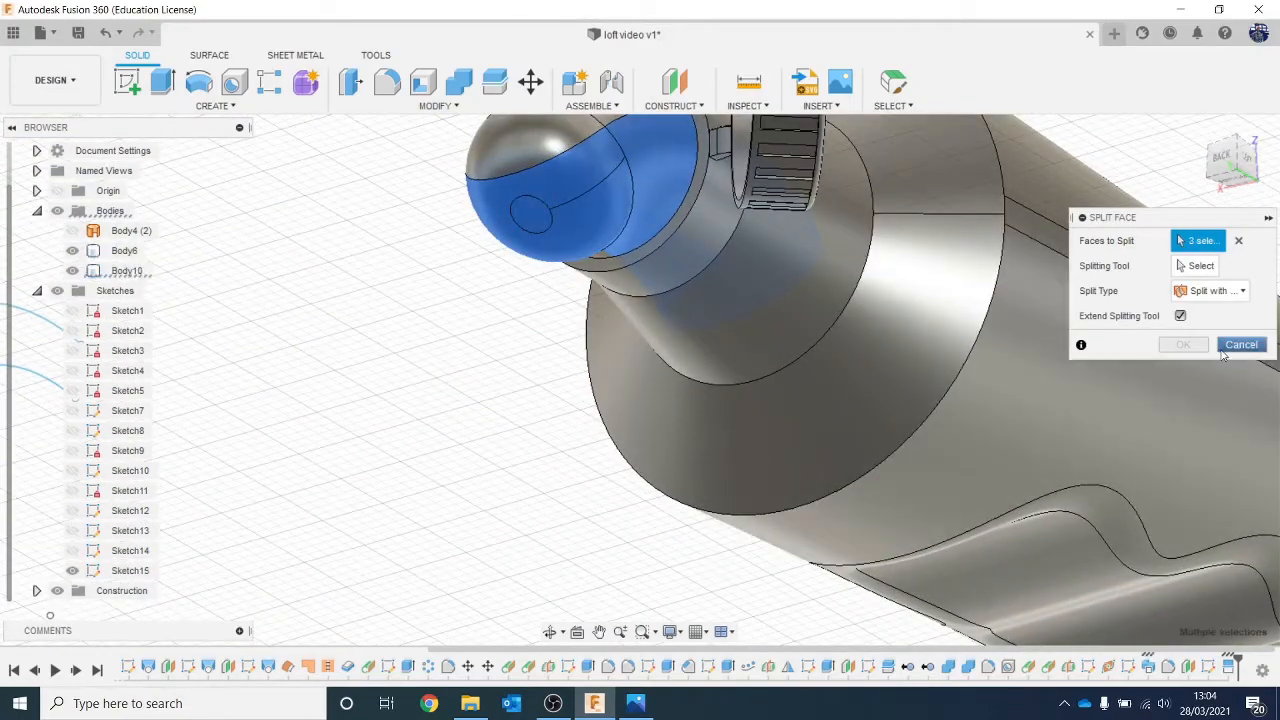
scroll(943, 247, down, 2)
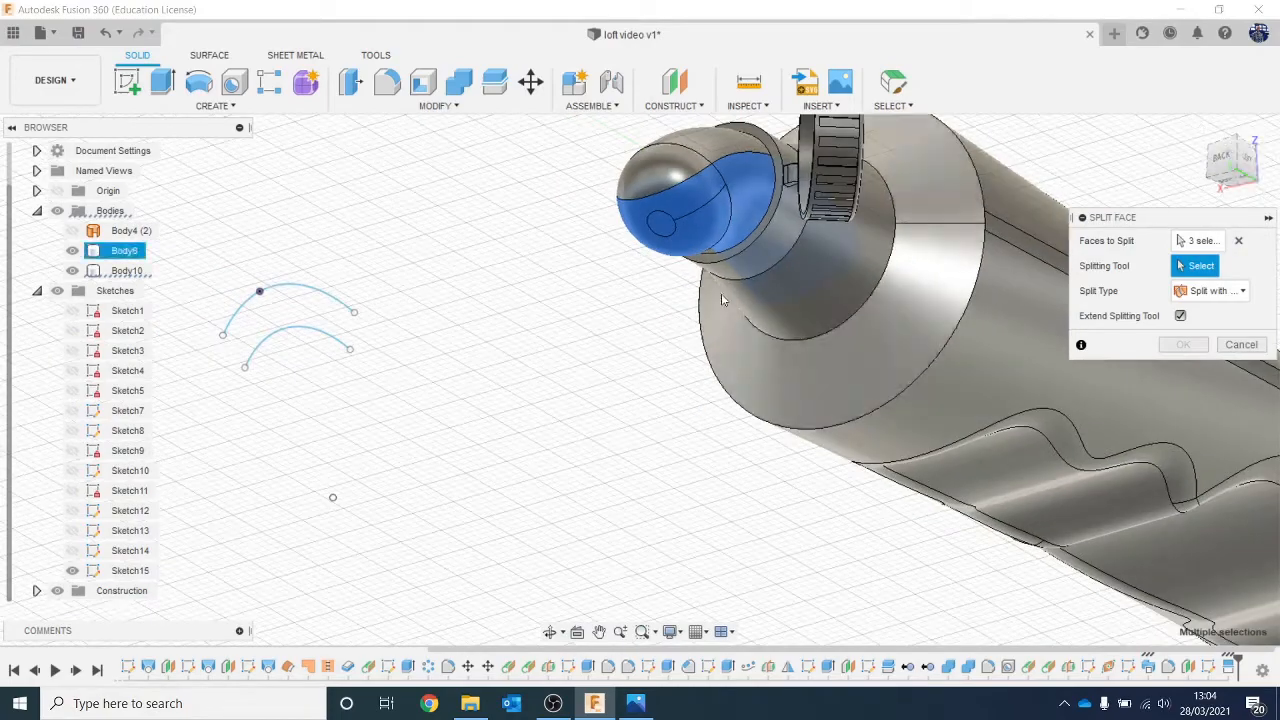
click(309, 337)
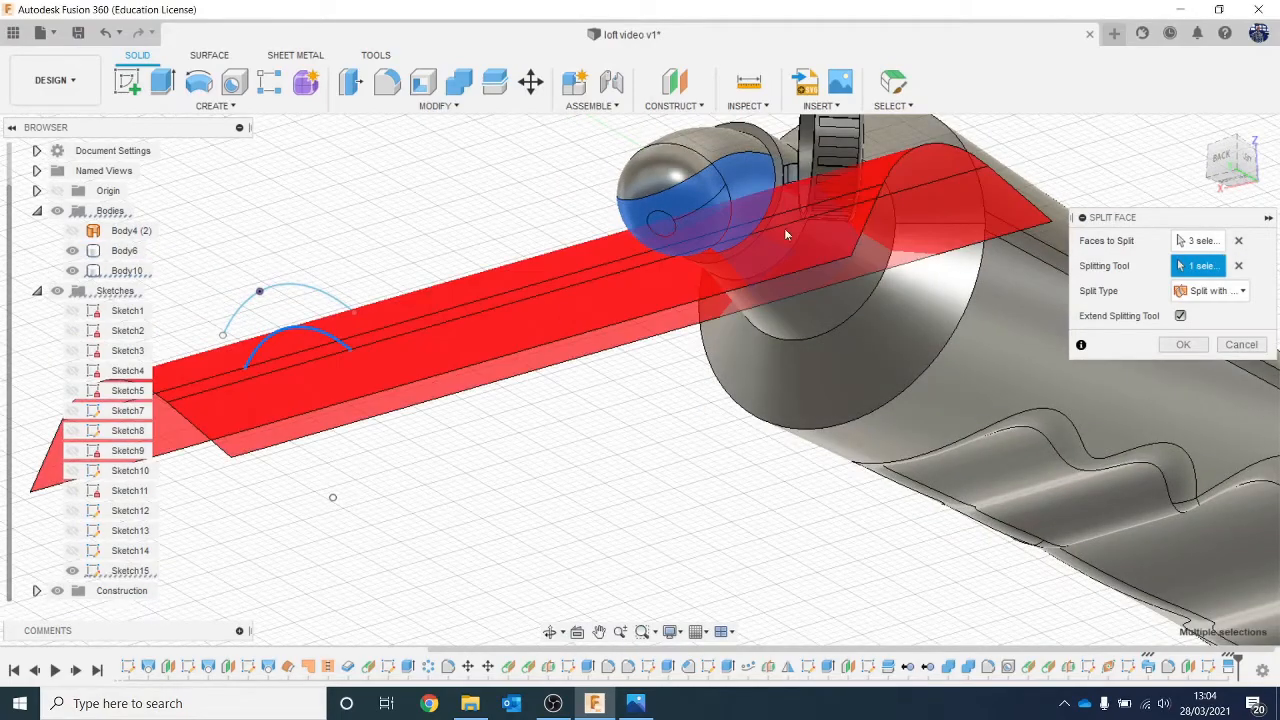
click(1245, 160)
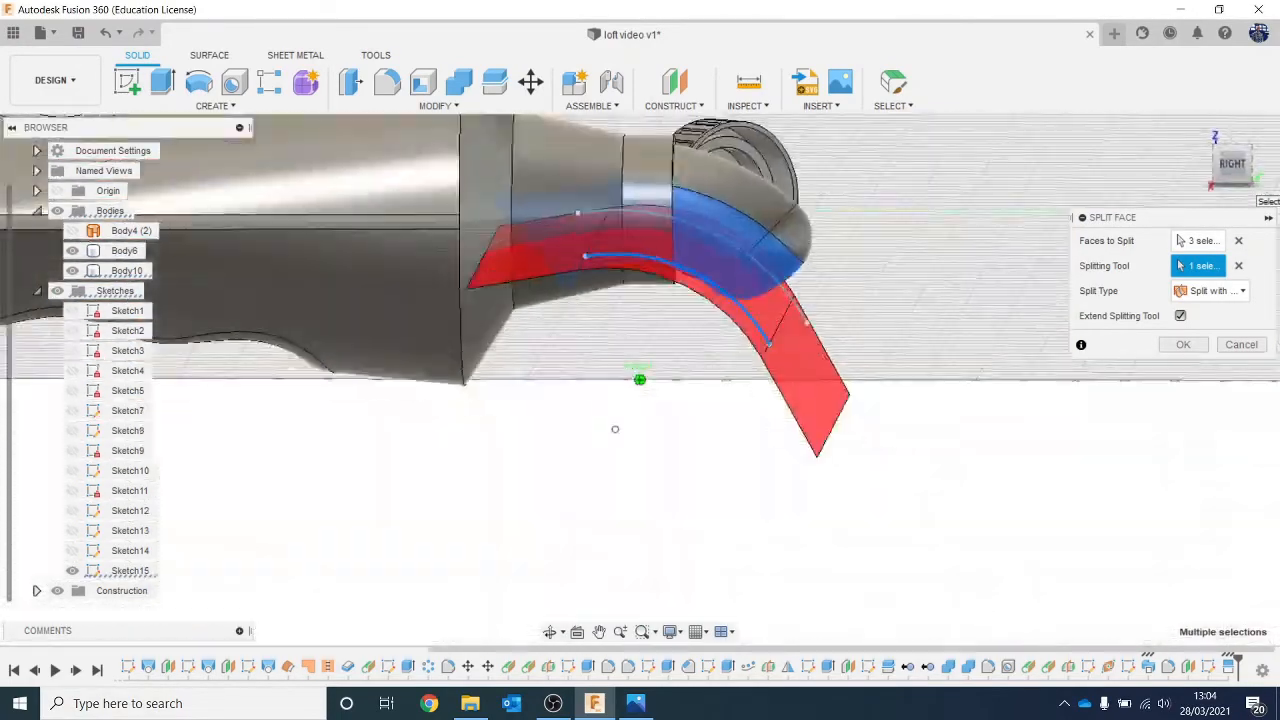
click(1183, 344)
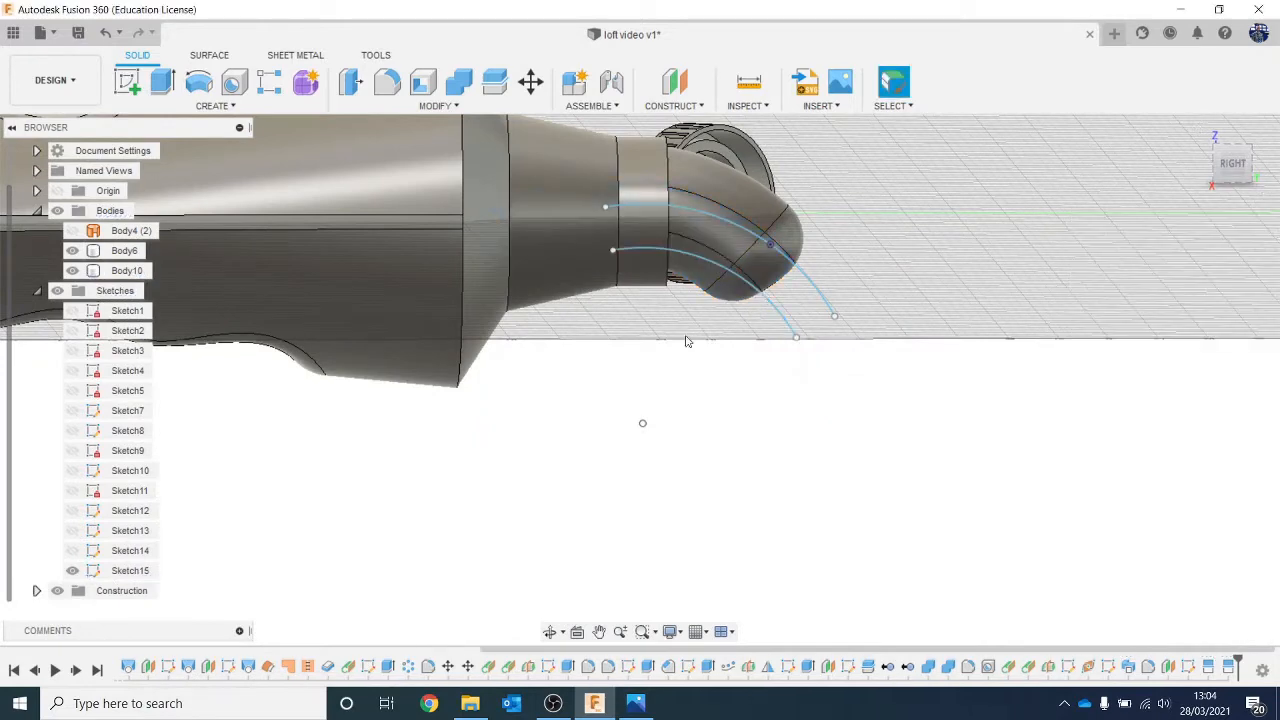
Hide the two-arc sketch, Sketch15.
click(73, 571)
middle_drag(793, 415, 808, 492)
scroll(808, 492, down, 2)
scroll(945, 345, up, 3)
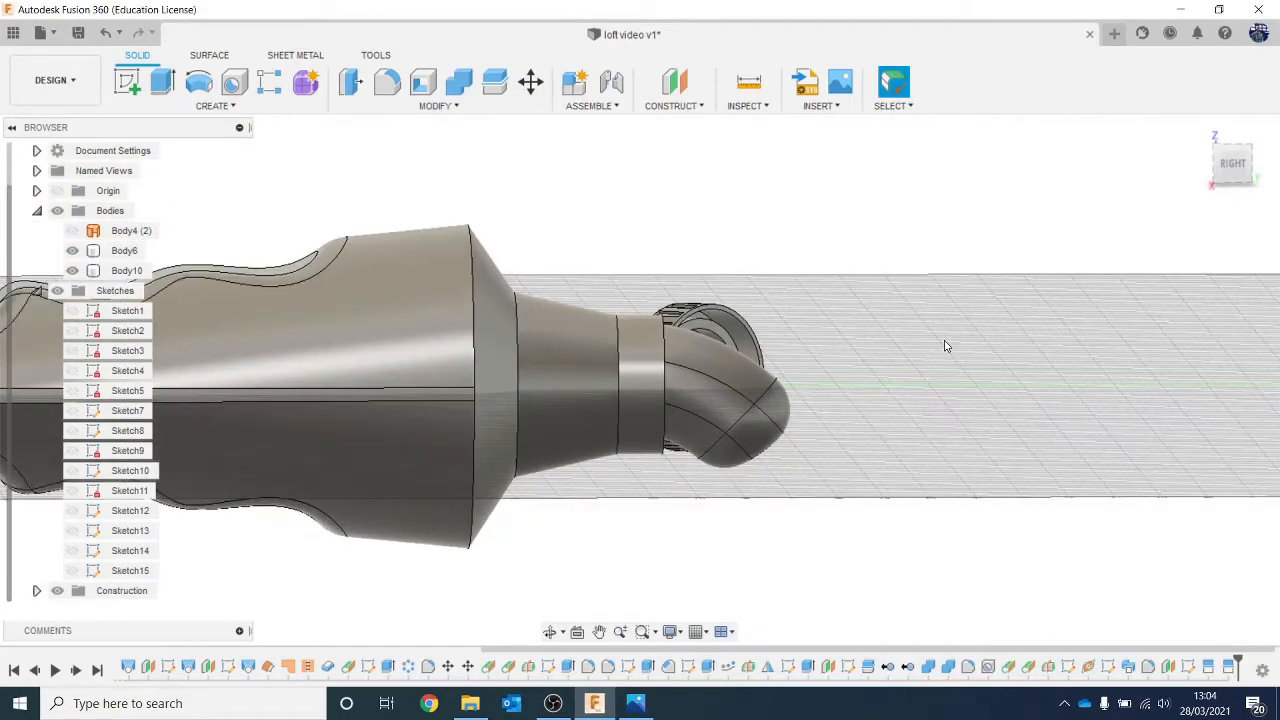
scroll(945, 345, down, 4)
scroll(1080, 356, up, 3)
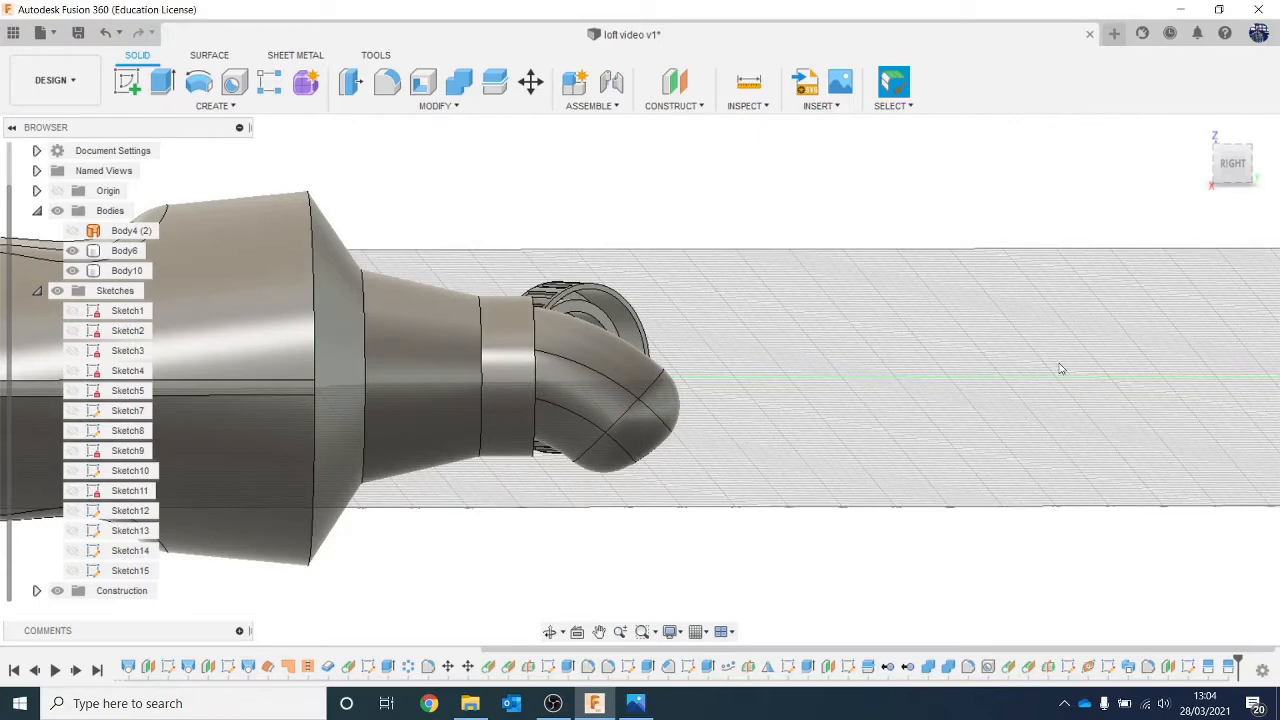
Open the appearance settings, set them to apply to faces and expand the Plastic category of the library.
key(a)
drag(1027, 218, 1004, 158)
scroll(1071, 441, down, 5)
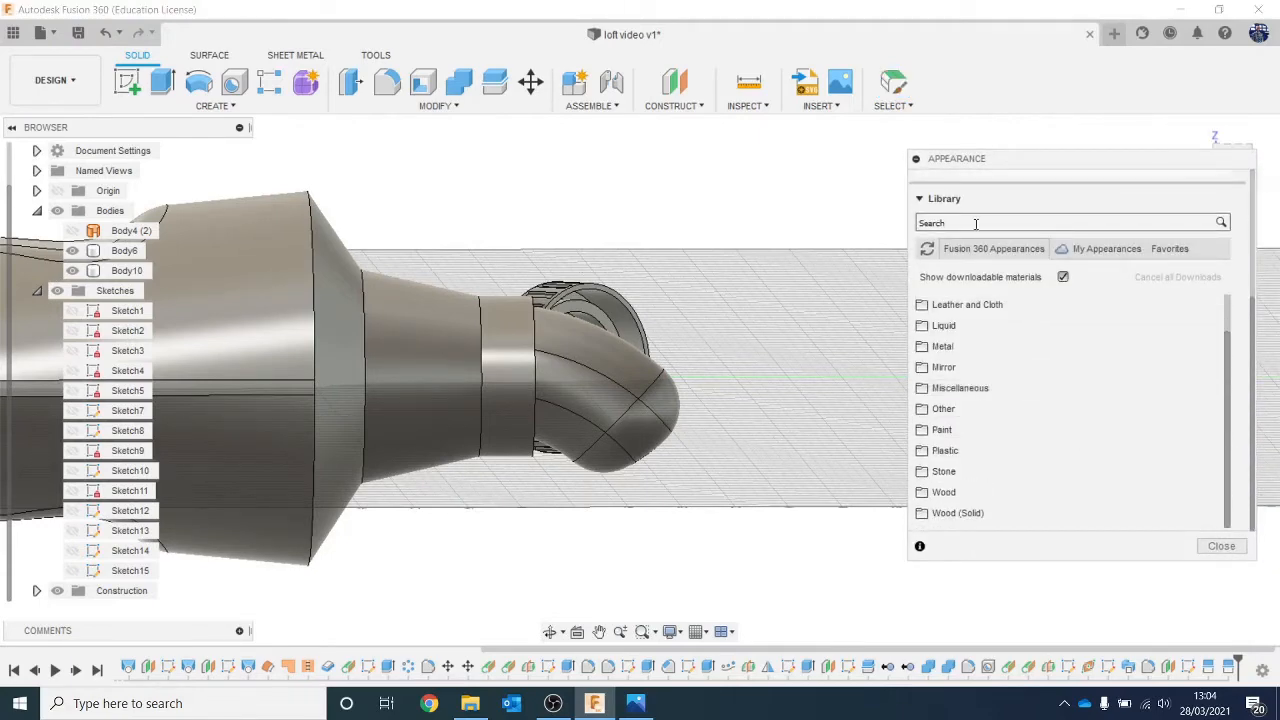
click(989, 450)
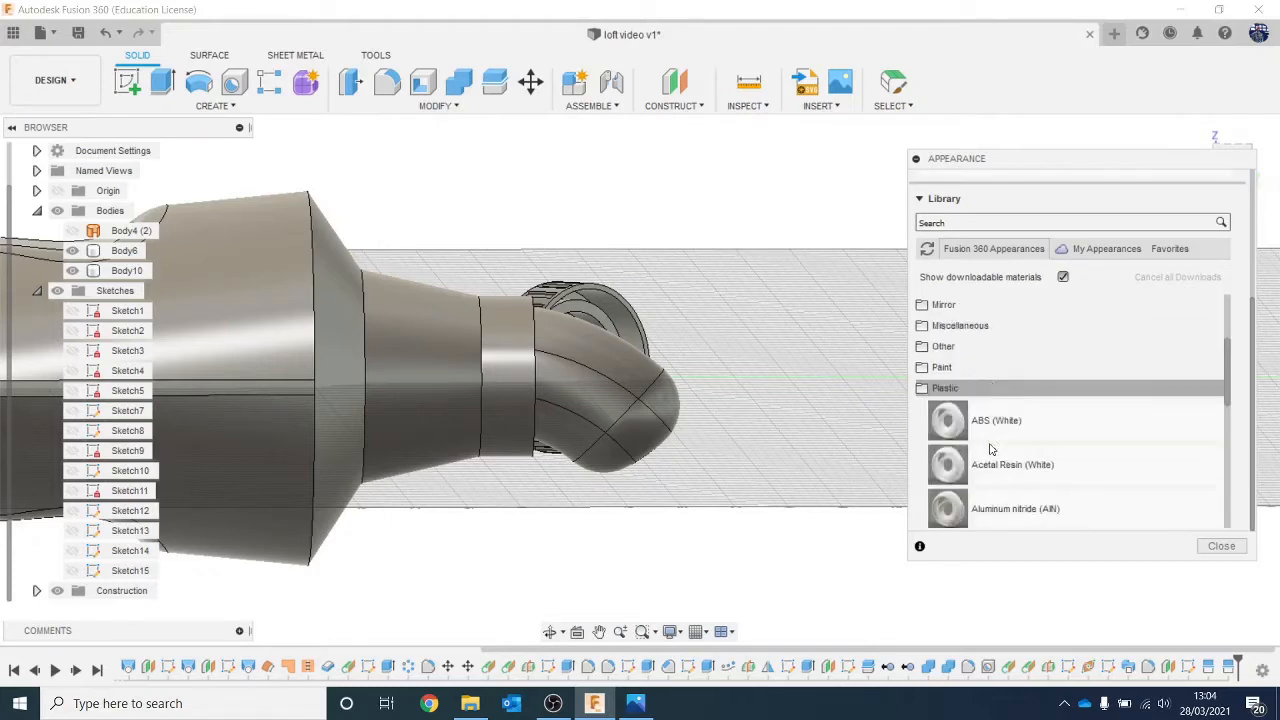
drag(1007, 370, 1034, 408)
scroll(1015, 355, up, 5)
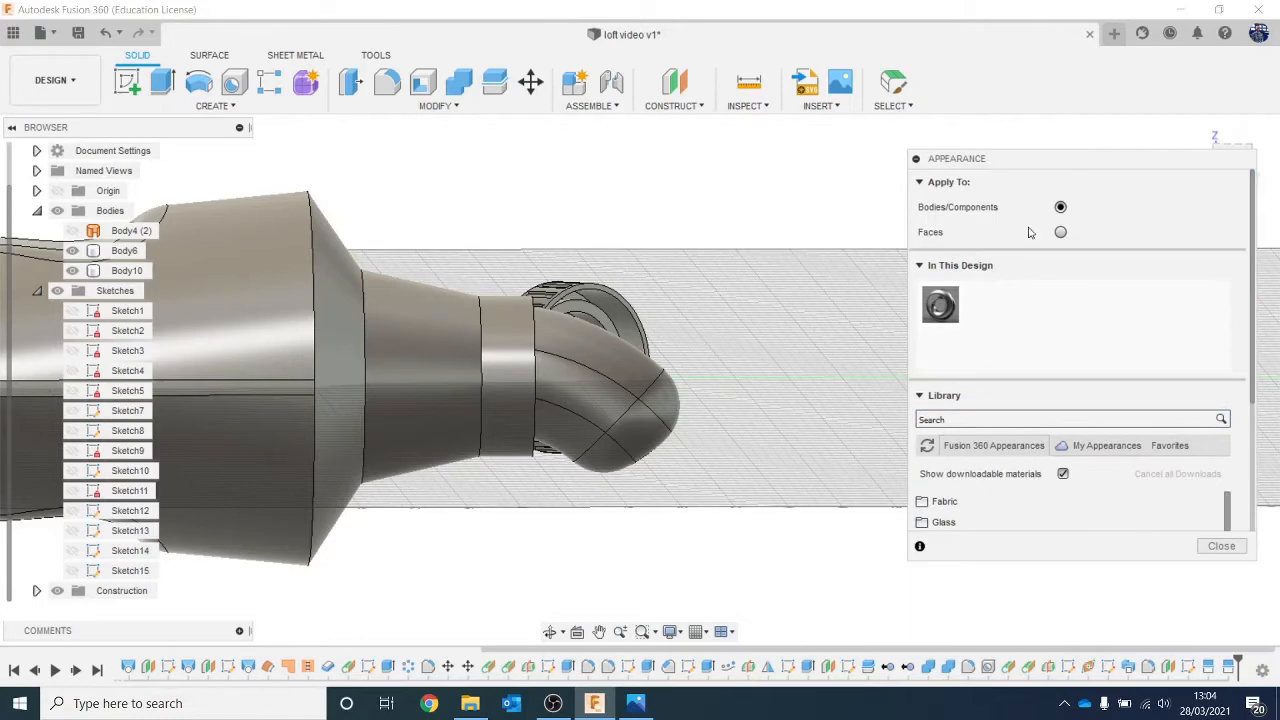
scroll(1045, 339, down, 8)
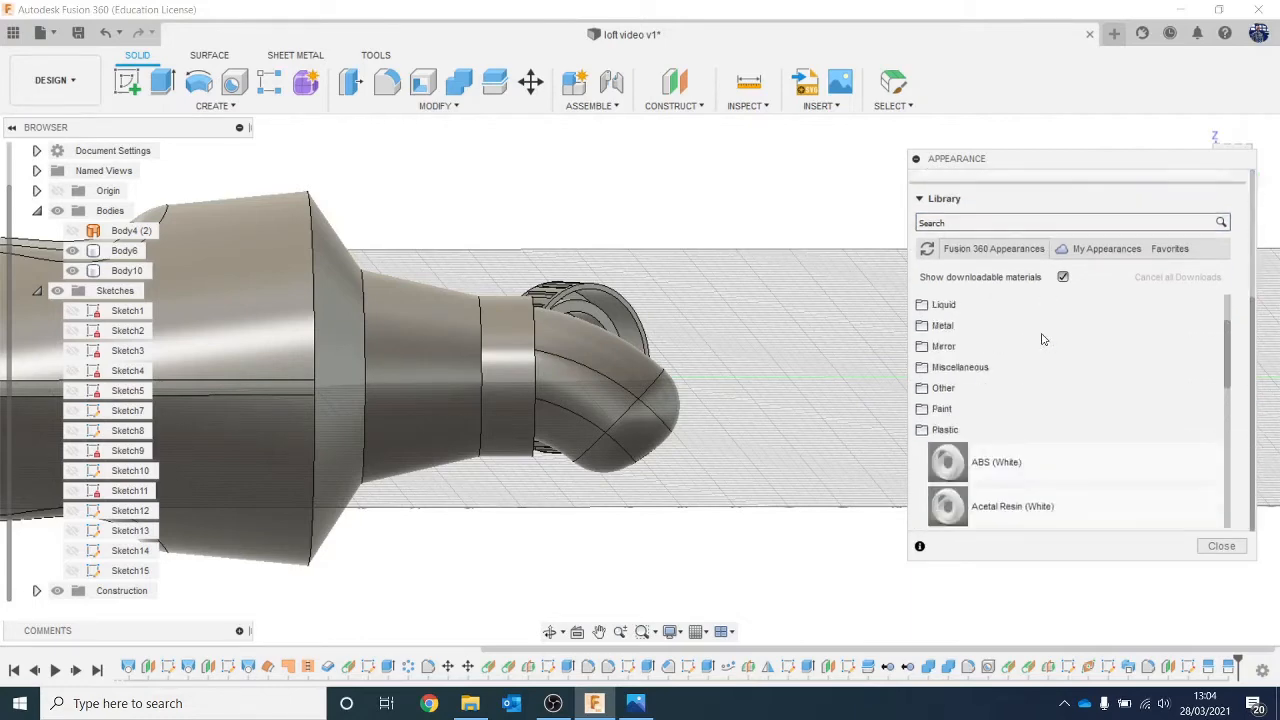
Apply ABS (White) to the upper stripe of the paste, on both its side face and rounded end.
drag(1041, 358, 620, 357)
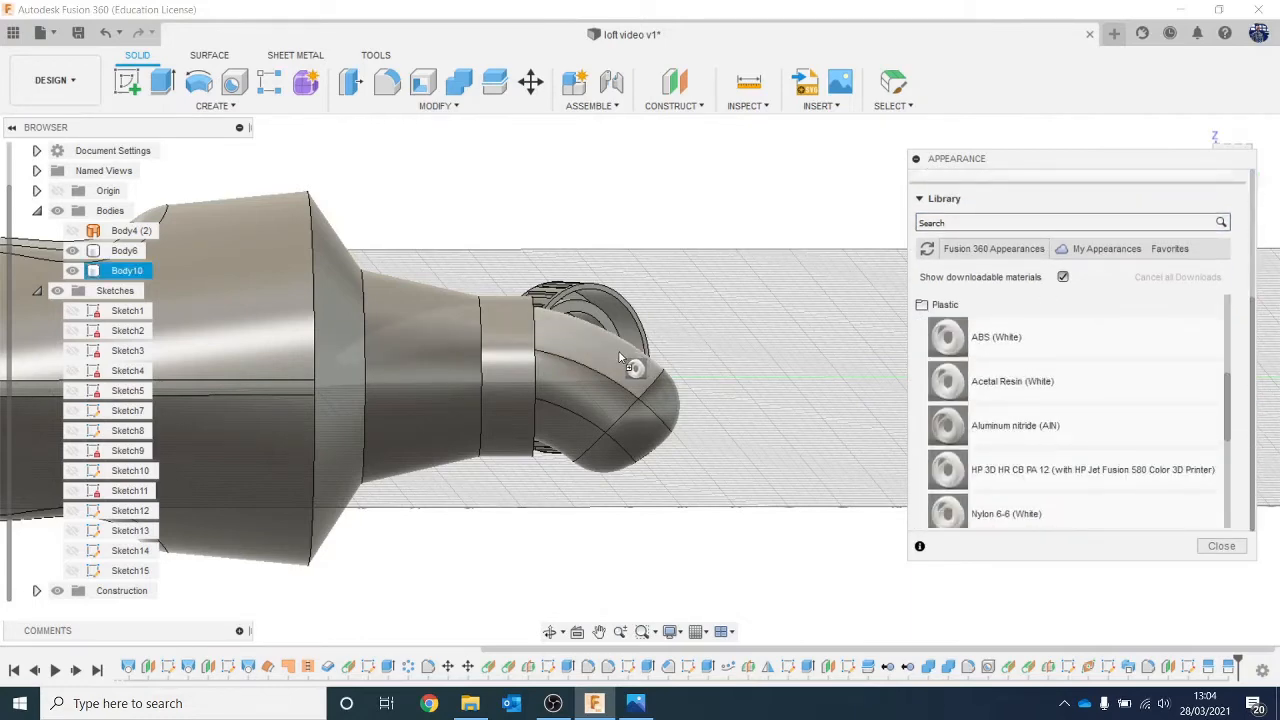
drag(738, 465, 745, 463)
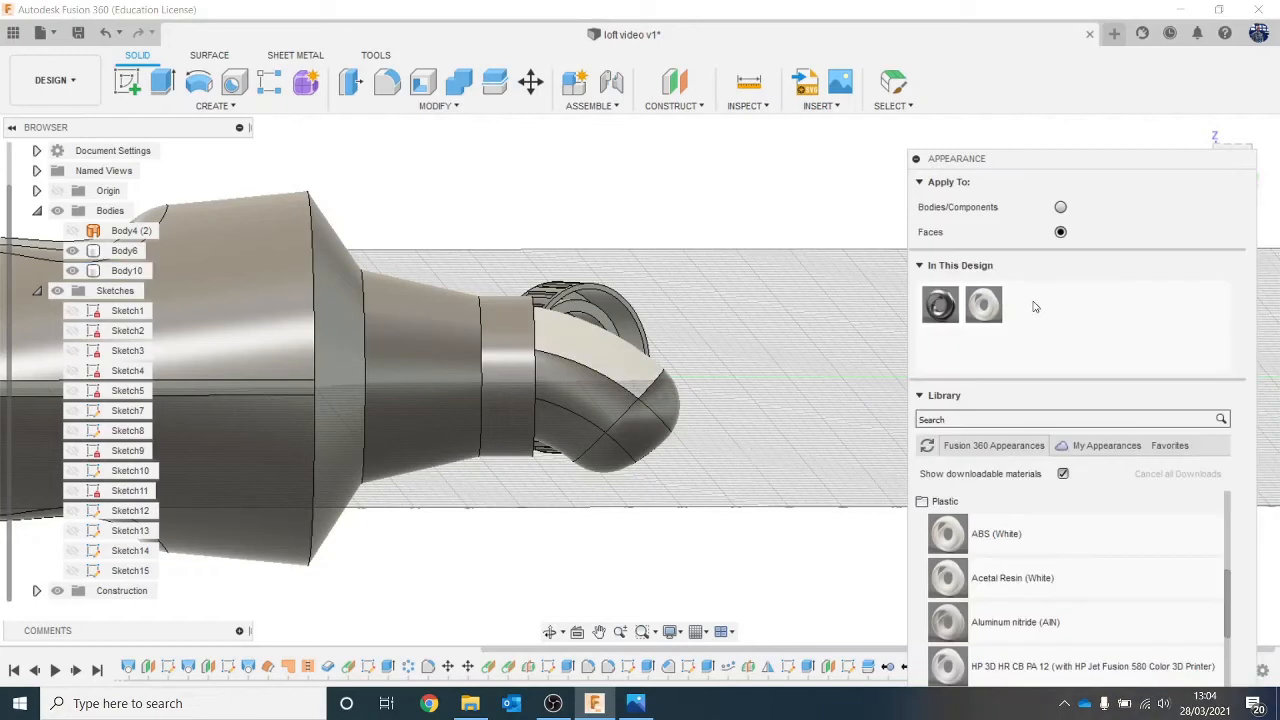
drag(940, 304, 665, 403)
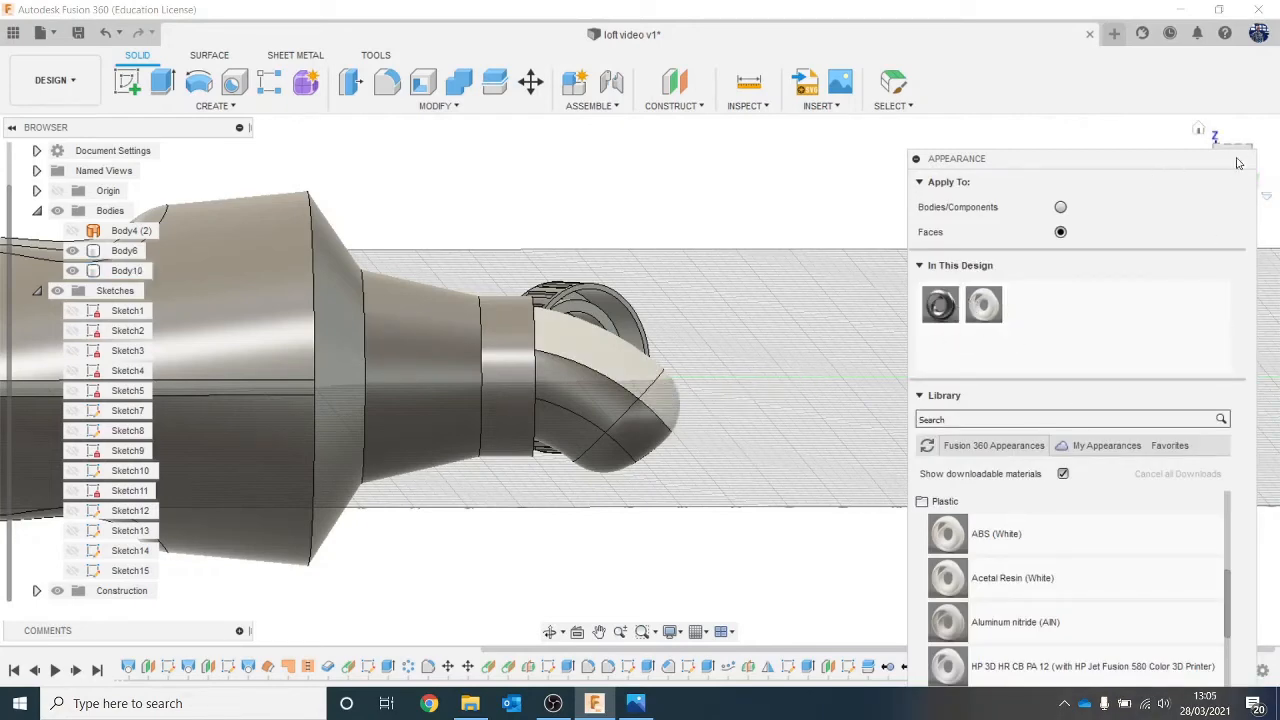
Duplicate the ABS (White) appearance in the design and recolour the copy pale mint green.
drag(1159, 163, 1106, 185)
mouse_move(1231, 166)
mouse_down()
mouse_move(990, 180)
mouse_move(1130, 185)
mouse_move(1215, 170)
mouse_up()
right_click(930, 328)
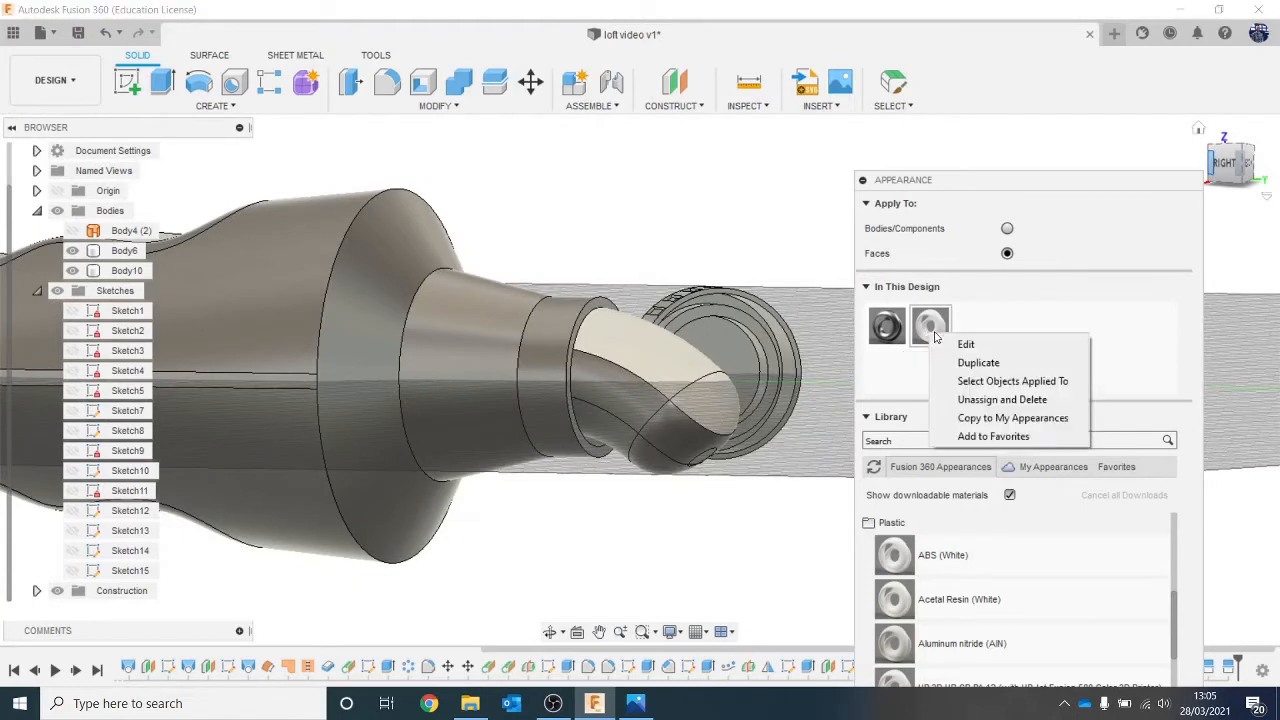
click(962, 364)
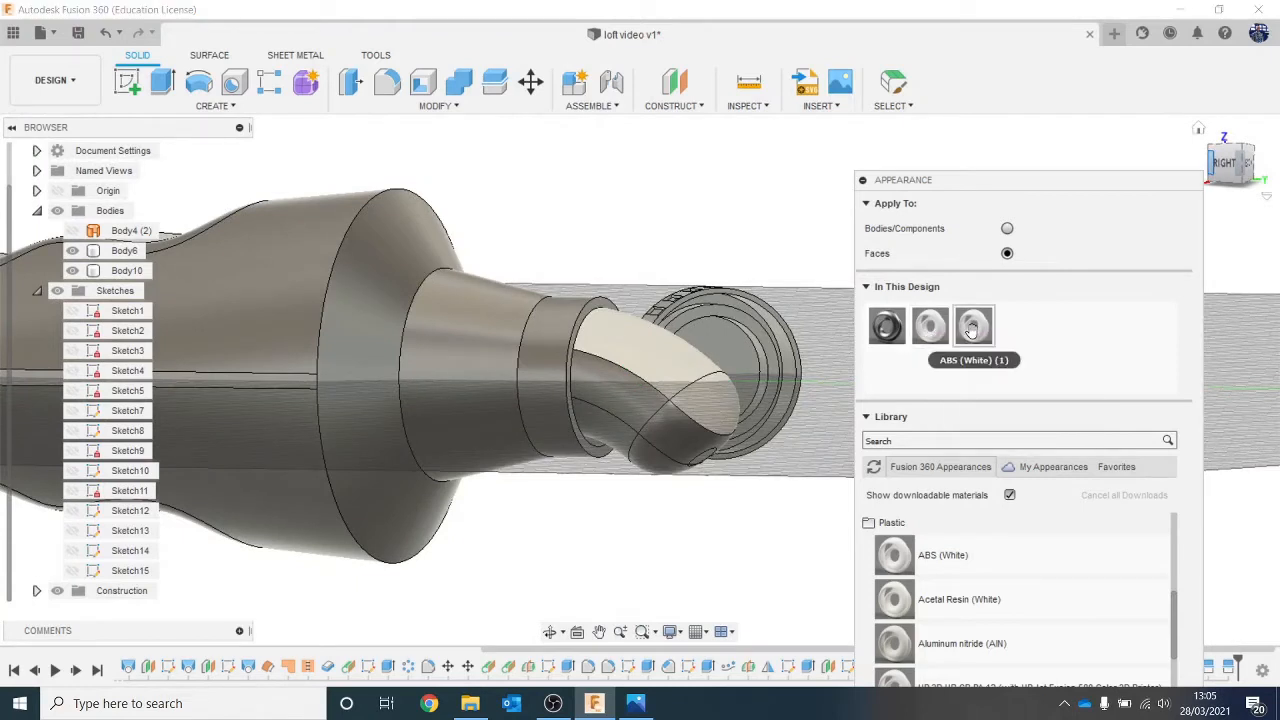
double_click(972, 327)
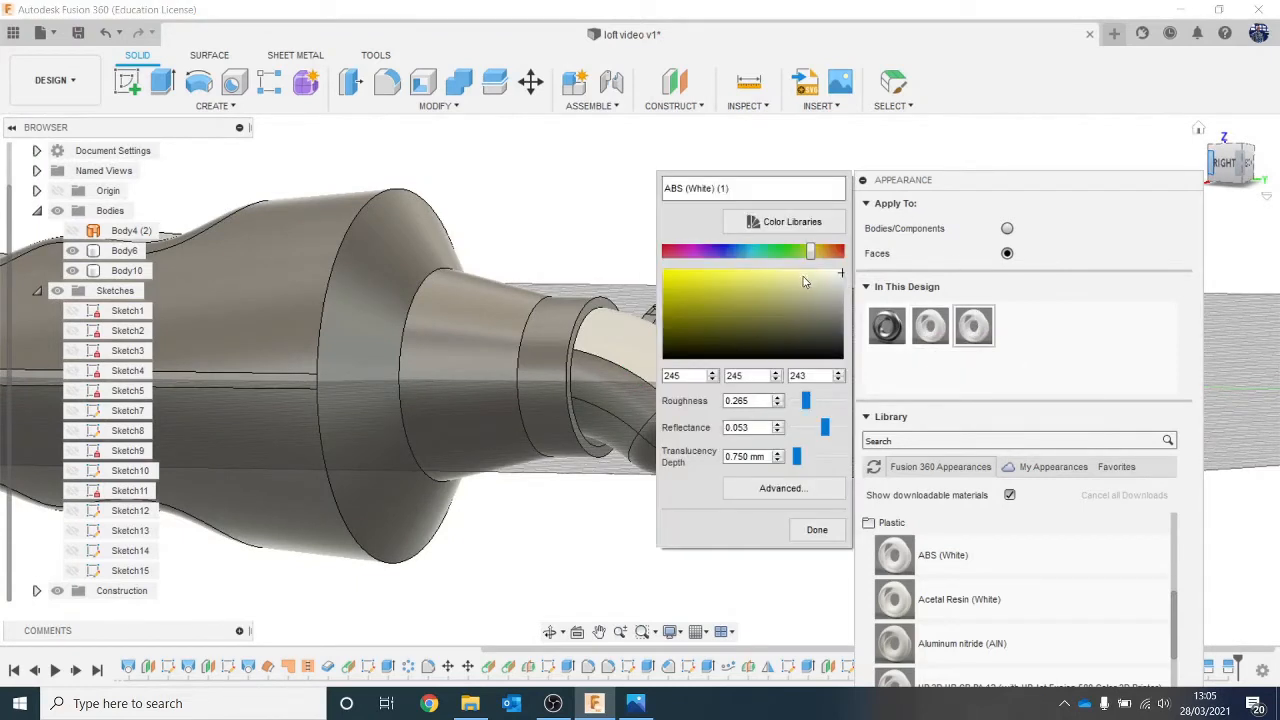
drag(788, 251, 740, 250)
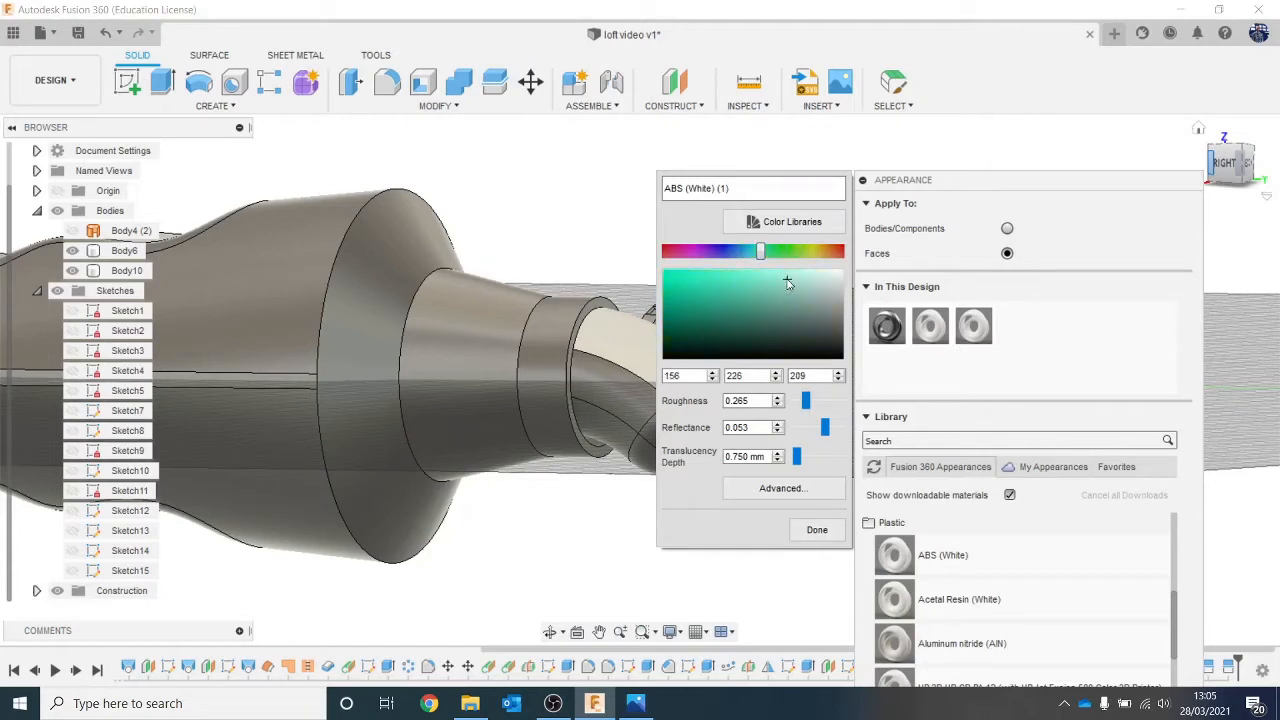
click(817, 530)
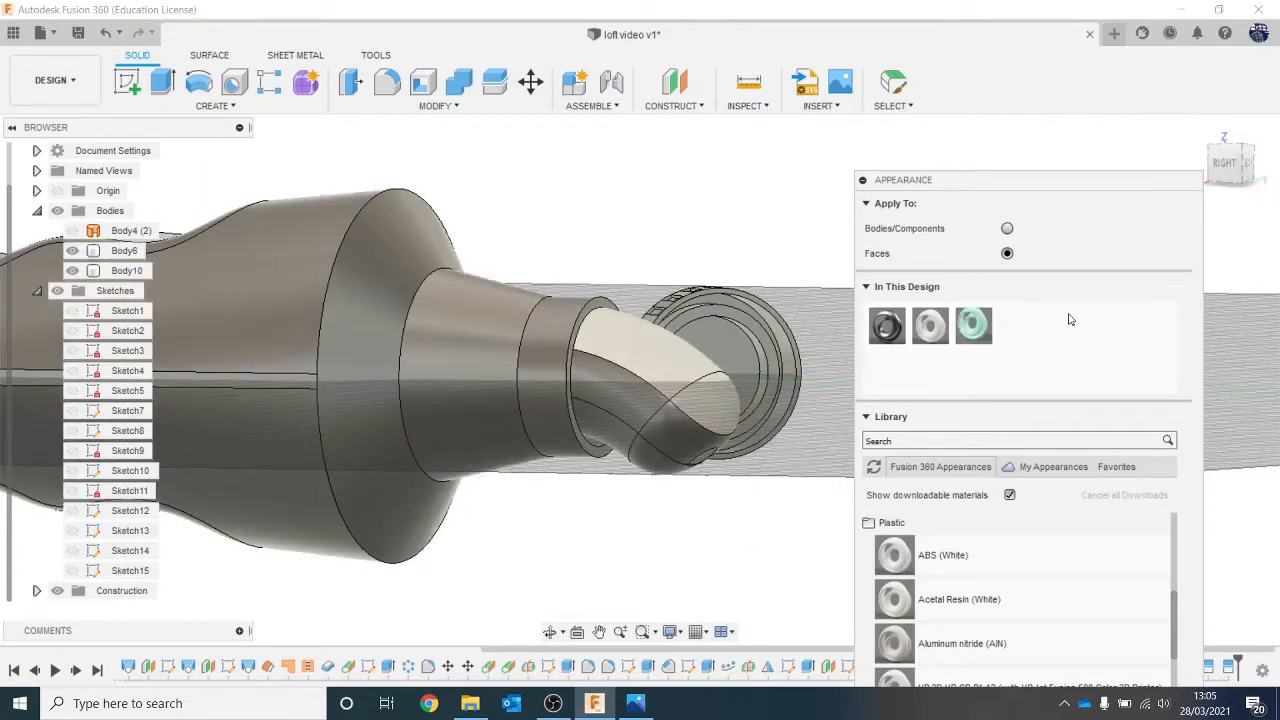
Apply the mint green appearance to the paste's lower stripe: the side face, rounded end and small lower segment of the flat tip.
drag(974, 325, 880, 368)
drag(635, 438, 636, 440)
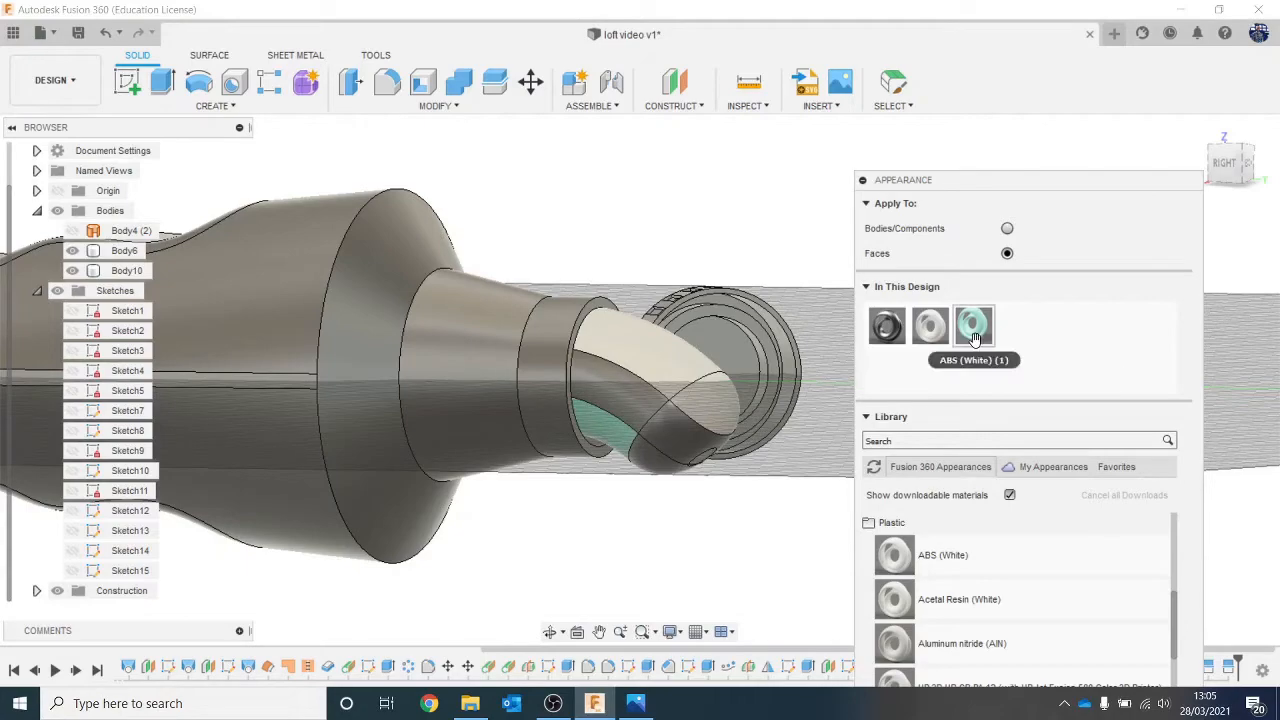
drag(975, 338, 657, 462)
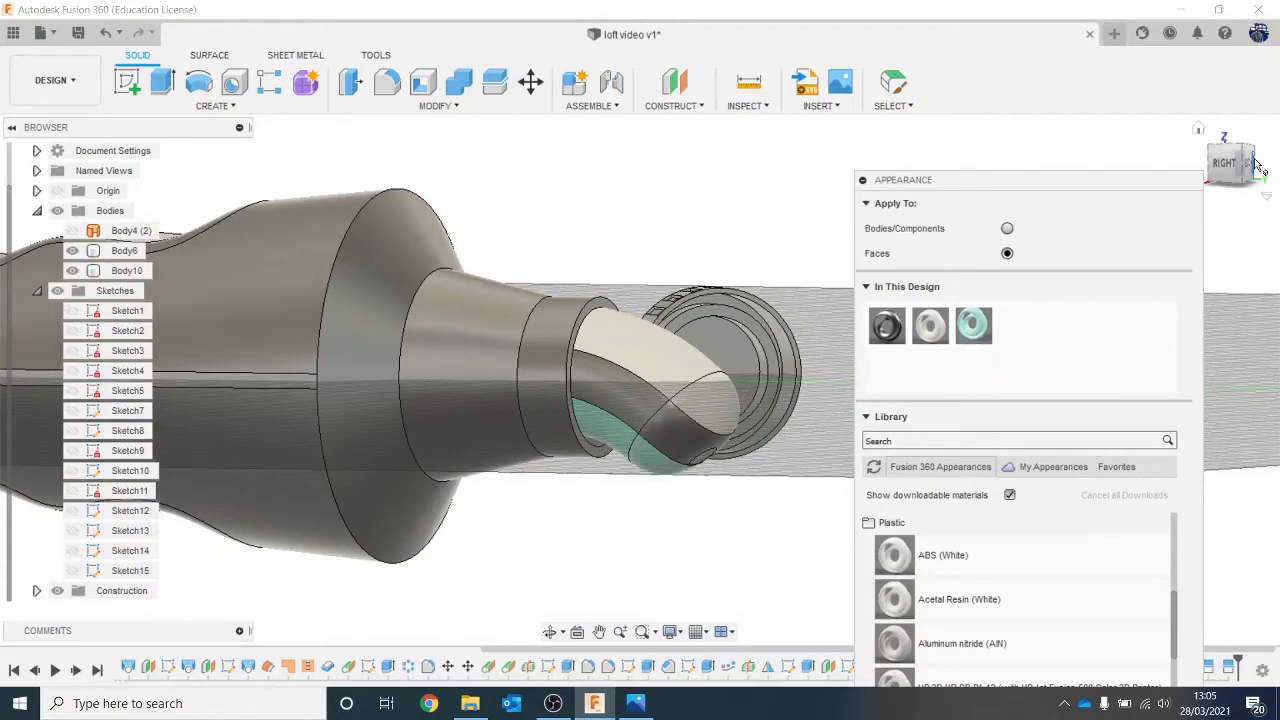
mouse_move(640, 380)
shift+middle_down()
mouse_move(600, 300)
mouse_move(632, 398)
mouse_move(612, 447)
shift+middle_up()
scroll(752, 447, up, 8)
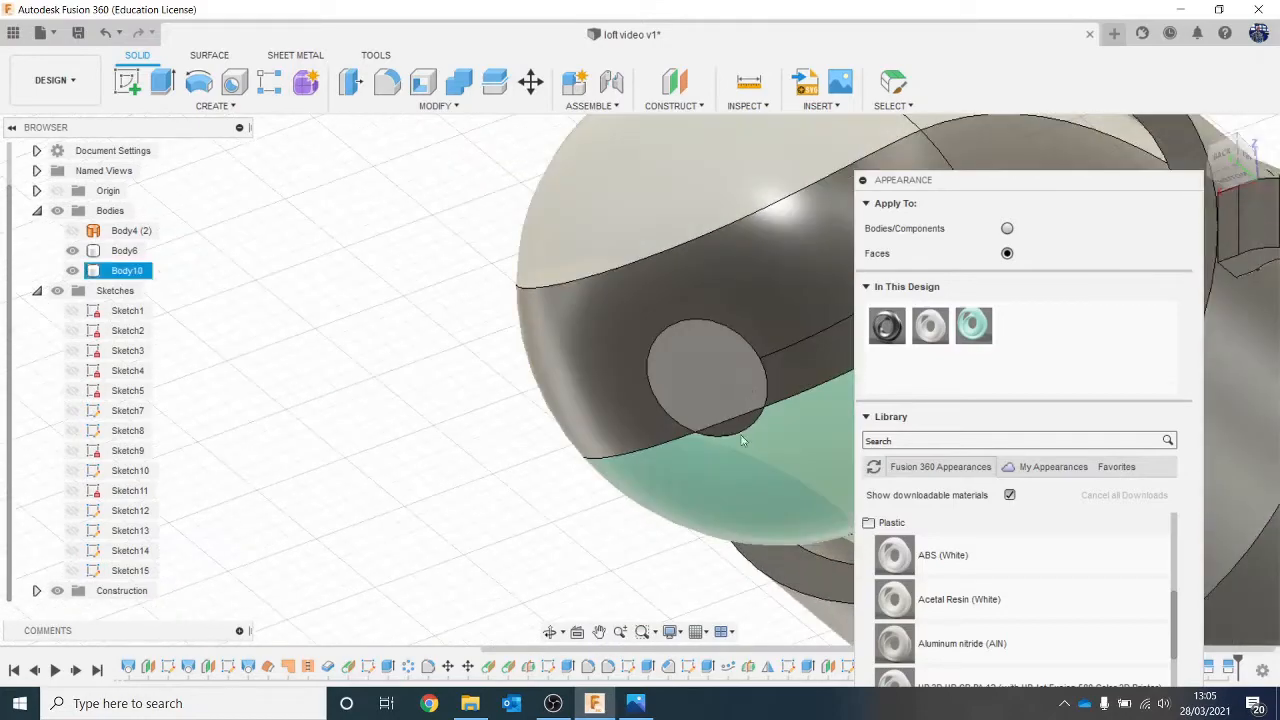
drag(957, 340, 749, 409)
Duplicate the mint green appearance, recoloured pink (243, 163, 163), and apply it to the paste's upper stripe.
scroll(720, 380, down, 4)
scroll(705, 355, down, 5)
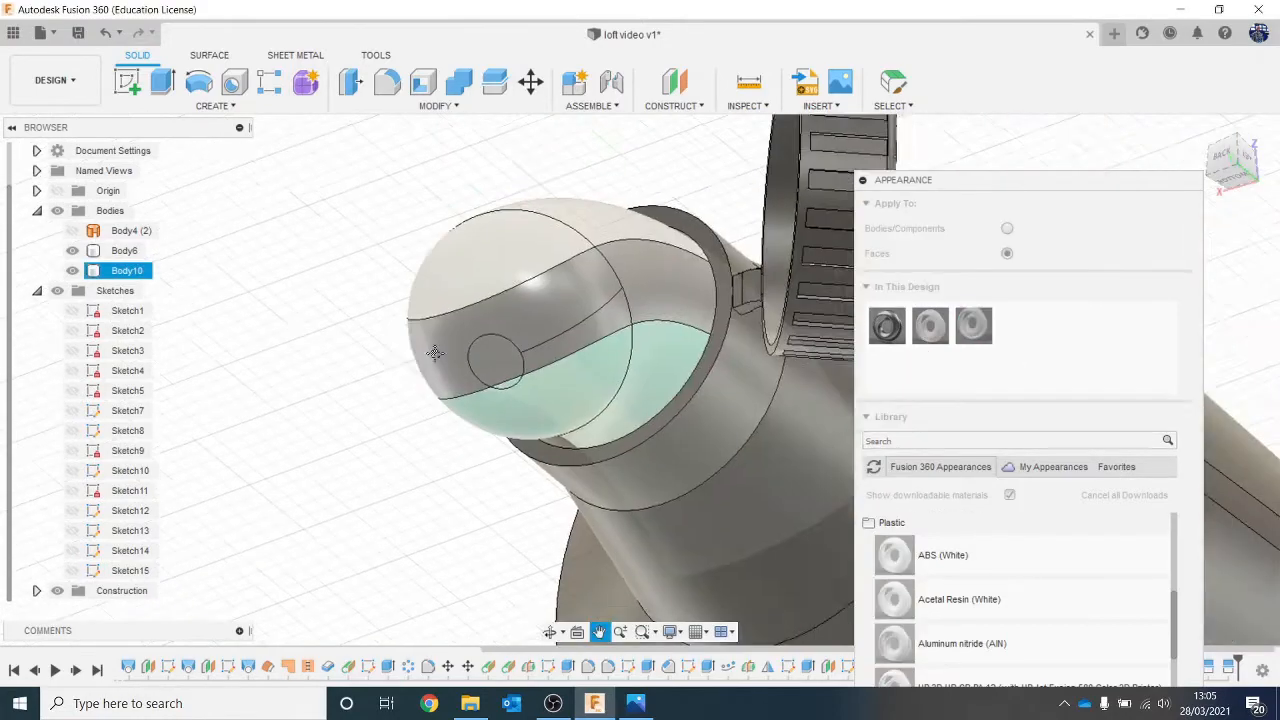
right_click(963, 319)
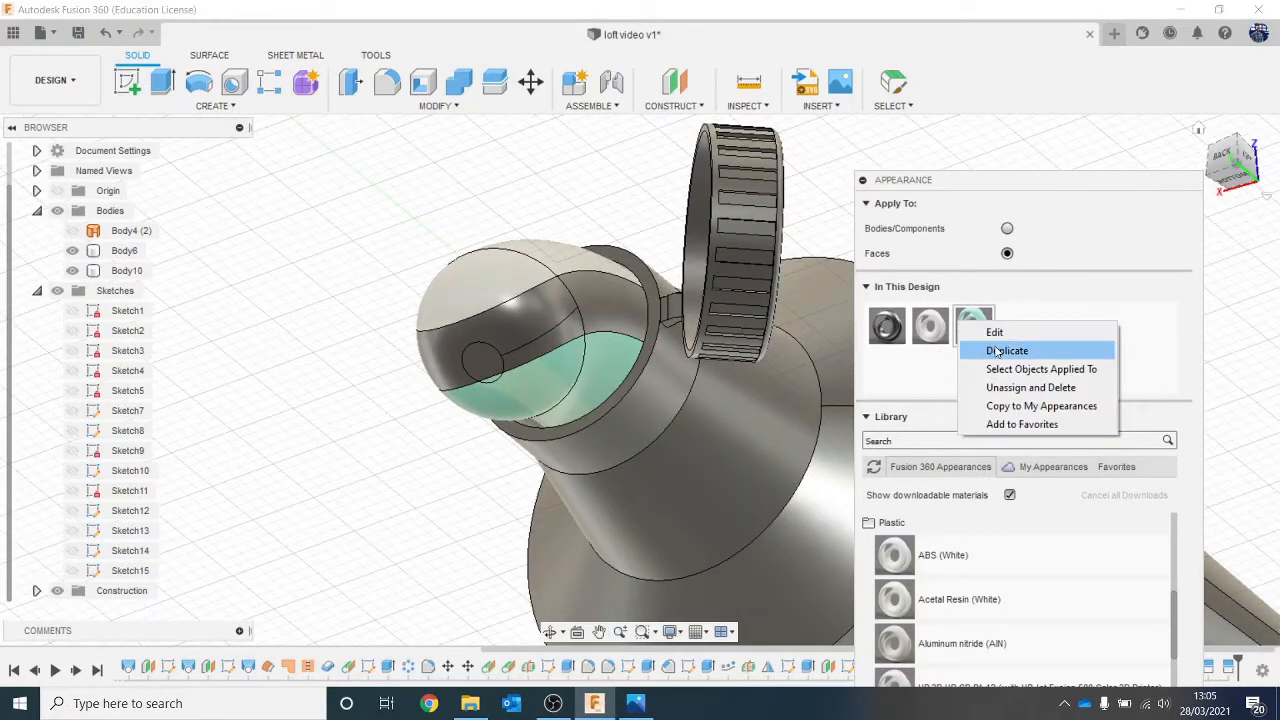
click(996, 351)
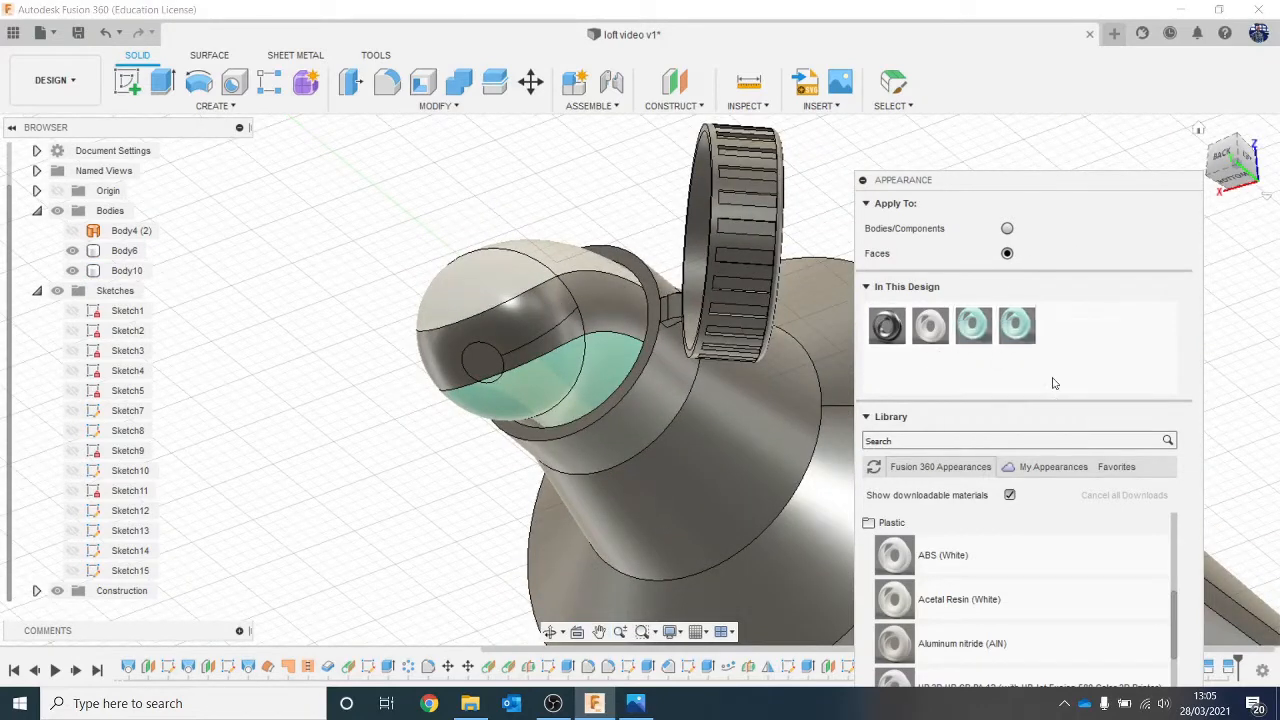
double_click(1017, 328)
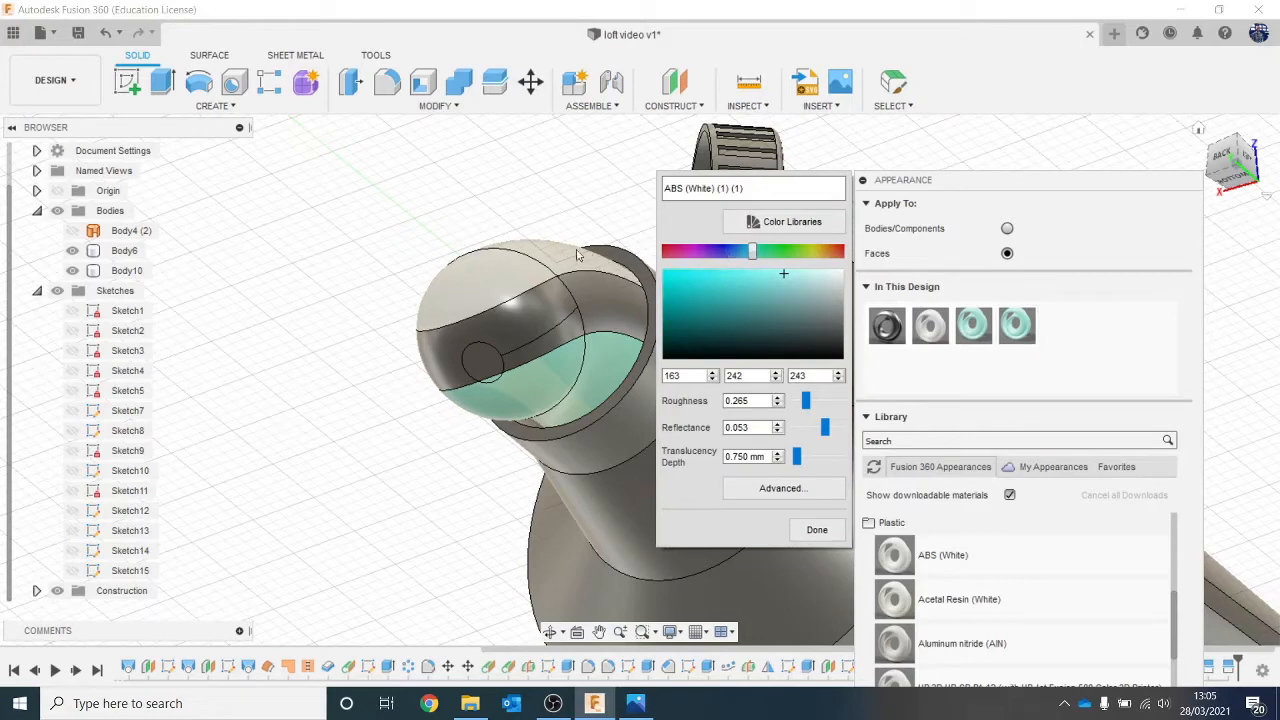
drag(750, 250, 648, 249)
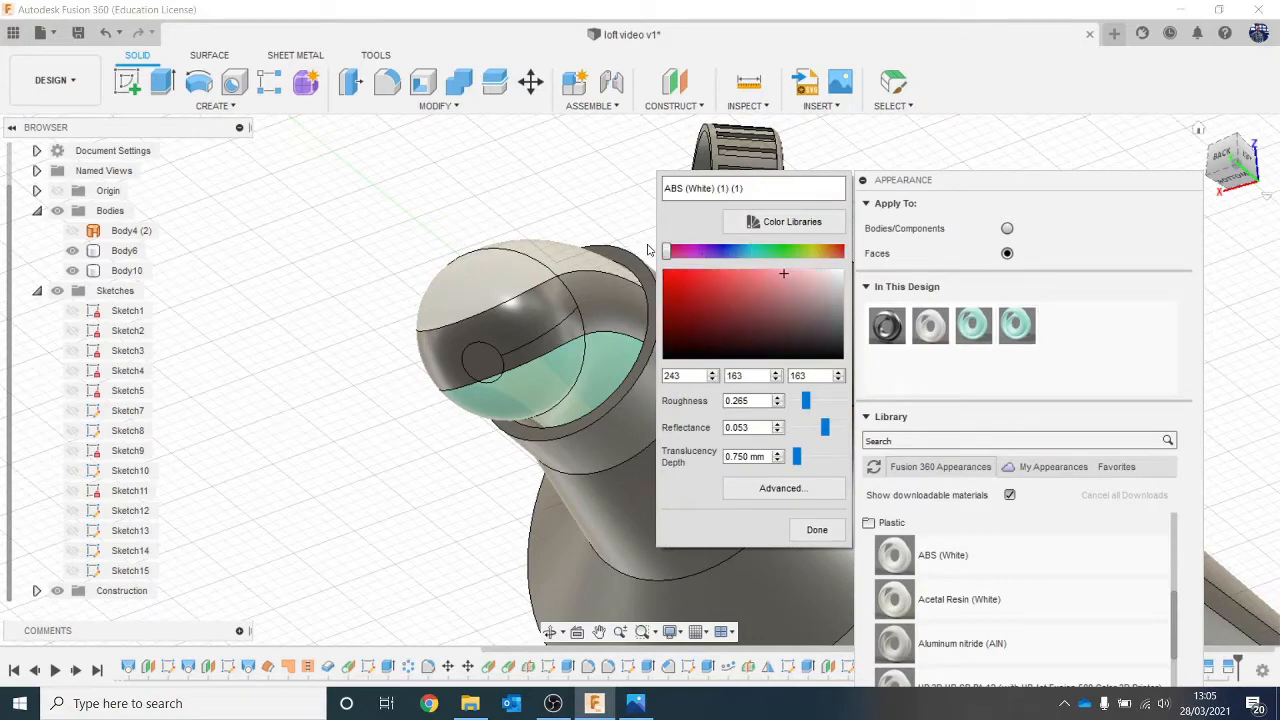
click(817, 530)
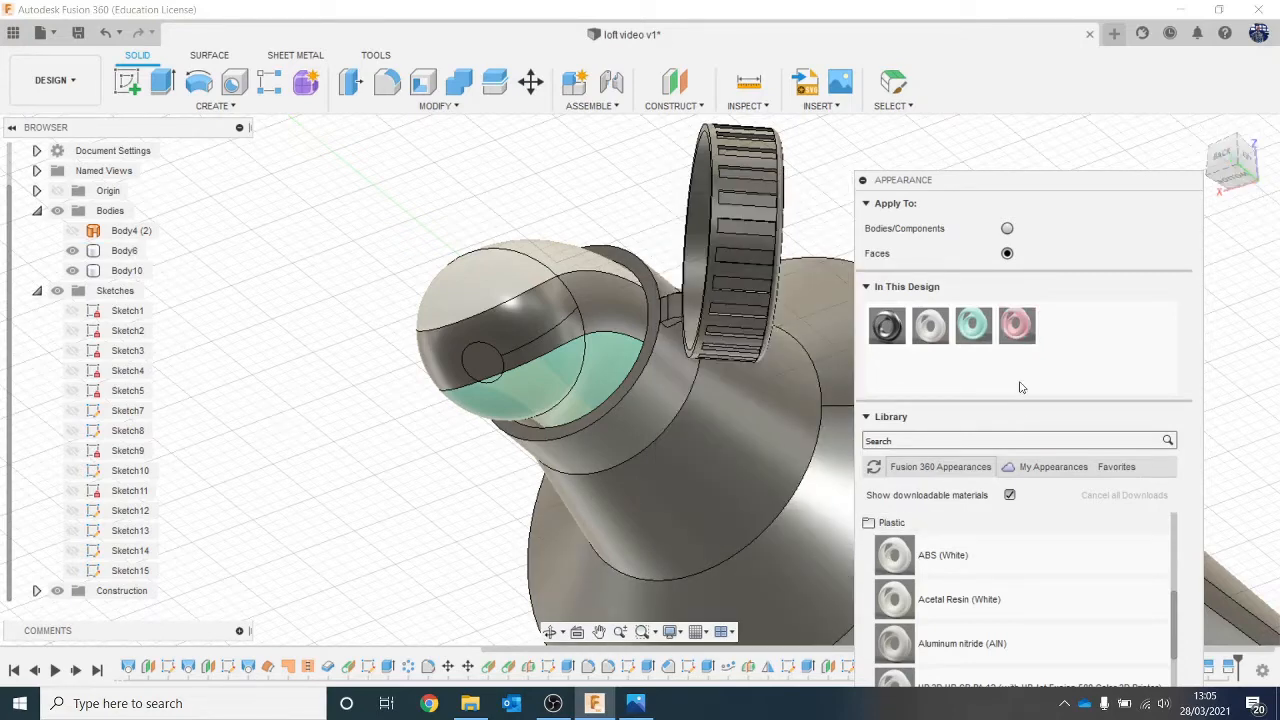
drag(1017, 325, 563, 246)
Apply ABS (White) to the paste's middle stripe on one side, covering its side face and rounded end.
drag(1236, 150, 1107, 305)
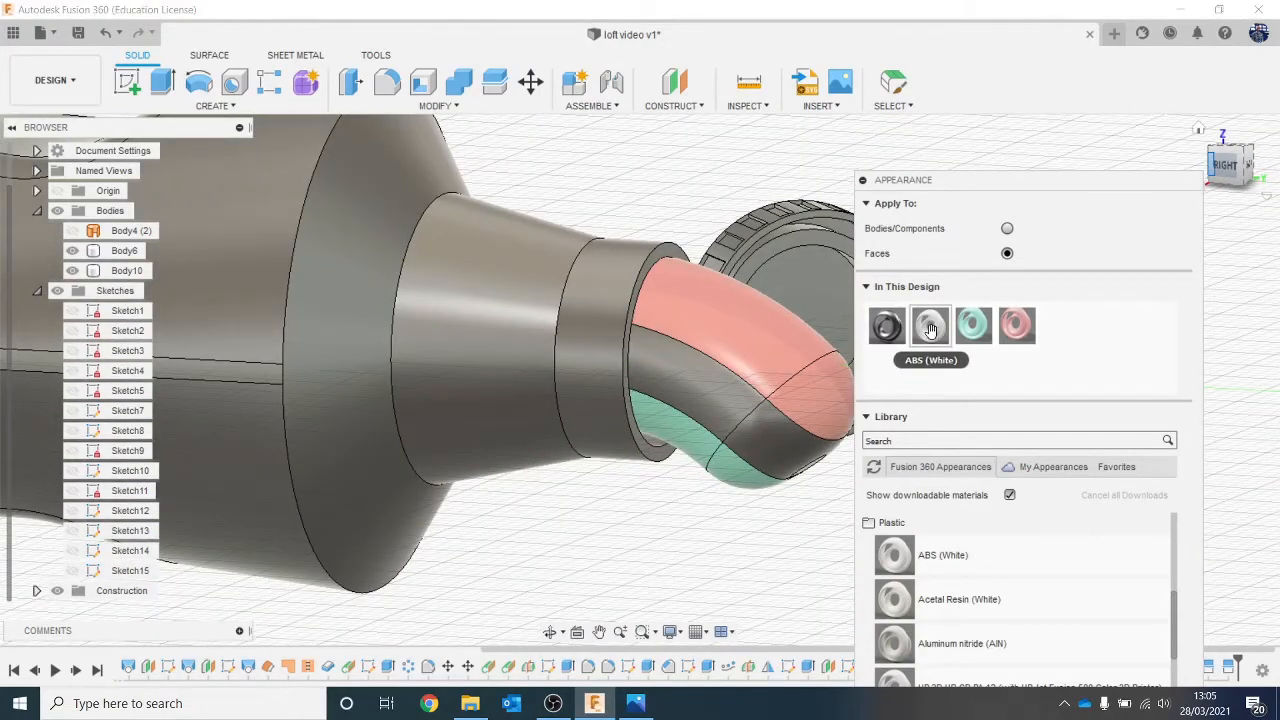
drag(930, 327, 660, 350)
middle_drag(654, 342, 402, 207)
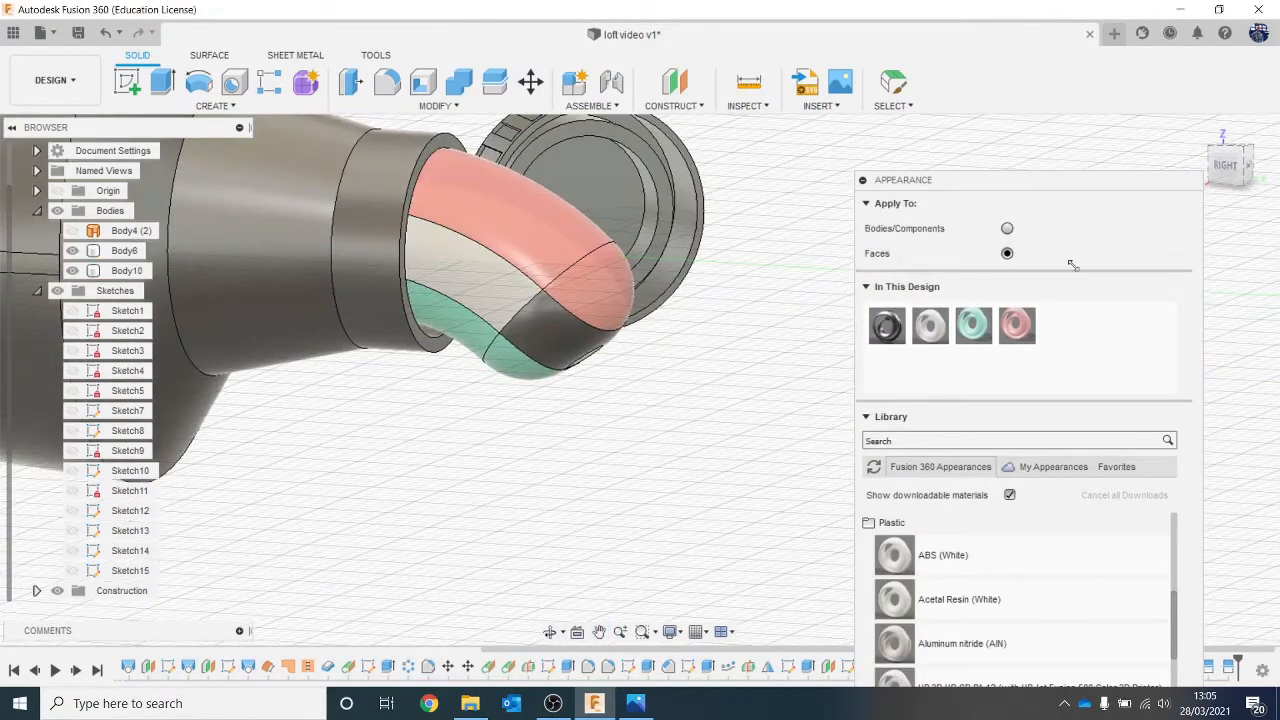
mouse_move(930, 327)
mouse_down()
mouse_move(720, 346)
mouse_move(580, 332)
mouse_up()
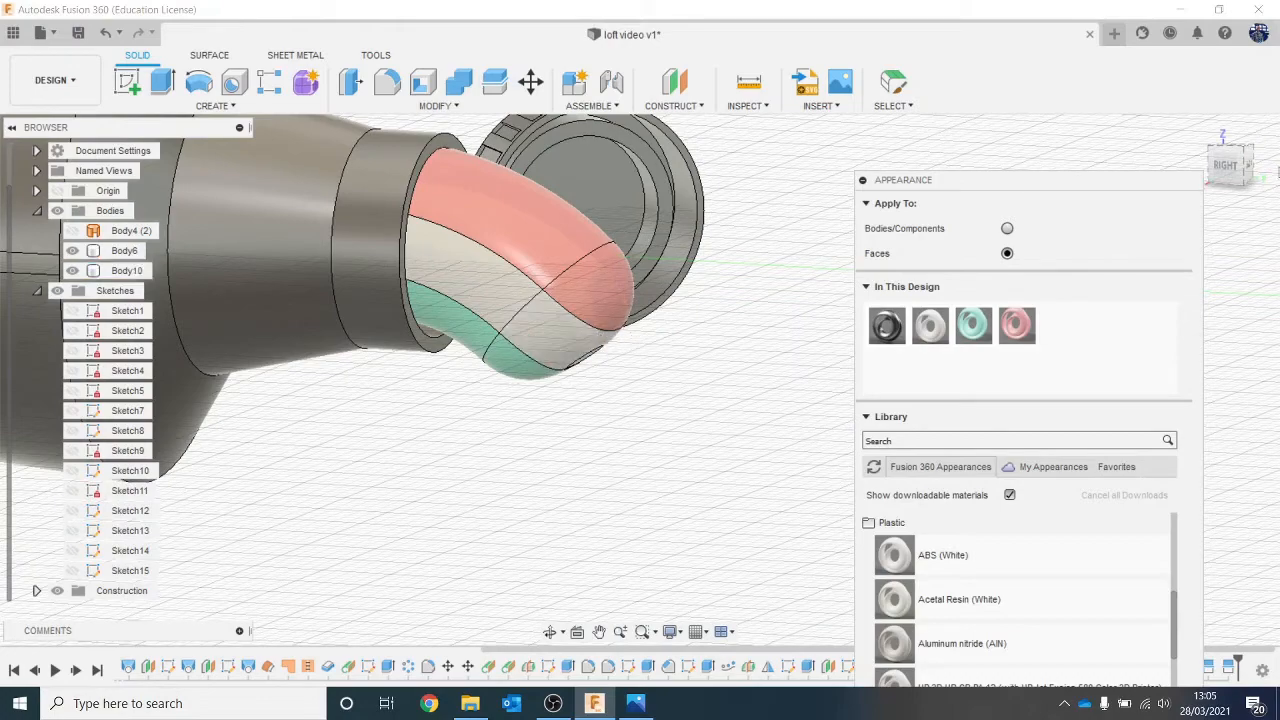
Apply ABS (White) to the middle stripe's remaining faces: the flat tip, narrow rounded-end segment and opposite side face, and finish the appearance edits.
mouse_move(1225, 172)
mouse_down()
mouse_move(1130, 170)
mouse_move(1106, 209)
mouse_up()
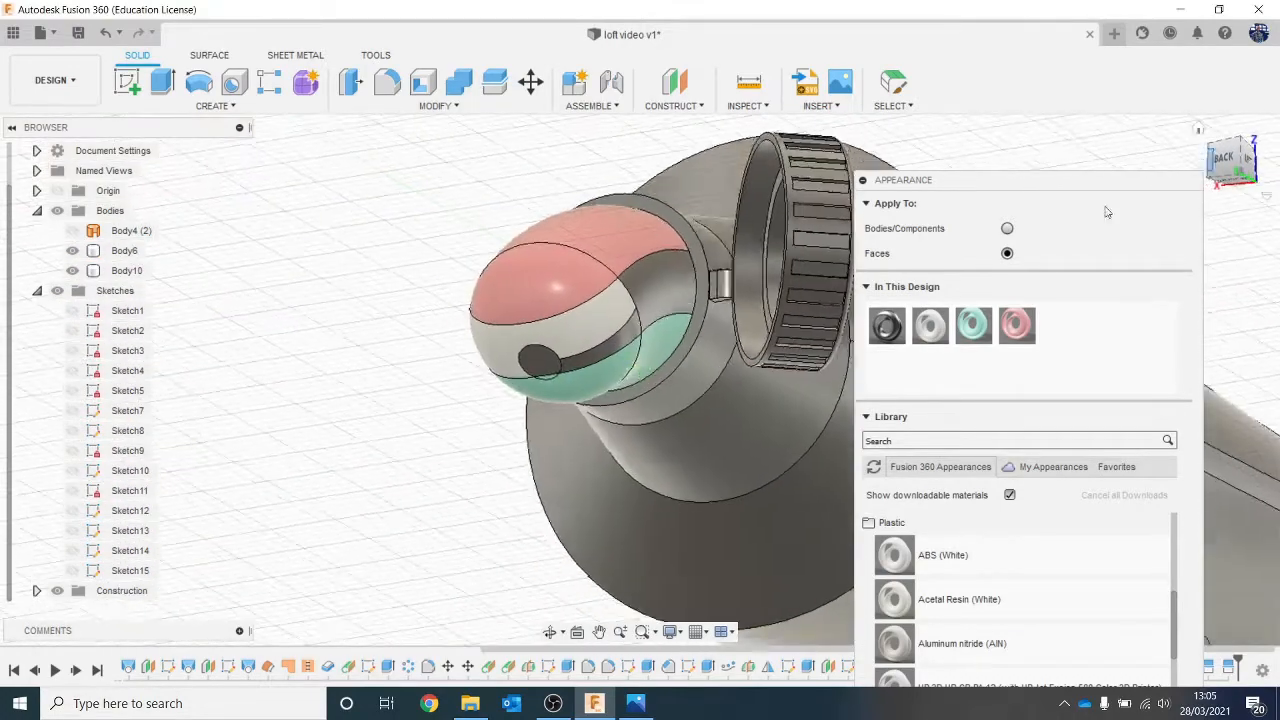
scroll(546, 390, up, 3)
drag(945, 316, 620, 321)
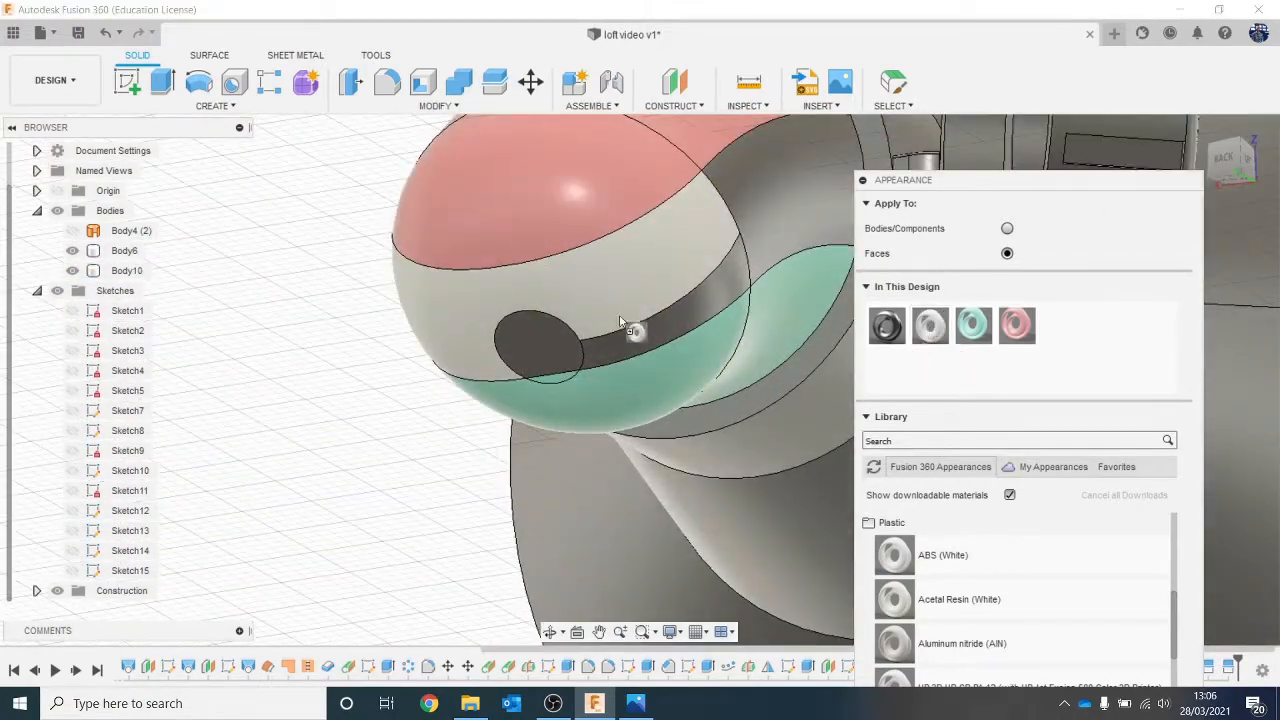
drag(534, 346, 535, 348)
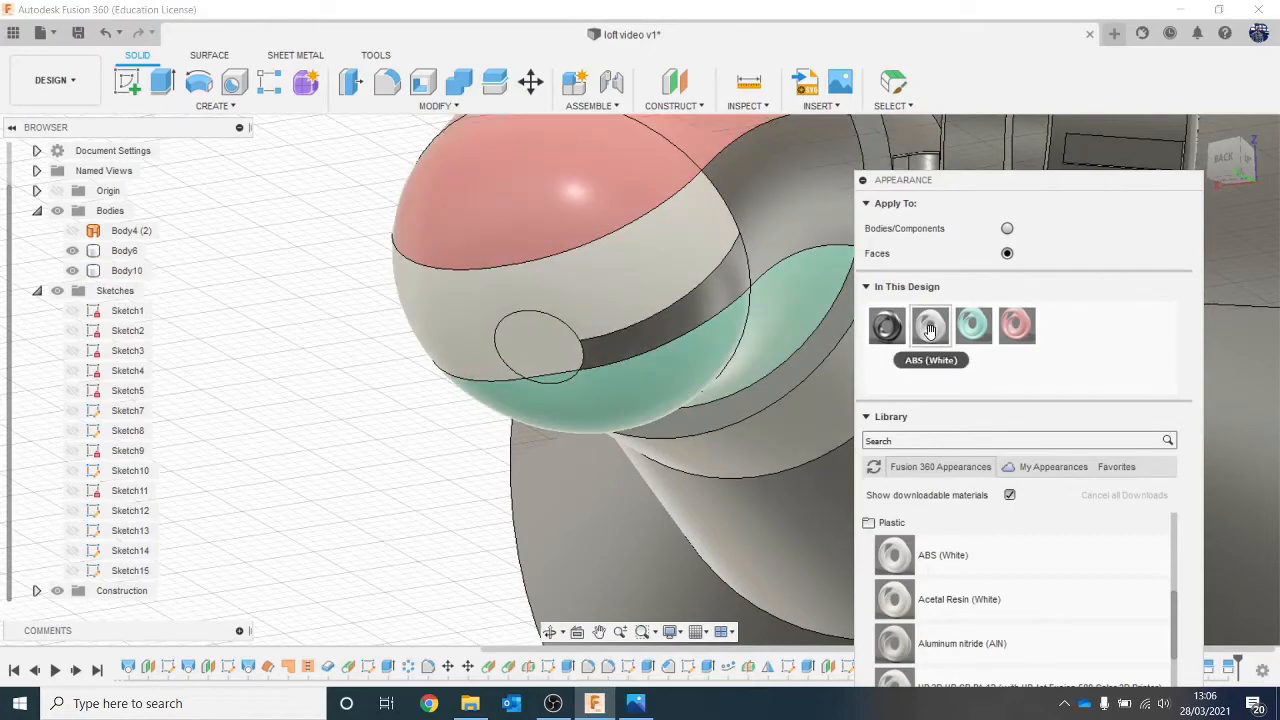
drag(745, 305, 723, 295)
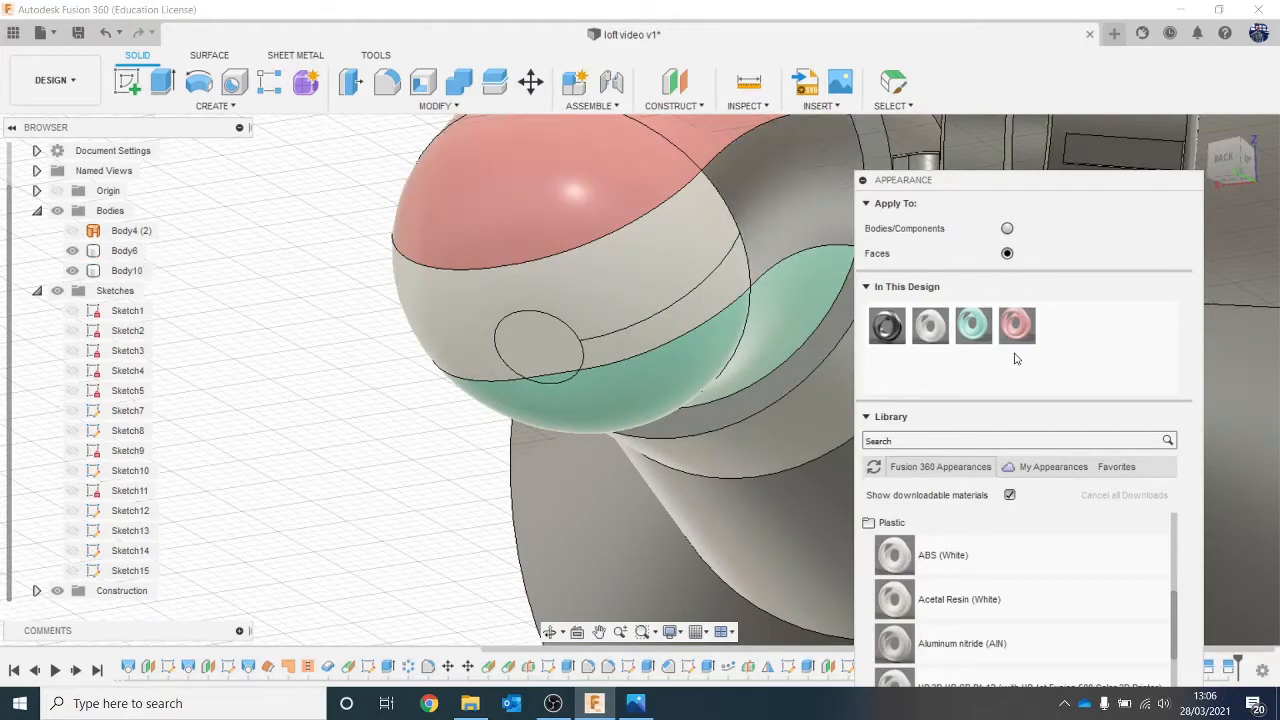
drag(933, 327, 743, 203)
scroll(730, 190, down, 4)
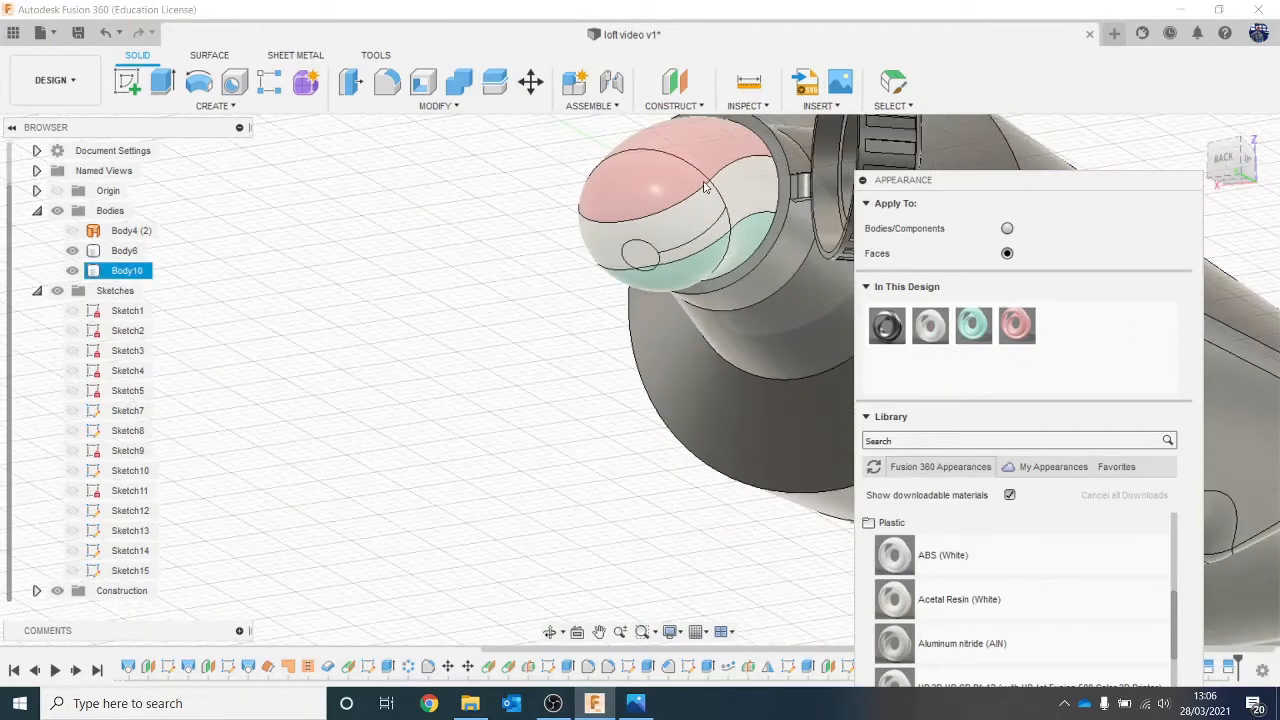
middle_drag(730, 190, 610, 225)
drag(1068, 180, 1066, 66)
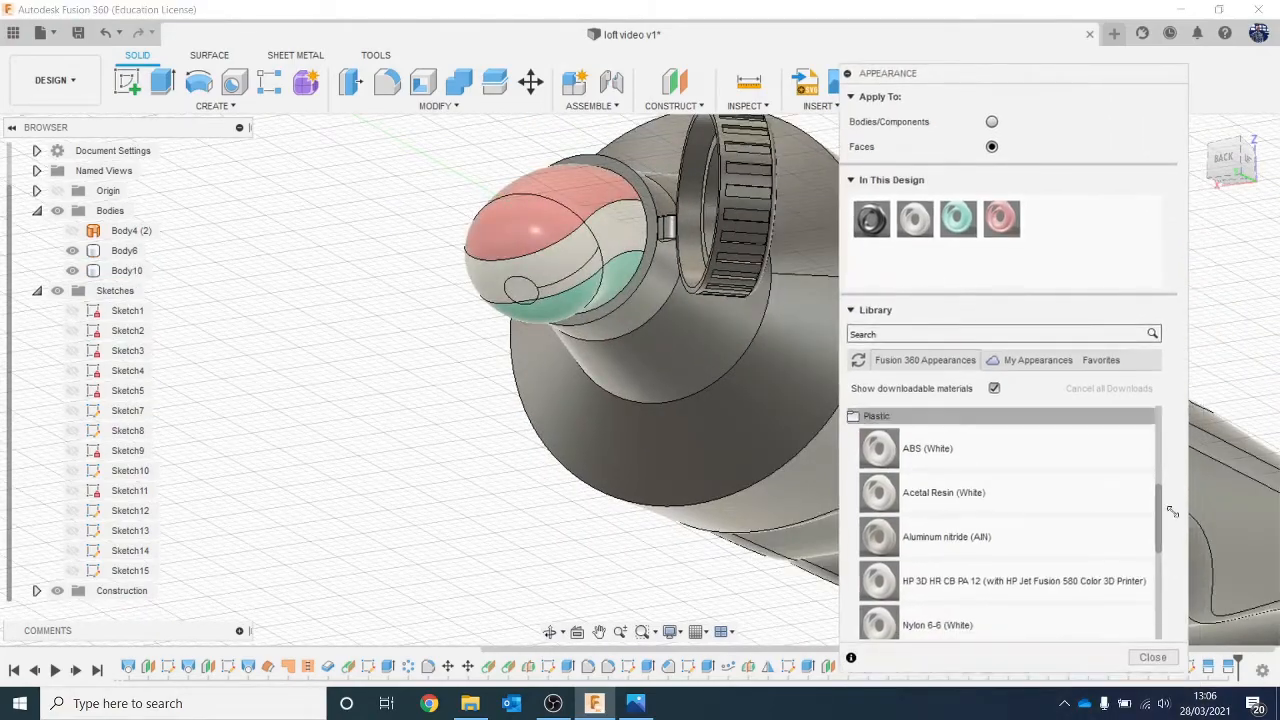
click(1147, 654)
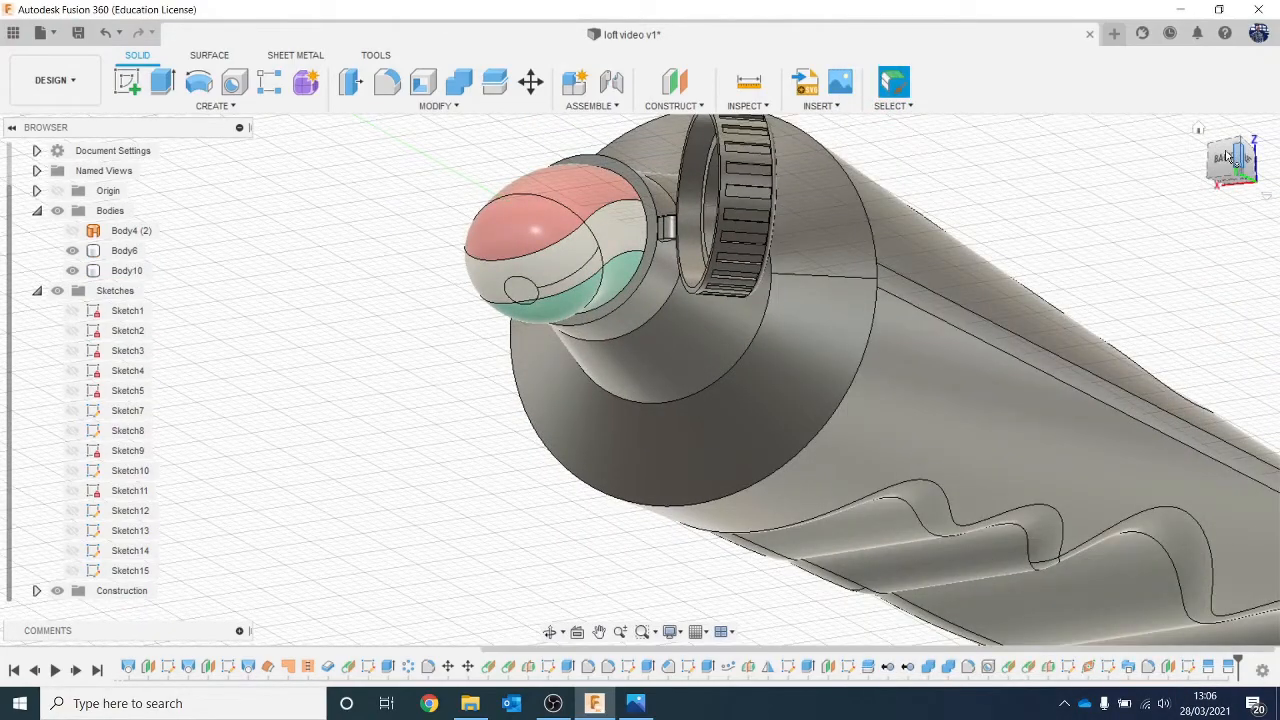
View the striped tube in the Render workspace and return to the Design workspace.
drag(1228, 157, 930, 241)
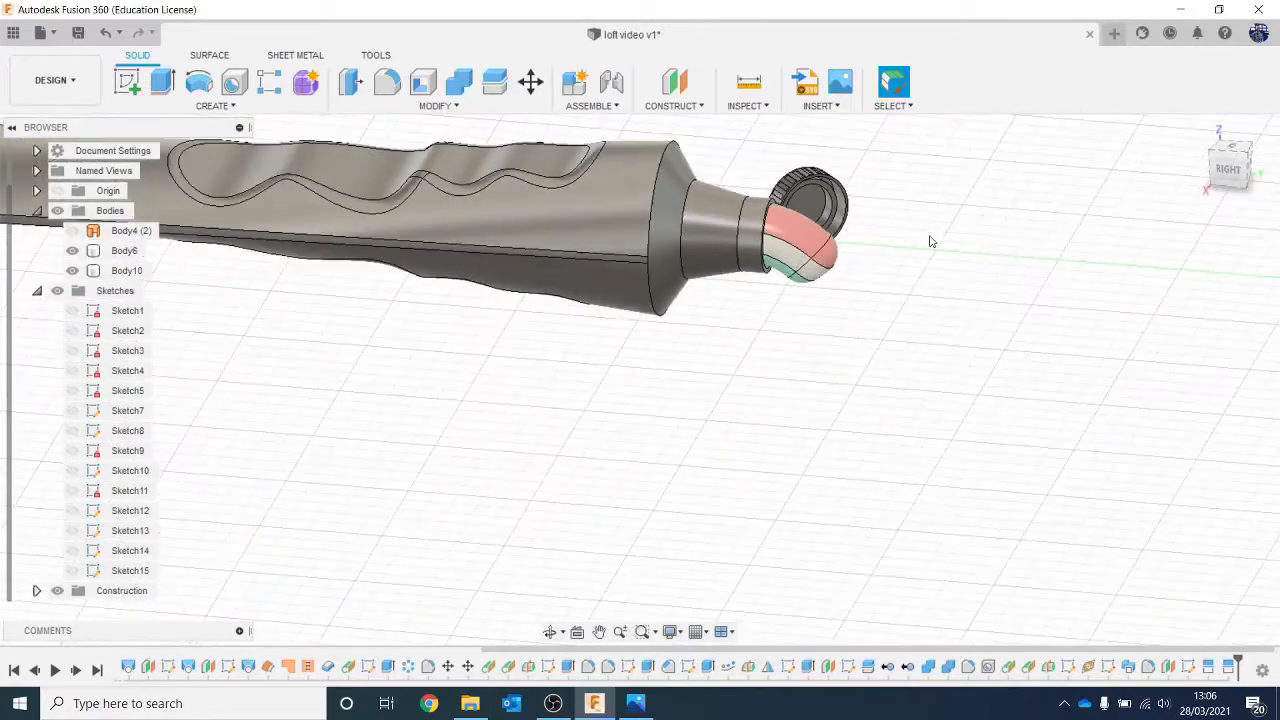
click(50, 80)
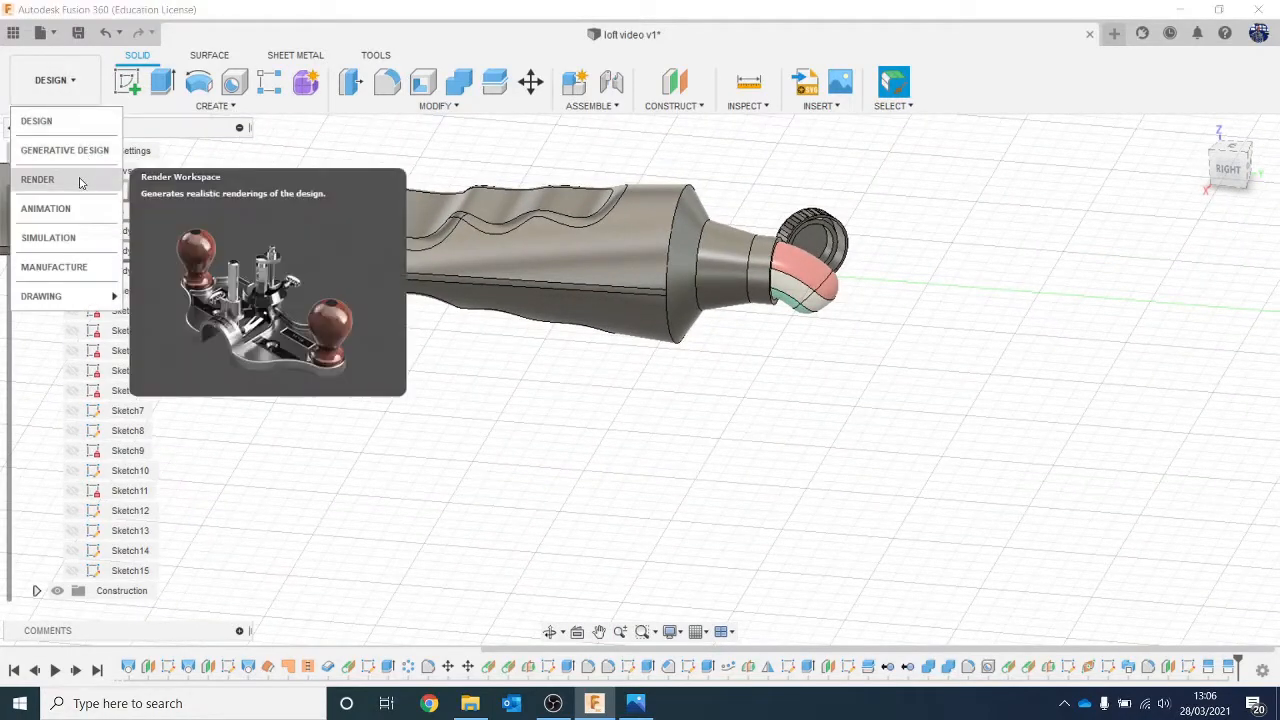
click(38, 180)
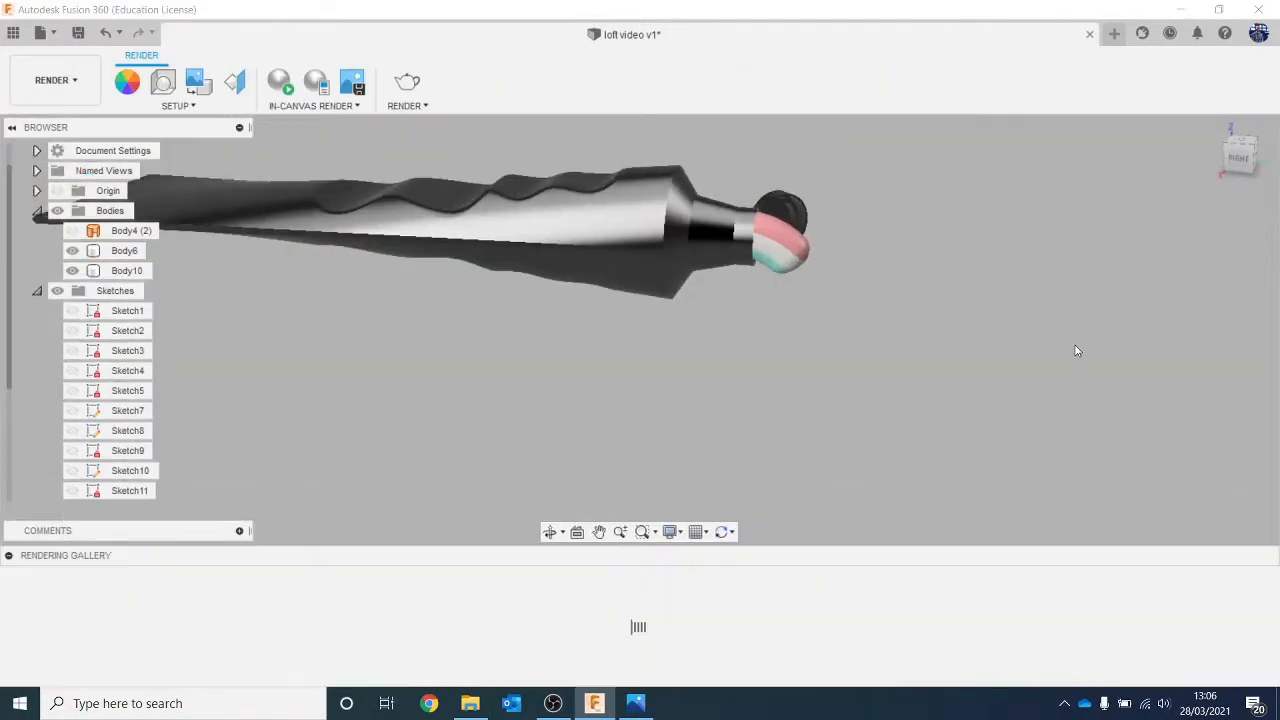
click(50, 80)
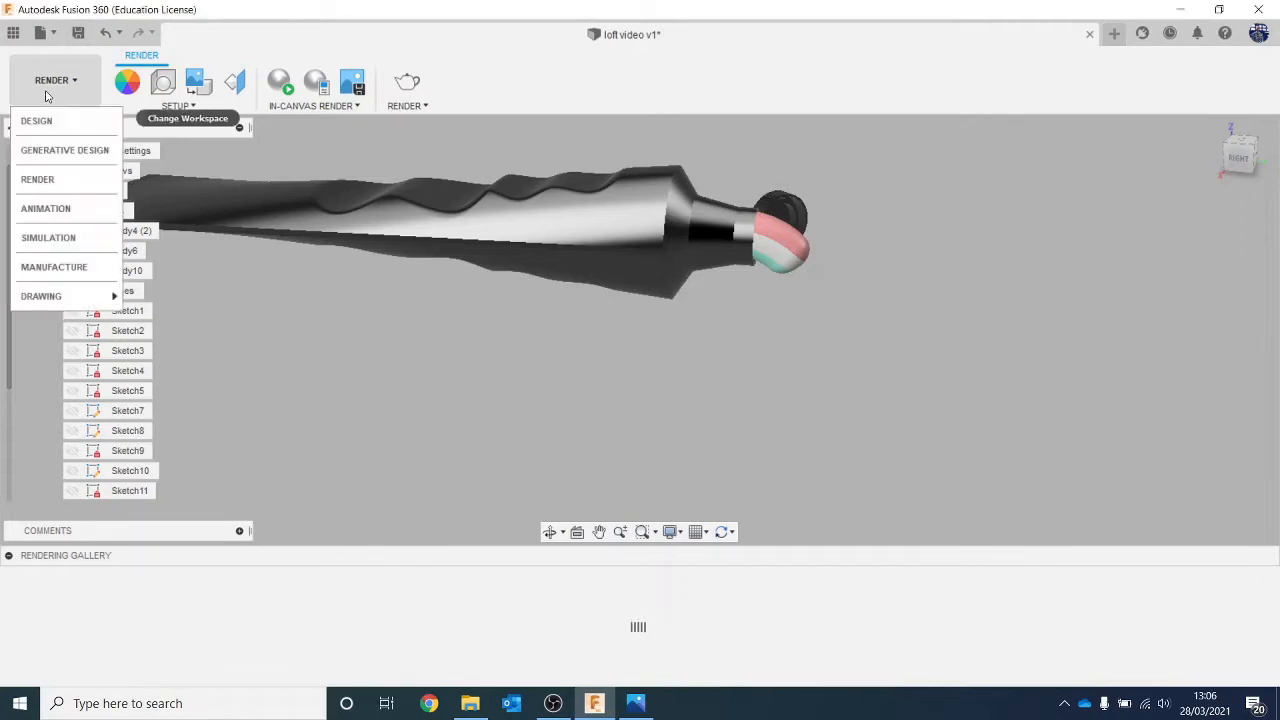
click(60, 126)
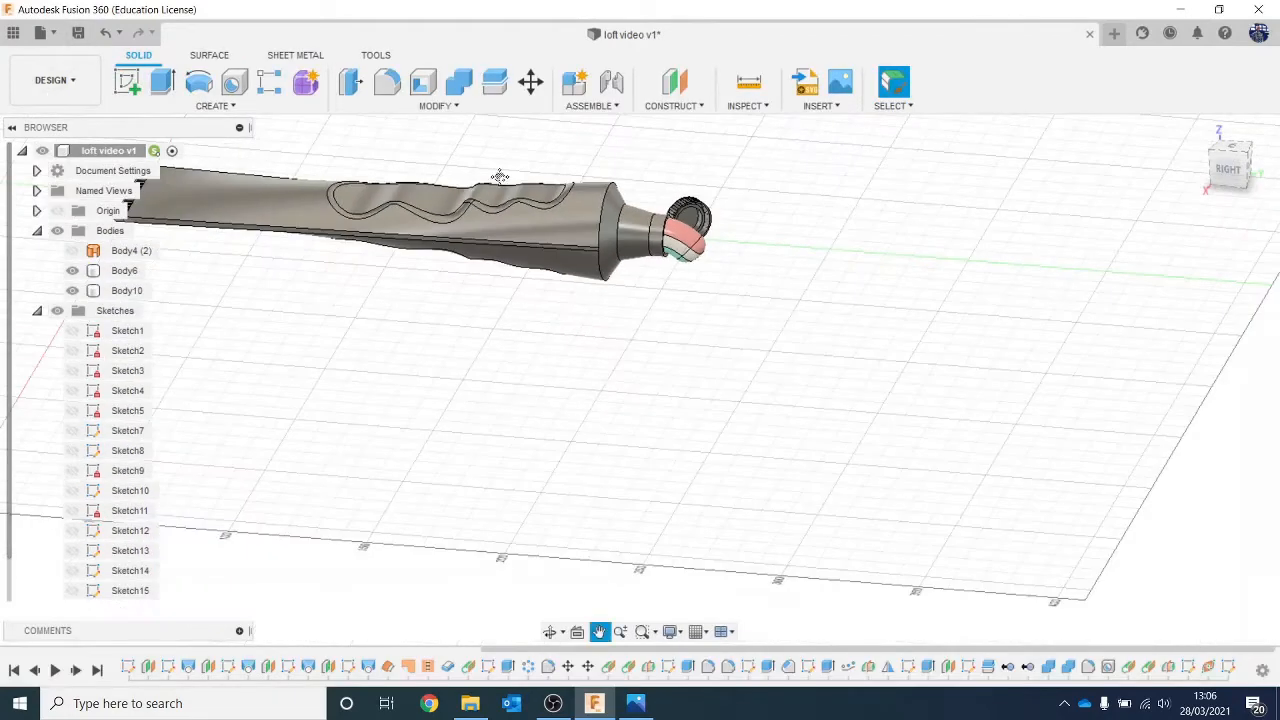
View the whole tube from the top and check the label layout in the Colgate reference photo.
middle_drag(497, 177, 829, 228)
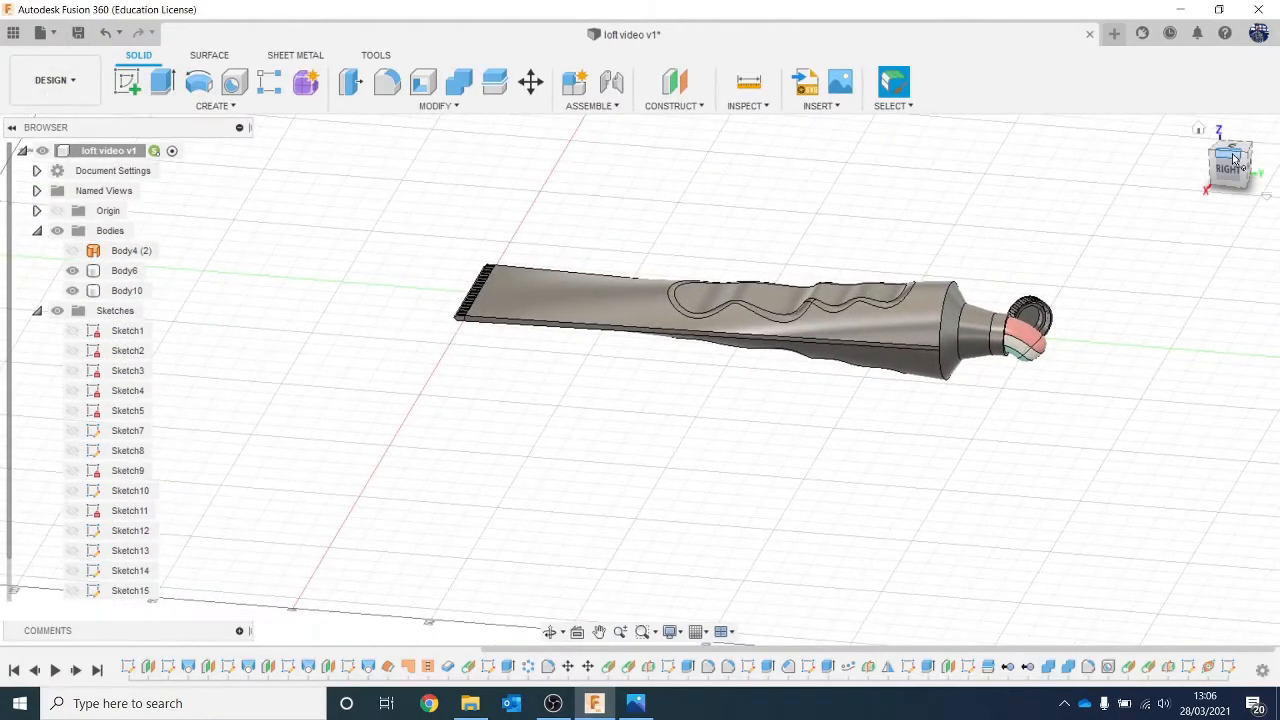
click(1236, 160)
click(1246, 168)
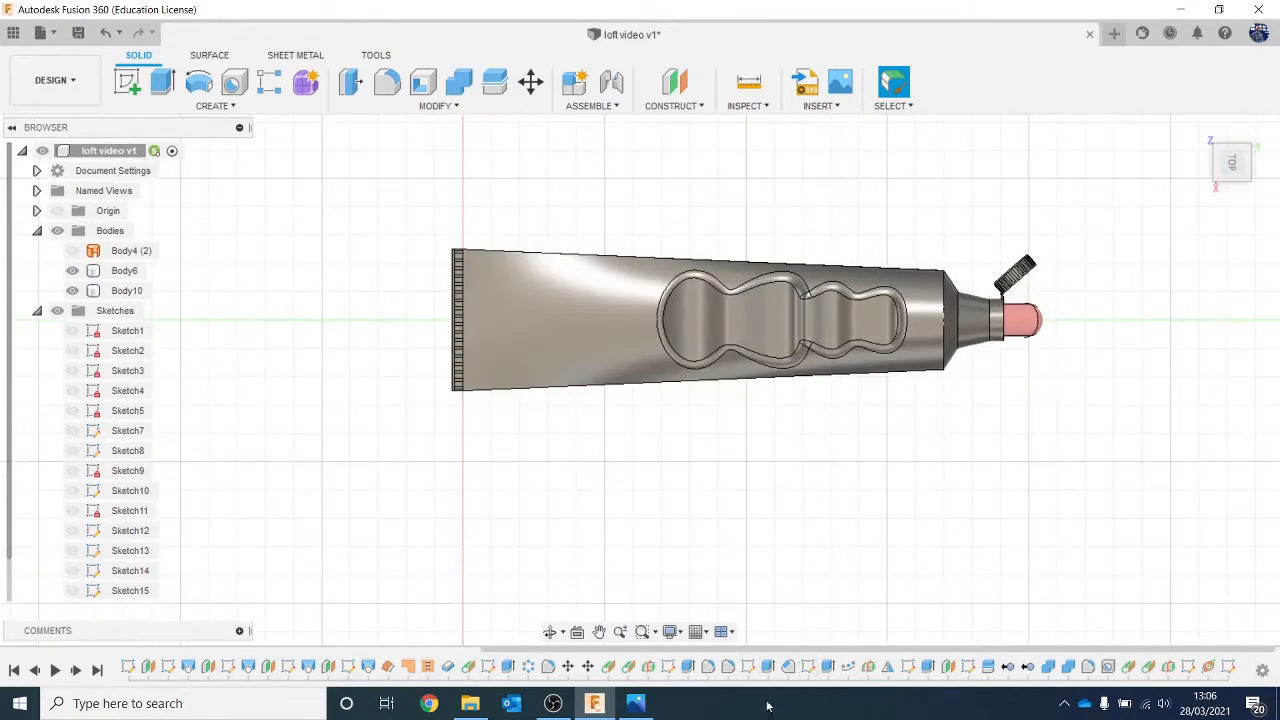
click(636, 704)
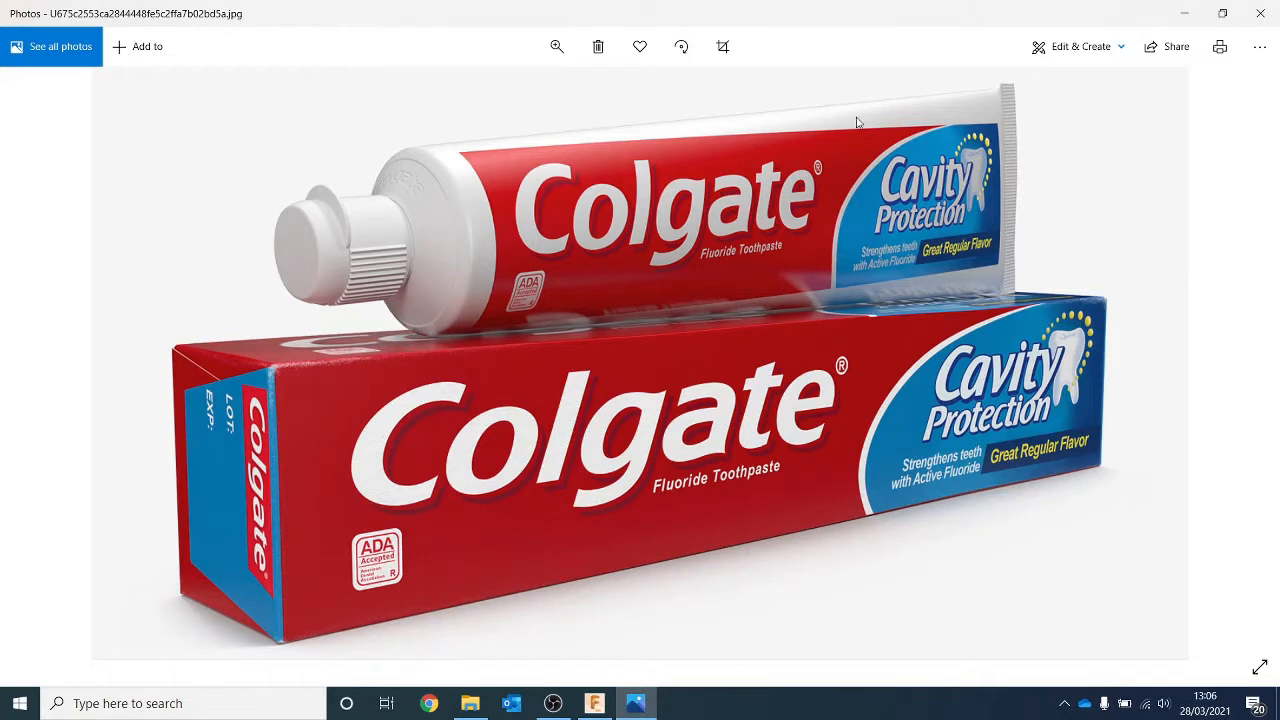
click(1184, 13)
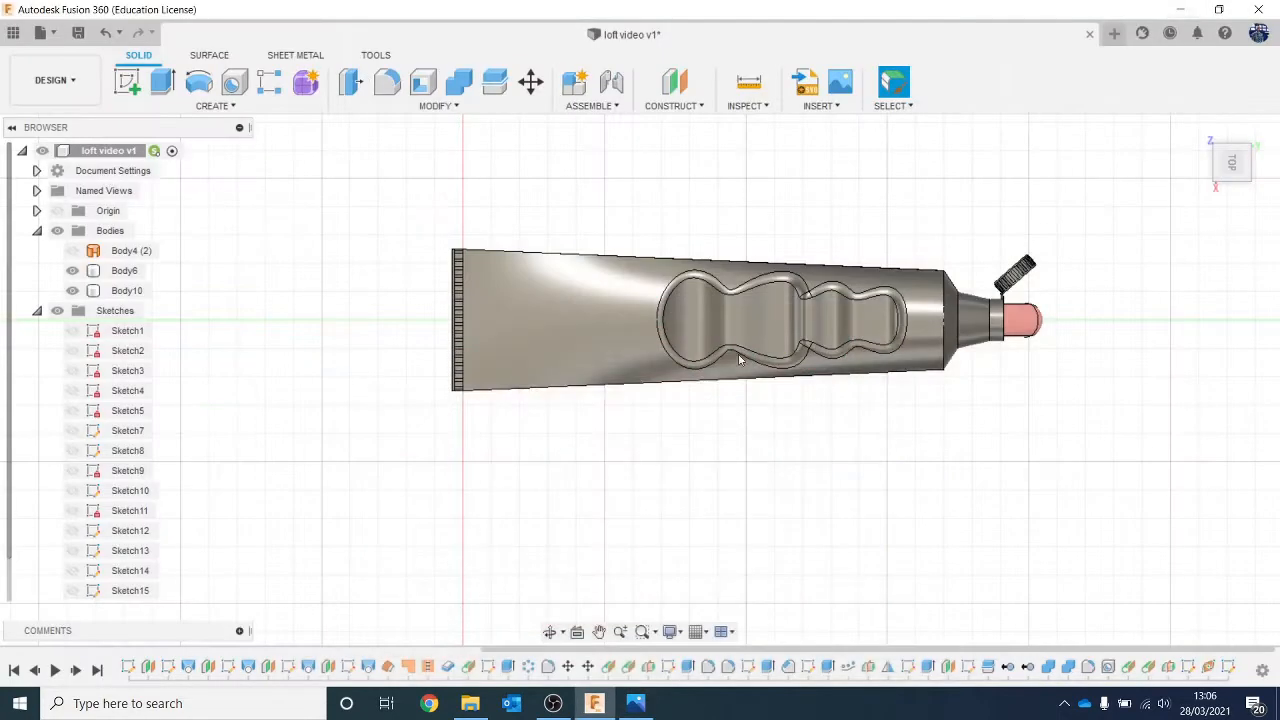
Start a sketch on the horizontal plane and draw a 3-point arc of about 111 mm radius diagonally across the tube near its crimped end.
click(128, 82)
click(476, 396)
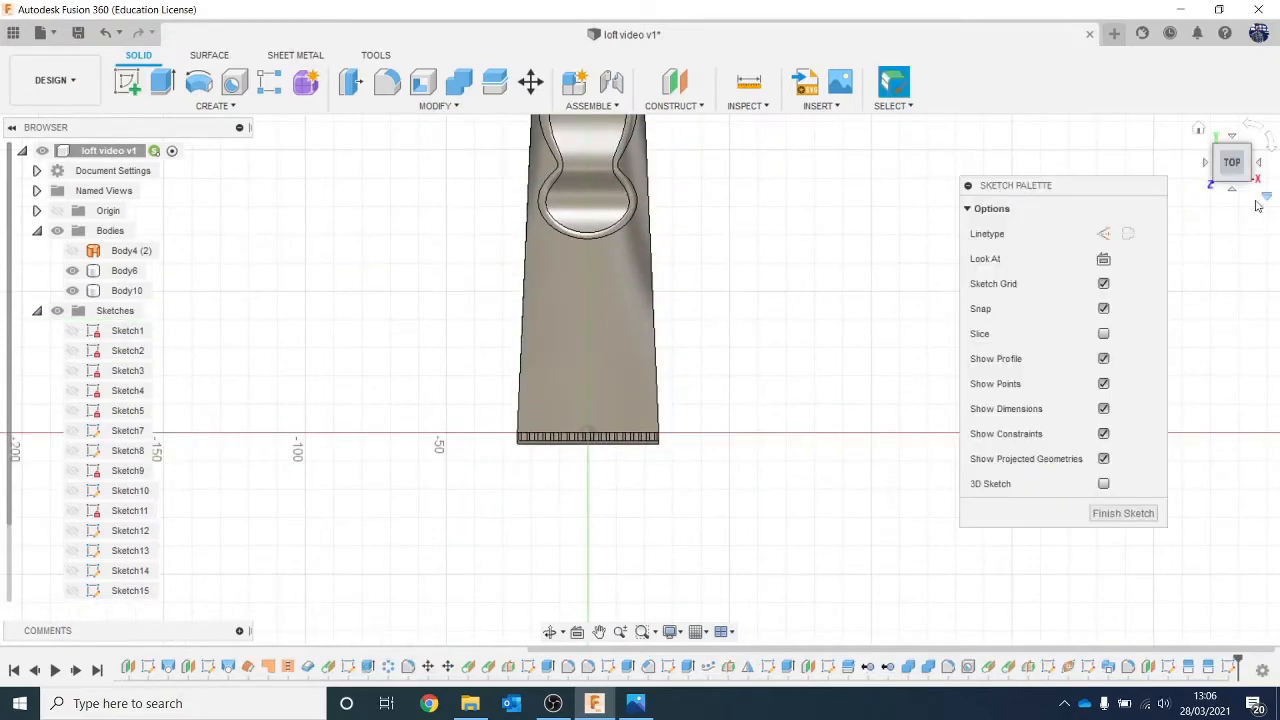
click(1270, 150)
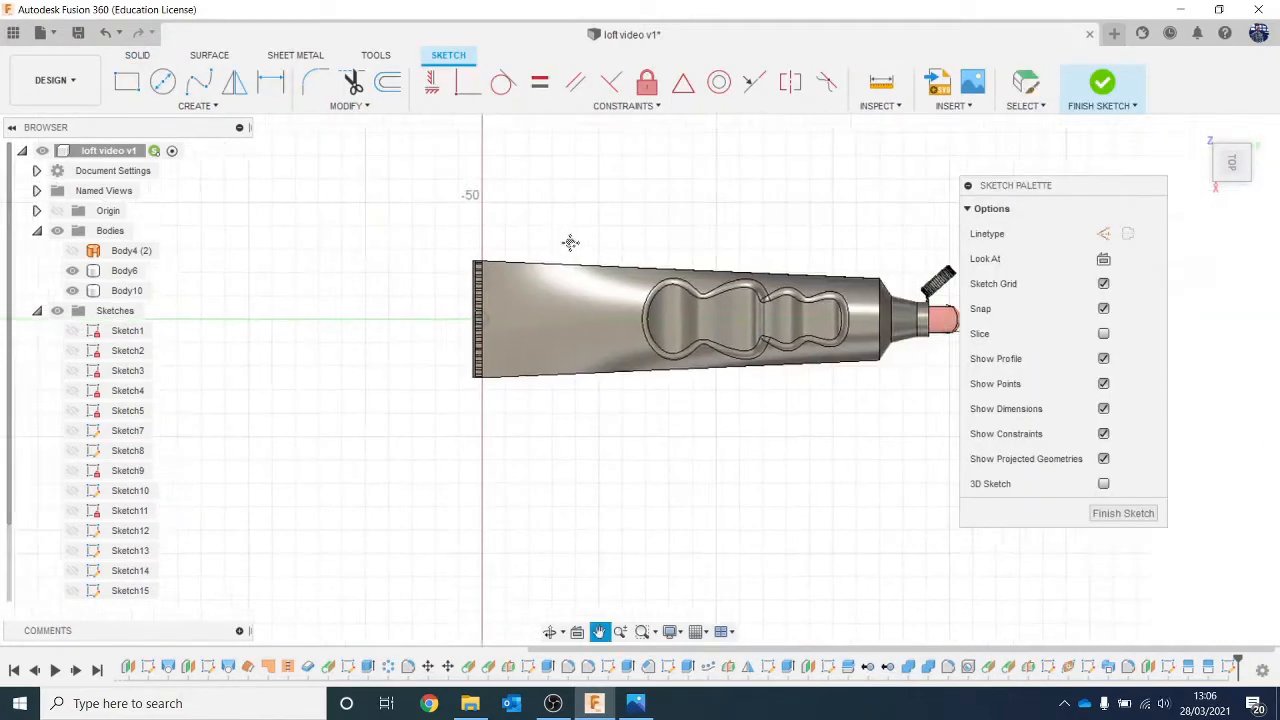
click(177, 108)
mouse_move(240, 179)
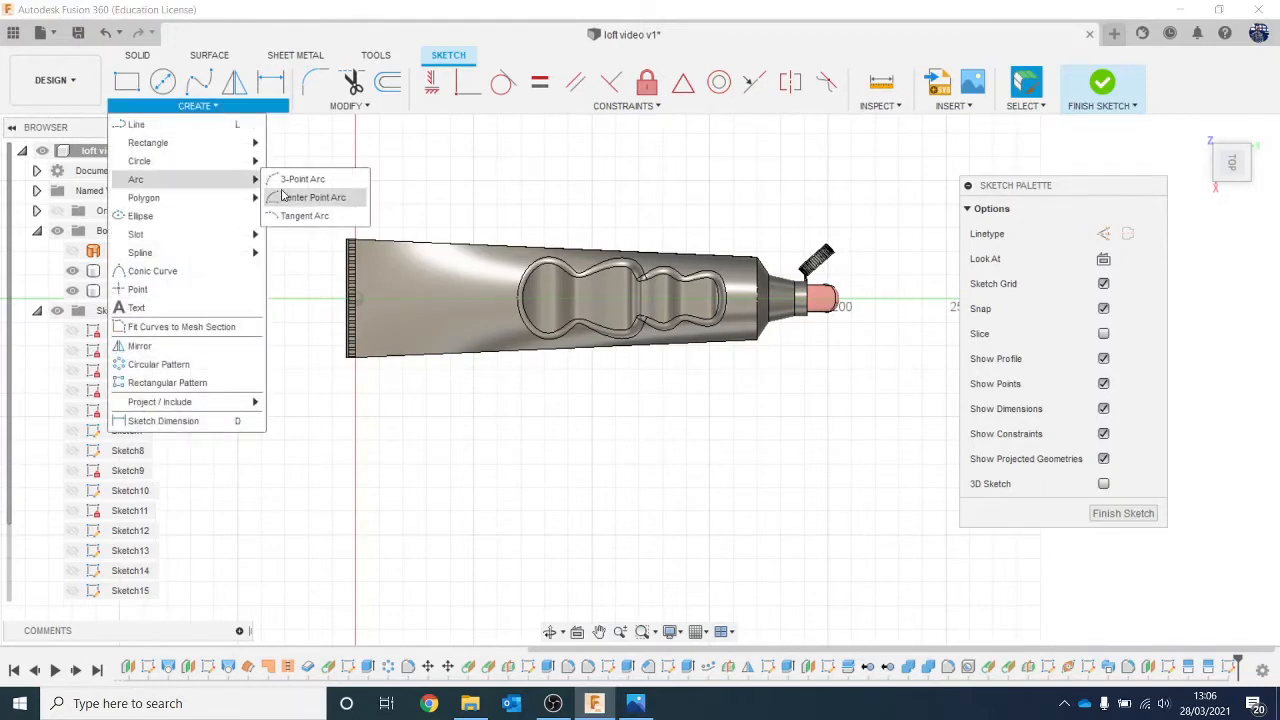
click(290, 180)
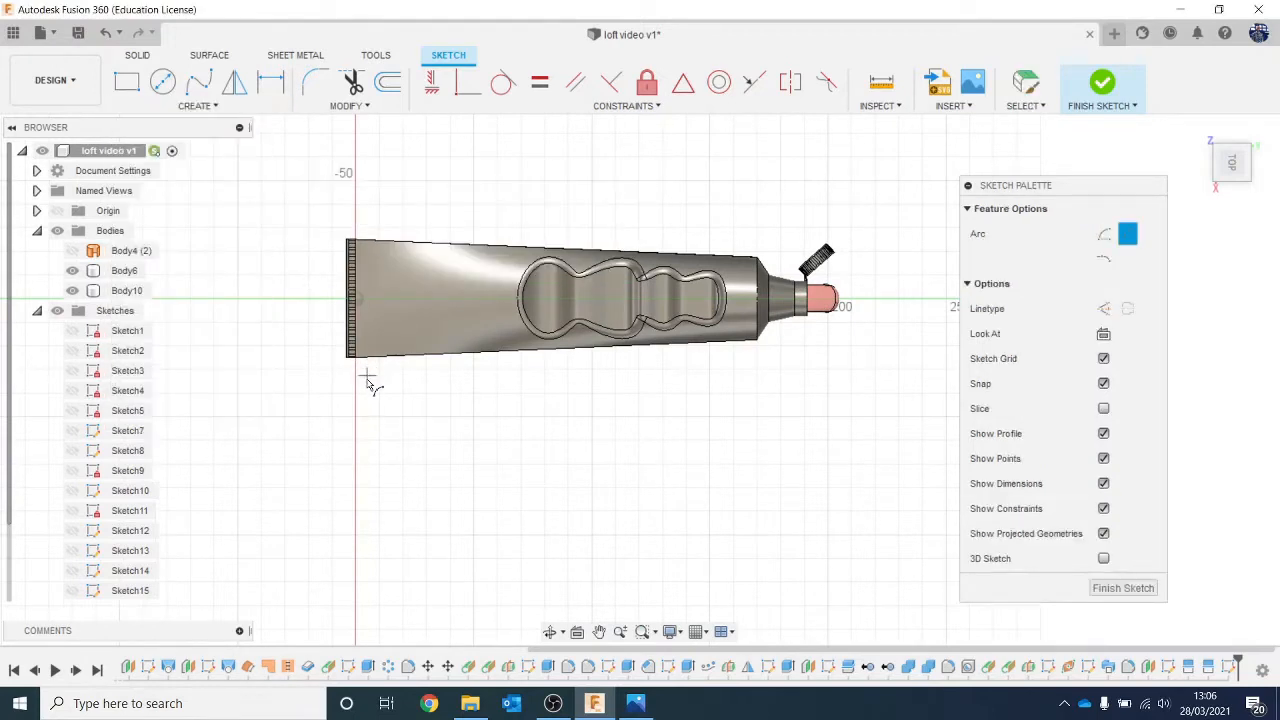
click(592, 204)
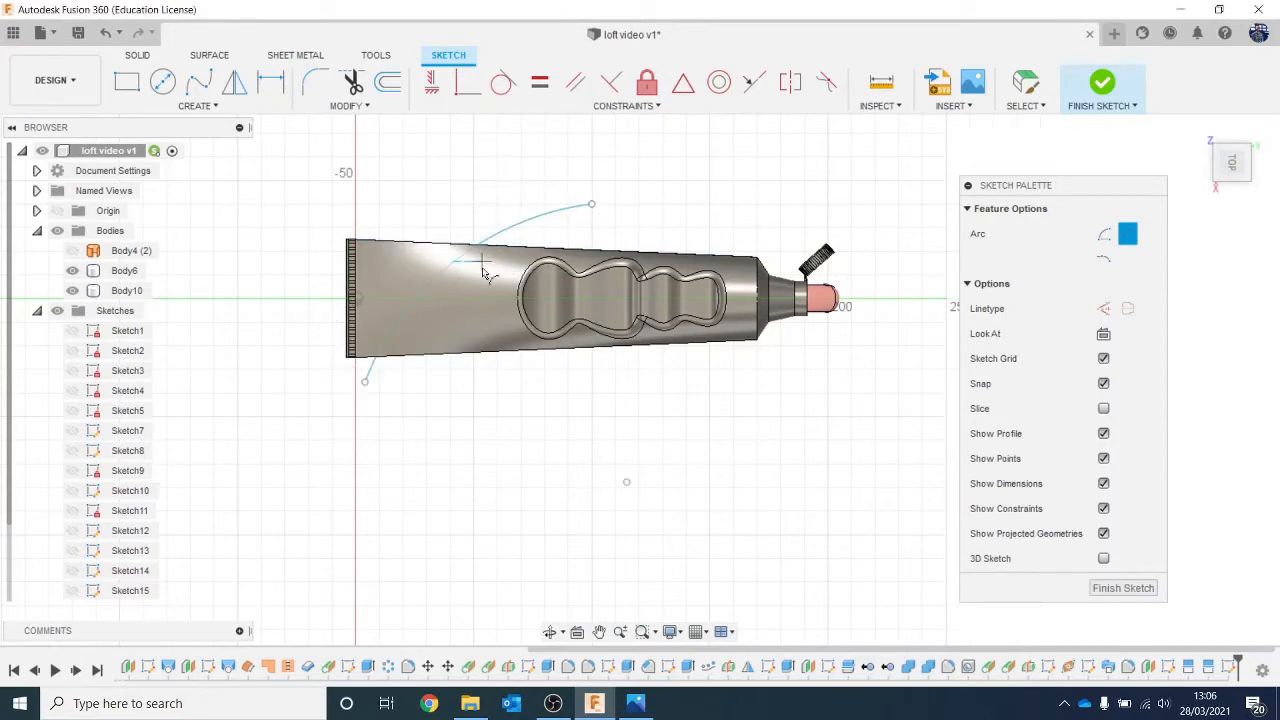
key(Escape)
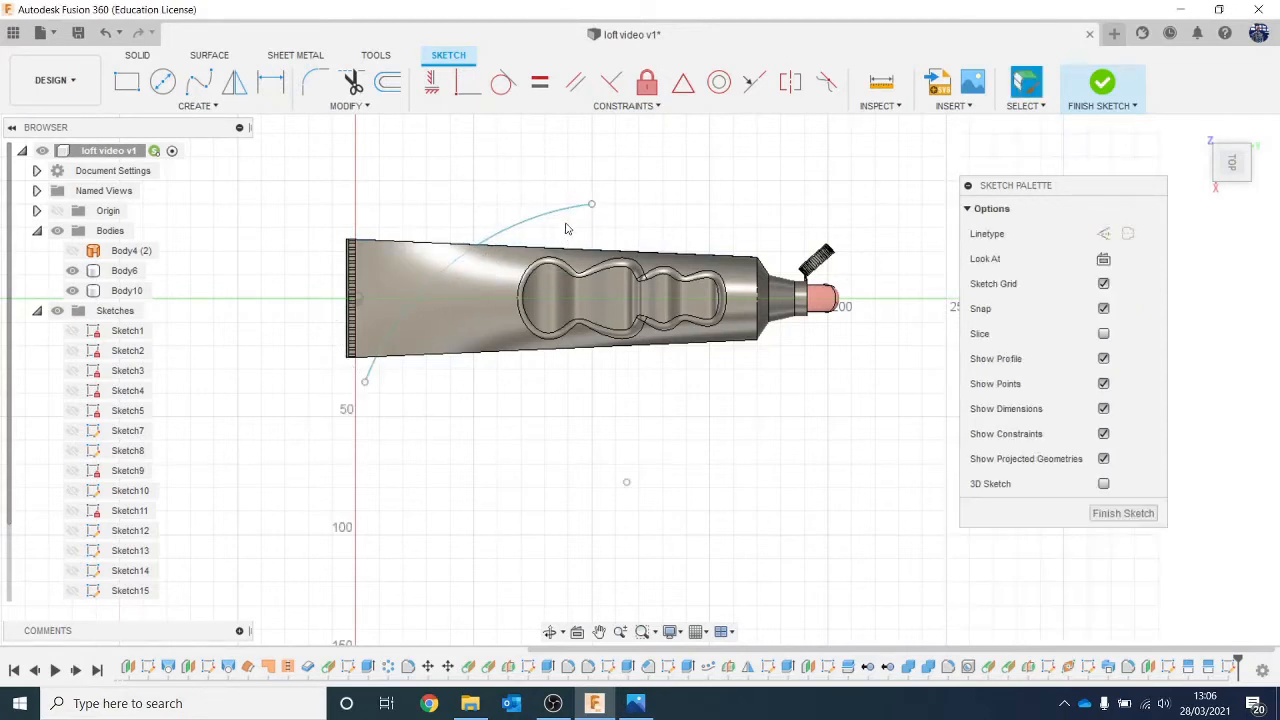
drag(580, 212, 590, 227)
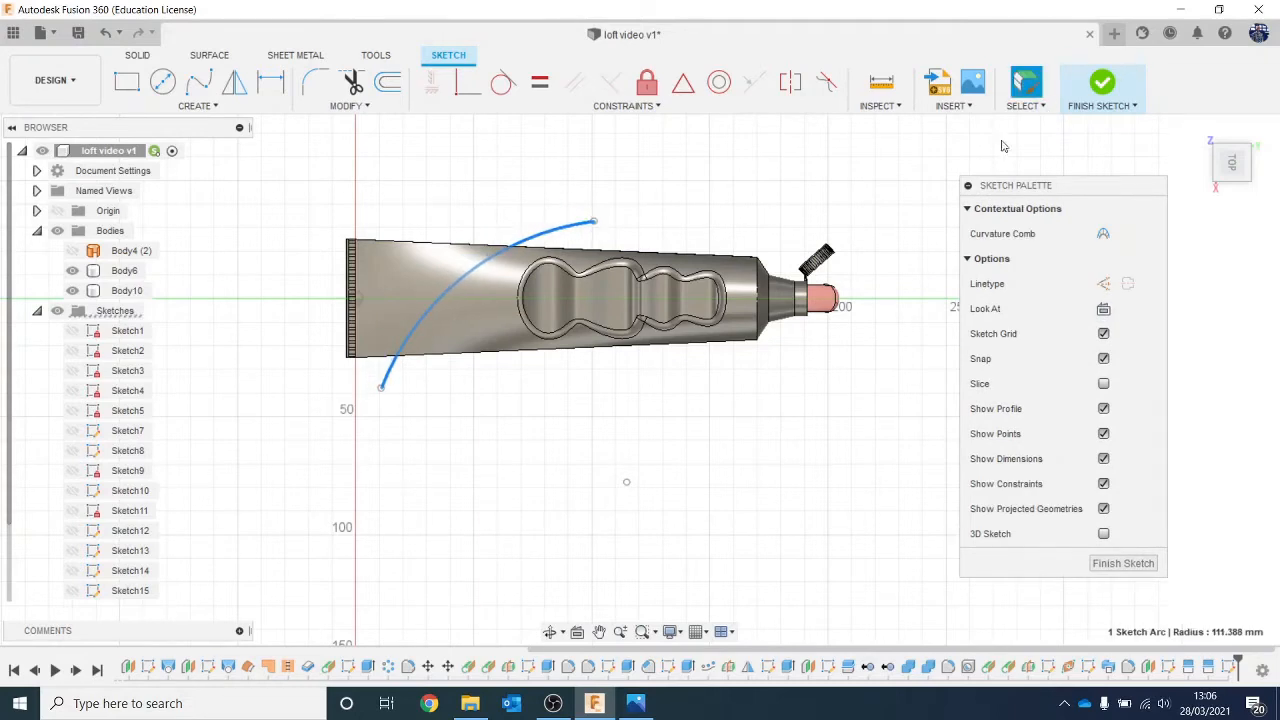
click(898, 183)
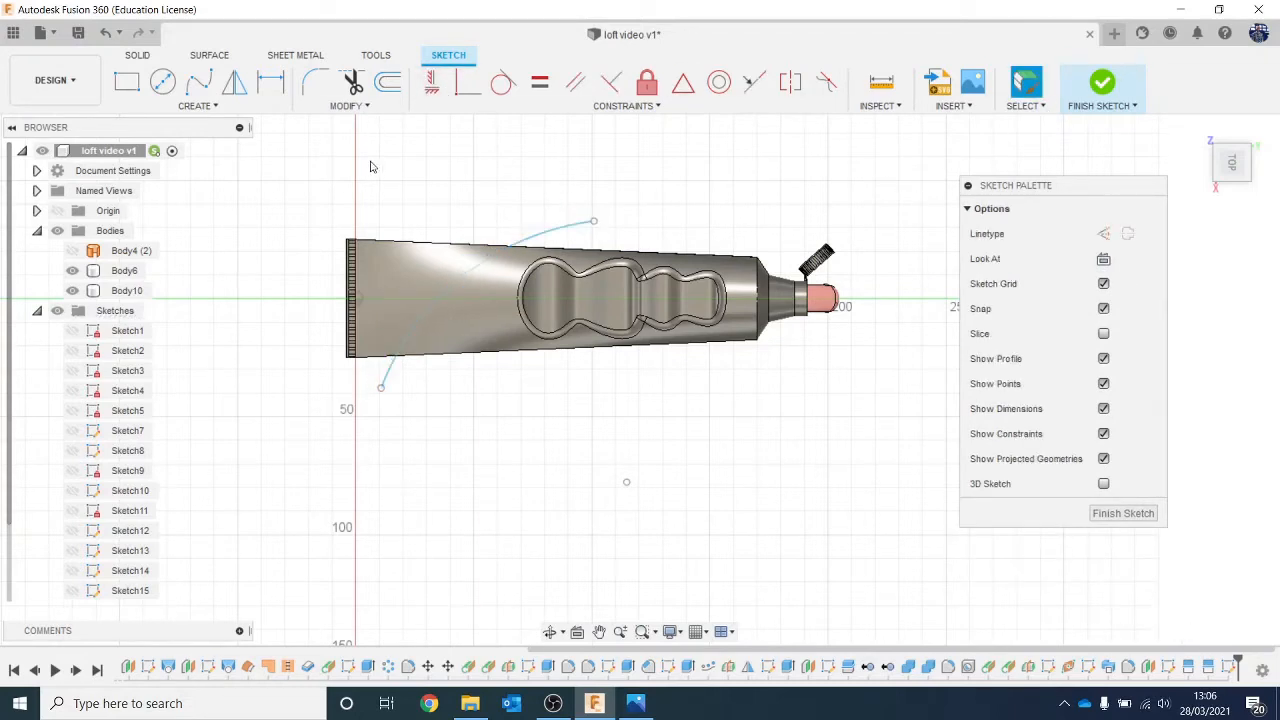
Sketch two lines along the tube near its long edges, the upper one about 196 mm, extending past the crimp and shoulder, and finish the sketch.
scroll(370, 167, up, 2)
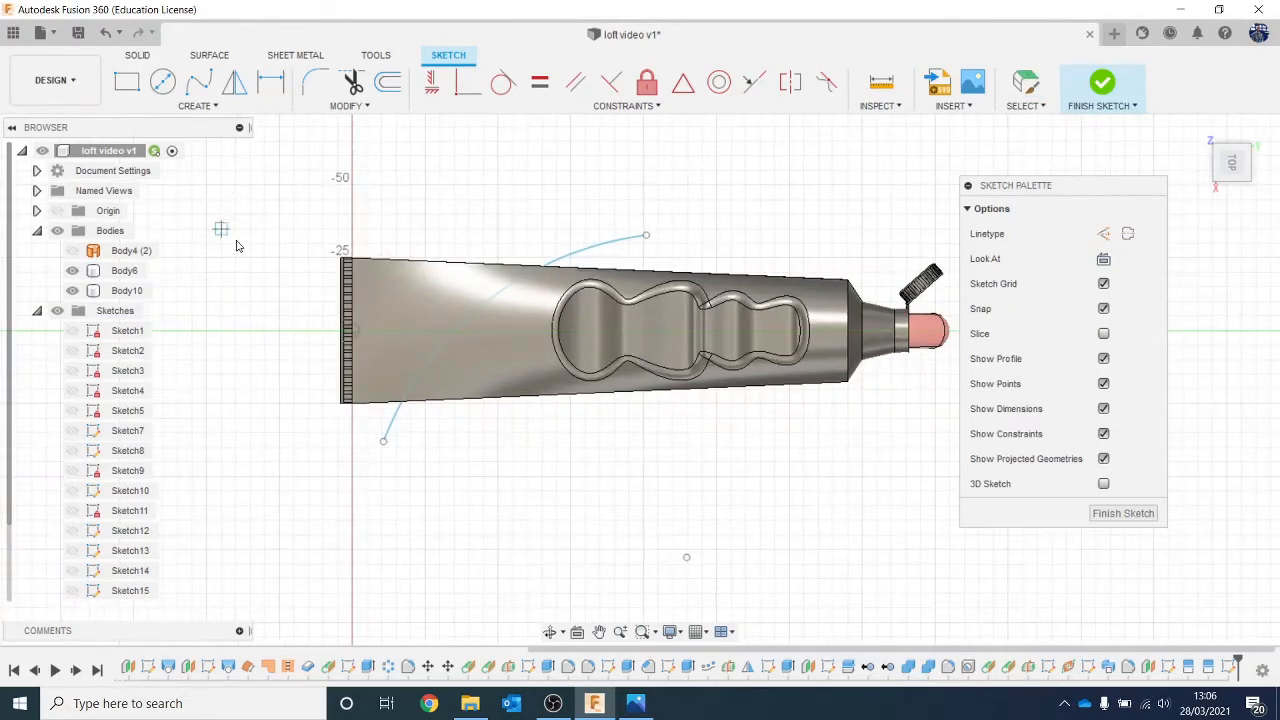
click(304, 267)
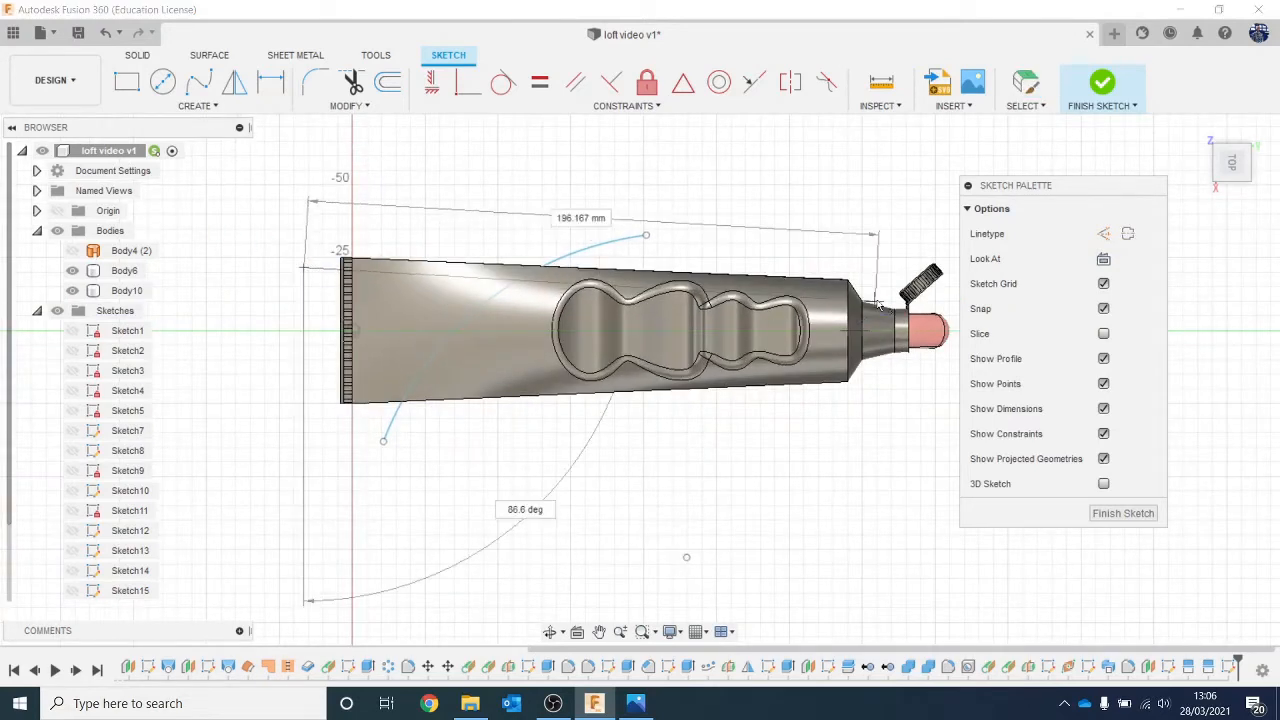
click(877, 290)
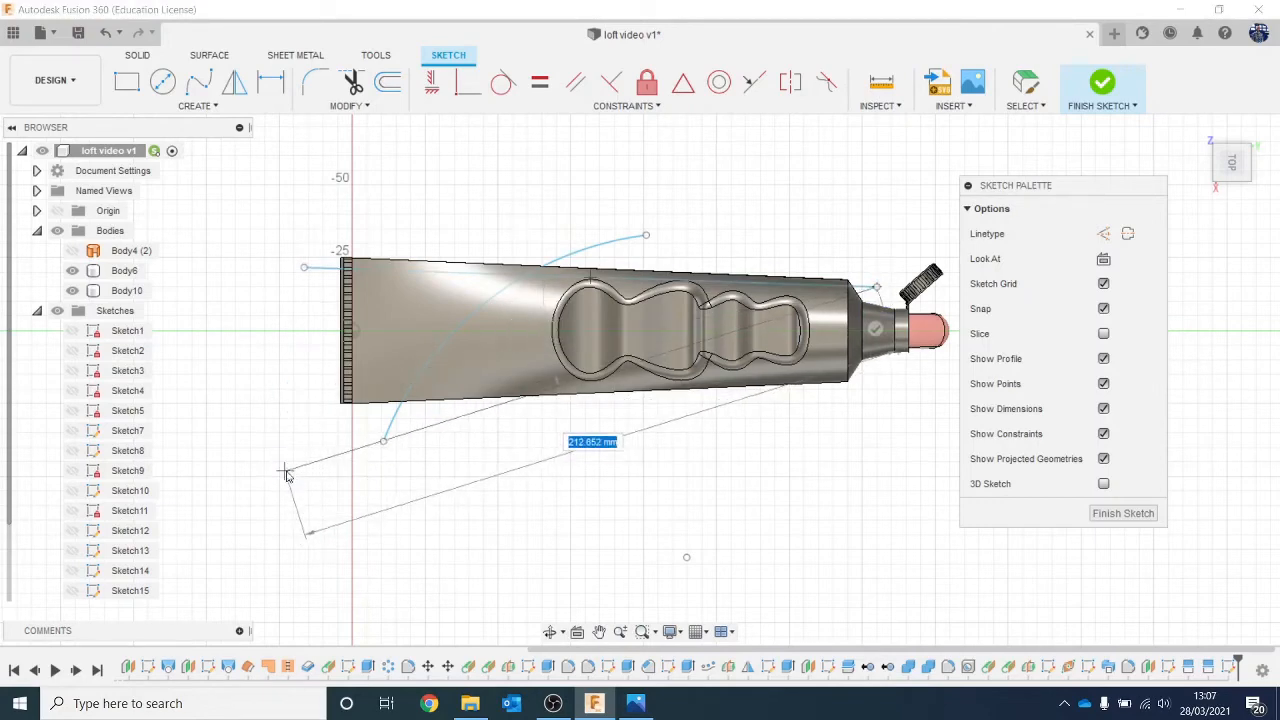
key(Escape)
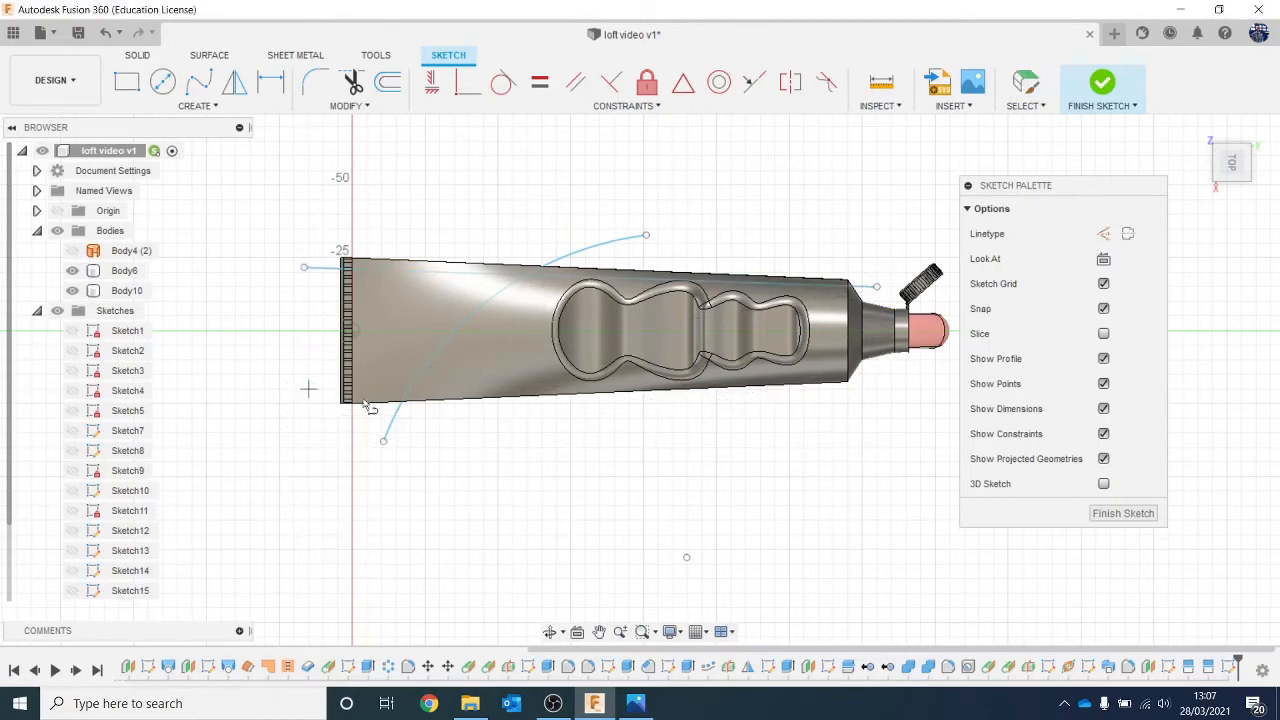
click(309, 389)
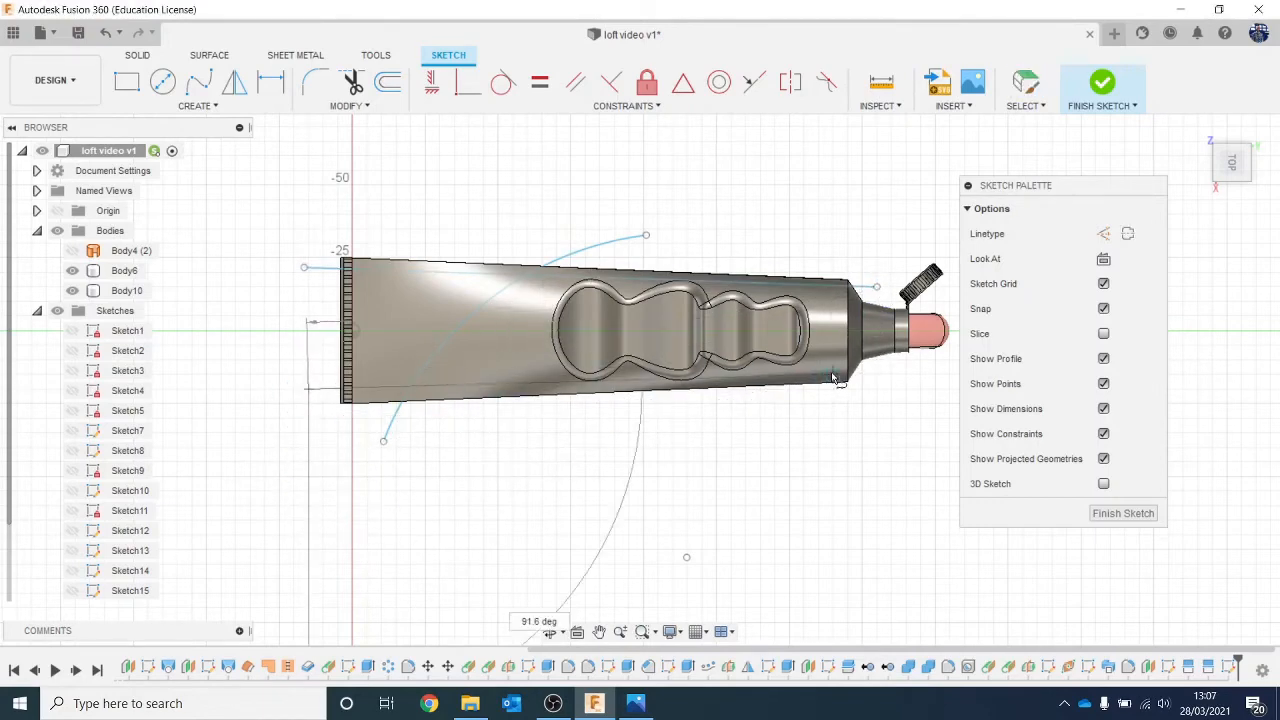
click(920, 375)
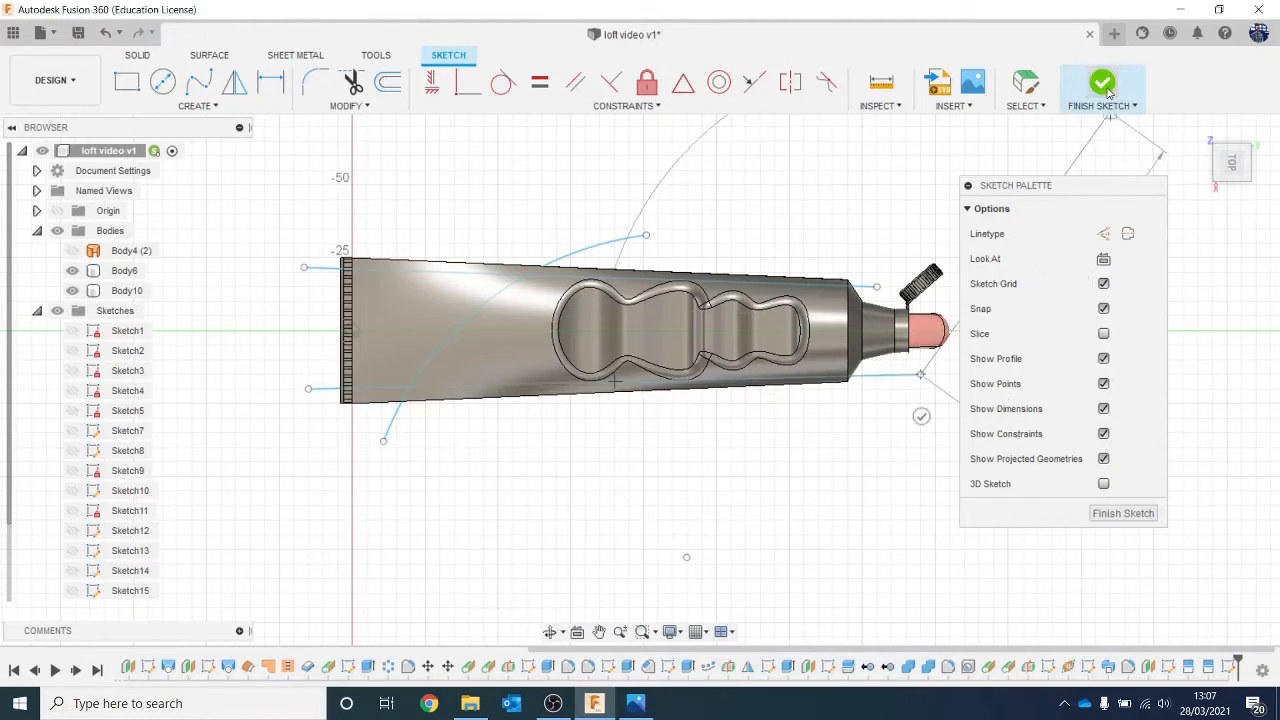
click(1103, 85)
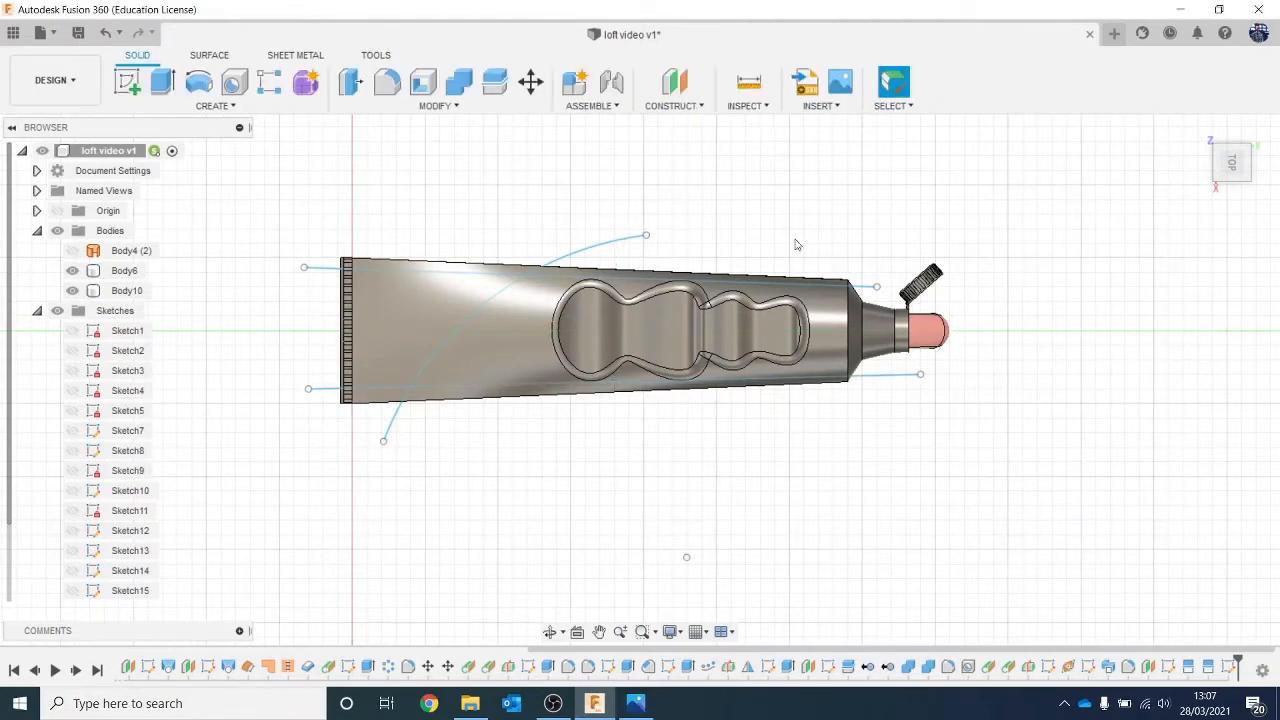
Start a Split Face and select the tube's upper main face and the rim around the larger part of the grip recess.
click(436, 104)
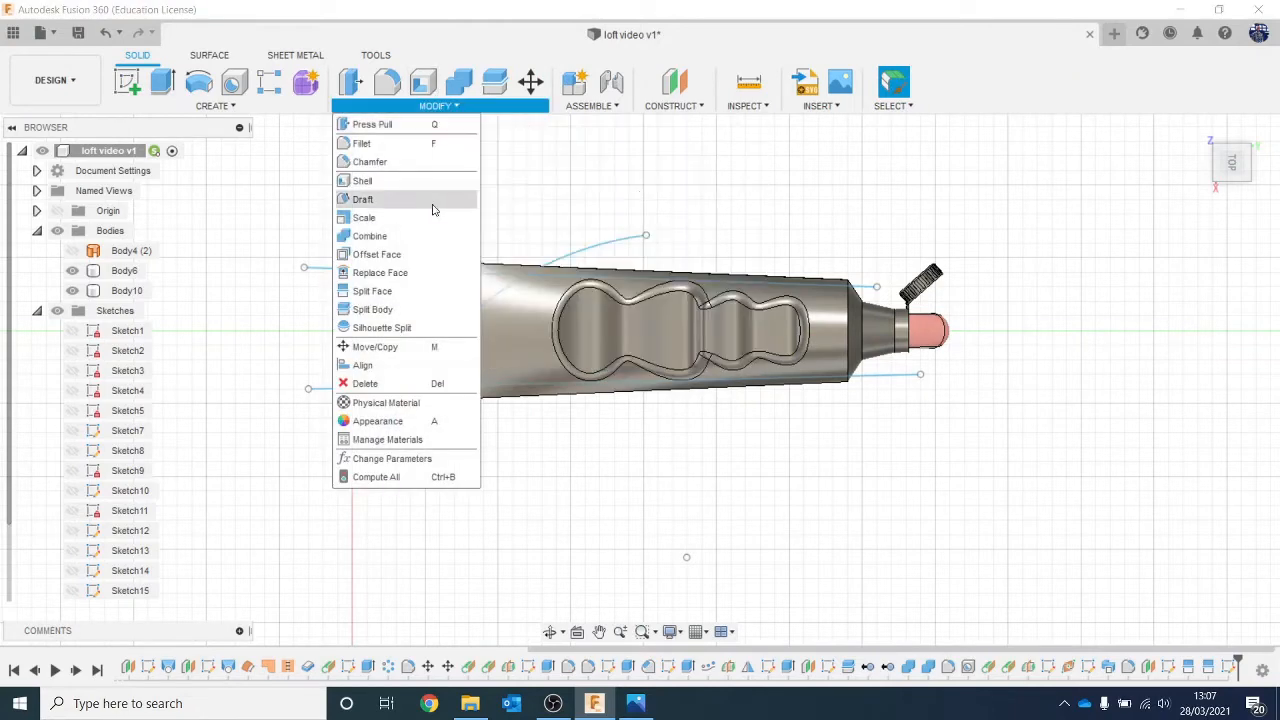
click(440, 291)
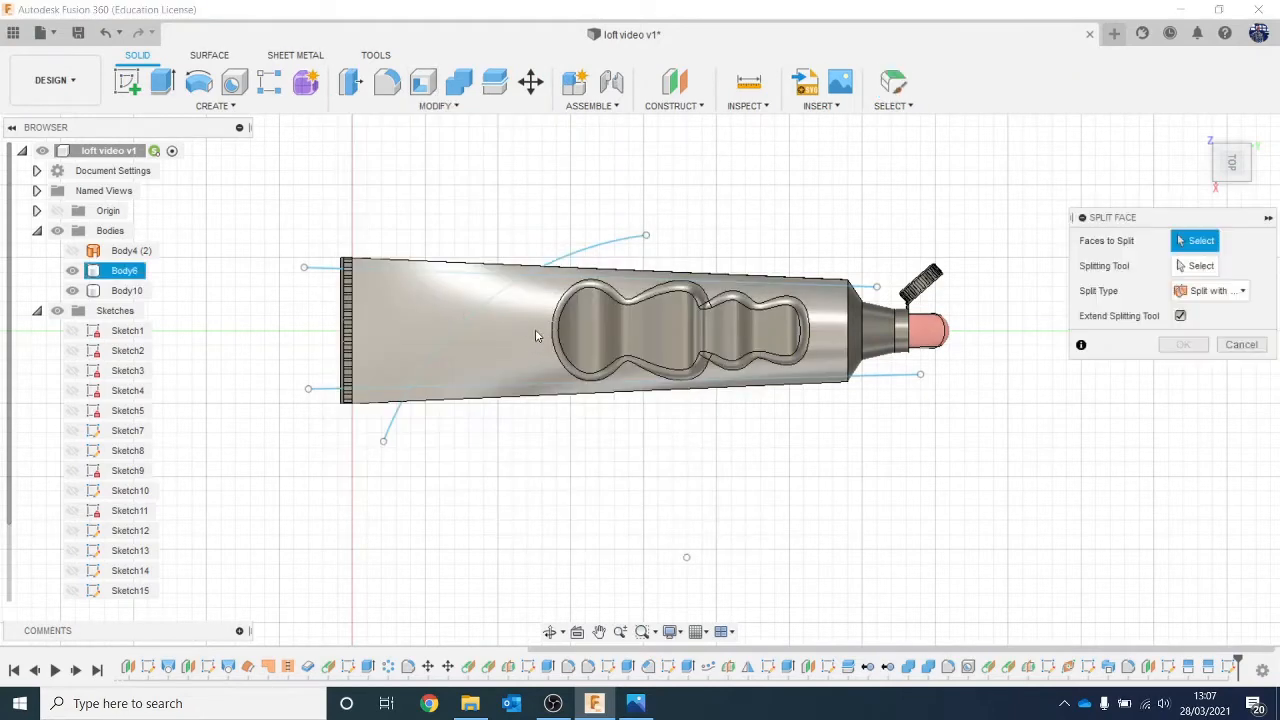
scroll(541, 302, up, 2)
click(514, 364)
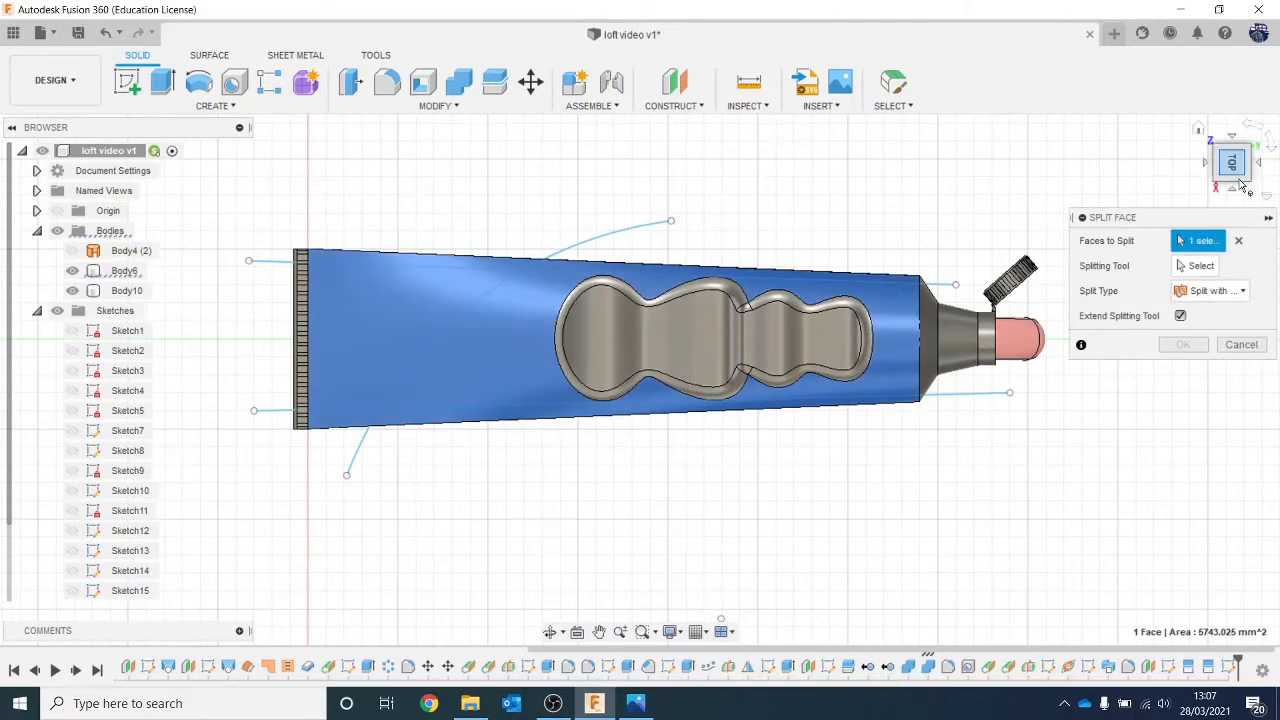
scroll(855, 323, up, 8)
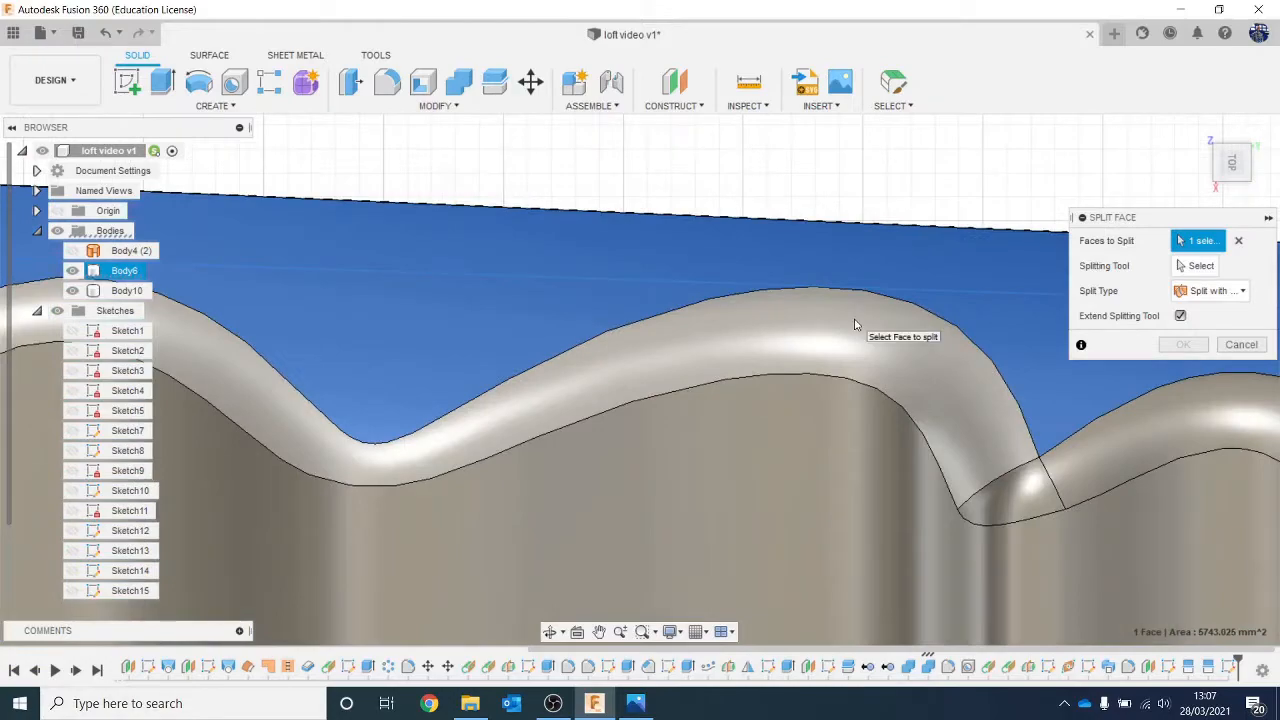
click(855, 323)
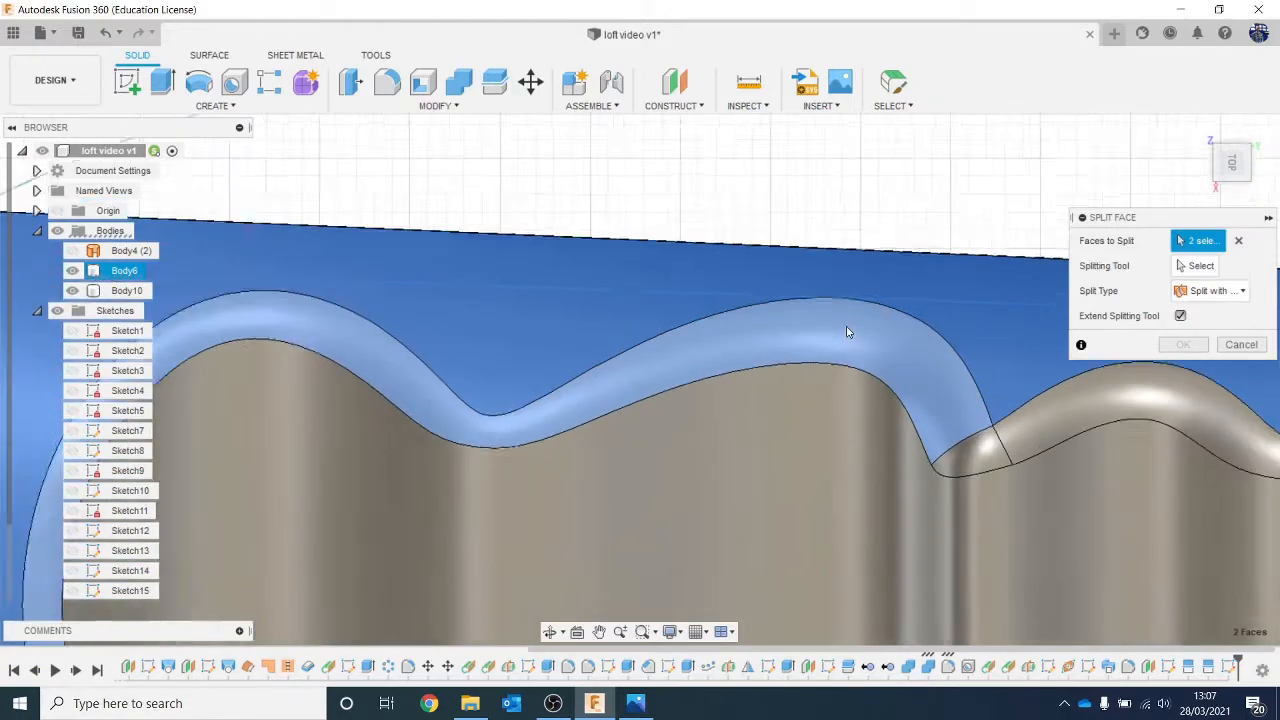
scroll(850, 328, down, 8)
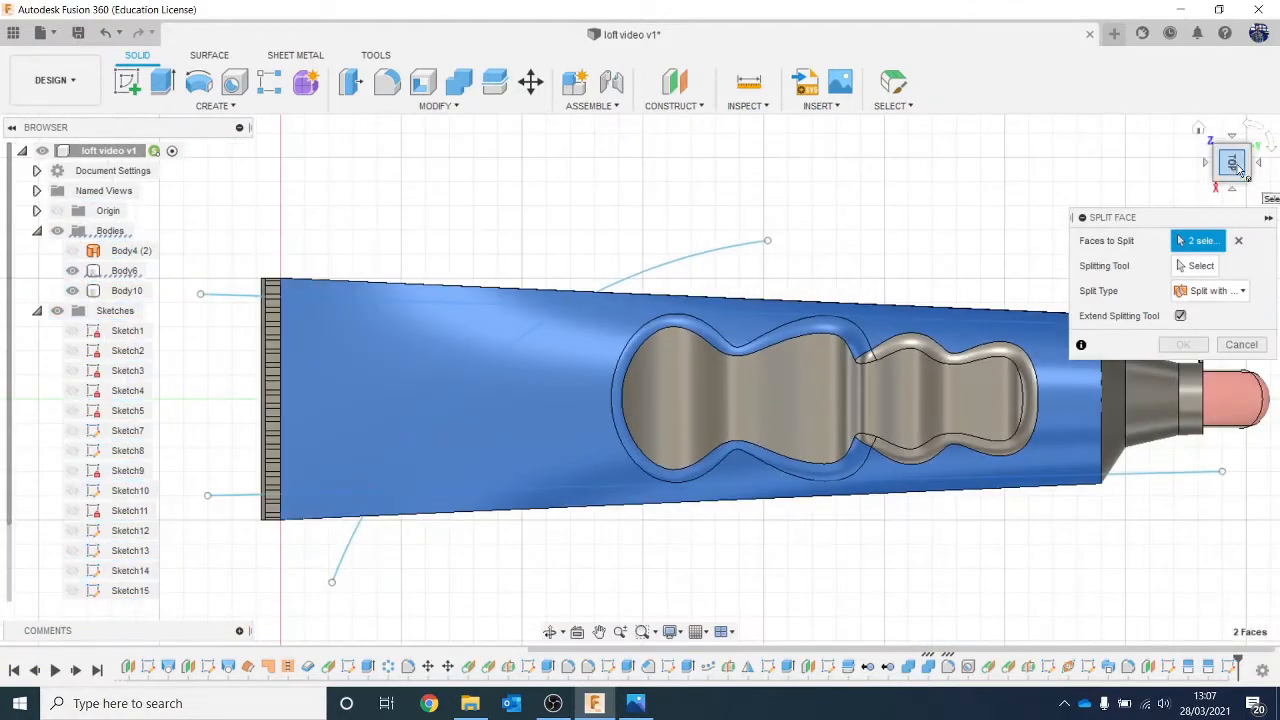
Add the tube's underside main face and the matching larger recess rim to the faces to split.
click(1242, 172)
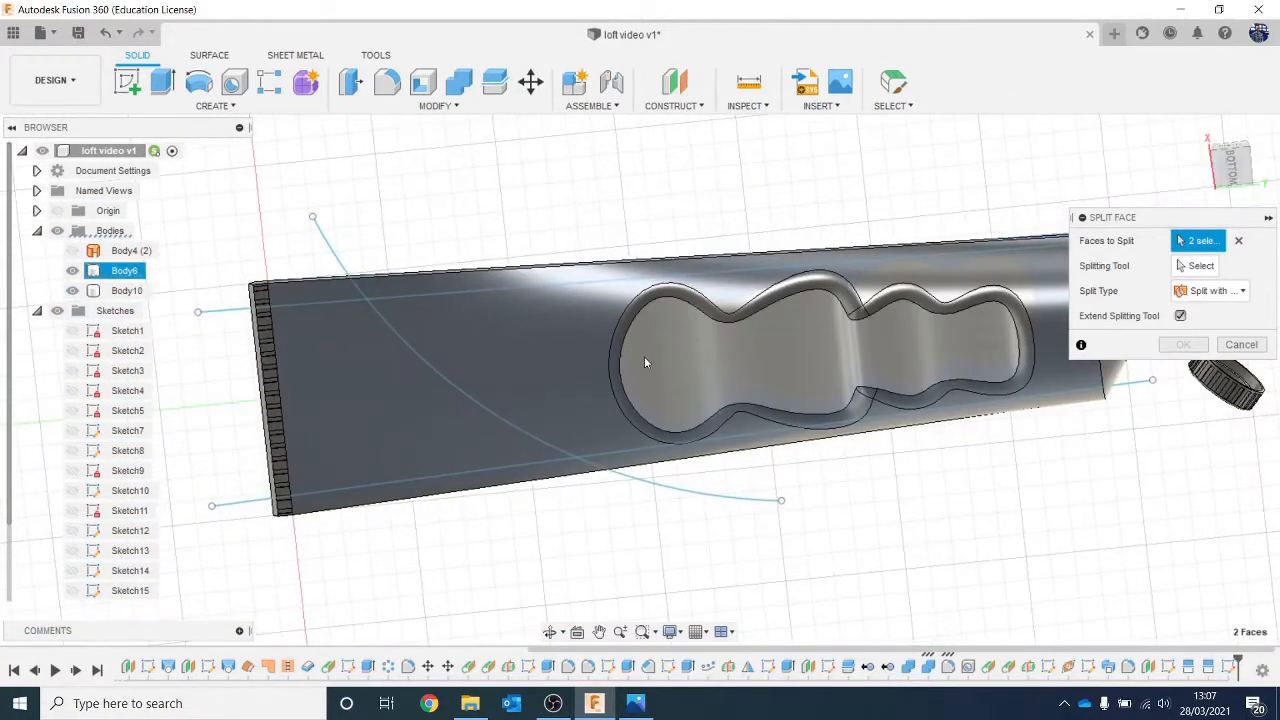
click(568, 343)
scroll(675, 443, up, 6)
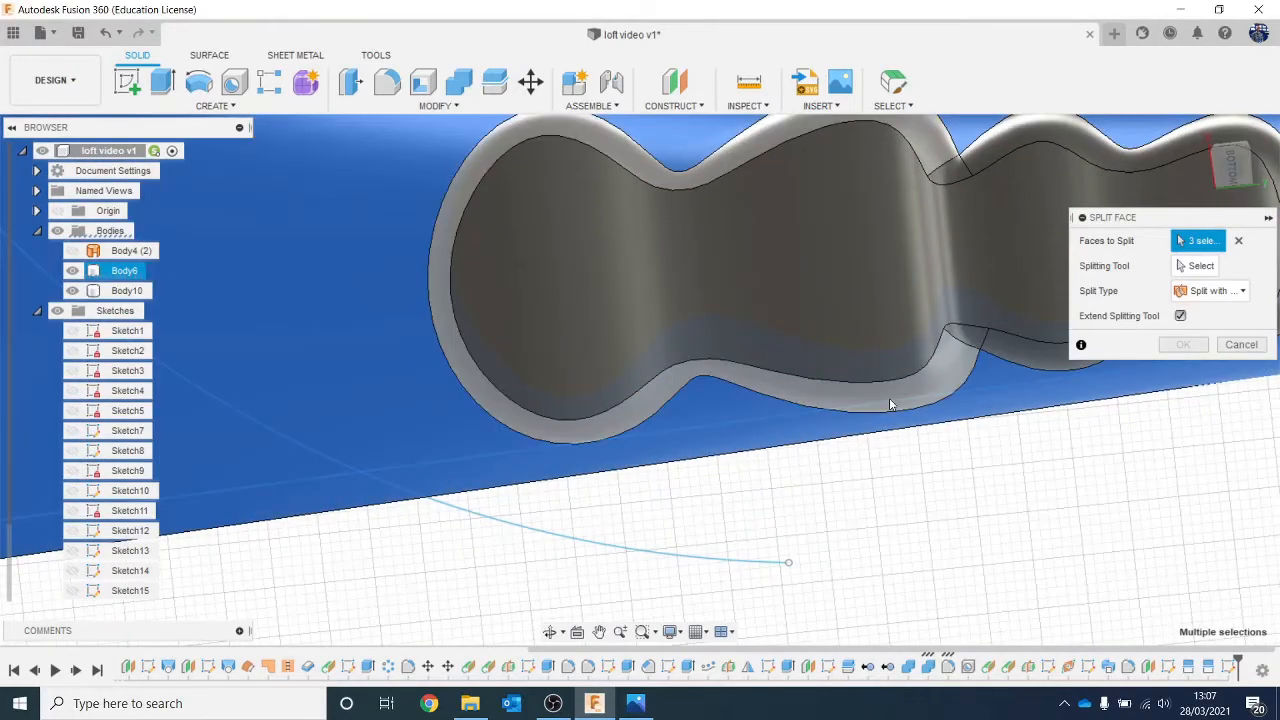
scroll(895, 405, down, 6)
middle_drag(1006, 417, 814, 474)
drag(1245, 190, 1240, 168)
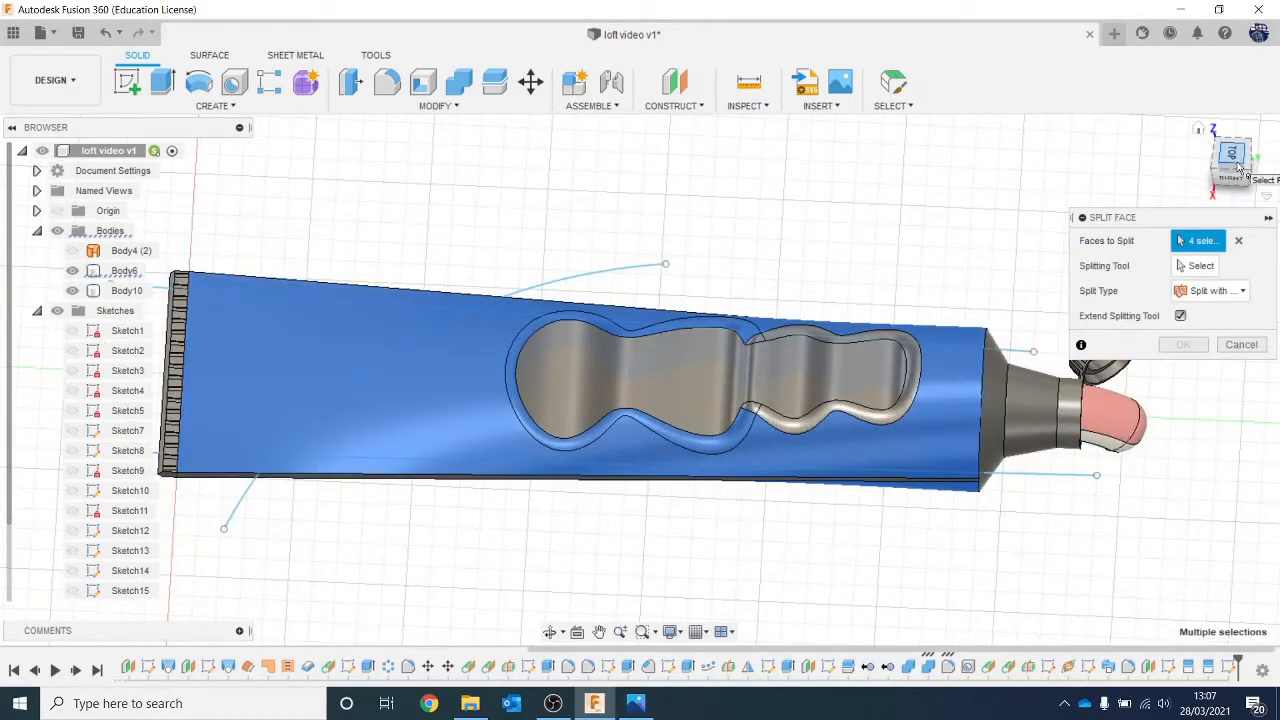
Use the sketched diagonal arc as the splitting tool and complete the face split.
click(1198, 265)
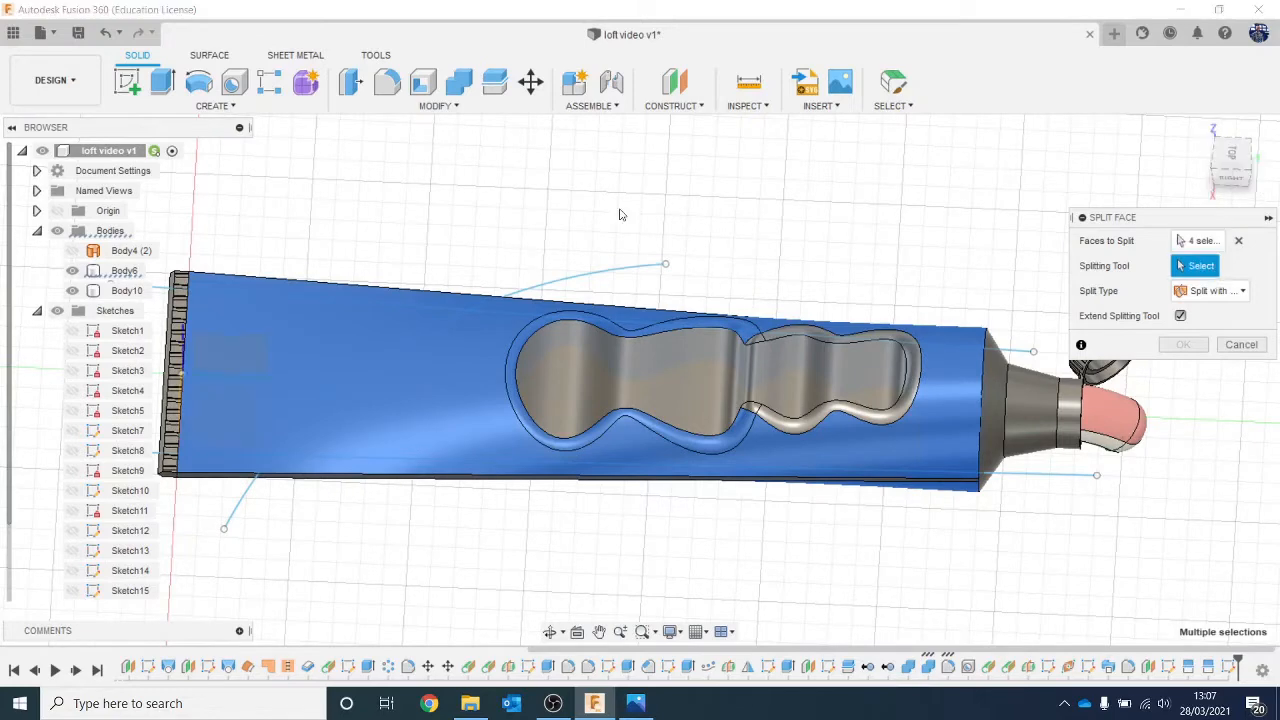
click(597, 276)
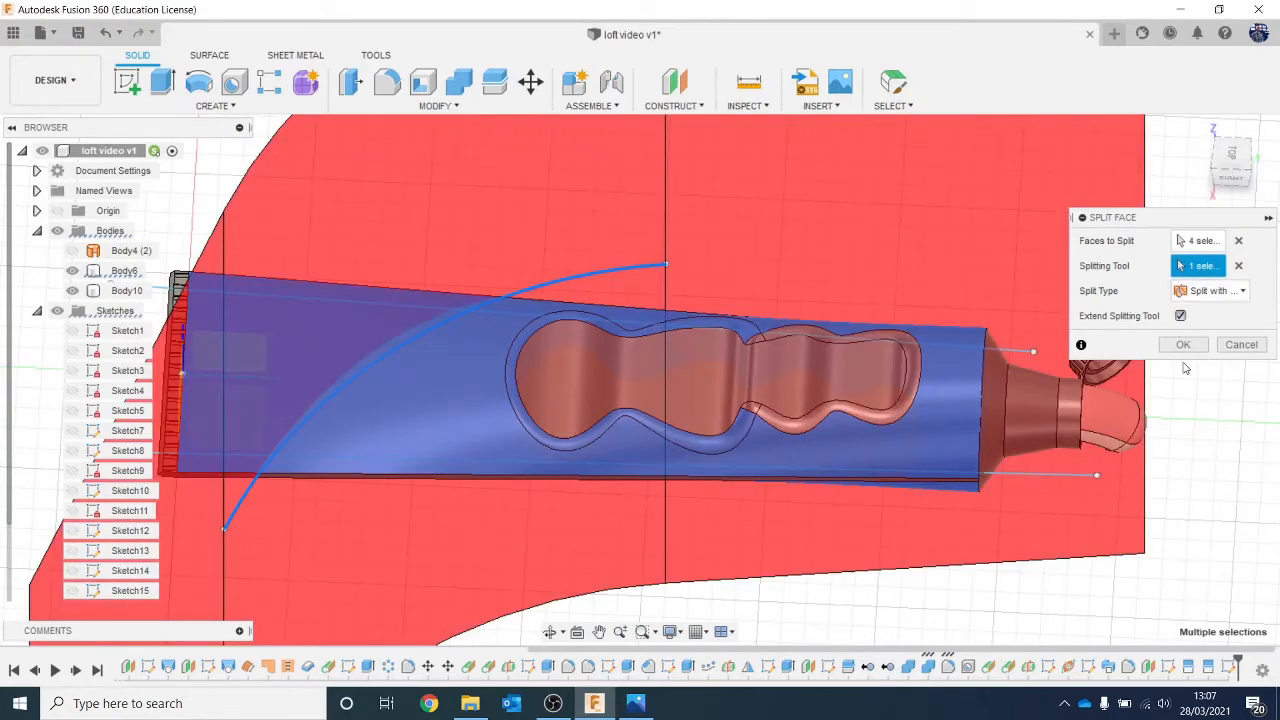
click(1181, 345)
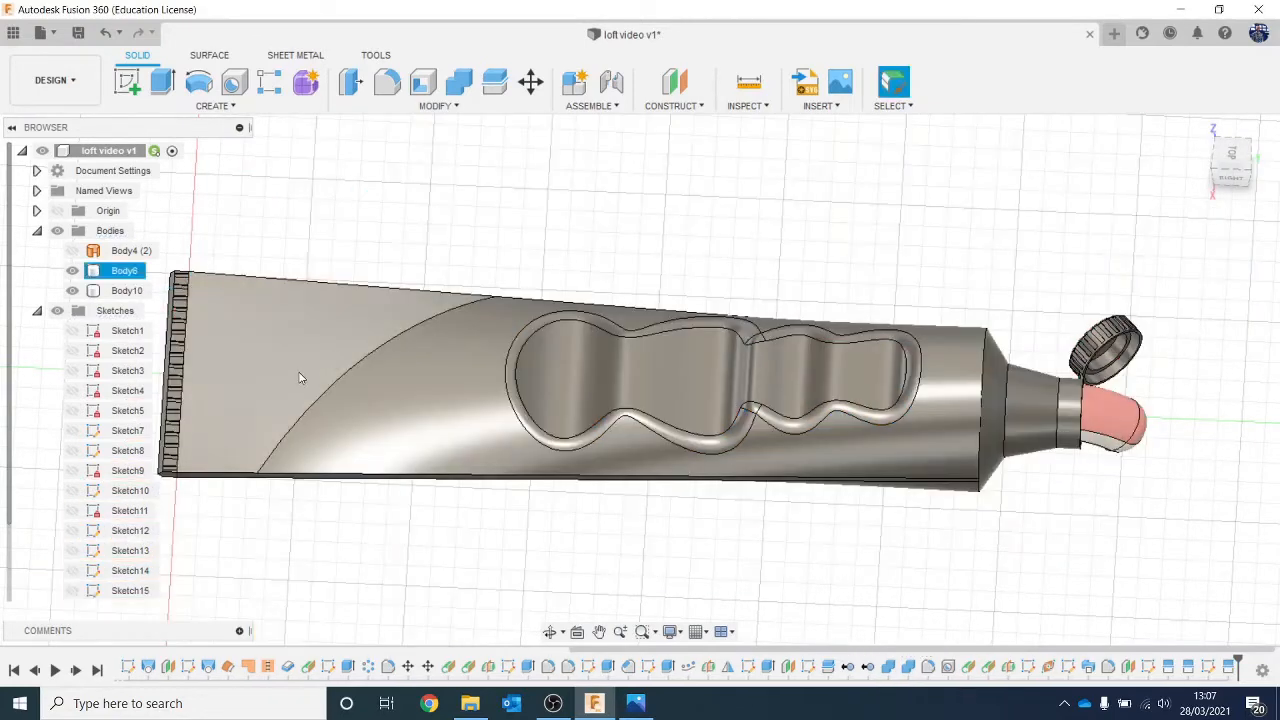
Show Sketch16 again and start a Split Face on the two upper tube faces on either side of the arc.
scroll(300, 377, down, 2)
mouse_move(1243, 162)
mouse_down()
mouse_move(1243, 183)
mouse_move(1240, 105)
mouse_move(1236, 150)
mouse_move(1166, 163)
mouse_up()
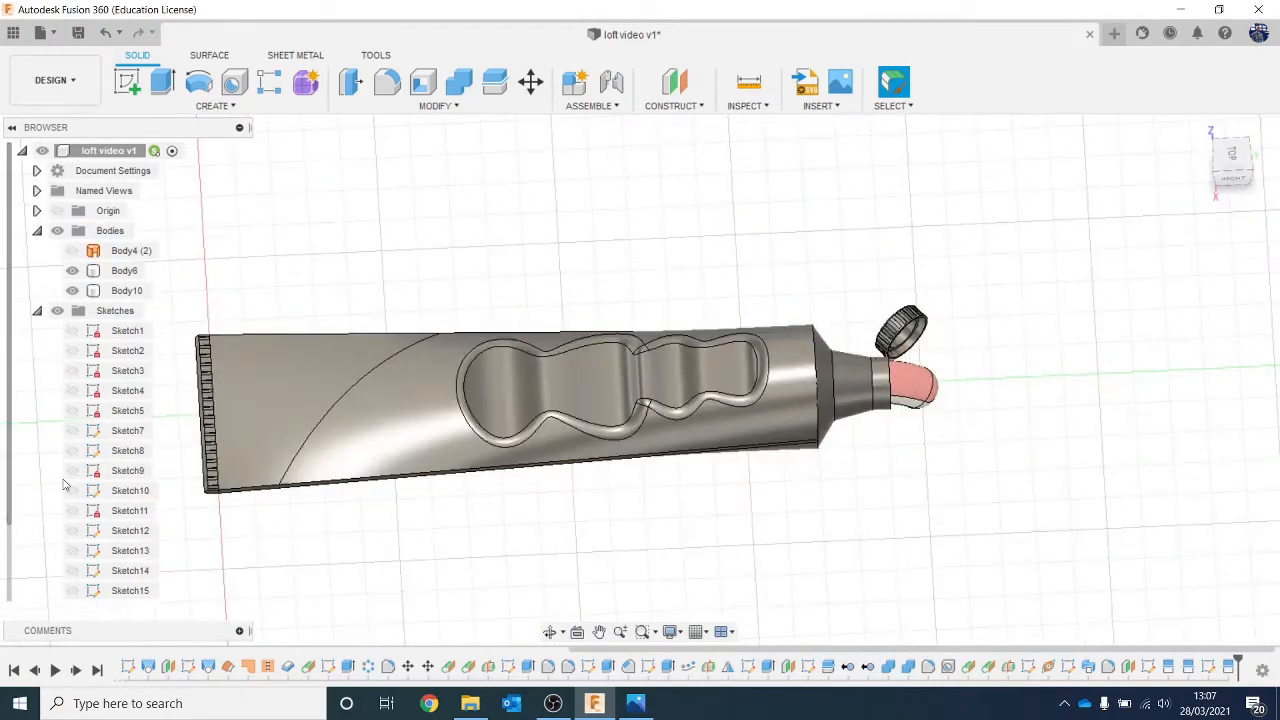
scroll(114, 471, down, 1)
click(74, 570)
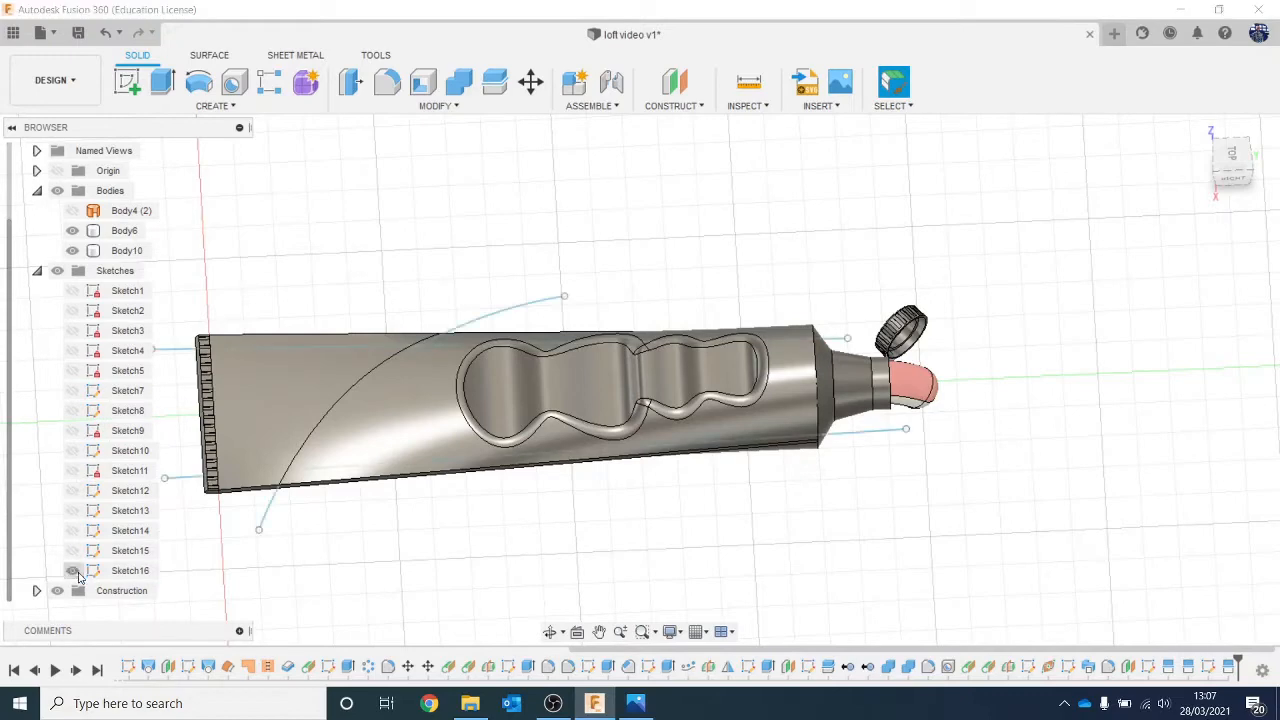
click(436, 106)
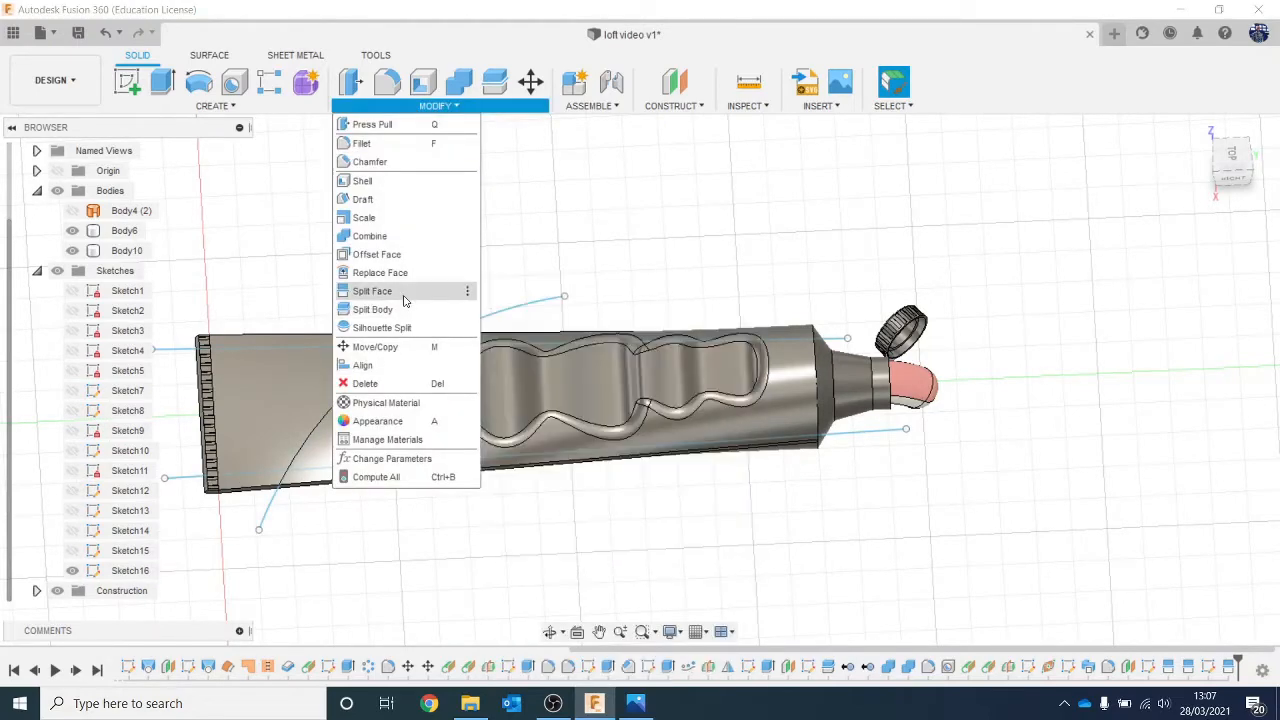
click(372, 291)
scroll(700, 215, up, 3)
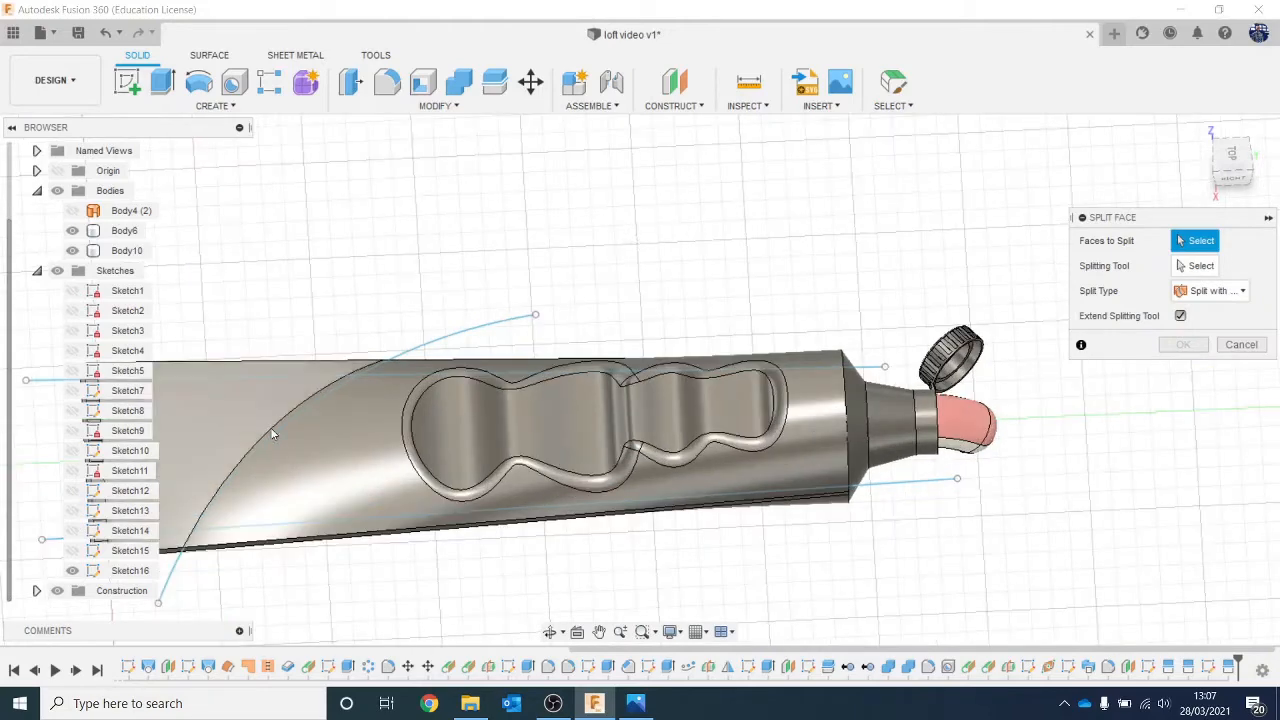
click(296, 390)
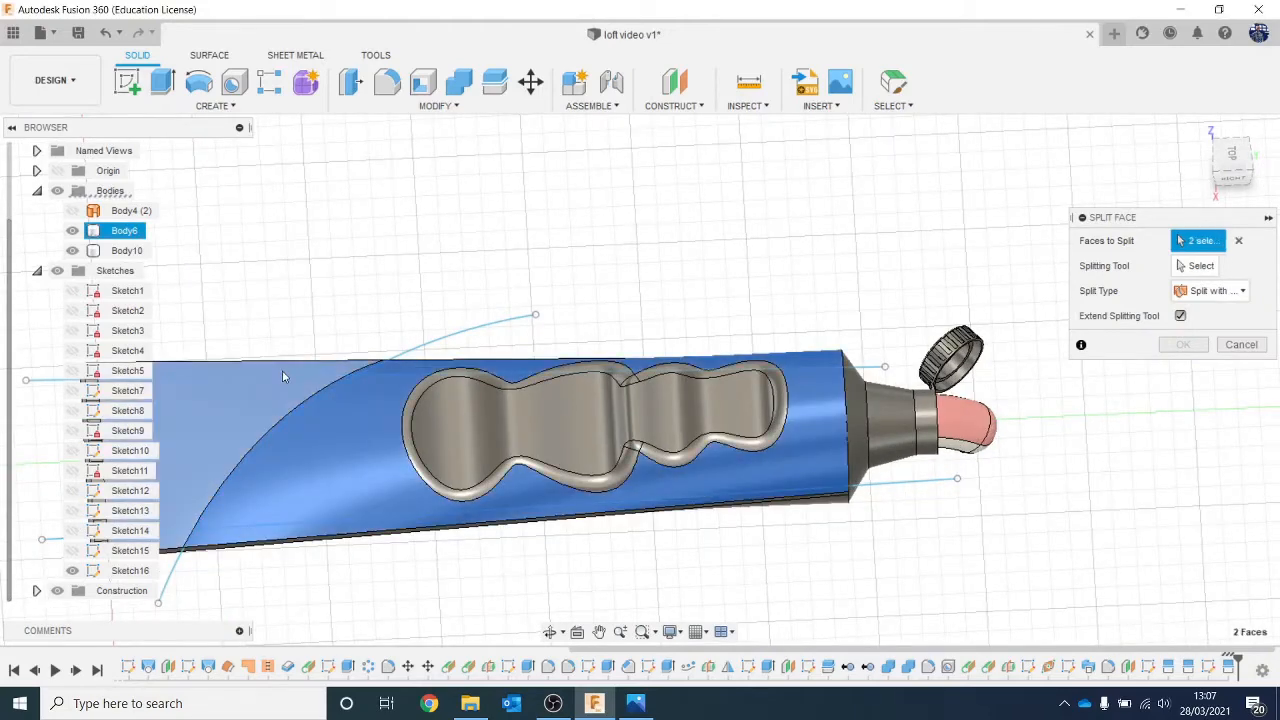
click(313, 429)
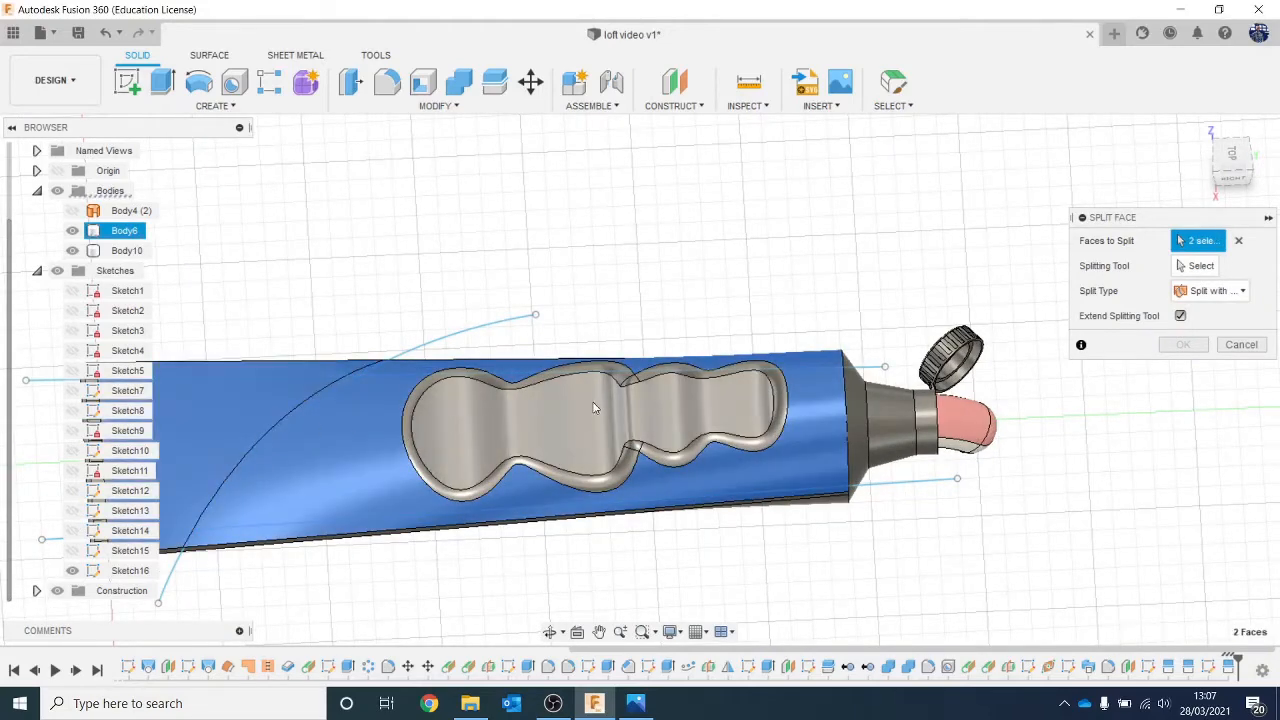
Add the rim faces of the upper grip recess, around both its larger and smaller parts, to the faces to split.
click(627, 385)
scroll(628, 385, up, 2)
scroll(627, 385, up, 3)
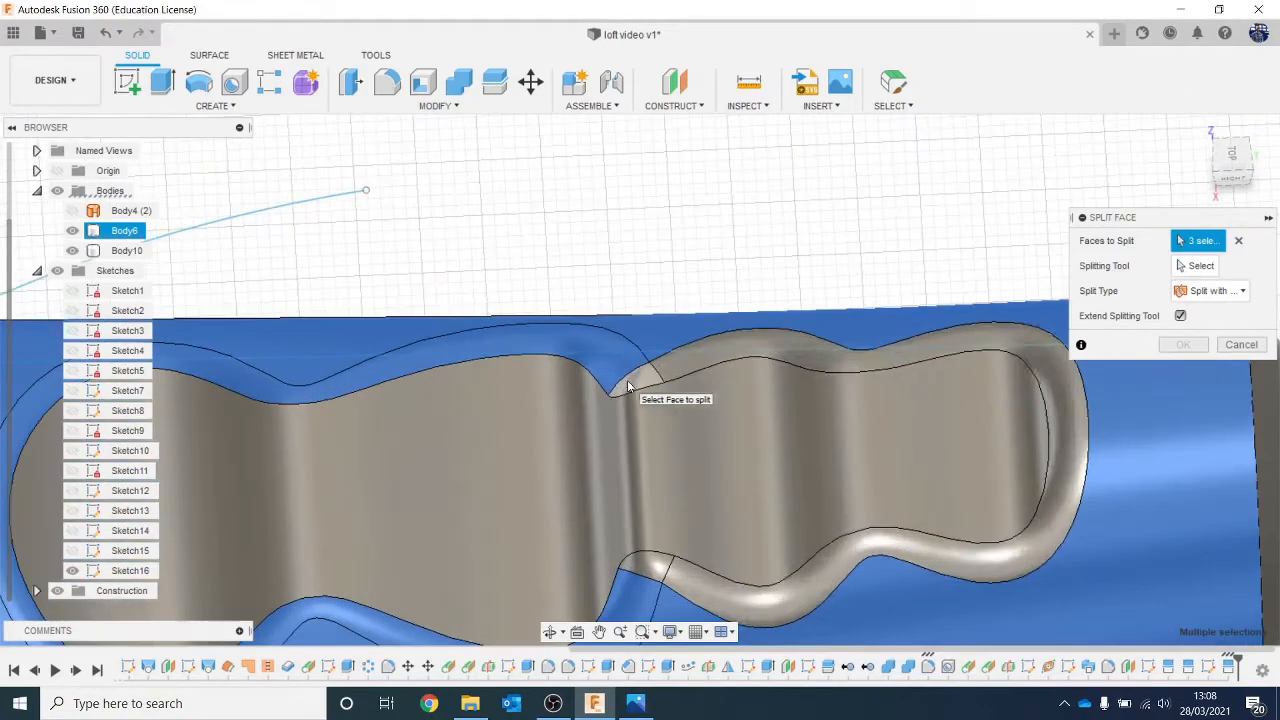
click(640, 380)
scroll(673, 369, down, 3)
scroll(686, 404, down, 3)
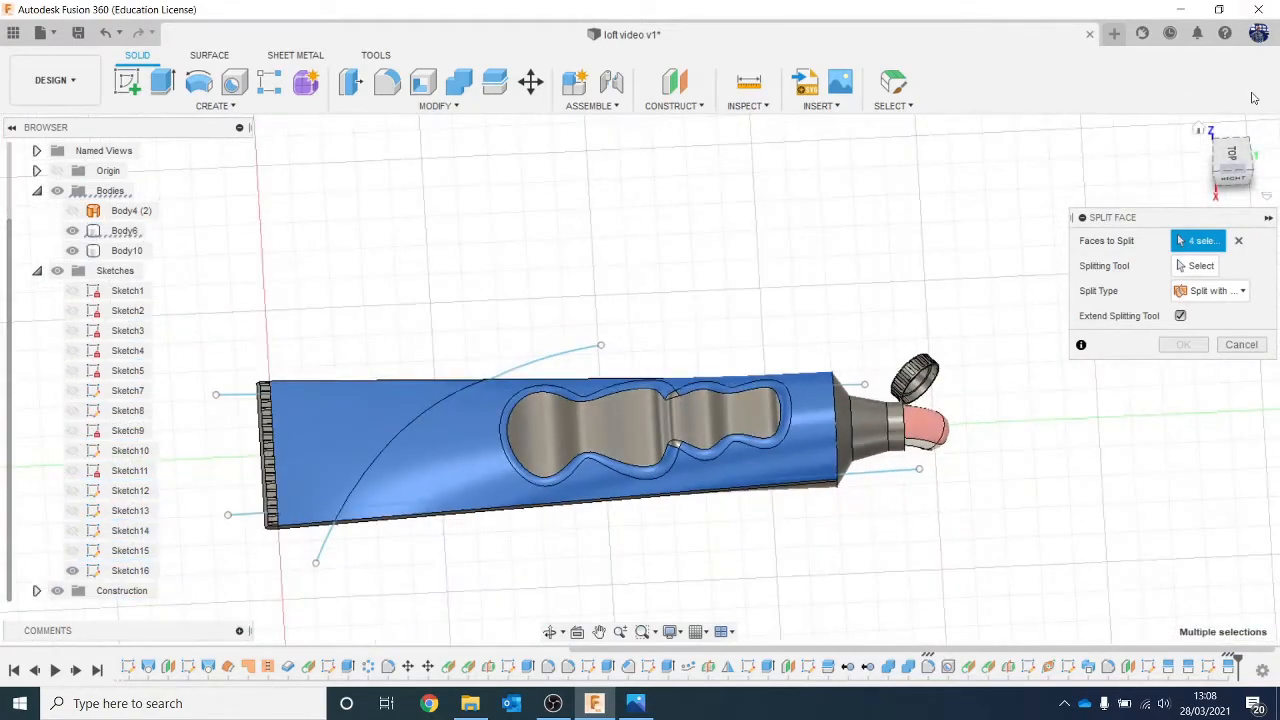
Add both underside tube faces beside the arc and the underside recess rims to the faces to split.
click(1235, 153)
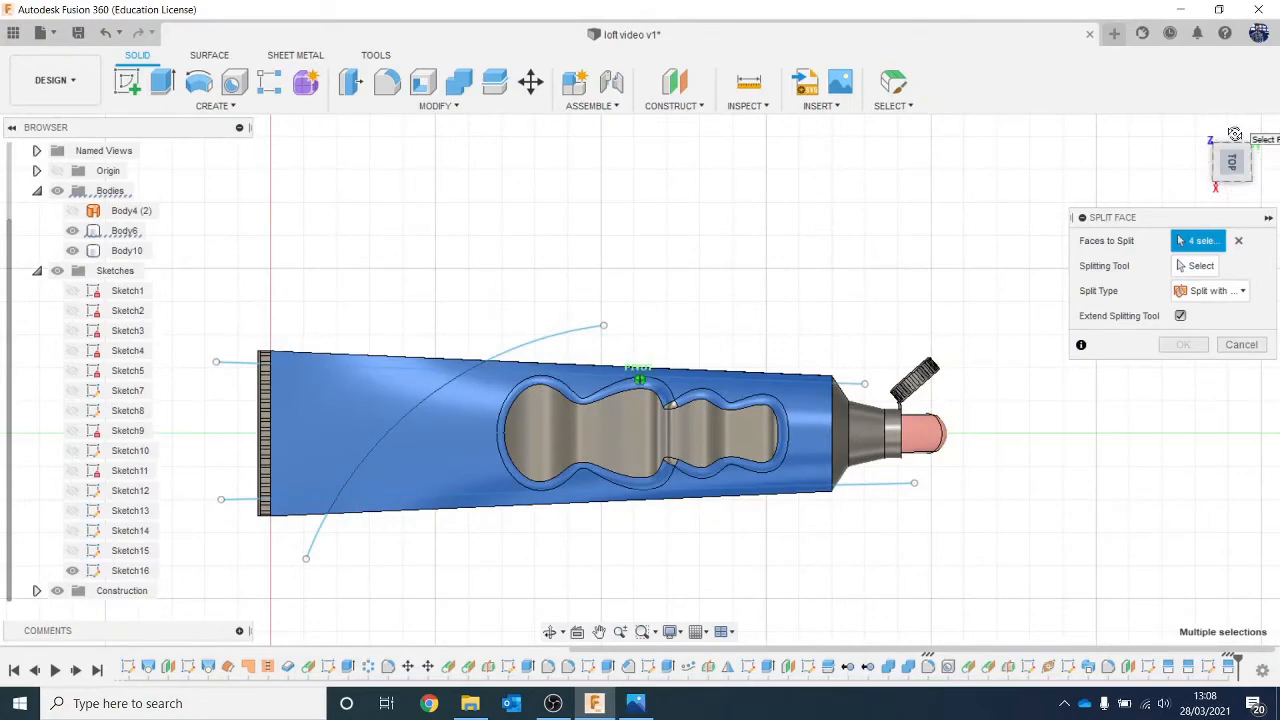
drag(1235, 134, 1230, 142)
click(433, 354)
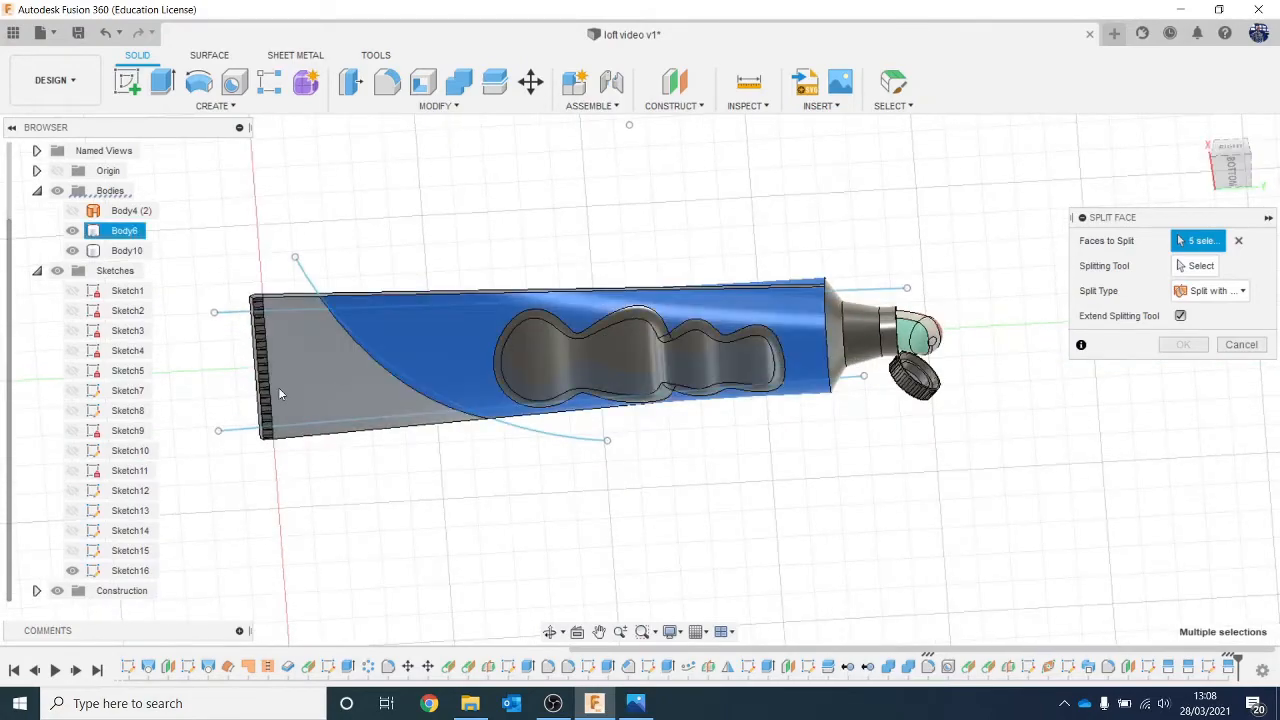
click(293, 388)
scroll(598, 338, up, 5)
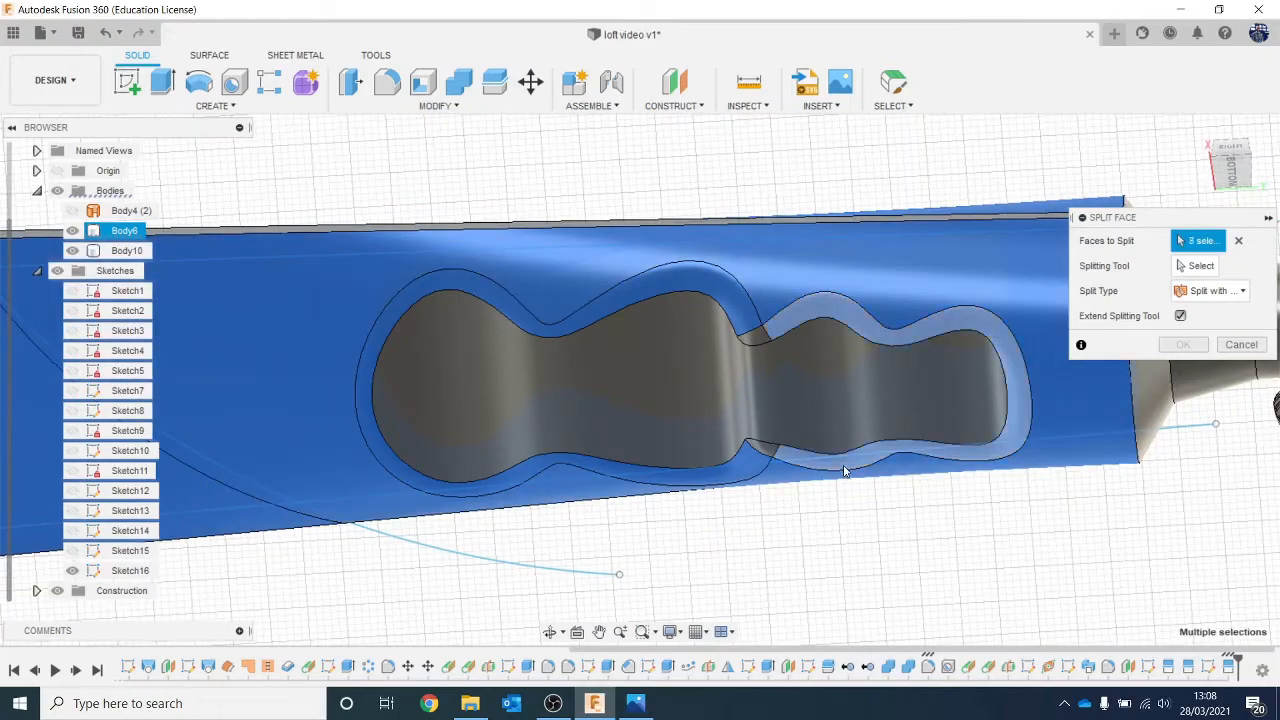
scroll(843, 470, down, 5)
Split the selected faces with the sketched line along the tube's upper long edge, as seen from the top.
click(1201, 266)
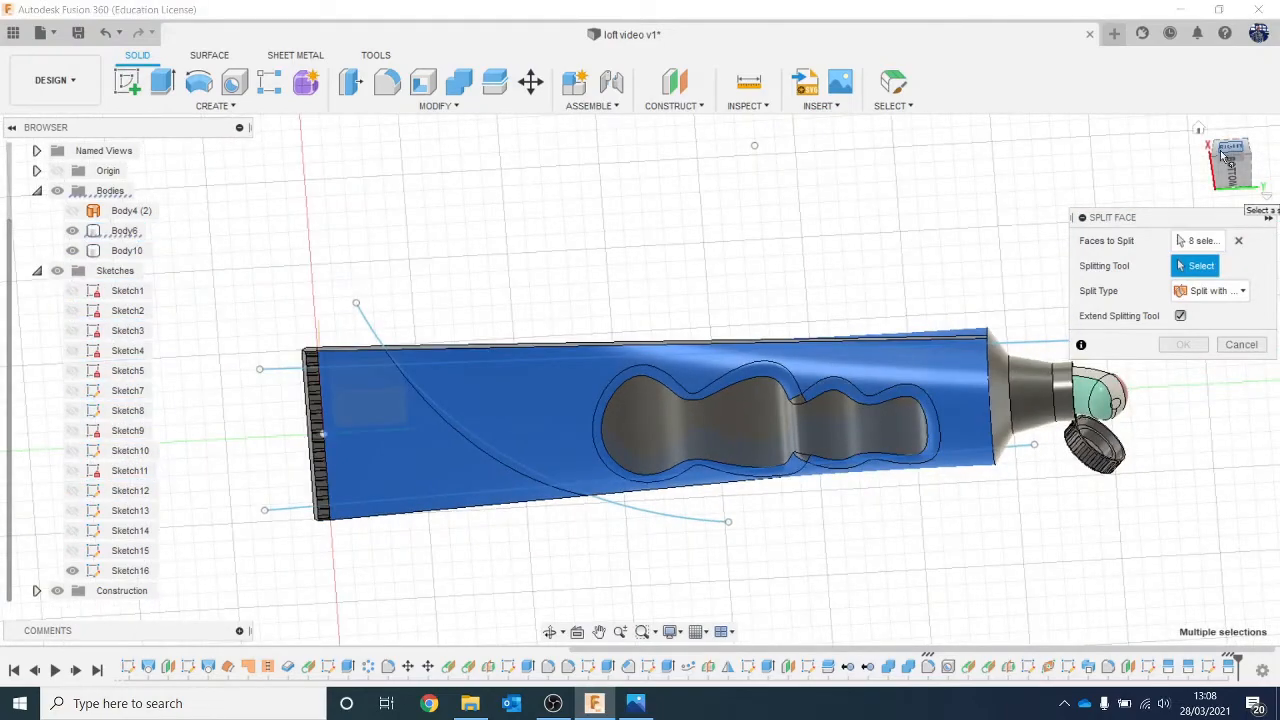
click(1222, 155)
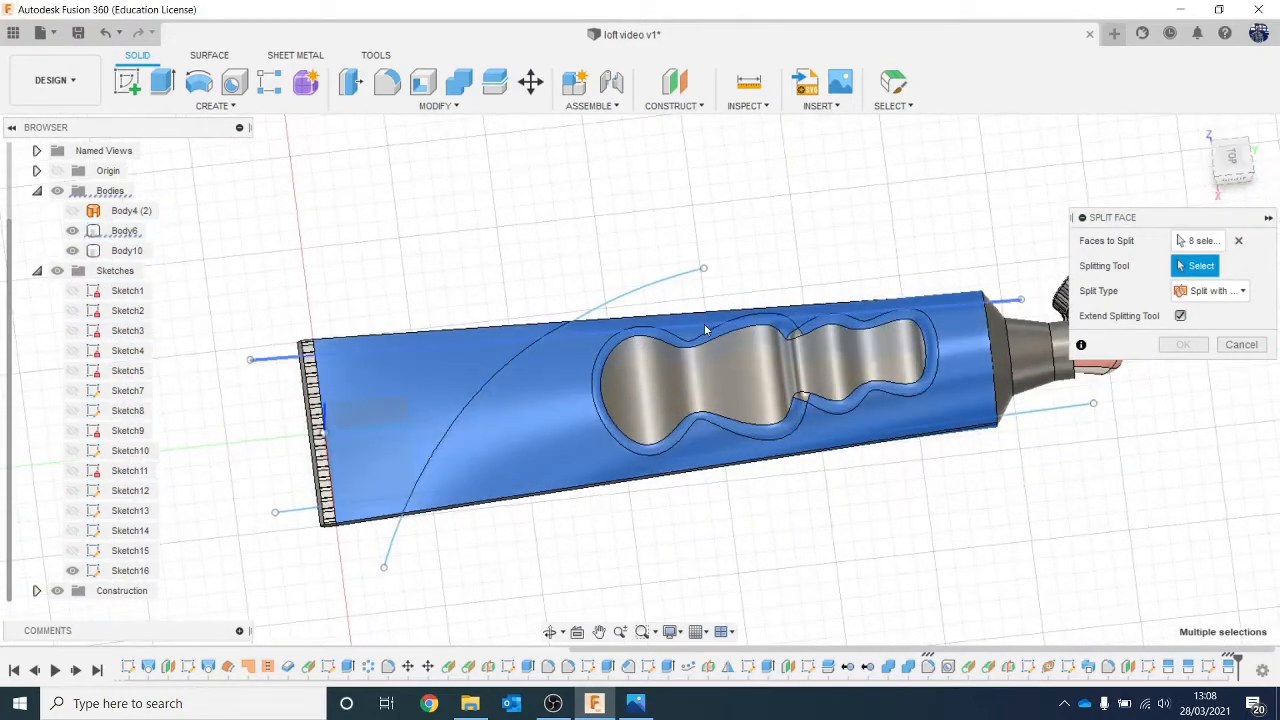
click(705, 330)
click(1183, 345)
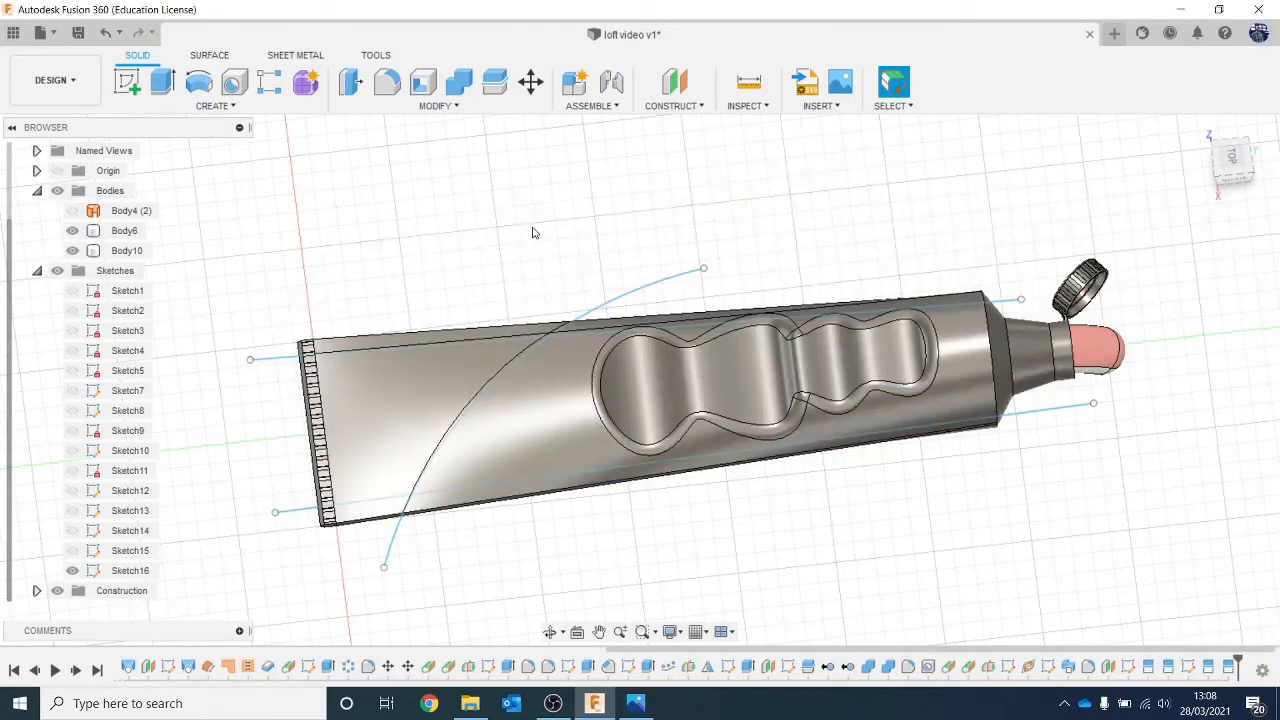
Start another Split Face and select the upper tube faces on both sides of the arc plus both recess rims.
mouse_move(1240, 172)
mouse_down()
mouse_move(1231, 191)
mouse_move(1216, 142)
mouse_up()
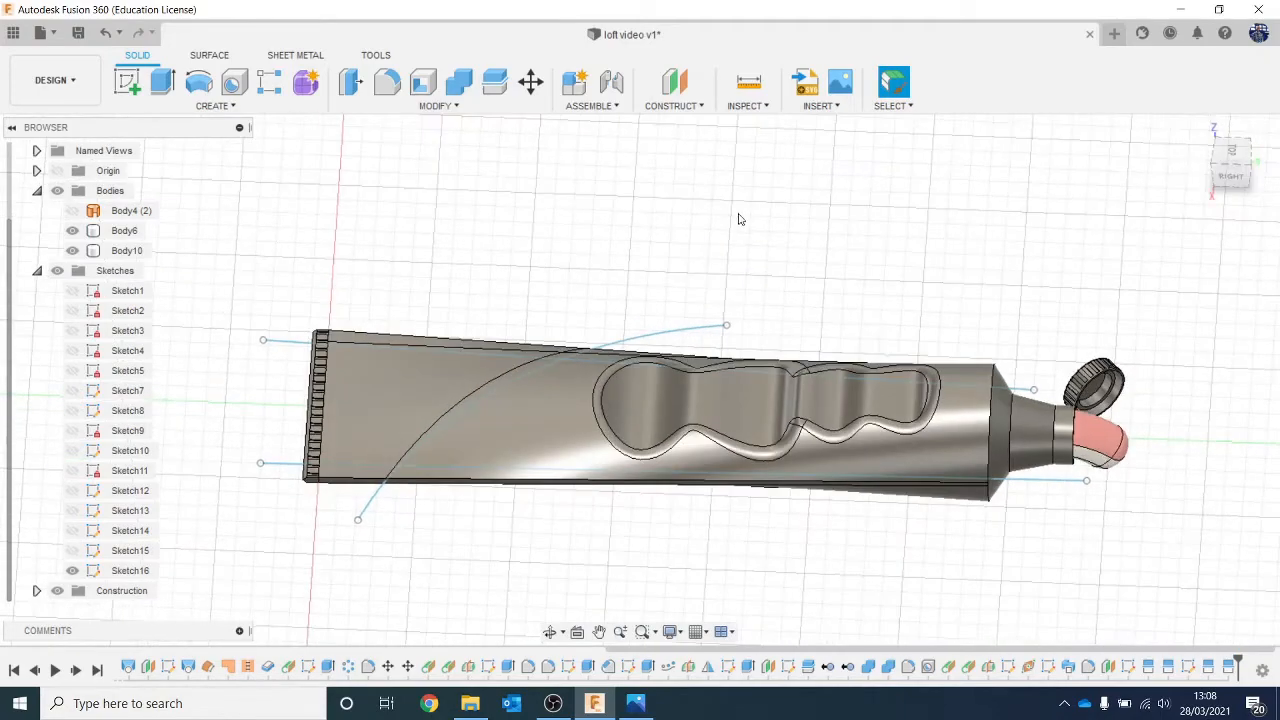
middle_drag(754, 214, 697, 171)
mouse_move(1243, 177)
mouse_down()
mouse_move(1232, 128)
mouse_move(1238, 184)
mouse_move(1236, 172)
mouse_up()
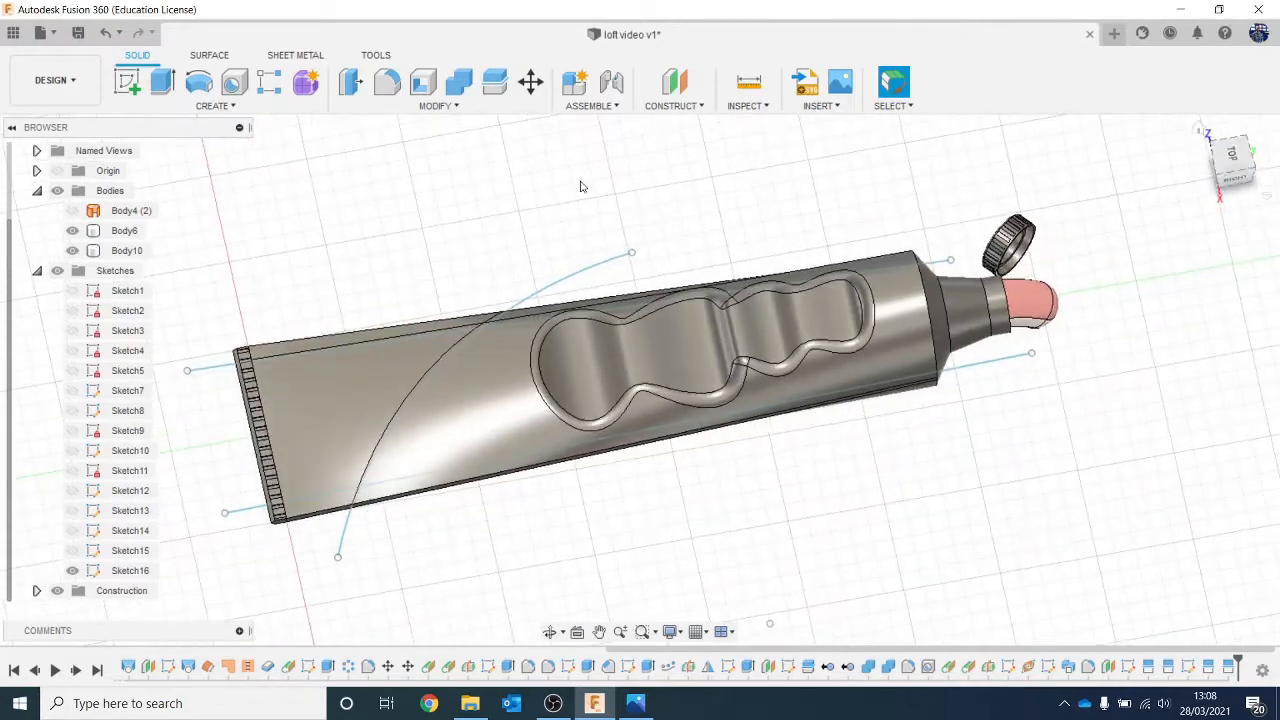
click(436, 108)
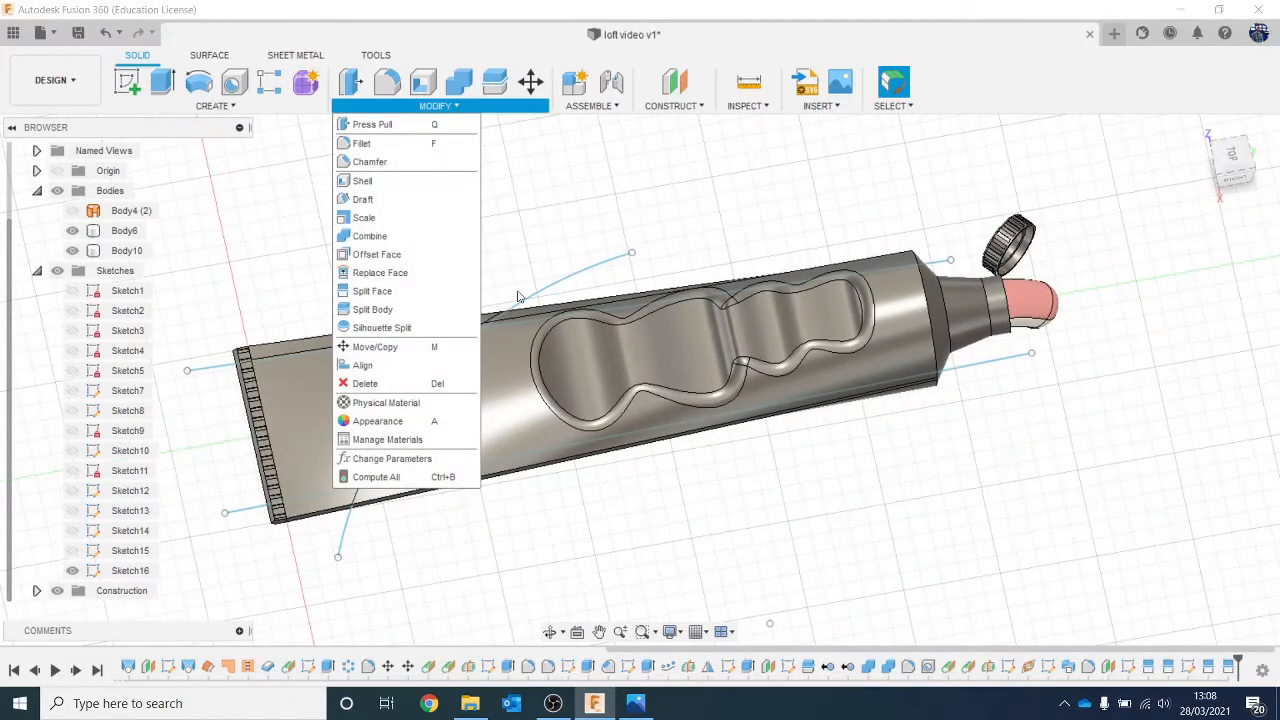
click(372, 291)
click(425, 424)
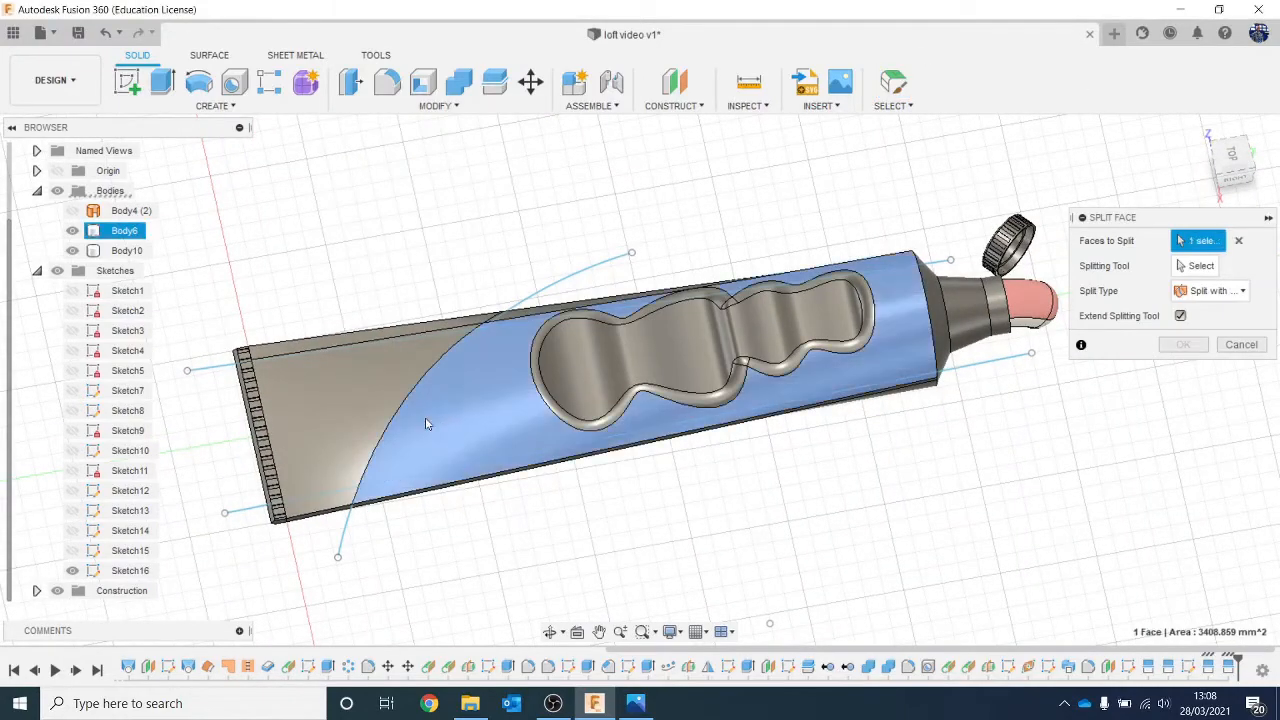
click(326, 420)
scroll(752, 400, up, 3)
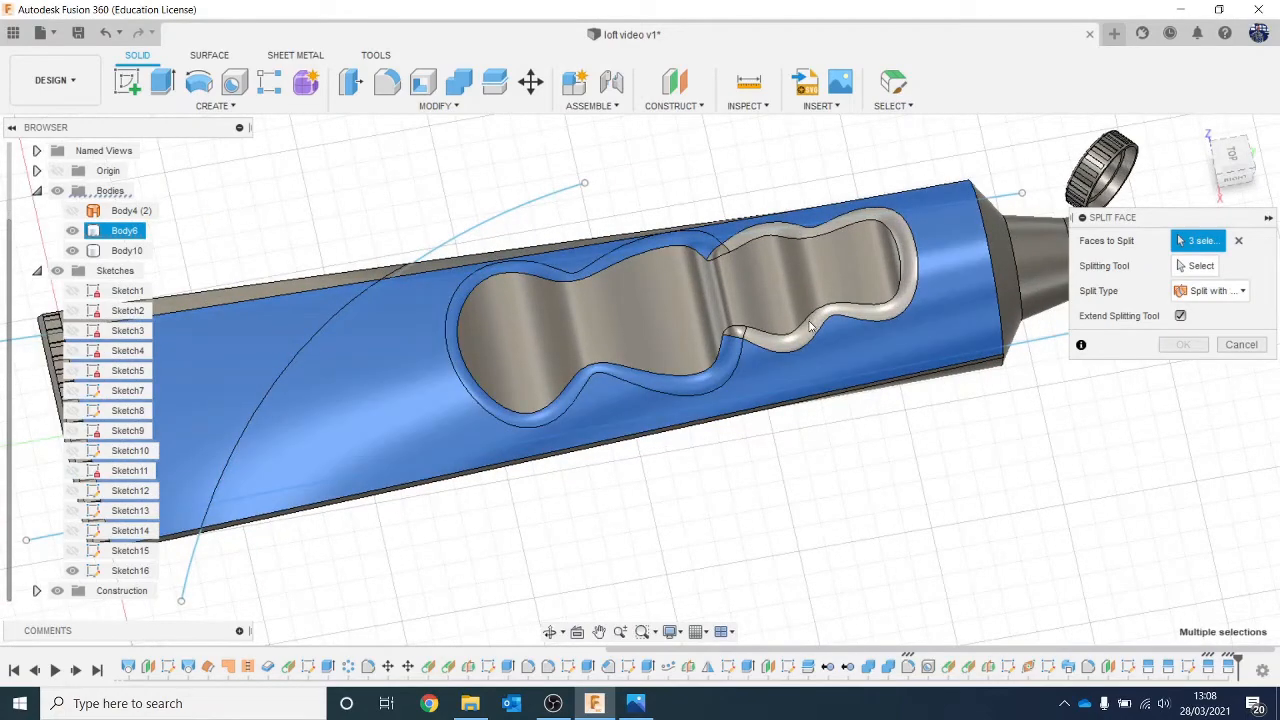
click(822, 348)
Add the underside tube face on the nozzle side of the arc plus the underside recess rim and floor to the faces to split.
click(1237, 158)
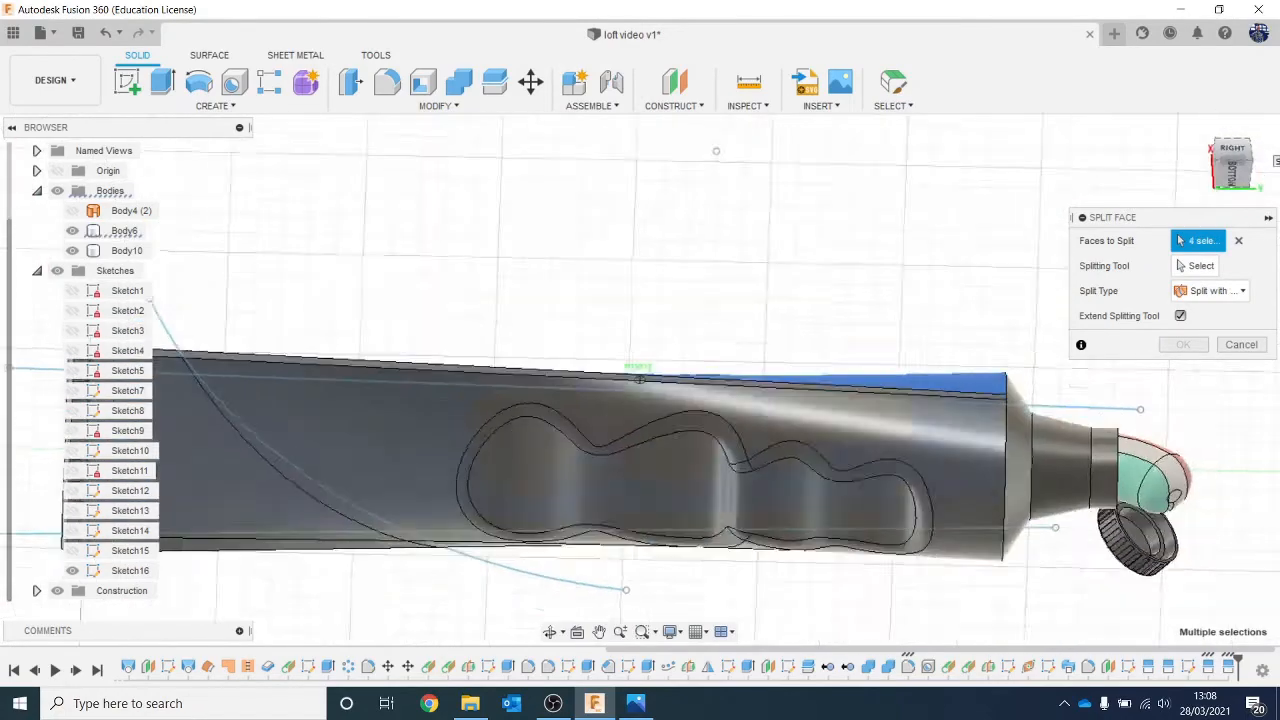
click(332, 436)
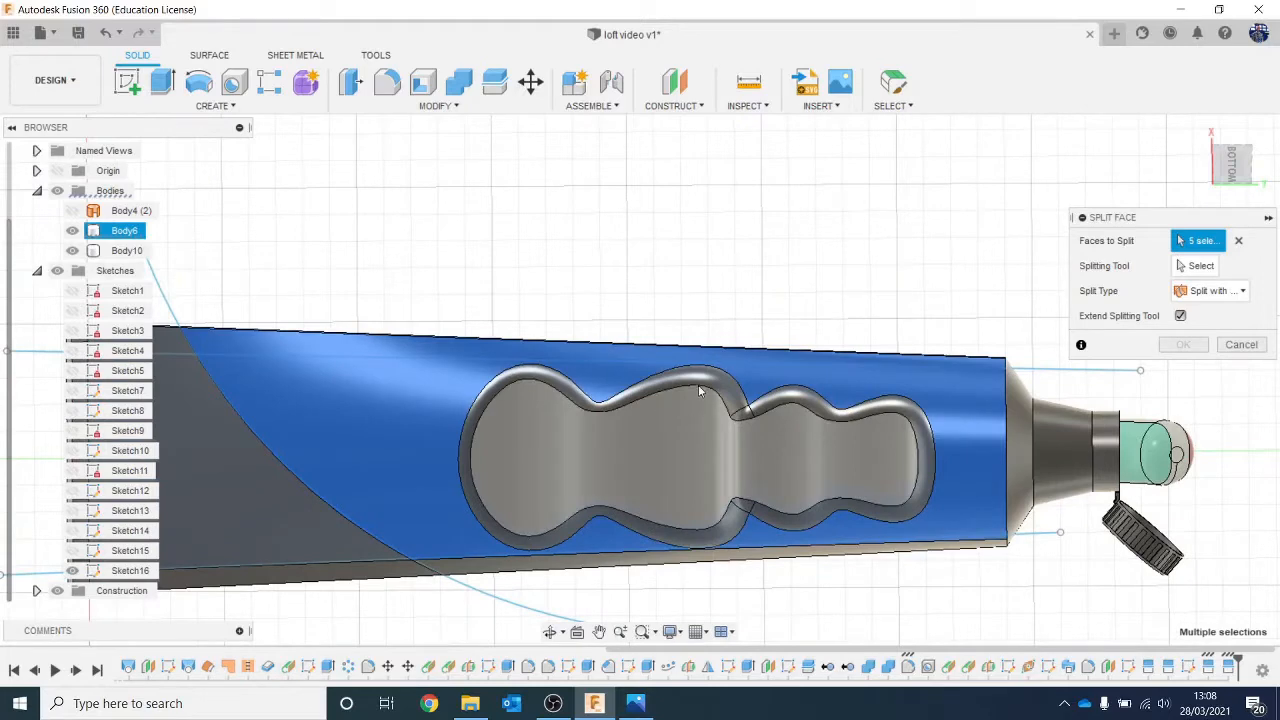
click(699, 379)
click(697, 431)
click(805, 398)
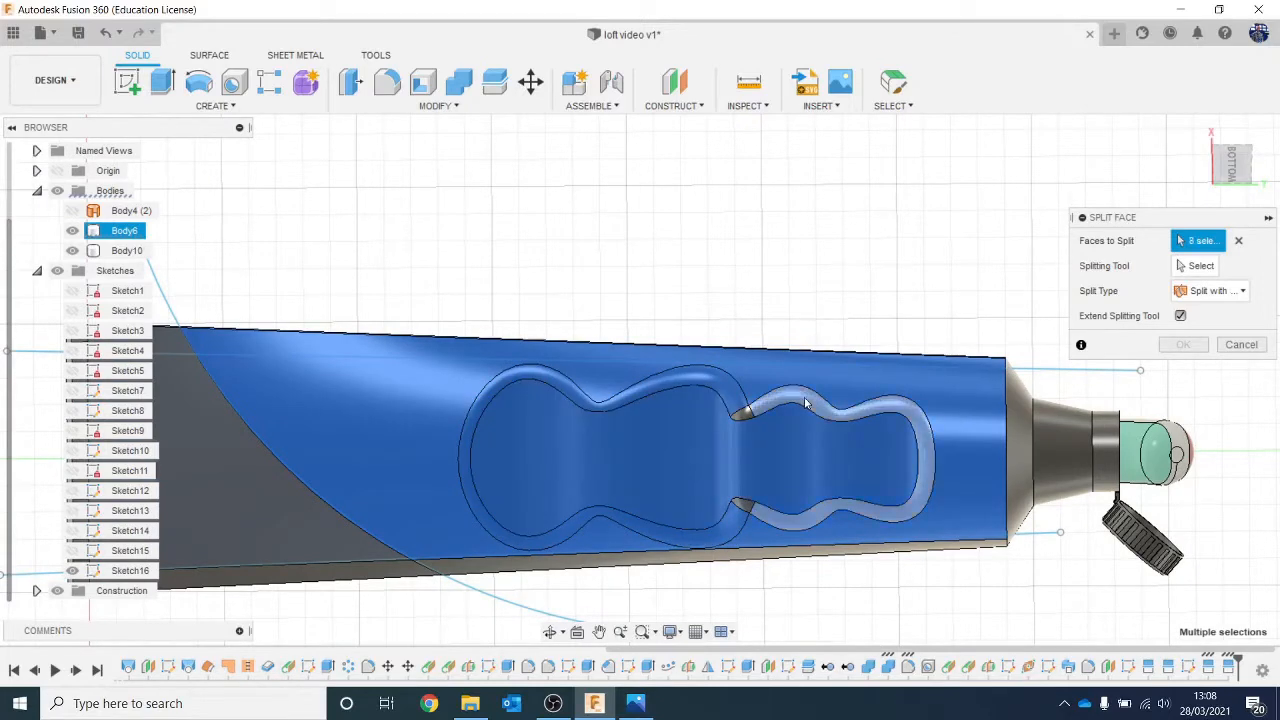
Add the underside face near the crimped end and split all selected faces with the sketched line along the remaining long edge.
click(1196, 265)
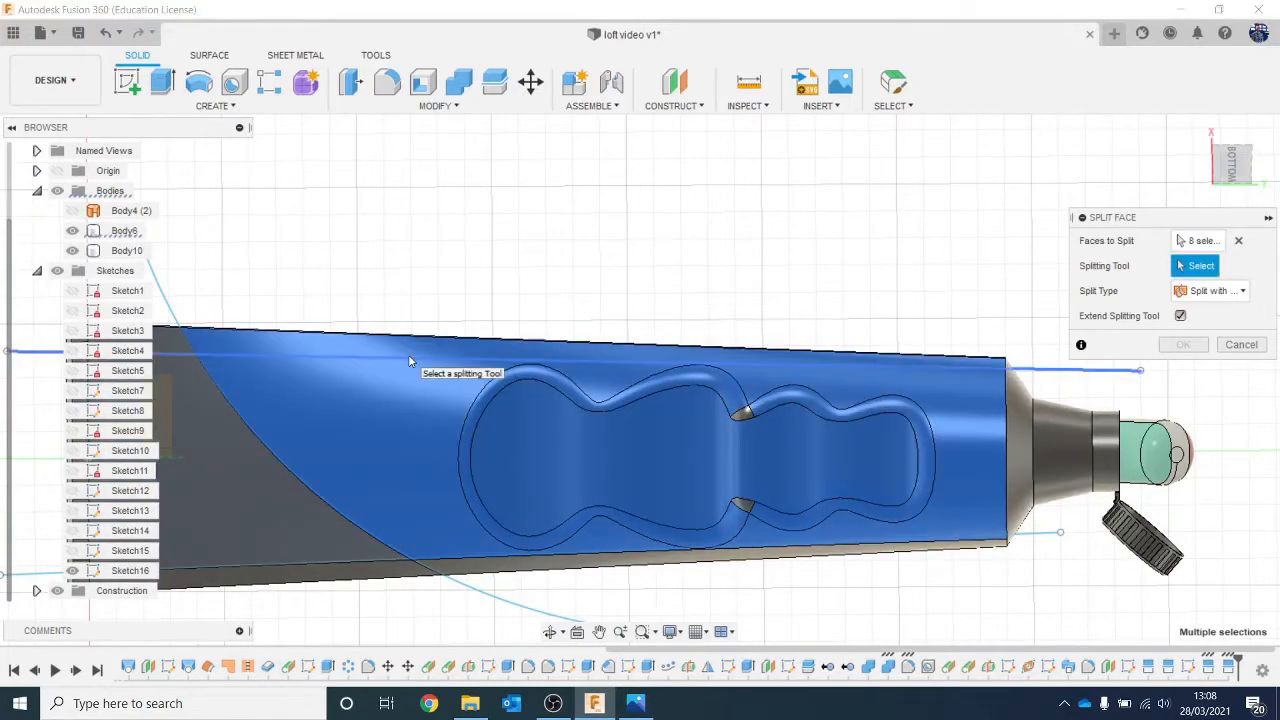
click(1192, 243)
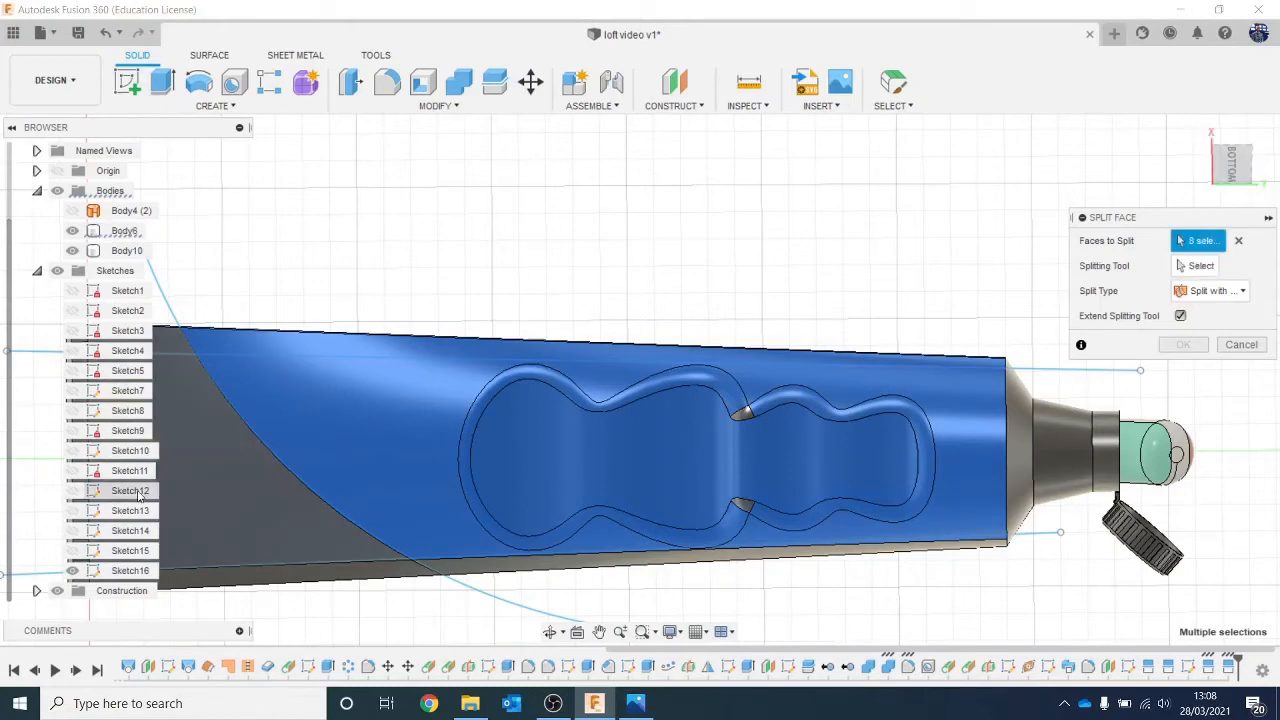
click(227, 478)
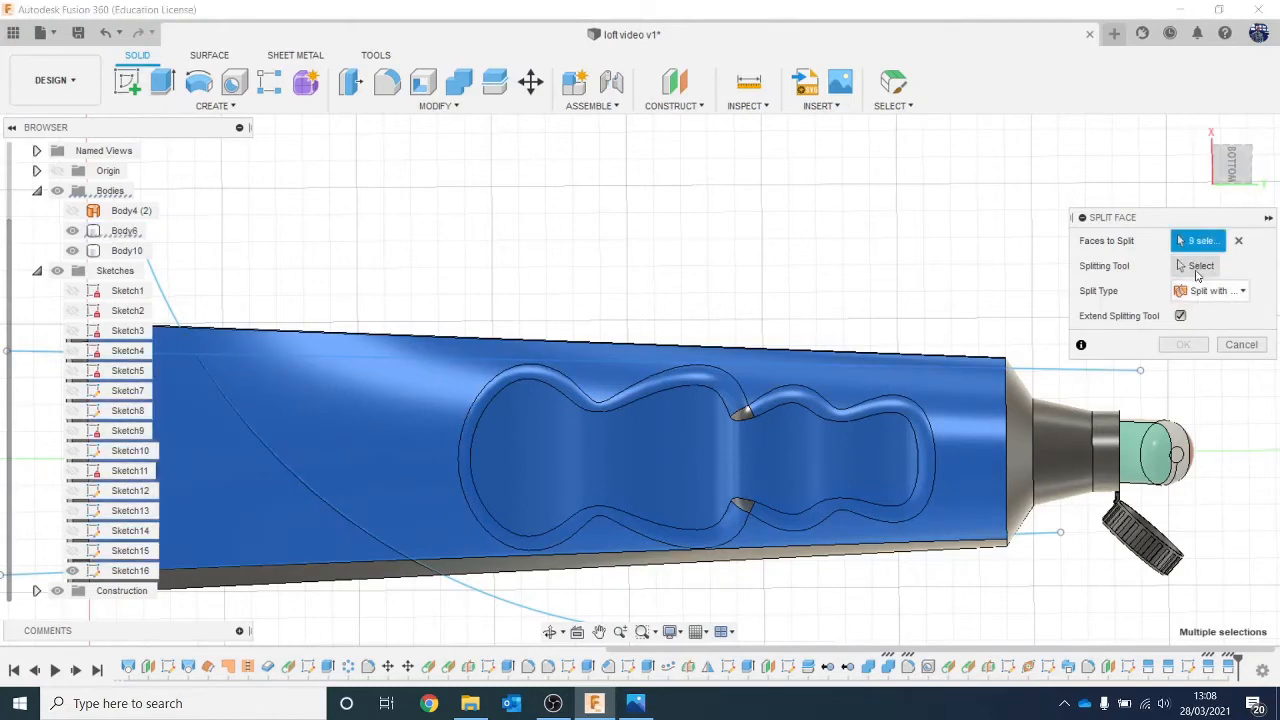
click(1122, 375)
click(1183, 344)
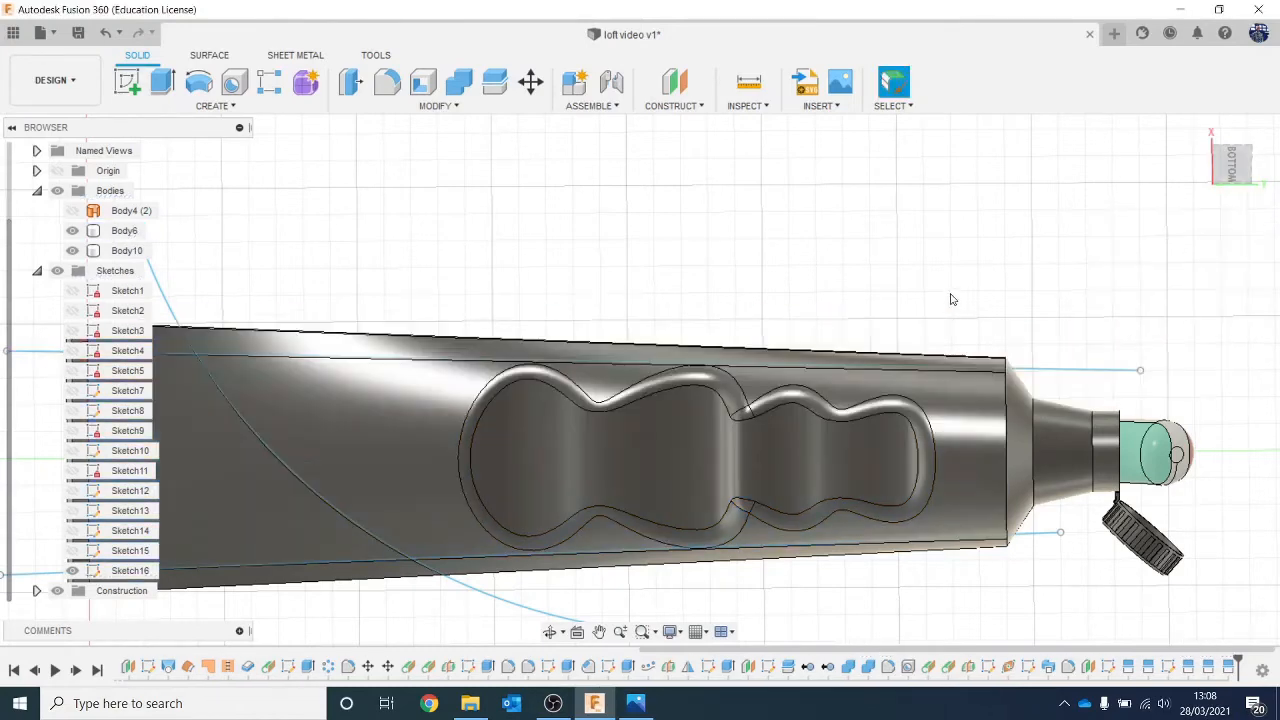
Hide Sketch16 and check the label colours in the Colgate reference photo.
click(72, 570)
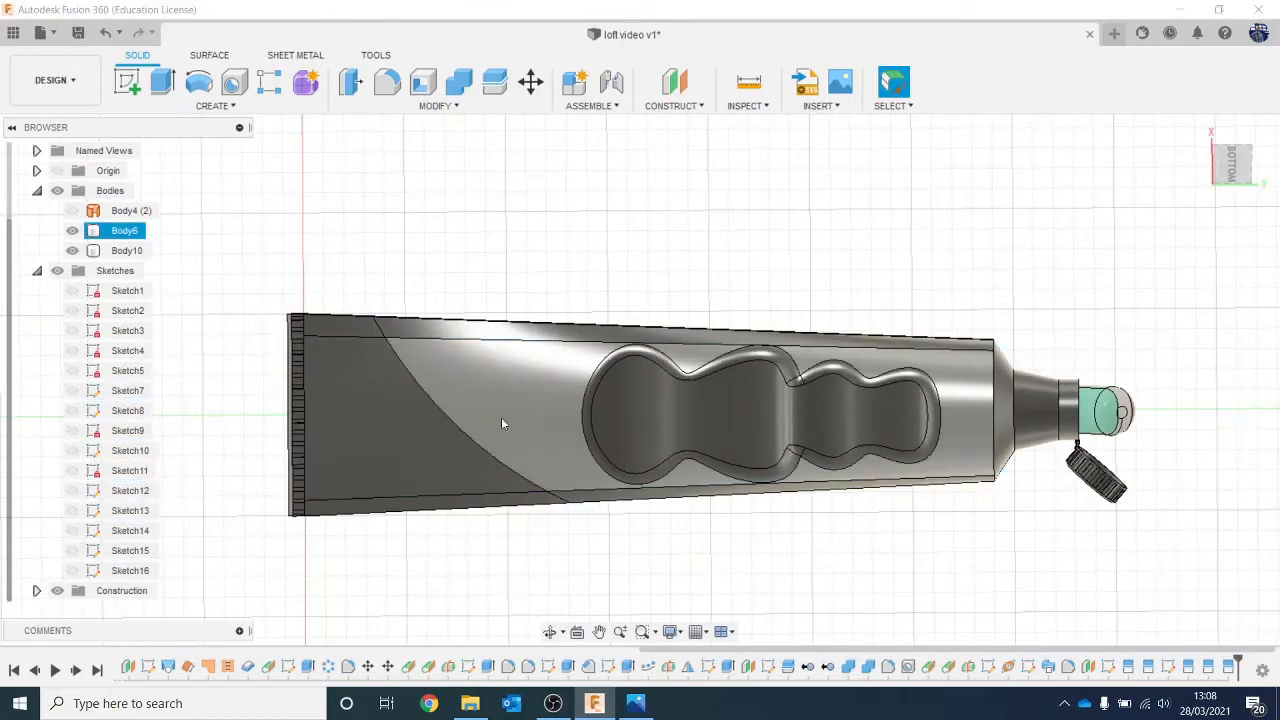
scroll(501, 417, down, 2)
mouse_move(1243, 187)
mouse_down()
mouse_move(1251, 252)
mouse_move(1240, 178)
mouse_up()
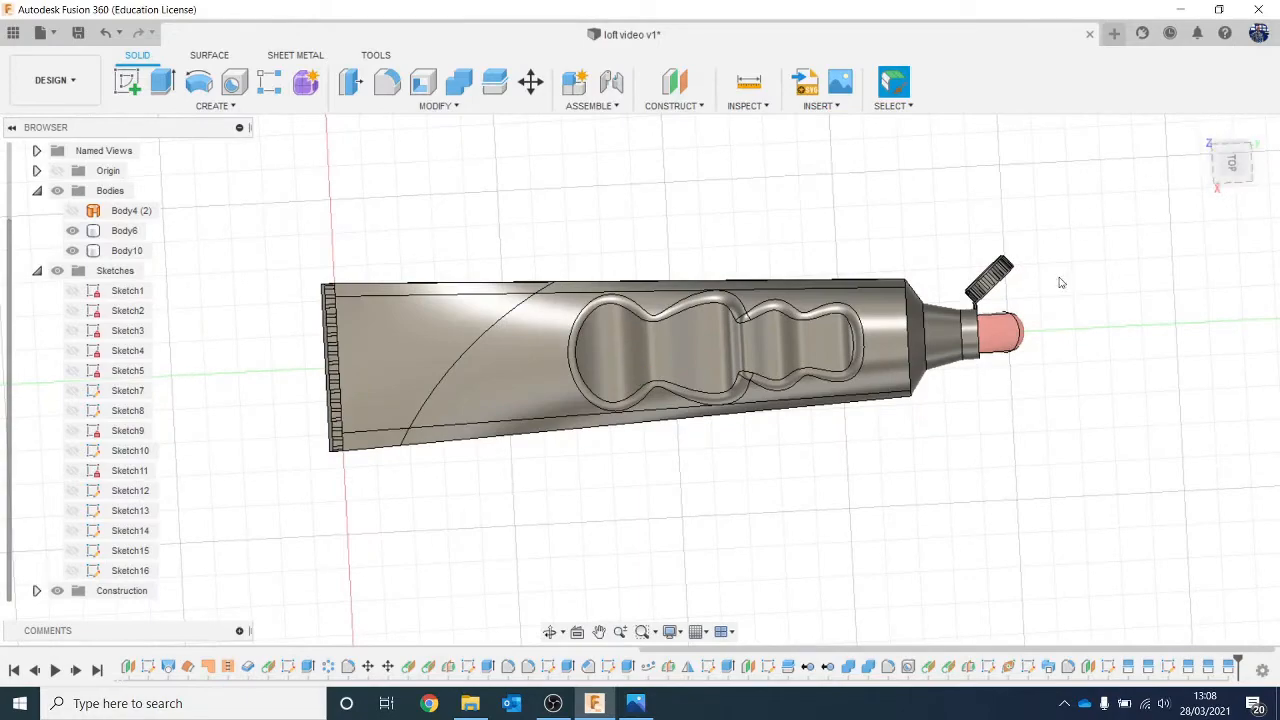
click(635, 703)
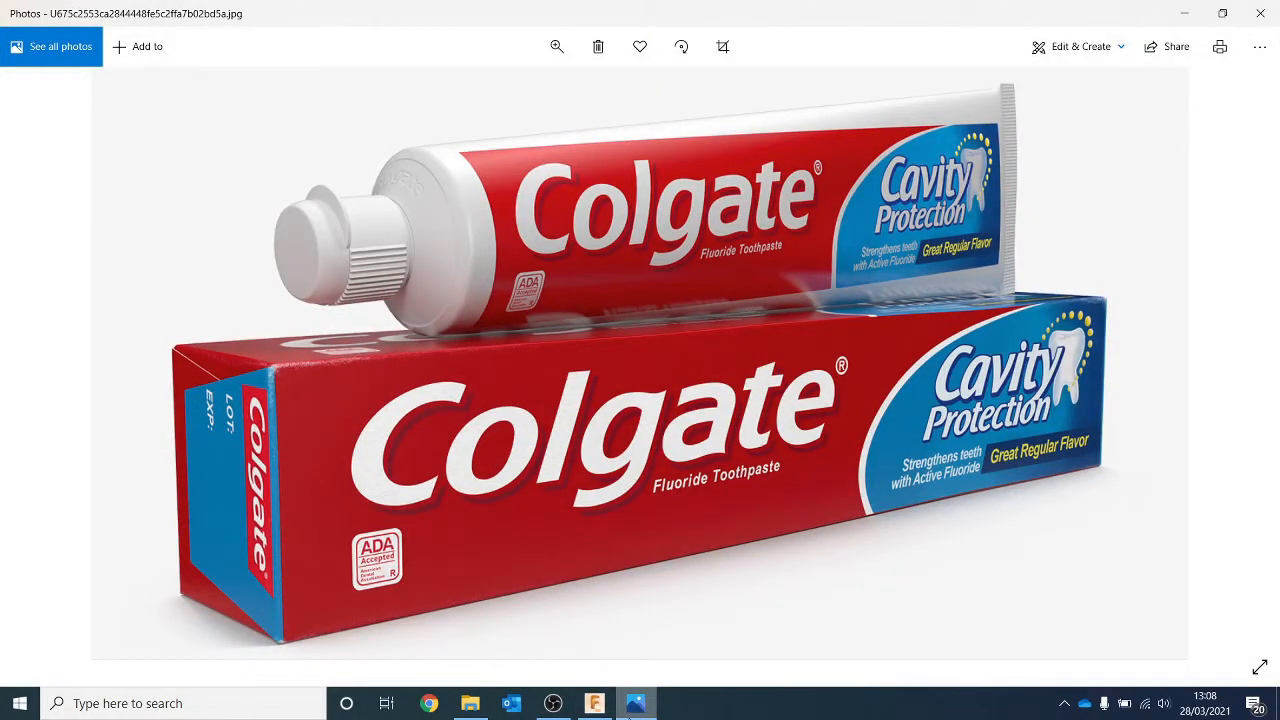
click(635, 705)
scroll(812, 507, up, 1)
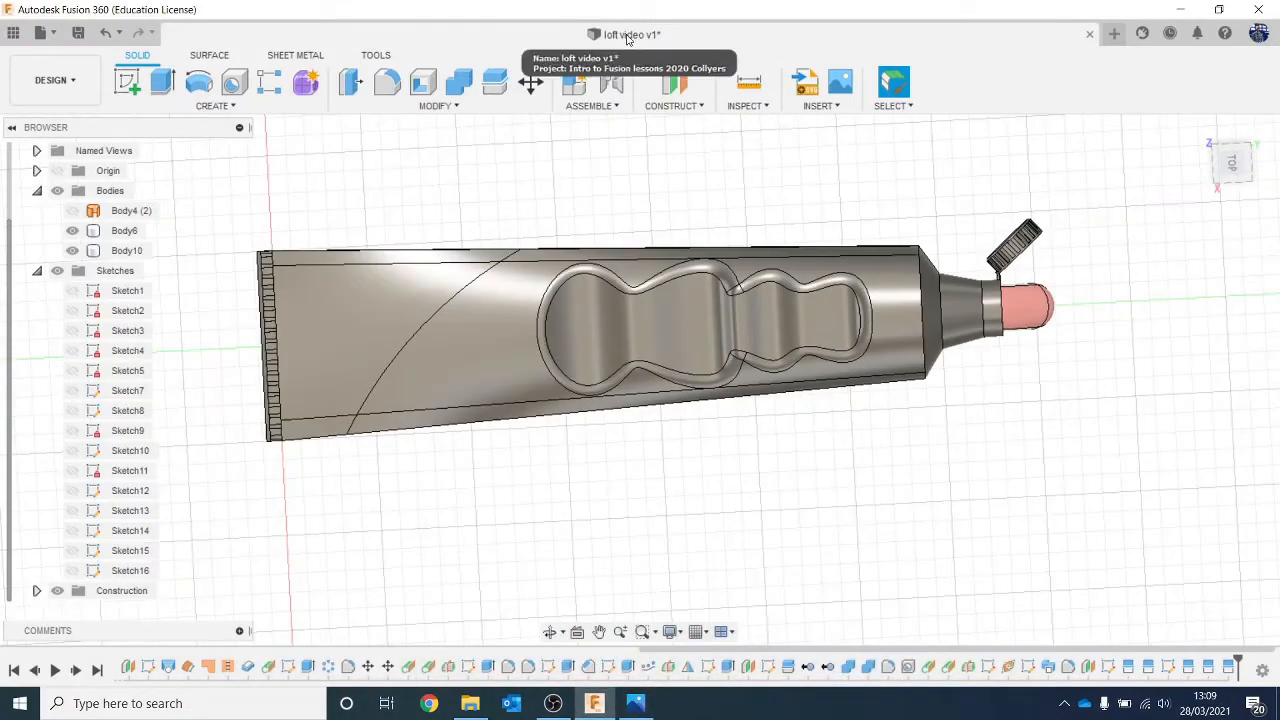
Open the Appearance settings and duplicate the ABS (White) appearance already used in the design.
key(a)
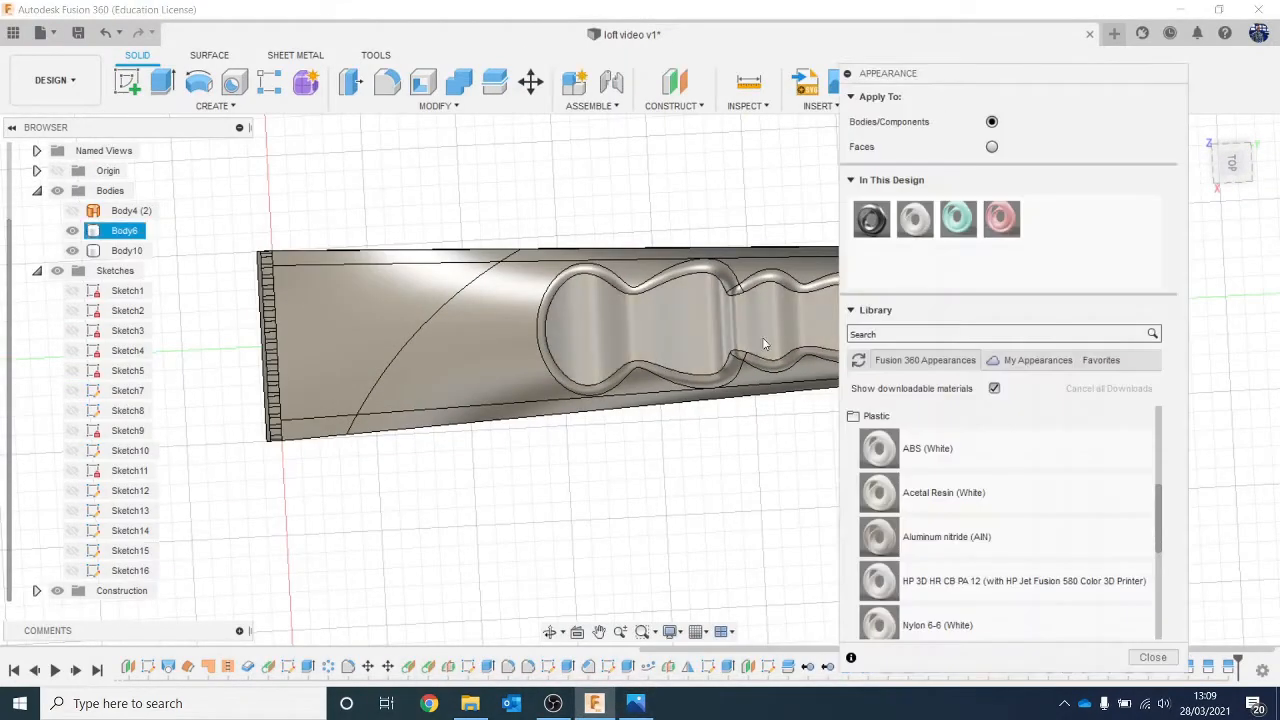
click(763, 291)
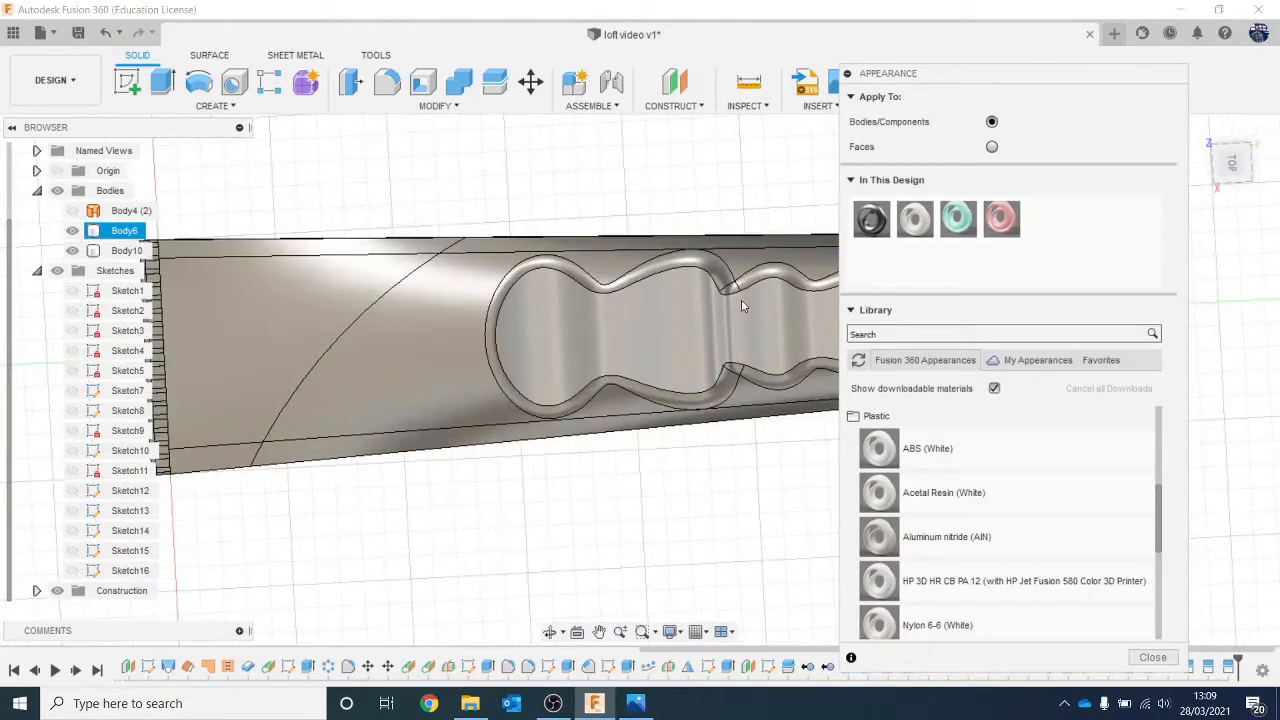
middle_drag(741, 301, 563, 287)
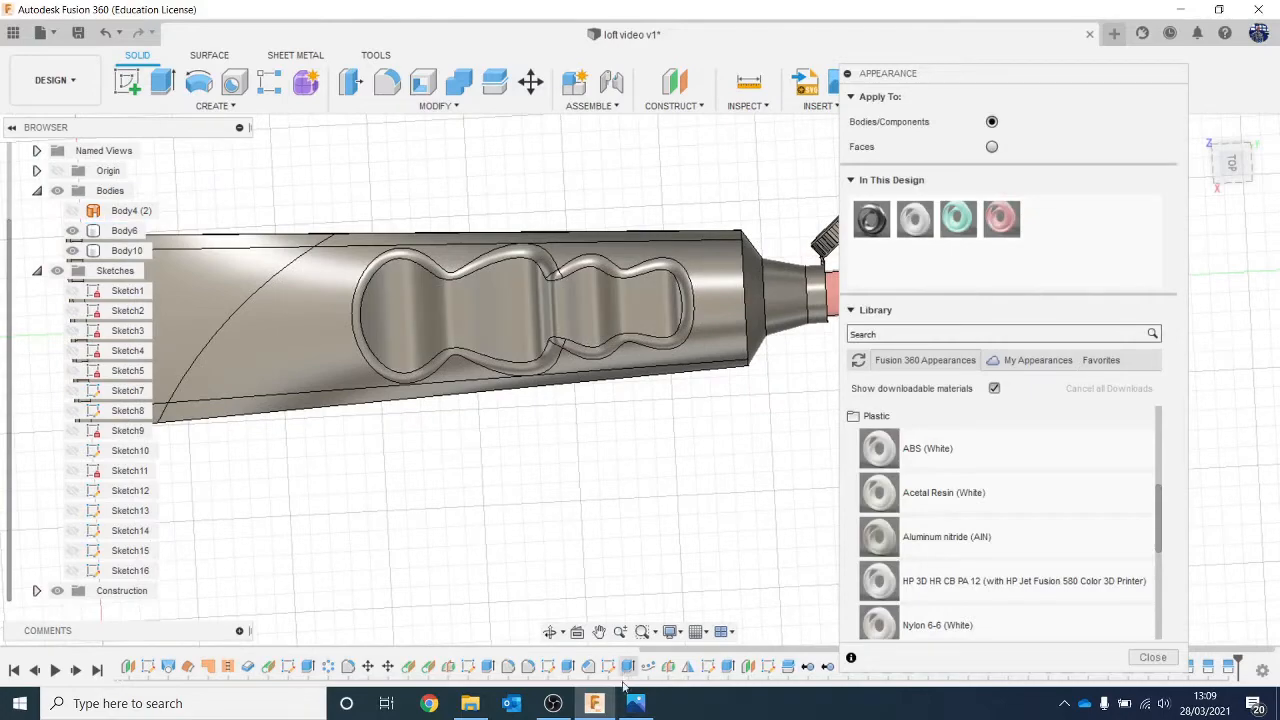
click(635, 703)
right_click(915, 218)
click(905, 249)
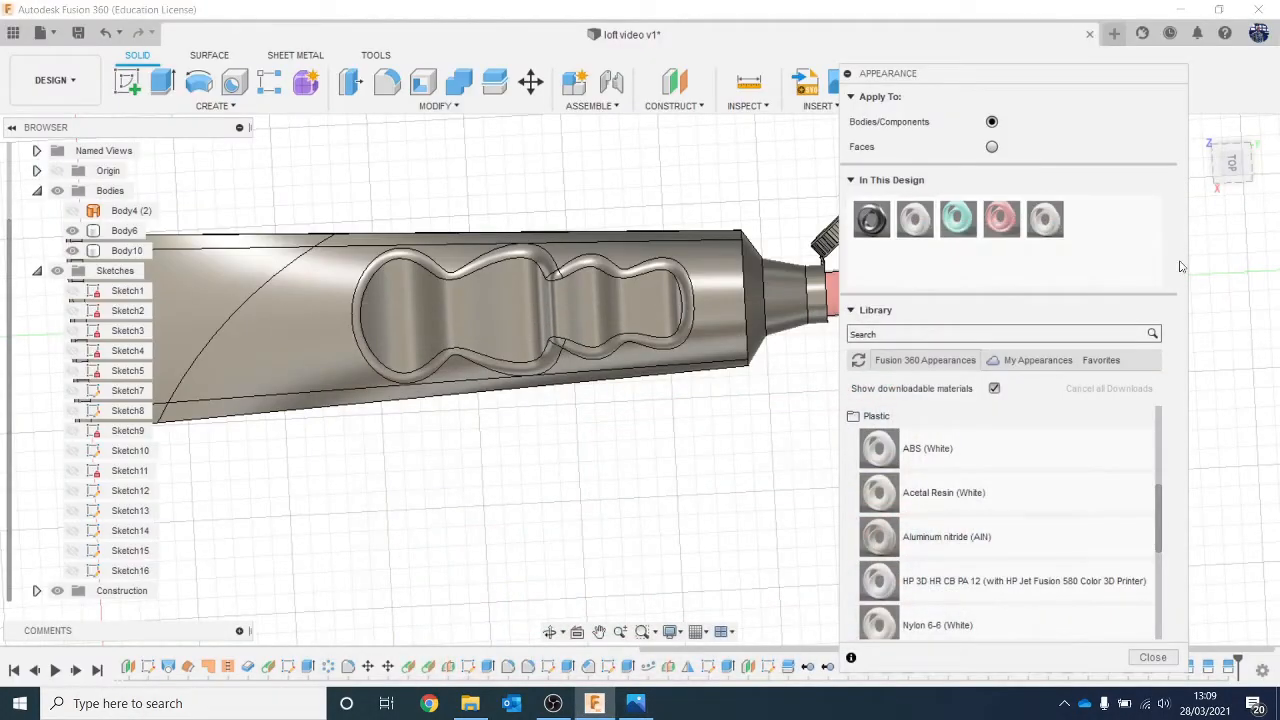
Recolour the duplicated ABS appearance to blue, RGB 85, 173, 255, and compare it with the reference photo.
double_click(1046, 219)
drag(745, 147, 724, 171)
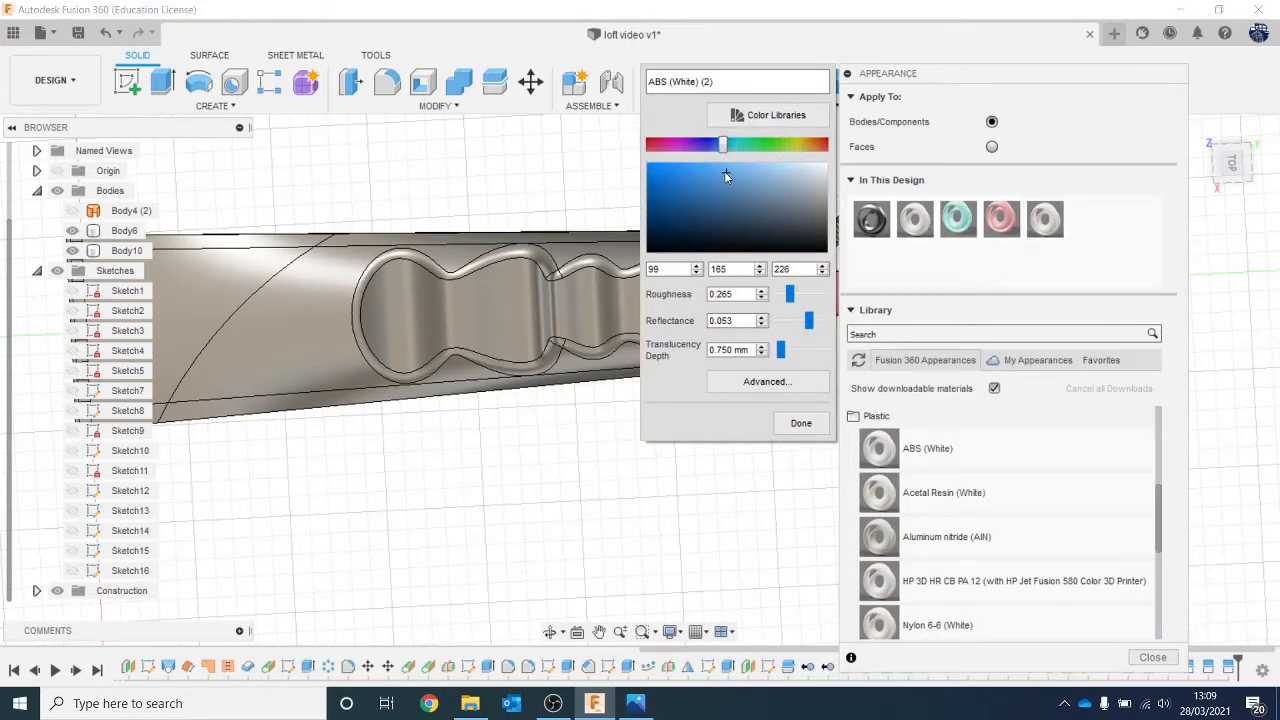
click(814, 432)
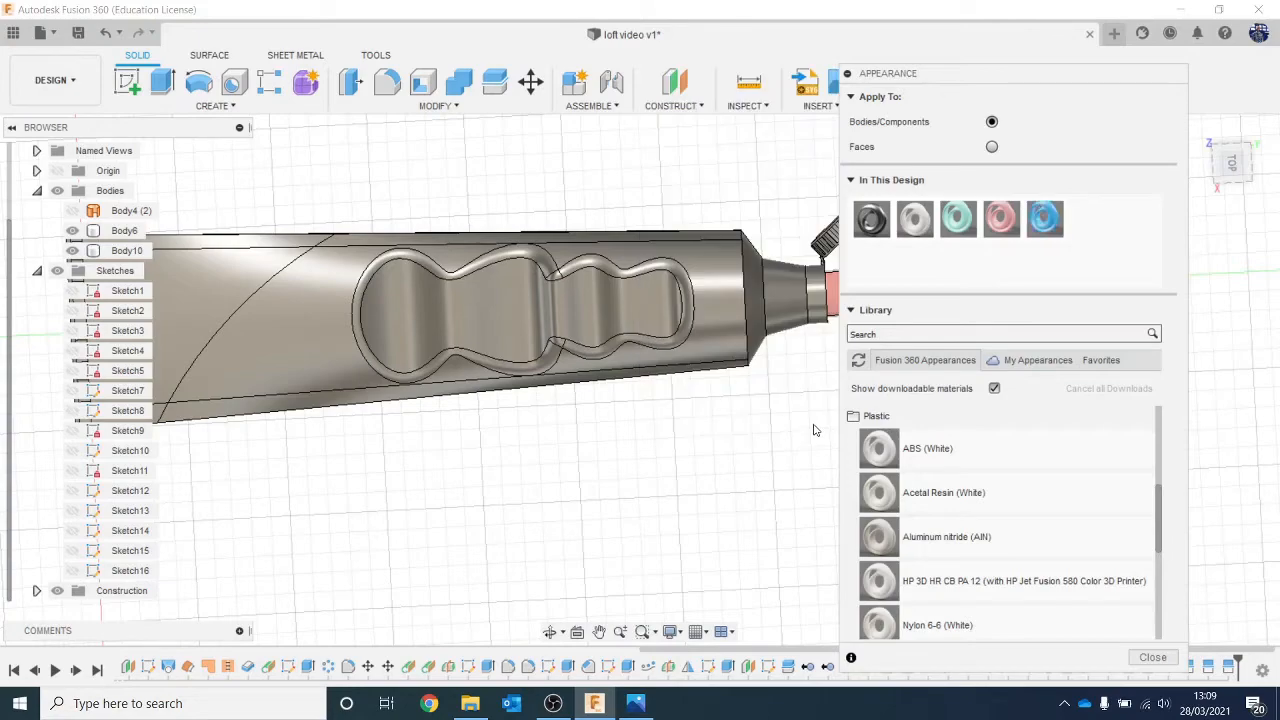
click(636, 703)
click(636, 703)
Apply the blue appearance to individual faces between the arc and the crimped end, on both the tube's top and underside.
middle_drag(526, 466, 746, 527)
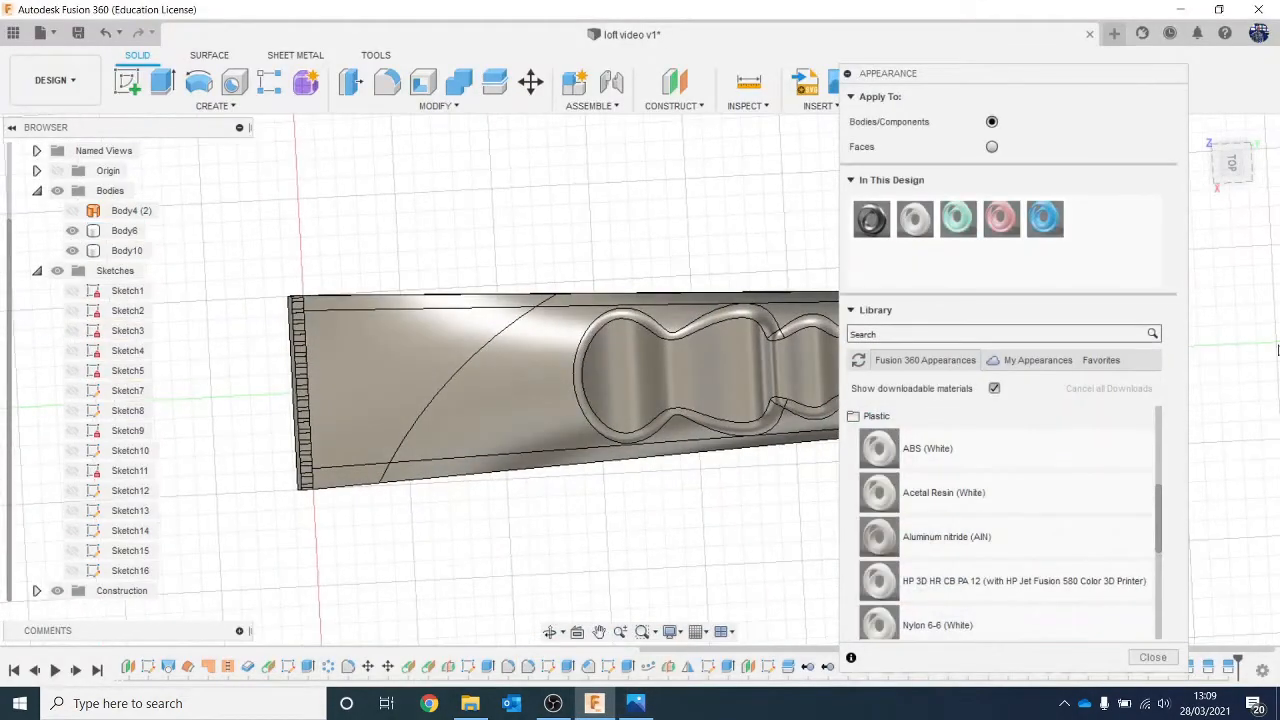
click(993, 147)
drag(1044, 218, 482, 366)
scroll(686, 316, down, 3)
middle_drag(629, 226, 491, 231)
drag(1232, 162, 1198, 369)
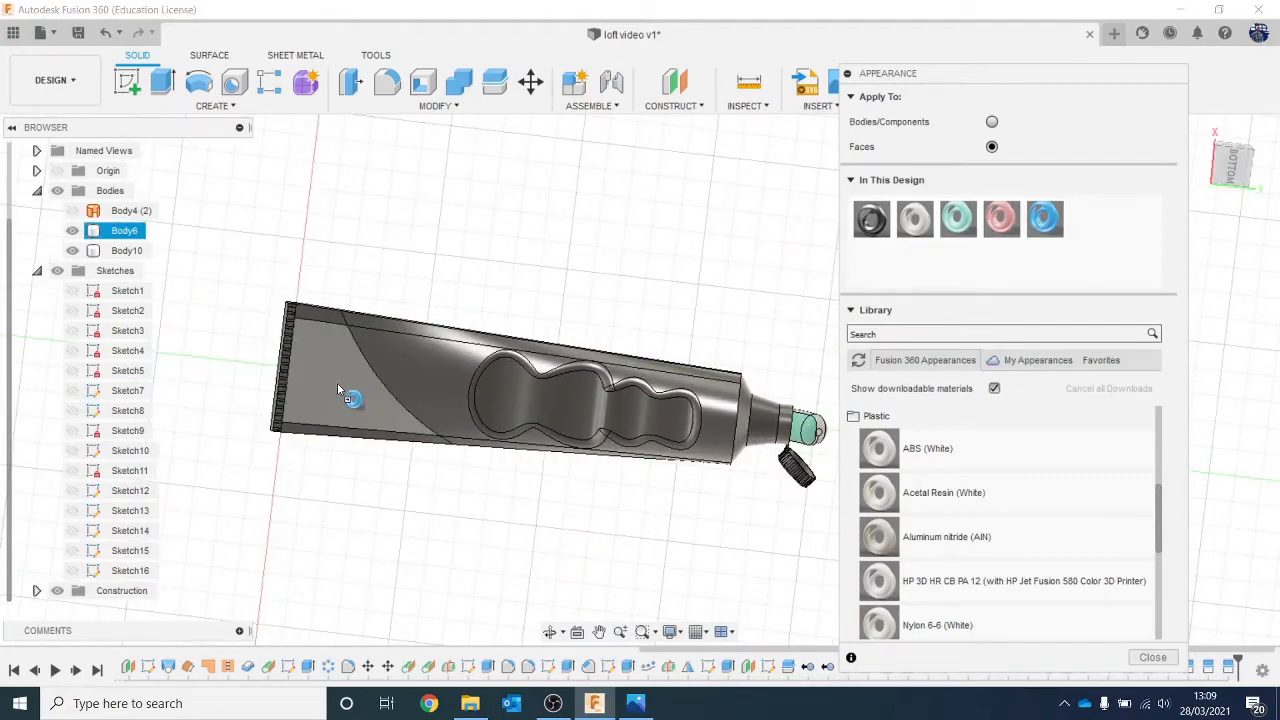
scroll(477, 371, down, 1)
drag(1234, 146, 1192, 167)
scroll(480, 368, up, 3)
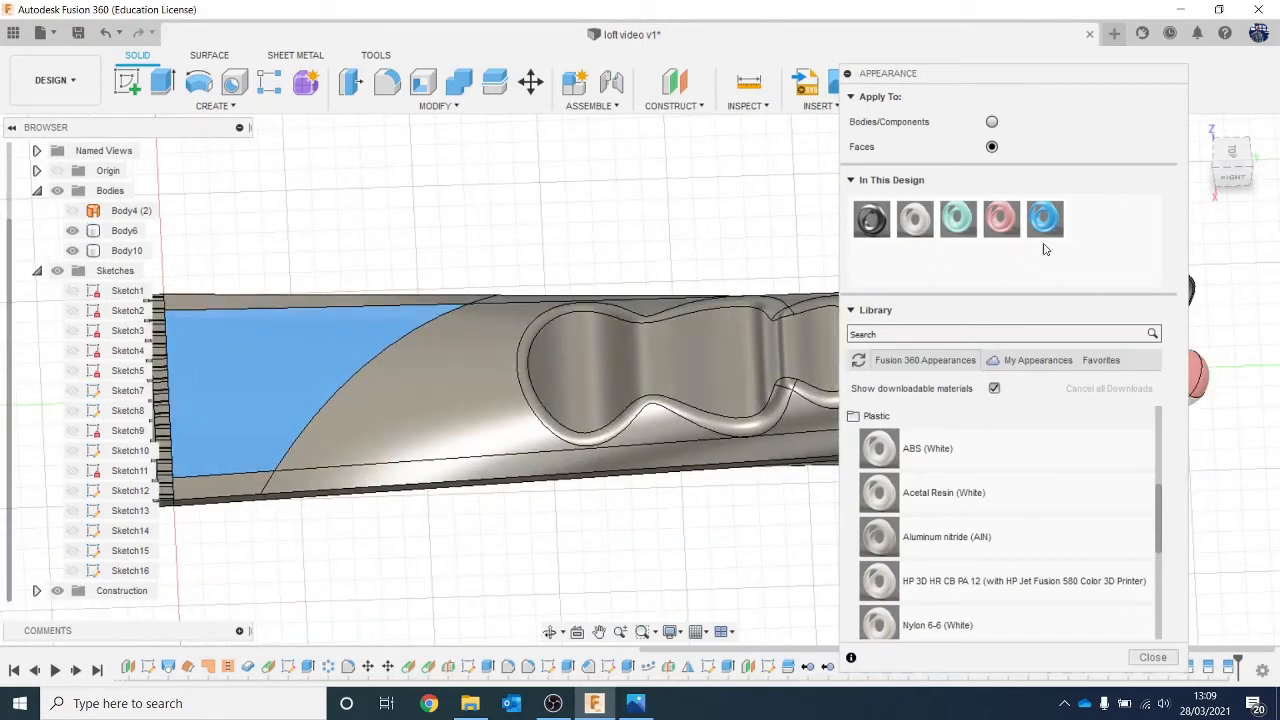
Duplicate the blue ABS appearance and recolour the copy to red.
right_click(1052, 212)
click(1088, 244)
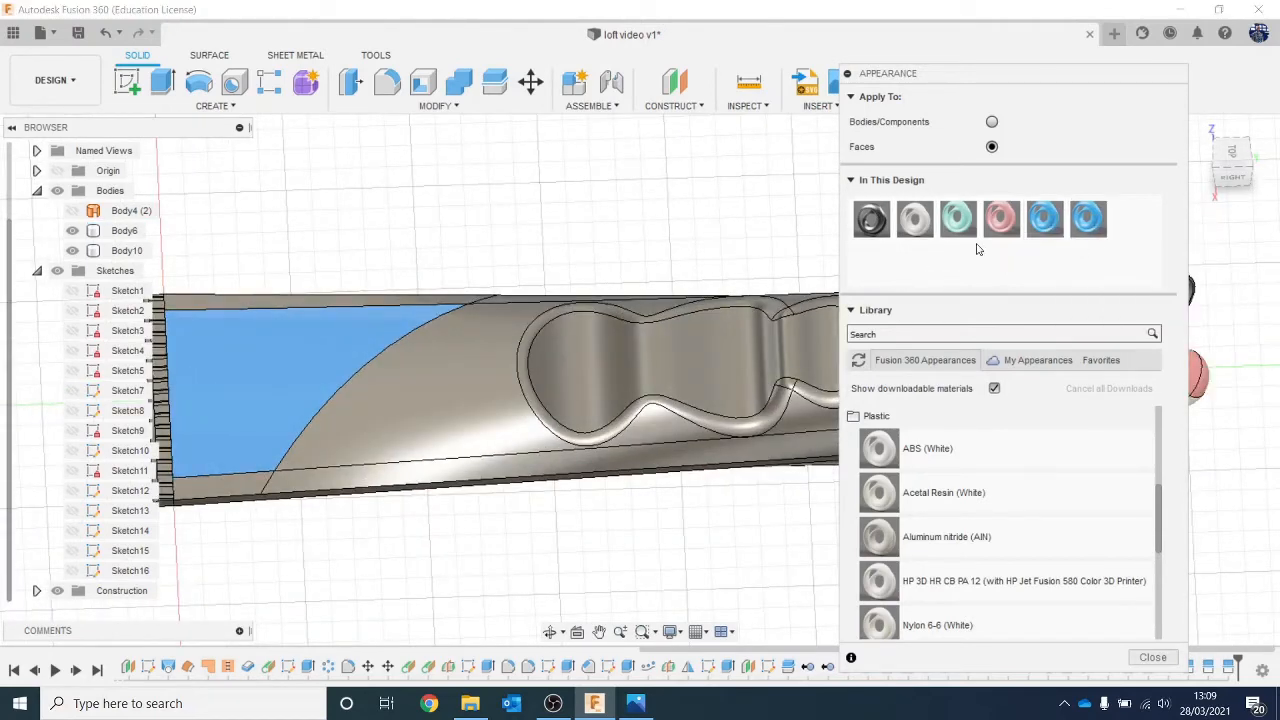
double_click(1081, 222)
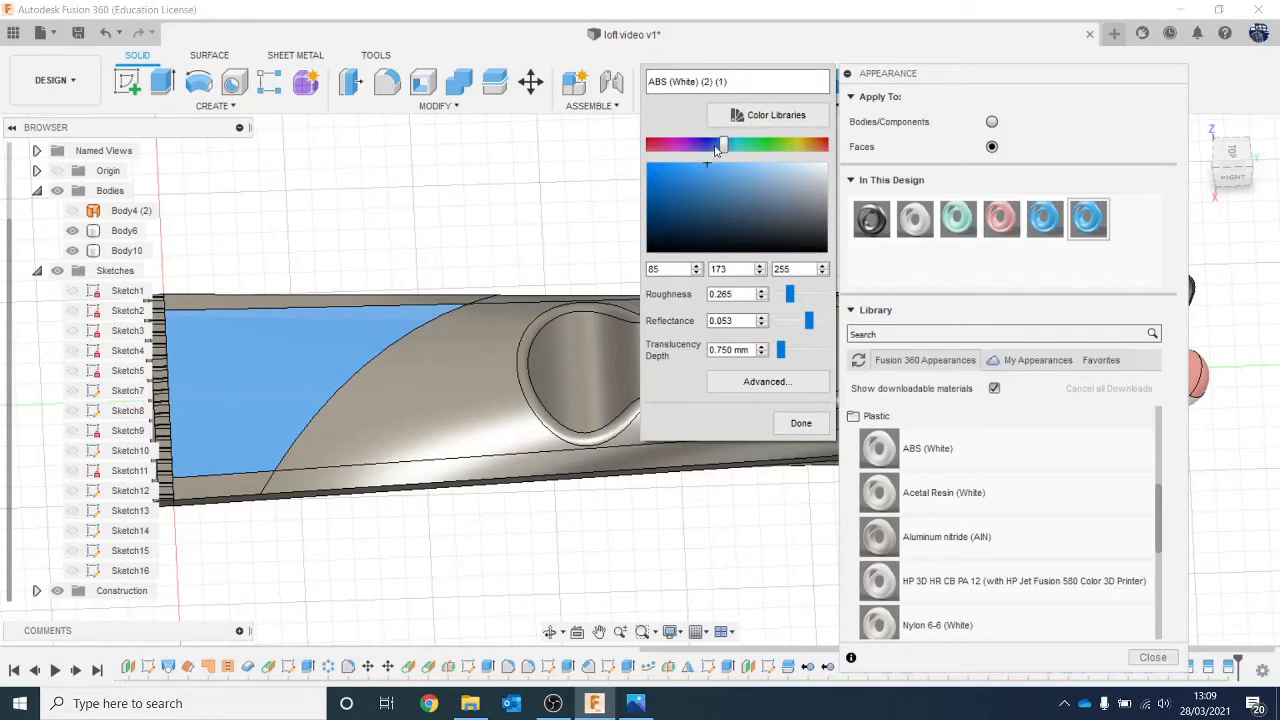
drag(718, 155, 655, 148)
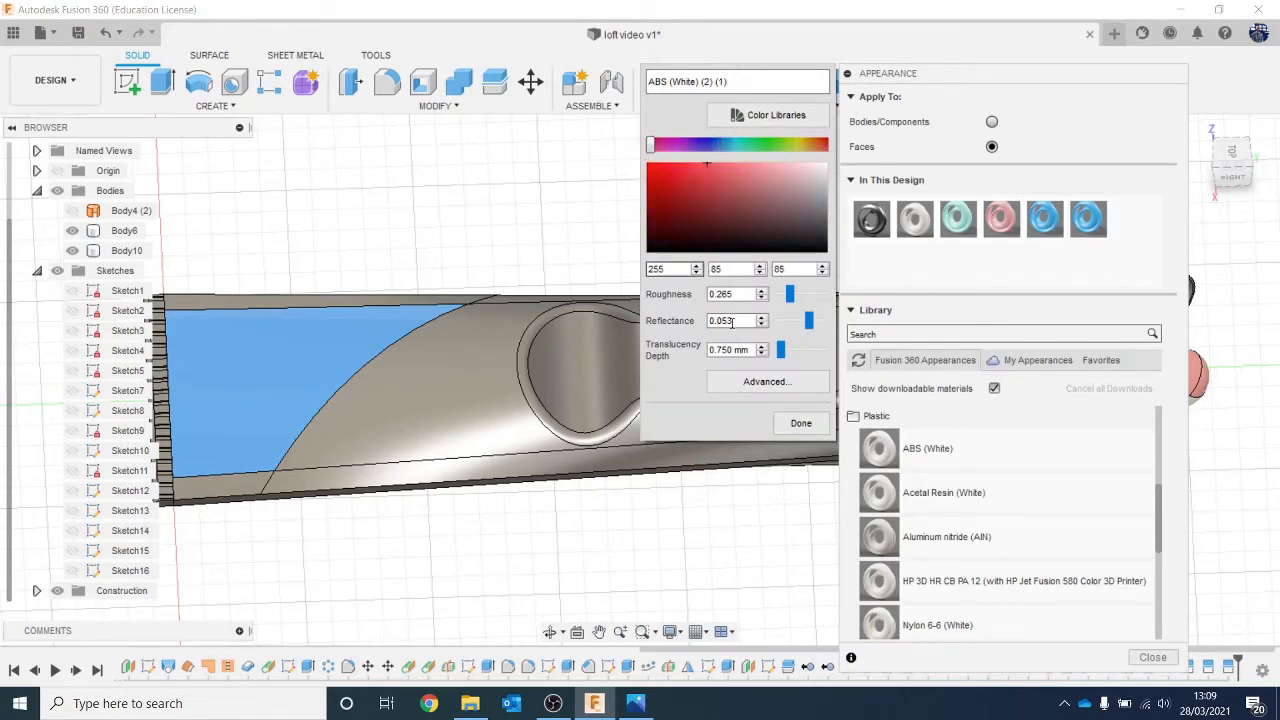
click(704, 164)
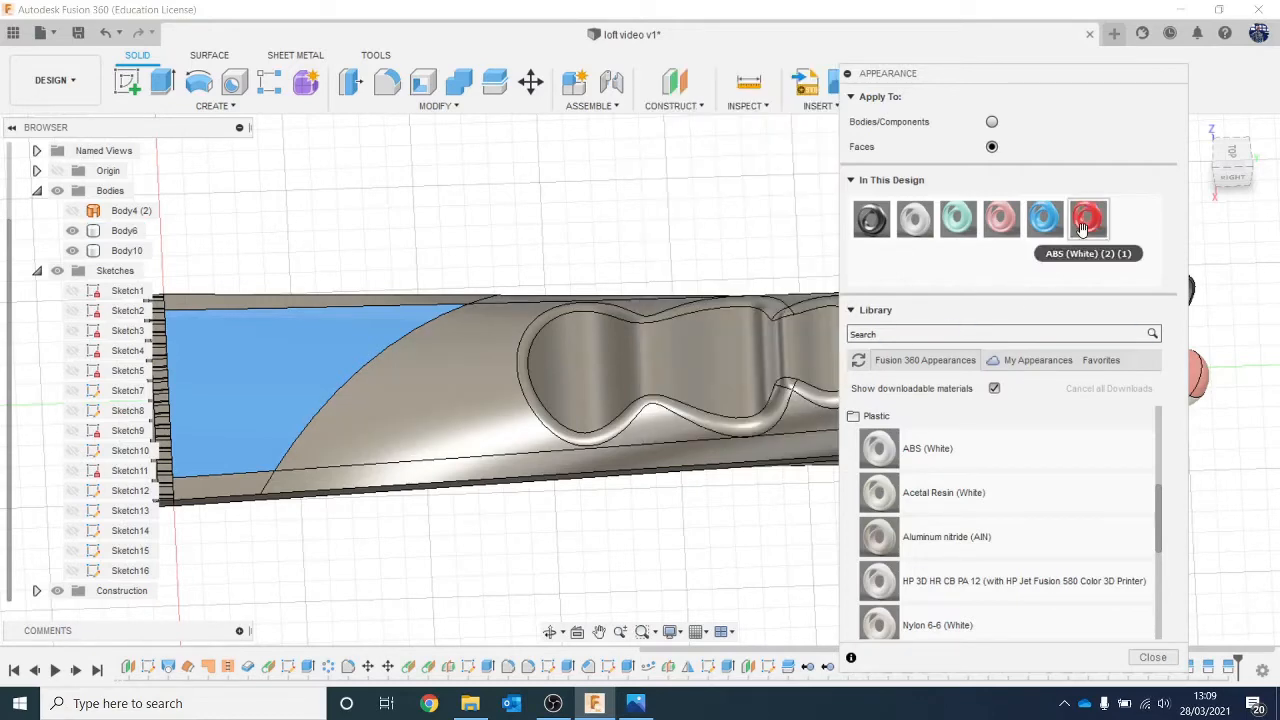
Apply the red appearance to the upper label face on the nozzle side of the arc and to the grip recess floor.
drag(1086, 219, 490, 400)
middle_drag(600, 290, 596, 258)
scroll(666, 347, up, 3)
middle_drag(669, 316, 600, 315)
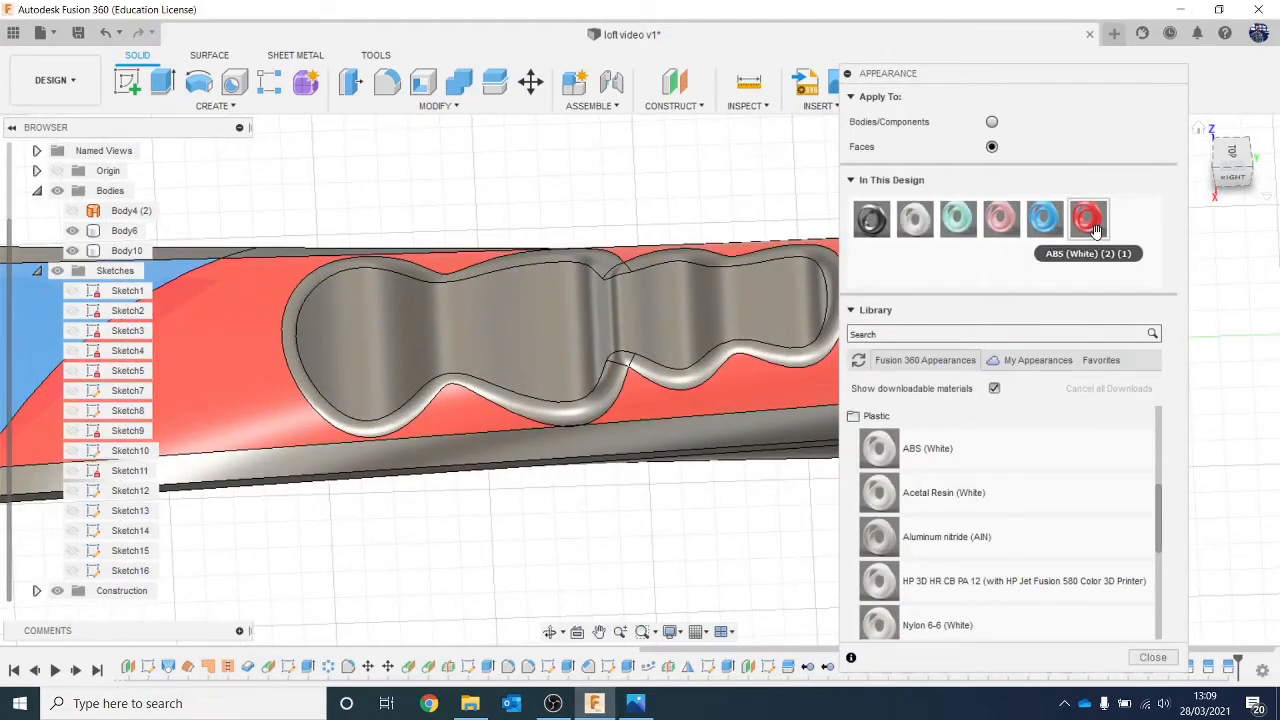
drag(1088, 219, 583, 321)
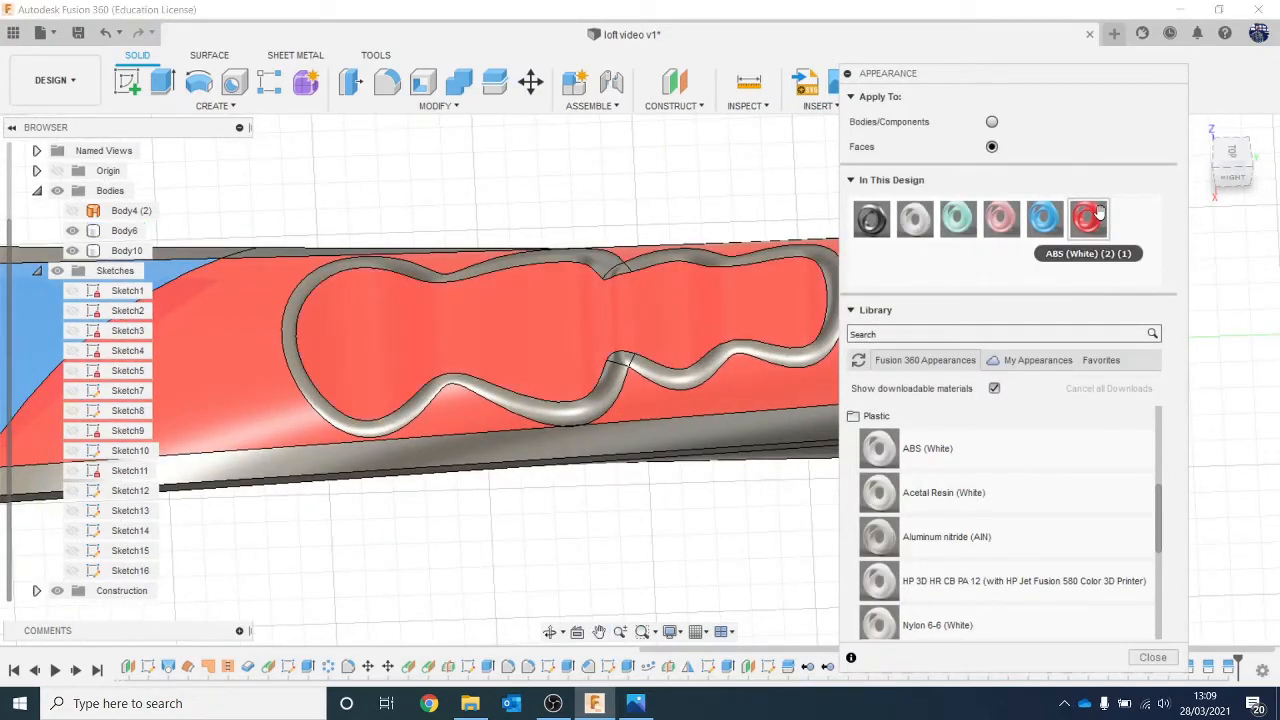
Apply the red appearance to the rims of both upper recess parts and the two small corner faces where they meet.
drag(1098, 212, 704, 375)
scroll(704, 375, up, 2)
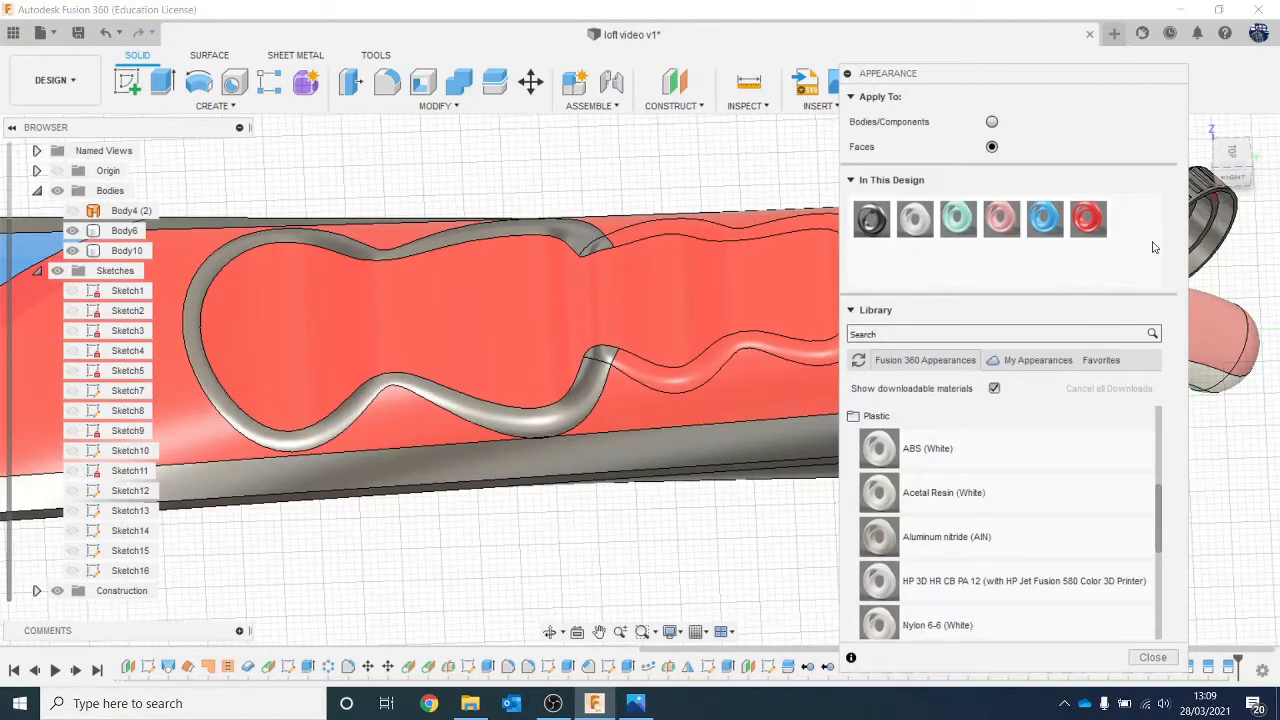
drag(1094, 224, 597, 362)
scroll(597, 362, up, 1)
scroll(597, 362, up, 2)
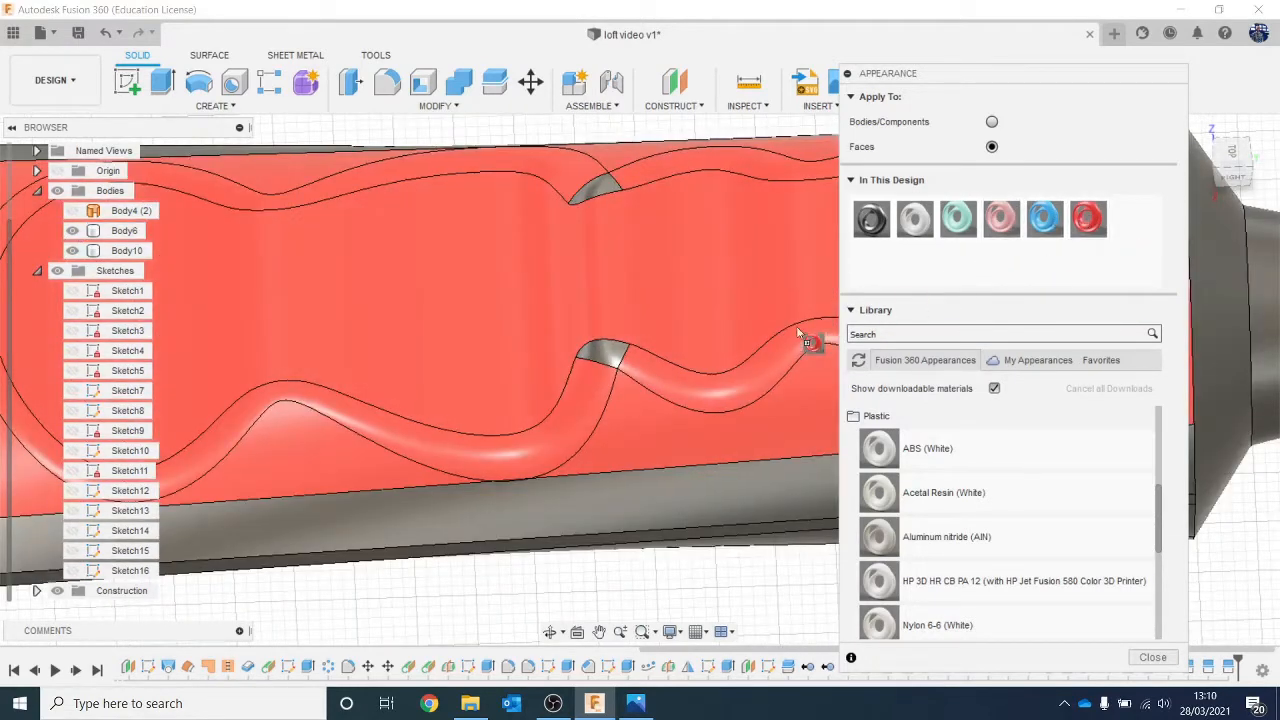
drag(800, 333, 625, 370)
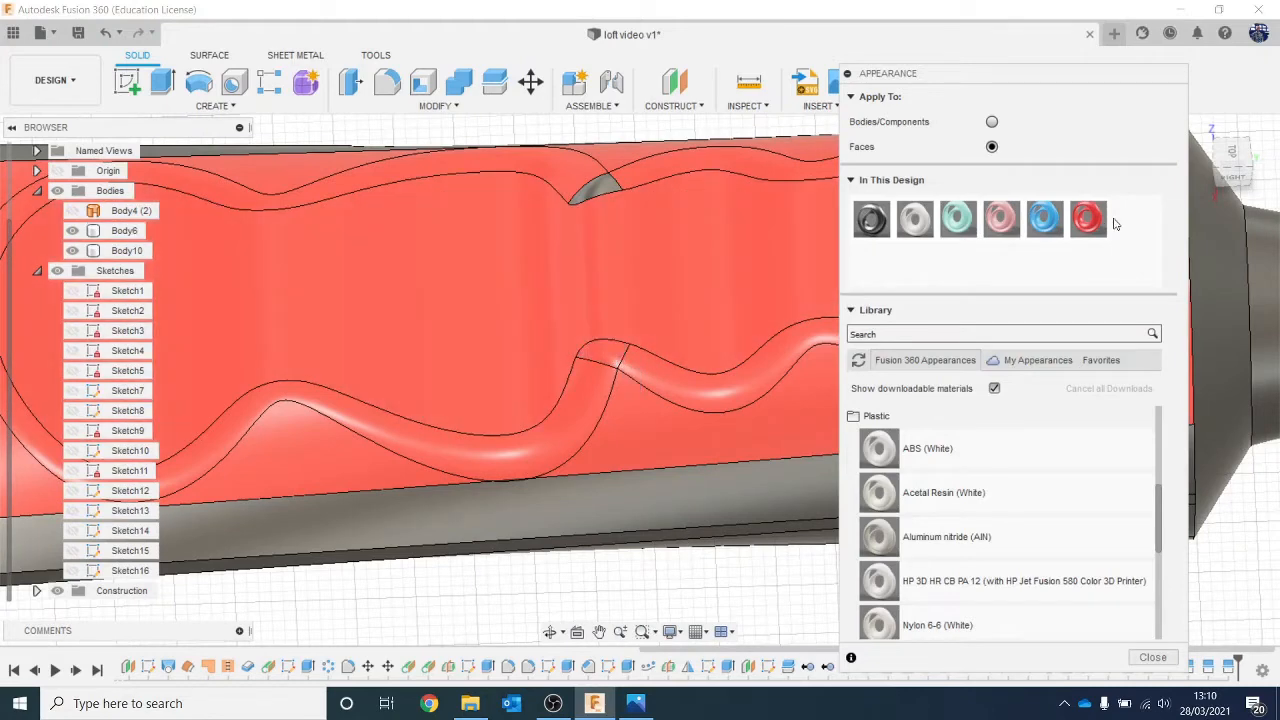
drag(1088, 220, 604, 190)
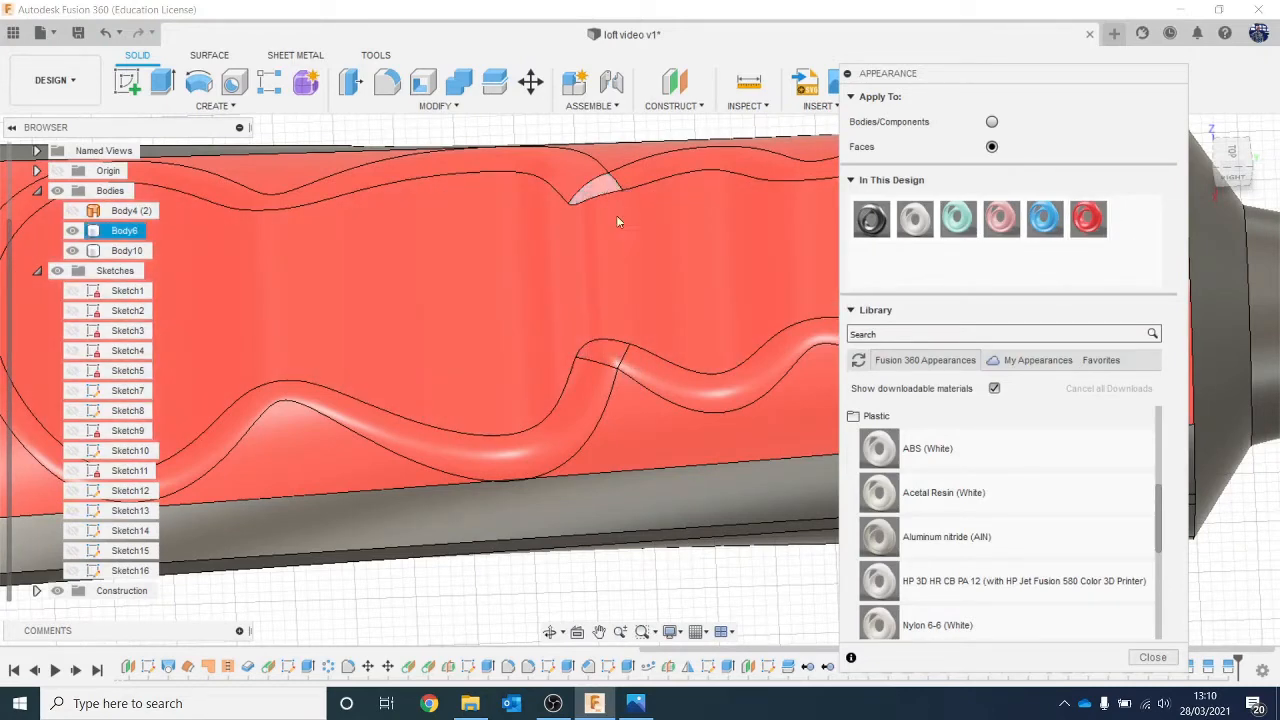
Check the upper label faces around the grip recess for uncoloured areas and view the tube's underside.
scroll(624, 231, down, 10)
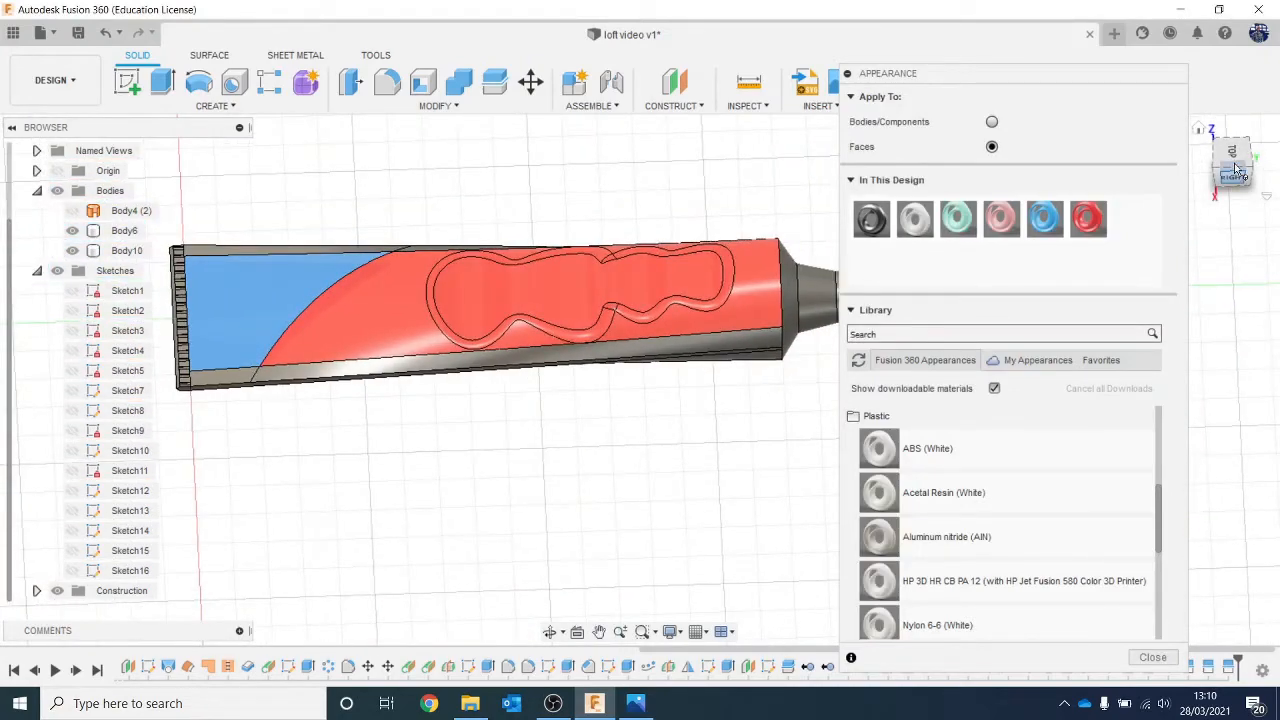
drag(1236, 170, 1231, 188)
scroll(608, 229, up, 8)
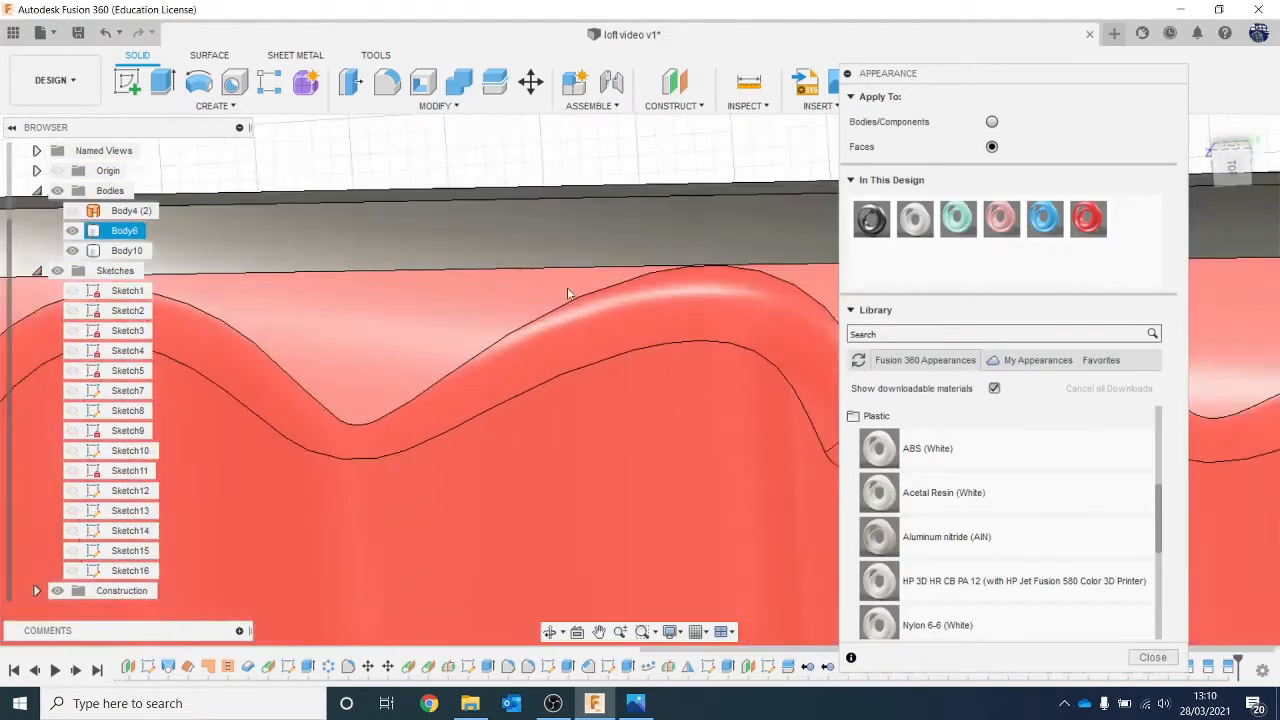
mouse_move(567, 287)
shift+middle_down()
mouse_move(737, 289)
mouse_move(757, 243)
mouse_move(705, 222)
shift+middle_up()
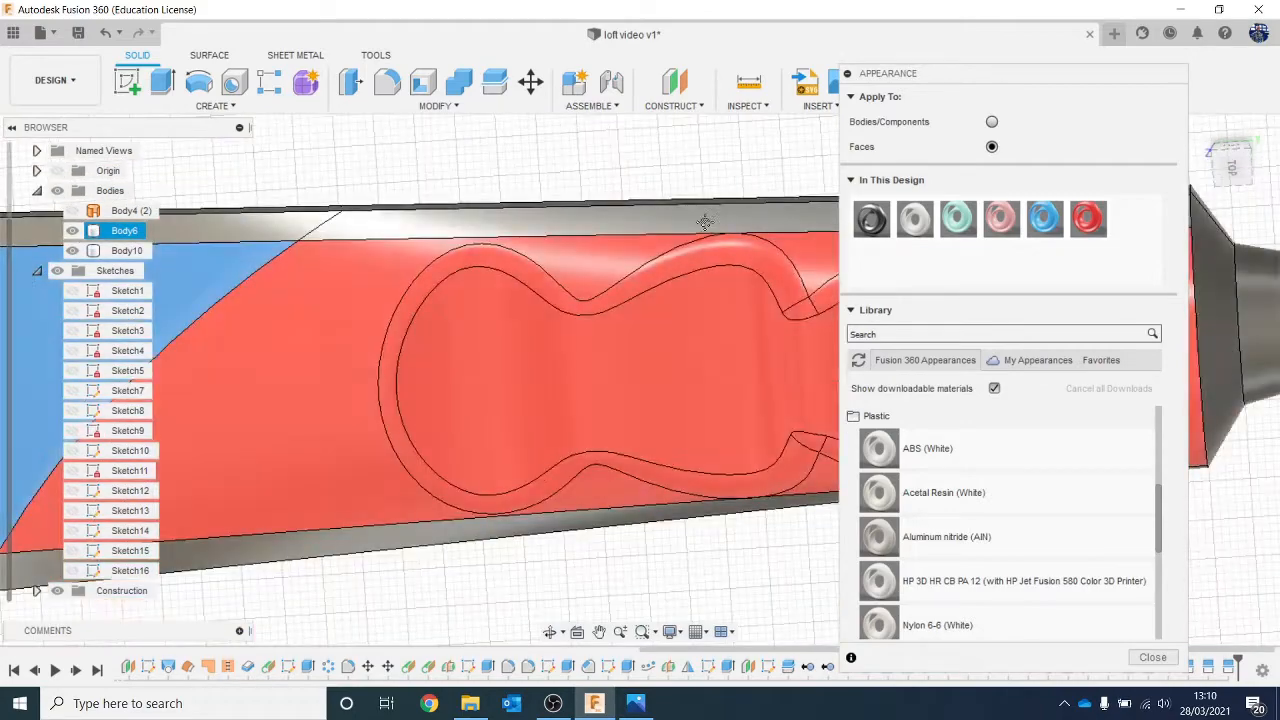
scroll(705, 222, down, 5)
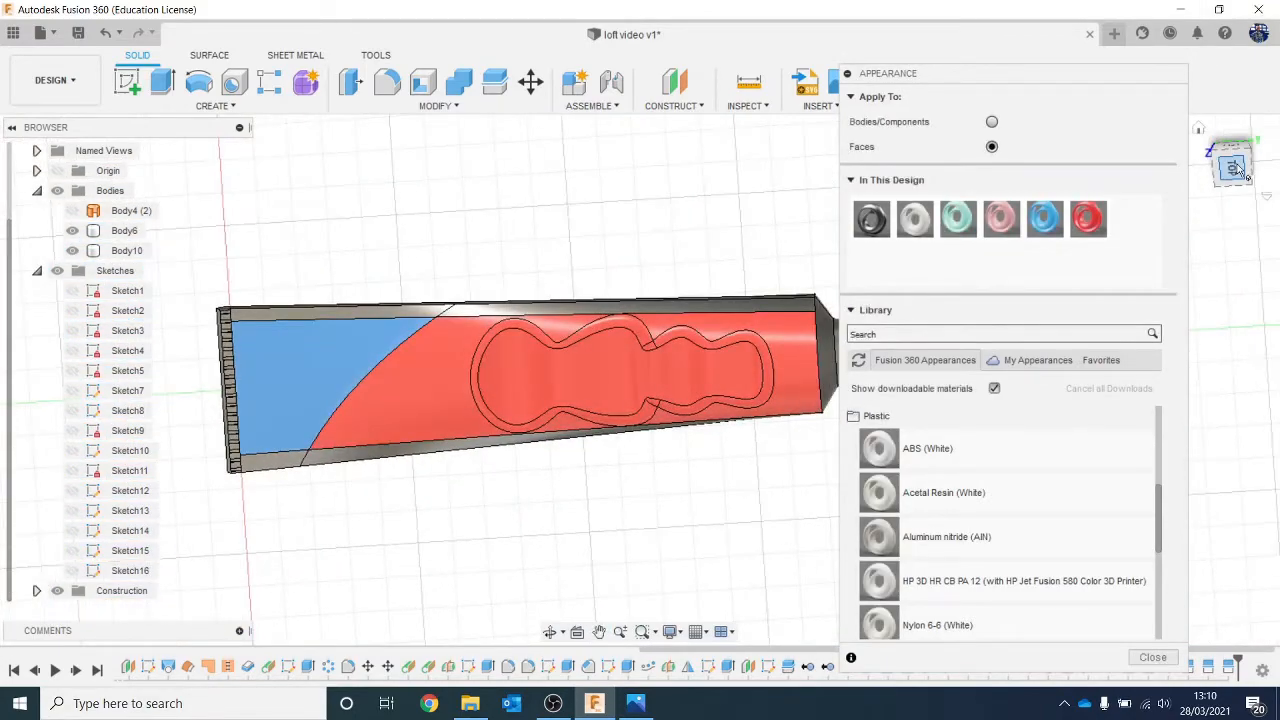
mouse_move(1237, 170)
mouse_down()
mouse_move(1225, 120)
mouse_move(1236, 130)
mouse_move(1204, 136)
mouse_up()
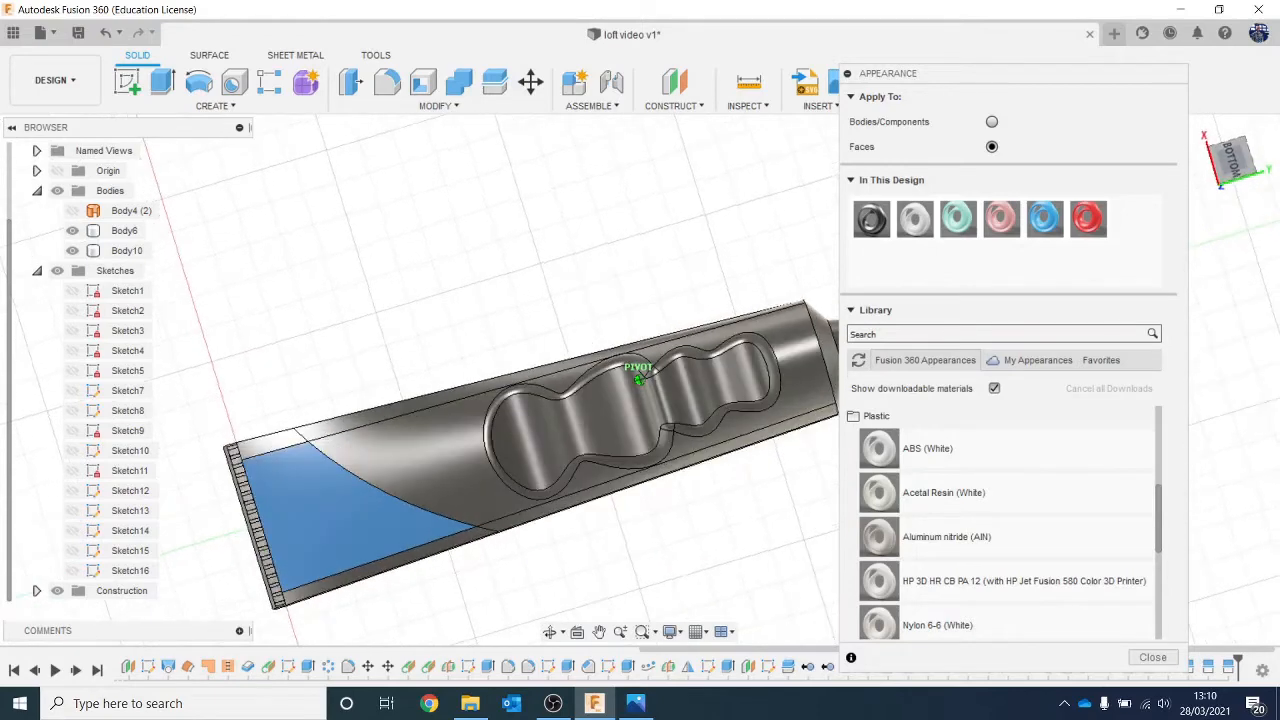
Apply the red appearance to the underside's label face on the nozzle side of the arc and to its grip recess floor.
scroll(480, 317, up, 8)
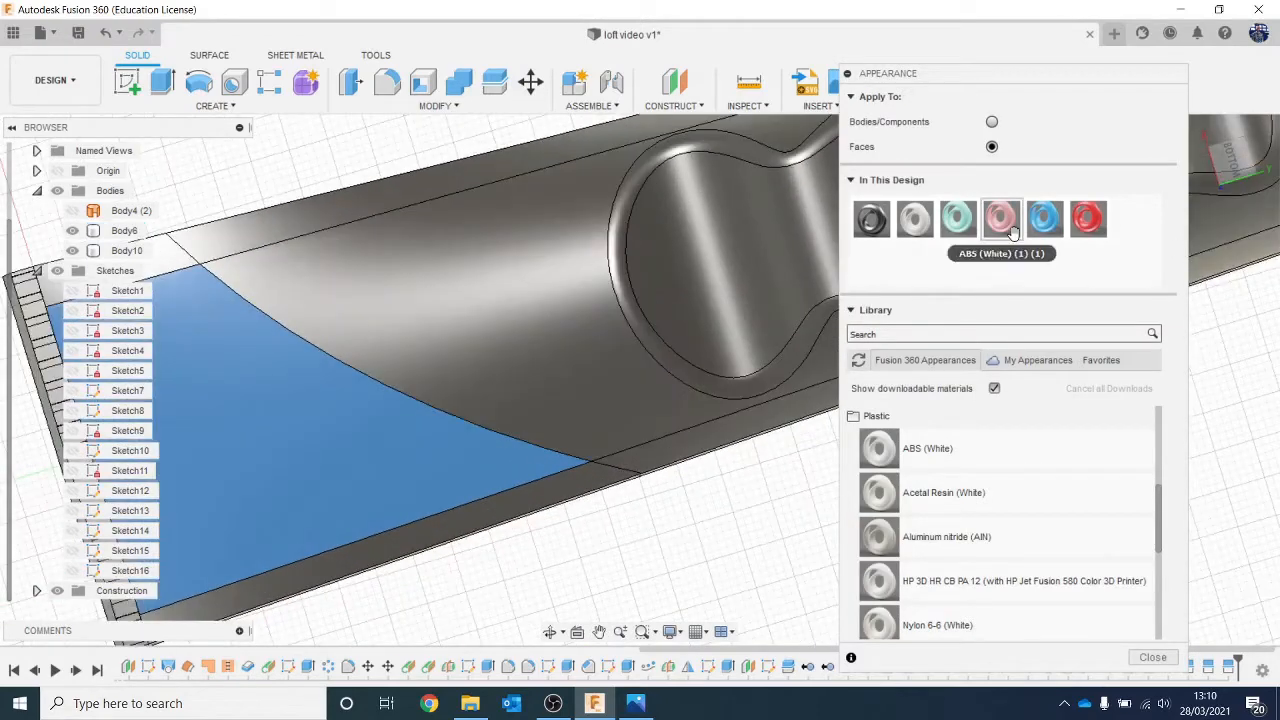
drag(1095, 220, 537, 343)
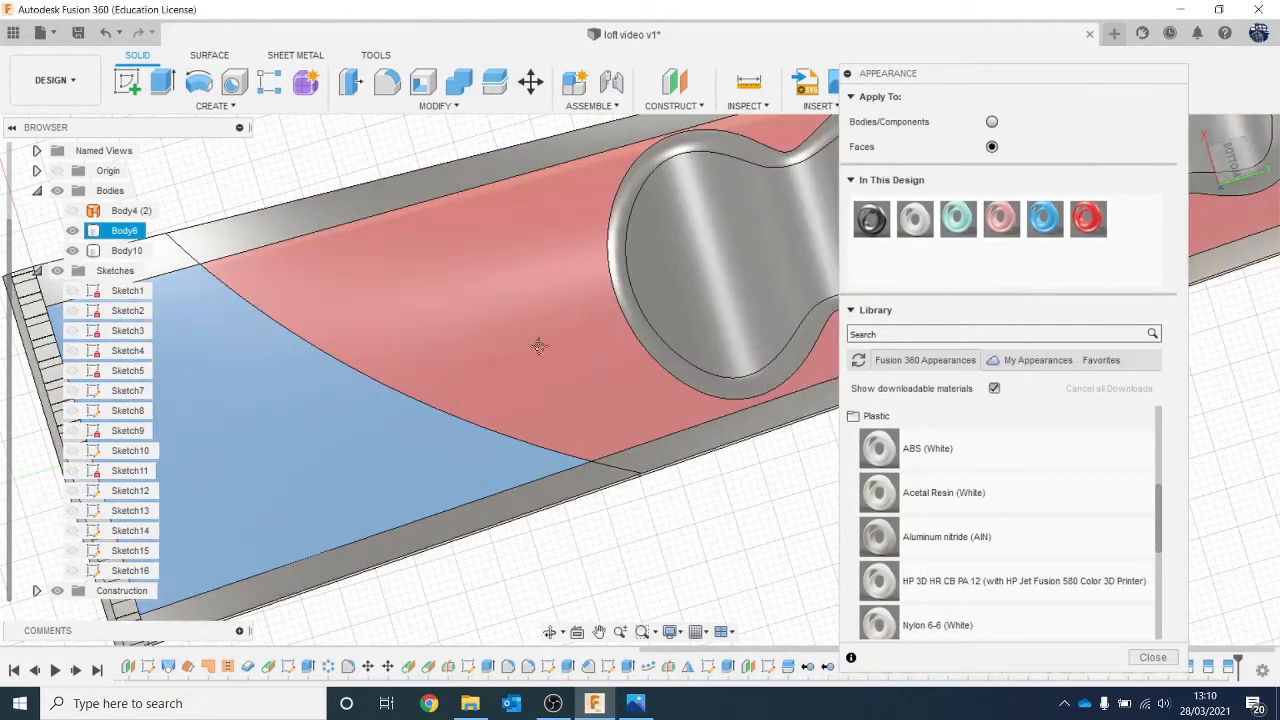
drag(1095, 220, 657, 266)
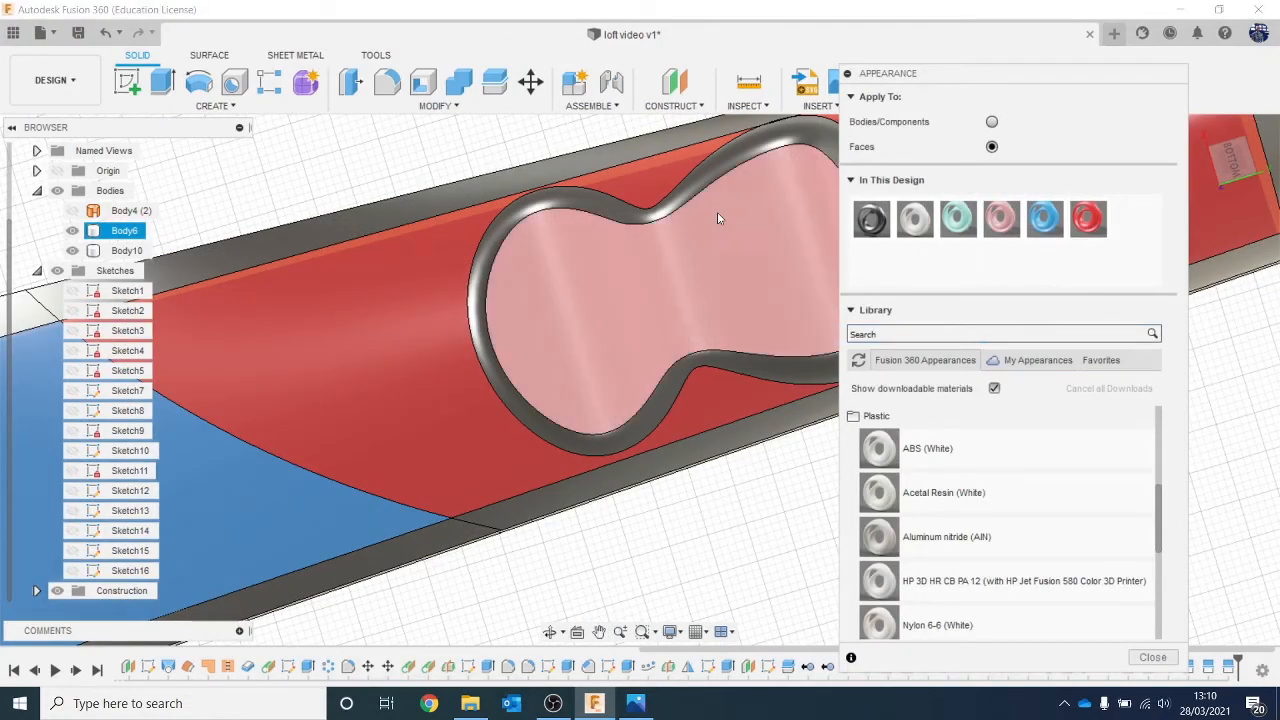
Apply the red appearance to the rims of both parts of the underside grip recess.
scroll(727, 188, up, 3)
middle_drag(729, 186, 677, 295)
drag(800, 232, 788, 225)
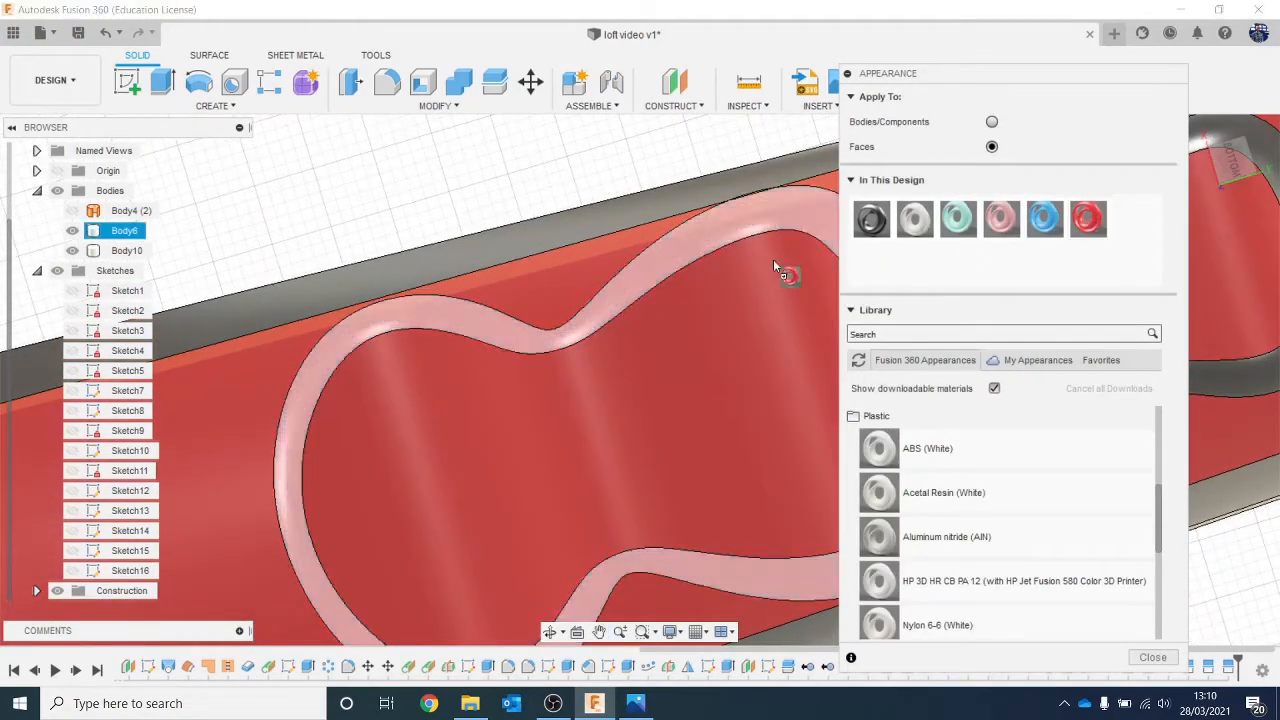
scroll(744, 319, down, 3)
middle_drag(744, 319, 489, 306)
scroll(620, 325, up, 2)
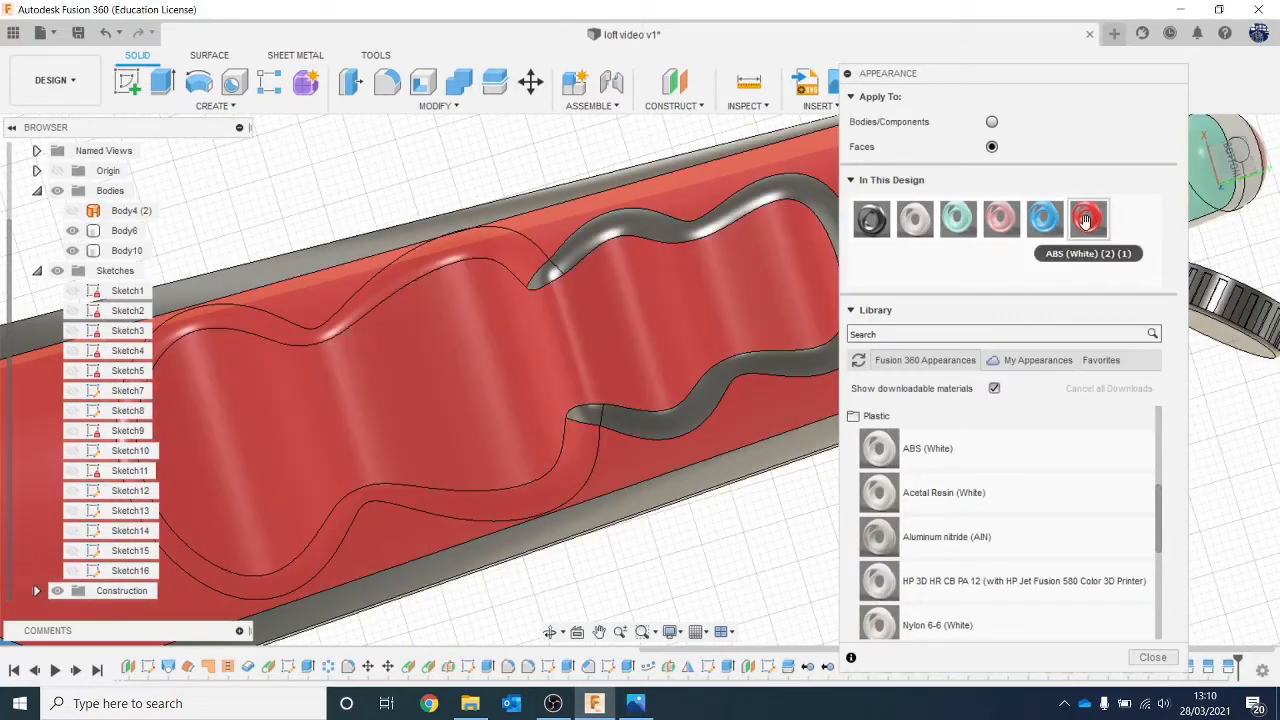
drag(1088, 218, 600, 281)
Apply the red appearance to the two small corner faces where the underside recess rims meet.
scroll(600, 281, up, 3)
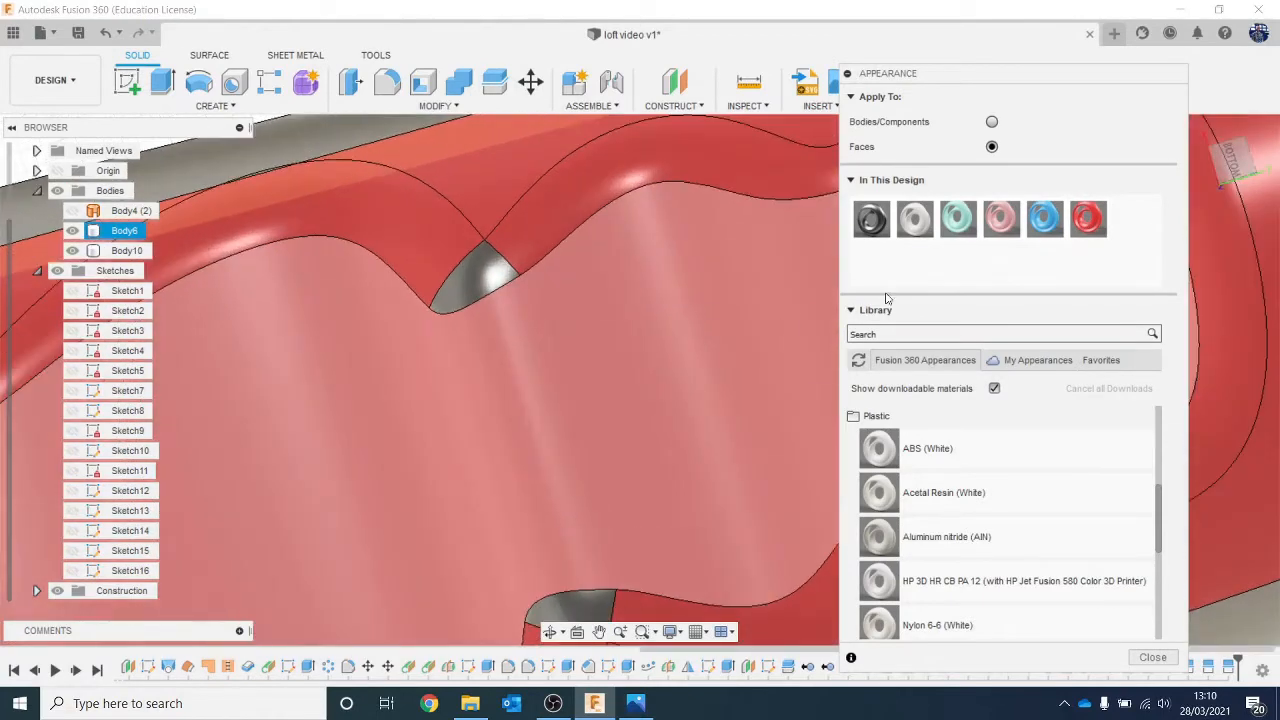
drag(1088, 218, 459, 268)
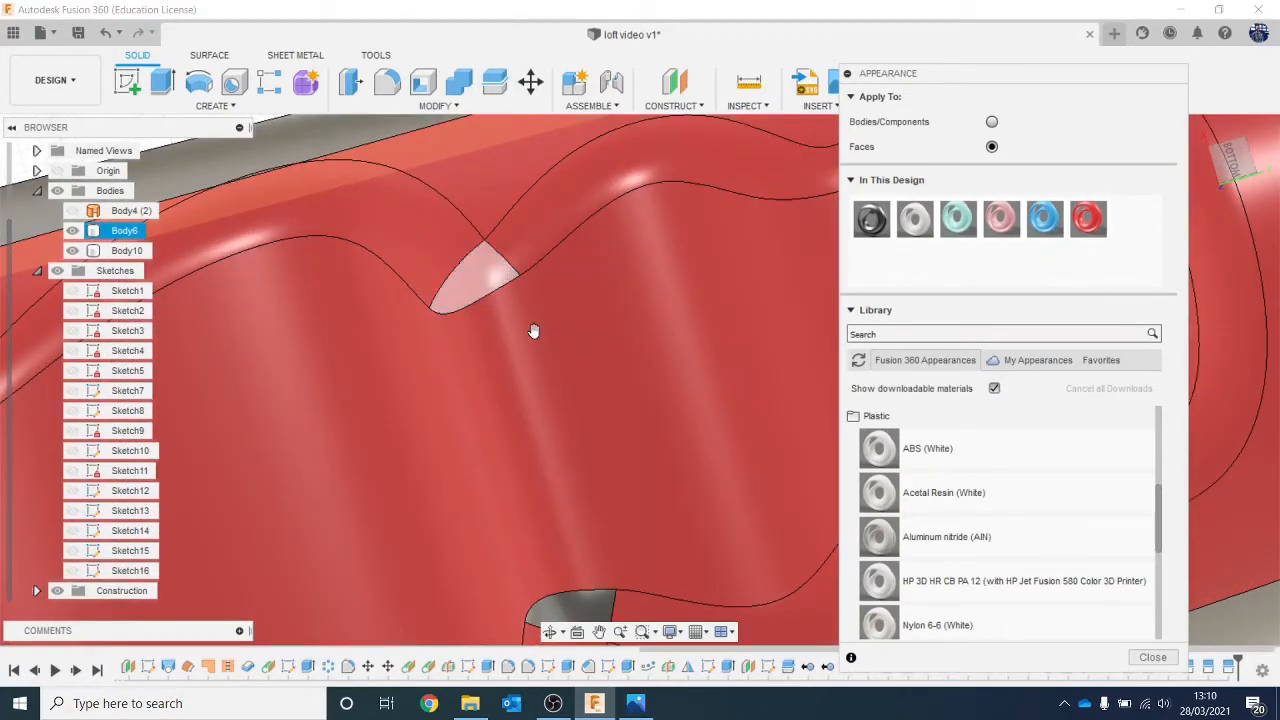
scroll(560, 336, down, 3)
middle_drag(566, 358, 606, 292)
scroll(628, 350, up, 3)
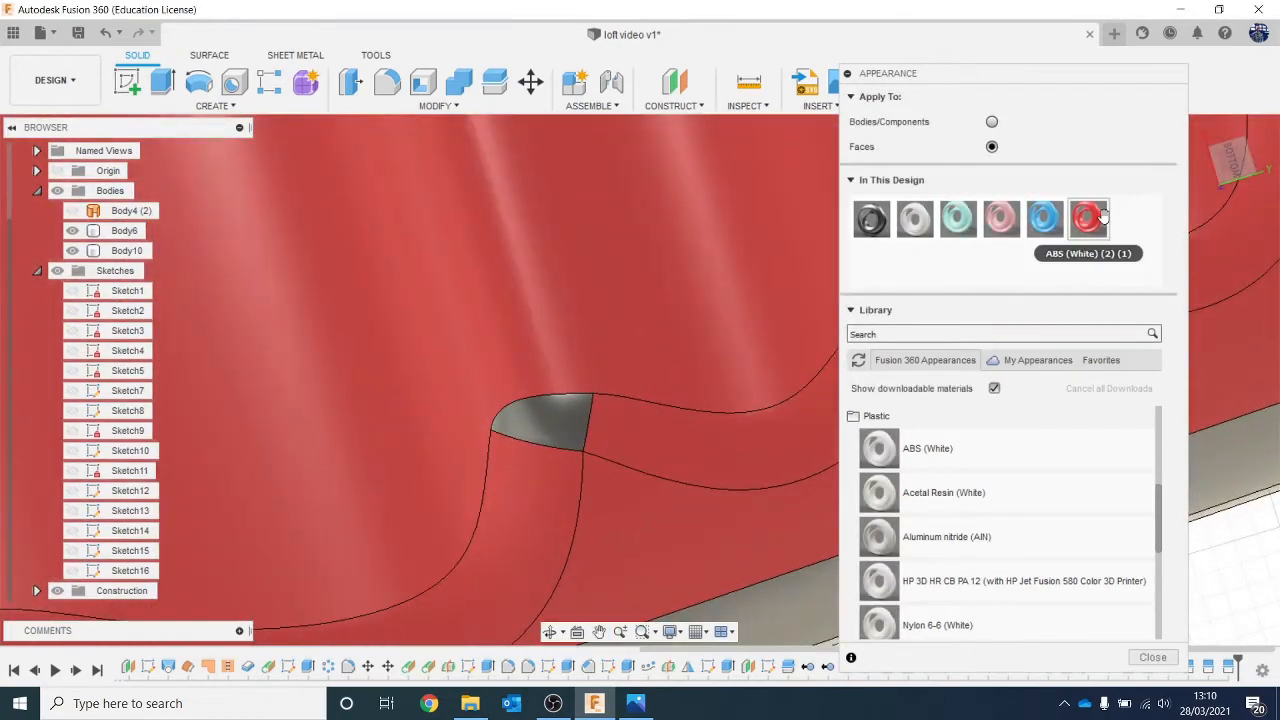
drag(1100, 218, 557, 411)
scroll(556, 311, down, 3)
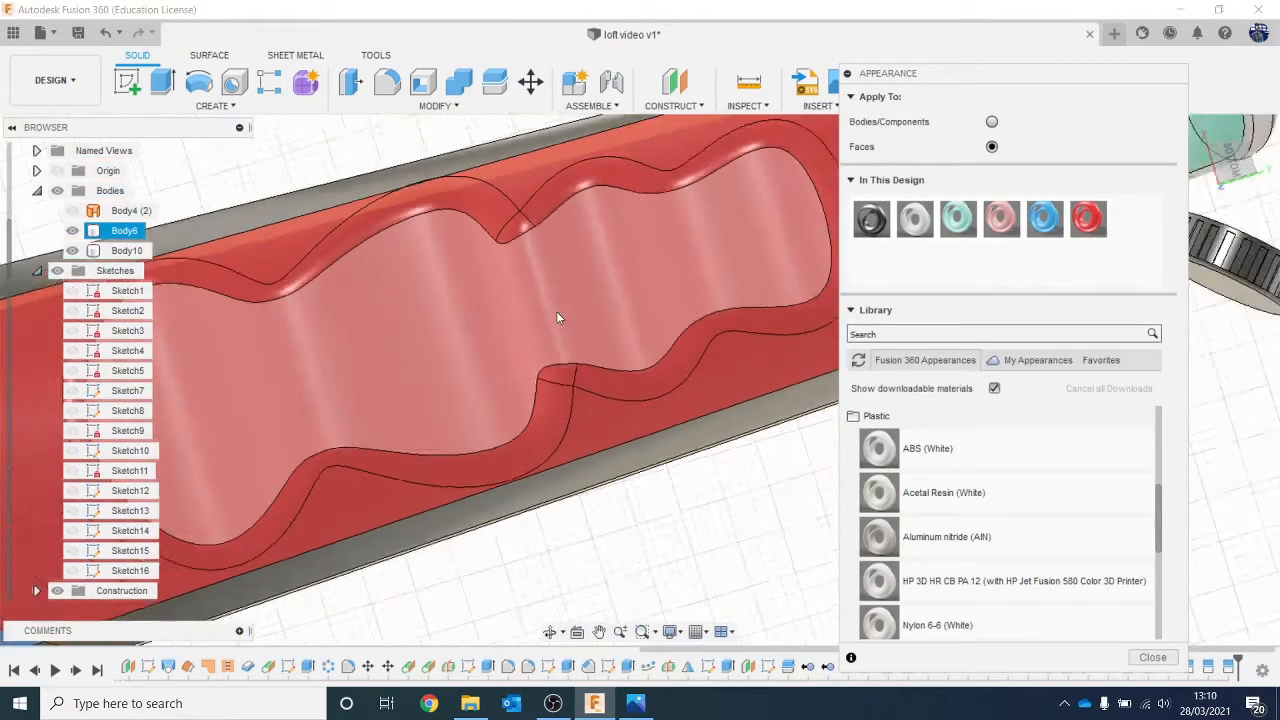
Apply the ABS (White) appearance to the uncoloured side faces between the tube's two red label areas.
scroll(557, 312, down, 2)
middle_drag(557, 312, 433, 300)
scroll(481, 278, down, 2)
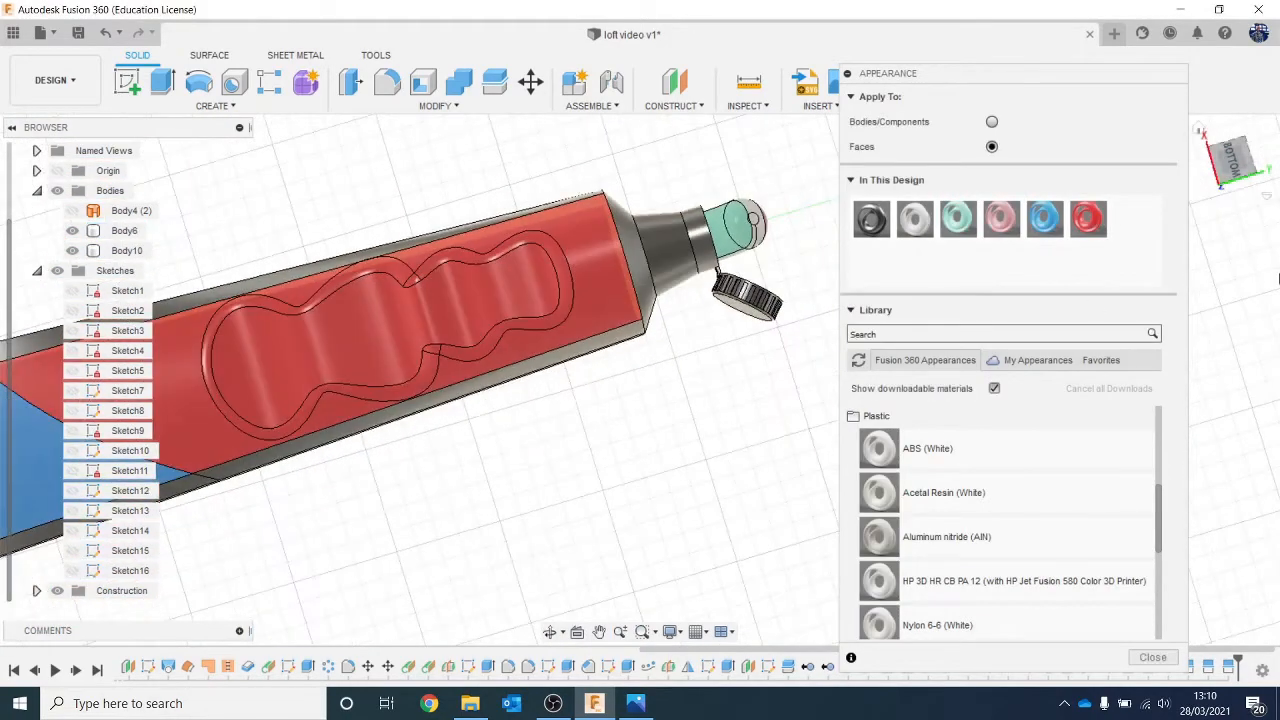
mouse_move(1230, 165)
mouse_down()
mouse_move(1236, 185)
mouse_move(1215, 175)
mouse_move(1229, 172)
mouse_up()
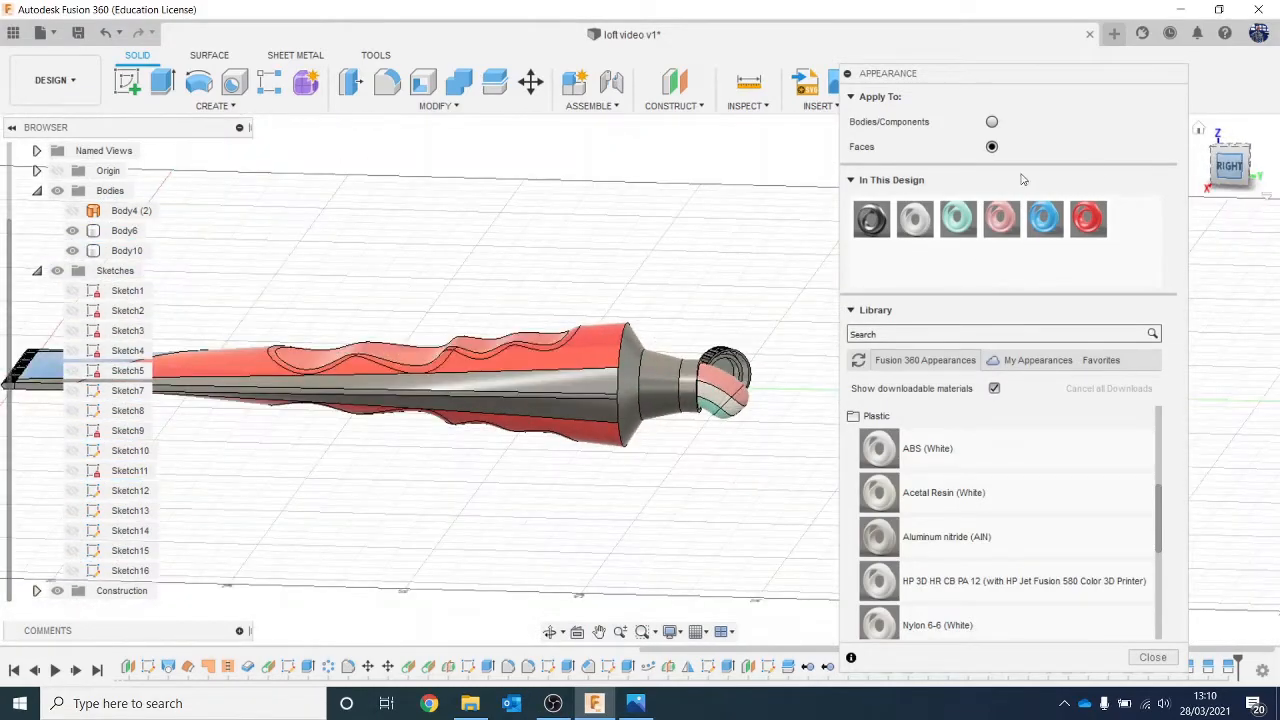
scroll(430, 415, up, 3)
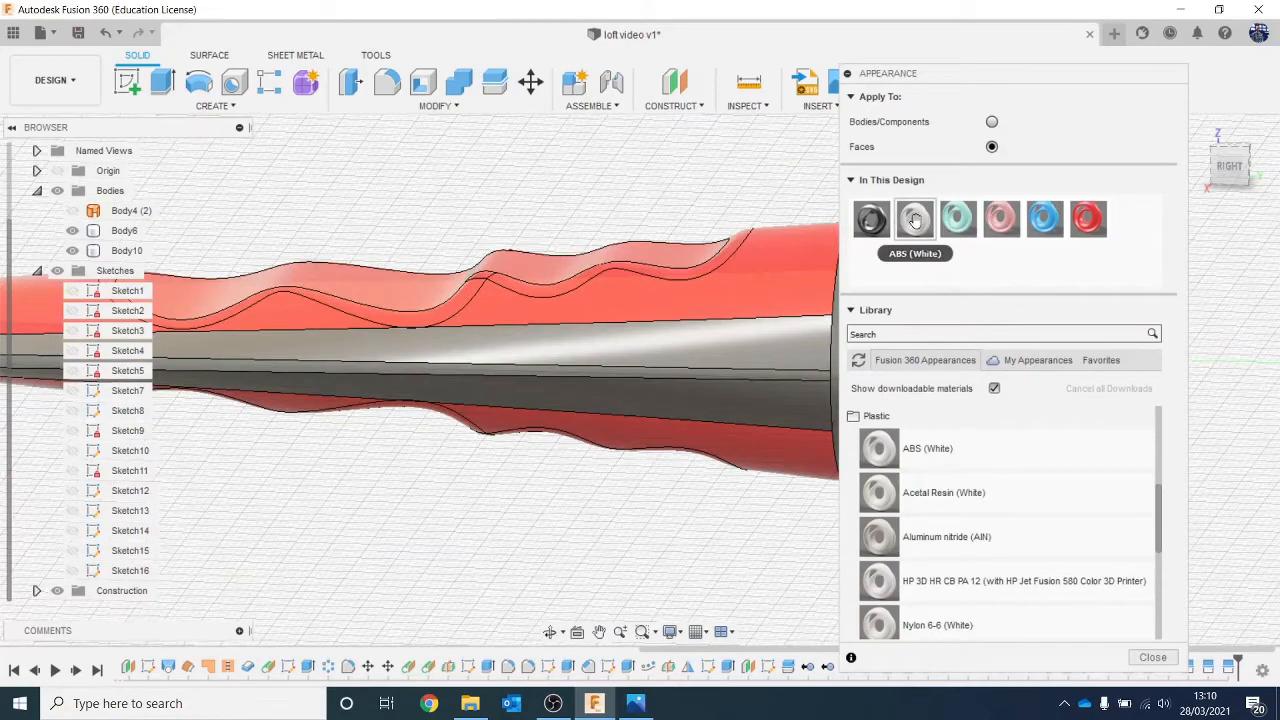
Apply the ABS (White) appearance to the grey strip faces along the tube's side, between the red panels.
drag(915, 220, 775, 343)
scroll(780, 383, up, 1)
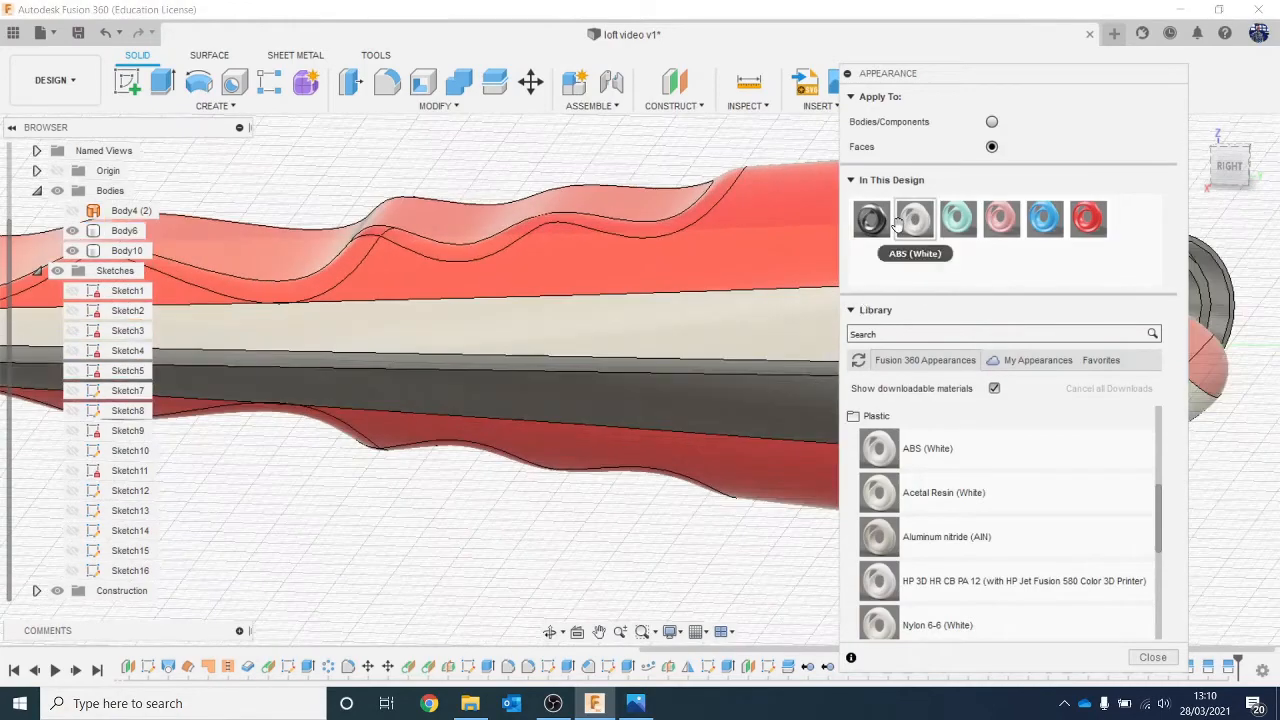
drag(867, 278, 925, 277)
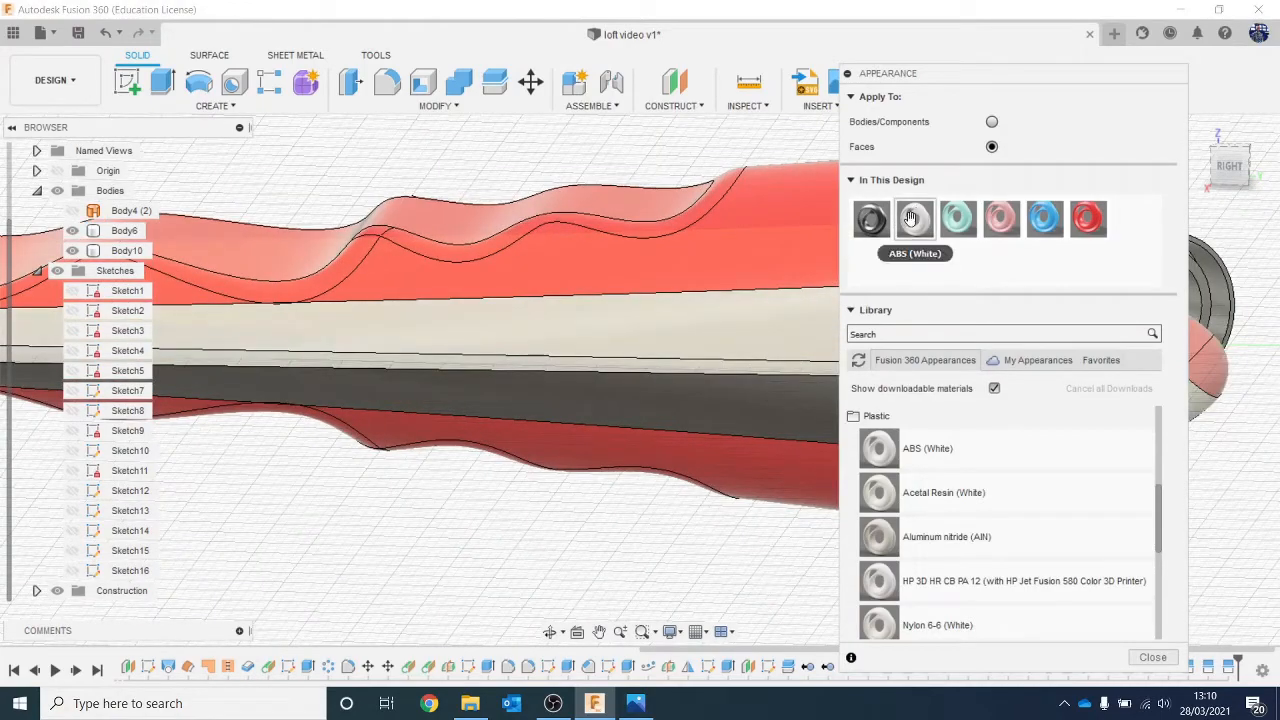
drag(911, 218, 745, 398)
scroll(625, 250, down, 3)
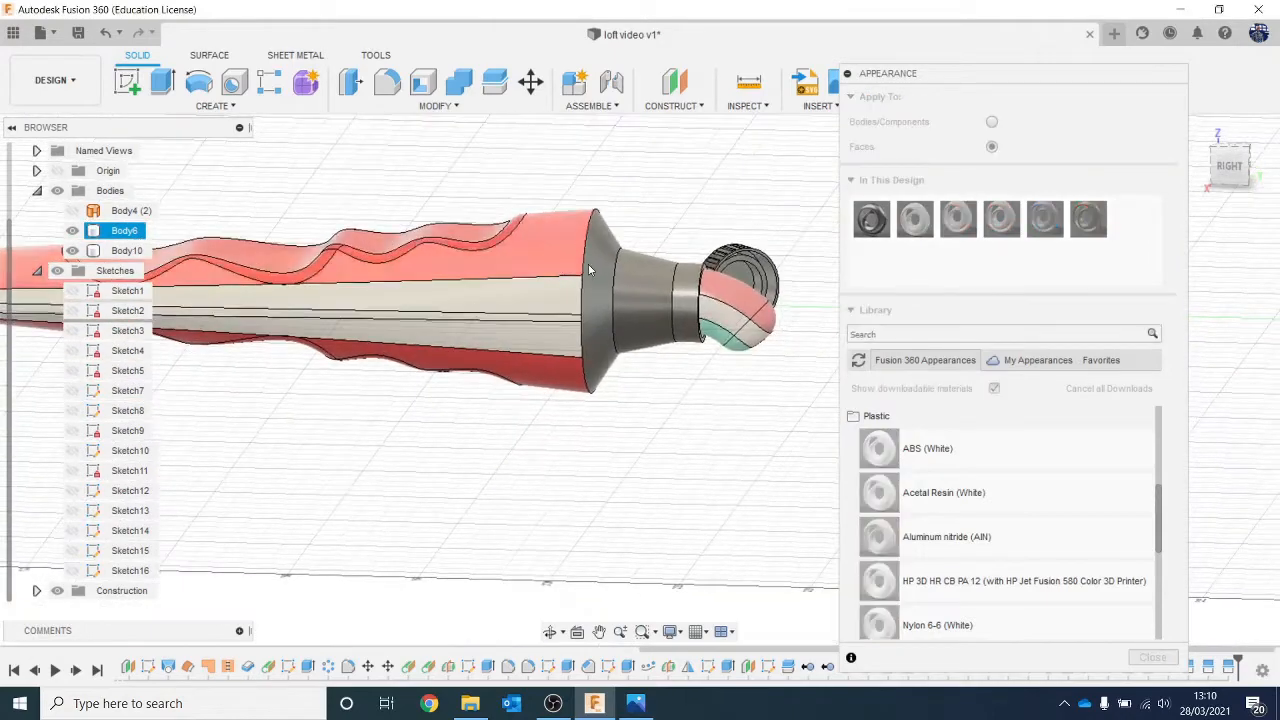
Apply ABS (White) to the tube's conical shoulder, tapered neck, cylindrical collar and nozzle end rim faces.
scroll(590, 270, up, 3)
drag(915, 220, 715, 309)
scroll(757, 307, up, 2)
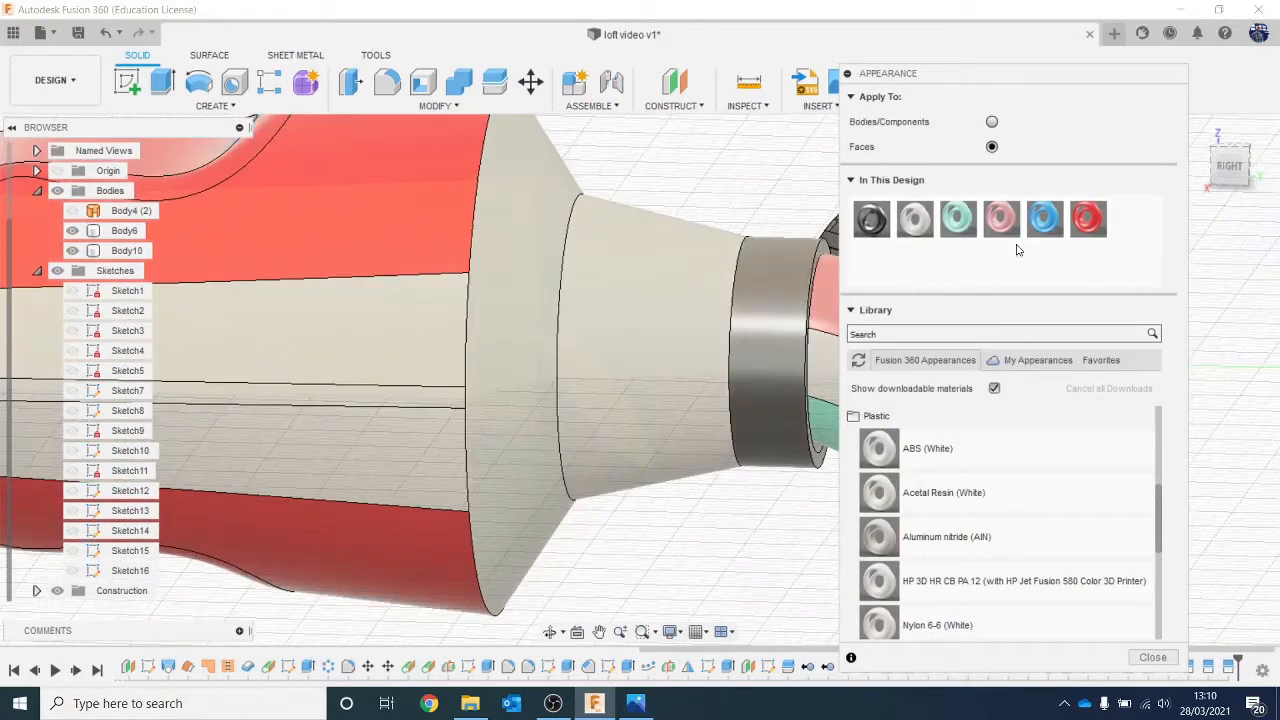
drag(926, 218, 785, 282)
middle_drag(725, 236, 457, 243)
scroll(535, 236, up, 2)
scroll(540, 234, up, 3)
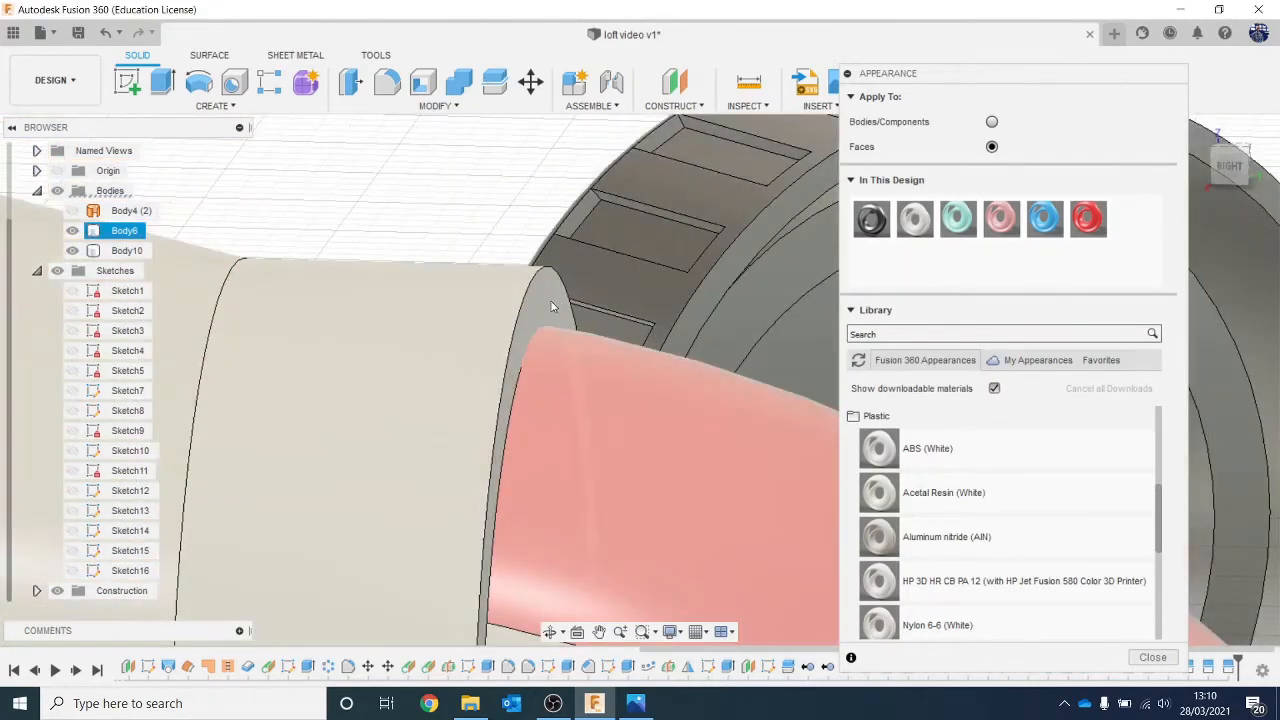
drag(828, 238, 557, 287)
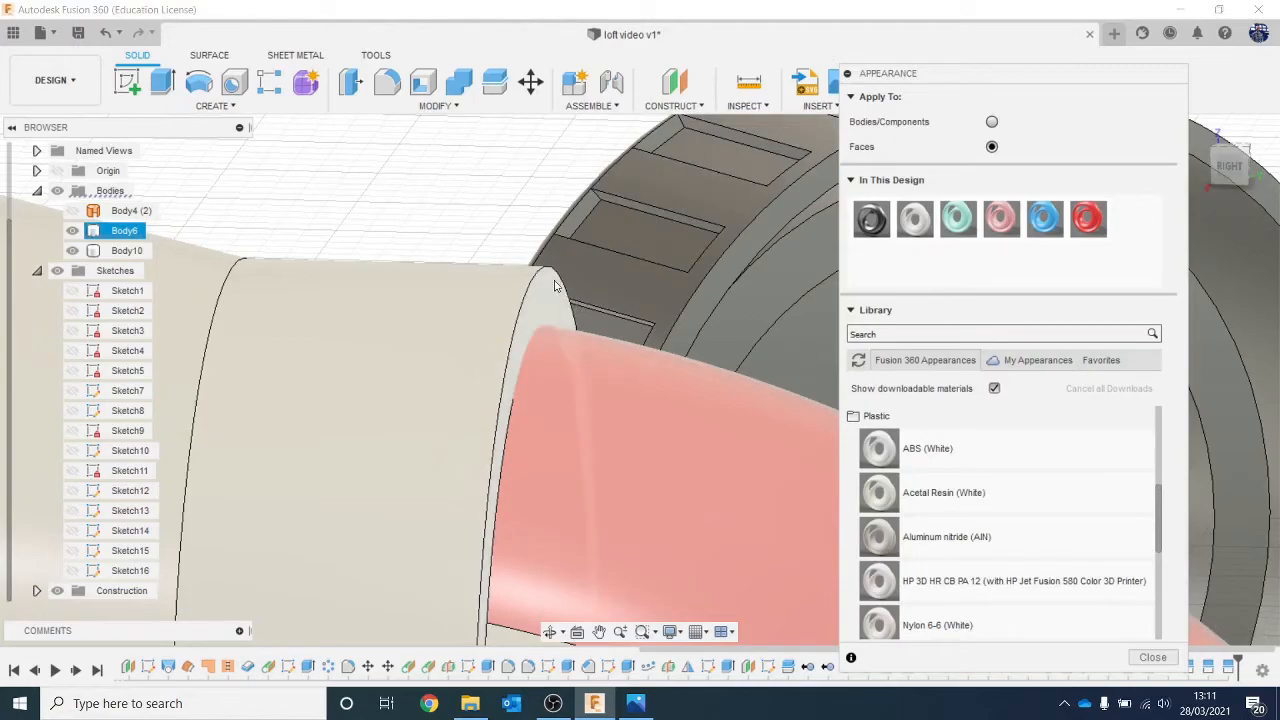
Apply ABS (White) to the two remaining narrow edge faces on either side of the blue area near the crimped end.
scroll(555, 285, down, 3)
scroll(545, 262, down, 4)
middle_drag(640, 262, 1265, 346)
scroll(537, 157, down, 4)
drag(1232, 165, 1256, 216)
scroll(457, 401, up, 2)
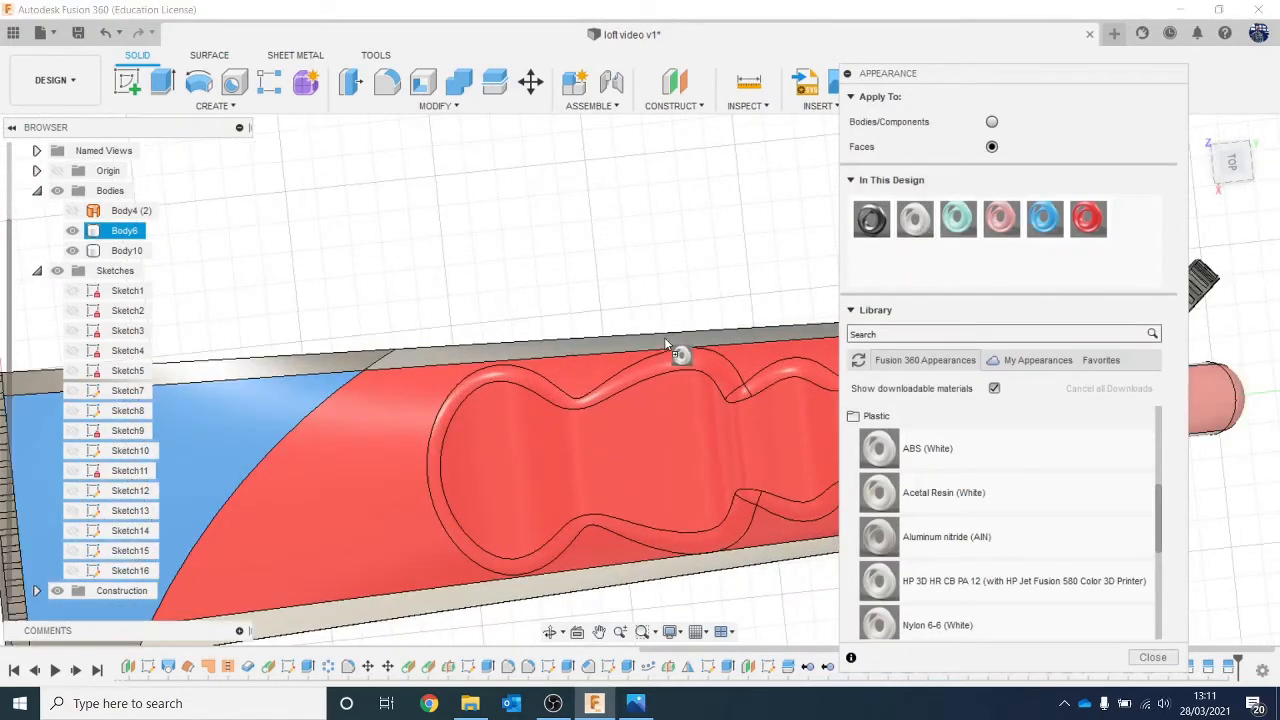
scroll(477, 303, down, 3)
middle_drag(477, 303, 591, 289)
scroll(395, 325, up, 2)
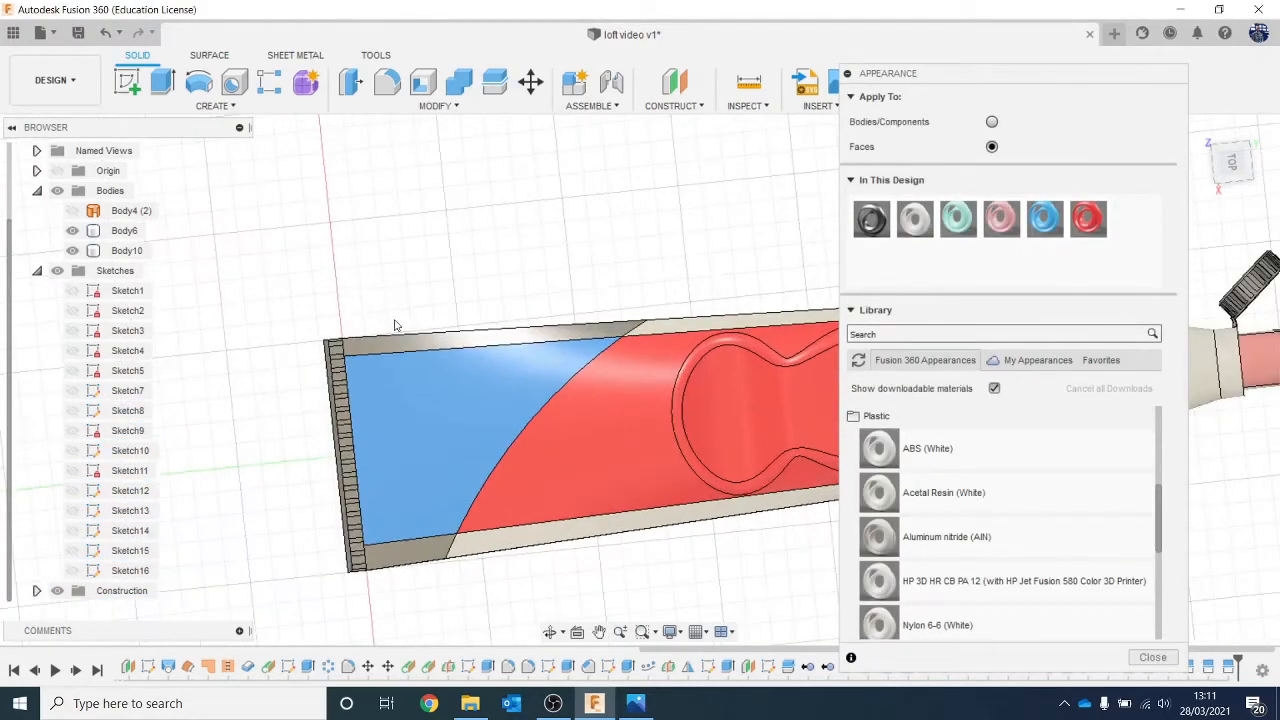
drag(915, 220, 661, 273)
drag(572, 335, 575, 338)
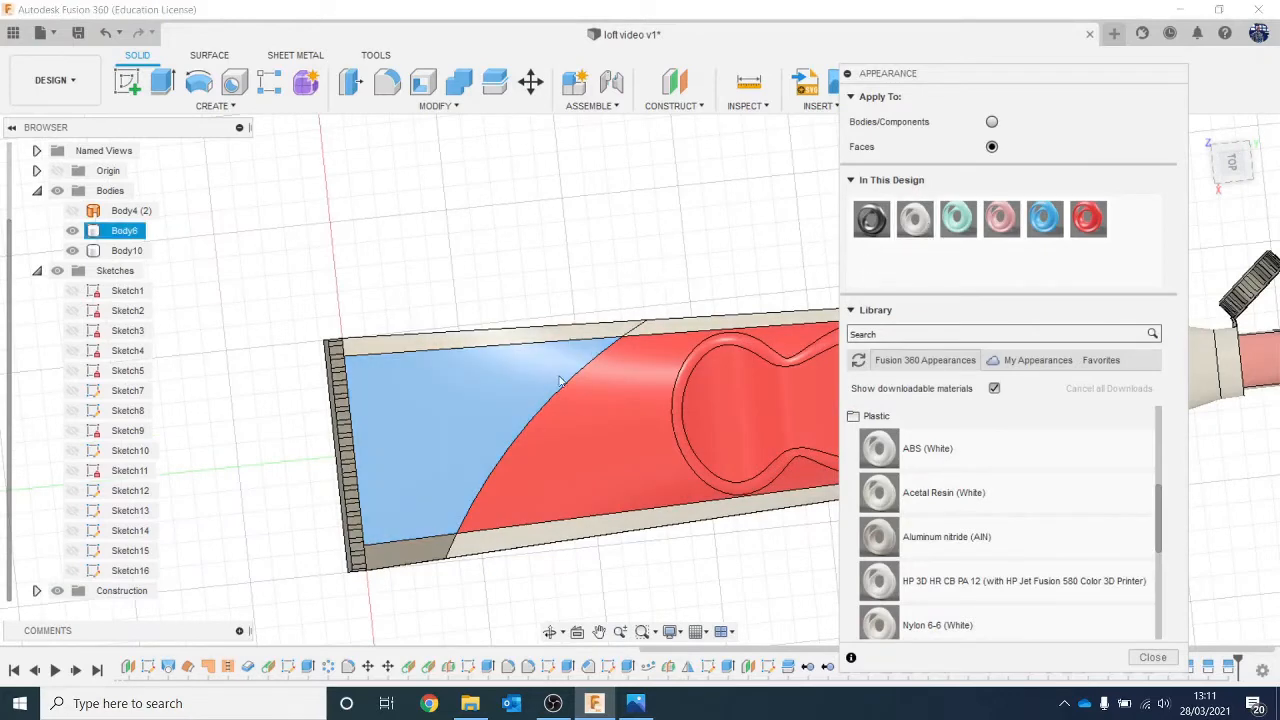
scroll(629, 263, up, 5)
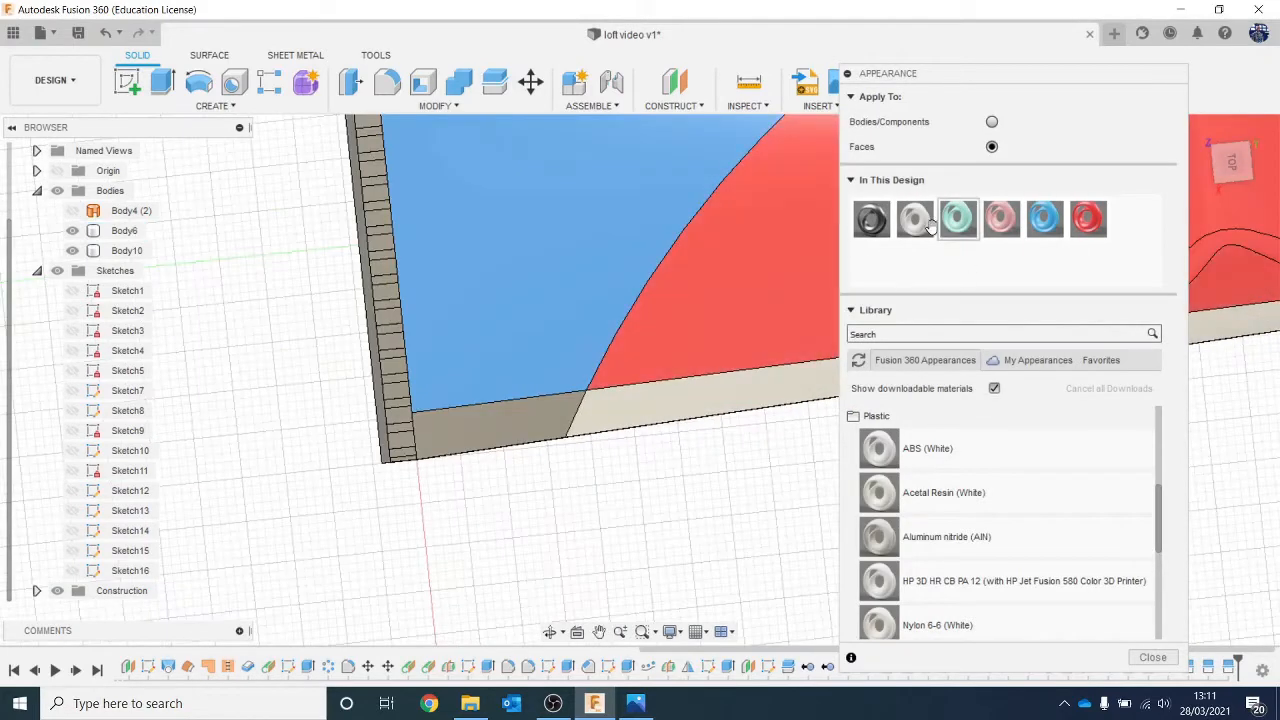
drag(915, 220, 505, 405)
scroll(505, 405, down, 8)
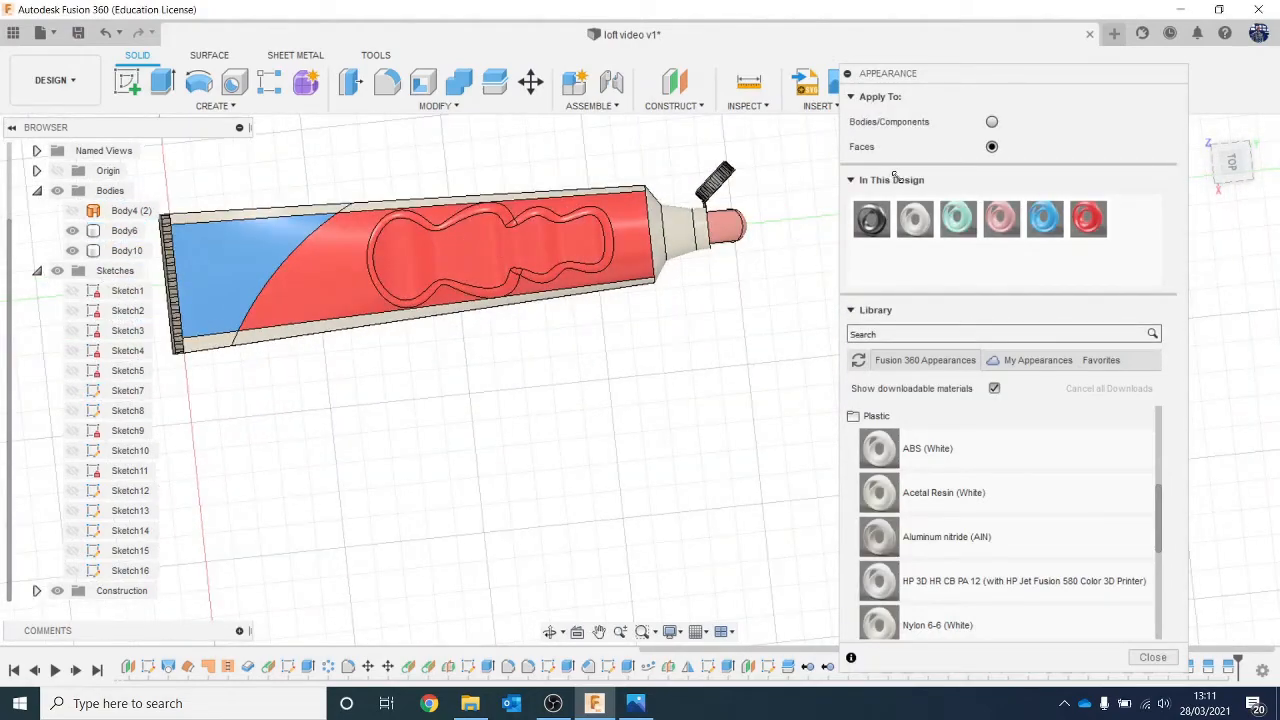
Apply ABS (White) to the whole tube body, keeping the existing face appearances, and finish the appearance assignment.
scroll(594, 172, up, 3)
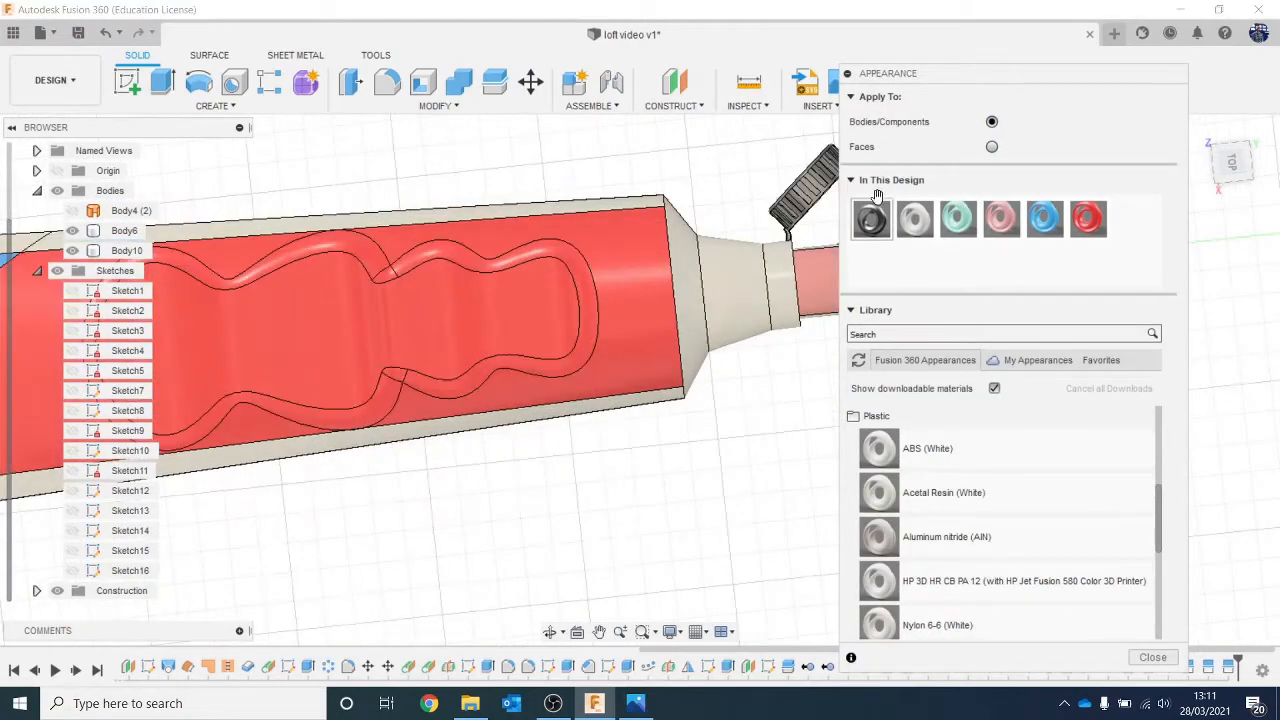
drag(858, 225, 633, 342)
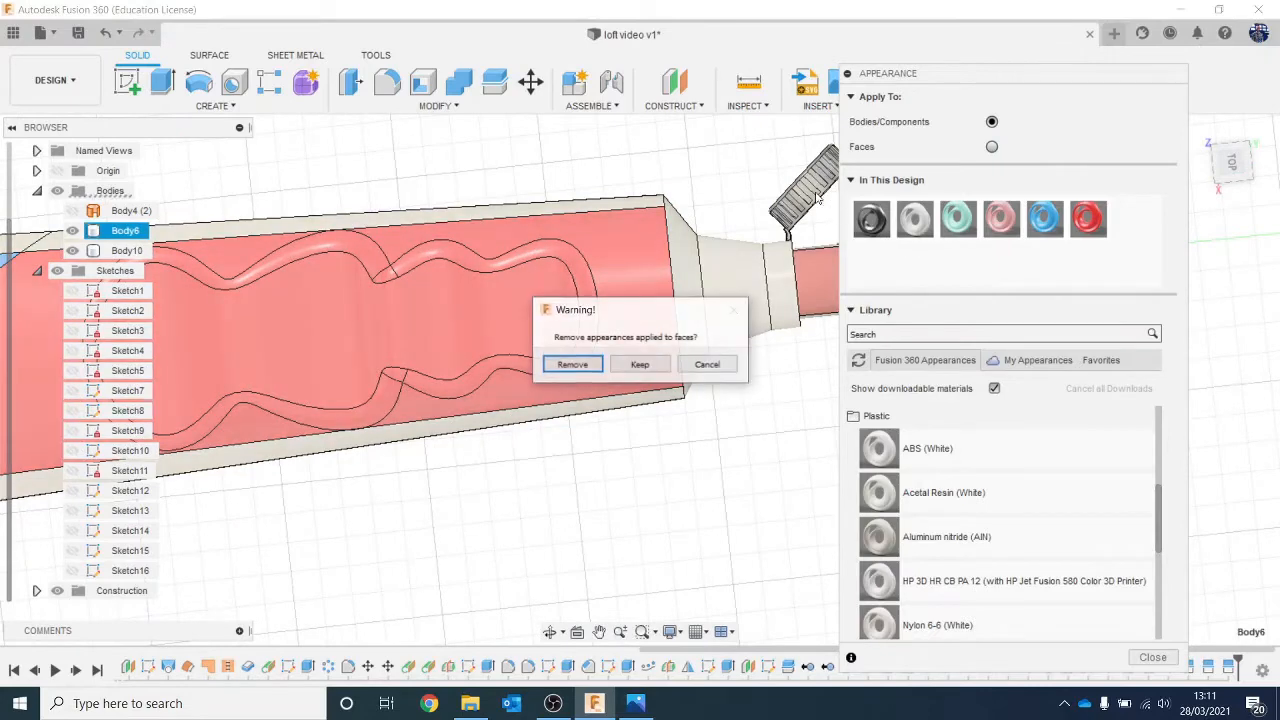
click(661, 369)
scroll(700, 410, down, 3)
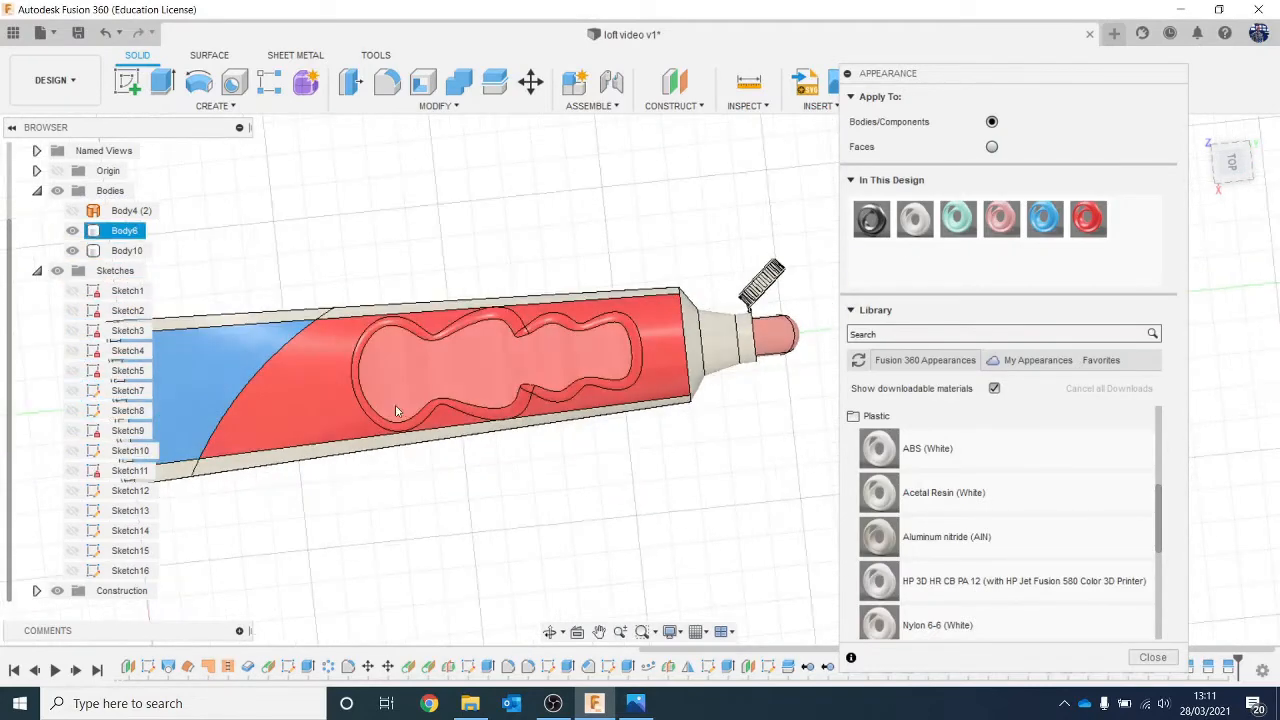
scroll(337, 410, down, 2)
middle_drag(400, 393, 516, 383)
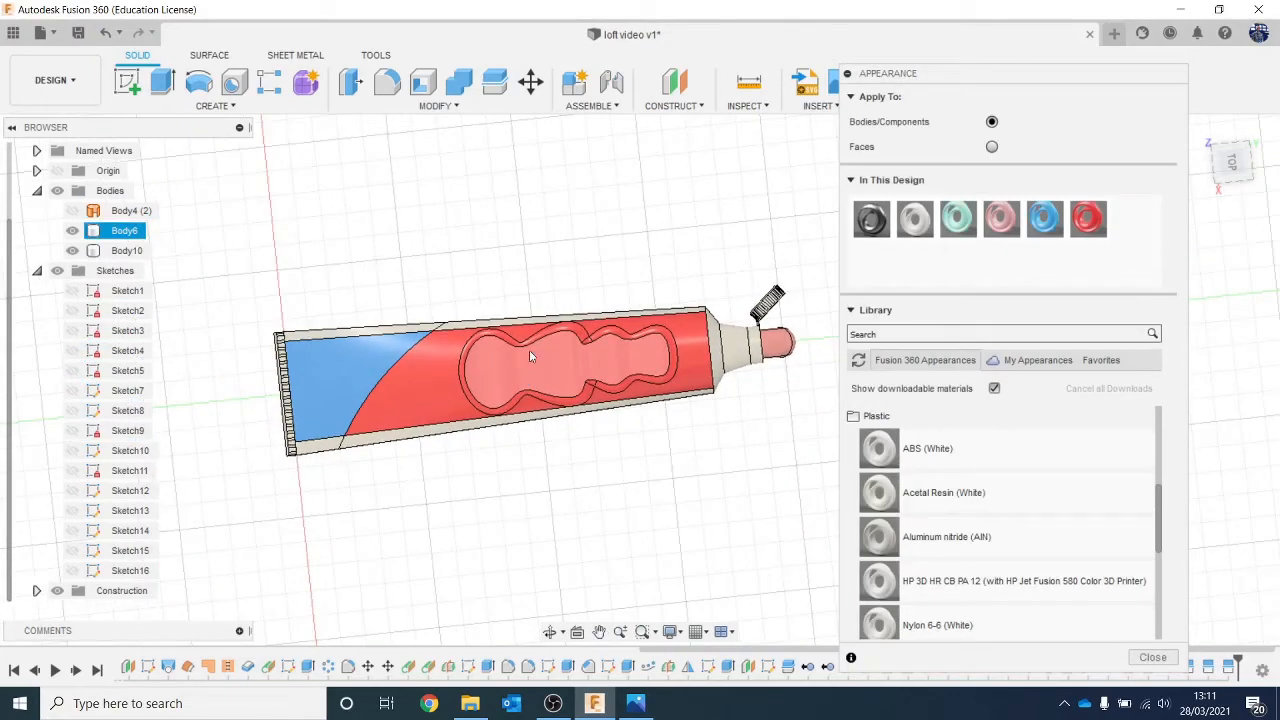
click(1236, 229)
click(1152, 657)
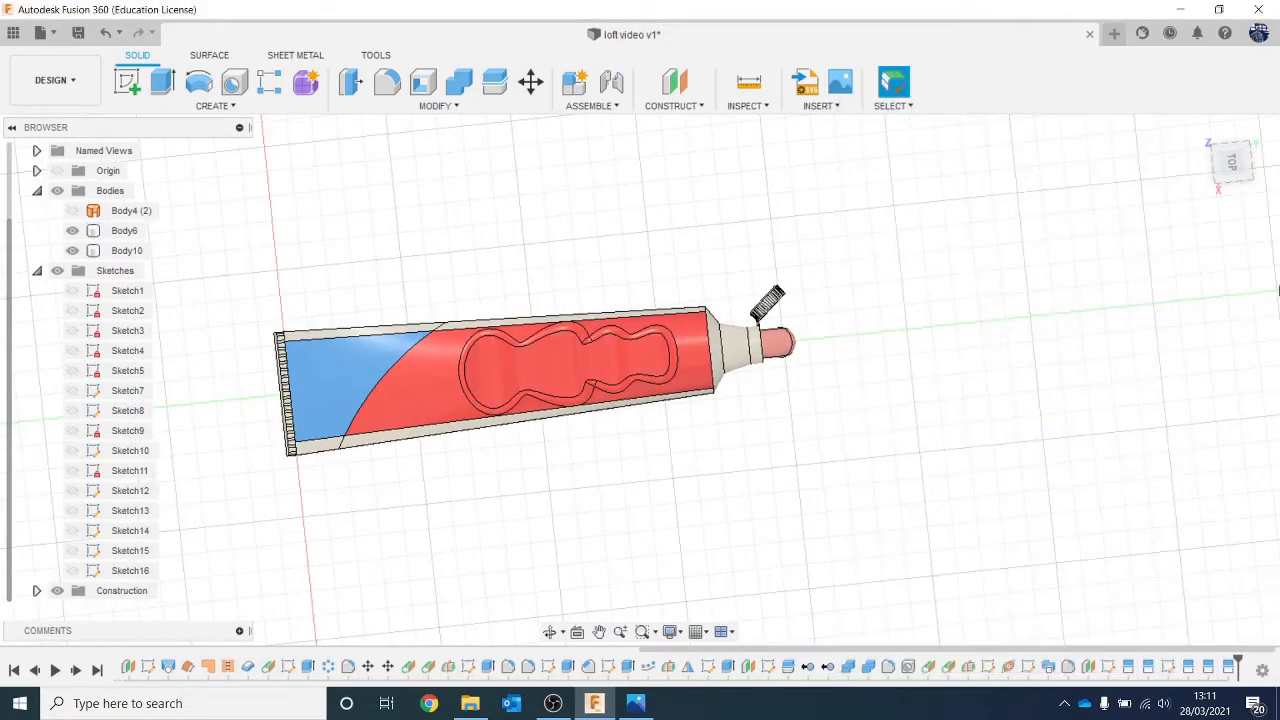
Inspect the coloured toothpaste tube in the Render workspace and return to the Design workspace.
mouse_move(1232, 165)
mouse_down()
mouse_move(1230, 124)
mouse_move(1233, 160)
mouse_up()
click(55, 80)
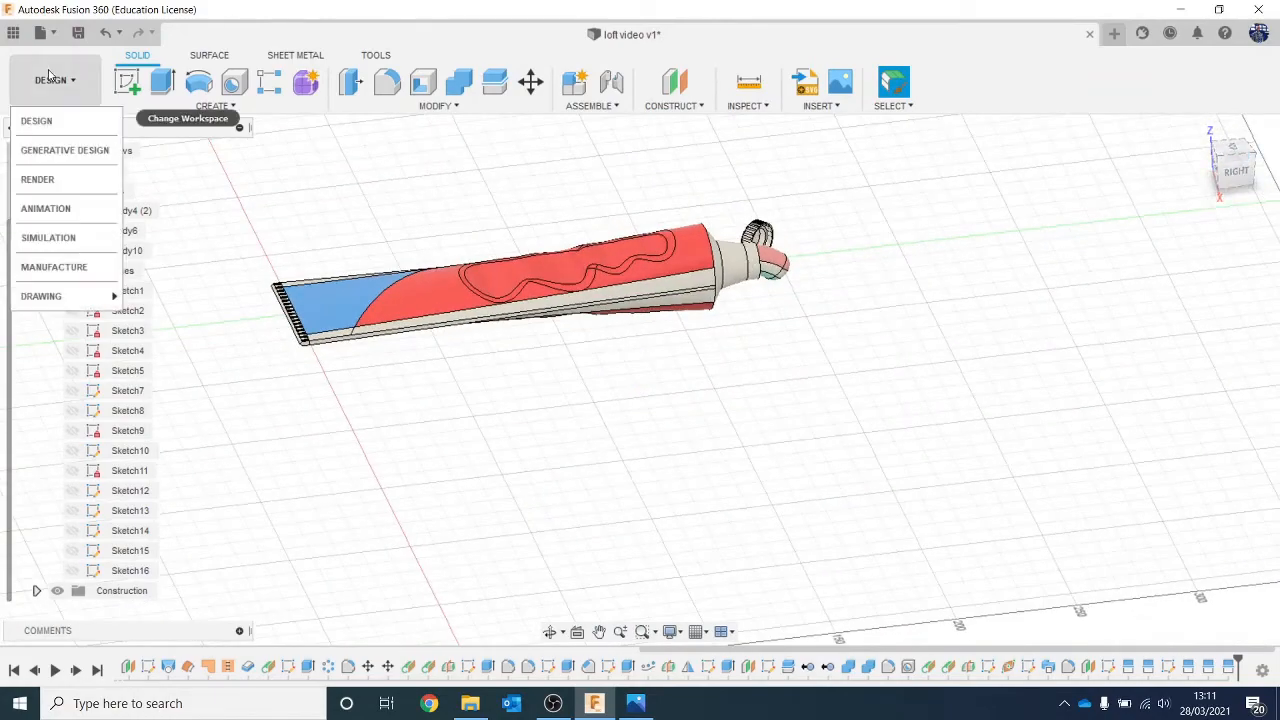
click(83, 180)
middle_drag(612, 316, 648, 414)
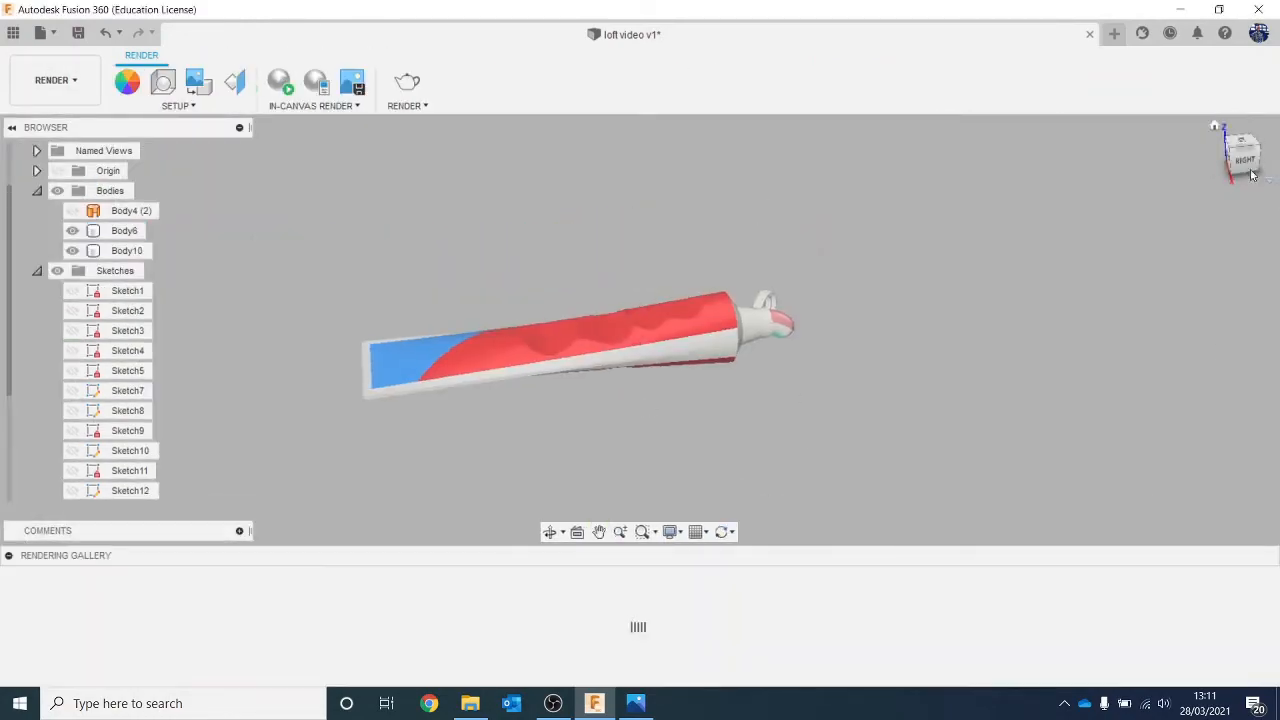
mouse_move(1254, 164)
mouse_down()
mouse_move(1246, 178)
mouse_move(1243, 122)
mouse_move(1245, 168)
mouse_up()
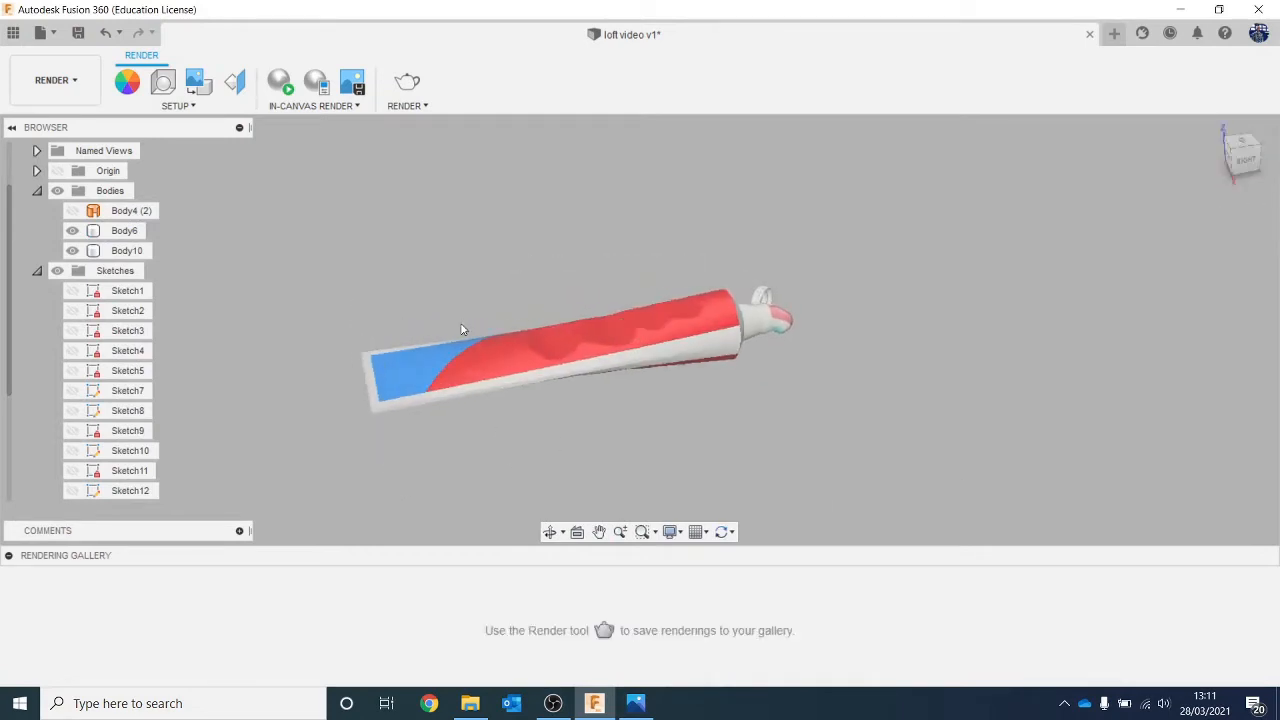
click(88, 92)
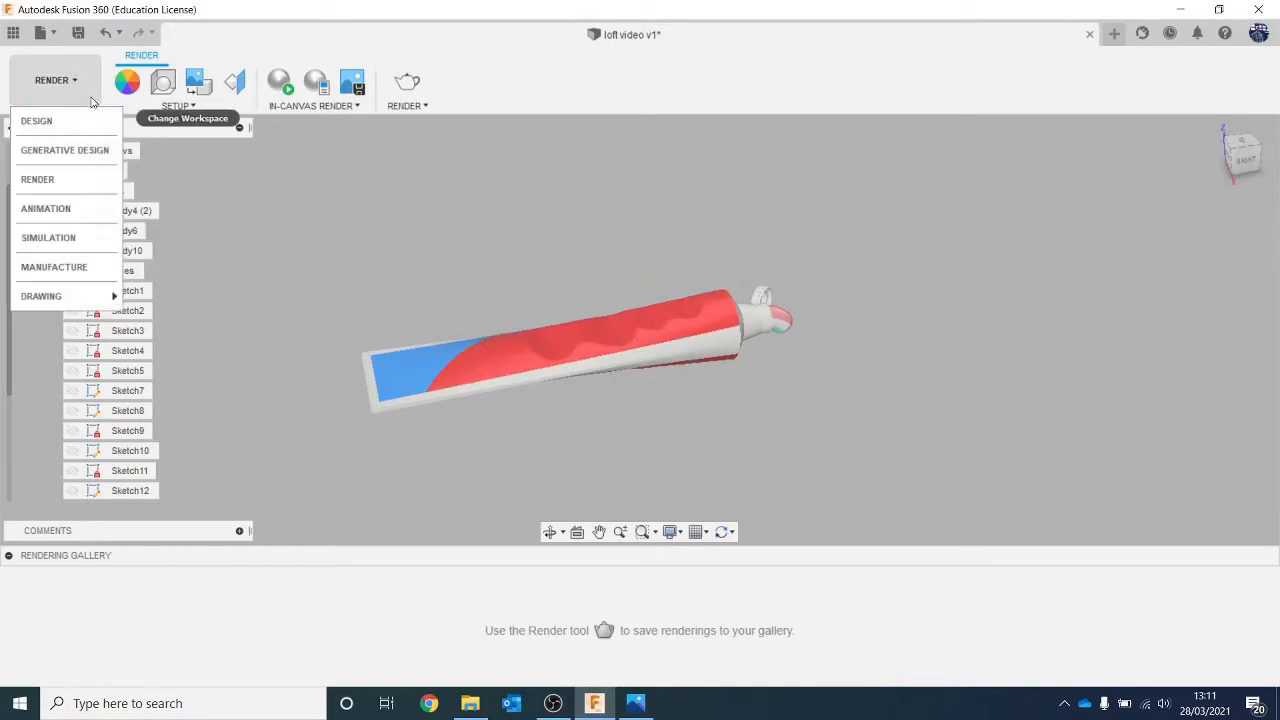
click(95, 121)
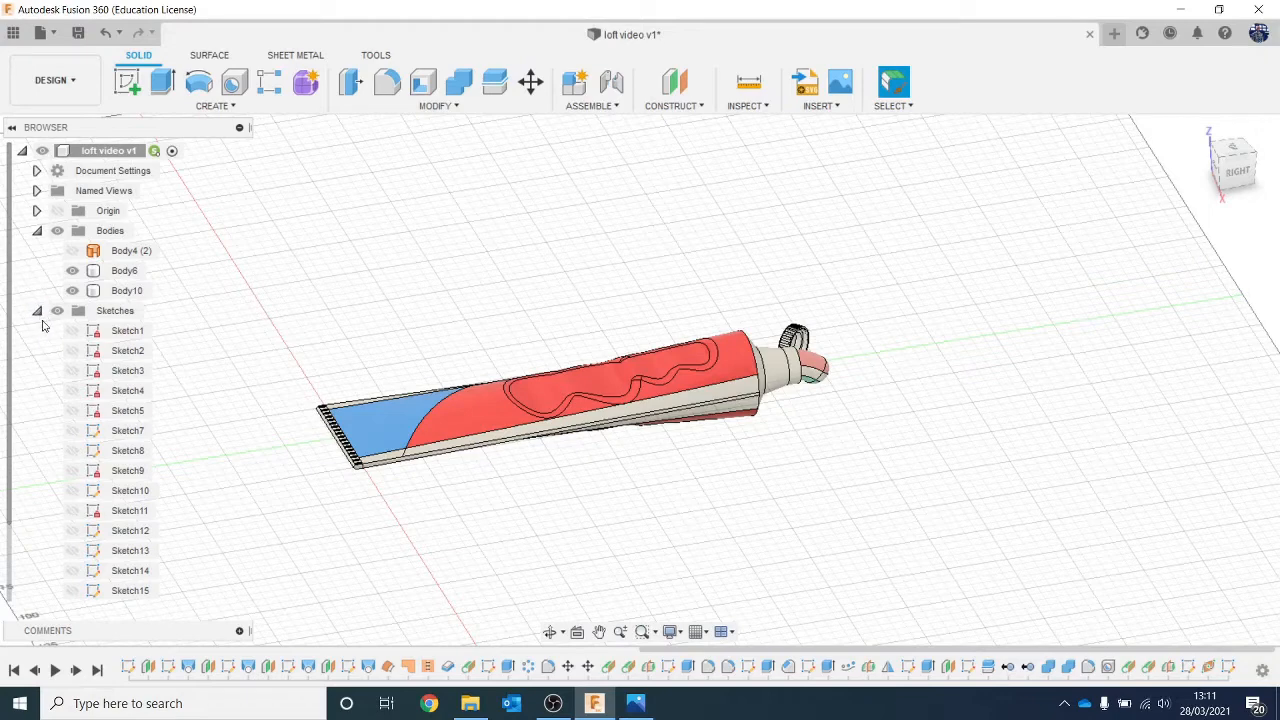
Collapse the sketch list and toggle Body6's visibility off and on to identify which part it is.
click(37, 311)
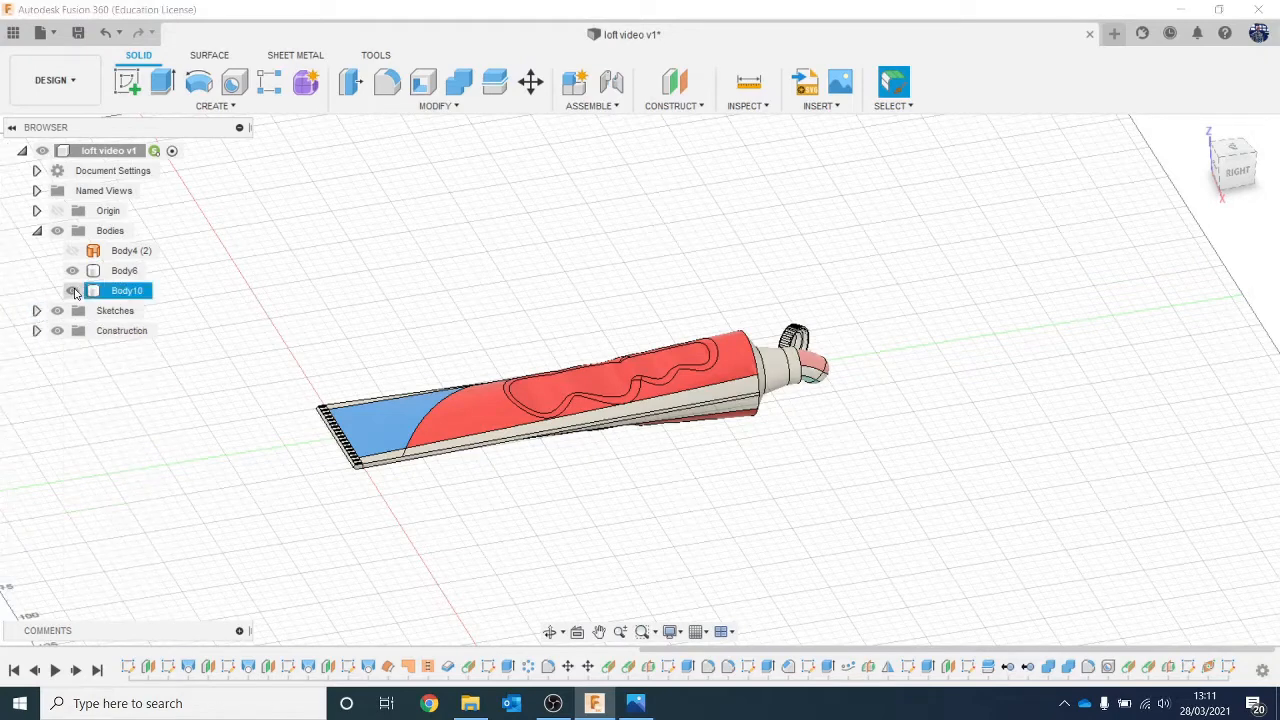
click(72, 272)
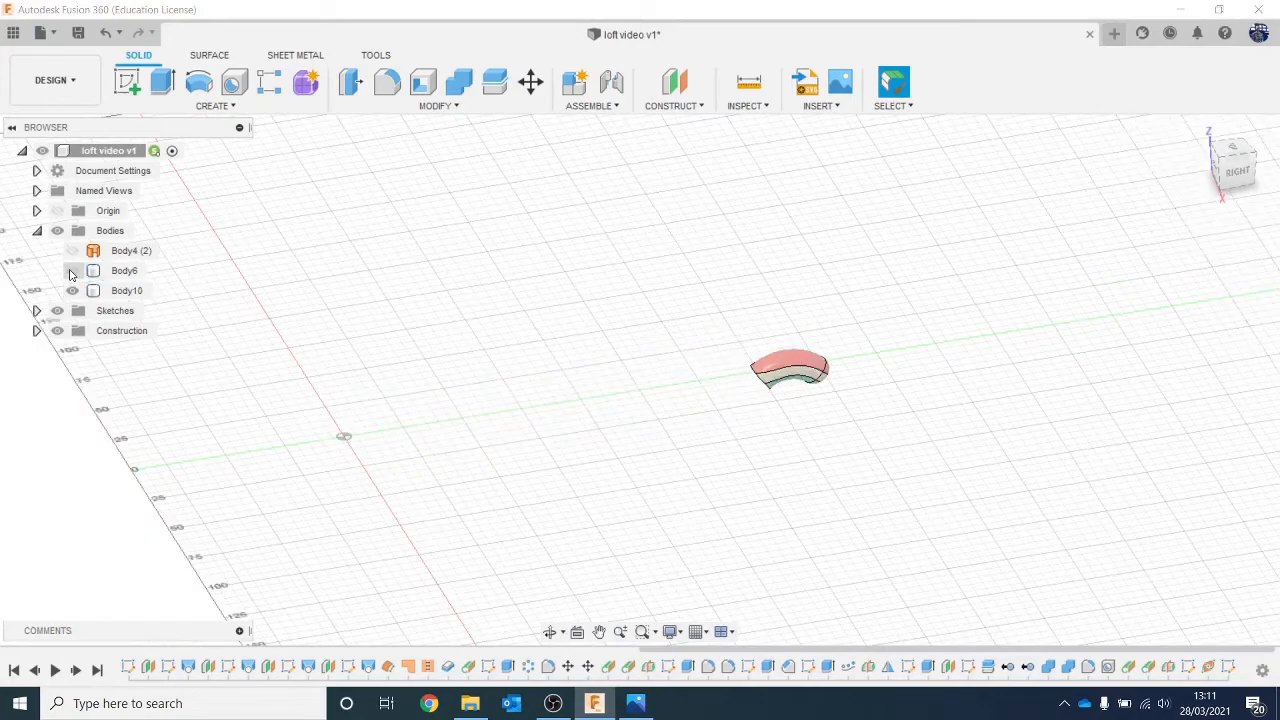
click(72, 272)
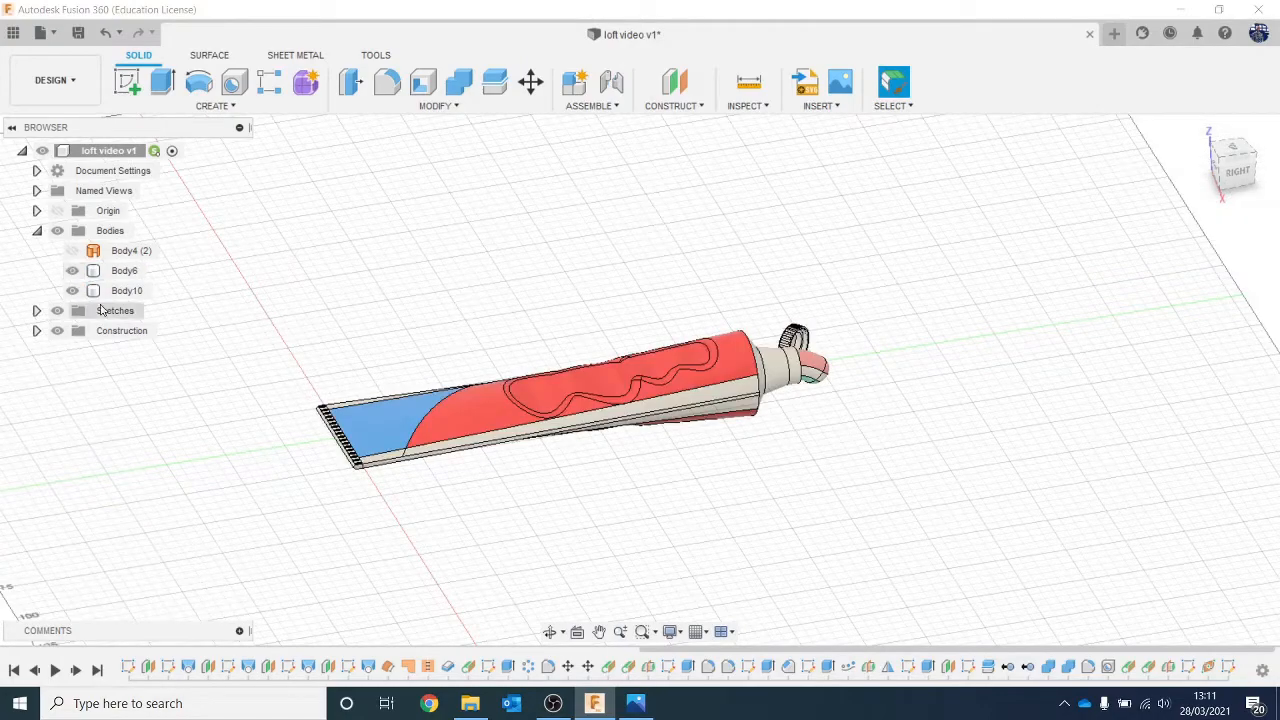
Create an internal component named "toothpaste tube" in the top-level assembly and move Body6 and Body10 into it.
right_click(127, 151)
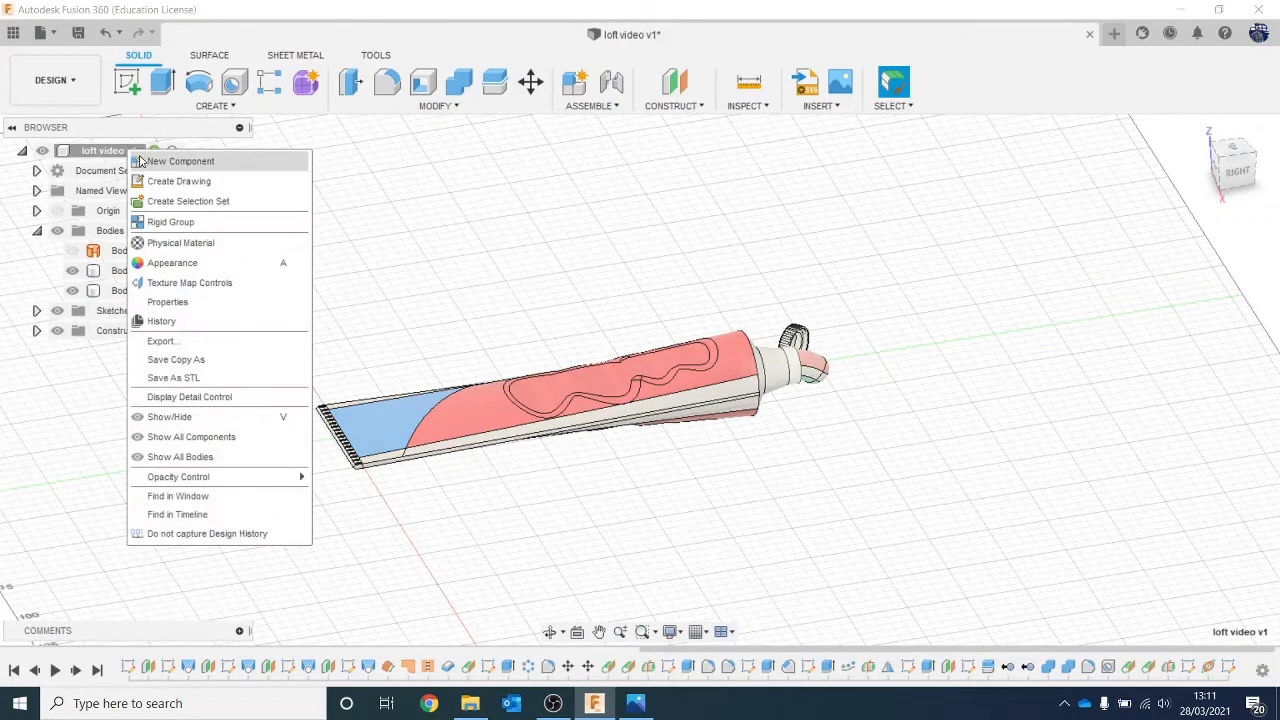
click(143, 160)
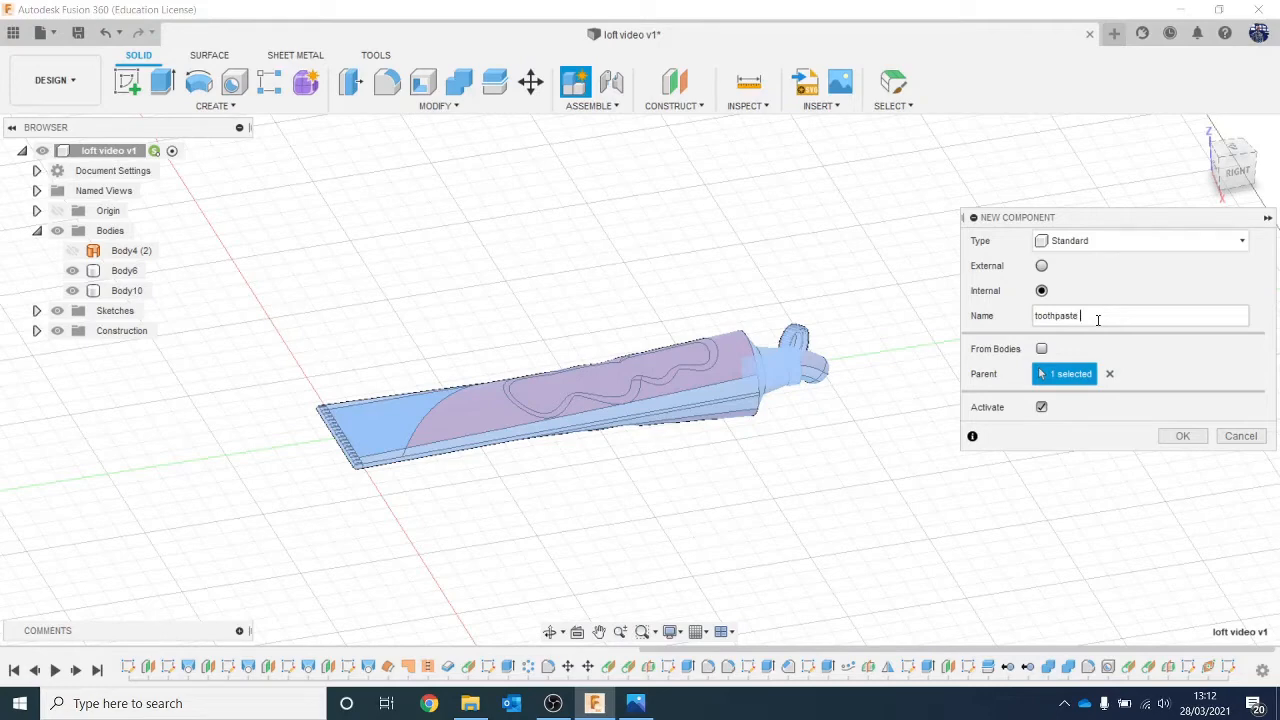
text(toothpaste tube)
key(Return)
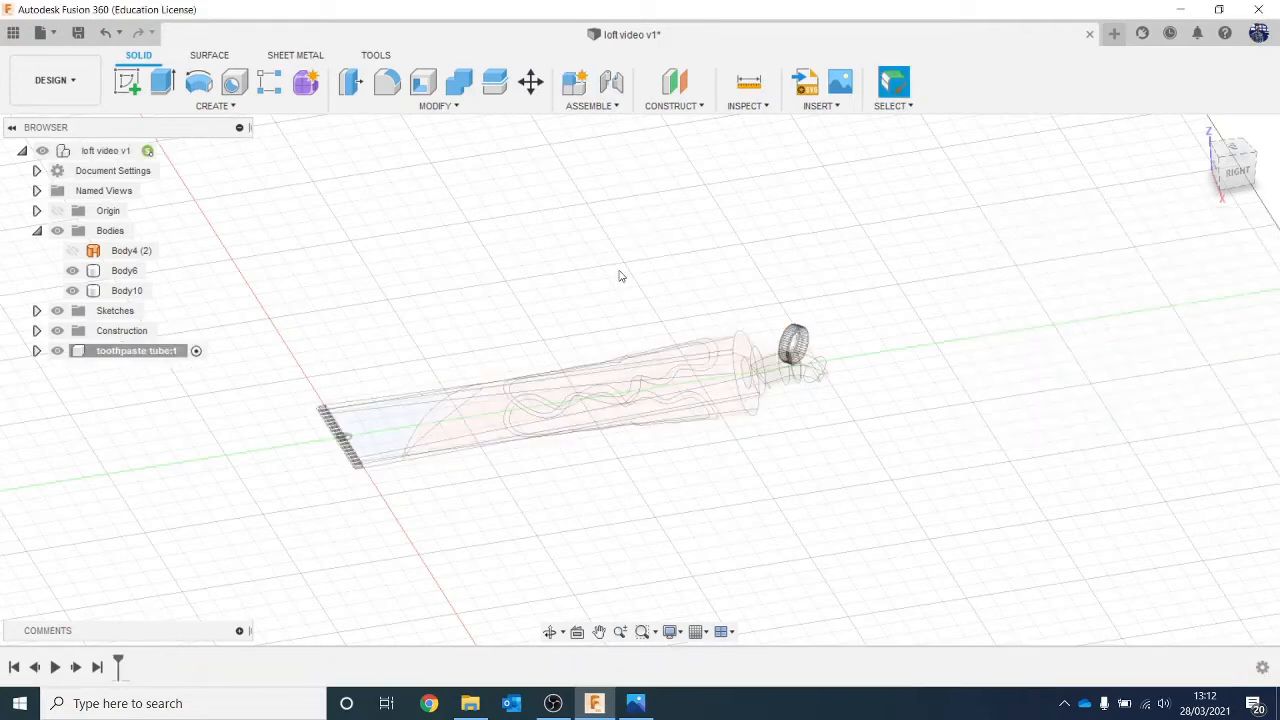
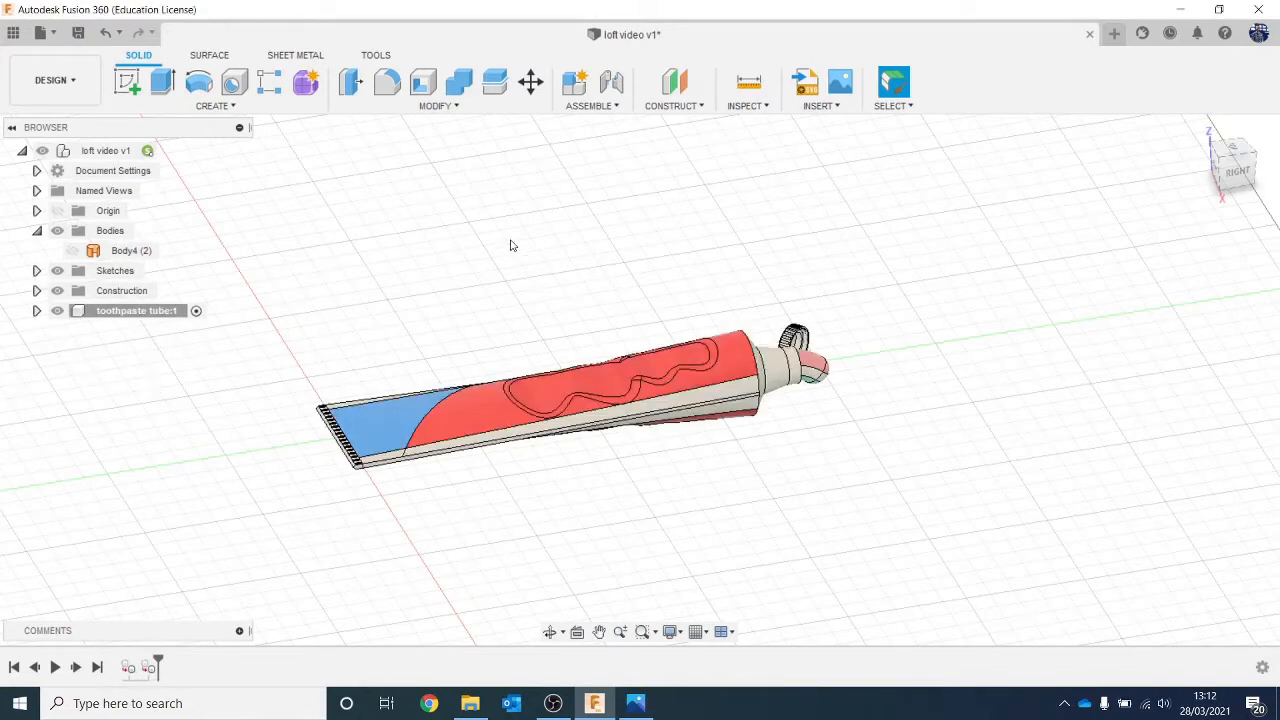
Start a decal using the Colgate Plax logo image from the Loft example folder on the computer.
click(843, 111)
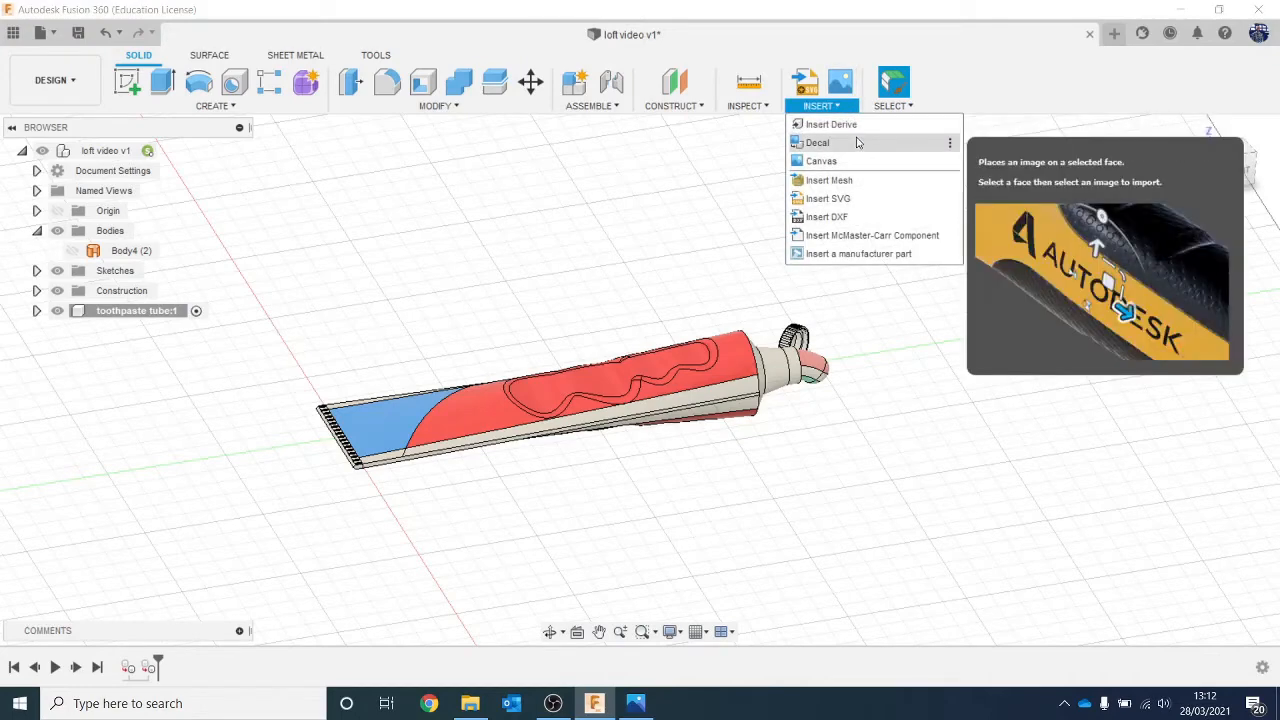
click(856, 142)
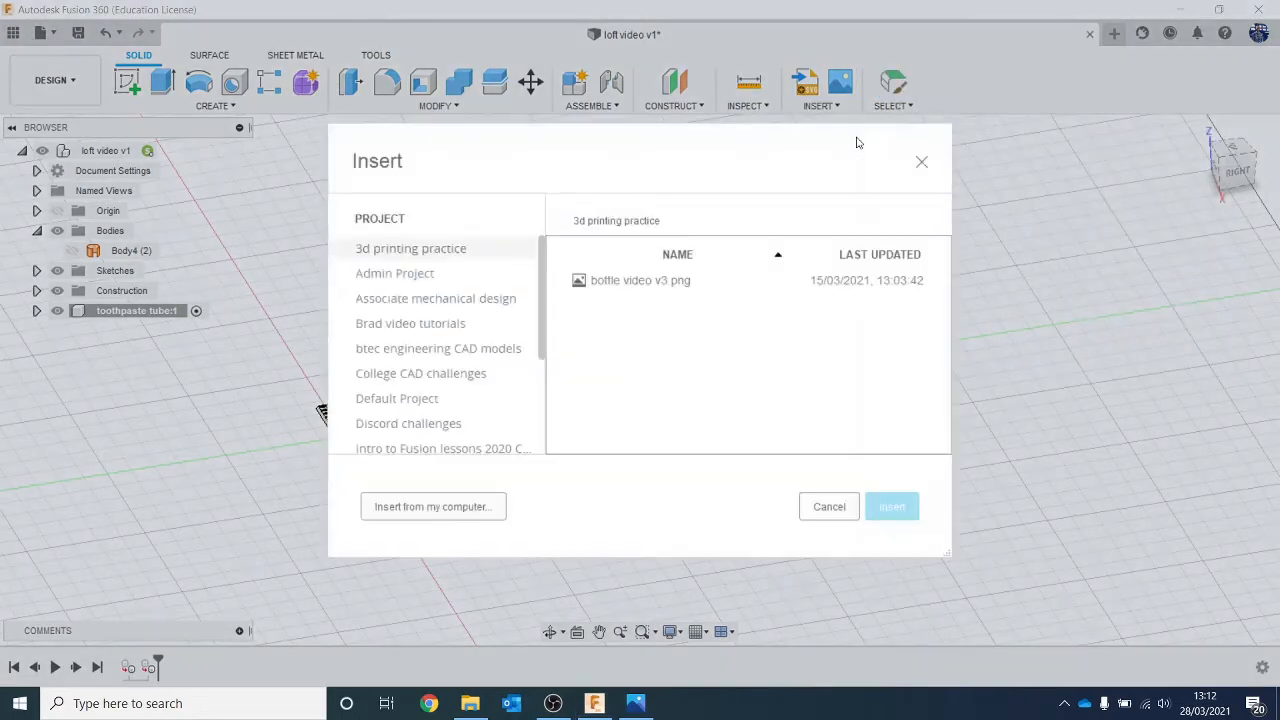
click(467, 507)
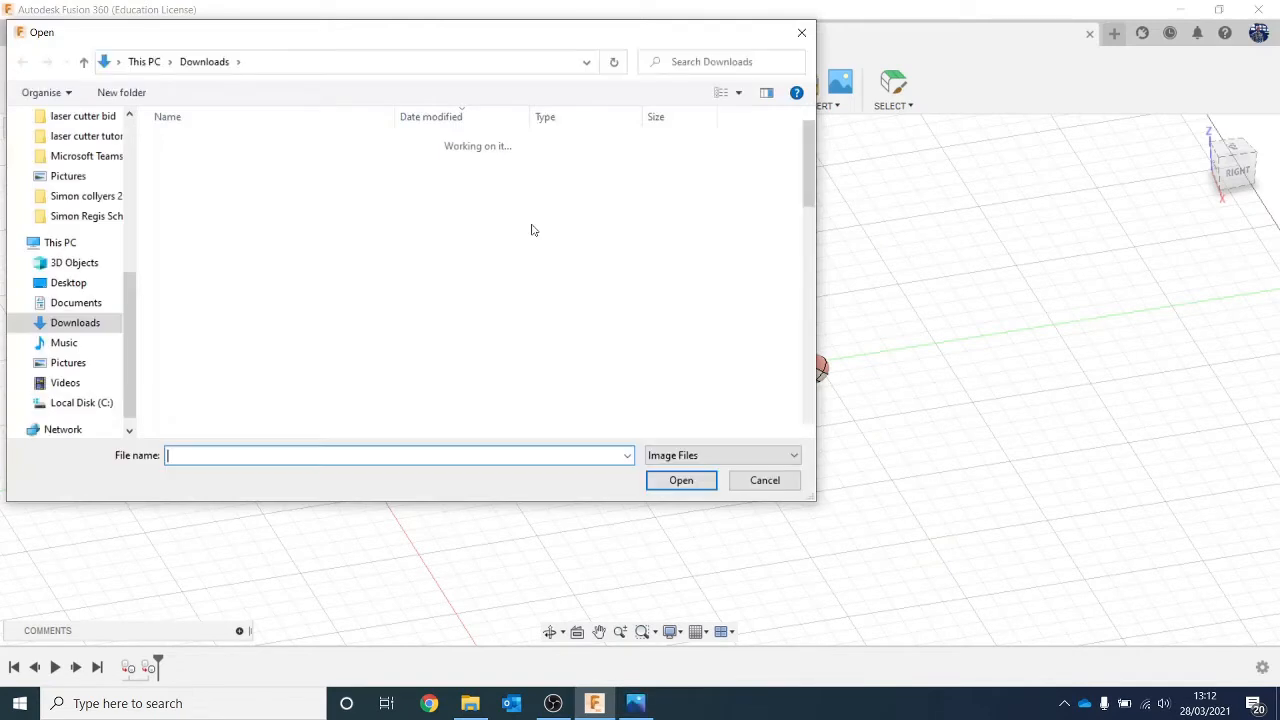
scroll(102, 200, up, 4)
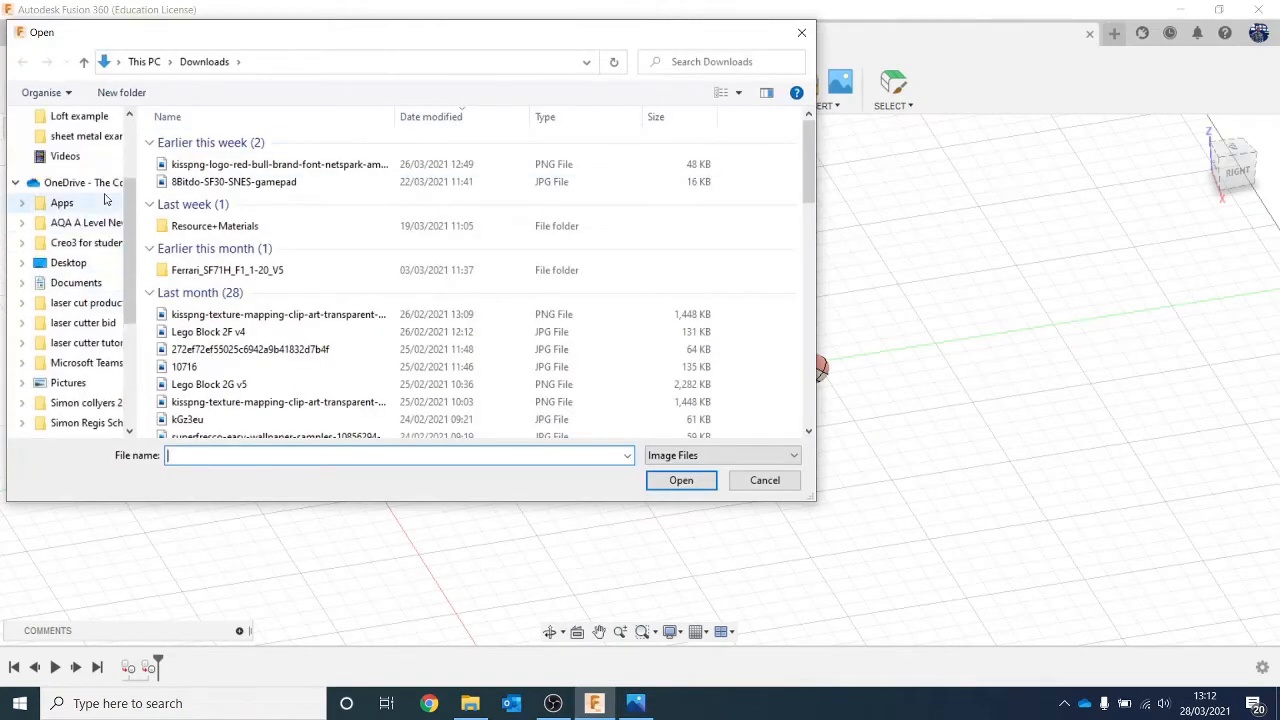
scroll(105, 200, up, 3)
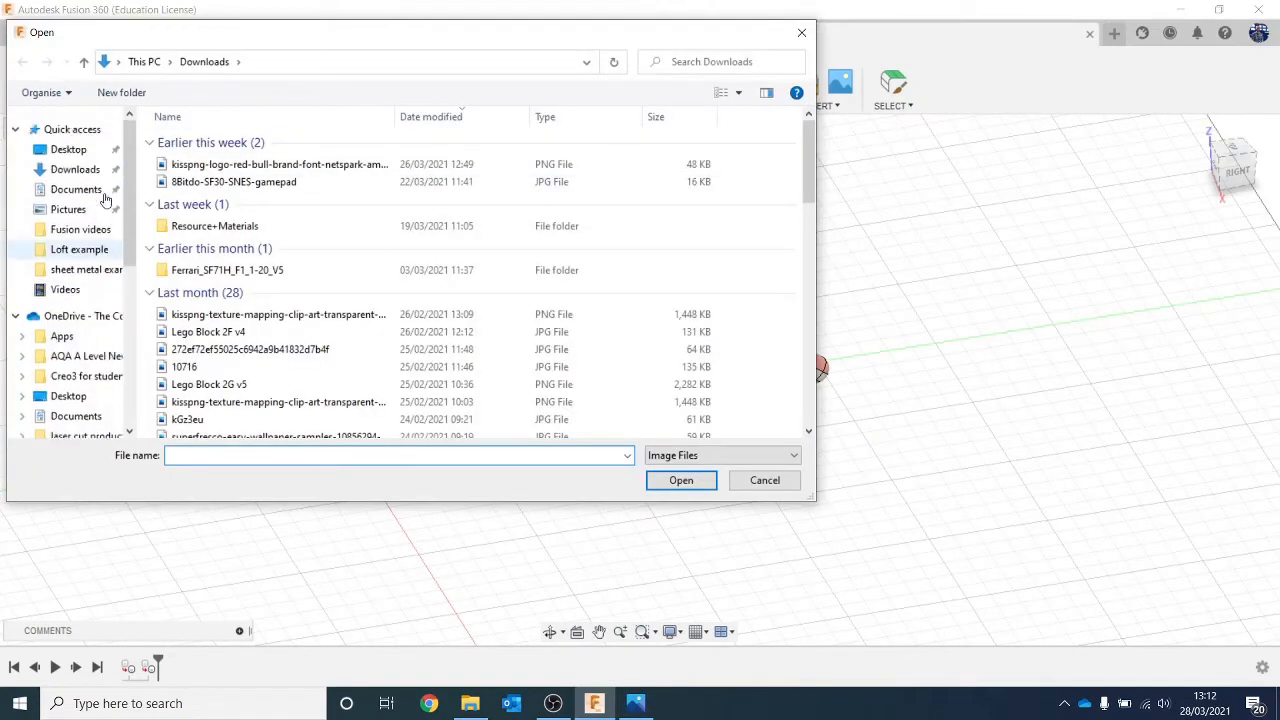
click(80, 249)
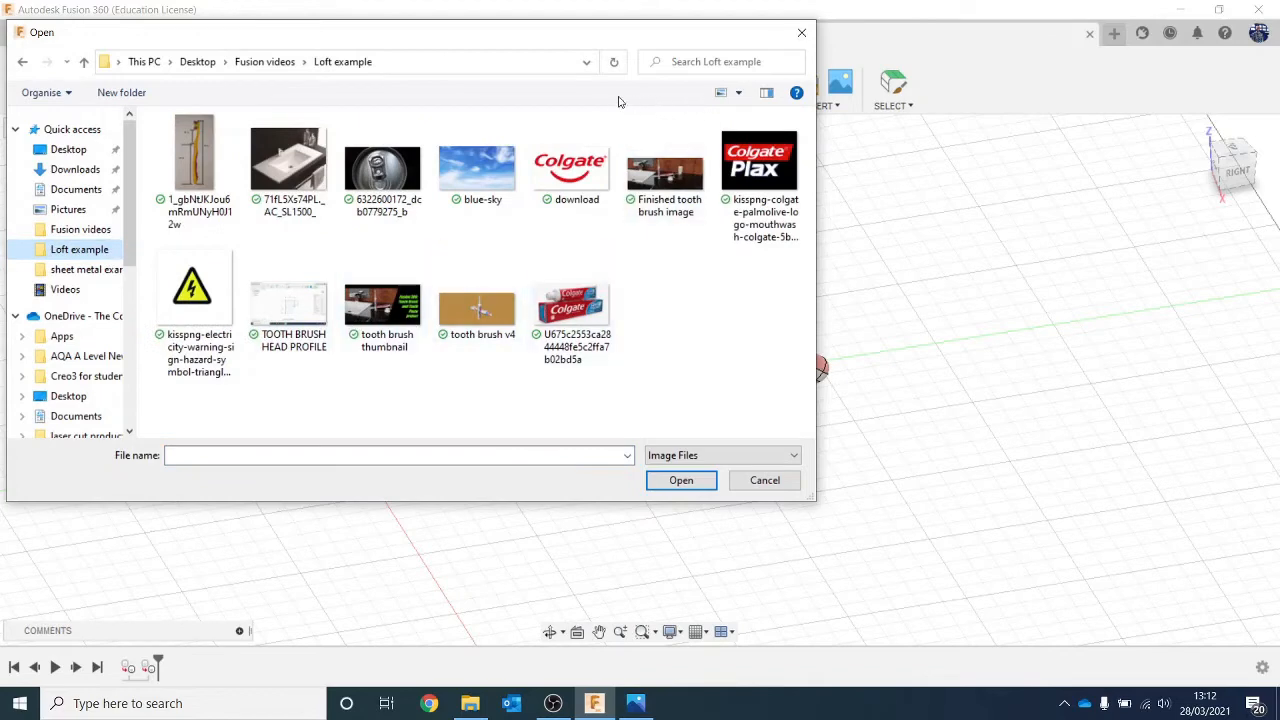
double_click(785, 185)
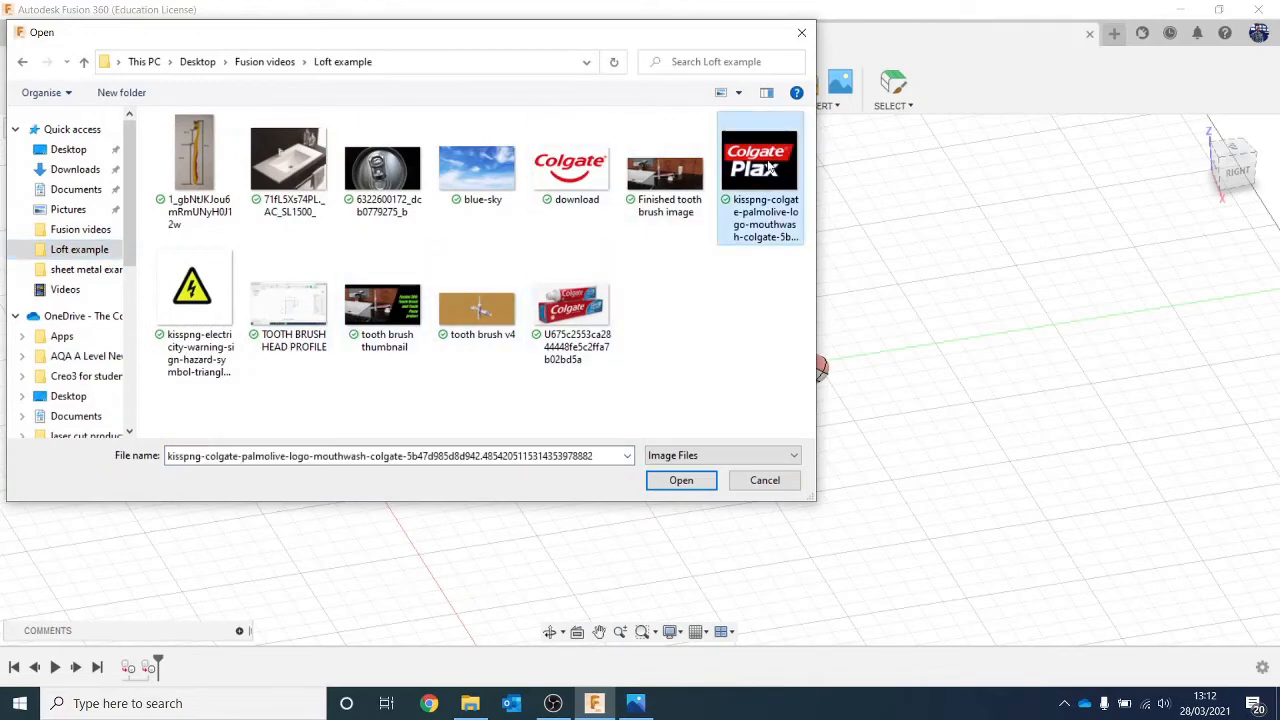
Place the Colgate Plax decal on the tube's upper face and rotate it about 93.1° to read along the tube.
drag(1233, 203, 1229, 248)
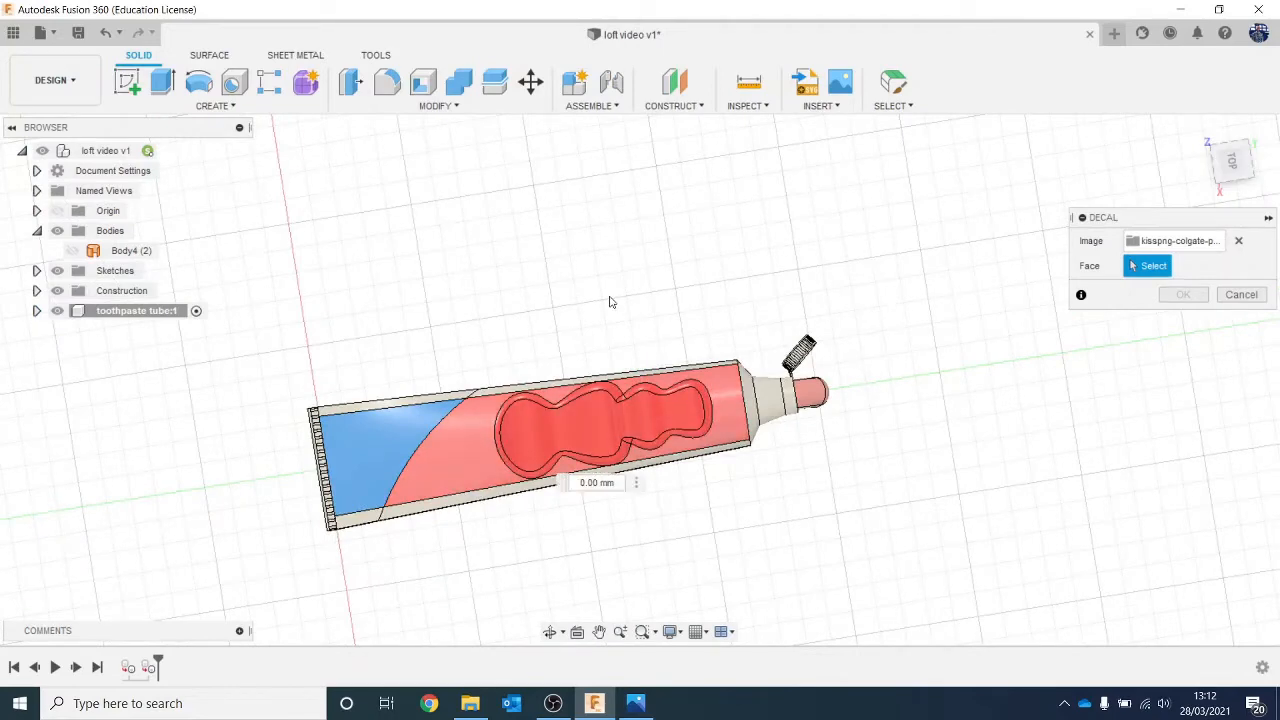
click(1245, 171)
scroll(560, 463, up, 5)
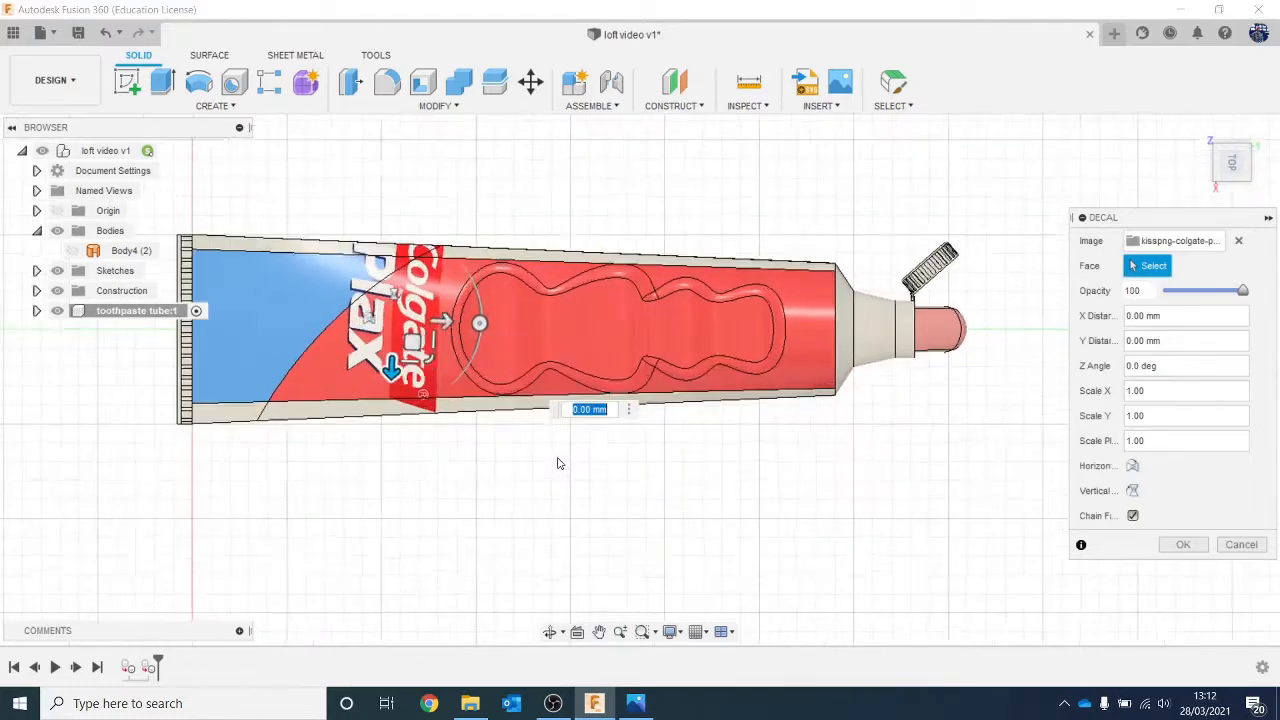
scroll(560, 463, up, 1)
drag(470, 326, 376, 219)
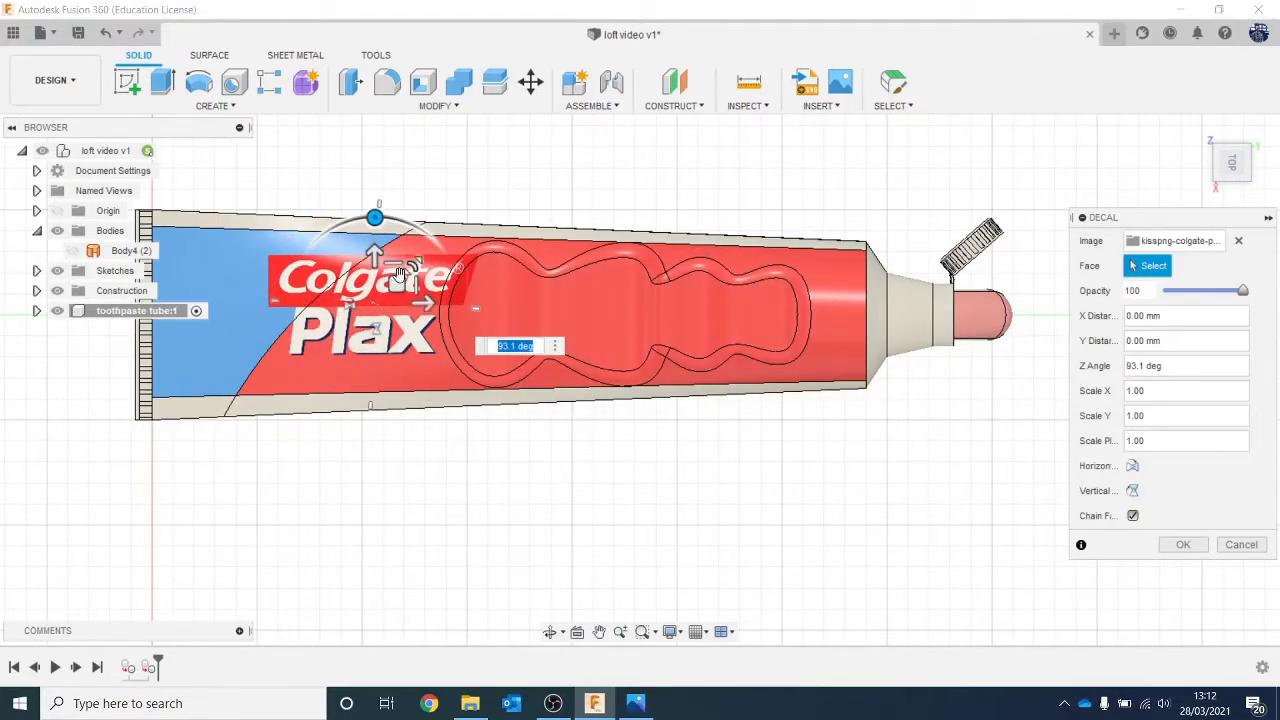
Shift the decal about 7.5 mm in X along the tube and rotate it about -4.1° to align it.
drag(408, 306, 456, 299)
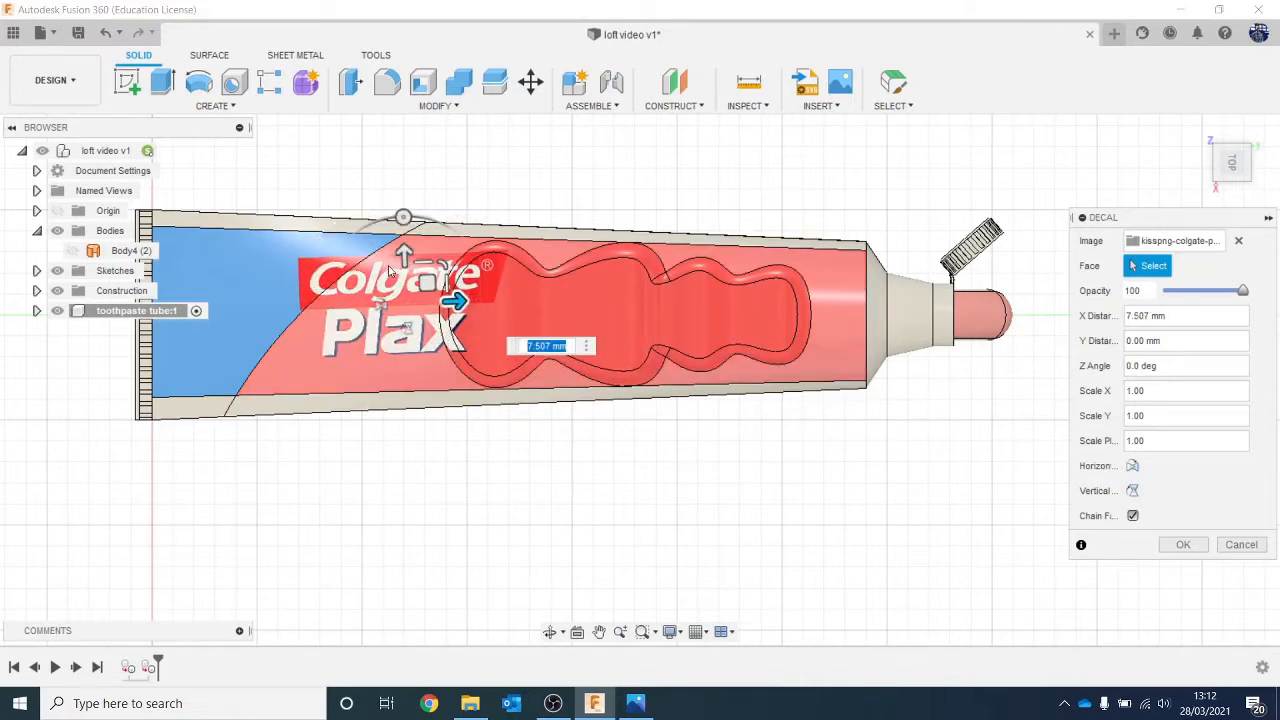
click(402, 217)
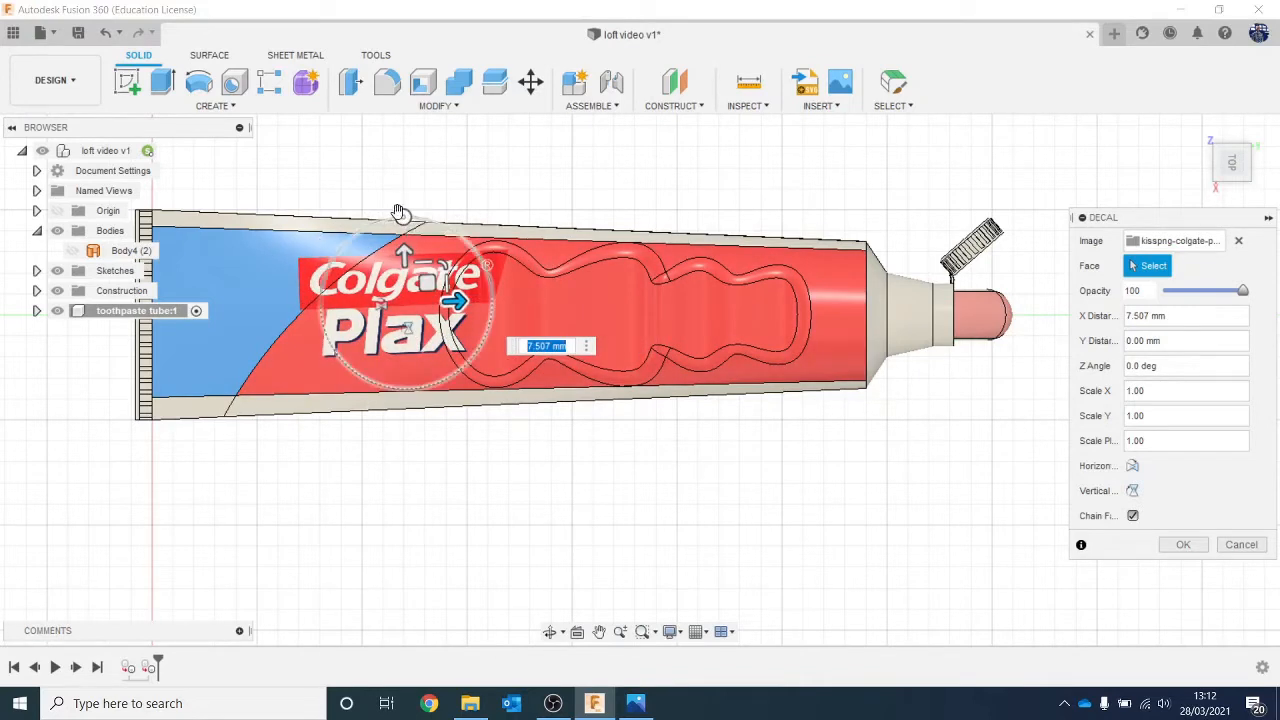
drag(402, 217, 409, 217)
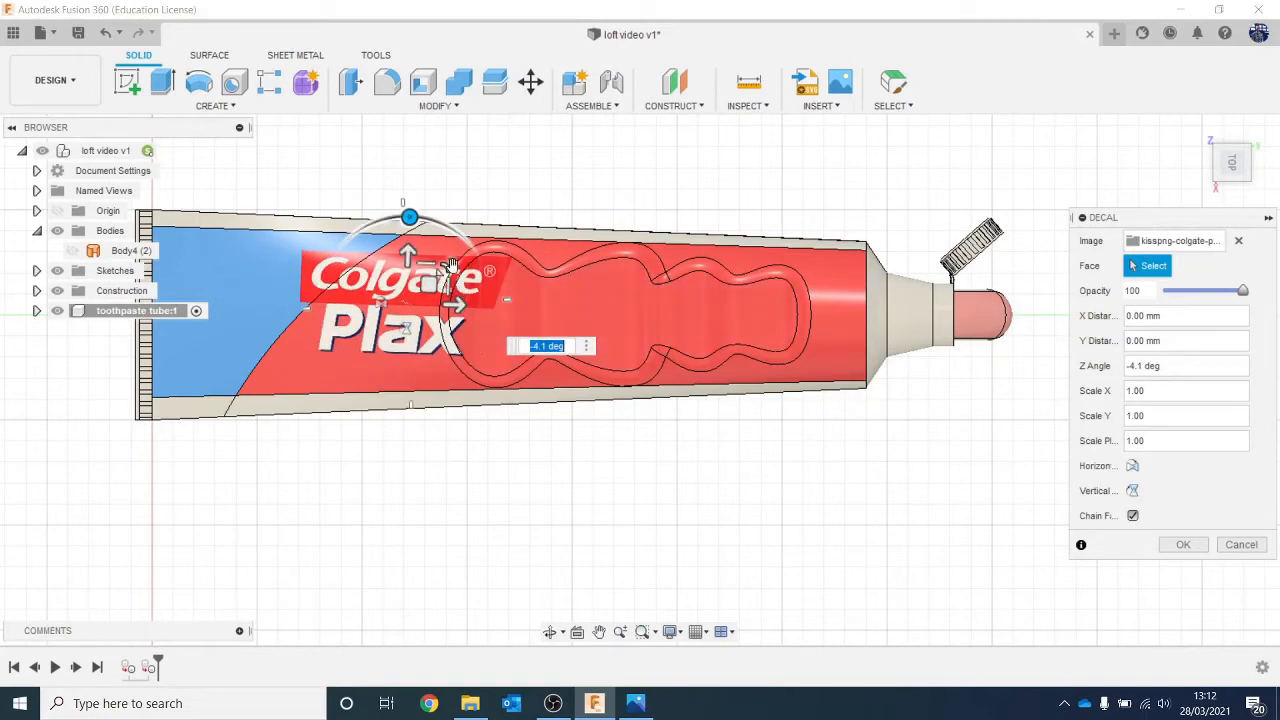
Enlarge the decal to a plane scale of about 1.25, move it about -21 mm in X and -1.4 mm in Y, and finish it.
drag(452, 260, 457, 255)
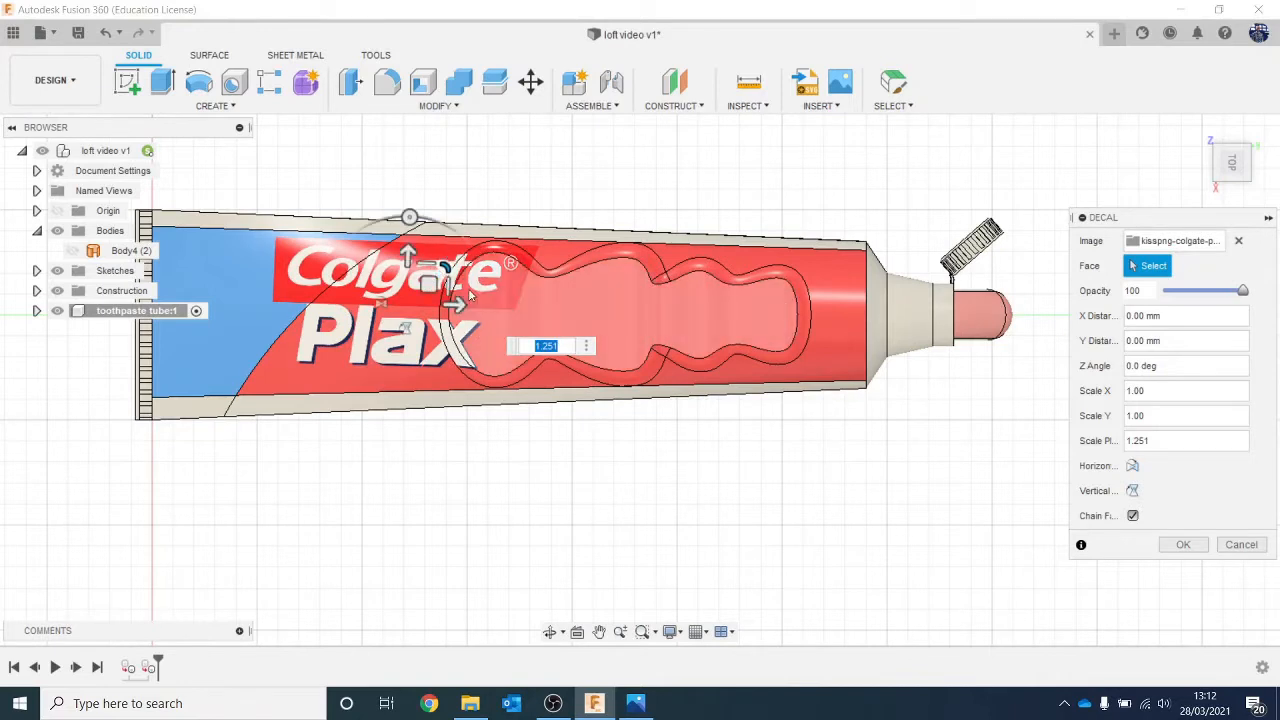
drag(455, 302, 370, 312)
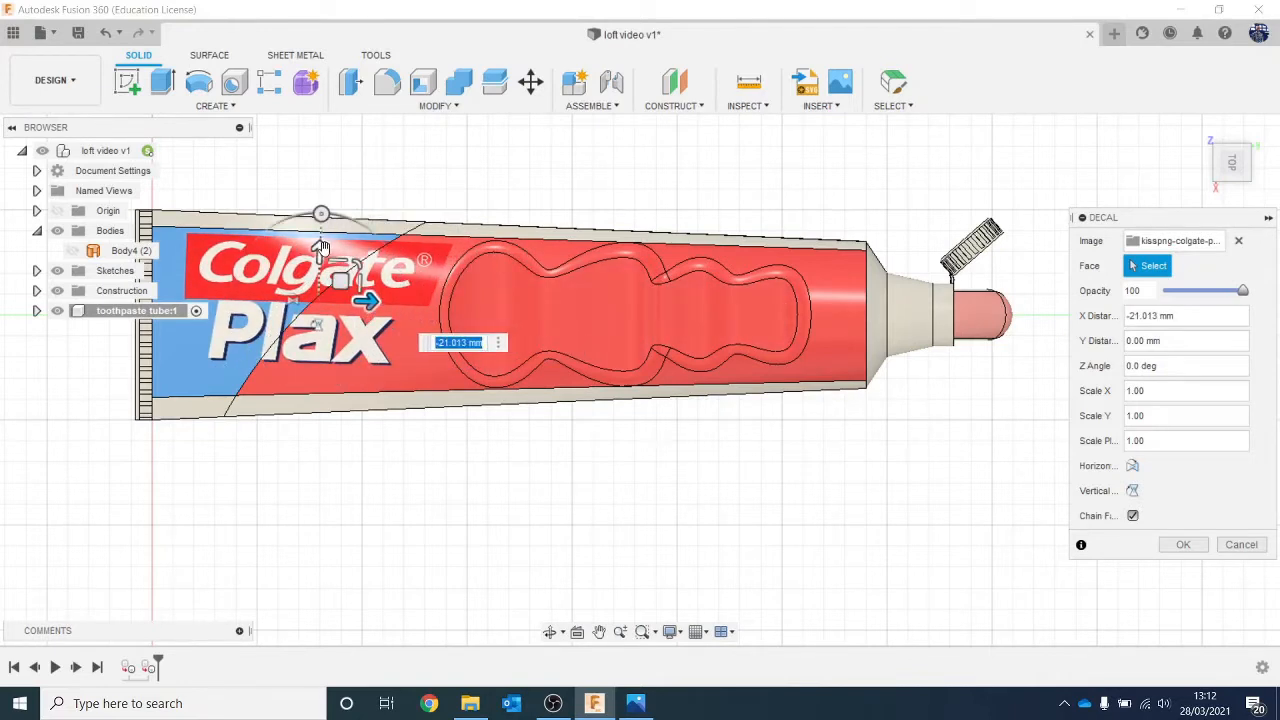
drag(320, 252, 320, 259)
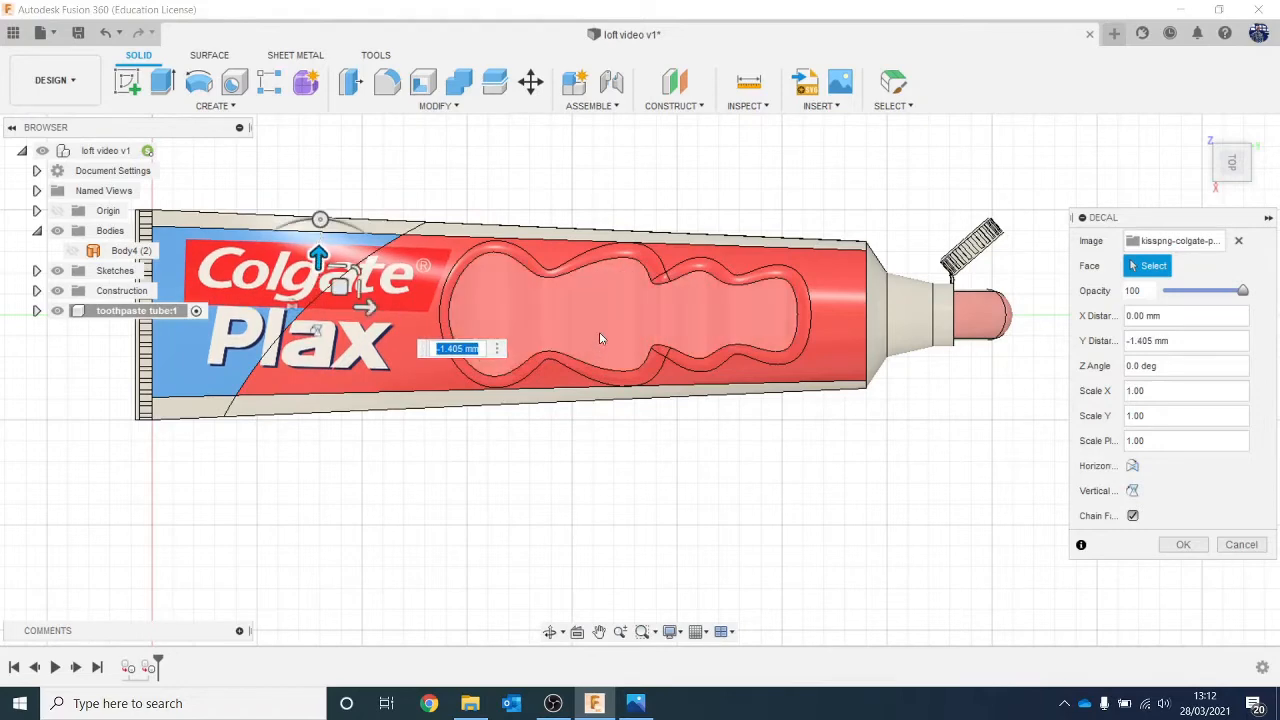
click(1181, 545)
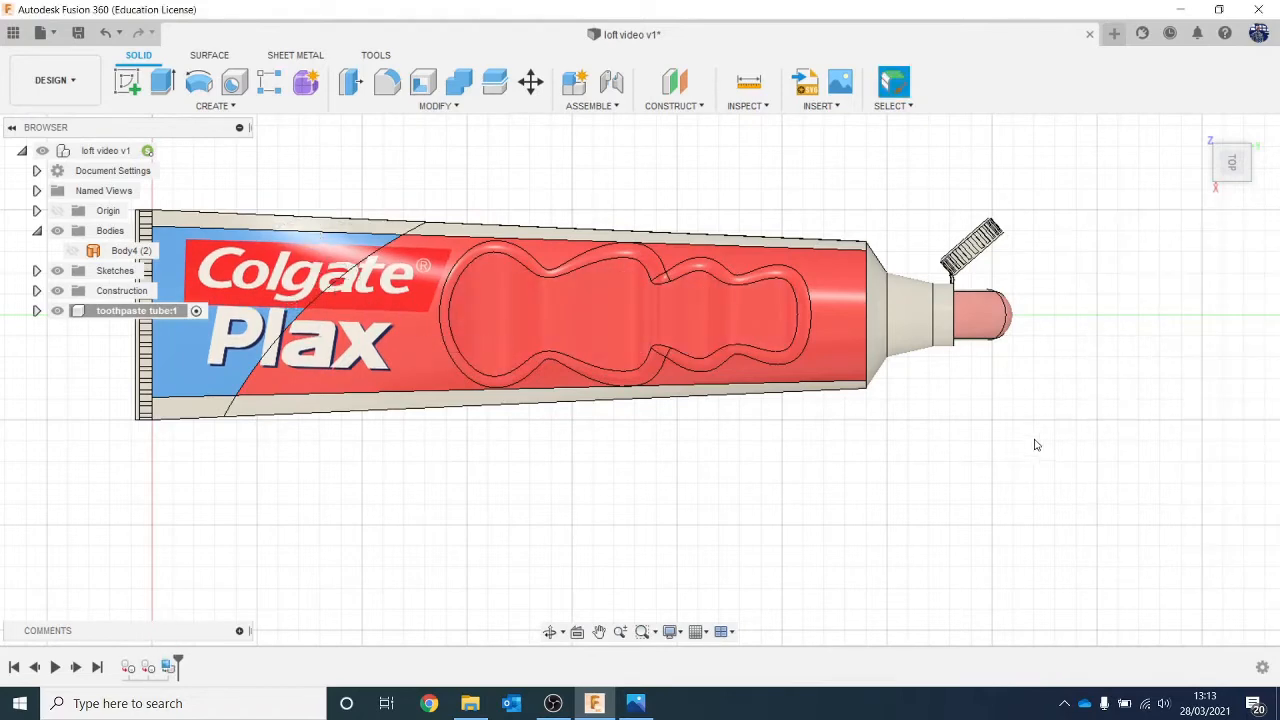
Preview the tube with its logo decal in the Render workspace and return to the Design workspace.
scroll(1034, 433, down, 2)
mouse_move(1231, 164)
mouse_down()
mouse_move(1232, 147)
mouse_move(1243, 150)
mouse_up()
click(55, 85)
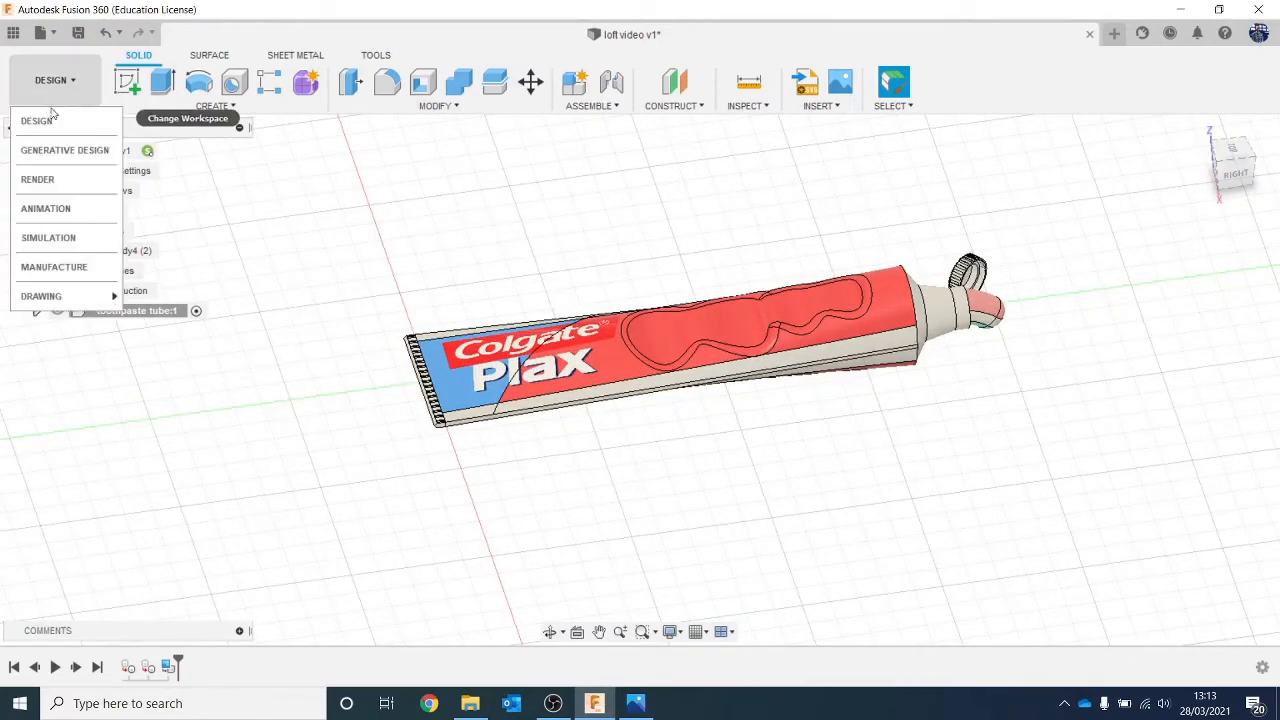
click(83, 178)
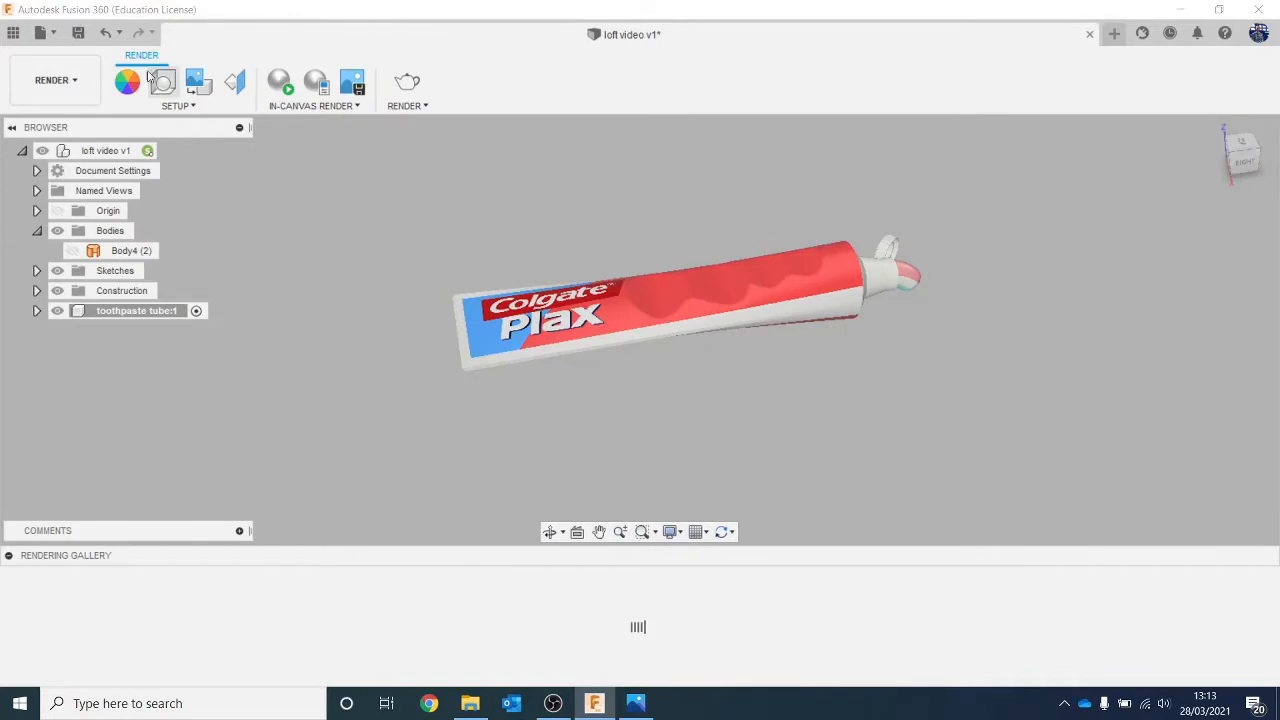
click(55, 80)
click(34, 120)
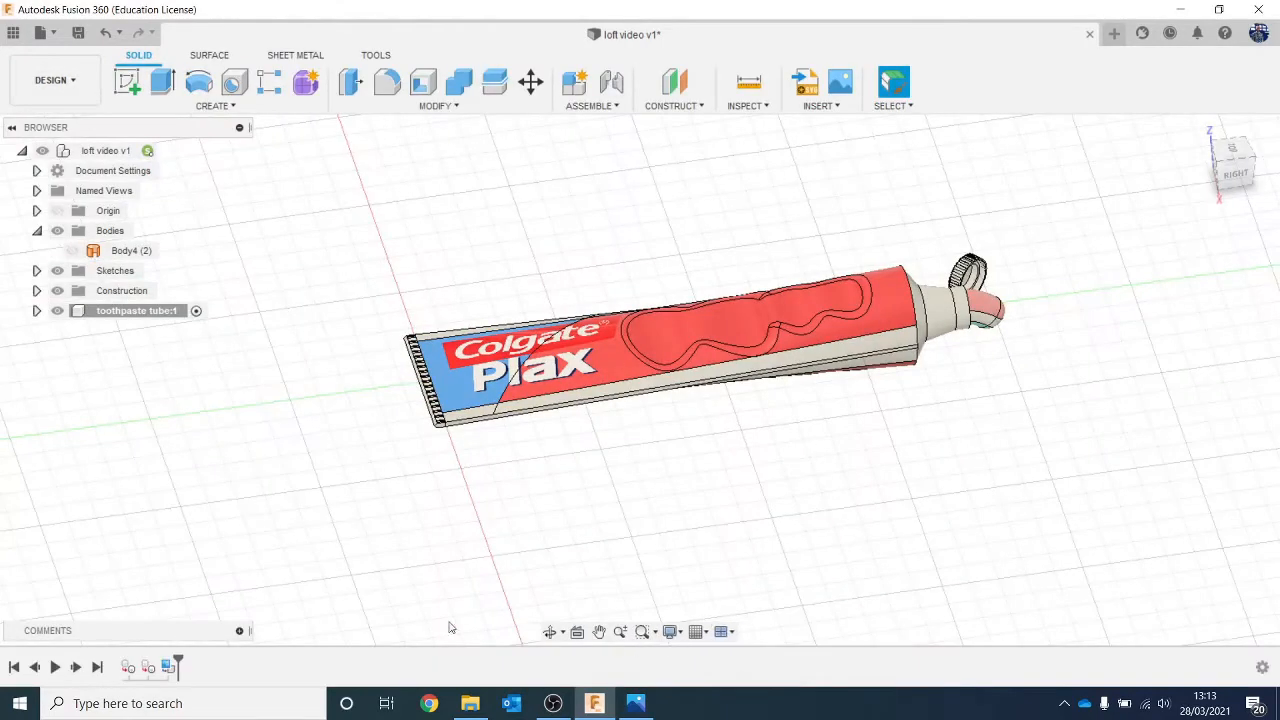
Edit the logo decal to move it about 48.2 mm in X towards the nozzle end of the tube.
right_click(168, 667)
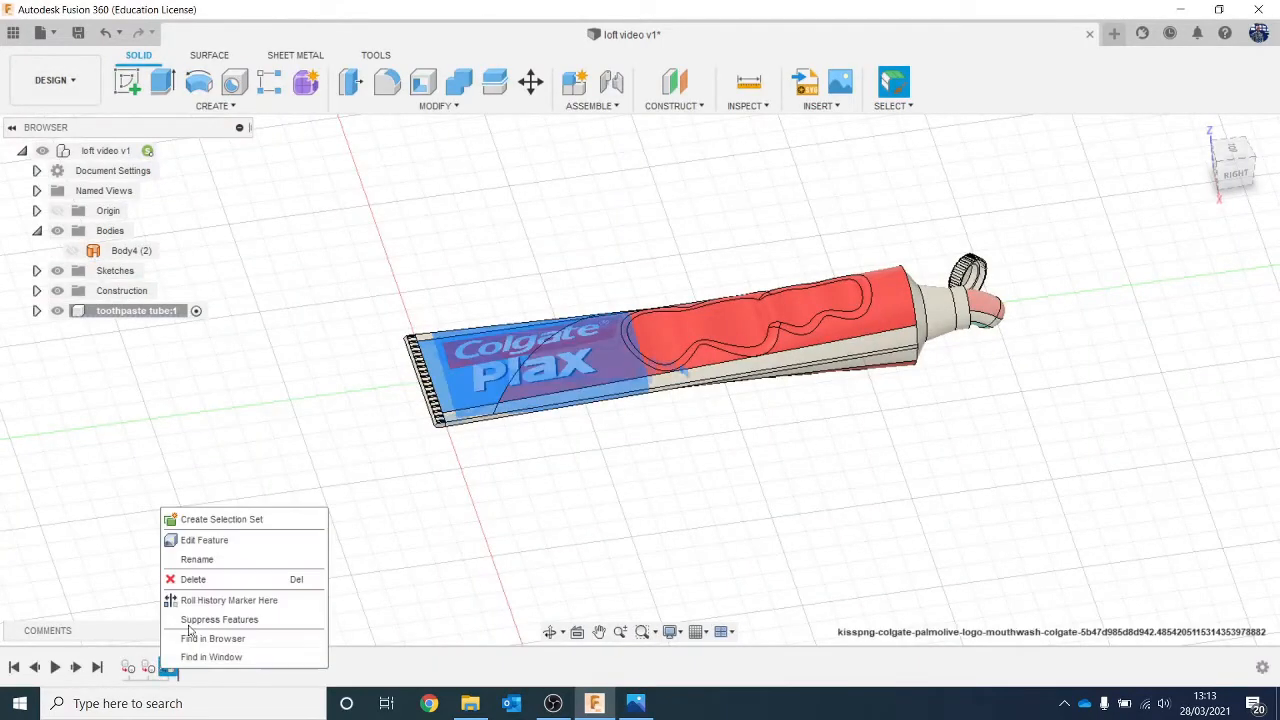
click(215, 537)
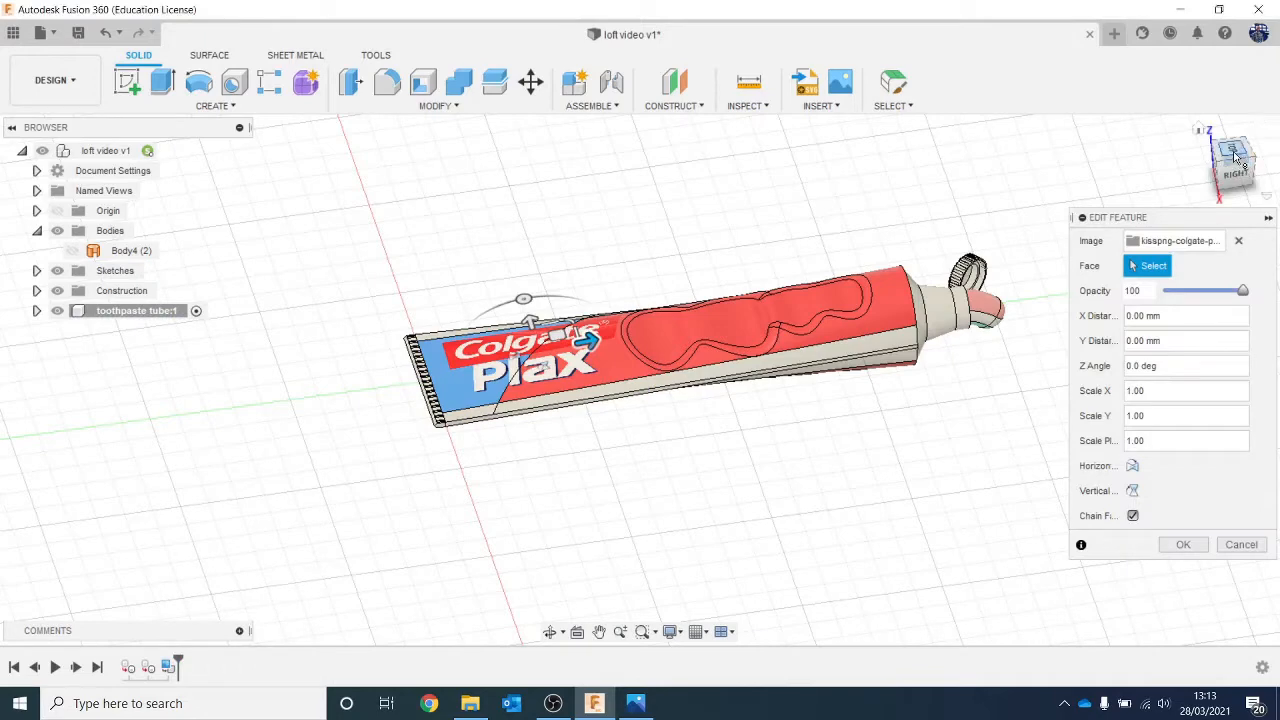
click(1235, 155)
drag(636, 350, 737, 354)
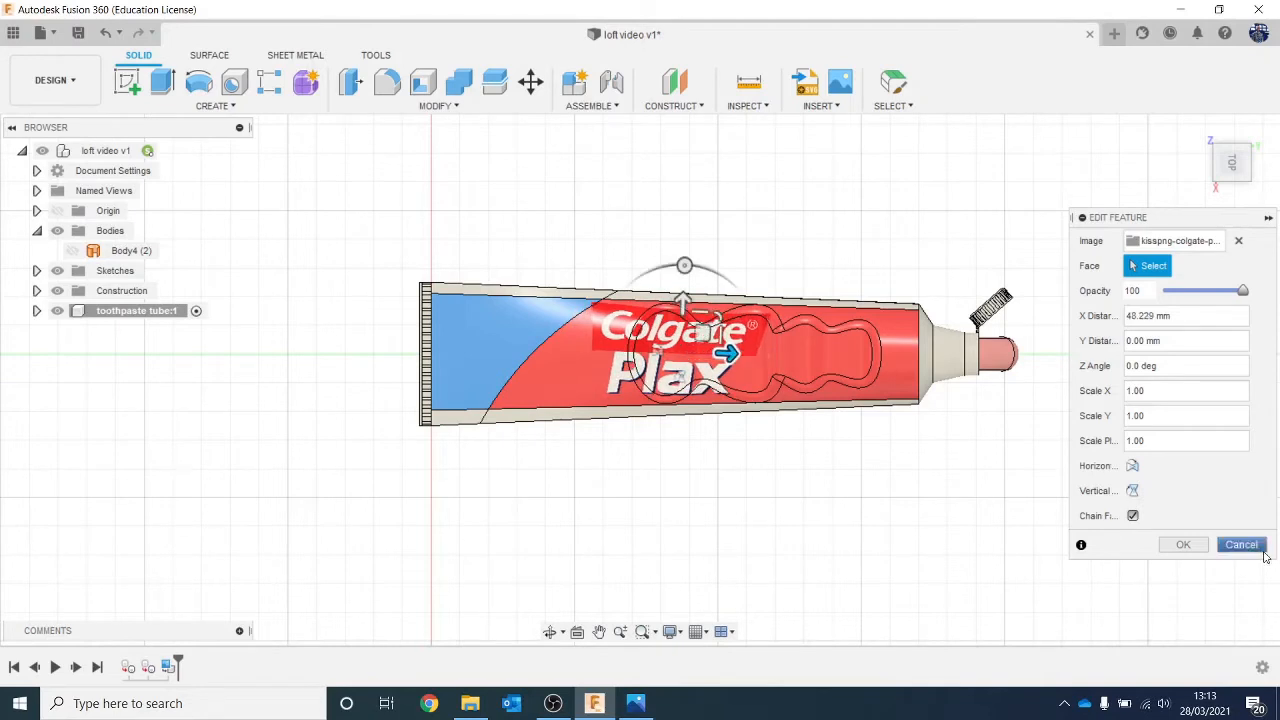
click(1190, 544)
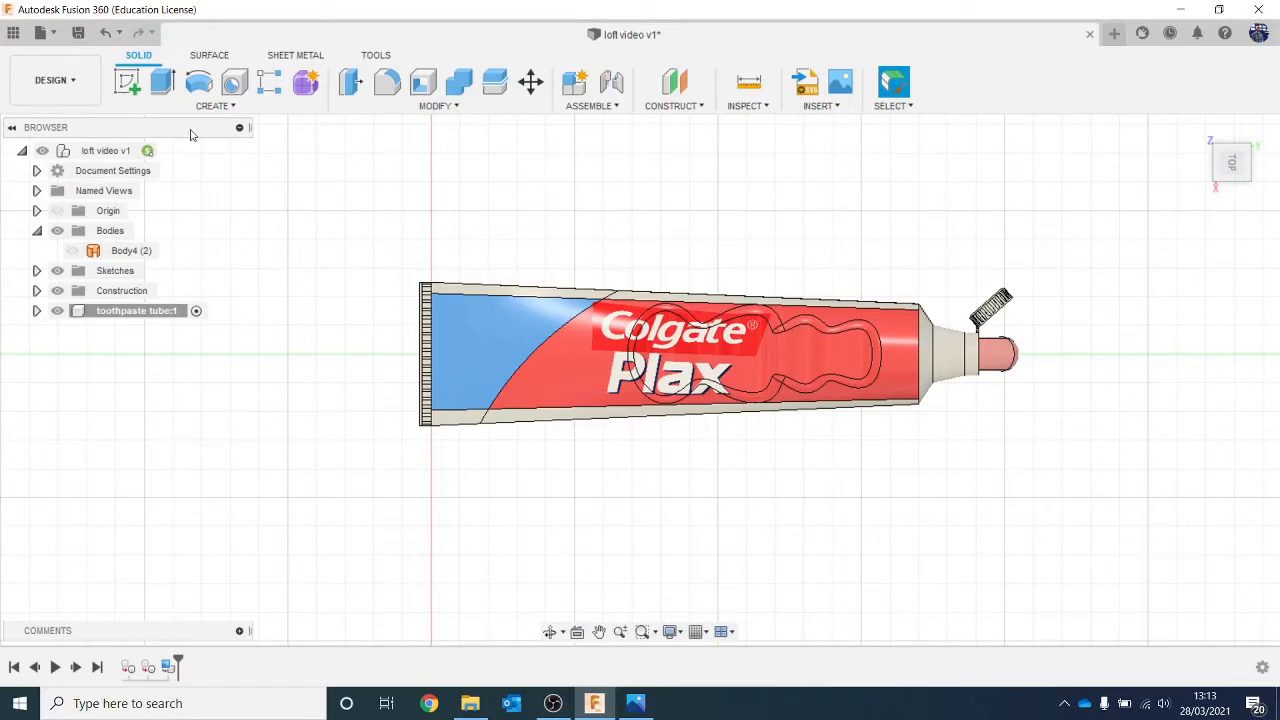
Inspect the repositioned logo over the finger grip area in the Render workspace, then go back to the Design workspace.
click(52, 80)
click(80, 177)
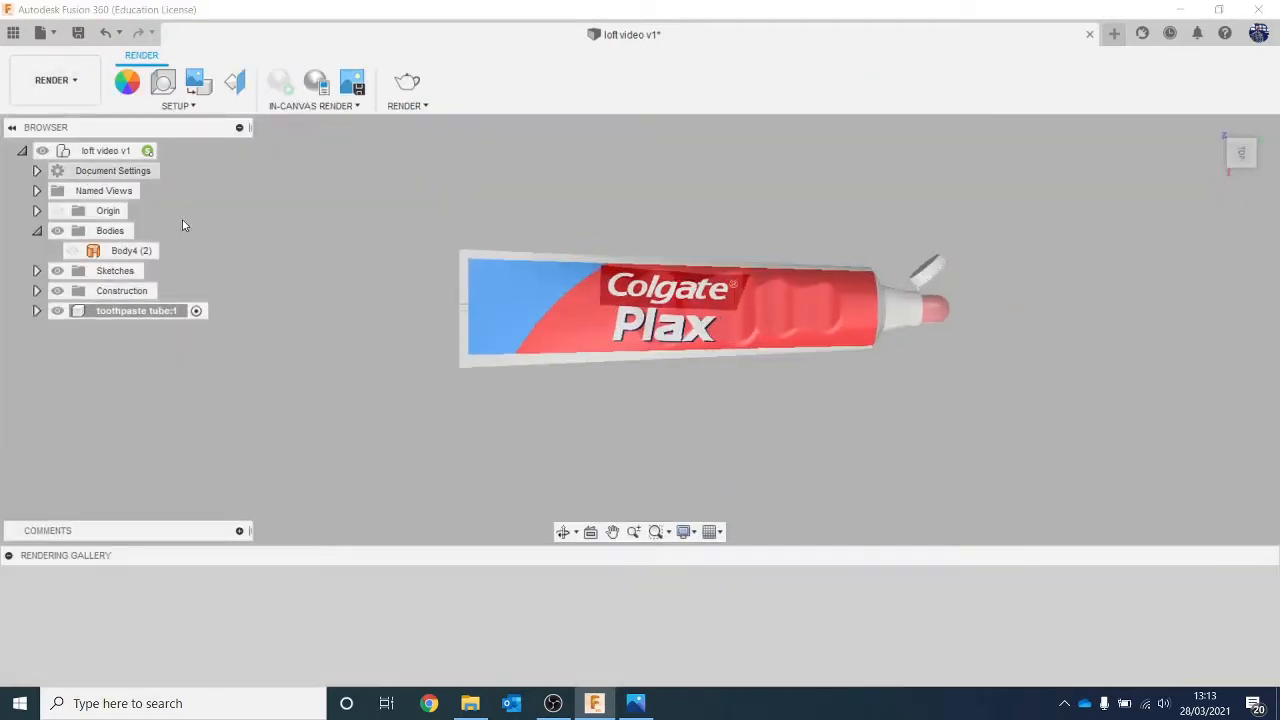
click(1241, 175)
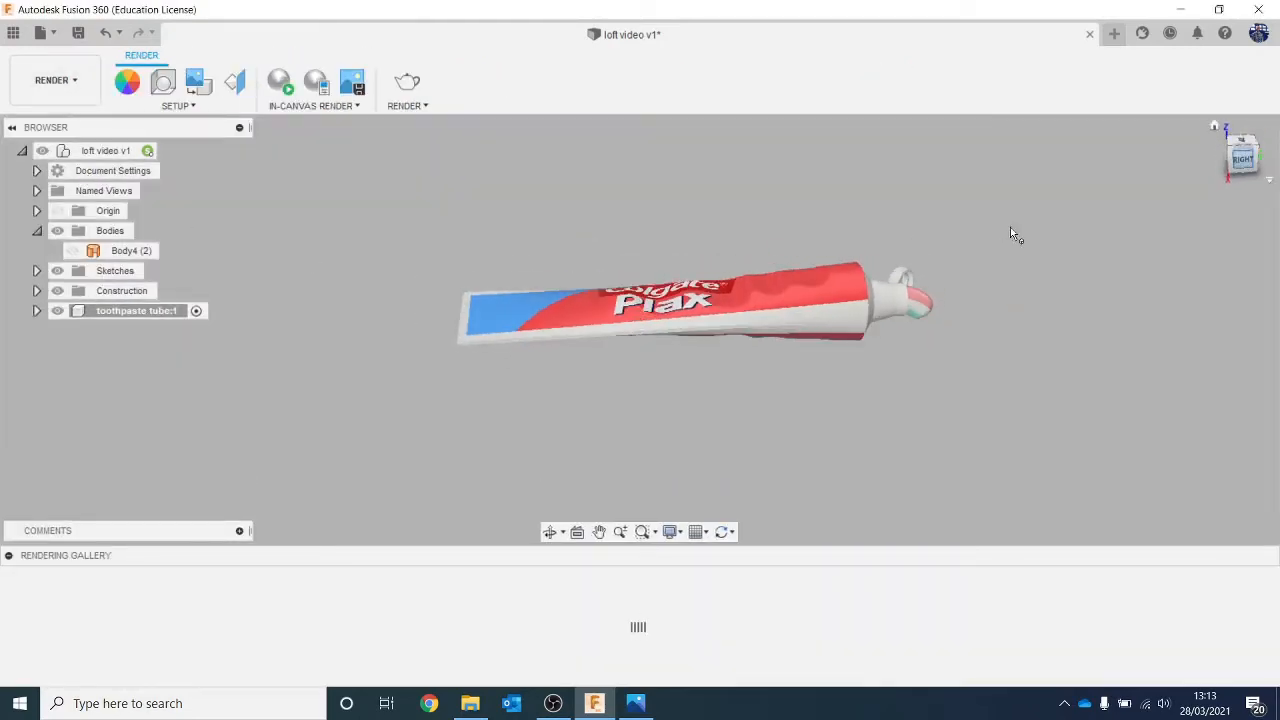
scroll(1010, 233, up, 6)
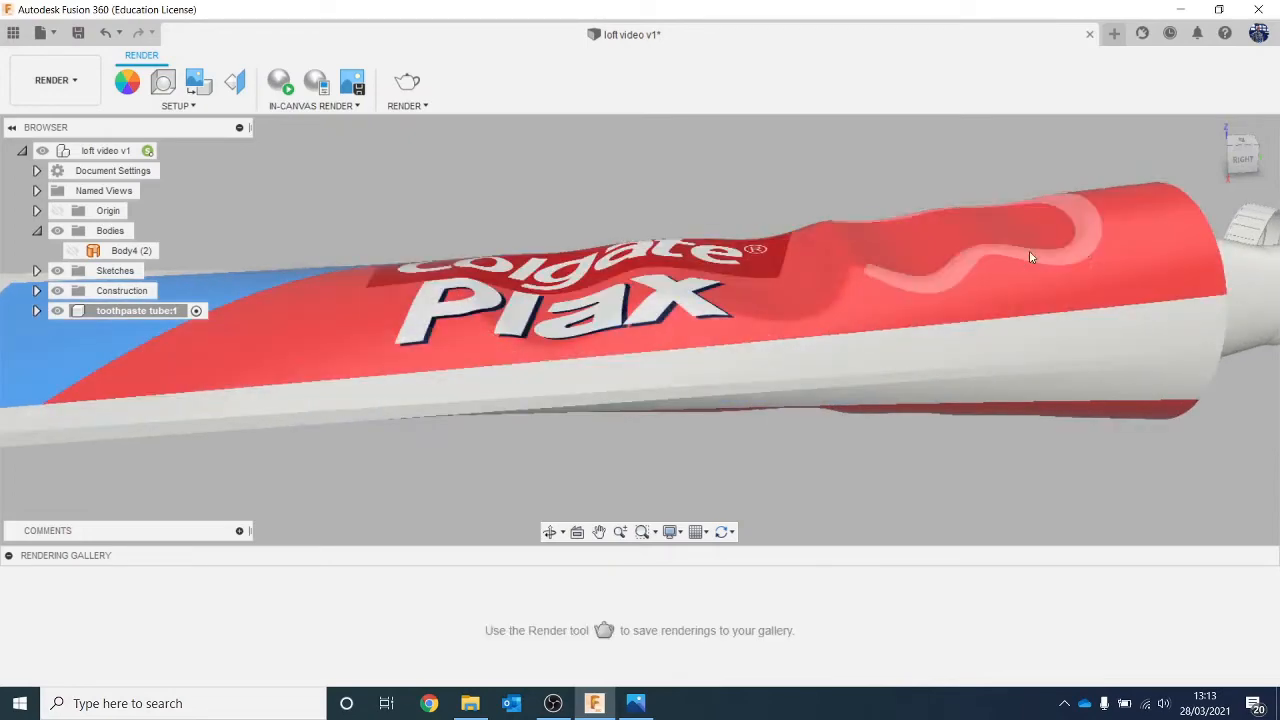
scroll(1040, 260, down, 2)
mouse_move(1243, 168)
mouse_down()
mouse_move(1243, 122)
mouse_move(1240, 162)
mouse_up()
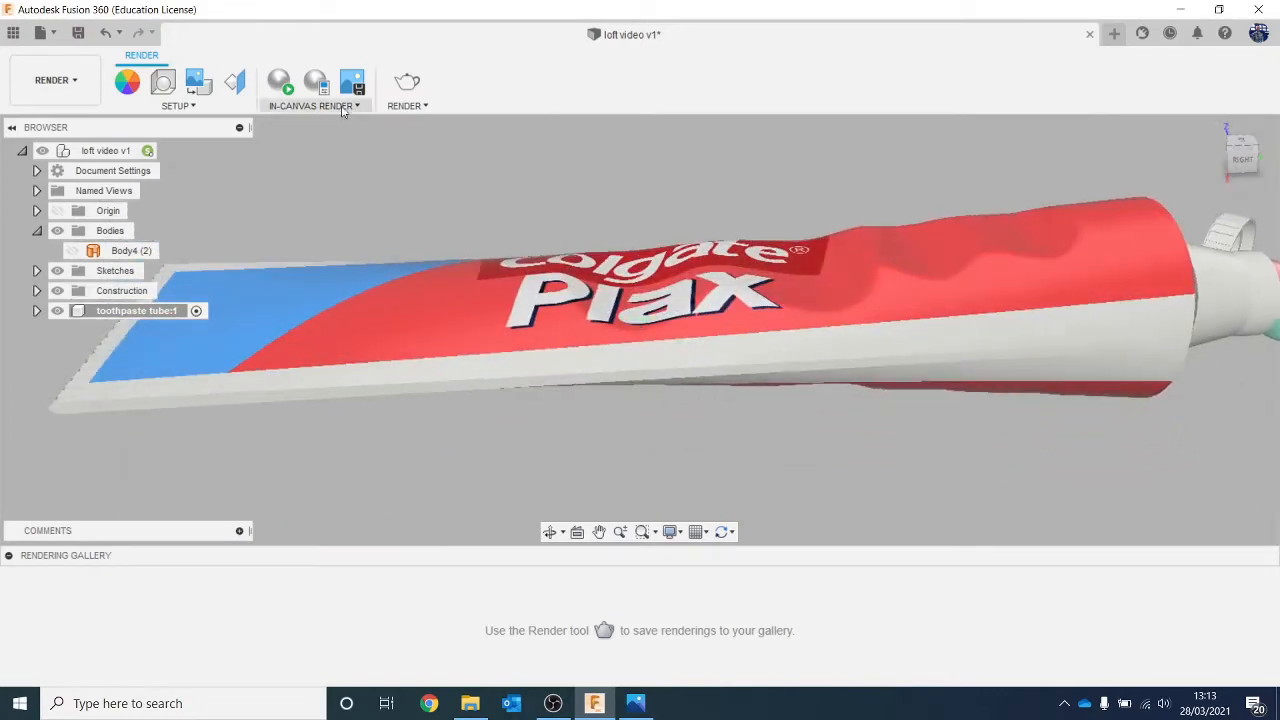
click(54, 80)
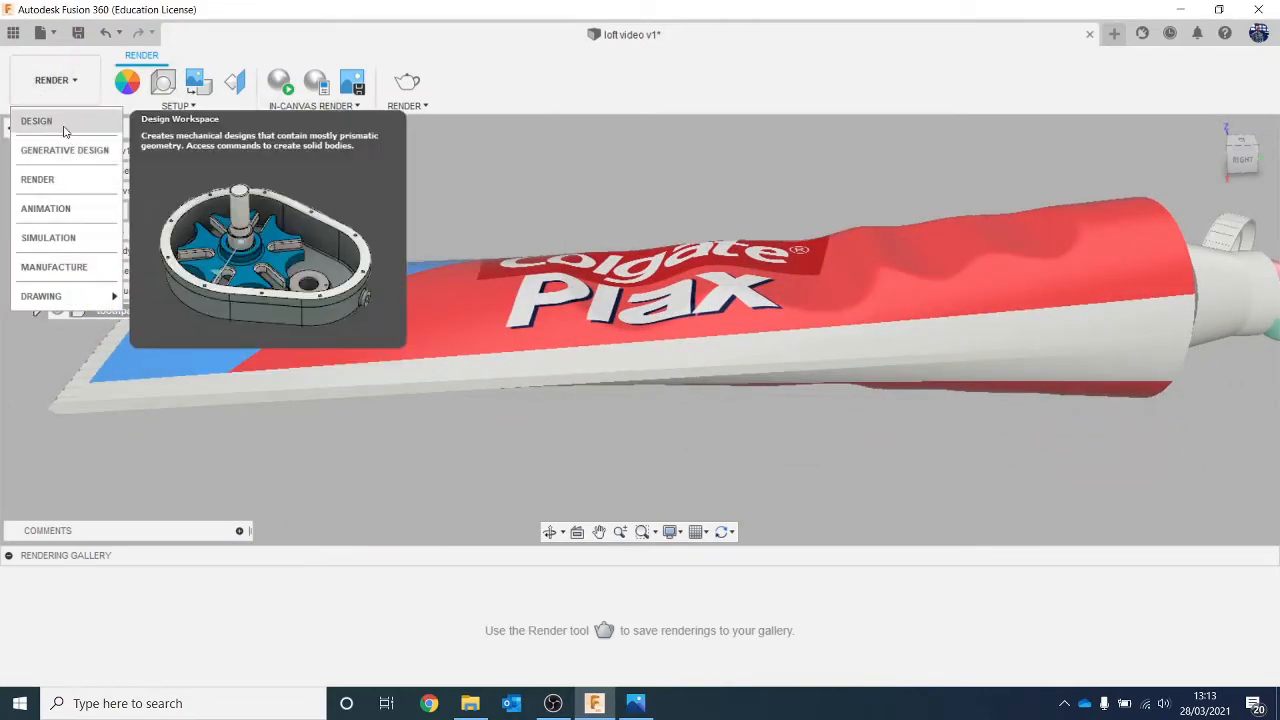
click(64, 128)
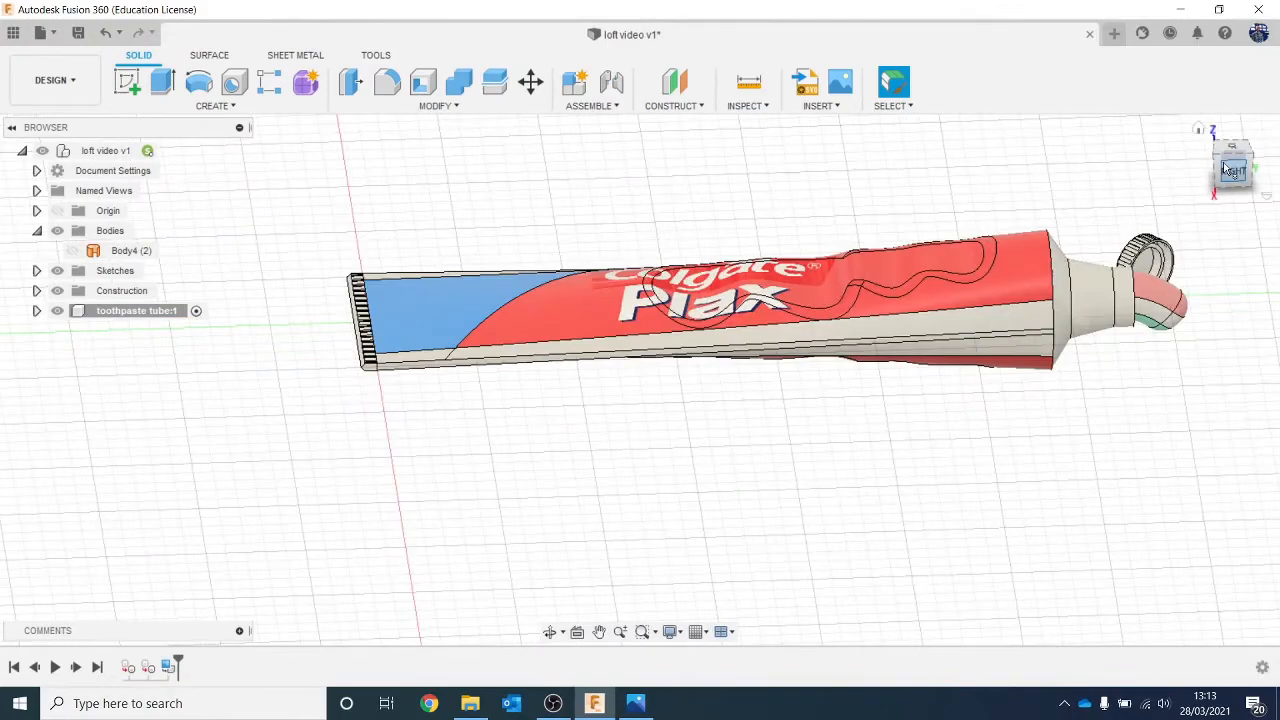
Insert a second decal on the tube's underside using the Colgate Plax logo image from the Loft example folder.
drag(1232, 172, 1232, 128)
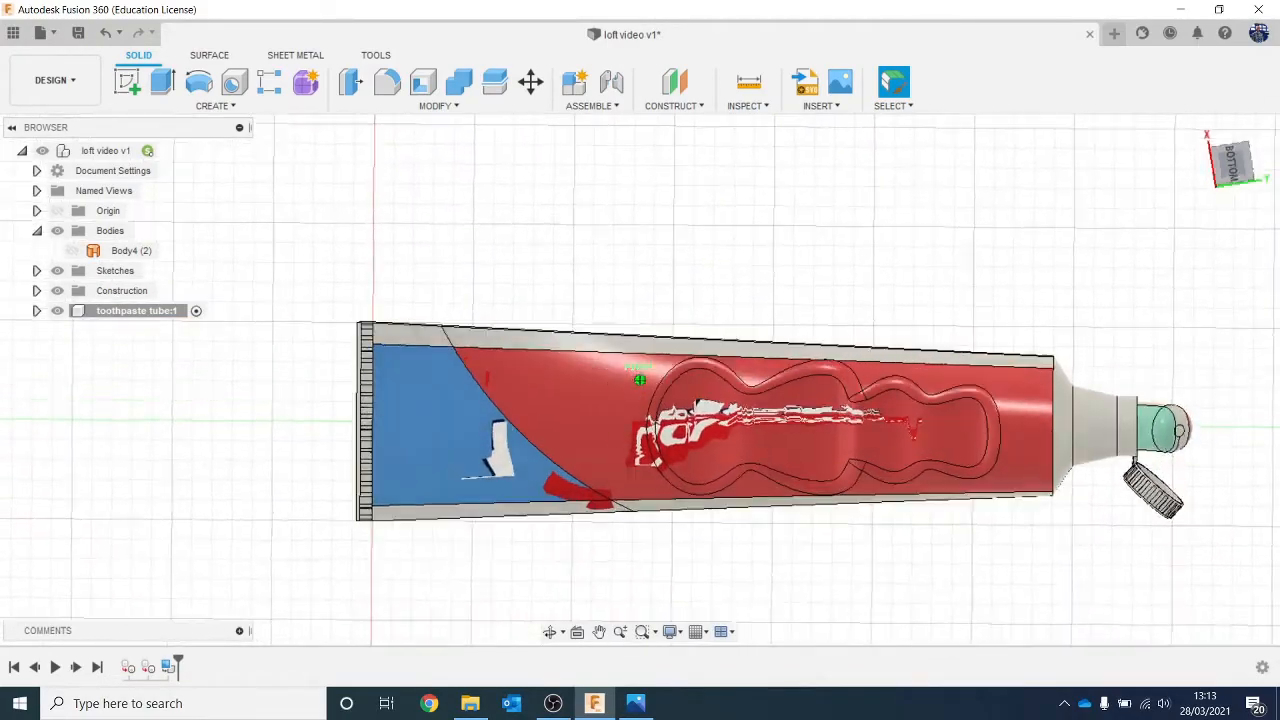
shift+middle_drag(1180, 363, 938, 363)
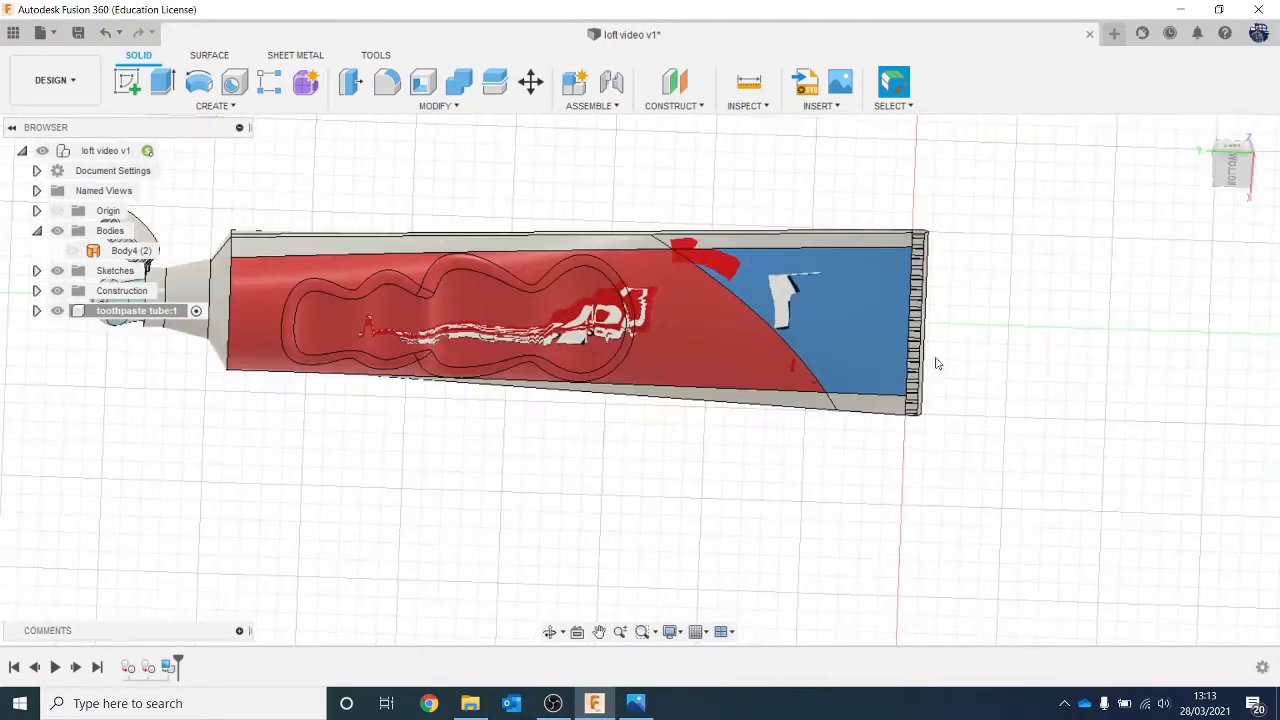
click(1245, 183)
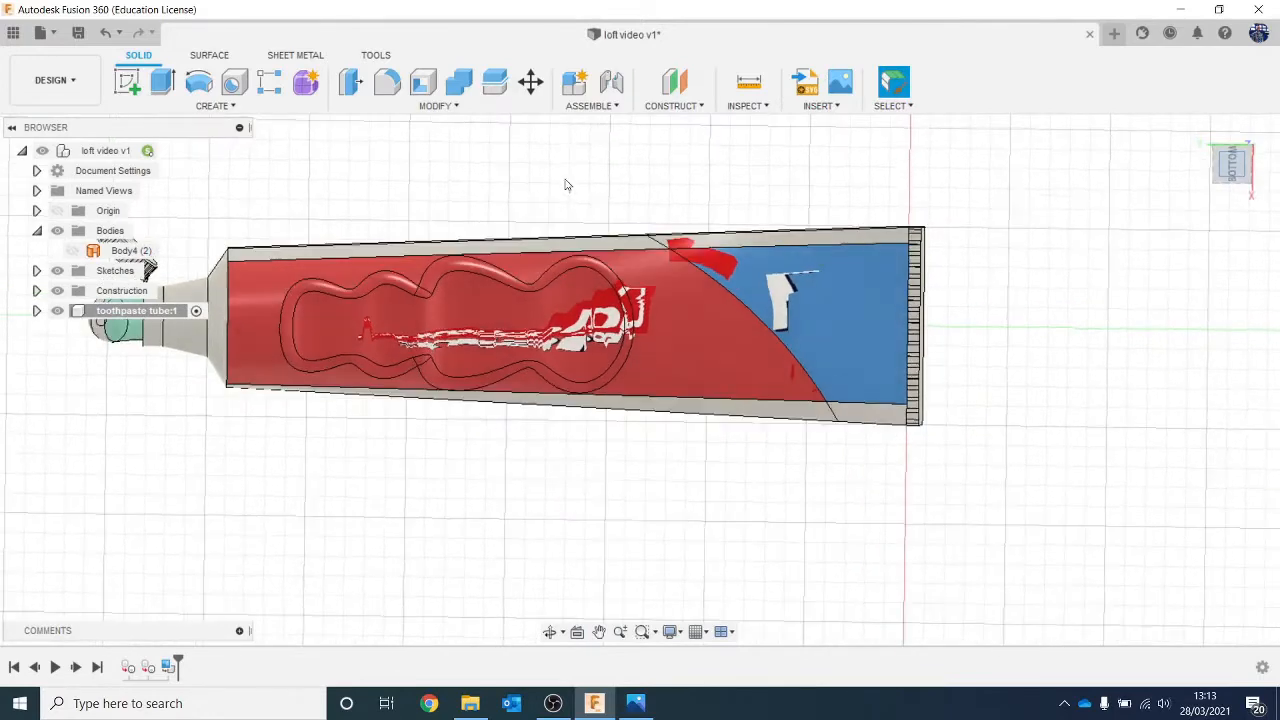
click(801, 110)
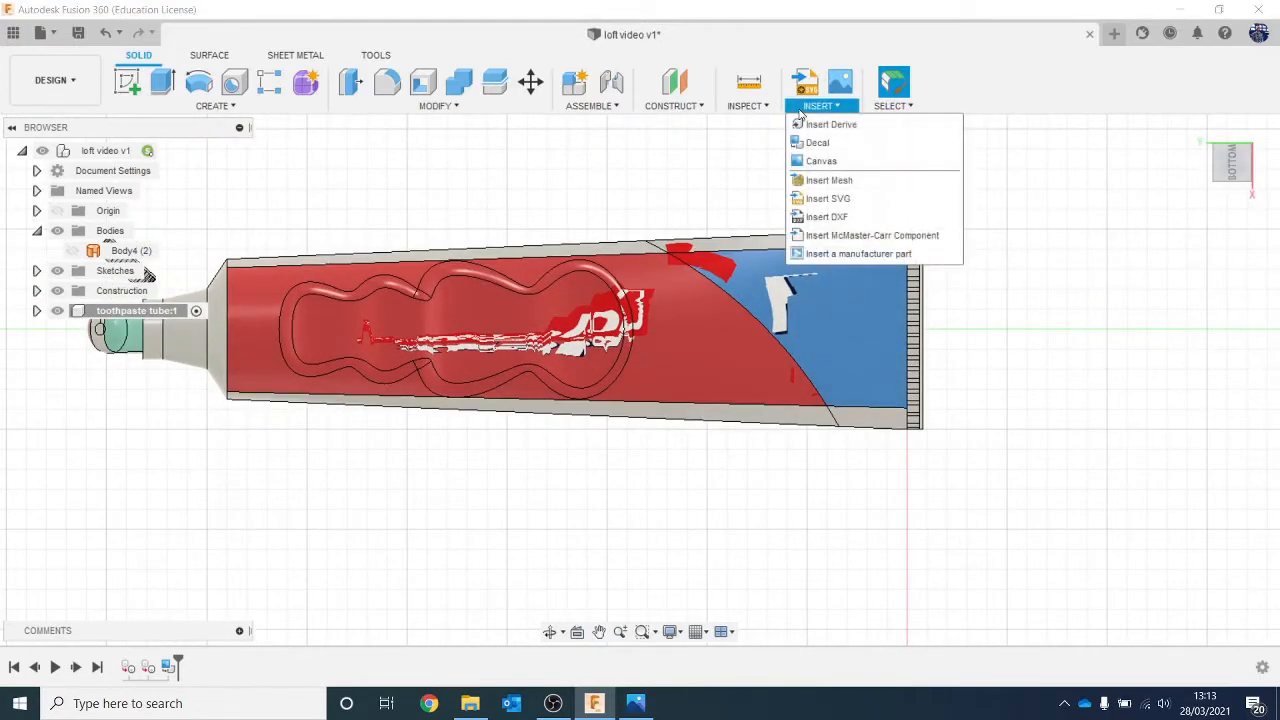
click(803, 141)
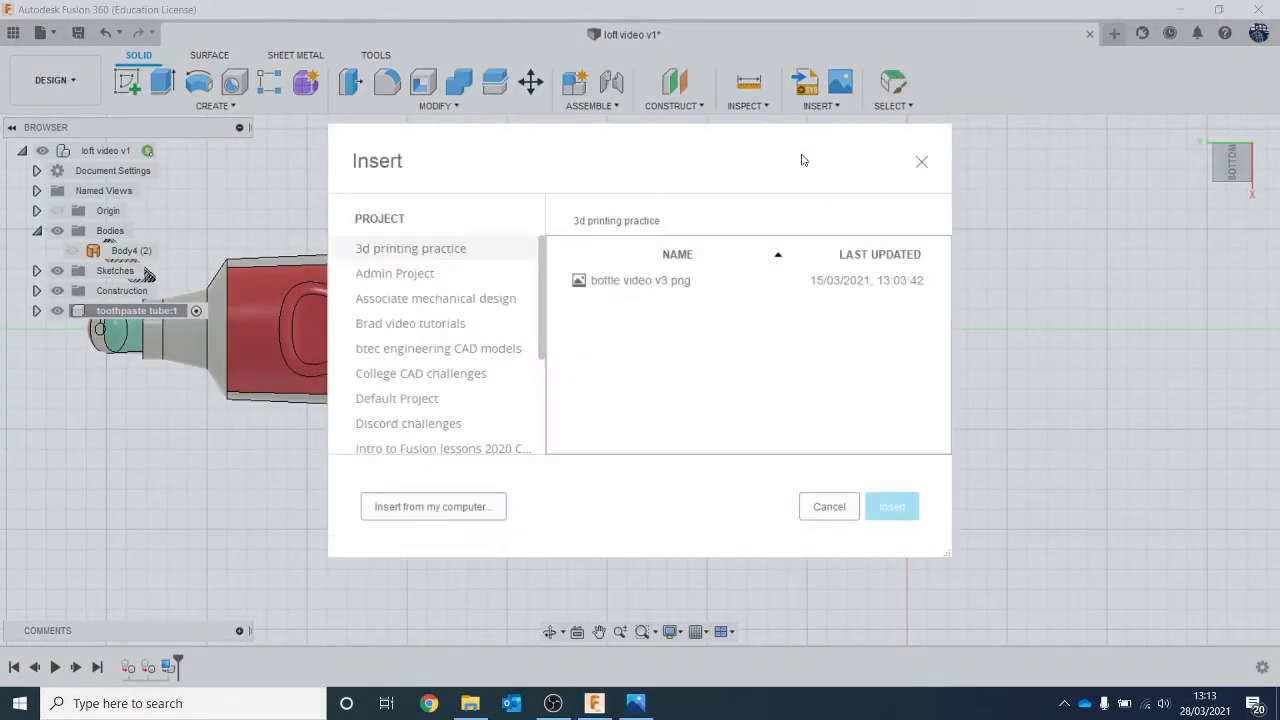
click(456, 512)
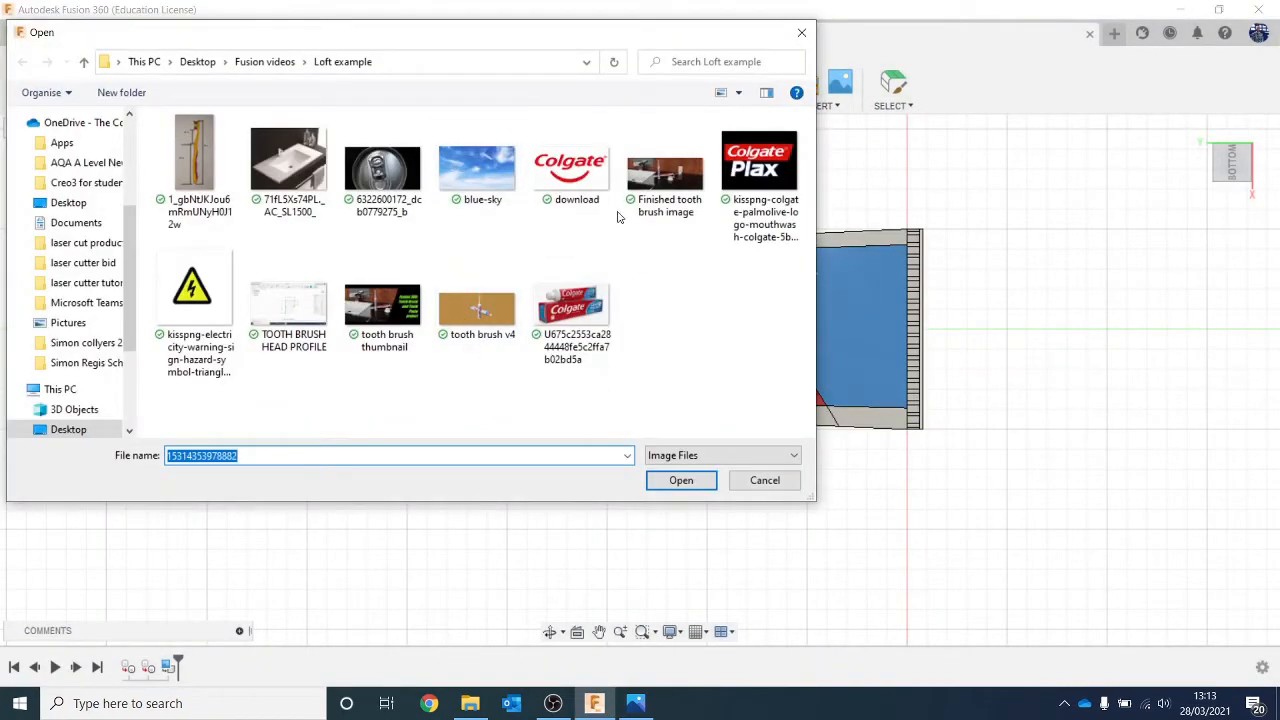
double_click(776, 148)
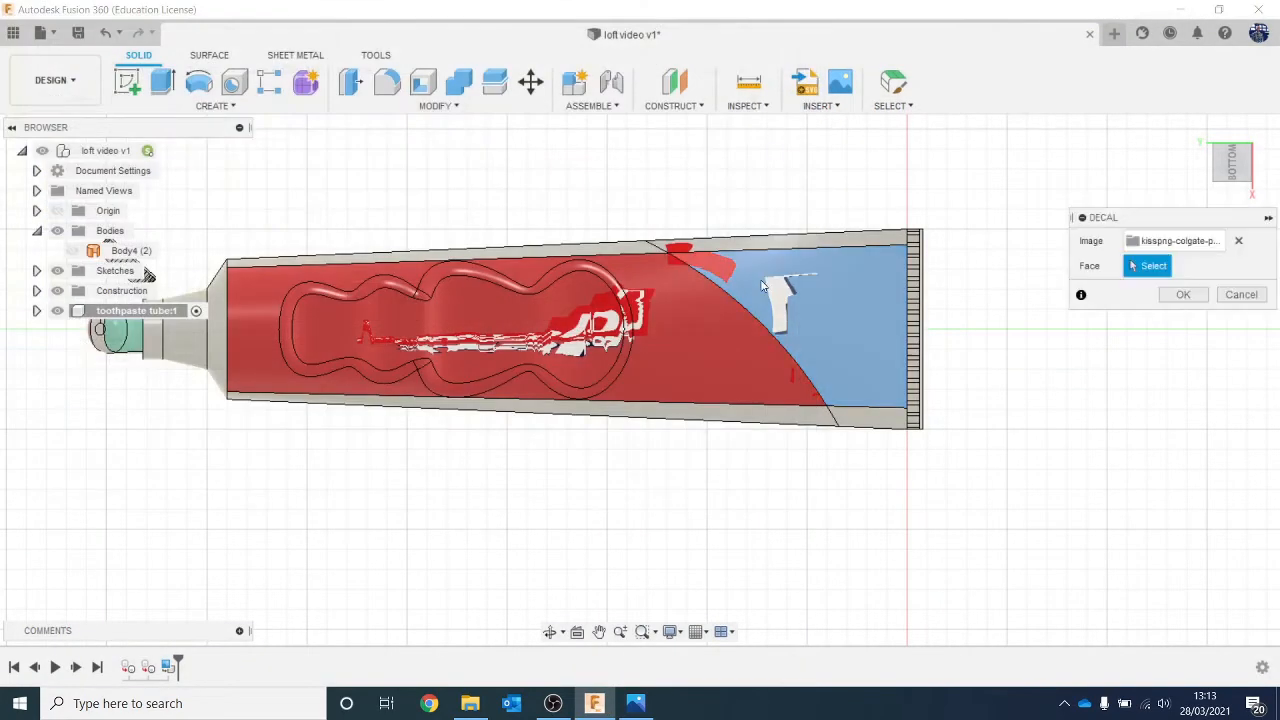
click(762, 287)
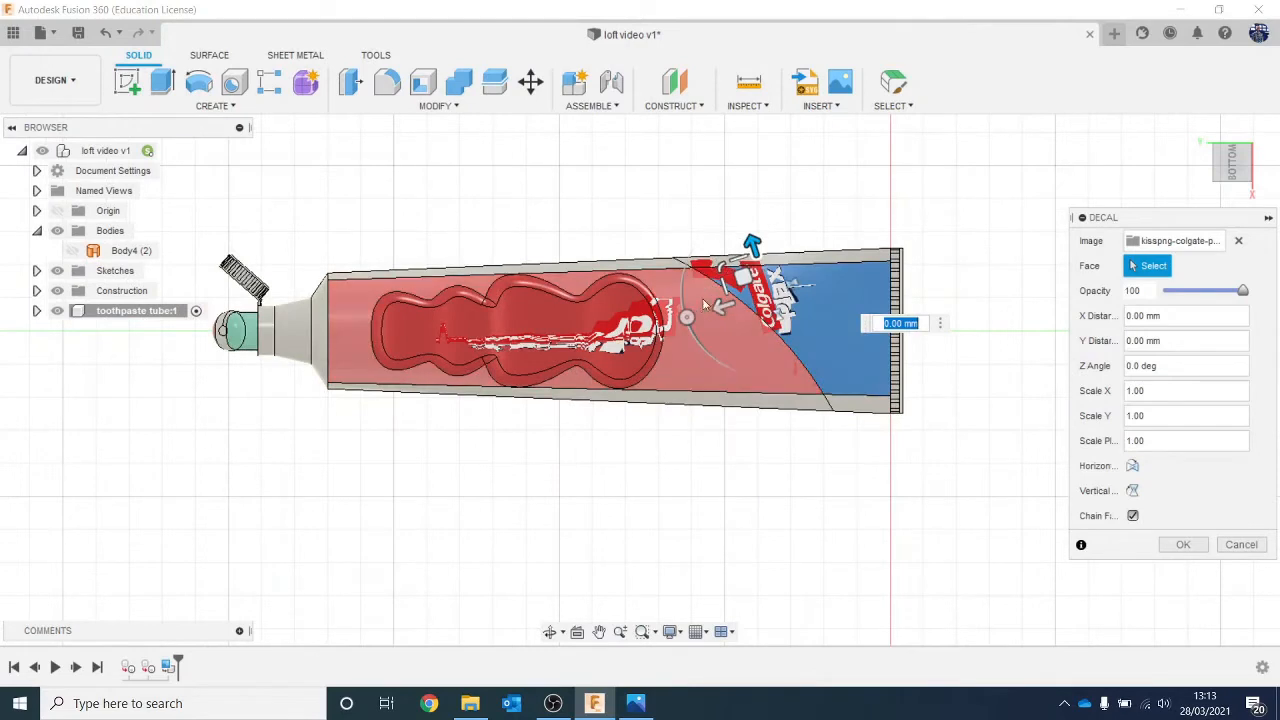
Rotate the underside decal about -110.2°, enlarge it to a plane scale of about 2.6 over the grip area, and finish it.
drag(704, 305, 771, 232)
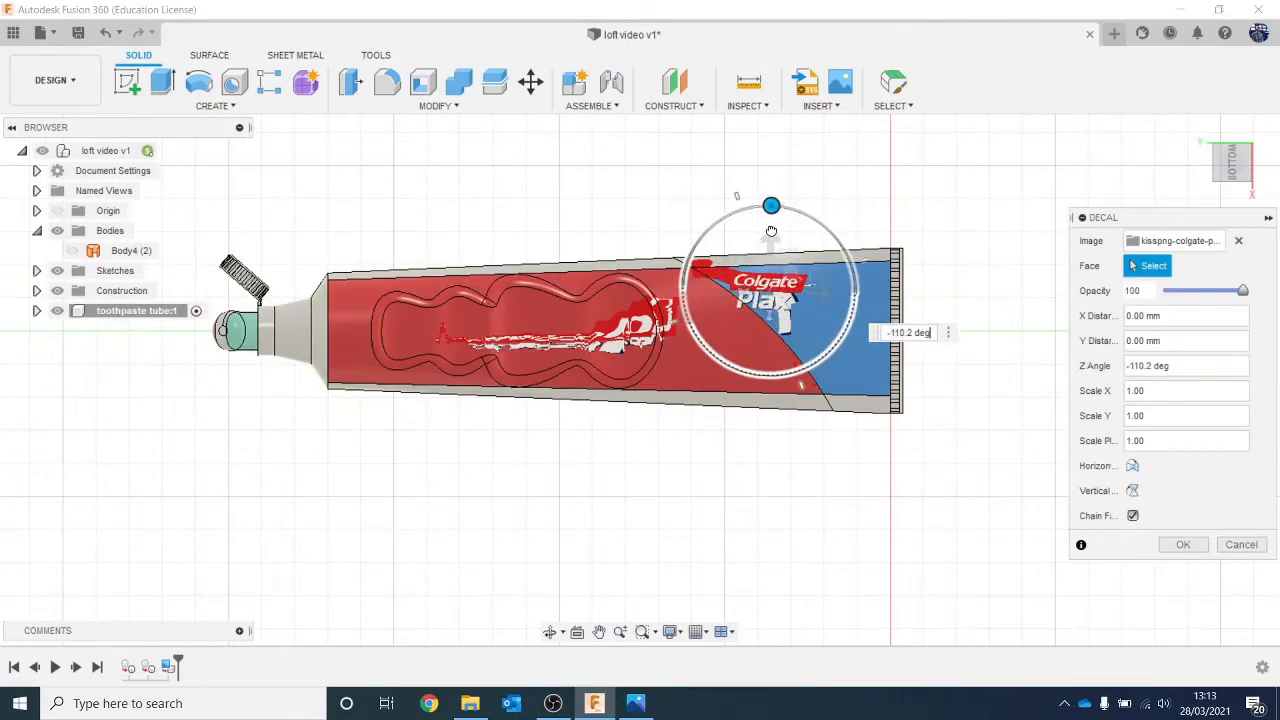
drag(806, 305, 743, 277)
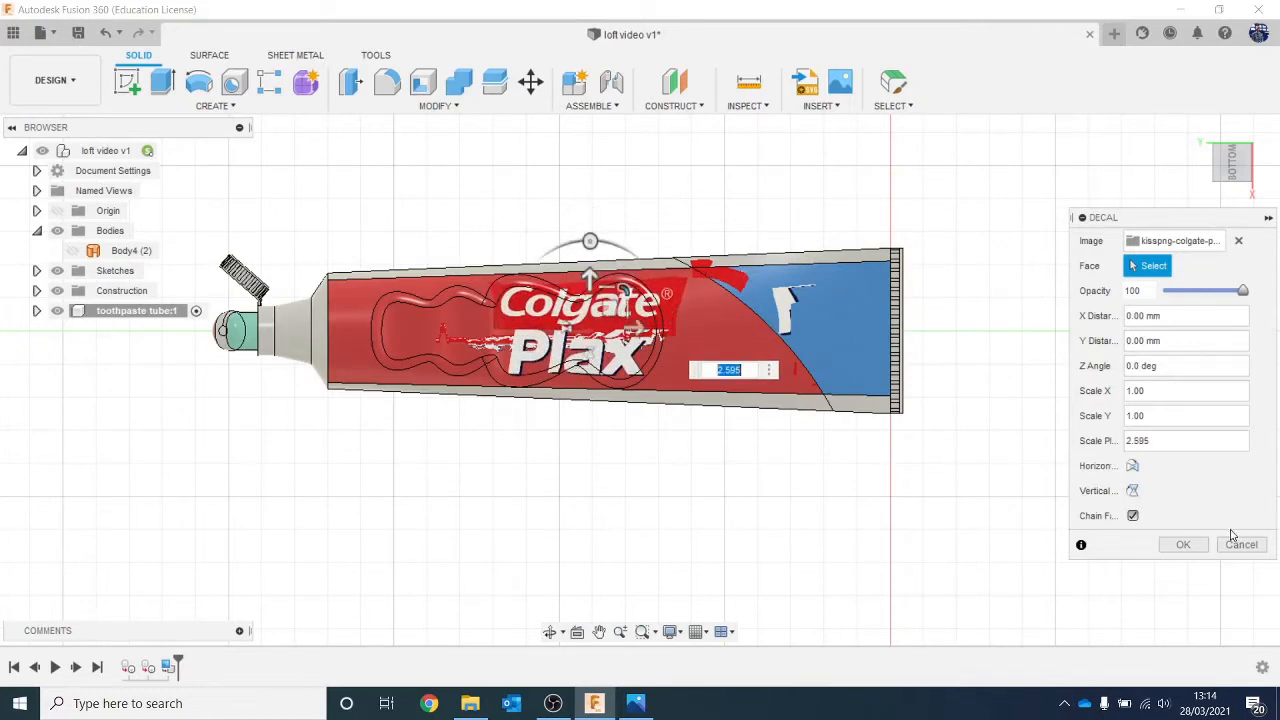
click(1182, 545)
Inspect the logo decals on both faces of the tube in the Render workspace, then return to the Design workspace.
click(55, 80)
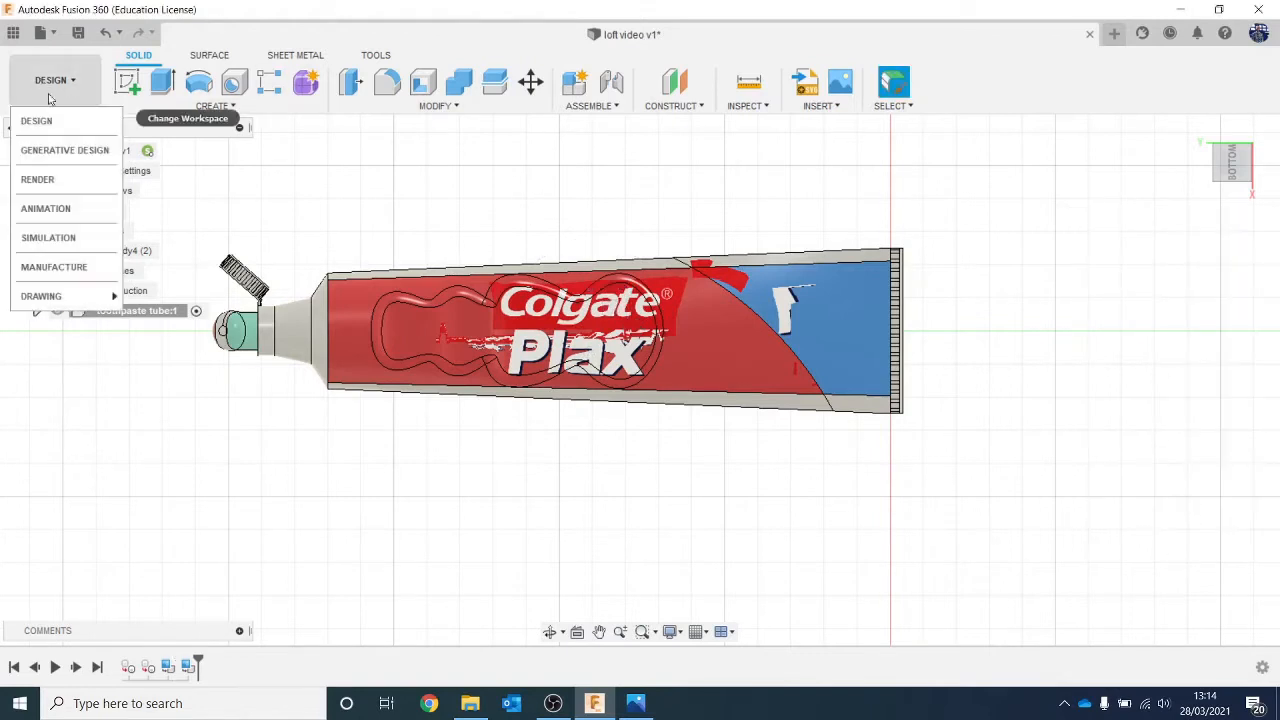
click(75, 175)
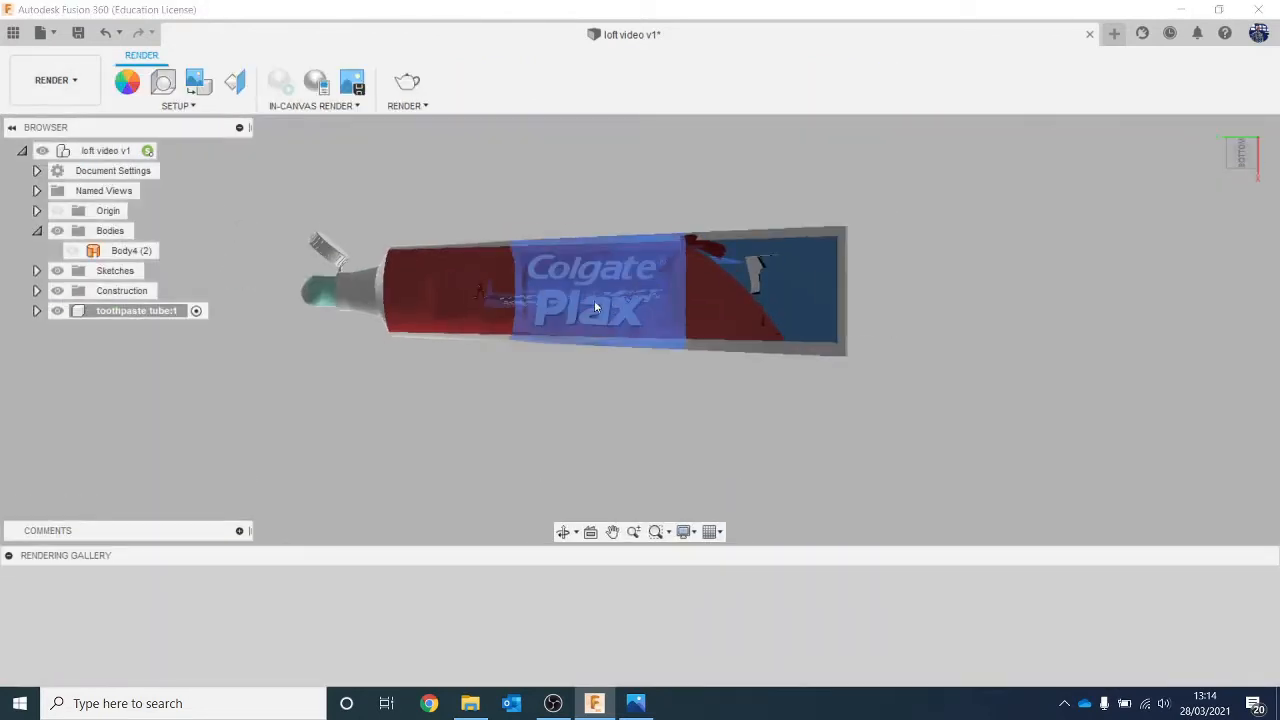
mouse_move(629, 320)
shift+middle_down()
mouse_move(611, 323)
mouse_move(629, 315)
mouse_move(640, 330)
shift+middle_up()
click(55, 80)
click(45, 122)
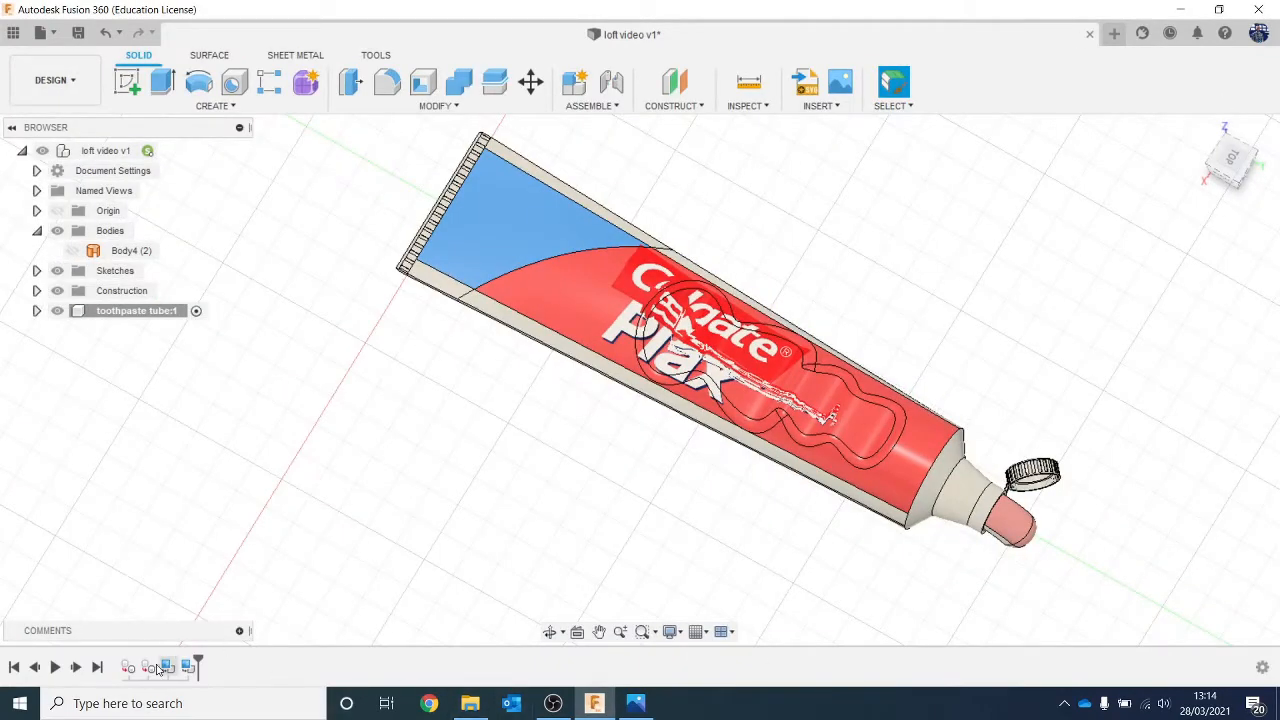
Edit the upper face decal to move it about -52.2 mm in X, off the finger grip towards the crimped end.
right_click(170, 678)
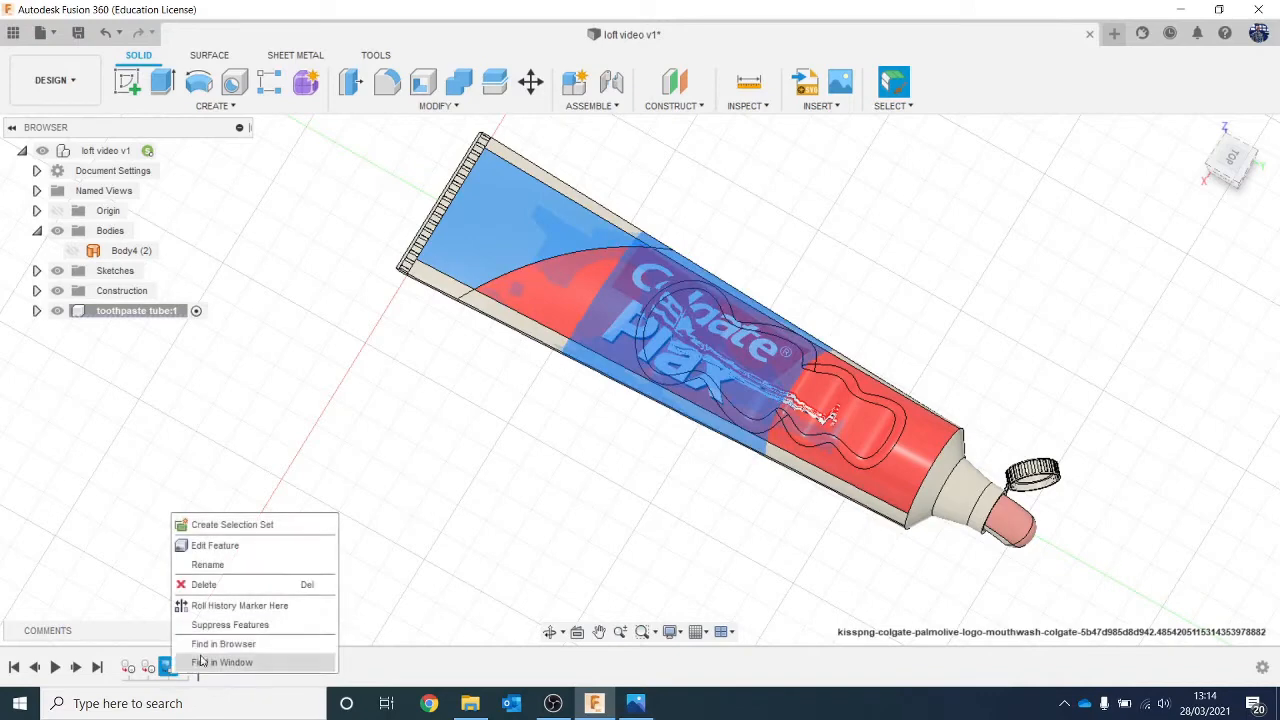
click(250, 543)
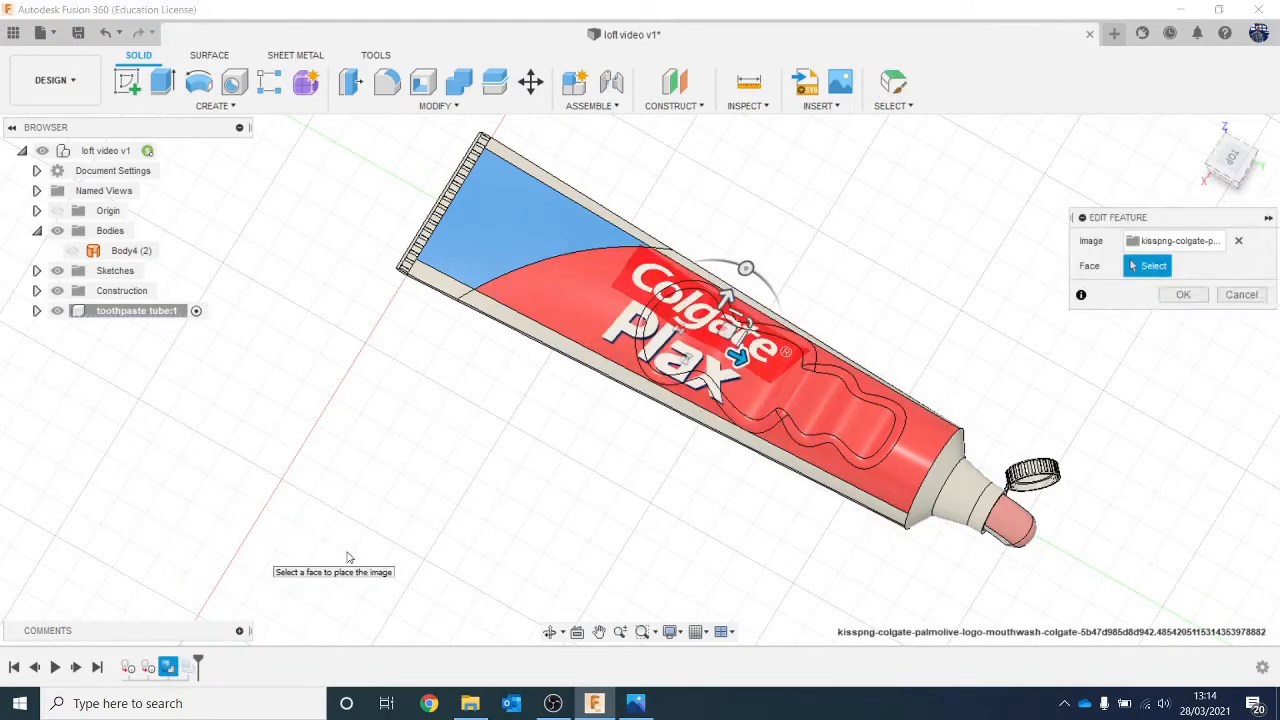
click(1213, 135)
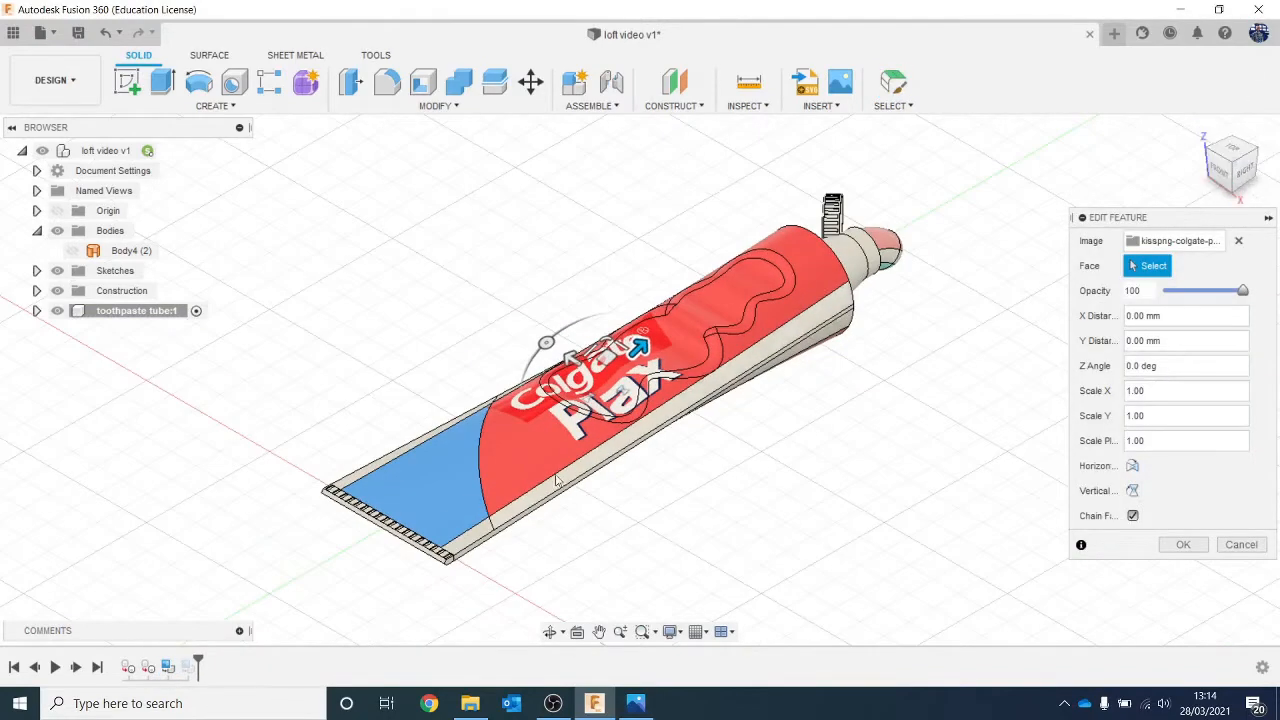
scroll(548, 402, up, 3)
click(1238, 153)
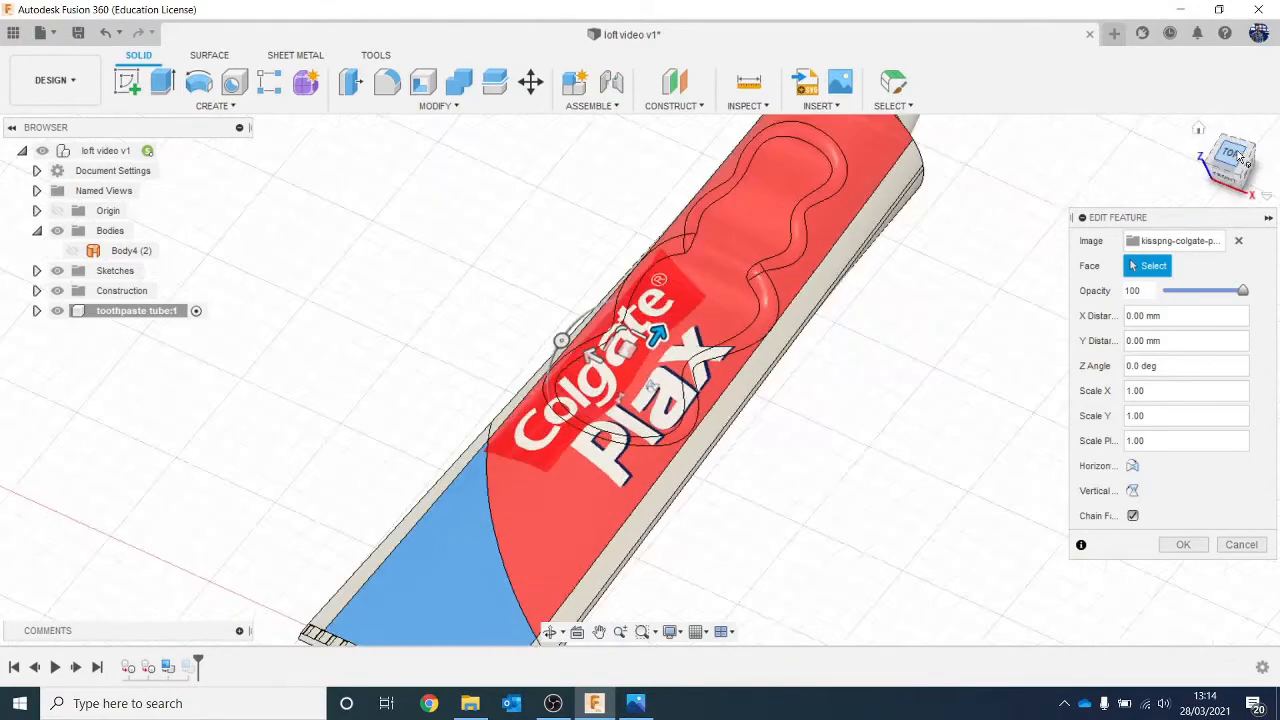
click(1271, 145)
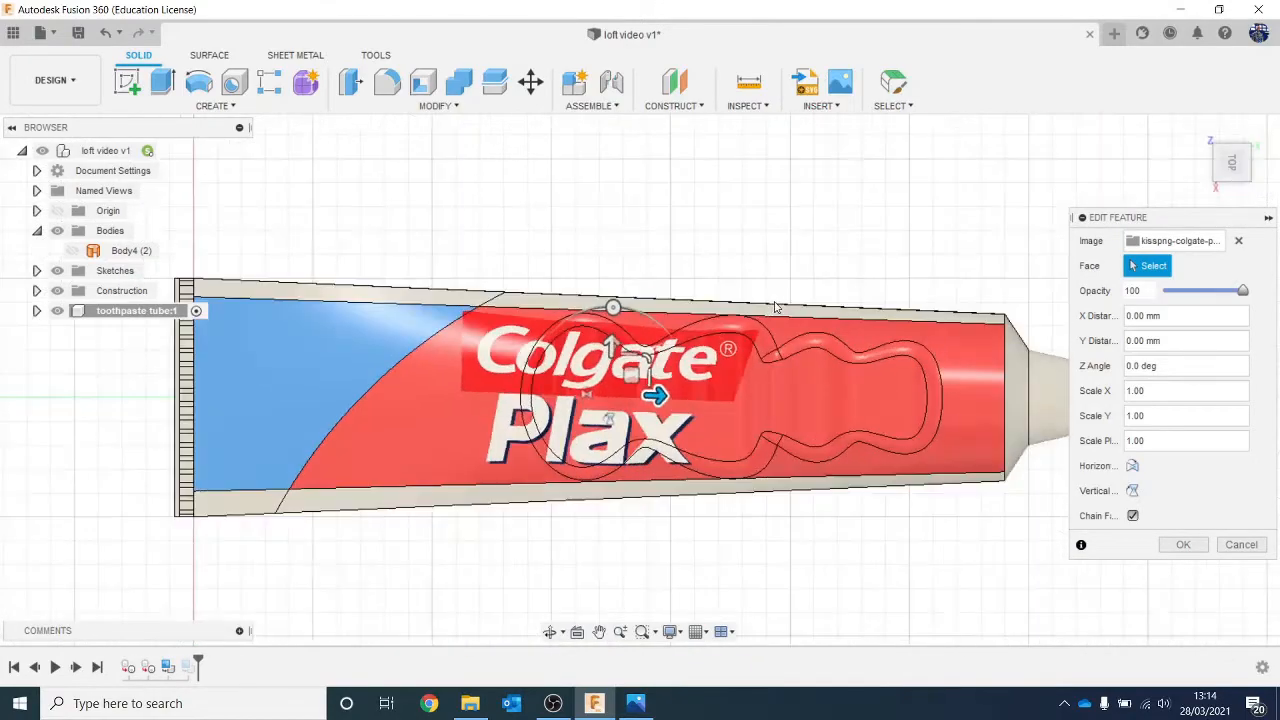
drag(675, 403, 430, 389)
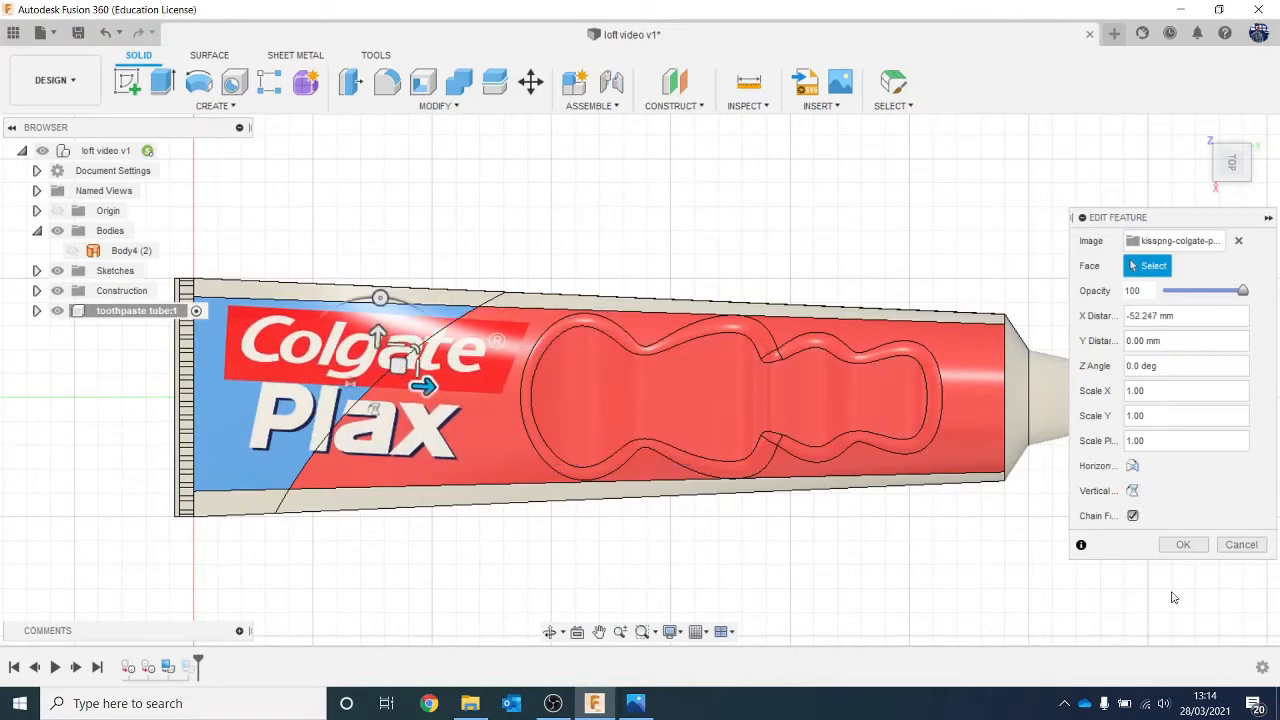
click(1182, 545)
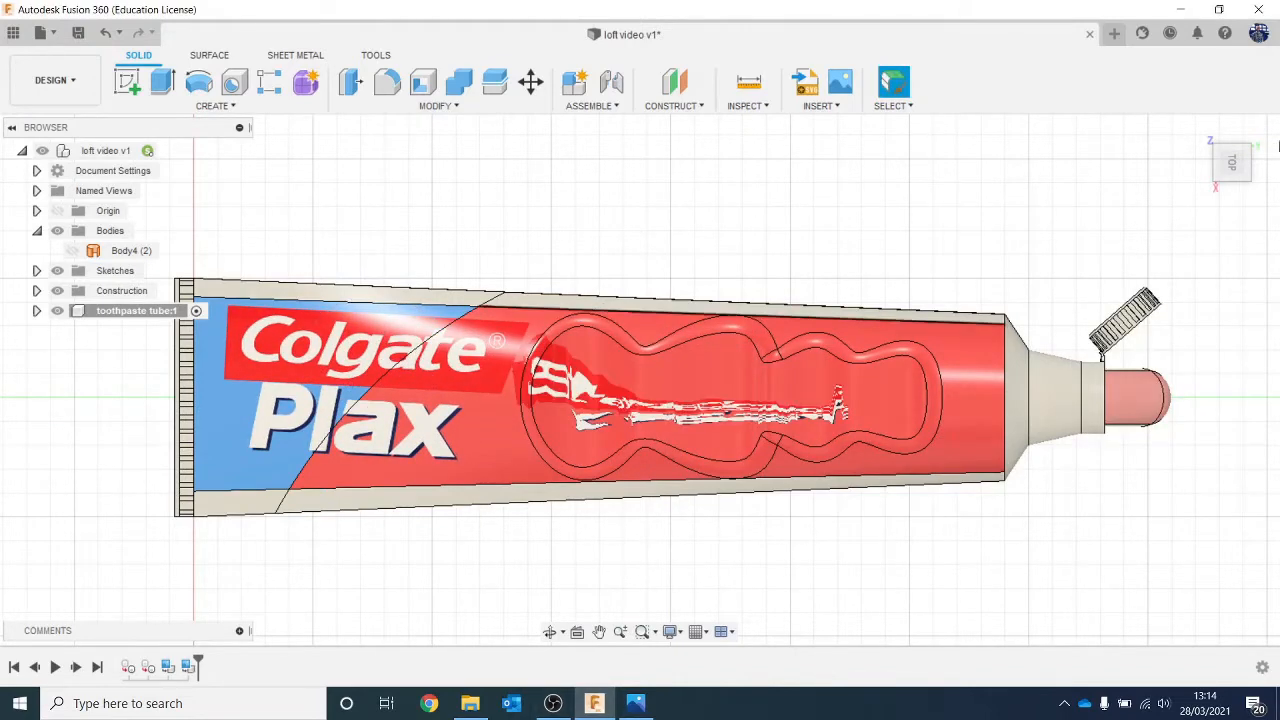
Edit the underside decal to move it about 60.7 mm in X towards the crimped end, with opacity 77 and Chain Faces kept on.
right_click(196, 668)
click(264, 540)
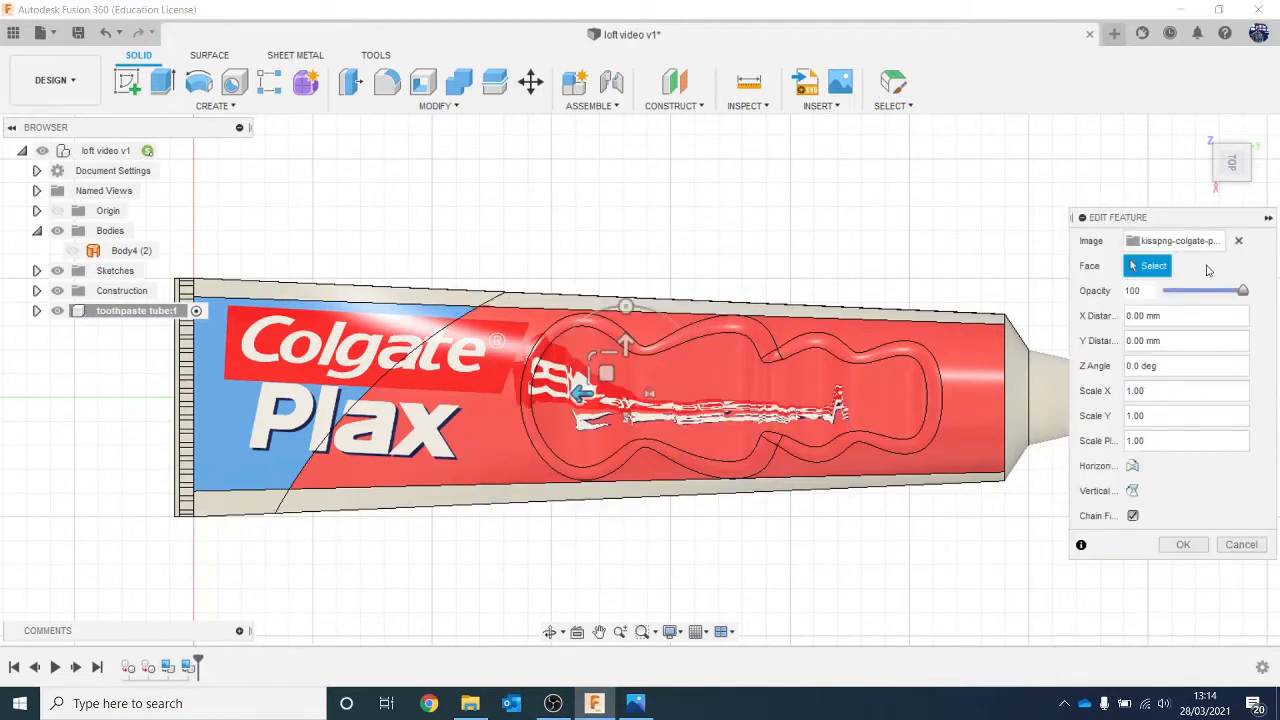
click(1236, 174)
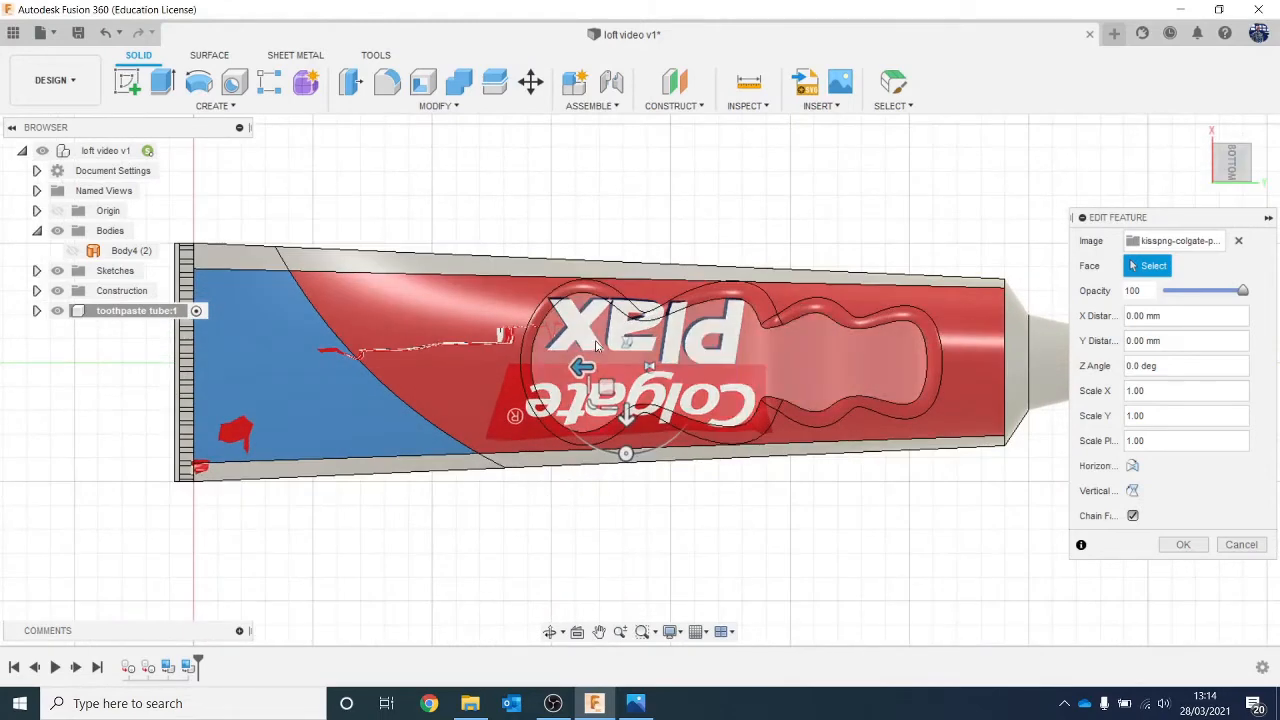
drag(583, 364, 313, 366)
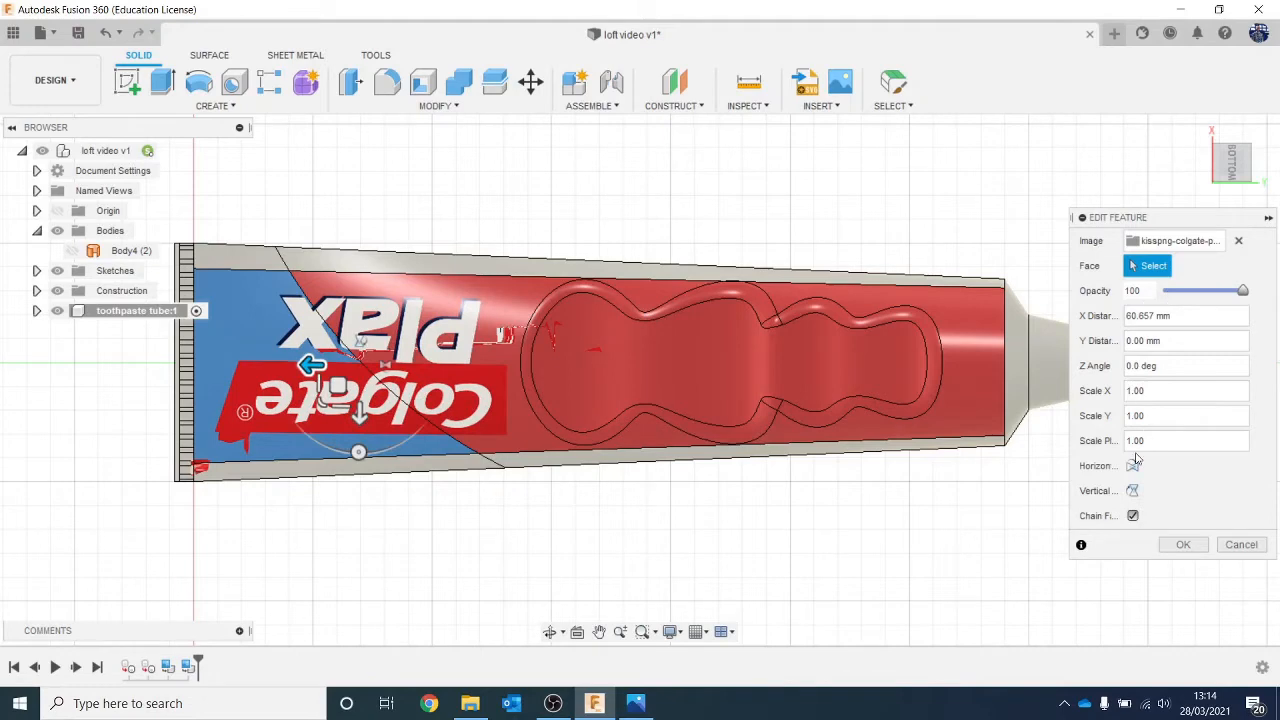
drag(1242, 290, 1224, 291)
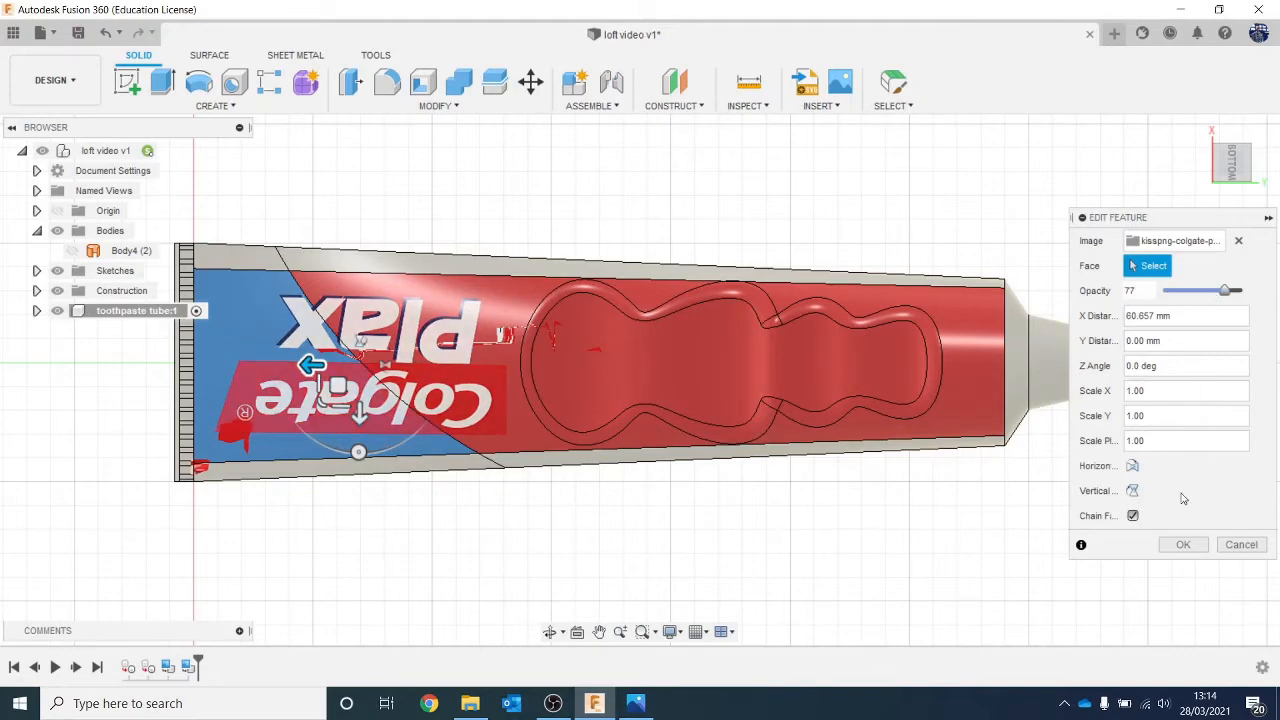
click(1133, 516)
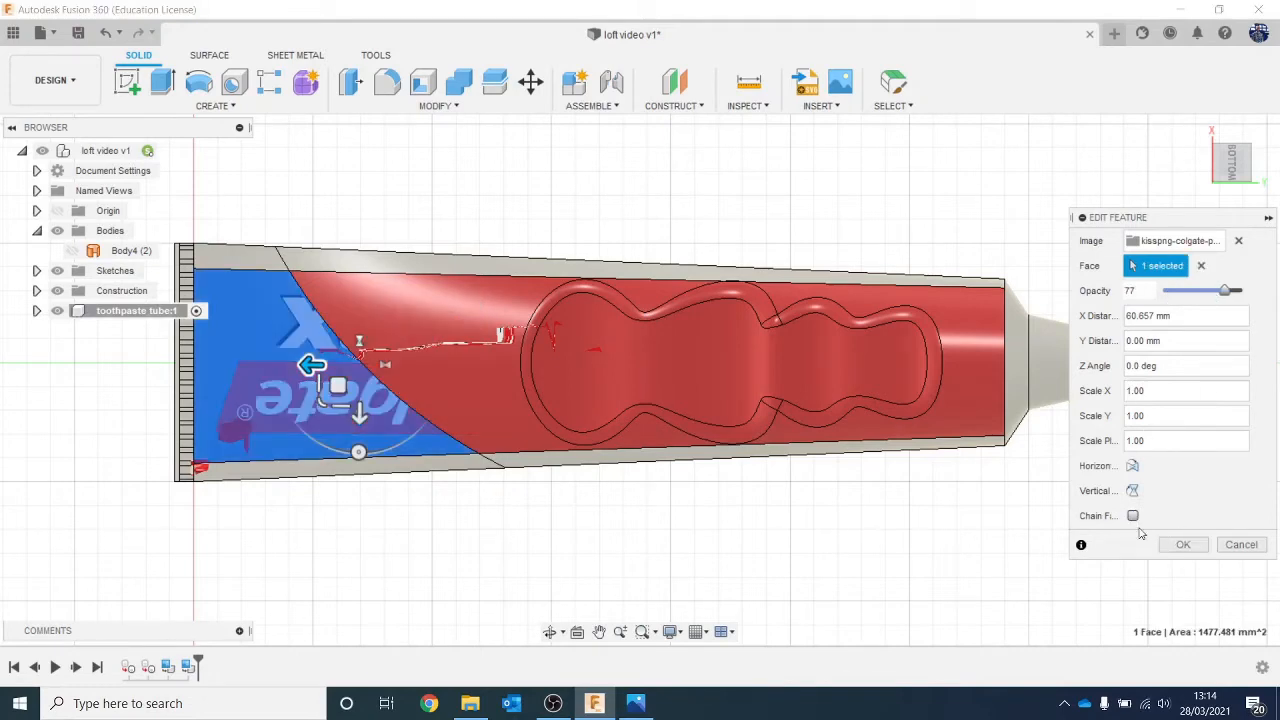
click(1133, 516)
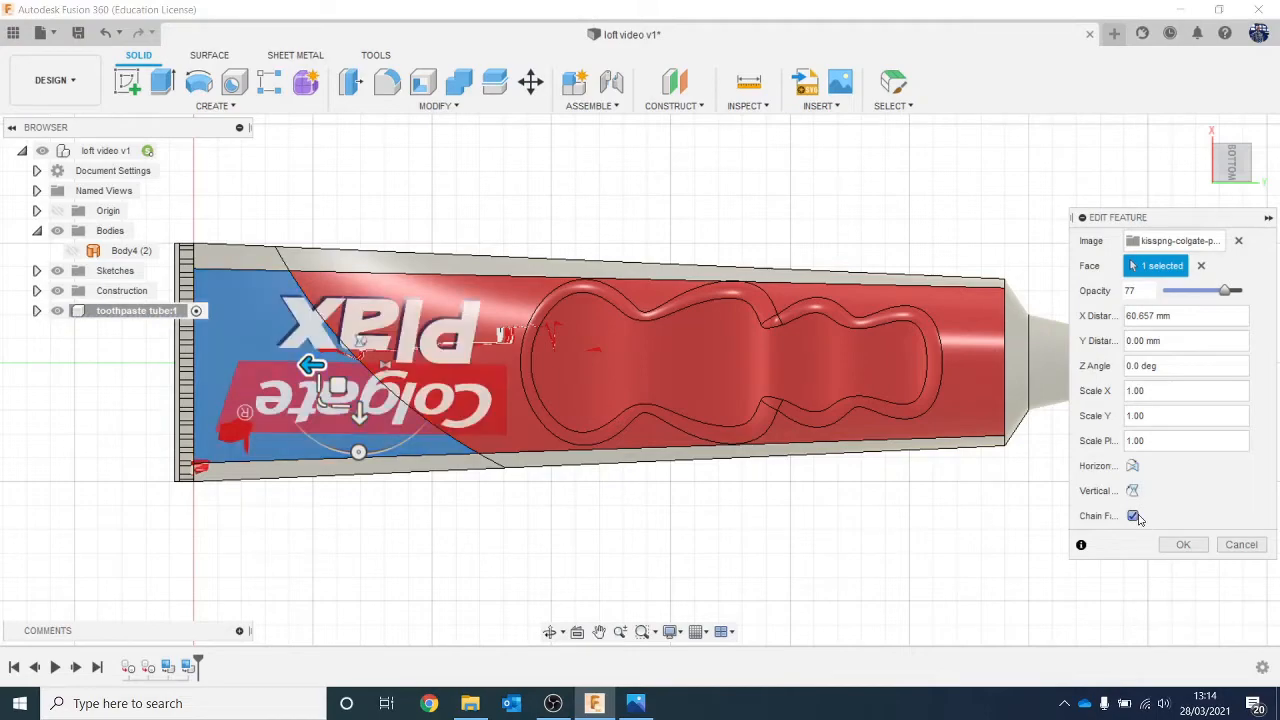
click(1186, 548)
Edit the upper decal: shrink it to roughly half size, shift it onto the red area beside the grip, and turn off Chain Faces.
mouse_move(1233, 161)
mouse_down()
mouse_move(1245, 255)
mouse_move(1233, 235)
mouse_up()
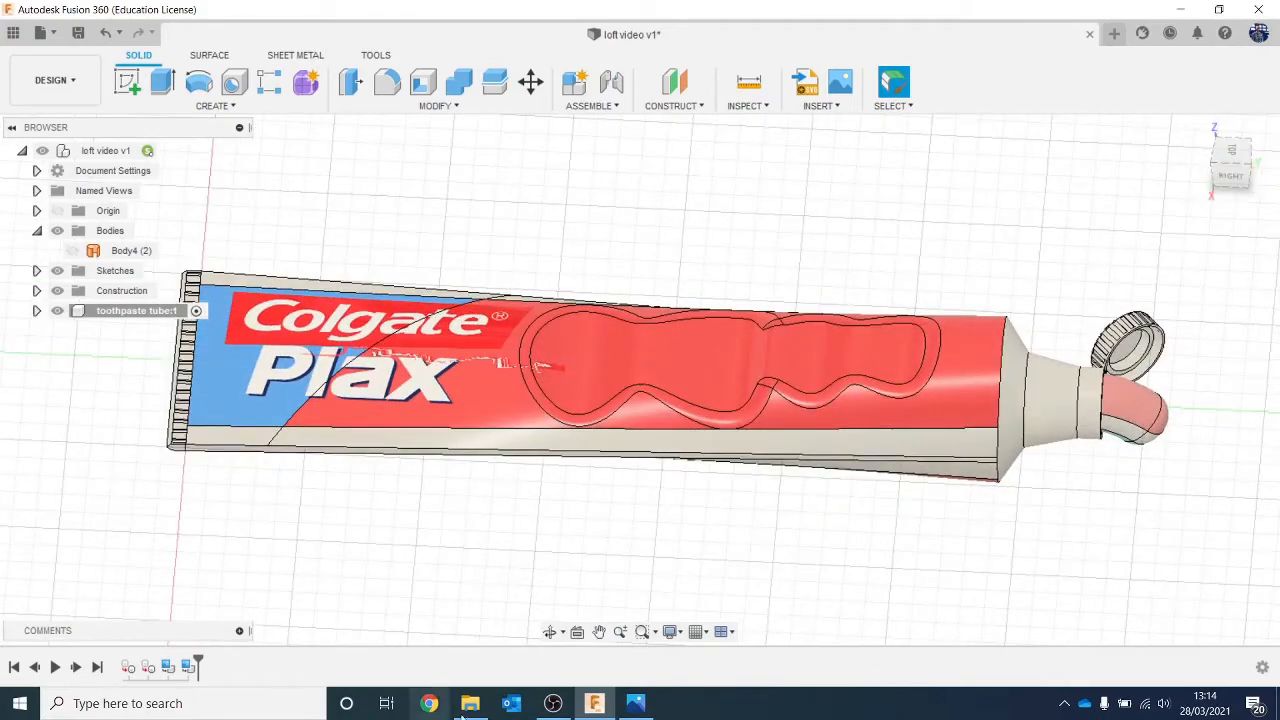
right_click(170, 667)
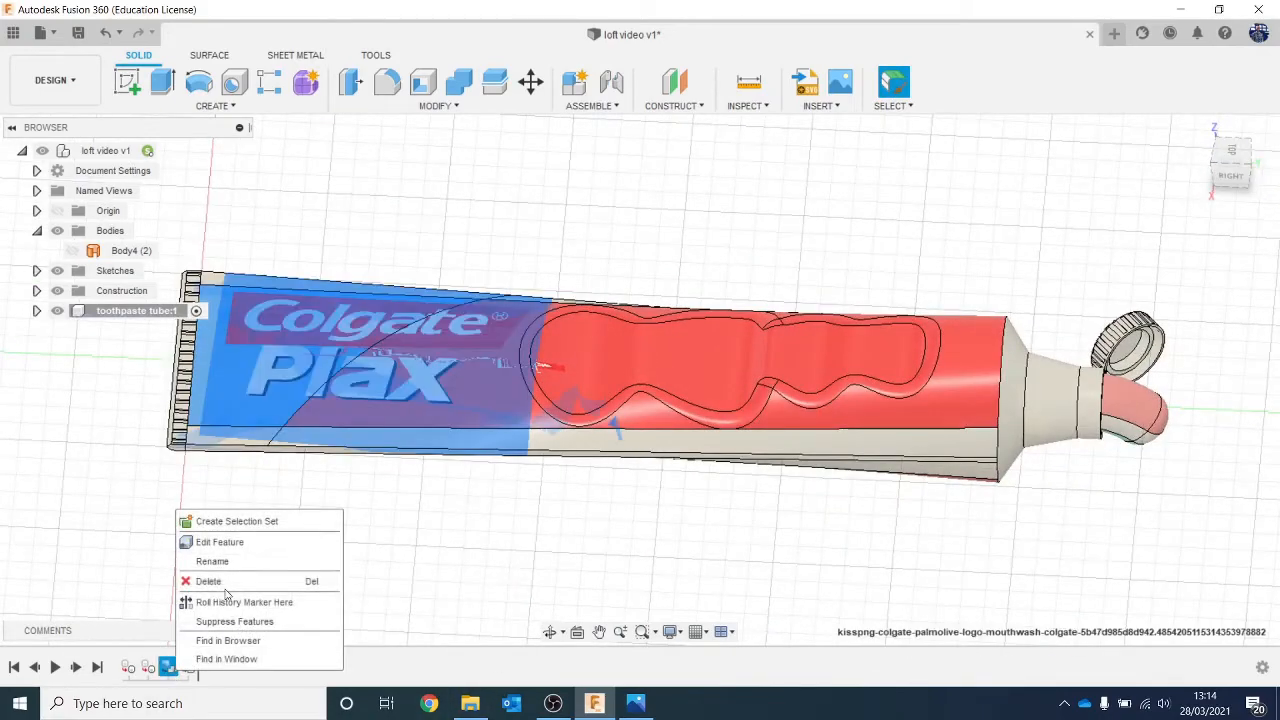
click(235, 541)
click(1133, 516)
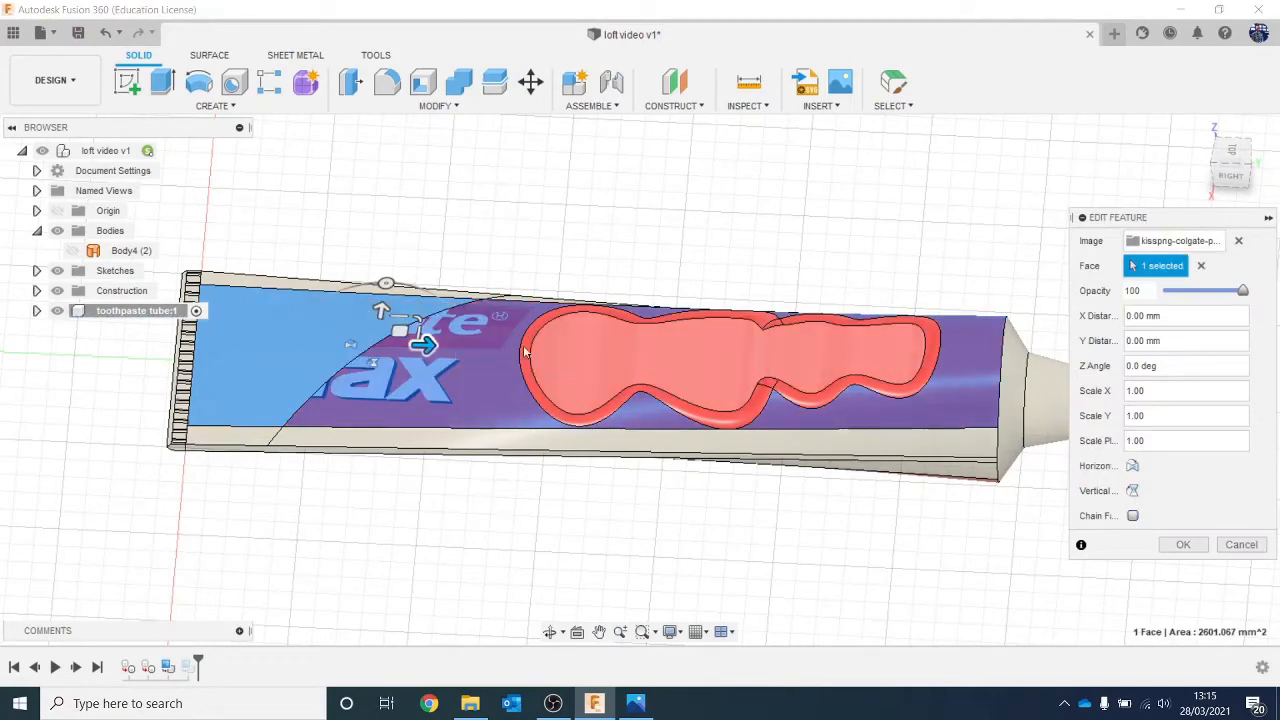
click(1133, 516)
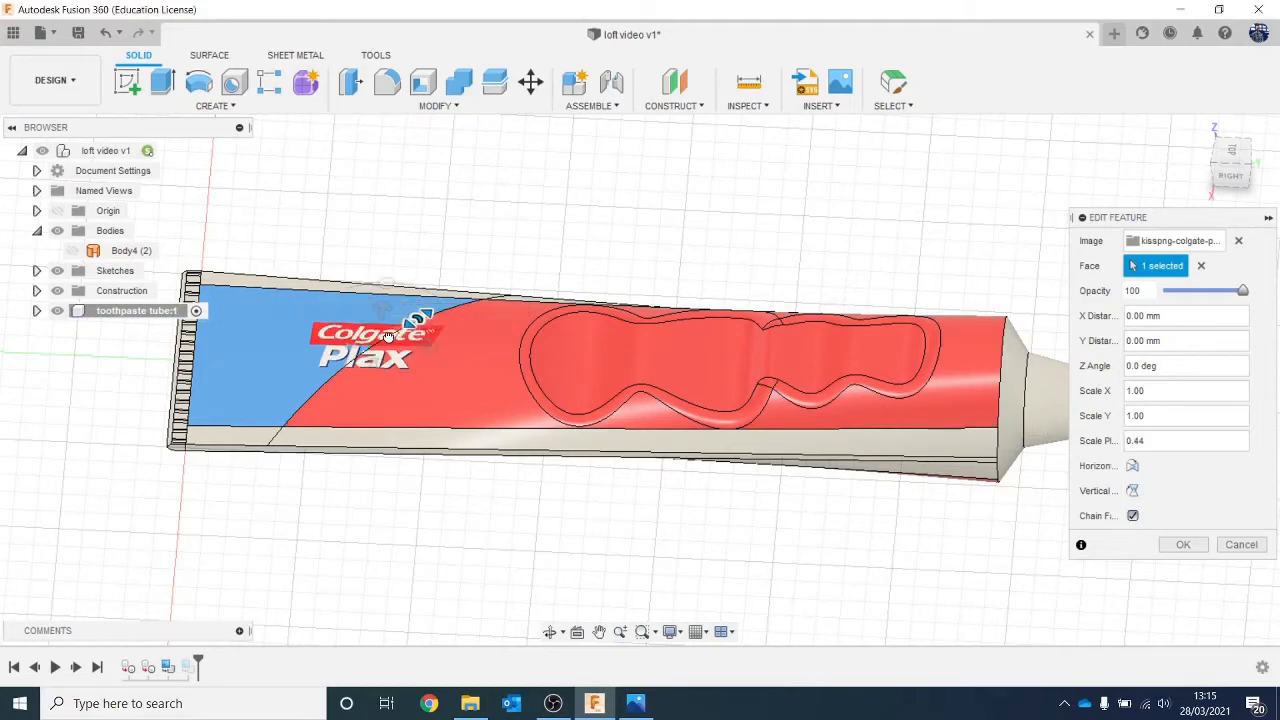
drag(388, 337, 443, 337)
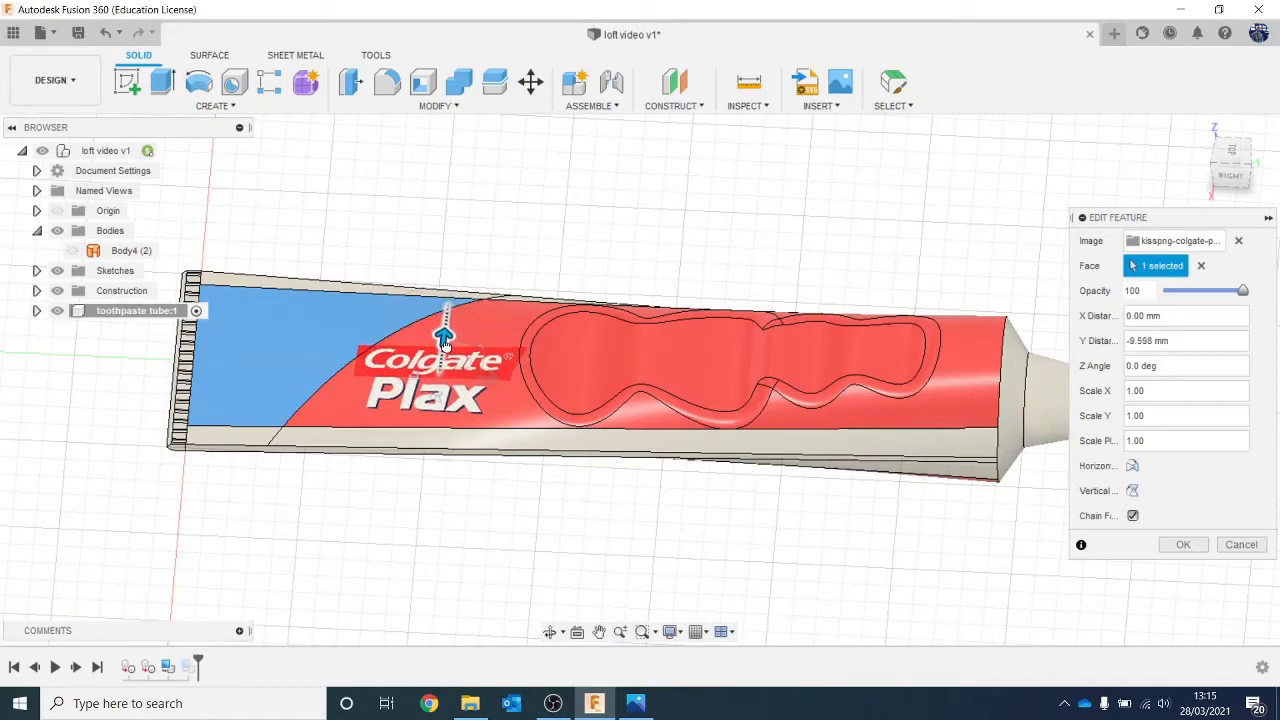
drag(486, 379, 477, 386)
click(1131, 519)
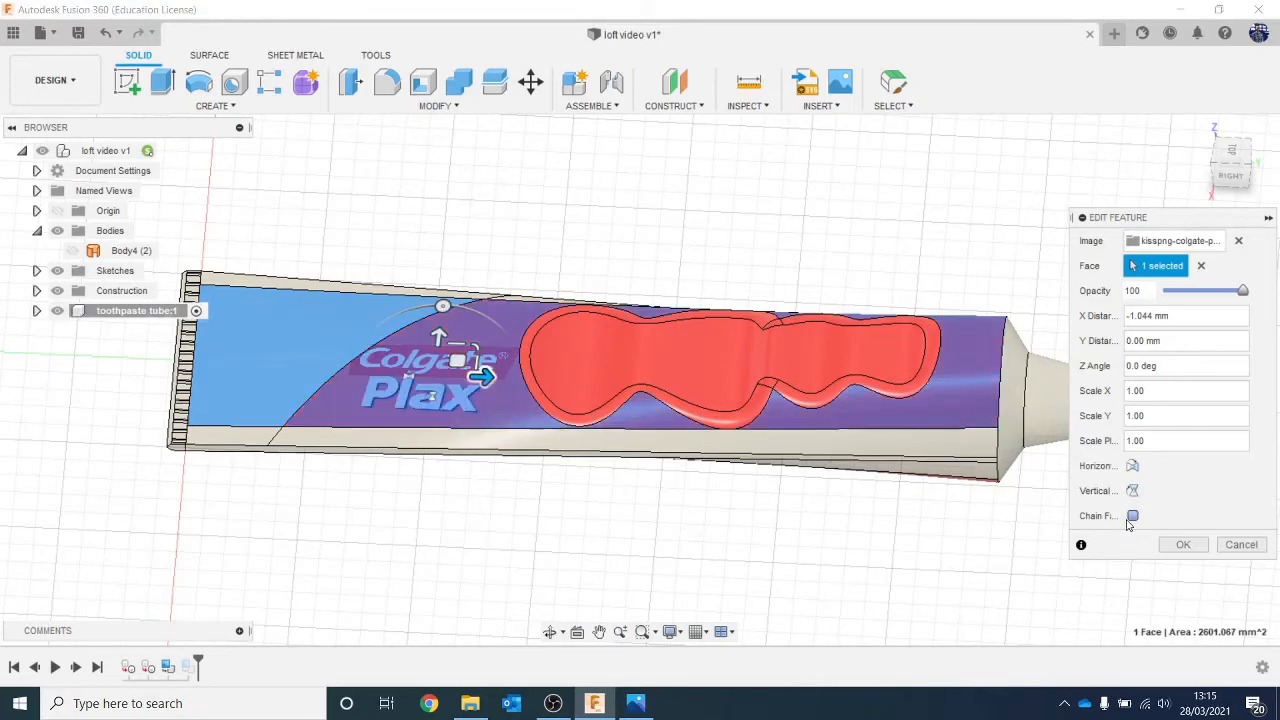
click(1174, 544)
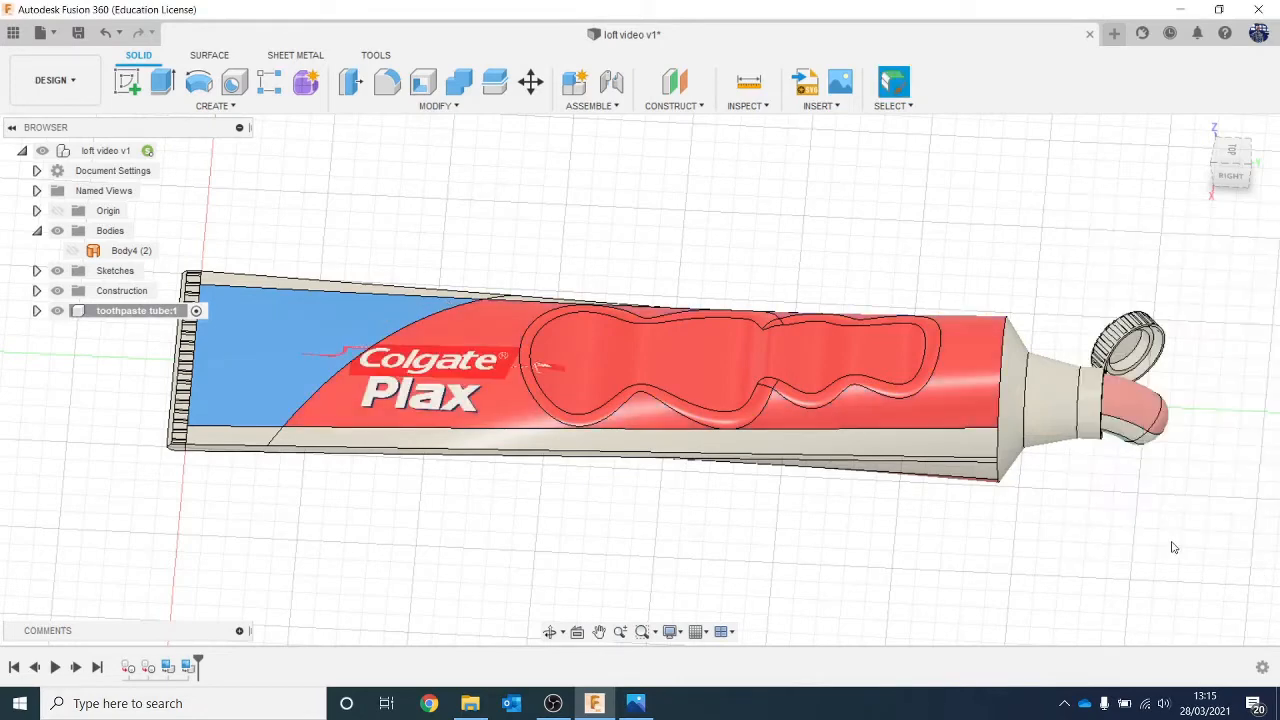
Edit the underside decal to a plane scale of about 0.417 and move it about -16.2 mm in X and -9.5 mm in Y.
click(1237, 212)
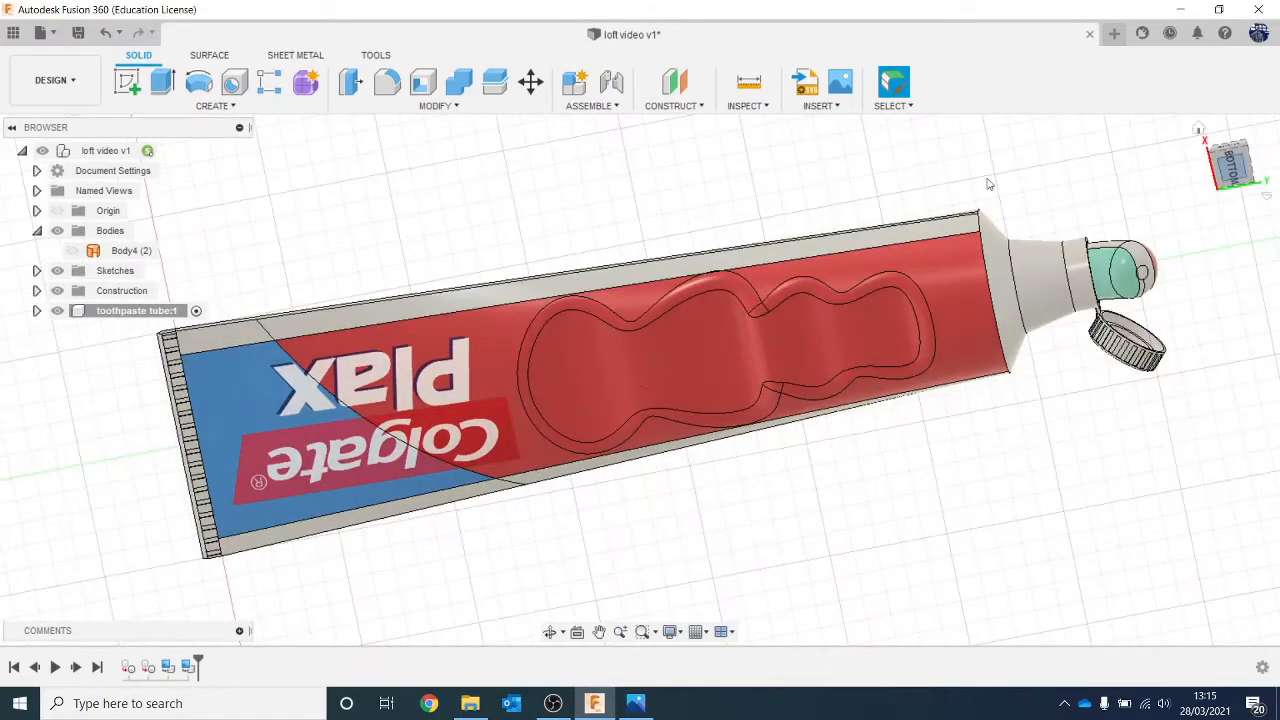
right_click(191, 668)
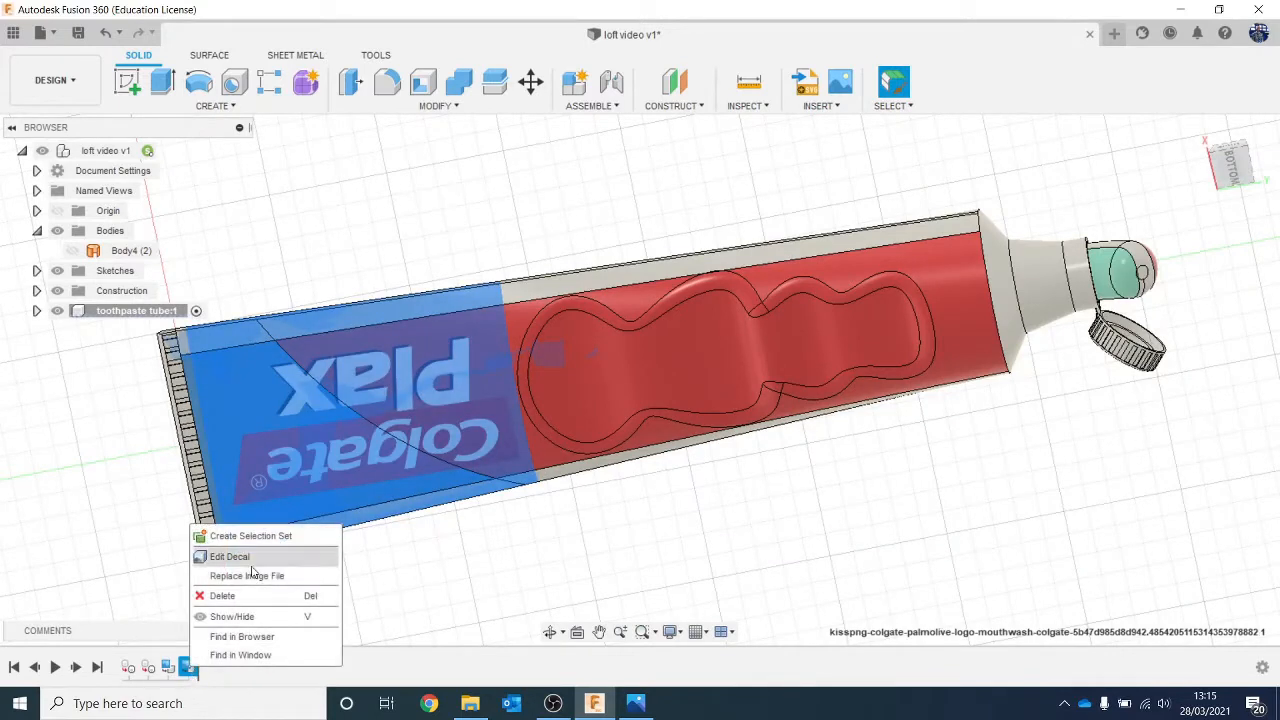
click(240, 549)
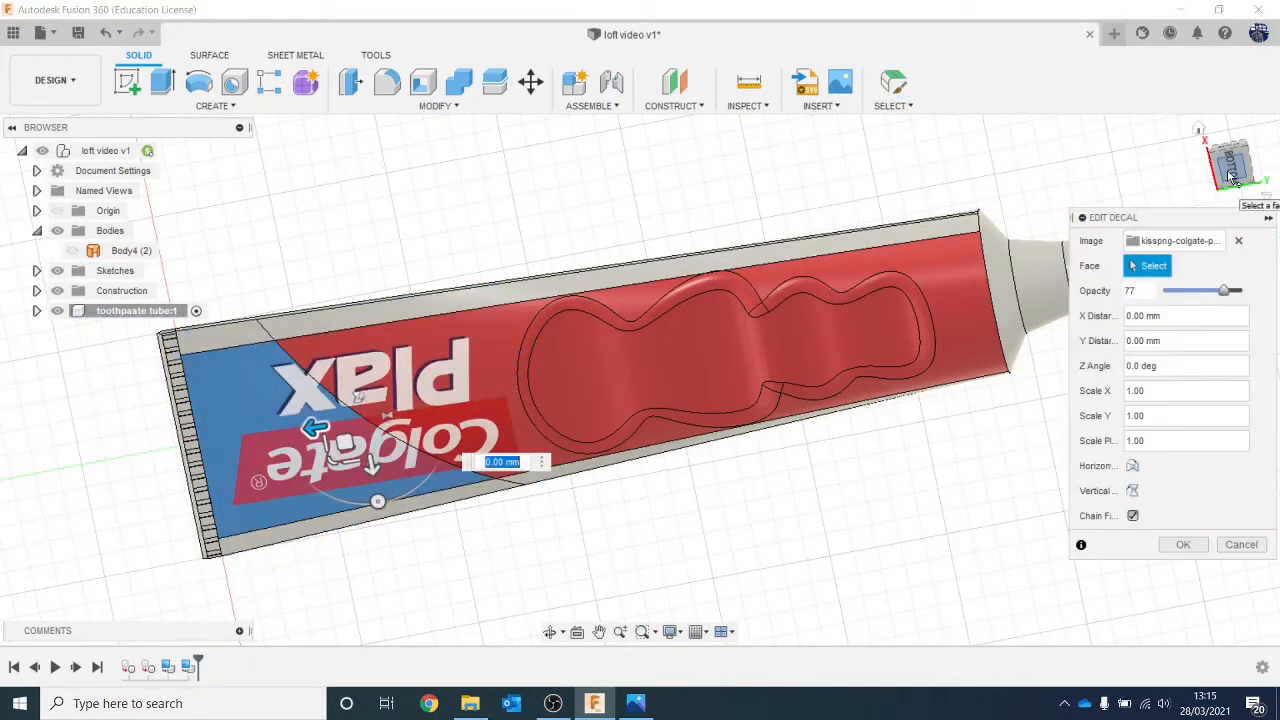
click(1232, 178)
drag(311, 408, 362, 410)
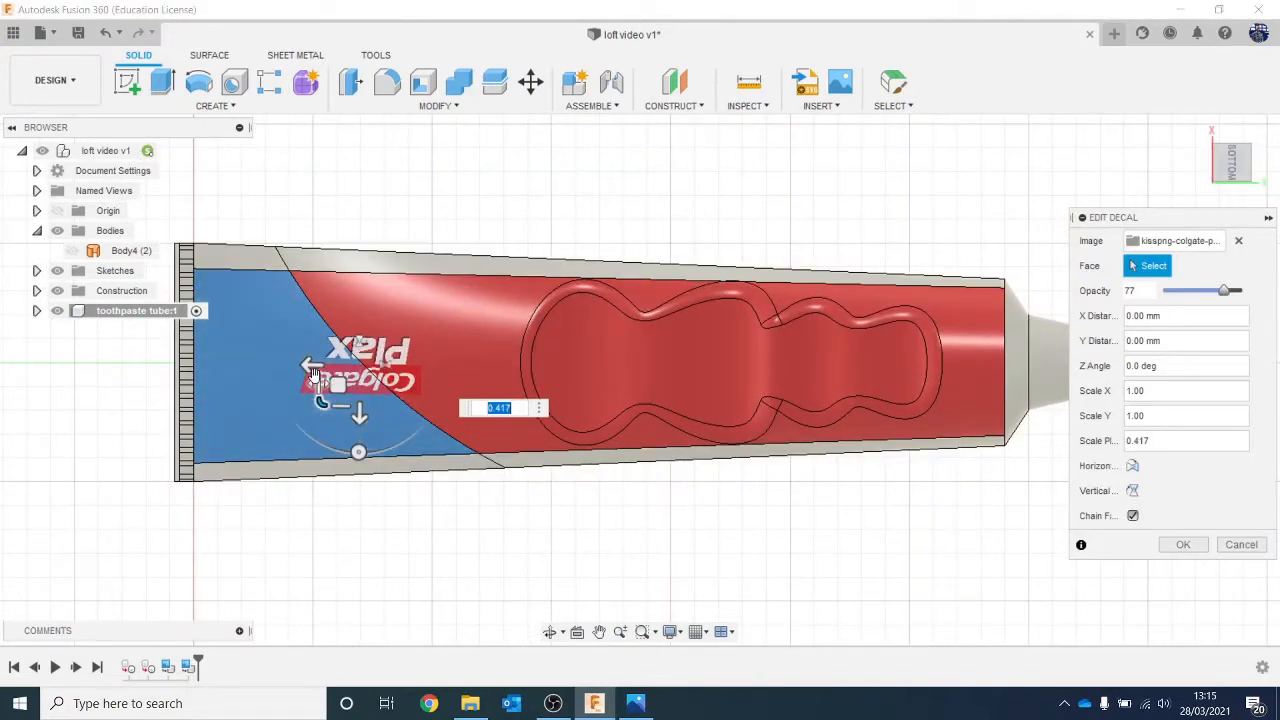
drag(303, 362, 388, 366)
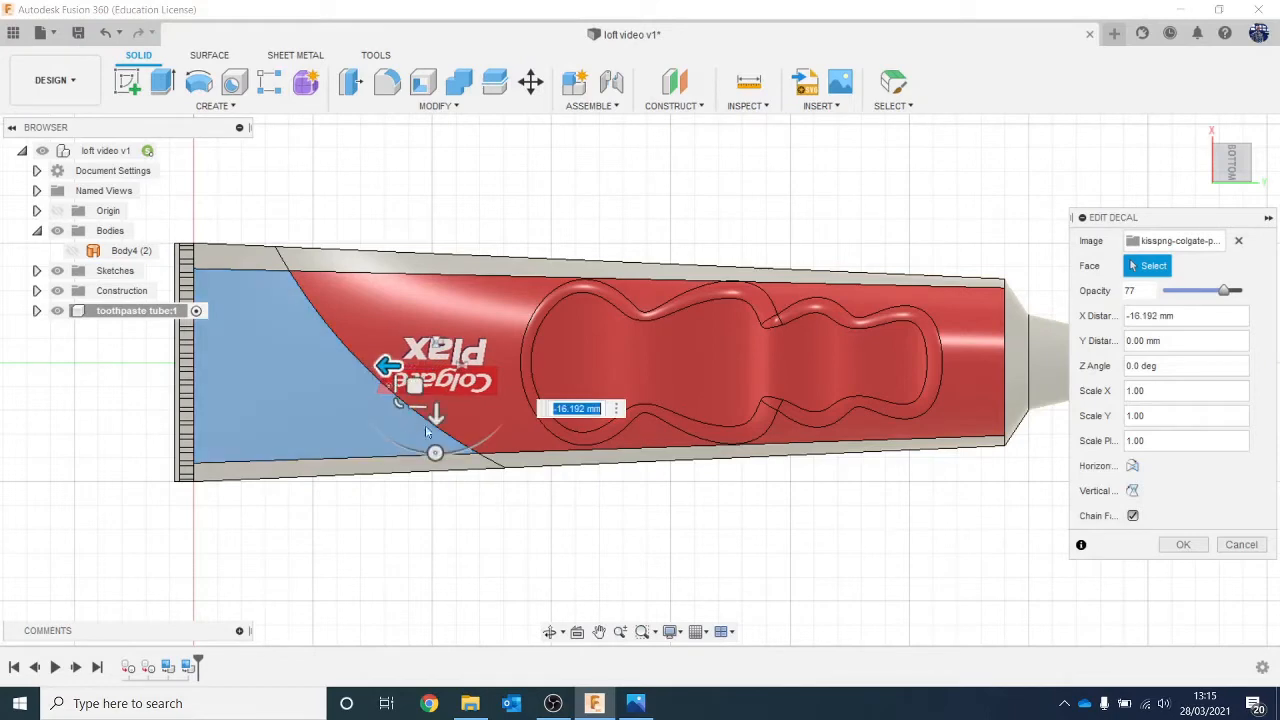
drag(436, 415, 436, 370)
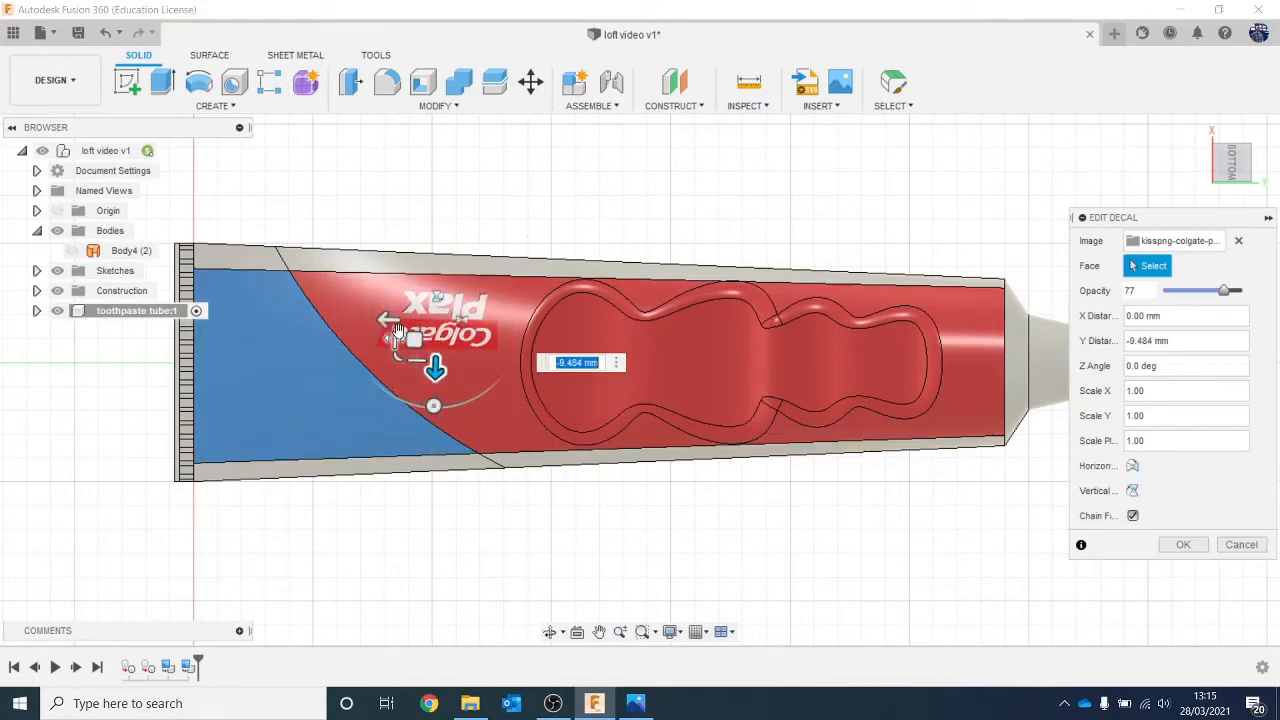
Enlarge the underside decal slightly, nudge it about -3.2 mm and 1.6 mm in X, turn off Chain Faces, and finish it.
drag(384, 318, 402, 318)
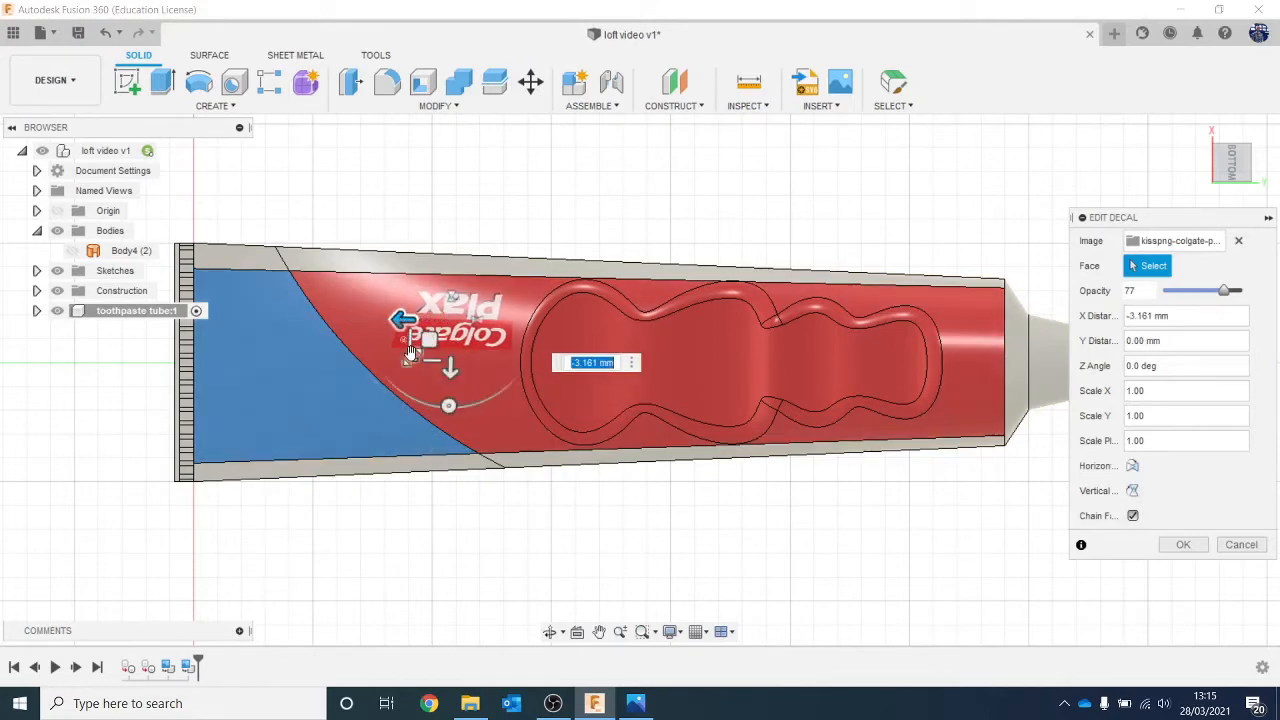
drag(409, 362, 406, 364)
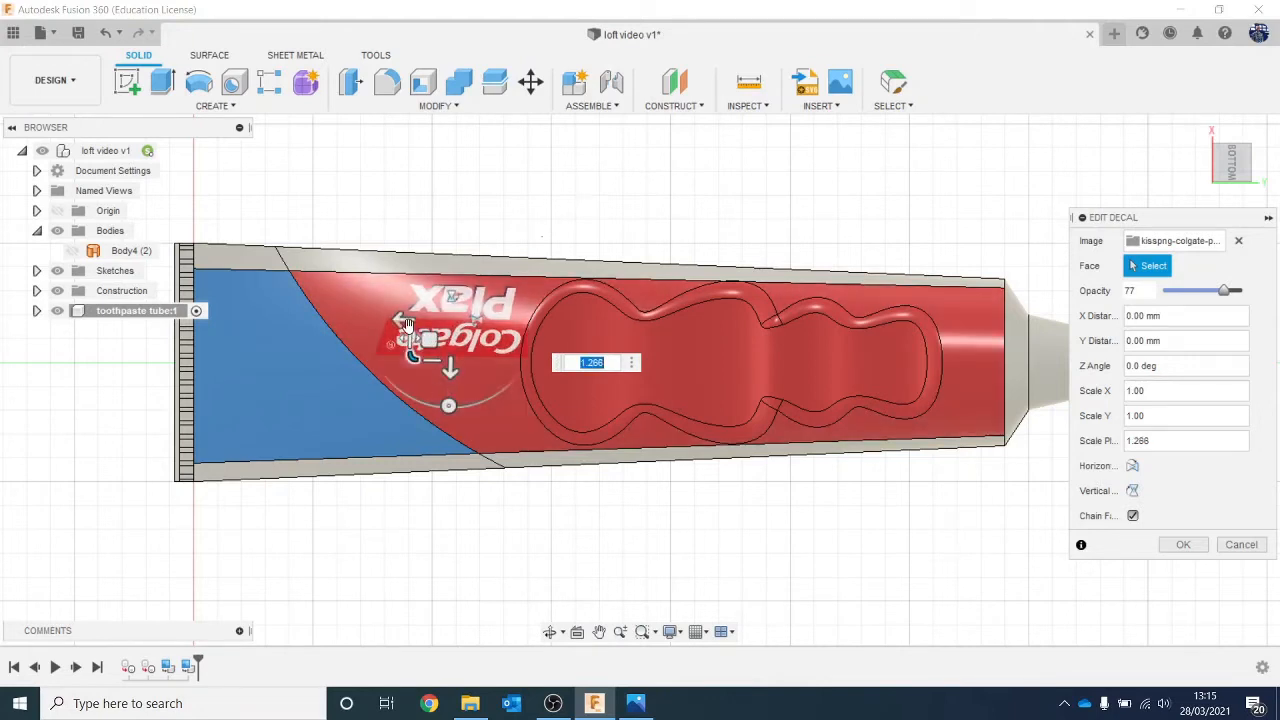
mouse_move(407, 323)
mouse_down()
mouse_move(397, 328)
mouse_move(413, 338)
mouse_move(396, 320)
mouse_up()
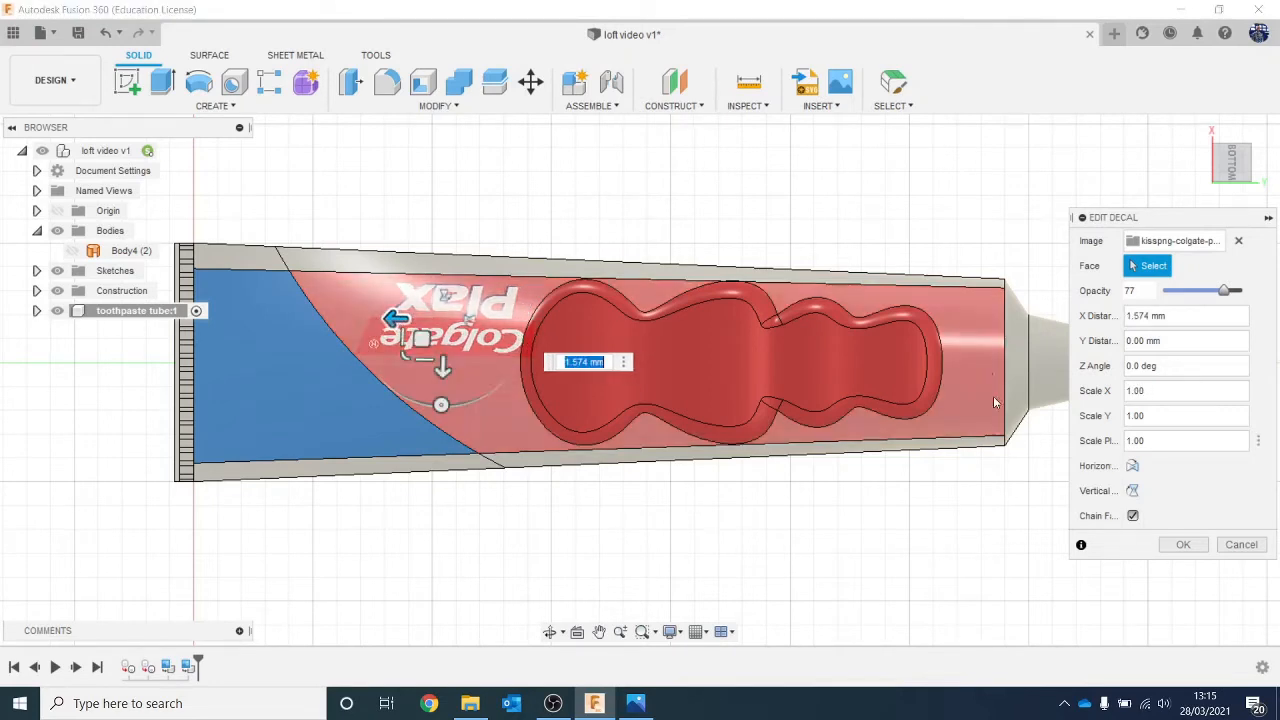
click(1133, 516)
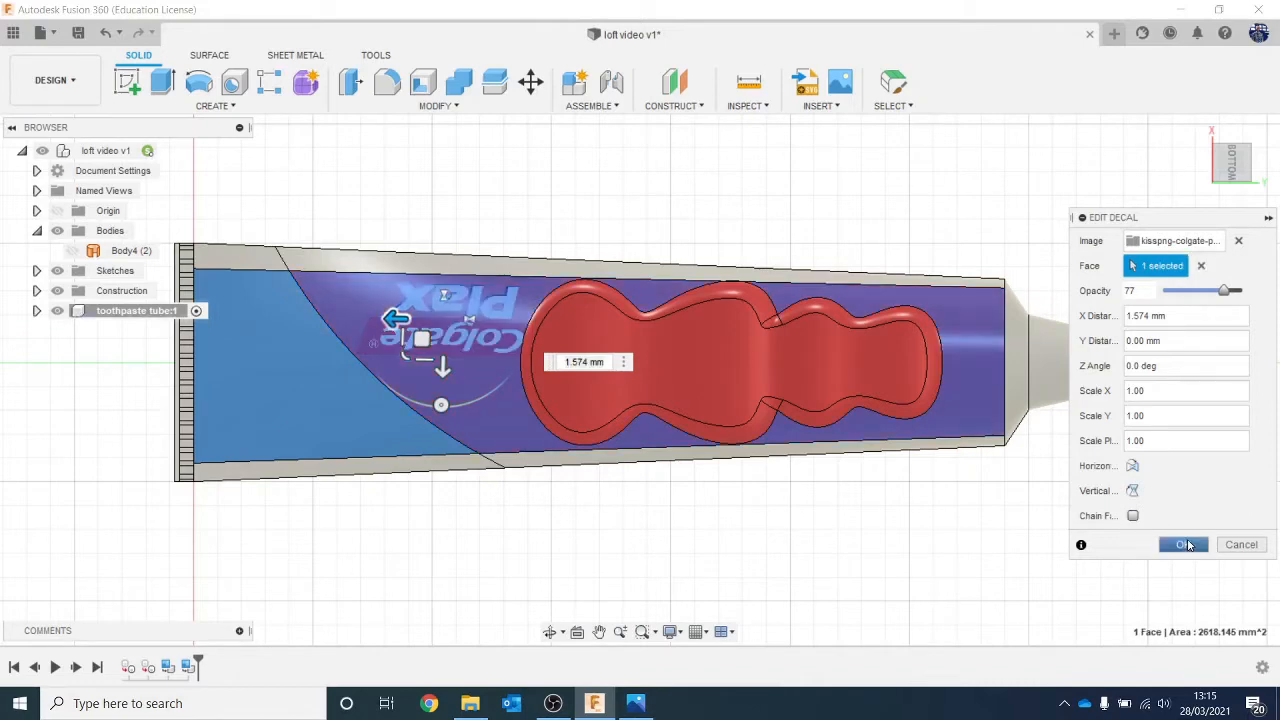
click(1182, 545)
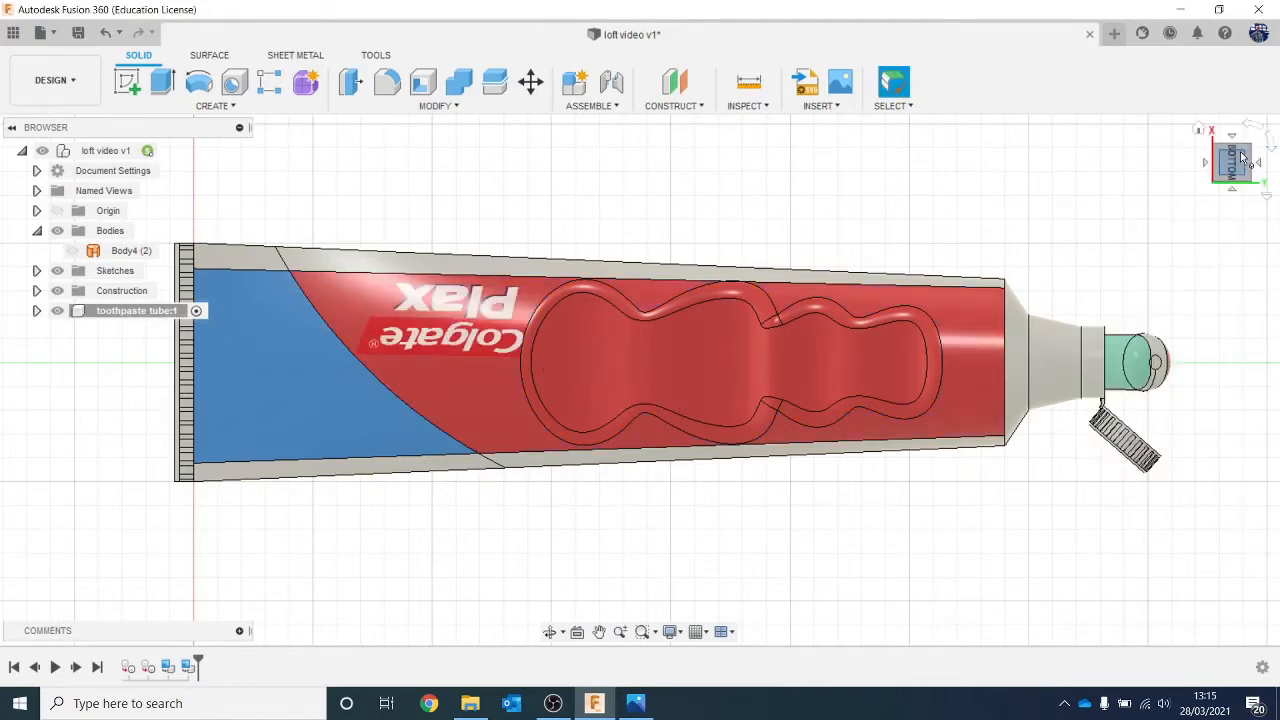
mouse_move(1234, 162)
mouse_down()
mouse_move(1220, 196)
mouse_move(1232, 162)
mouse_move(1236, 172)
mouse_up()
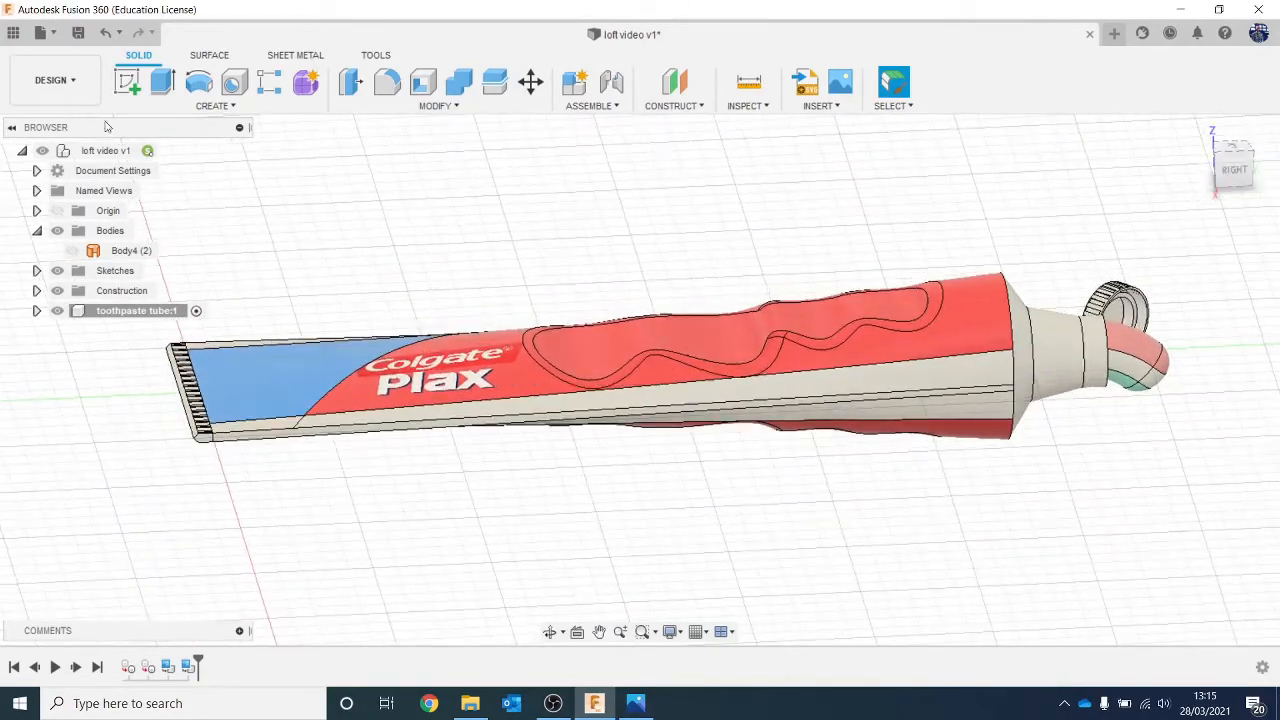
Examine the tube with its decals in the Render workspace from a higher angle, then return to the Design workspace.
click(55, 80)
click(74, 182)
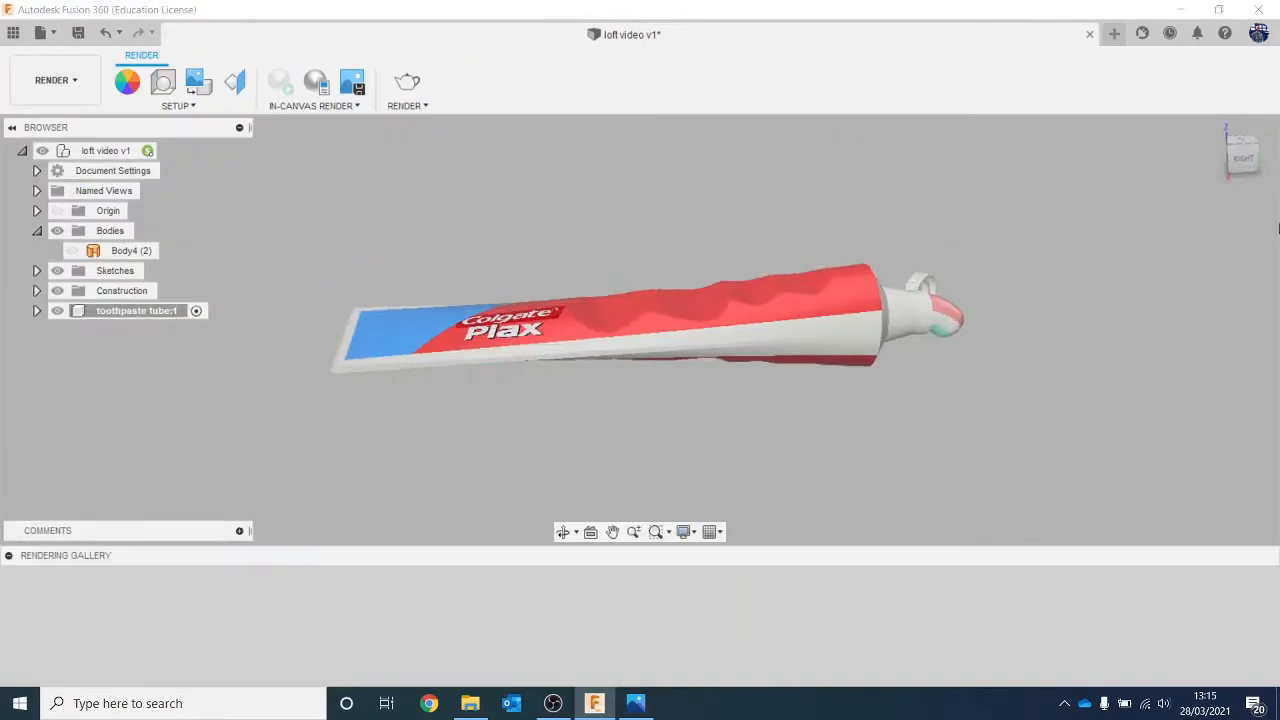
drag(1236, 154, 1226, 180)
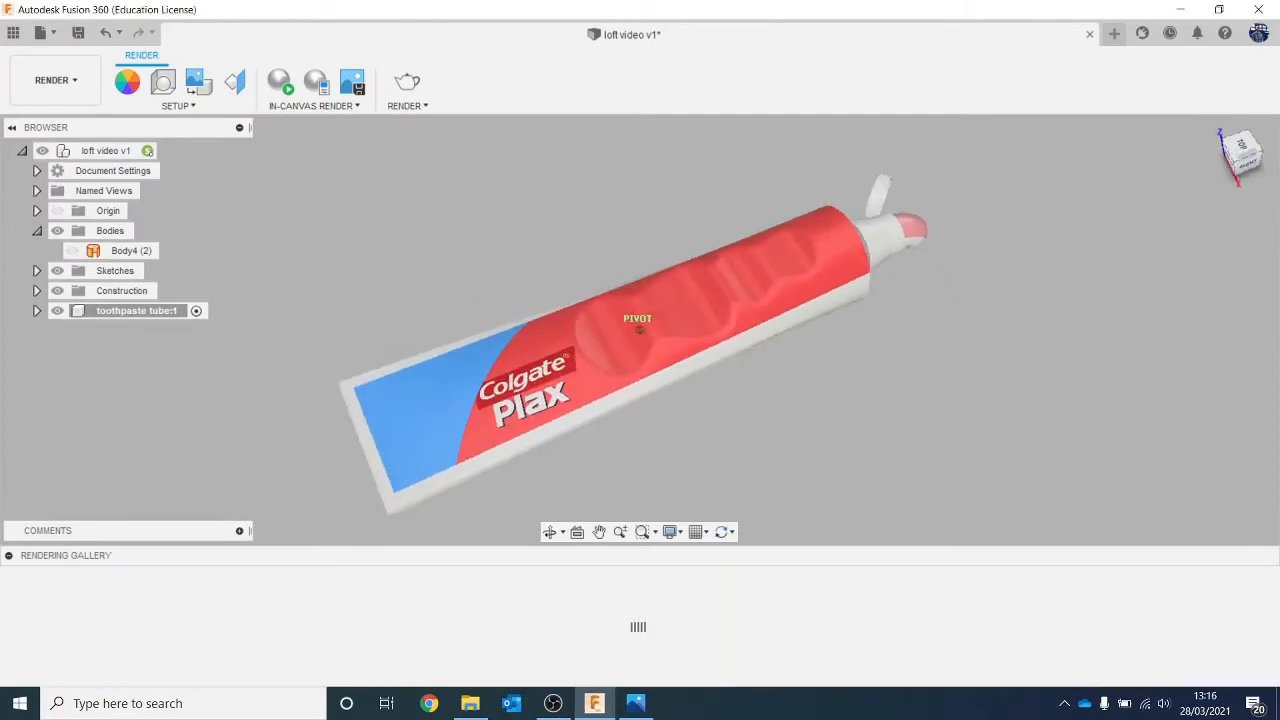
mouse_move(640, 420)
shift+middle_down()
mouse_move(640, 250)
mouse_move(660, 220)
mouse_move(640, 255)
mouse_move(625, 400)
shift+middle_up()
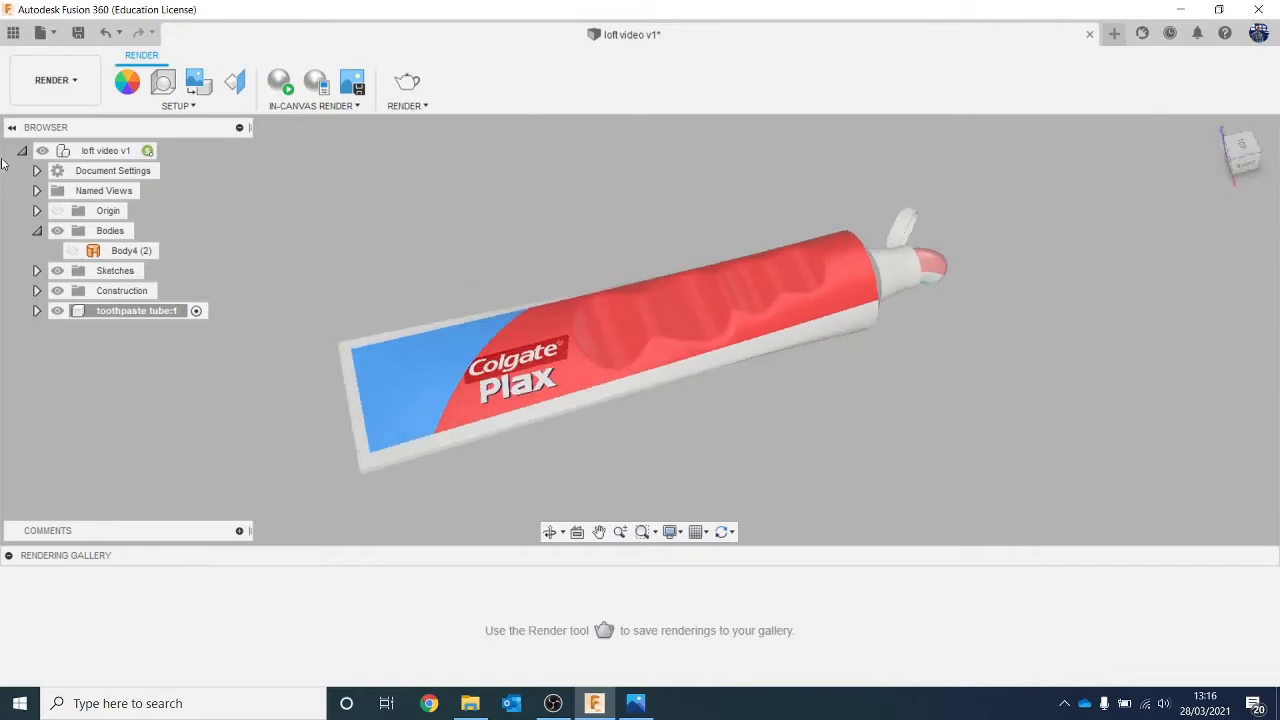
click(52, 80)
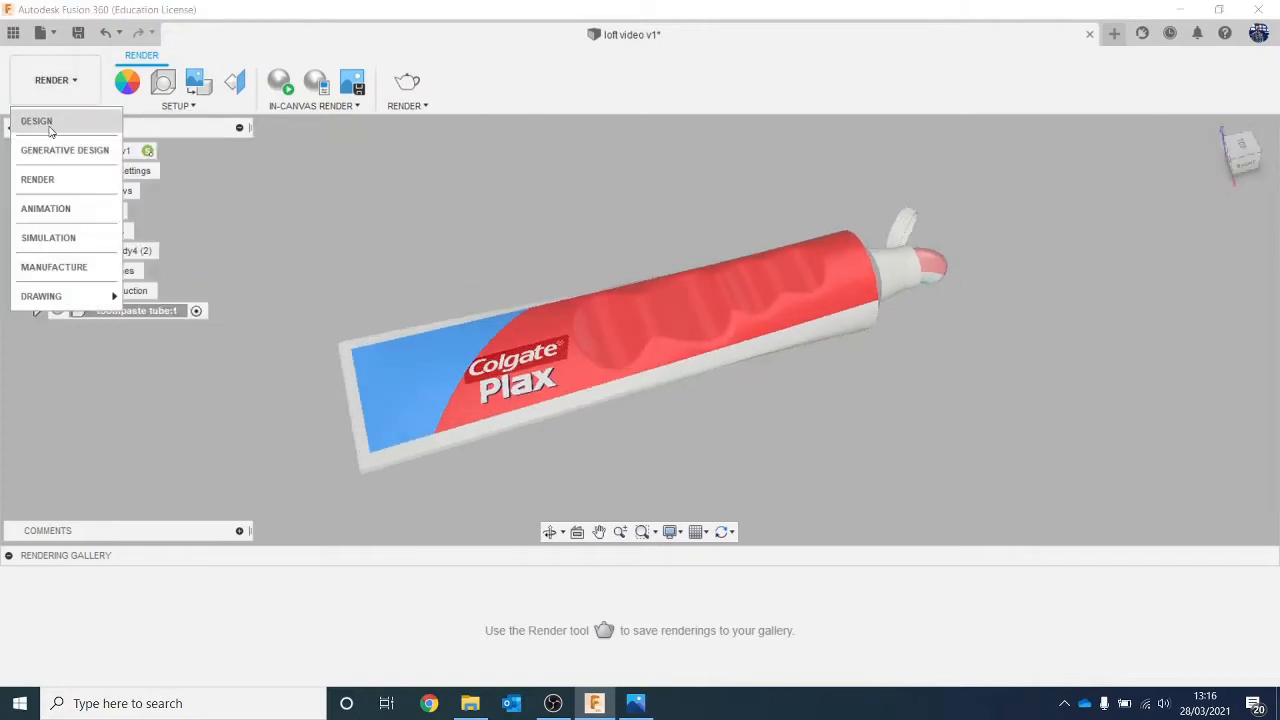
click(37, 121)
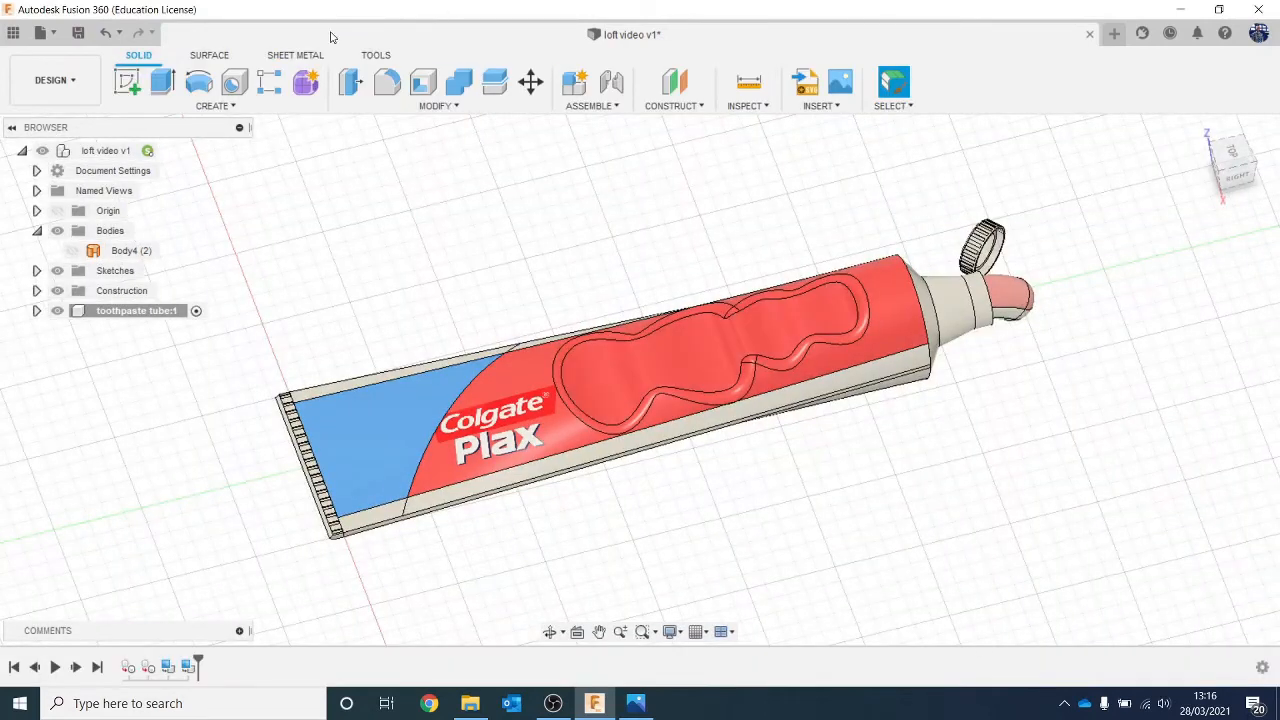
Save the tube design with the version description "User Saved" and open a new blank design.
click(80, 36)
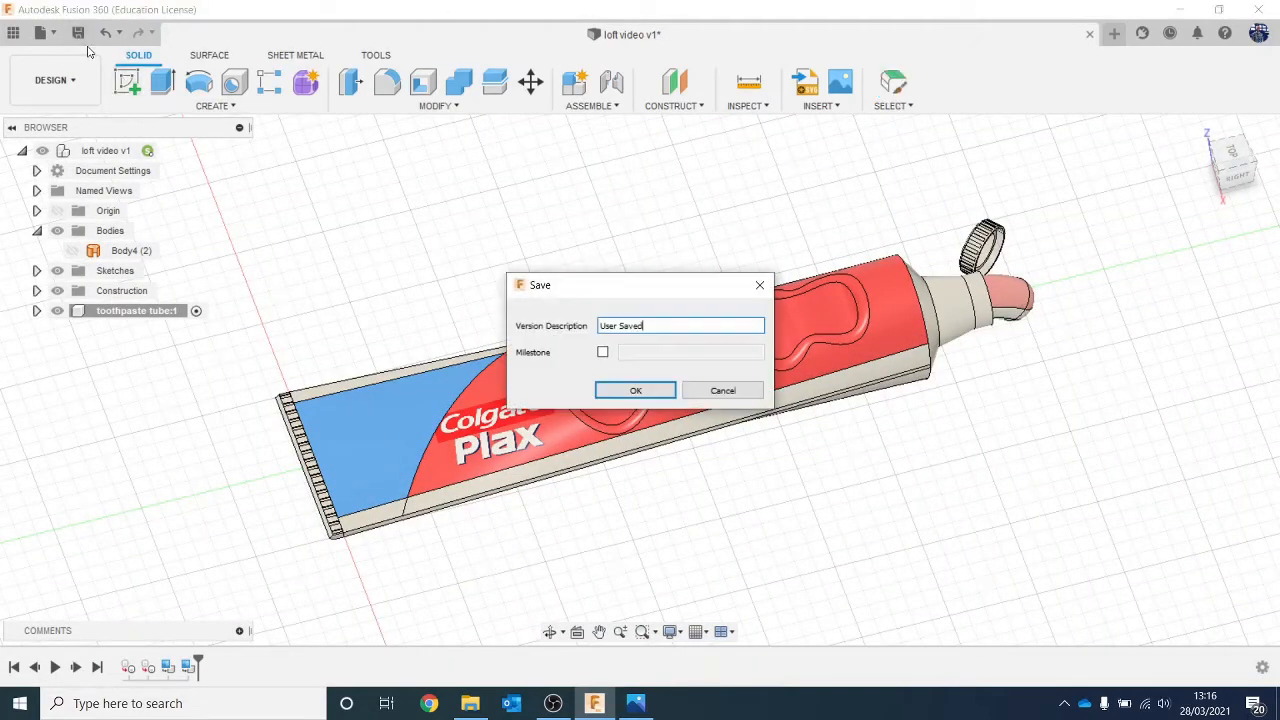
click(633, 390)
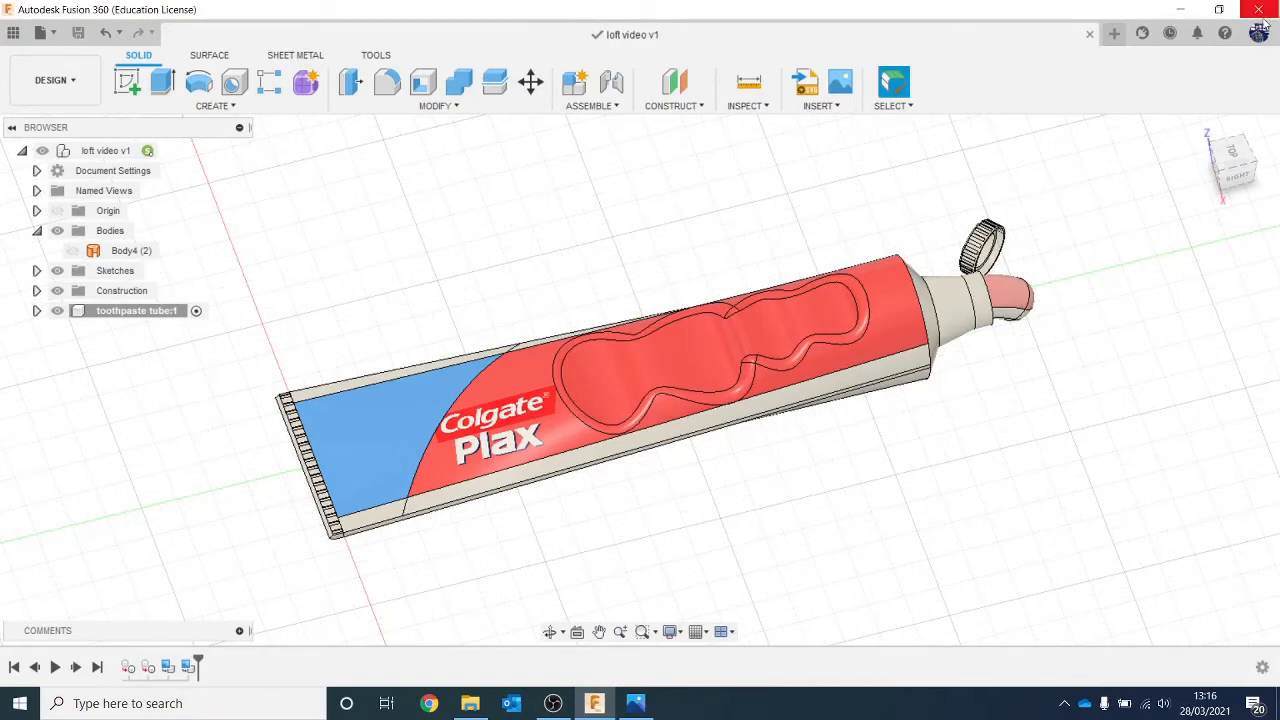
click(1114, 36)
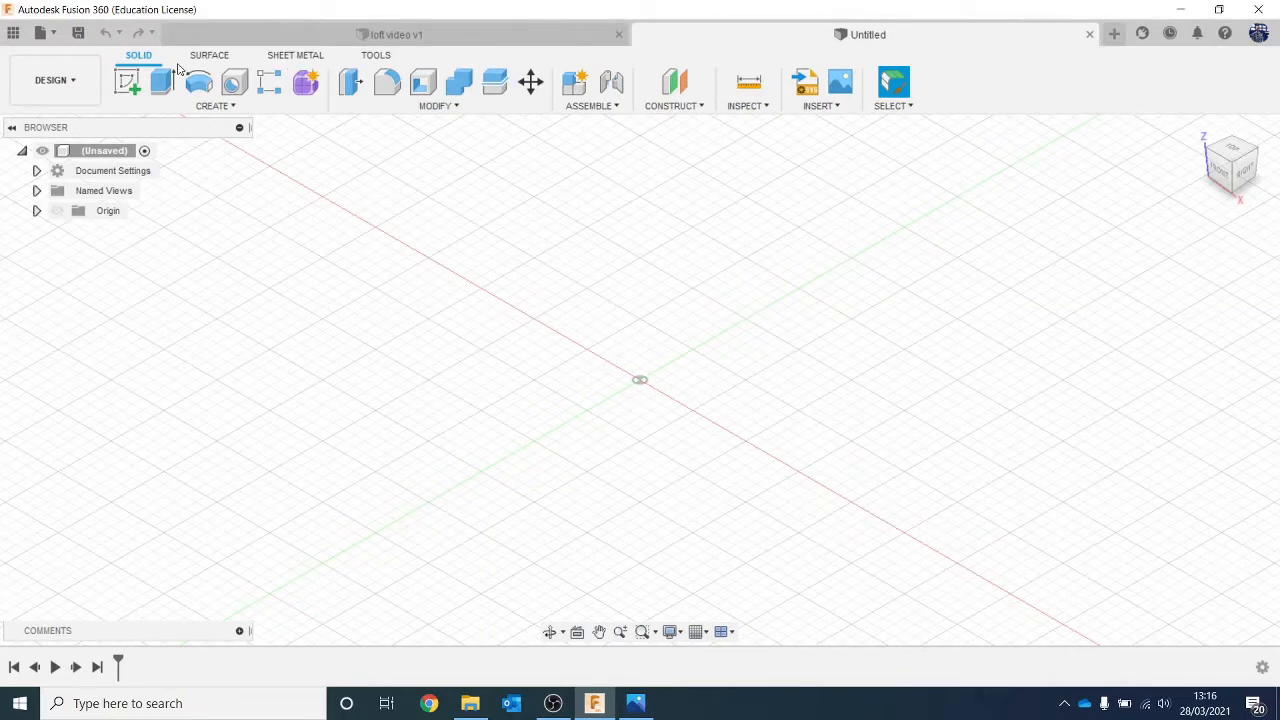
Create an internal standard component named "tooth brush heAD" under the root and make it active.
right_click(110, 158)
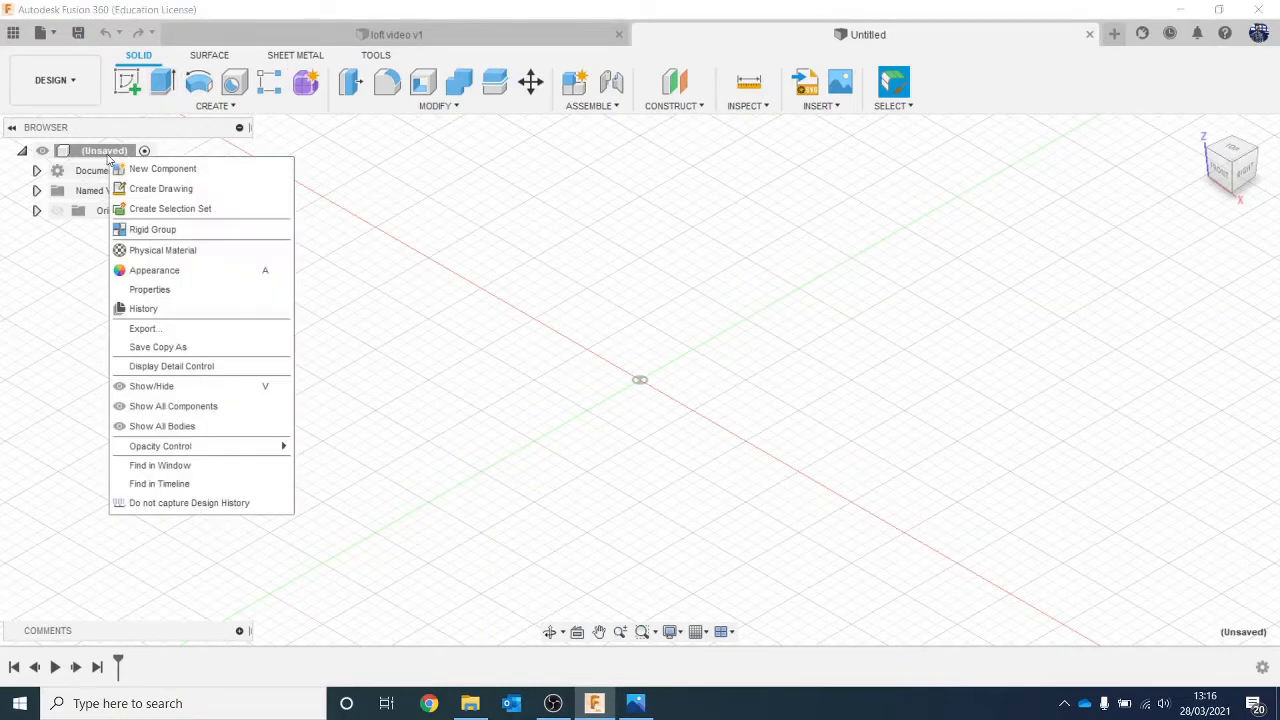
click(186, 170)
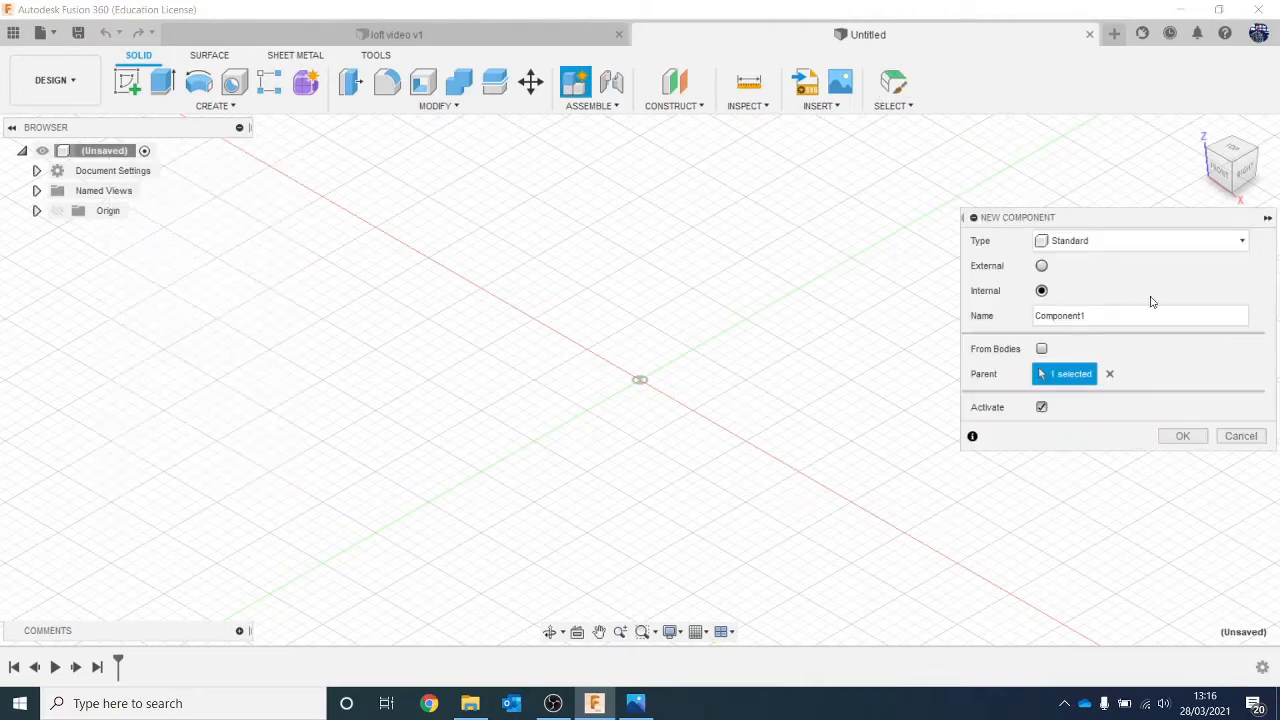
click(1106, 240)
click(1106, 241)
double_click(1130, 321)
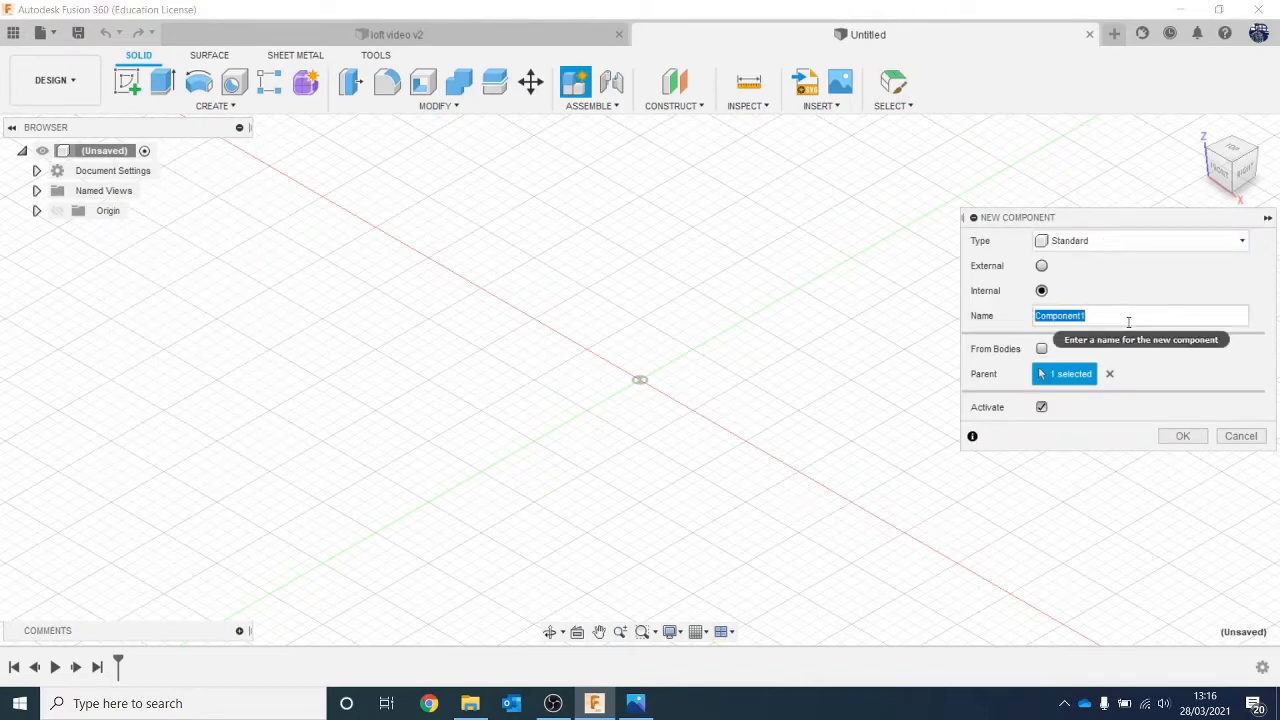
text(tooth brush heAD)
key(Return)
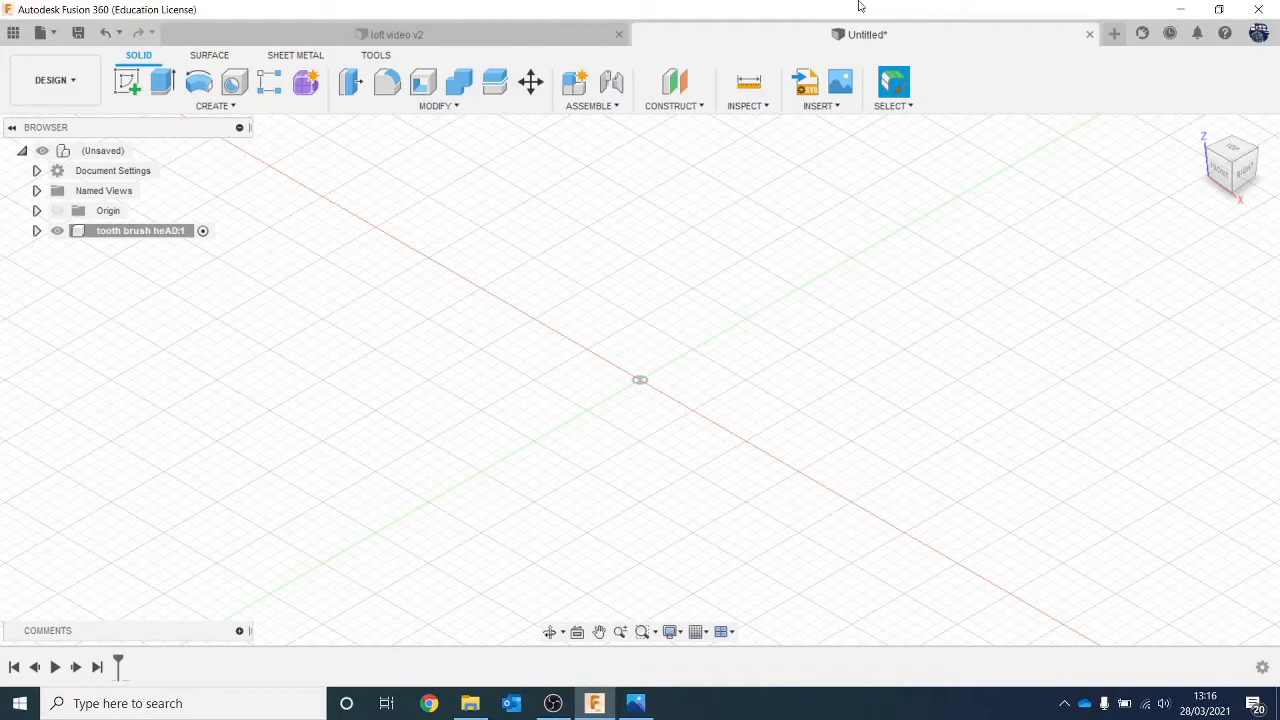
Start a sketch on the front (XZ) plane and draw a 9 mm vertical line upwards from the origin.
click(127, 82)
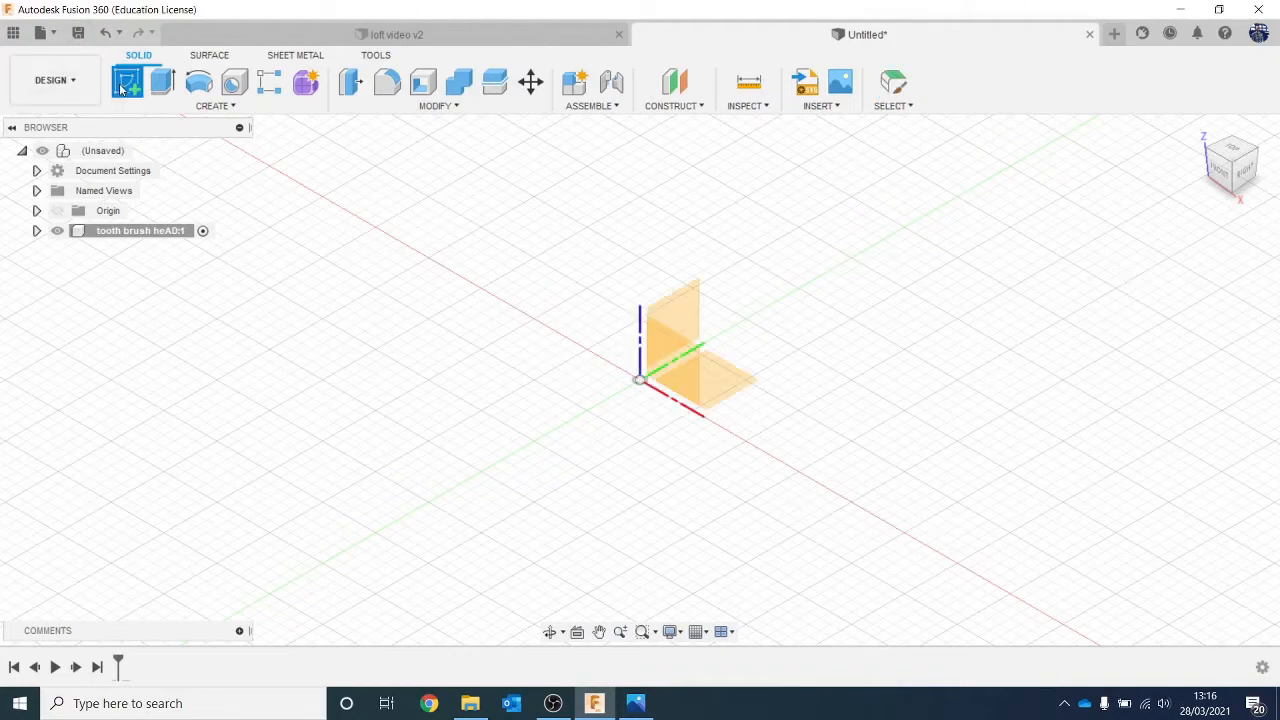
click(694, 355)
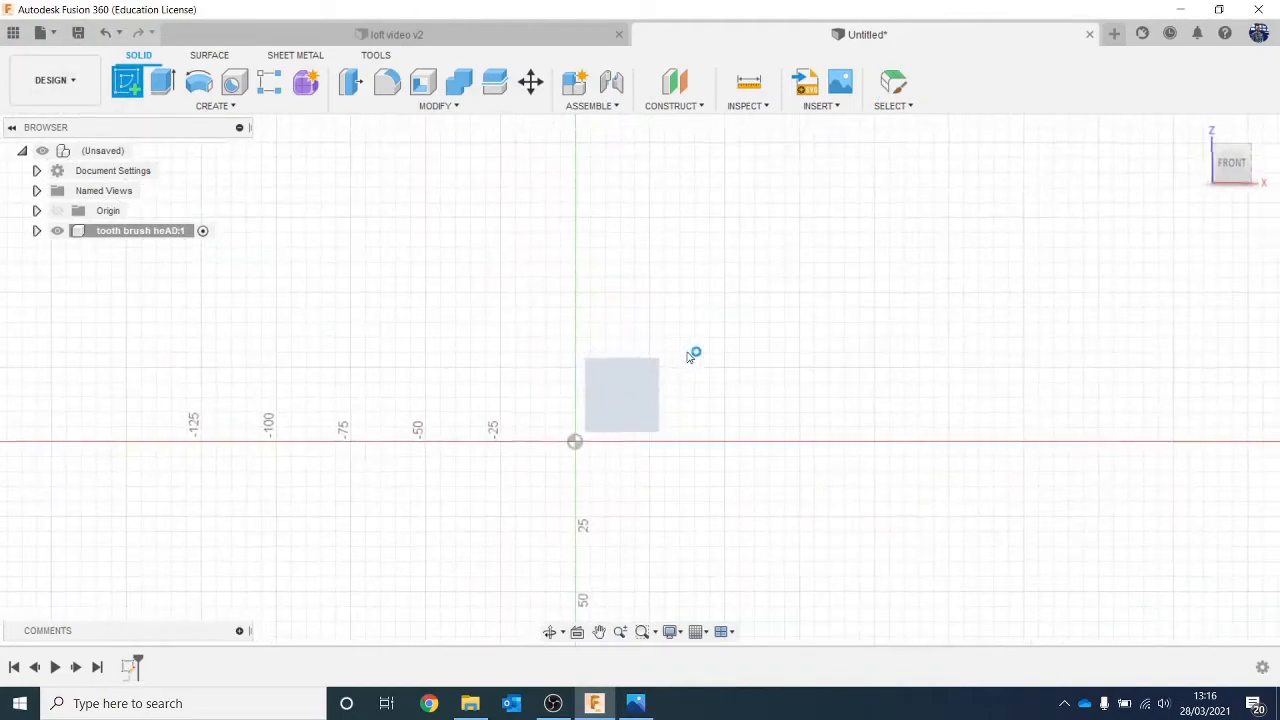
middle_drag(760, 425, 700, 354)
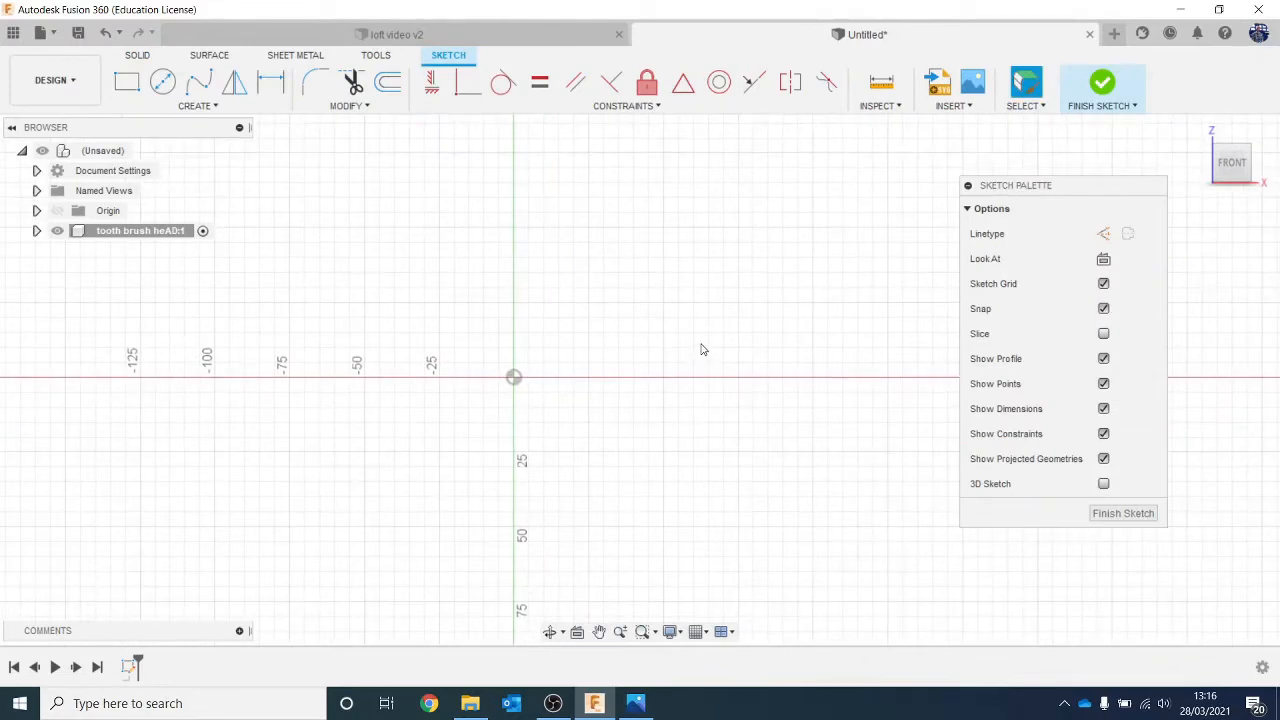
scroll(702, 350, up, 2)
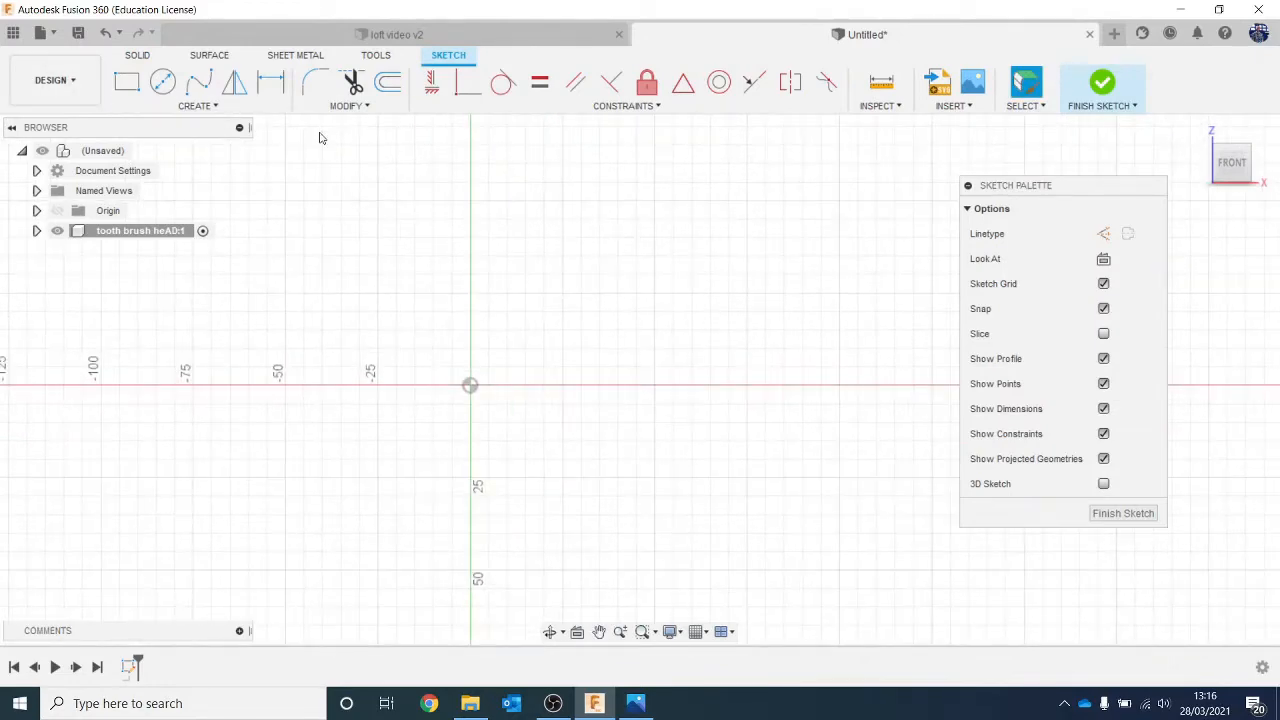
key(l)
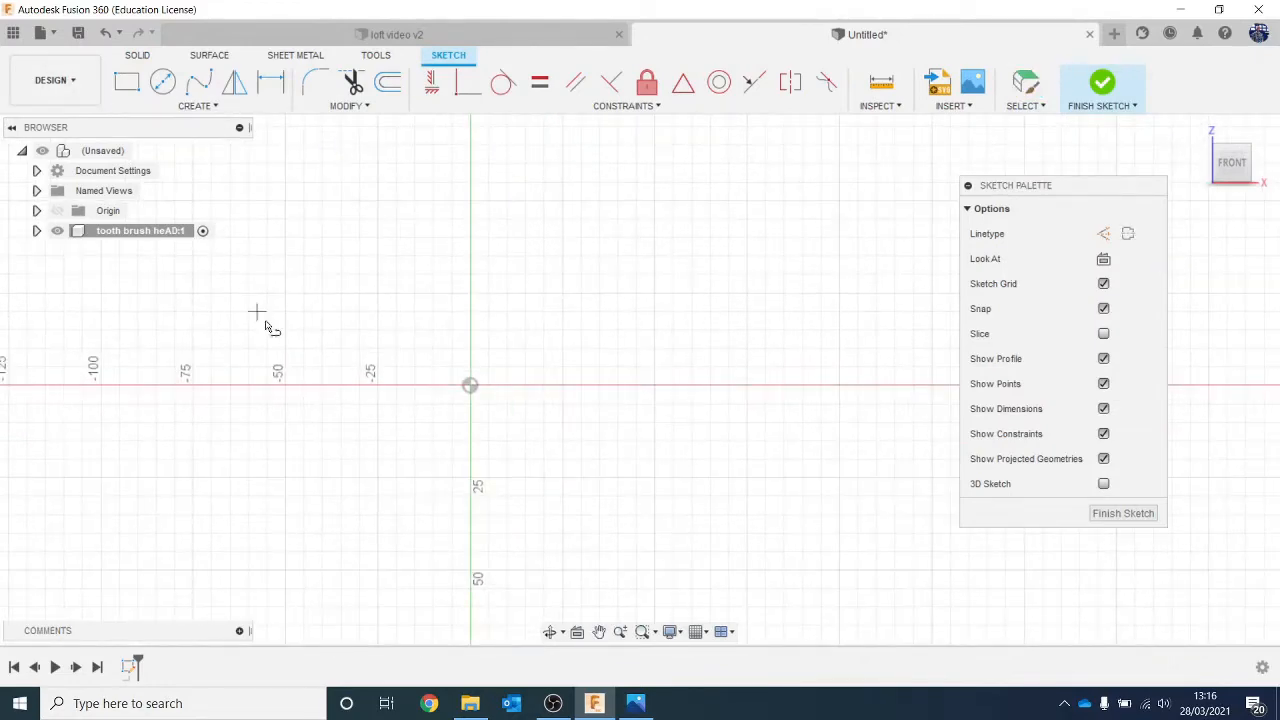
click(470, 386)
text(9)
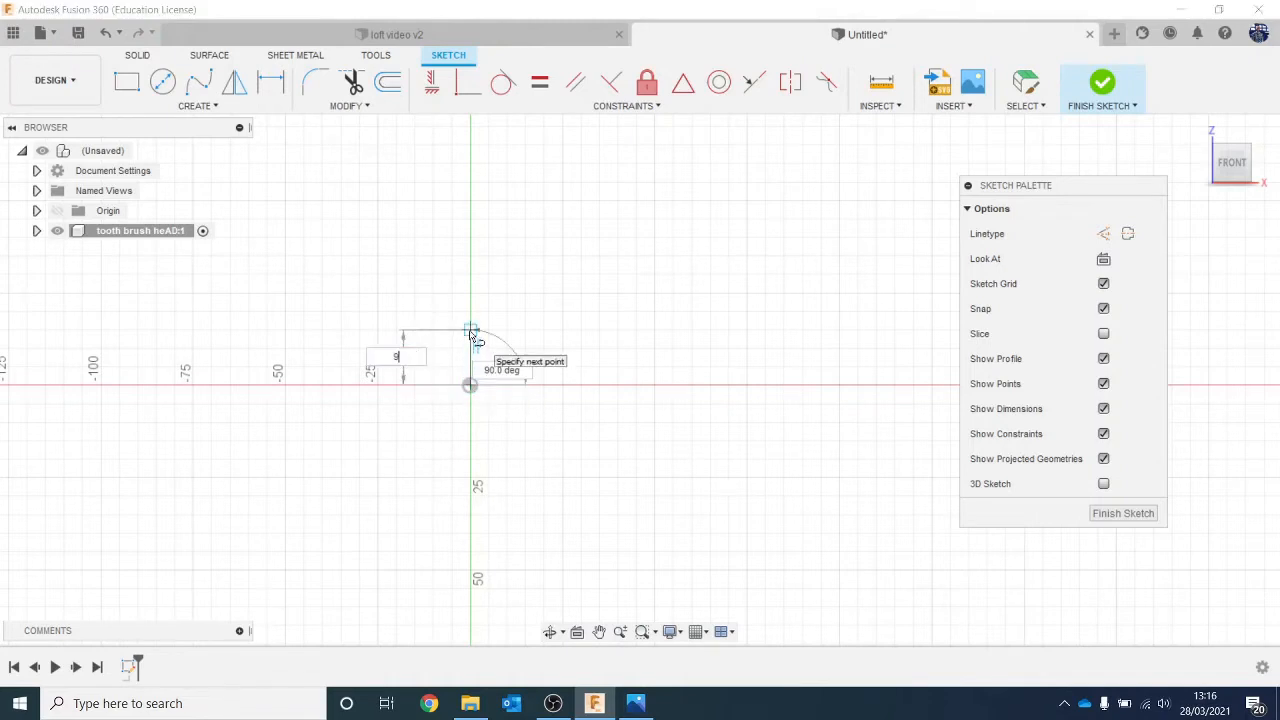
key(Tab)
key(Return)
key(Escape)
scroll(470, 336, up, 5)
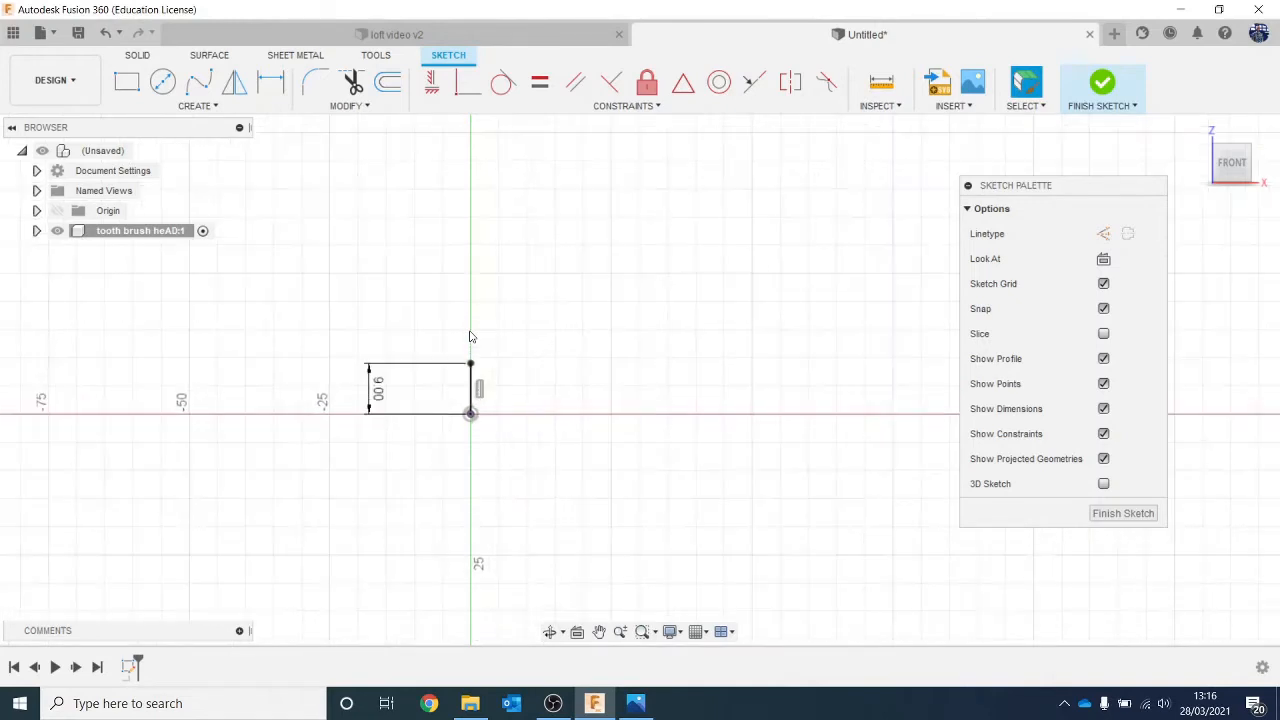
Draw a 7 mm horizontal line in +X from the vertical line's upper end, continued by a 3 mm line straight down.
key(l)
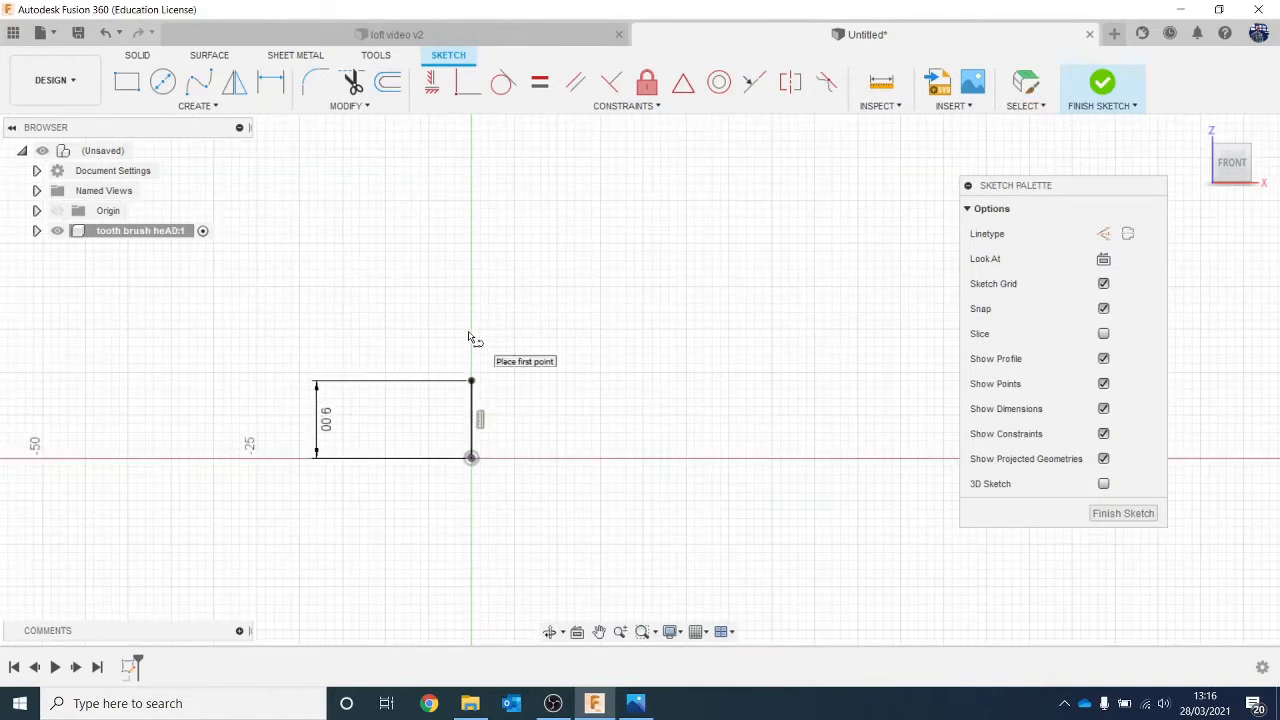
click(471, 381)
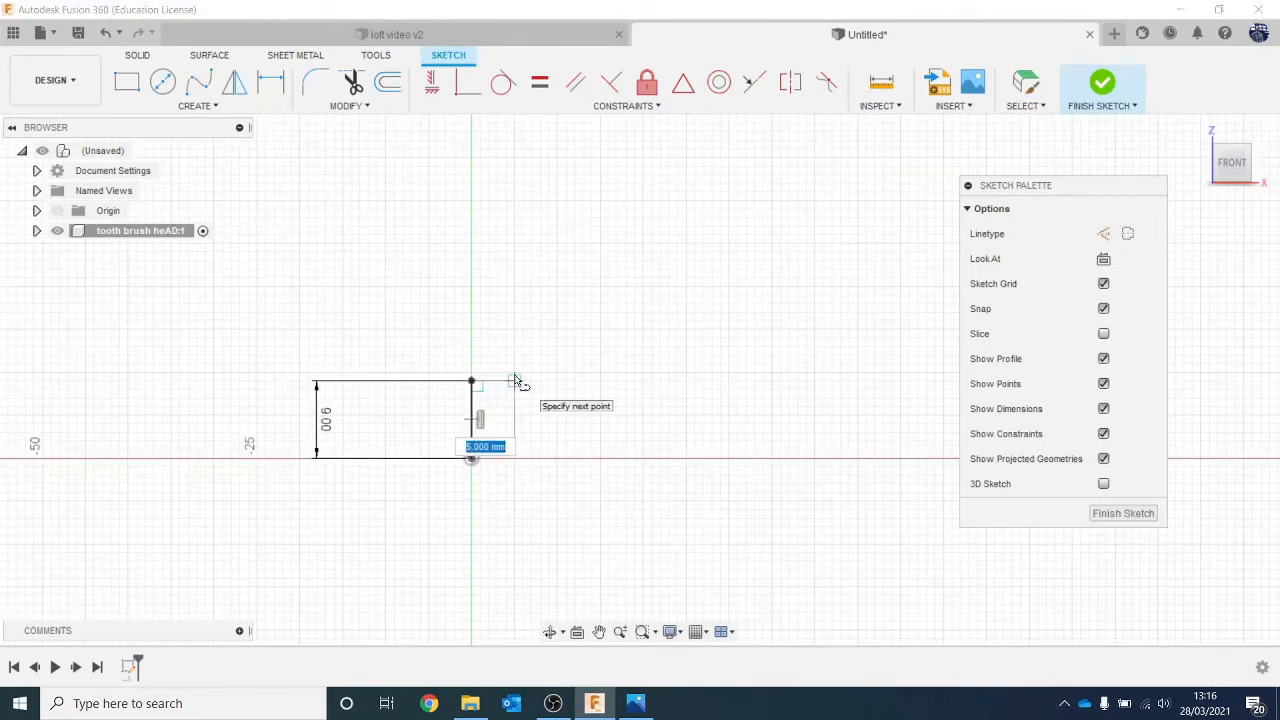
key(Return)
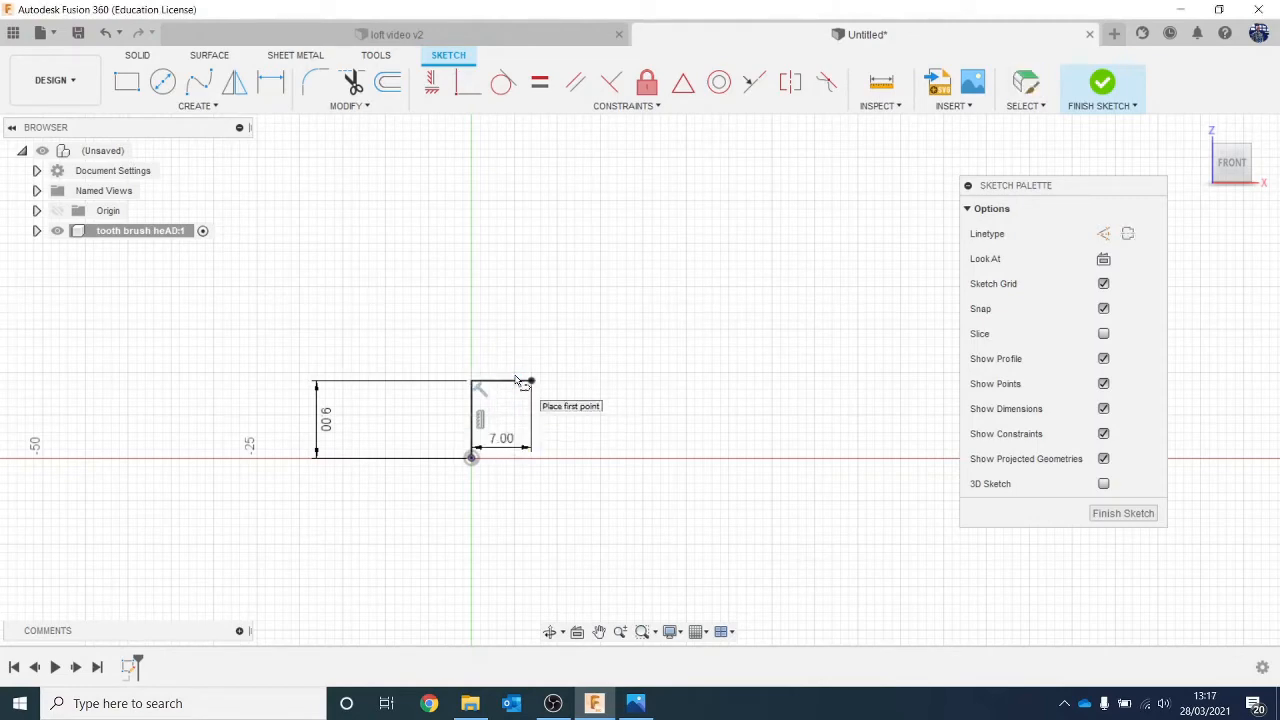
scroll(537, 420, up, 1)
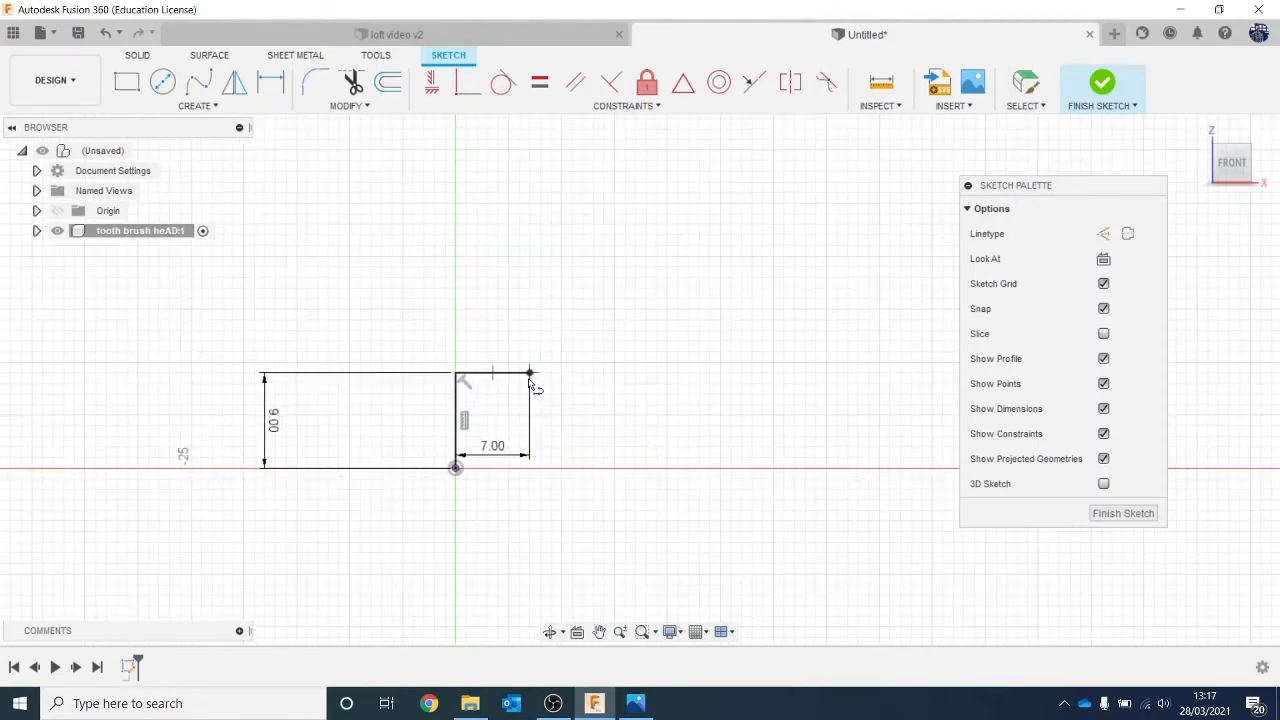
click(530, 374)
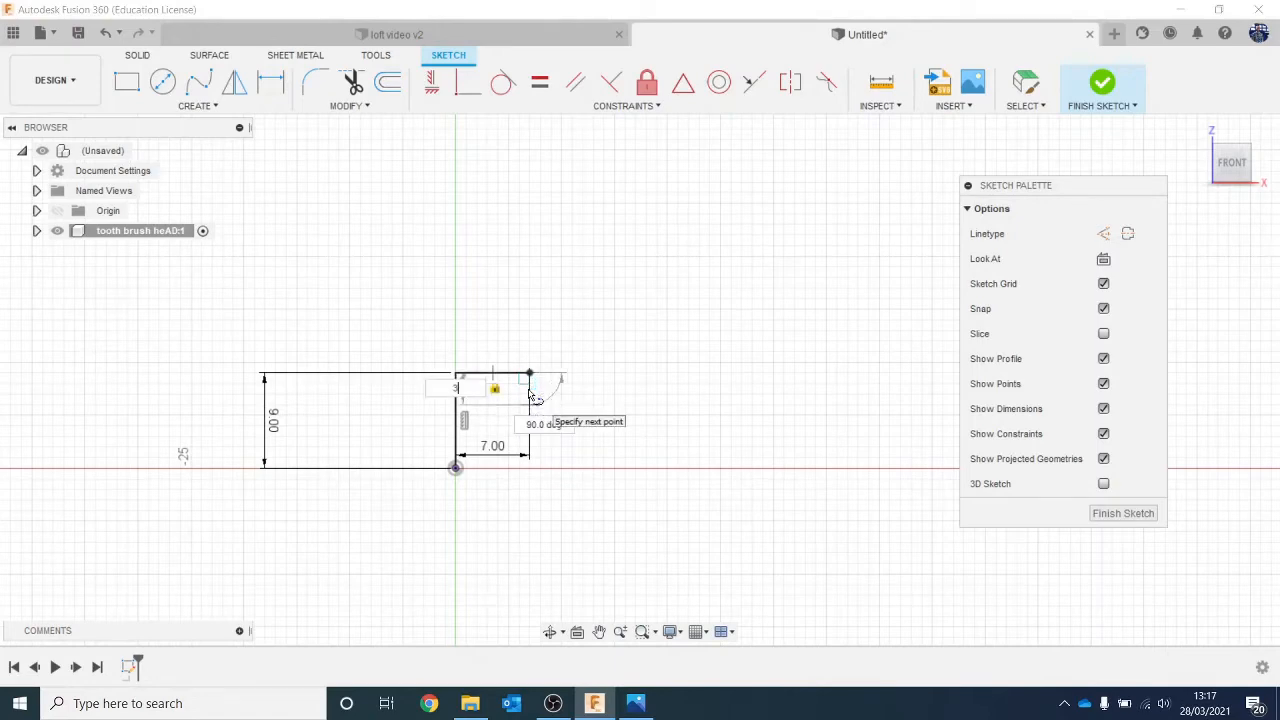
key(Return)
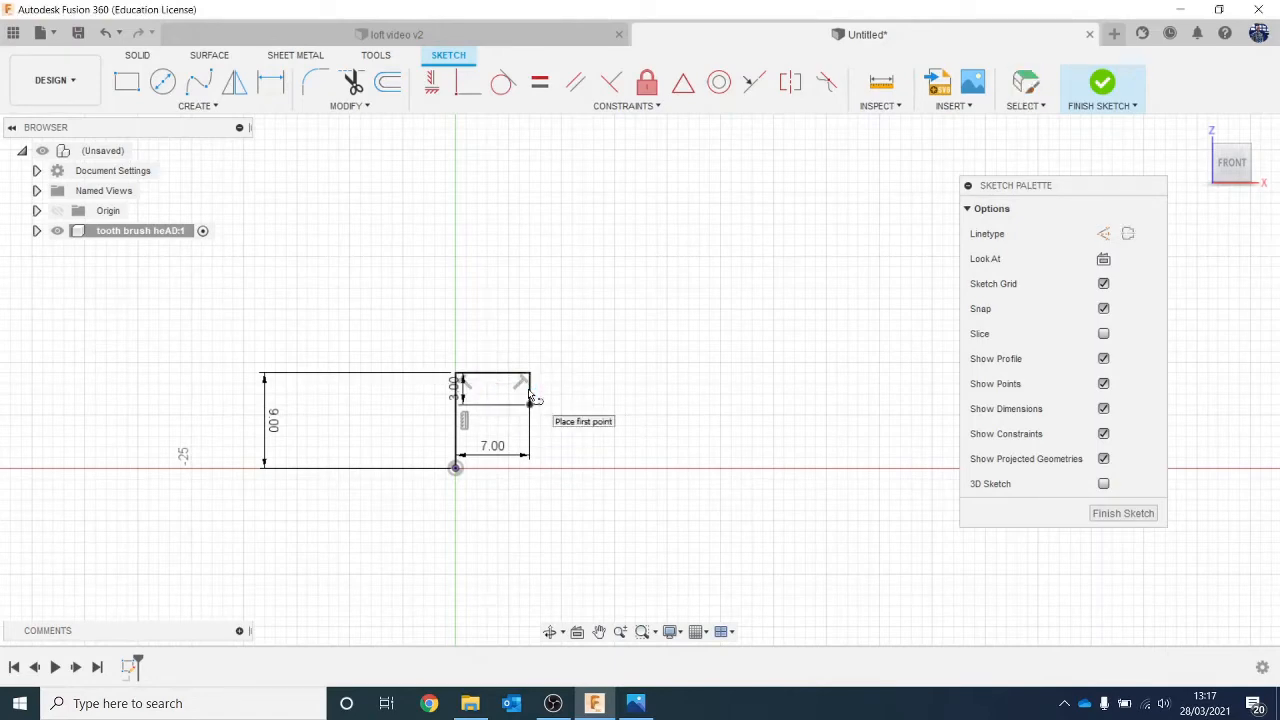
Add a 1 mm horizontal line inward from the lower end of the 3 mm line.
scroll(518, 430, up, 1)
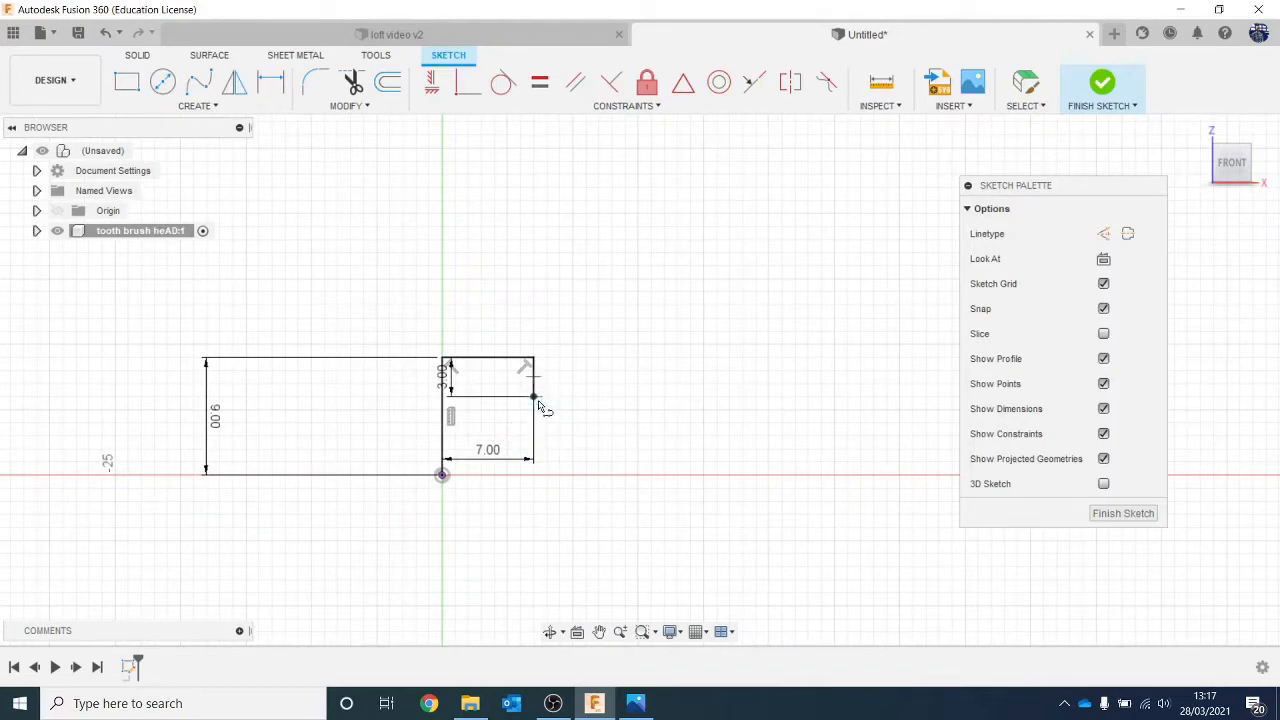
click(534, 398)
text(1)
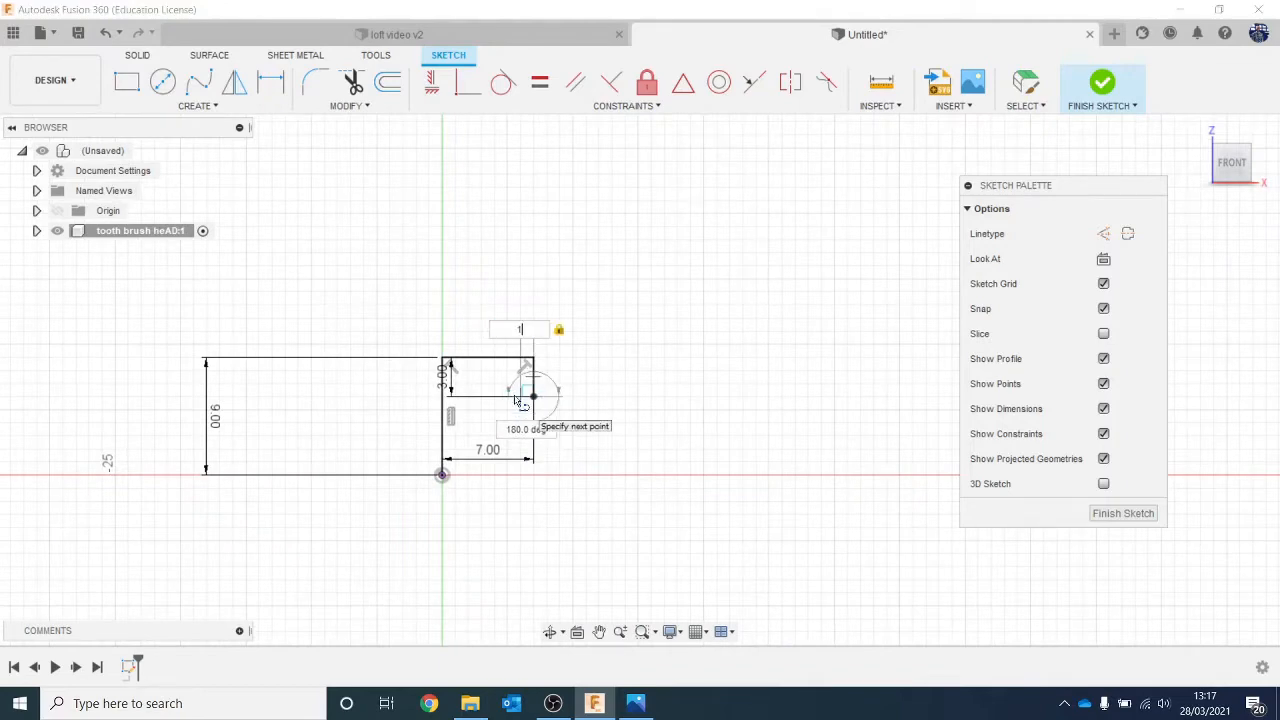
key(Return)
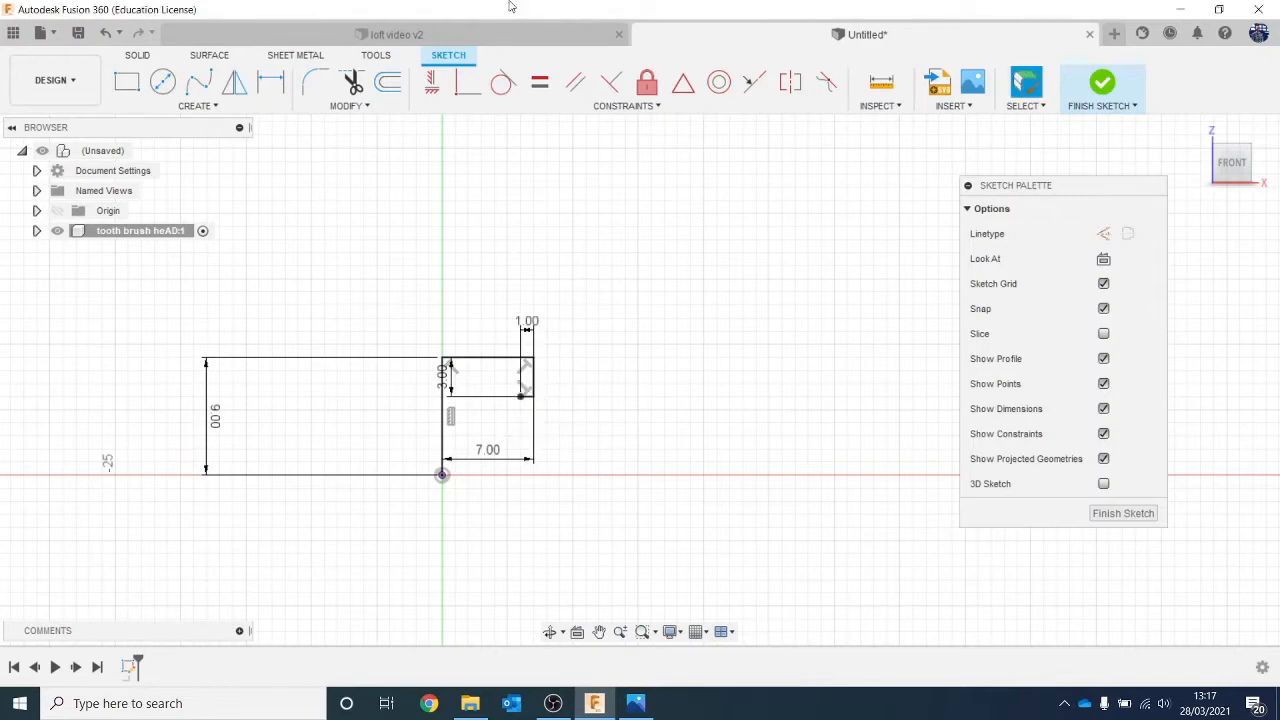
Close the profile with a 3-point arc bulging outward from the origin to the 1 mm line's inner end, and finish the sketch.
click(192, 106)
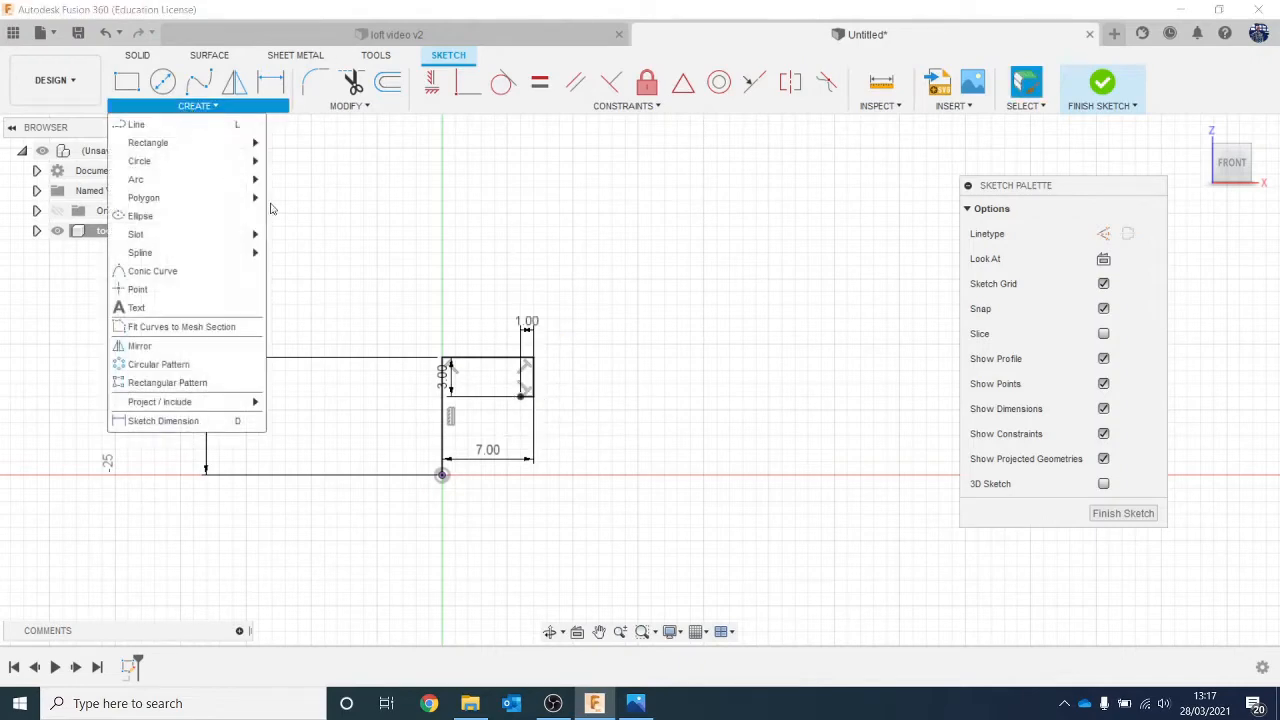
mouse_move(240, 179)
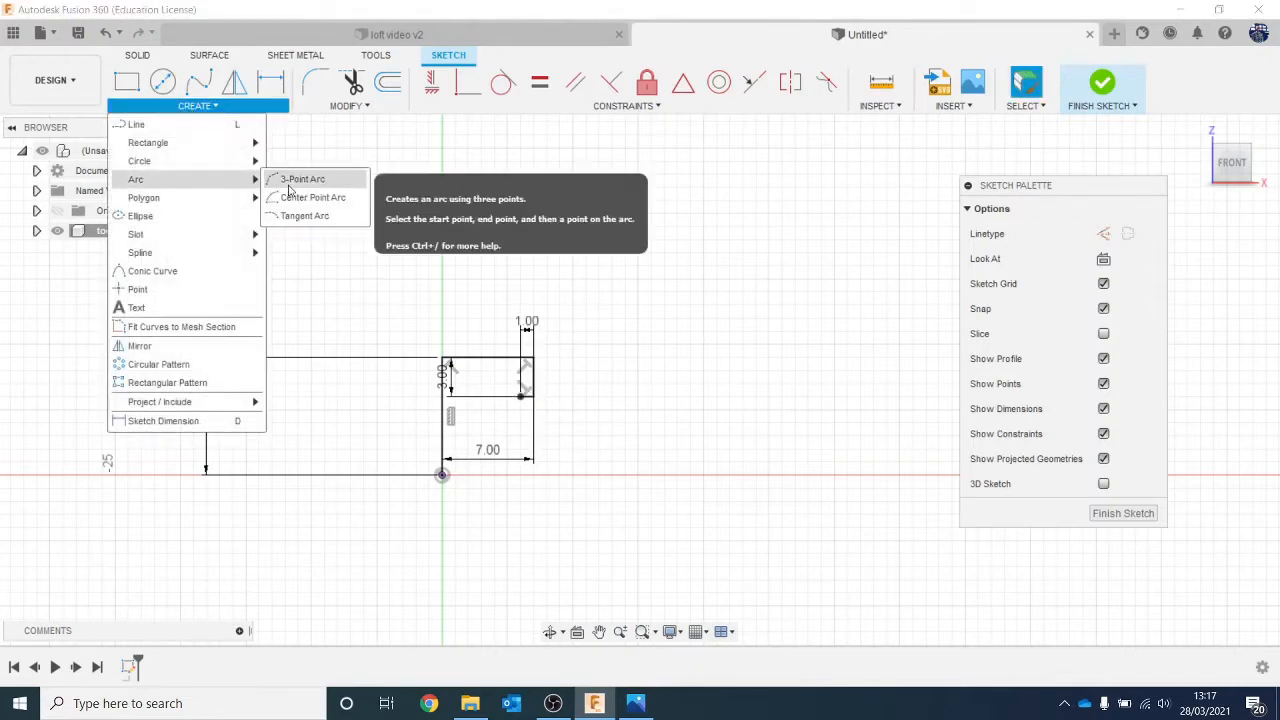
click(285, 178)
scroll(380, 285, up, 2)
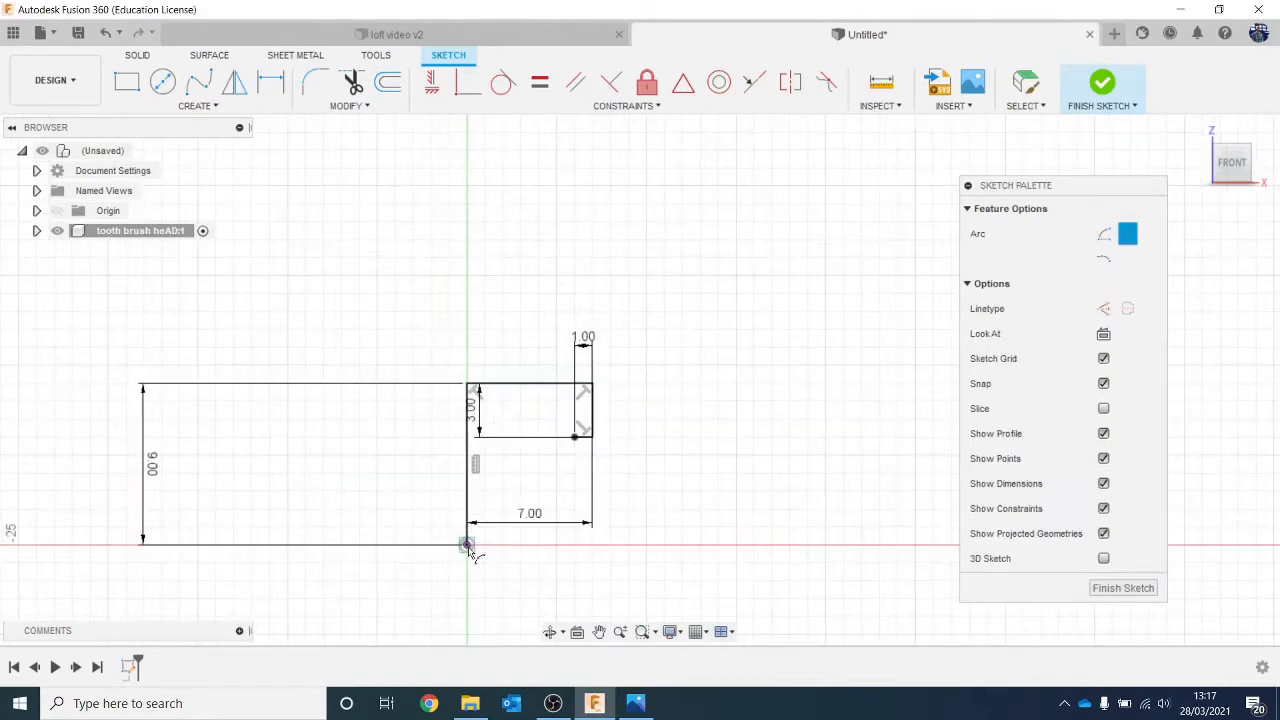
click(467, 545)
click(575, 437)
click(576, 486)
click(1103, 82)
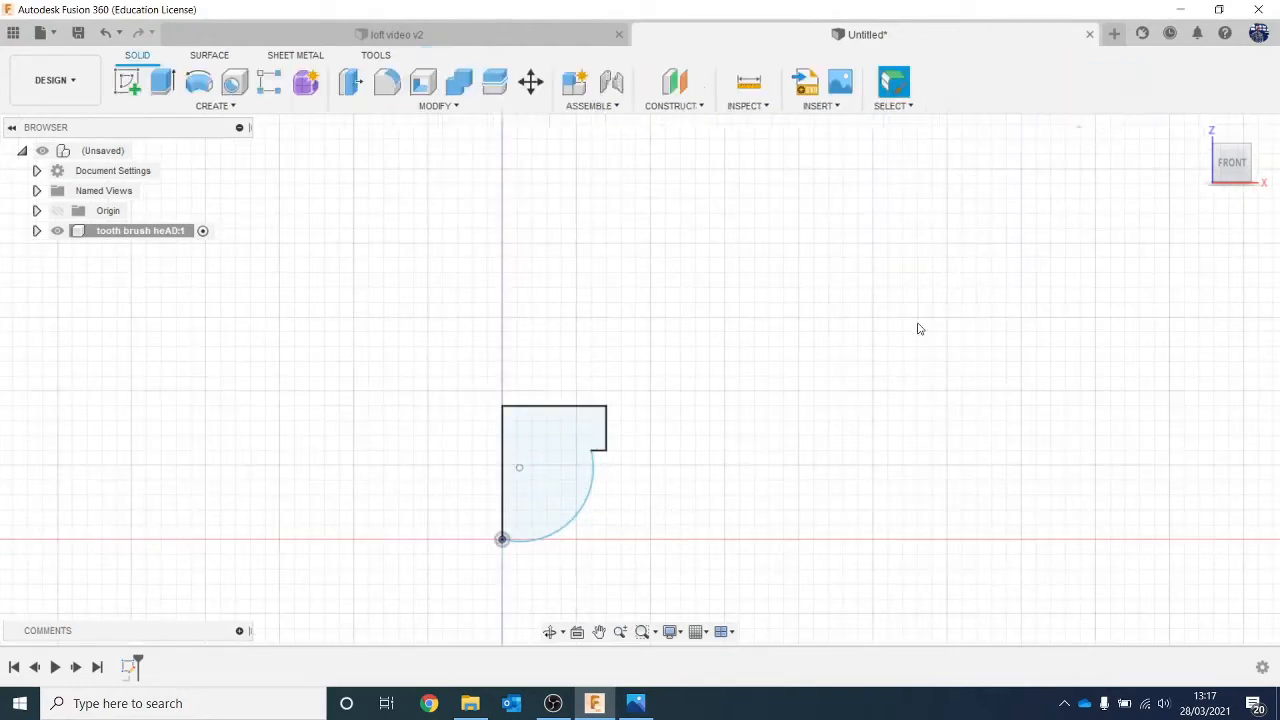
Revolve the closed profile 360° about its 9 mm vertical line as a new body.
scroll(920, 329, down, 2)
click(196, 112)
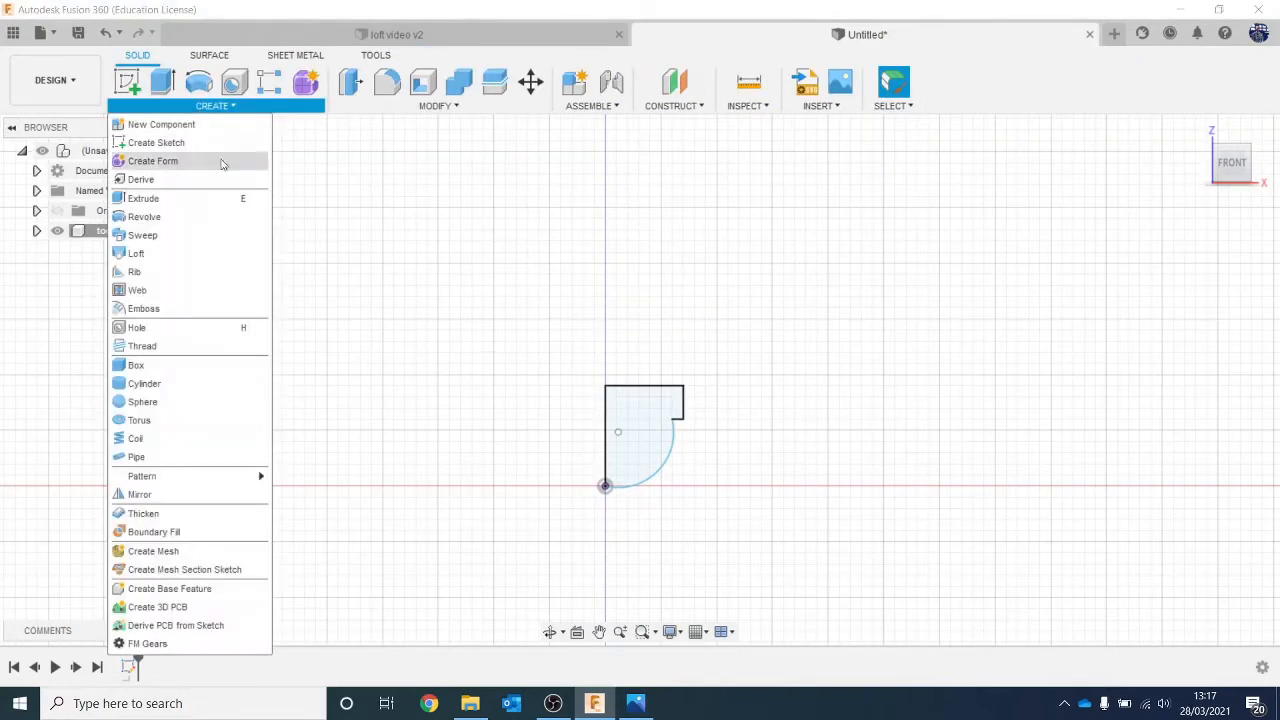
click(144, 217)
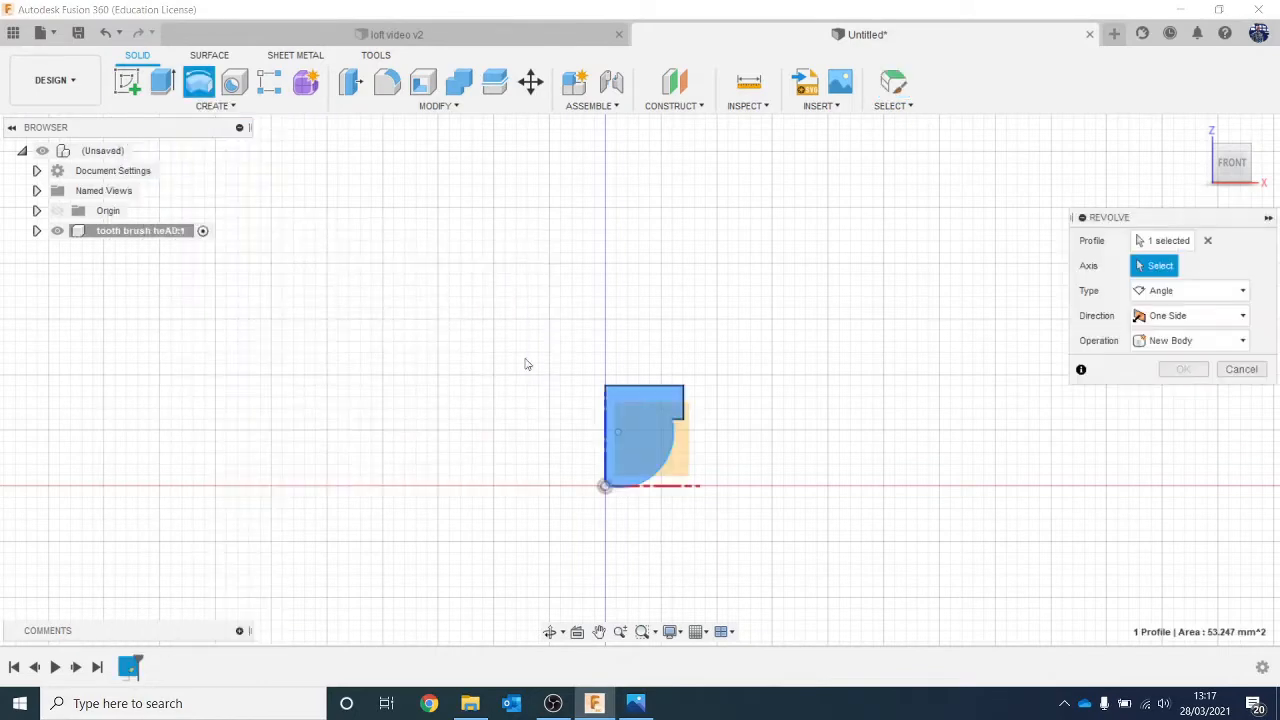
click(607, 430)
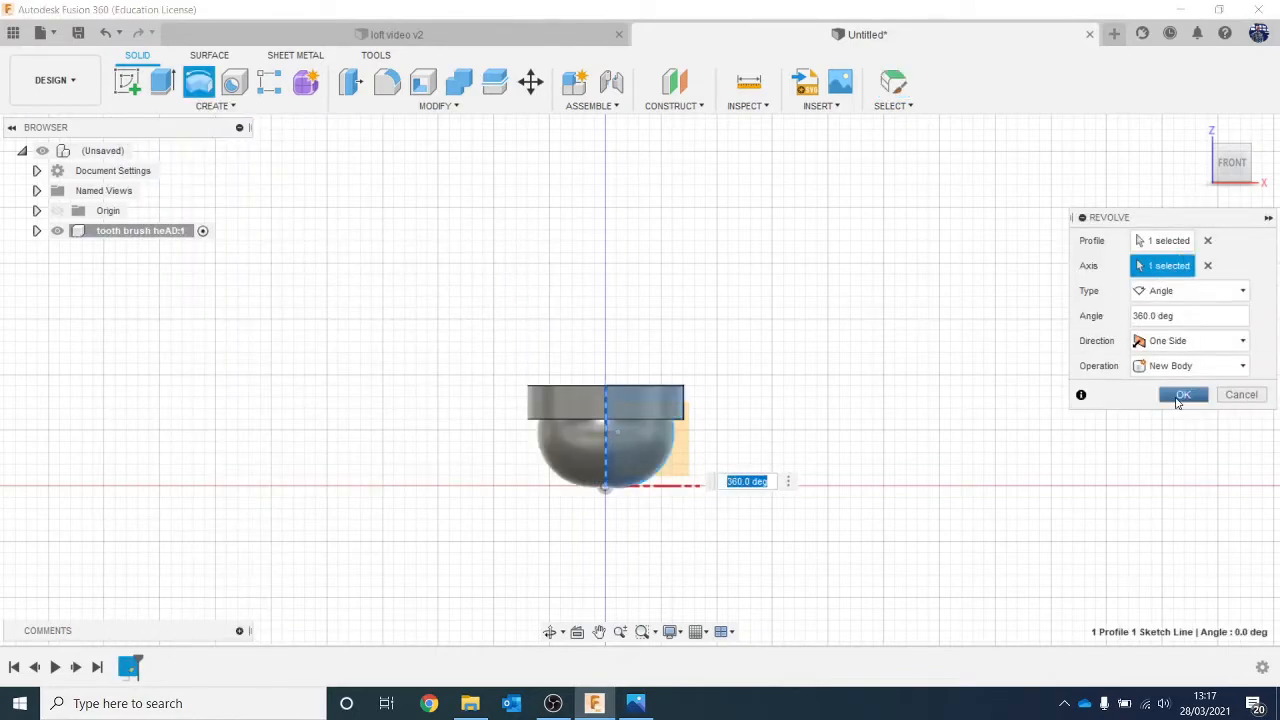
click(1182, 395)
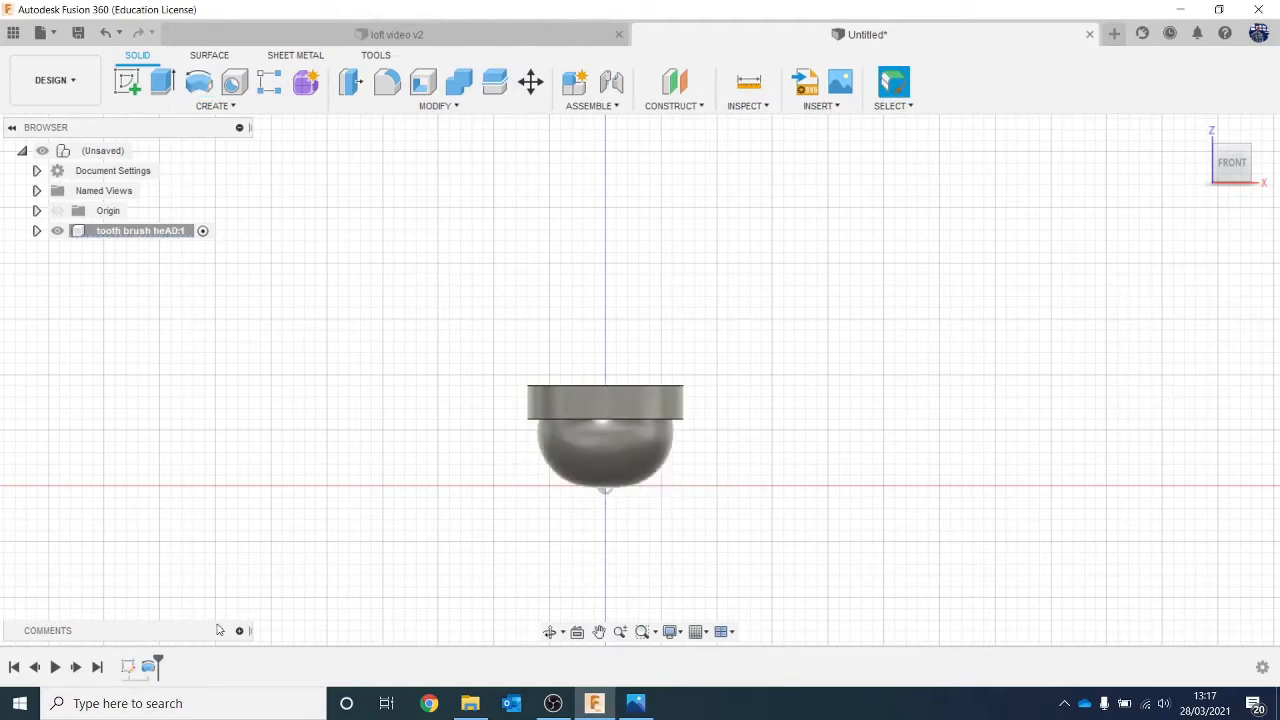
Edit the base profile sketch, reshape its arc to a radius of about 5.7 mm, and finish the sketch.
right_click(128, 672)
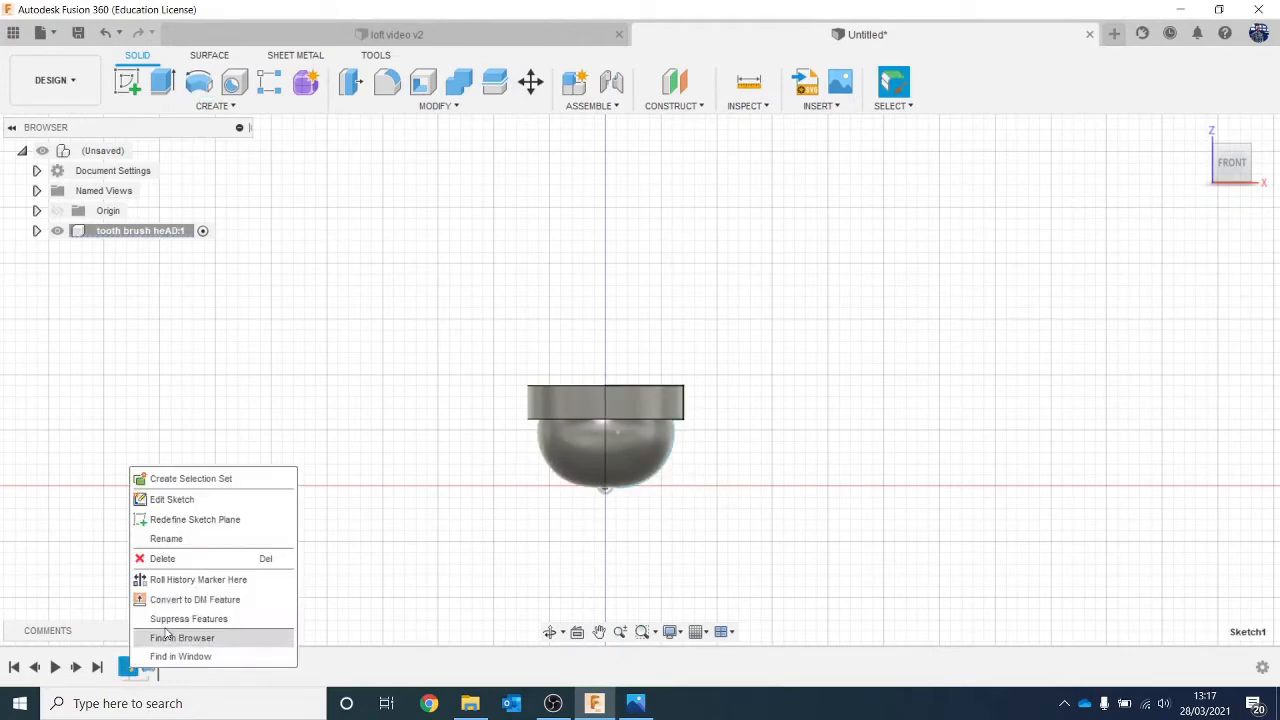
click(206, 500)
scroll(671, 486, up, 5)
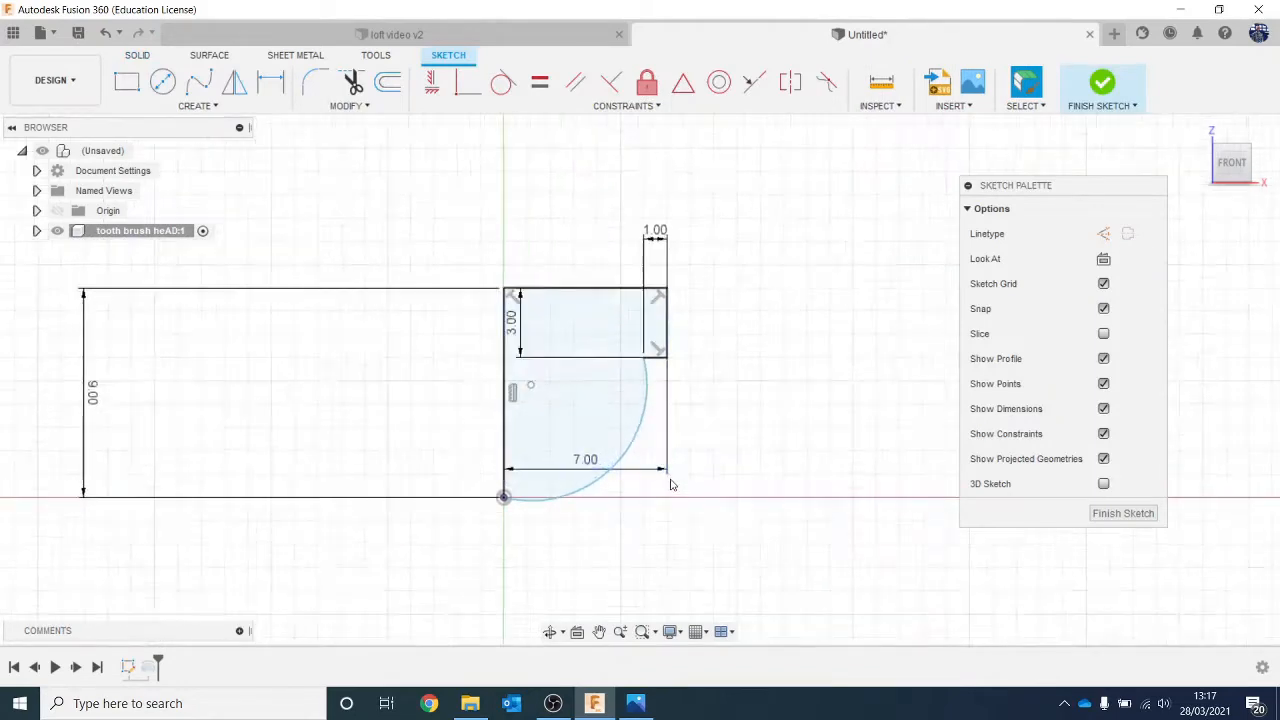
click(588, 466)
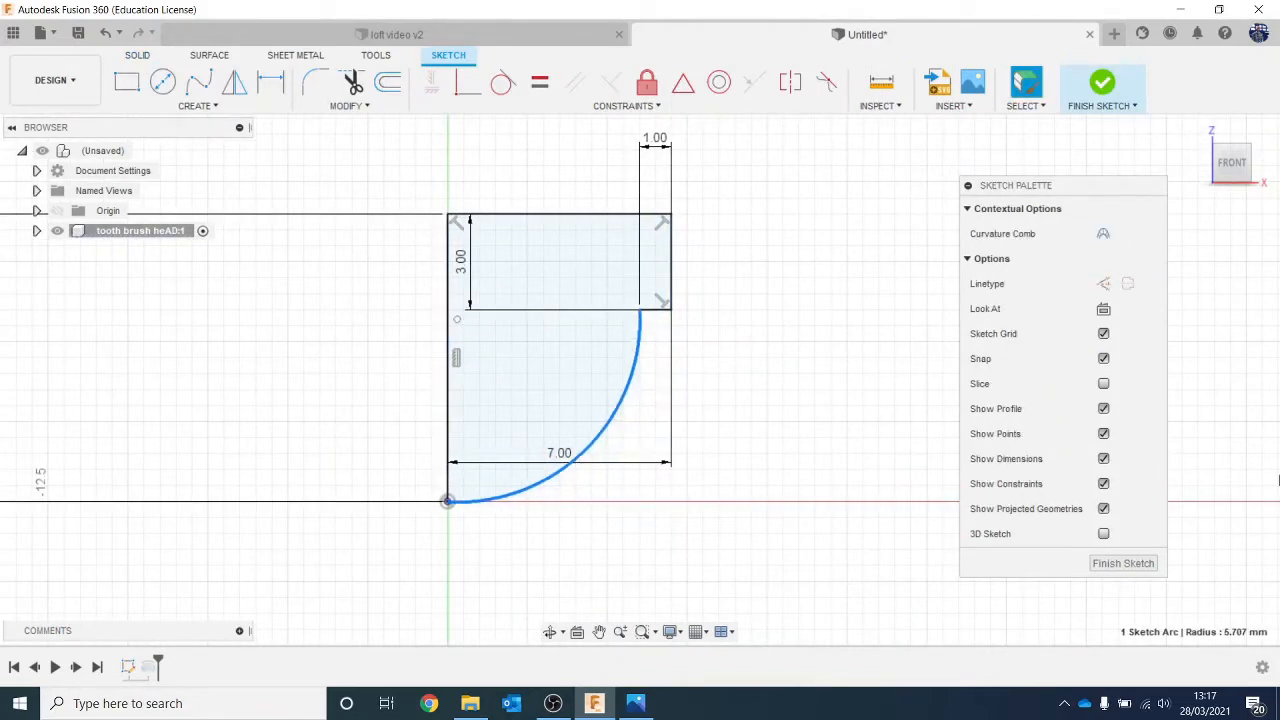
click(1102, 82)
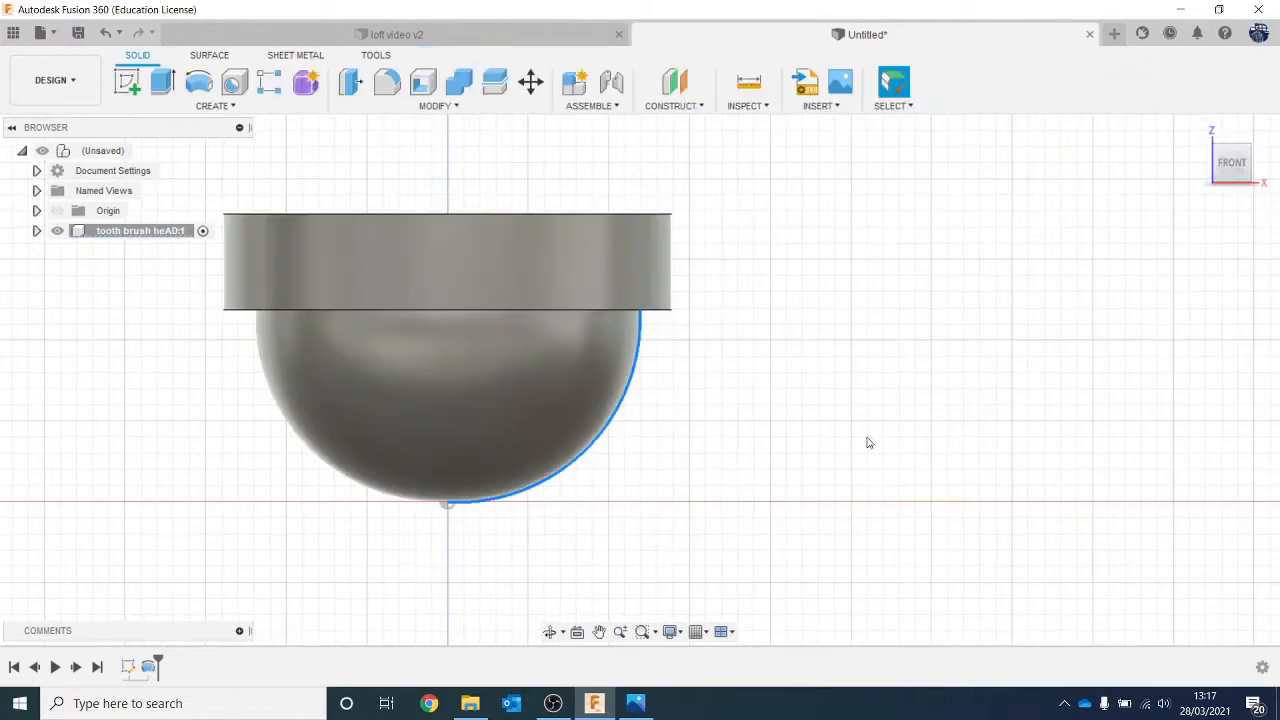
click(763, 423)
scroll(763, 423, down, 2)
Fillet the upper and lower outer circular edges of the body's rim with a radius of about 0.5 mm.
click(1240, 178)
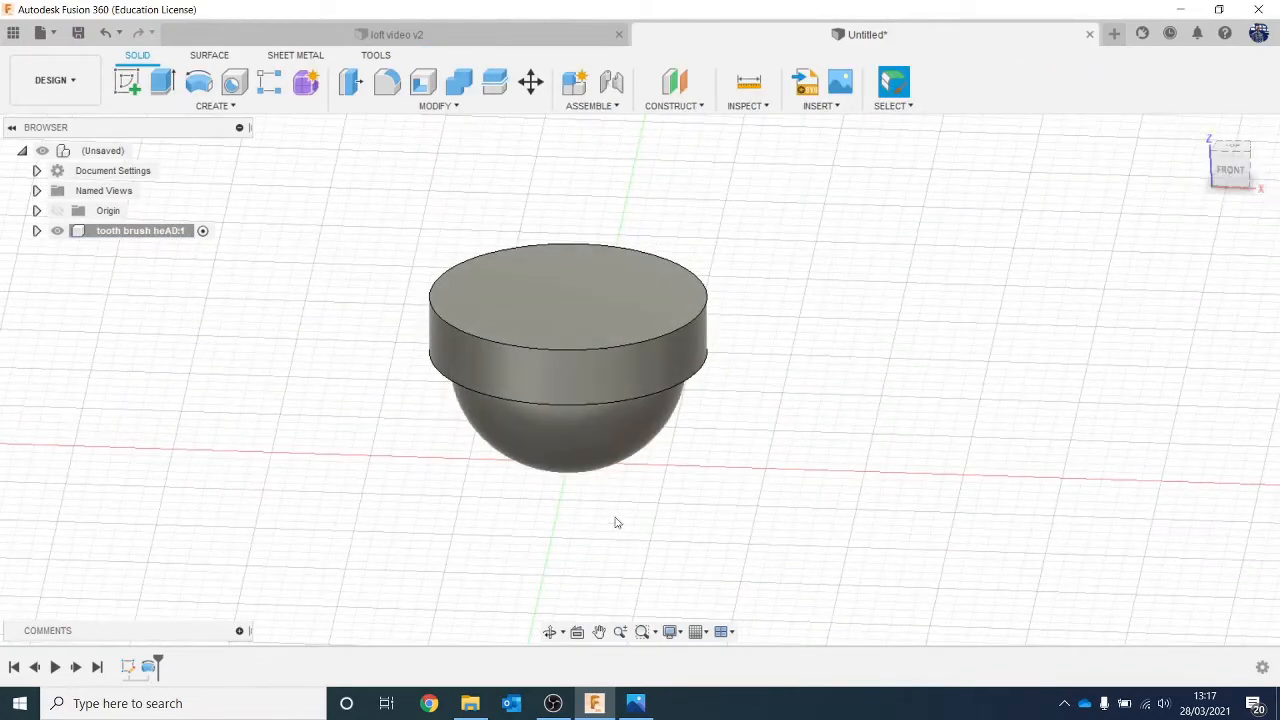
click(387, 82)
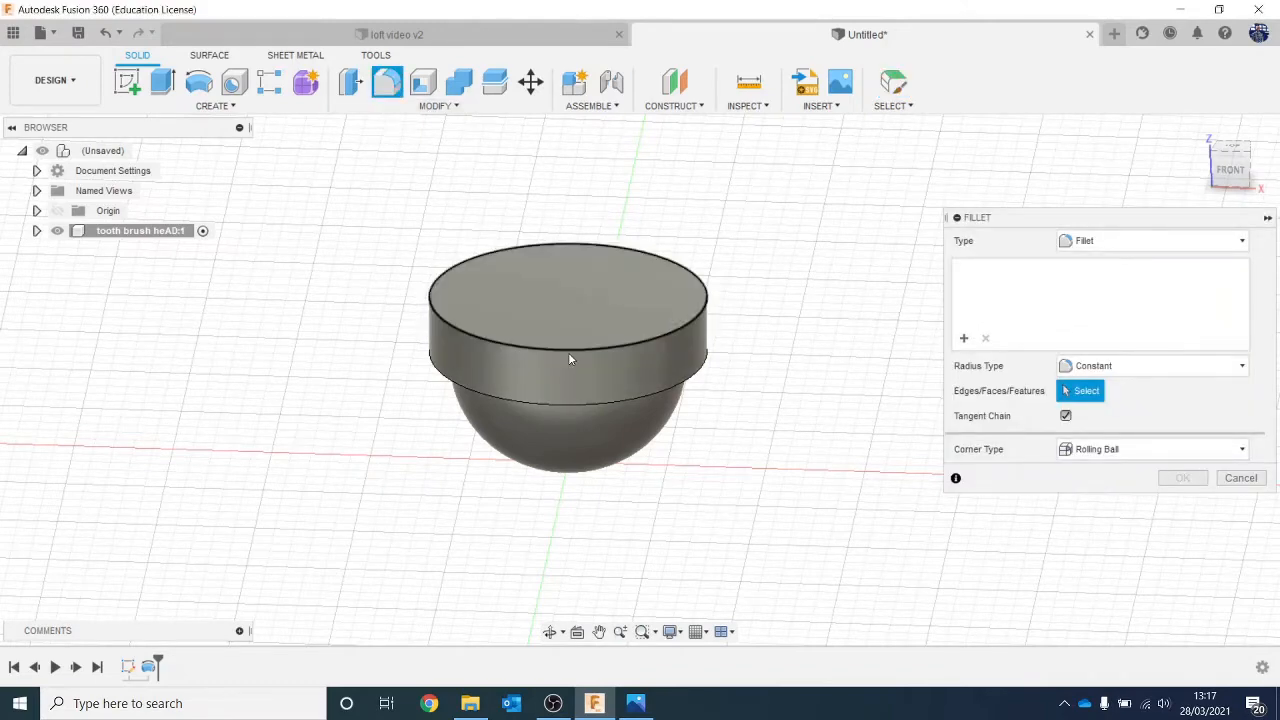
click(568, 352)
click(580, 411)
click(582, 417)
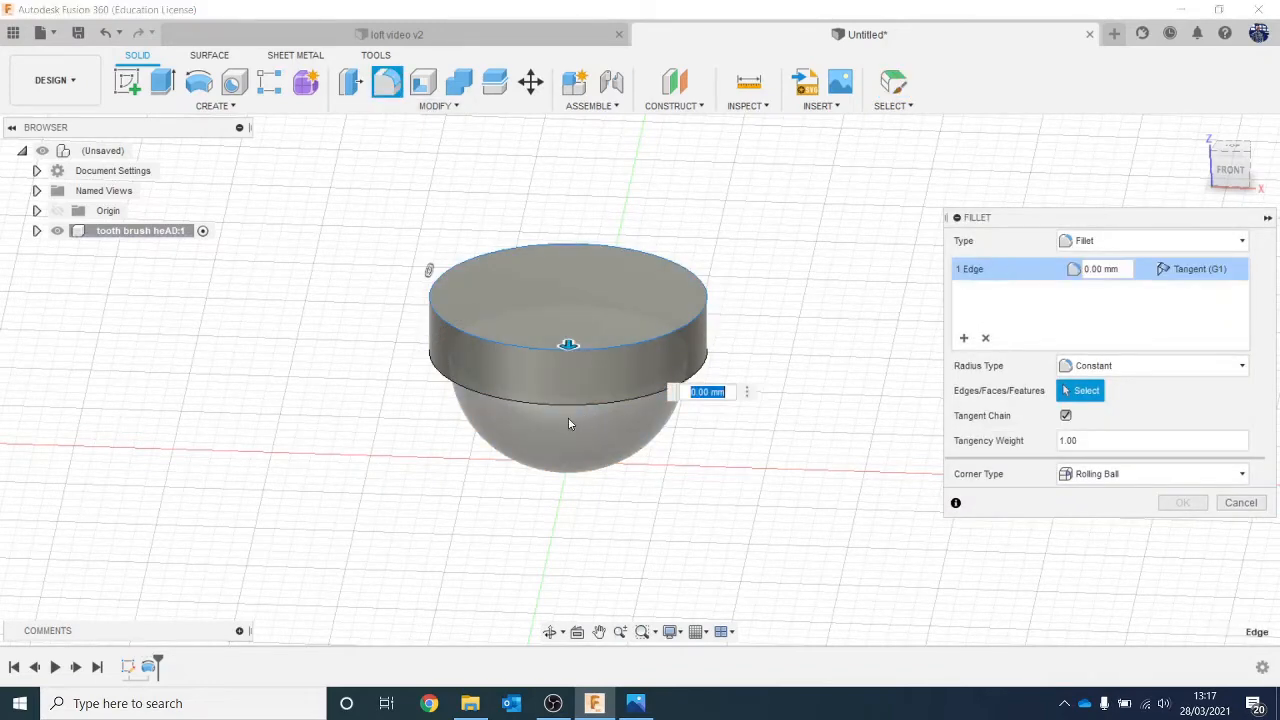
click(556, 405)
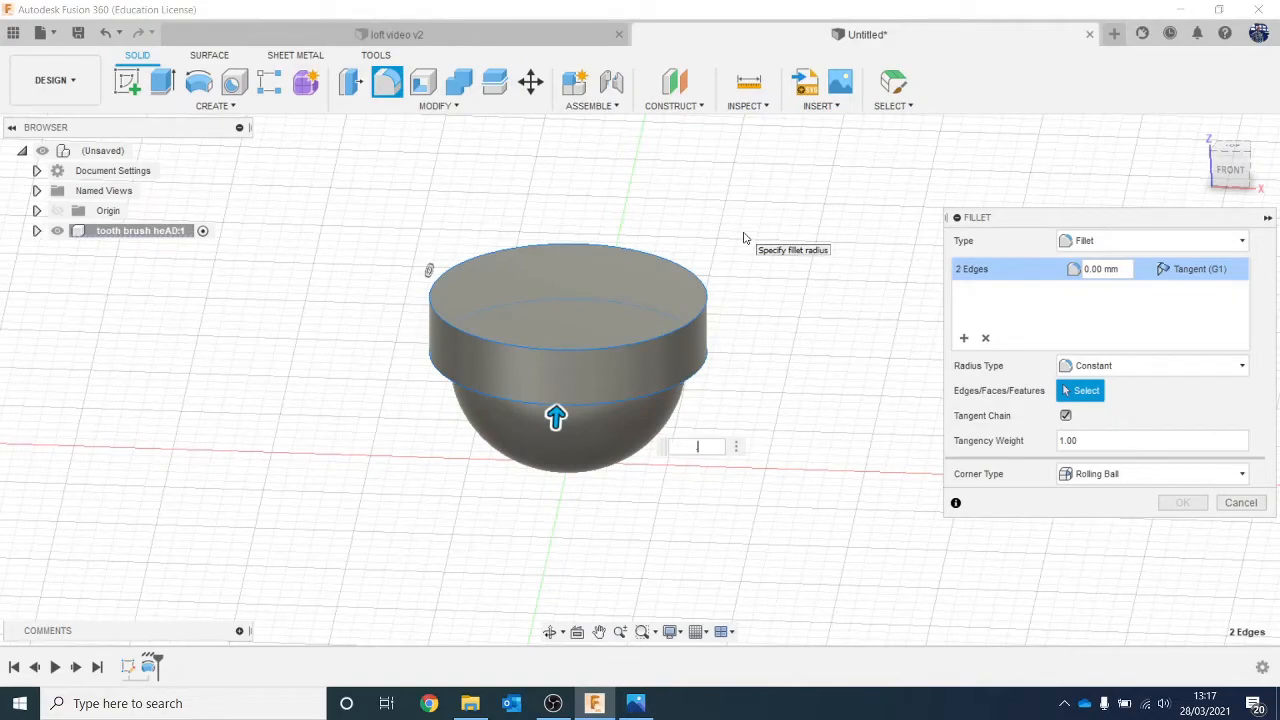
key(Return)
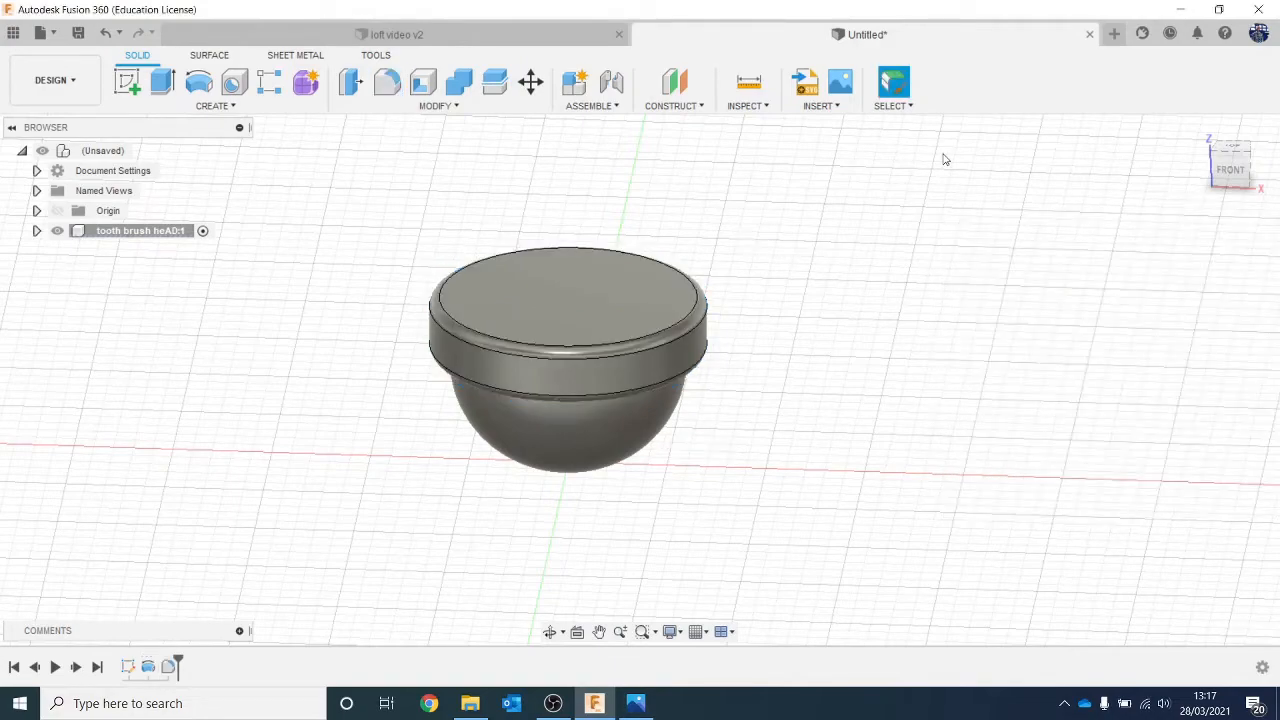
Start a new sketch on the front (XZ) plane through the middle of the filleted body.
drag(1240, 167, 1235, 183)
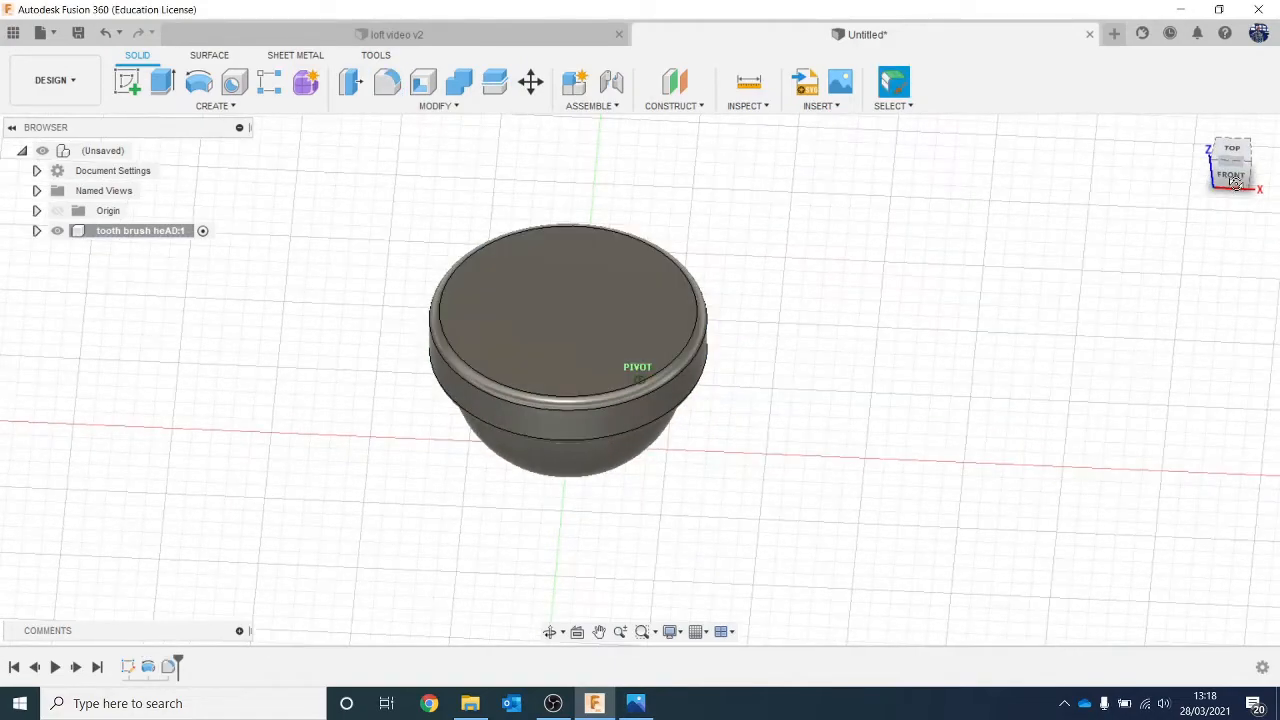
click(1235, 180)
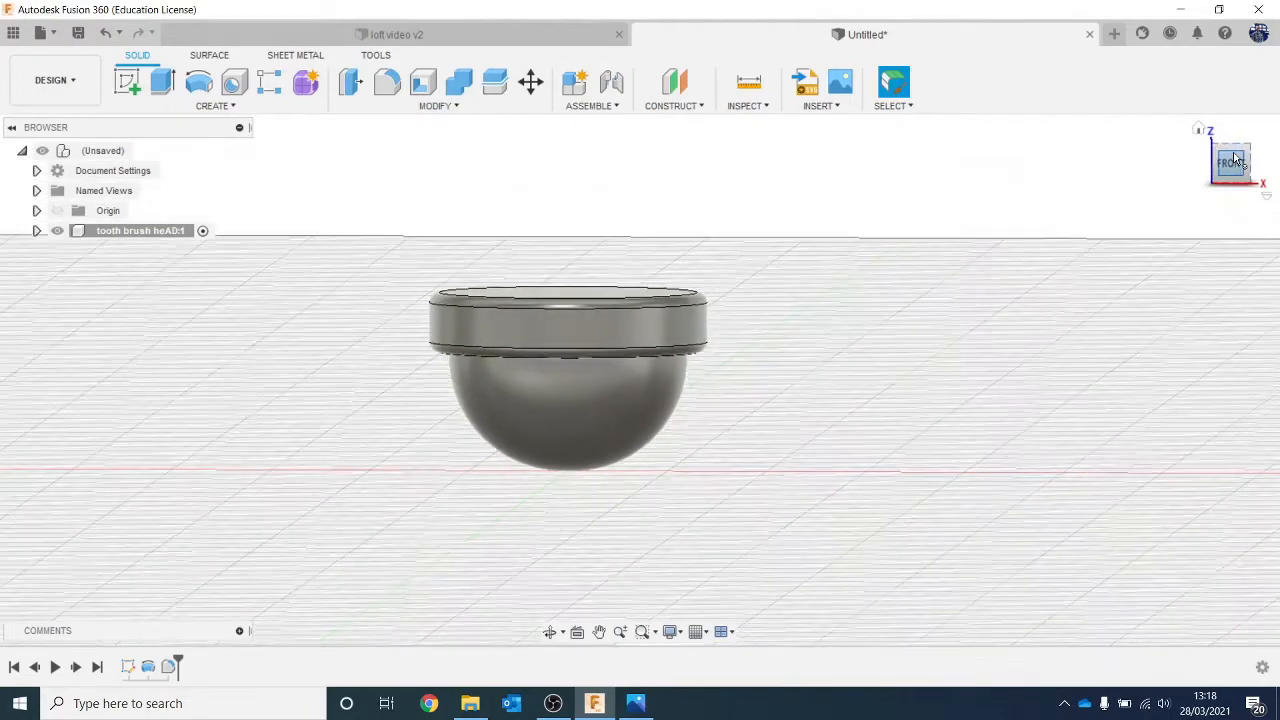
click(127, 82)
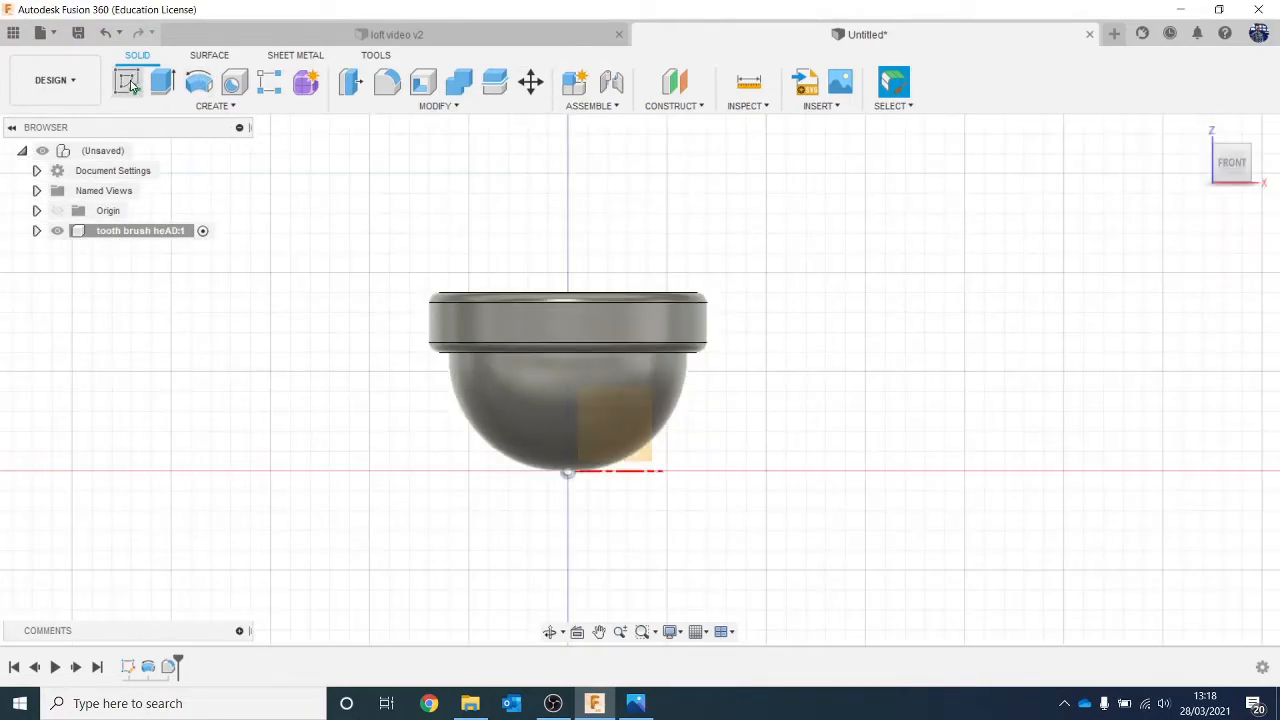
click(610, 291)
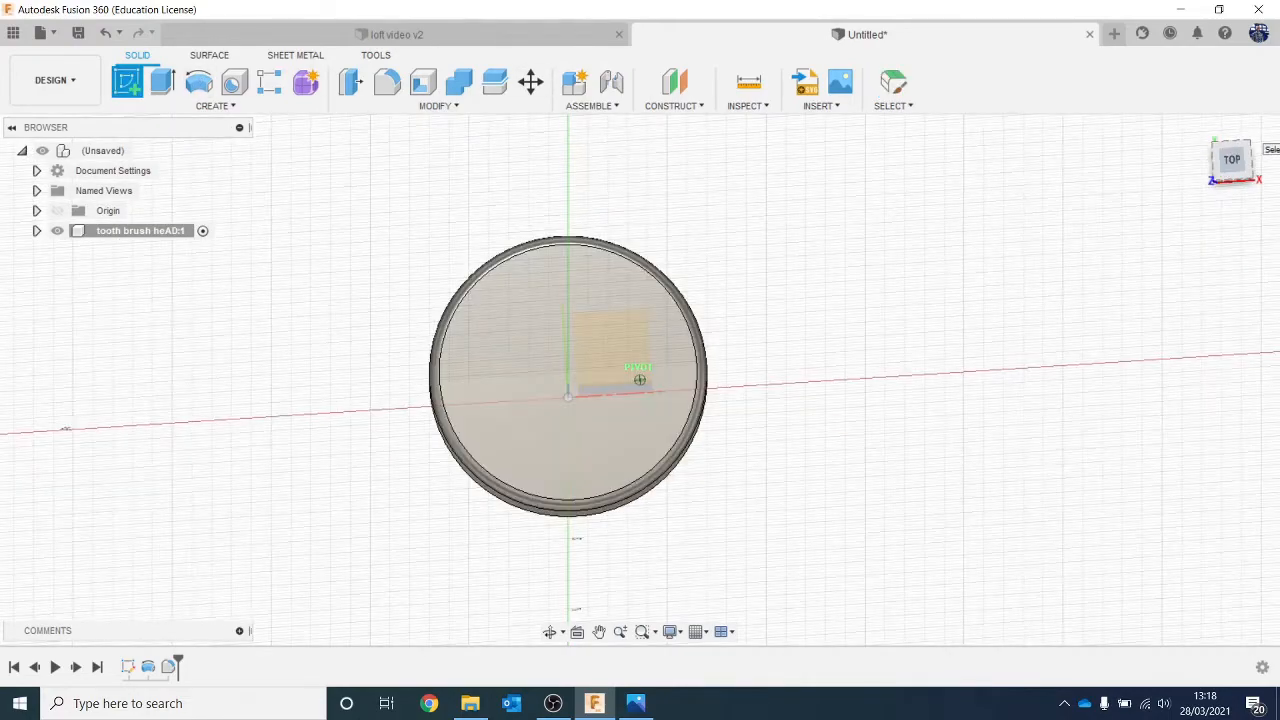
drag(1240, 172, 1240, 132)
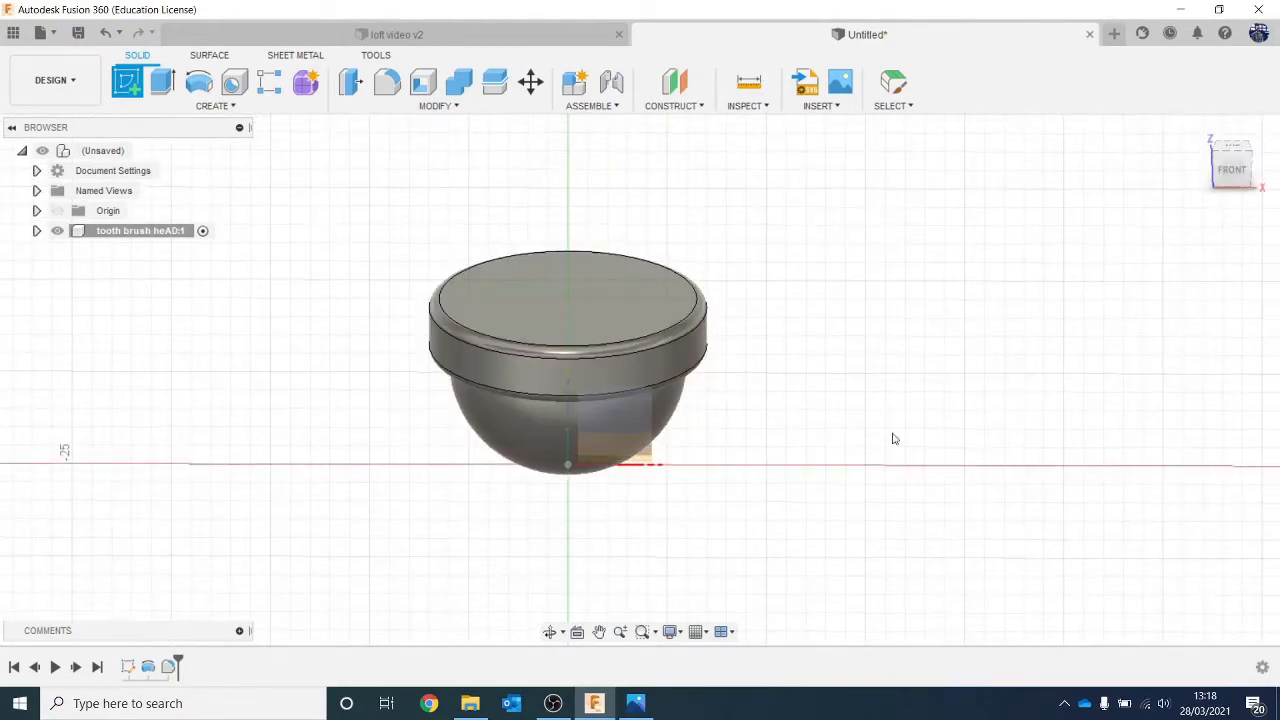
click(608, 412)
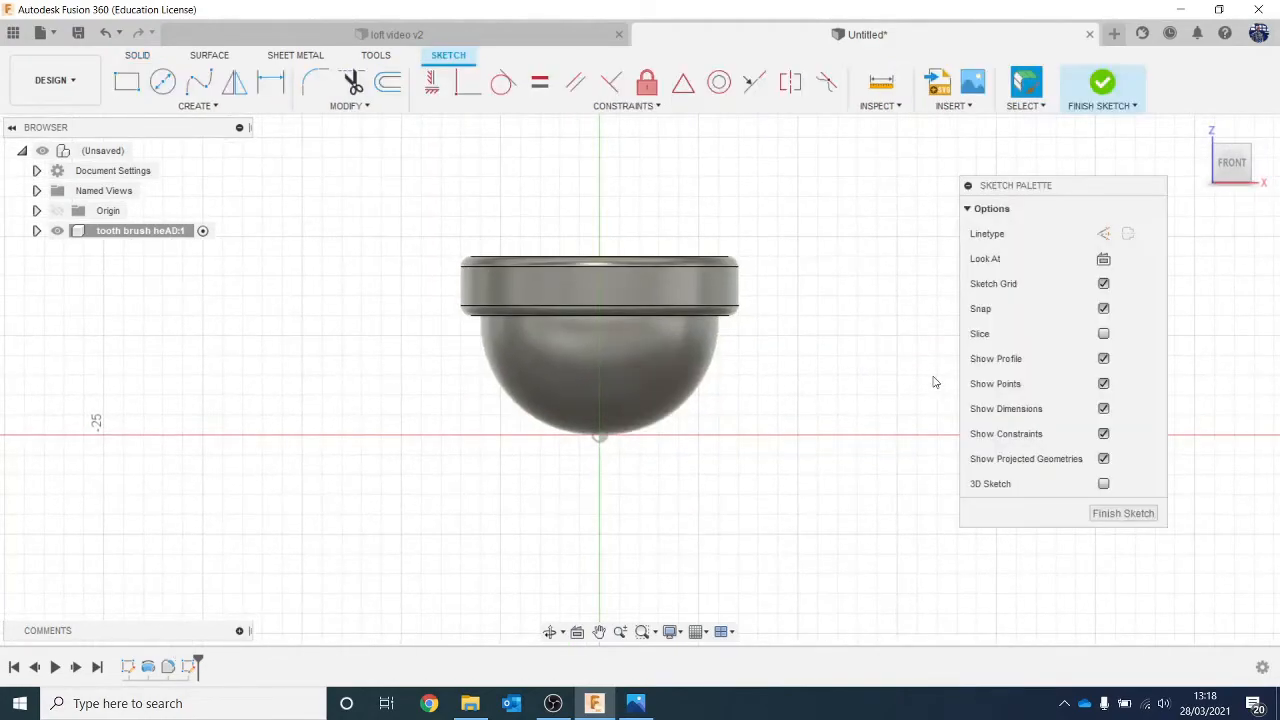
middle_drag(846, 357, 689, 340)
scroll(689, 340, up, 2)
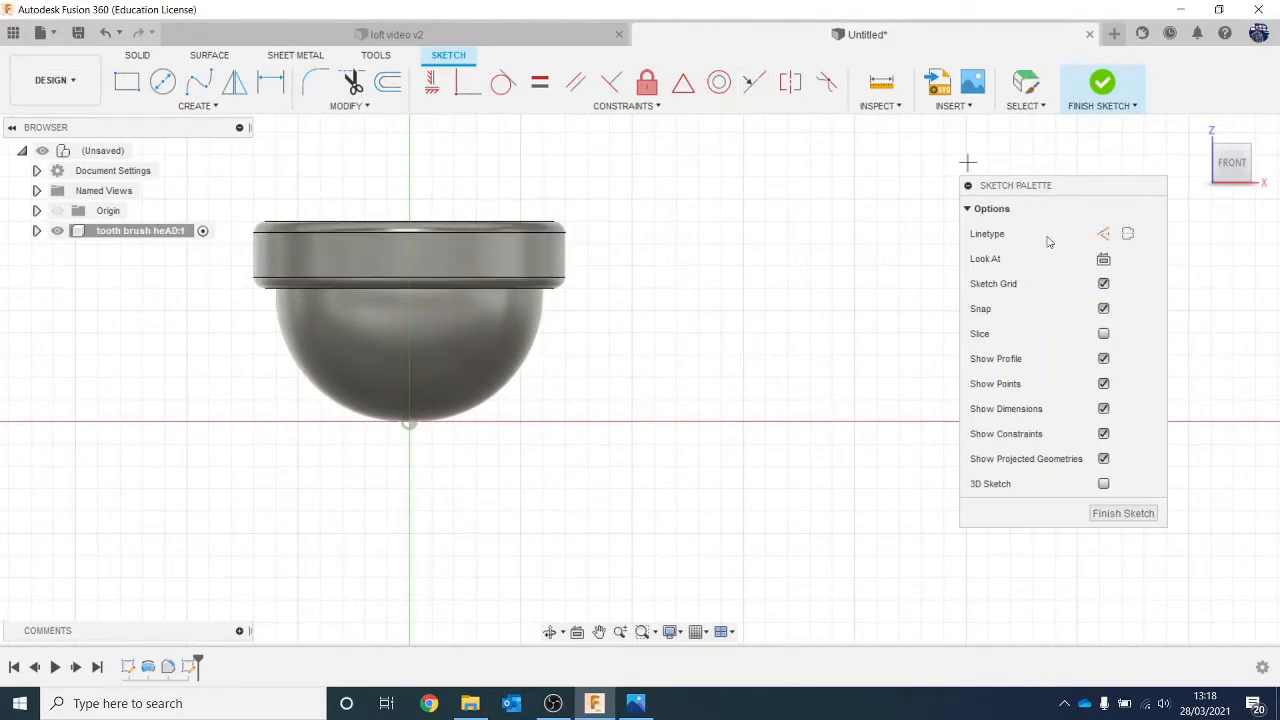
Draw a 3 mm vertical construction line downwards from the centre of the body's top face.
click(1100, 238)
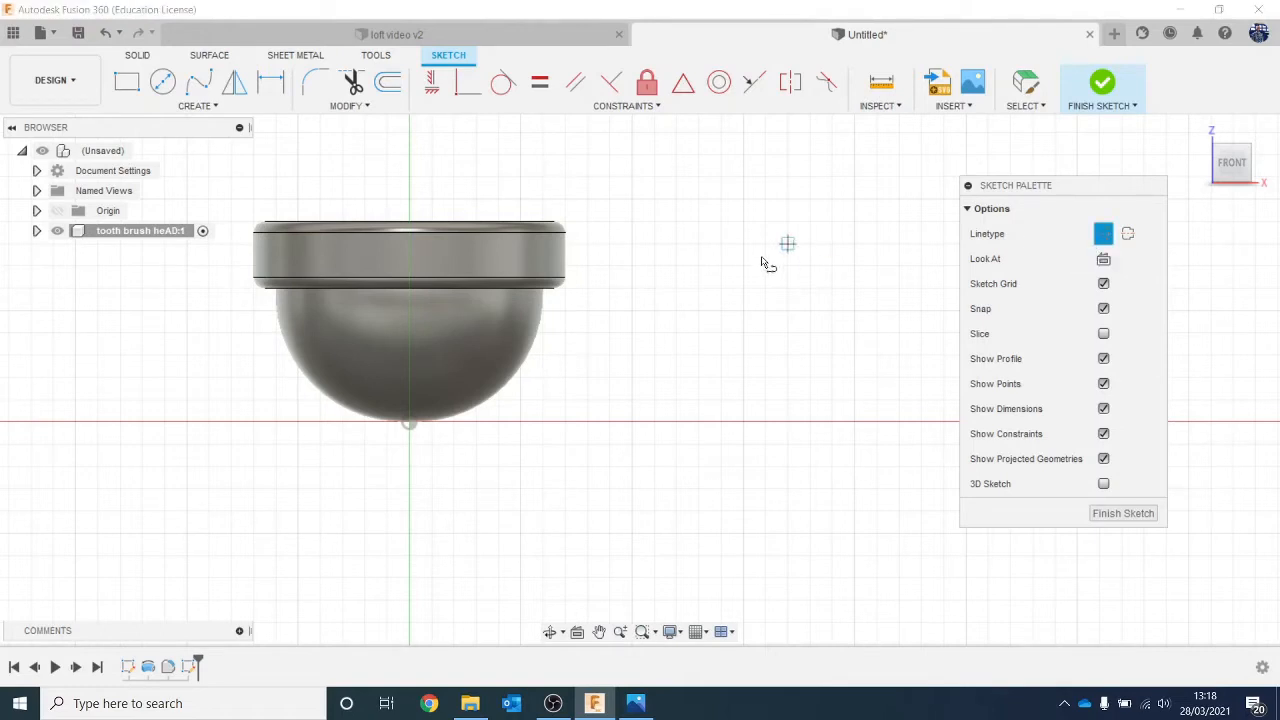
click(412, 221)
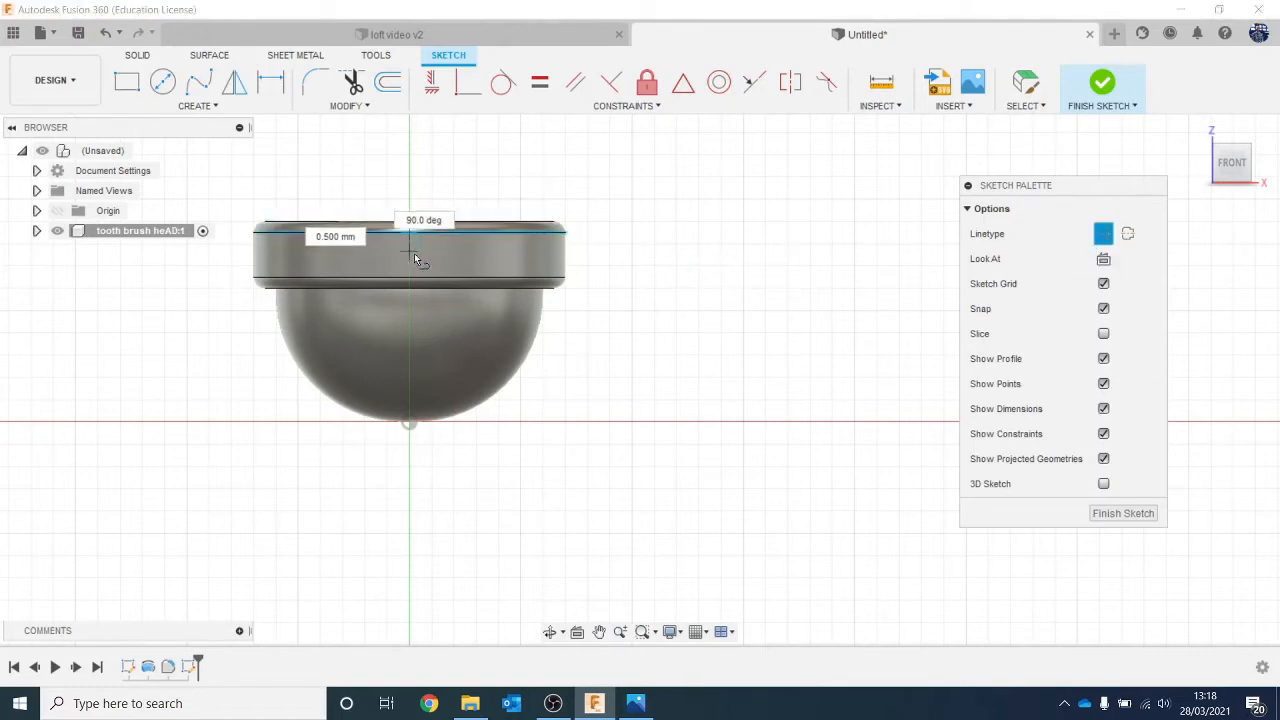
key(Tab)
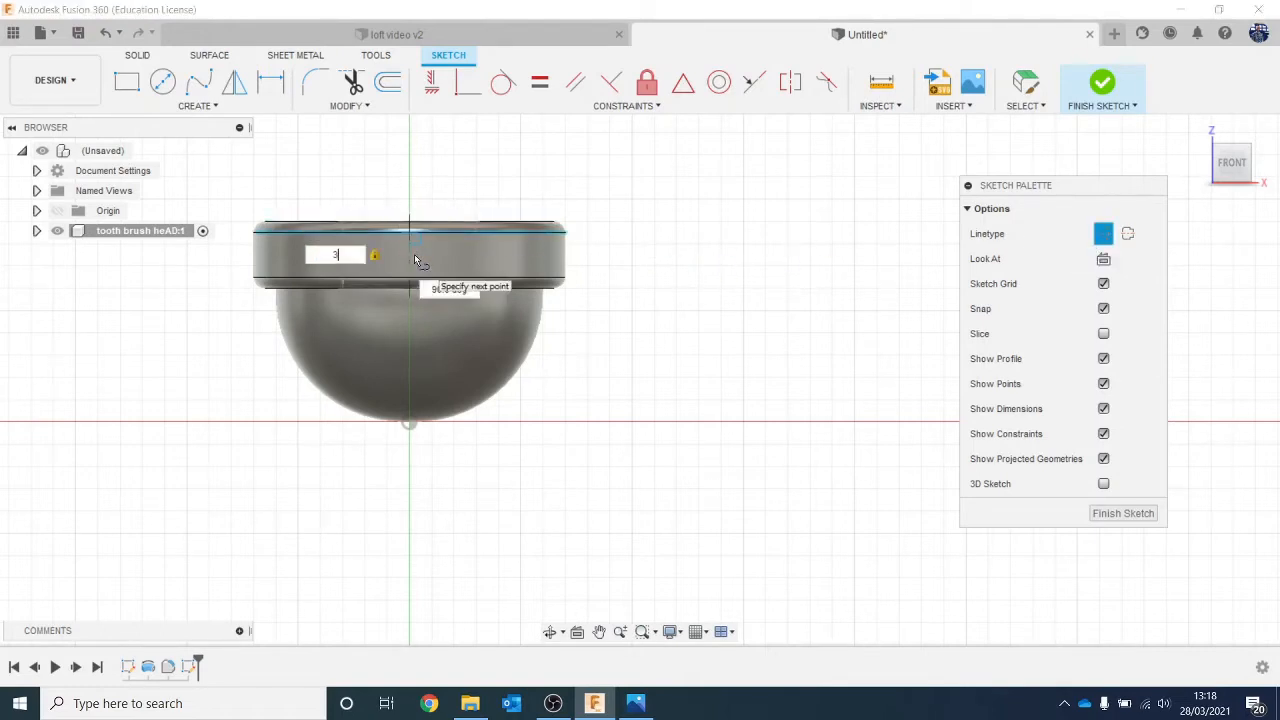
key(Return)
scroll(414, 254, up, 3)
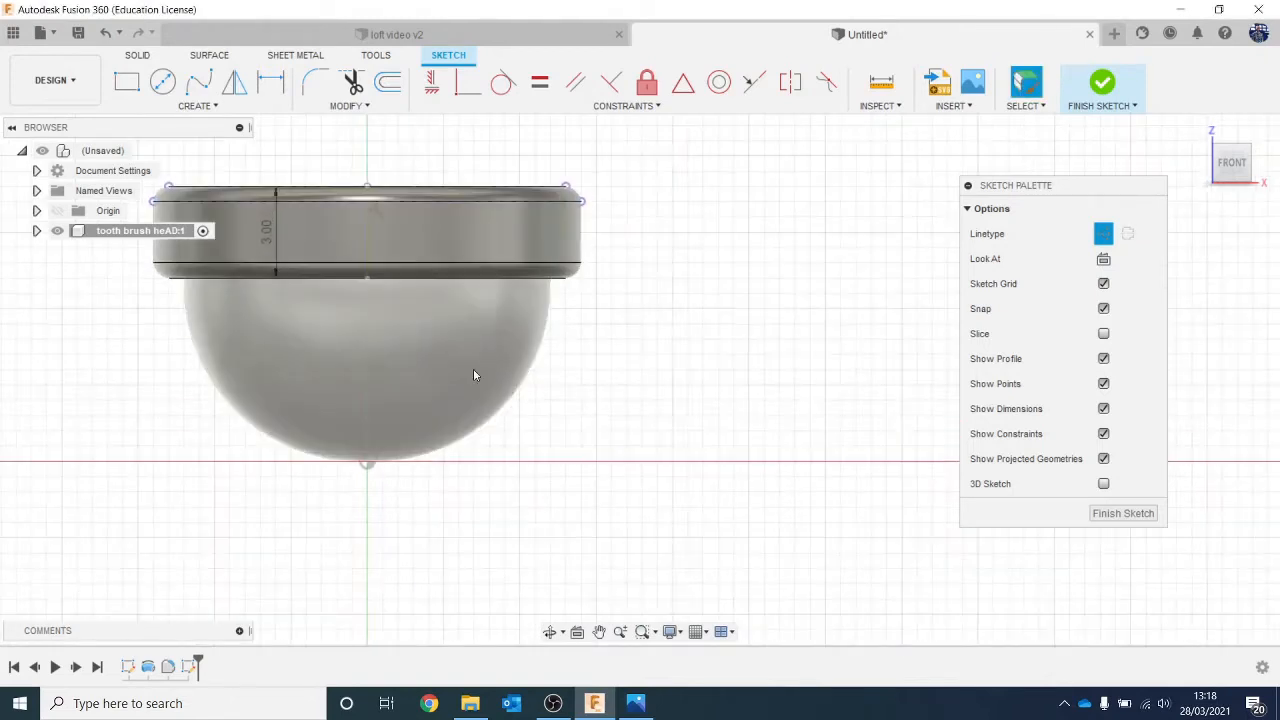
scroll(329, 267, down, 1)
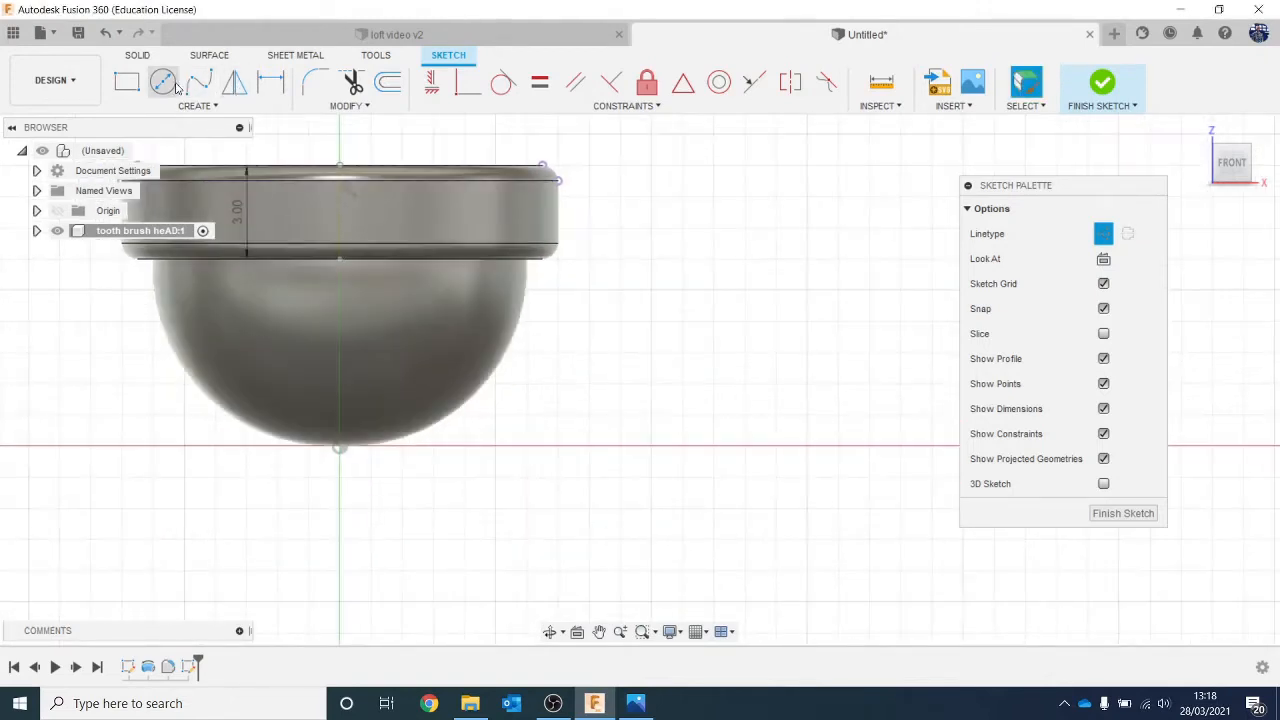
Draw a 5 mm diameter circle with normal linetype centred on the construction line's lower end, and finish the sketch.
click(177, 88)
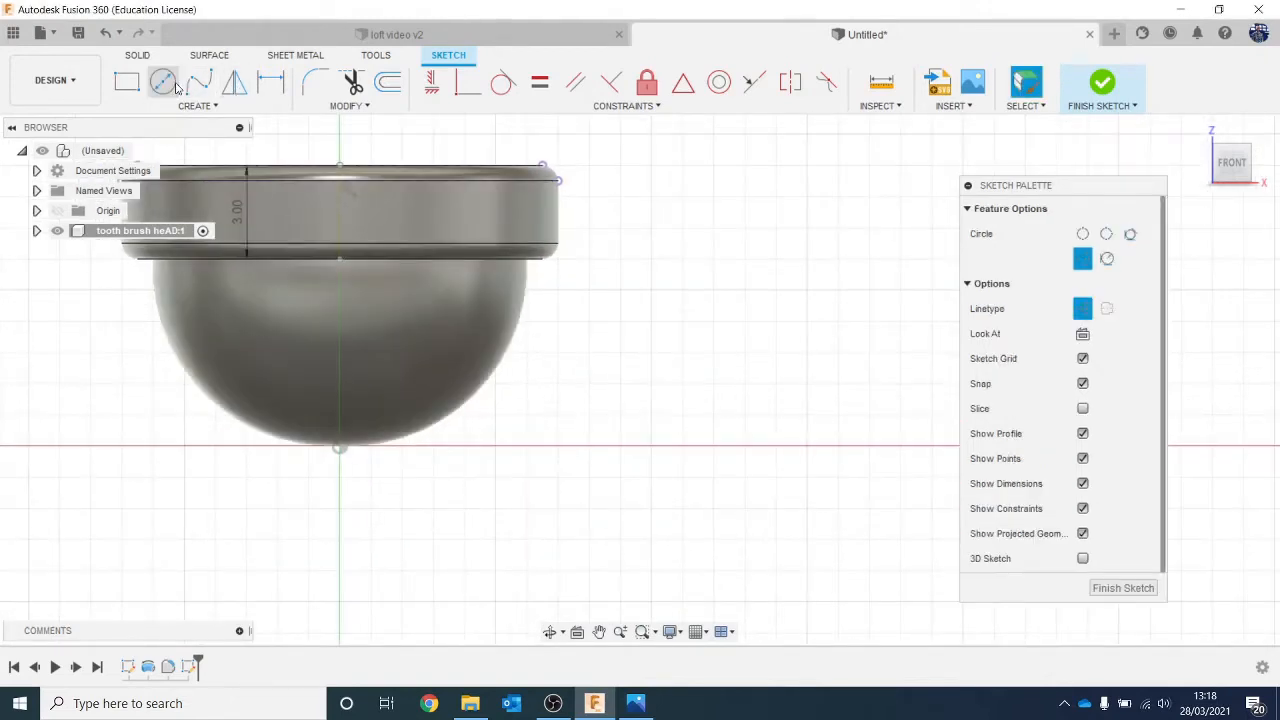
click(1083, 312)
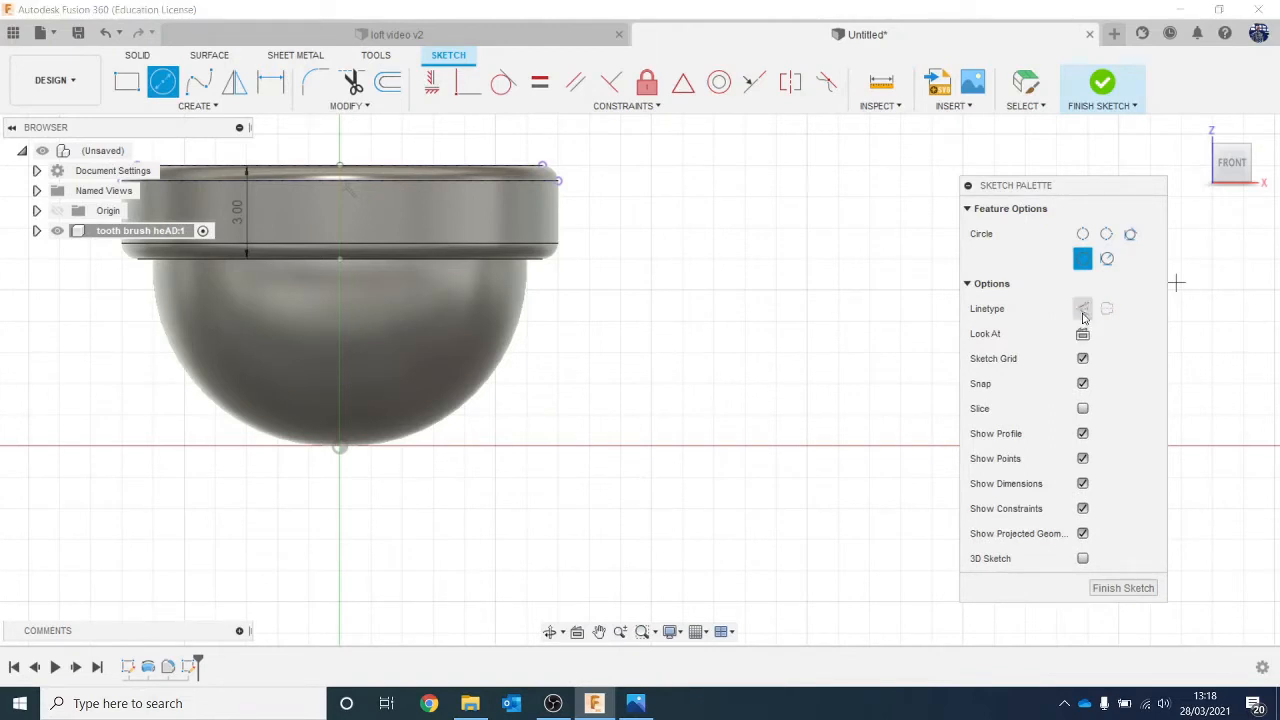
click(340, 258)
text(5)
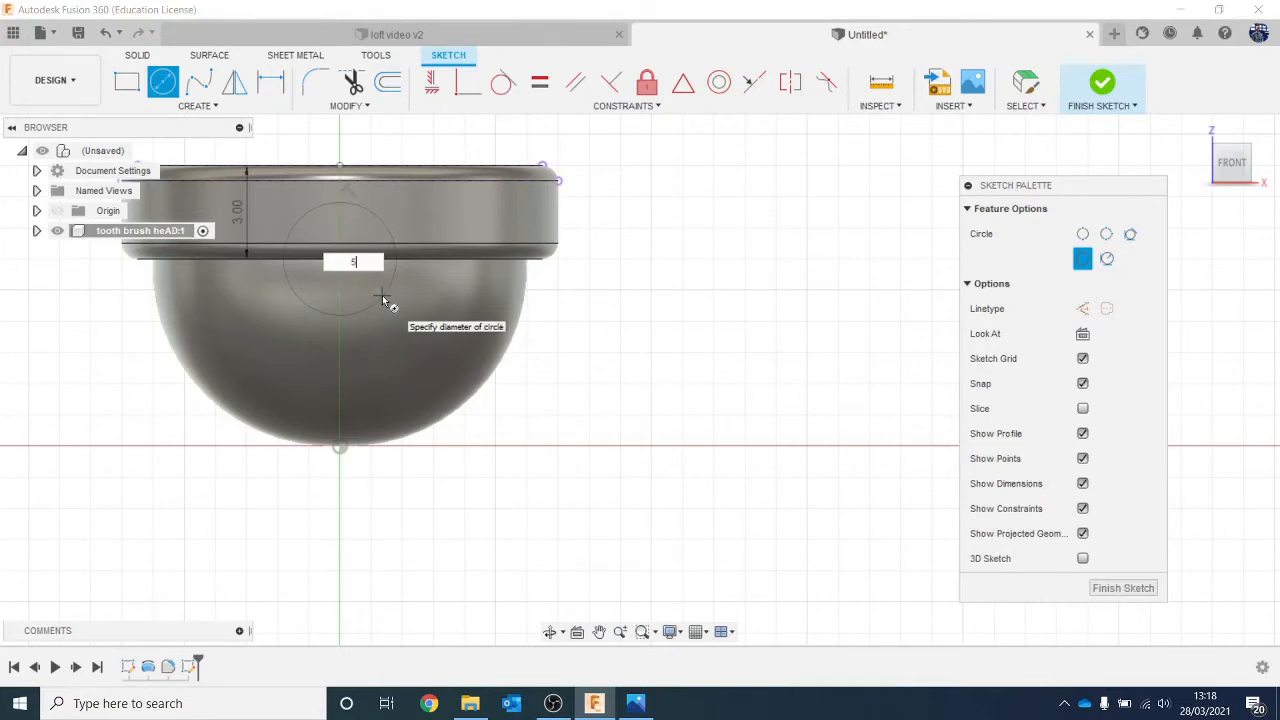
key(Return)
key(Escape)
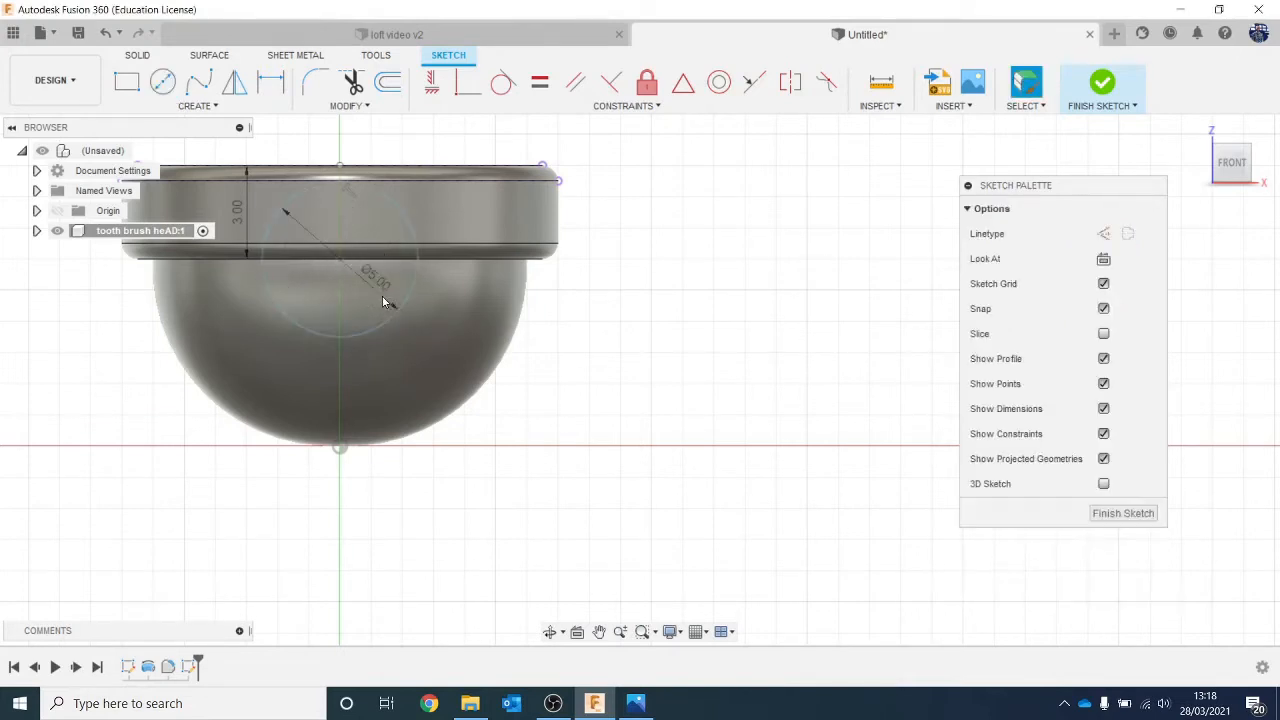
scroll(382, 295, down, 2)
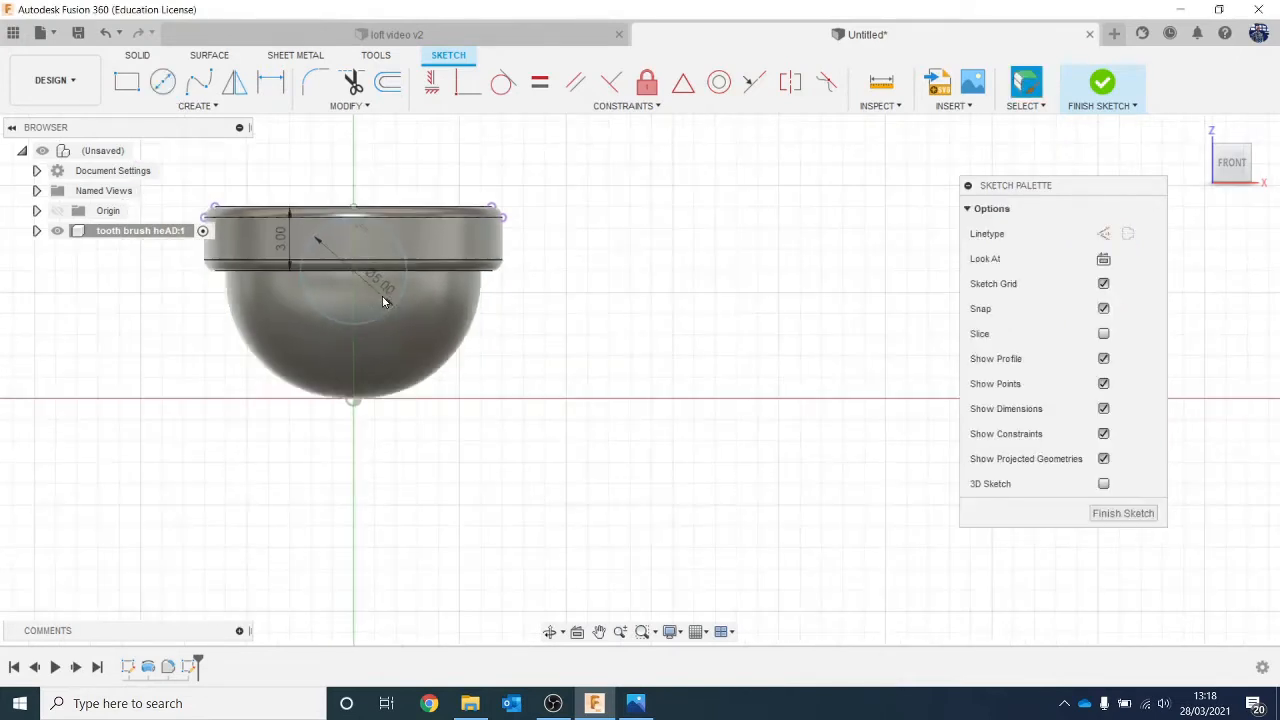
click(1118, 85)
click(1236, 181)
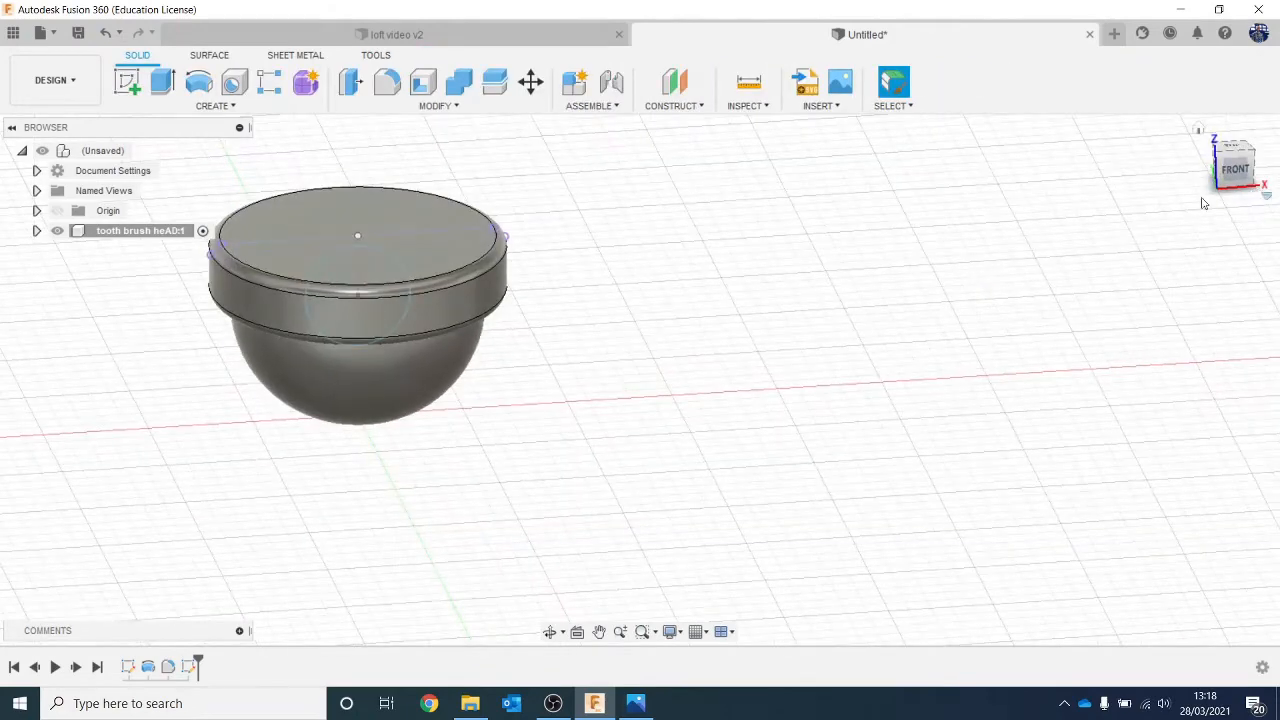
click(674, 82)
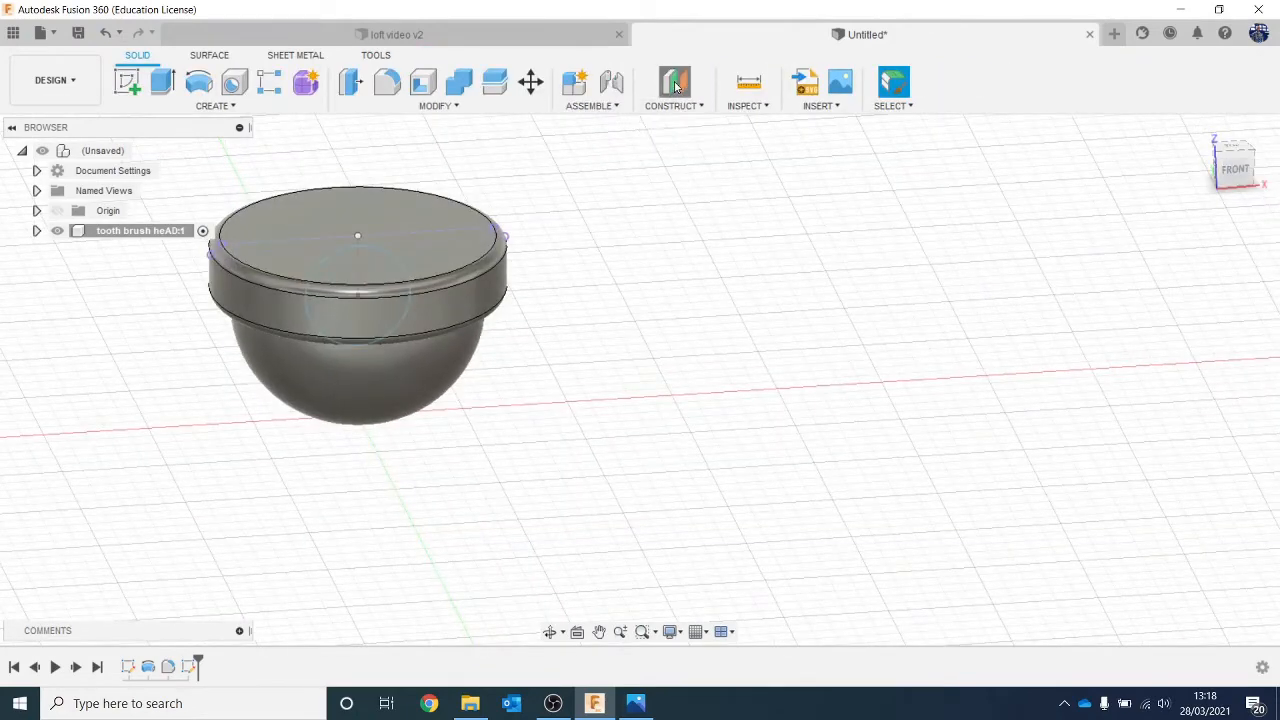
click(336, 334)
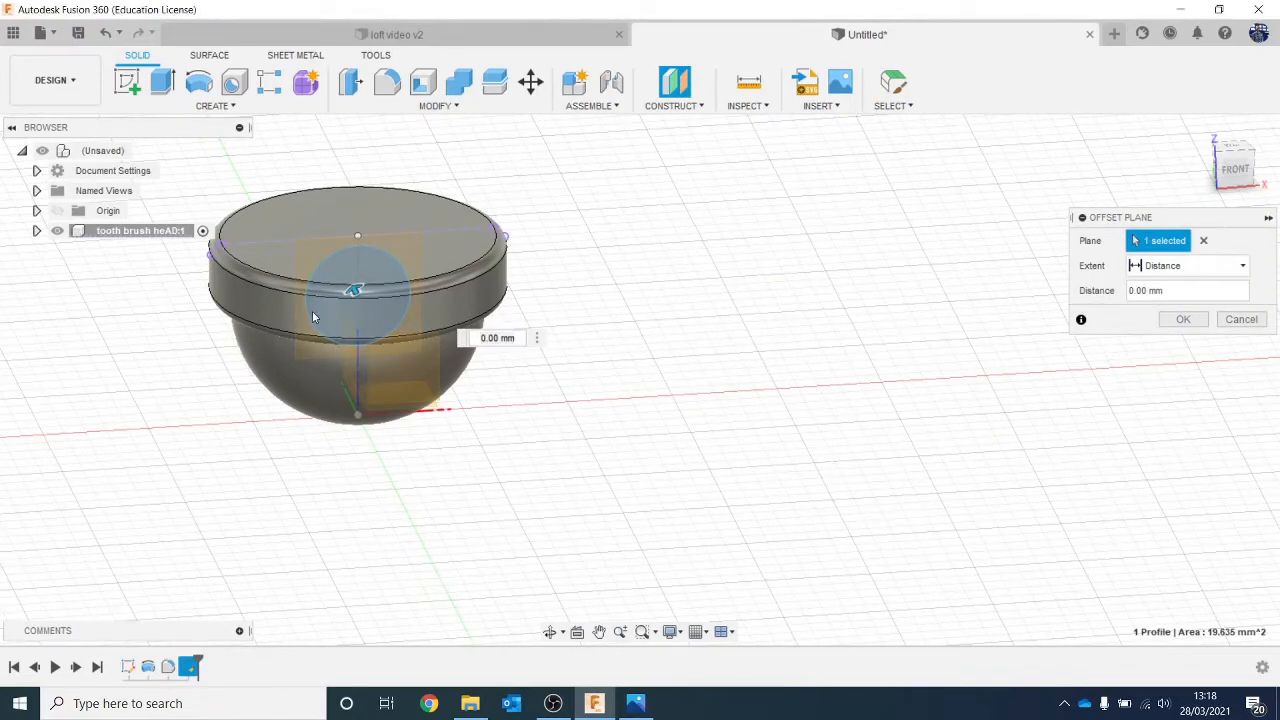
click(1245, 319)
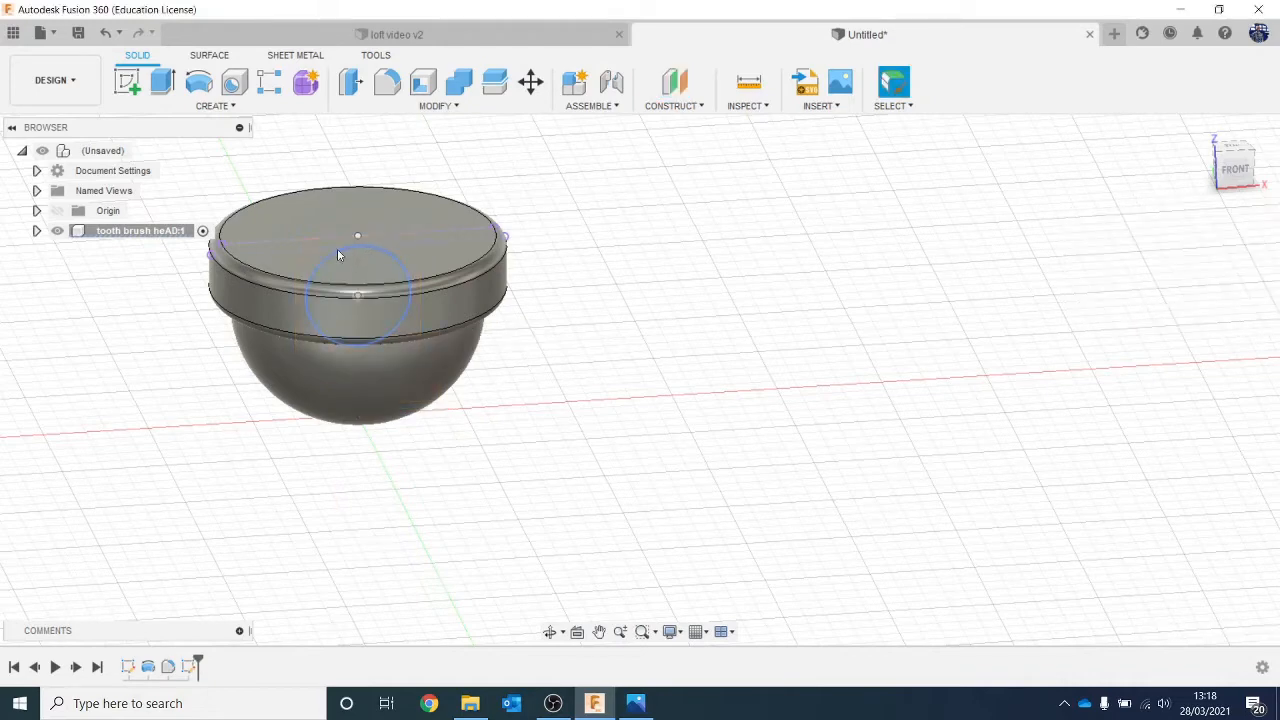
click(341, 323)
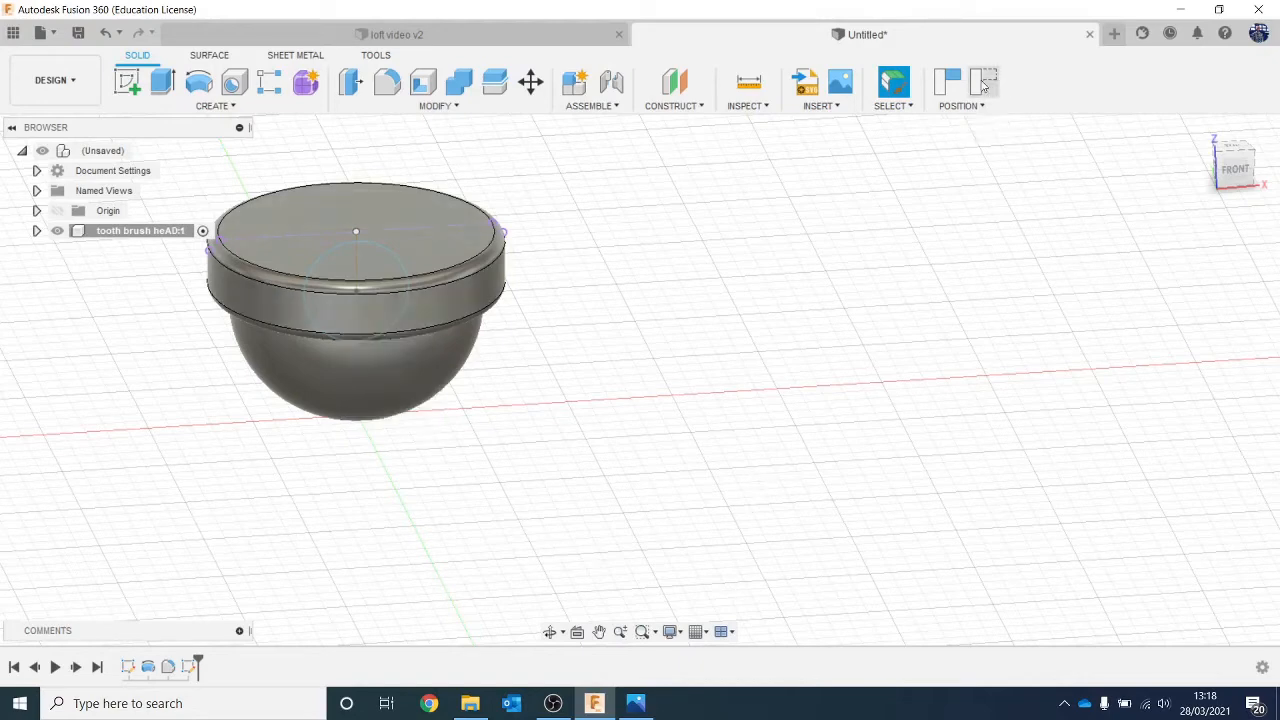
Revert the component's position change and create a construction plane offset 60 mm from the 5 mm circle's profile.
click(983, 87)
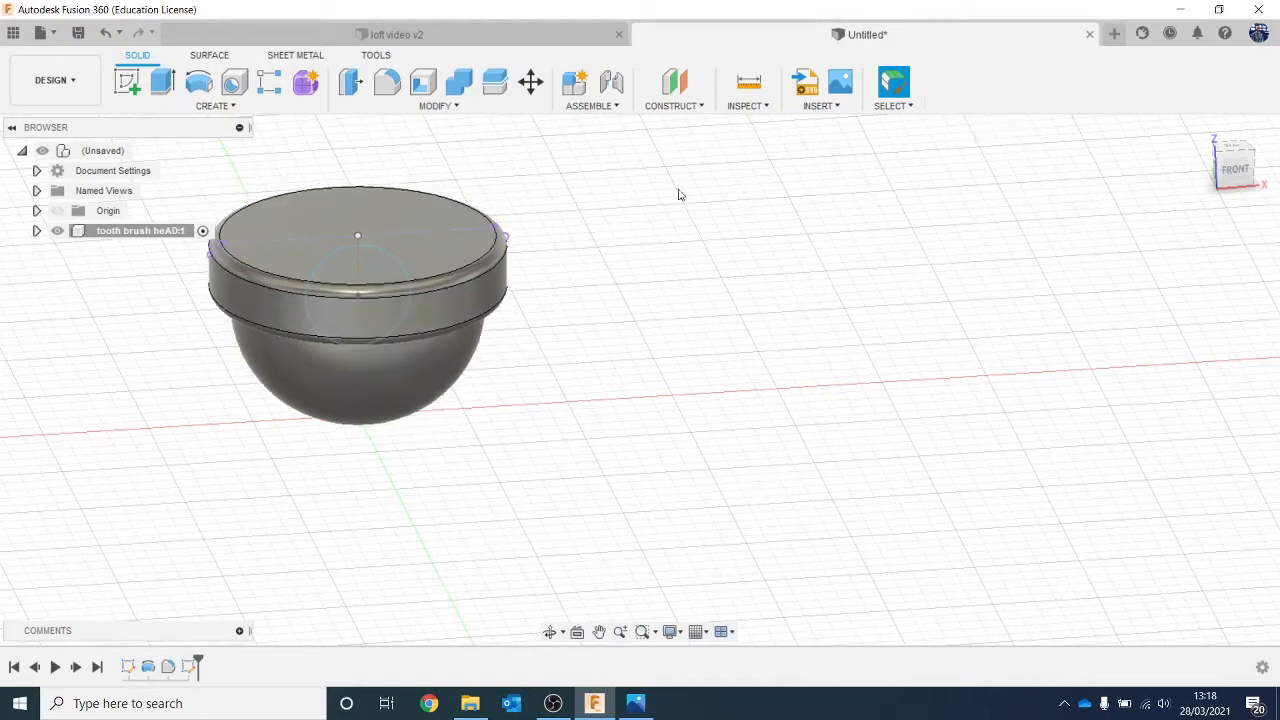
click(672, 84)
click(352, 300)
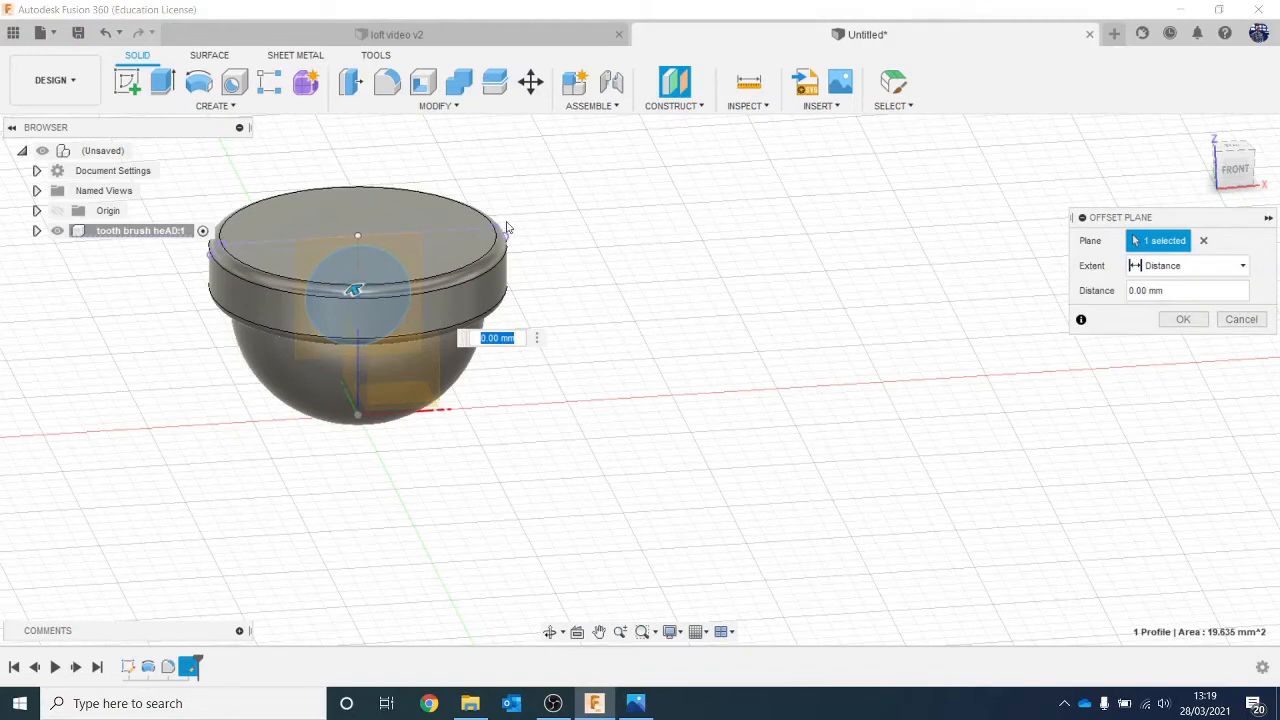
text(60)
key(Return)
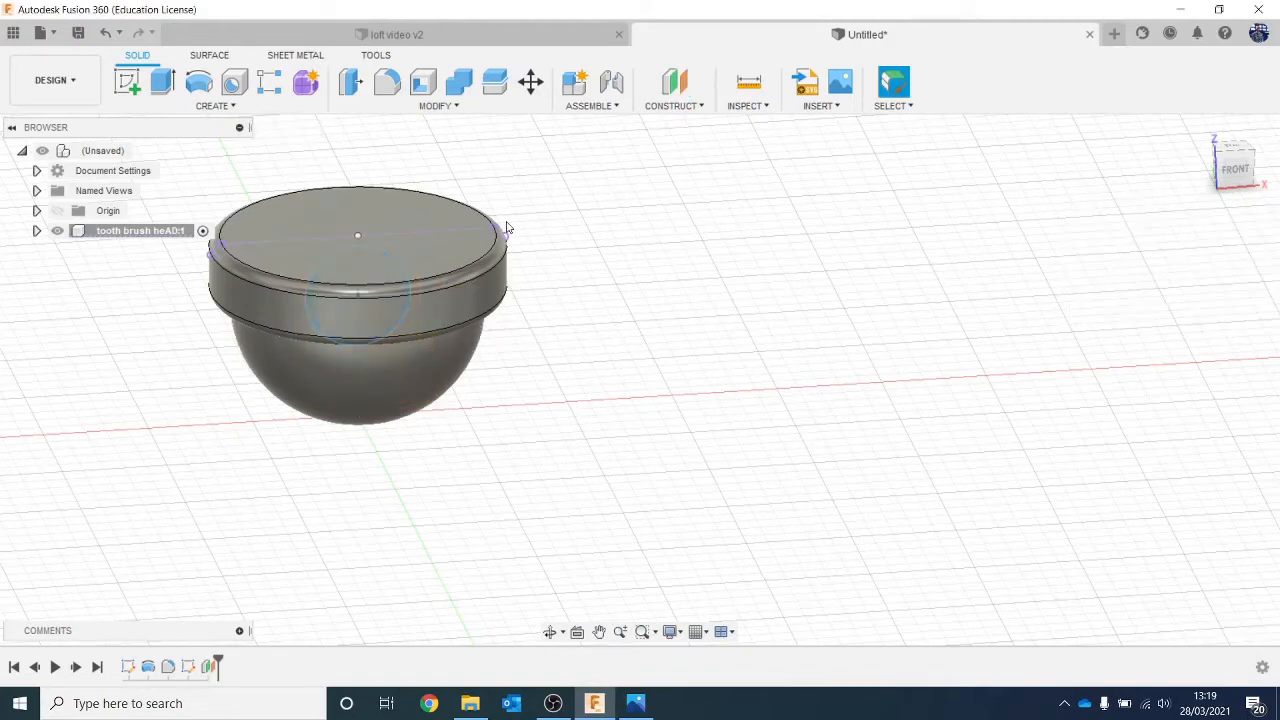
Start a new sketch on the offset construction plane behind the body.
scroll(506, 228, down, 5)
middle_drag(506, 228, 454, 390)
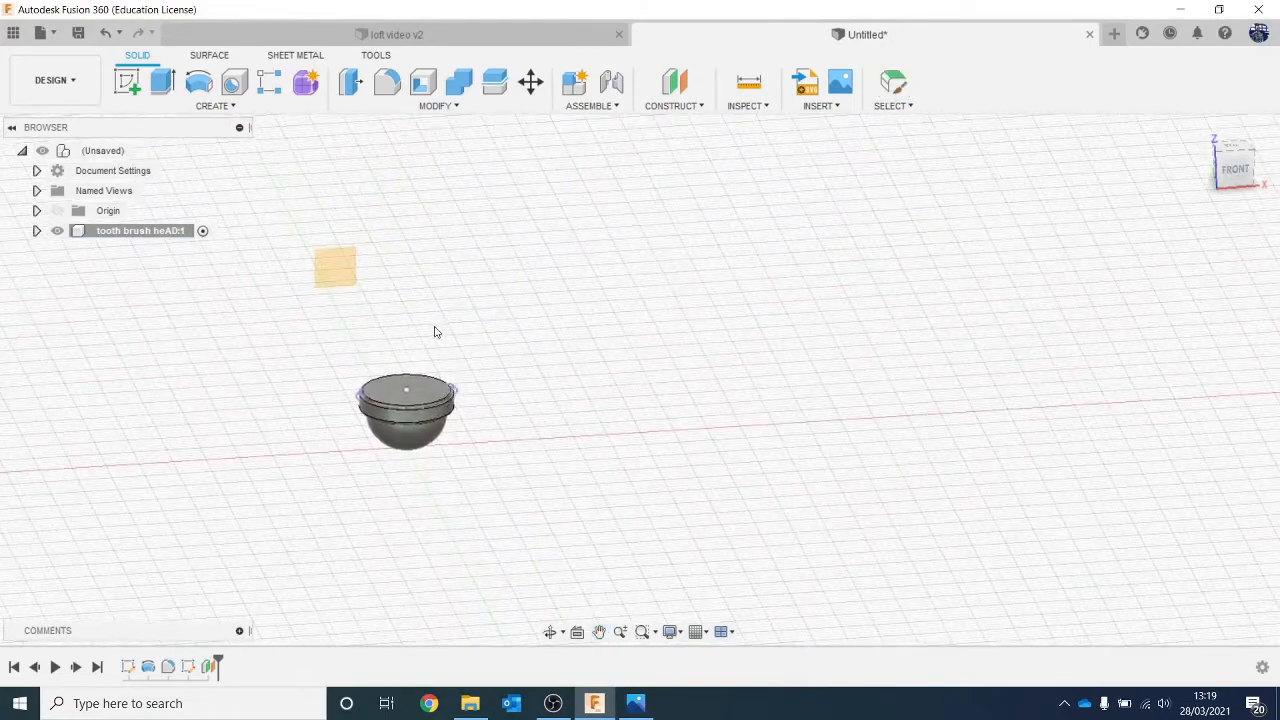
click(127, 82)
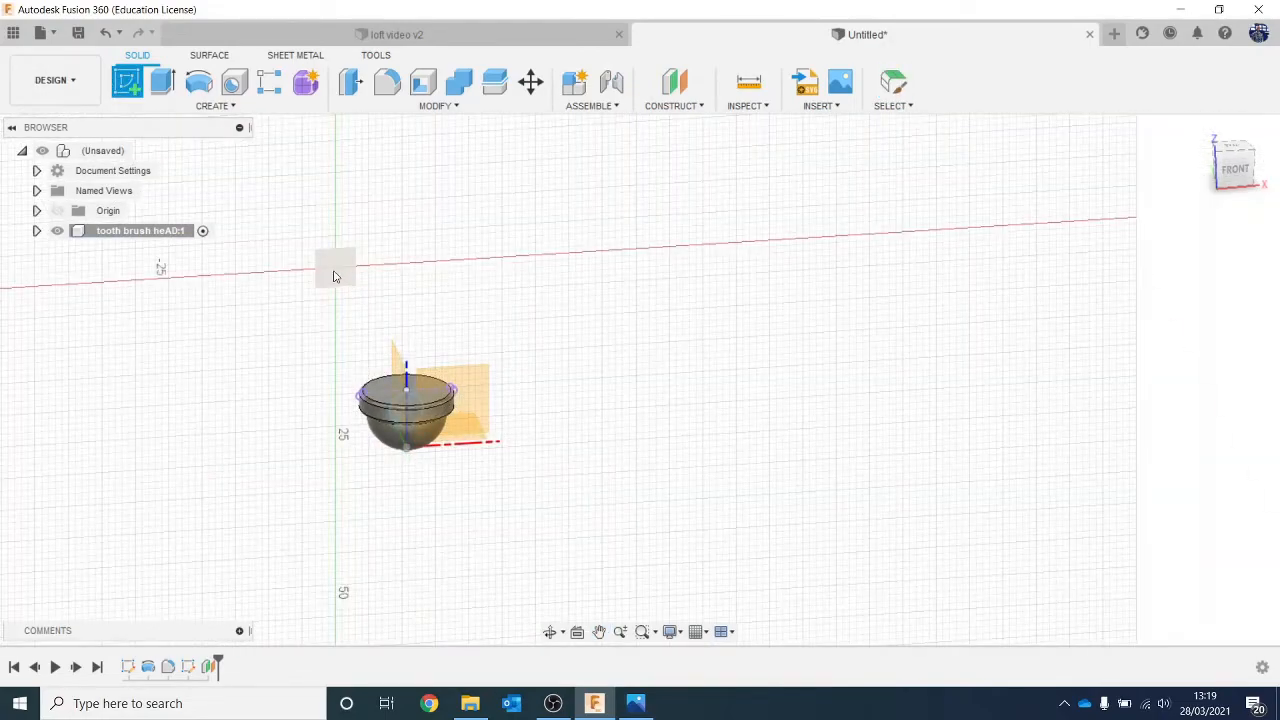
click(335, 272)
scroll(688, 438, up, 4)
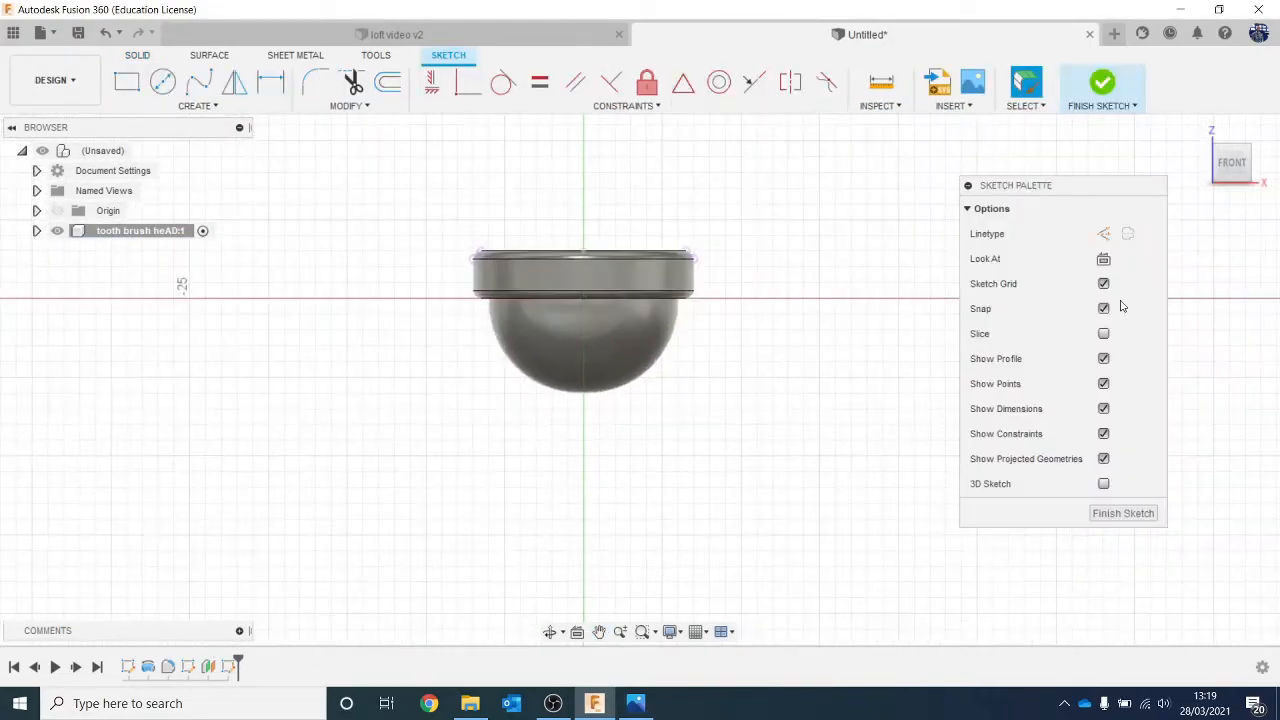
scroll(905, 312, up, 1)
scroll(805, 322, up, 3)
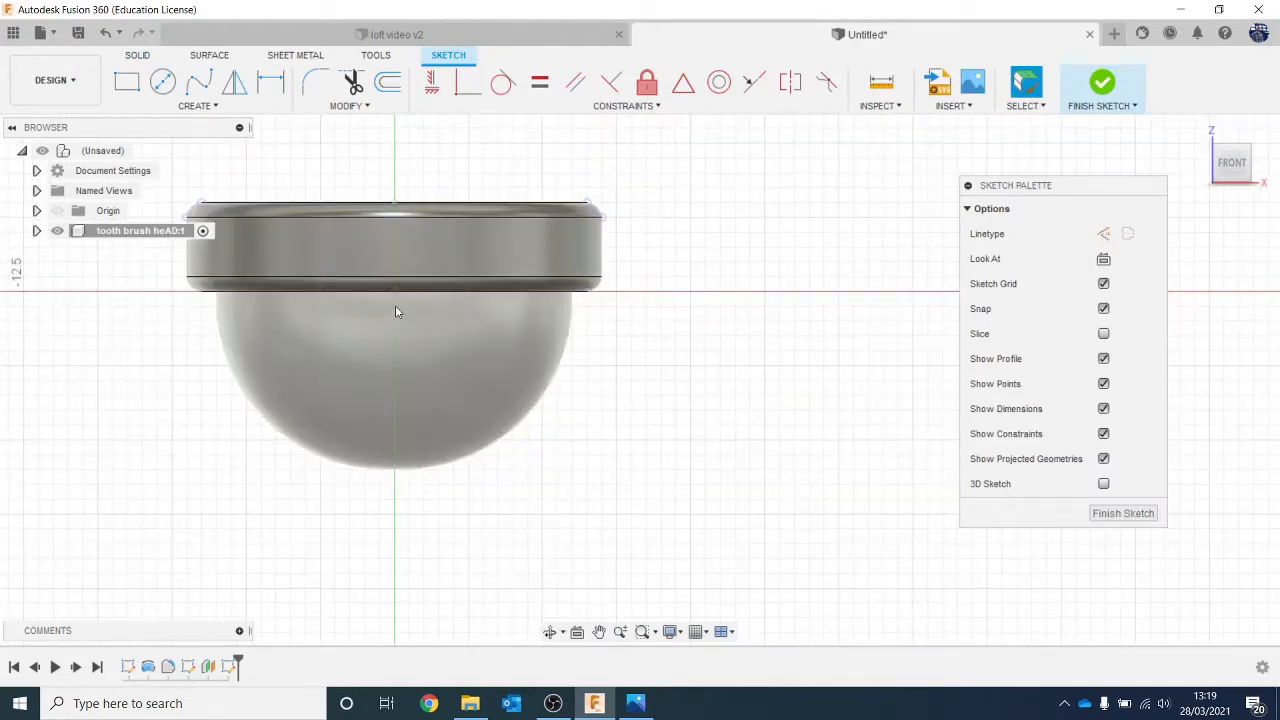
Draw a 10 mm diameter circle centred on the sketch origin and finish the sketch.
click(170, 90)
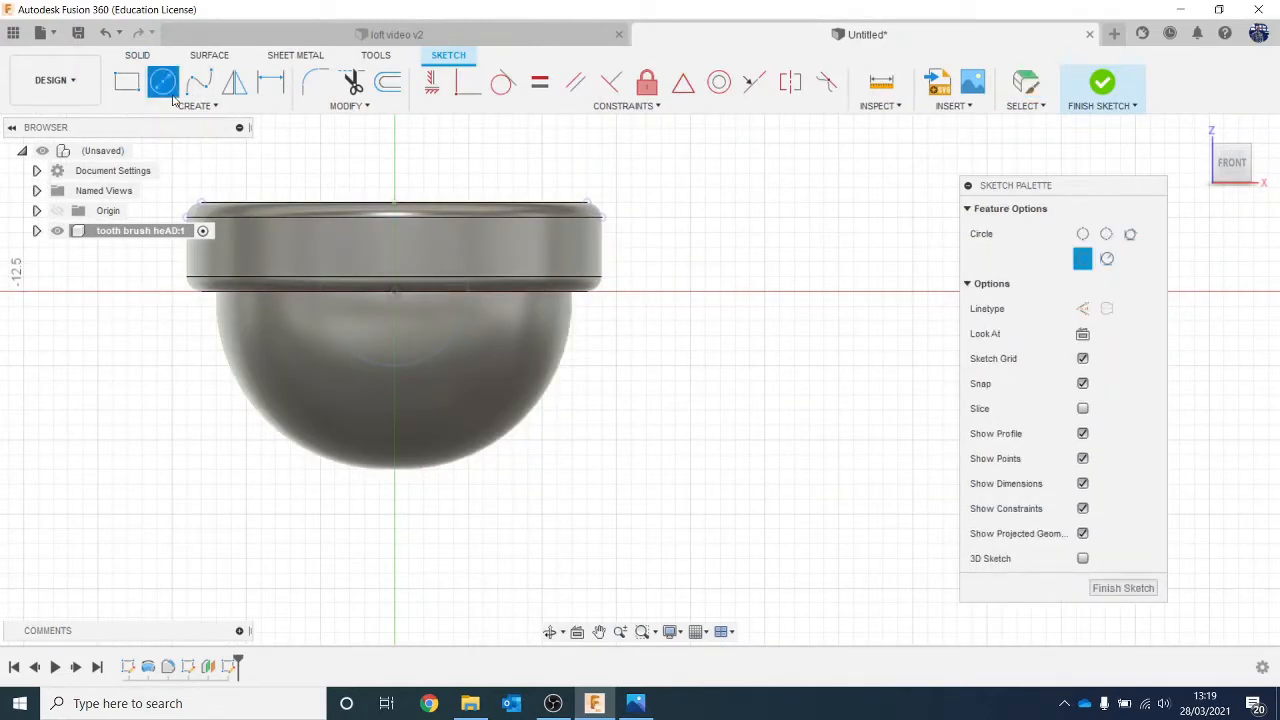
click(396, 291)
text(10)
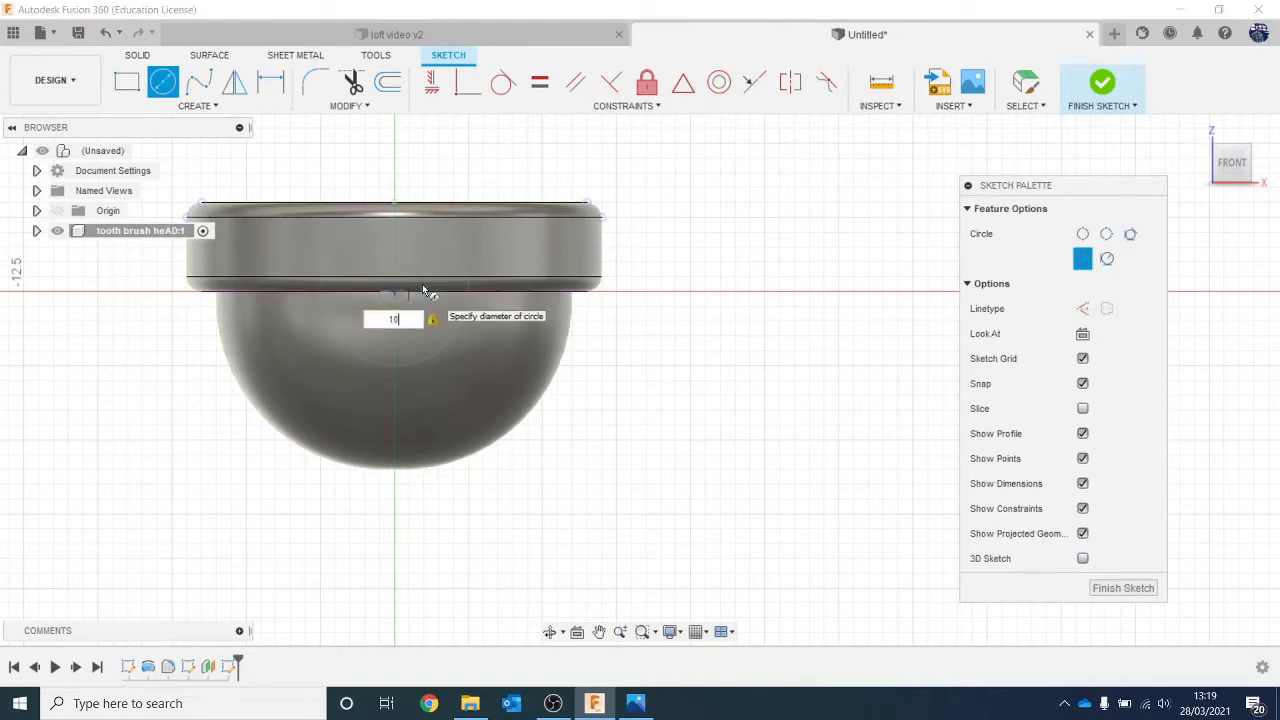
key(Return)
scroll(423, 290, down, 2)
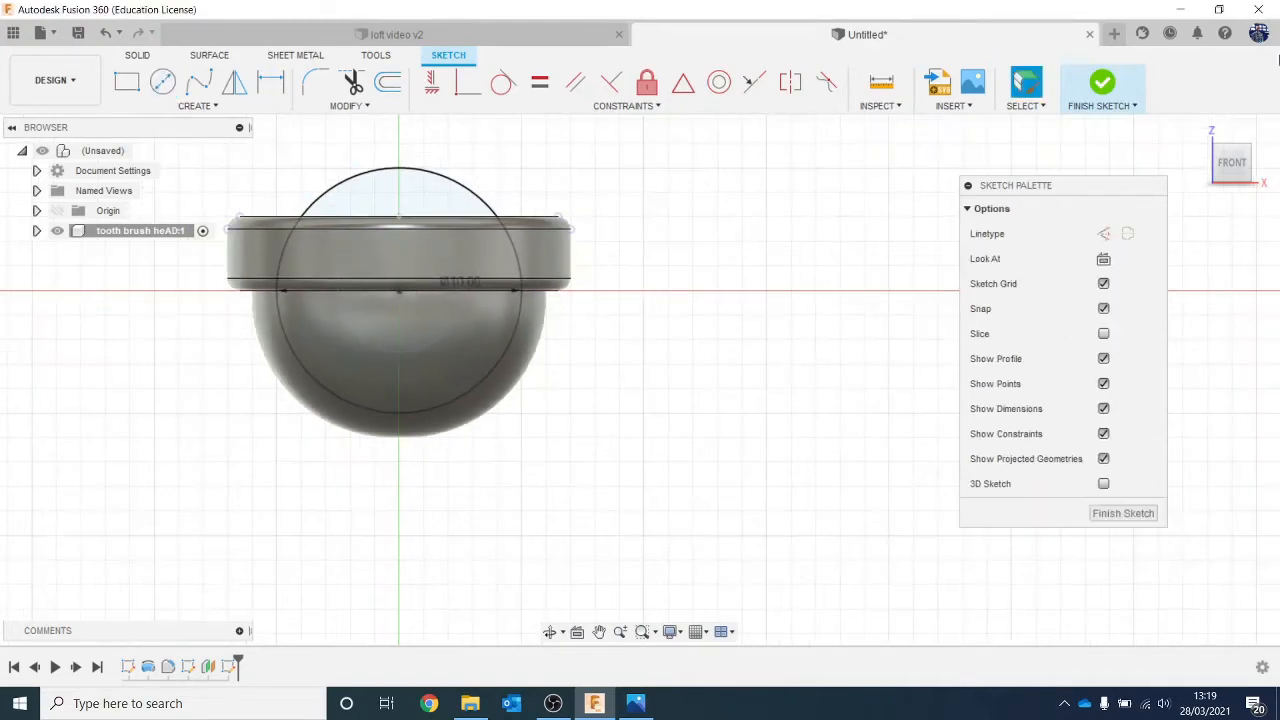
click(1102, 84)
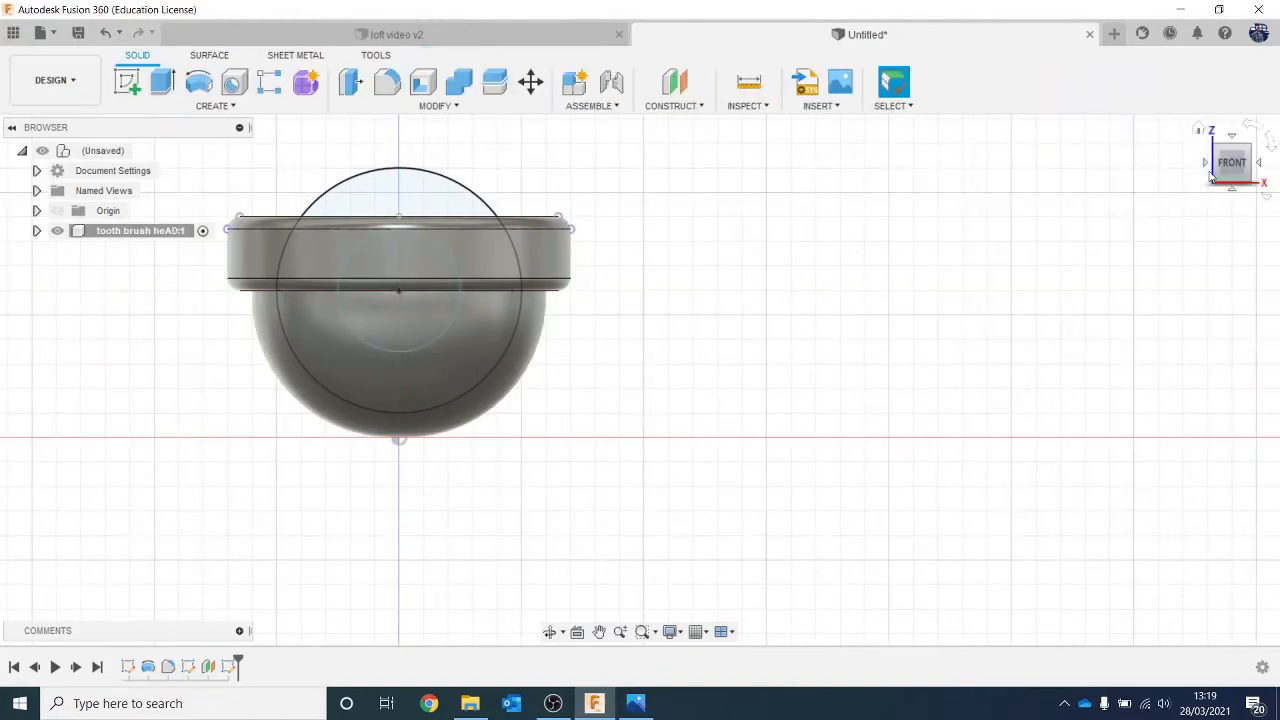
Start a loft from the 5 mm circle inside the body to the 10 mm circle on the offset plane.
shift+middle_drag(640, 374, 760, 311)
scroll(900, 238, down, 3)
scroll(760, 311, up, 2)
click(215, 105)
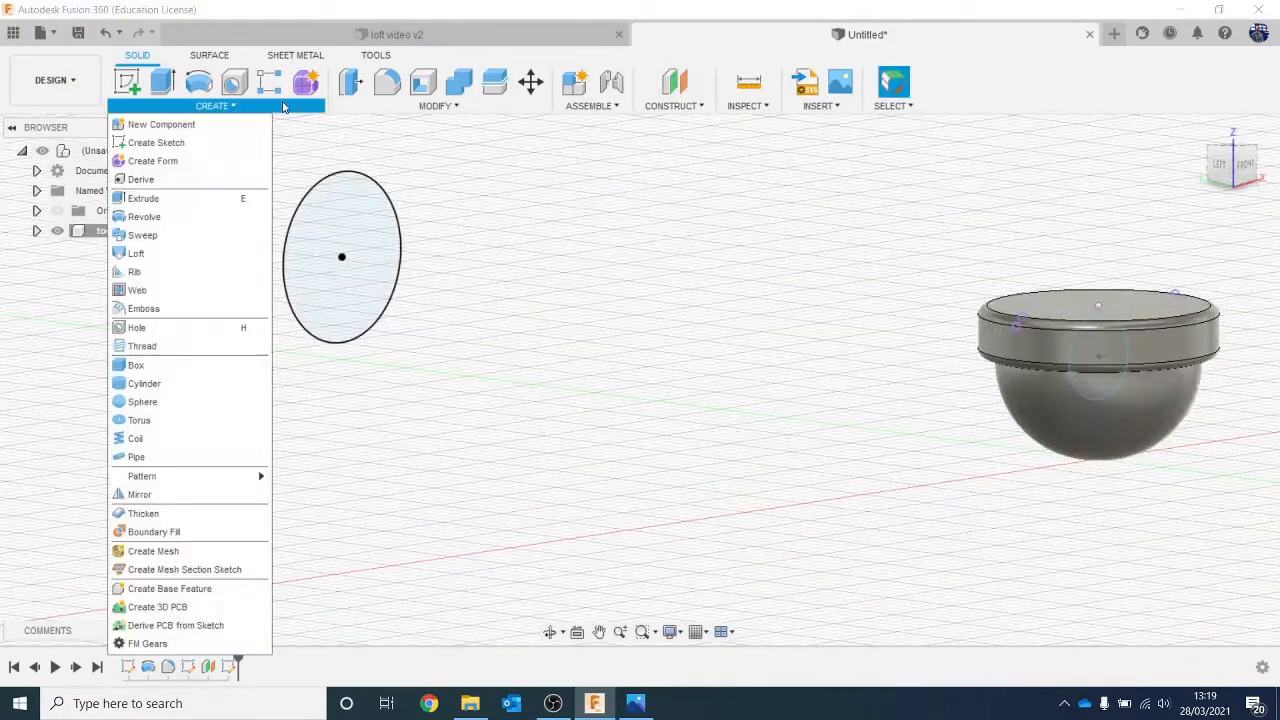
click(138, 251)
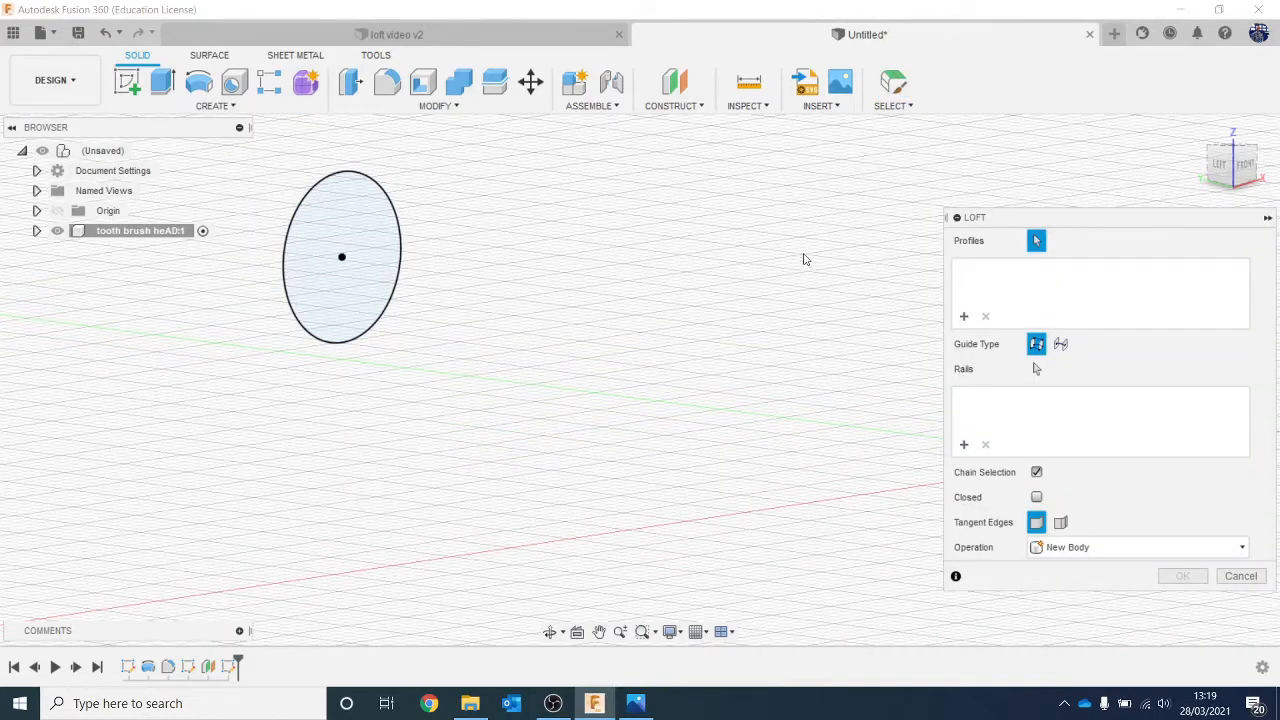
middle_drag(784, 280, 564, 287)
click(866, 389)
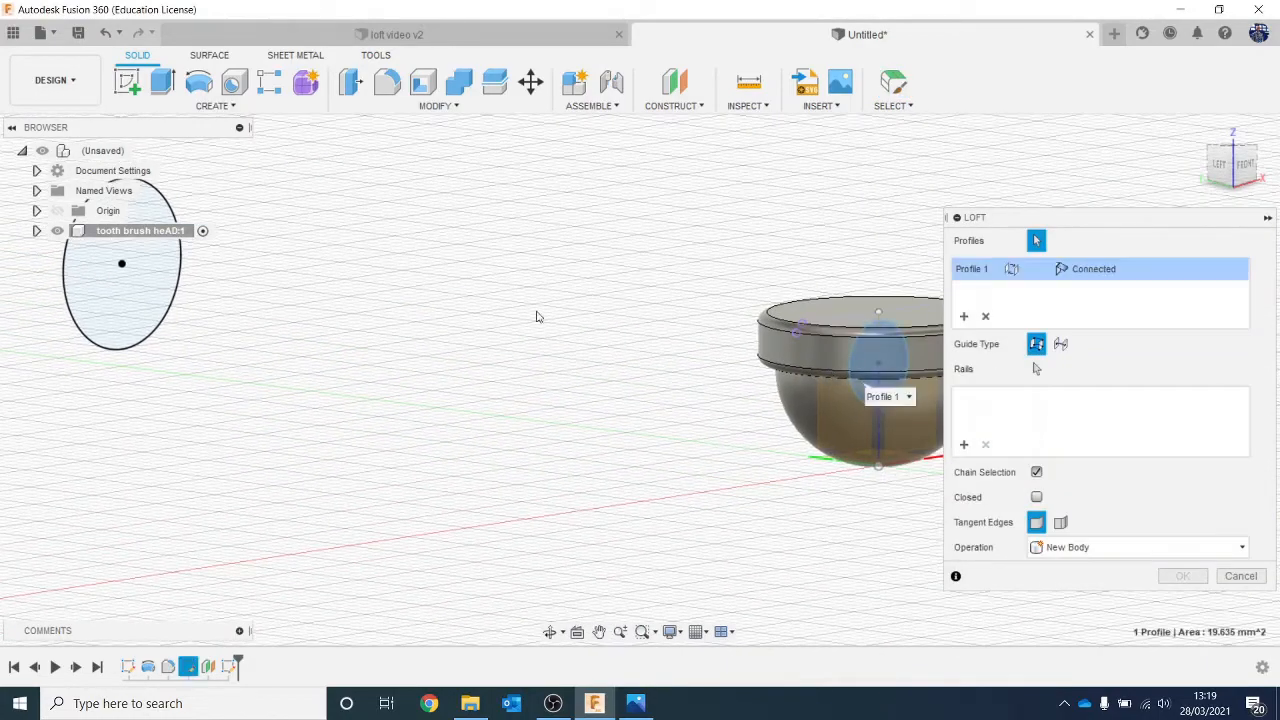
click(126, 300)
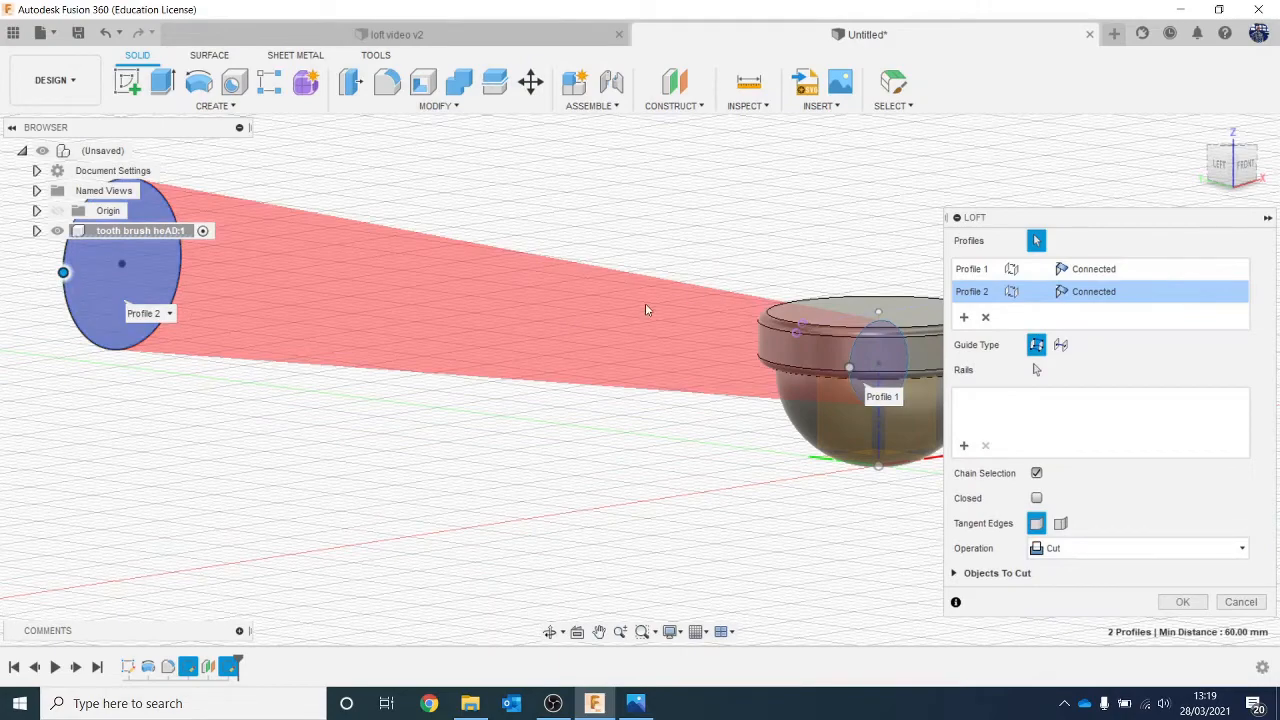
Set the loft's operation to Join and create the neck on the body.
scroll(645, 309, down, 1)
click(1100, 548)
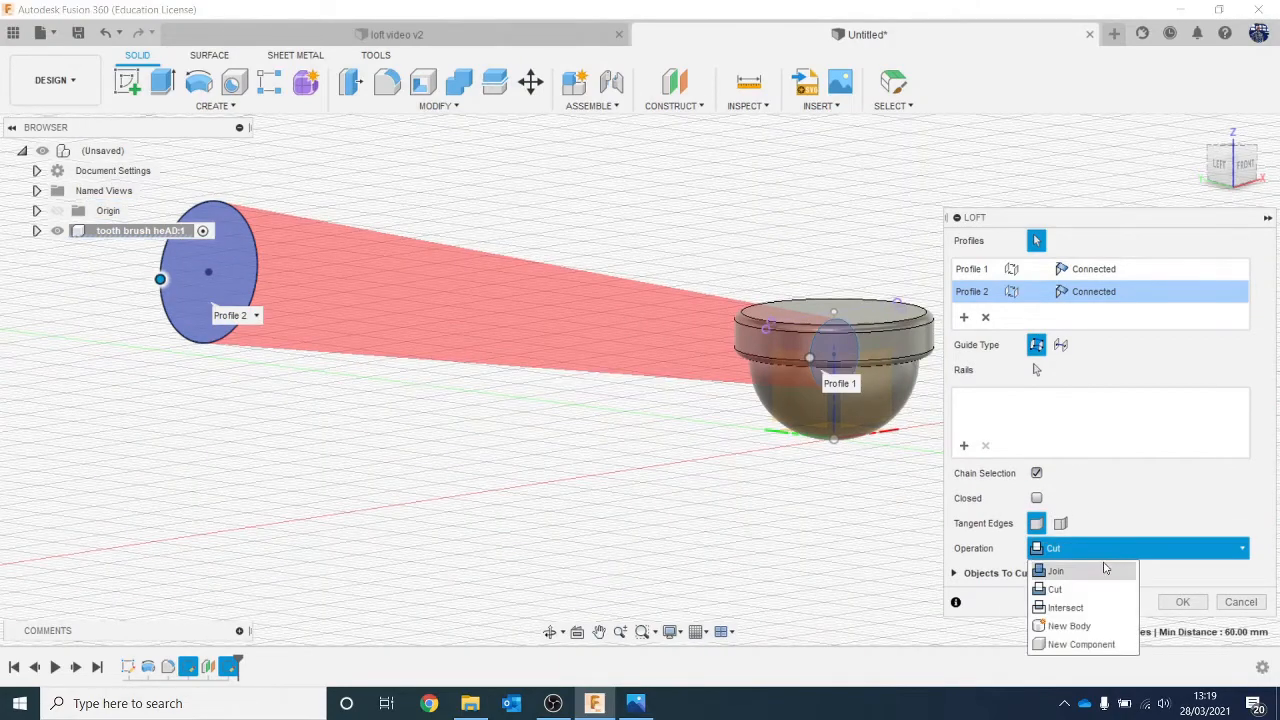
click(1056, 570)
mouse_move(1240, 174)
mouse_down()
mouse_move(1275, 205)
mouse_move(1256, 168)
mouse_up()
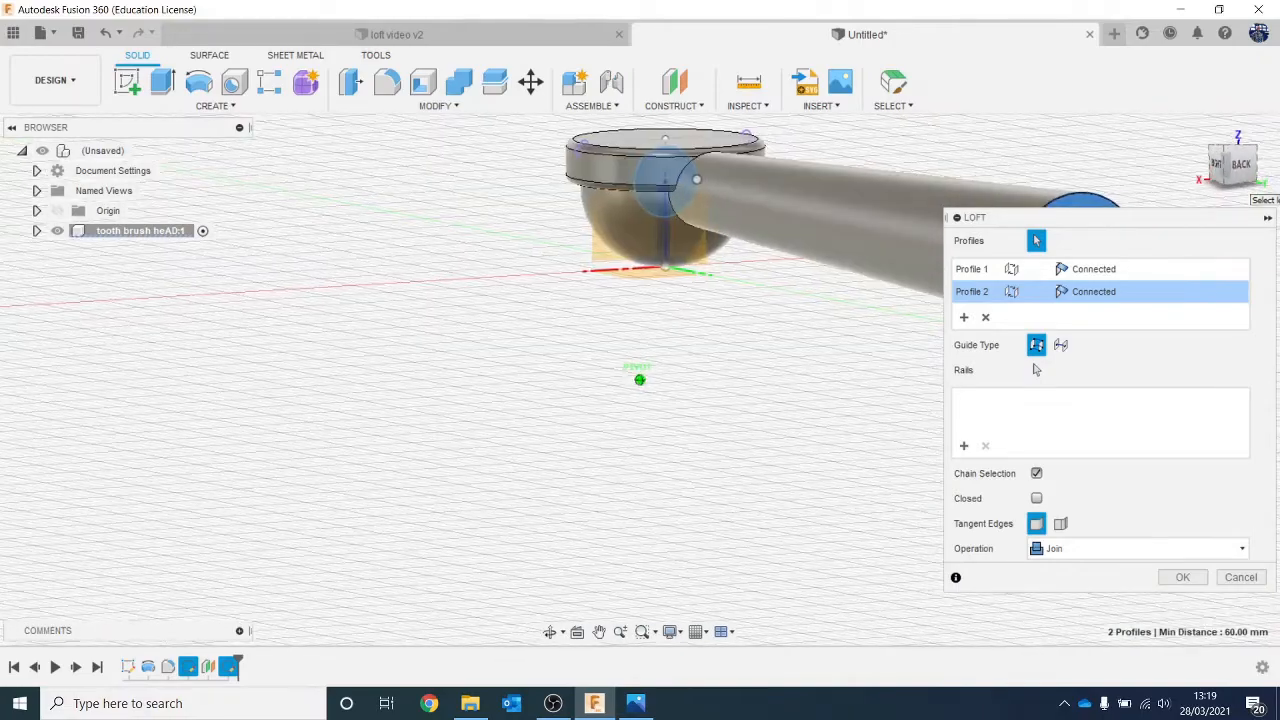
middle_drag(622, 272, 332, 323)
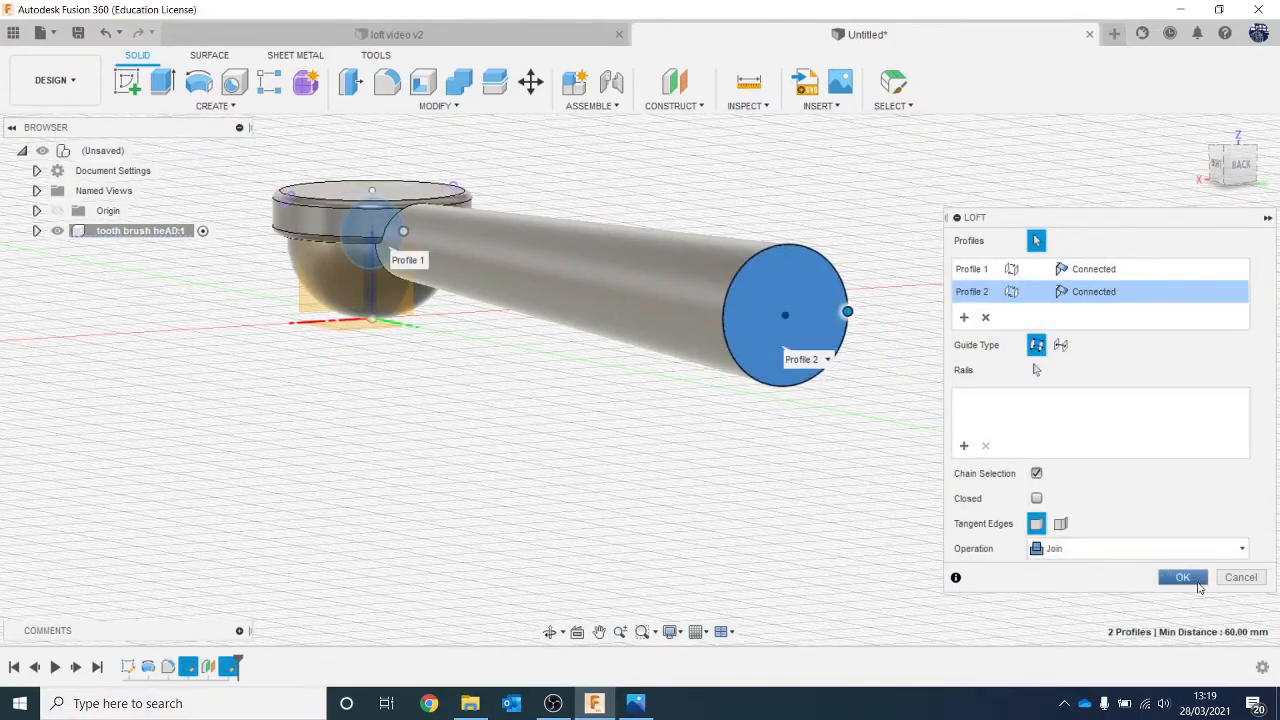
click(1182, 577)
Edit the 5 mm circle's sketch, set the vertical construction line's length to 5 mm, and finish the sketch.
scroll(523, 315, up, 2)
scroll(301, 212, up, 2)
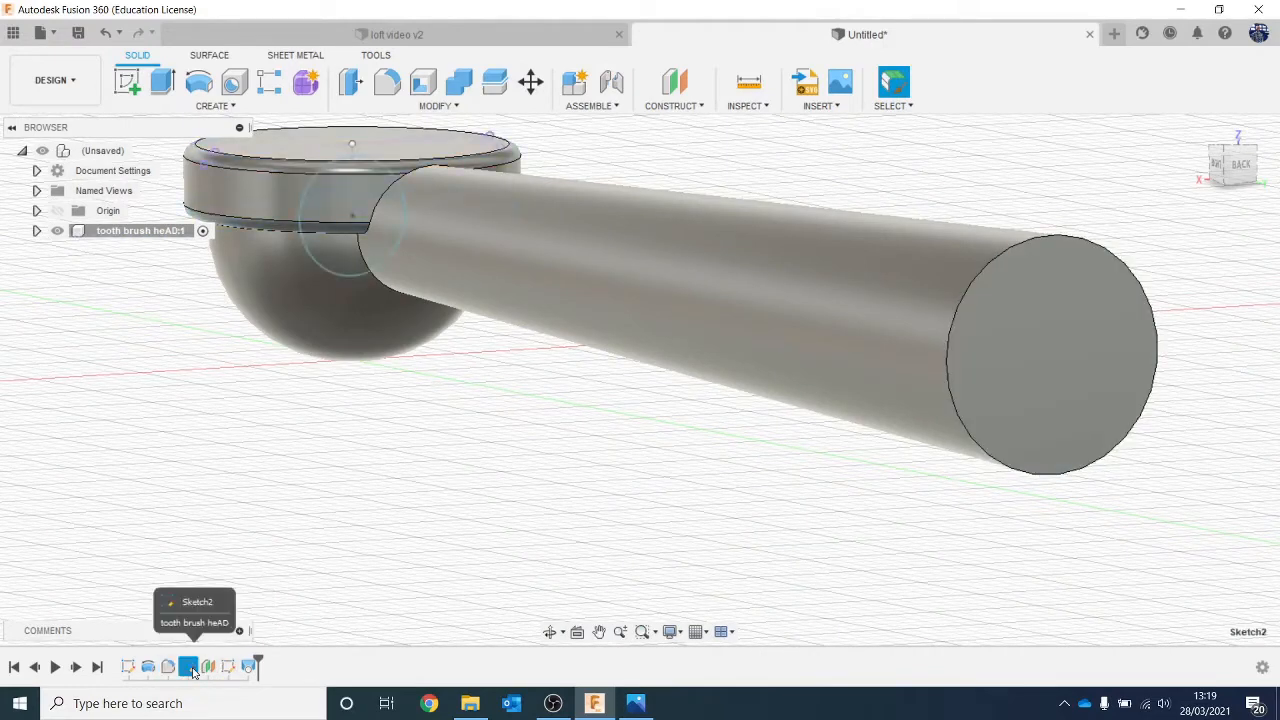
click(240, 499)
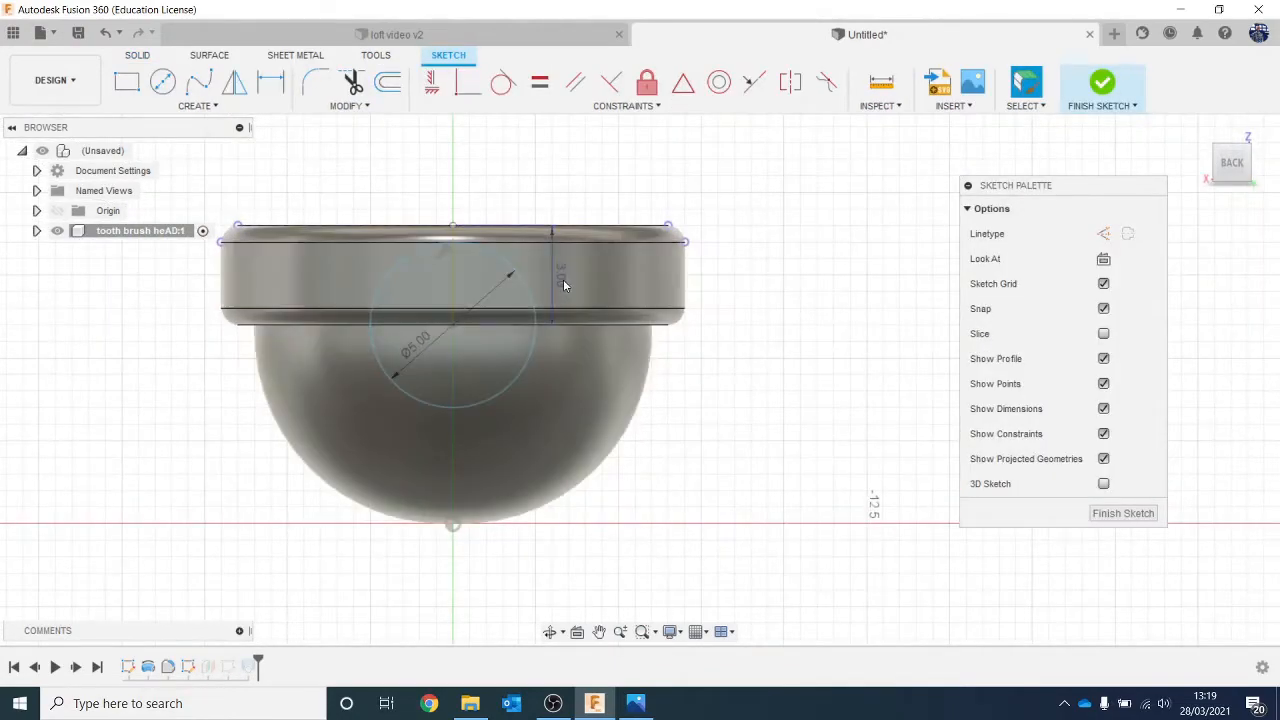
double_click(563, 279)
text(5)
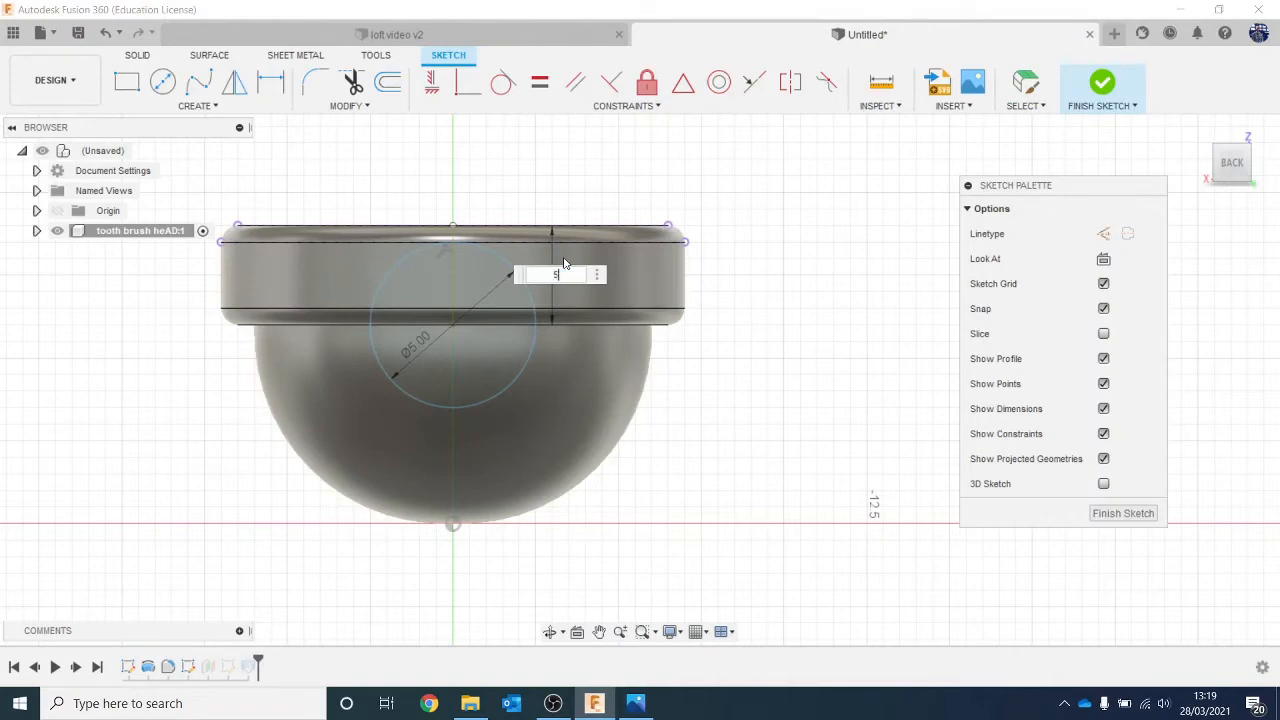
key(Return)
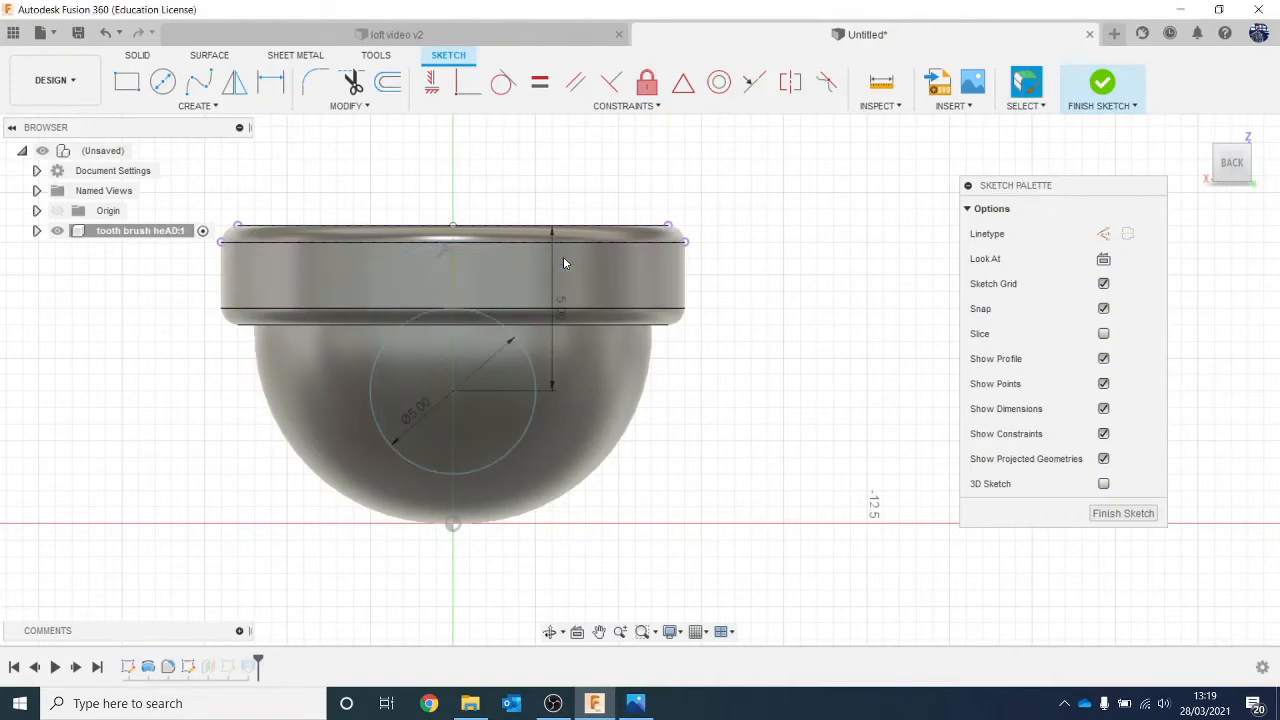
click(1090, 92)
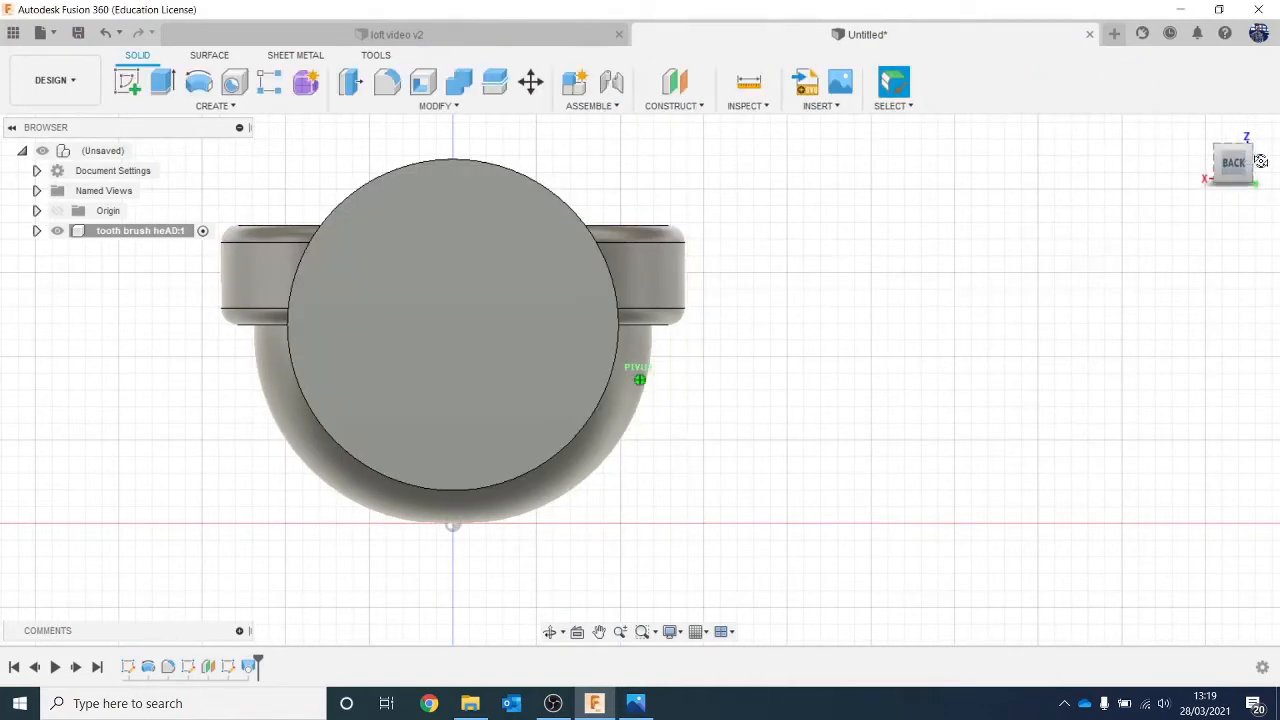
Undo the construction line's length change and finish the sketch again.
mouse_move(1260, 161)
mouse_down()
mouse_move(1268, 172)
mouse_move(1262, 161)
mouse_up()
scroll(1131, 263, down, 1)
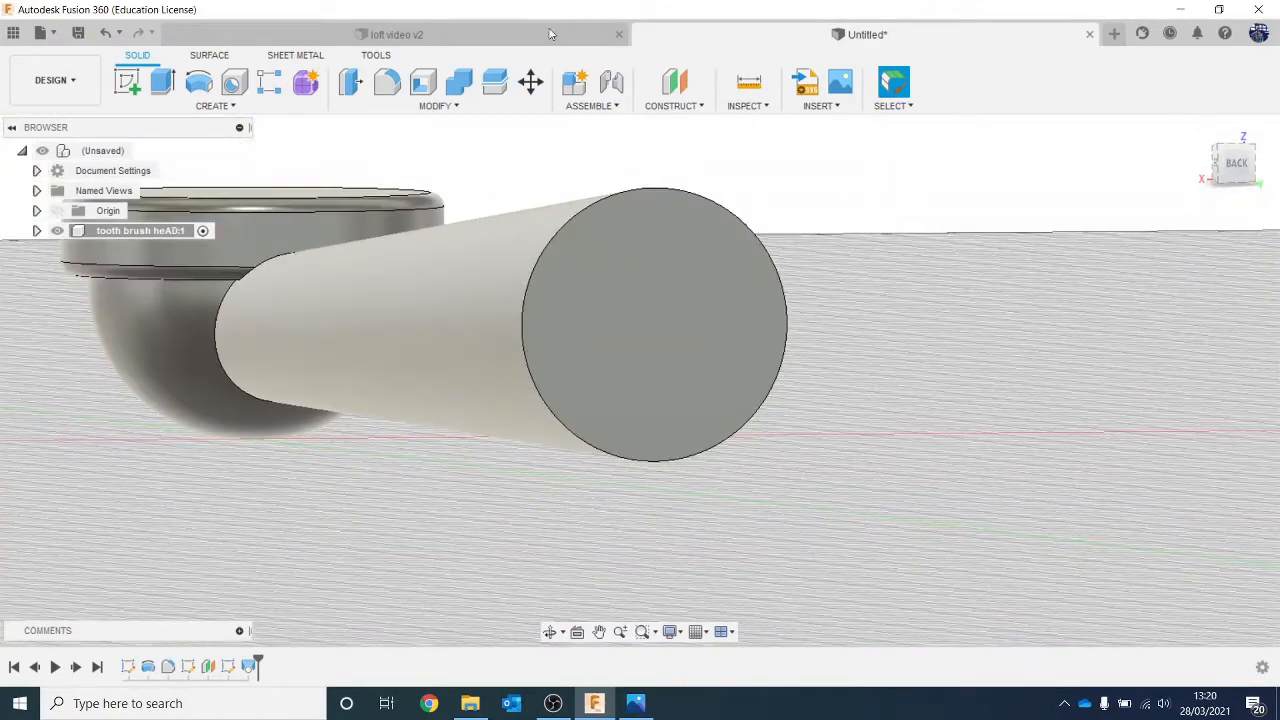
click(101, 31)
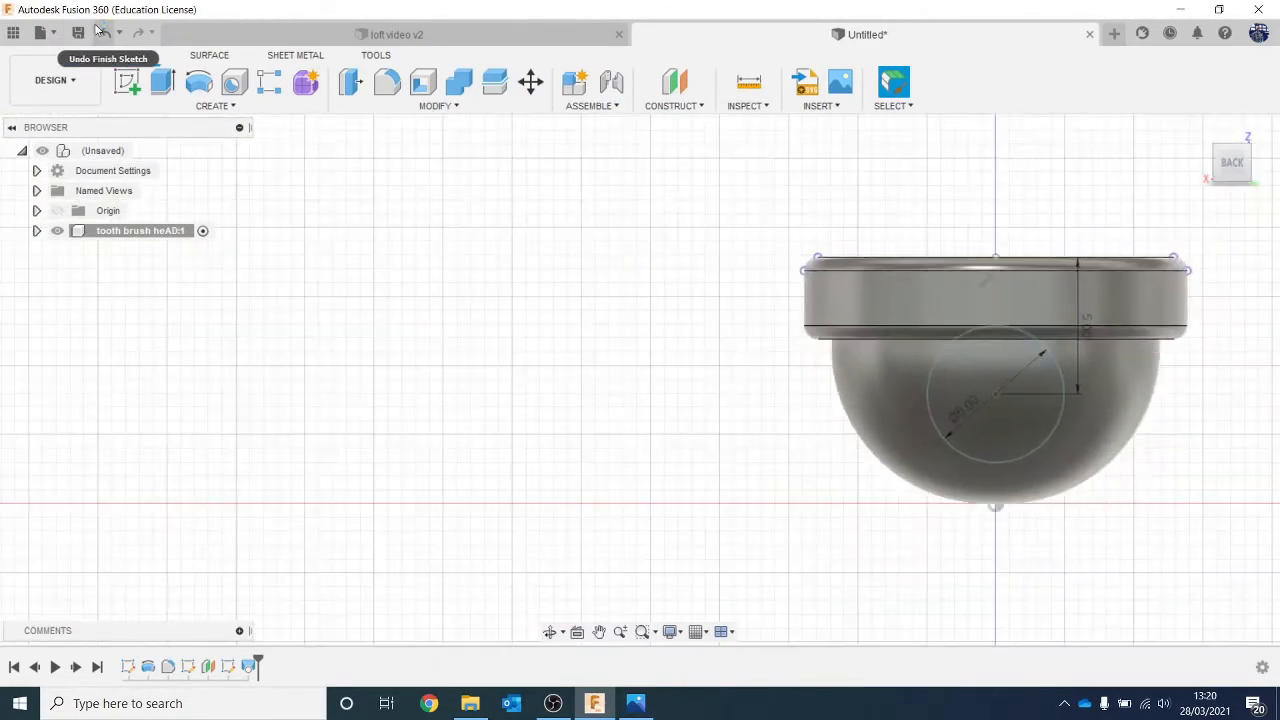
click(1123, 513)
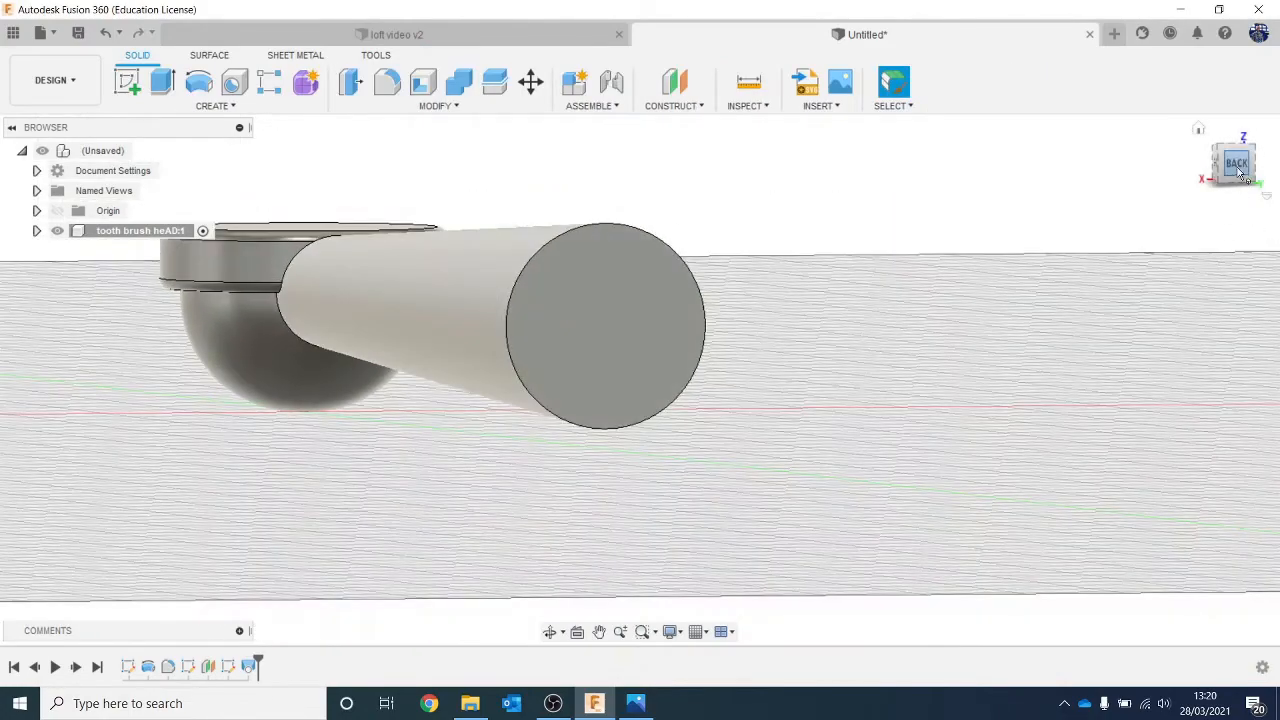
Start a new sketch on the circular end face of the lofted neck.
drag(1240, 172, 1188, 170)
scroll(524, 339, down, 1)
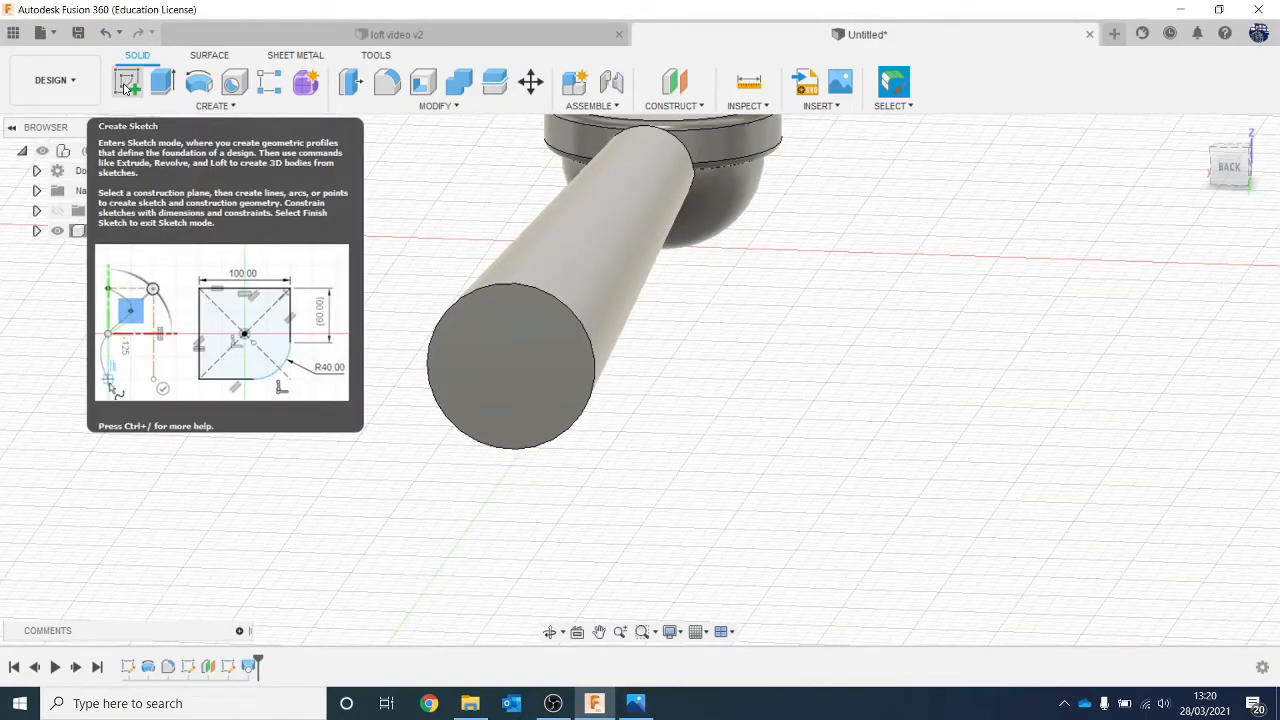
click(127, 84)
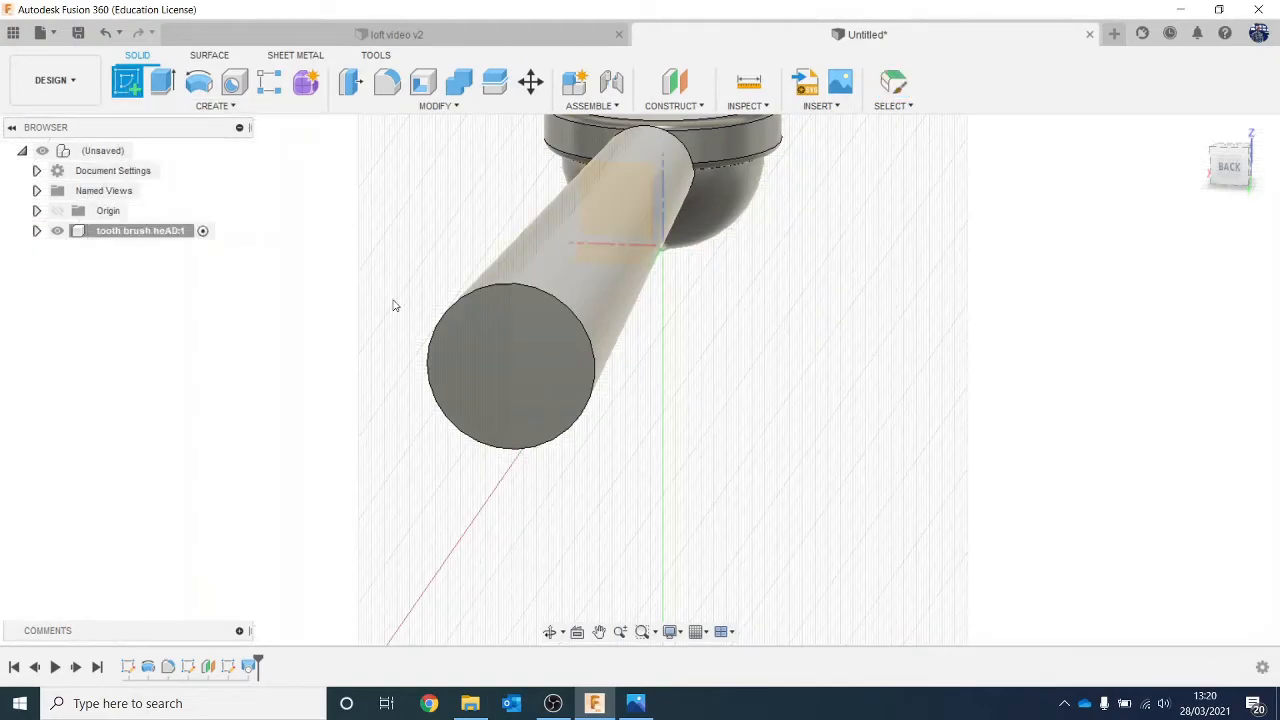
click(463, 349)
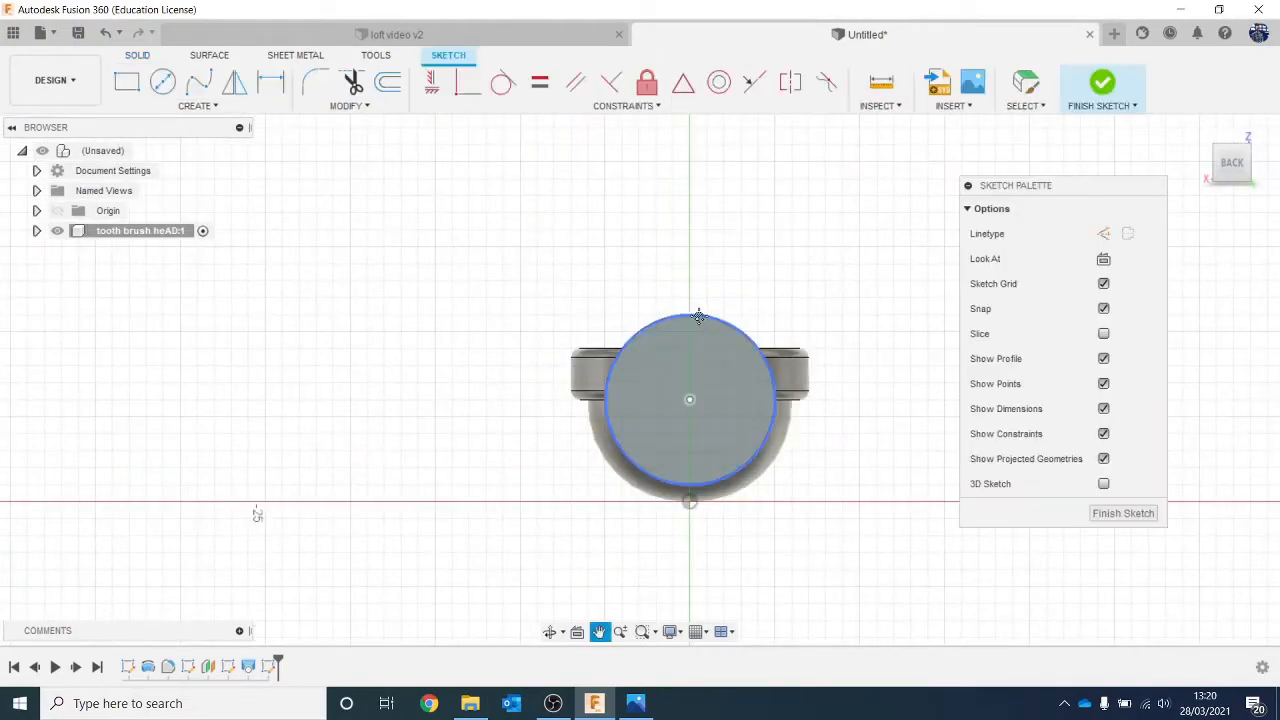
scroll(559, 158, up, 2)
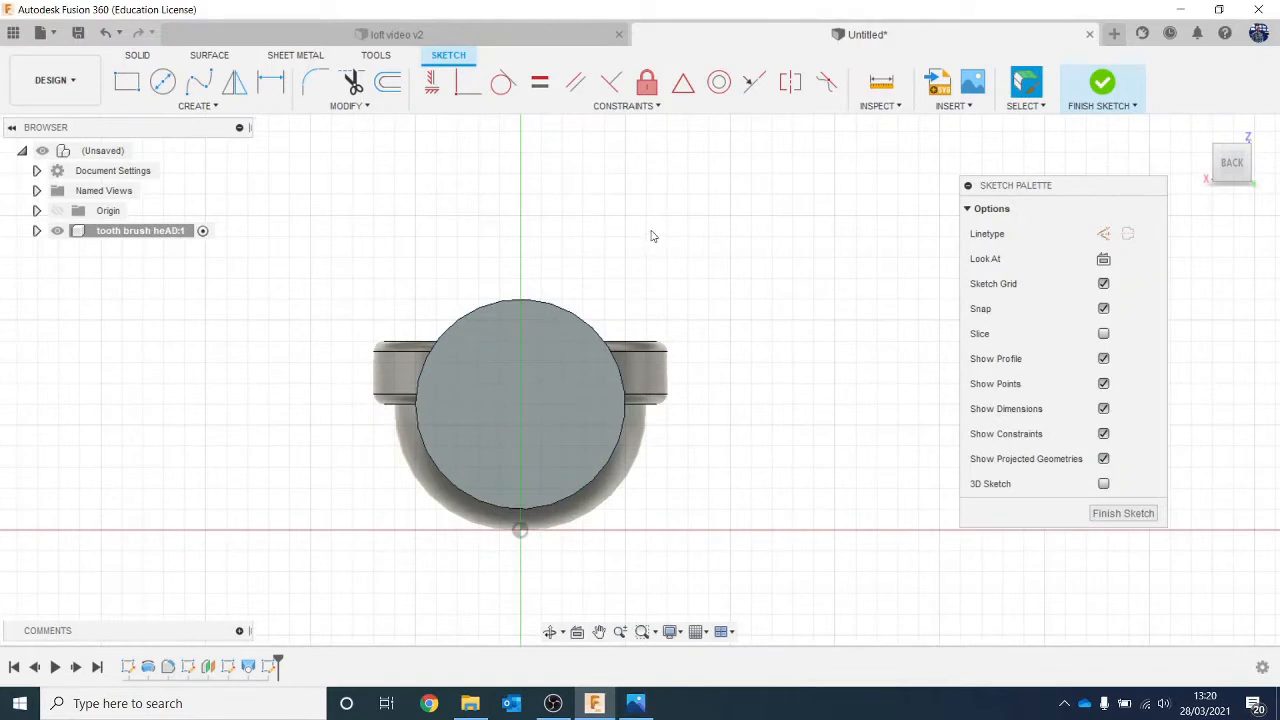
Offset the circular edge of the neck's end face 2 mm inward in the sketch.
click(388, 82)
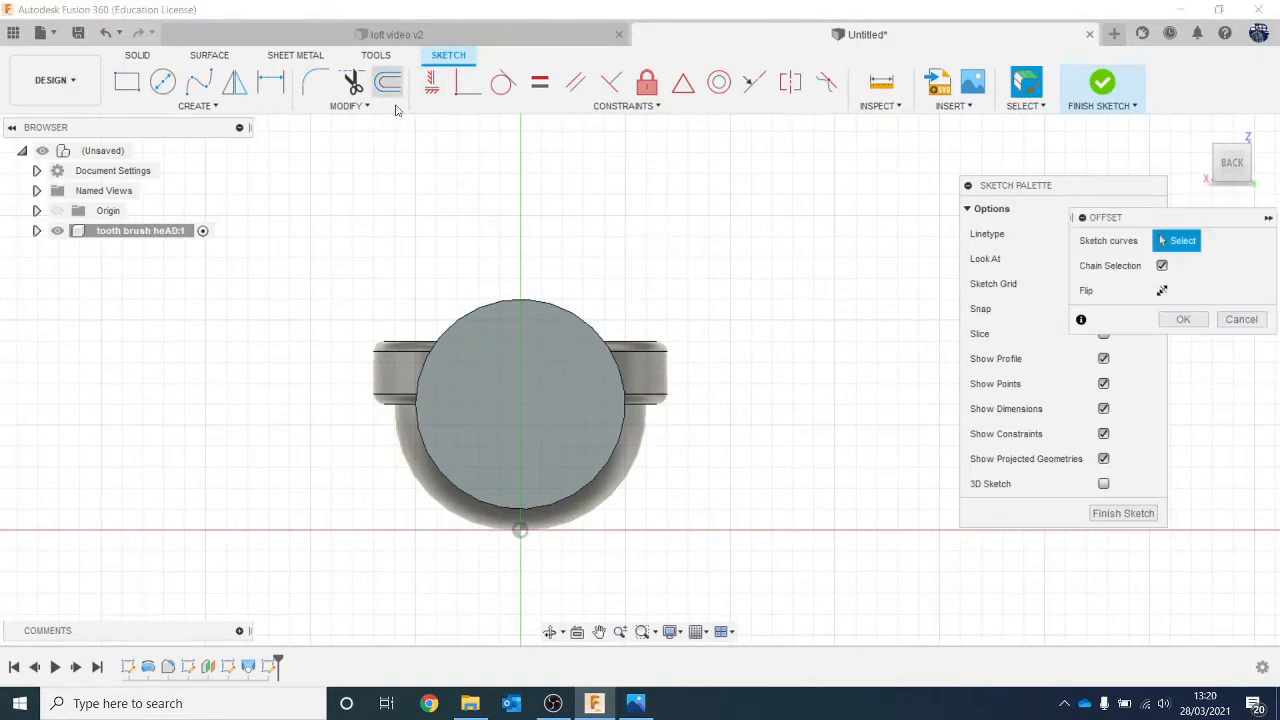
click(551, 302)
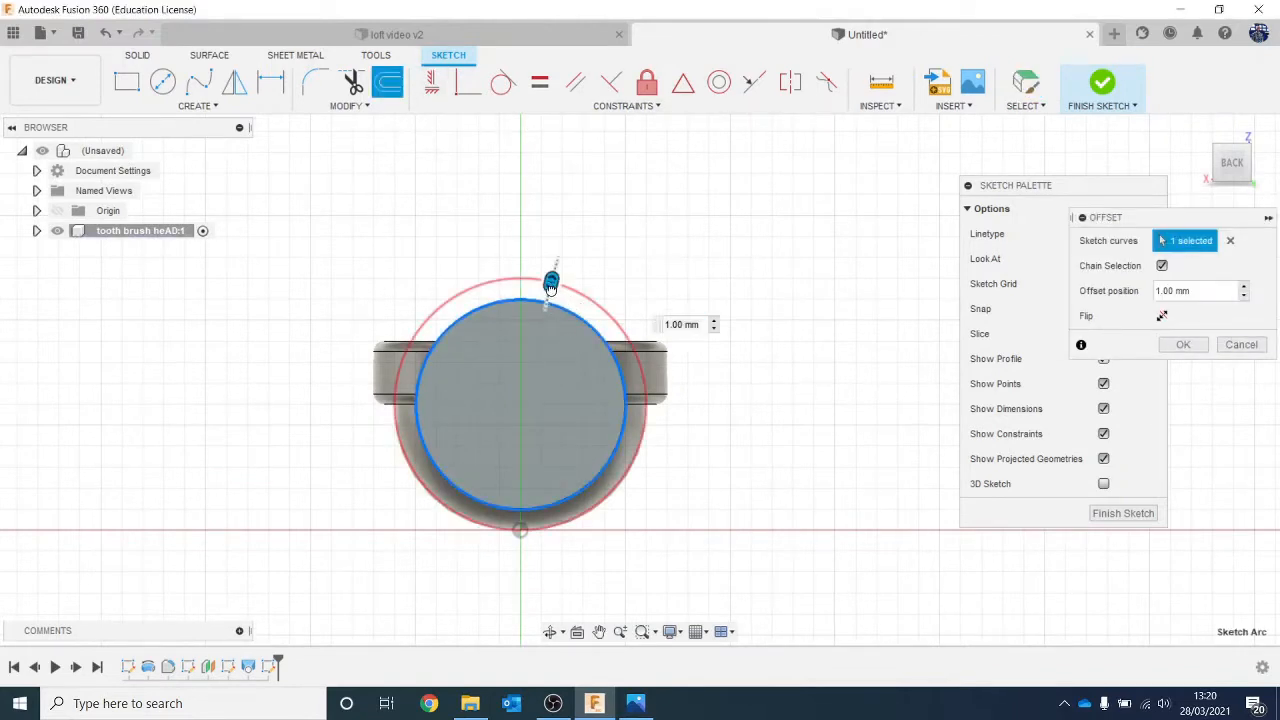
drag(551, 285, 541, 318)
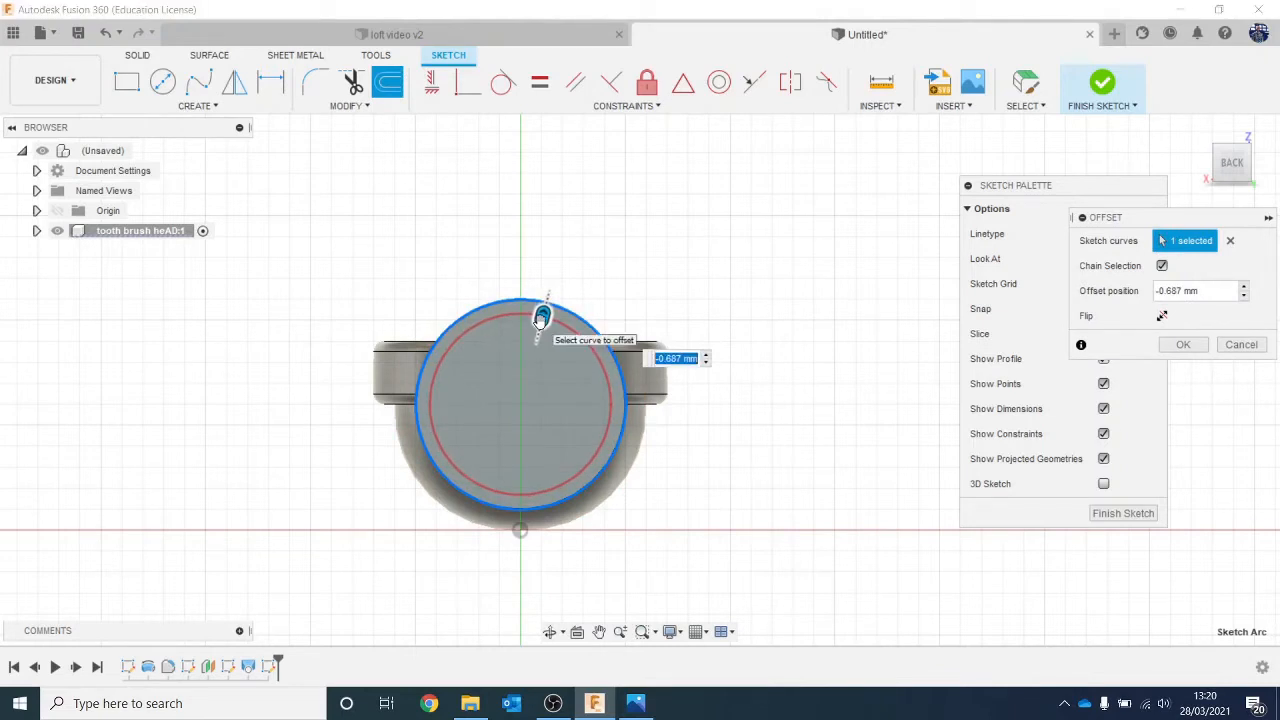
text(4)
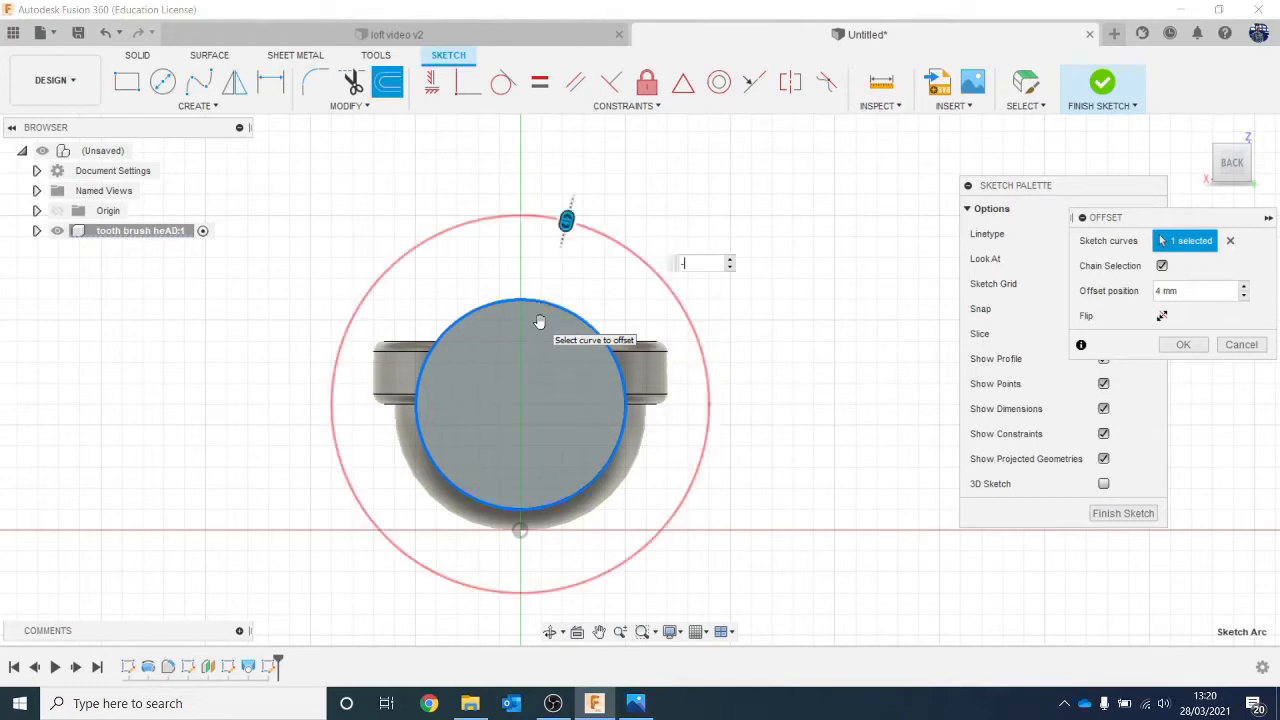
text(-4)
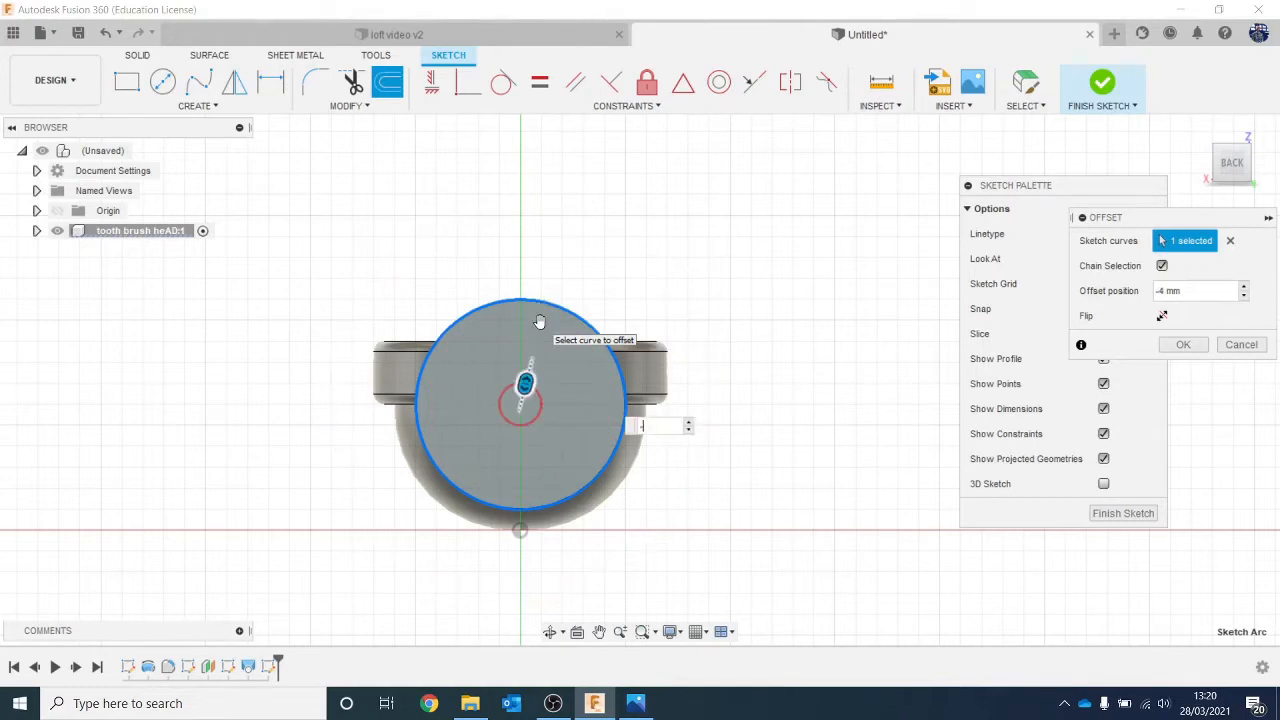
text(-2)
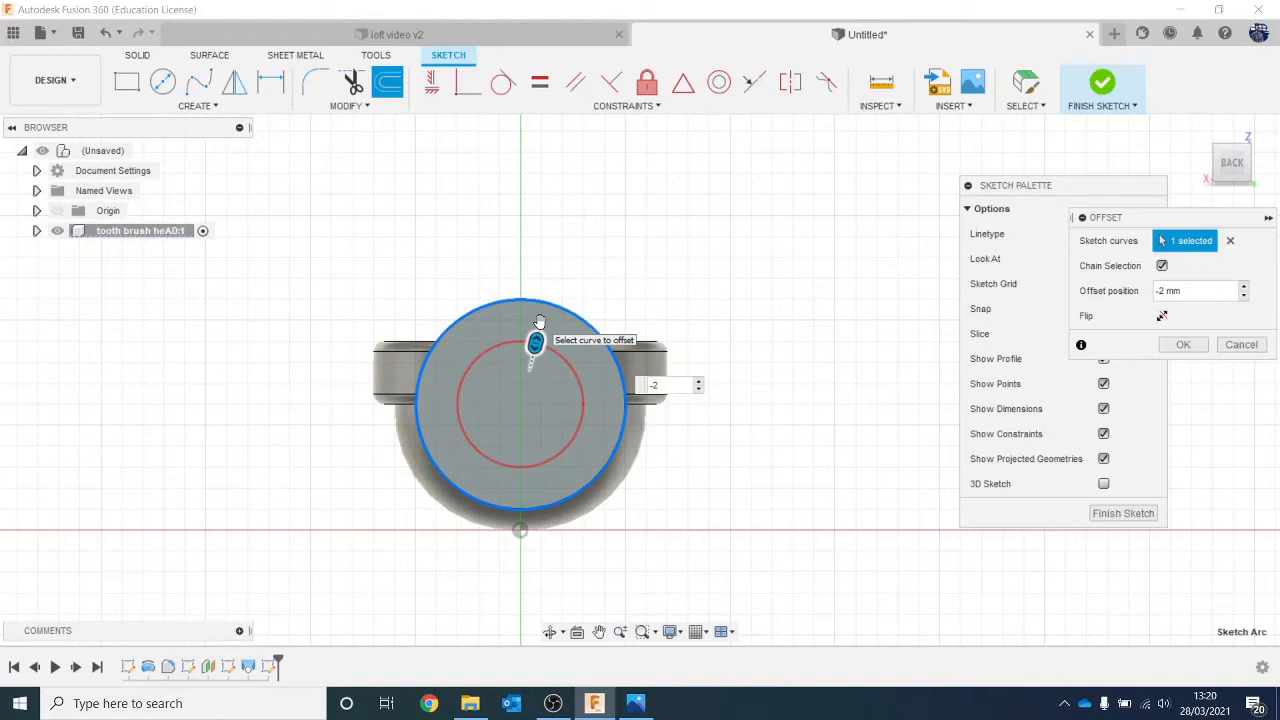
key(Return)
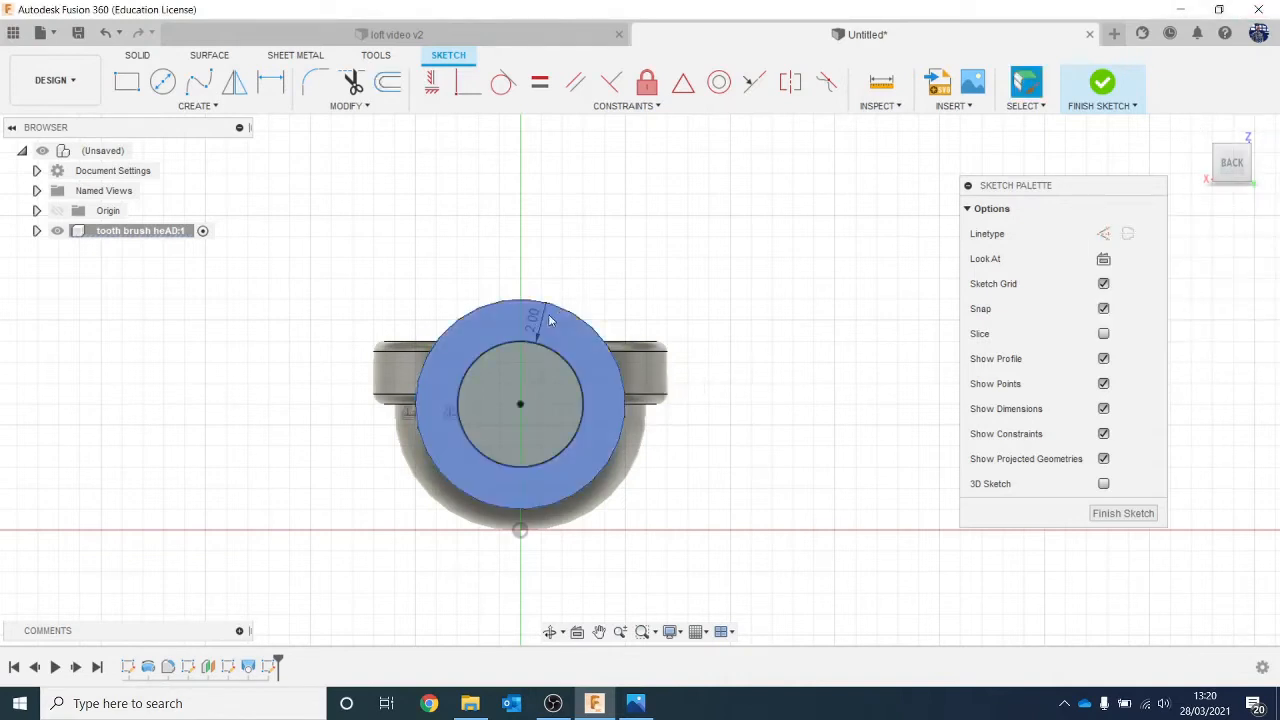
Extrude the inner circle by -3 mm as a cut to make a round socket in the neck's end.
click(520, 379)
text(e)
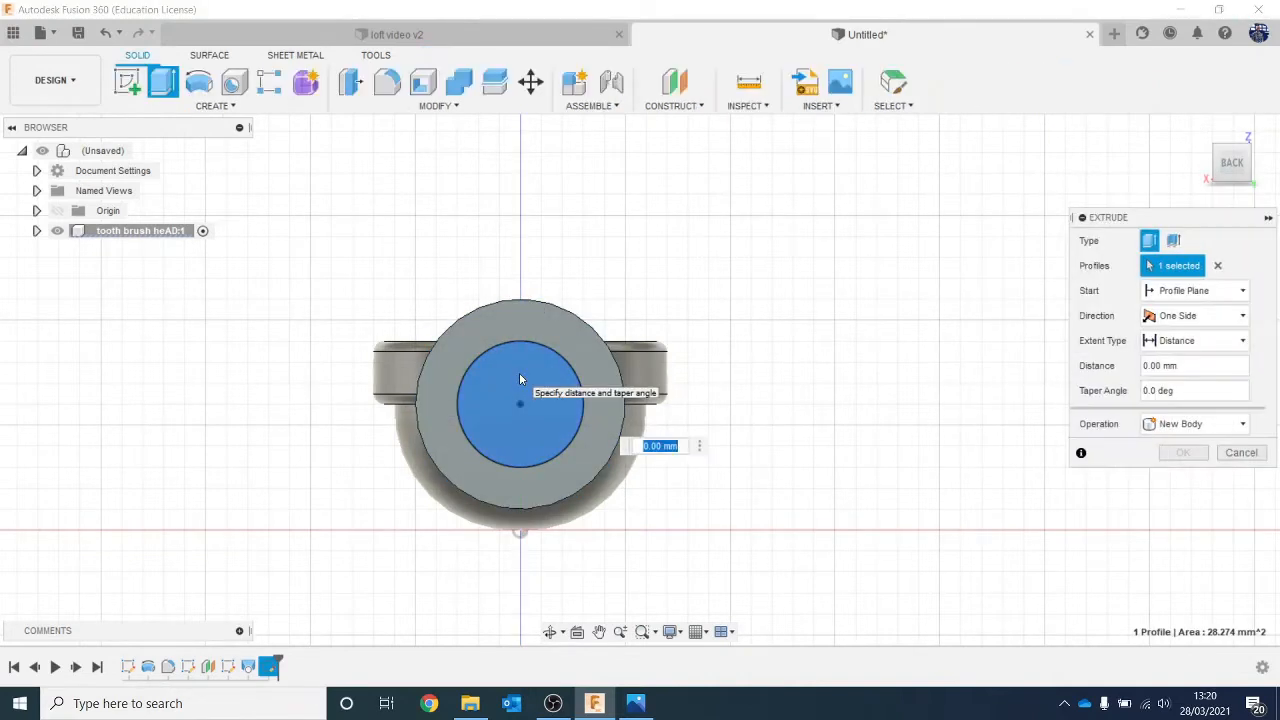
text(-3)
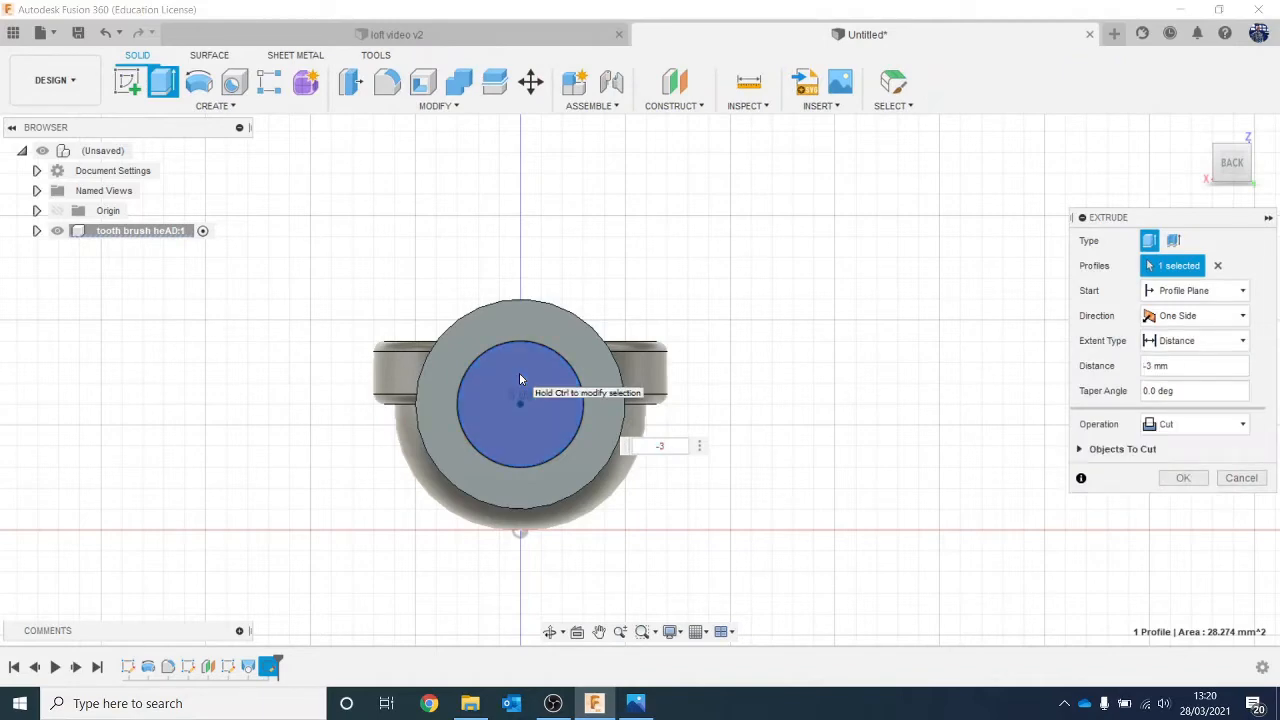
click(1187, 485)
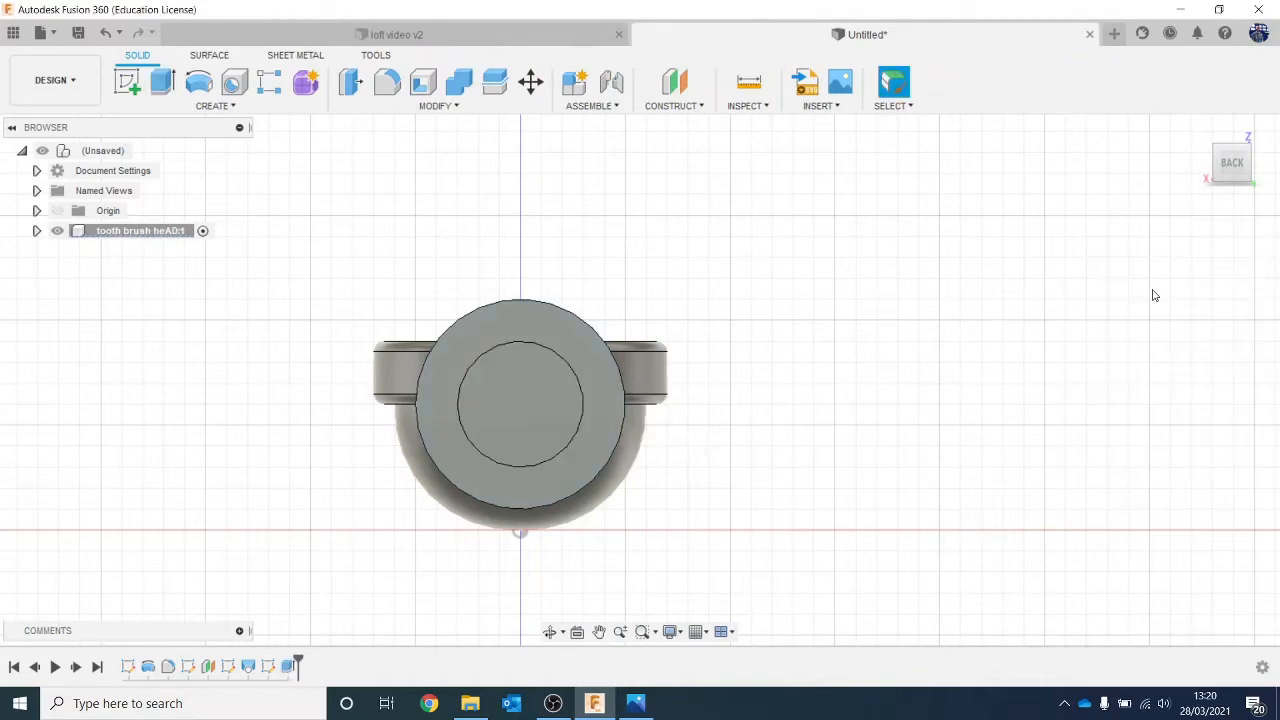
drag(1254, 174, 1176, 224)
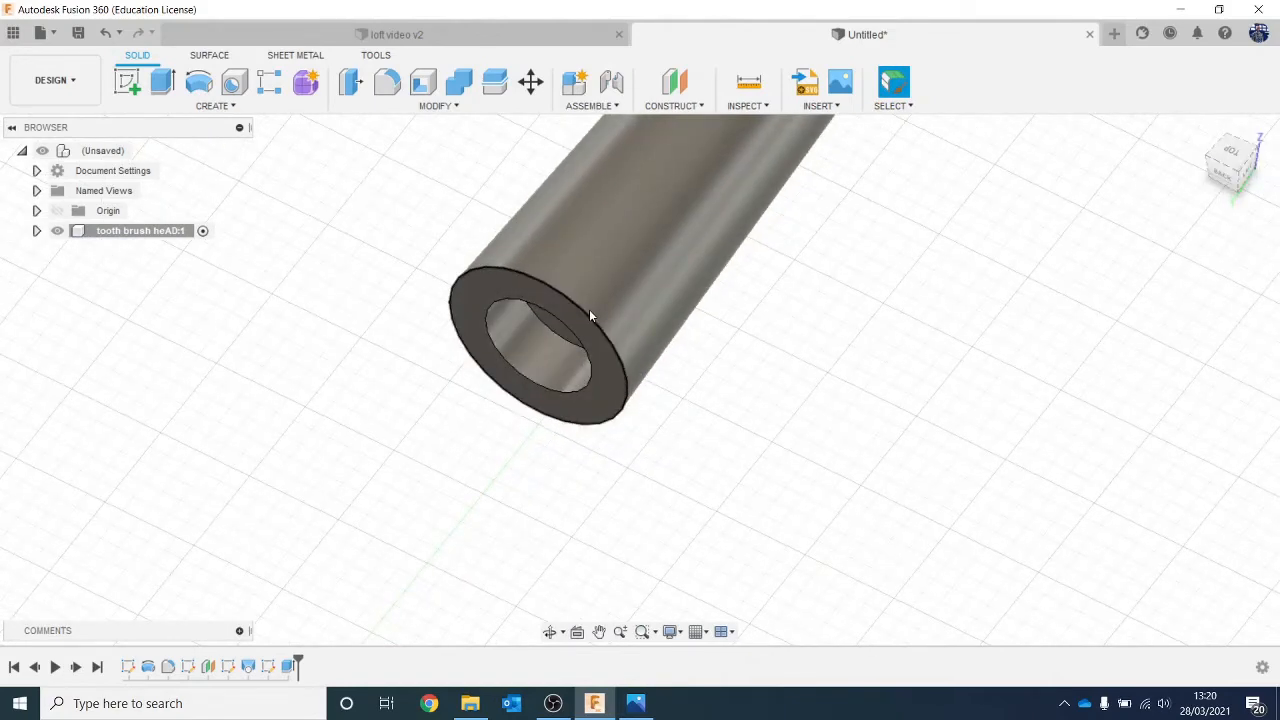
scroll(589, 309, down, 6)
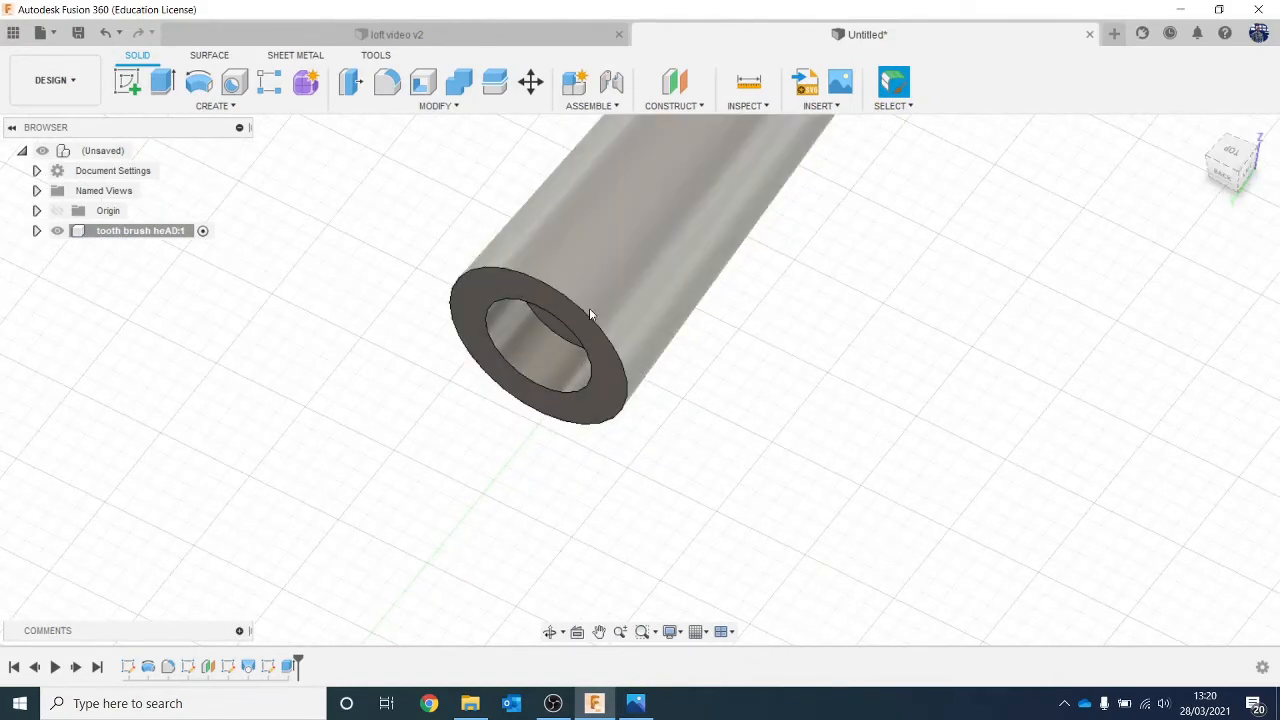
middle_drag(589, 309, 500, 405)
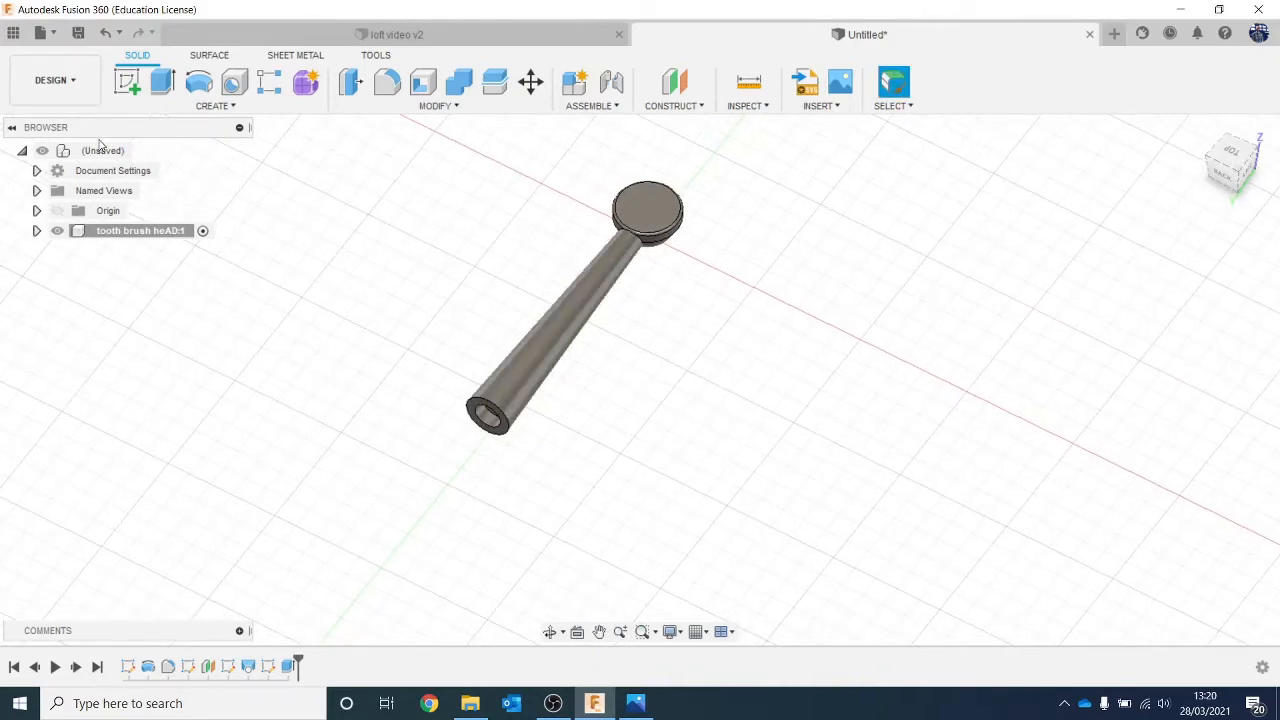
Save the design under the name BRUSH VIDEO.
click(78, 32)
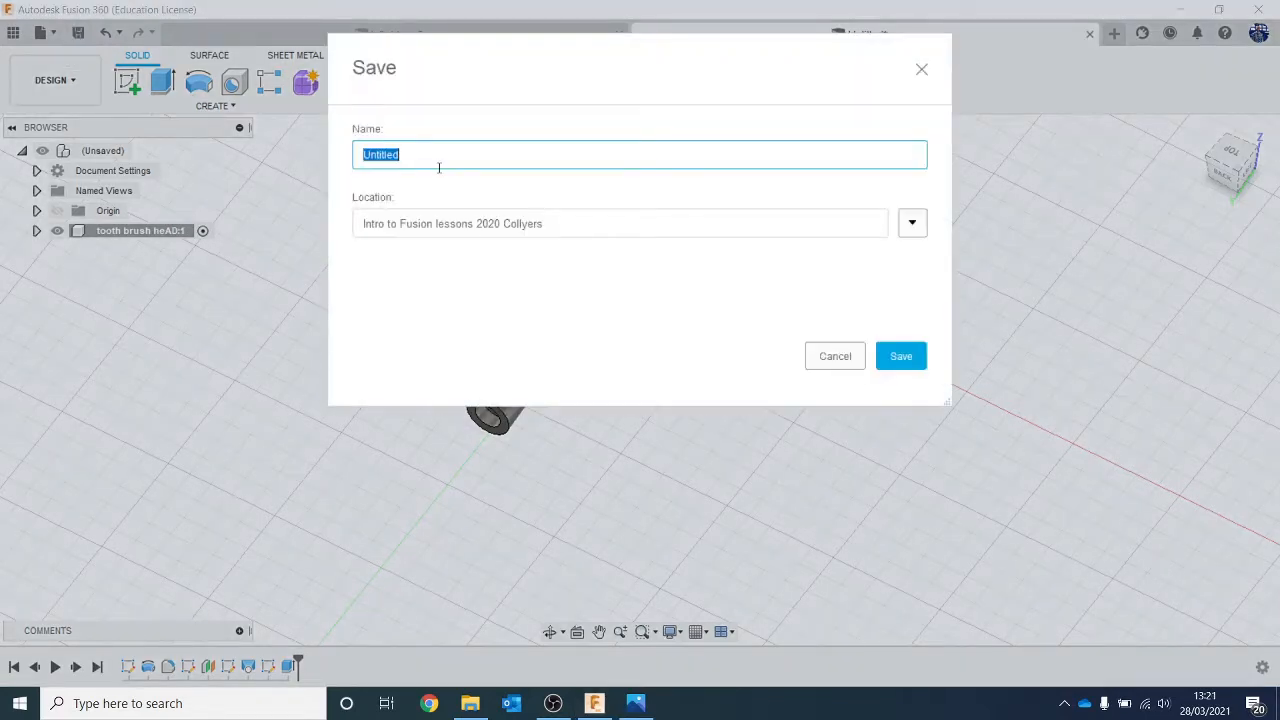
text(BRUSH VIDEO)
key(Return)
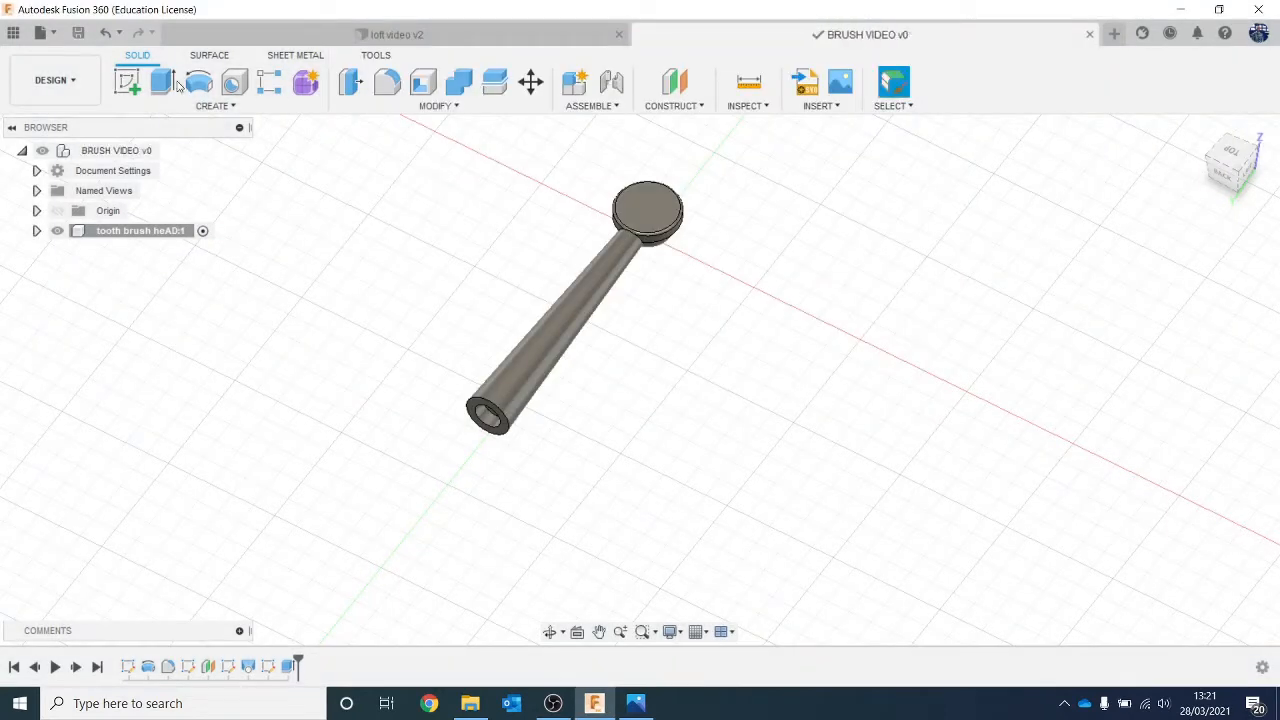
Create a new internal component named Brush Body under the top-level BRUSH VIDEO assembly.
right_click(128, 153)
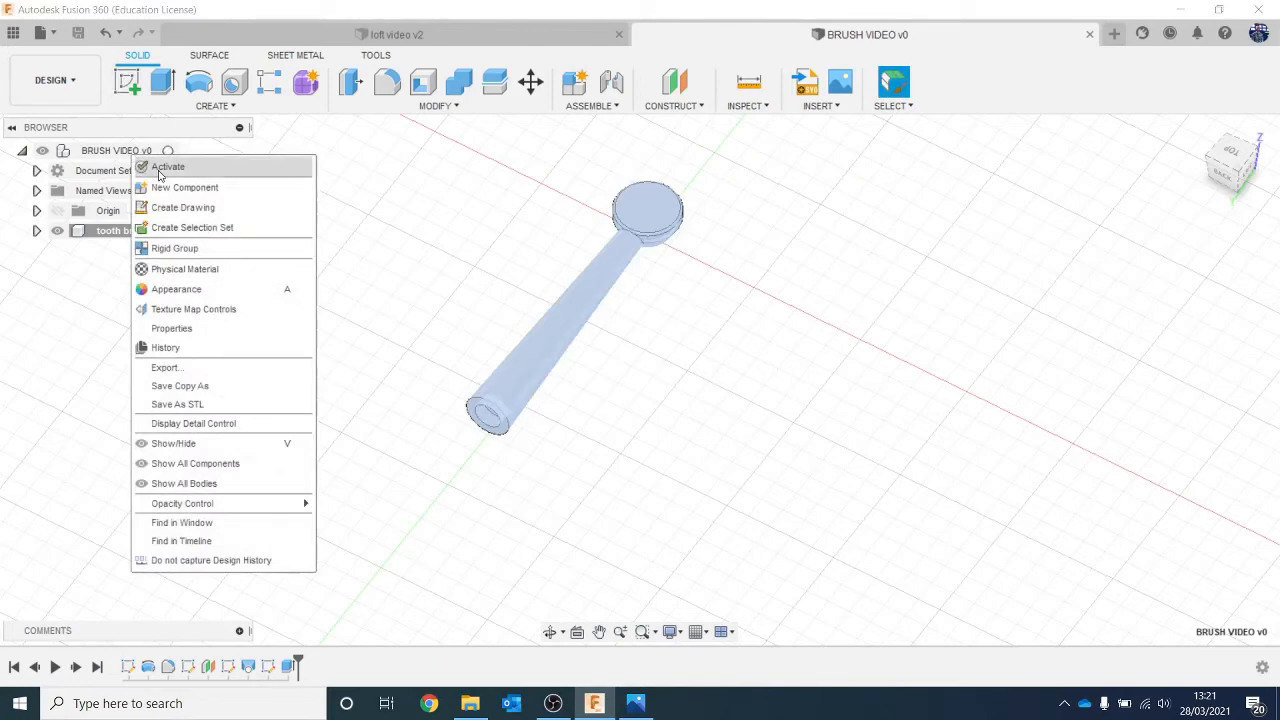
click(156, 188)
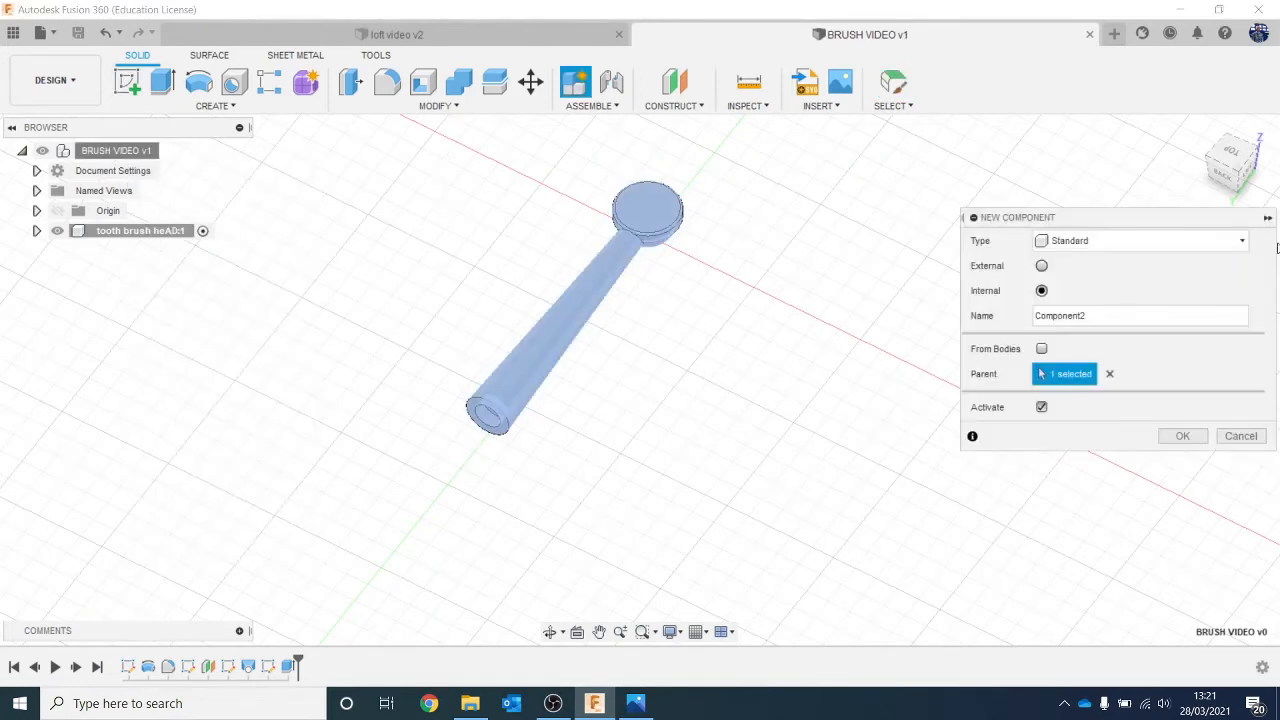
double_click(1169, 319)
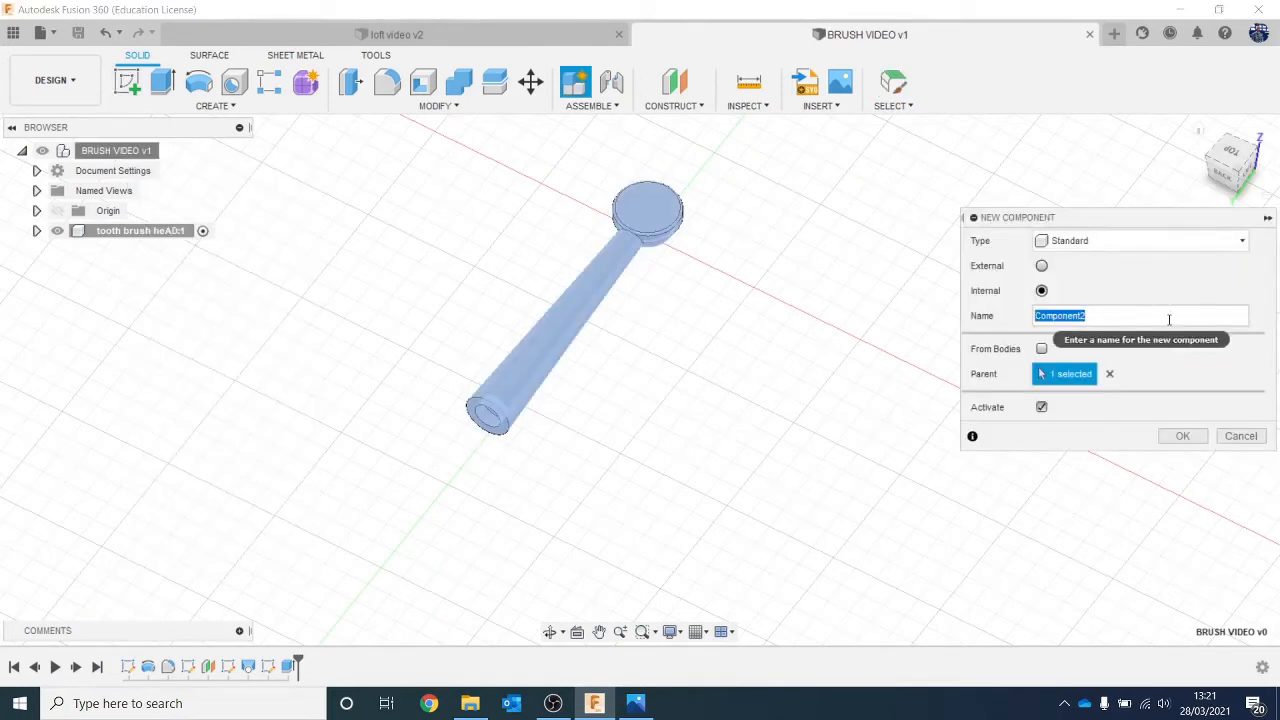
text(Brush Body)
key(Return)
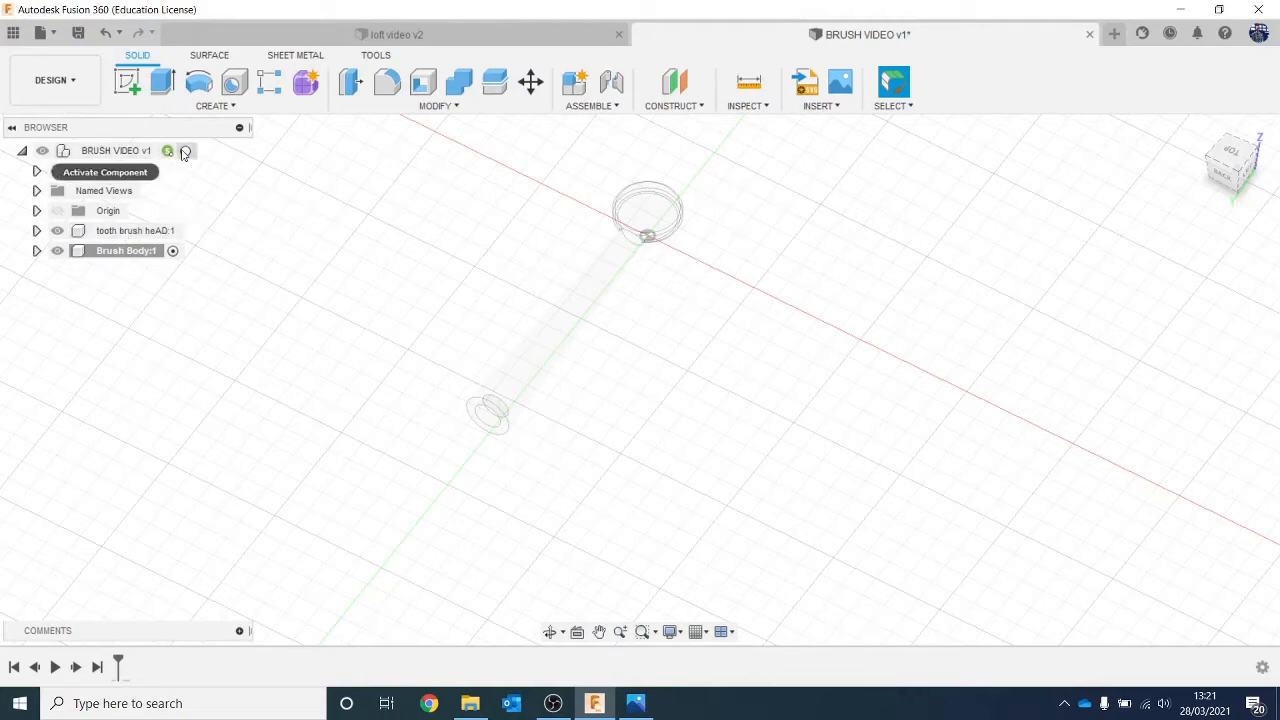
Activate the top-level assembly and switch back to the Brush Body component.
click(185, 150)
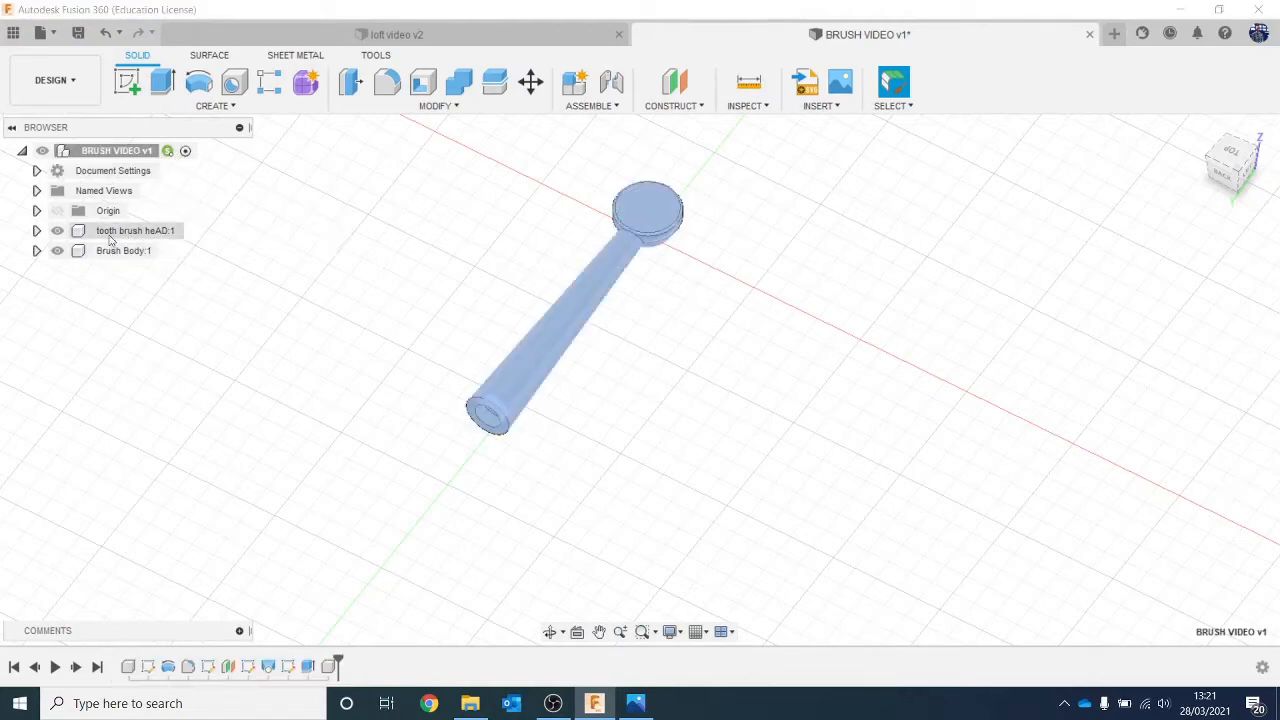
click(170, 254)
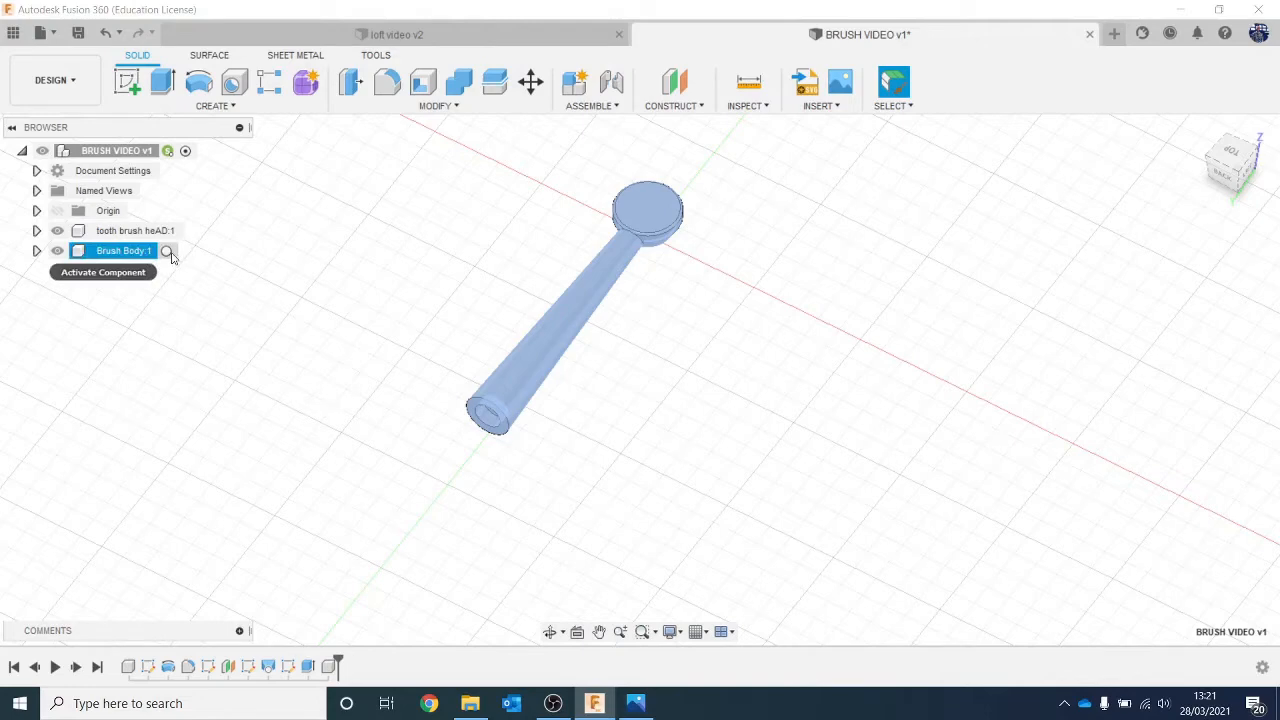
click(170, 252)
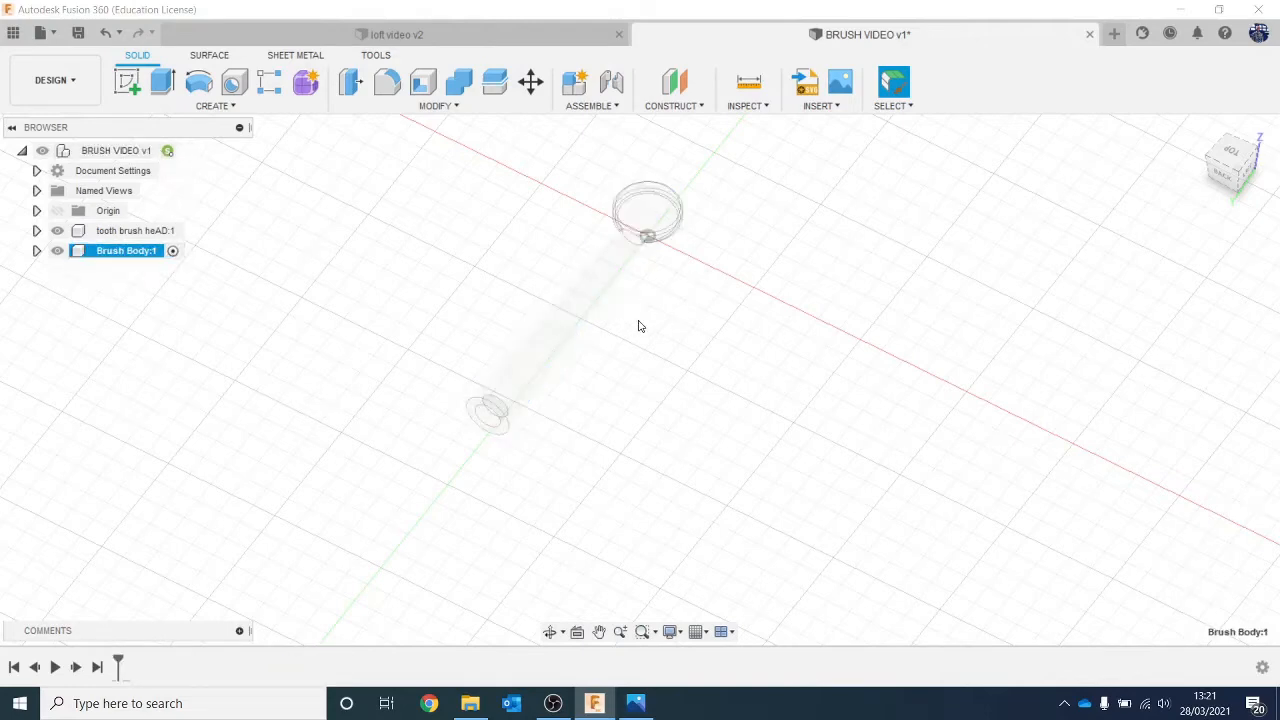
Create a sketch on the circular floor of the neck's socket within Brush Body and finish it.
scroll(650, 350, up, 1)
drag(1241, 172, 1256, 146)
mouse_move(980, 338)
middle_down()
mouse_move(1071, 277)
mouse_move(1100, 280)
middle_up()
scroll(745, 360, up, 2)
click(127, 82)
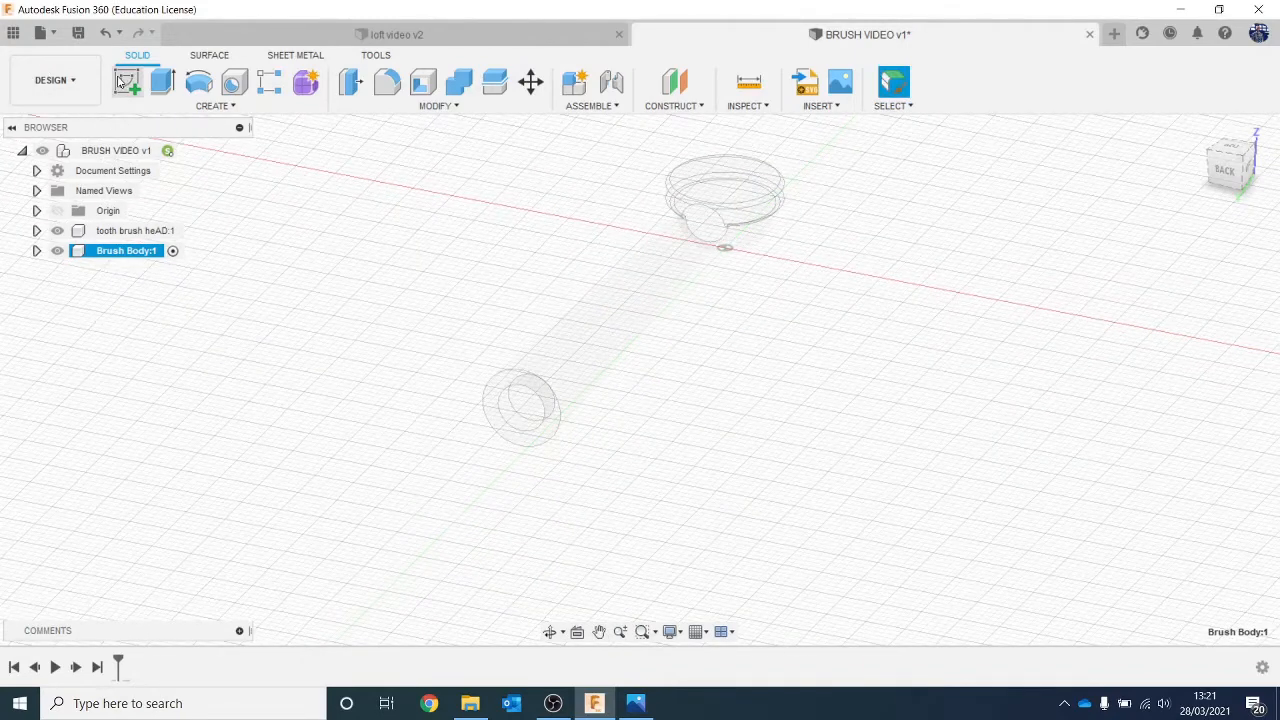
click(535, 413)
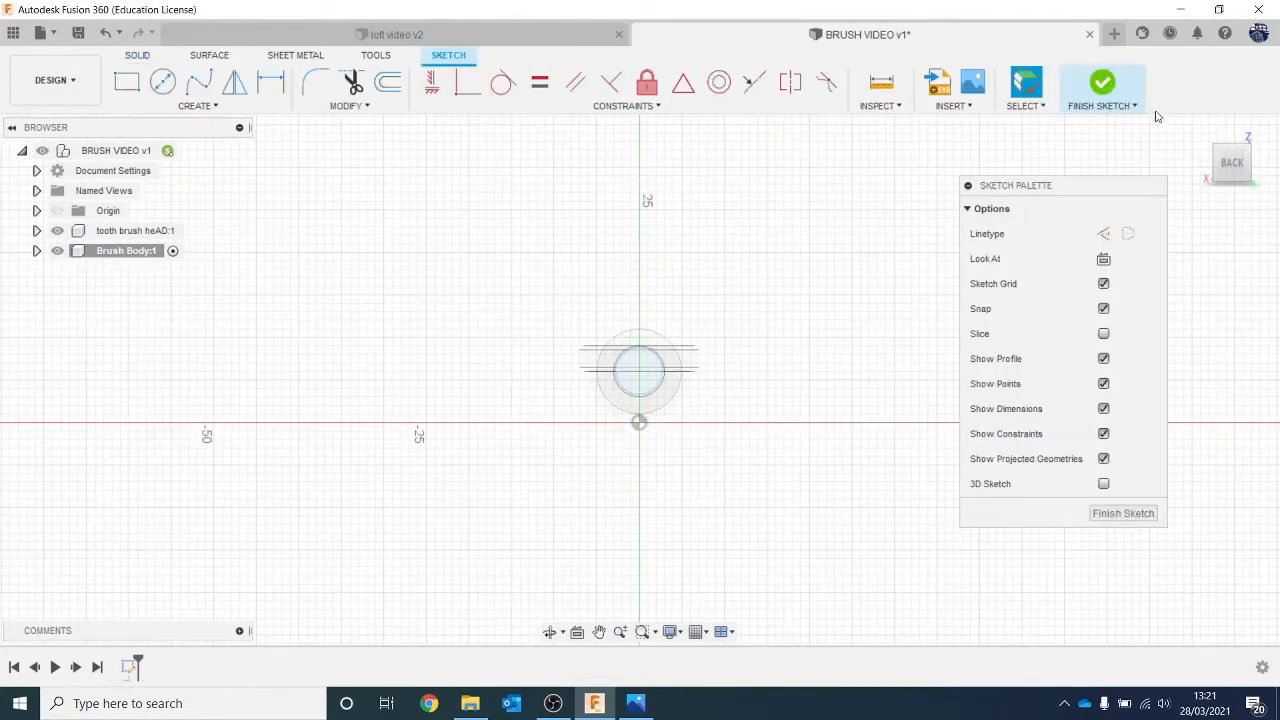
click(1102, 84)
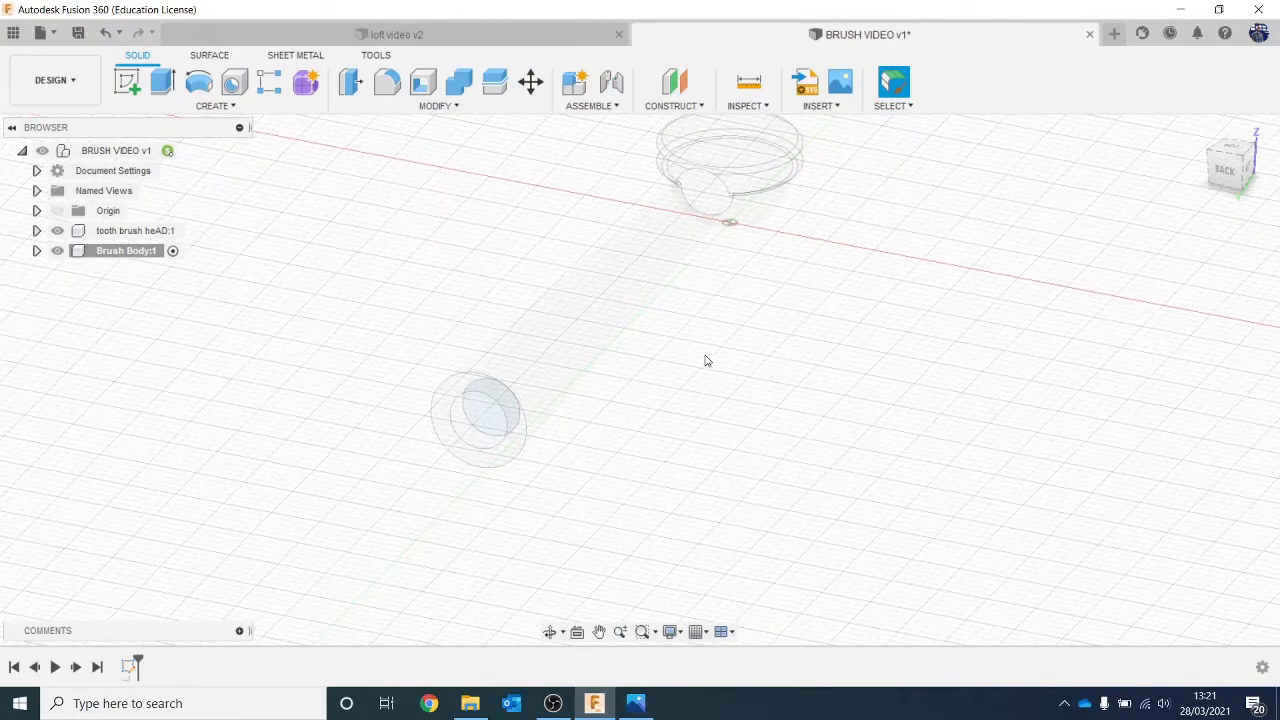
Extrude the socket-floor circle 3 mm outward as a new body to form a plug.
key(e)
click(485, 422)
scroll(485, 426, up, 2)
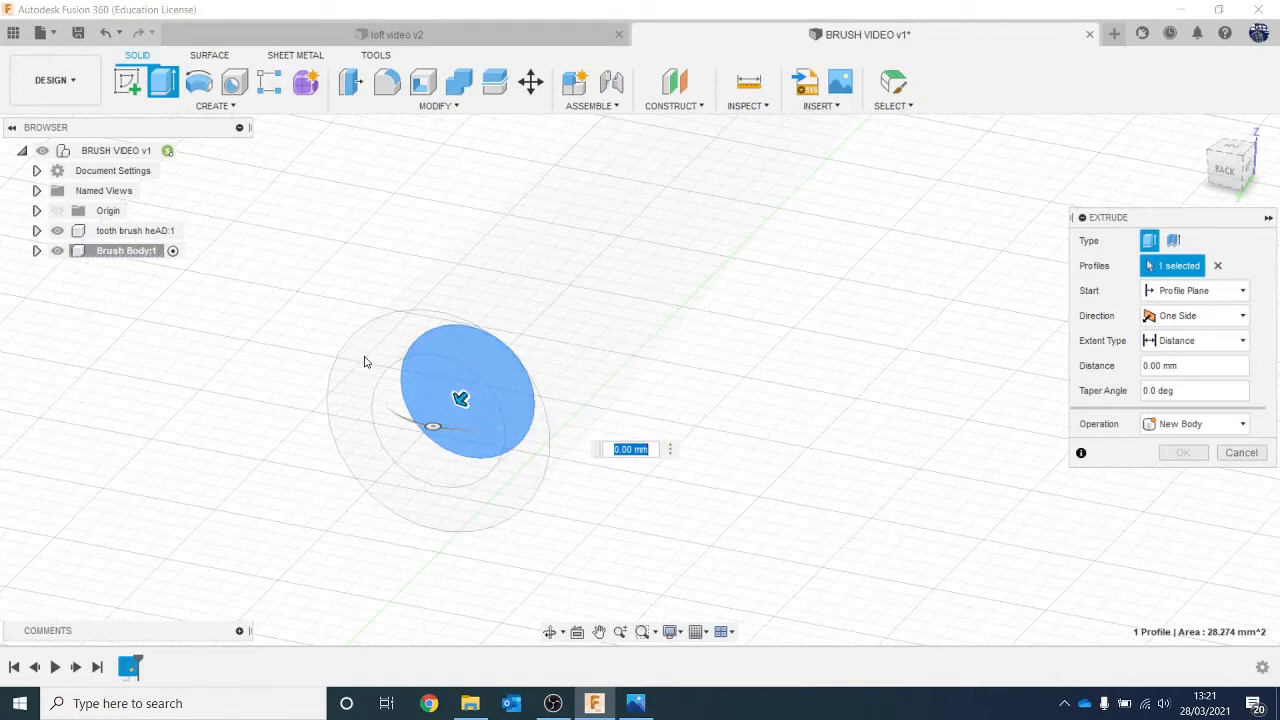
text(3)
key(Return)
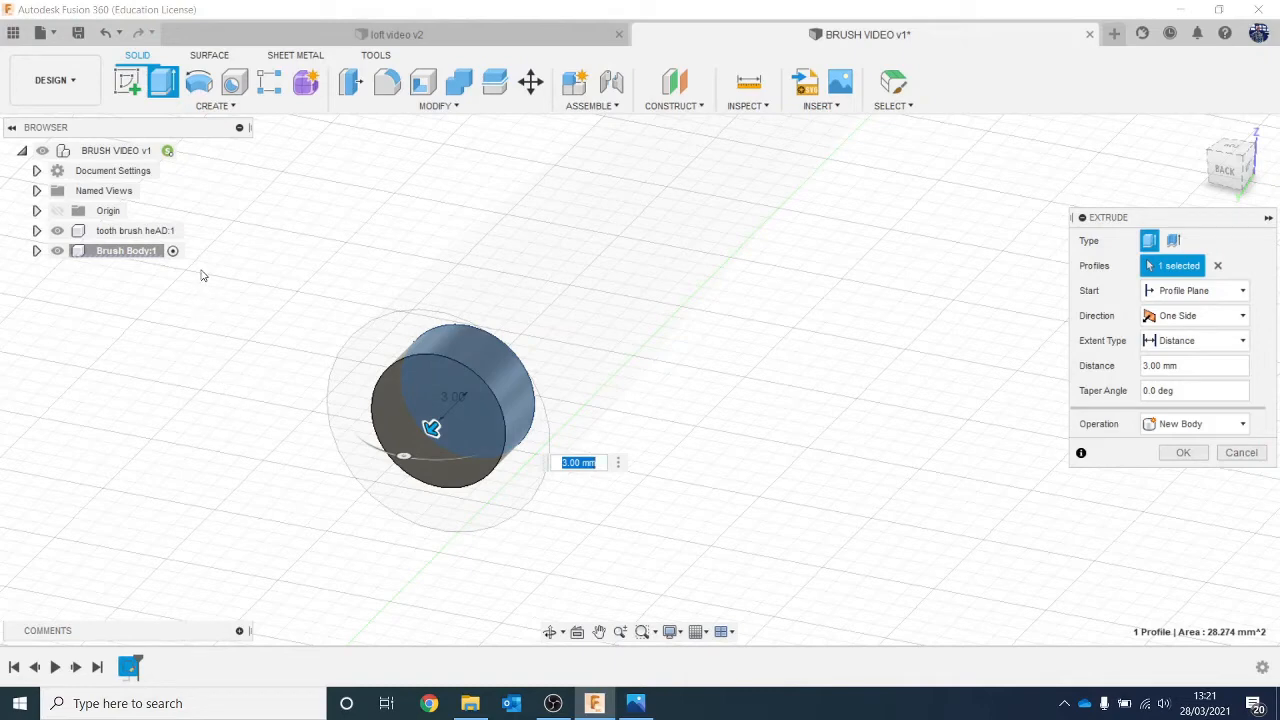
click(1195, 453)
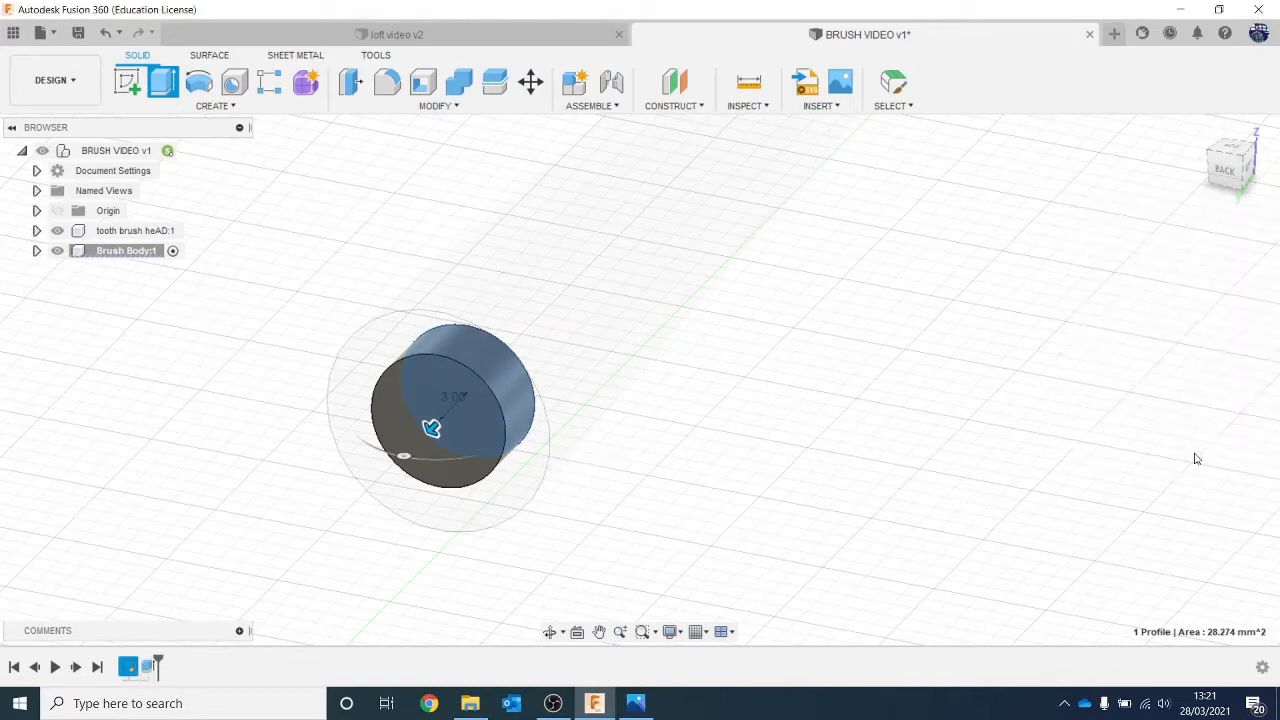
Sketch a 15 mm diameter circle on the plug's end face, centred on the plug.
click(127, 81)
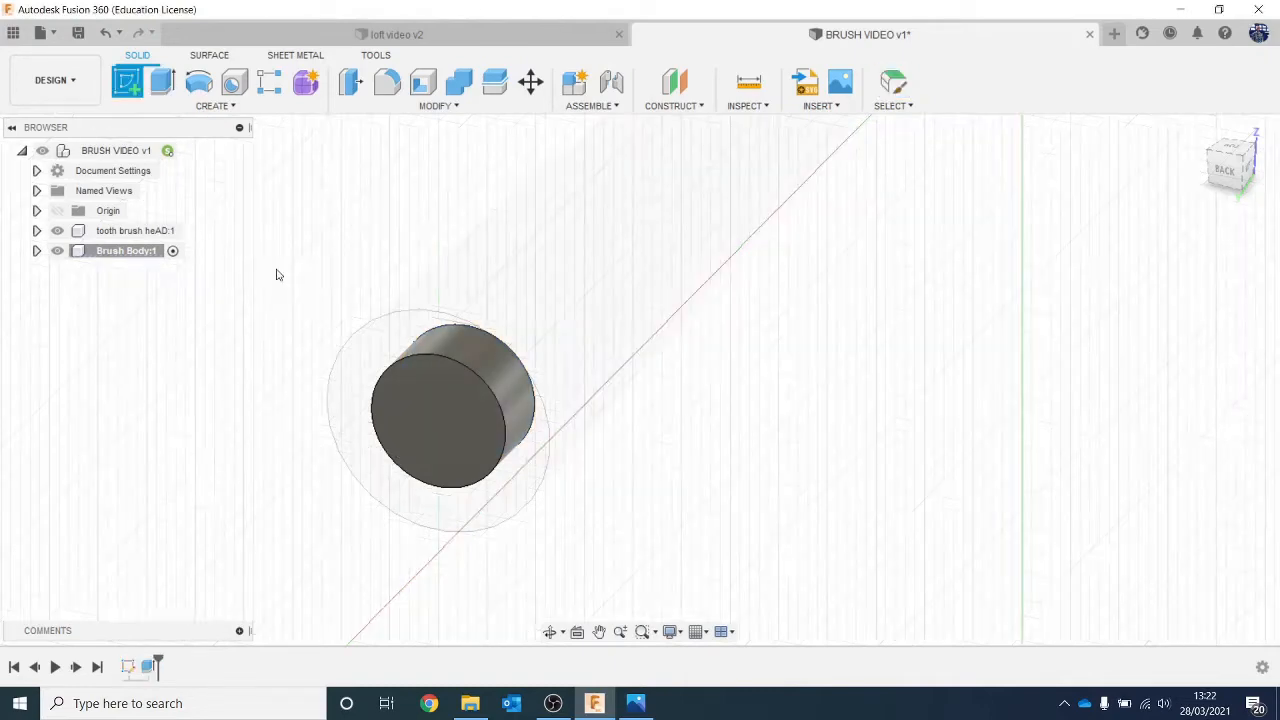
click(428, 398)
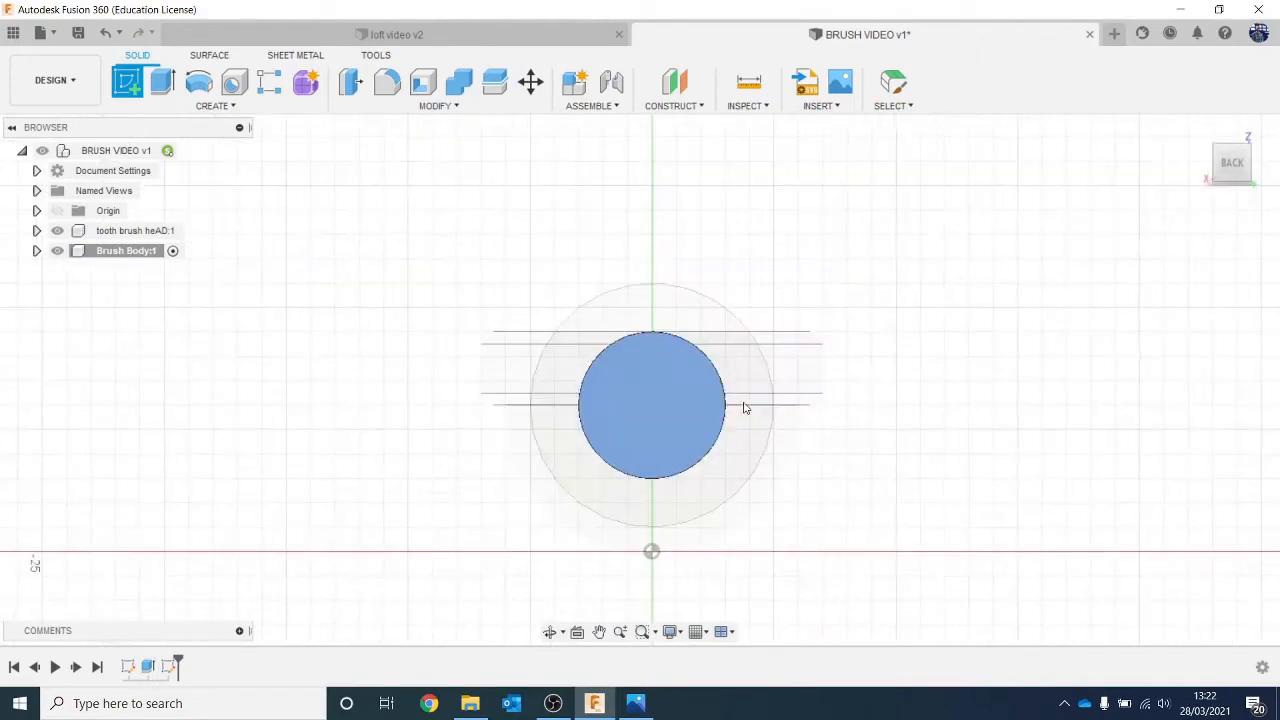
click(163, 81)
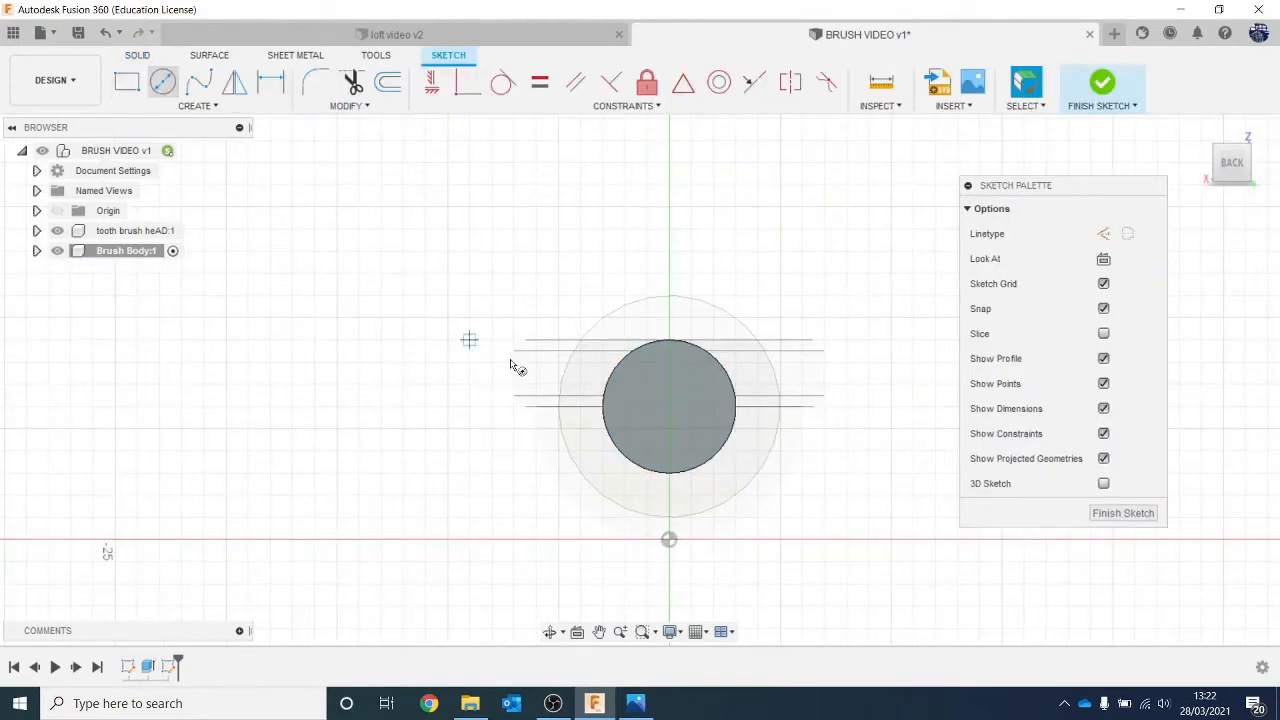
click(669, 405)
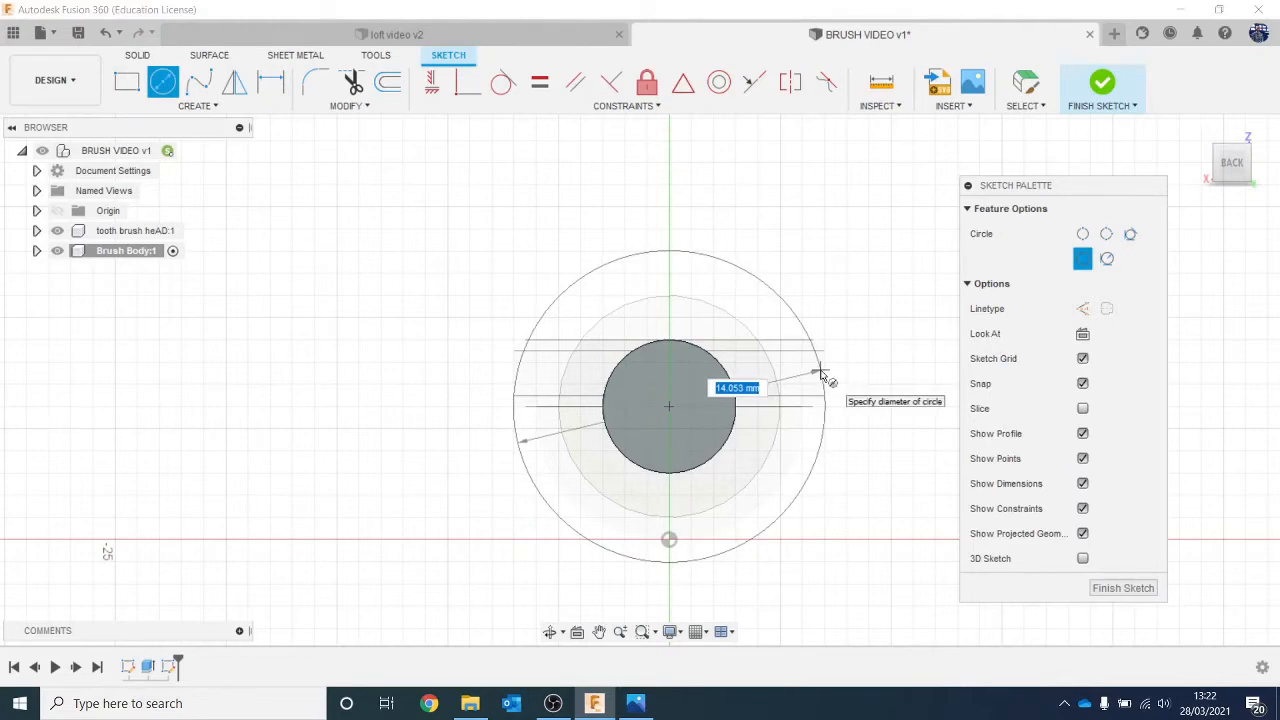
text(15)
key(Tab)
key(Return)
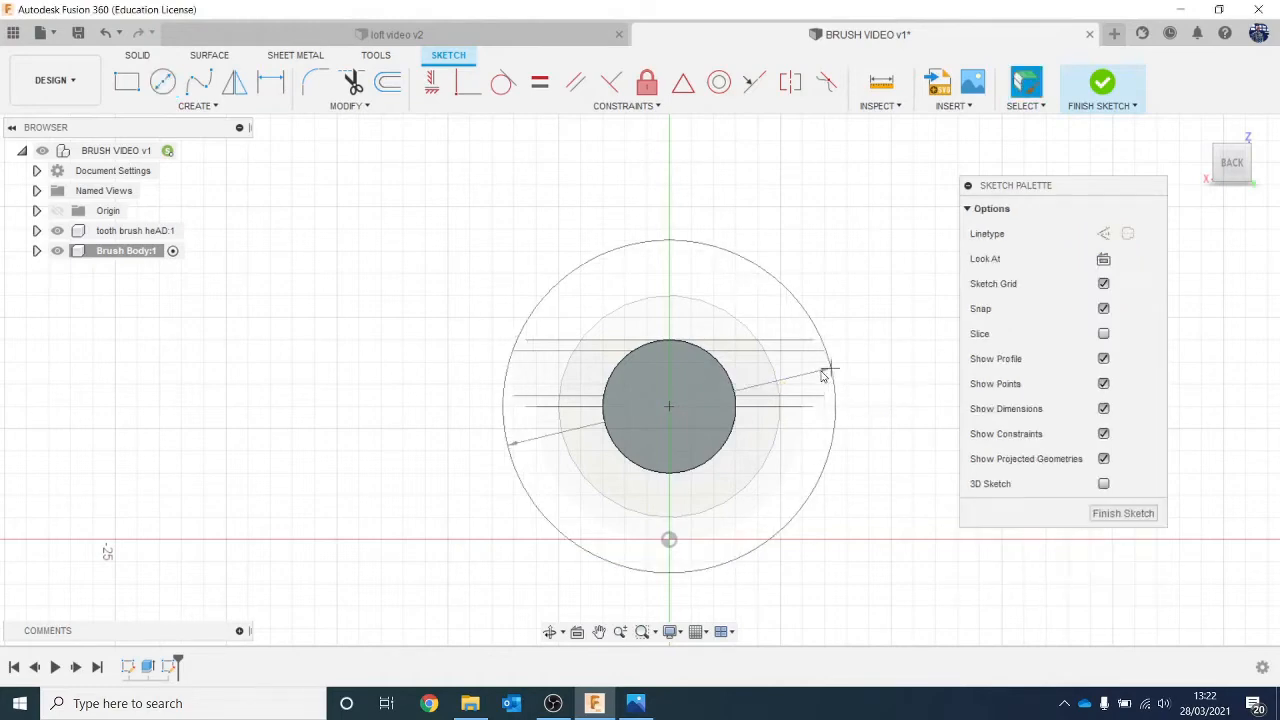
Extrude both profiles of the 15 mm circle sketch 5 mm away from the plug, joined to the plug.
scroll(826, 375, down, 2)
click(1235, 157)
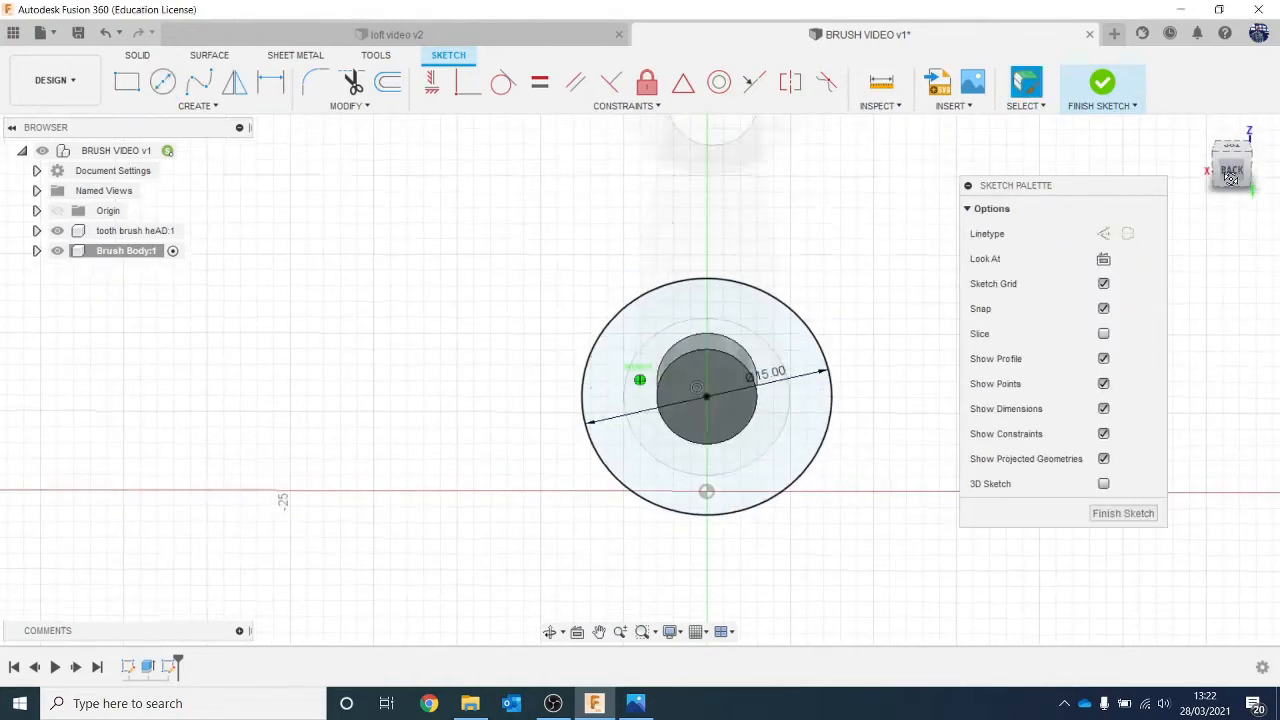
key(e)
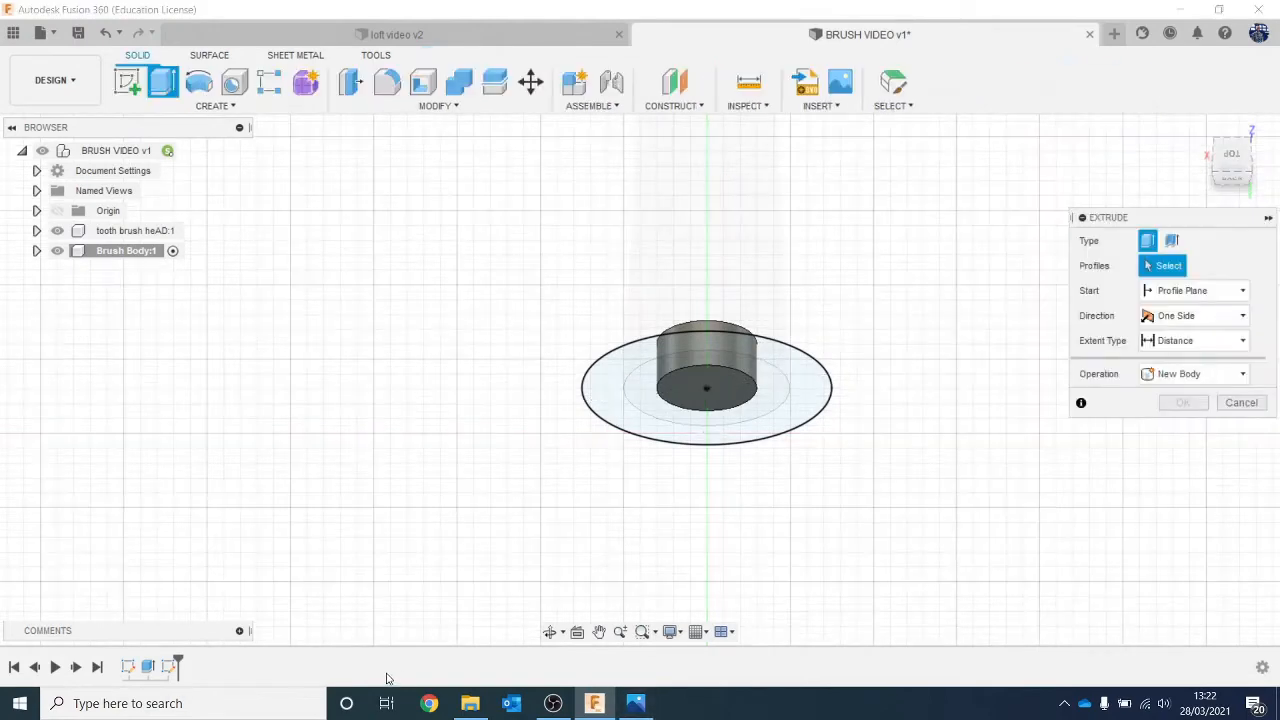
click(769, 437)
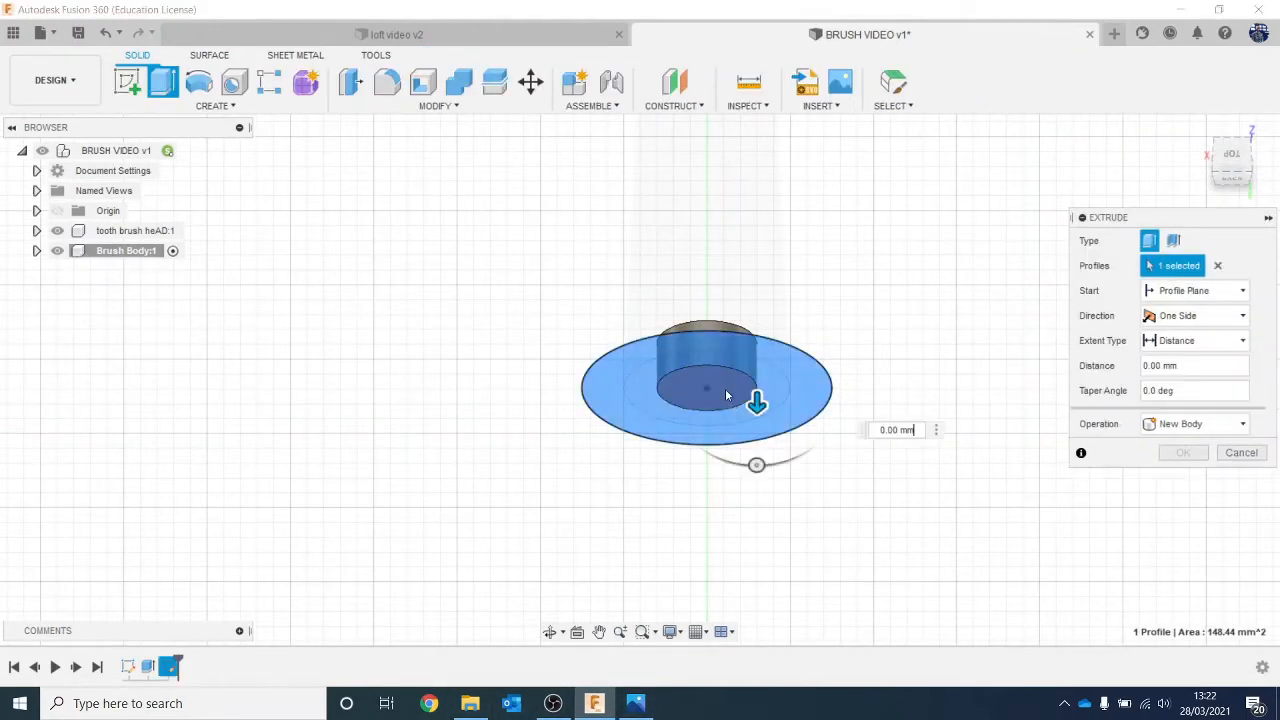
click(754, 402)
text(5)
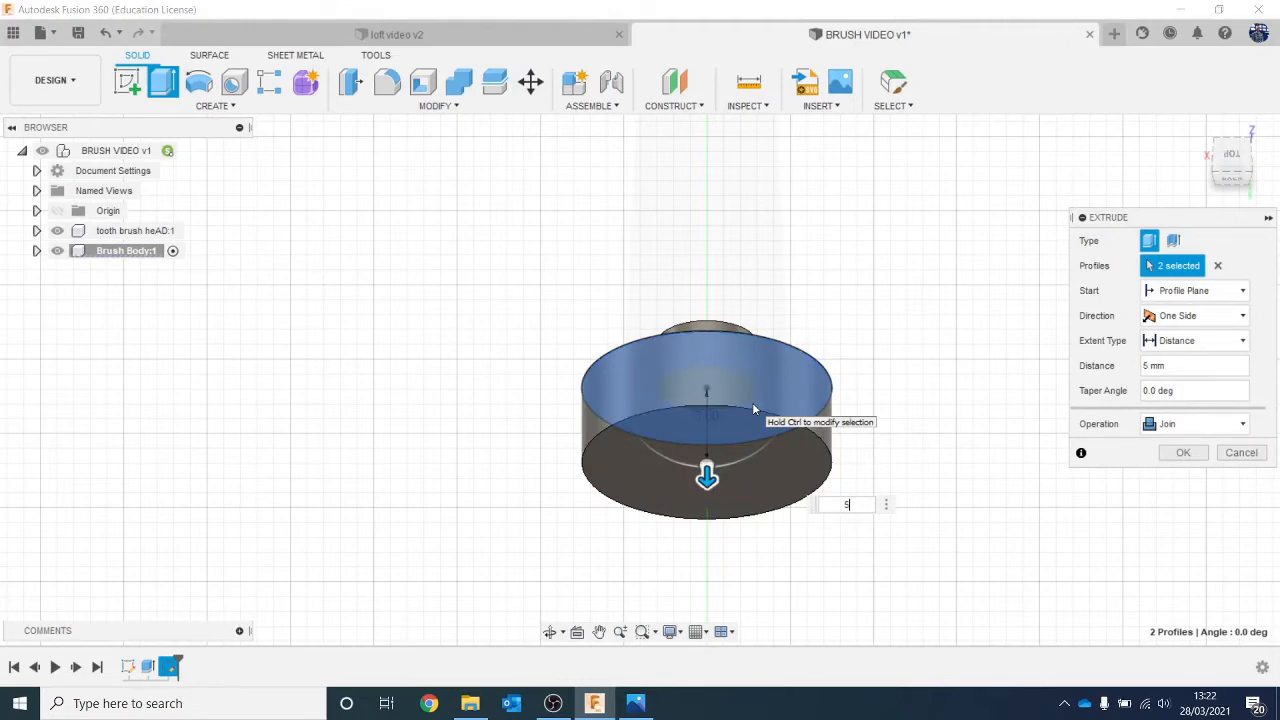
key(Return)
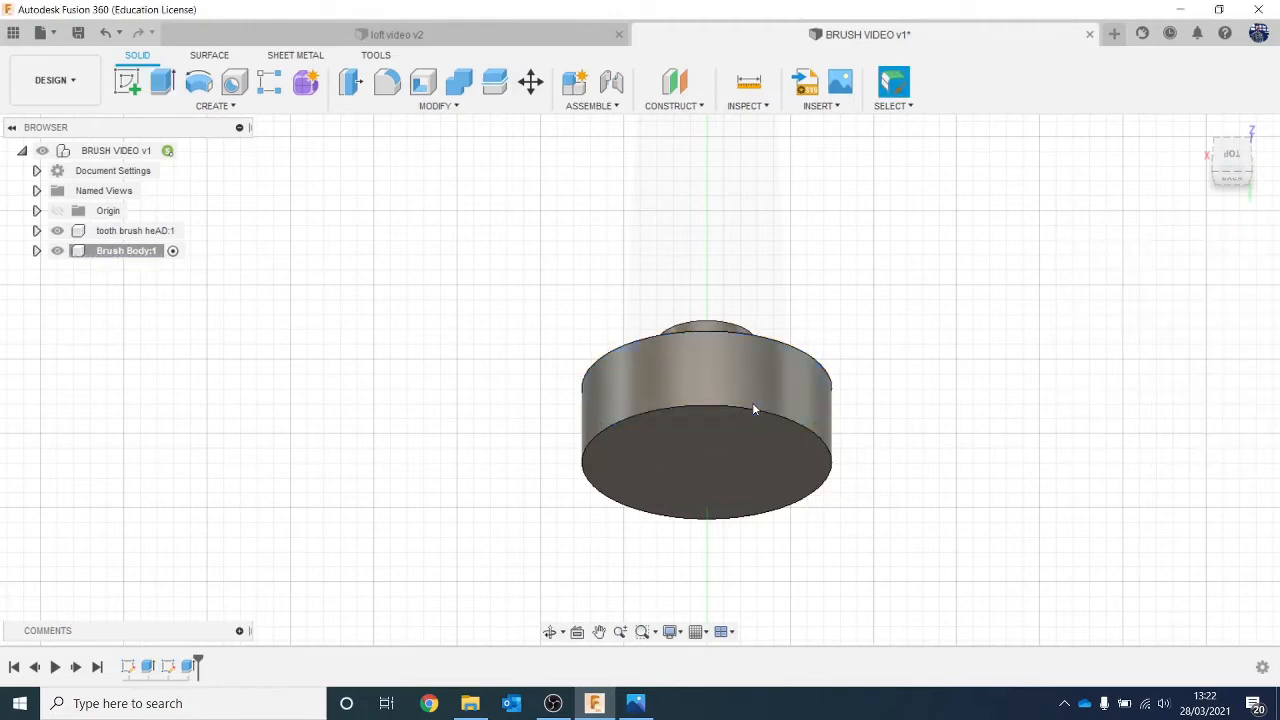
Activate the top-level assembly and fillet the neck's lower outer edge, where it meets the disc, with a 0.5 mm radius.
scroll(912, 373, down, 1)
scroll(912, 373, down, 3)
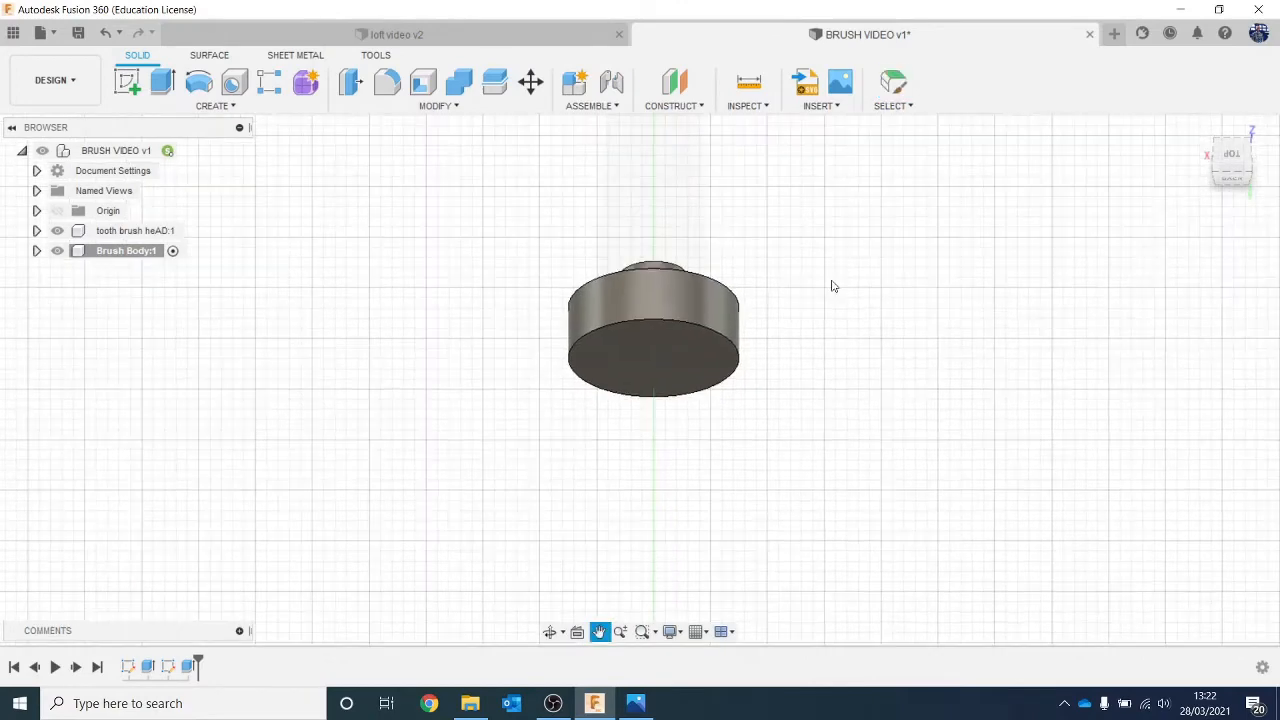
click(1231, 160)
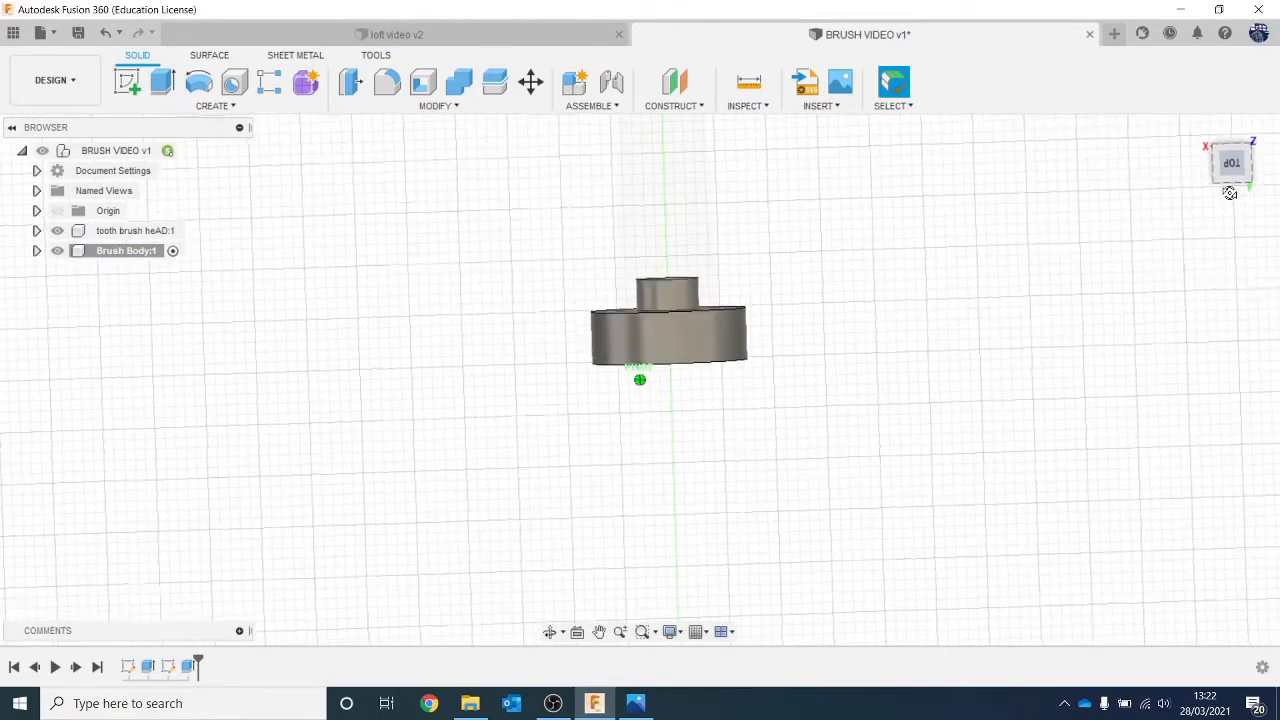
click(184, 151)
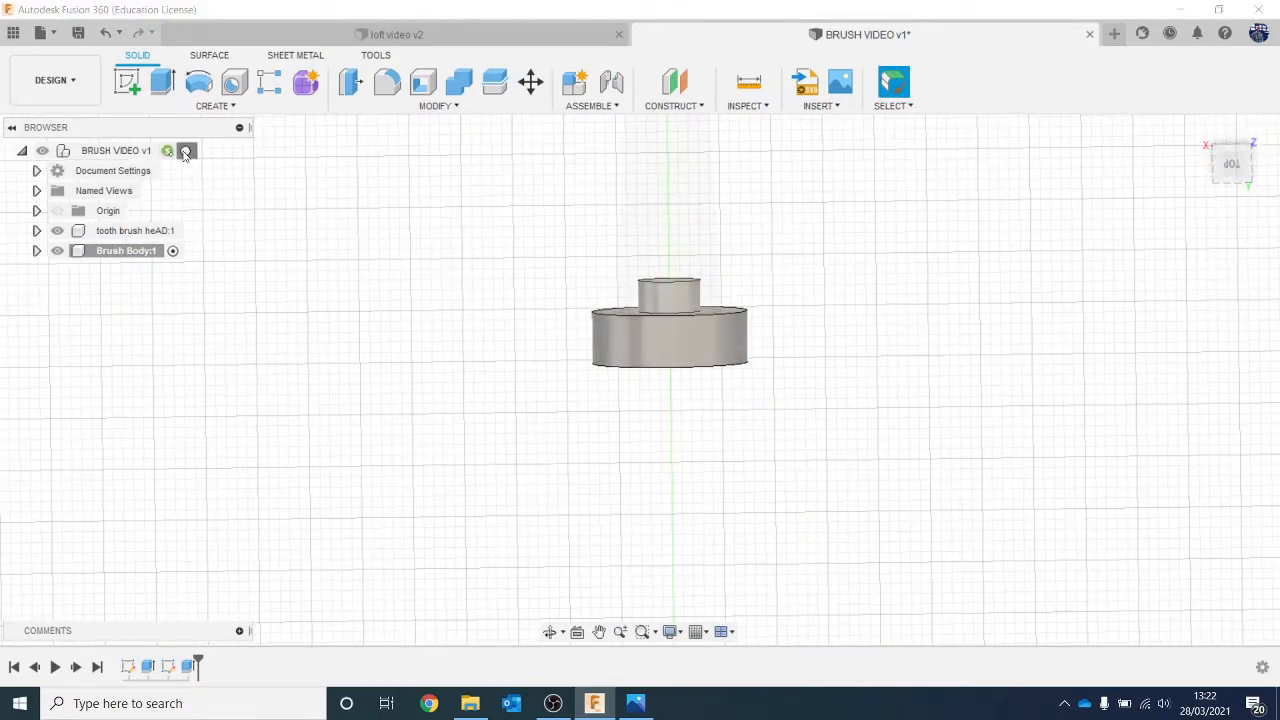
scroll(543, 306, up, 2)
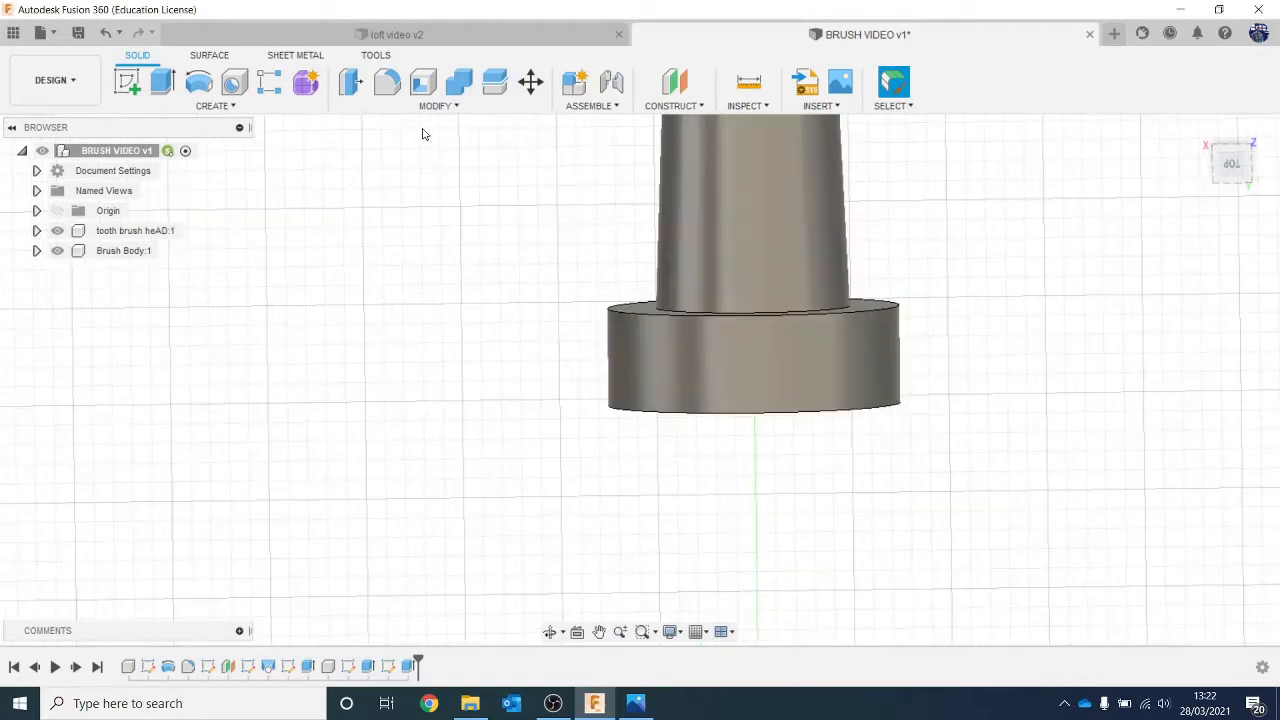
click(387, 82)
scroll(634, 303, up, 2)
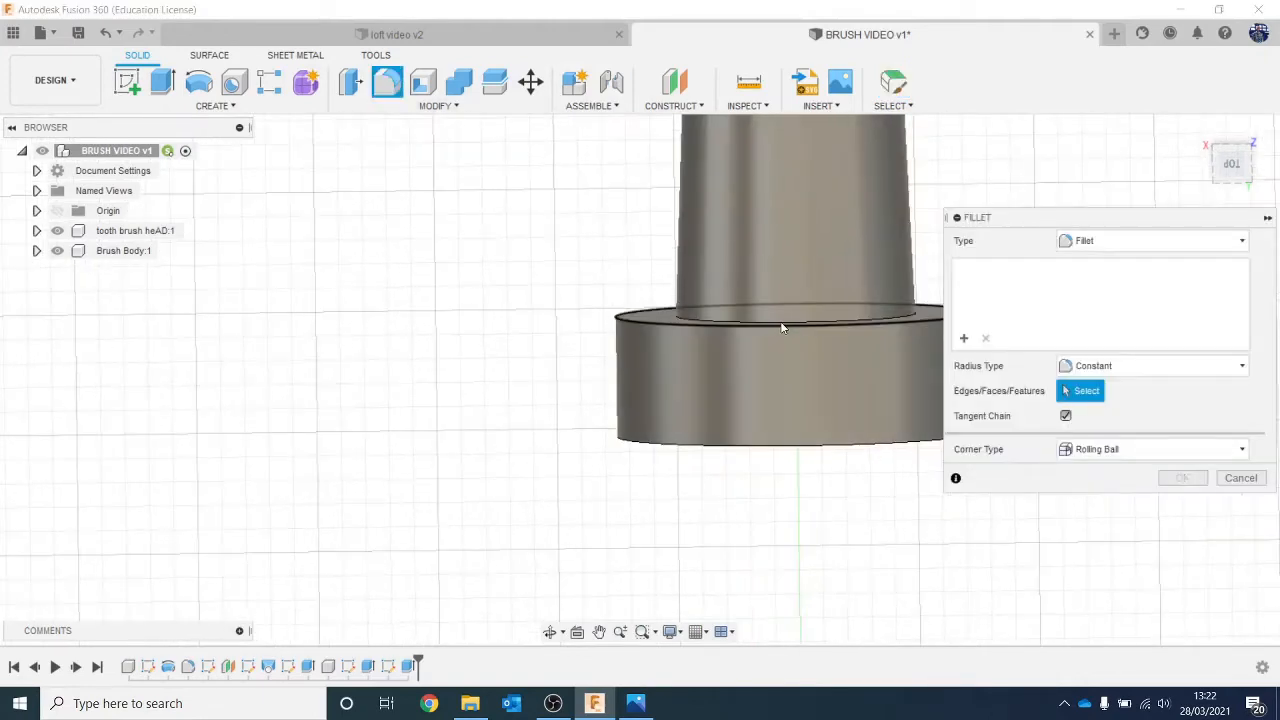
click(694, 319)
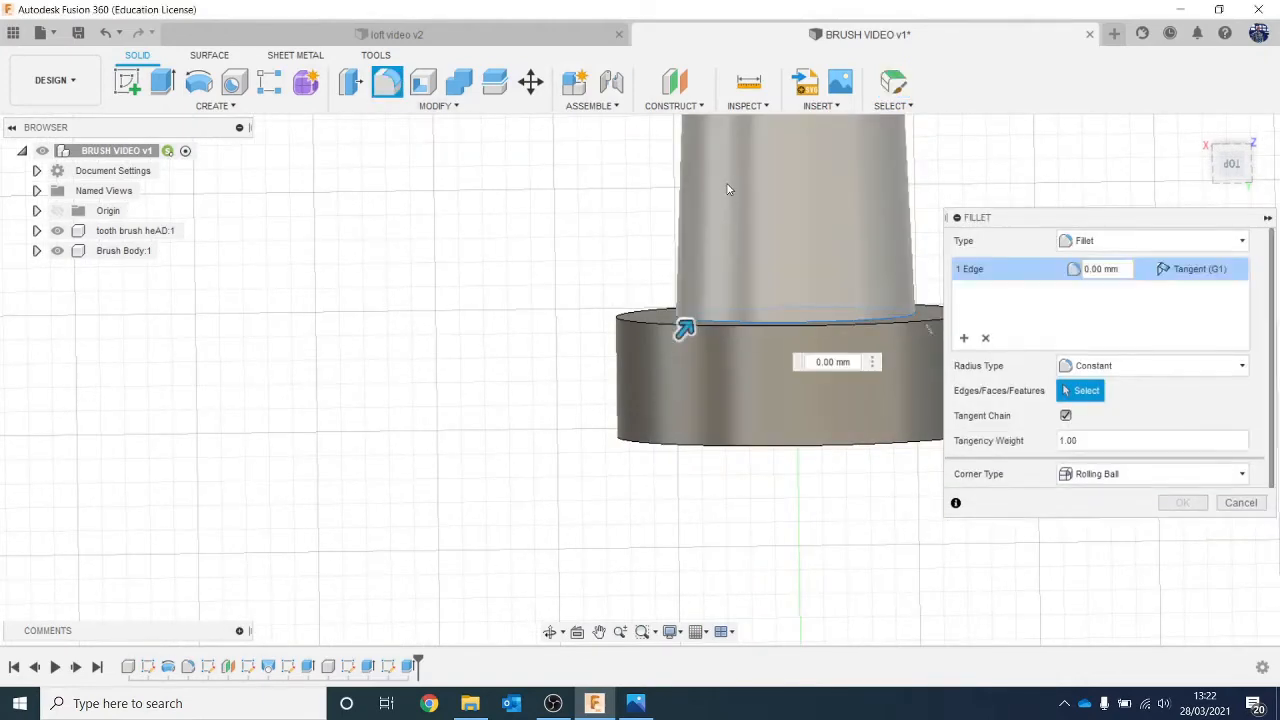
text(0.5)
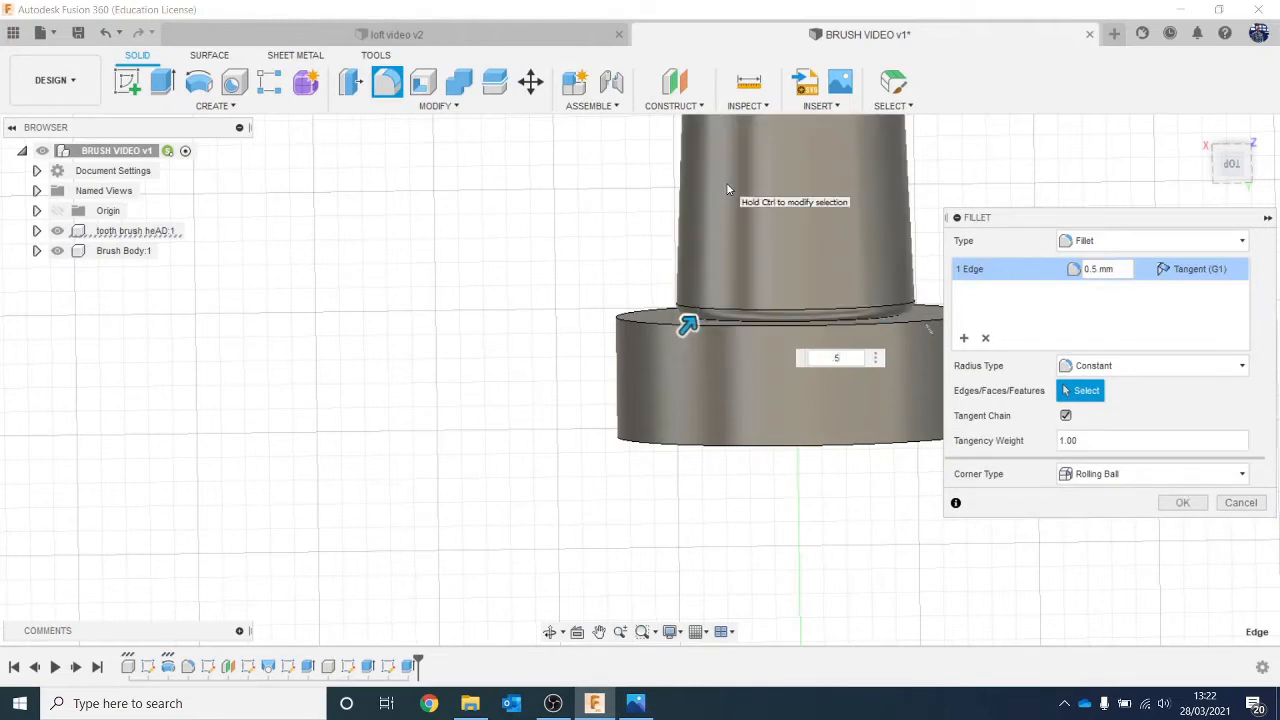
key(Return)
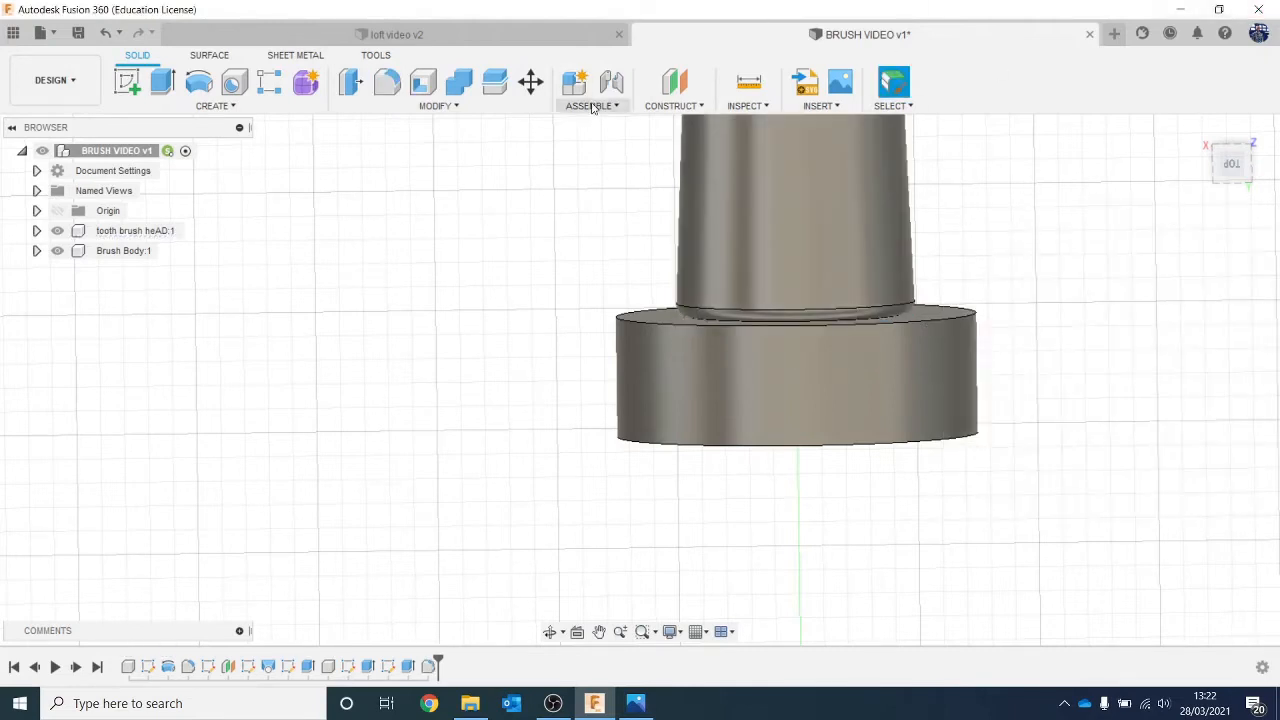
Fillet the disc's outer edge on the neck side with a 2 mm radius.
key(f)
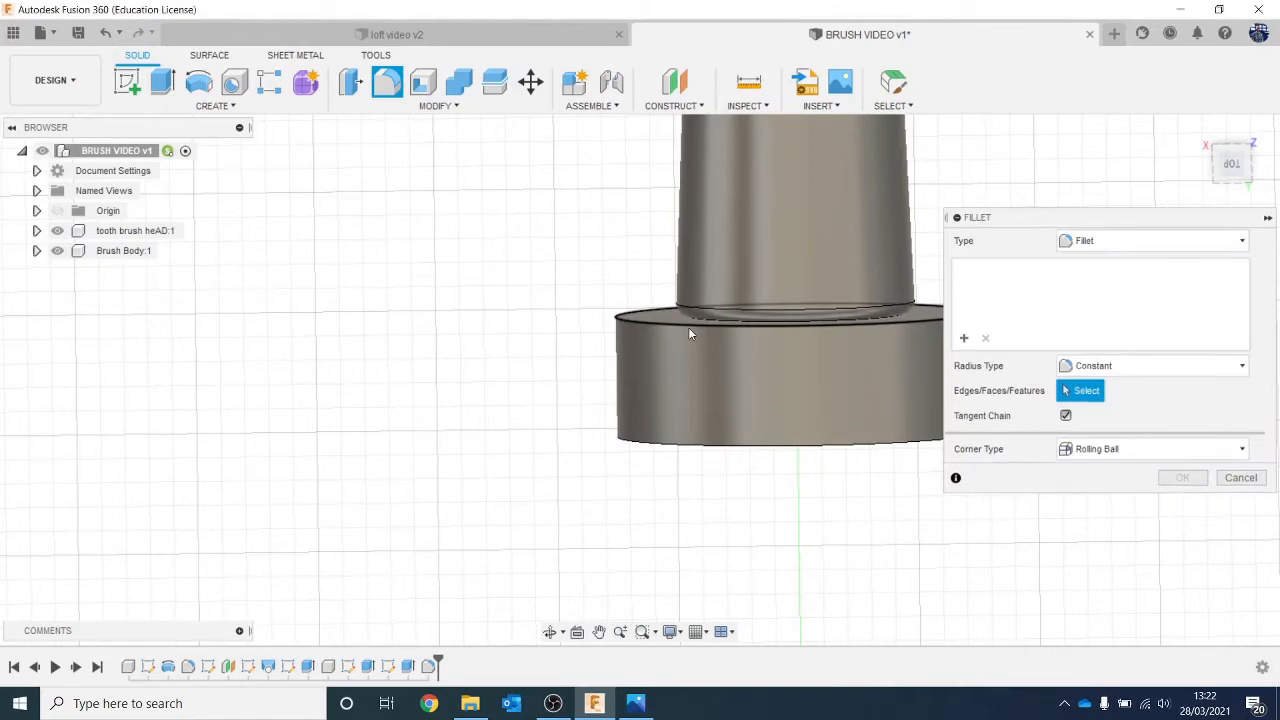
click(688, 320)
text(5)
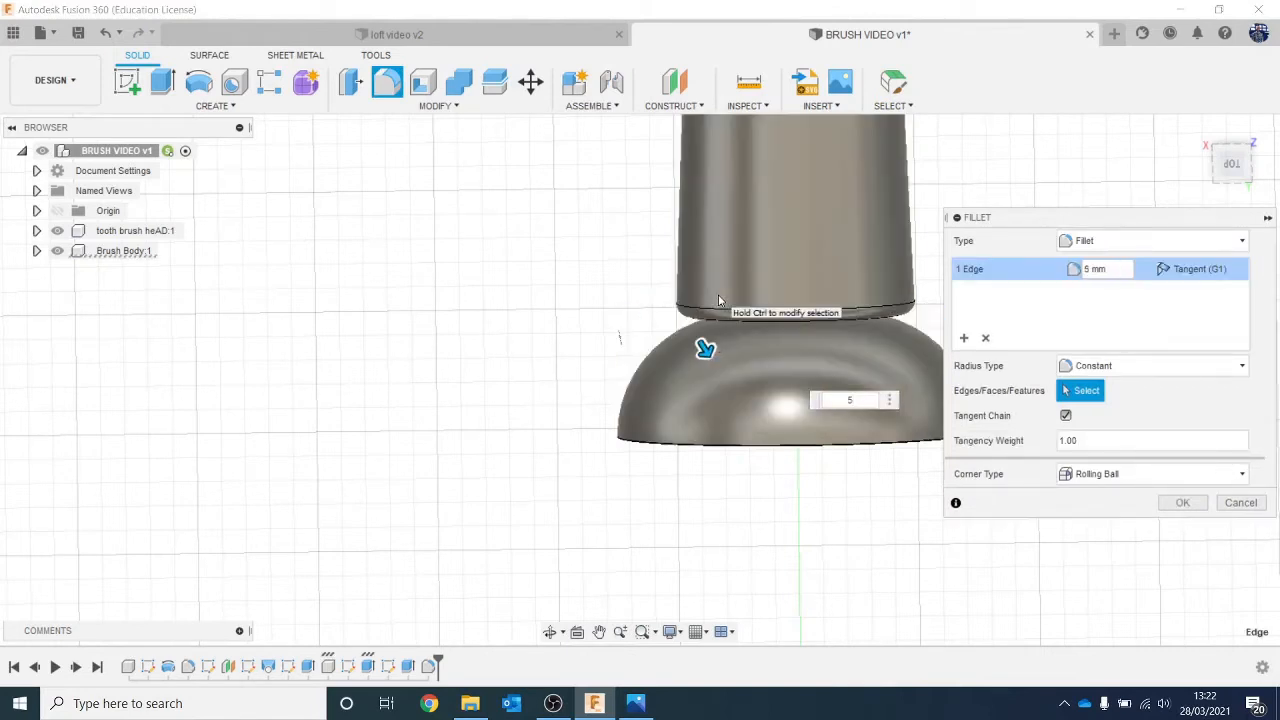
key(BackSpace)
text(3)
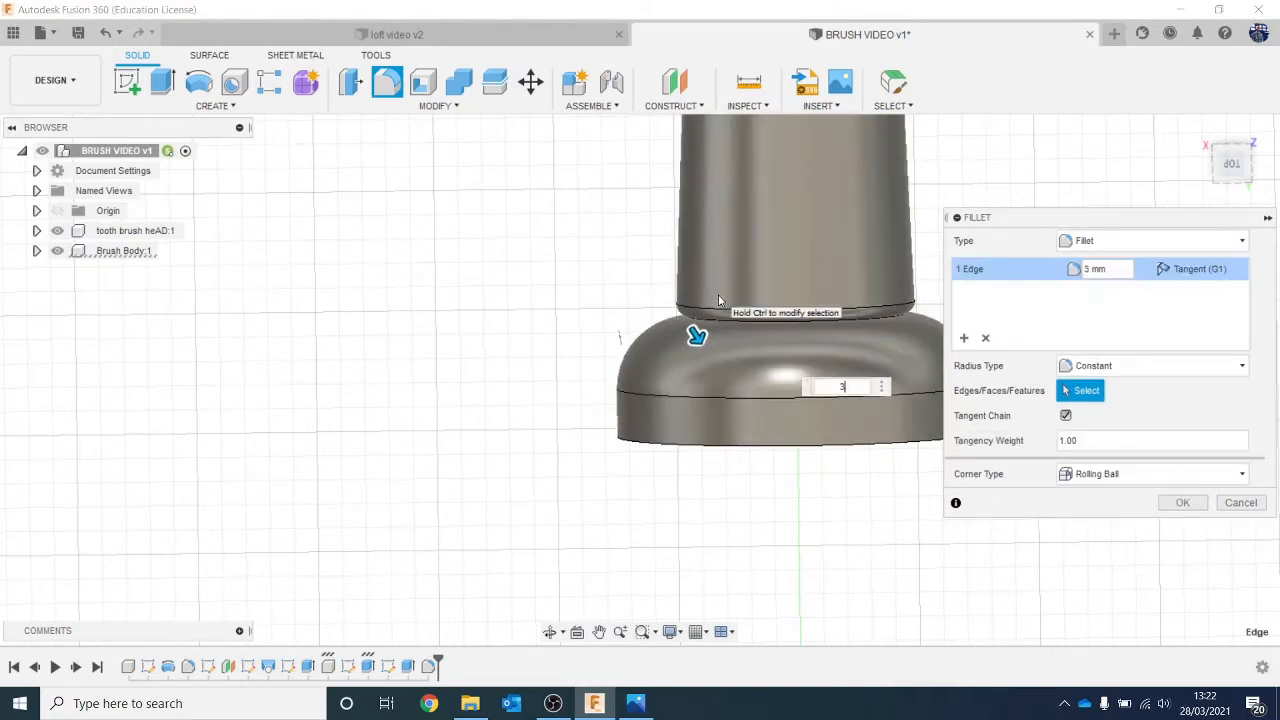
key(BackSpace)
text(2)
key(Return)
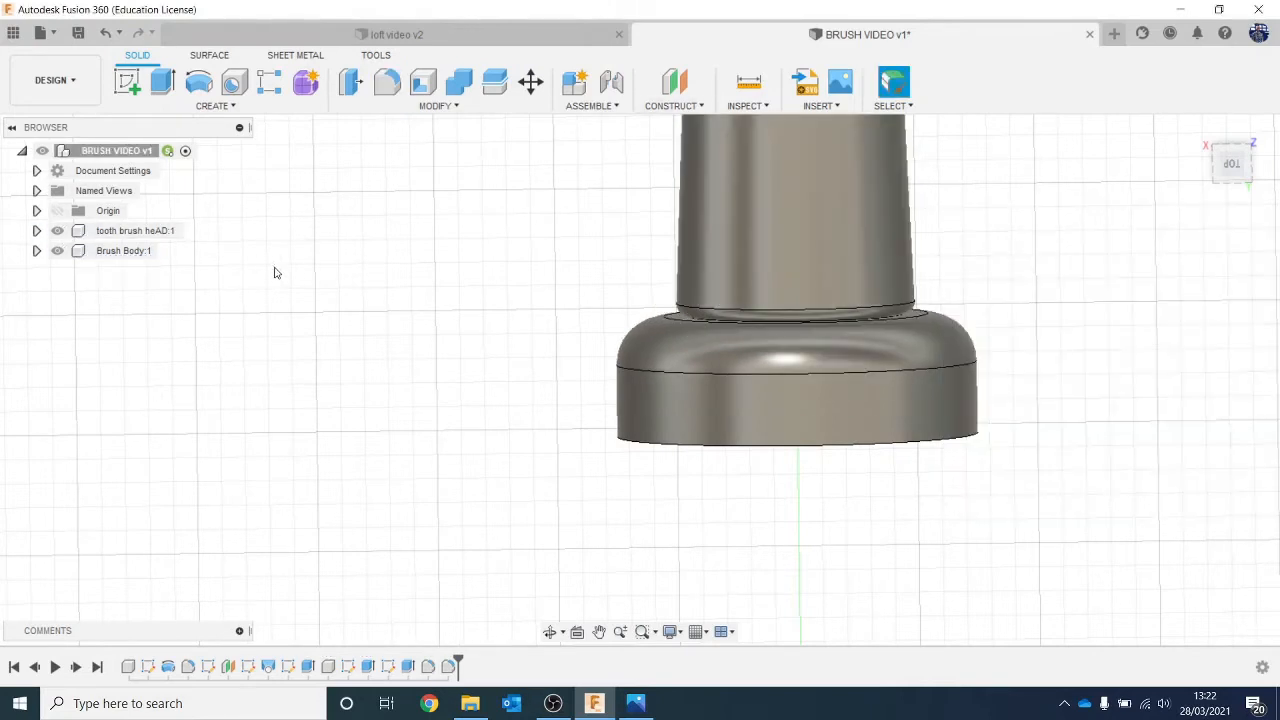
Activate the Brush Body component for editing.
scroll(374, 289, down, 5)
scroll(675, 286, up, 2)
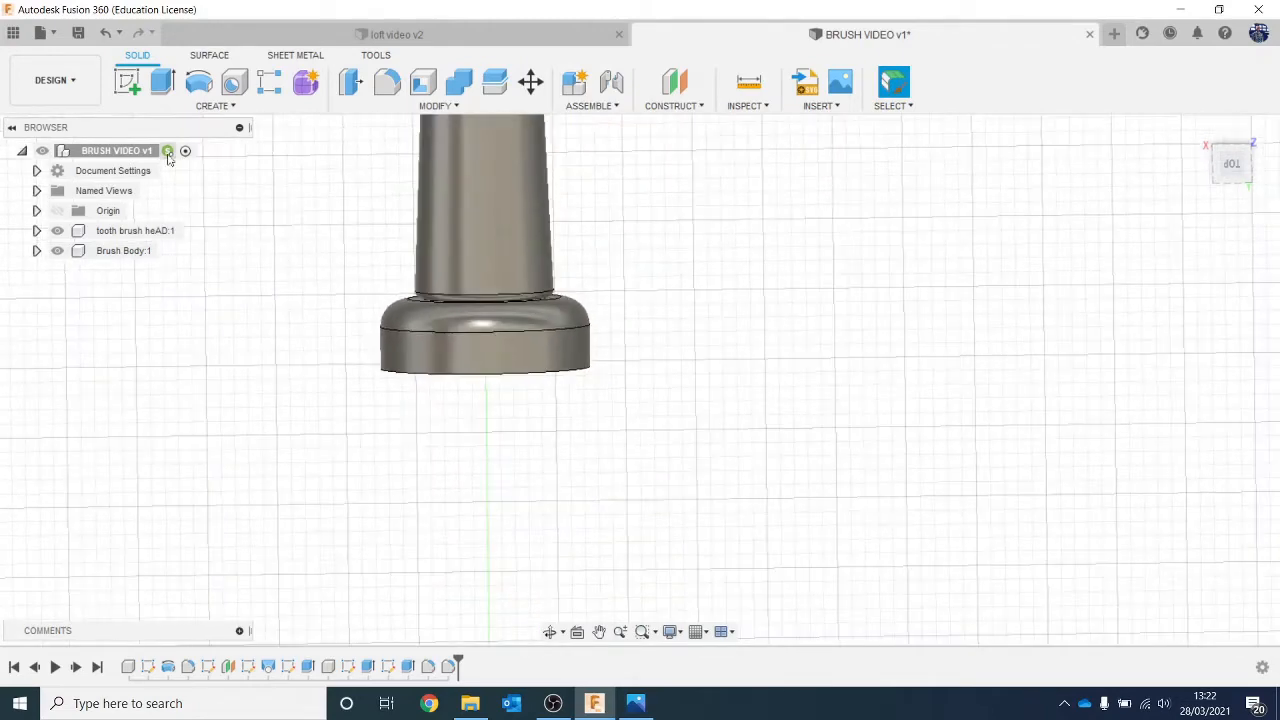
click(166, 251)
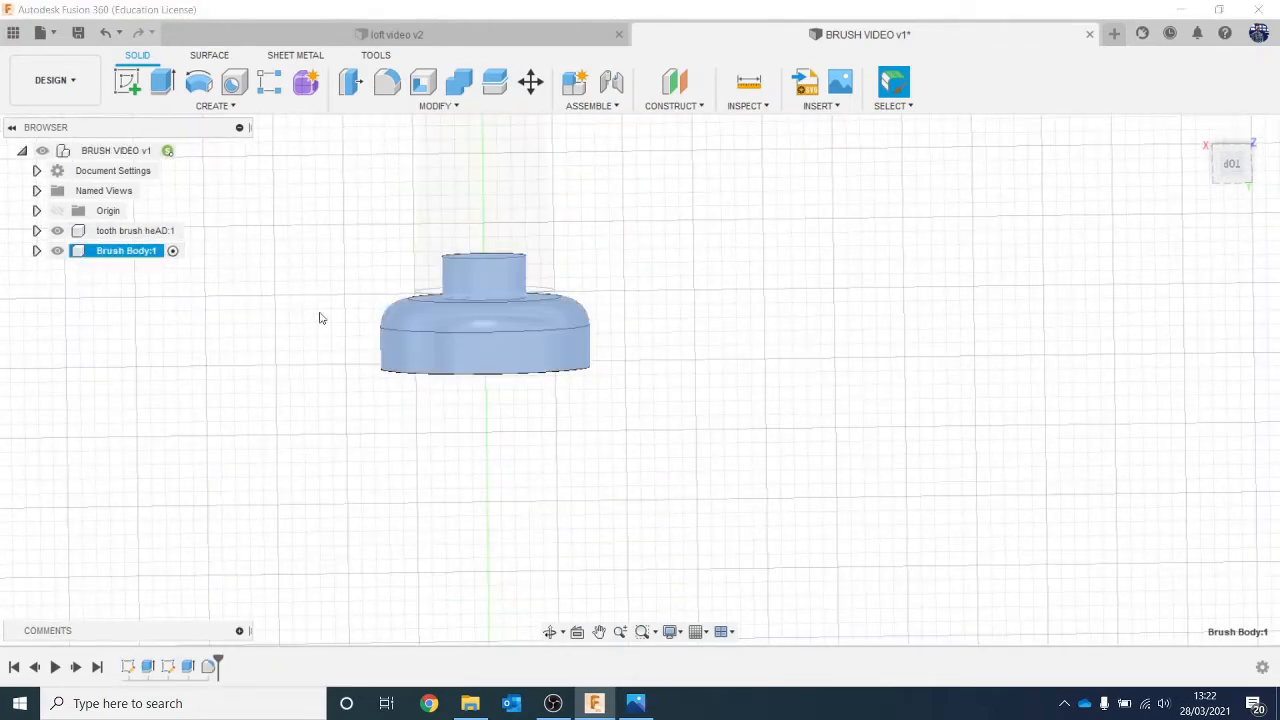
Fillet the head's socket-mouth edge around the base of the plug, picking it from the overlapping edges.
scroll(556, 300, up, 2)
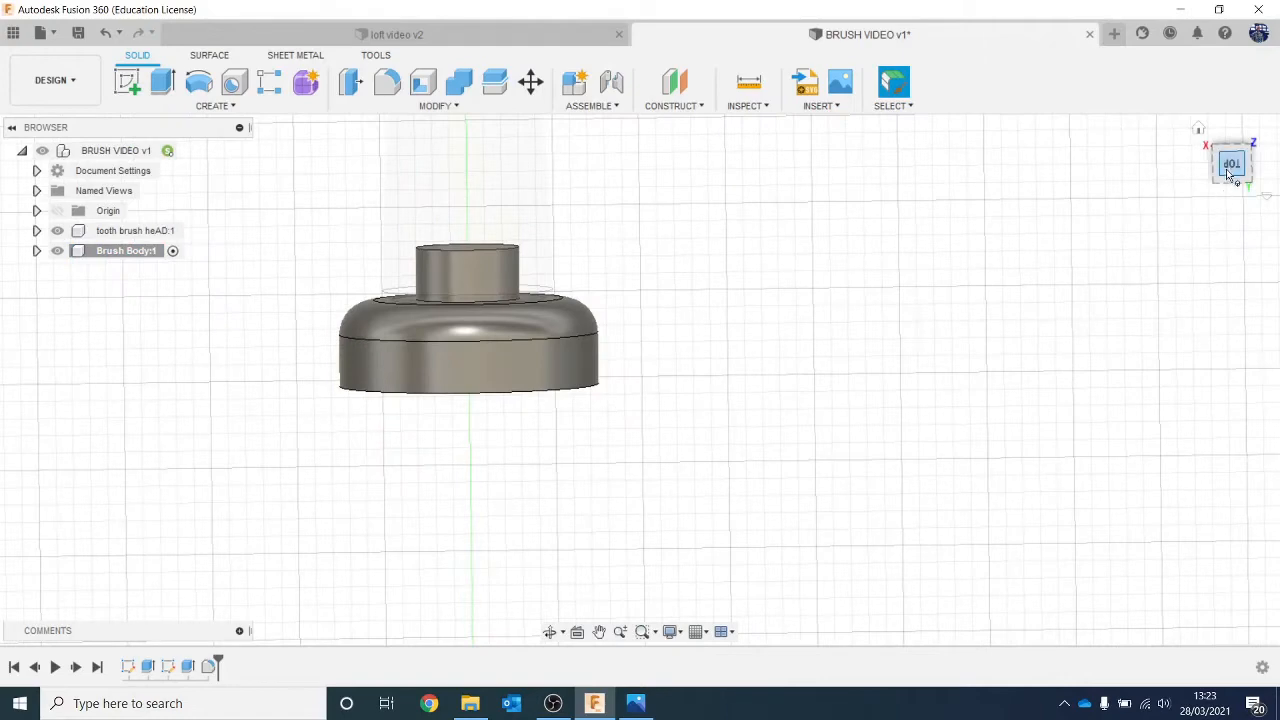
click(1230, 168)
scroll(748, 391, up, 5)
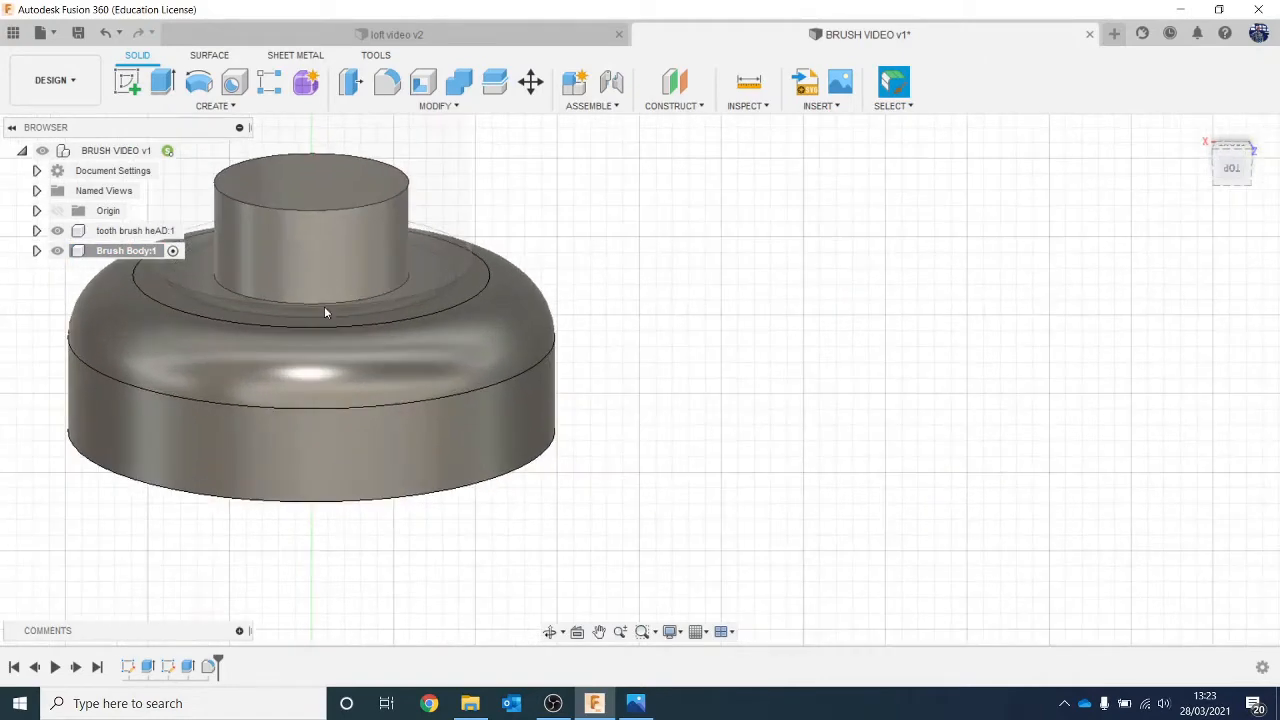
key(f)
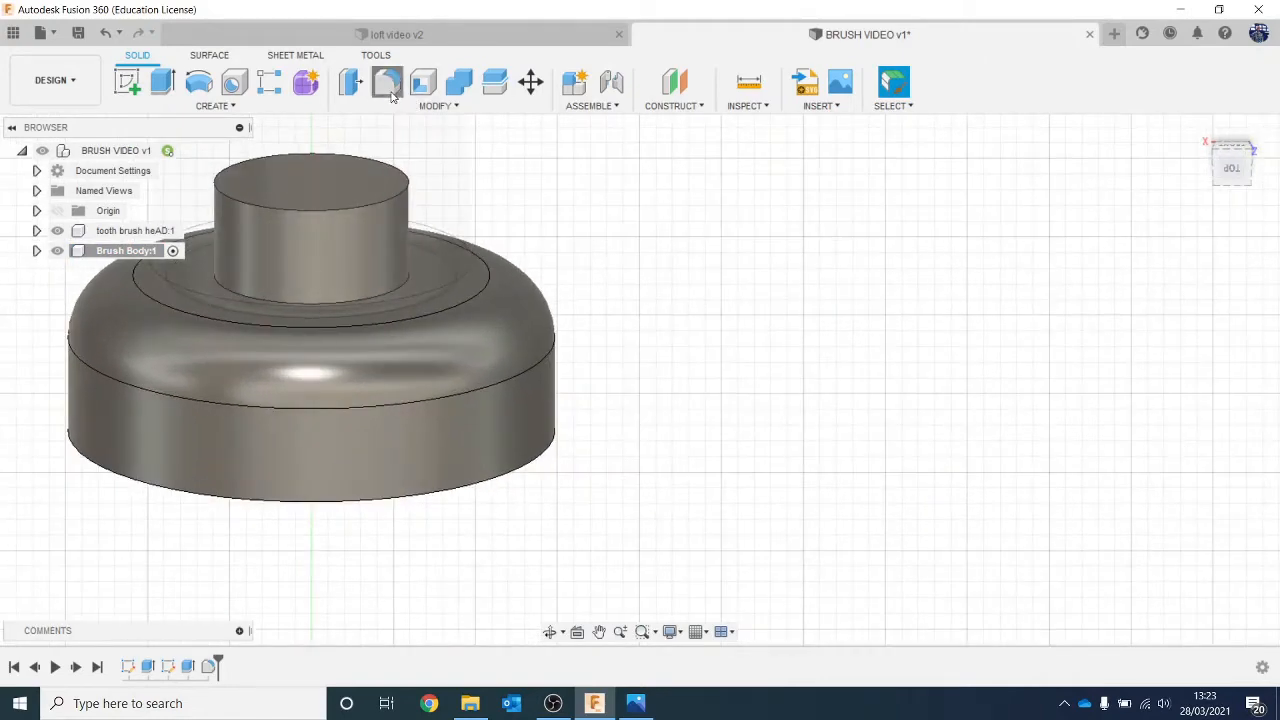
scroll(370, 297, up, 4)
click(365, 303)
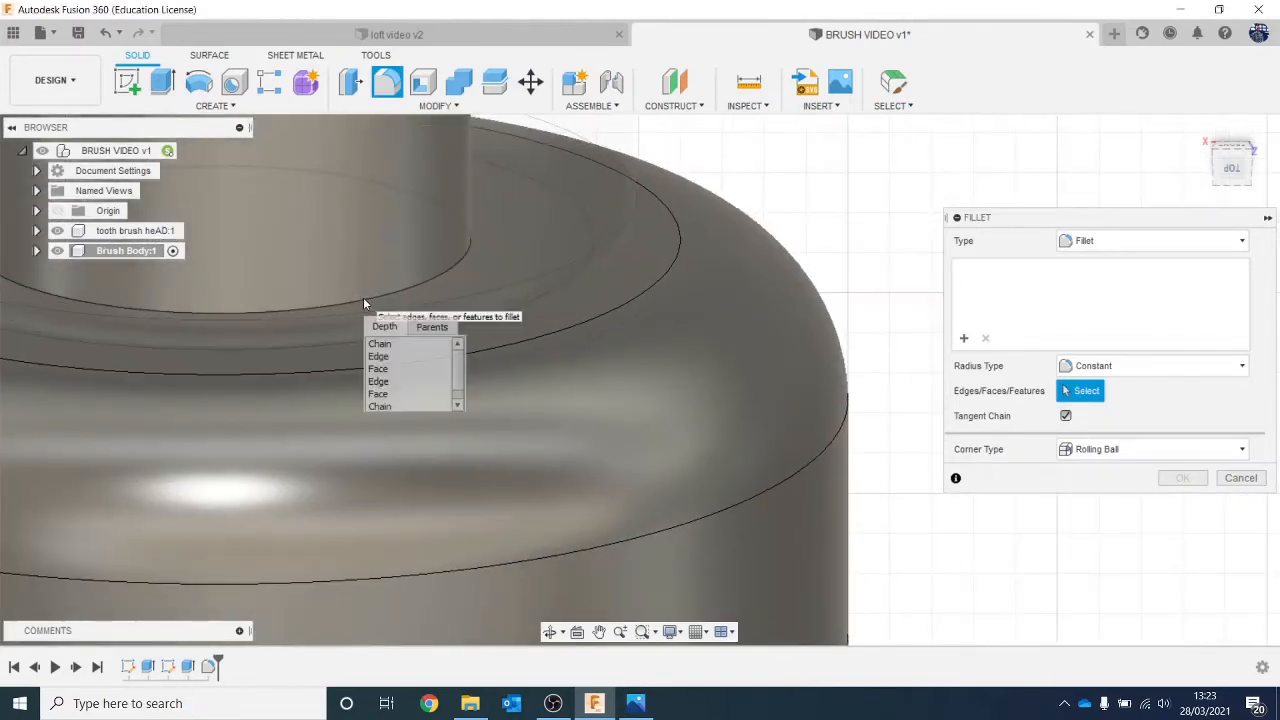
click(381, 360)
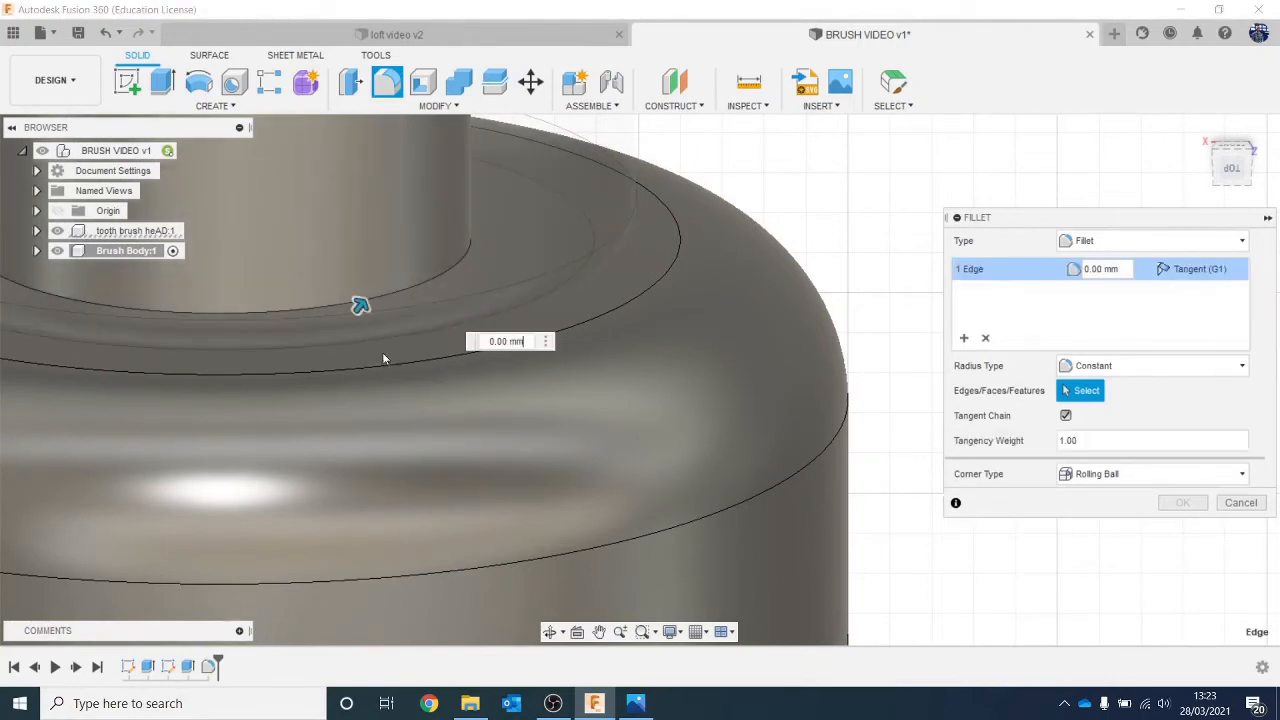
scroll(400, 335, down, 2)
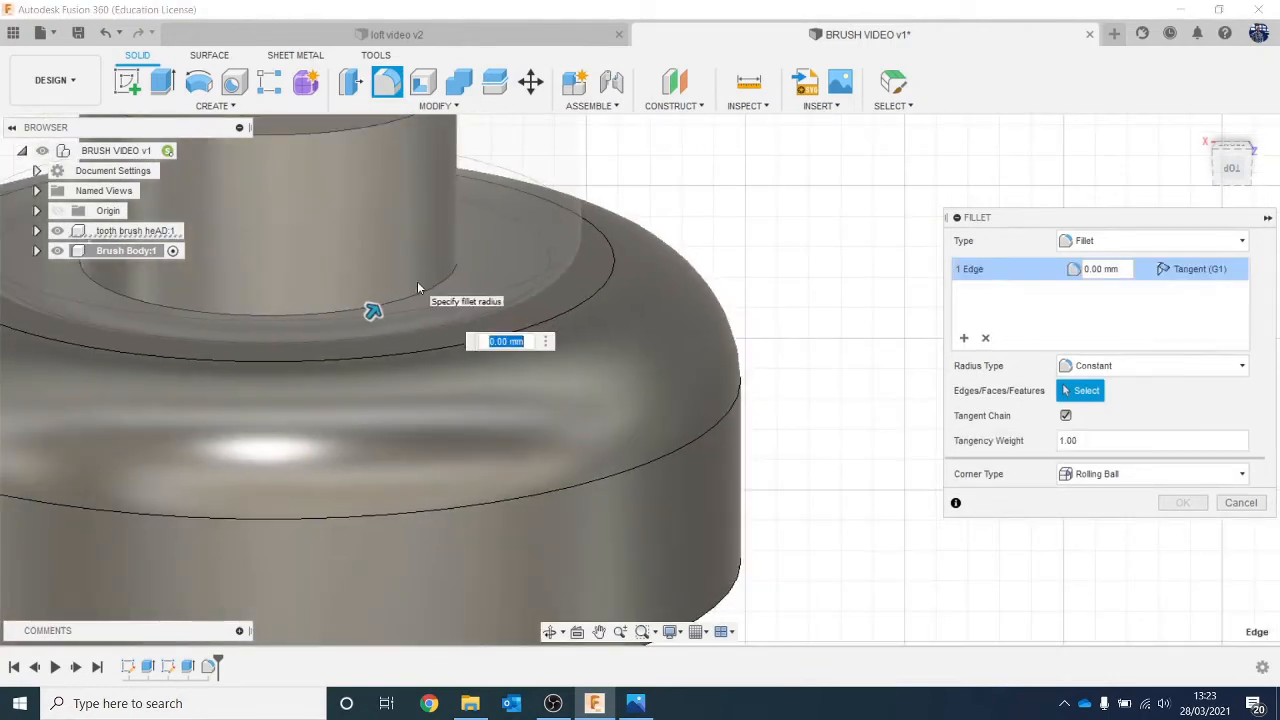
text(4)
key(Return)
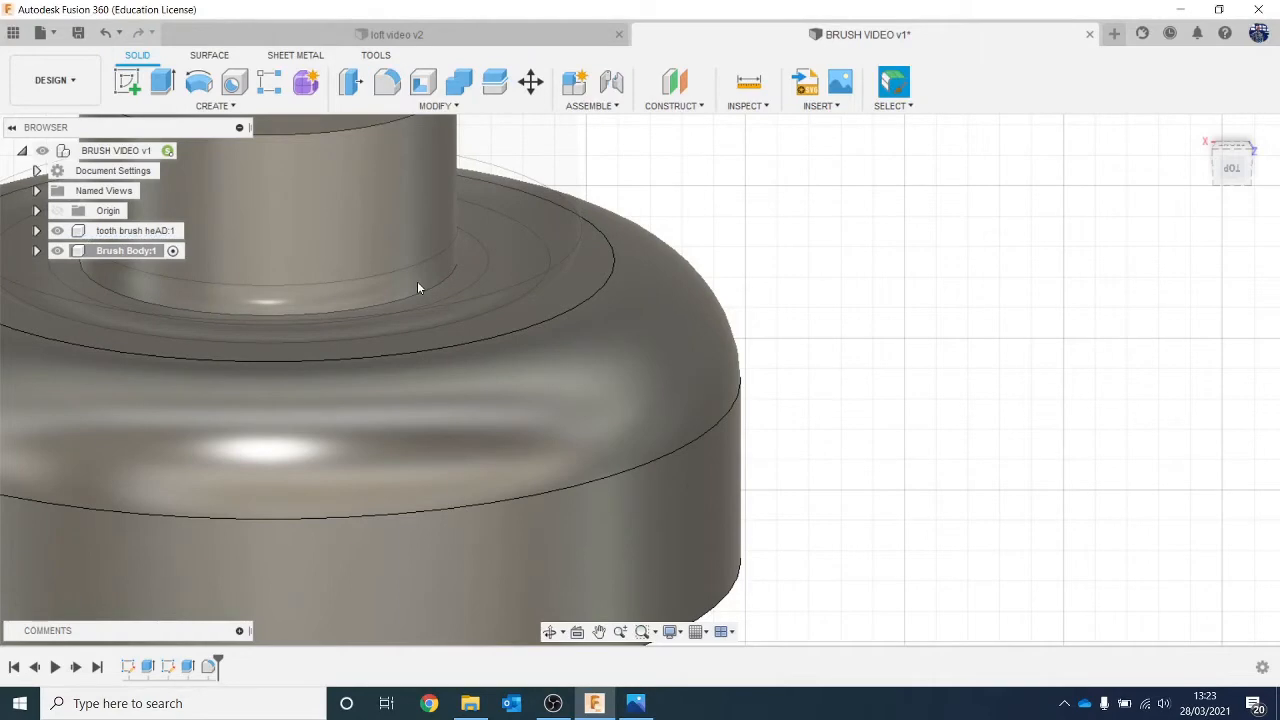
Sketch a 25 mm diameter circle on the disc's flat end face opposite the plug, concentric with the disc.
scroll(417, 288, down, 5)
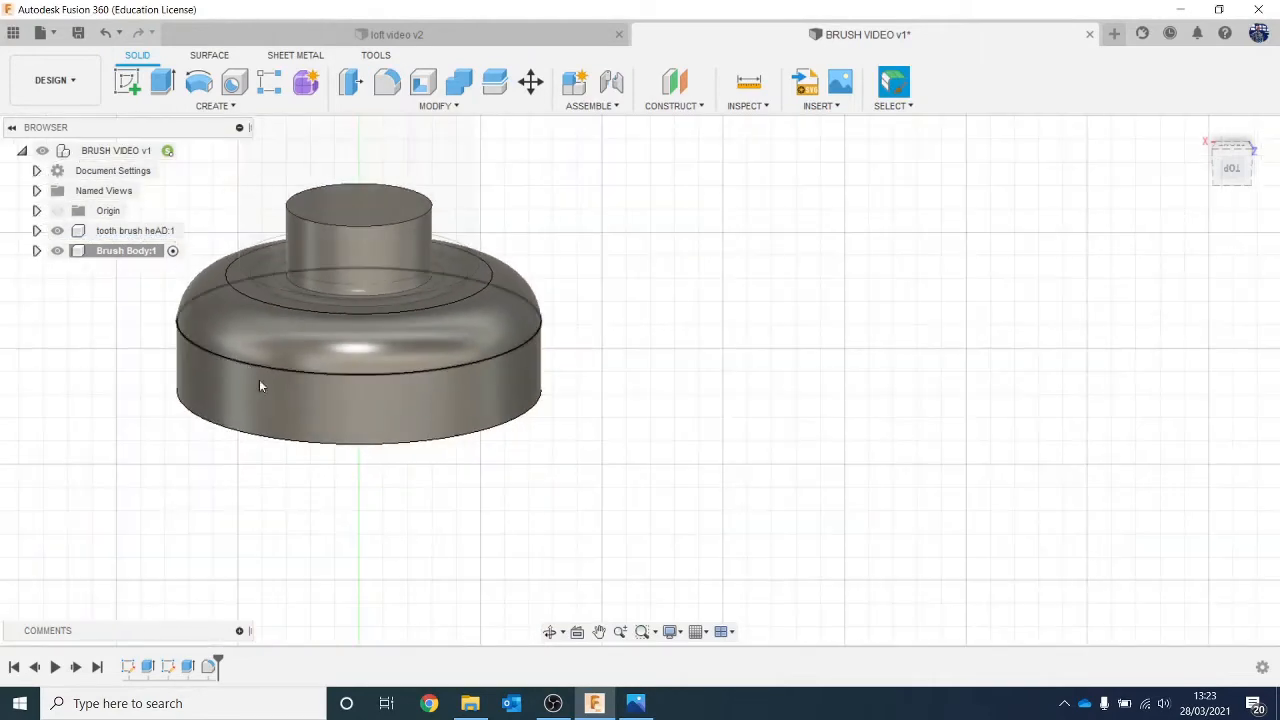
scroll(406, 450, down, 2)
click(117, 81)
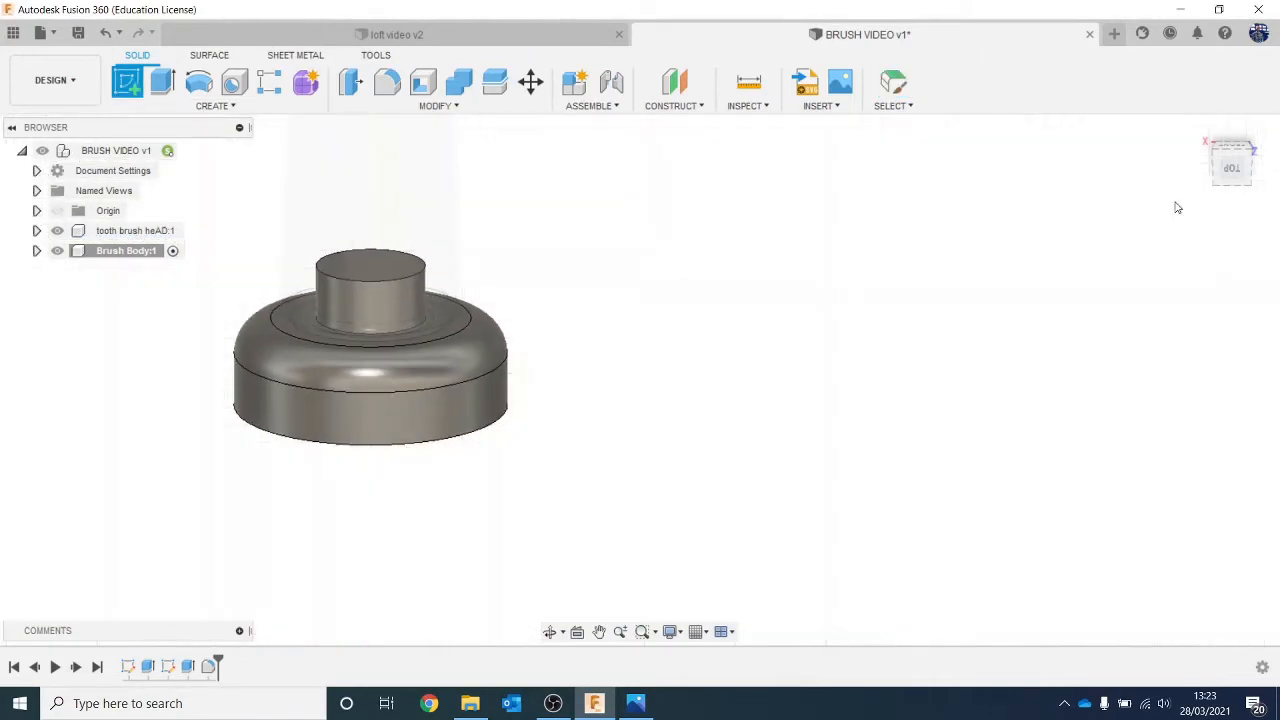
drag(1234, 184, 1229, 122)
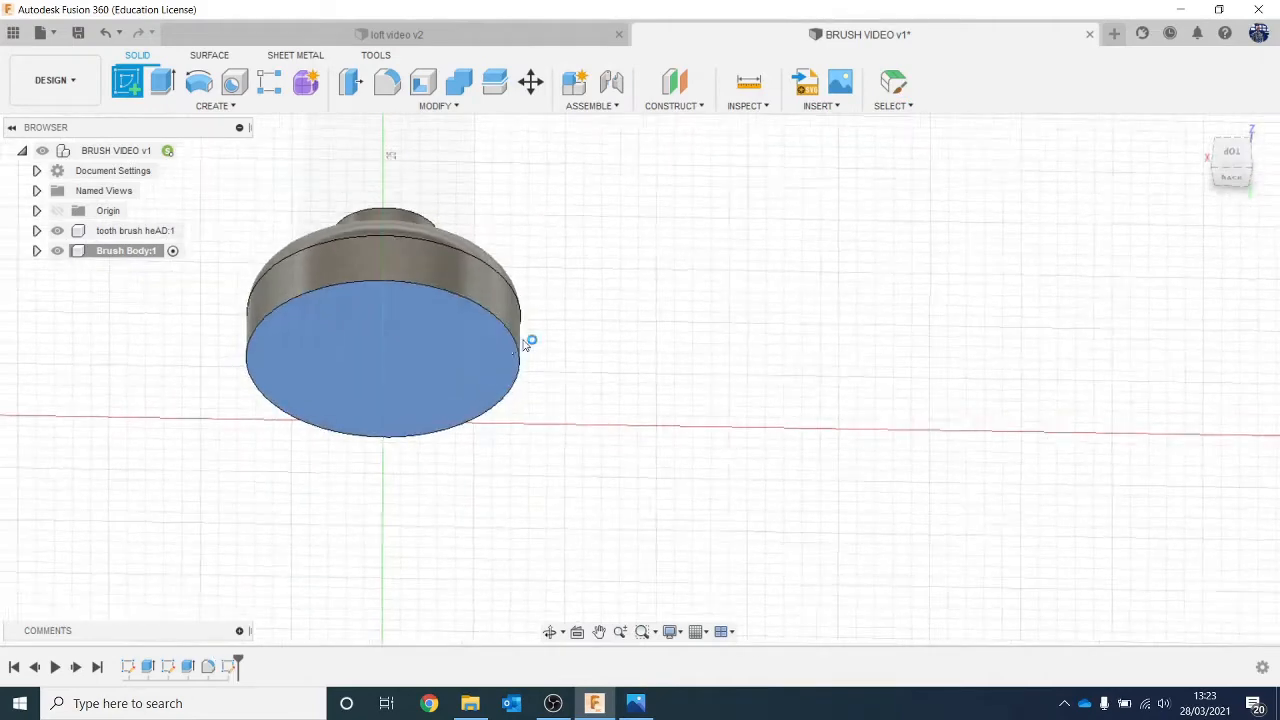
click(505, 345)
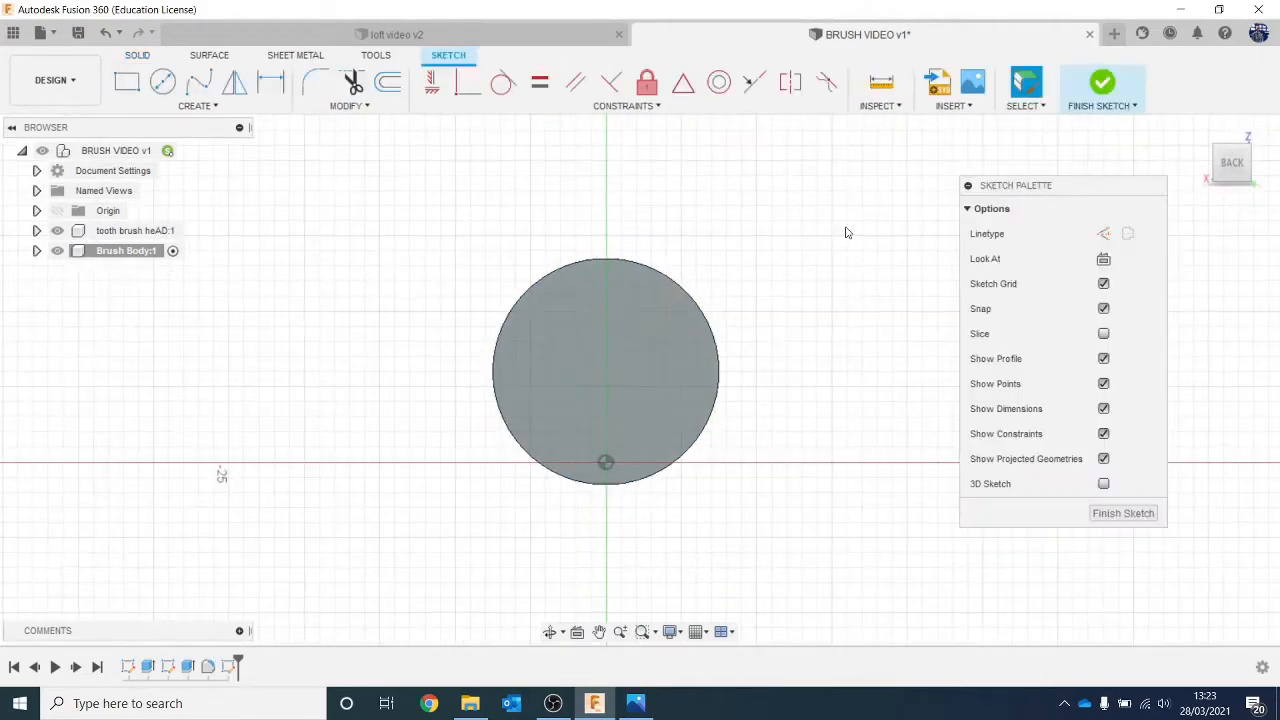
click(163, 81)
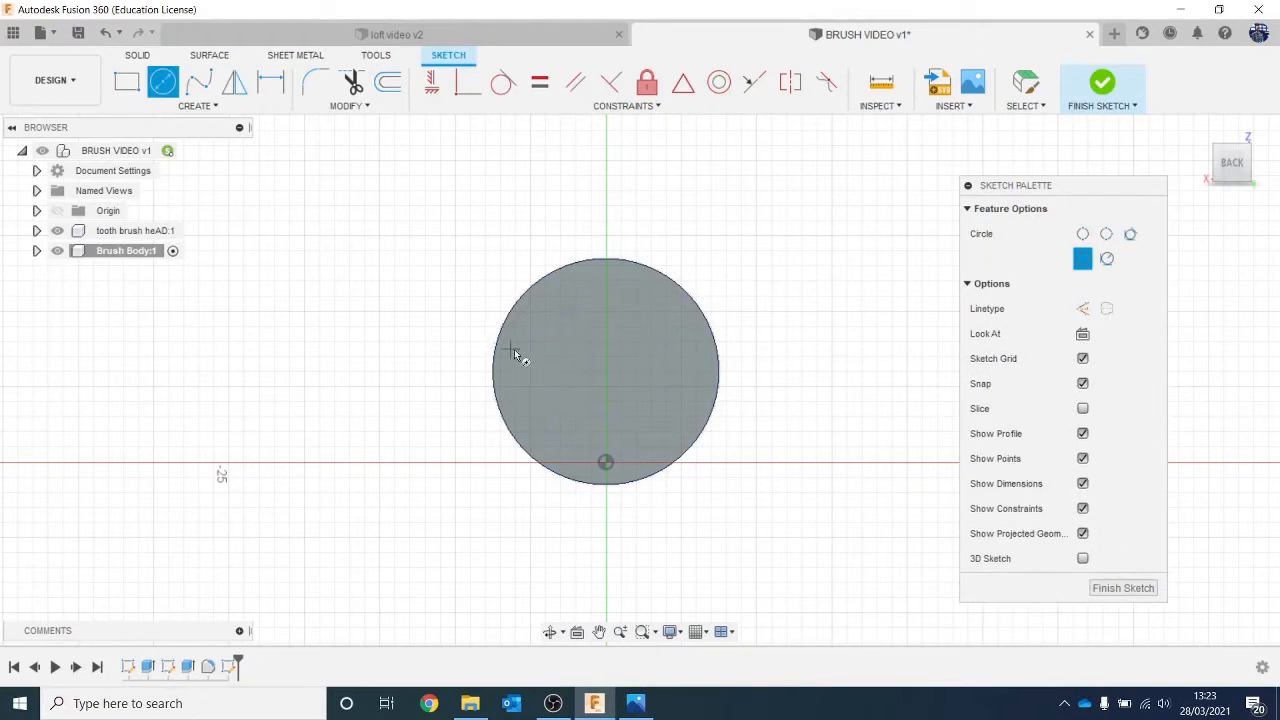
click(607, 374)
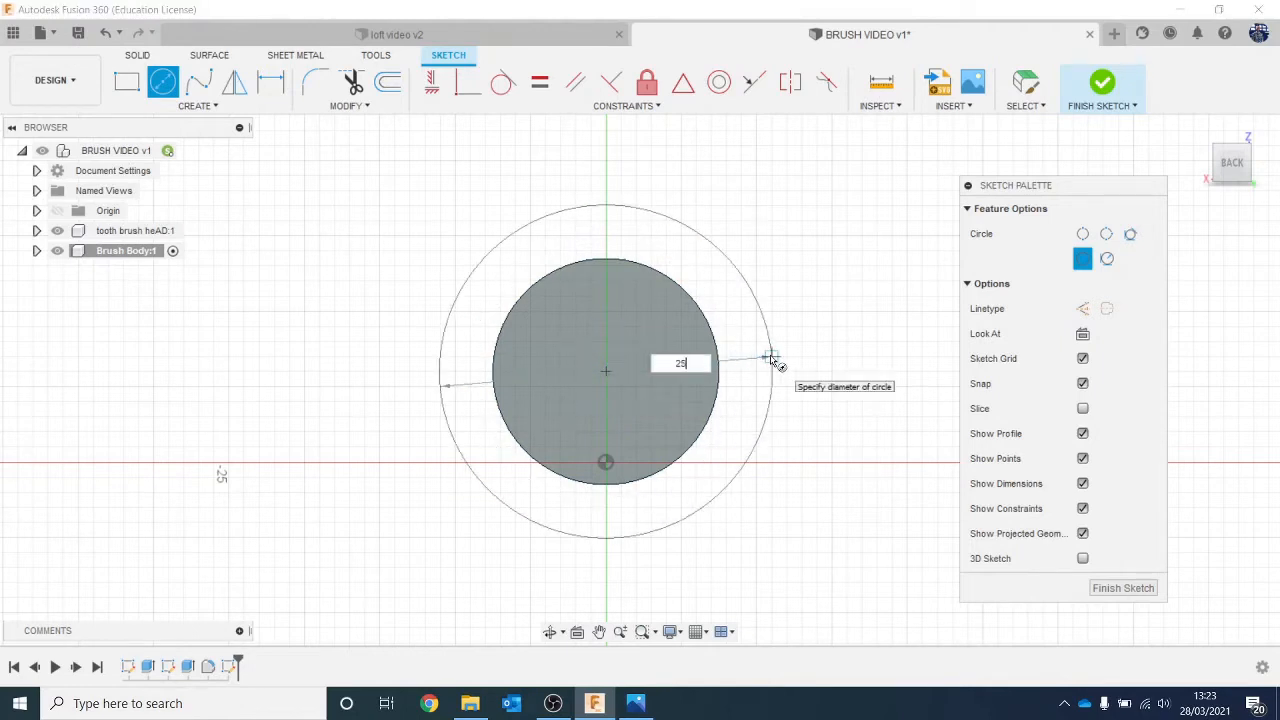
key(Return)
key(Escape)
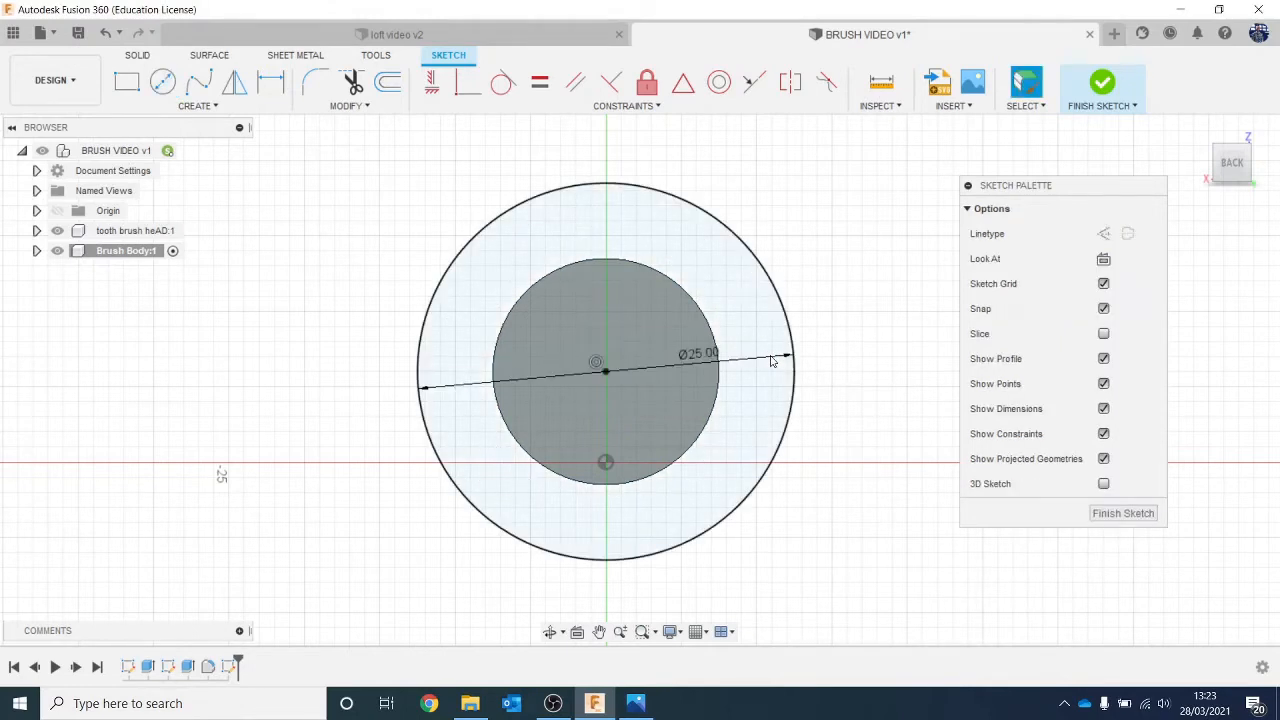
Extrude both regions of the 25 mm circle sketch 130 mm away from the collar to form the handle.
key(e)
click(656, 252)
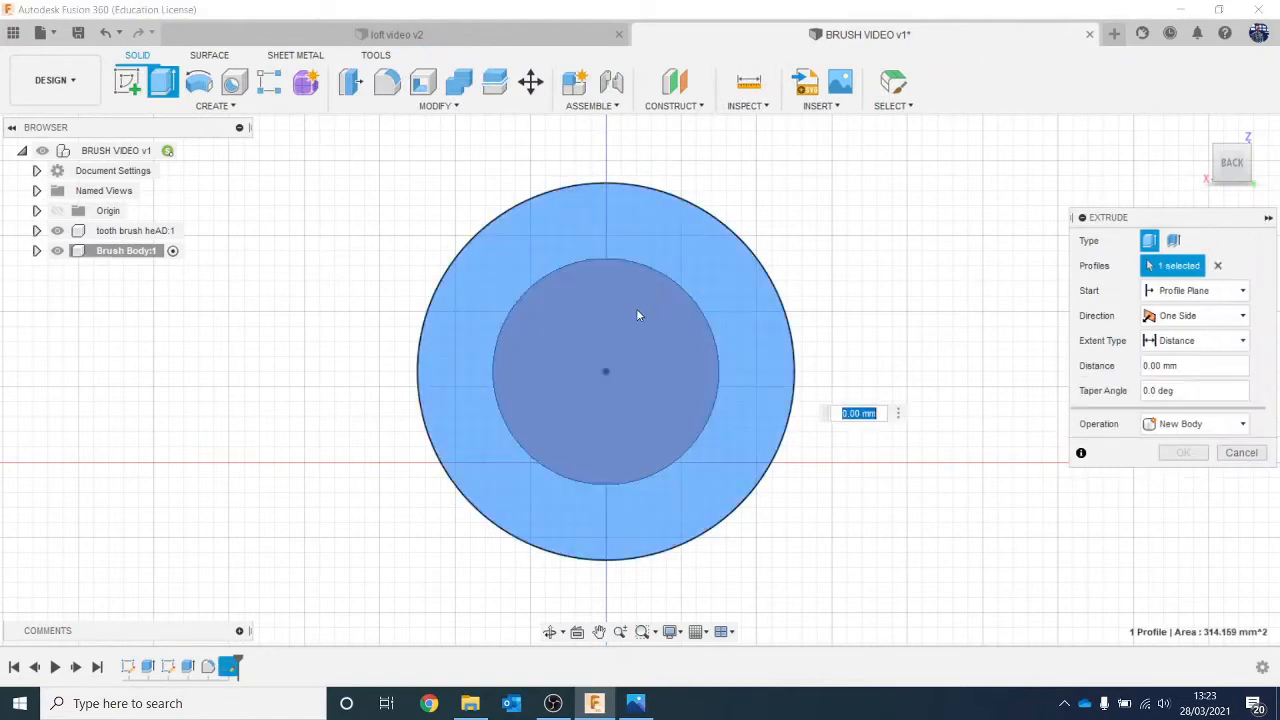
click(637, 315)
scroll(690, 310, down, 3)
click(1232, 168)
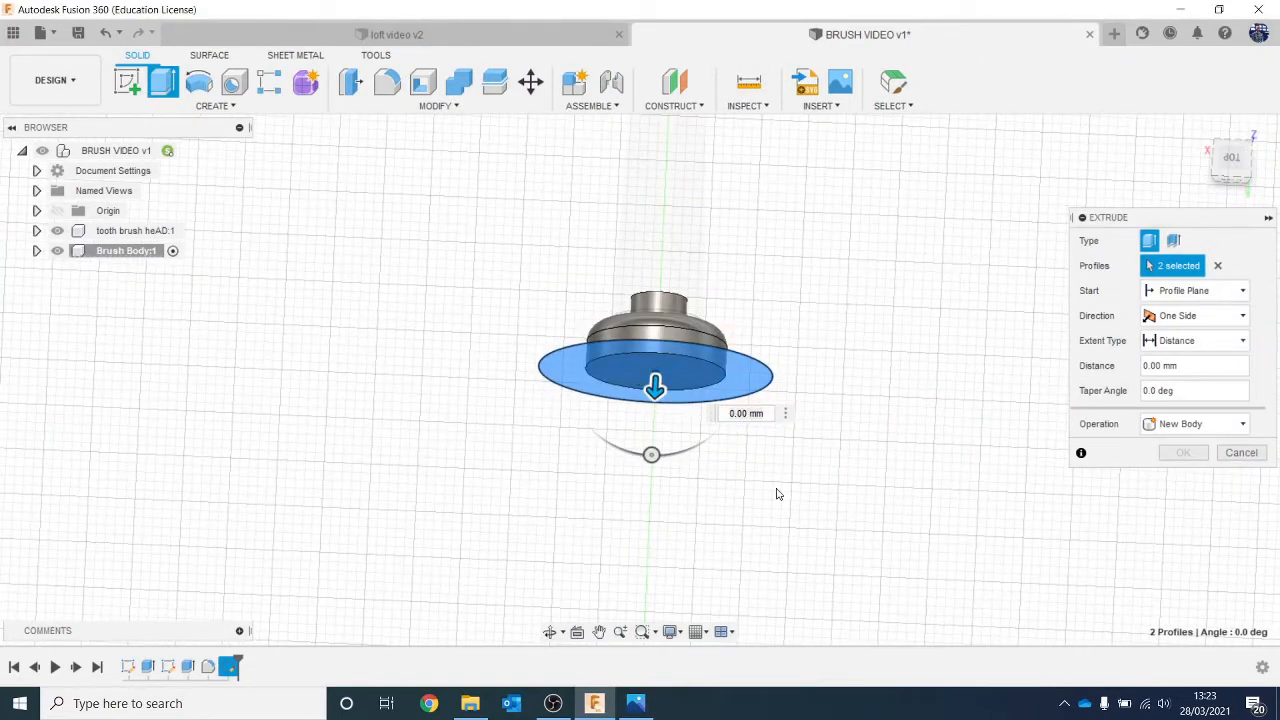
click(746, 413)
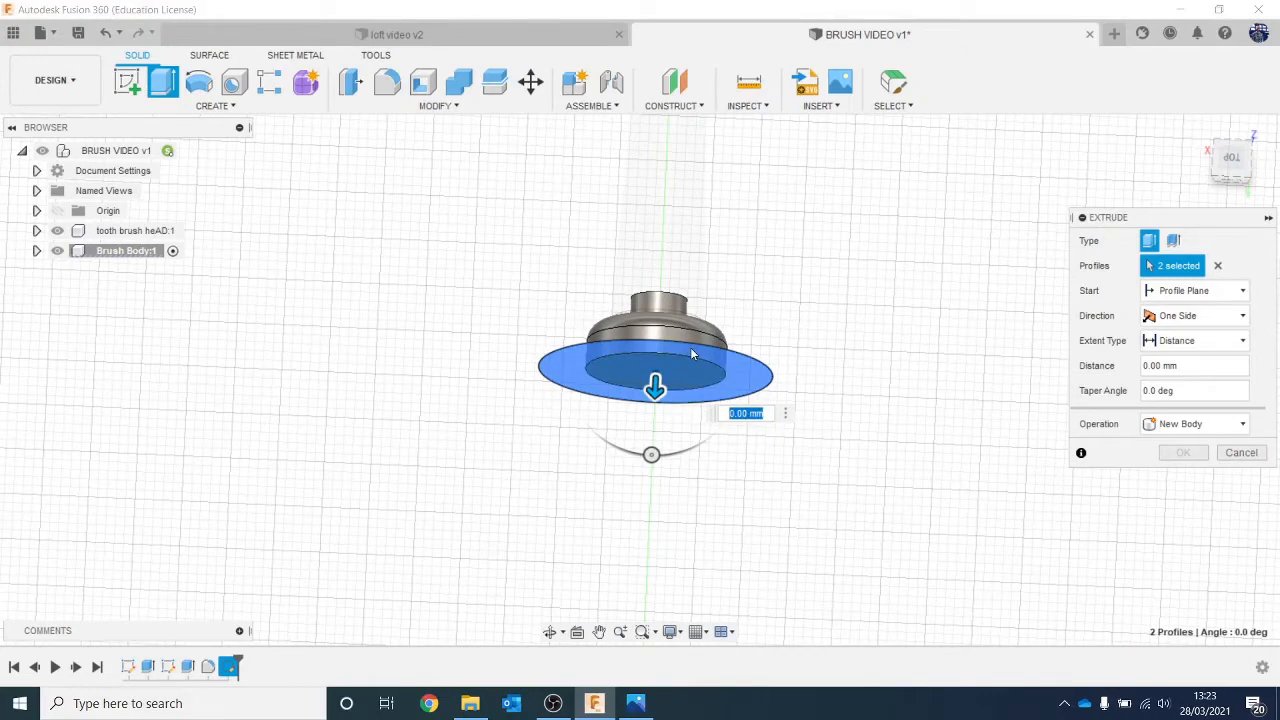
text(130)
key(Return)
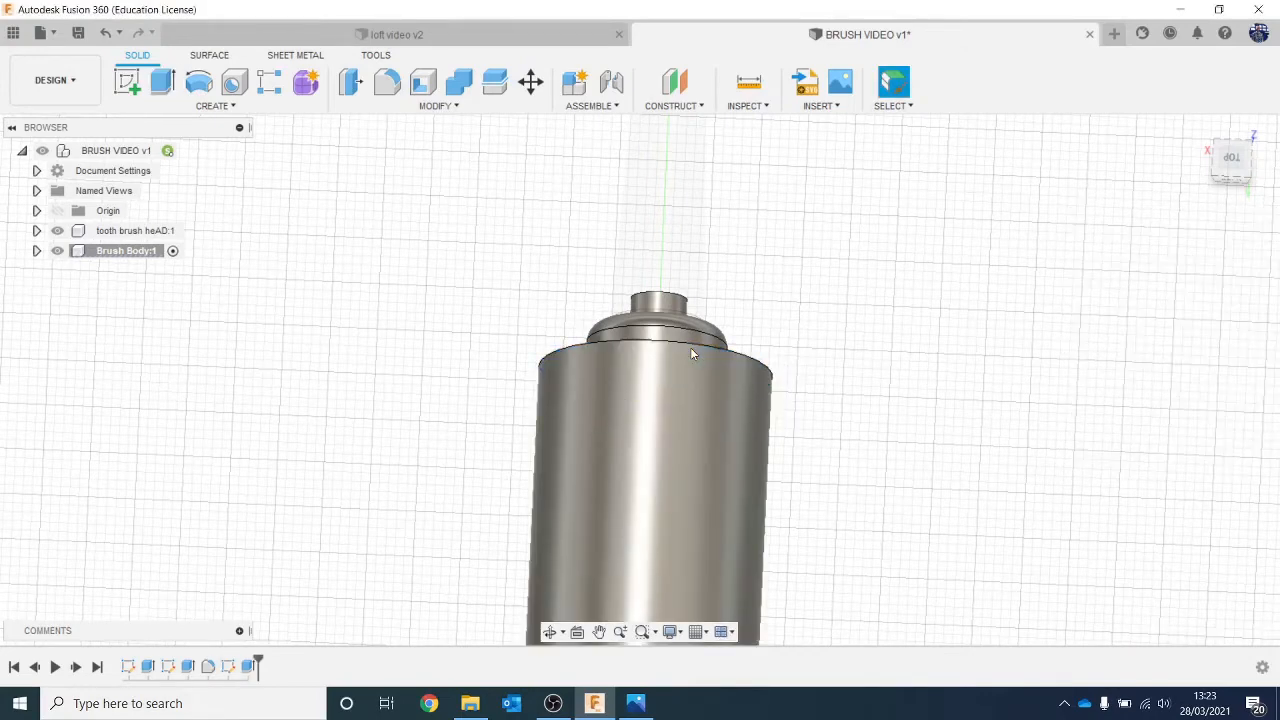
scroll(690, 352, down, 5)
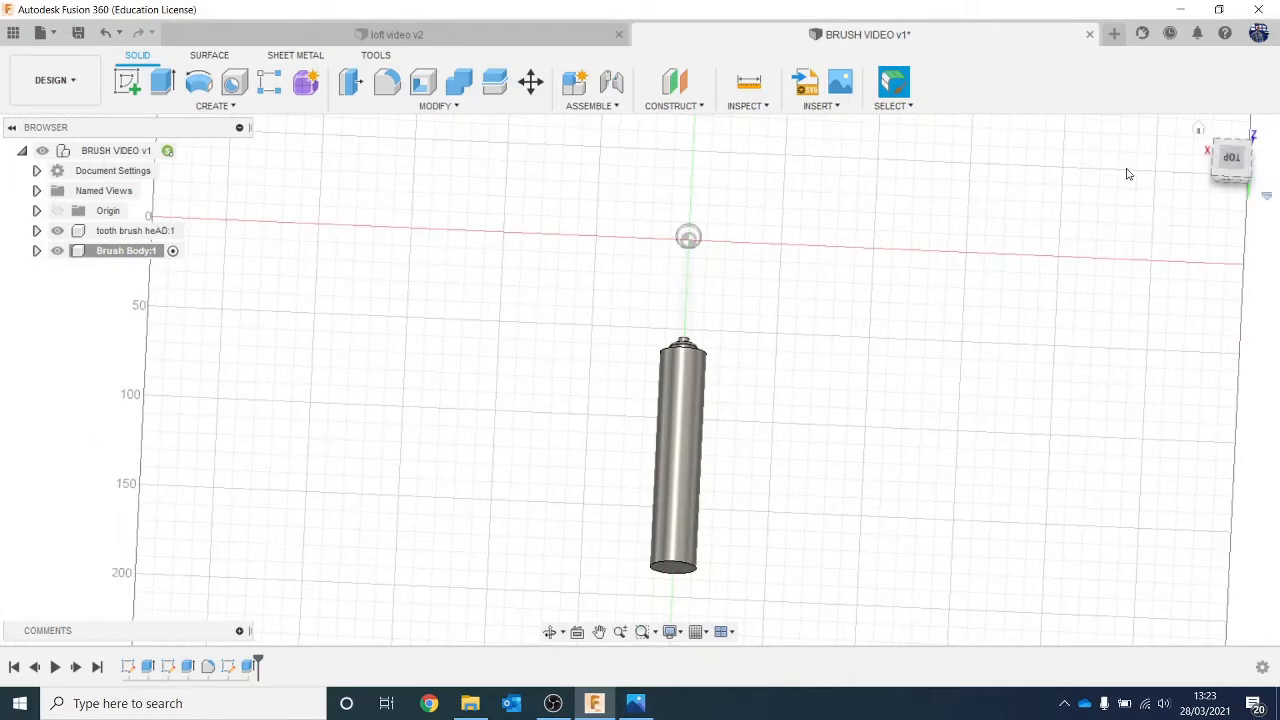
drag(1234, 165, 1252, 177)
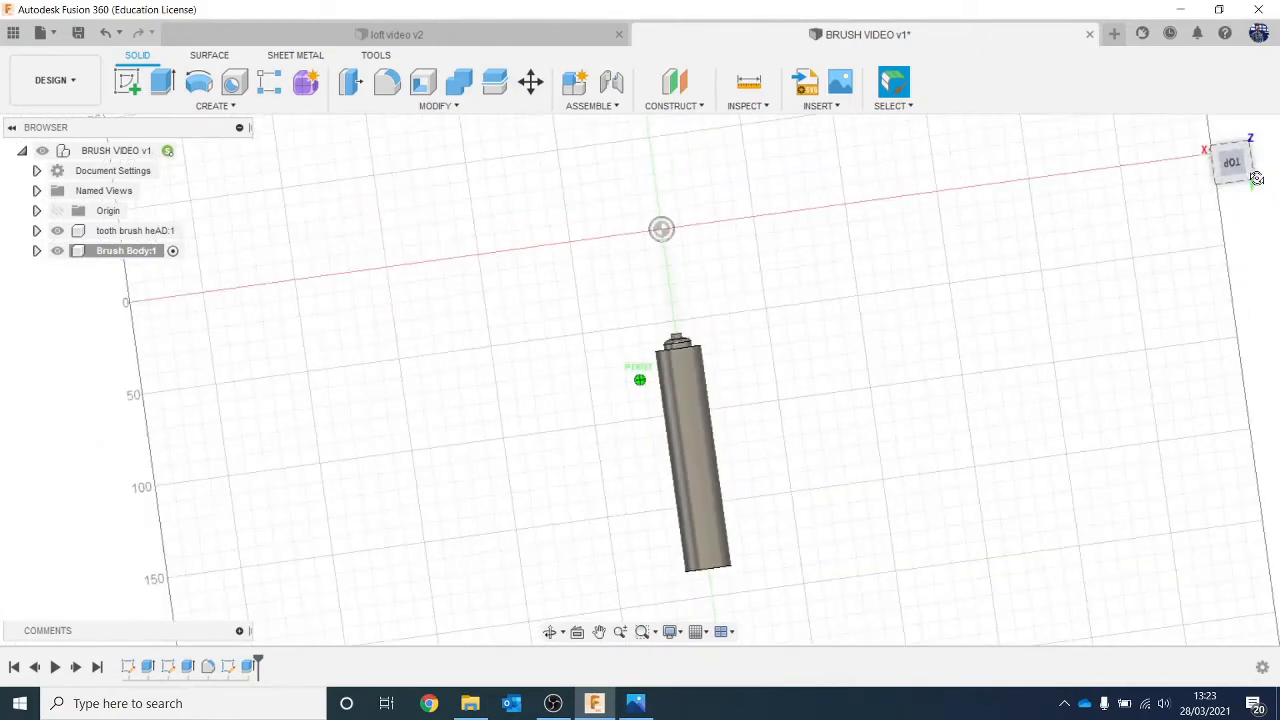
Activate the top-level BRUSH VIDEO v1 component so the whole toothbrush is editable.
click(168, 151)
scroll(456, 343, up, 1)
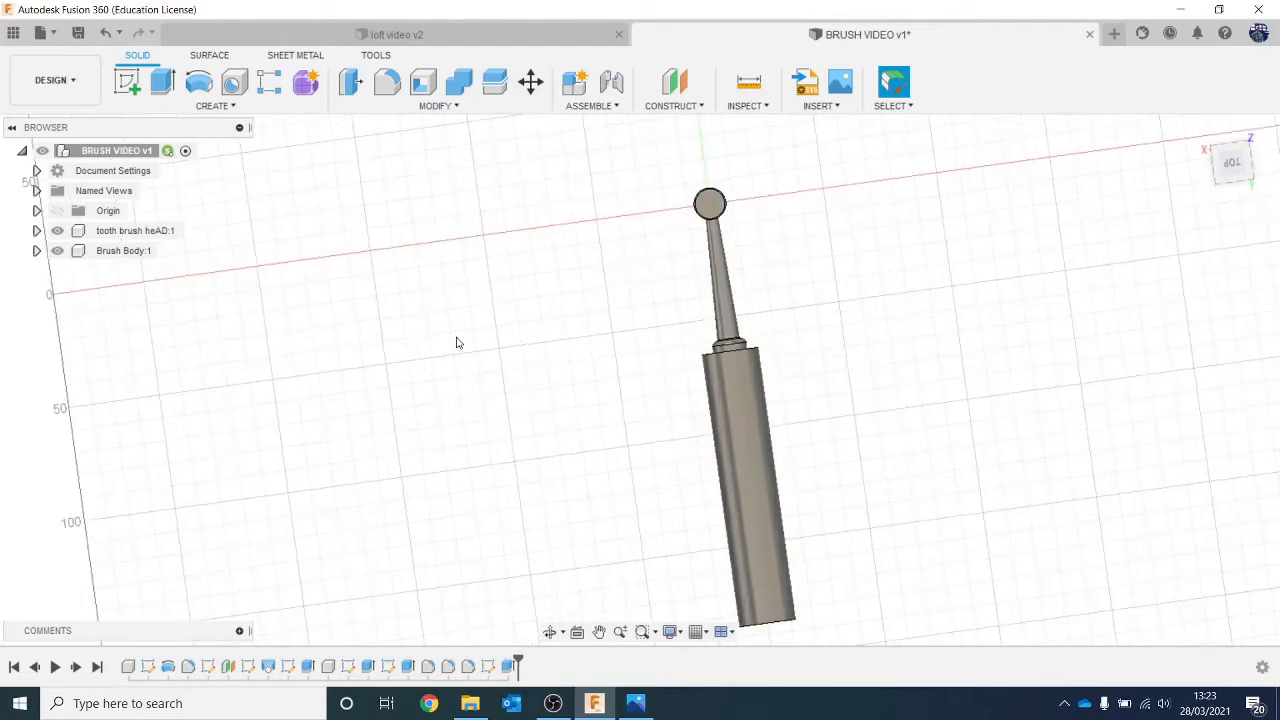
scroll(456, 343, down, 2)
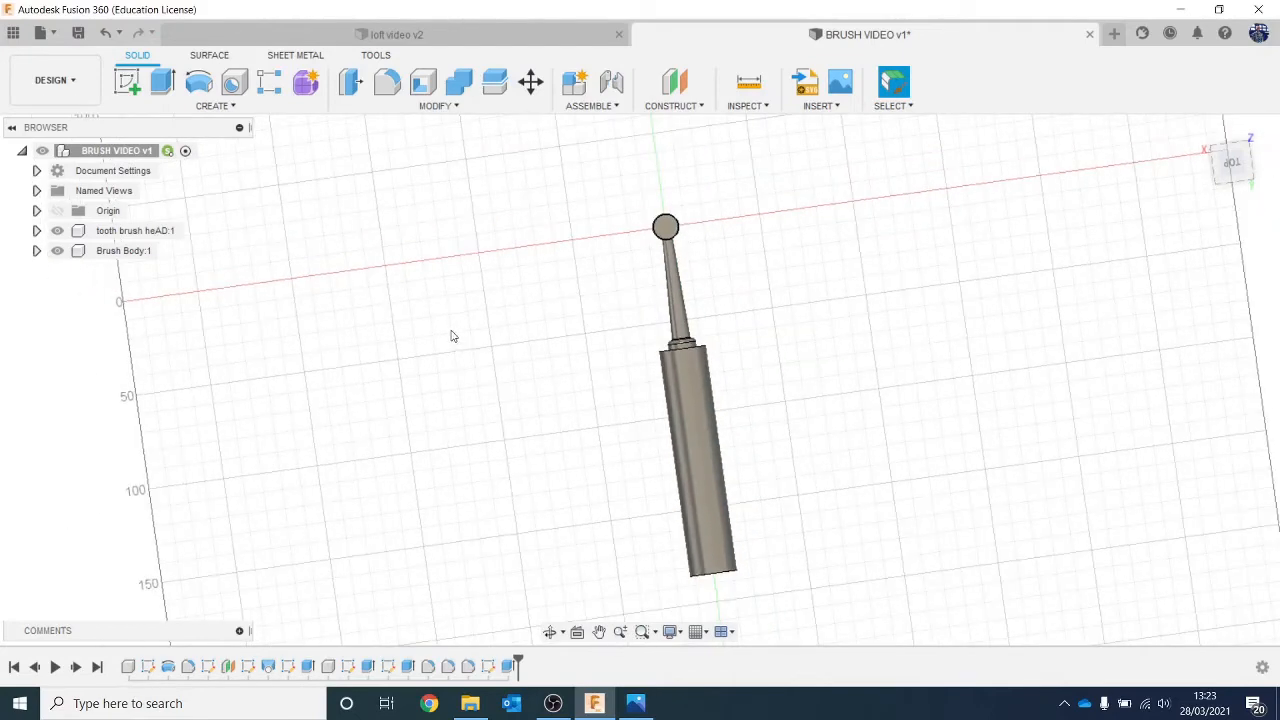
Fillet the handle's outer edge on the collar side with a 5 mm radius.
scroll(665, 421, up, 2)
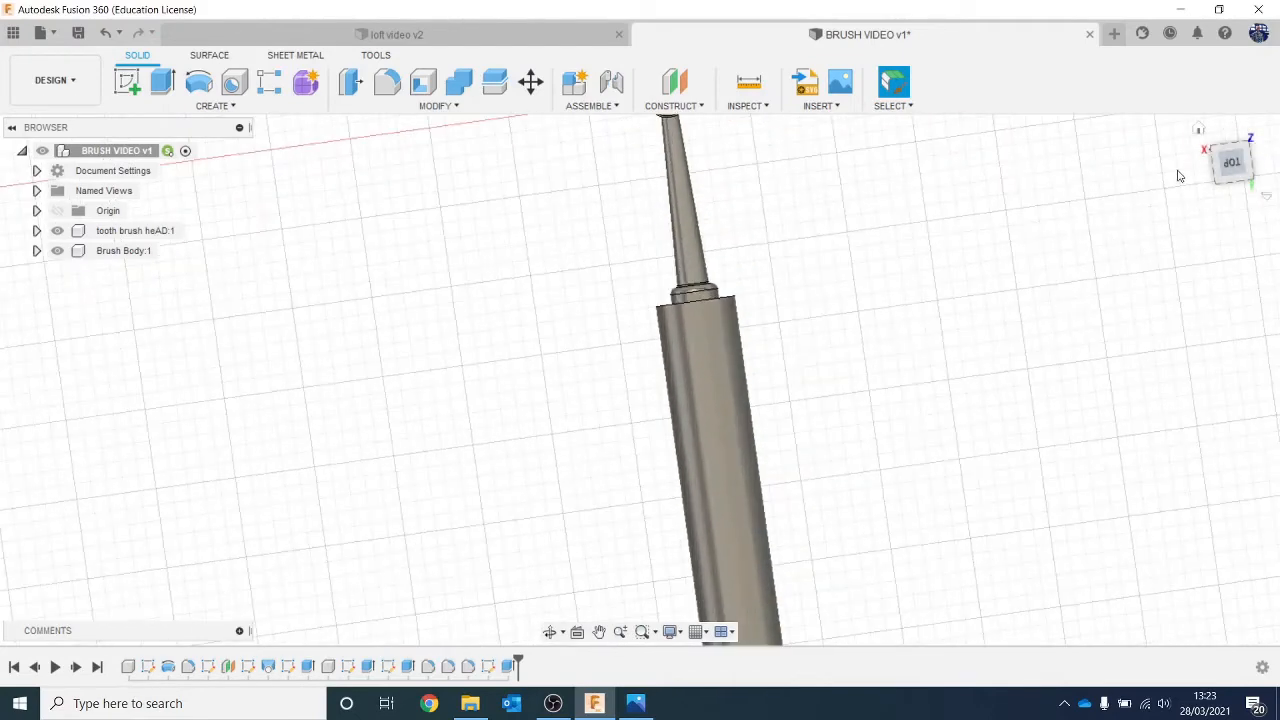
drag(1233, 172, 1242, 186)
scroll(876, 332, up, 3)
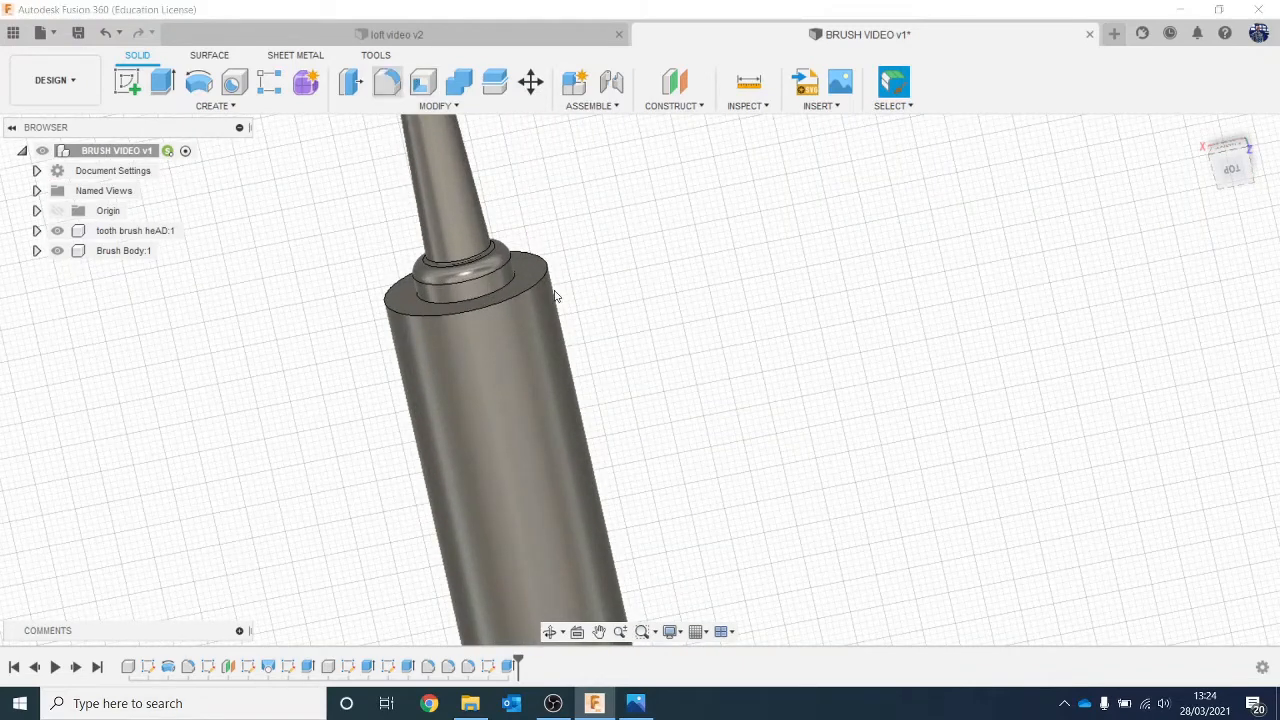
click(387, 81)
click(520, 293)
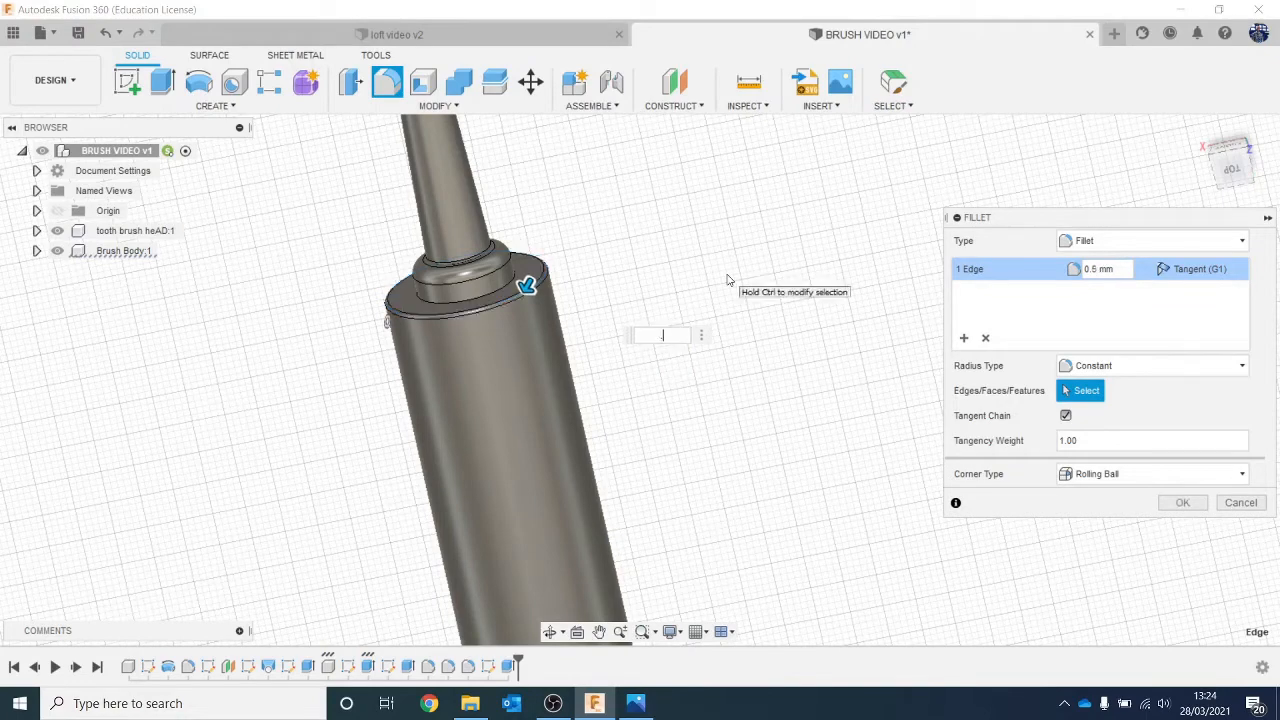
text(3)
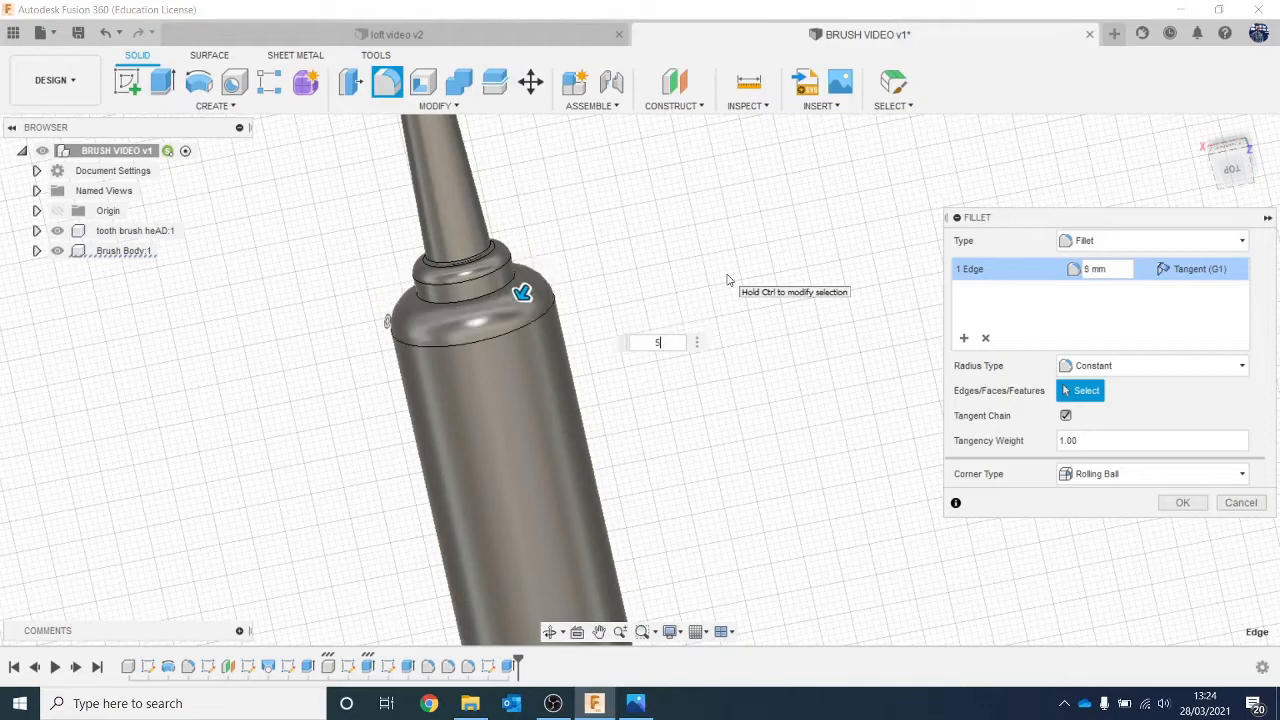
scroll(728, 280, down, 2)
drag(1229, 188, 1198, 160)
mouse_move(431, 382)
shift+middle_down()
mouse_move(443, 411)
mouse_move(451, 320)
mouse_move(497, 234)
mouse_move(507, 276)
shift+middle_up()
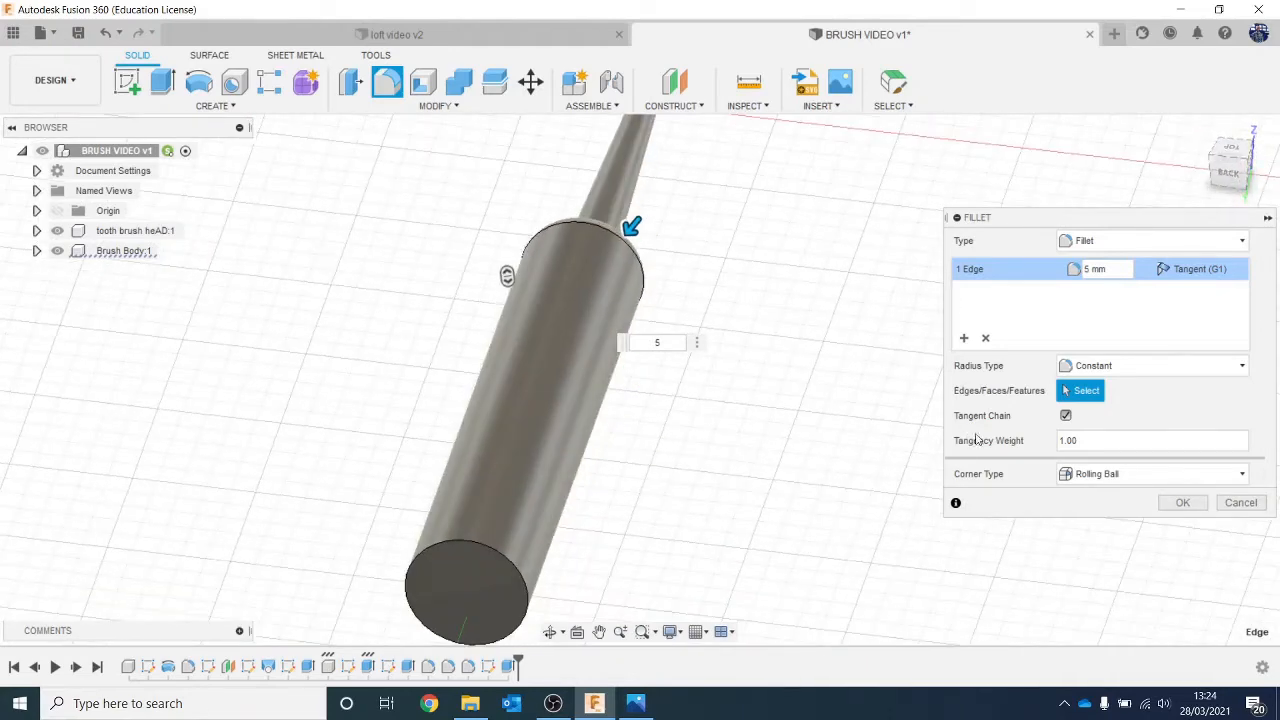
click(1182, 502)
Fillet the outer edge at the handle's free end with a 3 mm radius.
scroll(726, 537, down, 2)
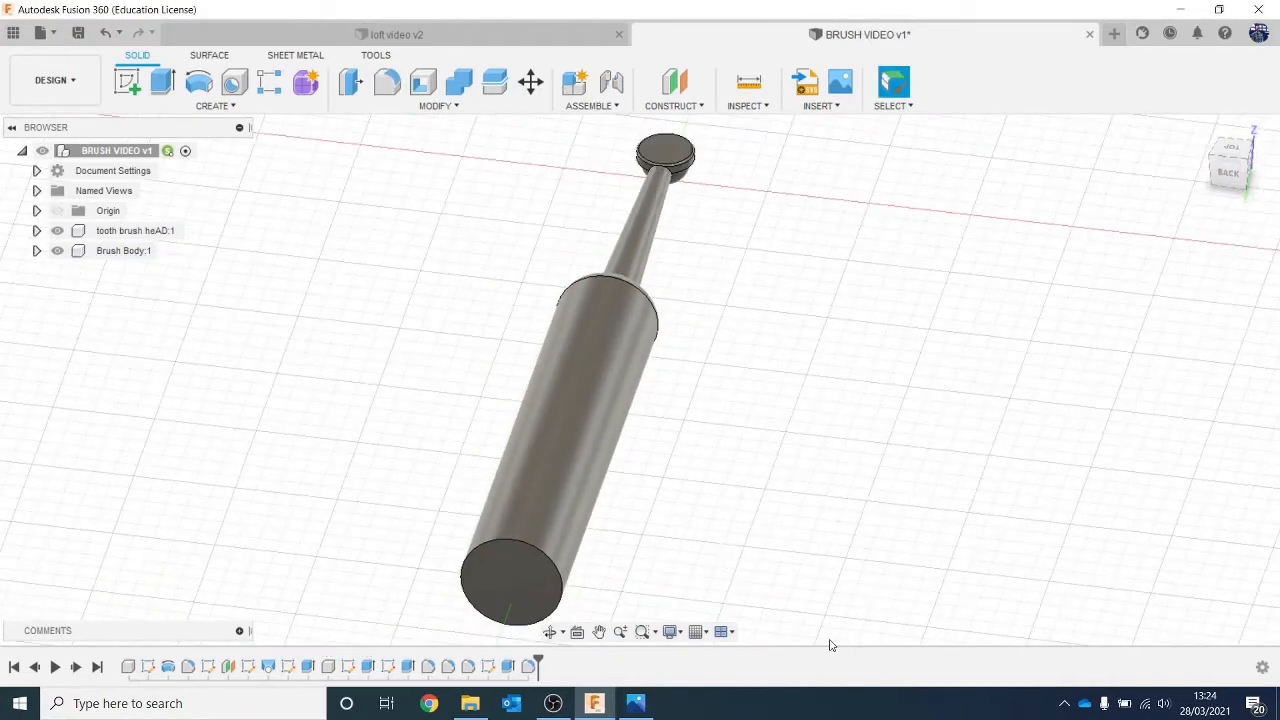
scroll(766, 300, up, 4)
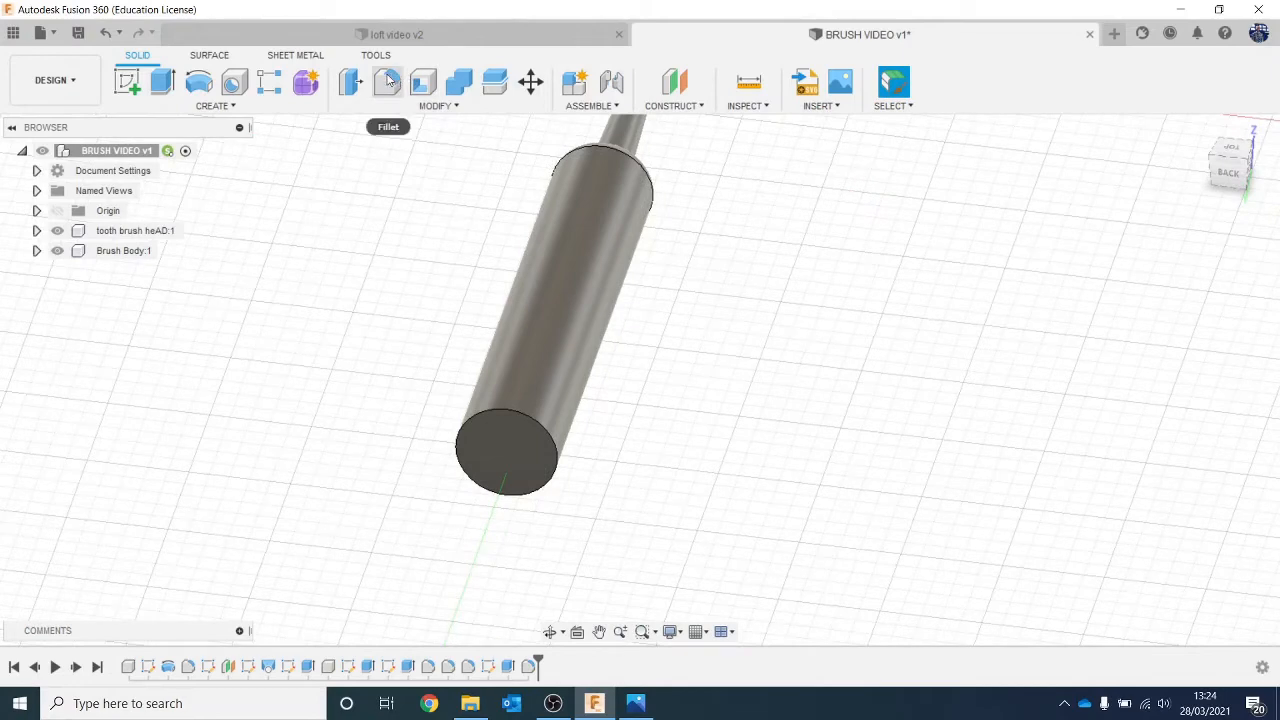
click(387, 82)
click(498, 407)
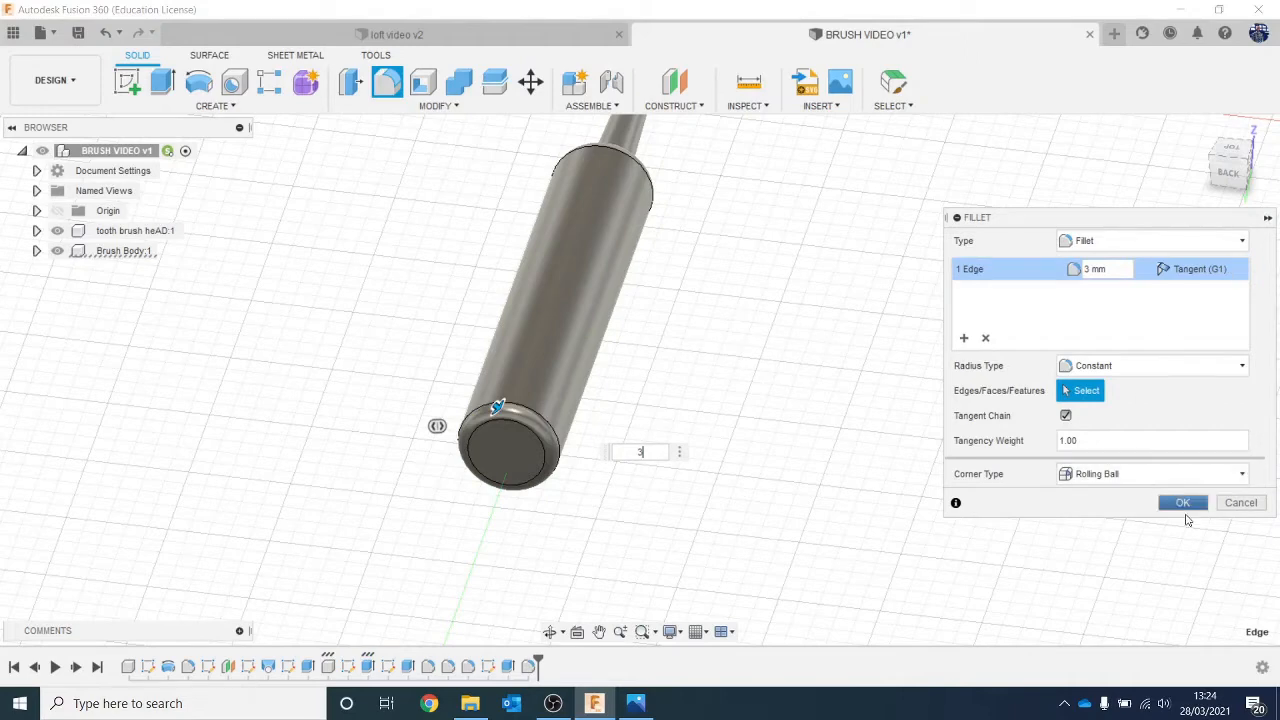
click(1183, 503)
Create a tangent plane on the handle's cylindrical face at an angle of 0 degrees.
click(1230, 178)
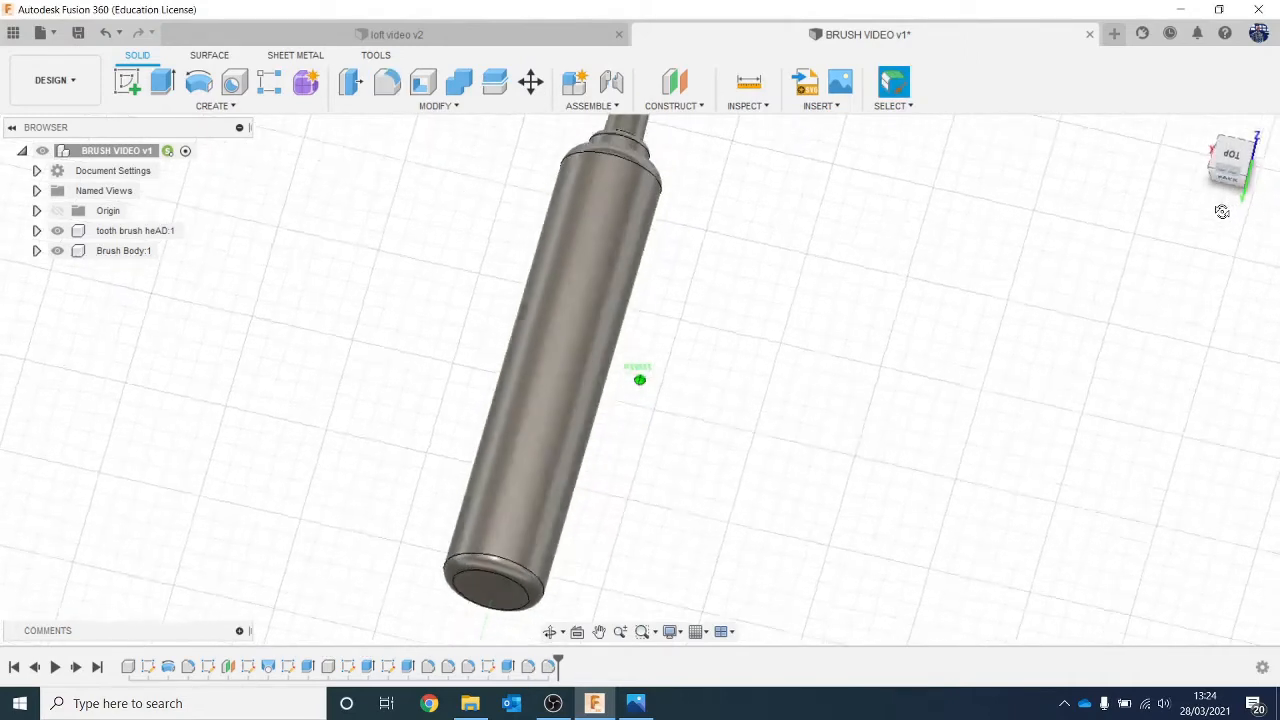
mouse_move(1064, 216)
middle_down()
mouse_move(894, 280)
mouse_move(840, 318)
middle_up()
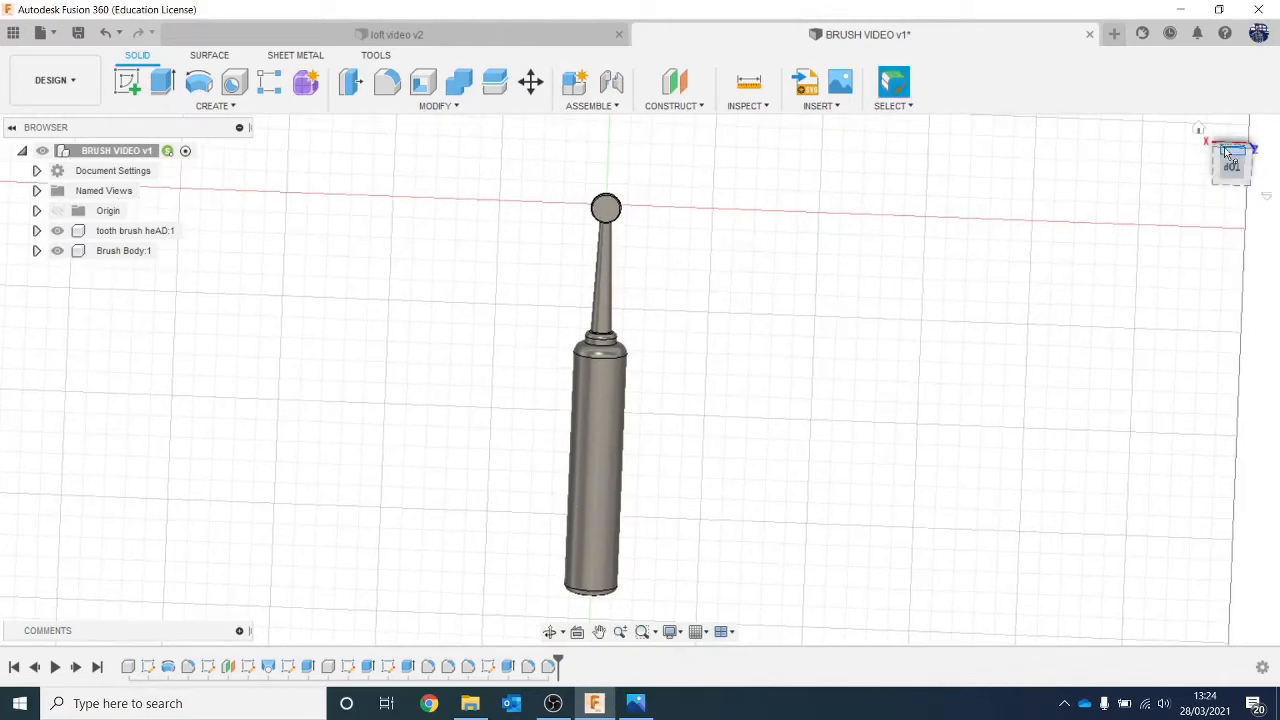
click(1232, 178)
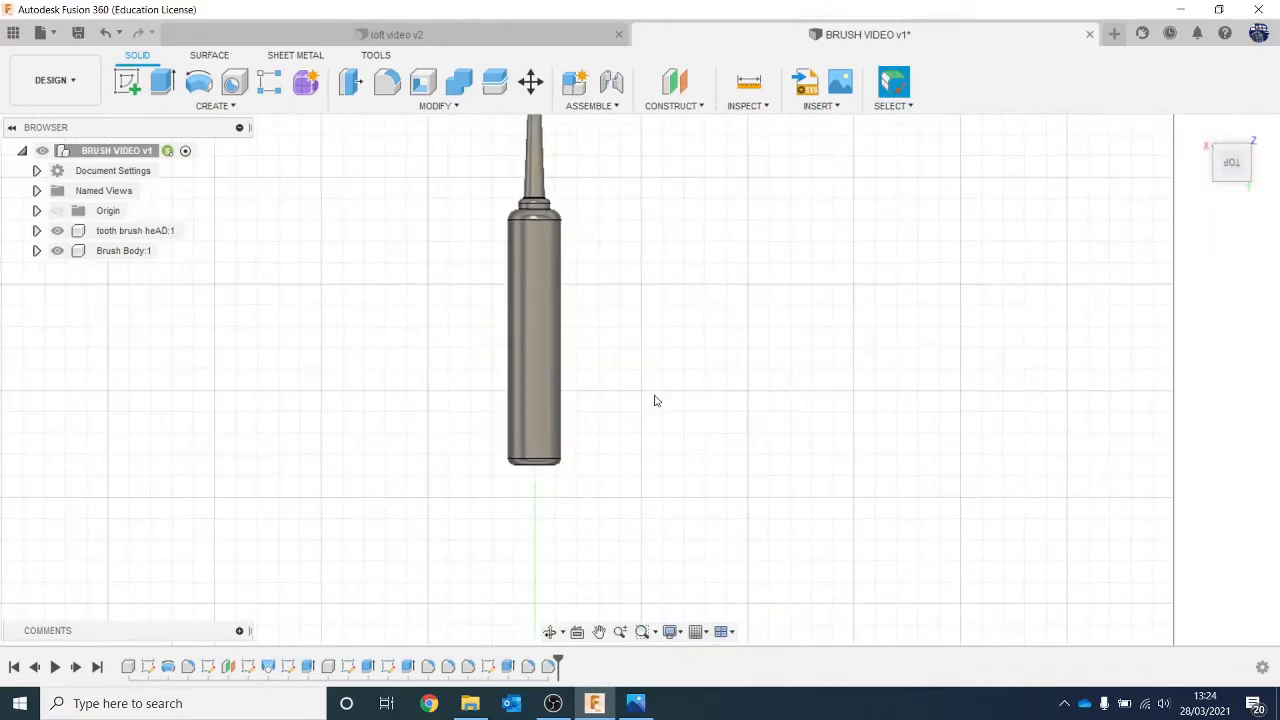
scroll(652, 400, down, 3)
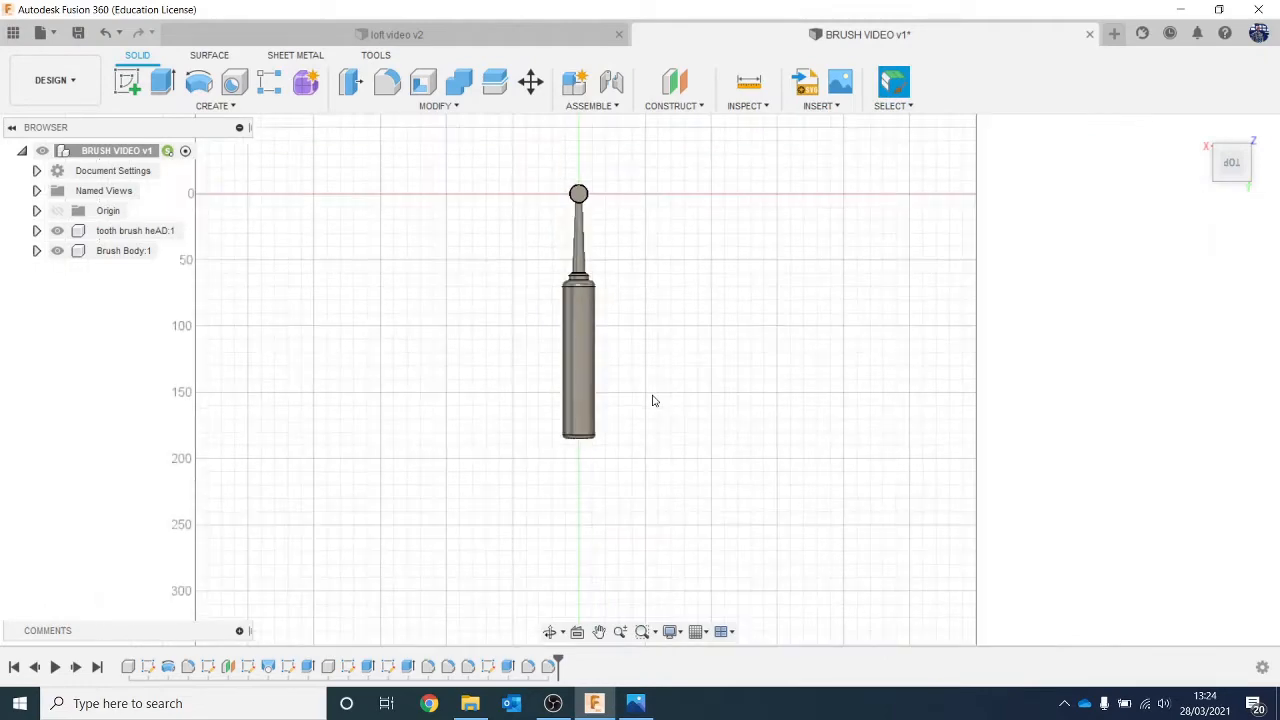
scroll(652, 400, up, 1)
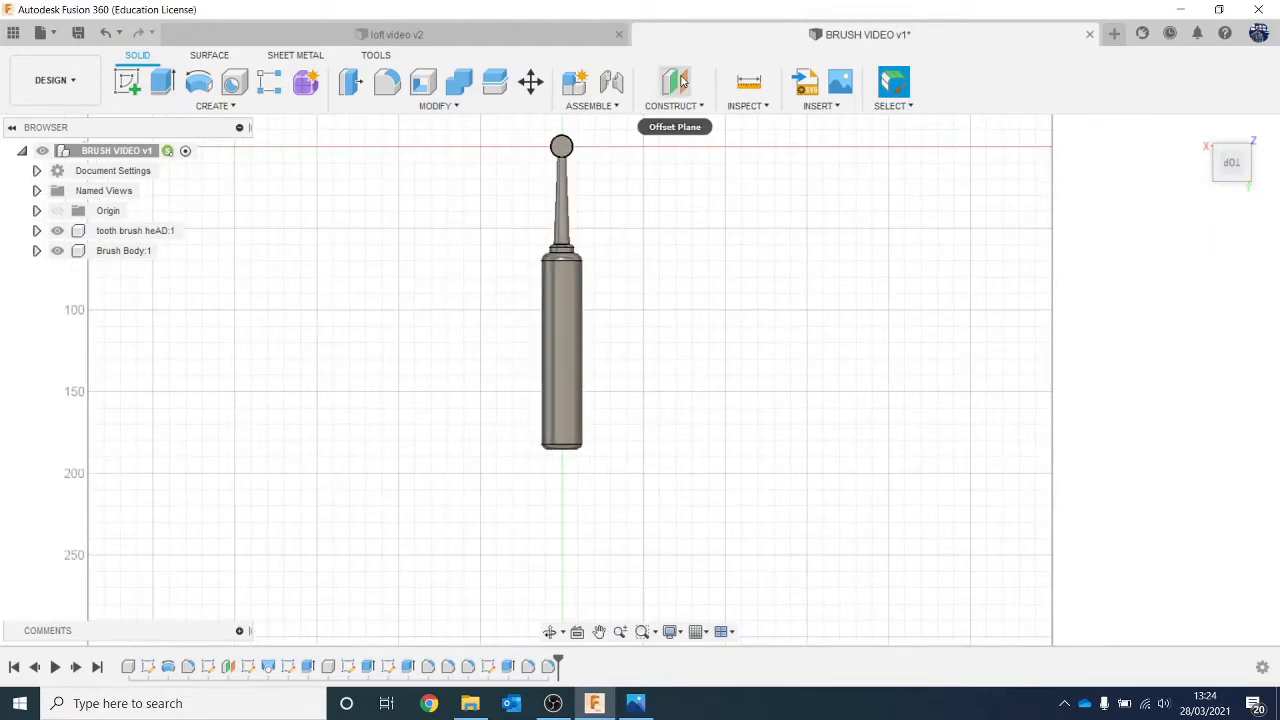
click(682, 107)
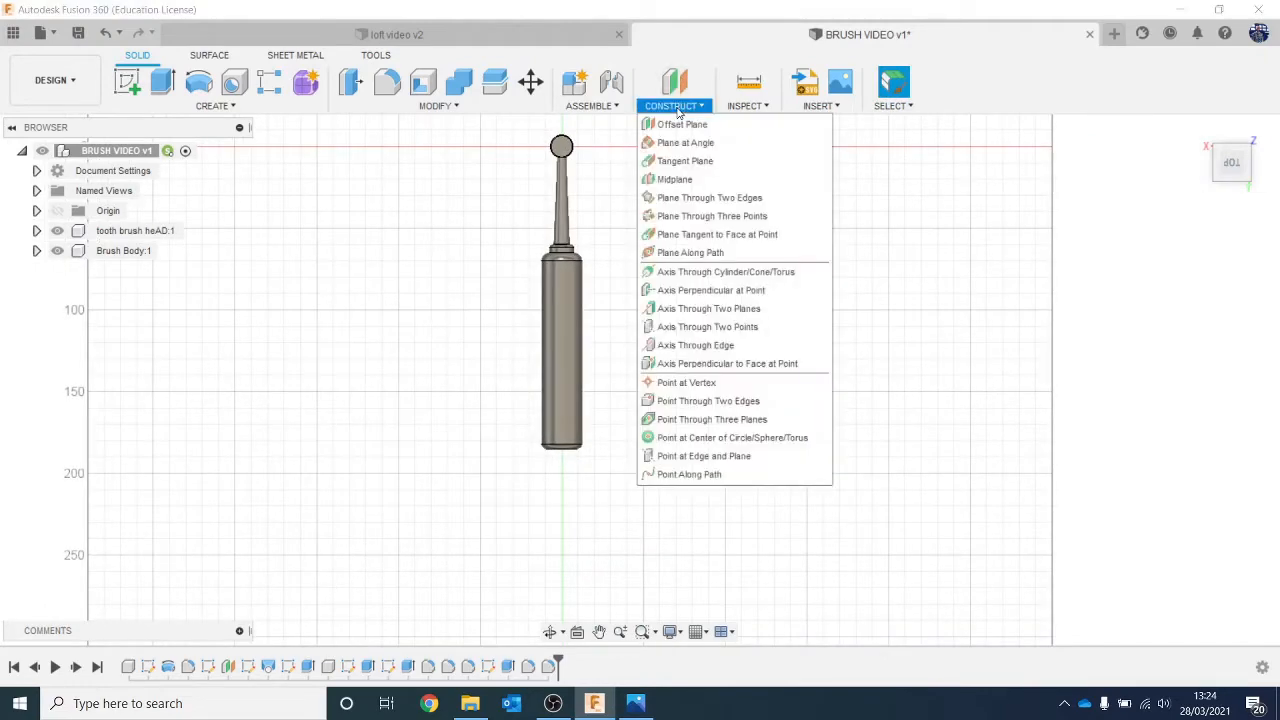
click(711, 165)
click(557, 323)
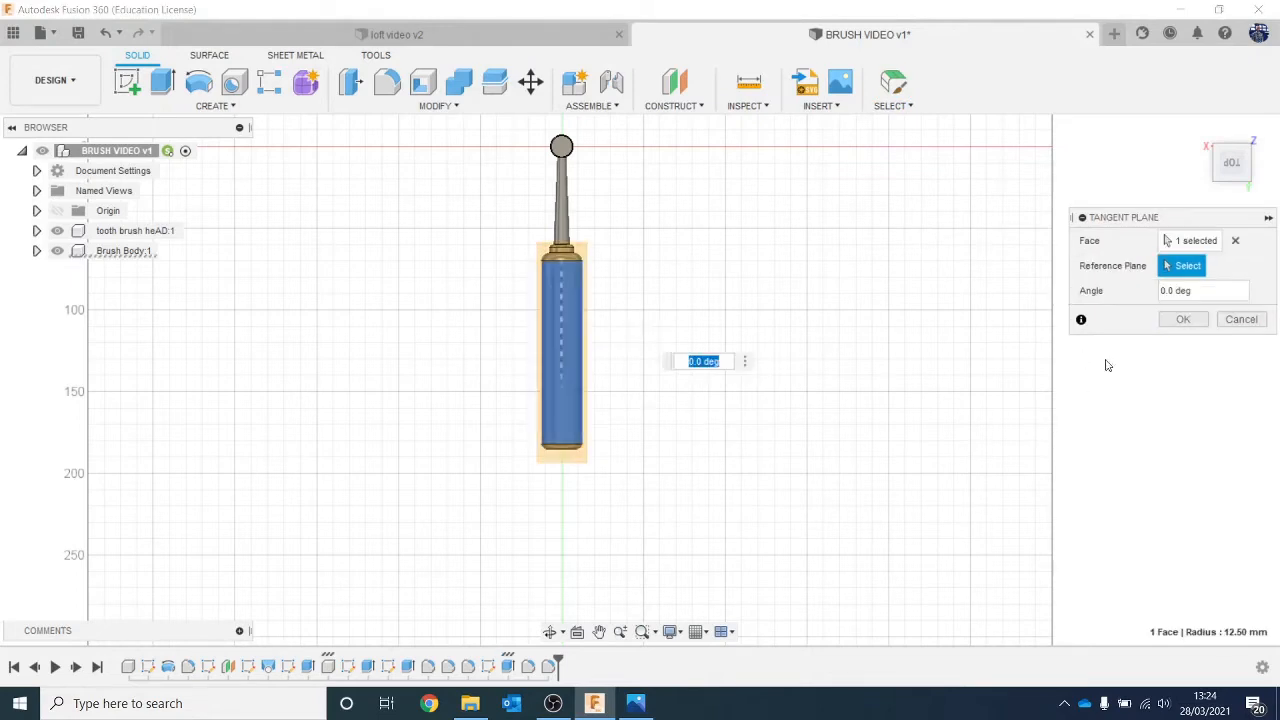
click(1183, 319)
Start a sketch on the tangent plane, oriented with the brush head pointing up.
scroll(643, 271, up, 5)
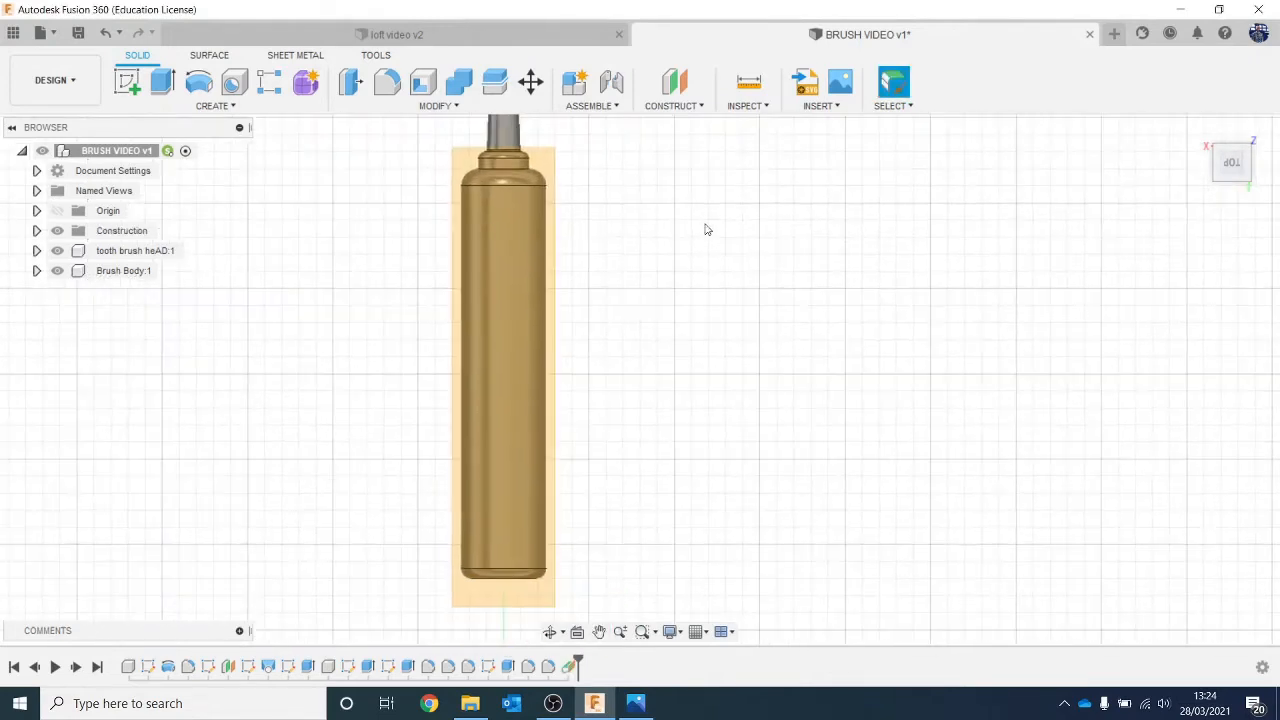
click(127, 82)
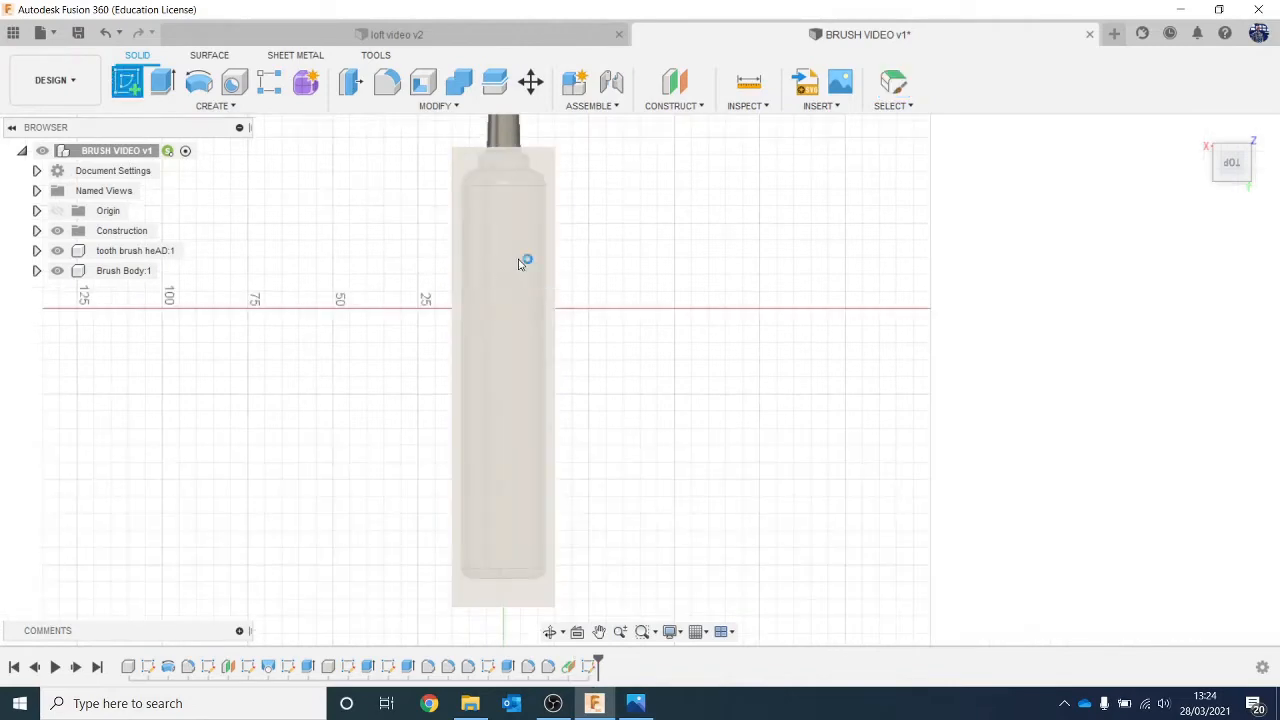
click(519, 263)
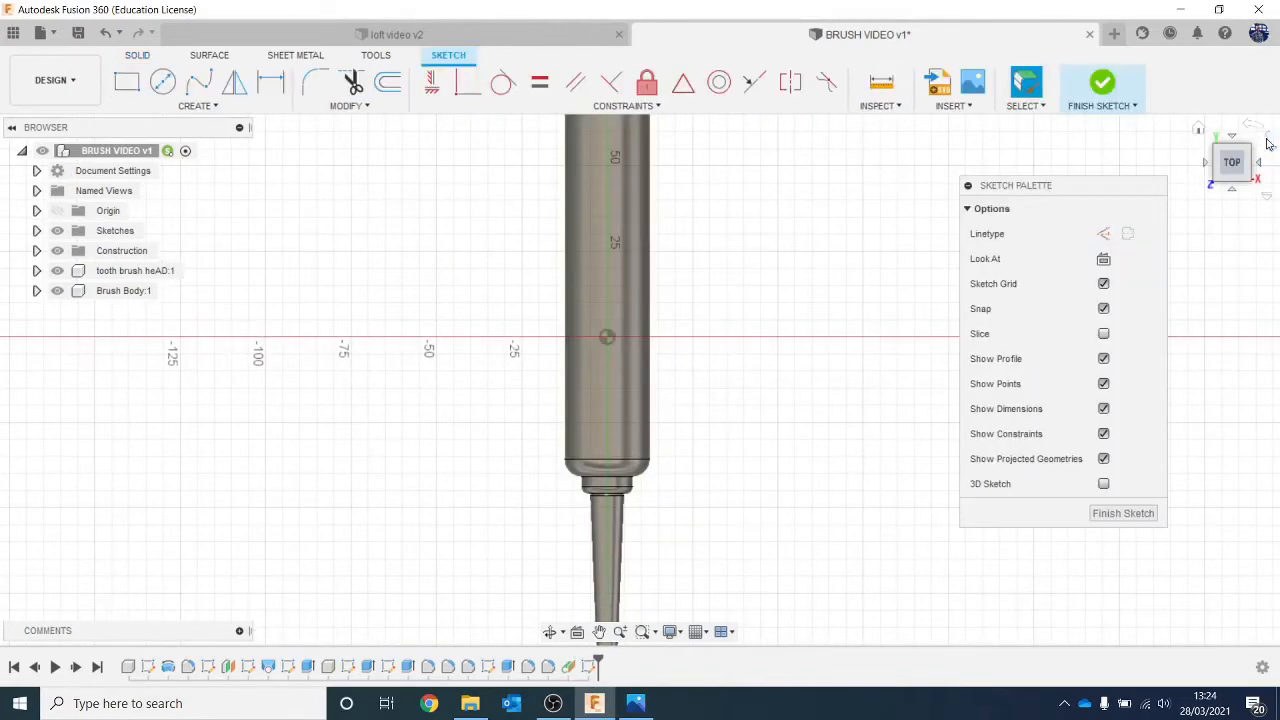
click(1266, 138)
click(1266, 138)
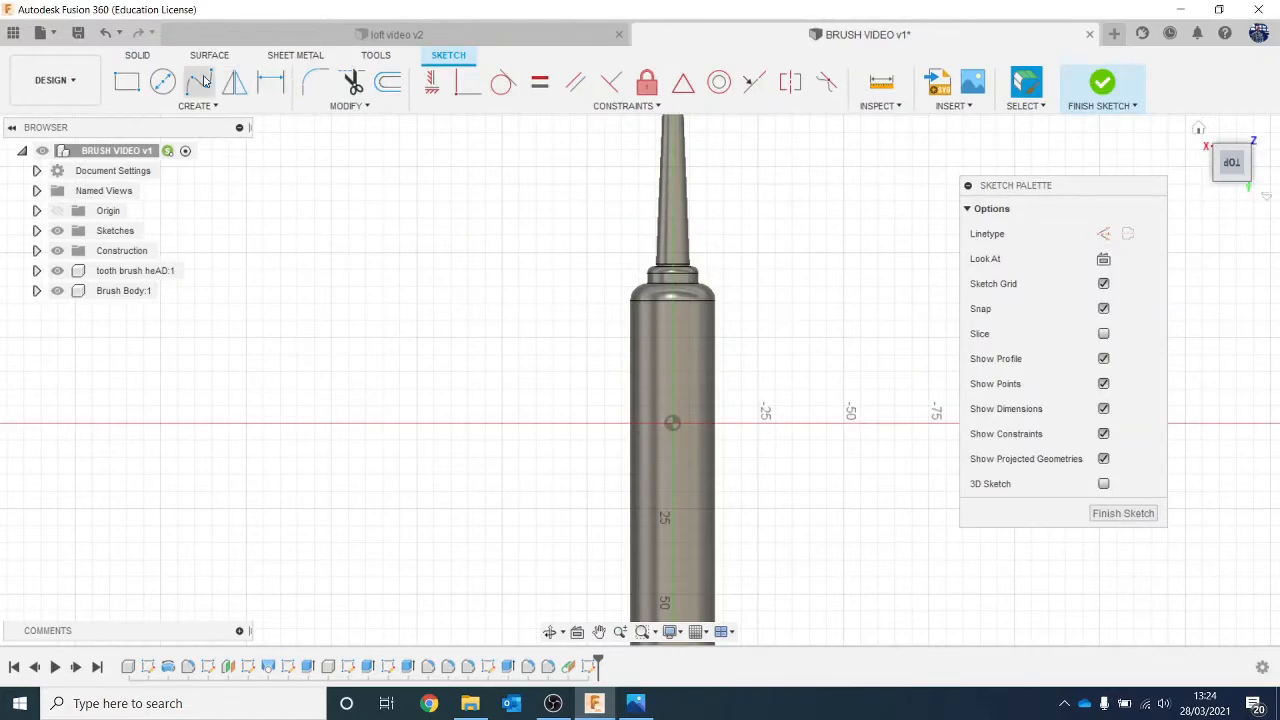
Sketch an open, wavy eleven-point fit point spline lengthwise along one side of the handle, with both ends extending beyond its outline.
click(204, 78)
scroll(451, 335, down, 1)
middle_drag(451, 335, 349, 226)
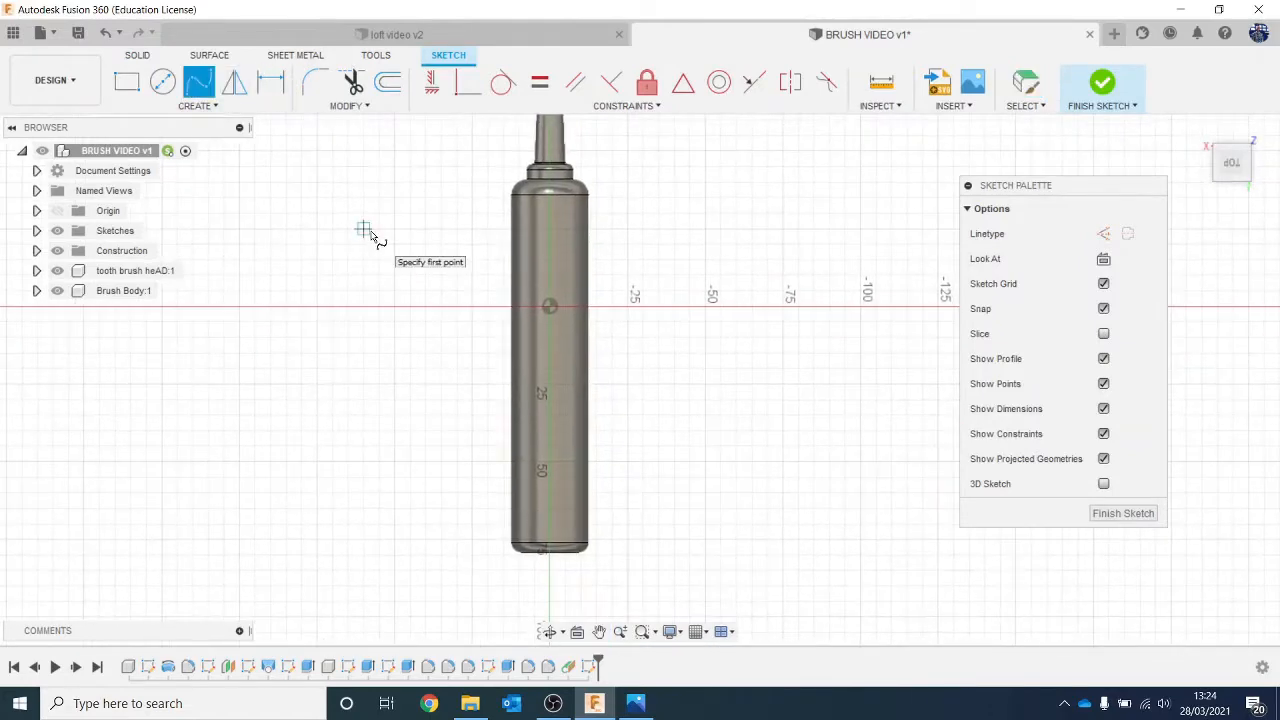
scroll(372, 238, up, 1)
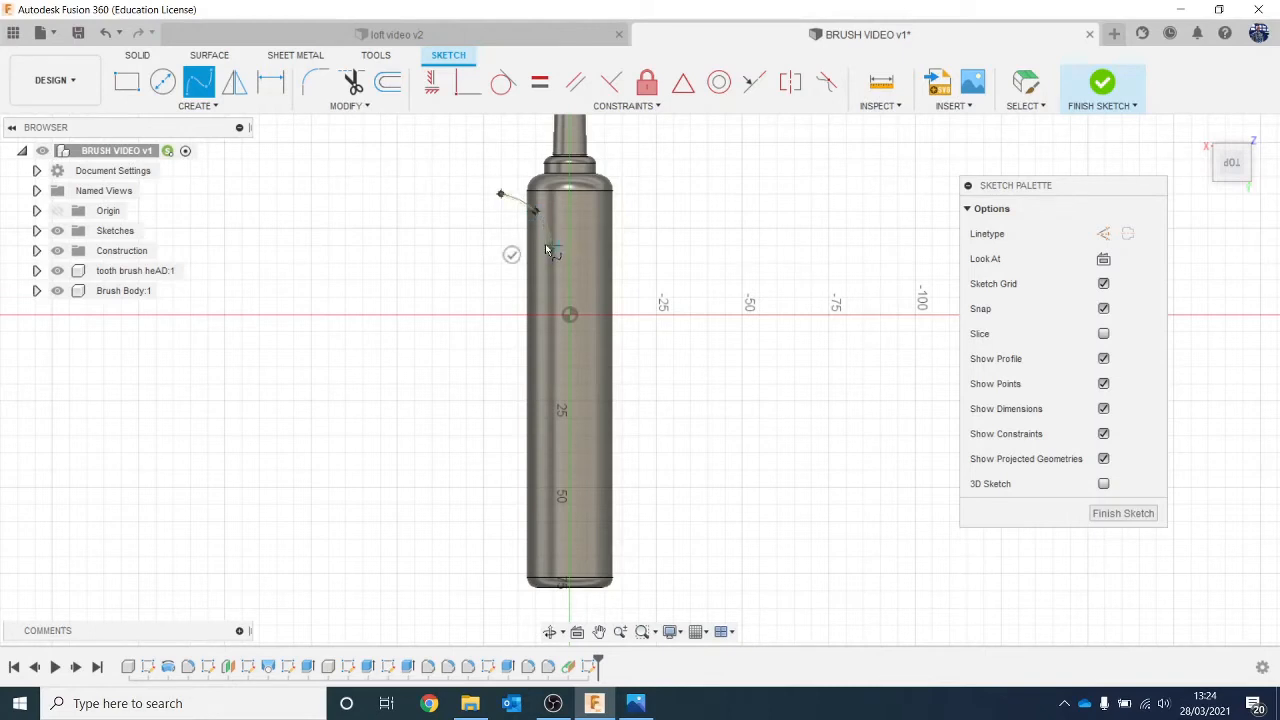
click(551, 280)
click(534, 316)
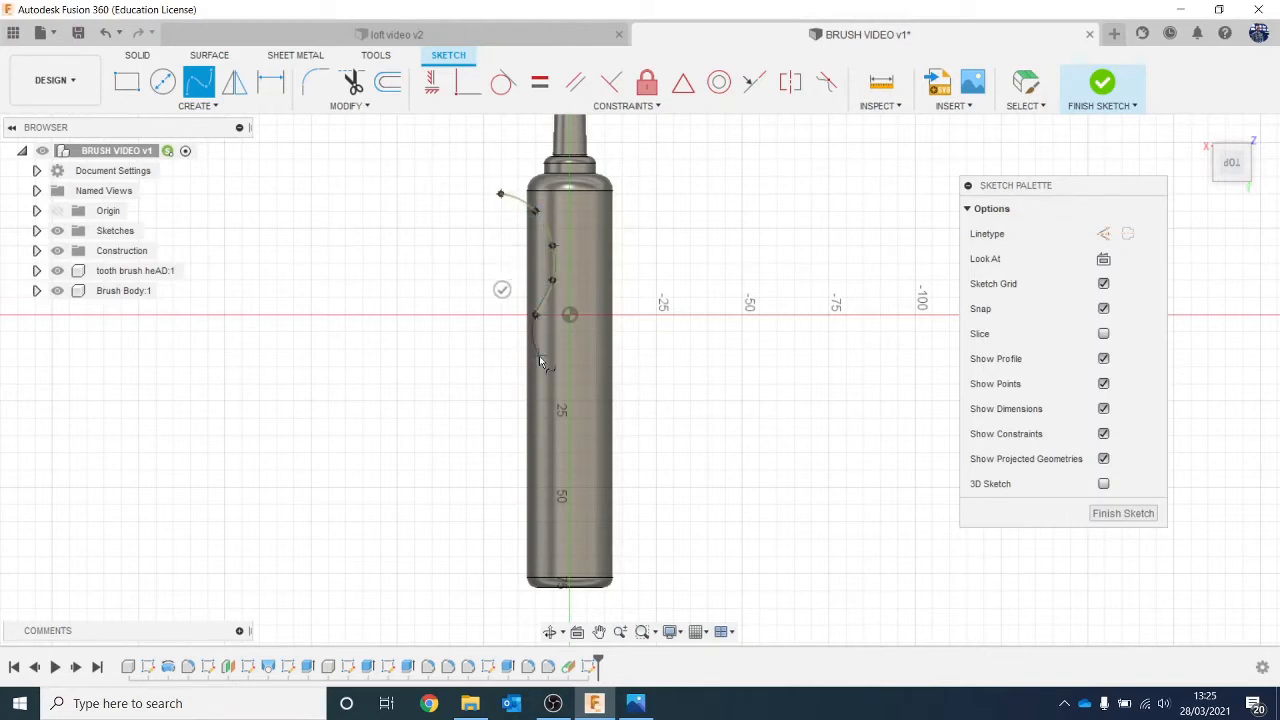
click(537, 366)
click(543, 408)
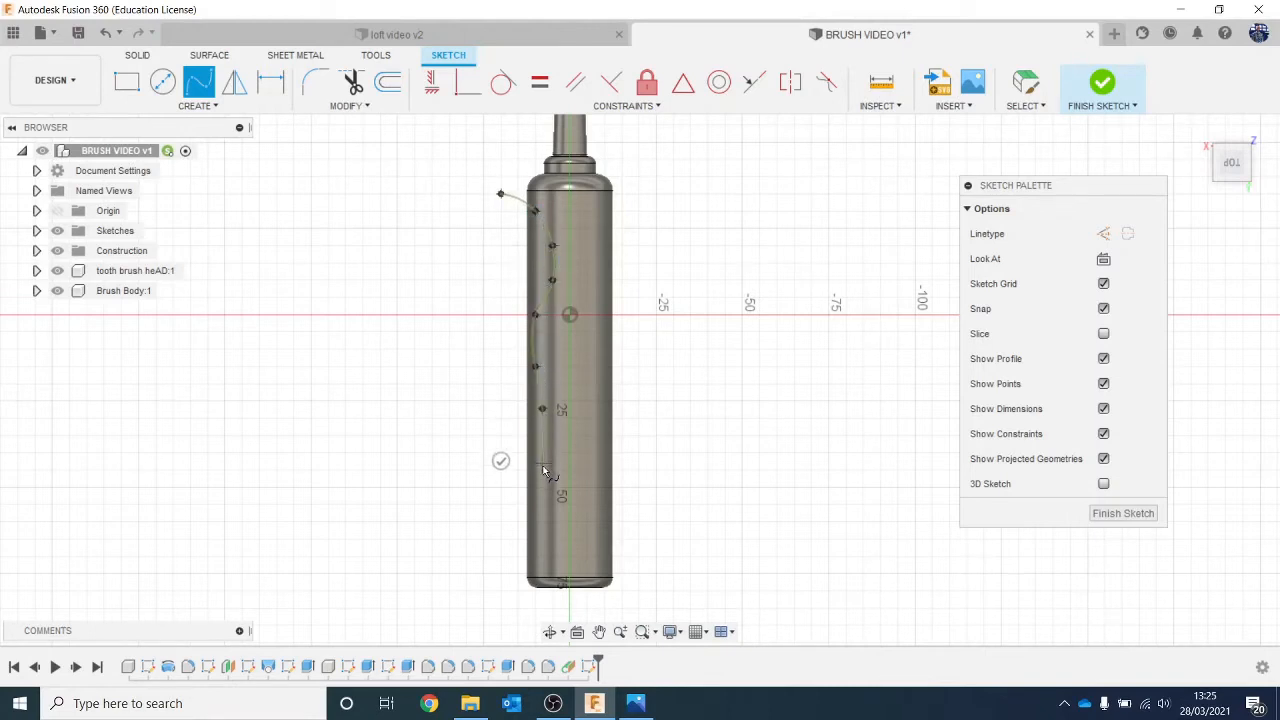
click(535, 539)
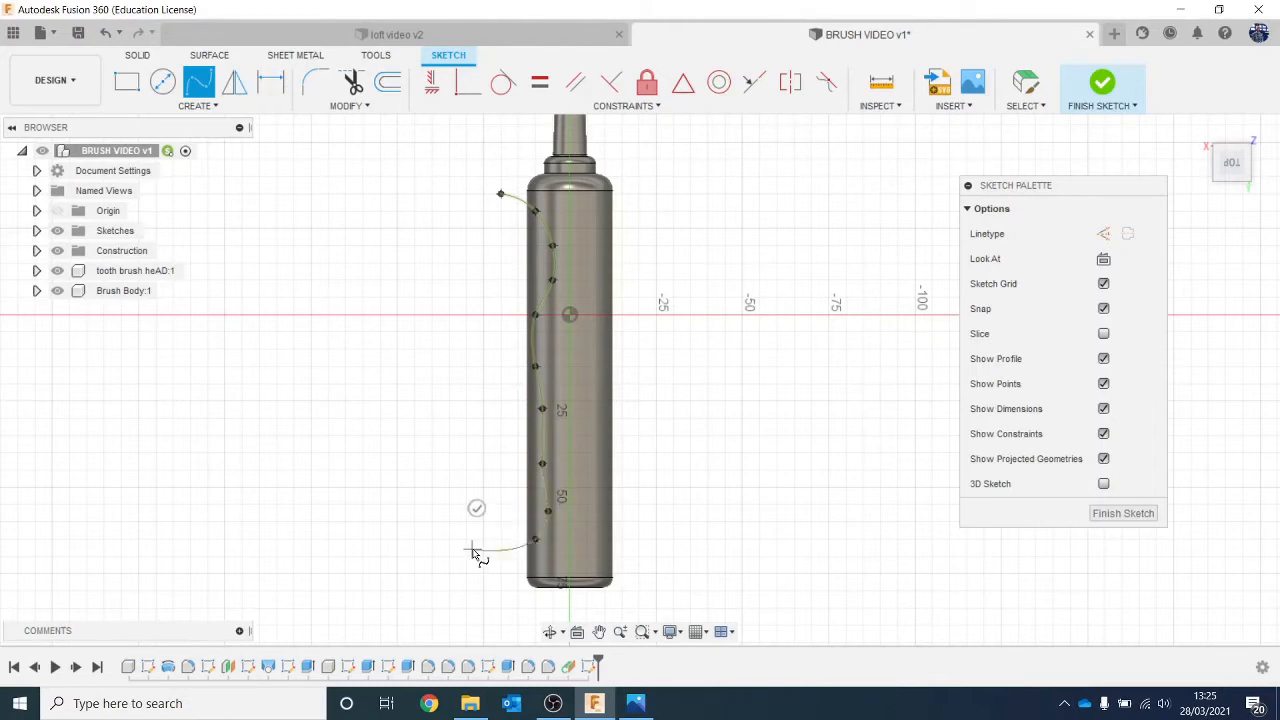
click(475, 510)
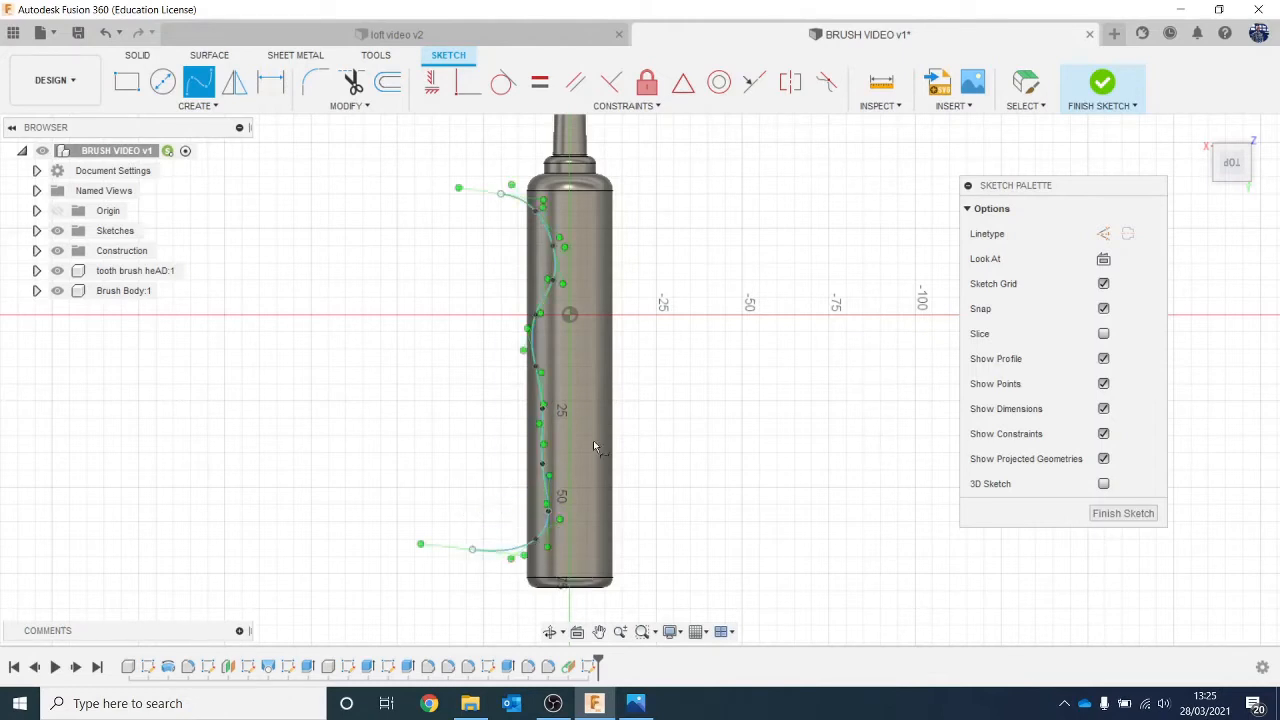
key(Escape)
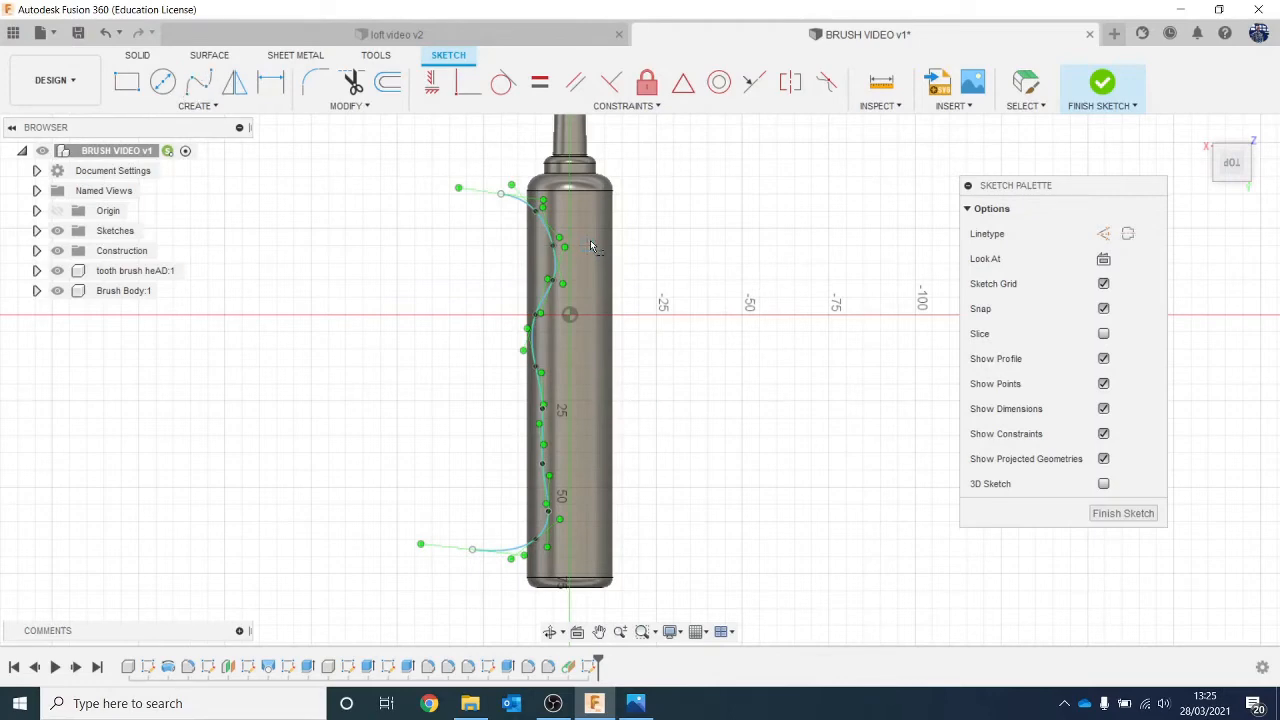
scroll(585, 240, up, 2)
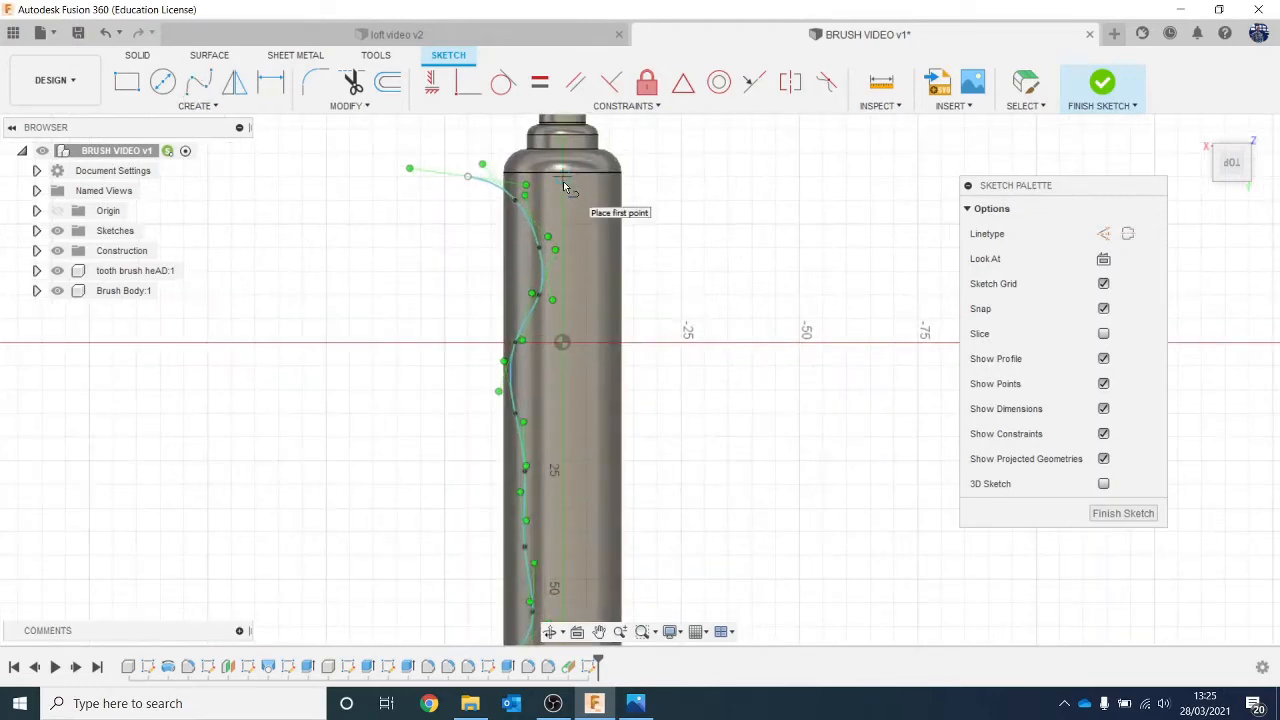
Draw a short line along the handle's centre axis, mirror the wavy spline across it, and finish the sketch.
click(562, 189)
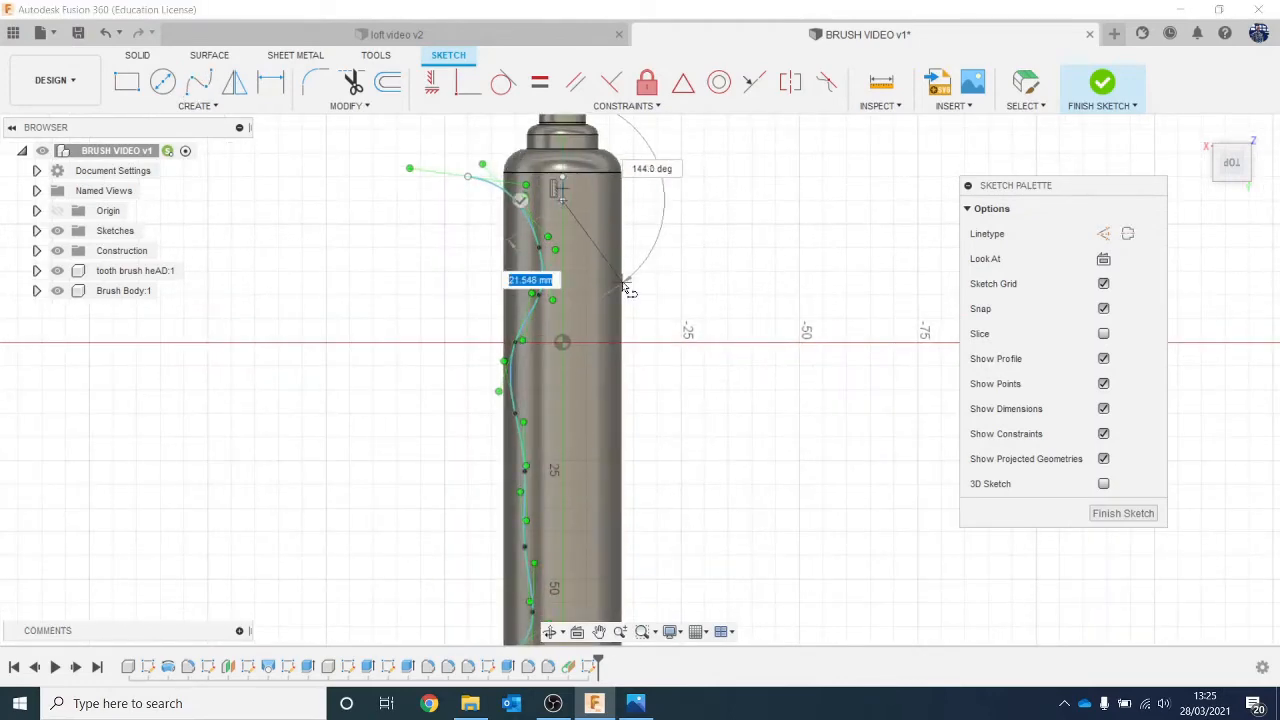
key(Escape)
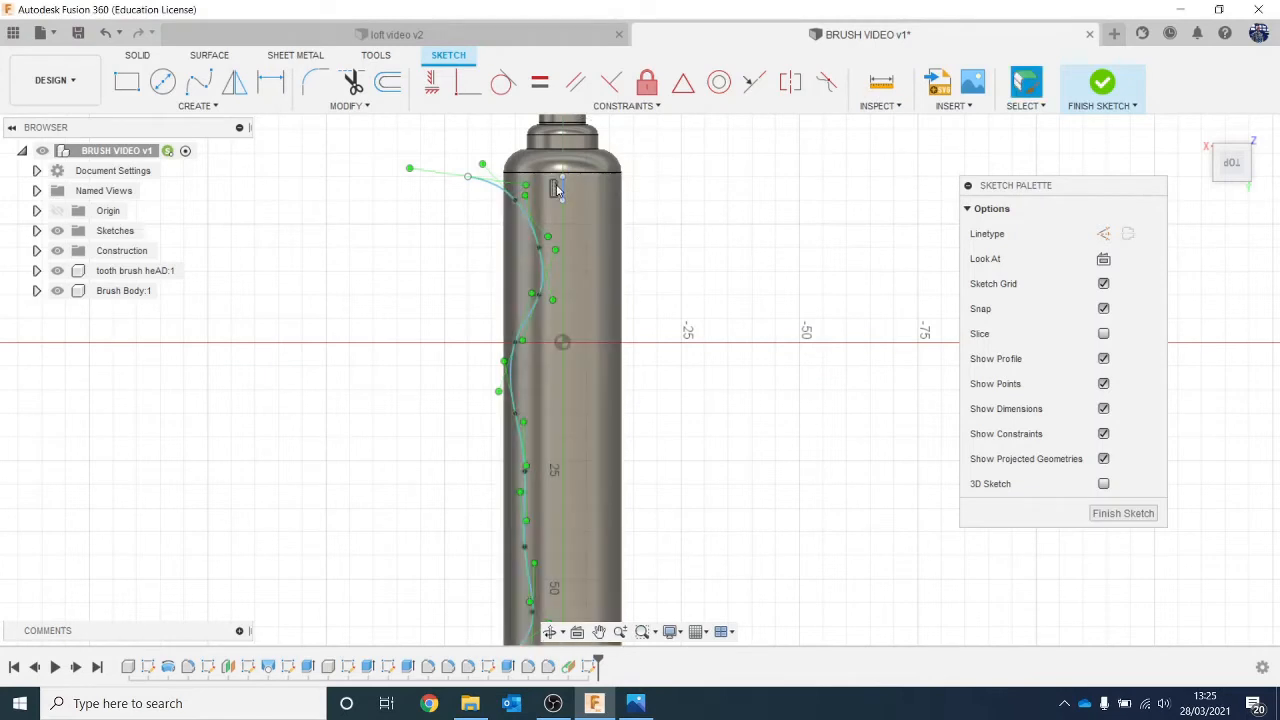
click(205, 106)
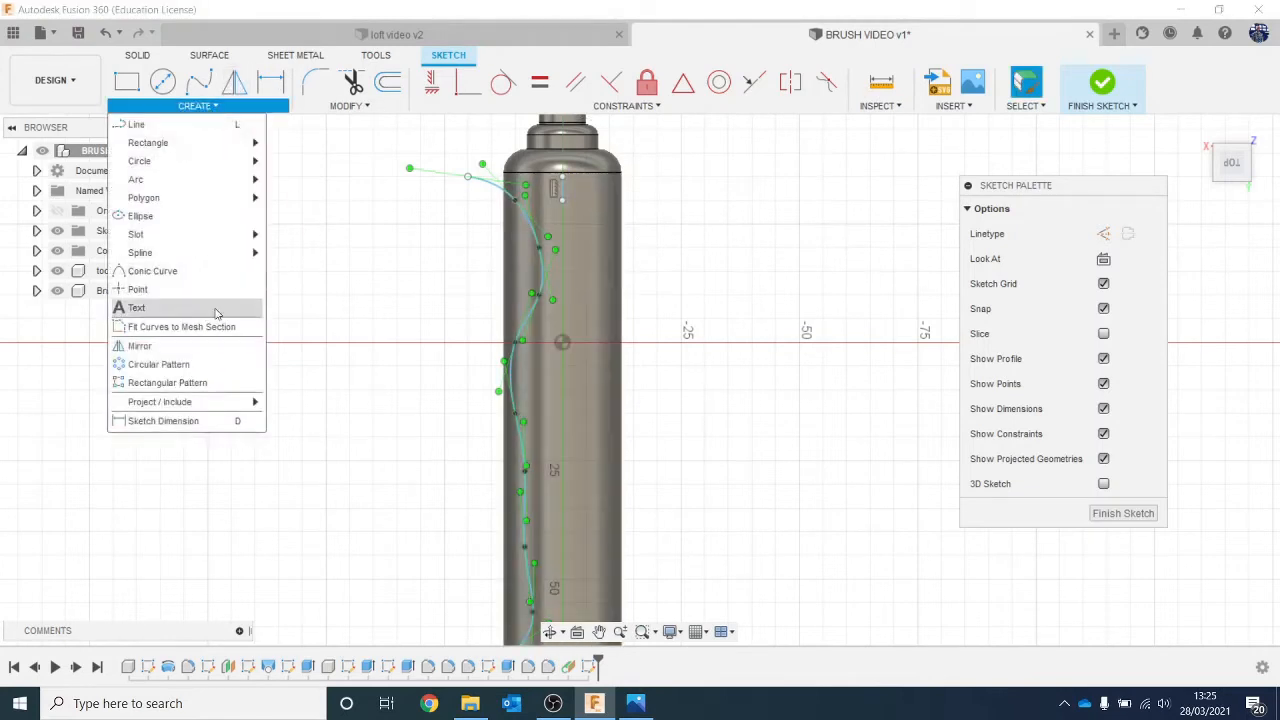
click(190, 348)
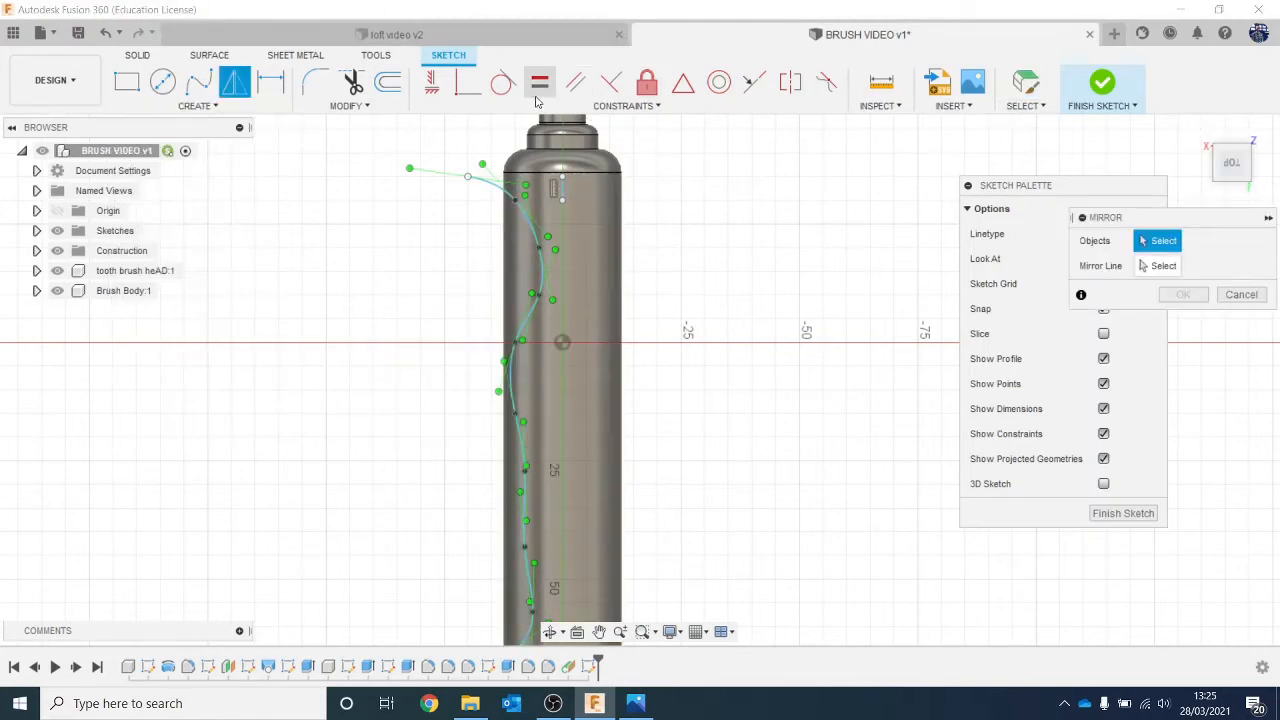
click(531, 228)
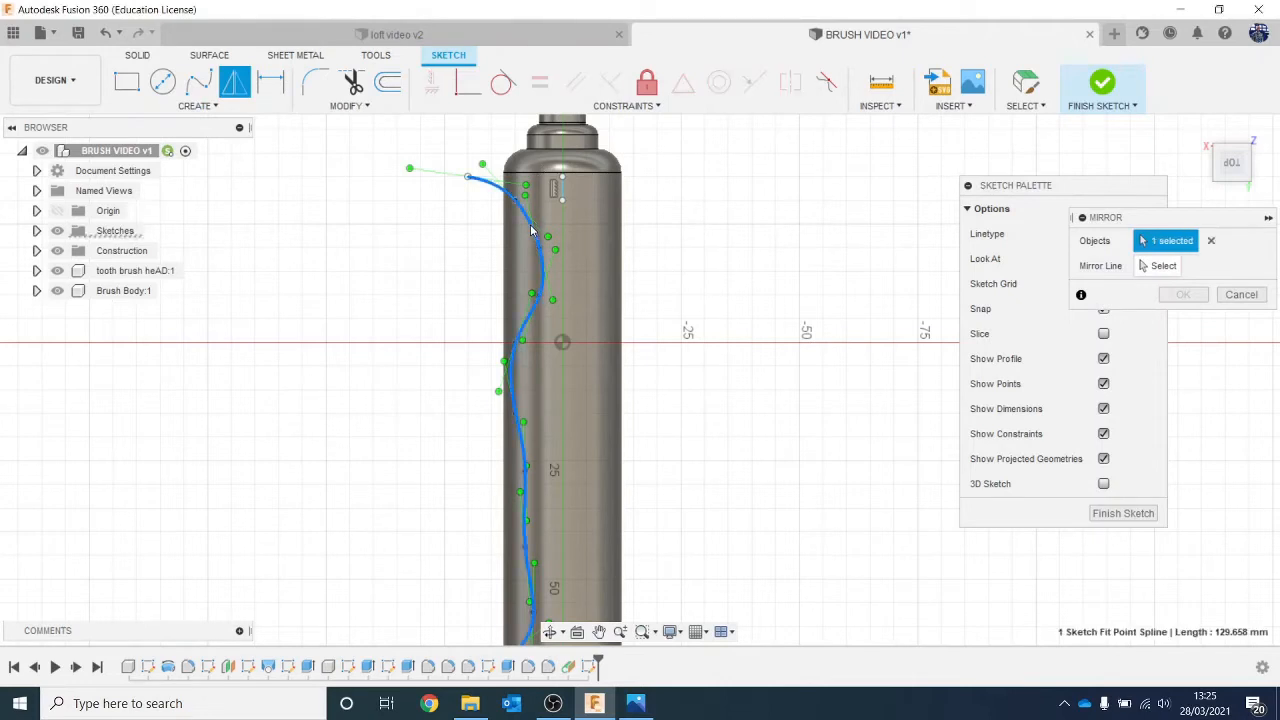
click(1150, 265)
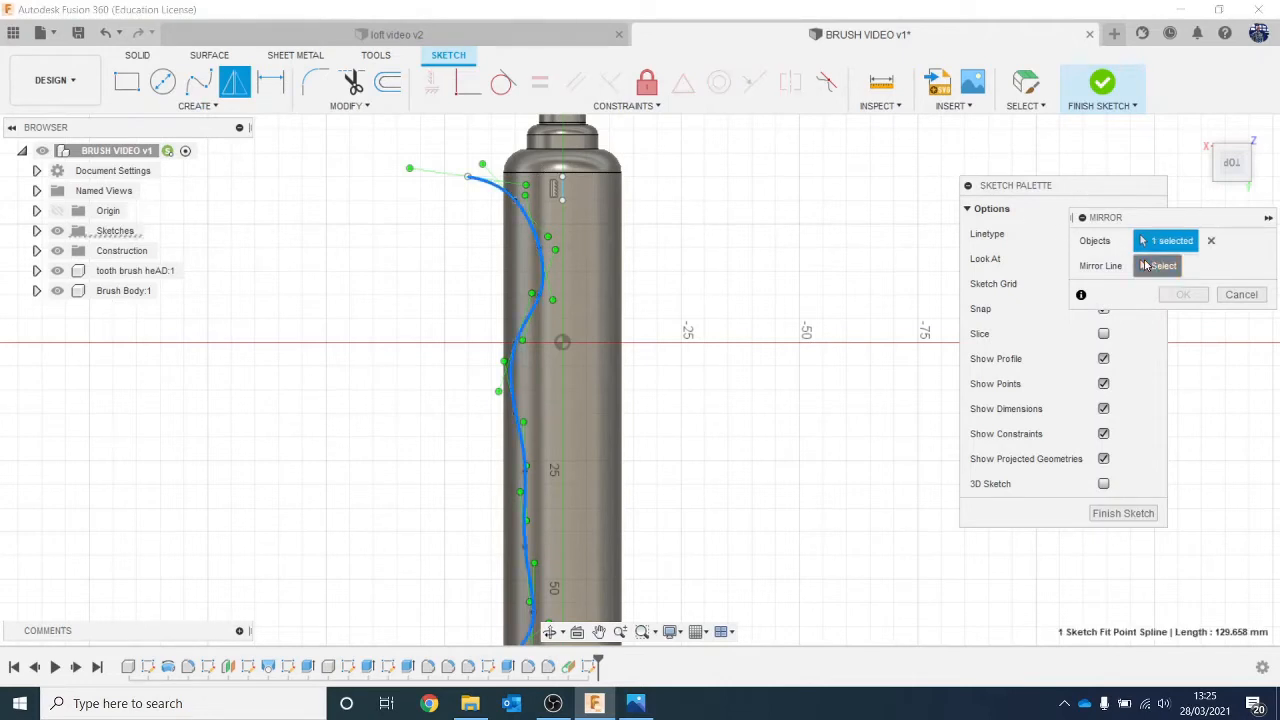
click(563, 190)
scroll(843, 340, down, 1)
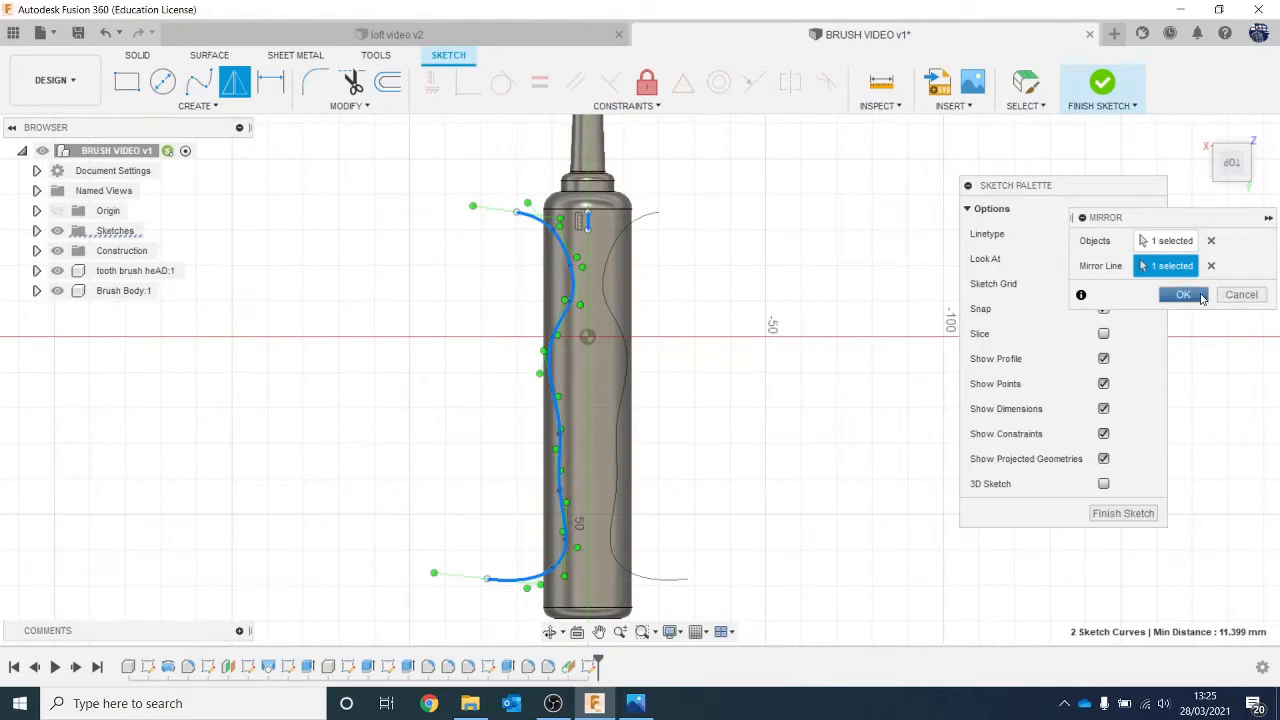
click(1183, 294)
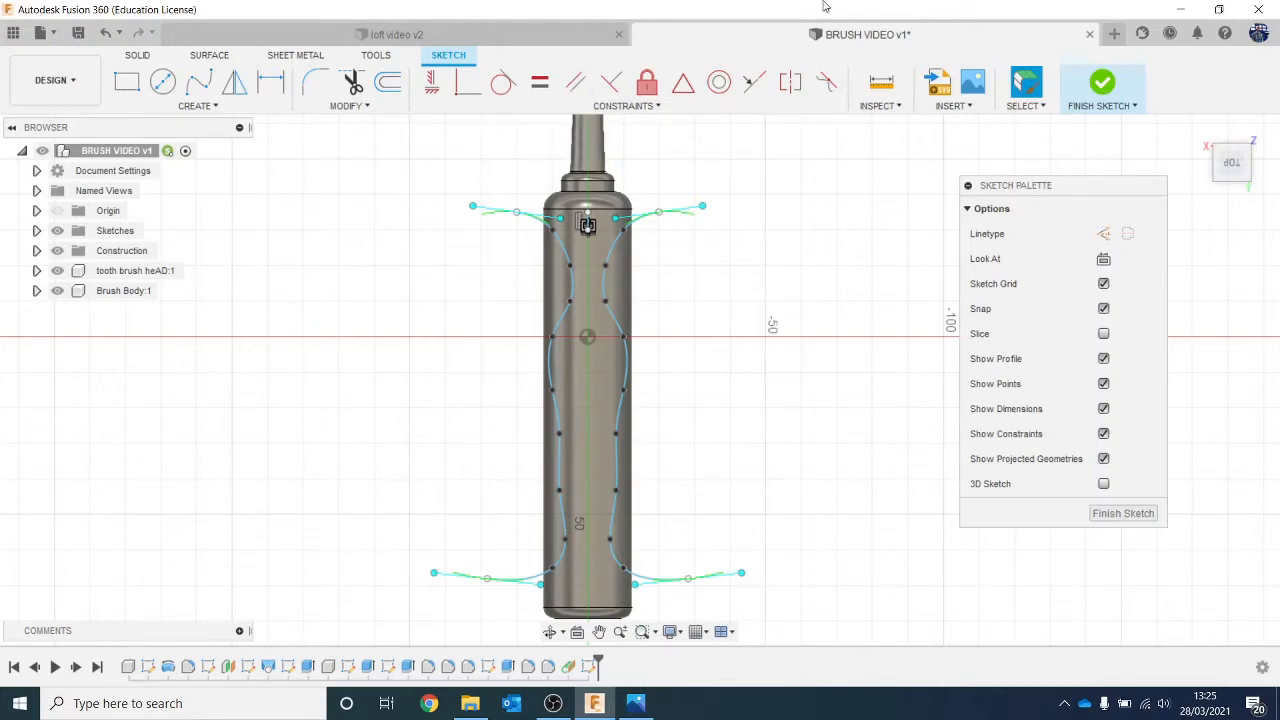
click(1110, 84)
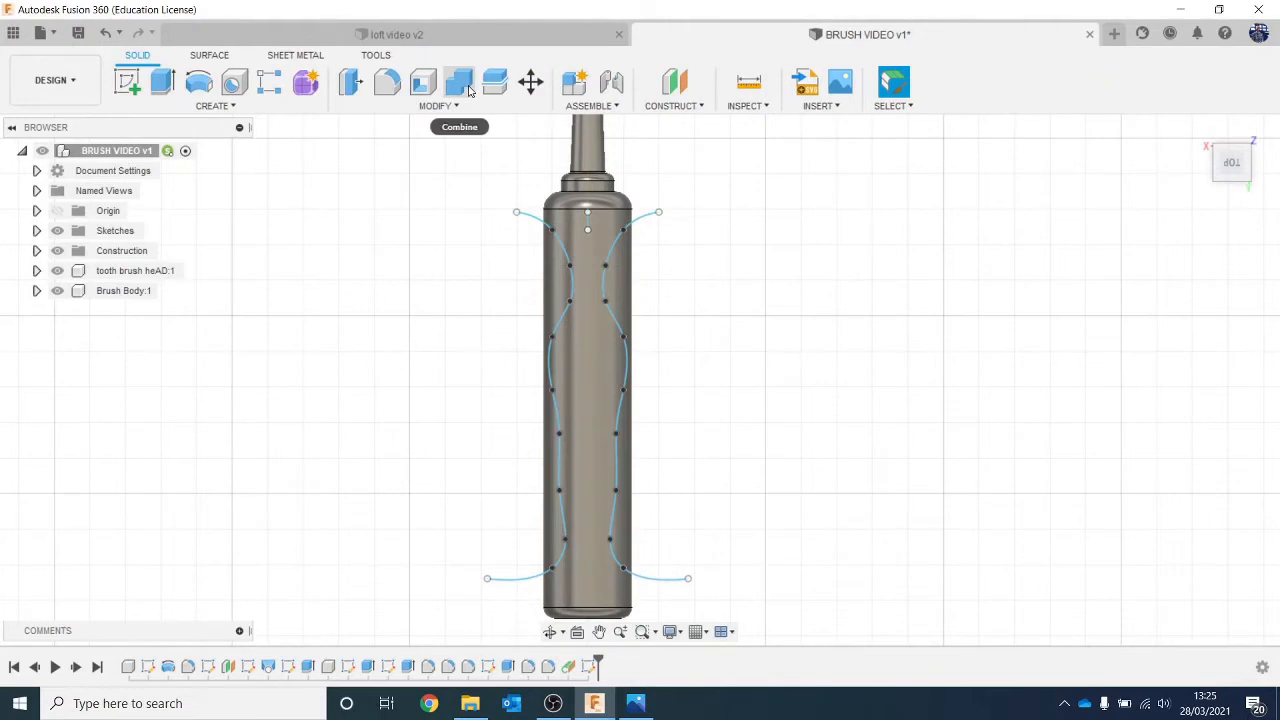
Split the handle body using both wavy splines as splitting tools, with the splitting tools extended.
click(494, 83)
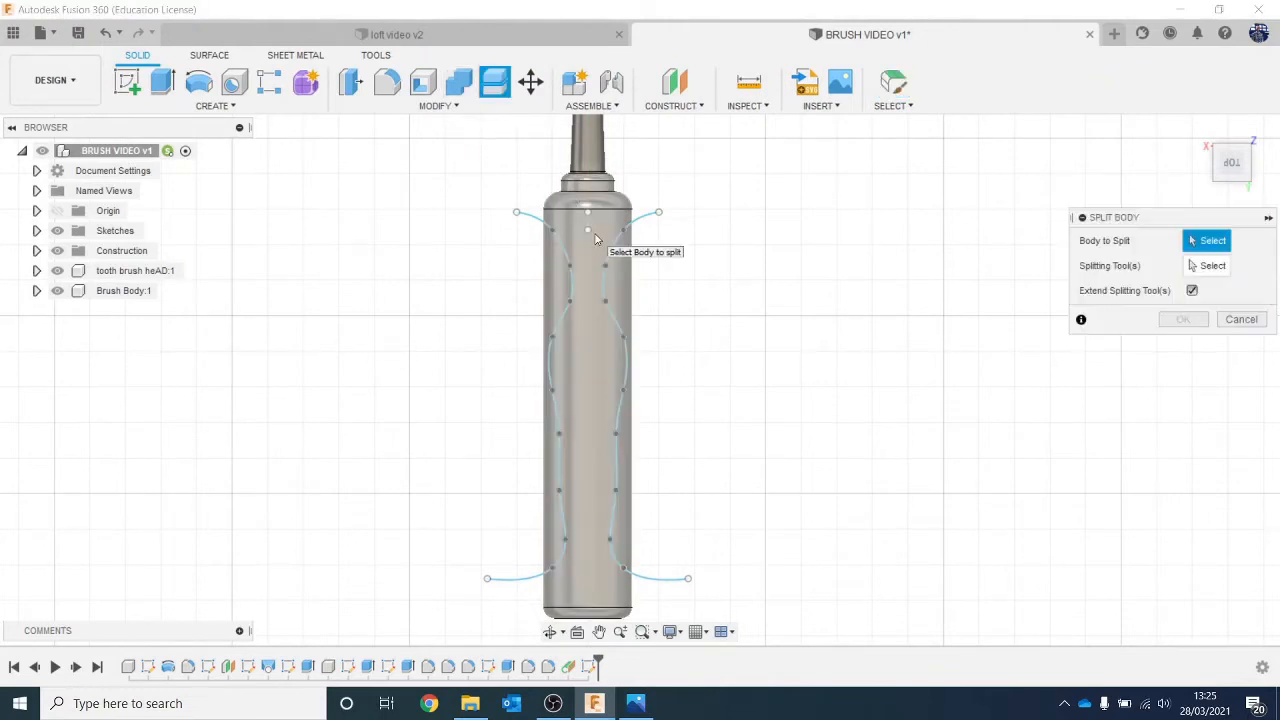
click(600, 245)
click(1212, 265)
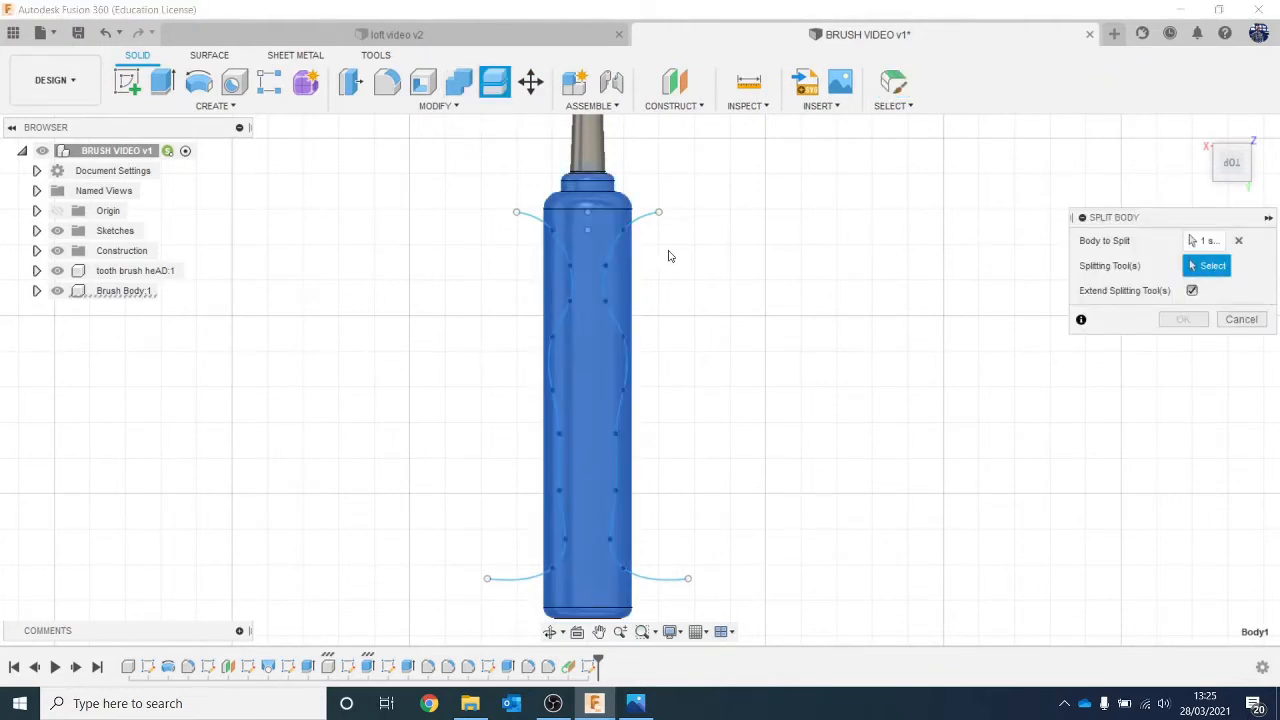
click(560, 245)
click(647, 221)
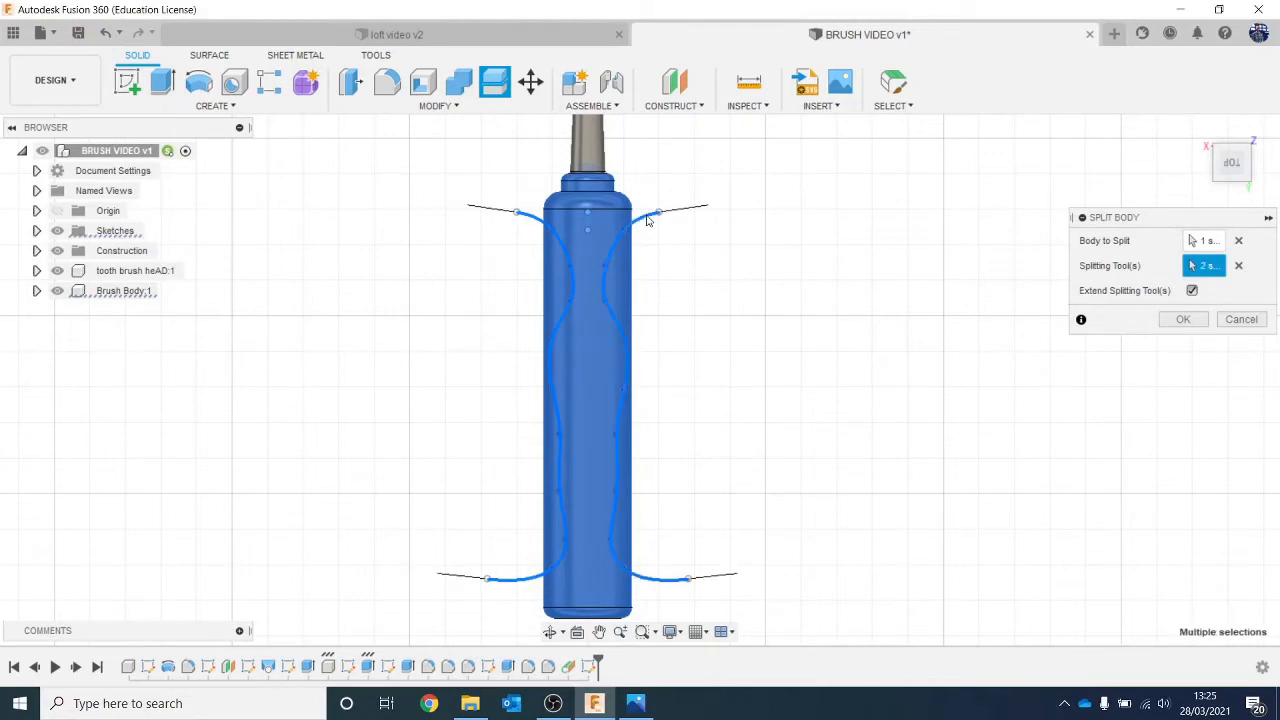
click(1183, 319)
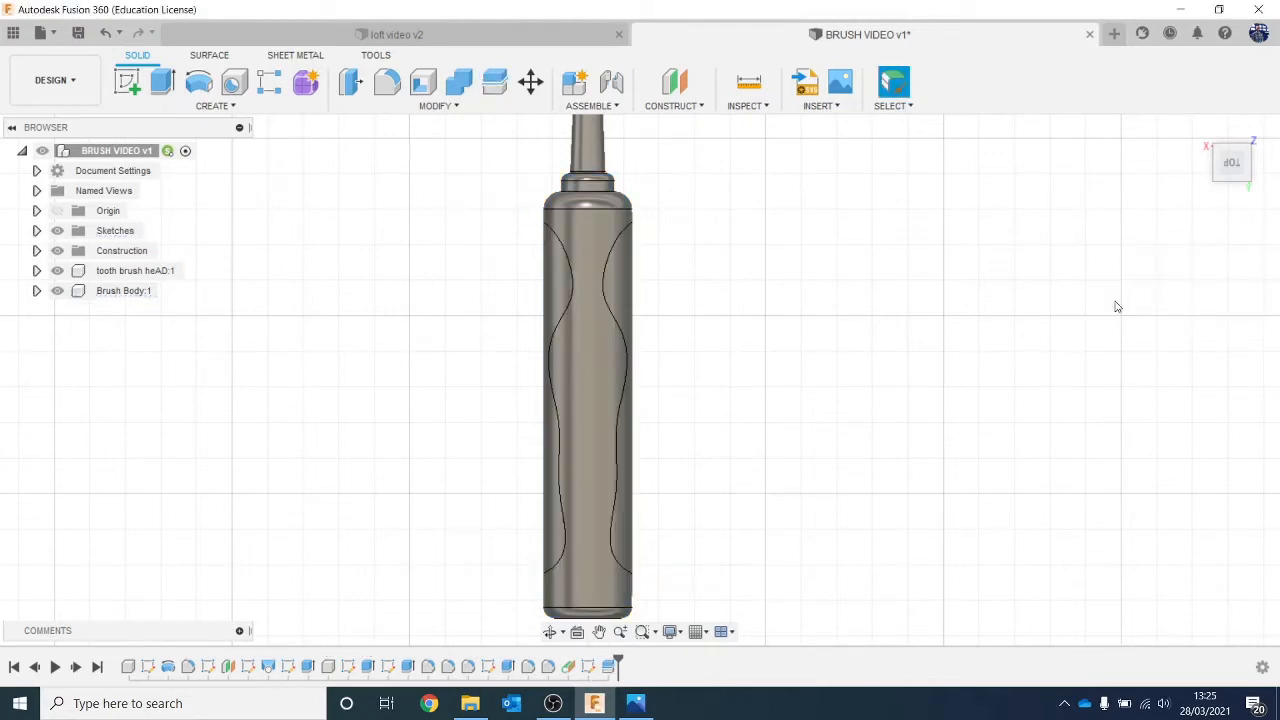
Offset the curved grip face on one side of the handle, trying -3 mm and -2 mm before settling on -1 mm.
scroll(970, 332, down, 1)
mouse_move(1229, 171)
mouse_down()
mouse_move(1180, 160)
mouse_move(1216, 165)
mouse_up()
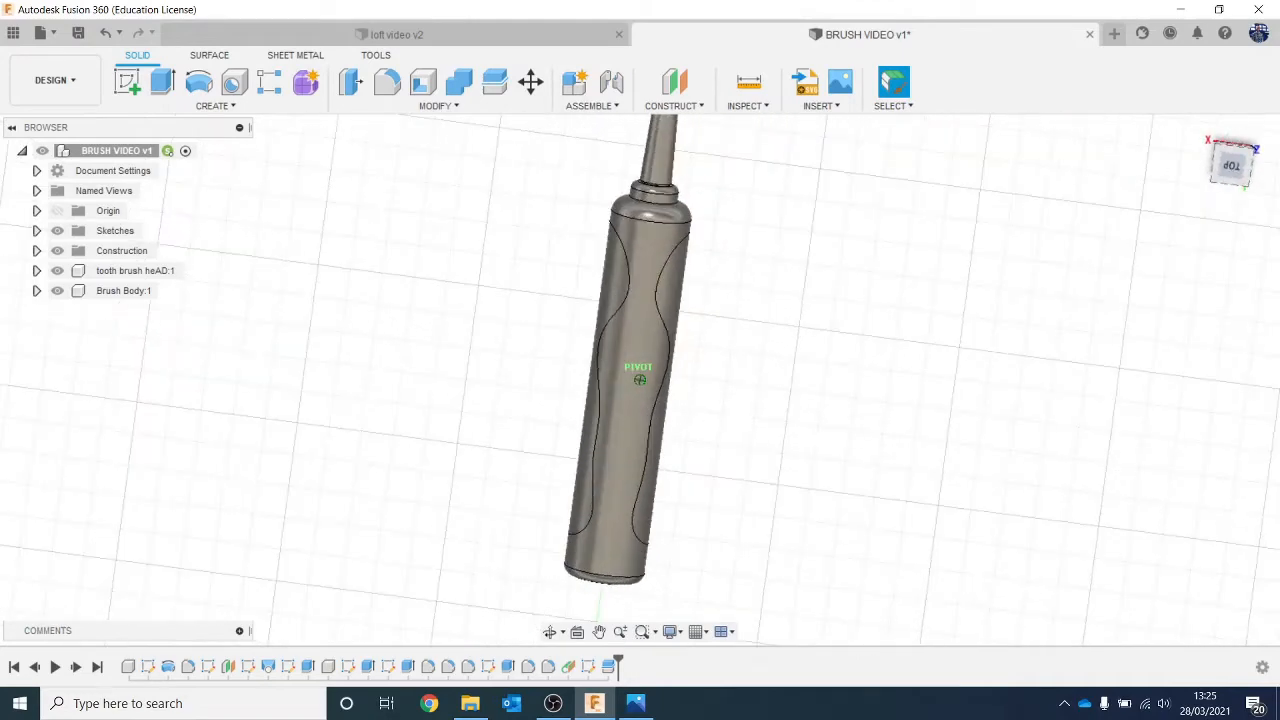
click(683, 283)
click(1129, 400)
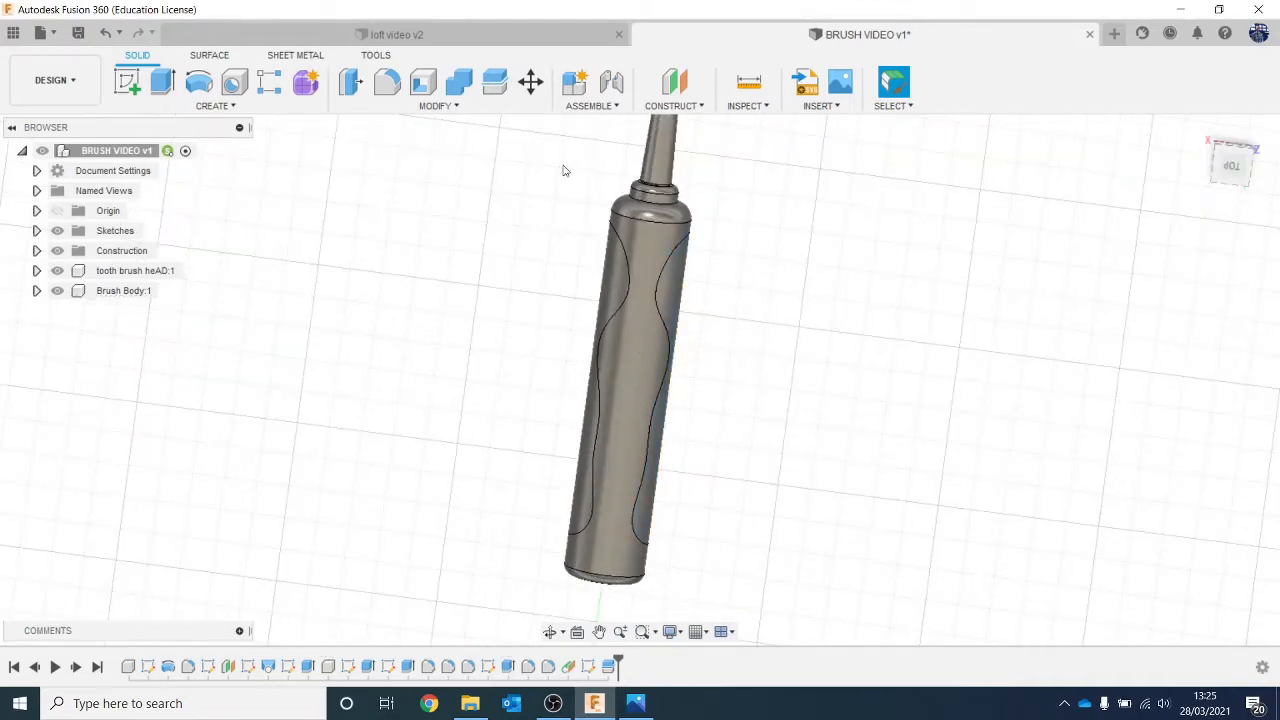
click(351, 84)
click(675, 287)
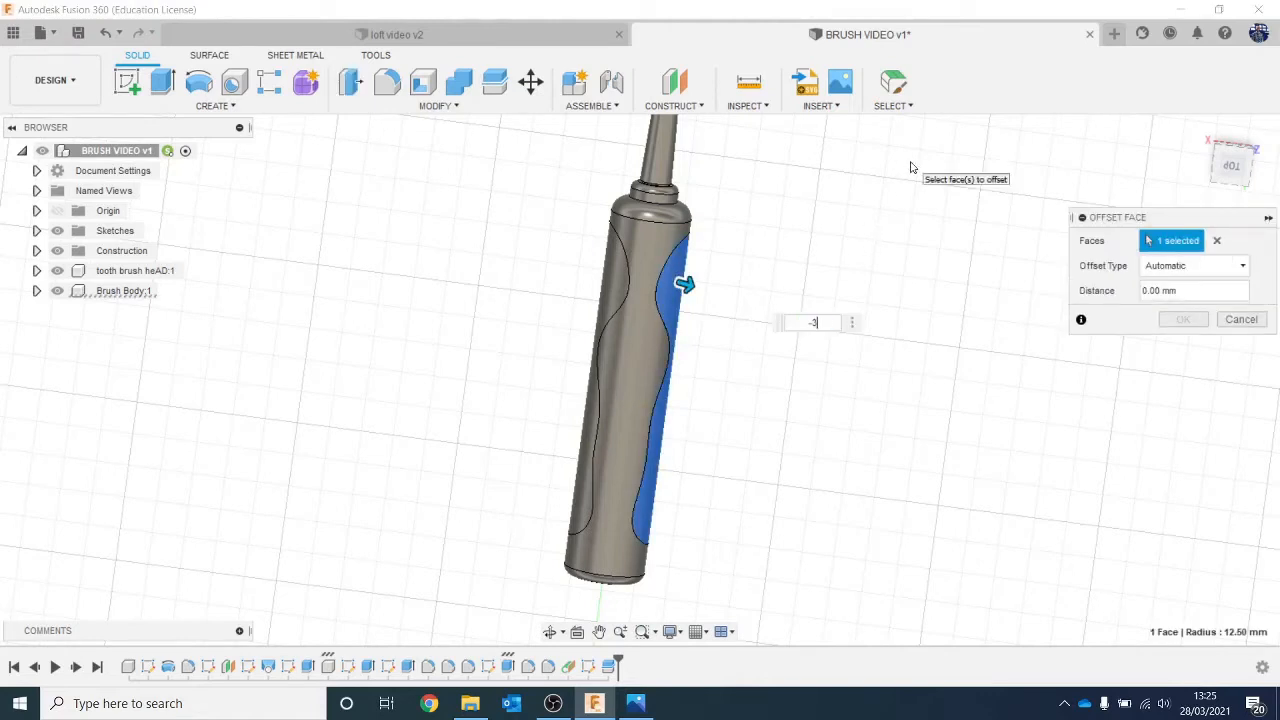
key(Return)
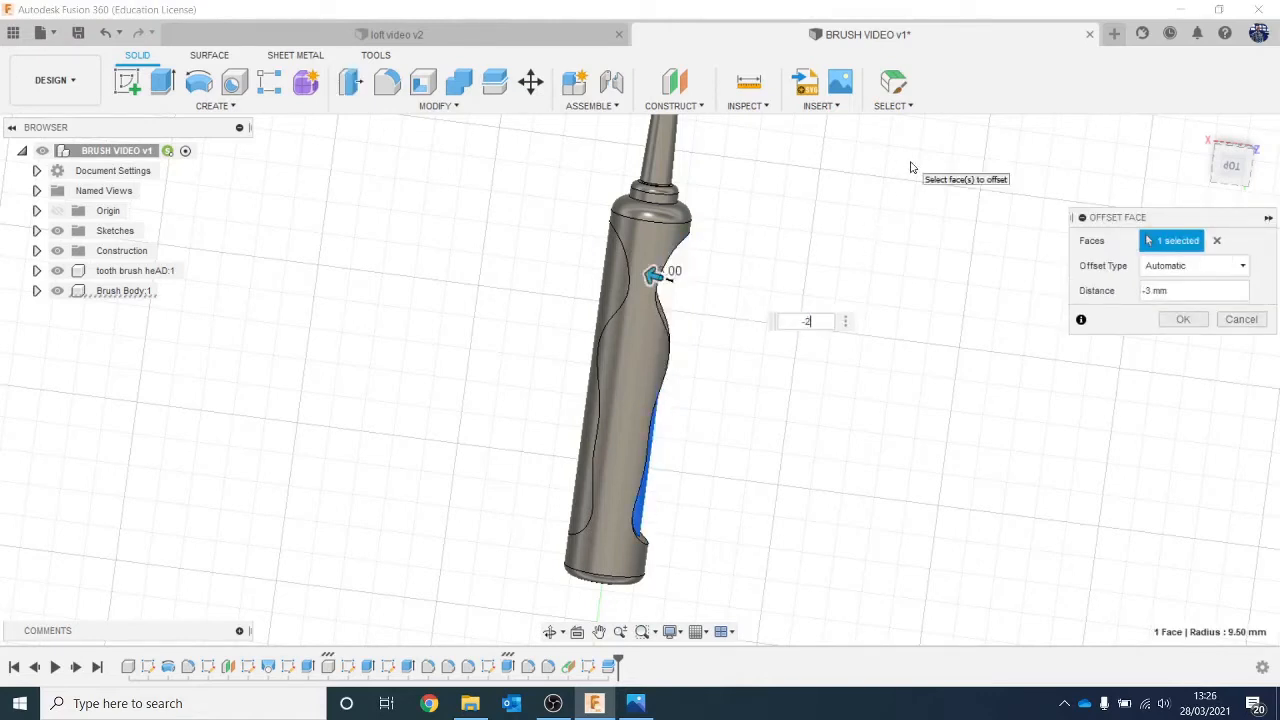
text(-2)
key(Return)
text(-1)
key(Return)
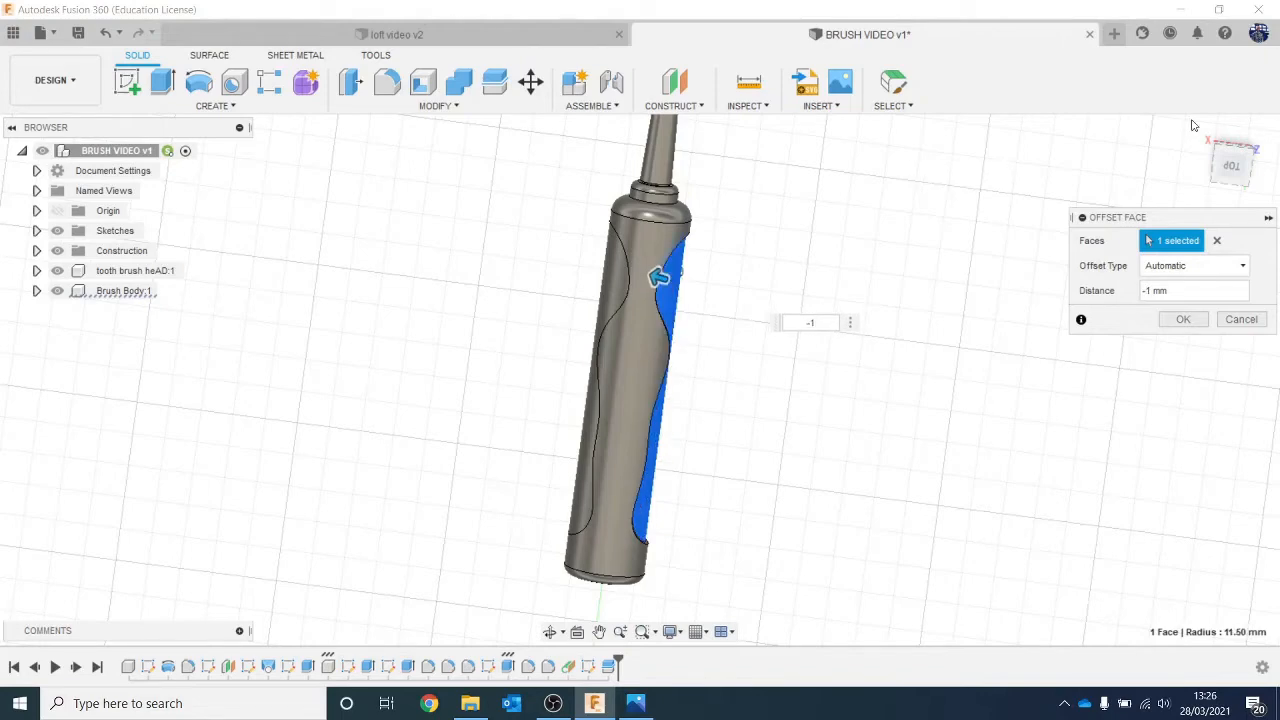
drag(1247, 180, 1234, 165)
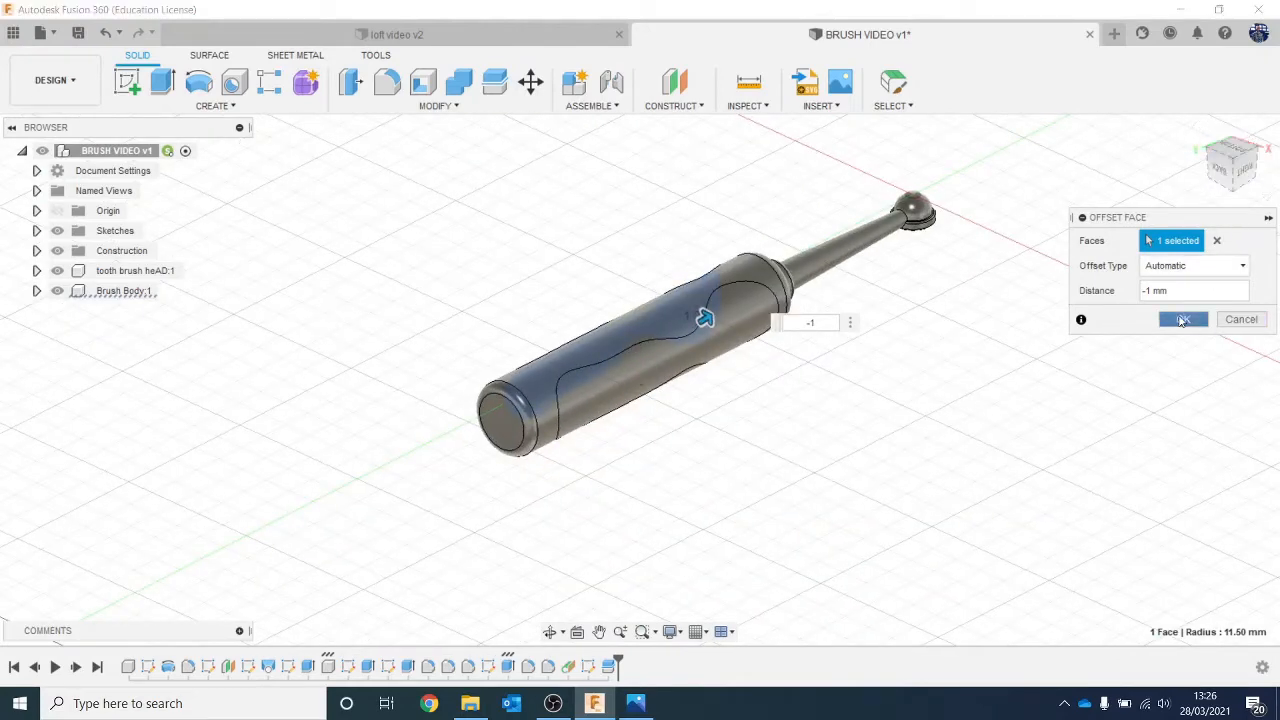
click(1183, 319)
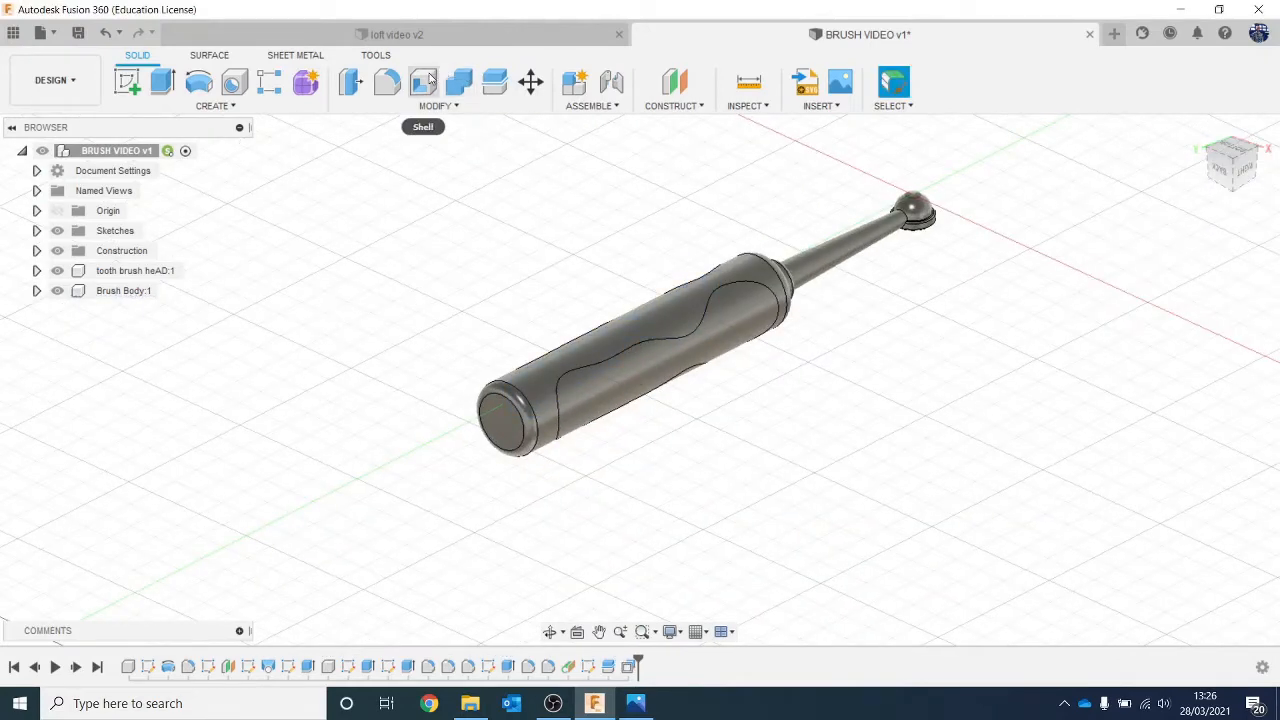
Offset the matching grip face on the handle's opposite side by -1 mm.
click(350, 84)
click(765, 322)
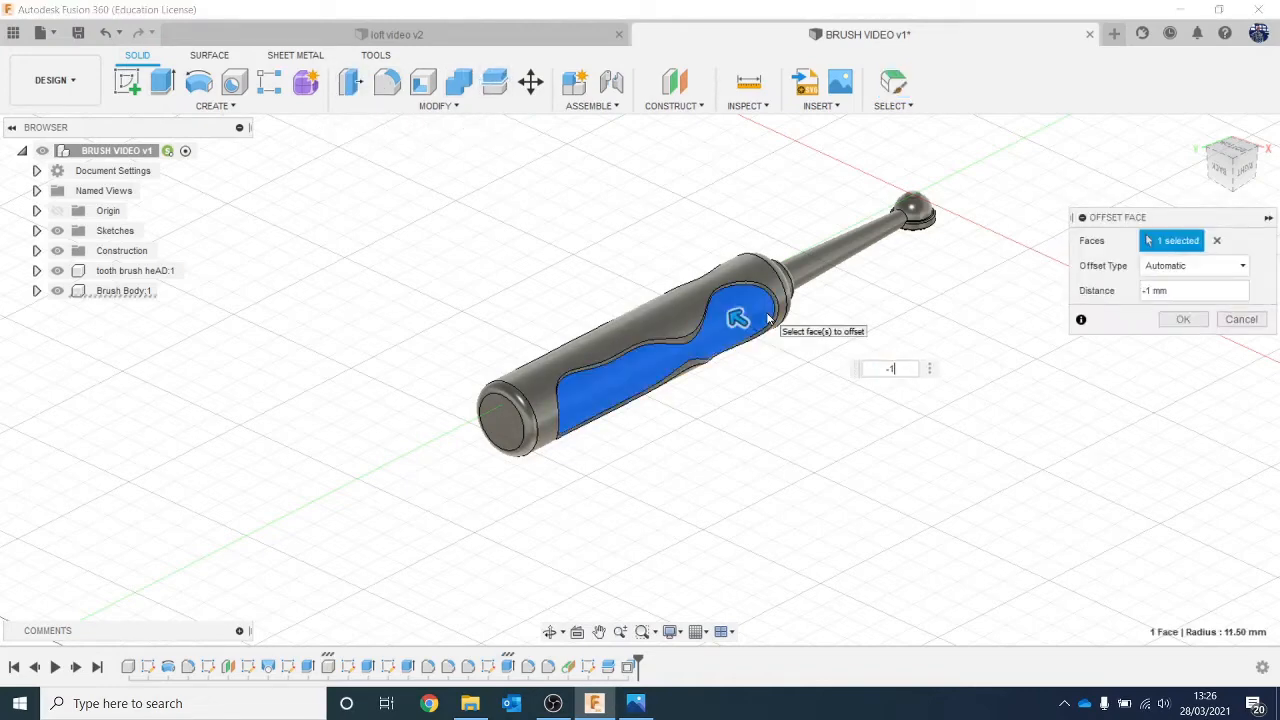
key(Return)
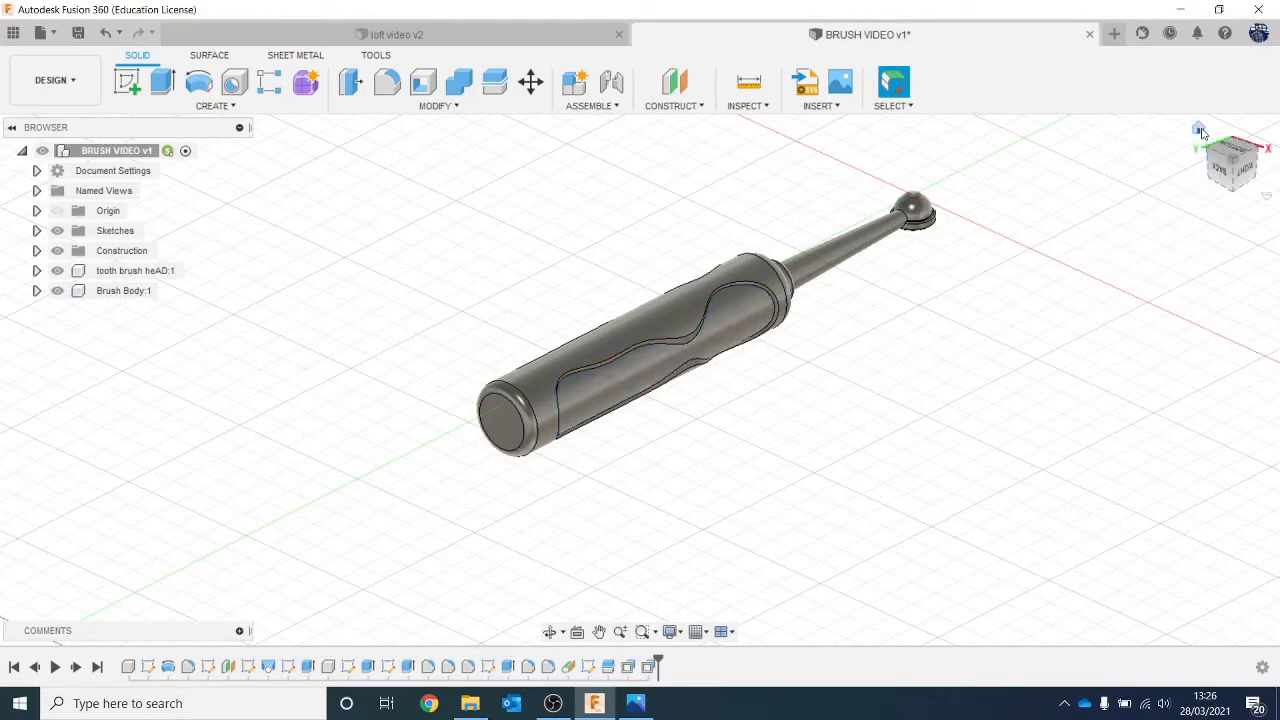
Switch to Window Selection and select the whole toothbrush, head and handle together.
click(1201, 130)
scroll(1014, 277, down, 2)
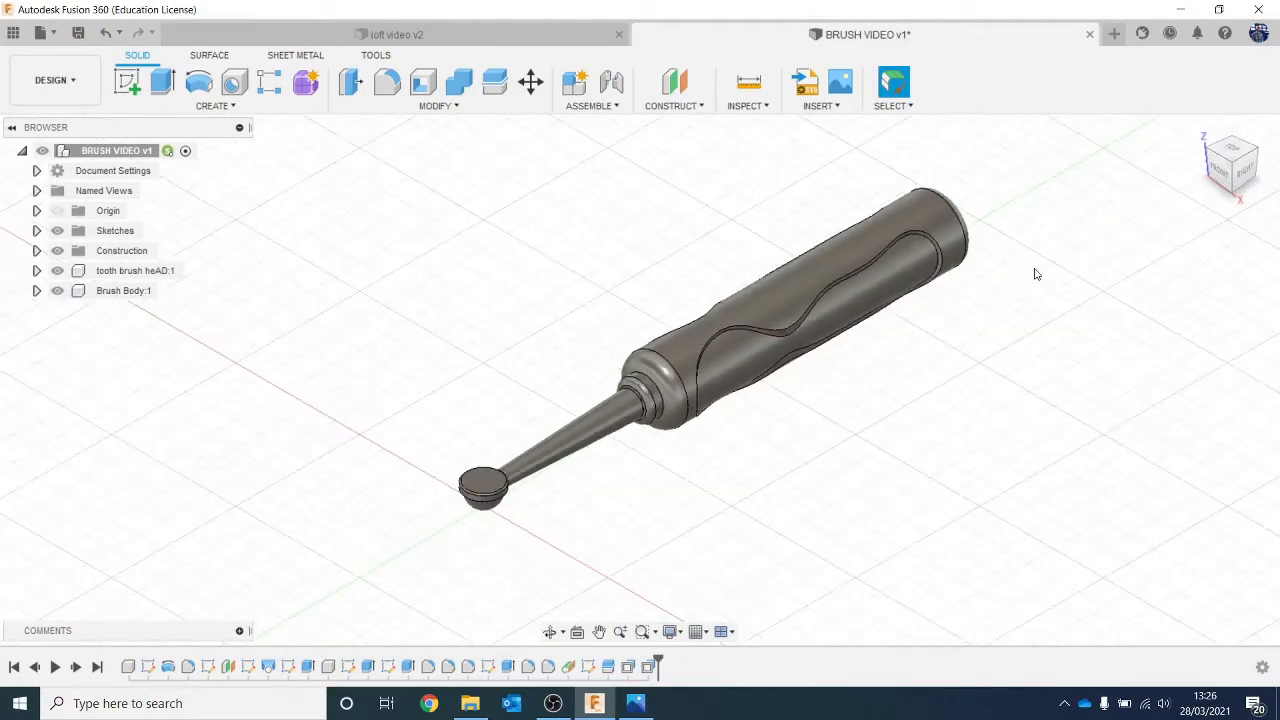
scroll(1035, 274, down, 1)
key(Escape)
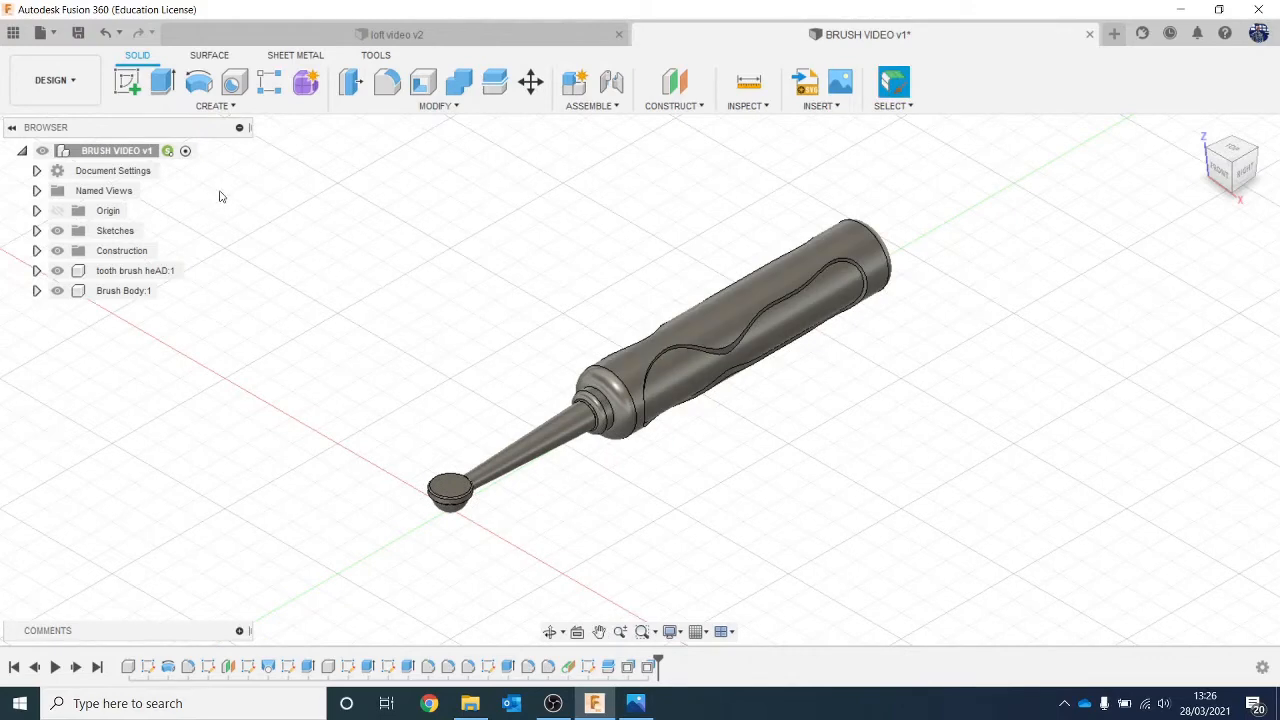
click(737, 394)
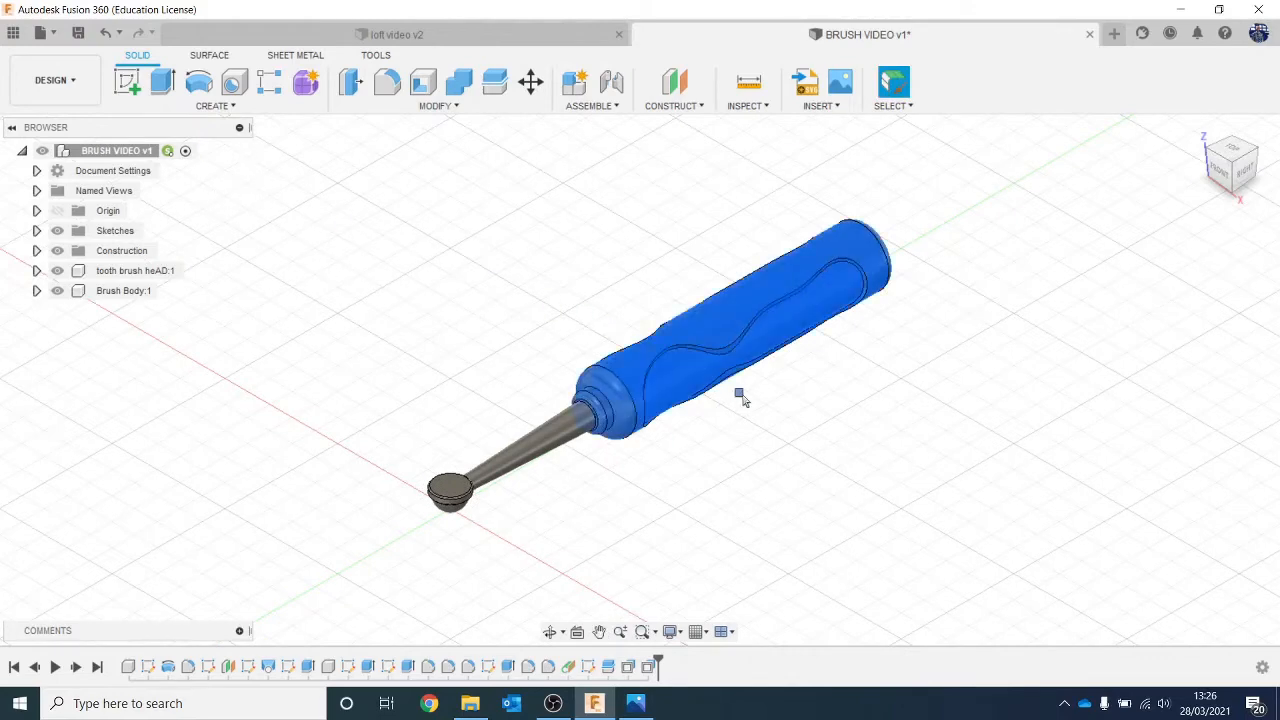
click(870, 488)
click(893, 105)
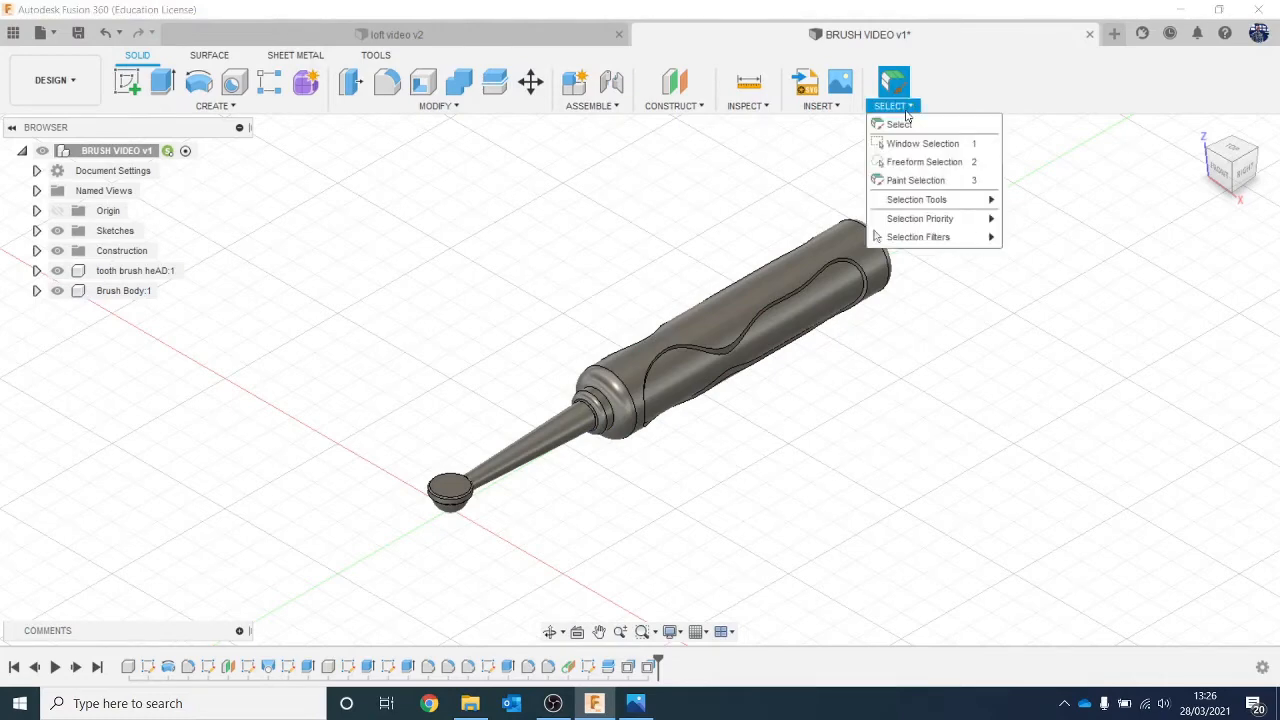
click(910, 143)
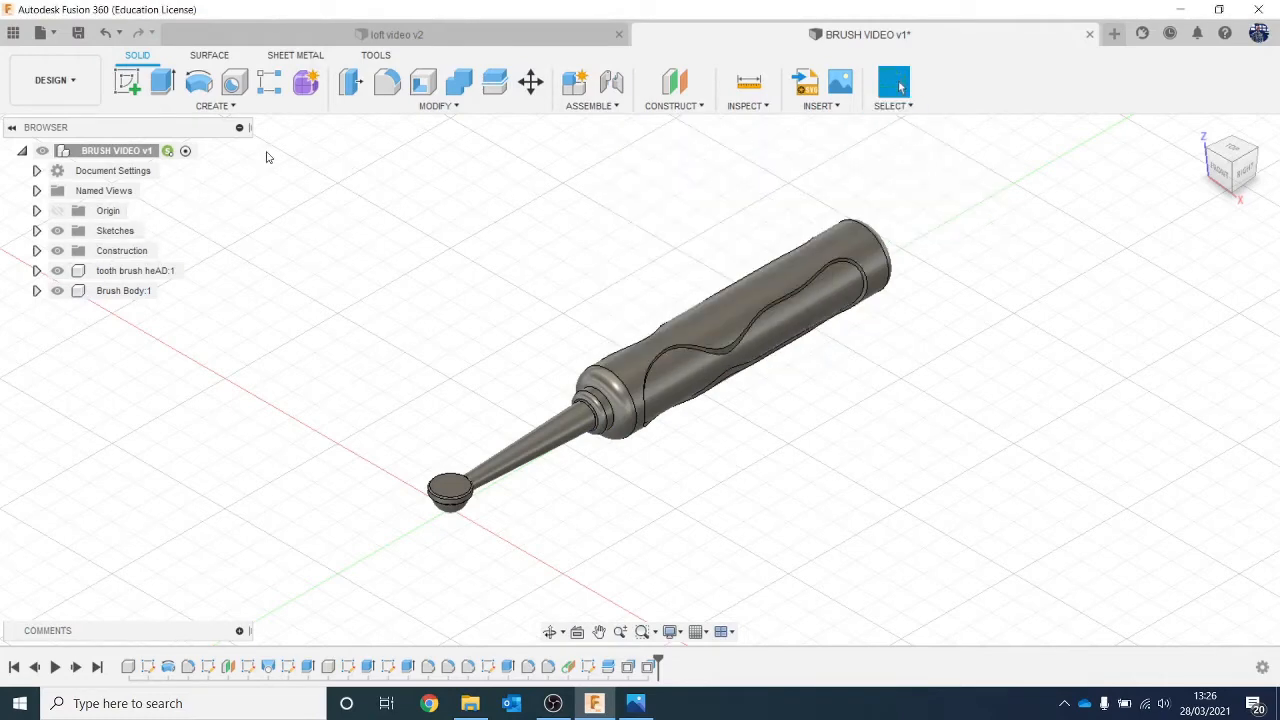
mouse_move(266, 156)
mouse_down()
mouse_move(848, 357)
mouse_move(1129, 547)
mouse_move(1138, 590)
mouse_up()
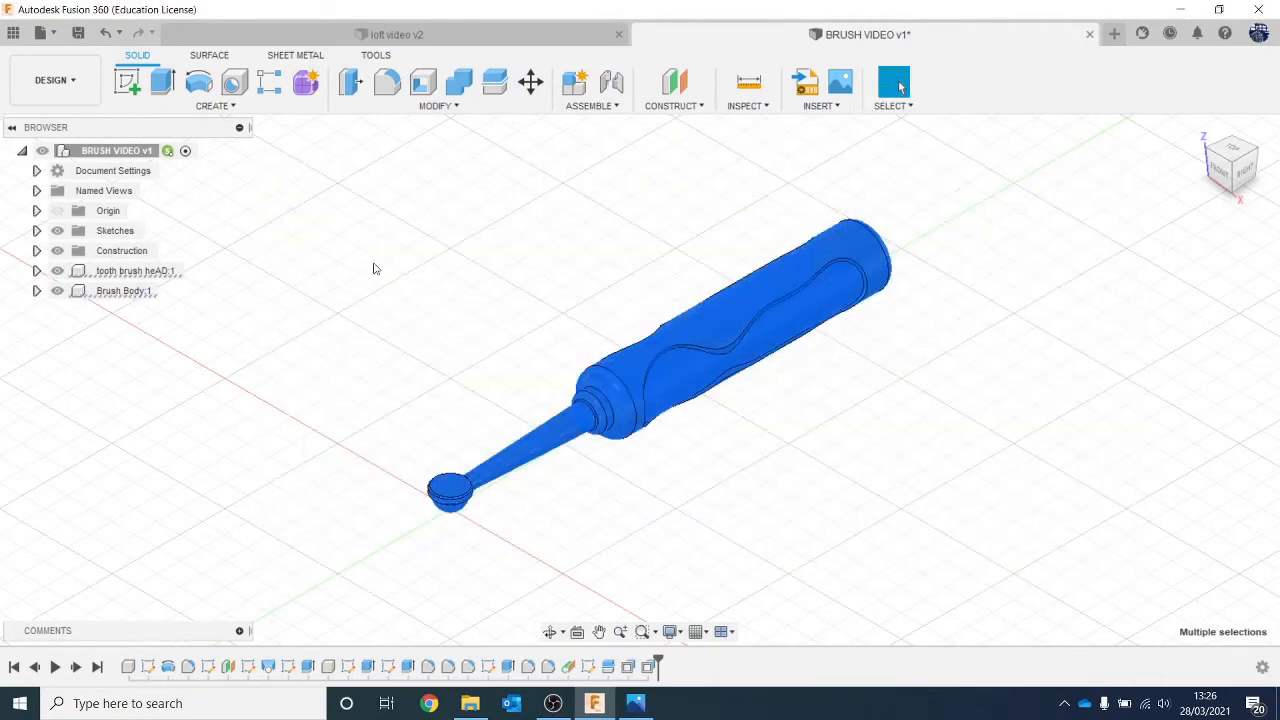
right_click(113, 152)
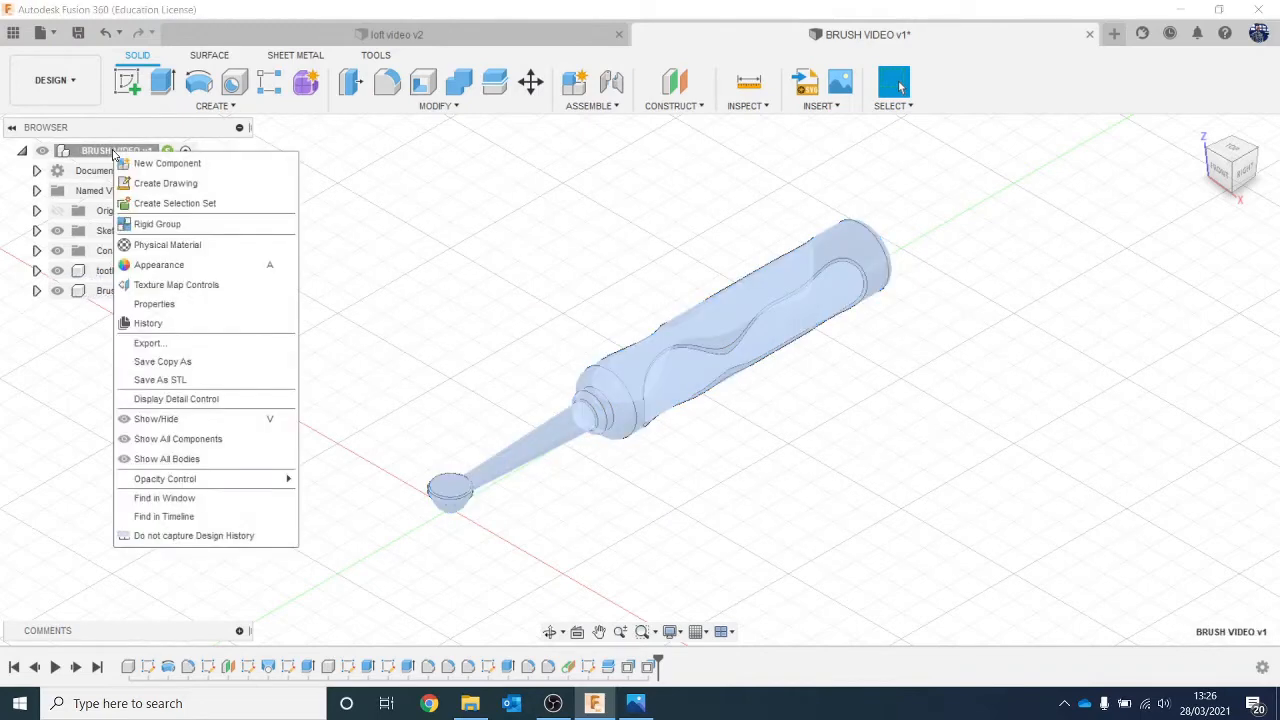
click(455, 223)
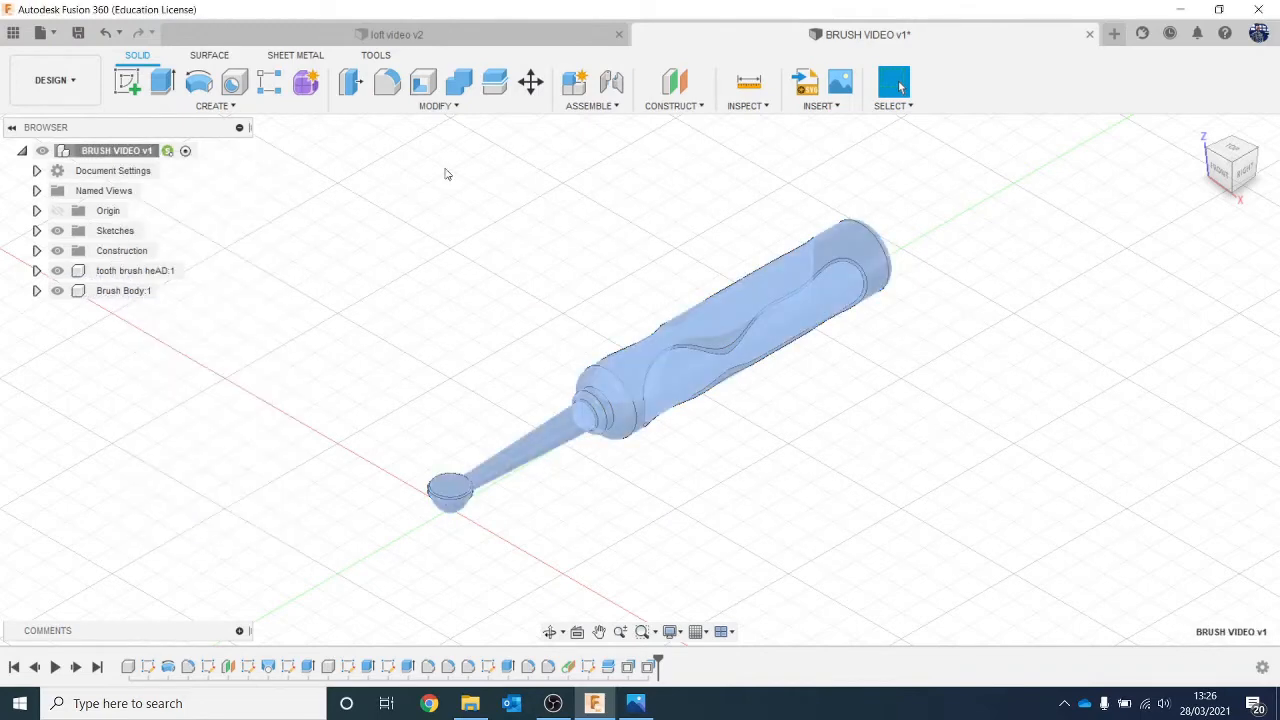
Move both toothbrush components together, rotating them -90 degrees about the X axis.
click(530, 82)
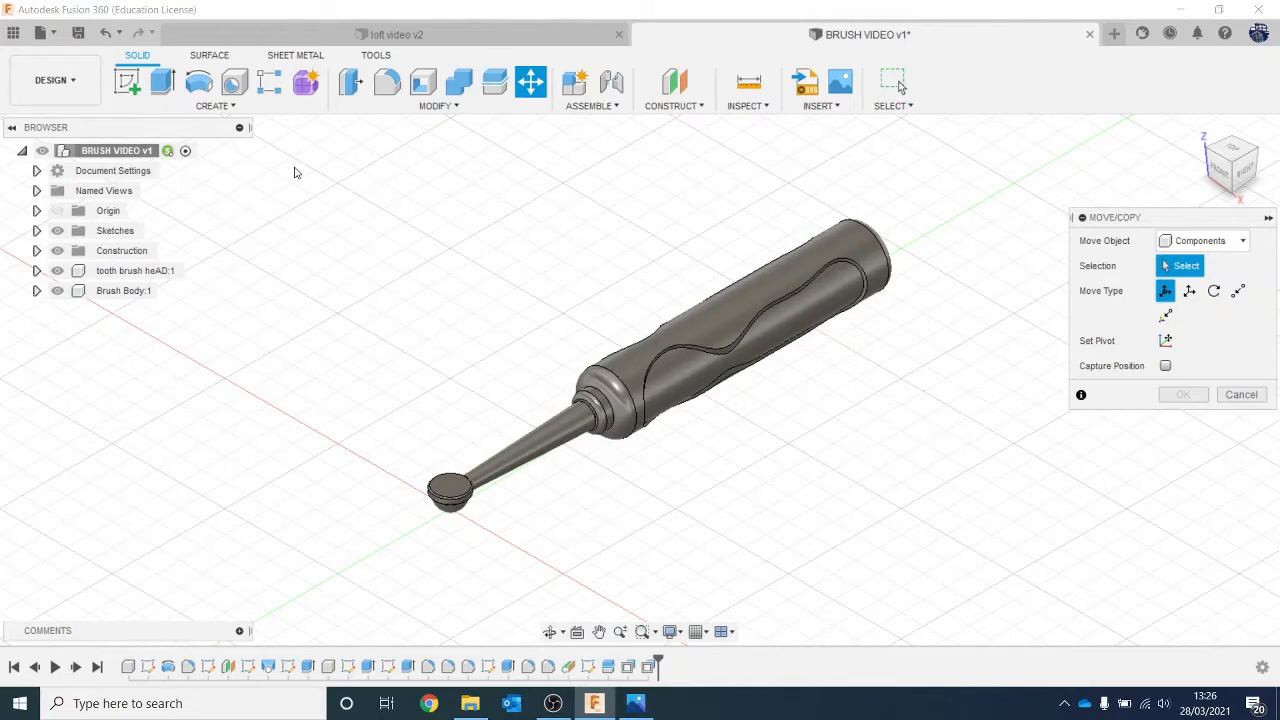
drag(294, 172, 980, 552)
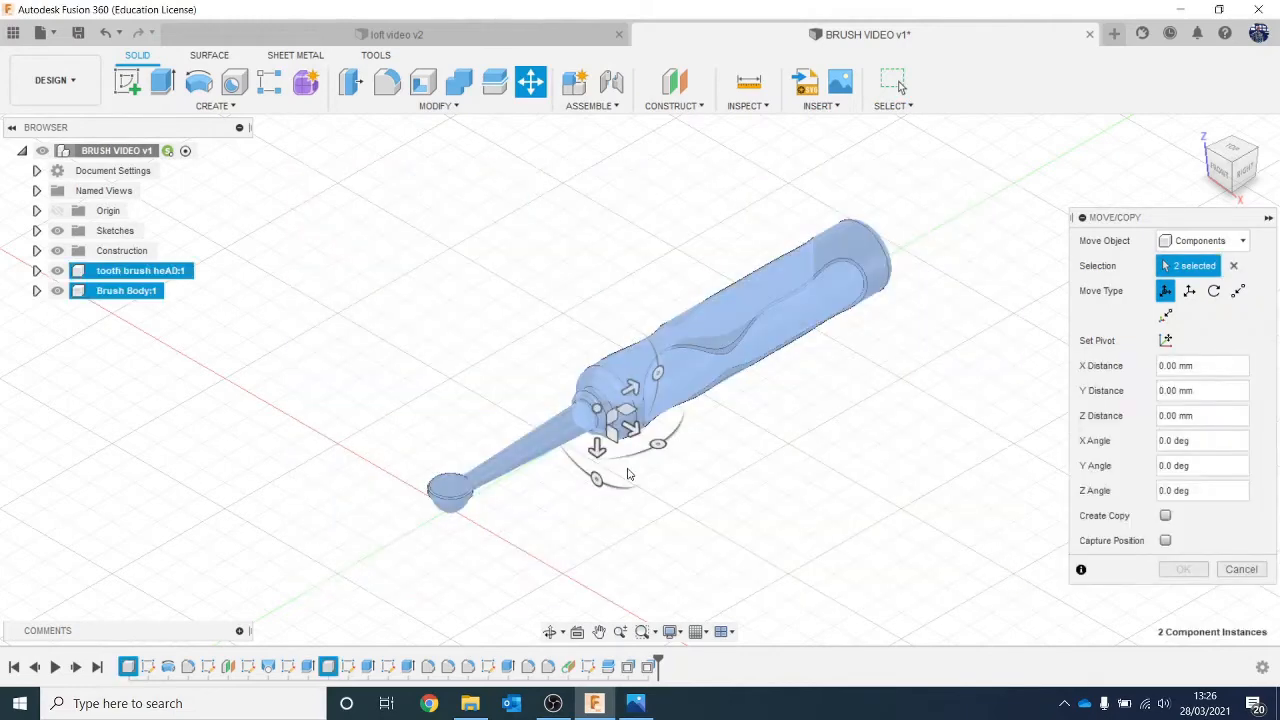
scroll(713, 447, down, 2)
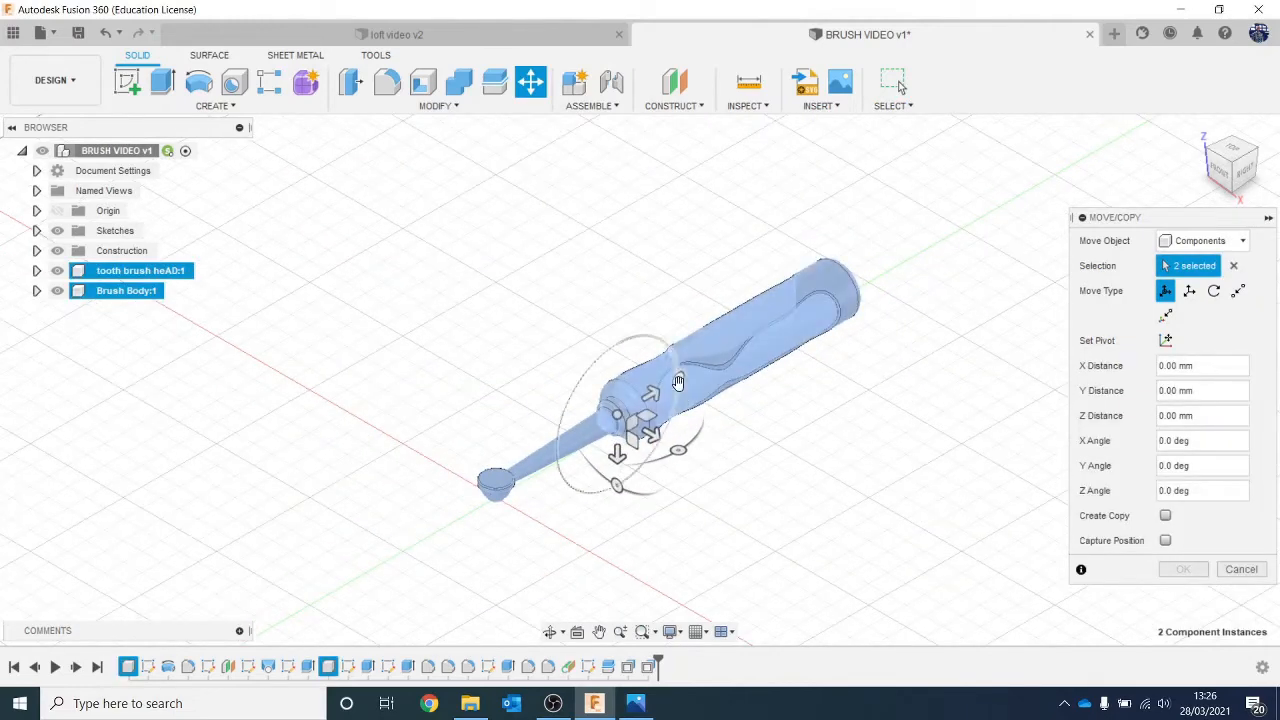
mouse_move(678, 382)
mouse_down()
mouse_move(697, 437)
mouse_move(560, 476)
mouse_move(598, 498)
mouse_move(640, 497)
mouse_move(621, 482)
mouse_up()
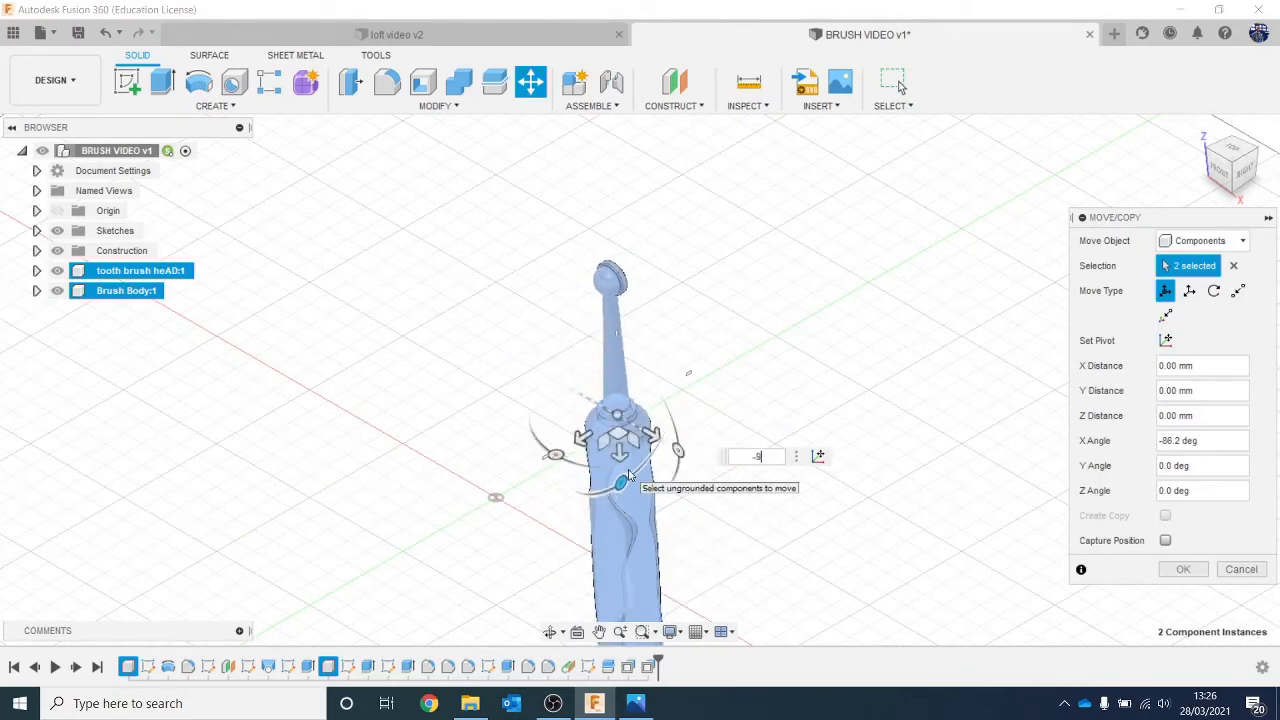
text(0)
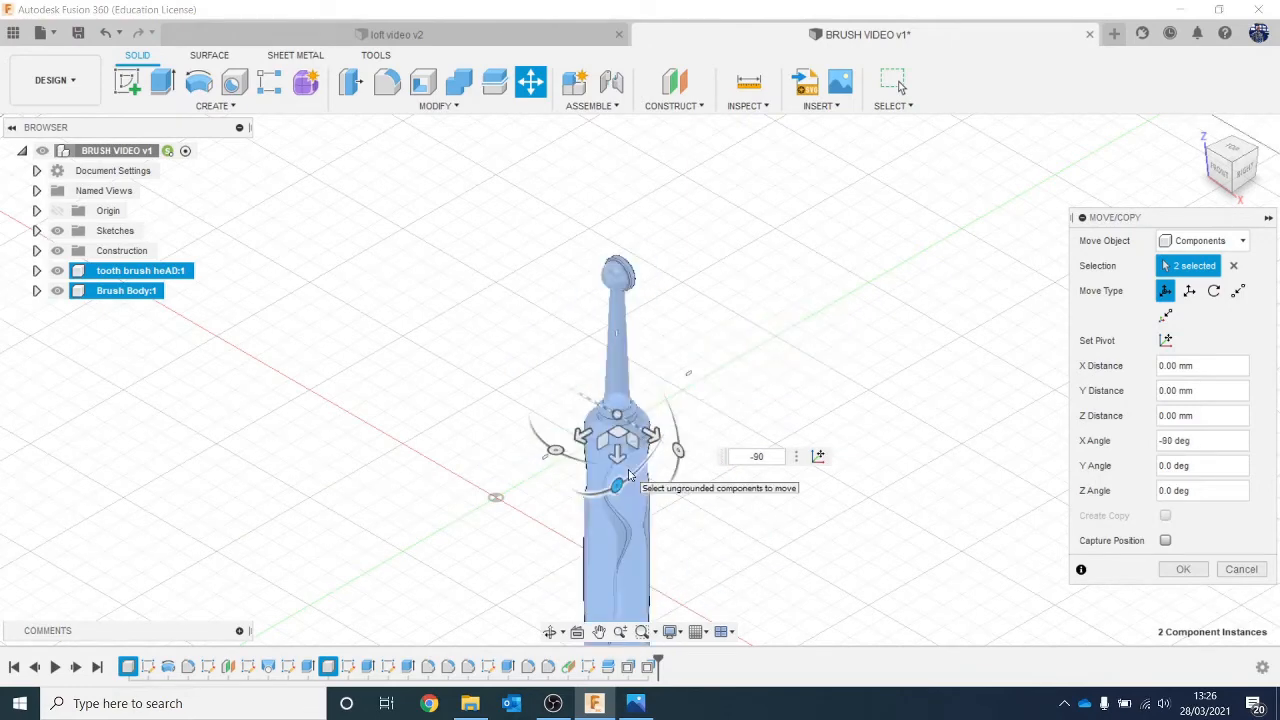
Rotate the head and handle 180 degrees about the Z axis and capture the new position.
mouse_move(562, 452)
mouse_down()
mouse_move(451, 397)
mouse_move(434, 364)
mouse_up()
text(90)
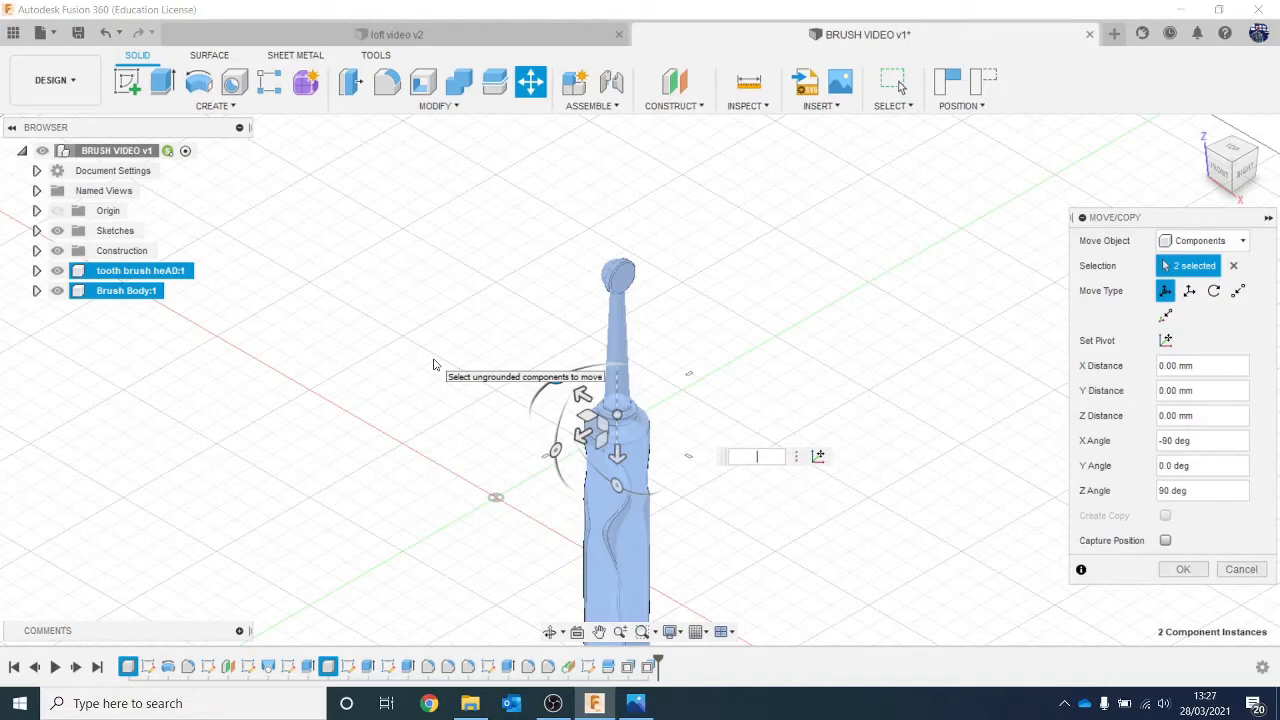
text(180)
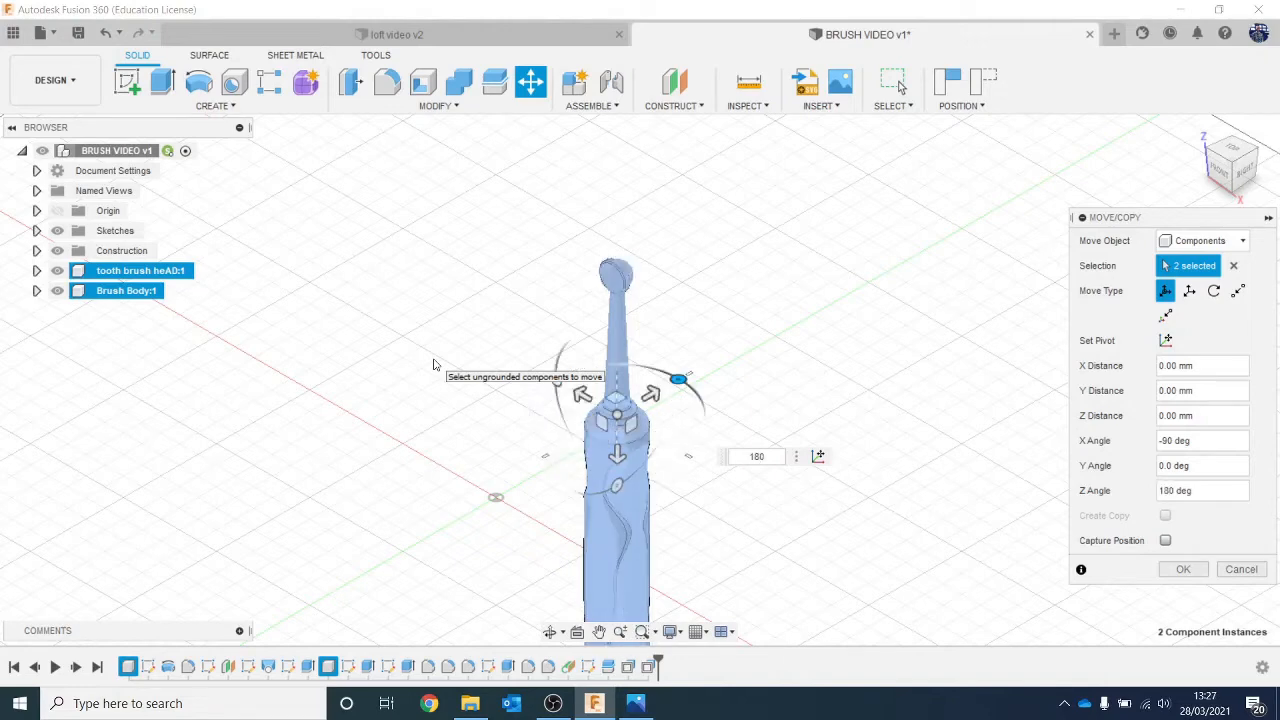
key(Return)
scroll(434, 364, down, 1)
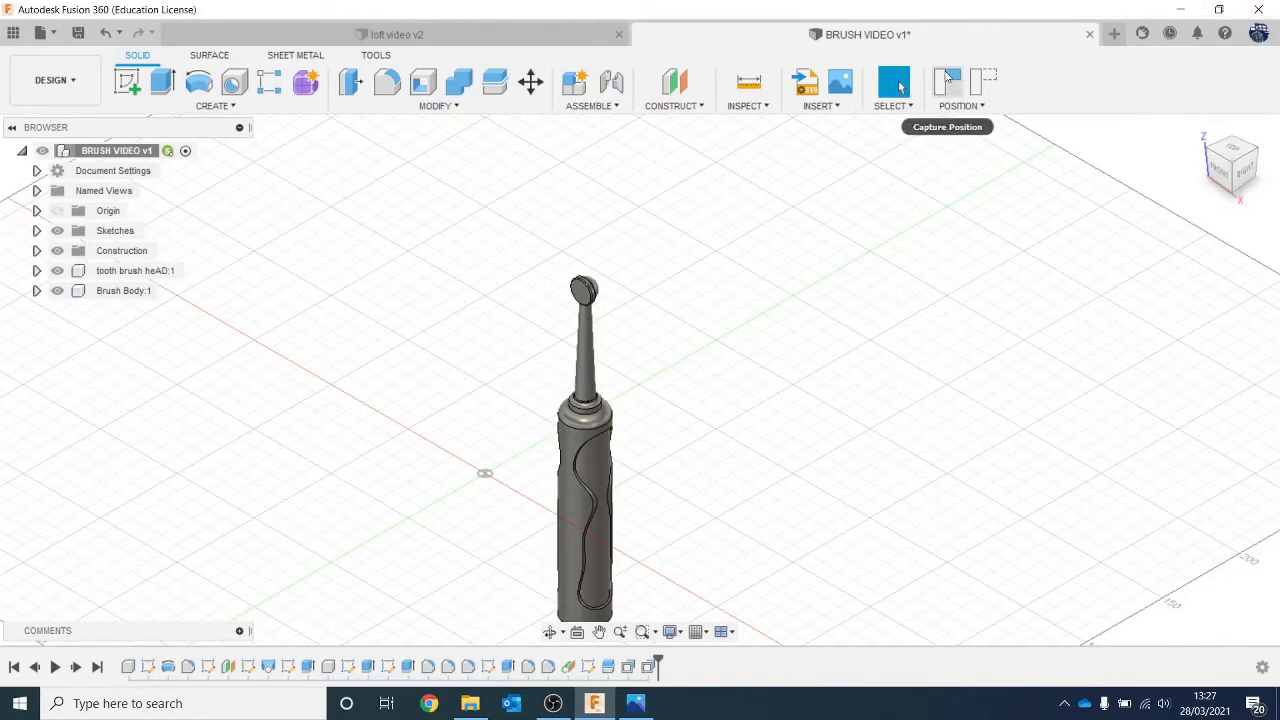
click(946, 79)
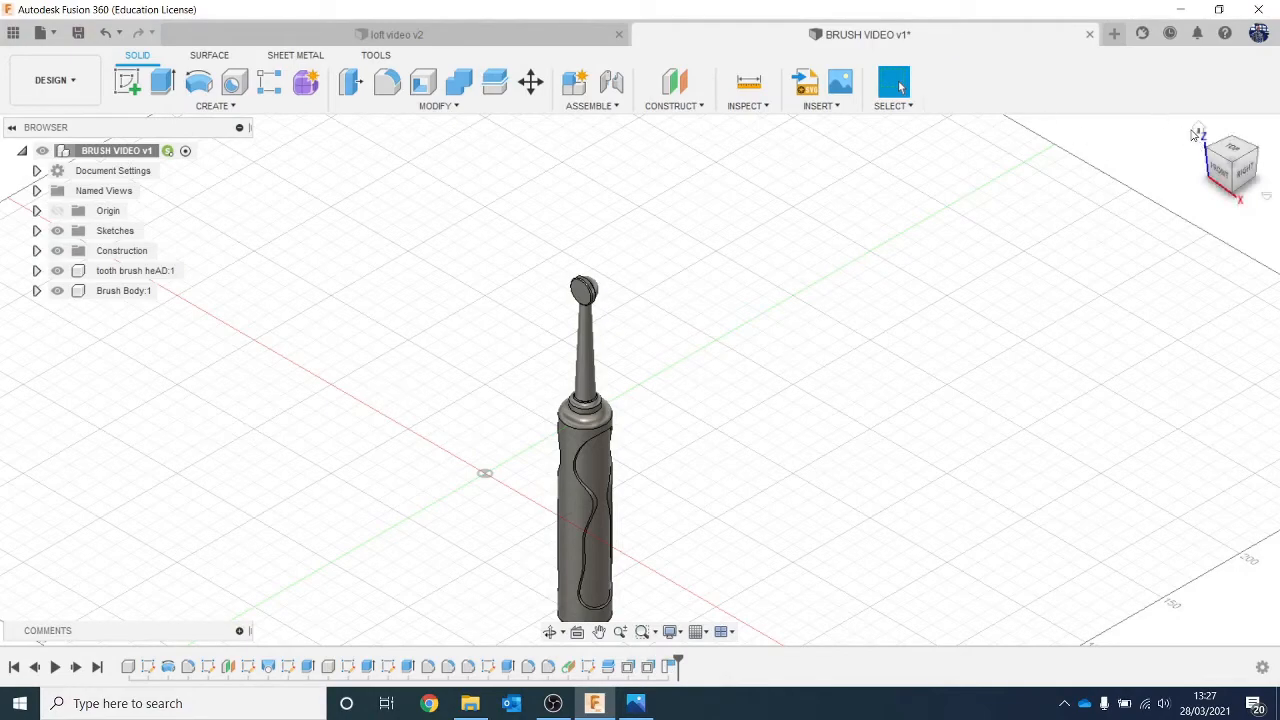
Begin a fillet on the outline edge of one side grip with a radius of about 2.21 mm.
scroll(860, 420, up, 5)
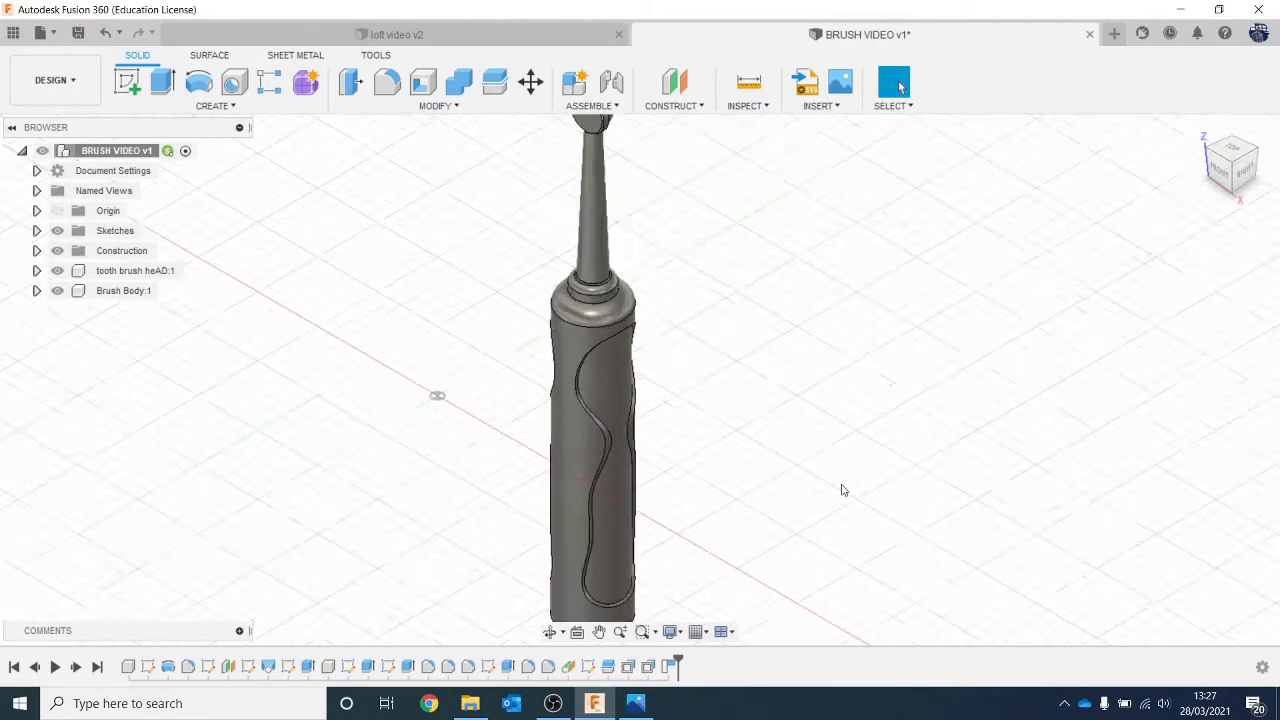
scroll(843, 478, up, 2)
middle_drag(842, 475, 857, 398)
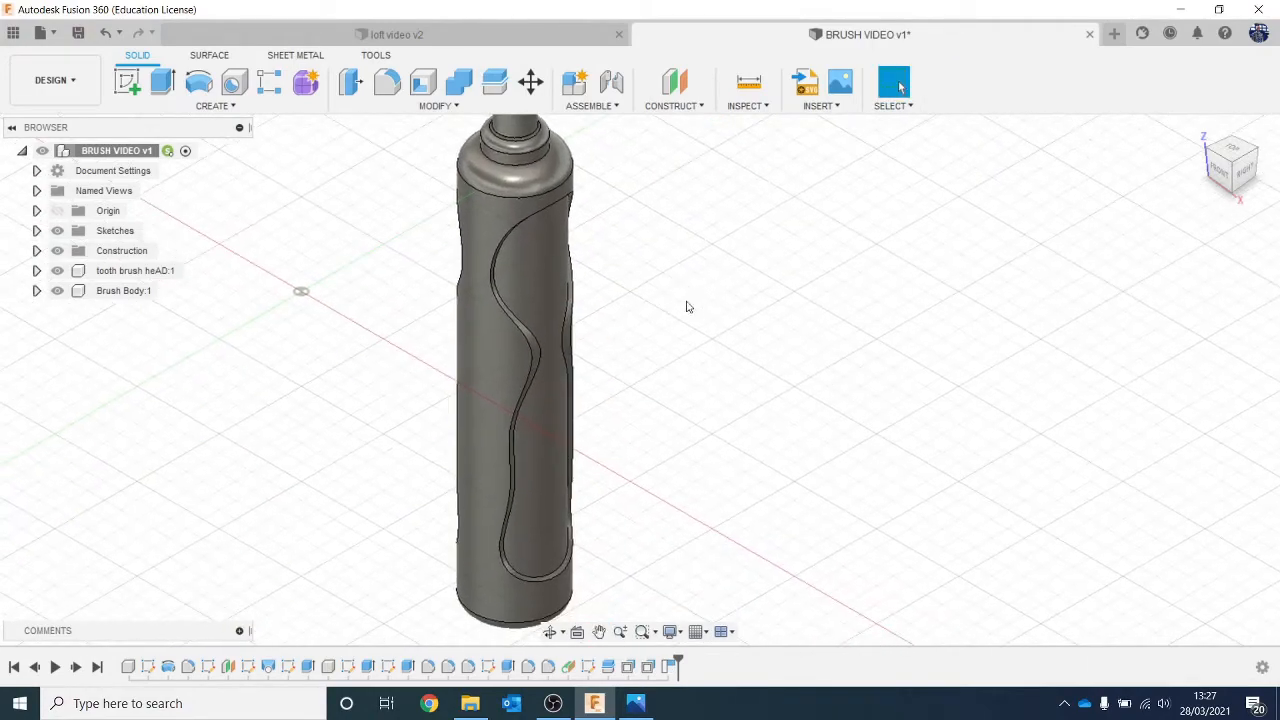
scroll(500, 269, up, 2)
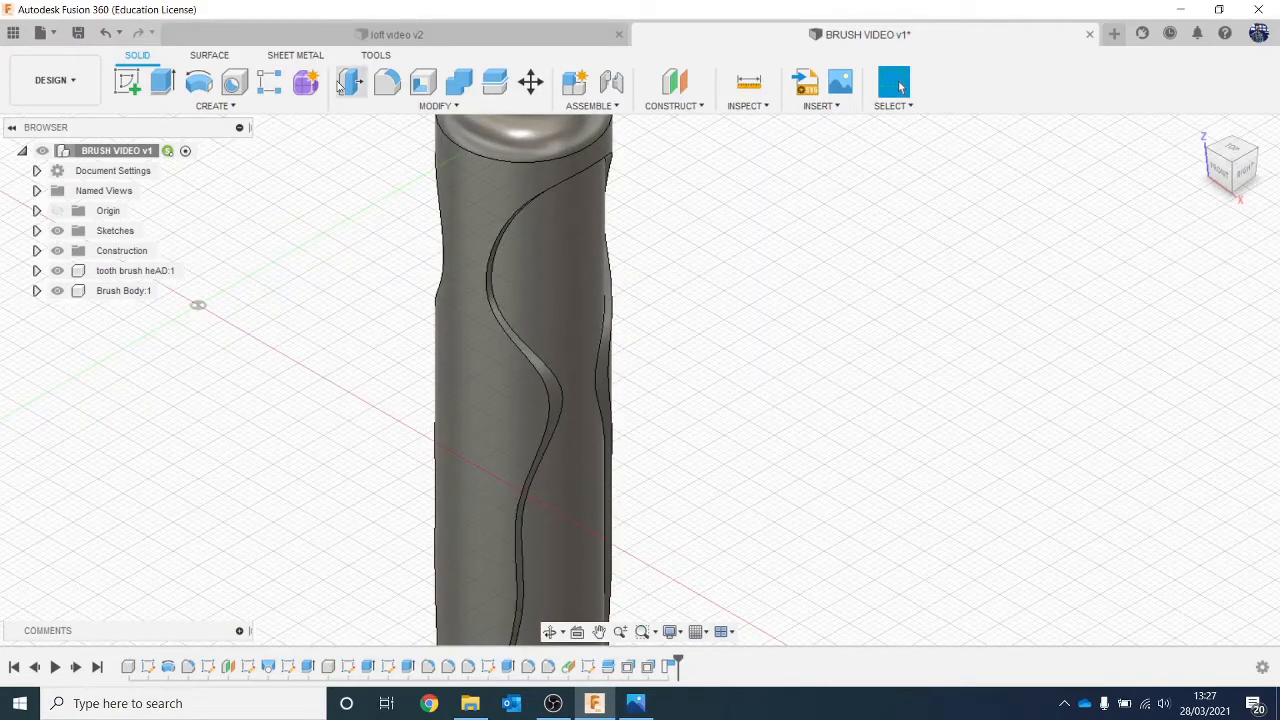
key(f)
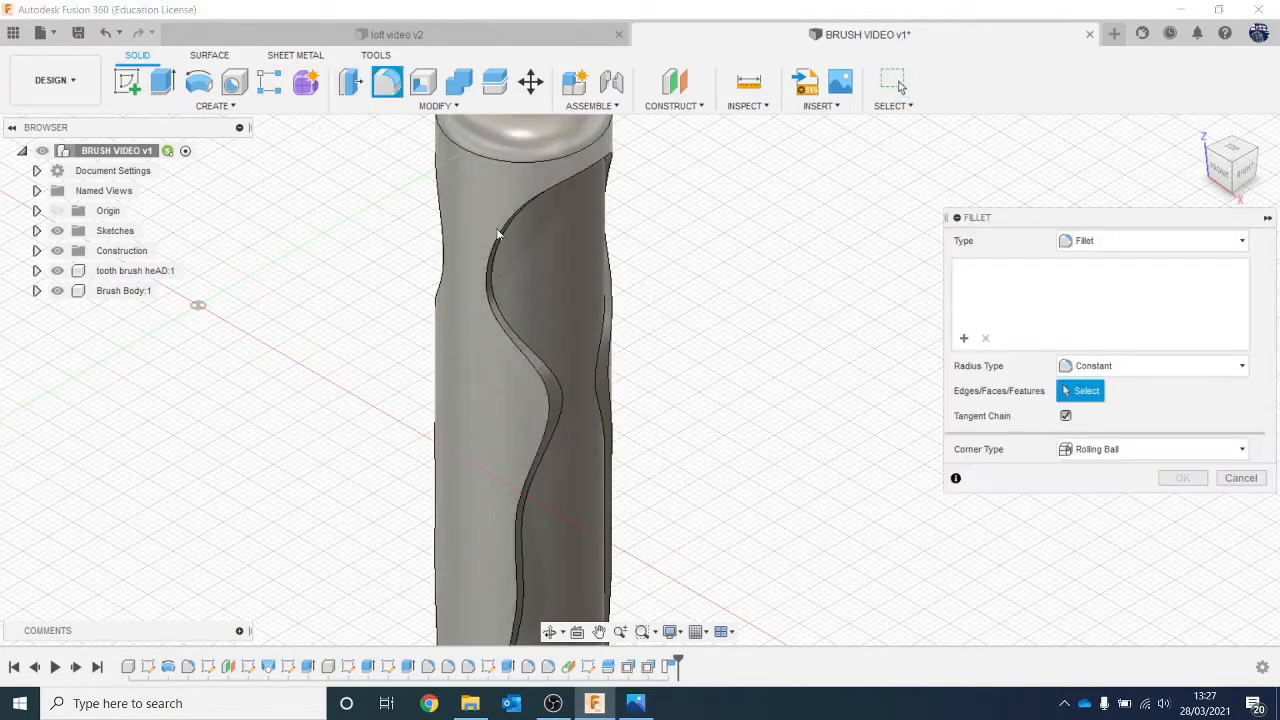
click(500, 237)
drag(502, 240, 496, 240)
scroll(625, 278, down, 1)
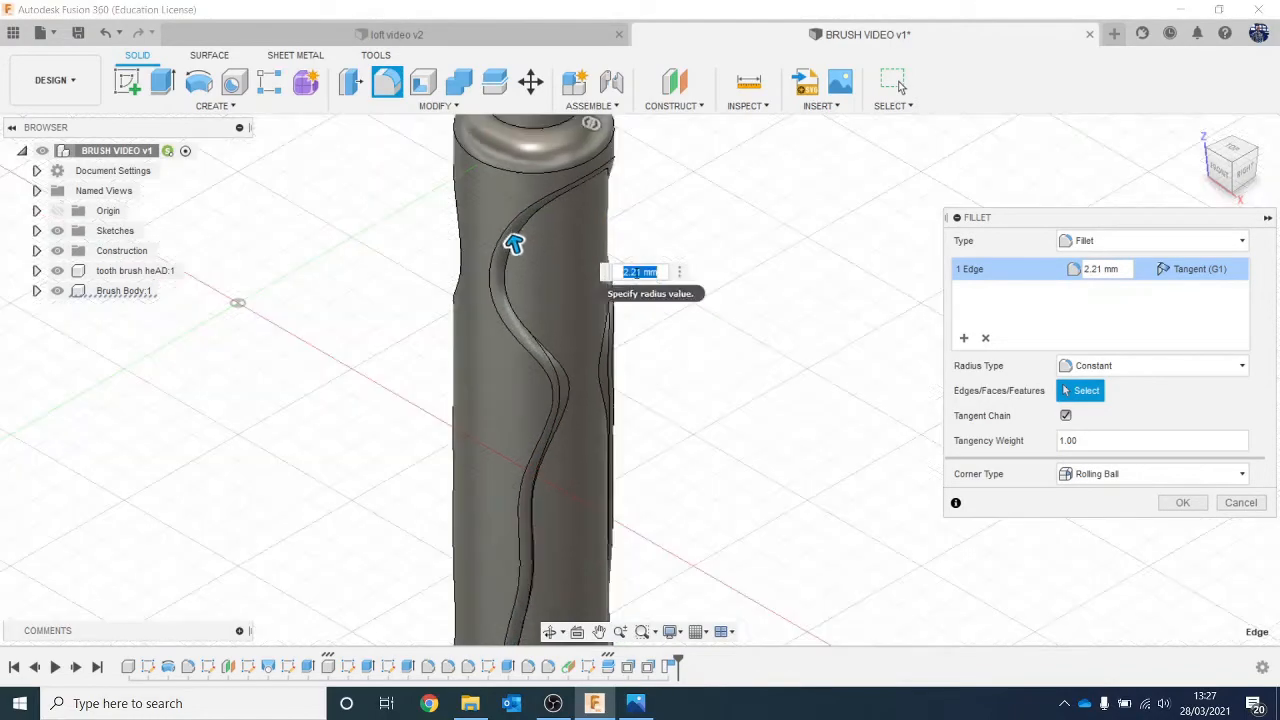
Add the opposite grip's outline edge to the fillet and set the radius to 2.5 mm.
click(1231, 178)
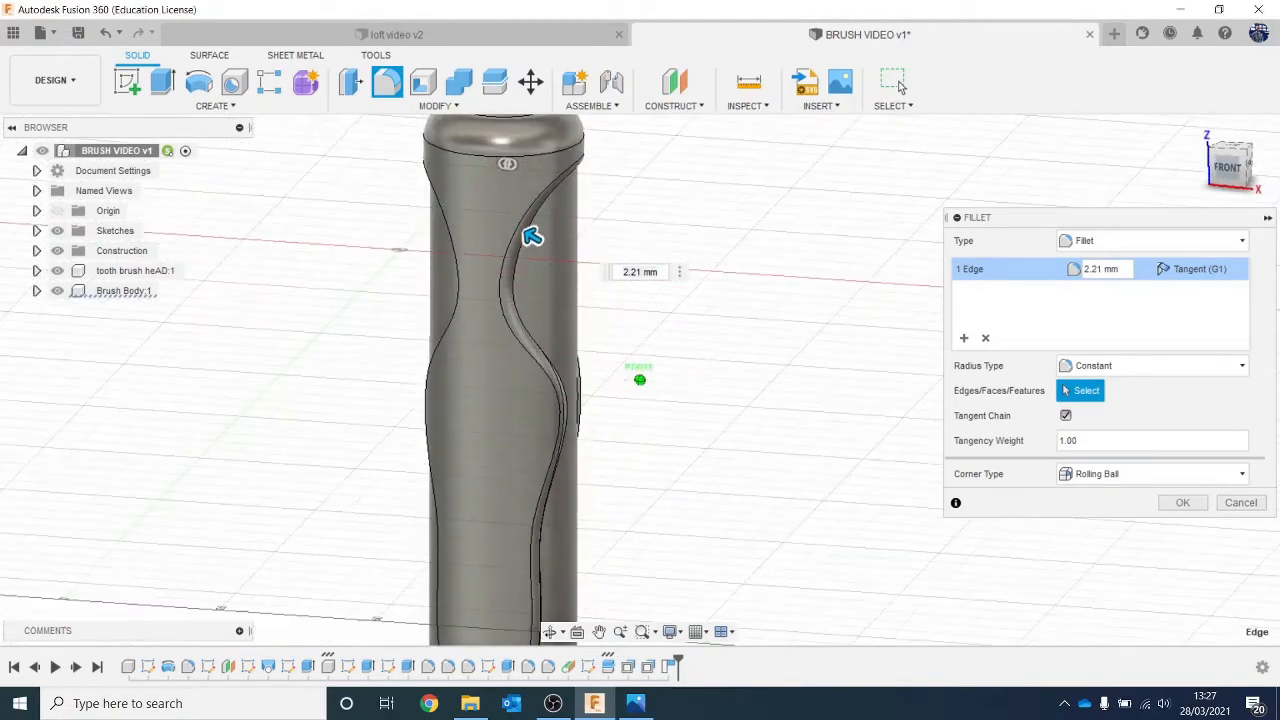
click(461, 252)
scroll(485, 295, down, 3)
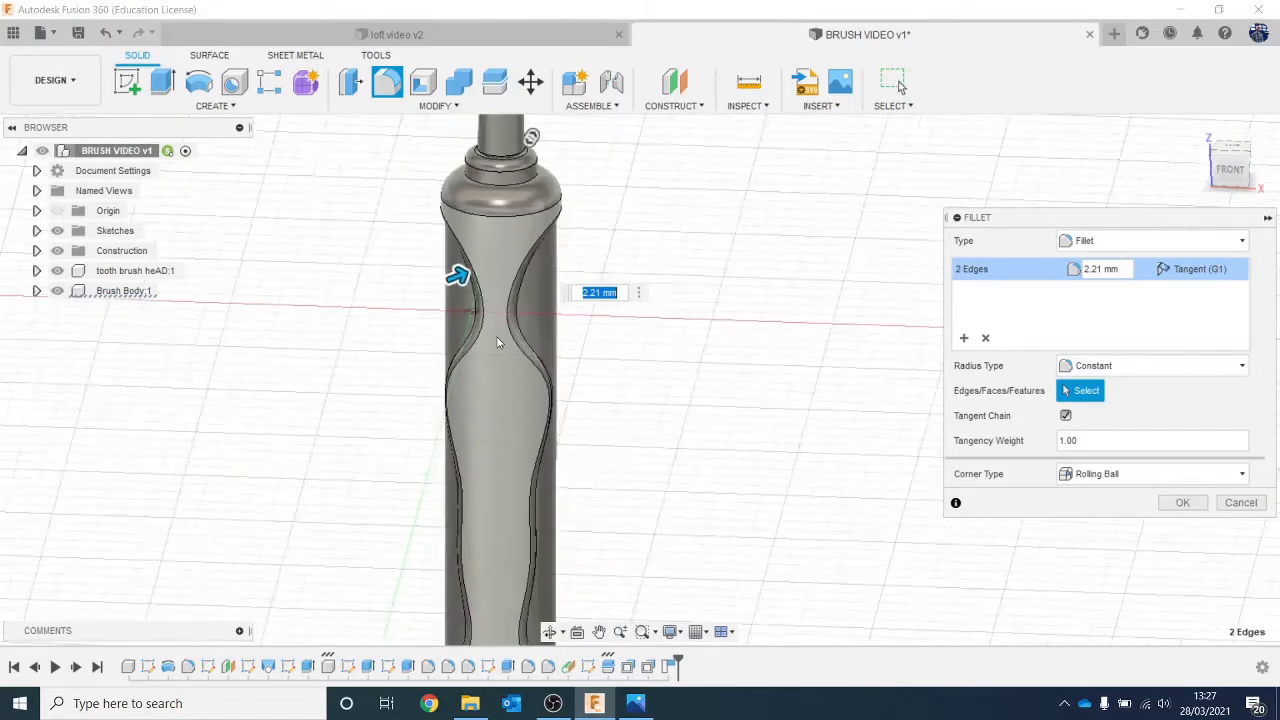
scroll(481, 299, up, 2)
drag(456, 286, 459, 278)
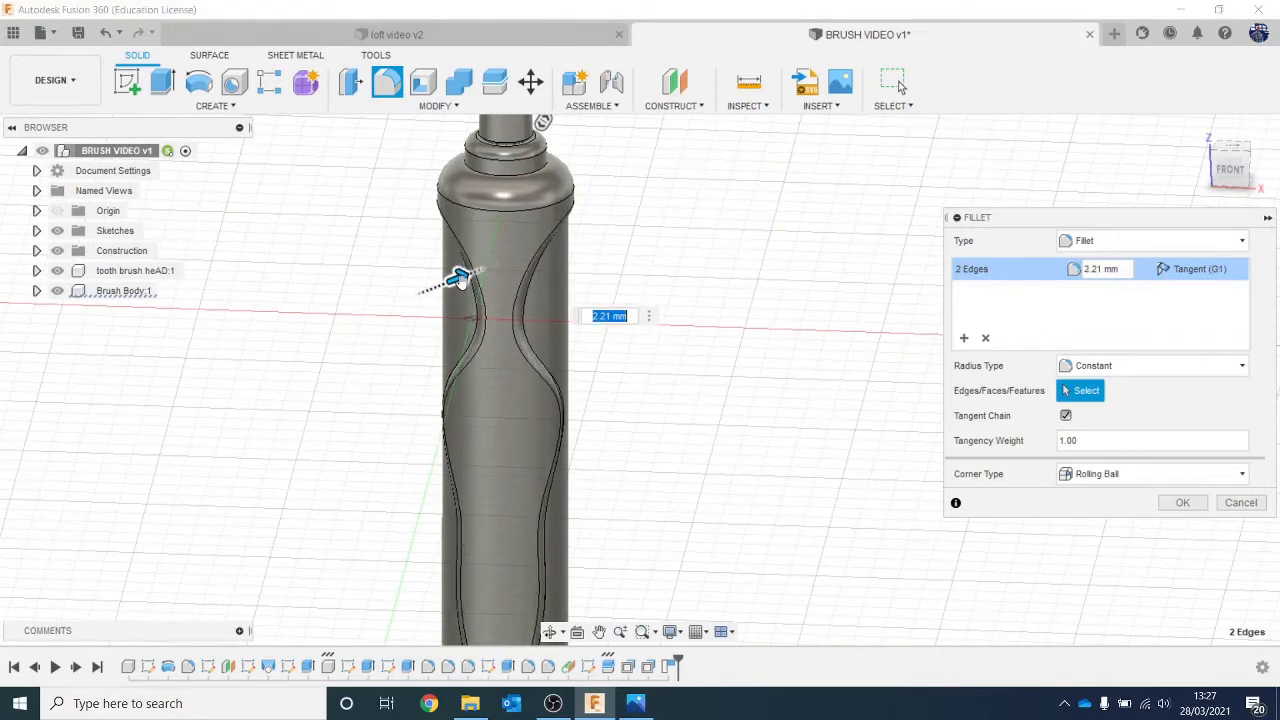
key(Return)
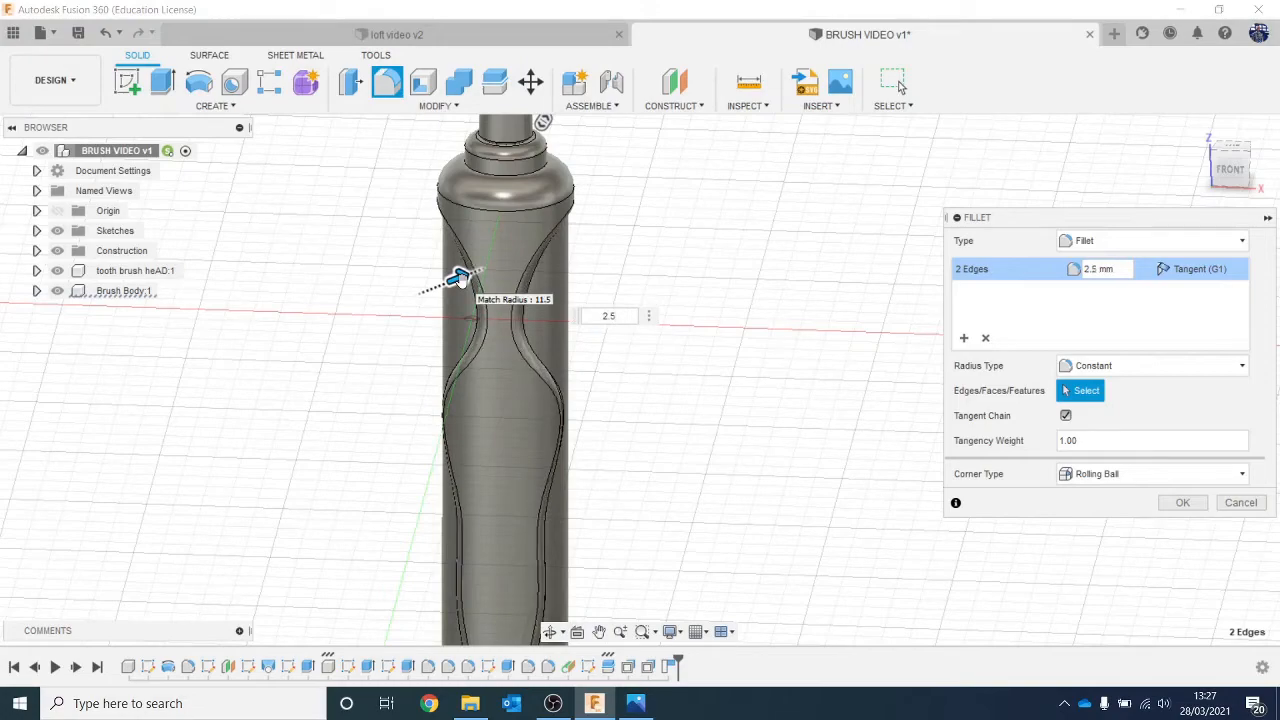
key(Return)
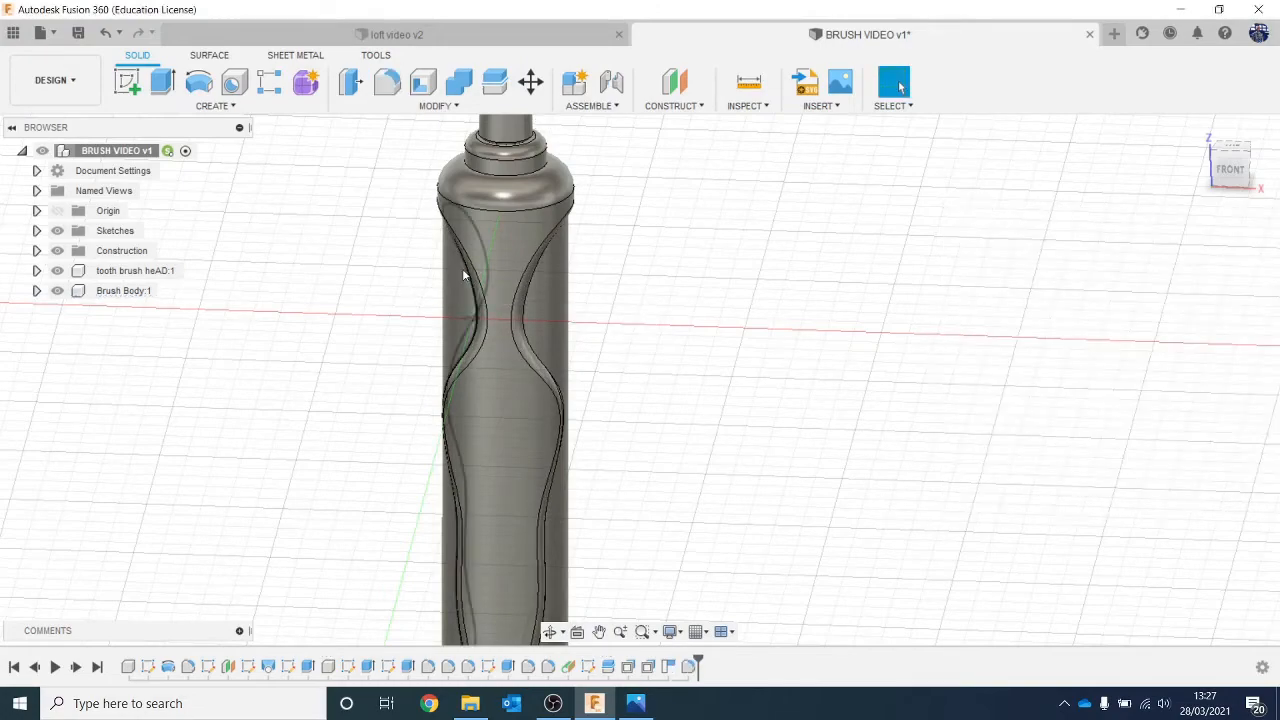
Construct a tangent plane on the recessed grip face at an angle of 0 degrees.
scroll(650, 445, down, 5)
middle_drag(718, 434, 697, 272)
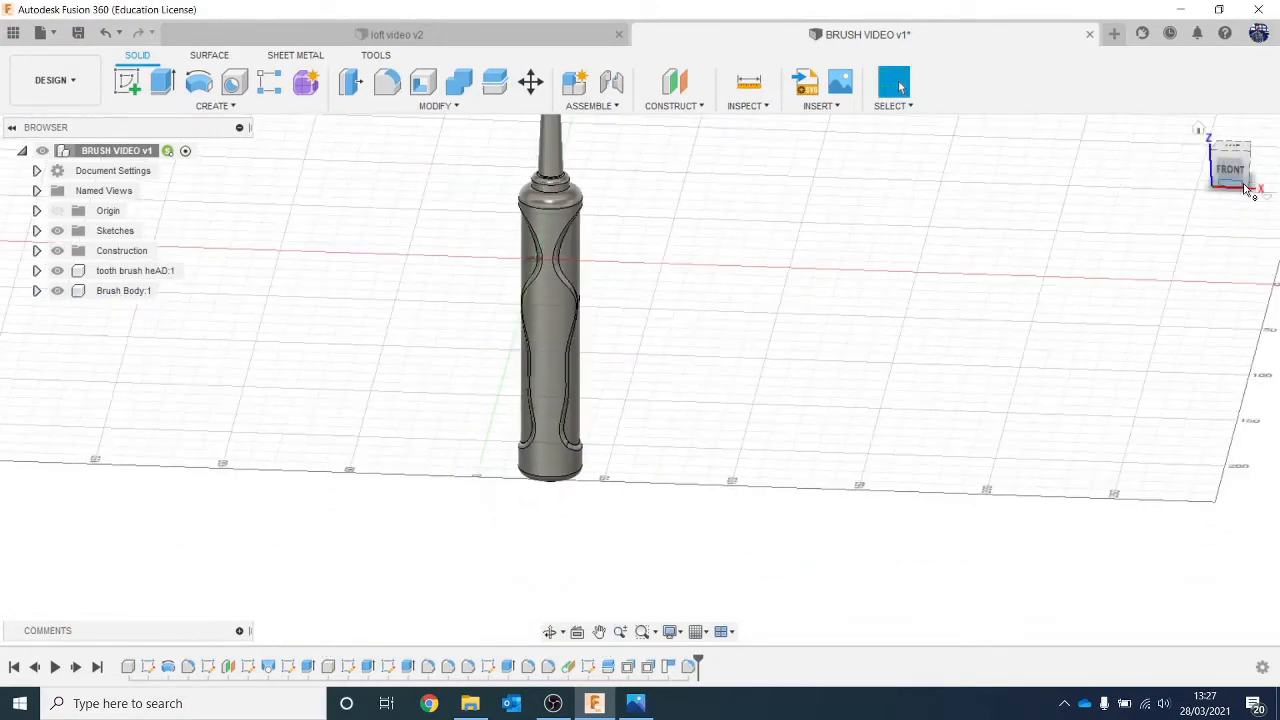
mouse_move(1229, 145)
mouse_down()
mouse_move(1247, 129)
mouse_move(1208, 108)
mouse_move(1190, 135)
mouse_move(1200, 149)
mouse_move(1250, 160)
mouse_up()
mouse_move(960, 205)
shift+middle_down()
mouse_move(890, 160)
mouse_move(835, 150)
mouse_move(810, 198)
shift+middle_up()
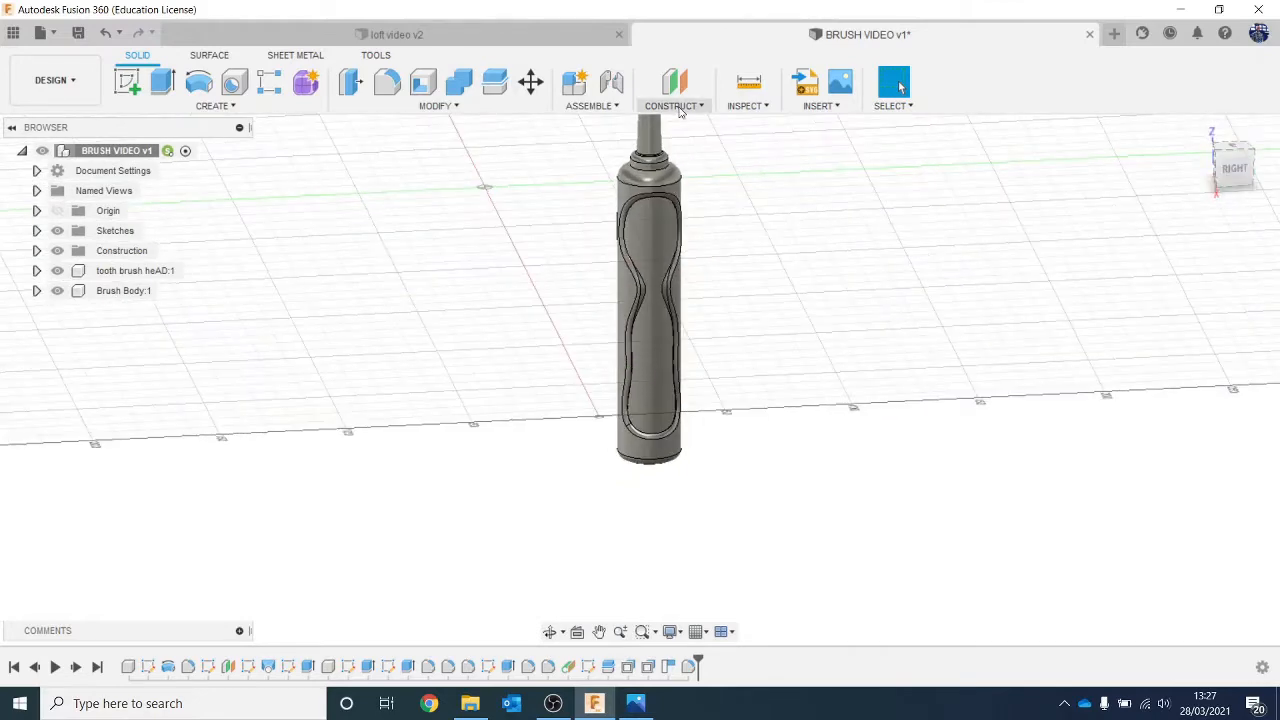
click(675, 105)
click(700, 161)
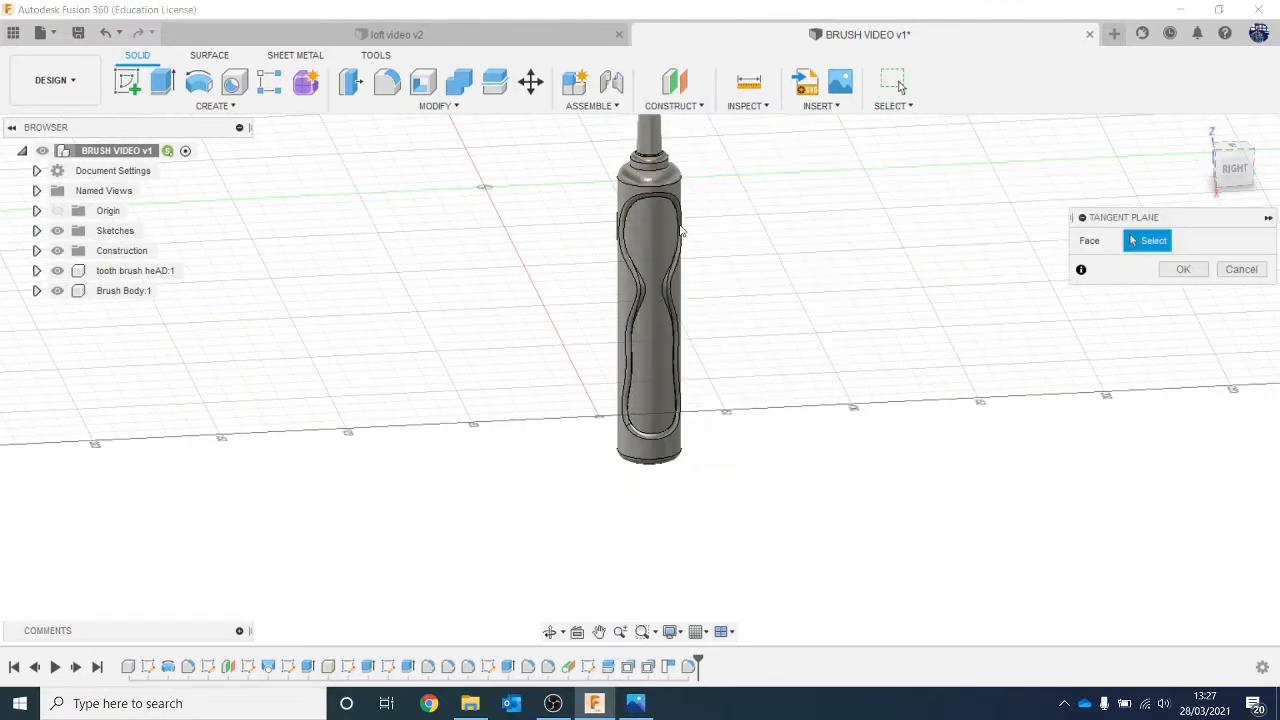
click(660, 235)
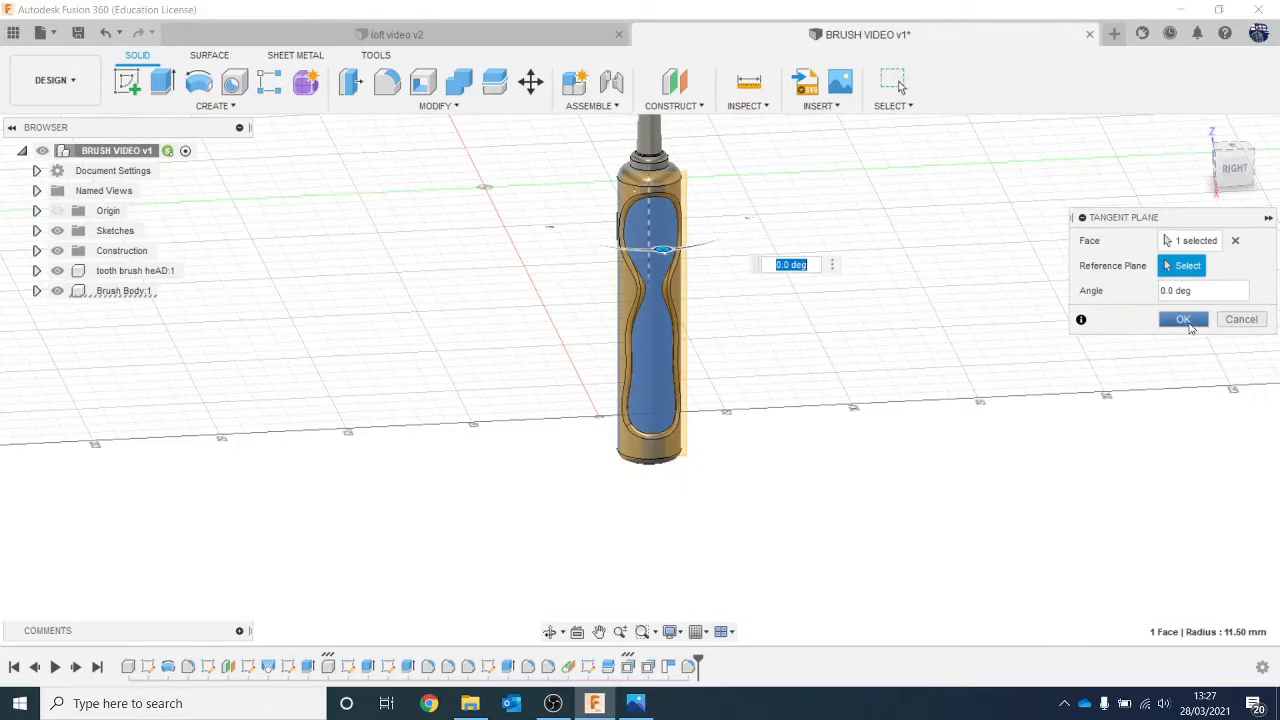
click(1182, 320)
Create a sketch on the tangent plane and project the recessed grip face's outline into it.
scroll(942, 238, up, 2)
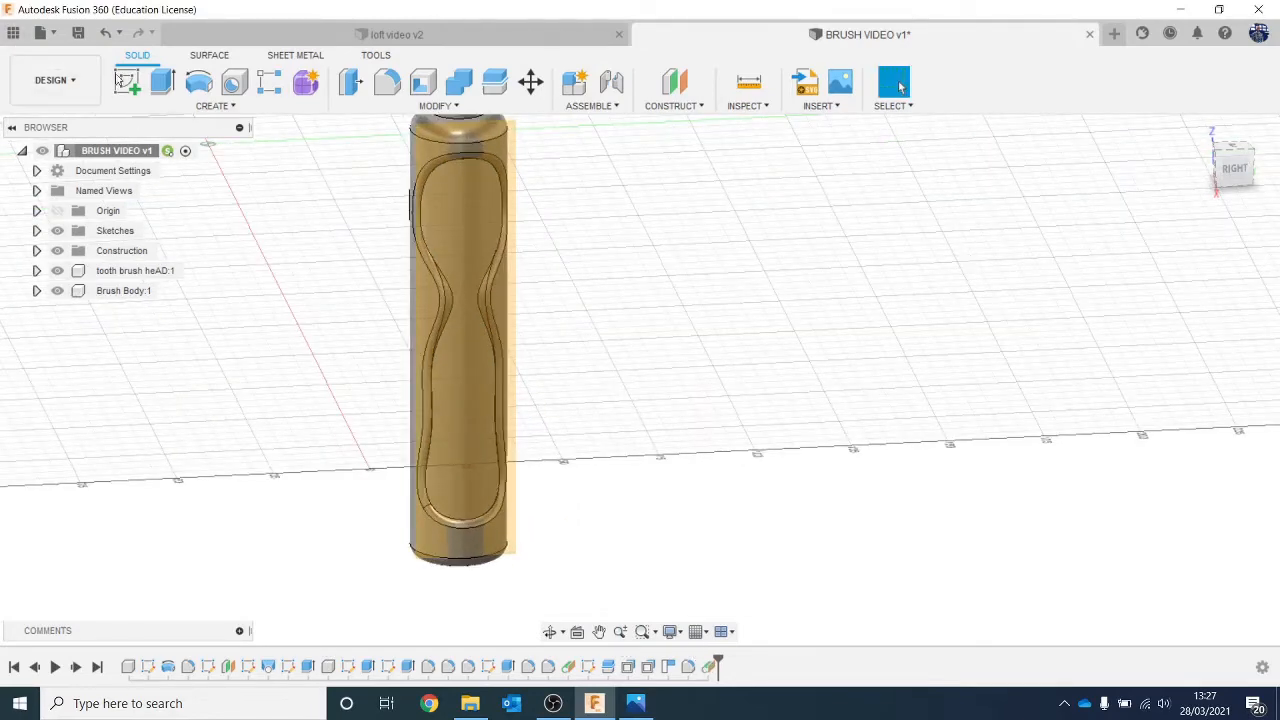
click(126, 80)
click(490, 226)
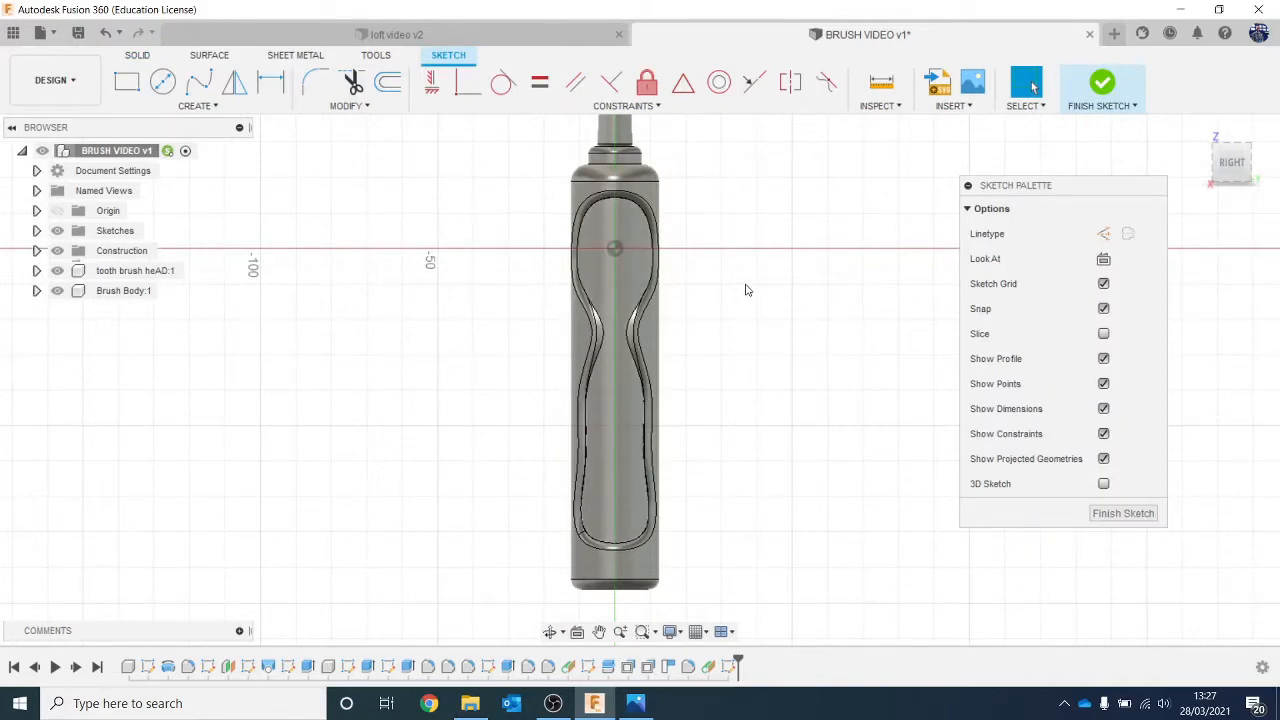
key(p)
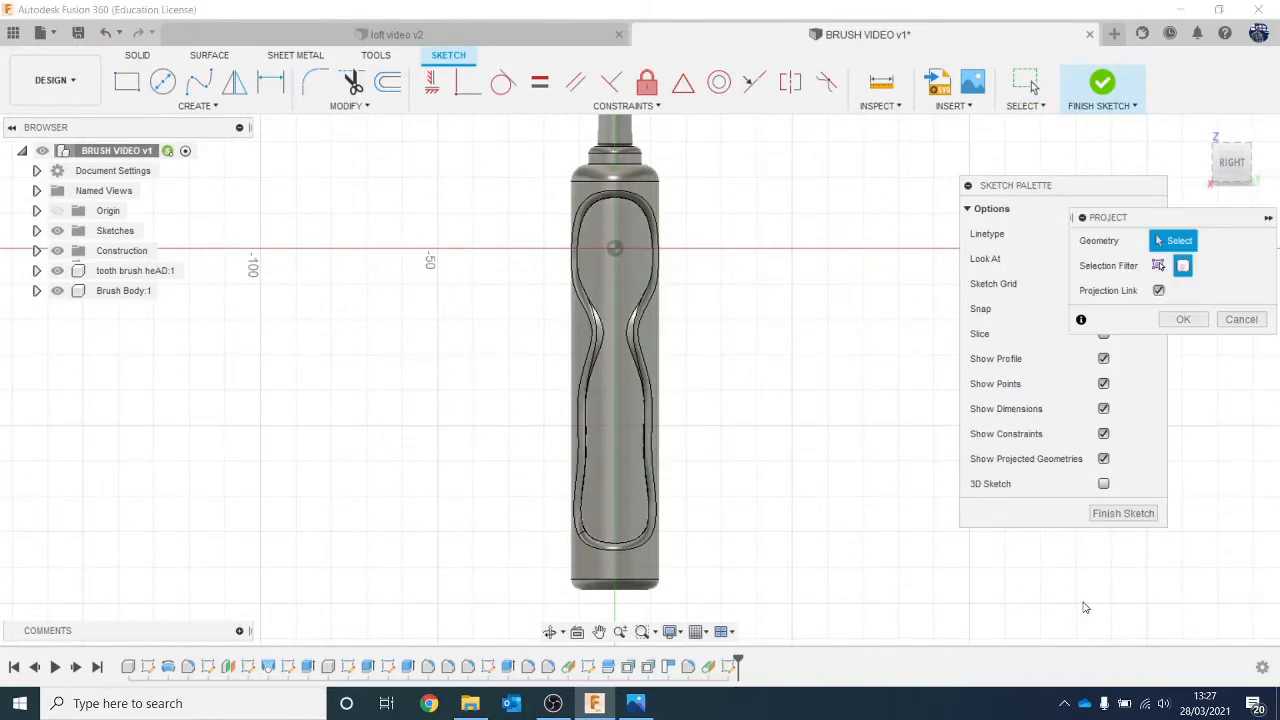
click(612, 228)
click(1183, 319)
Sketch a horizontal rectangle about 60 mm by 5.5 mm across the grip's upper part and finish the sketch.
click(1230, 158)
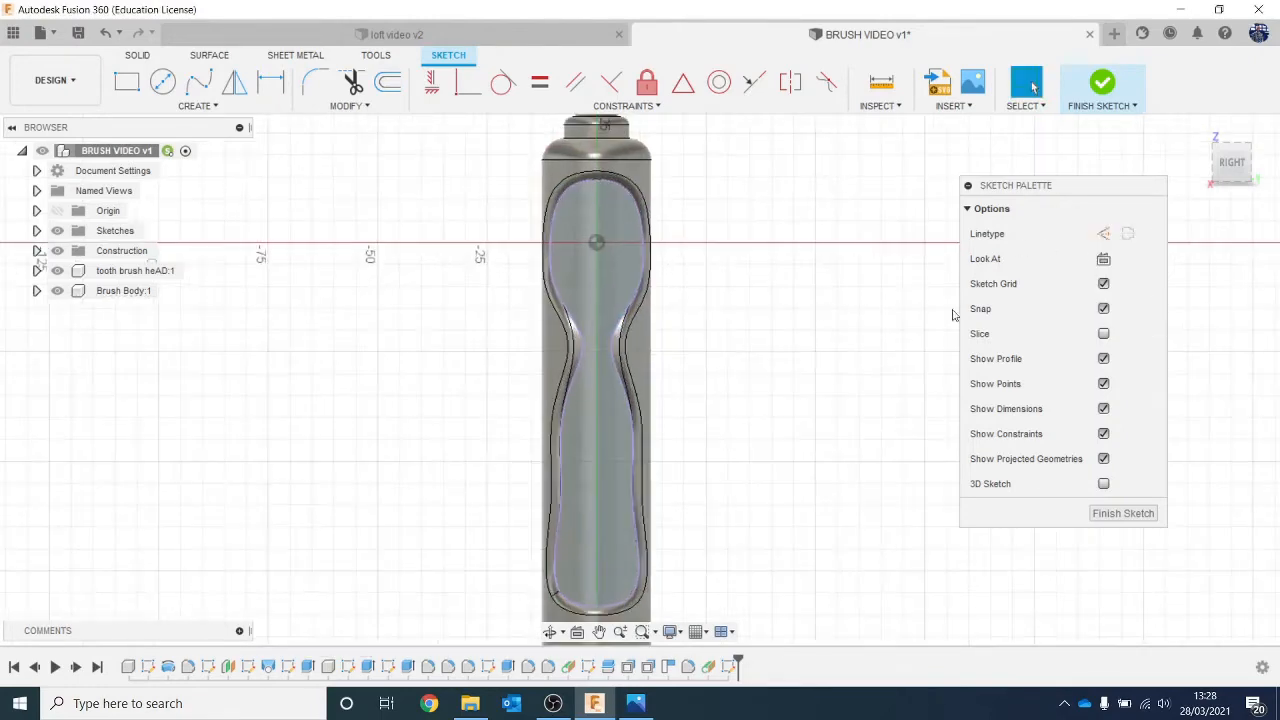
mouse_move(1225, 152)
mouse_down()
mouse_move(1278, 158)
mouse_move(1232, 158)
mouse_up()
click(1238, 168)
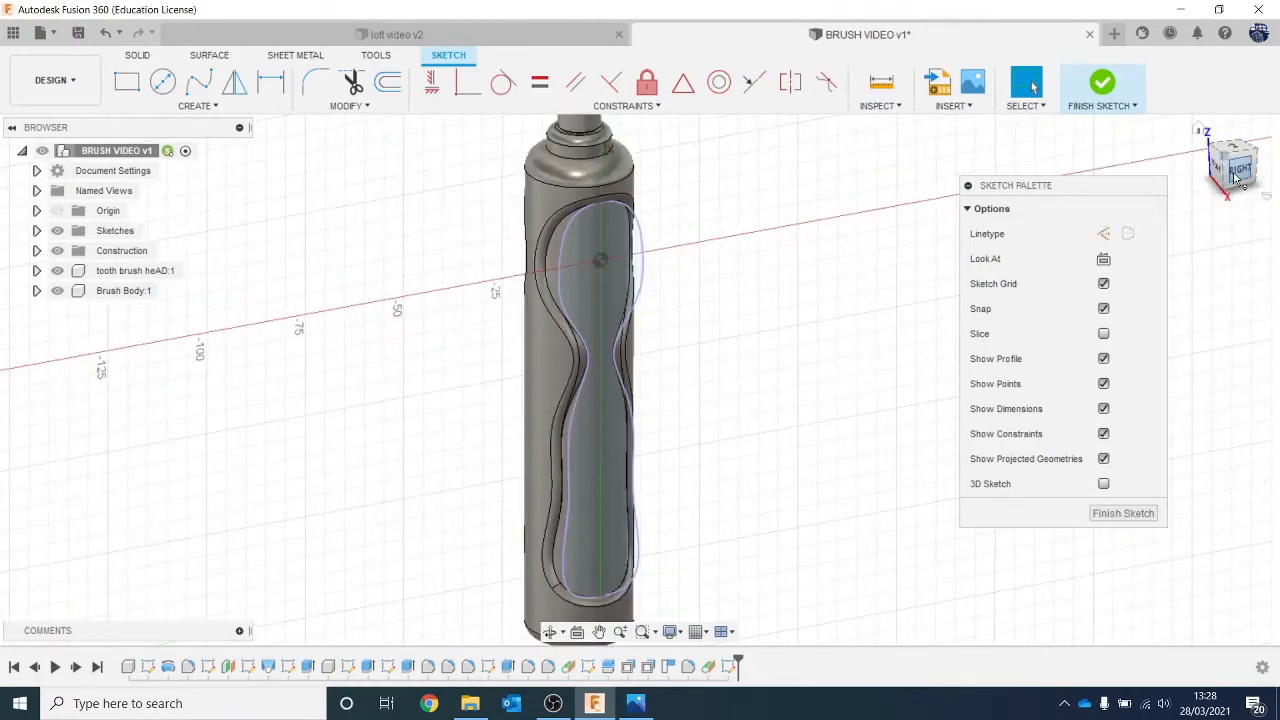
key(r)
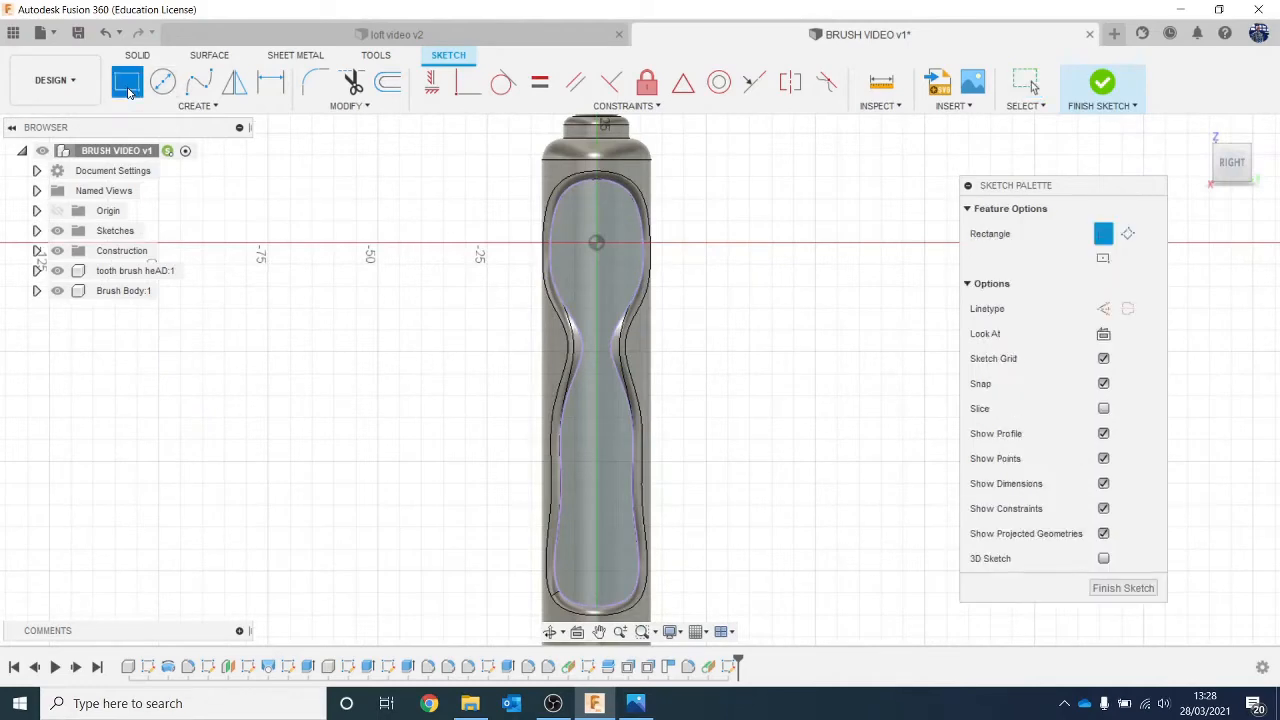
click(480, 211)
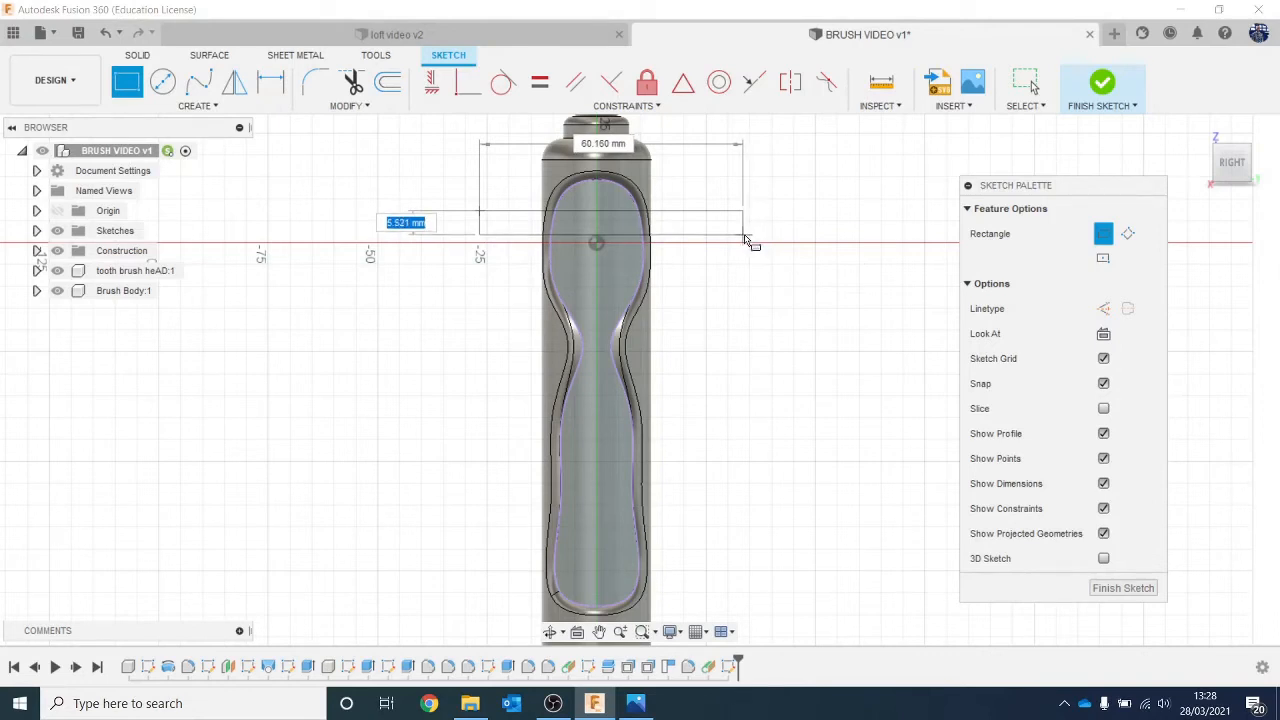
click(745, 237)
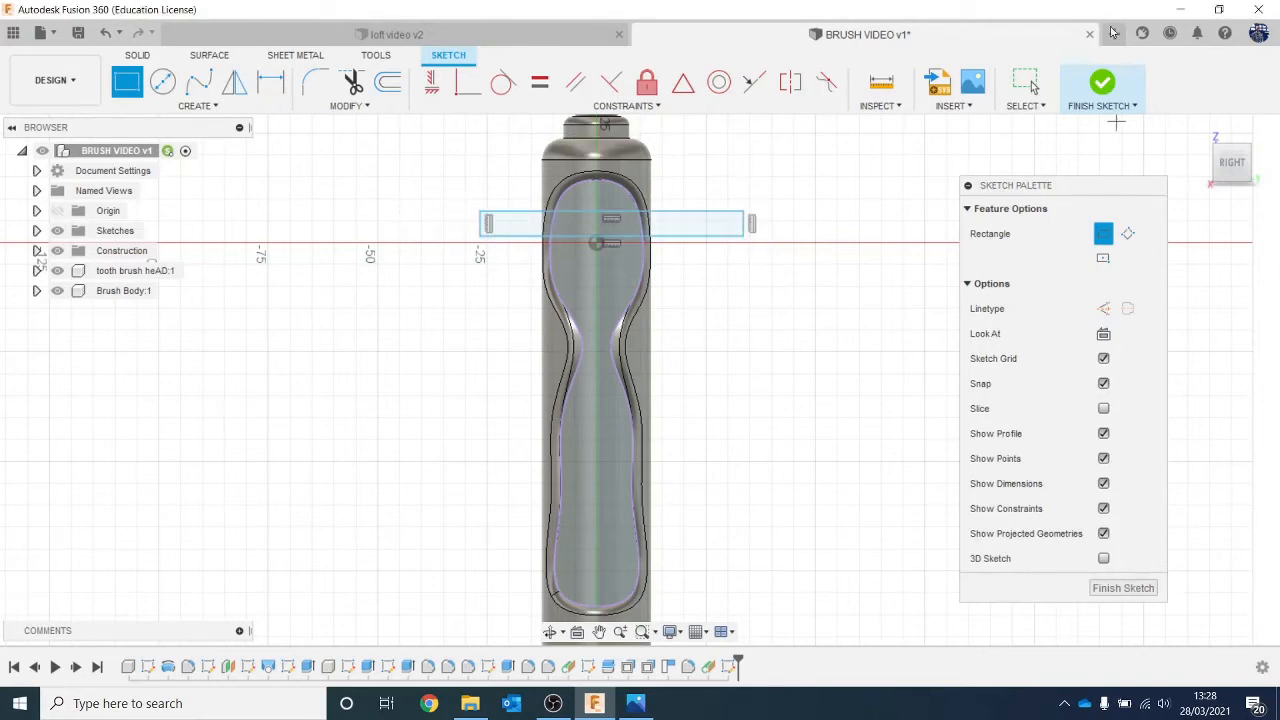
click(1104, 88)
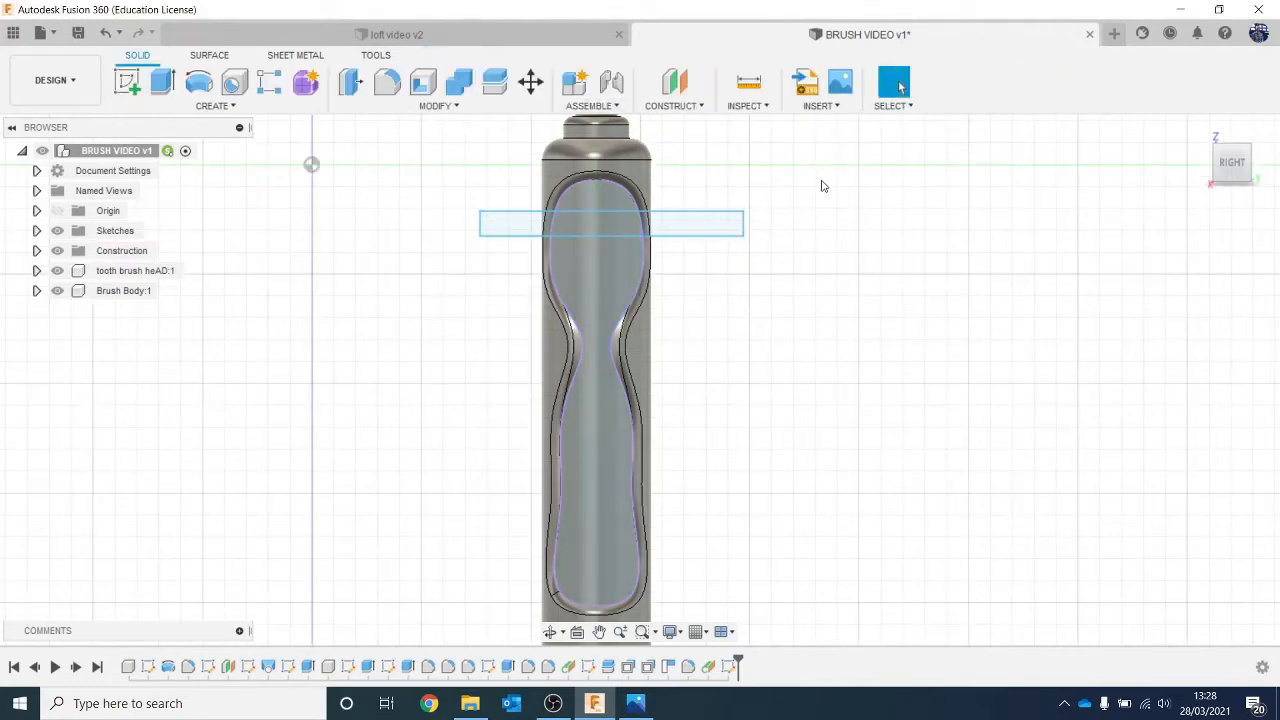
Reopen the grip sketch and set up a rectangular pattern of the rectangle, 3 instances over an extent of about 76 mm down the handle.
right_click(731, 667)
click(843, 507)
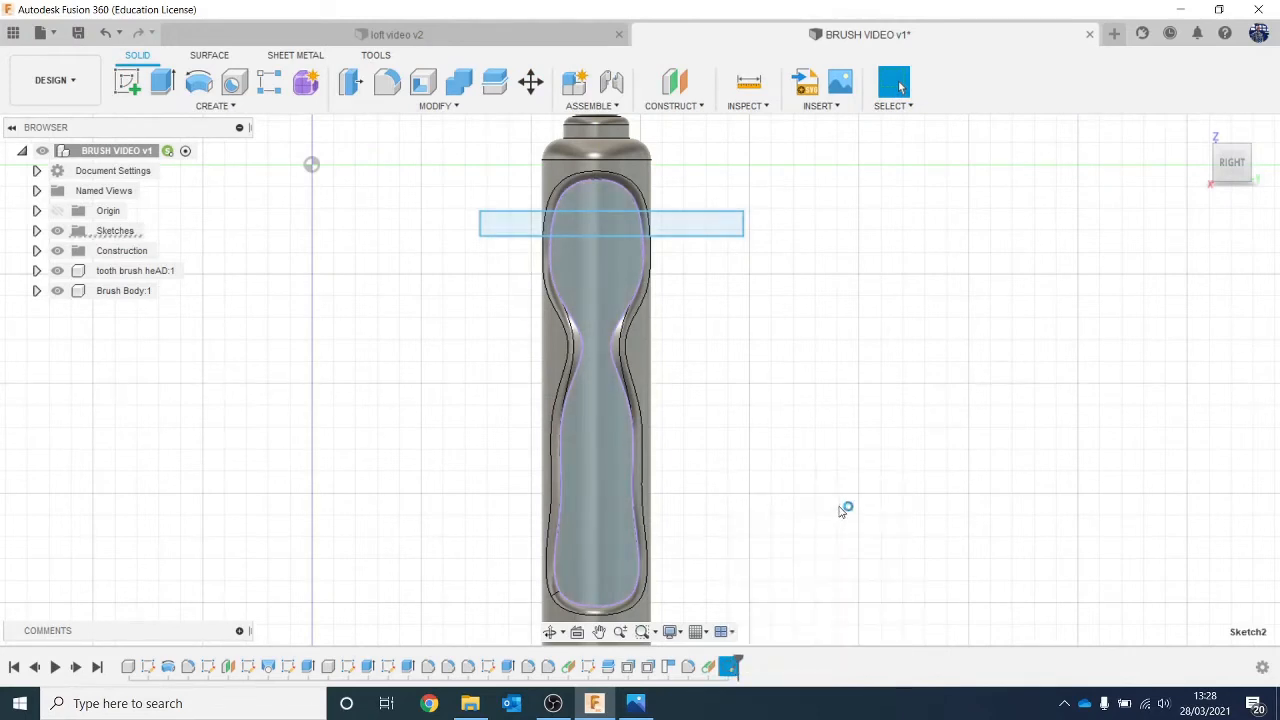
click(200, 105)
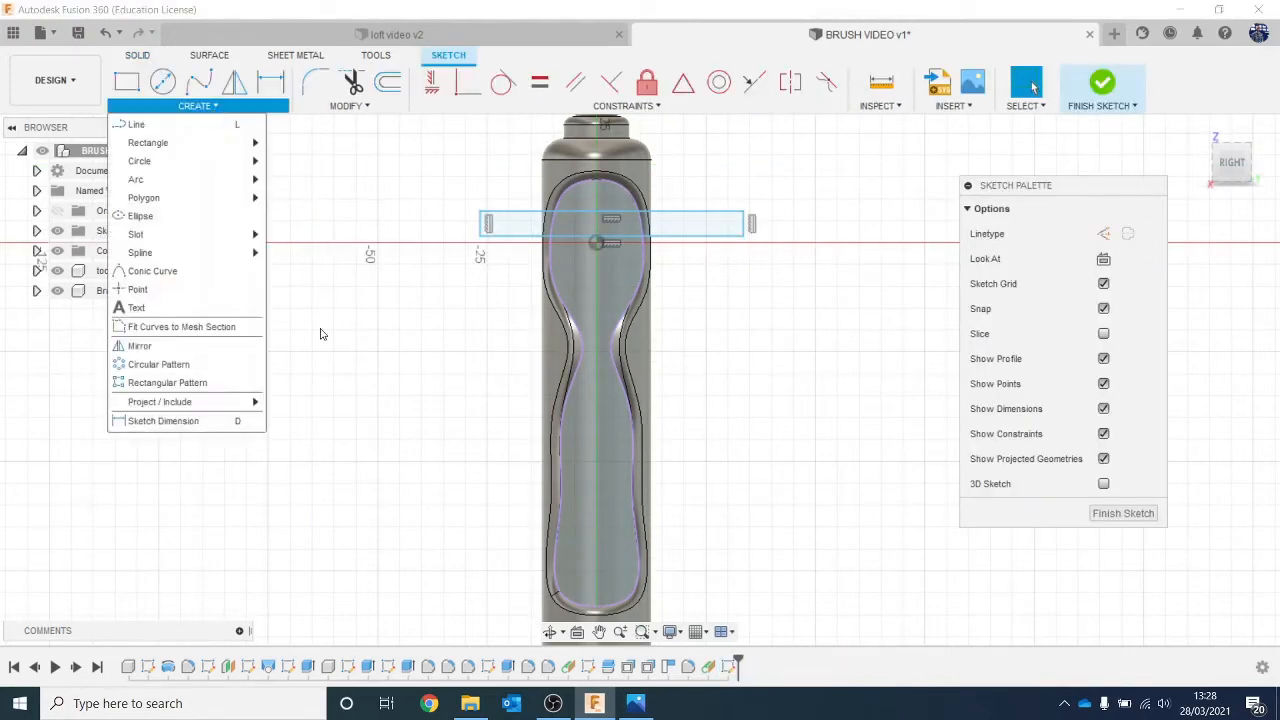
click(241, 384)
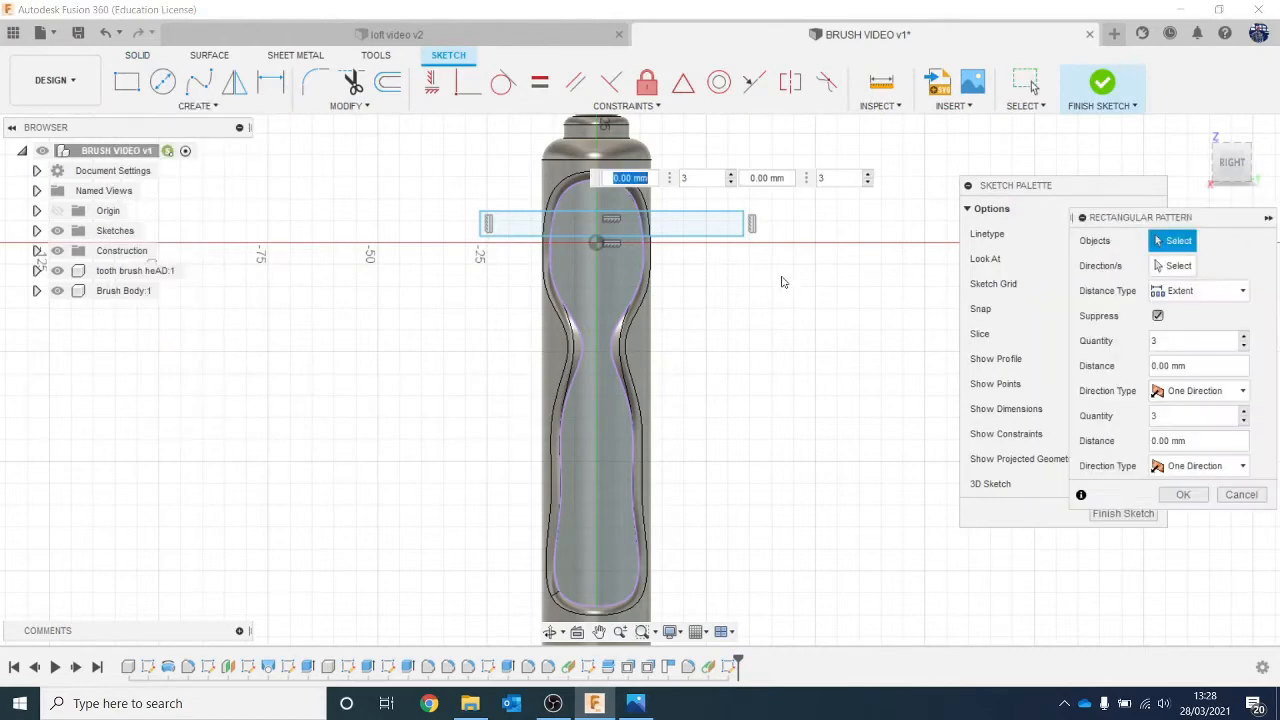
click(698, 238)
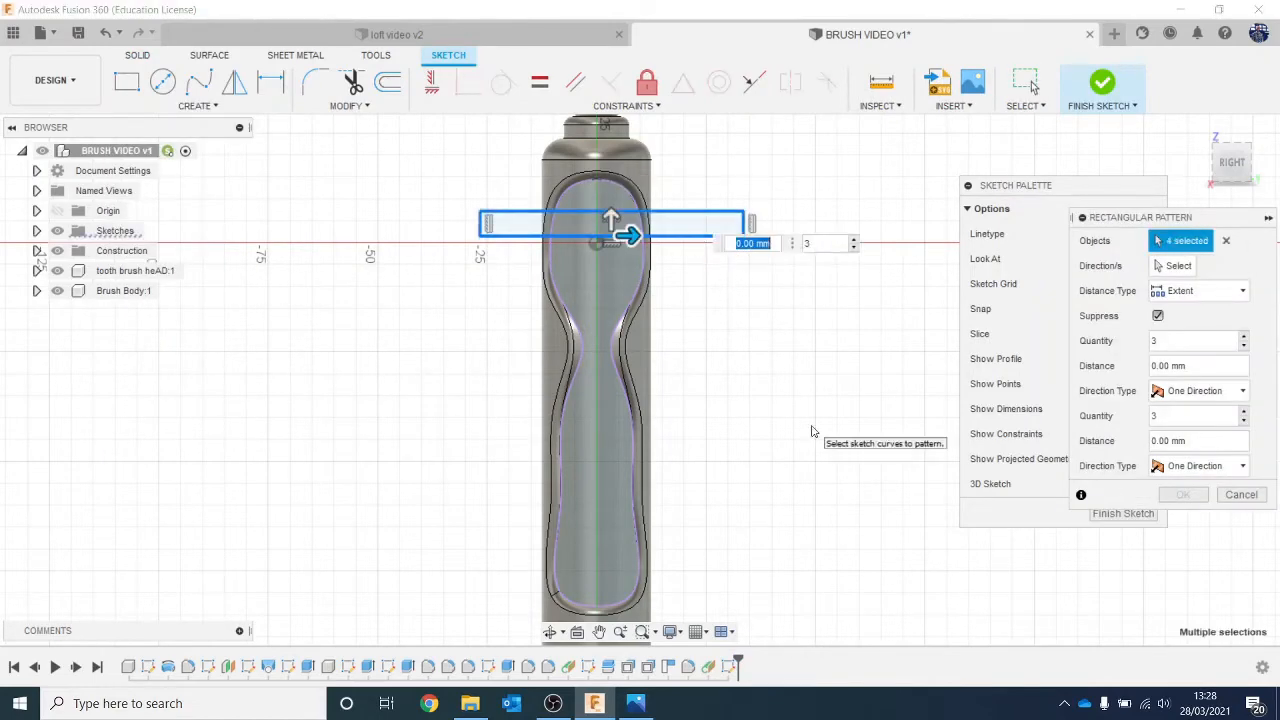
middle_drag(812, 431, 787, 386)
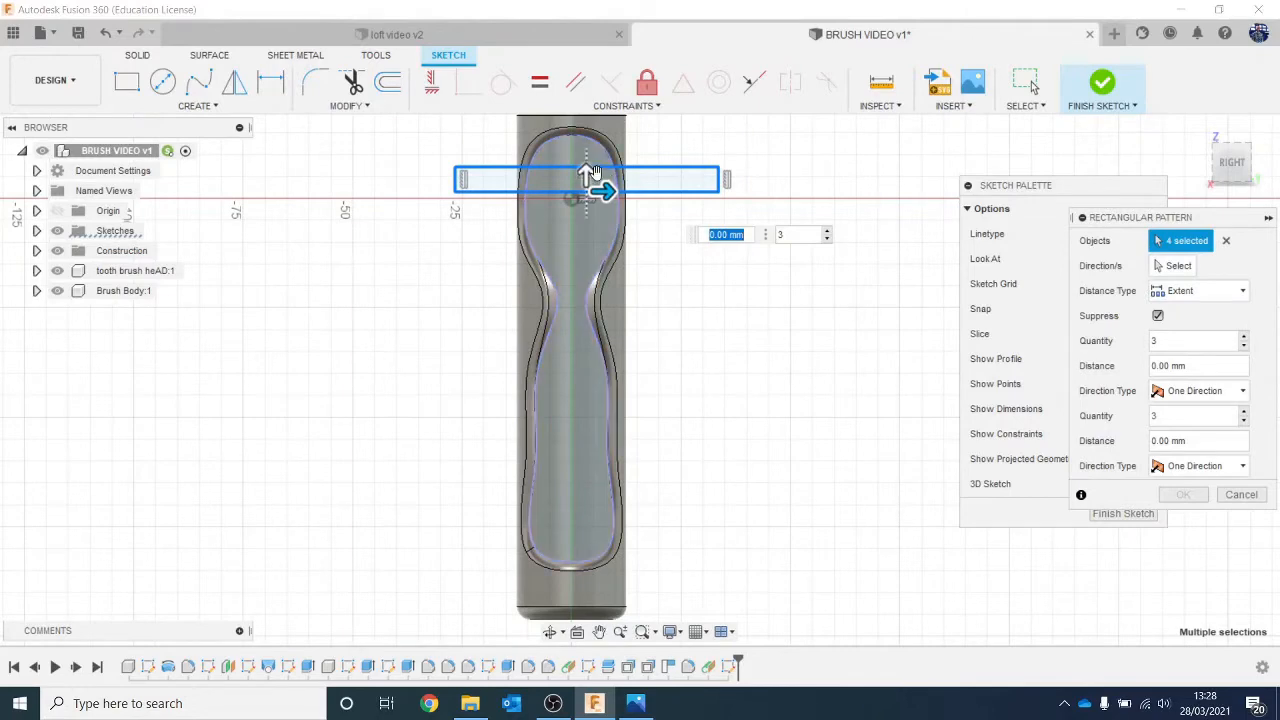
drag(592, 173, 598, 494)
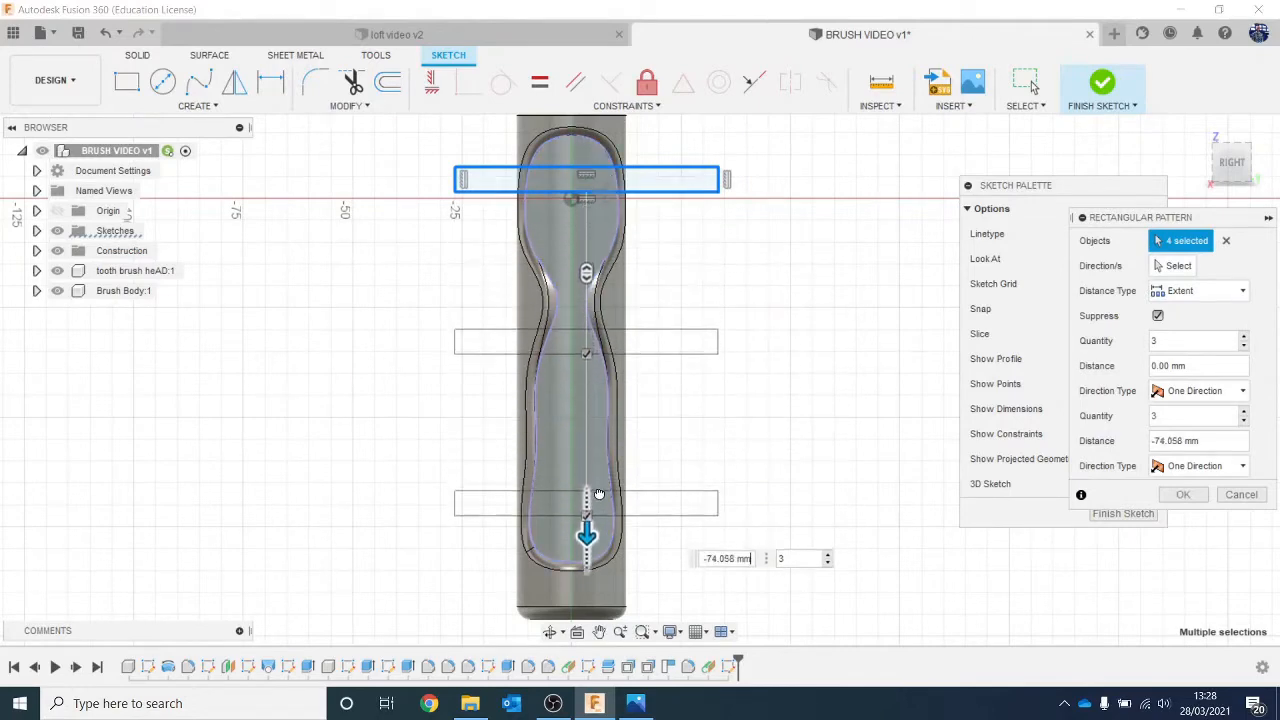
drag(588, 537, 587, 545)
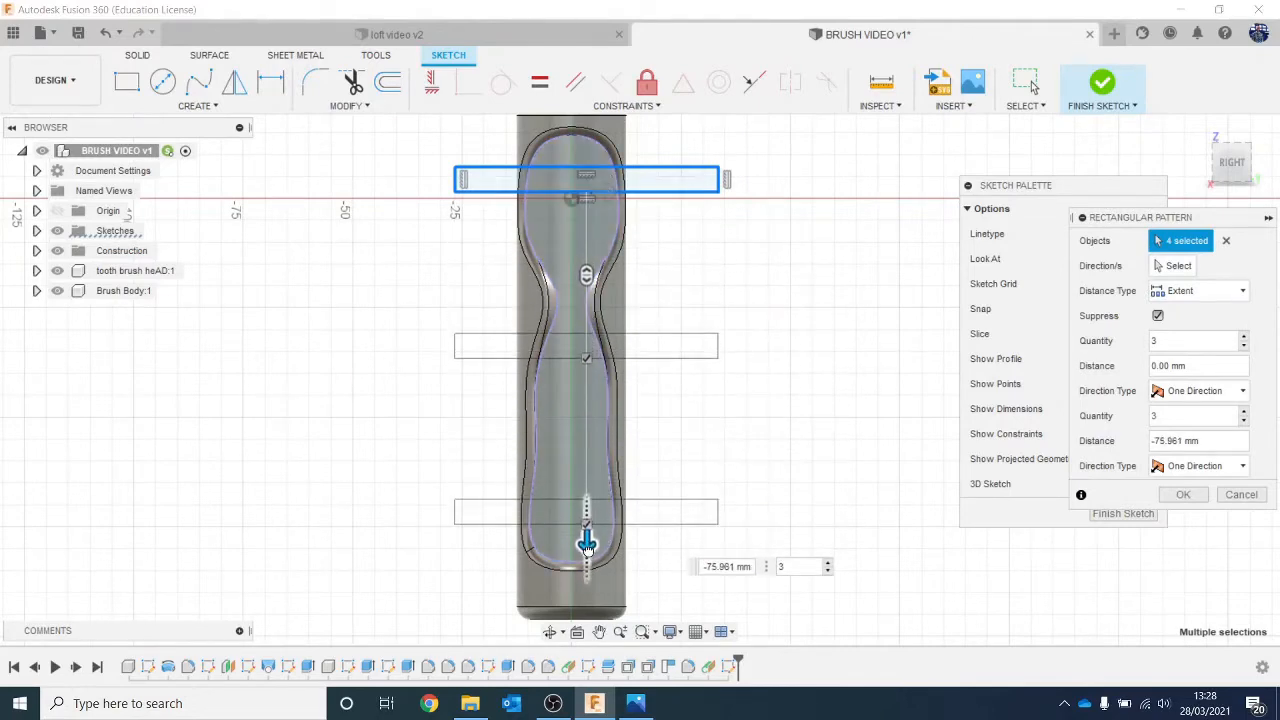
Set the rectangular pattern of the bar to 5 copies over the -75.961 mm extent, apply it and finish the sketch.
click(828, 563)
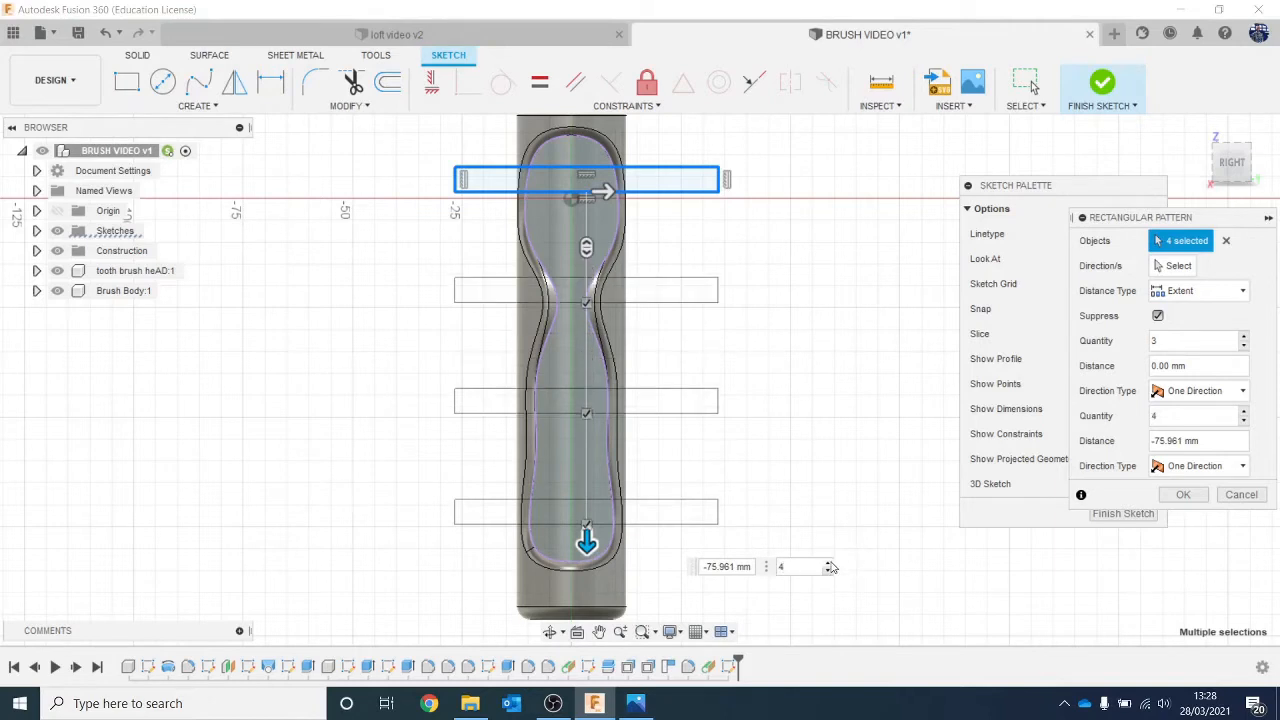
click(828, 564)
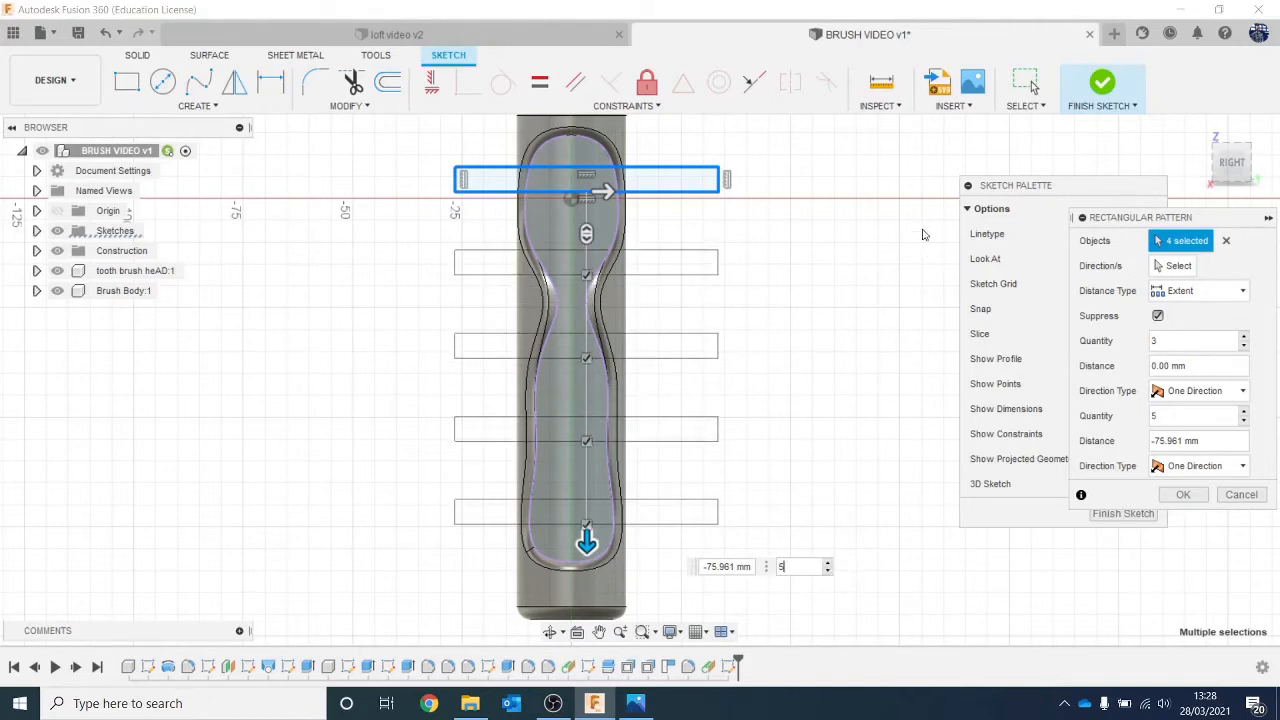
click(1183, 494)
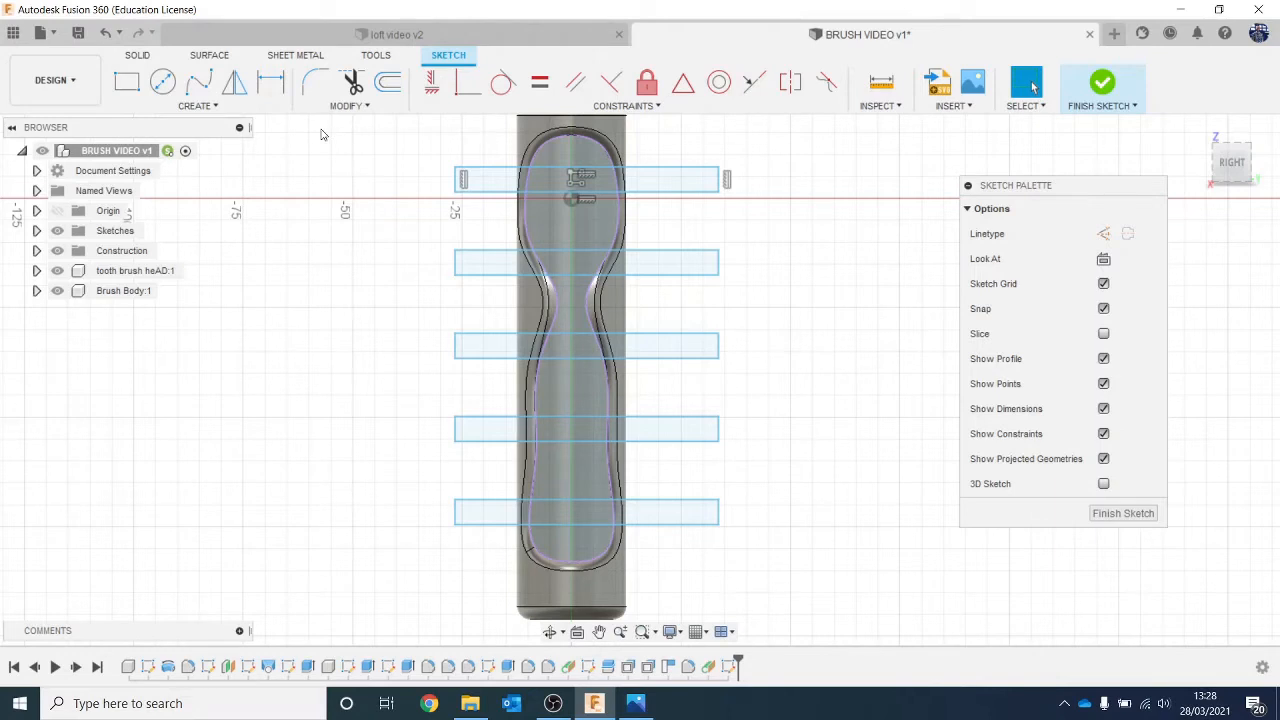
click(1102, 84)
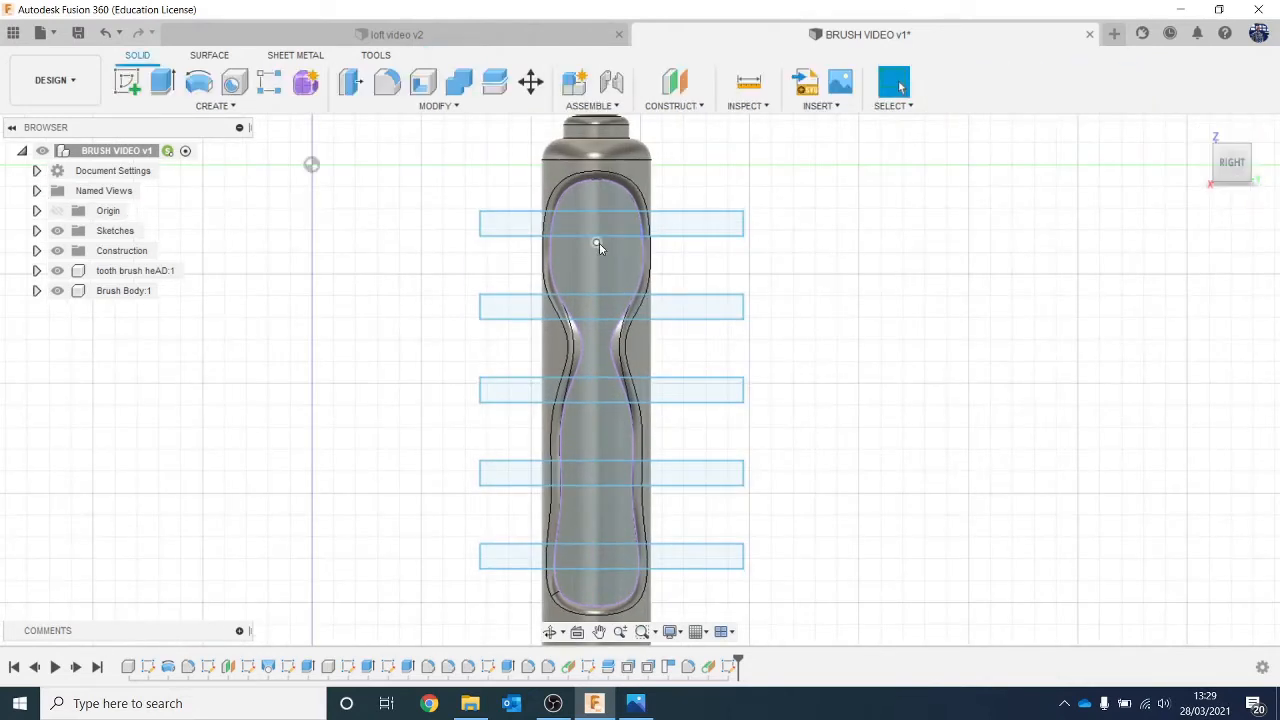
Start an Emboss using the five bar profiles that lie inside the grip outline.
drag(1230, 166, 1169, 217)
middle_drag(1060, 289, 1028, 240)
click(215, 105)
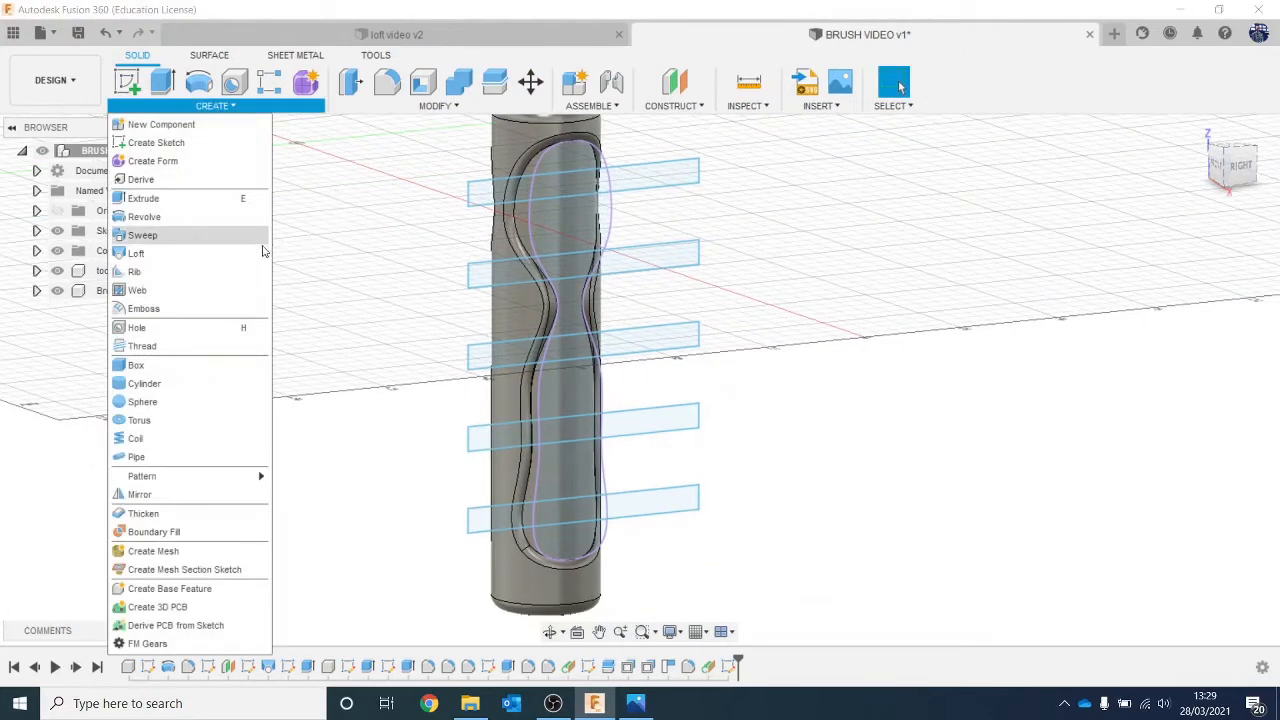
click(143, 309)
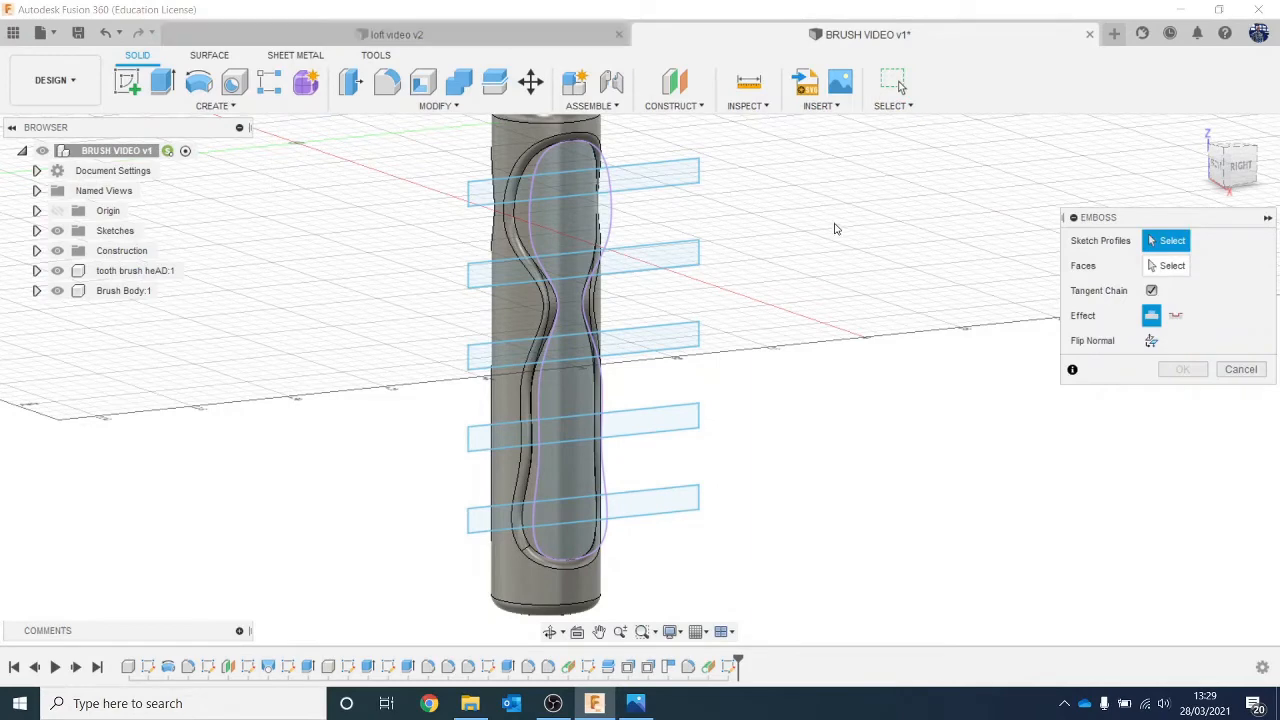
click(541, 186)
click(569, 257)
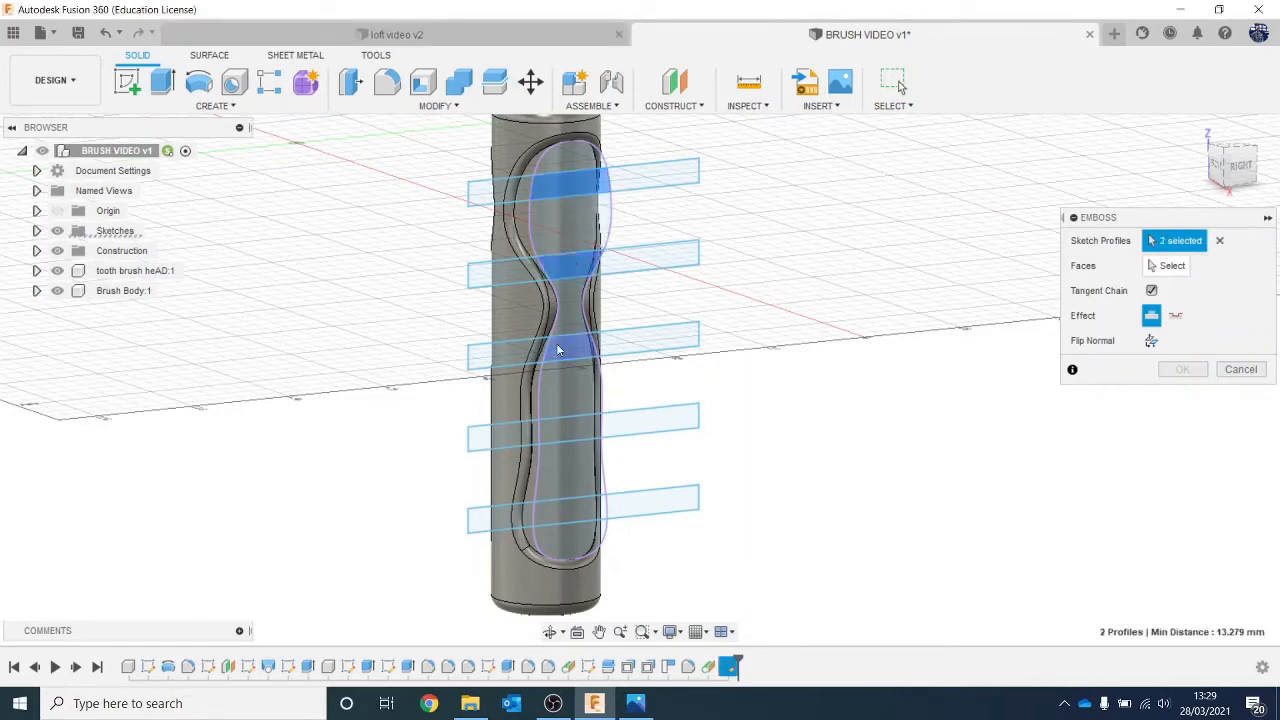
click(556, 344)
click(567, 431)
click(586, 515)
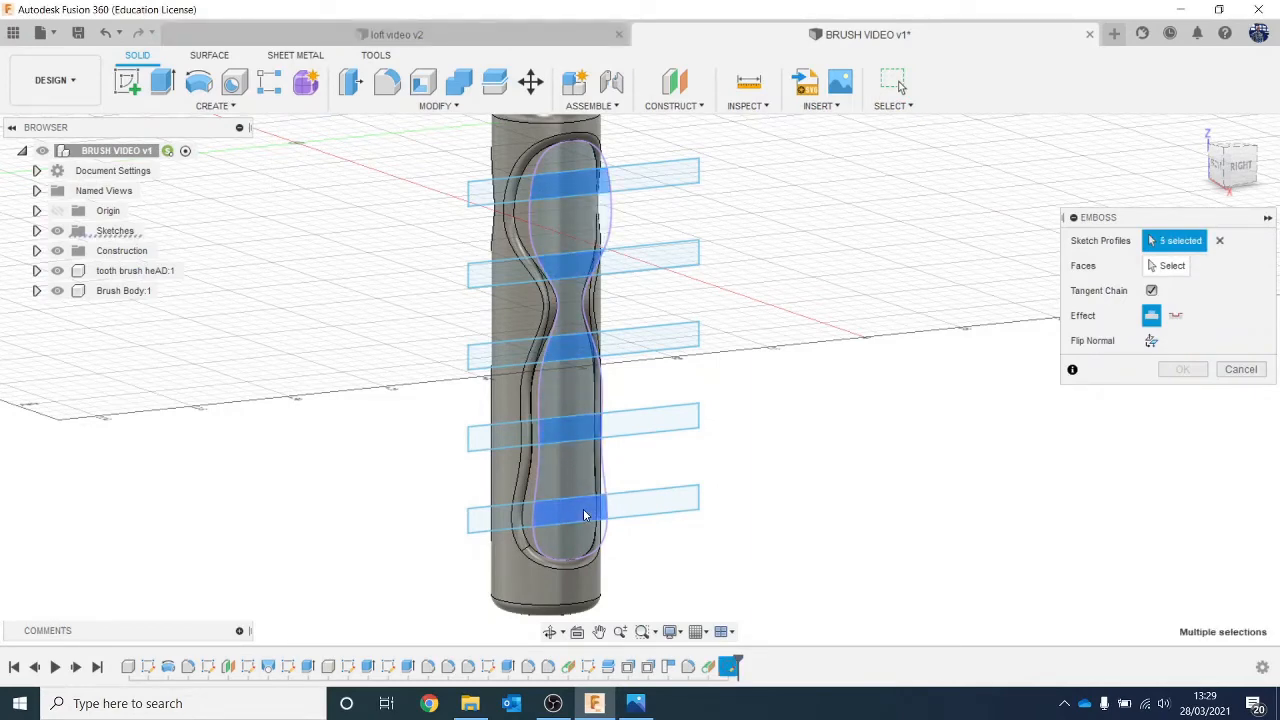
Choose the recessed grip face of the brush body as the face for the emboss.
click(1174, 268)
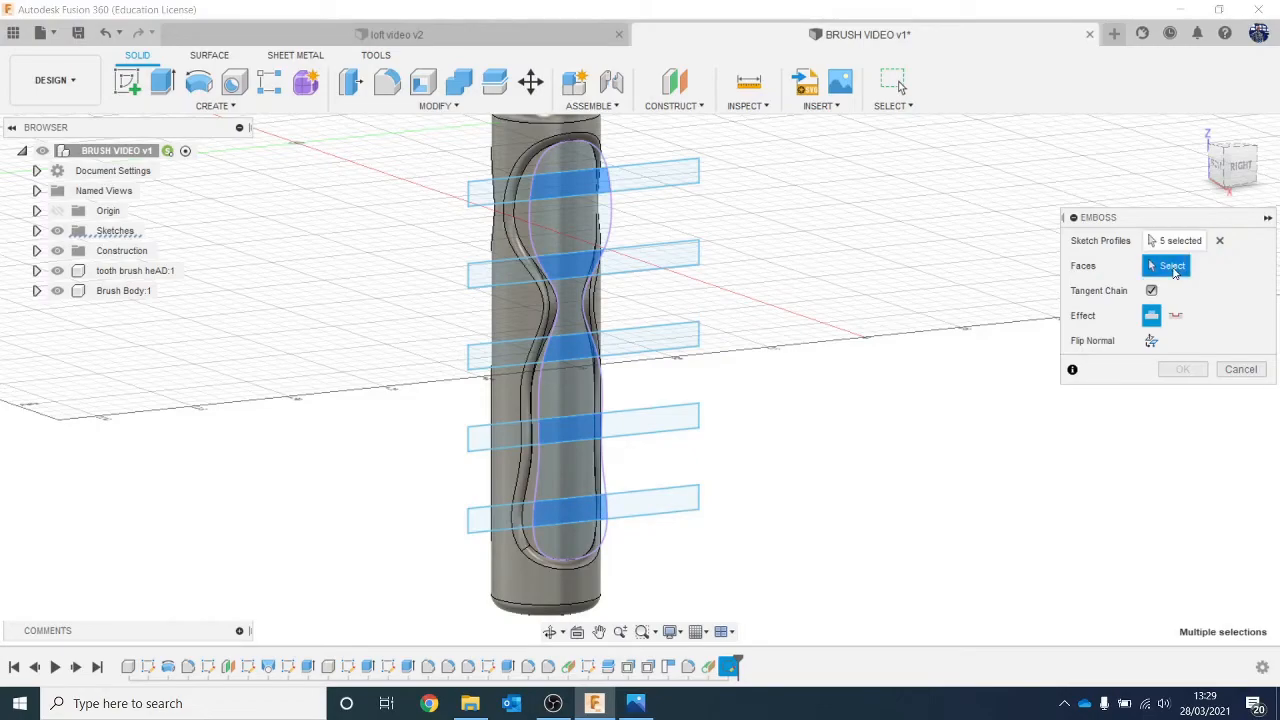
click(568, 215)
scroll(567, 217, up, 3)
scroll(566, 217, down, 1)
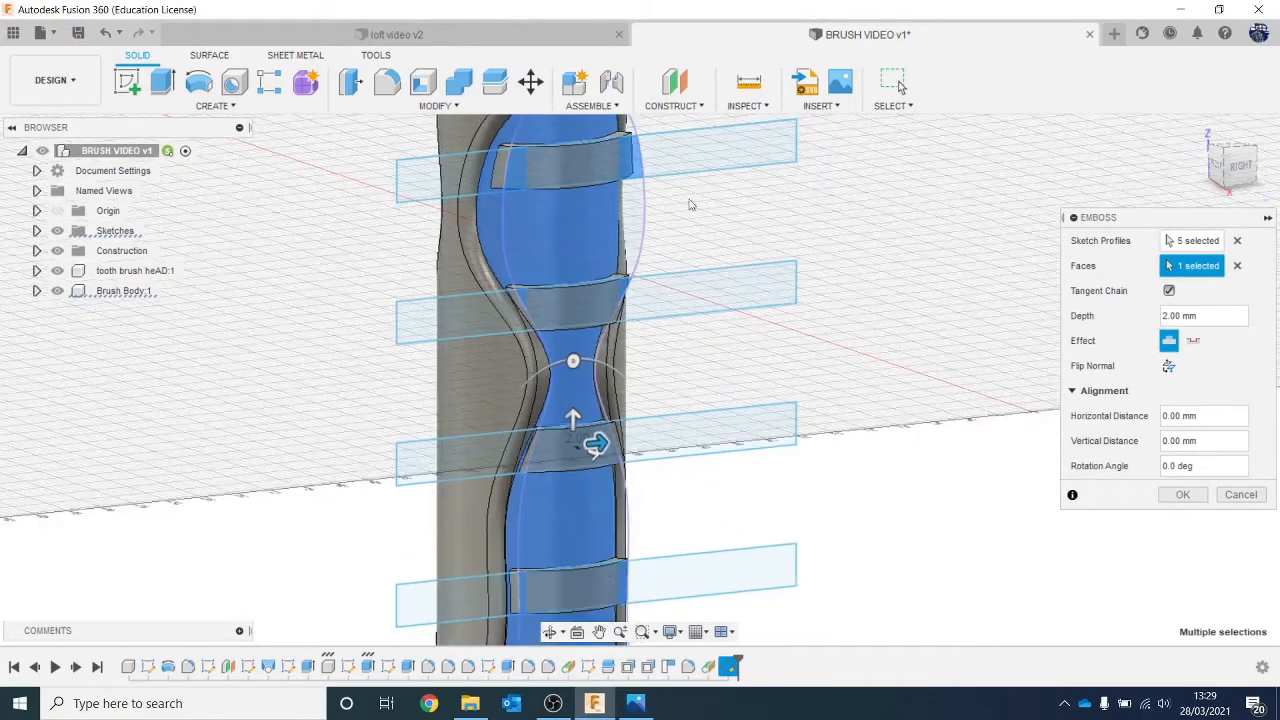
click(1246, 174)
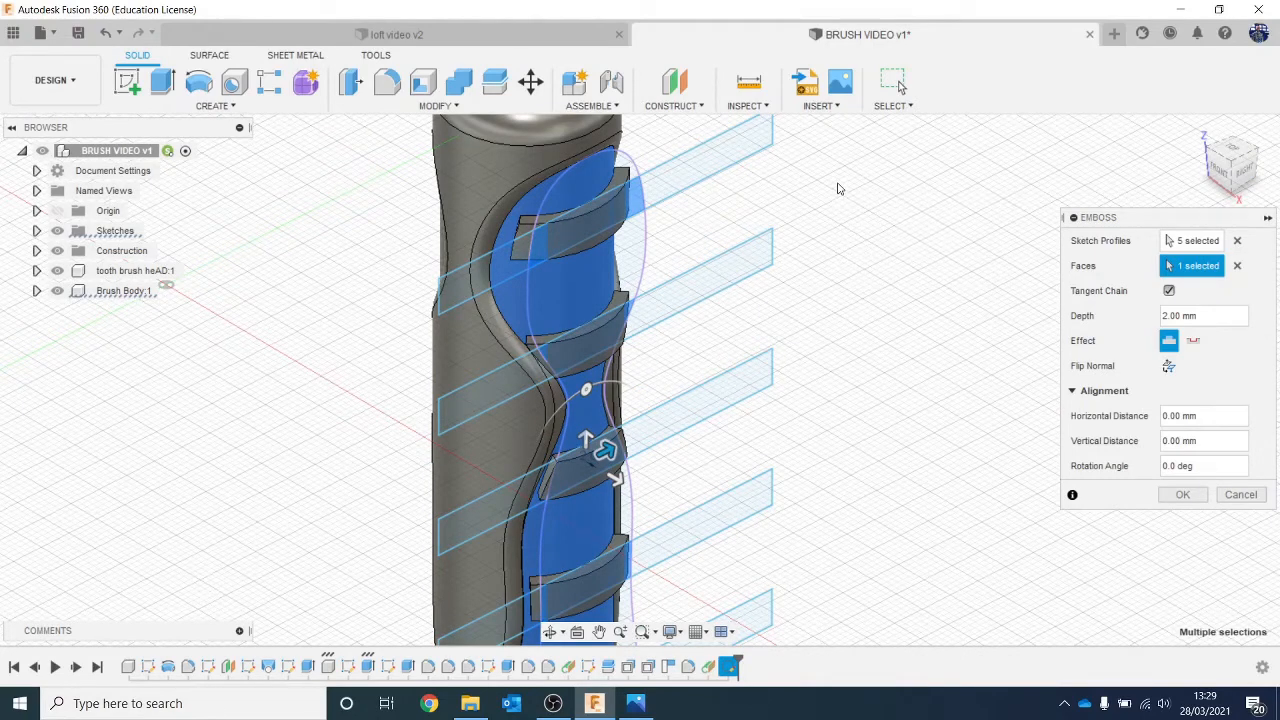
scroll(827, 244, down, 1)
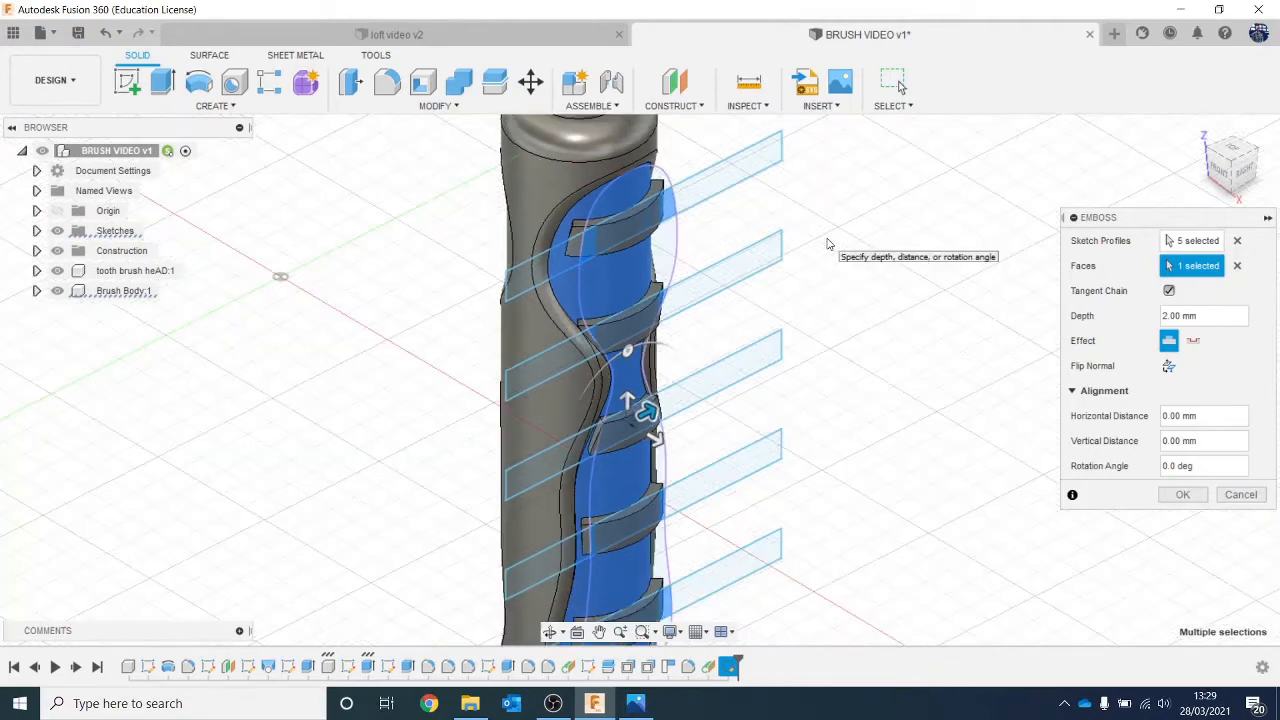
middle_drag(826, 243, 803, 224)
click(1243, 178)
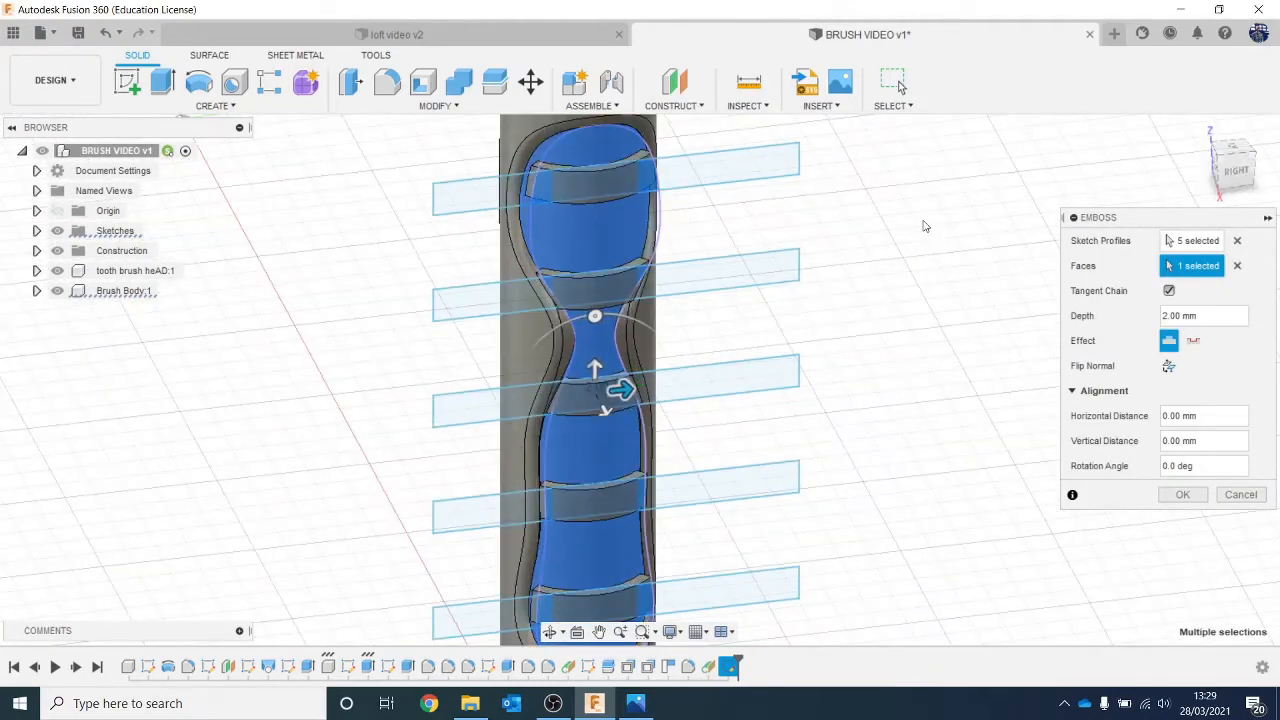
scroll(924, 227, down, 1)
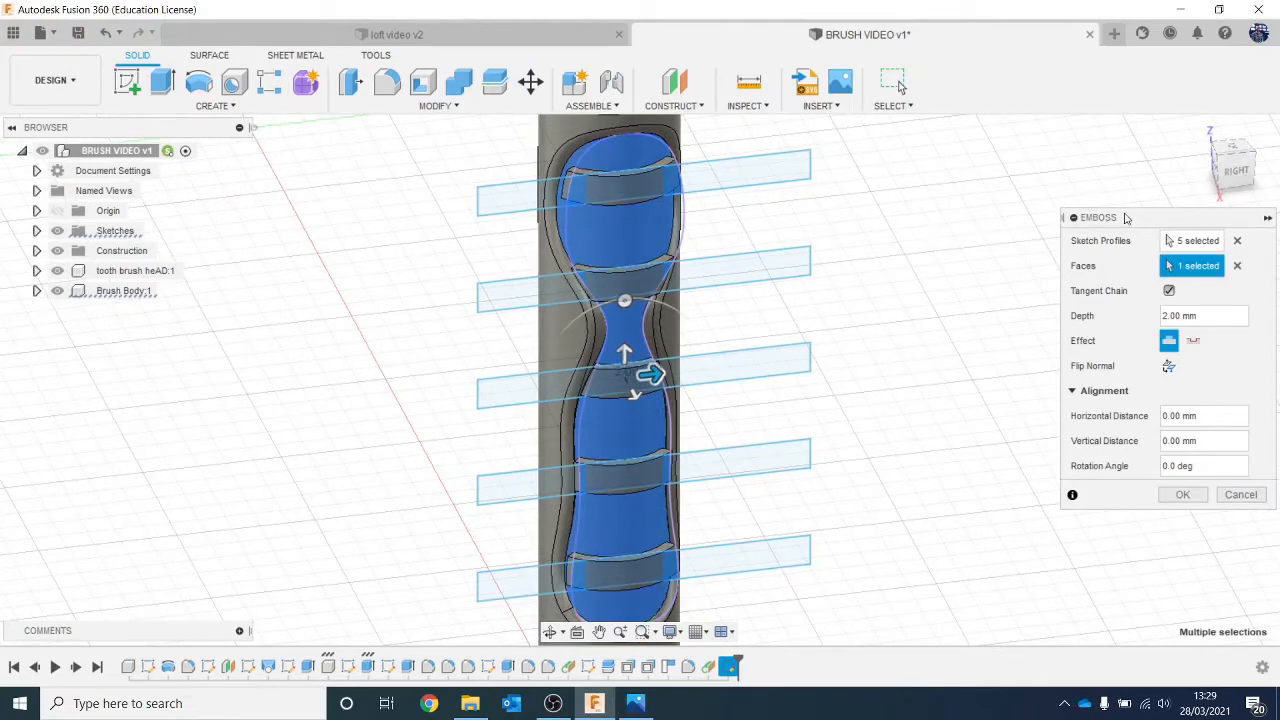
Try the Deboss effect on the five bands, switch back to Emboss and try a depth of 5 mm.
drag(1125, 217, 1045, 197)
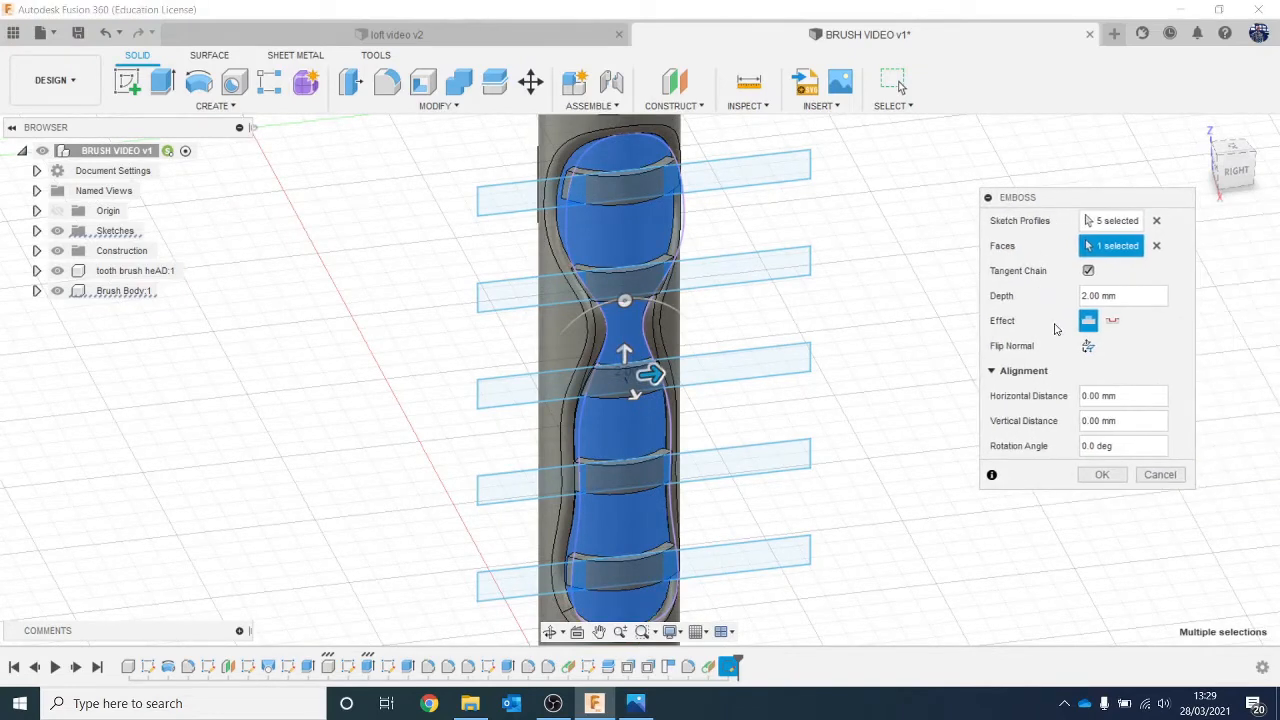
click(1115, 326)
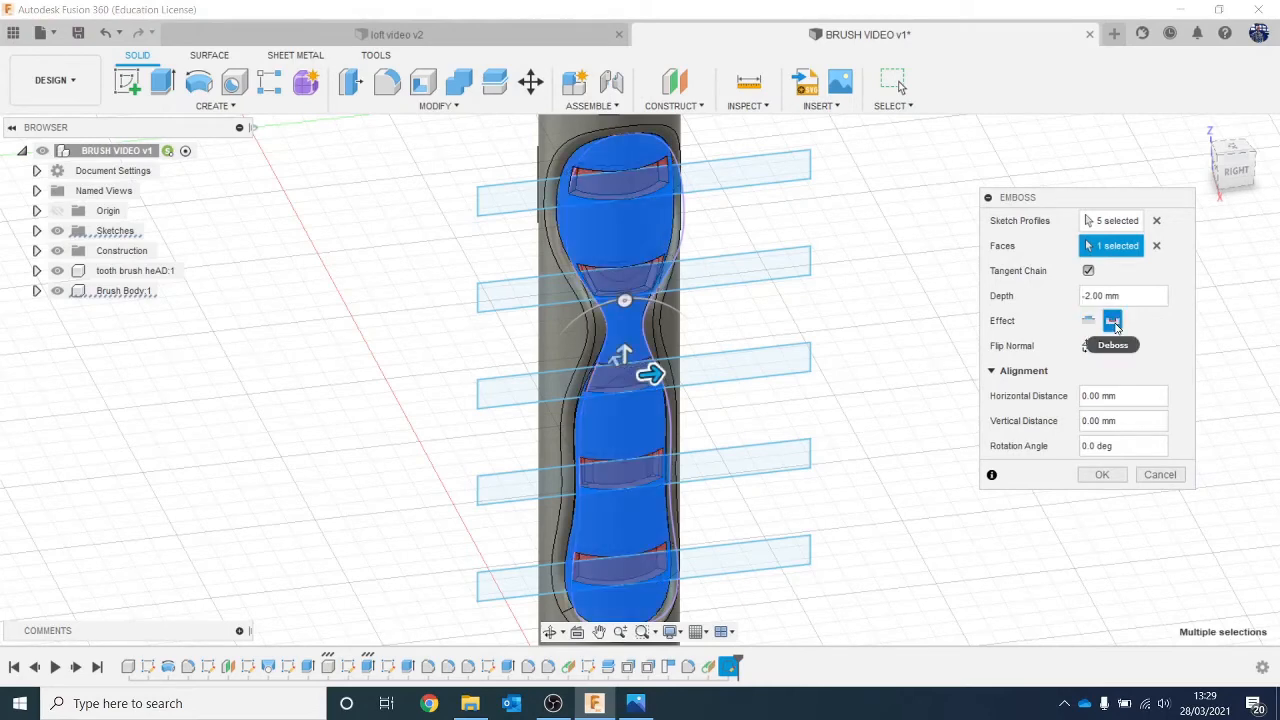
click(1090, 322)
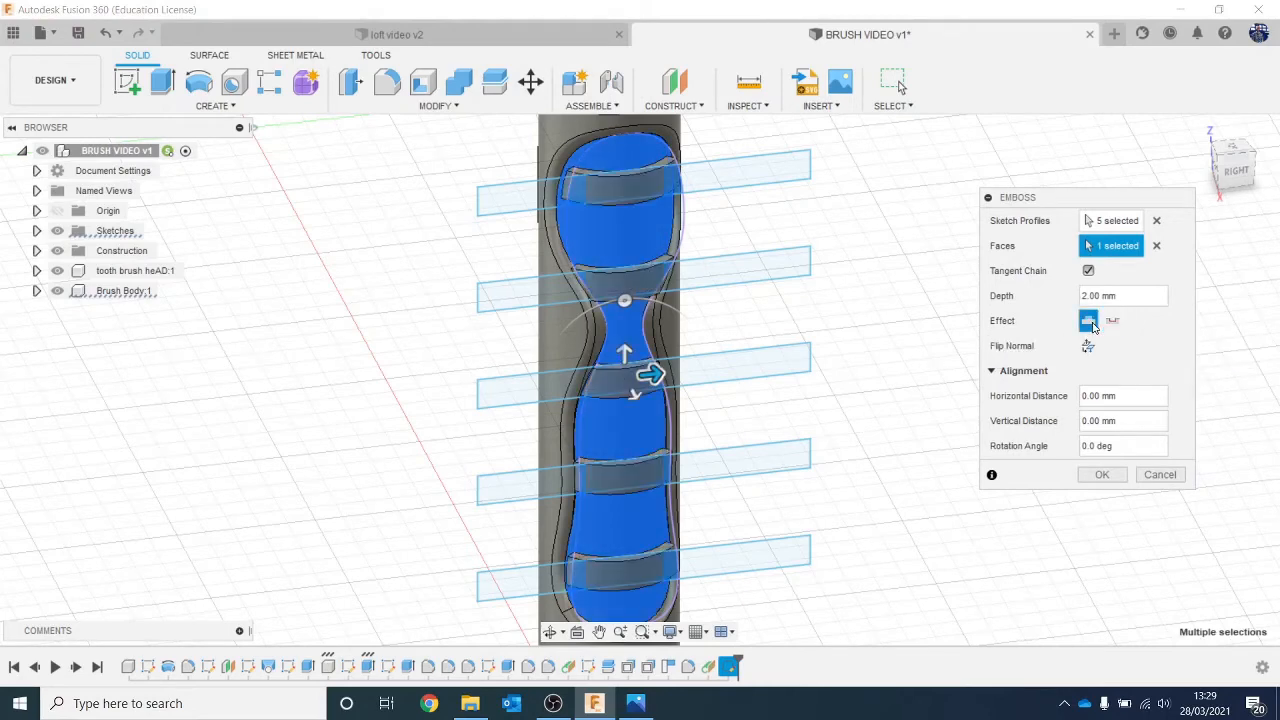
drag(1131, 298, 1005, 277)
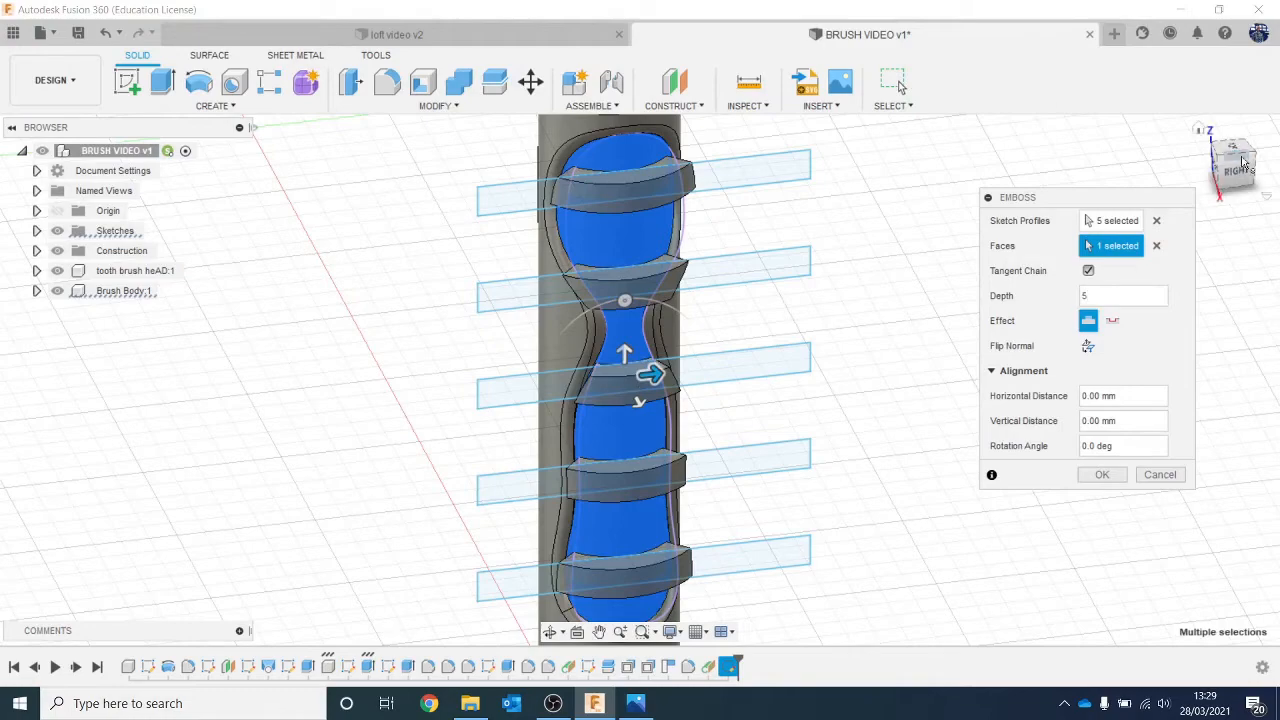
Emboss the five bands on the grip face with a depth of 2 mm.
drag(1238, 170, 1275, 164)
drag(1244, 168, 1228, 170)
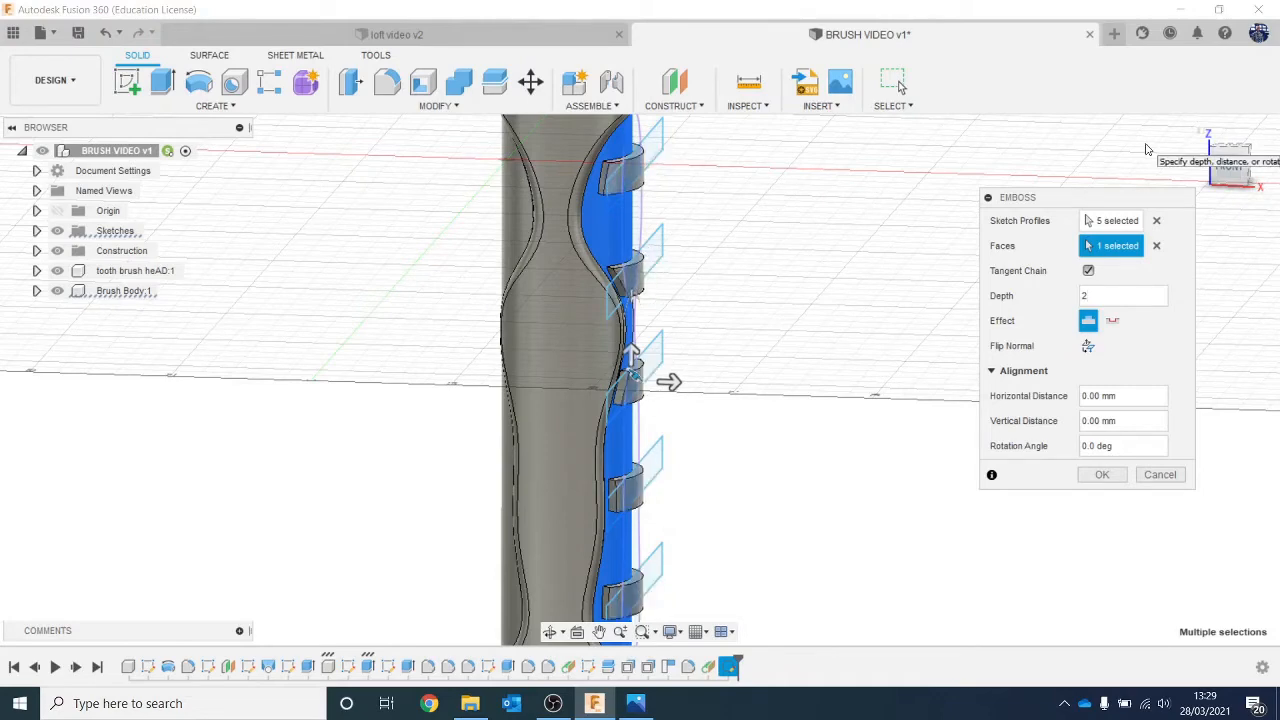
key(Return)
Construct a tangent plane on the recessed grip face on the opposite side of the brush body from the embossed bands.
scroll(1017, 308, down, 3)
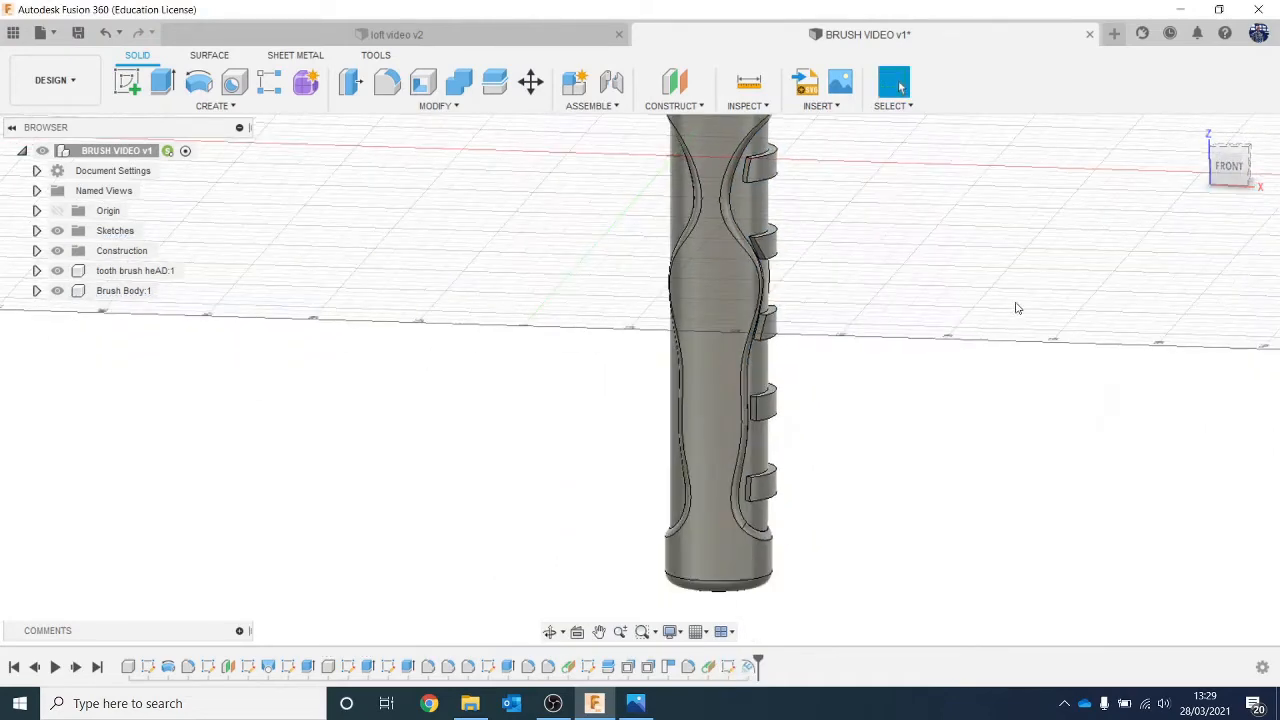
middle_drag(1017, 308, 666, 277)
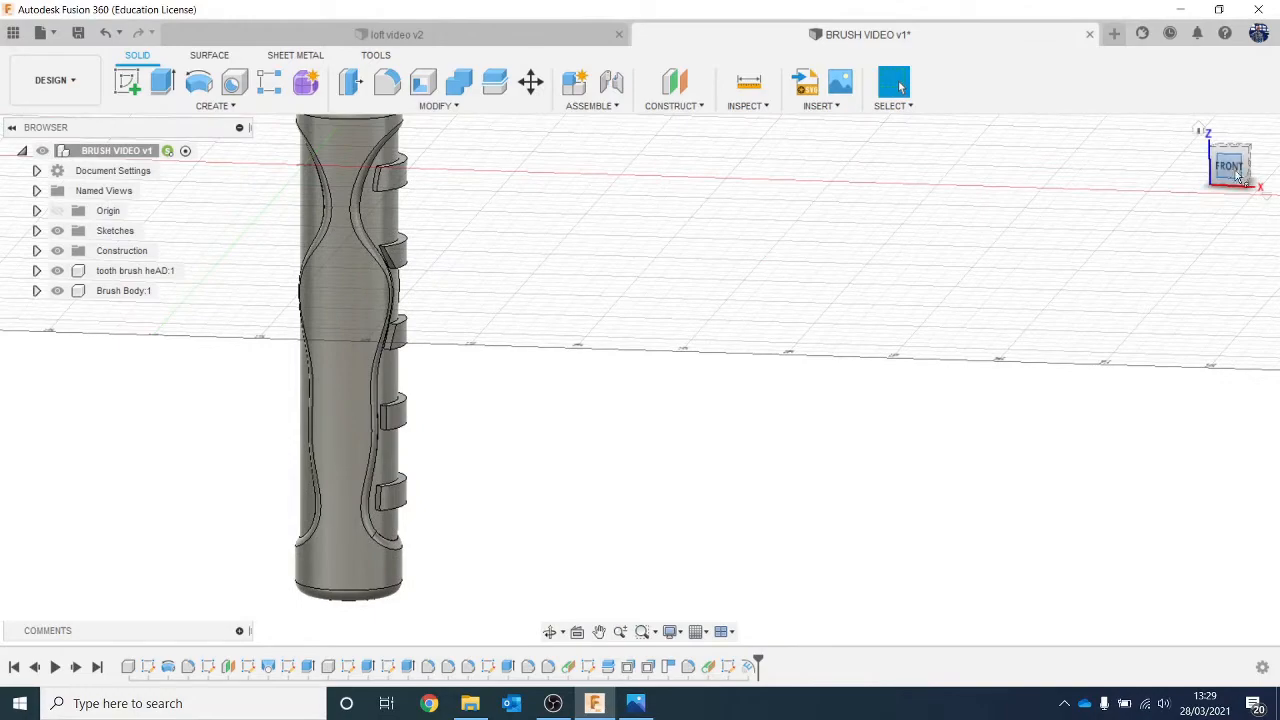
drag(1240, 178, 998, 192)
scroll(700, 225, up, 5)
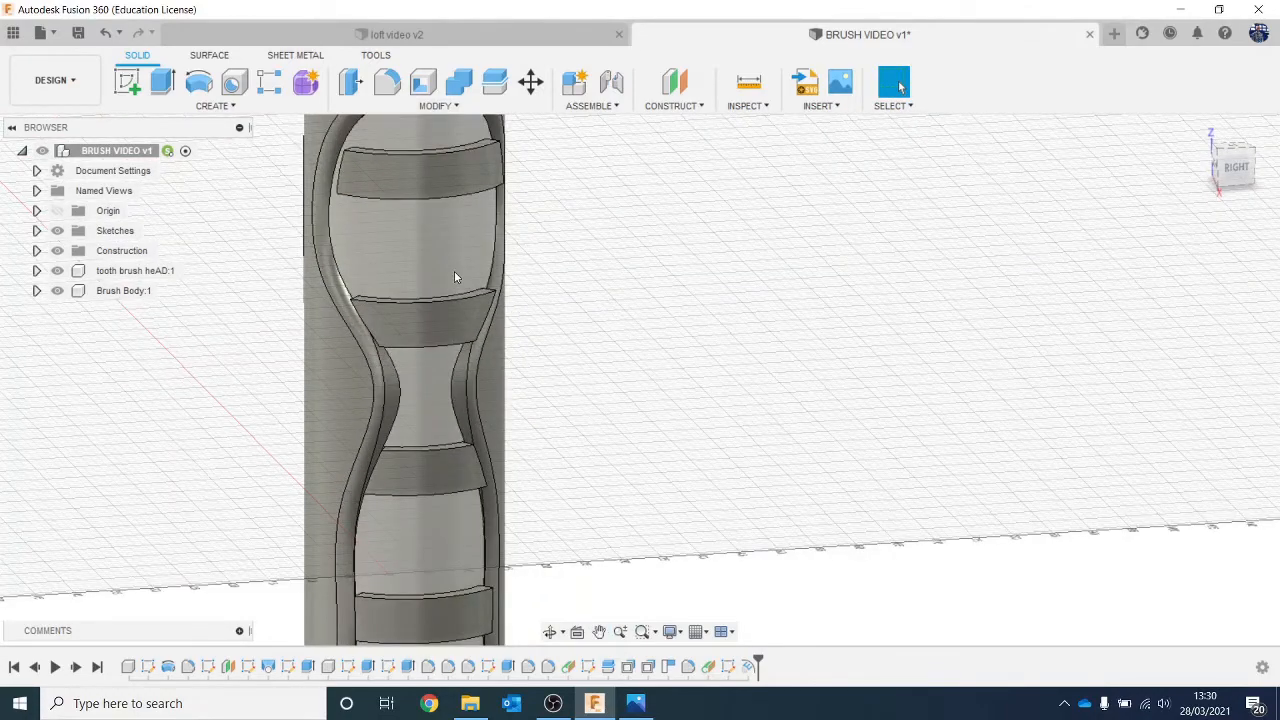
scroll(454, 277, down, 3)
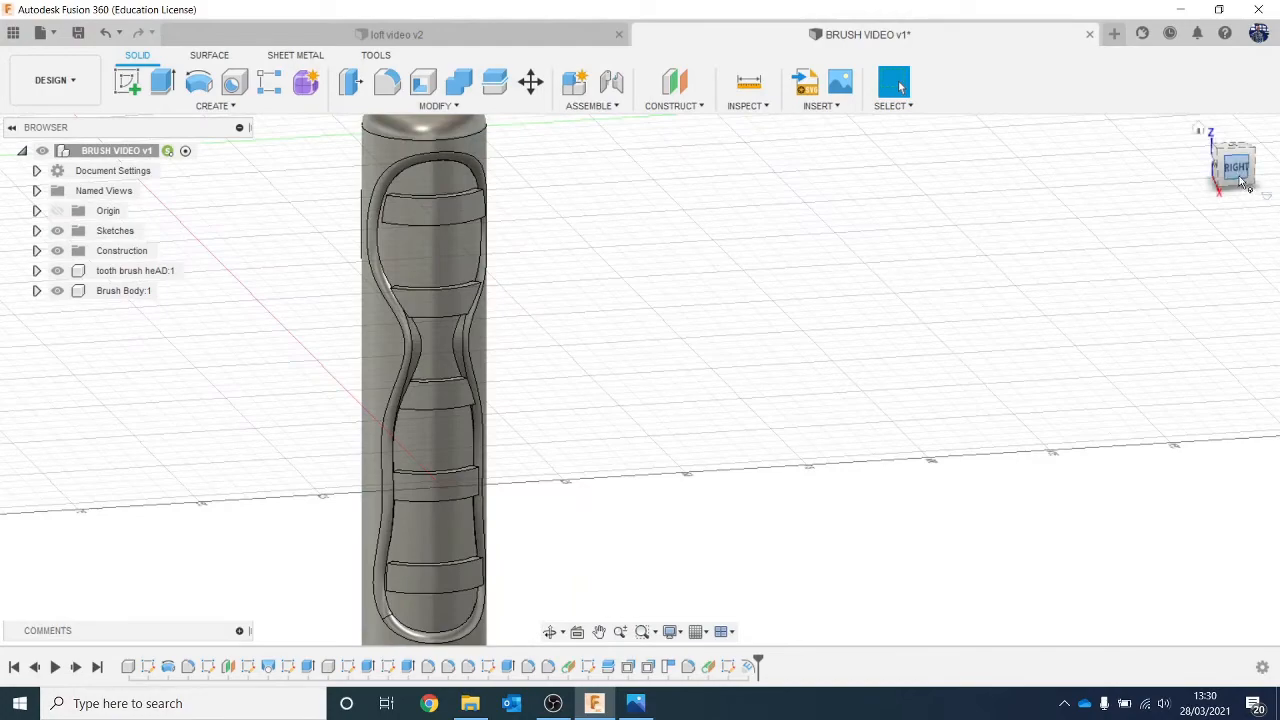
drag(1239, 181, 1276, 176)
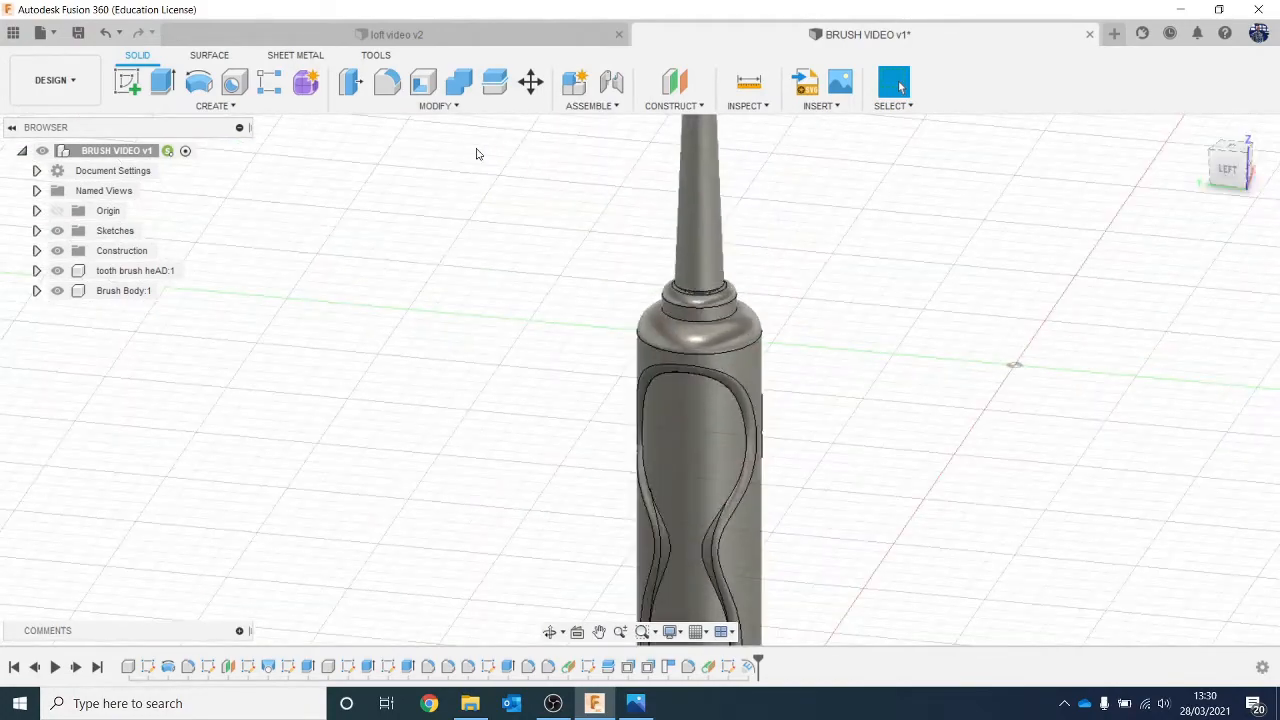
click(668, 106)
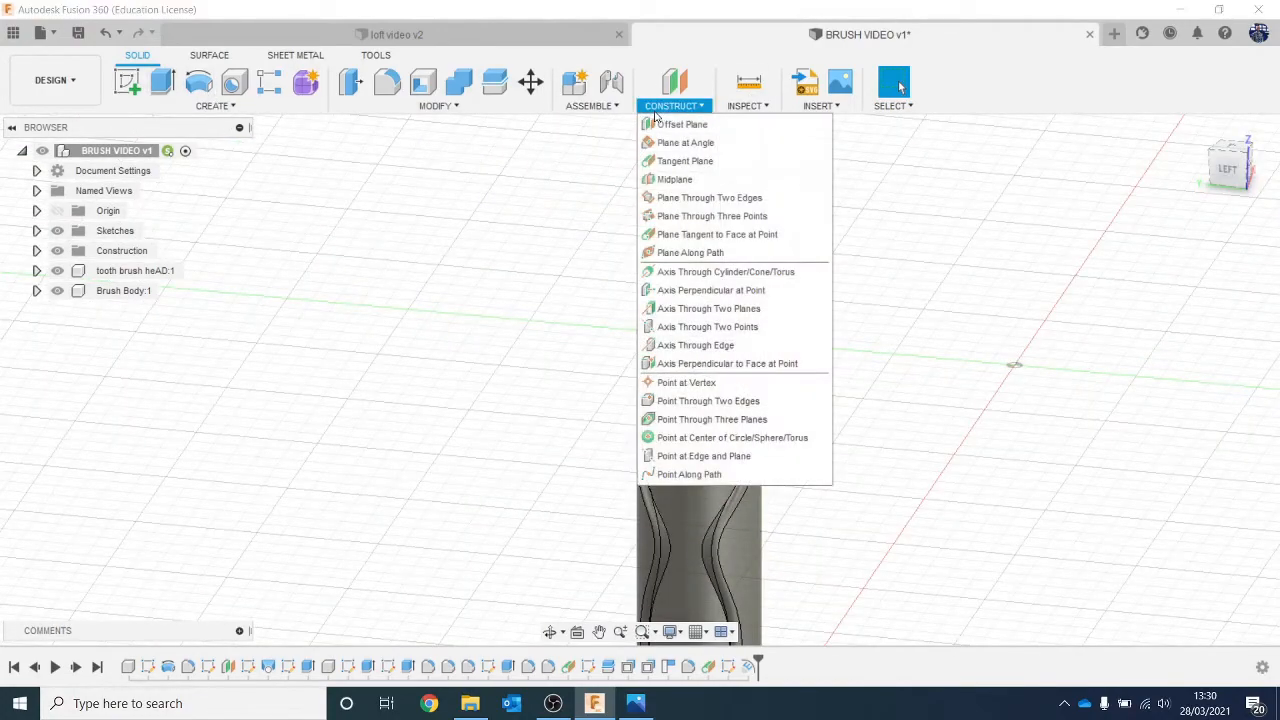
click(716, 160)
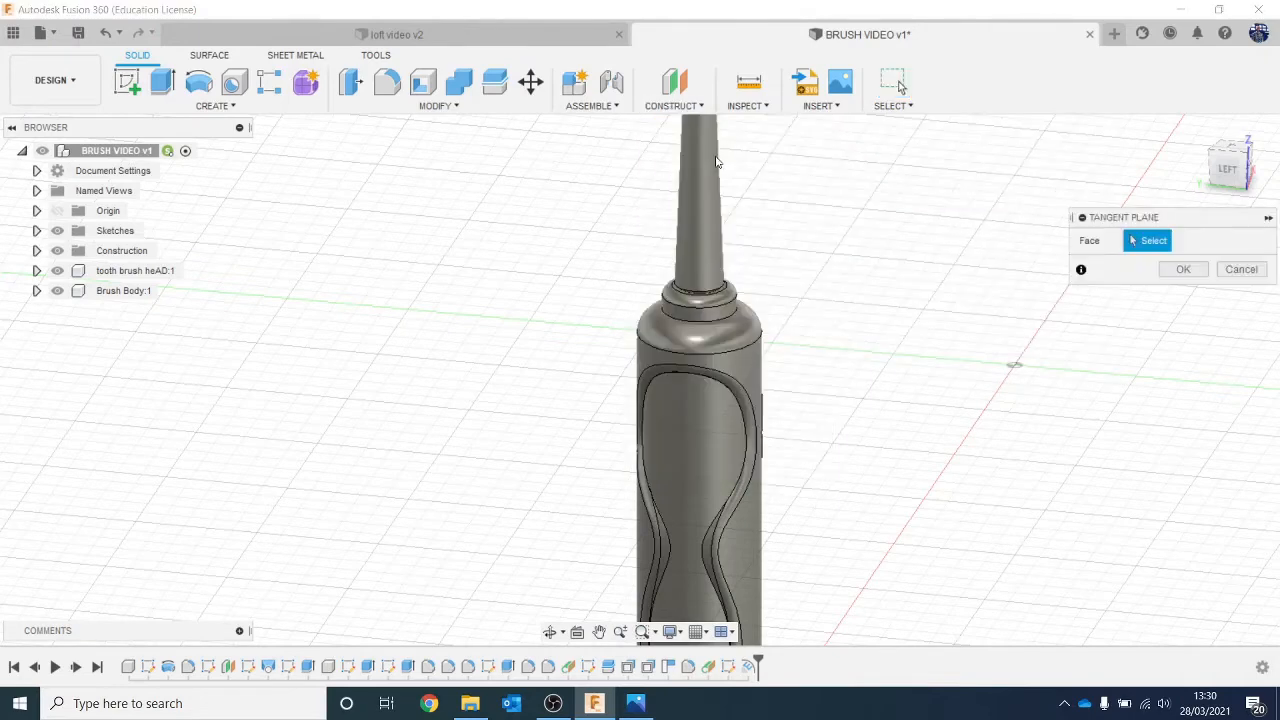
click(692, 429)
click(1189, 325)
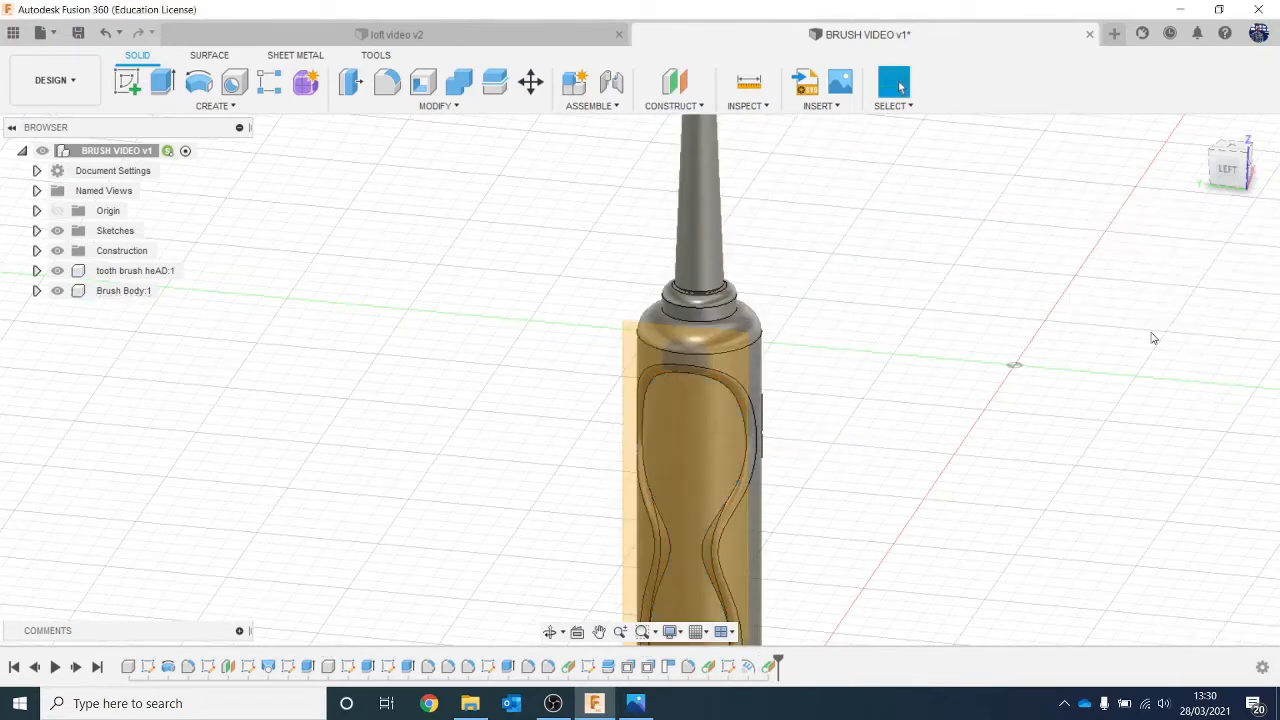
Create a sketch on the new tangent plane at the brush body's plain grip side.
scroll(1126, 385, down, 3)
middle_drag(1124, 387, 993, 355)
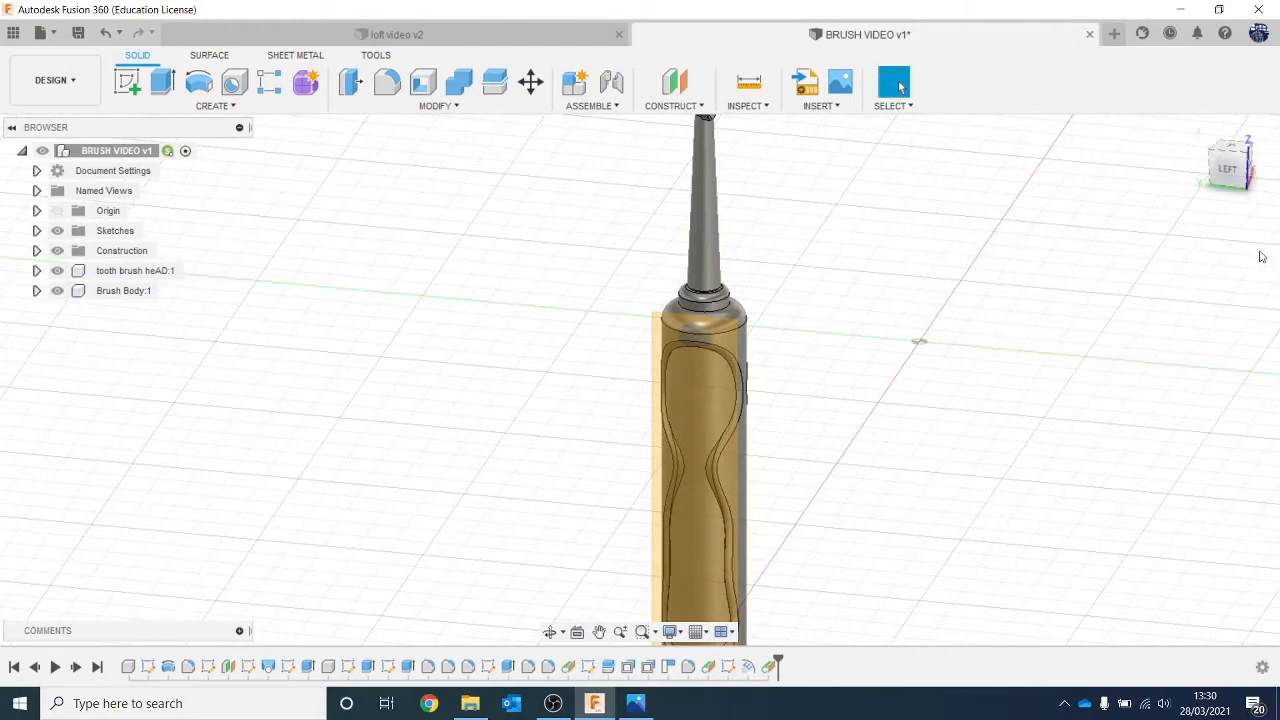
click(1233, 176)
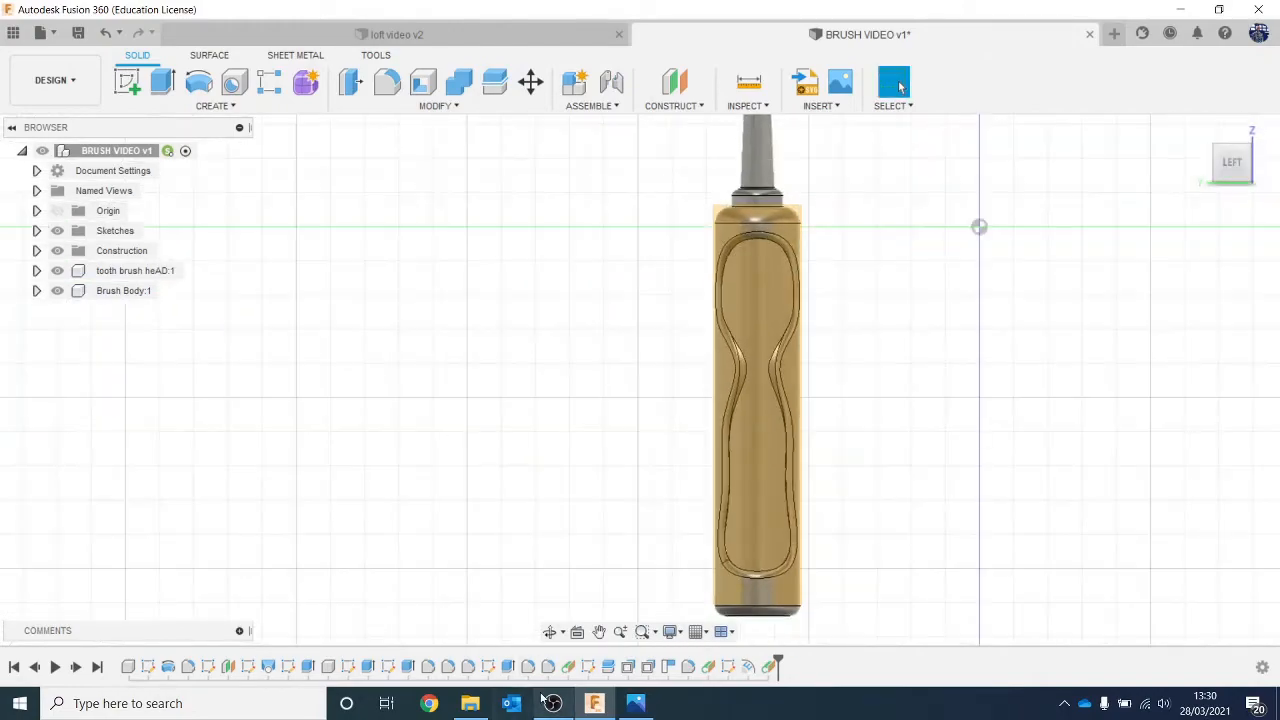
click(553, 703)
click(553, 703)
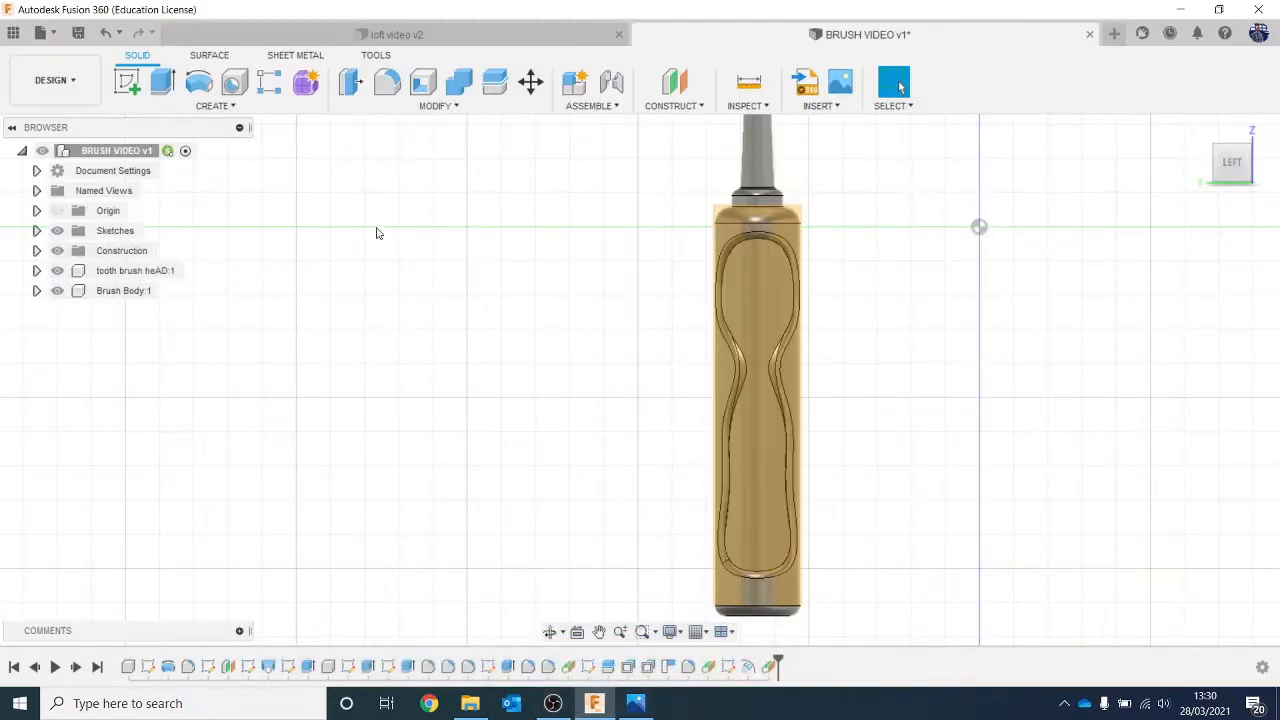
click(114, 82)
click(928, 180)
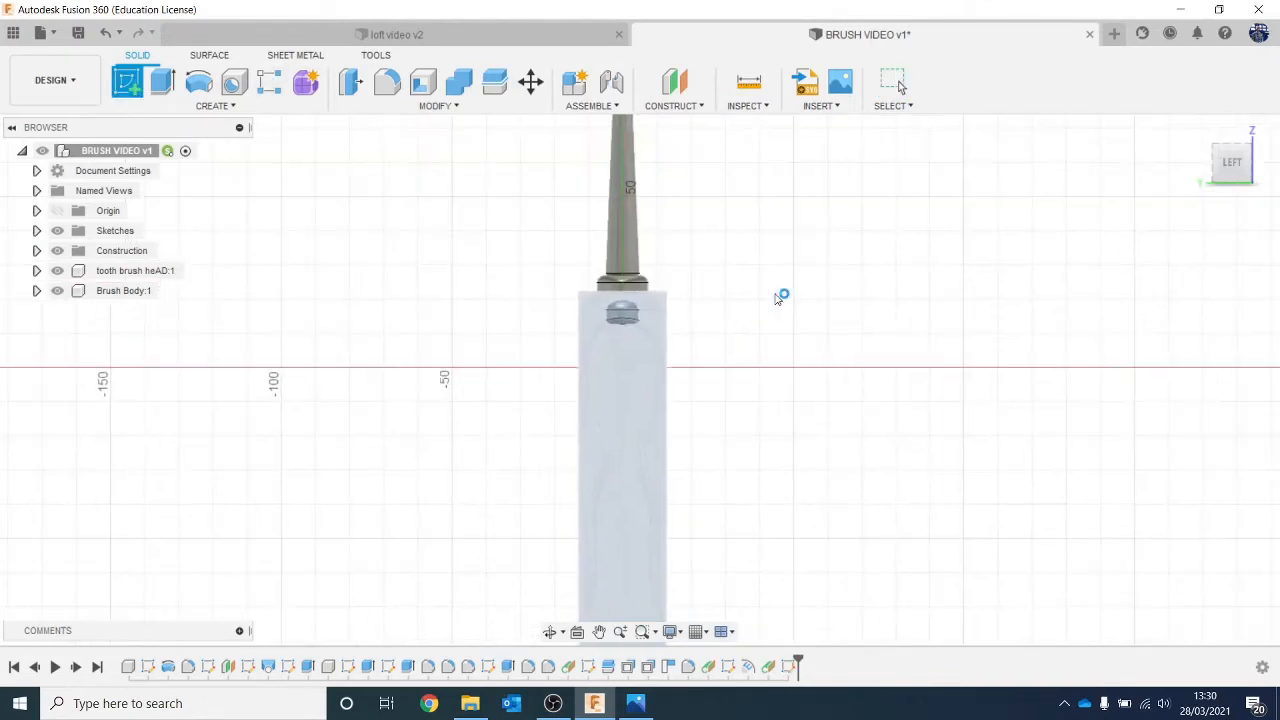
Project the five raised band faces from the embossed grip side into the new sketch, selecting them individually, and finish the sketch.
drag(1240, 172, 1066, 174)
scroll(666, 512, up, 2)
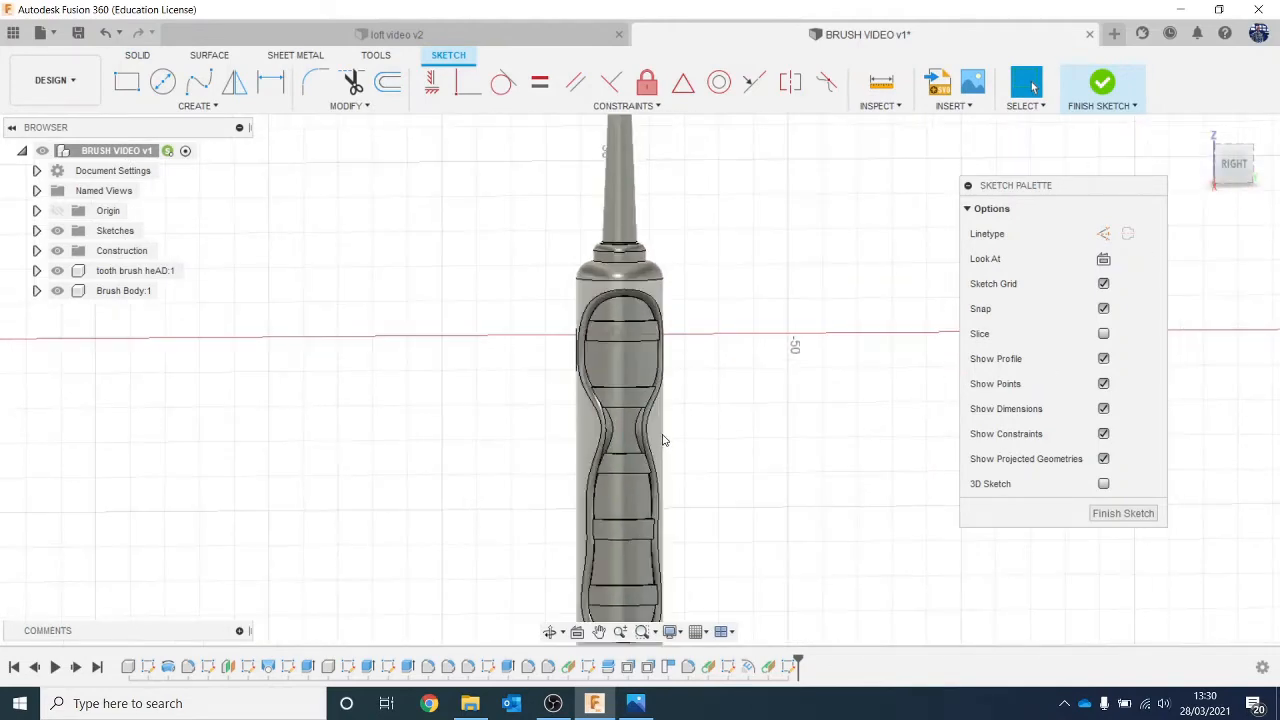
key(p)
scroll(660, 426, up, 2)
middle_drag(752, 465, 693, 329)
scroll(670, 303, down, 1)
scroll(564, 152, up, 1)
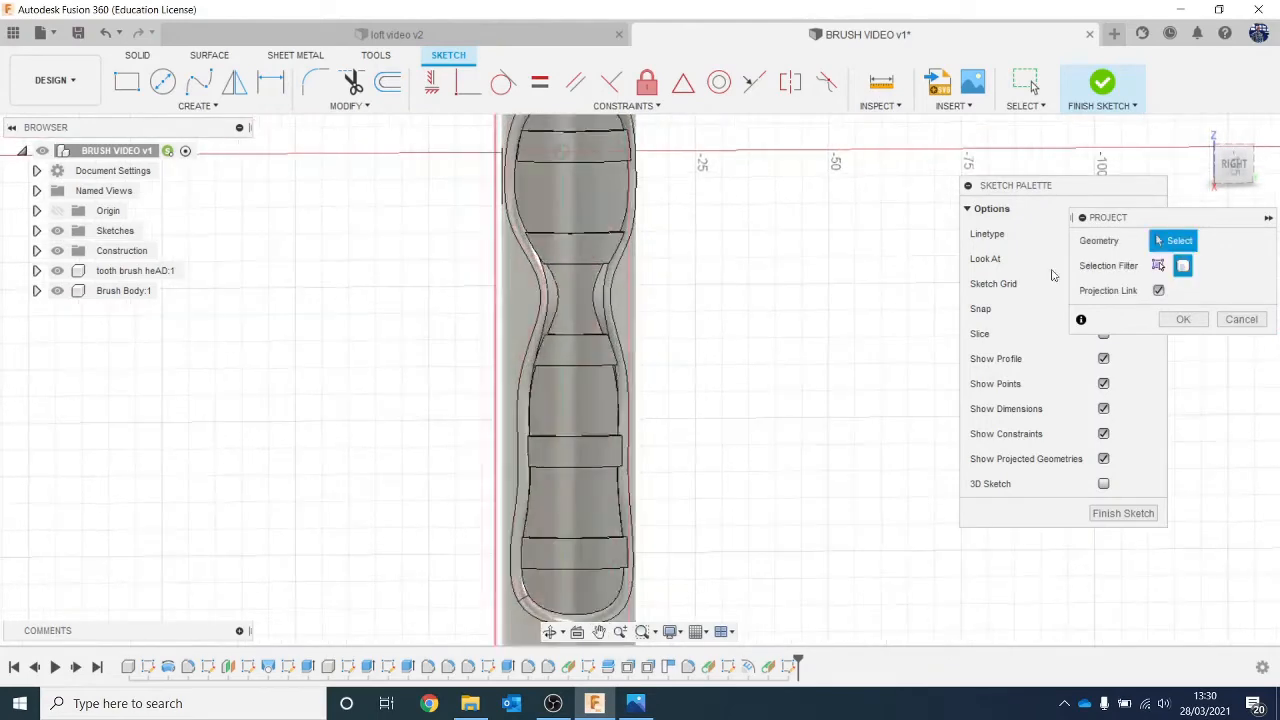
click(1240, 166)
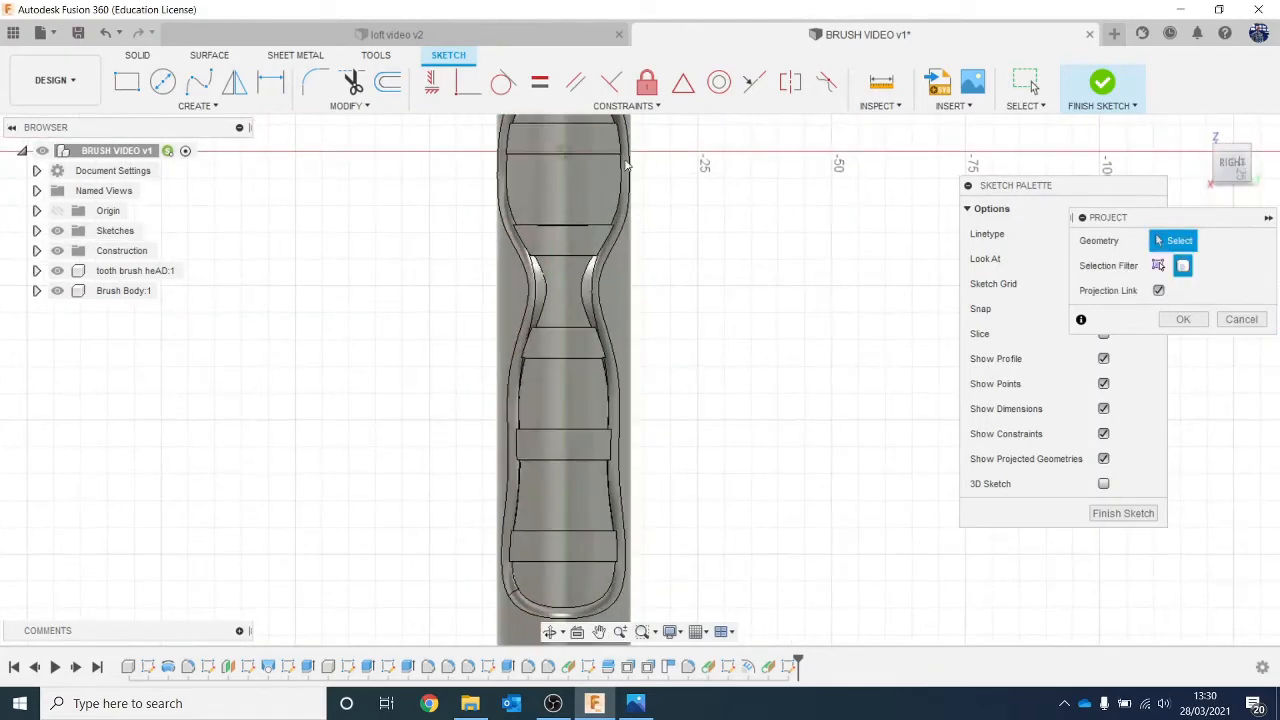
click(1158, 265)
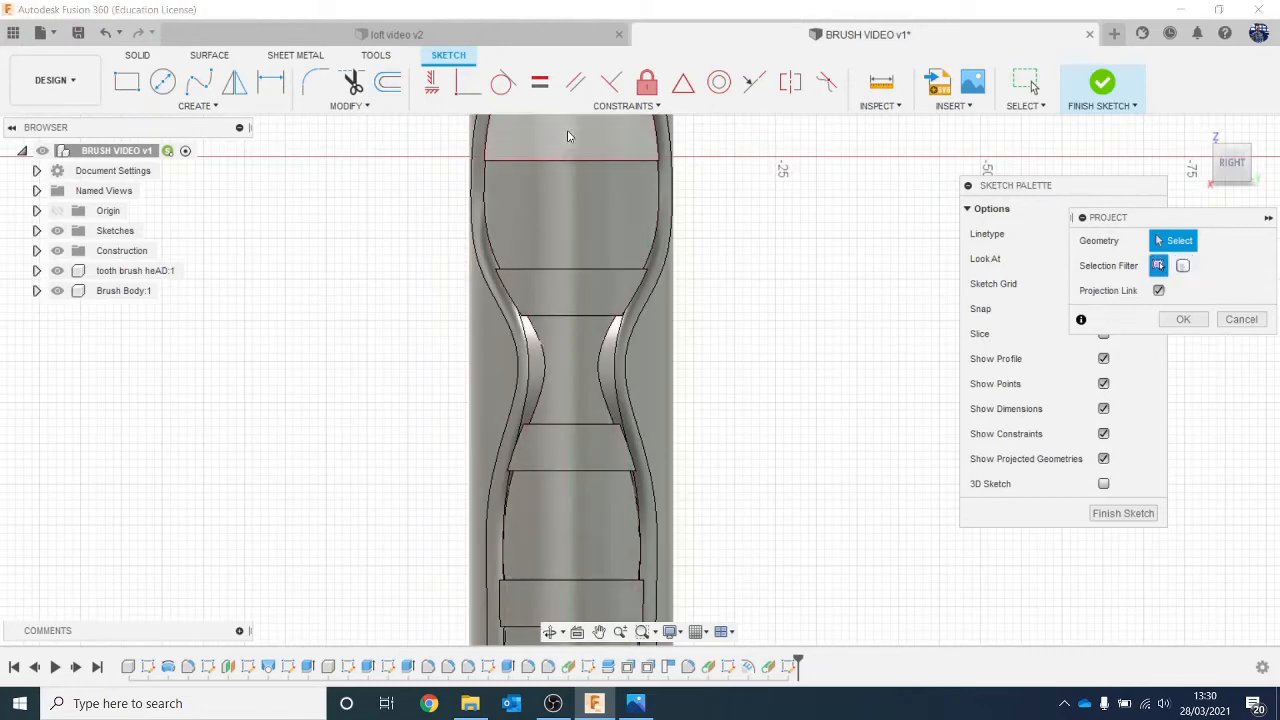
scroll(564, 136, down, 2)
middle_drag(565, 141, 567, 205)
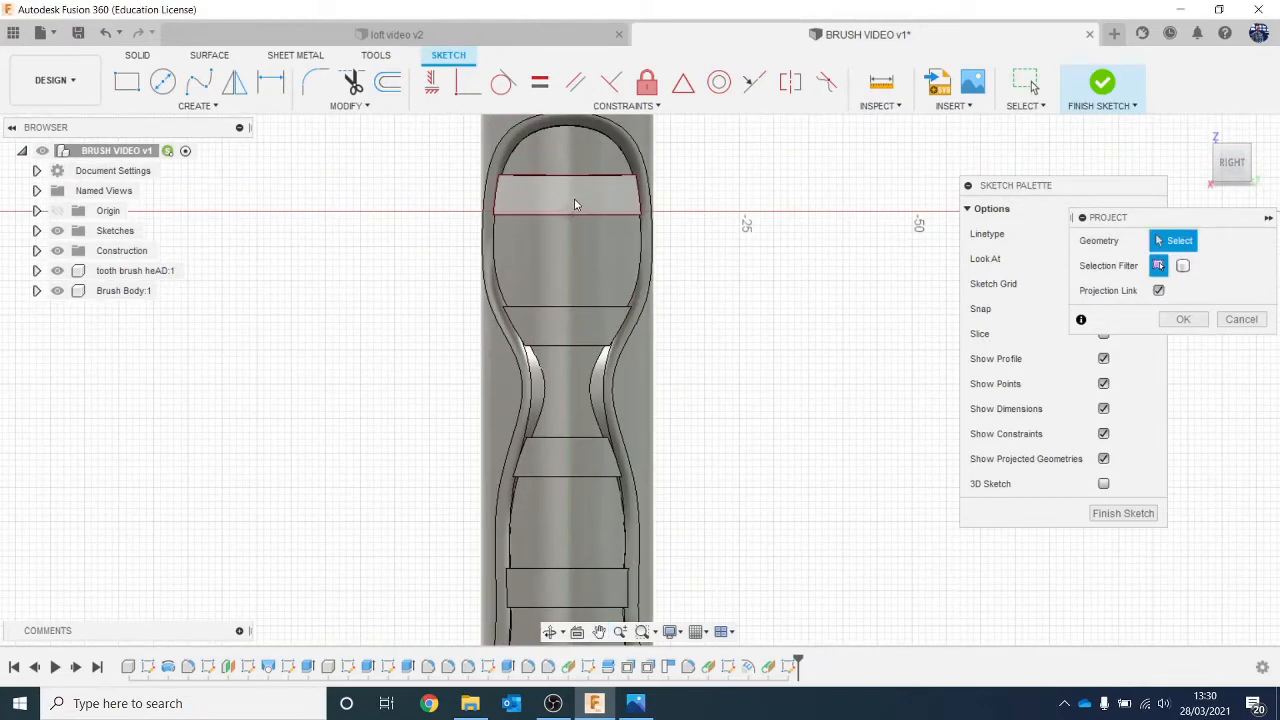
click(569, 202)
click(577, 343)
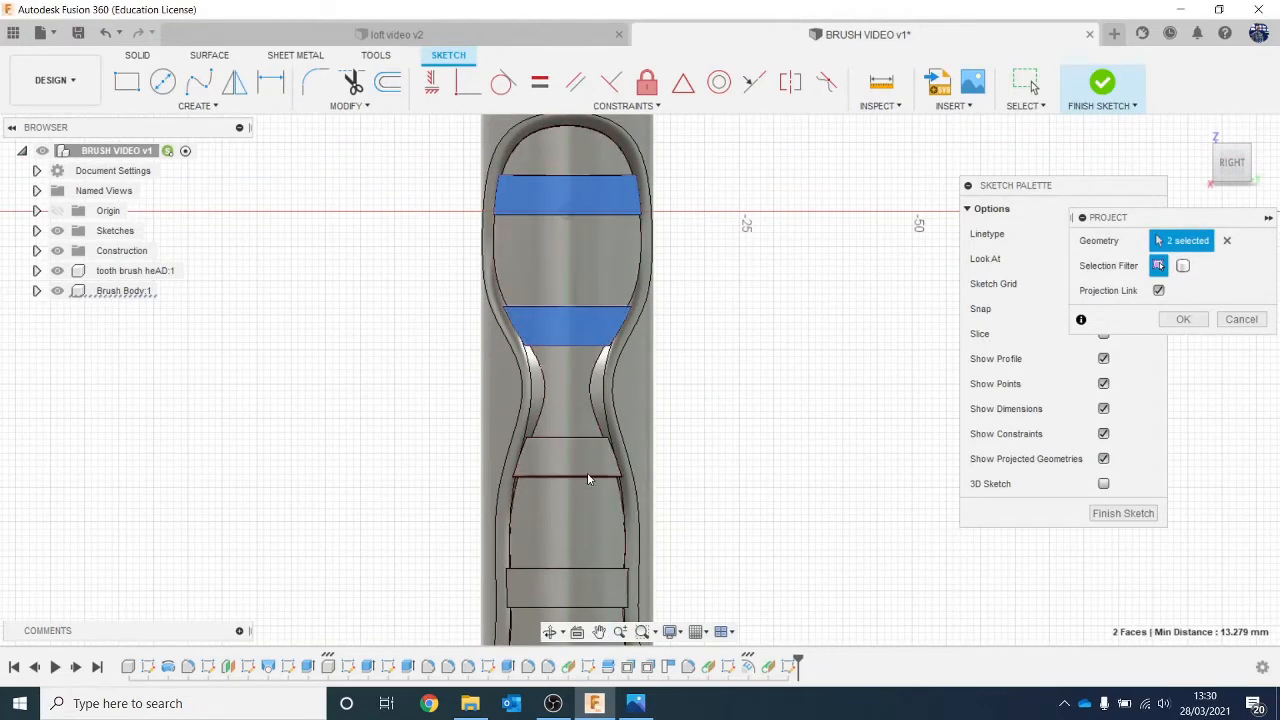
middle_drag(574, 455, 640, 333)
click(606, 350)
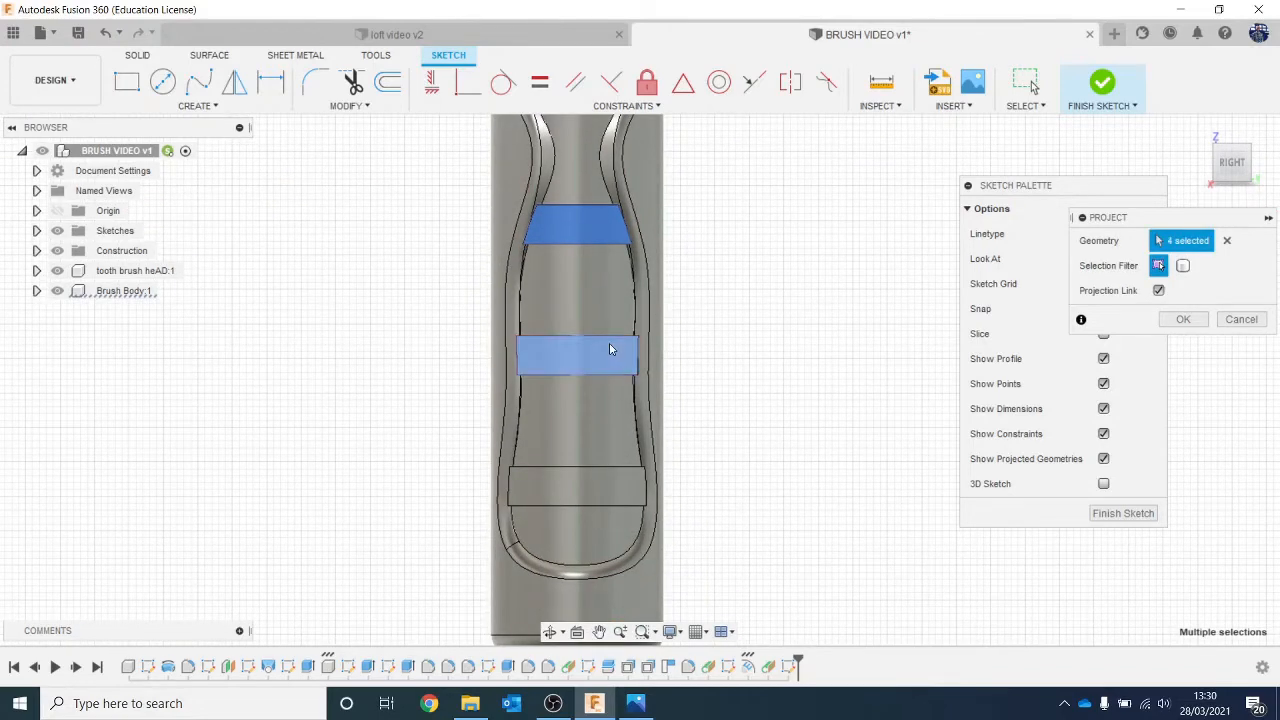
click(1189, 320)
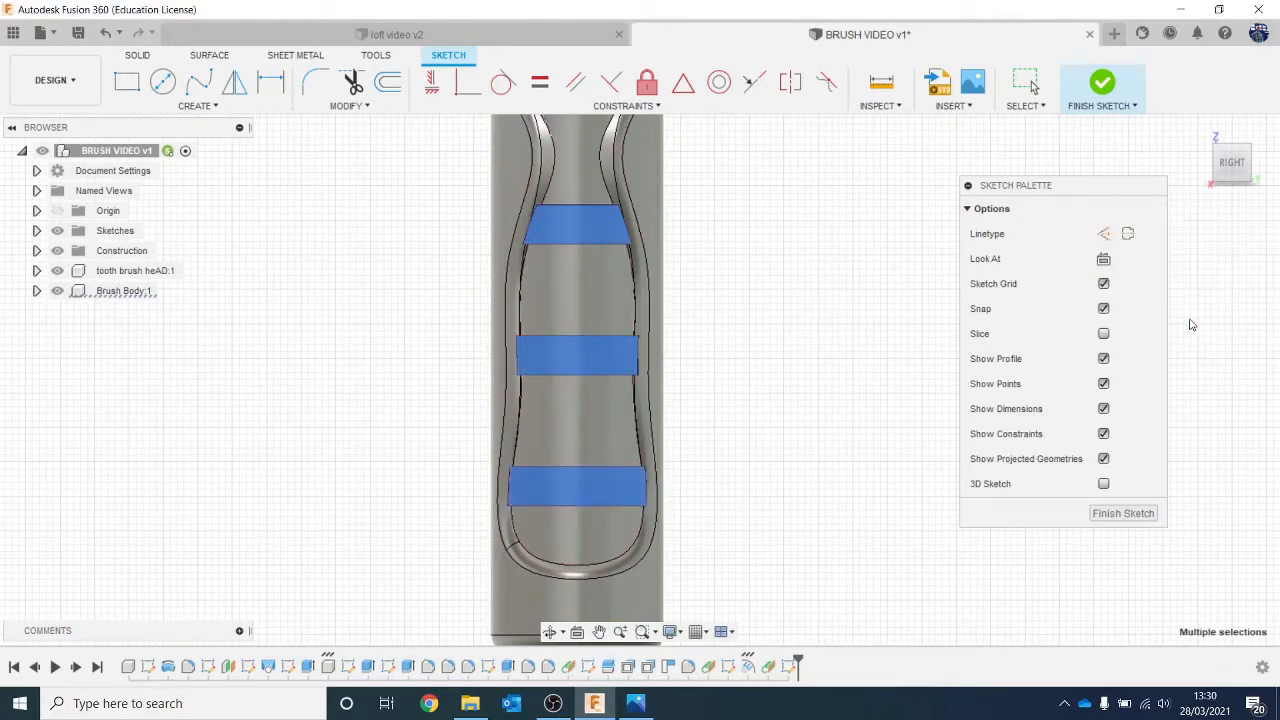
scroll(958, 305, down, 2)
mouse_move(1238, 163)
mouse_down()
mouse_move(1260, 180)
mouse_move(1250, 174)
mouse_up()
middle_drag(794, 258, 800, 337)
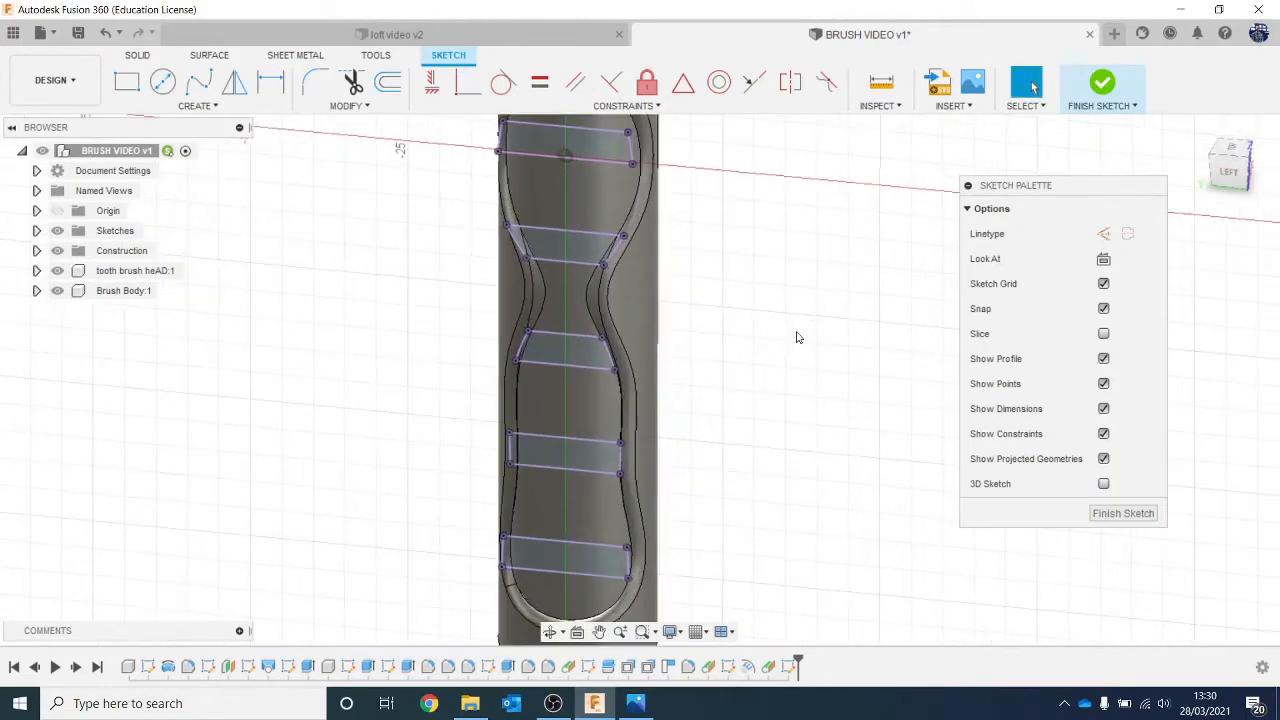
click(1122, 513)
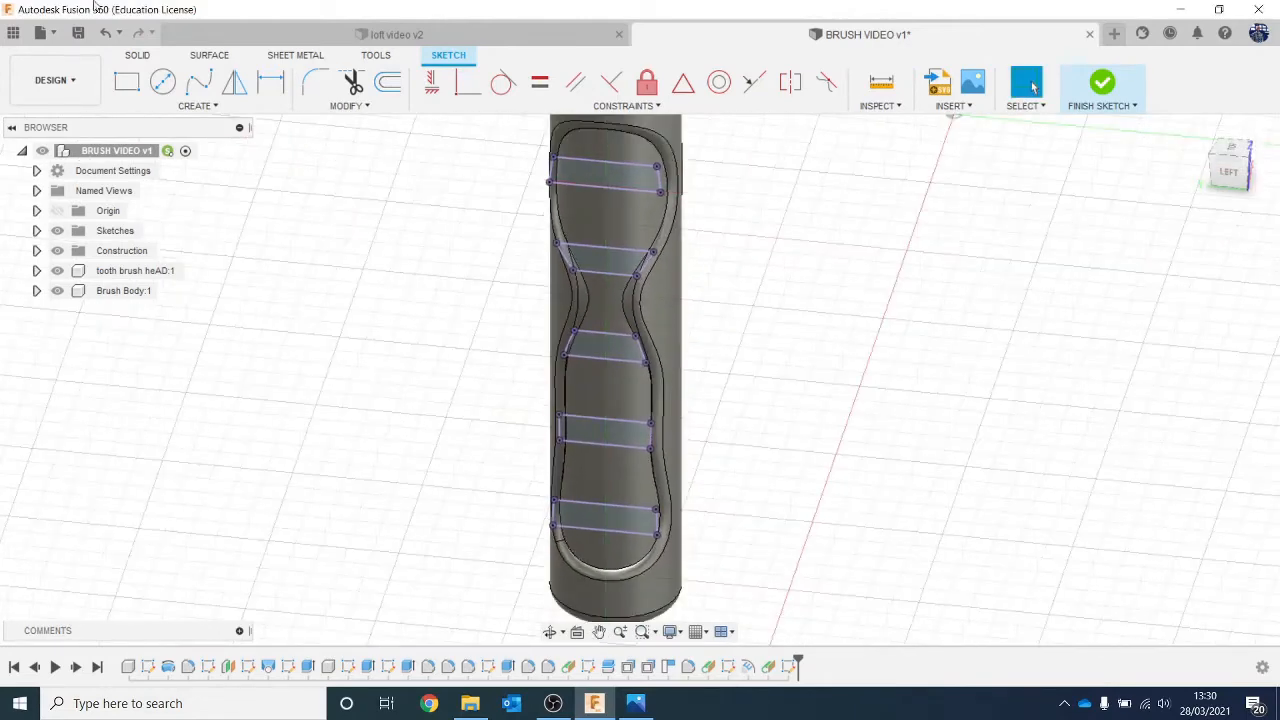
Emboss the five projected band profiles onto the plain recessed grip face with a depth of 2 mm.
click(213, 105)
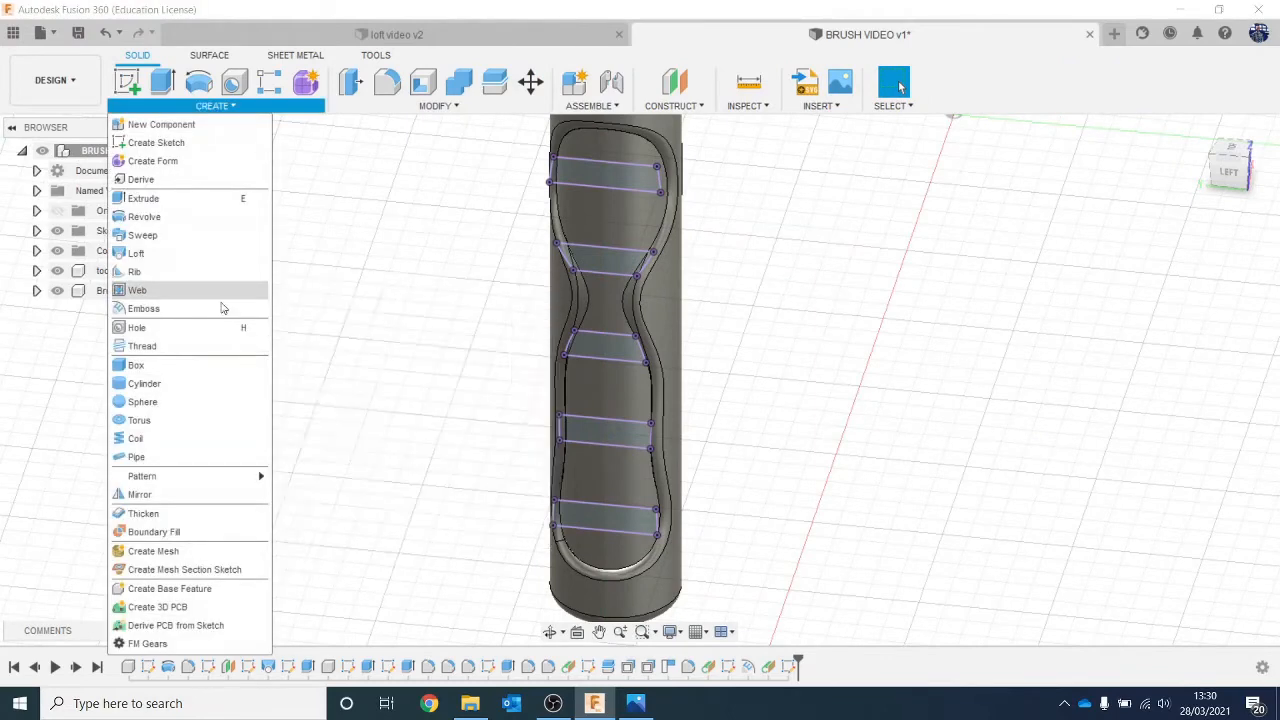
click(223, 307)
click(613, 176)
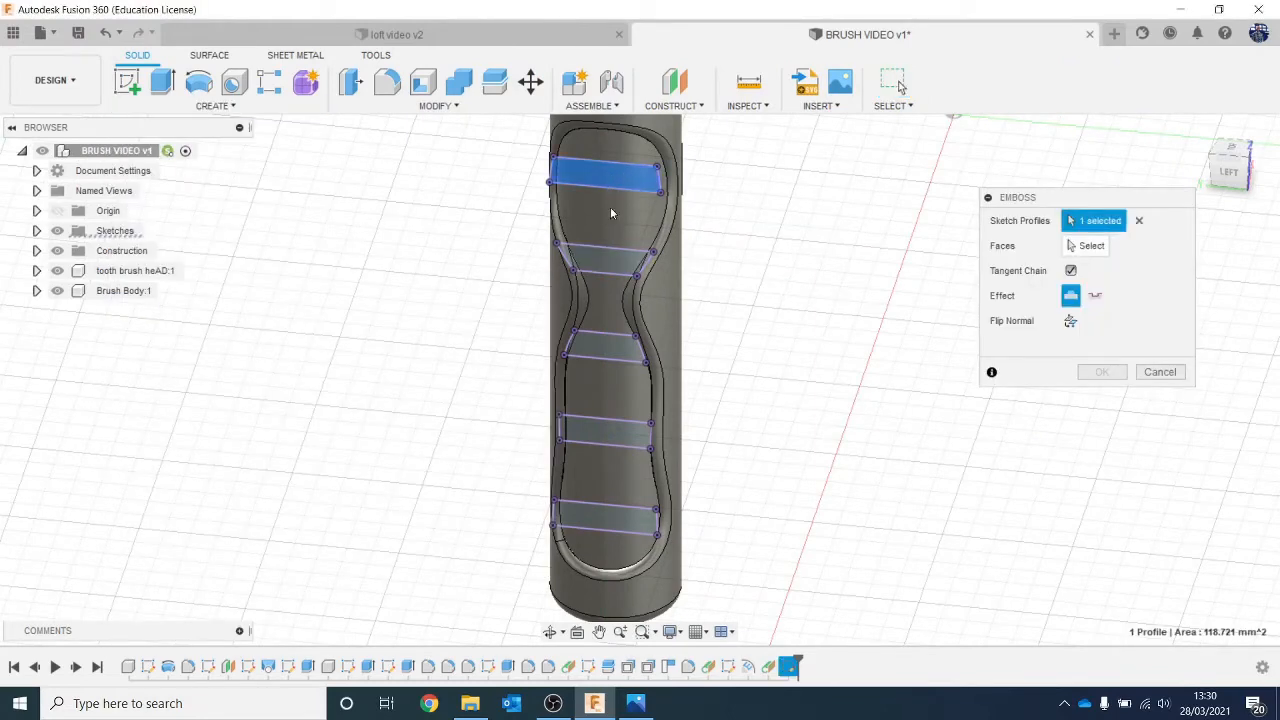
click(604, 257)
click(608, 345)
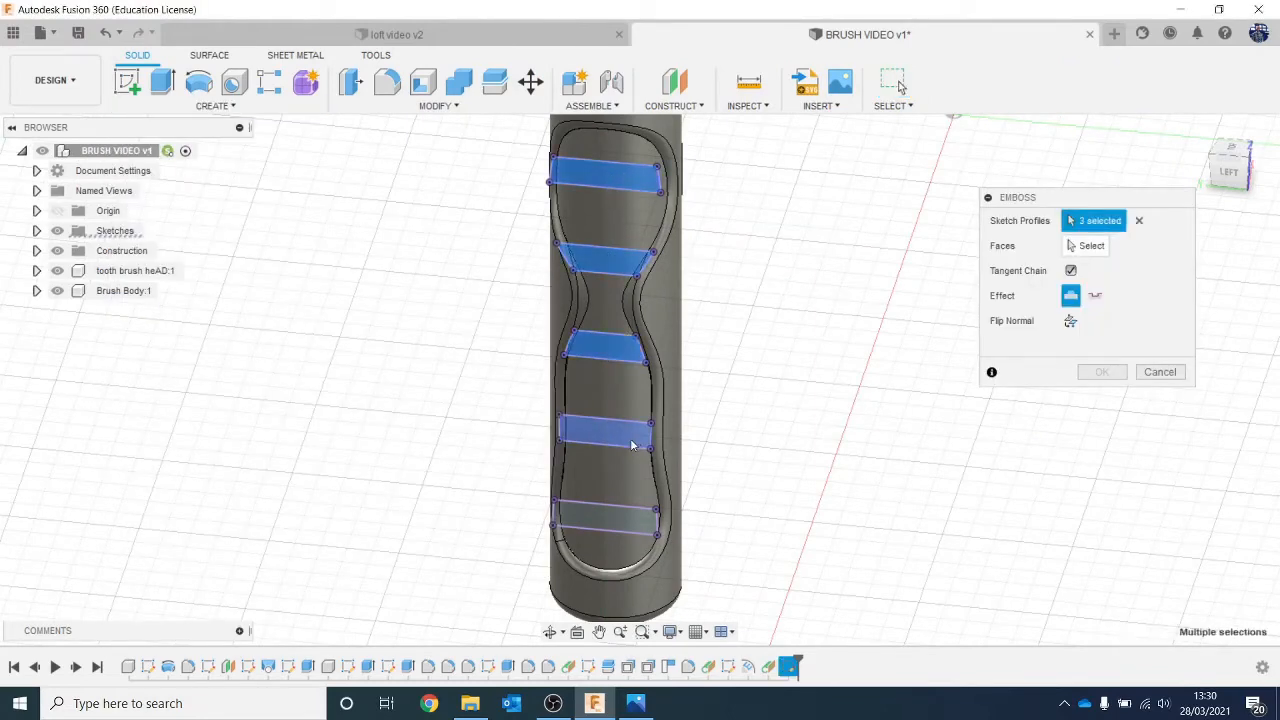
click(615, 432)
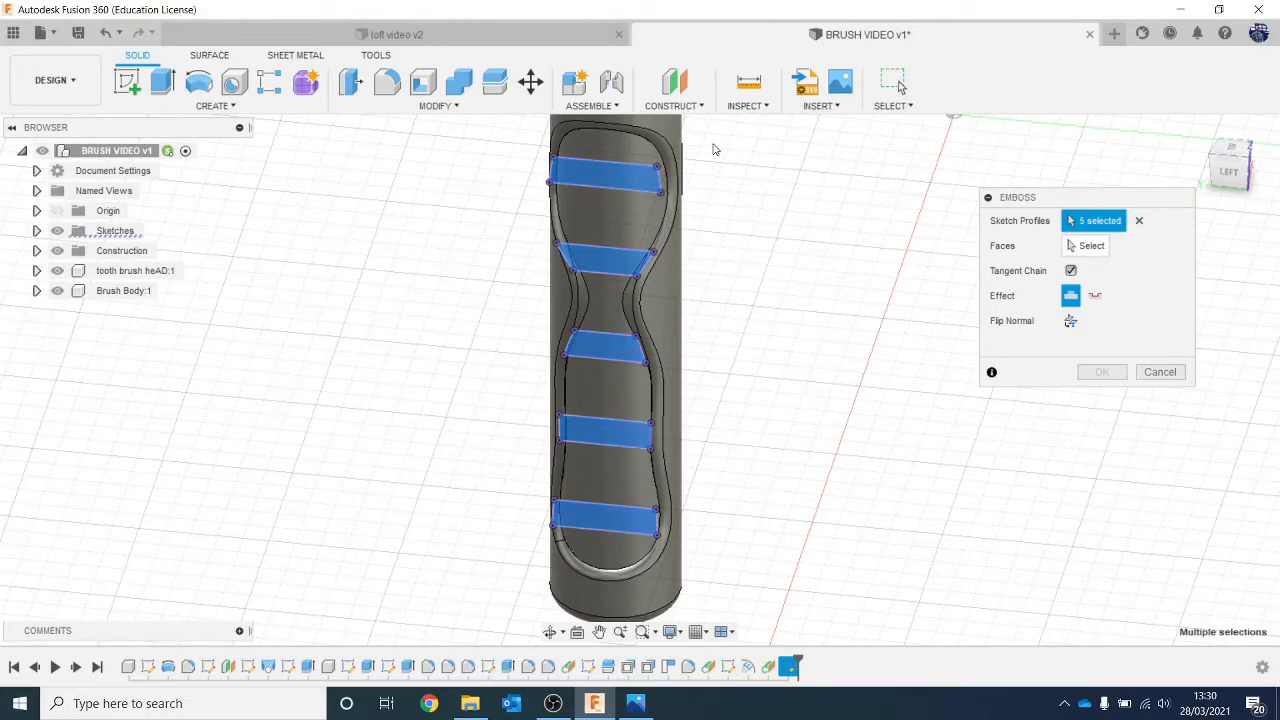
click(1086, 245)
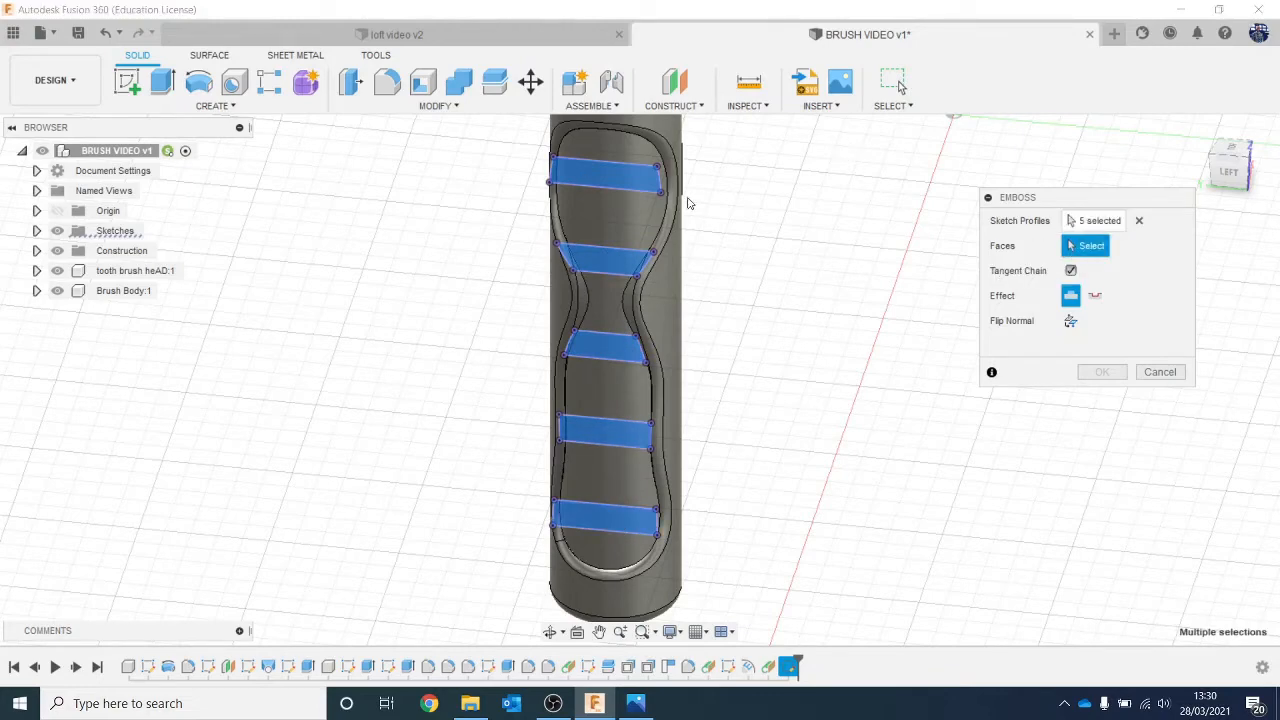
click(606, 213)
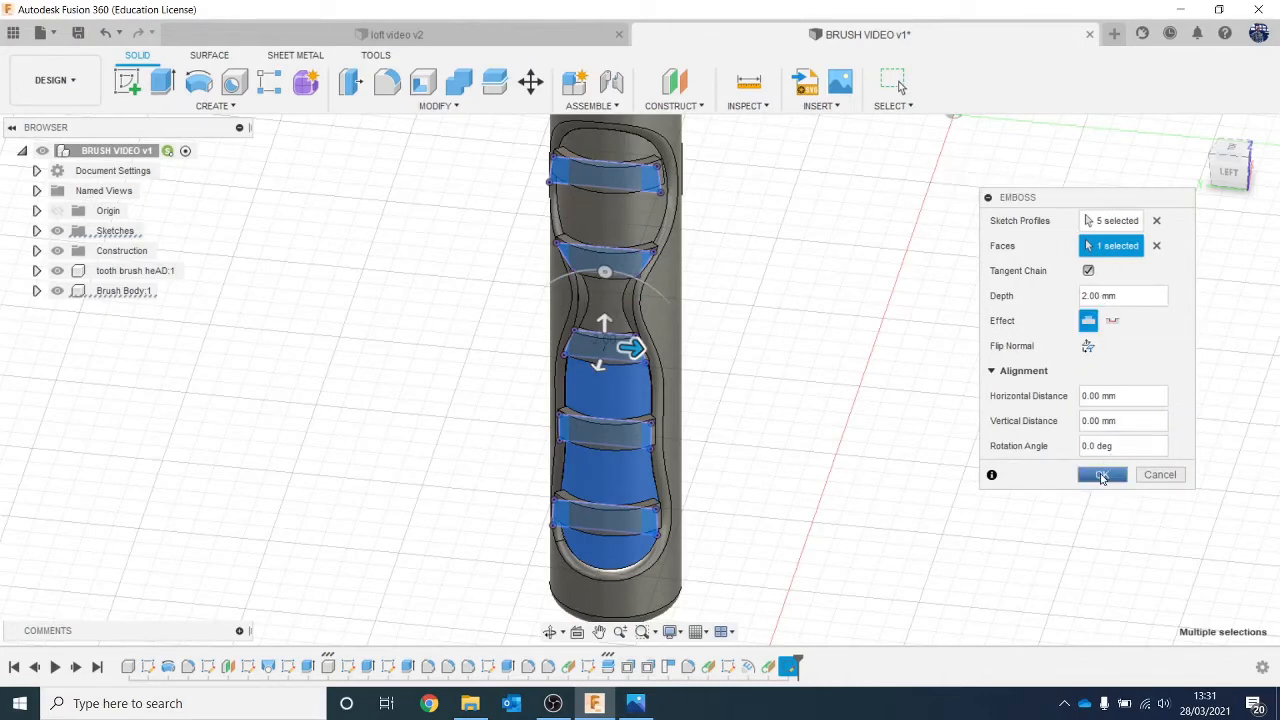
click(1101, 475)
Start a constant-radius fillet with the upper and lower outer edges of all five bands on the first embossed grip face.
scroll(1045, 373, down, 2)
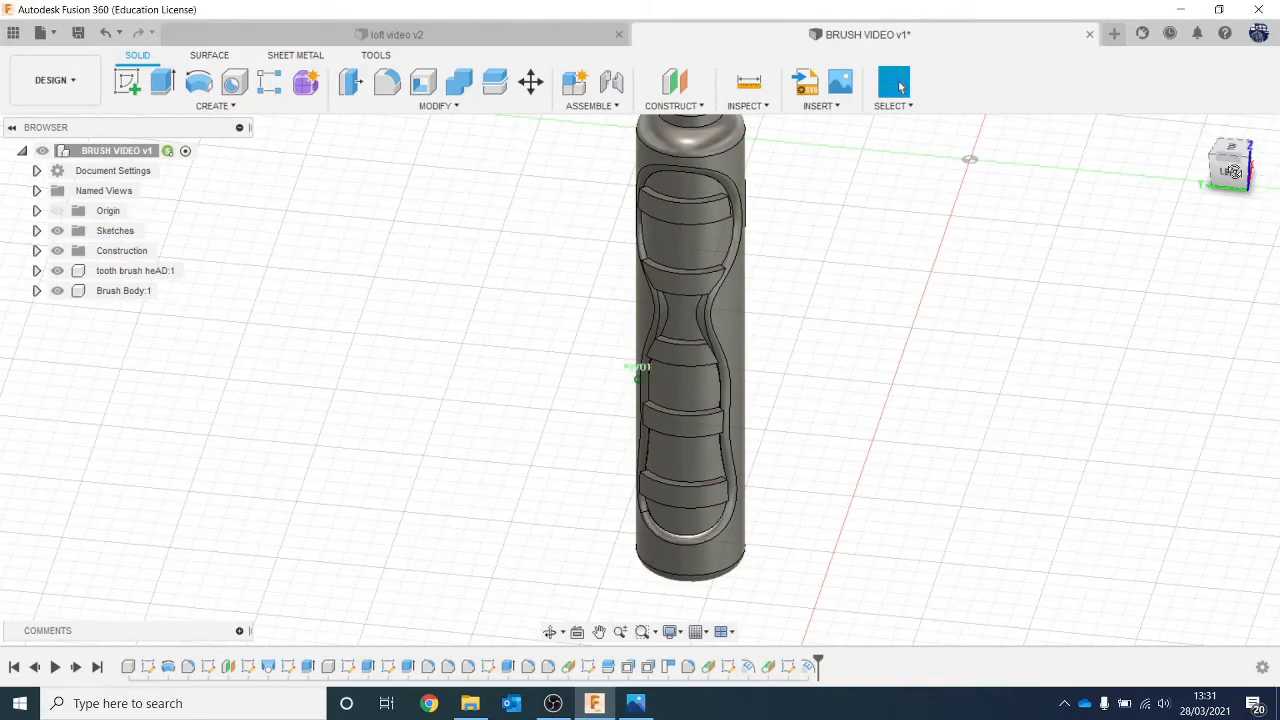
mouse_move(1234, 172)
mouse_down()
mouse_move(1135, 150)
mouse_move(1052, 178)
mouse_up()
scroll(614, 243, up, 2)
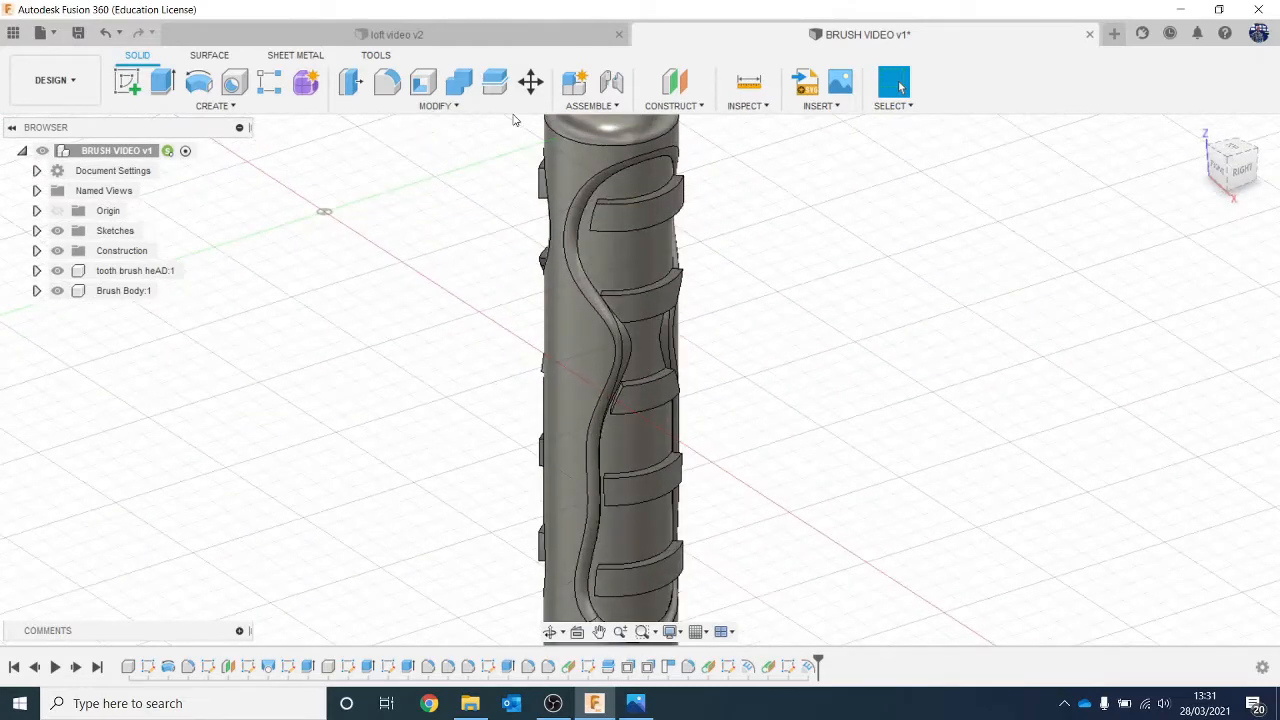
key(f)
scroll(600, 195, up, 1)
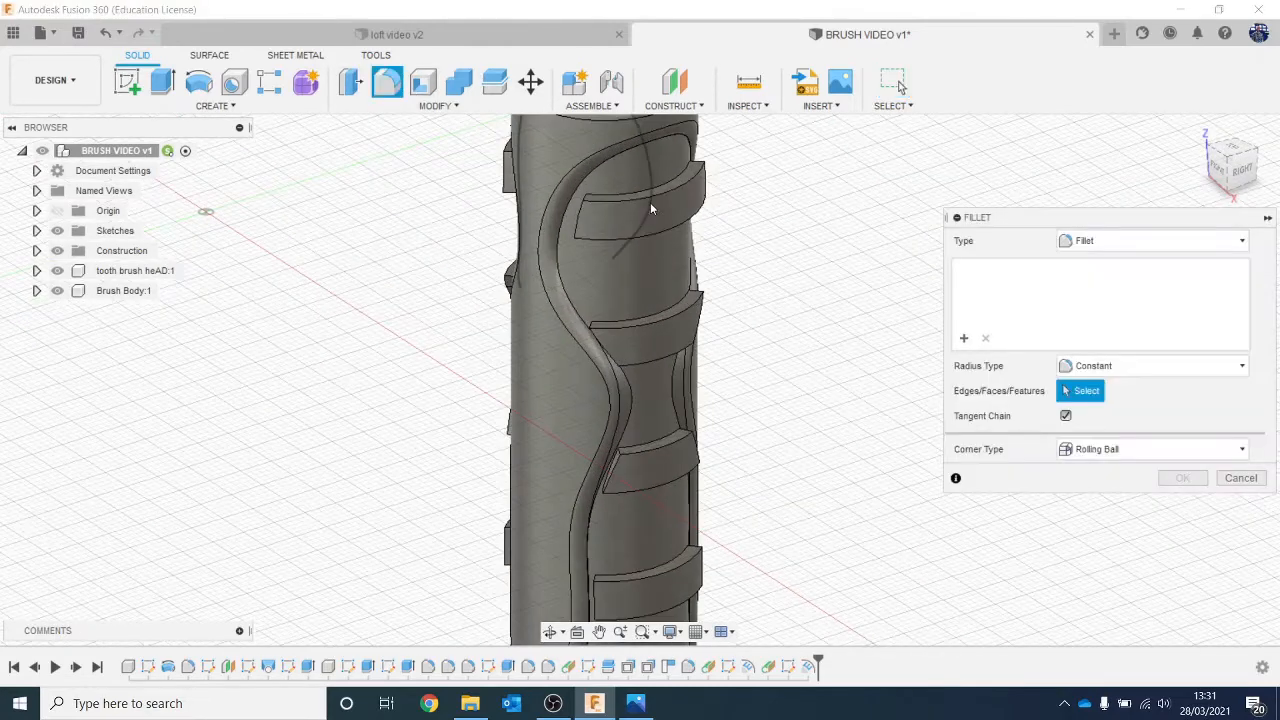
click(650, 199)
click(648, 237)
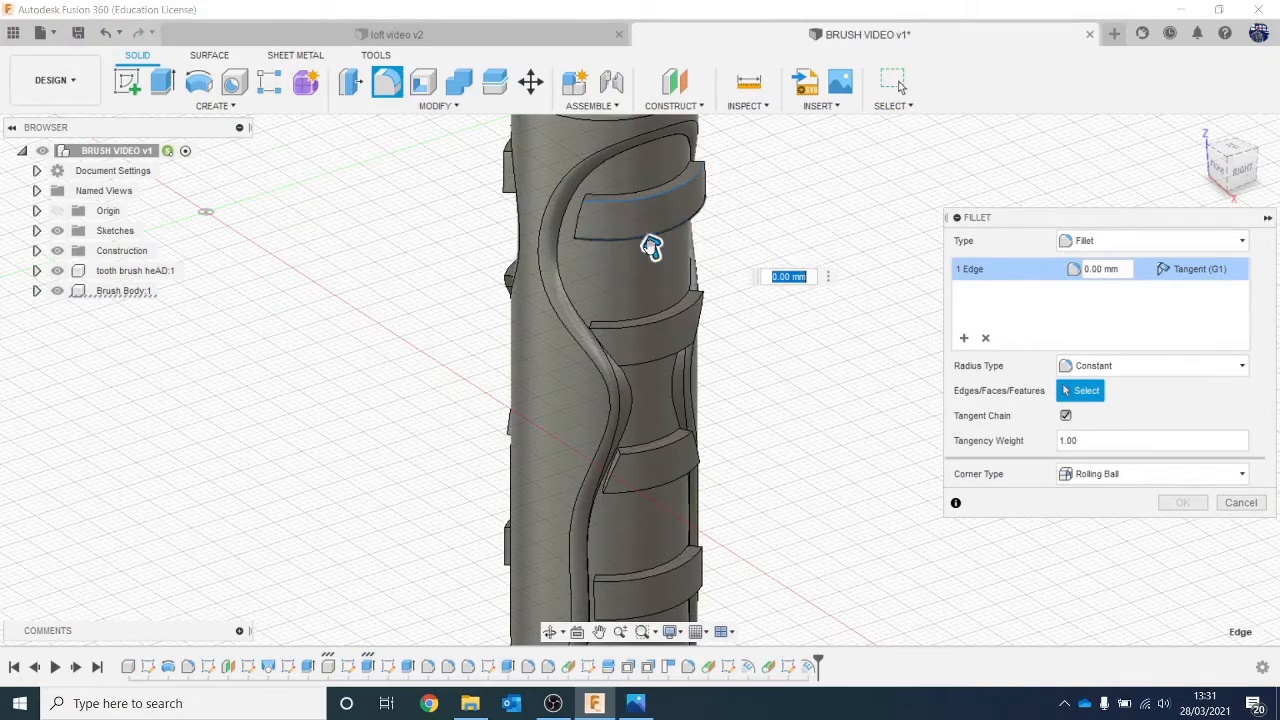
click(658, 322)
click(660, 363)
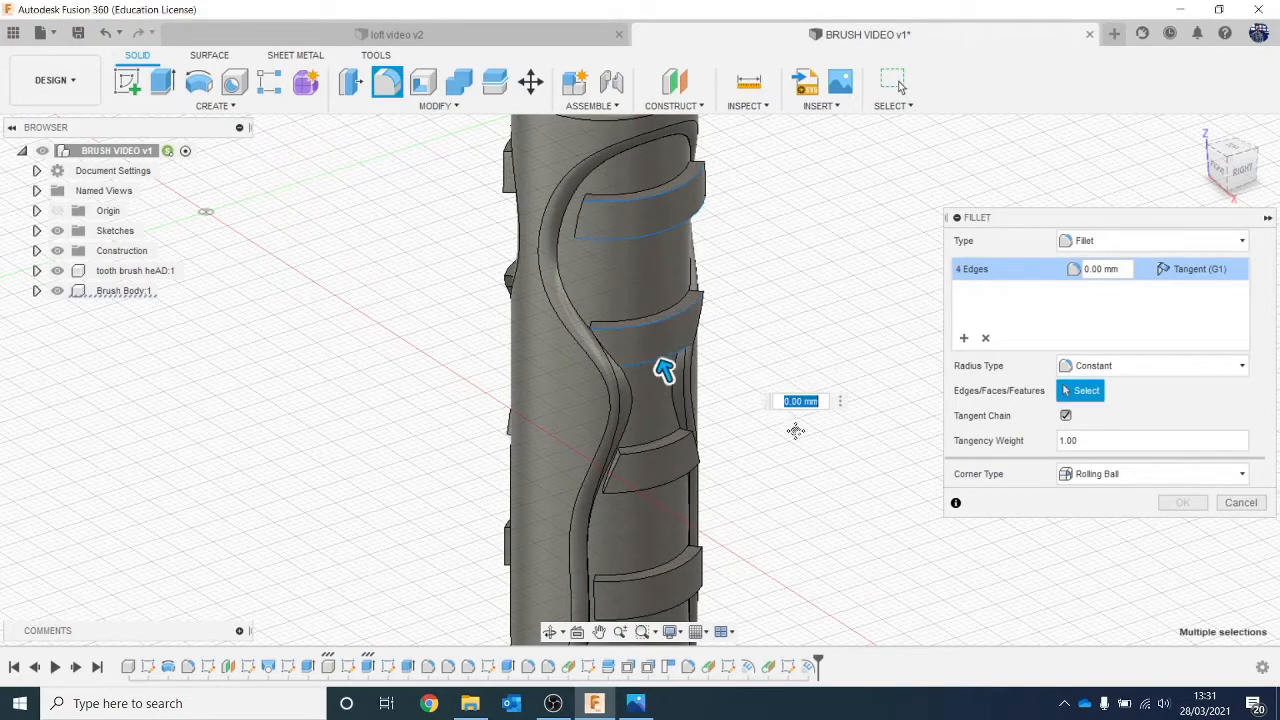
middle_drag(703, 446, 668, 351)
click(618, 350)
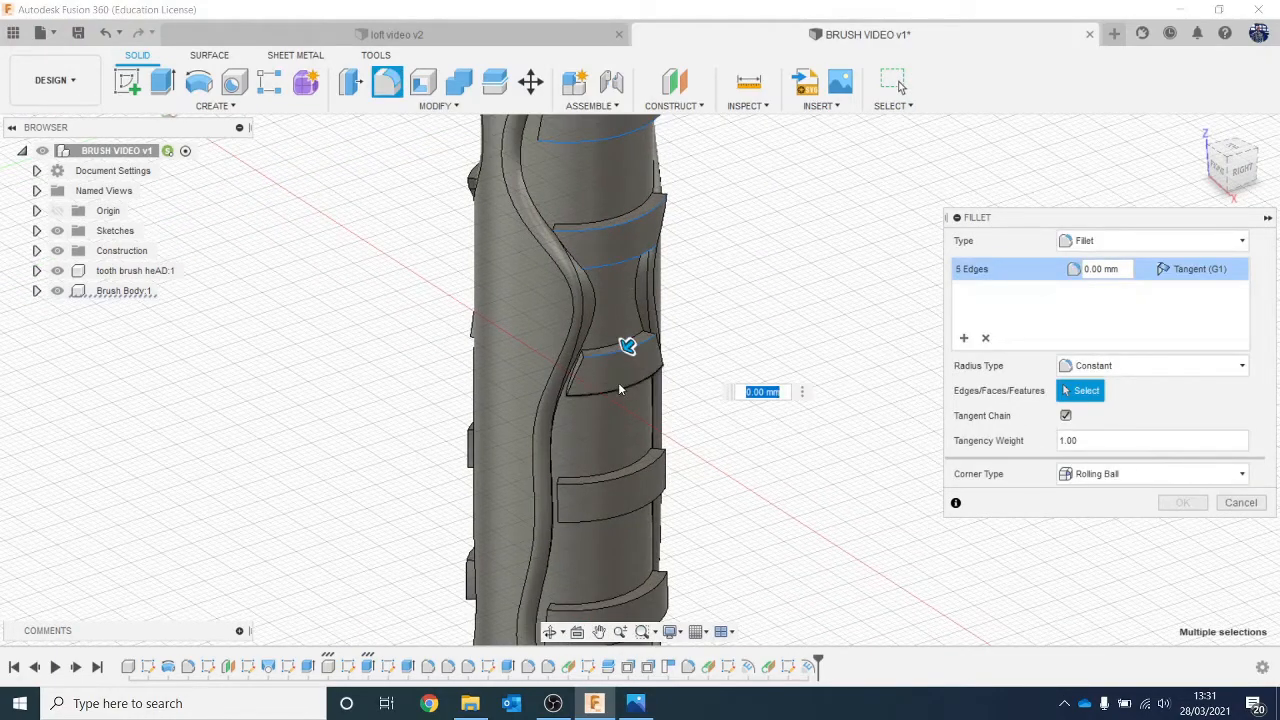
middle_drag(790, 532, 690, 540)
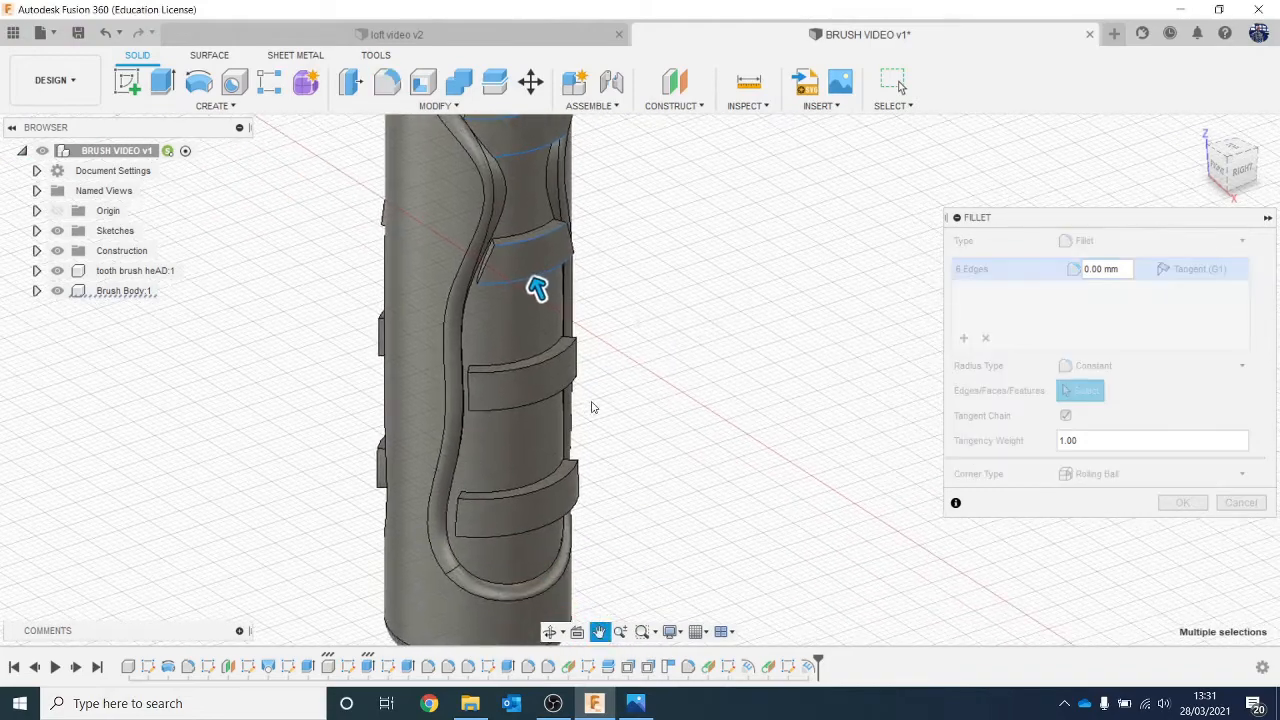
click(526, 368)
click(513, 409)
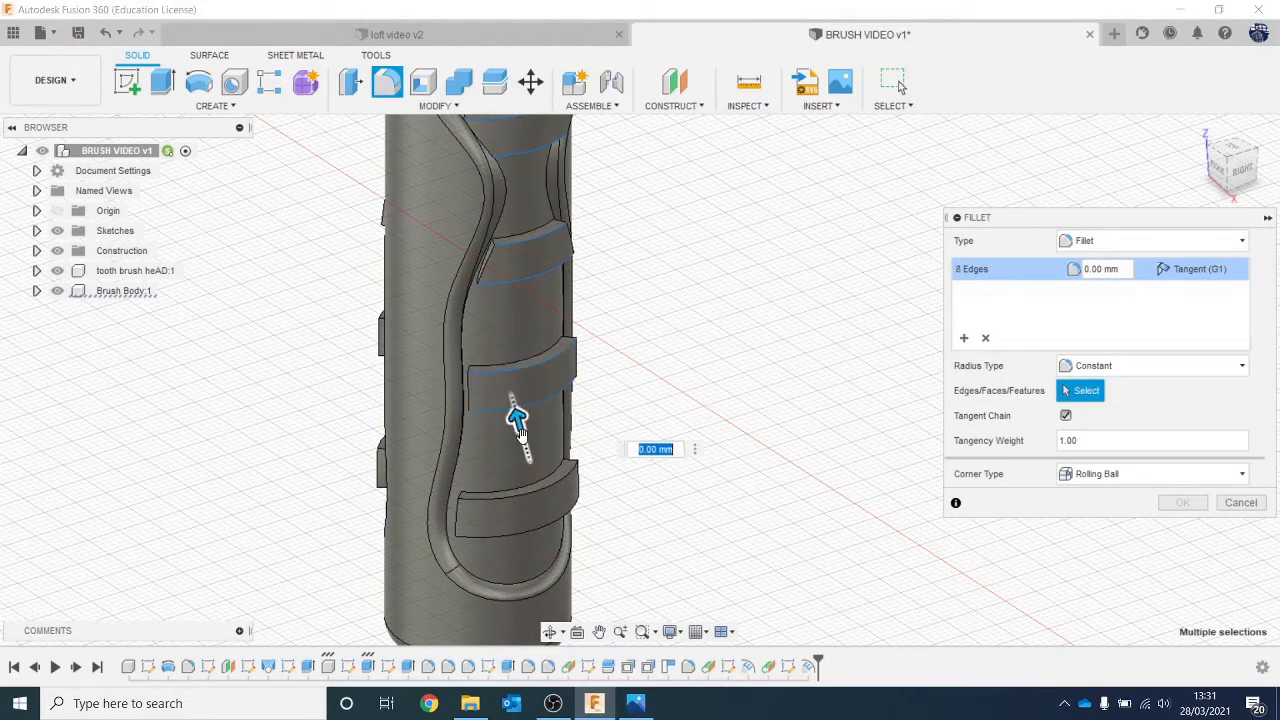
click(529, 492)
click(540, 529)
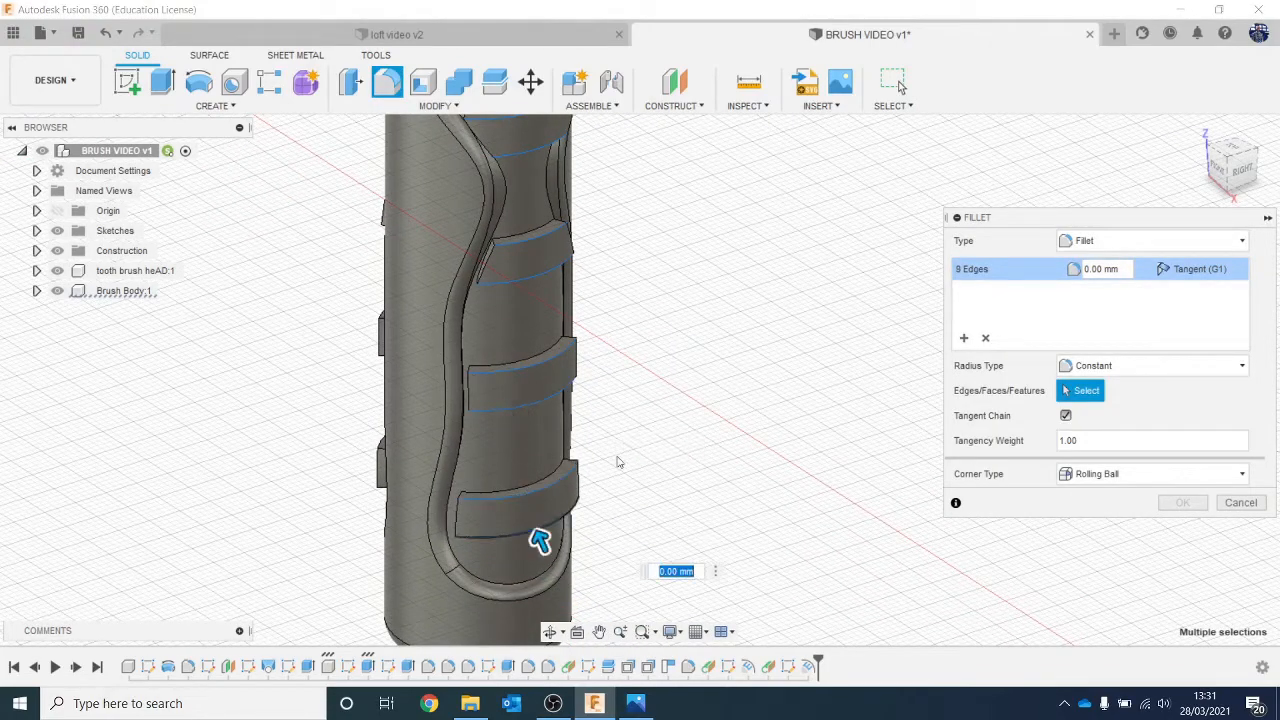
Add the upper and lower outer edges of the lowest three bands on the second grip face to the fillet.
scroll(676, 393, down, 1)
click(1228, 168)
drag(1228, 168, 890, 360)
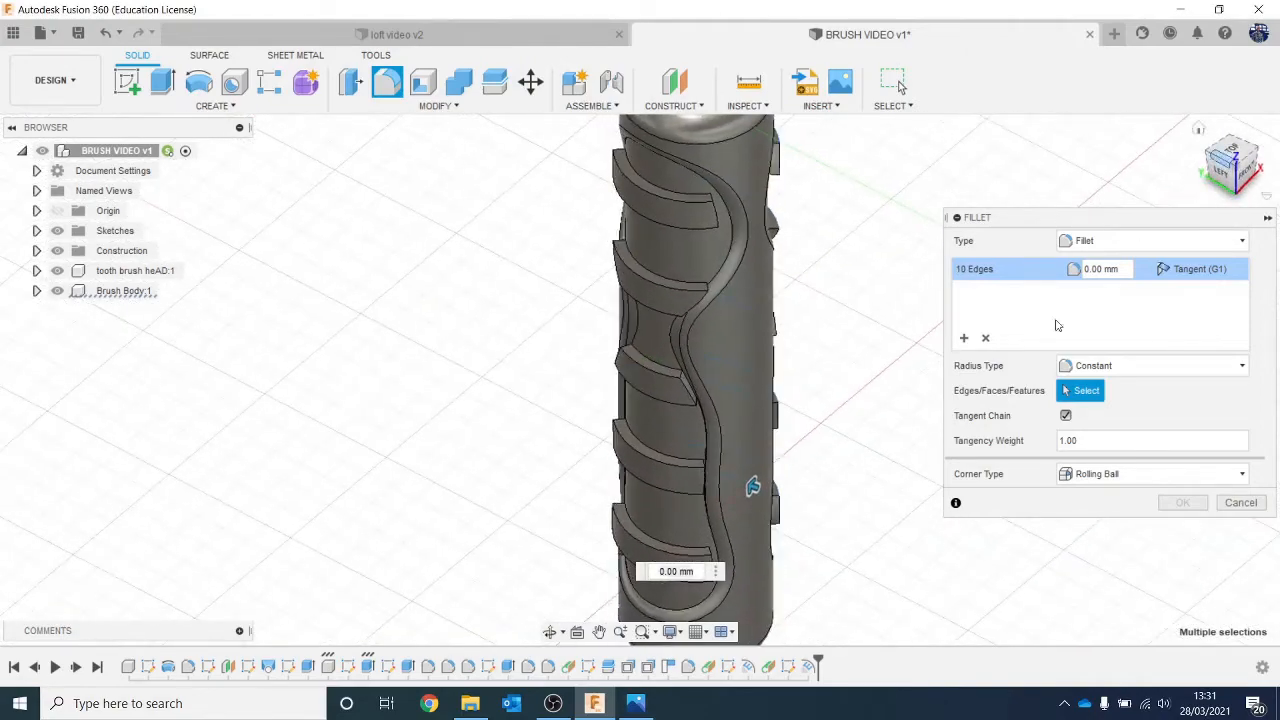
middle_drag(656, 543, 604, 367)
click(609, 393)
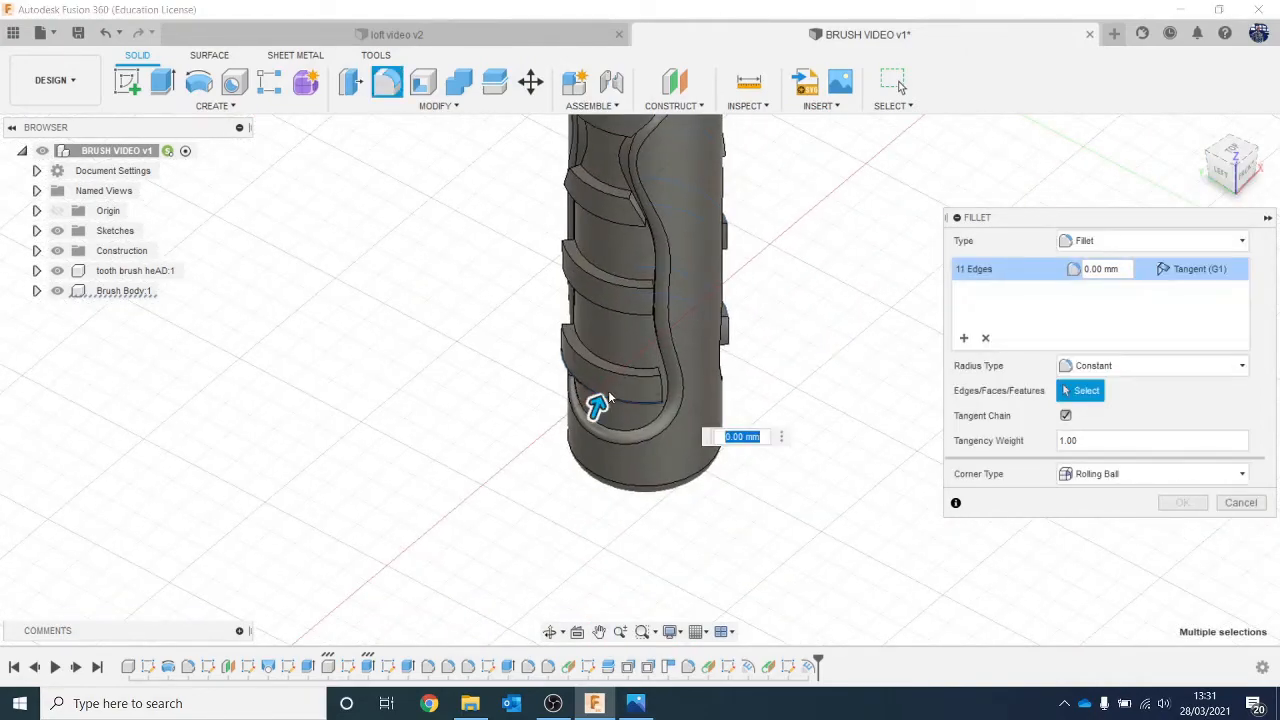
click(616, 369)
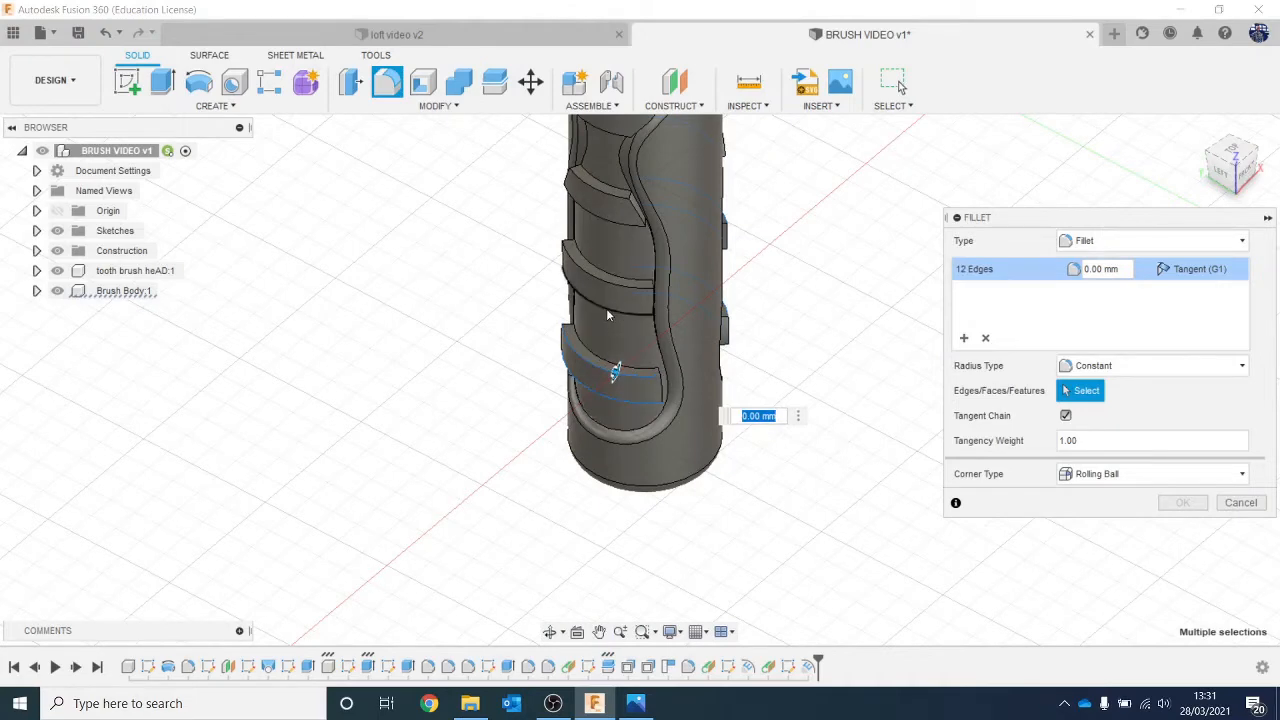
click(606, 310)
click(608, 290)
click(614, 229)
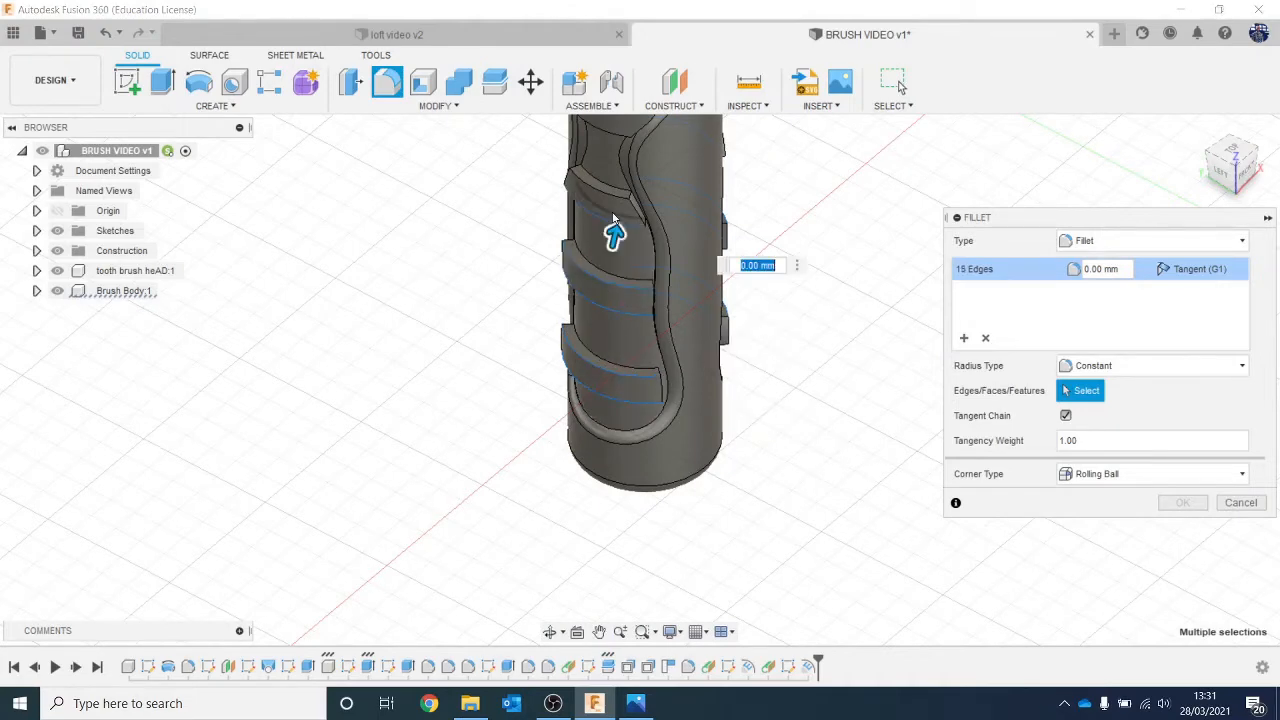
click(610, 200)
Add the upper and lower outer edges of the second grip face's top two bands and set the fillet radius to 1 mm.
middle_drag(541, 201, 484, 298)
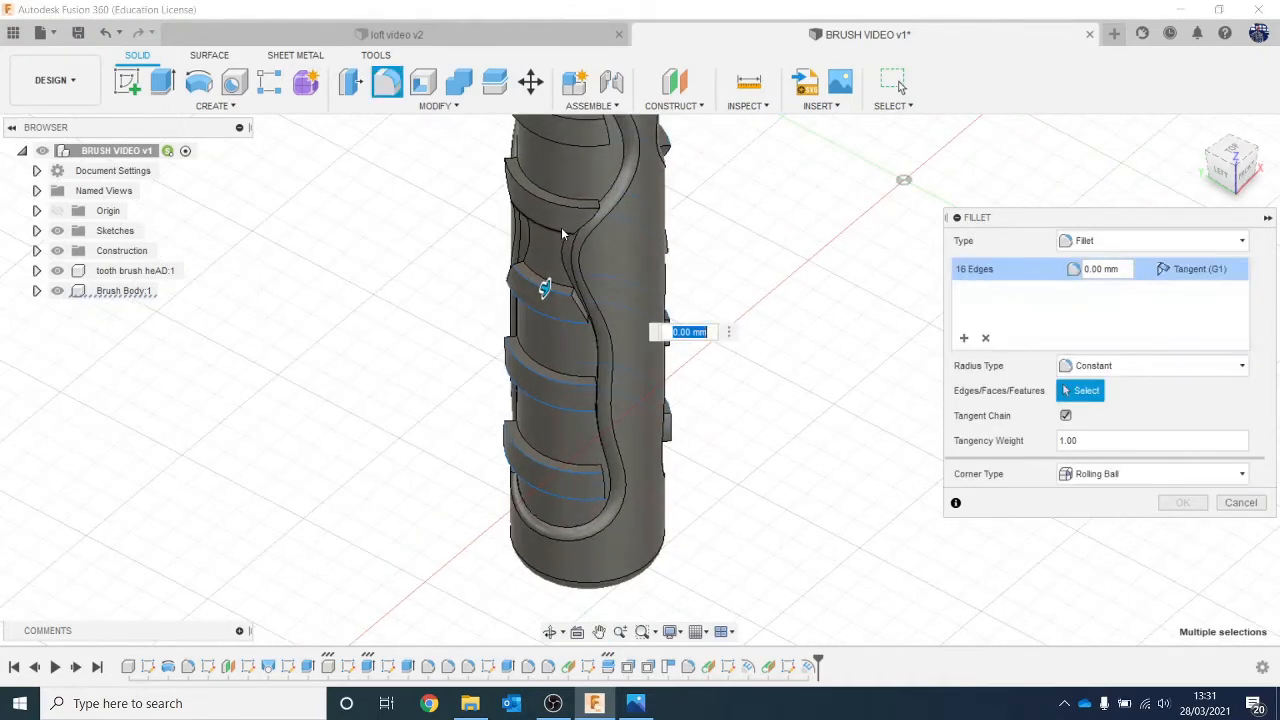
click(560, 227)
click(559, 208)
middle_drag(471, 190, 388, 297)
click(483, 242)
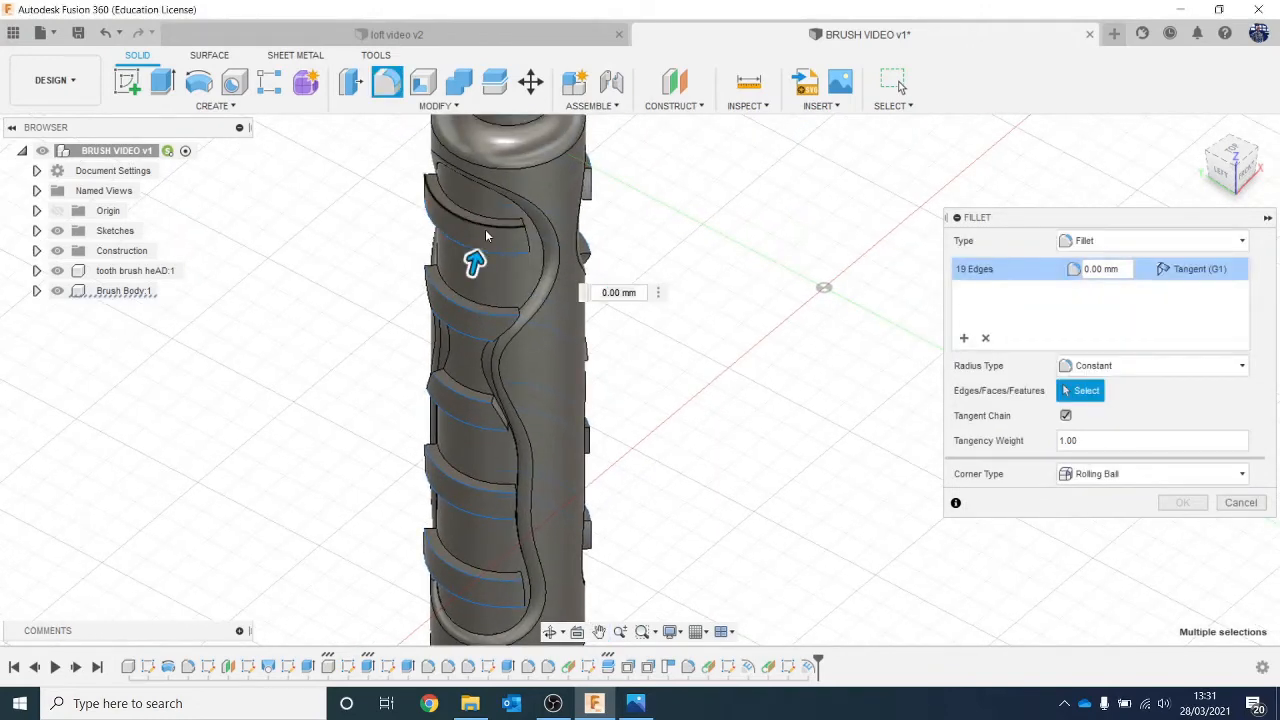
click(485, 227)
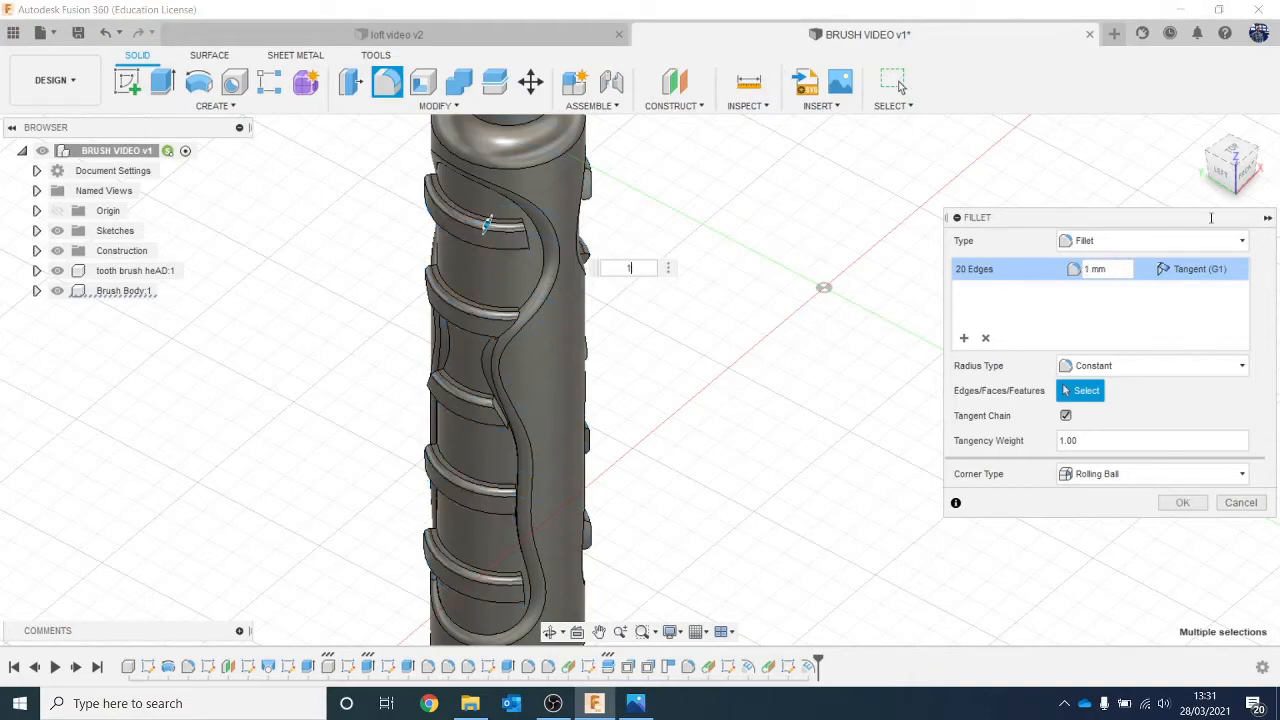
Add the front-side outer end edges of the top two bands on both grip faces to the 1 mm fillet.
click(1226, 166)
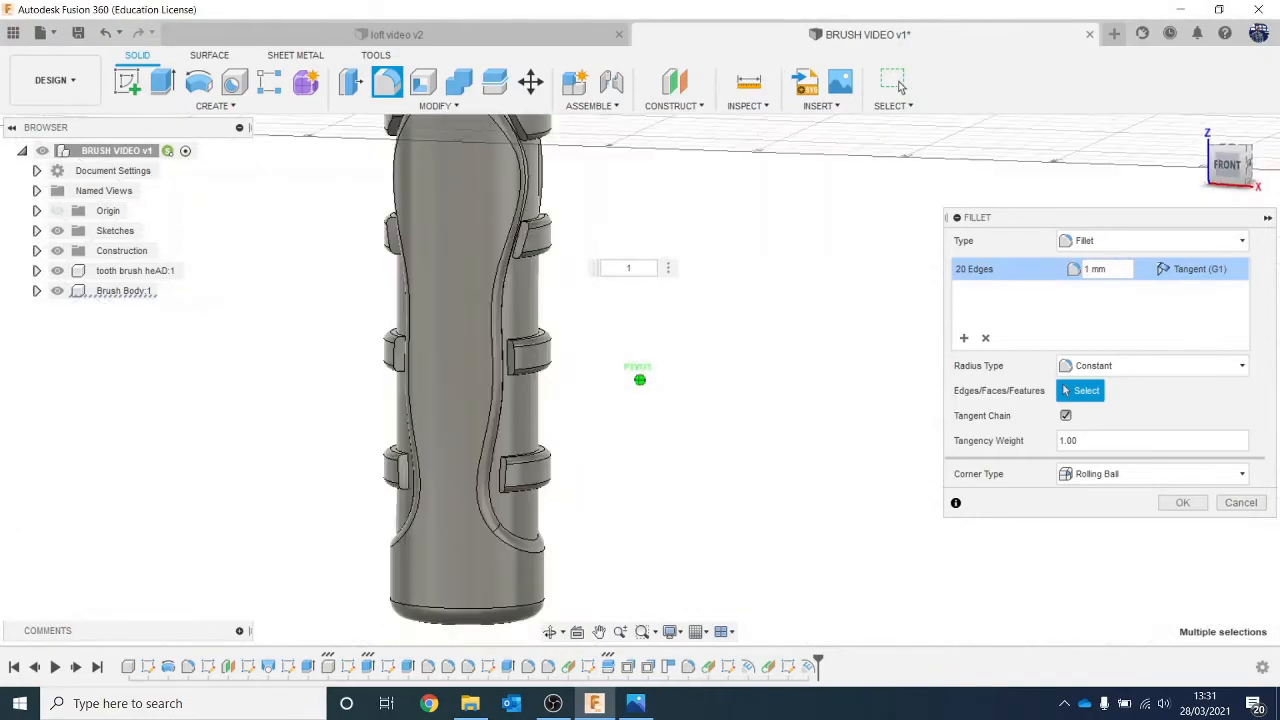
shift+middle_drag(820, 263, 702, 319)
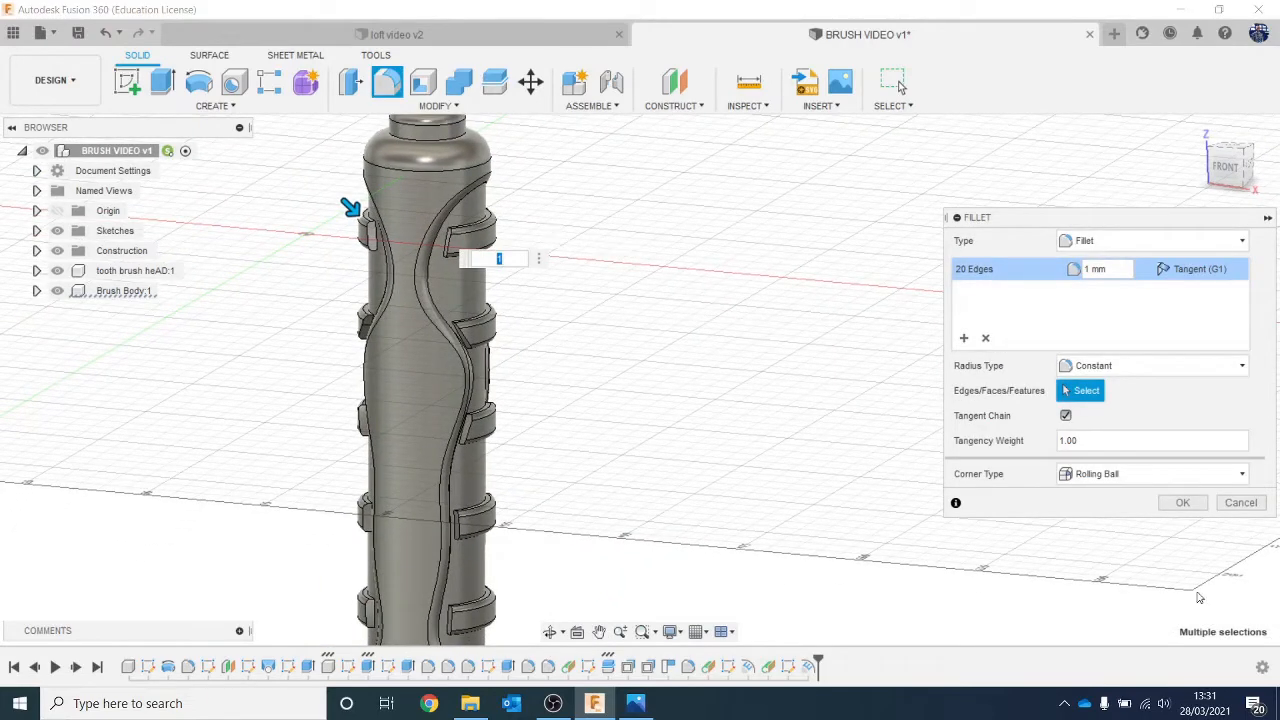
scroll(404, 259, up, 5)
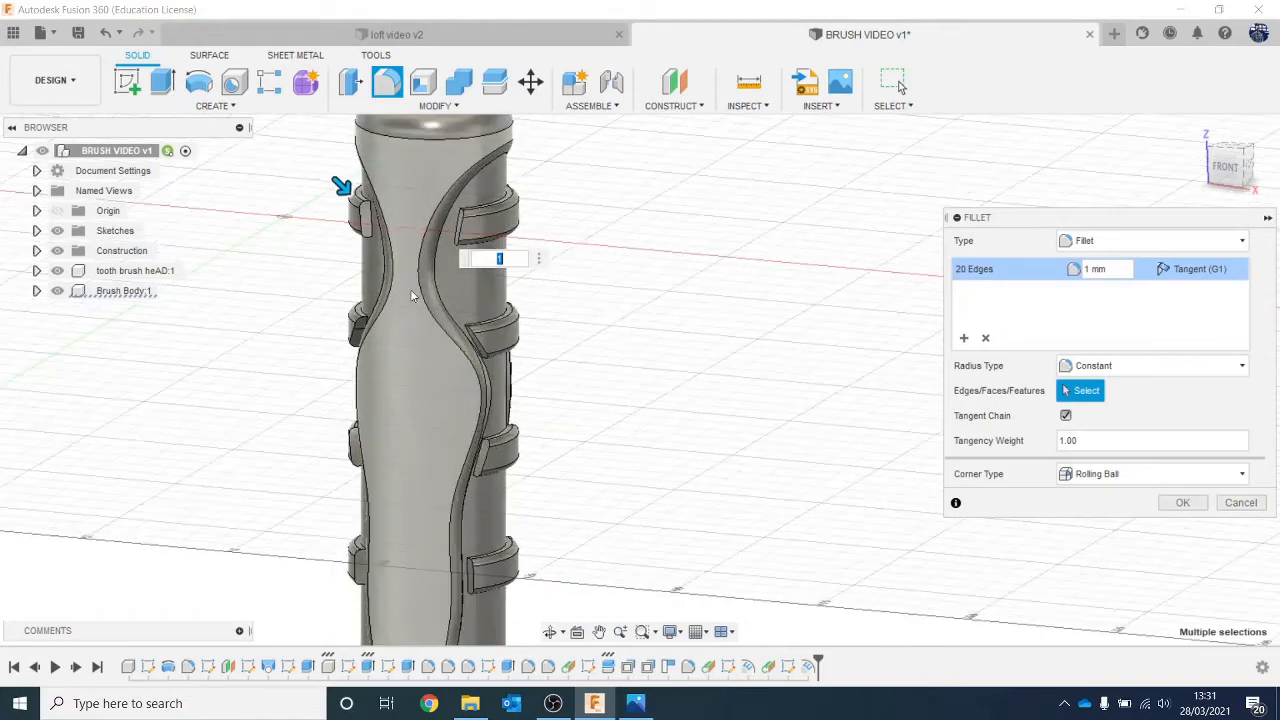
click(318, 195)
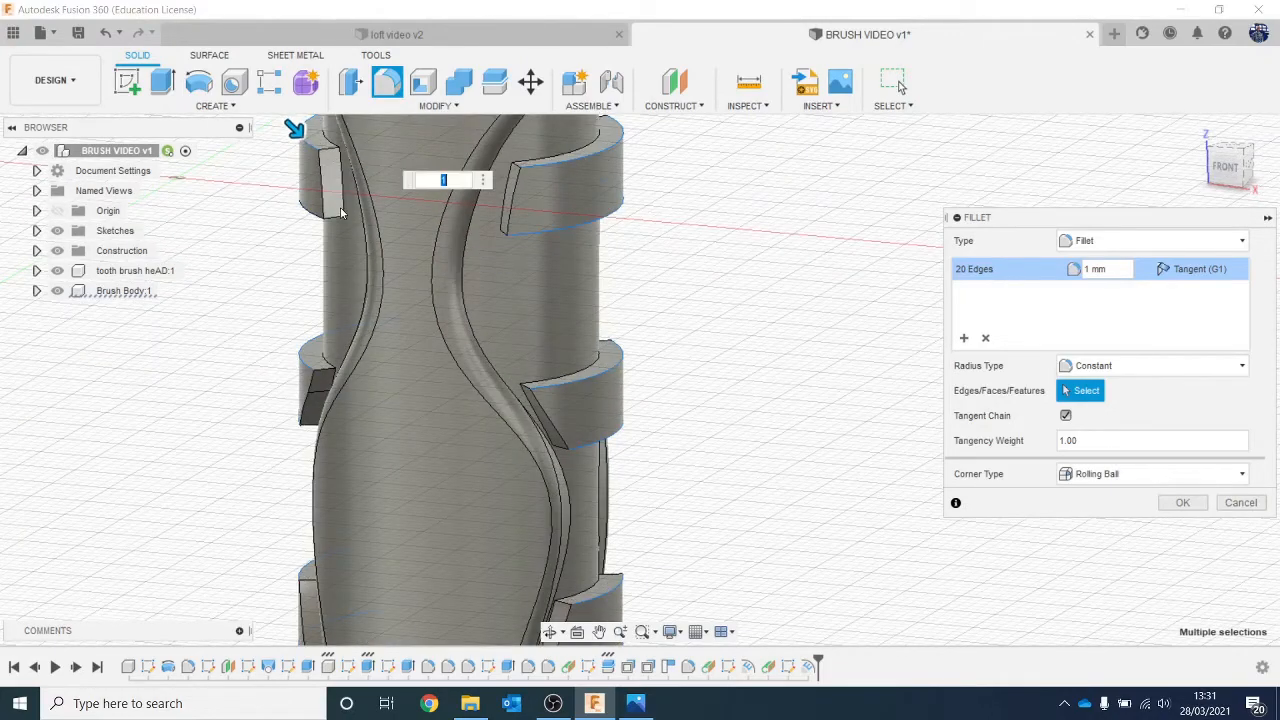
click(321, 210)
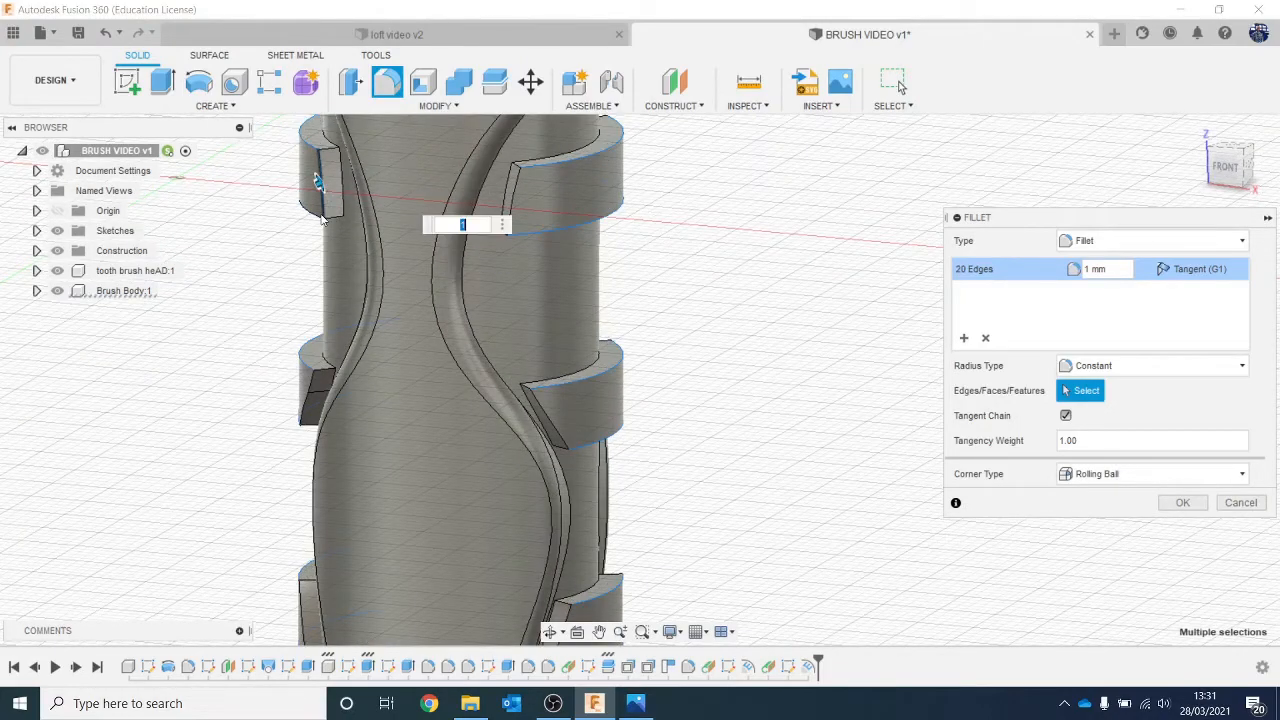
click(316, 218)
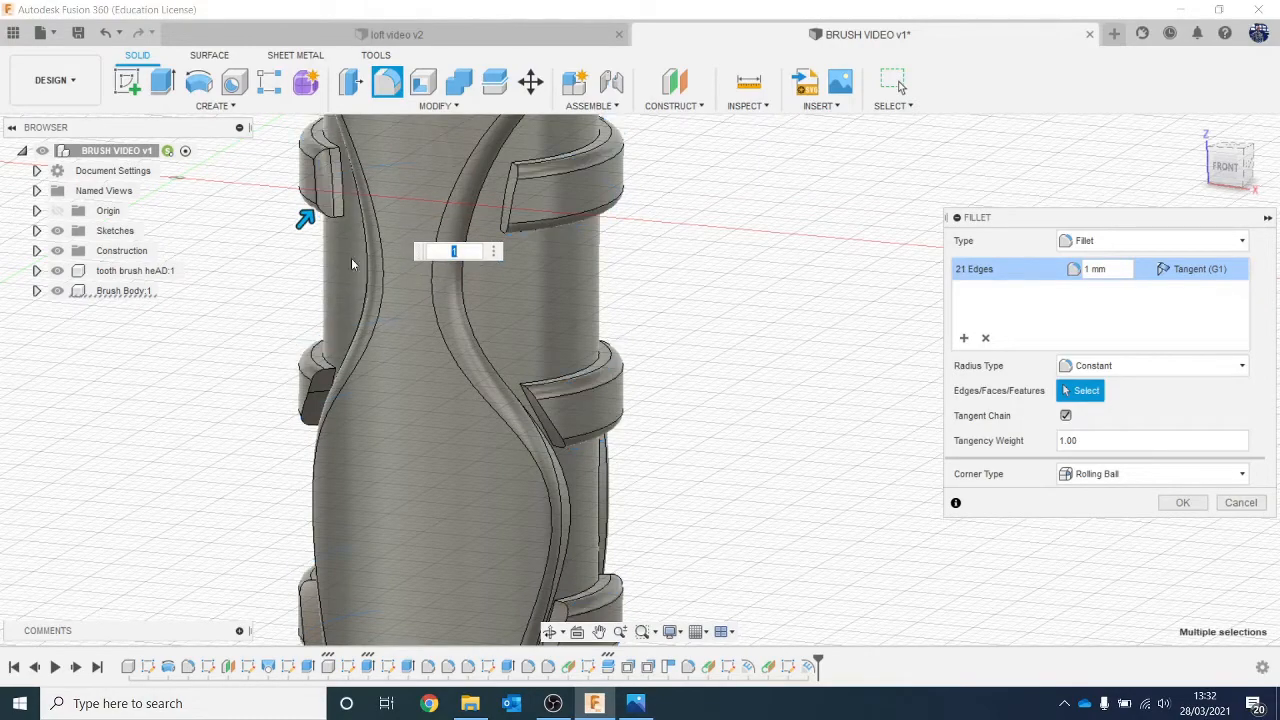
click(510, 202)
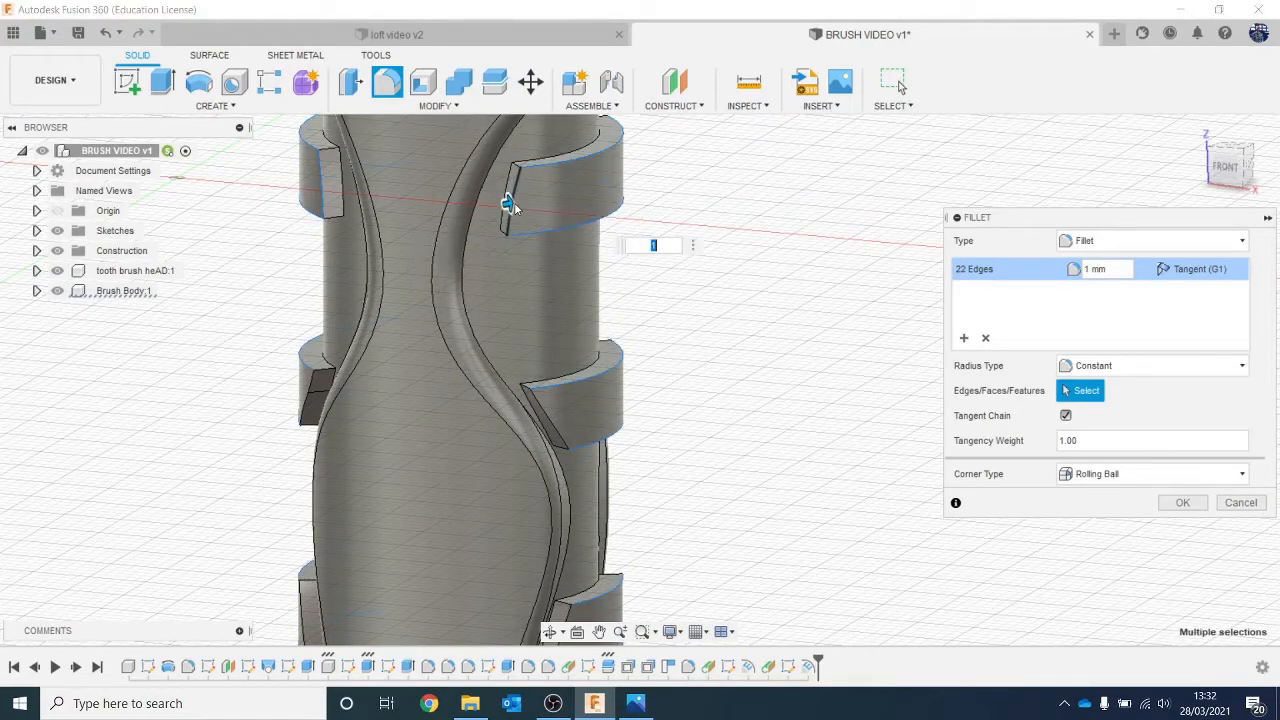
click(309, 382)
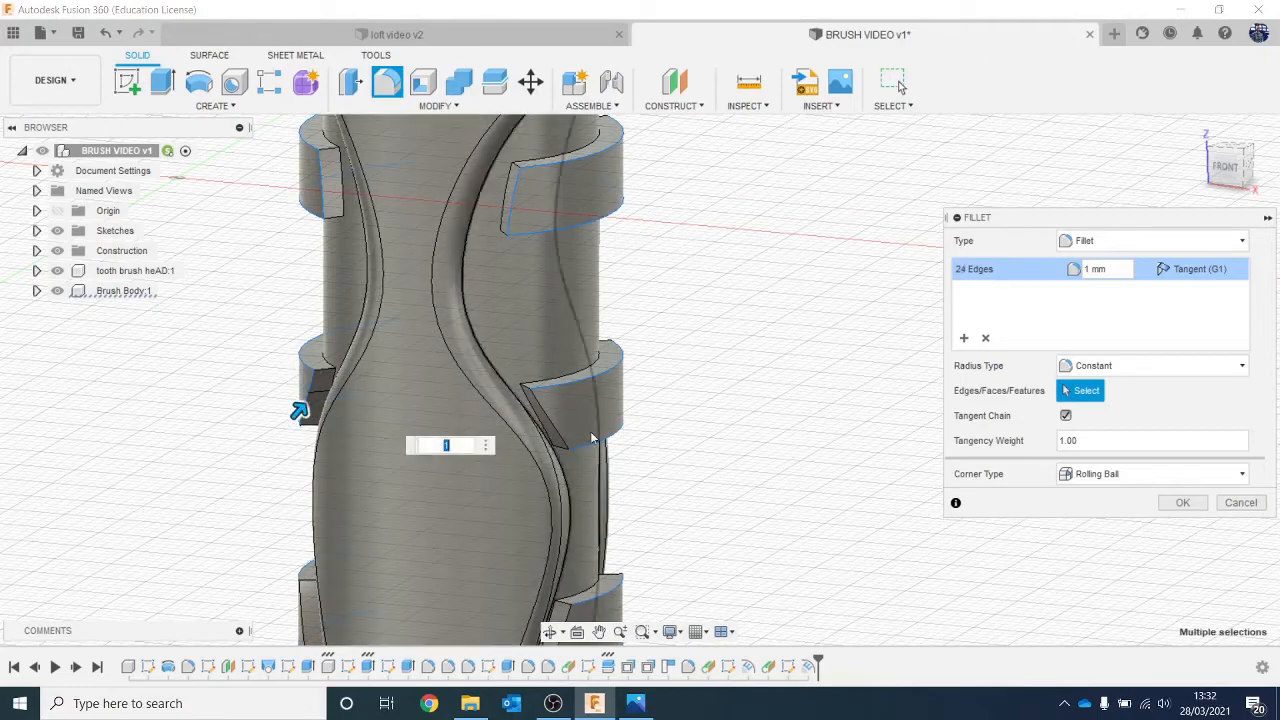
click(554, 419)
click(566, 443)
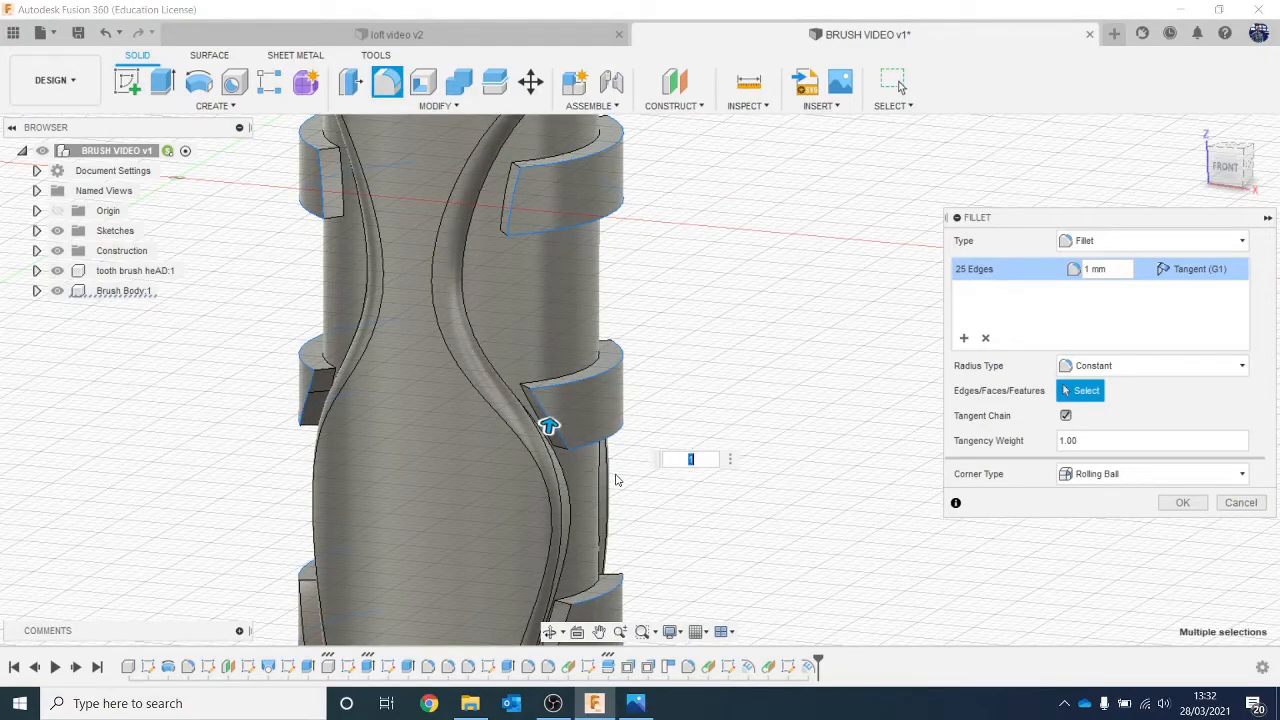
Add the front-side outer end edges of the middle band on both grip faces to the fillet.
scroll(704, 423, down, 3)
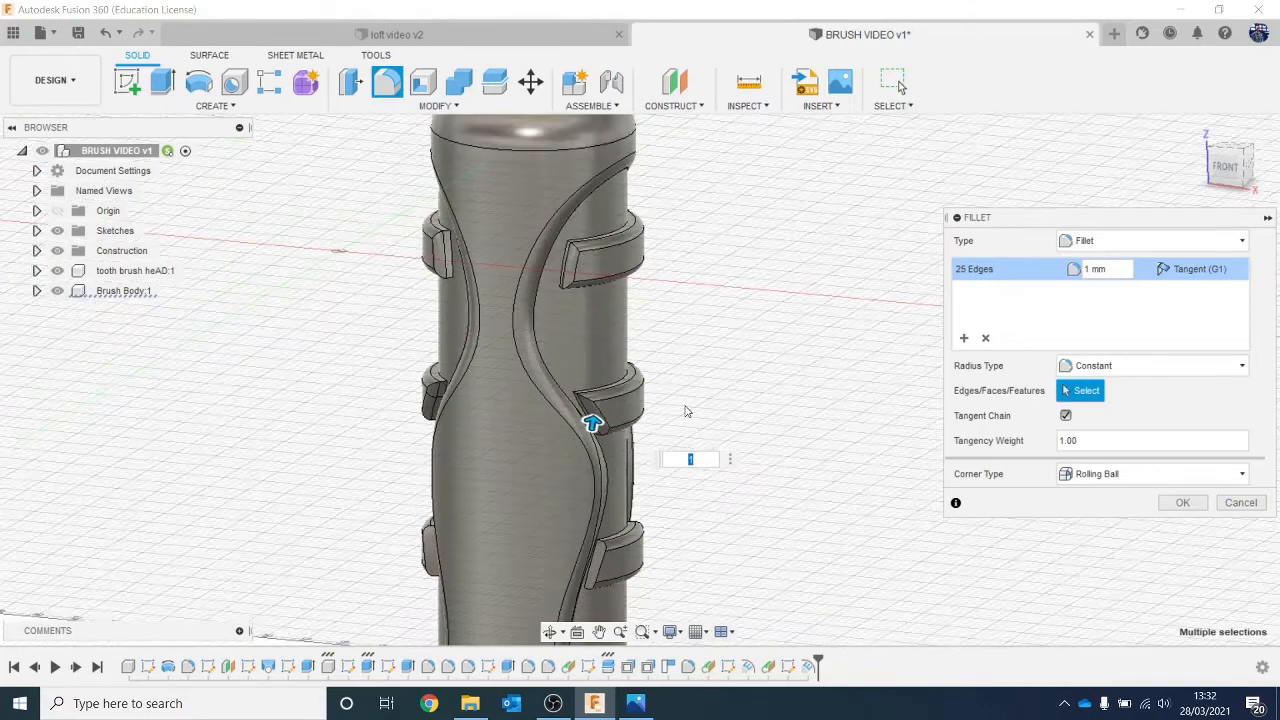
scroll(706, 315, up, 5)
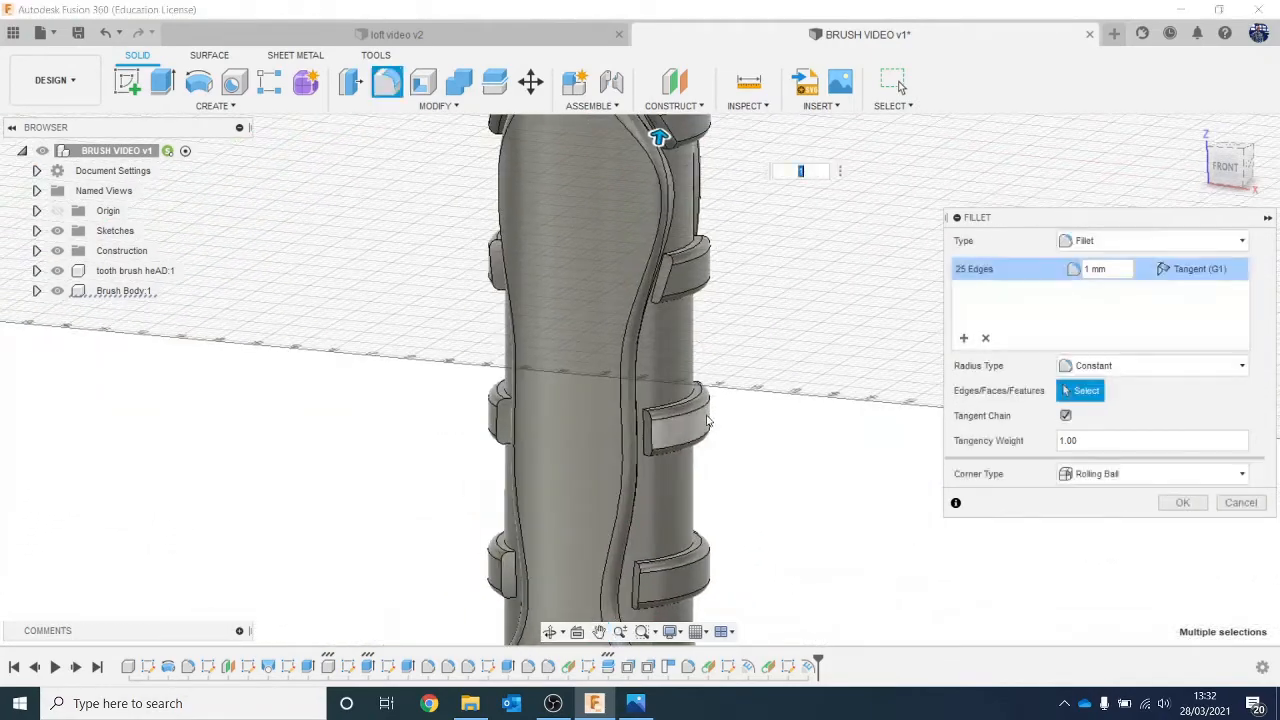
scroll(727, 327, up, 2)
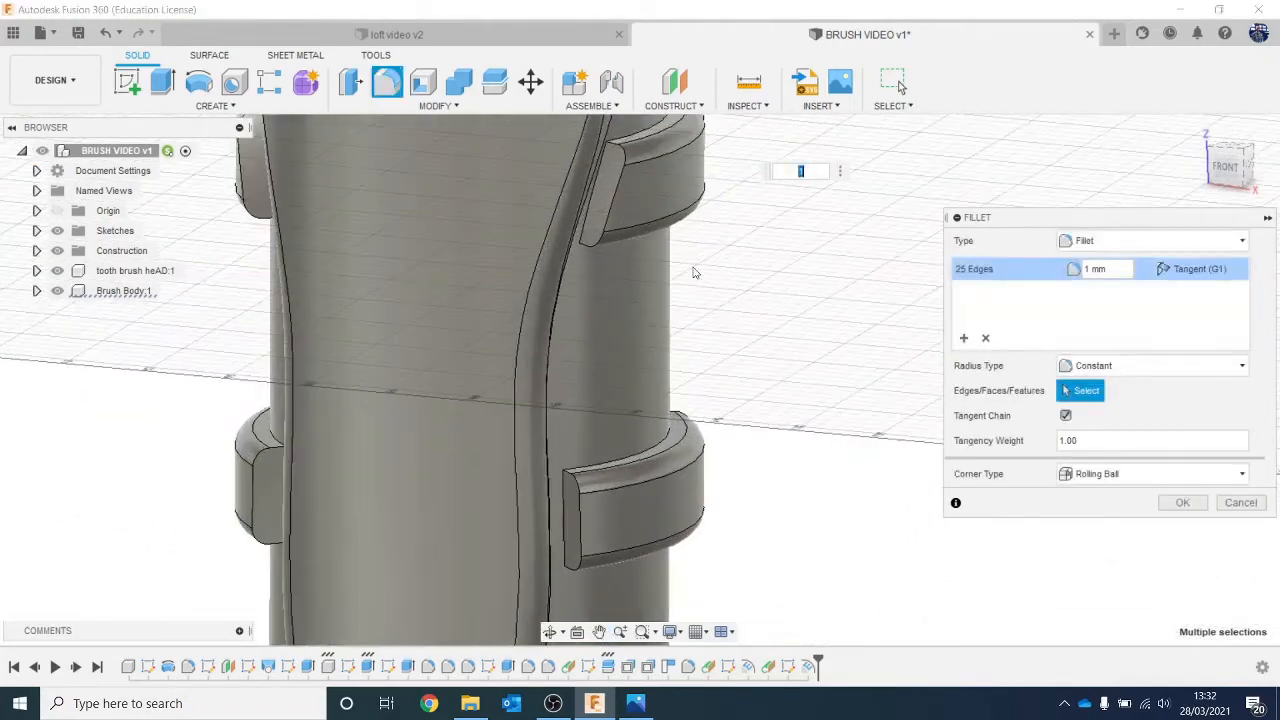
click(613, 204)
middle_drag(464, 288, 585, 392)
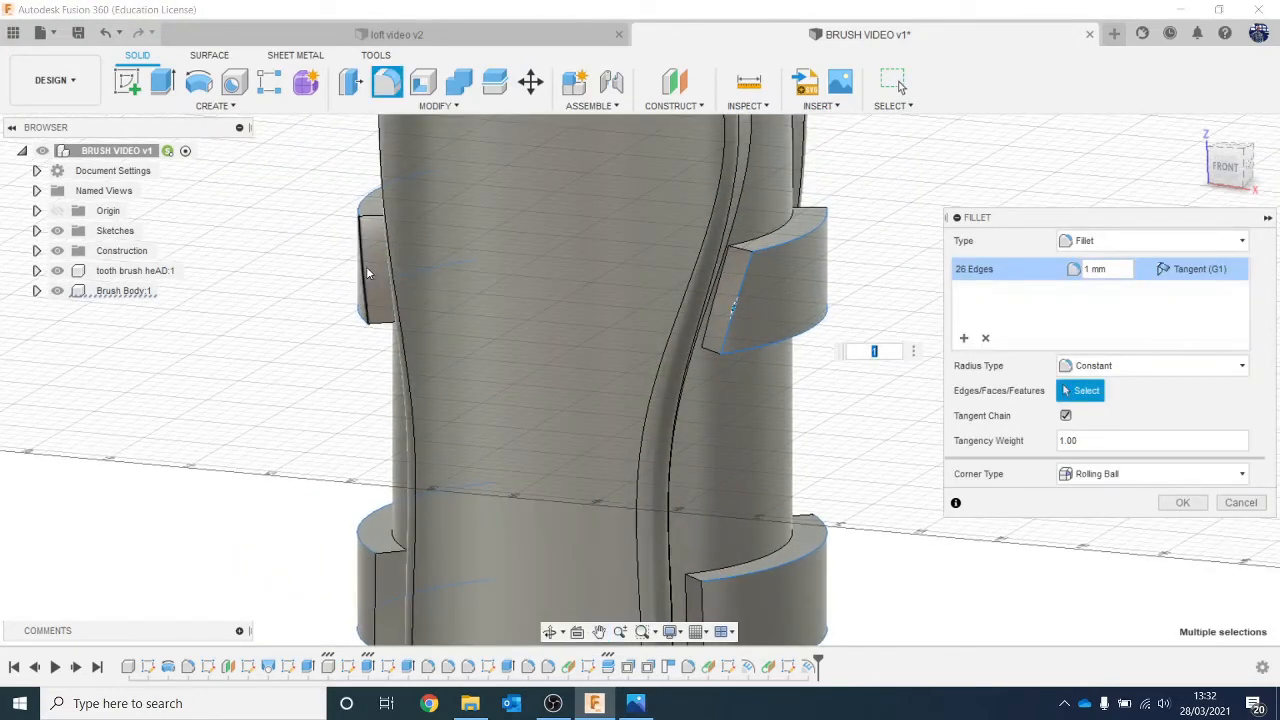
click(366, 268)
middle_drag(366, 268, 288, 360)
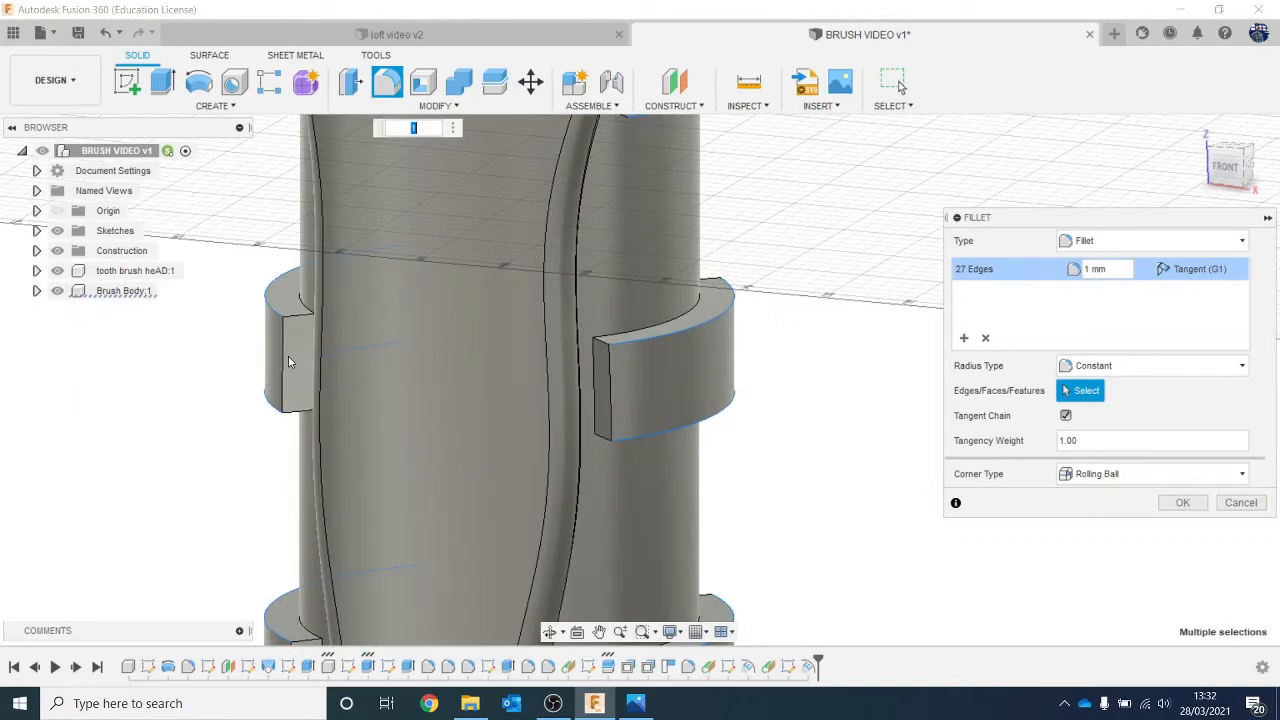
Add the front-side outer end edges of the lowest two bands on both grip faces to the fillet.
click(284, 358)
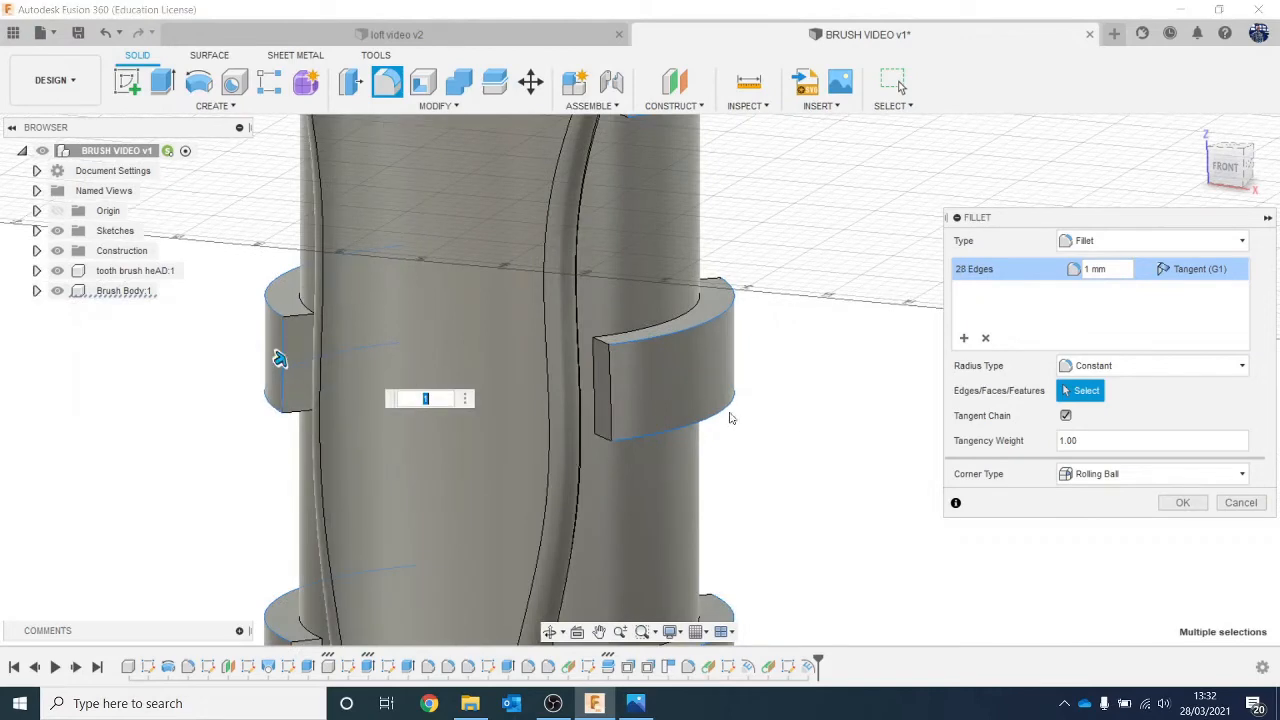
click(614, 383)
middle_drag(614, 383, 556, 137)
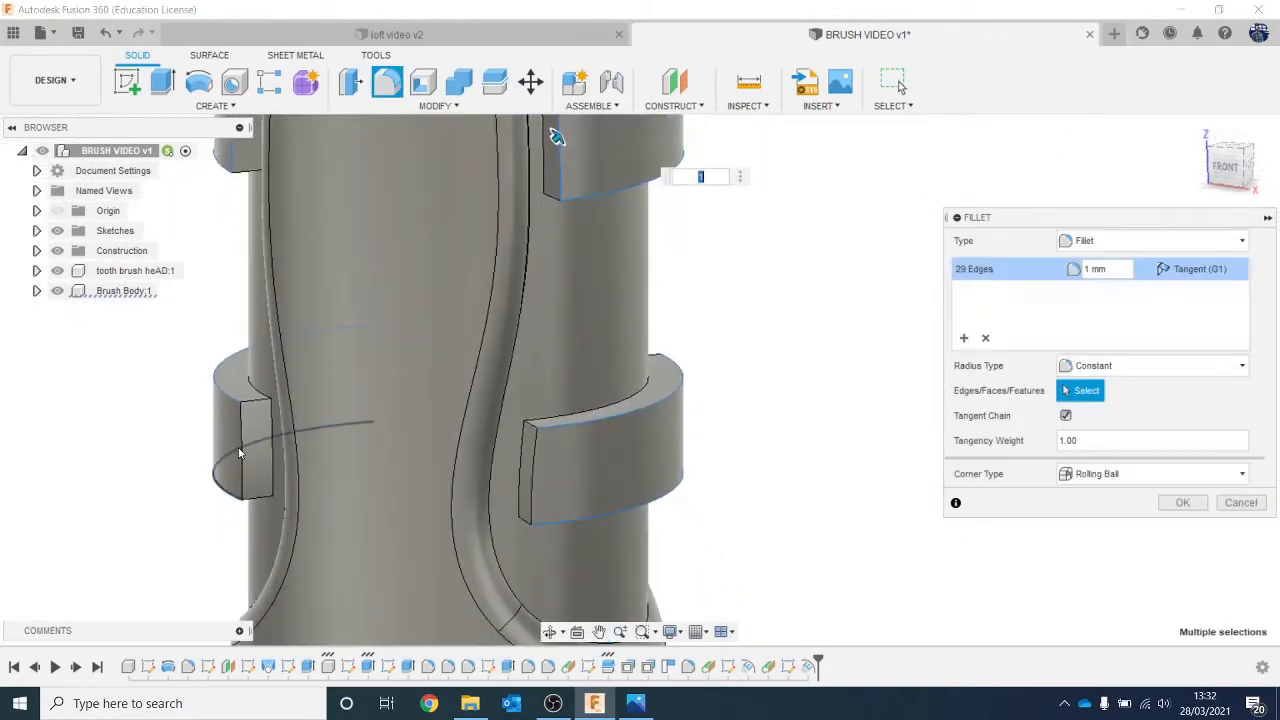
click(245, 444)
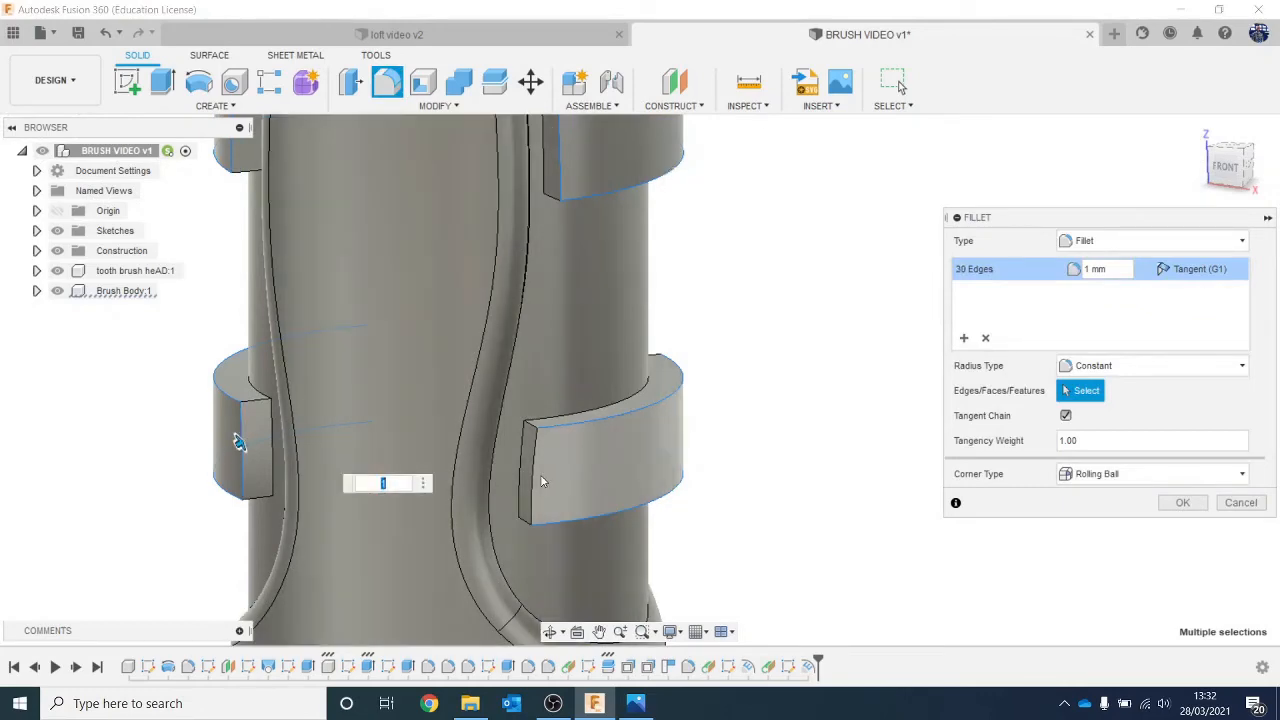
click(532, 478)
Add the back-side outer end edges of the top band on both grip faces to the 1 mm fillet.
scroll(776, 365, down, 3)
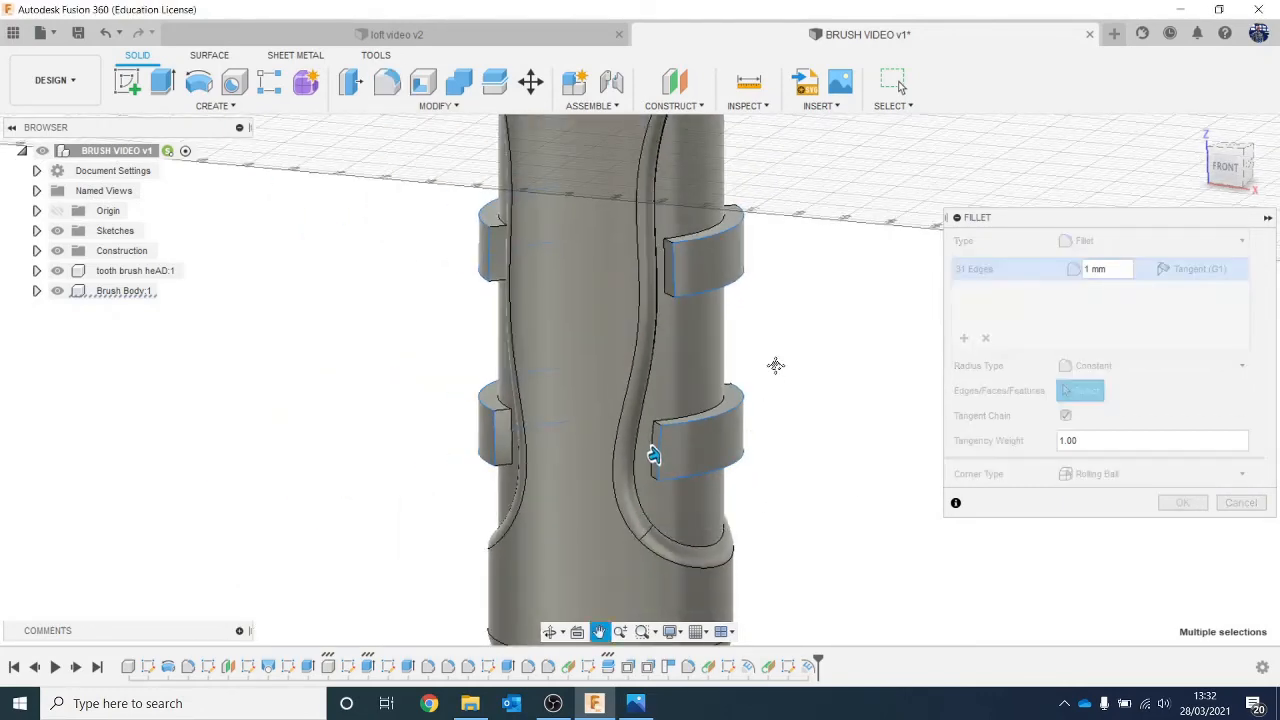
middle_drag(776, 365, 651, 471)
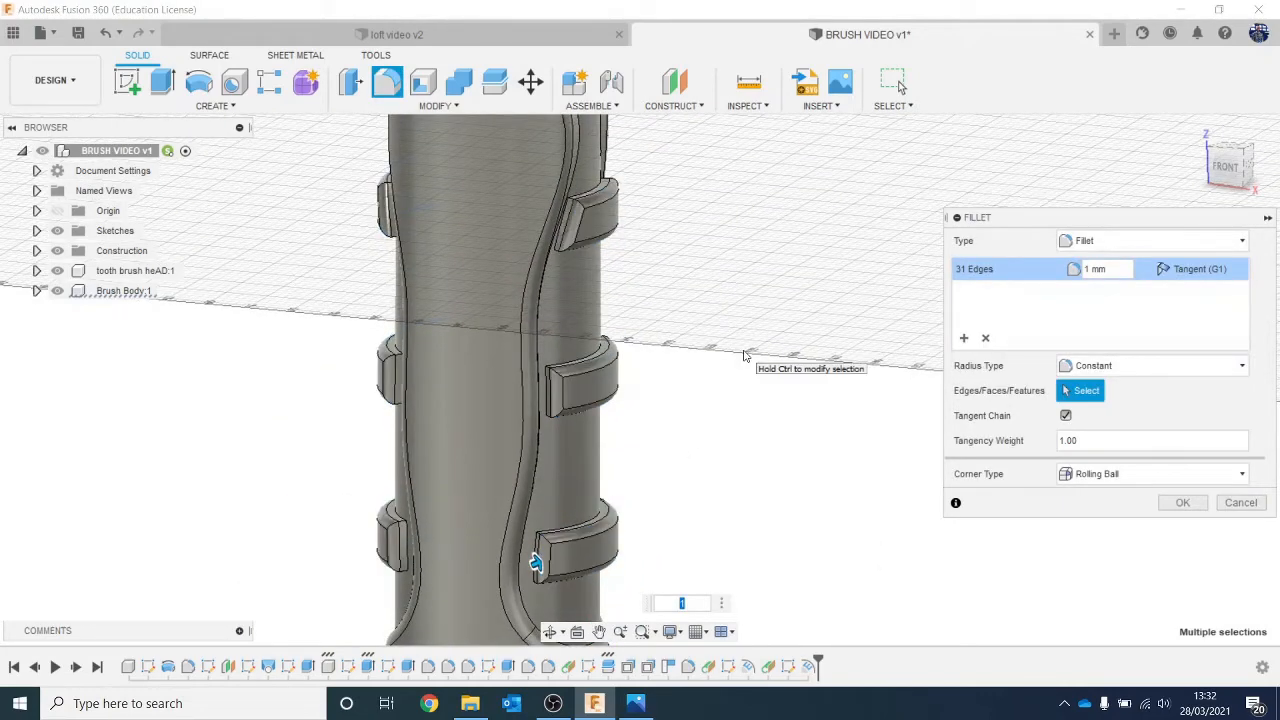
mouse_move(748, 357)
shift+middle_down()
mouse_move(789, 294)
mouse_move(731, 349)
shift+middle_up()
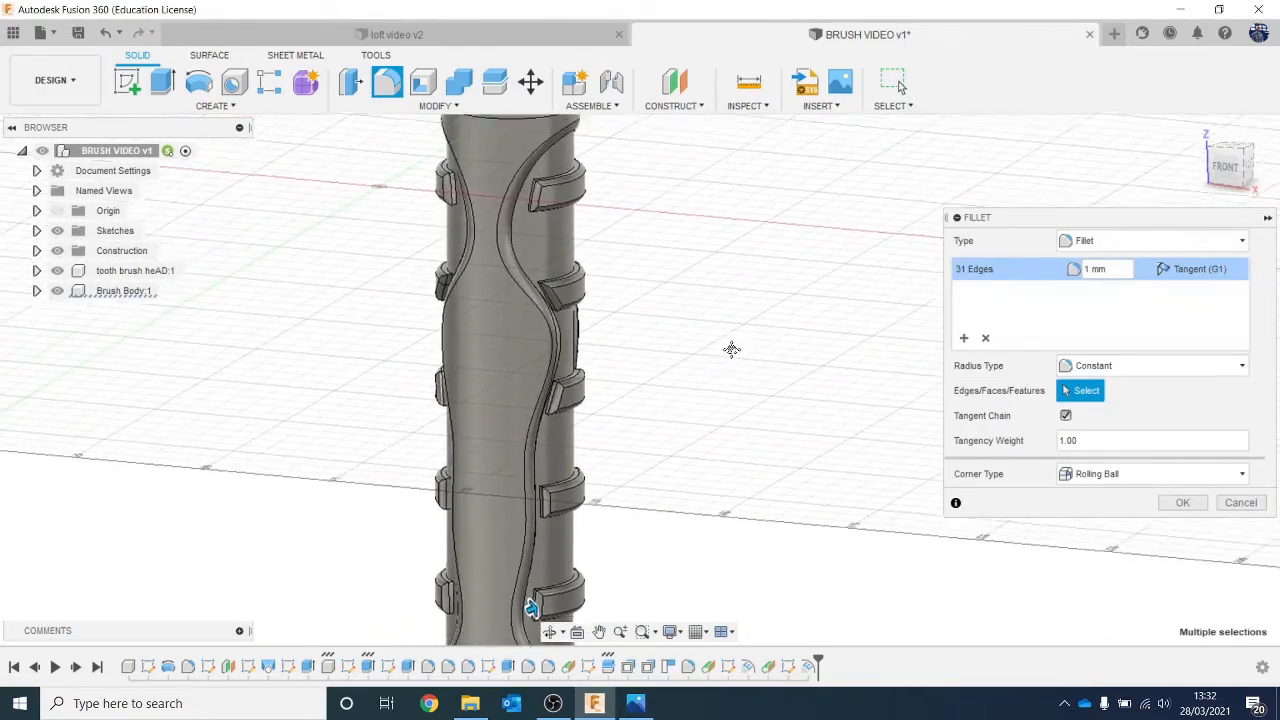
scroll(591, 286, up, 5)
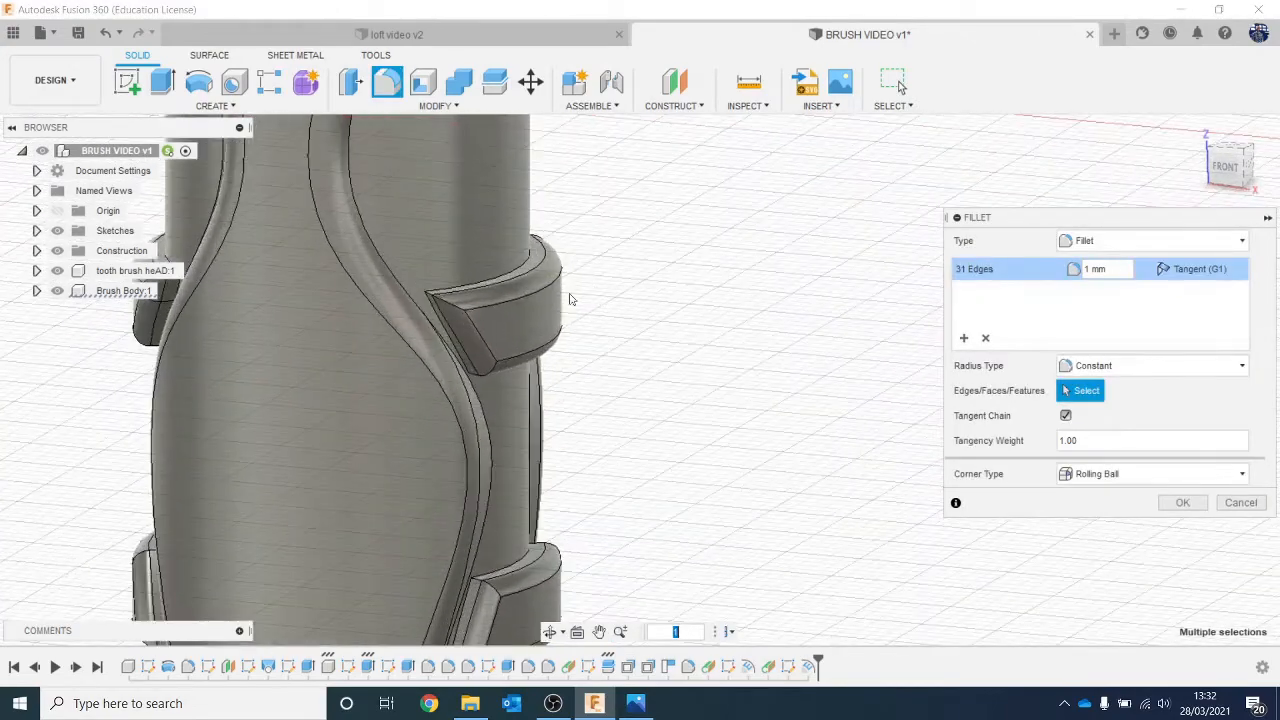
click(482, 338)
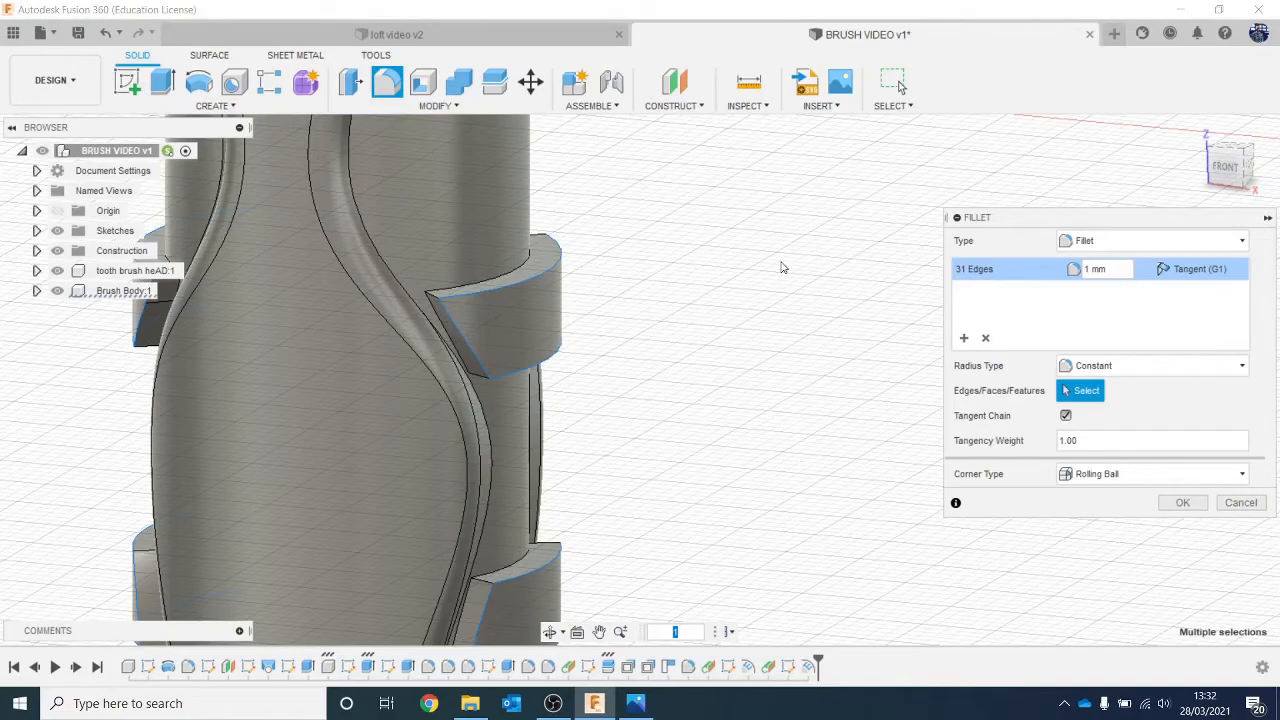
scroll(790, 269, down, 5)
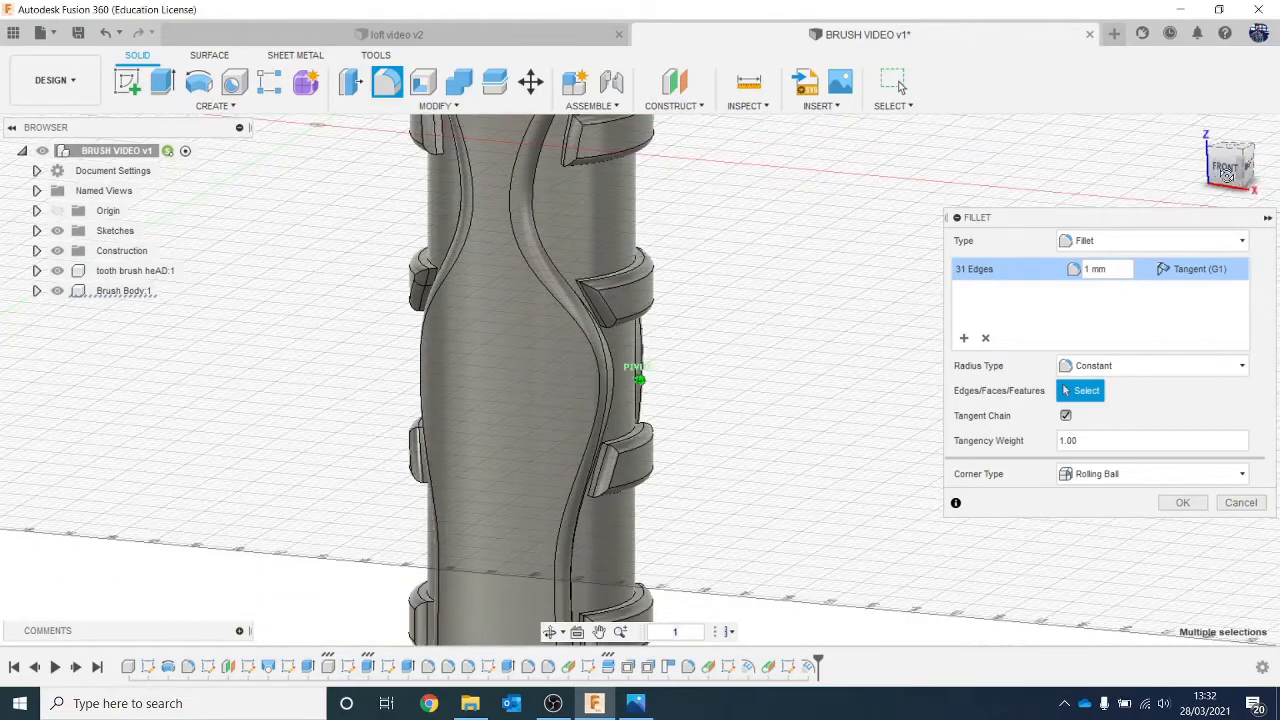
mouse_move(1227, 176)
mouse_down()
mouse_move(1090, 195)
mouse_move(973, 271)
mouse_up()
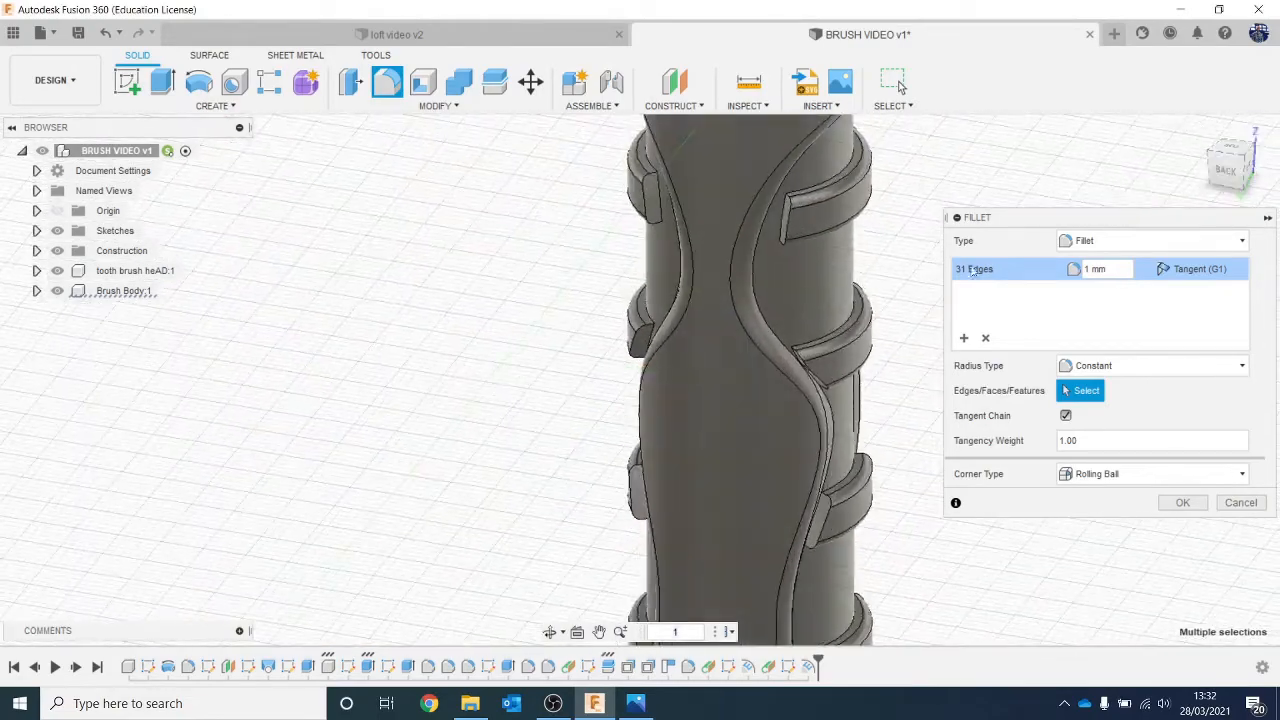
scroll(644, 240, up, 5)
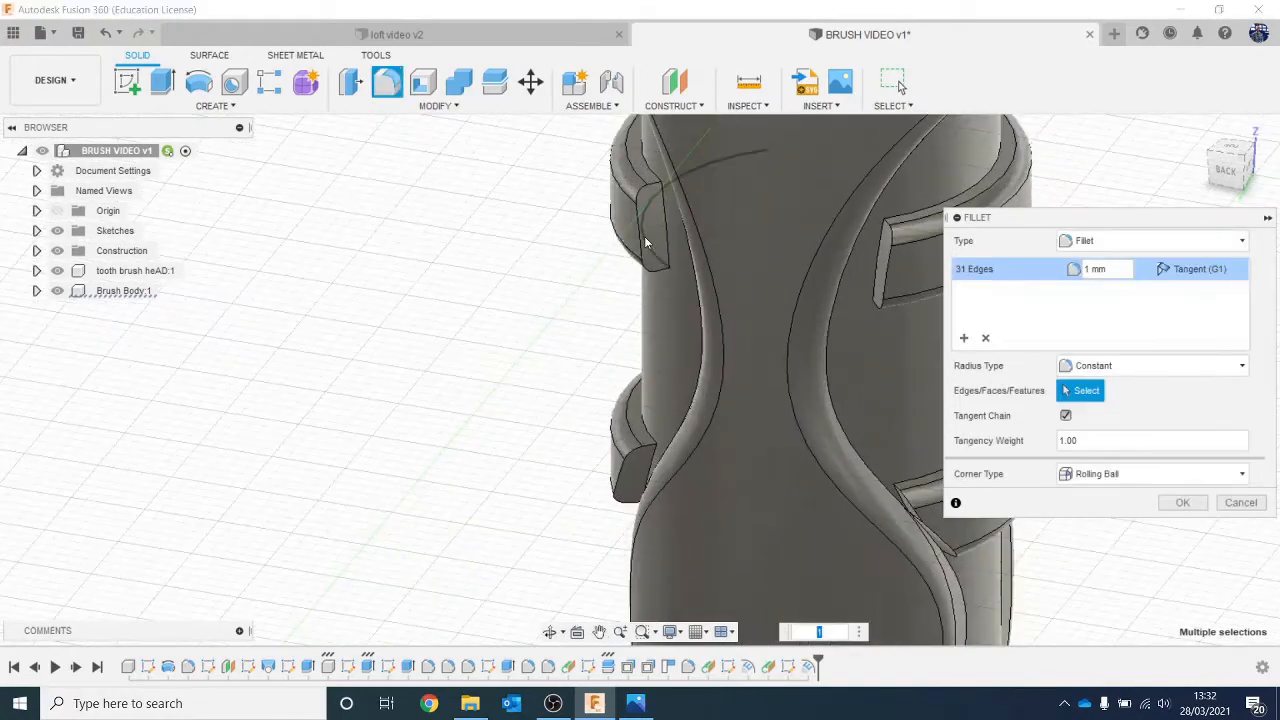
click(642, 240)
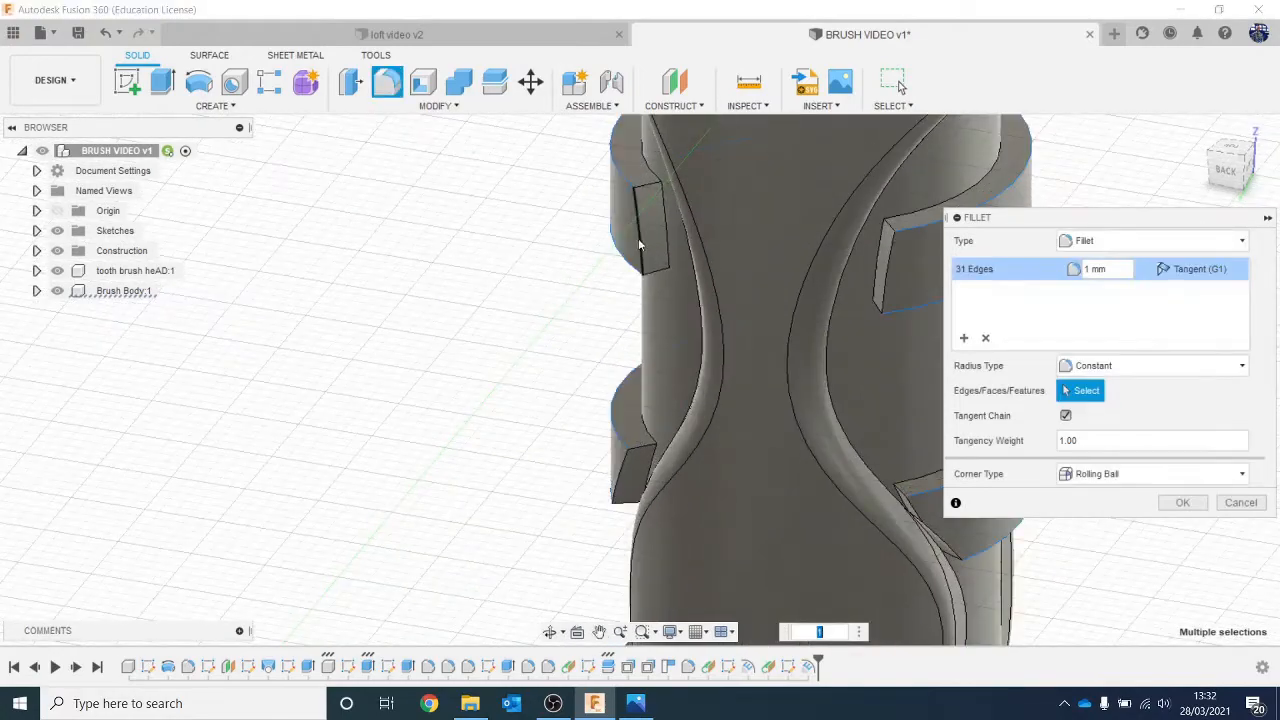
click(885, 283)
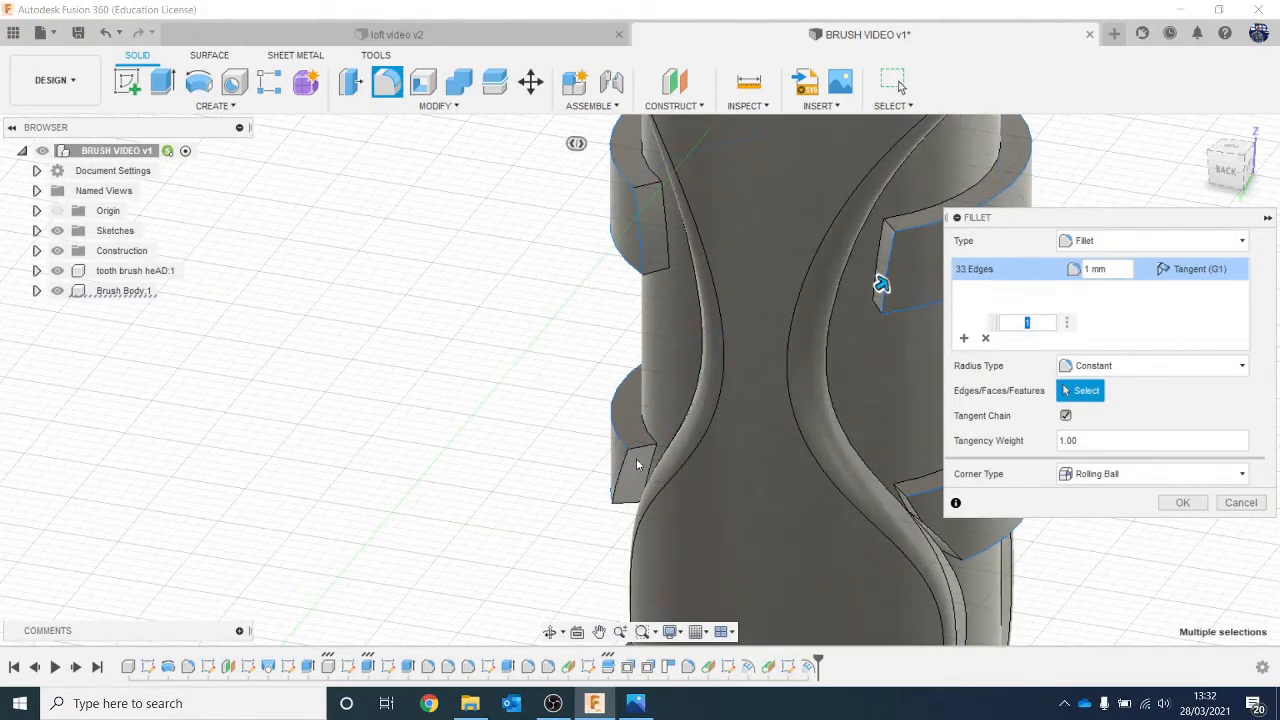
Add the back-side outer end edges of the second band from the top on both grip faces to the fillet.
click(623, 476)
middle_drag(677, 481, 467, 317)
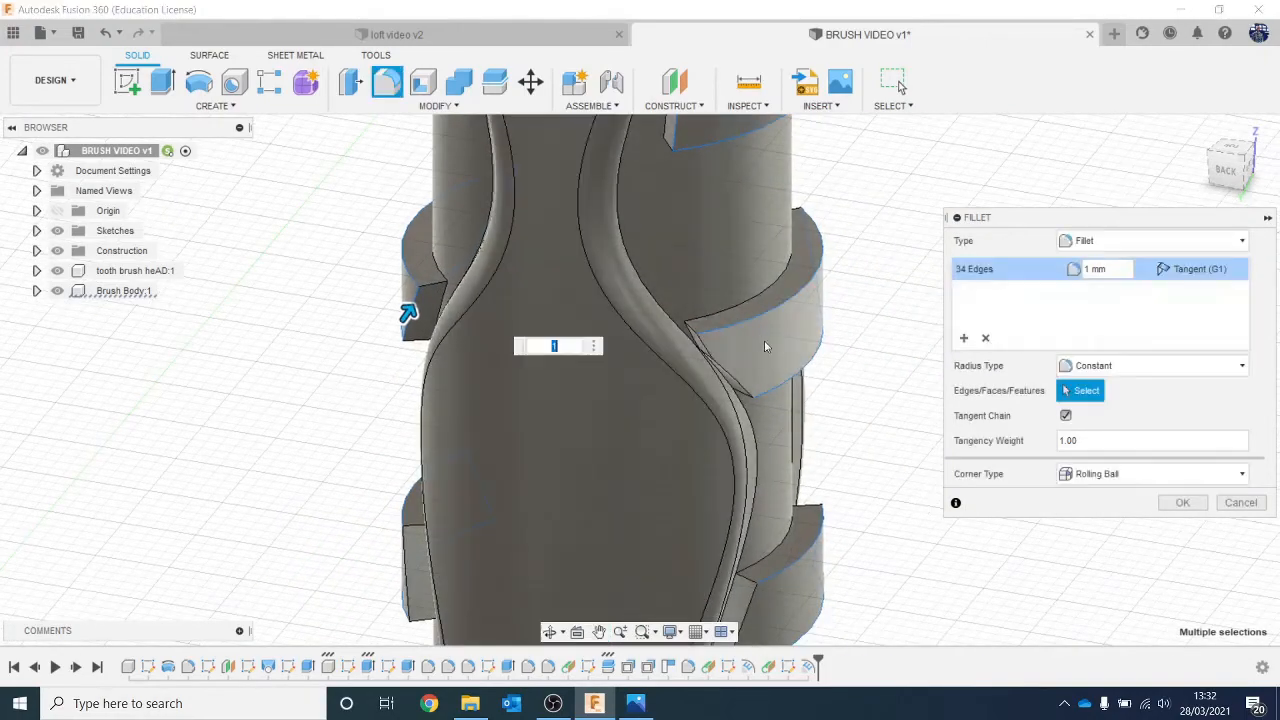
click(725, 370)
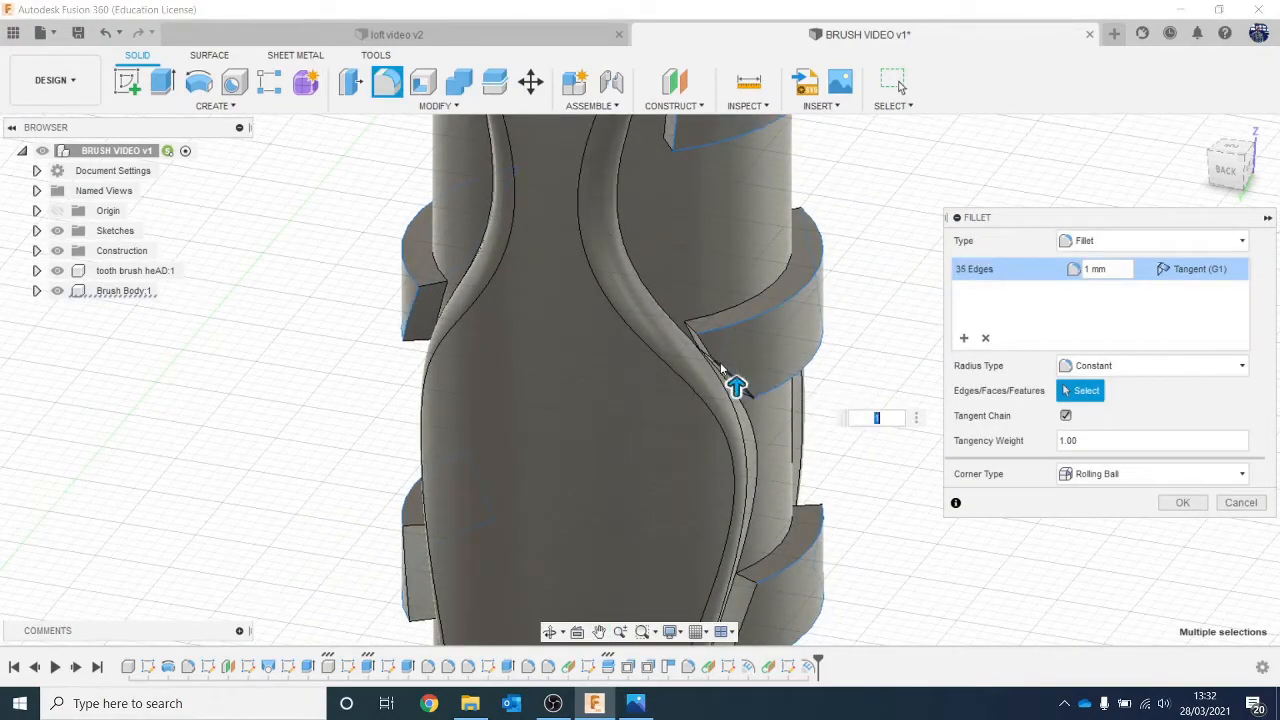
click(711, 355)
Add the back-side outer end edges of the third and fourth bands on both grip faces to the fillet.
middle_drag(530, 572, 597, 421)
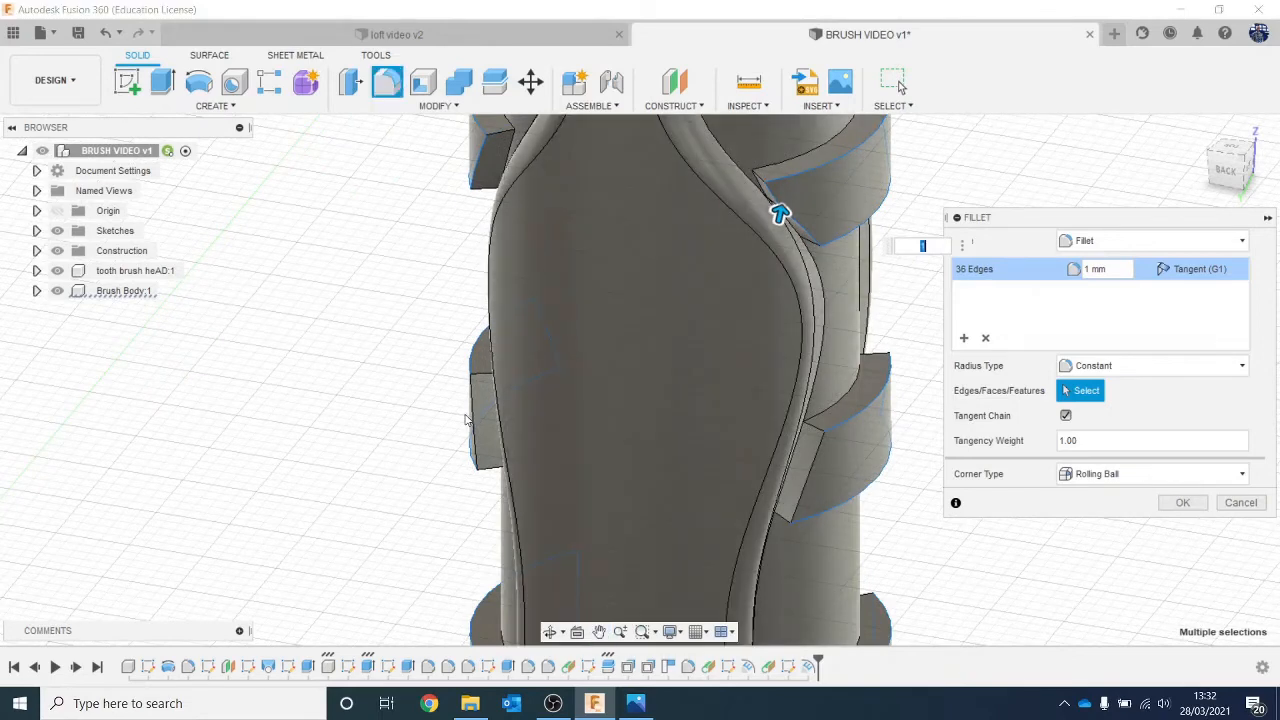
click(477, 420)
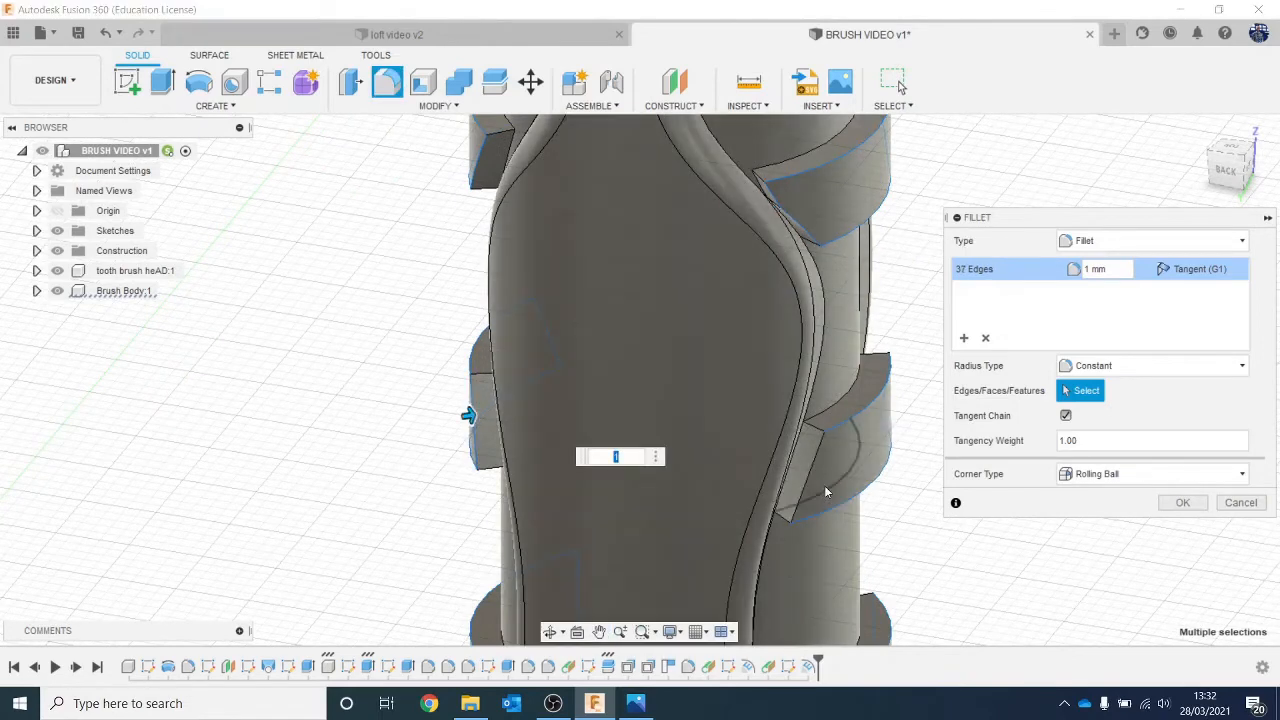
click(805, 489)
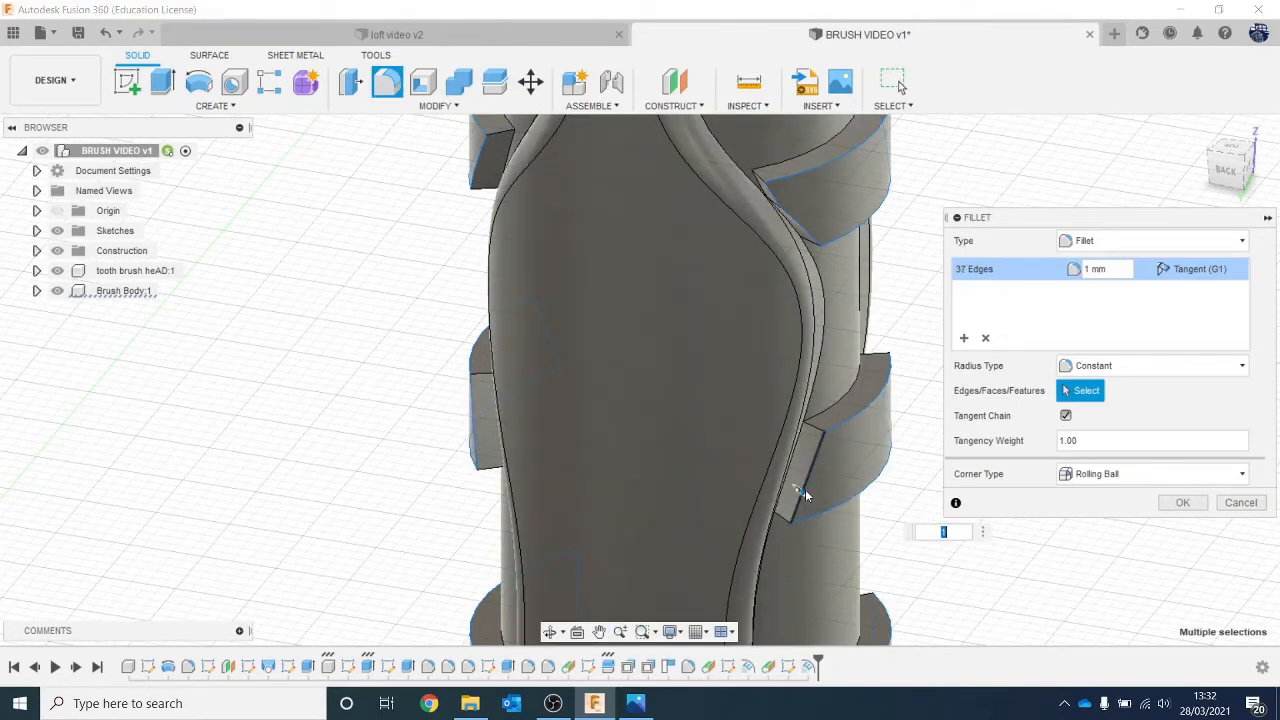
middle_drag(683, 489, 643, 209)
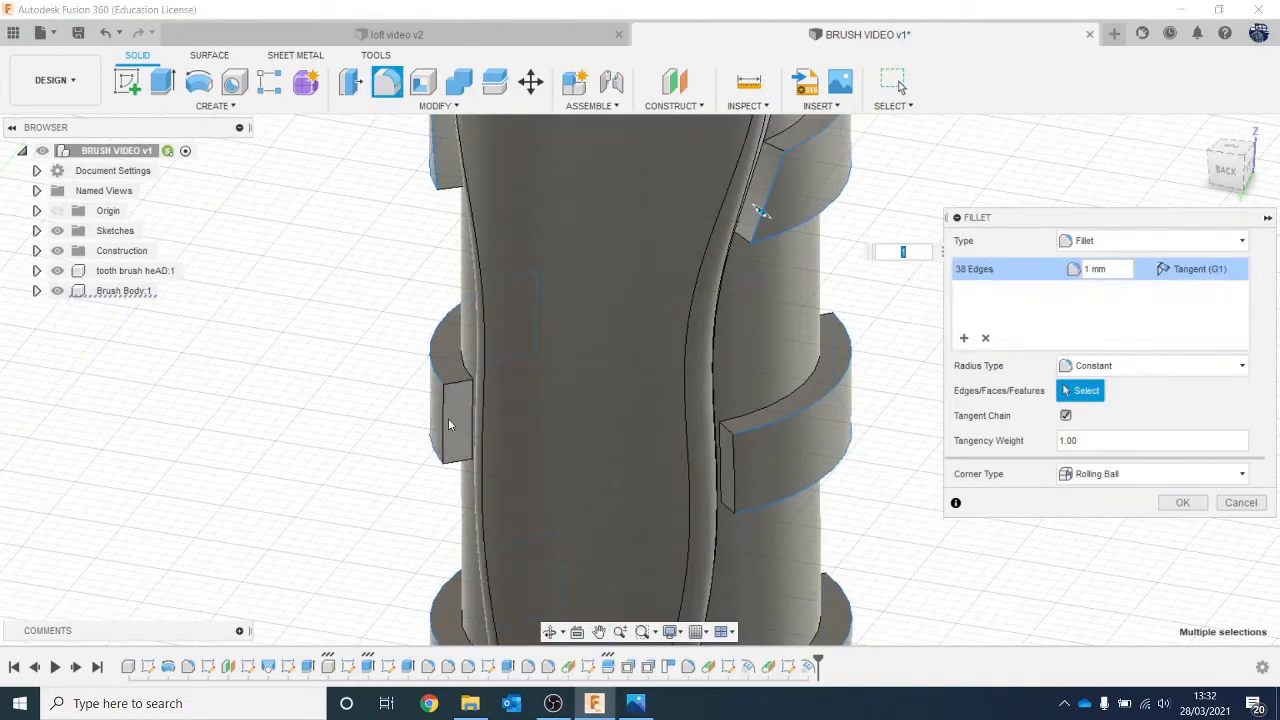
click(730, 480)
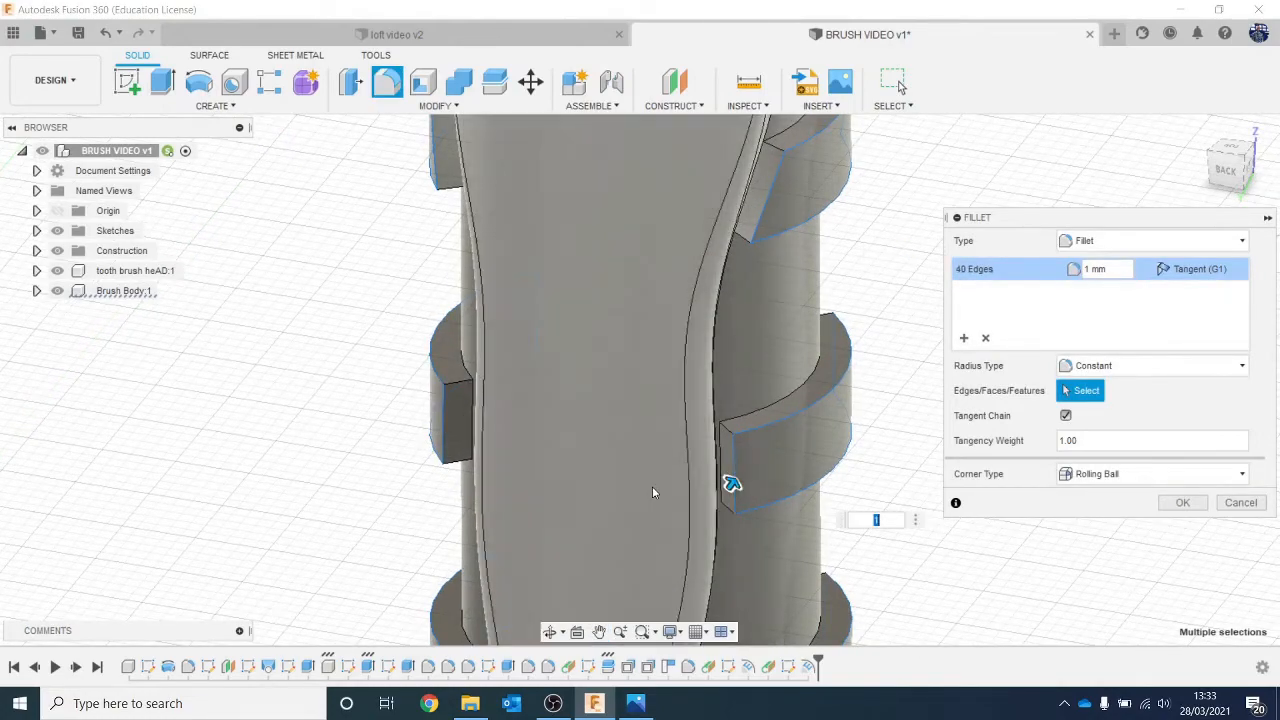
Add the back-side outer end edges of the lowest band on both grip faces and finish the 1 mm fillet.
scroll(649, 484, down, 3)
middle_drag(649, 484, 638, 262)
scroll(530, 375, up, 3)
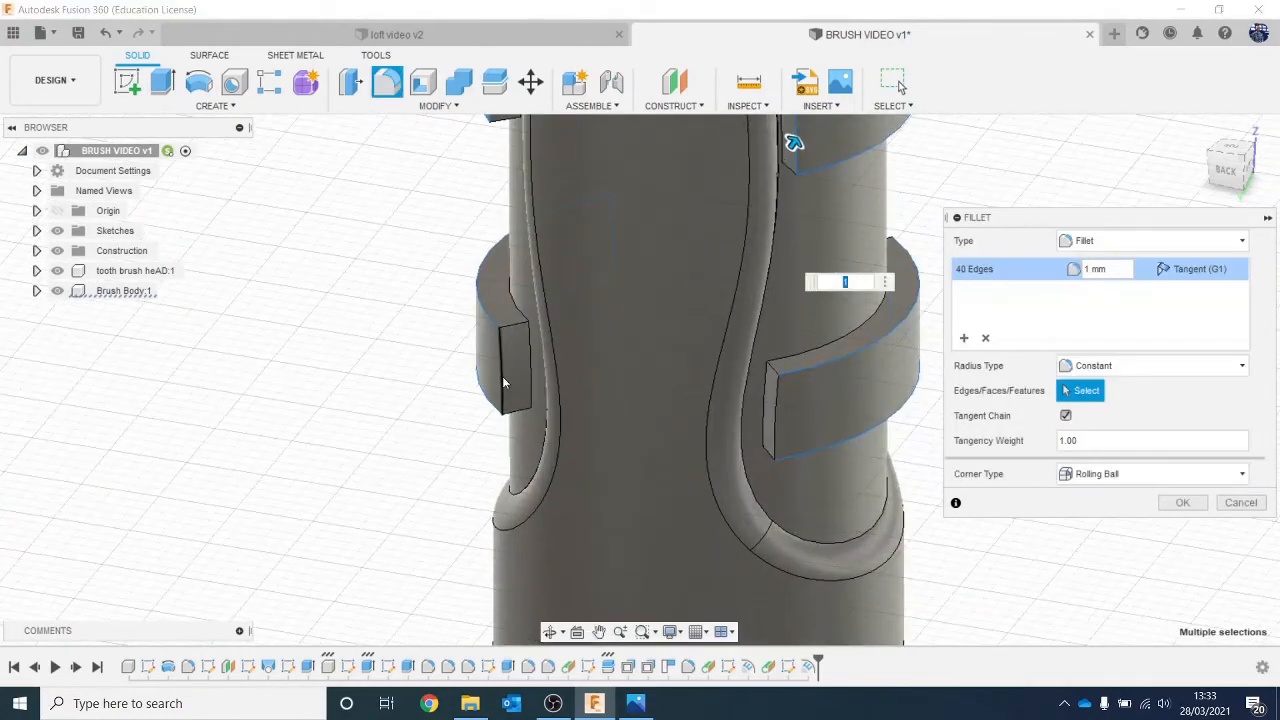
click(502, 377)
click(776, 432)
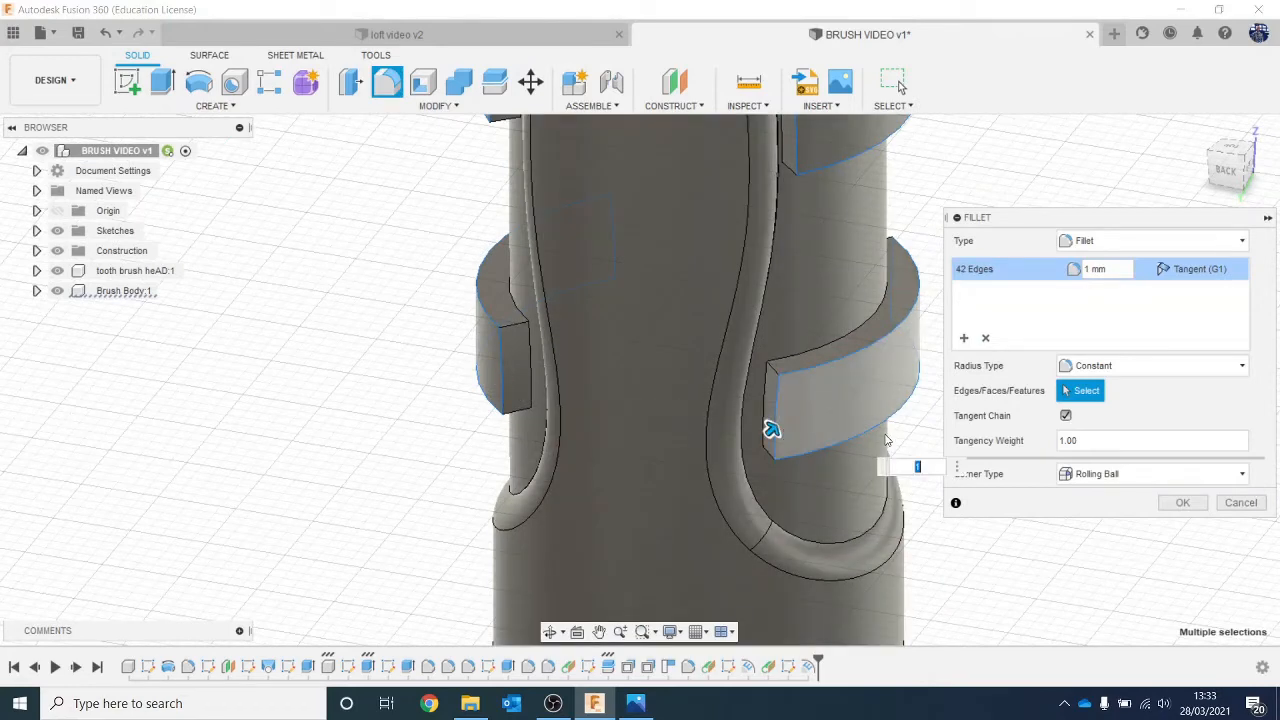
scroll(835, 256, down, 3)
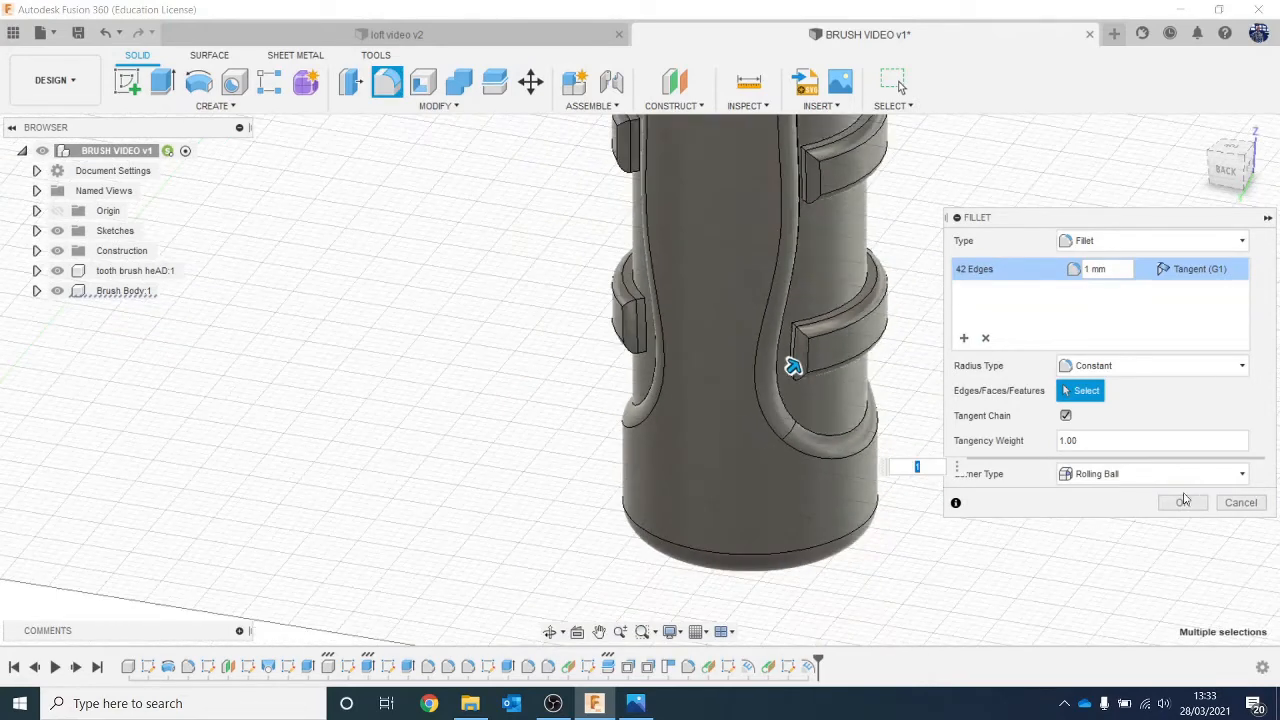
click(1183, 503)
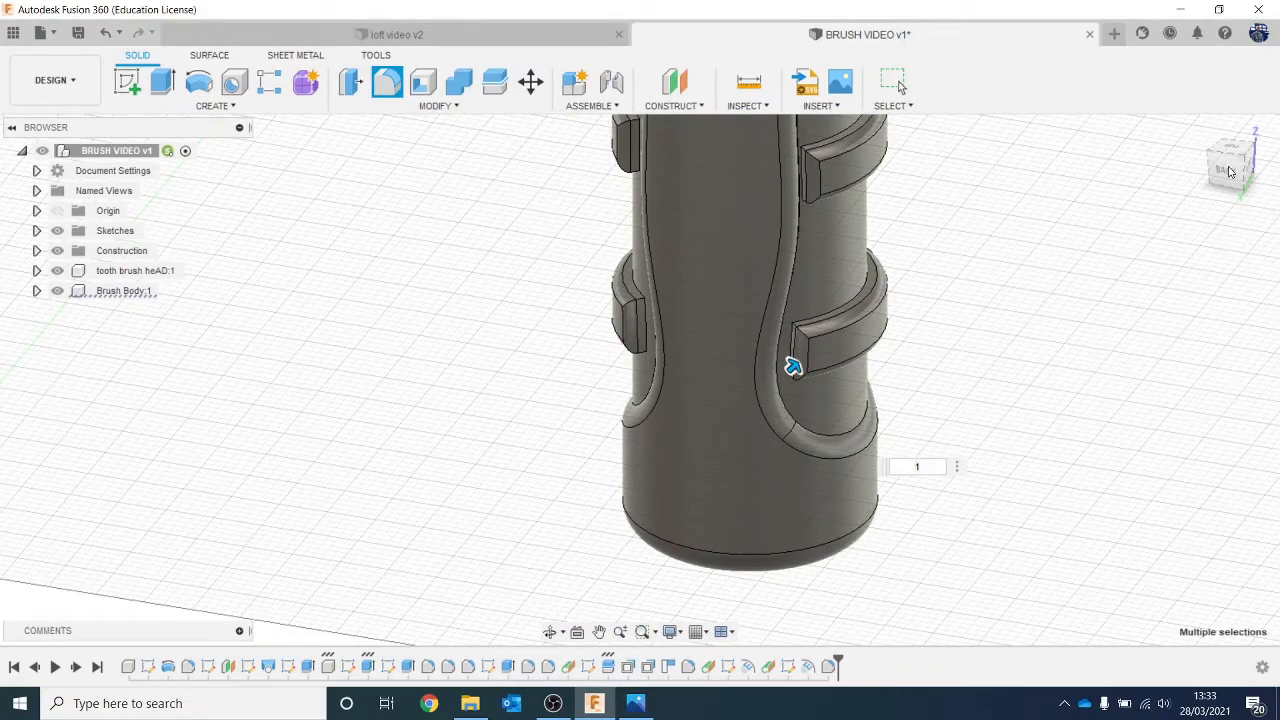
key(Escape)
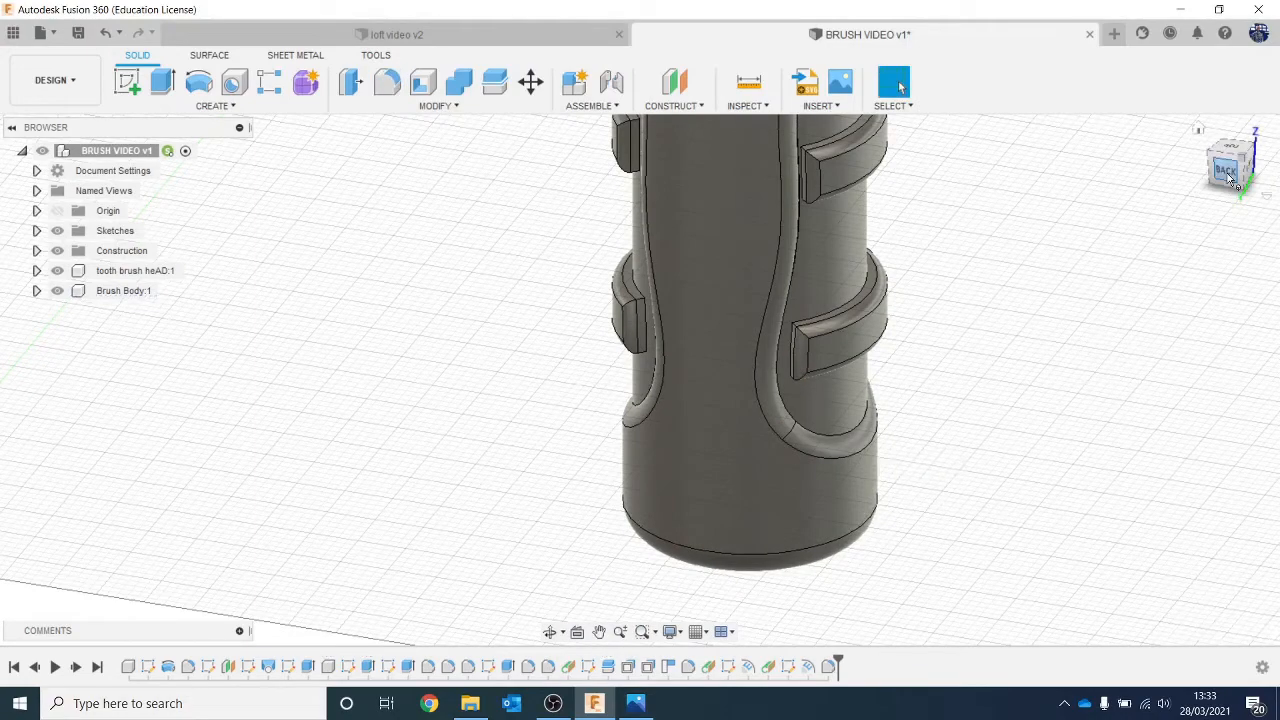
Create a tangent plane at 0 degrees on the front face of the toothbrush body, between the two grip recesses.
click(1199, 130)
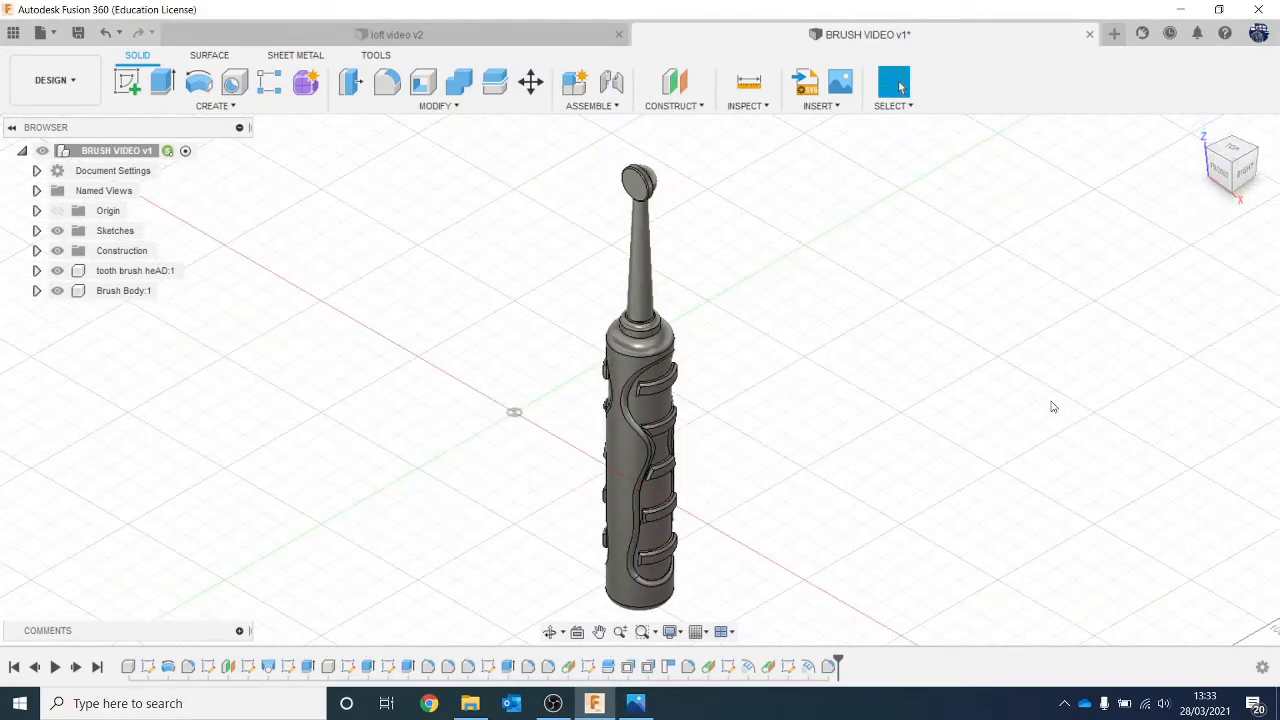
mouse_move(1250, 145)
mouse_down()
mouse_move(1262, 105)
mouse_move(1250, 139)
mouse_up()
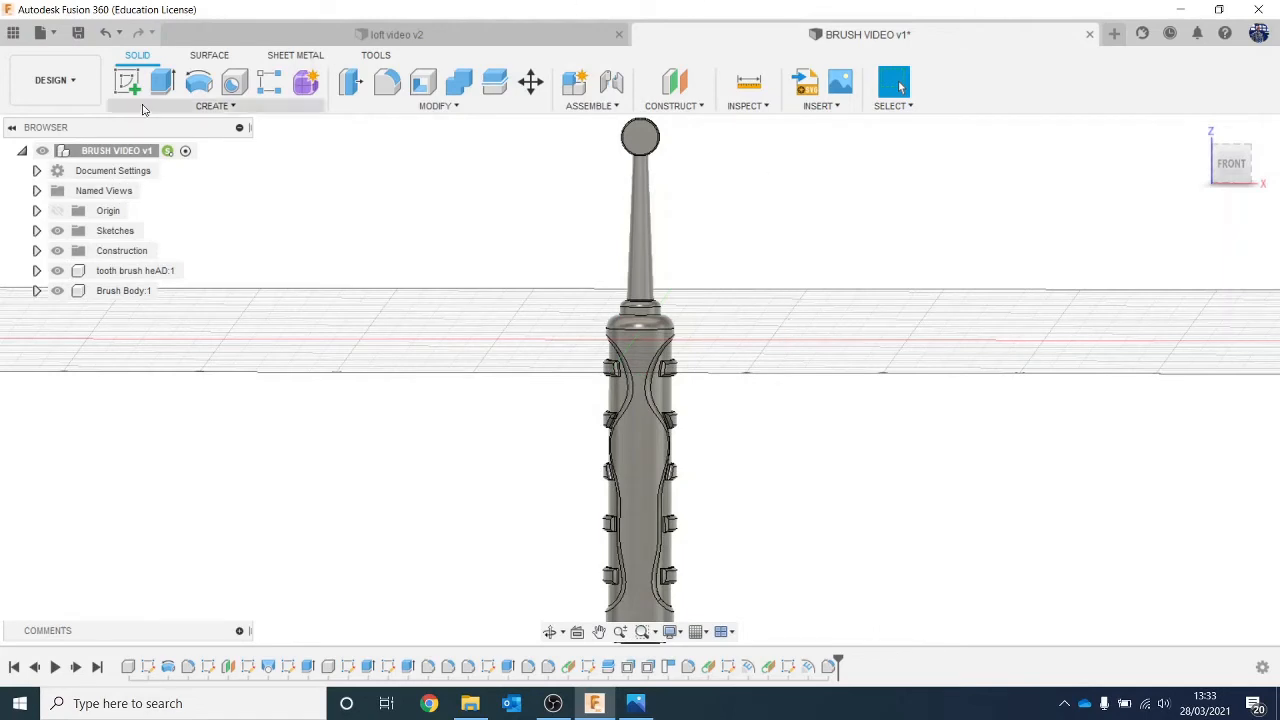
click(673, 105)
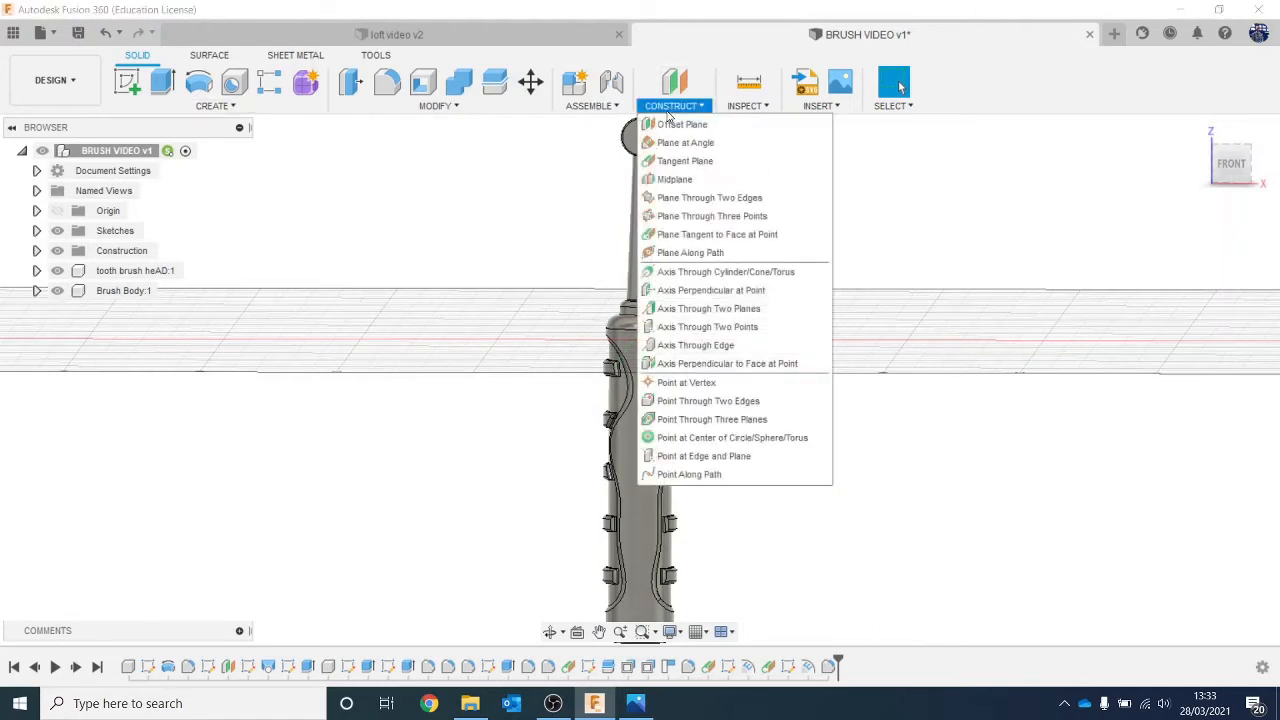
click(655, 360)
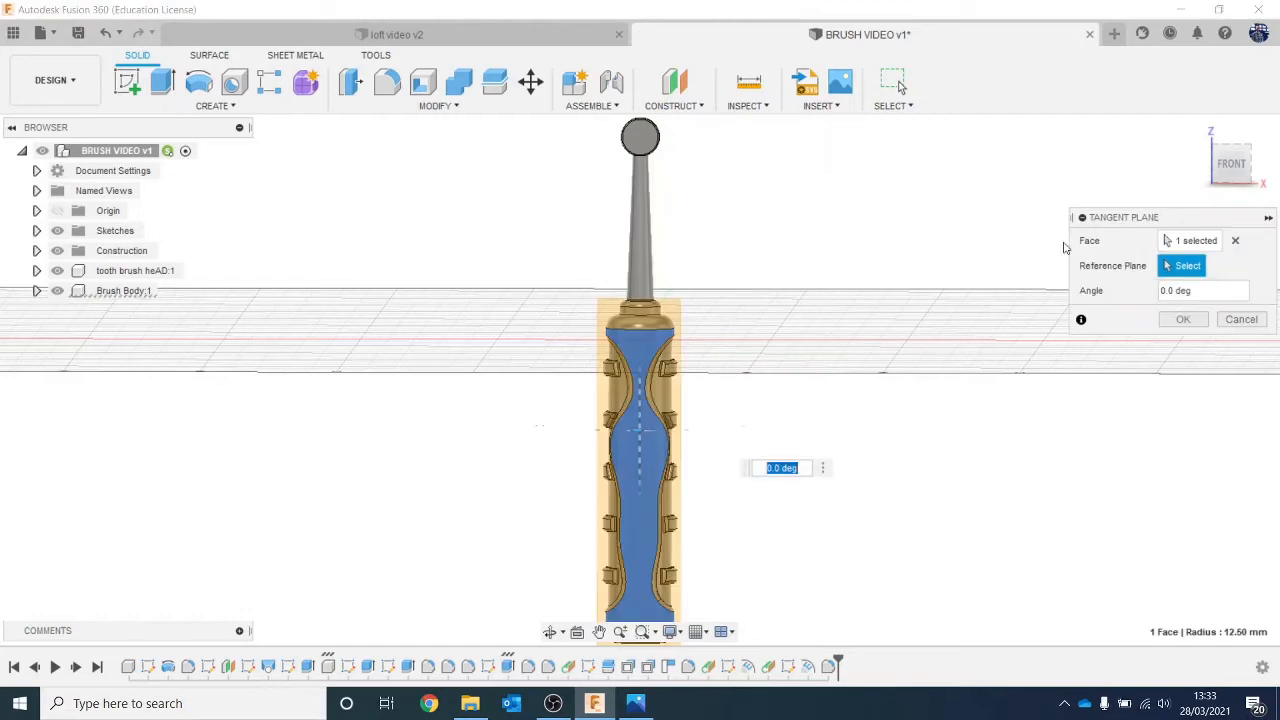
click(1184, 319)
Start a new sketch on the tangent plane at the front of the toothbrush body.
scroll(671, 423, up, 2)
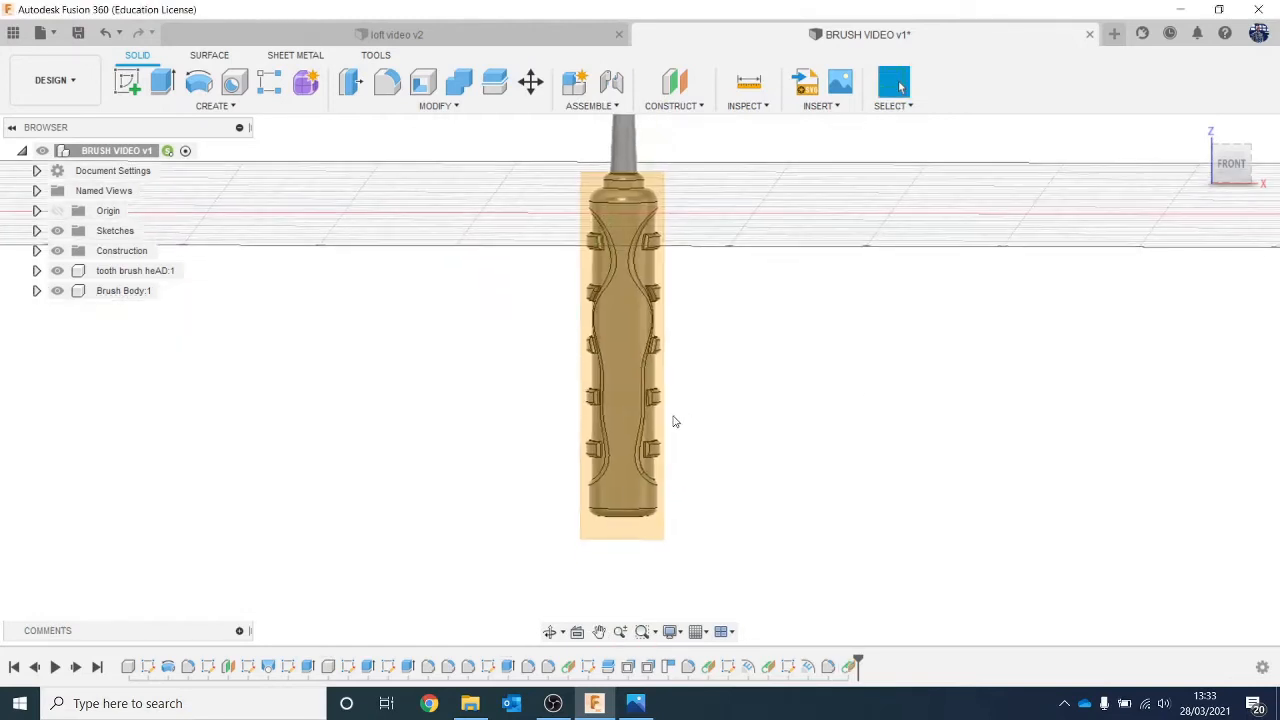
scroll(586, 300, up, 3)
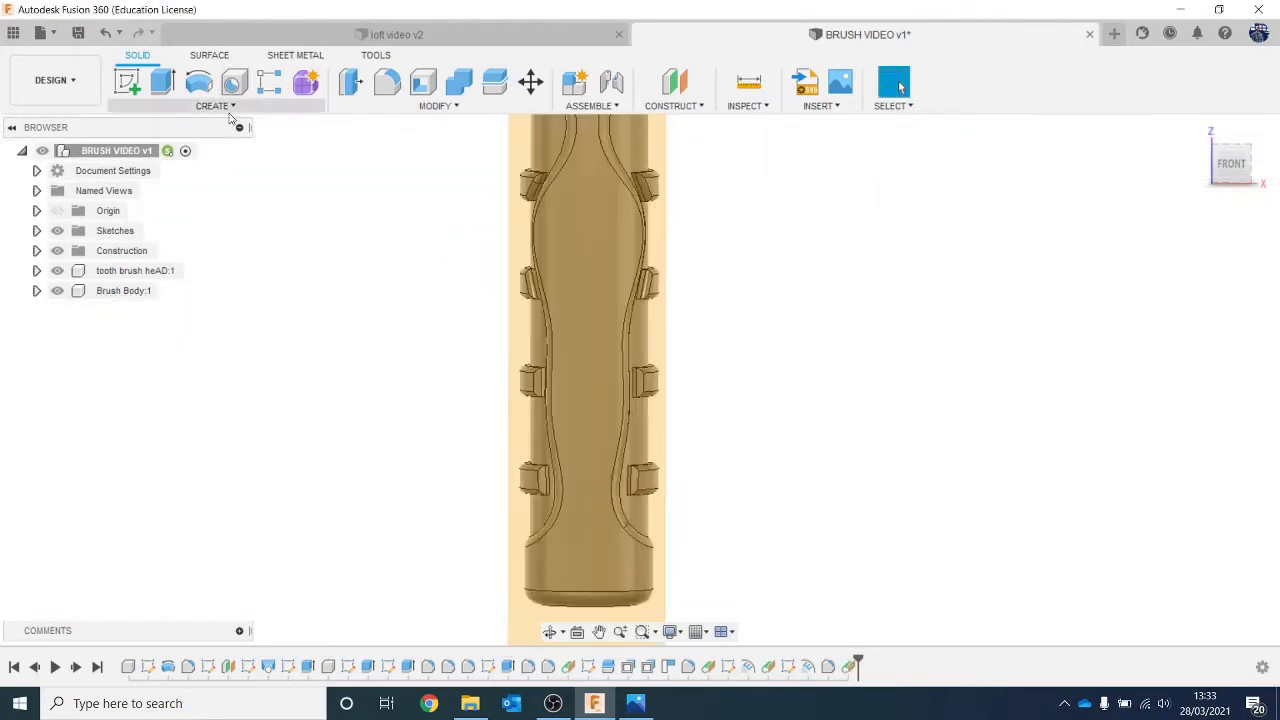
click(212, 106)
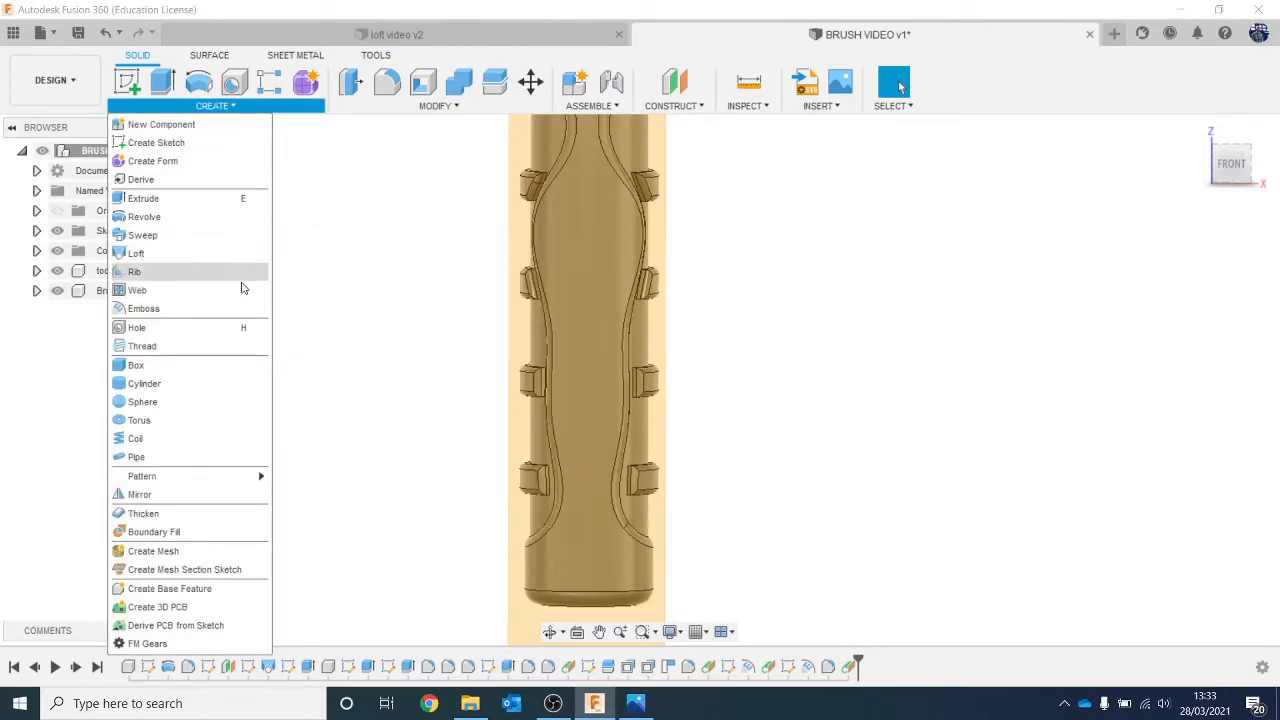
click(127, 81)
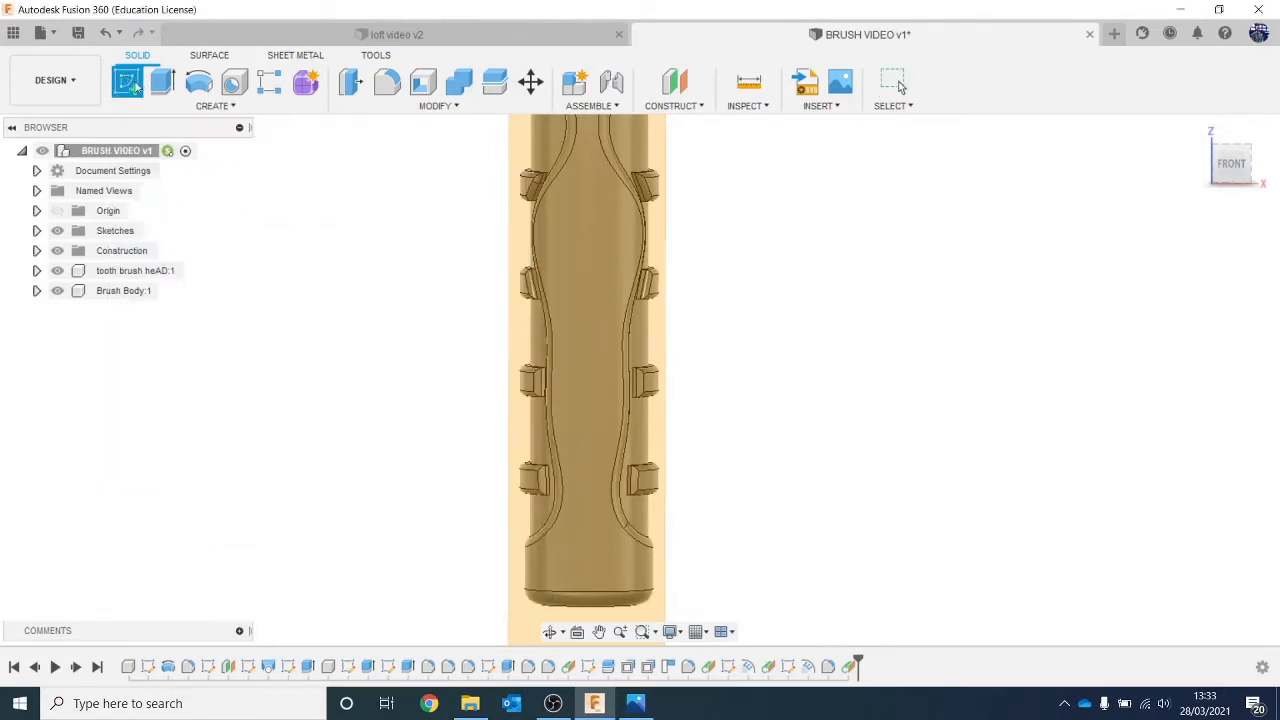
click(600, 275)
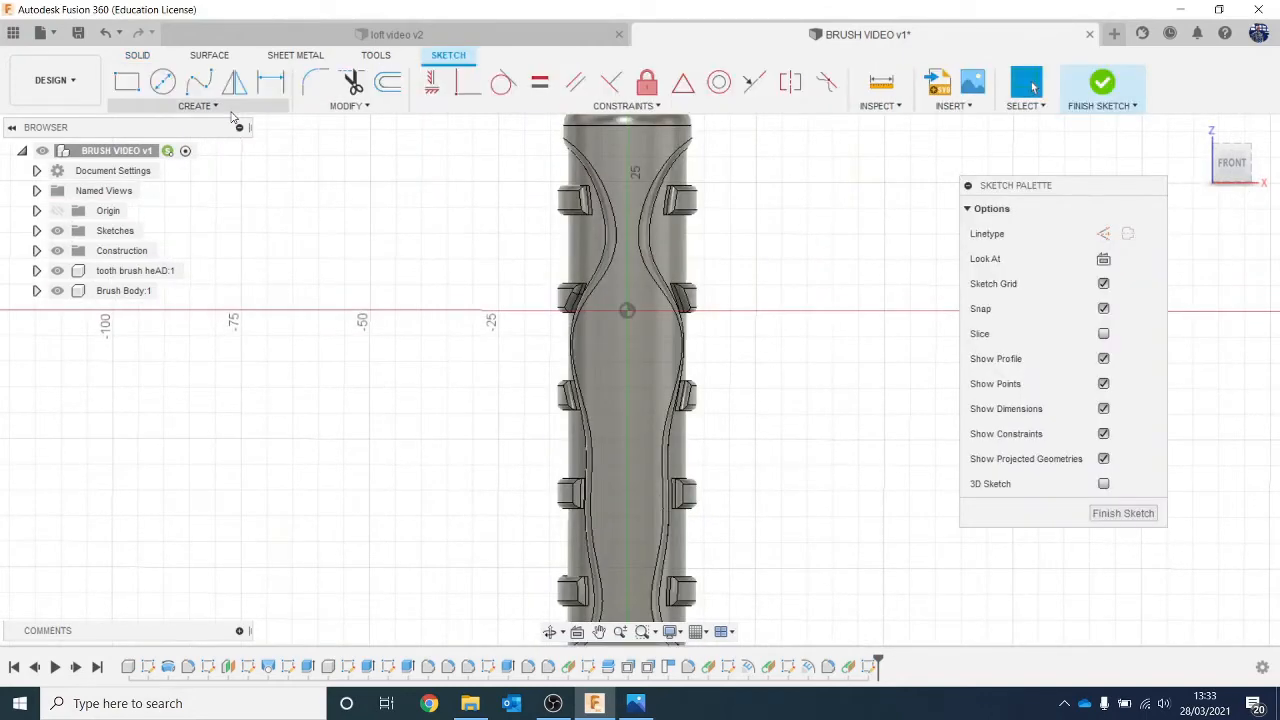
Sketch a vertical center-to-center slot about 6 mm wide on the body's centre line, spanning the sketch origin beside the second grip band.
click(235, 107)
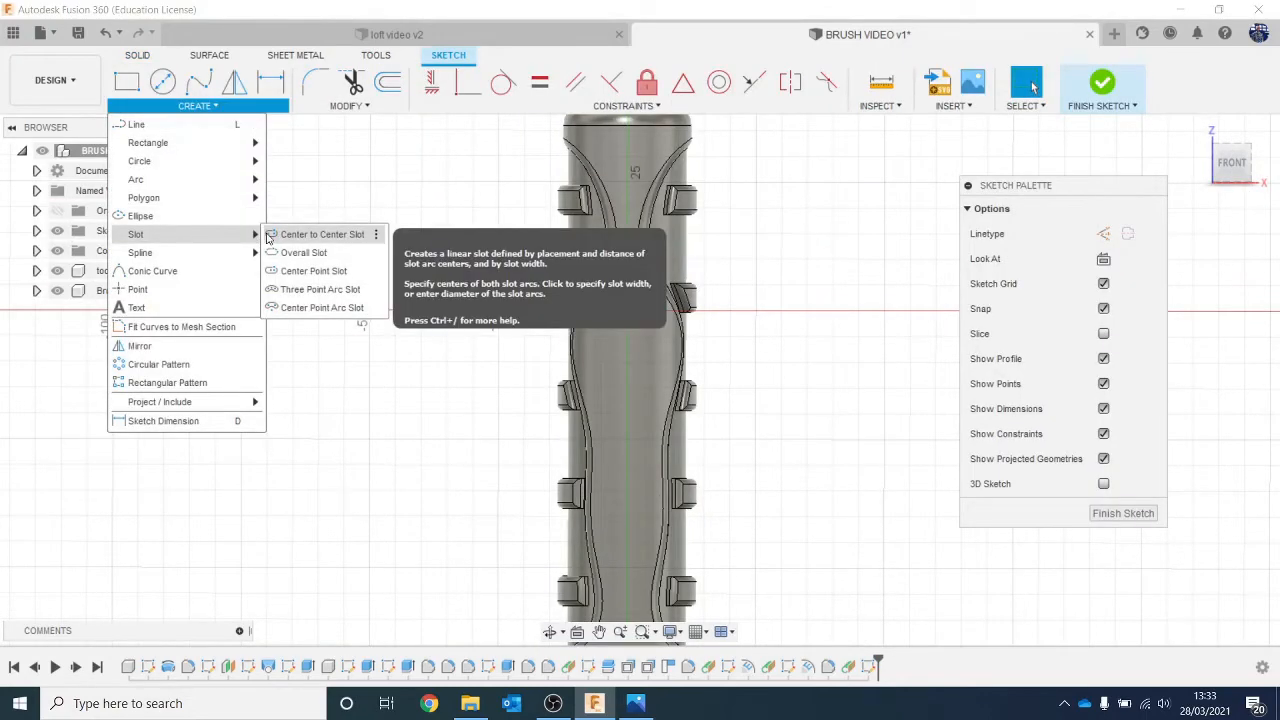
click(290, 236)
scroll(595, 340, up, 3)
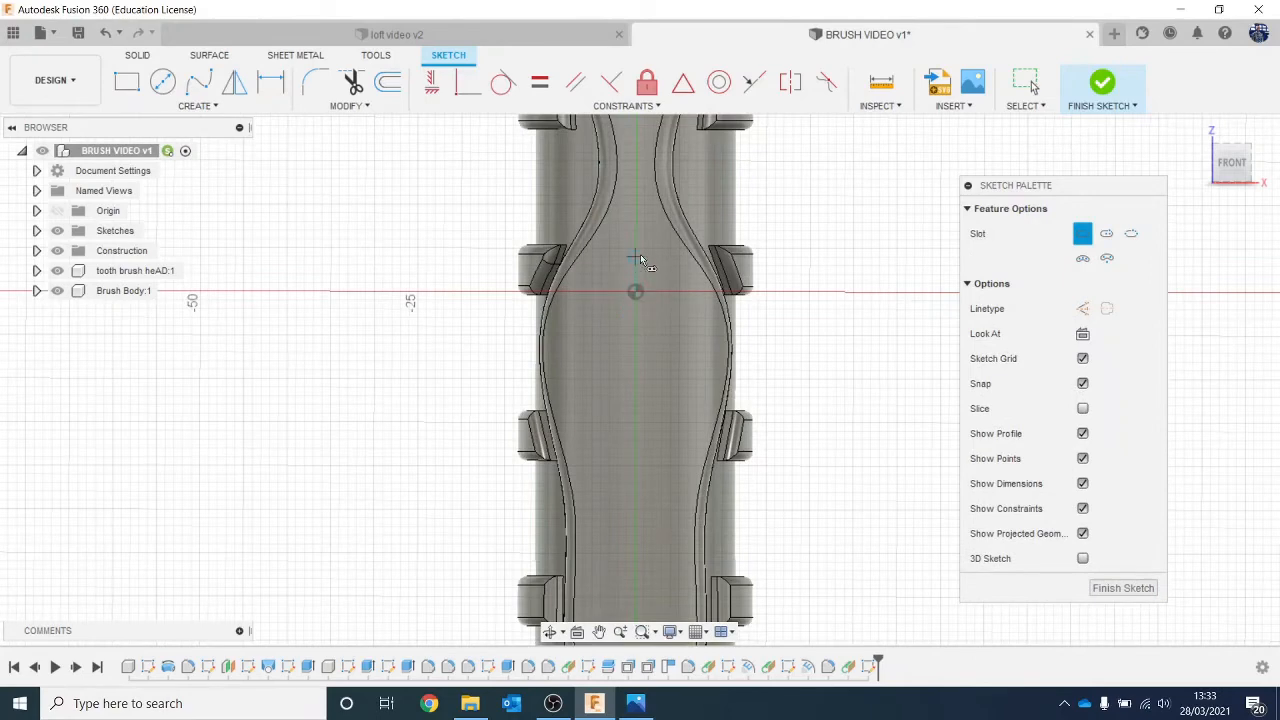
click(637, 369)
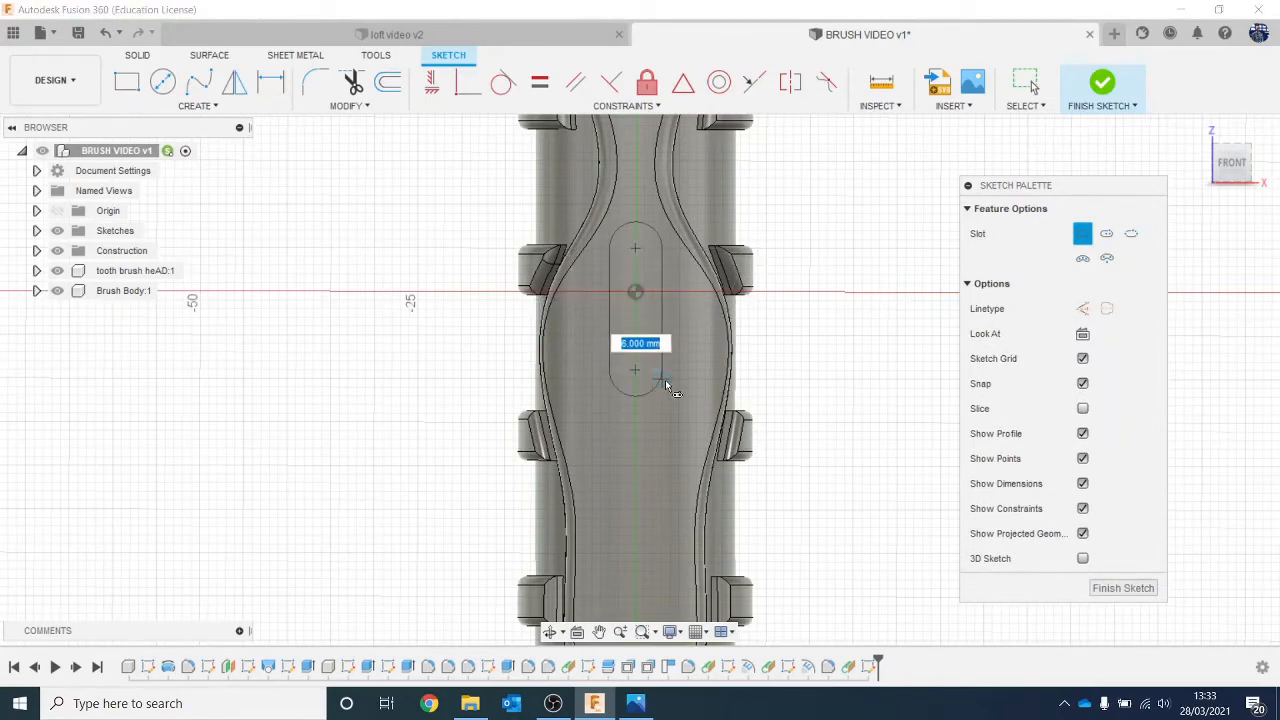
click(766, 391)
scroll(871, 274, down, 2)
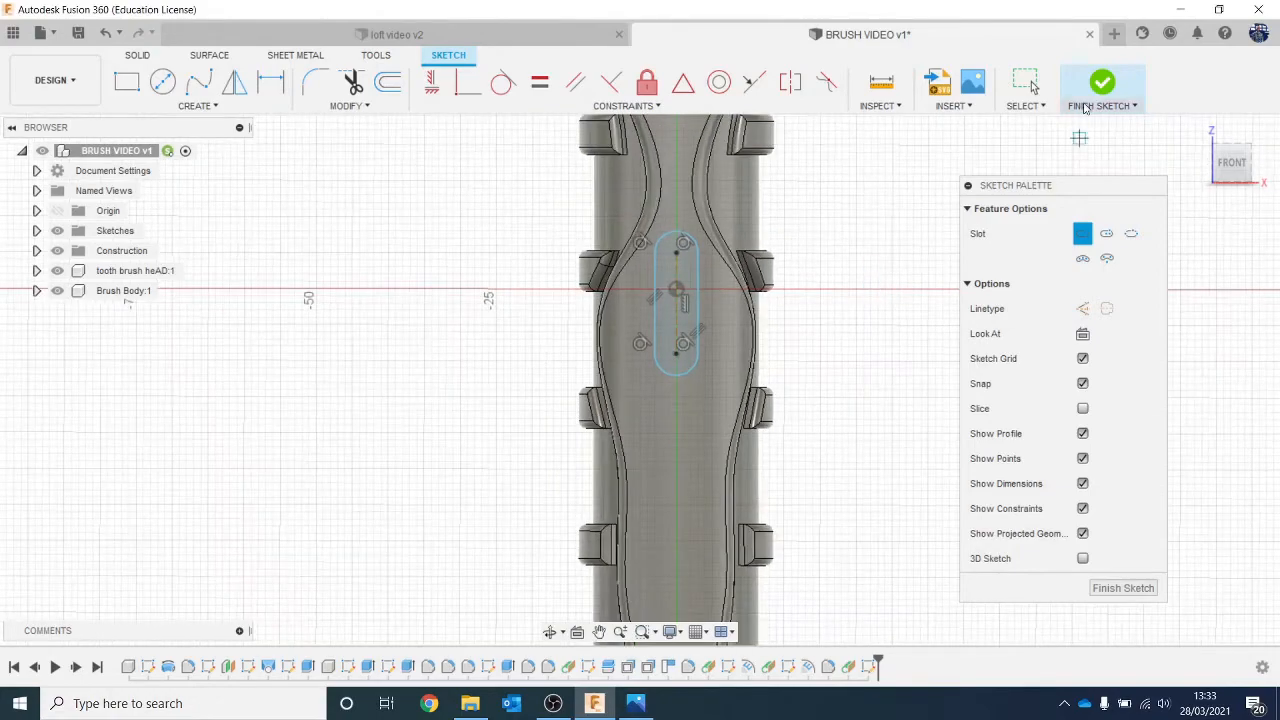
Finish the slot sketch and extrude the slot profile about 1.16 mm inward into the front of the toothbrush body.
click(1102, 84)
click(1240, 176)
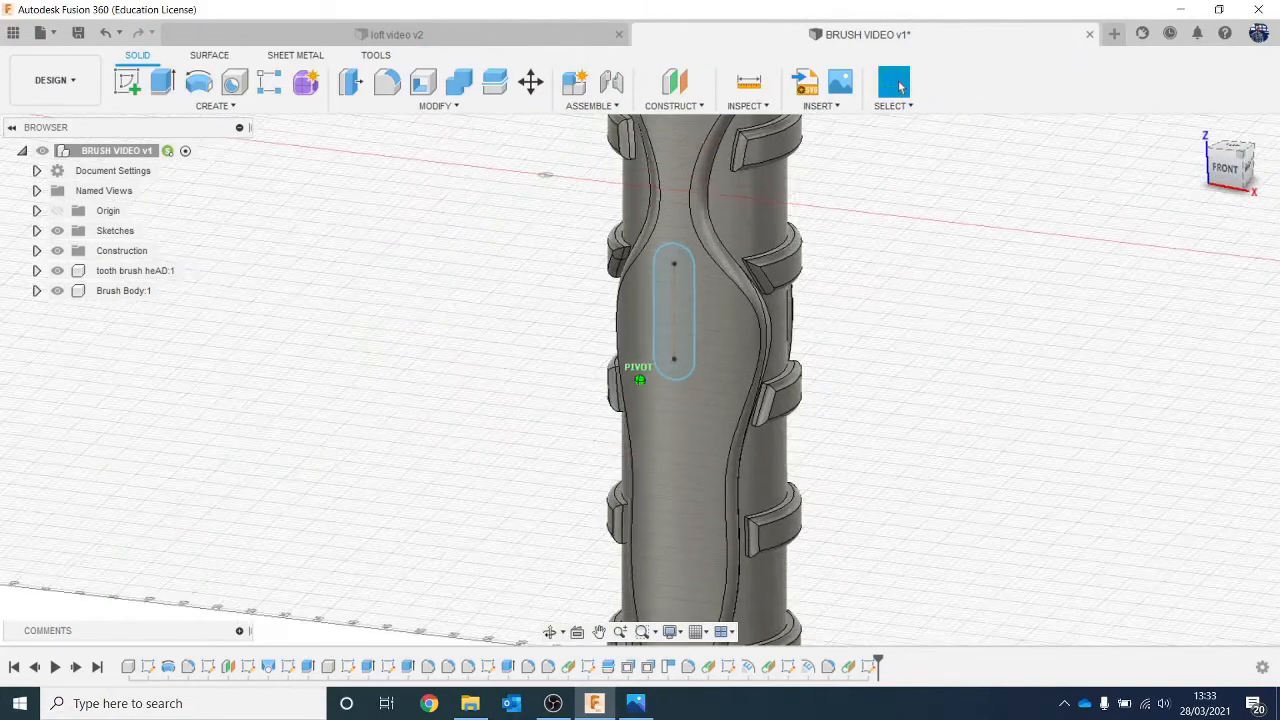
key(e)
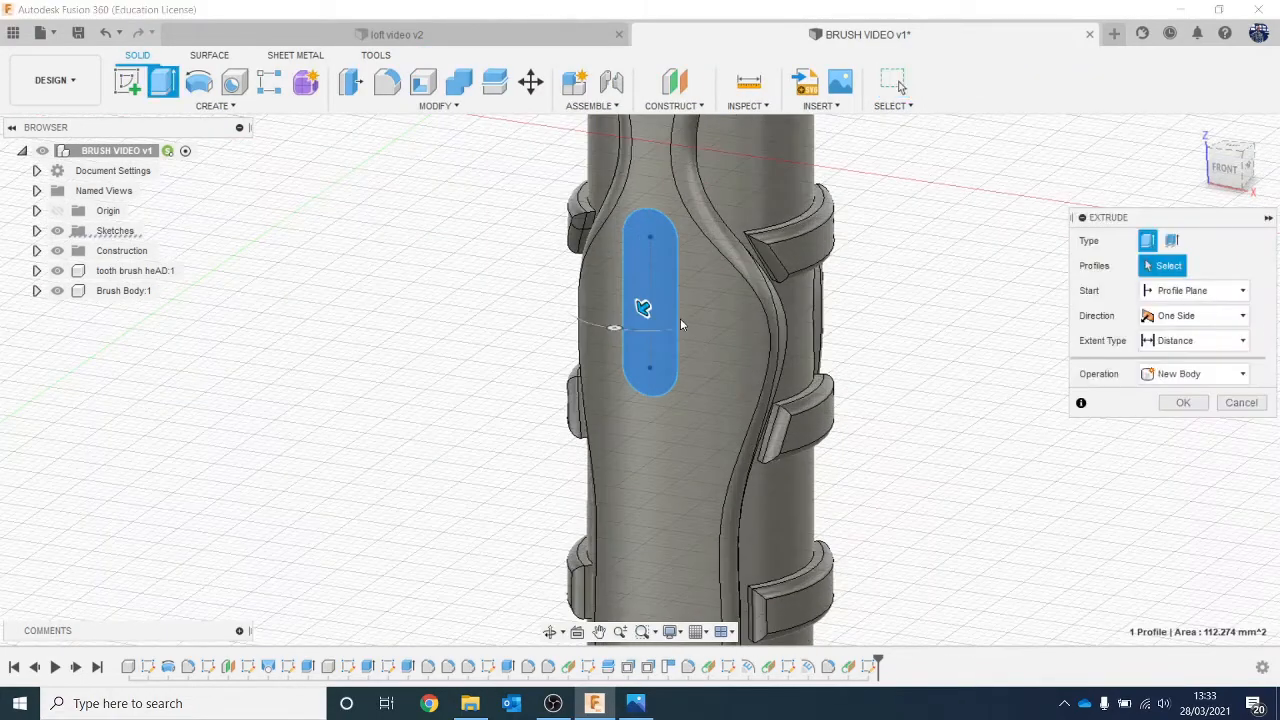
click(643, 318)
mouse_move(639, 305)
shift+middle_down()
mouse_move(623, 311)
mouse_move(631, 323)
shift+middle_up()
scroll(631, 322, up, 2)
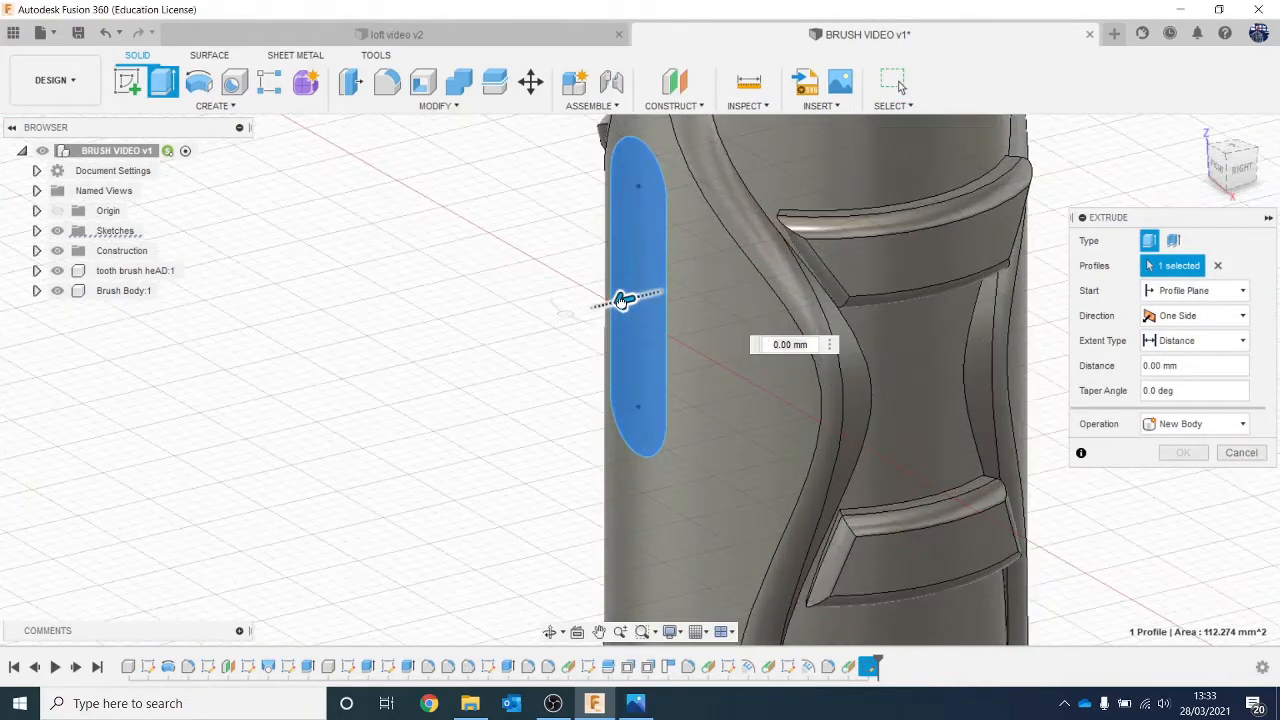
drag(622, 300, 668, 289)
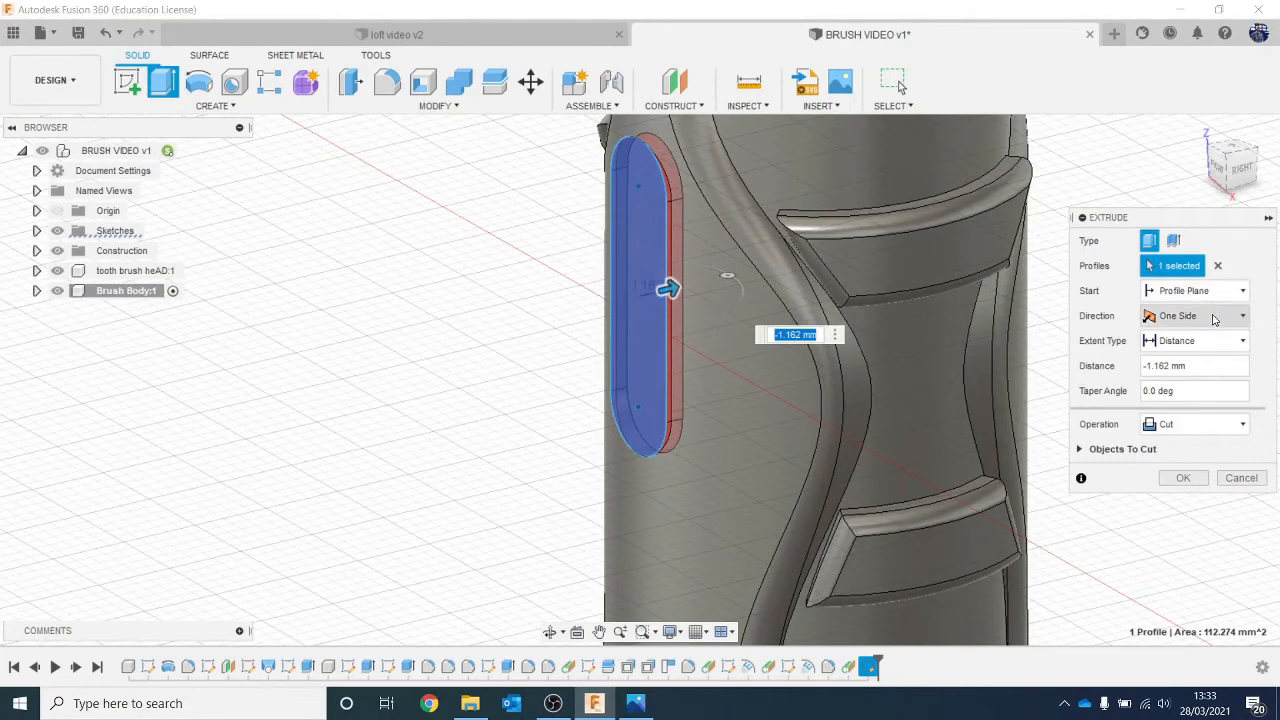
Make the slot extrusion two-sided, extending about 1.16 mm outward as well, and join it to the body.
click(1214, 319)
click(1160, 349)
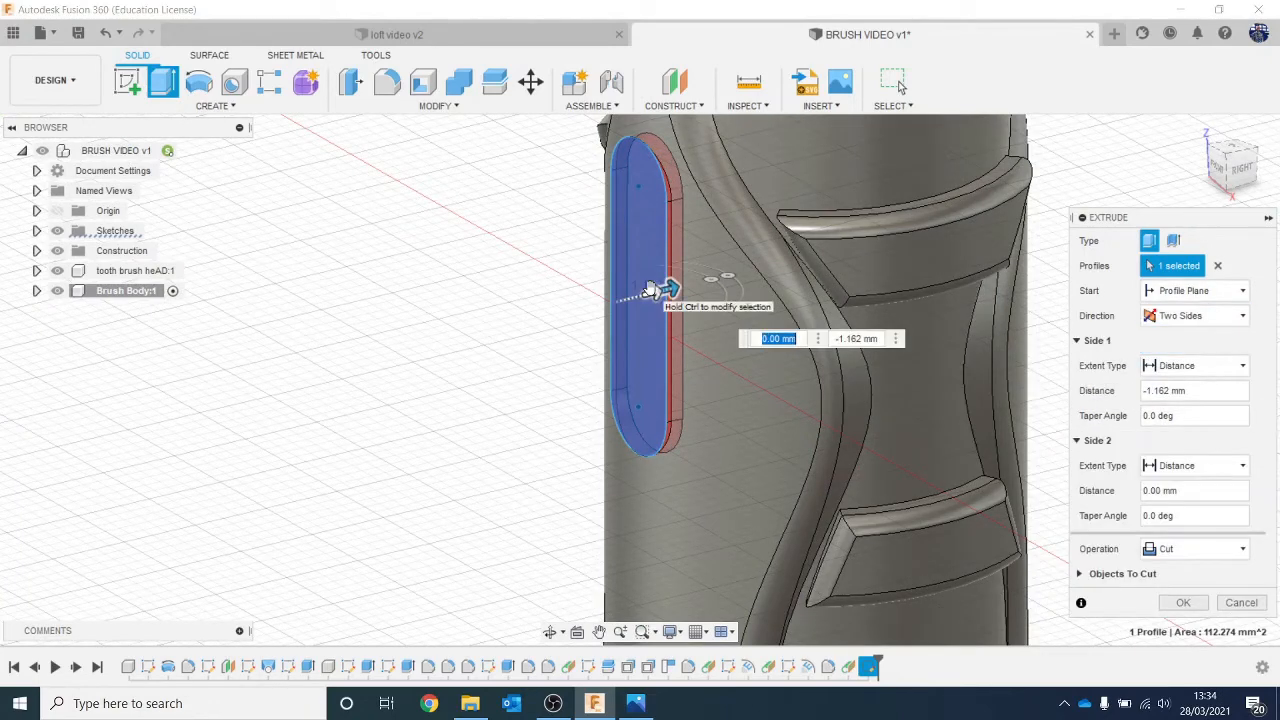
drag(650, 290, 610, 298)
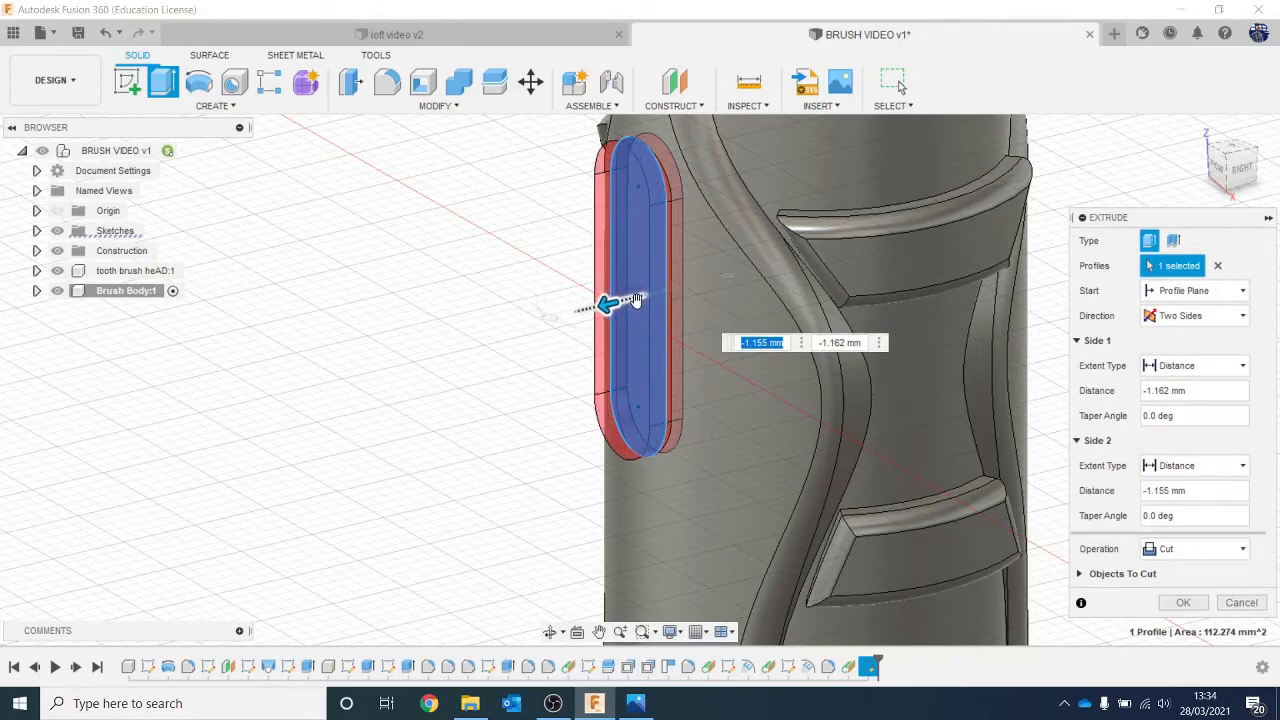
click(1214, 556)
click(1212, 570)
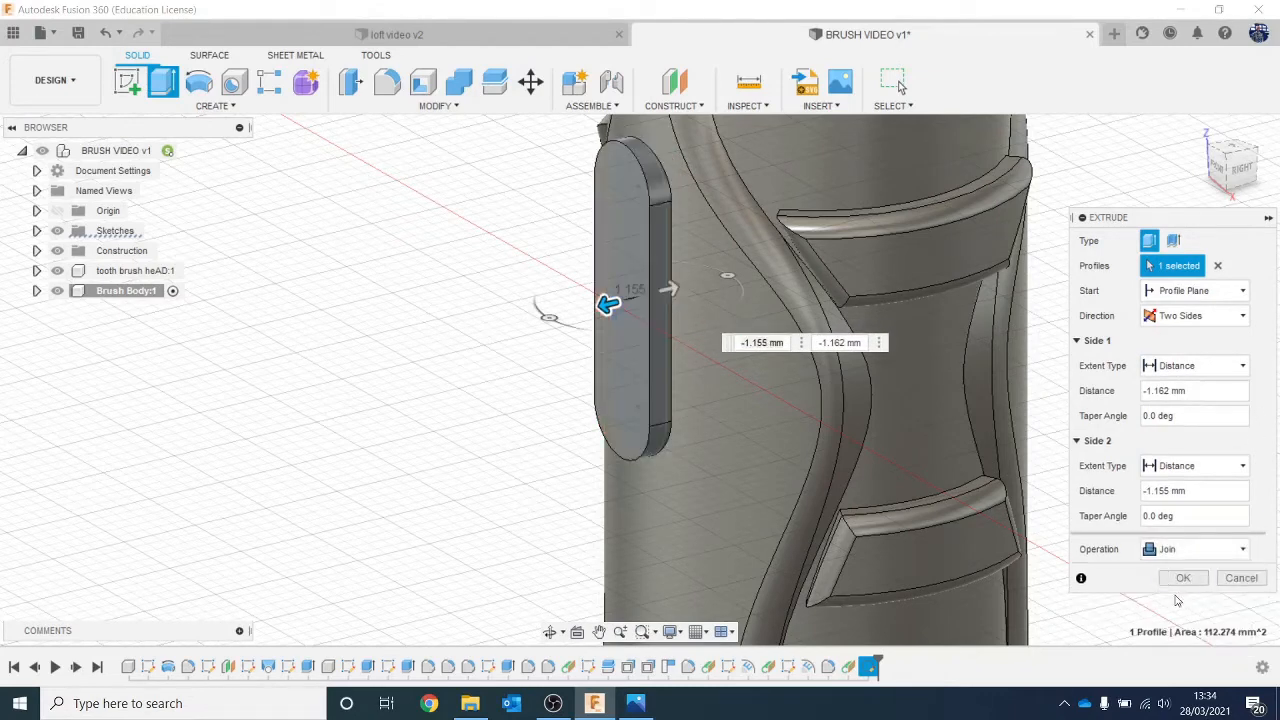
click(1180, 585)
scroll(786, 340, down, 1)
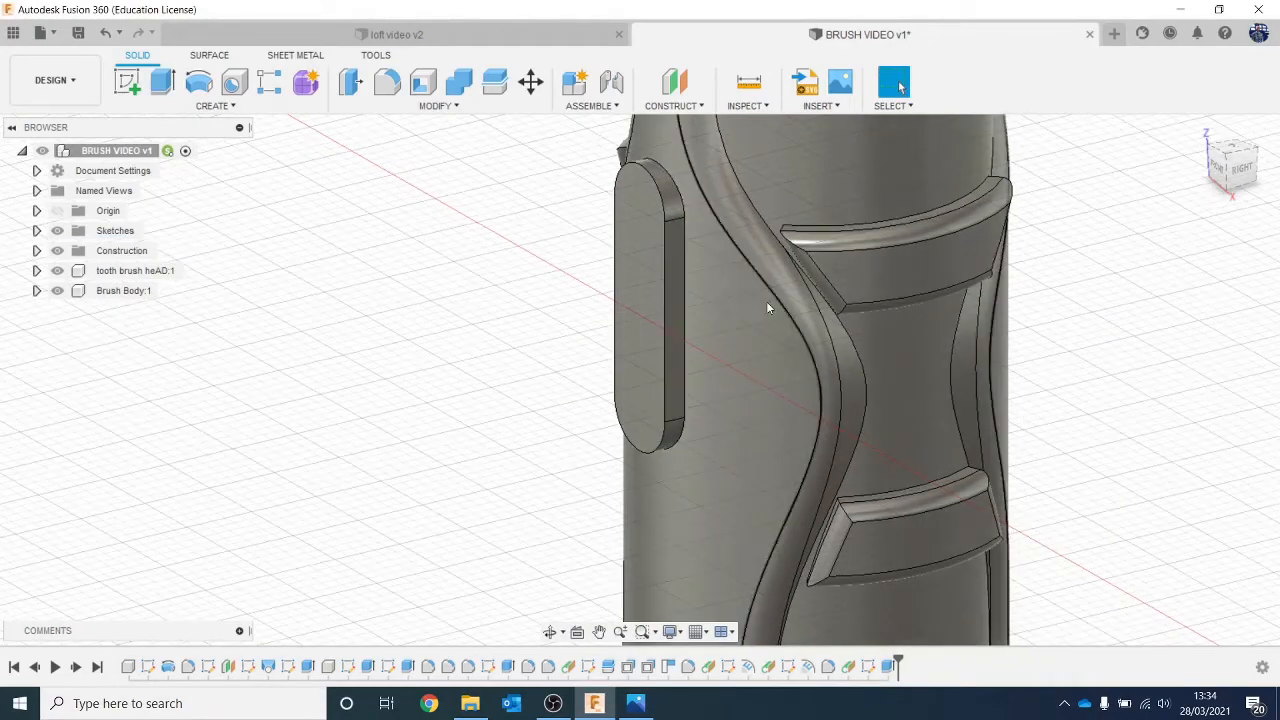
scroll(584, 237, up, 1)
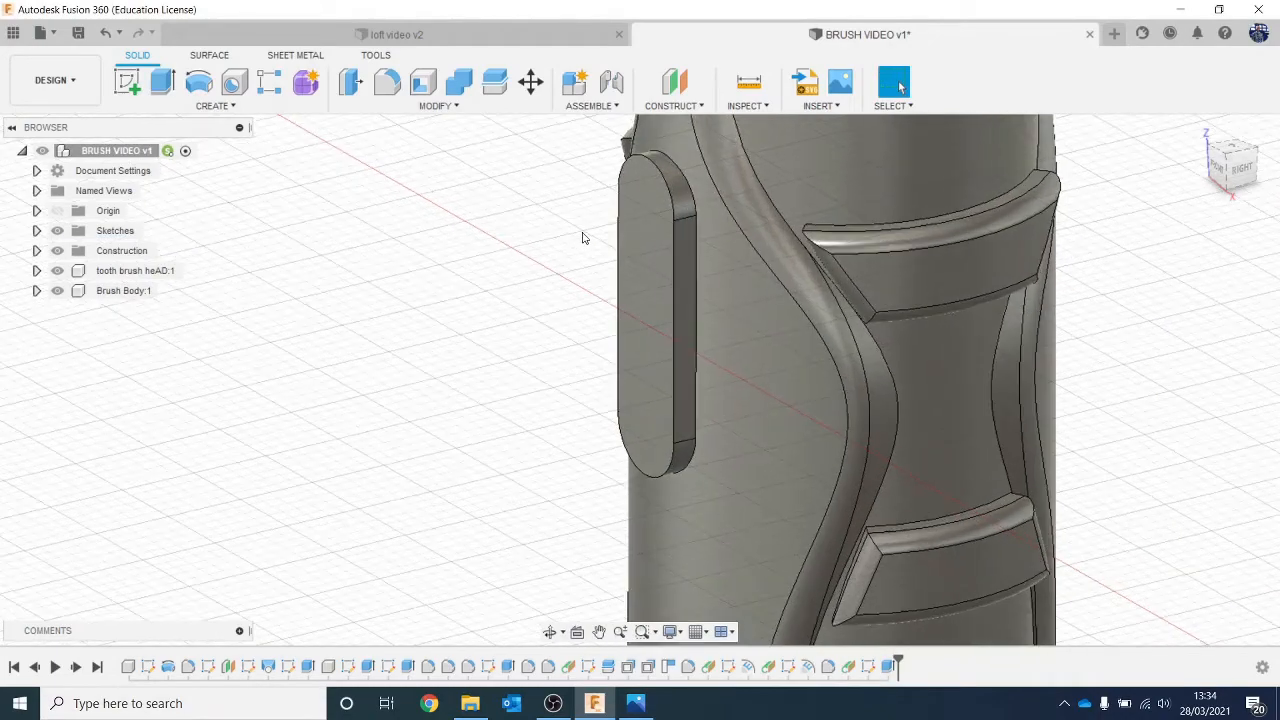
Chamfer the outer edge loop of the raised slot with an equal distance of about 1.5 mm.
click(456, 107)
click(380, 163)
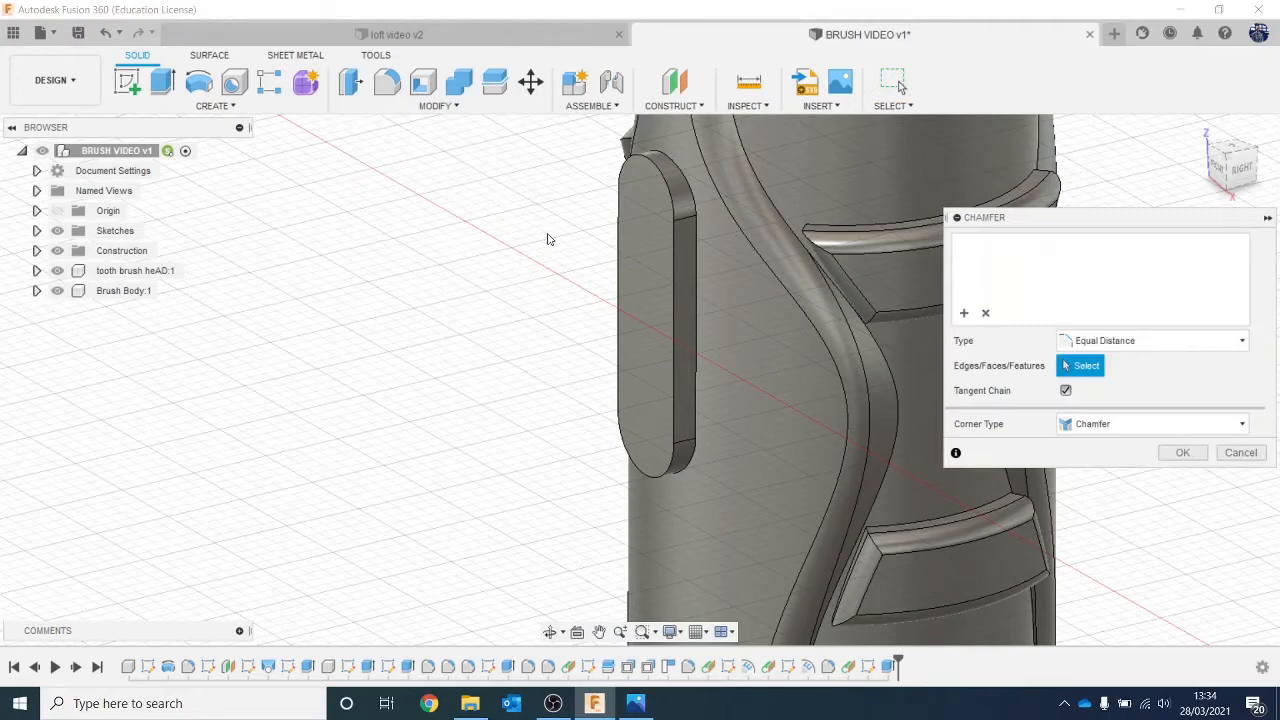
click(671, 288)
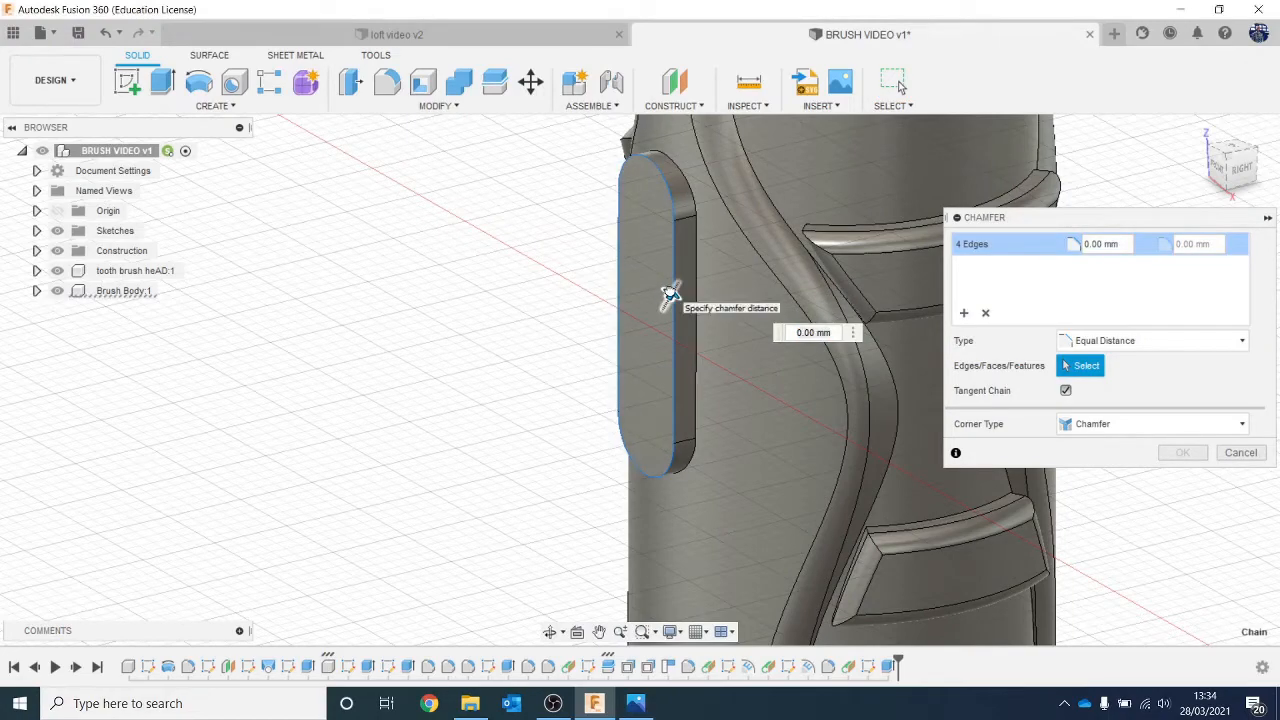
drag(670, 292, 673, 289)
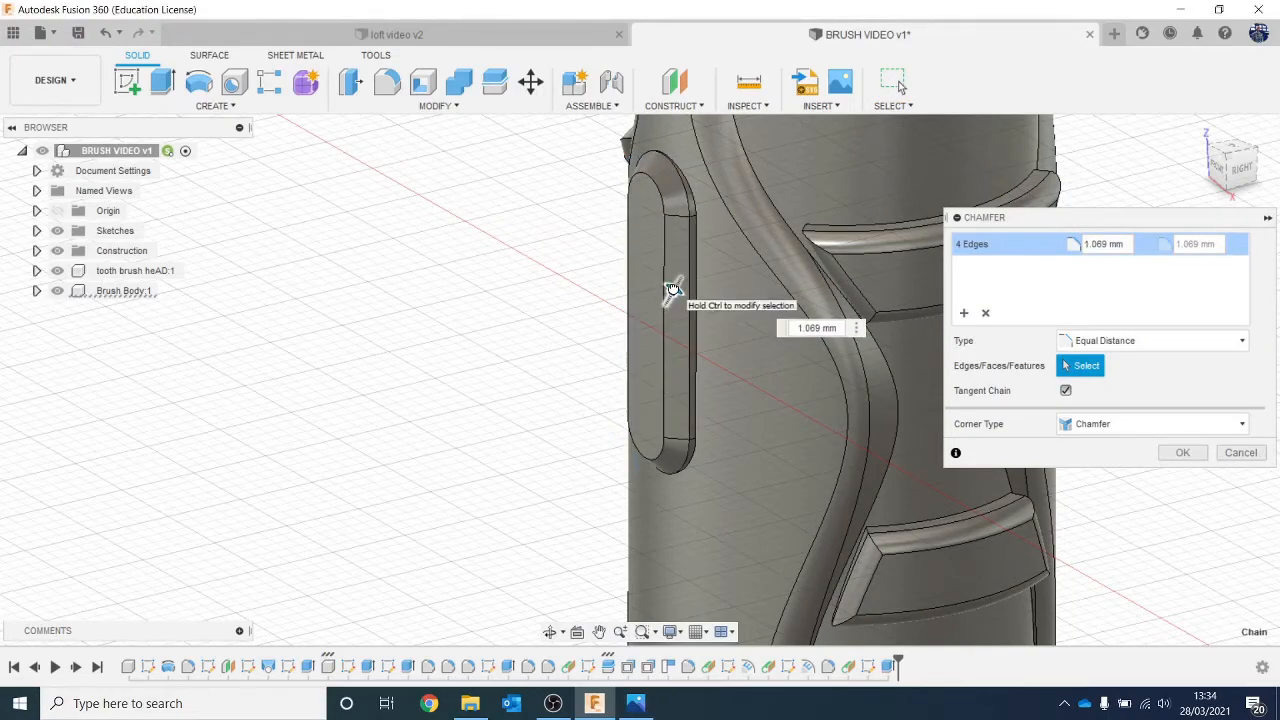
mouse_move(672, 290)
shift+middle_down()
mouse_move(737, 286)
mouse_move(755, 255)
mouse_move(666, 234)
mouse_move(749, 251)
mouse_move(755, 281)
mouse_move(737, 297)
mouse_move(826, 286)
mouse_move(687, 297)
shift+middle_up()
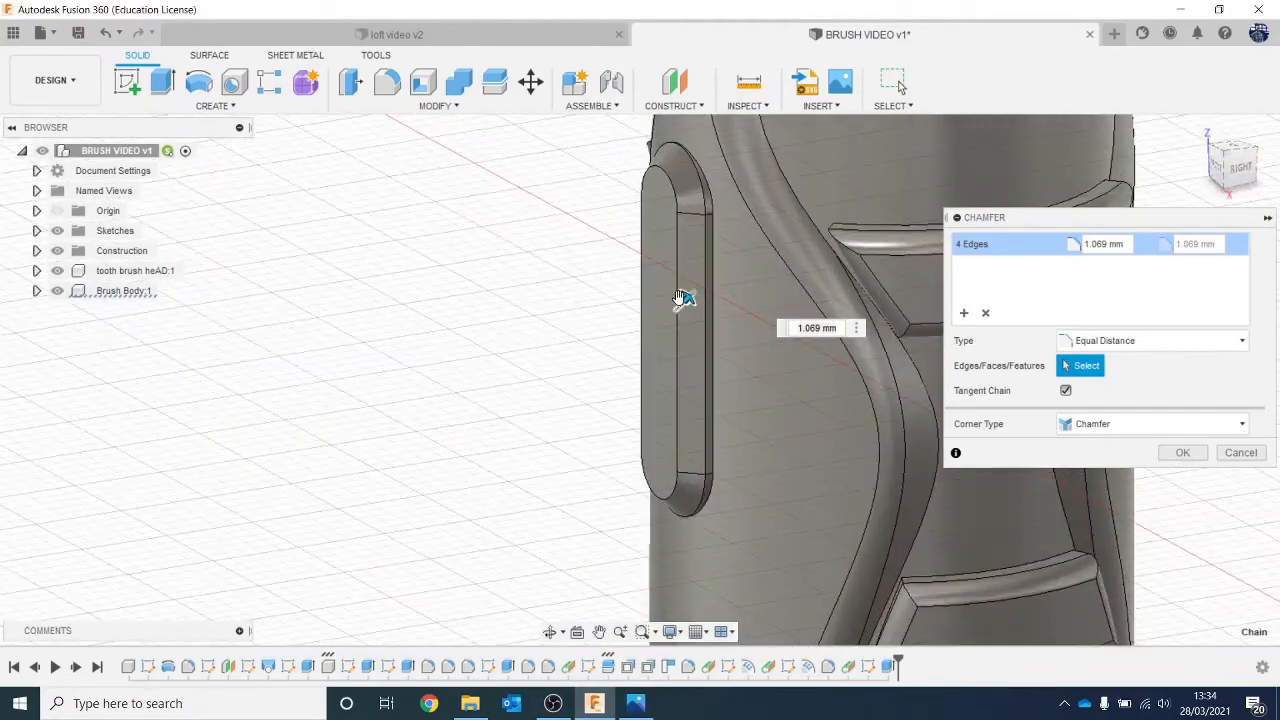
drag(681, 297, 690, 300)
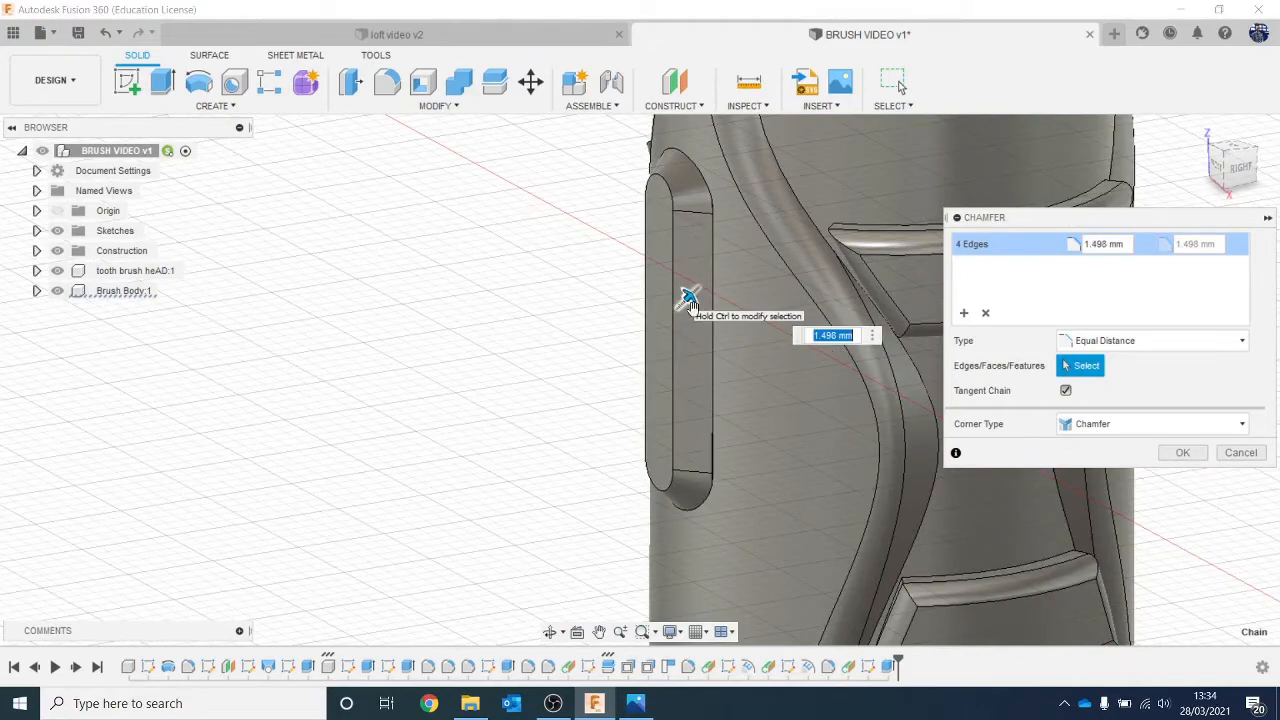
shift+middle_drag(694, 286, 767, 284)
click(1182, 452)
Start a new sketch on the flat round front face of the toothbrush head.
scroll(1154, 394, down, 6)
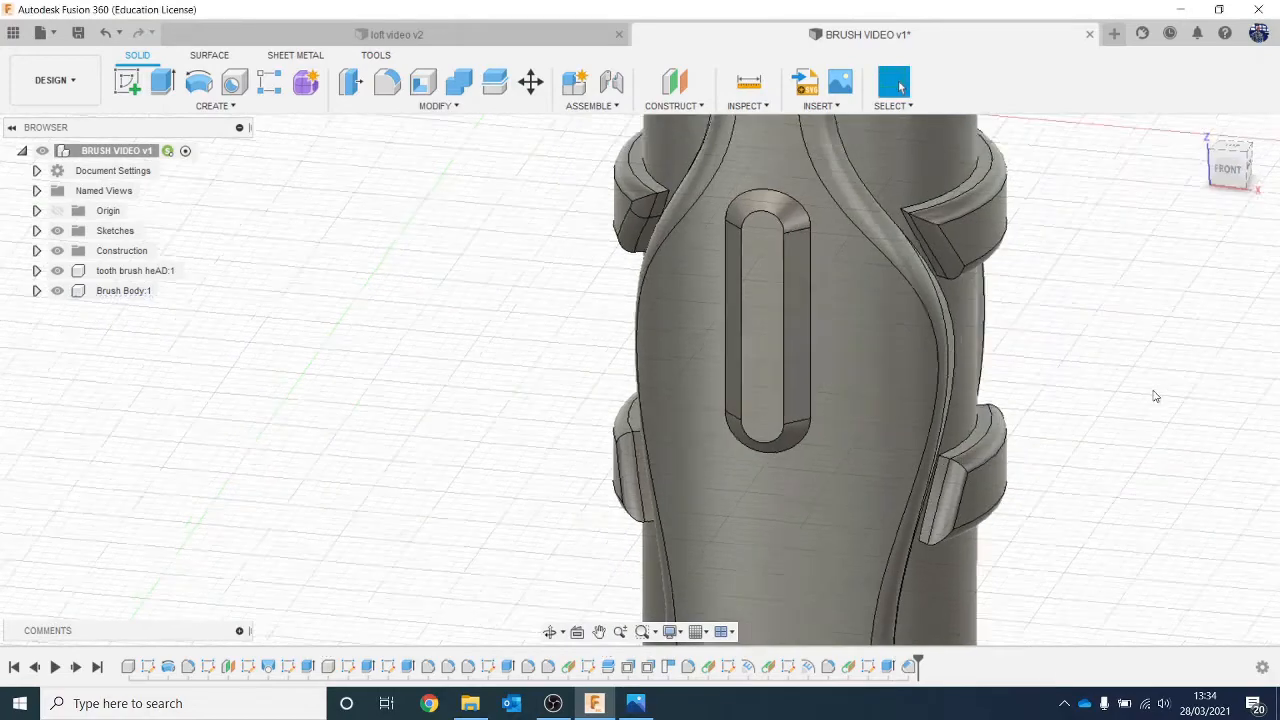
middle_drag(1154, 287, 969, 317)
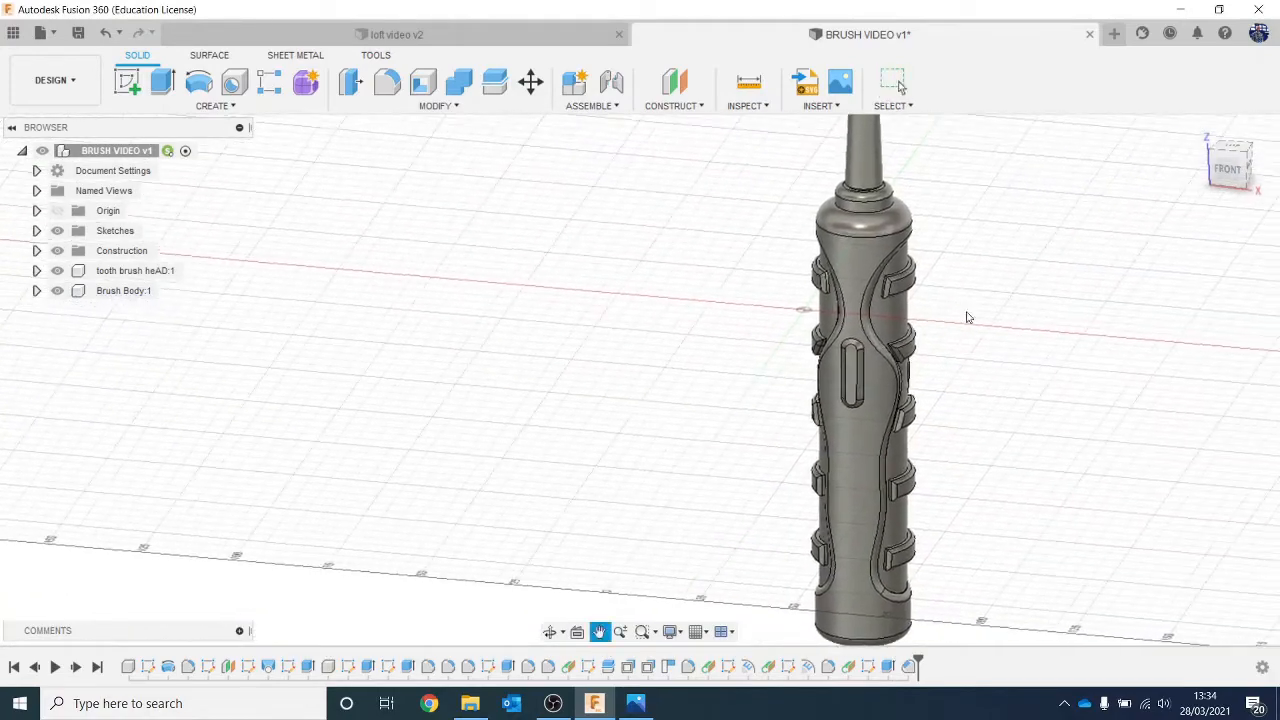
scroll(977, 226, down, 1)
middle_drag(975, 235, 823, 430)
scroll(788, 207, up, 2)
scroll(789, 207, up, 3)
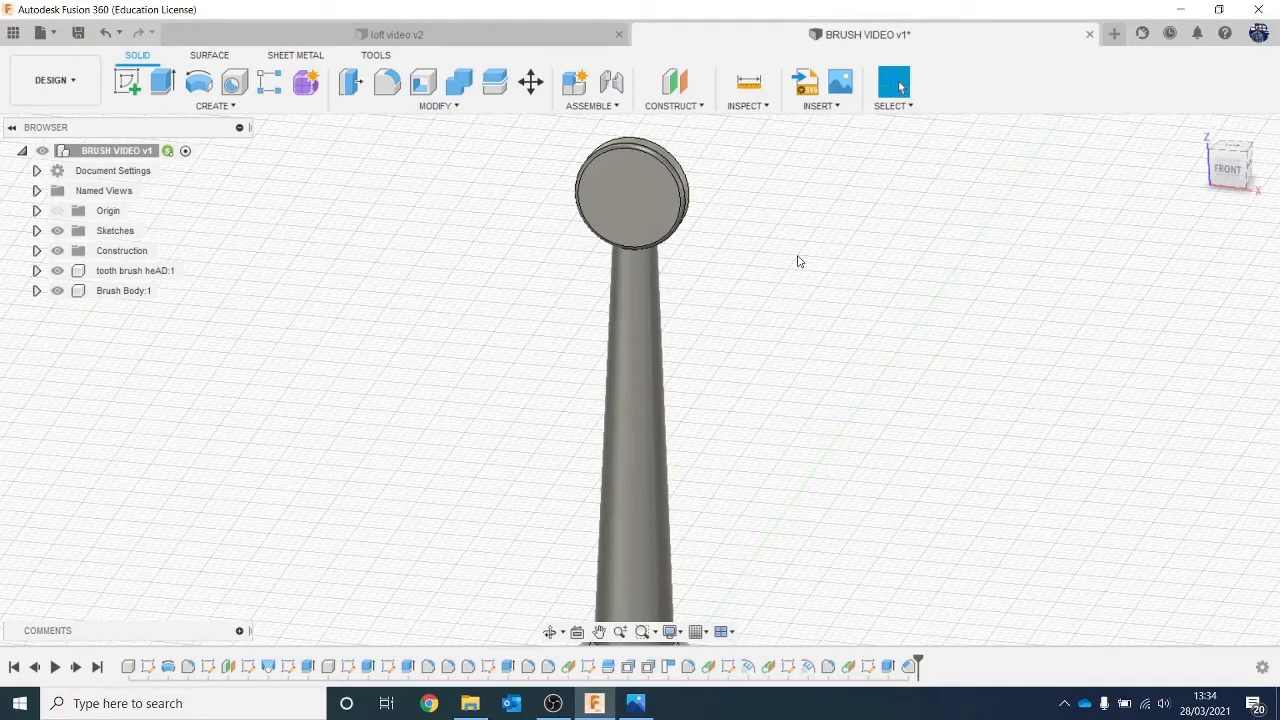
click(127, 82)
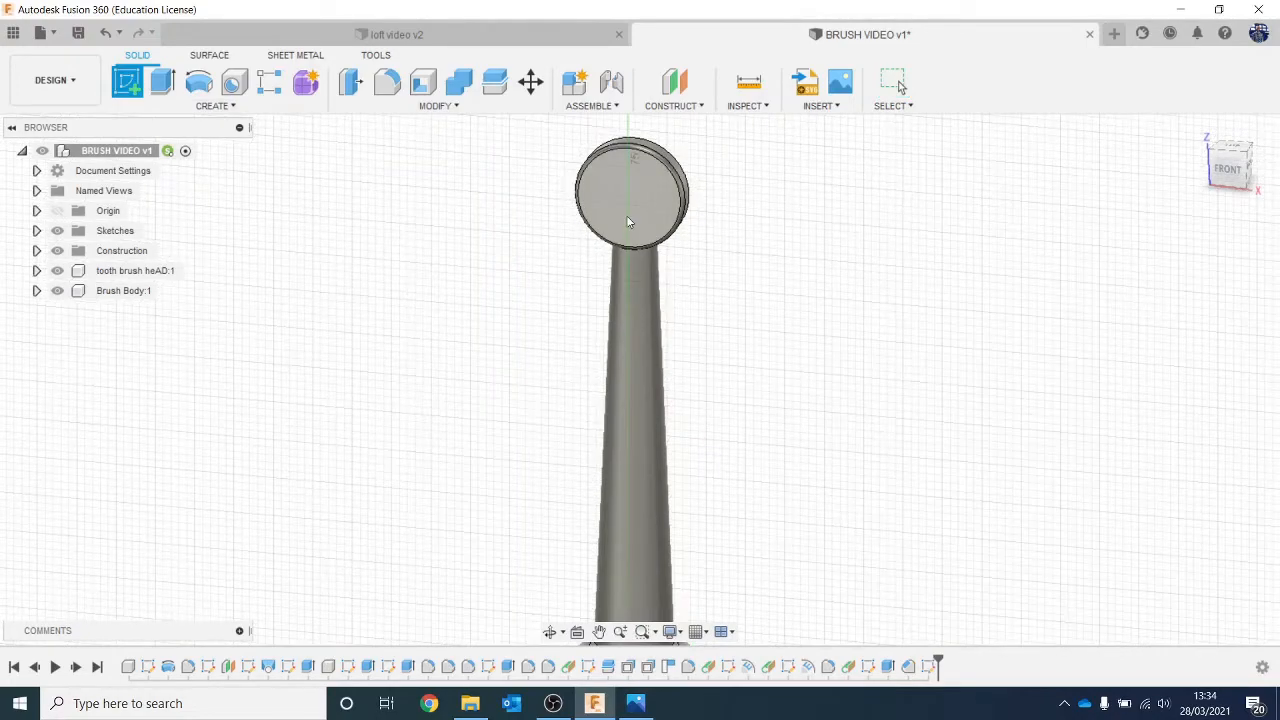
click(628, 222)
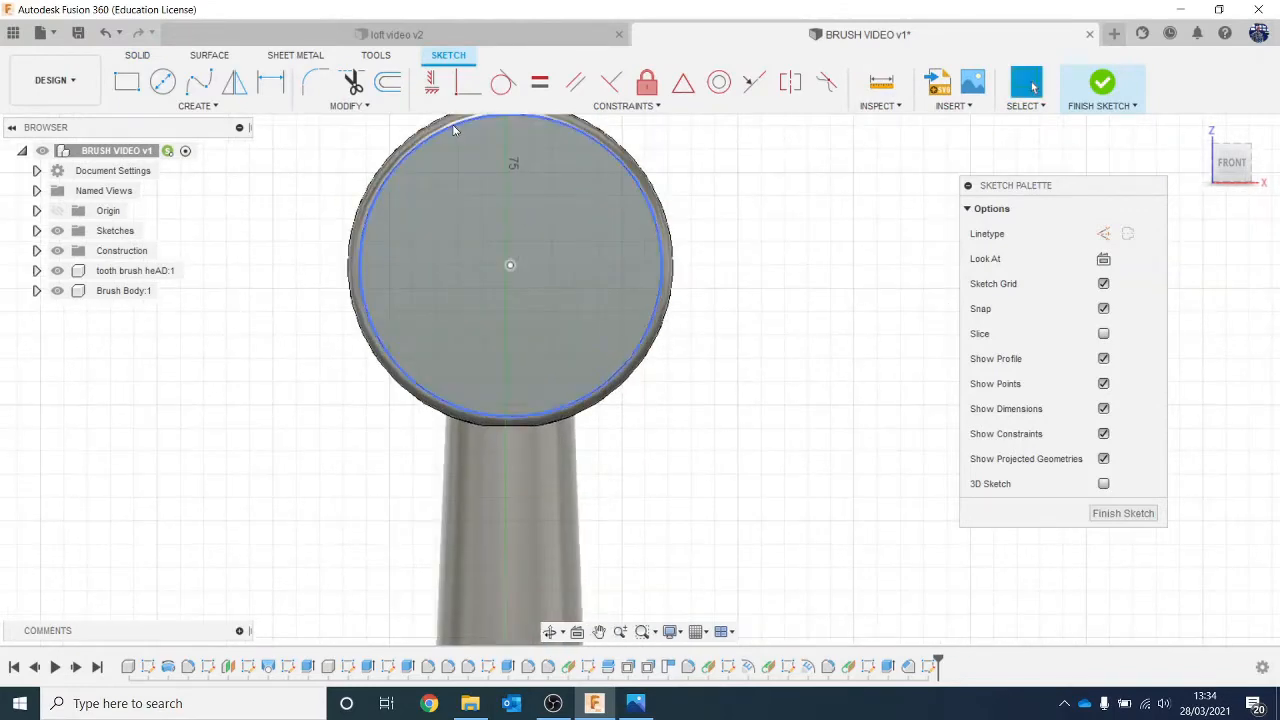
Offset the round face's edge inward by 1.13 mm to form the outermost concentric circle.
click(390, 86)
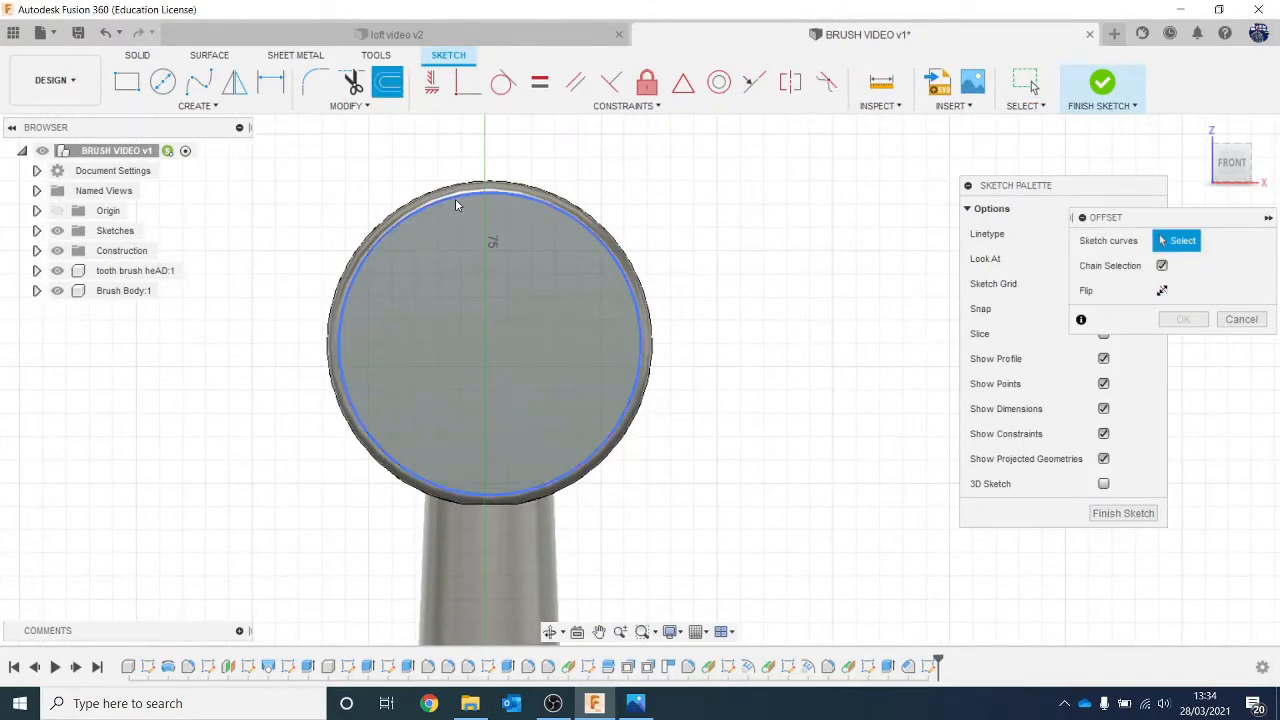
click(456, 201)
drag(450, 175, 492, 226)
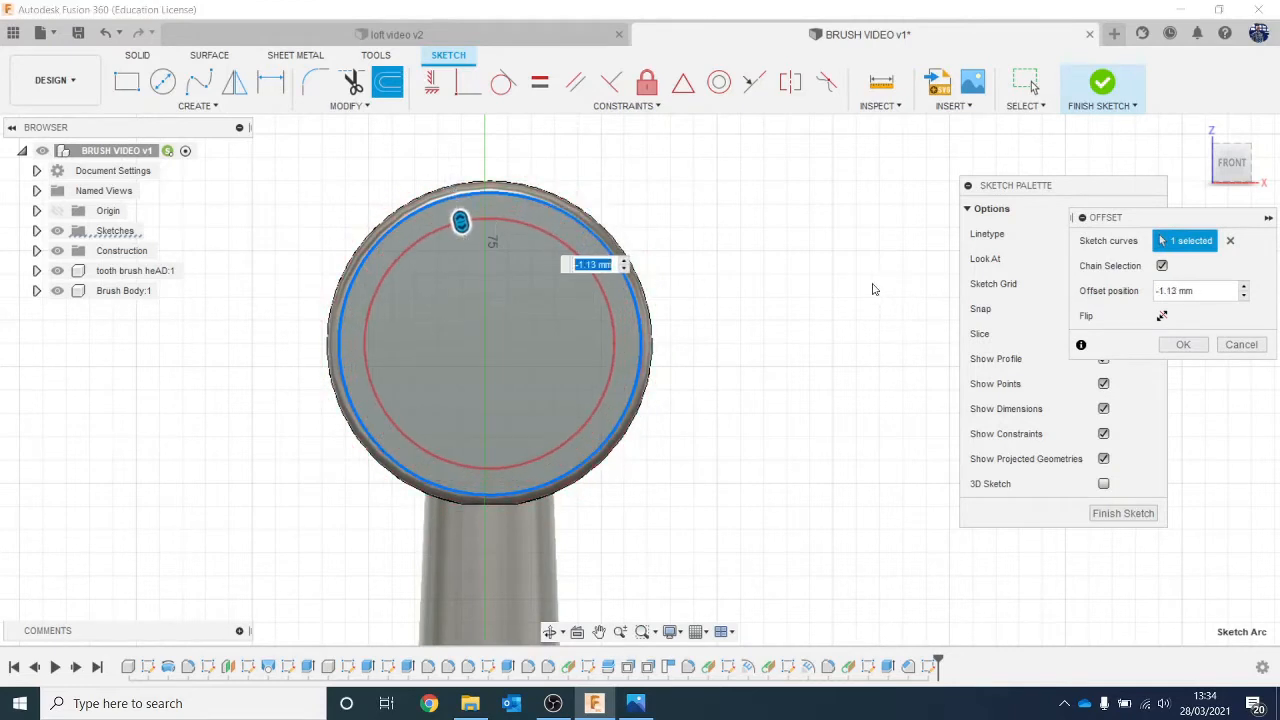
click(1183, 344)
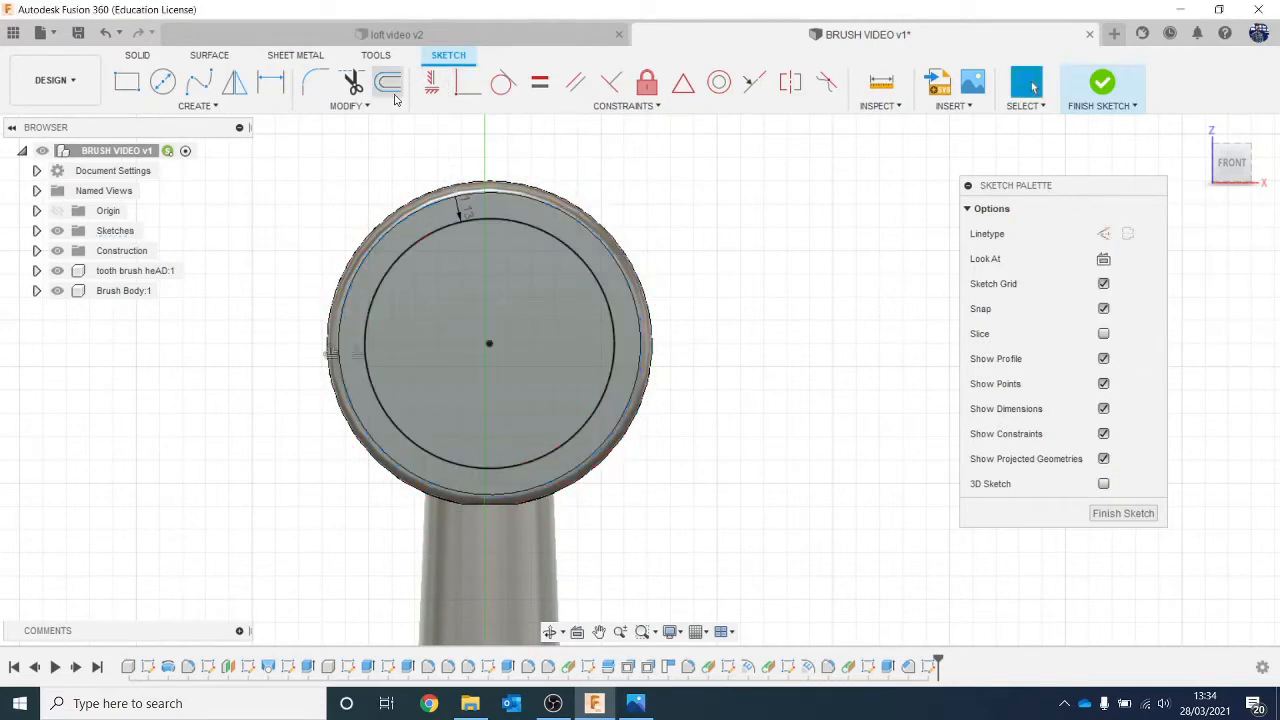
Offset the round face's edge inward by about 2.38 mm to add a second concentric circle.
click(391, 92)
click(513, 194)
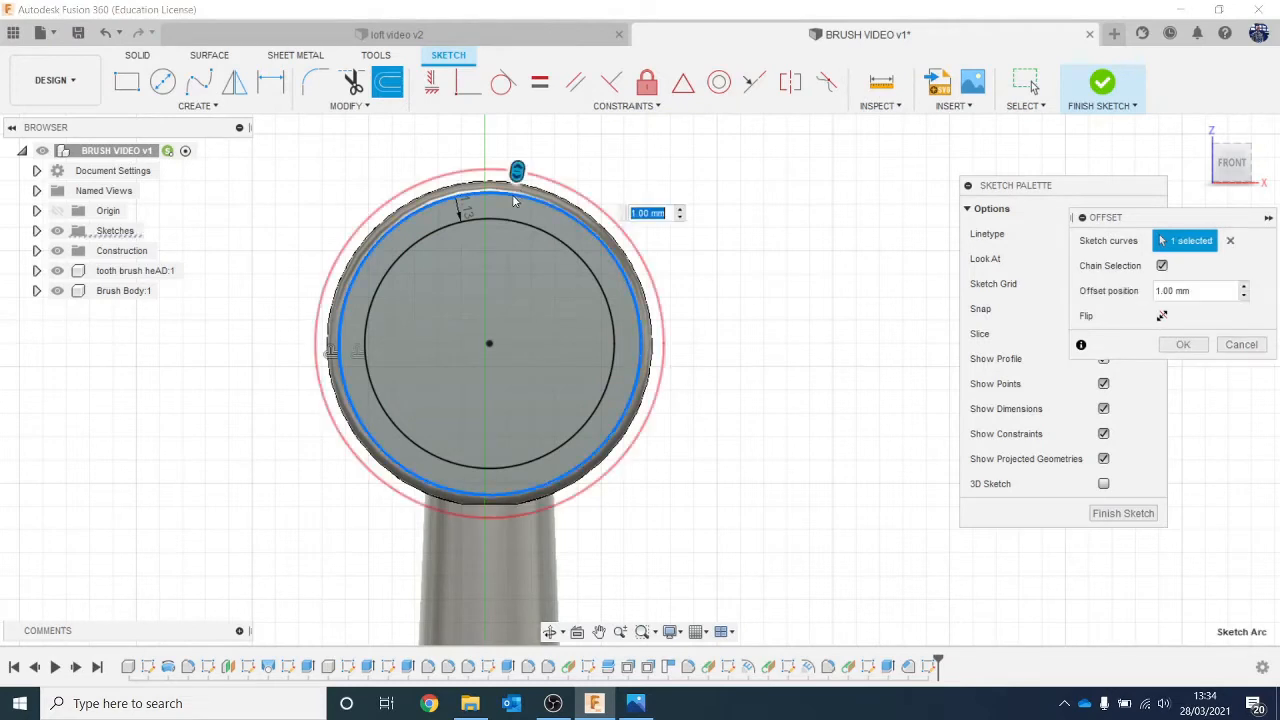
drag(518, 176, 504, 250)
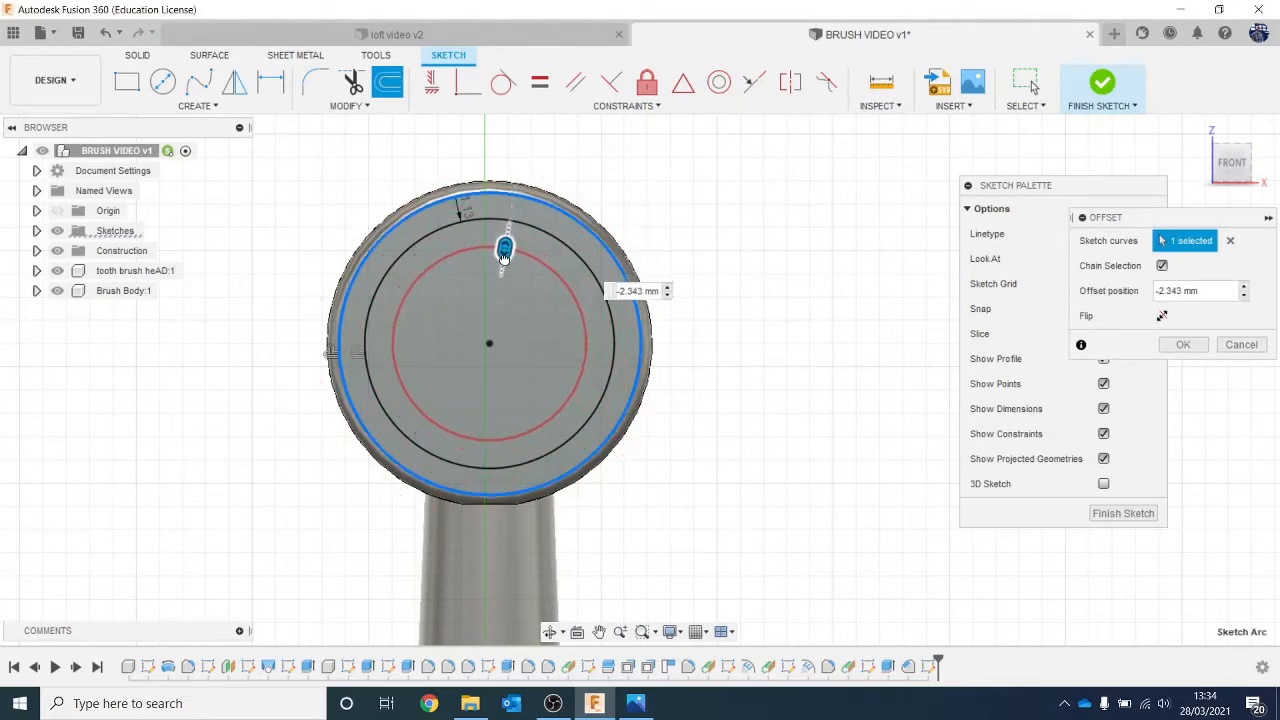
click(1183, 344)
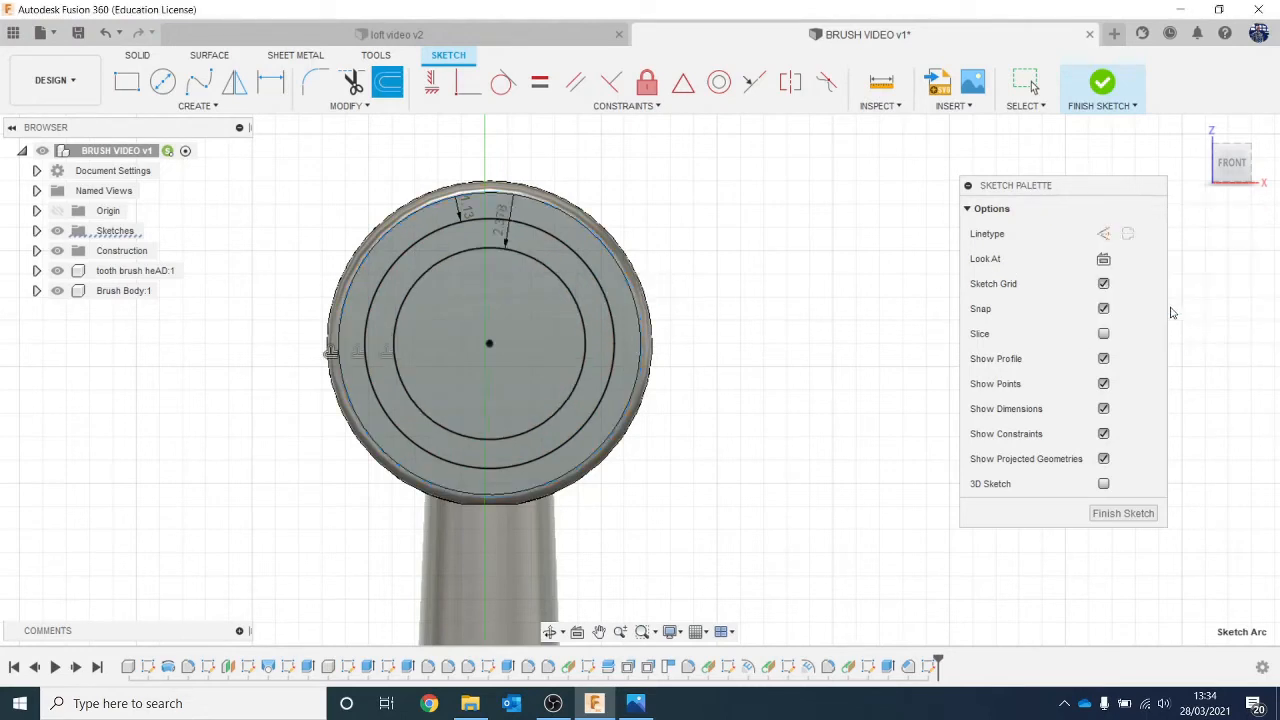
Offset the round face's edge inward by 3.625 mm to add the innermost concentric circle.
click(388, 82)
click(528, 194)
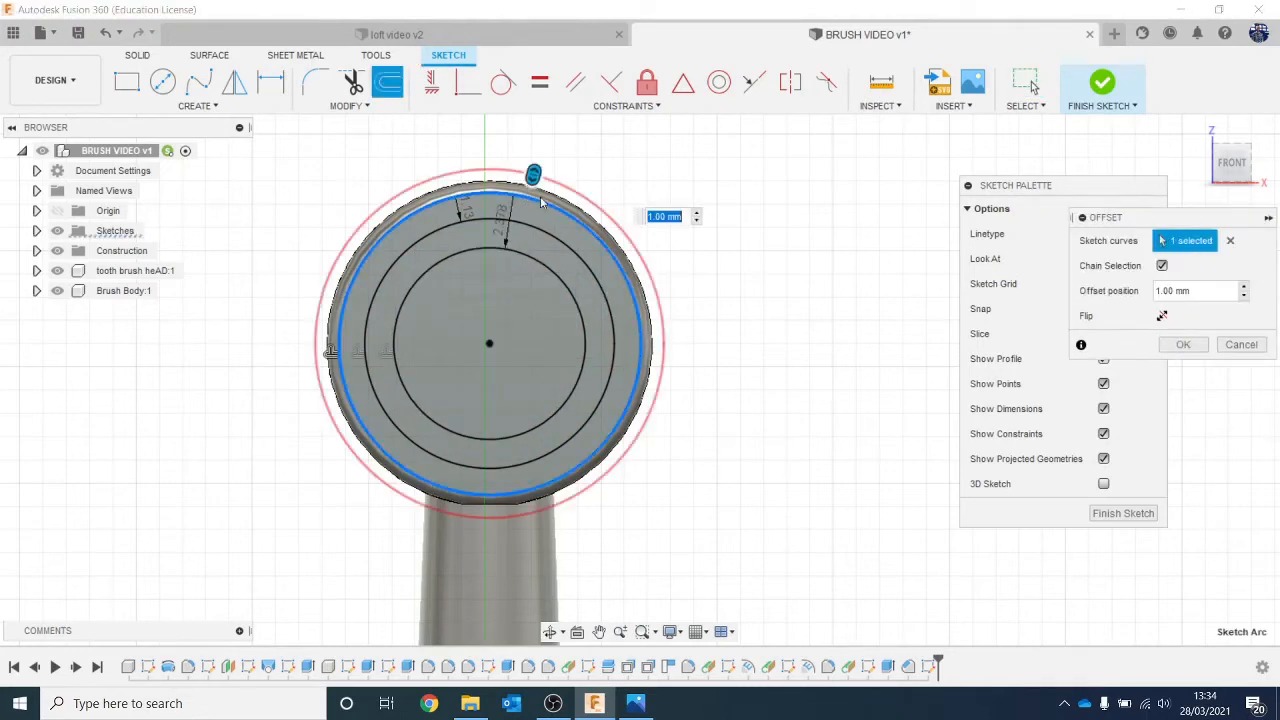
drag(531, 174, 496, 283)
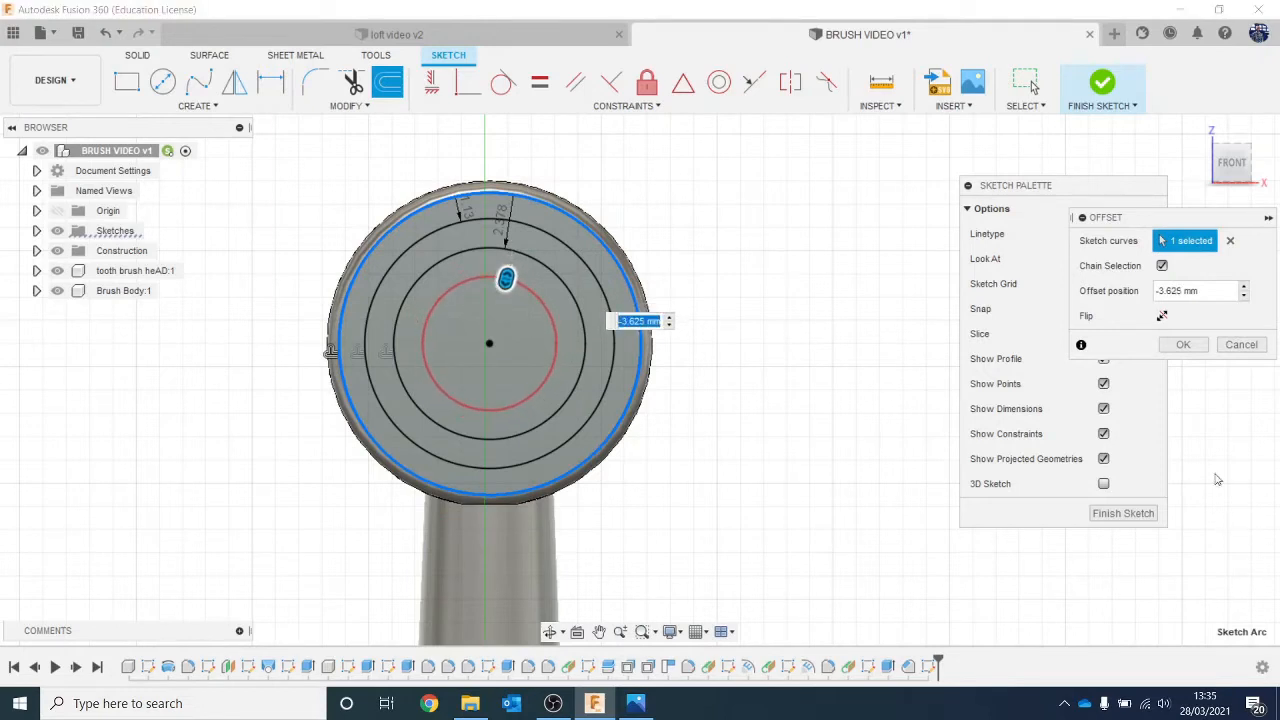
click(1183, 344)
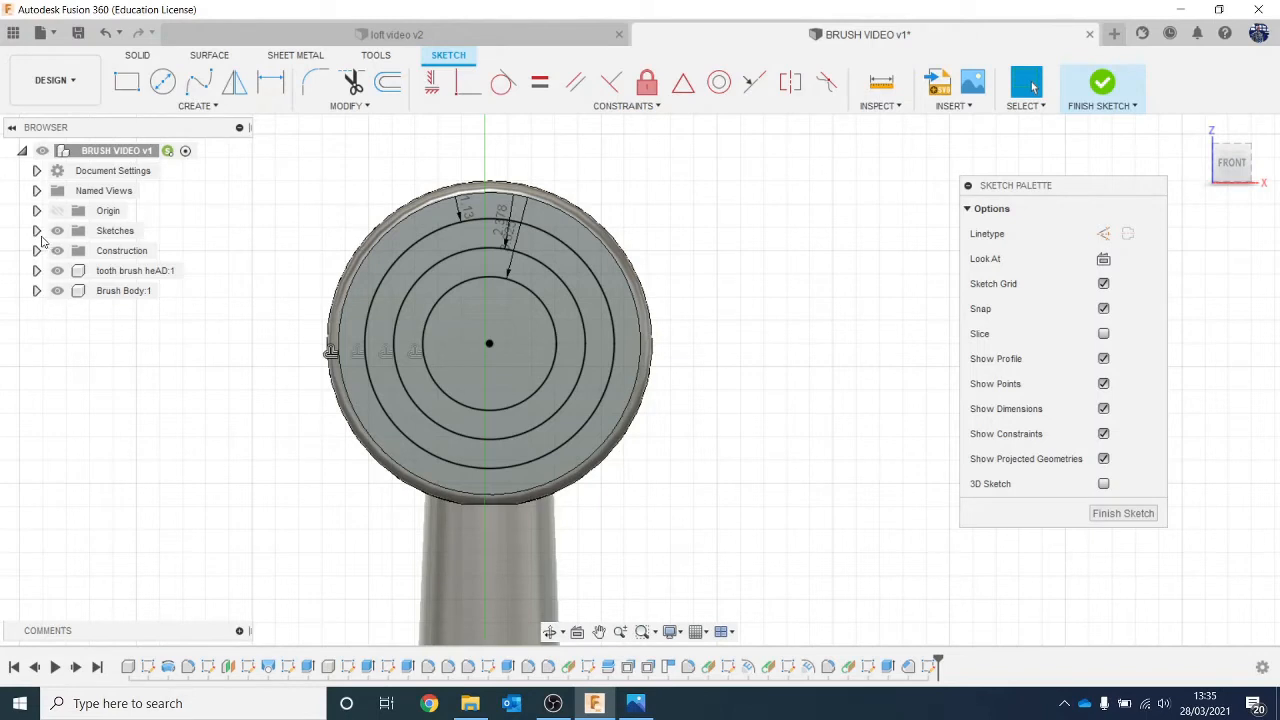
Draw a 1 mm diameter circle centred on the uppermost point of the largest offset circle.
click(36, 230)
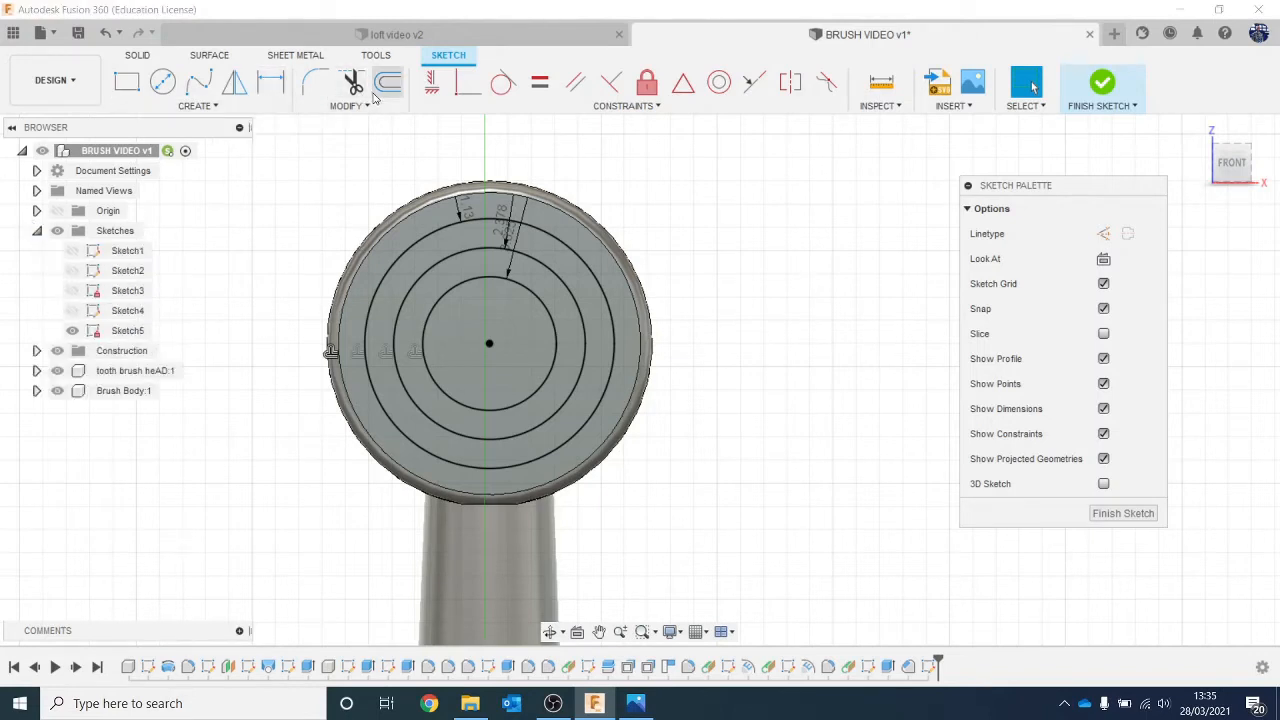
click(163, 82)
scroll(465, 230, up, 2)
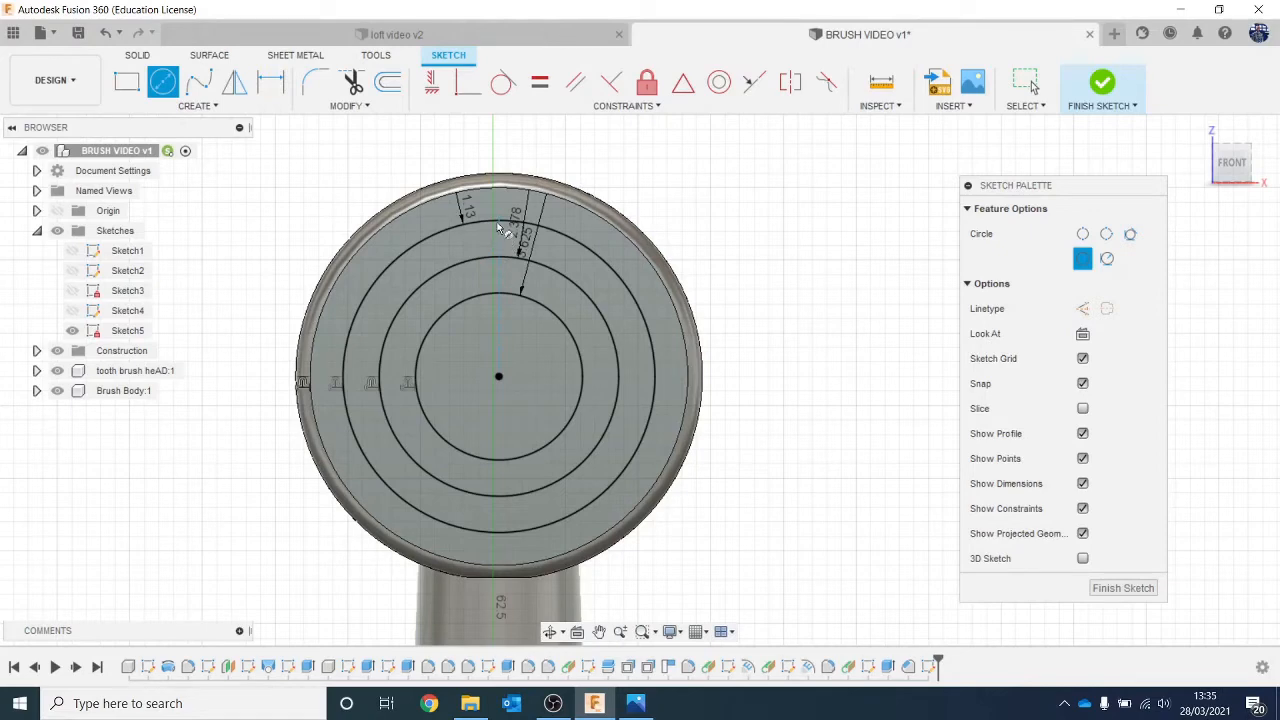
click(497, 222)
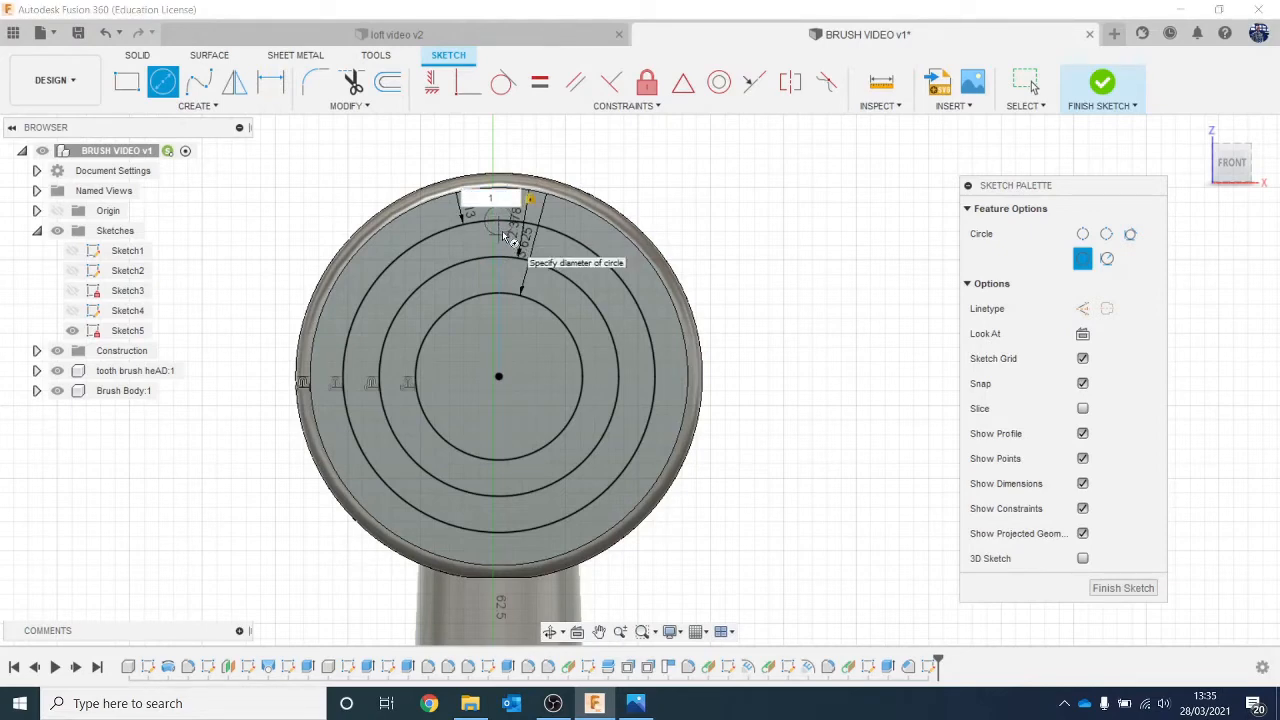
key(Return)
key(Escape)
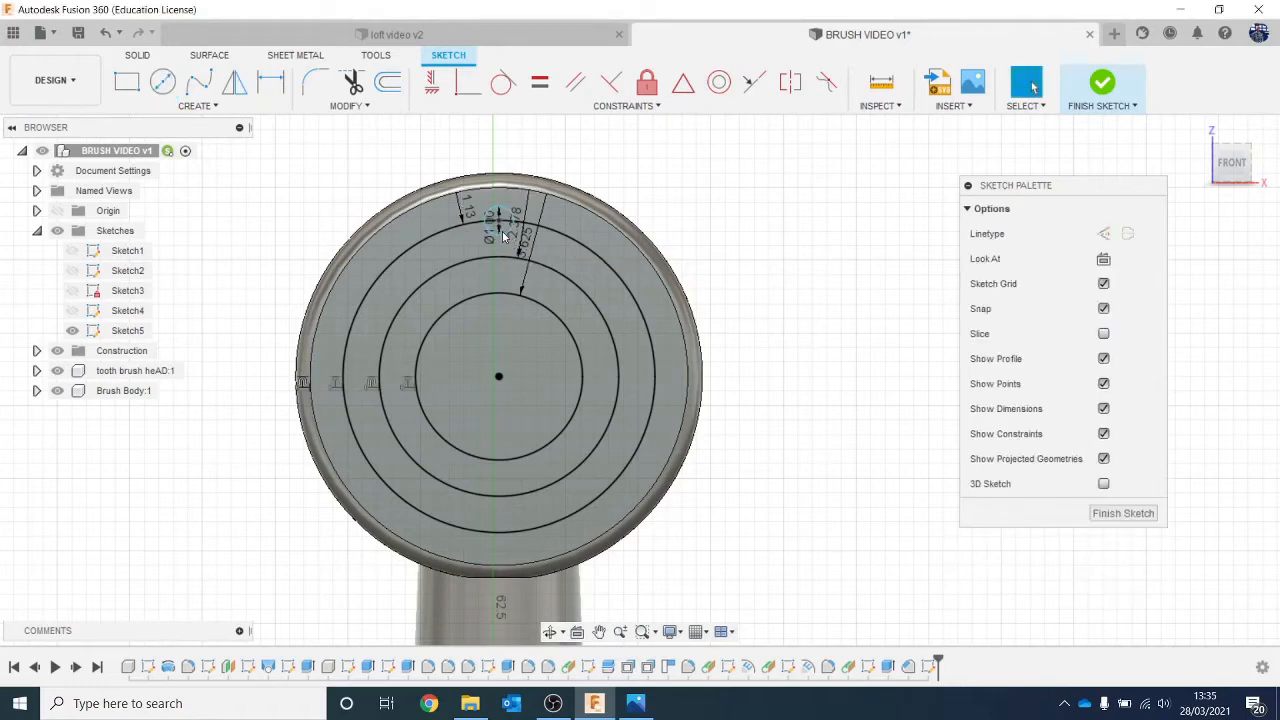
Extrude both halves of the 1 mm circle 9 mm outward from the head's round face, joined to the head.
scroll(772, 230, up, 3)
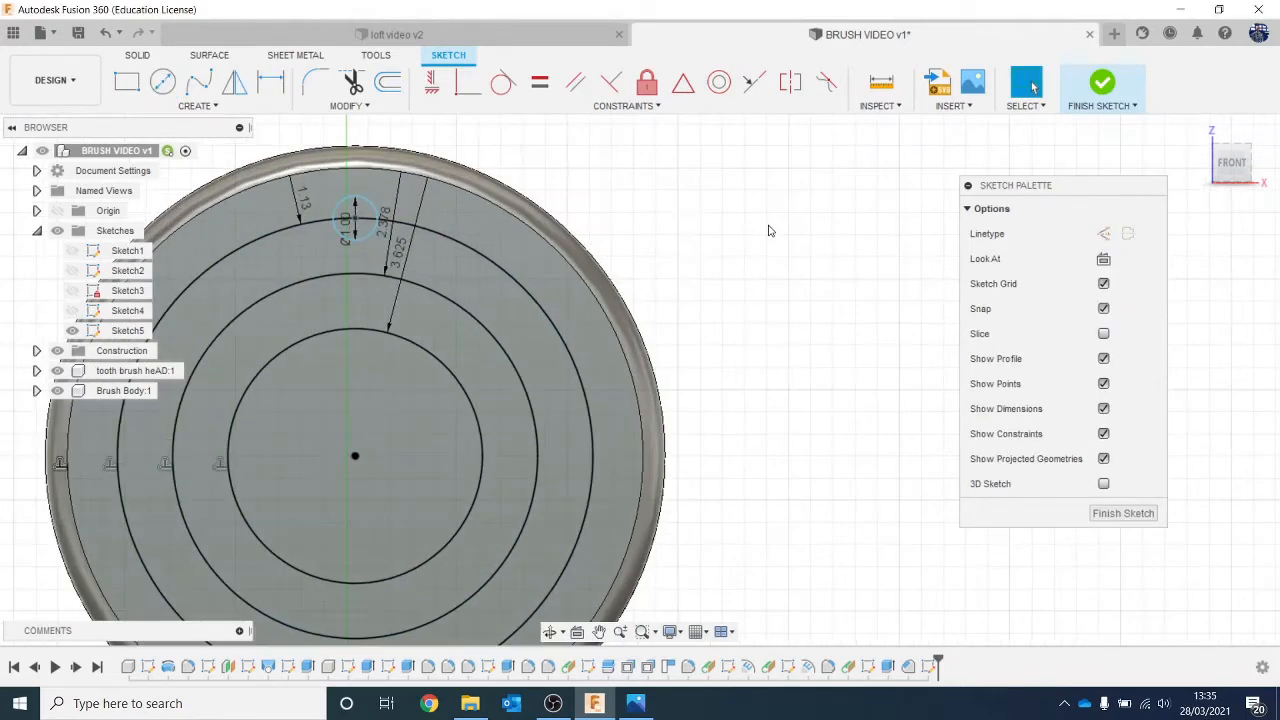
key(e)
click(355, 218)
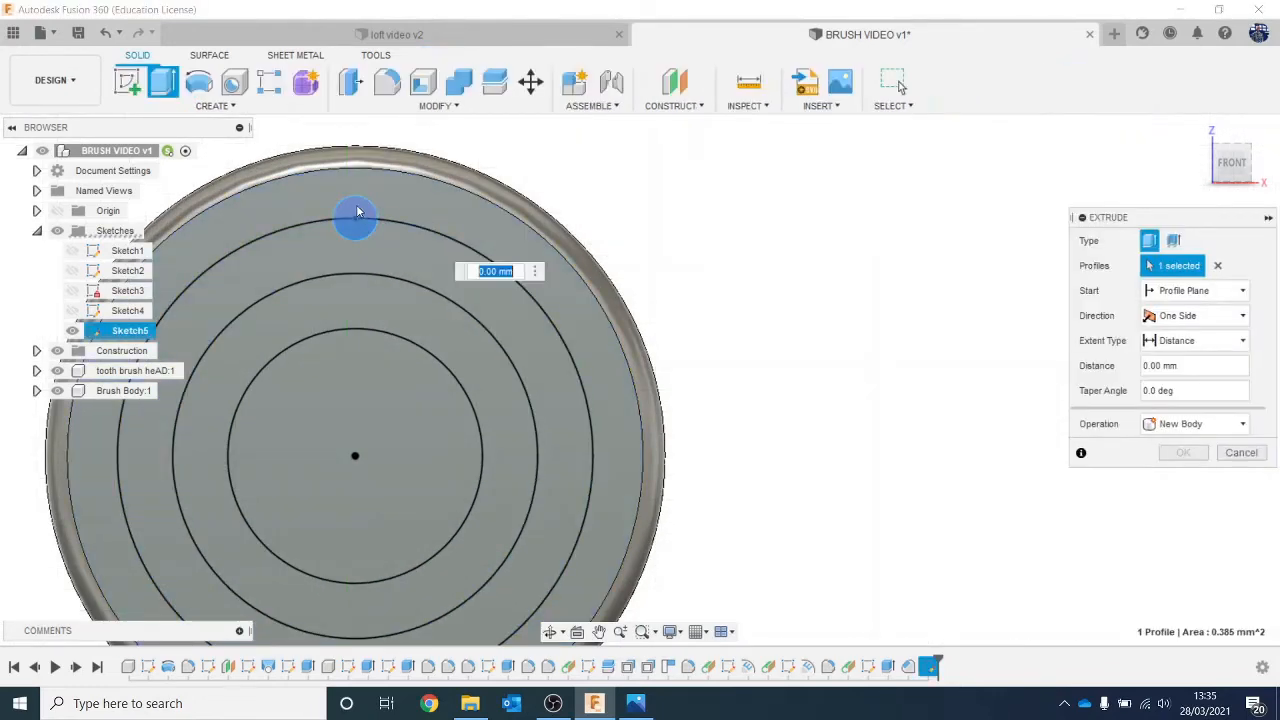
click(556, 245)
shift+middle_drag(556, 245, 578, 232)
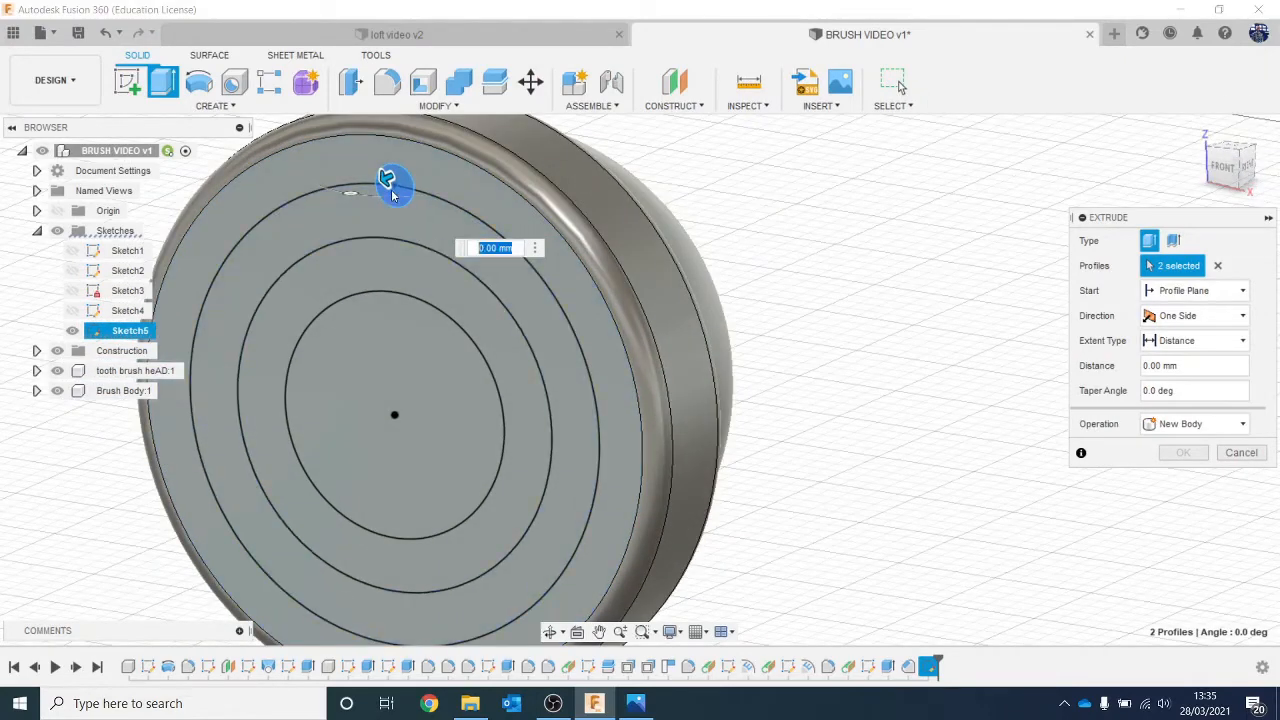
shift+middle_drag(388, 180, 475, 230)
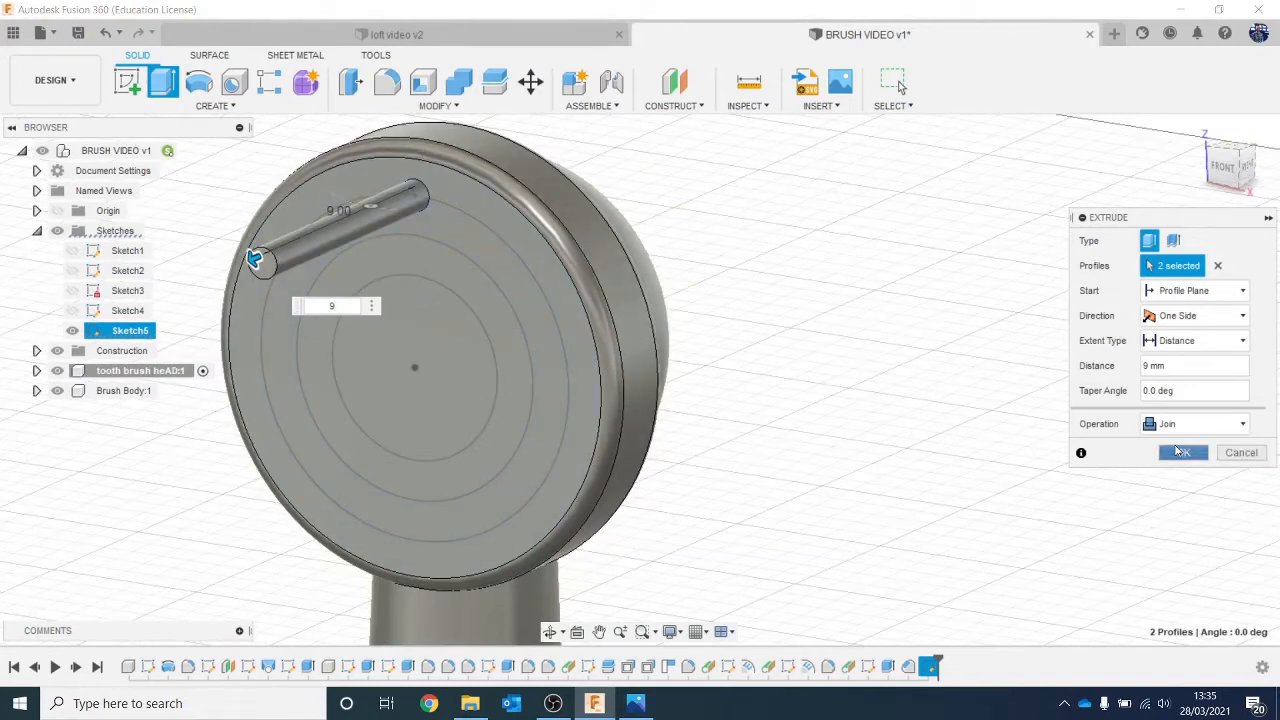
click(1178, 452)
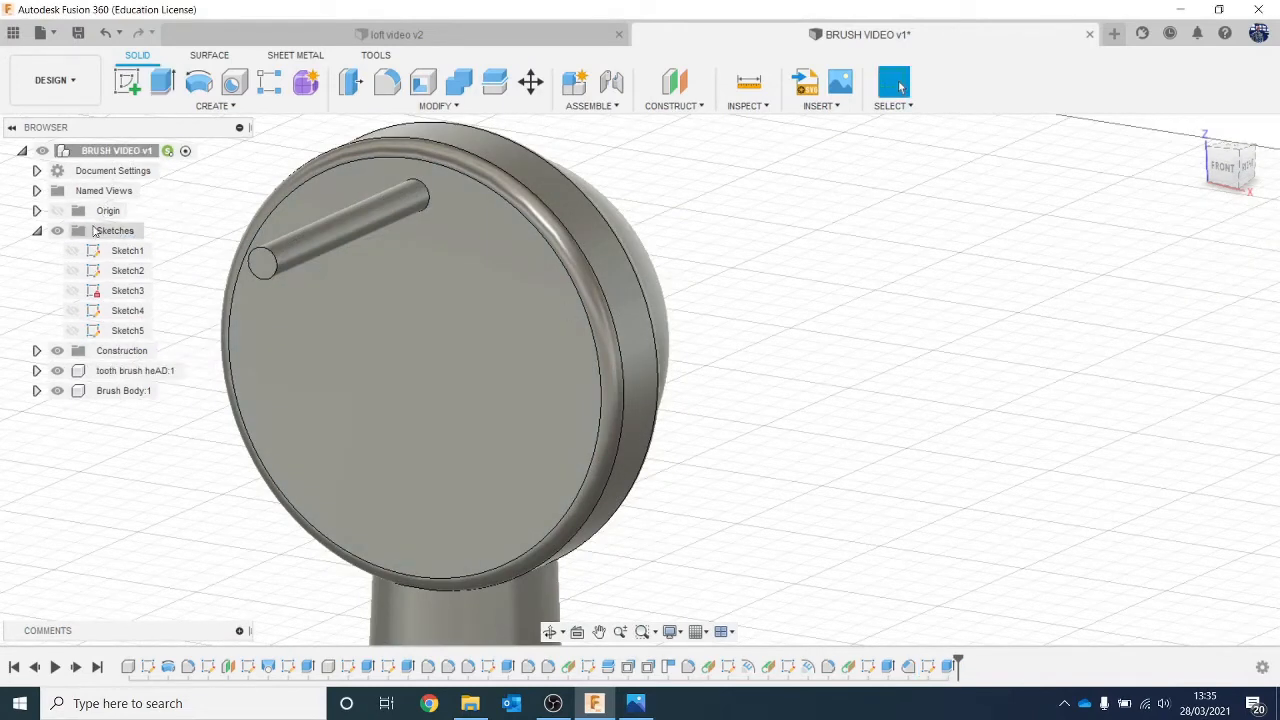
Show the guide-circle sketch again and circular-pattern the bristle extrusion around the largest guide circle with a quantity of 18.
click(72, 330)
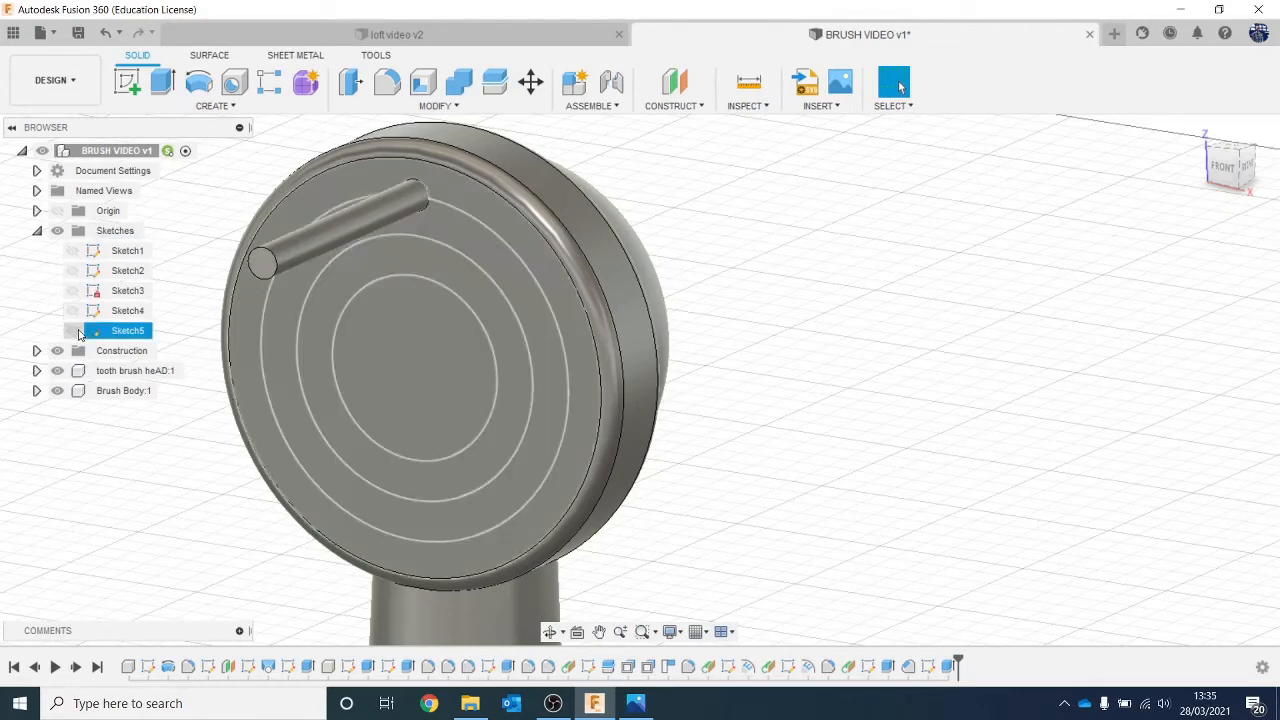
click(215, 106)
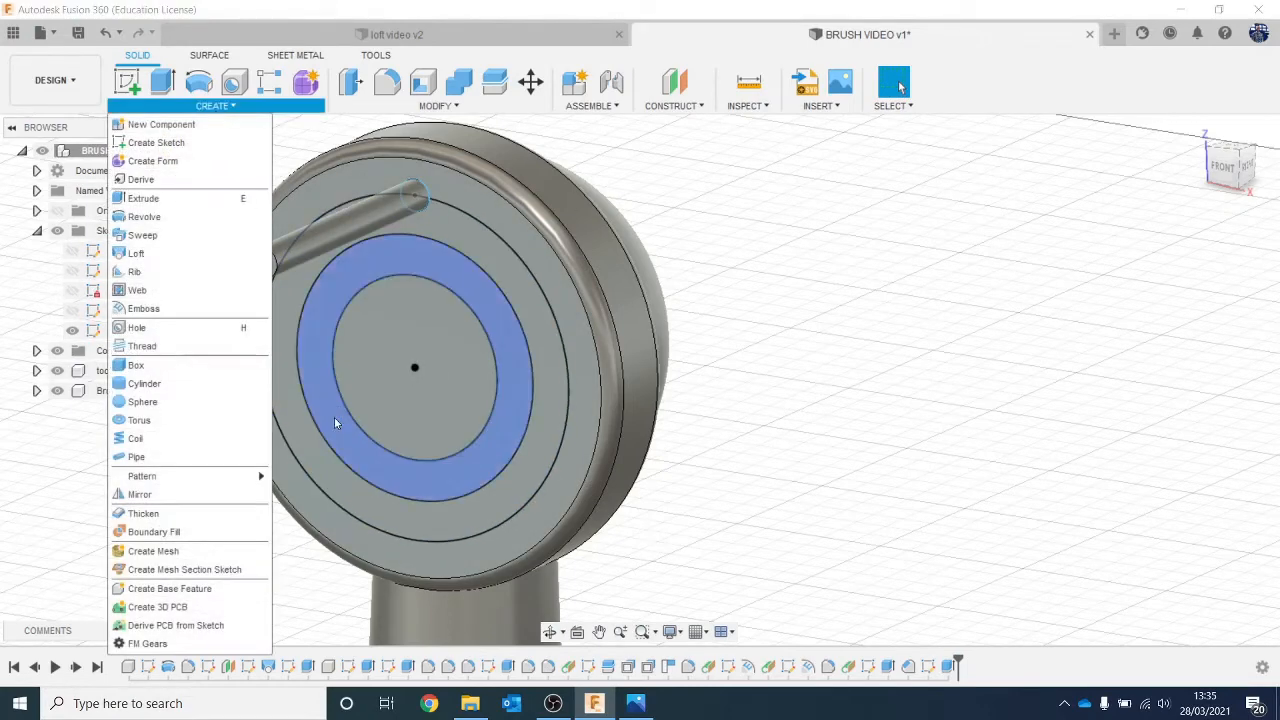
mouse_move(255, 478)
click(275, 497)
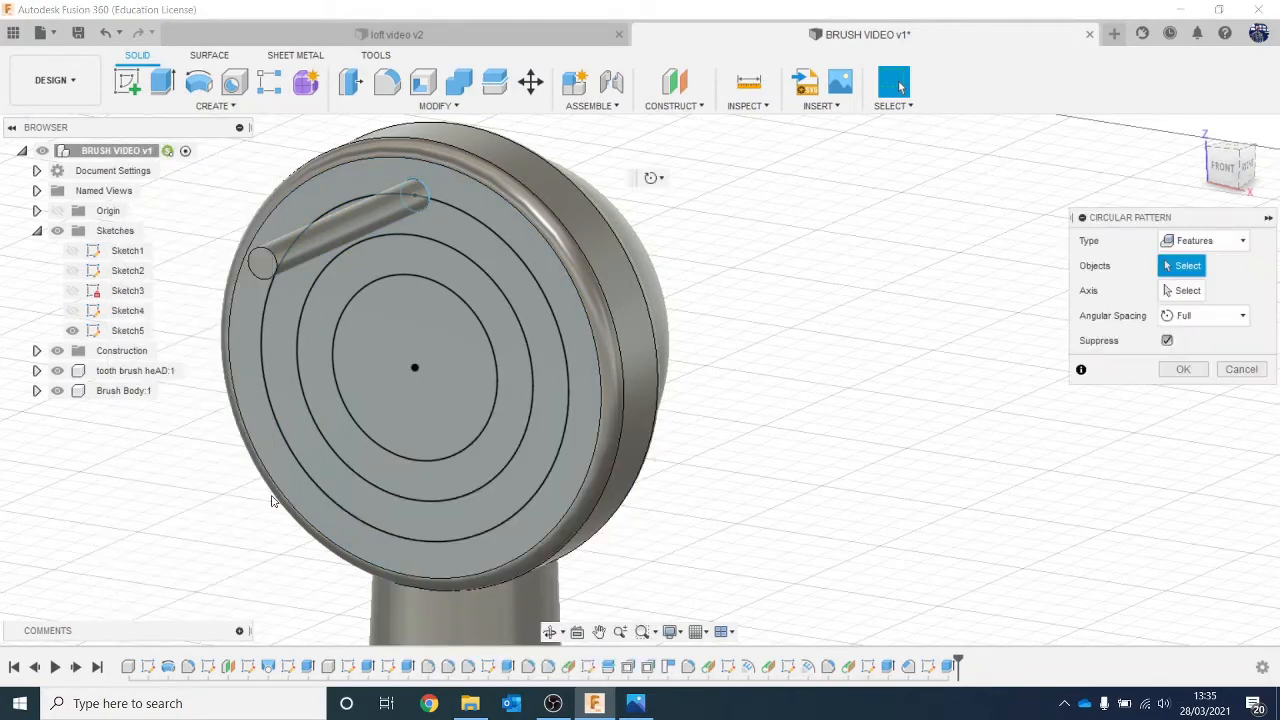
click(951, 667)
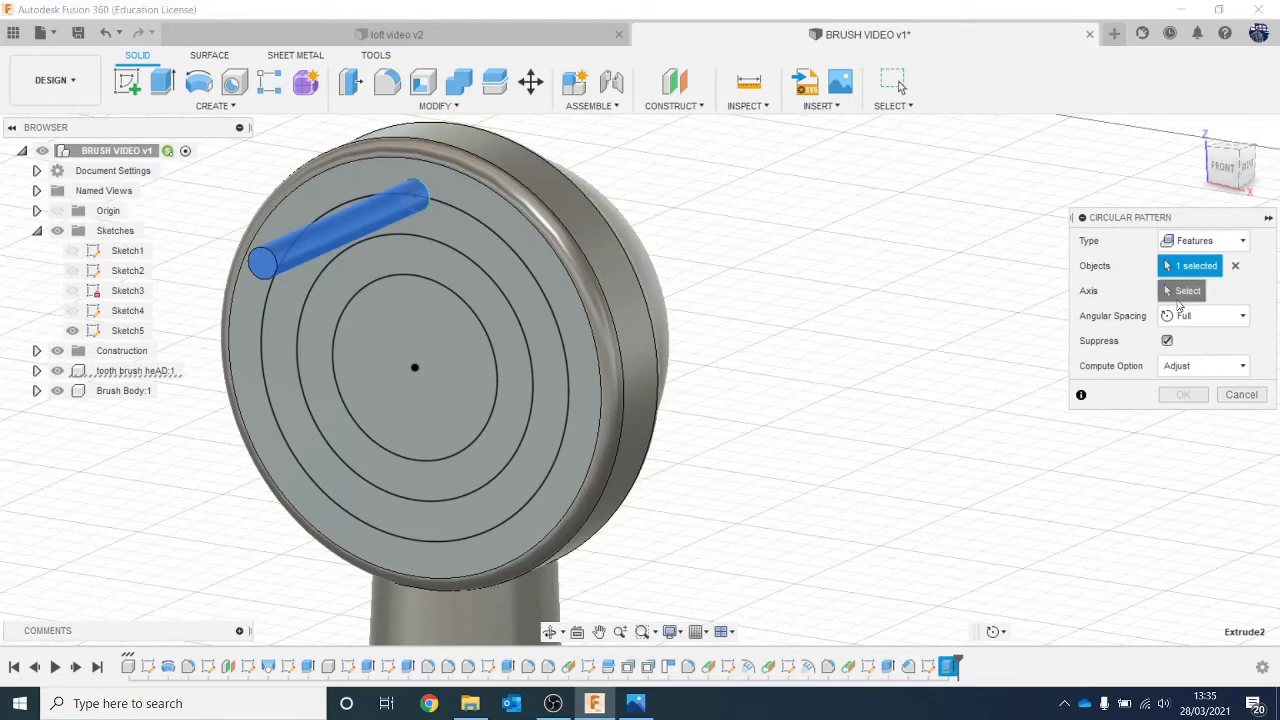
click(1184, 290)
click(463, 216)
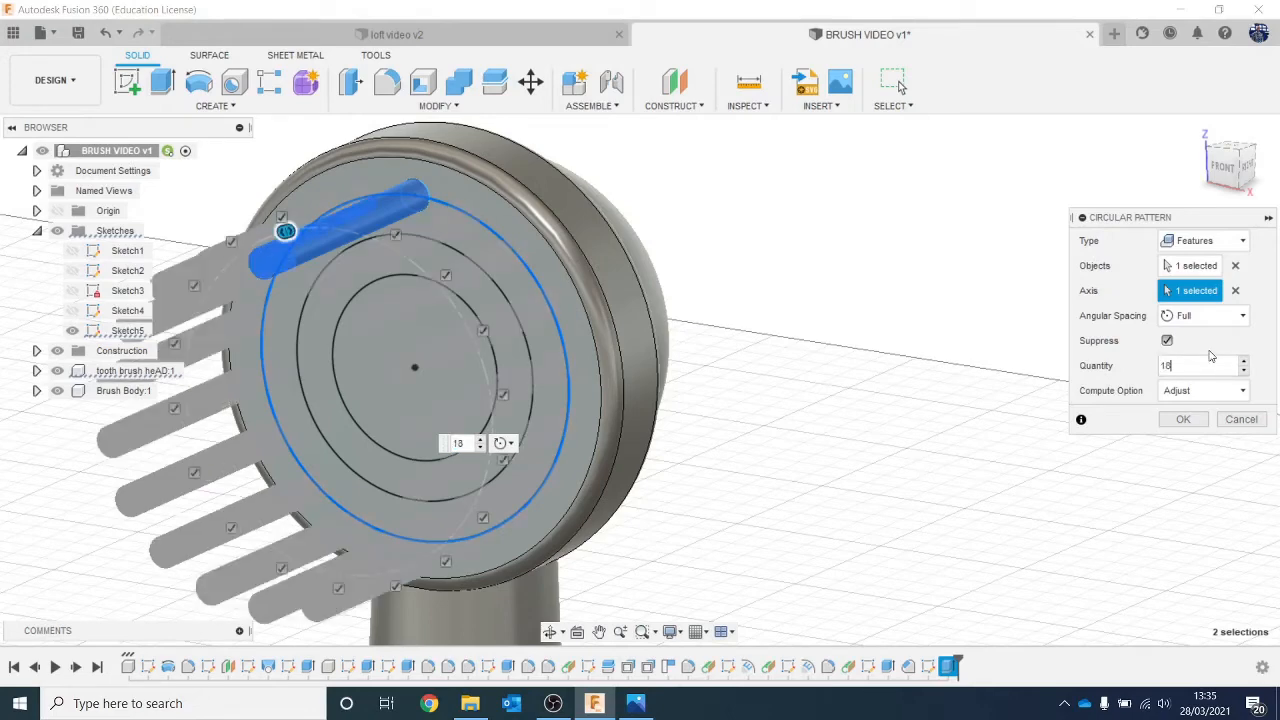
click(1222, 158)
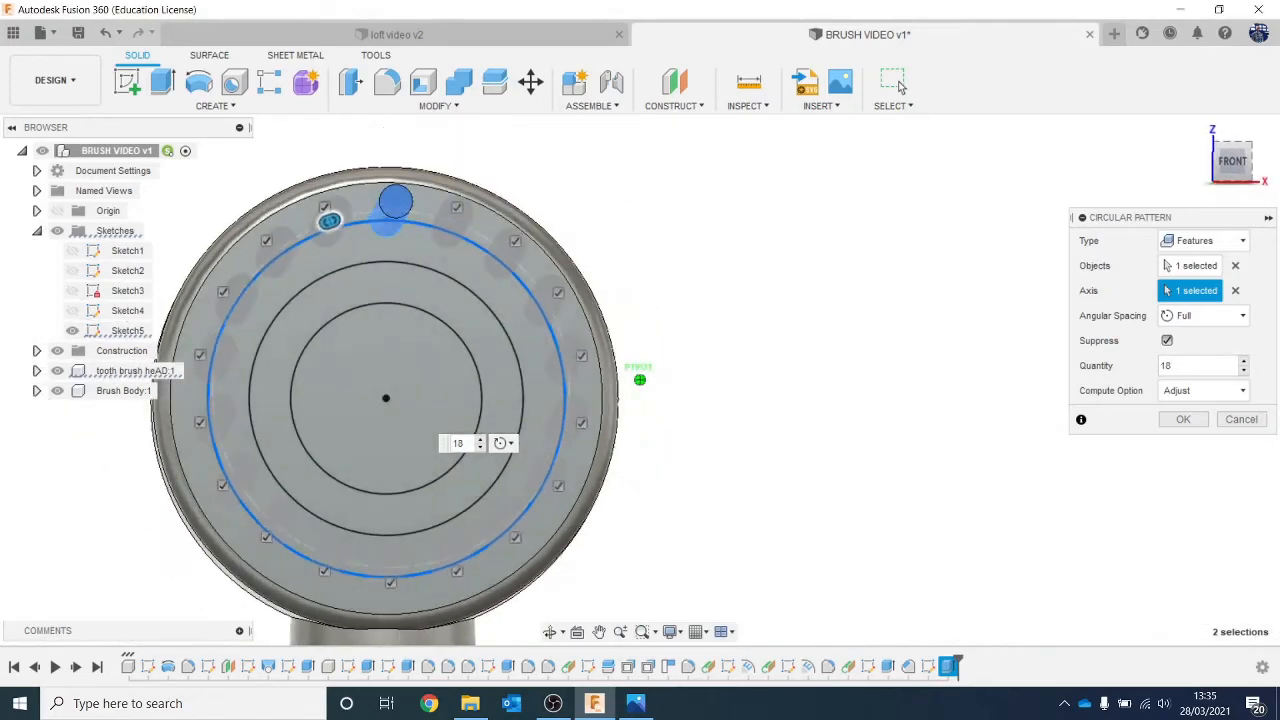
click(1183, 419)
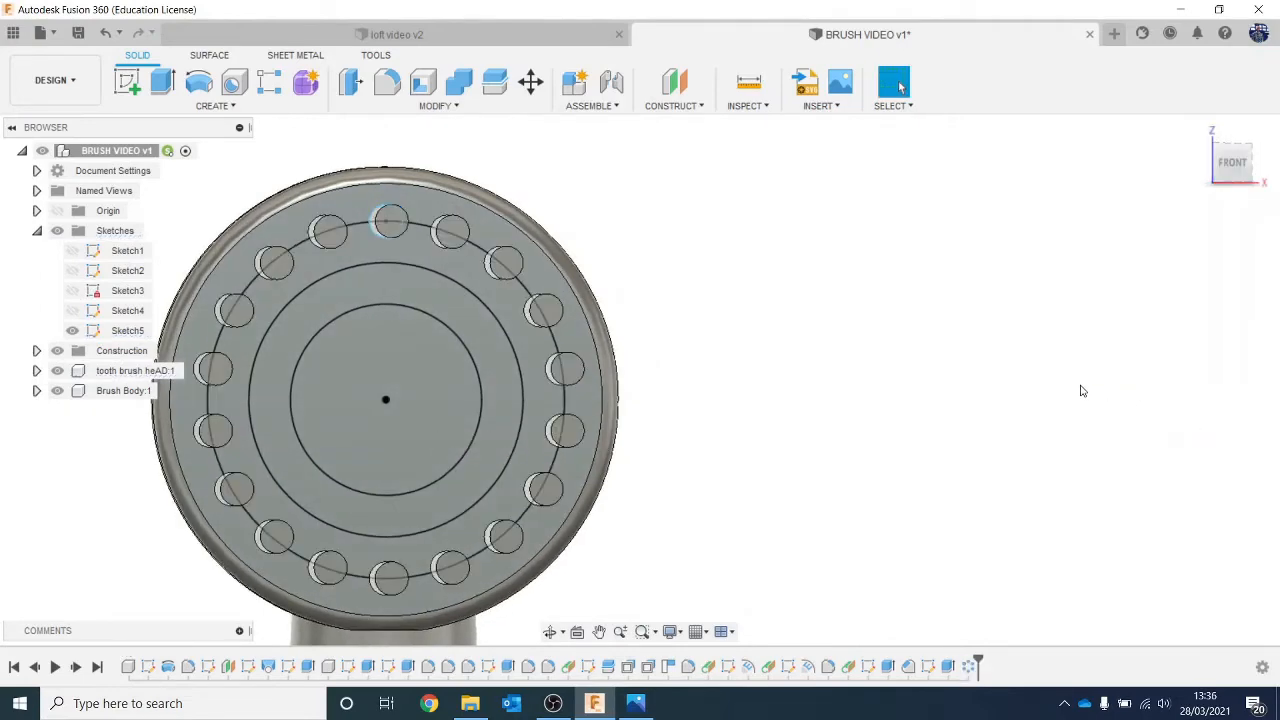
Start a sketch on the head's round face and draw a 1 mm diameter circle centred on the middle guide circle's uppermost point.
scroll(1082, 391, down, 1)
mouse_move(1234, 156)
mouse_down()
mouse_move(1180, 160)
mouse_move(1232, 160)
mouse_up()
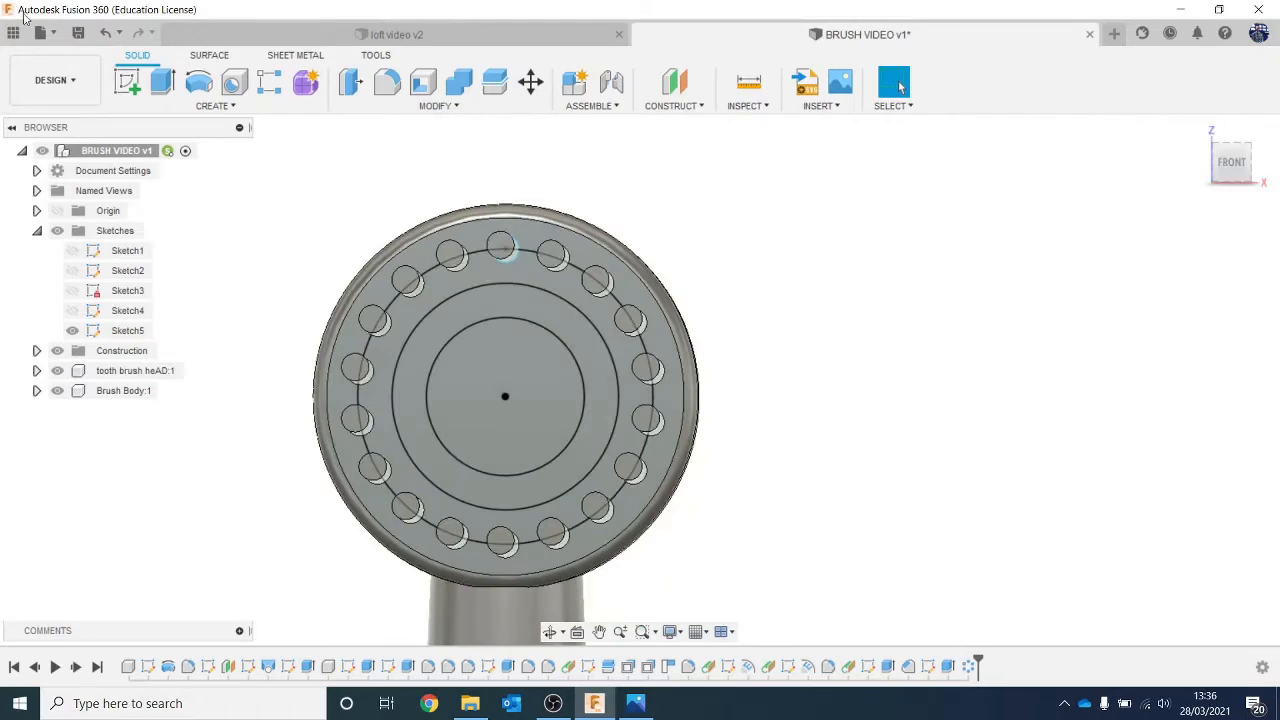
click(127, 82)
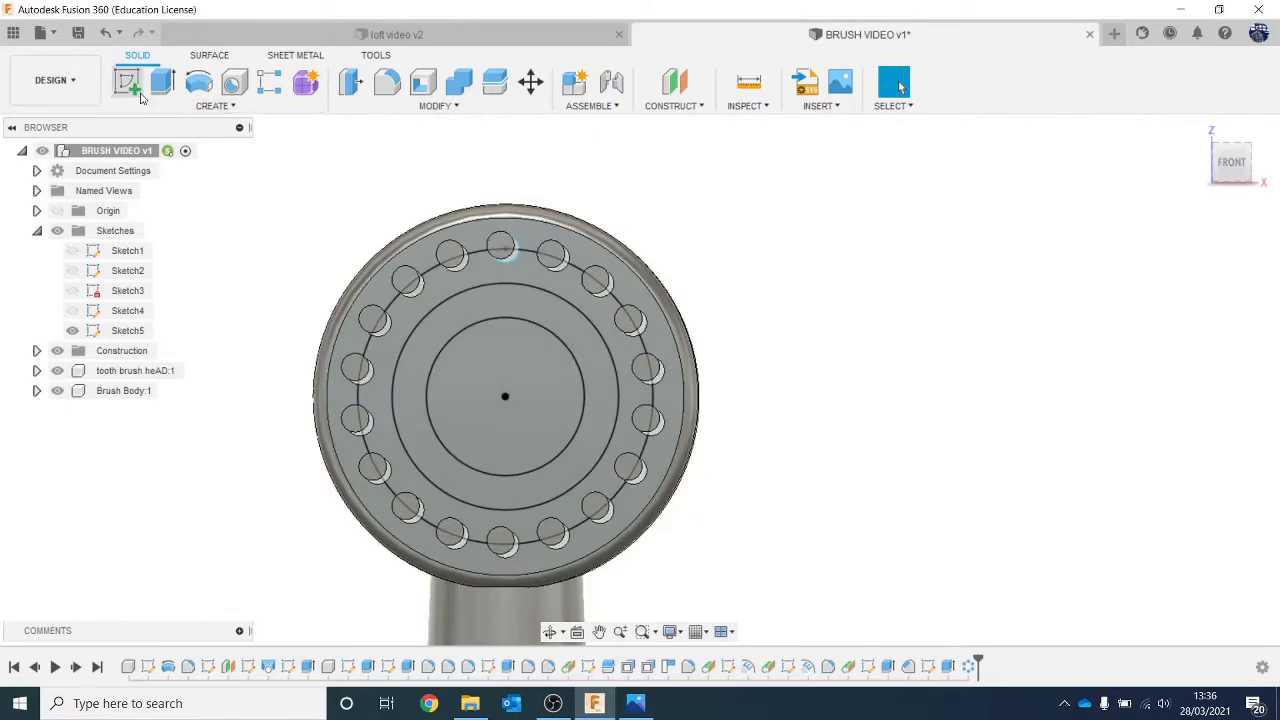
click(468, 305)
middle_drag(668, 420, 401, 337)
scroll(598, 368, up, 3)
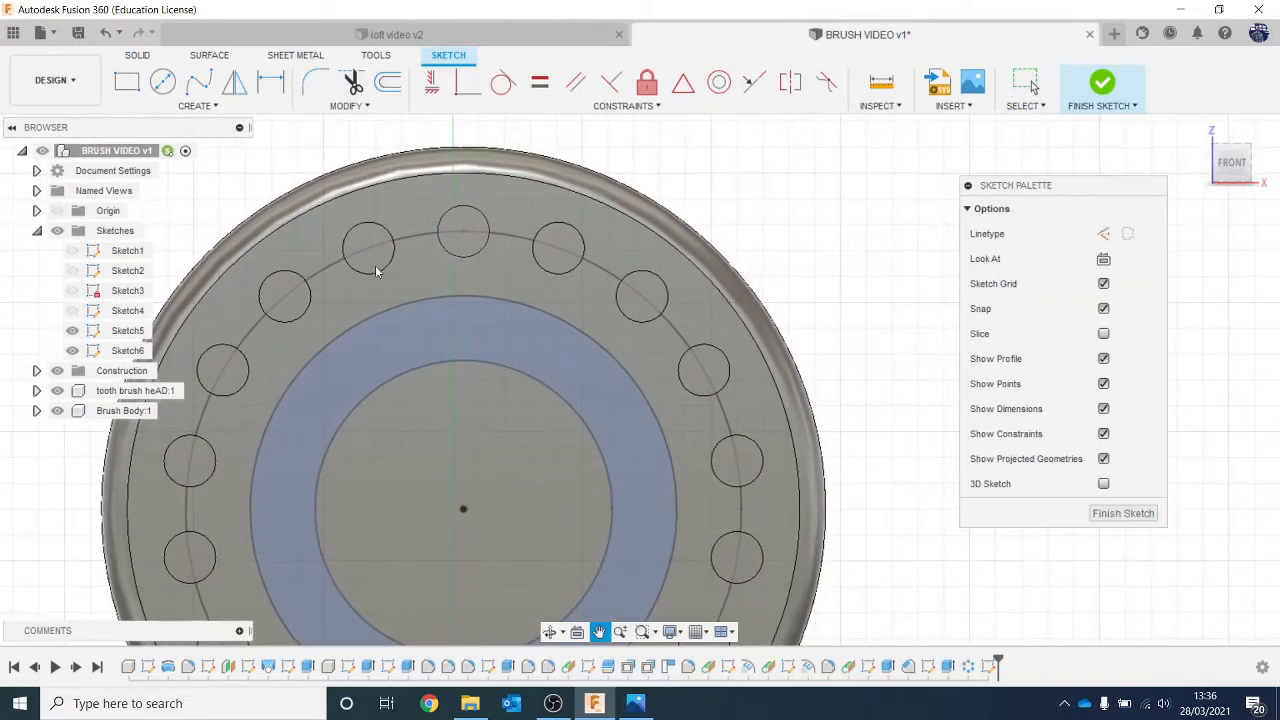
click(163, 82)
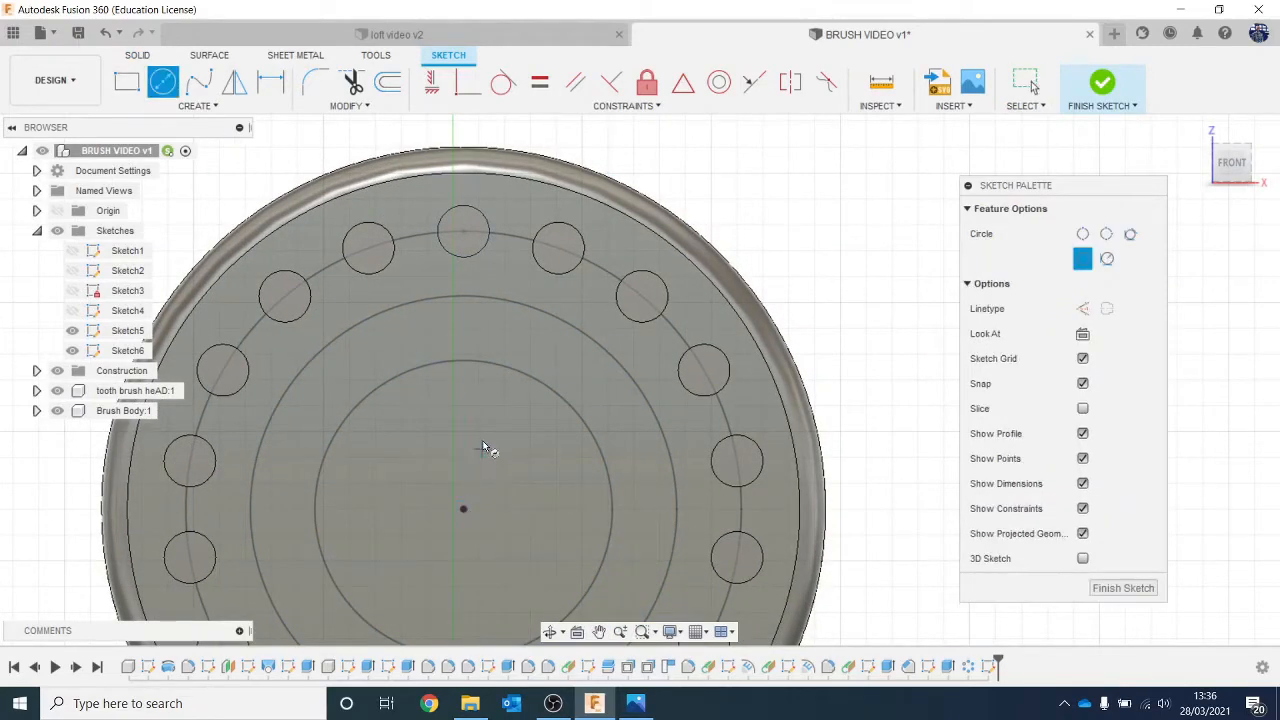
click(468, 304)
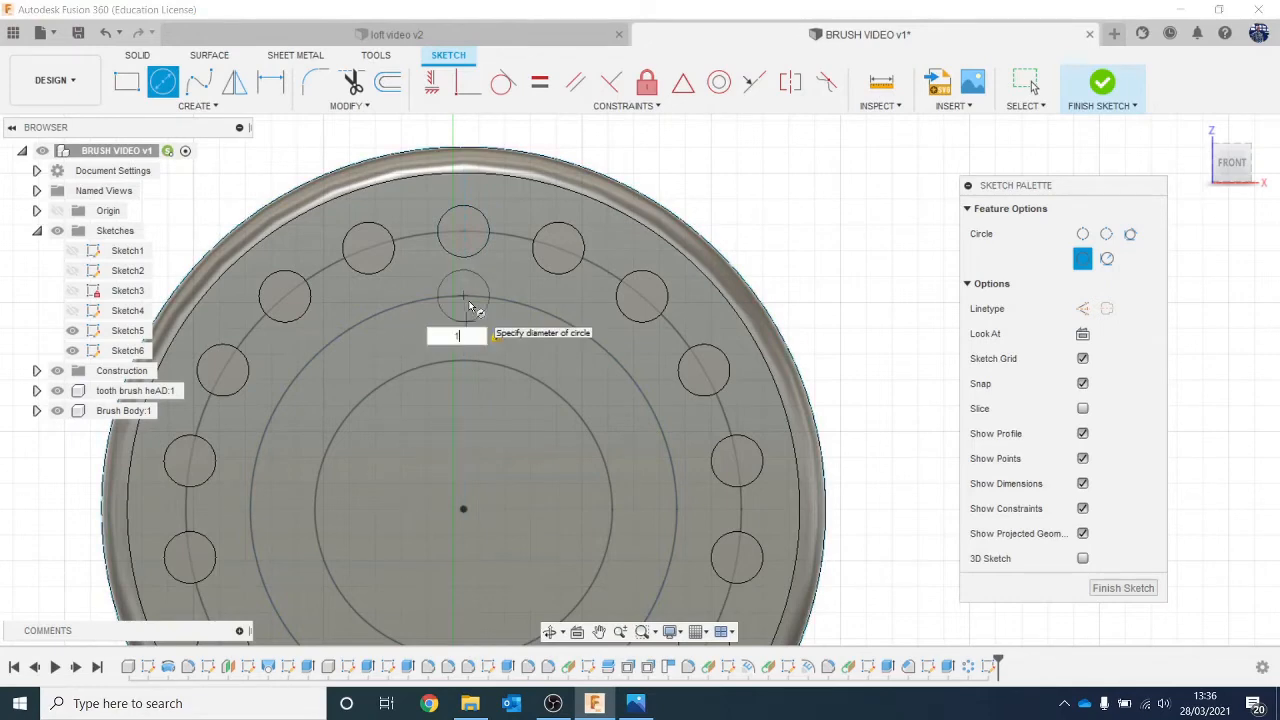
key(Return)
Extrude both halves of the circle on the middle guide circle 9 mm outward, joined to the head.
key(e)
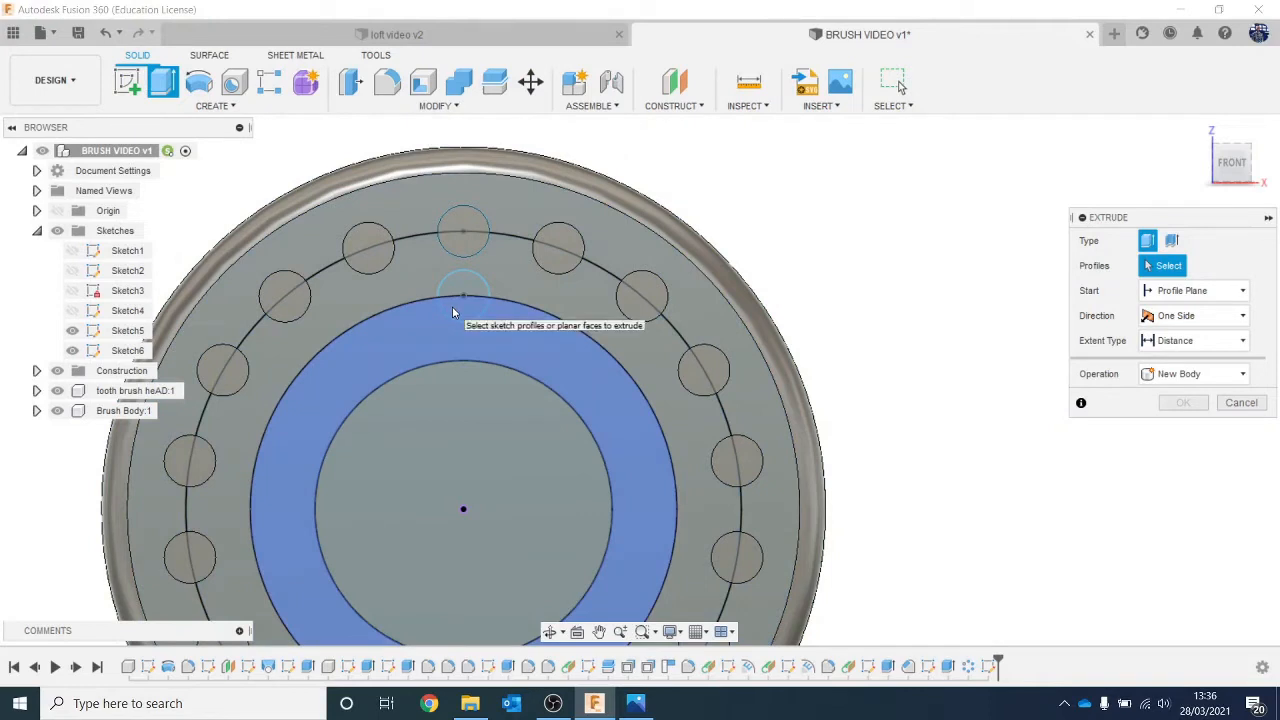
click(452, 306)
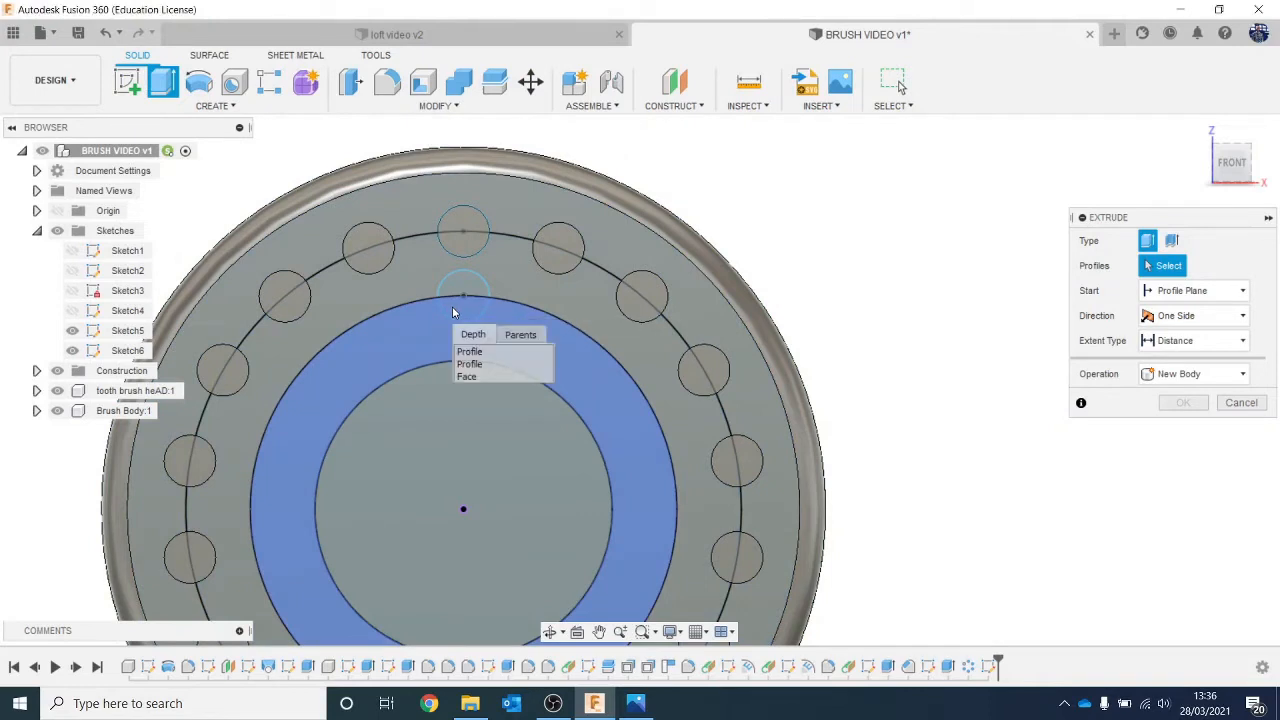
click(478, 364)
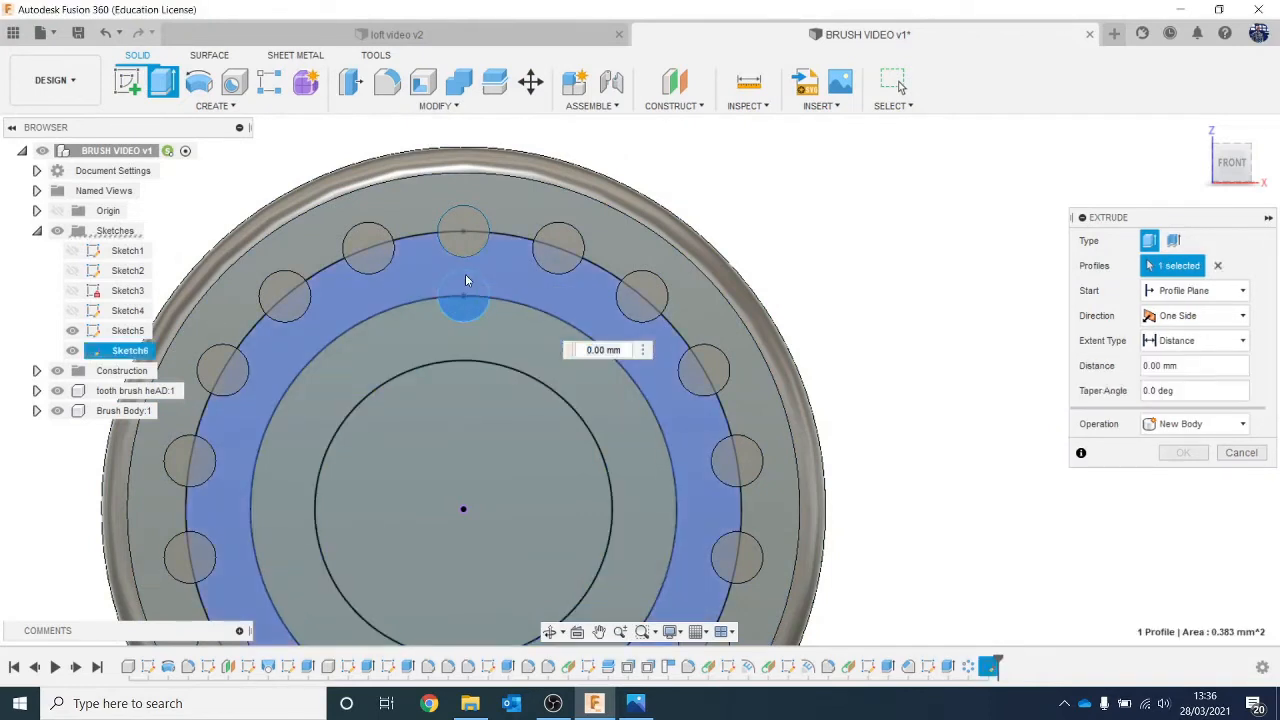
click(465, 280)
click(535, 344)
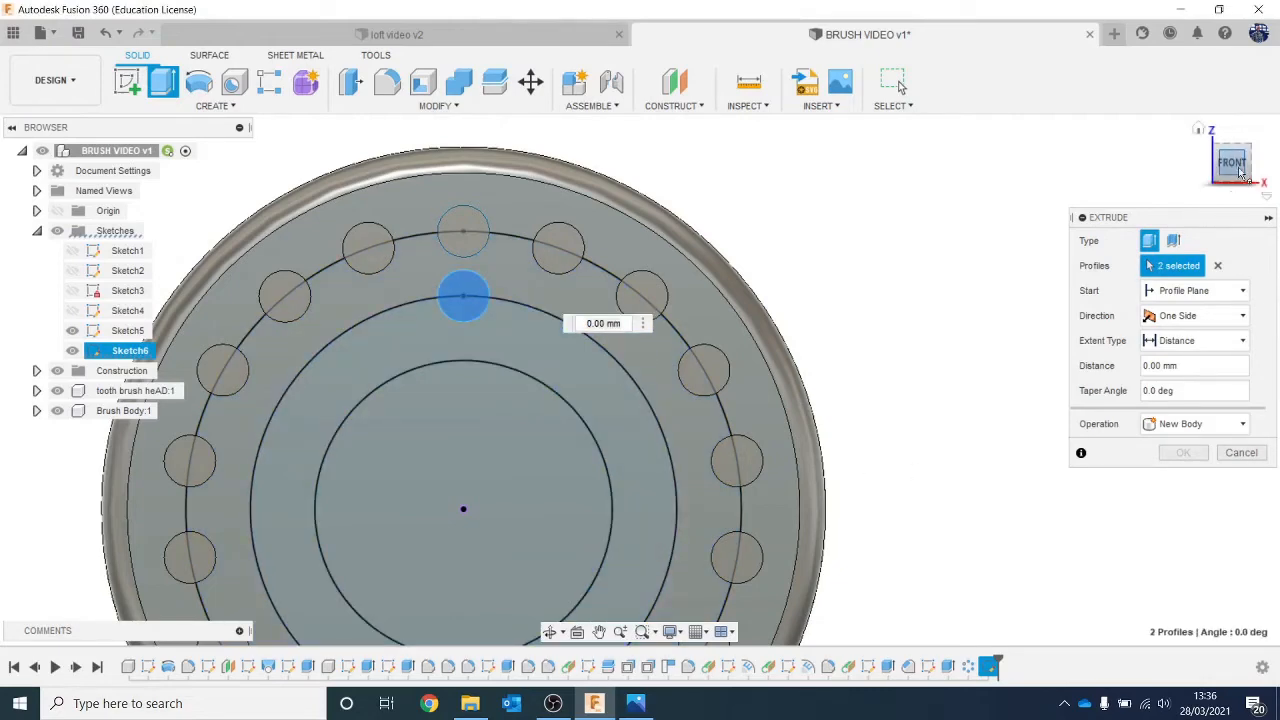
drag(1232, 166, 1192, 160)
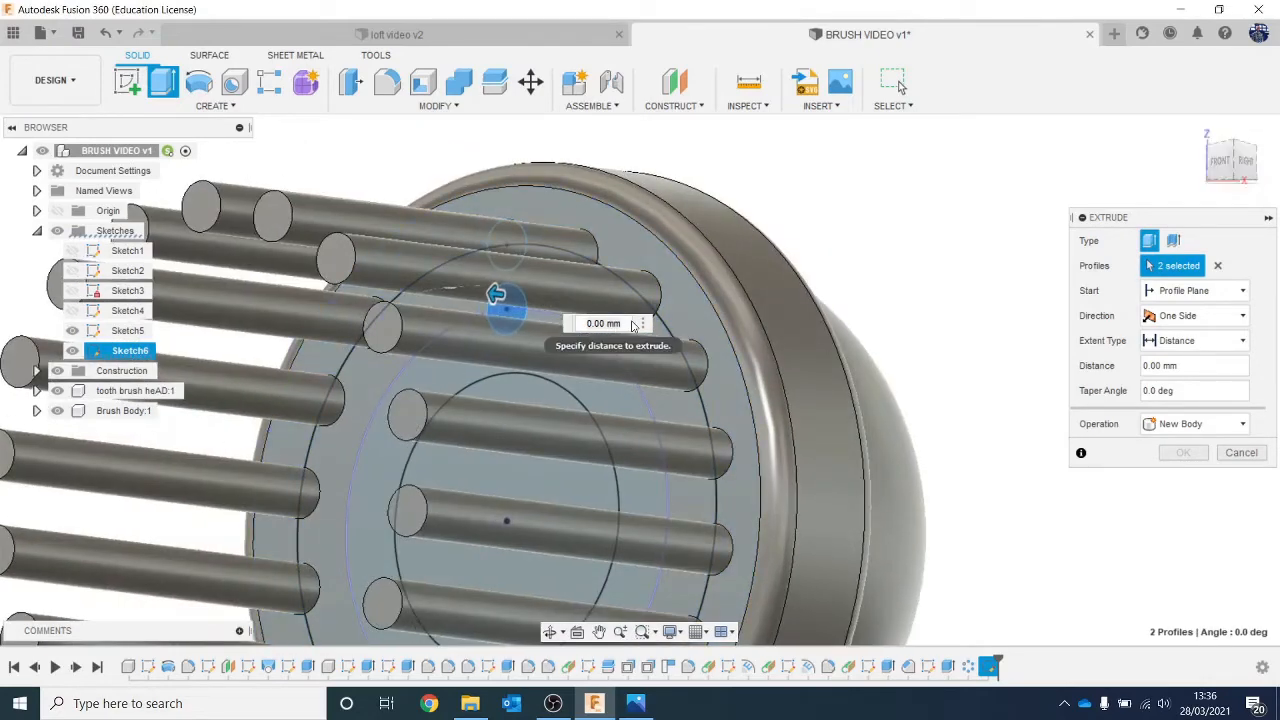
click(622, 324)
text(9)
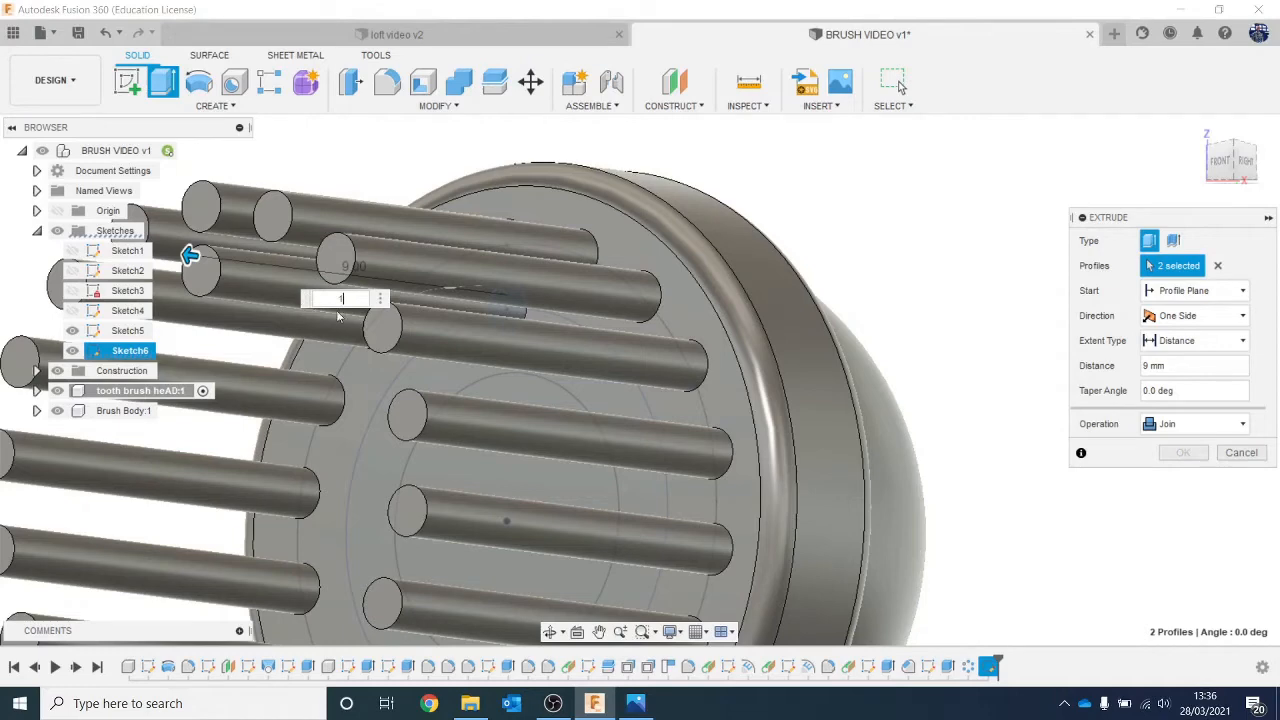
scroll(617, 270, down, 2)
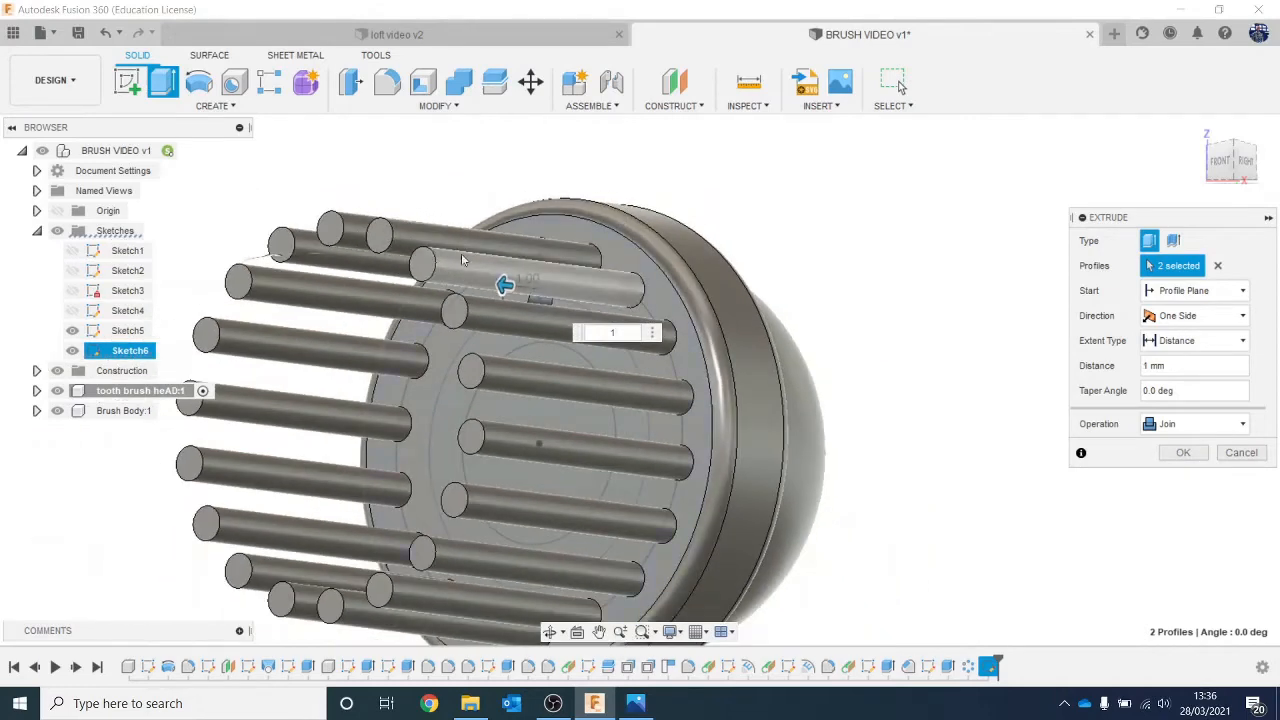
click(378, 240)
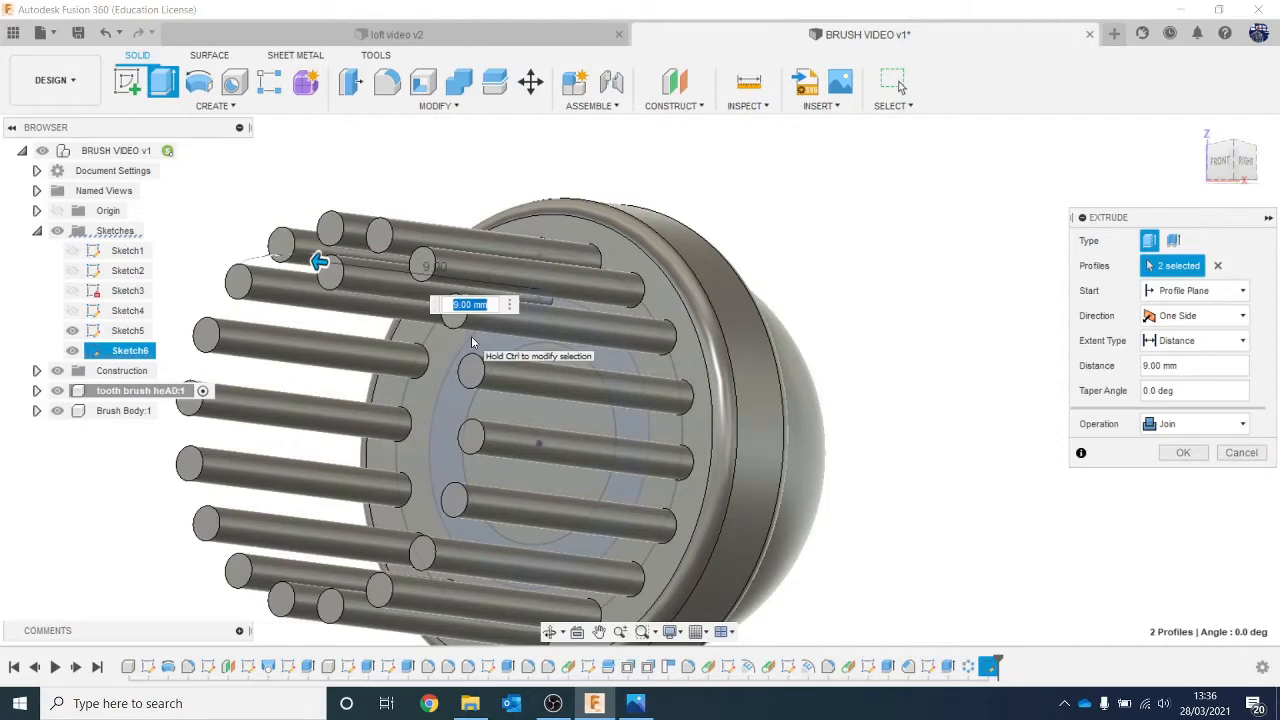
click(1183, 453)
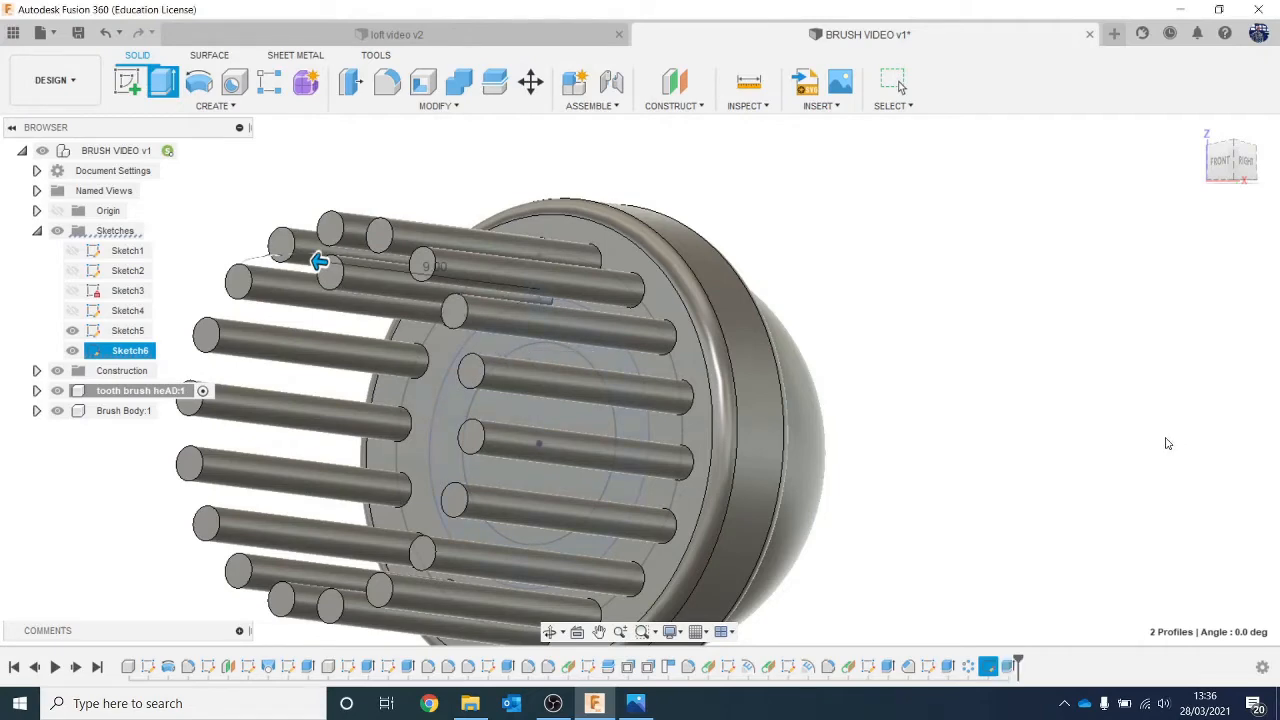
Circular-pattern the new bristle extrusion around the middle guide circle with a quantity of 16.
click(1240, 173)
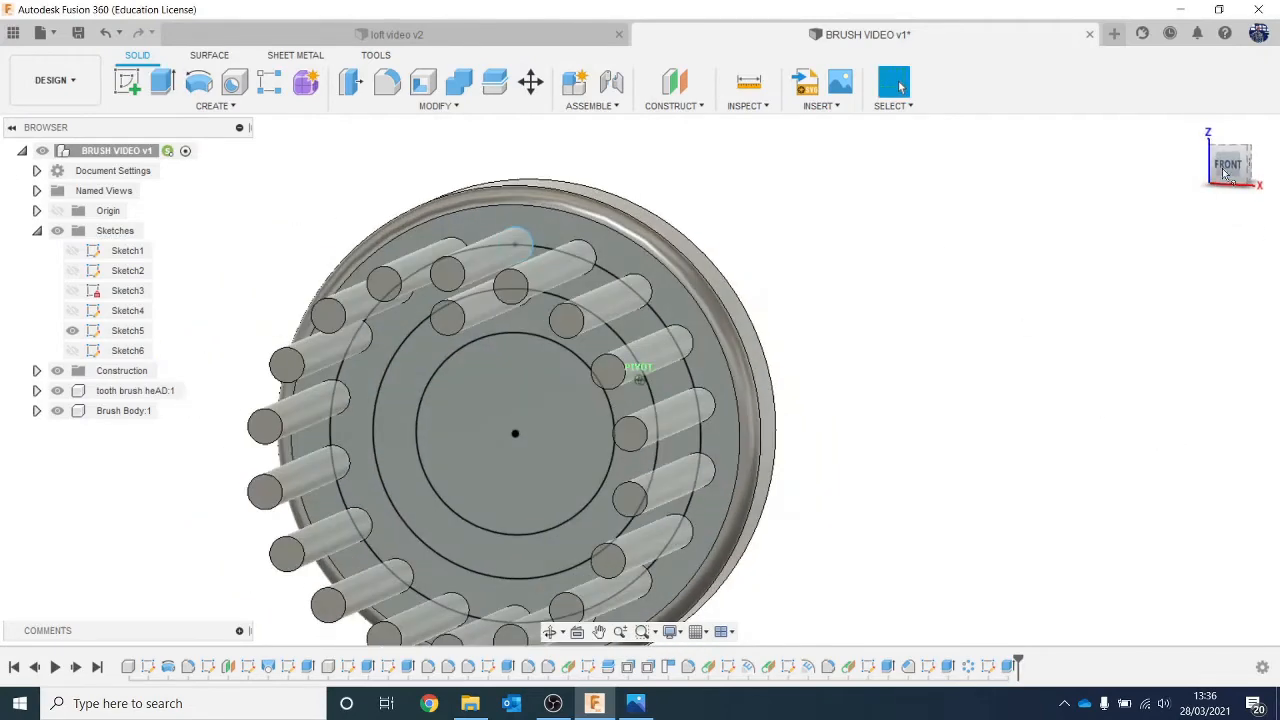
click(173, 107)
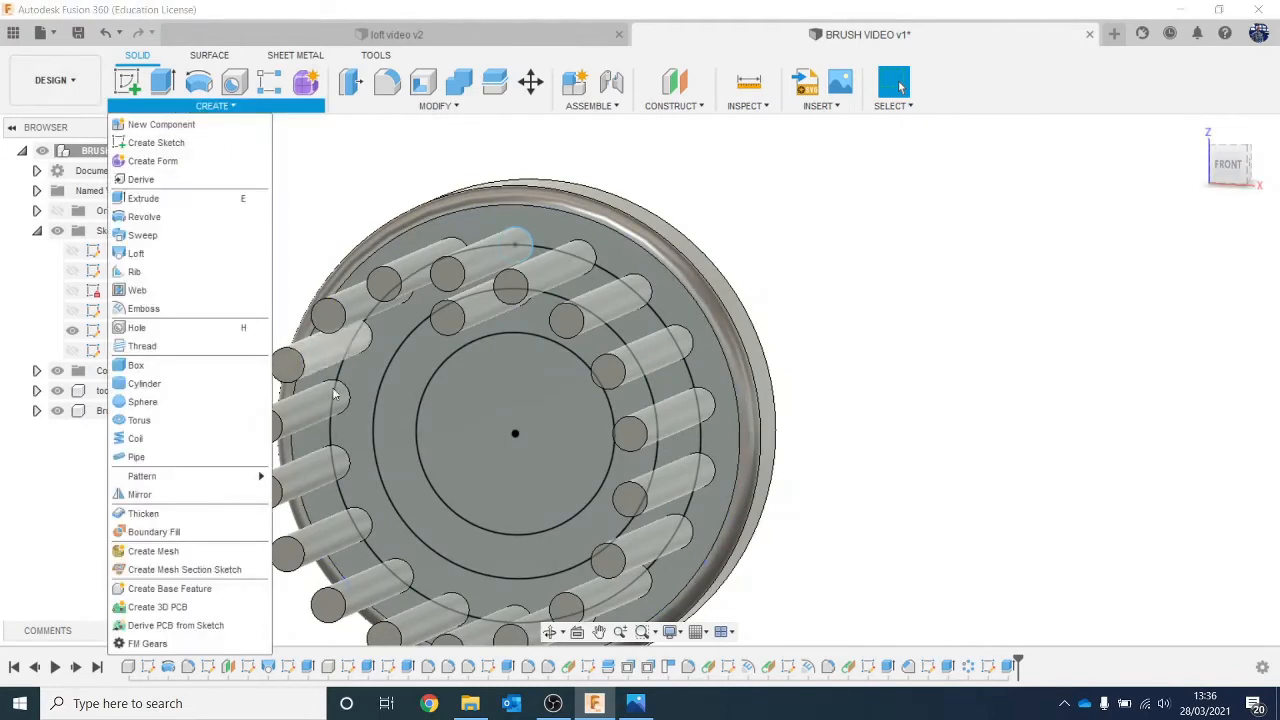
mouse_move(226, 479)
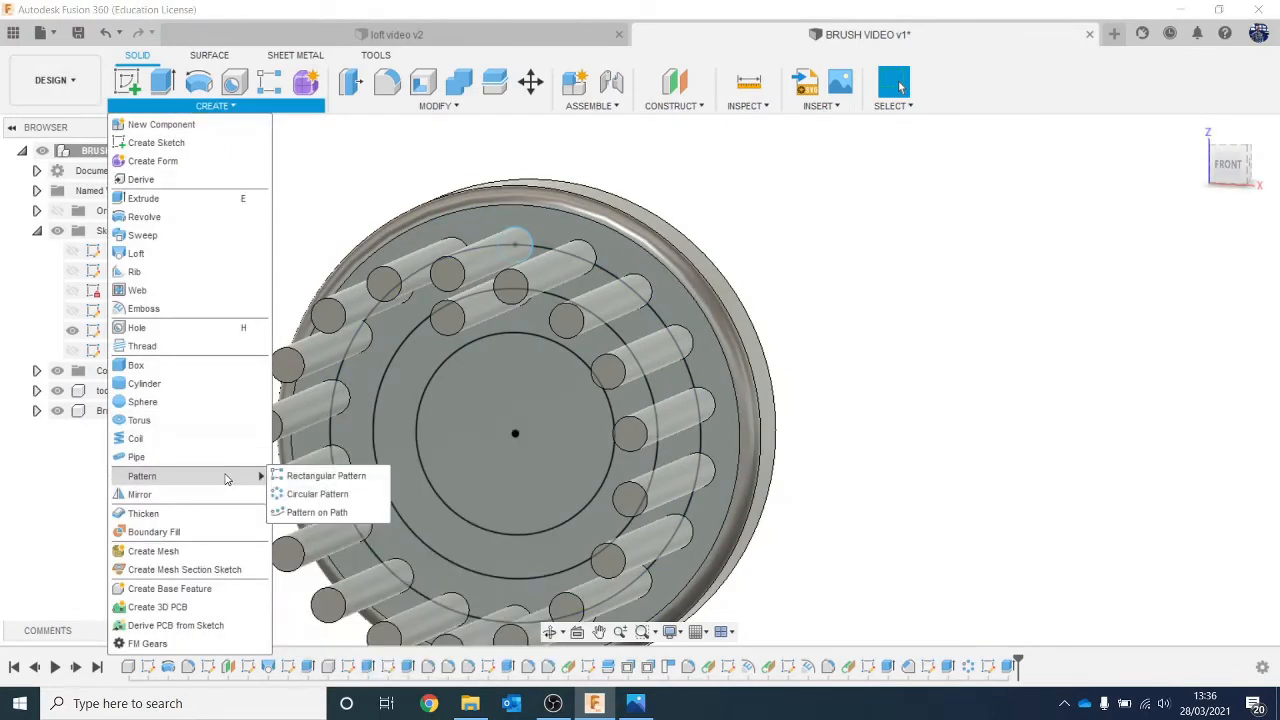
click(300, 494)
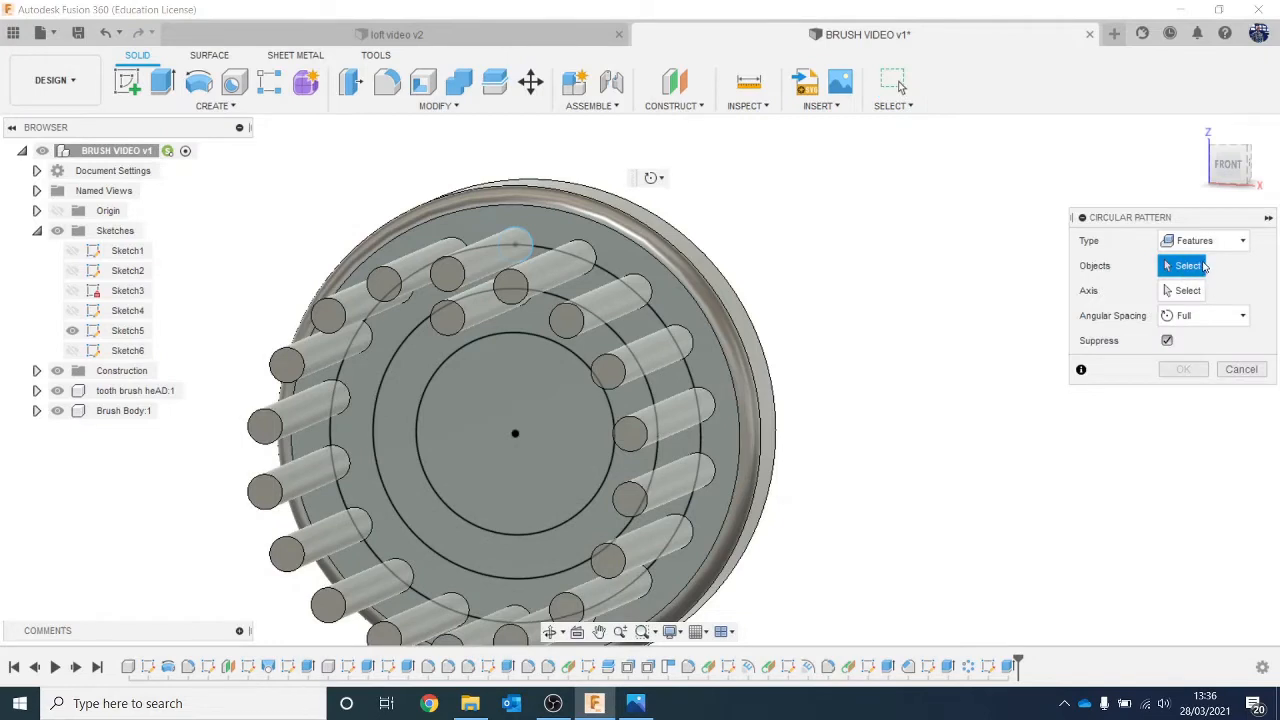
click(1012, 667)
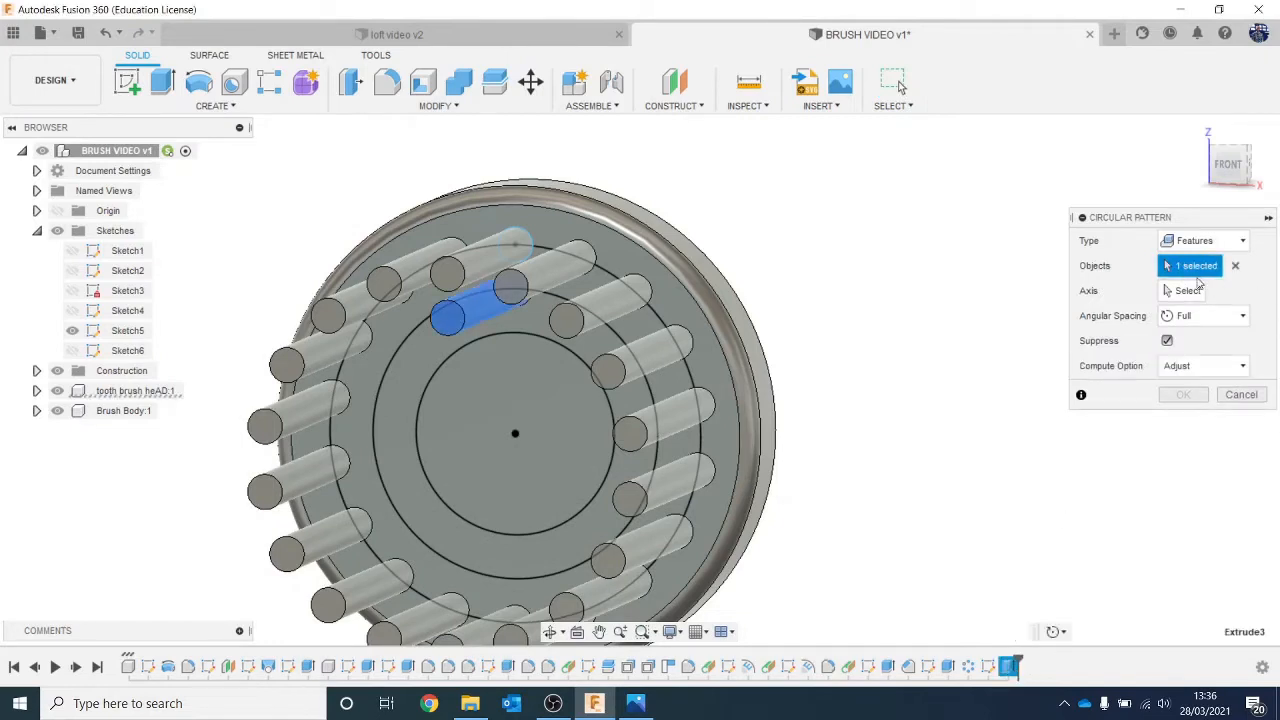
click(1197, 288)
click(416, 338)
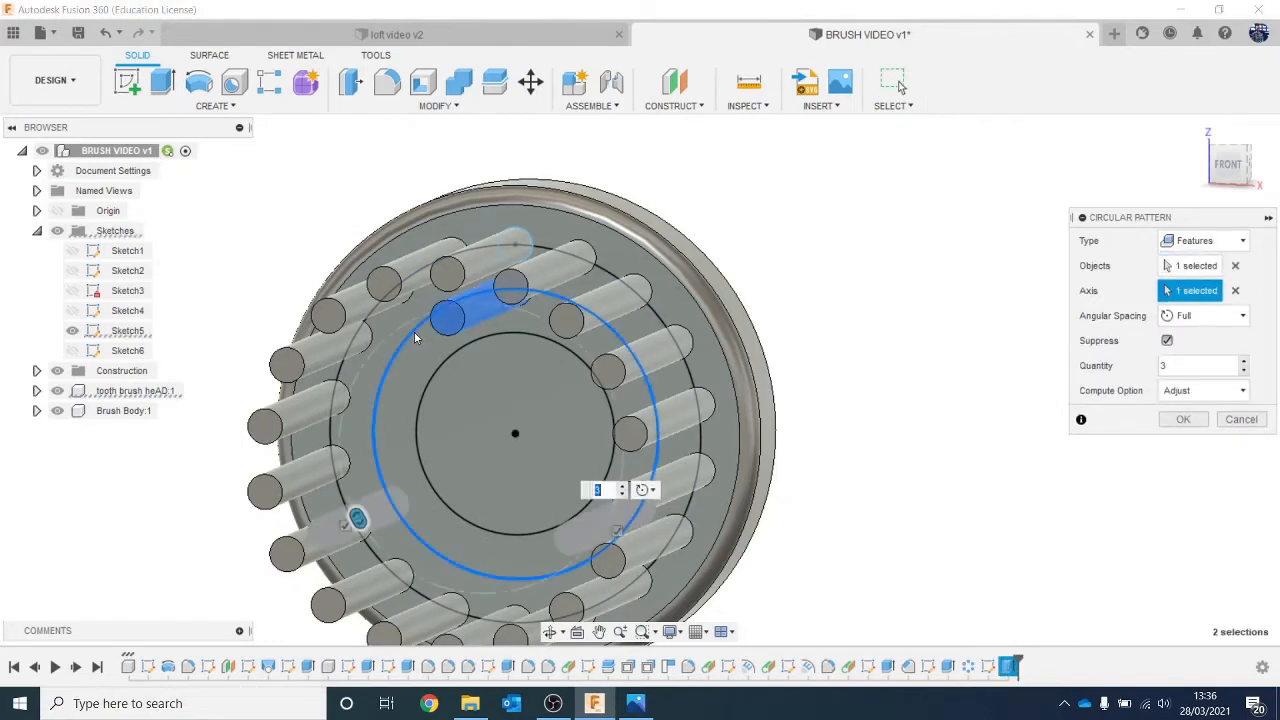
click(1220, 364)
text(16)
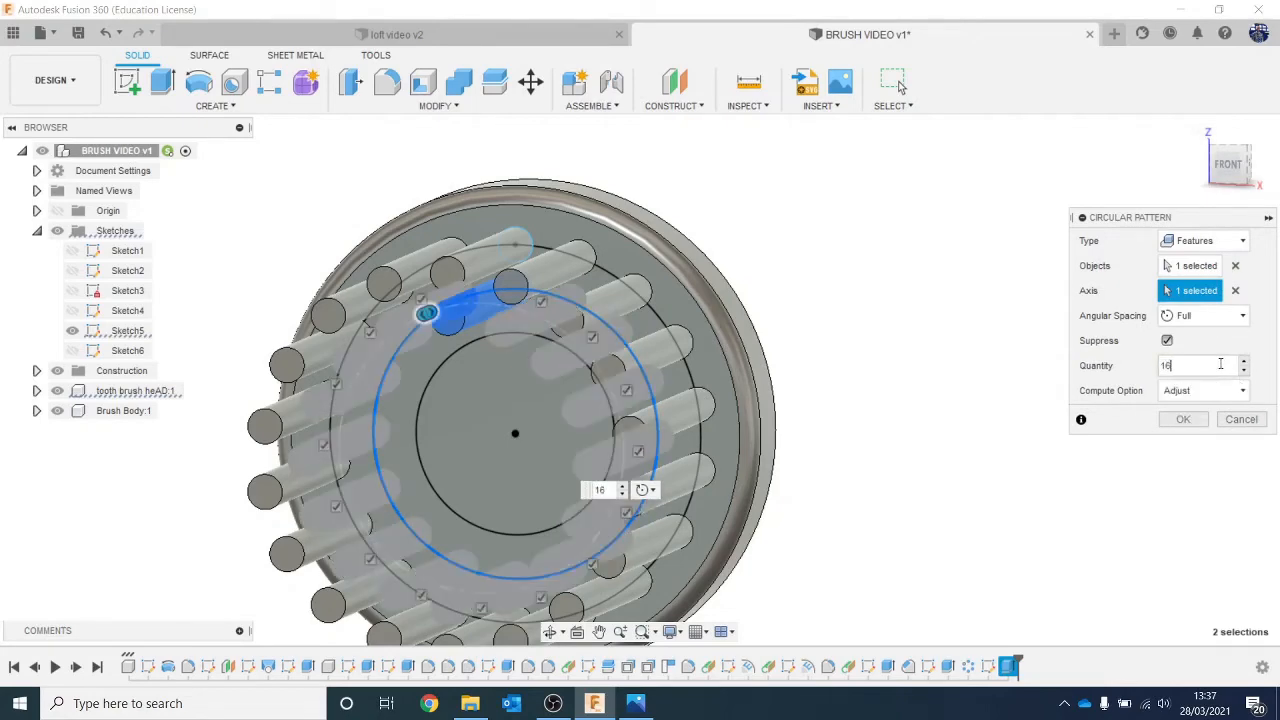
click(1233, 163)
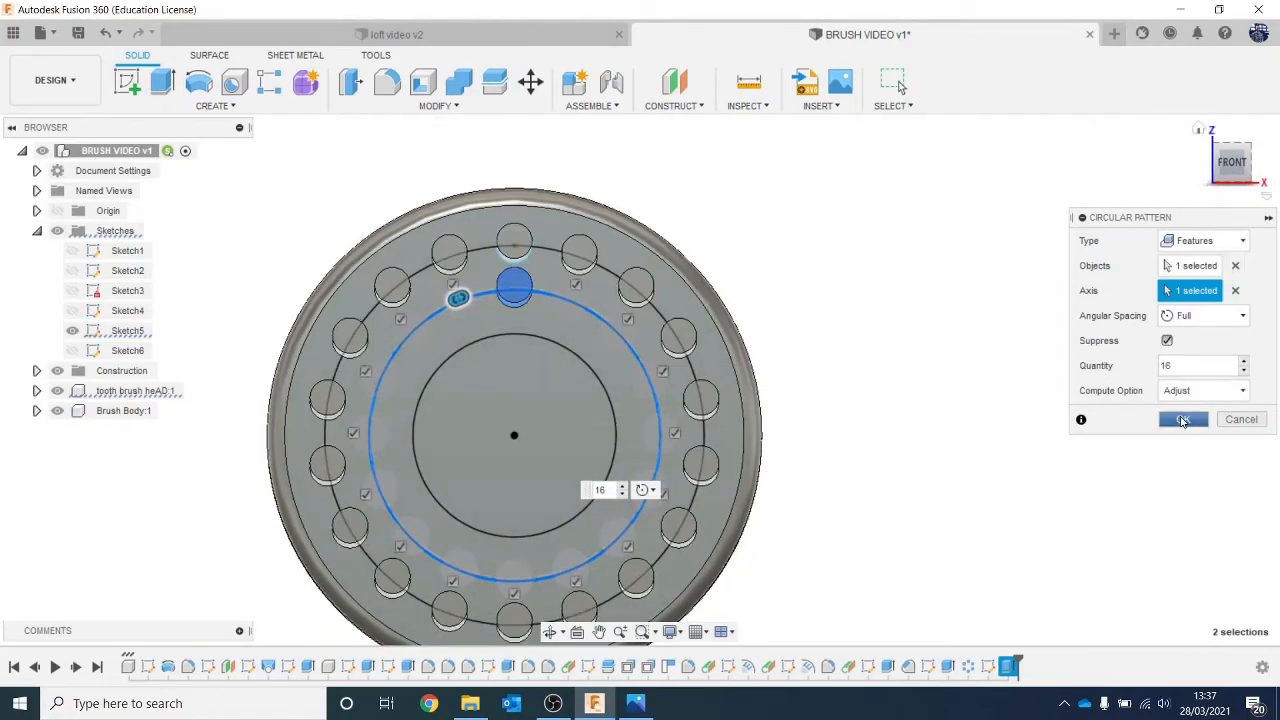
click(1183, 421)
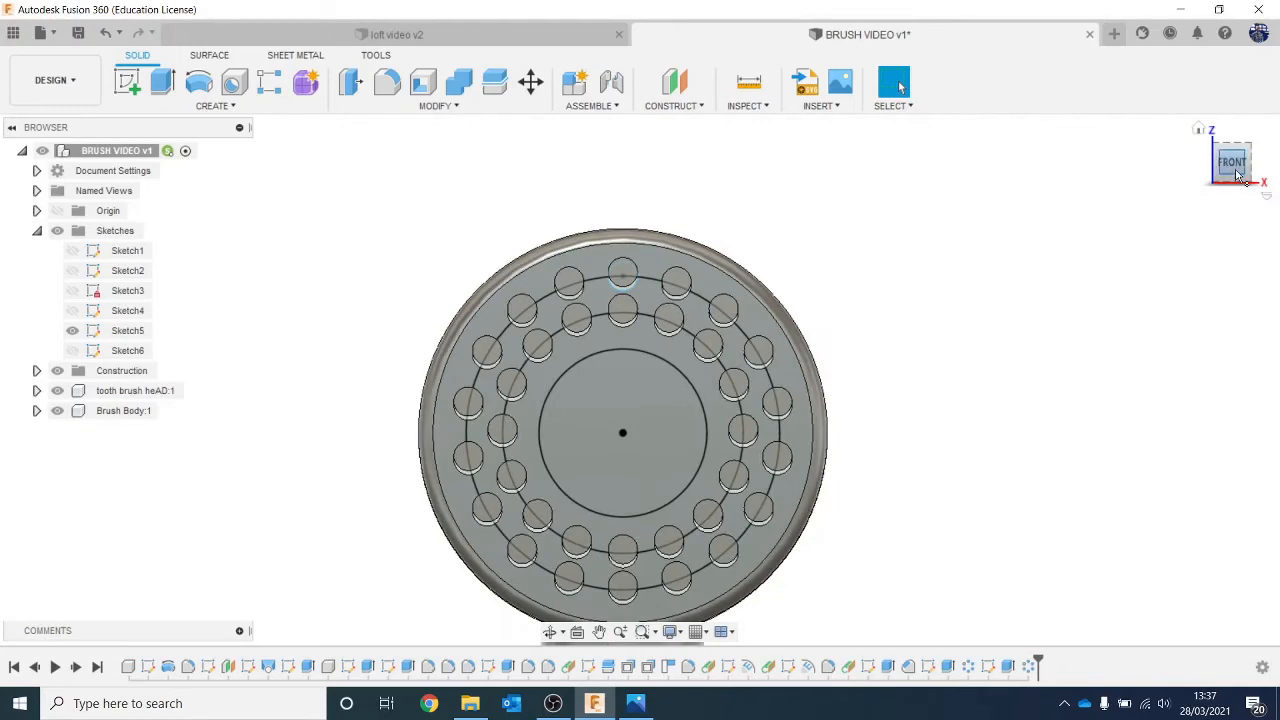
Start a sketch on the head's round face and draw a 1 mm diameter circle centred on the innermost guide circle's uppermost point.
mouse_move(1236, 175)
mouse_down()
mouse_move(1182, 172)
mouse_move(1234, 170)
mouse_move(1242, 183)
mouse_up()
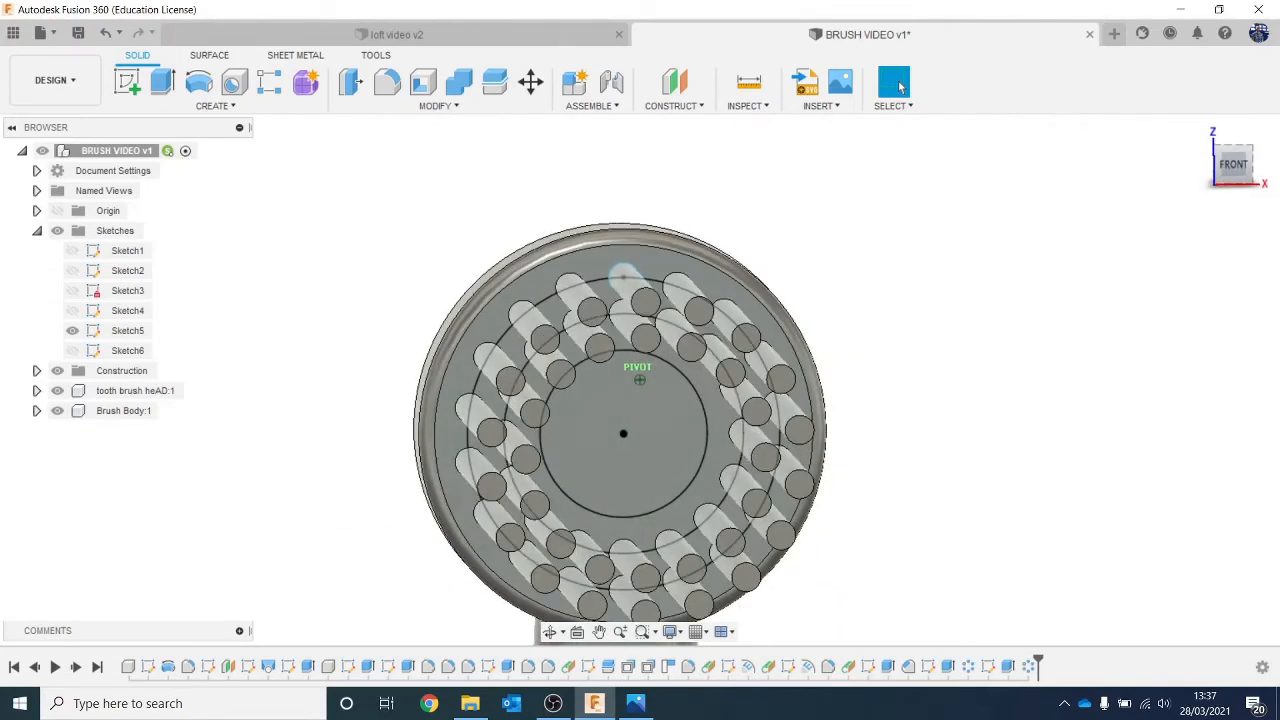
click(127, 82)
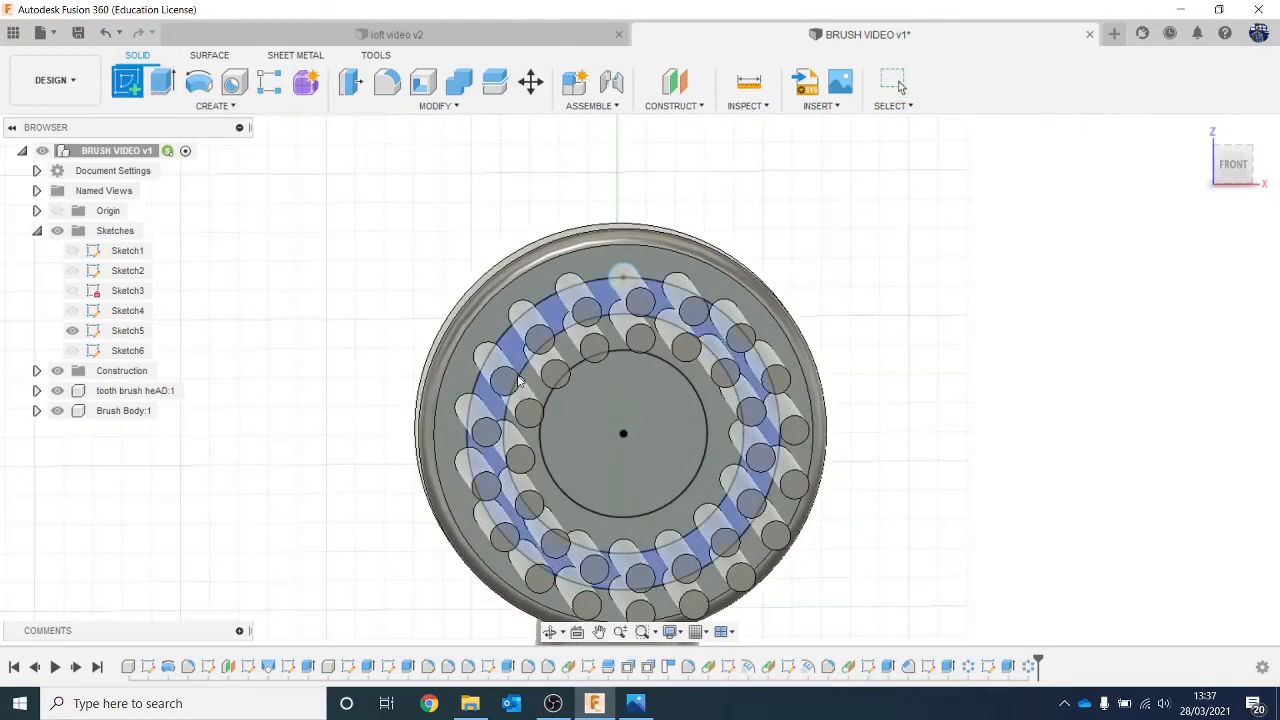
click(620, 376)
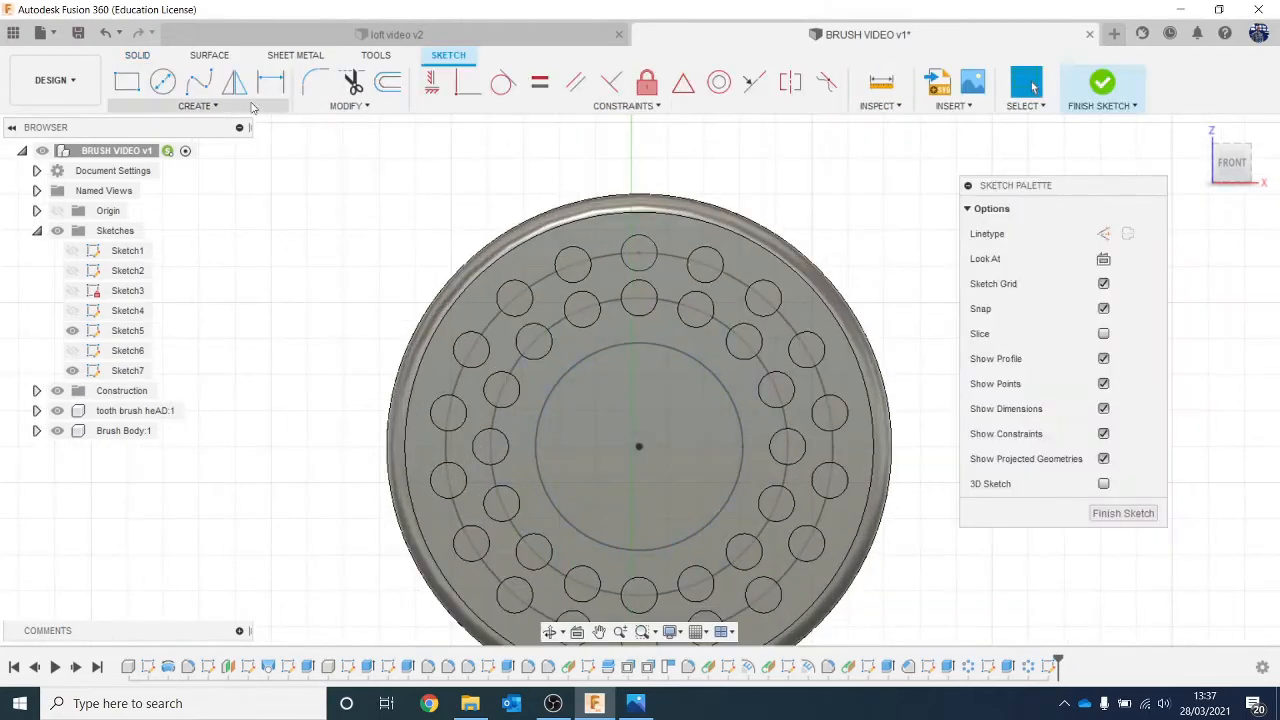
click(163, 82)
scroll(590, 368, up, 2)
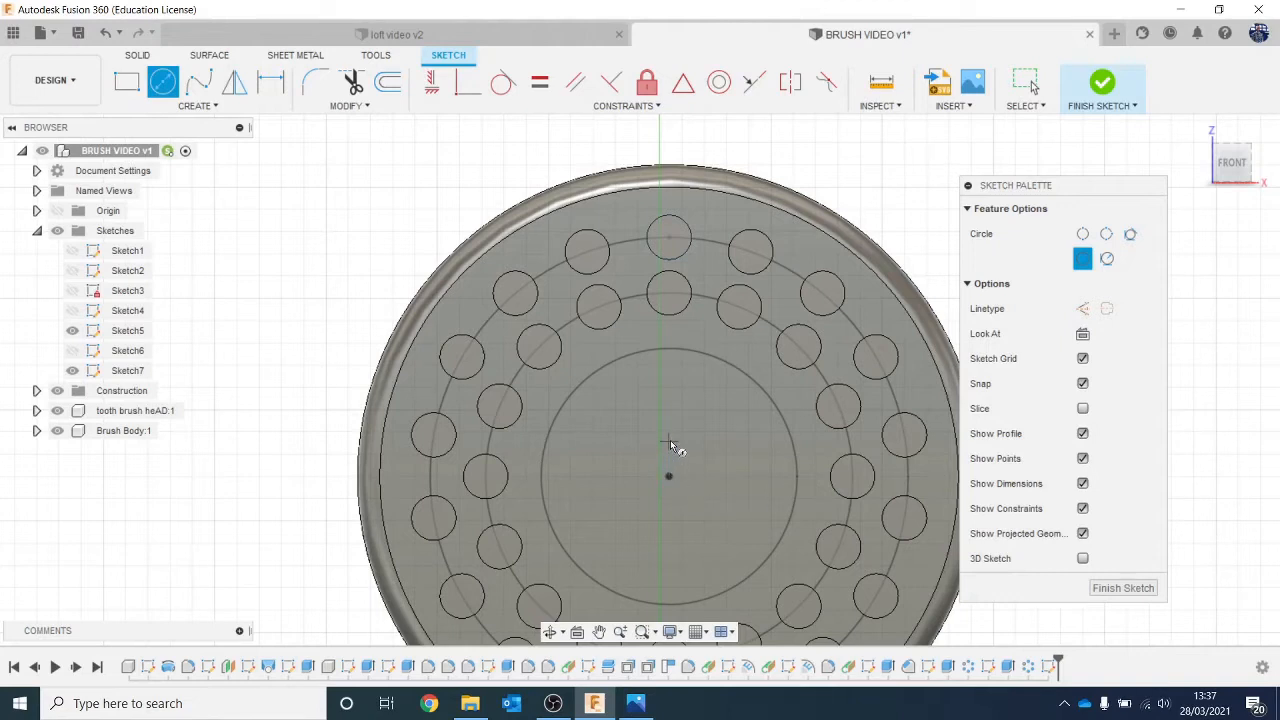
click(669, 350)
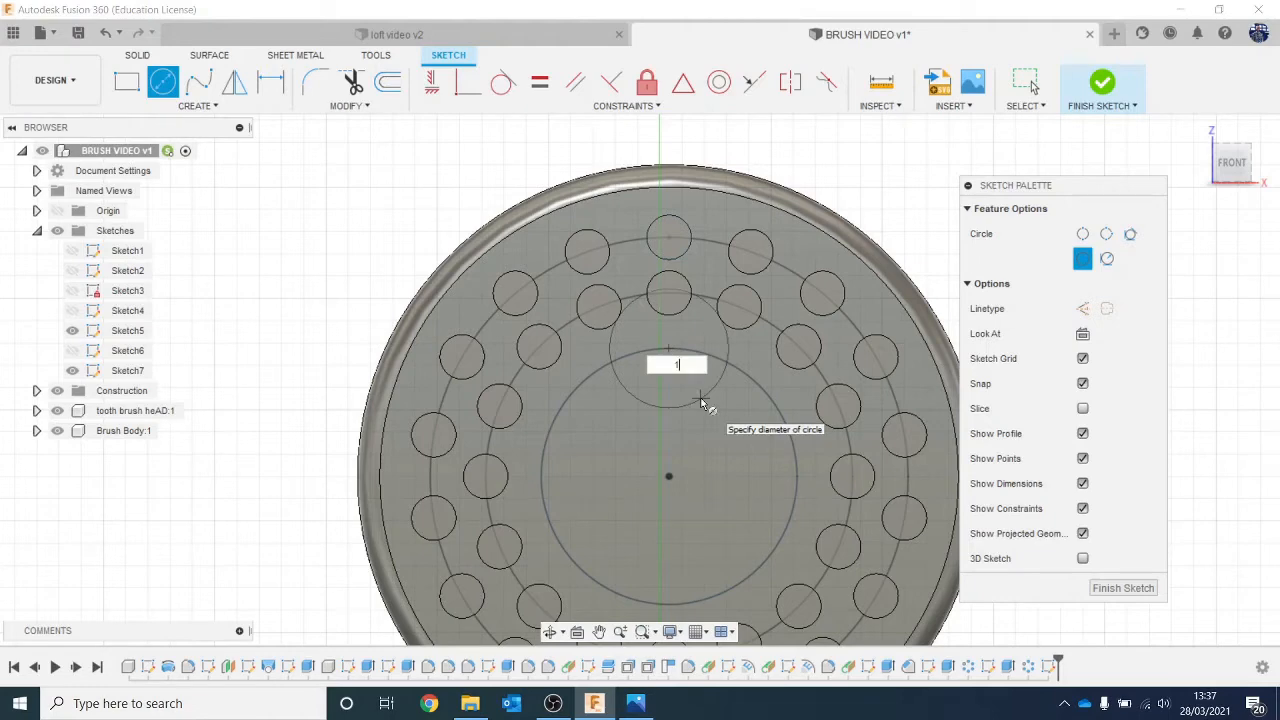
text(1)
key(Return)
key(Escape)
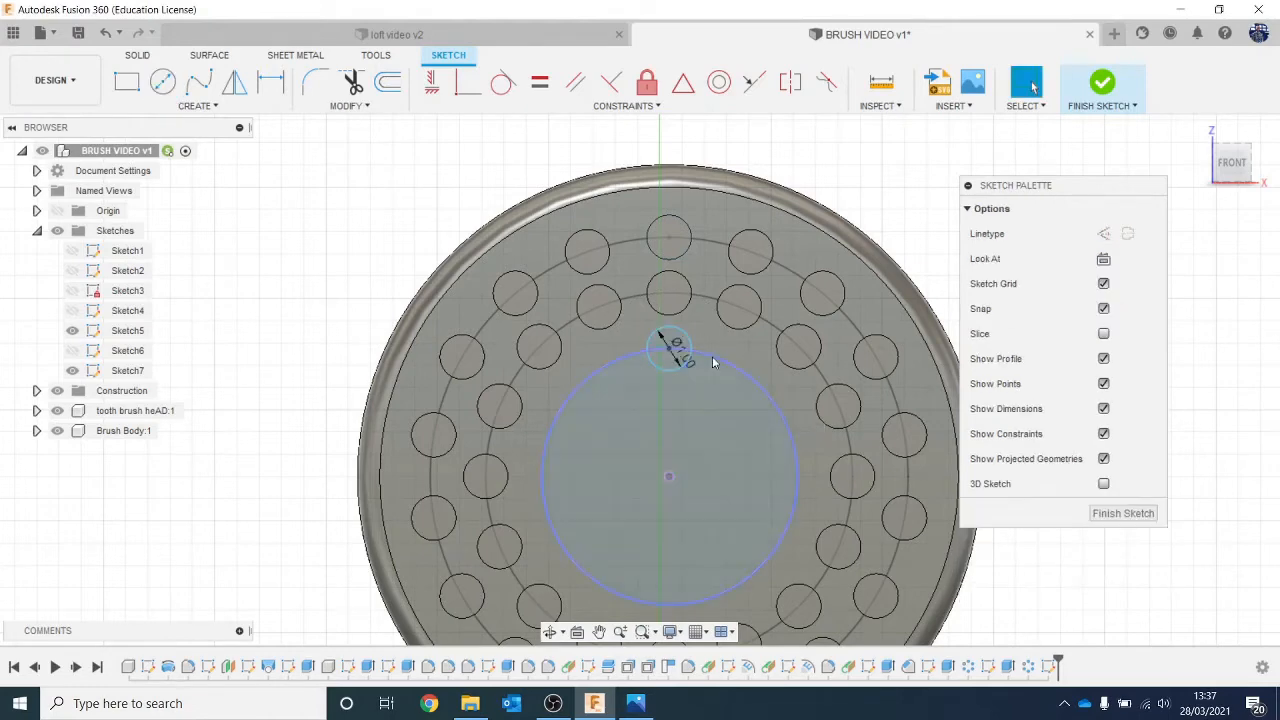
Extrude both halves of the circle on the innermost guide circle 9 mm outward, joined to the head.
key(e)
scroll(684, 356, up, 3)
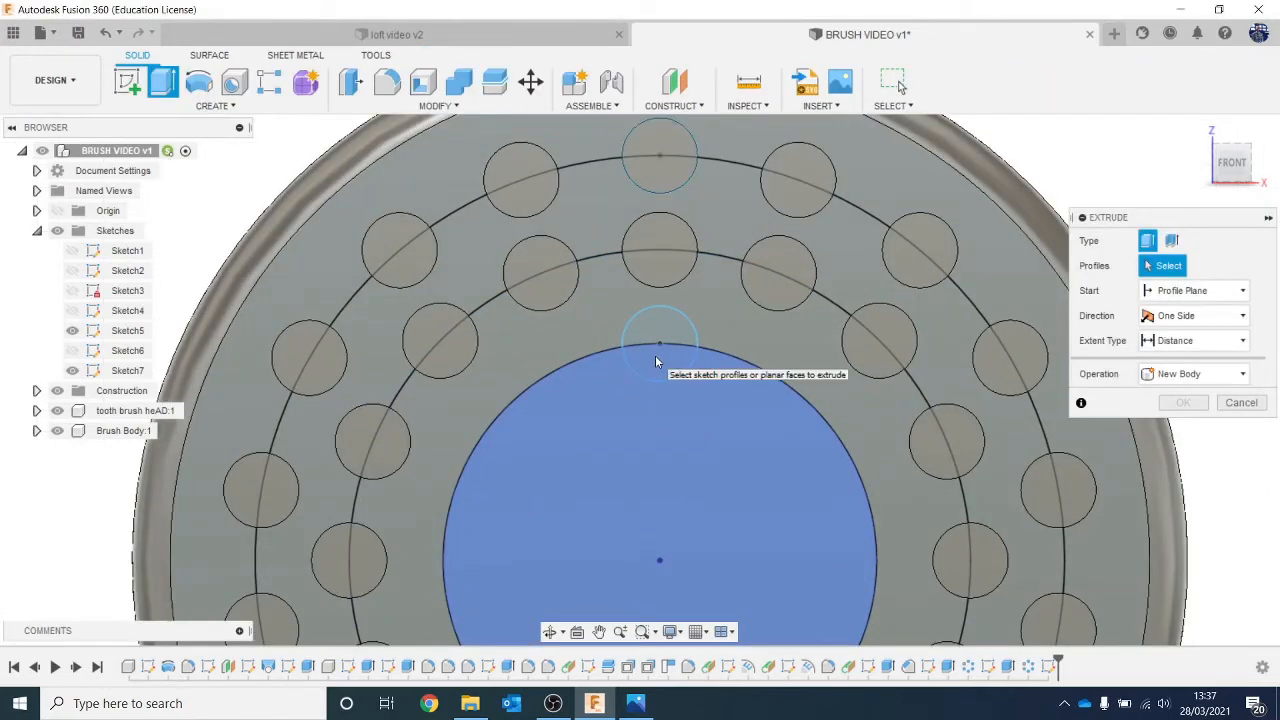
click(664, 375)
click(672, 413)
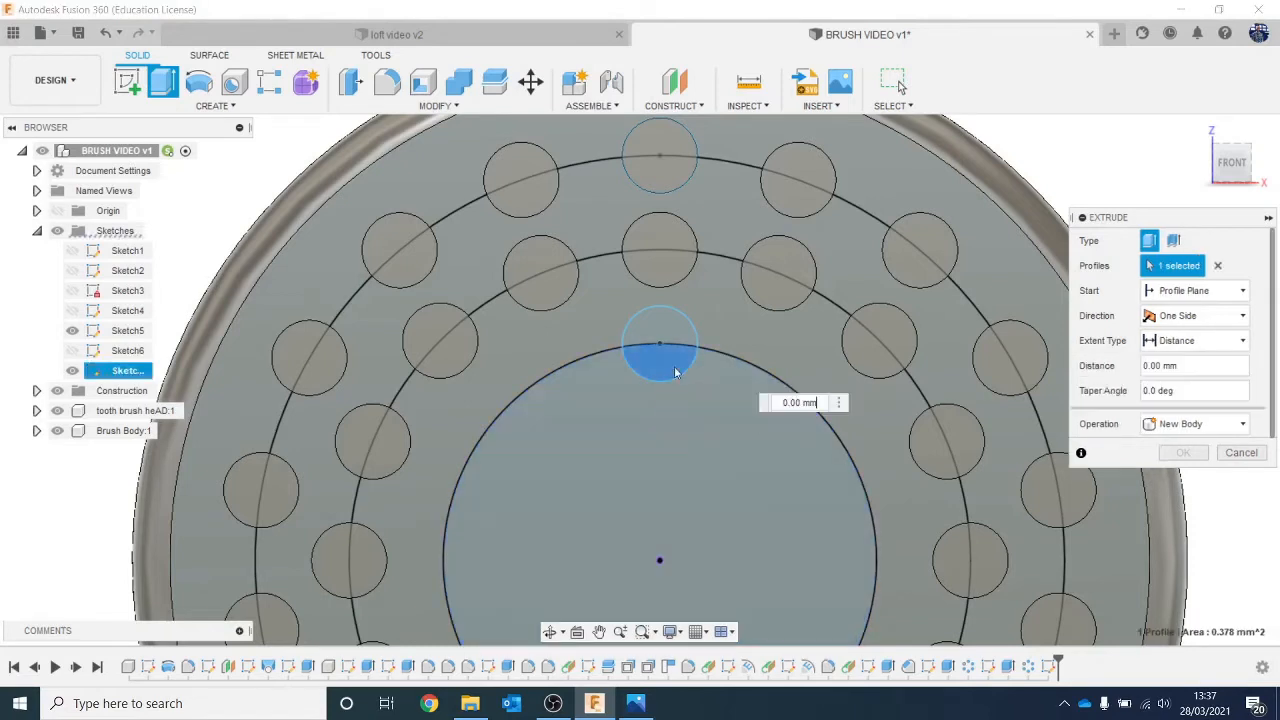
click(654, 327)
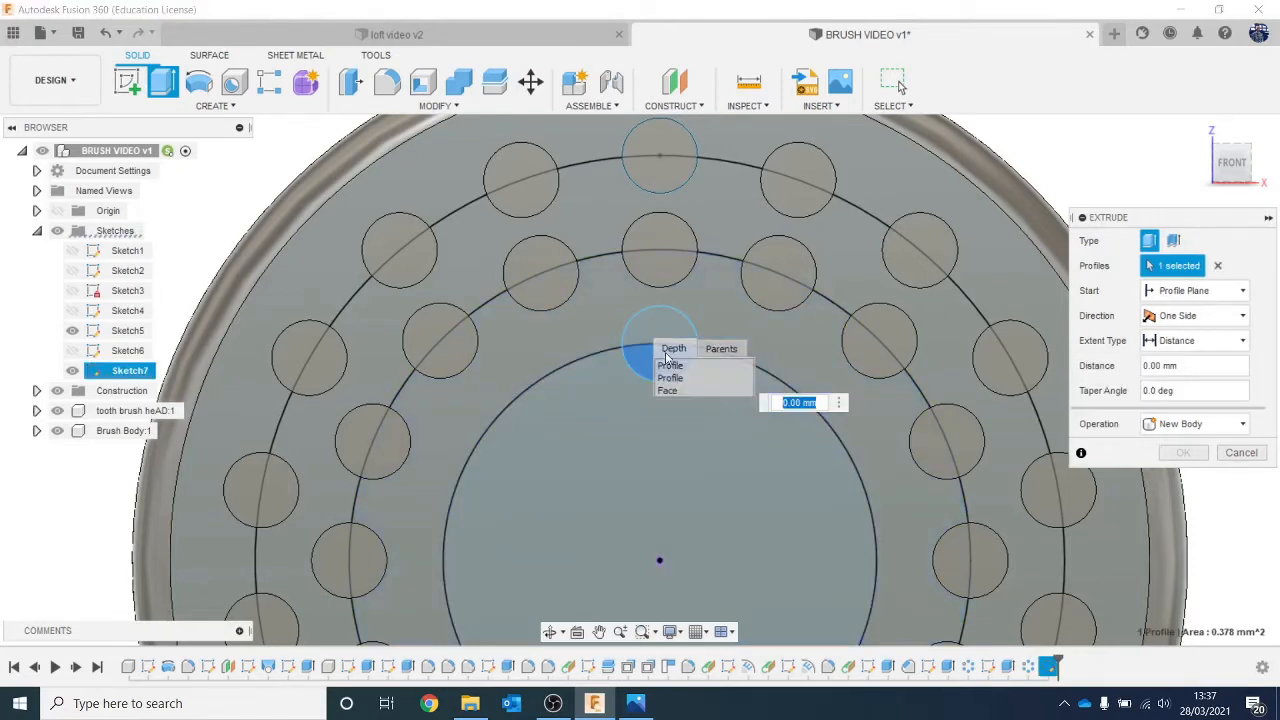
click(673, 378)
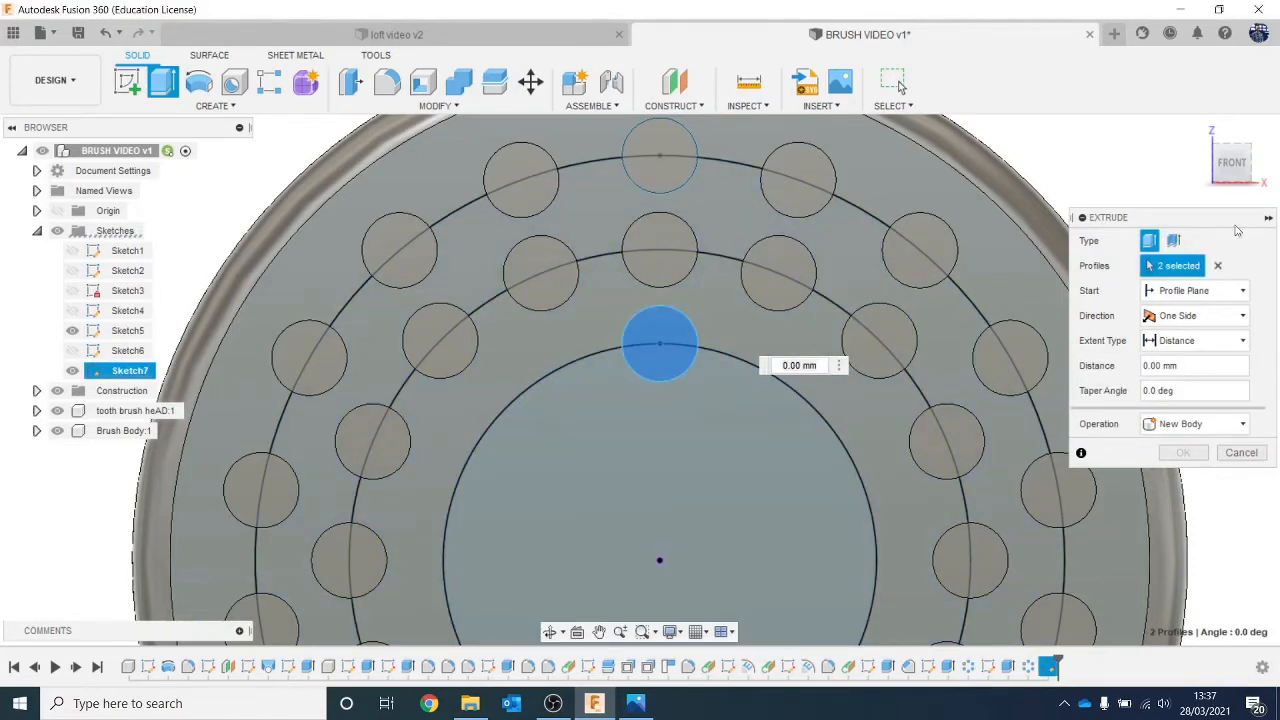
drag(1234, 172, 1205, 170)
mouse_move(648, 323)
shift+middle_down()
mouse_move(646, 349)
mouse_move(529, 404)
shift+middle_up()
click(529, 403)
scroll(510, 329, down, 2)
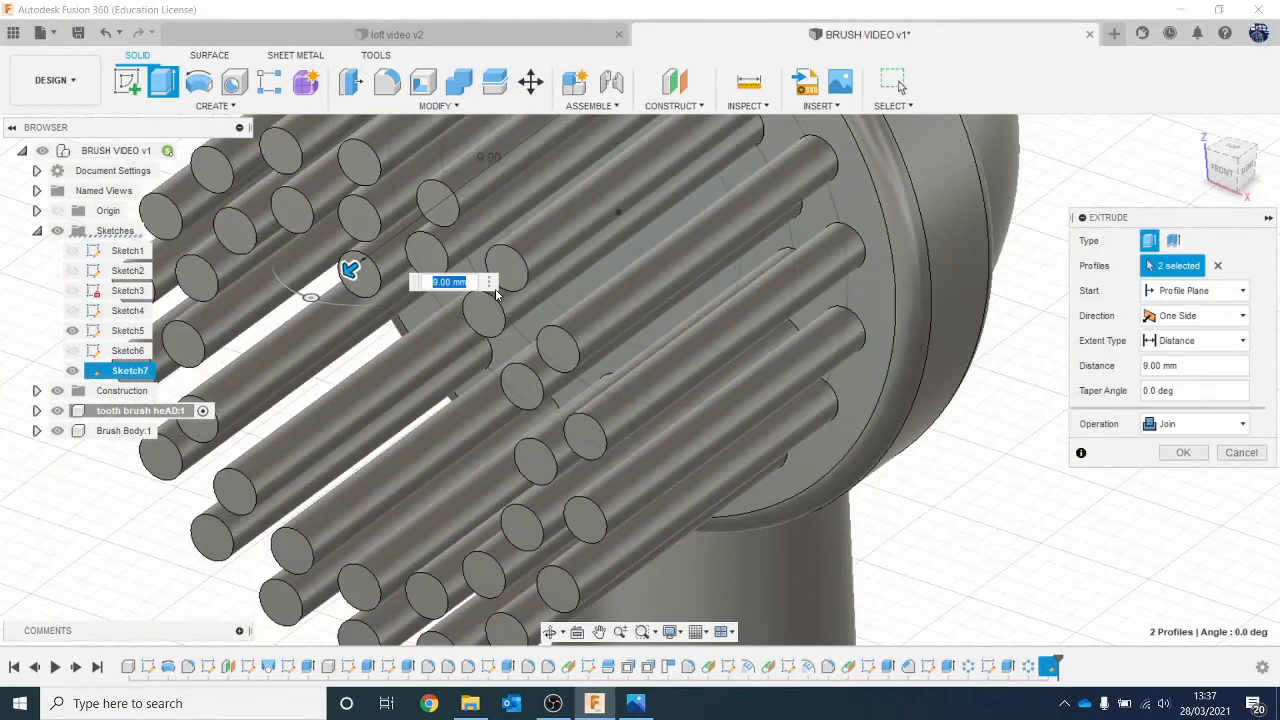
click(1183, 453)
scroll(965, 314, down, 2)
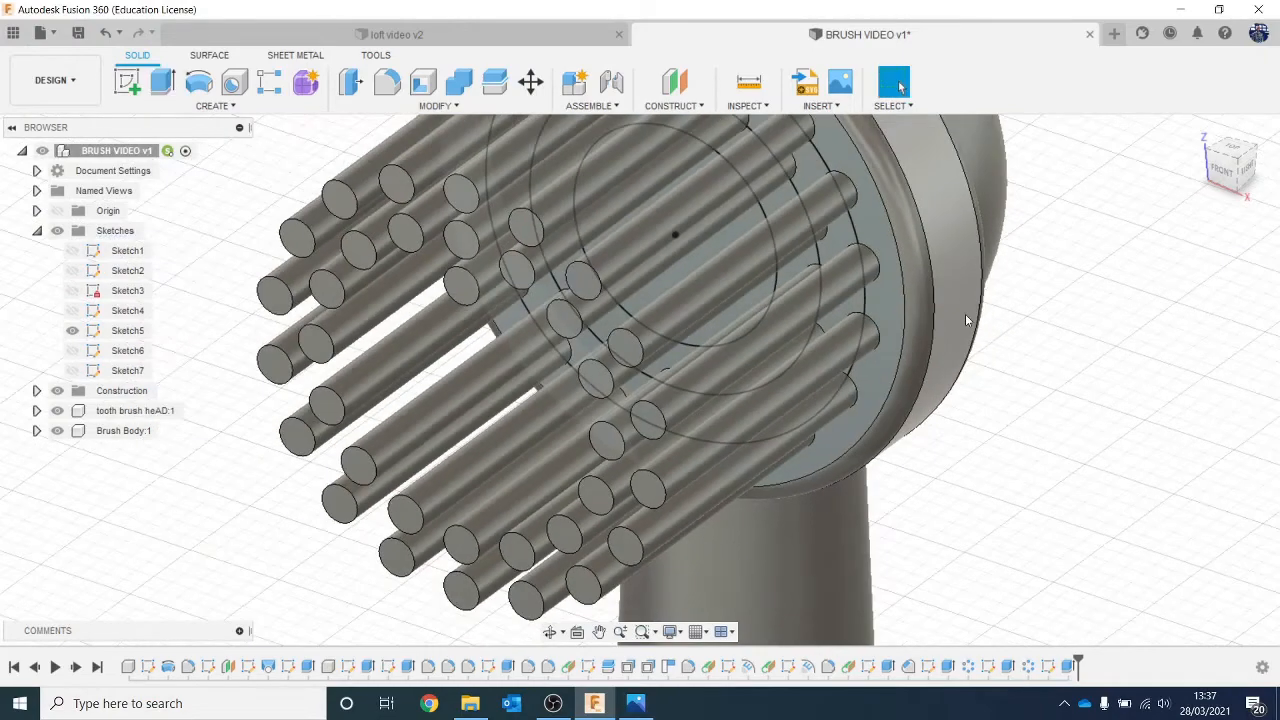
Circular-pattern the newest bristle extrusion around the innermost guide circle with a quantity of 12.
click(1233, 158)
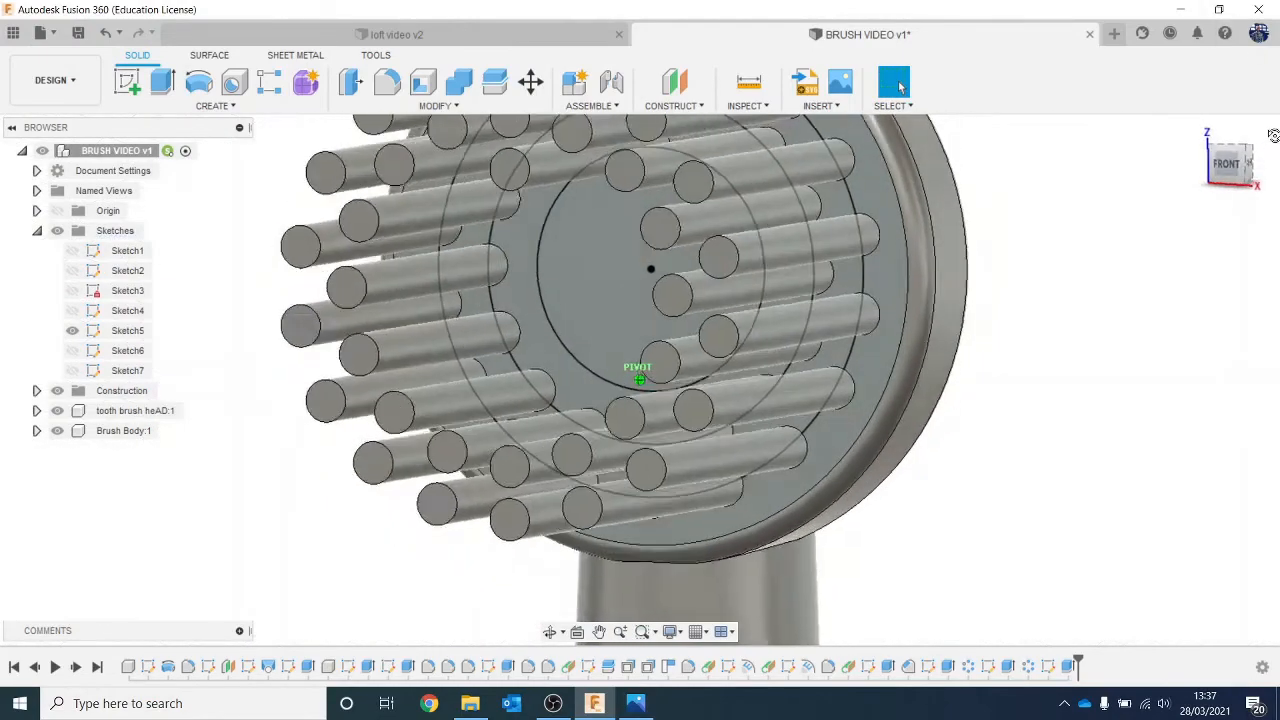
click(212, 105)
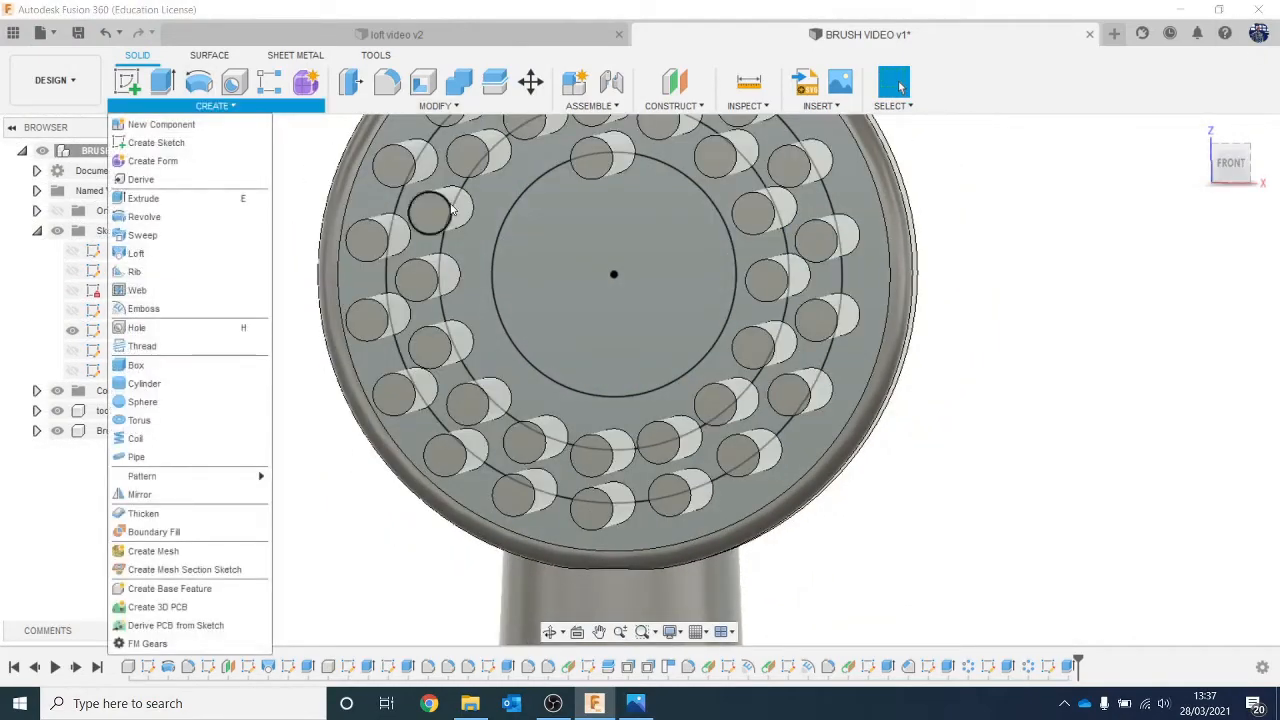
mouse_move(222, 478)
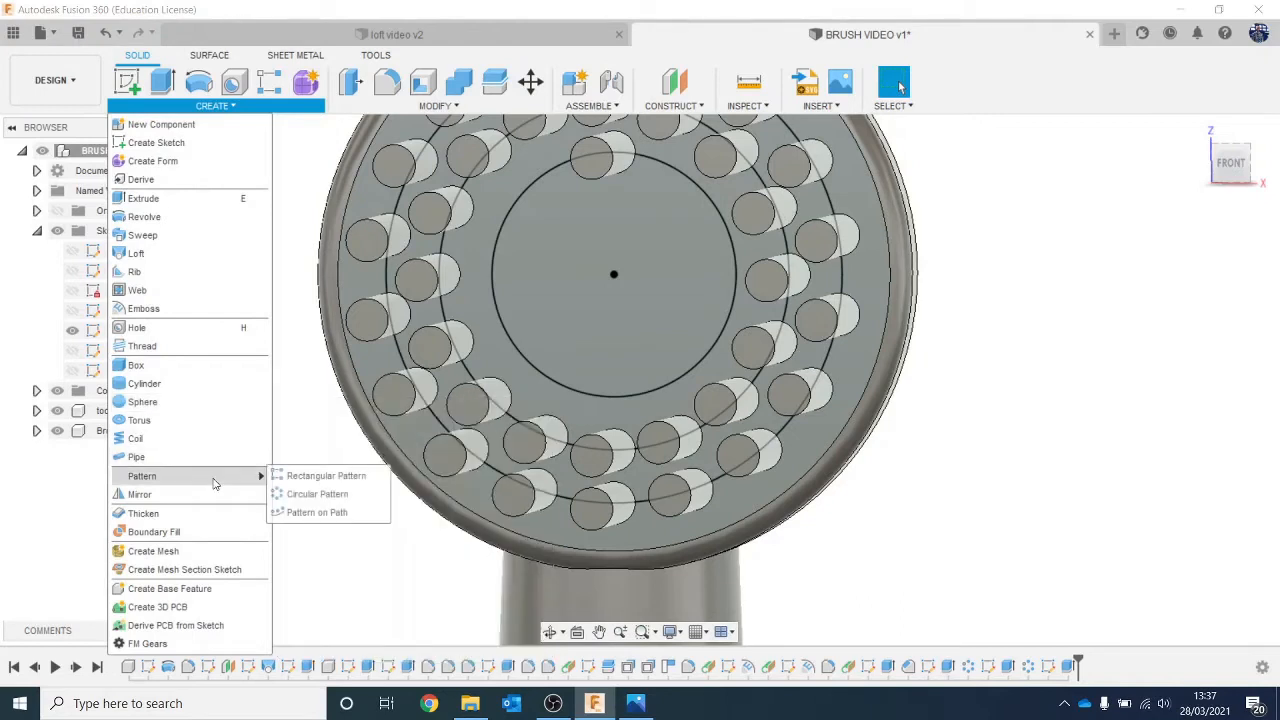
click(291, 495)
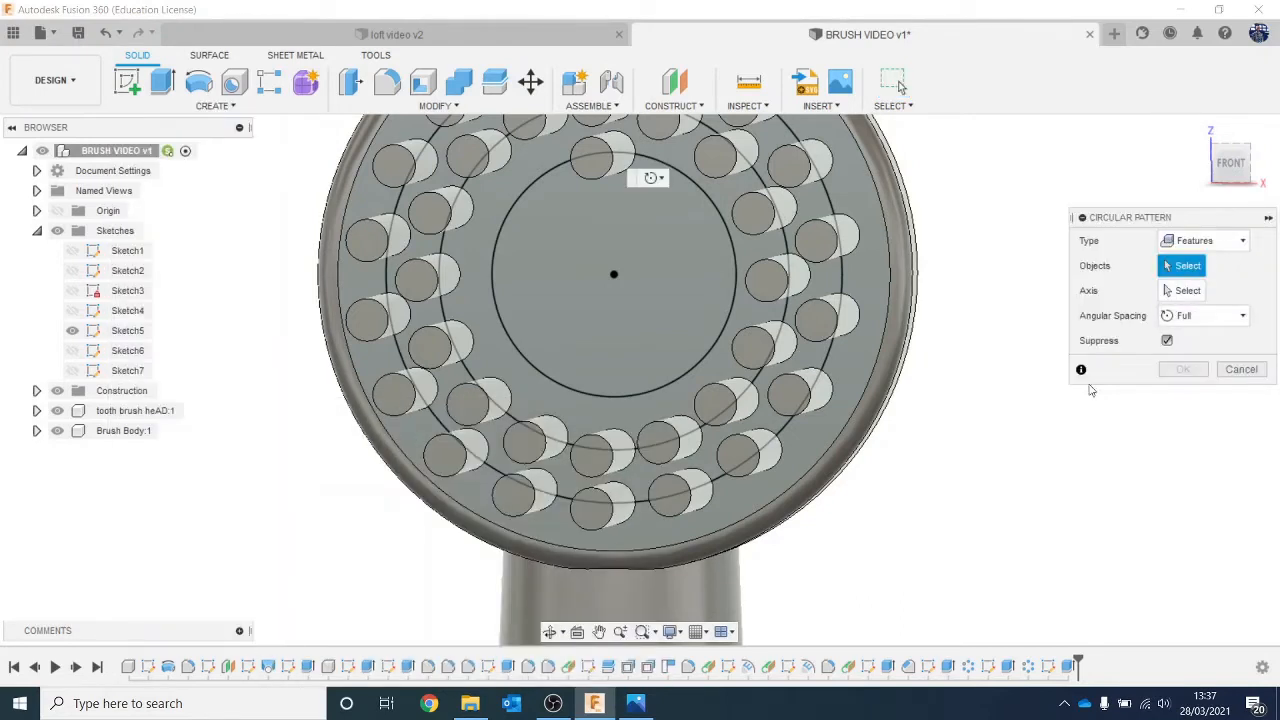
click(1068, 667)
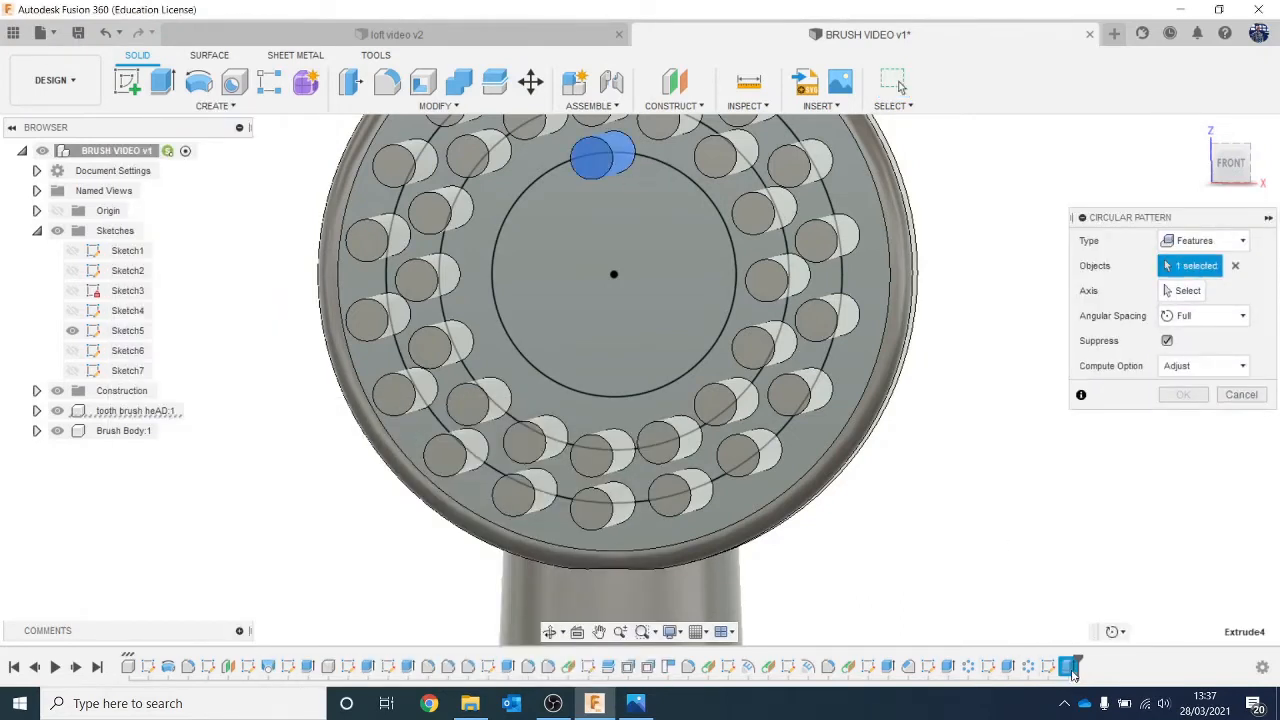
click(1187, 291)
click(566, 390)
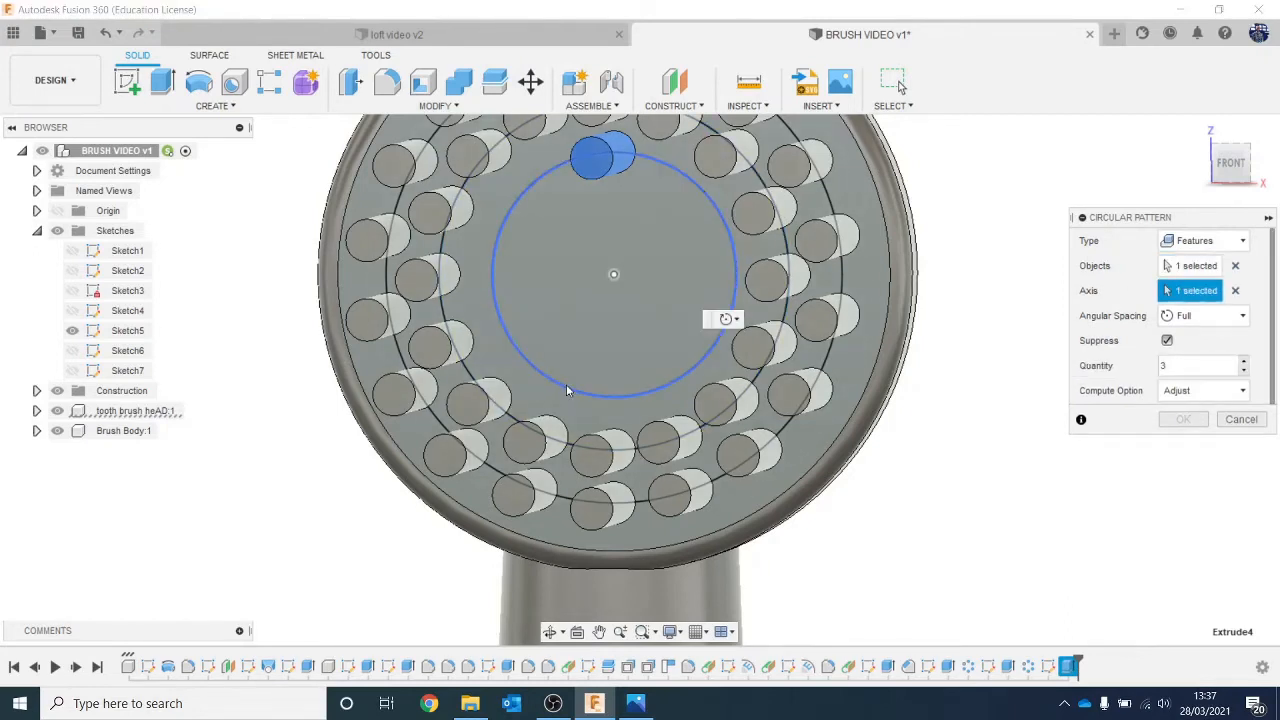
click(1225, 365)
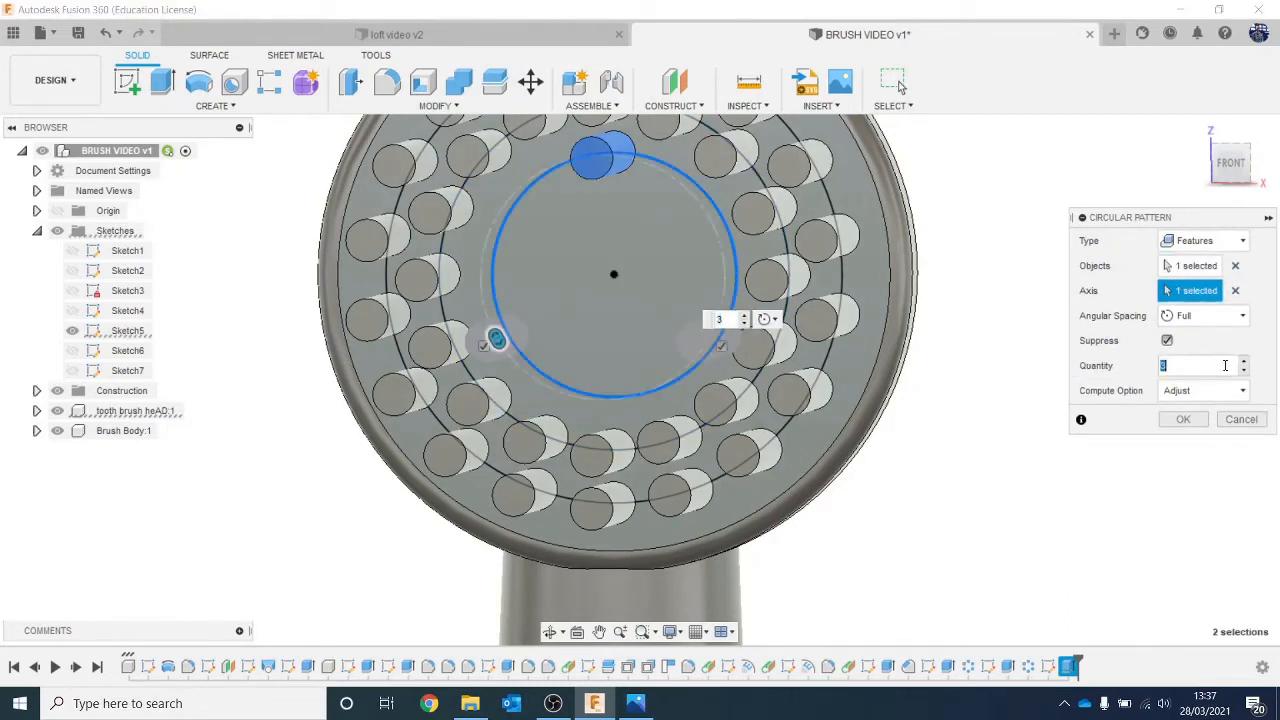
text(12)
key(Return)
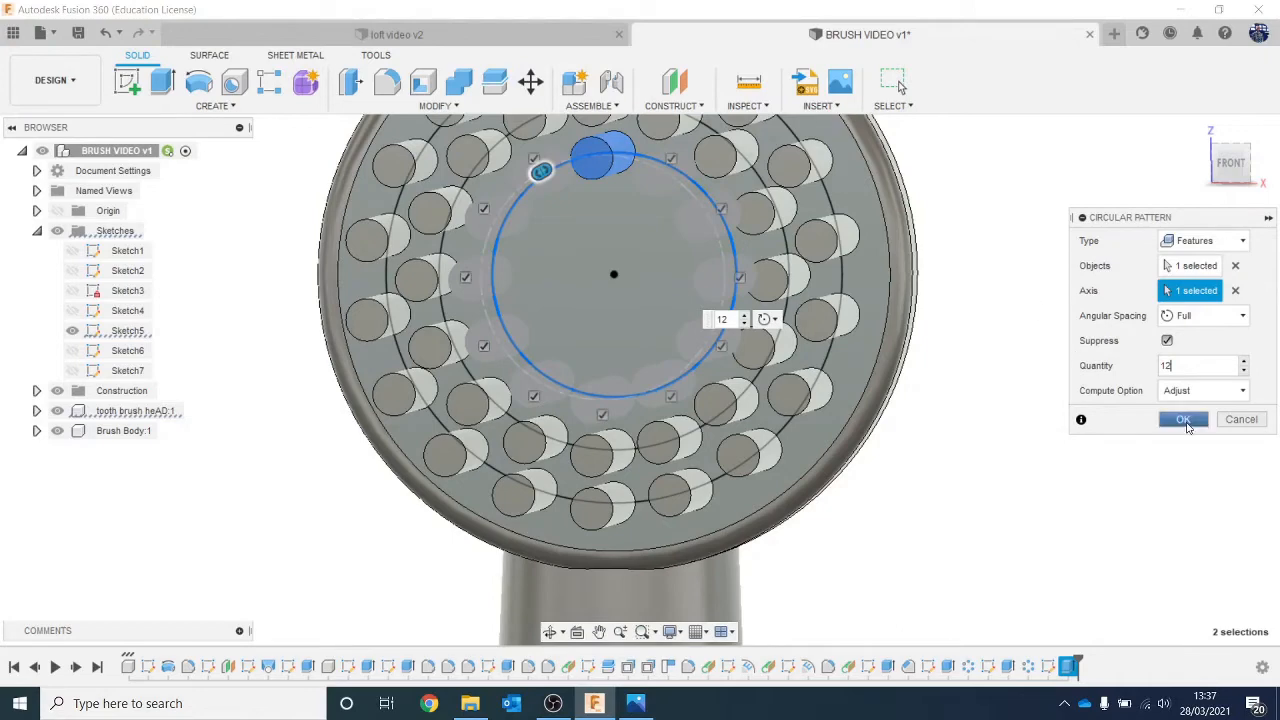
click(1185, 420)
scroll(980, 326, down, 3)
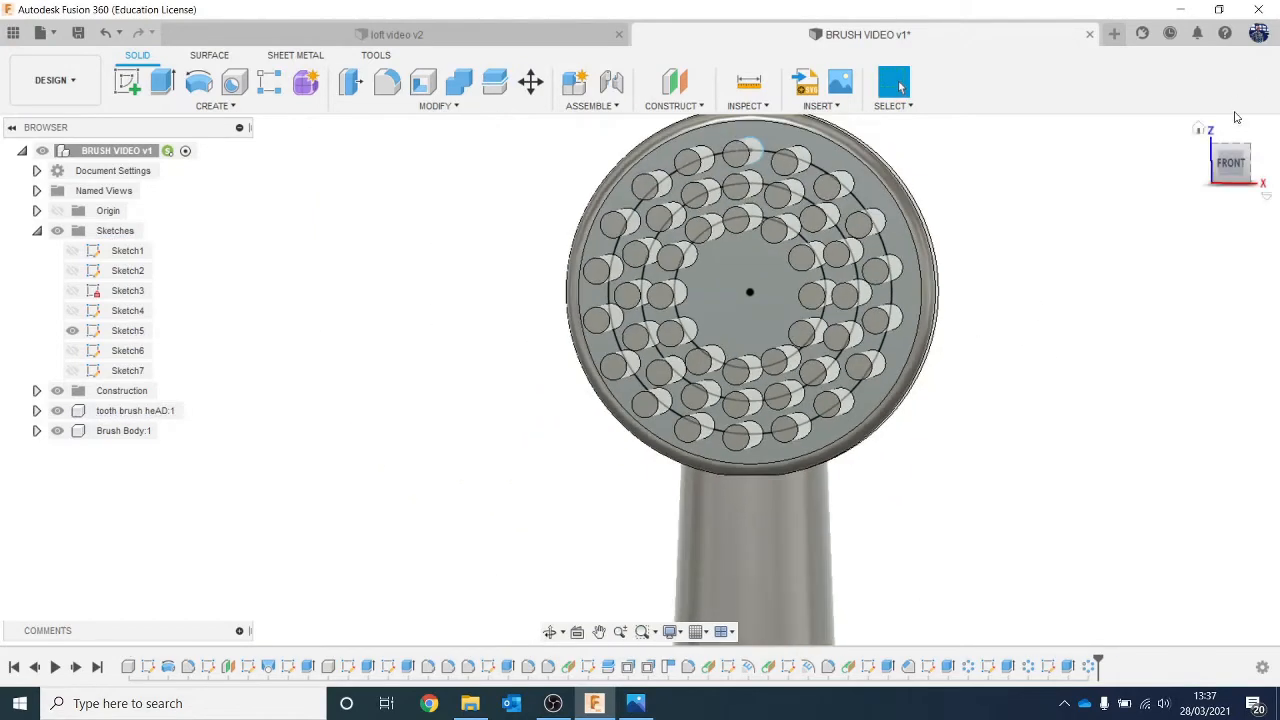
Hide the guide-circle sketch and look over the complete toothbrush from an angled view.
click(71, 330)
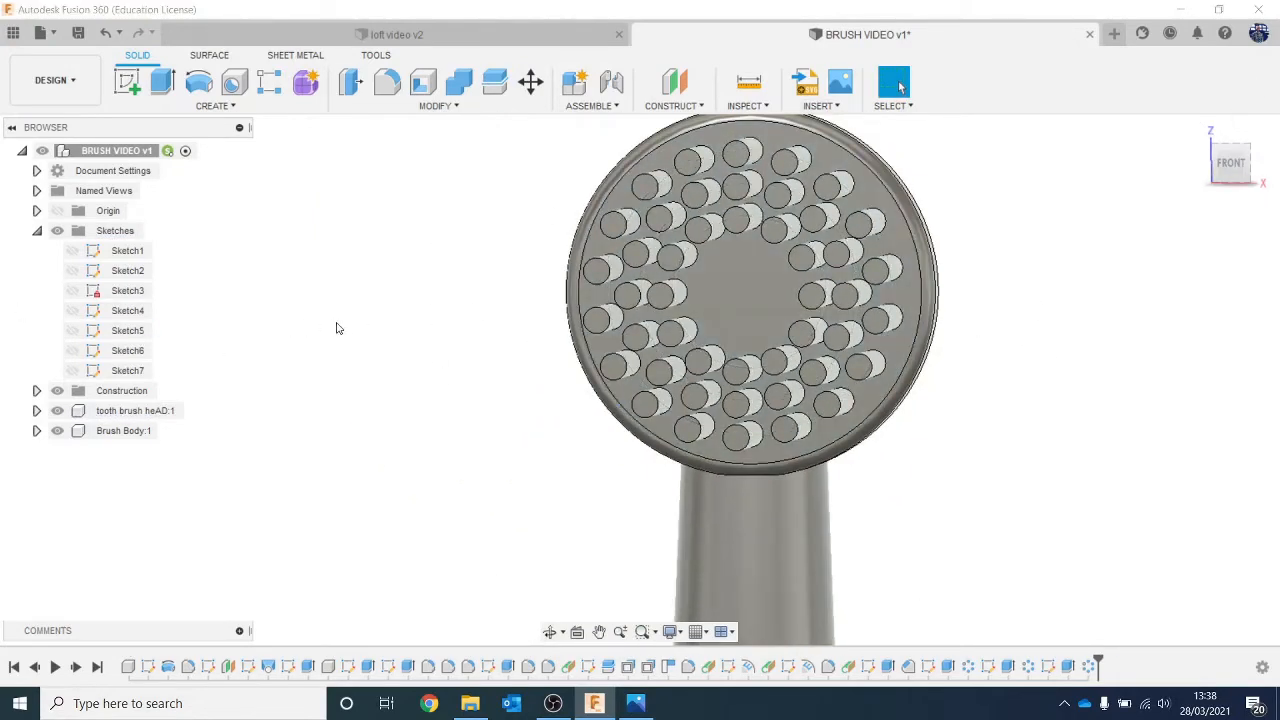
scroll(337, 326, down, 2)
mouse_move(1236, 168)
mouse_down()
mouse_move(1135, 170)
mouse_move(1133, 182)
mouse_up()
scroll(1034, 309, down, 4)
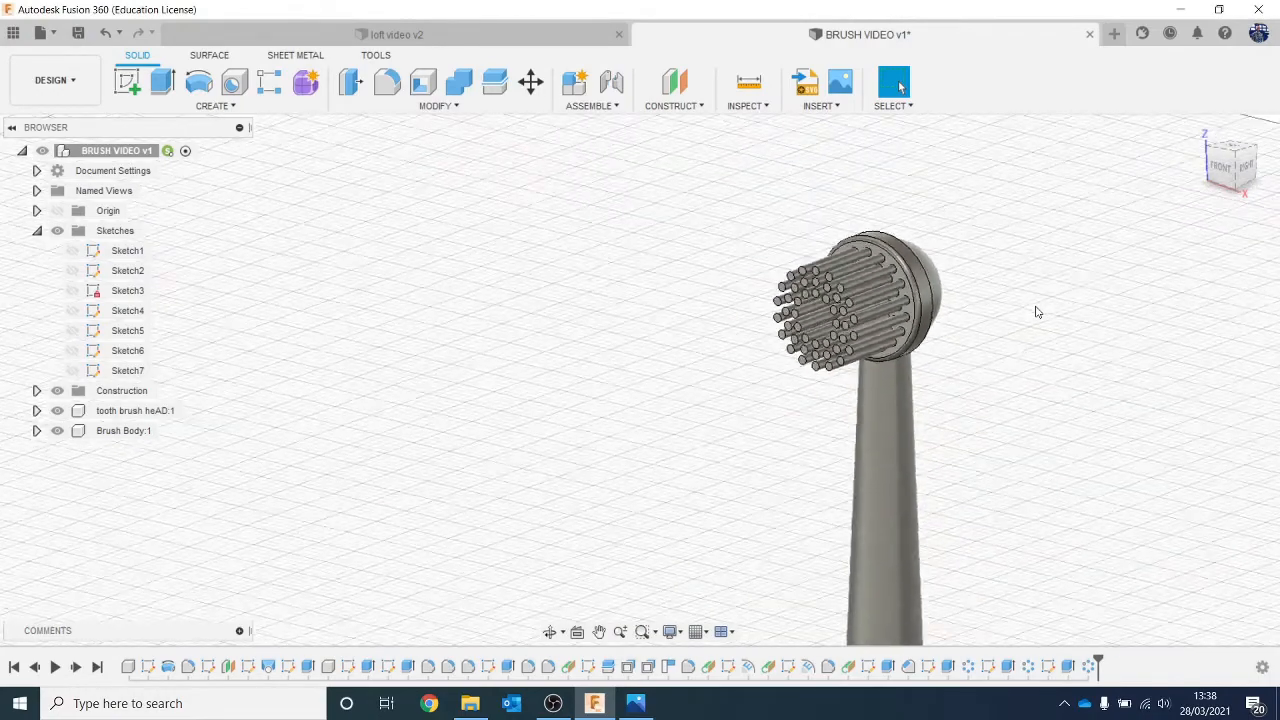
mouse_move(1034, 309)
middle_down()
mouse_move(716, 112)
mouse_move(694, 171)
mouse_move(741, 264)
middle_up()
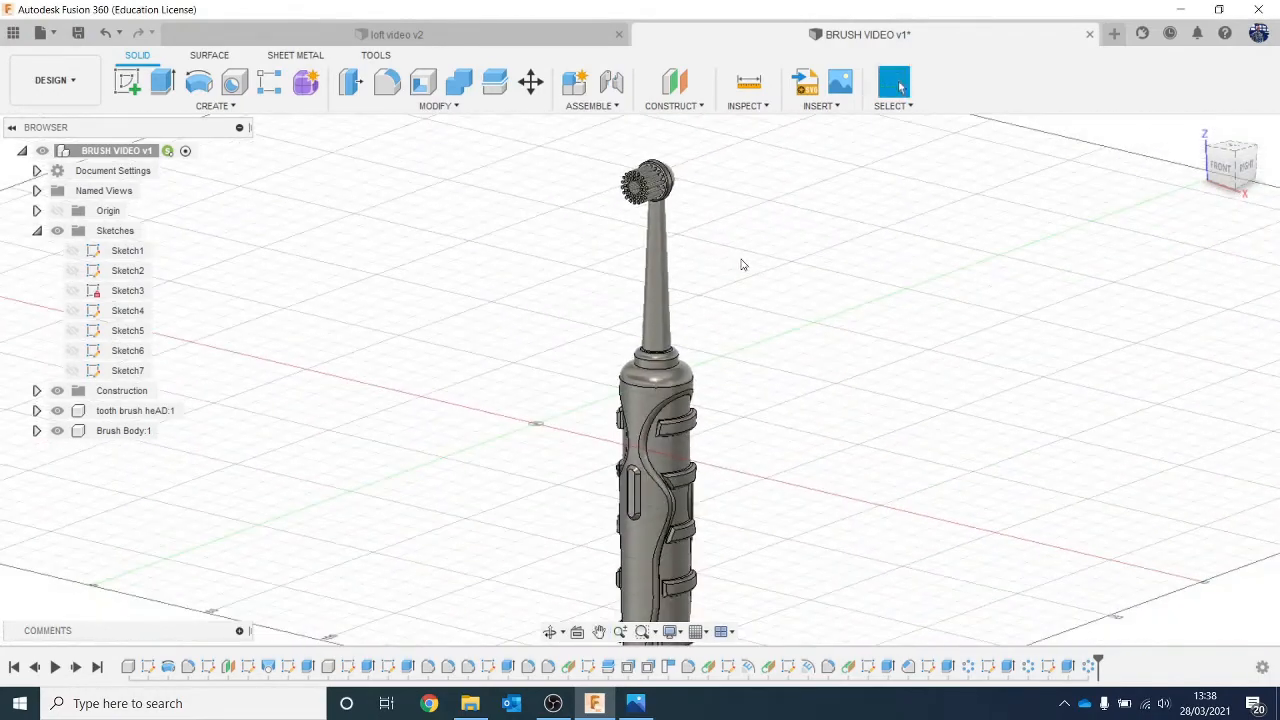
scroll(741, 264, down, 2)
scroll(752, 288, down, 1)
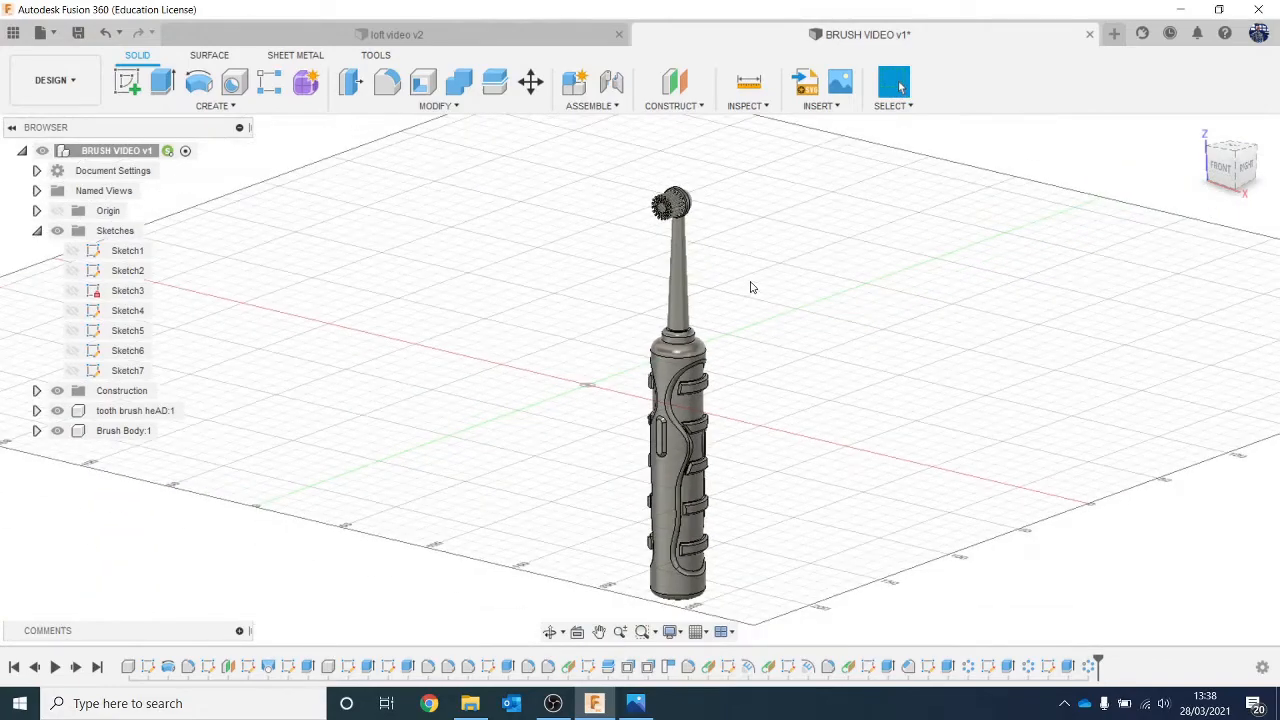
scroll(752, 288, up, 1)
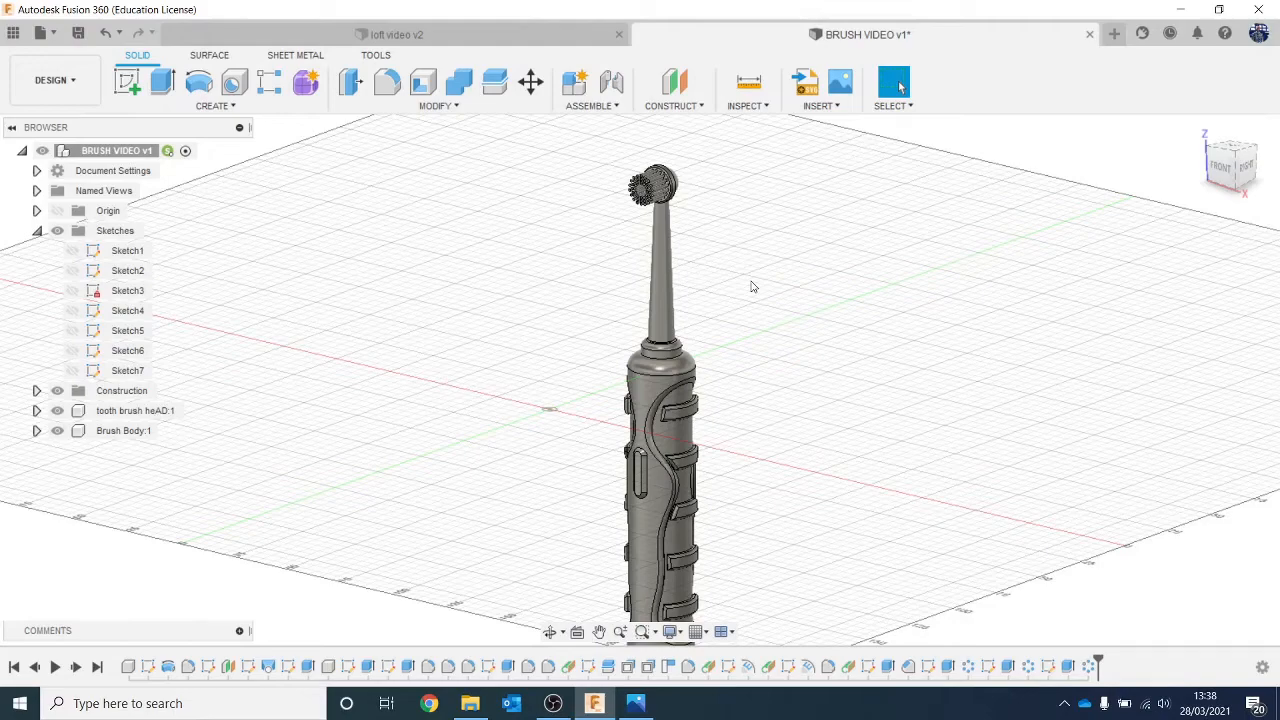
Open the appearance settings and add the ABS (White) plastic to the design's appearances.
key(a)
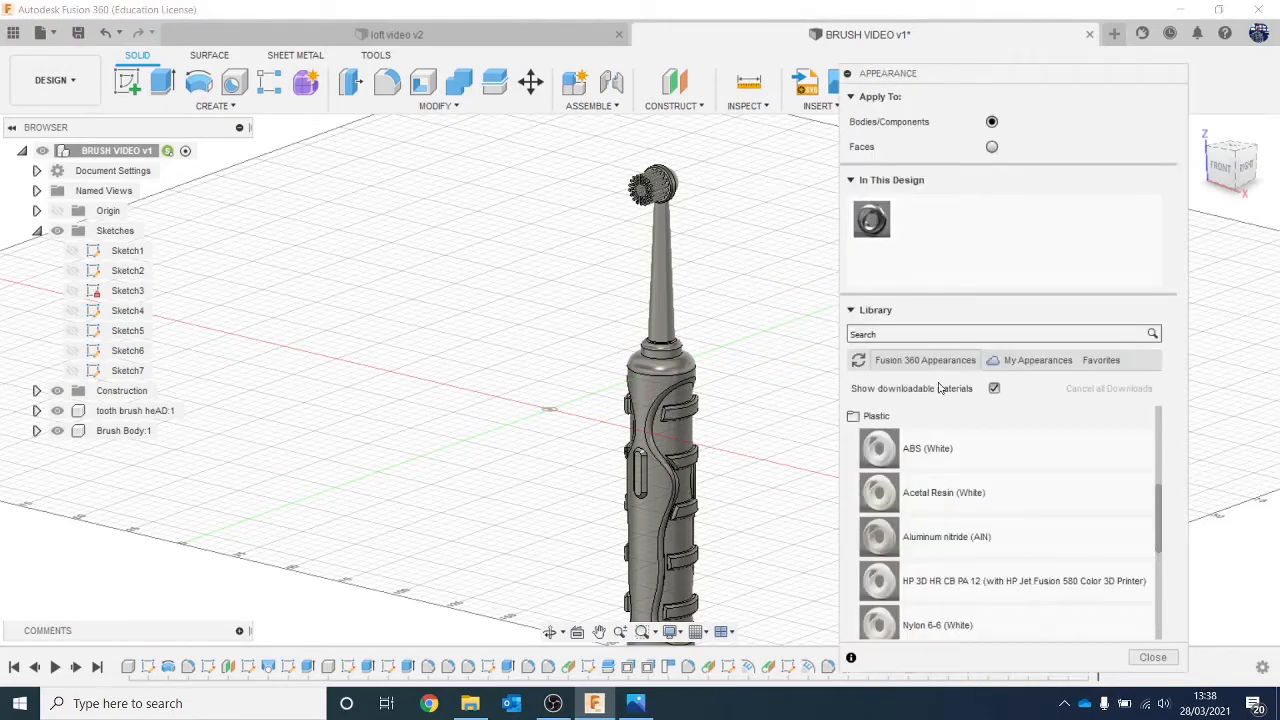
drag(975, 453, 931, 244)
scroll(754, 226, up, 3)
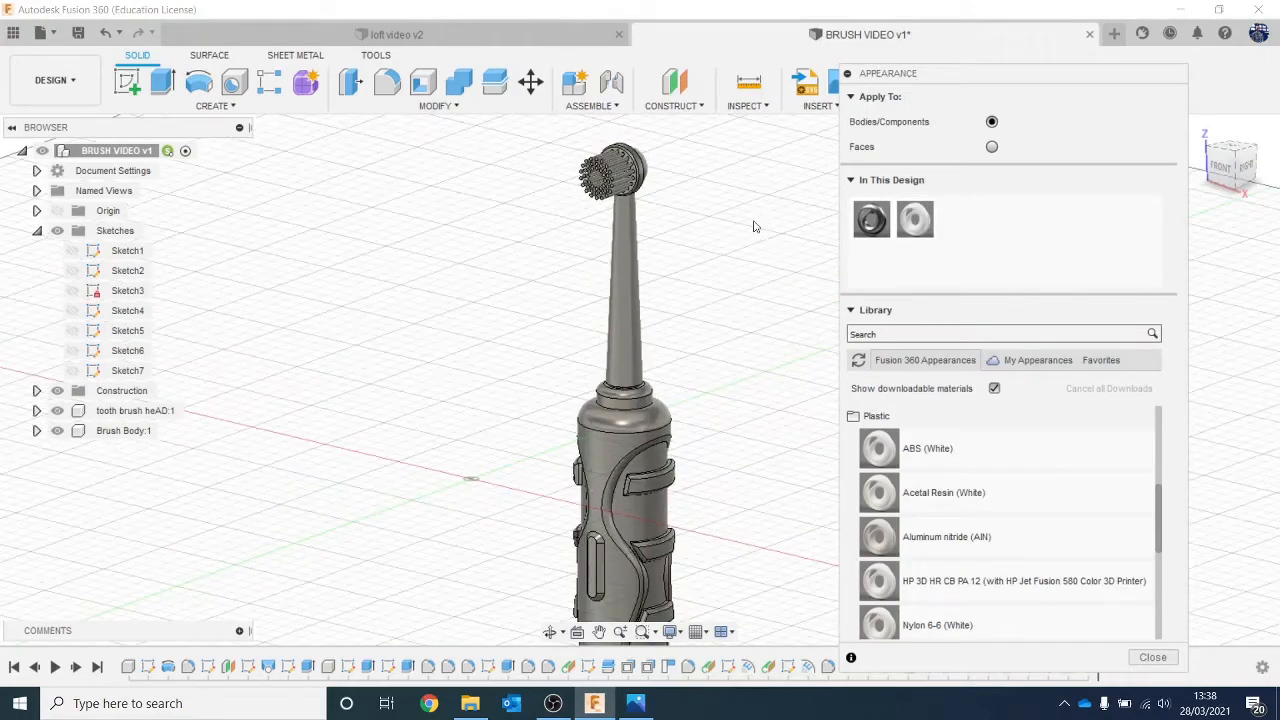
scroll(754, 226, up, 2)
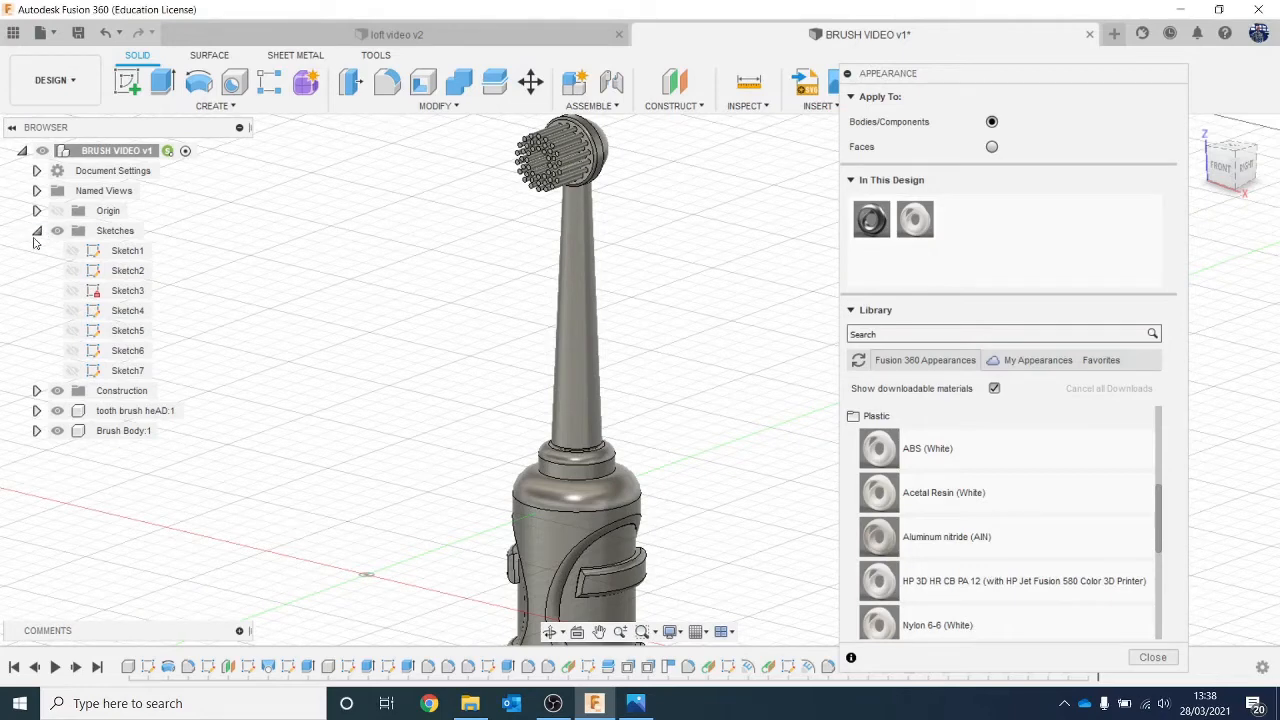
Collapse the sketch list and expand the contents of the toothbrush head and brush body components.
click(36, 231)
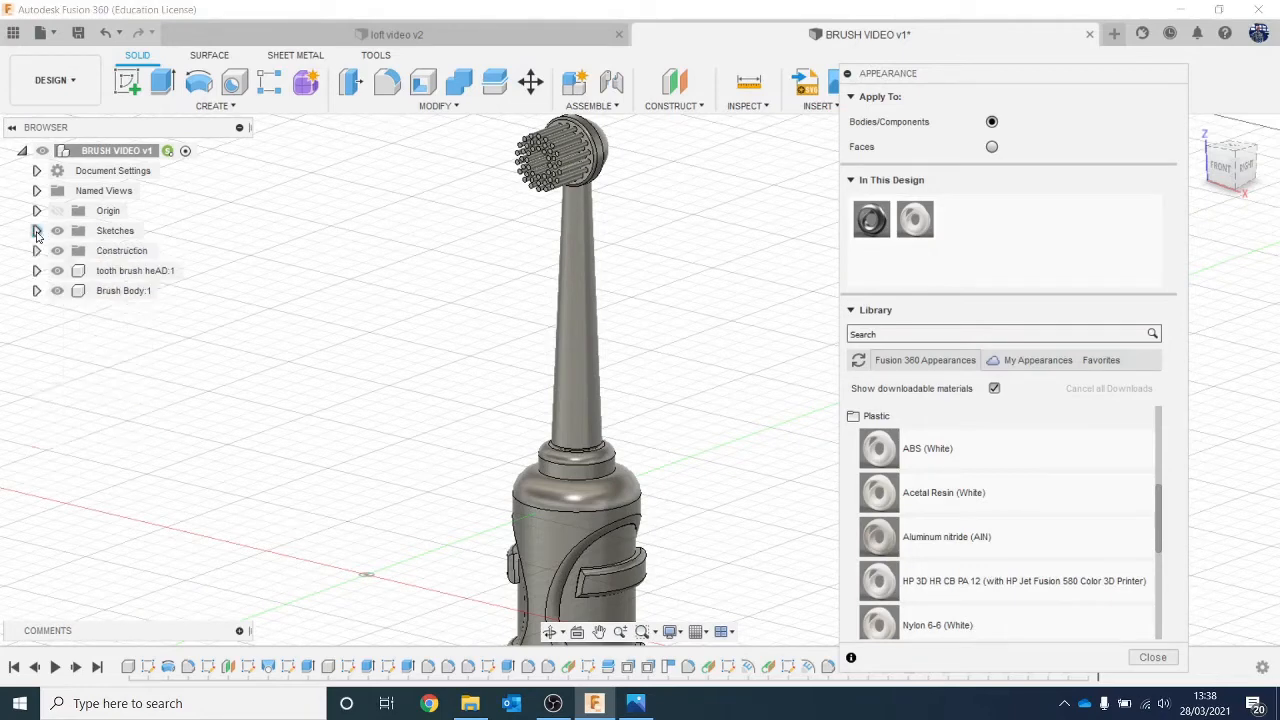
click(36, 291)
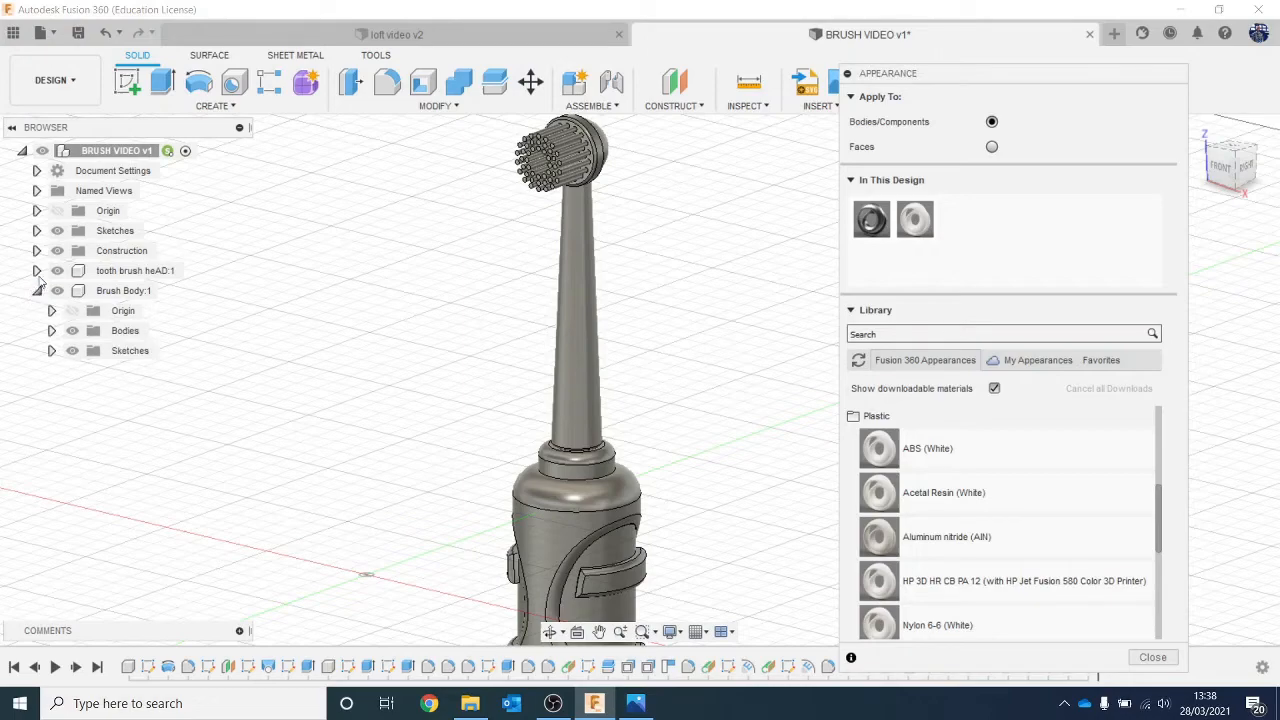
click(36, 271)
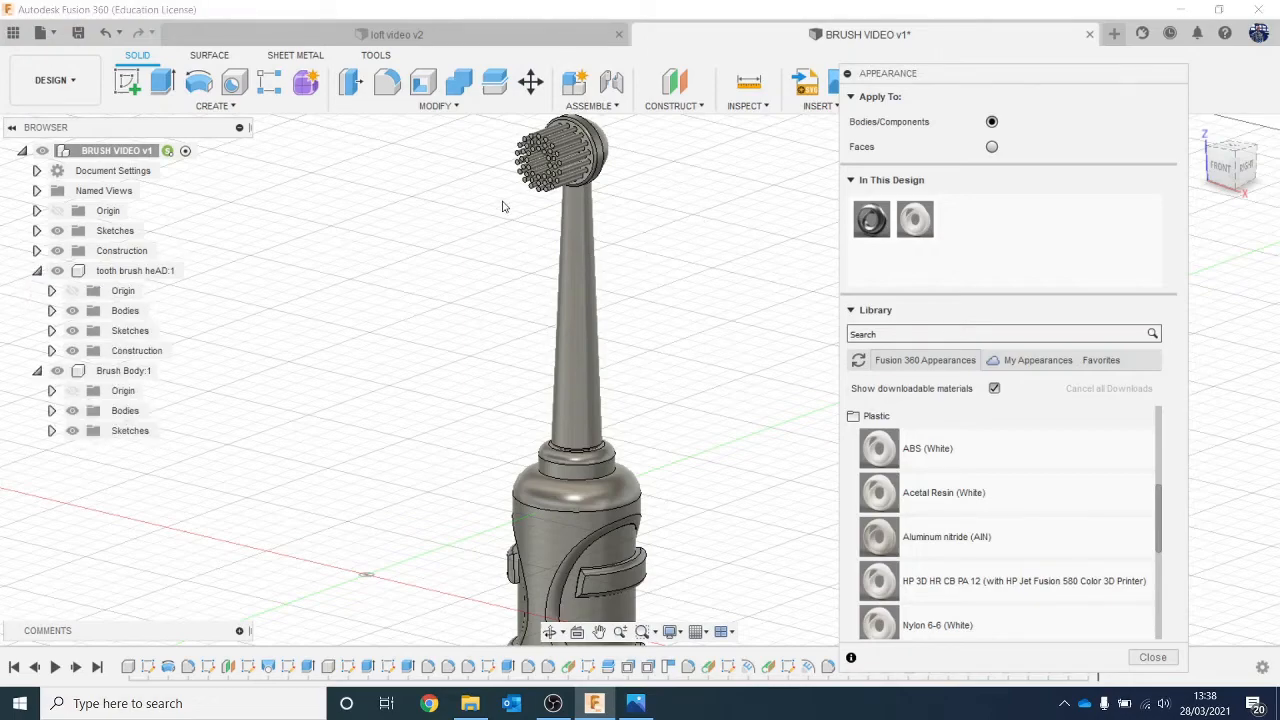
scroll(551, 234, up, 3)
shift+middle_drag(551, 234, 477, 340)
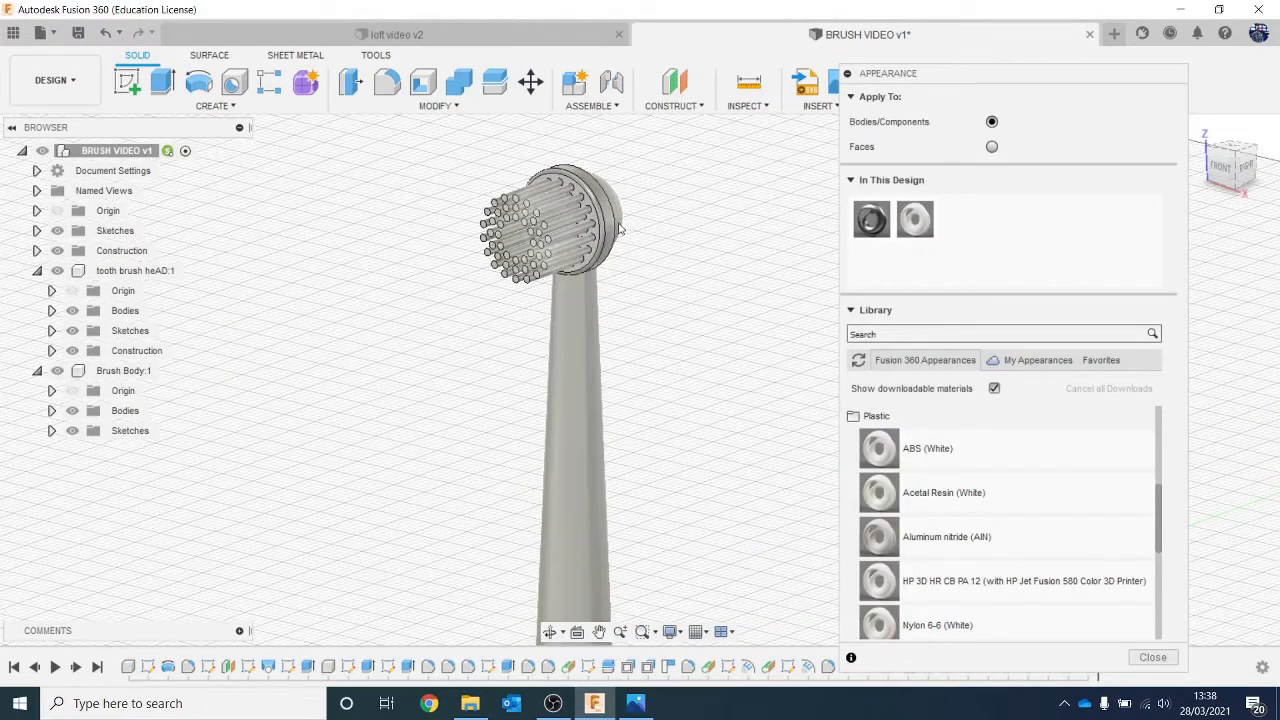
Recolour the ABS (White) appearance to light green, RGB 173, 247, 201, and apply it to the toothbrush head body.
double_click(918, 226)
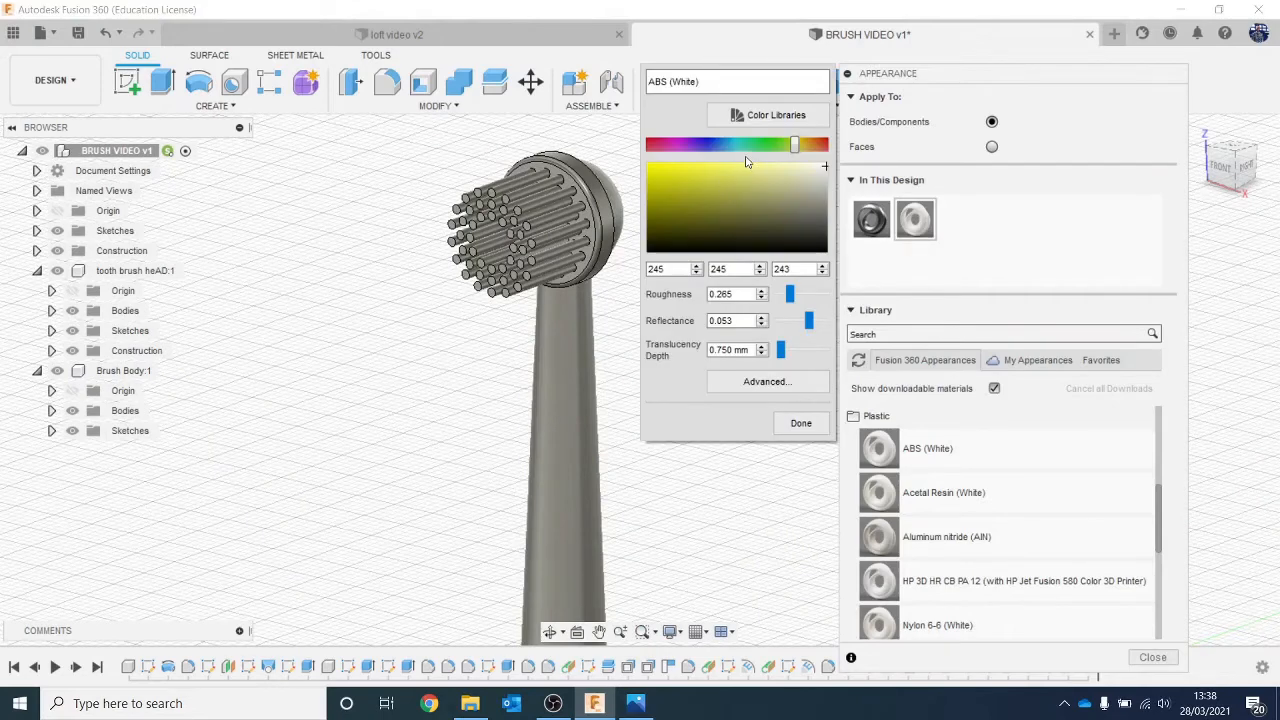
drag(752, 146, 752, 145)
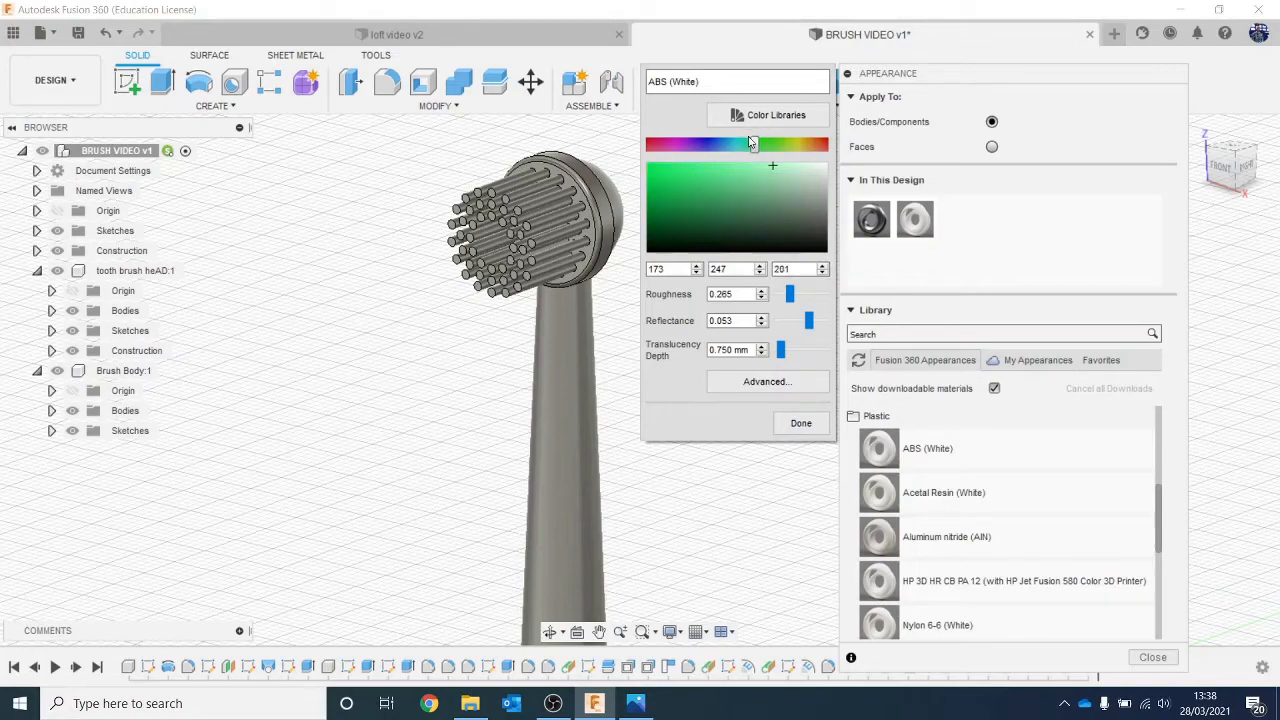
click(801, 424)
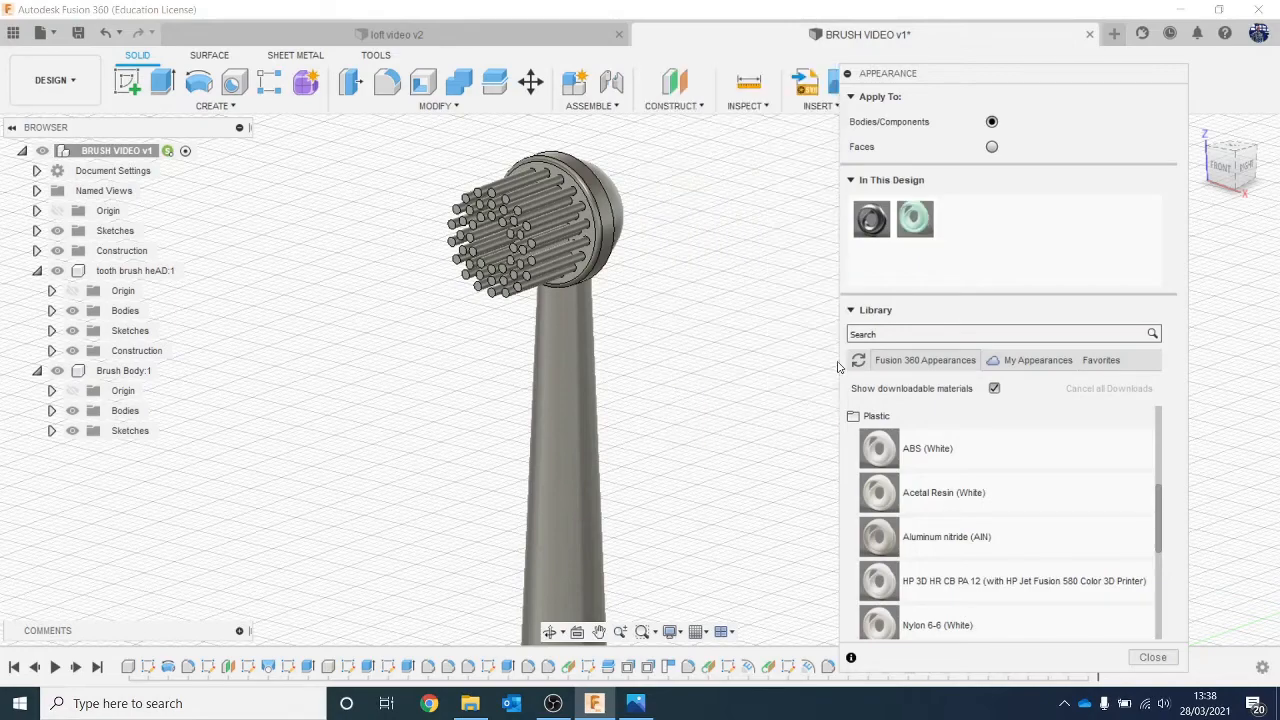
scroll(820, 300, up, 3)
mouse_move(915, 218)
mouse_down()
mouse_move(737, 191)
mouse_move(462, 195)
mouse_up()
scroll(776, 326, down, 1)
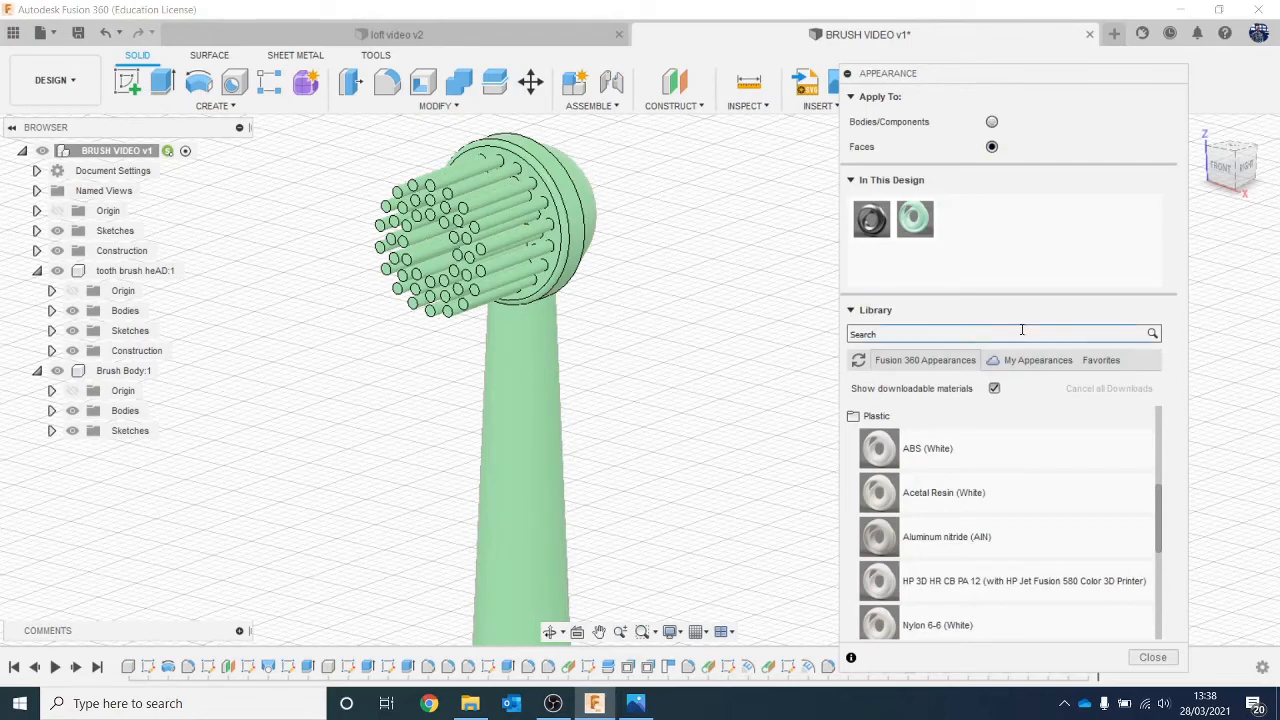
Switch to applying by face and give the head's outer band, front disc, rim and rear dome the library's ABS (White).
mouse_move(991, 437)
mouse_down()
mouse_move(994, 240)
mouse_move(763, 266)
mouse_move(566, 190)
mouse_up()
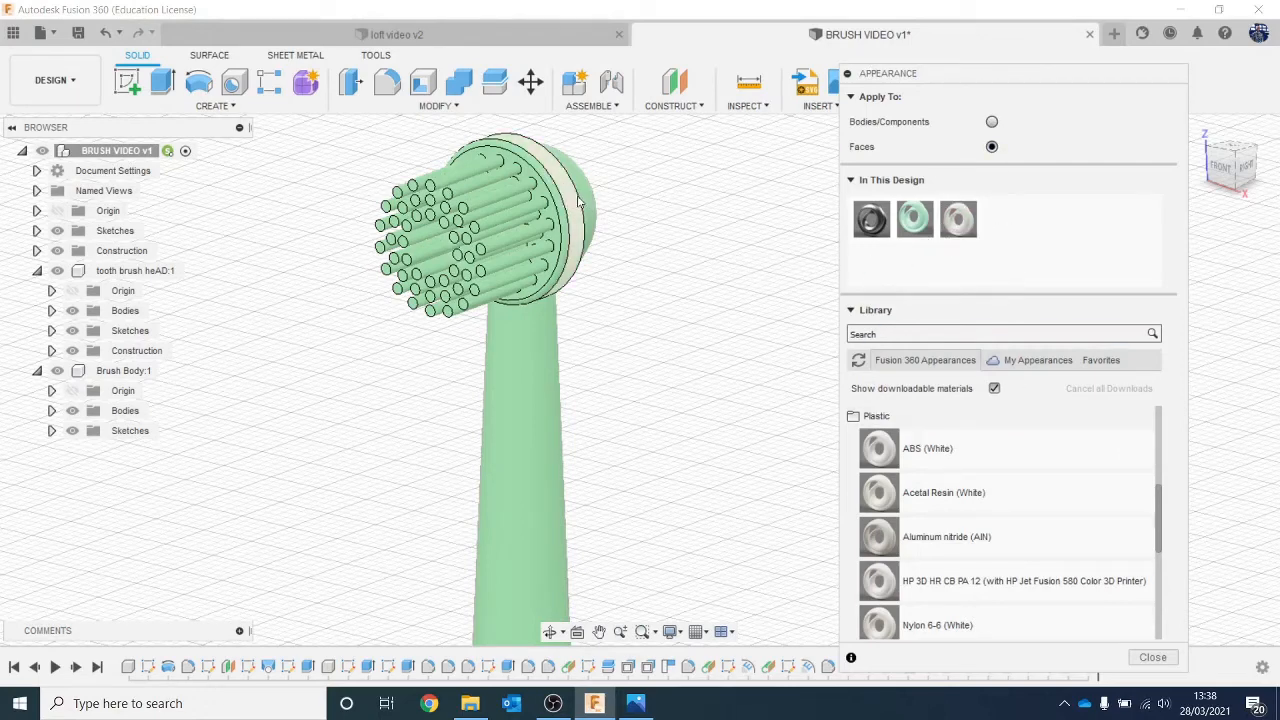
scroll(570, 190, up, 5)
mouse_move(960, 220)
mouse_down()
mouse_move(528, 200)
mouse_move(487, 178)
mouse_up()
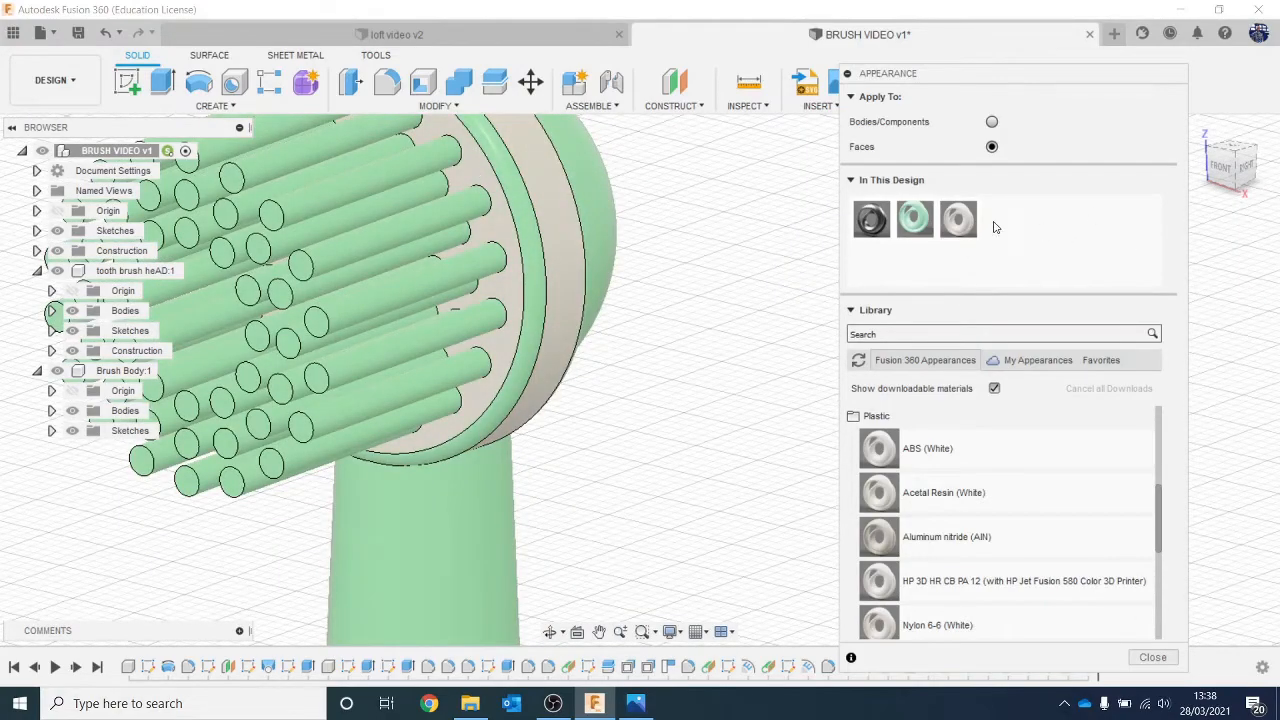
drag(958, 220, 524, 180)
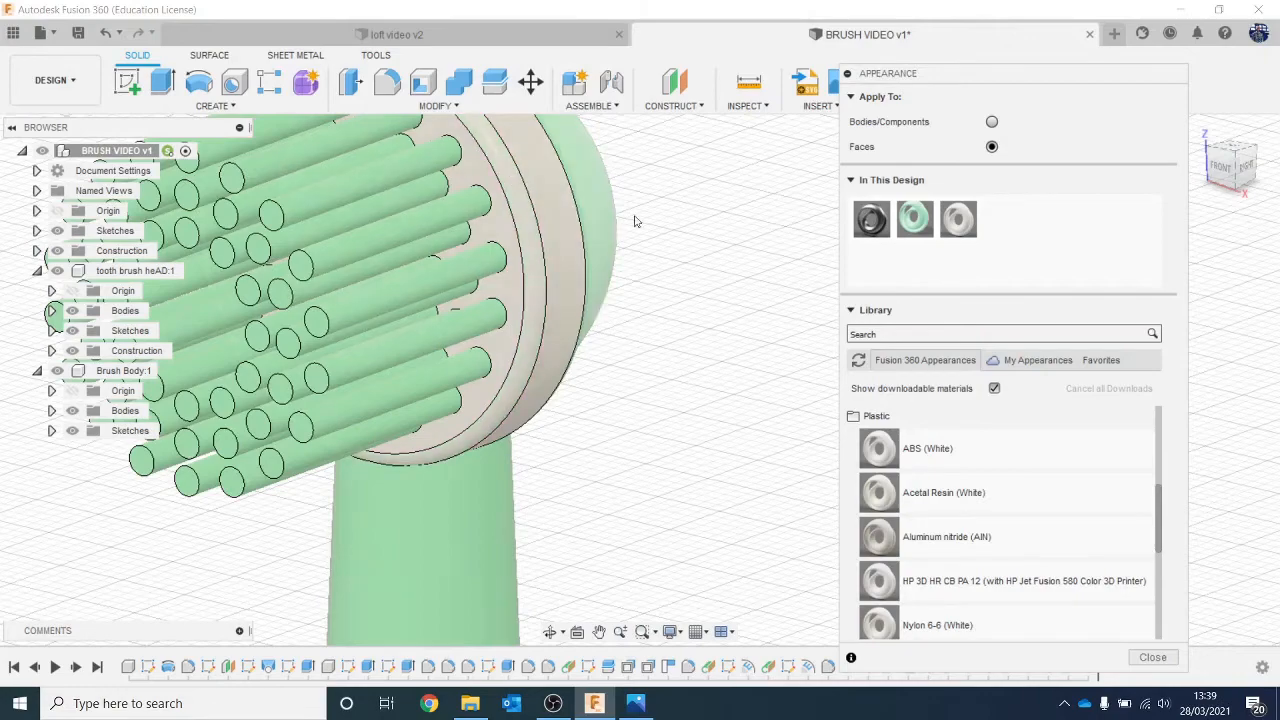
scroll(650, 219, down, 1)
drag(958, 228, 594, 196)
scroll(622, 238, down, 2)
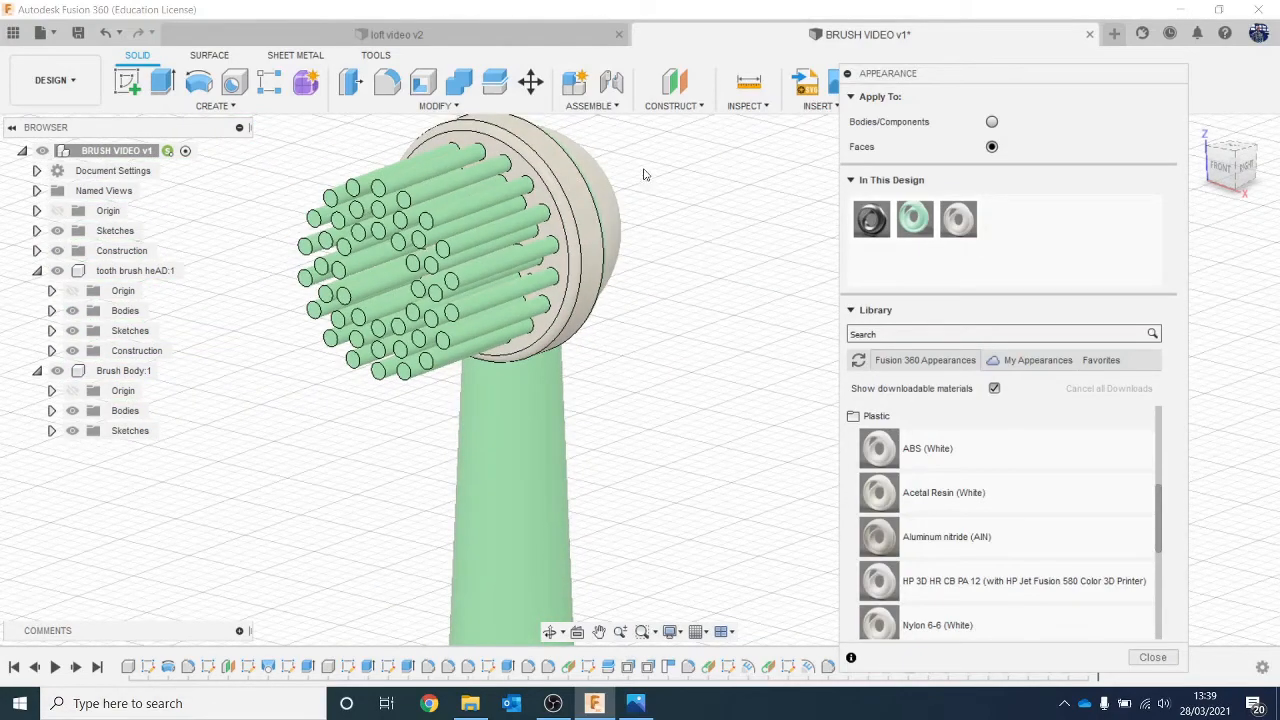
Apply the white ABS to the remaining narrow green faces between the head's rim and dome, and to the tapered neck.
scroll(644, 170, up, 3)
drag(1226, 170, 1165, 178)
mouse_move(958, 220)
mouse_down()
mouse_move(627, 219)
mouse_move(580, 206)
mouse_up()
scroll(580, 206, up, 4)
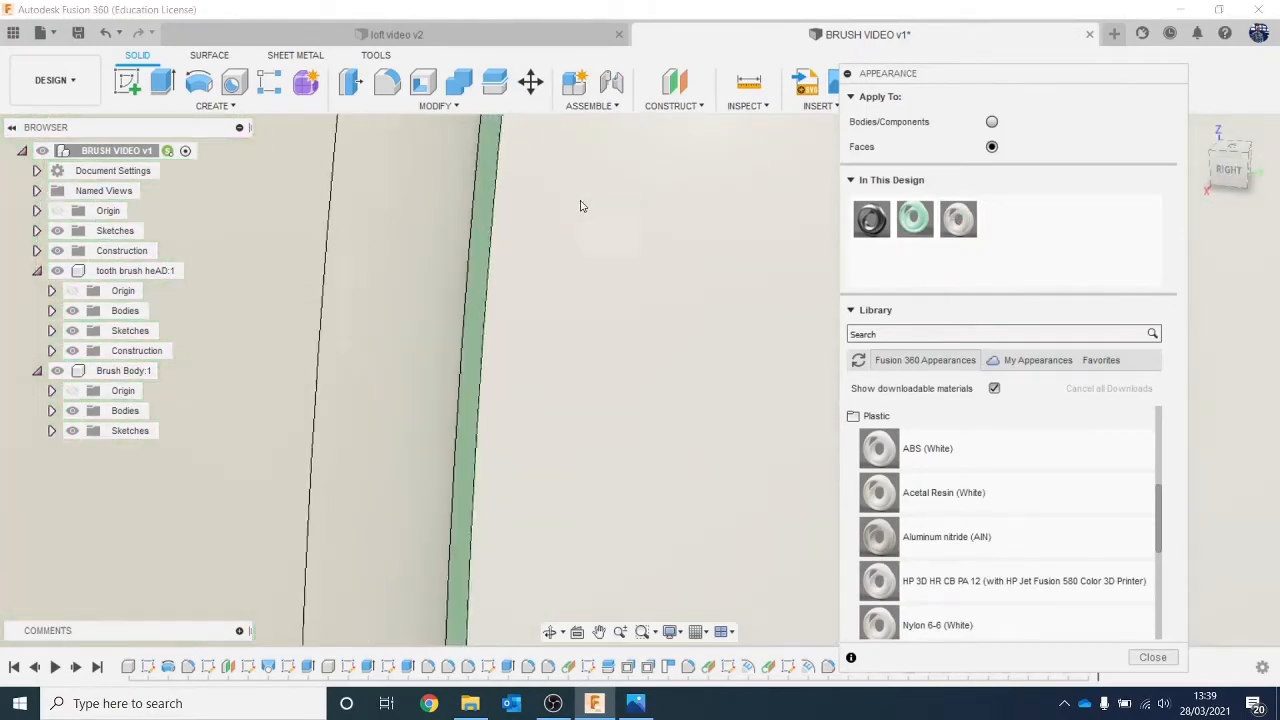
scroll(580, 206, up, 2)
drag(958, 220, 575, 222)
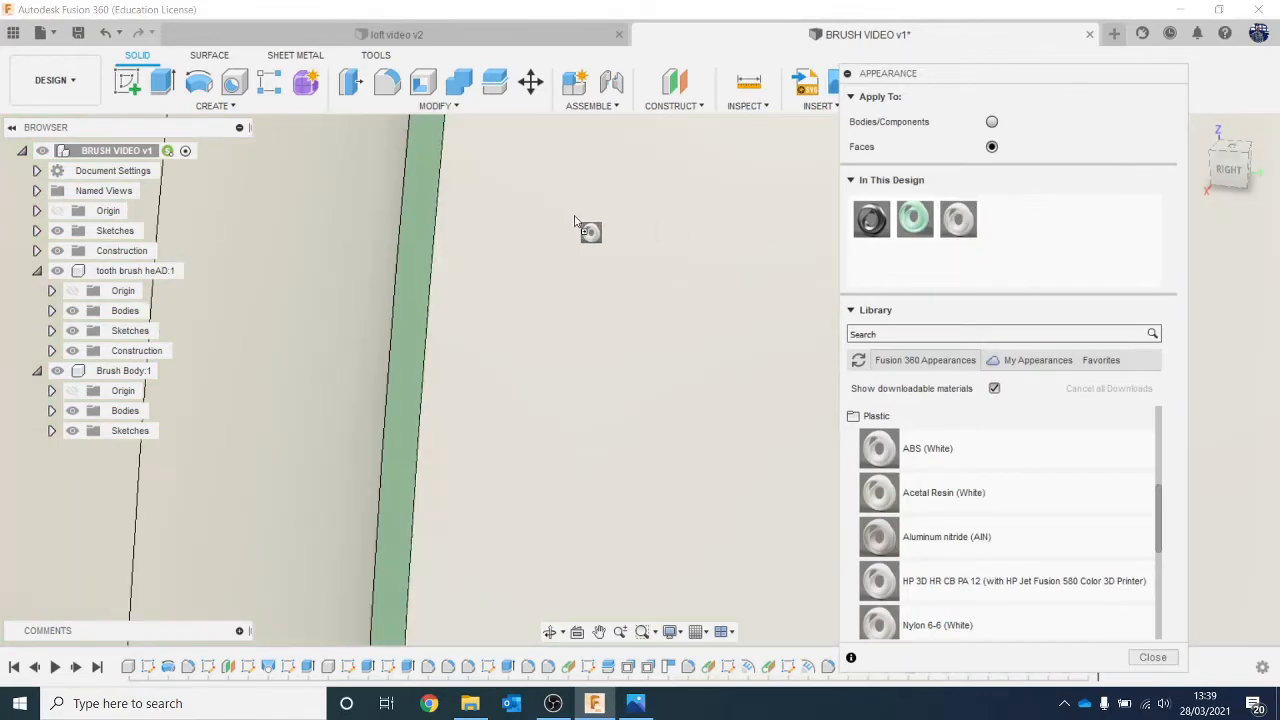
mouse_move(441, 228)
mouse_down()
mouse_move(420, 249)
mouse_move(443, 243)
mouse_up()
scroll(460, 225, down, 5)
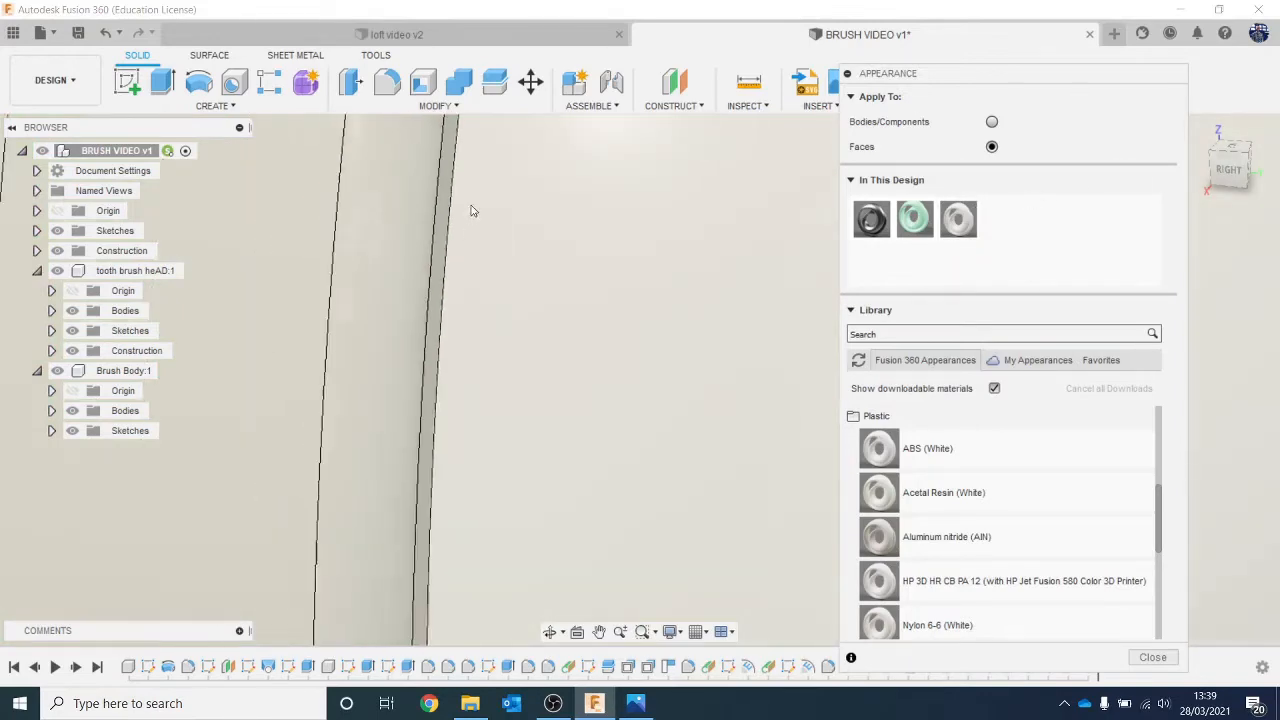
scroll(489, 186, down, 5)
middle_drag(626, 270, 712, 108)
mouse_move(975, 232)
mouse_down()
mouse_move(709, 306)
mouse_move(609, 314)
mouse_move(612, 300)
mouse_up()
scroll(614, 266, down, 4)
scroll(659, 227, up, 4)
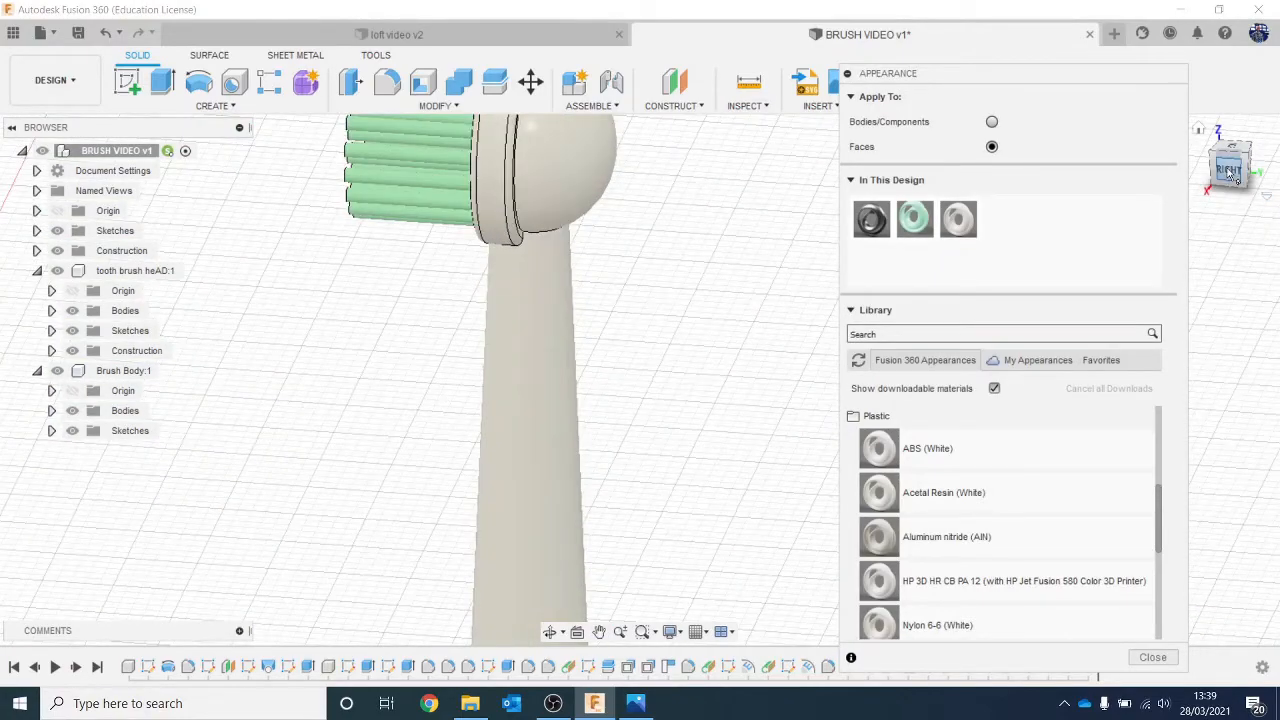
Apply the white ABS to the green edge at the neck's base and to the top, rounded and side faces of the handle's collar.
mouse_move(1228, 170)
mouse_down()
mouse_move(1229, 122)
mouse_move(1229, 158)
mouse_move(1262, 188)
mouse_up()
scroll(780, 315, down, 3)
scroll(548, 242, down, 3)
scroll(585, 367, up, 6)
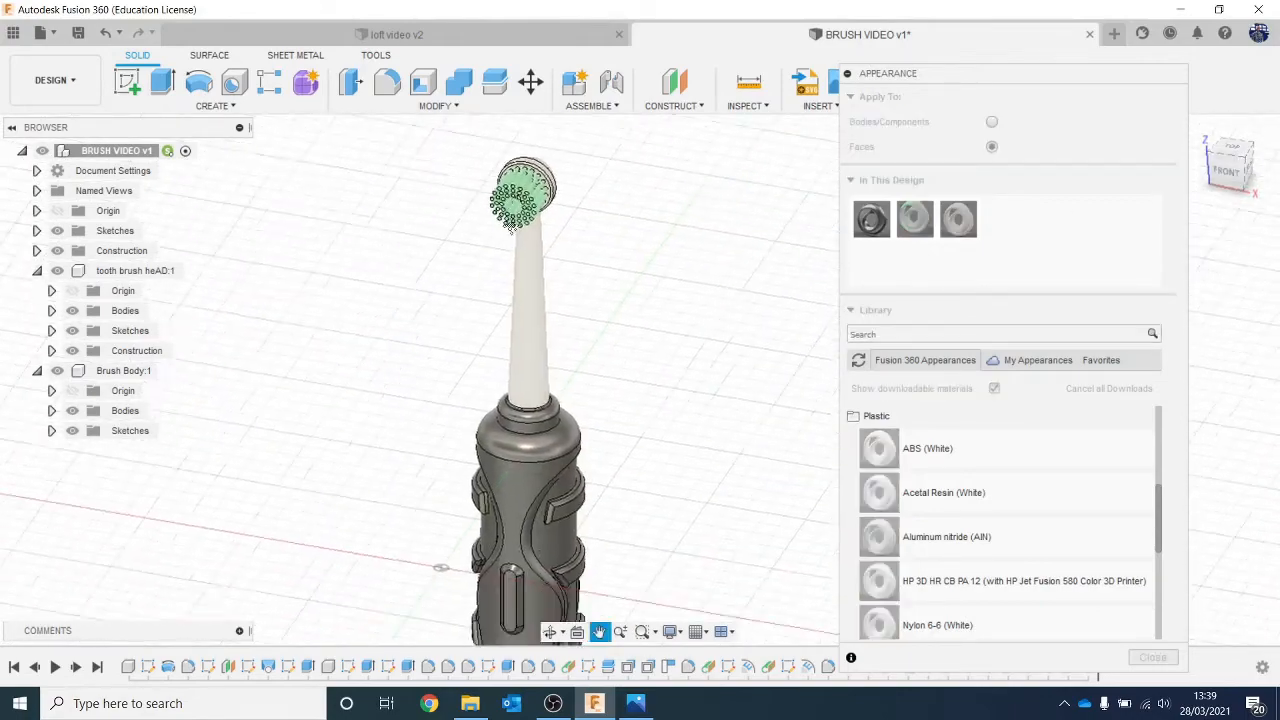
scroll(597, 279, up, 8)
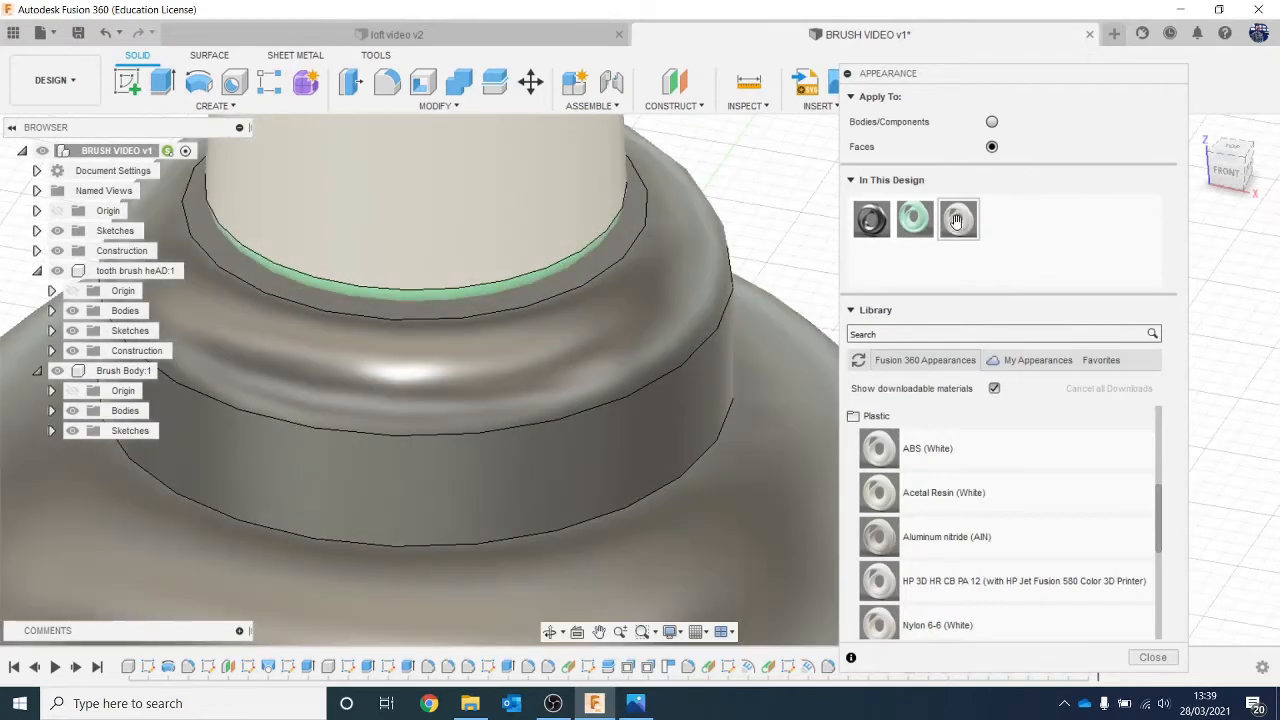
drag(957, 220, 515, 292)
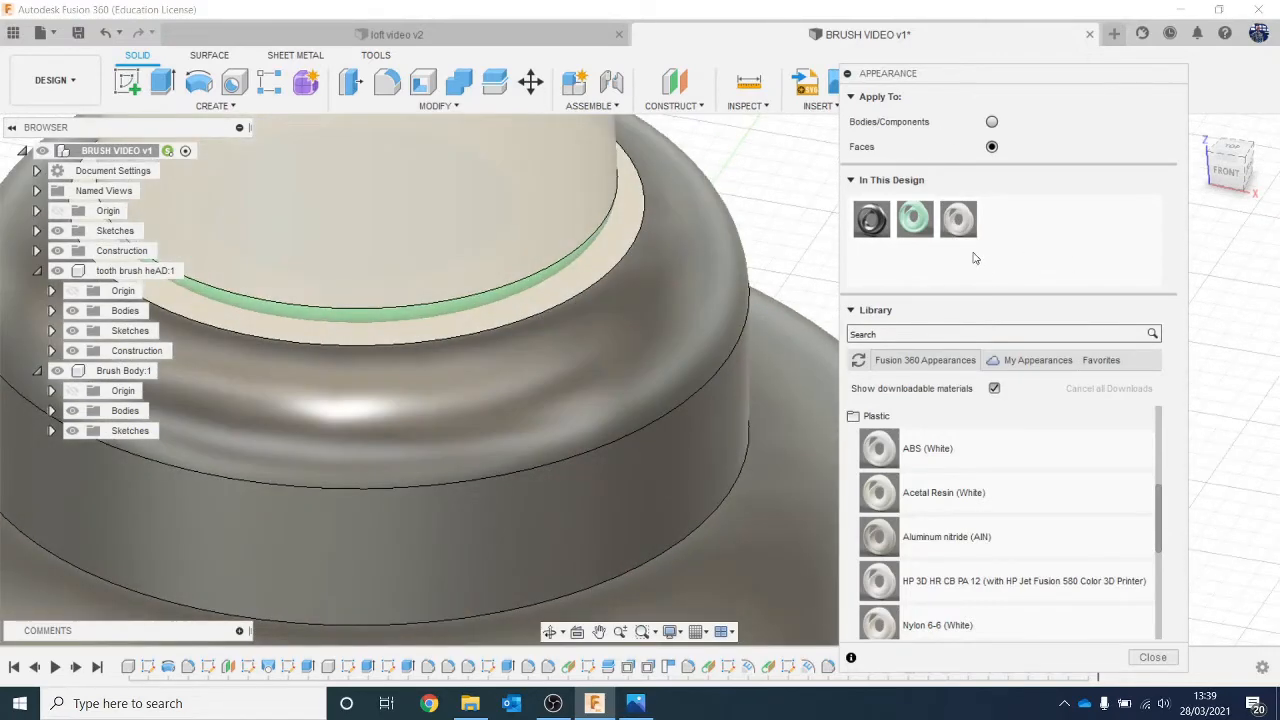
drag(958, 220, 495, 300)
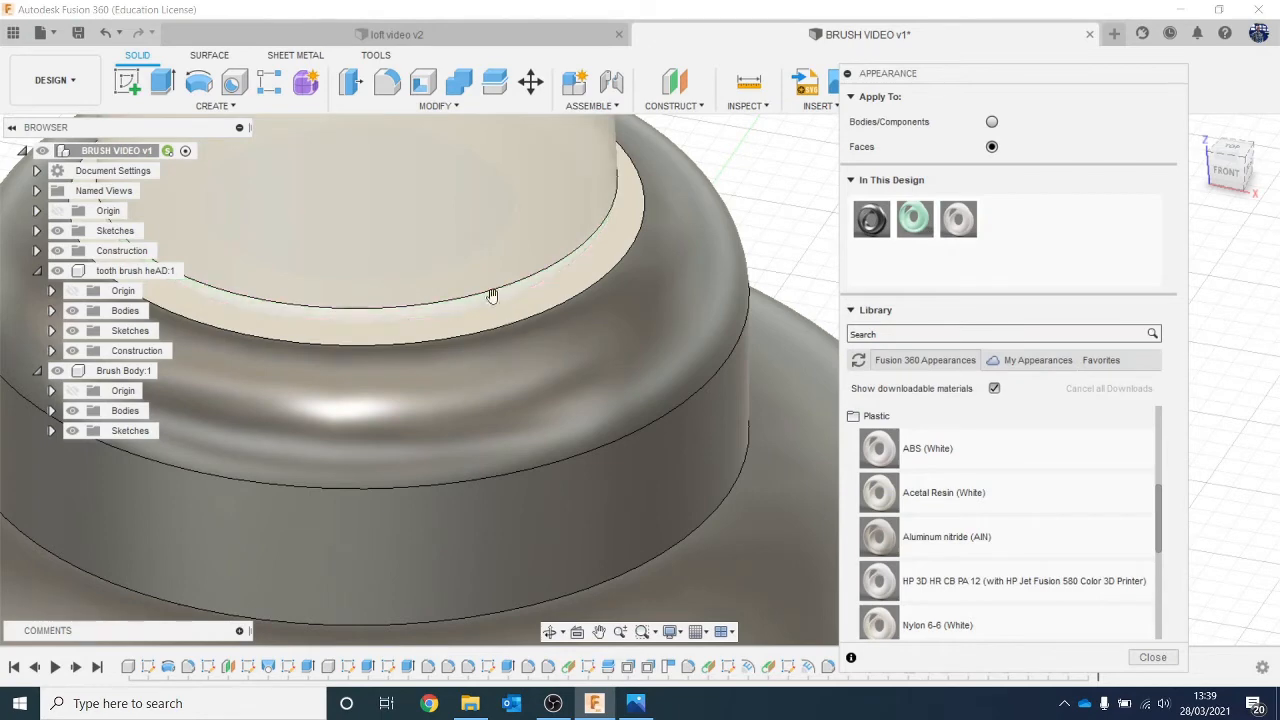
scroll(517, 320, down, 5)
drag(960, 219, 534, 325)
drag(970, 208, 595, 405)
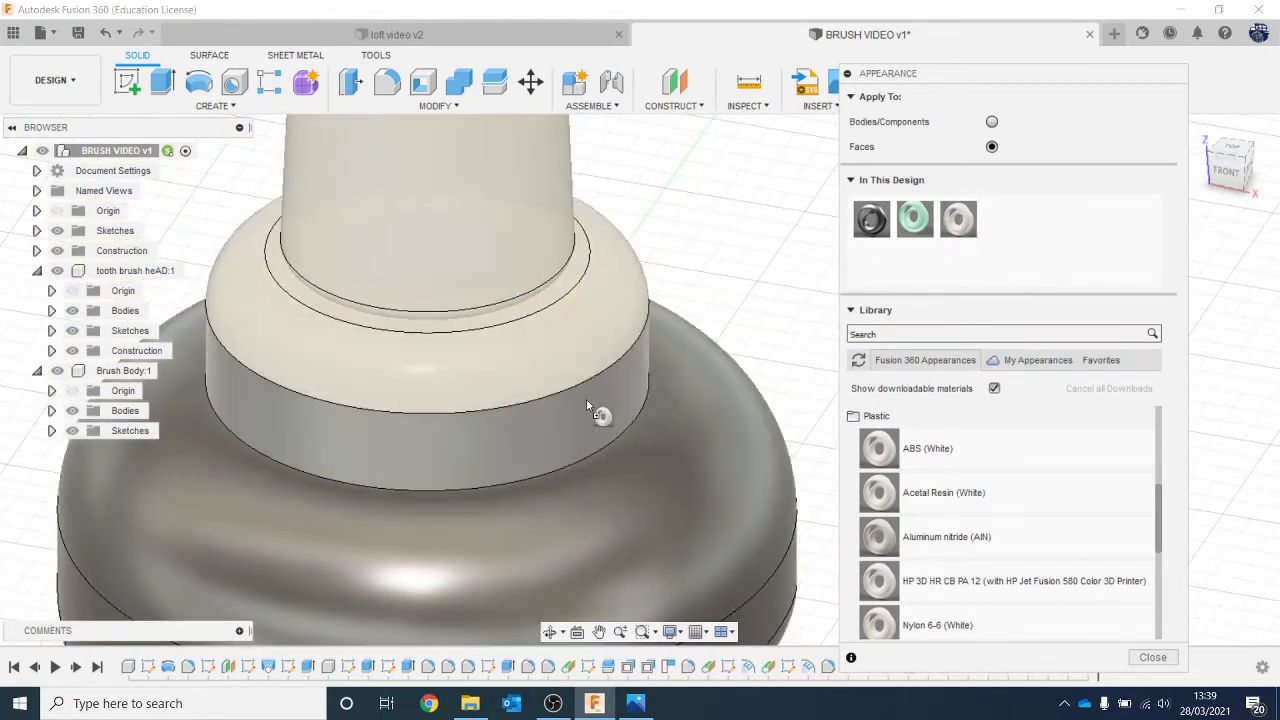
Find the textured plastics in the appearance library and add Plastic - Texture - Random to the design's appearances.
scroll(591, 398, down, 5)
scroll(593, 375, down, 5)
scroll(617, 254, up, 6)
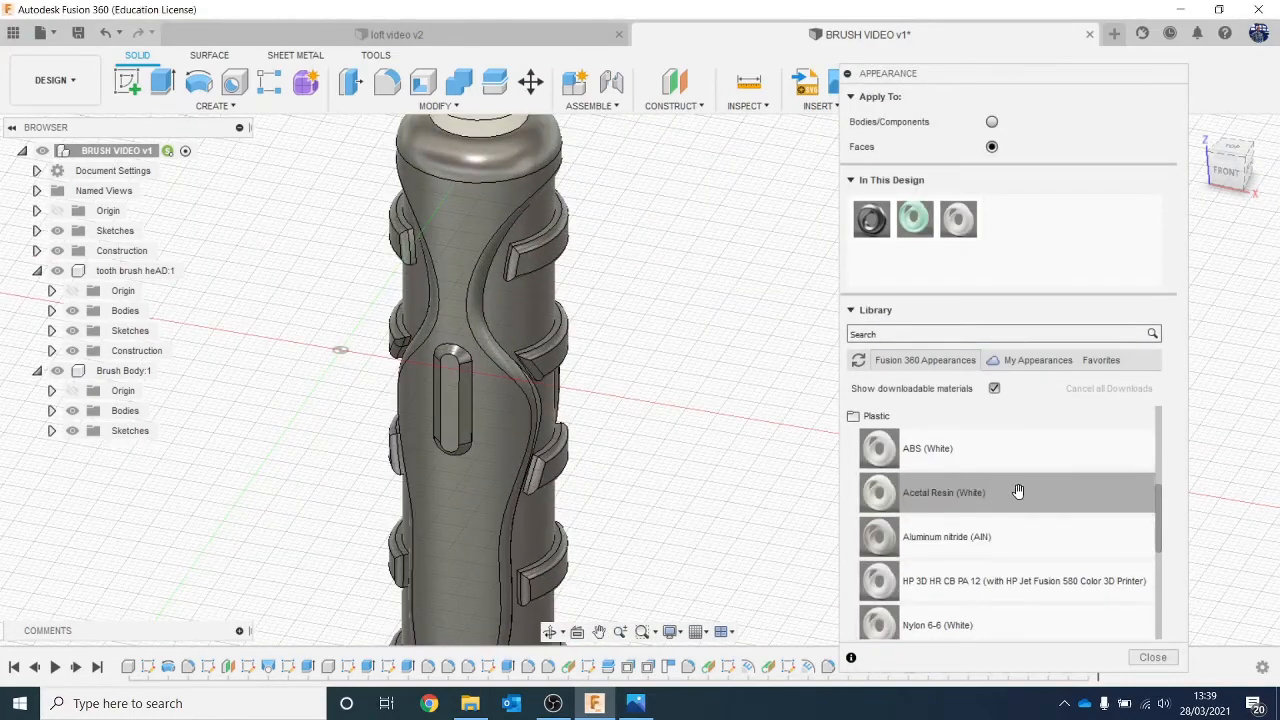
click(878, 420)
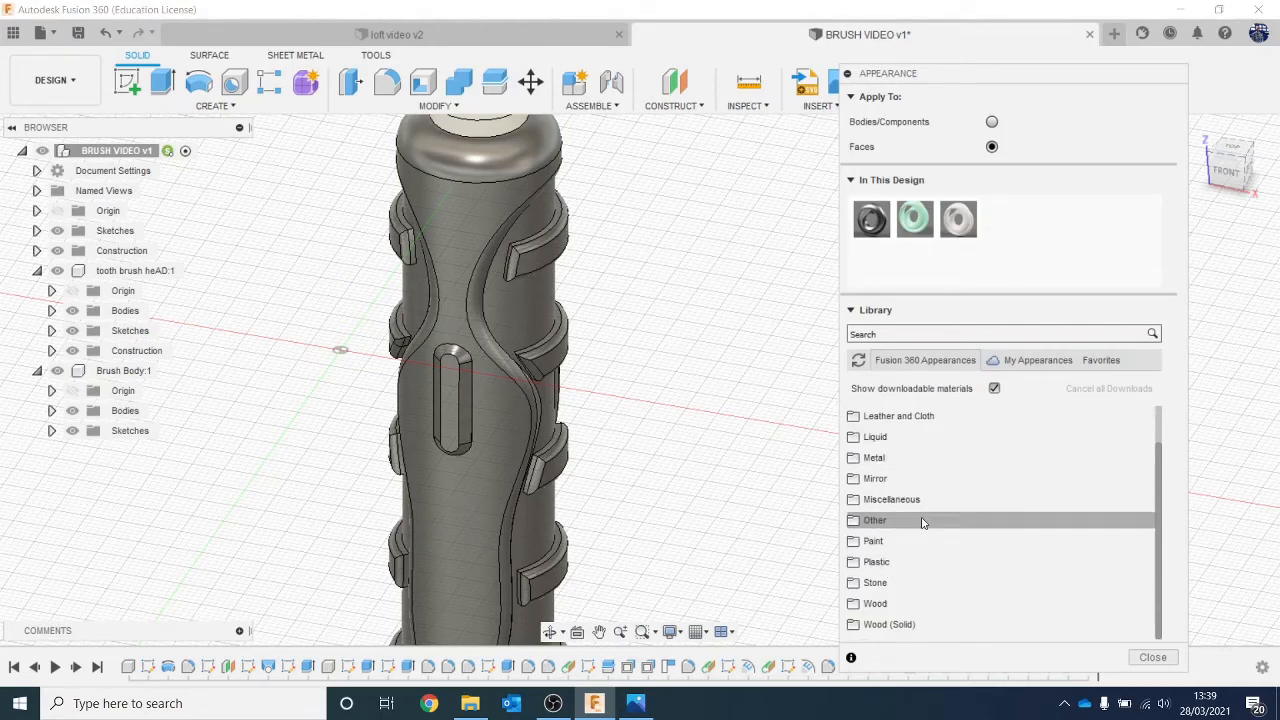
click(890, 563)
scroll(969, 550, down, 5)
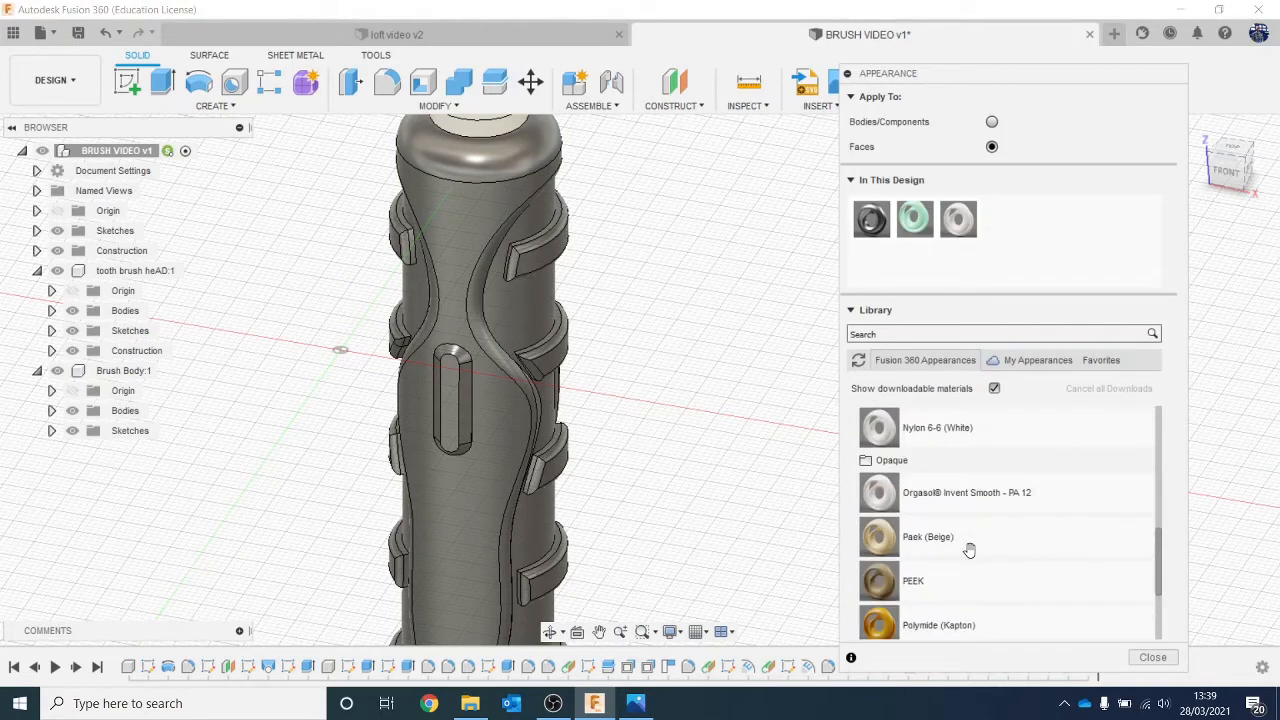
scroll(917, 472, up, 5)
scroll(920, 475, down, 2)
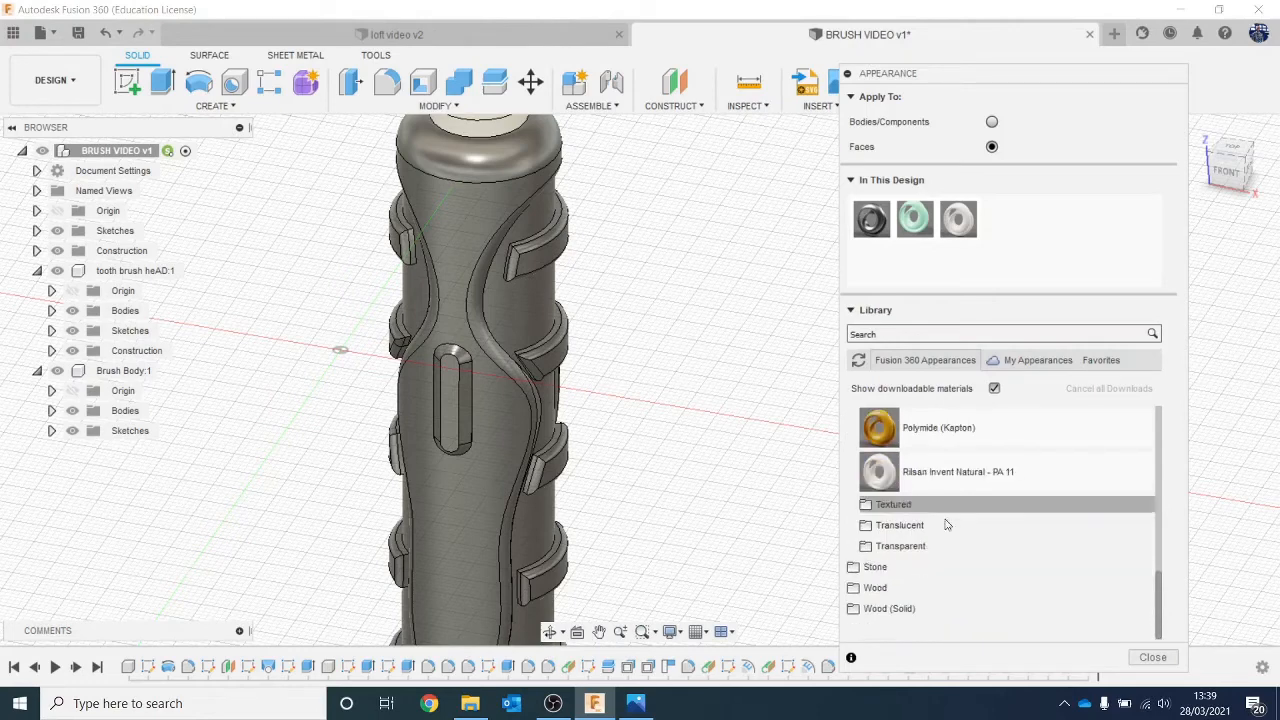
click(919, 508)
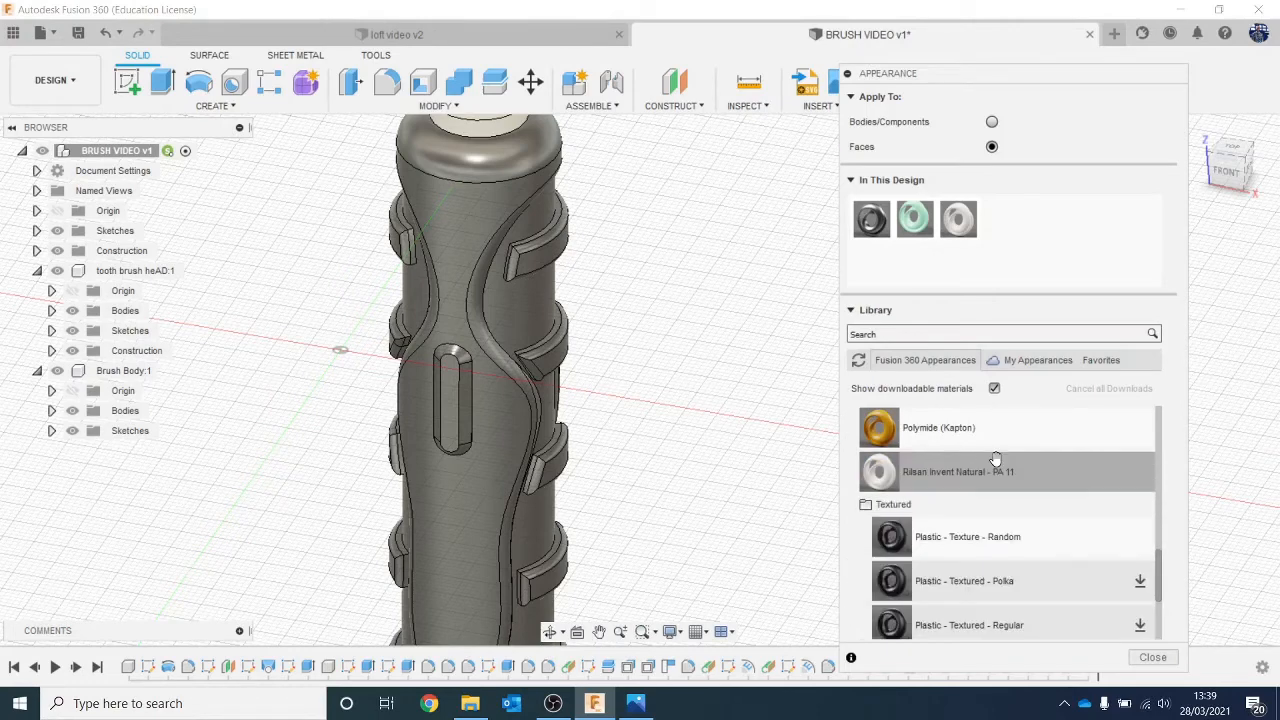
scroll(993, 459, down, 2)
scroll(1028, 518, up, 2)
drag(1013, 538, 1010, 262)
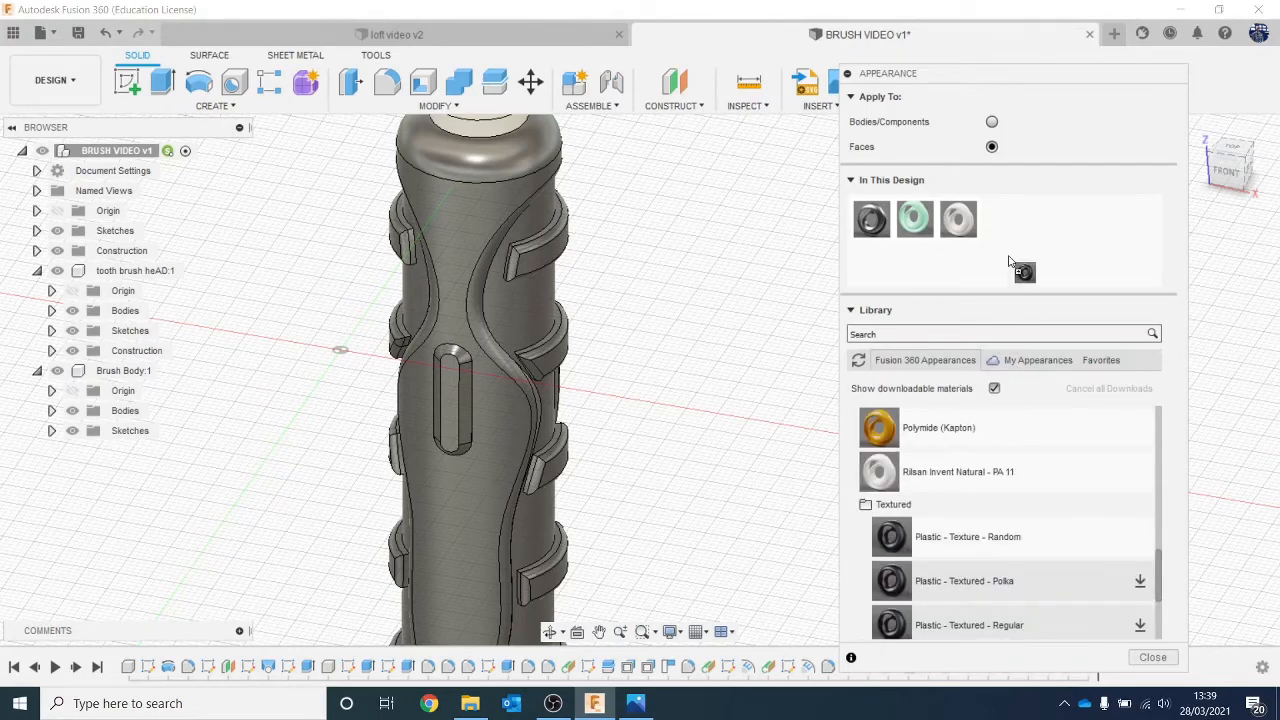
drag(1008, 216, 1010, 220)
Recolour the Plastic - Texture - Random appearance to light pink, RGB 240, 168, 225.
double_click(1007, 222)
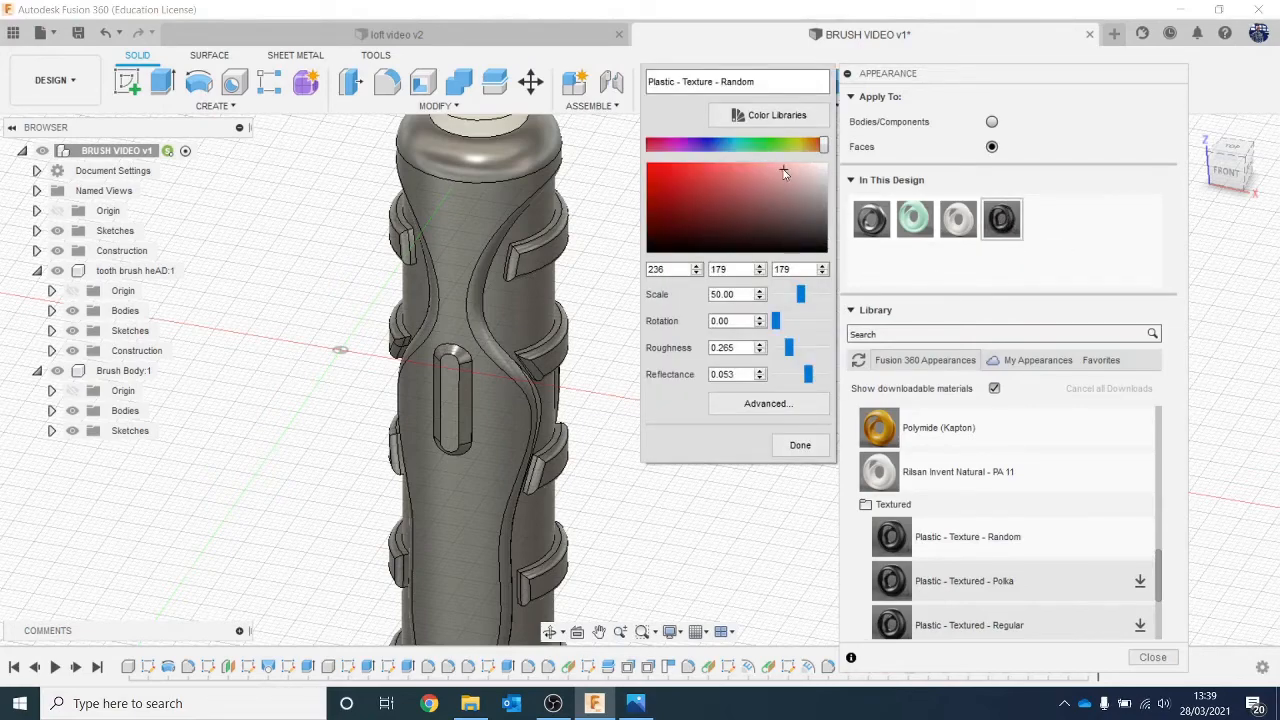
click(668, 146)
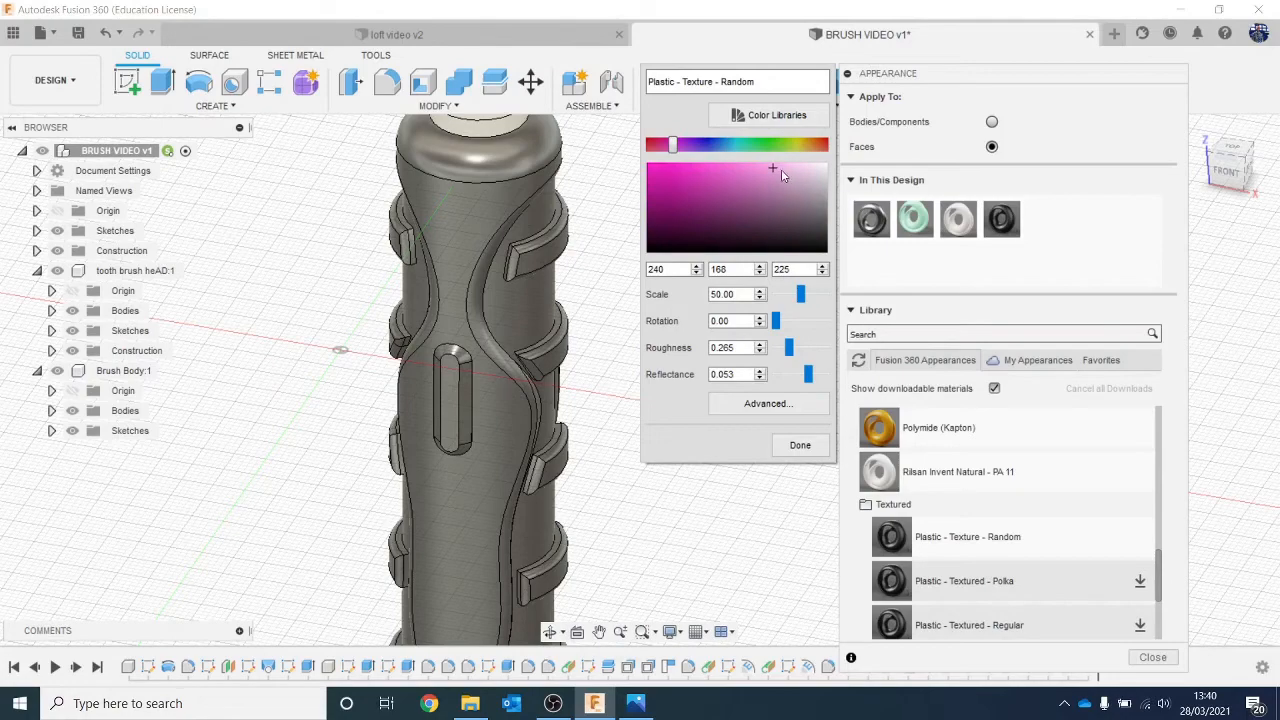
click(801, 446)
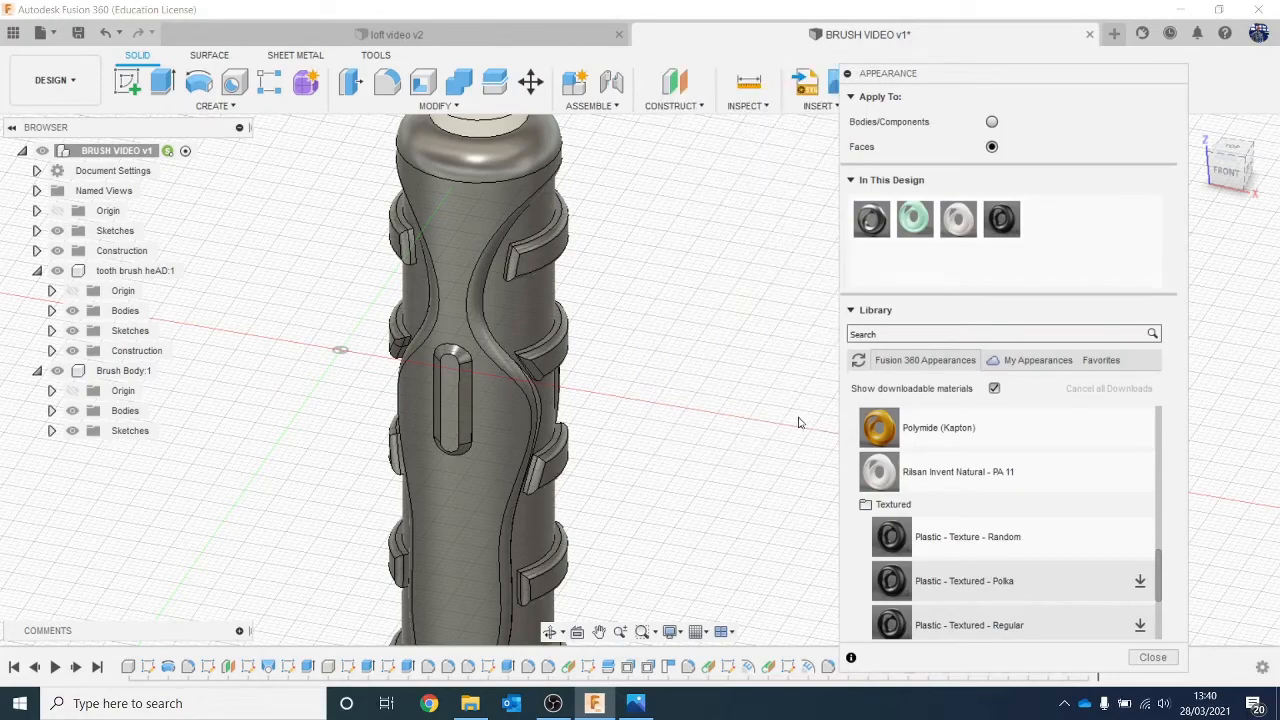
Switch to applying by body and give the ribbed grips on both sides of the handle the pink textured plastic.
middle_drag(672, 385, 643, 328)
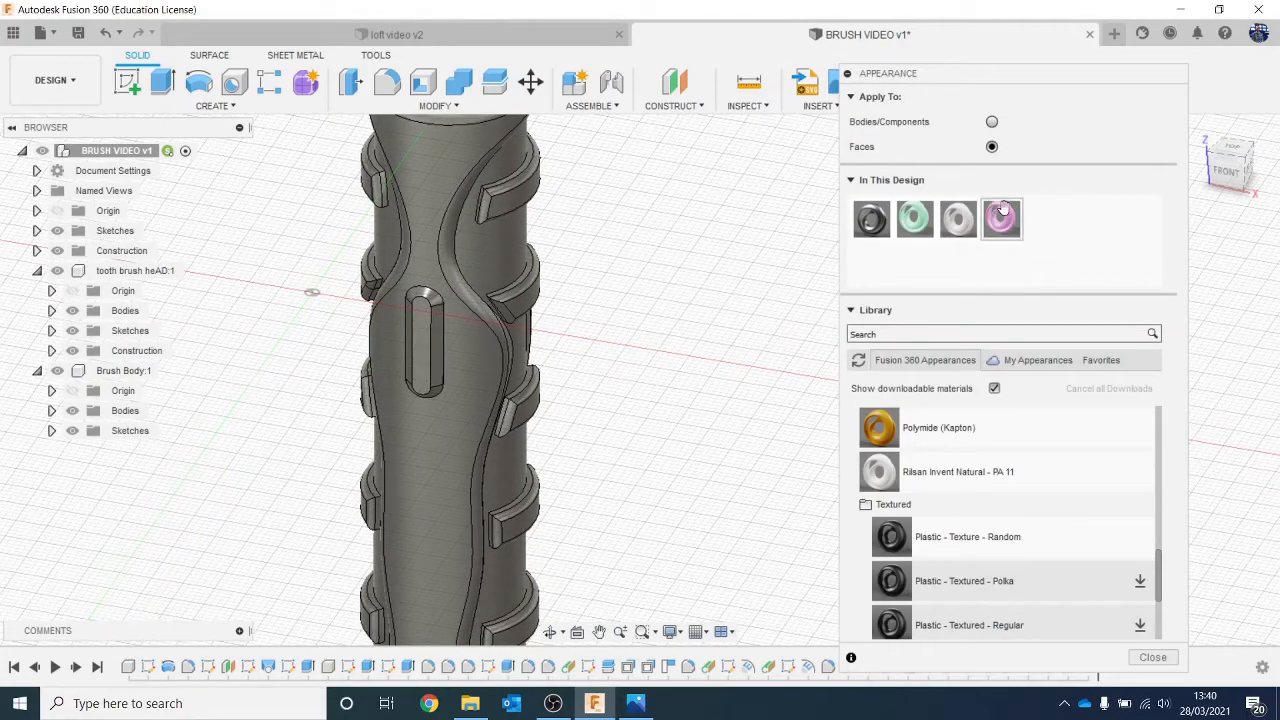
drag(1001, 218, 507, 236)
scroll(680, 234, down, 3)
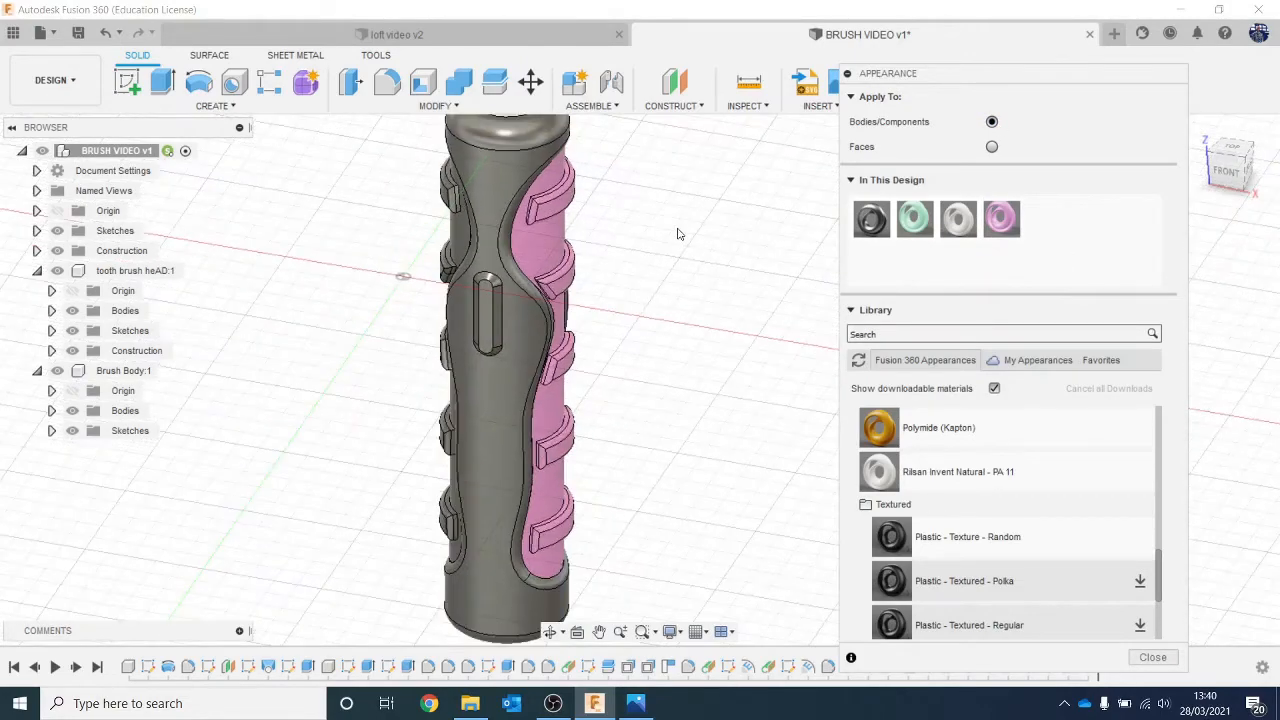
drag(1238, 182, 1264, 178)
drag(1020, 230, 372, 330)
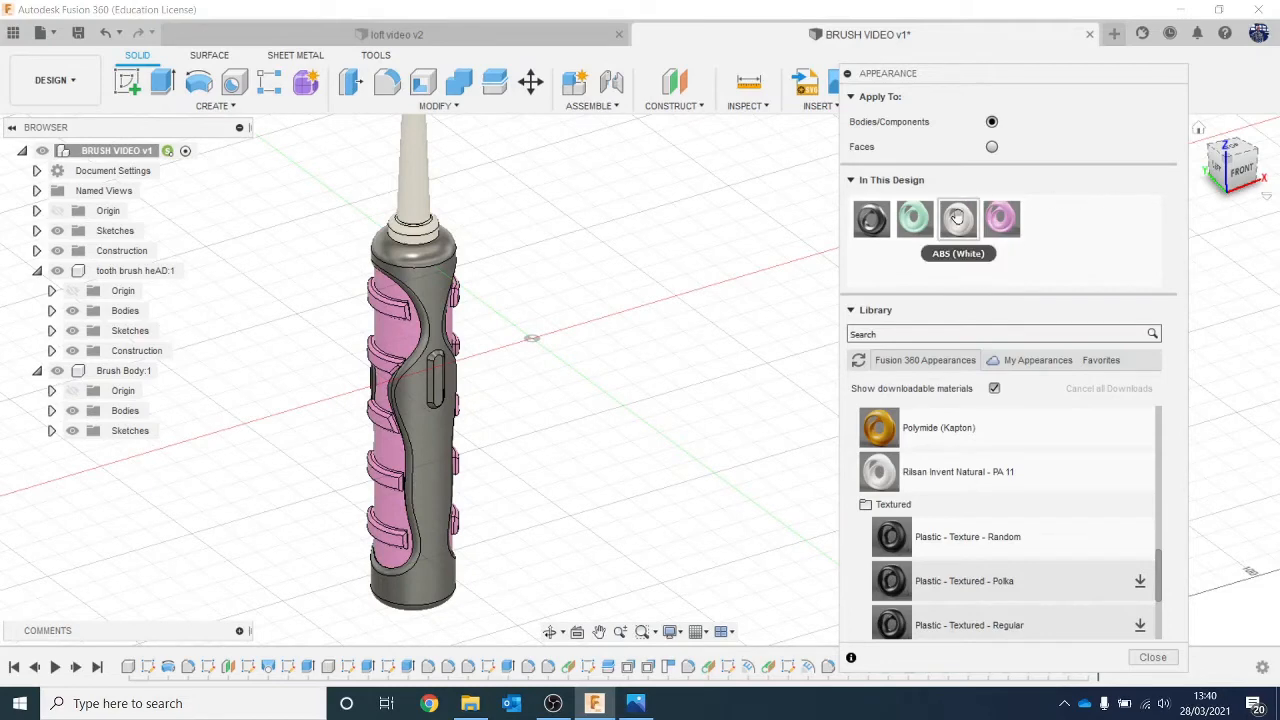
Apply the white ABS to the main handle body, keeping the appearances already applied to its faces.
drag(953, 228, 435, 279)
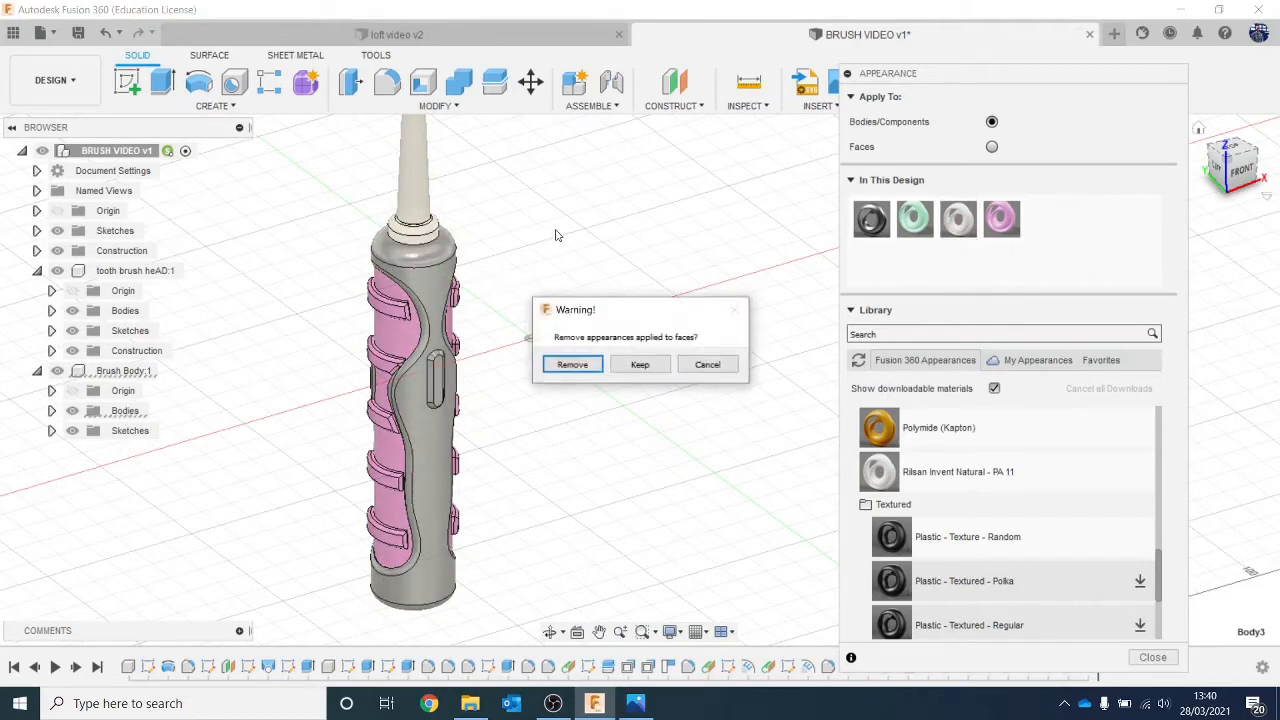
click(638, 365)
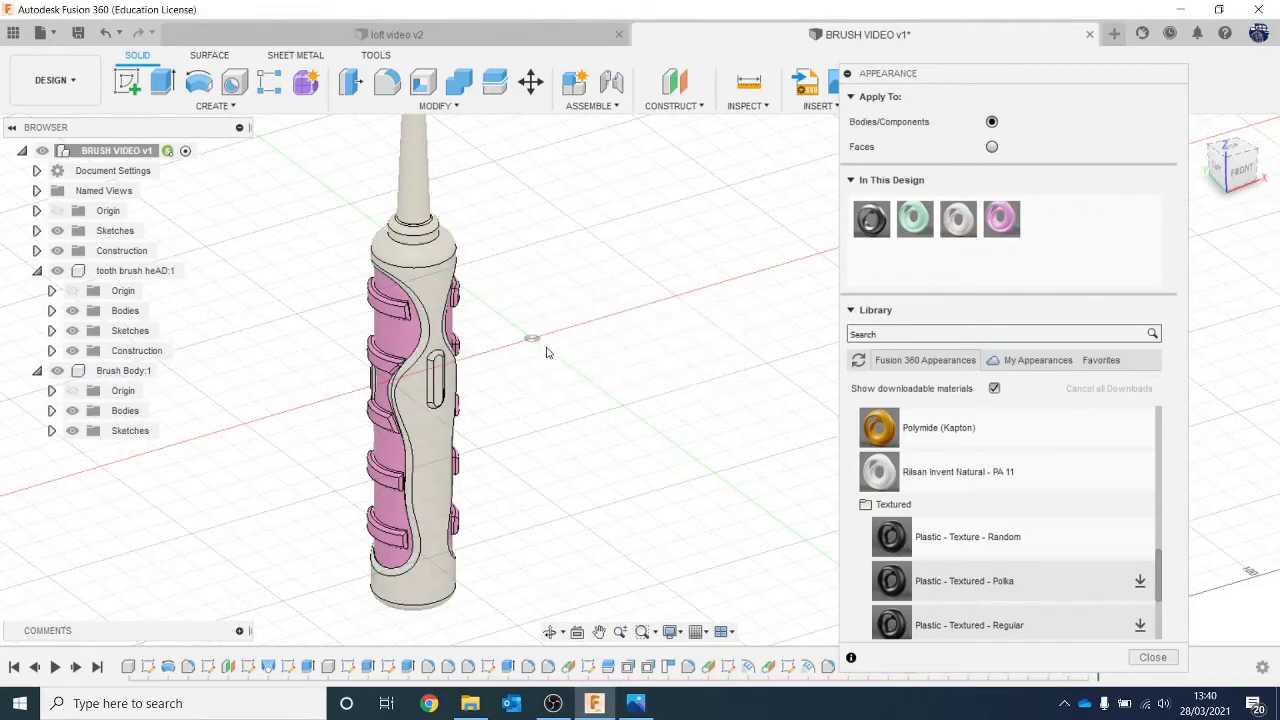
scroll(534, 338, up, 2)
scroll(535, 336, down, 2)
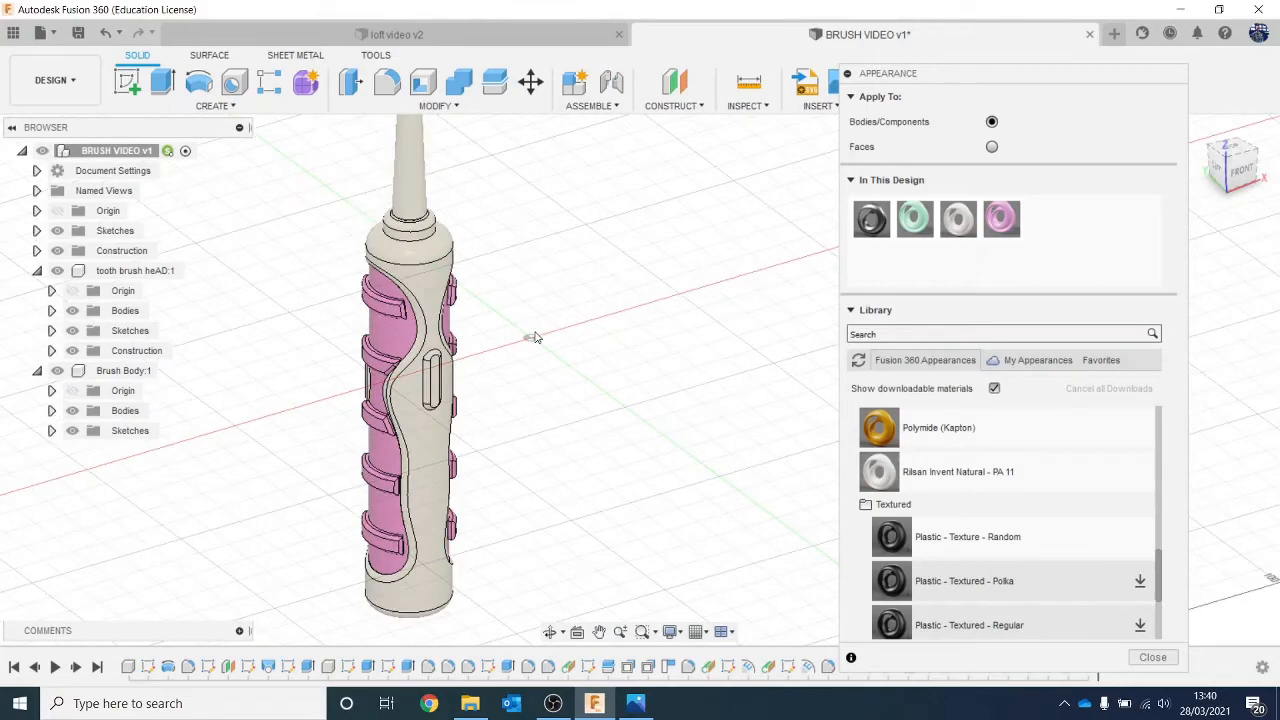
click(1238, 172)
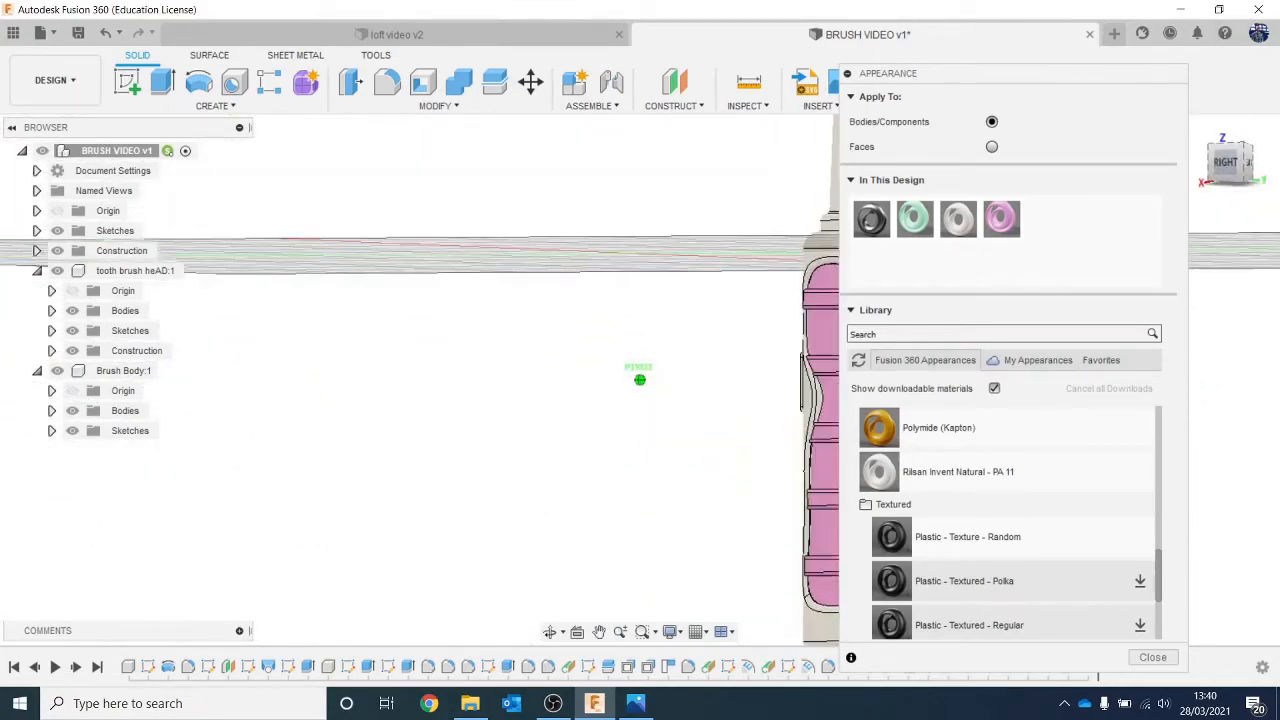
drag(1238, 172, 1254, 188)
scroll(816, 254, up, 2)
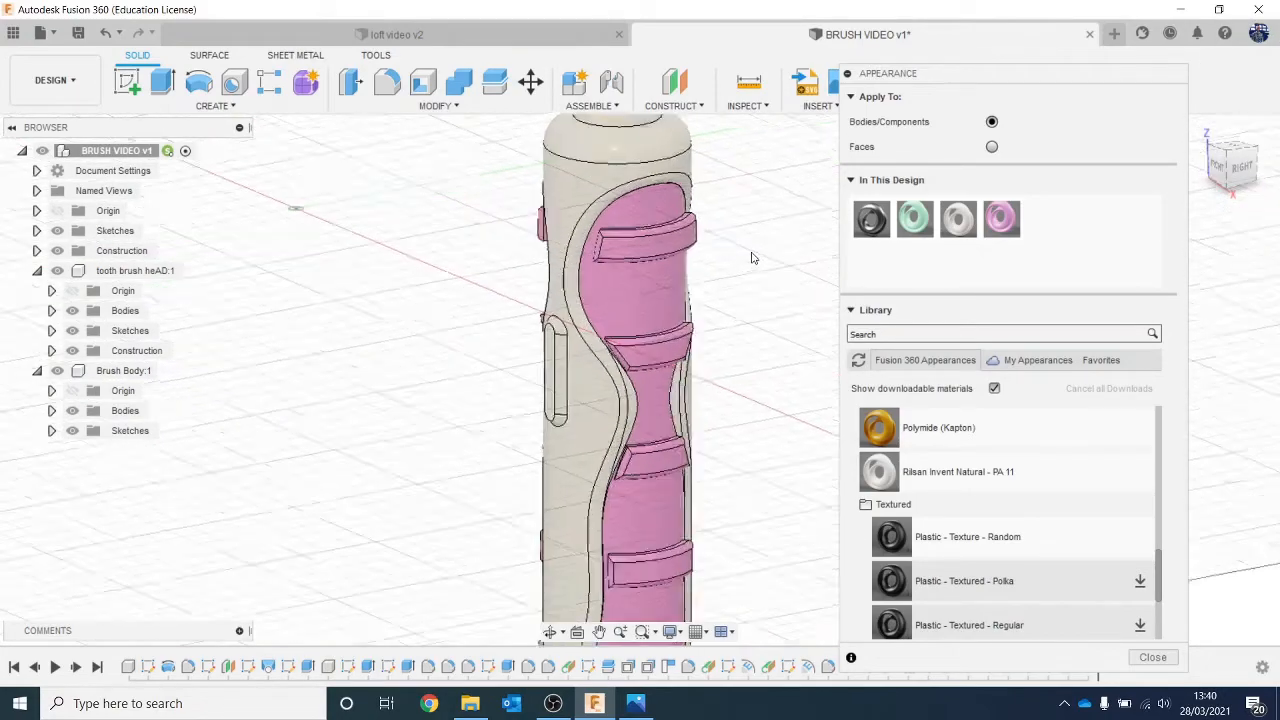
scroll(654, 277, up, 4)
scroll(563, 314, down, 3)
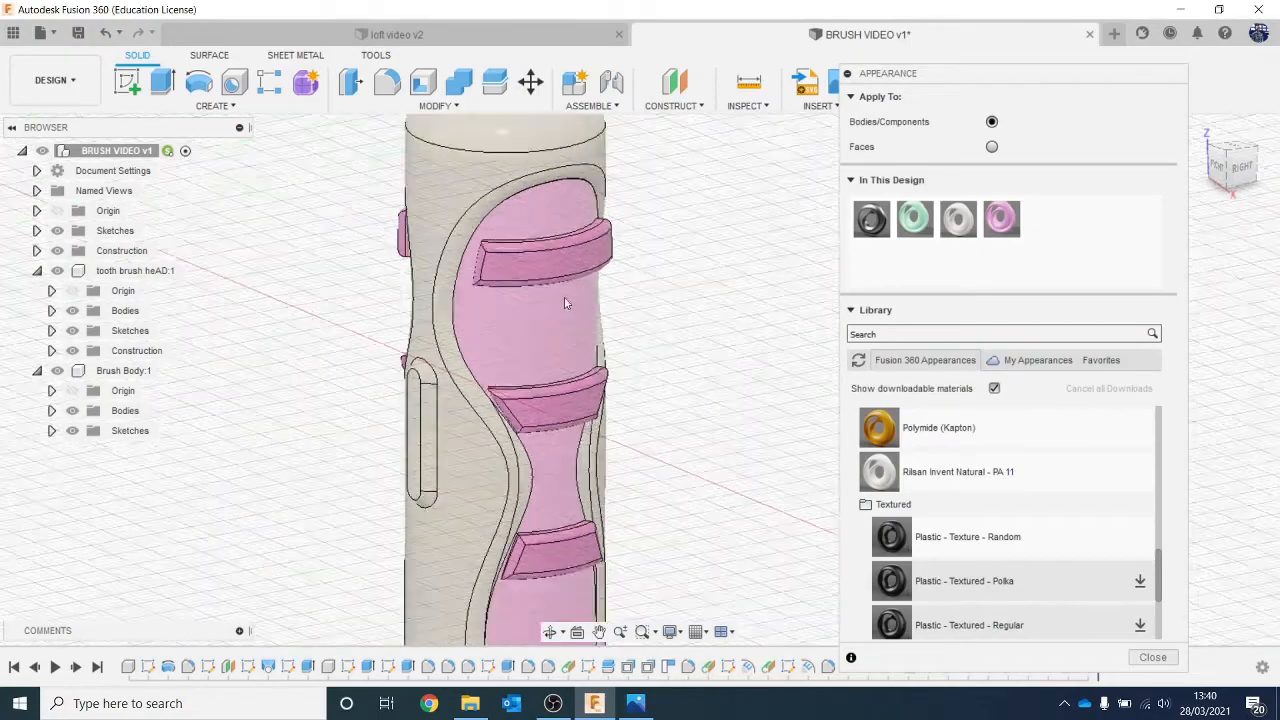
Preview the coloured toothbrush in the Render workspace from the front, turned slightly, and return to the Design workspace.
scroll(565, 303, down, 6)
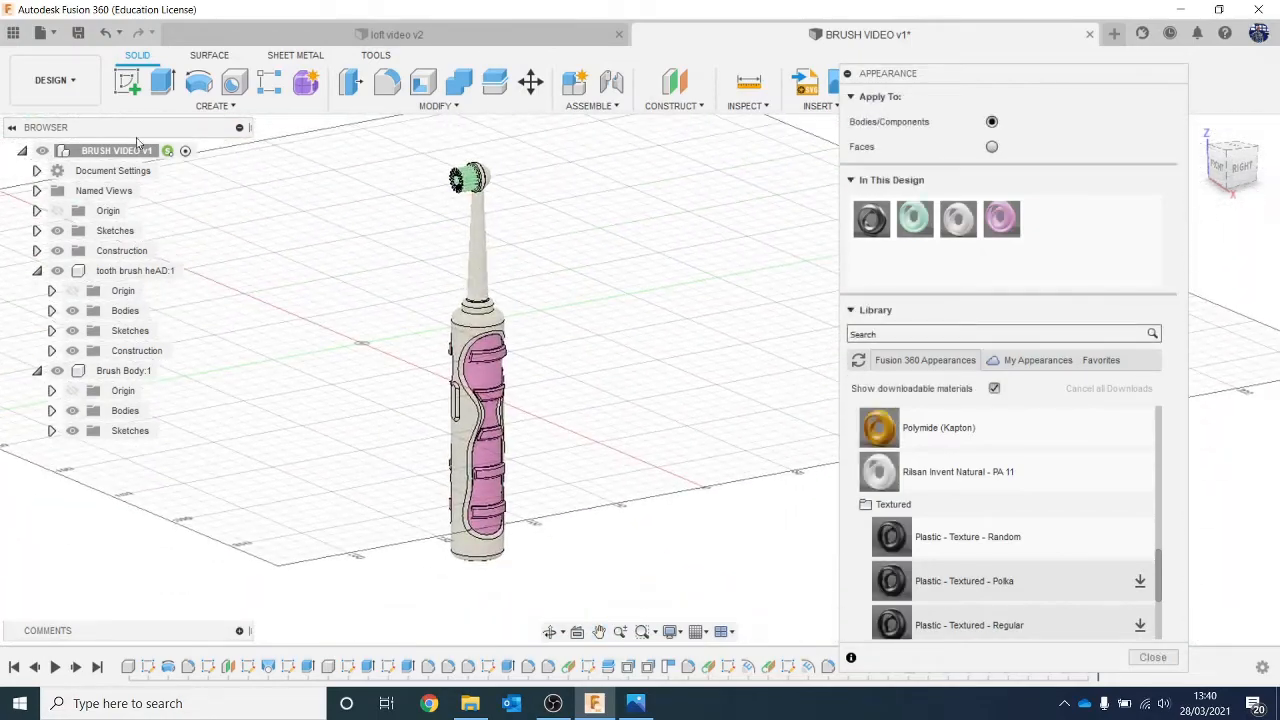
click(55, 80)
click(42, 177)
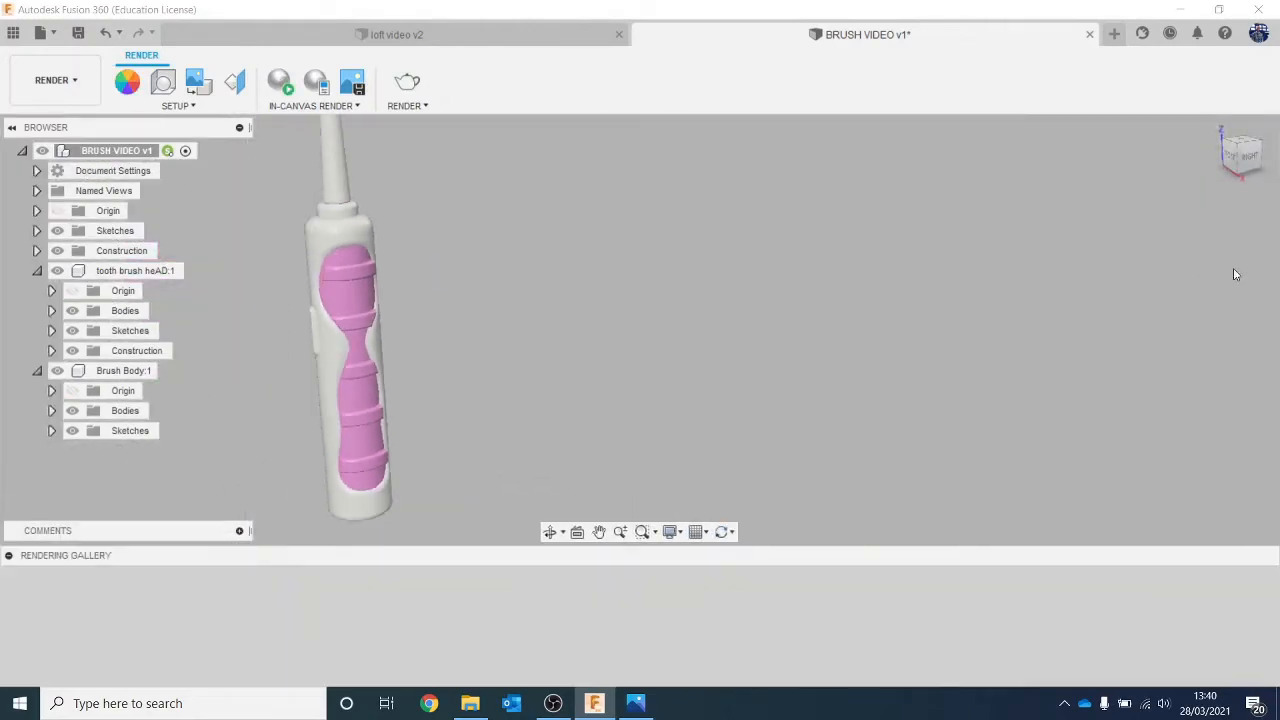
click(1258, 170)
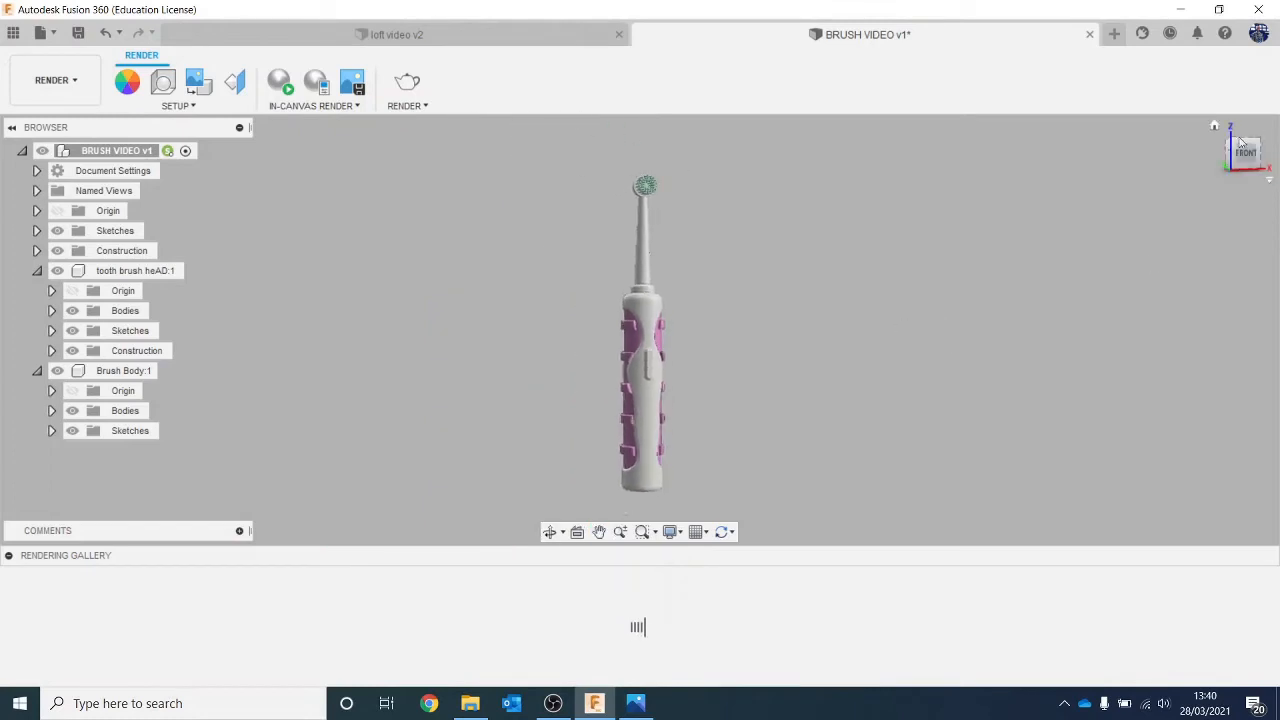
drag(1221, 162, 1211, 170)
click(55, 80)
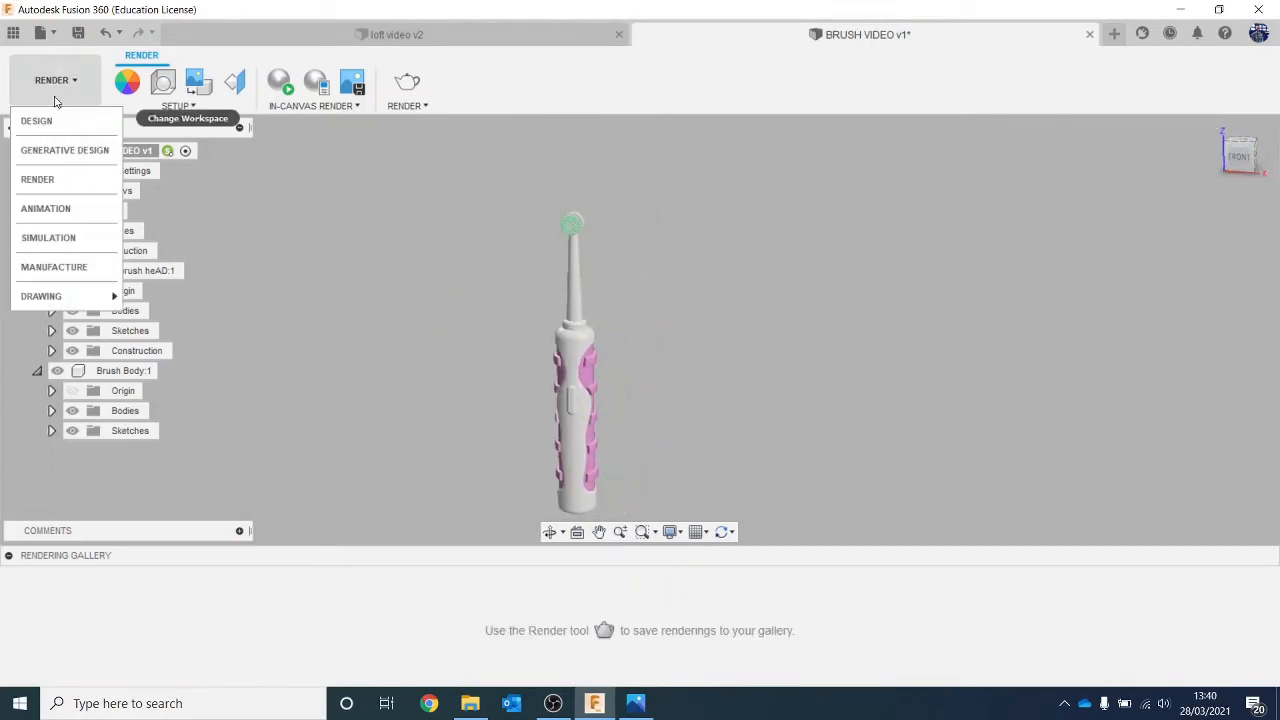
click(40, 120)
Duplicate the ABS (White) appearance in this design and recolour the copy black.
scroll(700, 420, up, 6)
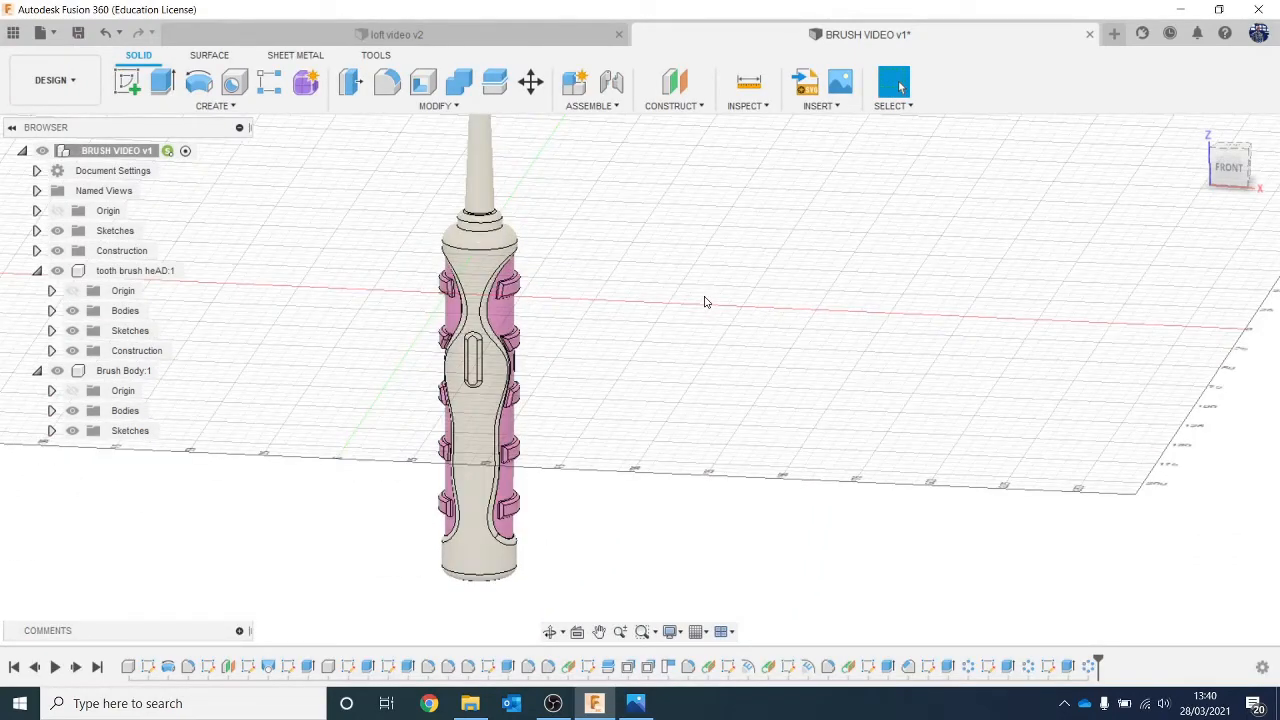
key(a)
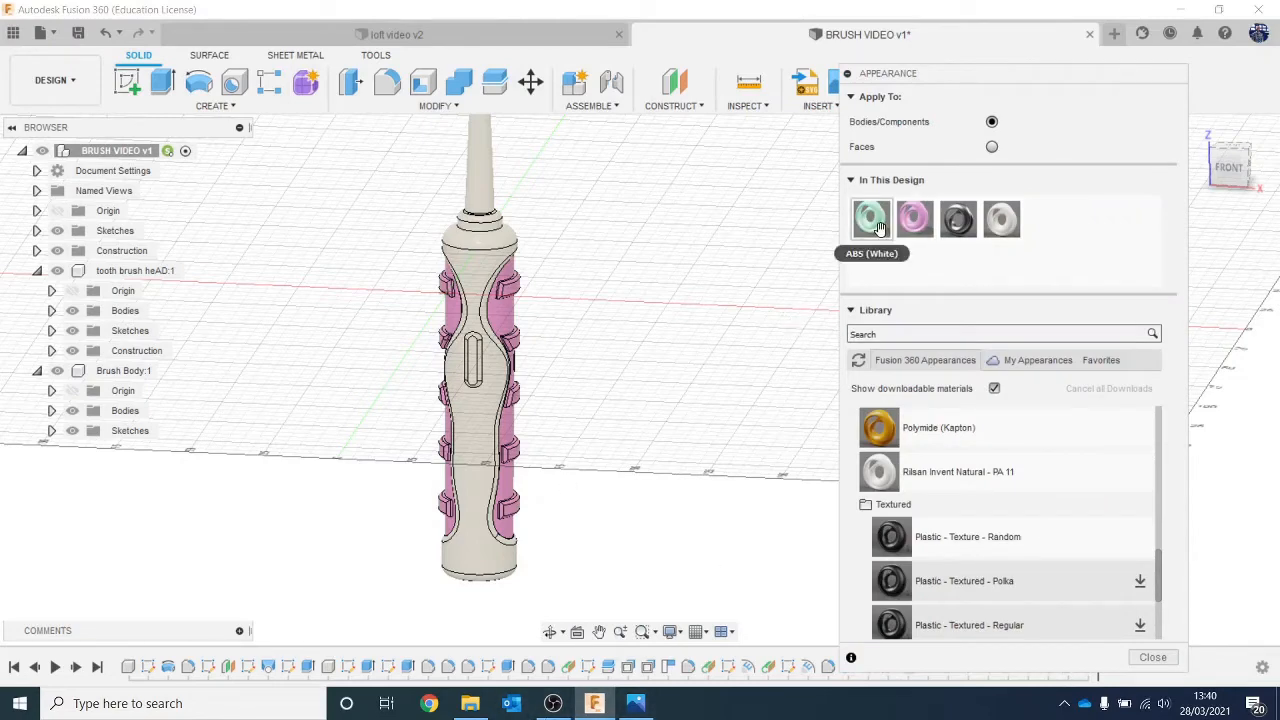
right_click(1012, 222)
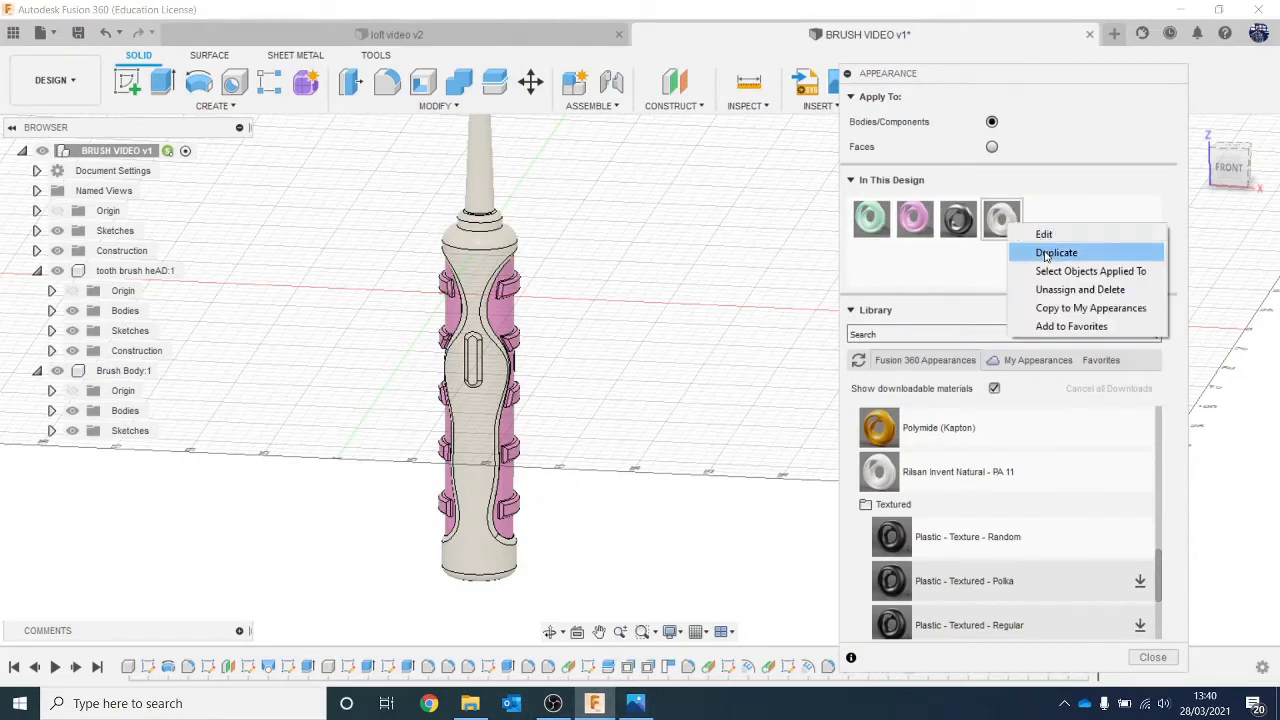
click(1052, 250)
double_click(1047, 225)
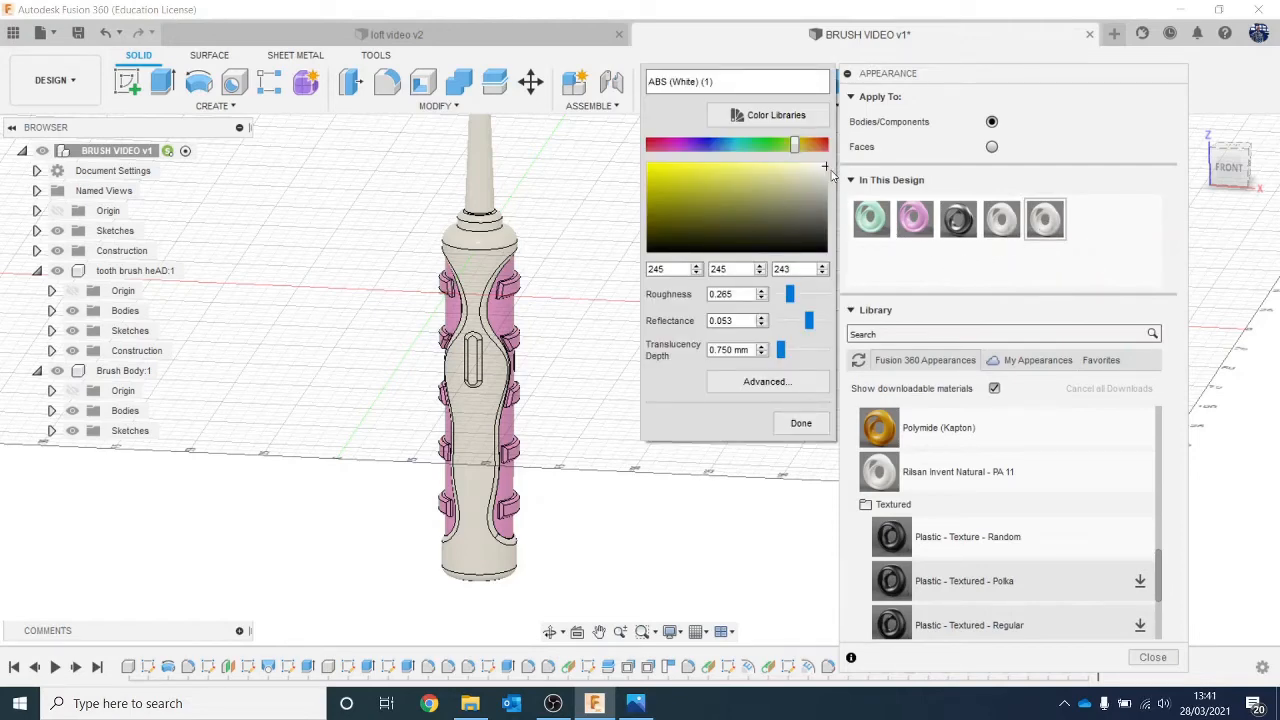
click(803, 424)
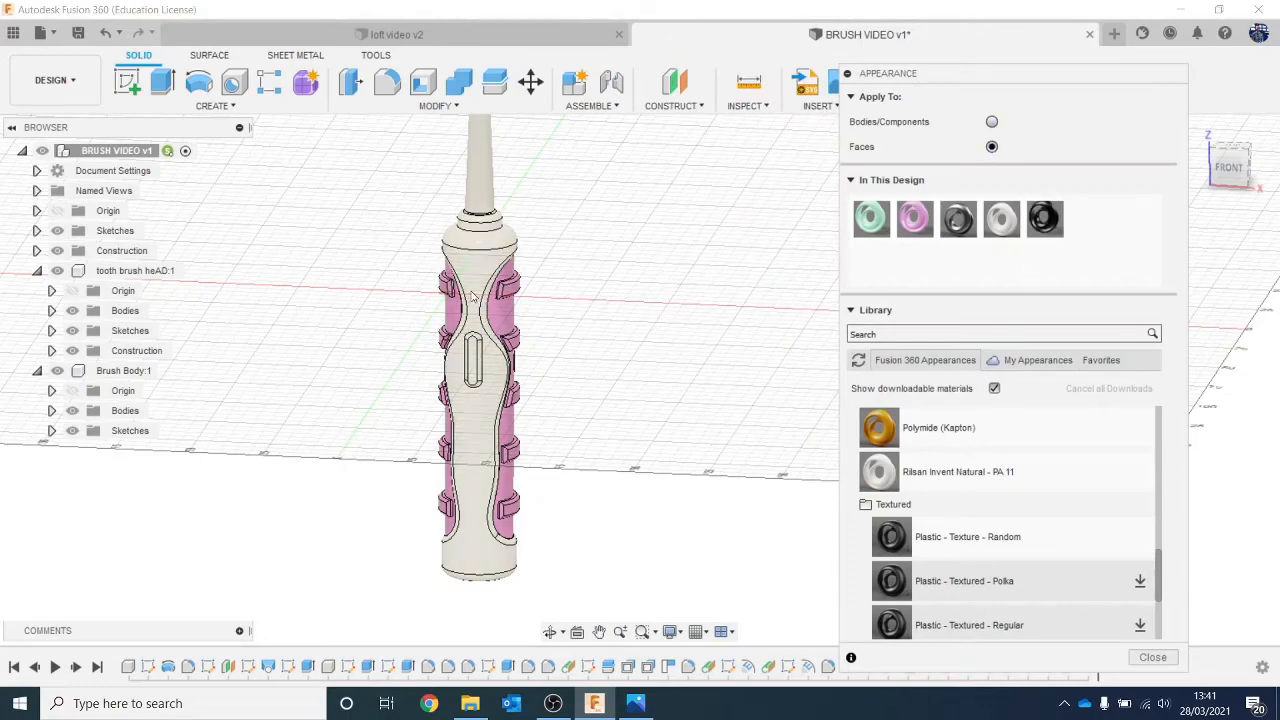
Switch to applying by face and give the curved border faces around both grip areas the black ABS.
scroll(480, 392, up, 5)
scroll(480, 392, up, 2)
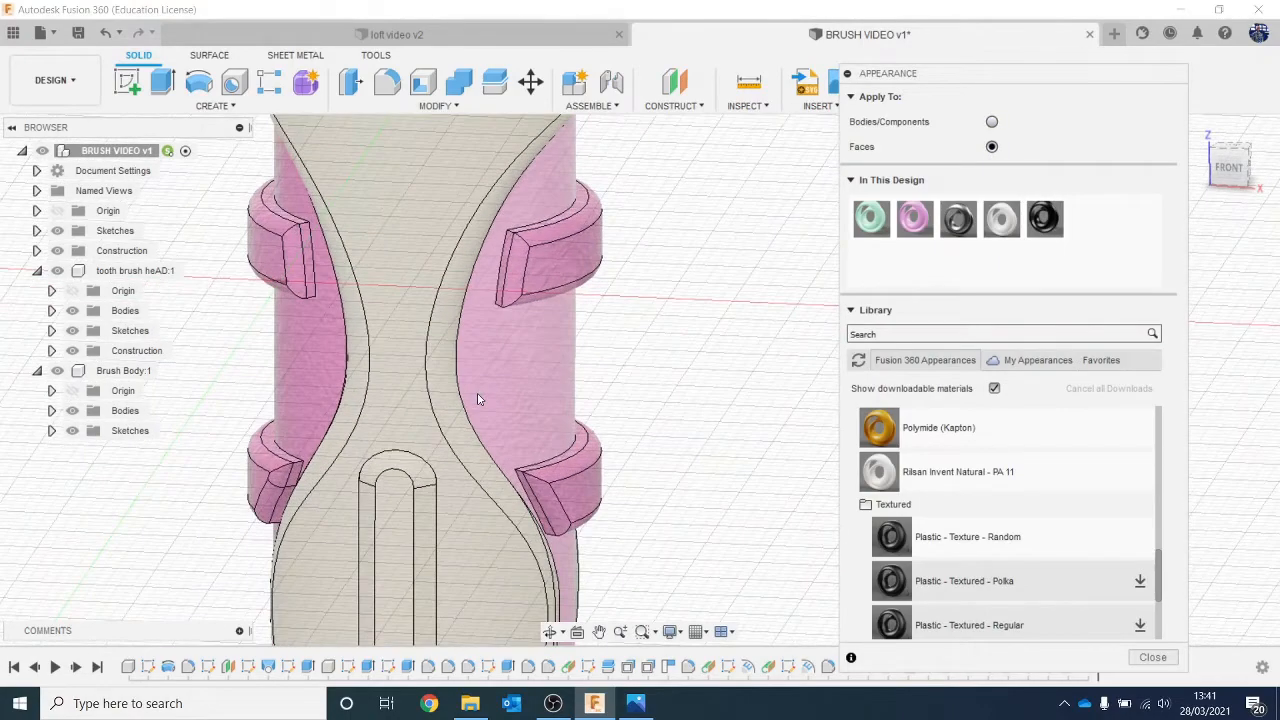
middle_drag(480, 398, 494, 373)
drag(1042, 220, 456, 306)
scroll(488, 338, down, 2)
drag(1042, 220, 398, 338)
scroll(440, 360, down, 5)
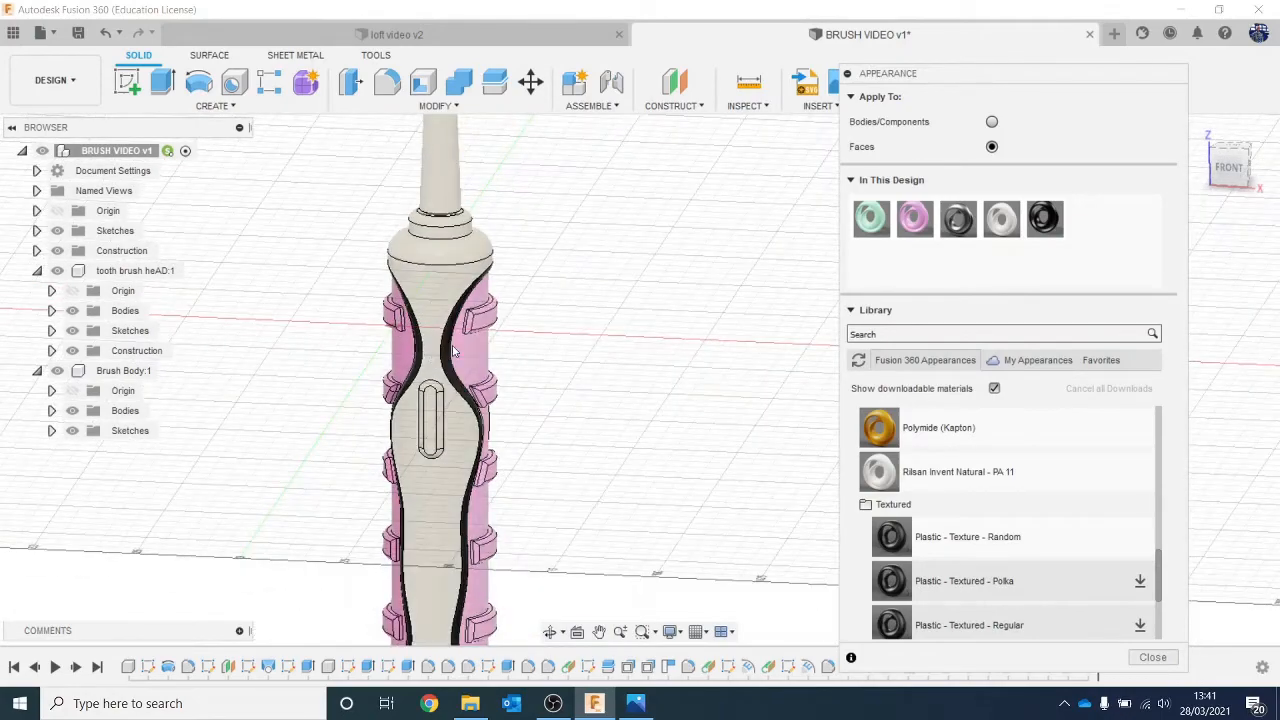
Apply the pink Plastic - Texture - Random appearance to the button's top, side and rounded end faces, and finish editing appearances.
scroll(453, 350, up, 4)
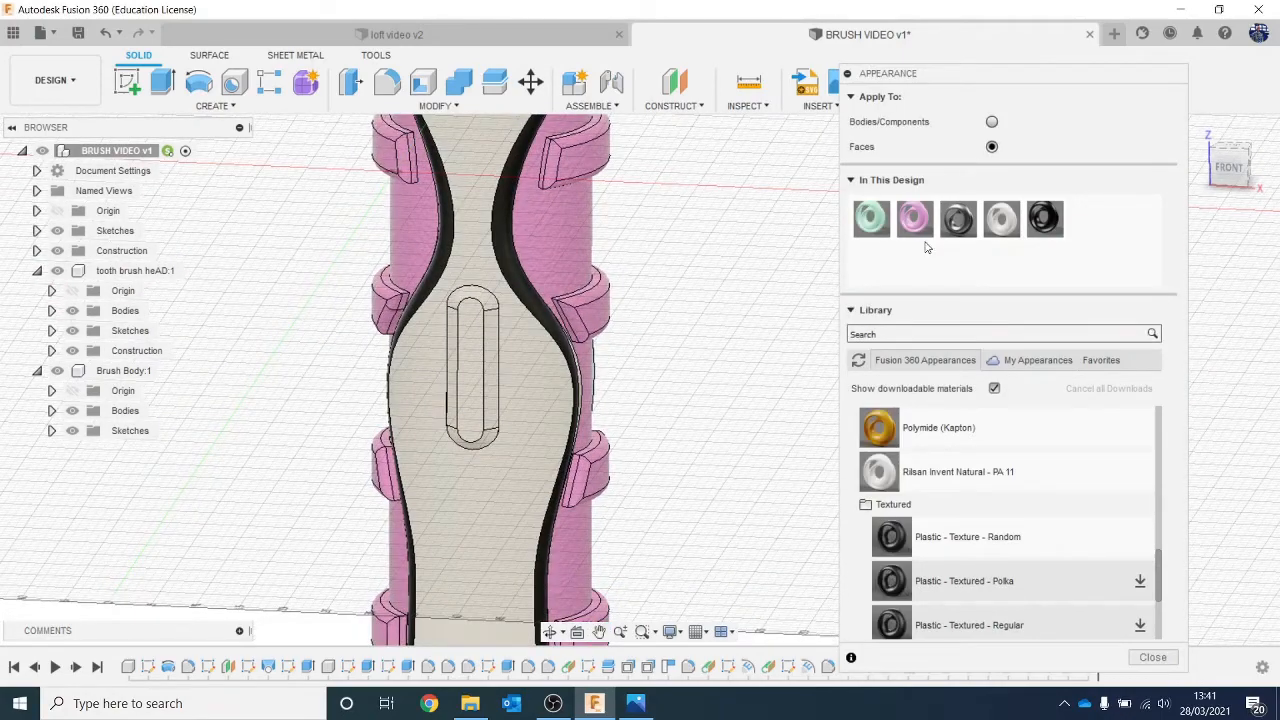
drag(914, 220, 760, 265)
drag(490, 343, 490, 343)
scroll(516, 328, up, 2)
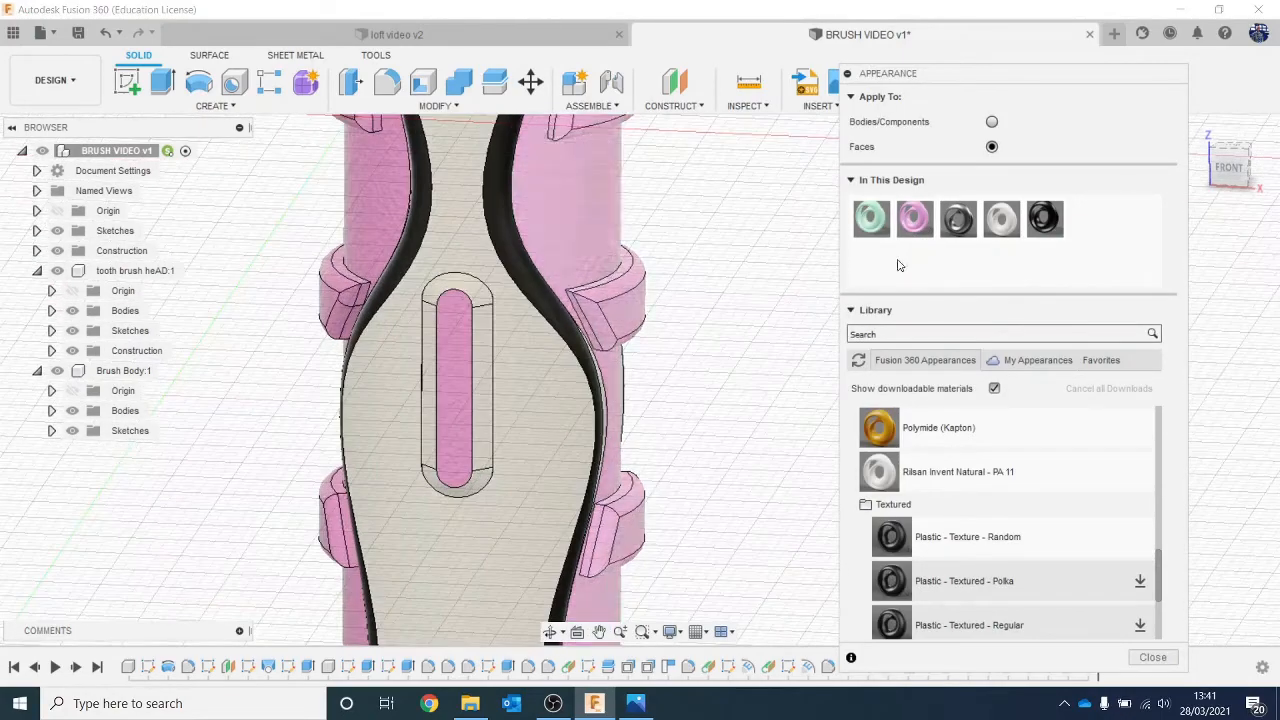
drag(914, 220, 483, 336)
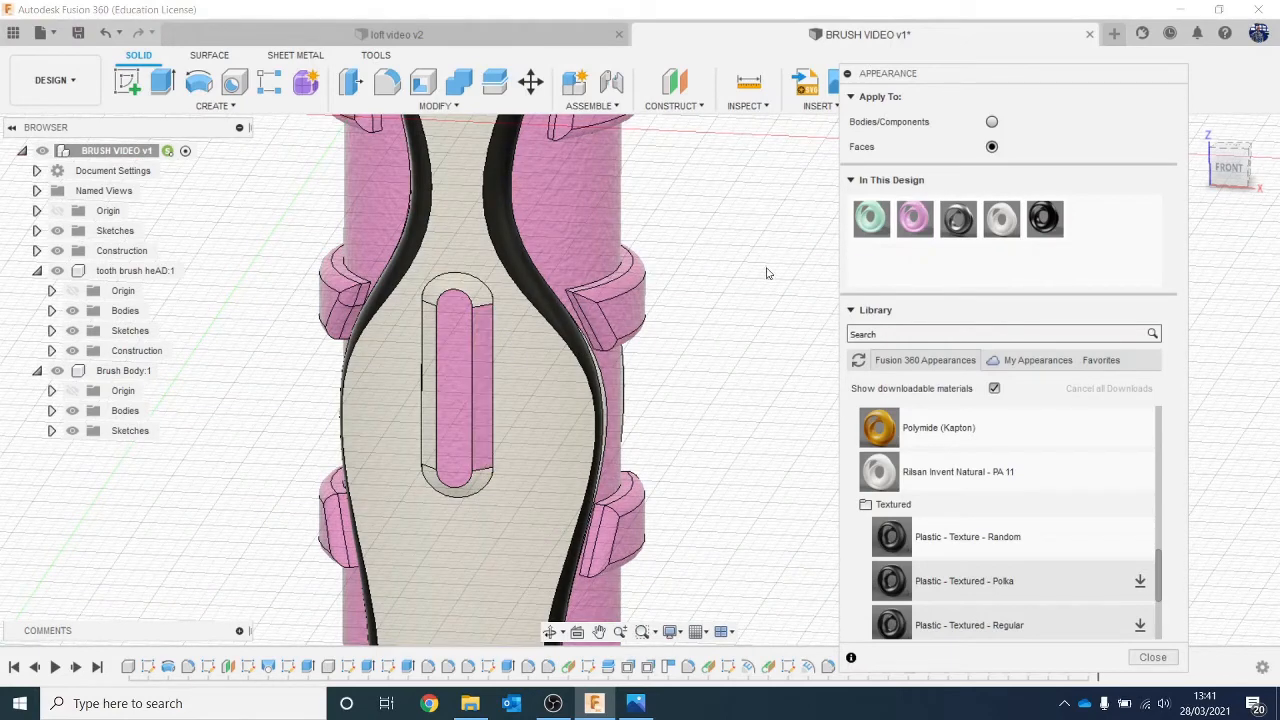
drag(914, 220, 430, 342)
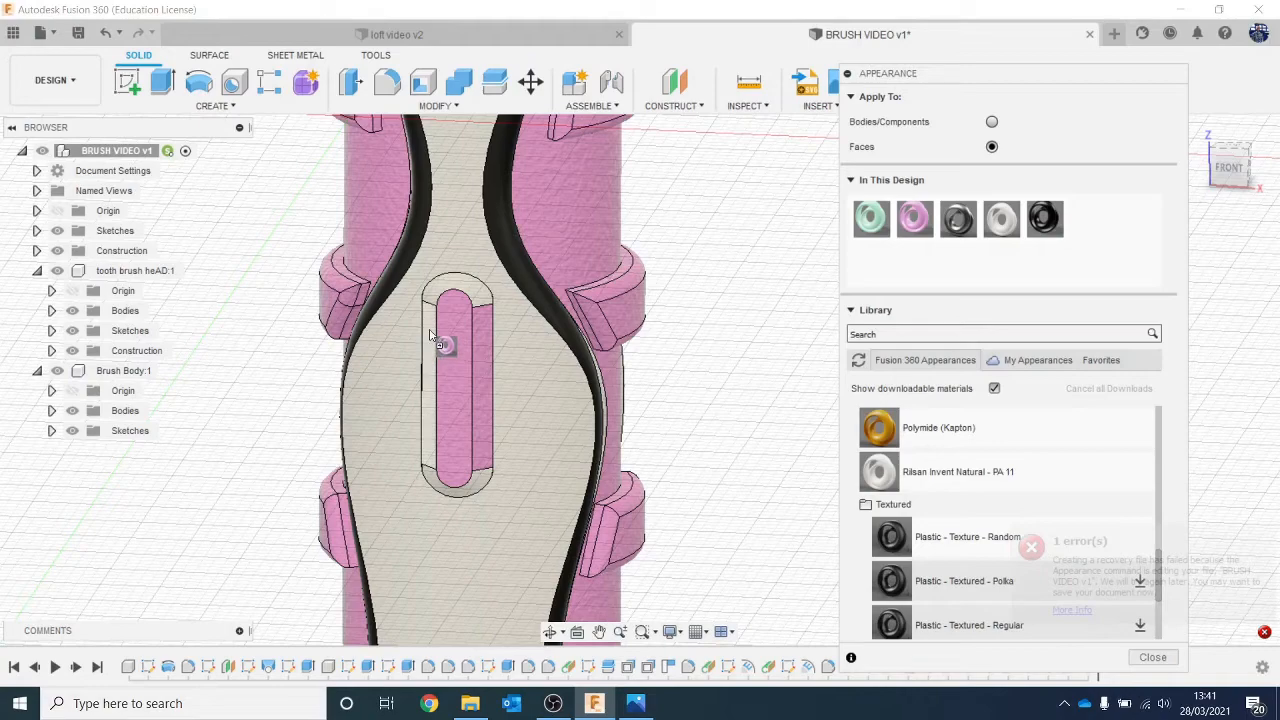
scroll(674, 207, up, 5)
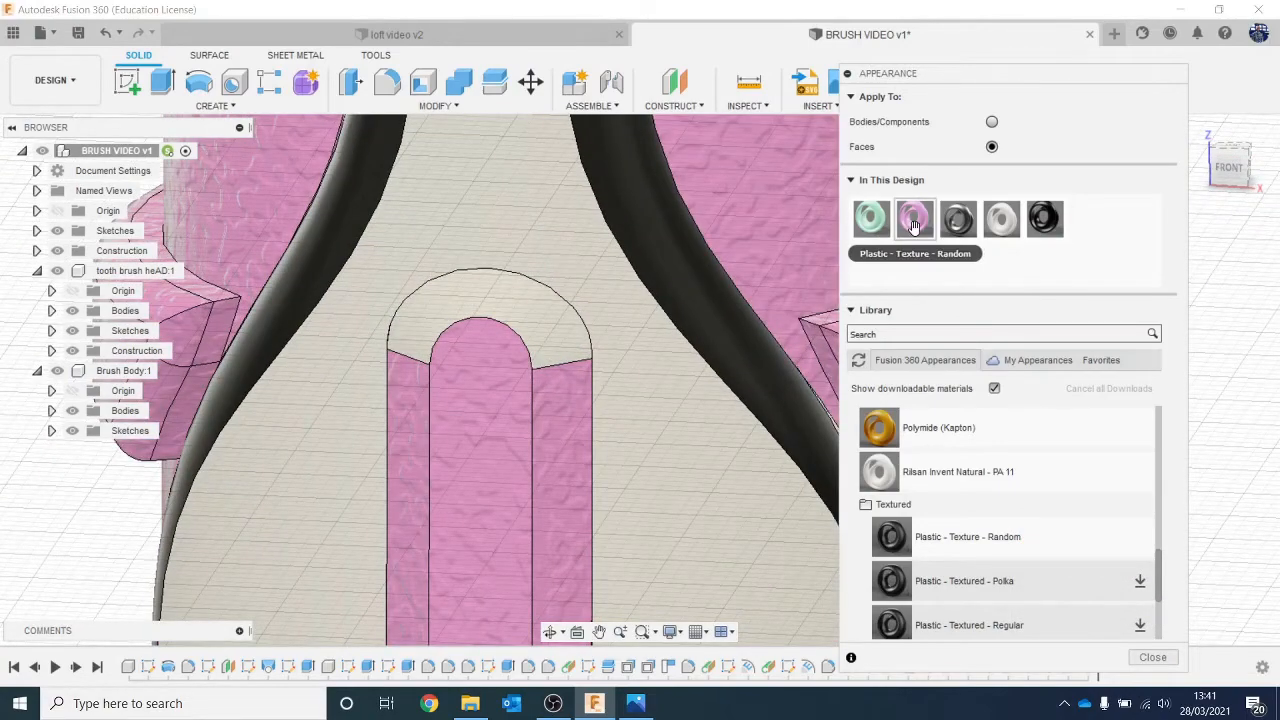
scroll(594, 343, down, 5)
scroll(590, 450, up, 5)
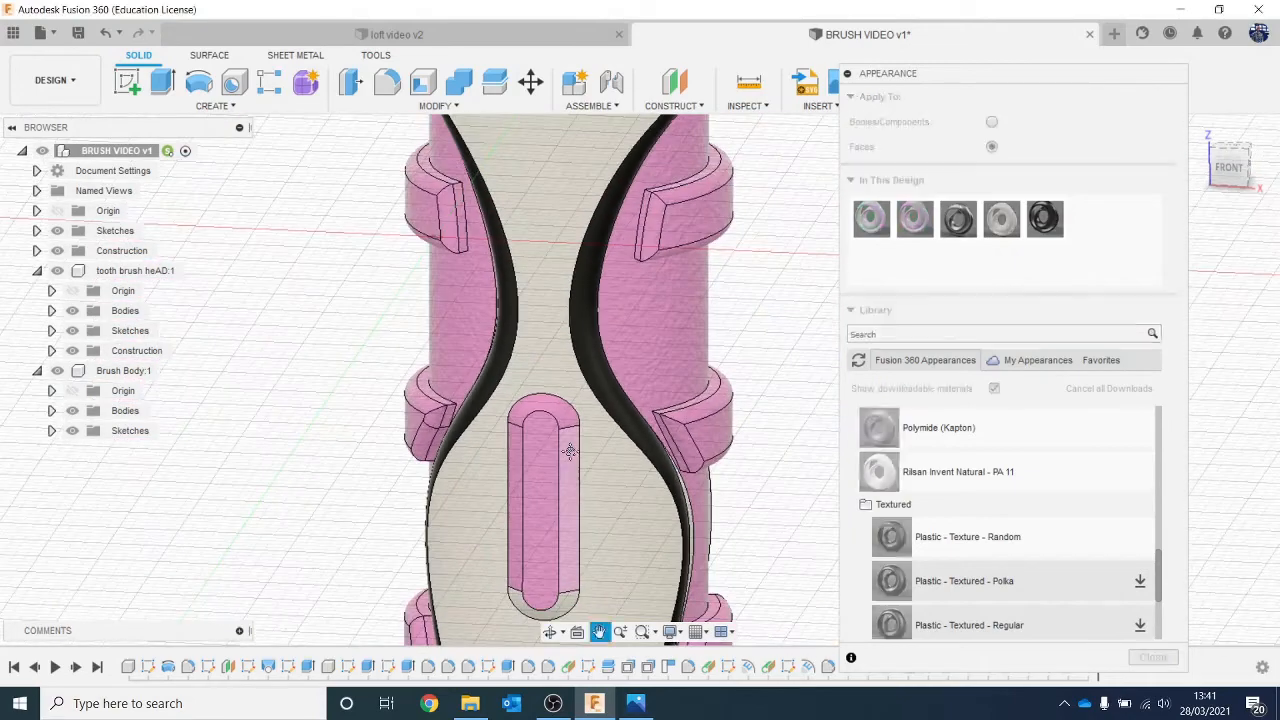
drag(928, 224, 524, 439)
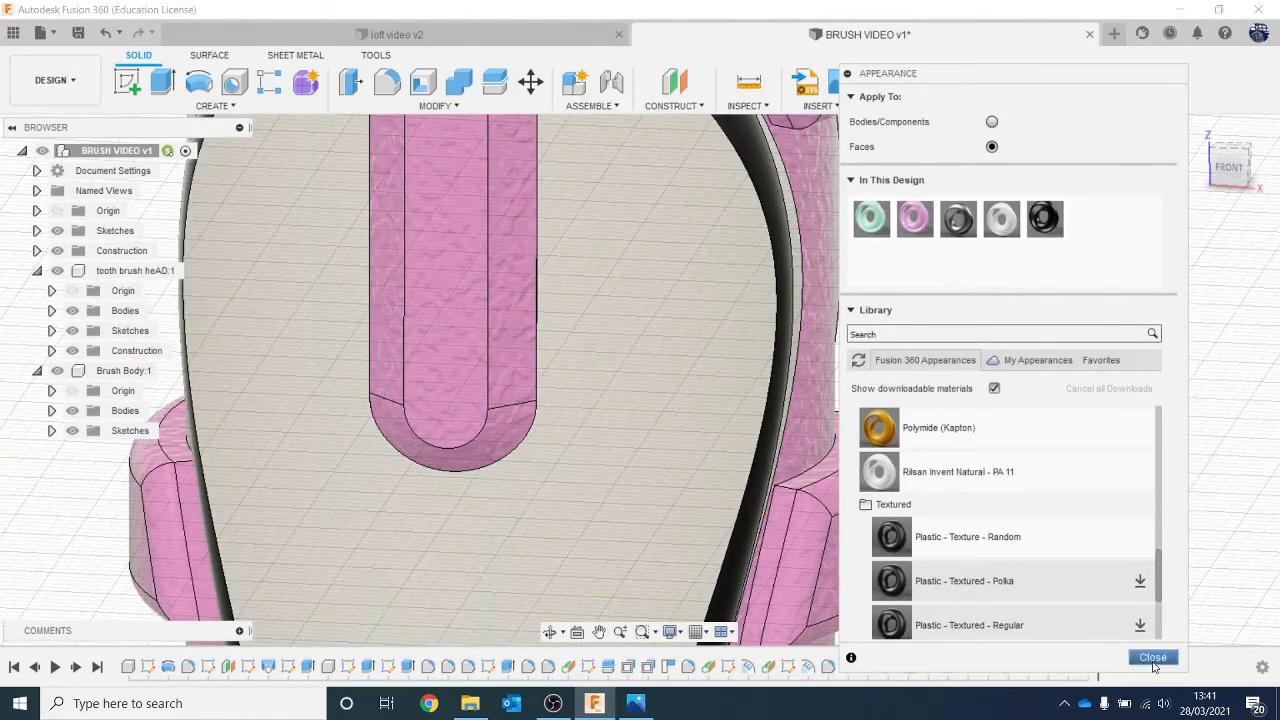
click(1152, 658)
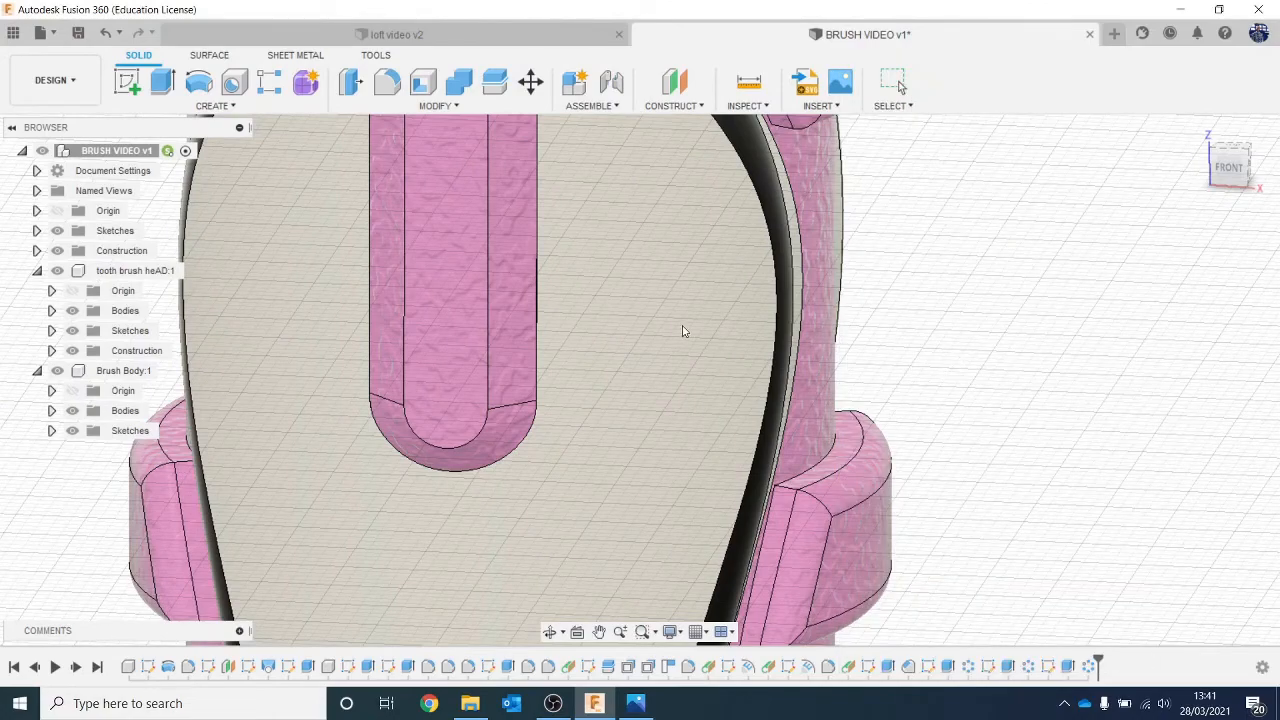
Check the black borders and pink button on the whole toothbrush in the Render workspace, and return to the Design workspace.
scroll(683, 331, down, 10)
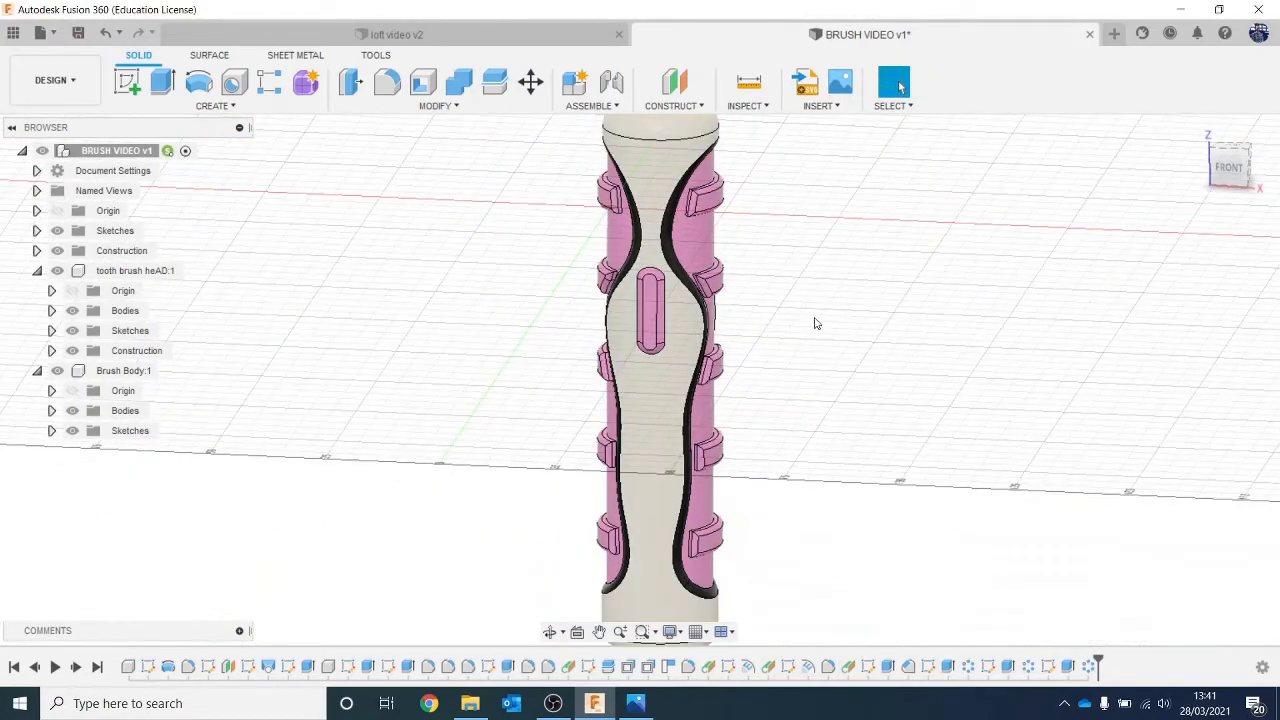
scroll(815, 323, down, 6)
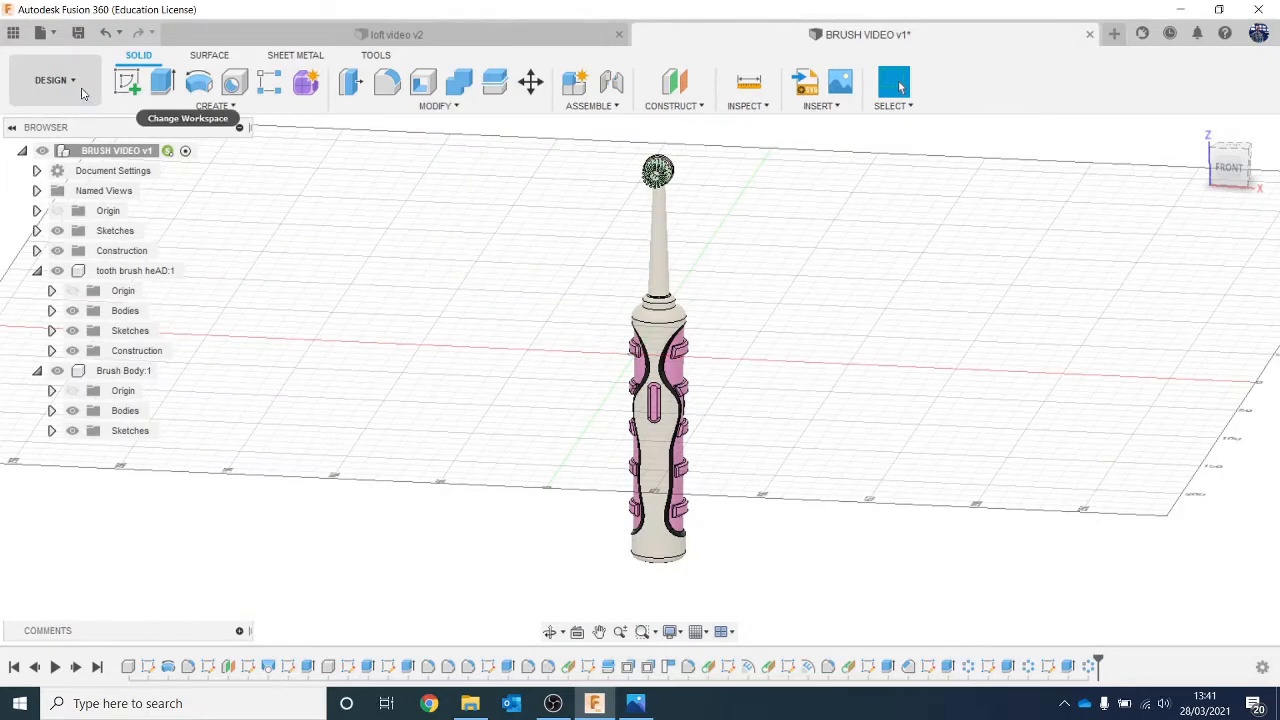
click(83, 93)
click(45, 177)
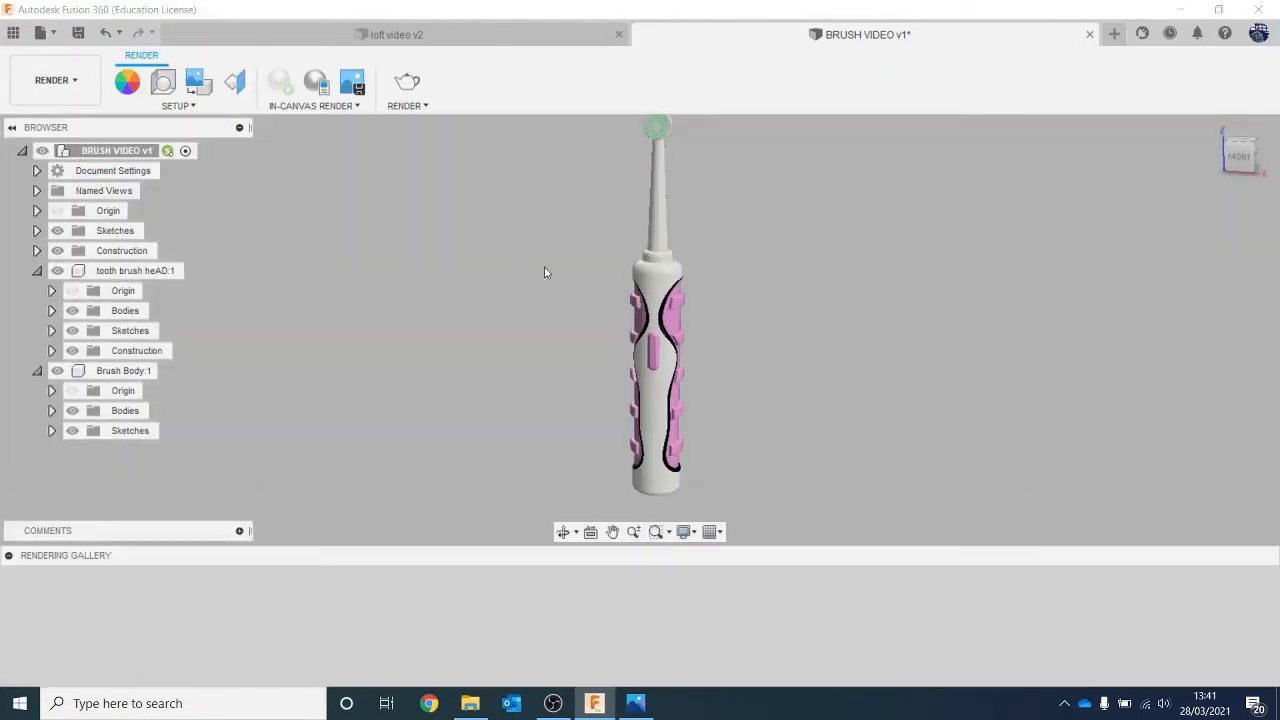
middle_drag(840, 297, 743, 317)
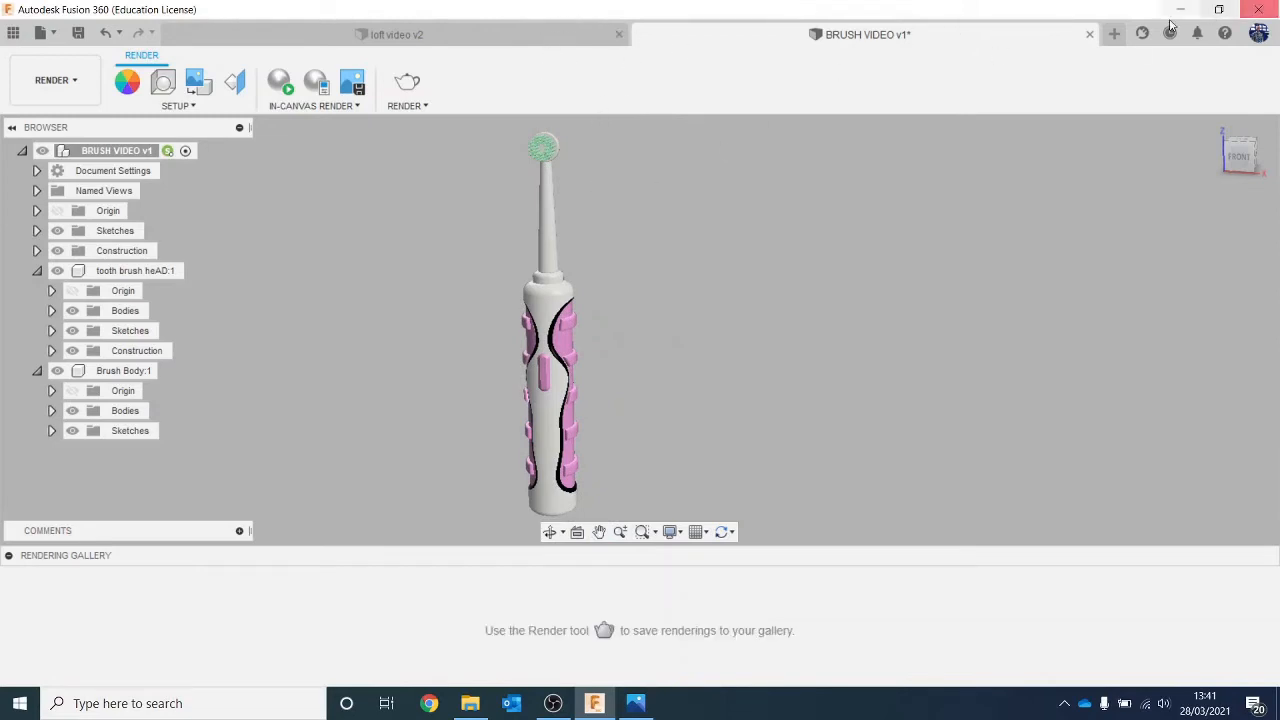
click(55, 80)
click(40, 120)
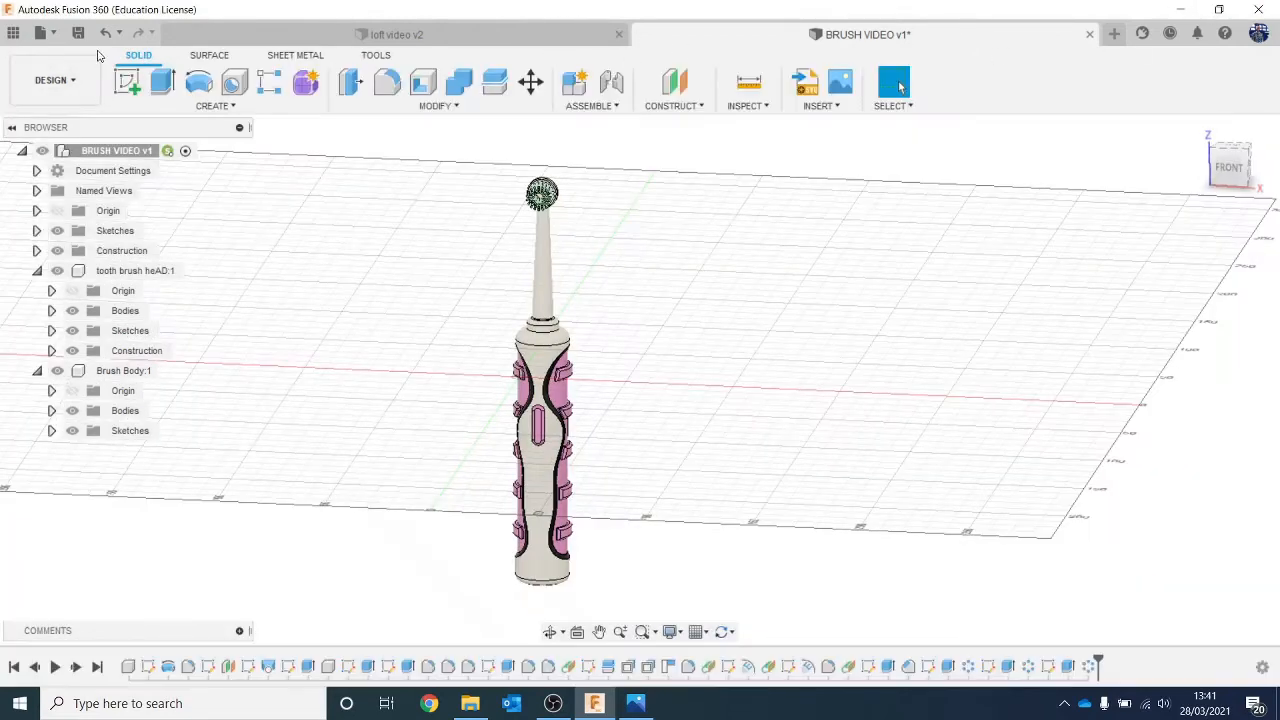
Save a new version of the toothbrush design and close the loft video design.
click(78, 33)
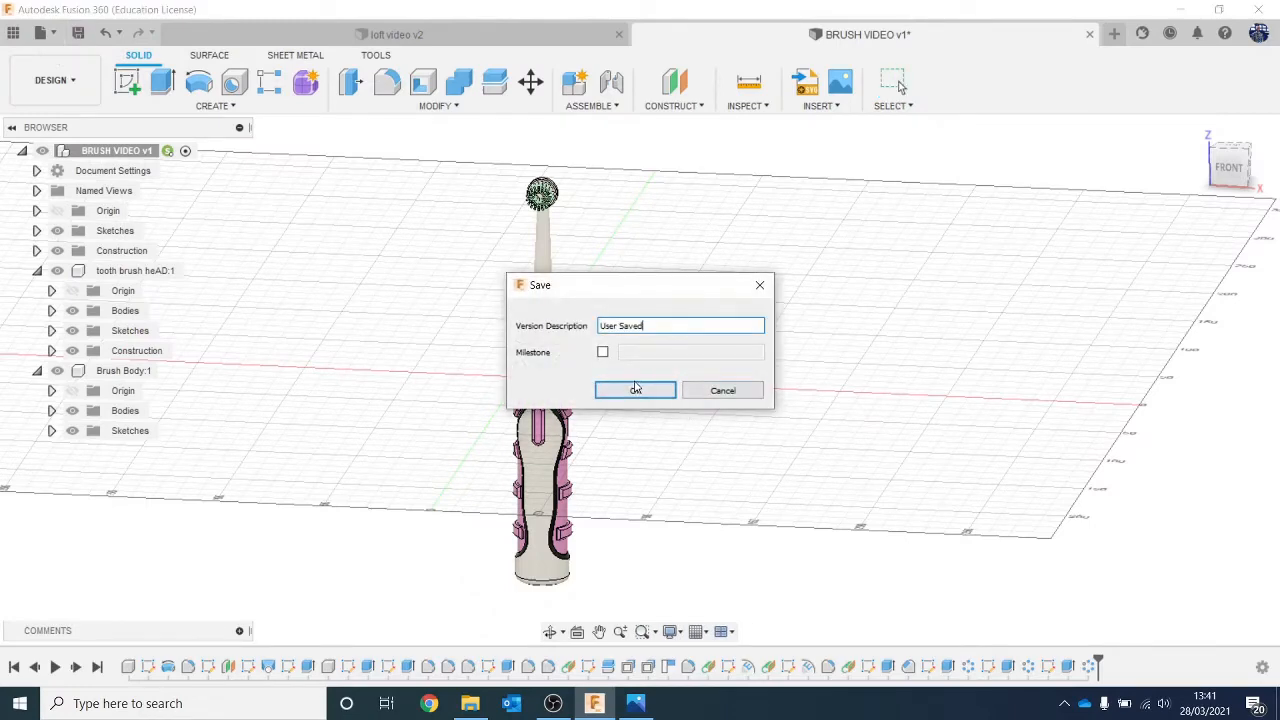
click(635, 389)
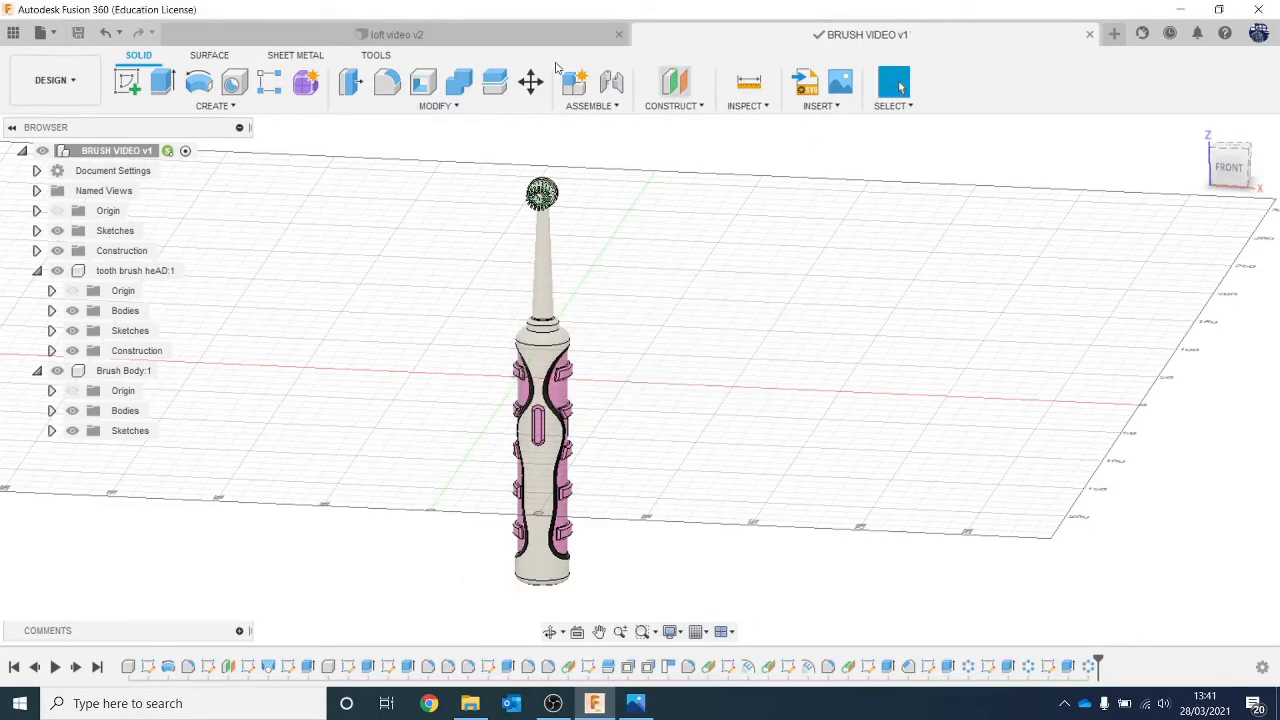
click(505, 34)
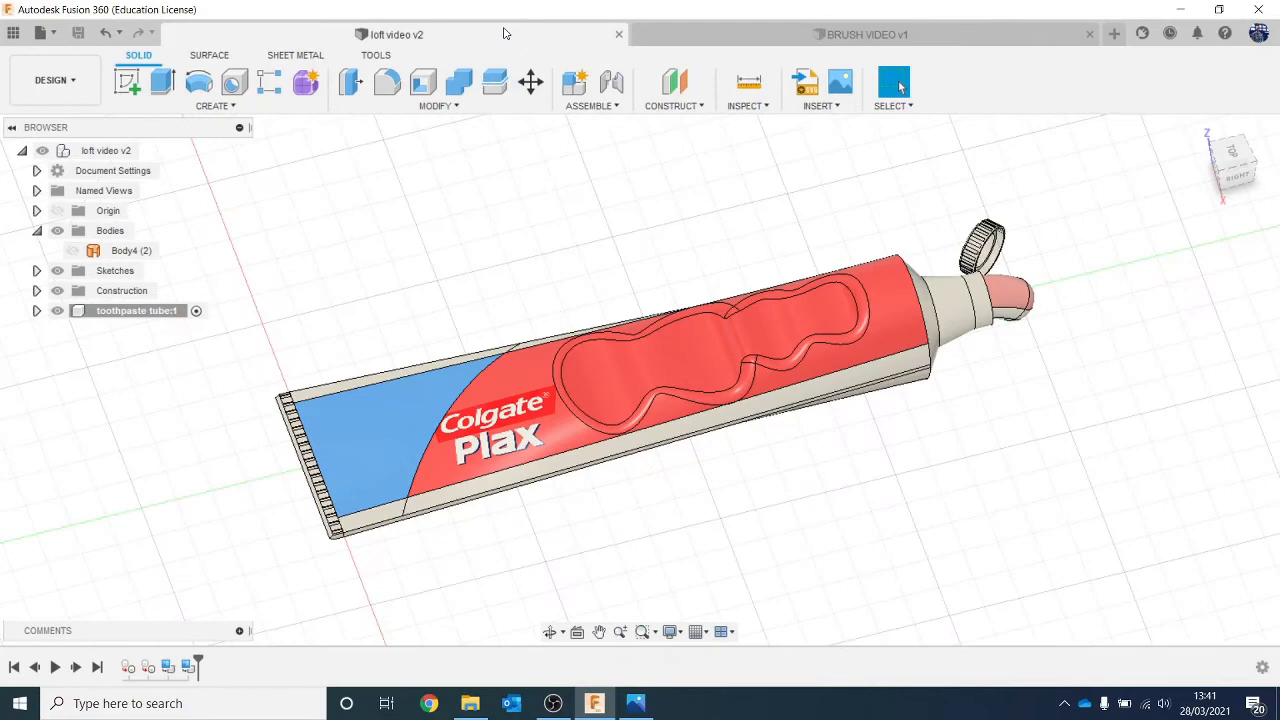
click(918, 37)
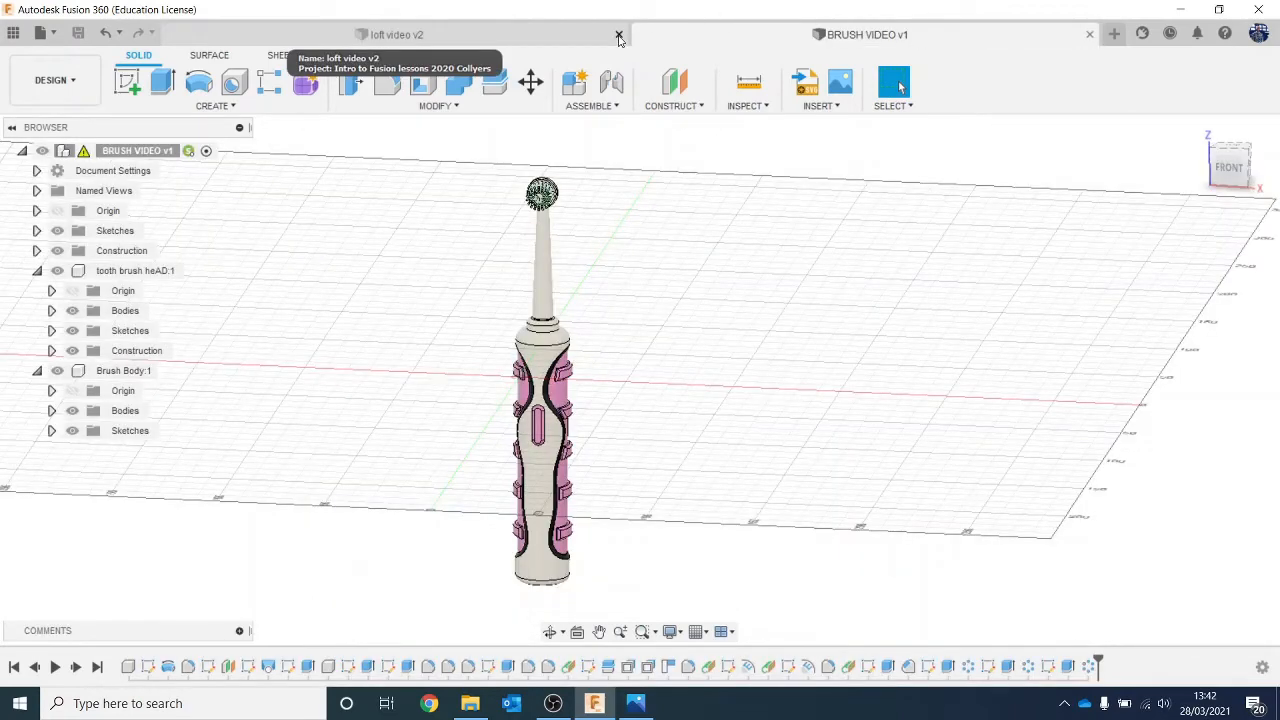
click(619, 36)
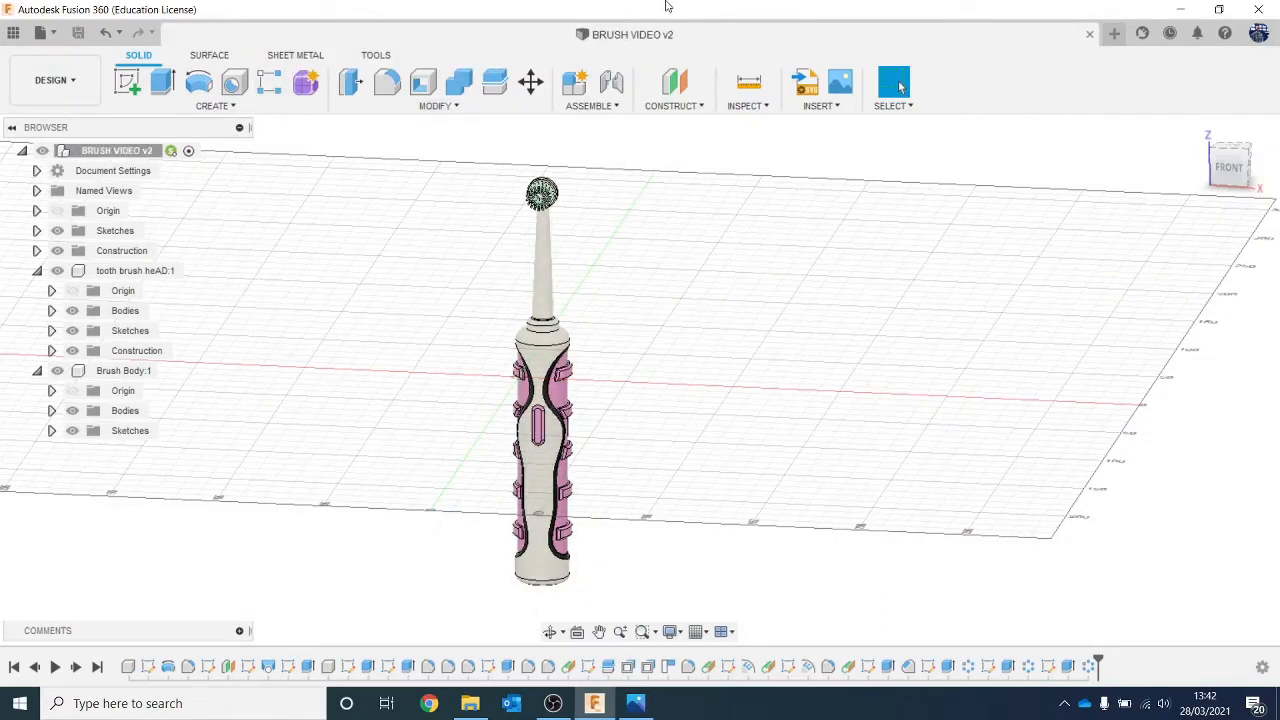
Insert the loft video design from the Intro to Fusion lessons 2020 Collyers project into the toothbrush design.
click(13, 33)
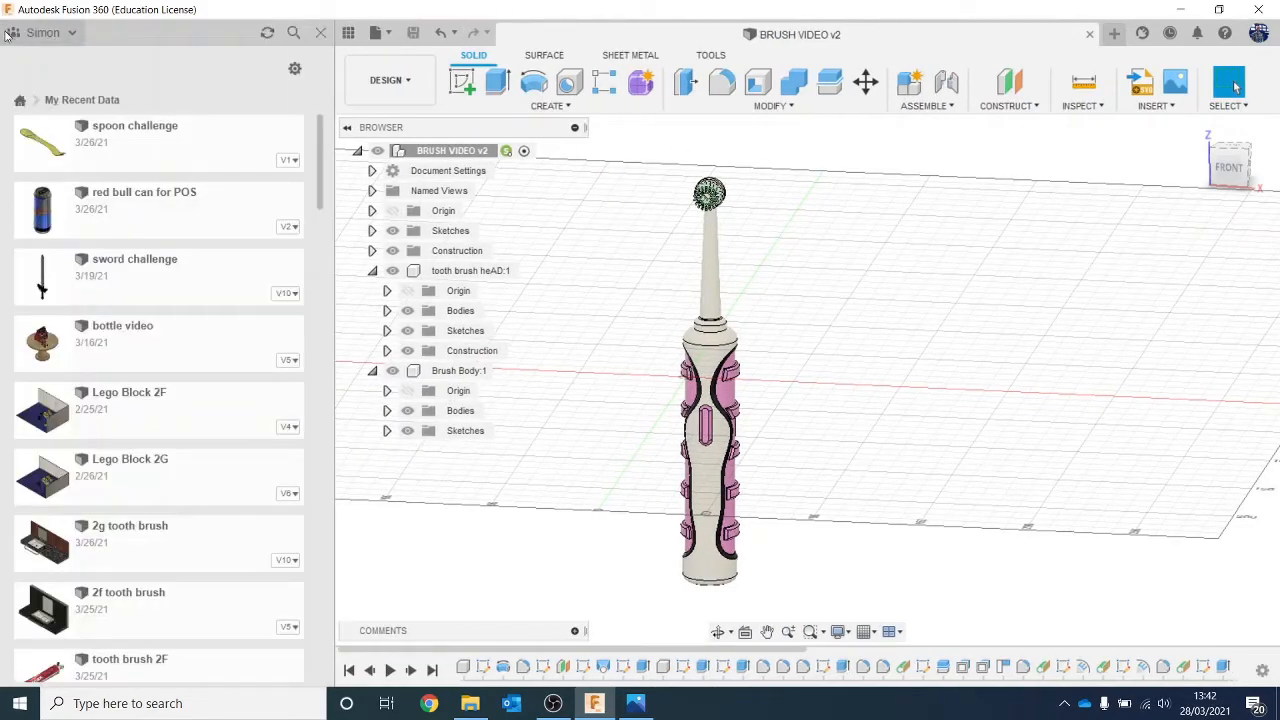
click(20, 101)
scroll(153, 245, up, 1)
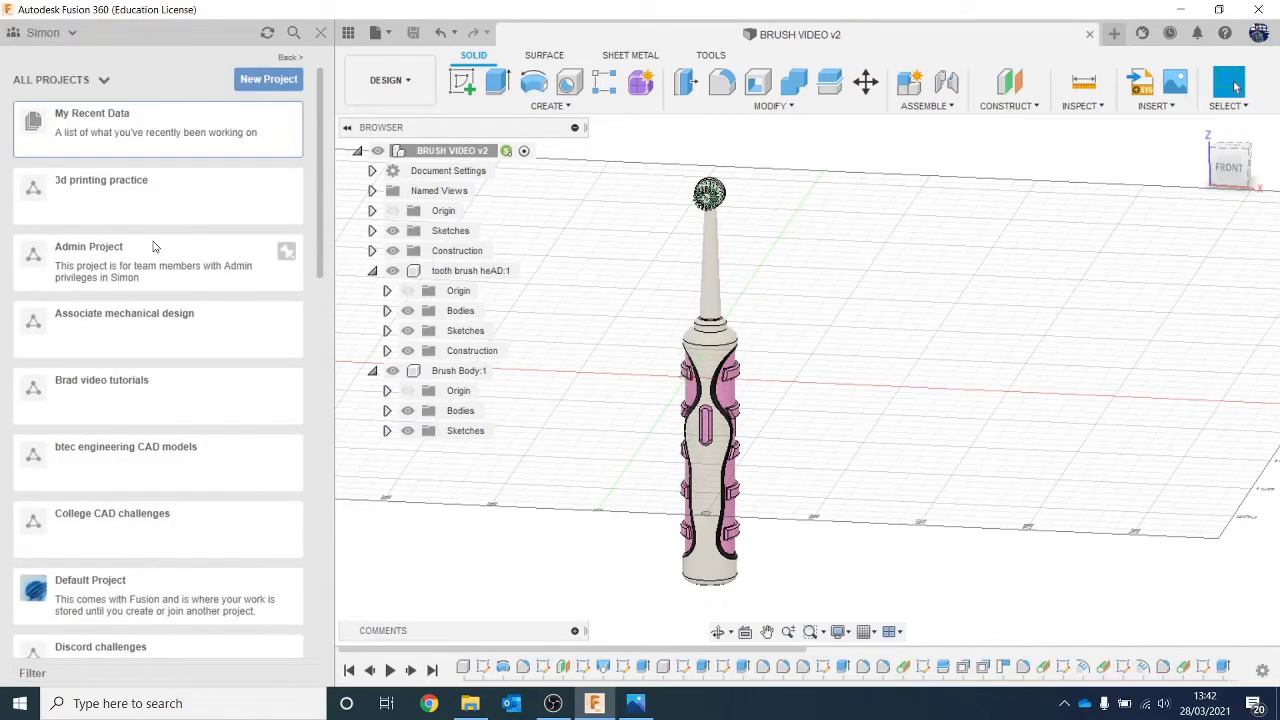
scroll(233, 485, down, 6)
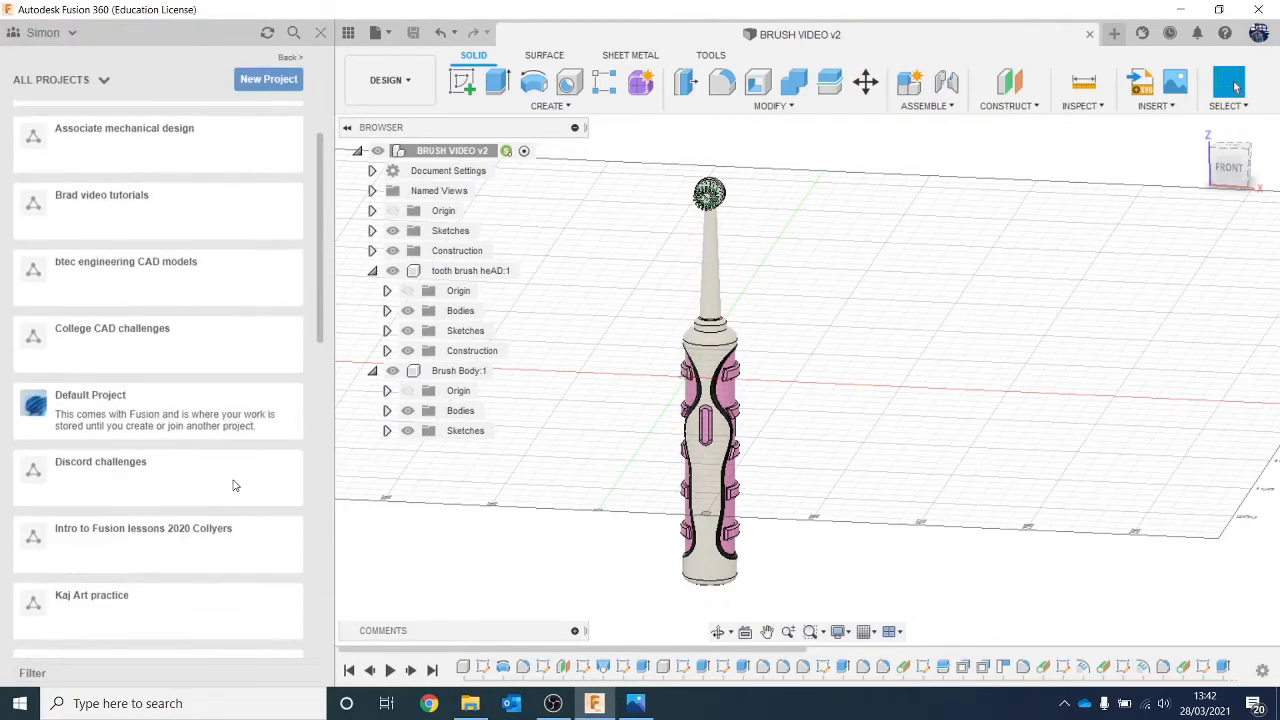
click(213, 489)
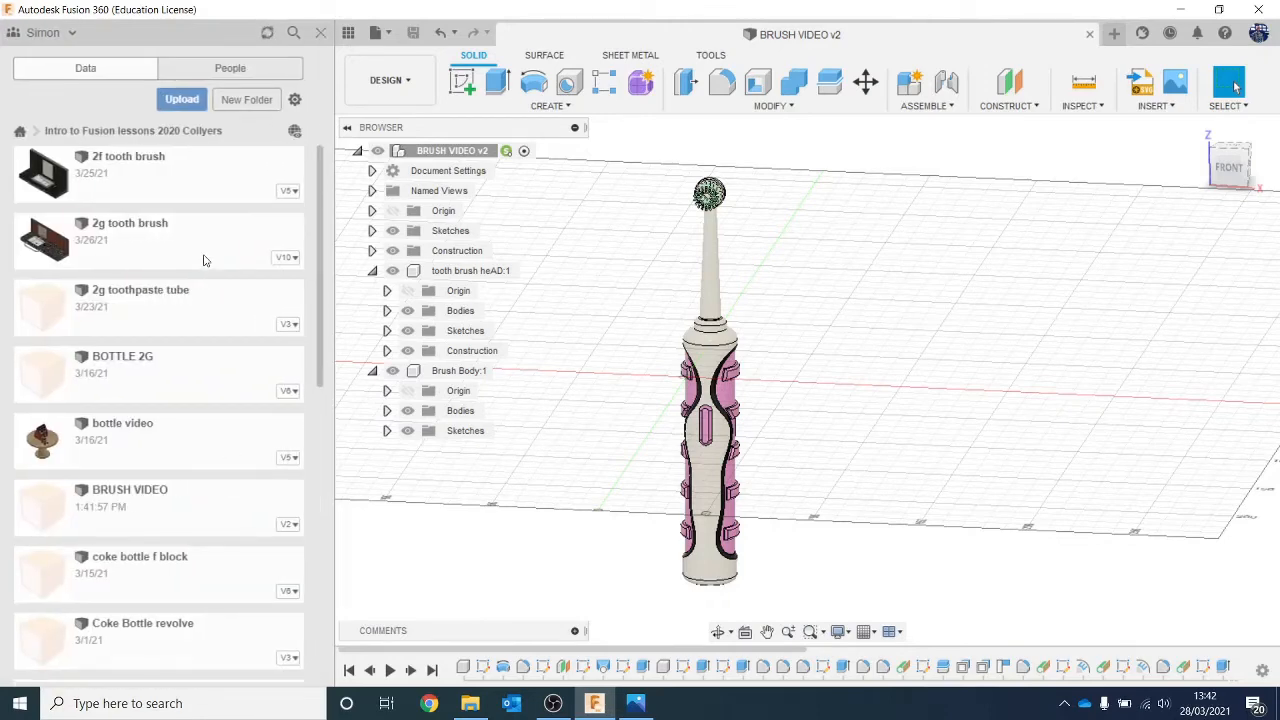
scroll(203, 260, down, 10)
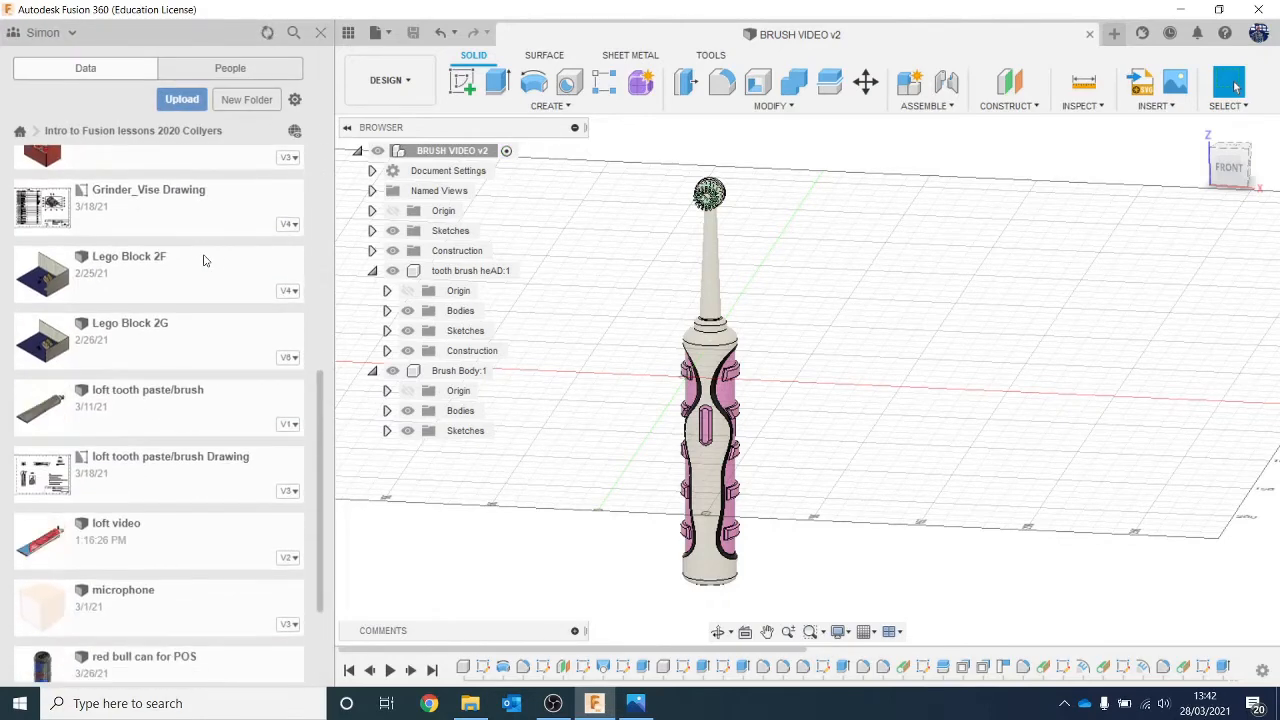
scroll(203, 260, down, 3)
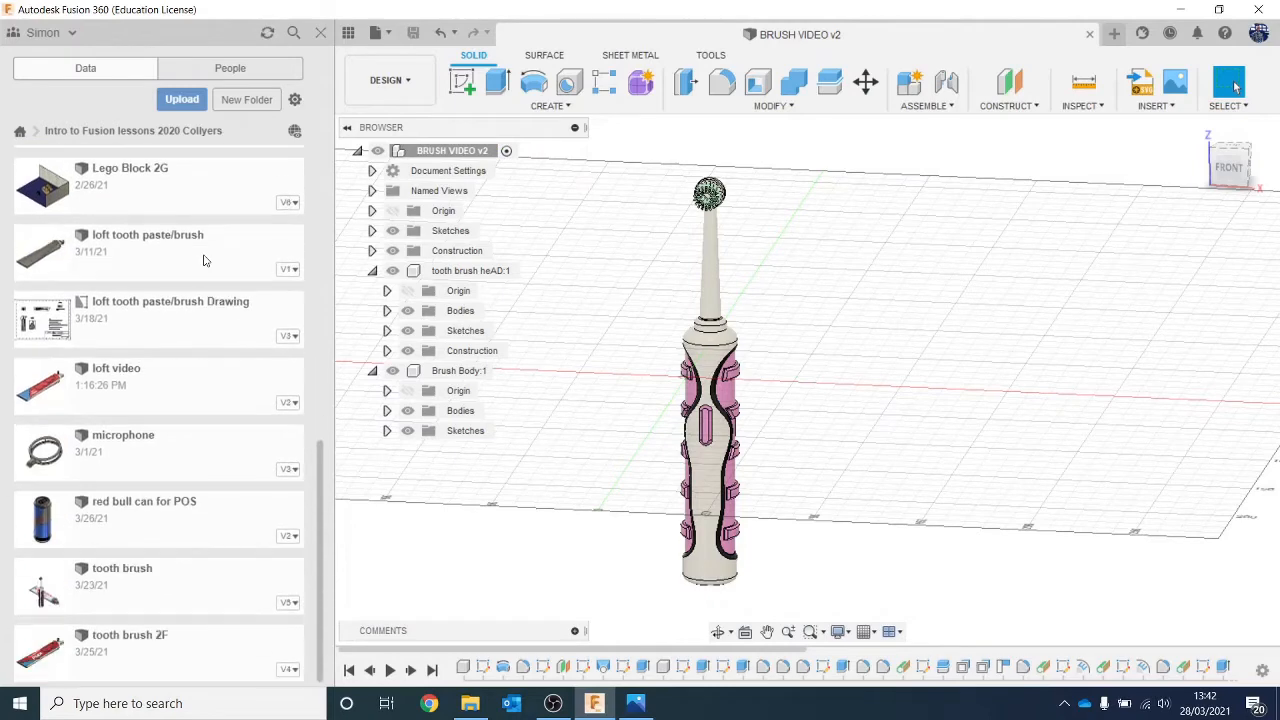
right_click(173, 401)
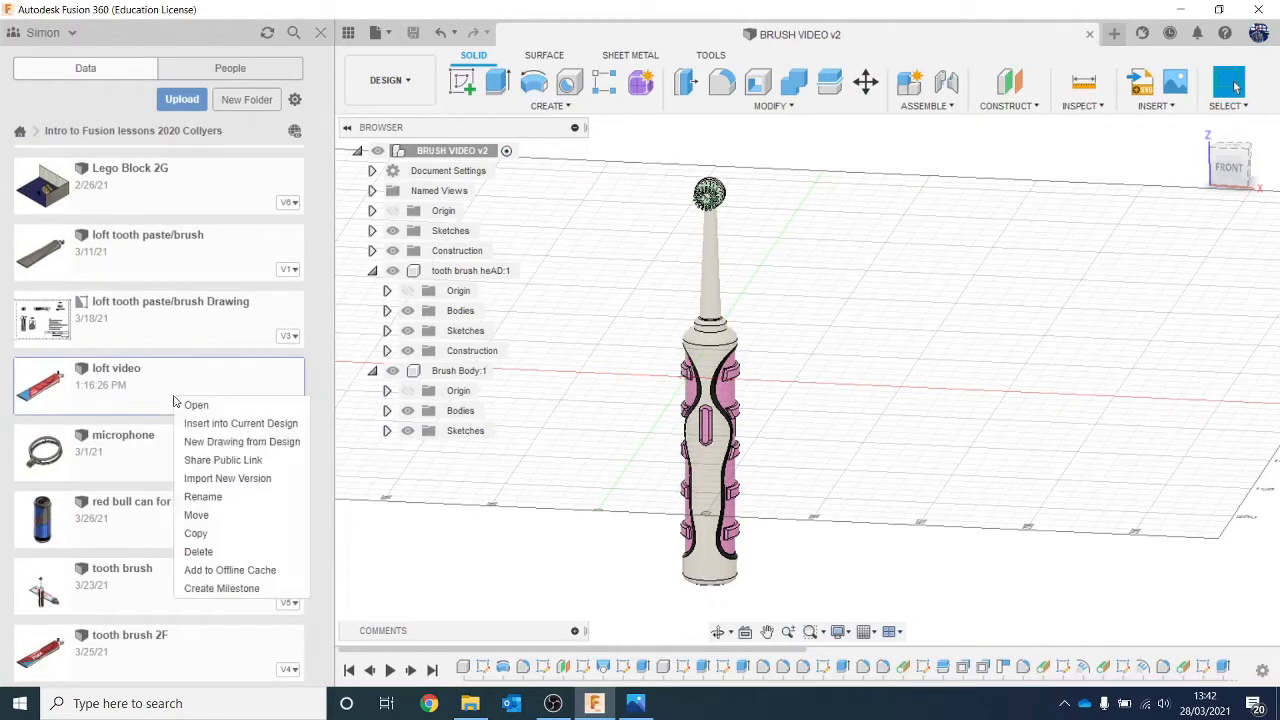
click(278, 425)
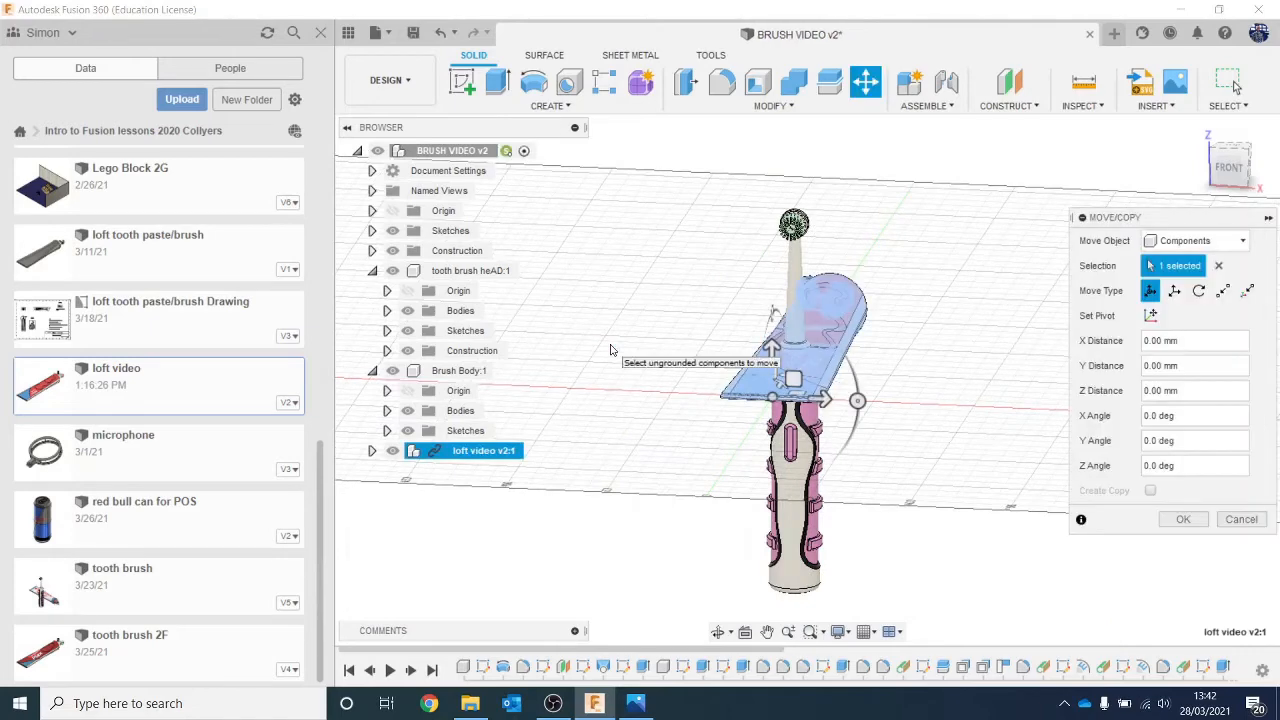
click(349, 32)
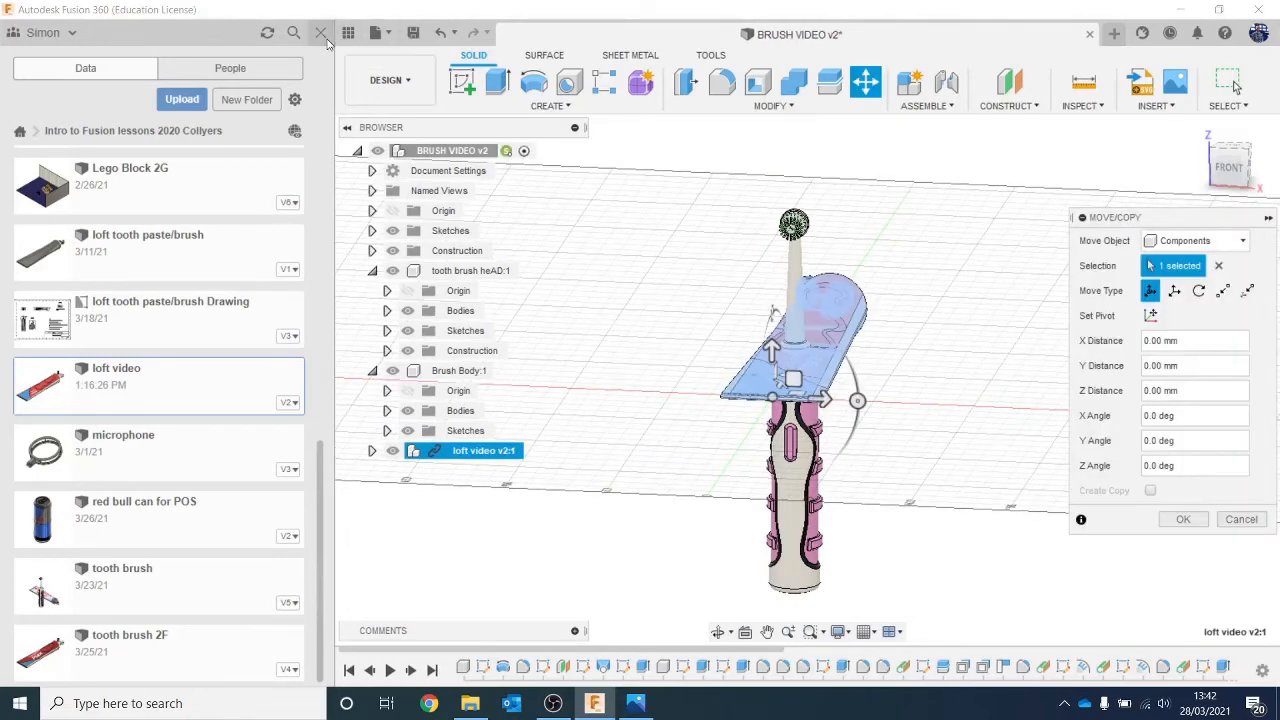
Move the inserted toothpaste tube about -57 mm along X, rotate it about -26.7° around Z, and raise it about 41.6 mm.
click(1229, 165)
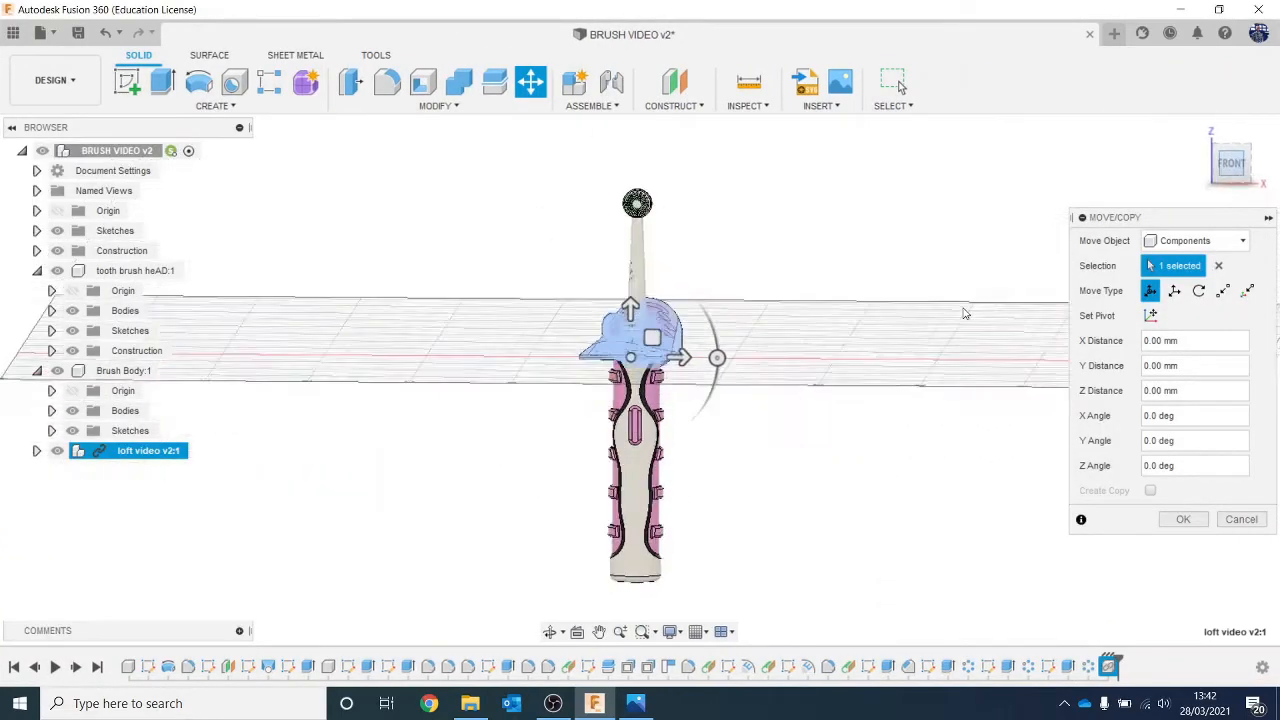
drag(624, 193, 565, 448)
drag(1224, 166, 874, 300)
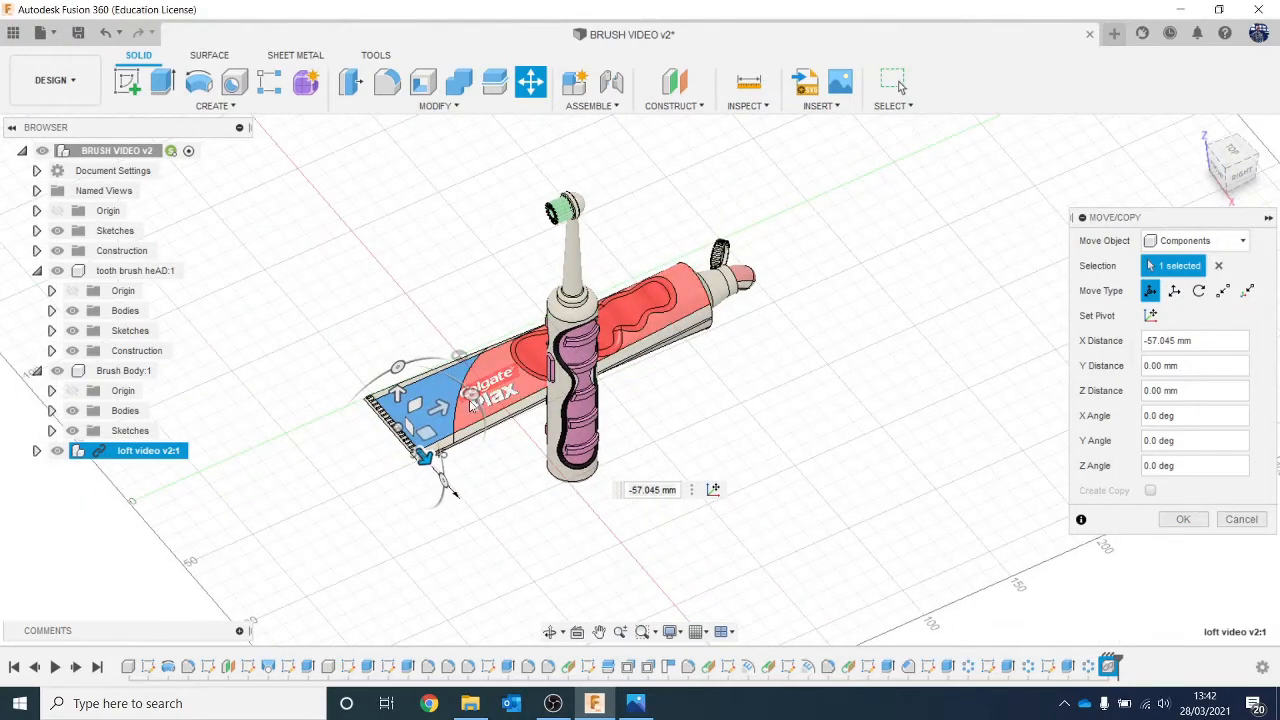
drag(472, 394, 495, 417)
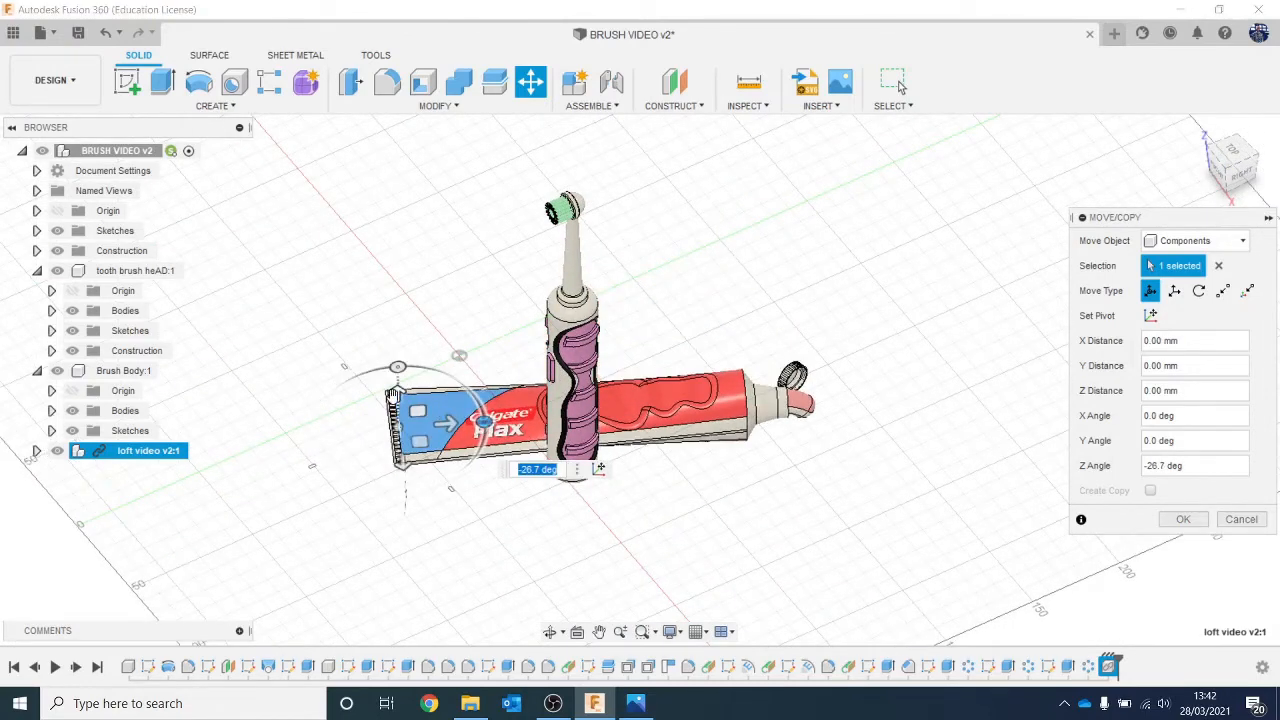
drag(393, 395, 397, 336)
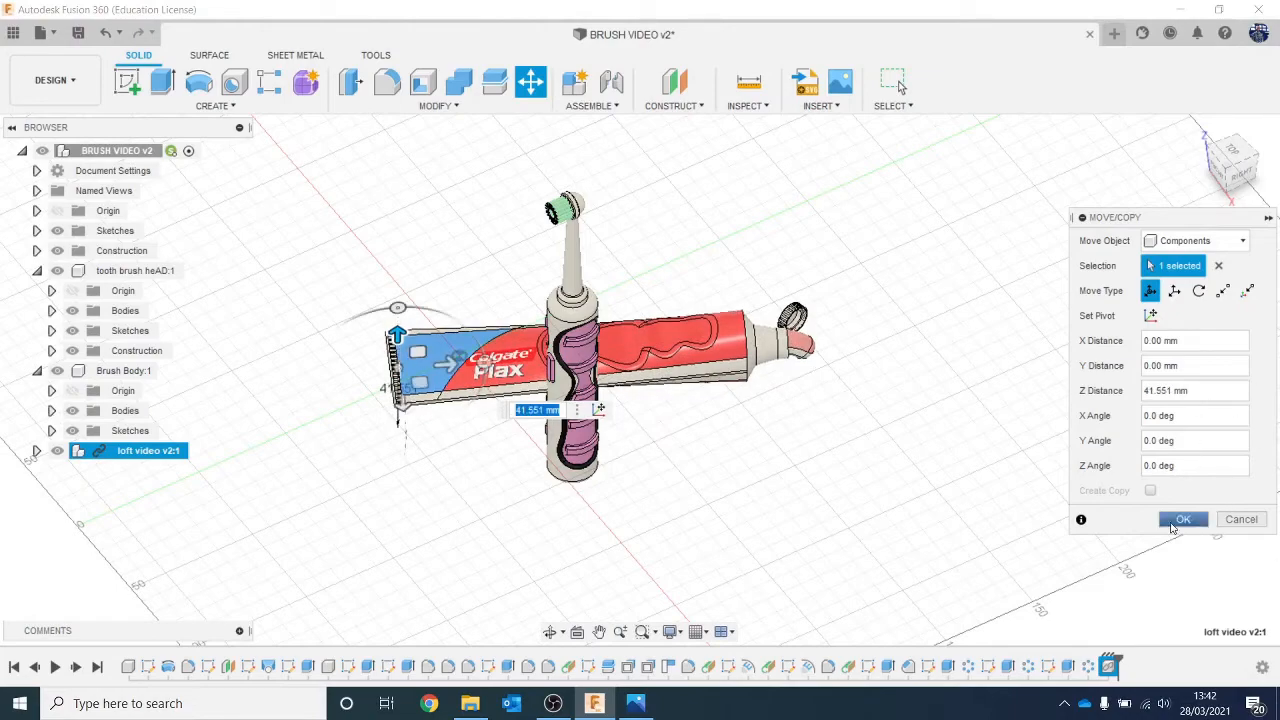
click(1183, 519)
Move the toothpaste tube about -41.5 mm along X and about -38.7 mm along Z, and capture its position.
drag(1235, 165, 1279, 175)
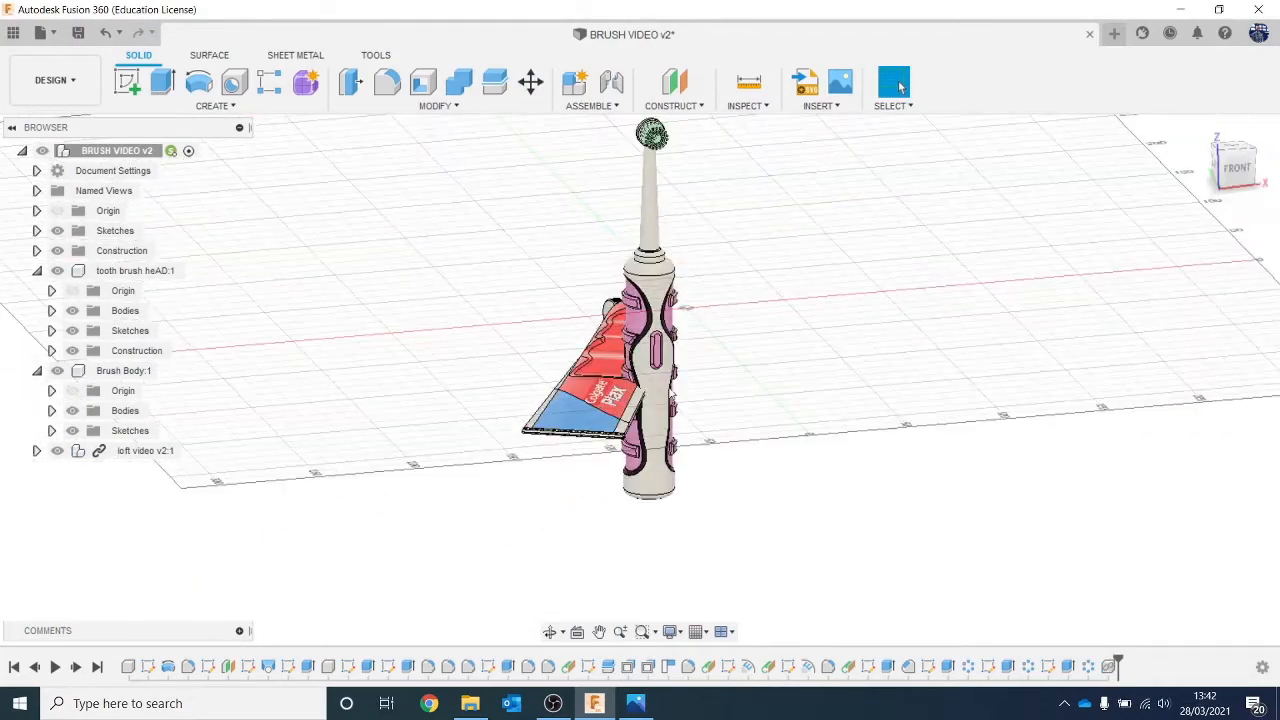
right_click(191, 452)
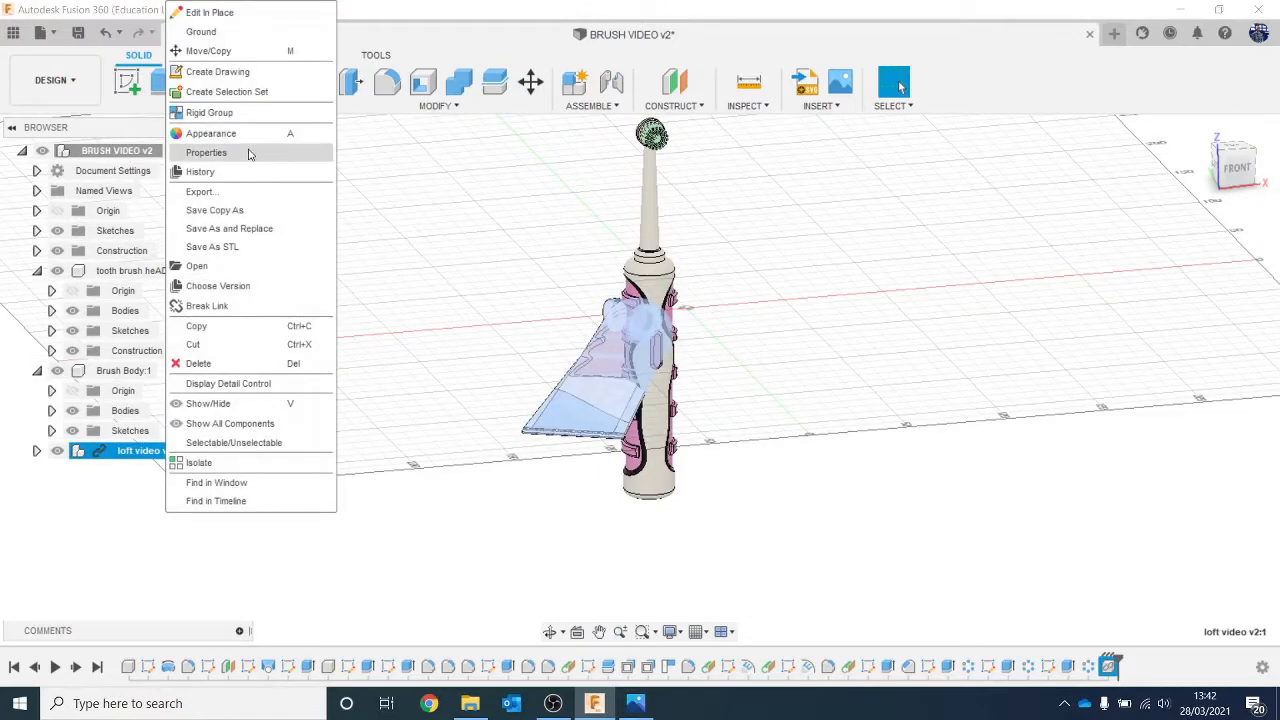
click(262, 52)
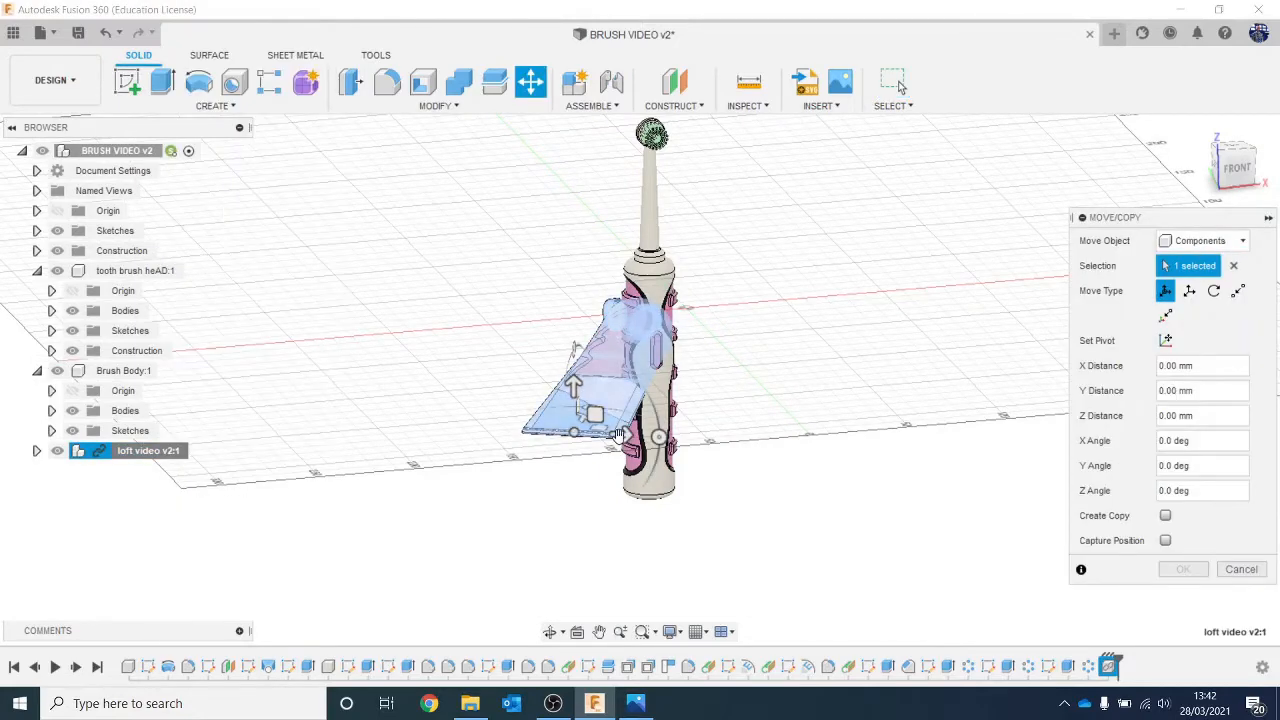
drag(553, 432, 521, 431)
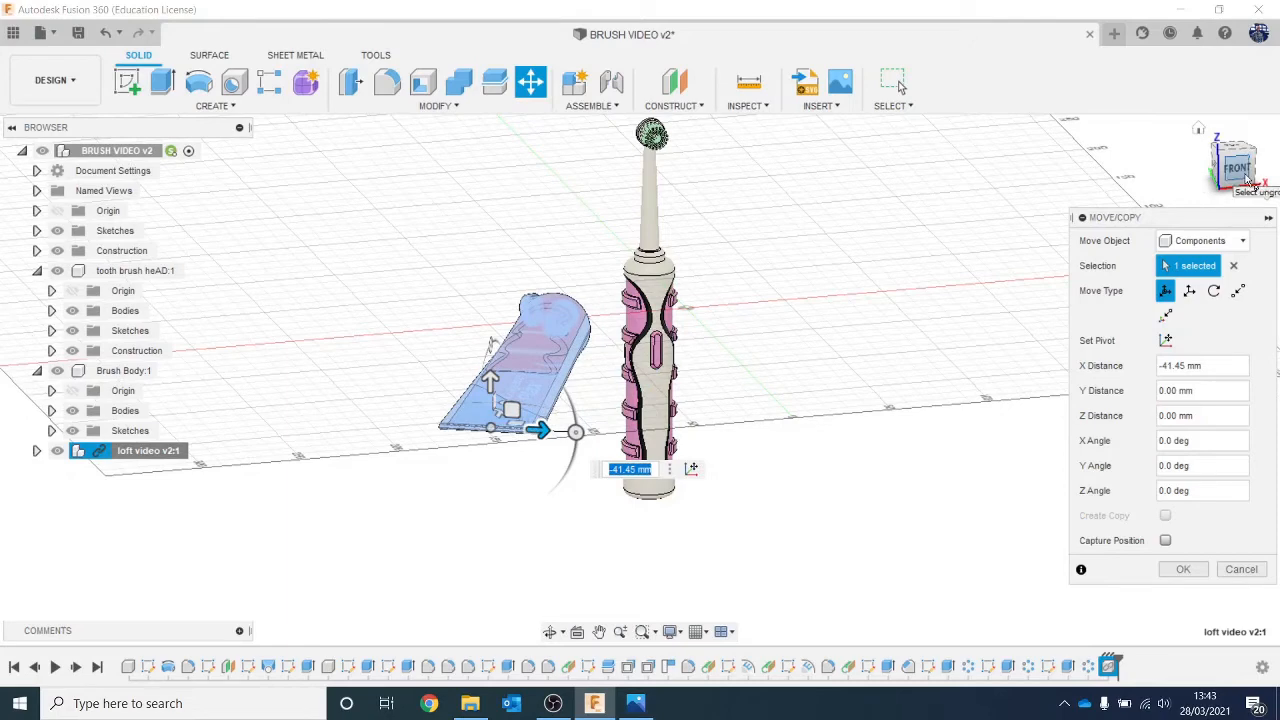
click(1247, 179)
drag(437, 312, 436, 393)
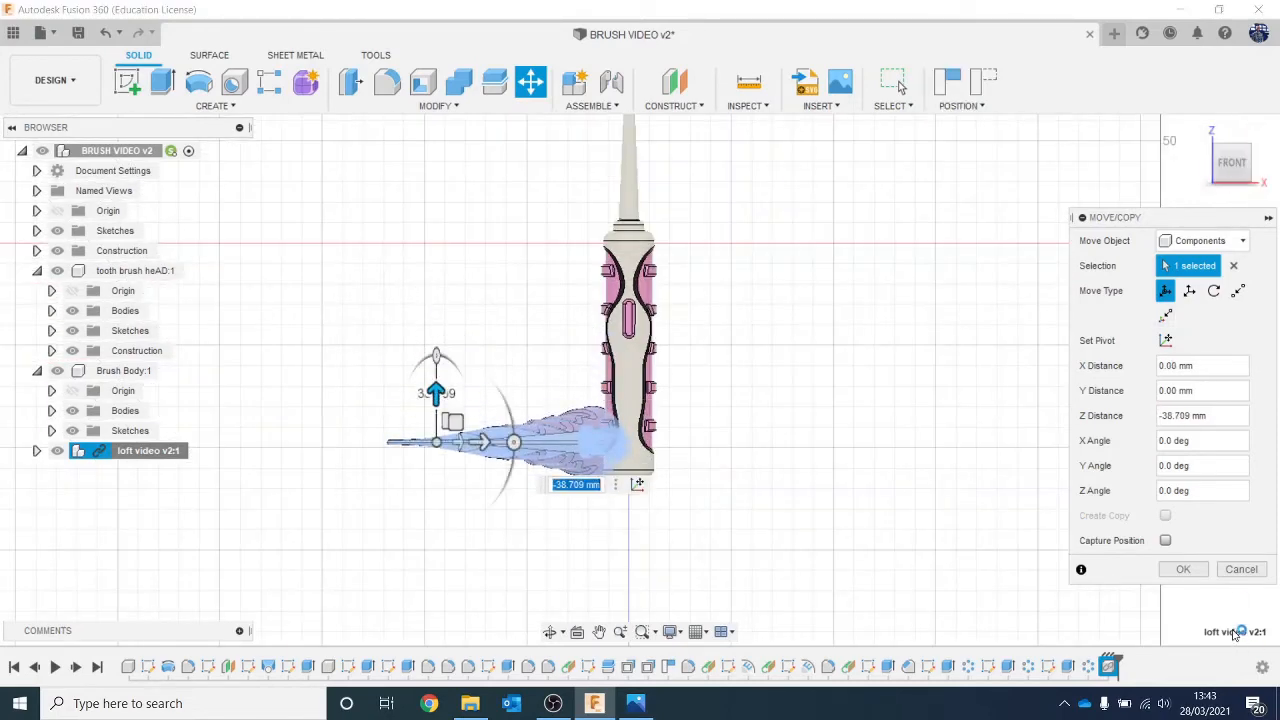
click(1176, 571)
mouse_move(1233, 170)
mouse_down()
mouse_move(1191, 177)
mouse_move(1155, 205)
mouse_up()
mouse_move(640, 380)
shift+middle_down()
mouse_move(640, 298)
mouse_move(640, 380)
mouse_move(592, 174)
shift+middle_up()
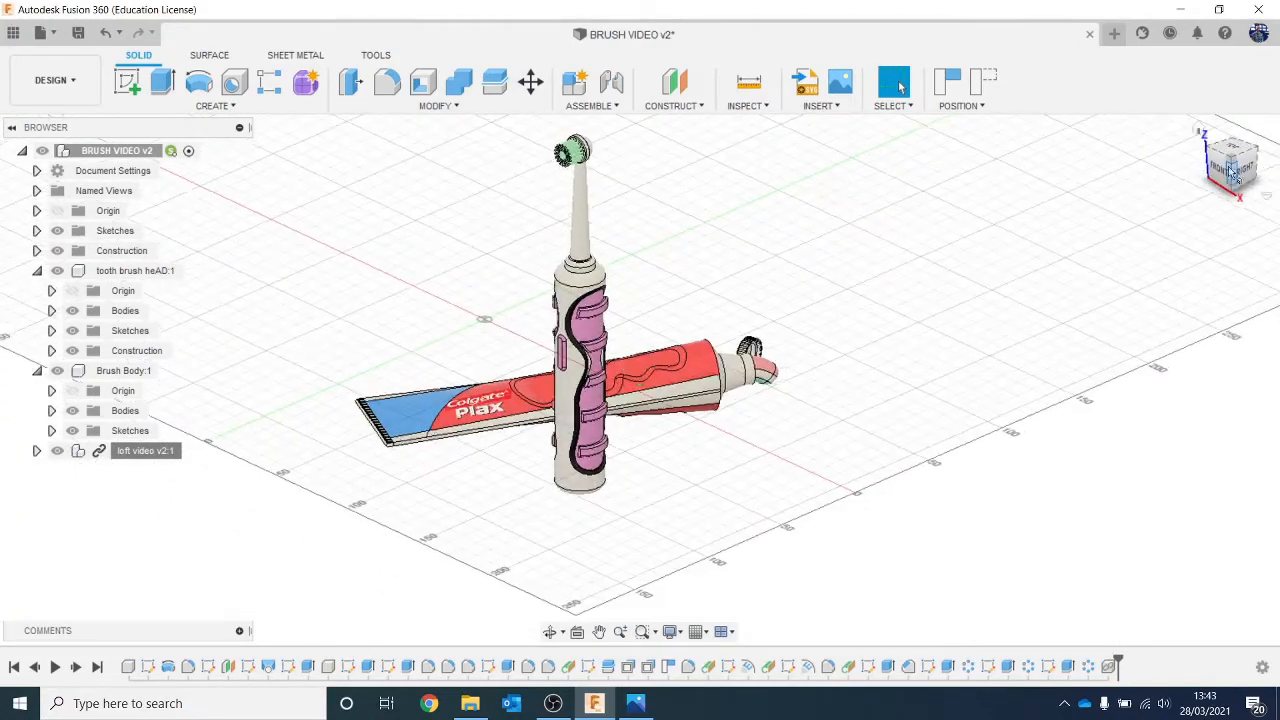
click(55, 80)
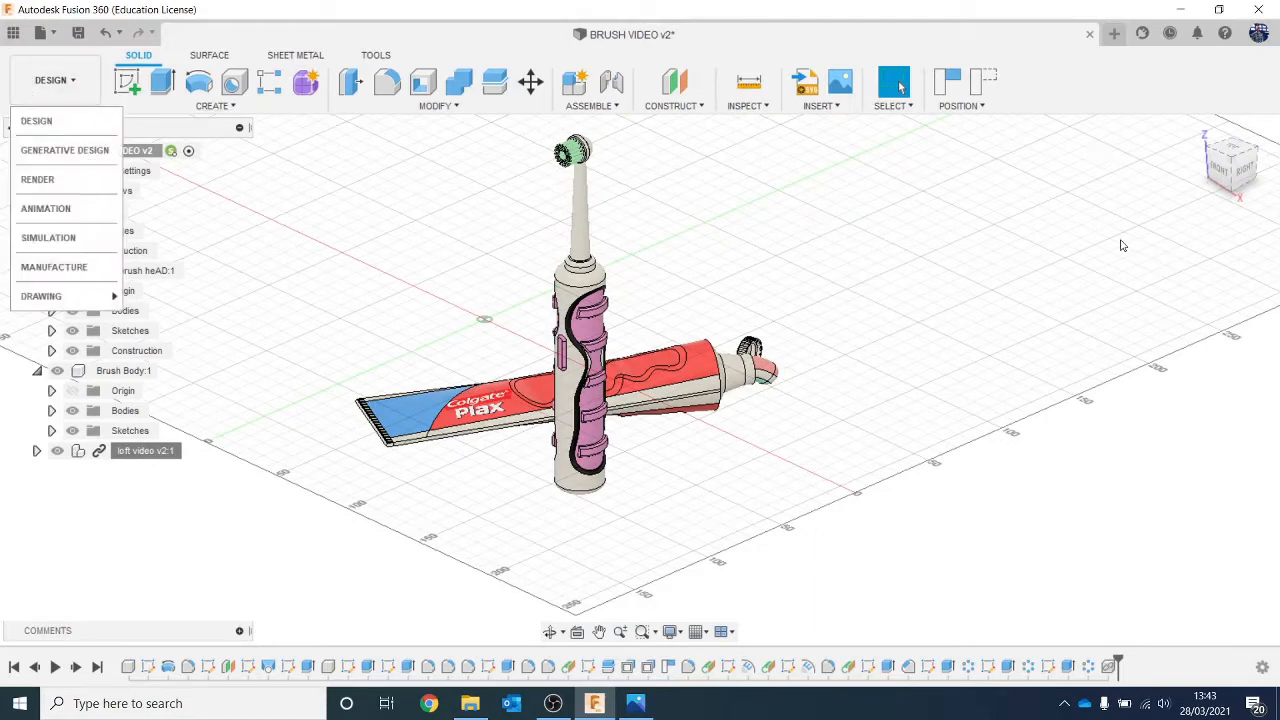
click(947, 88)
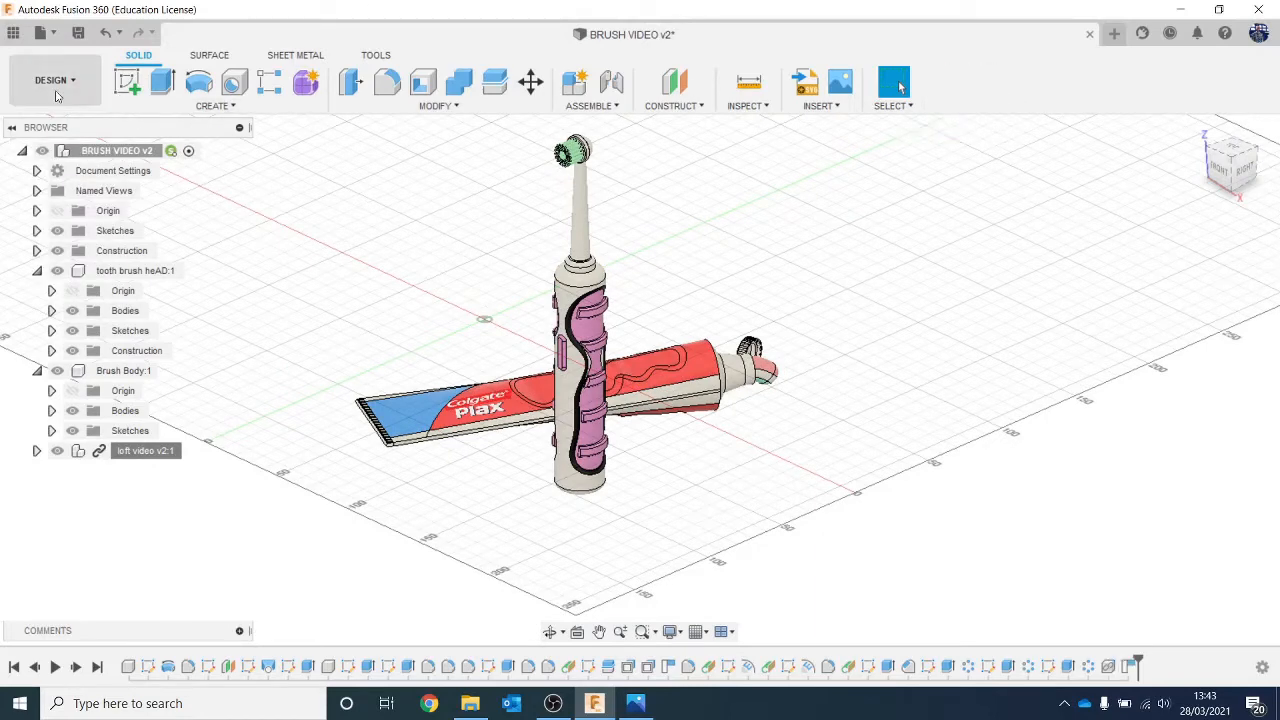
Check the toothbrush and toothpaste tube together in the Render workspace, and return to the Design workspace.
click(56, 88)
click(70, 180)
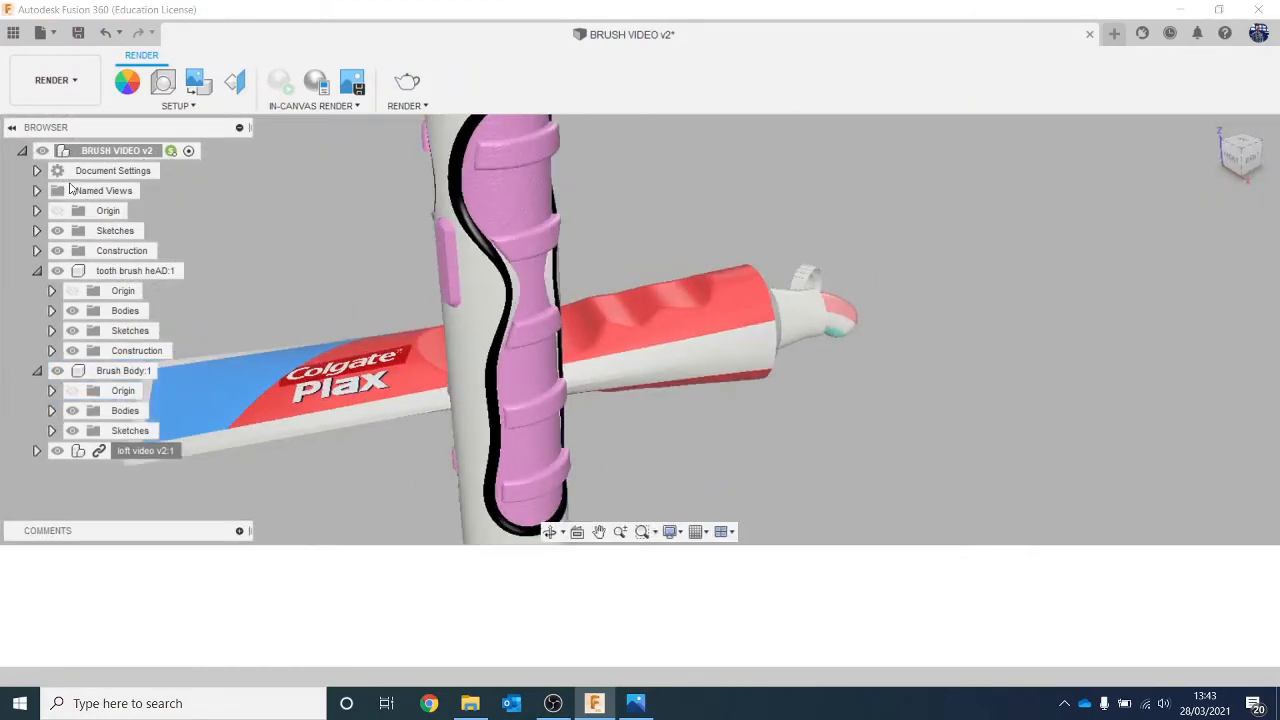
scroll(1074, 323, down, 5)
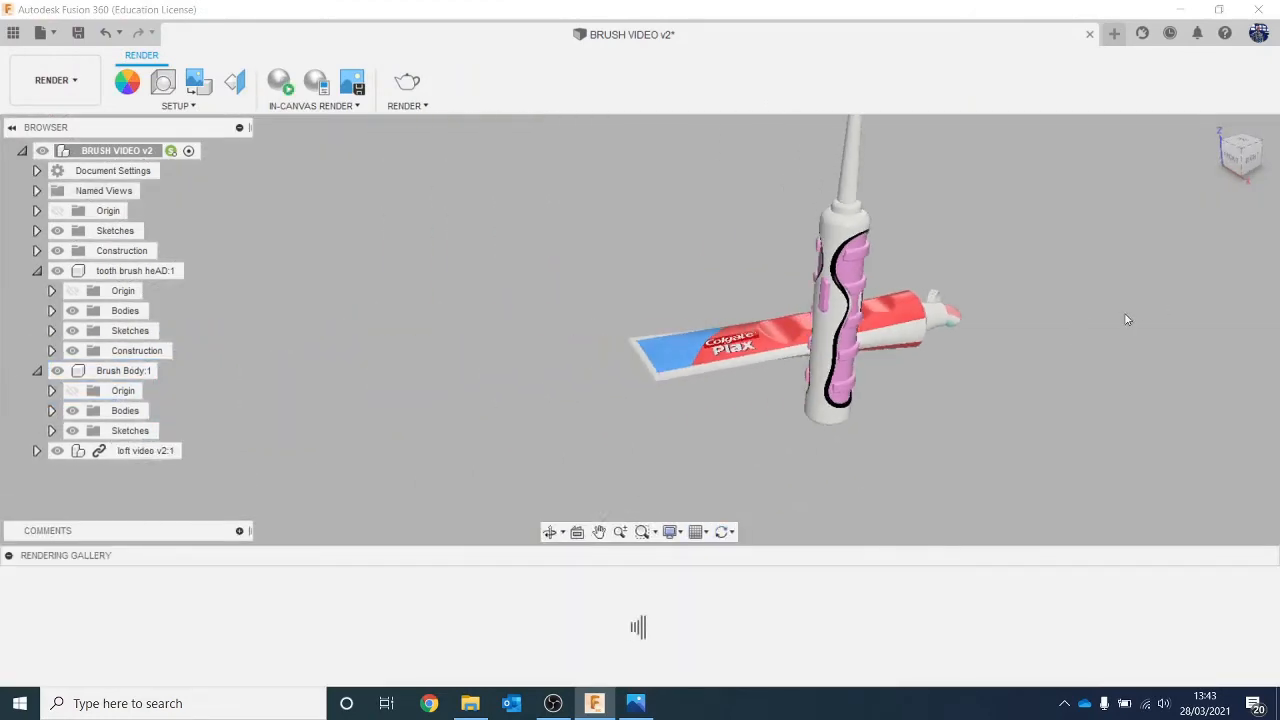
mouse_move(1126, 319)
middle_down()
mouse_move(1023, 391)
mouse_move(939, 371)
middle_up()
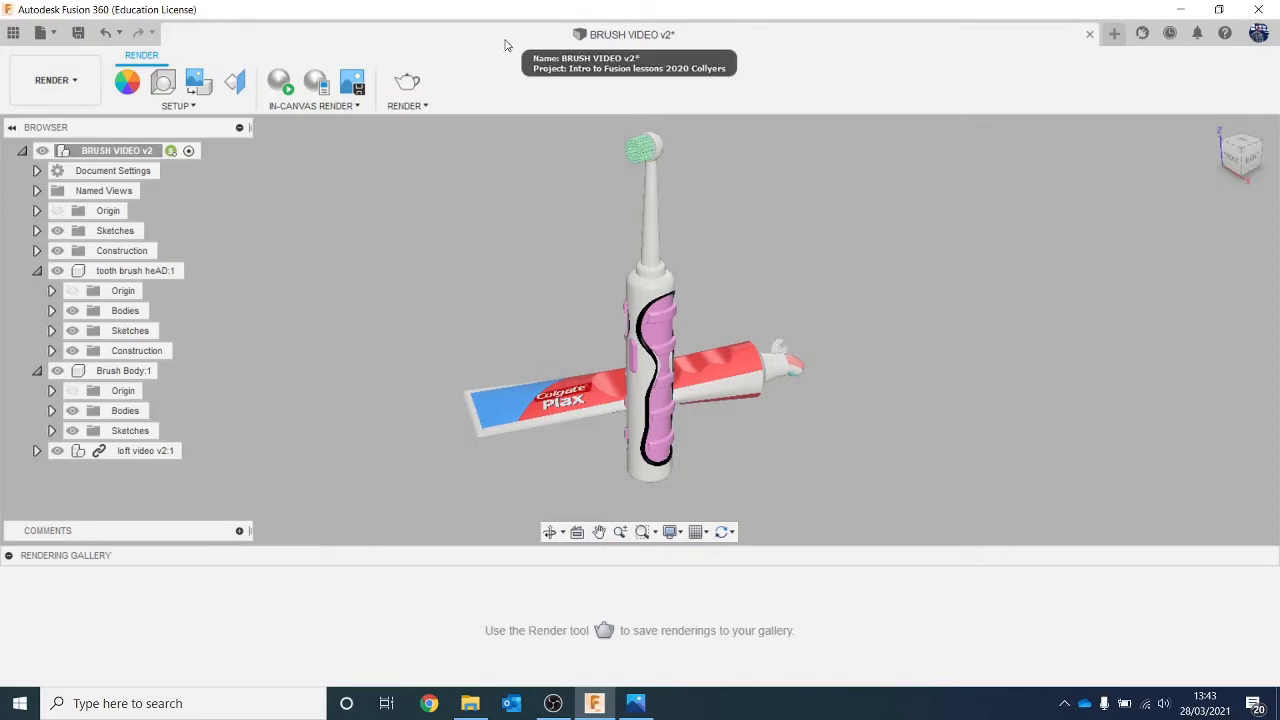
click(57, 85)
click(64, 119)
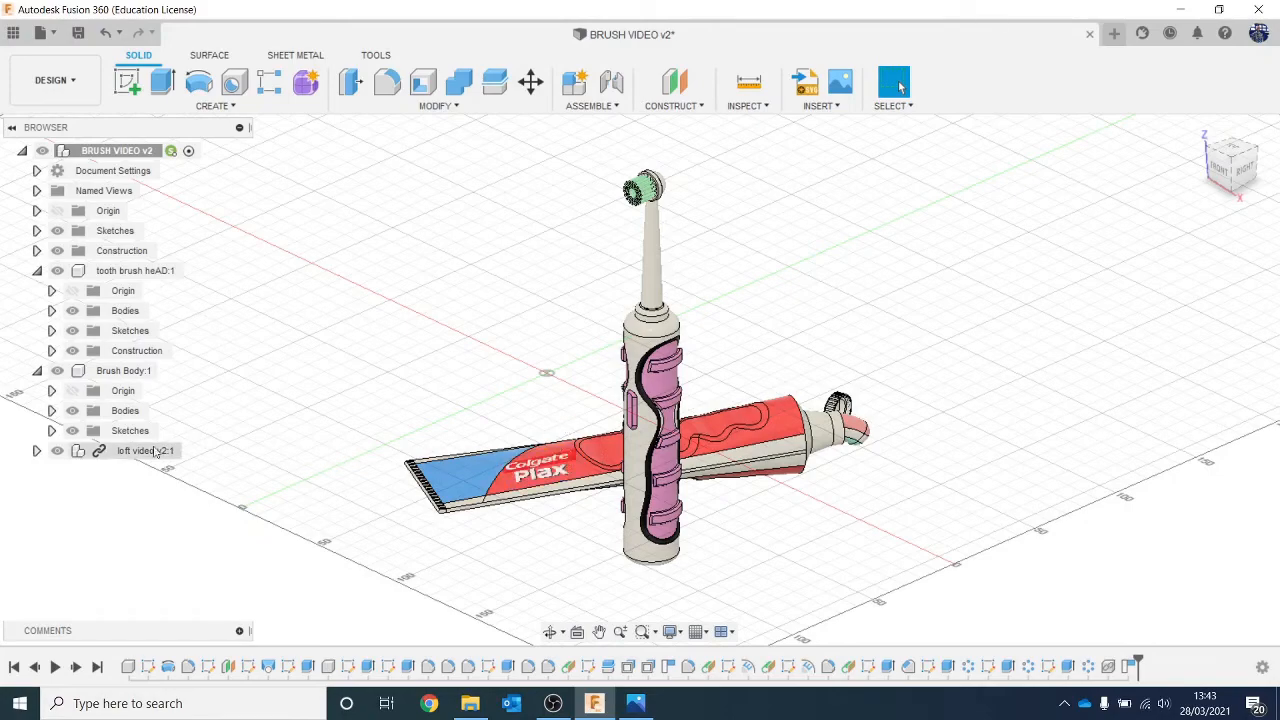
Break the link of the inserted loft video component and rename it "tooth paste".
right_click(119, 452)
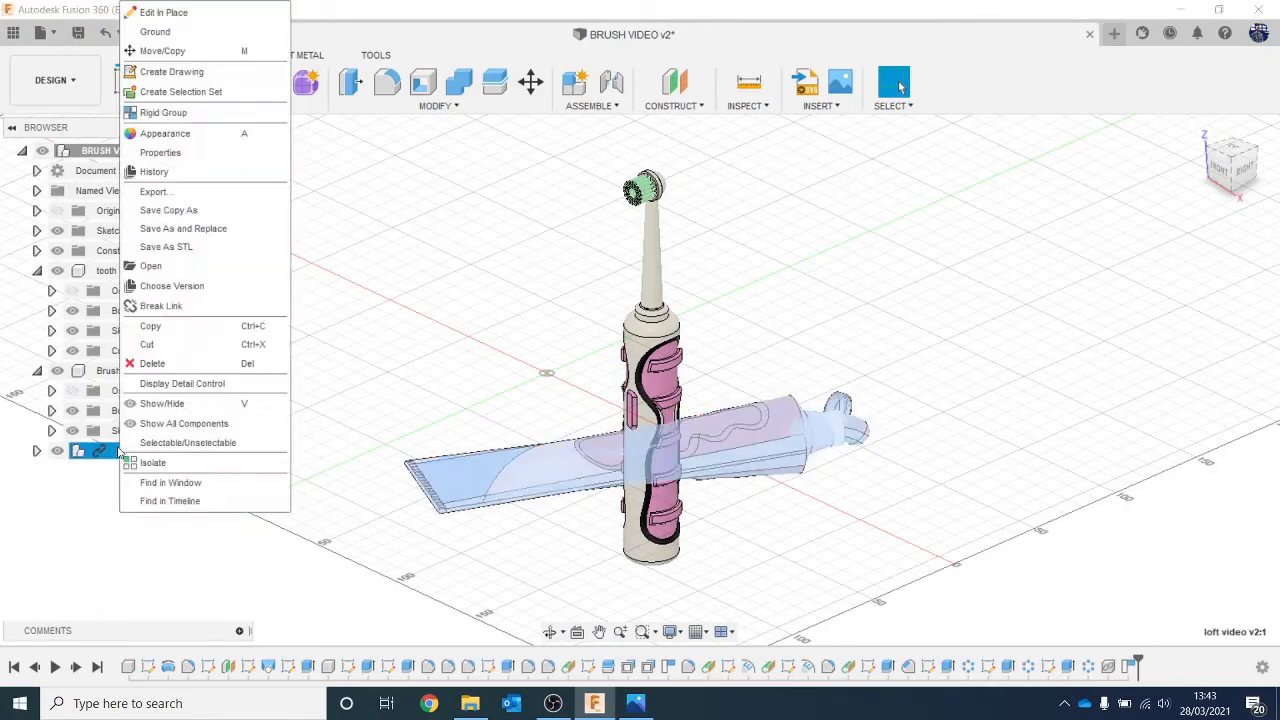
click(192, 306)
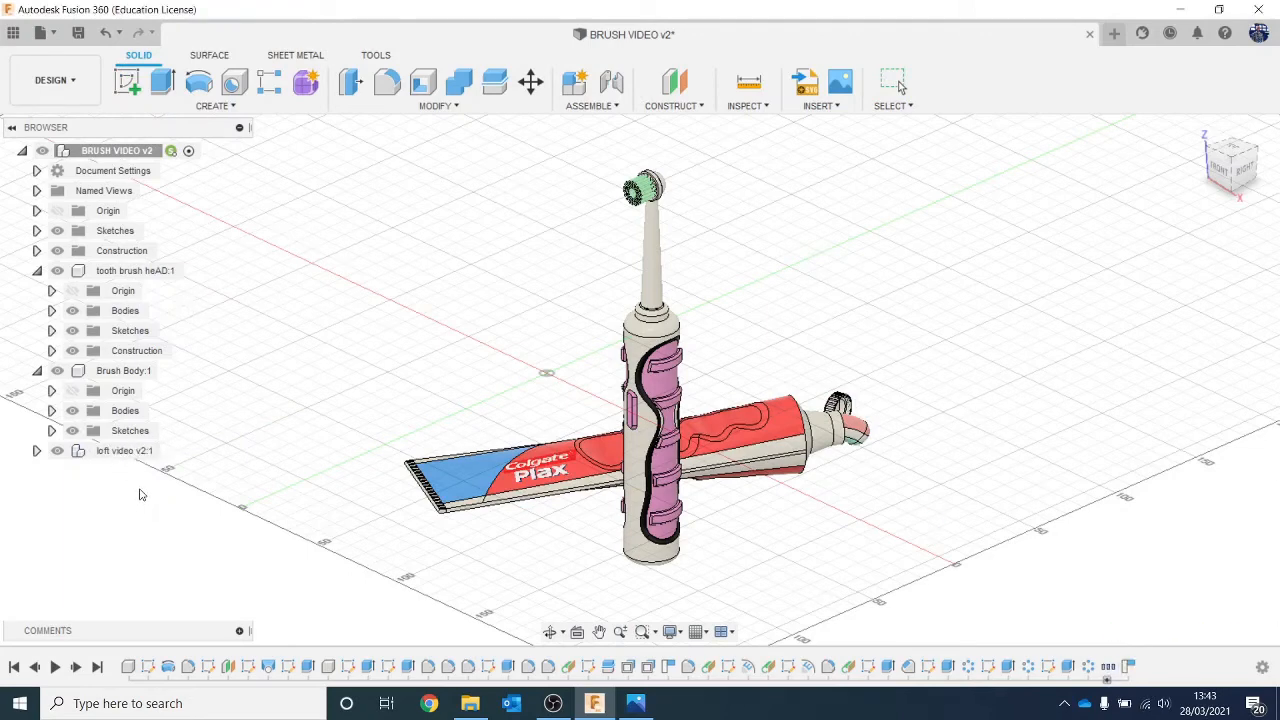
click(129, 458)
double_click(129, 457)
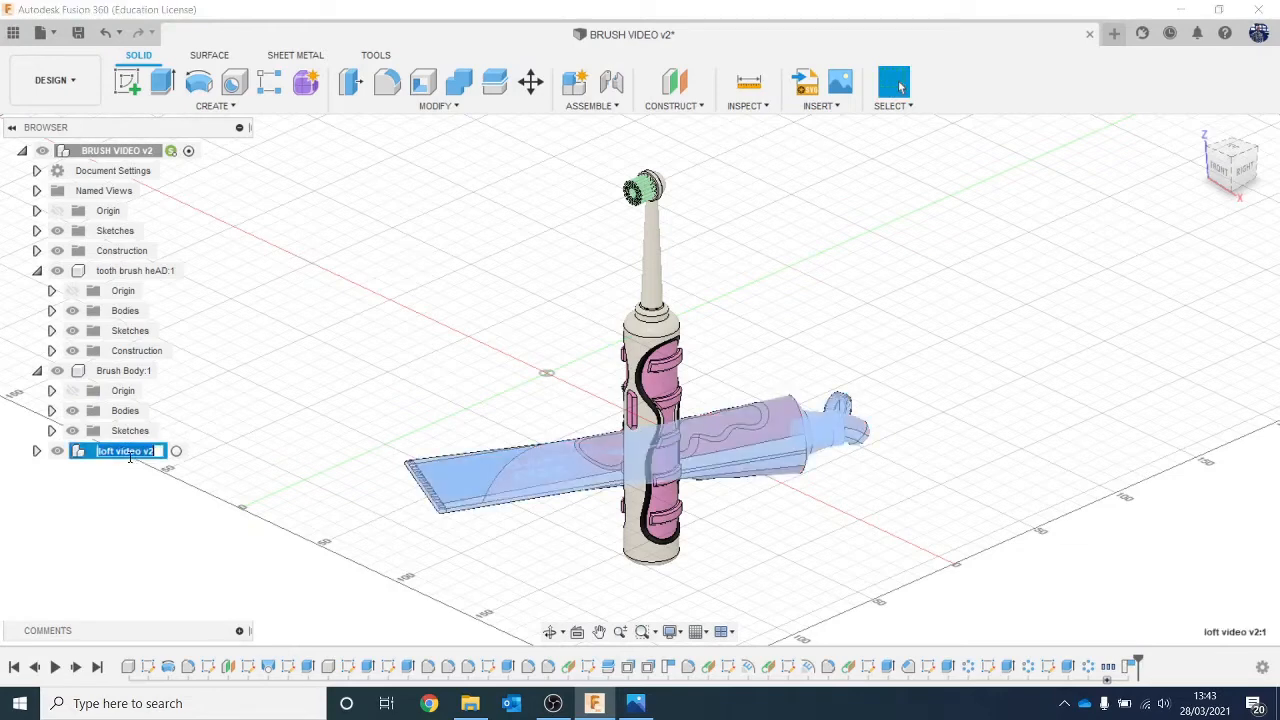
text(tooth paste)
click(362, 307)
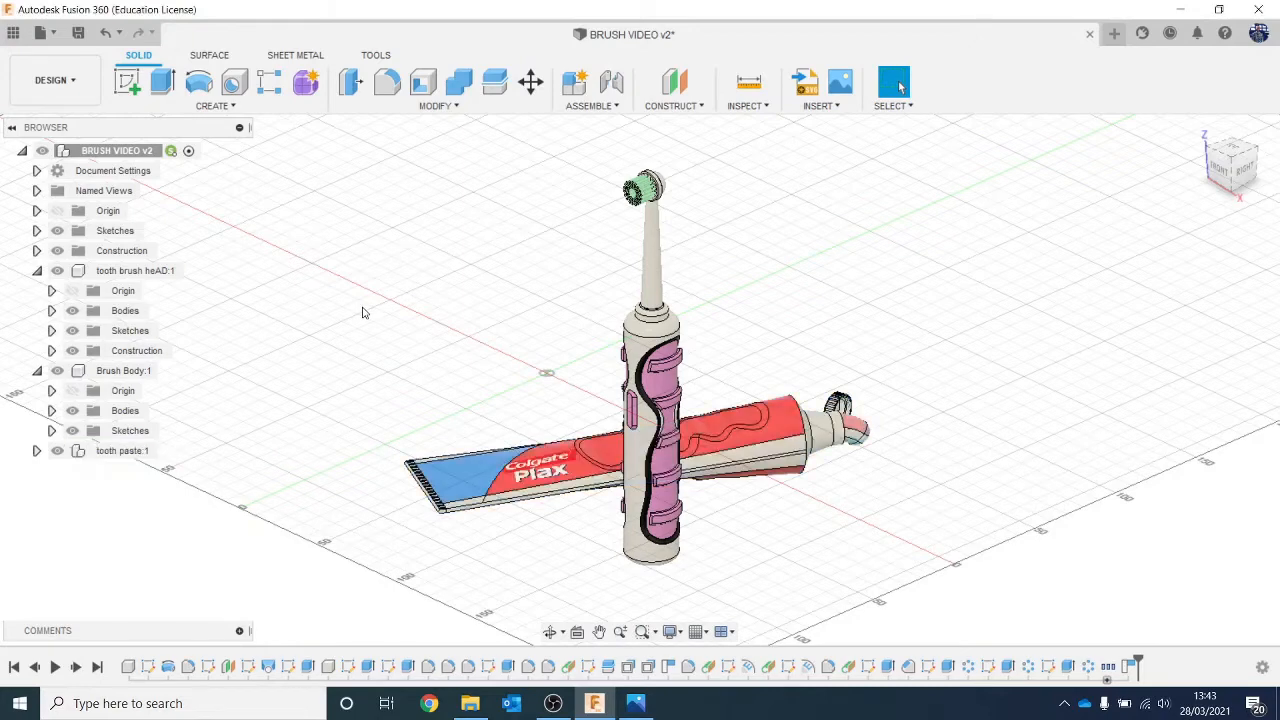
Collapse the toothbrush head and brush body components in the component tree, and examine the arrangement from the front and at an angle.
click(38, 271)
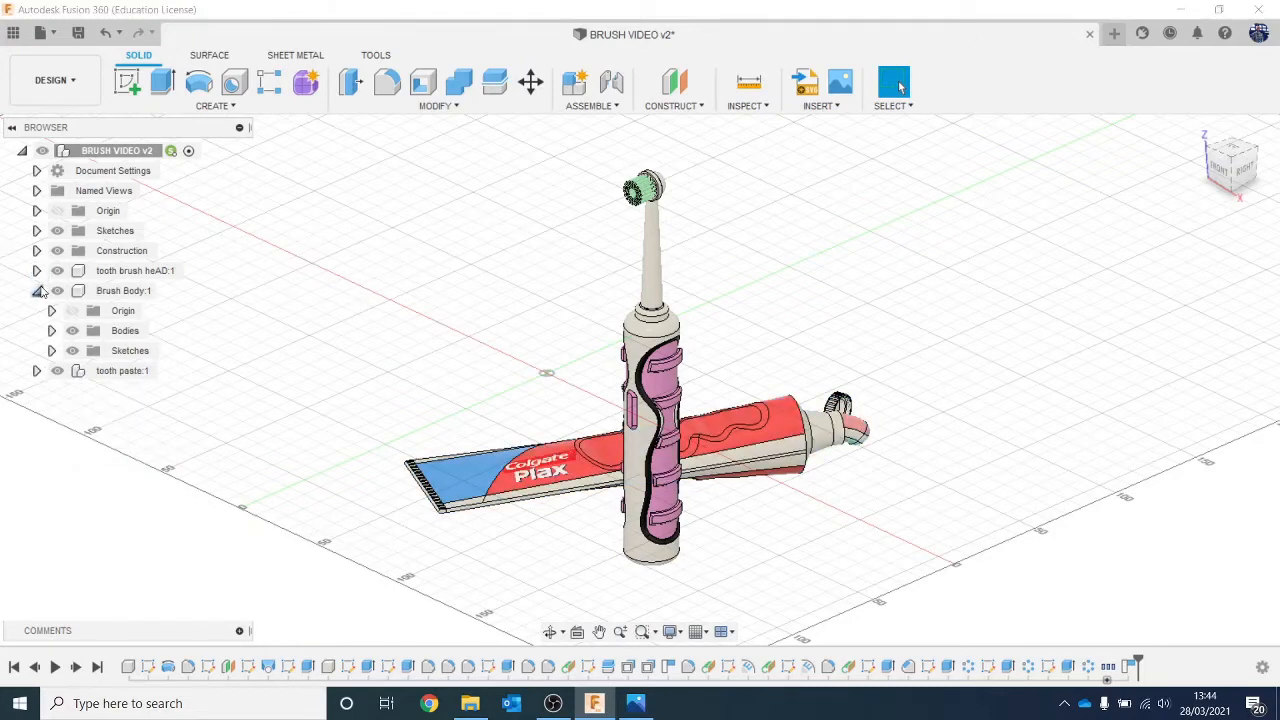
click(38, 291)
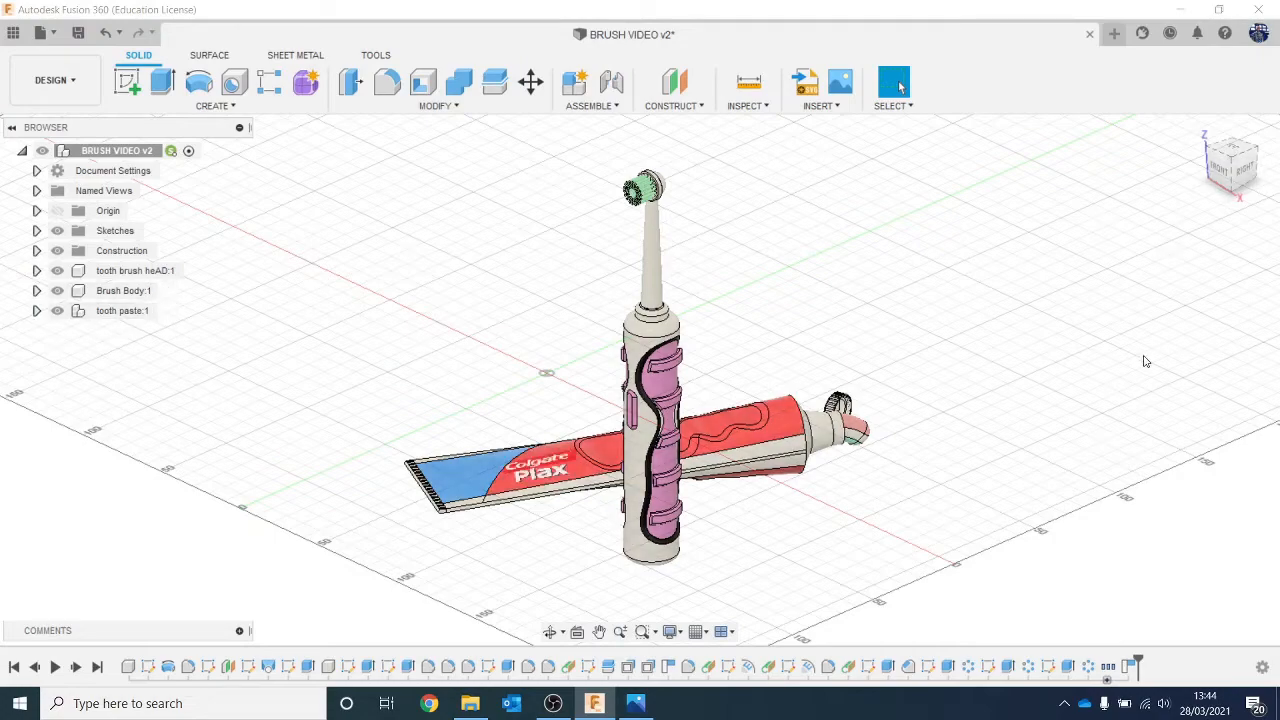
scroll(1146, 361, down, 2)
middle_drag(1143, 351, 983, 337)
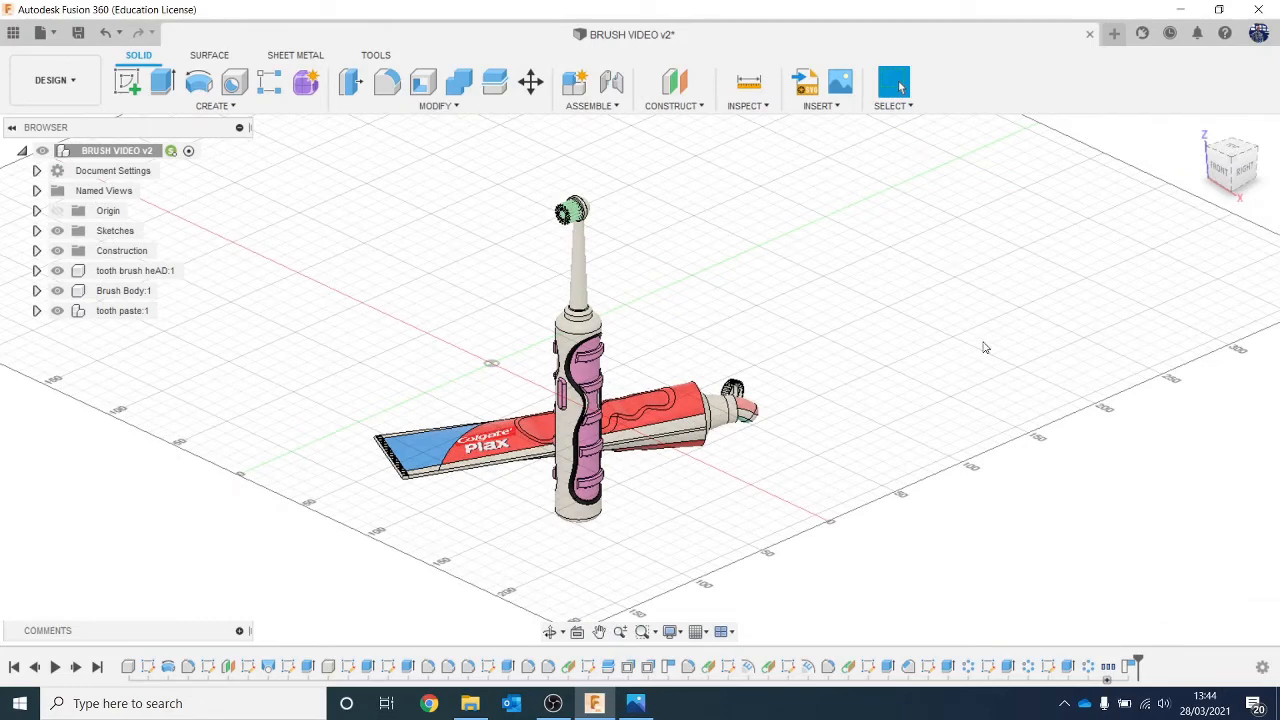
click(1224, 179)
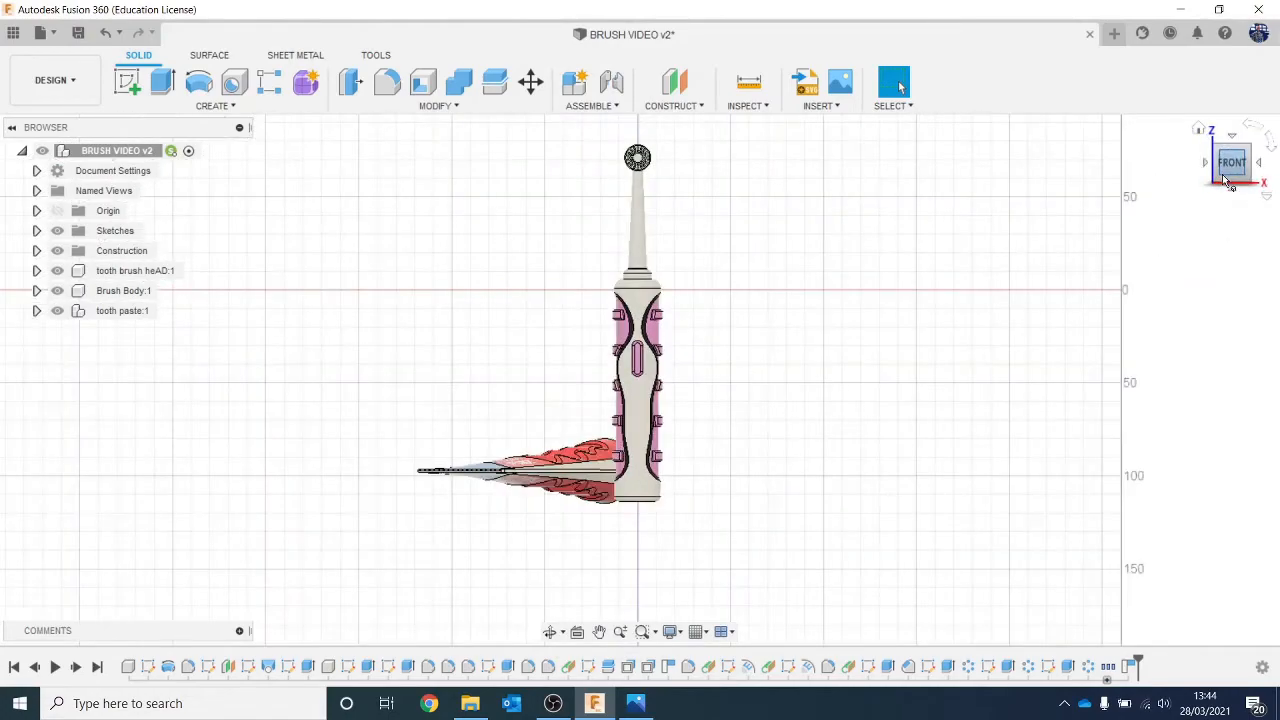
drag(1223, 180, 1172, 213)
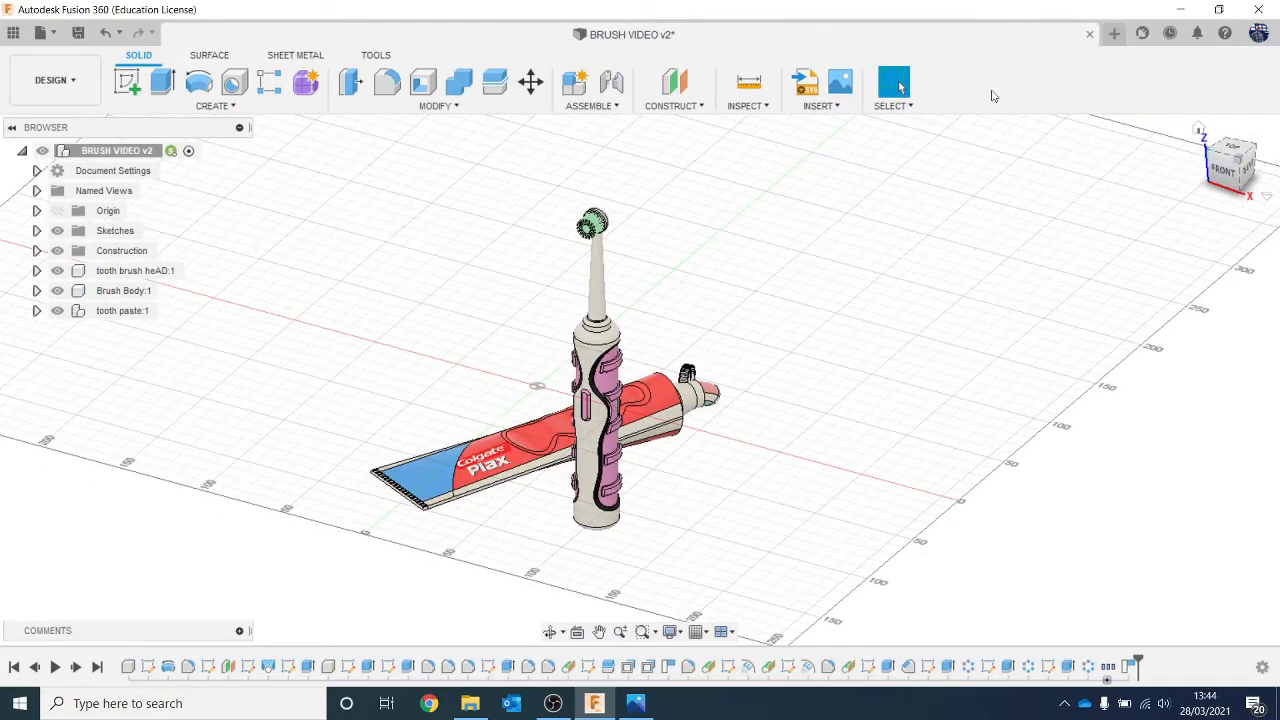
middle_drag(1074, 419, 950, 300)
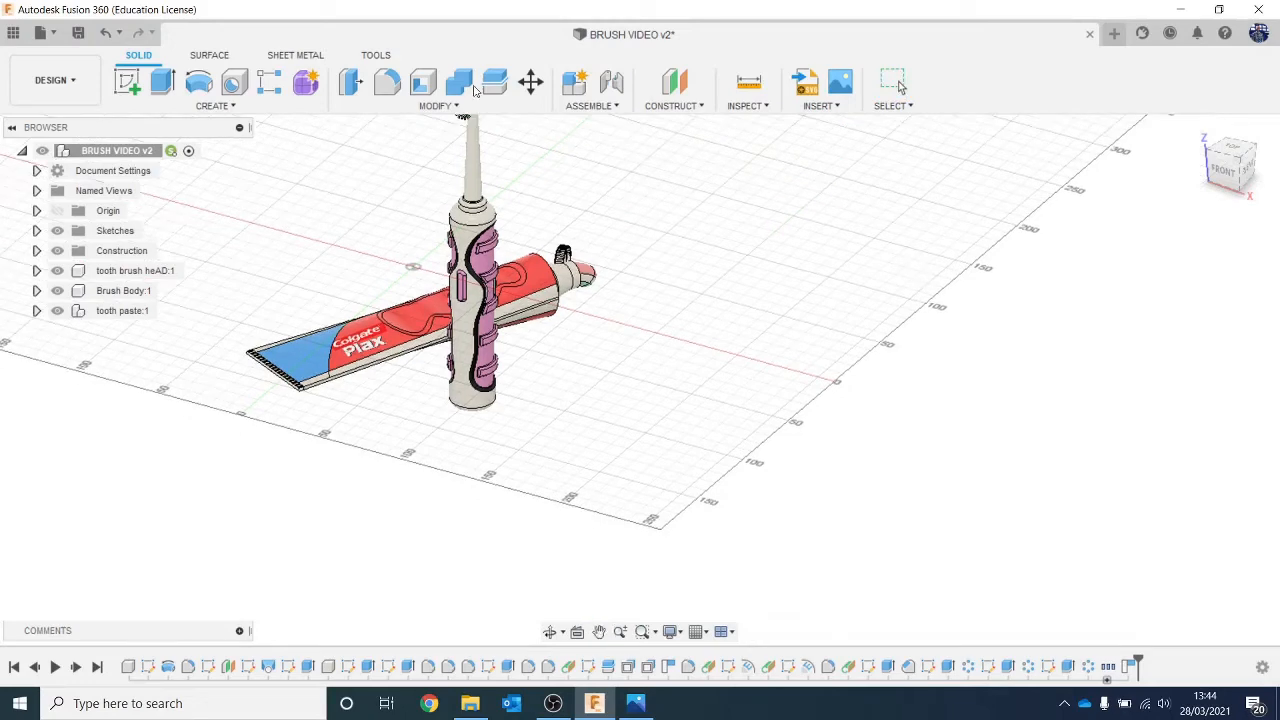
Sketch a circle about 74.6 mm in diameter on the horizontal XY plane beside the toothbrush, and finish the sketch.
click(119, 80)
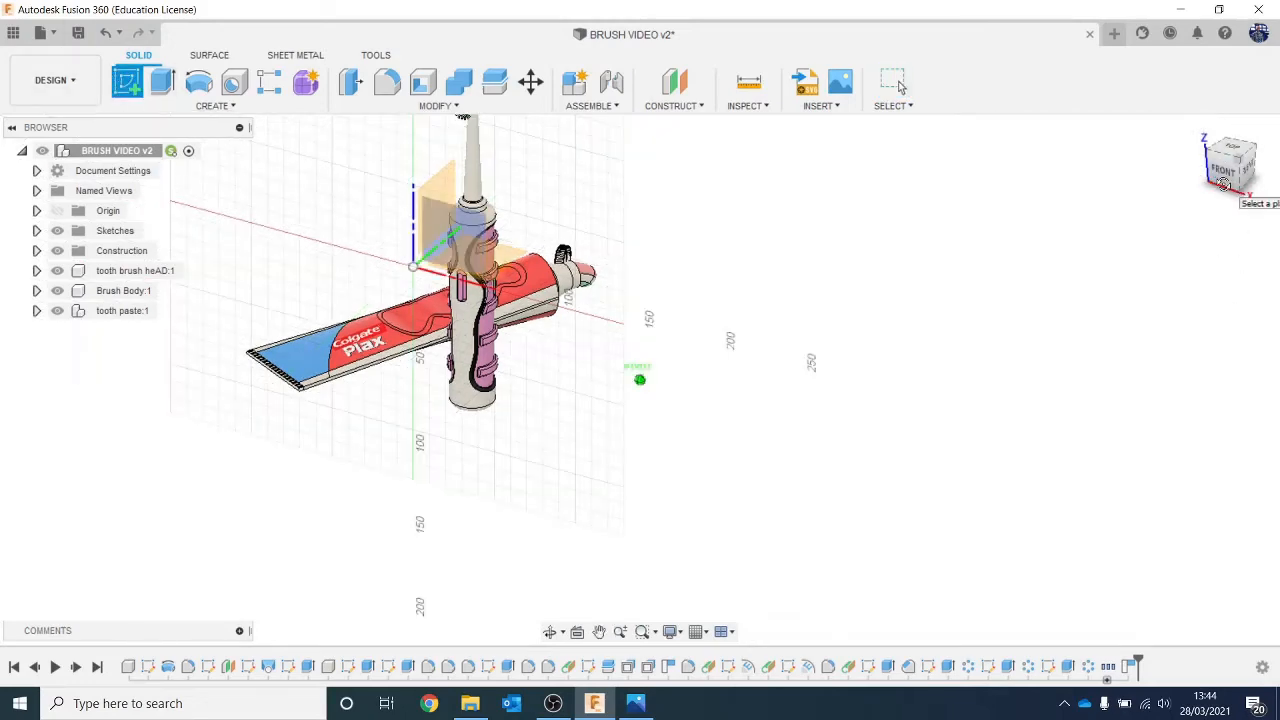
drag(1223, 184, 1210, 240)
click(490, 455)
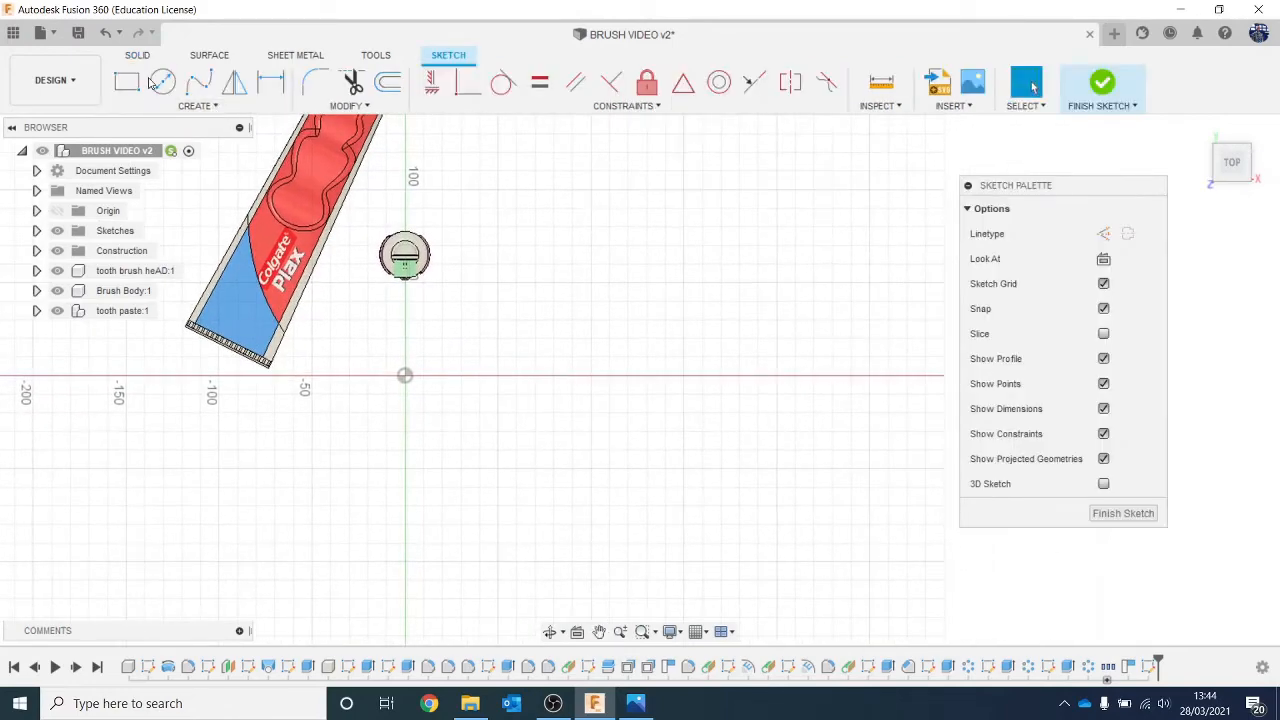
click(161, 82)
click(562, 274)
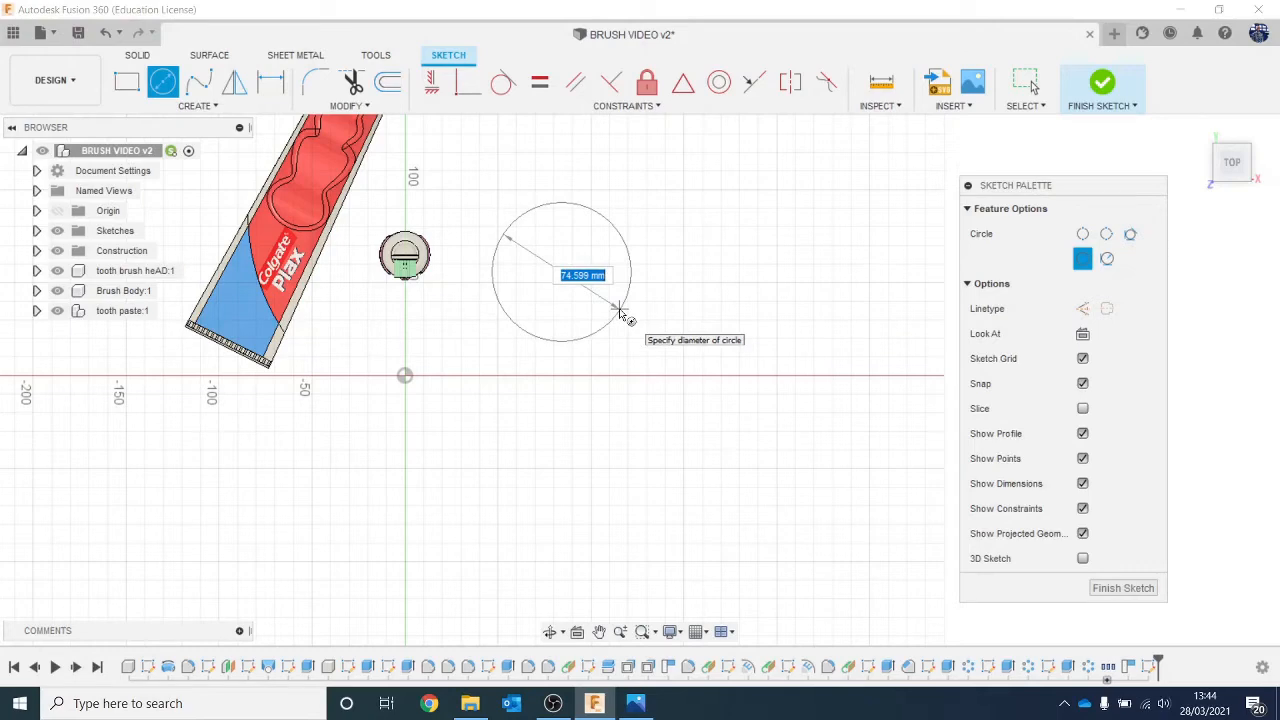
click(621, 314)
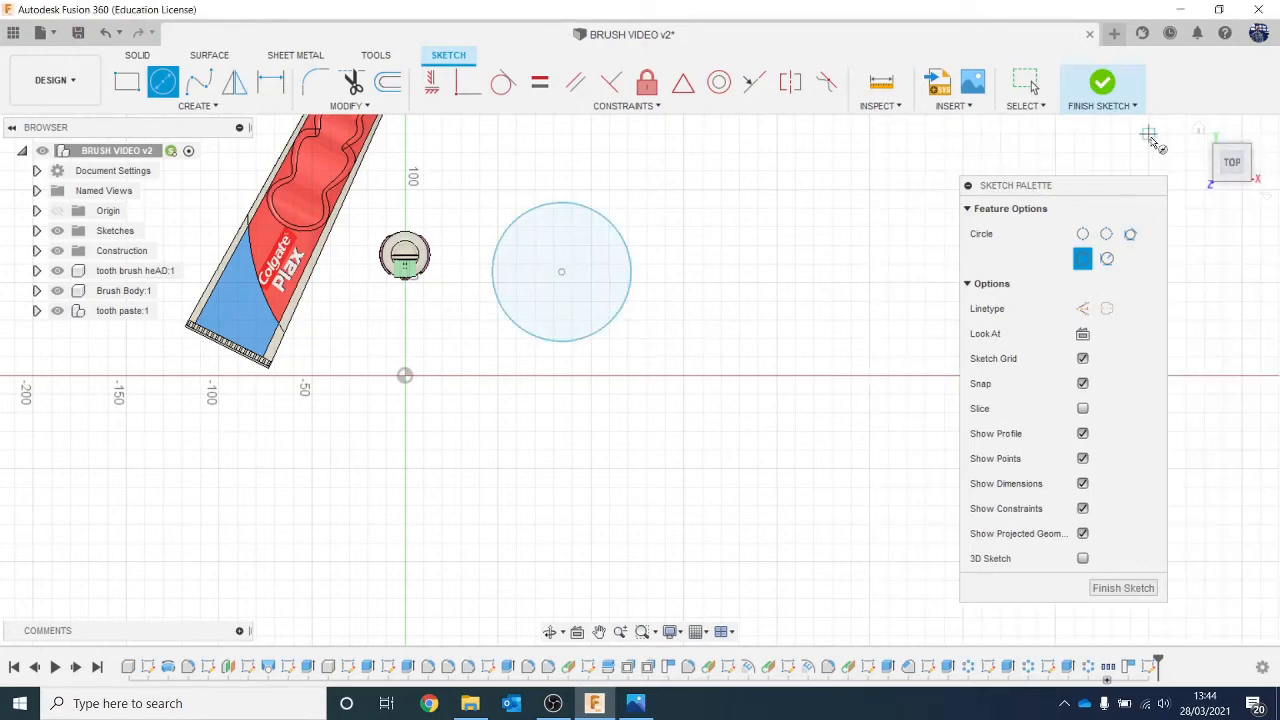
click(1103, 84)
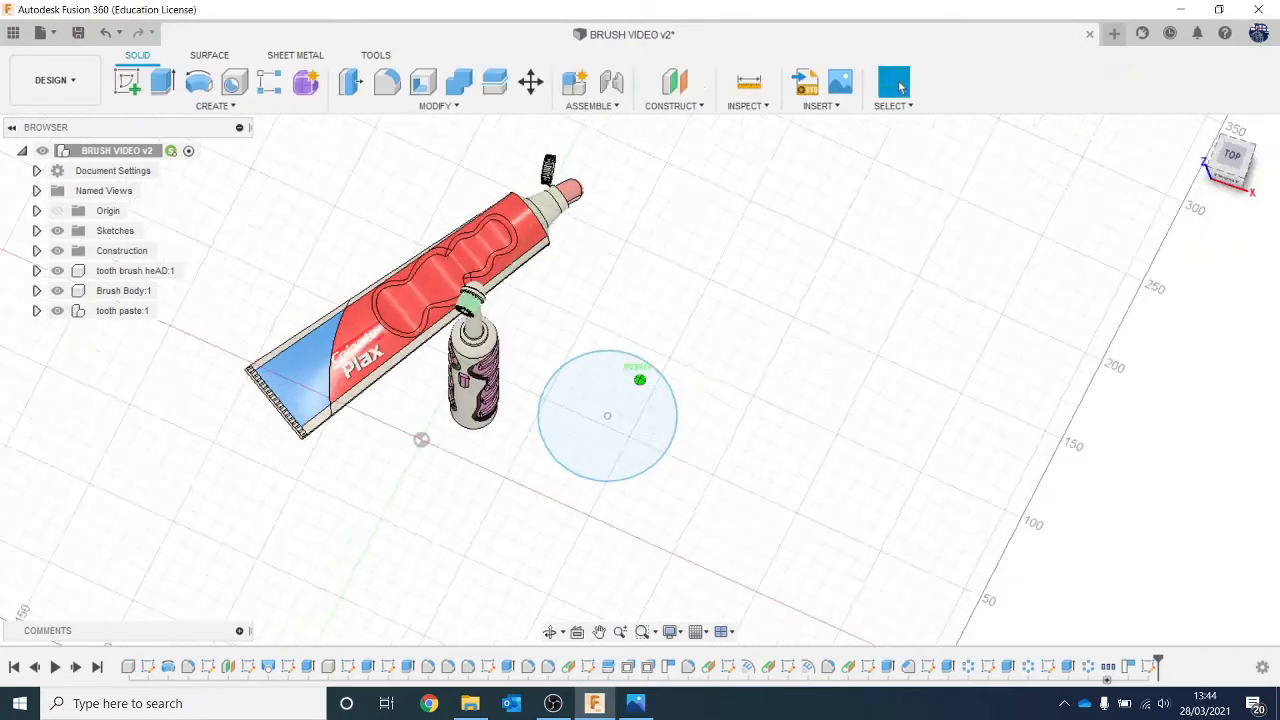
Move the circle about -112.95 mm along Z to the level of the toothbrush's base.
click(650, 322)
right_click(648, 320)
click(590, 338)
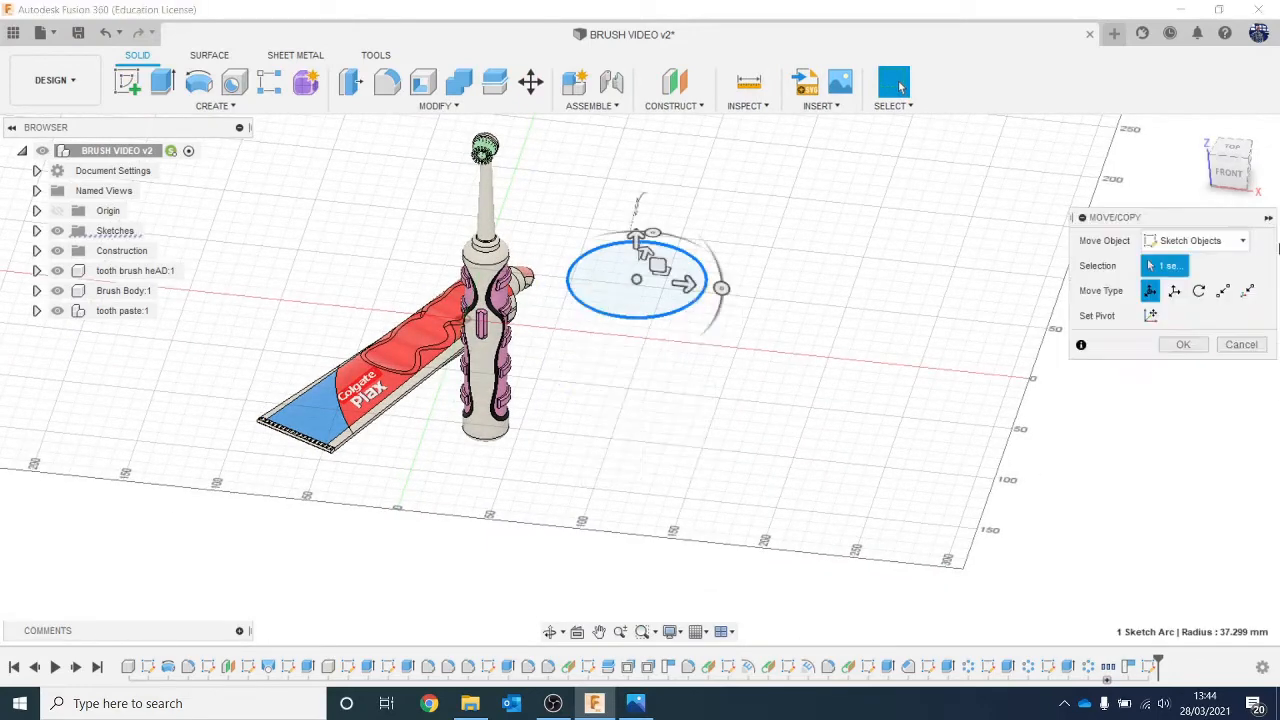
click(1232, 150)
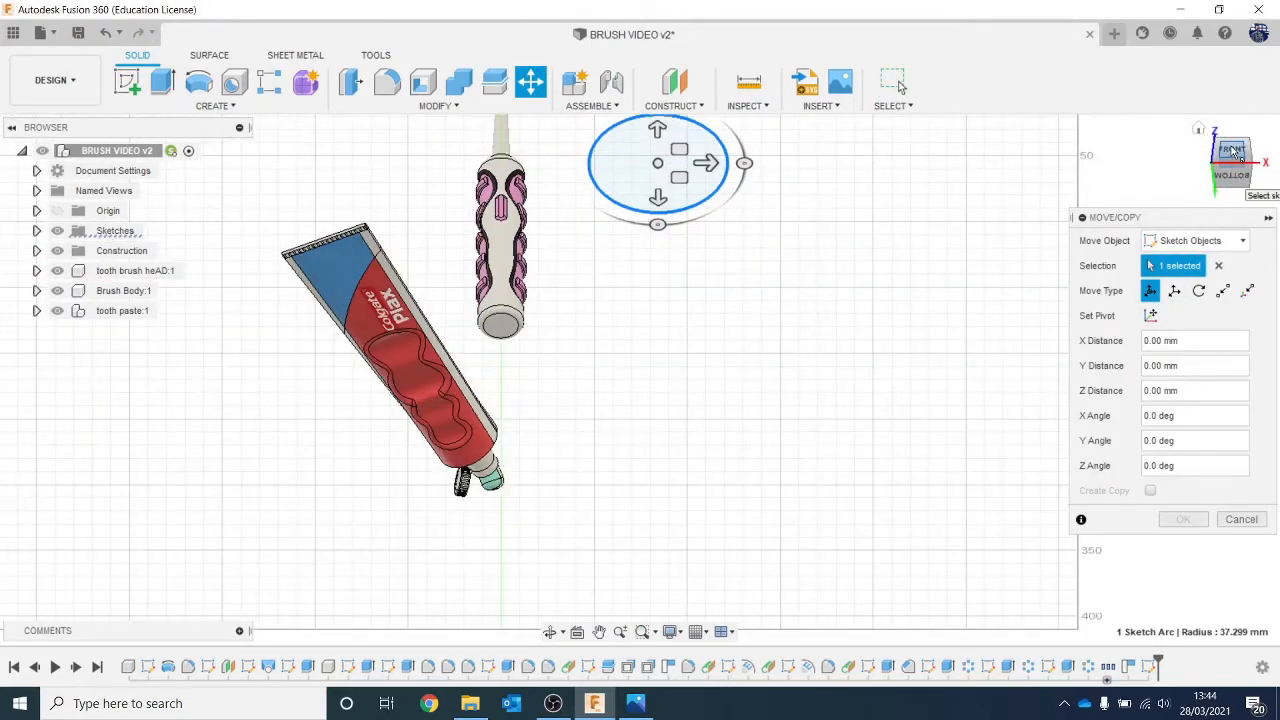
drag(658, 128, 633, 337)
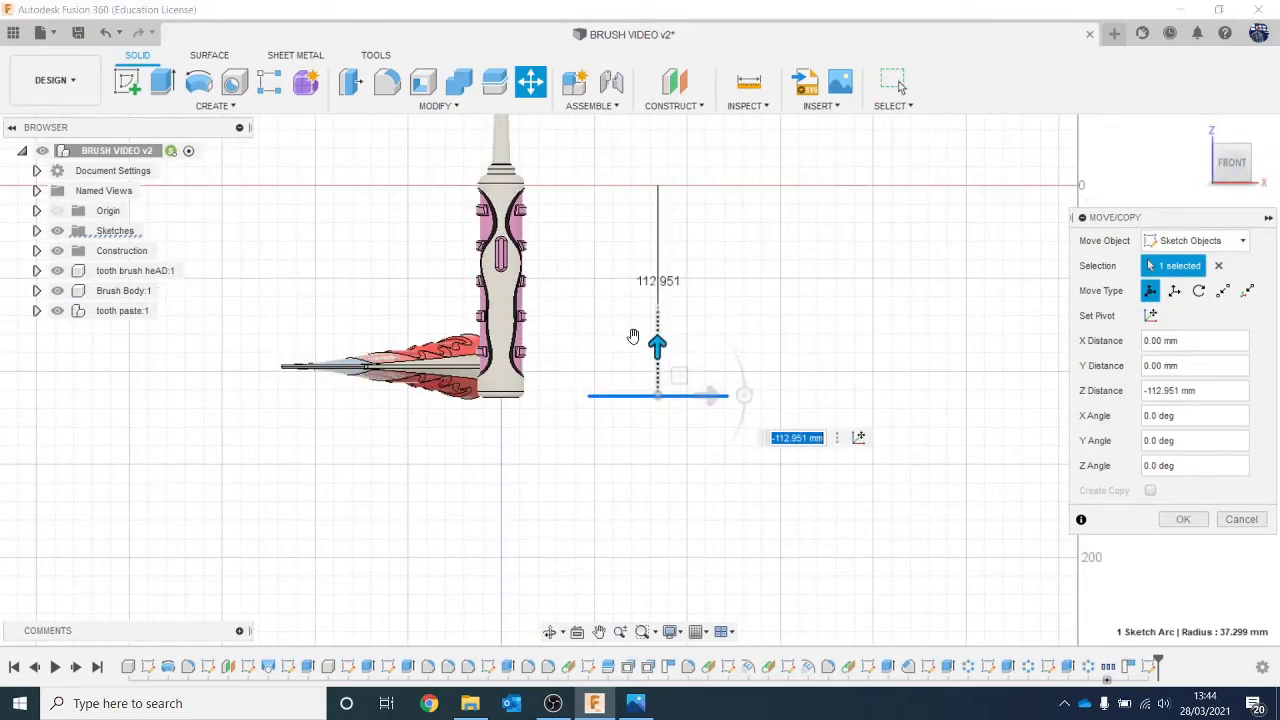
click(1183, 519)
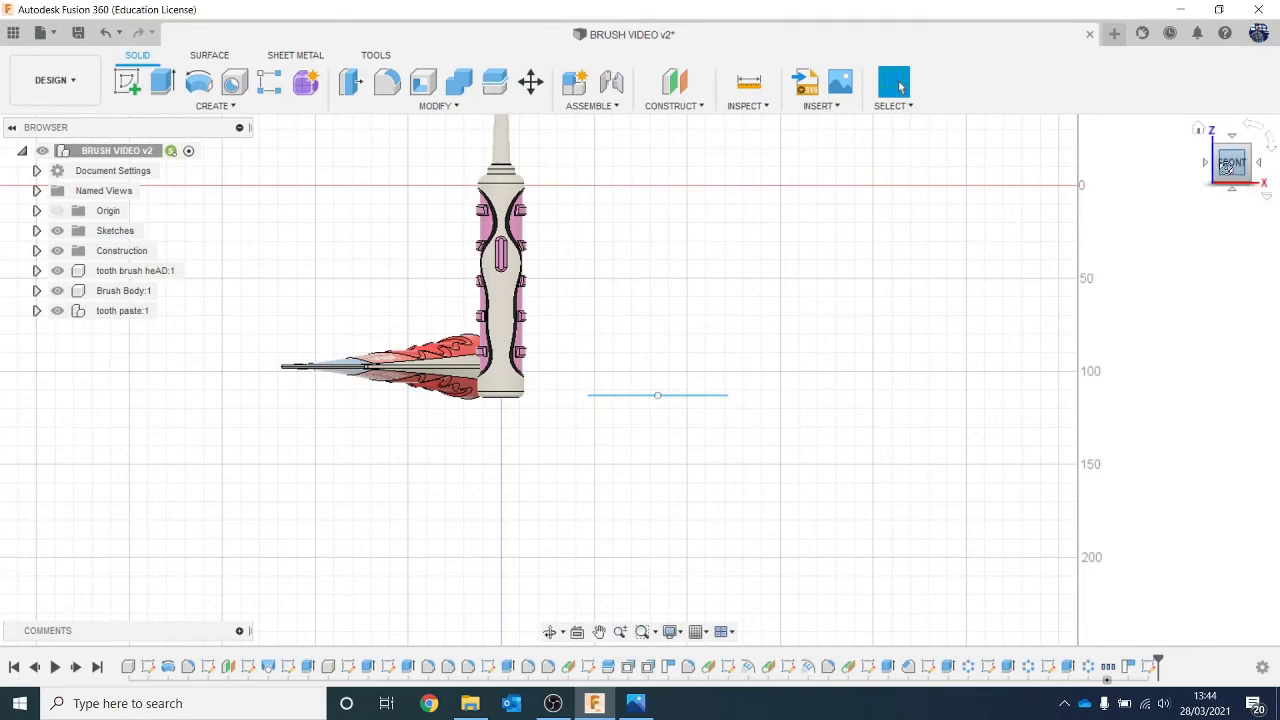
Extrude the circle about 23.2 mm upward as a new body with a taper angle of about -20.7 degrees.
click(1199, 128)
key(e)
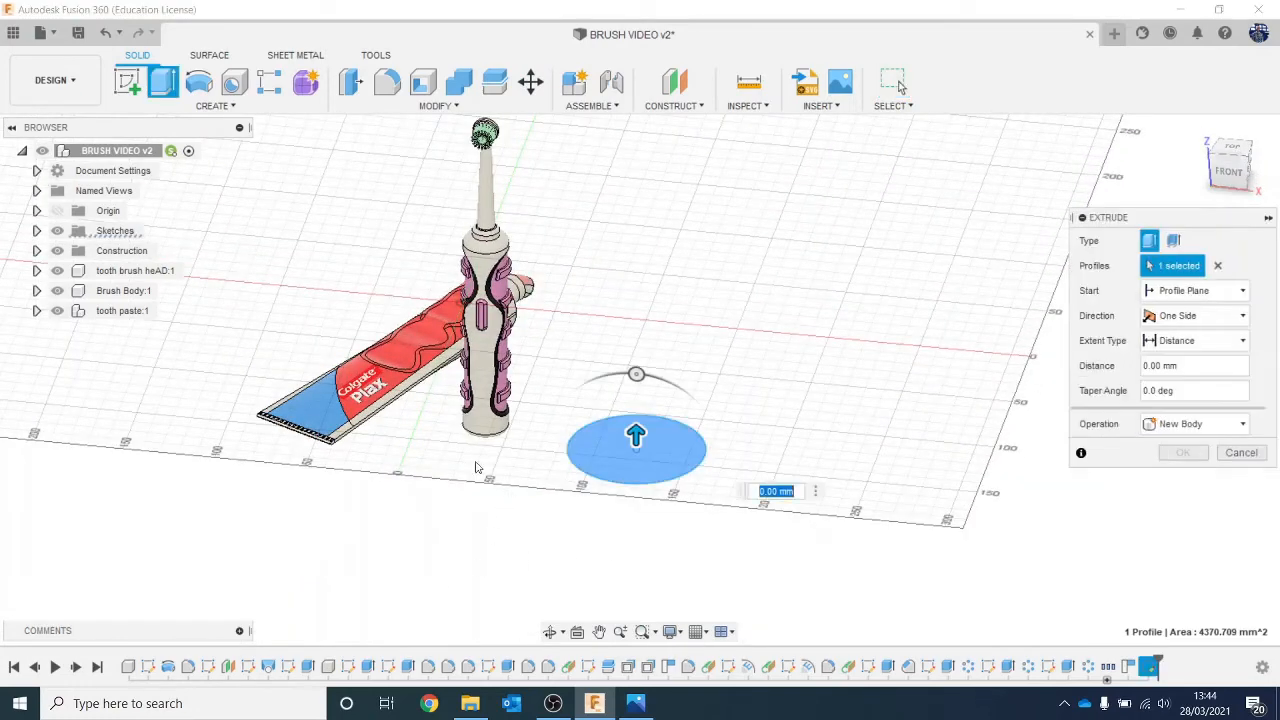
drag(636, 437, 634, 398)
drag(637, 339, 666, 344)
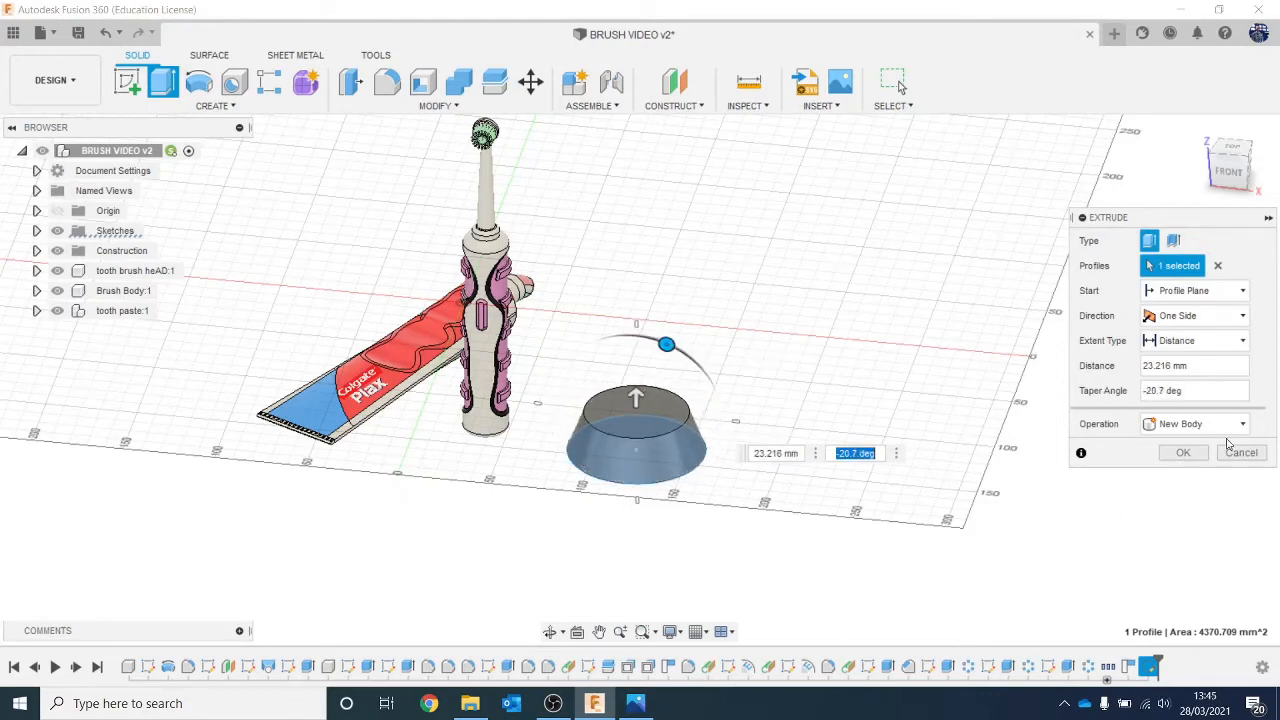
click(1176, 455)
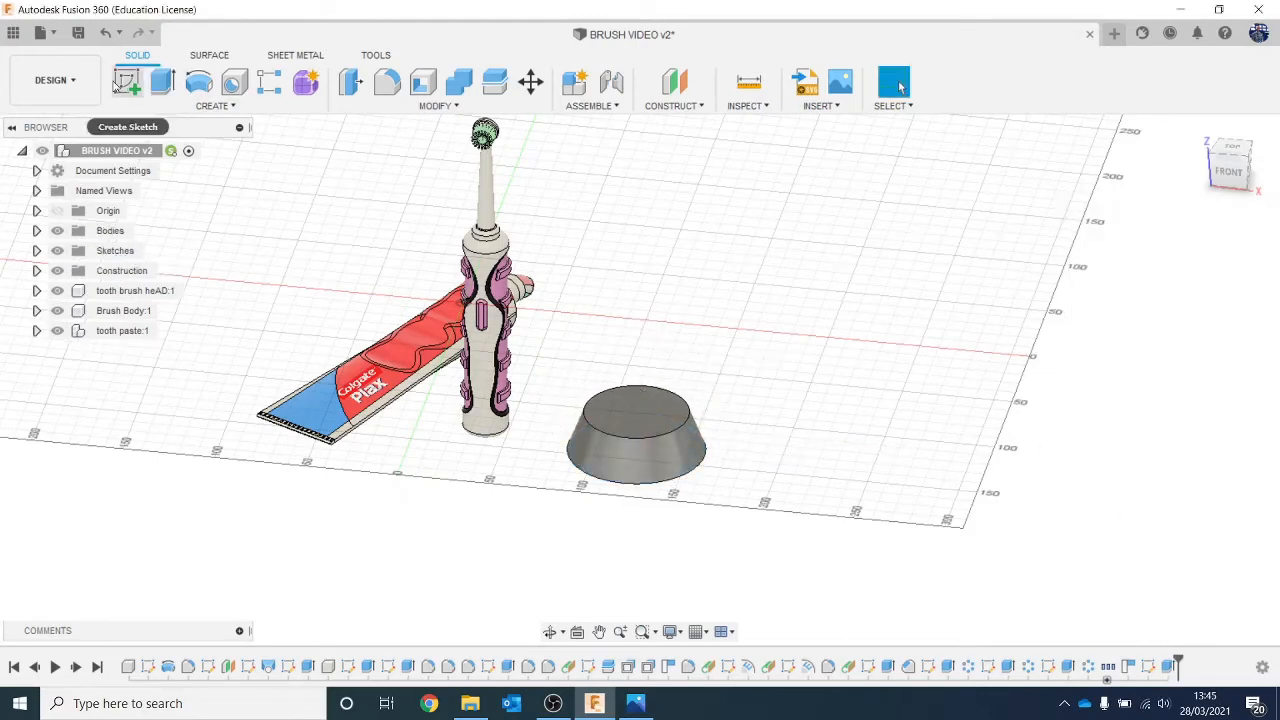
Shell the tapered body inward, removing its top face.
click(127, 82)
click(605, 420)
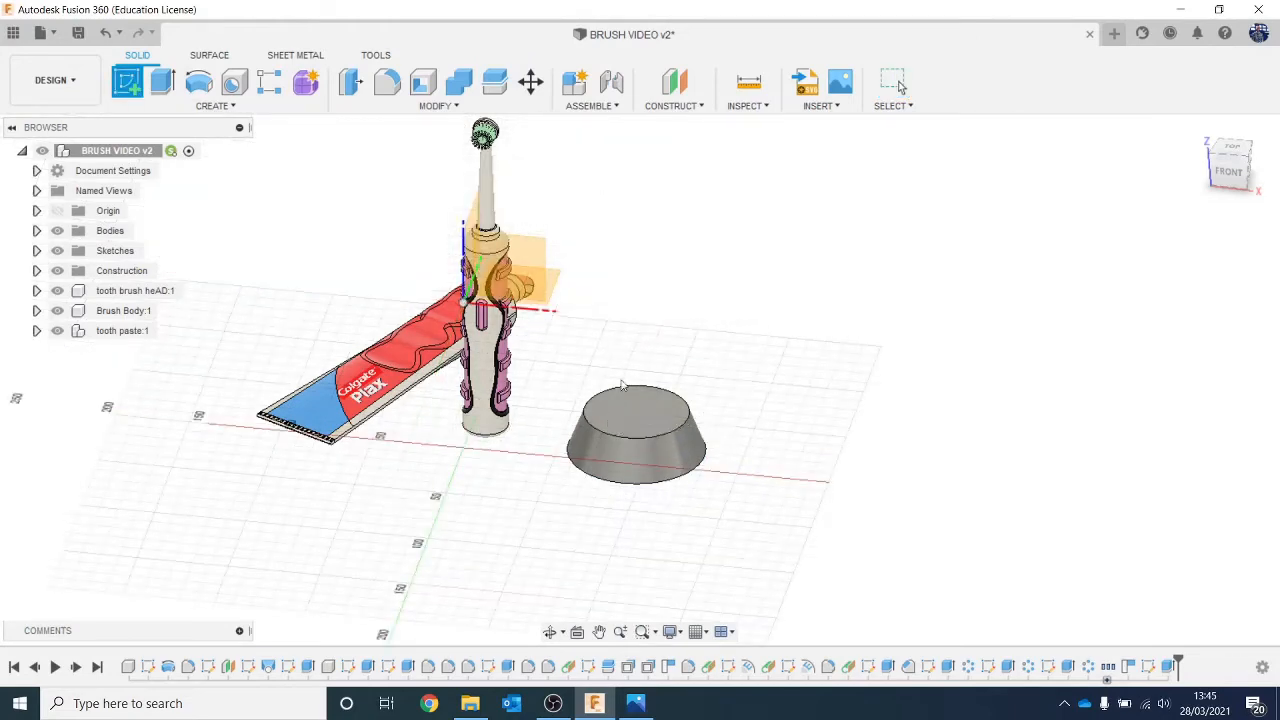
click(423, 82)
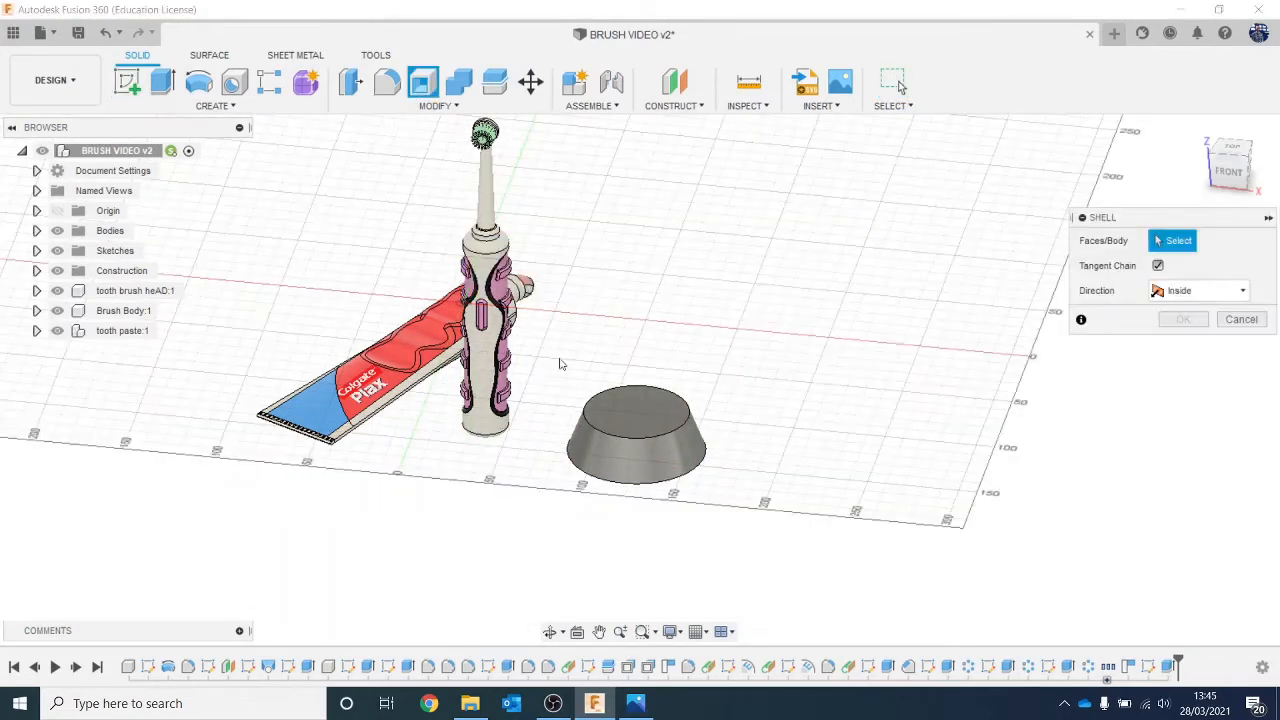
click(618, 428)
drag(618, 428, 623, 428)
click(1183, 344)
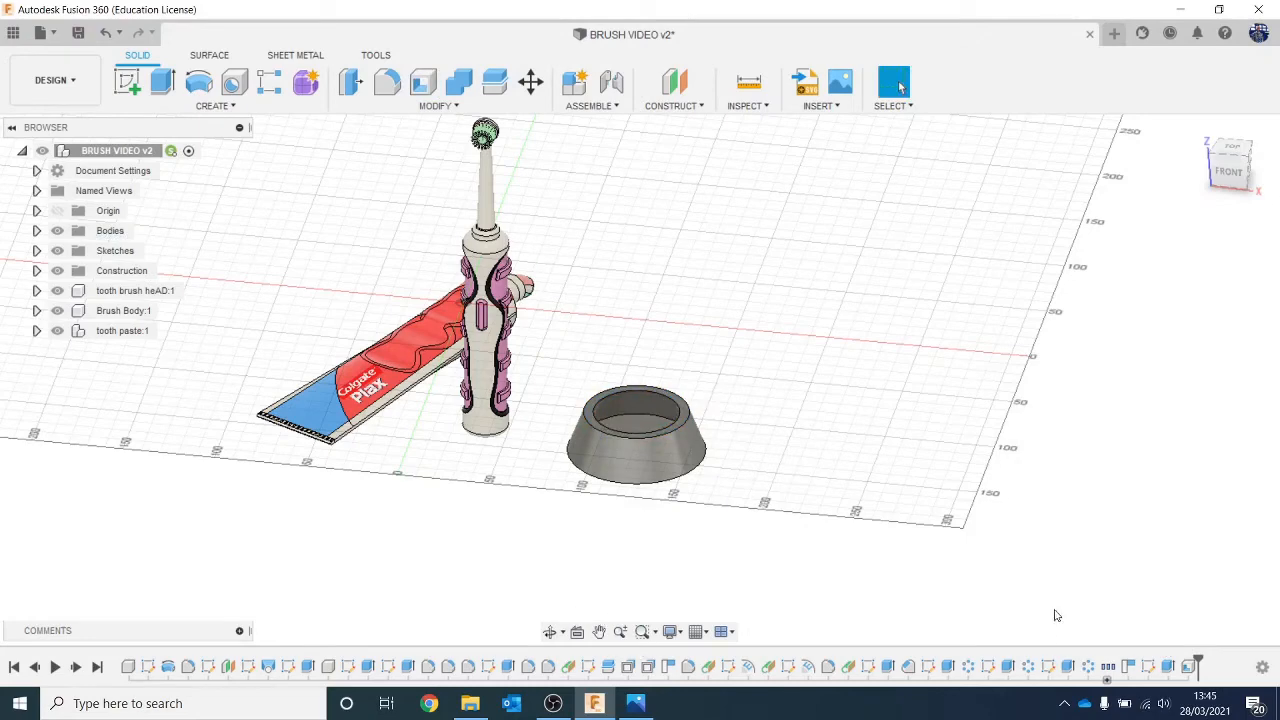
Edit the tapered body's shell feature to an inside thickness of about 6.7 mm.
right_click(1198, 667)
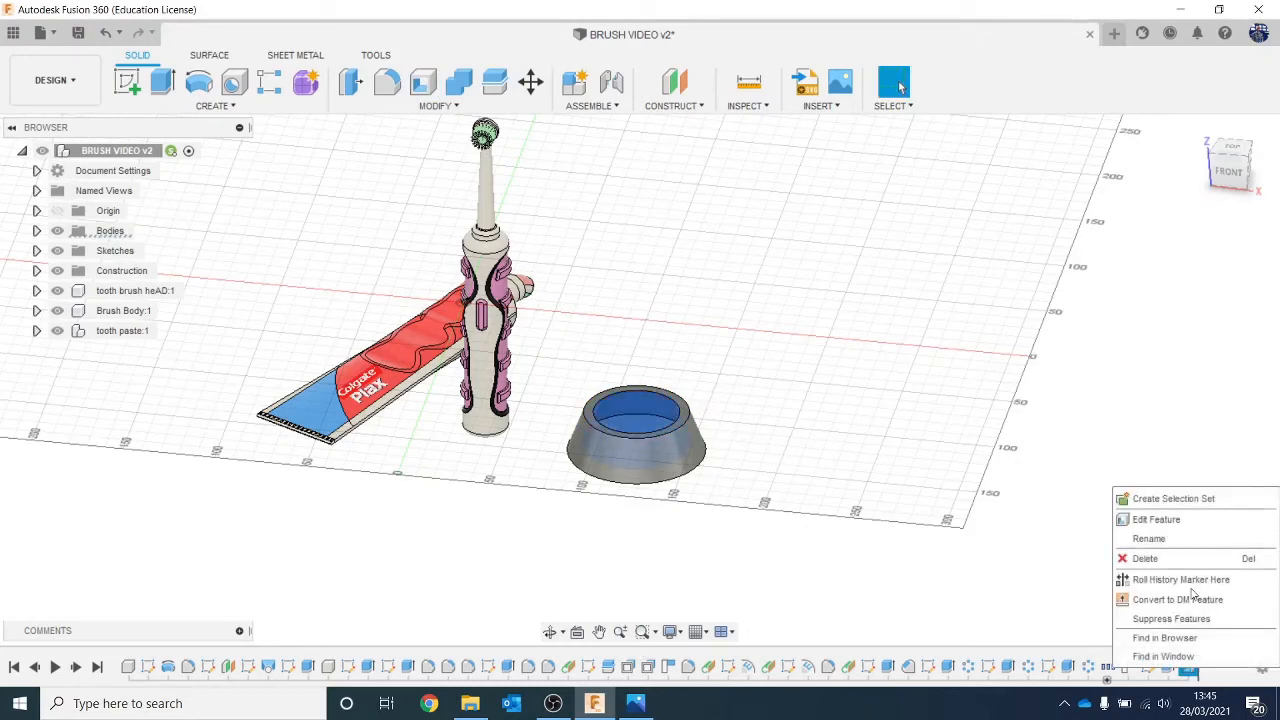
click(1177, 520)
scroll(770, 427, up, 3)
mouse_move(632, 420)
mouse_down()
mouse_move(614, 420)
mouse_move(624, 424)
mouse_up()
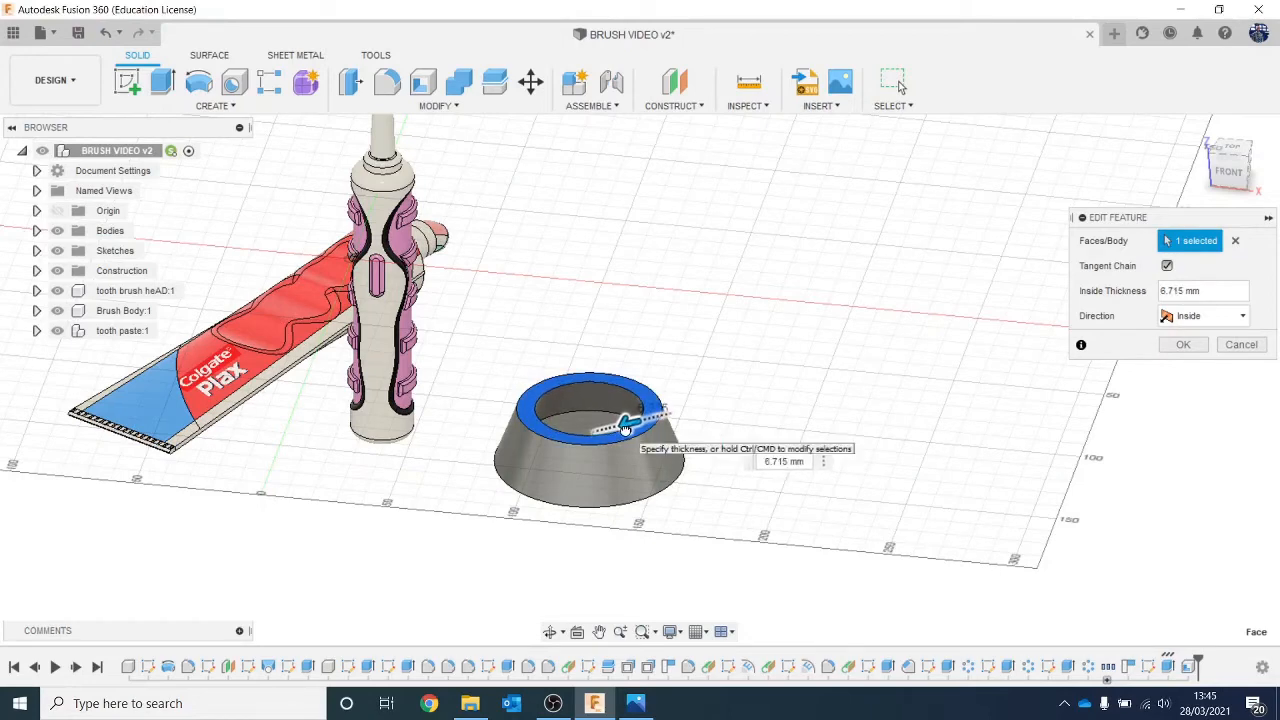
click(1181, 345)
scroll(903, 389, down, 4)
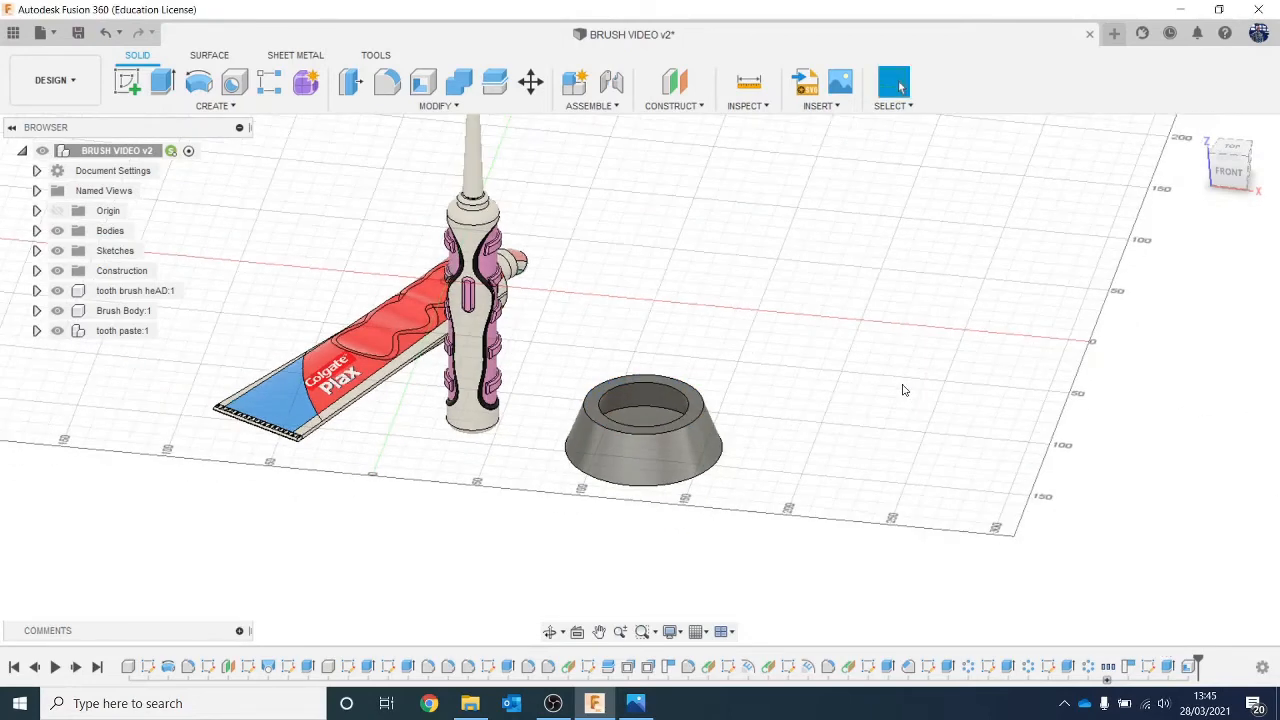
Create a component from the shelled body and rename it "brush charger".
click(37, 231)
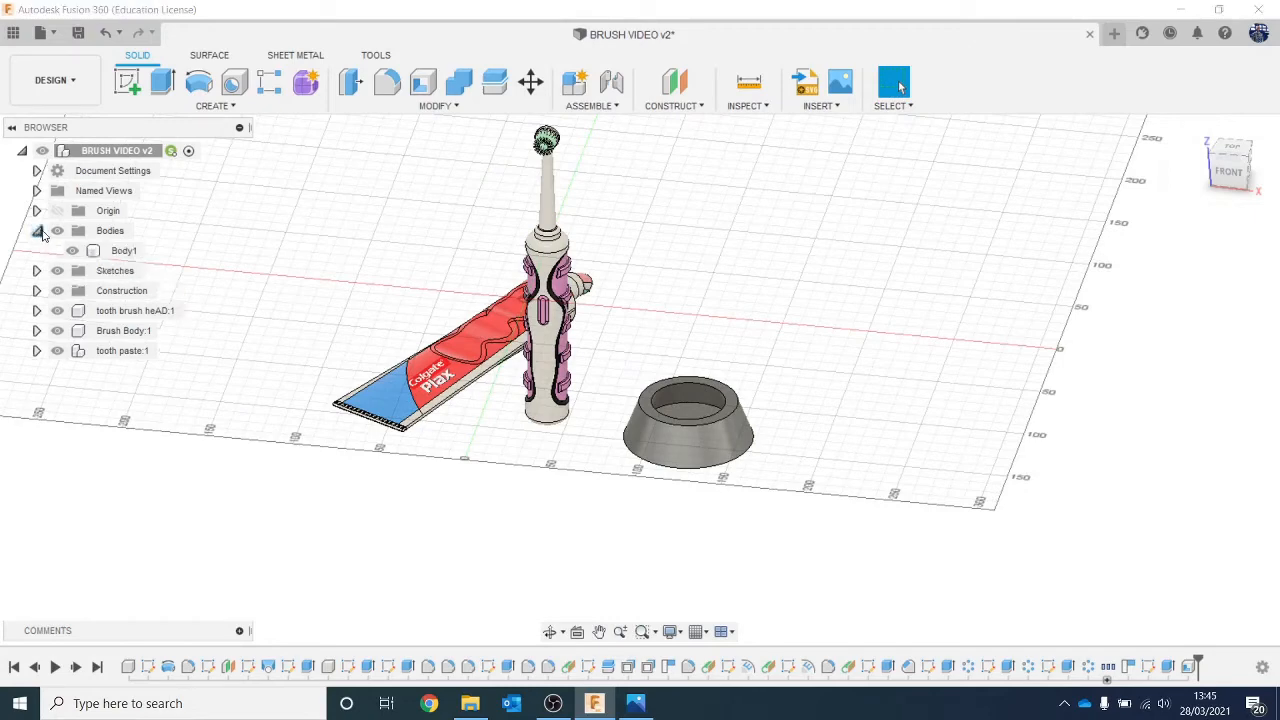
click(122, 250)
right_click(120, 251)
click(186, 303)
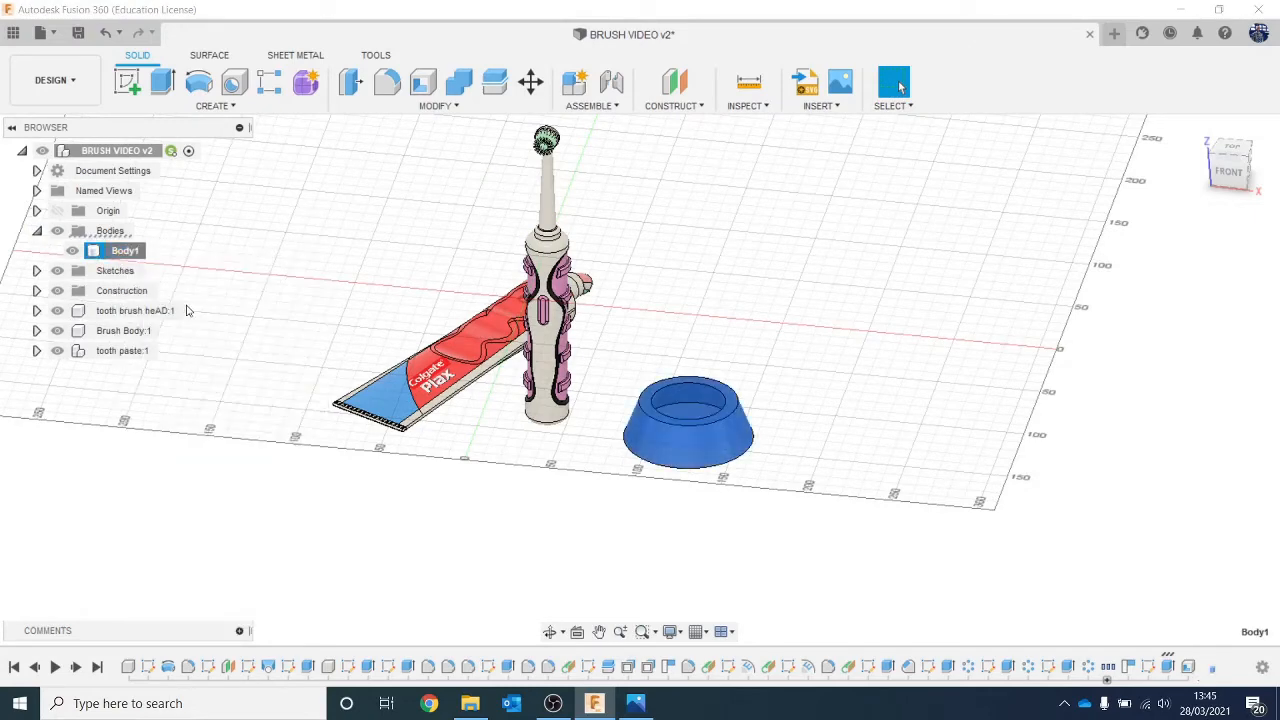
click(130, 331)
double_click(141, 335)
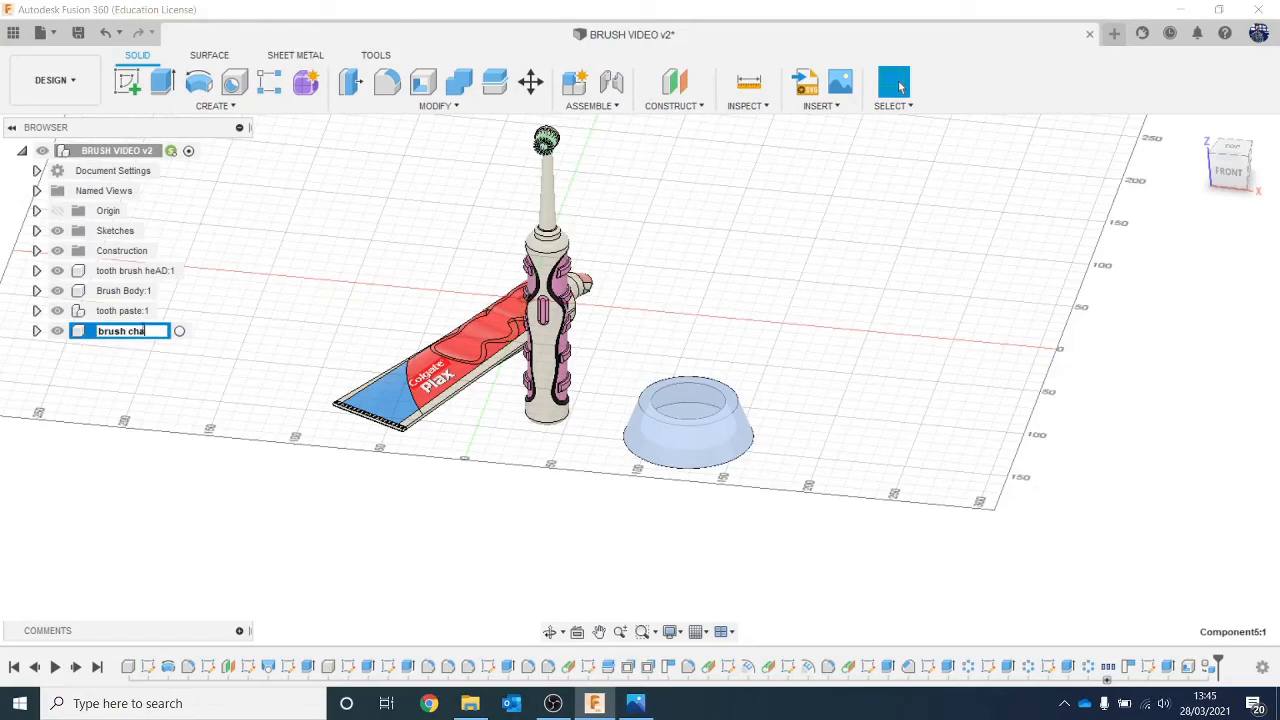
key(Return)
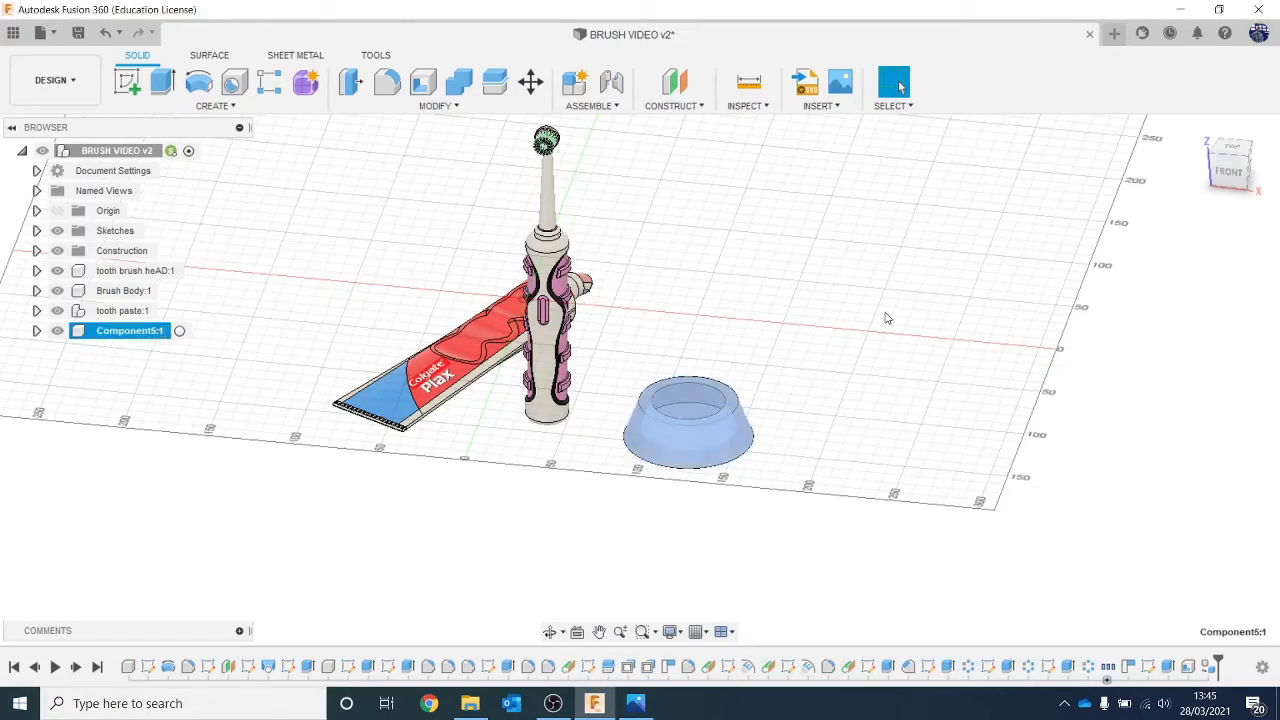
click(965, 239)
Construct a tangent plane at 0 degrees on the right side of the brush charger's conical outer face.
mouse_move(1236, 170)
mouse_down()
mouse_move(1185, 188)
mouse_move(1135, 166)
mouse_move(1135, 125)
mouse_move(1135, 200)
mouse_up()
click(674, 105)
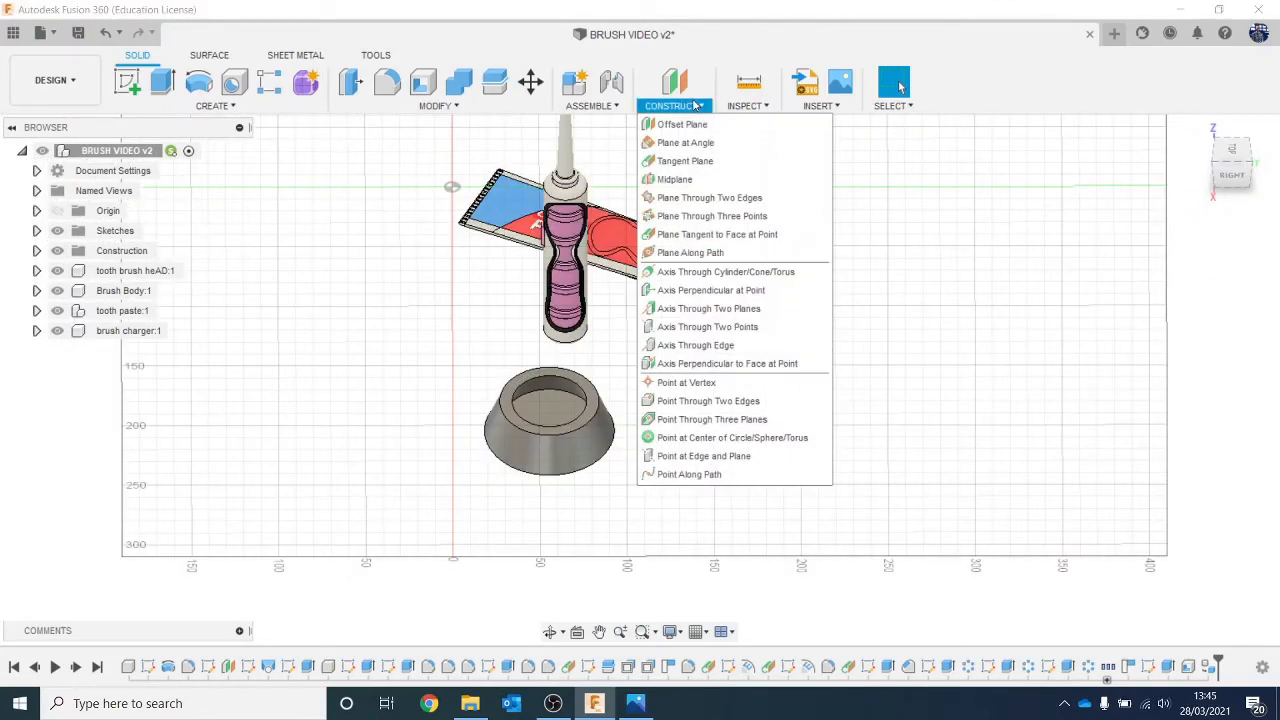
click(680, 157)
click(541, 475)
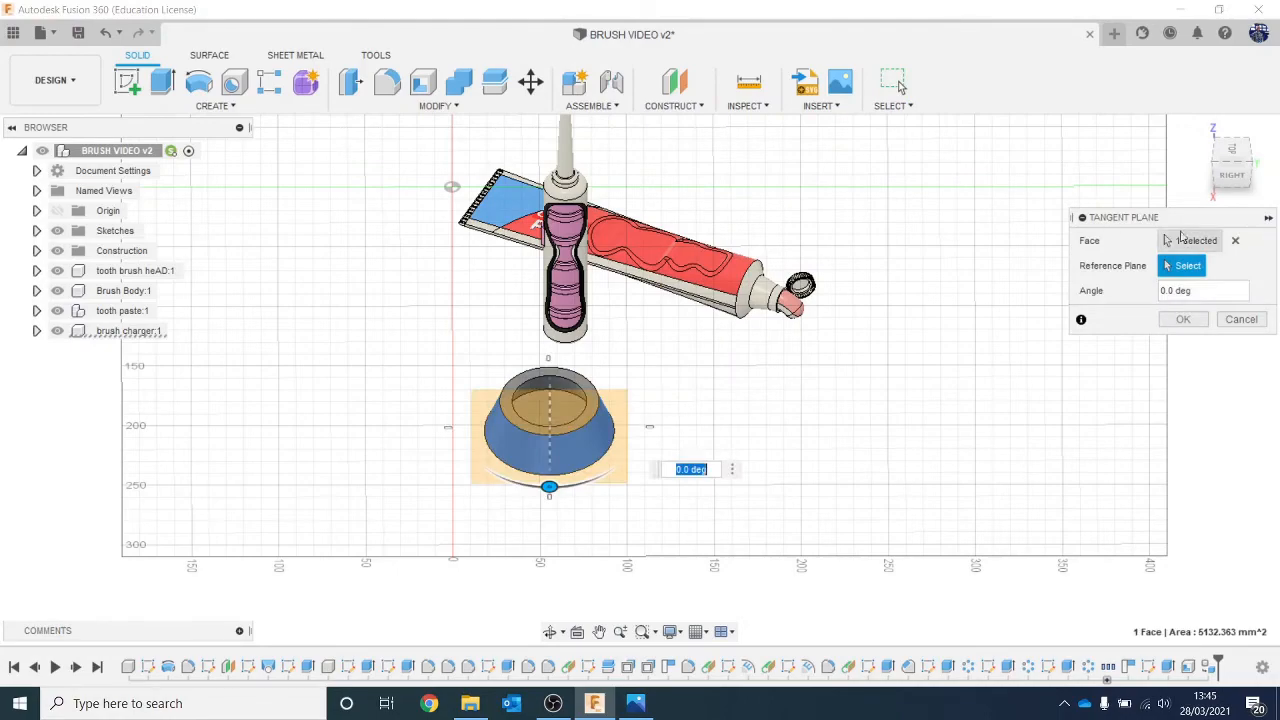
drag(1236, 165, 1080, 170)
shift+middle_drag(827, 351, 893, 332)
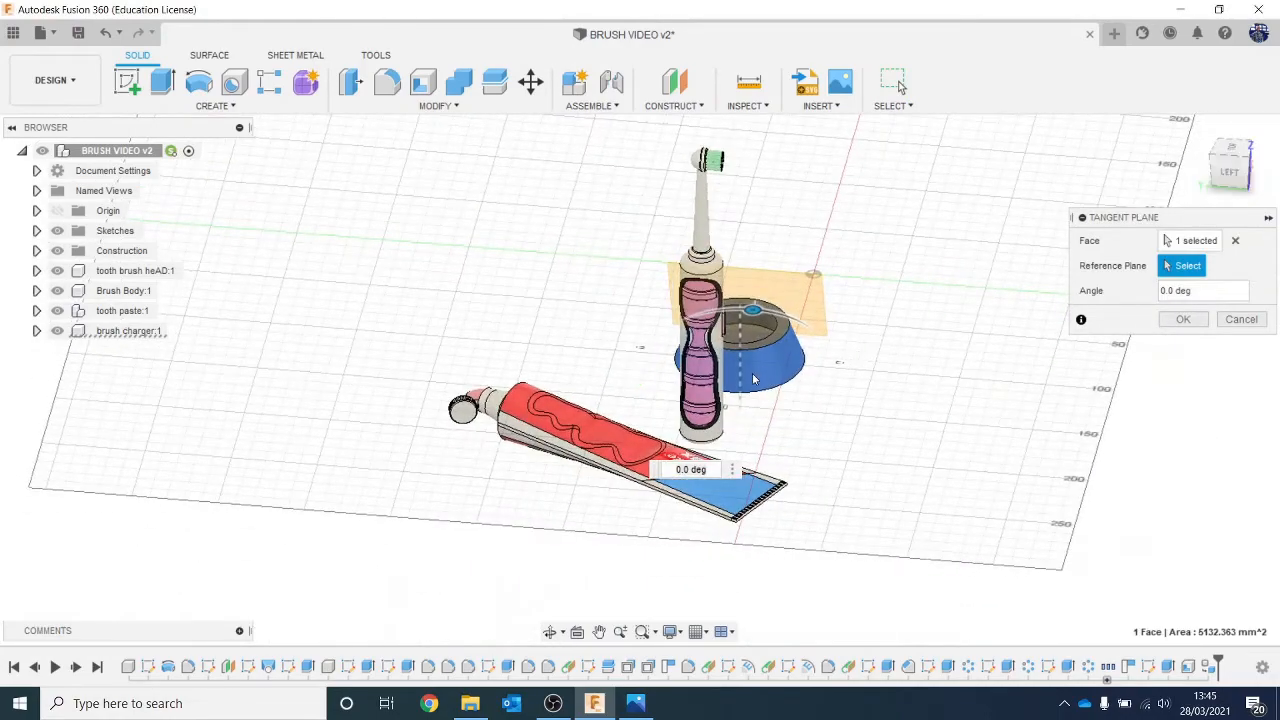
click(1180, 319)
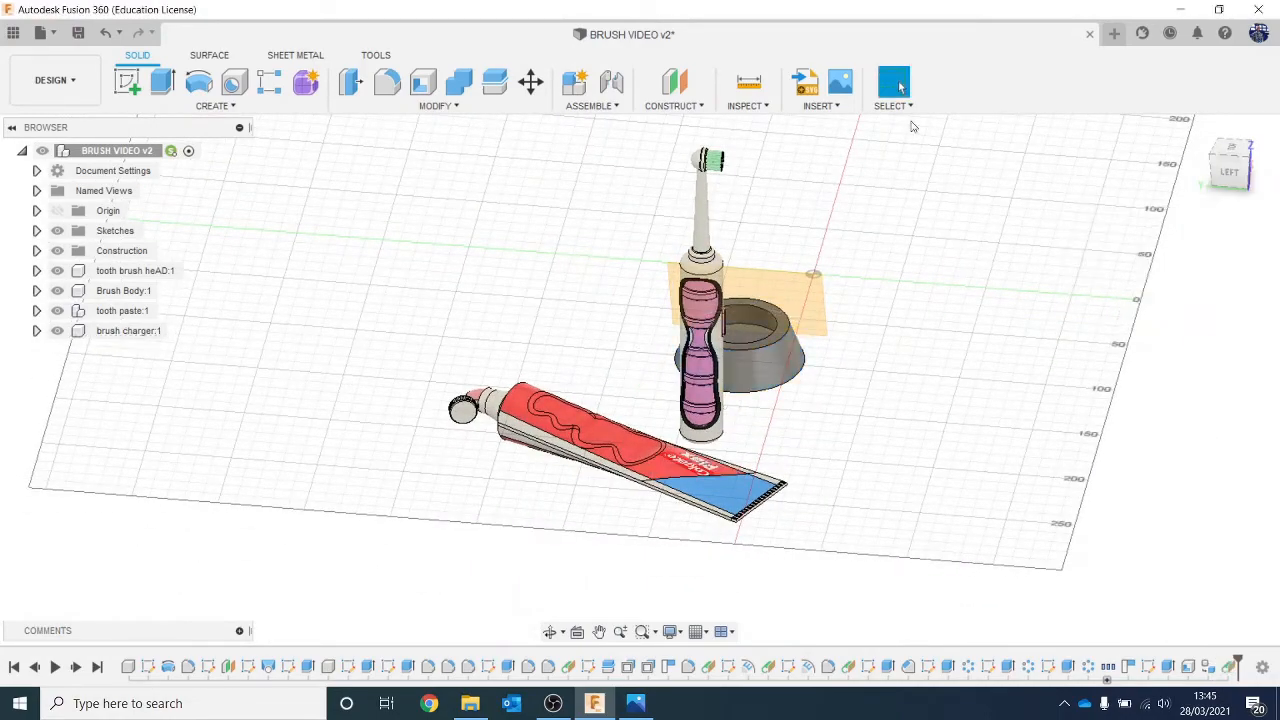
Construct a second tangent plane on the opposite side of the brush charger's conical outer face.
click(672, 105)
click(690, 160)
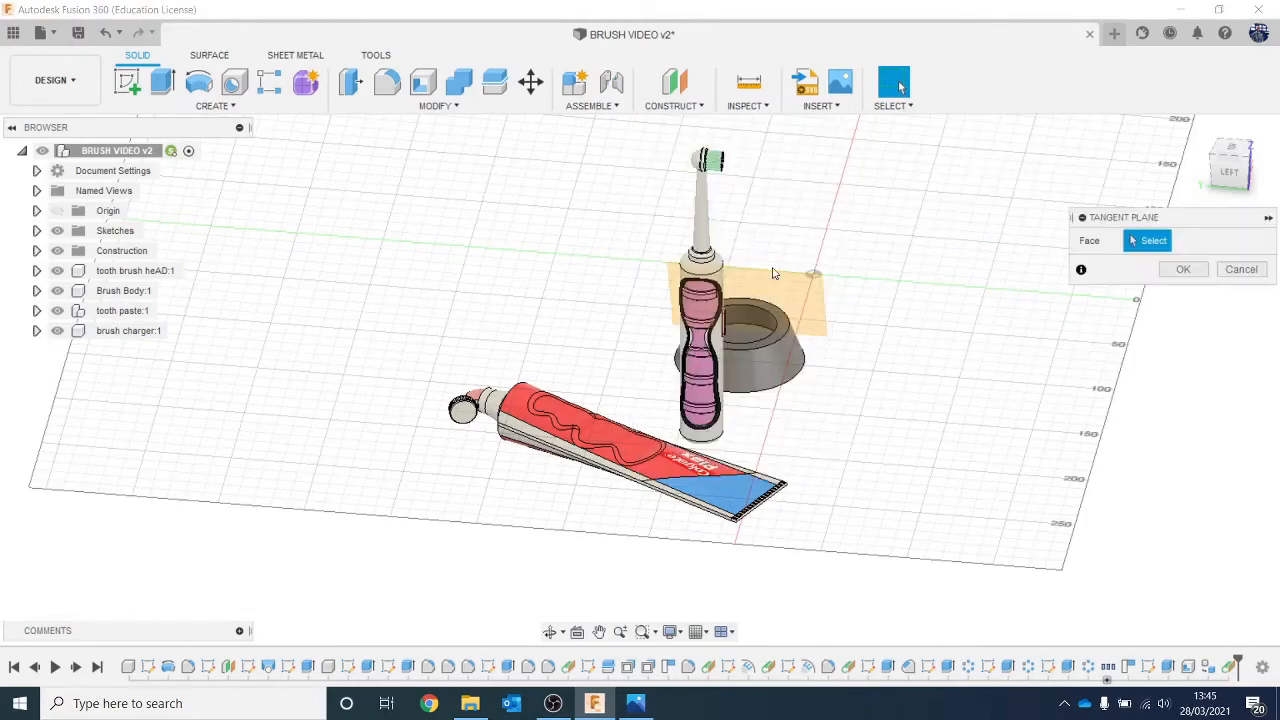
click(785, 358)
click(1160, 319)
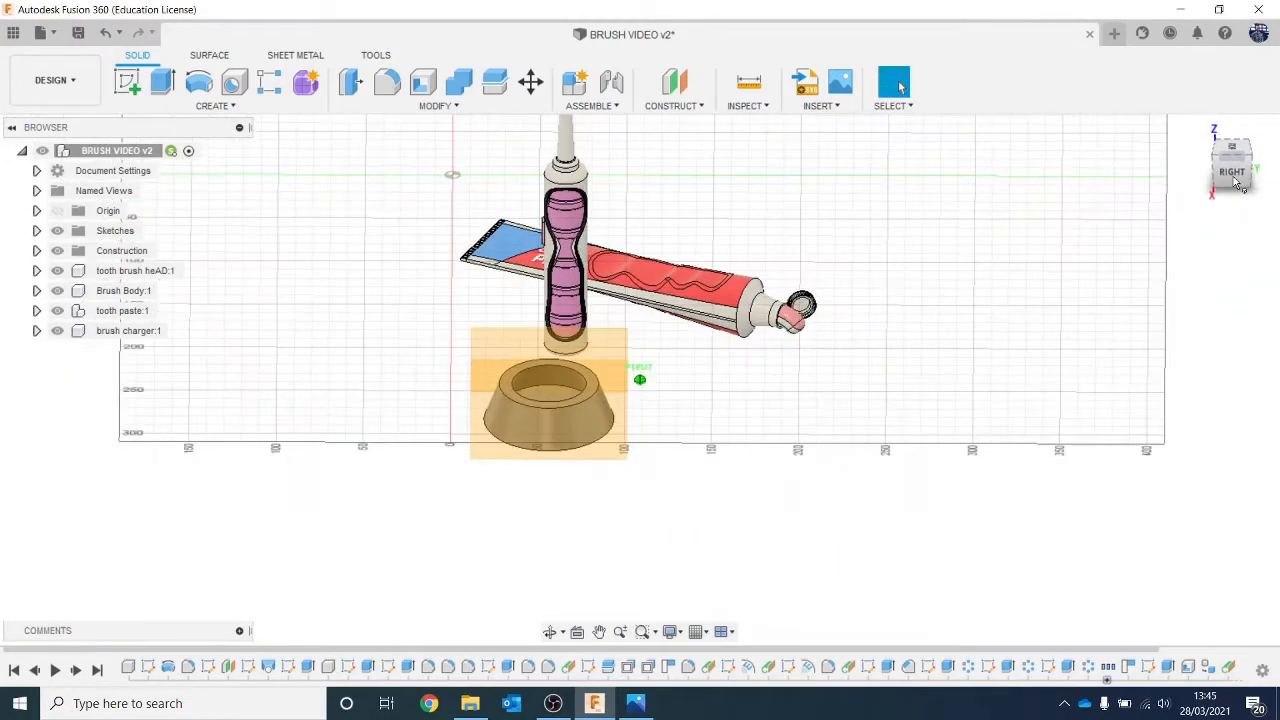
Construct a midplane between the two tangent planes of the brush charger.
click(670, 105)
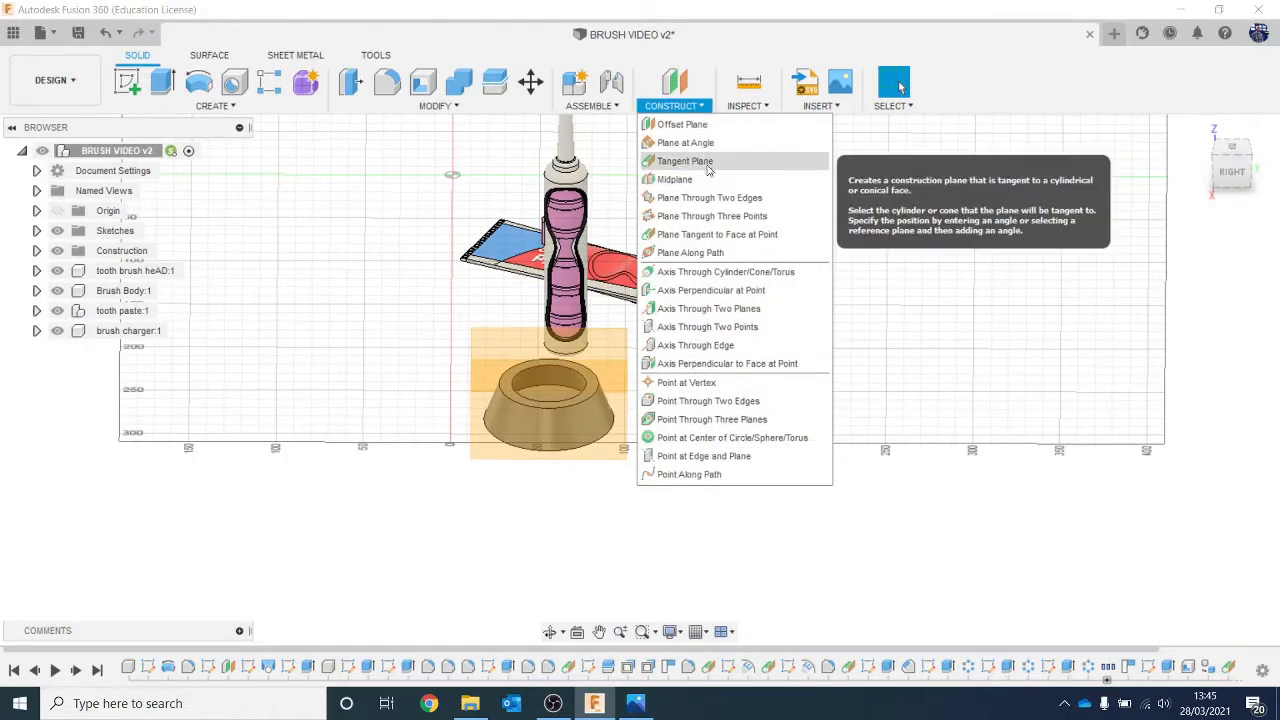
click(674, 179)
click(606, 423)
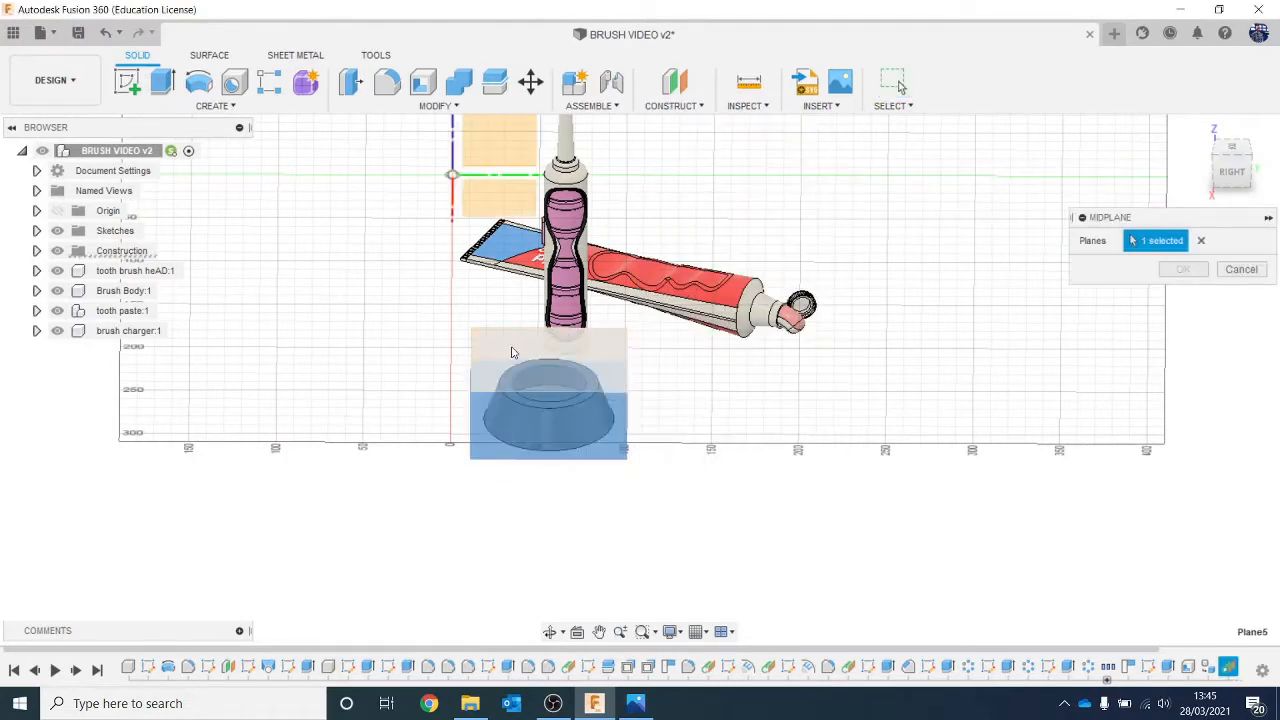
click(515, 352)
click(1181, 271)
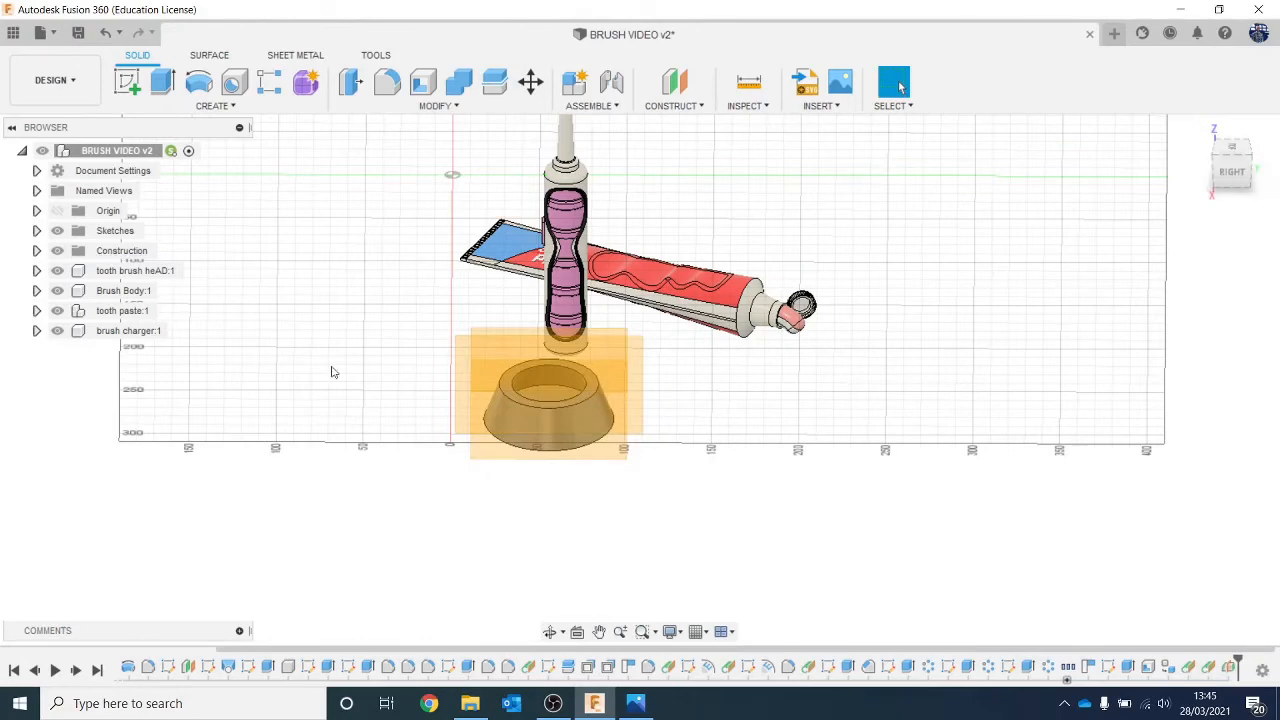
Hide the two tangent planes, leaving the charger's midplane visible, and view the model from the right side.
click(494, 439)
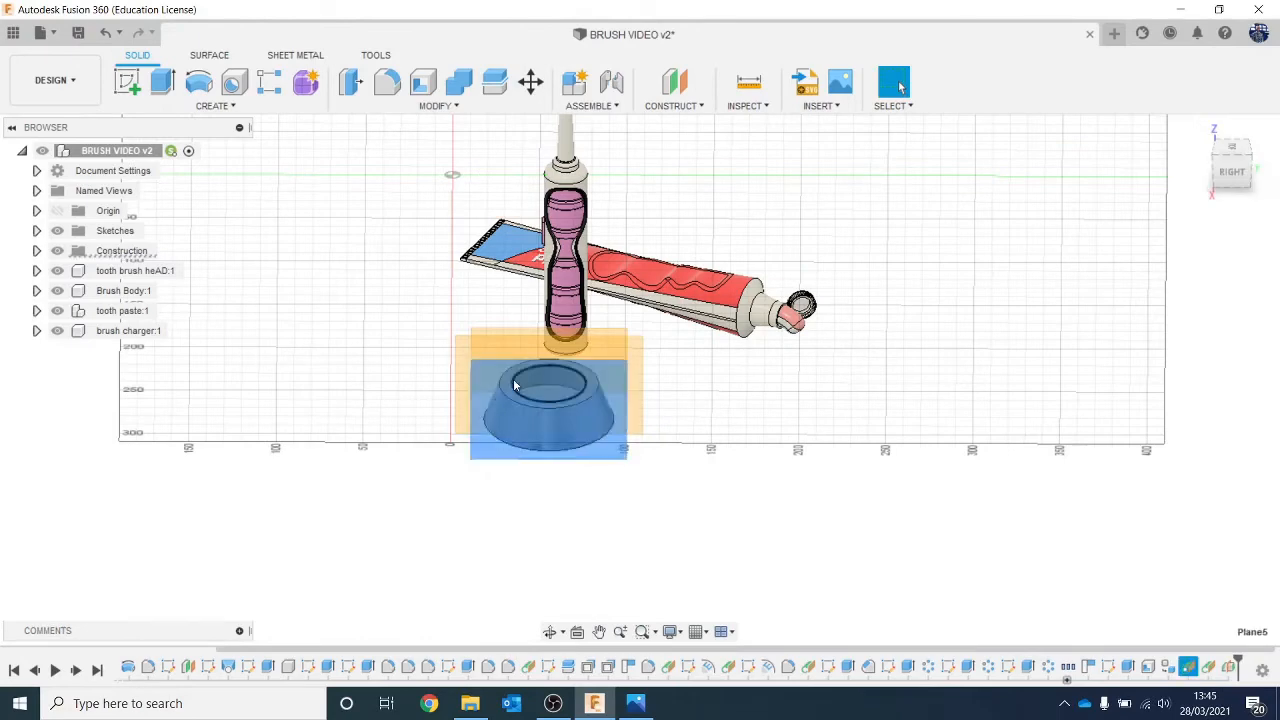
scroll(485, 360, up, 5)
click(478, 303)
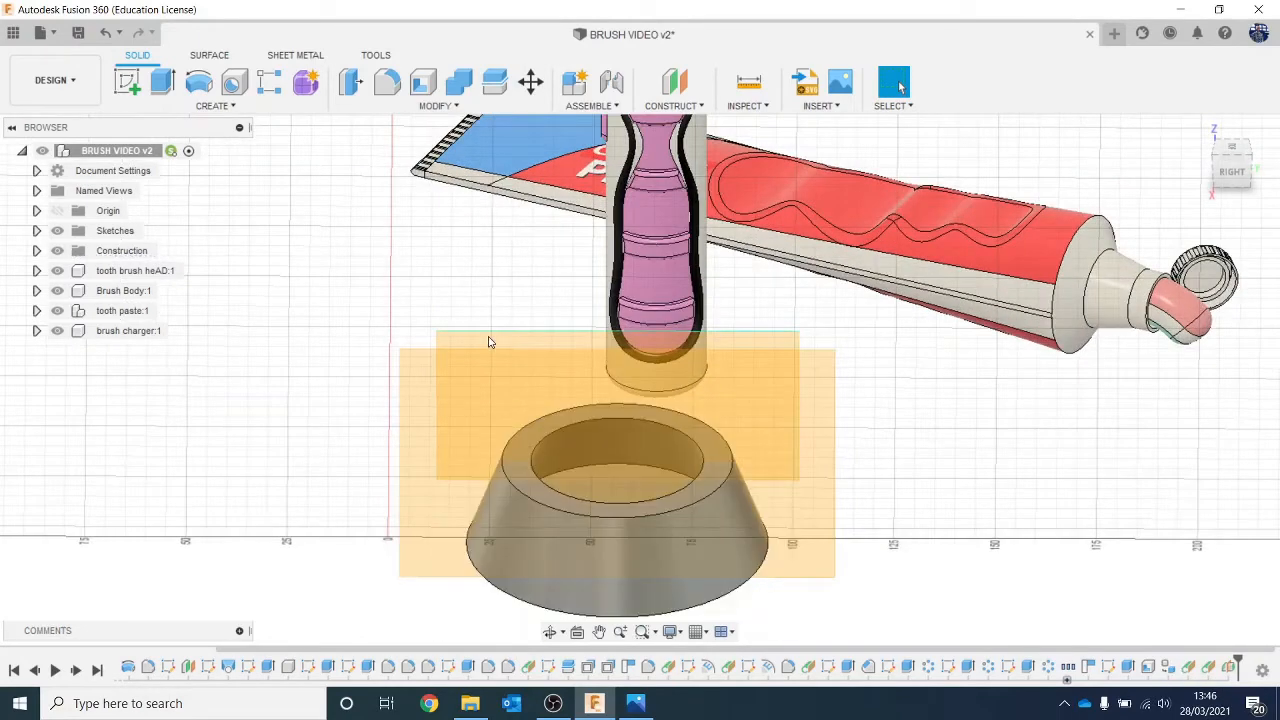
scroll(432, 266, down, 2)
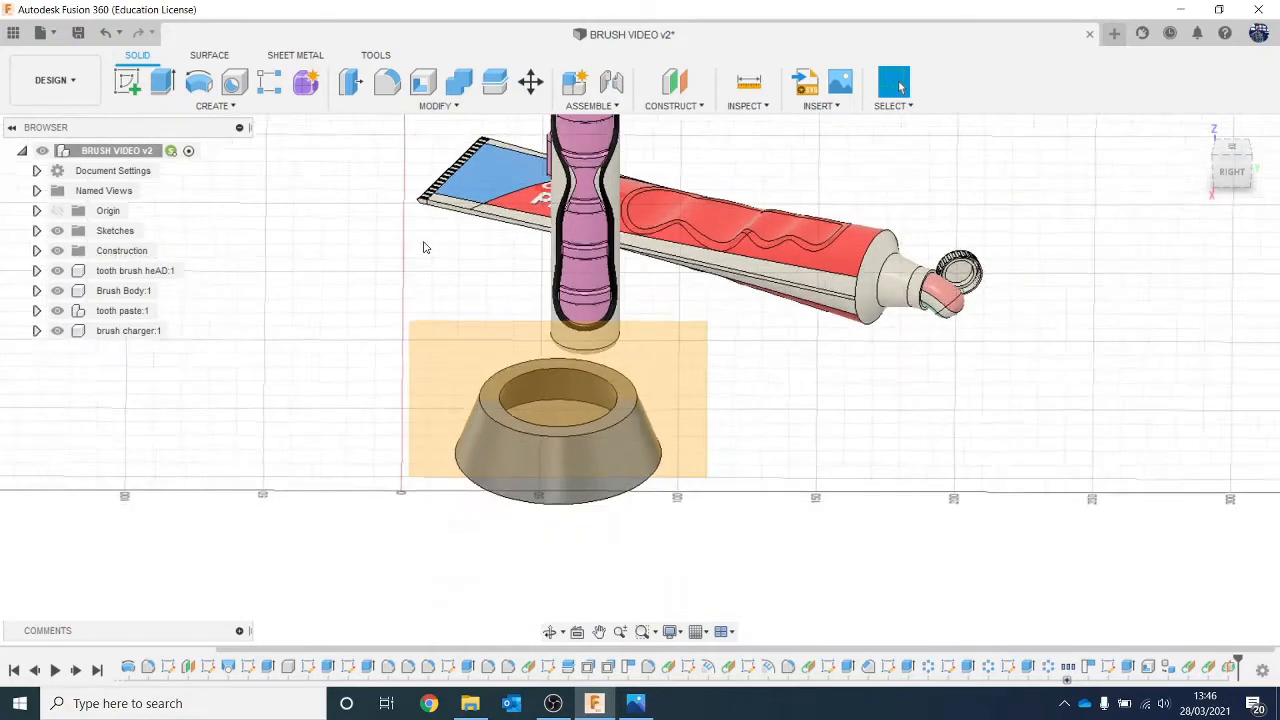
click(1236, 183)
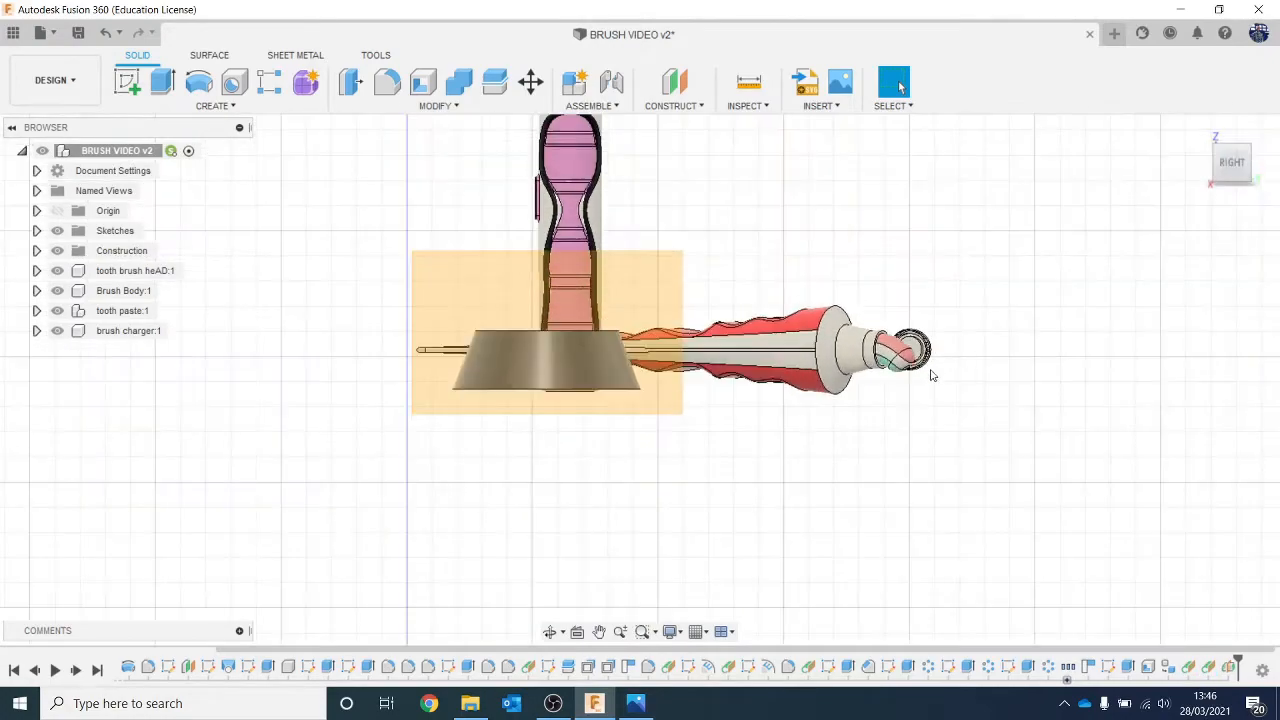
Sketch a wavy eight-point fit point spline on the charger's midplane, running about 250 mm from inside the charger past the toothpaste tube.
click(127, 82)
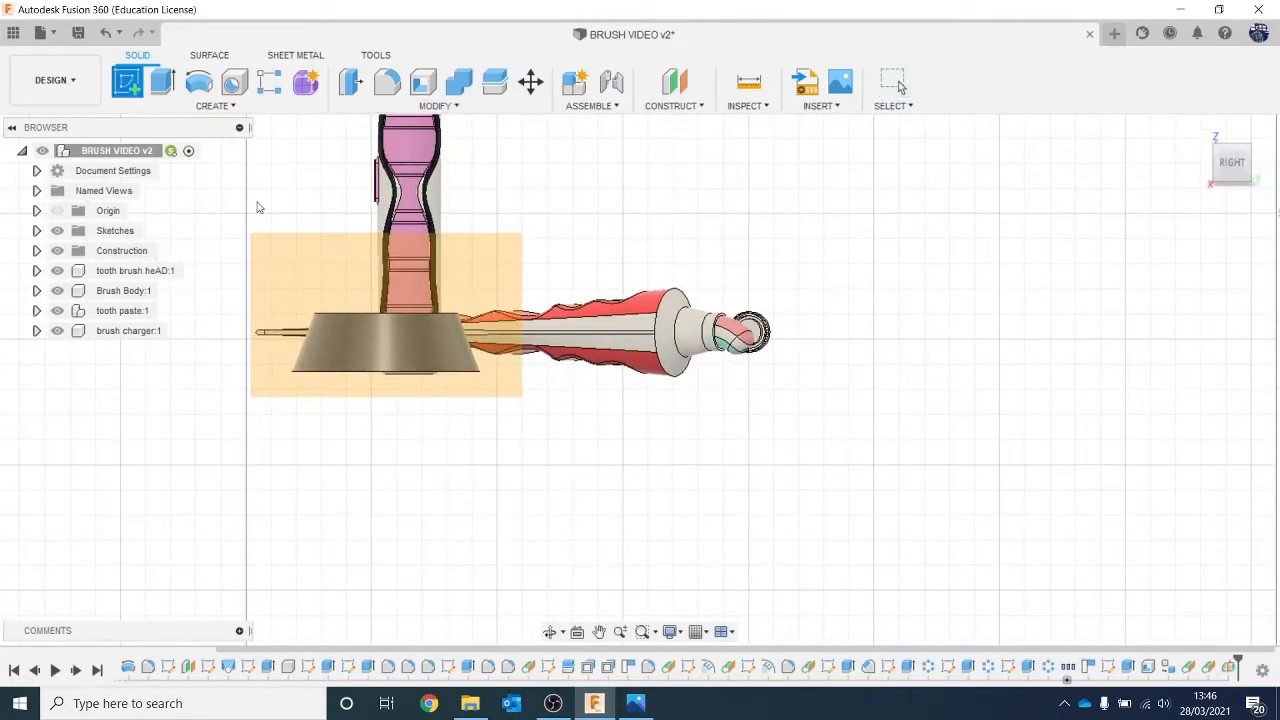
click(487, 322)
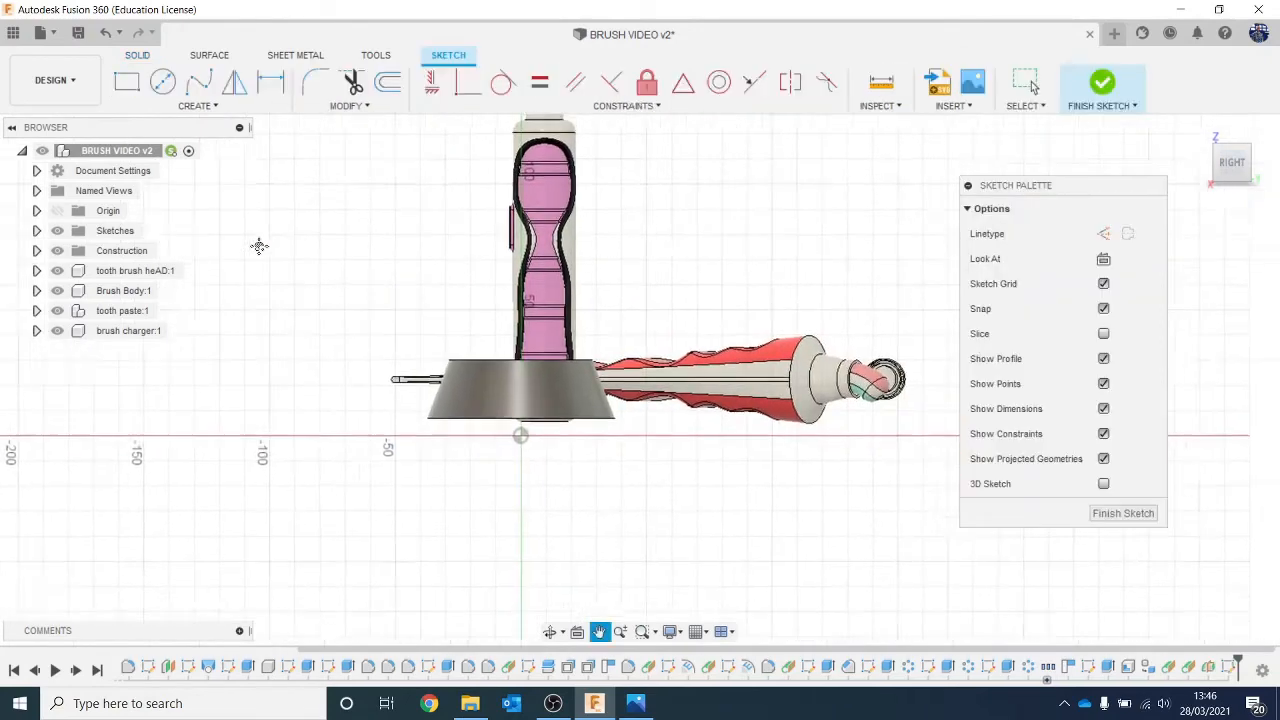
click(201, 84)
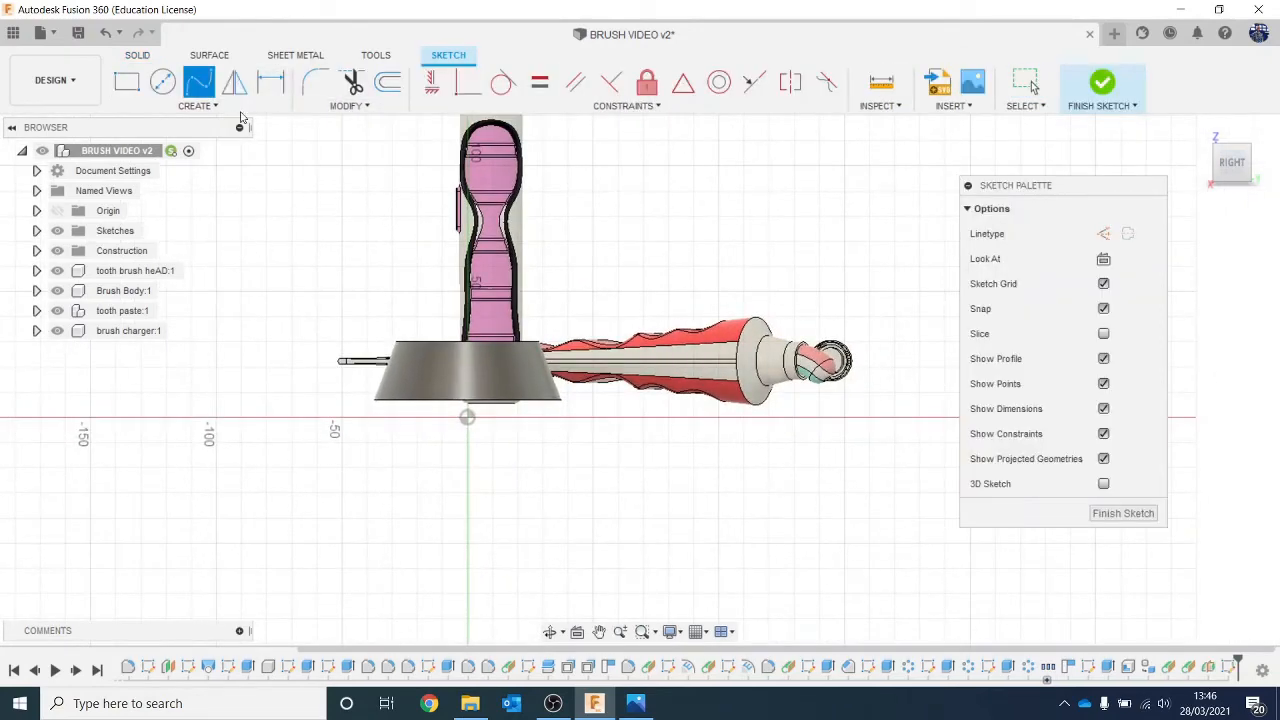
click(497, 382)
click(614, 358)
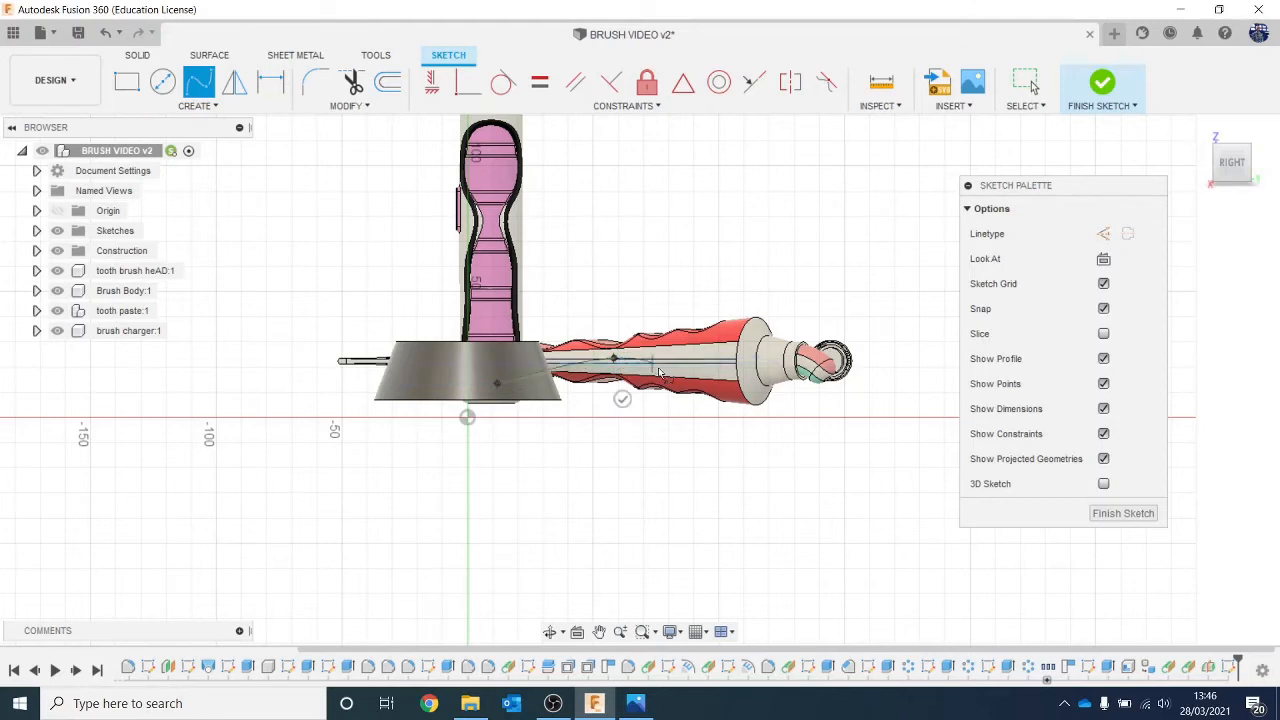
click(707, 393)
click(803, 405)
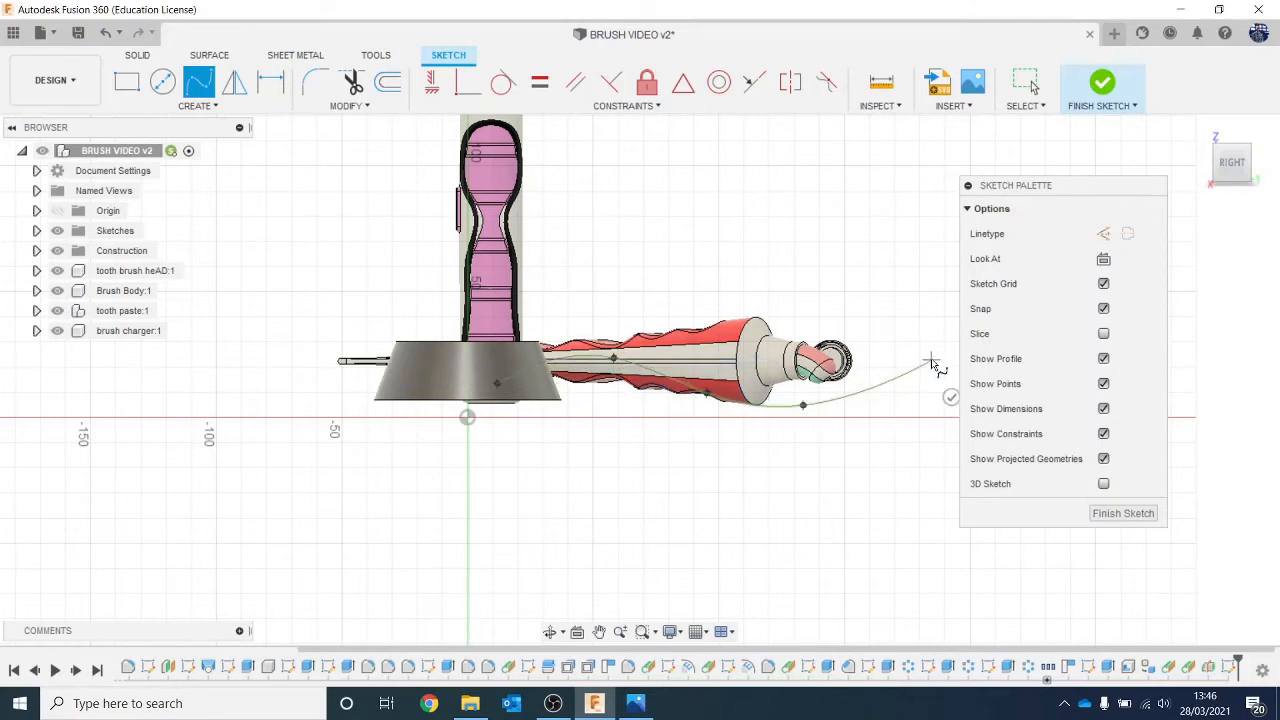
middle_drag(932, 362, 758, 308)
click(758, 306)
click(866, 320)
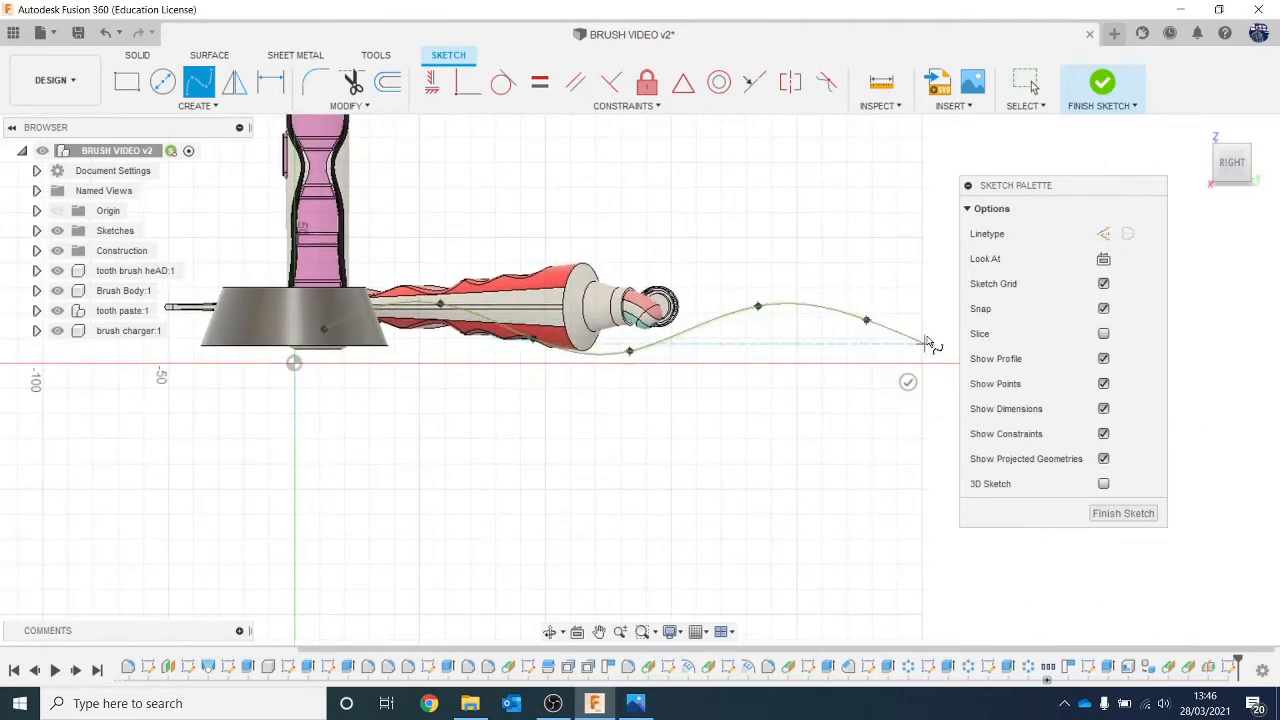
click(924, 343)
click(944, 320)
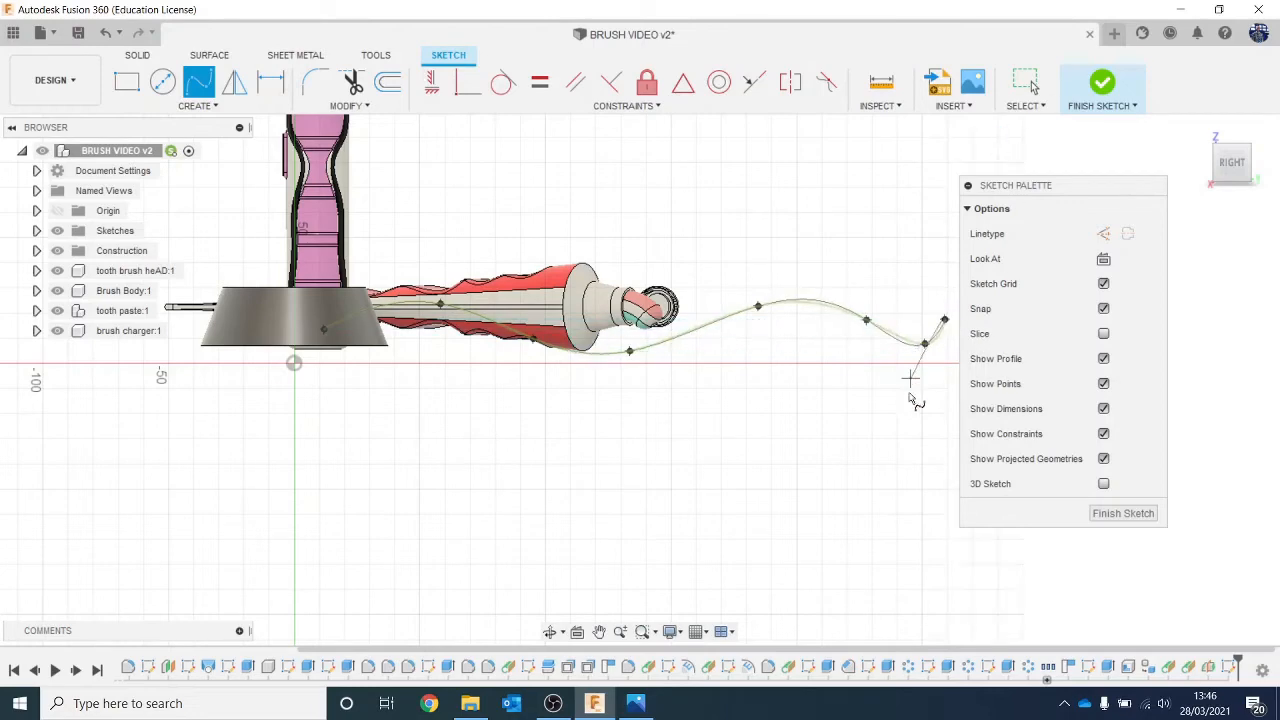
middle_drag(910, 378, 740, 393)
click(816, 344)
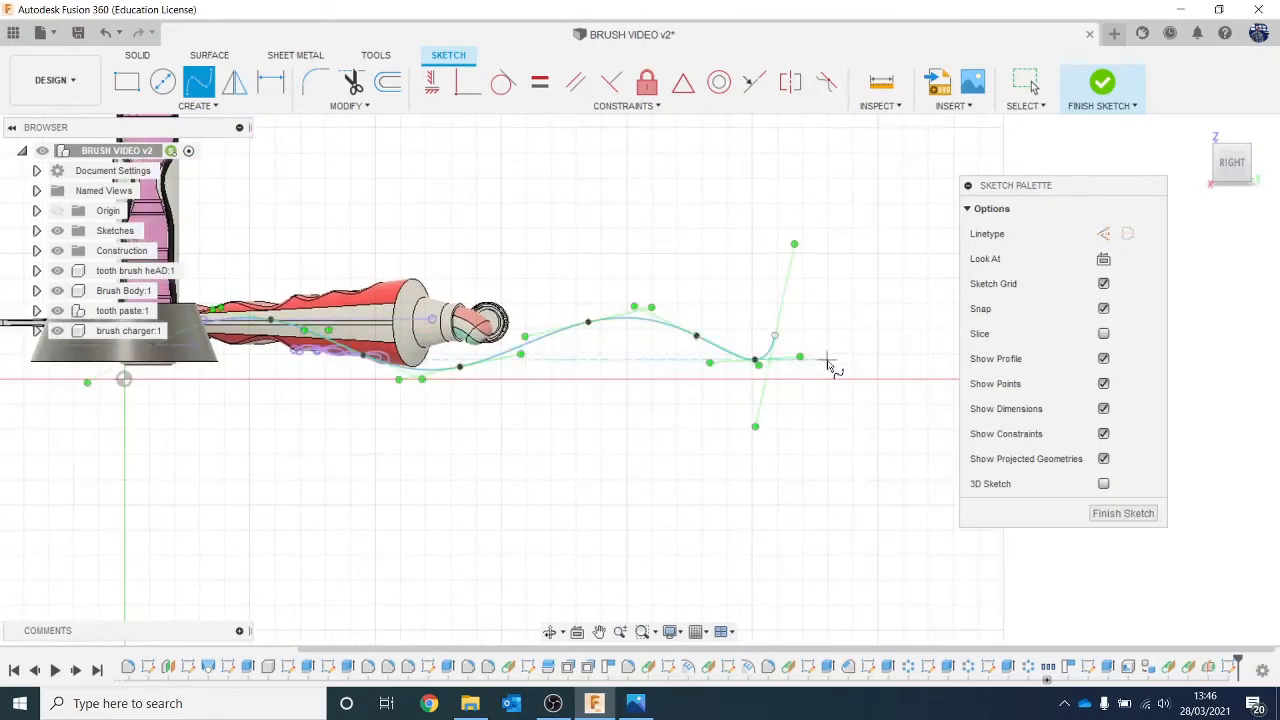
click(1100, 88)
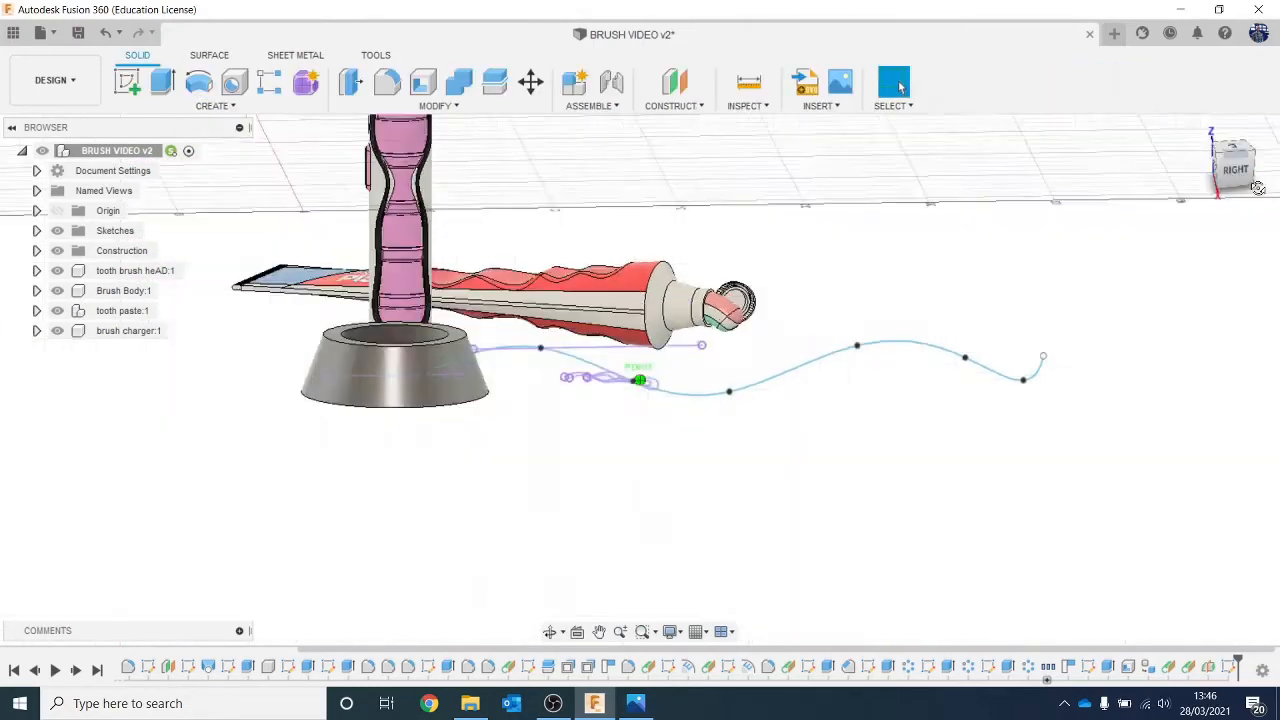
Try to move the spline's second fit point out of the sketch plane.
scroll(350, 400, up, 3)
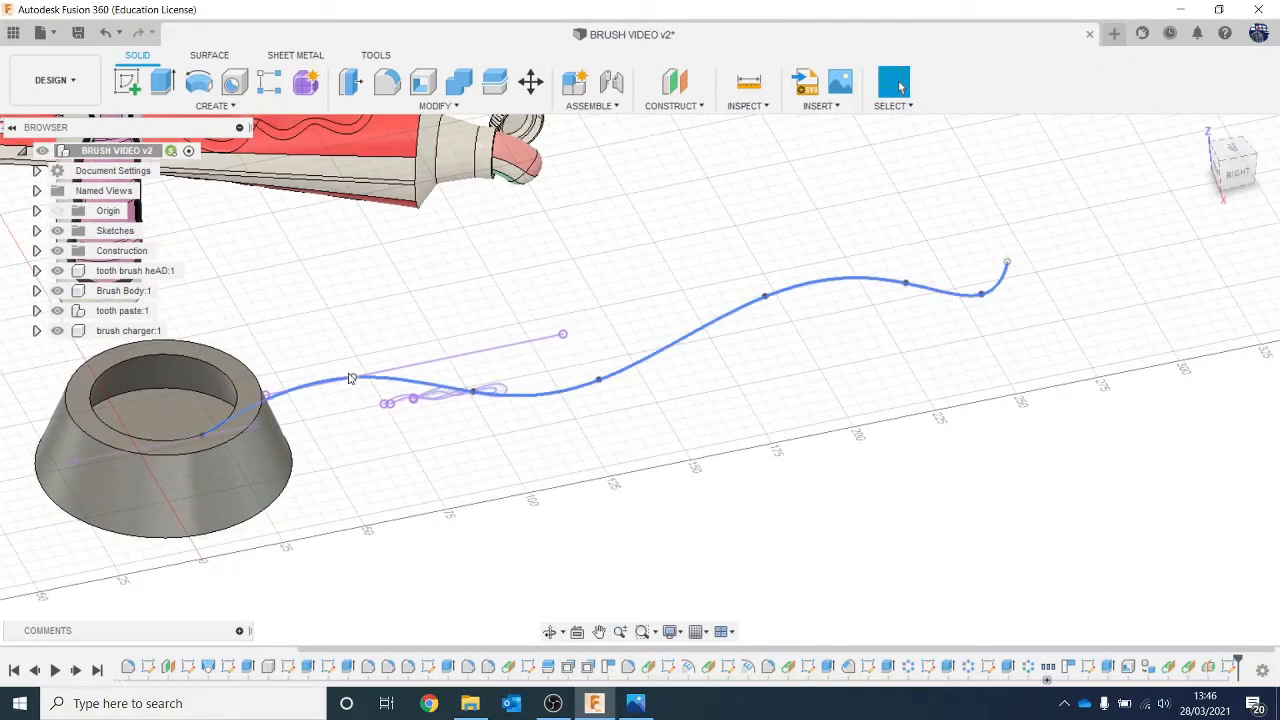
right_click(350, 378)
click(277, 396)
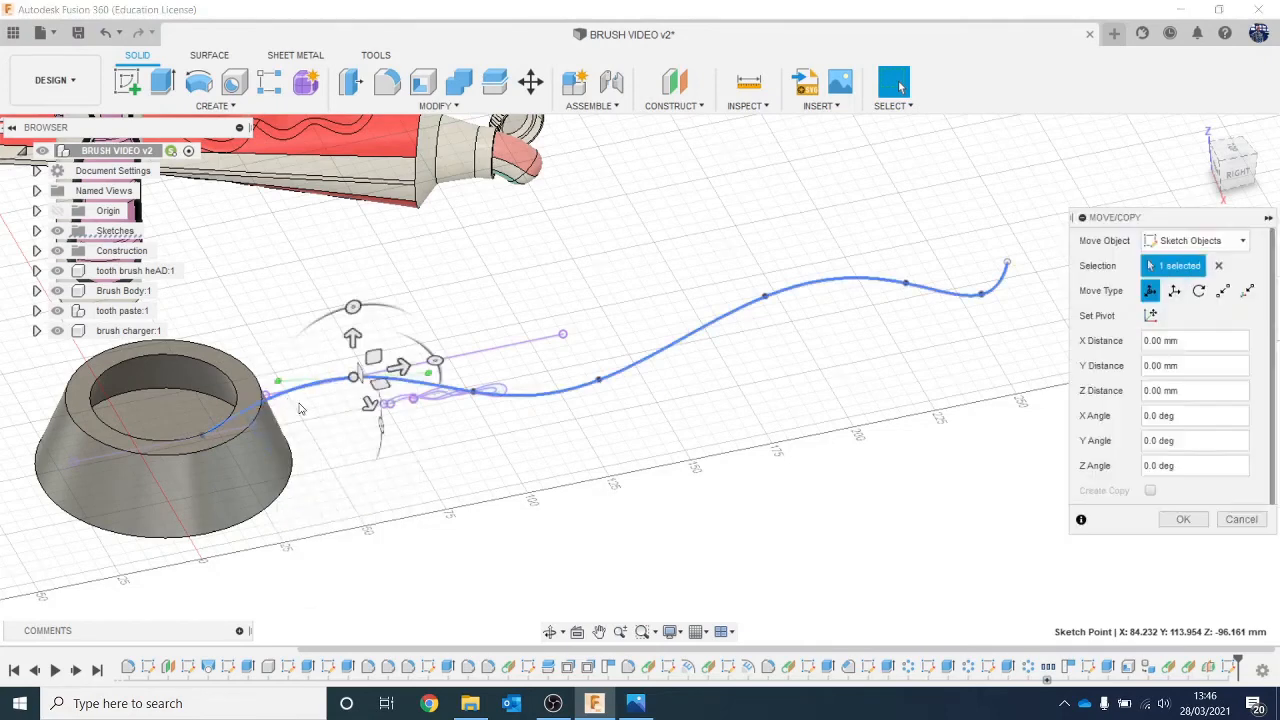
drag(370, 404, 360, 388)
click(1183, 520)
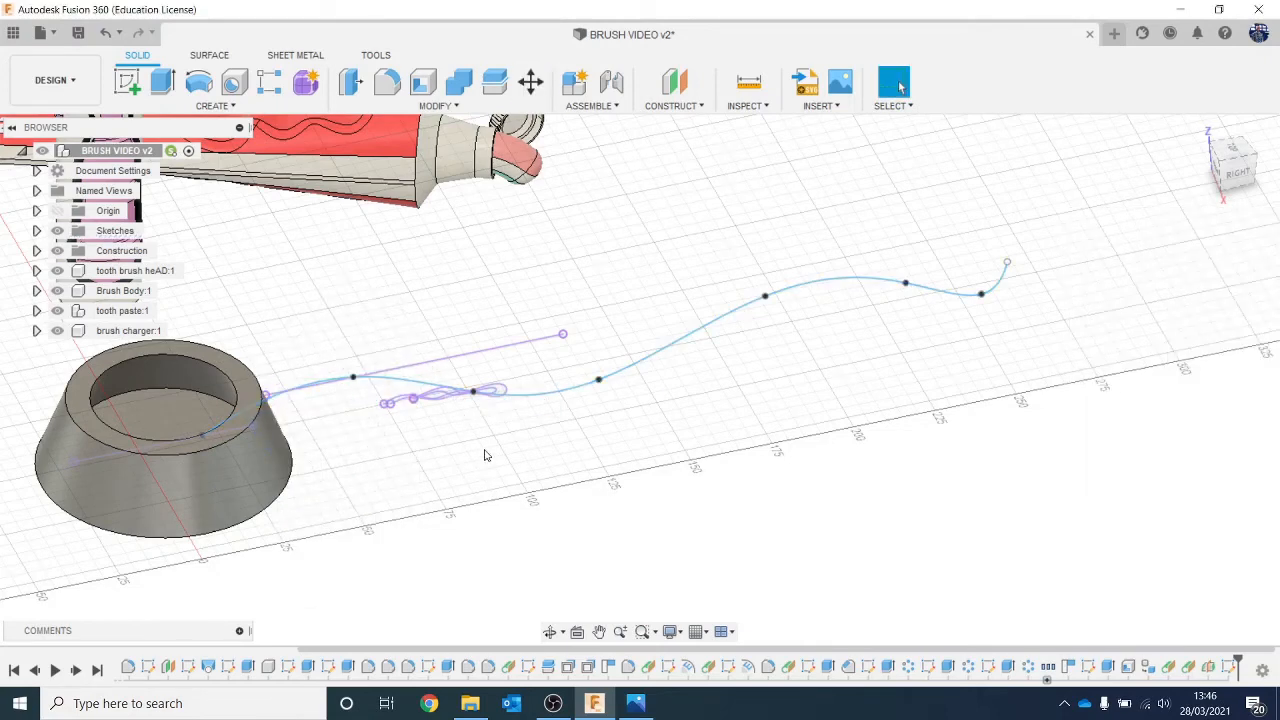
Delete the stray projected straight line and the looping projected curve beside the spline.
click(487, 357)
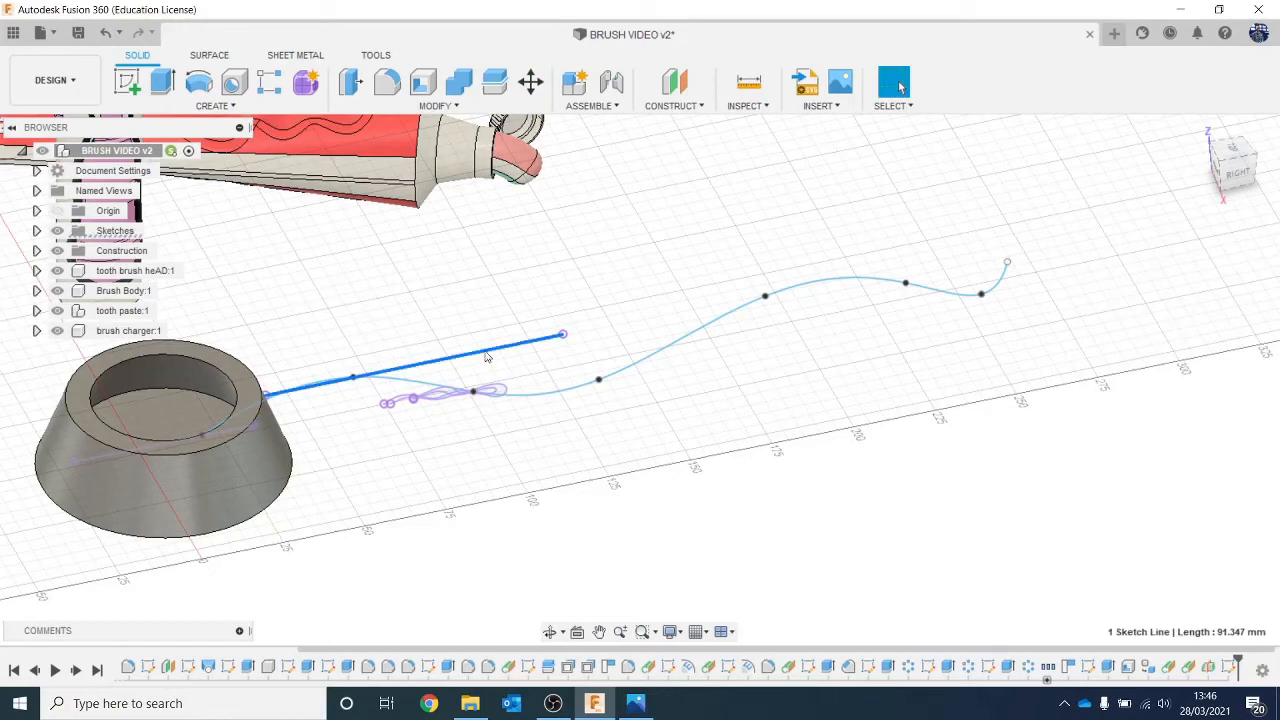
key(Delete)
scroll(475, 448, up, 2)
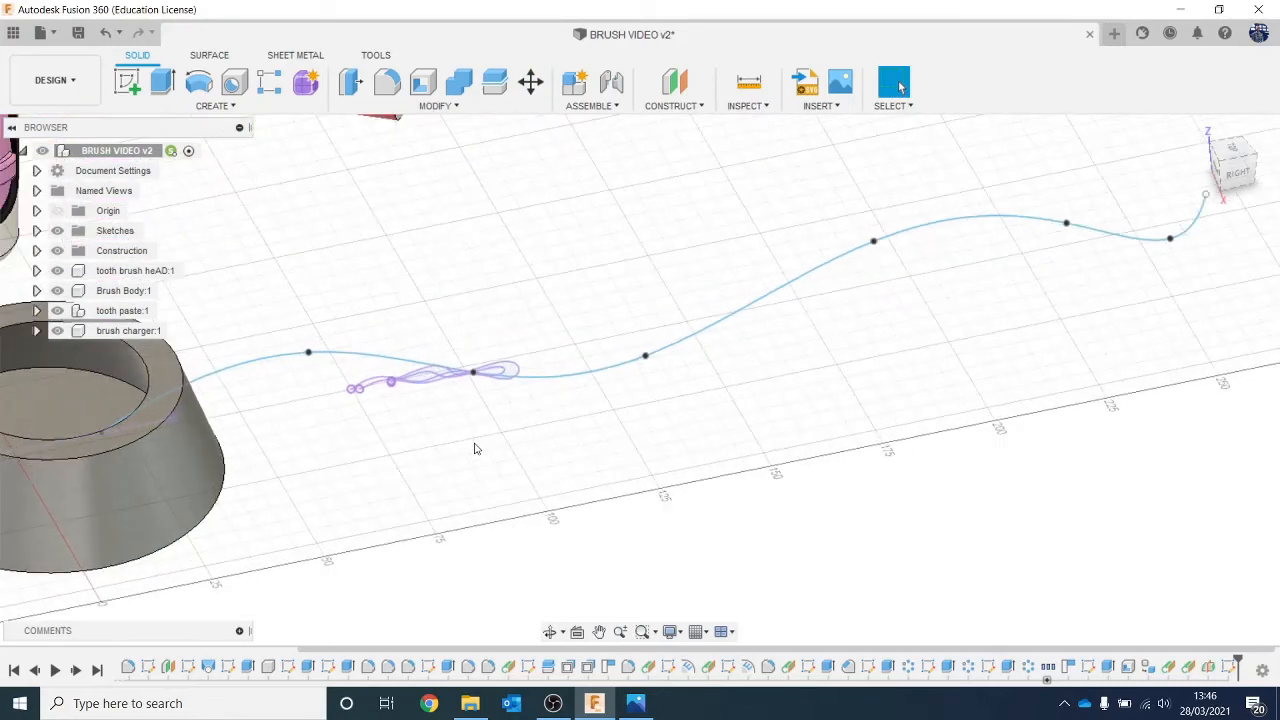
click(401, 380)
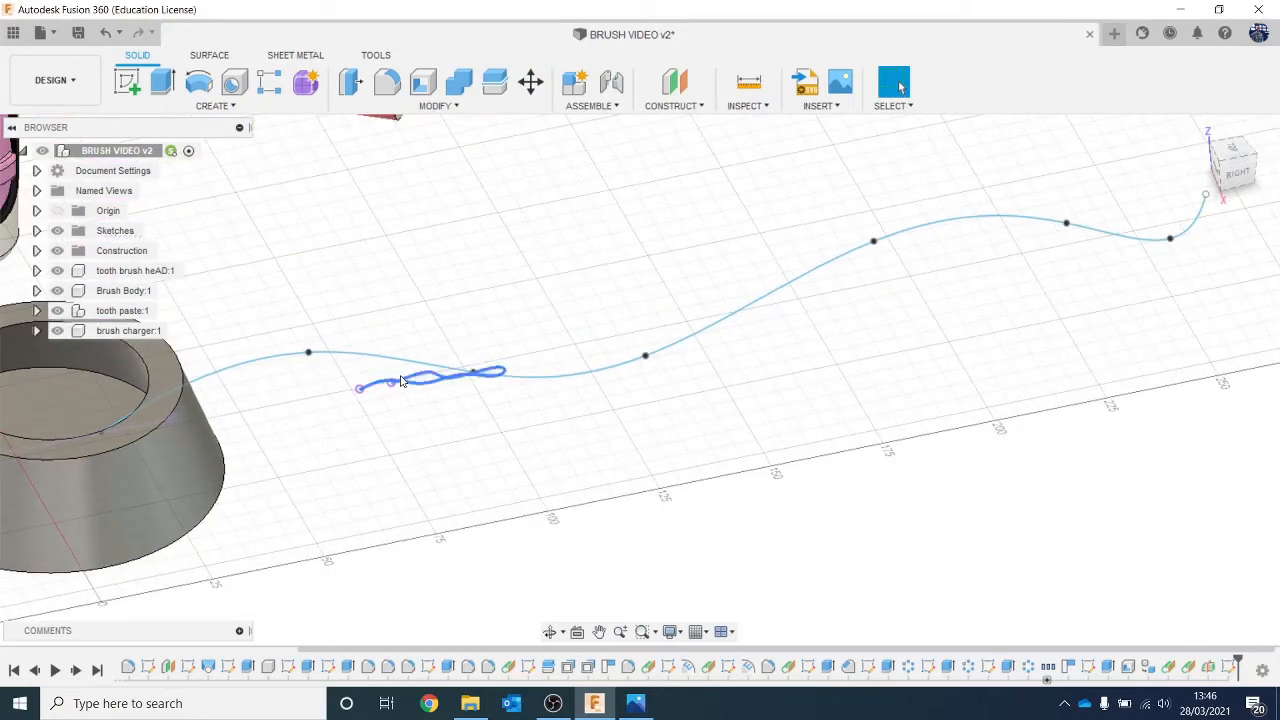
click(401, 380)
key(Delete)
Move the spline's second fit point out of the sketch plane, towards the toothpaste tube.
scroll(401, 380, down, 2)
click(321, 360)
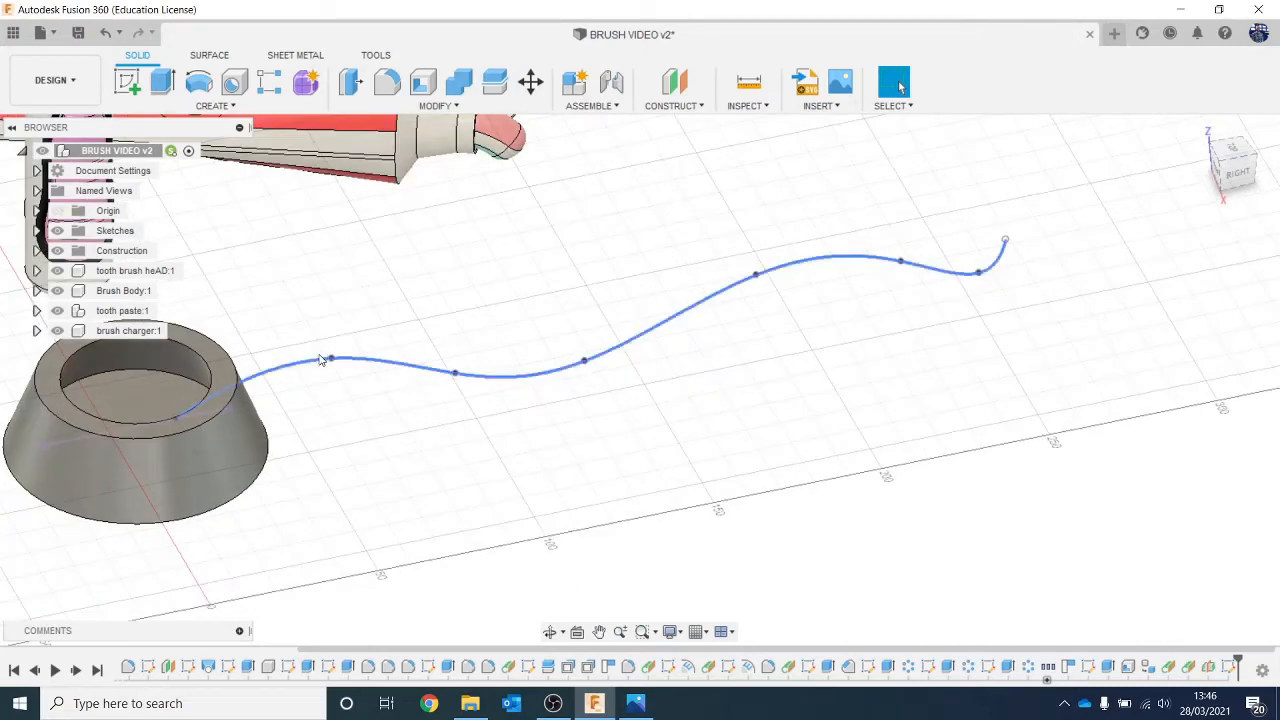
right_click(331, 360)
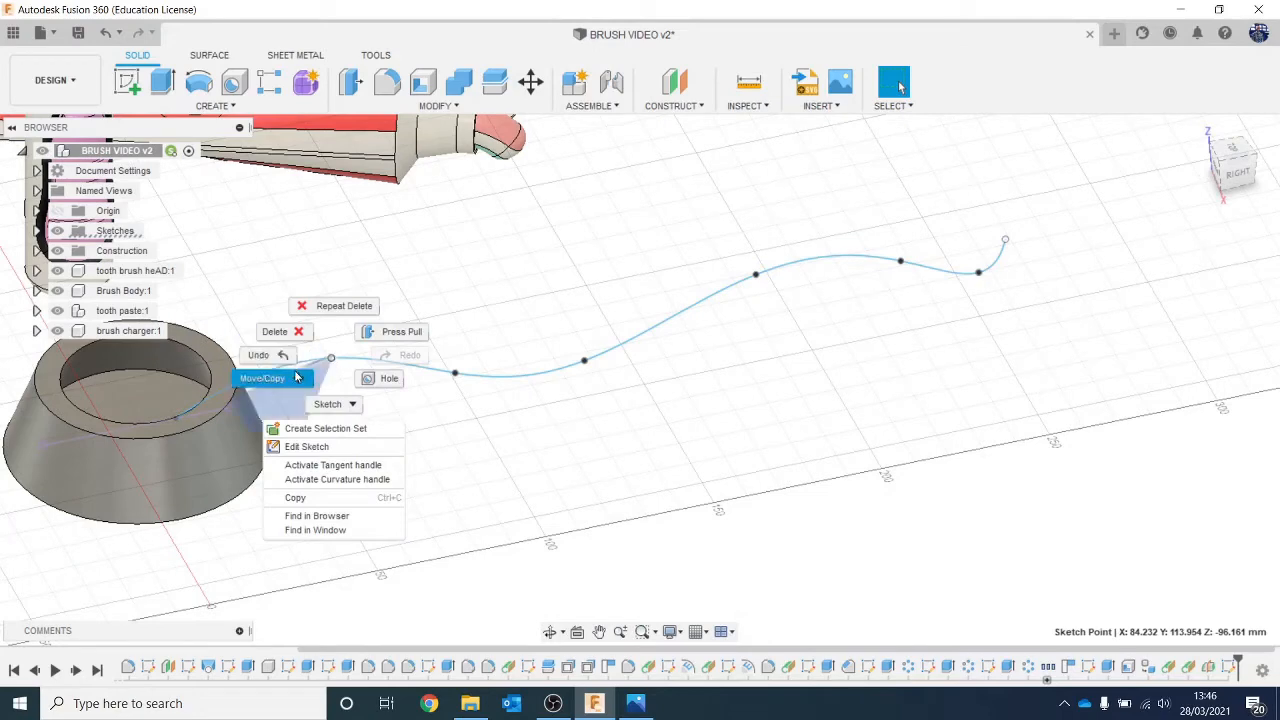
click(293, 377)
drag(348, 384, 302, 338)
click(1183, 521)
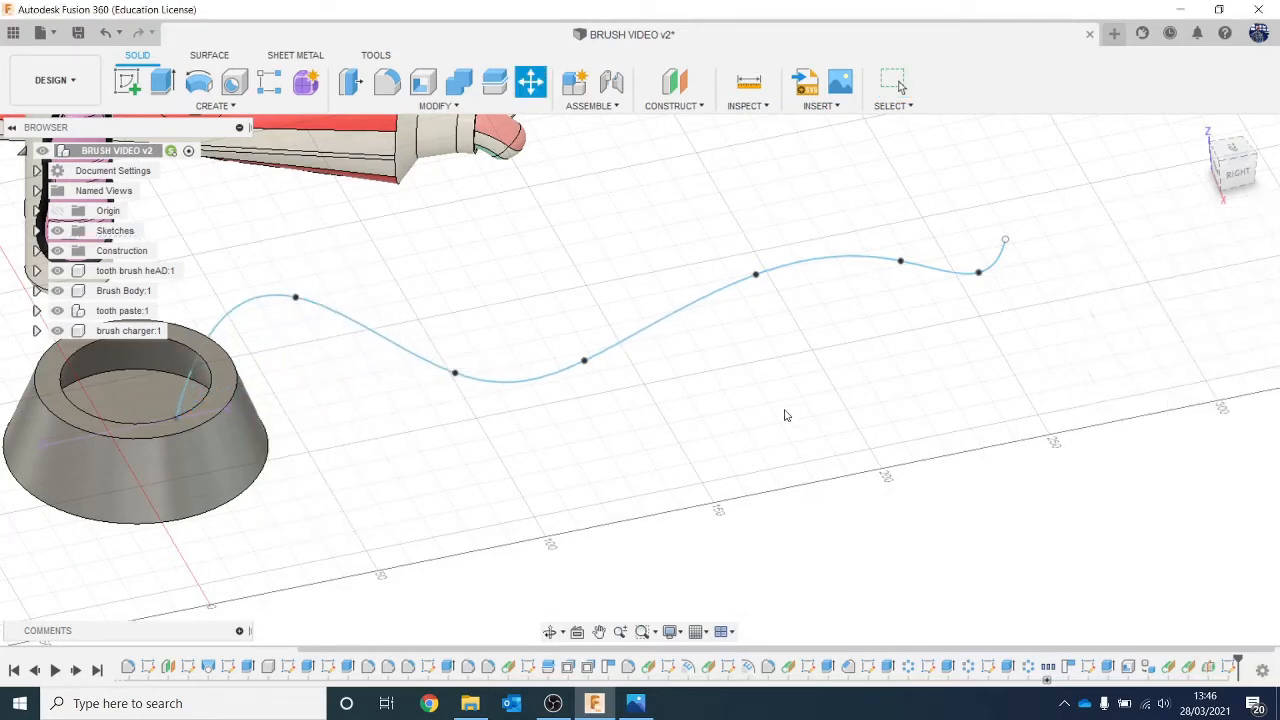
Move the spline's third fit point about 22.5 mm in Z distance, away from the toothpaste tube.
click(455, 373)
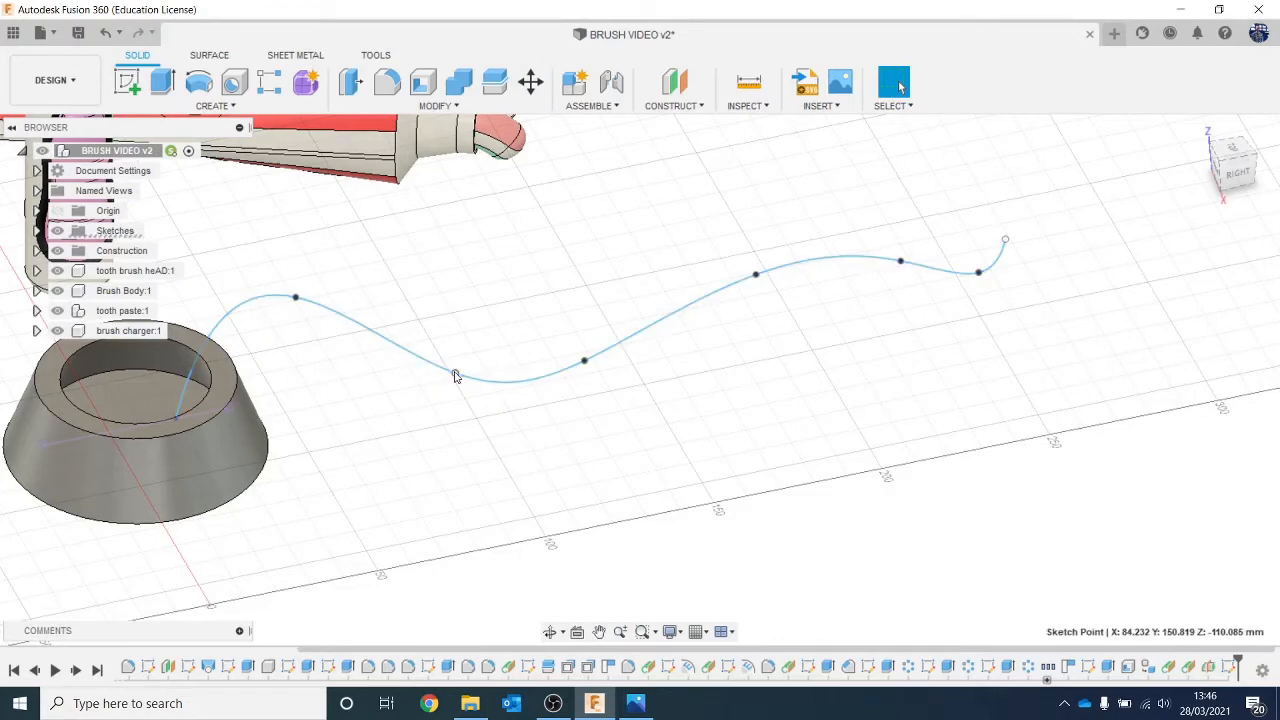
right_click(455, 374)
click(397, 396)
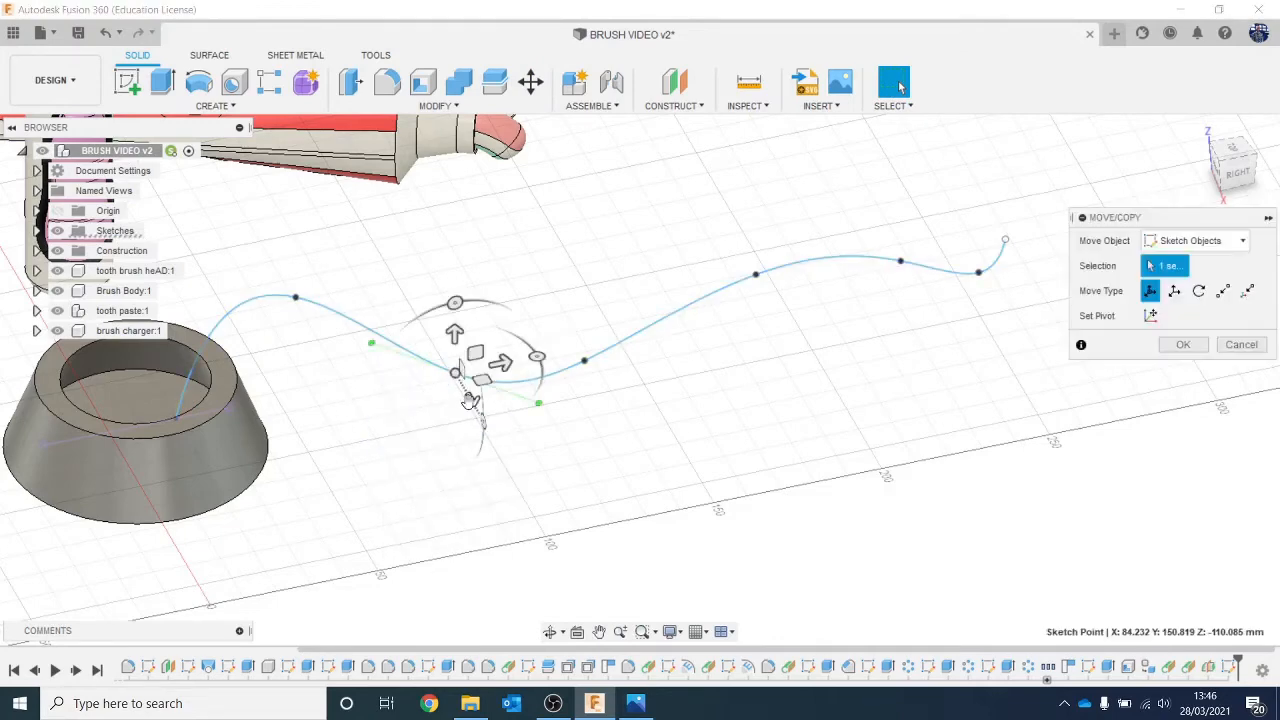
drag(471, 396, 498, 442)
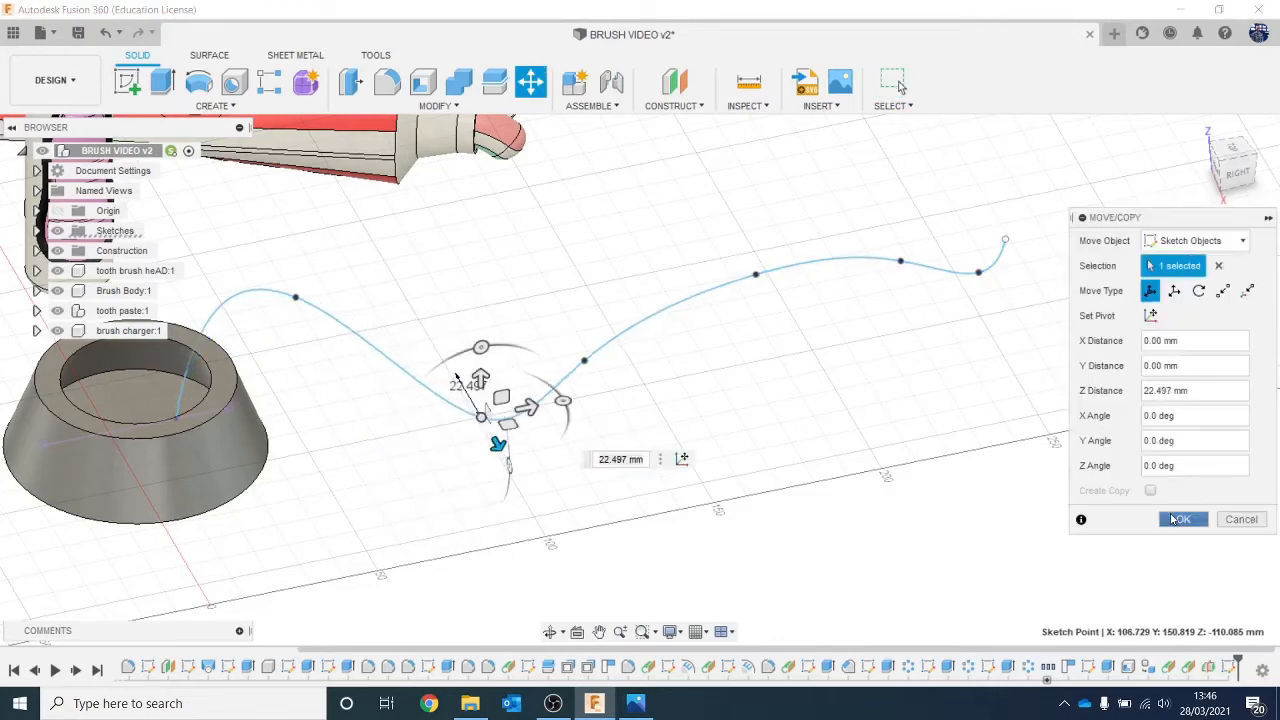
click(1180, 519)
Select the spline near its fifth fit point and bring up its editing commands.
click(749, 283)
right_click(749, 283)
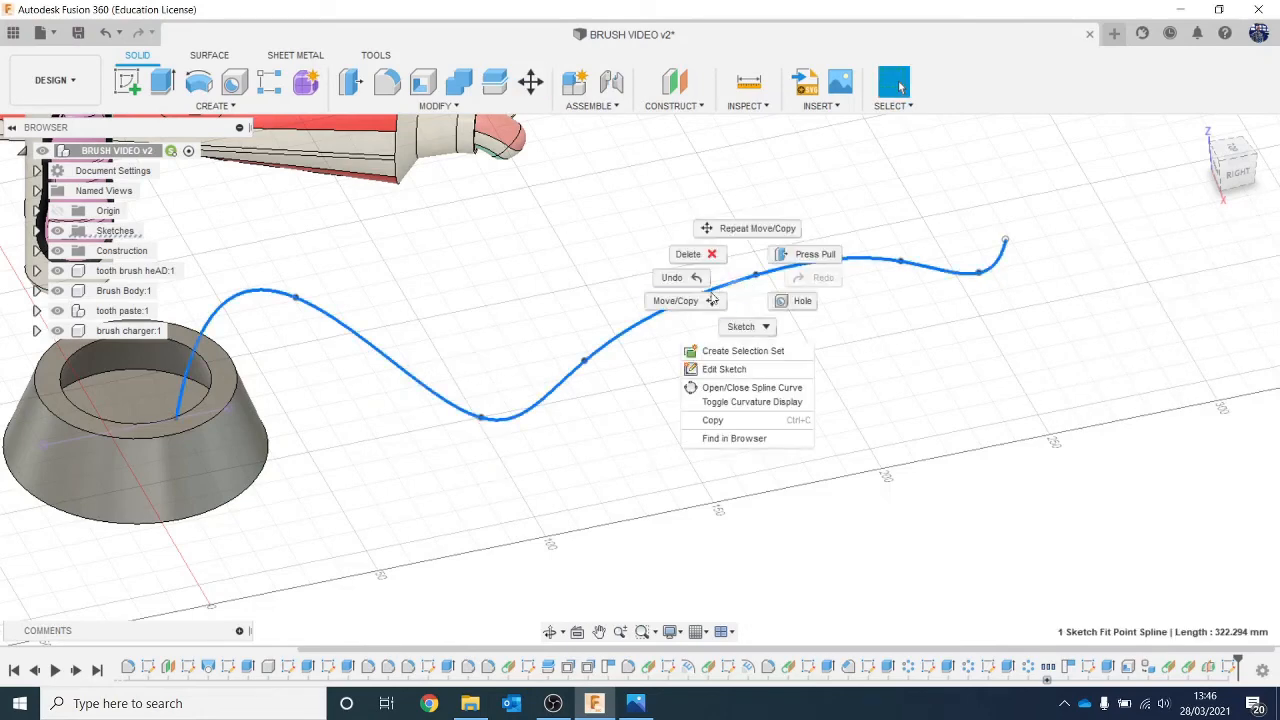
click(712, 298)
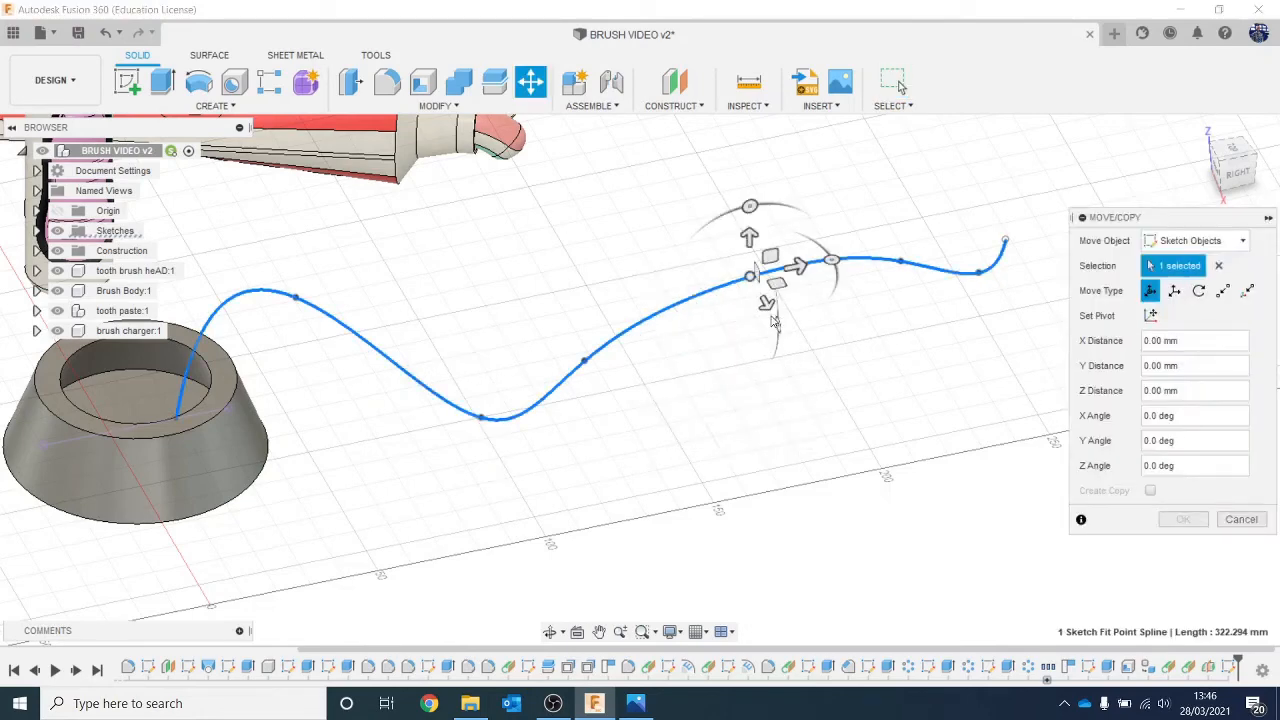
drag(763, 306, 768, 300)
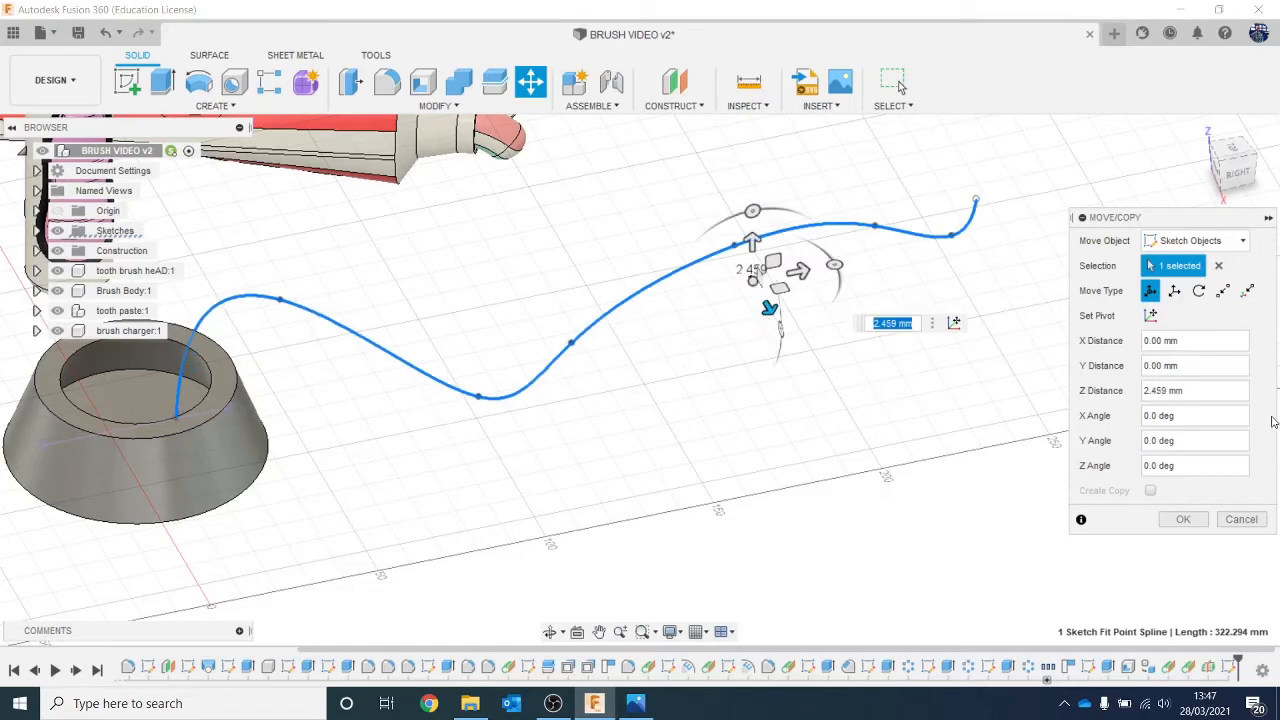
click(1246, 514)
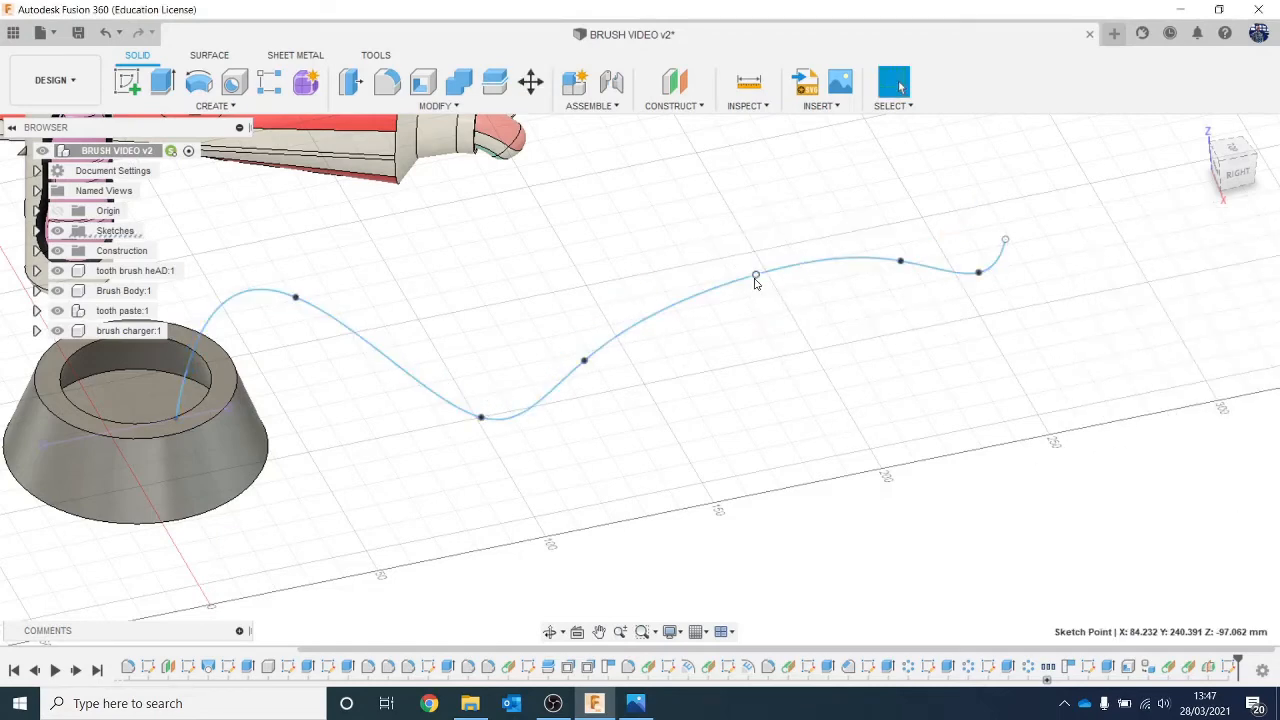
Move the cable spline's middle fit point about -19.2 mm in the Z distance.
right_click(756, 283)
click(700, 297)
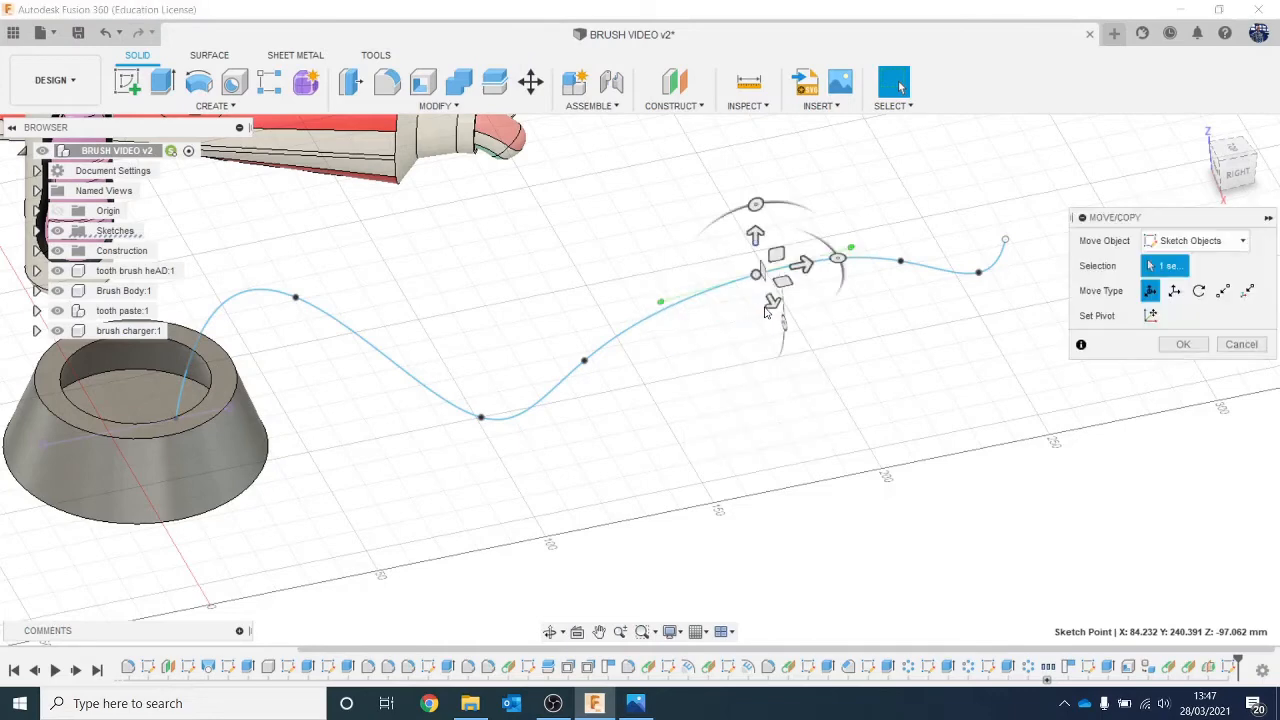
mouse_move(775, 302)
mouse_down()
mouse_move(735, 262)
mouse_move(742, 248)
mouse_up()
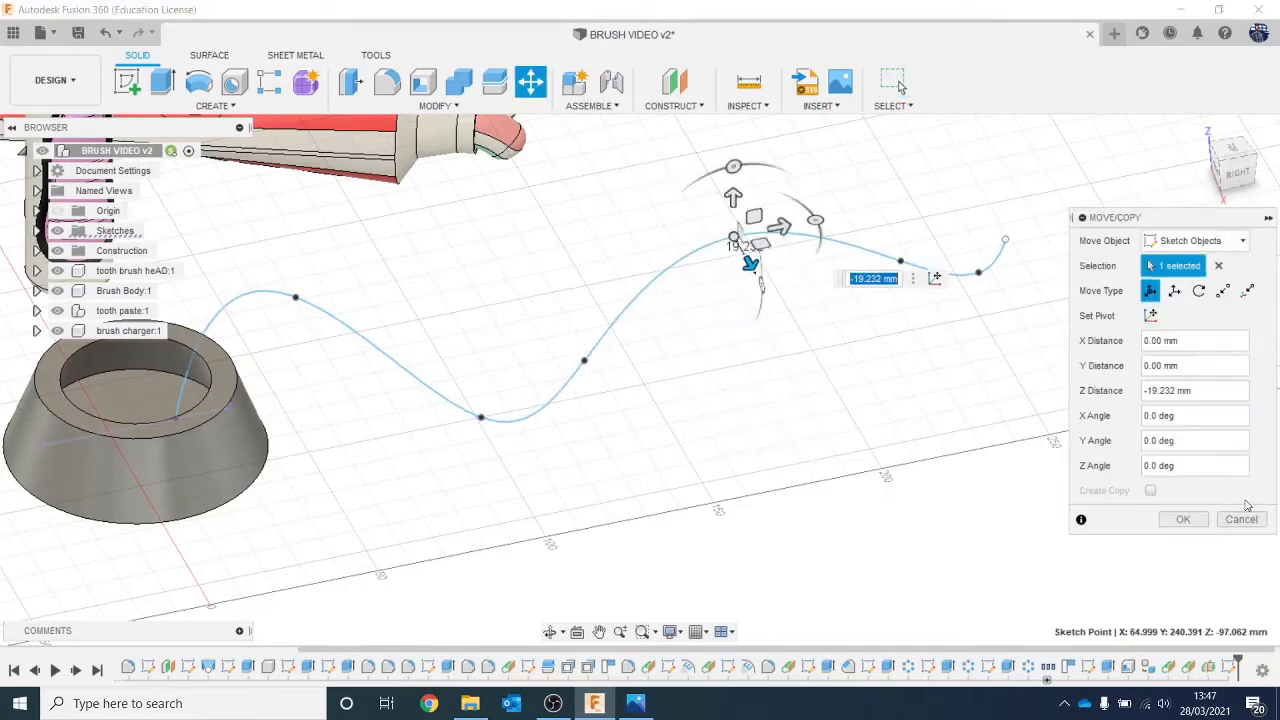
click(1186, 521)
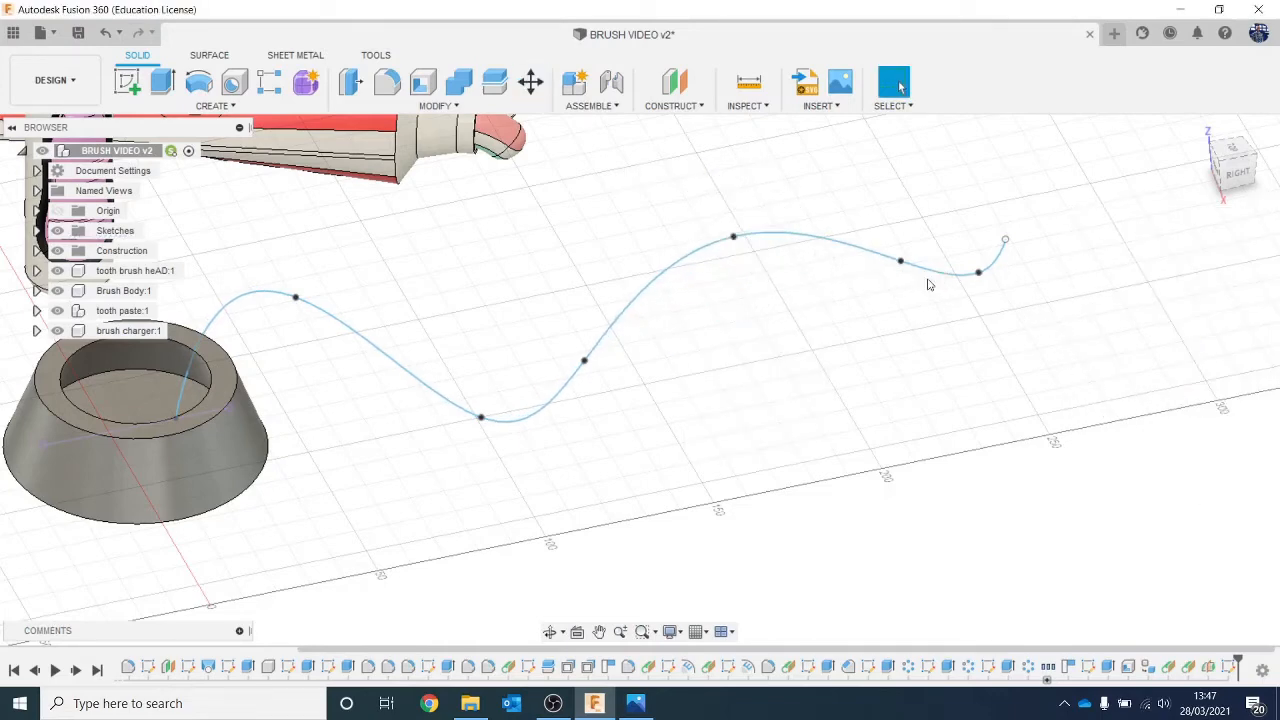
Move the fit point just before the spline's free end about 13.8 mm in the Z distance.
right_click(978, 275)
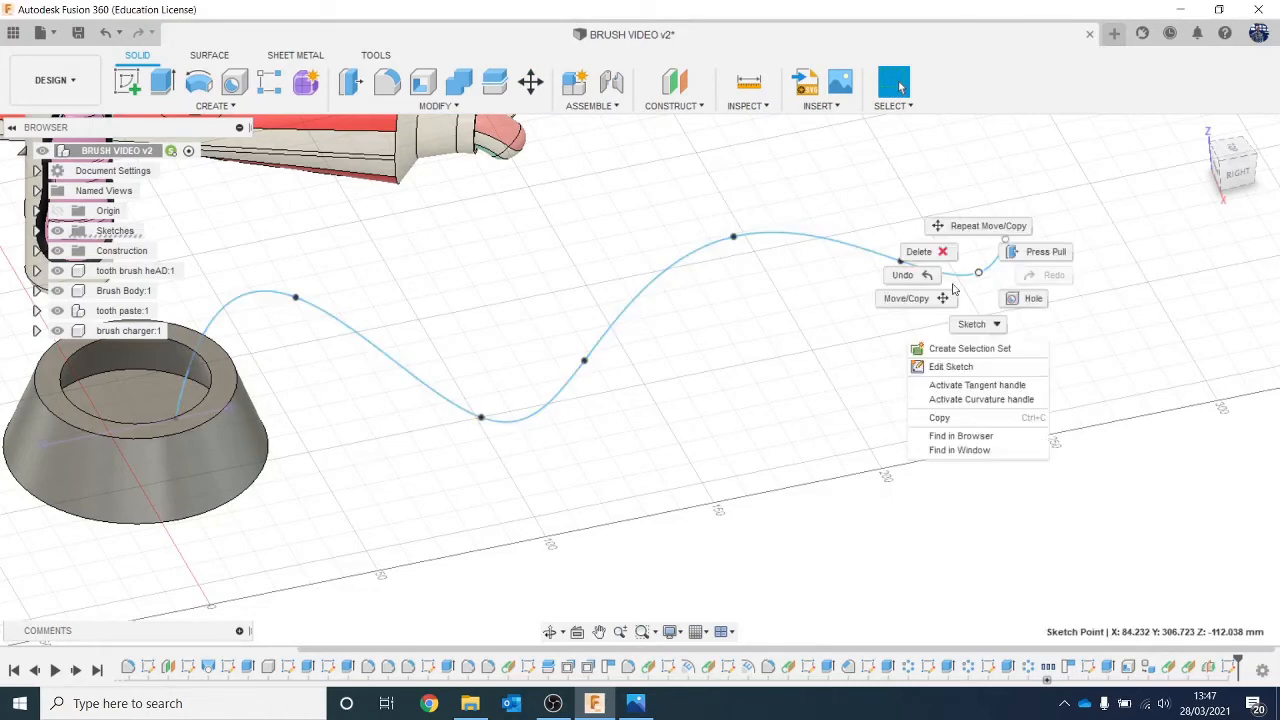
click(905, 294)
drag(997, 303, 1010, 322)
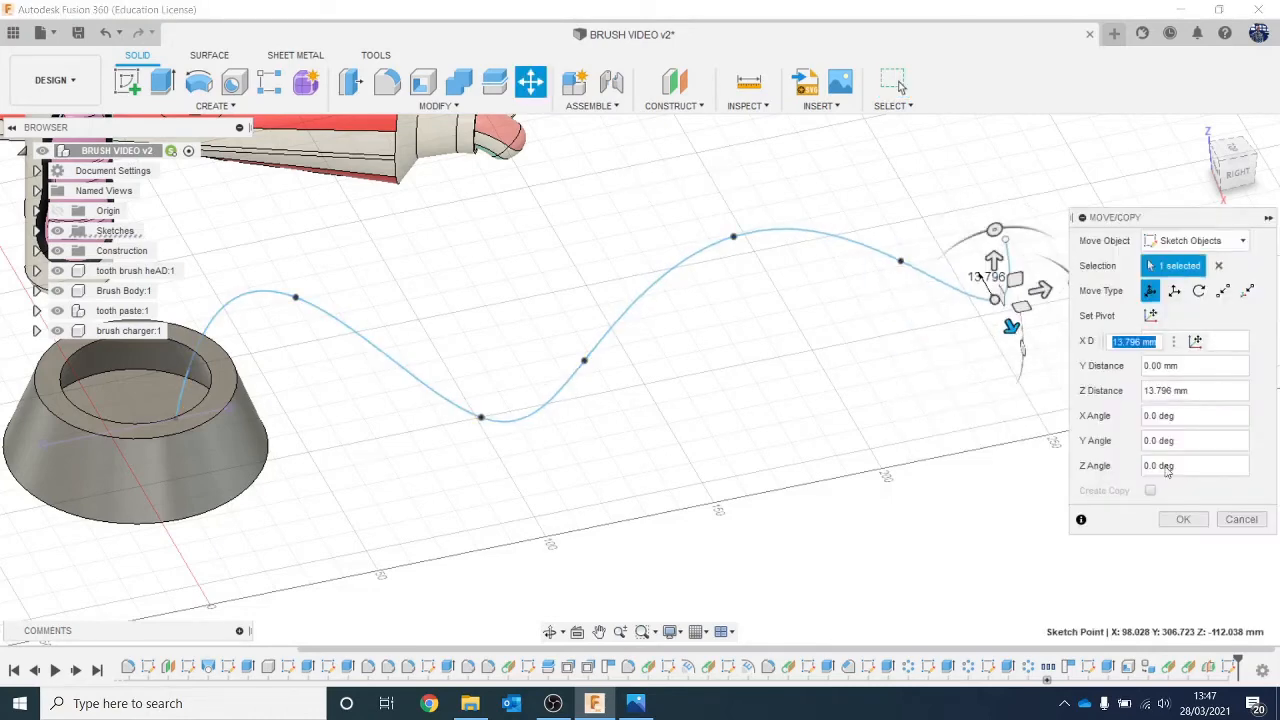
click(1183, 519)
Create a circular pipe with a 5 mm section along the cable spline, joined to the brush charger.
scroll(1122, 445, down, 1)
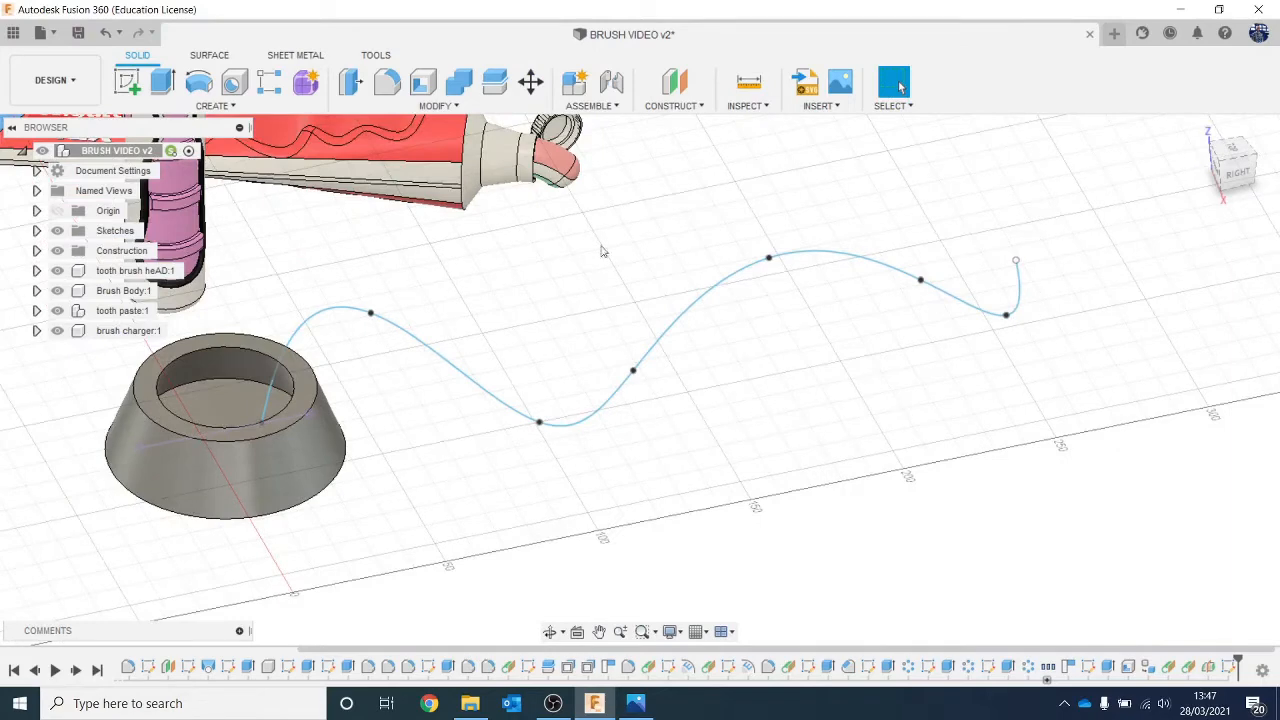
click(228, 105)
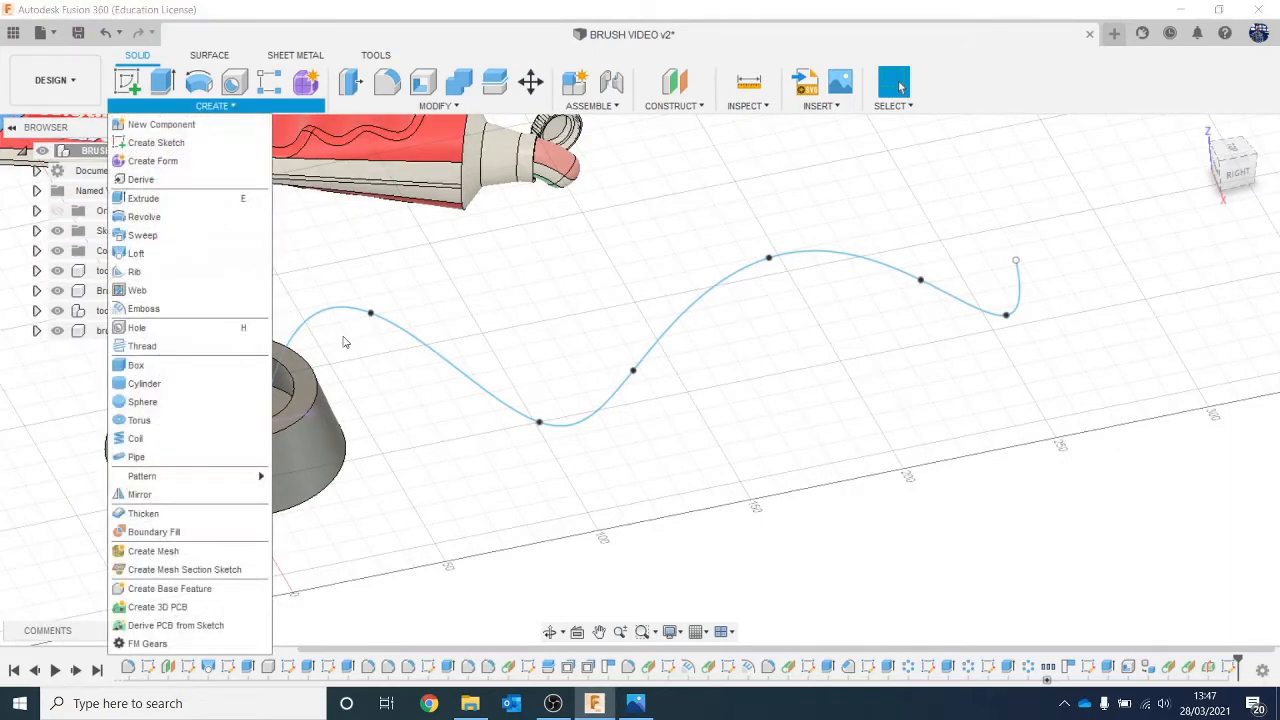
click(190, 457)
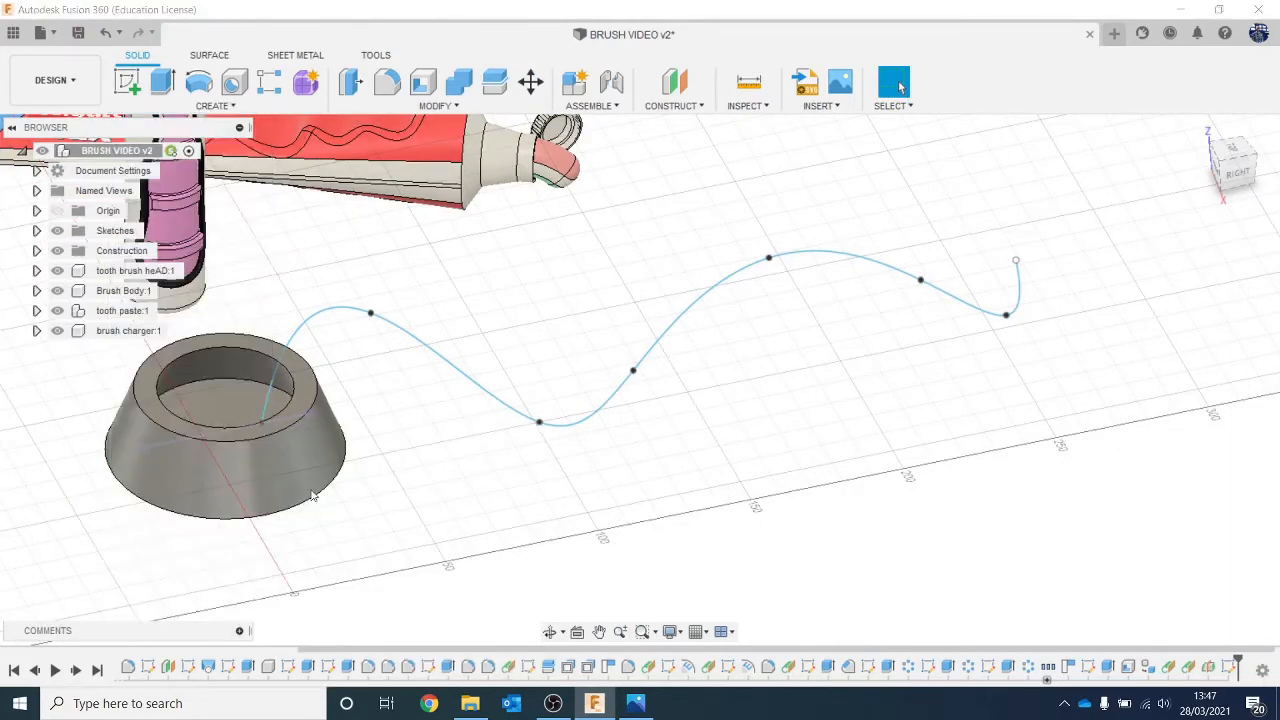
click(581, 432)
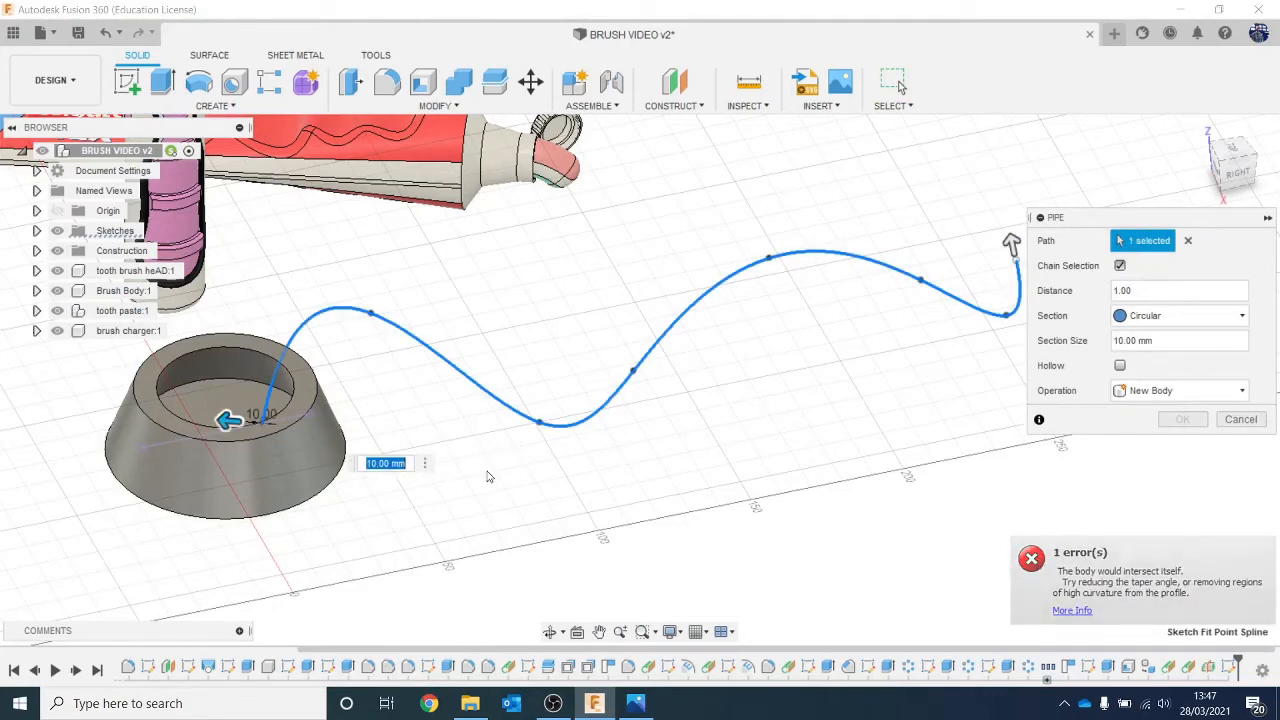
text(5)
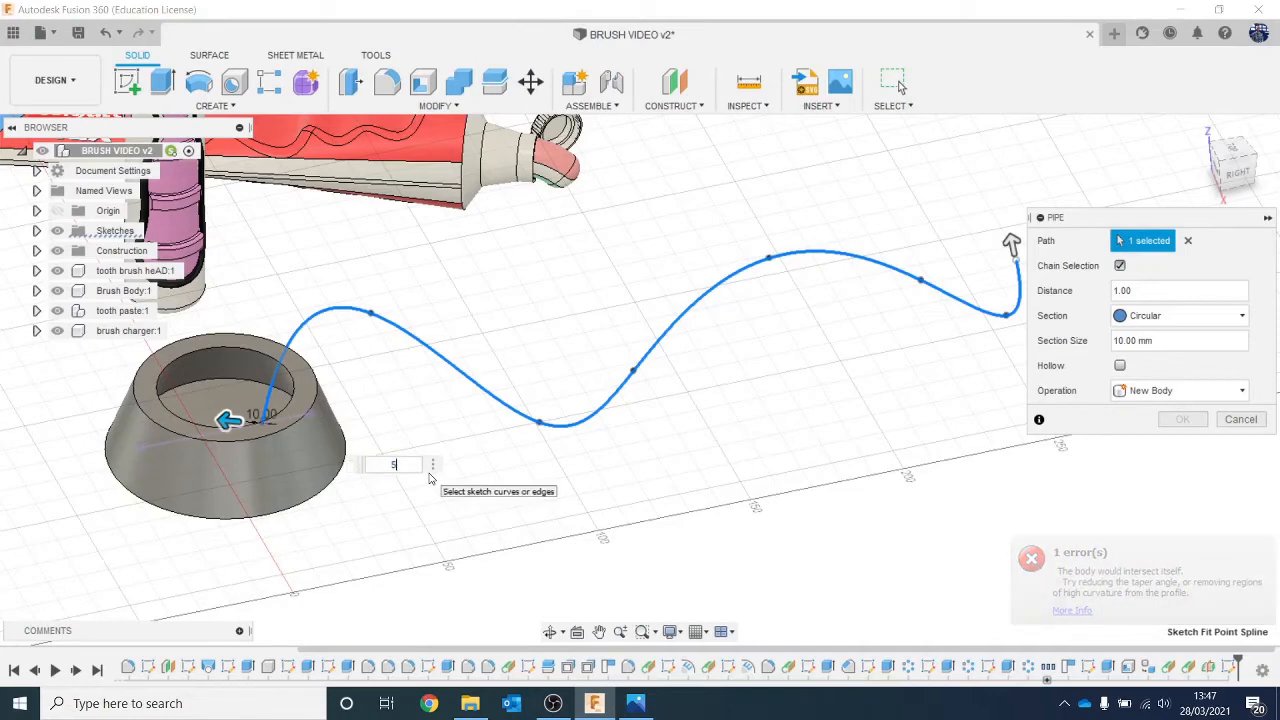
key(Return)
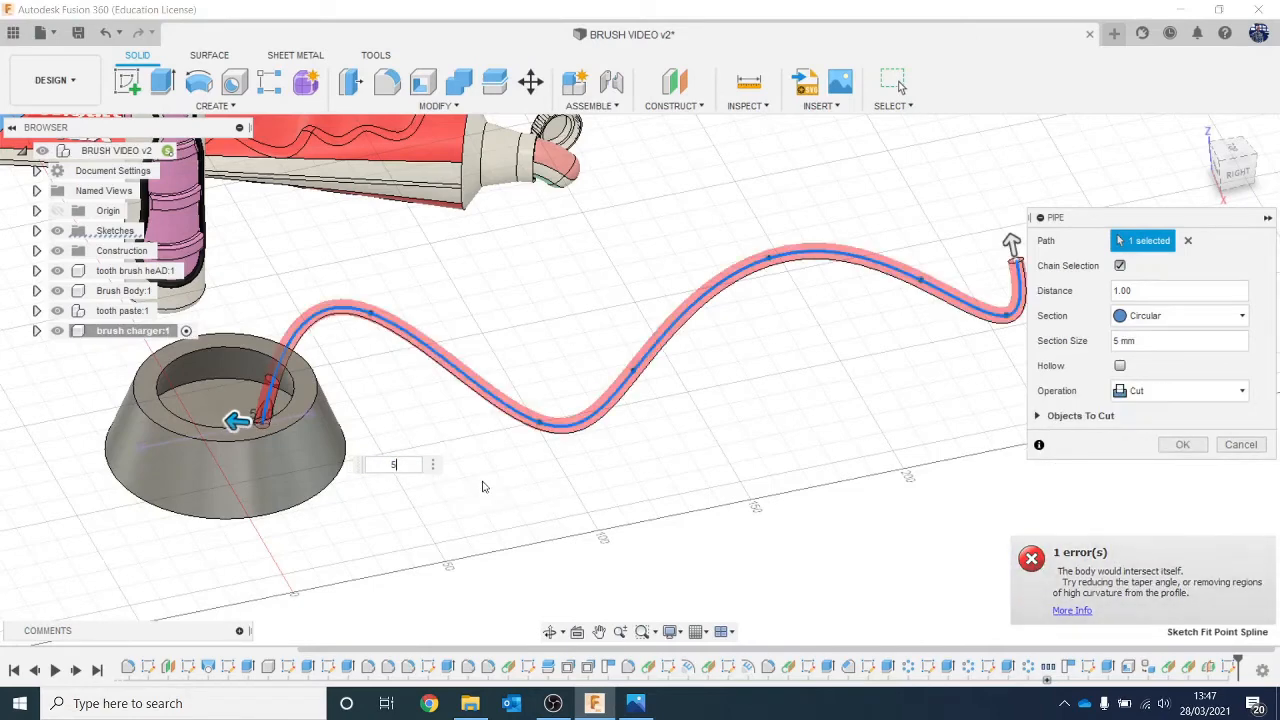
mouse_move(1240, 150)
mouse_down()
mouse_move(1236, 136)
mouse_move(1205, 146)
mouse_move(1218, 149)
mouse_up()
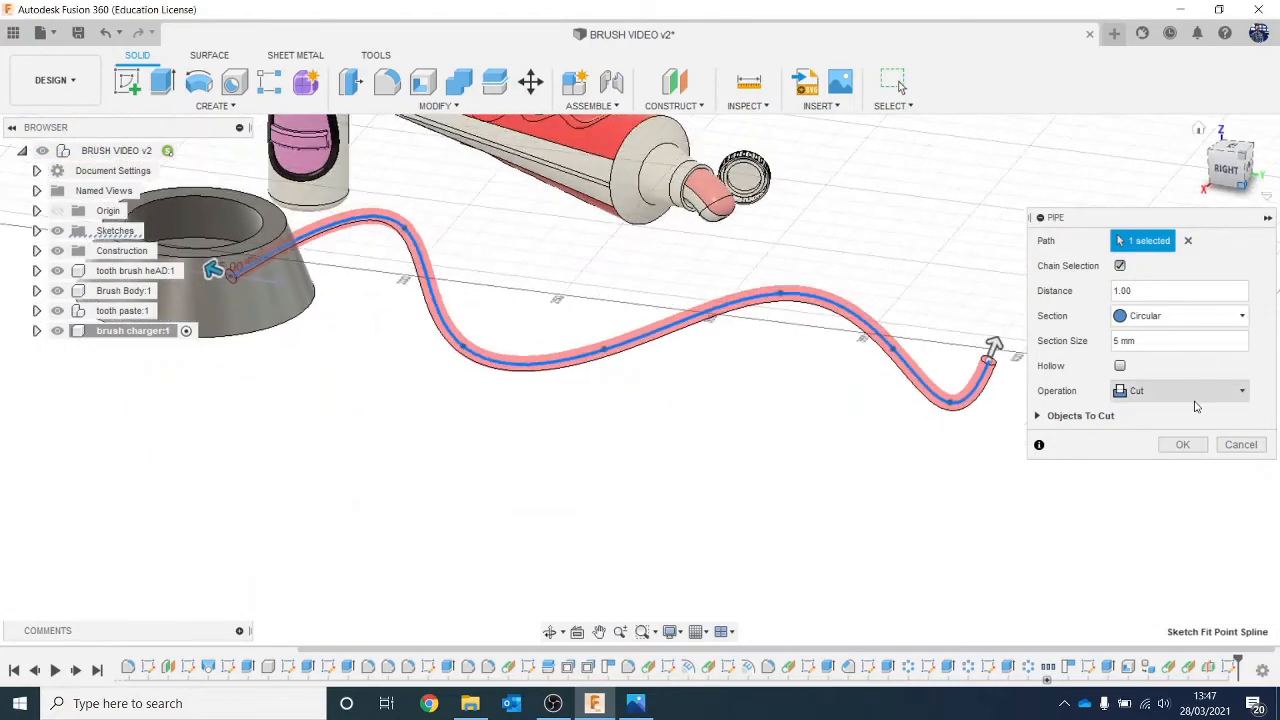
click(1194, 399)
click(1166, 430)
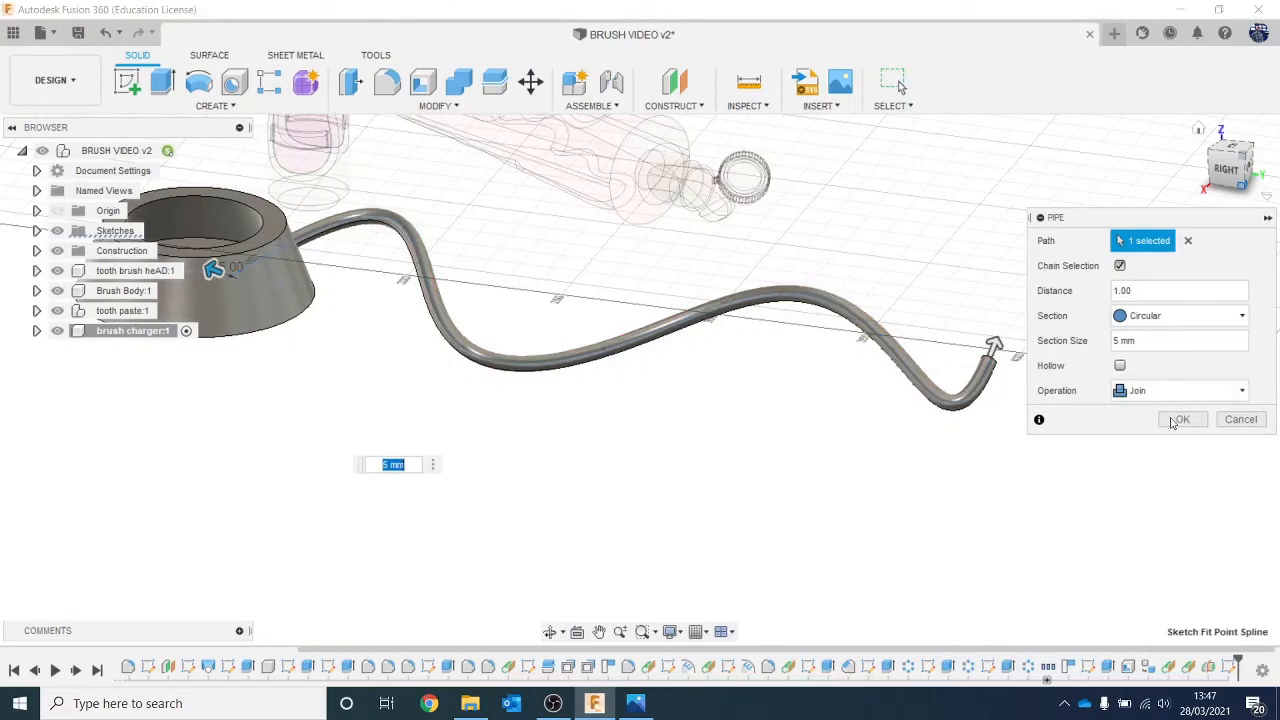
click(1171, 423)
Split the joined charger and cable body using the inner wall face of the charger's recess as the splitting tool.
scroll(740, 394, down, 1)
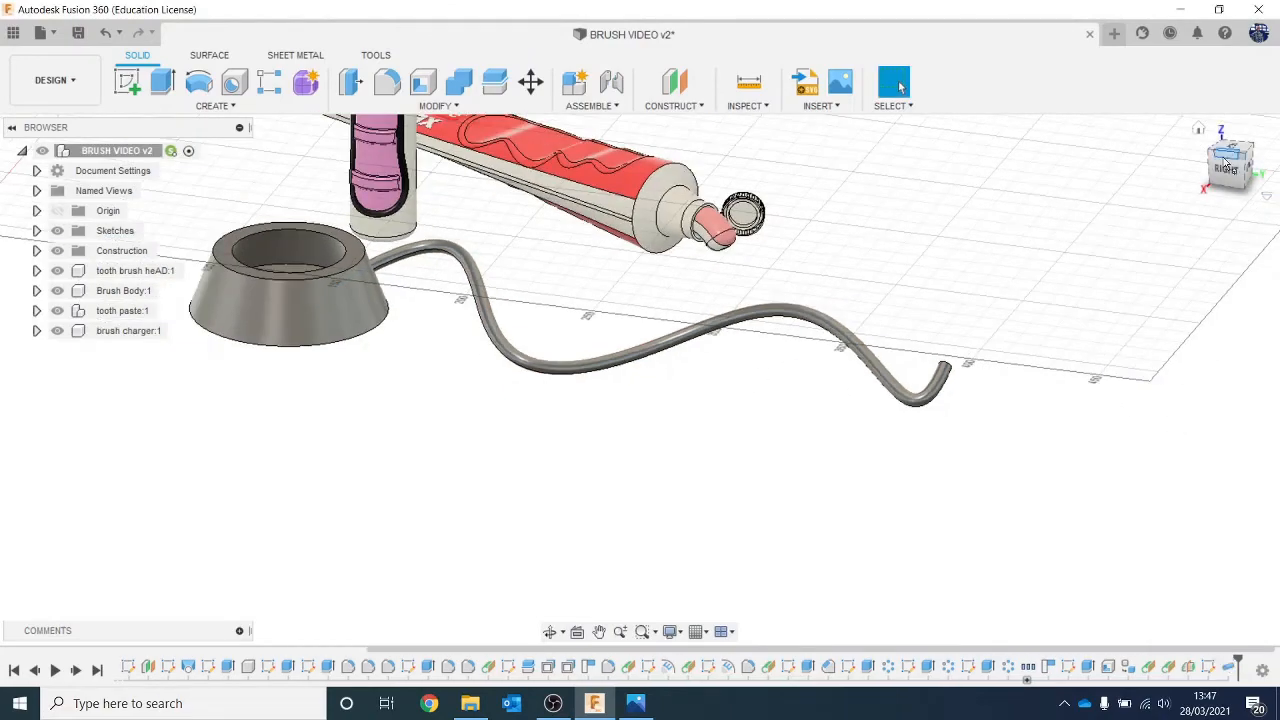
drag(1223, 160, 1256, 188)
middle_drag(734, 446, 788, 395)
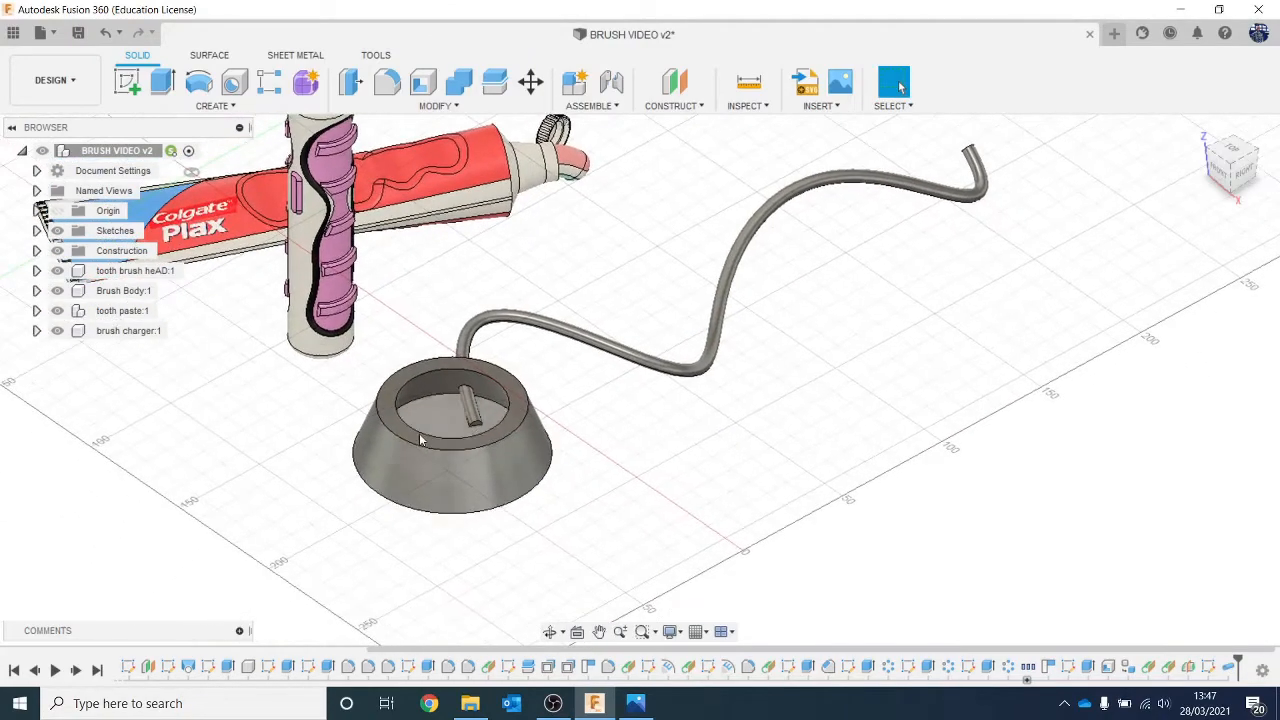
scroll(419, 433, up, 2)
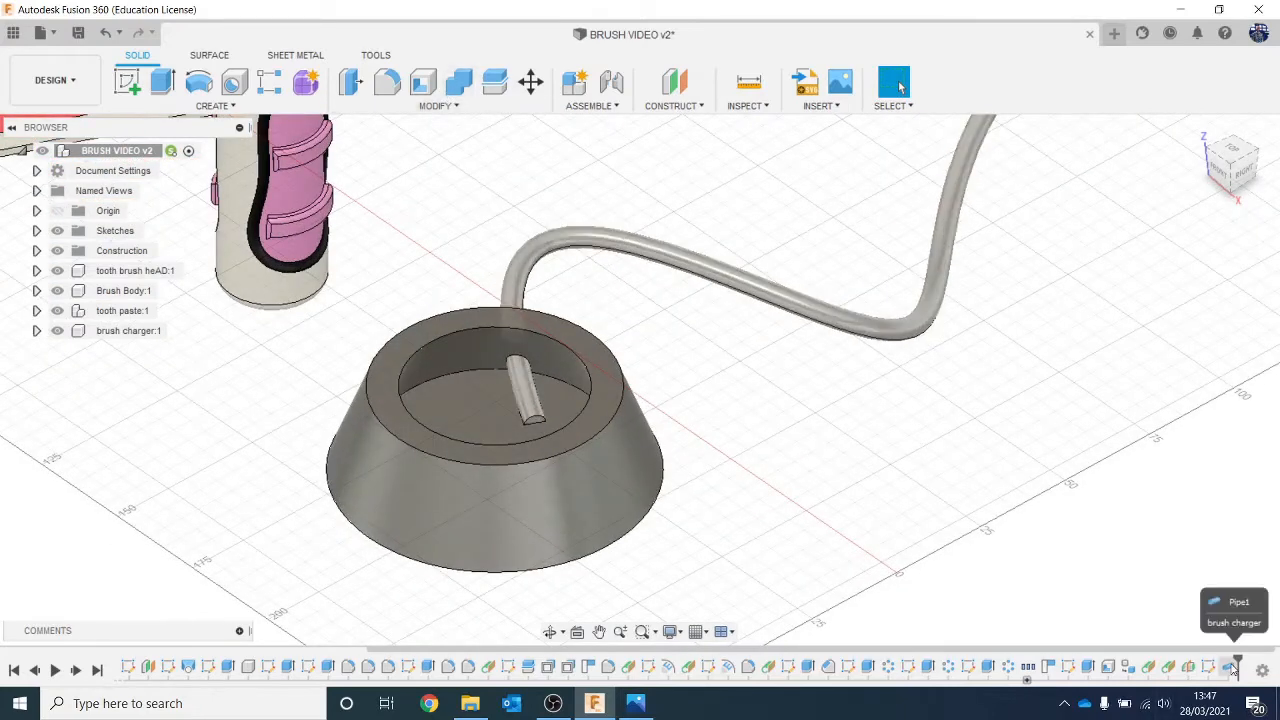
click(494, 81)
click(673, 263)
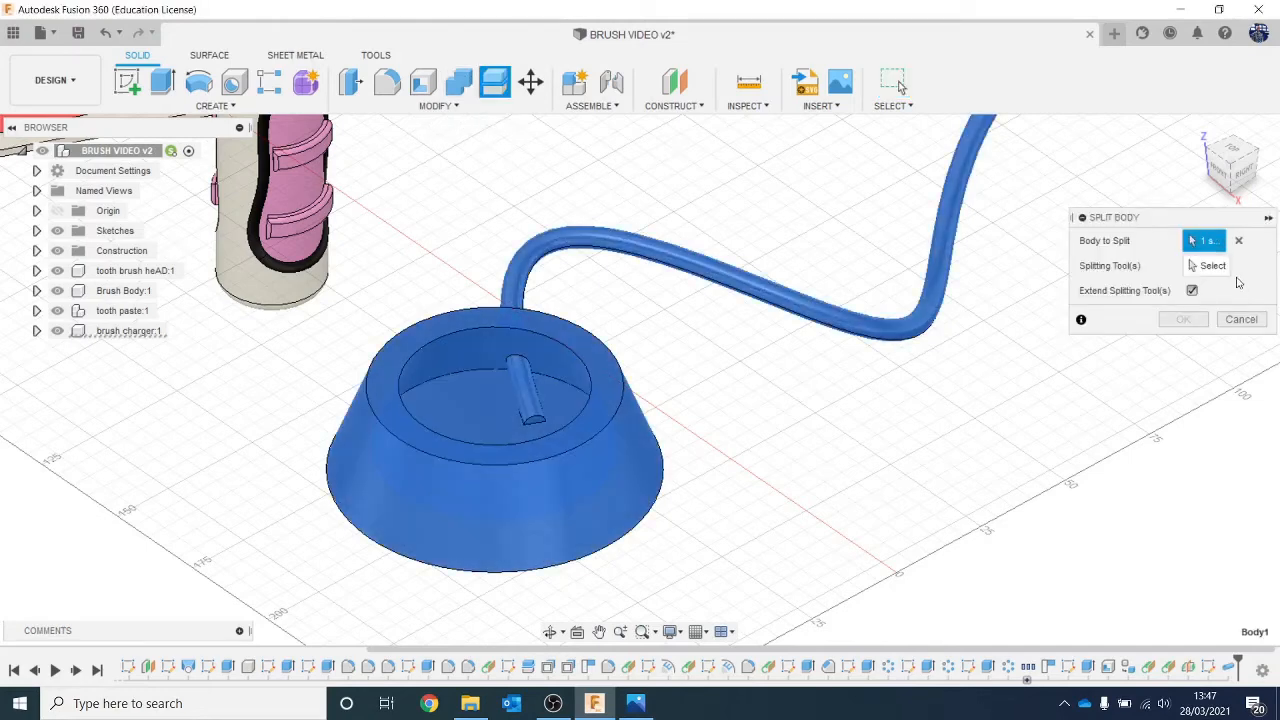
click(1220, 271)
click(467, 343)
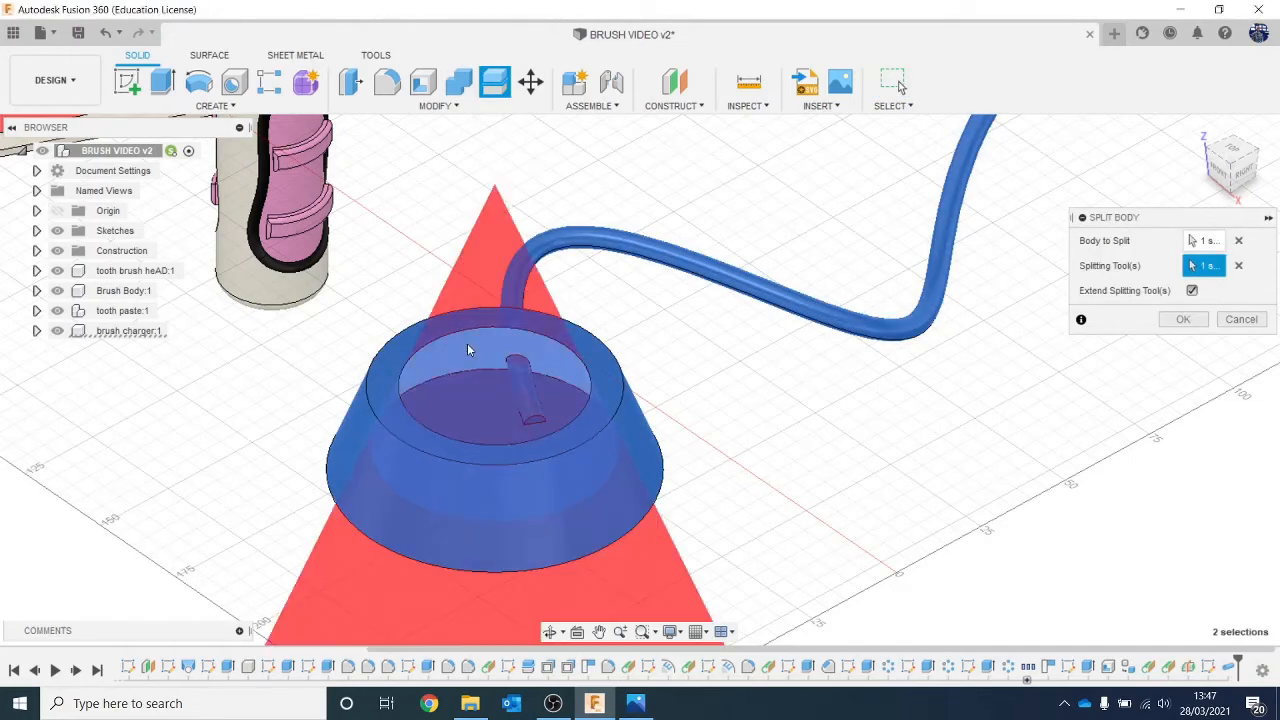
click(1191, 325)
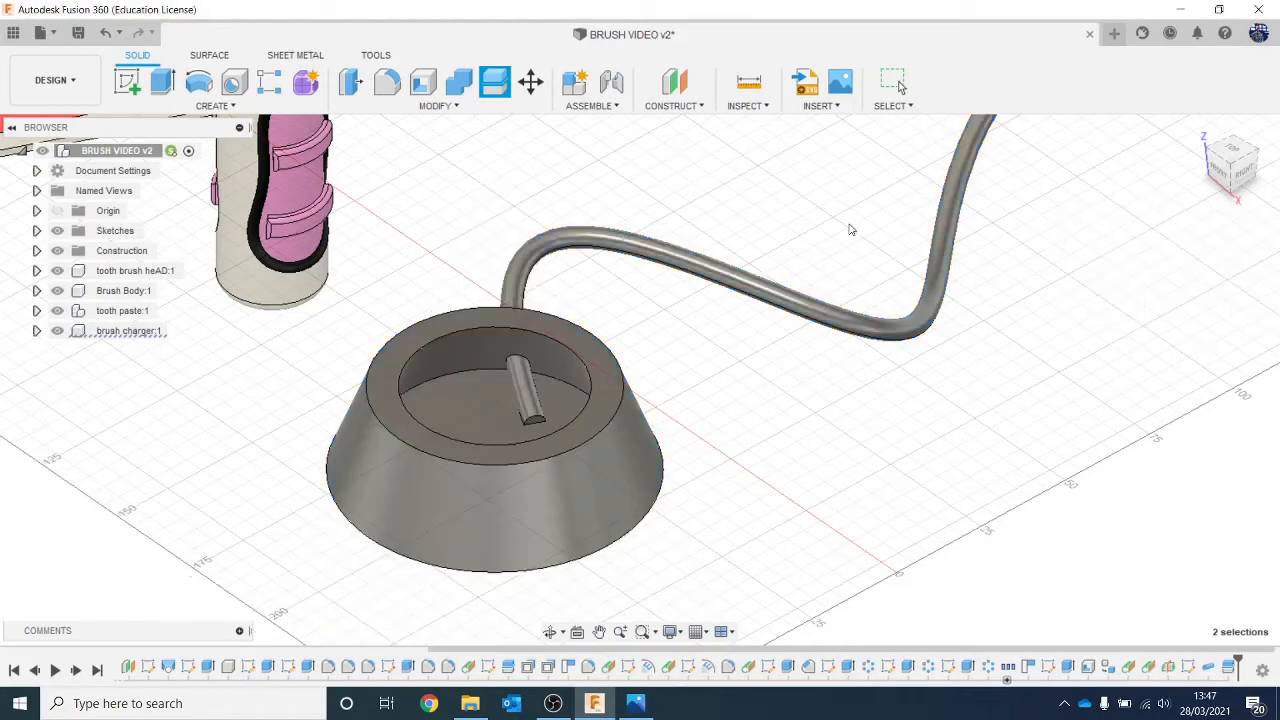
Check which body is which in the brush charger component and remove Body2, the recess floor with the cable stub.
click(36, 331)
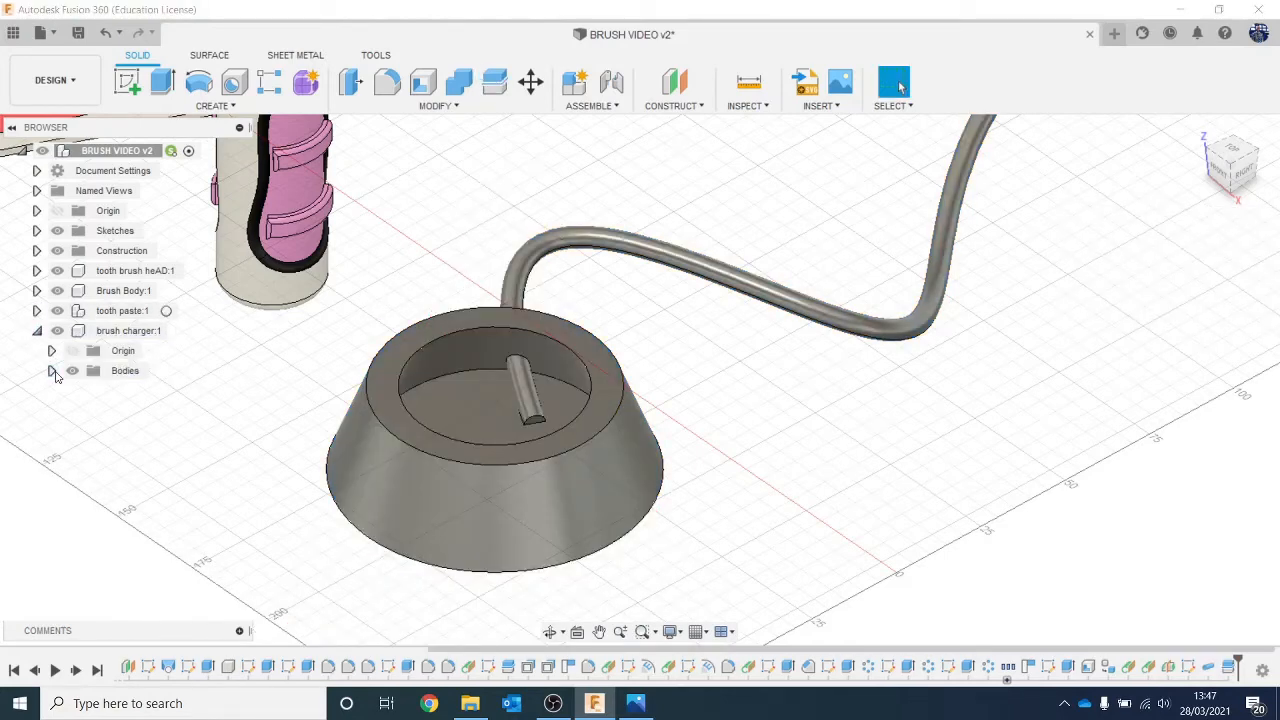
click(87, 390)
click(87, 390)
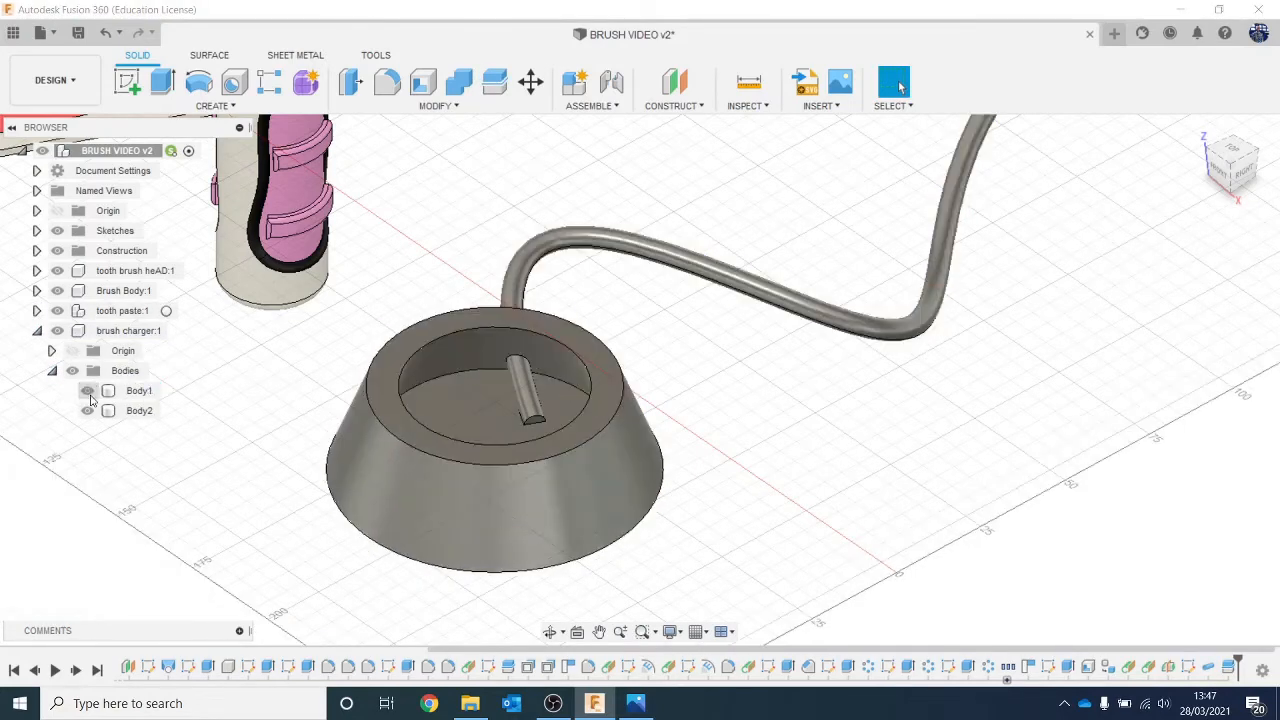
click(88, 411)
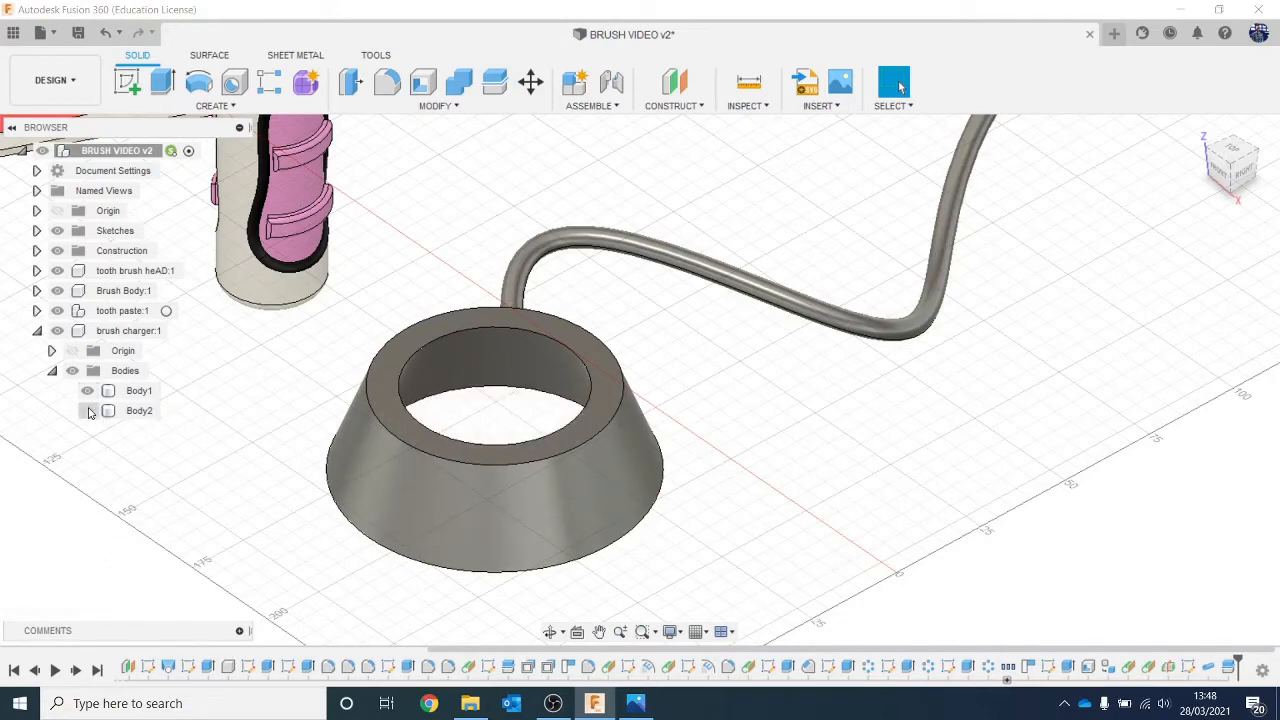
click(88, 411)
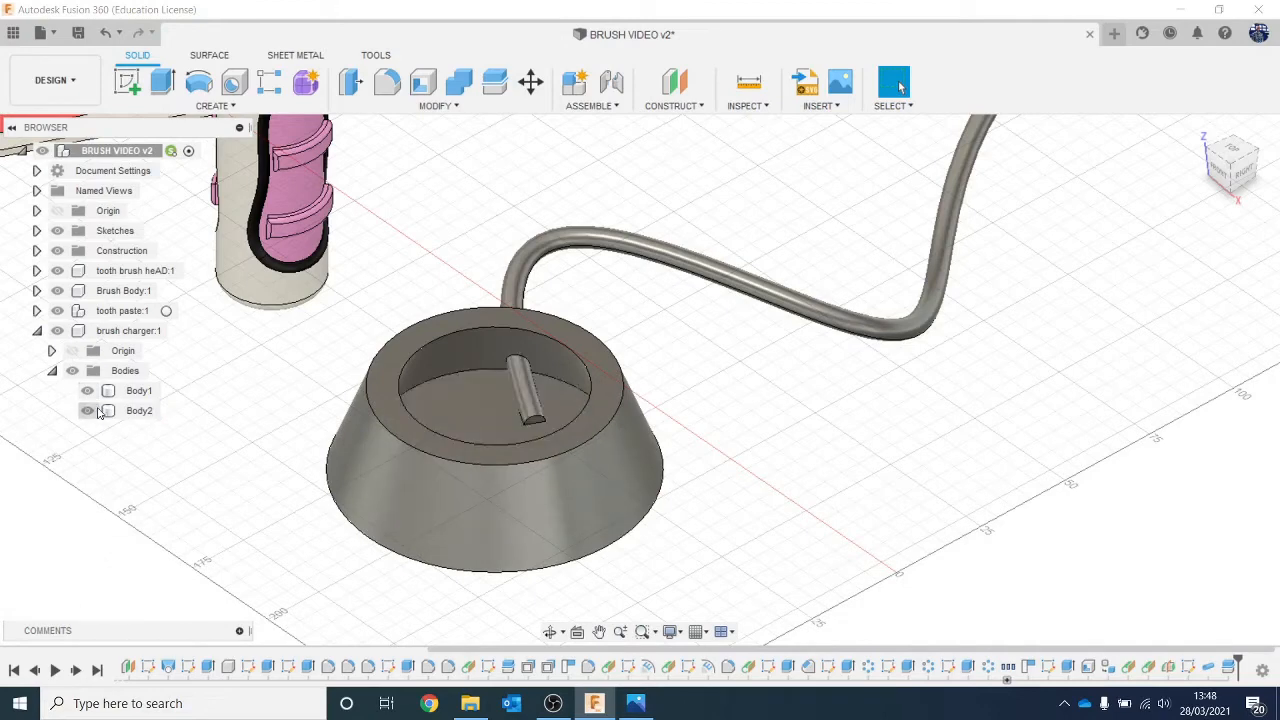
right_click(100, 413)
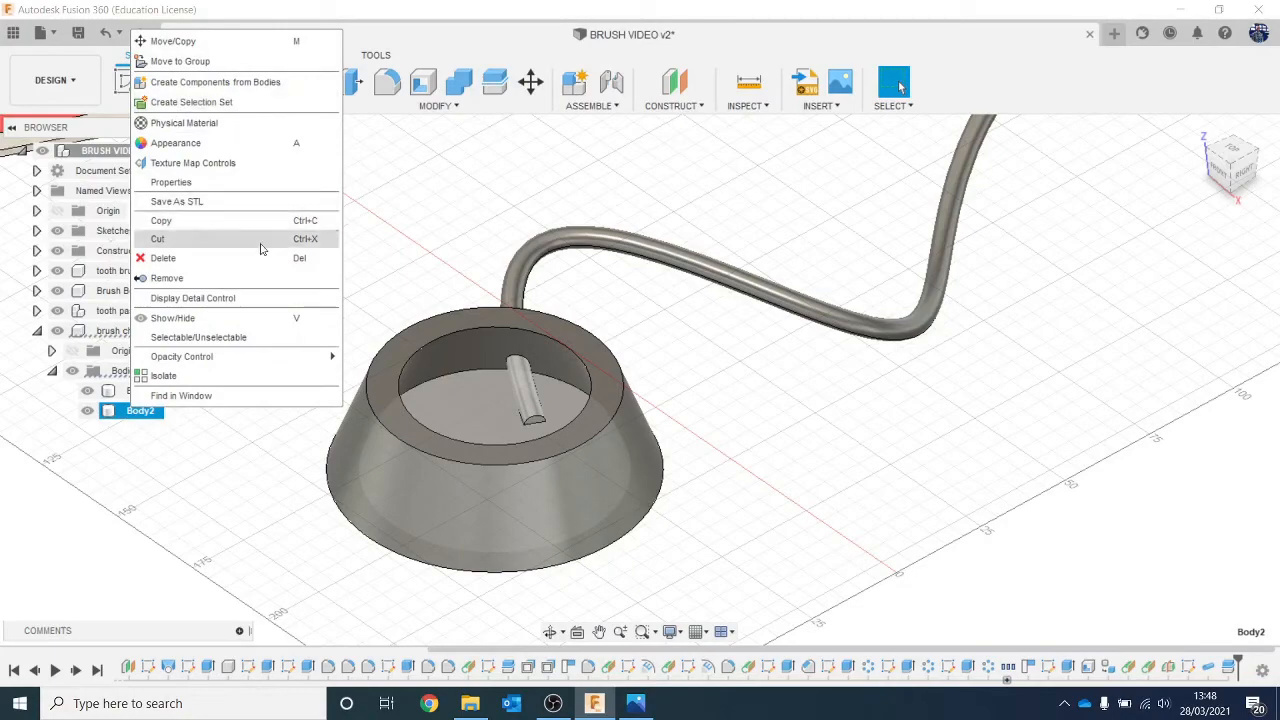
click(239, 277)
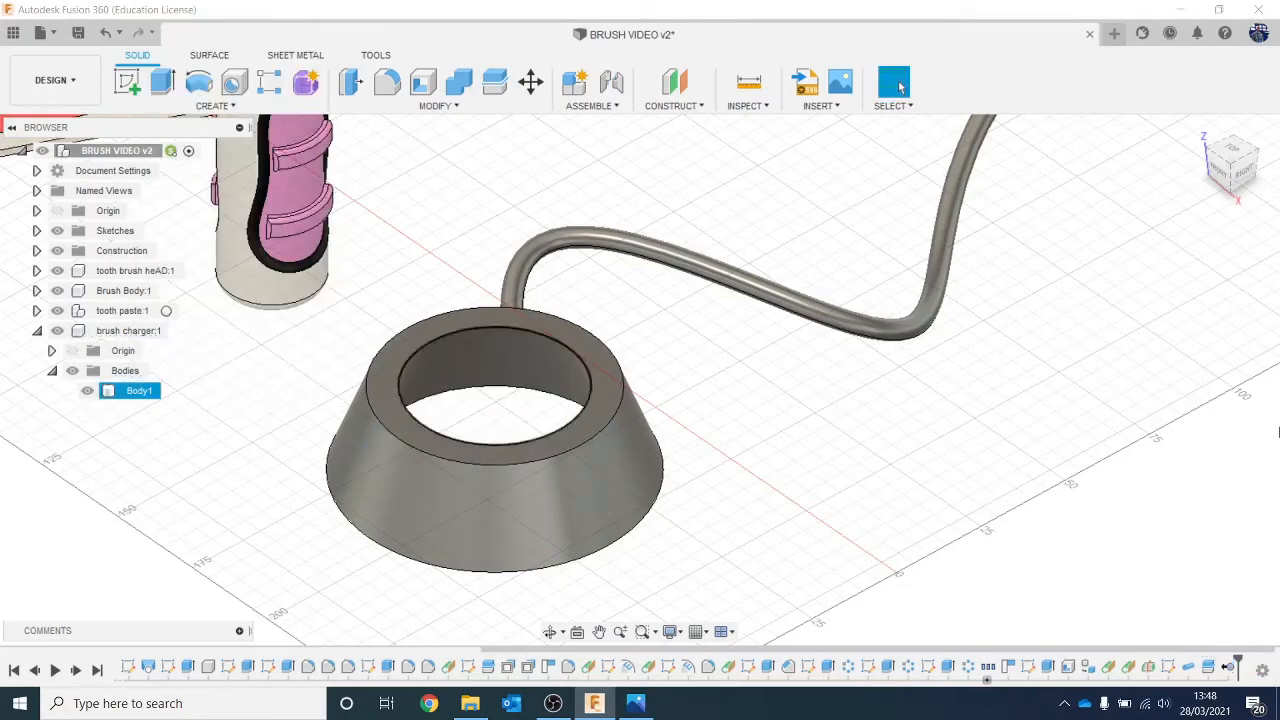
Create a sketch on the ring face at the charger's underside and finish it without drawing anything.
drag(1254, 186, 1250, 118)
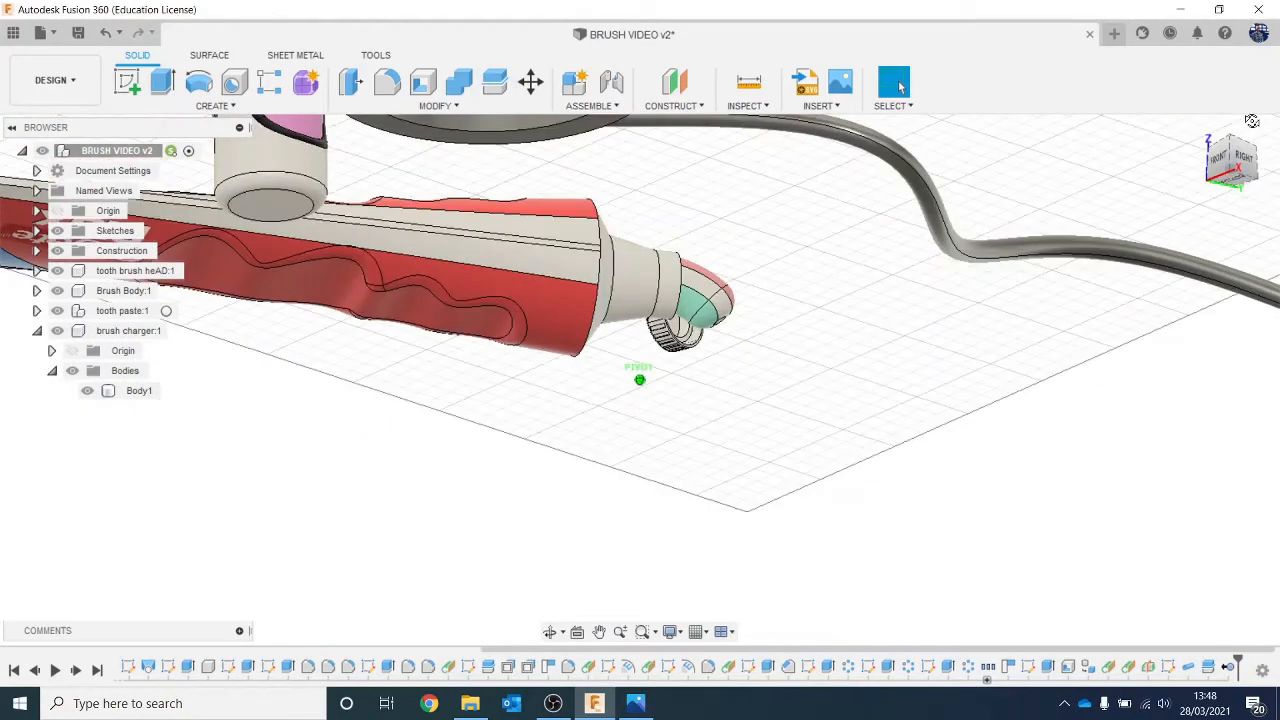
middle_drag(944, 354, 934, 523)
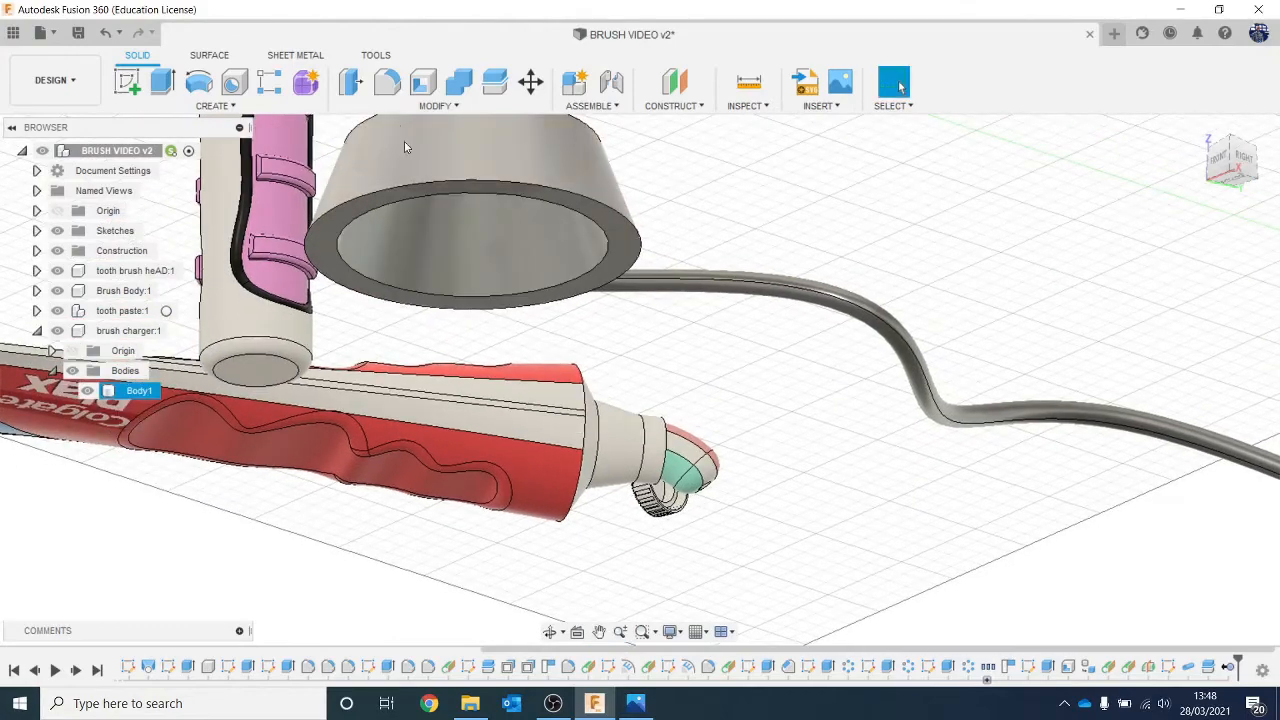
click(122, 80)
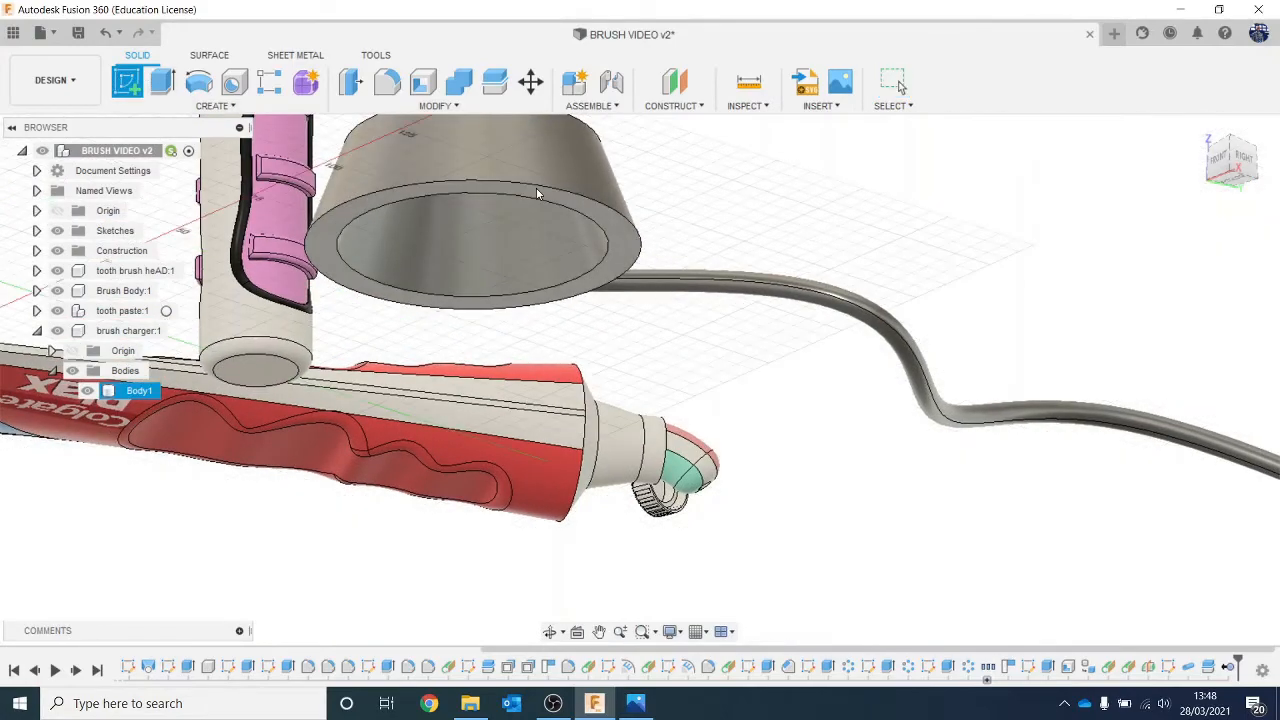
click(534, 188)
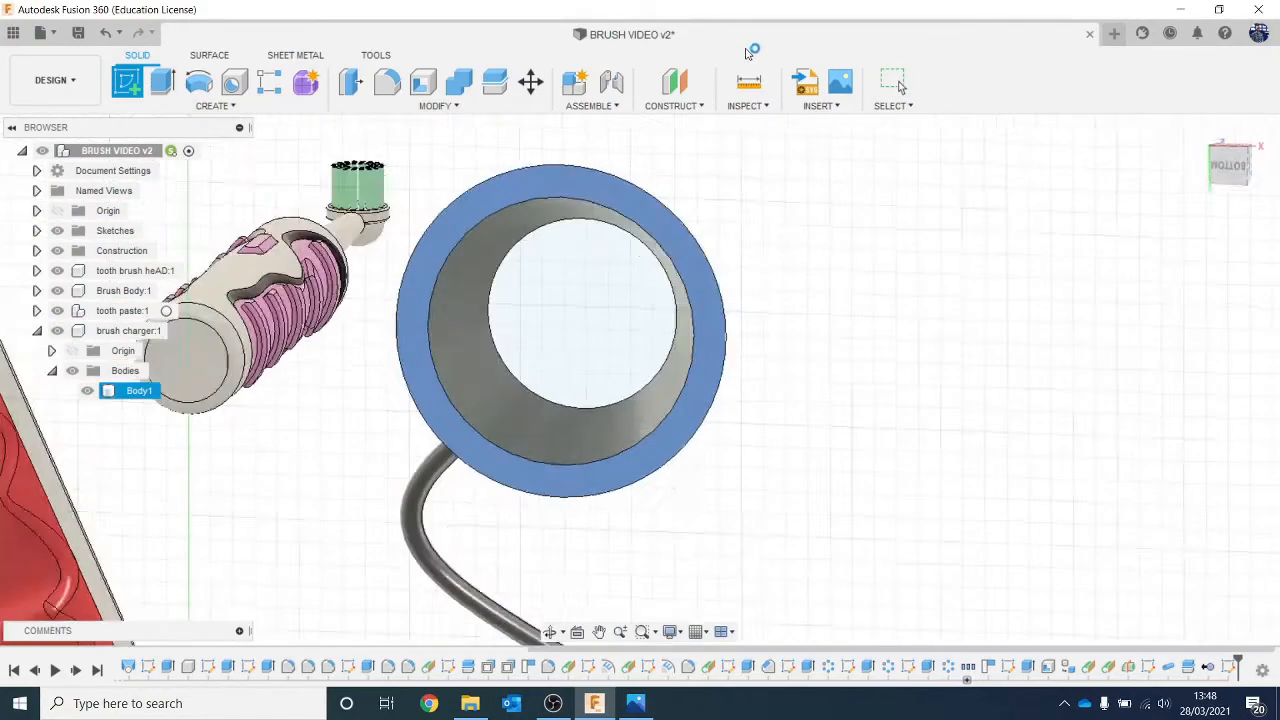
click(1102, 83)
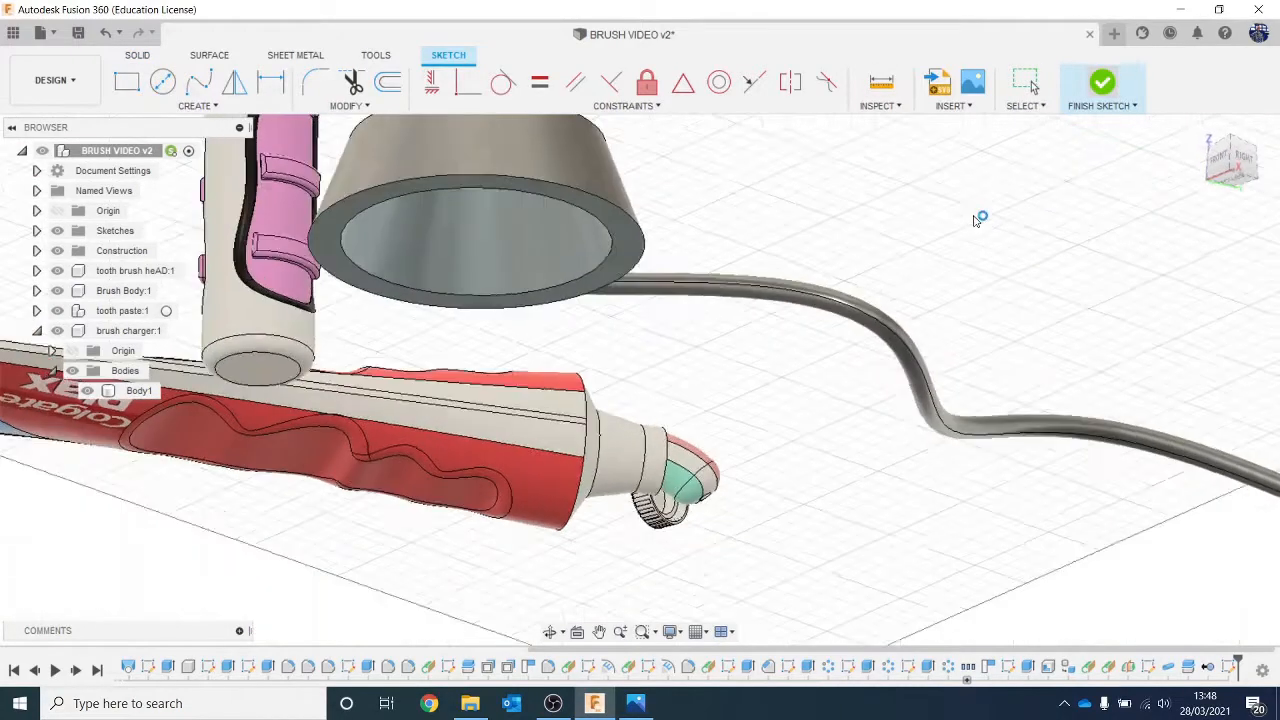
Extrude the ring and recess profiles on the charger's underside 2 mm as a new body to close the base.
click(499, 226)
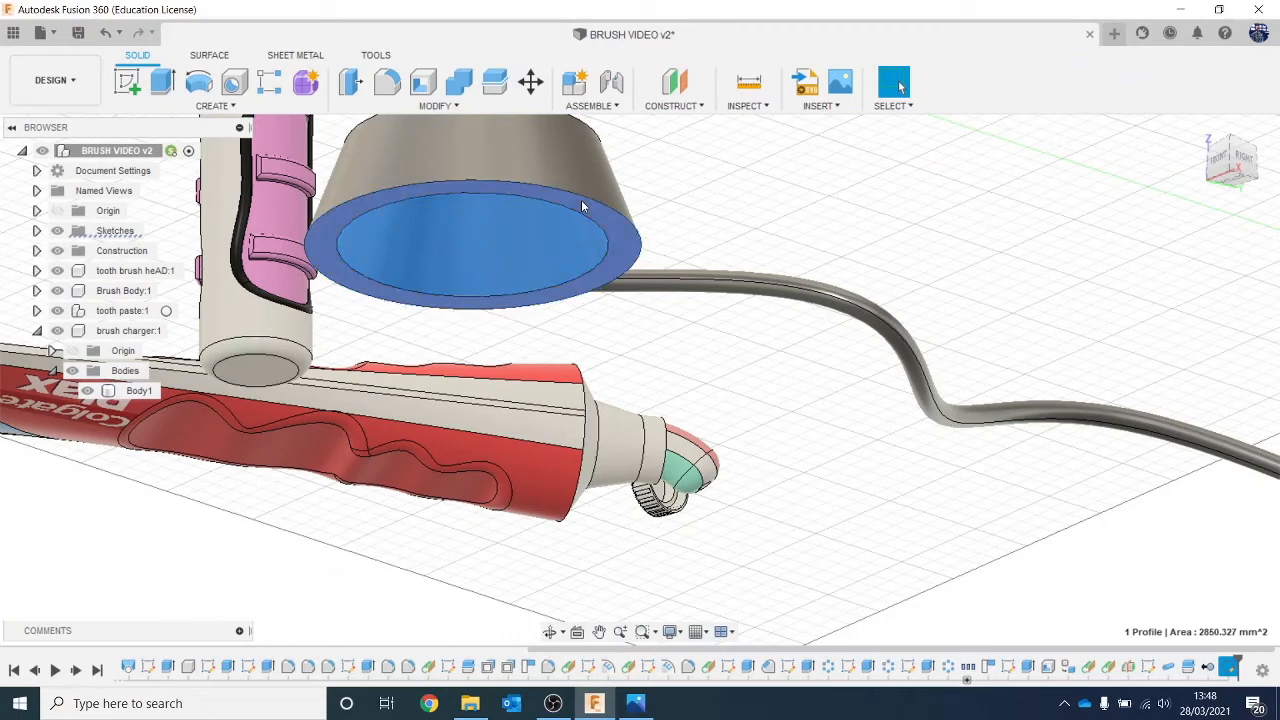
key(e)
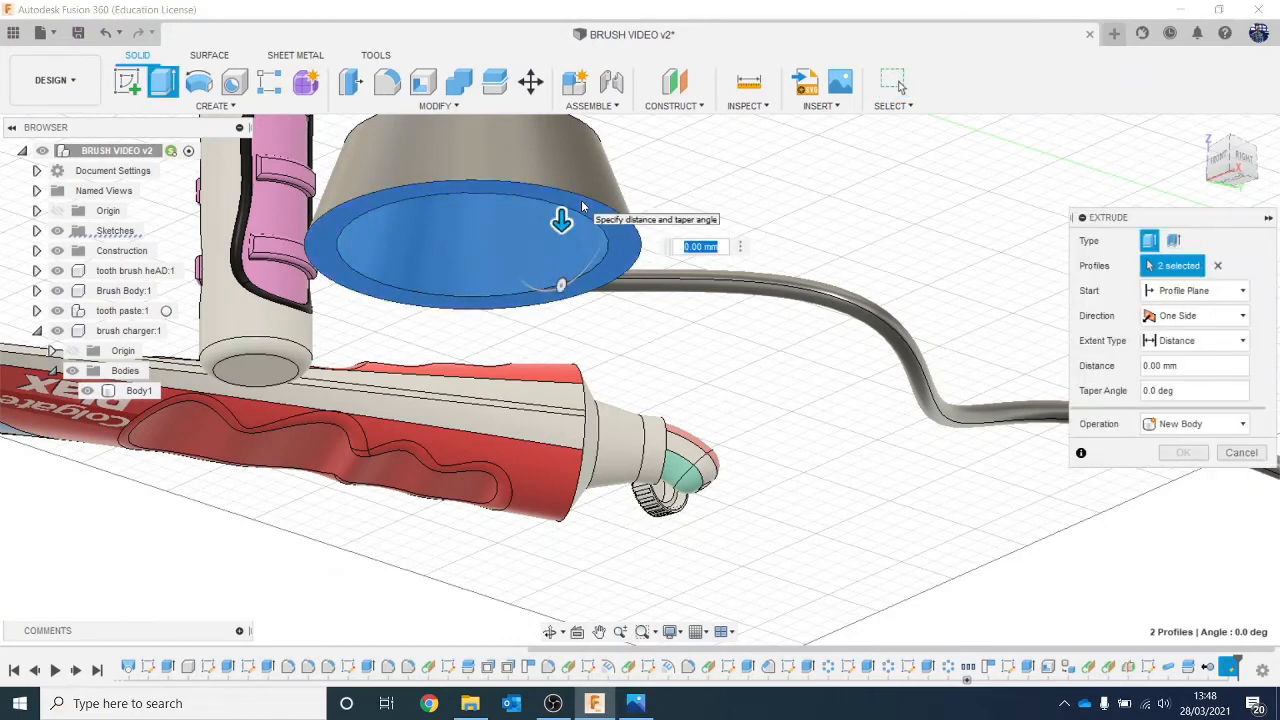
click(1230, 426)
click(1185, 502)
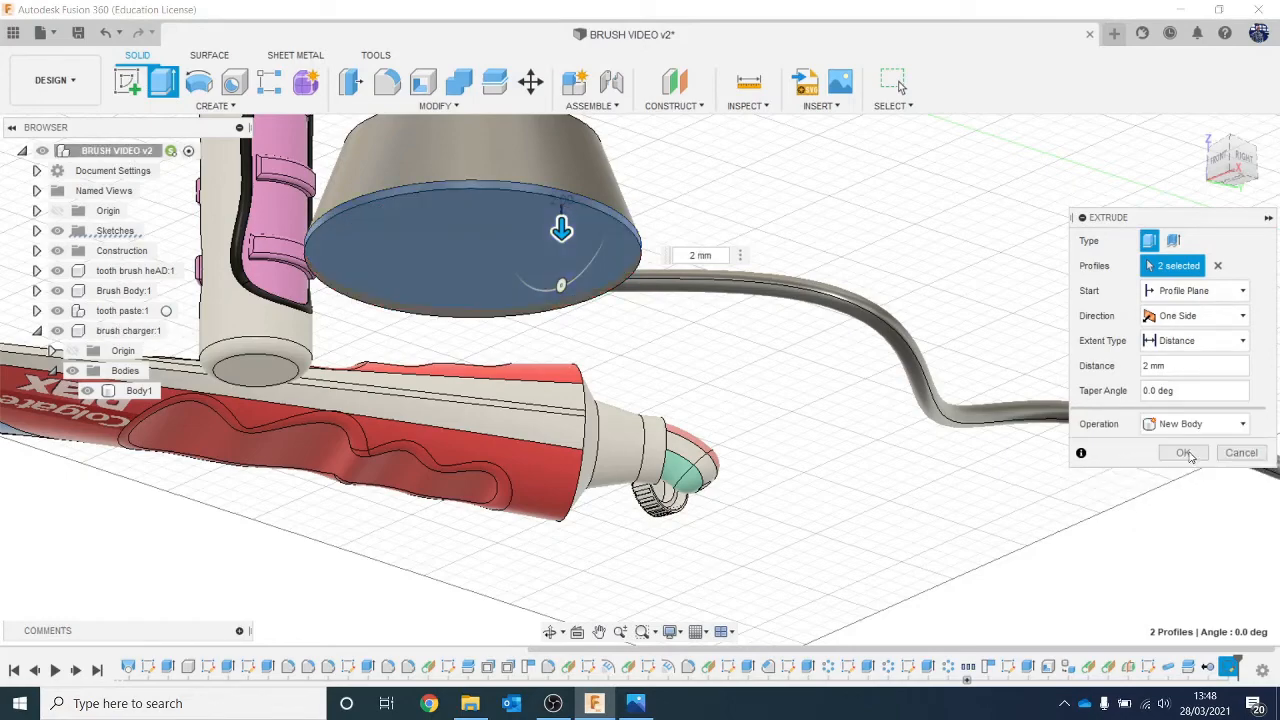
click(1186, 454)
scroll(1068, 408, down, 1)
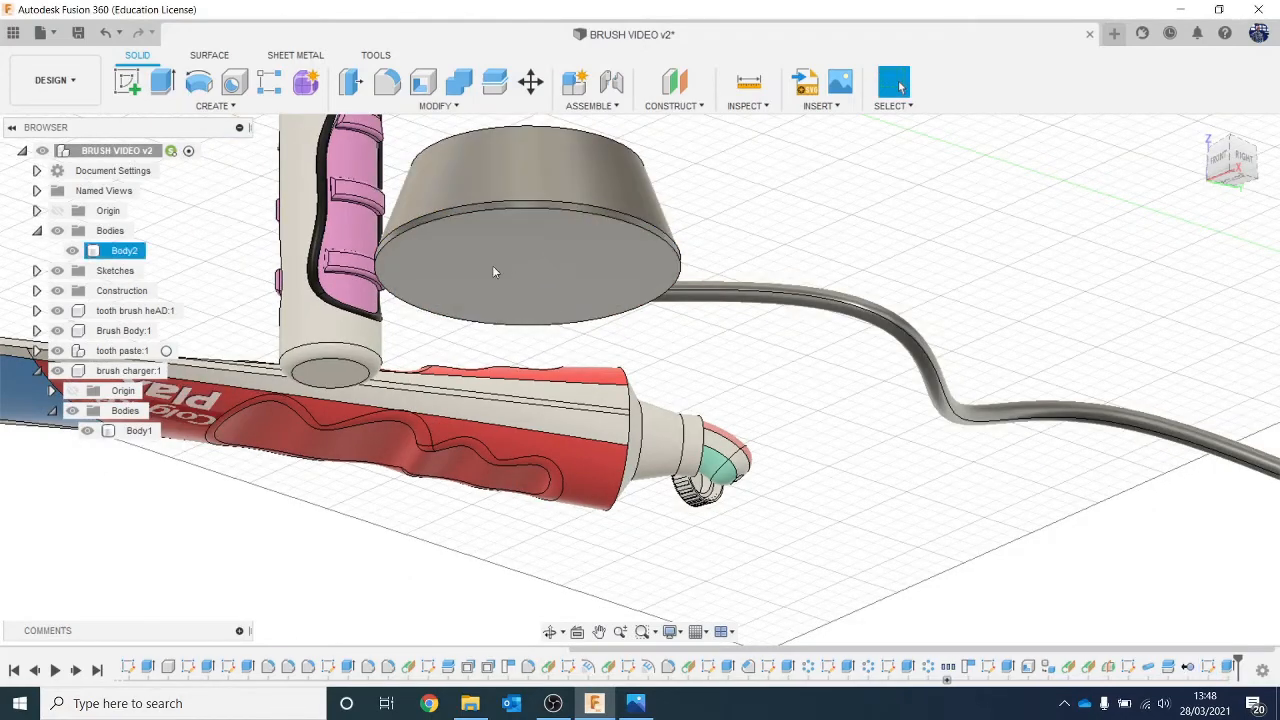
Combine the base plate and the charger body with Join, and move the resulting body into the brush charger component.
click(87, 431)
click(86, 433)
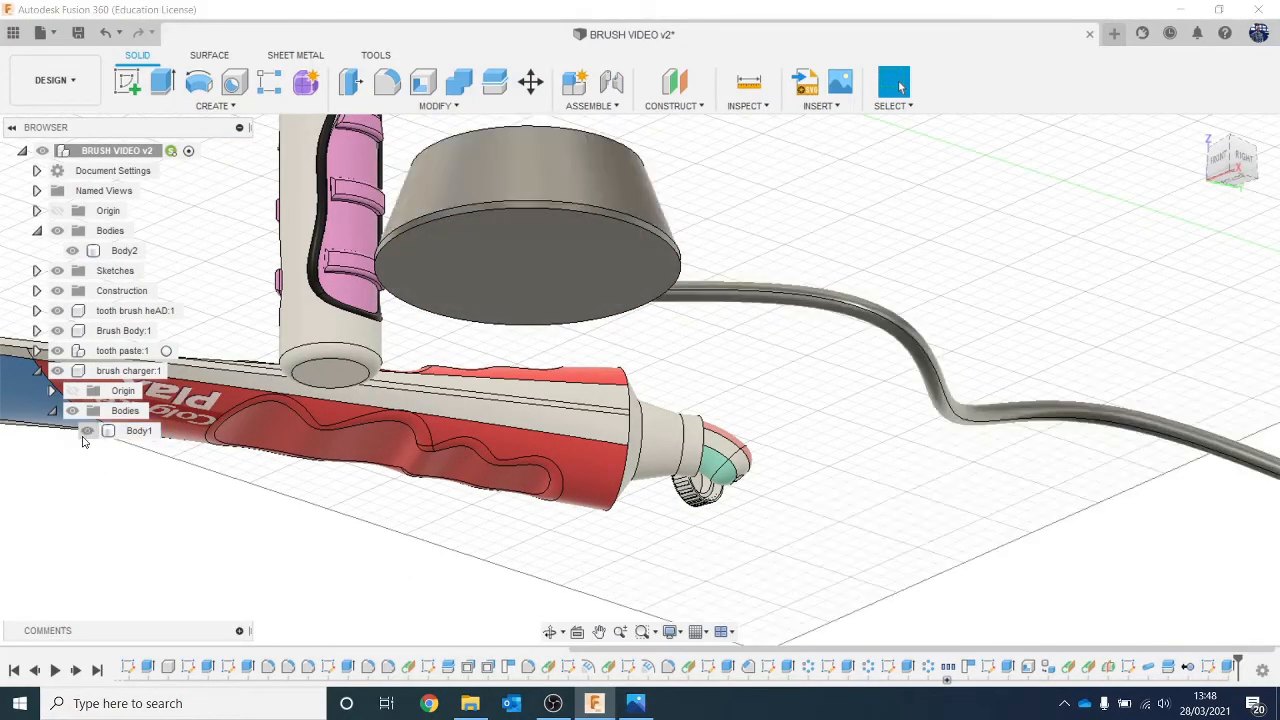
click(461, 78)
click(556, 233)
click(571, 177)
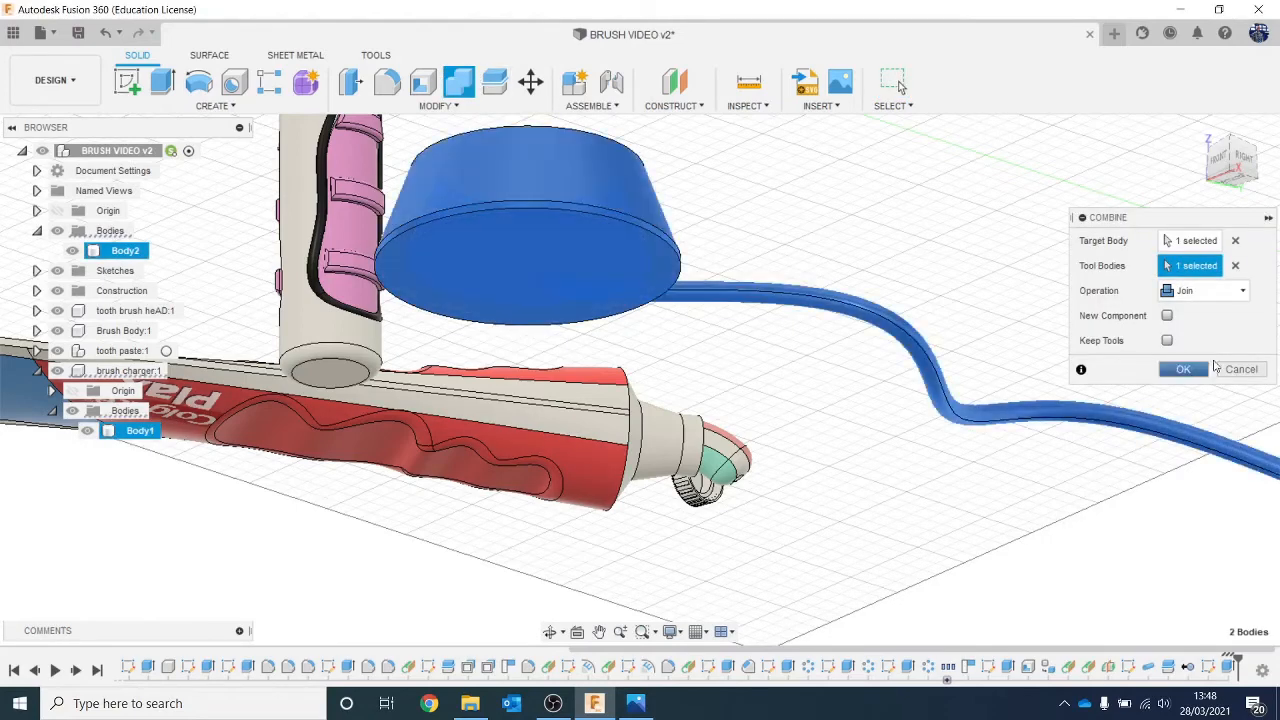
click(1200, 370)
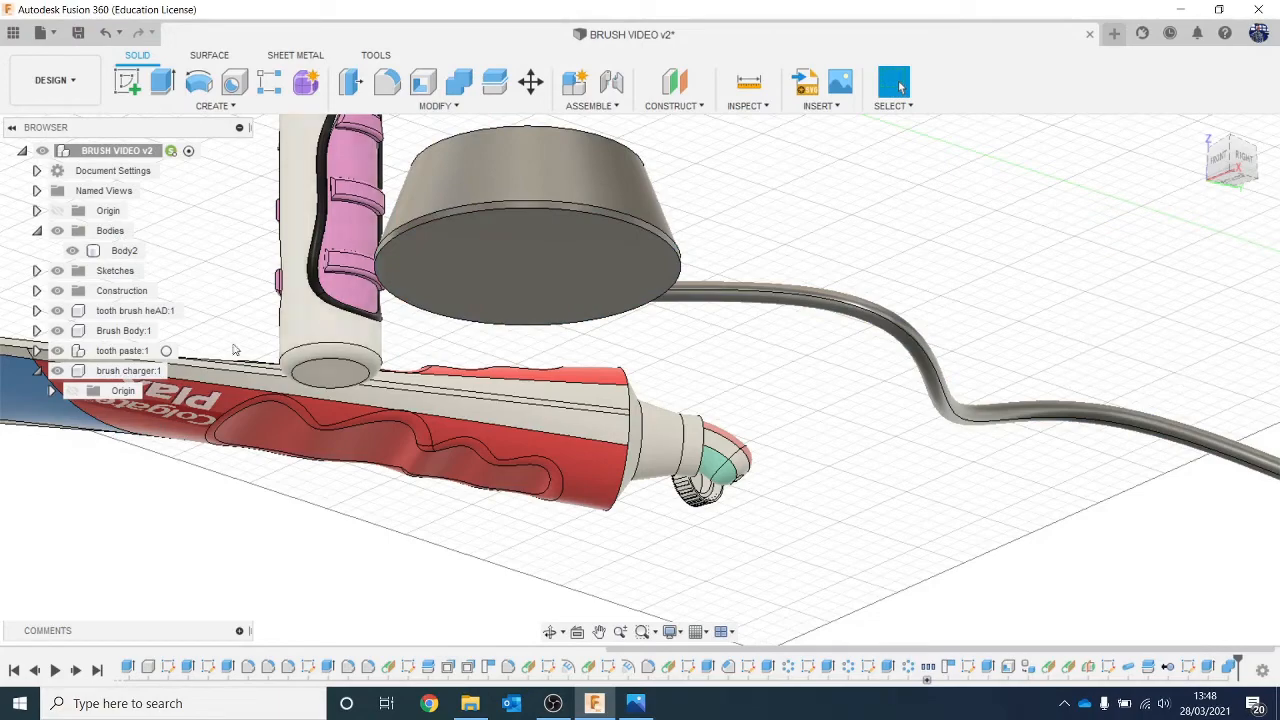
mouse_move(118, 253)
mouse_down()
mouse_move(120, 330)
mouse_move(140, 372)
mouse_up()
Sketch a center rectangle about 48 mm by 17 mm on the cable's free end face, centred on the cable, and finish the sketch.
scroll(326, 383, down, 1)
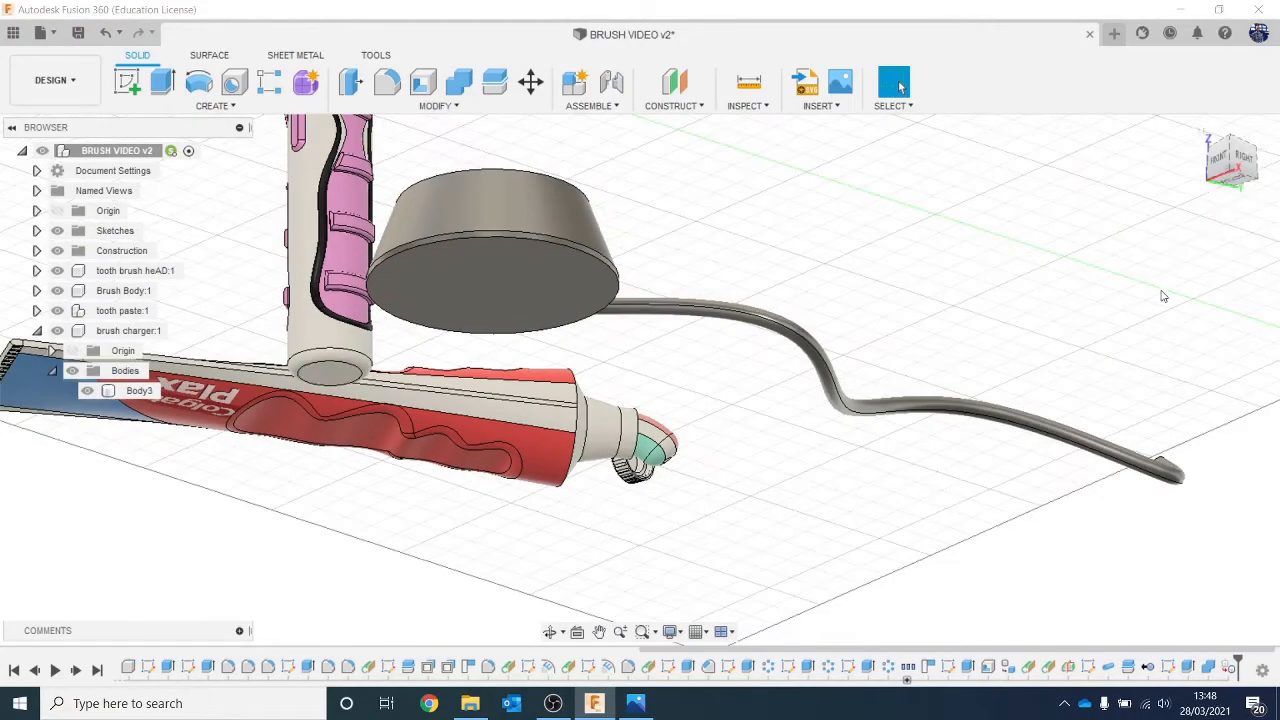
drag(1218, 172, 1200, 195)
middle_drag(966, 328, 668, 219)
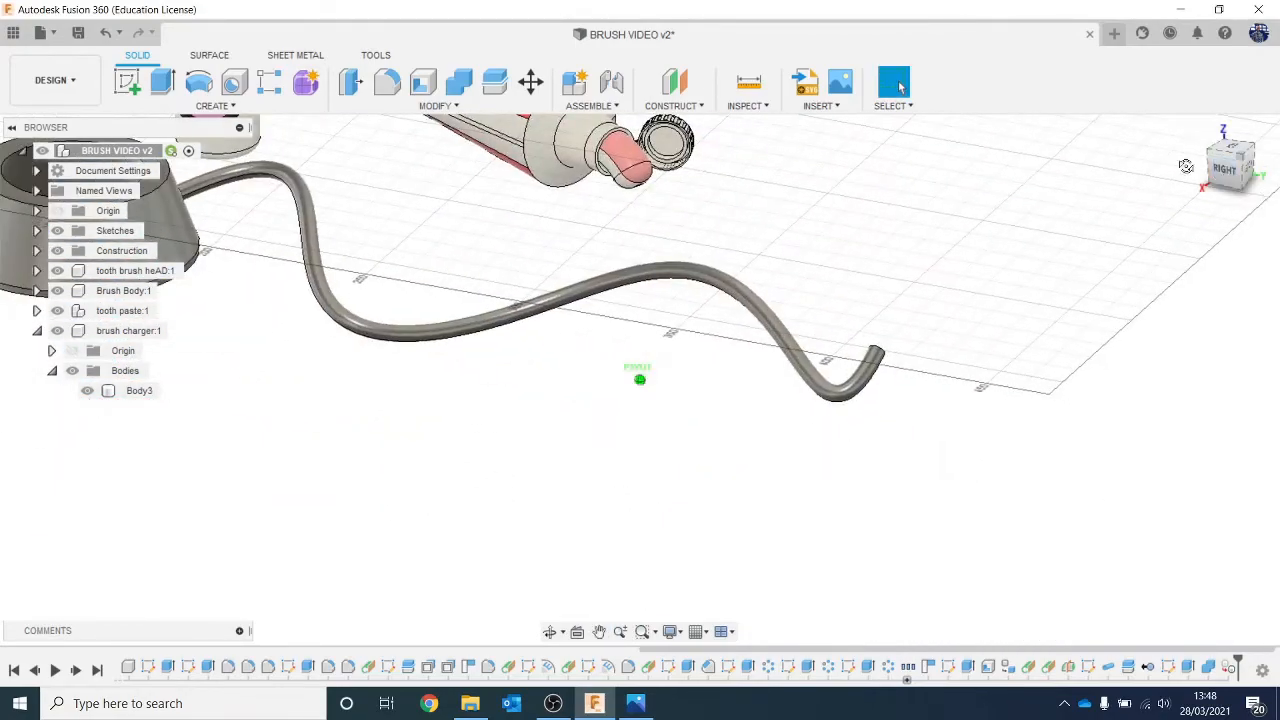
drag(1186, 166, 880, 135)
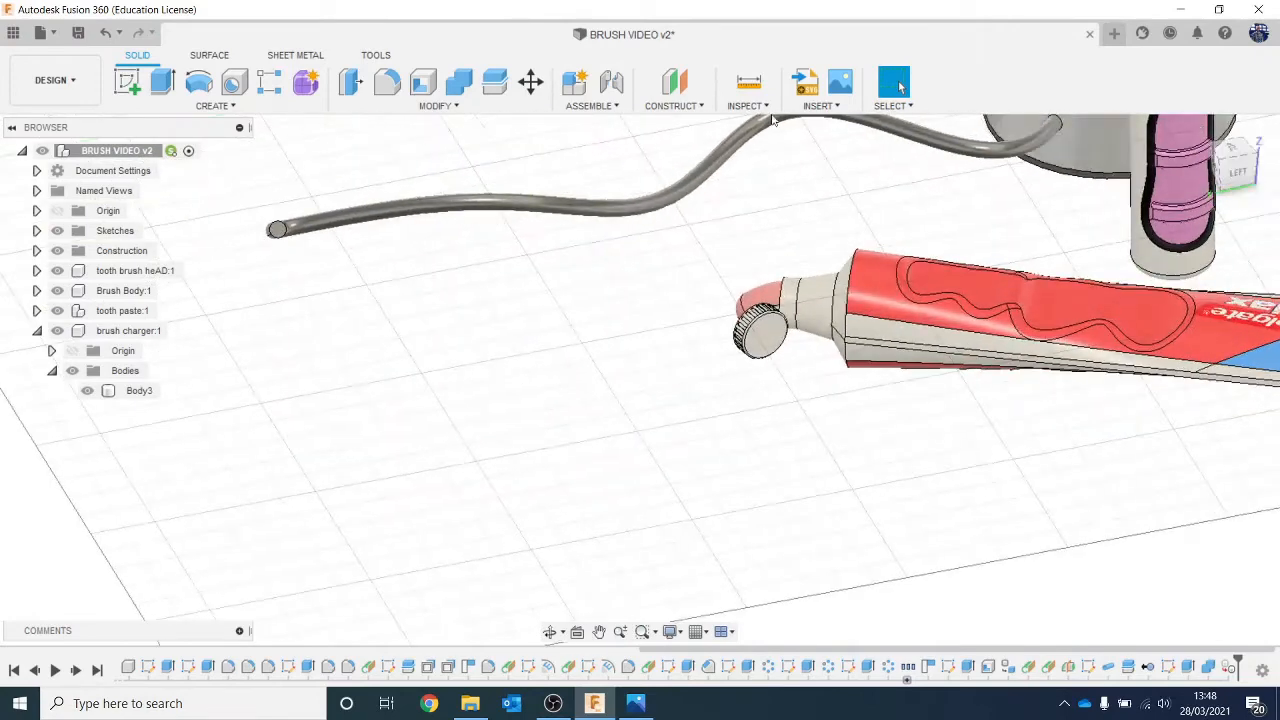
click(125, 78)
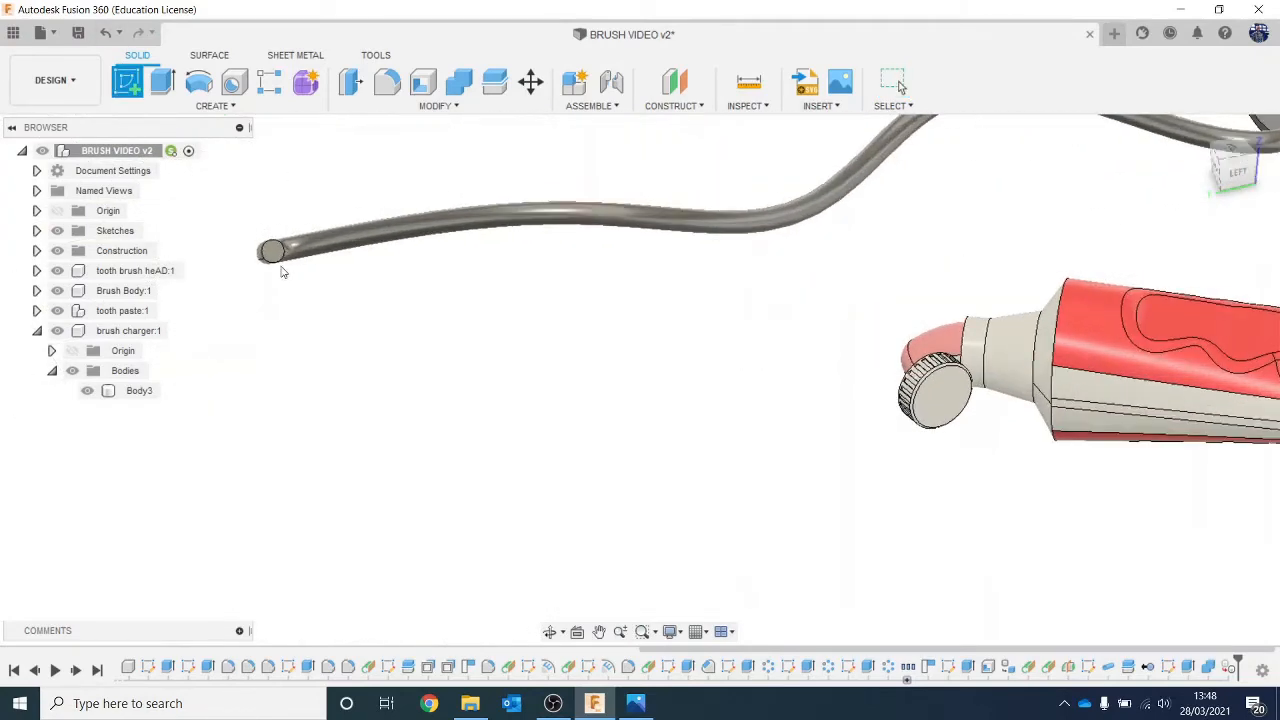
click(273, 252)
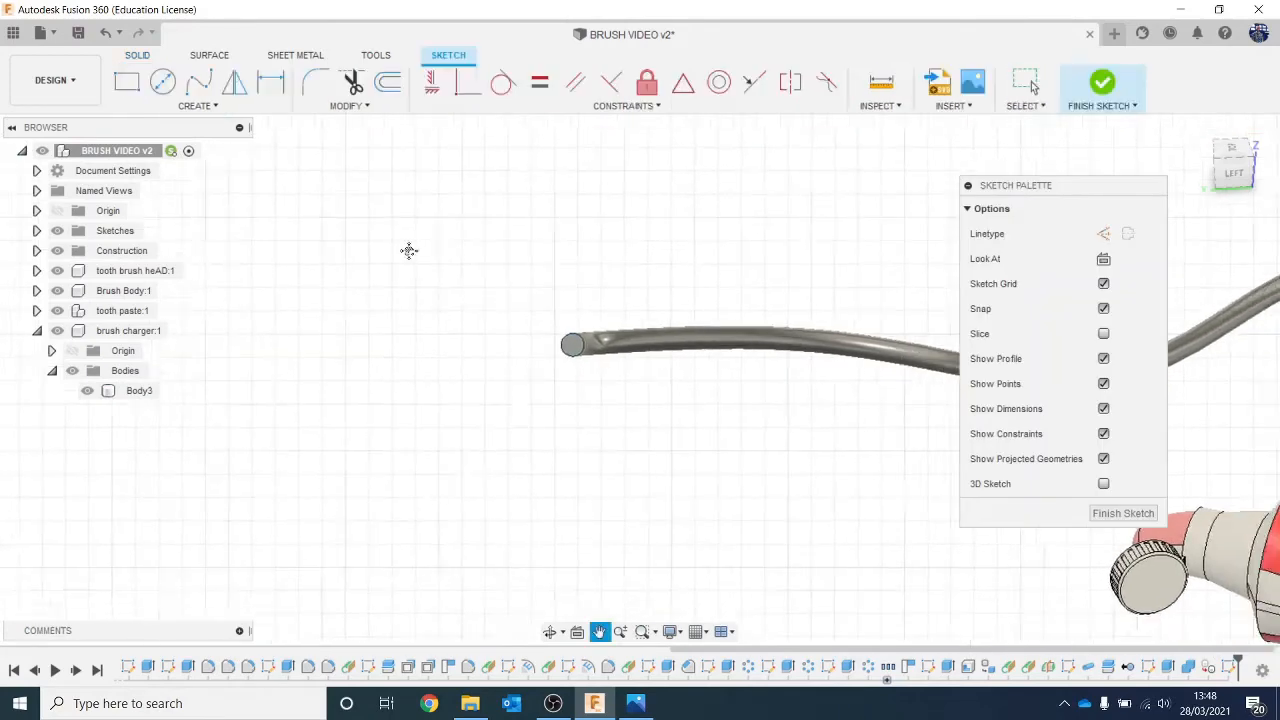
middle_drag(409, 251, 361, 216)
scroll(361, 216, up, 1)
click(126, 81)
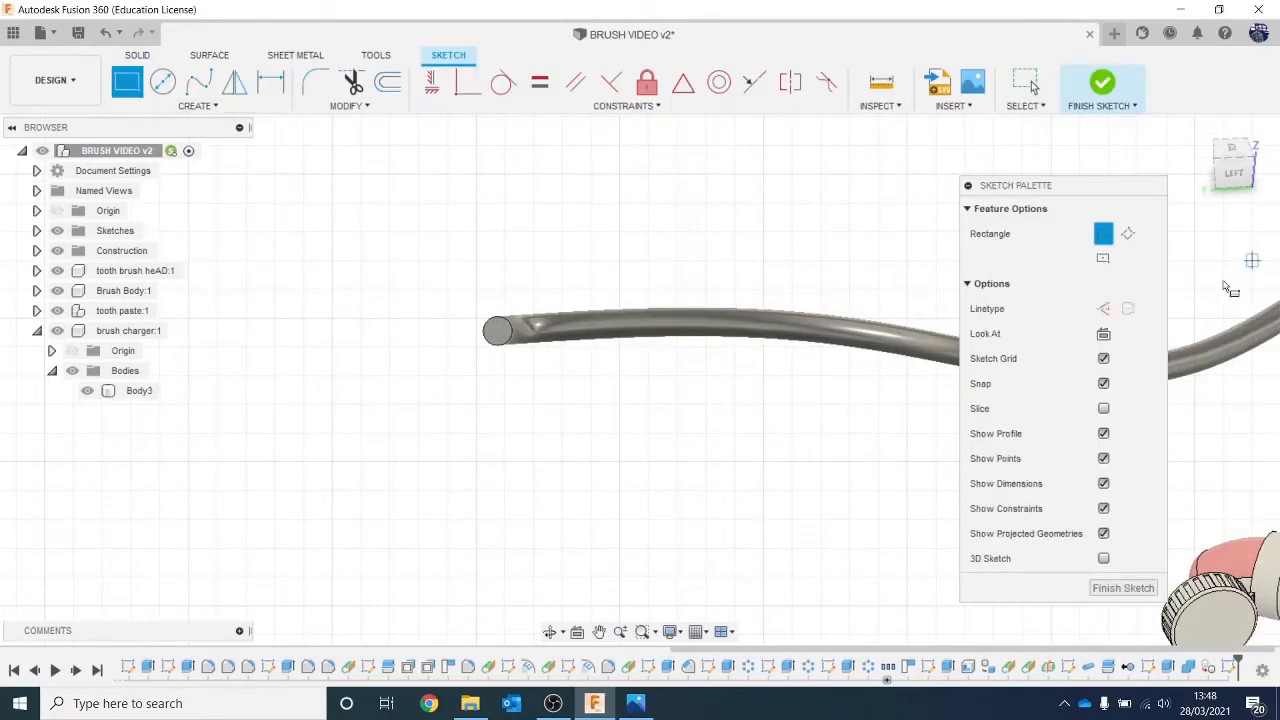
click(1103, 258)
scroll(772, 350, up, 1)
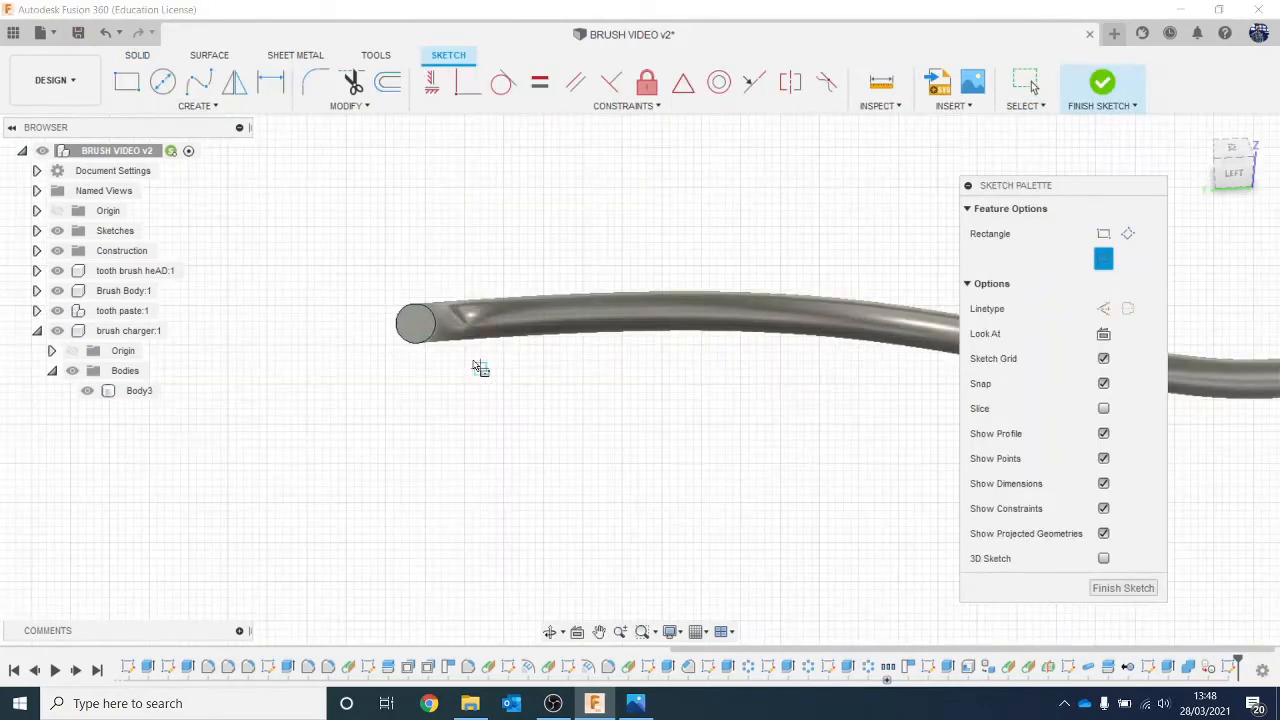
click(415, 324)
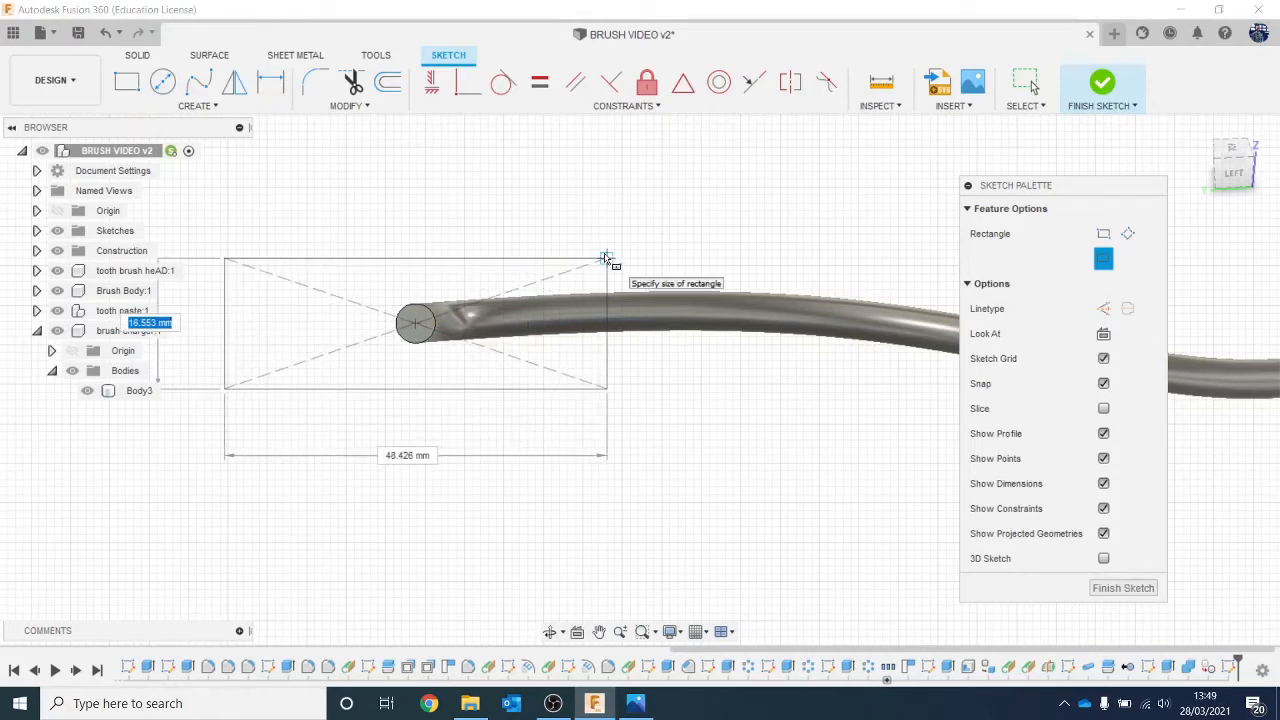
click(605, 256)
scroll(708, 323, down, 1)
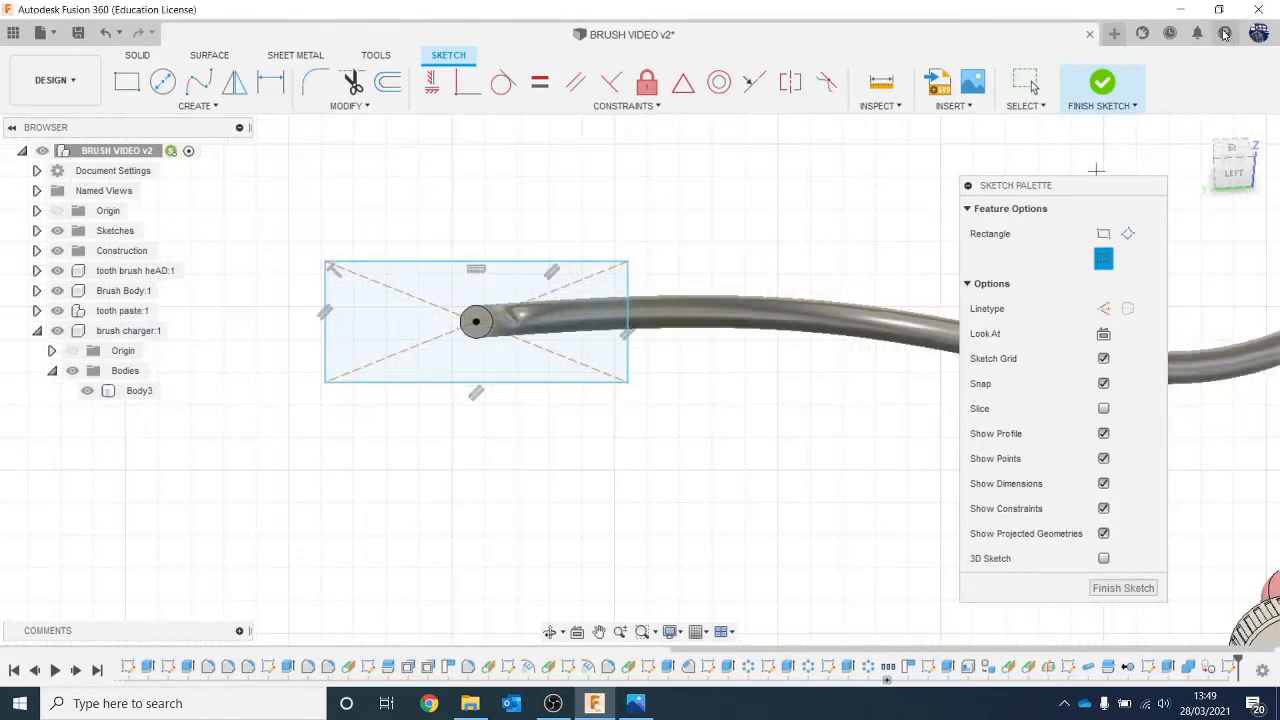
click(1116, 76)
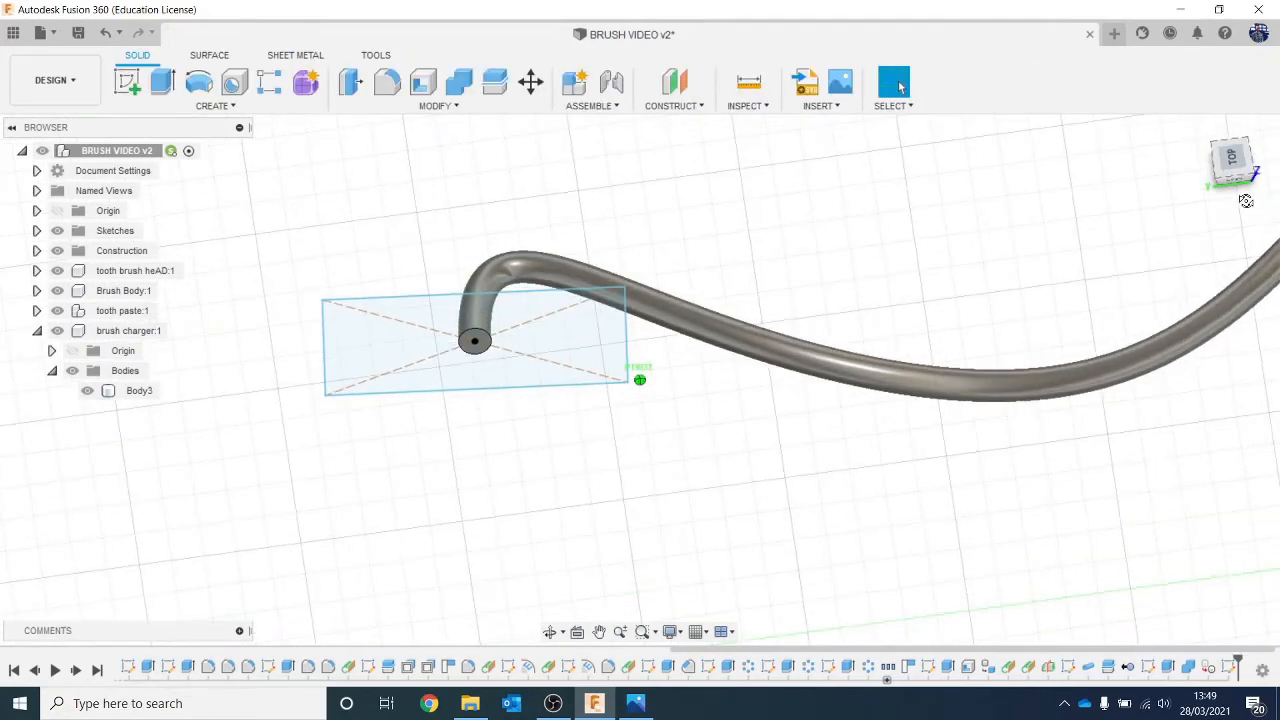
Extrude the rectangle and the cable's end circle 27.75 mm away from the cable as a plug block joined to the charger body.
key(e)
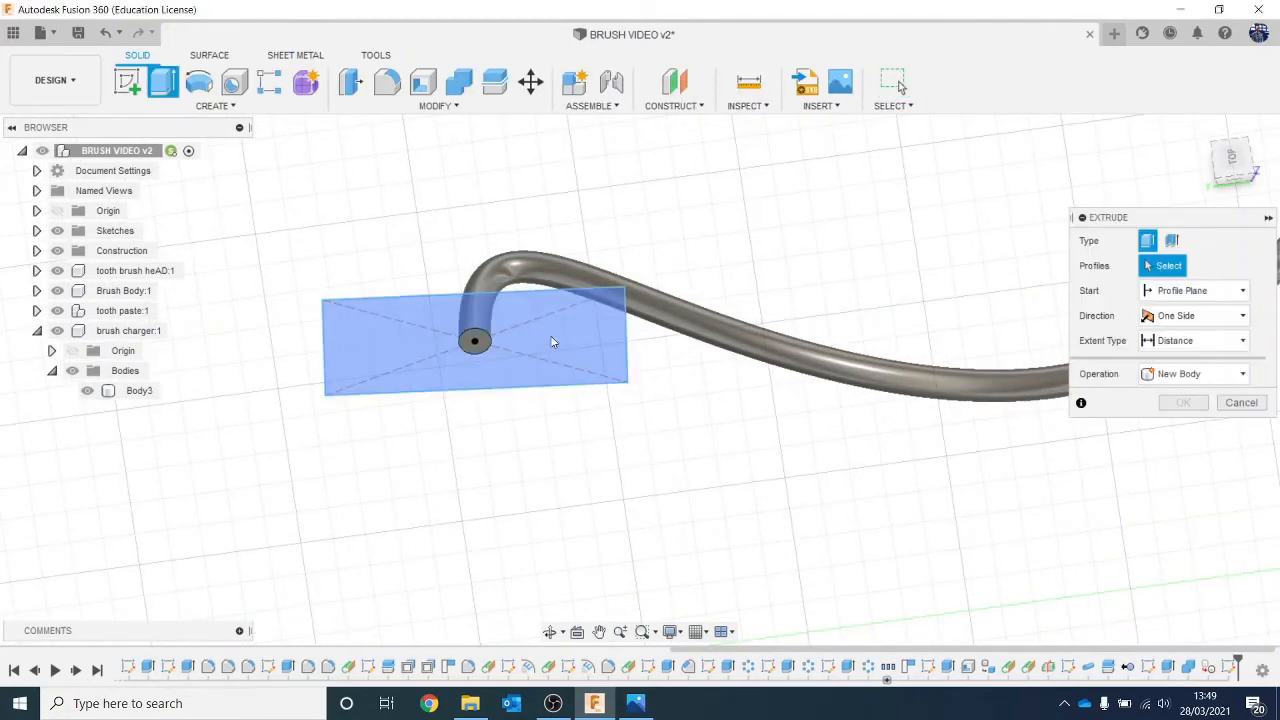
click(506, 365)
drag(501, 367, 500, 462)
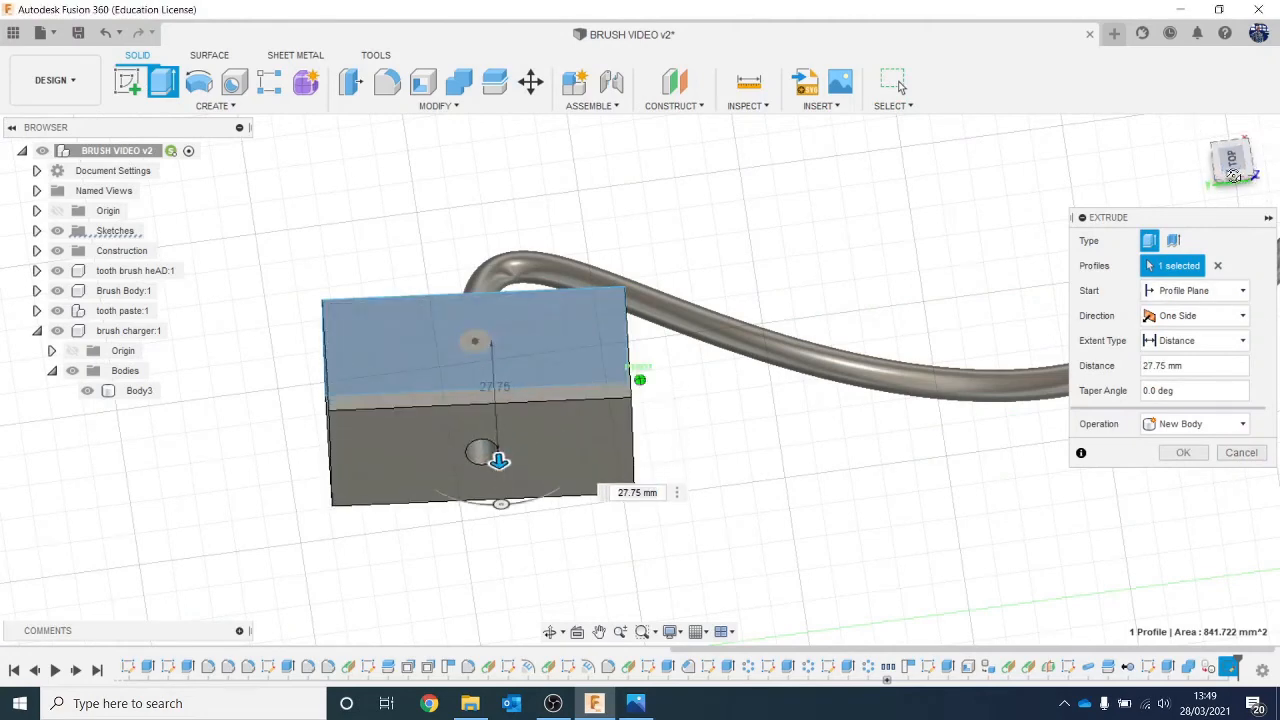
click(1233, 175)
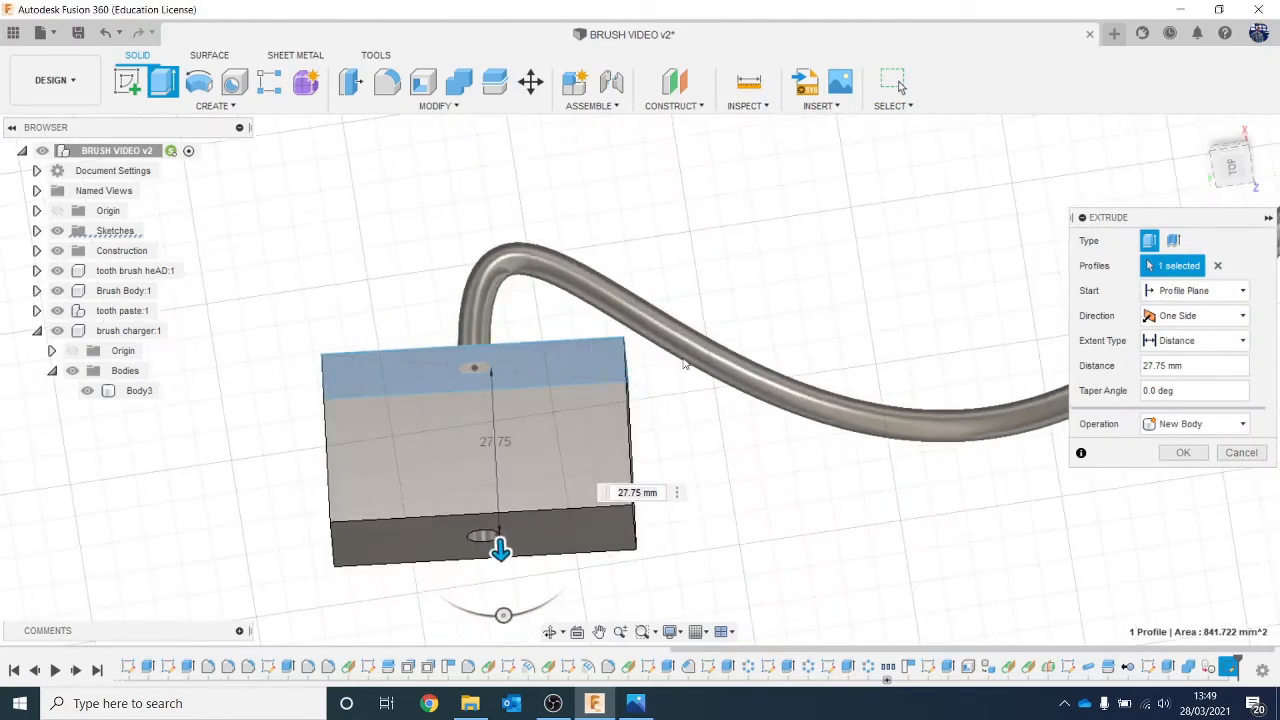
click(477, 372)
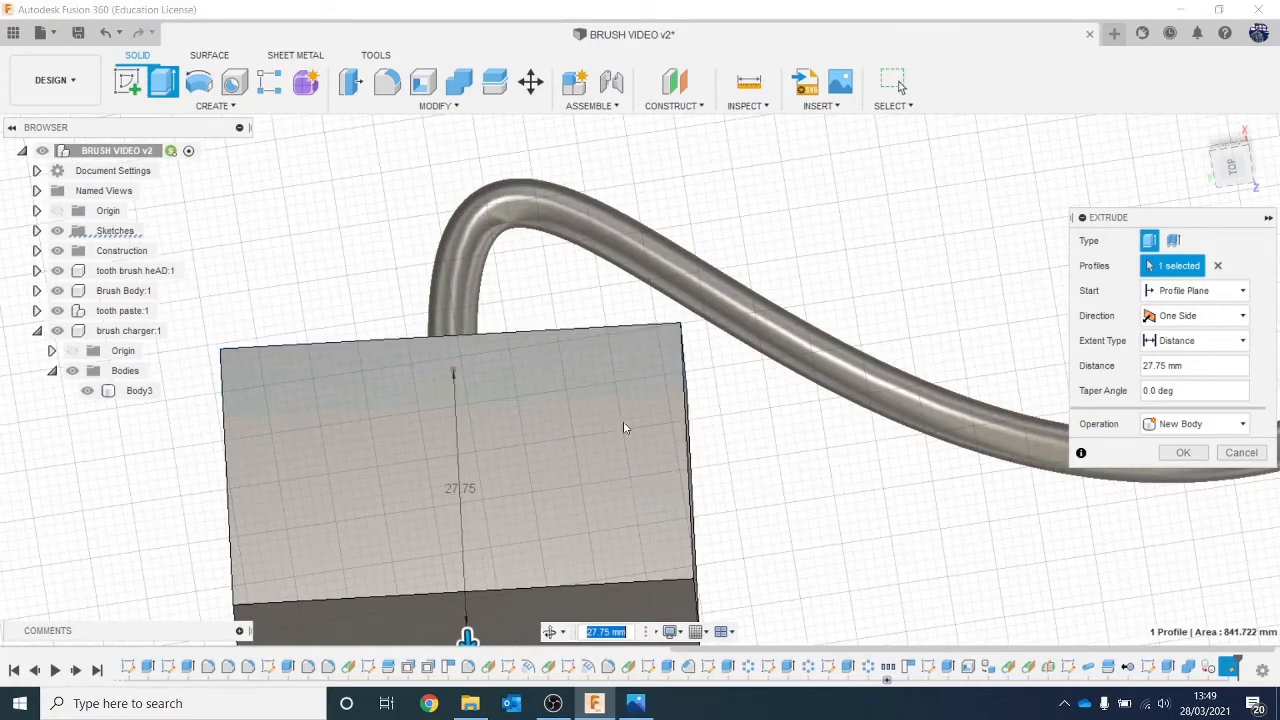
click(1183, 453)
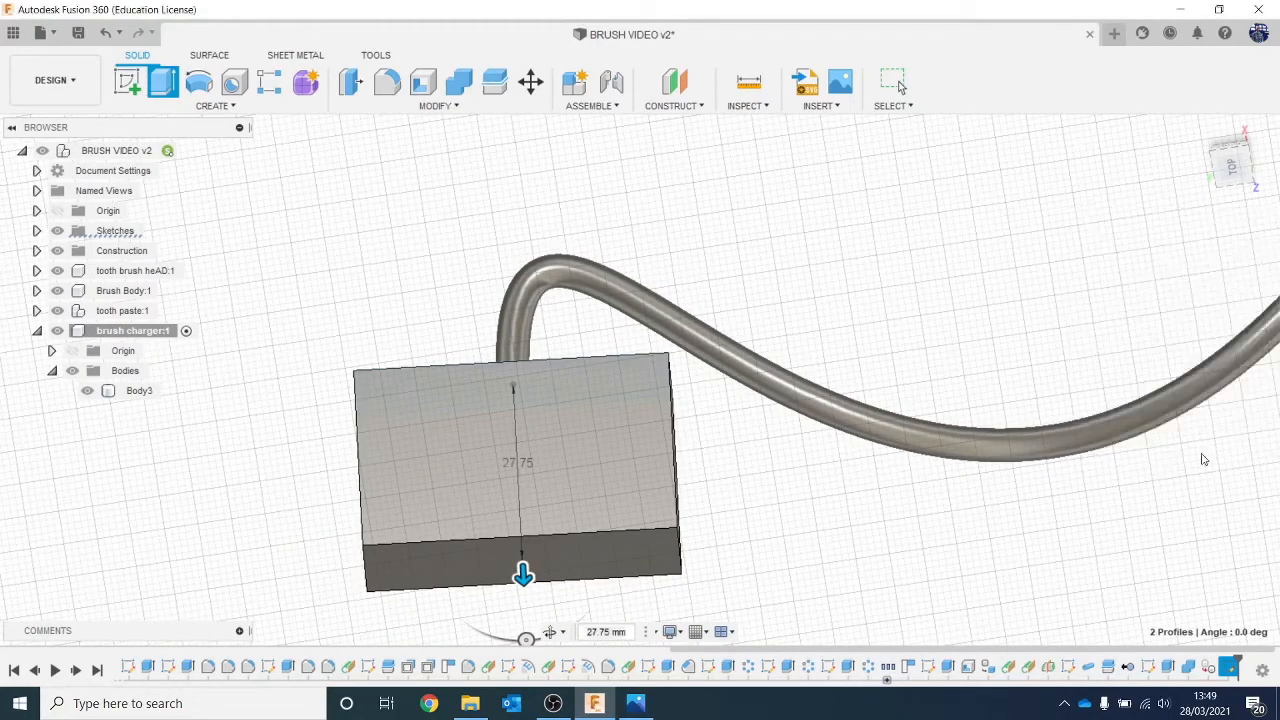
mouse_move(1230, 160)
mouse_down()
mouse_move(1200, 170)
mouse_move(1195, 140)
mouse_move(1232, 158)
mouse_move(1131, 252)
mouse_up()
middle_drag(1090, 270, 1050, 186)
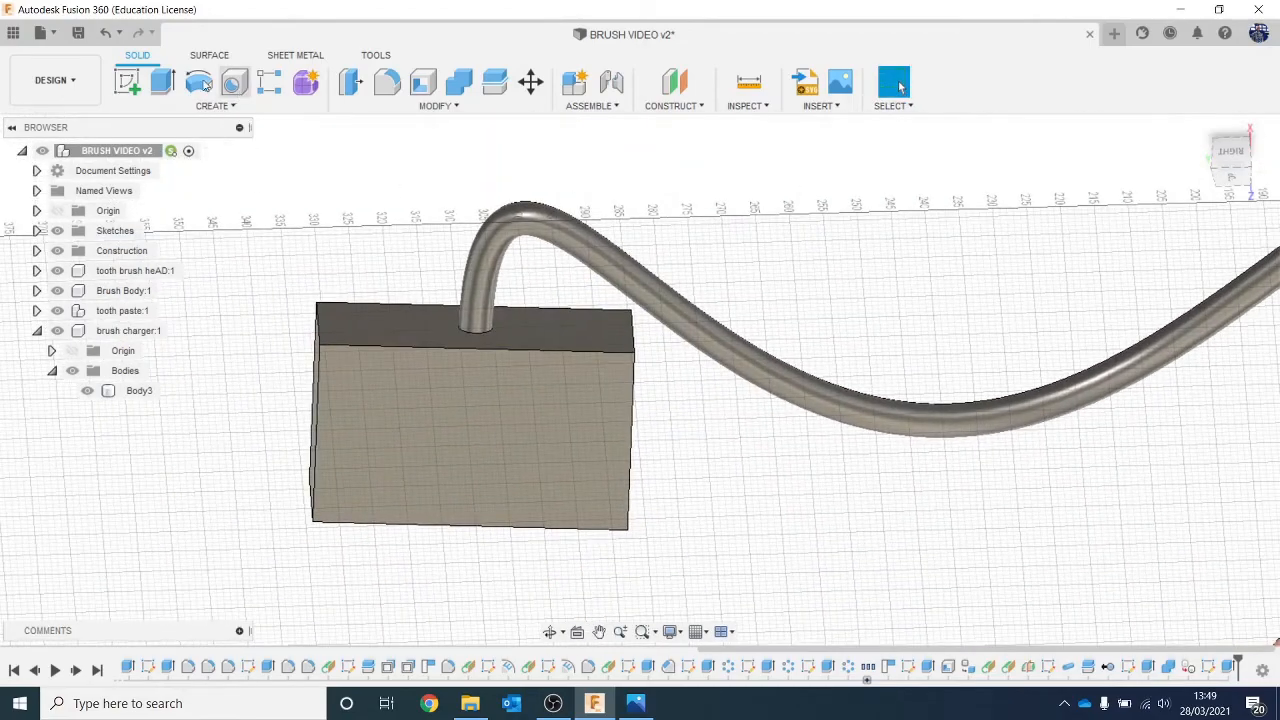
Fillet the two short corner edges on the plug block's cable side with a radius of about 19.5 mm.
key(f)
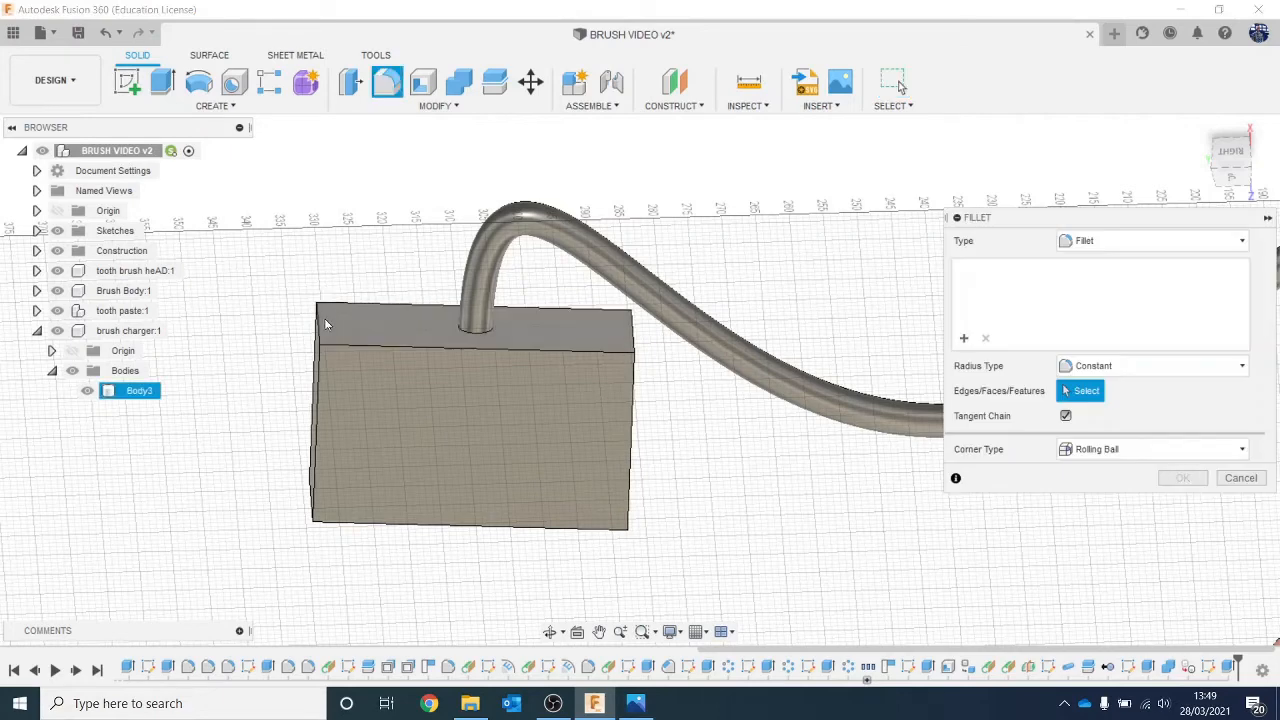
click(323, 330)
click(629, 352)
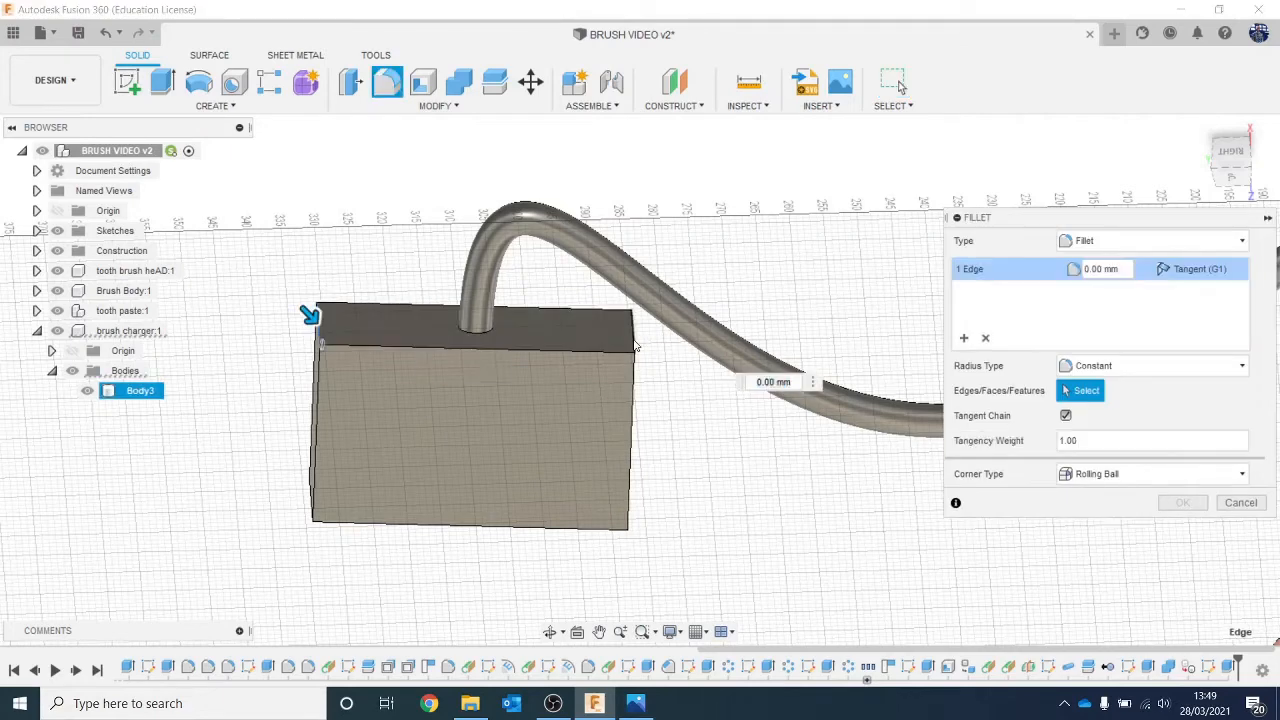
drag(641, 336, 603, 369)
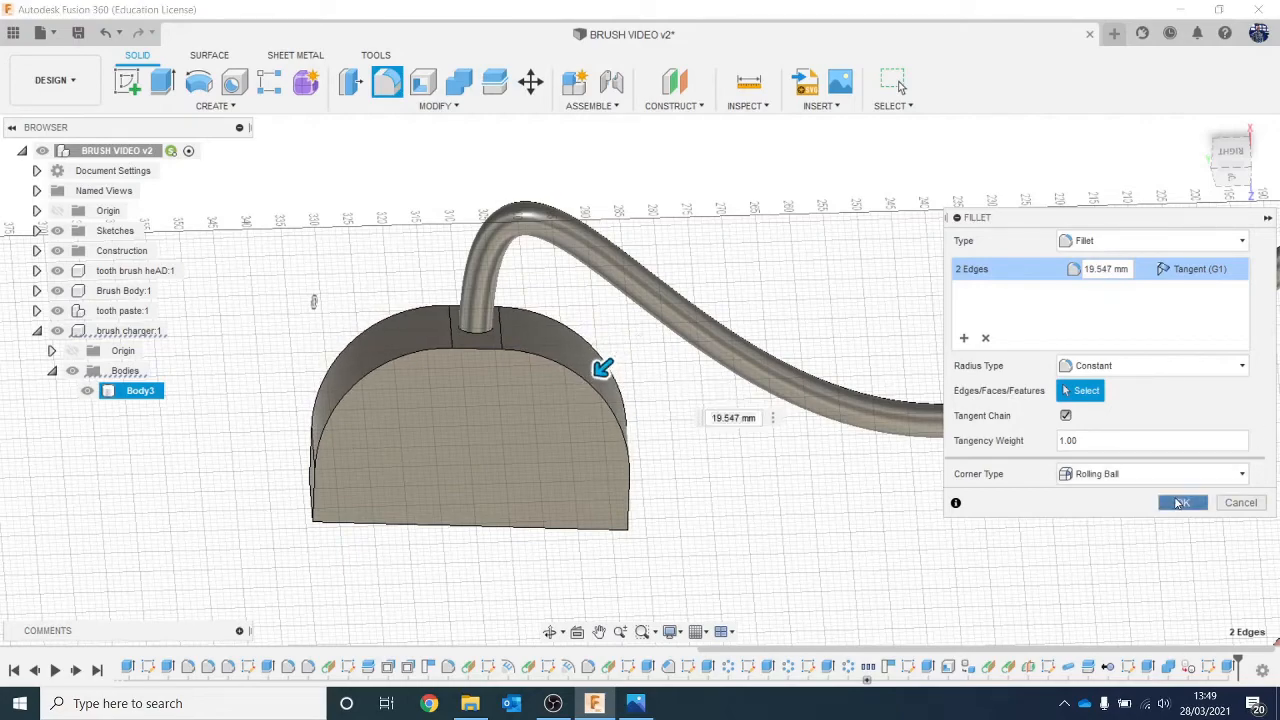
key(Return)
Fillet the outlines of both large plug faces and the two short edges at its flat end with a 2 mm radius.
click(1235, 178)
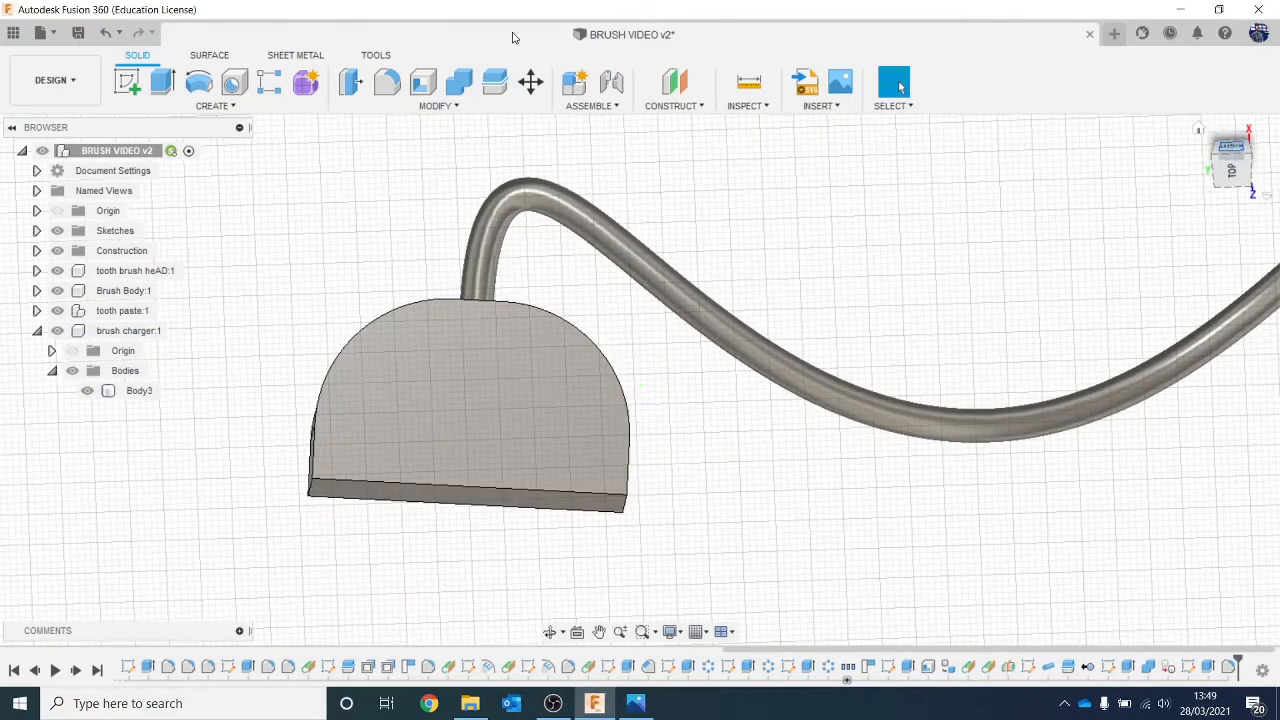
click(398, 92)
click(420, 303)
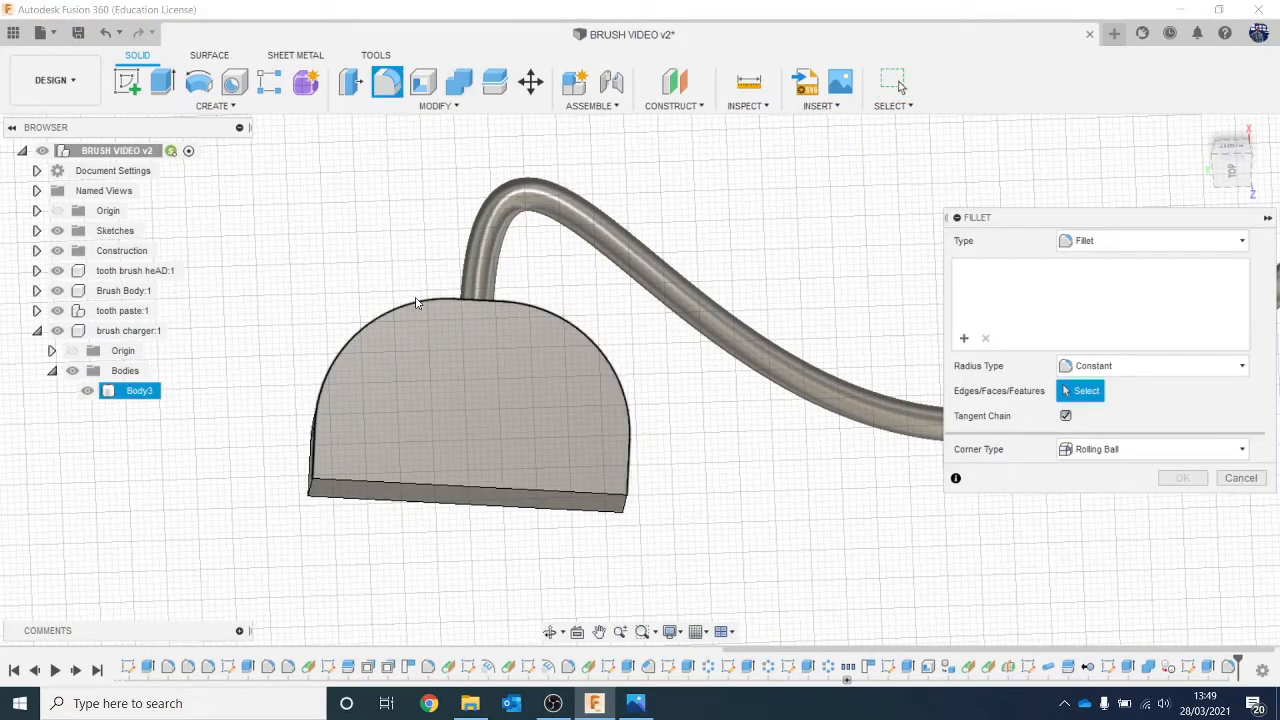
click(506, 498)
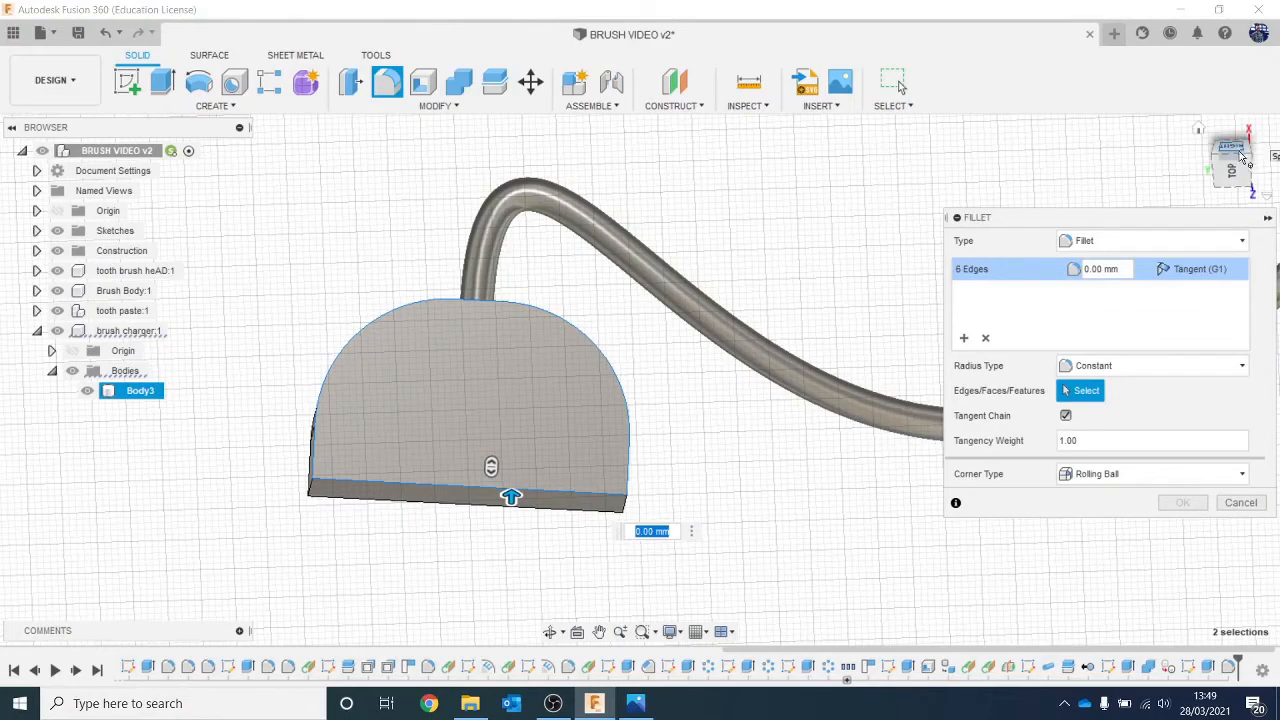
drag(1240, 140, 960, 281)
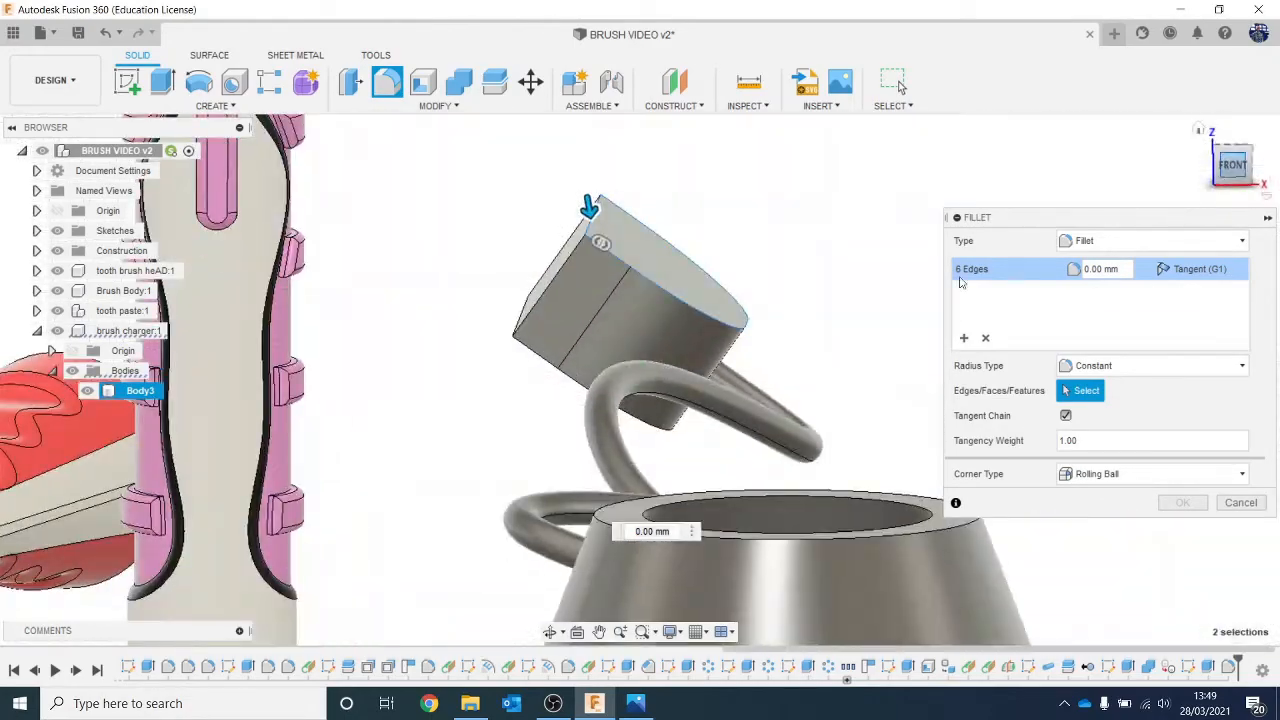
click(547, 367)
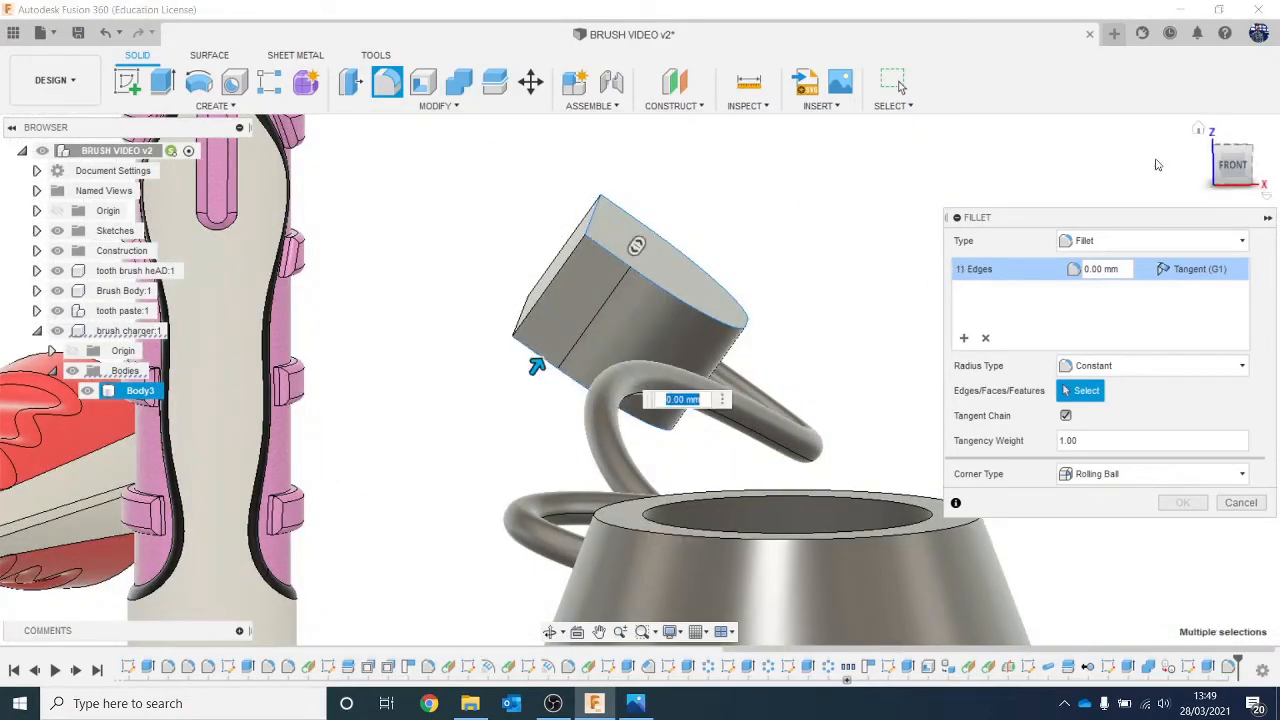
mouse_move(1243, 167)
mouse_down()
mouse_move(1250, 145)
mouse_move(1258, 152)
mouse_up()
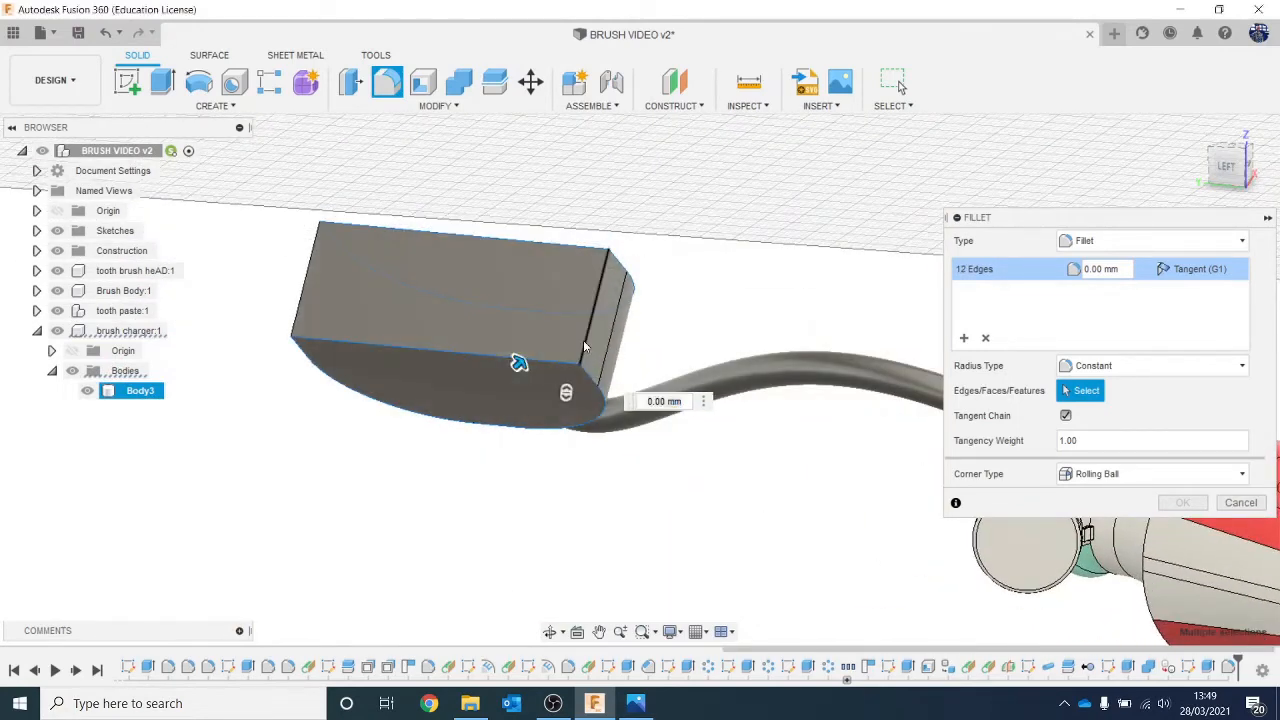
click(613, 345)
click(302, 315)
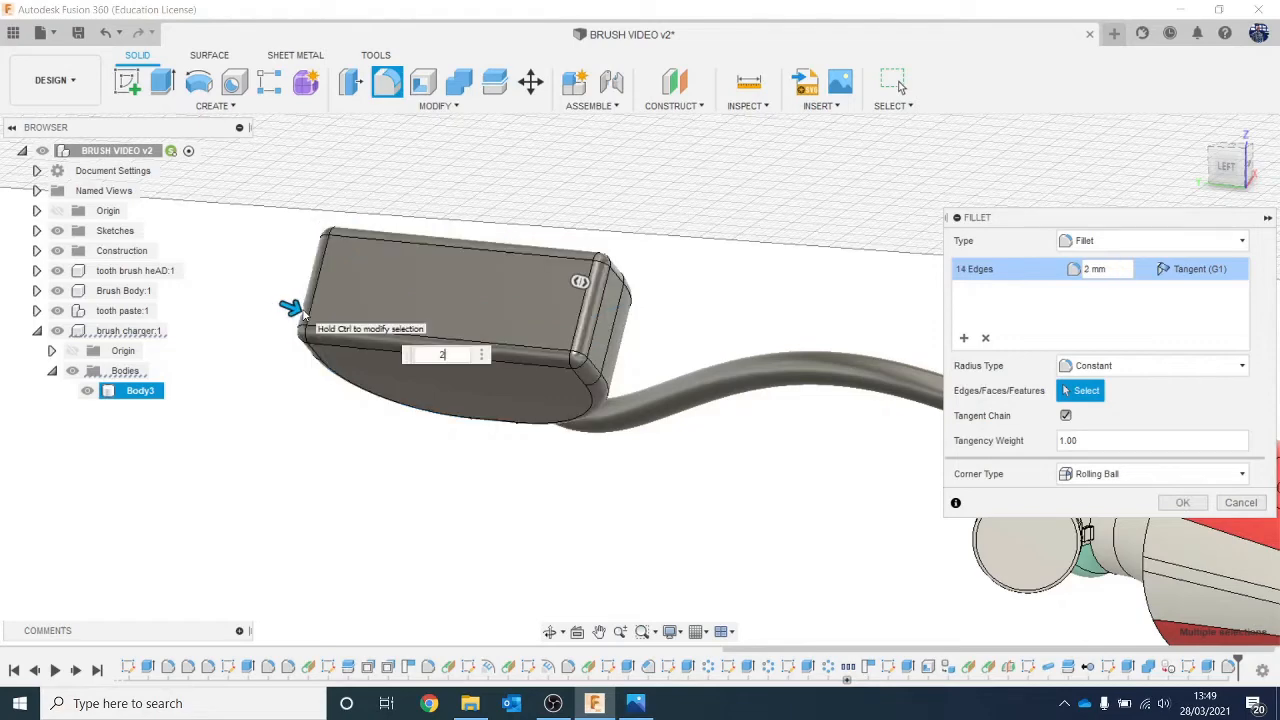
click(899, 83)
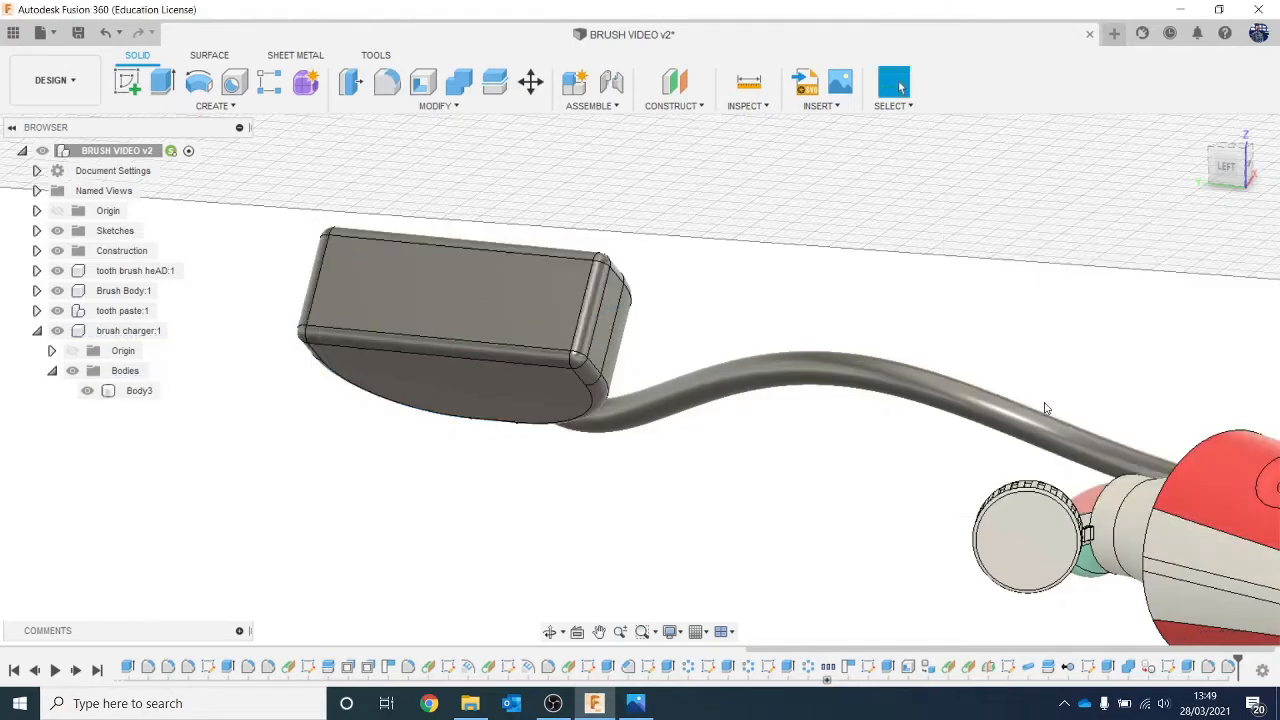
scroll(1045, 408, down, 3)
mouse_move(1225, 172)
mouse_down()
mouse_move(1232, 236)
mouse_move(1226, 169)
mouse_up()
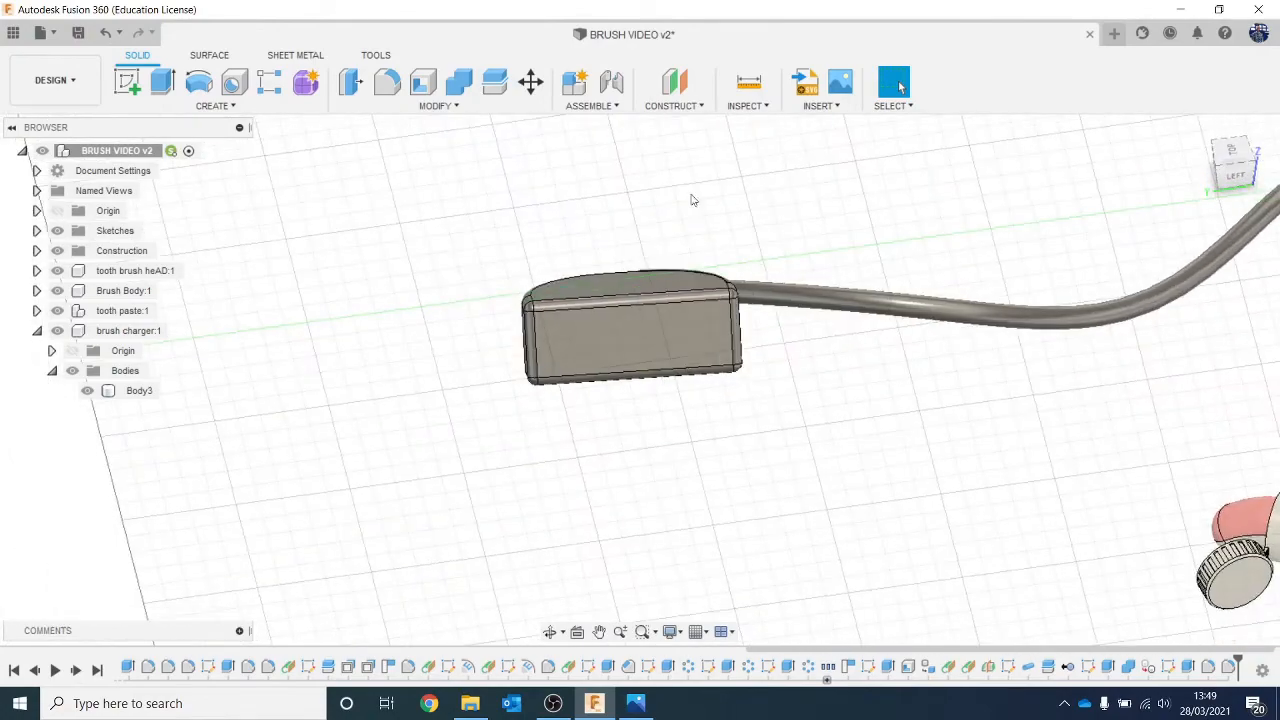
Start a sketch on the plug's flat end face and draw two construction centrelines joining the midpoints of opposite edges.
click(124, 86)
click(660, 346)
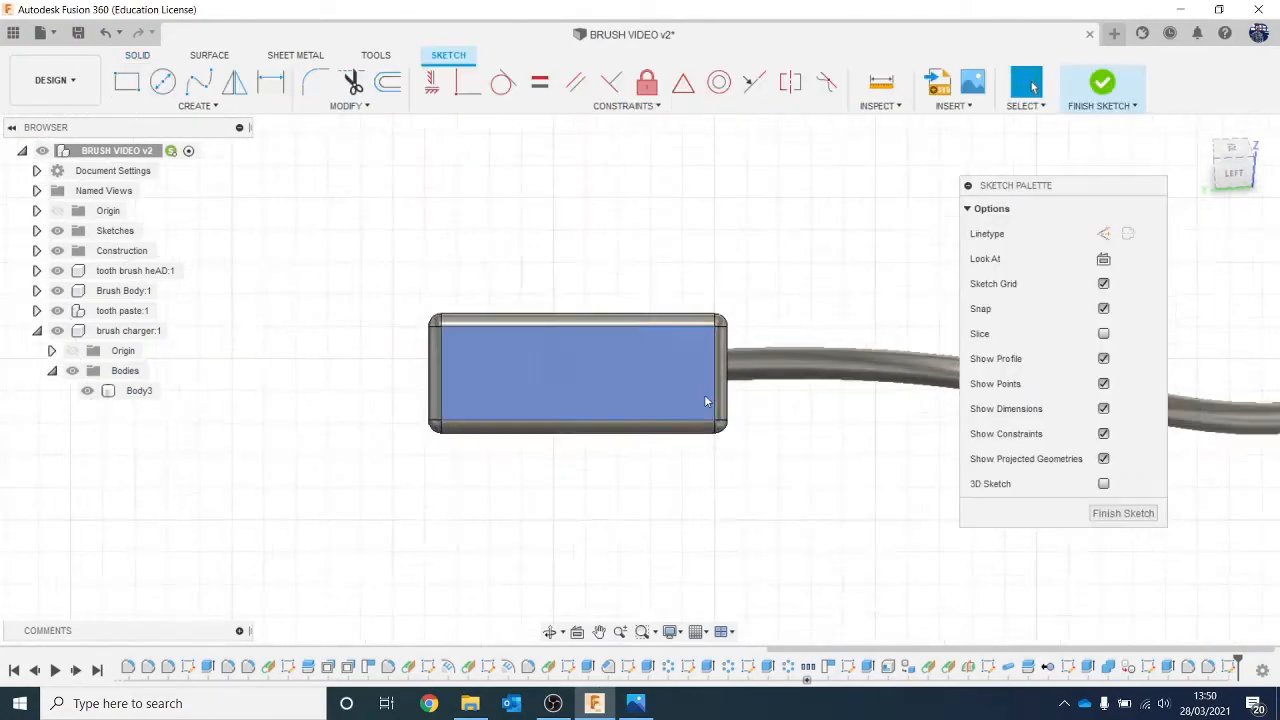
scroll(706, 401, up, 2)
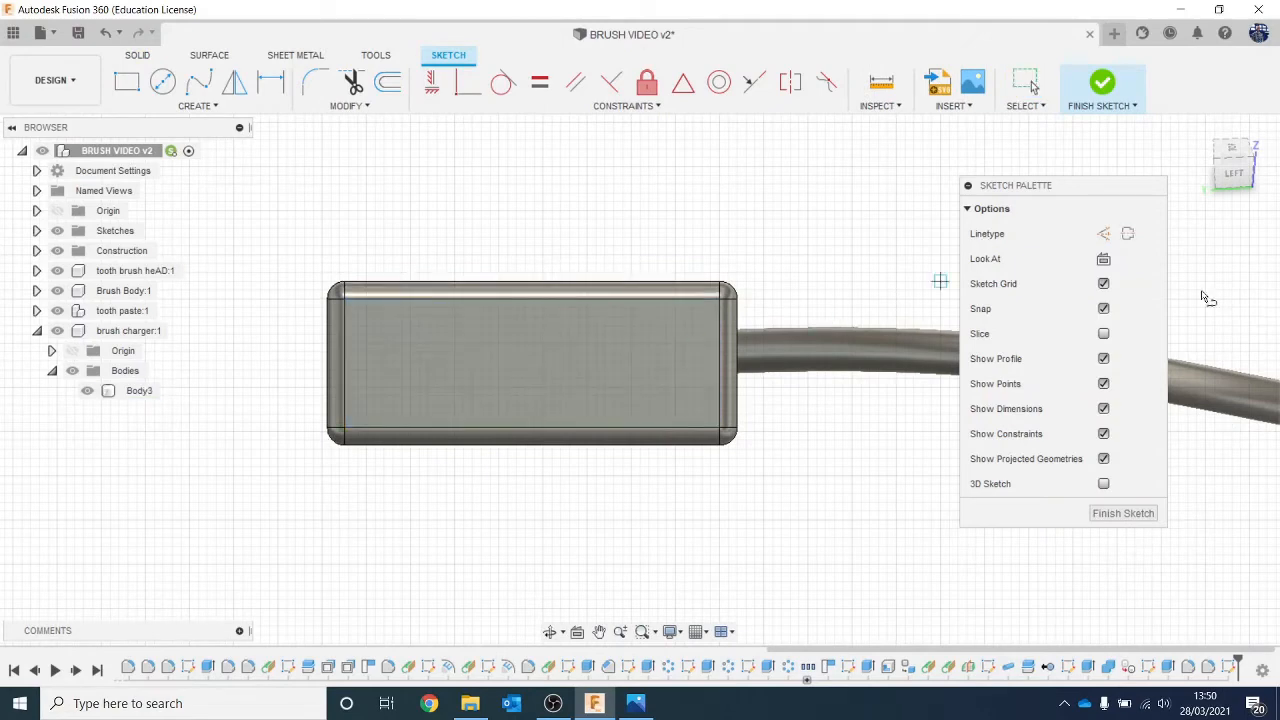
click(1103, 234)
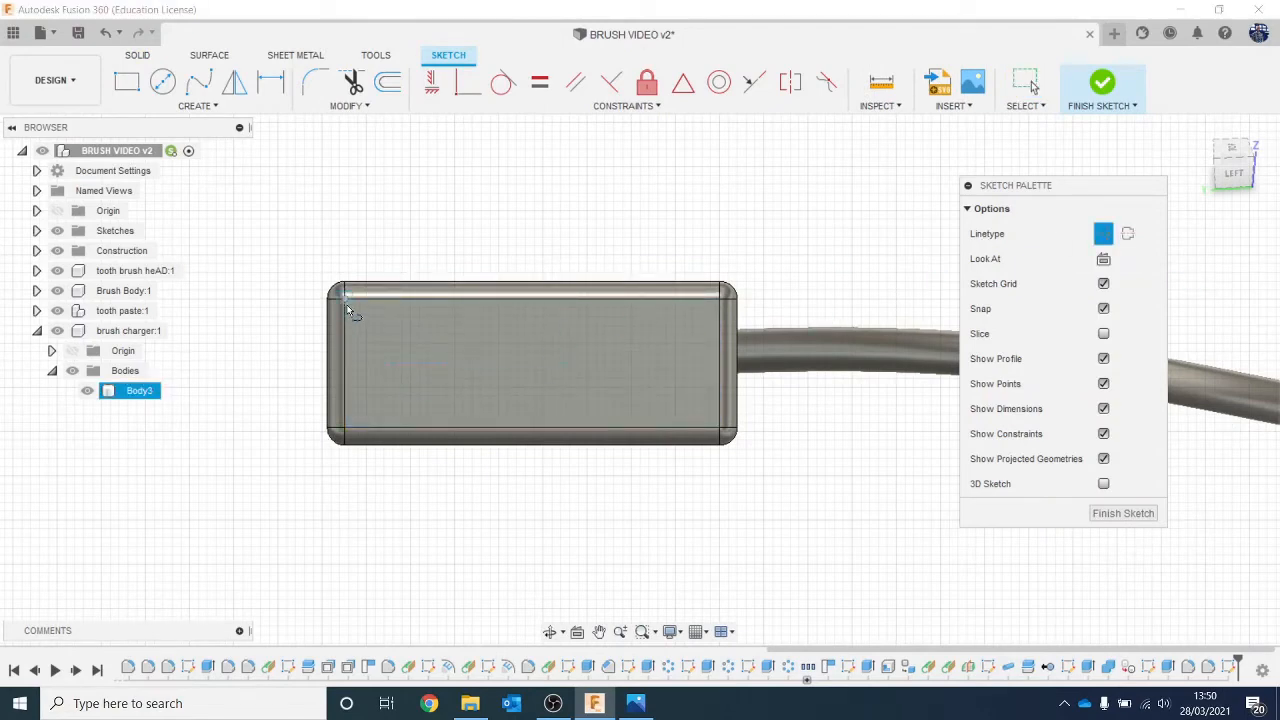
click(342, 362)
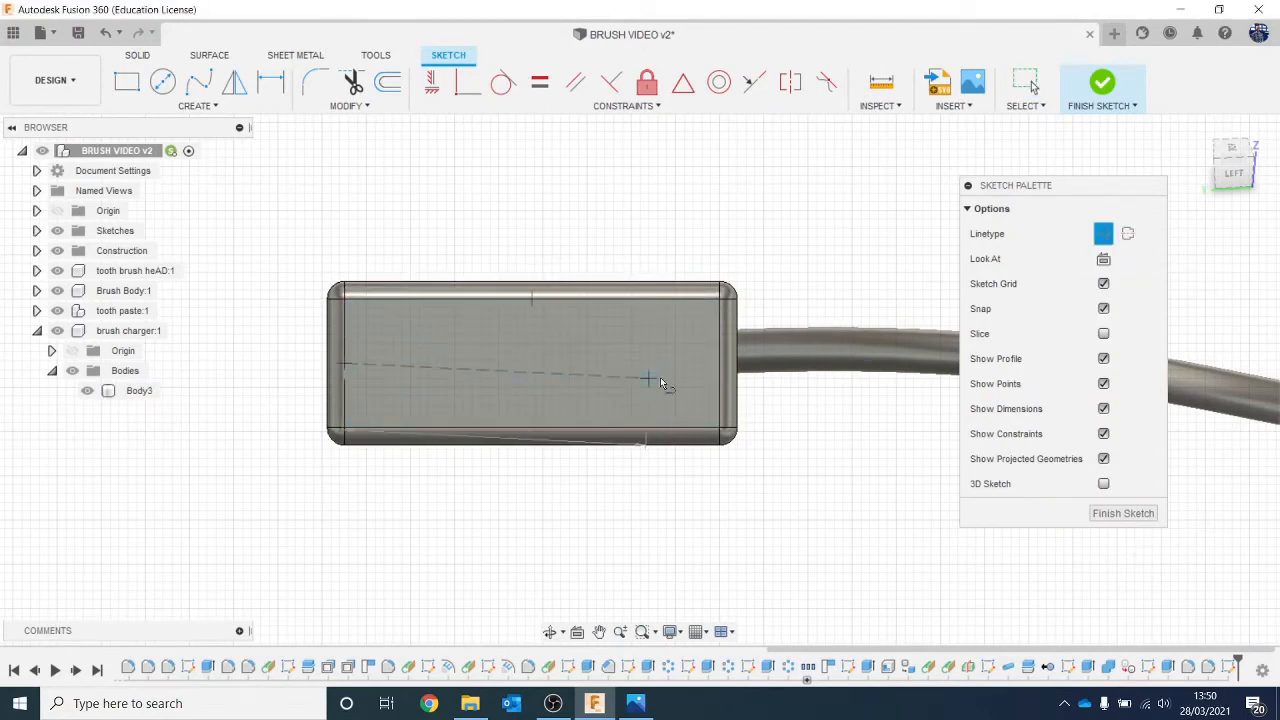
click(719, 364)
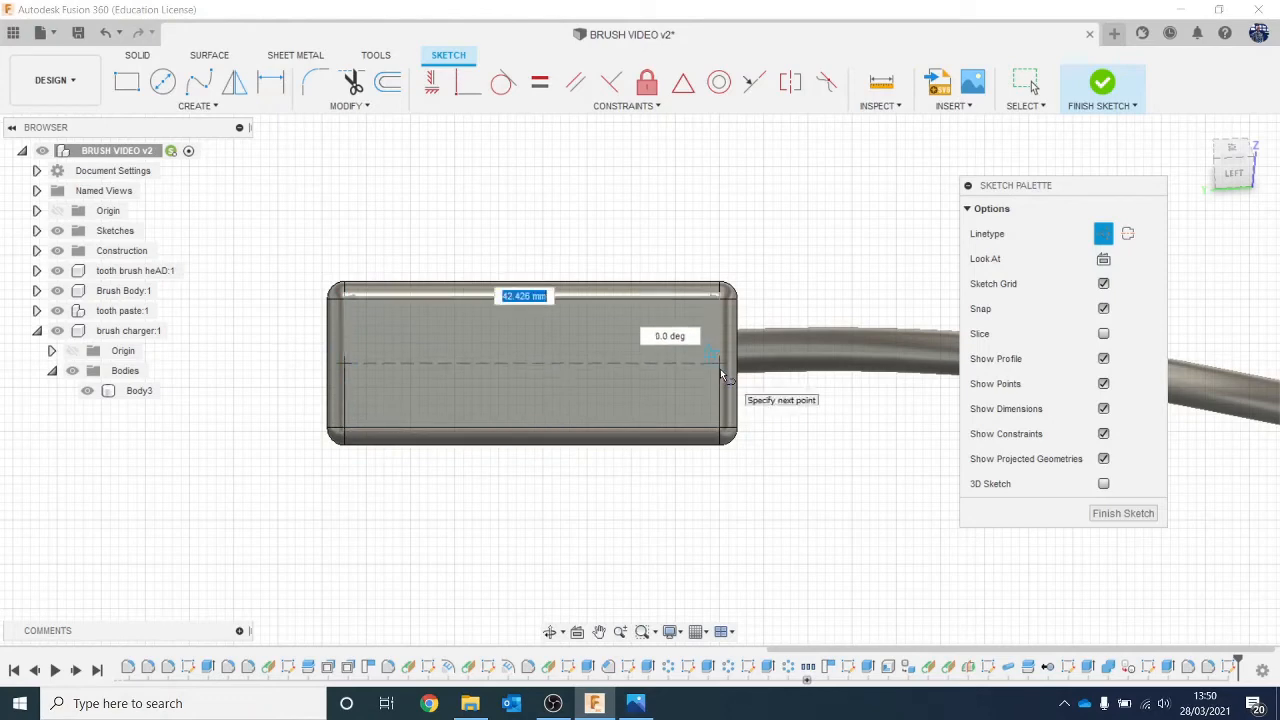
key(Escape)
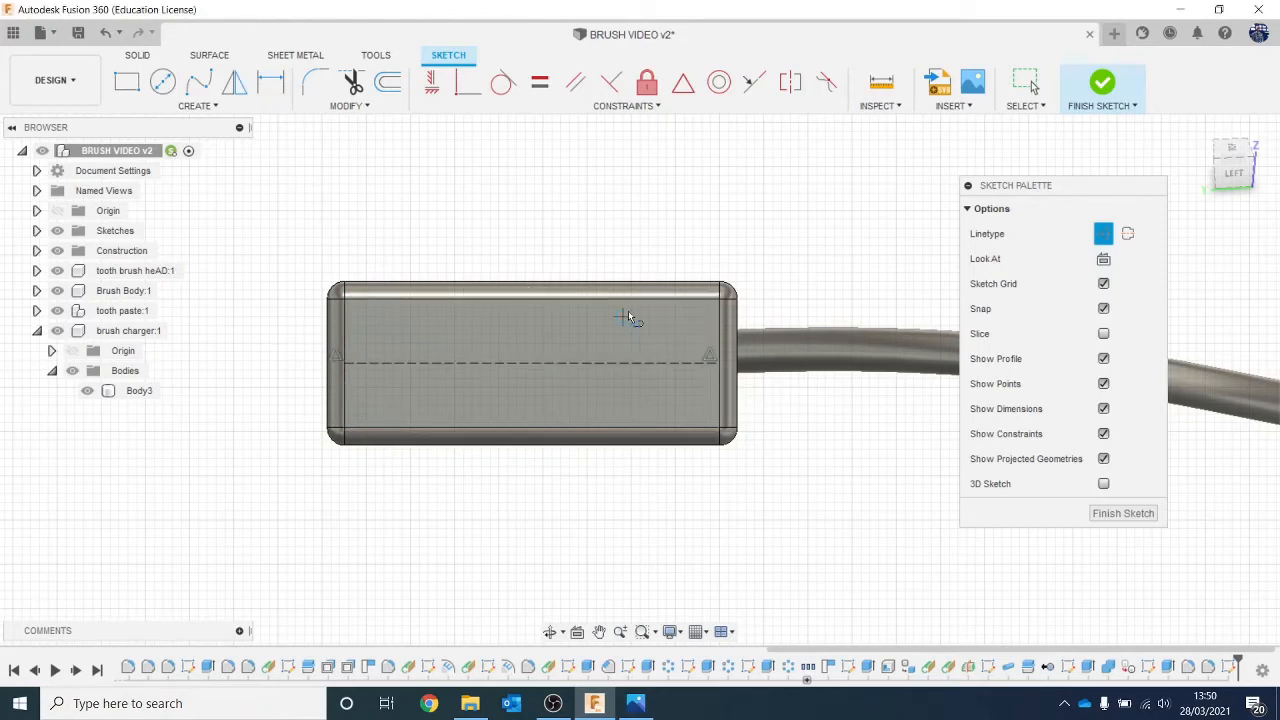
click(533, 296)
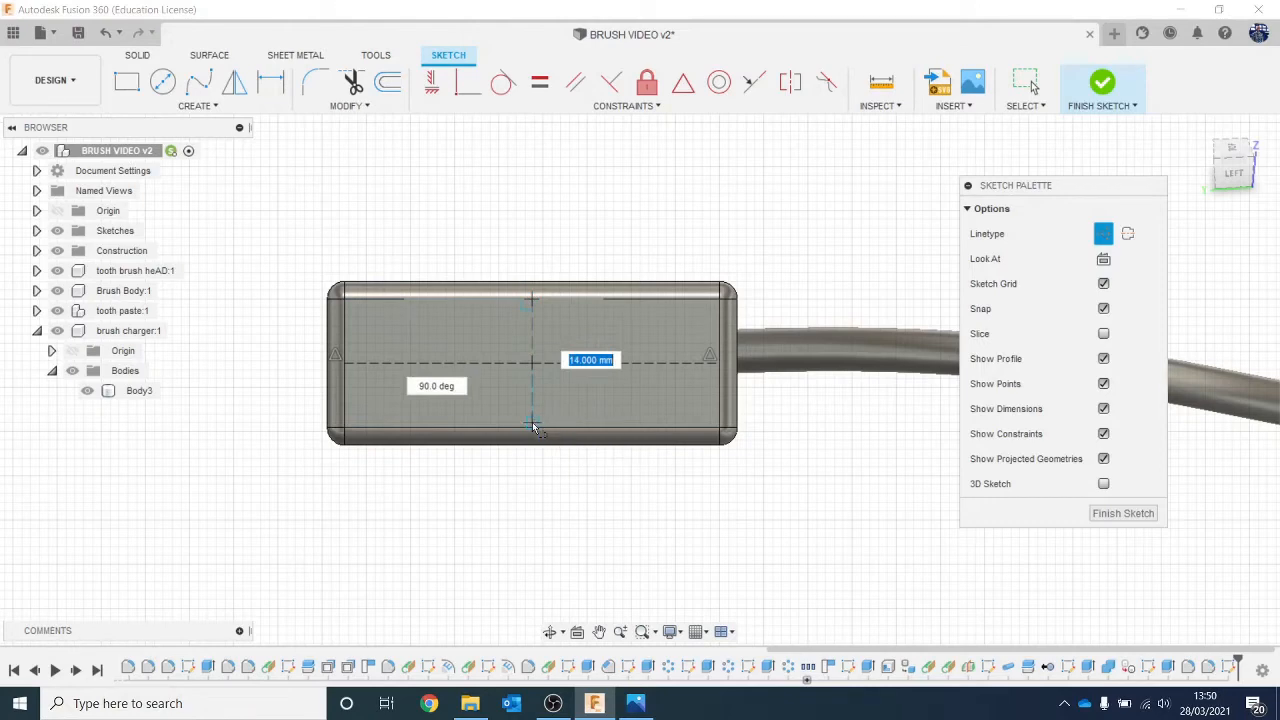
click(533, 426)
key(Escape)
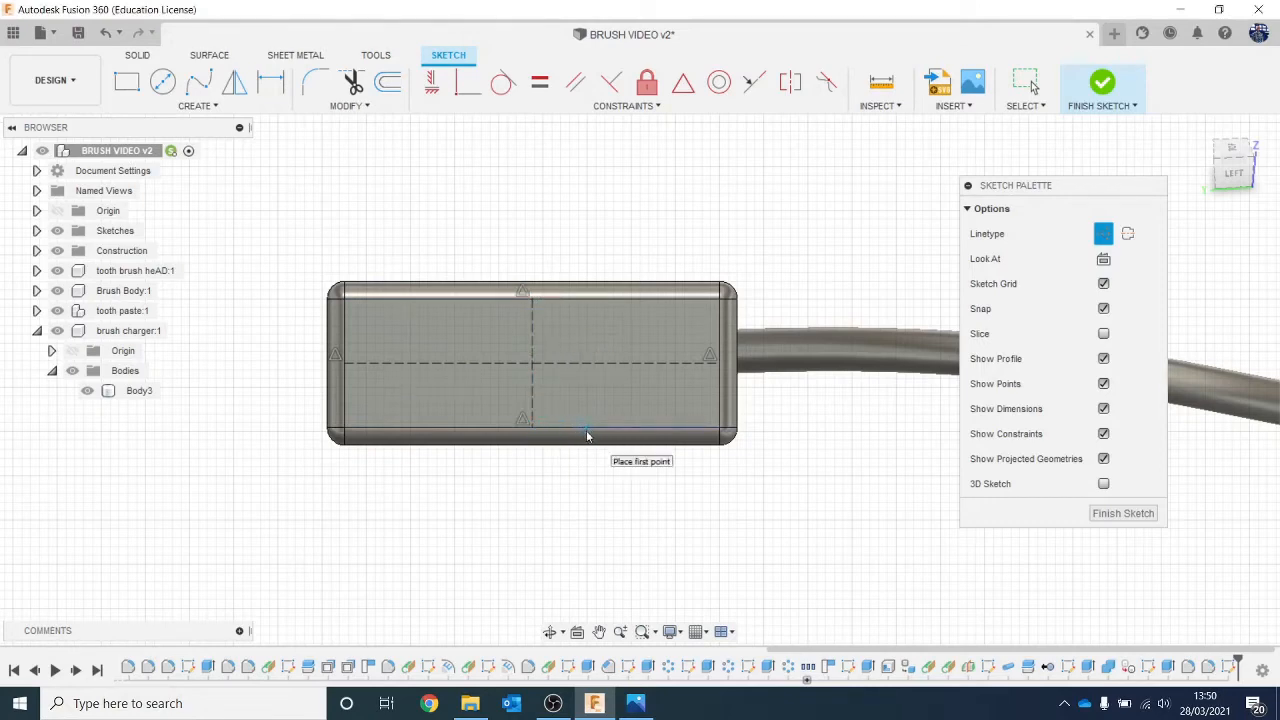
Trim one half of the lengthwise centreline and draw a solid circle about 6.6 mm in diameter at the midpoint of the remaining half.
key(t)
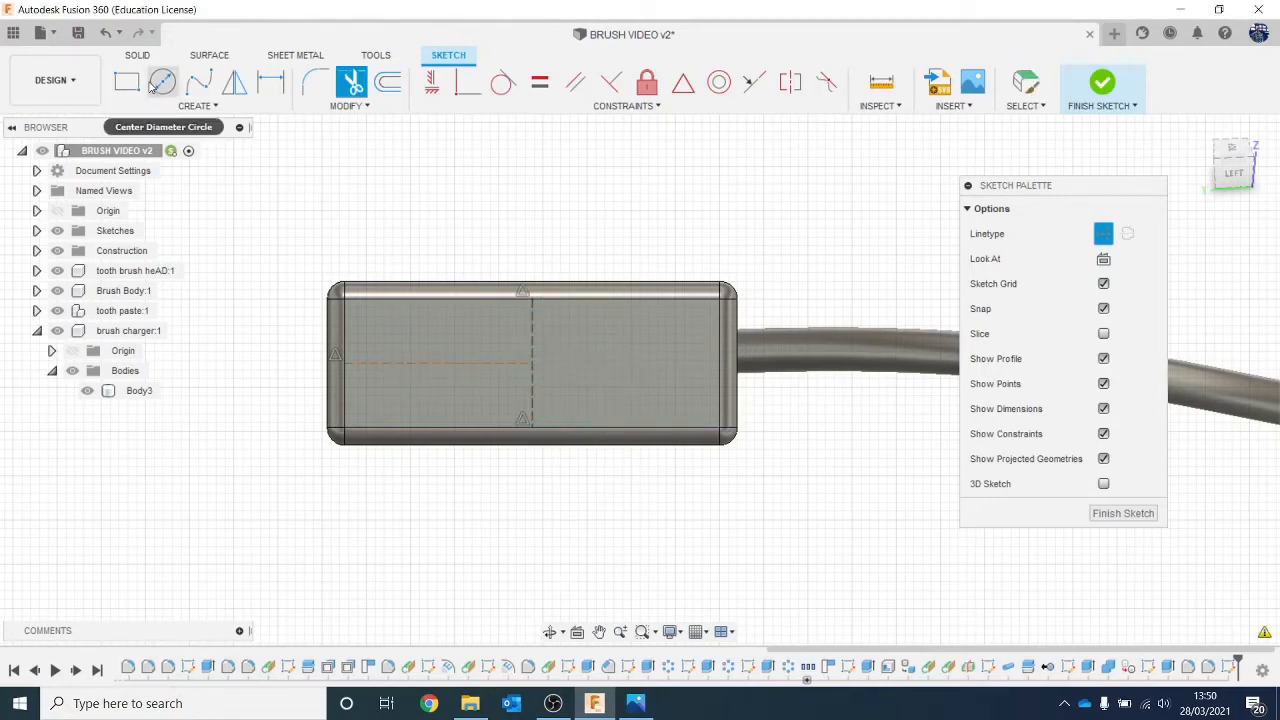
click(163, 82)
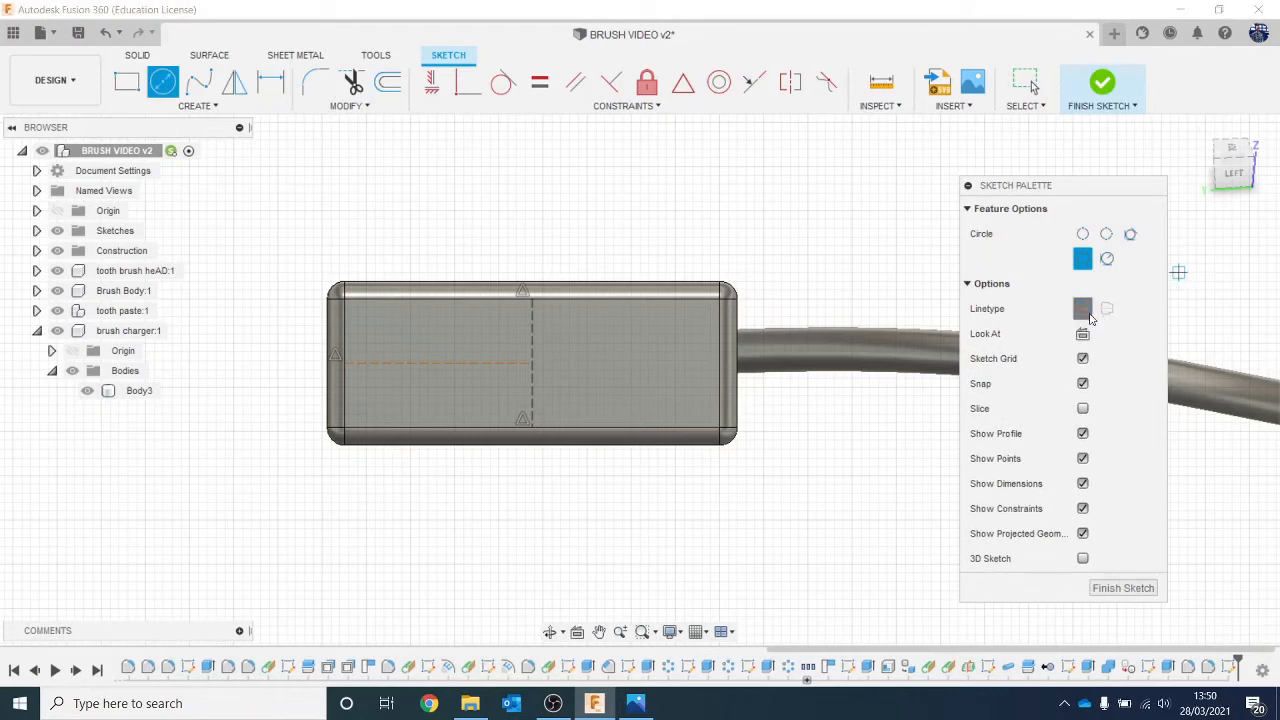
click(438, 364)
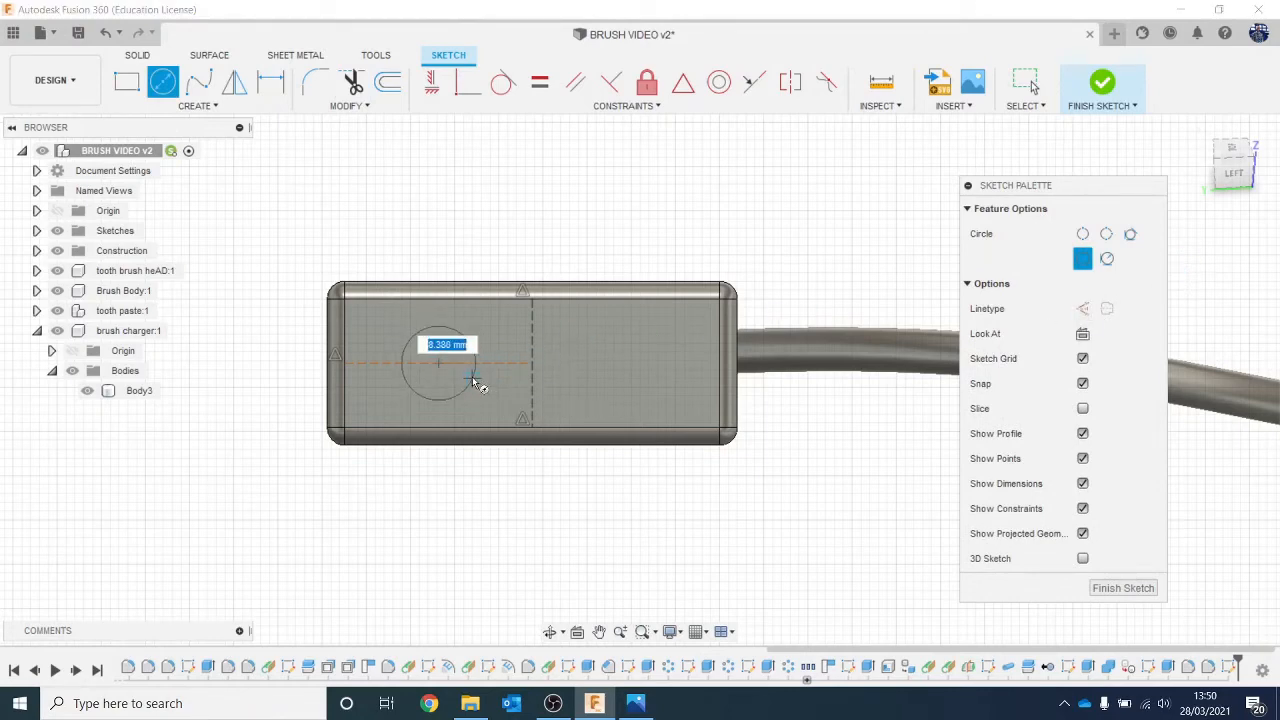
click(465, 374)
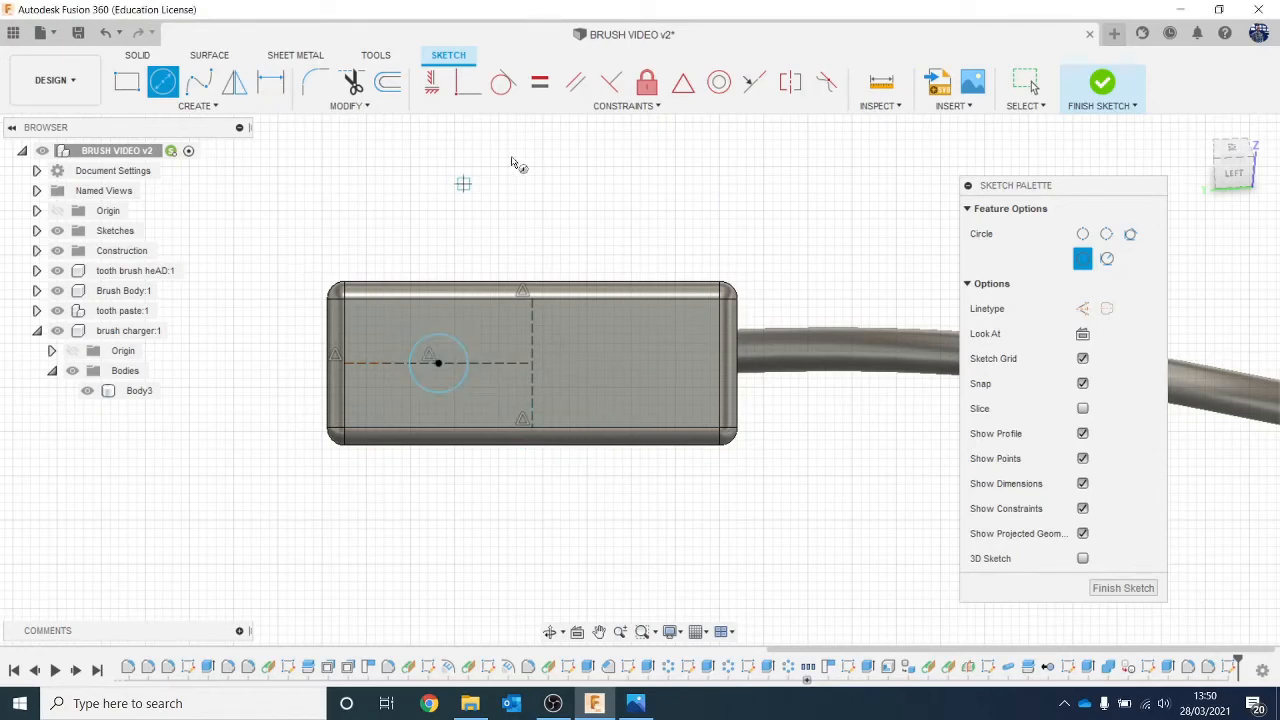
Mirror the circle across the short construction centreline of the plug's end face.
click(172, 106)
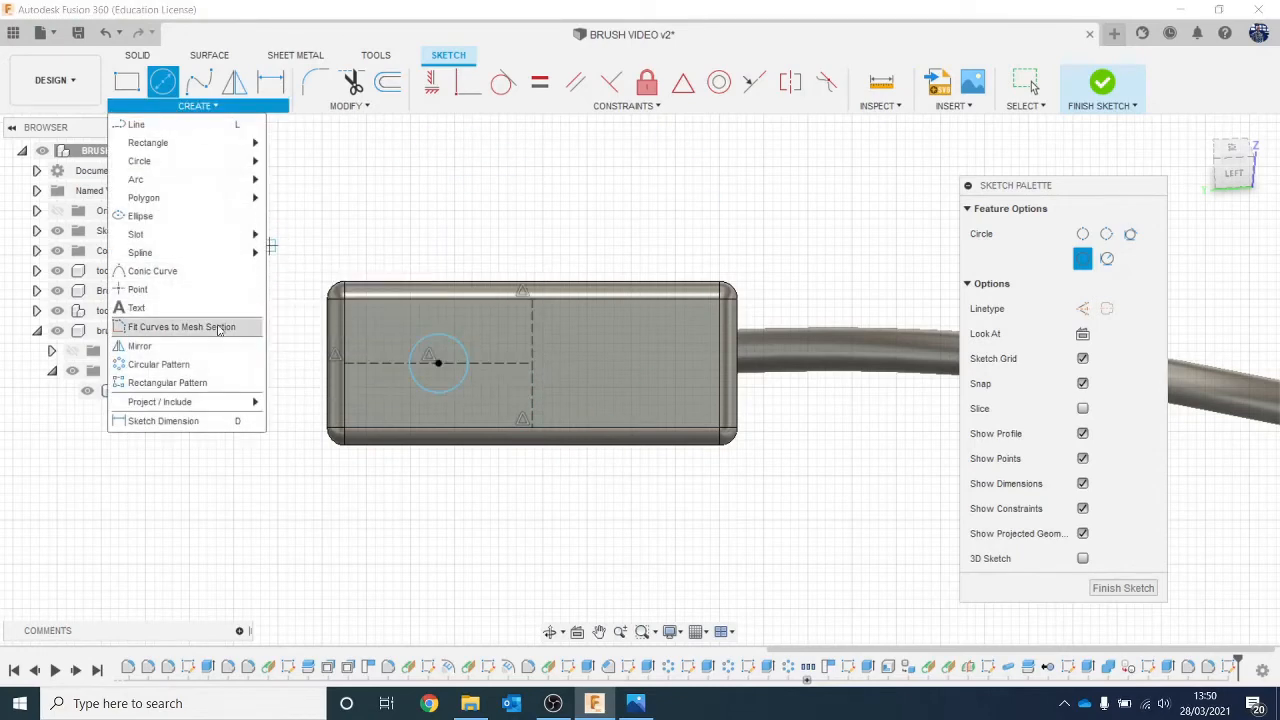
click(139, 345)
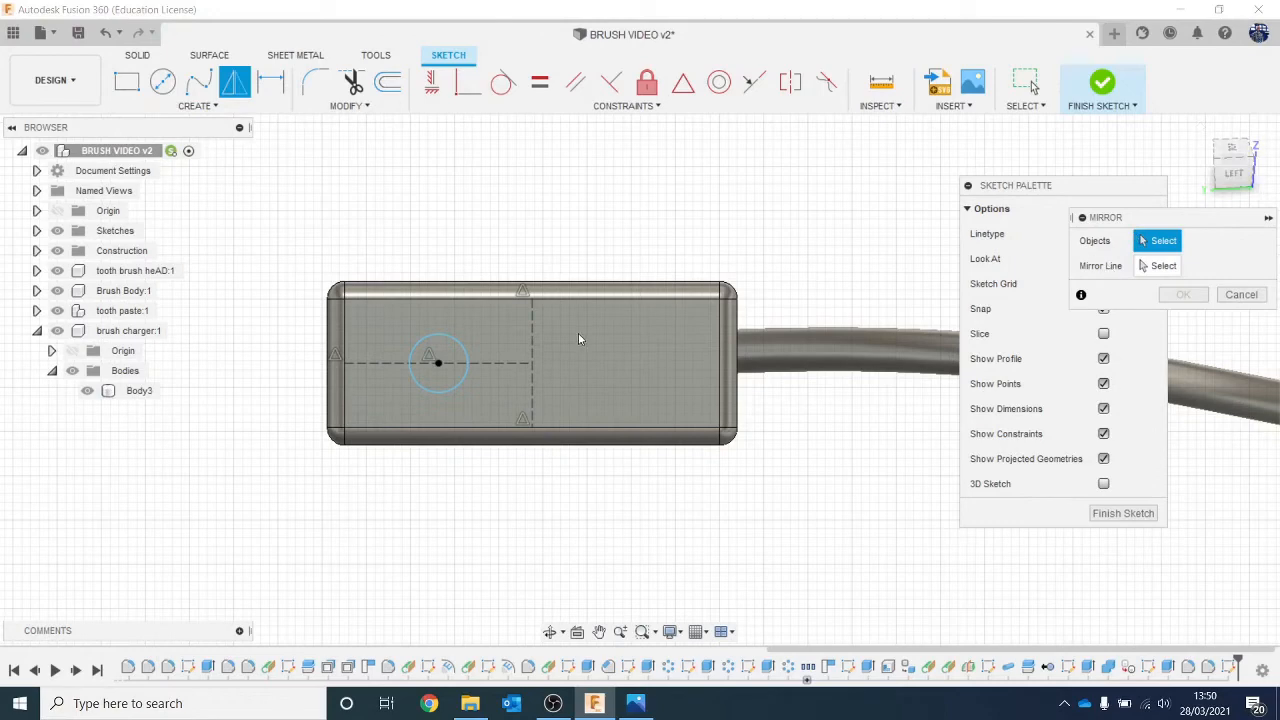
click(449, 335)
click(1145, 268)
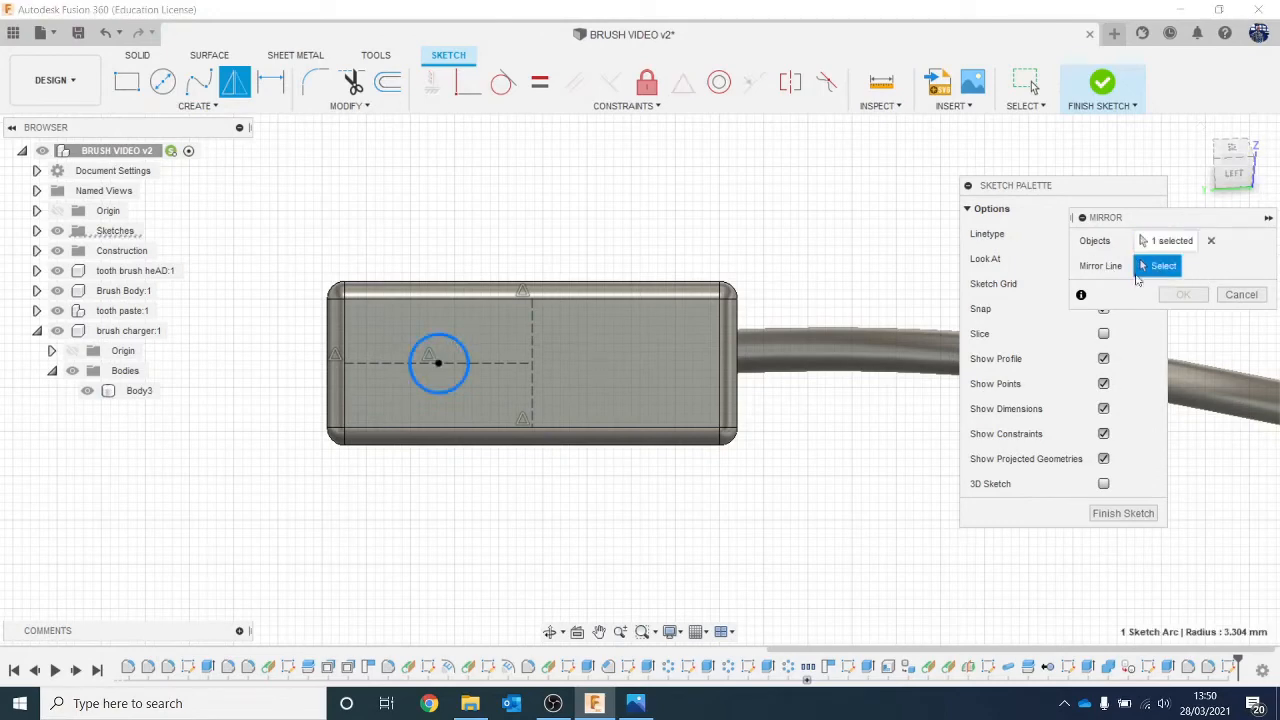
click(535, 372)
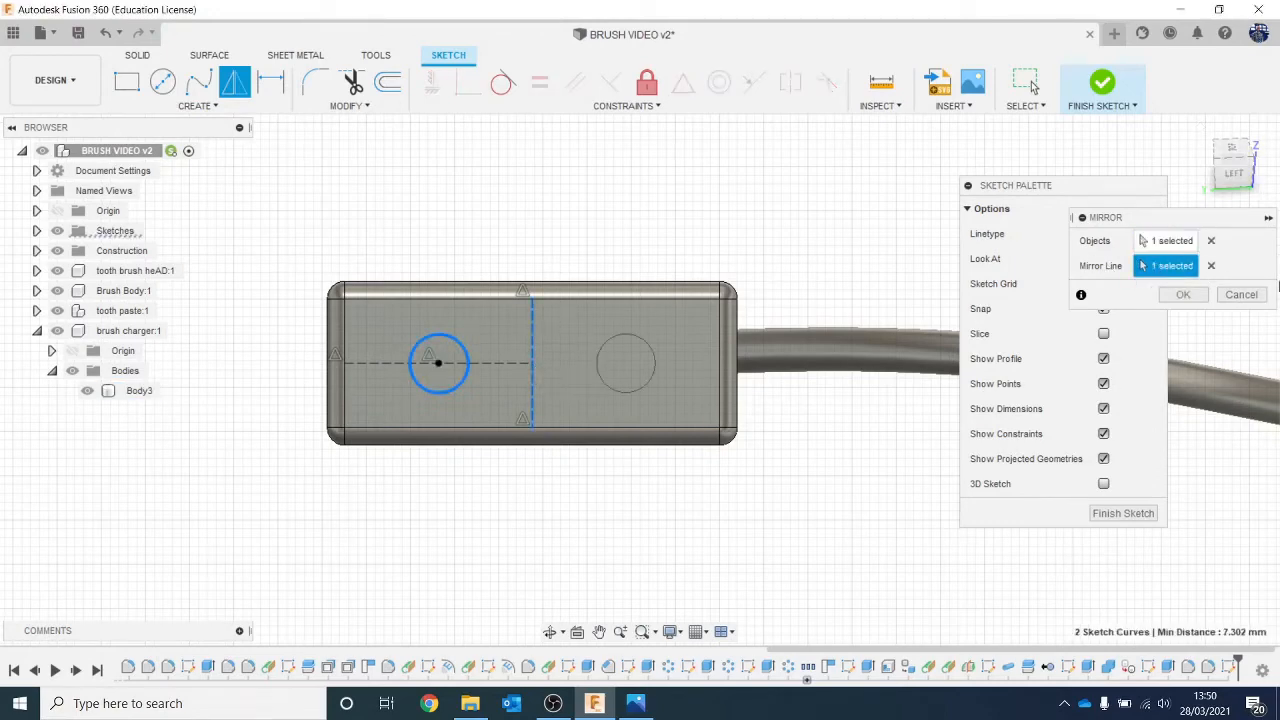
click(1185, 300)
scroll(768, 374, down, 1)
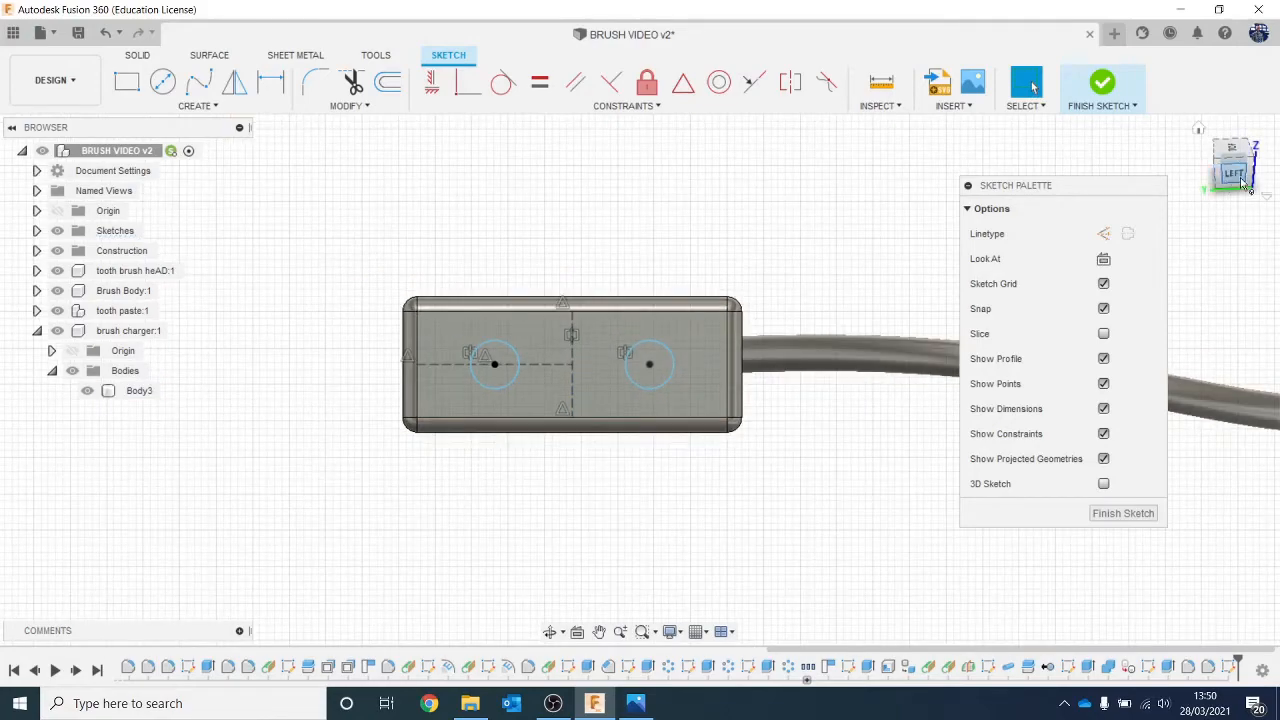
Extrude both circles about 29.2 mm outward from the plug's end face as pins joined to the charger body.
click(1243, 180)
key(e)
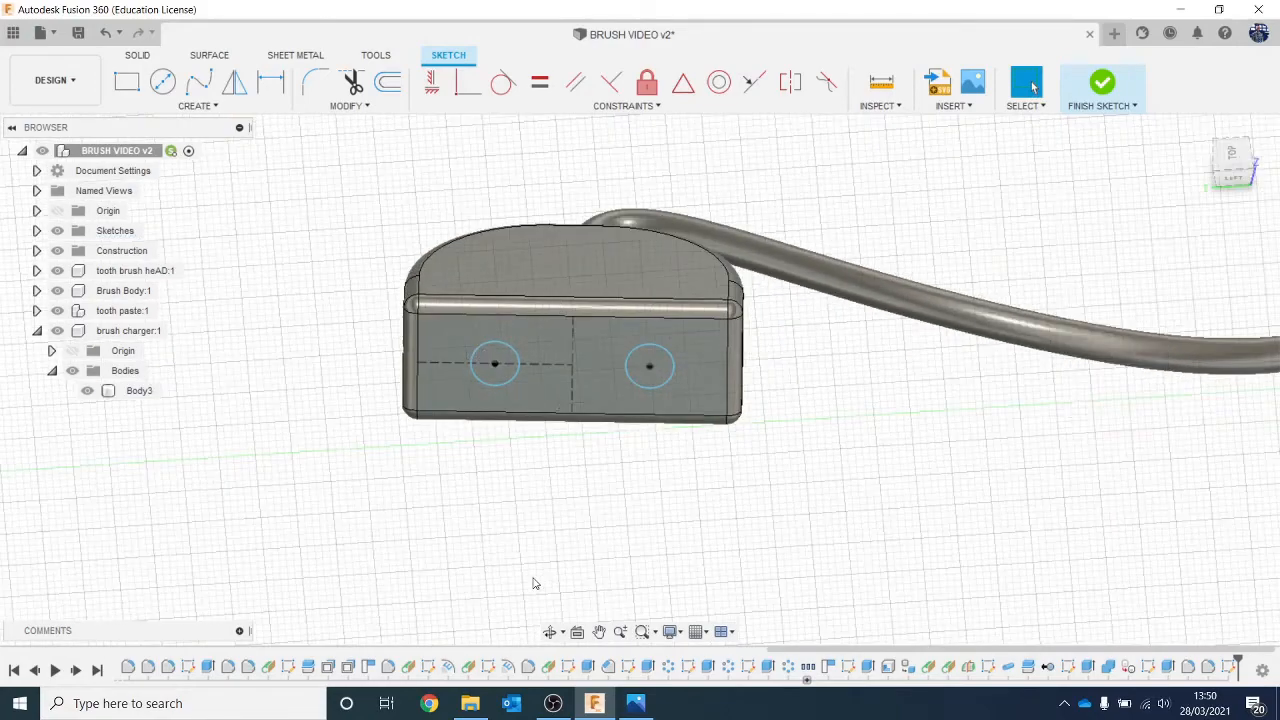
click(492, 362)
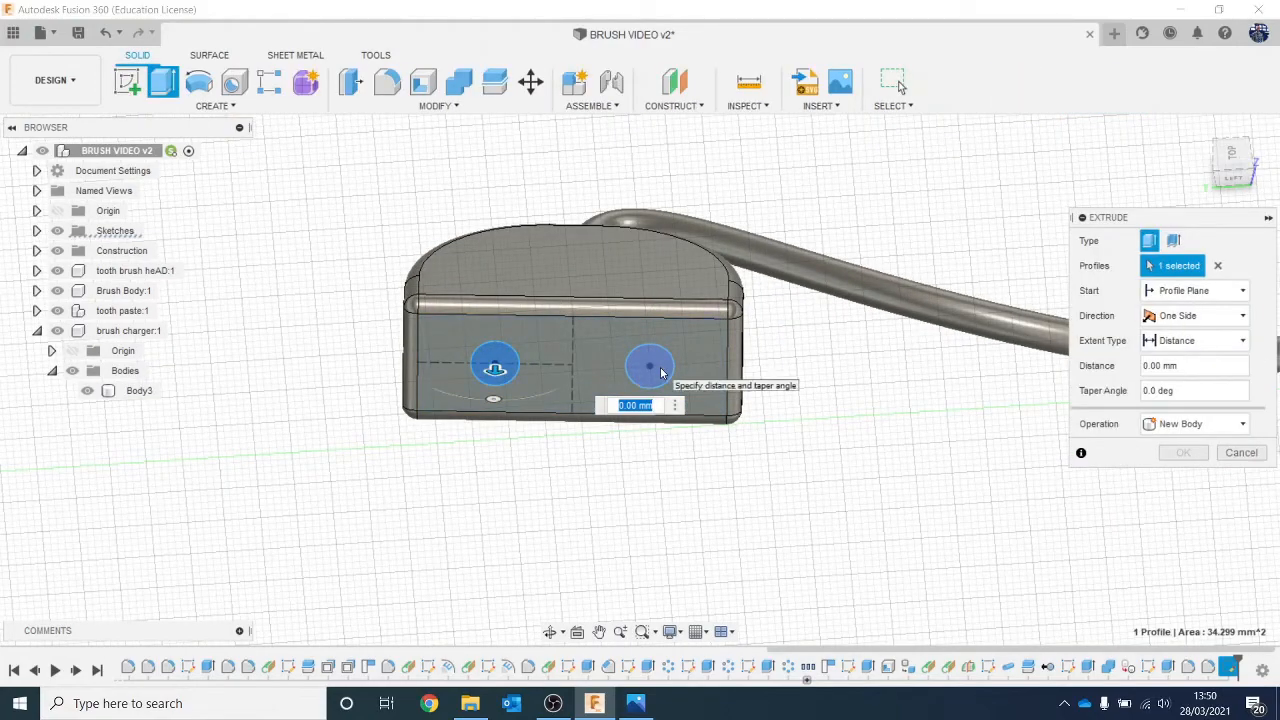
click(650, 368)
drag(650, 373, 646, 460)
click(1230, 148)
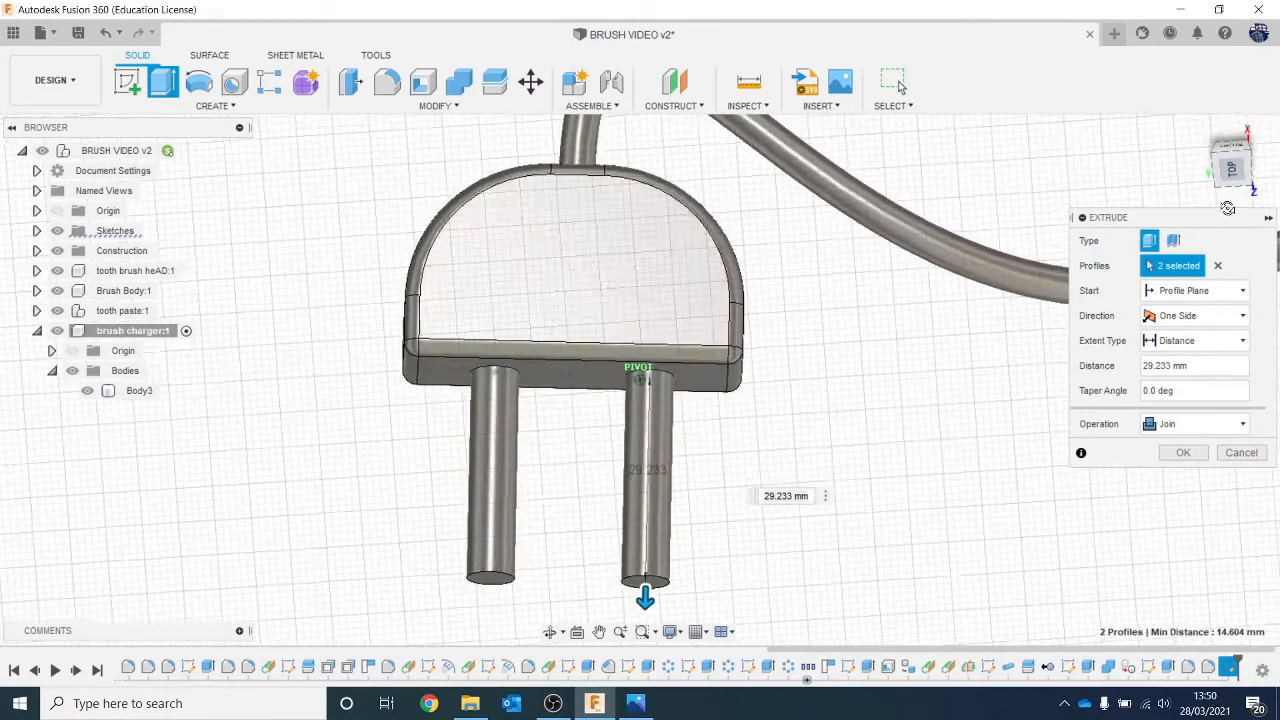
drag(1231, 170, 1232, 195)
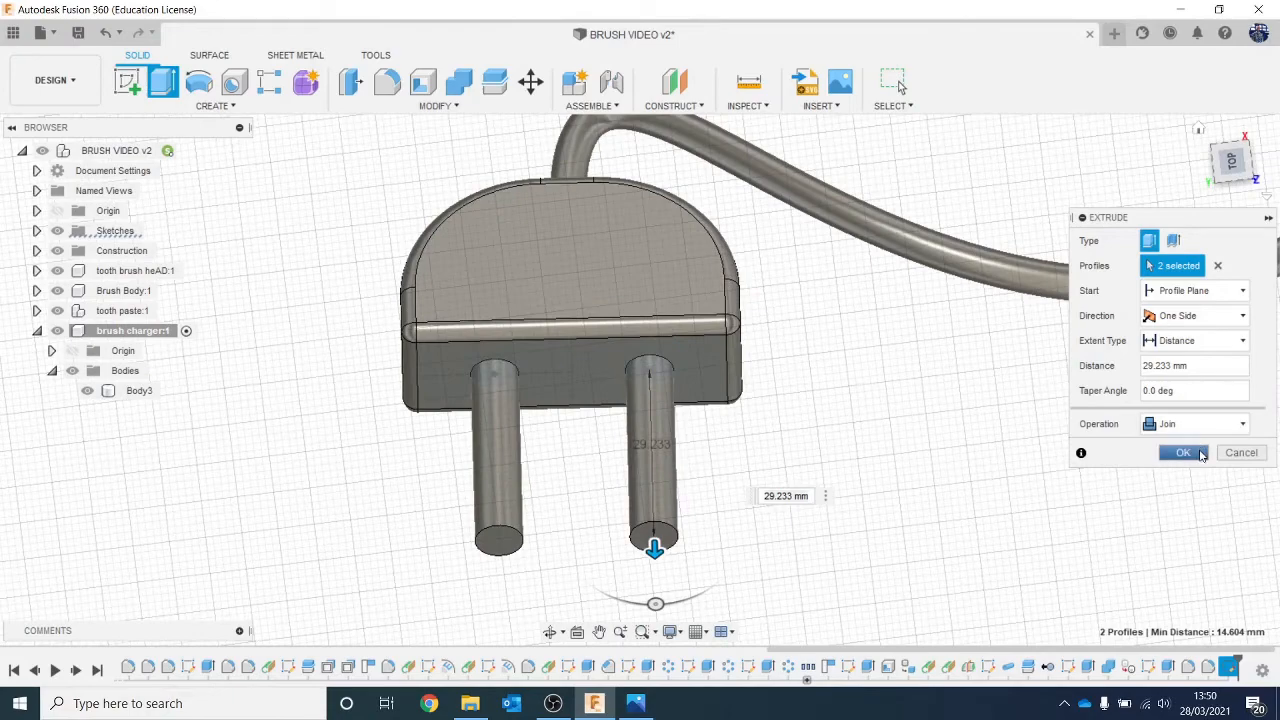
click(1183, 452)
Fillet the end faces of both plug pins into rounded, nearly hemispherical tips.
middle_drag(910, 380, 875, 255)
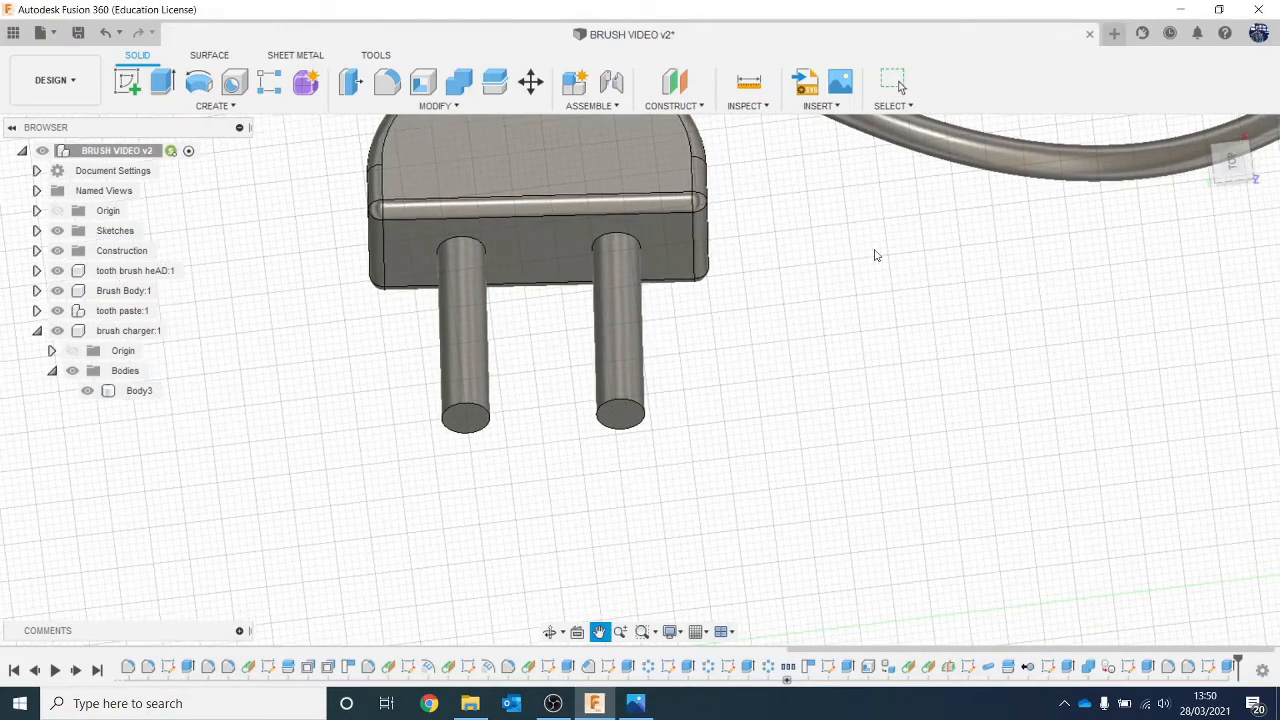
click(387, 84)
click(484, 415)
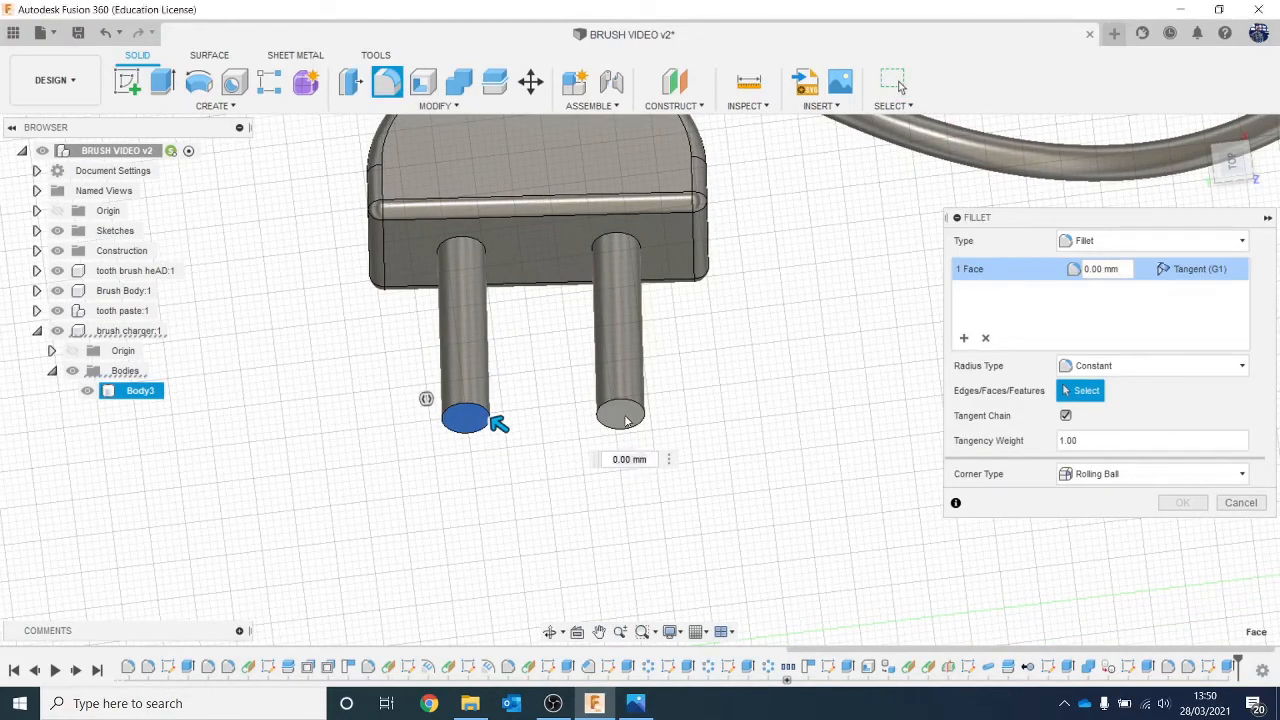
click(644, 416)
drag(651, 419, 648, 418)
click(1182, 502)
scroll(1023, 349, down, 5)
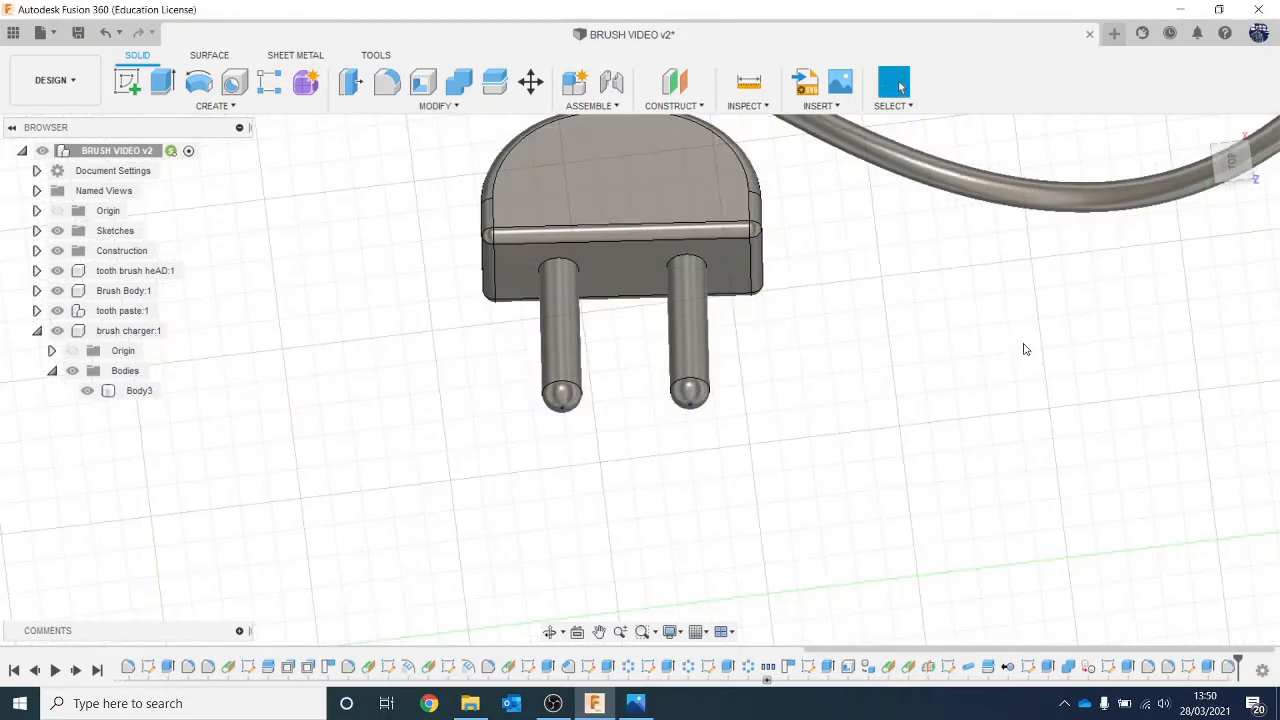
Apply the design's existing white ABS appearance to the whole charger body, including the cable and plug.
click(1198, 131)
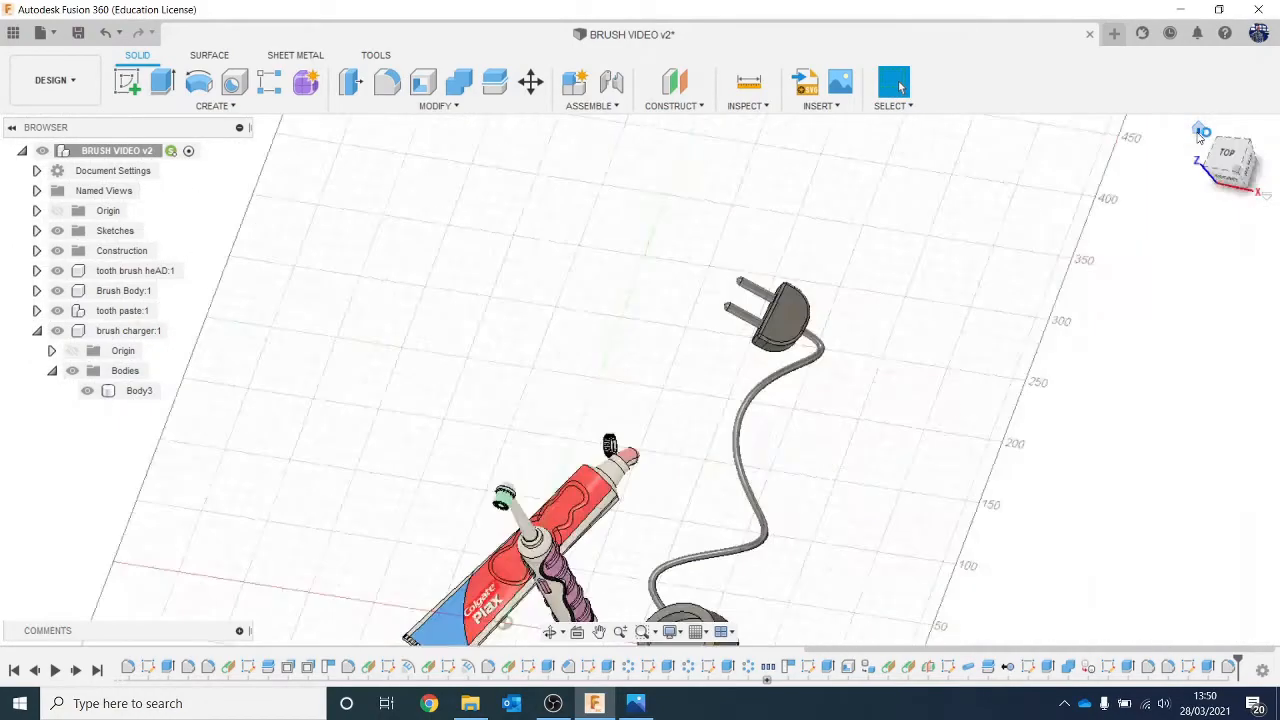
scroll(990, 340, up, 4)
middle_drag(925, 293, 943, 208)
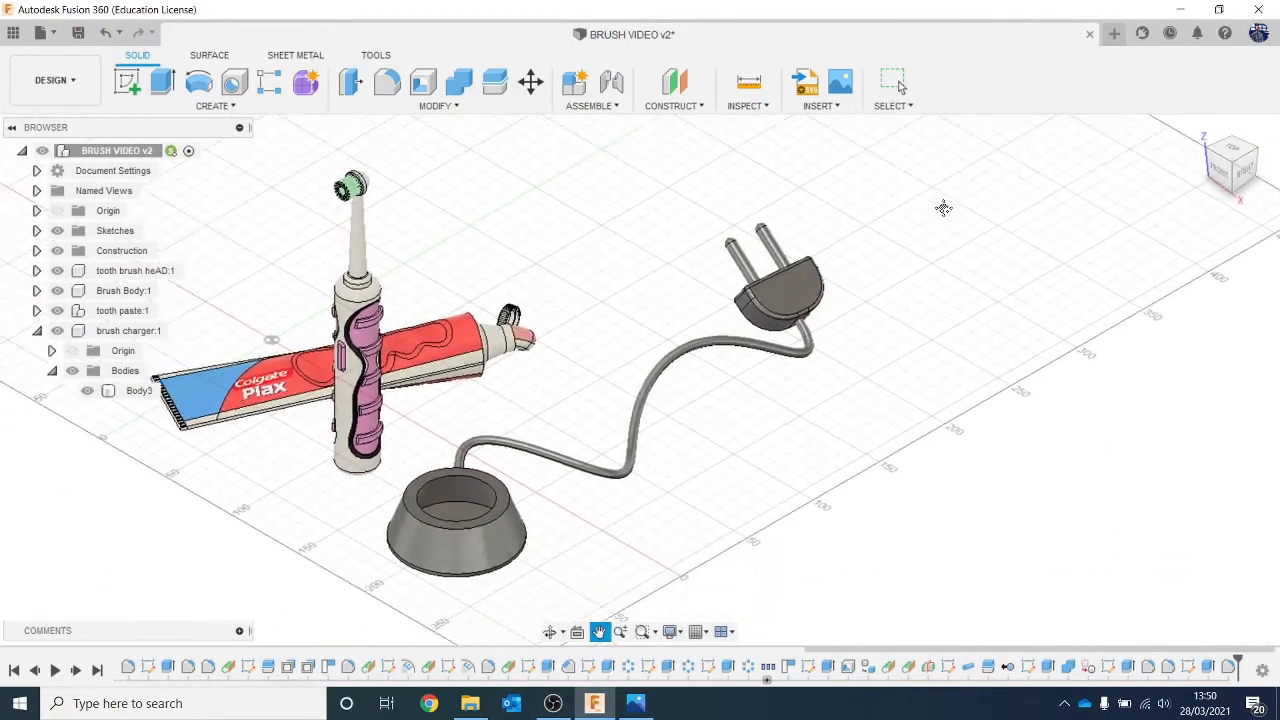
scroll(898, 343, down, 3)
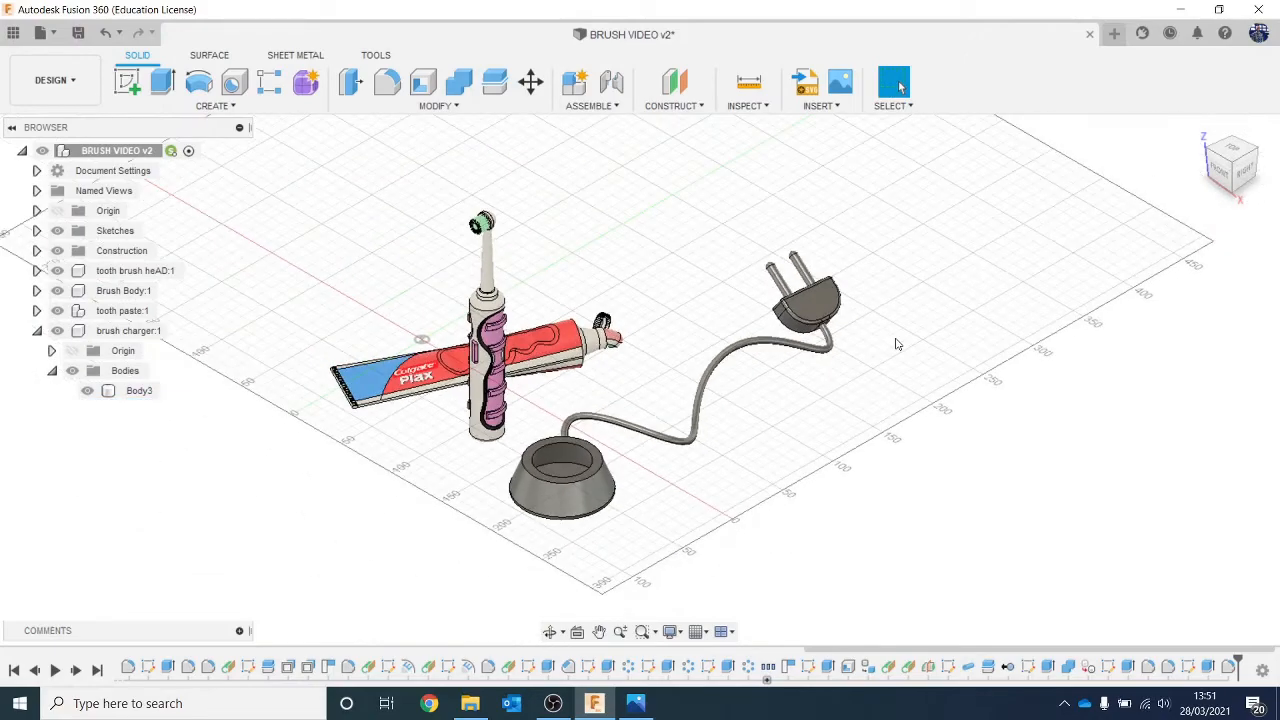
middle_drag(897, 344, 954, 240)
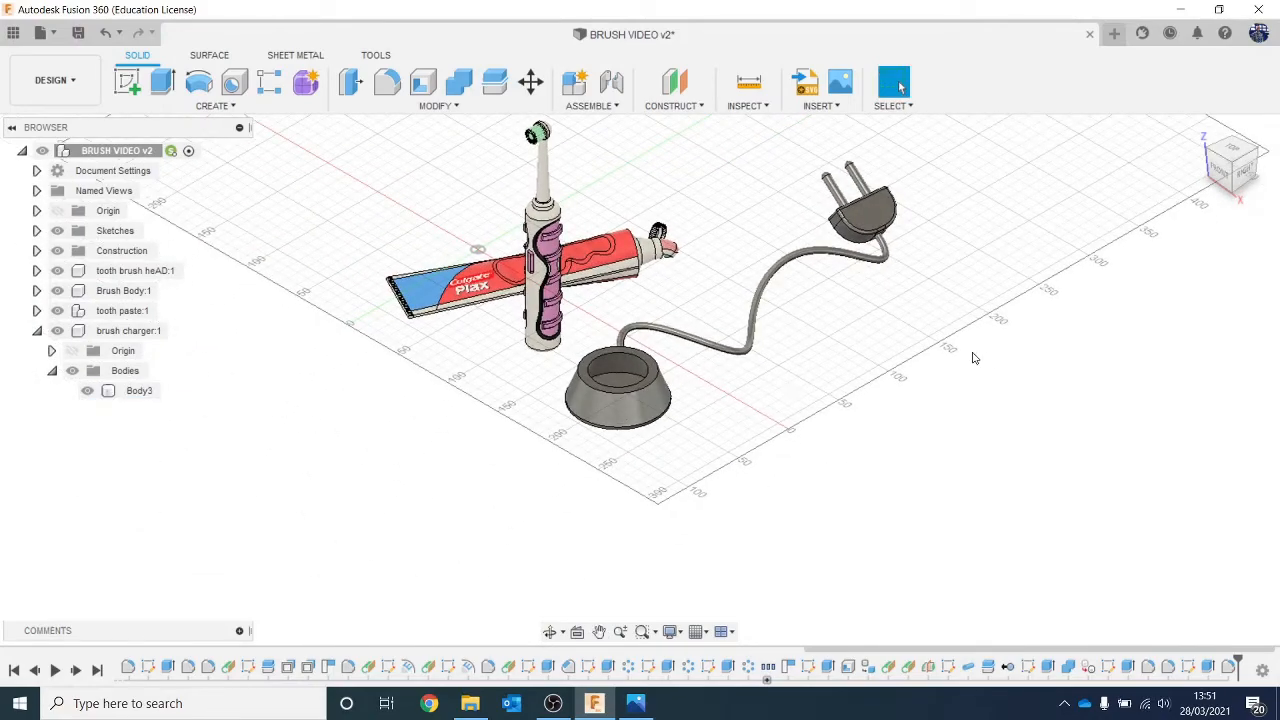
key(a)
scroll(687, 432, up, 2)
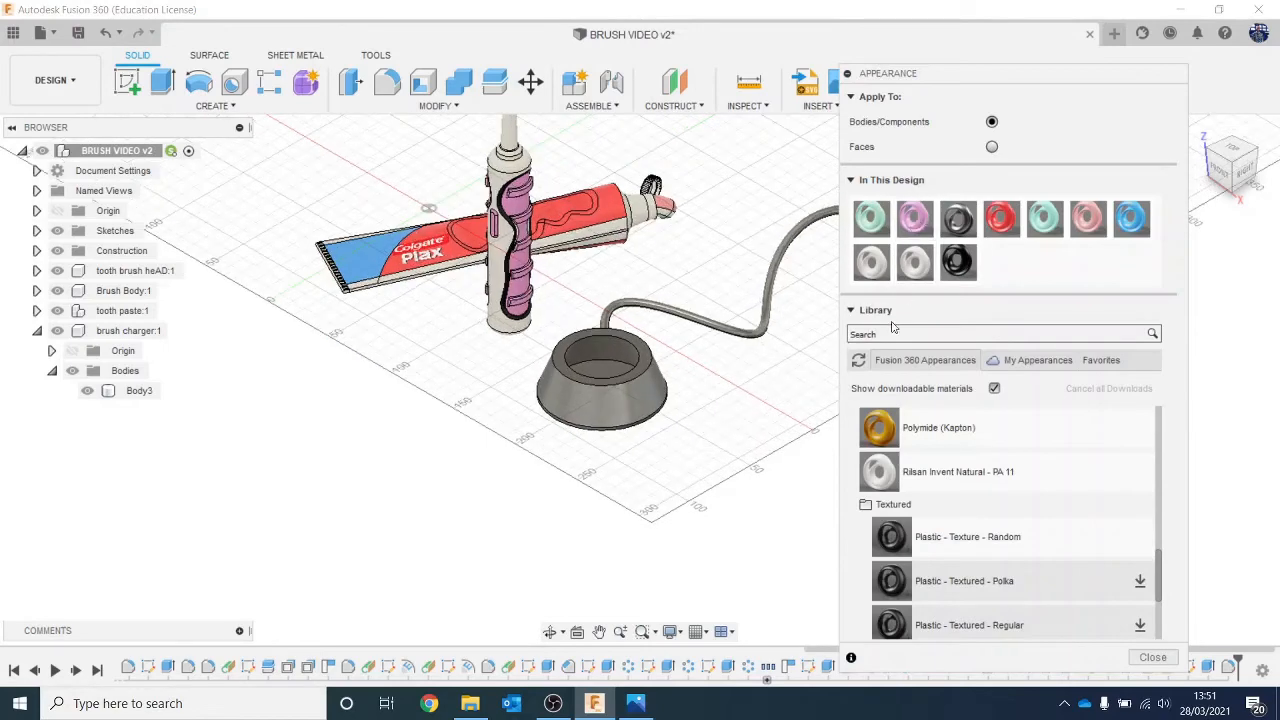
drag(872, 265, 693, 393)
middle_drag(693, 393, 375, 436)
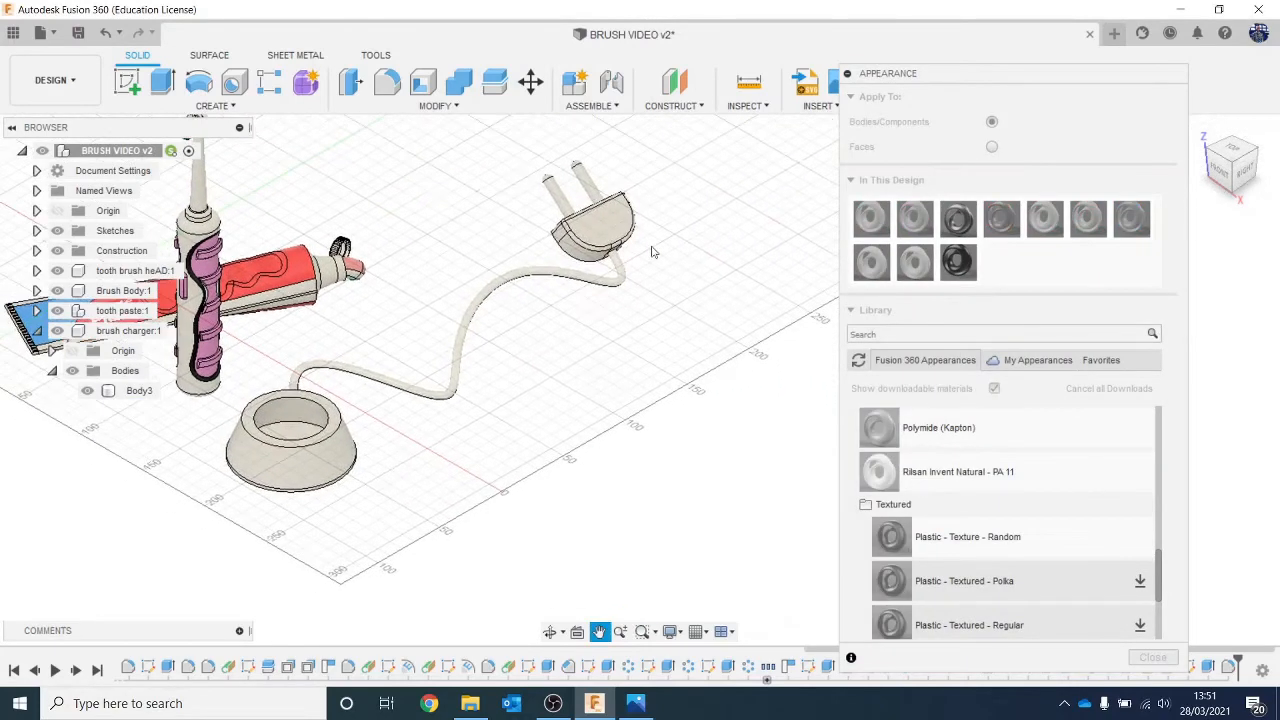
Duplicate the white ABS appearance, set the copy's colour to black (0, 0, 0), and apply it to the plug's large upper face only.
middle_drag(646, 214, 626, 323)
scroll(576, 310, up, 2)
scroll(576, 310, up, 2)
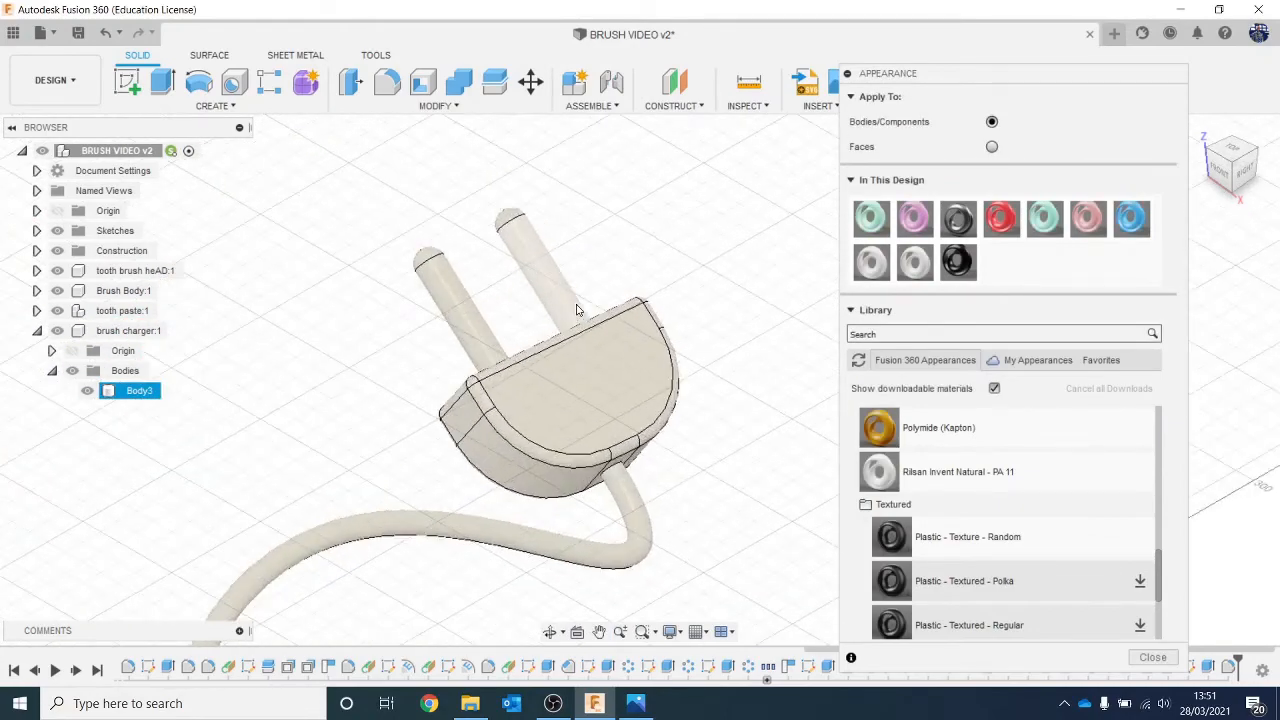
scroll(643, 377, up, 2)
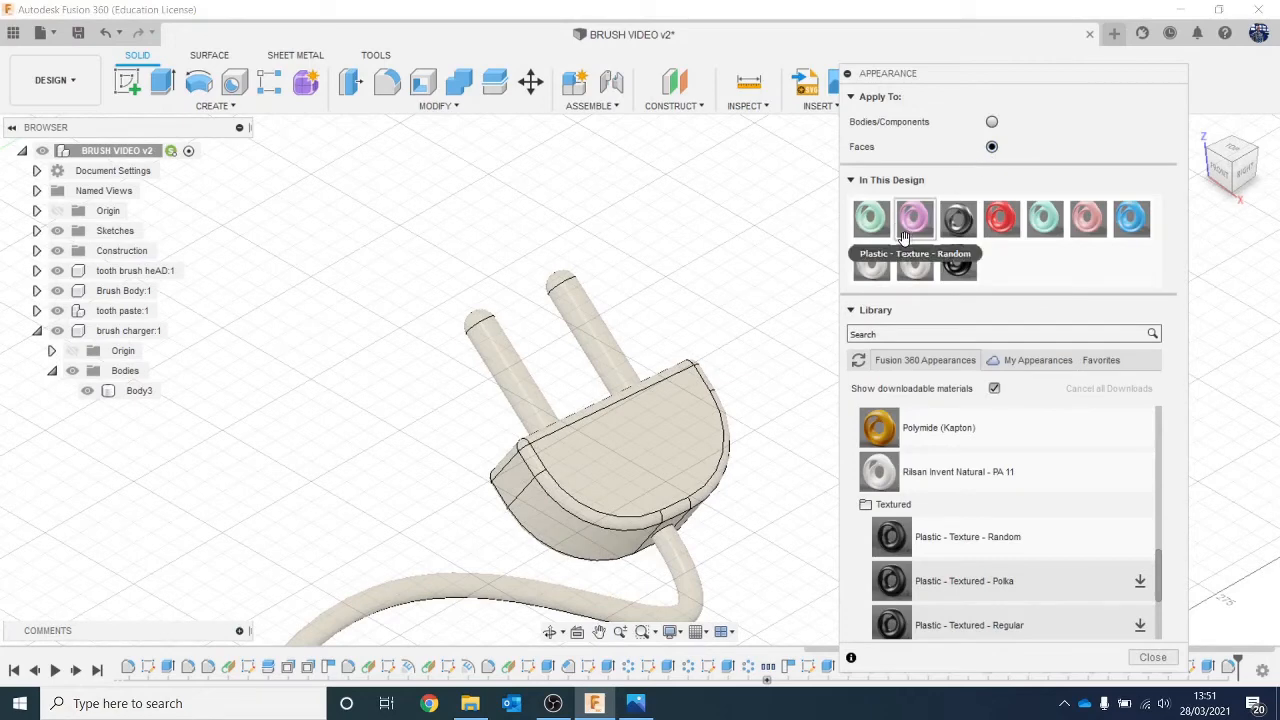
right_click(876, 266)
click(918, 297)
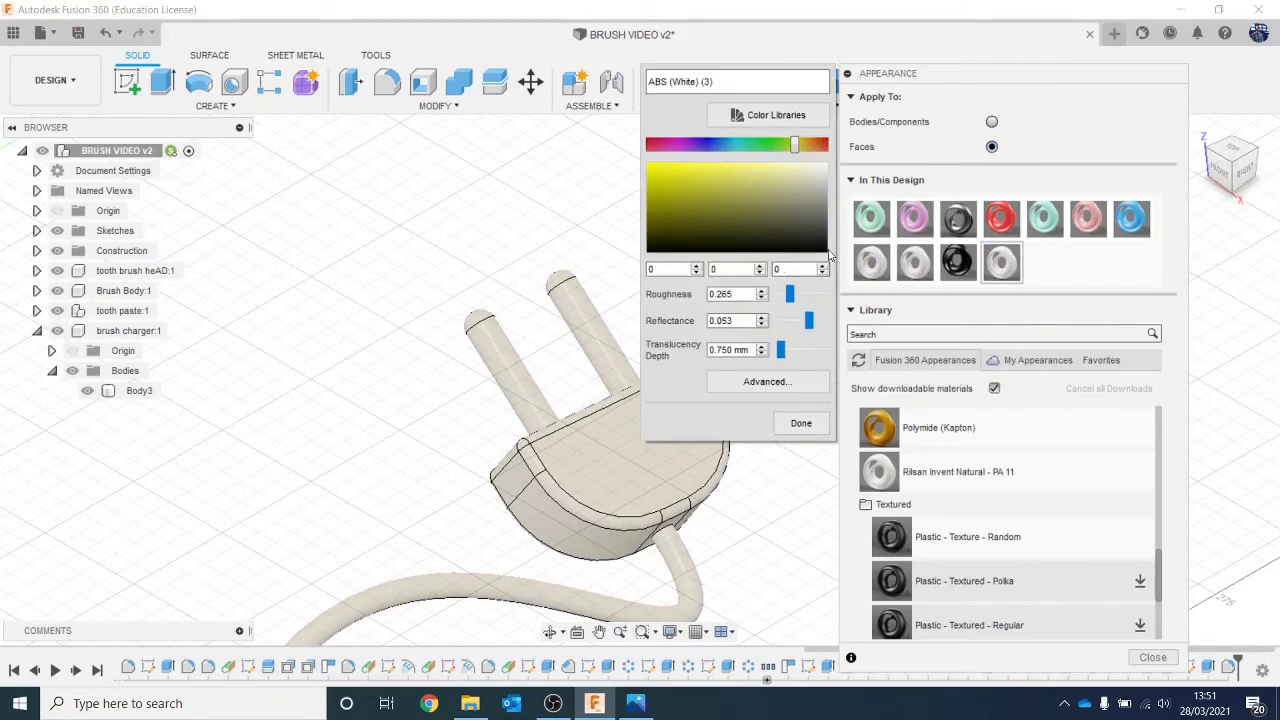
click(801, 423)
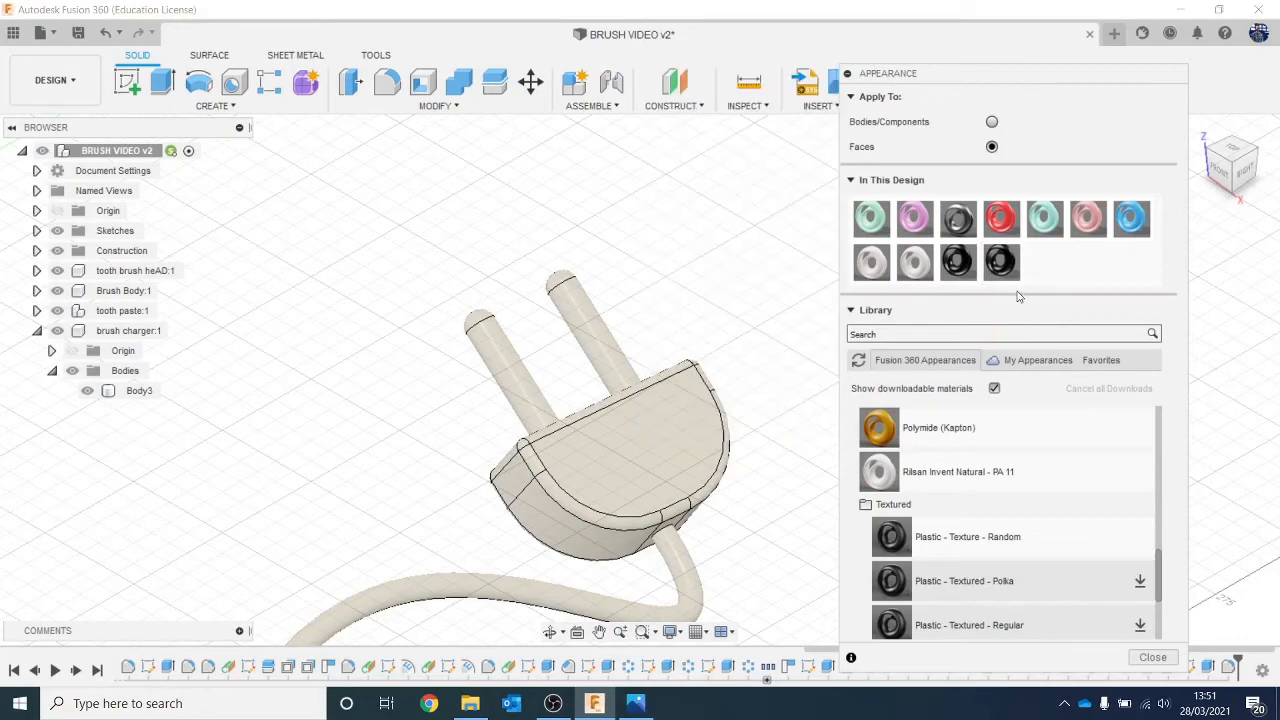
drag(1001, 262, 673, 466)
middle_drag(673, 466, 723, 380)
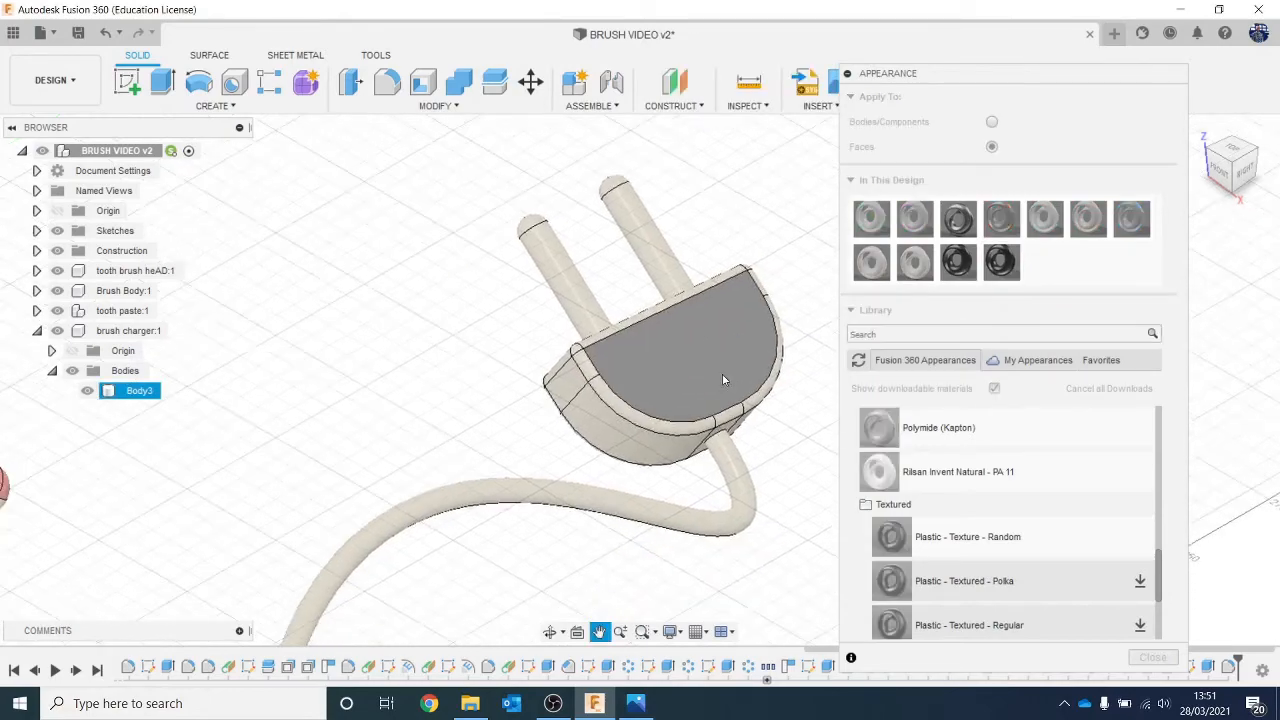
Apply the black ABS appearance to the plug's end face and the rounded edge around its large upper face.
scroll(667, 392, up, 2)
drag(960, 228, 744, 374)
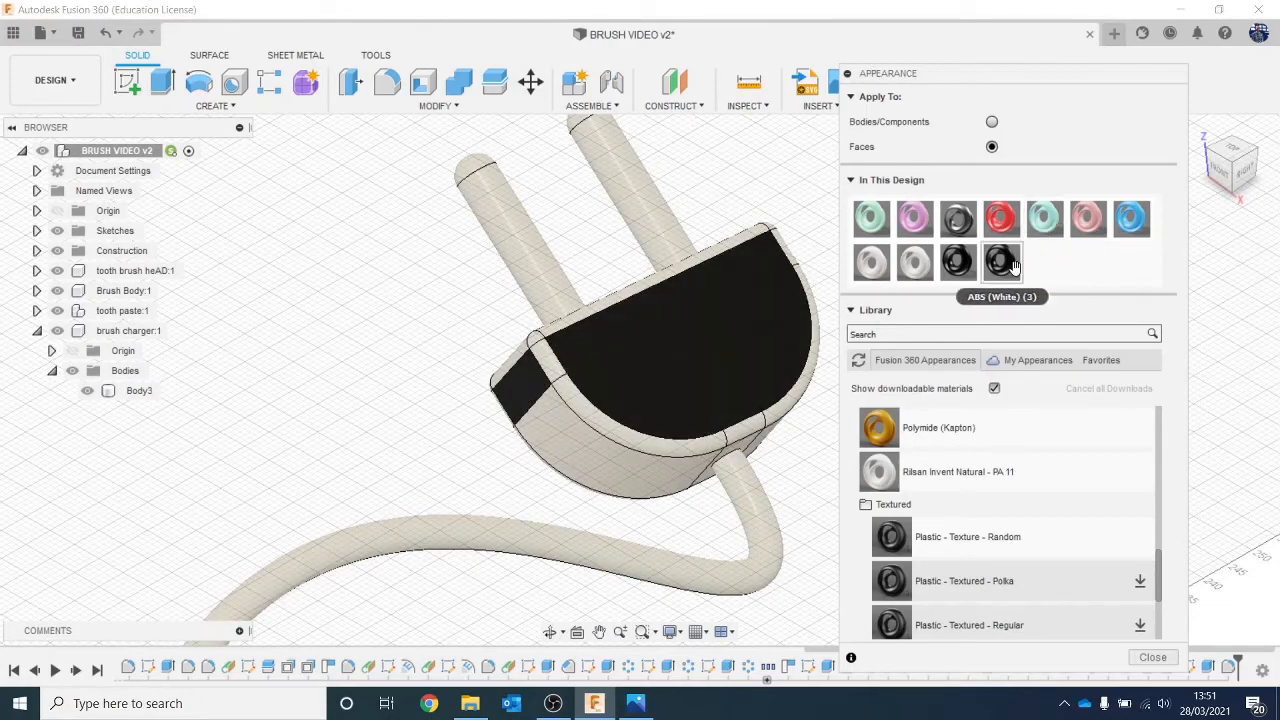
drag(1001, 262, 606, 380)
drag(1001, 262, 702, 446)
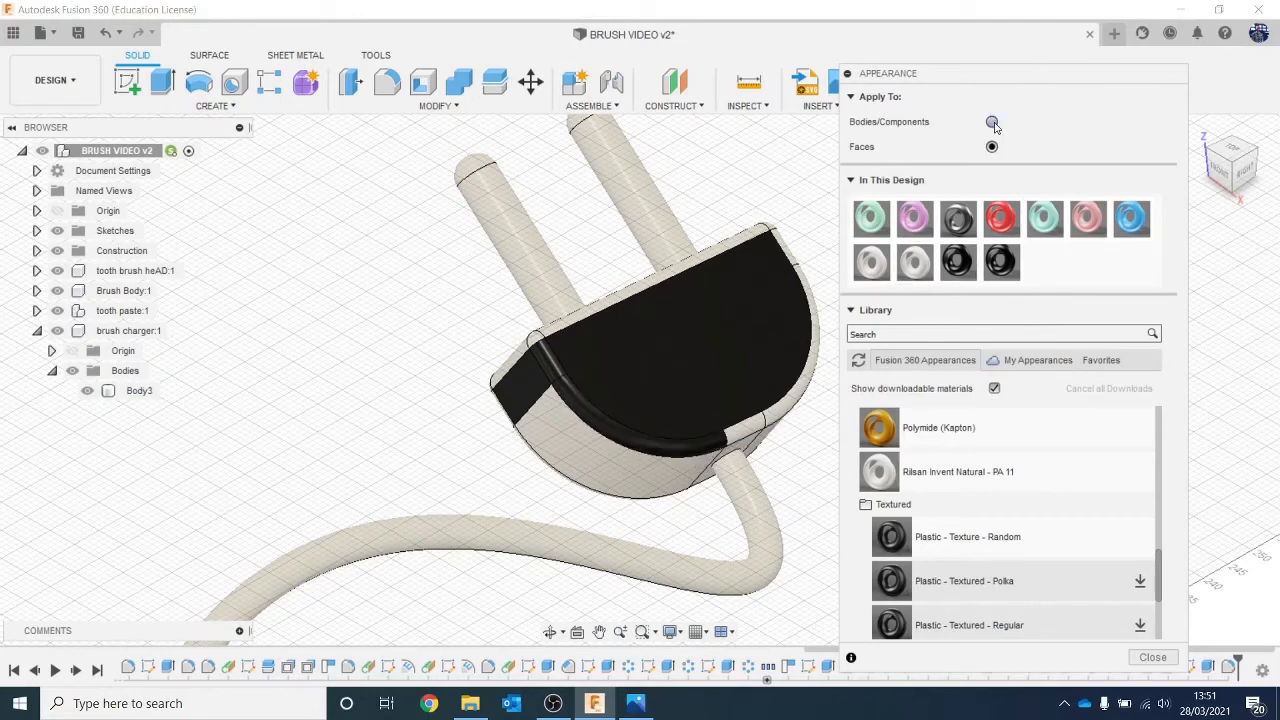
Apply the black ABS appearance to the whole charger body, including the base, cable, plug and pins.
drag(1003, 270, 700, 485)
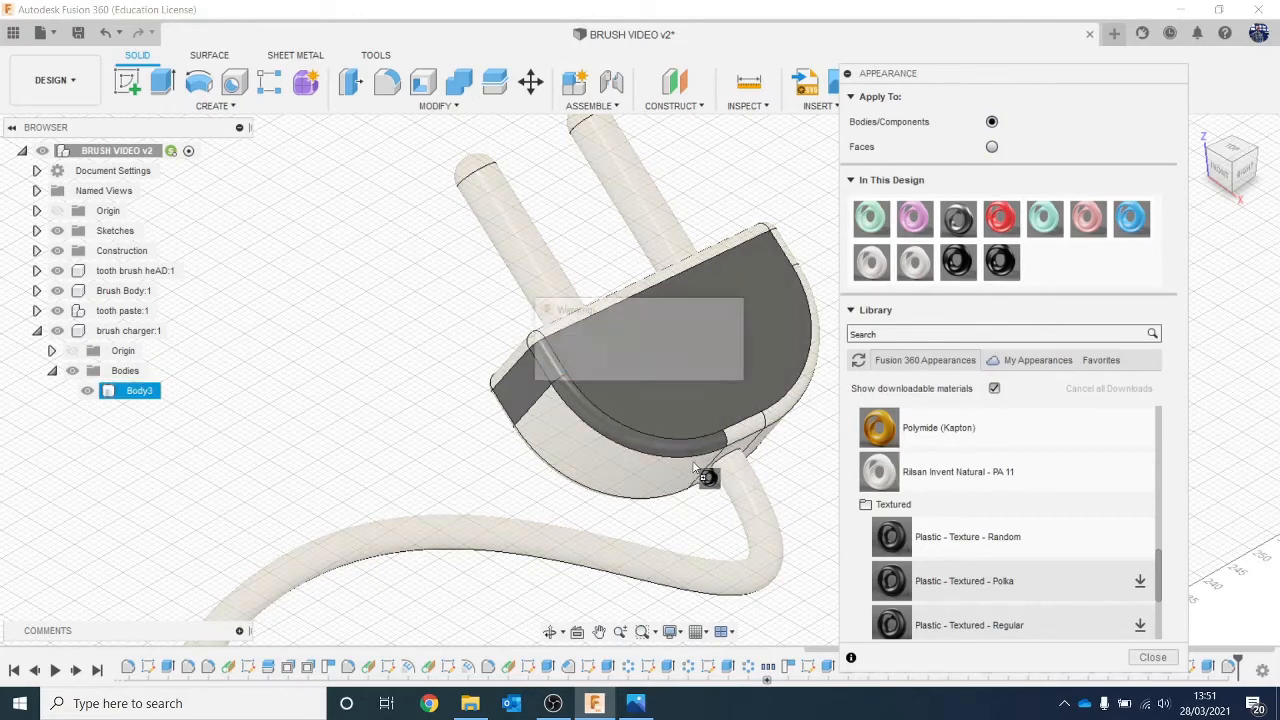
click(648, 368)
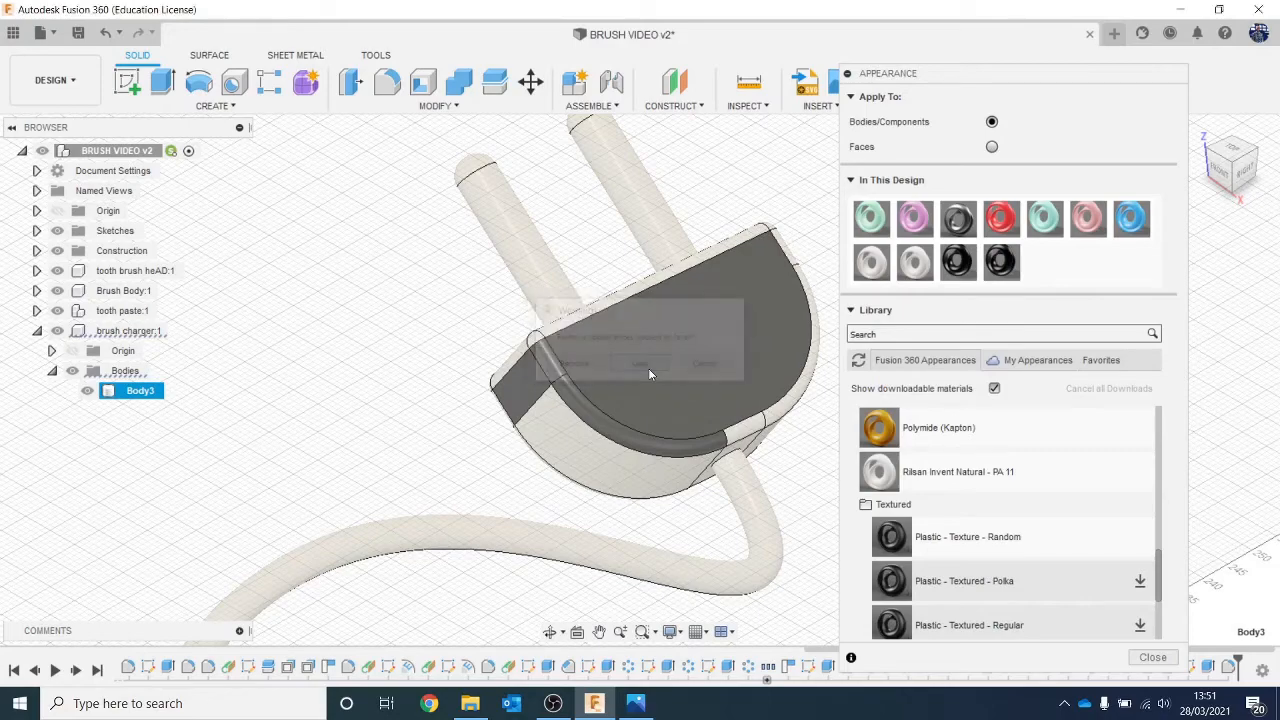
scroll(649, 368, down, 6)
middle_drag(650, 366, 620, 314)
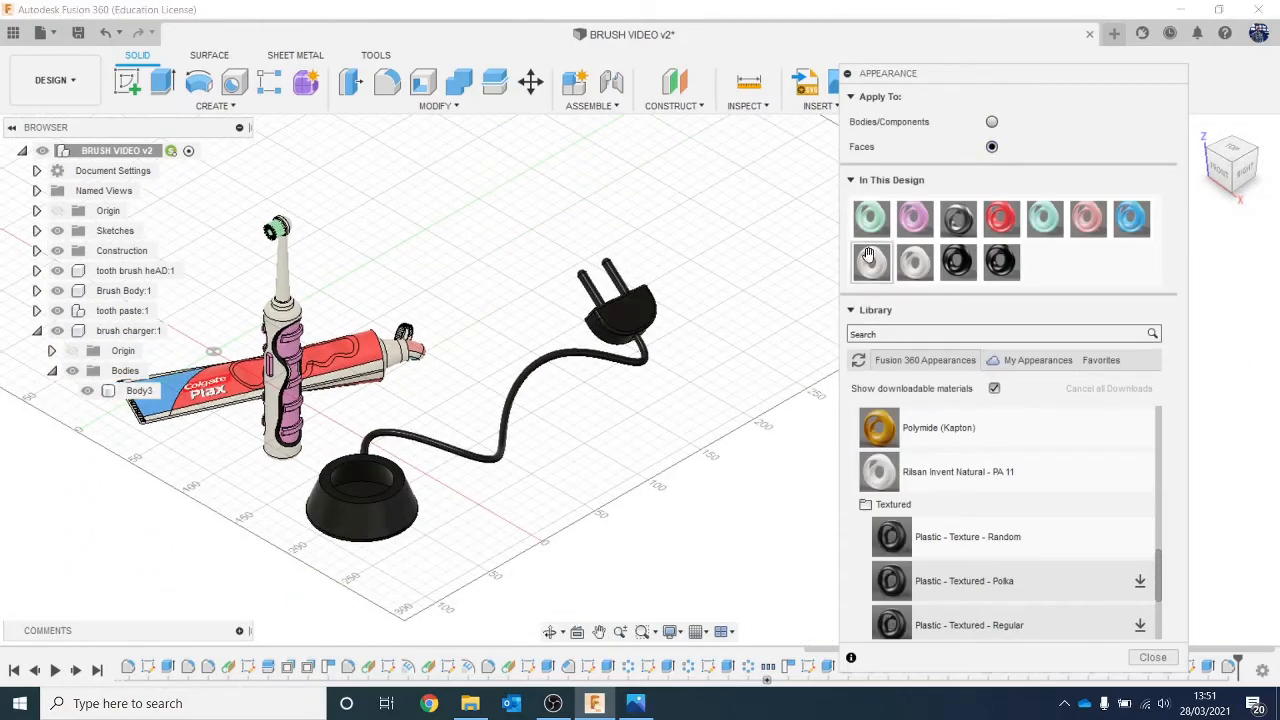
Apply the white ABS appearance to the power cable and to the sloped outer face of the charger base.
drag(918, 262, 625, 370)
scroll(513, 453, up, 5)
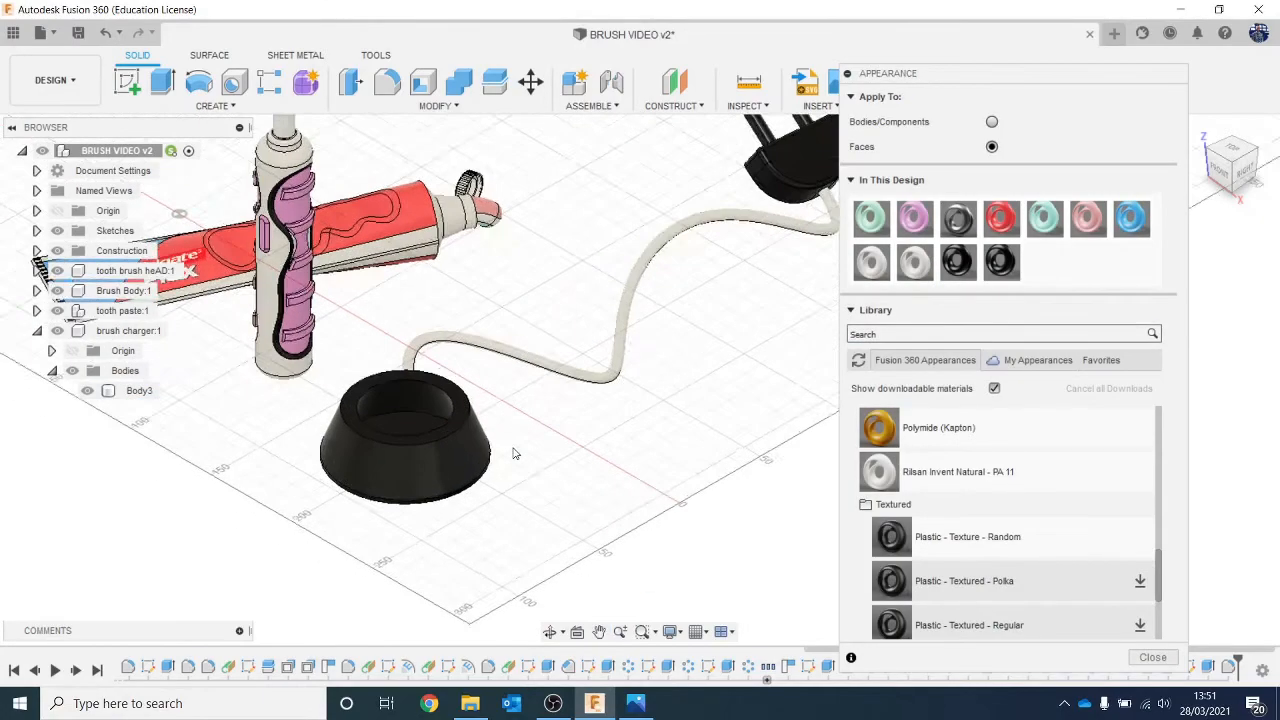
scroll(513, 453, up, 6)
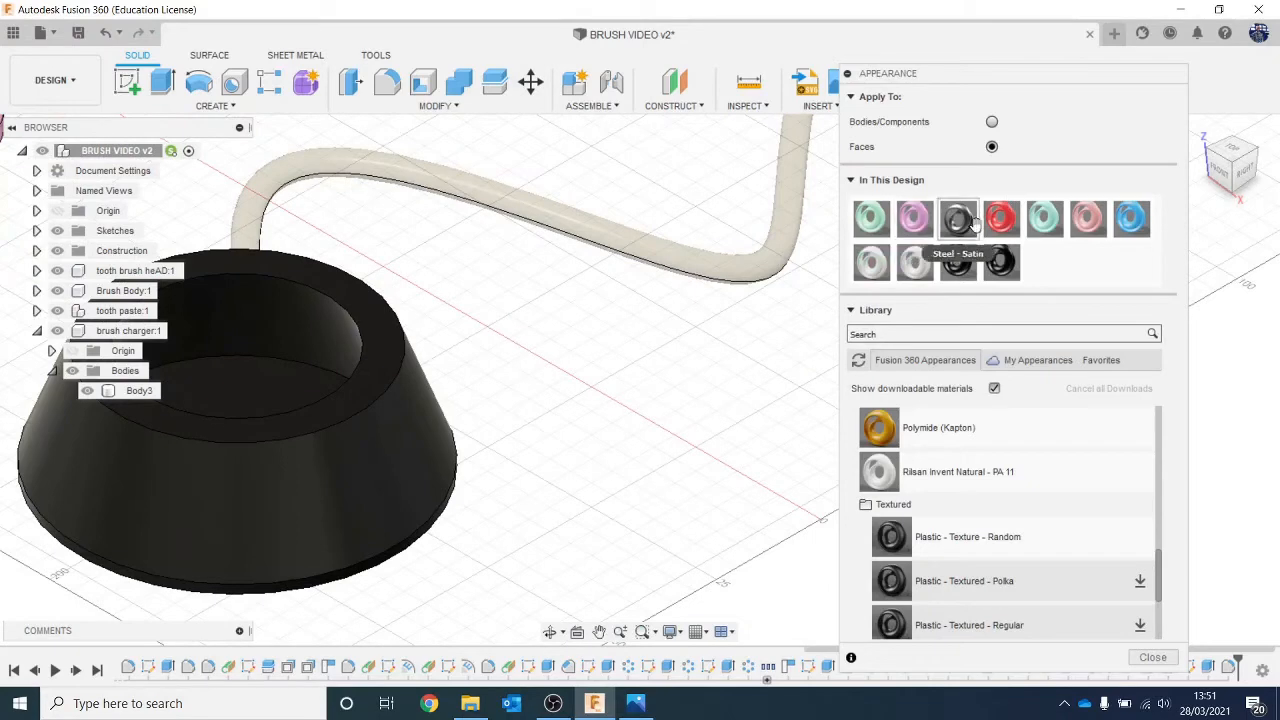
drag(914, 262, 480, 440)
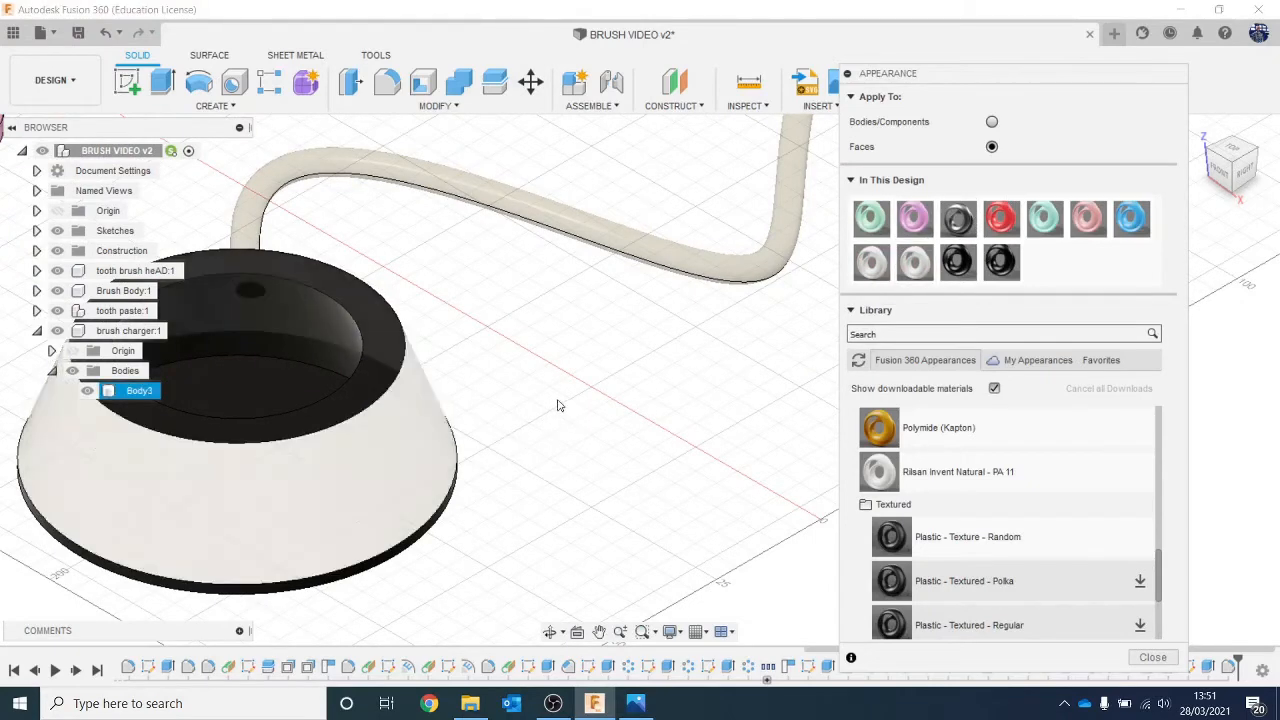
Apply the white ABS appearance to the charger base's recess wall, recess floor and flat upper rim.
shift+middle_drag(559, 405, 725, 338)
drag(914, 262, 436, 311)
drag(914, 262, 476, 261)
drag(914, 262, 550, 294)
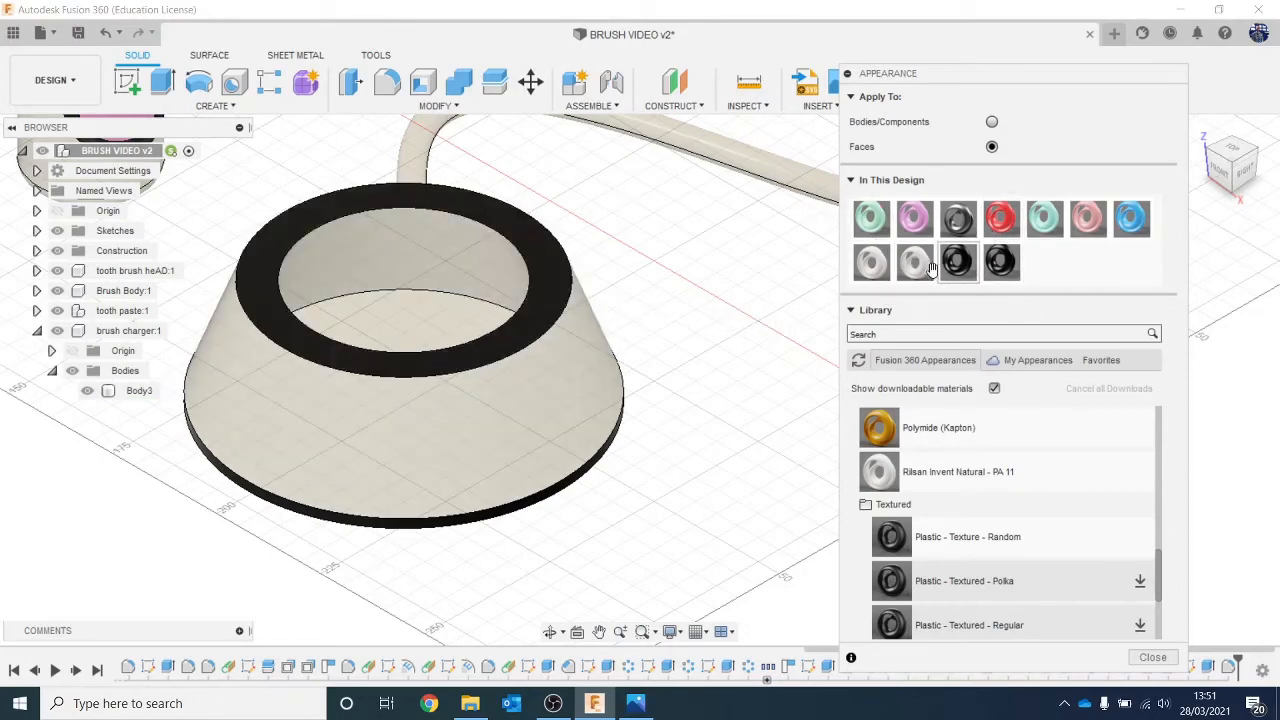
drag(930, 266, 535, 303)
Apply the white ABS appearance to the narrow band around the charger base's lower edge and to its underside.
scroll(531, 400, up, 2)
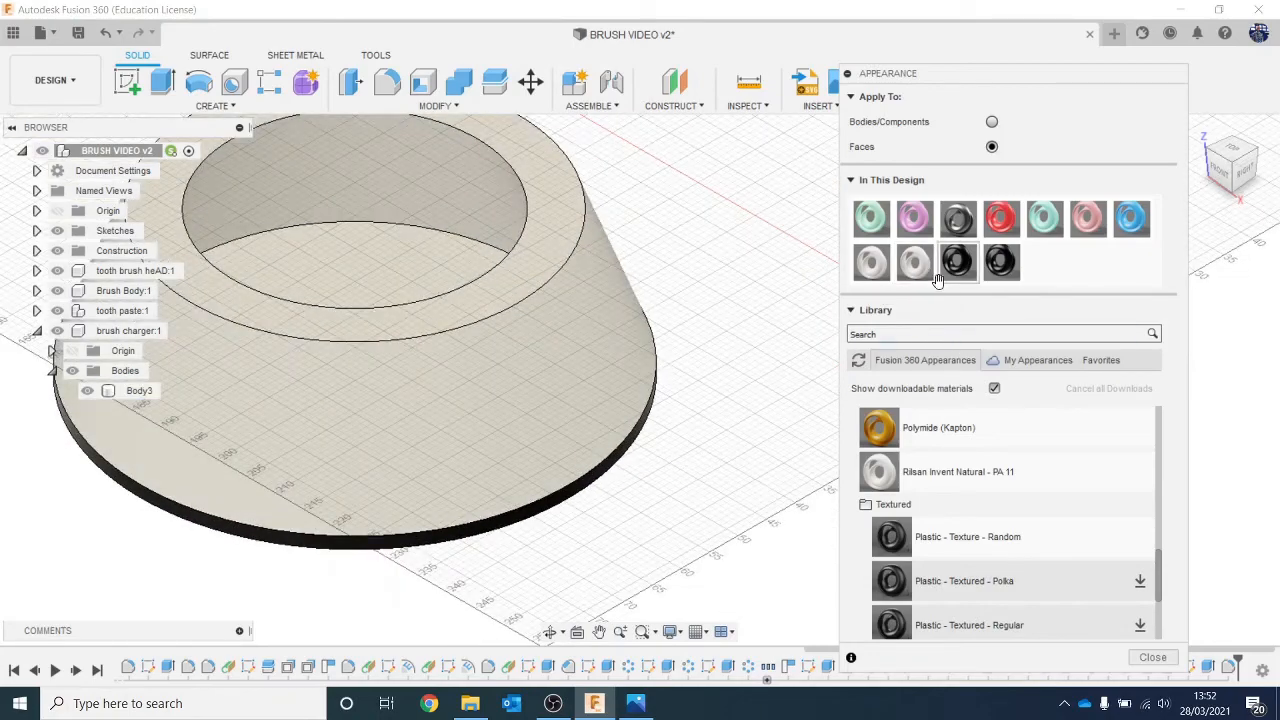
drag(938, 280, 545, 508)
scroll(574, 508, down, 3)
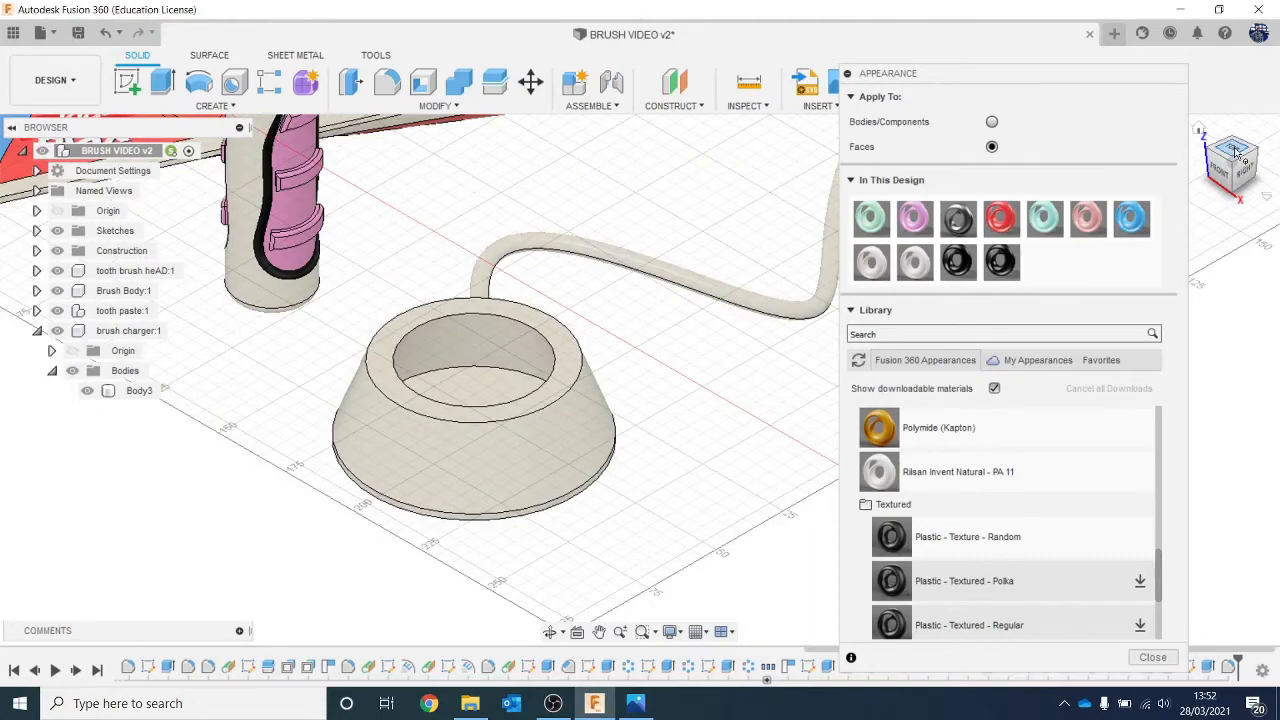
drag(1234, 152, 1230, 105)
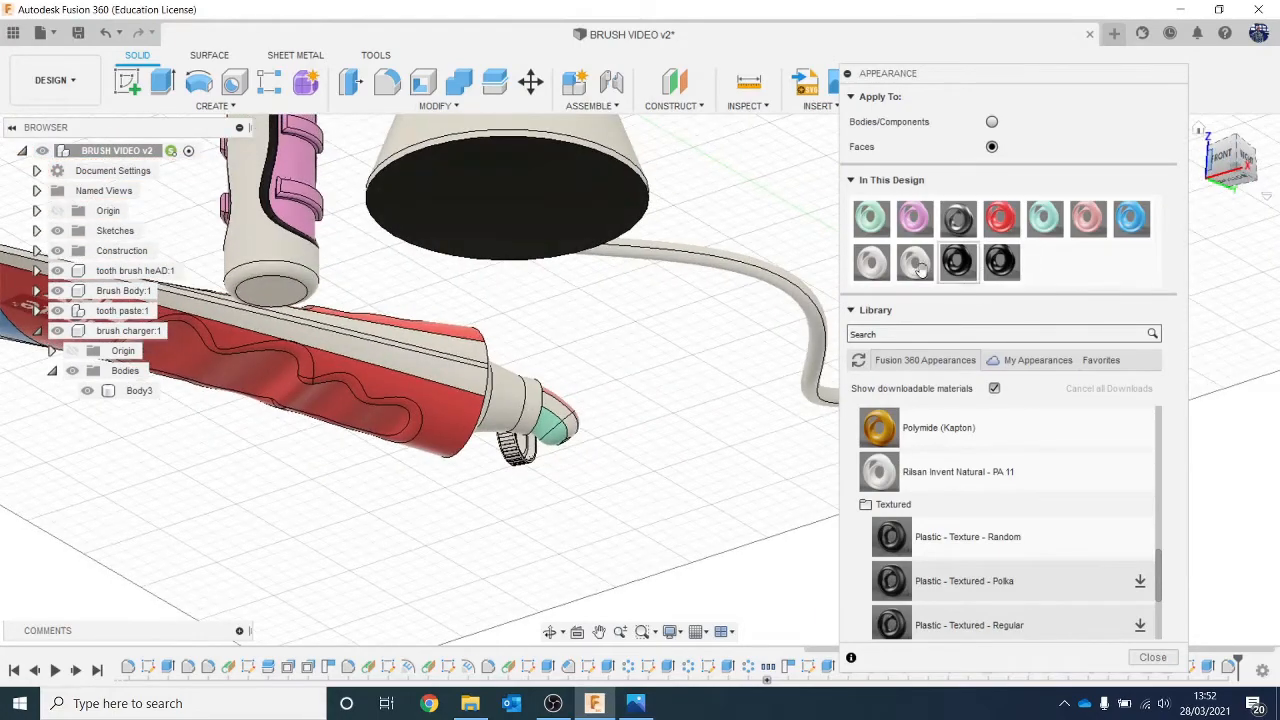
drag(915, 265, 559, 198)
shift+middle_drag(559, 198, 474, 375)
scroll(655, 222, down, 2)
drag(1222, 194, 1230, 172)
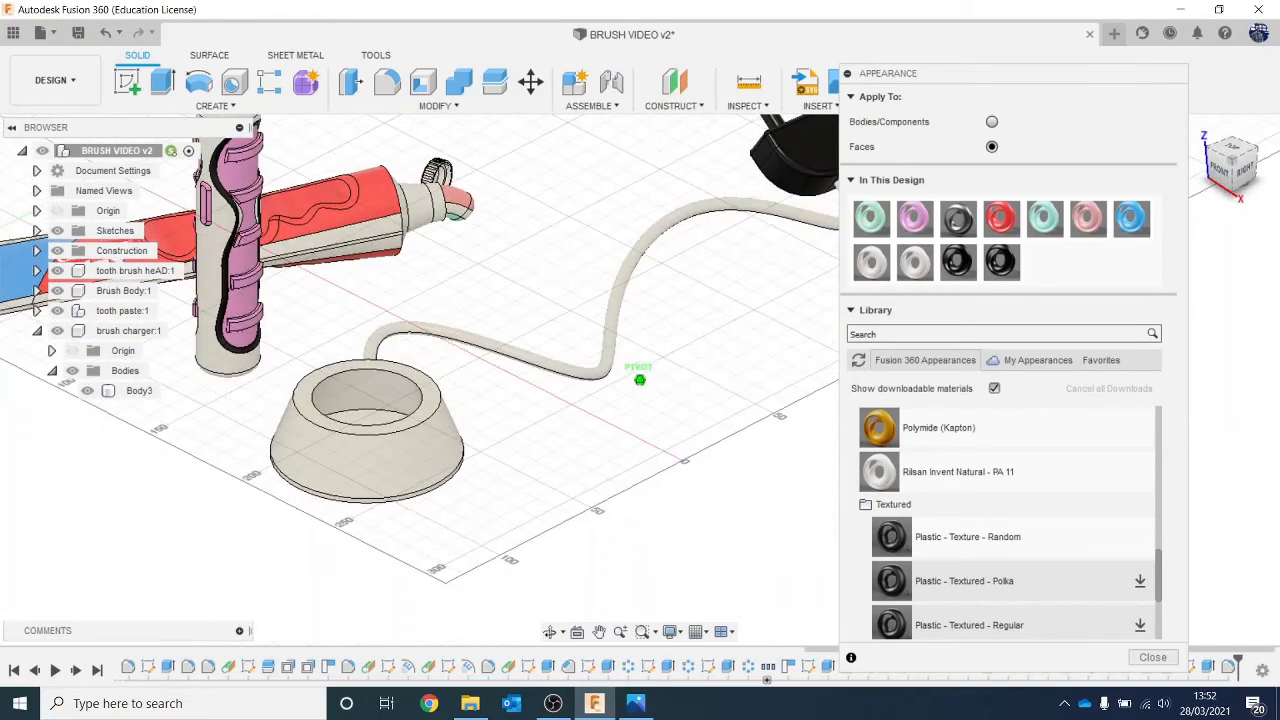
Apply the Steel - Satin appearance to the shafts and rounded tips of both plug pins and finish editing appearances.
middle_drag(720, 192, 509, 366)
scroll(605, 280, up, 2)
scroll(605, 278, up, 4)
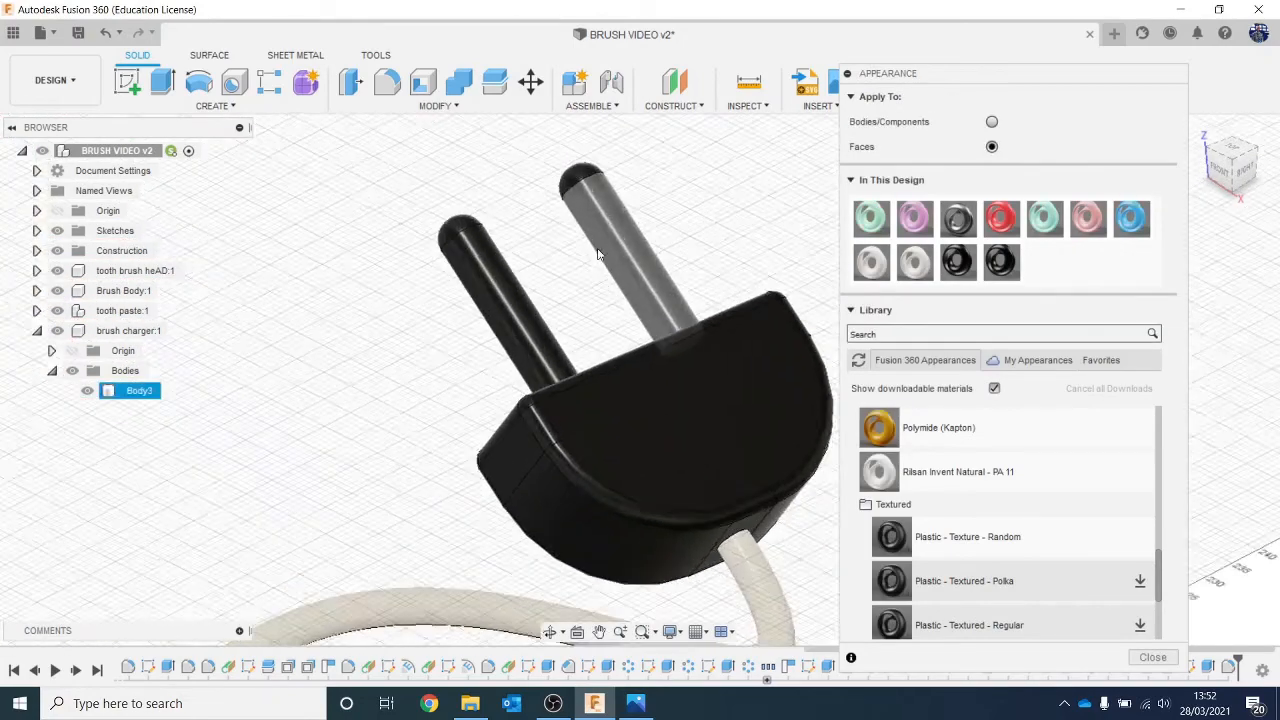
drag(914, 262, 670, 258)
drag(1001, 262, 612, 181)
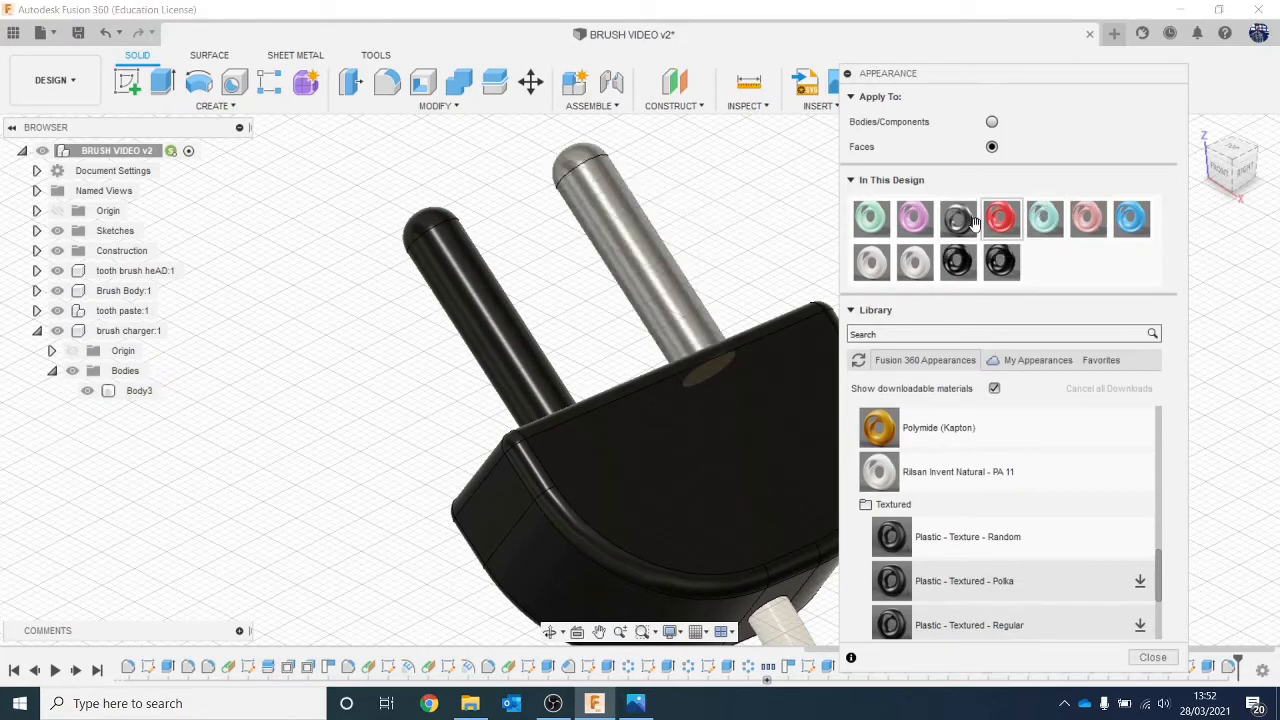
drag(952, 217, 461, 284)
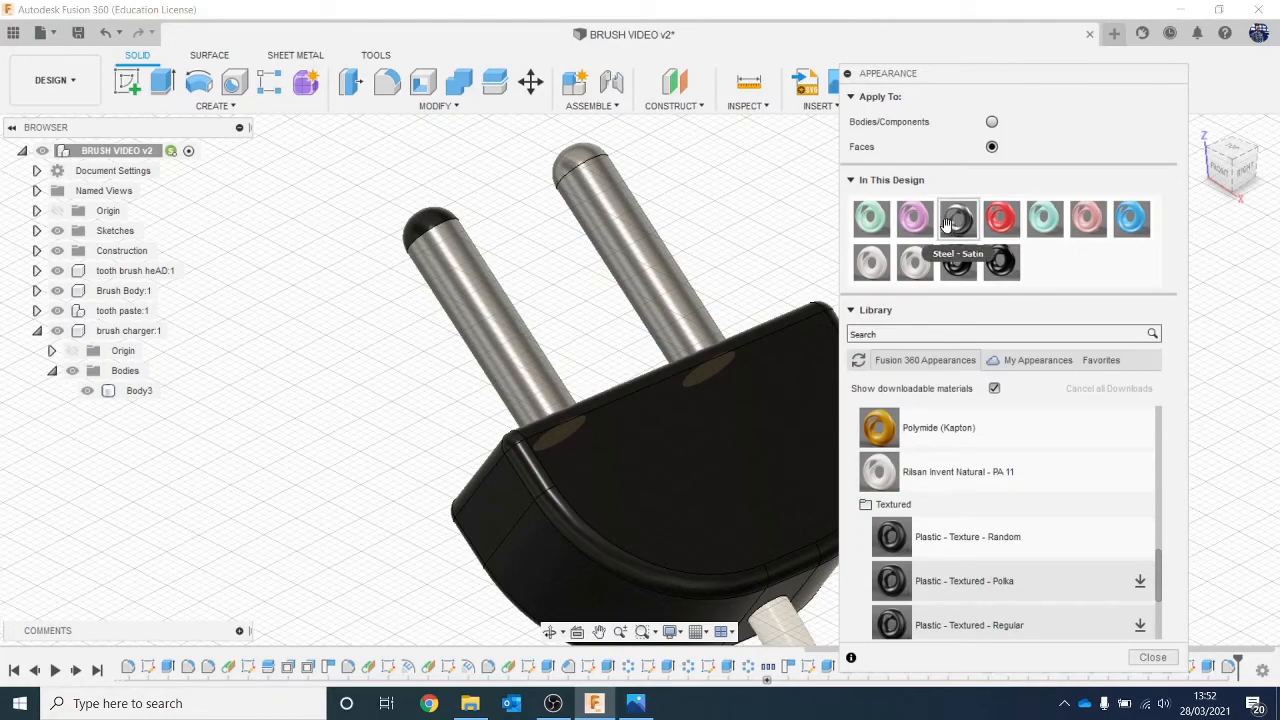
drag(957, 220, 500, 229)
drag(347, 208, 440, 228)
scroll(500, 283, down, 5)
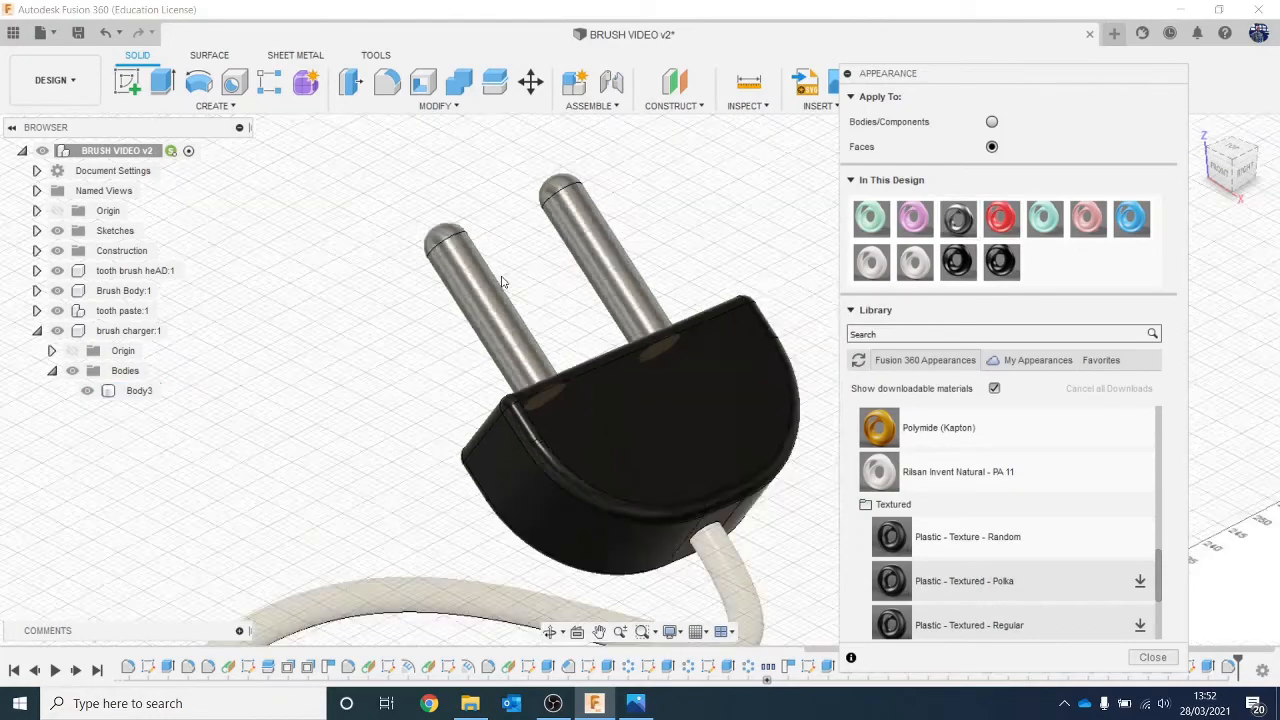
click(1152, 656)
scroll(840, 400, down, 2)
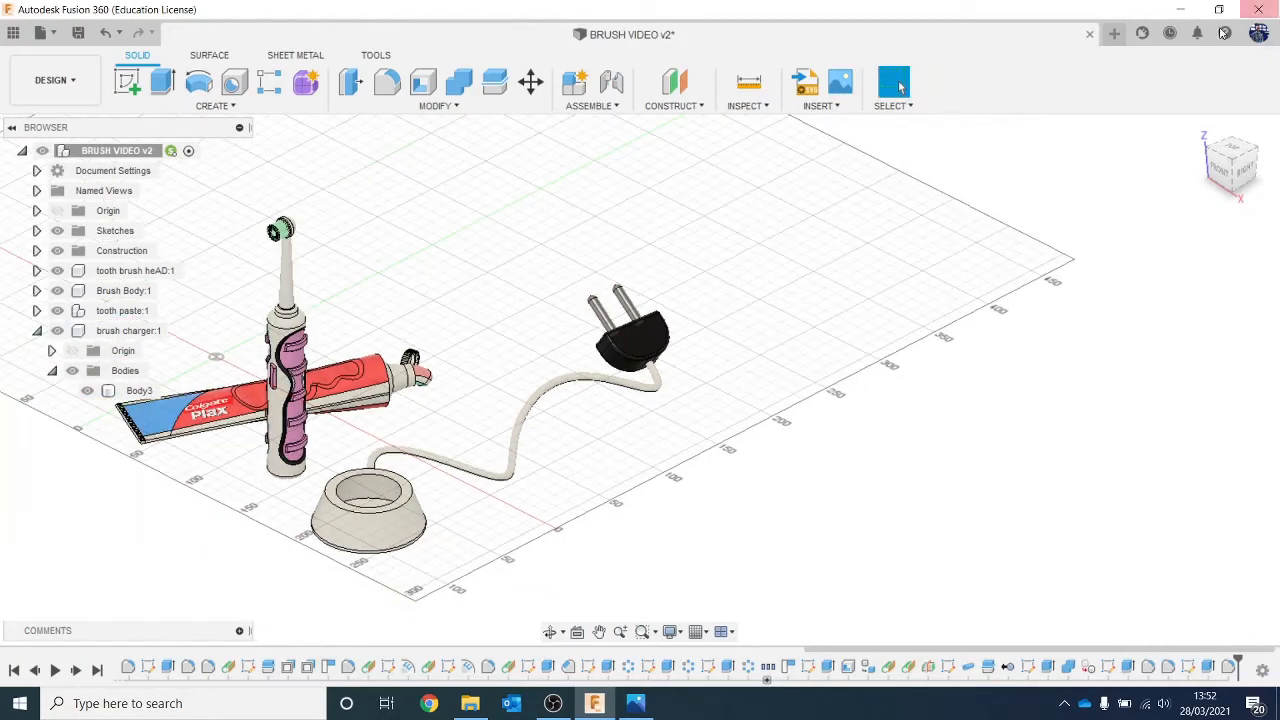
View the full model from the home view, preview it in the Render workspace, and return to the Design workspace.
click(1201, 131)
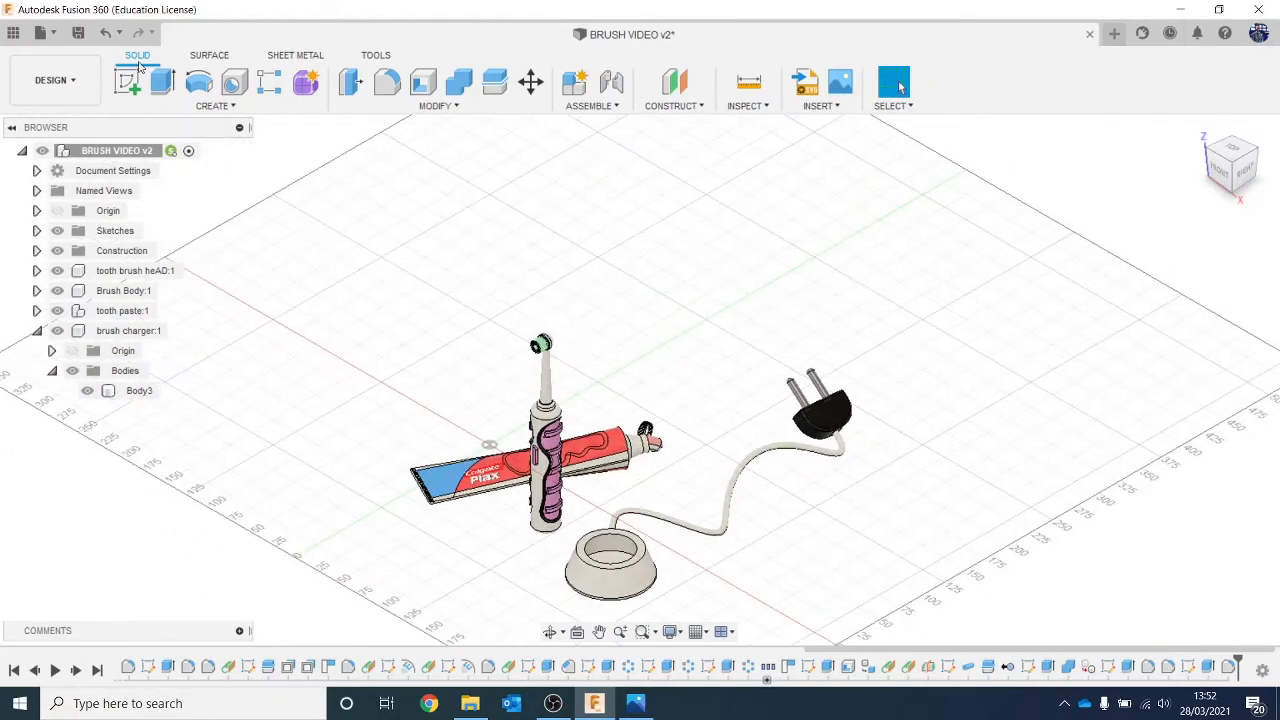
click(55, 80)
click(80, 180)
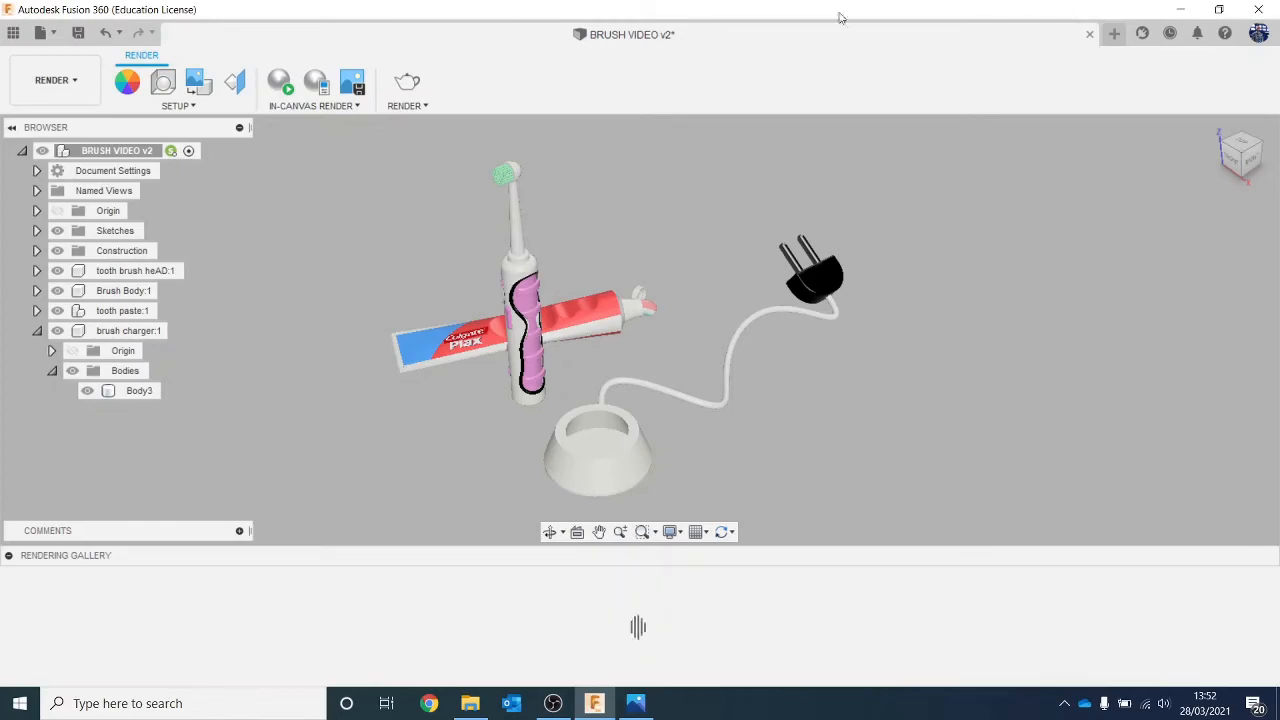
click(25, 72)
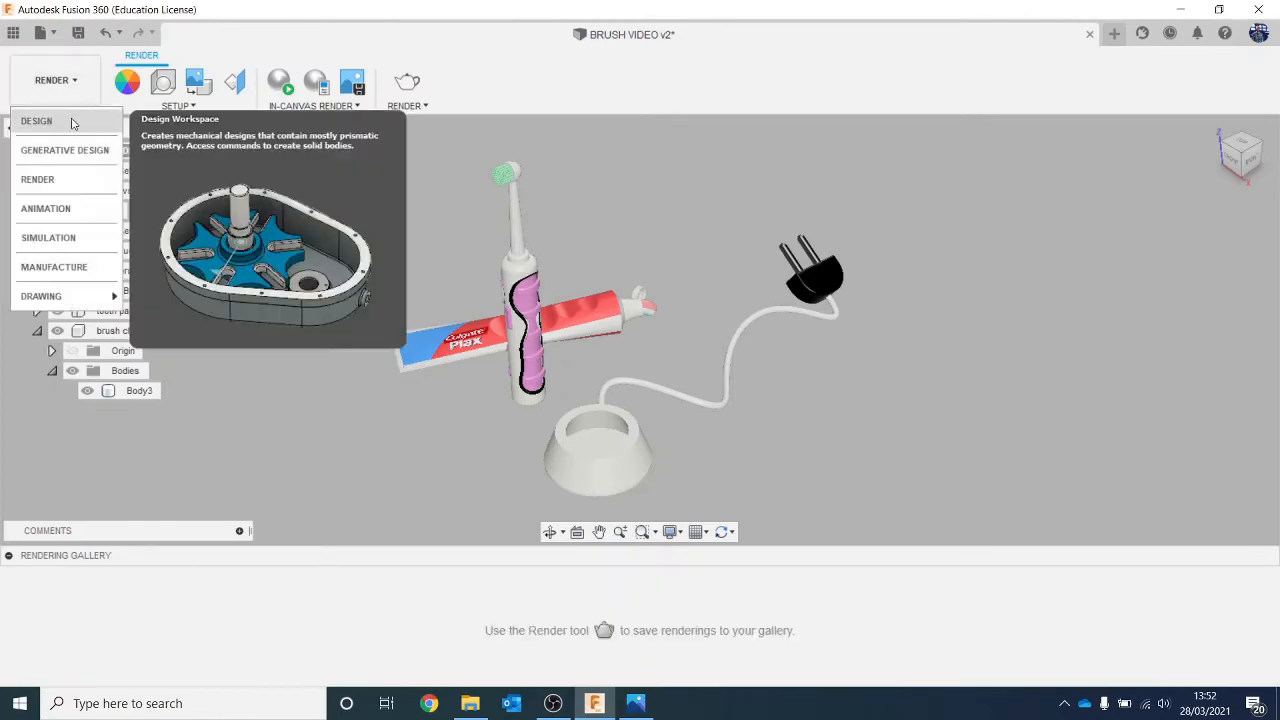
click(36, 120)
Open the bathroom sink reference picture from the Loft example folder, examine it, and return to Fusion 360.
click(470, 703)
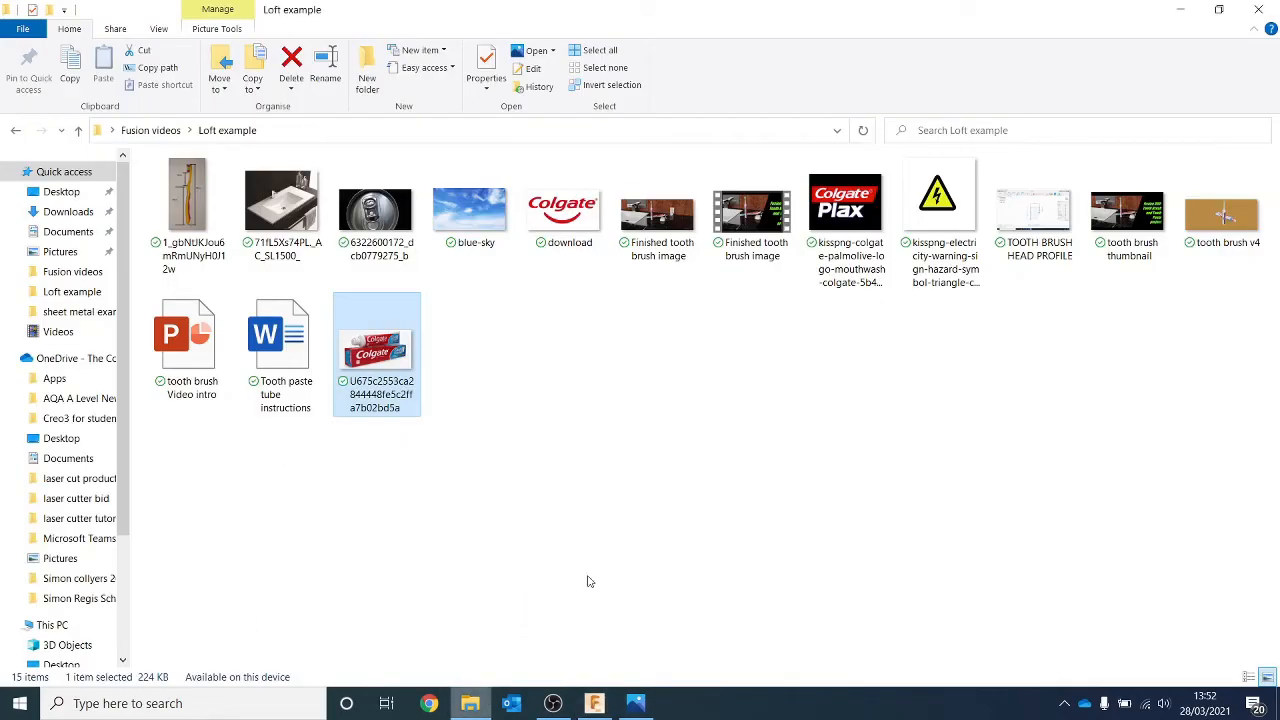
click(316, 215)
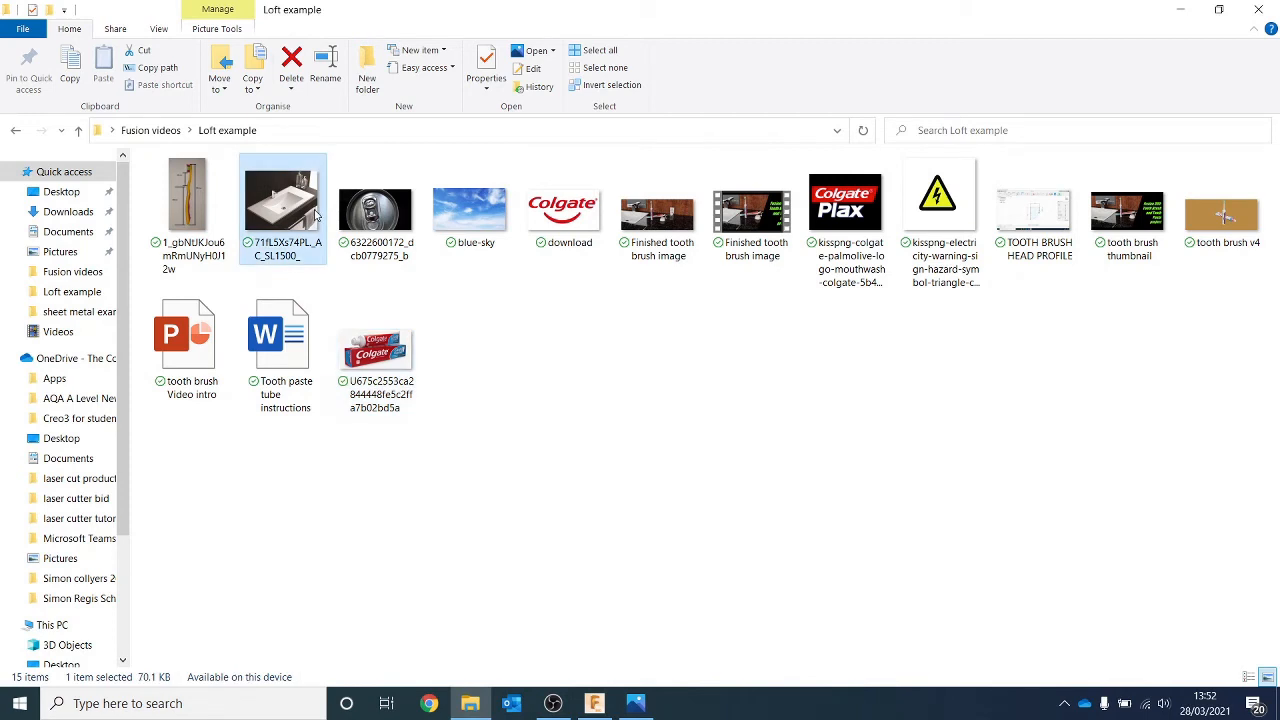
double_click(316, 215)
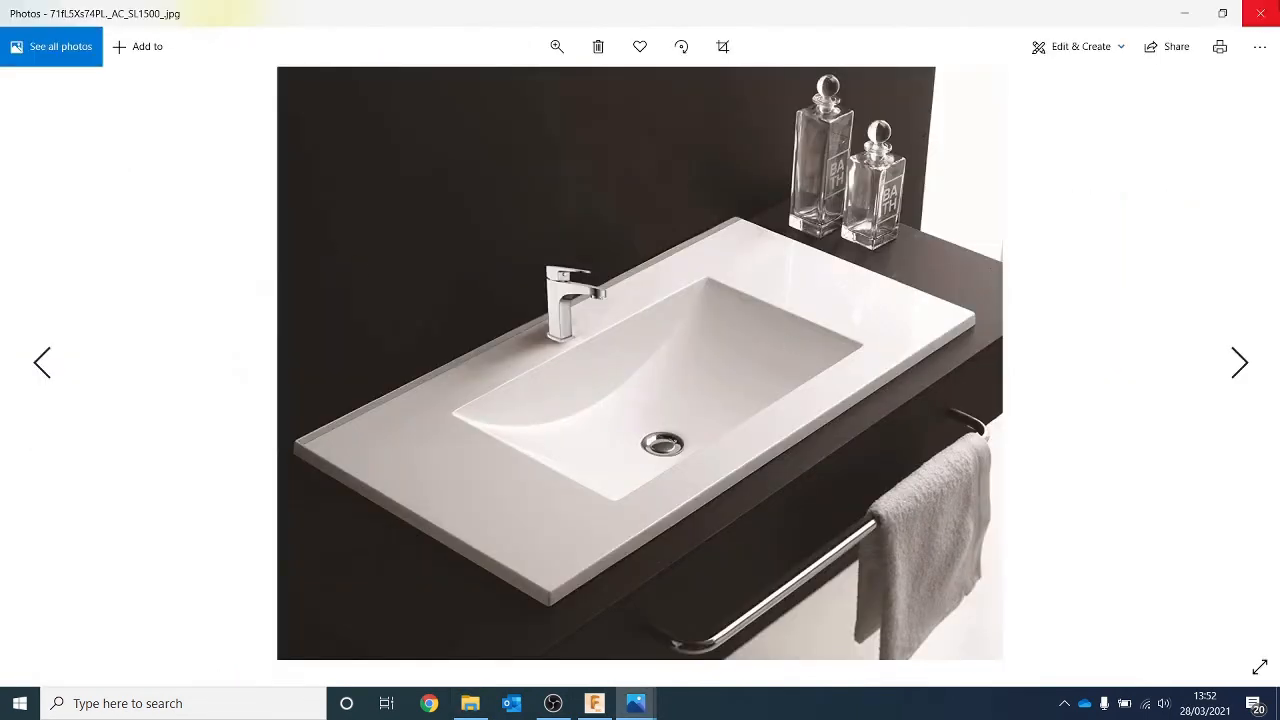
click(1266, 10)
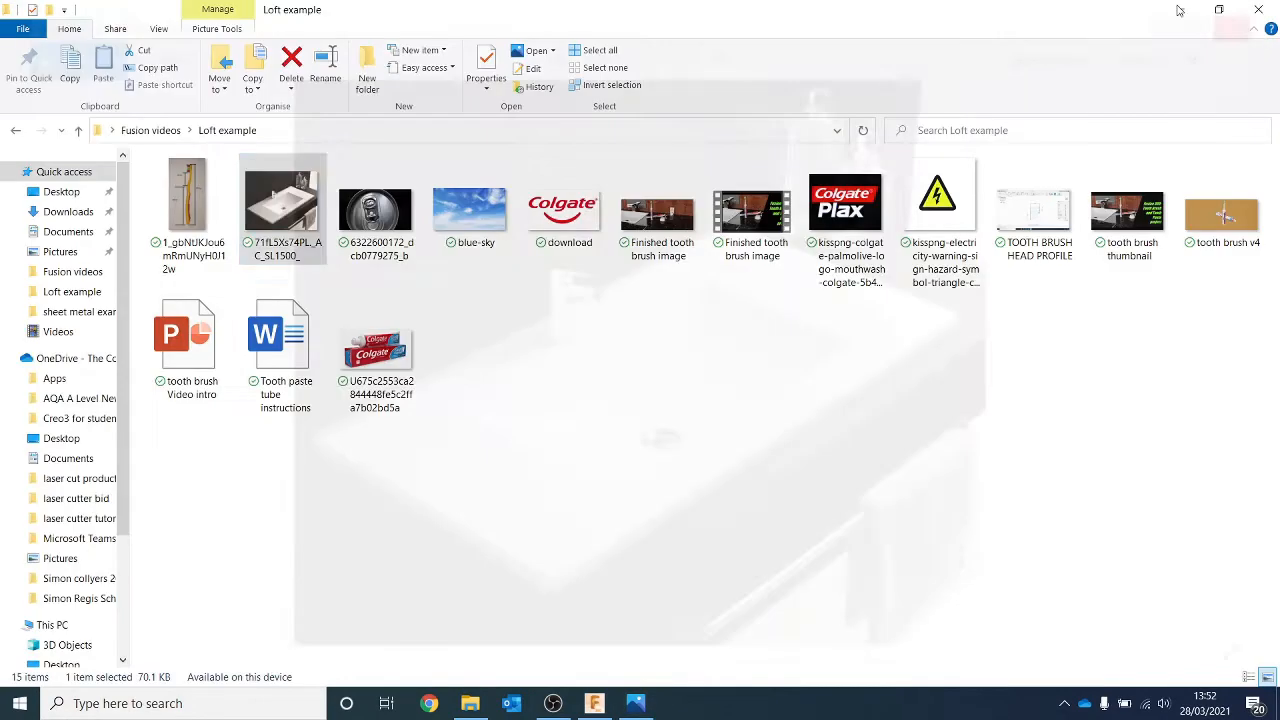
click(596, 706)
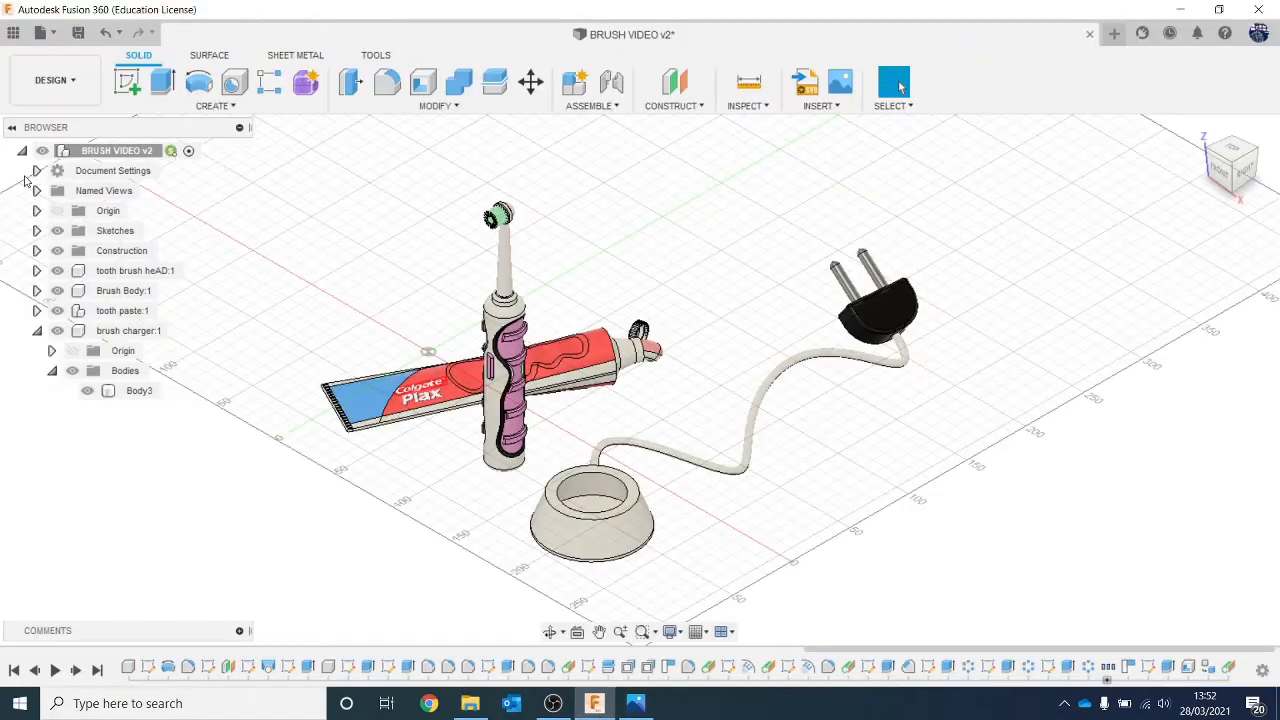
Examine the toothbrush, toothpaste tube and charger closely in the Render workspace, and go back to the Design workspace.
click(55, 80)
click(45, 177)
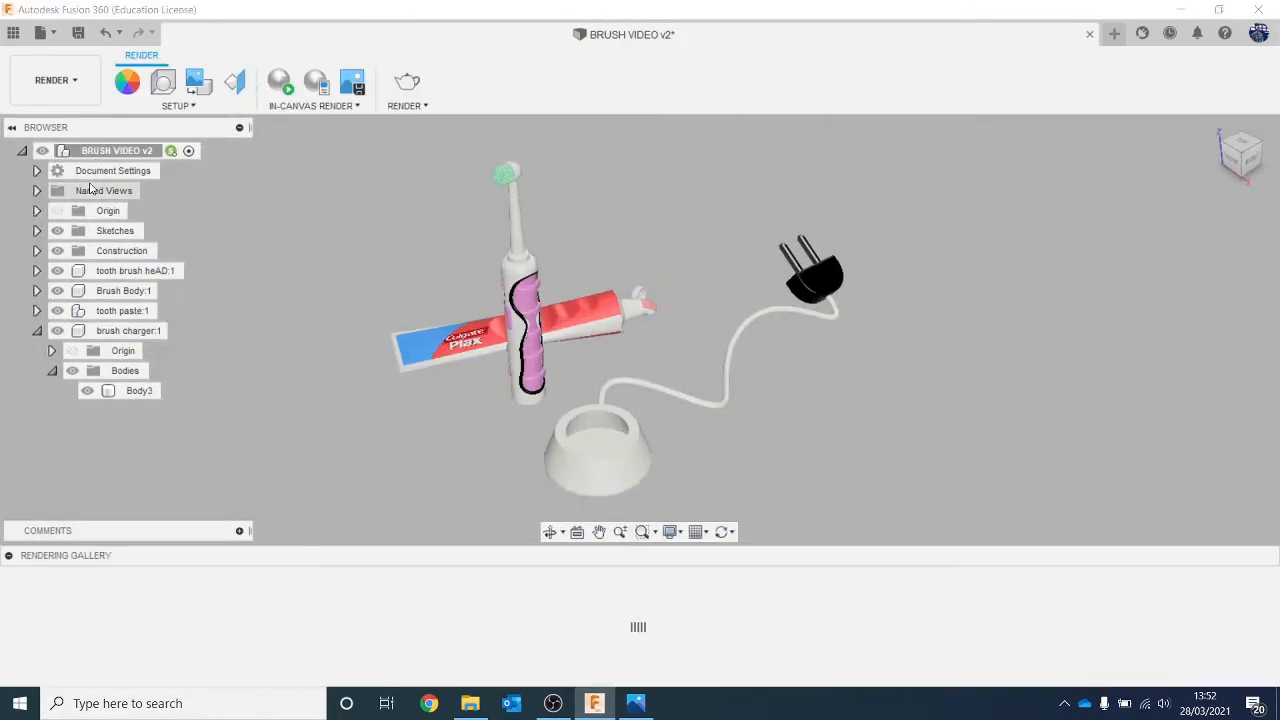
scroll(616, 341, up, 5)
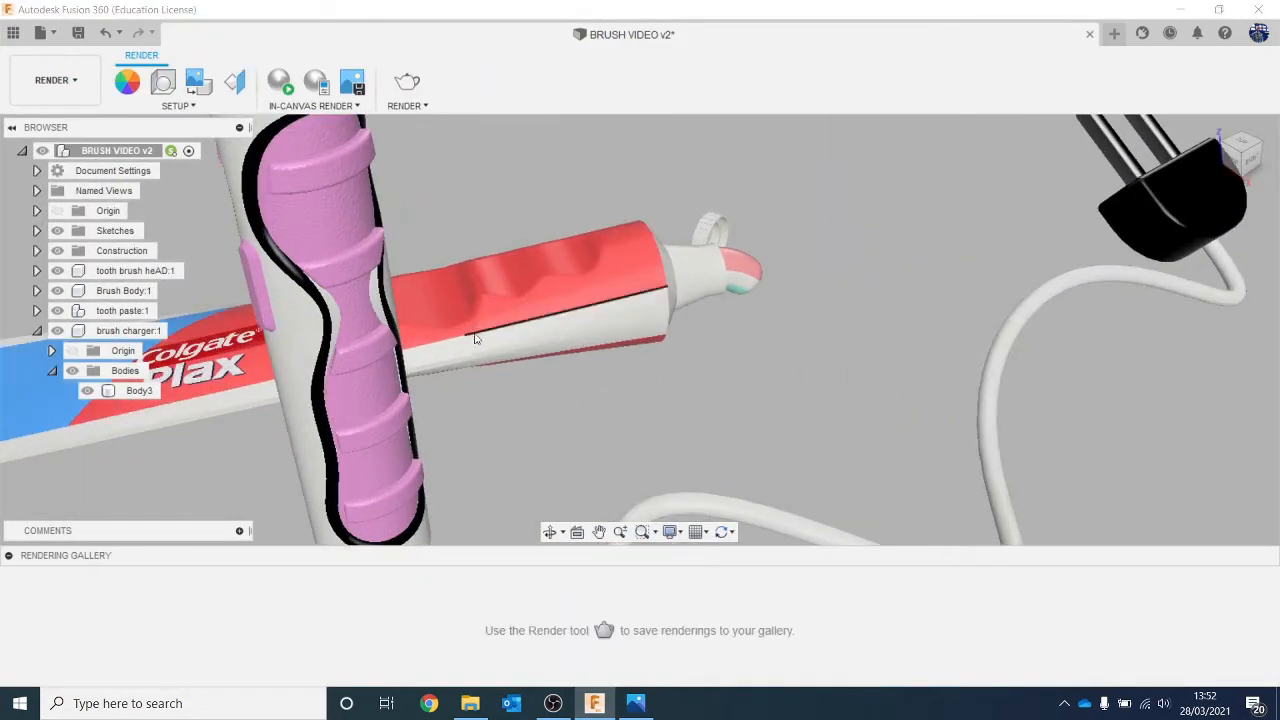
scroll(415, 357, down, 2)
scroll(415, 357, down, 4)
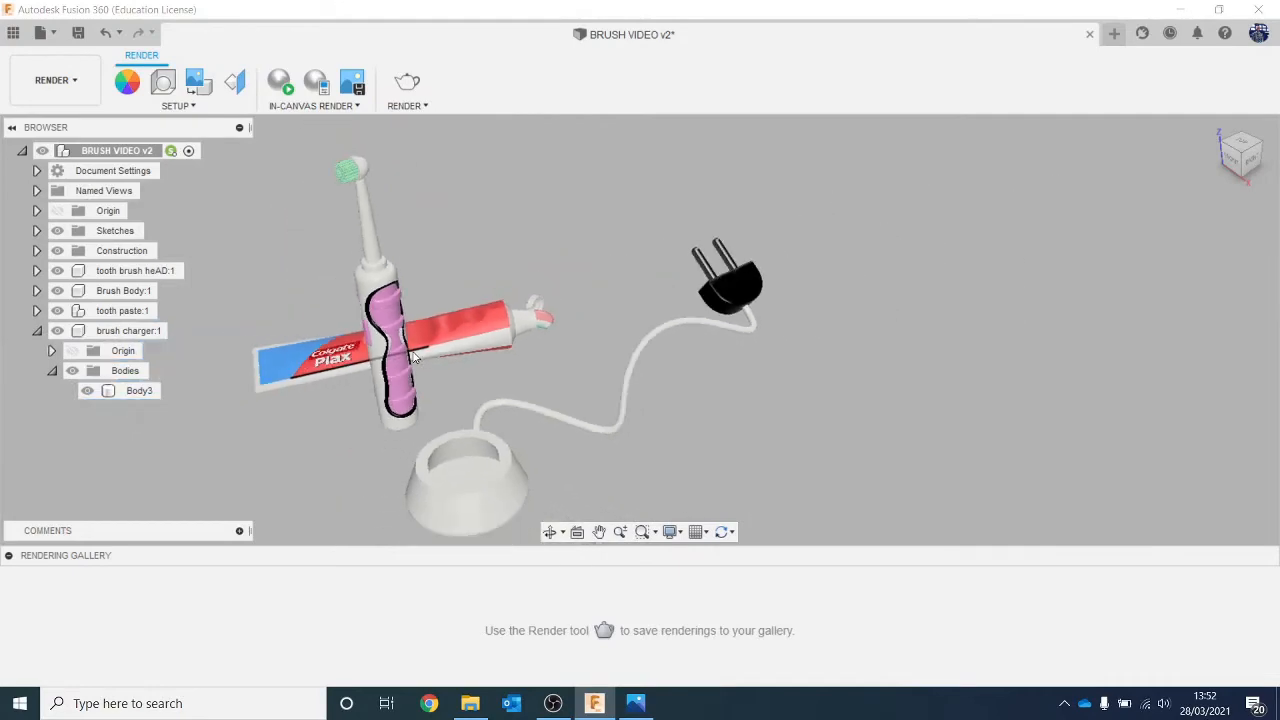
click(56, 80)
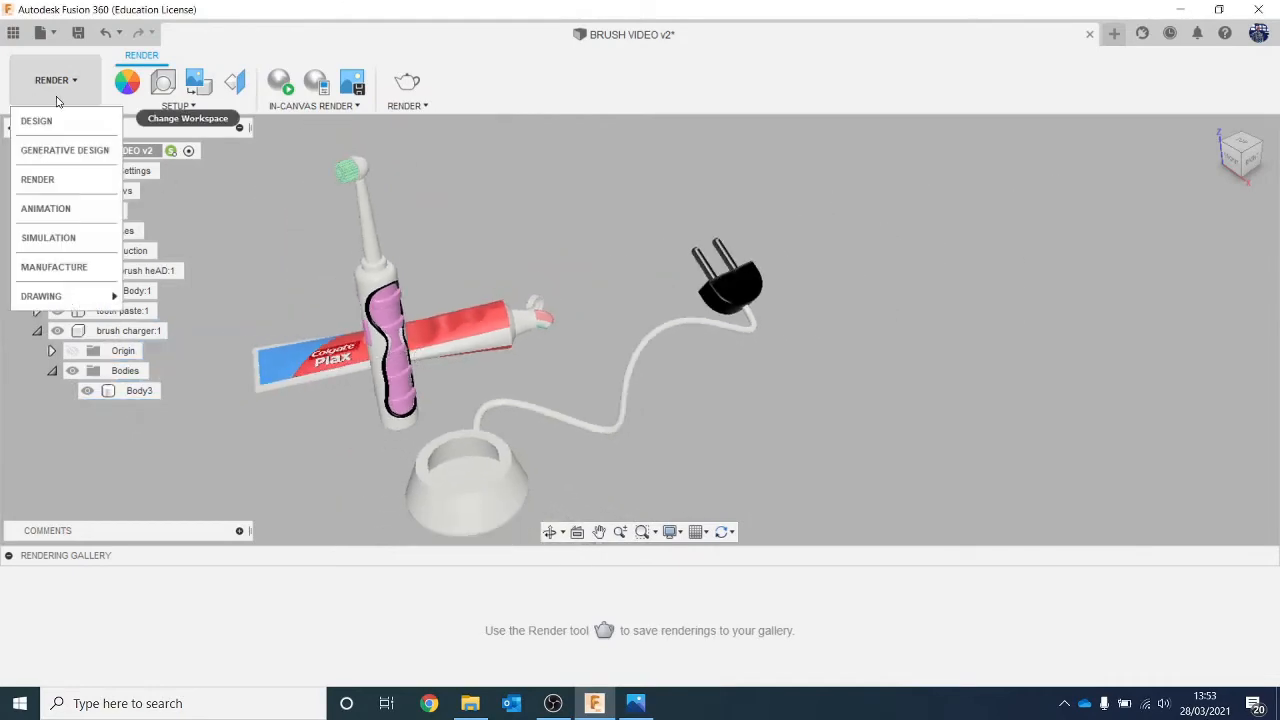
click(45, 121)
Sketch a two-point rectangle about 1256 by 470 mm on the horizontal origin plane, surrounding the toothbrush, toothpaste and charger and extending well past the toothpaste.
scroll(238, 208, down, 1)
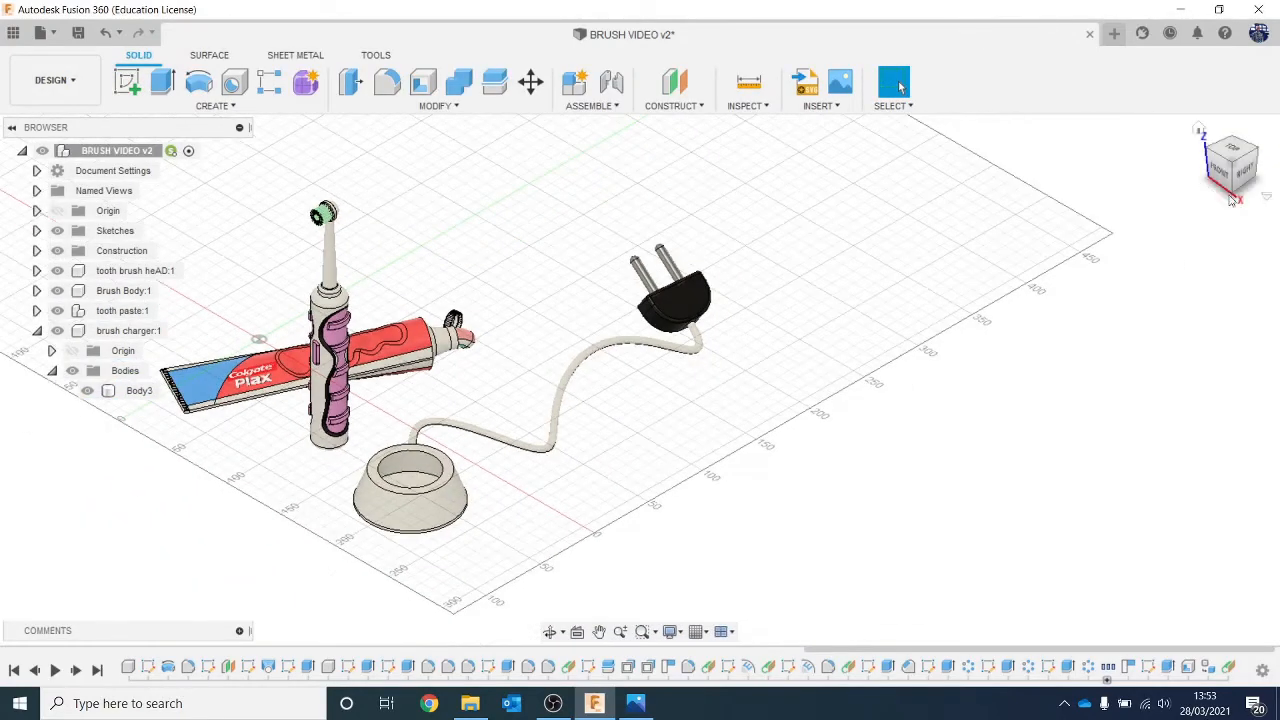
click(1247, 150)
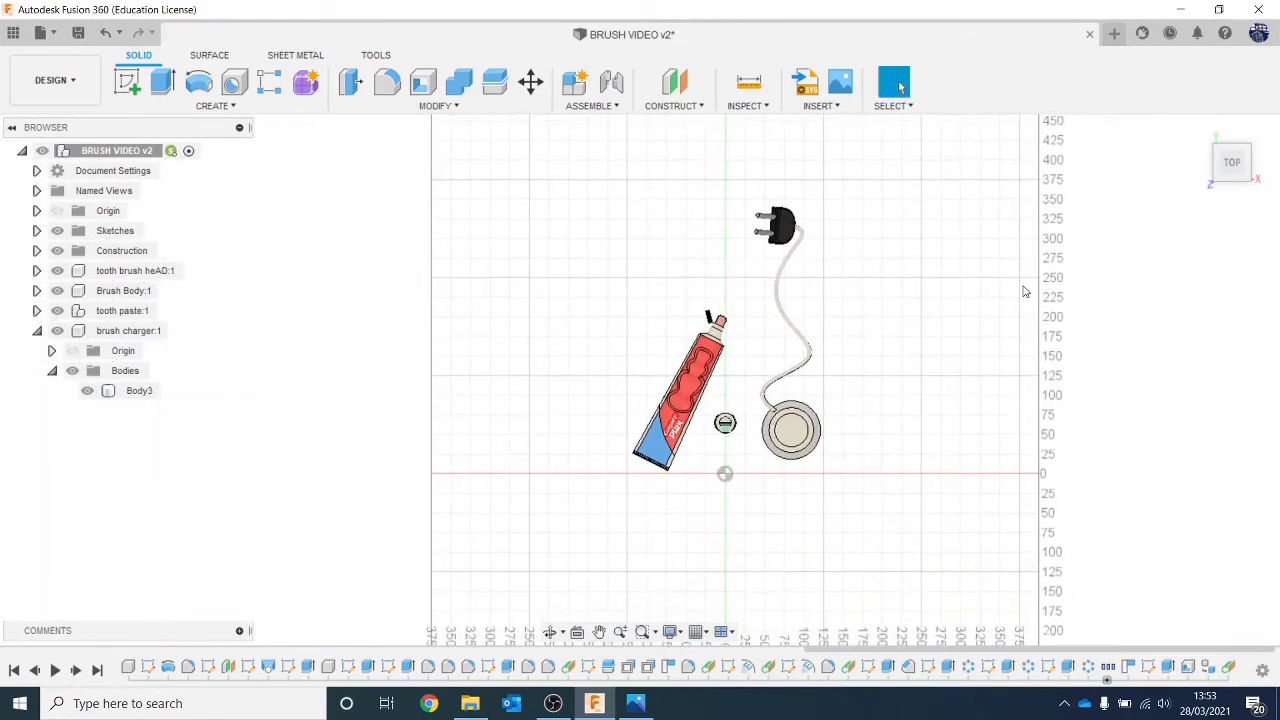
click(128, 80)
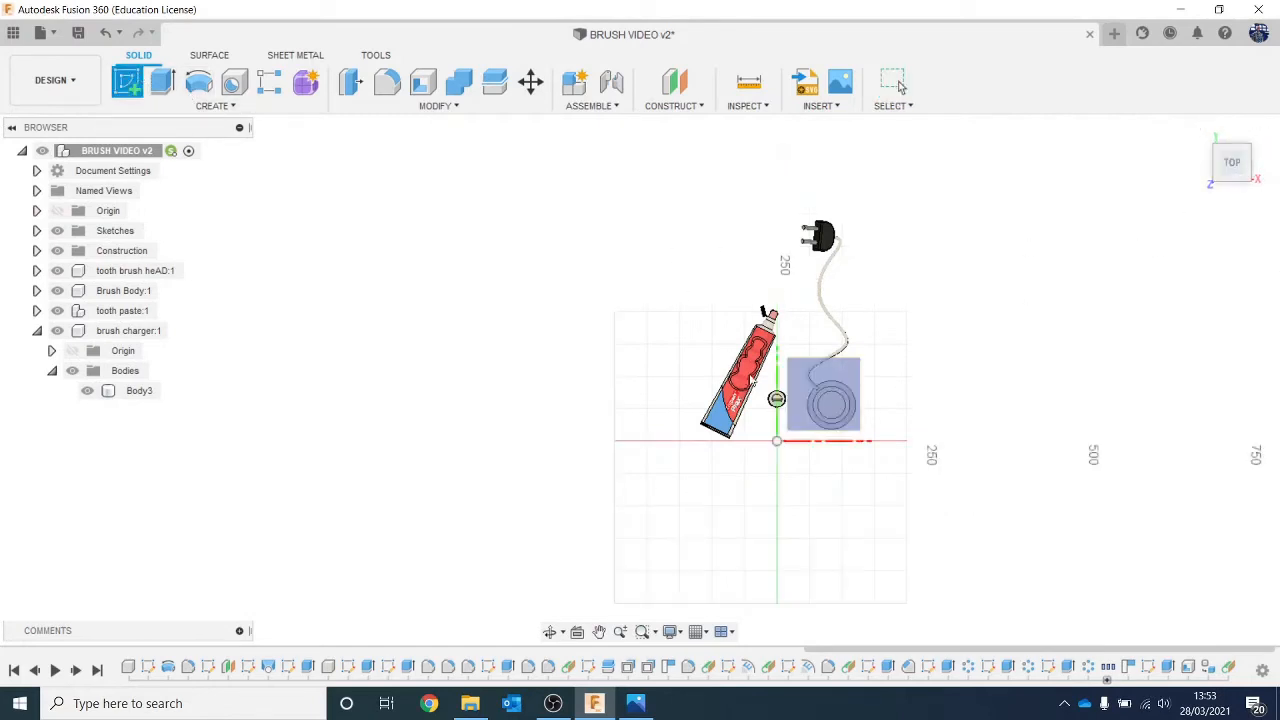
click(800, 369)
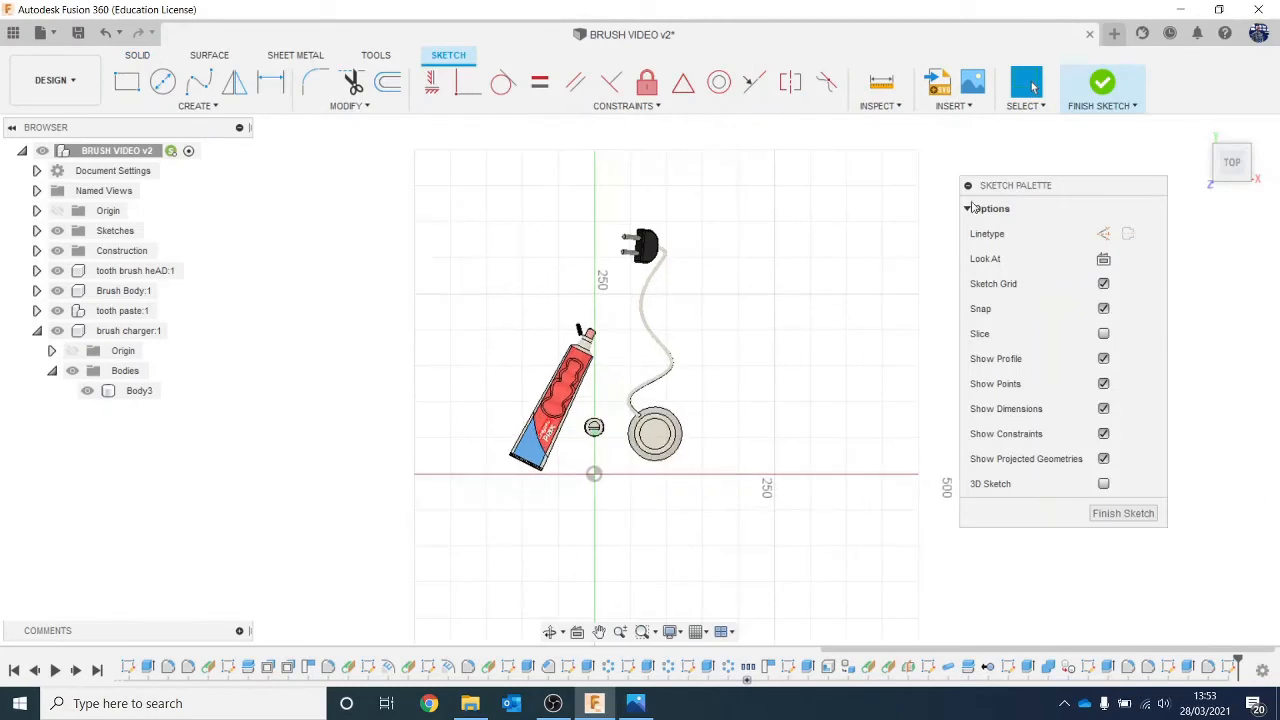
click(127, 81)
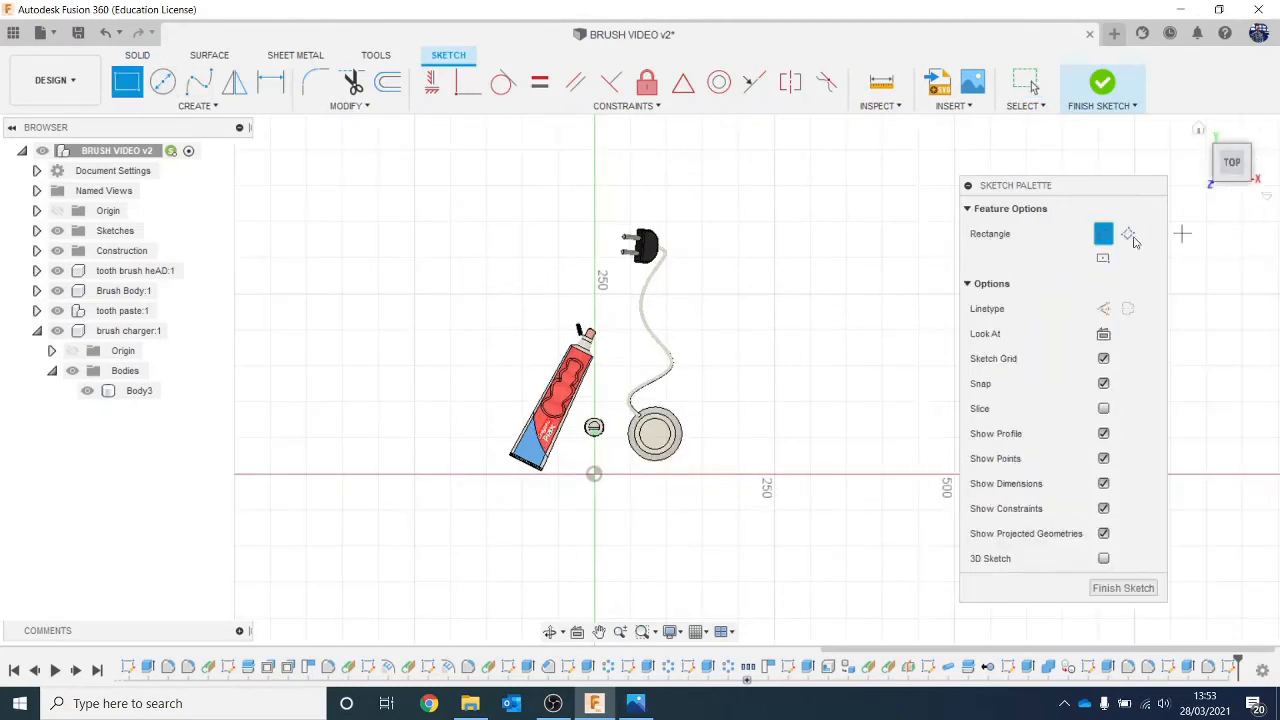
scroll(705, 322, down, 2)
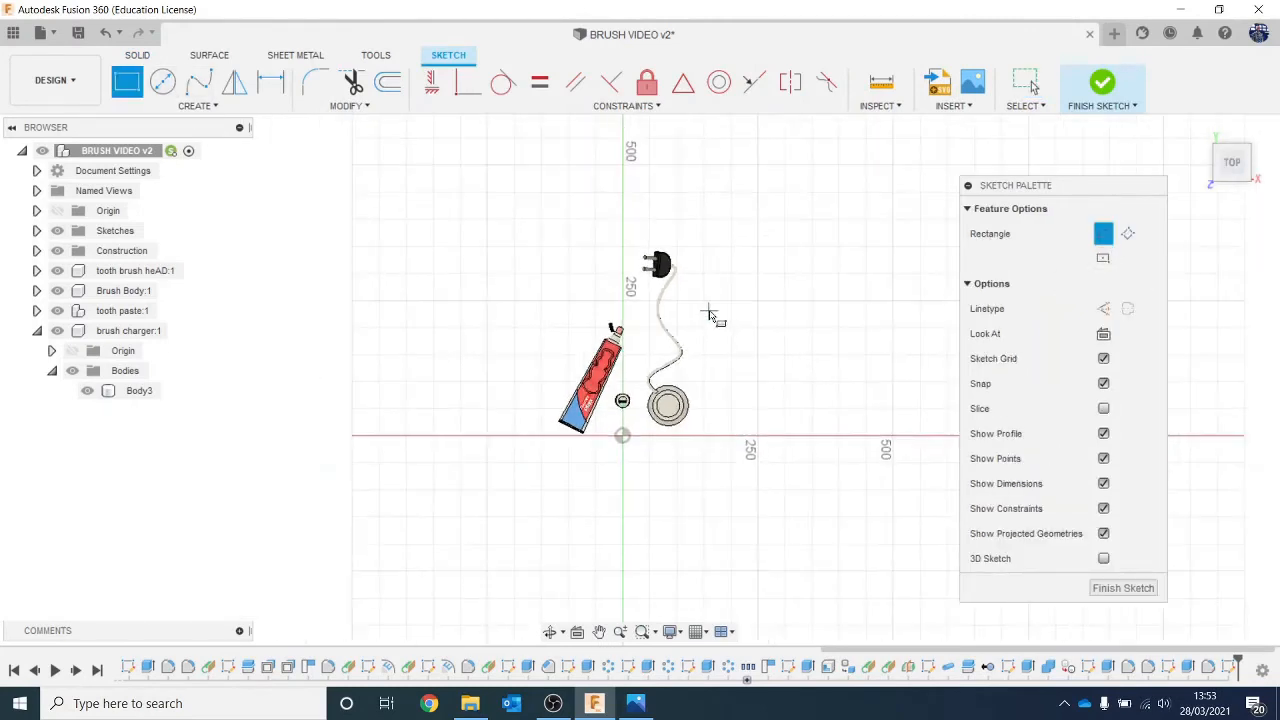
click(733, 473)
middle_drag(409, 254, 561, 198)
scroll(561, 198, down, 1)
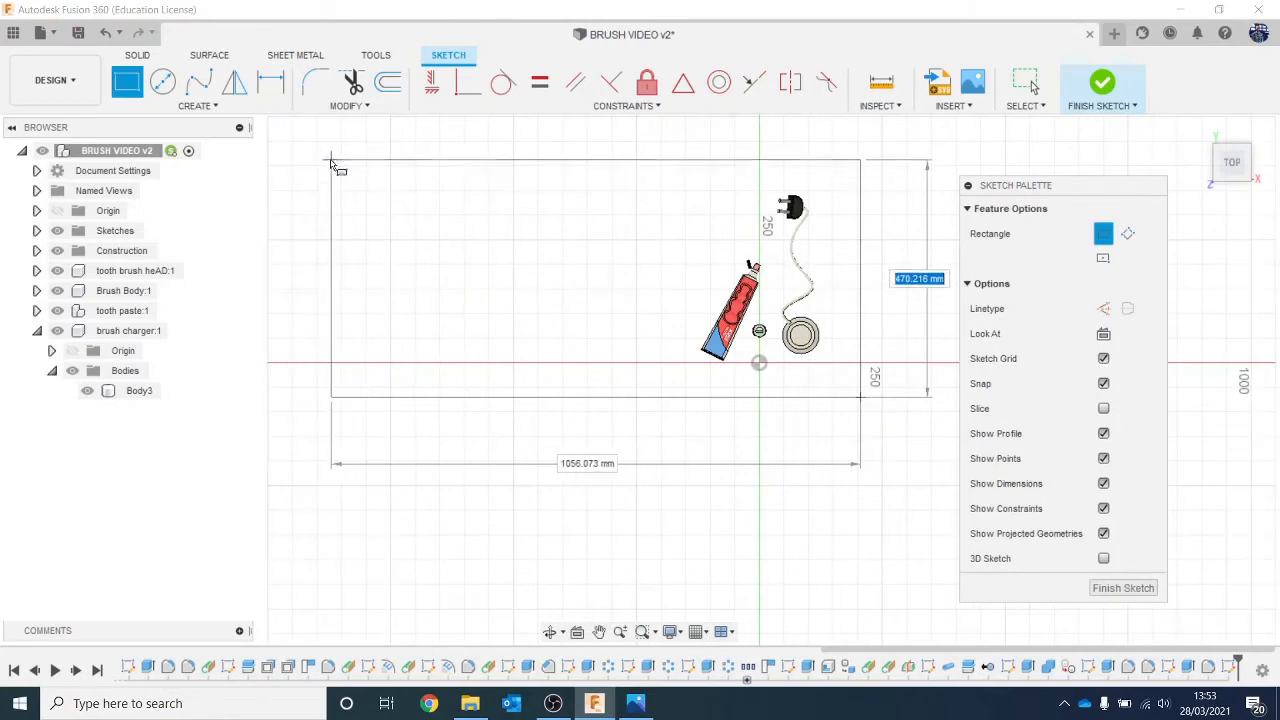
middle_drag(277, 129, 278, 160)
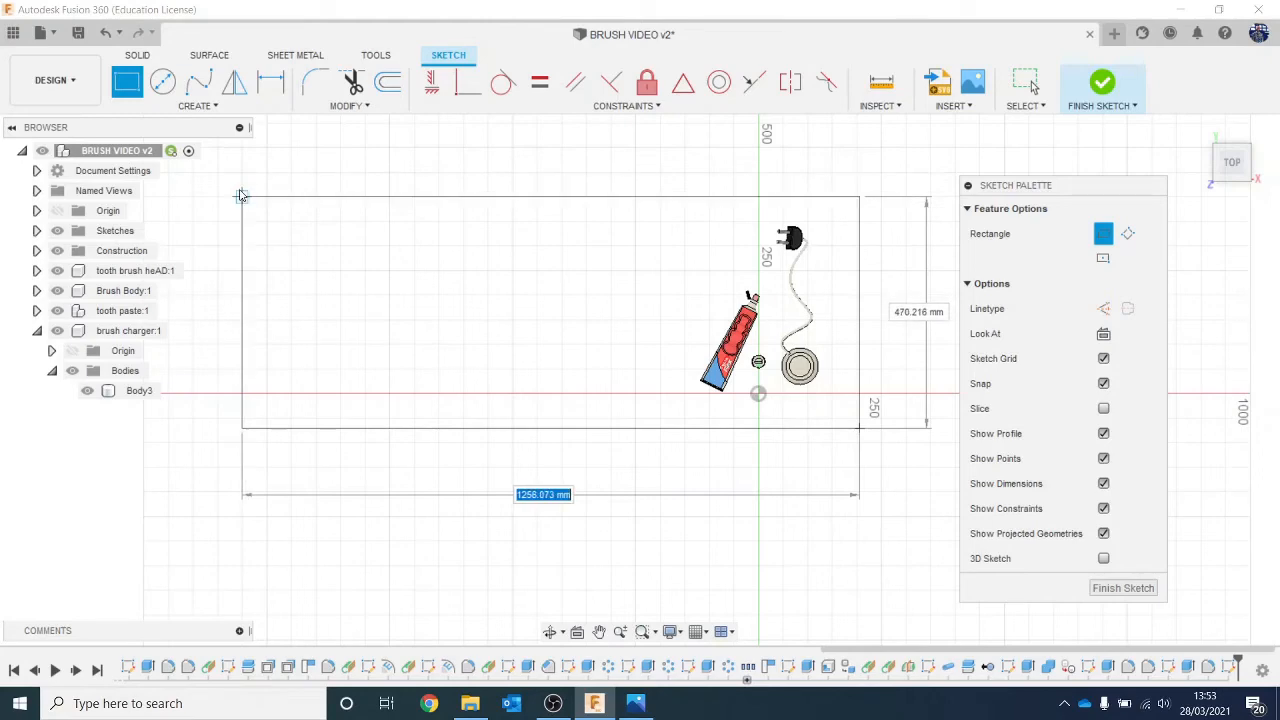
click(240, 195)
click(1108, 88)
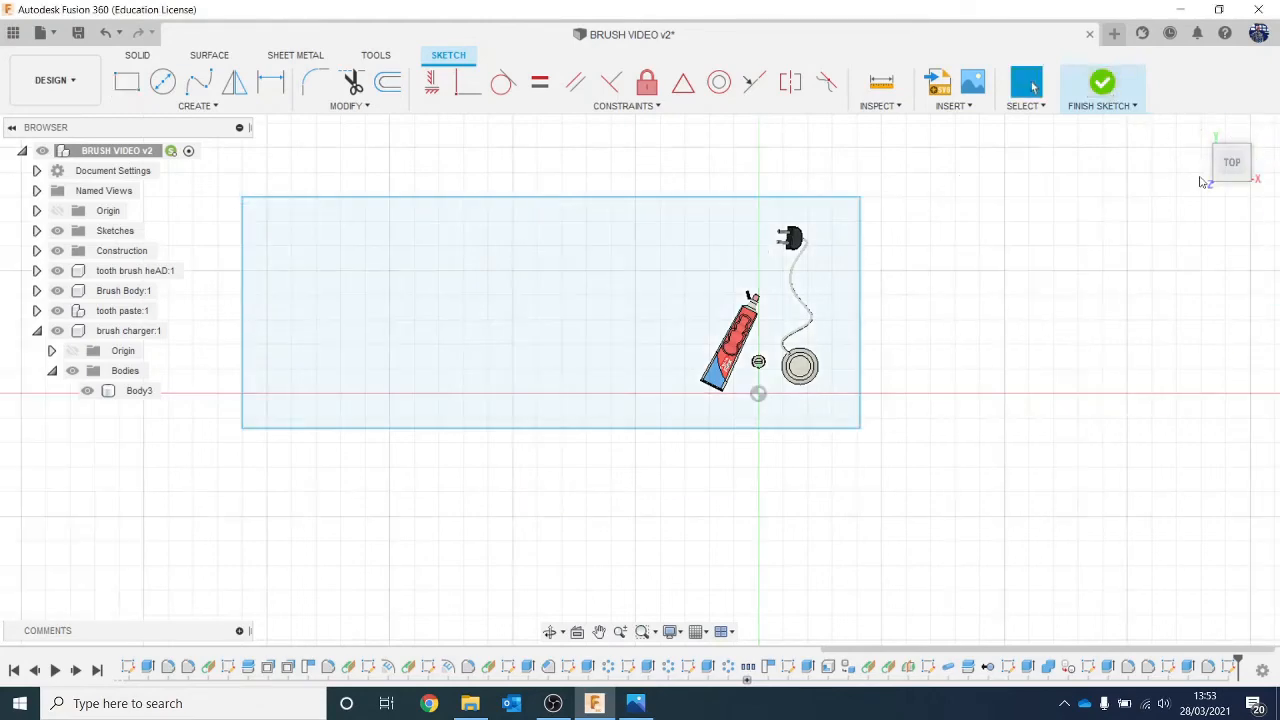
Move the rectangle's four sketch lines vertically by -119.765 mm in Z to the level of the toothbrush and charger bases.
drag(1226, 162, 1232, 118)
scroll(857, 397, up, 3)
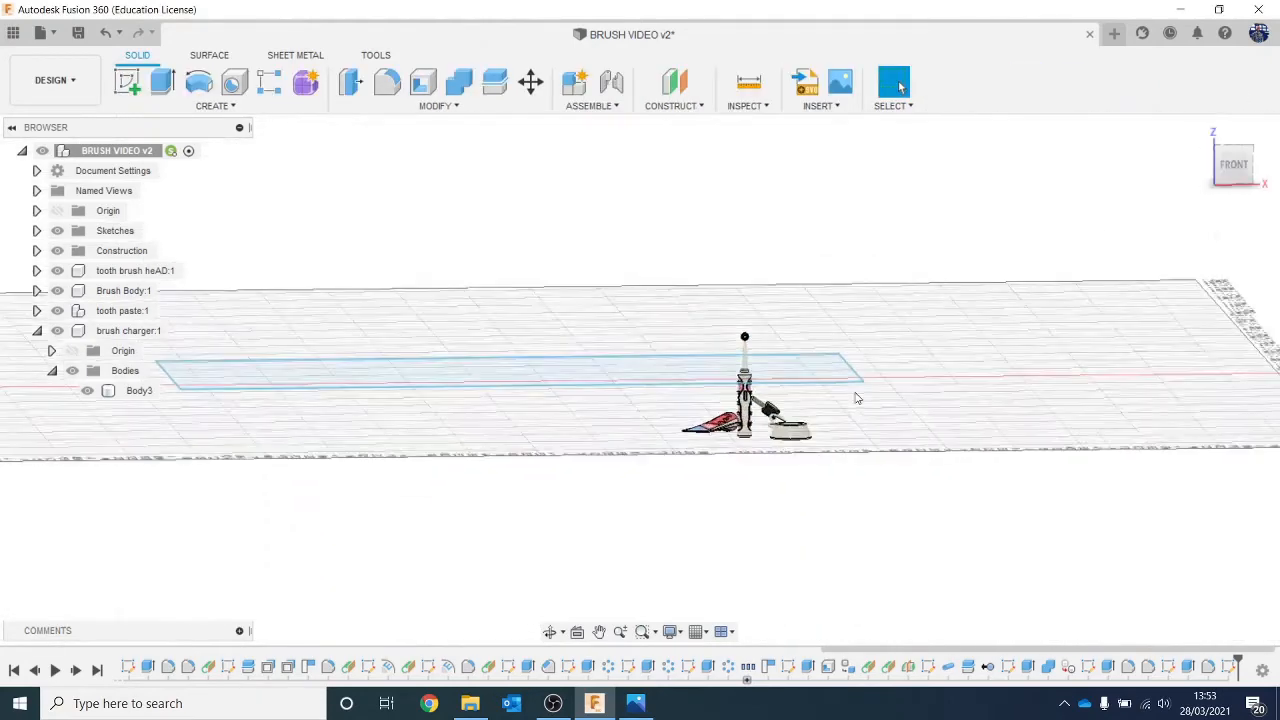
double_click(560, 383)
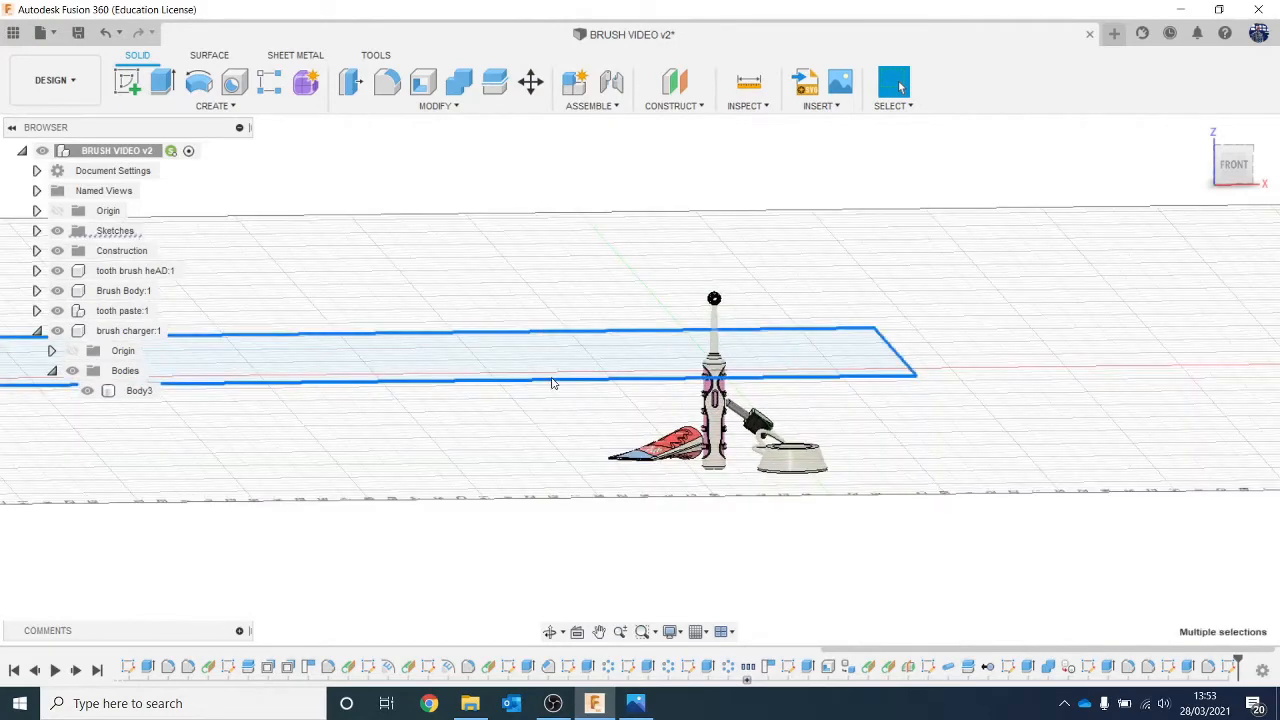
right_click(553, 381)
click(480, 401)
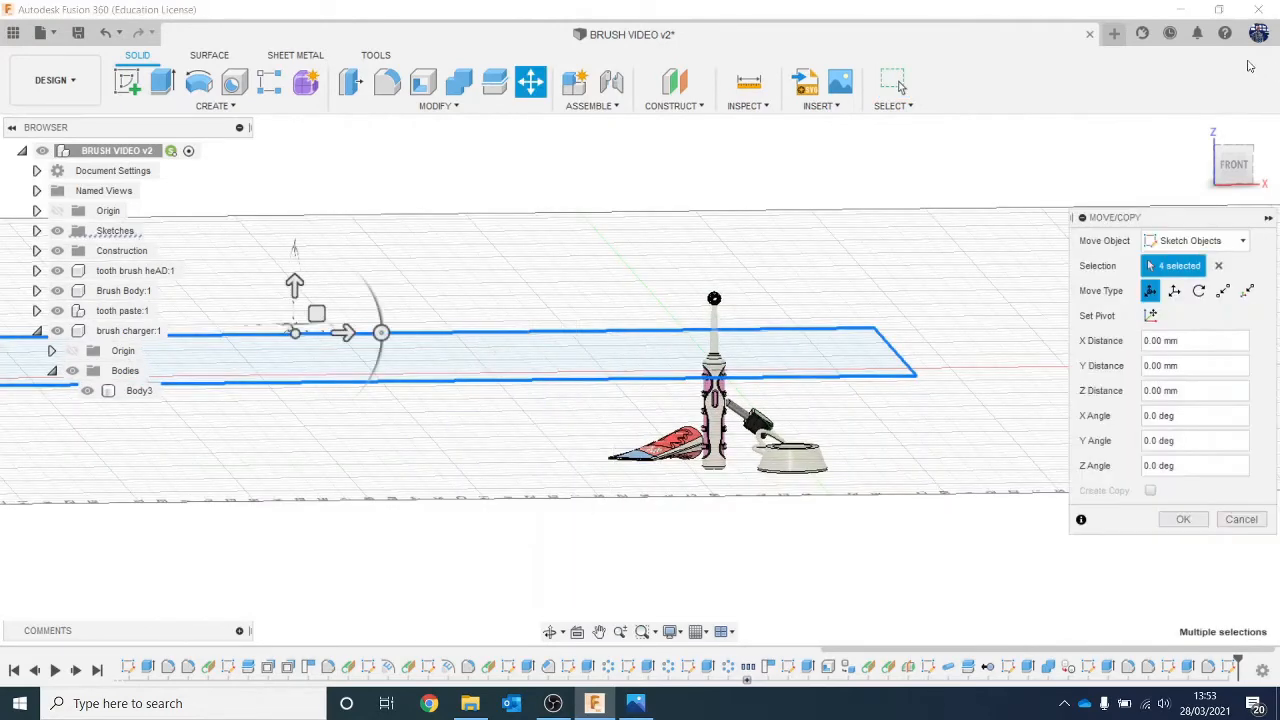
click(1234, 164)
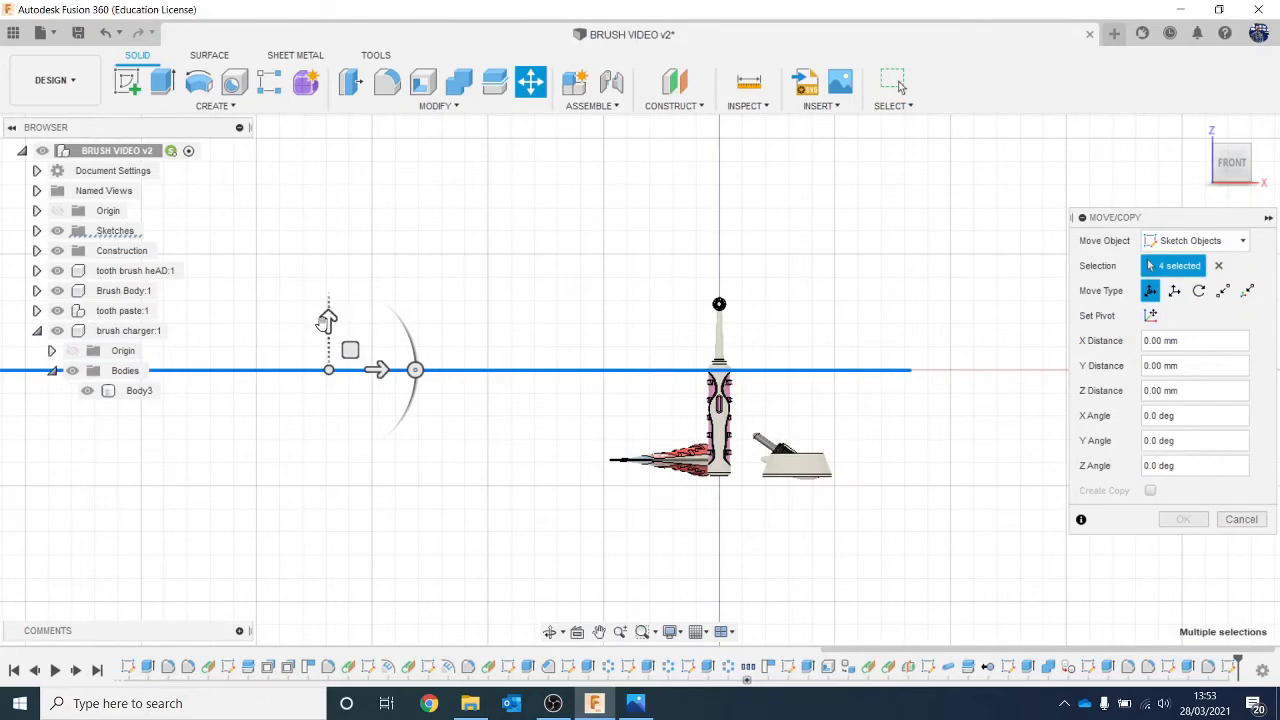
mouse_move(327, 321)
mouse_down()
mouse_move(329, 449)
mouse_move(329, 430)
mouse_up()
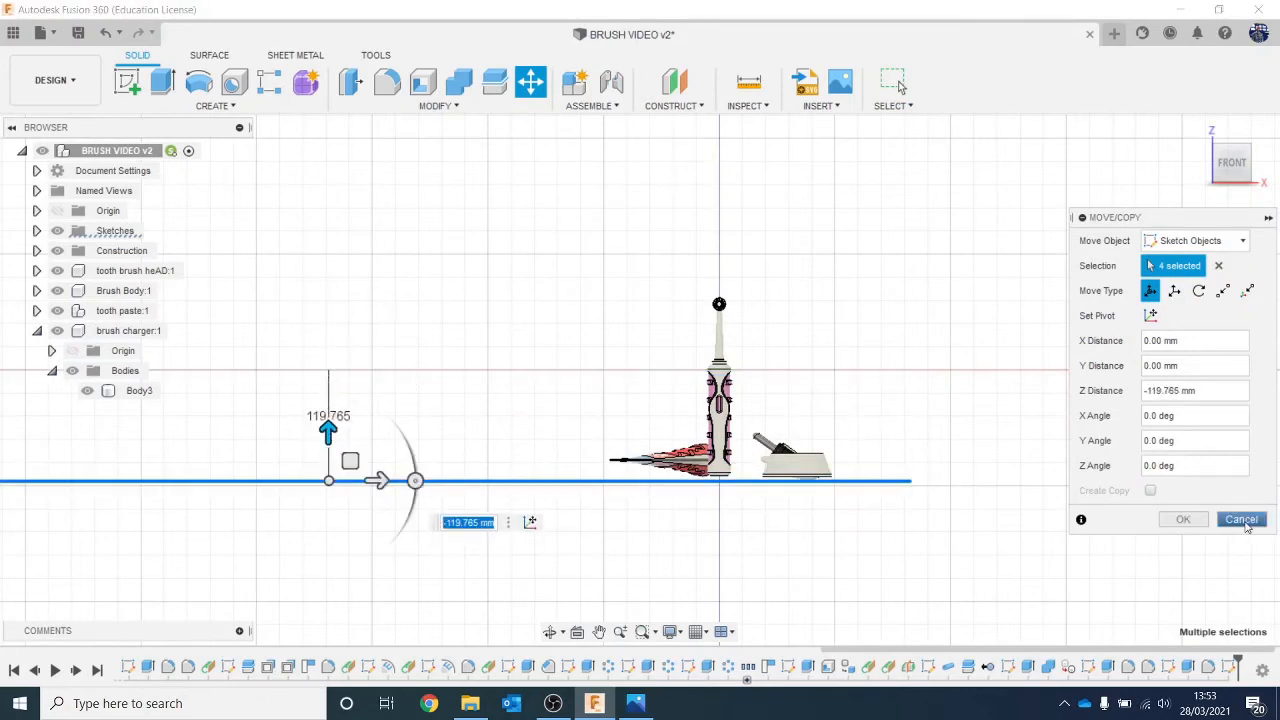
click(1183, 519)
Extrude the lowered rectangle downward by -116.214 mm as a new body to form the countertop slab.
drag(1225, 145, 1214, 208)
scroll(1183, 394, down, 3)
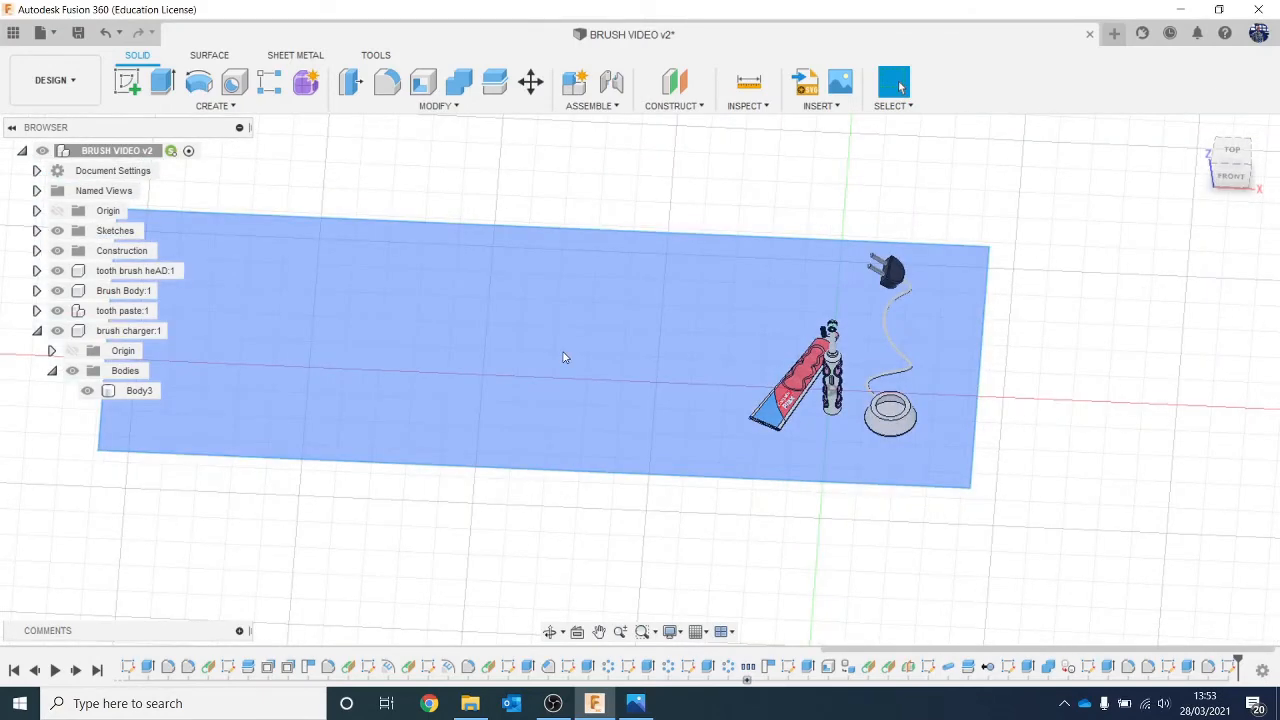
click(562, 350)
key(e)
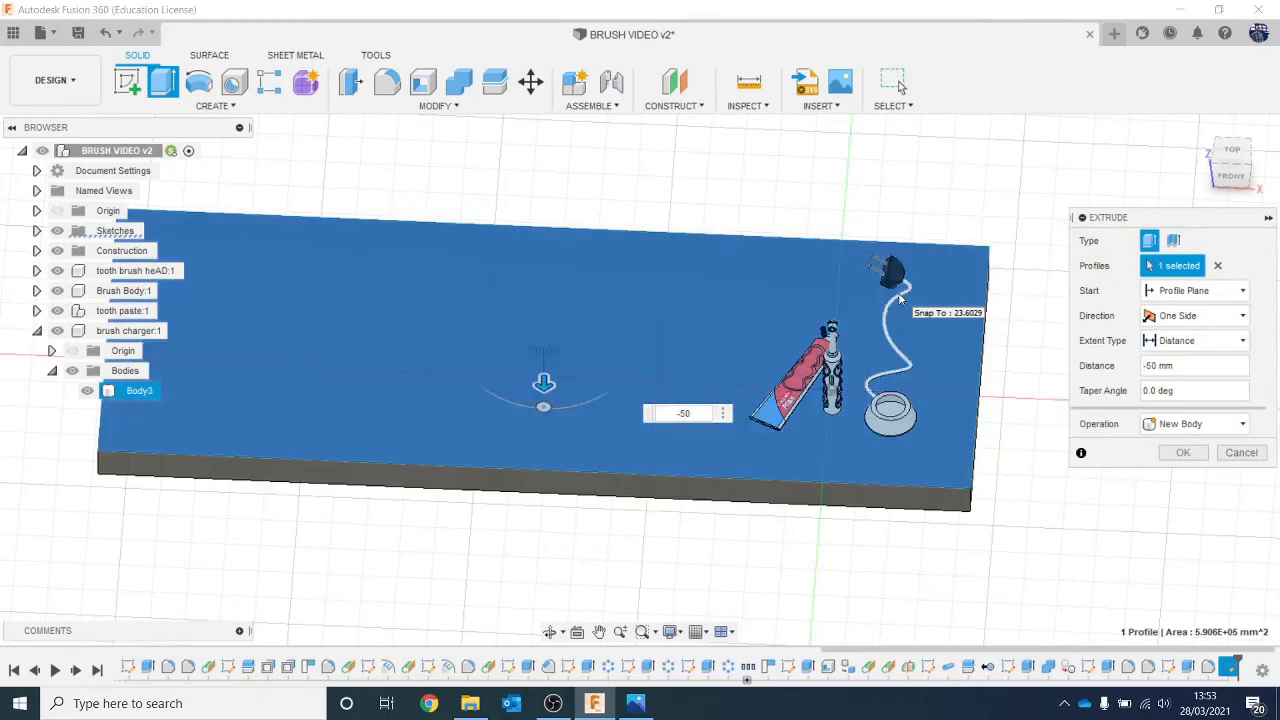
click(1248, 180)
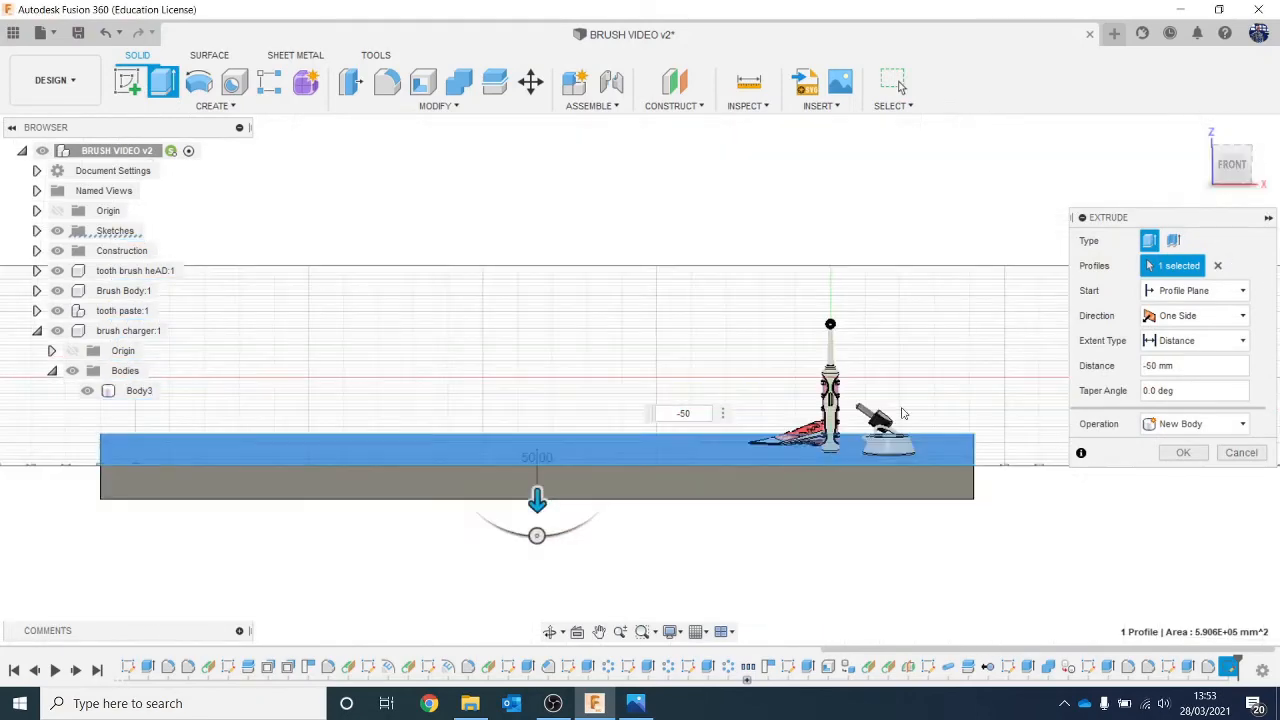
drag(533, 507, 537, 546)
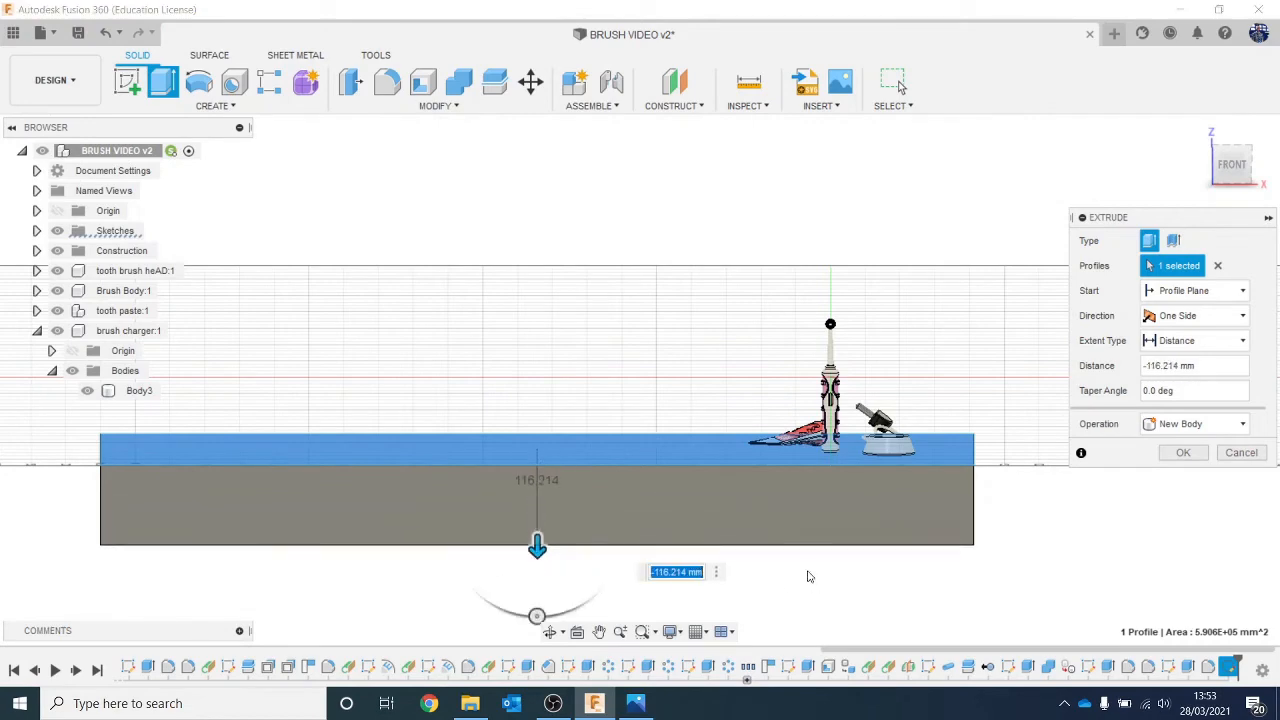
click(1185, 455)
Sketch a large center rectangle for the sink on the slab's top face, in the empty area beside the toothpaste.
drag(1238, 160, 1256, 213)
click(1233, 158)
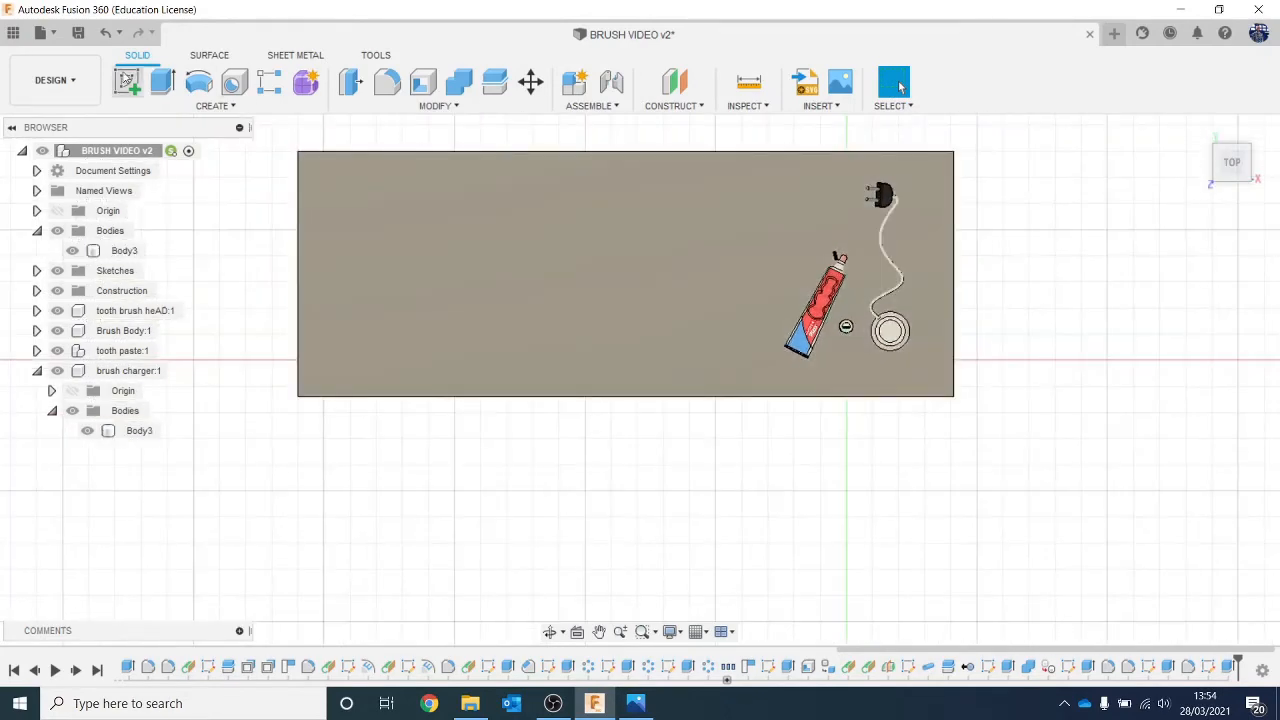
click(127, 80)
click(668, 305)
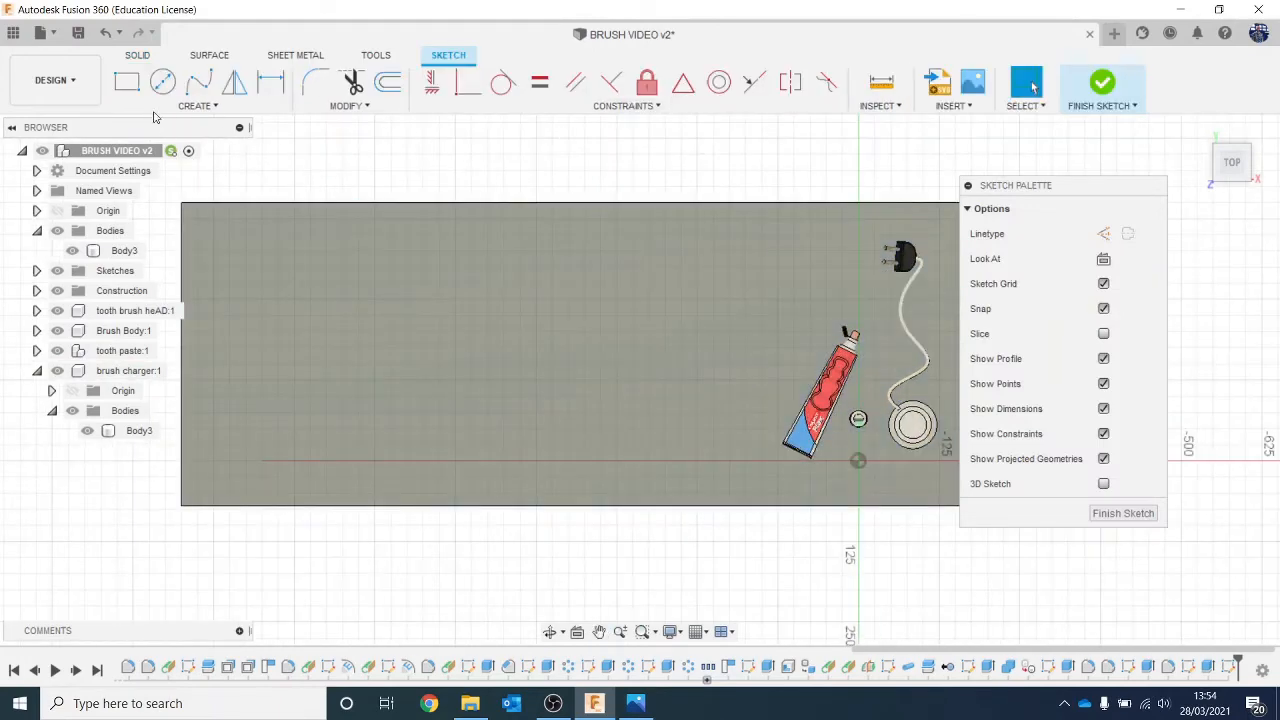
click(130, 81)
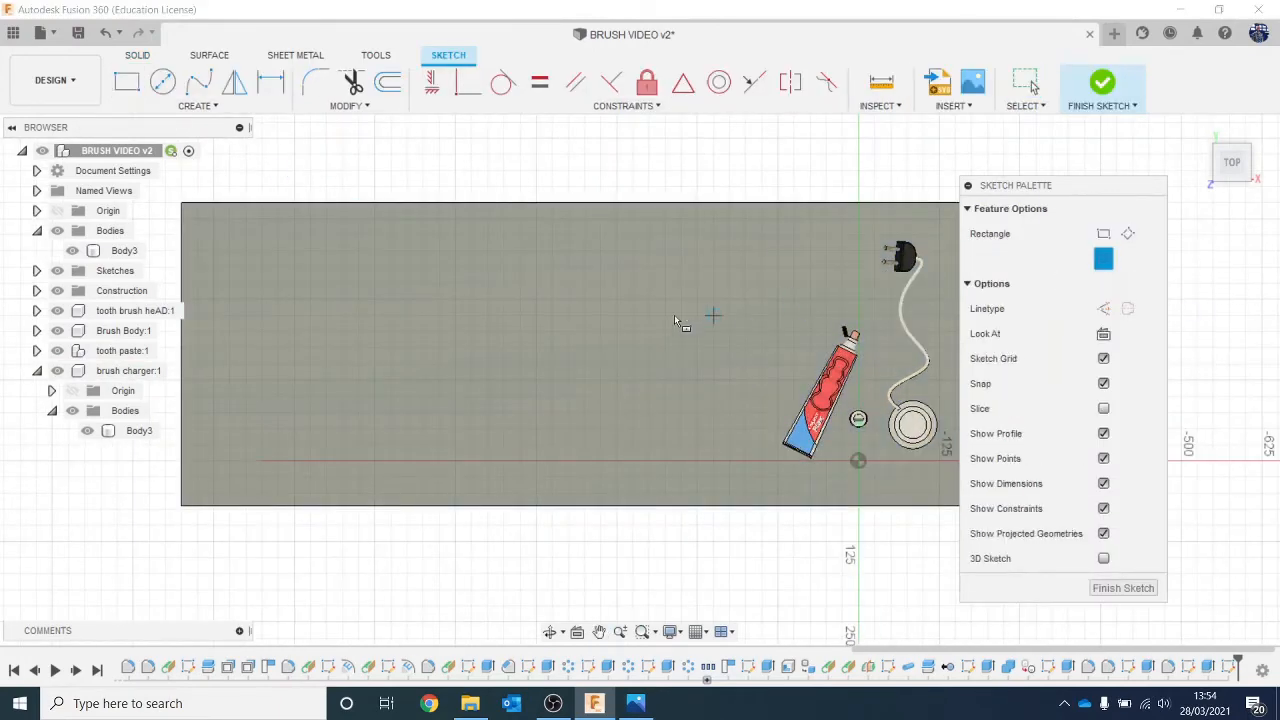
click(505, 347)
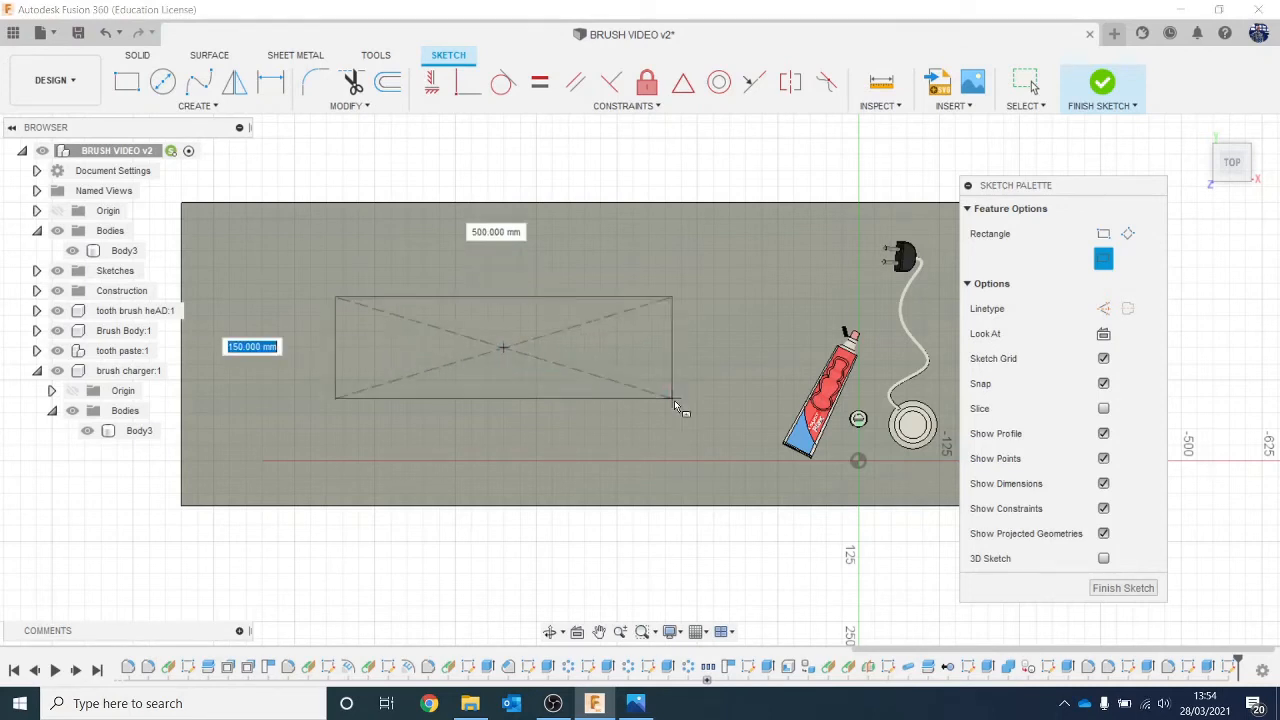
click(723, 455)
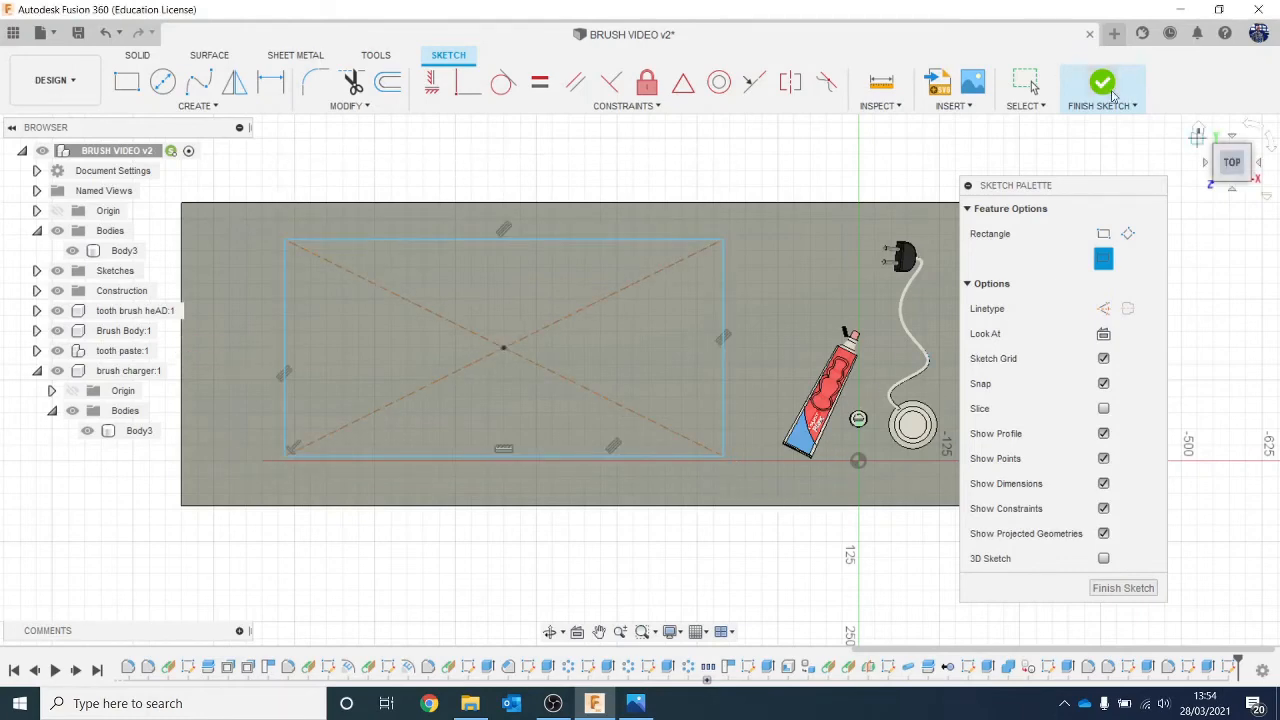
Offset the sink rectangle inward by about 23 mm.
click(387, 82)
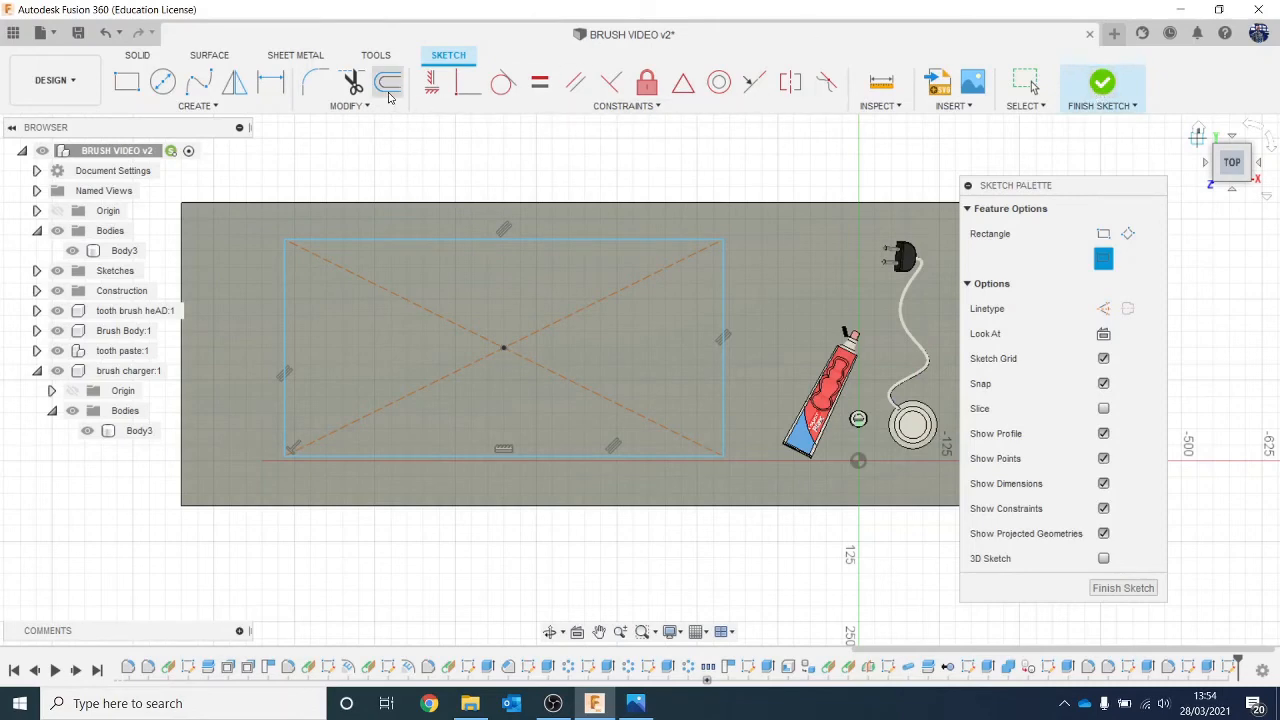
click(483, 240)
drag(483, 240, 483, 255)
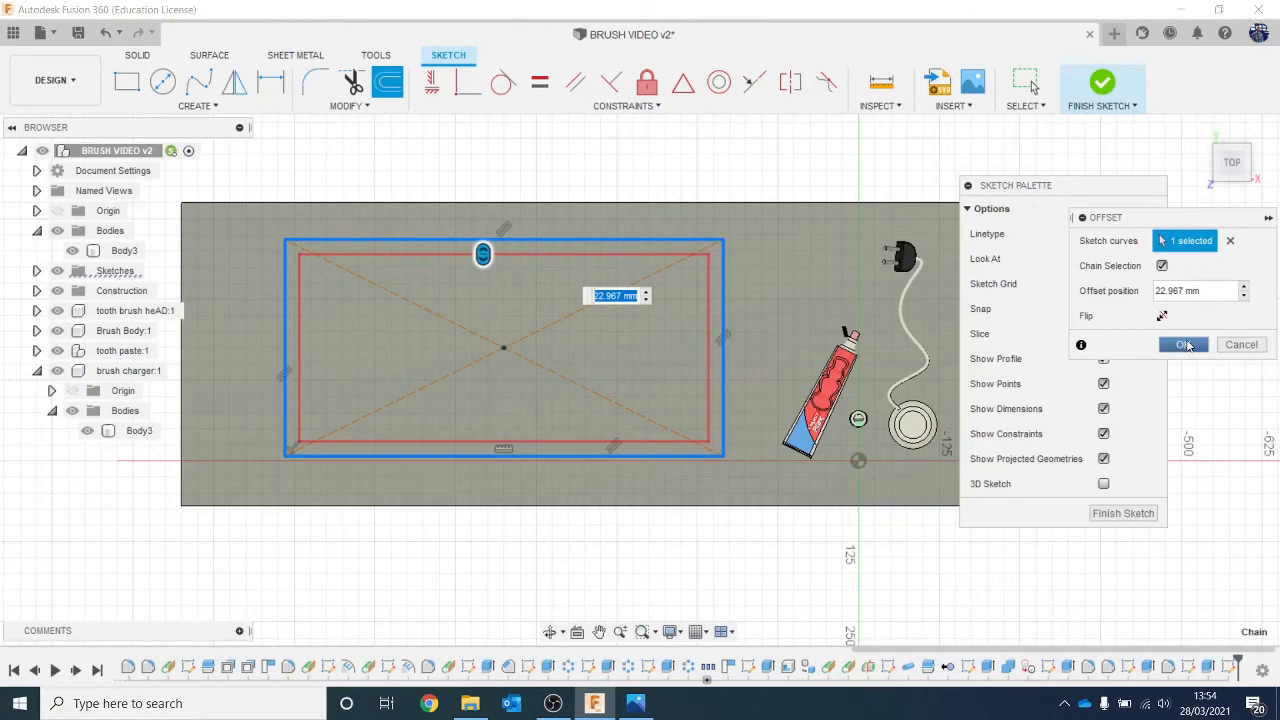
click(1186, 344)
Extrude the border between the two sink rectangles upward by 10 mm, joined to the slab.
drag(1234, 170, 1190, 454)
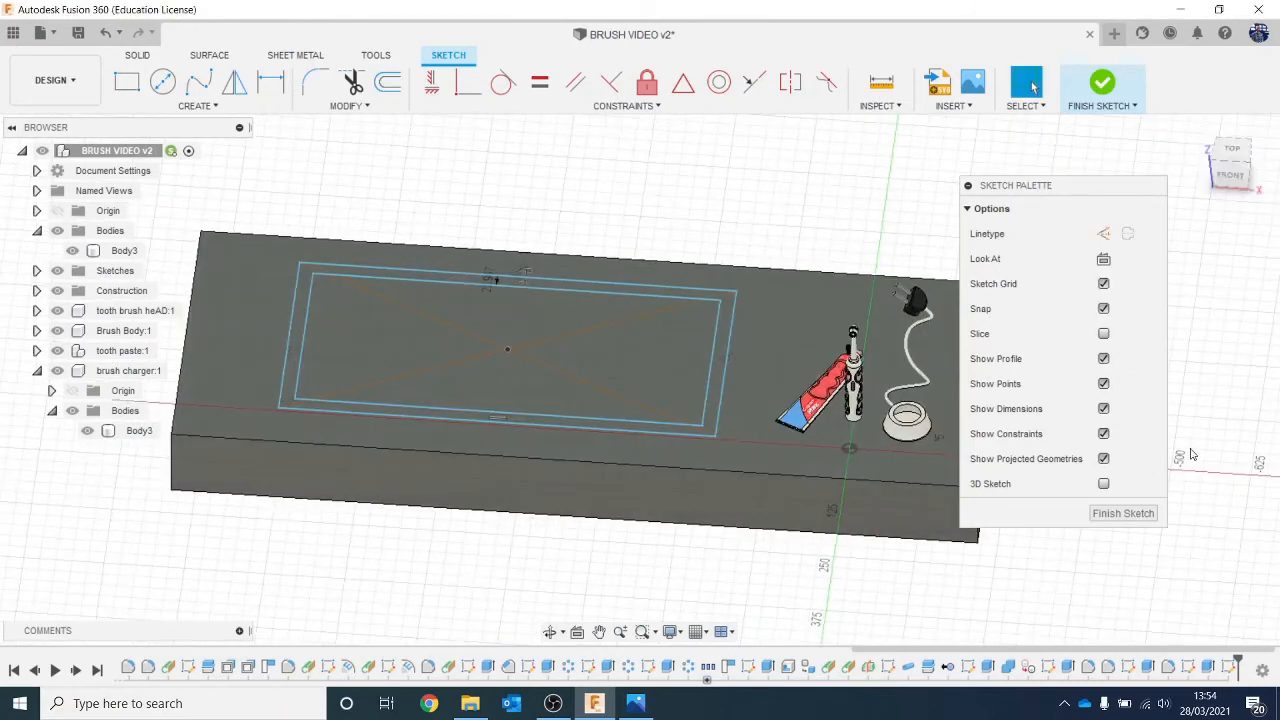
key(e)
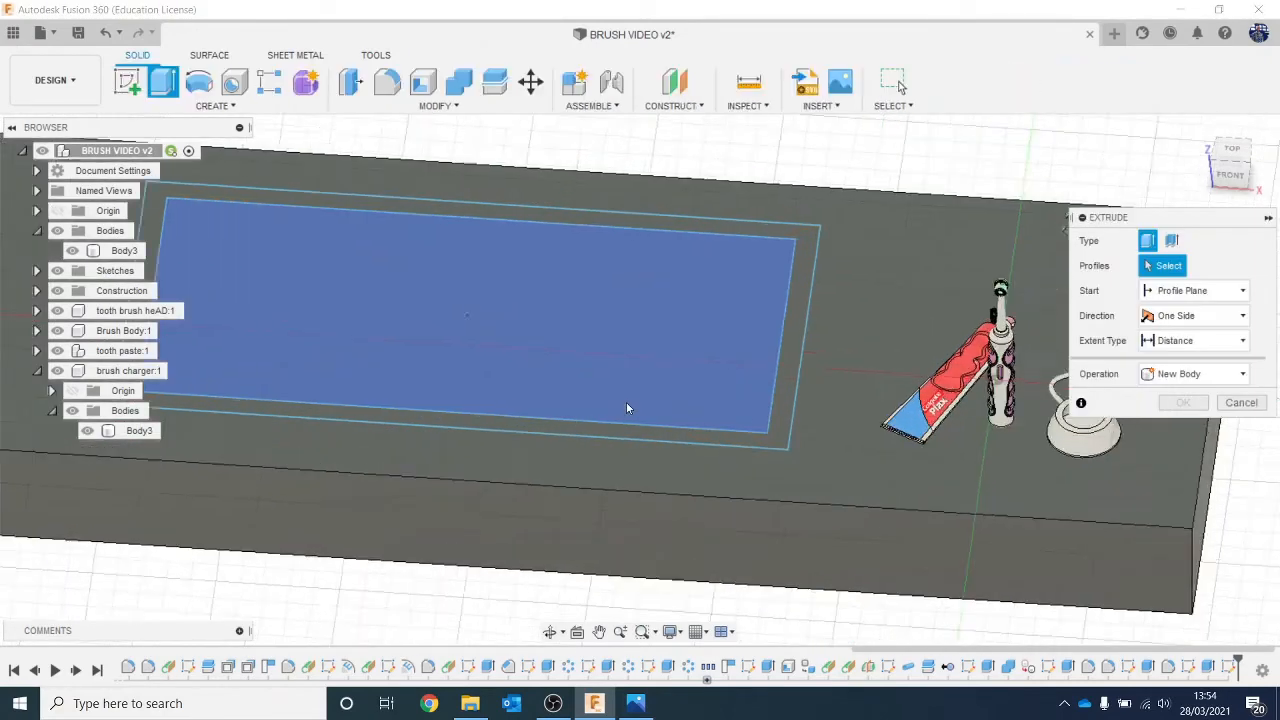
click(794, 390)
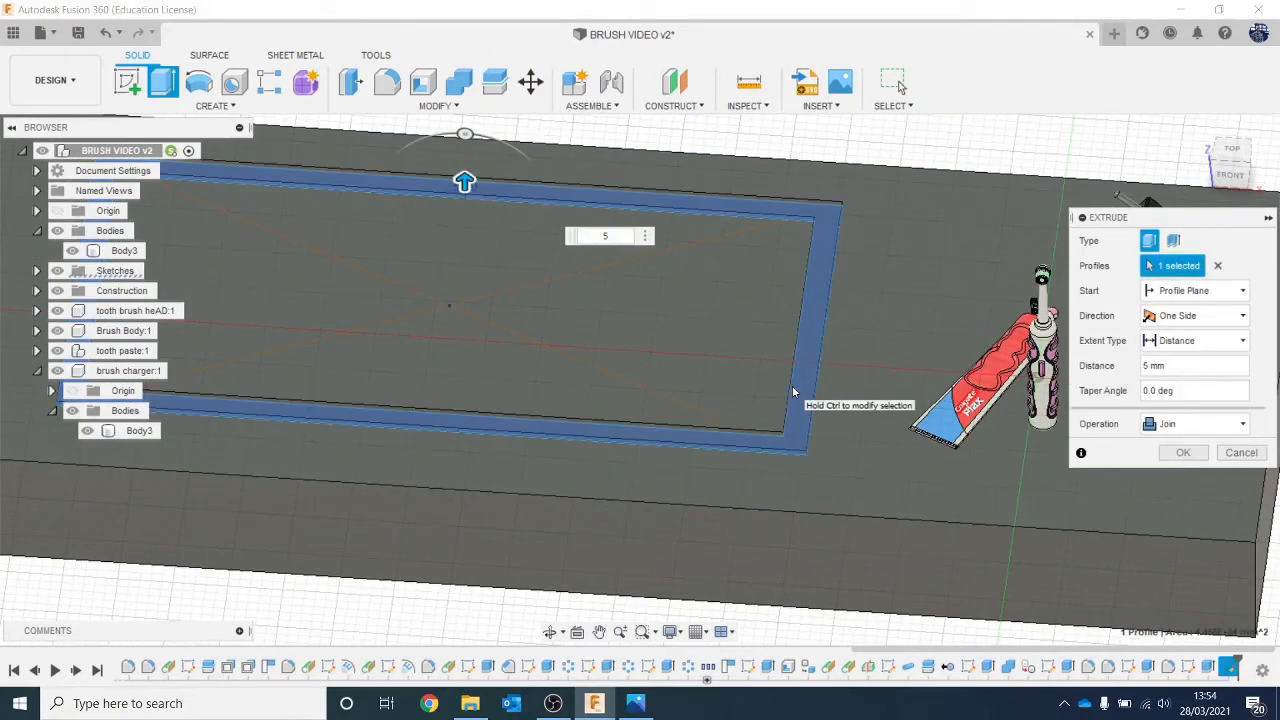
key(BackSpace)
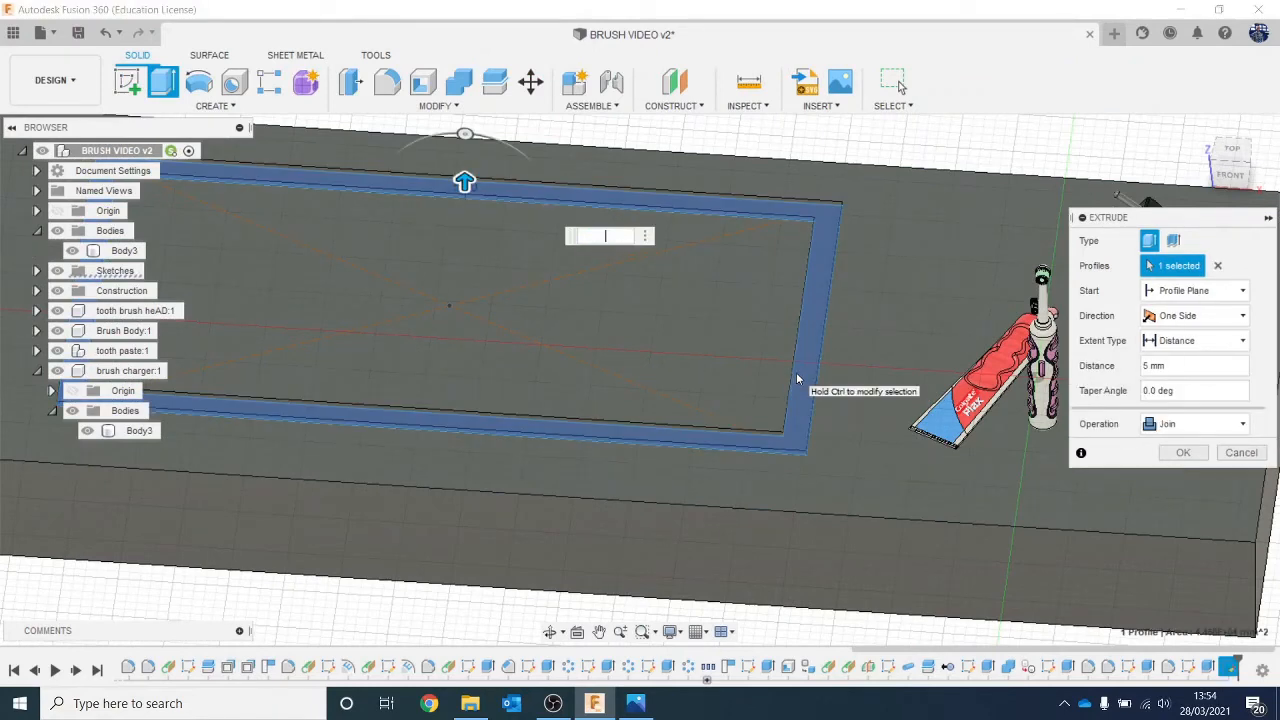
key(Return)
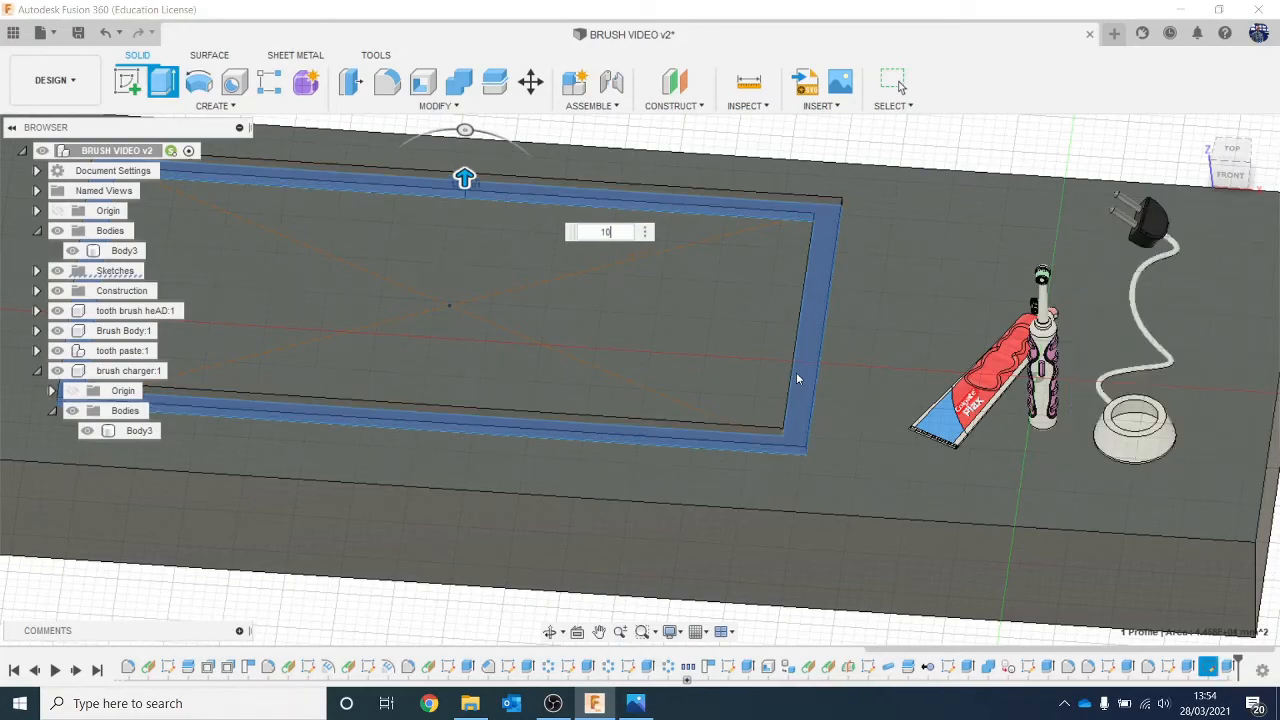
Extrude the face inside the raised rim down into the slab to cut the sink's recess.
scroll(796, 372, down, 5)
scroll(567, 355, up, 1)
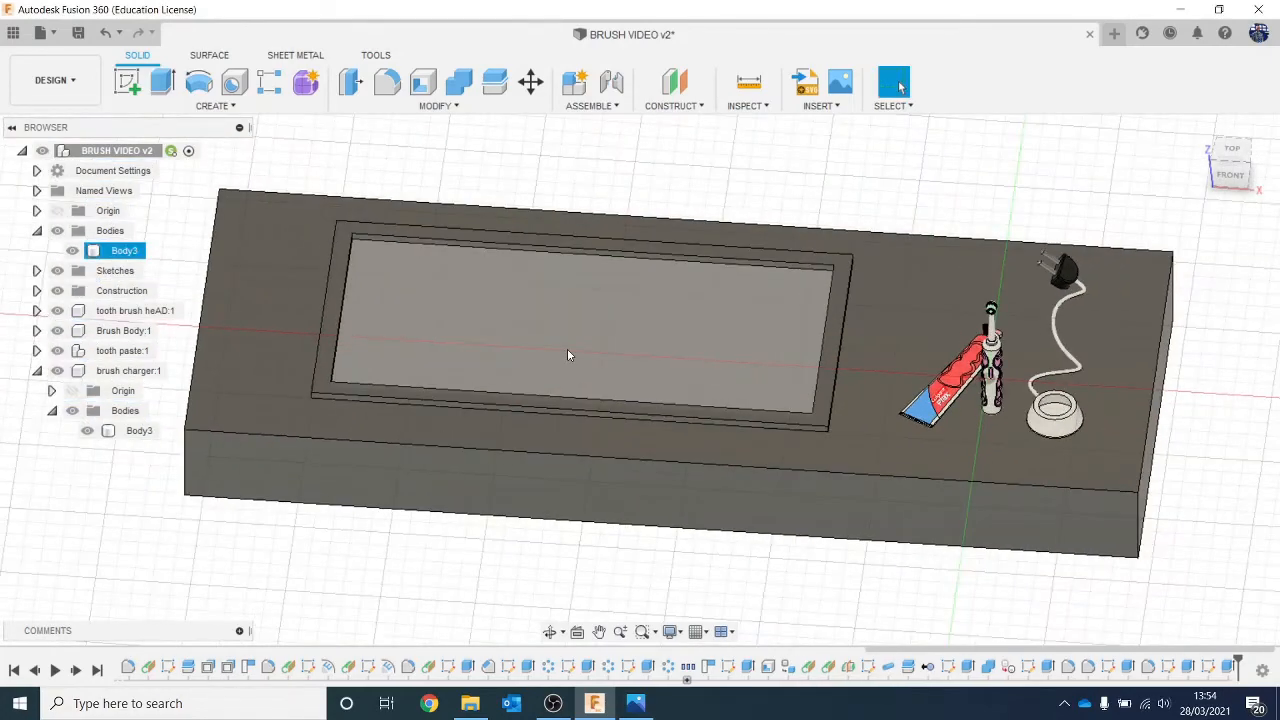
click(567, 352)
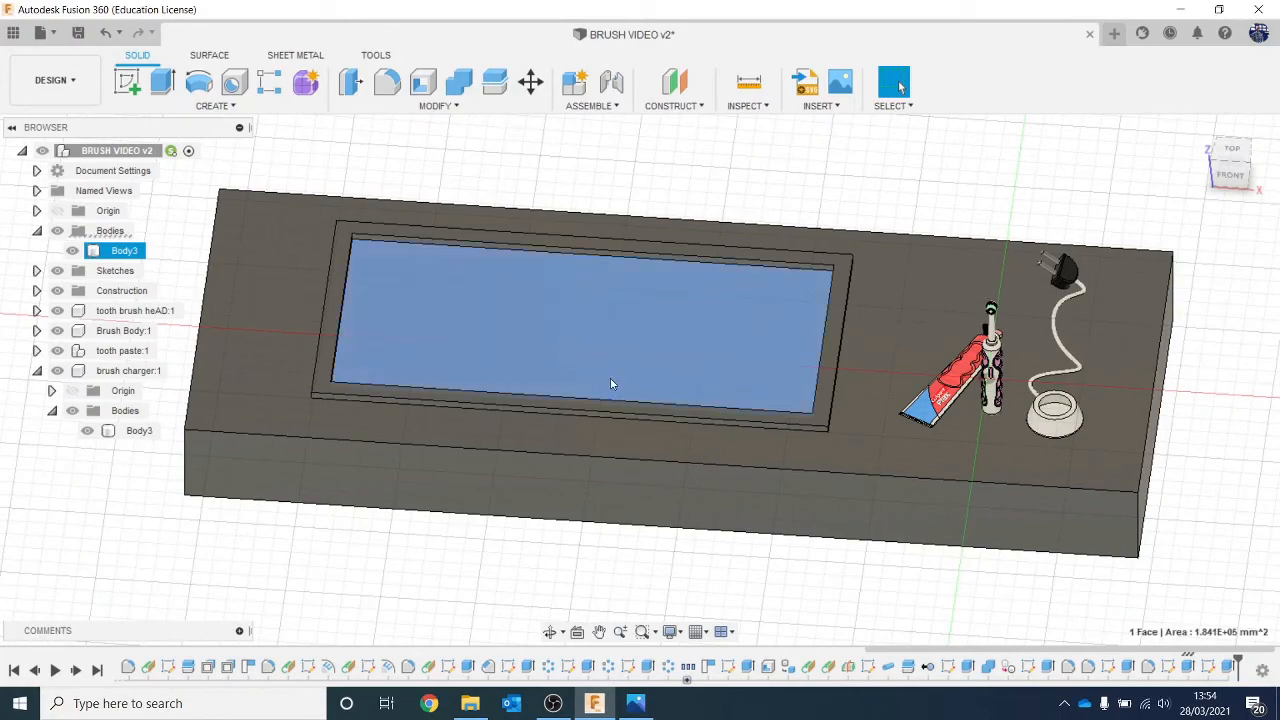
key(e)
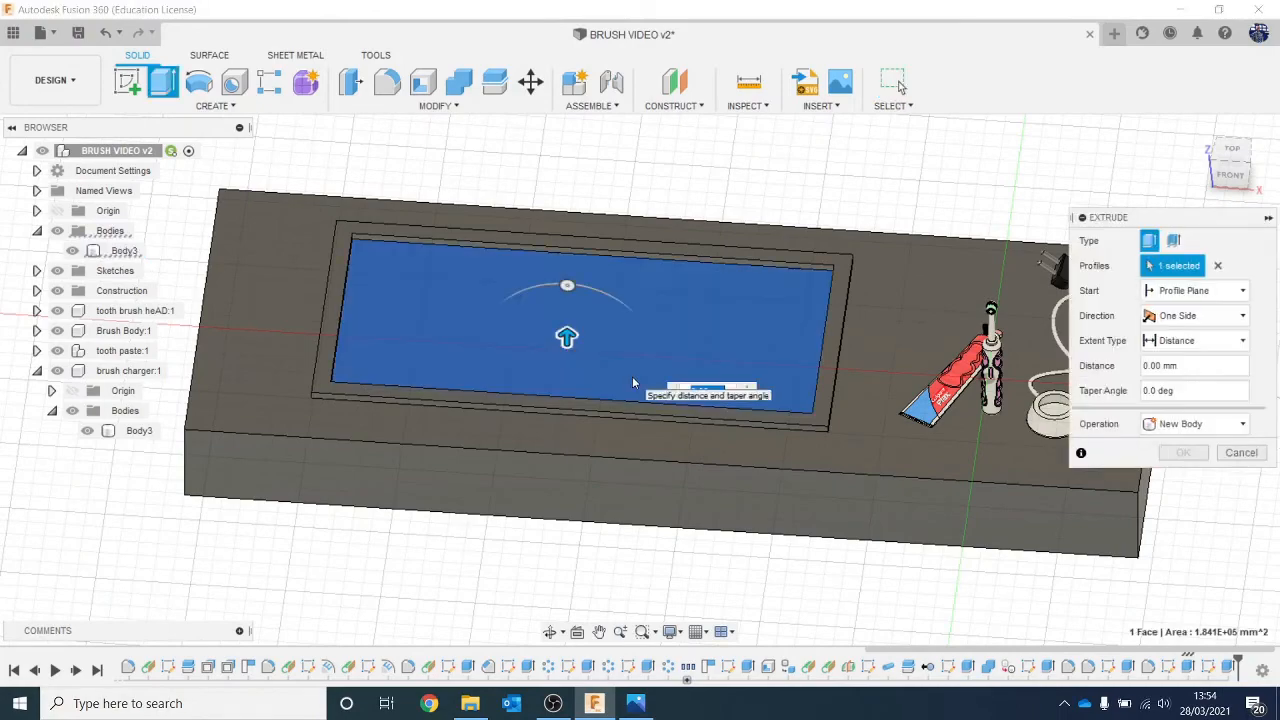
click(1238, 180)
drag(557, 354, 558, 413)
click(1183, 478)
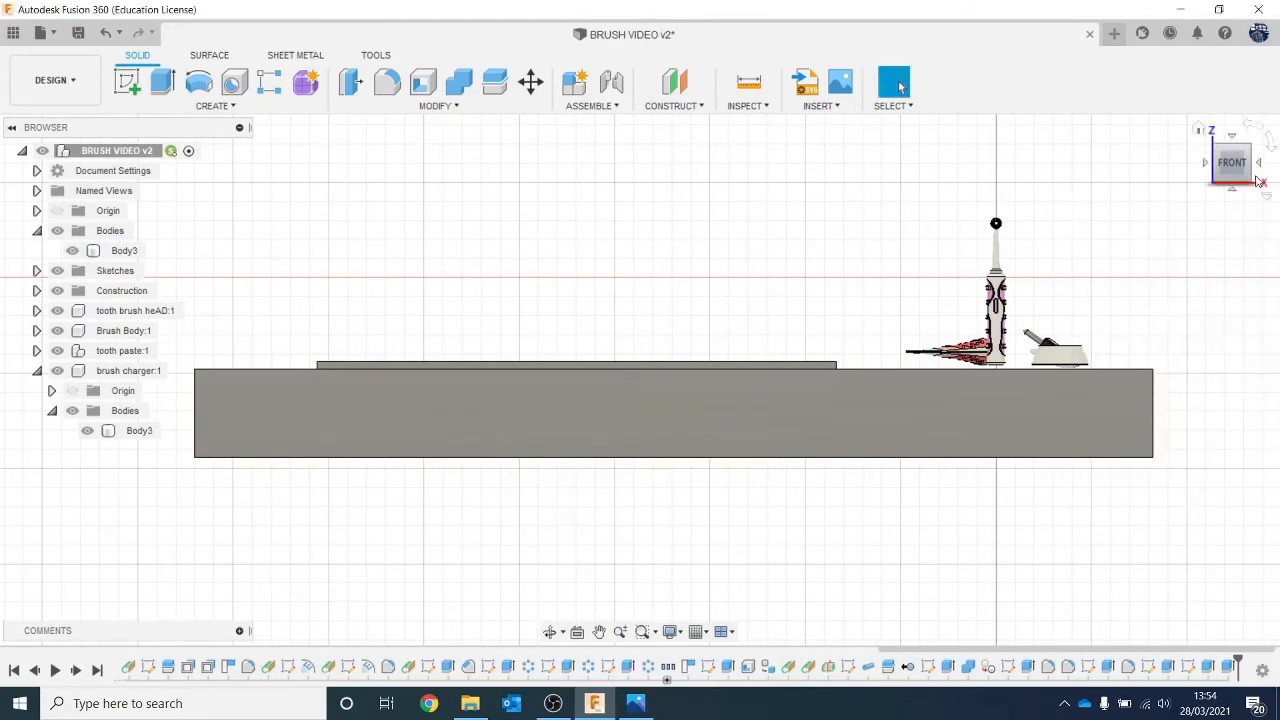
drag(1236, 163, 1179, 205)
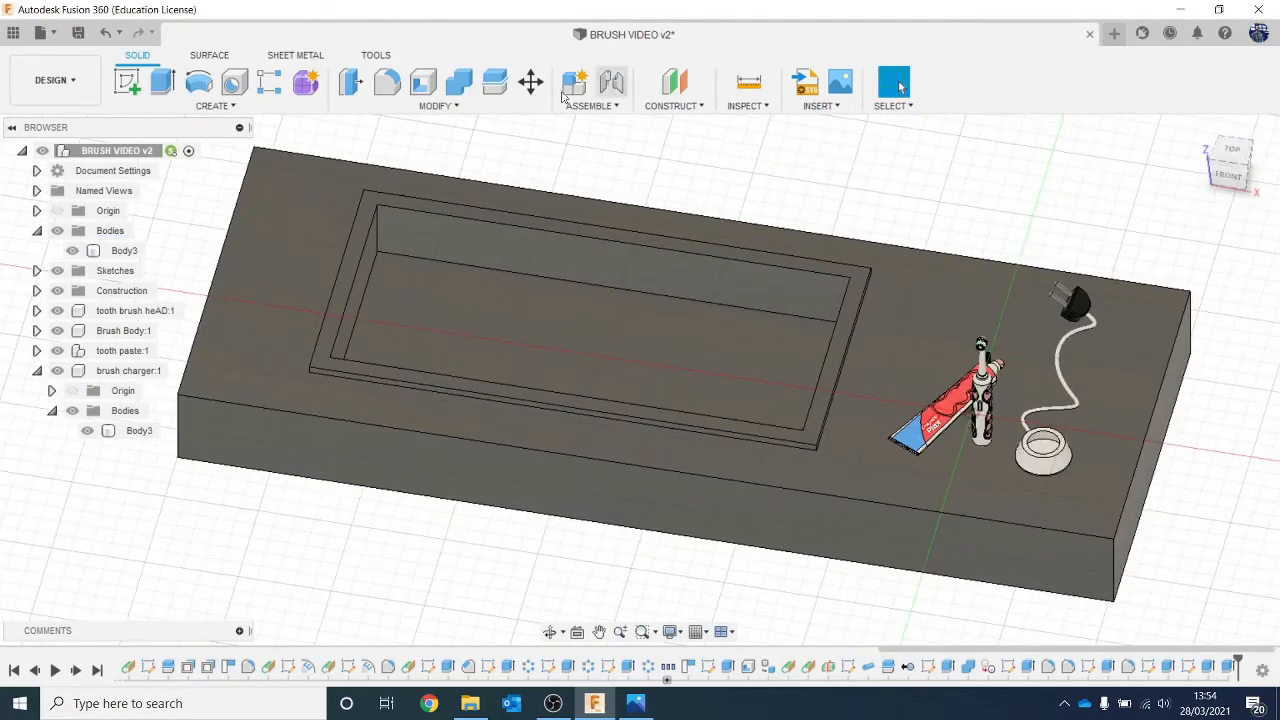
Fillet the two short bottom edges of the sink recess with a large radius so the basin's ends curve inward.
click(387, 84)
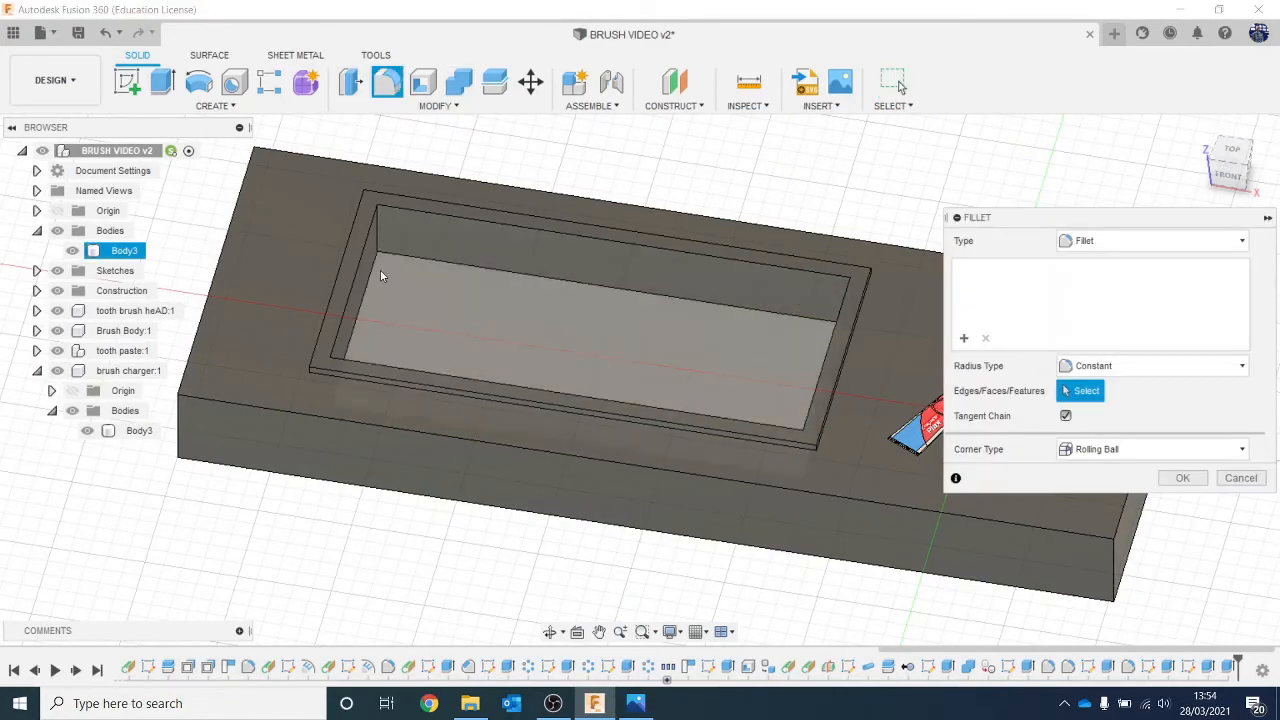
click(367, 283)
drag(1222, 184, 1262, 178)
click(779, 329)
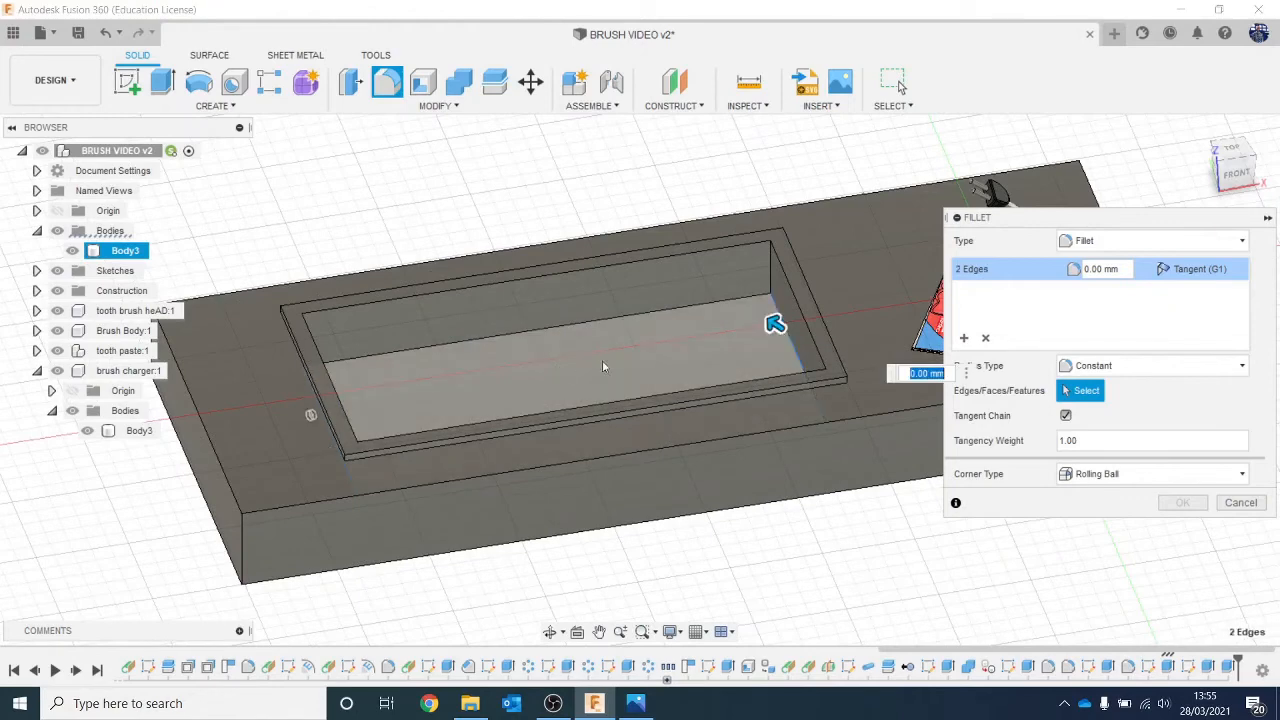
drag(774, 323, 718, 325)
click(1182, 502)
Sketch a center rectangle about 87 mm deep on the slab's top face, centered on the sink rim's rear outer edge.
scroll(1050, 335, down, 3)
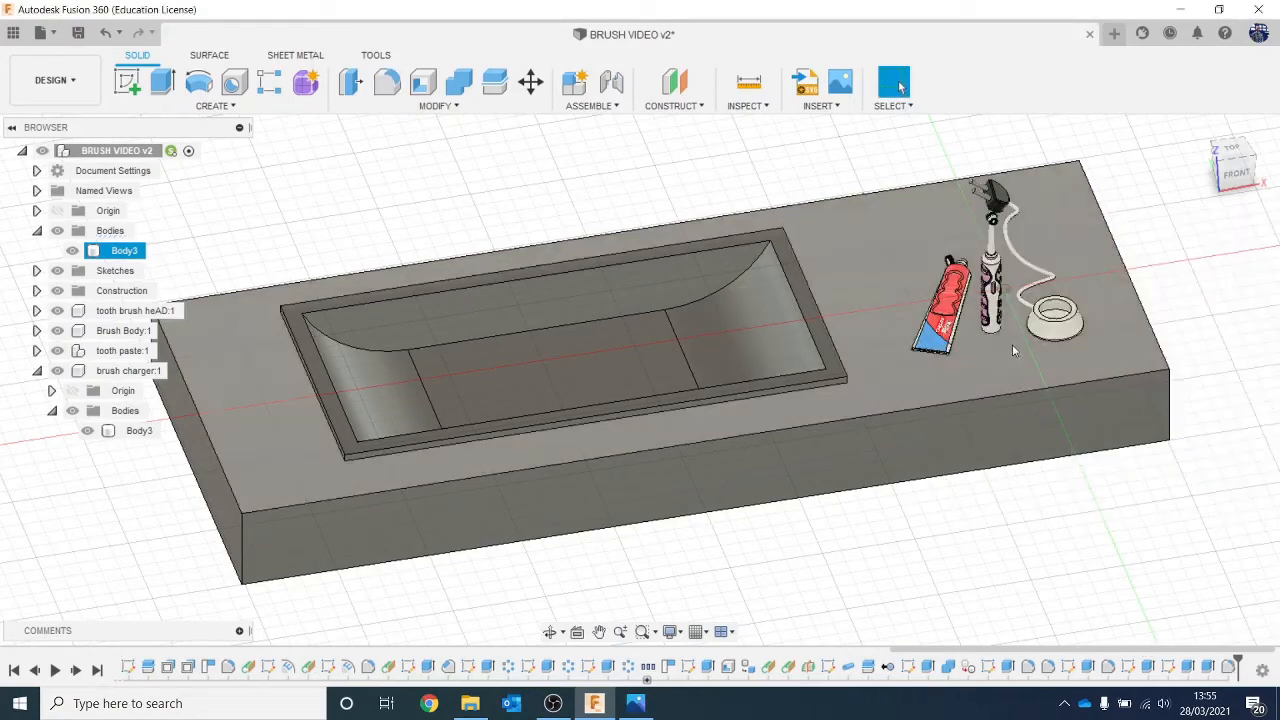
mouse_move(1198, 161)
shift+middle_down()
mouse_move(1095, 118)
mouse_move(1036, 330)
shift+middle_up()
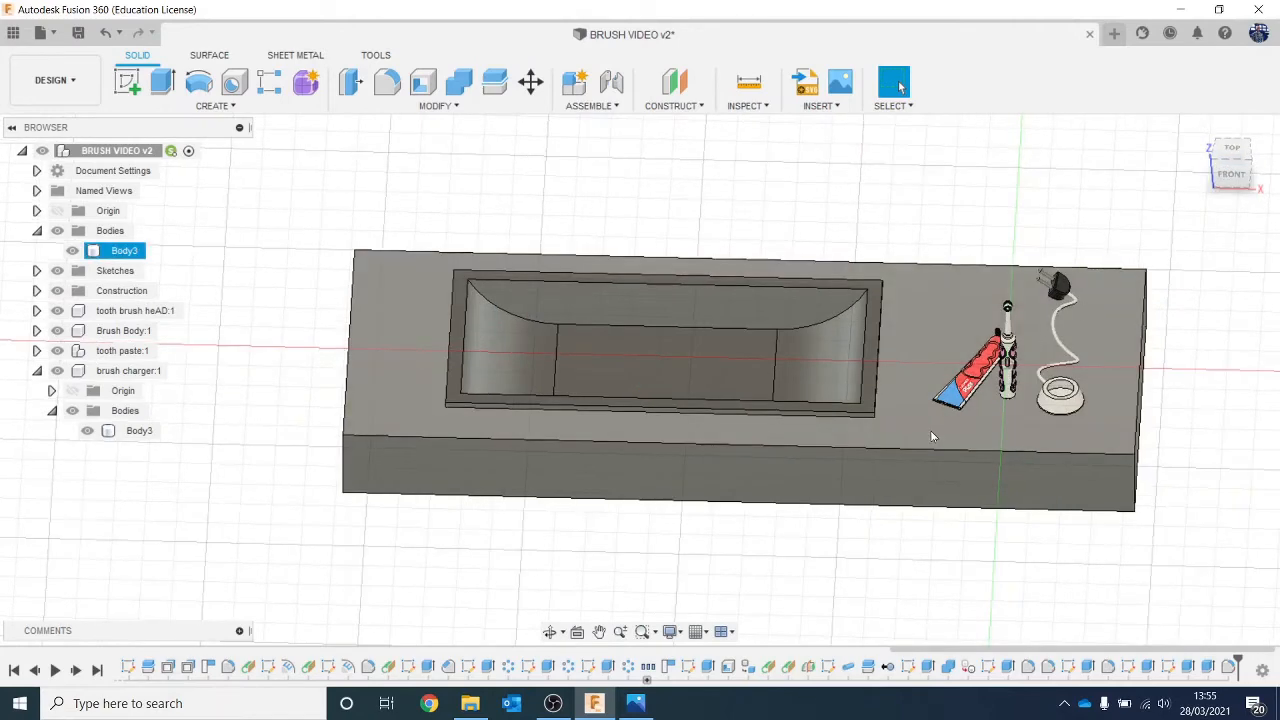
scroll(930, 430, up, 1)
click(1233, 158)
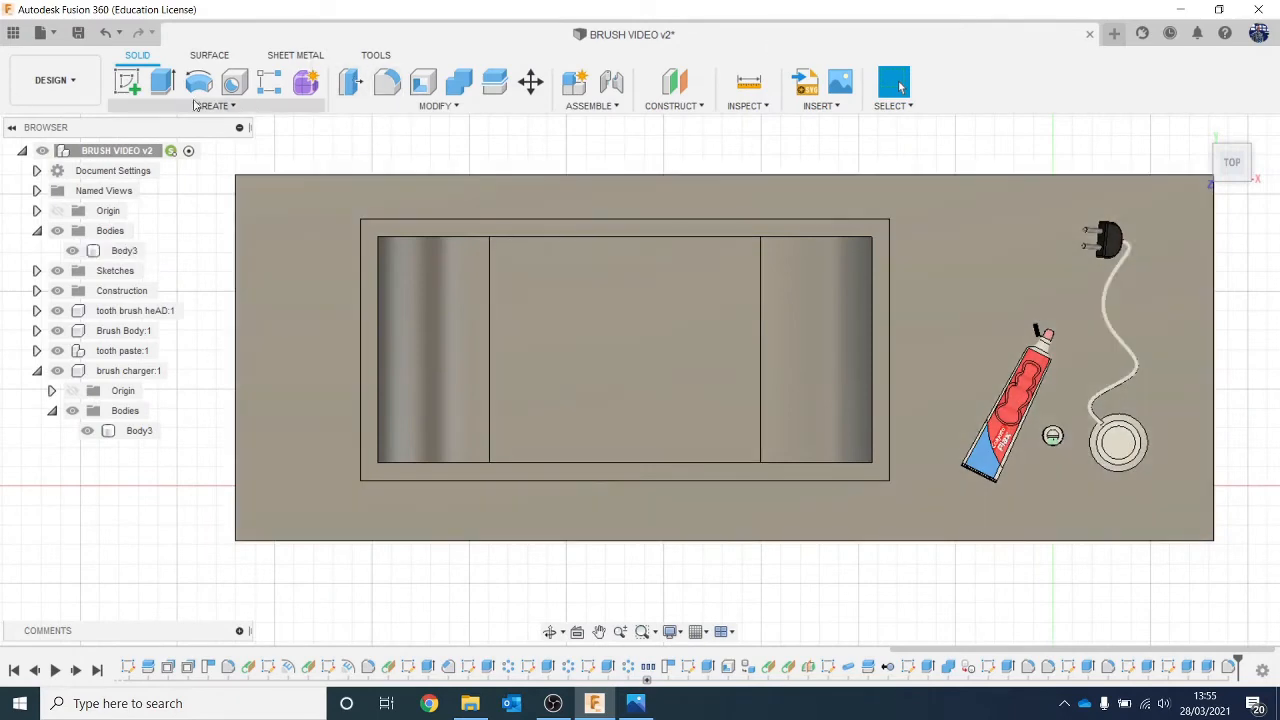
click(127, 82)
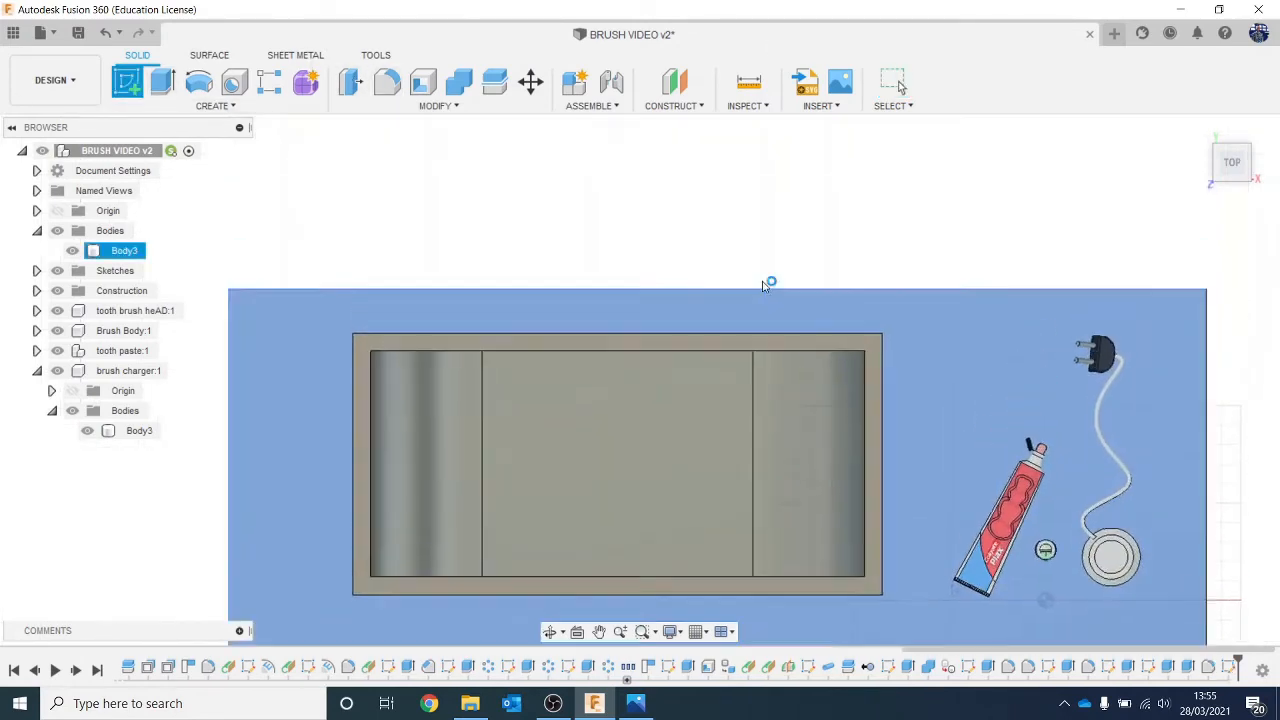
click(652, 205)
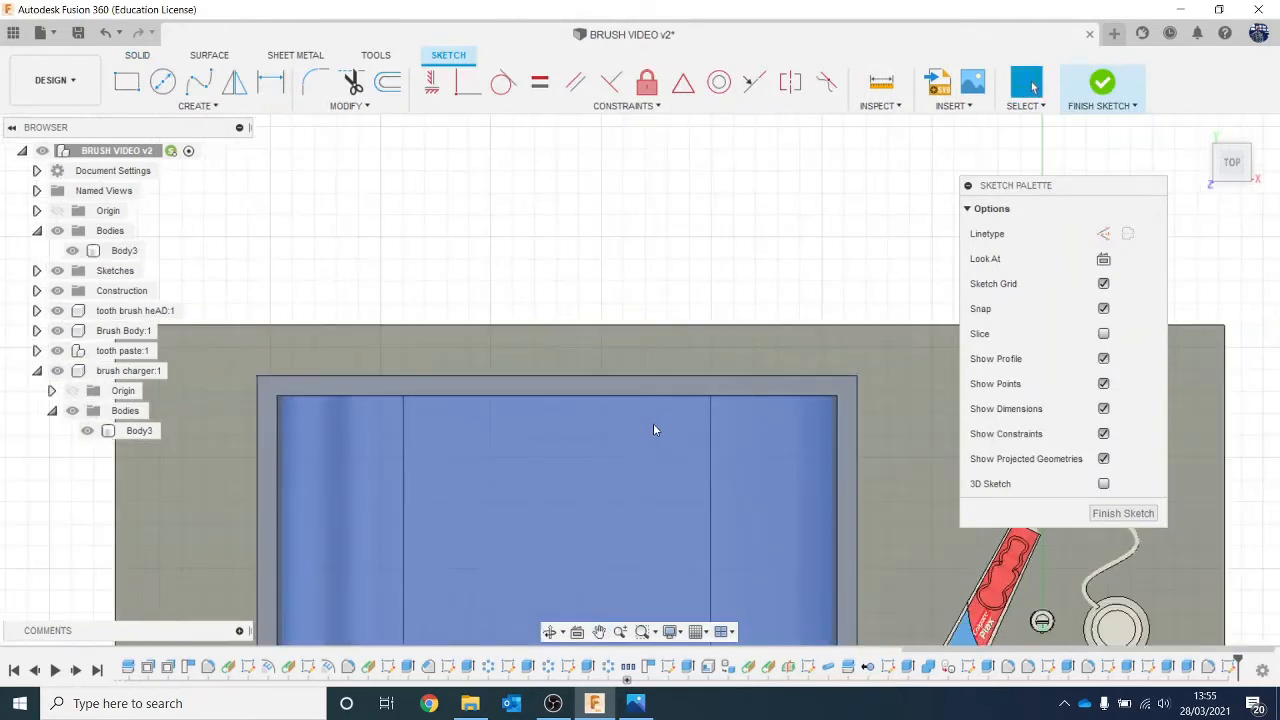
scroll(653, 423, down, 1)
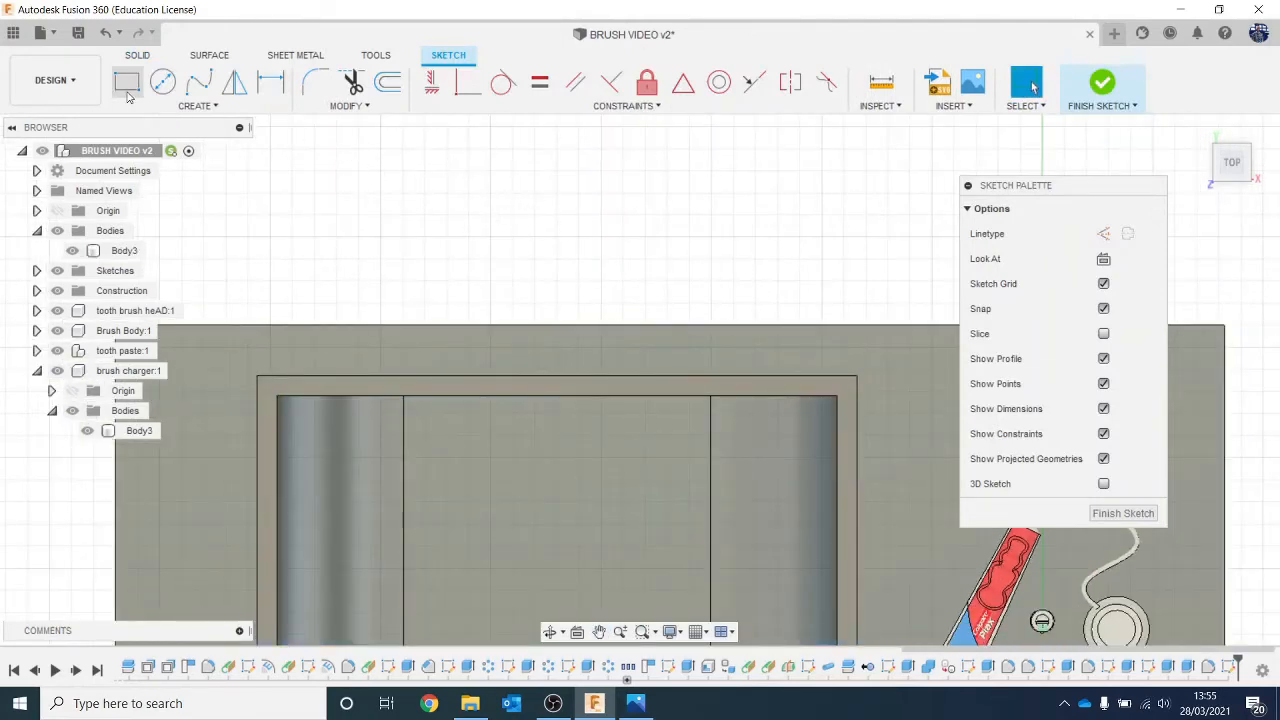
click(127, 88)
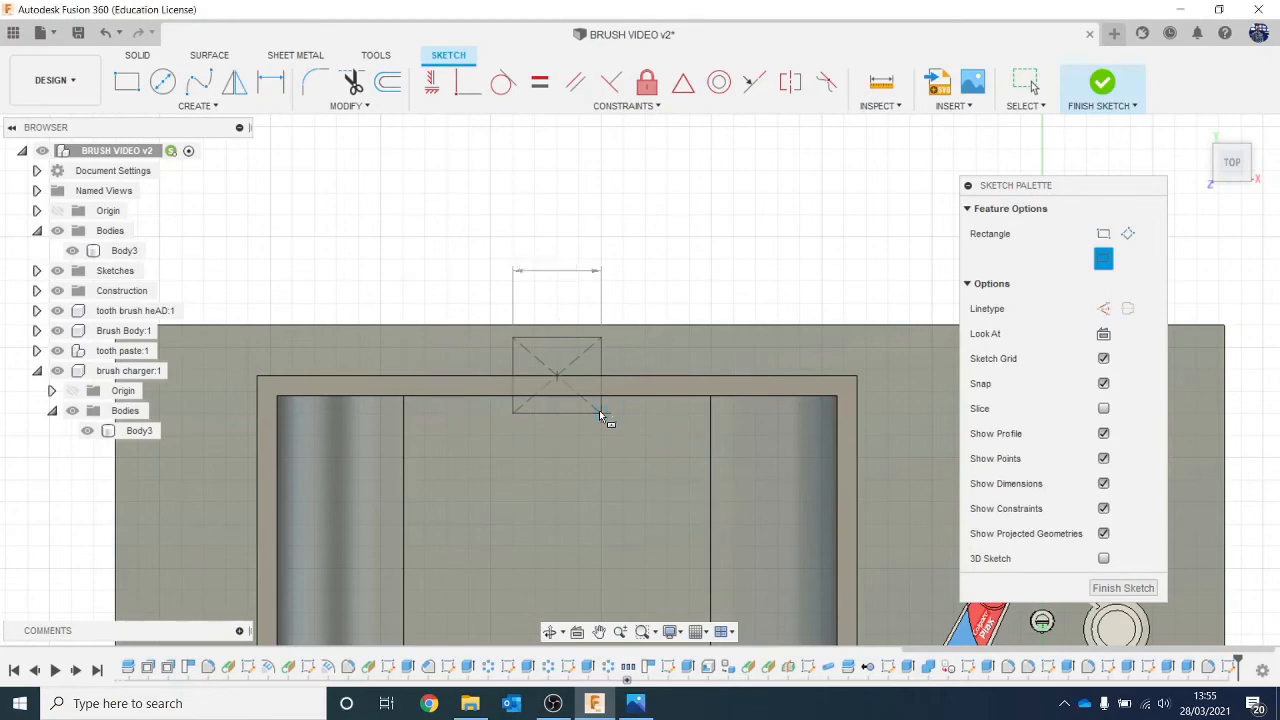
click(601, 415)
click(1224, 160)
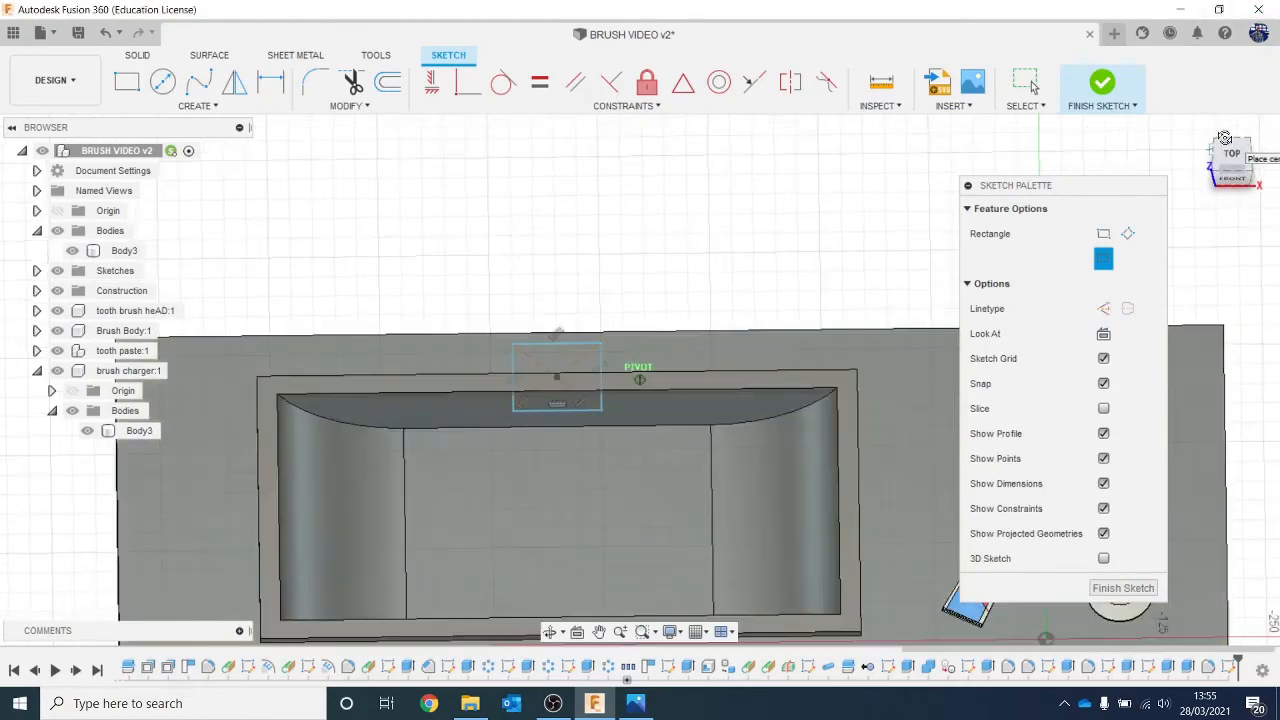
key(e)
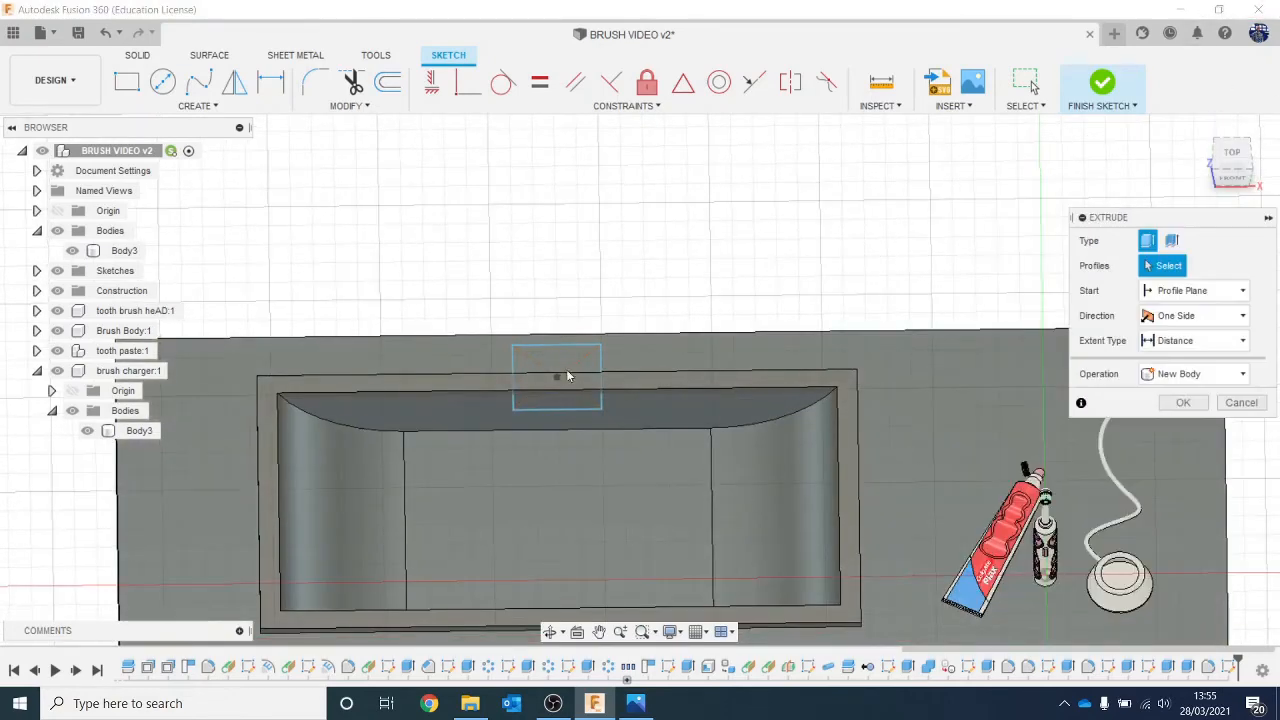
click(565, 364)
drag(558, 356, 551, 268)
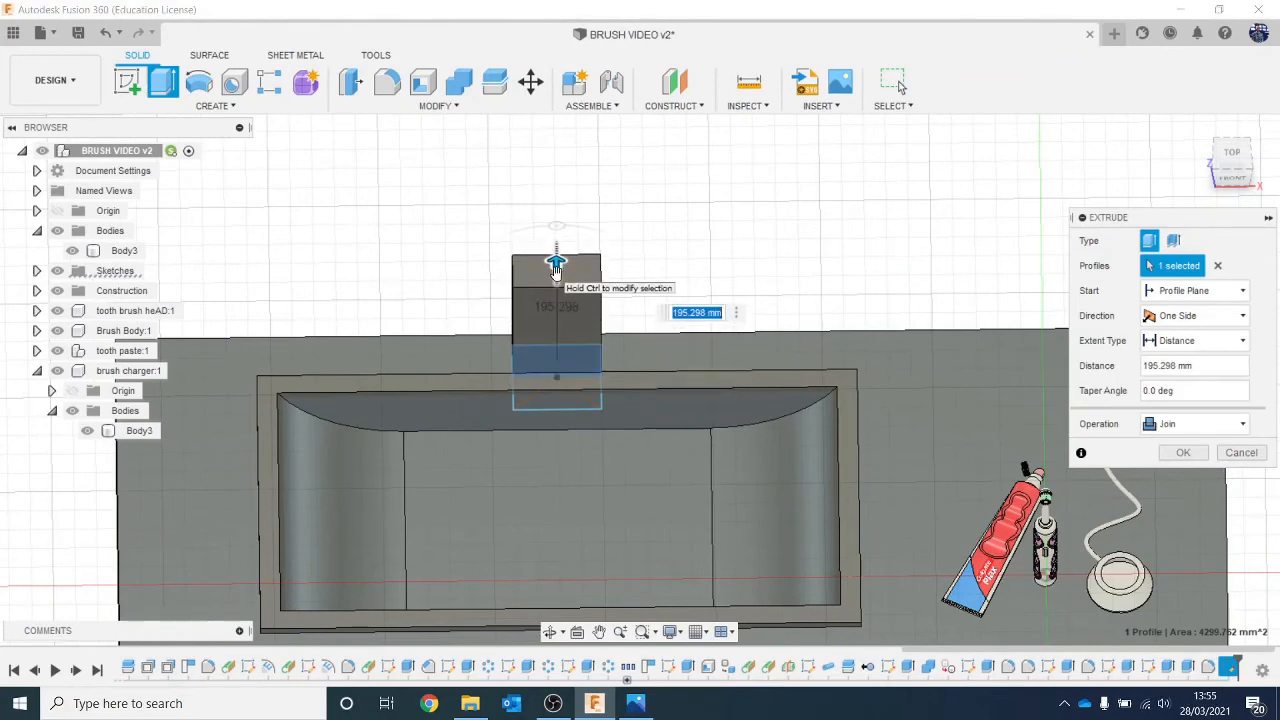
click(1241, 452)
Offset the small rectangle behind the sink inward by about 12.4 mm.
scroll(612, 394, up, 4)
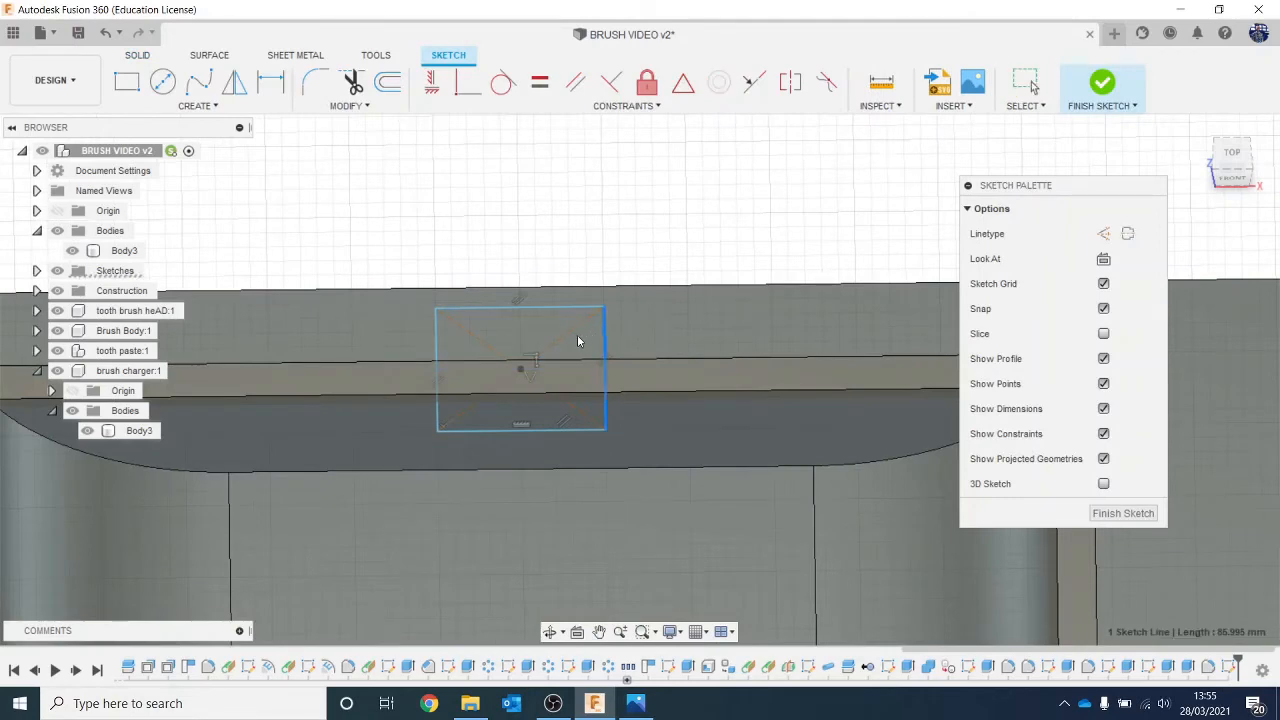
click(594, 331)
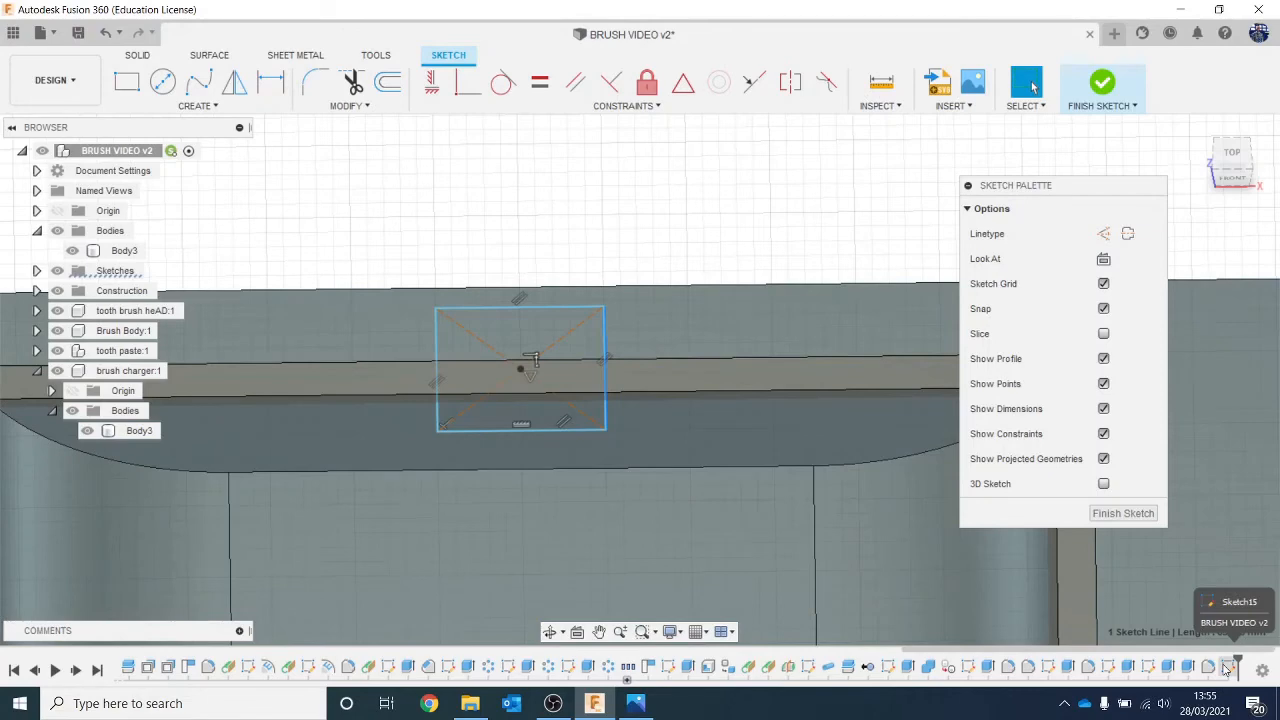
double_click(555, 308)
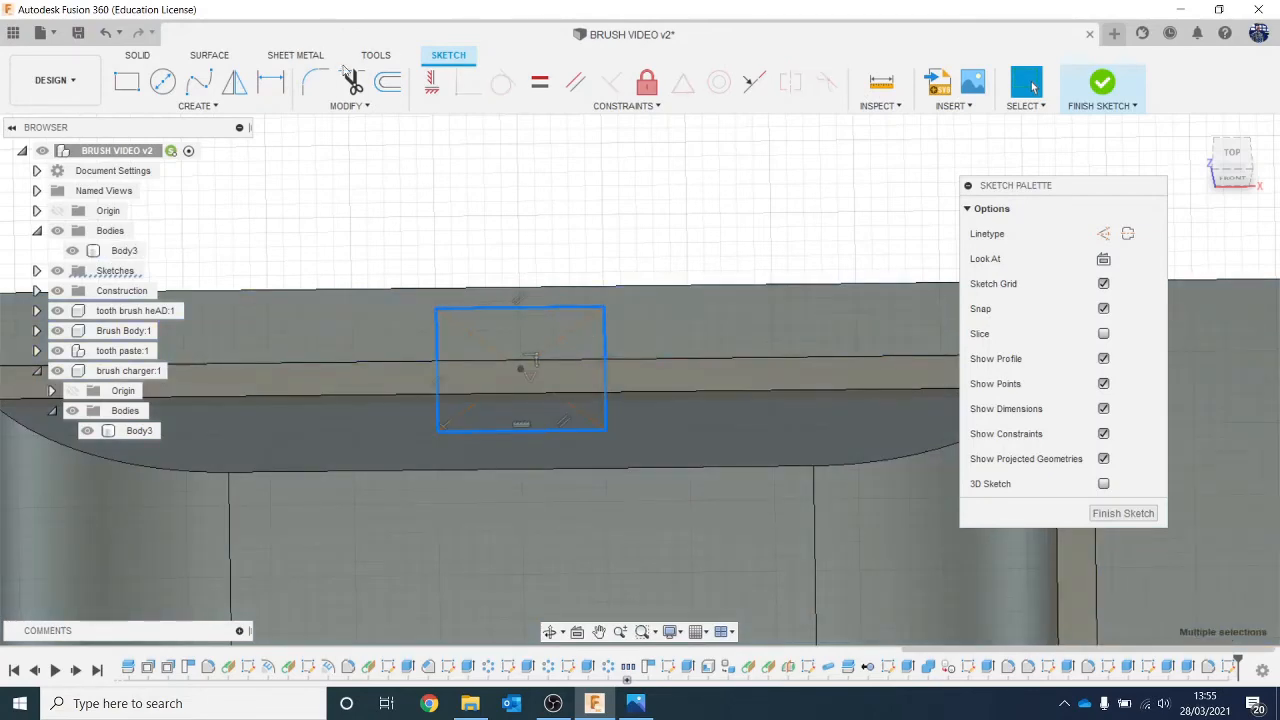
click(387, 82)
drag(601, 368, 583, 372)
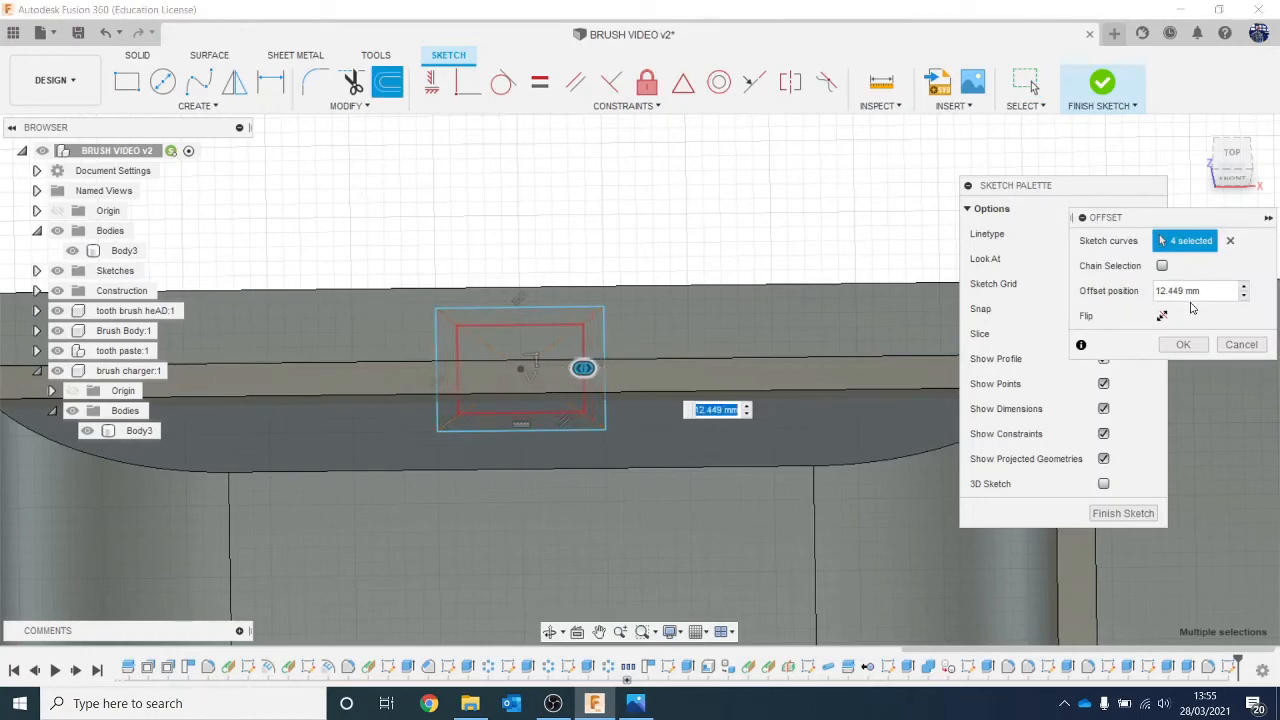
click(1183, 346)
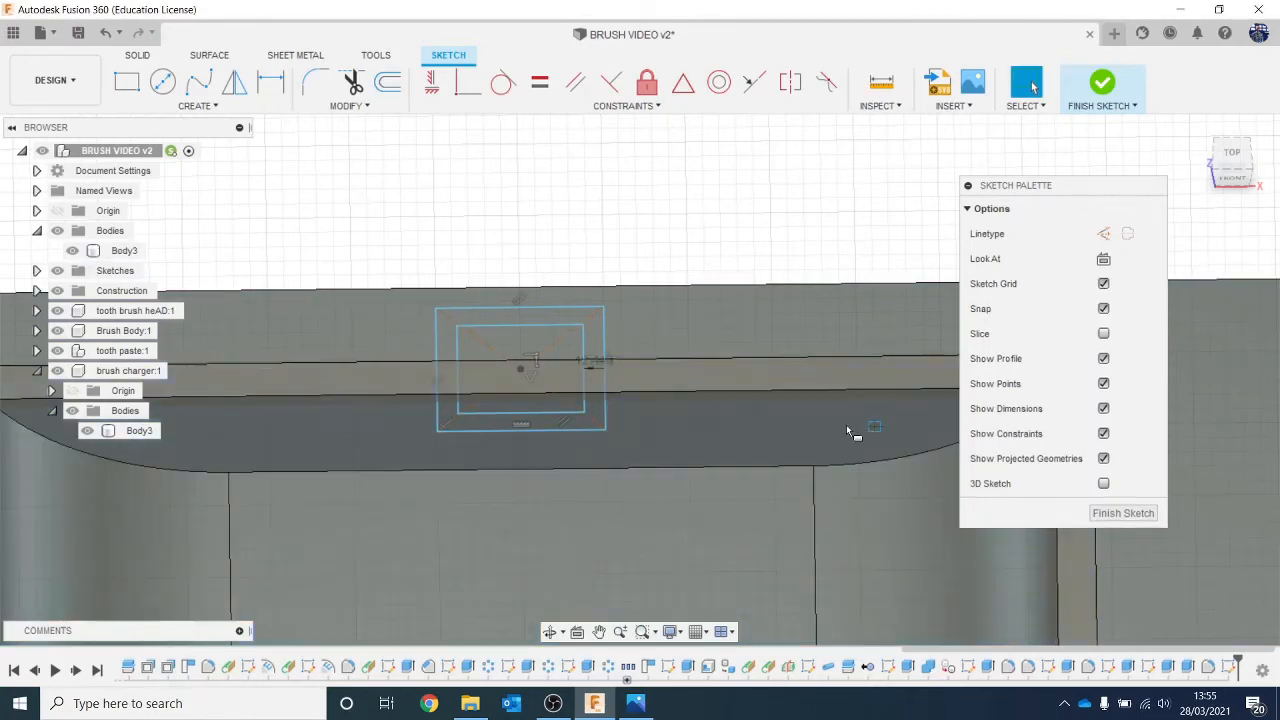
Extrude the part of the inner rectangle behind the rim upward by about 121 mm as the tap's post, joined to the slab.
key(r)
key(e)
click(495, 346)
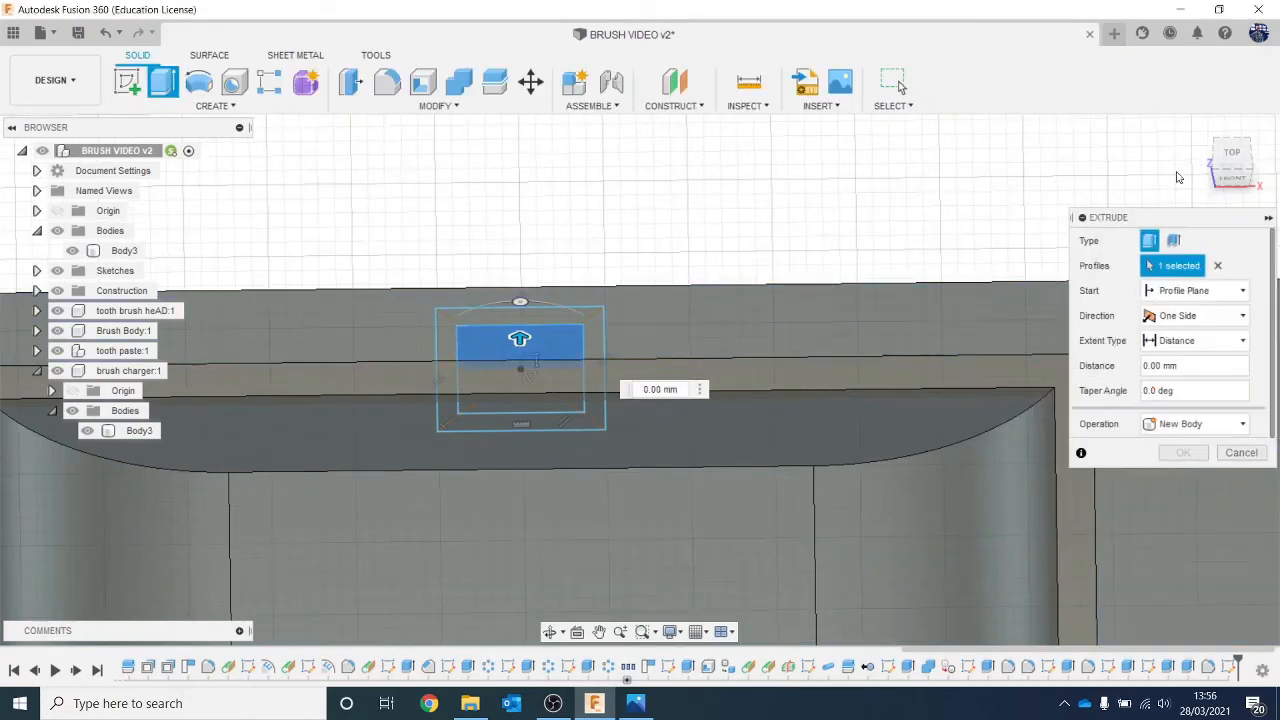
drag(518, 340, 520, 203)
scroll(655, 288, down, 2)
scroll(655, 288, down, 1)
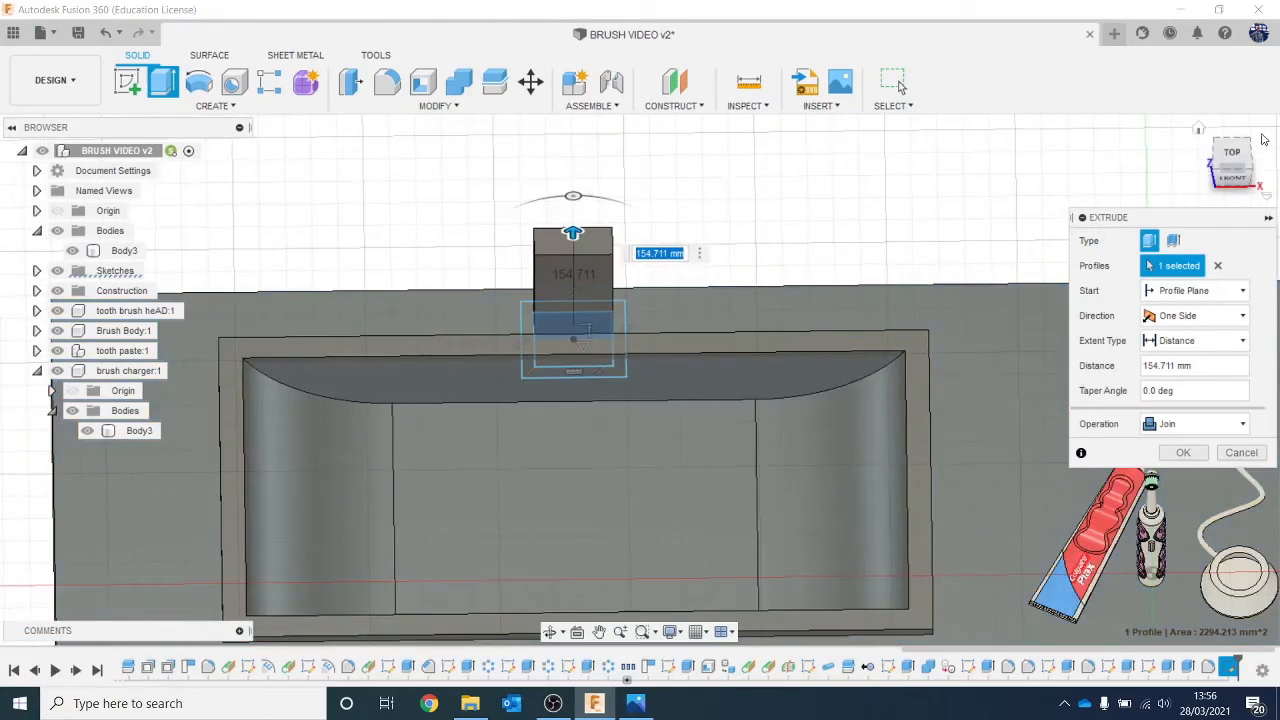
click(1240, 179)
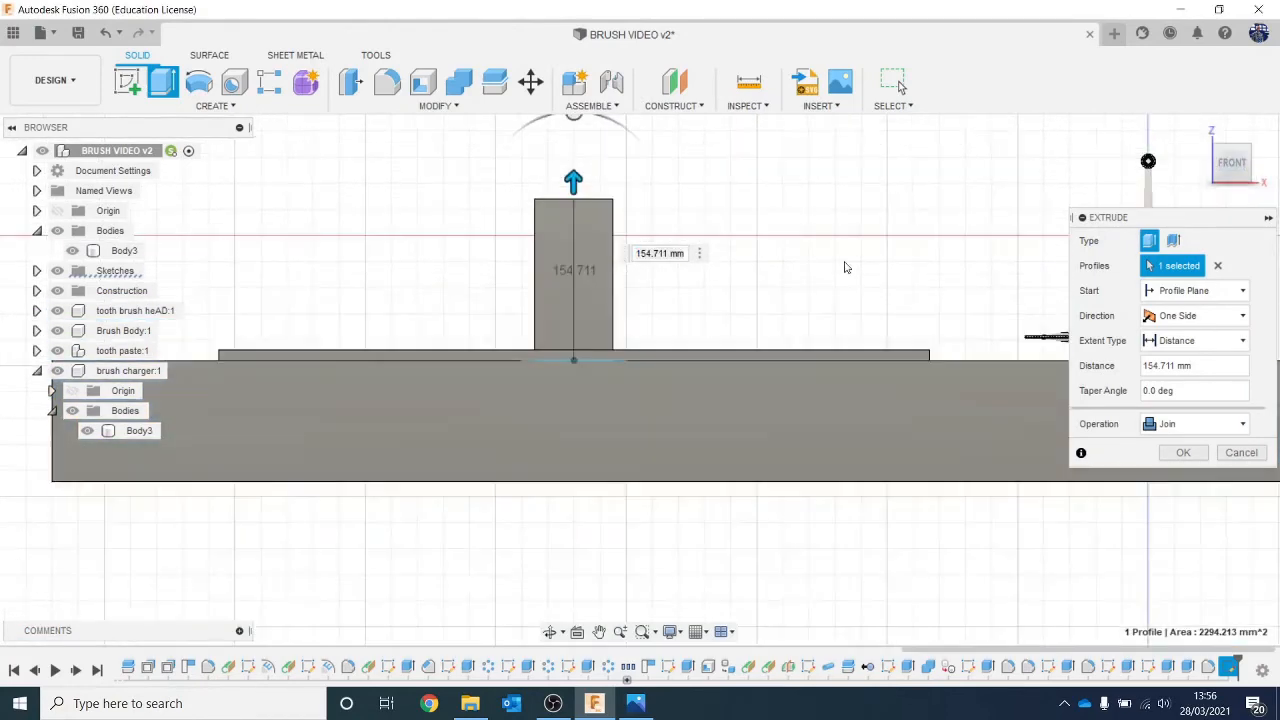
drag(573, 180, 572, 216)
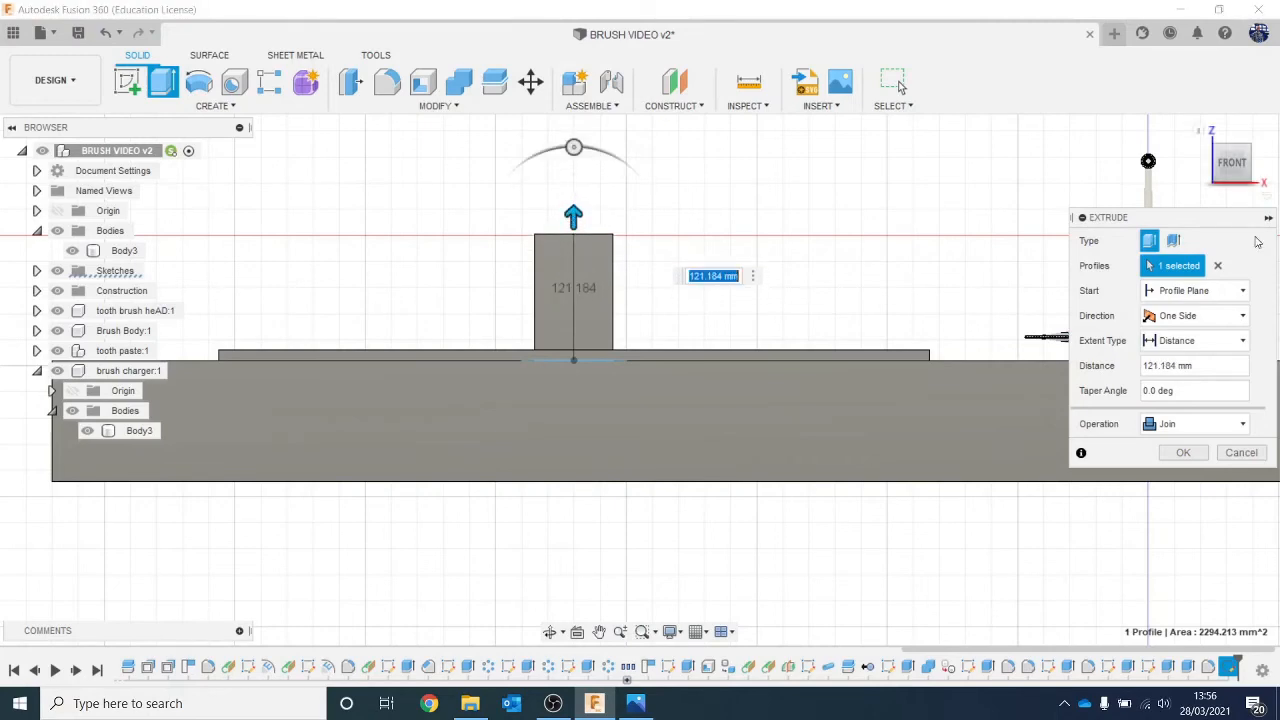
click(1183, 452)
Sketch a rectangle across the full width of the tap post's front face, along its upper edge.
click(1240, 181)
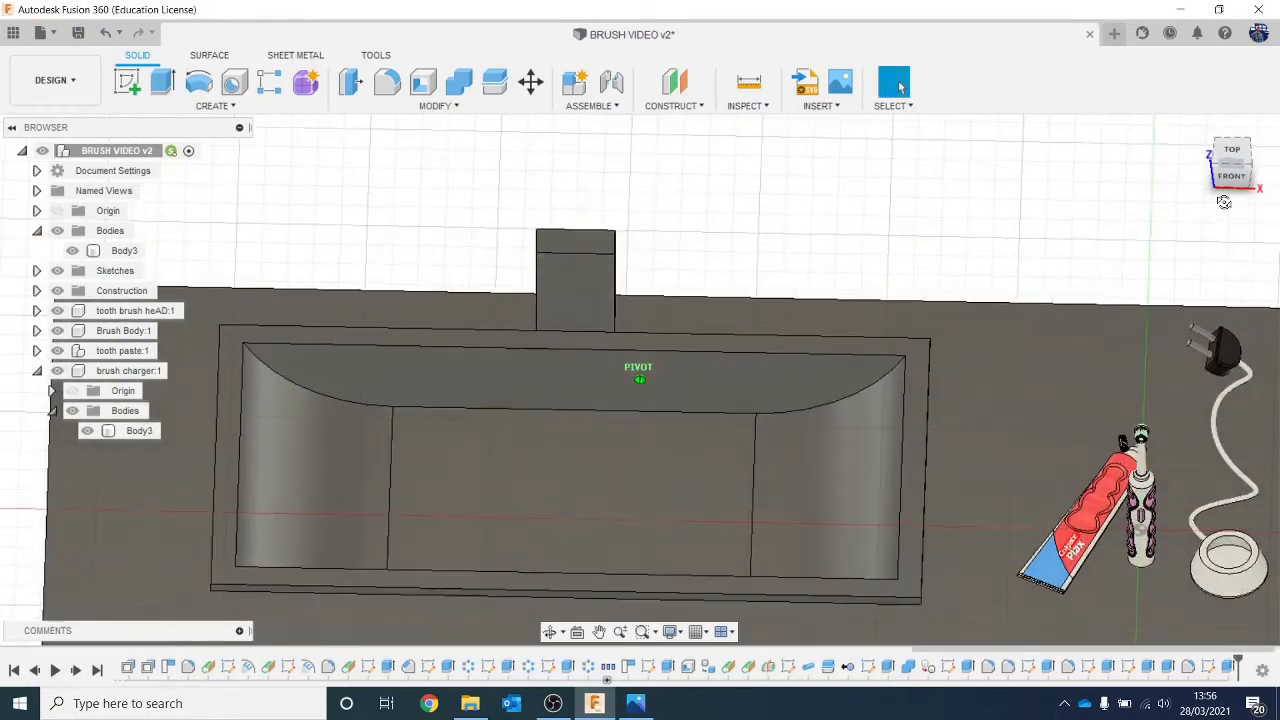
click(127, 82)
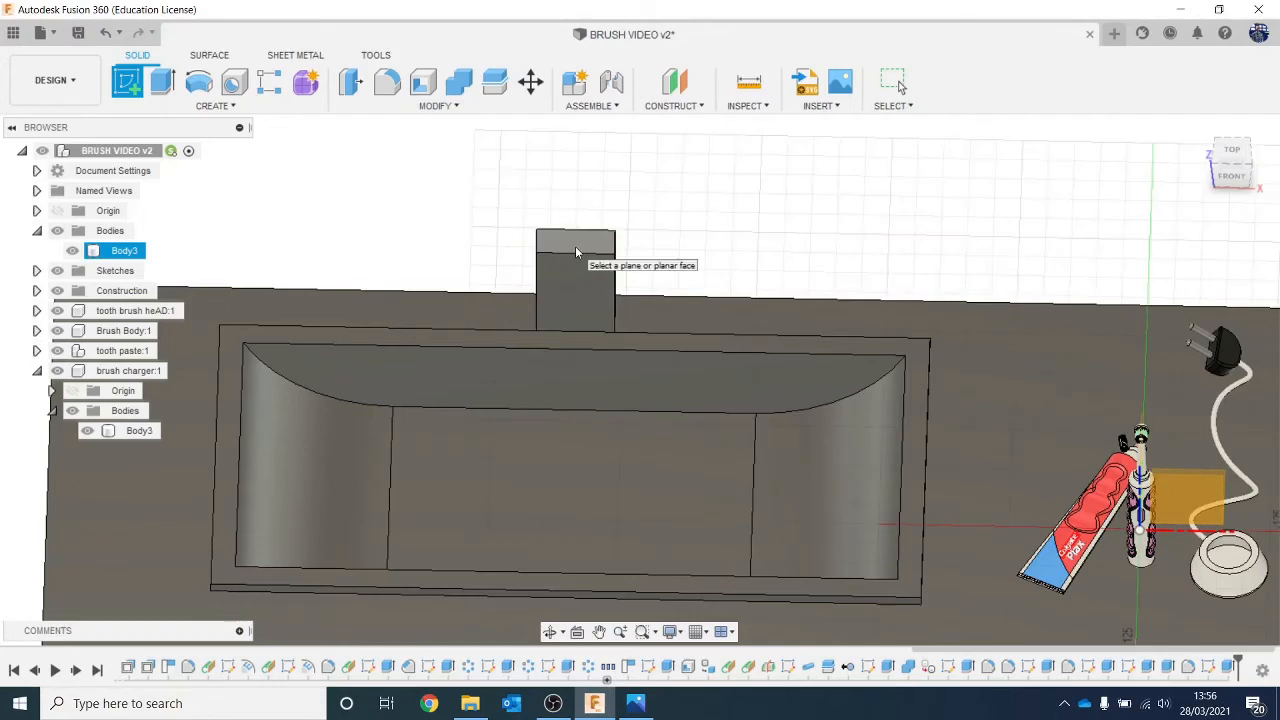
click(575, 280)
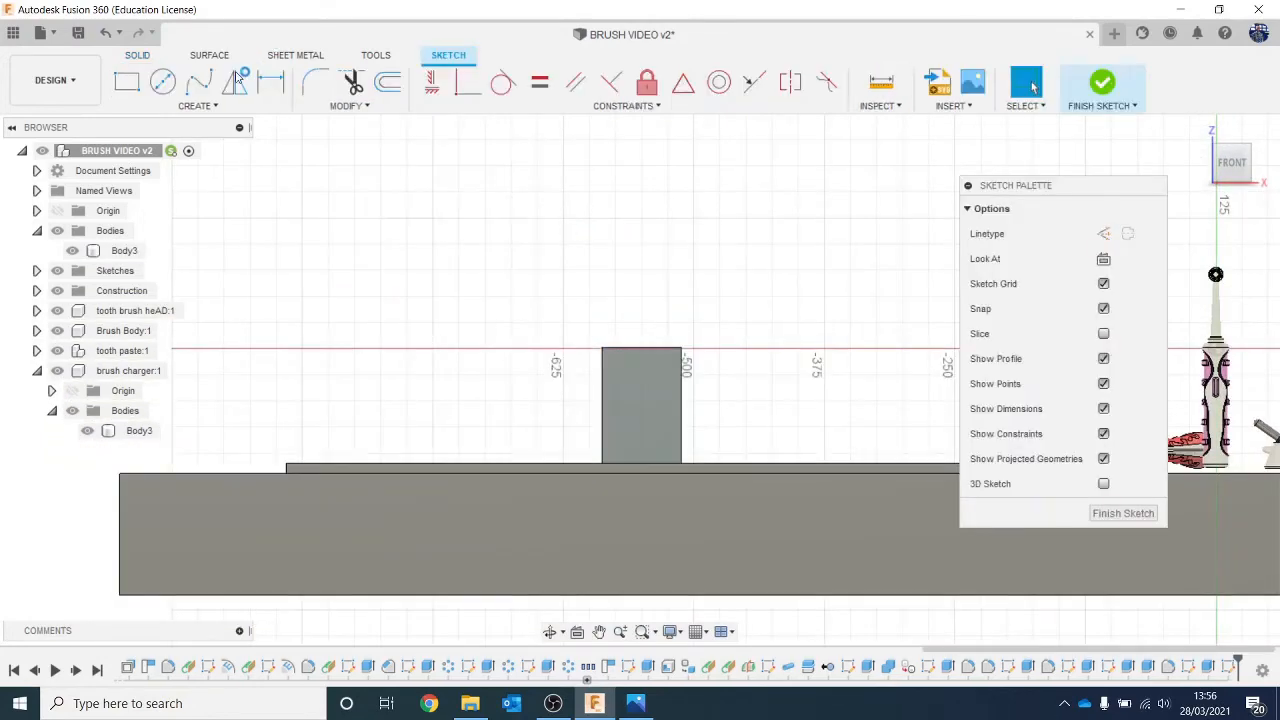
key(r)
scroll(528, 340, up, 2)
middle_drag(610, 390, 527, 341)
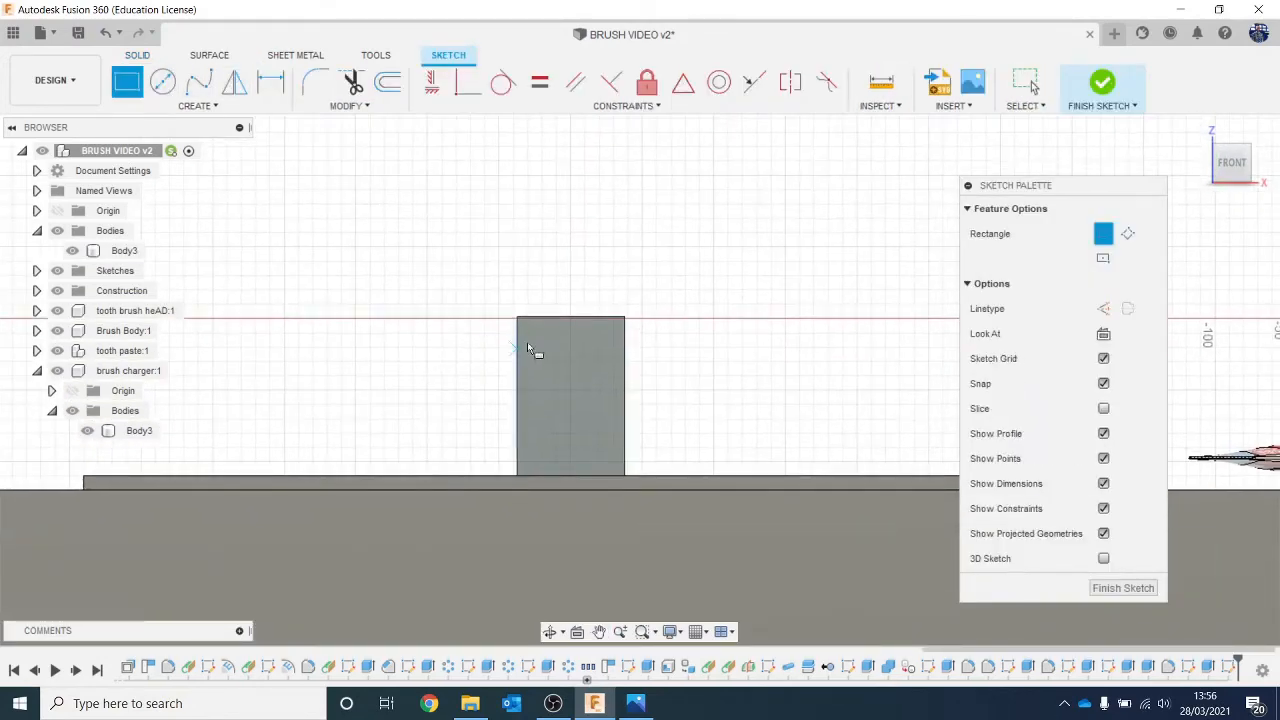
click(518, 317)
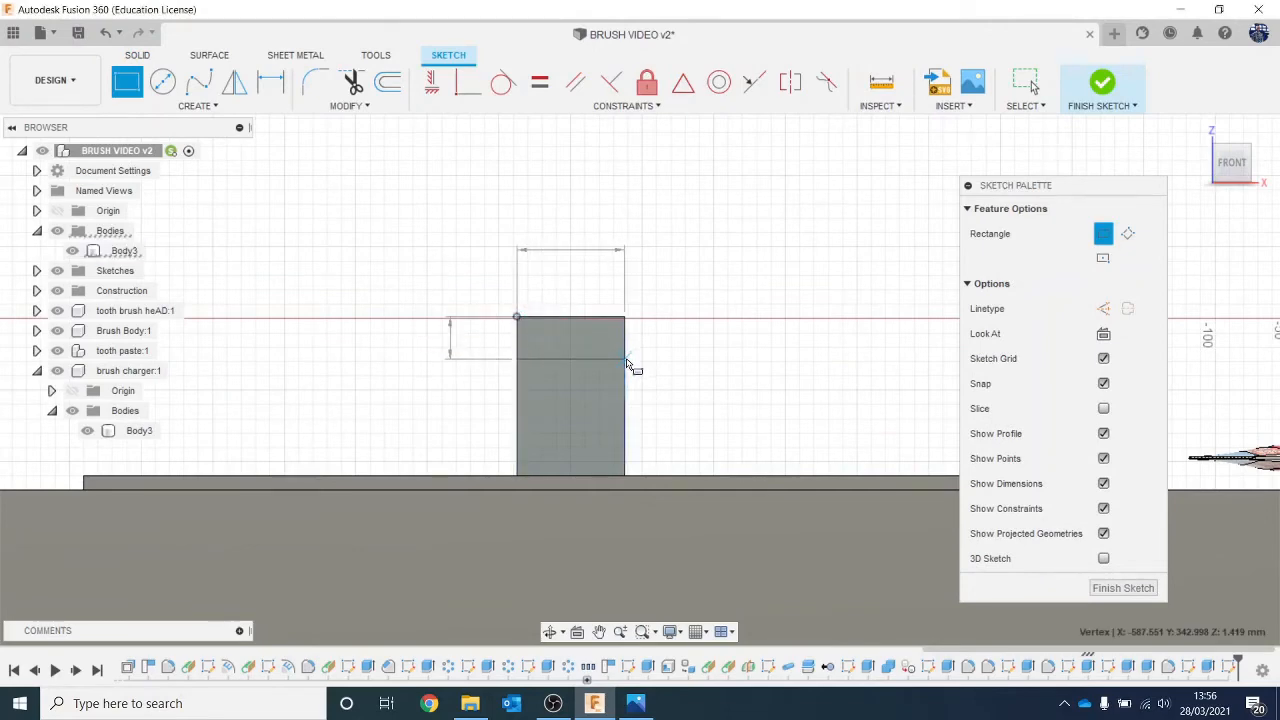
click(626, 360)
click(1100, 80)
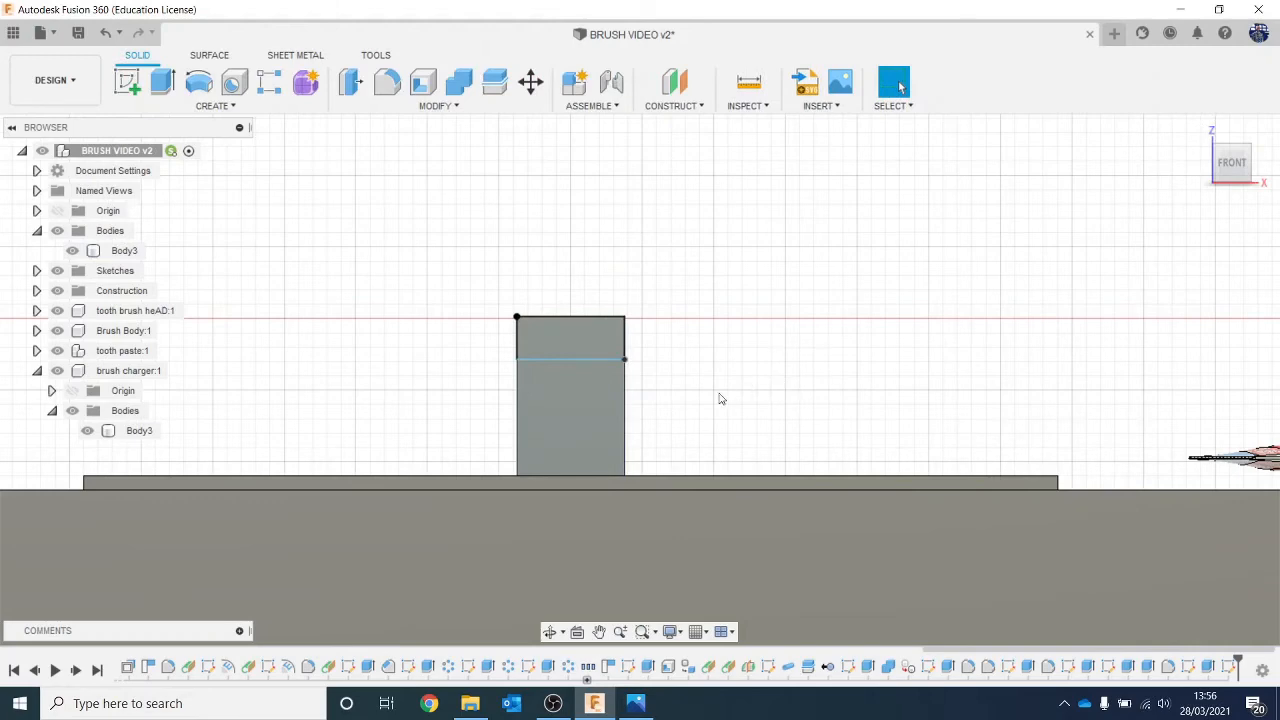
Extrude the rectangle on the tap post forward over the sink by about 83 mm as a spout, joined to the post.
key(e)
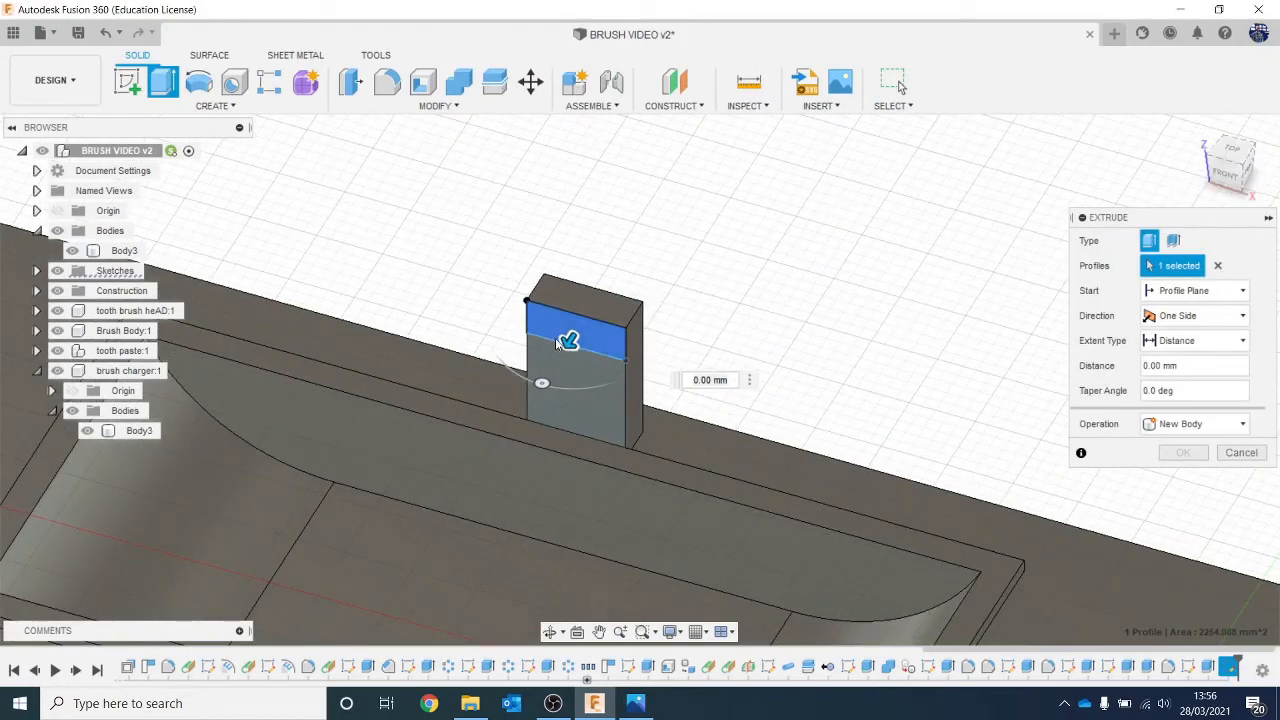
click(560, 344)
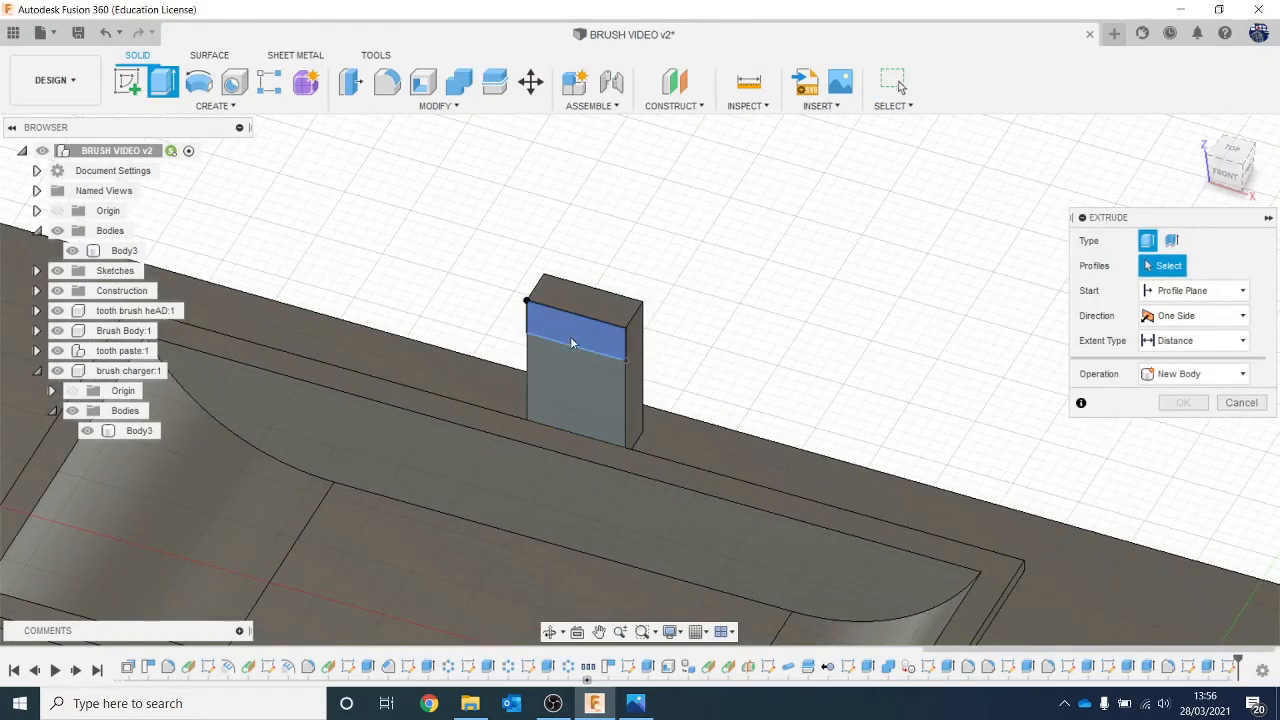
click(572, 343)
drag(571, 345, 522, 412)
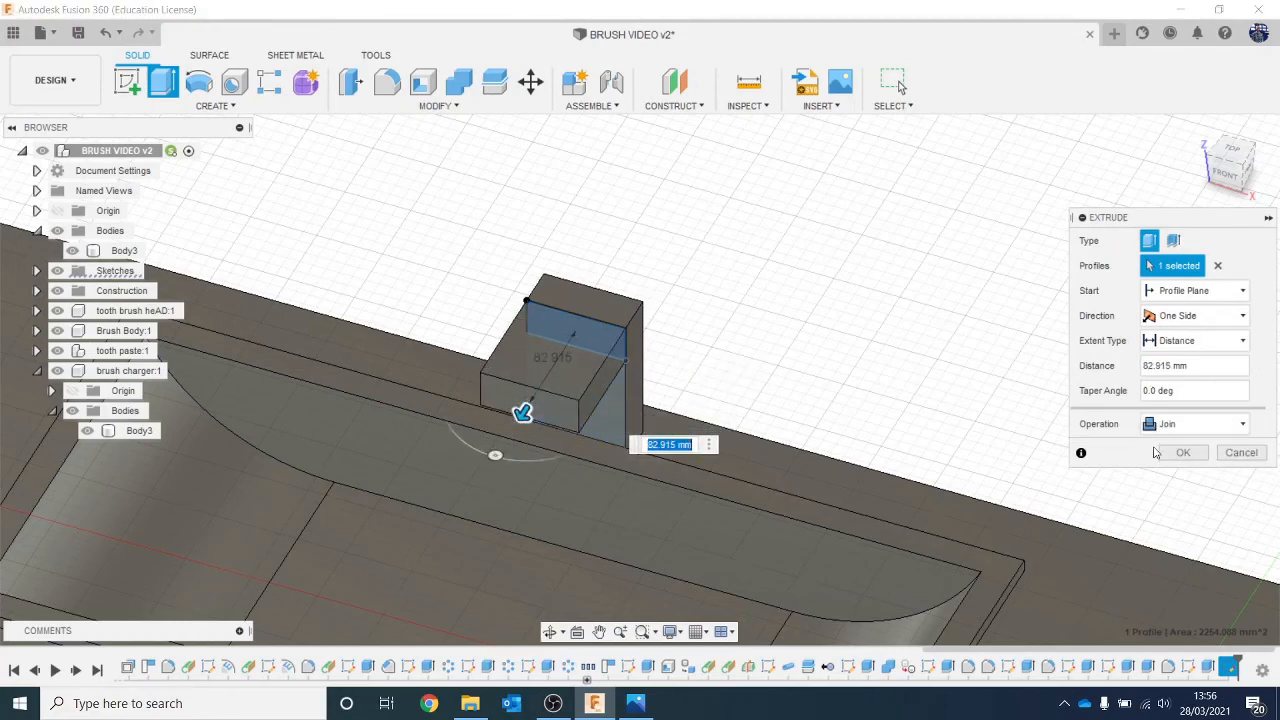
click(1183, 454)
Sketch a center rectangle about 55.8 by 34.4 mm on the spout's front face, centred on the midpoint of its lower edge.
scroll(1014, 443, down, 2)
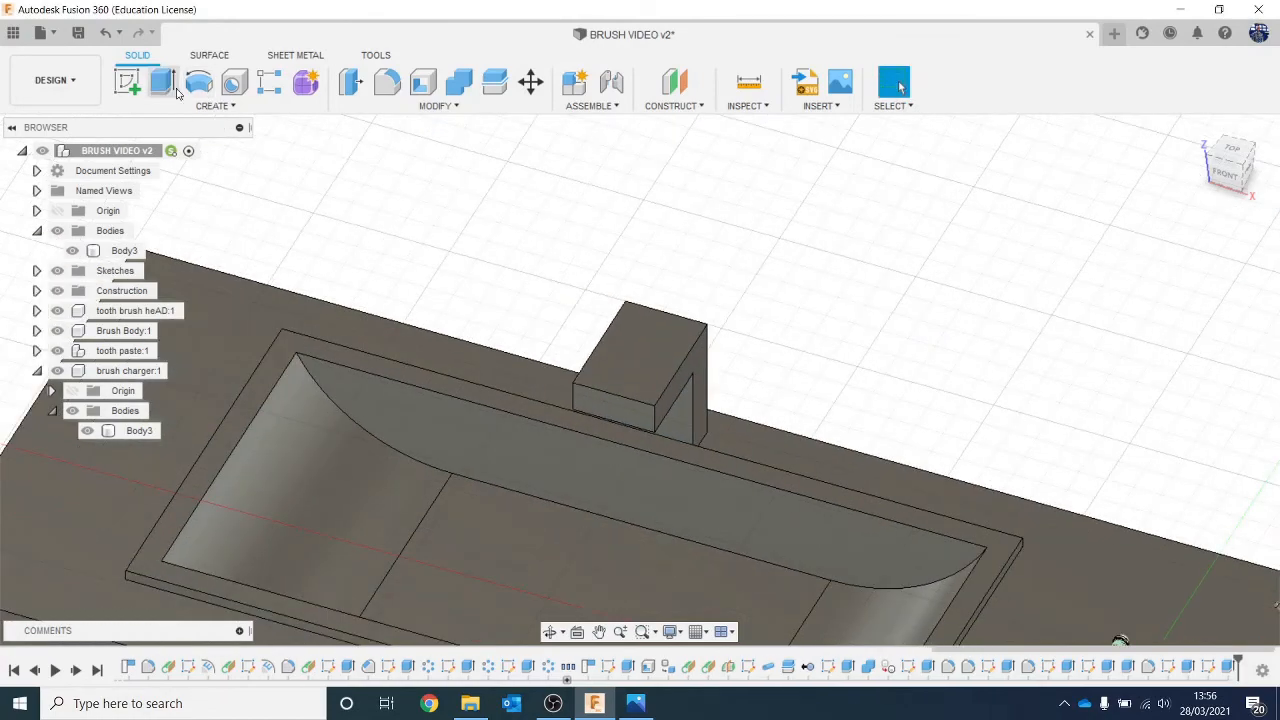
click(127, 82)
click(607, 421)
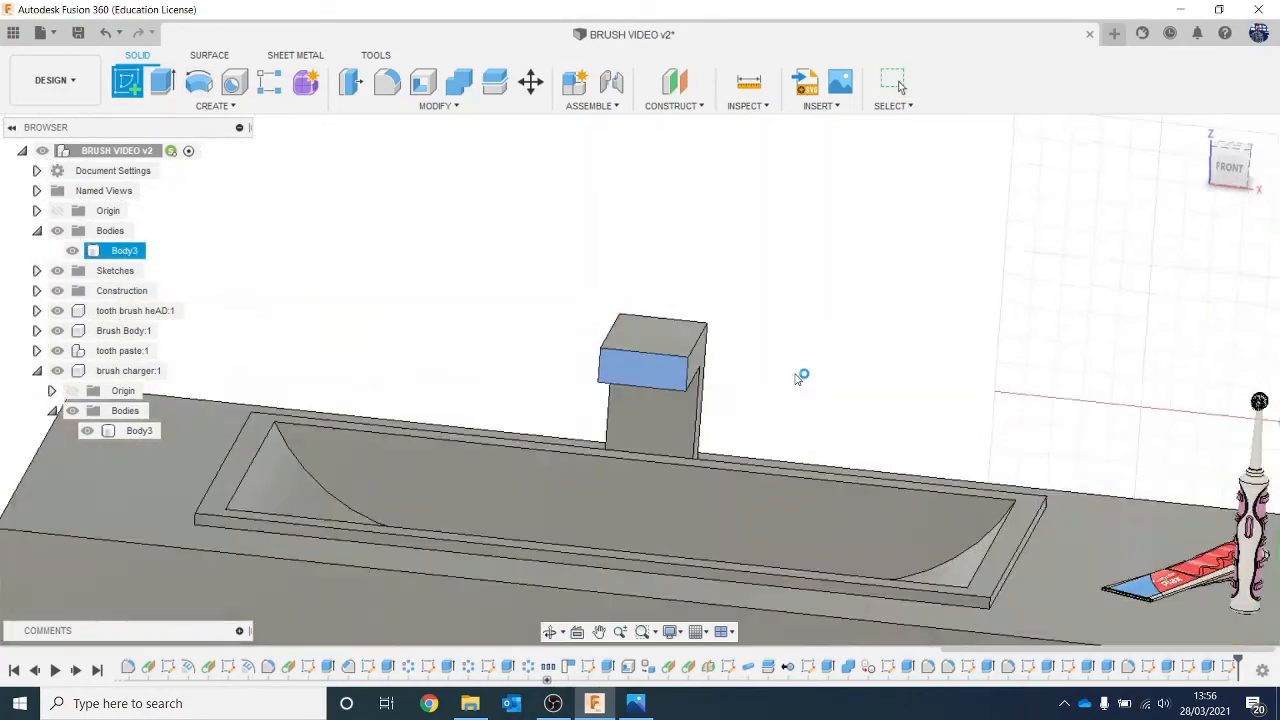
key(r)
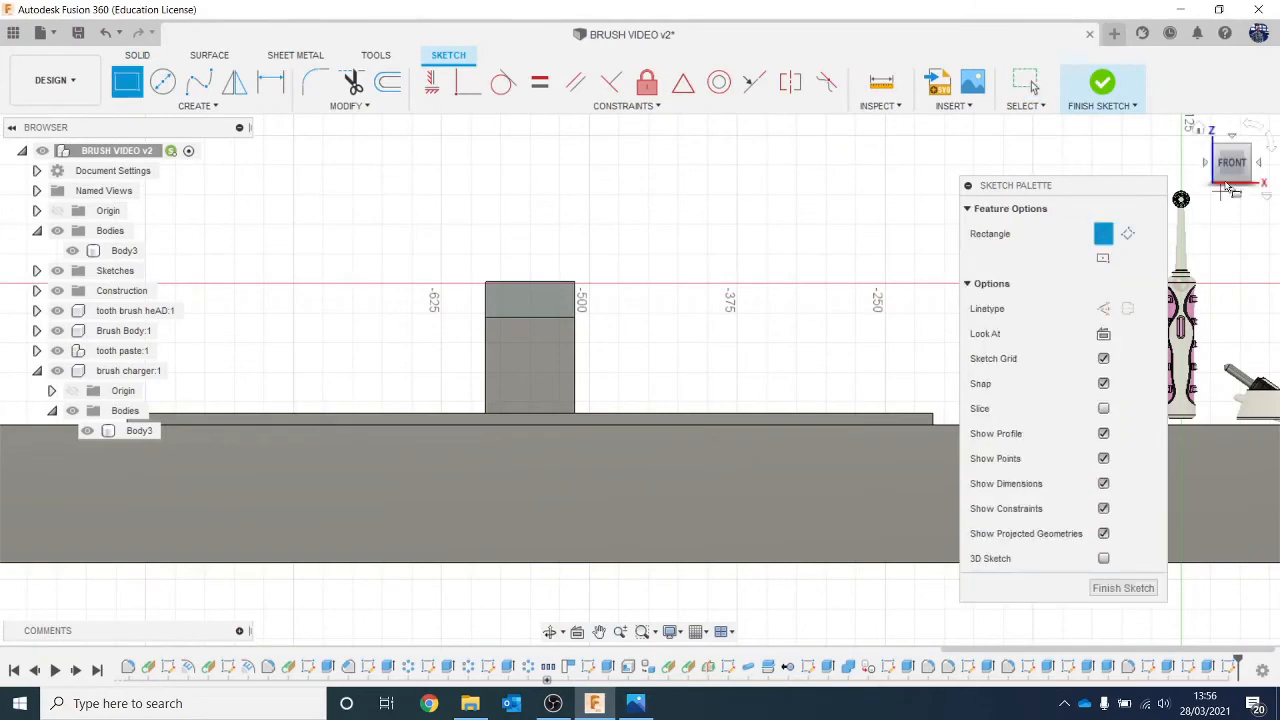
click(1103, 259)
scroll(930, 285, up, 3)
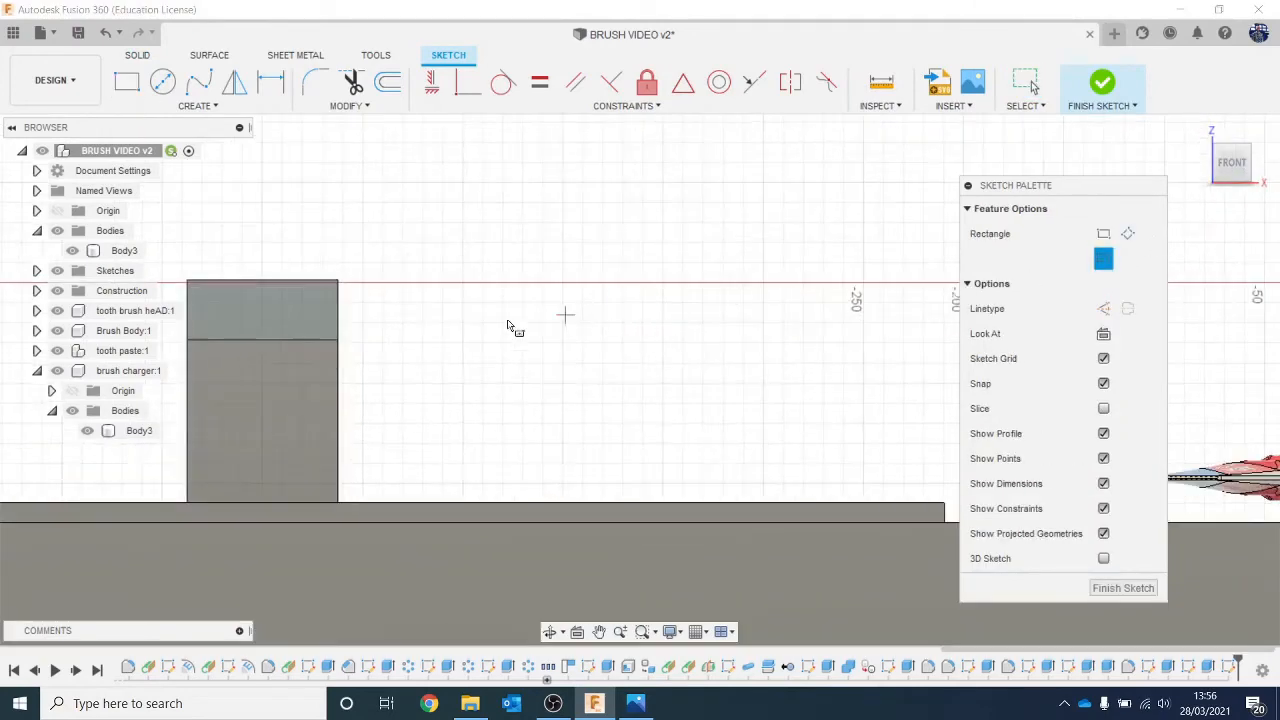
middle_drag(475, 338, 647, 352)
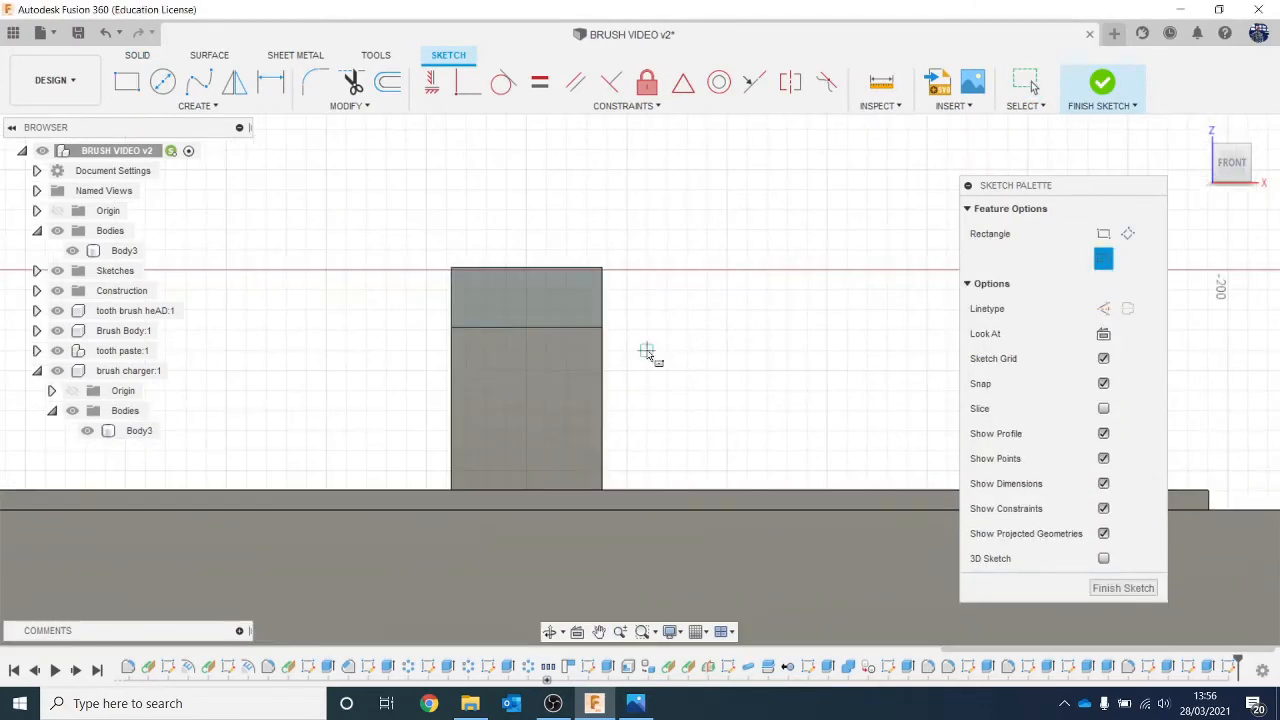
click(525, 328)
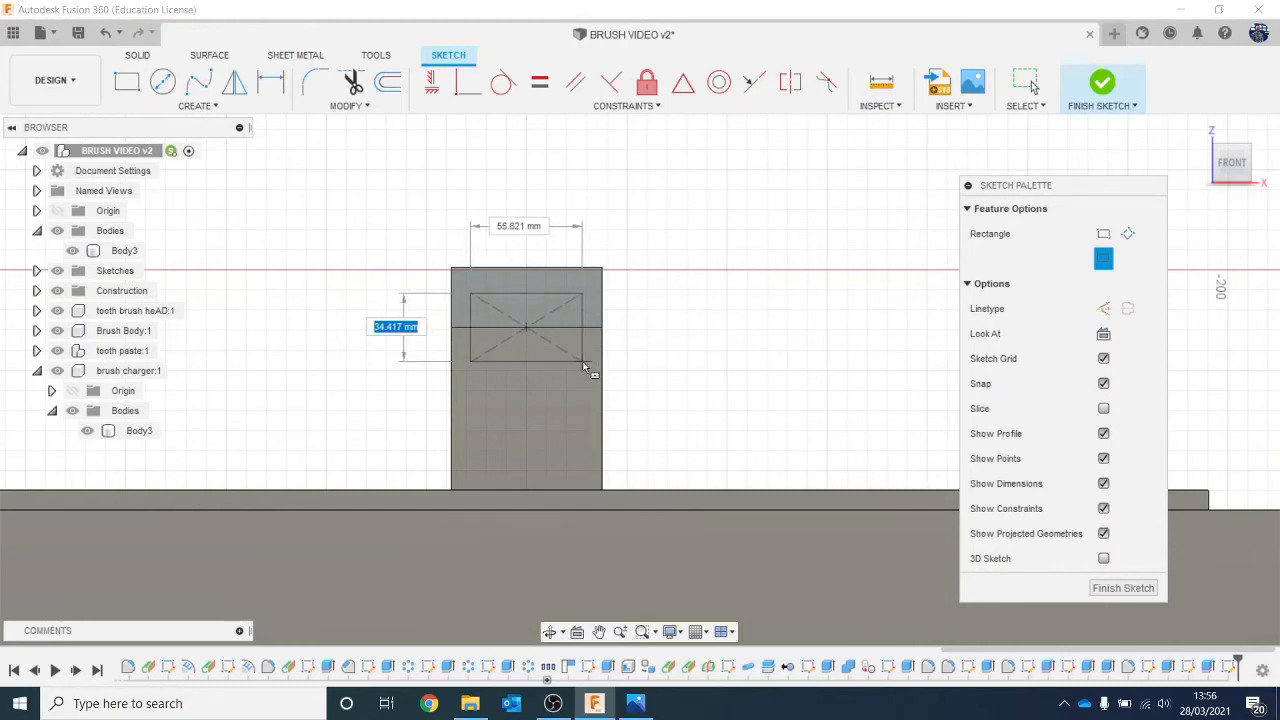
click(584, 366)
Extrude the upper half of the rectangle back through the spout as a cut, leaving an open channel along its underside.
key(e)
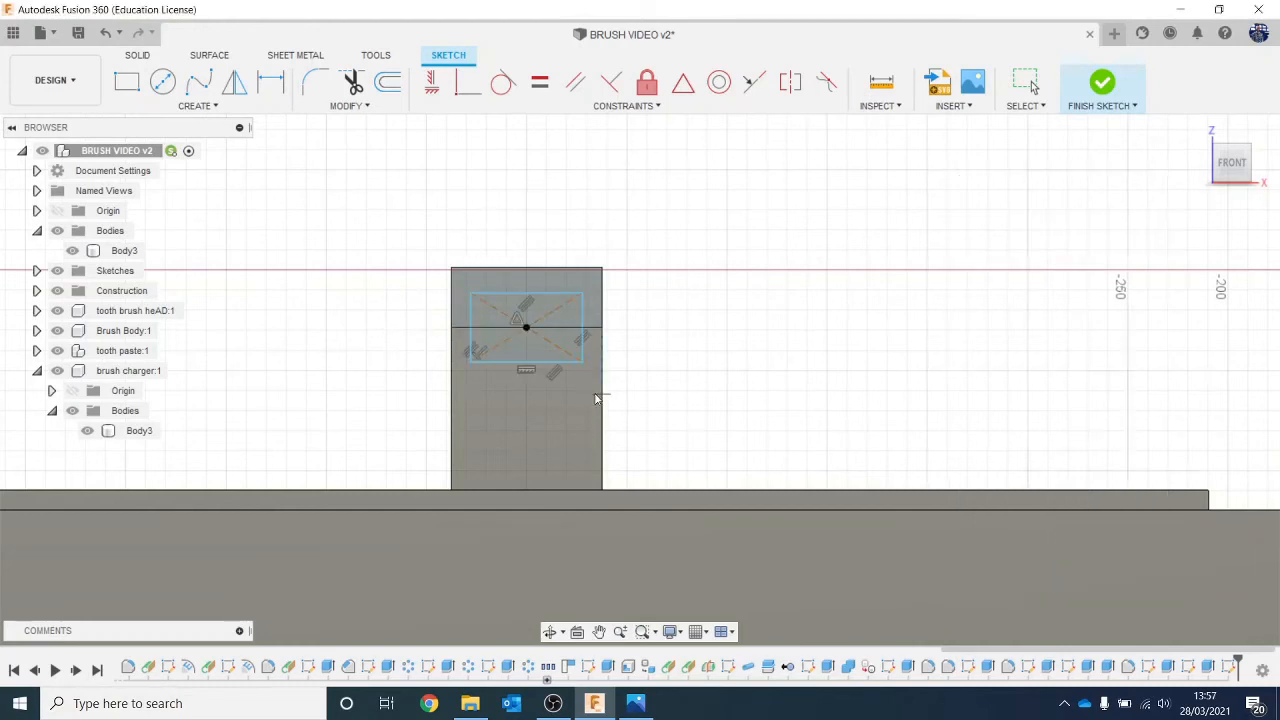
click(564, 323)
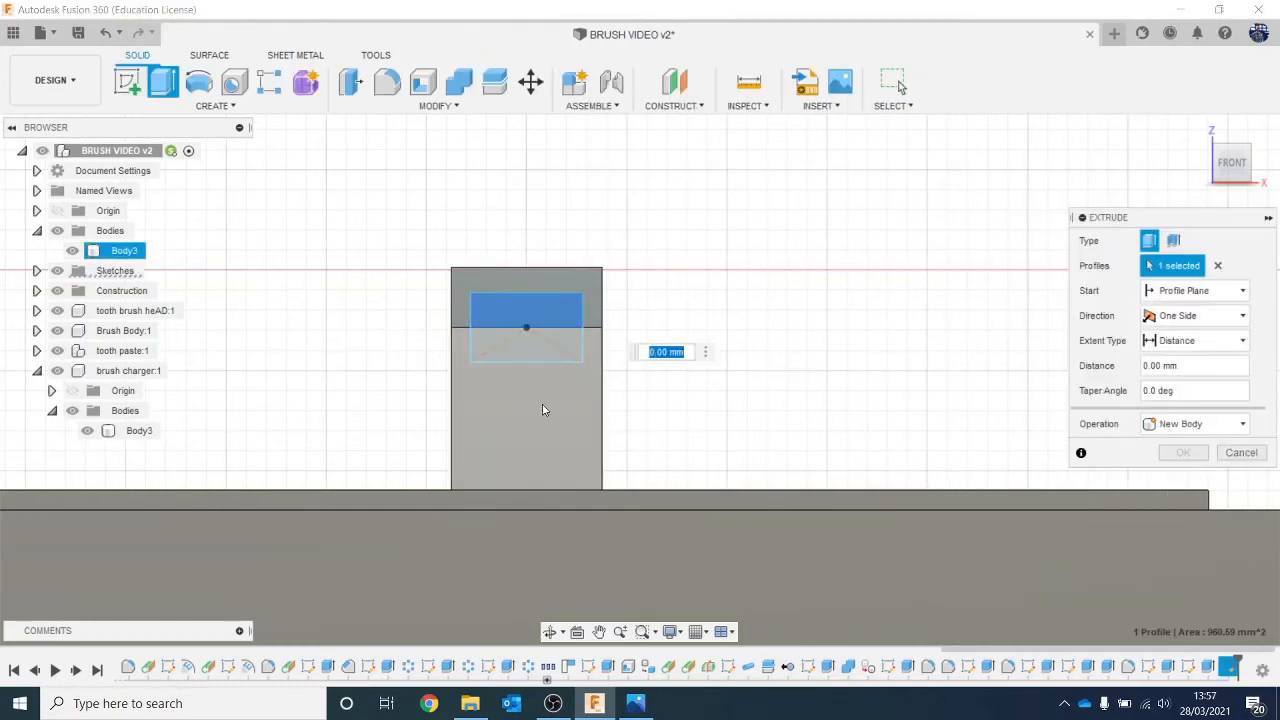
drag(543, 410, 962, 410)
click(1188, 477)
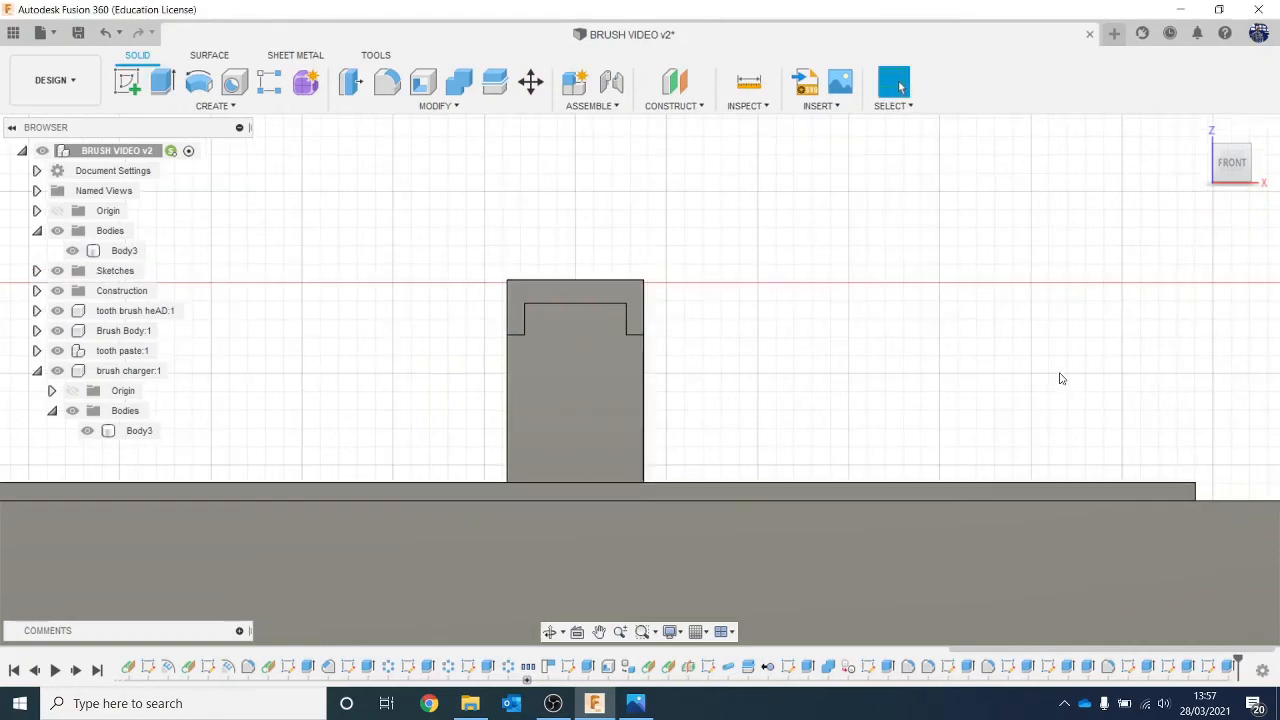
Fillet the tap's top rear edge with a radius of about 36.5 mm.
drag(1229, 178, 1174, 223)
scroll(1034, 314, down, 4)
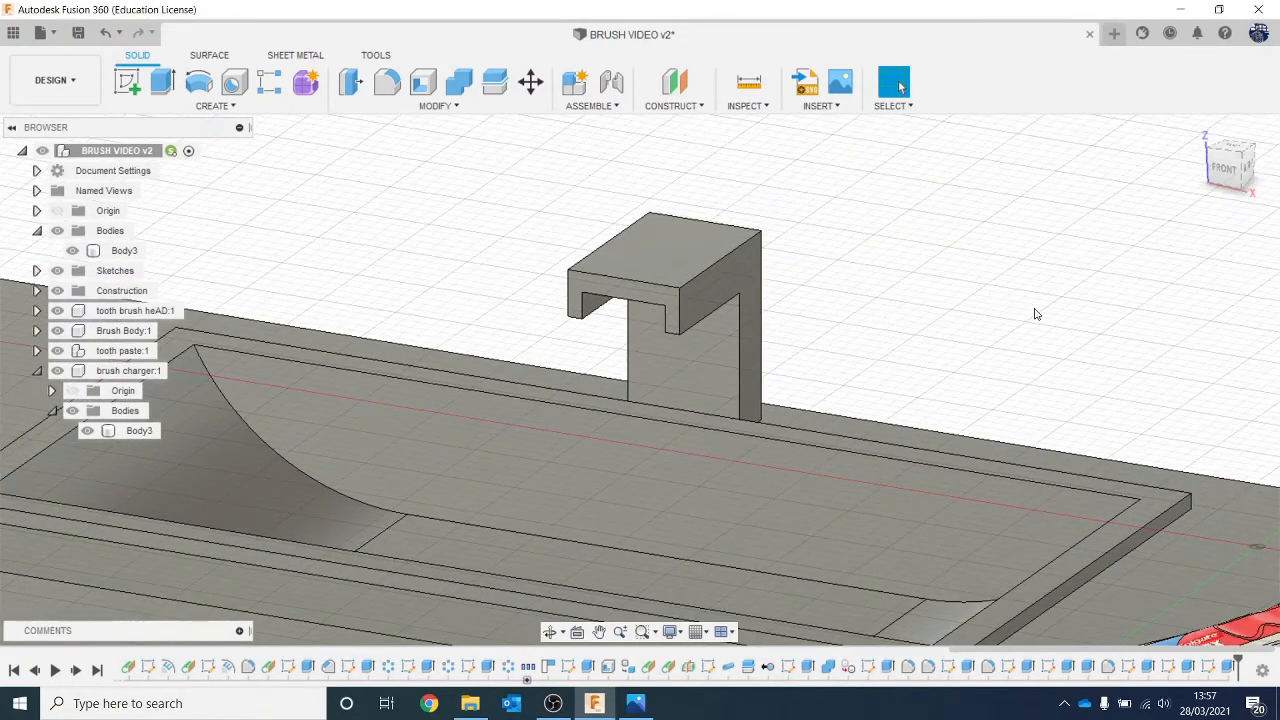
middle_drag(1034, 314, 899, 337)
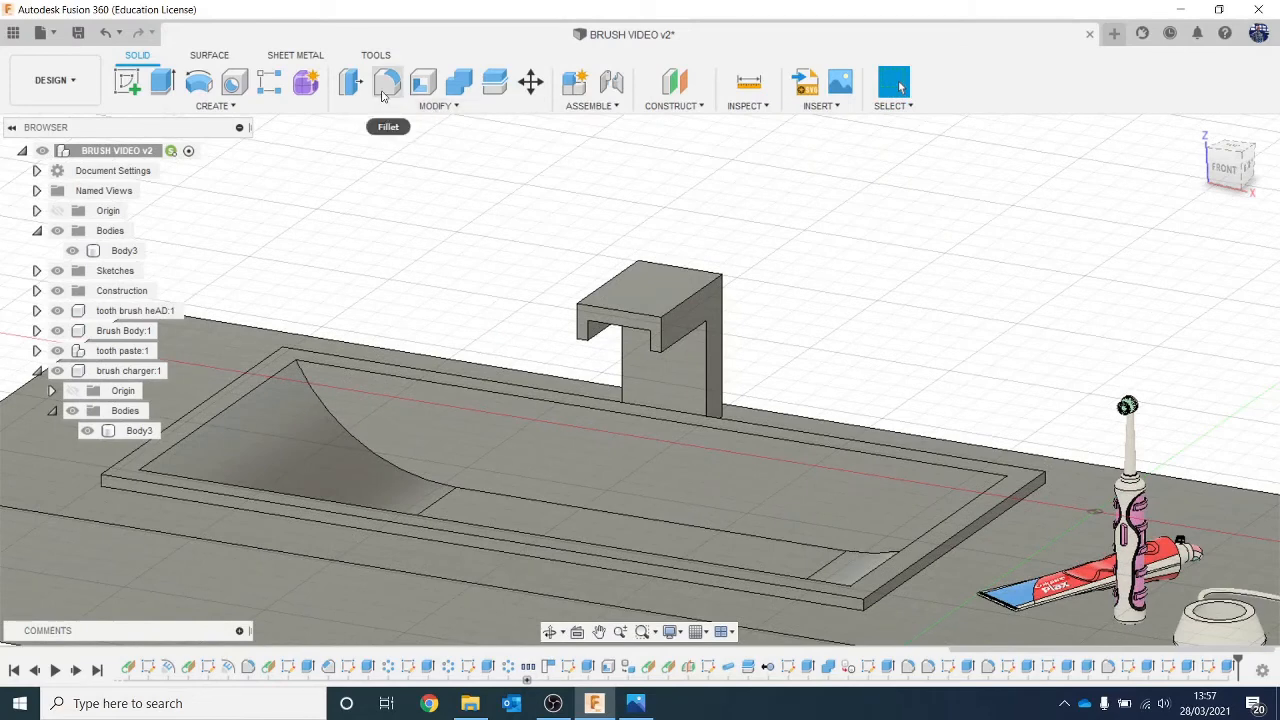
click(676, 265)
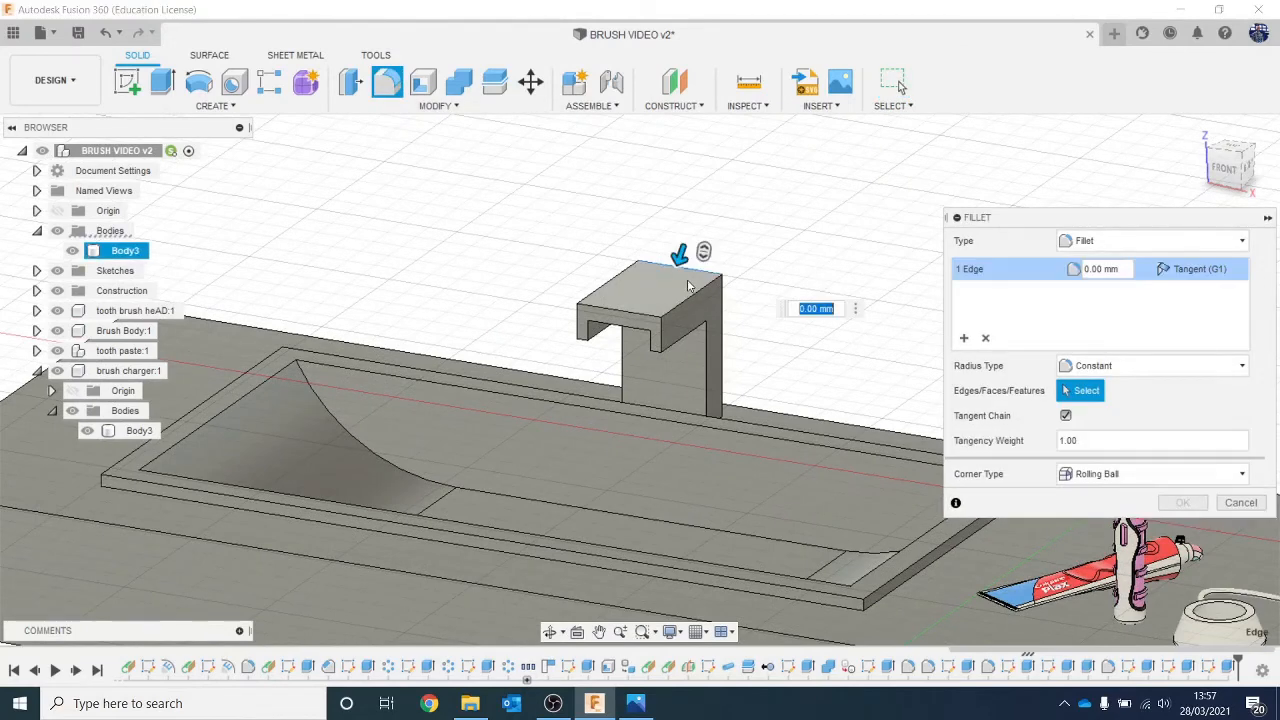
drag(680, 255, 670, 272)
mouse_move(1230, 176)
mouse_down()
mouse_move(1208, 172)
mouse_move(1262, 178)
mouse_up()
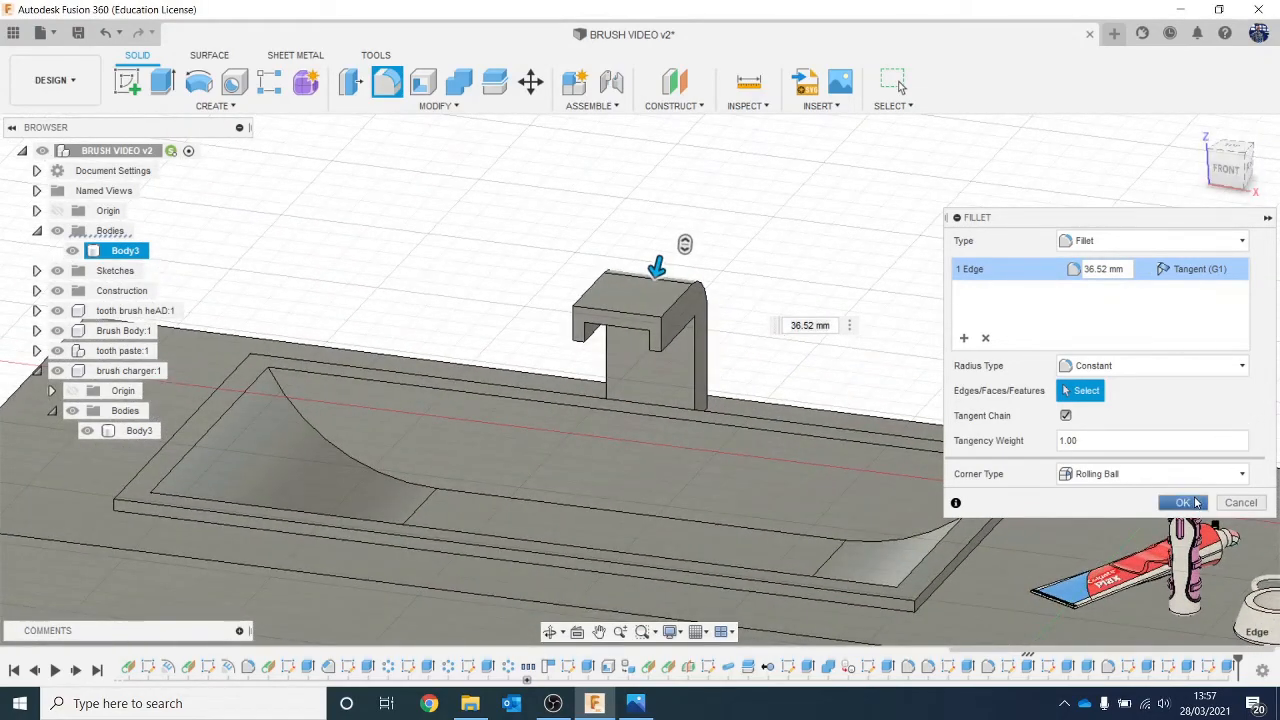
click(1182, 502)
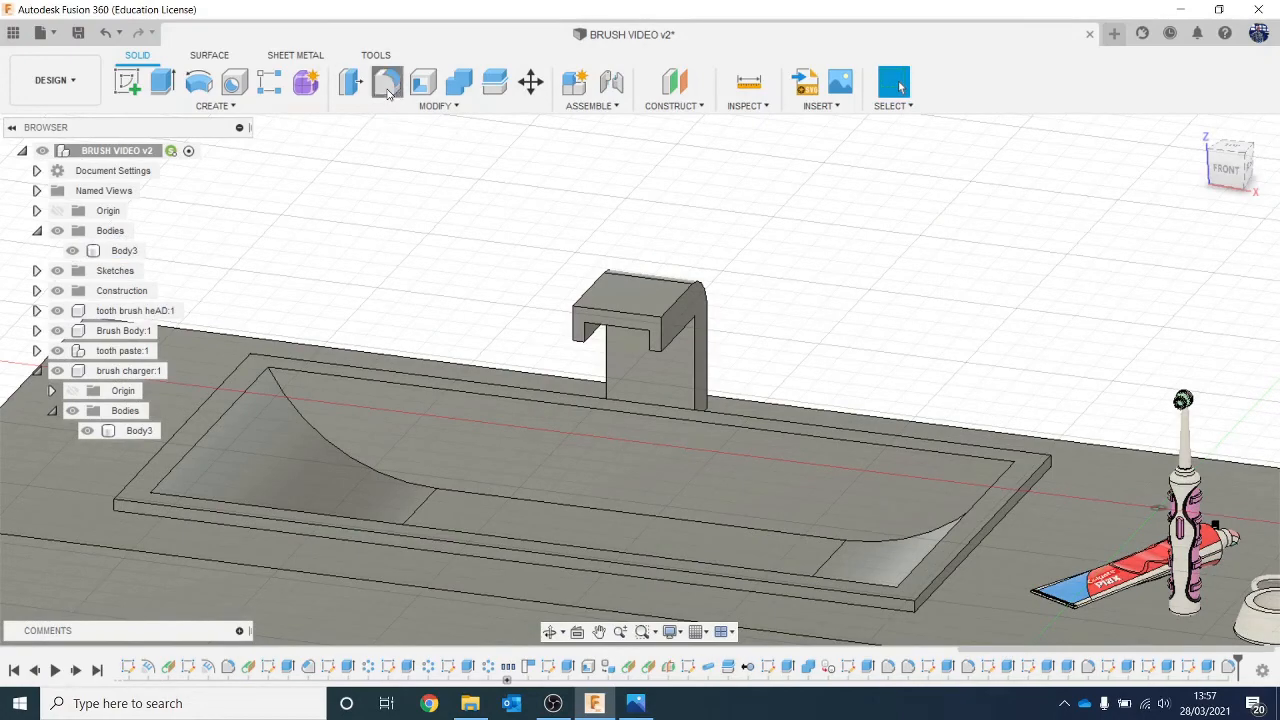
Fillet the outer side edges of the tap's post and spout and the spout's front edges with a 4 mm radius.
click(387, 82)
scroll(669, 307, up, 3)
click(669, 307)
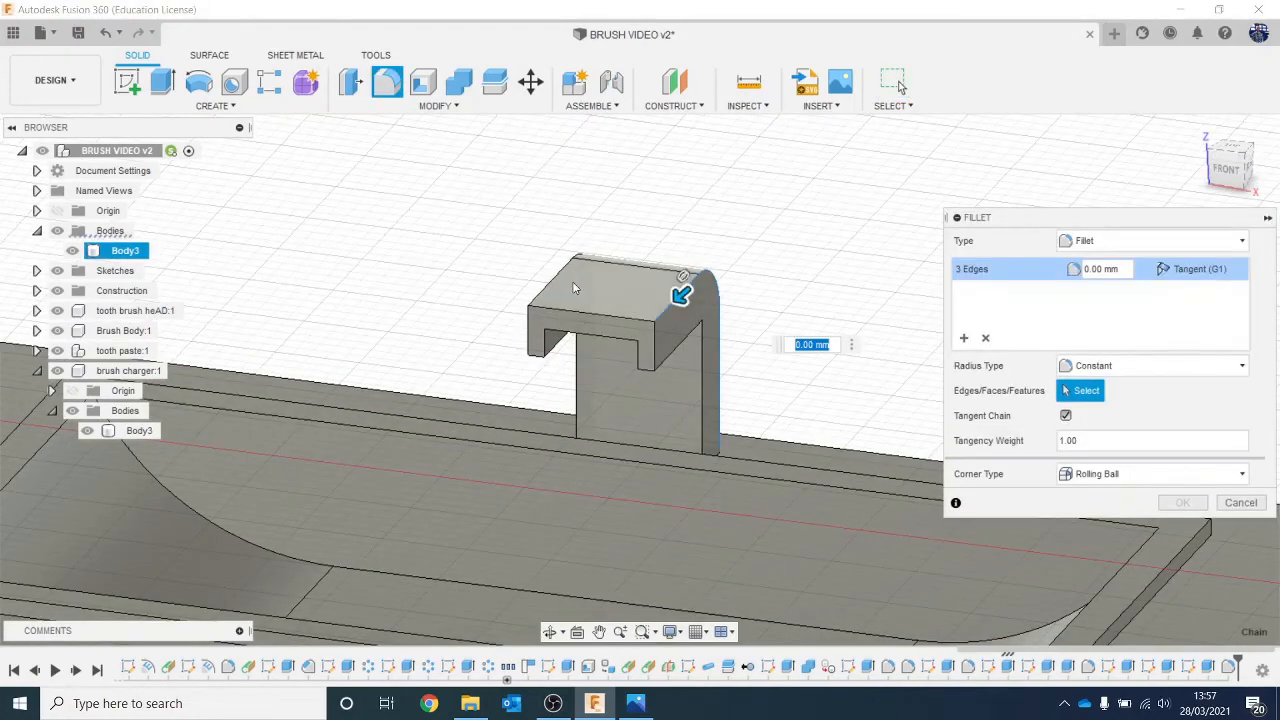
click(680, 361)
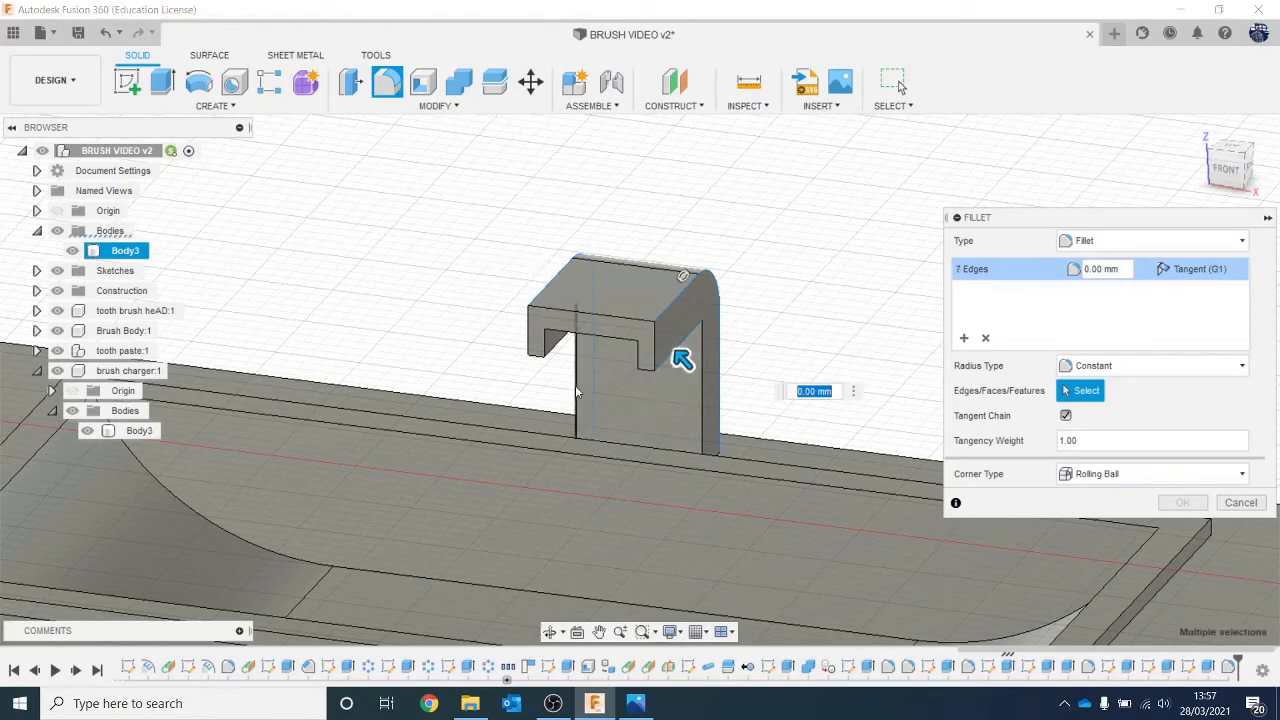
click(576, 392)
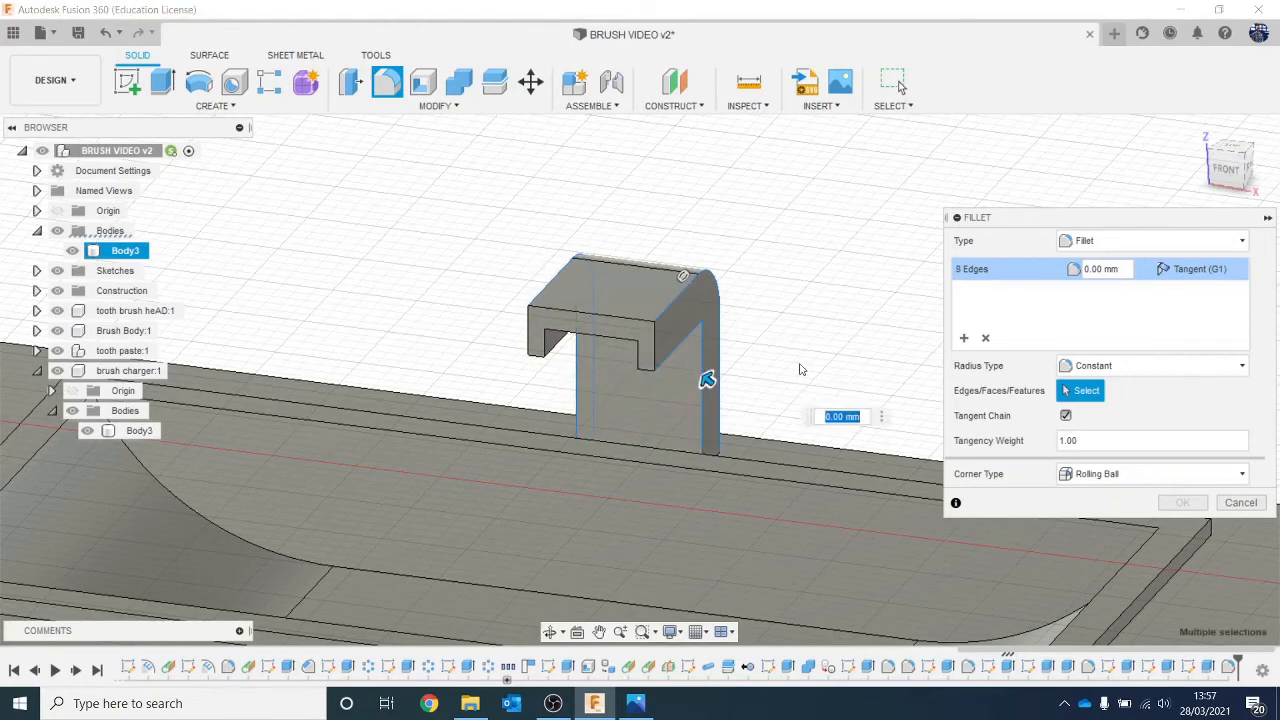
click(1209, 154)
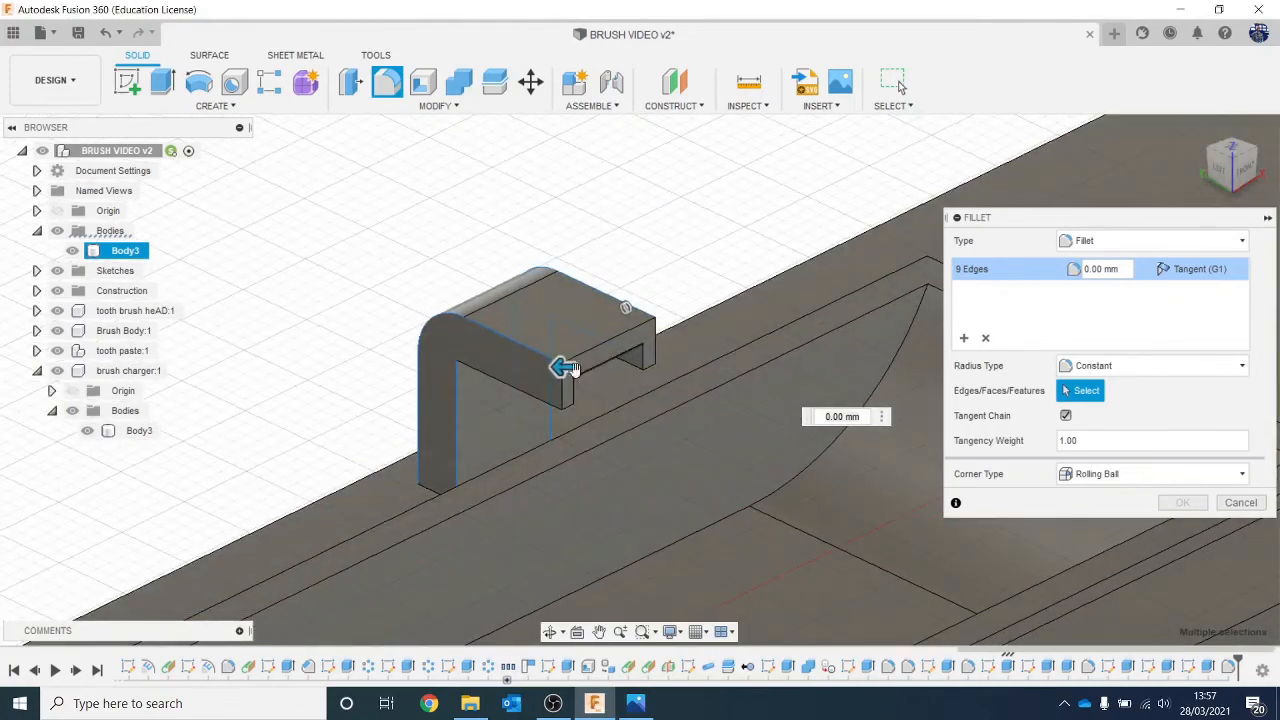
click(565, 392)
scroll(566, 390, up, 2)
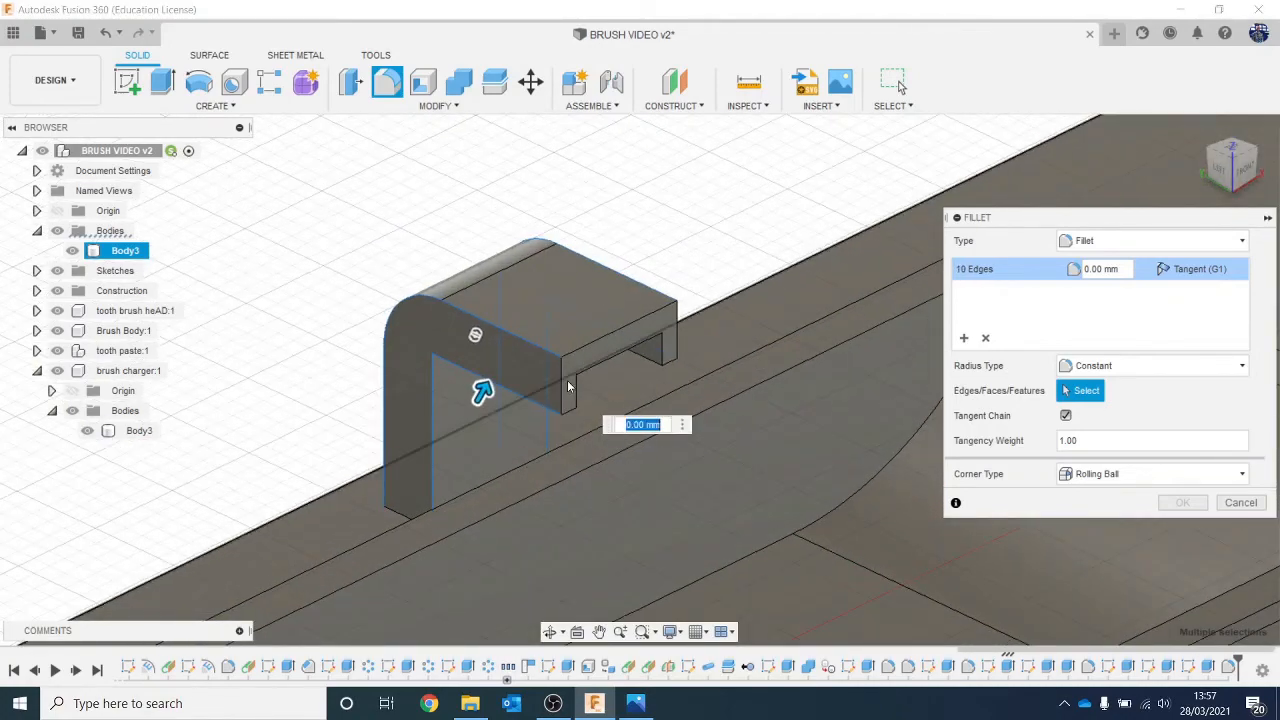
click(566, 387)
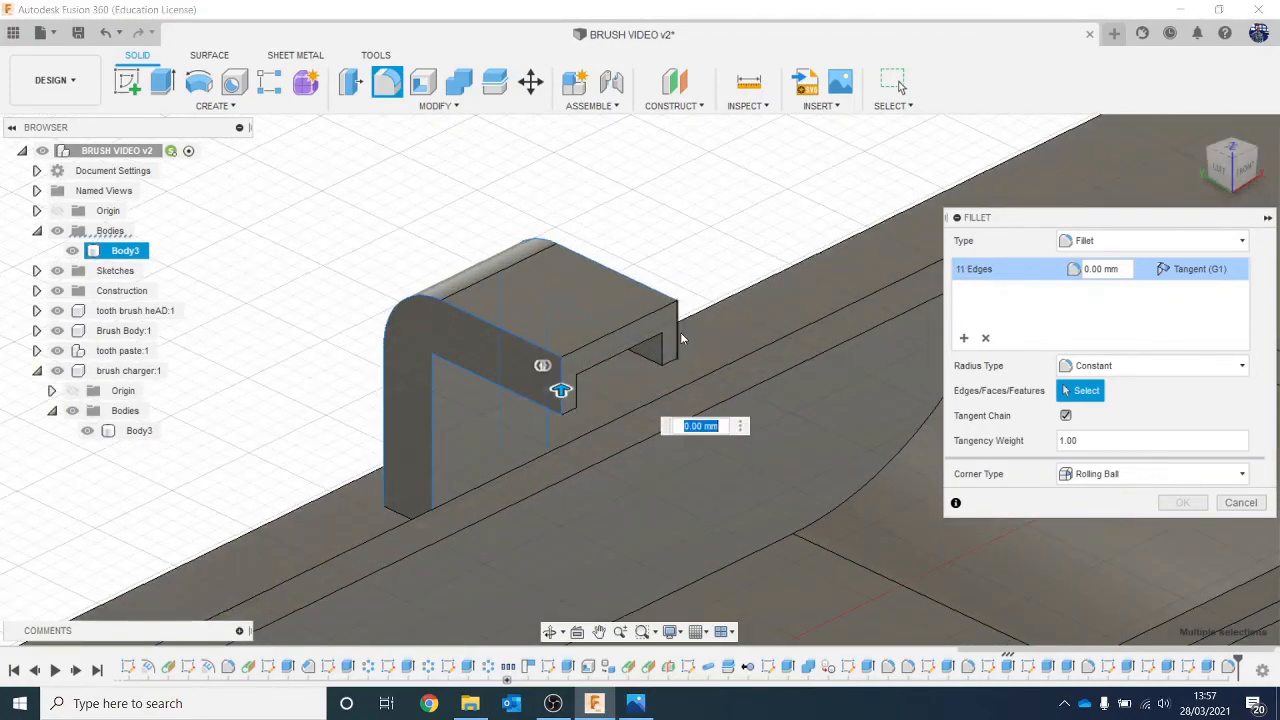
click(683, 338)
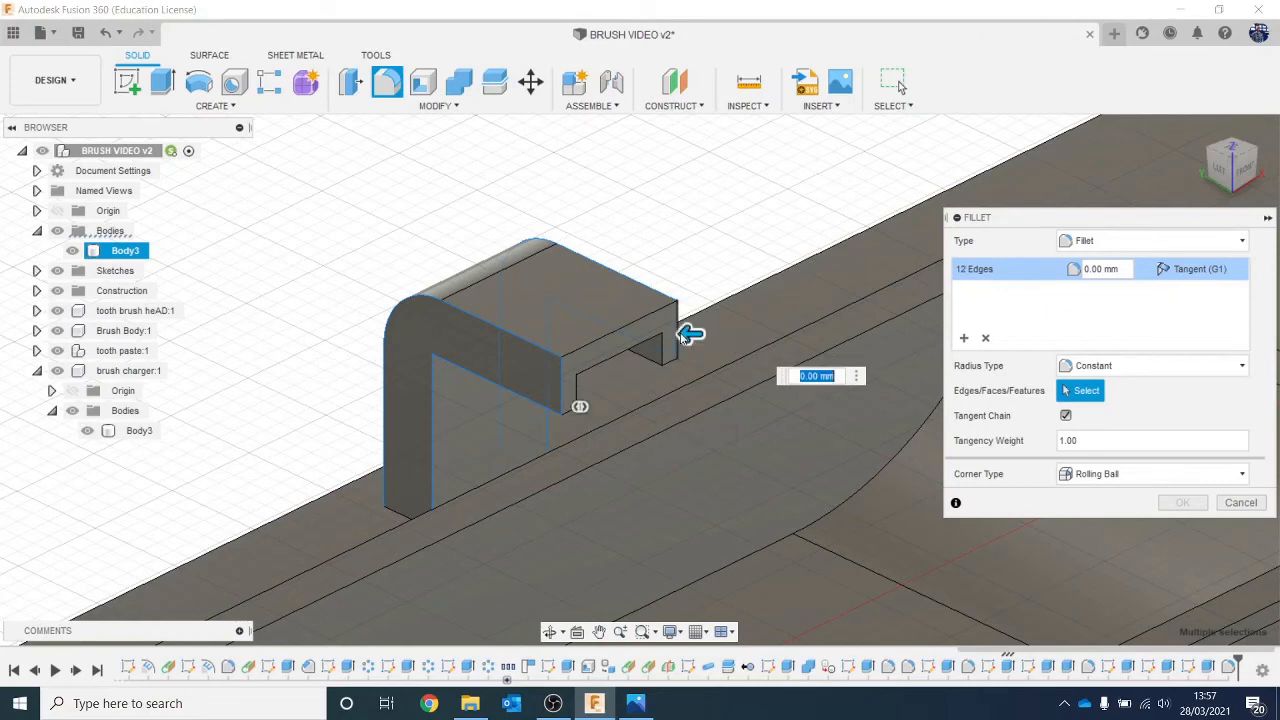
click(606, 345)
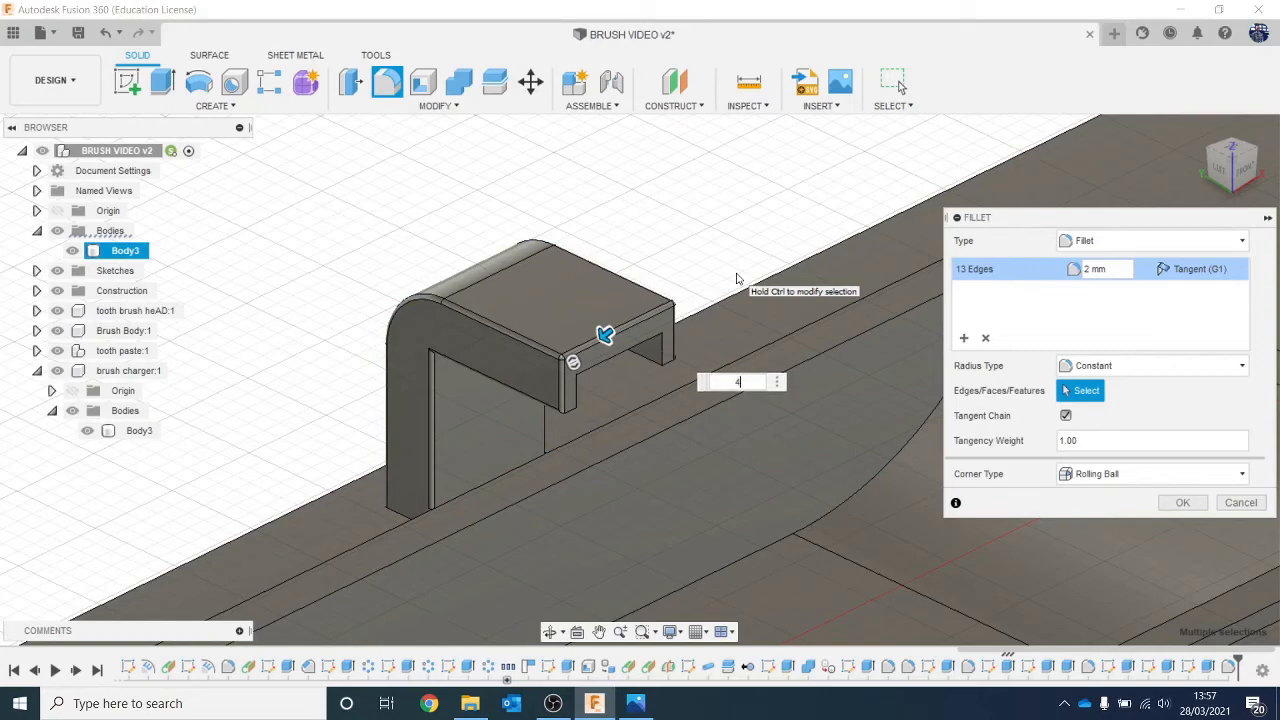
key(Return)
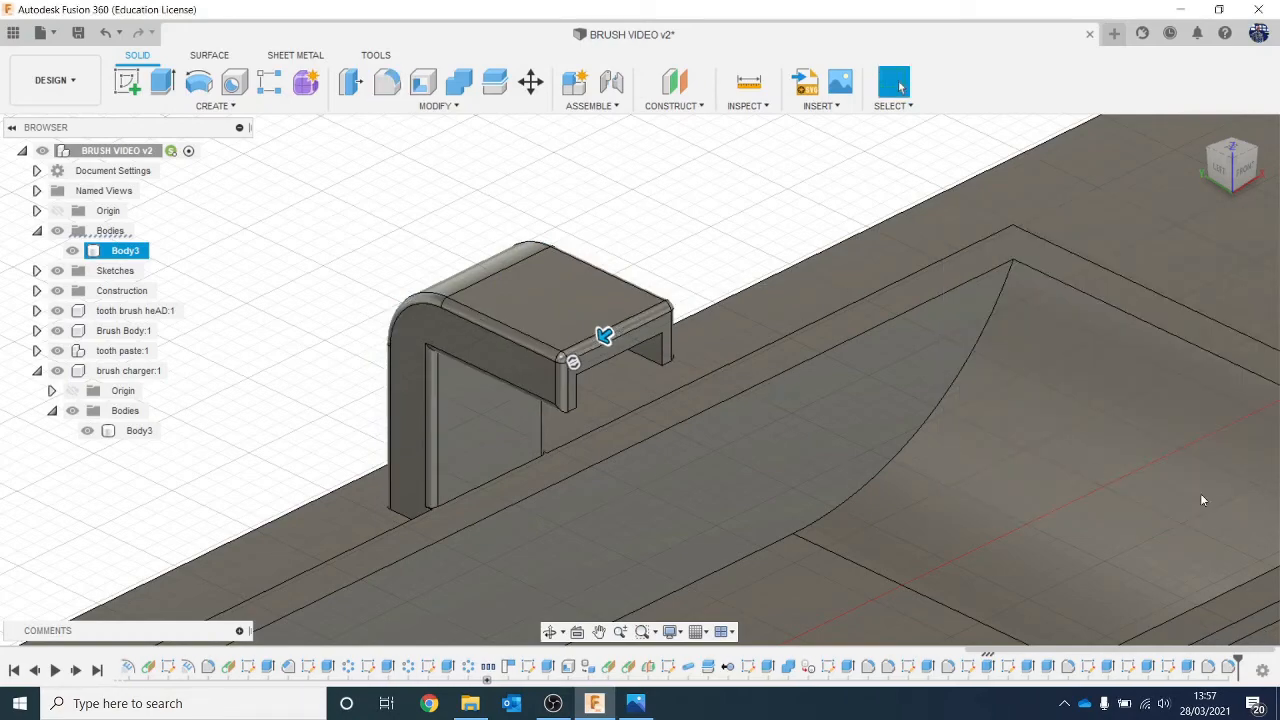
Sketch an 825 by 75 mm rectangle on the countertop's front face, below the sink.
scroll(1104, 366, down, 5)
middle_drag(1090, 340, 871, 265)
scroll(980, 272, down, 2)
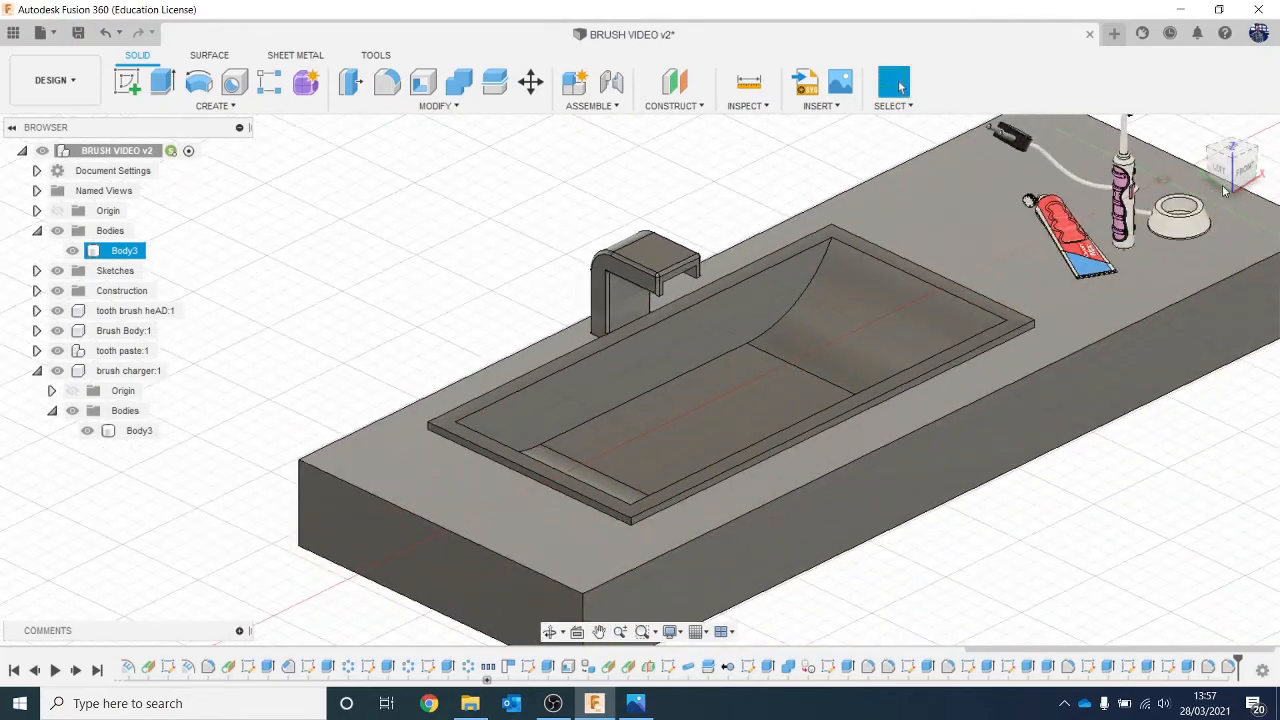
drag(1250, 162, 1165, 182)
shift+middle_drag(640, 380, 655, 285)
mouse_move(899, 285)
middle_down()
mouse_move(751, 152)
mouse_move(695, 124)
middle_up()
click(125, 95)
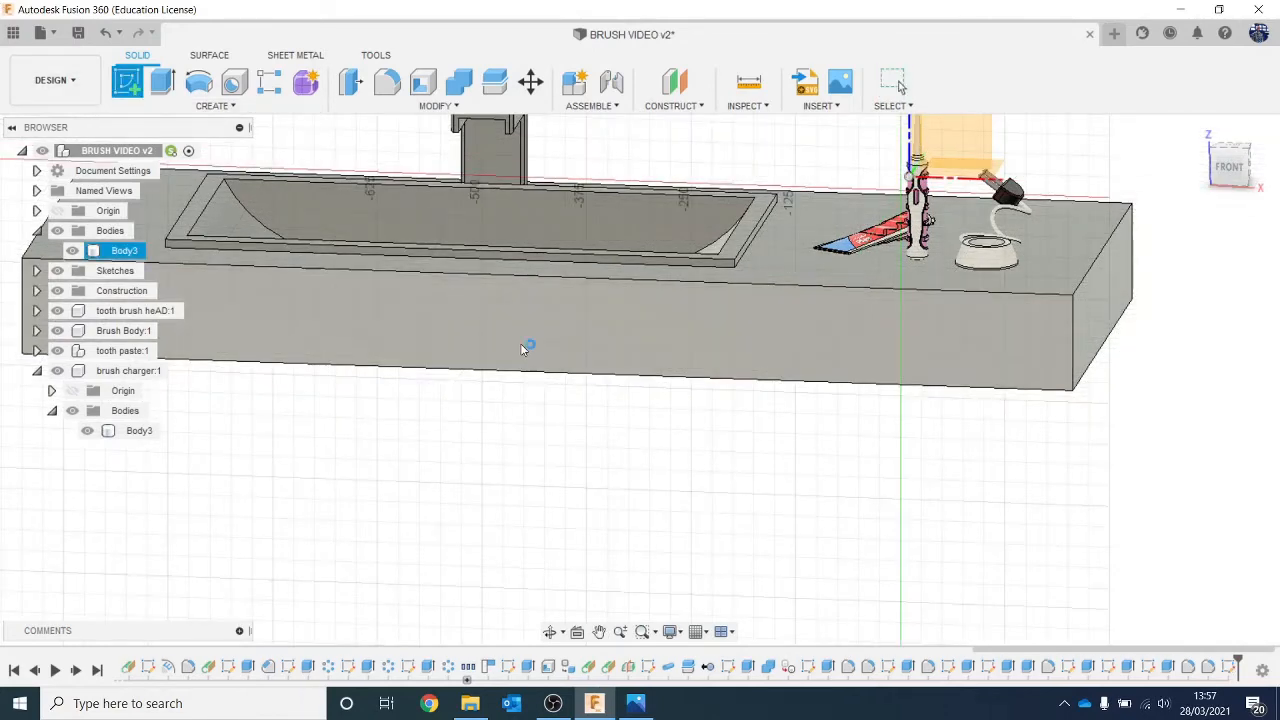
click(525, 348)
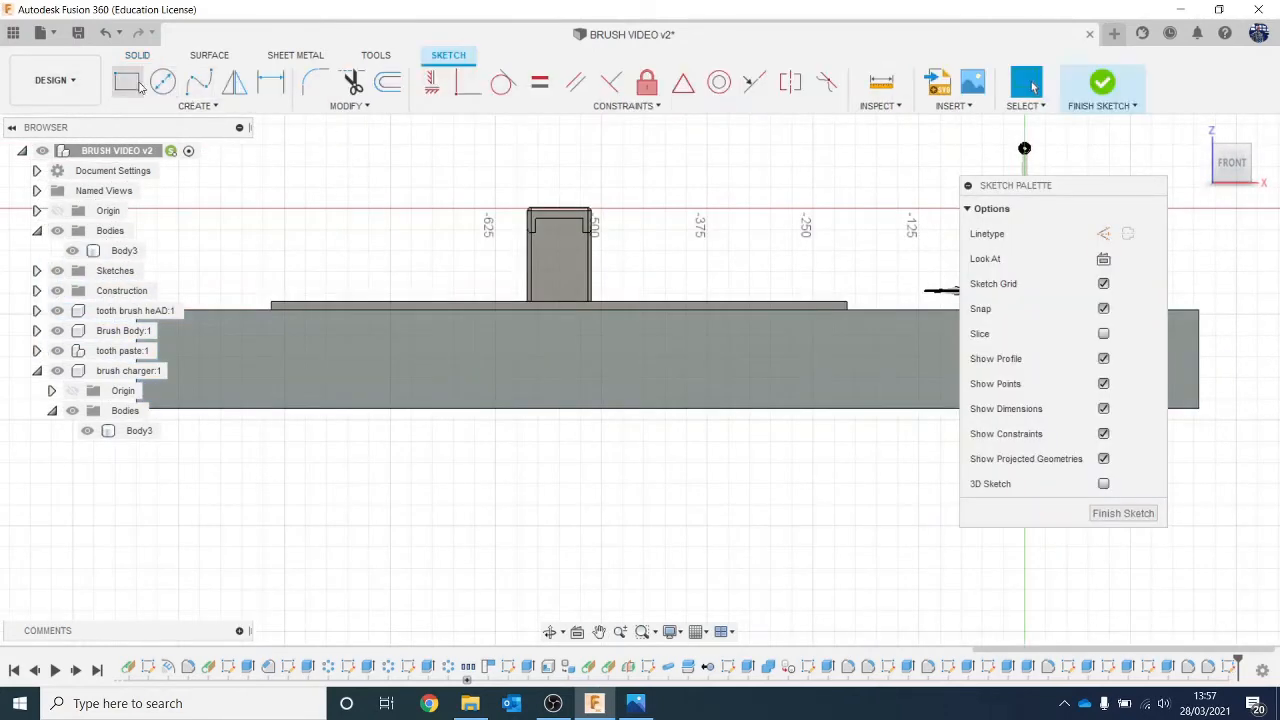
click(127, 83)
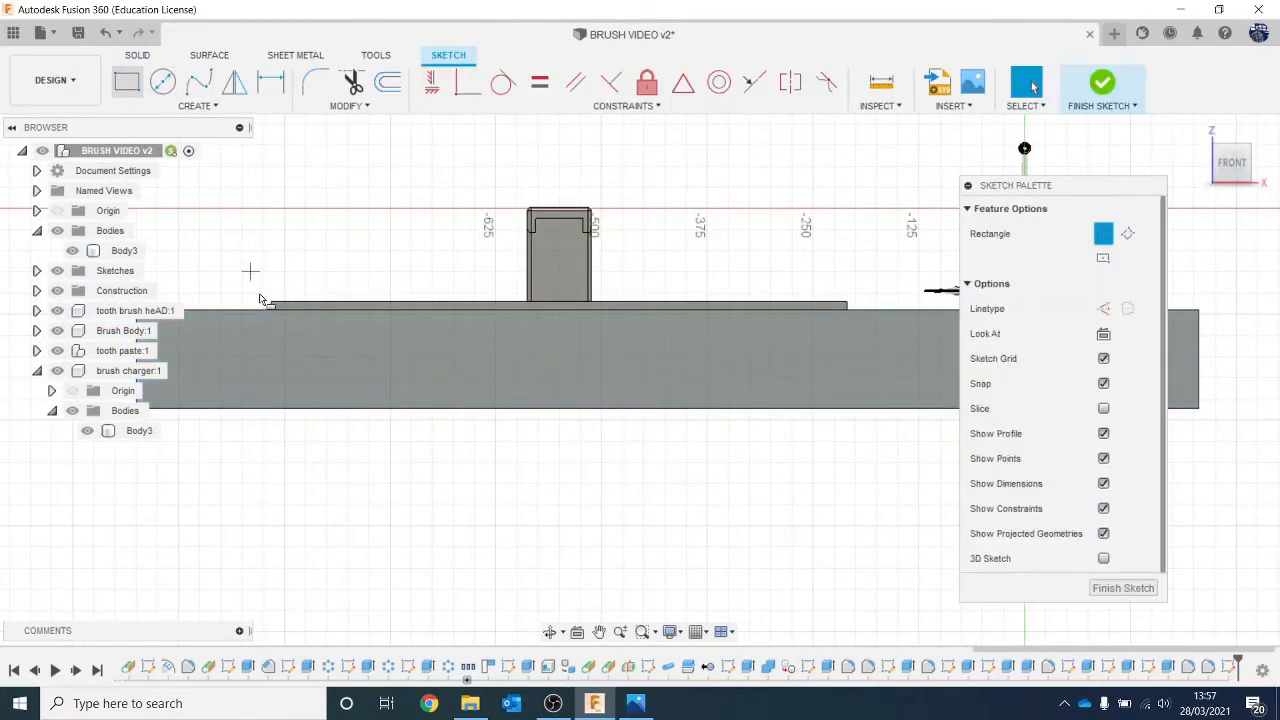
click(220, 336)
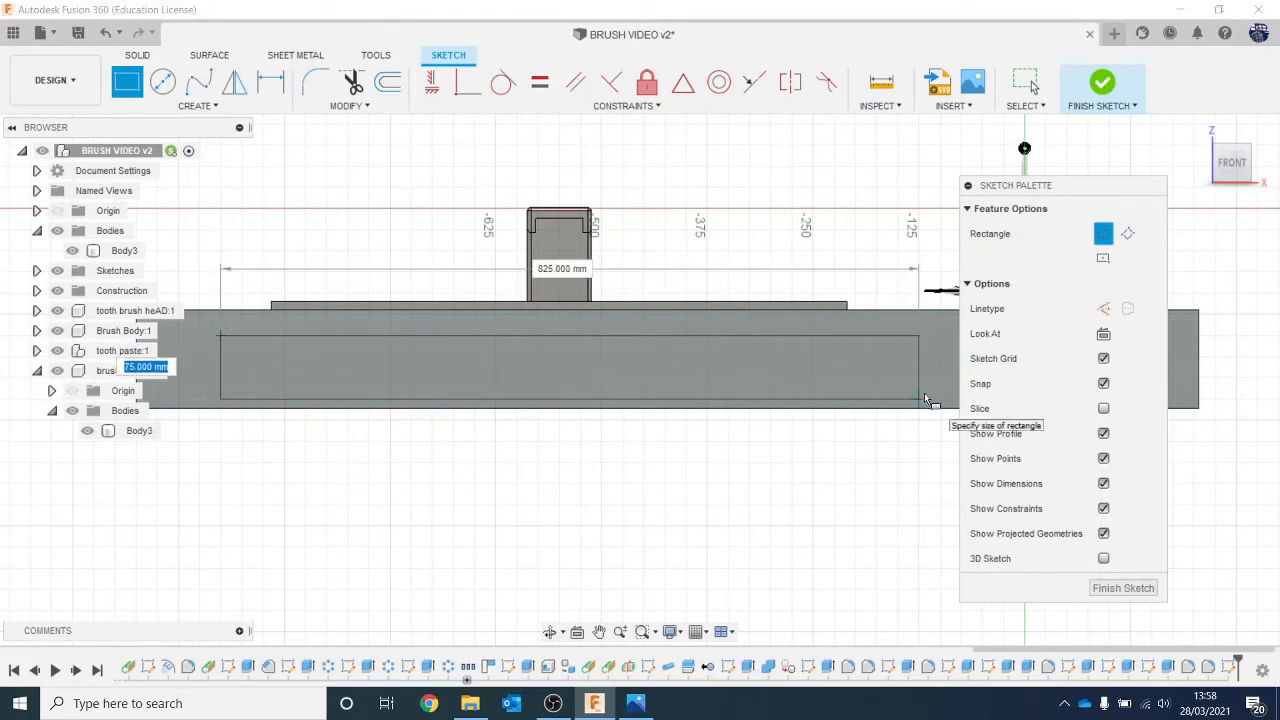
click(924, 399)
Extrude the rectangle on the countertop's front face outward by about 100.6 mm as a new body.
key(e)
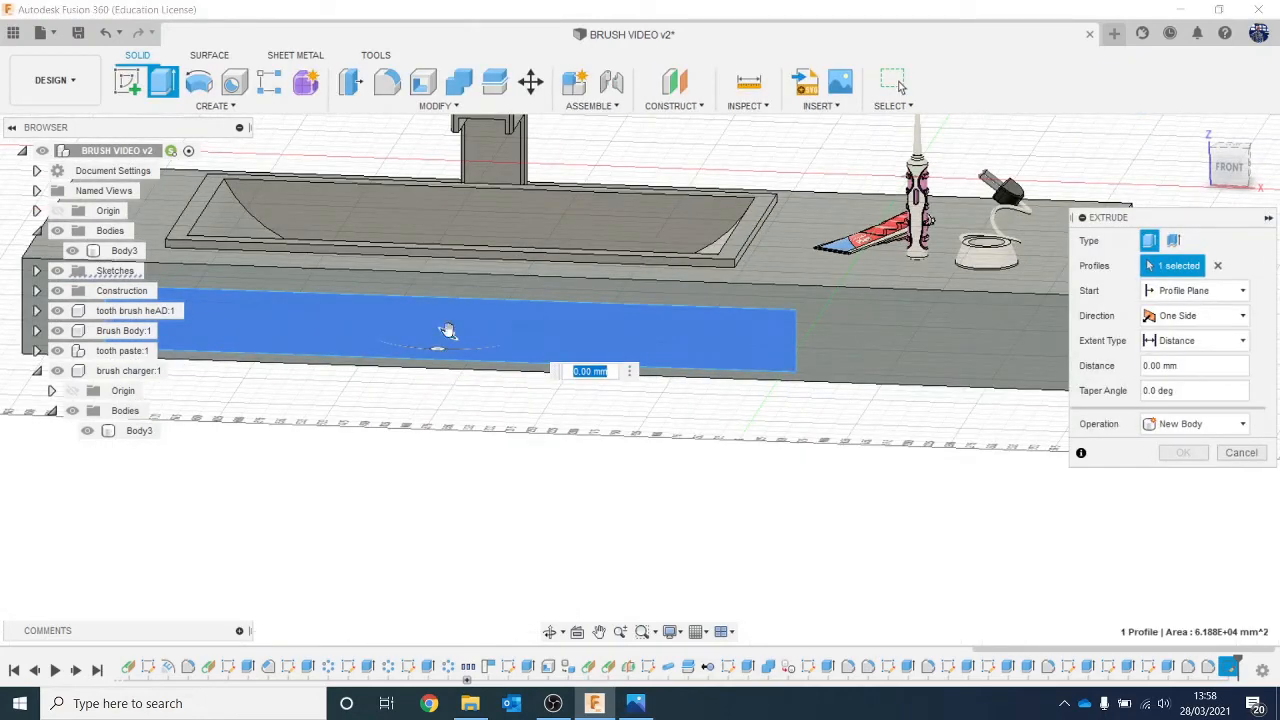
drag(448, 330, 381, 433)
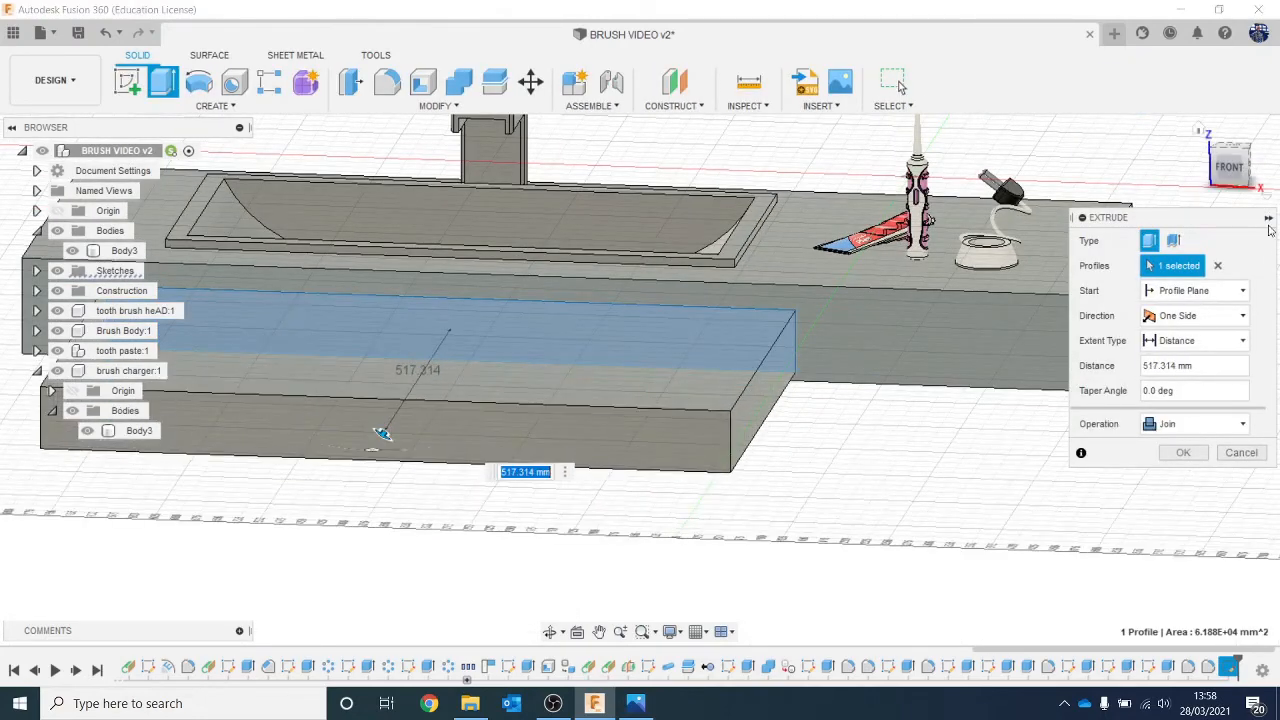
click(1230, 170)
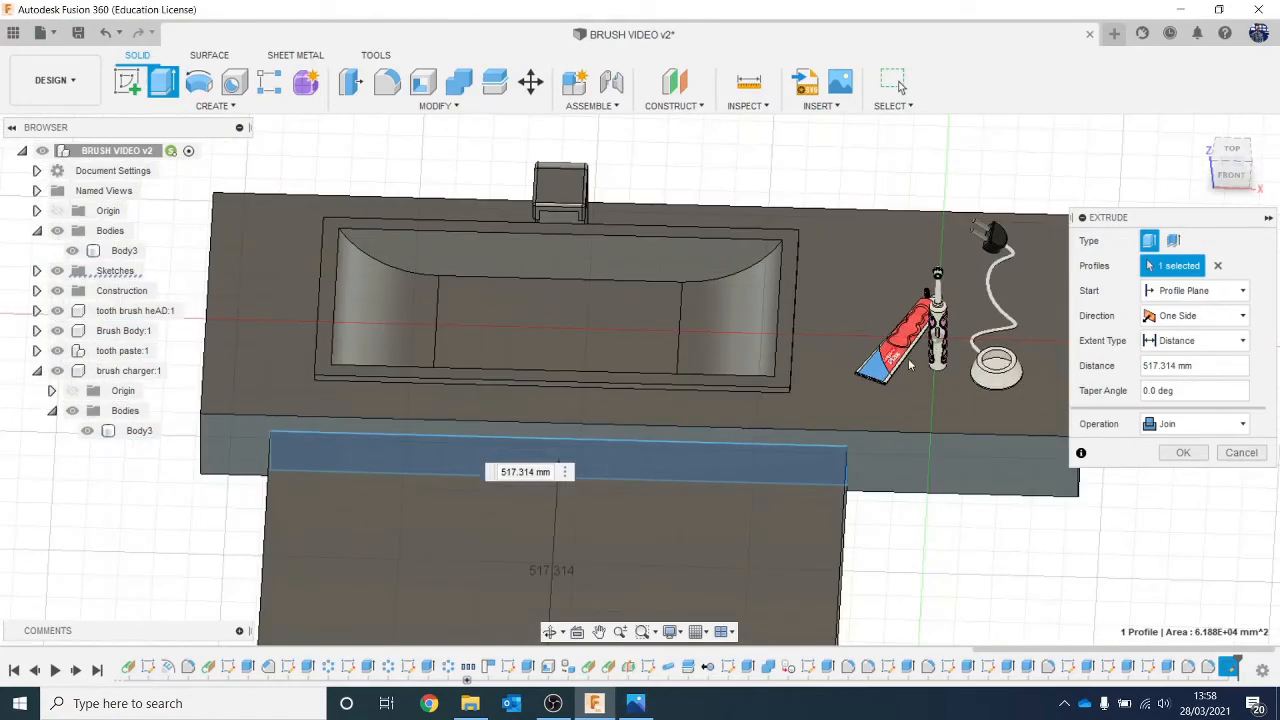
drag(518, 585, 600, 428)
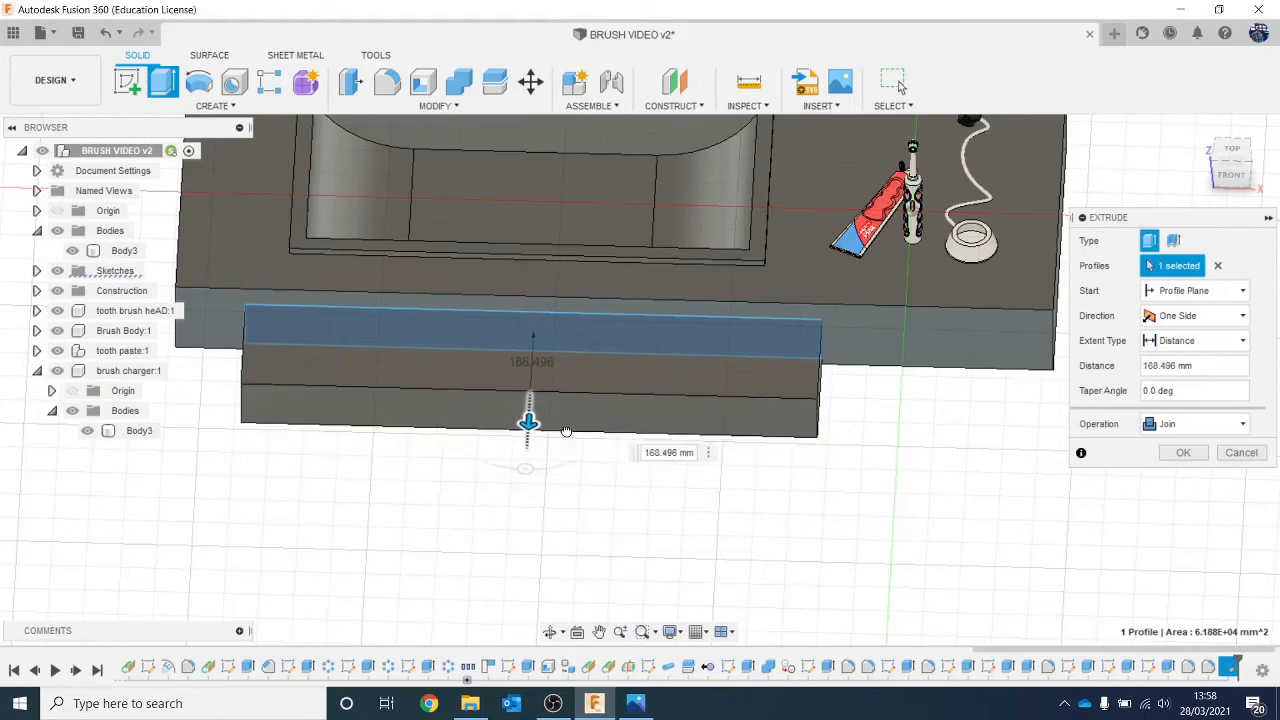
click(1231, 150)
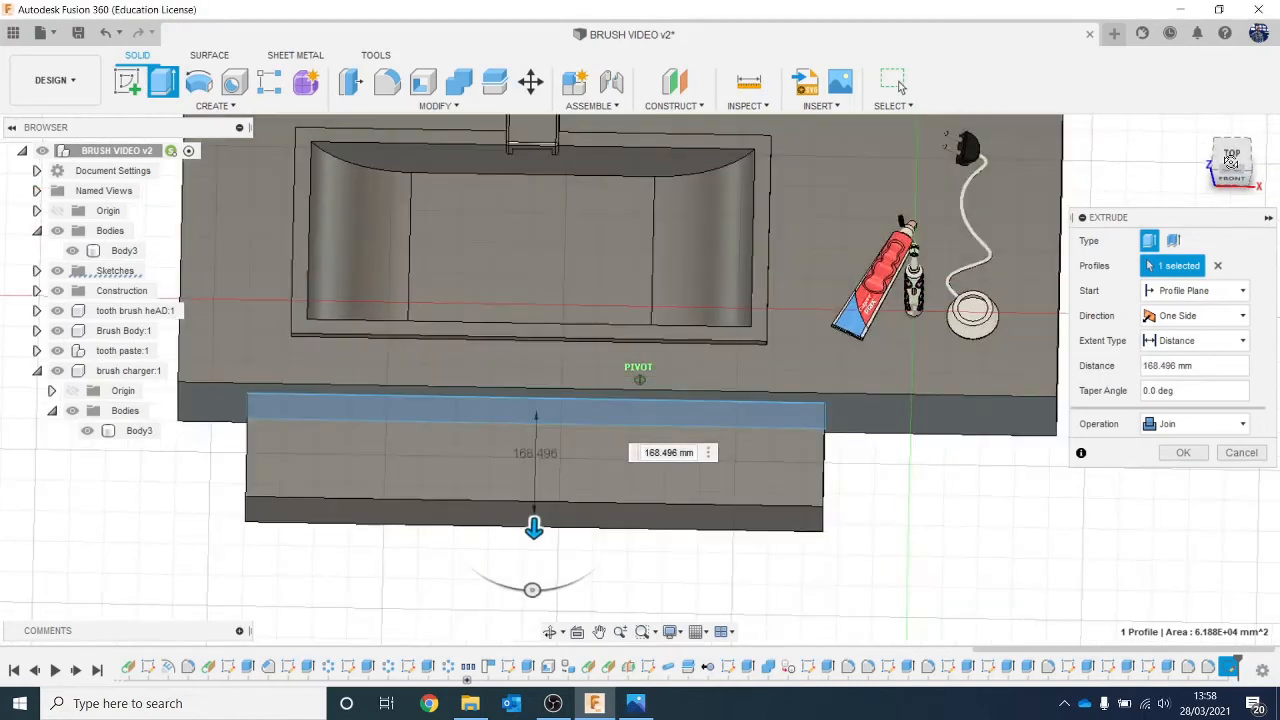
drag(533, 528, 535, 500)
click(1243, 190)
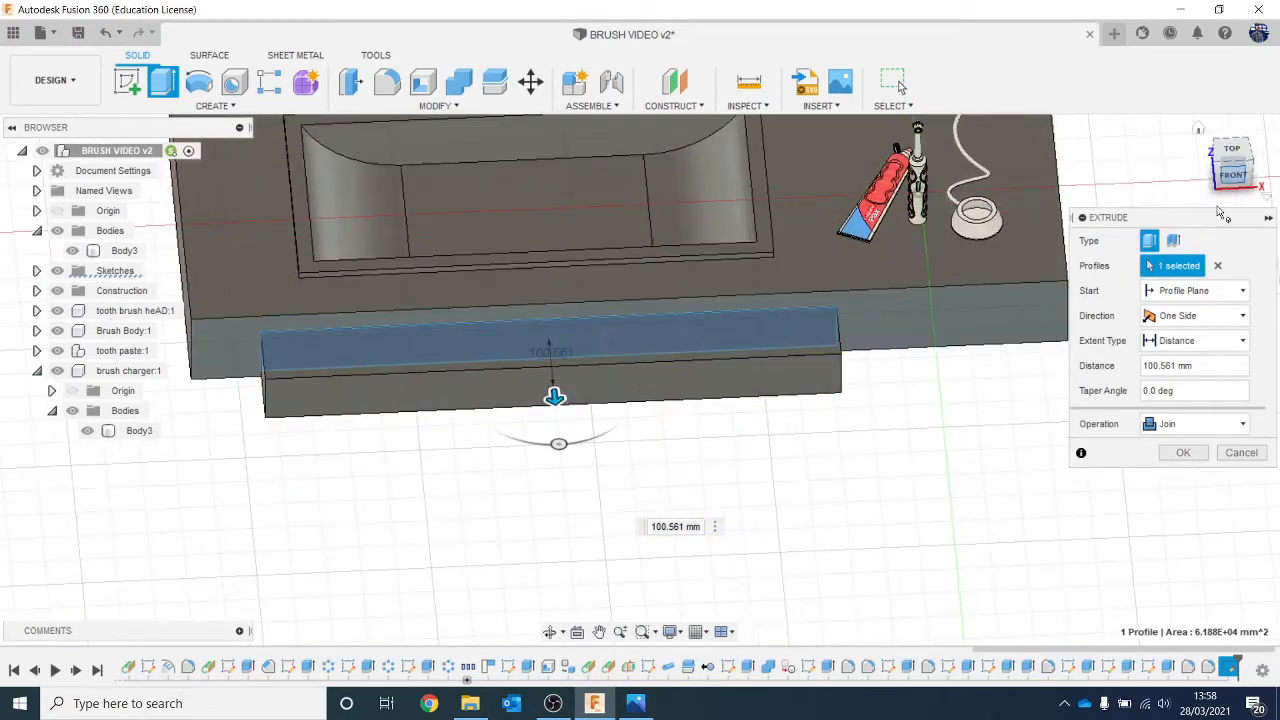
click(1195, 424)
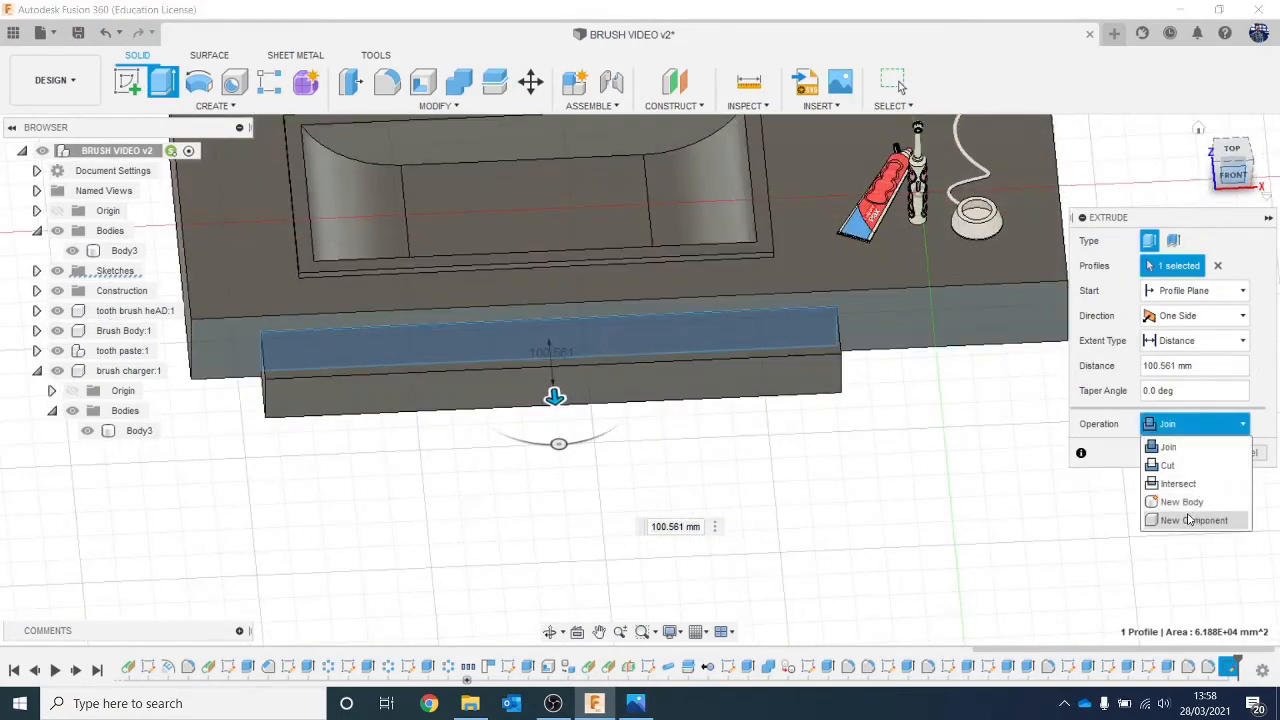
click(1183, 502)
click(1178, 453)
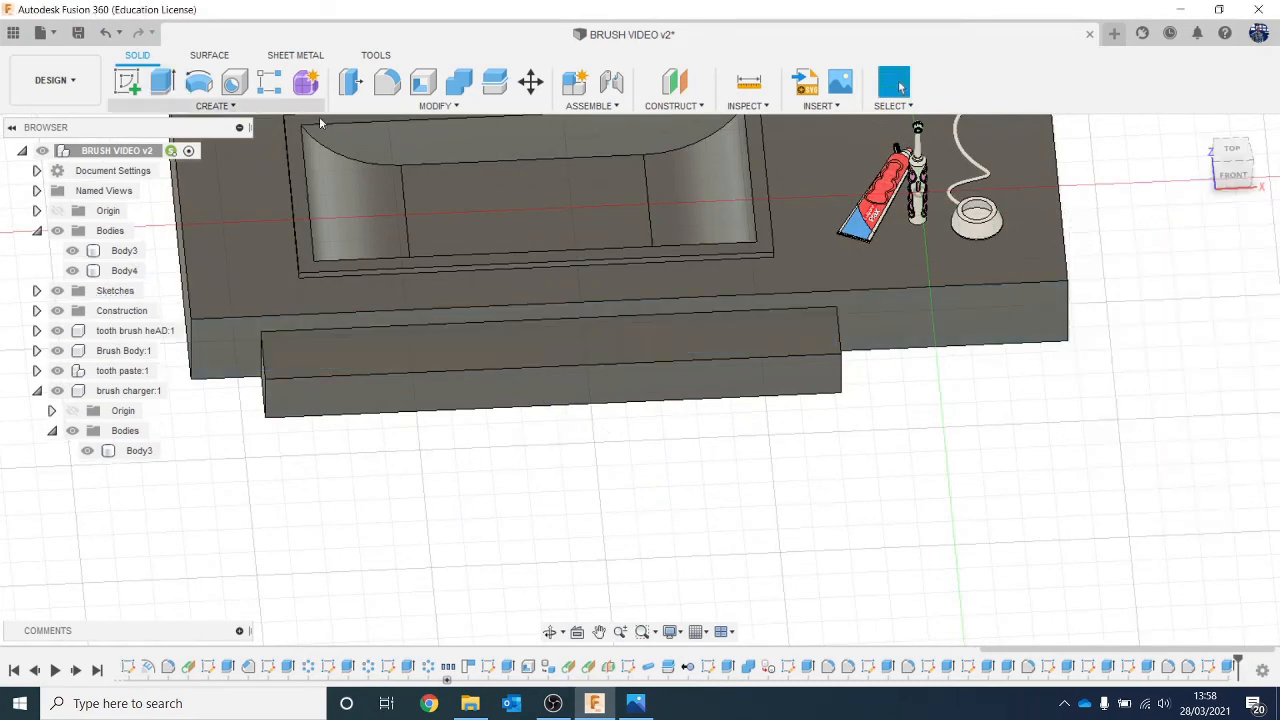
Fillet the two outer vertical edges of the front block with a radius of about 102 mm.
click(218, 107)
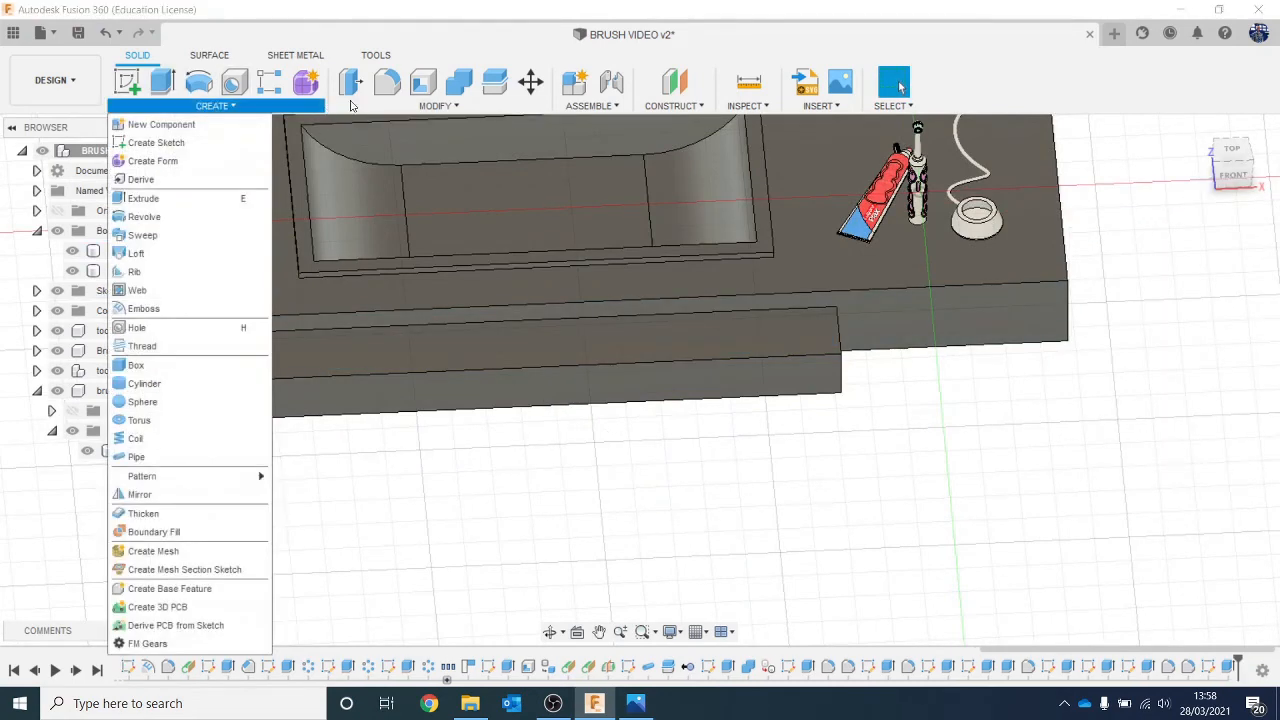
click(437, 106)
click(365, 142)
click(268, 365)
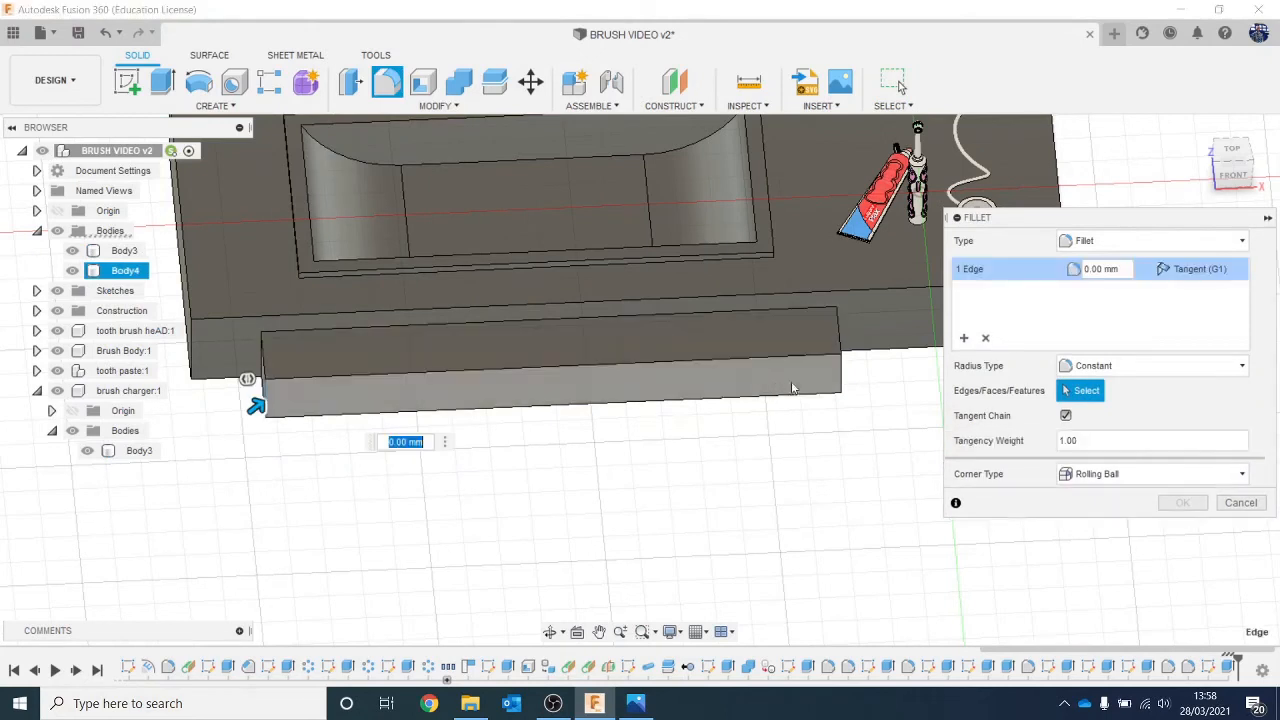
click(841, 386)
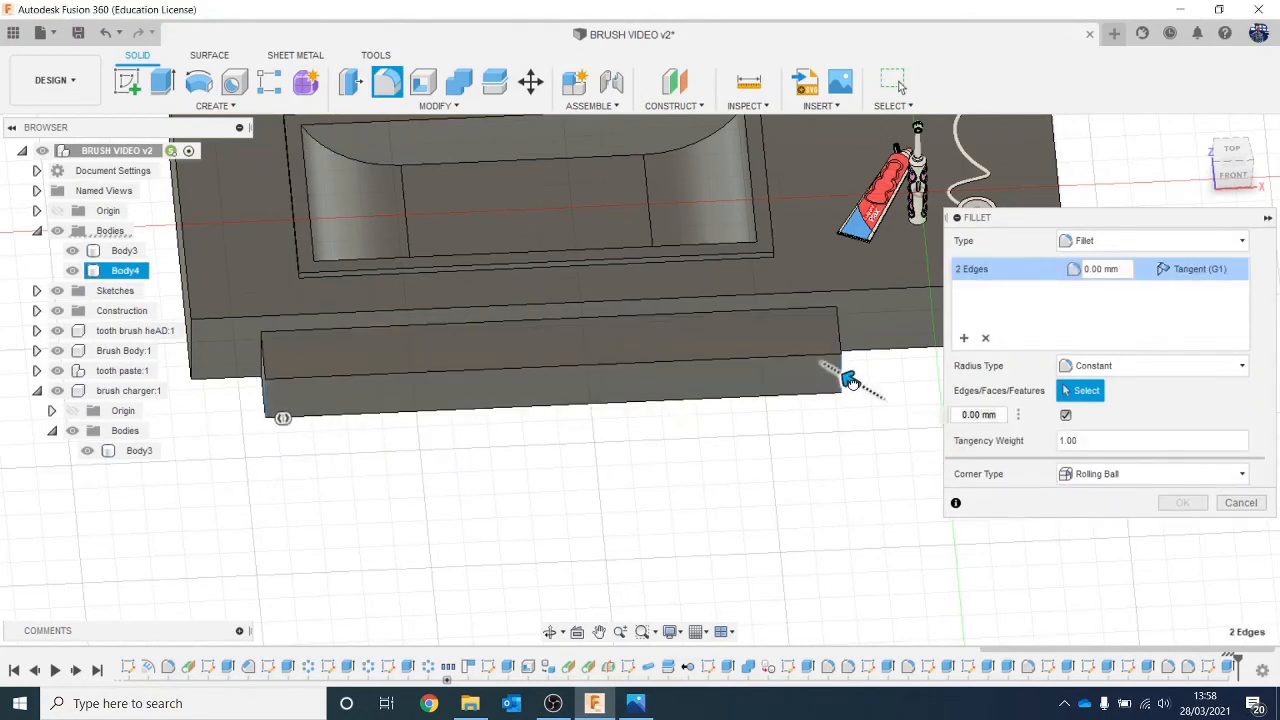
drag(848, 380, 828, 367)
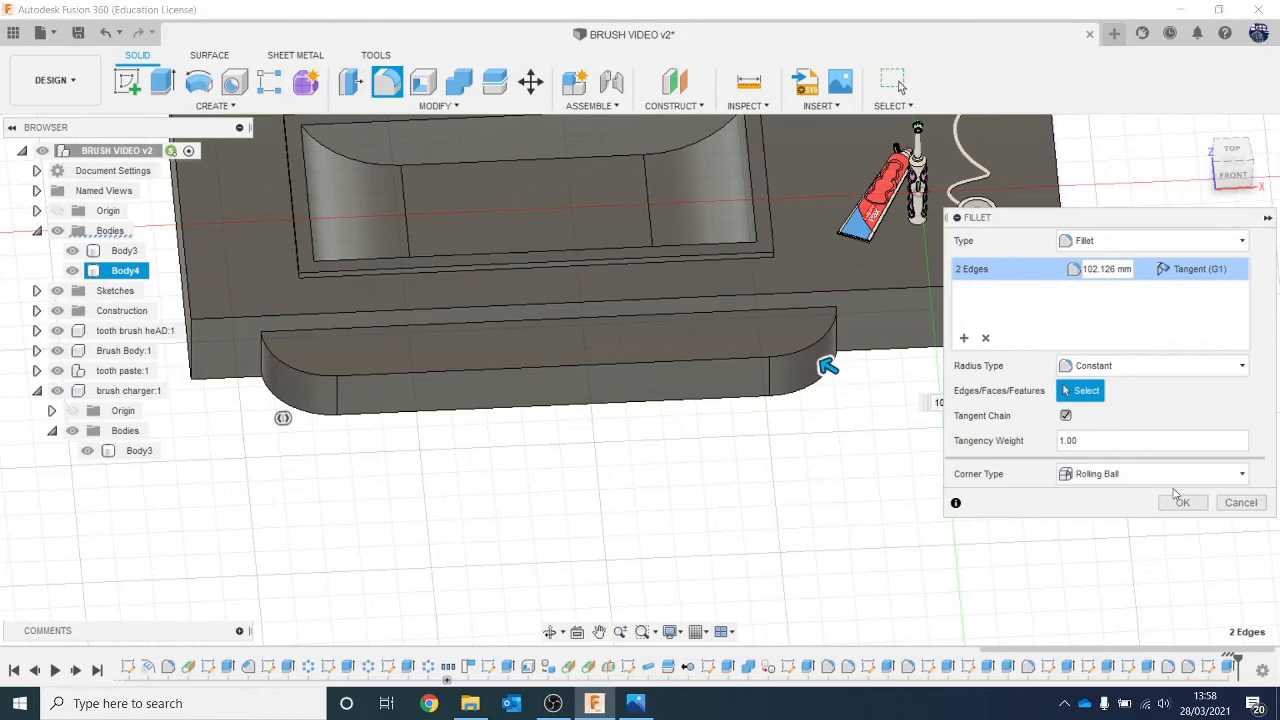
click(1182, 502)
Create a circular 40 mm pipe along the front block's rounded upper edge as a new body.
click(215, 105)
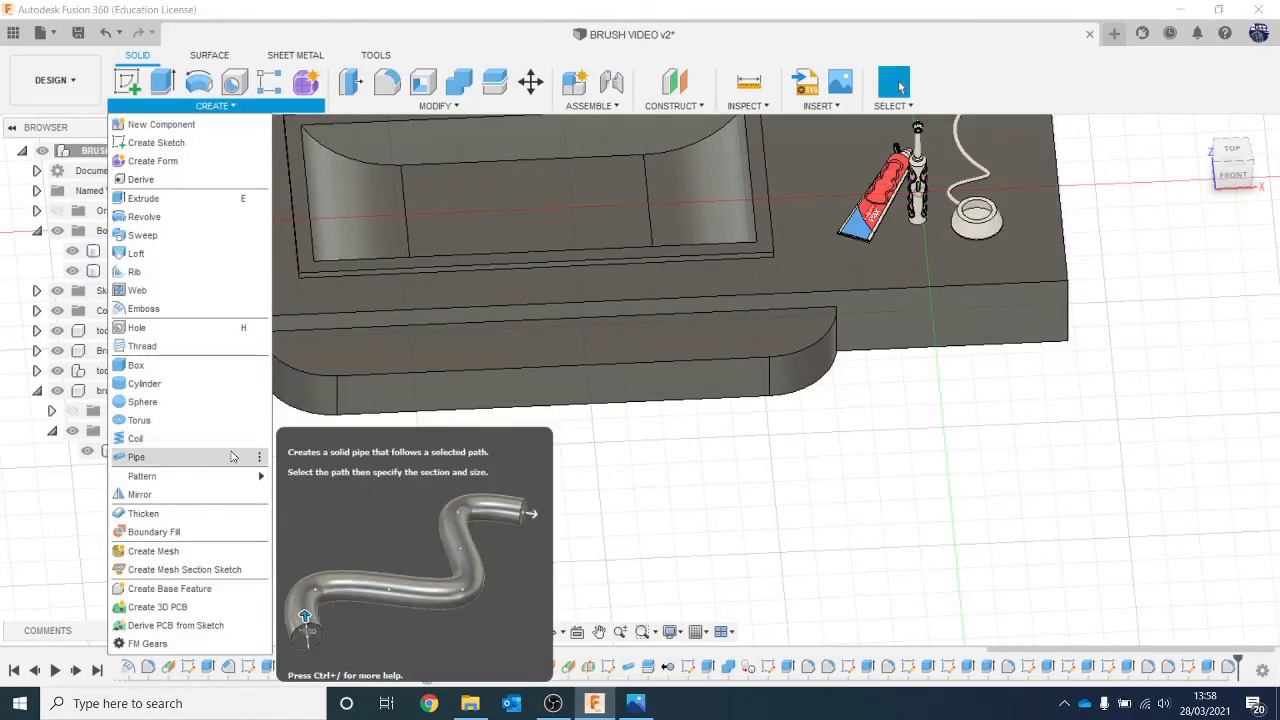
click(232, 456)
click(480, 367)
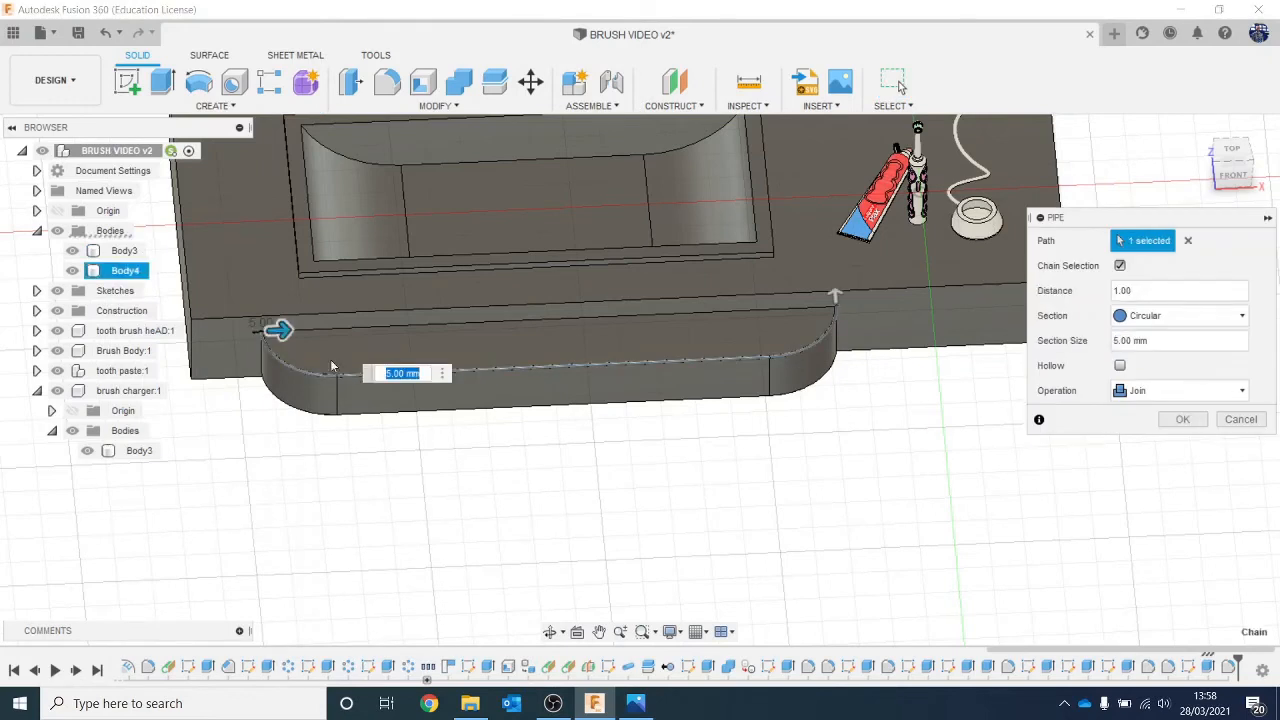
drag(279, 330, 300, 330)
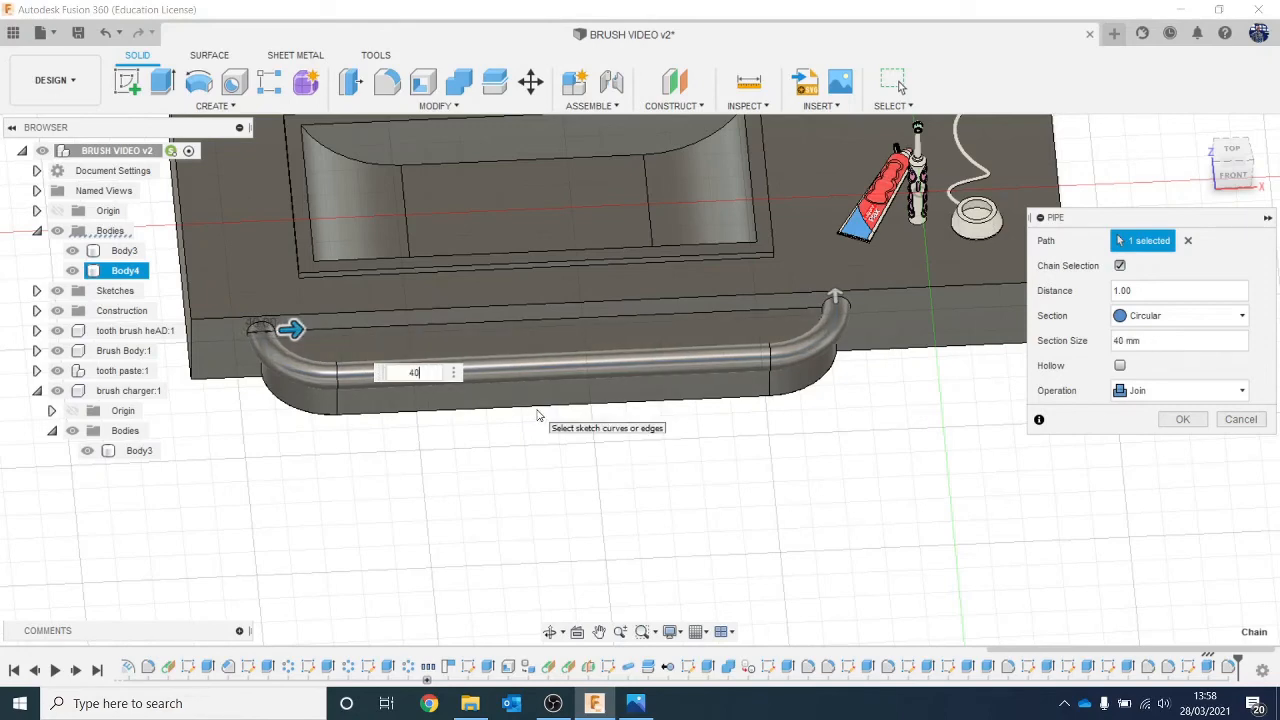
click(1180, 390)
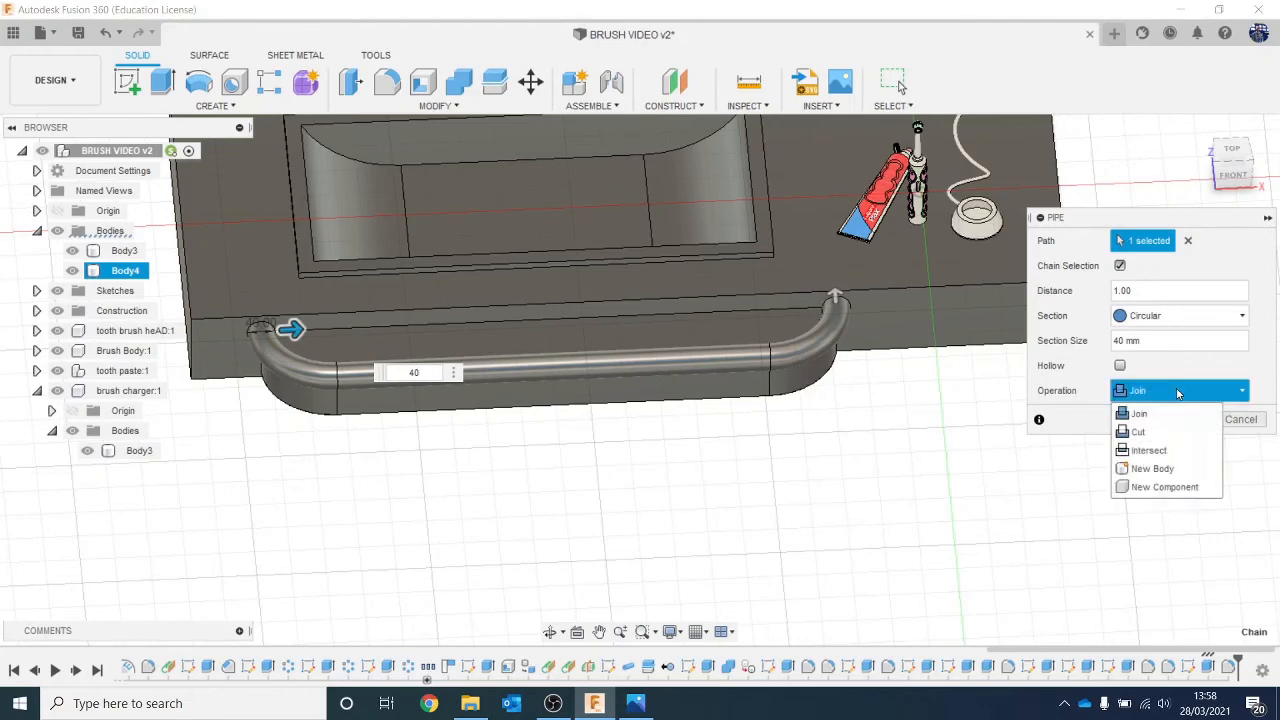
click(1176, 466)
click(1180, 420)
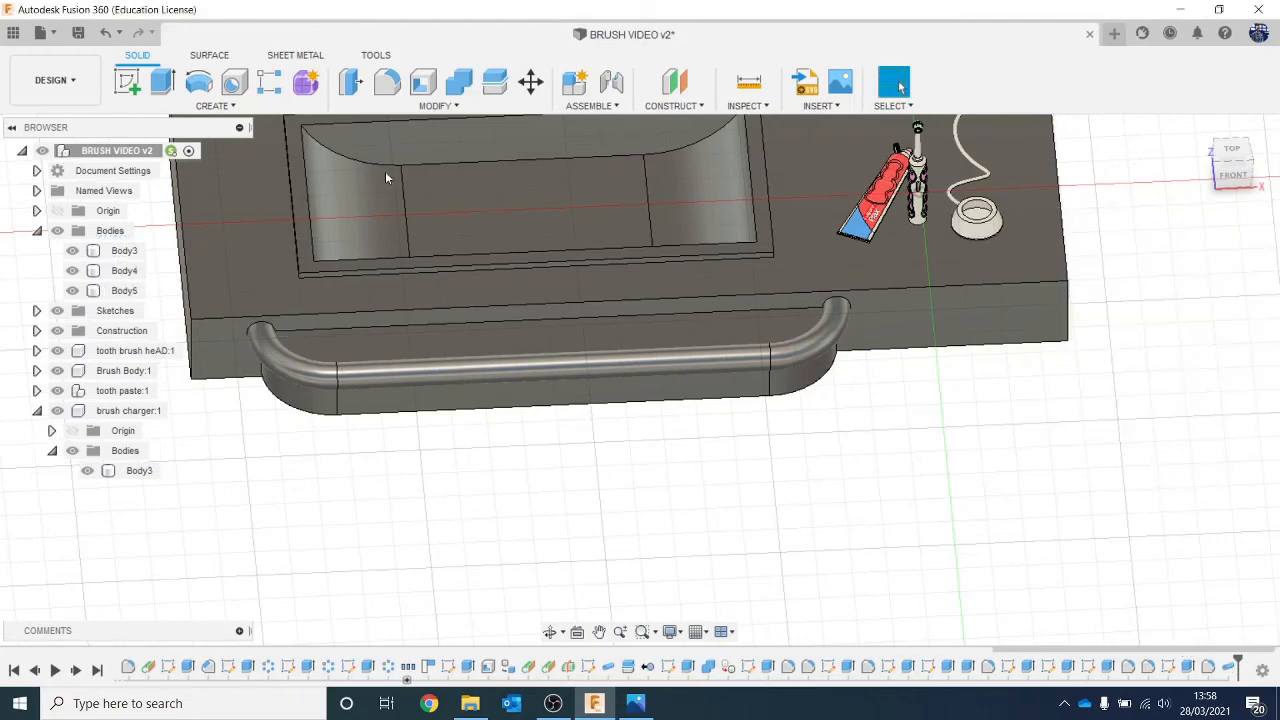
Hide and remove the rounded front block, keeping only the pipe as a towel rail.
click(72, 270)
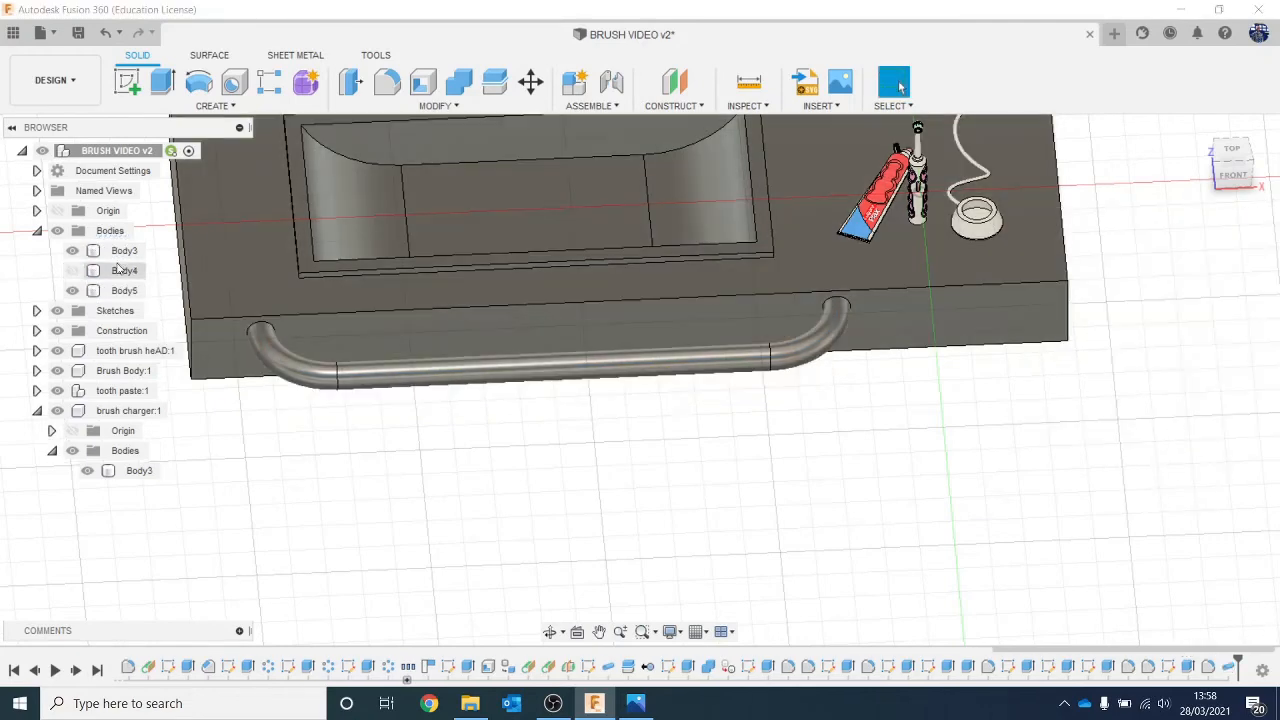
right_click(117, 269)
click(177, 523)
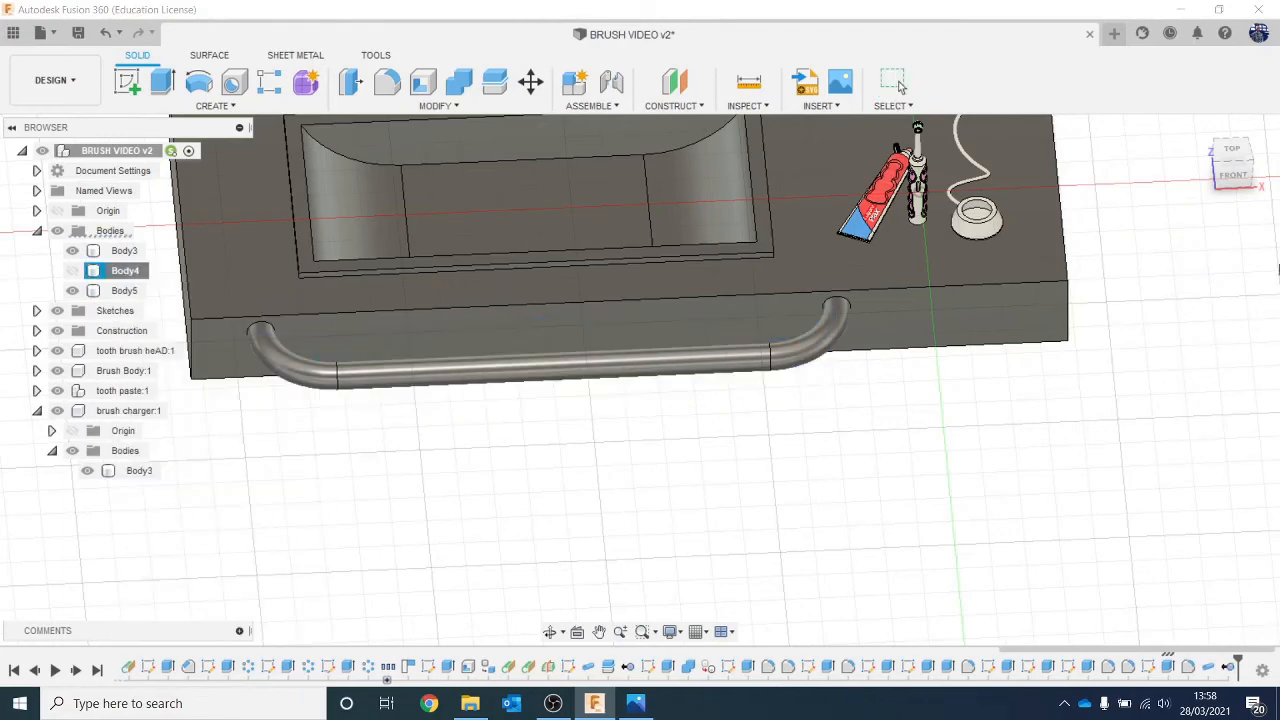
Move the pipe rail straight down the countertop's front face by about 23.8 mm.
click(1233, 176)
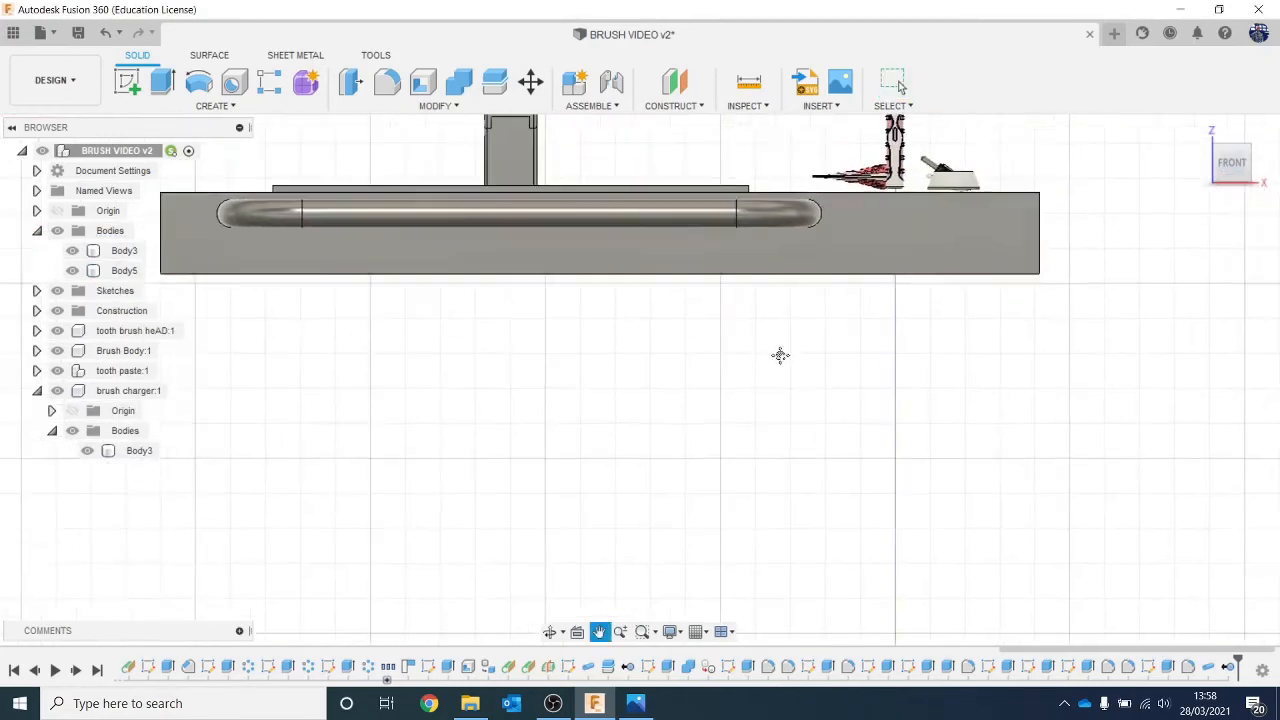
right_click(113, 279)
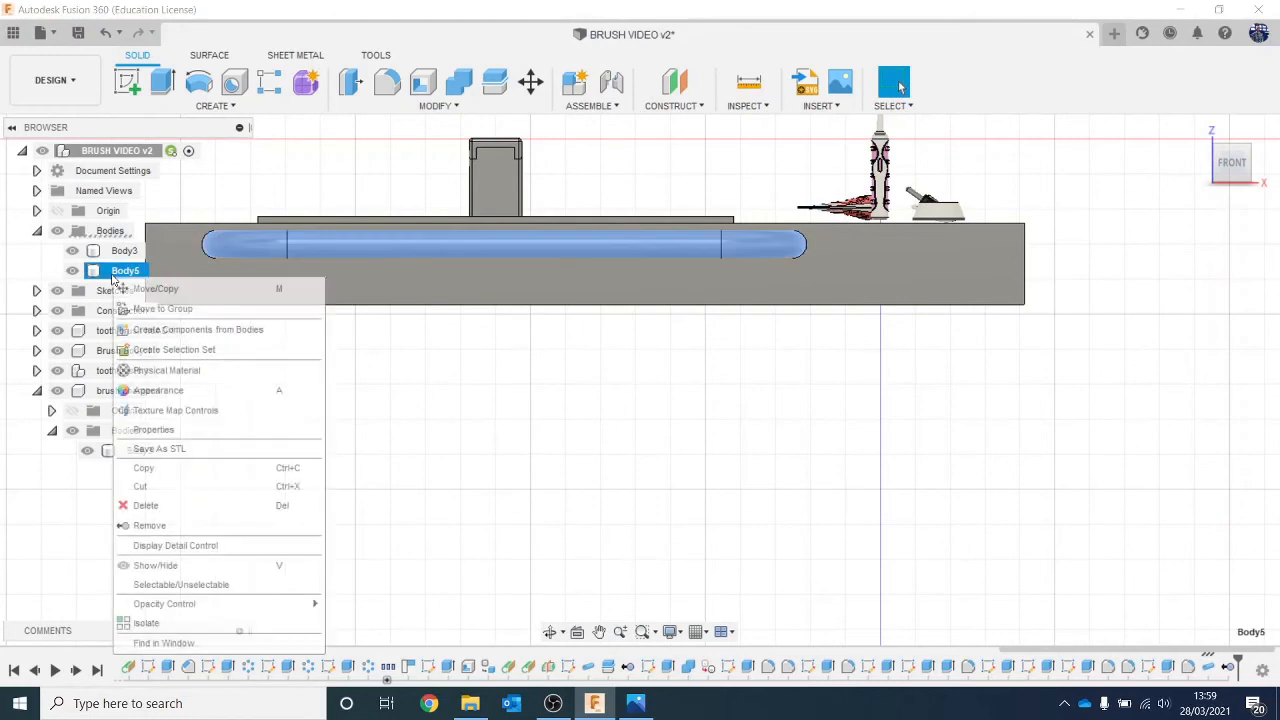
click(128, 287)
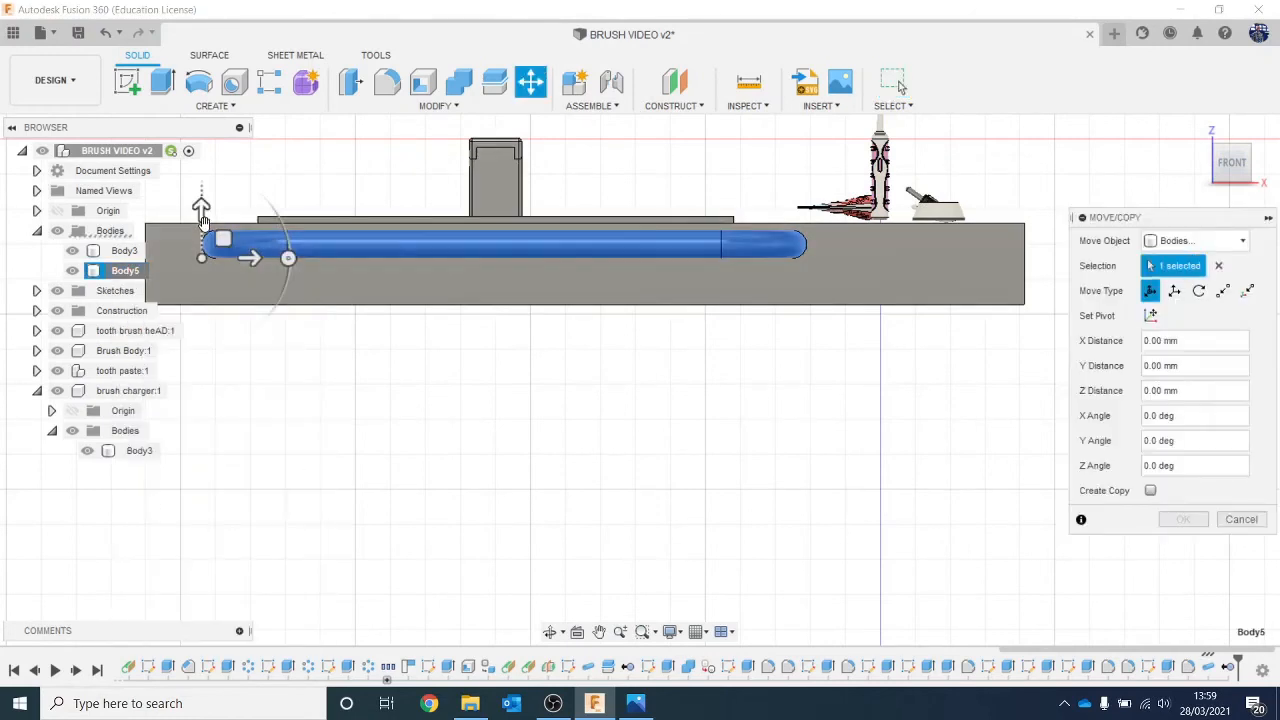
drag(202, 212, 202, 228)
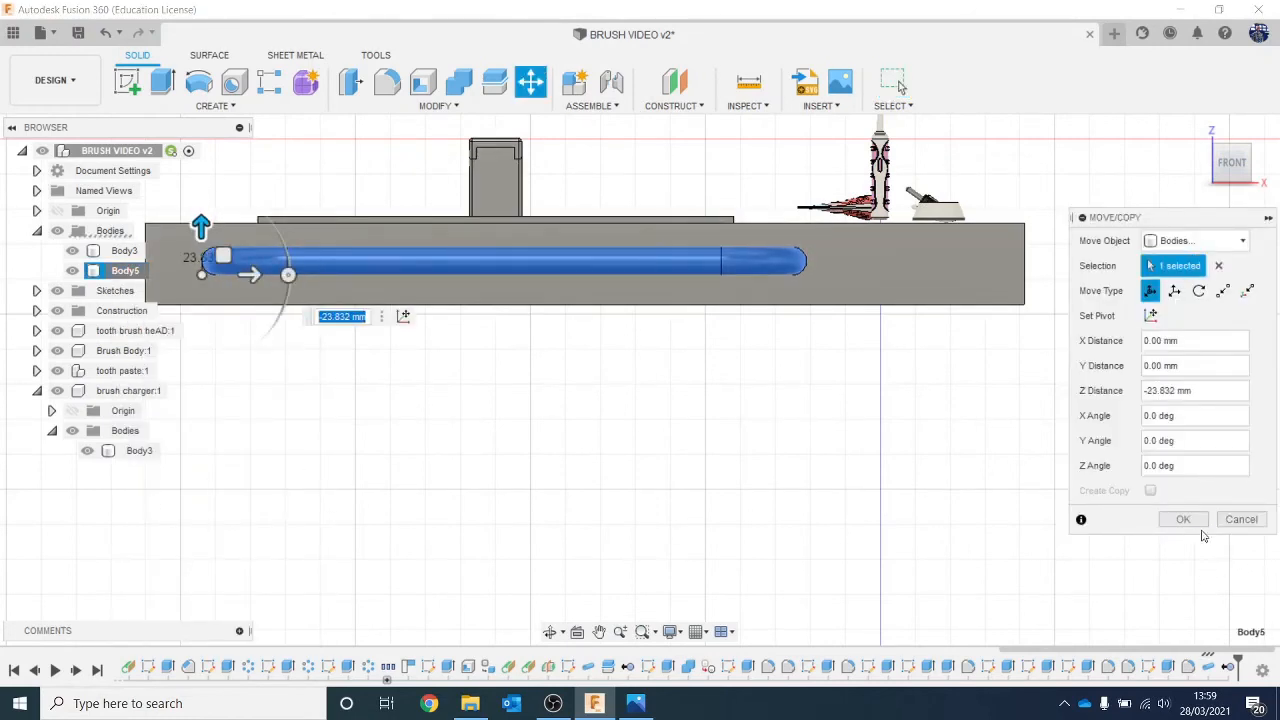
click(1184, 520)
Apply the stone appearance Granite - Blue Pearl to the countertop body.
click(1208, 178)
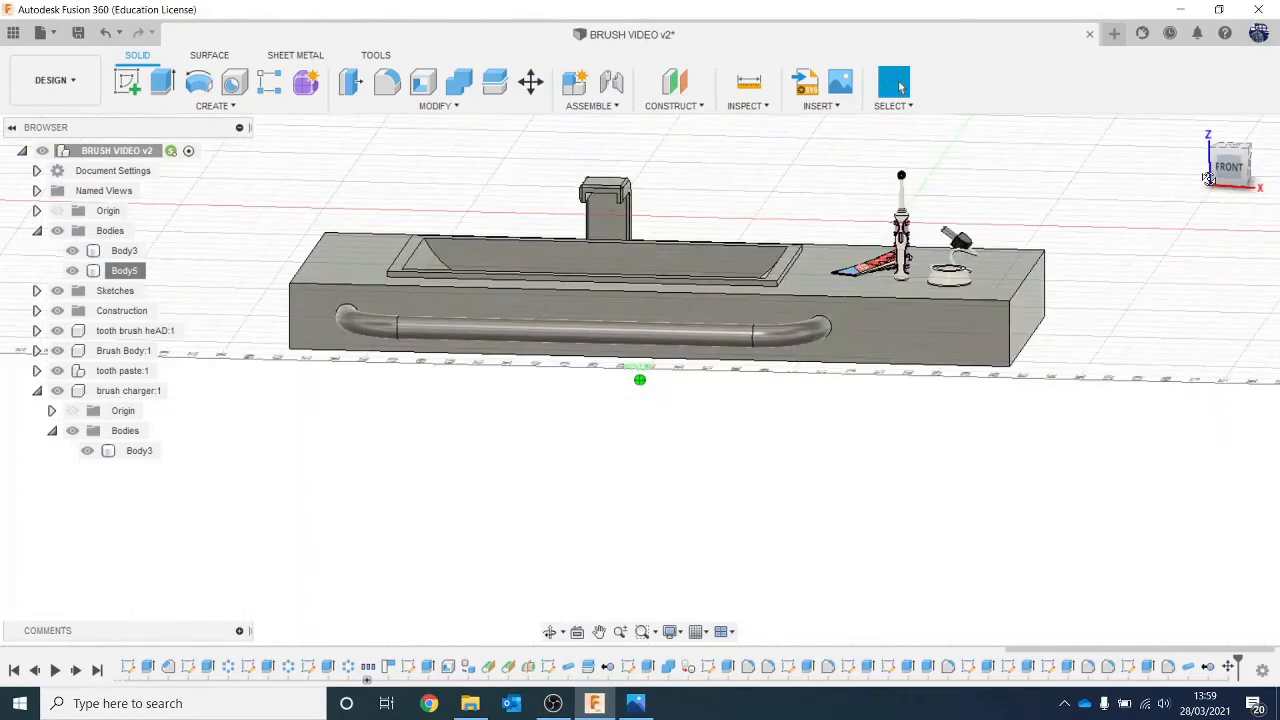
mouse_move(1208, 178)
mouse_down()
mouse_move(1206, 203)
mouse_move(1194, 194)
mouse_up()
middle_drag(1097, 240, 1038, 261)
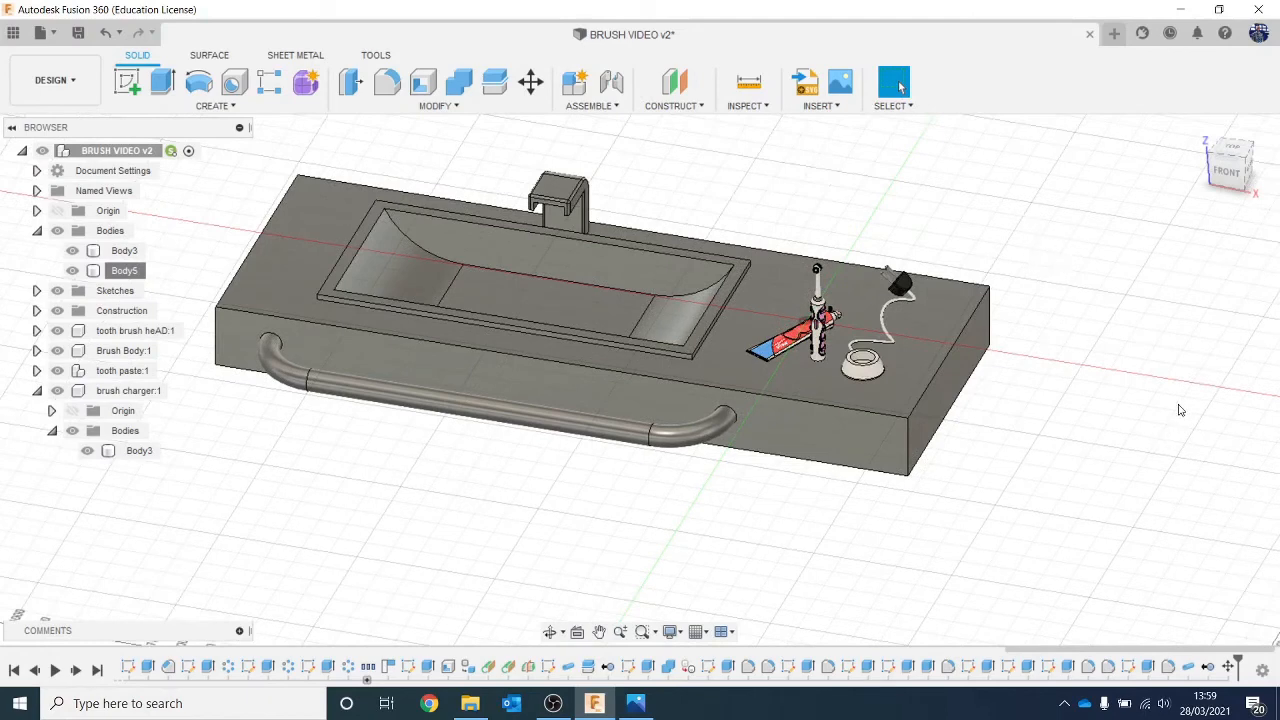
key(a)
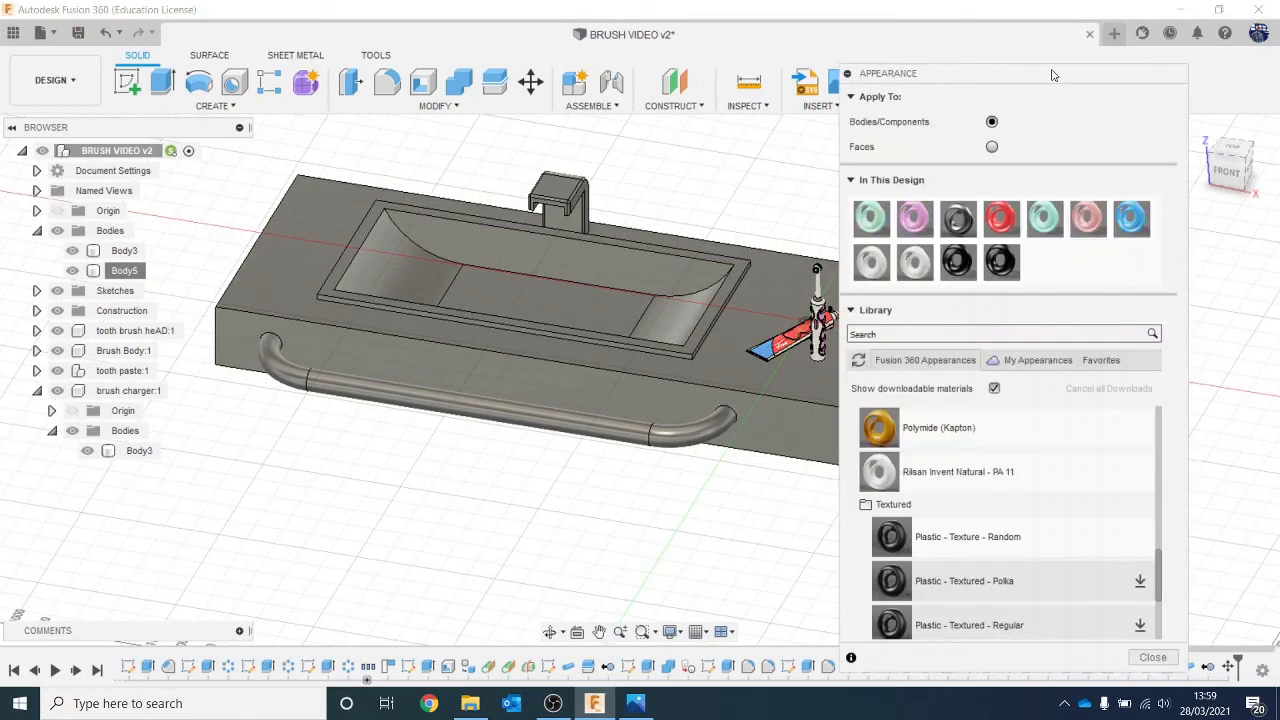
drag(1052, 75, 1100, 15)
click(998, 444)
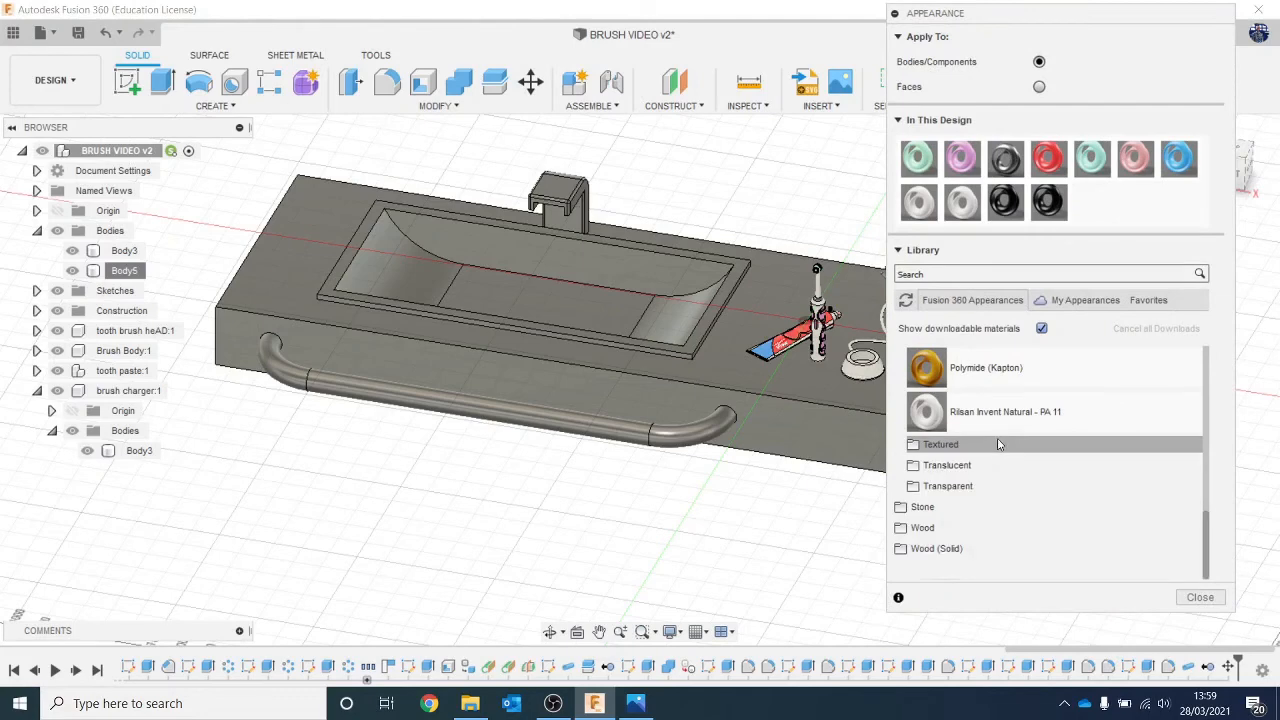
click(996, 518)
click(1000, 527)
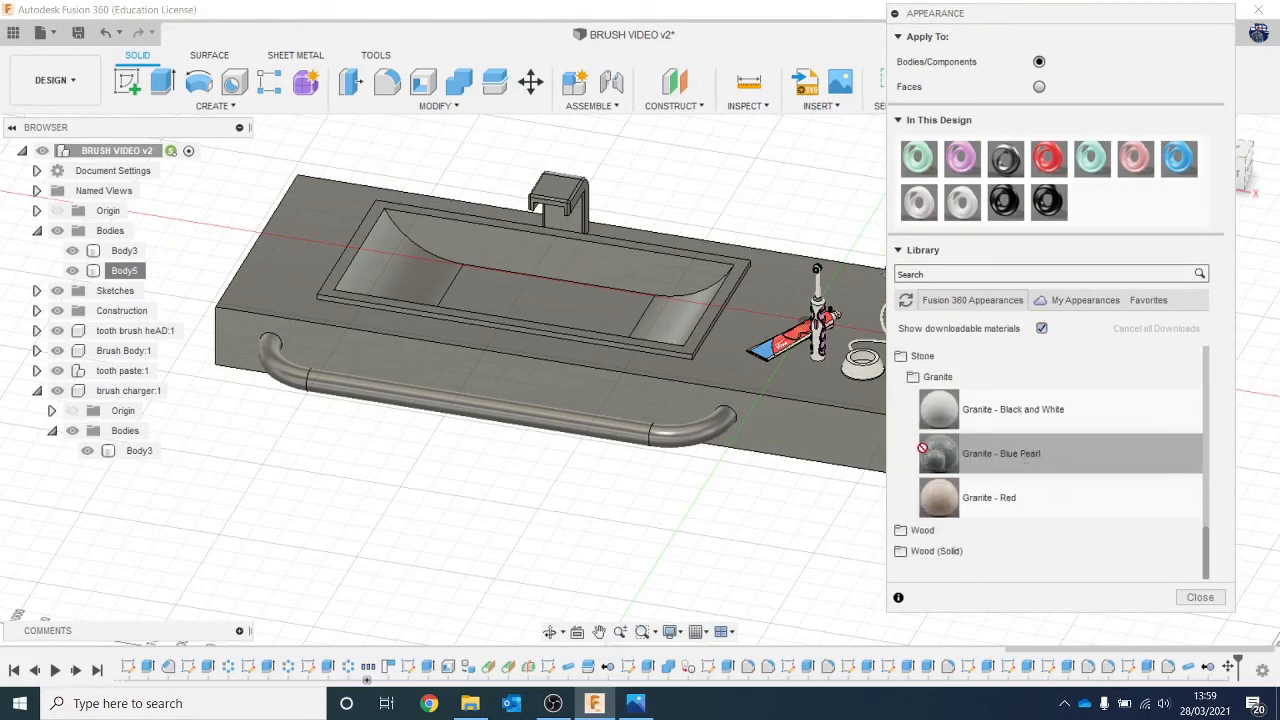
drag(922, 447, 828, 408)
drag(792, 453, 792, 453)
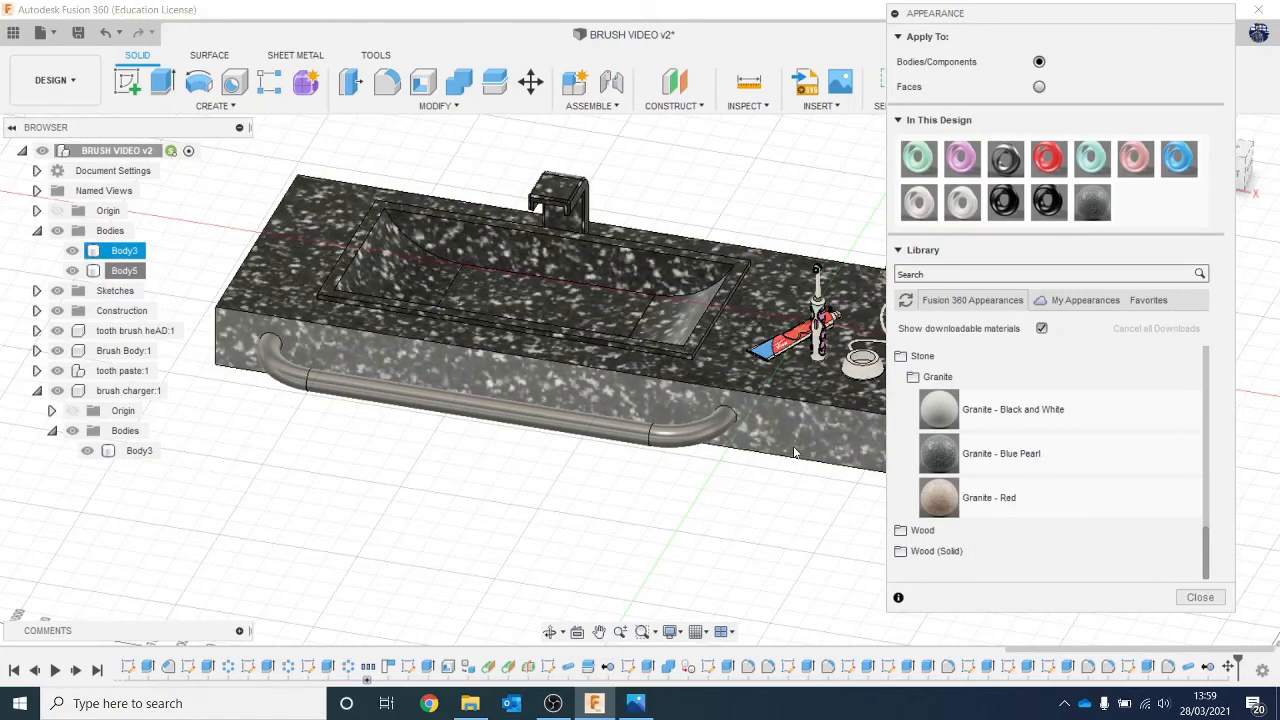
Search the appearance library for "chrome" and apply Chrome to the pipe rail.
middle_drag(591, 293, 519, 345)
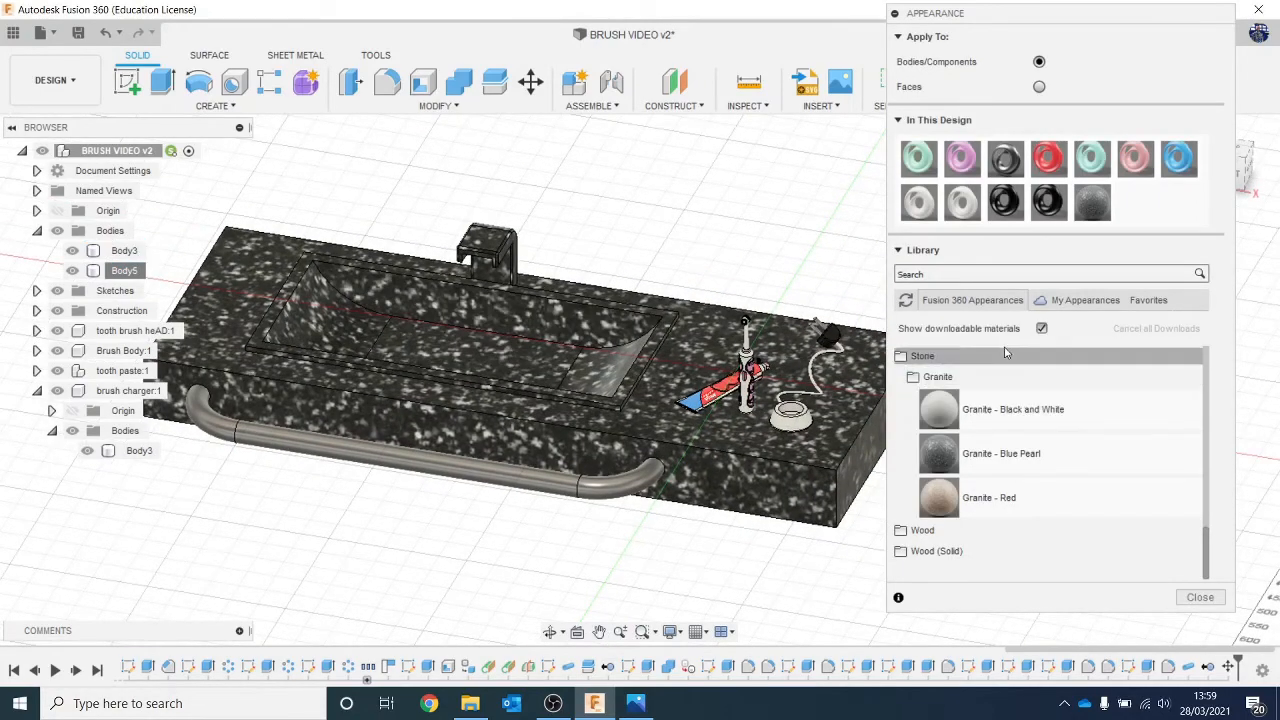
click(977, 274)
text(chrome)
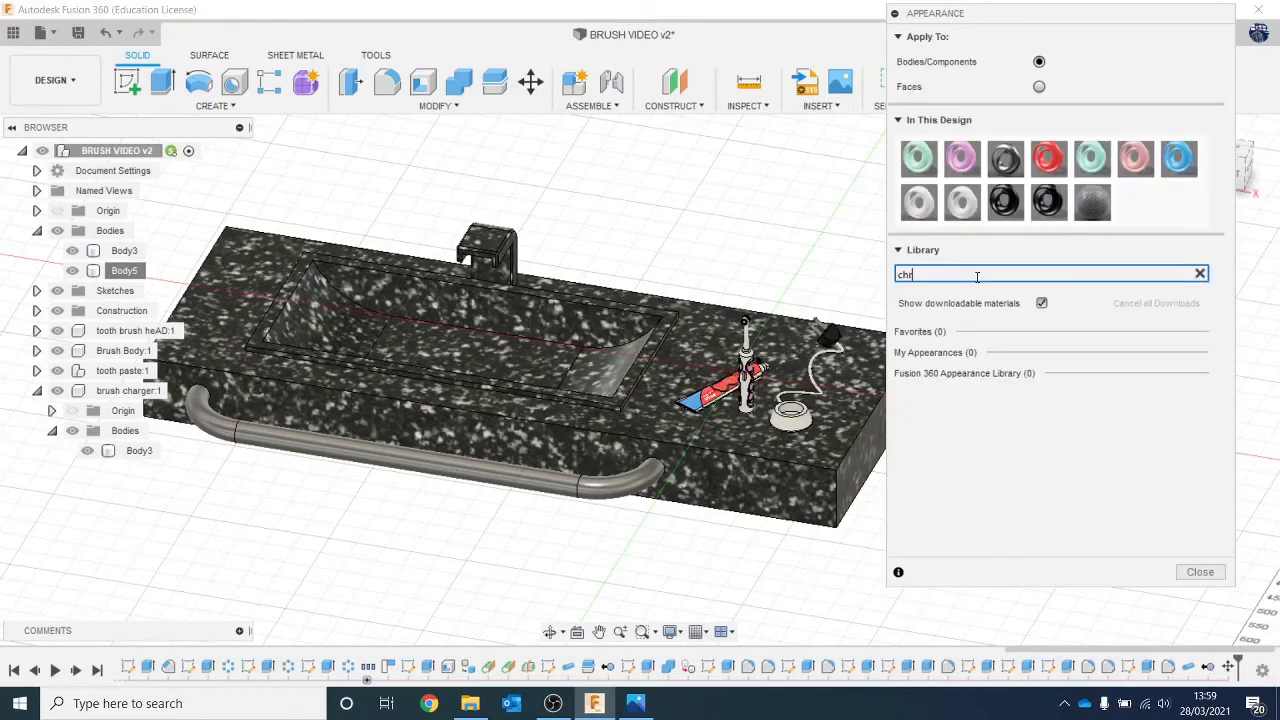
click(1047, 376)
click(1043, 376)
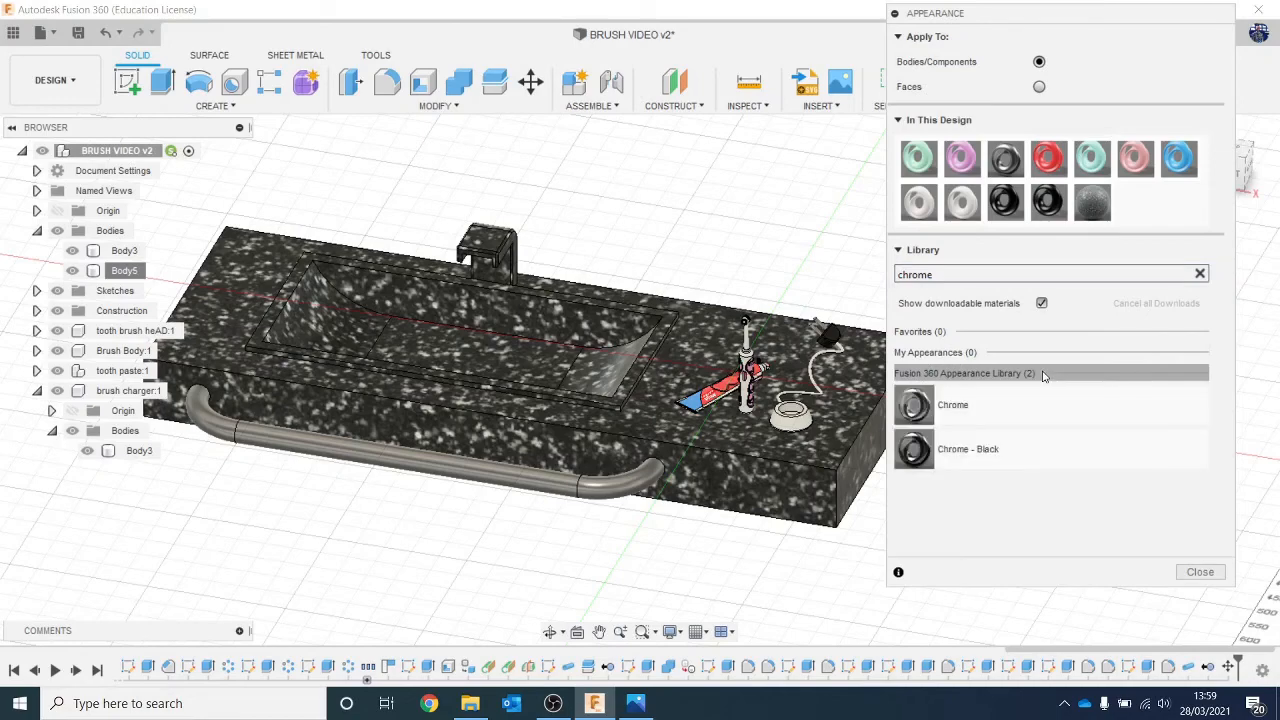
scroll(600, 268, up, 2)
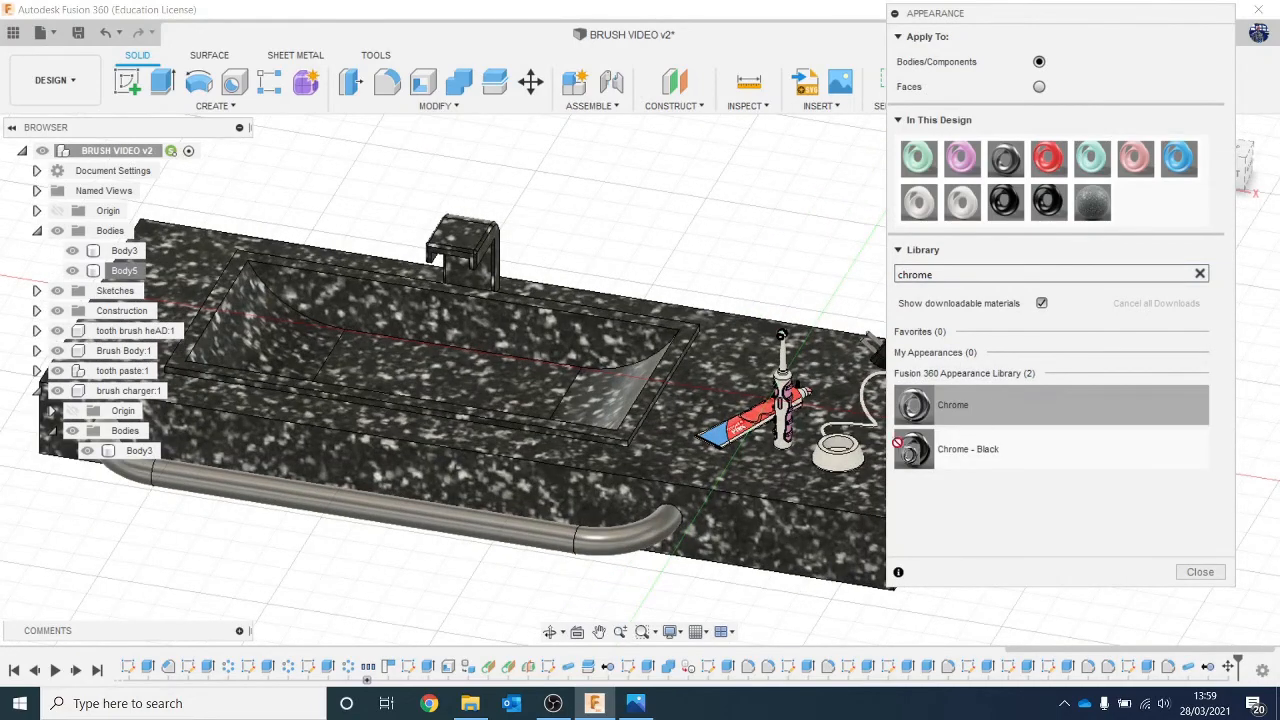
drag(897, 442, 645, 534)
Apply Chrome to the tap's top face, then to the whole countertop body, removing the appearances applied to its faces.
middle_drag(550, 281, 631, 393)
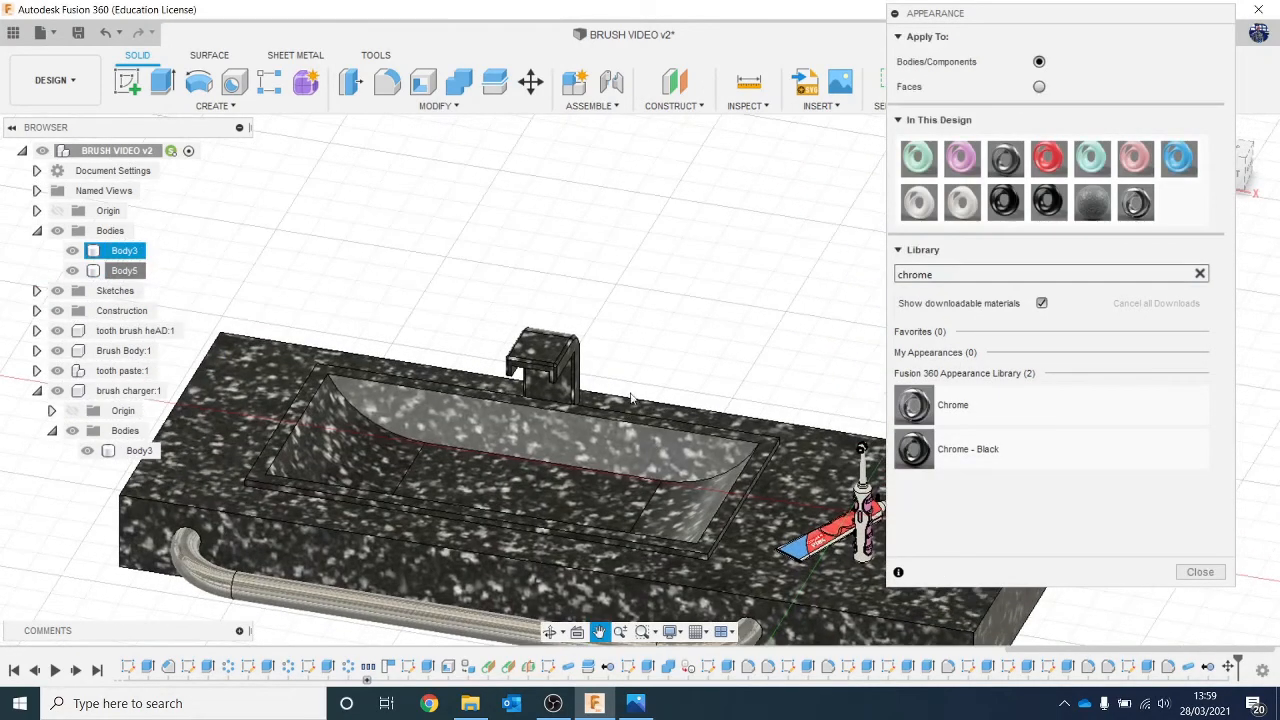
scroll(620, 380, up, 3)
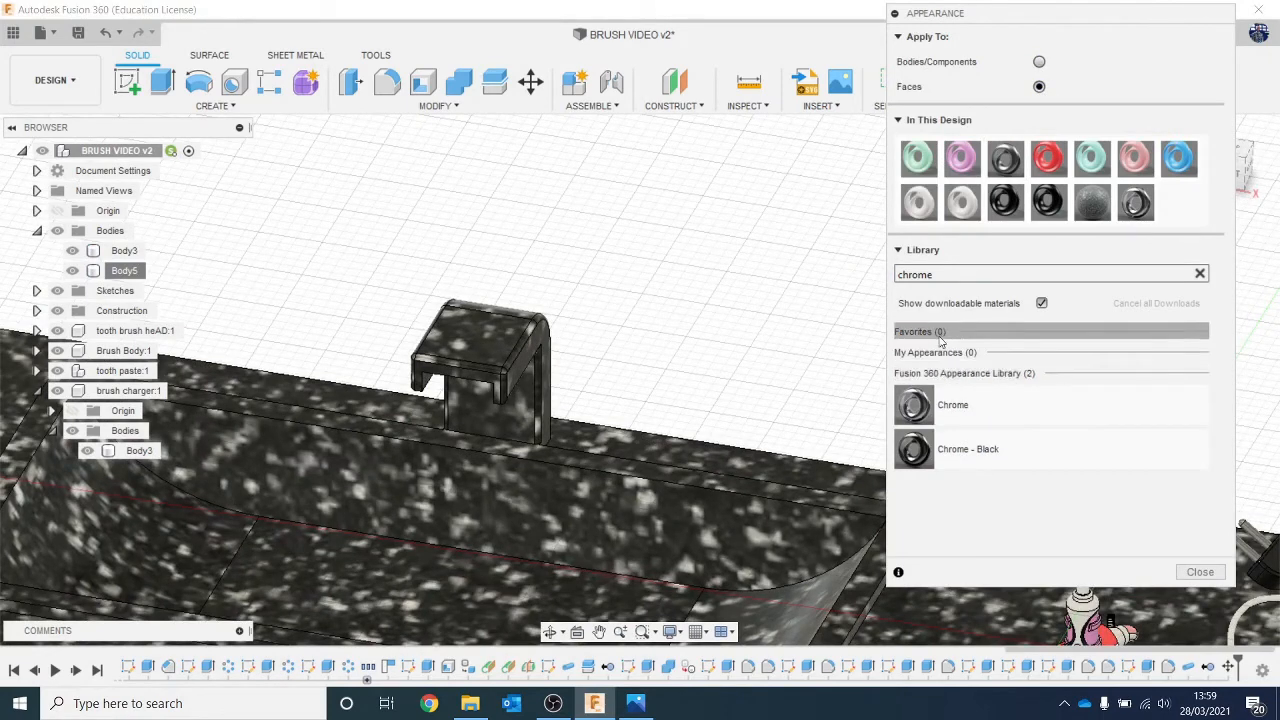
drag(914, 404, 500, 352)
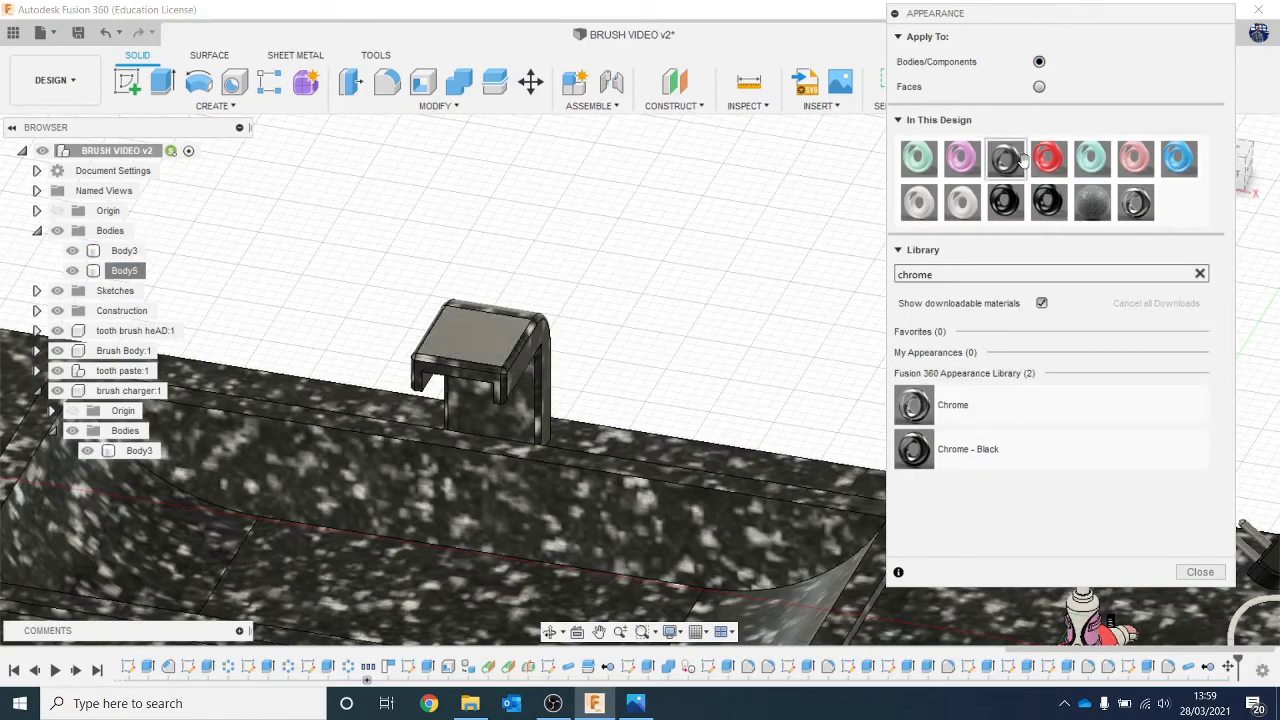
drag(1014, 414, 745, 467)
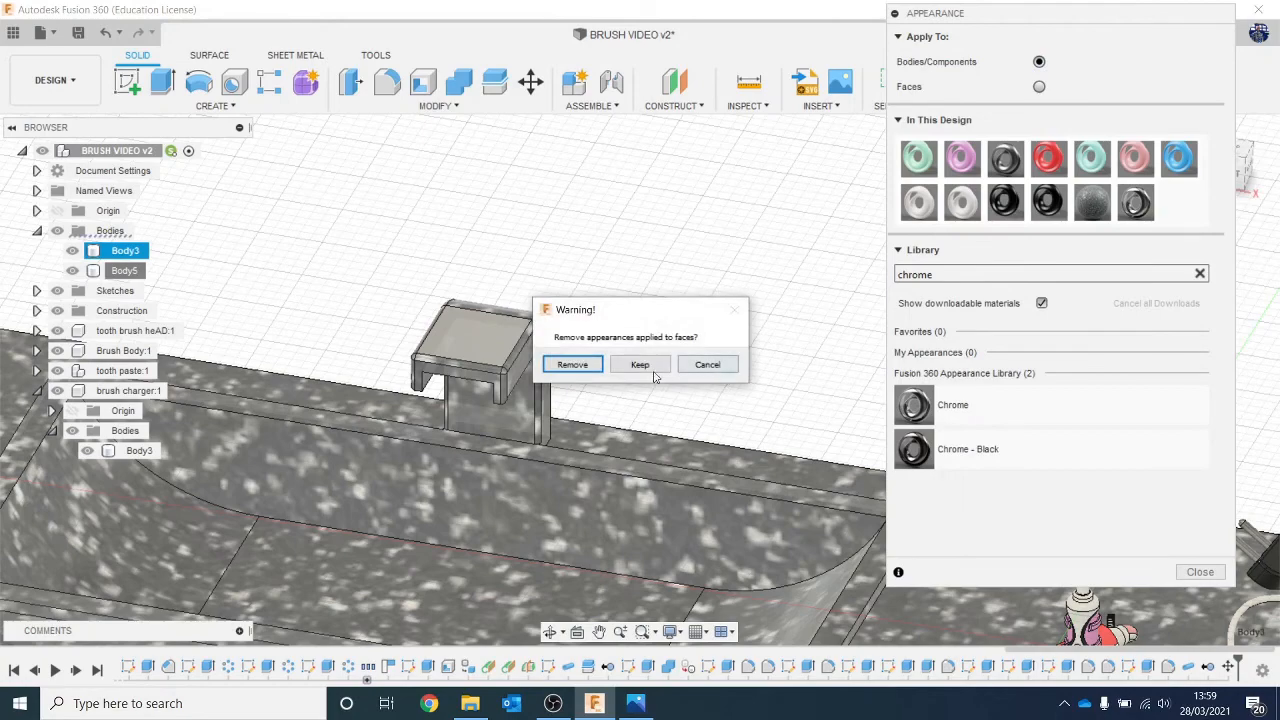
click(571, 373)
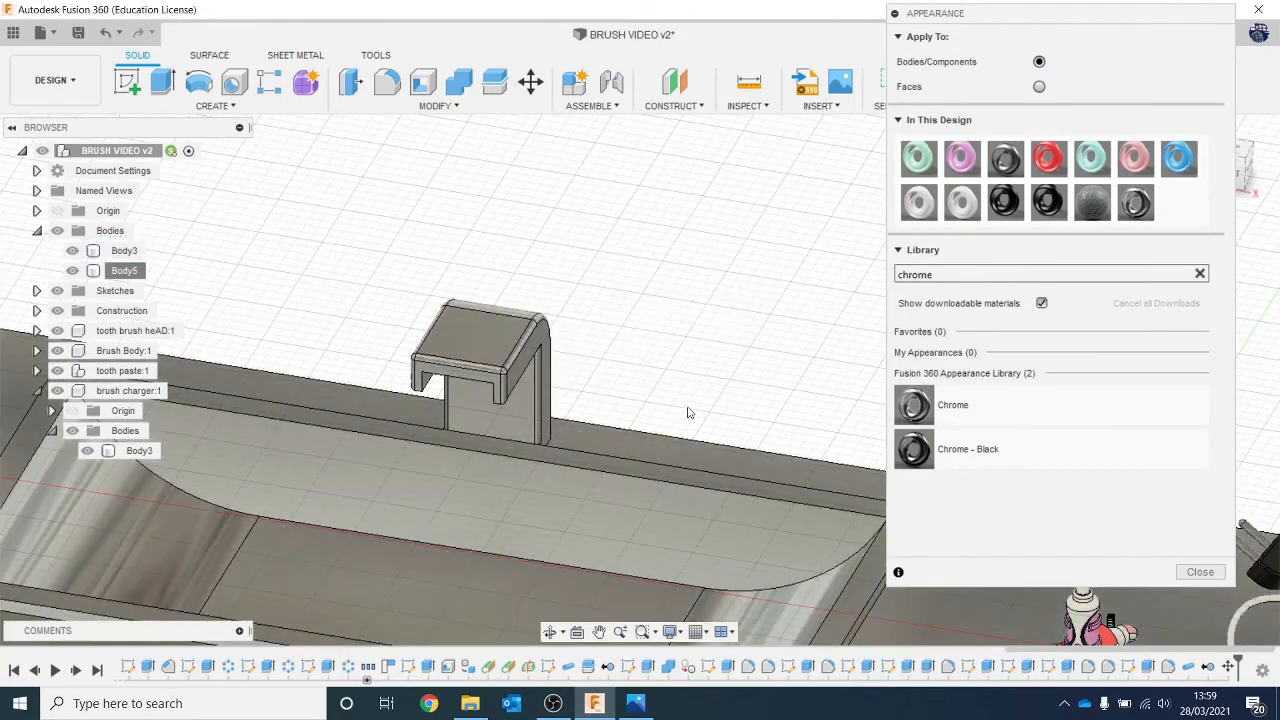
Switch appearance application to faces, clear the library search, and apply Granite - Blue Pearl to the countertop's front, top and right end faces.
scroll(688, 411, down, 3)
middle_drag(686, 386, 638, 269)
scroll(638, 269, up, 2)
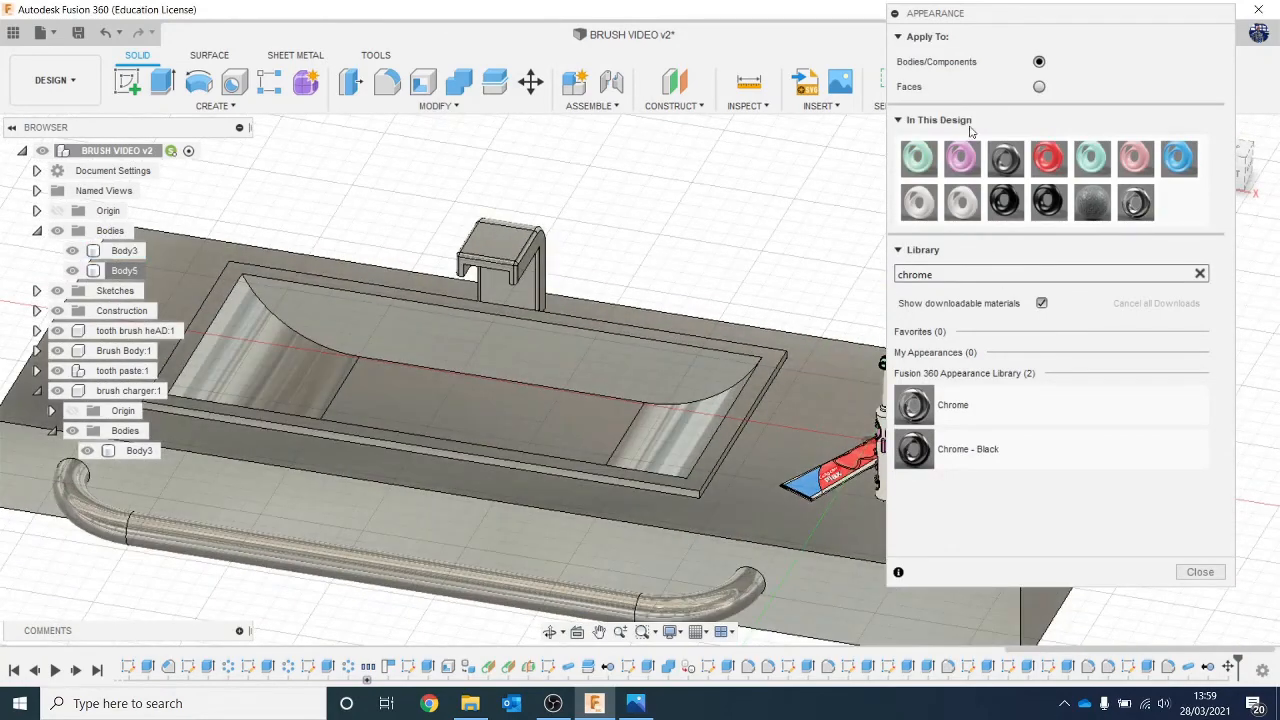
click(1039, 87)
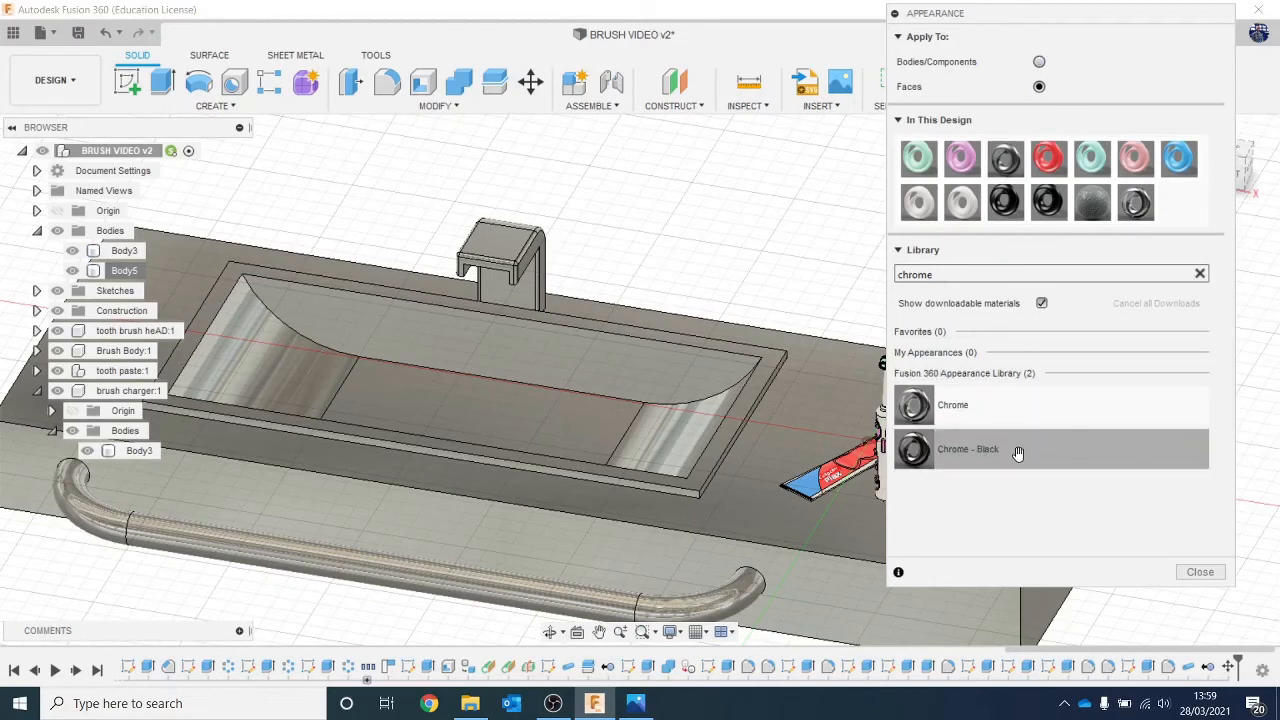
click(974, 376)
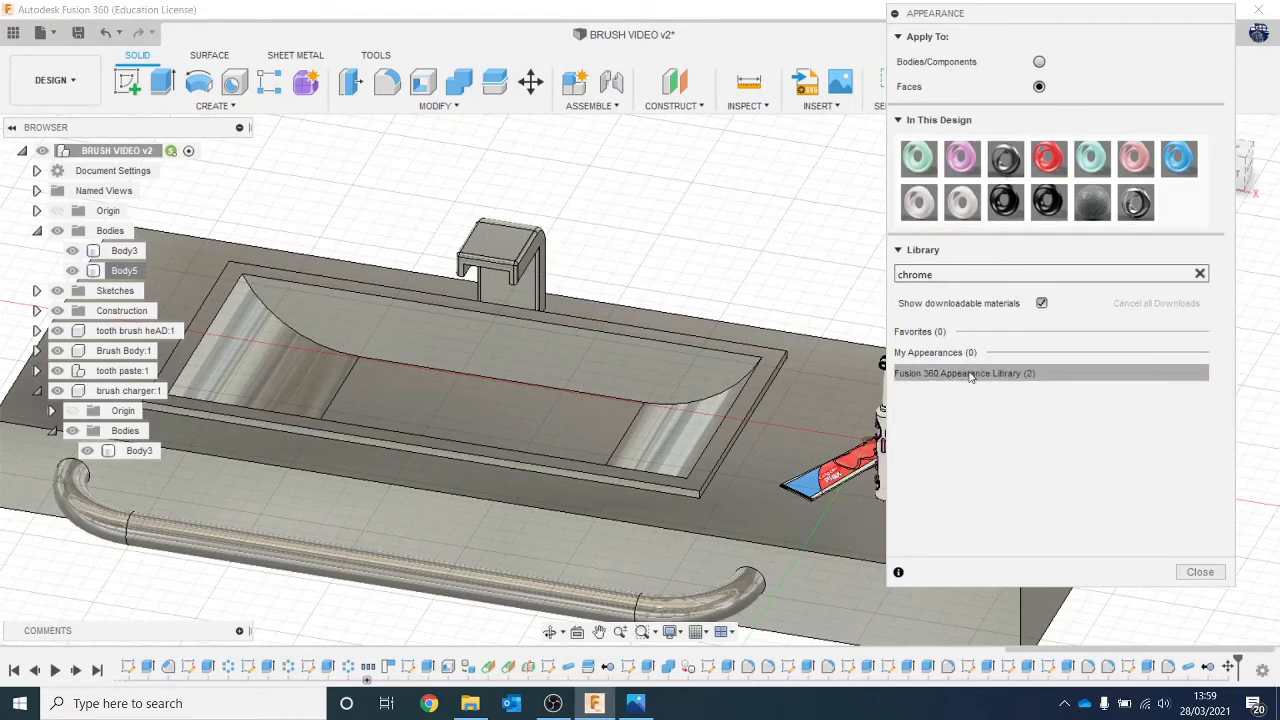
click(1201, 273)
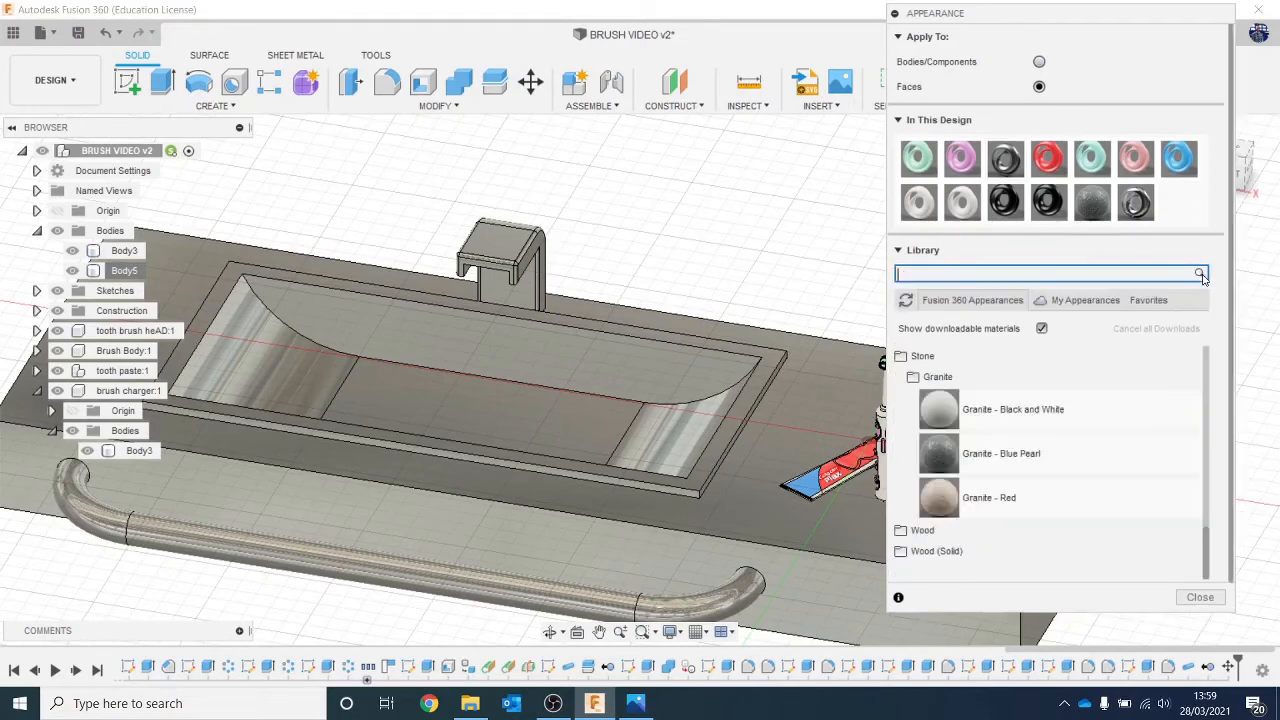
drag(1071, 457, 771, 512)
middle_drag(771, 512, 539, 322)
drag(1053, 442, 732, 434)
drag(1008, 440, 812, 399)
scroll(776, 383, down, 3)
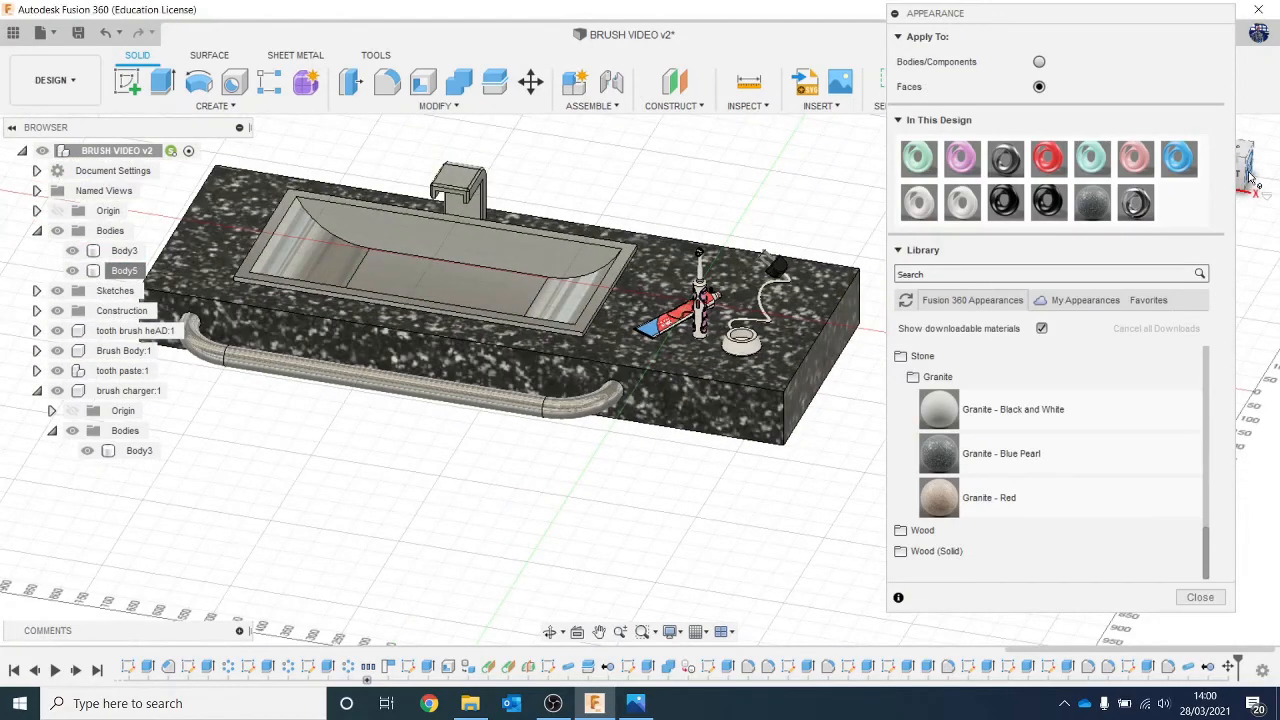
Apply Granite - Blue Pearl to the countertop's left end face and underside.
click(1248, 178)
drag(1100, 457, 352, 368)
click(1247, 164)
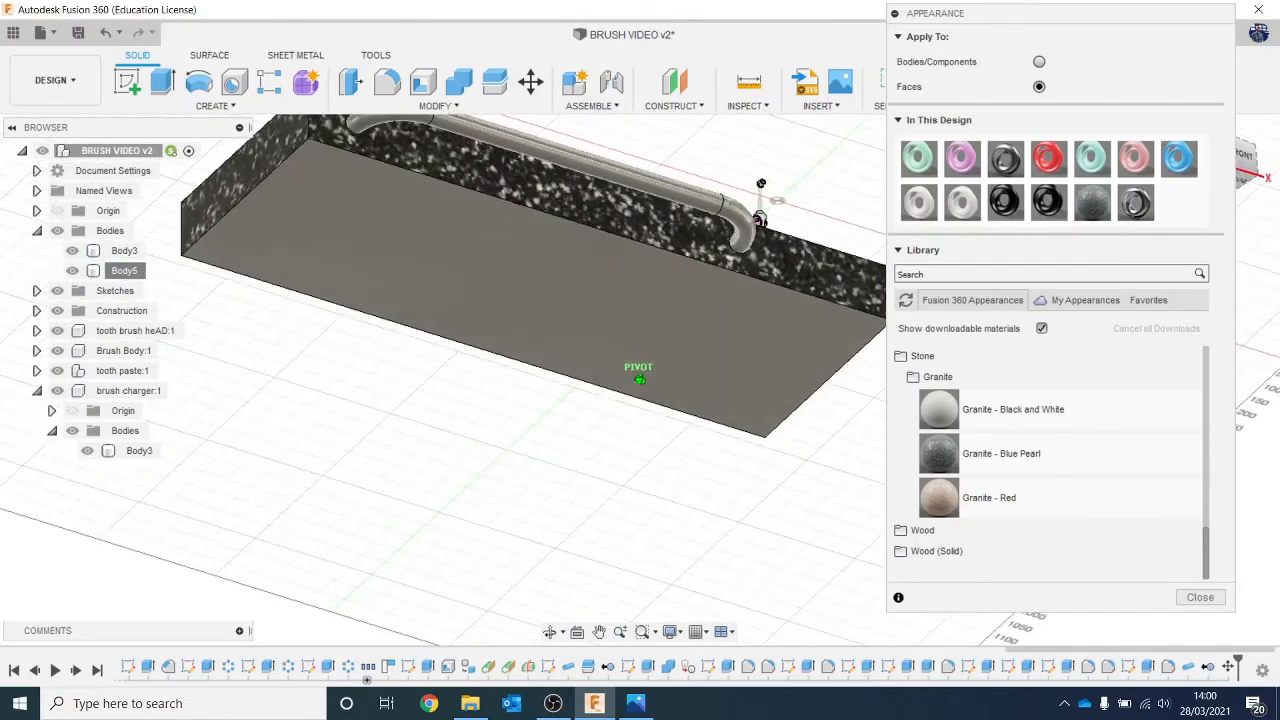
drag(1108, 436, 719, 356)
scroll(719, 352, down, 1)
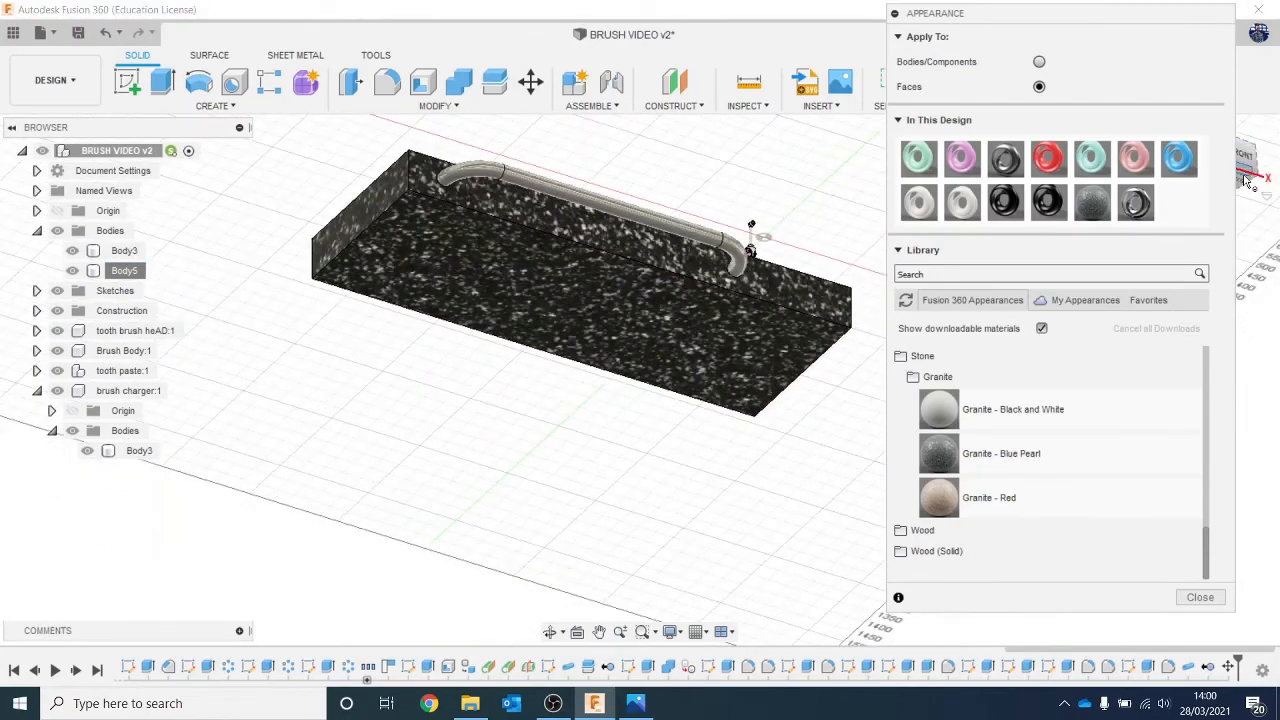
Search the appearance library for "marb" and apply Marble (White) to the sink's flat floor.
drag(1245, 172, 1245, 320)
shift+middle_drag(850, 262, 812, 276)
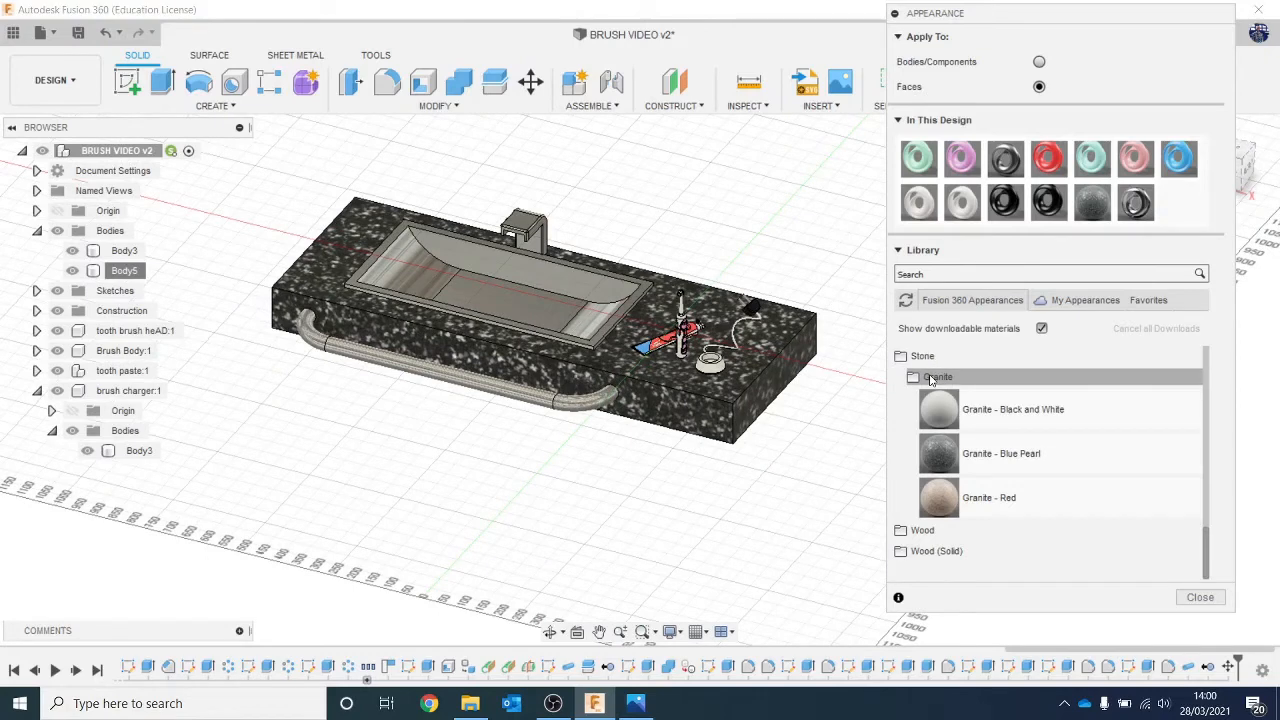
click(930, 378)
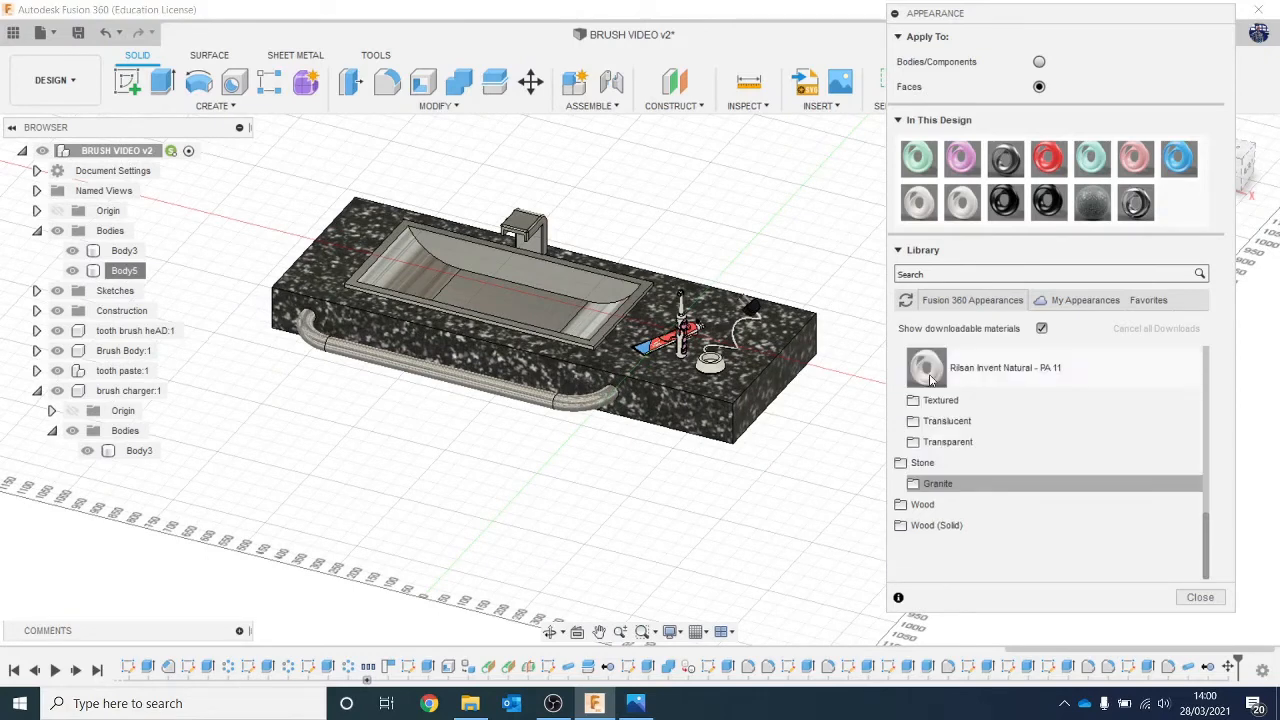
click(980, 463)
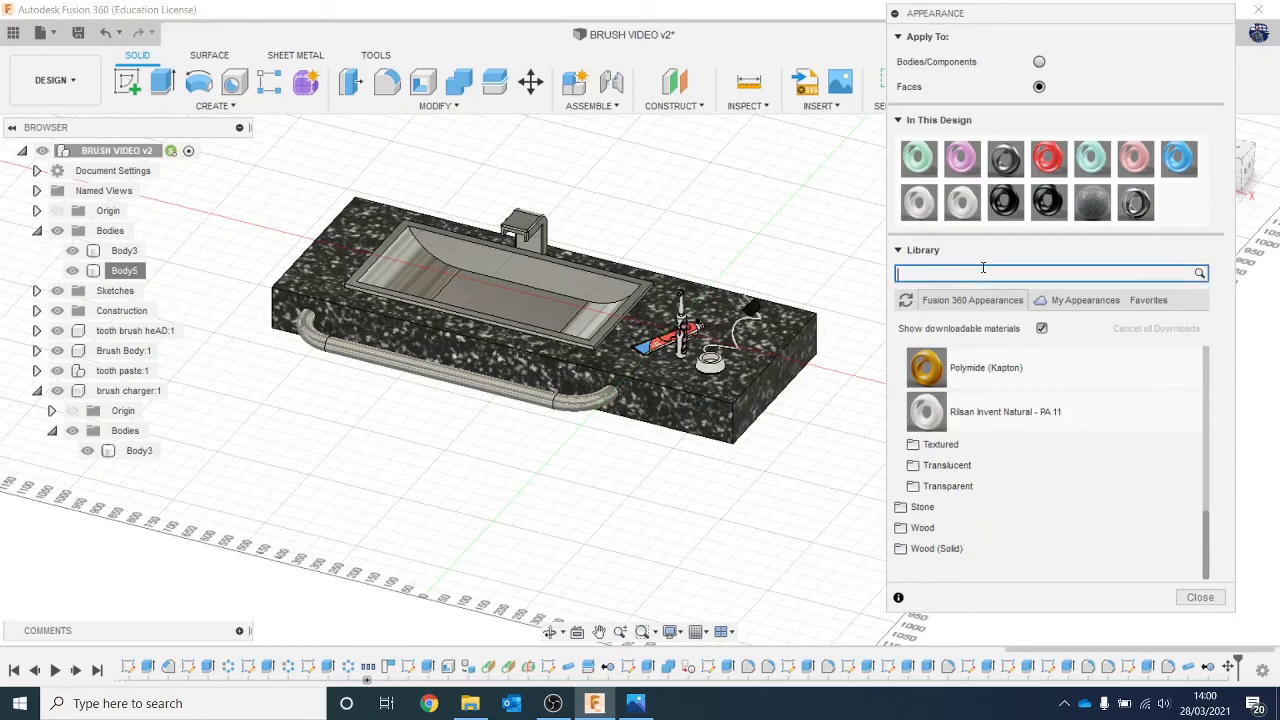
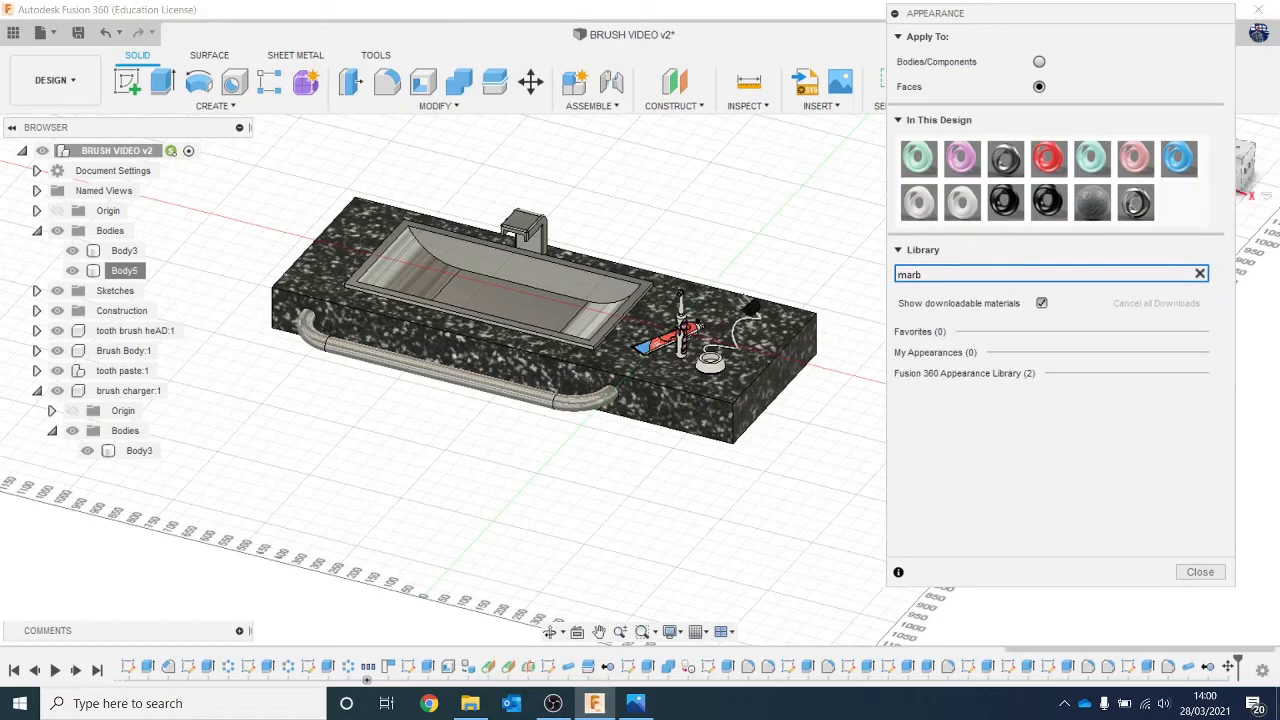
click(1030, 375)
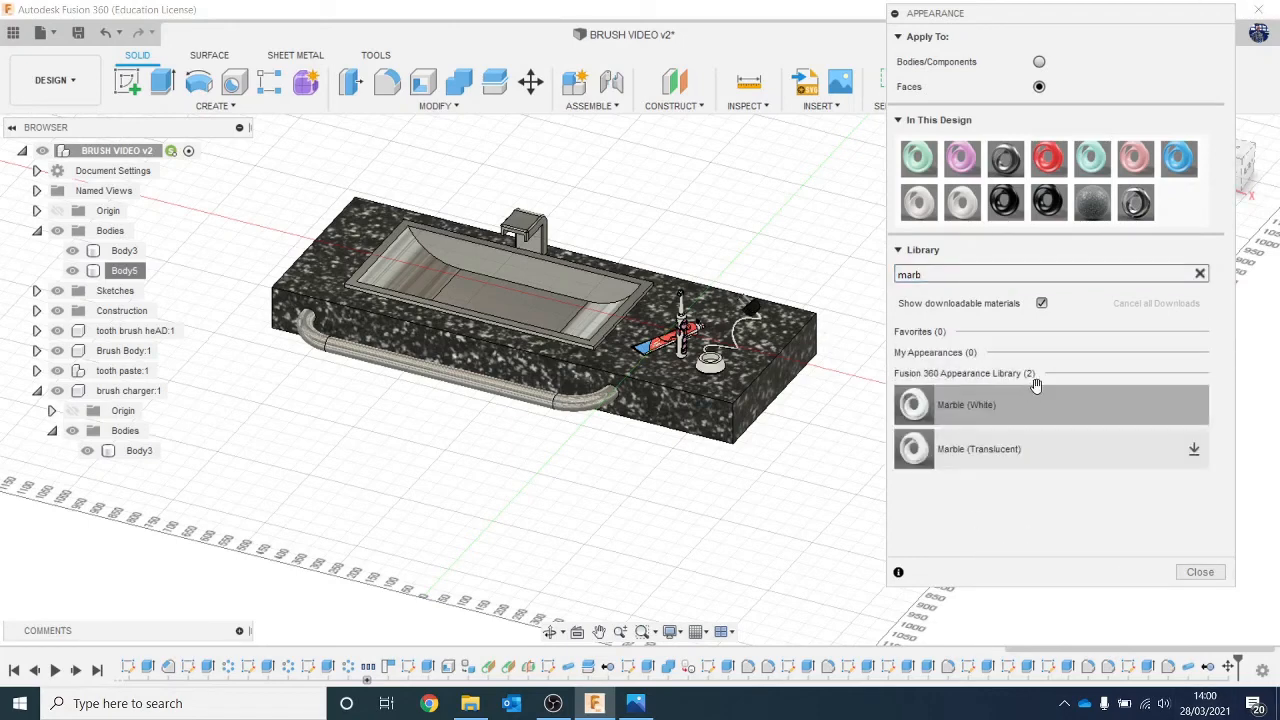
drag(1025, 395, 543, 309)
scroll(543, 309, up, 5)
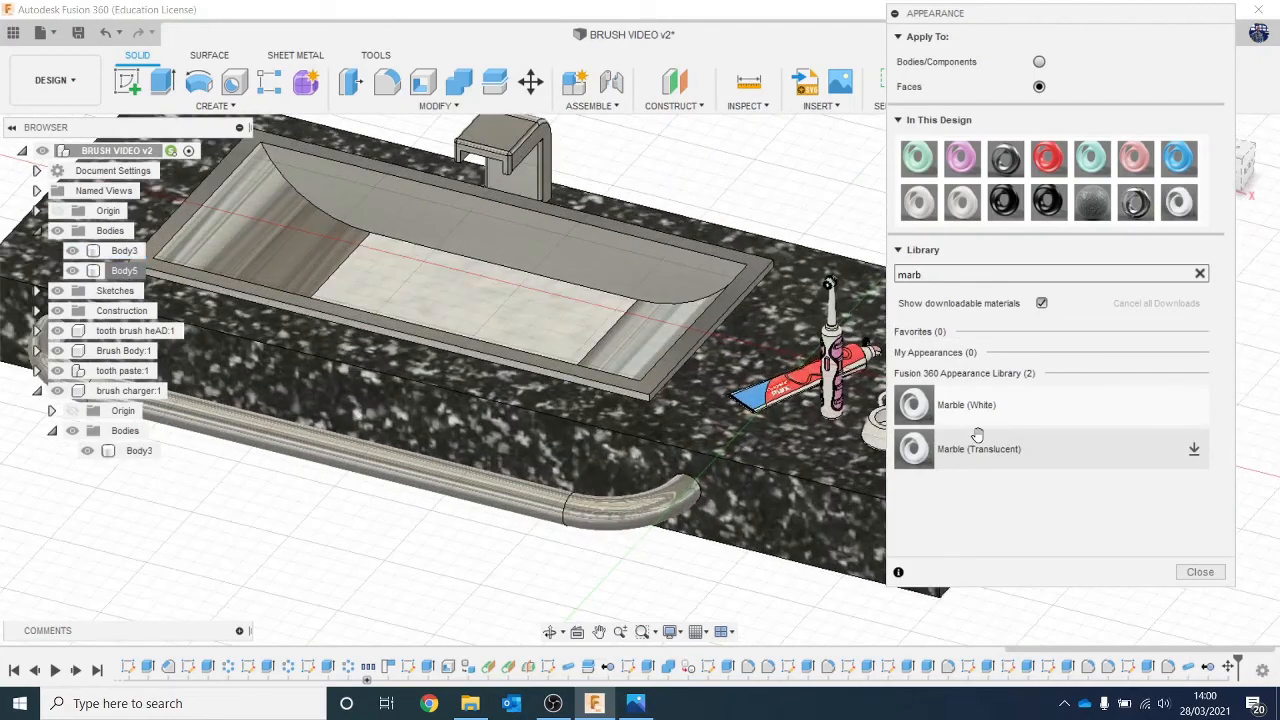
Apply Marble (White) to the sink's back wall, curved end faces and the top of its rim.
drag(1009, 409, 649, 286)
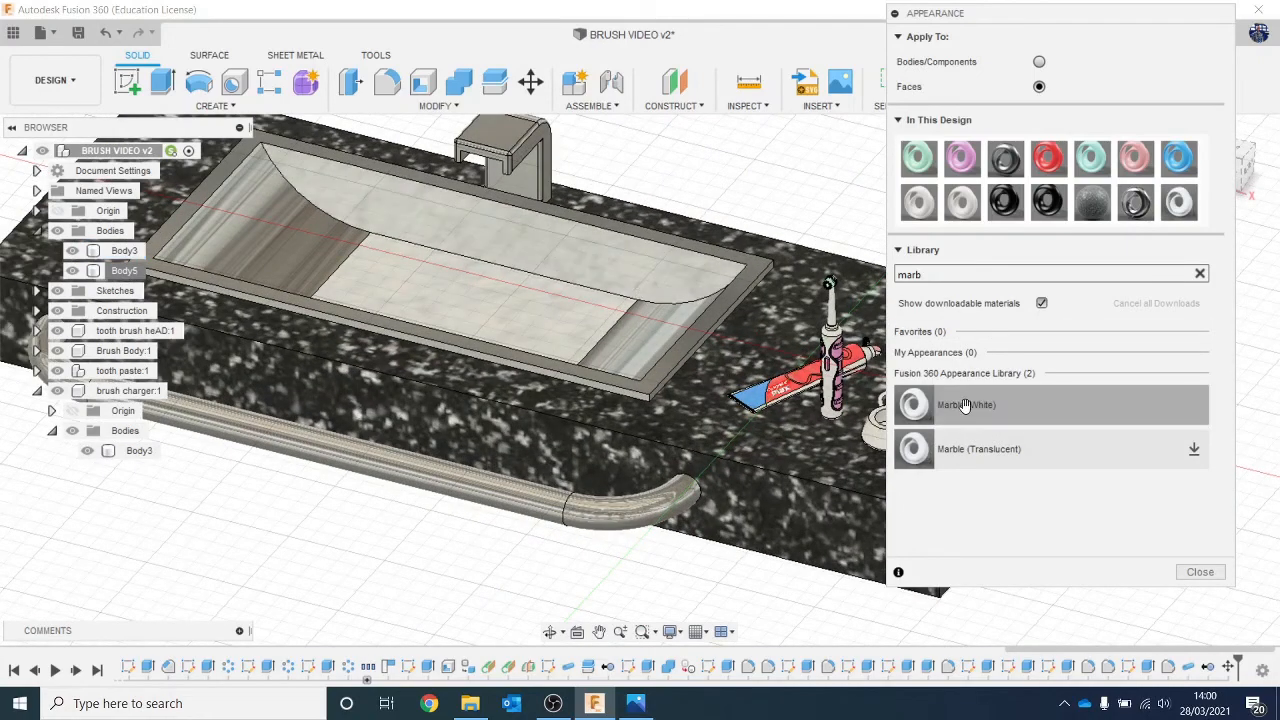
drag(965, 405, 648, 350)
middle_drag(488, 341, 745, 451)
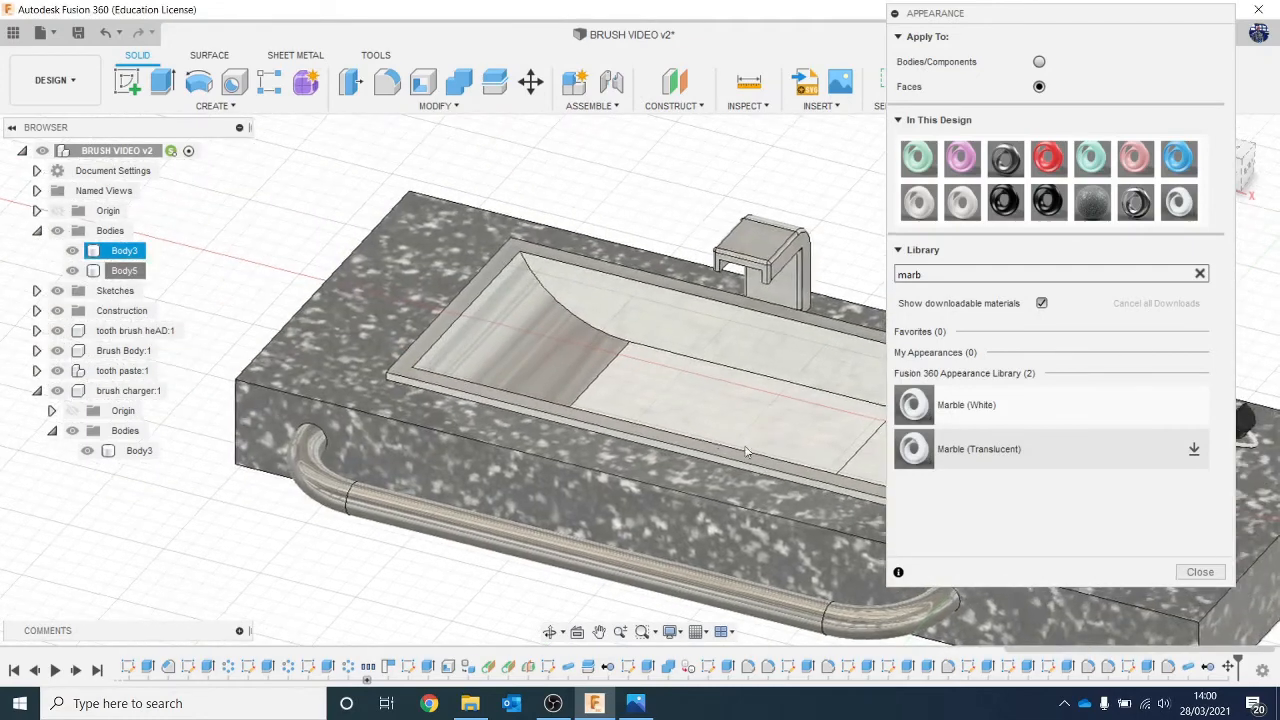
scroll(571, 372, up, 2)
drag(984, 405, 658, 388)
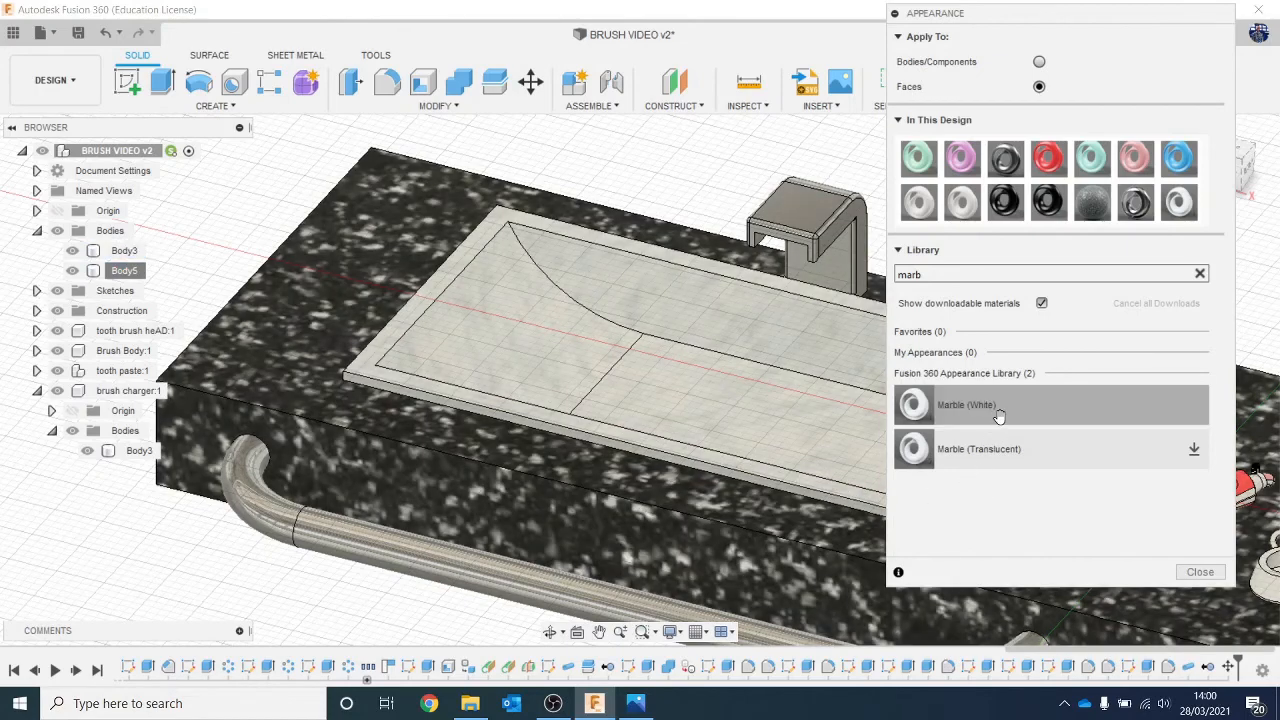
drag(1000, 414, 508, 342)
Apply Marble (White) to the front and right outer side faces of the sink rim.
scroll(640, 462, up, 5)
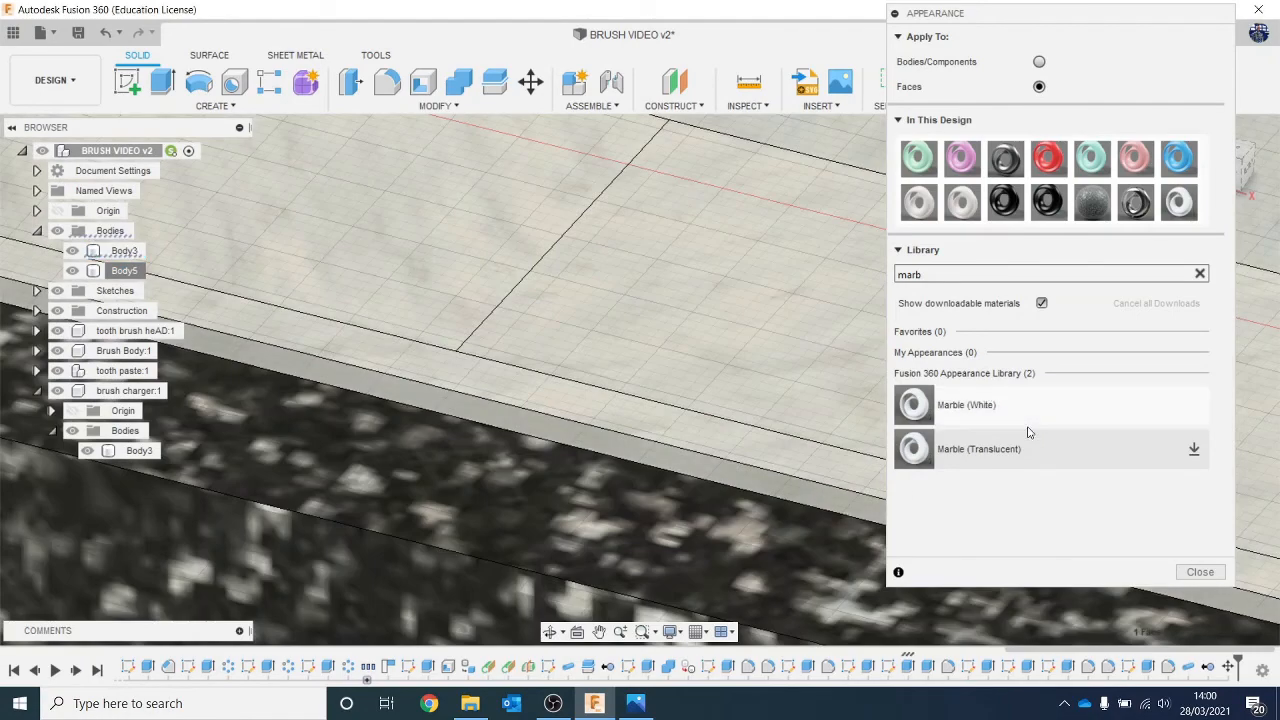
drag(1010, 449, 845, 505)
scroll(748, 363, down, 5)
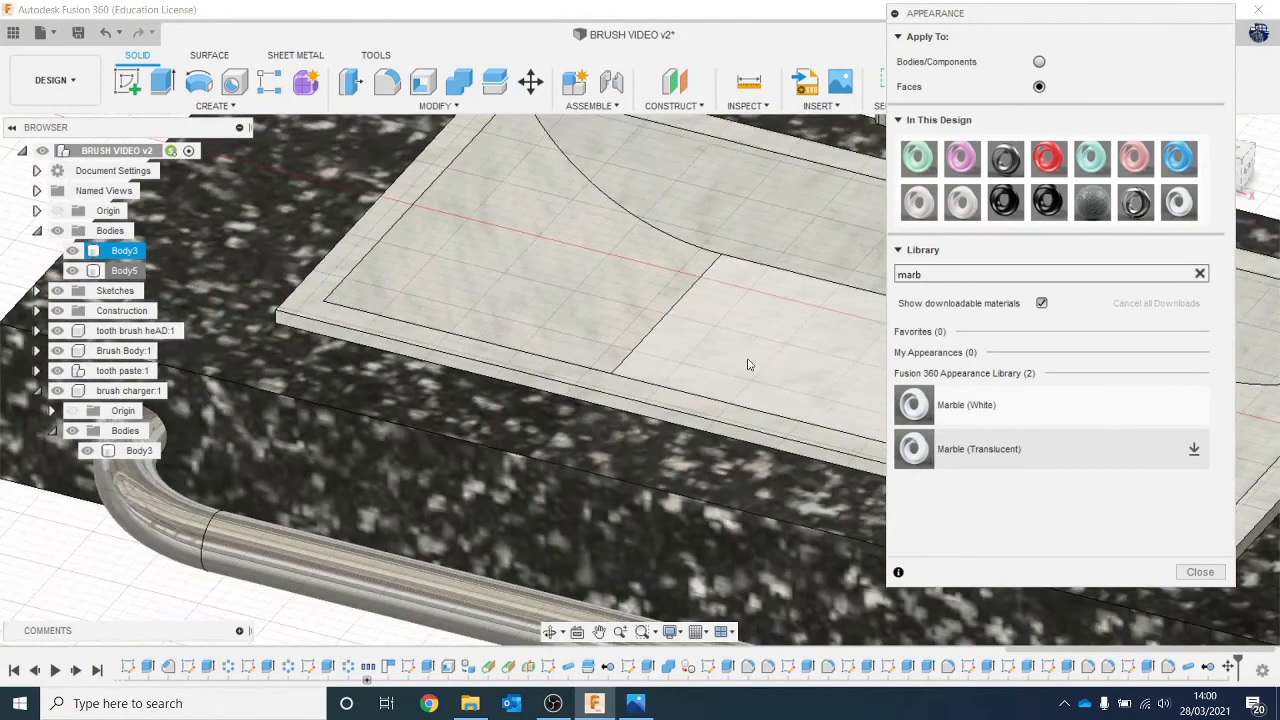
scroll(699, 375, up, 6)
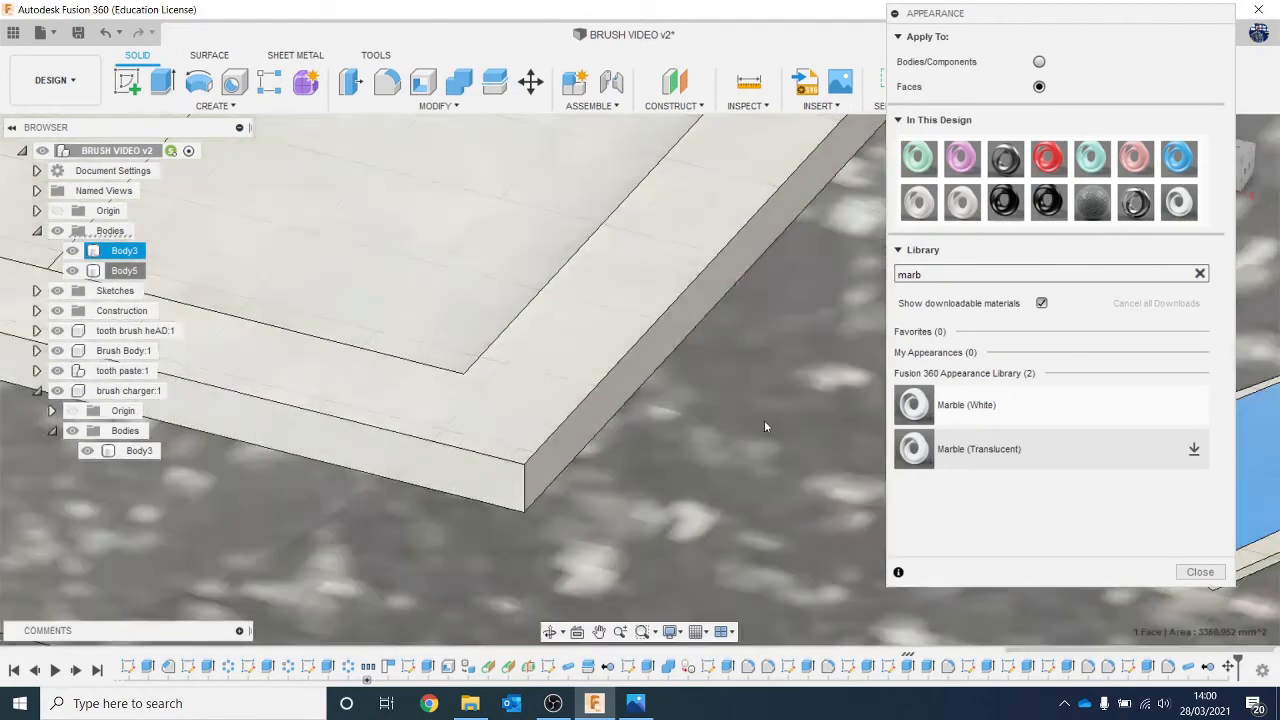
drag(980, 405, 663, 321)
scroll(609, 217, down, 3)
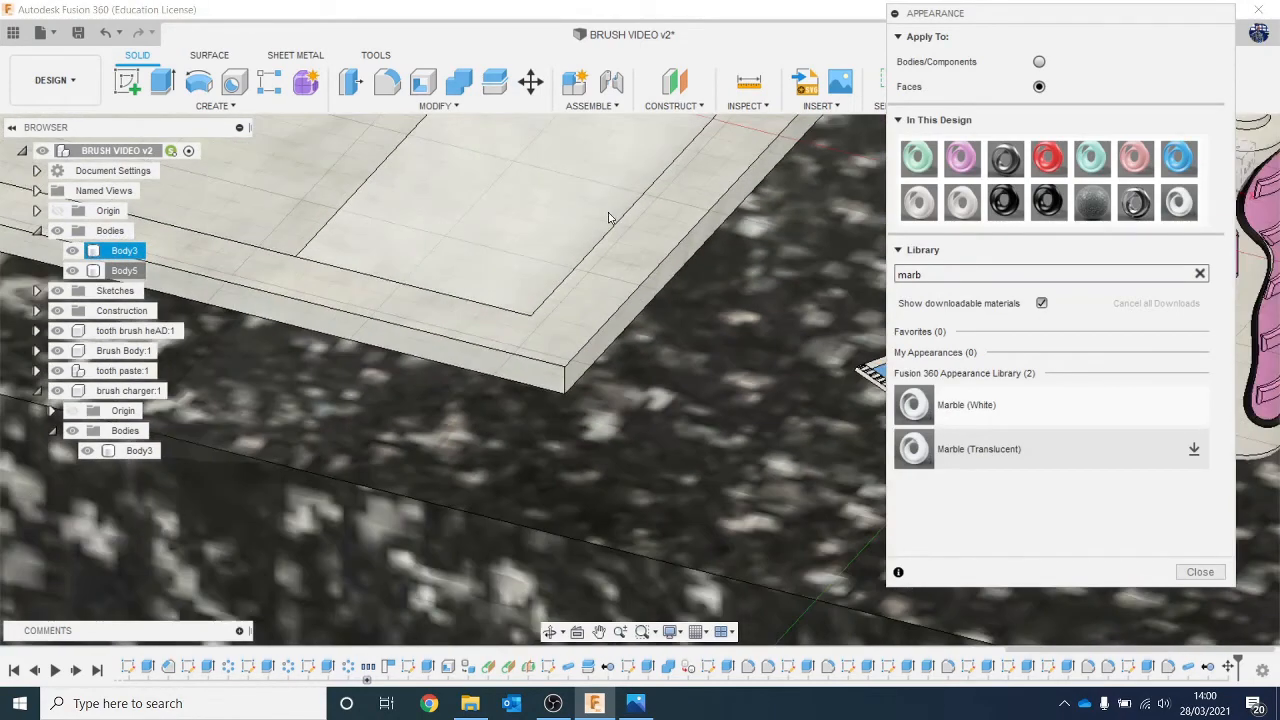
Apply Marble (White) to the rear outer side face of the sink rim.
middle_drag(607, 200, 661, 463)
scroll(377, 389, down, 6)
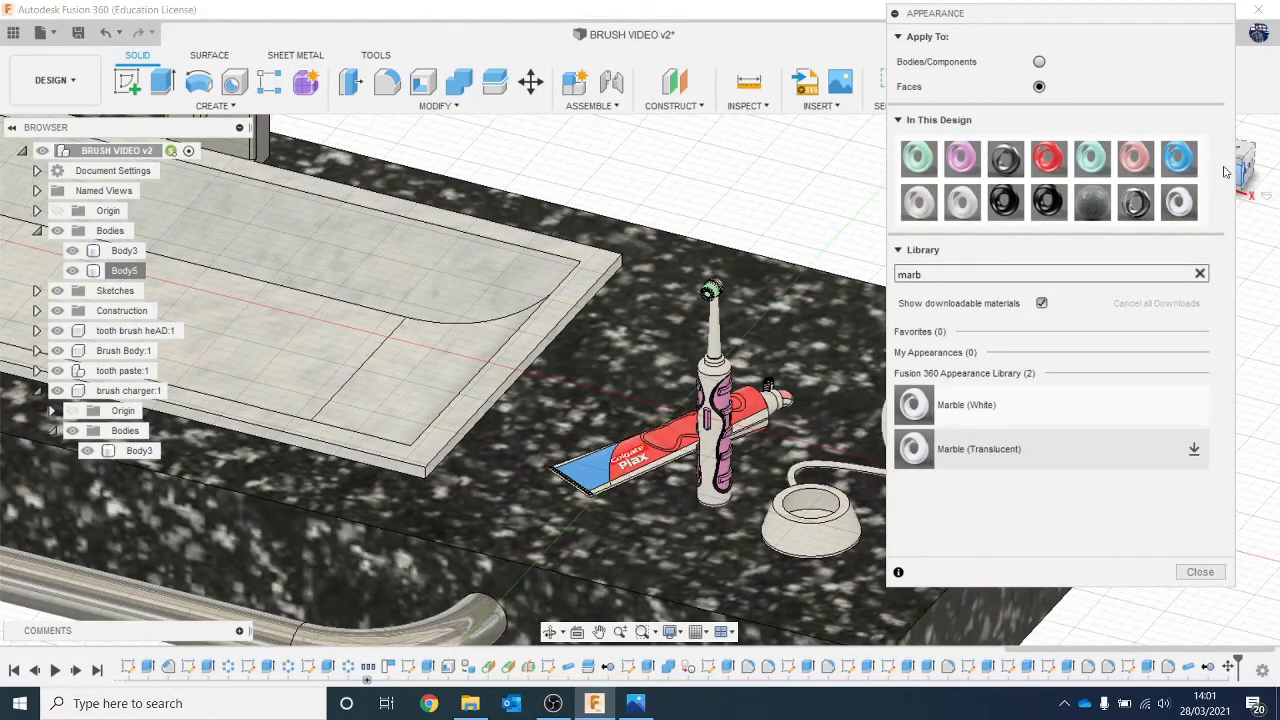
drag(1243, 163, 911, 306)
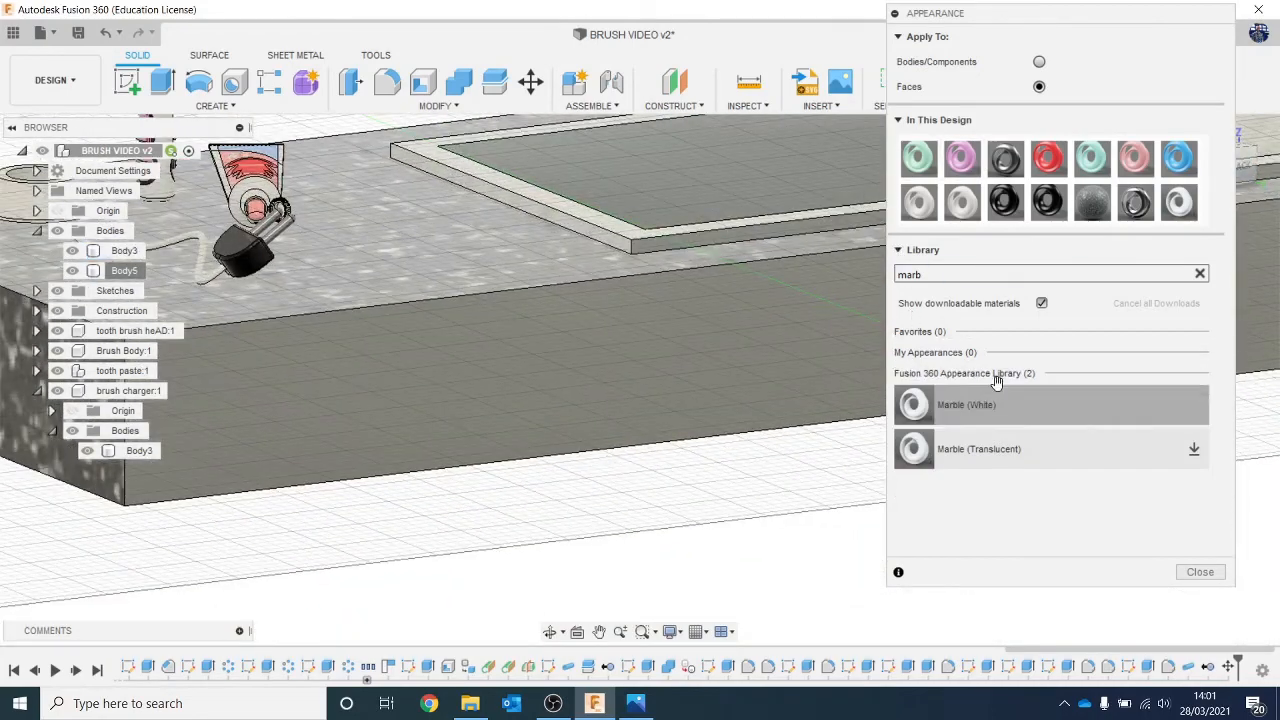
drag(997, 398, 740, 350)
scroll(687, 162, up, 4)
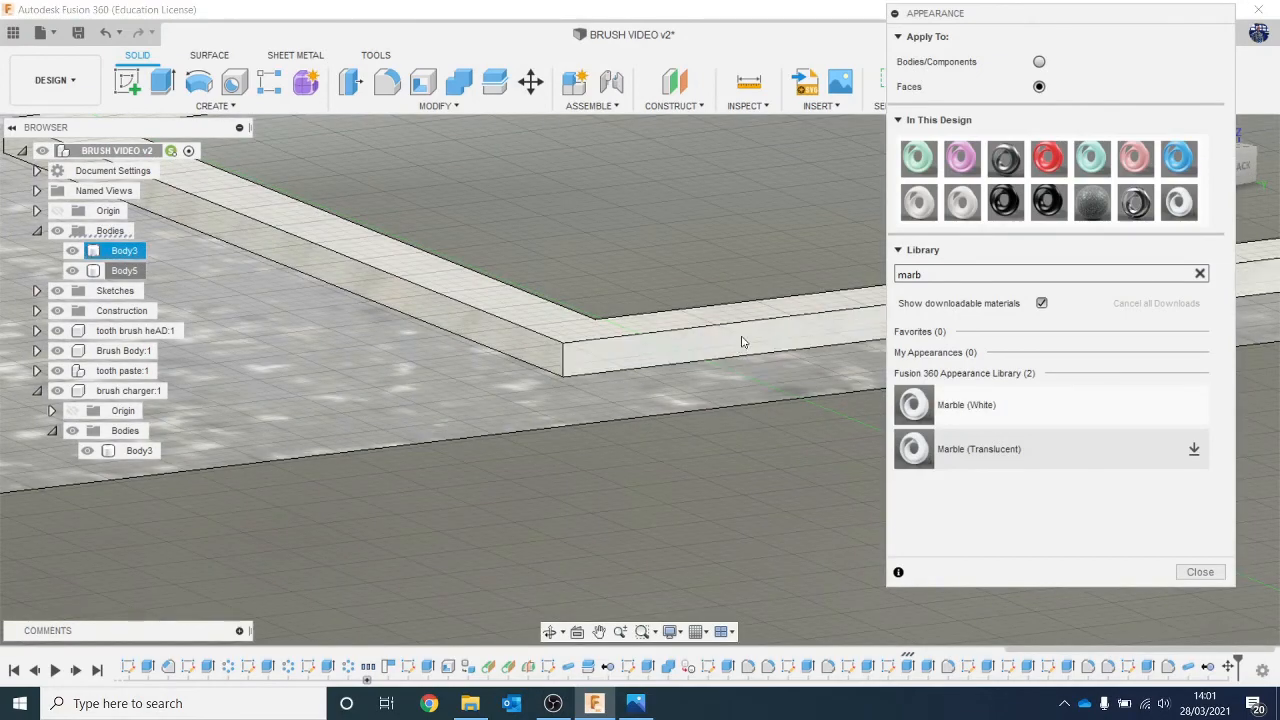
Apply the granite already used in the design to the countertop's back face and finish editing appearances.
scroll(737, 291, down, 5)
scroll(237, 177, up, 4)
scroll(237, 177, down, 3)
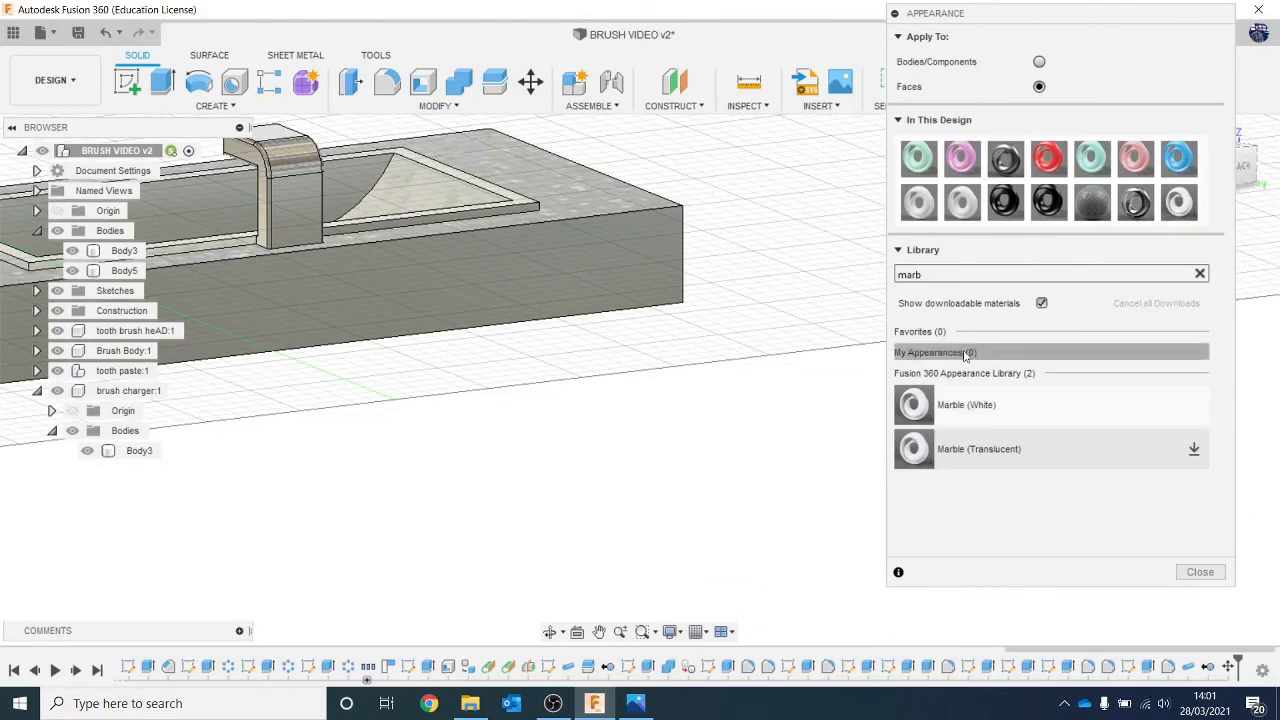
drag(1091, 206, 568, 288)
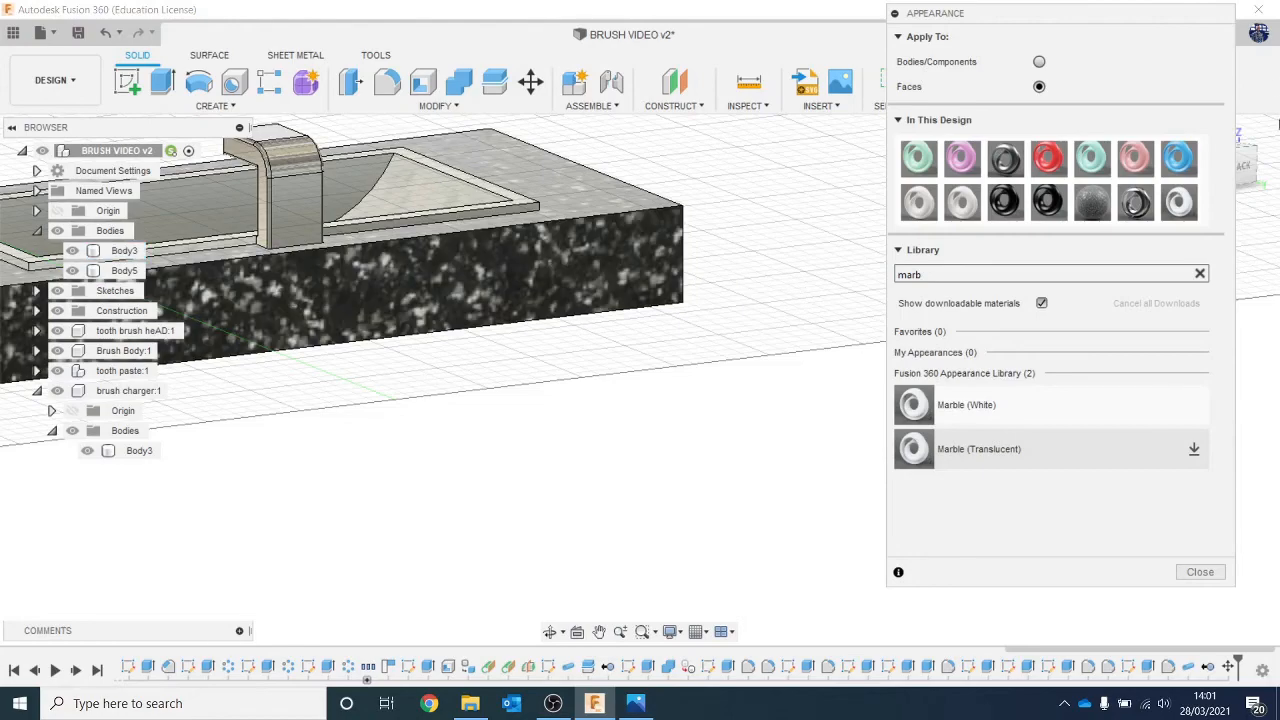
click(1200, 572)
click(1203, 137)
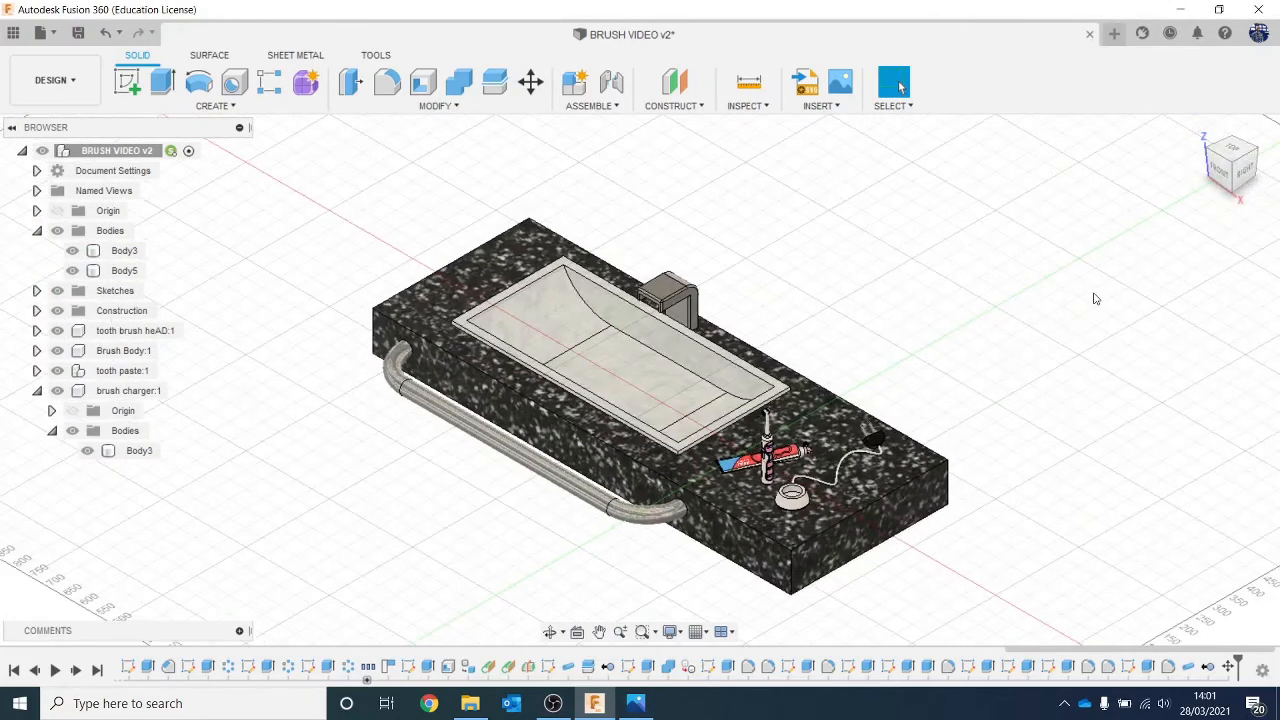
Switch to the Render workspace and frame a close view of the sink and toothbrush set from the front.
click(55, 80)
click(45, 174)
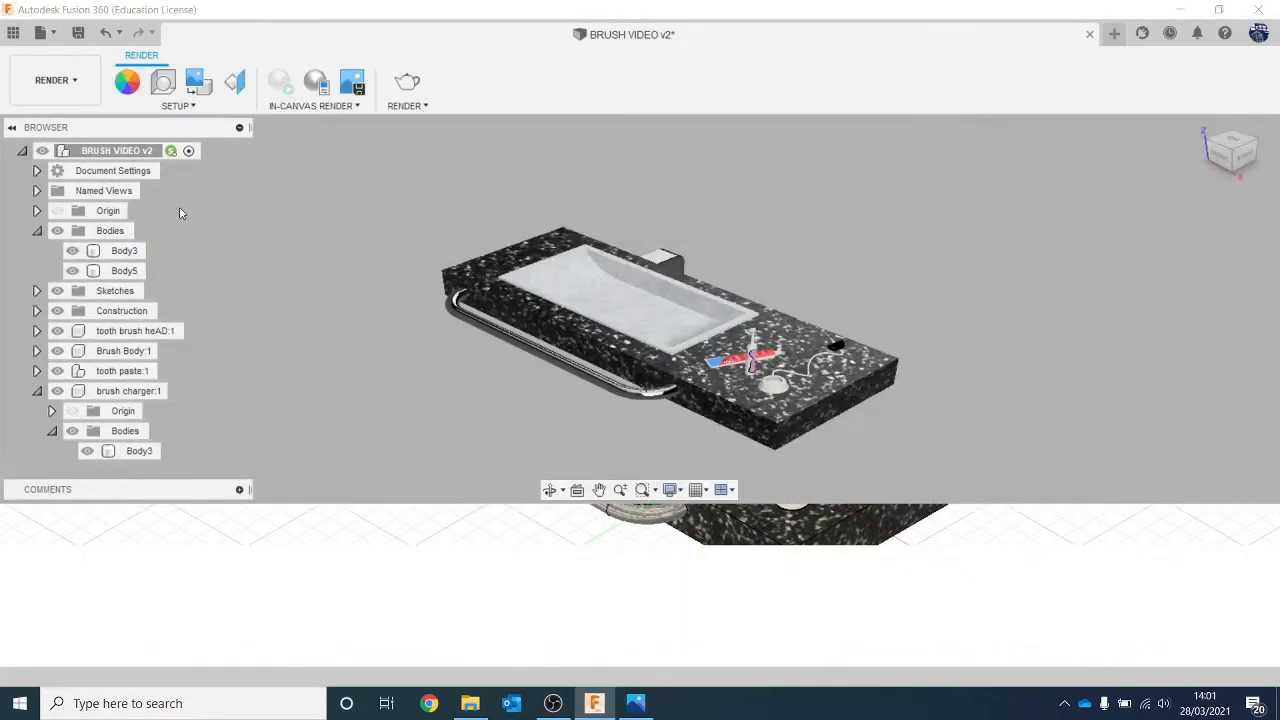
scroll(784, 307, up, 6)
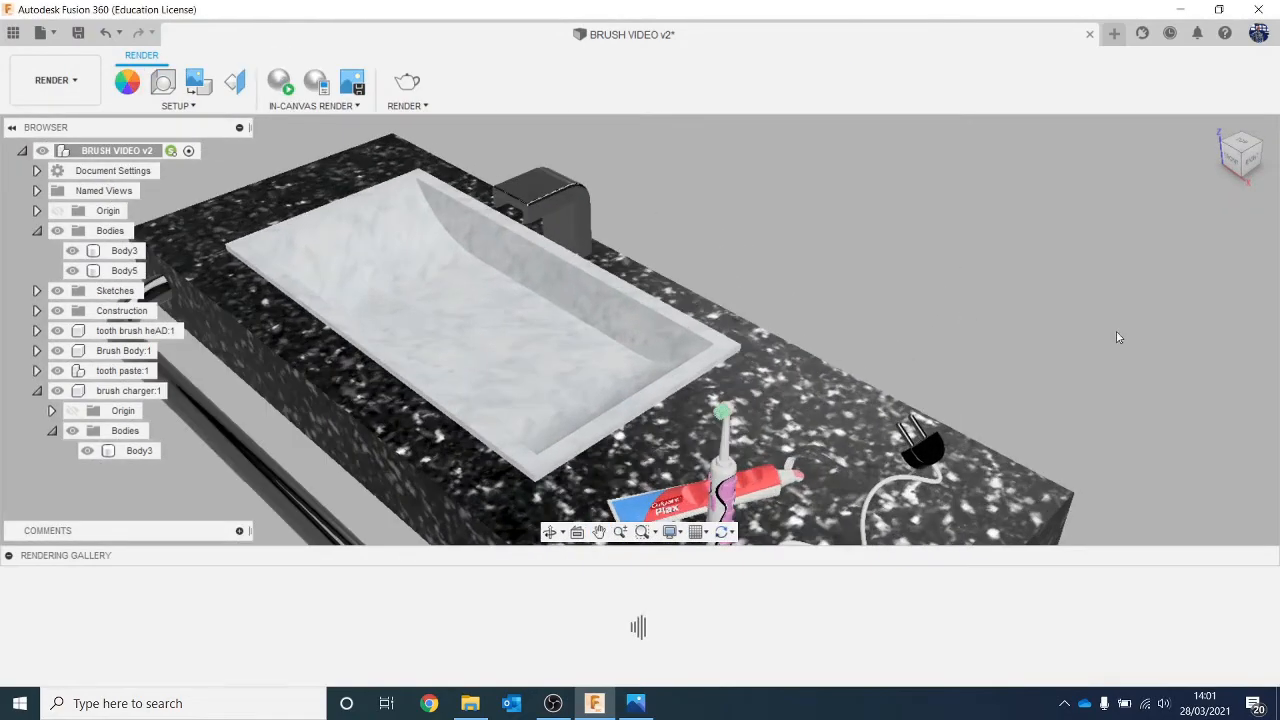
middle_drag(1117, 332, 1114, 221)
drag(1237, 152, 1262, 145)
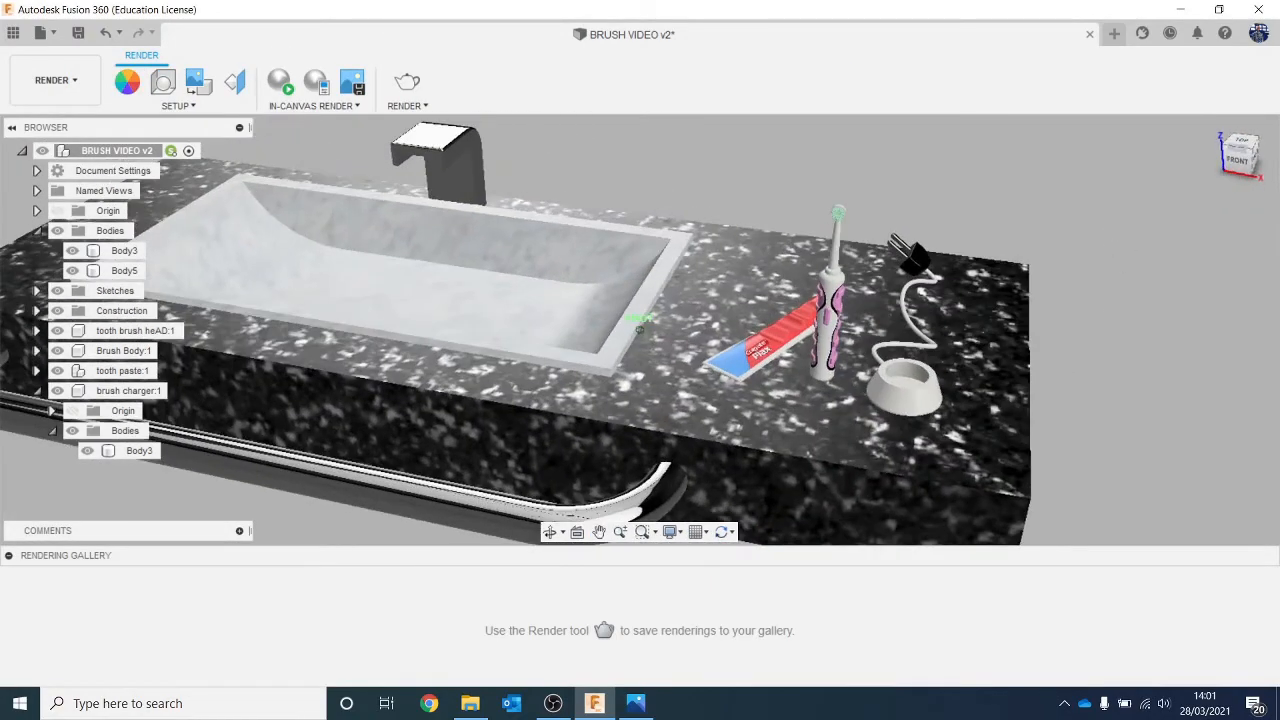
shift+middle_drag(1082, 262, 1080, 282)
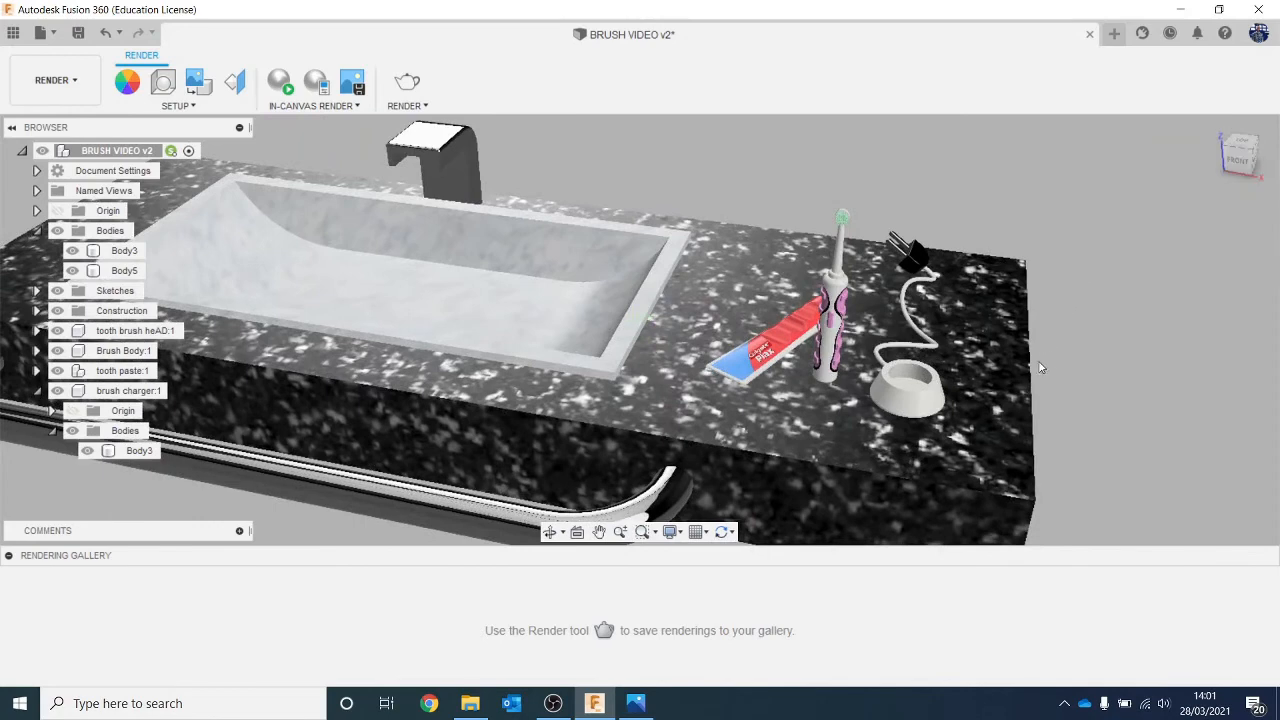
scroll(1040, 368, up, 2)
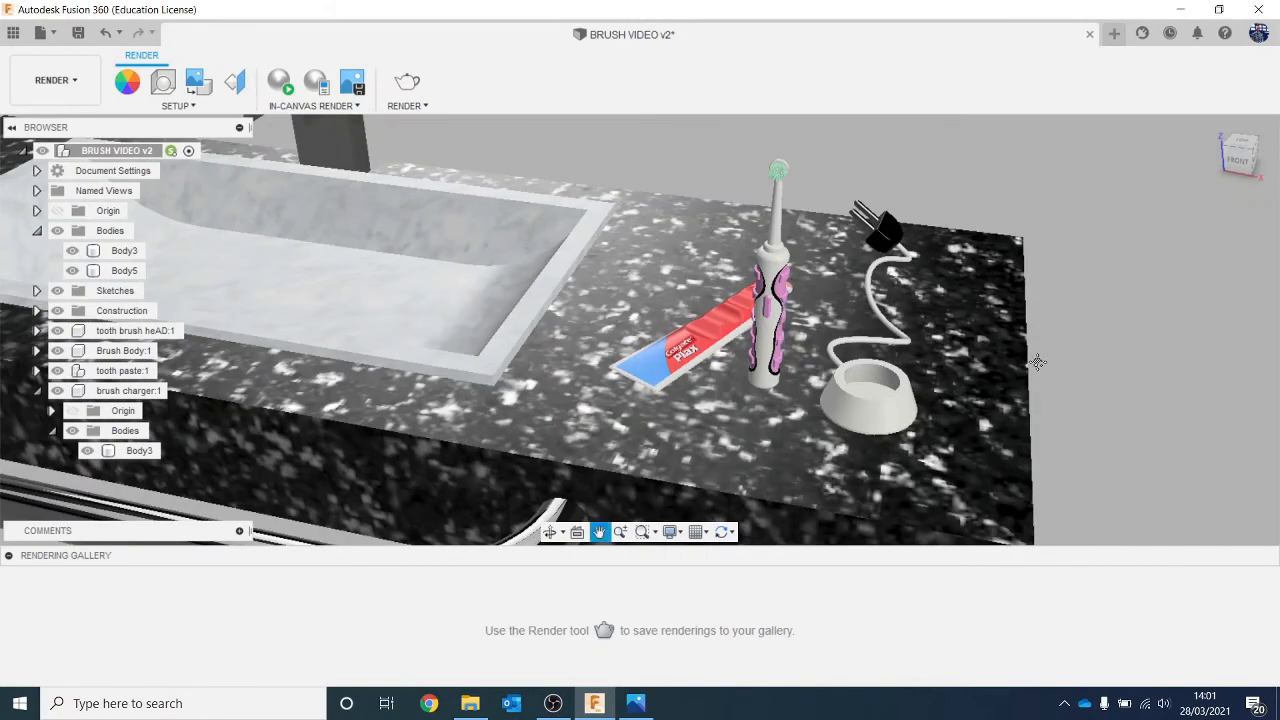
mouse_move(1038, 362)
middle_down()
mouse_move(1060, 392)
mouse_move(1030, 372)
mouse_move(1035, 348)
middle_up()
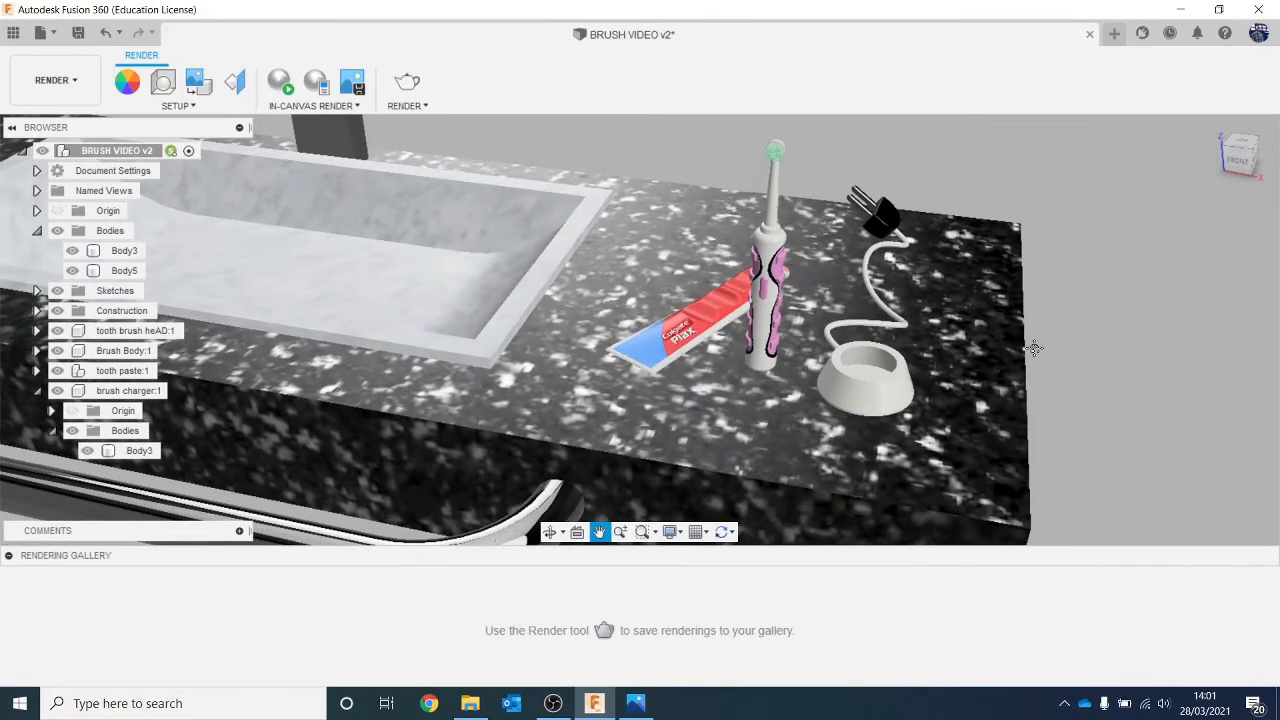
scroll(1037, 354, down, 2)
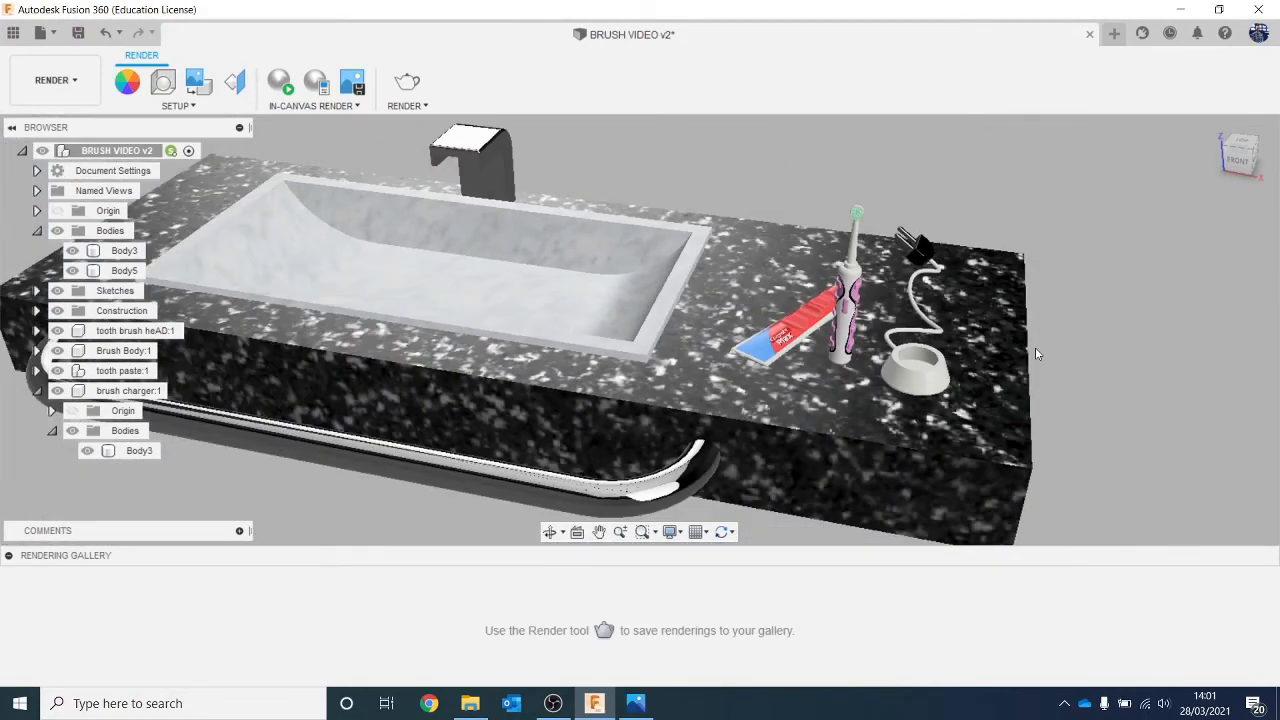
Return to the Design workspace and start a sketch on the countertop's back face.
click(52, 80)
click(40, 123)
scroll(775, 164, down, 1)
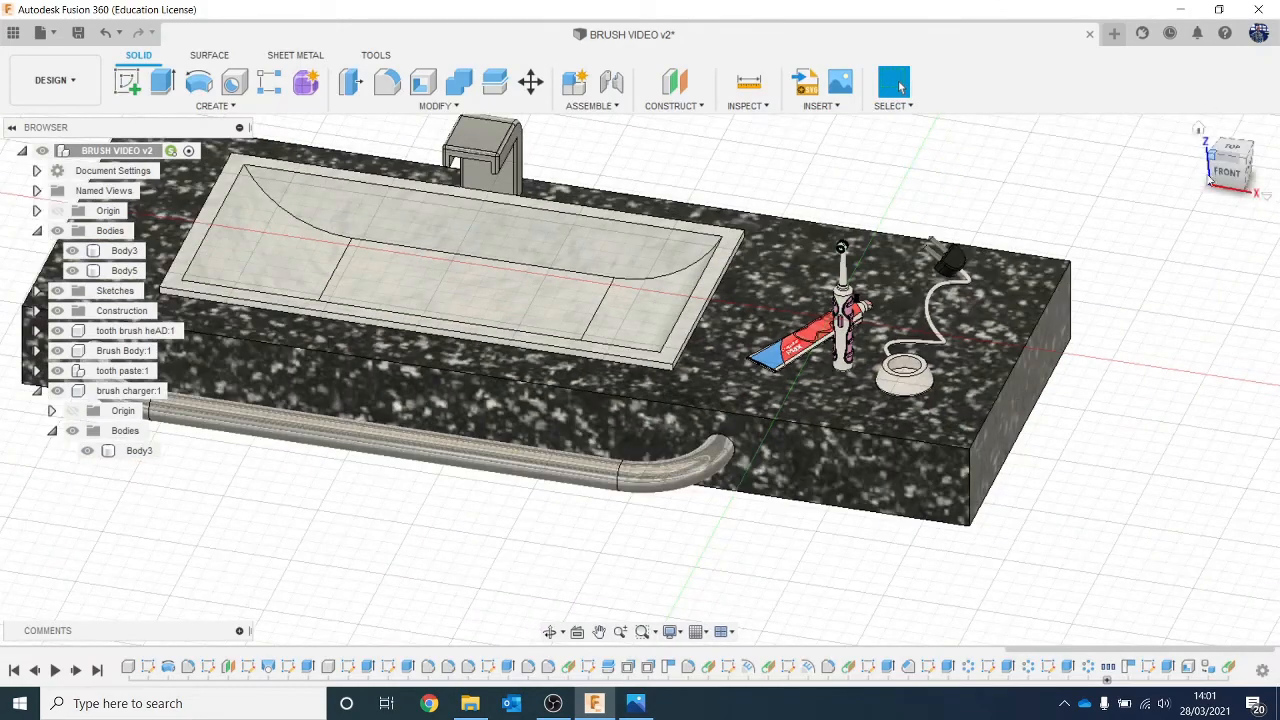
drag(1222, 170, 420, 130)
click(127, 82)
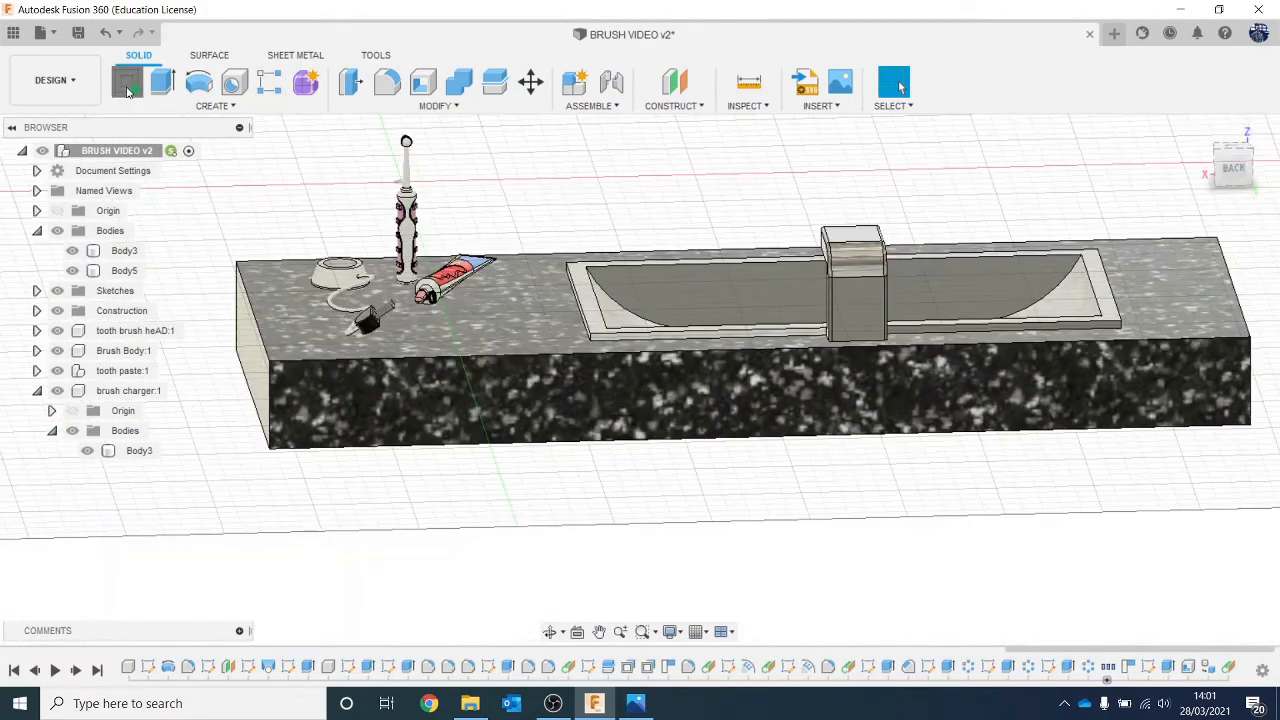
click(355, 160)
middle_drag(491, 283, 172, 280)
scroll(277, 274, down, 2)
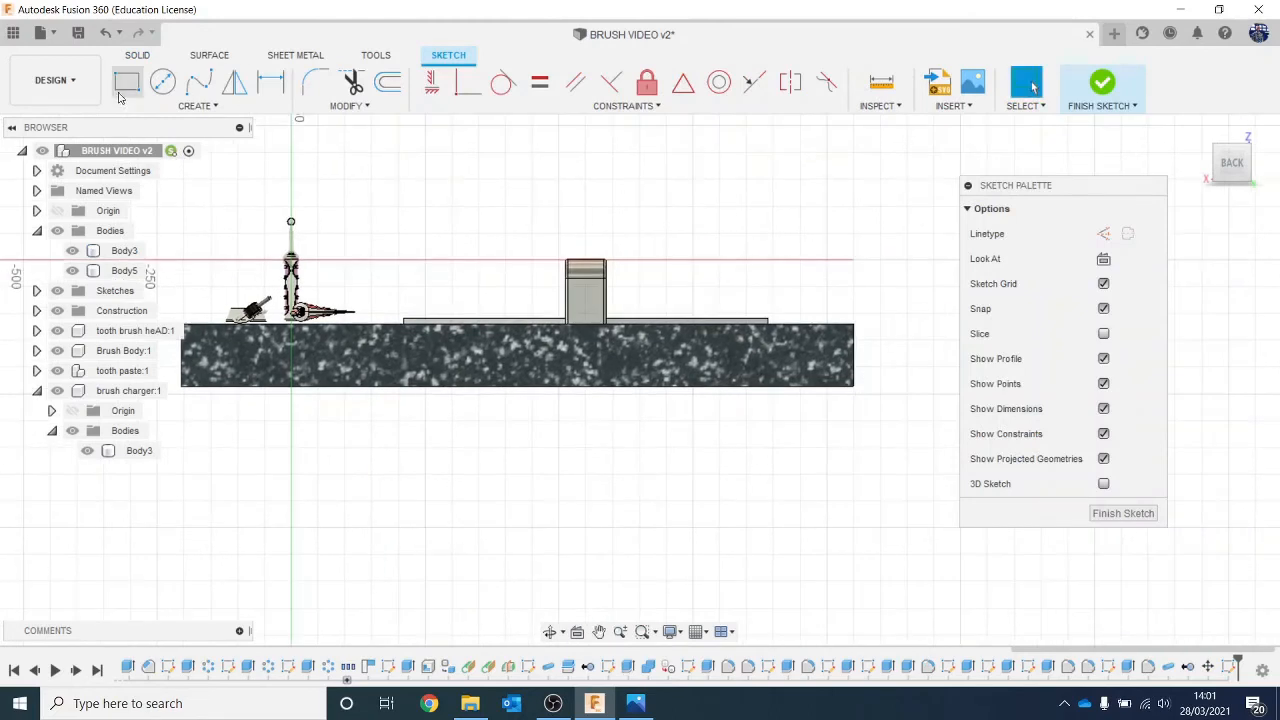
Sketch a rectangle from the back face's lower corner, as wide as the countertop and rising well above the tap, and finish the sketch.
click(127, 84)
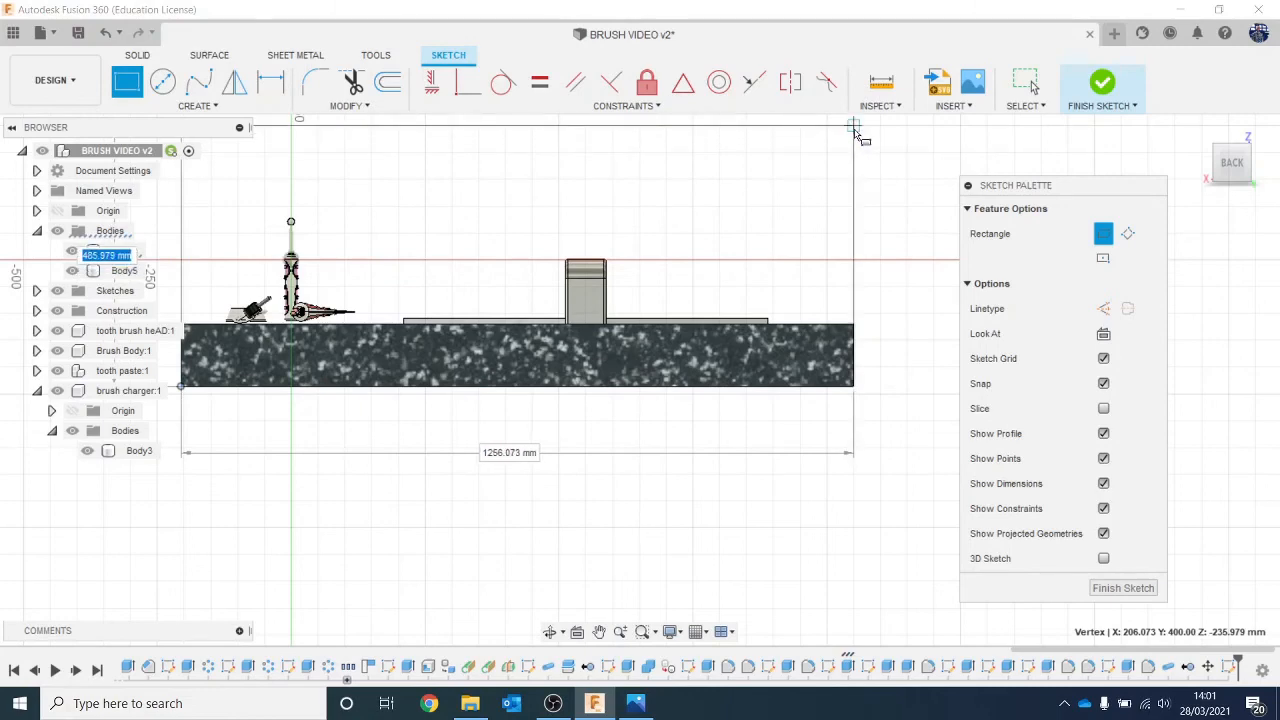
scroll(857, 135, down, 3)
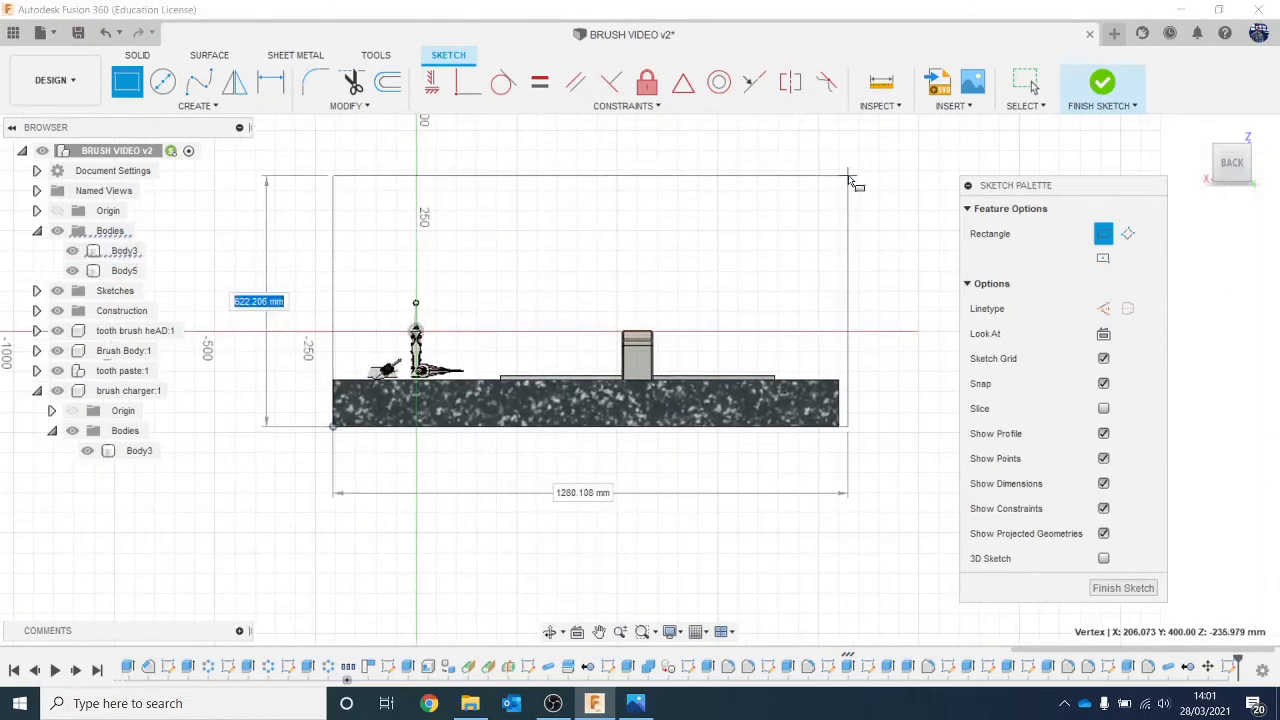
click(838, 152)
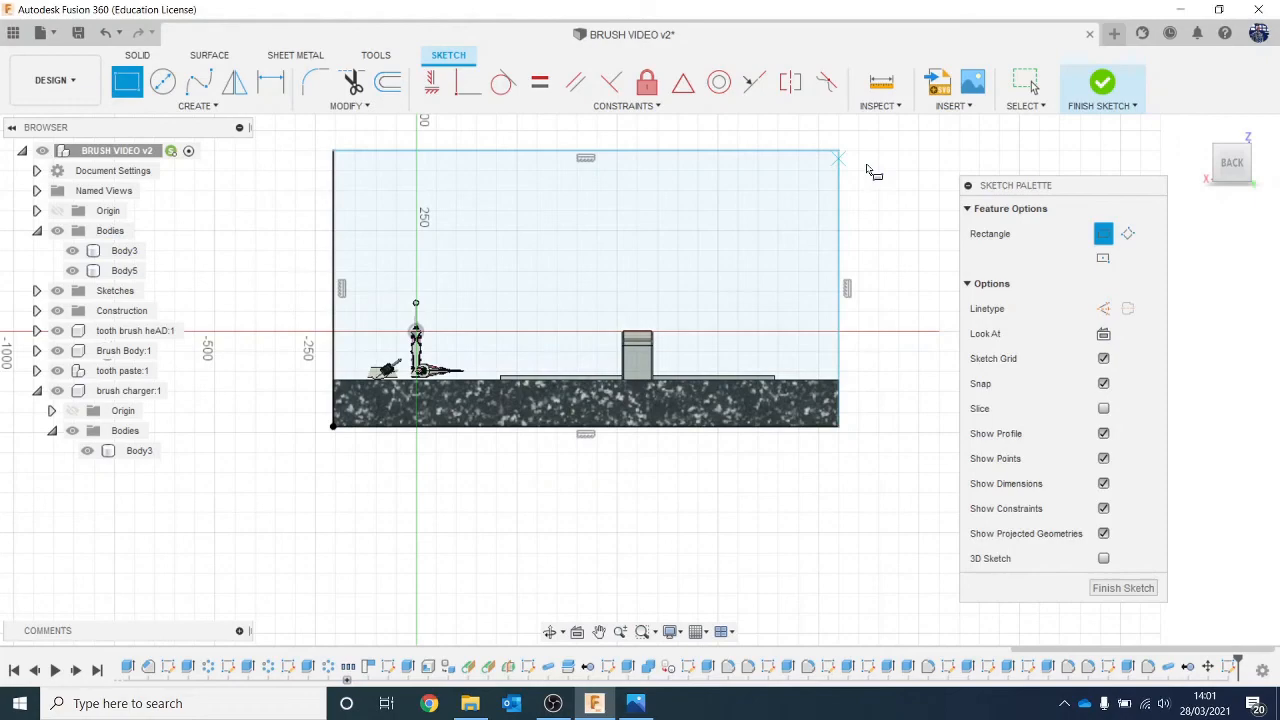
click(1100, 80)
Extrude both rectangle profiles about 111 mm backwards as a new body to form a wall behind the countertop.
key(e)
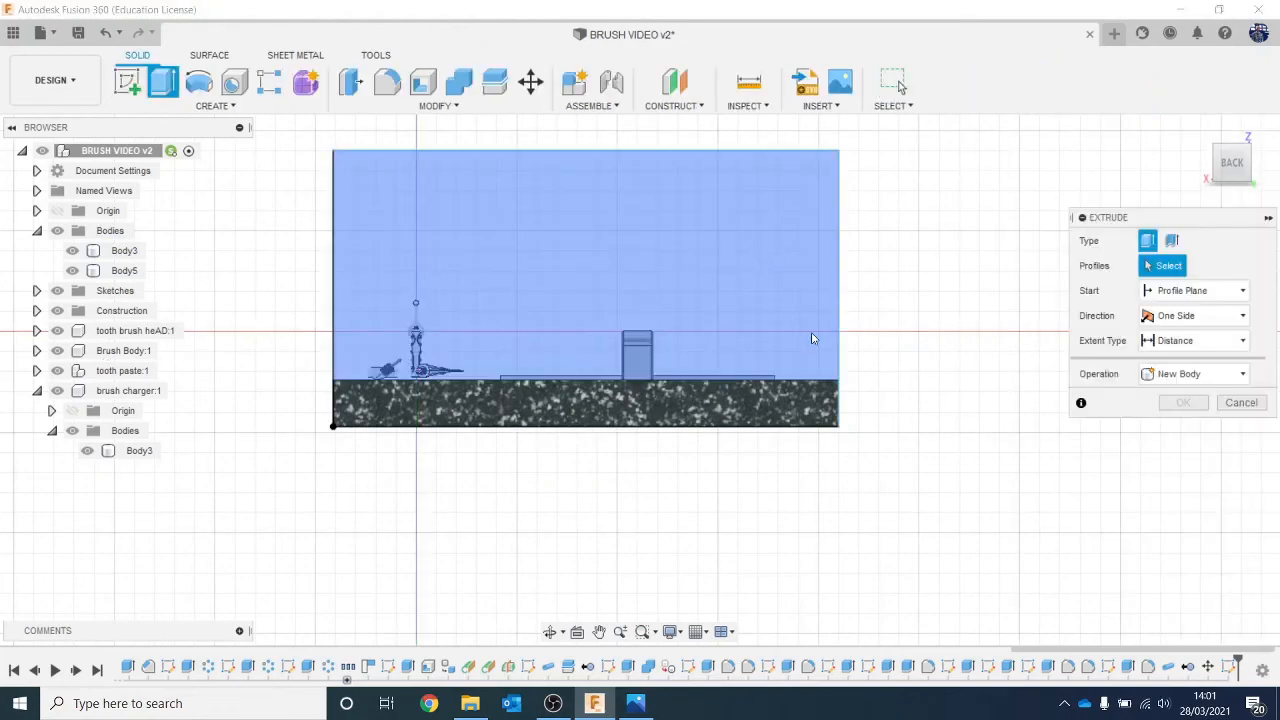
click(812, 338)
click(822, 397)
drag(1236, 174, 1268, 182)
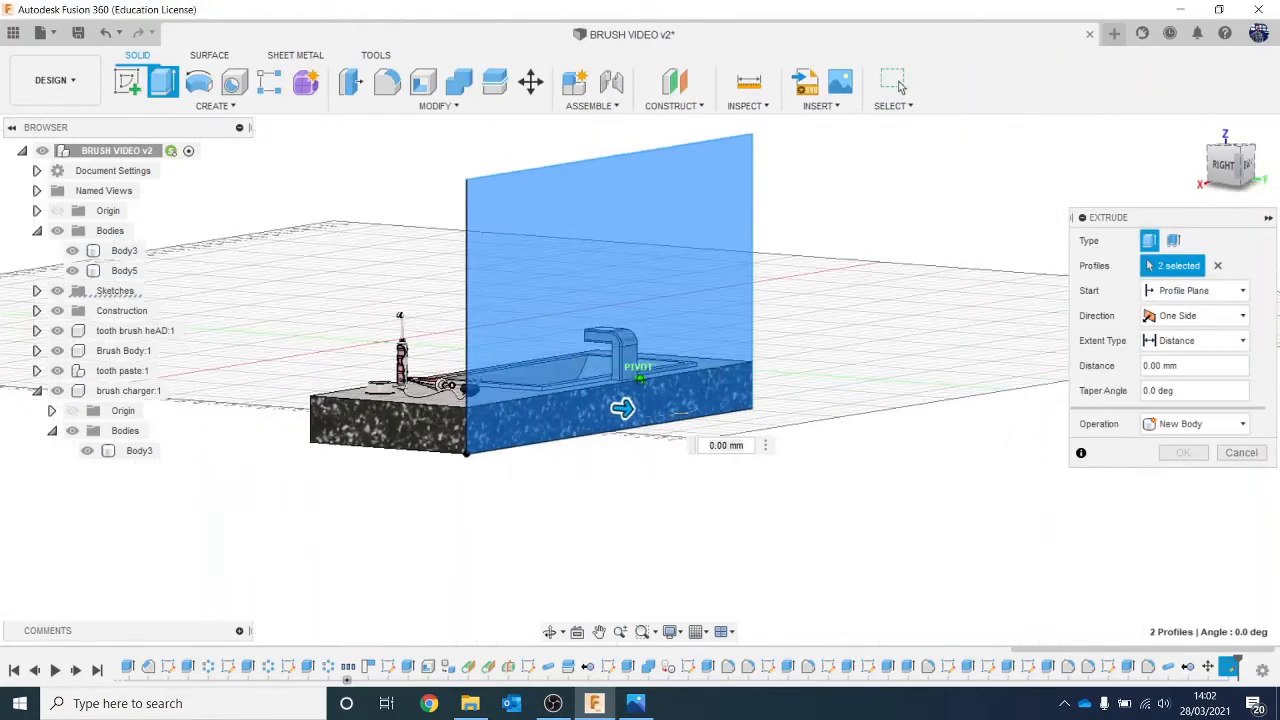
shift+middle_drag(840, 180, 1006, 268)
drag(665, 430, 708, 432)
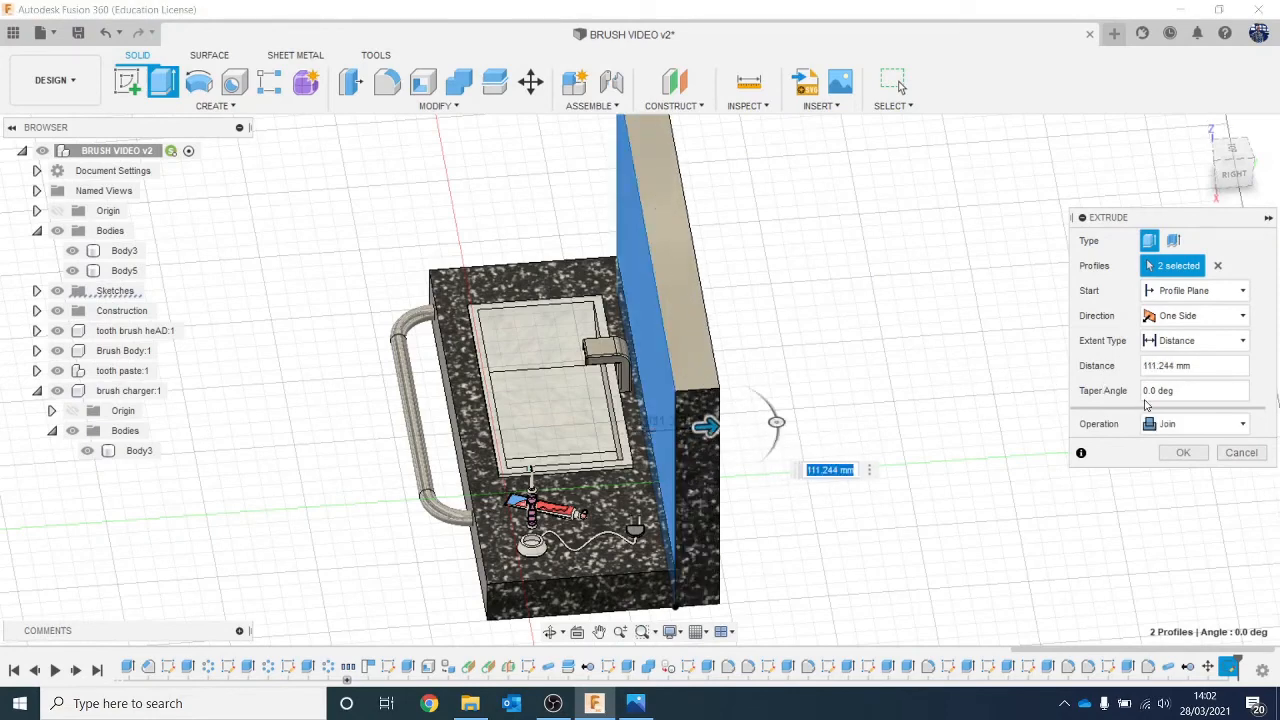
click(1193, 423)
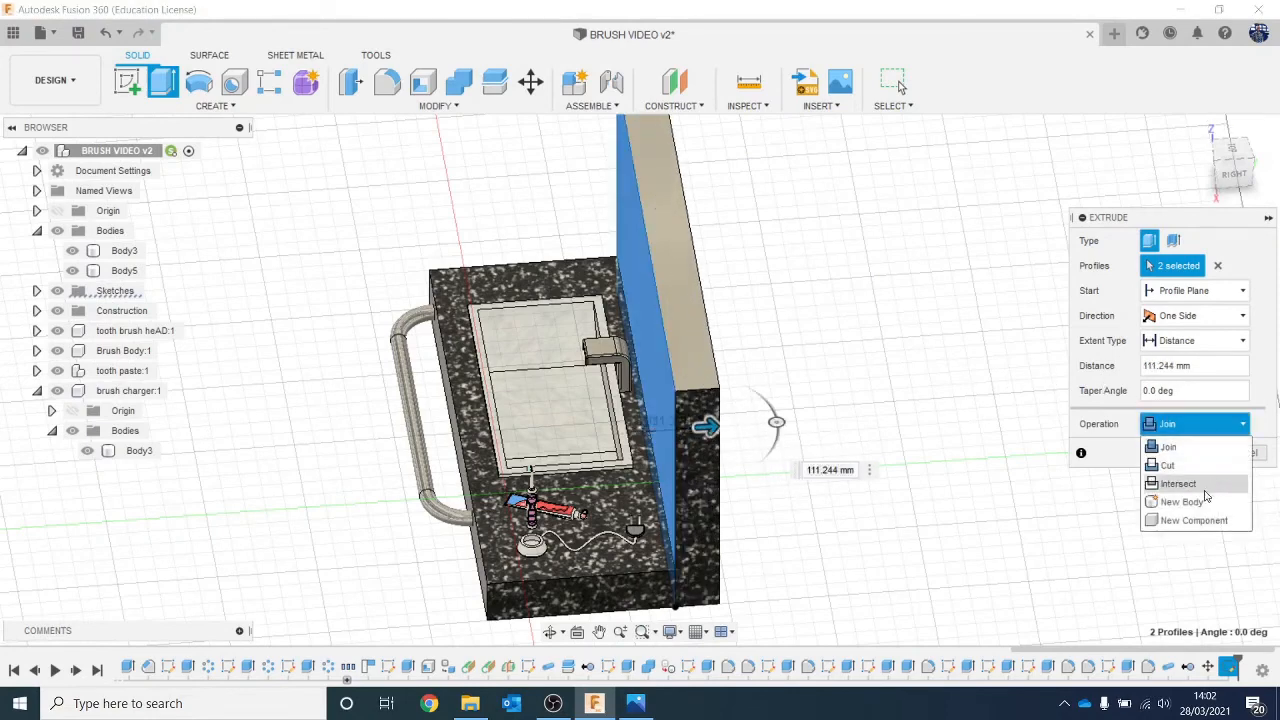
click(1203, 502)
click(1184, 455)
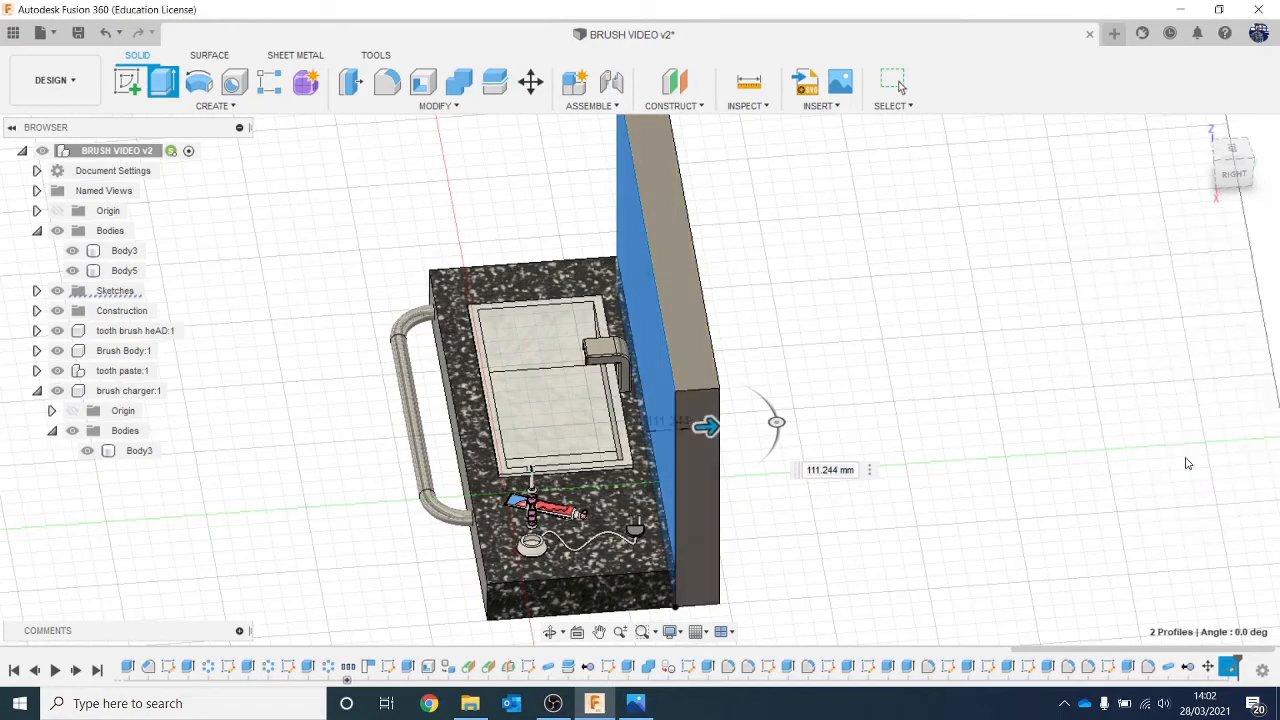
Start a sketch on the front face of the wall behind the sink.
click(1235, 190)
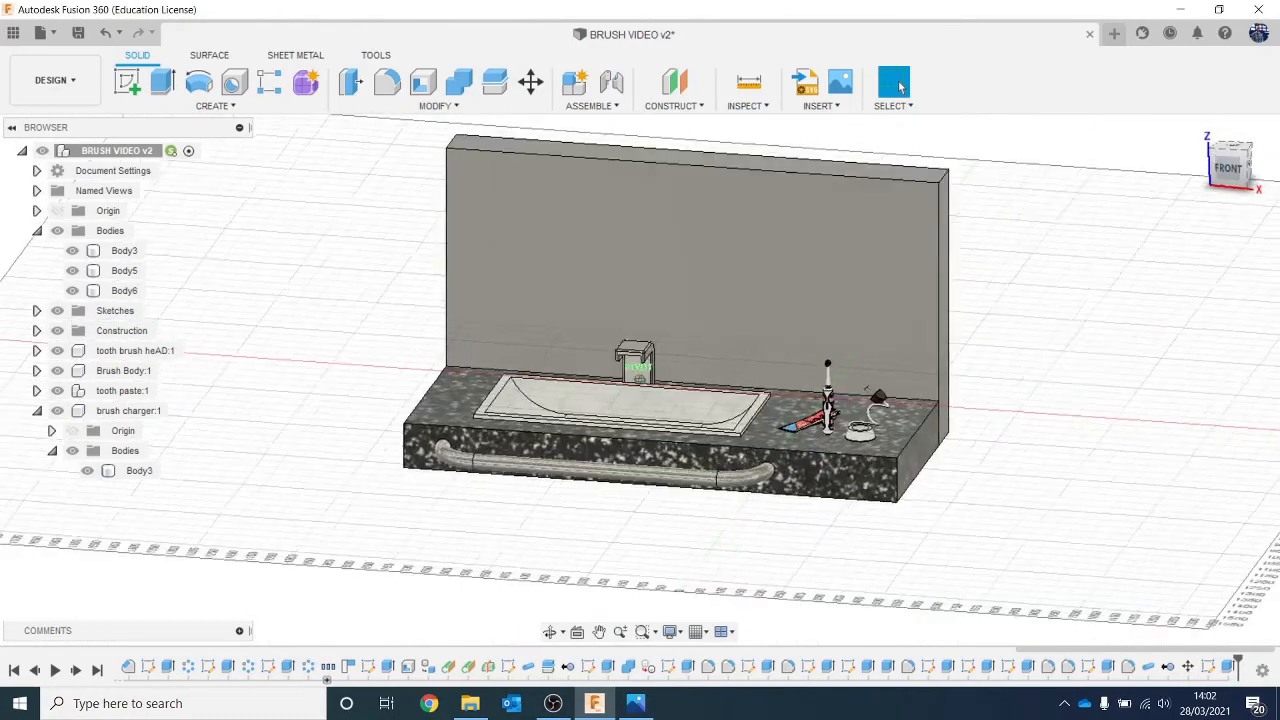
click(1230, 175)
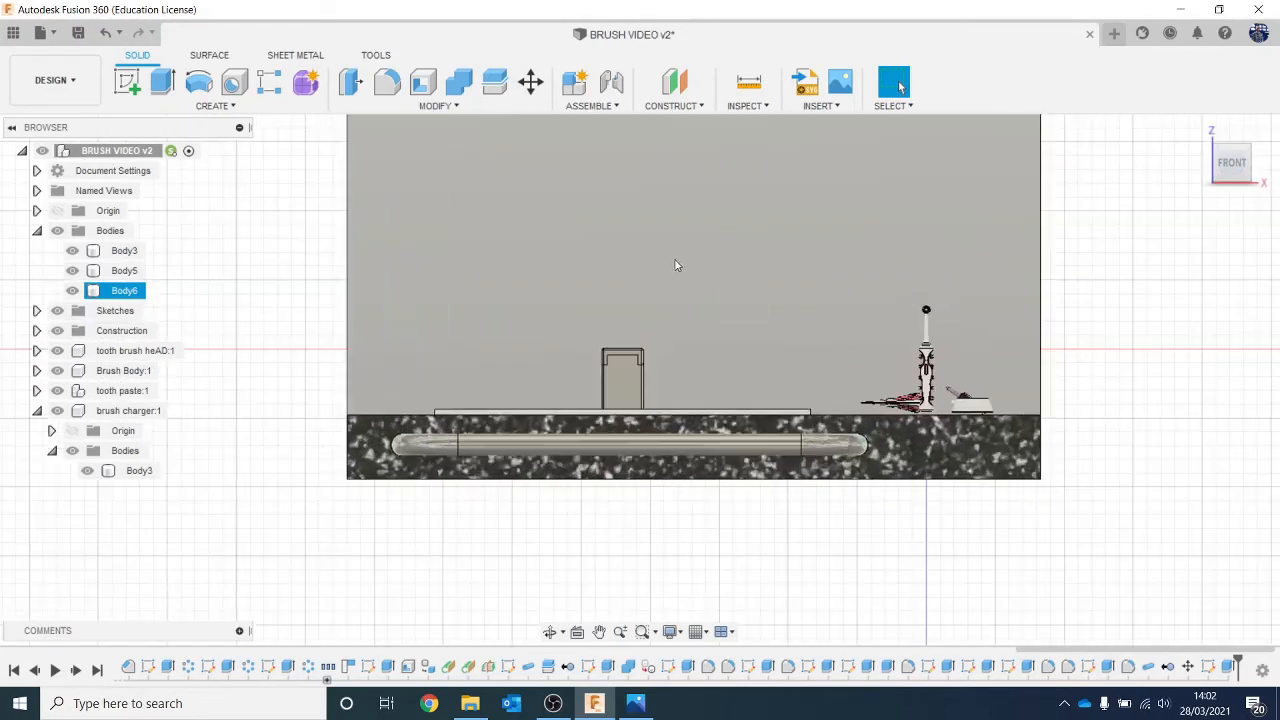
click(128, 80)
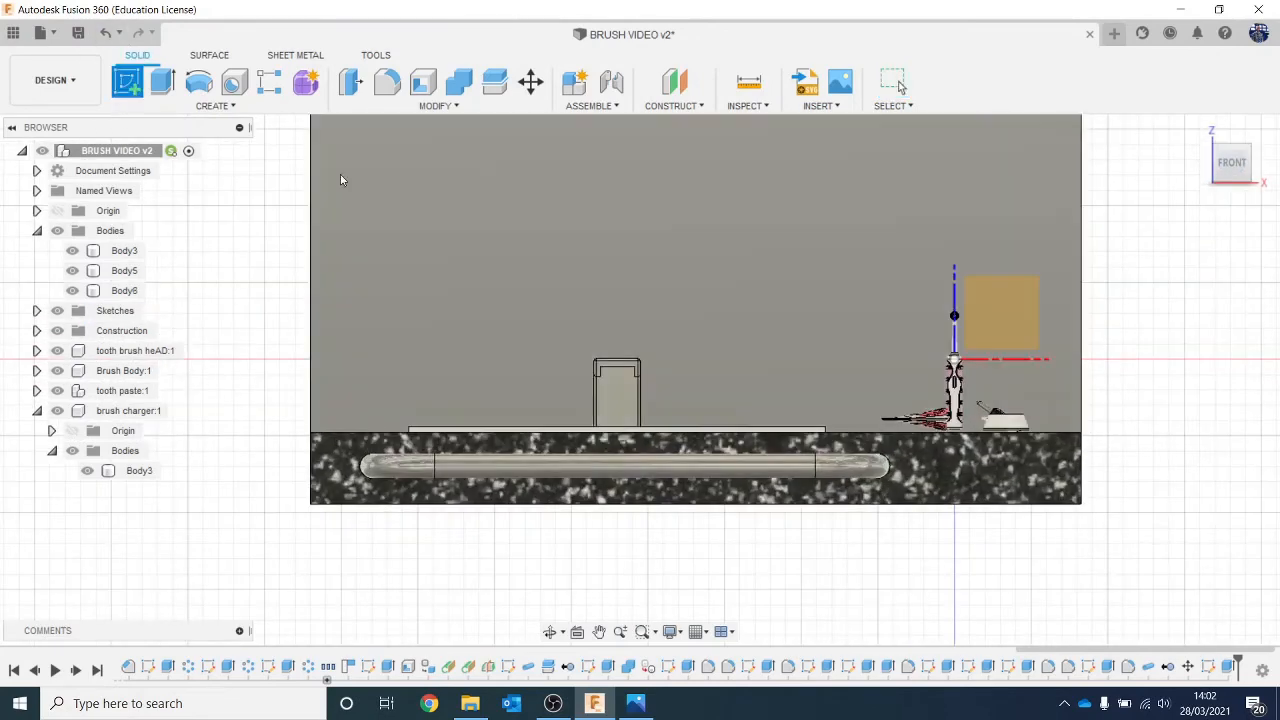
click(491, 231)
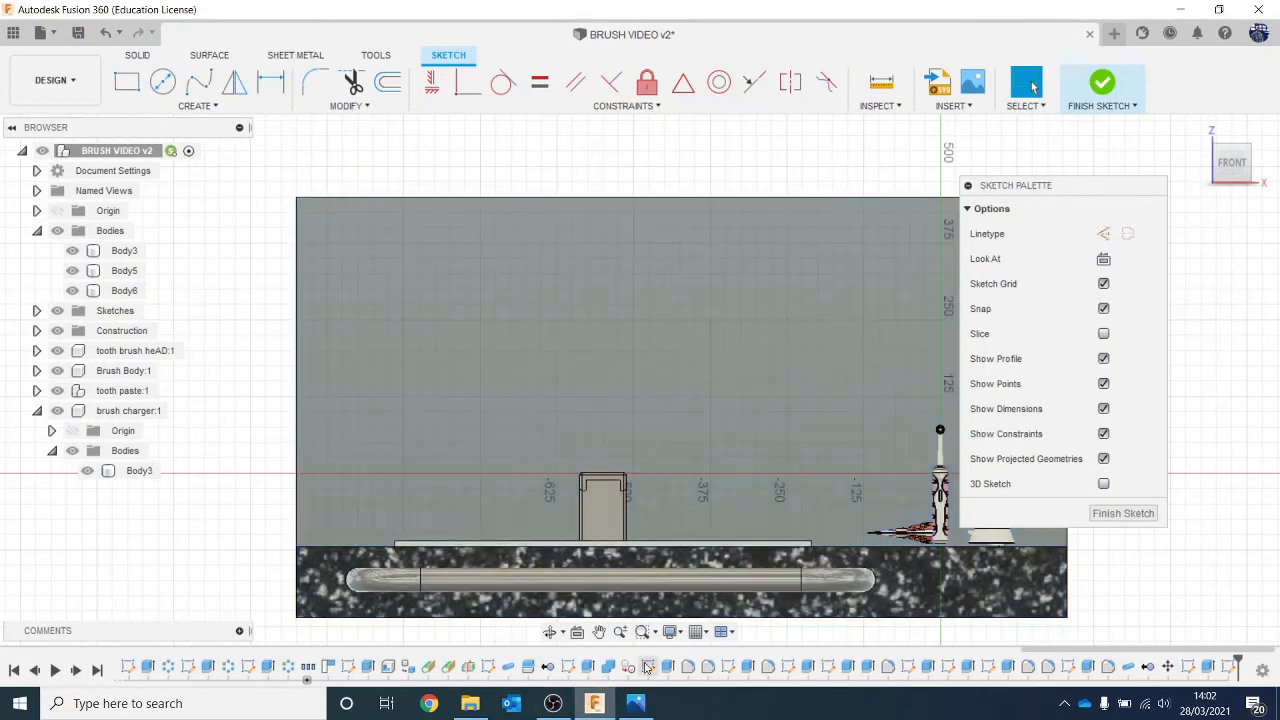
click(1028, 82)
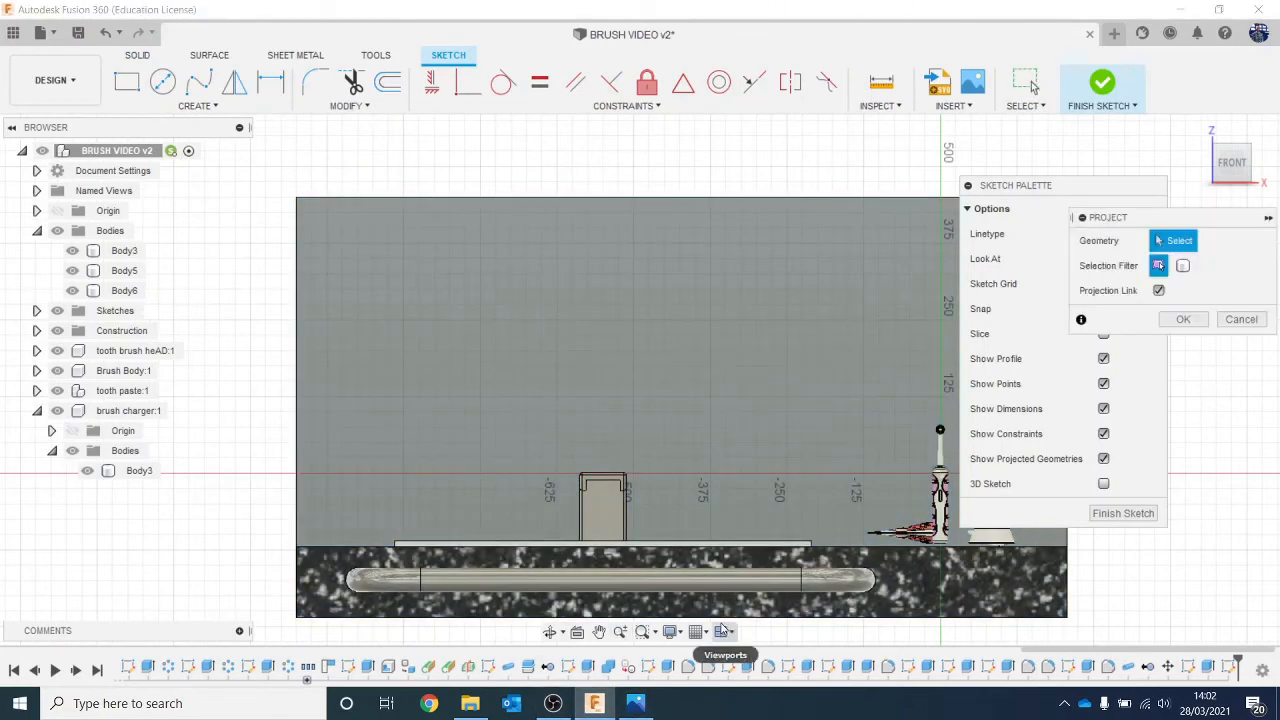
key(Escape)
Draw a vertical construction line about 434 mm long from the middle of the tap's top edge up the wall.
scroll(647, 455, up, 2)
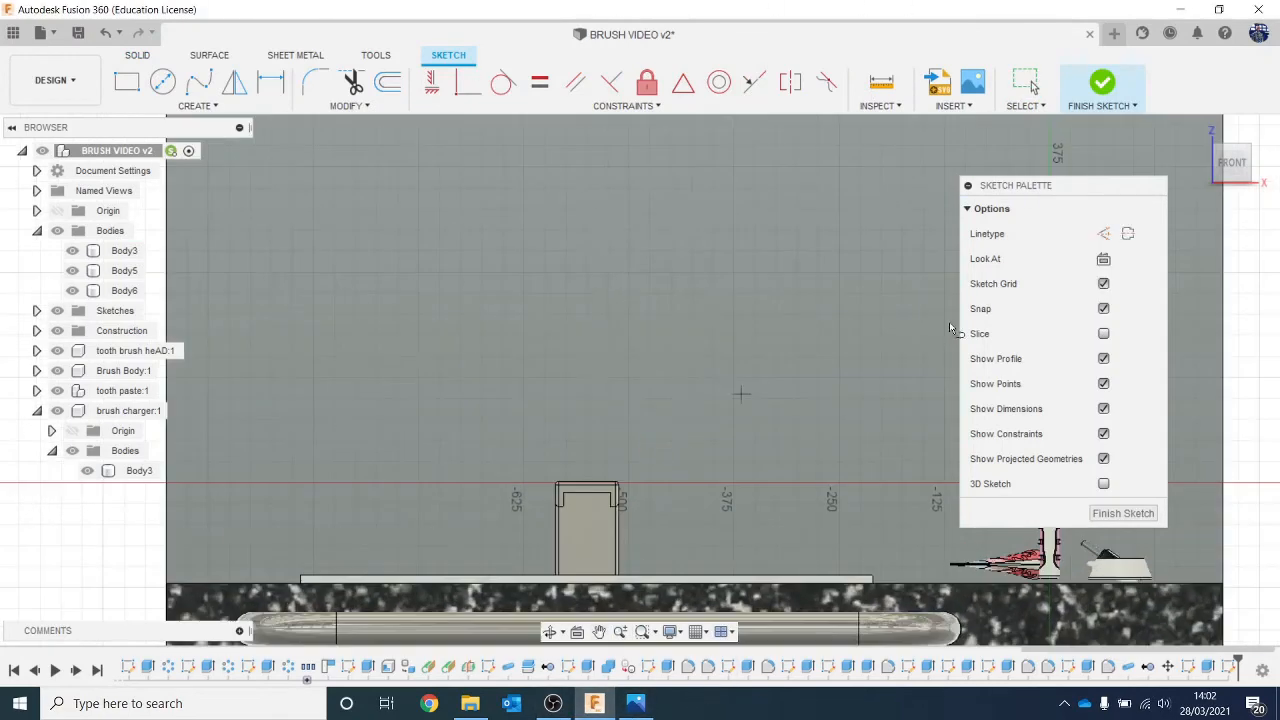
click(1103, 234)
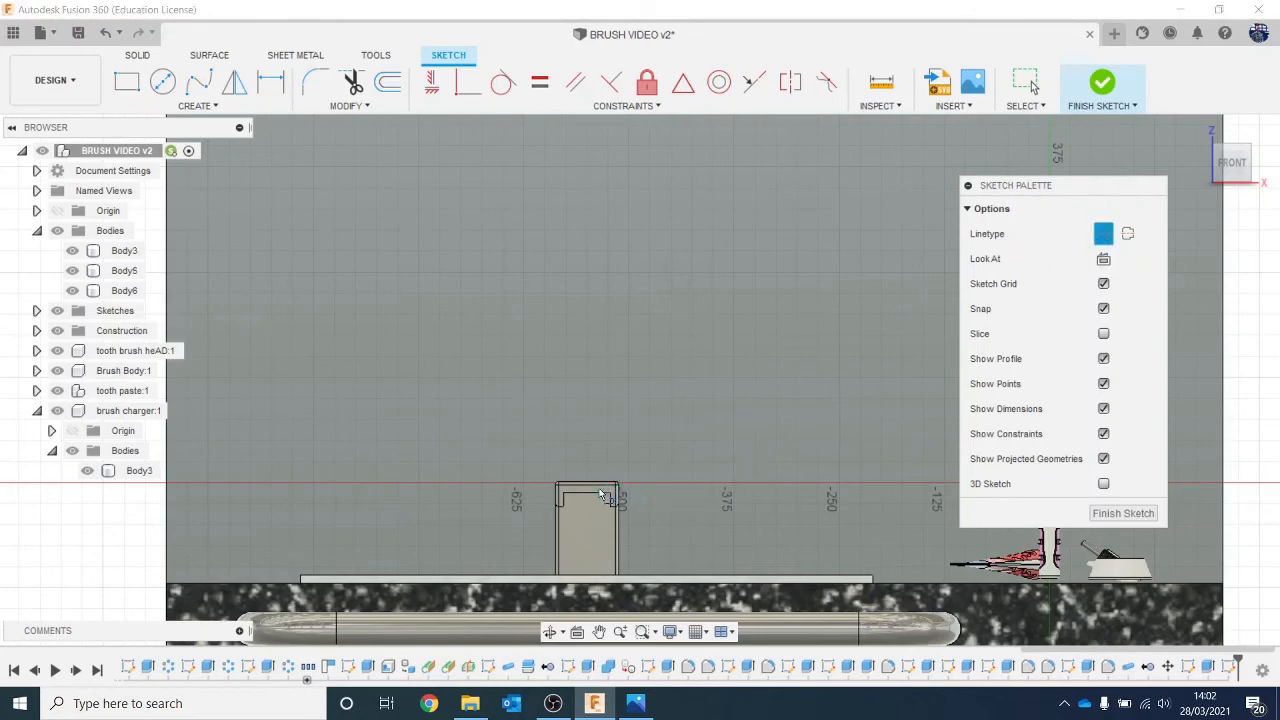
middle_drag(578, 143, 570, 247)
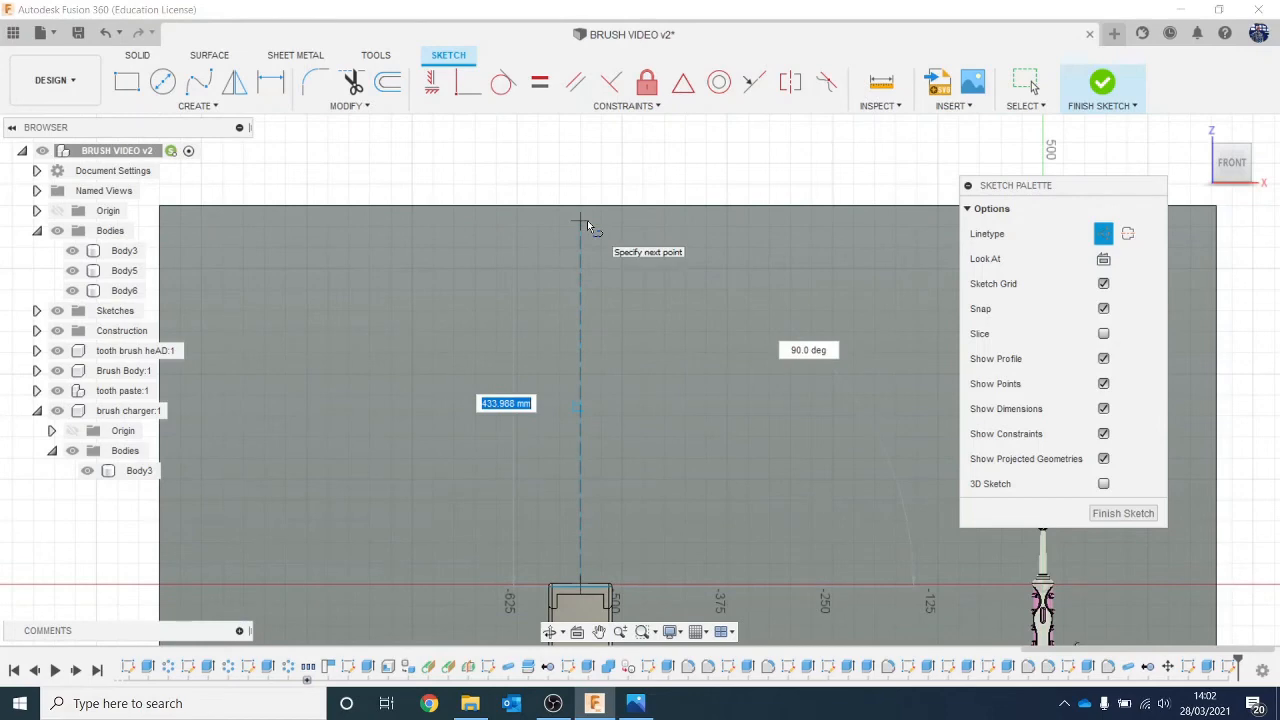
click(581, 220)
scroll(615, 335, down, 1)
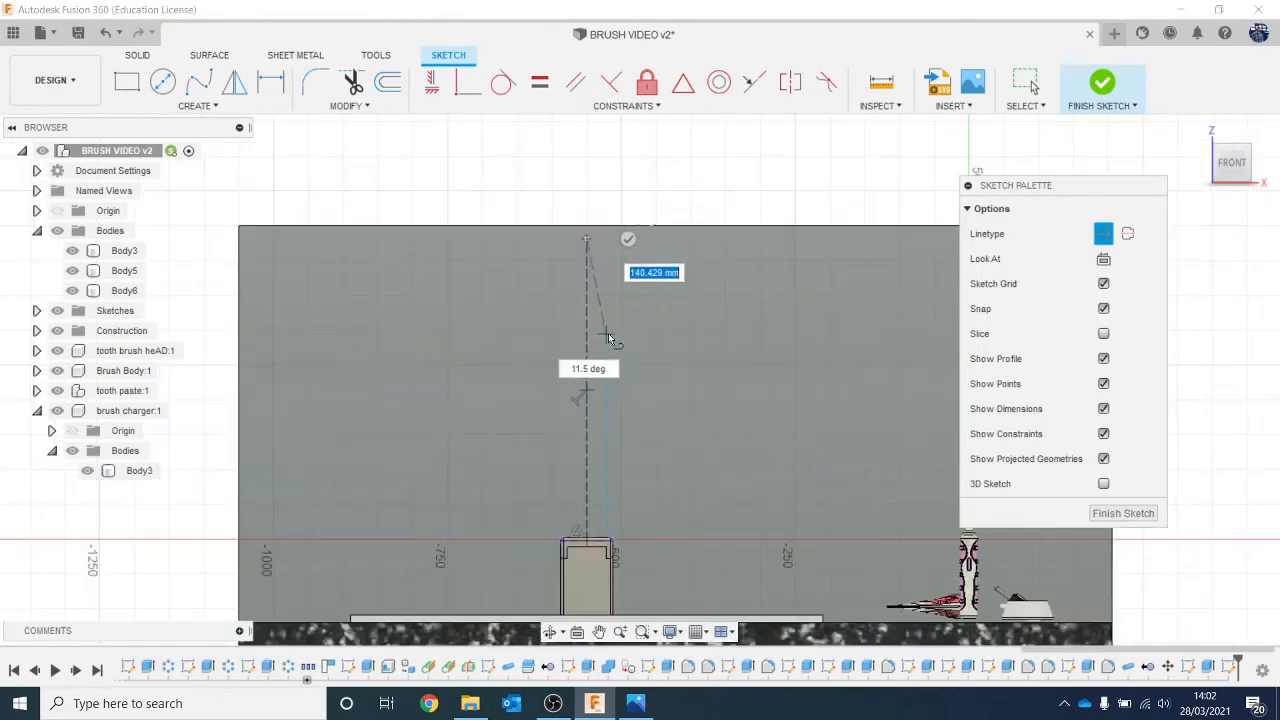
key(Escape)
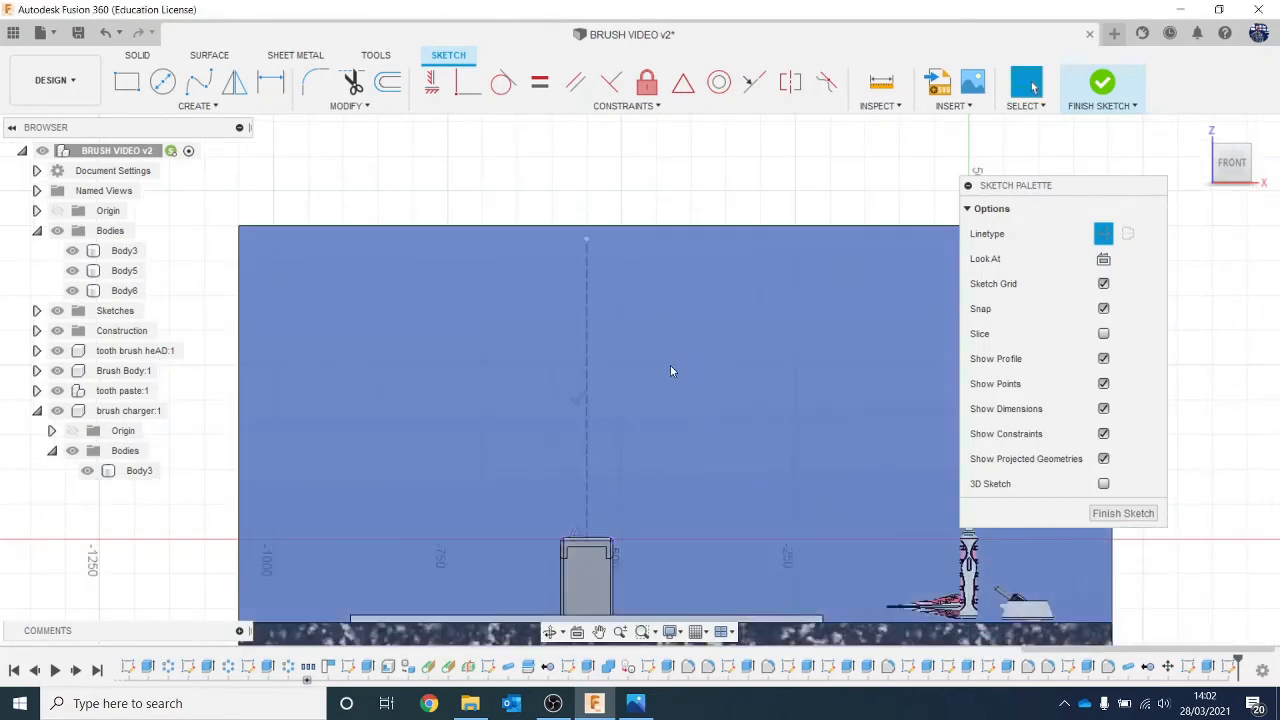
Sketch a solid-line center rectangle about 360 mm wide and 405 mm high, centred on the construction line above the tap.
scroll(629, 266, up, 2)
scroll(628, 266, down, 3)
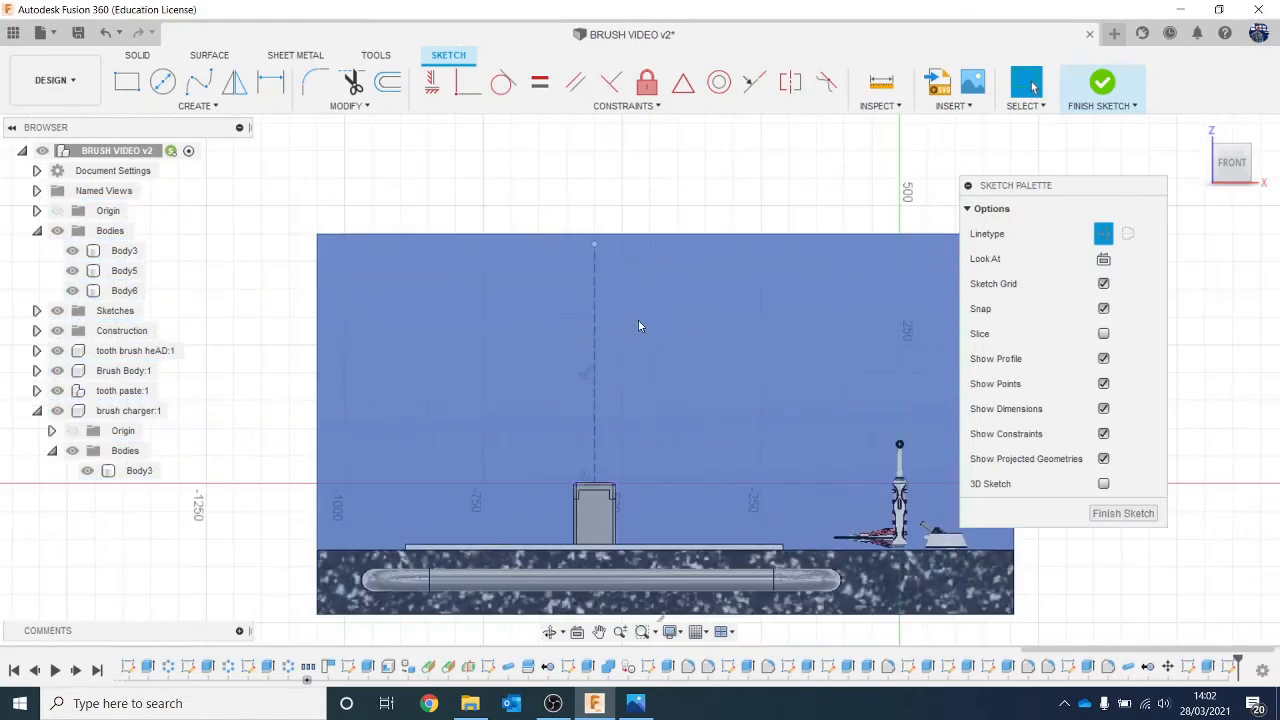
middle_drag(638, 326, 586, 290)
key(r)
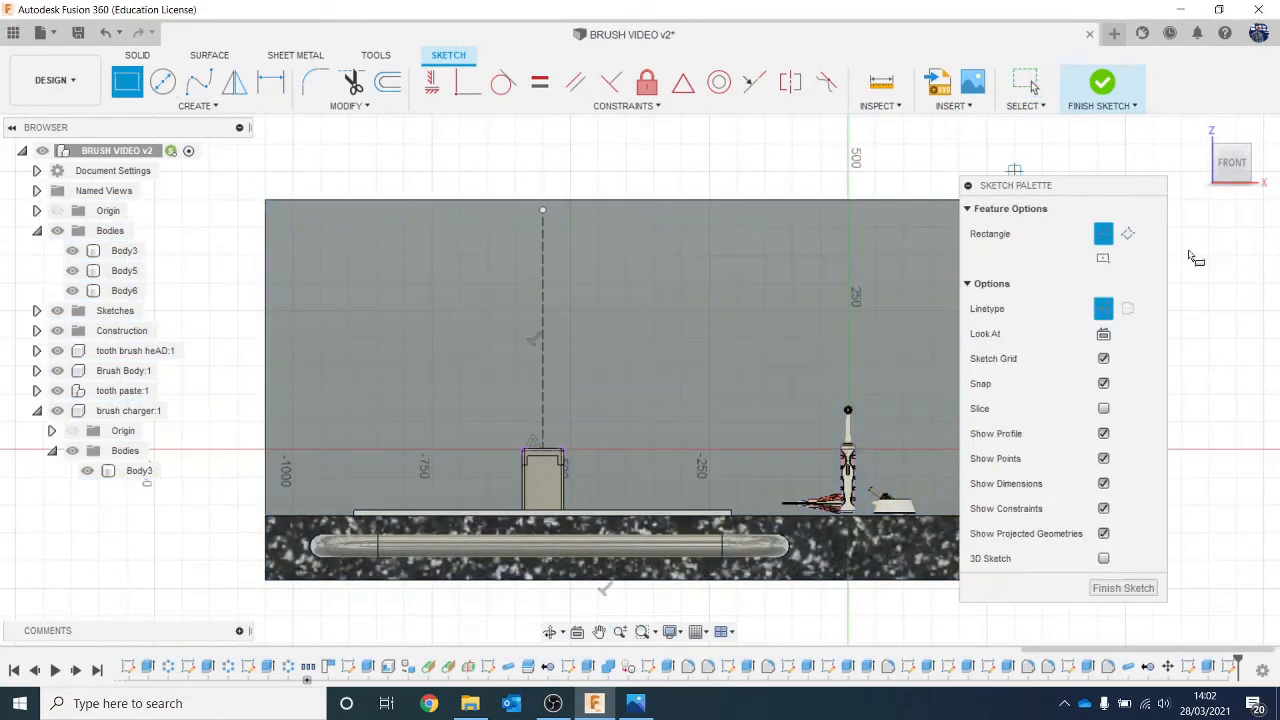
click(1103, 309)
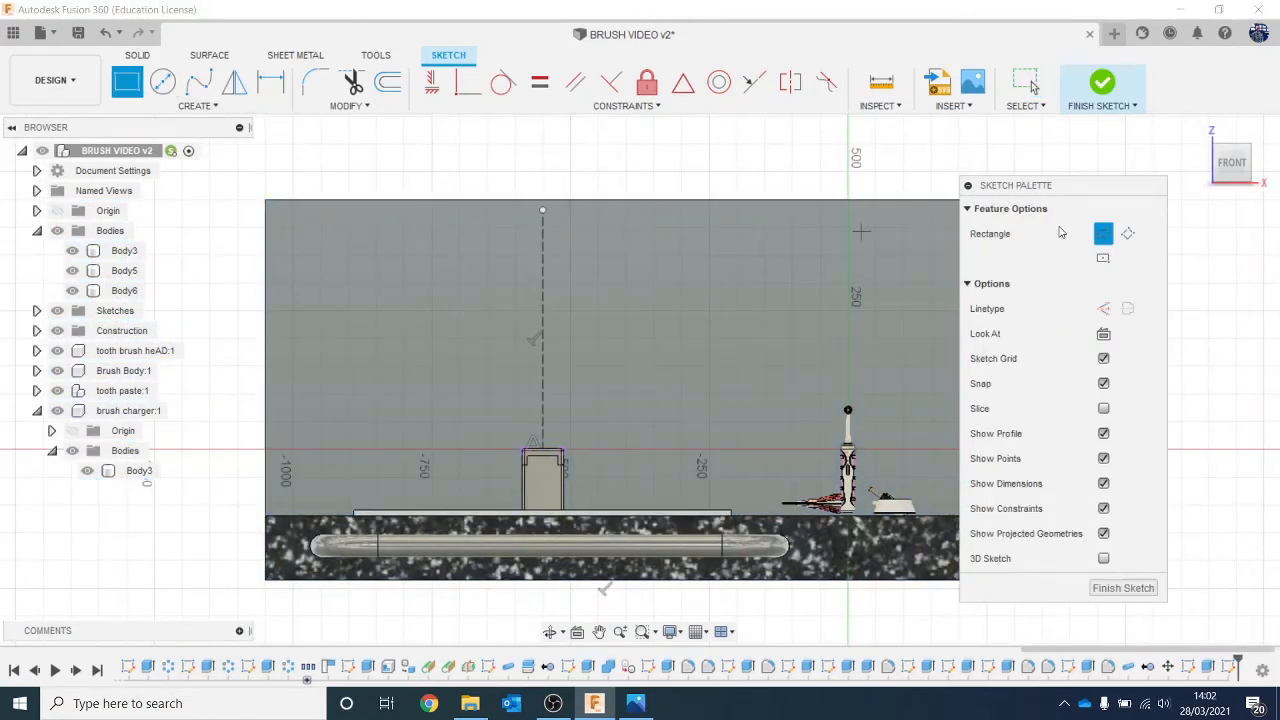
click(1102, 260)
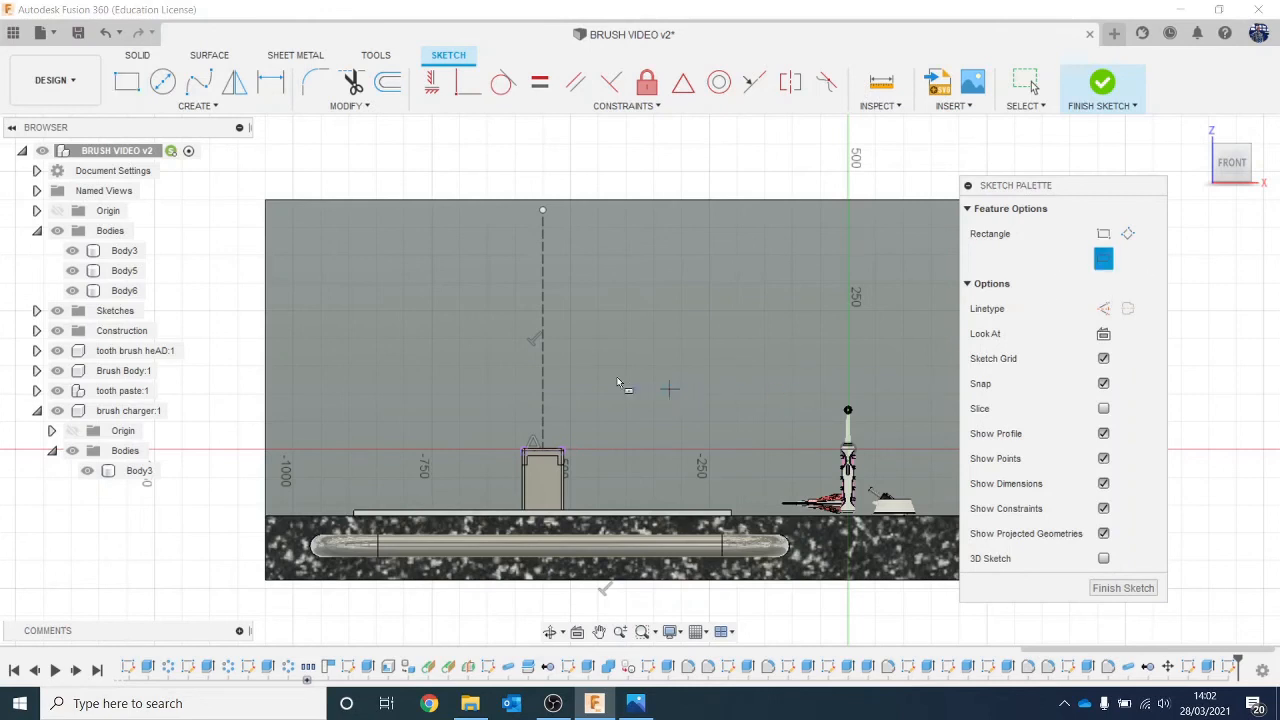
click(543, 331)
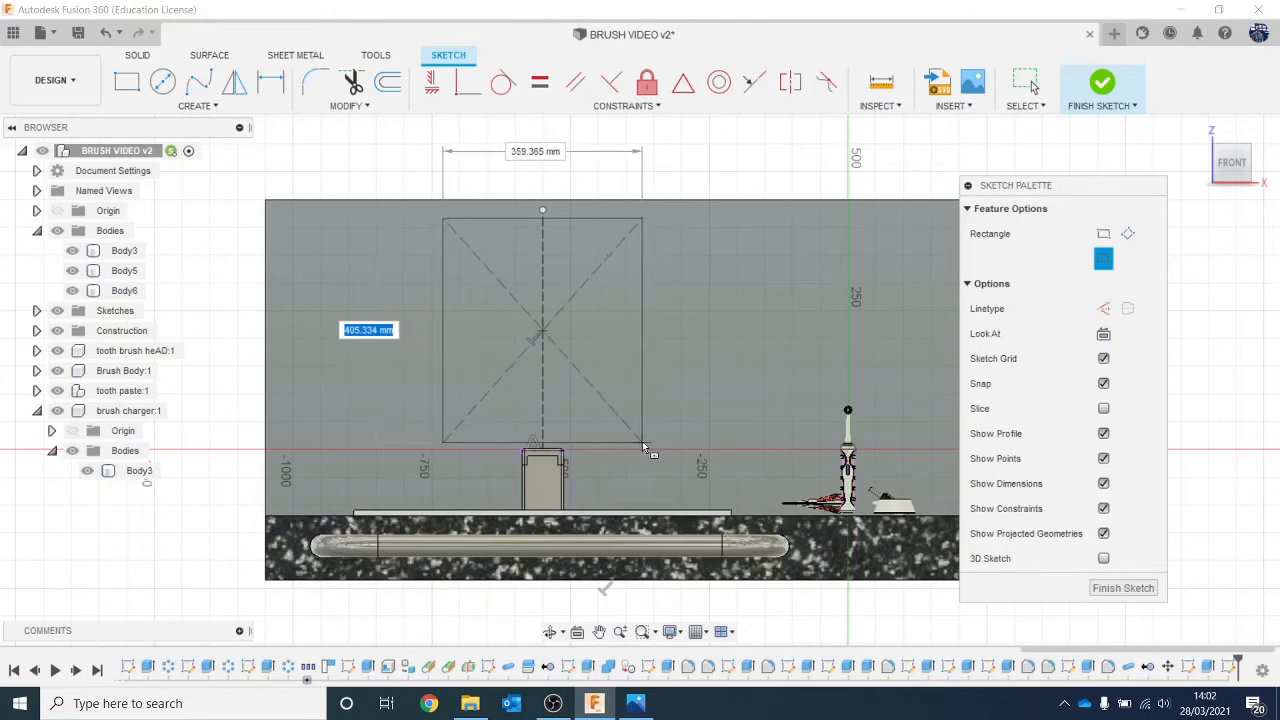
click(645, 447)
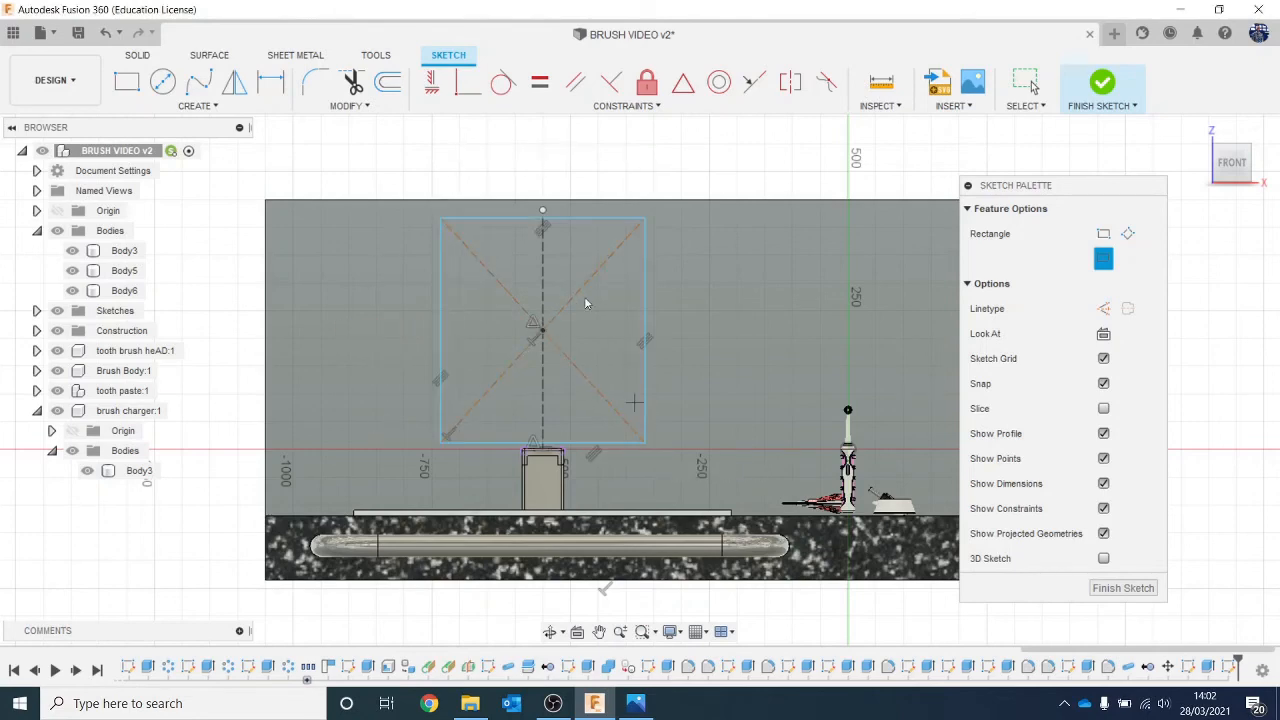
key(Escape)
Move the whole rectangle about 55 mm down the wall.
scroll(641, 335, up, 3)
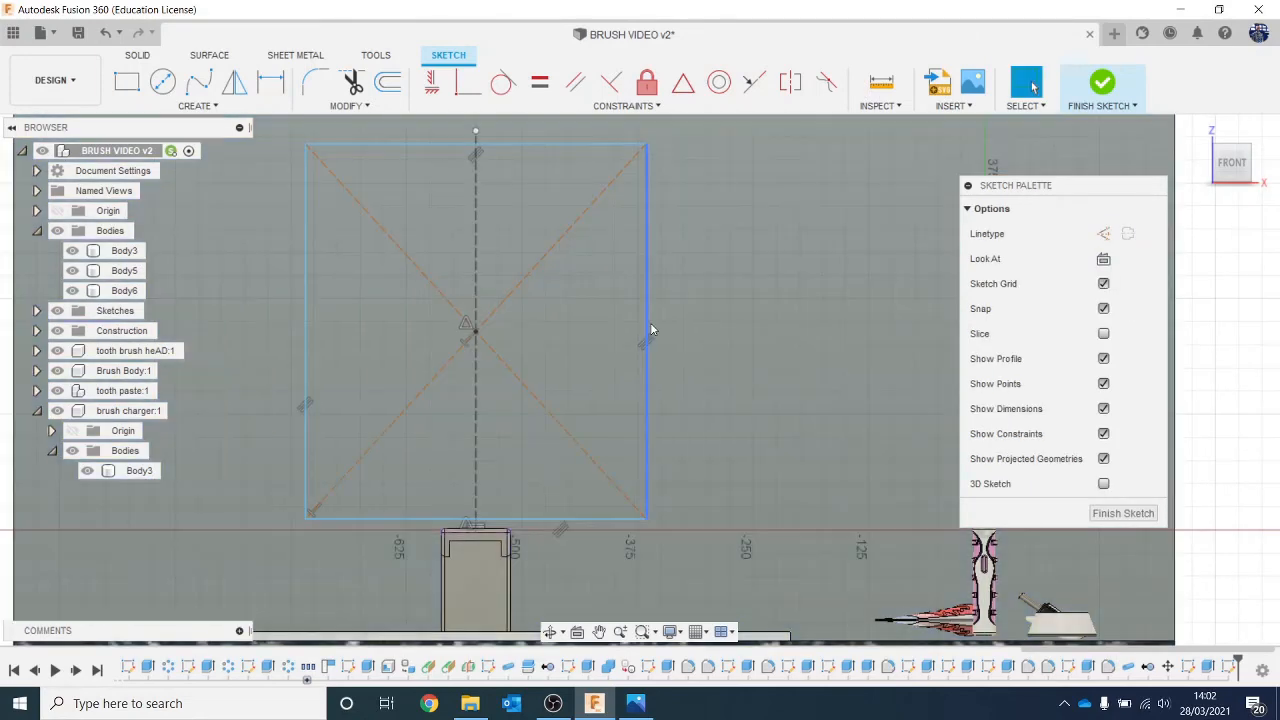
double_click(652, 329)
right_click(650, 329)
click(587, 344)
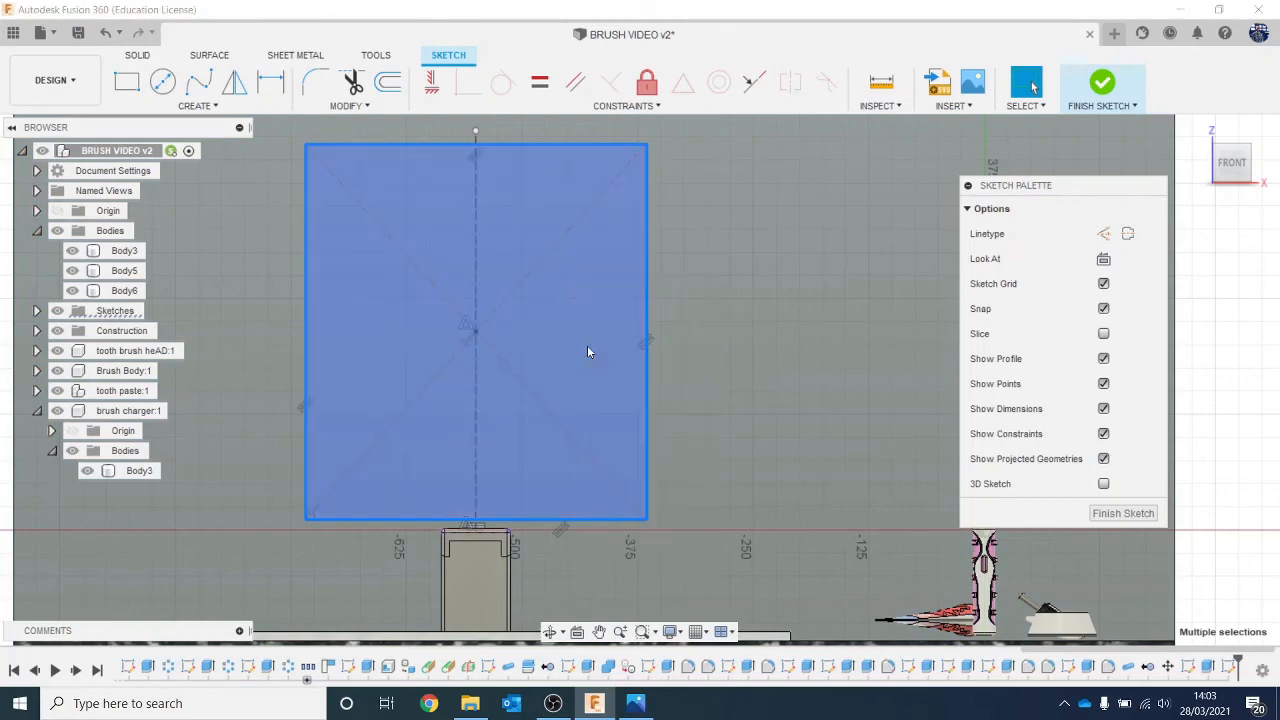
drag(305, 293, 304, 345)
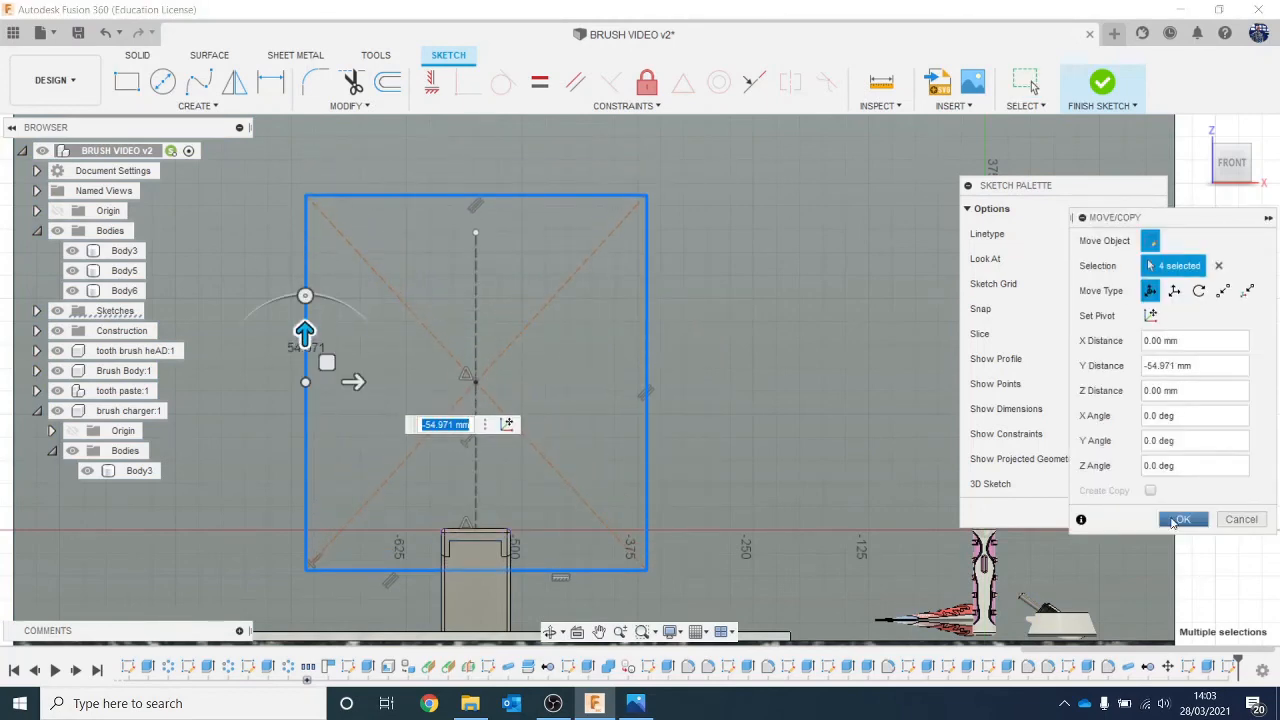
click(1176, 520)
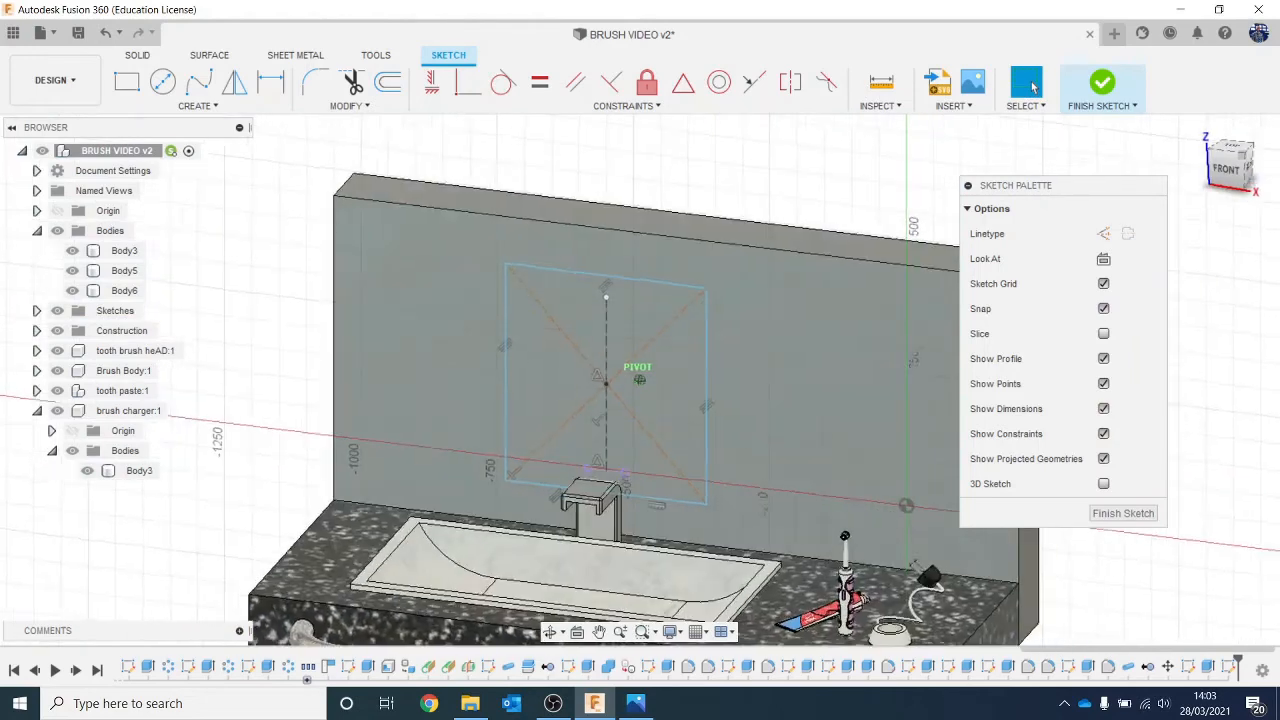
Extrude the rectangle above the tap 5 mm out from the wall as a new body.
key(e)
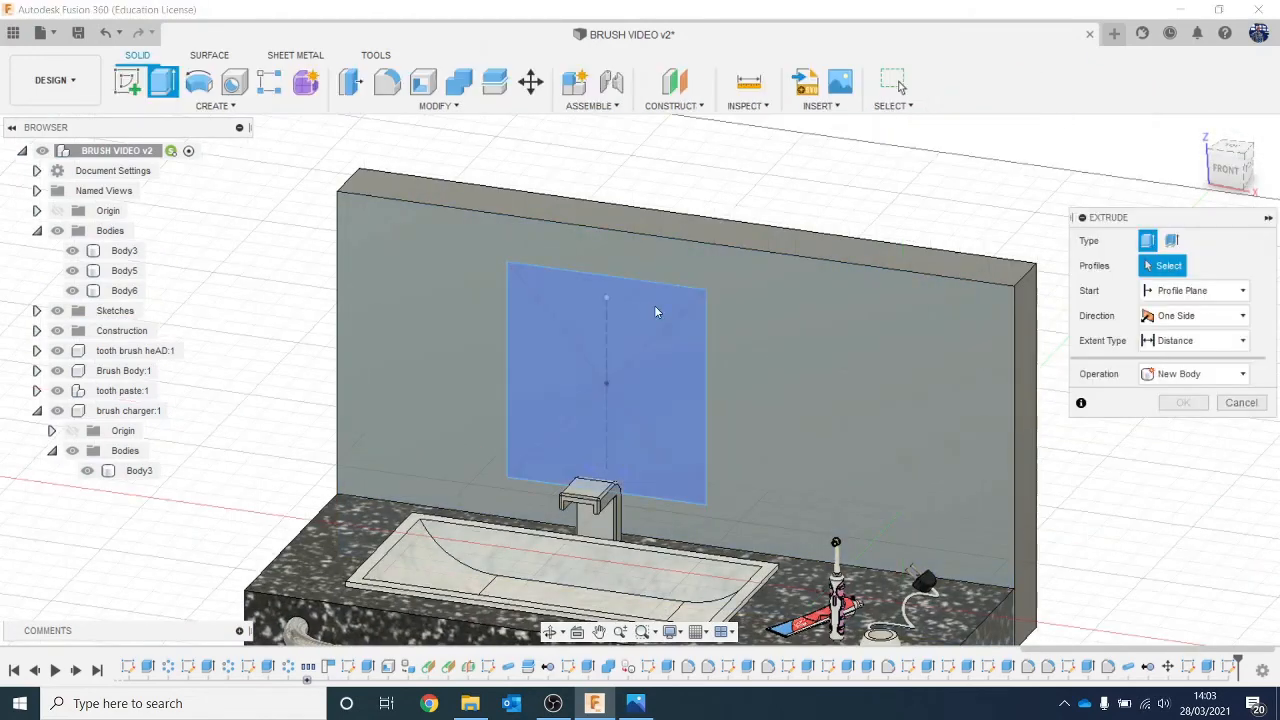
click(655, 310)
text(5)
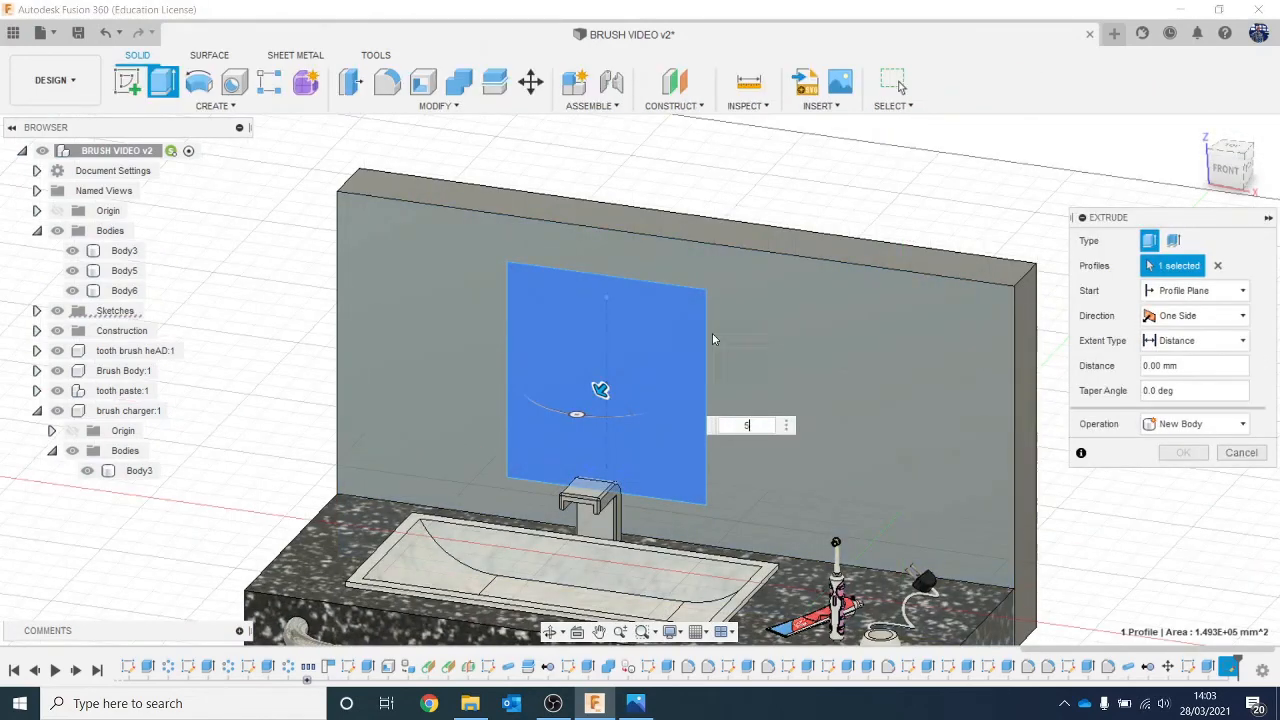
click(1187, 426)
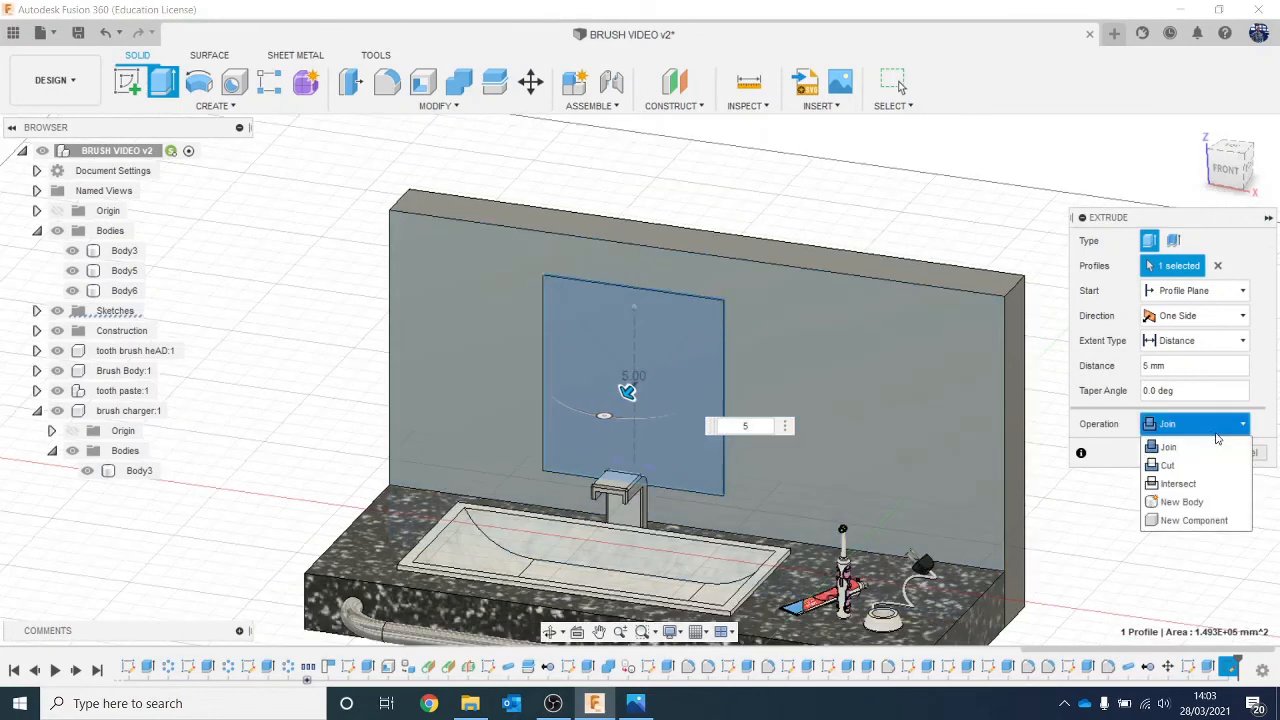
click(1213, 494)
click(1183, 455)
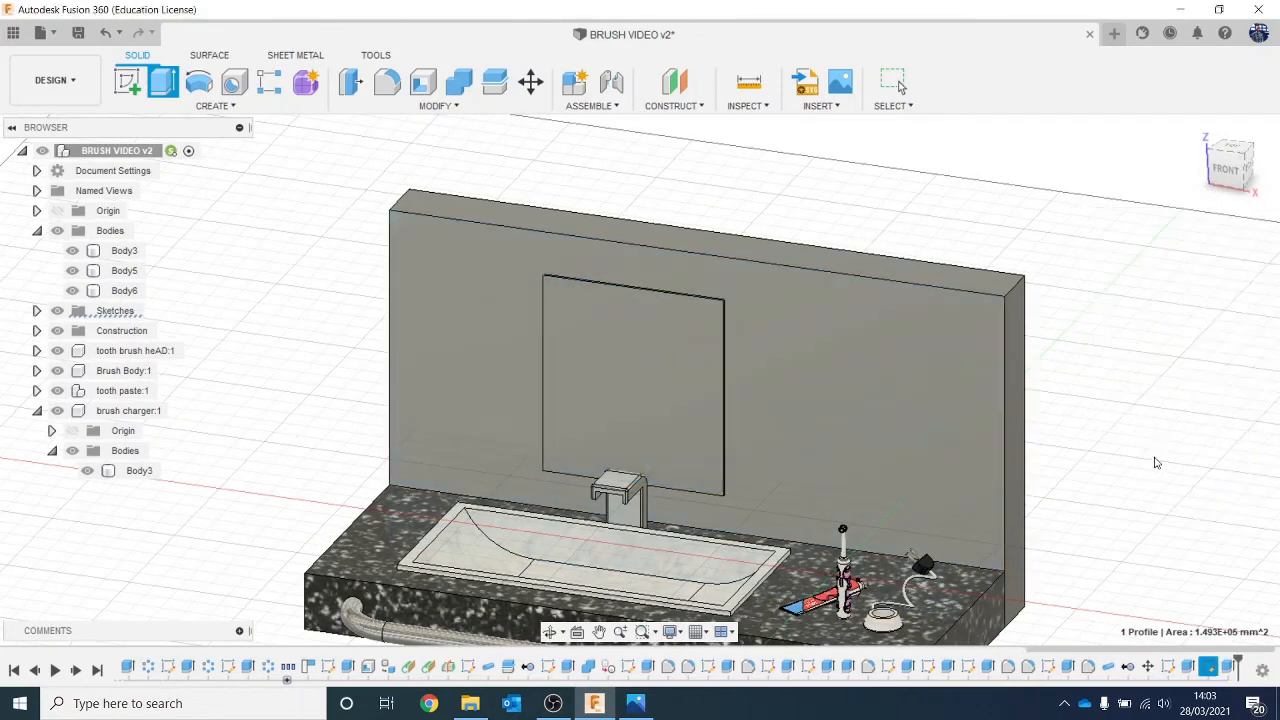
scroll(1141, 472, up, 1)
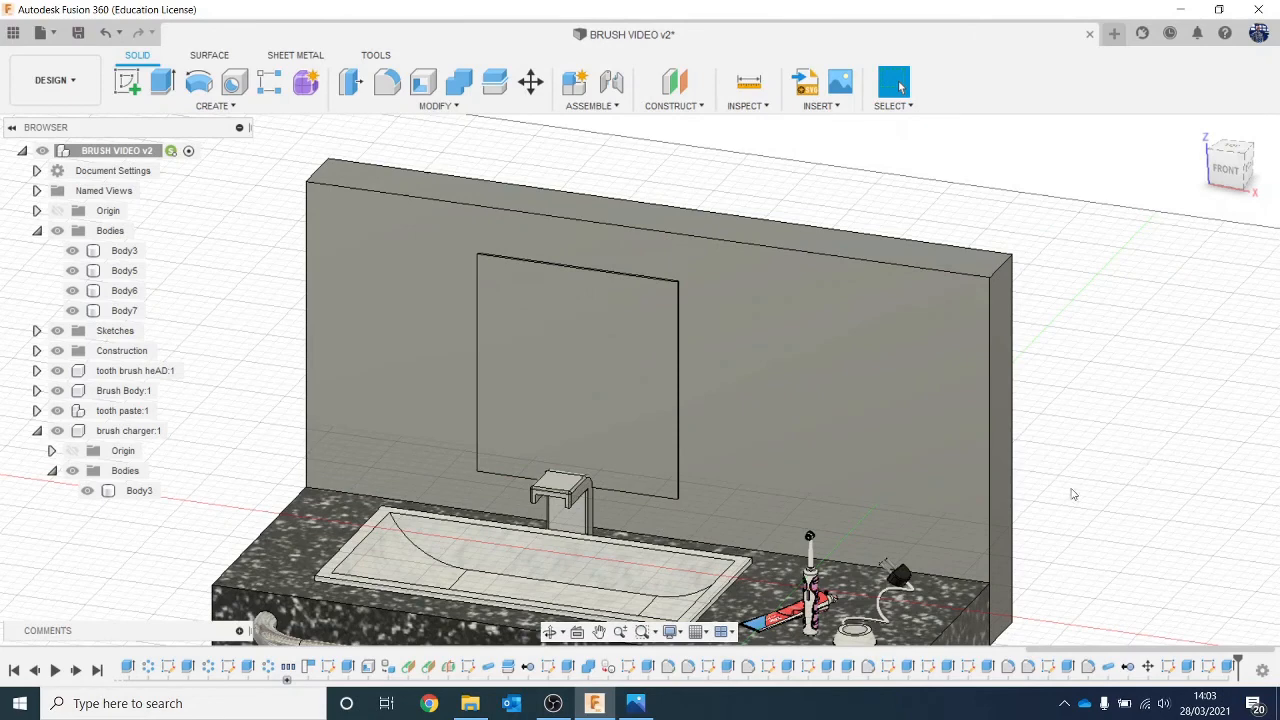
Apply the finished Mahogany wood appearance to the back wall body.
key(a)
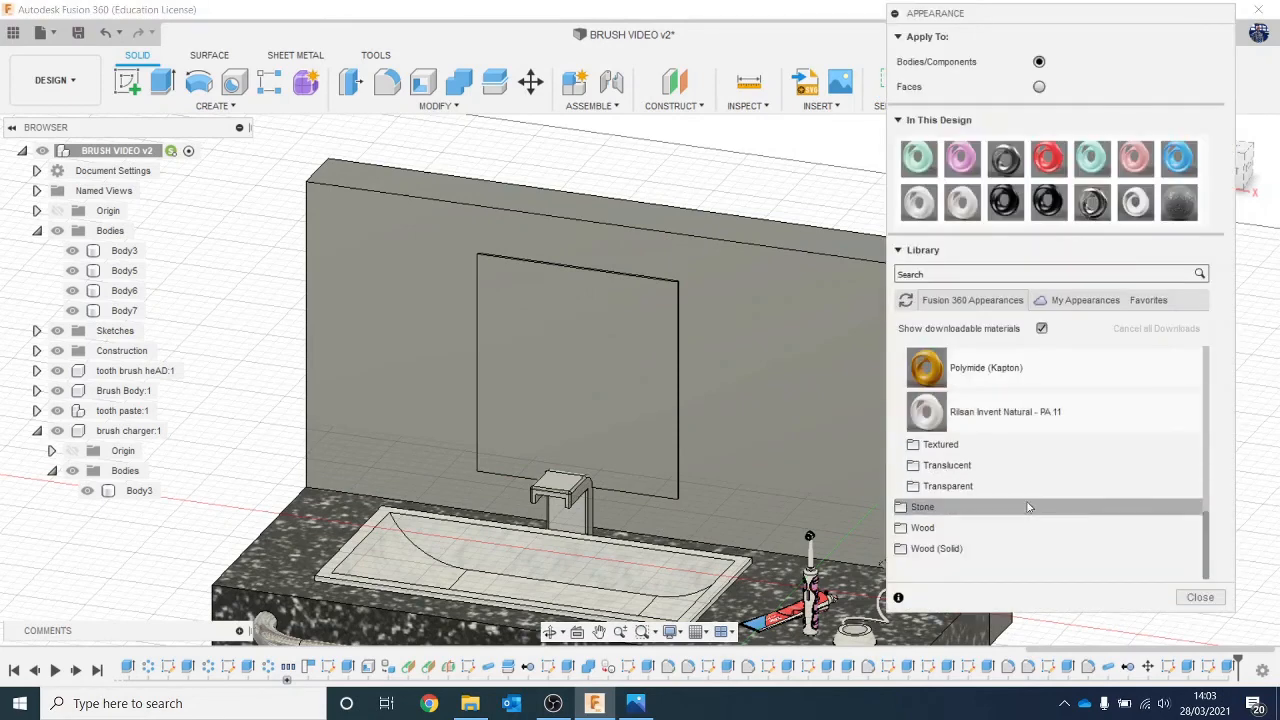
click(1010, 528)
scroll(1029, 489, down, 3)
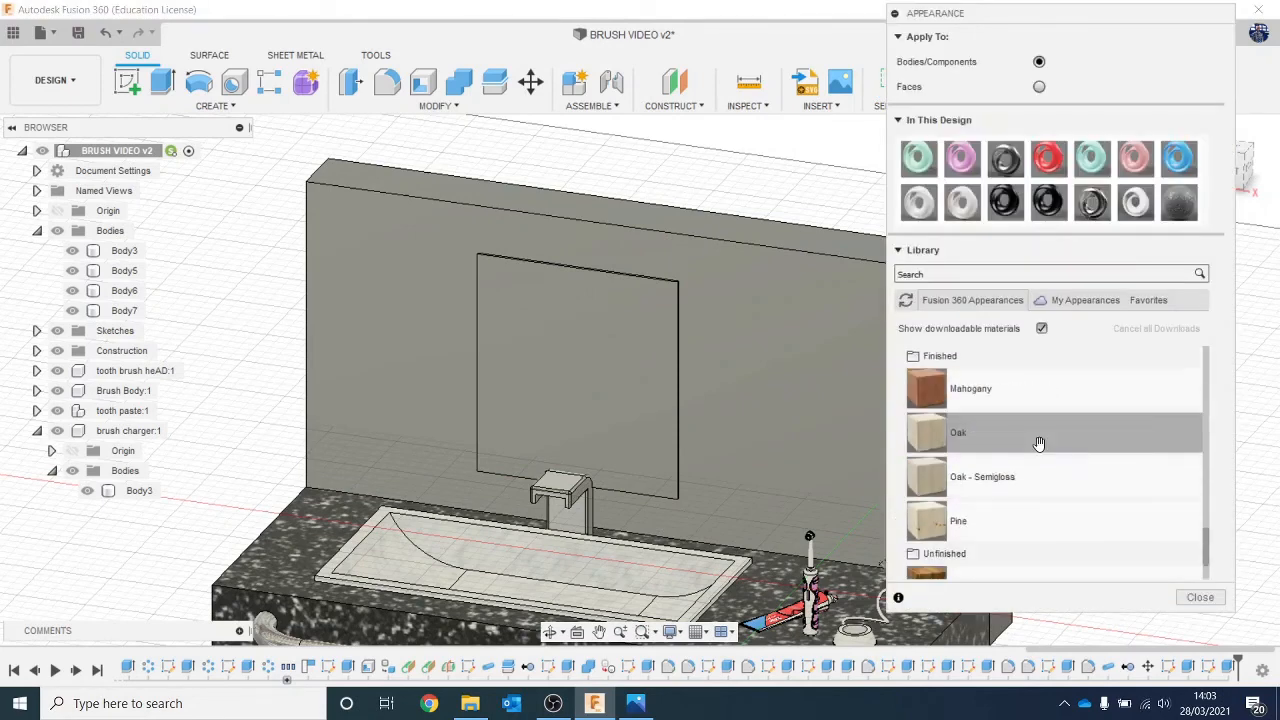
scroll(1037, 443, down, 1)
scroll(1041, 425, up, 2)
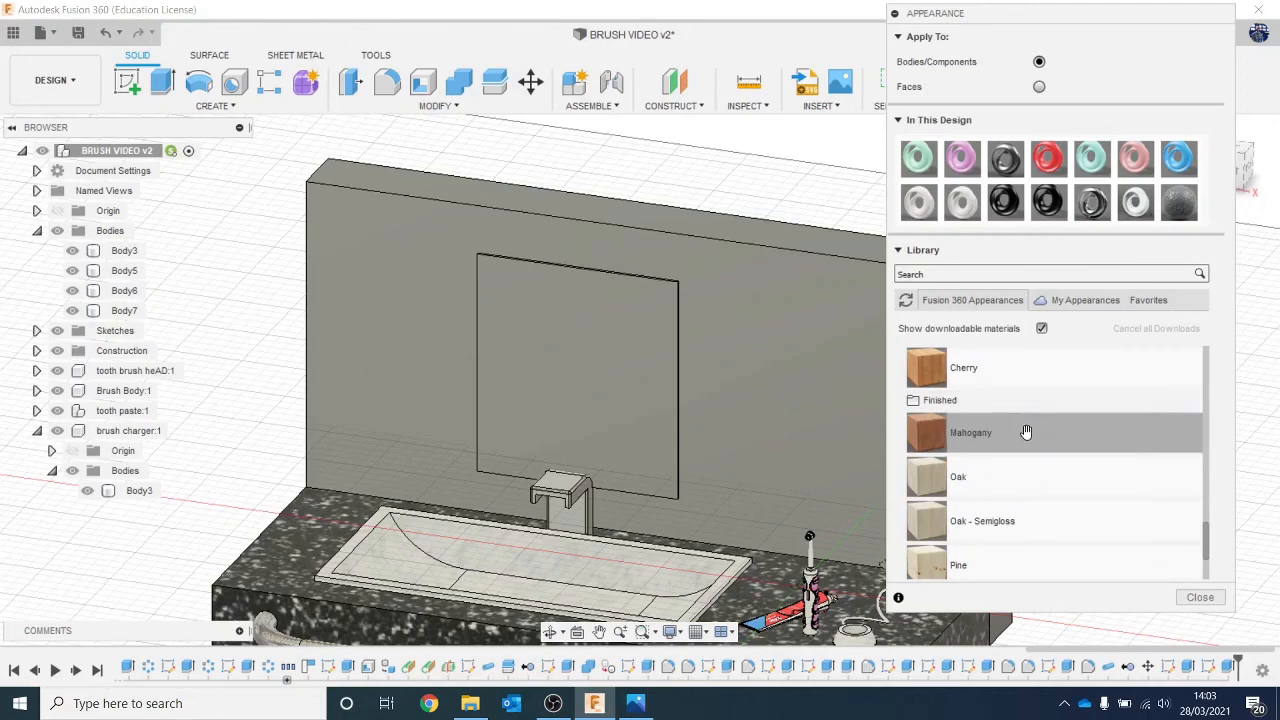
drag(1023, 430, 876, 365)
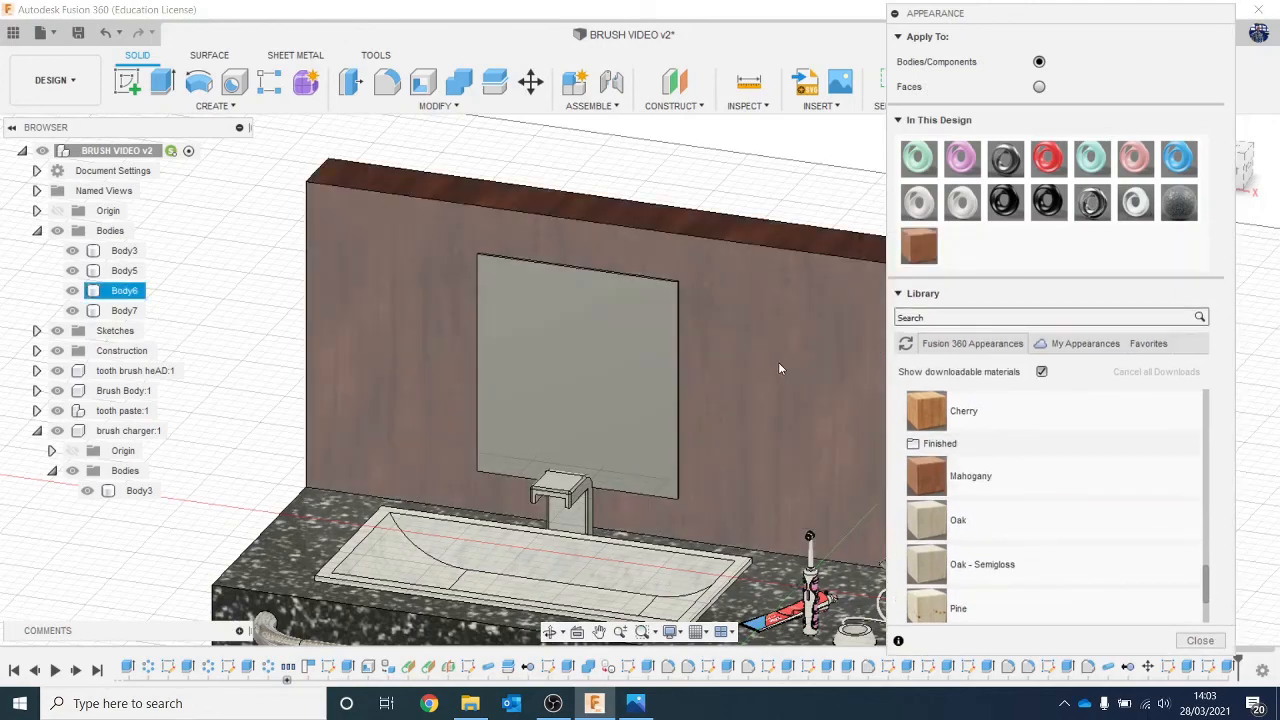
middle_drag(713, 362, 642, 308)
scroll(556, 326, up, 1)
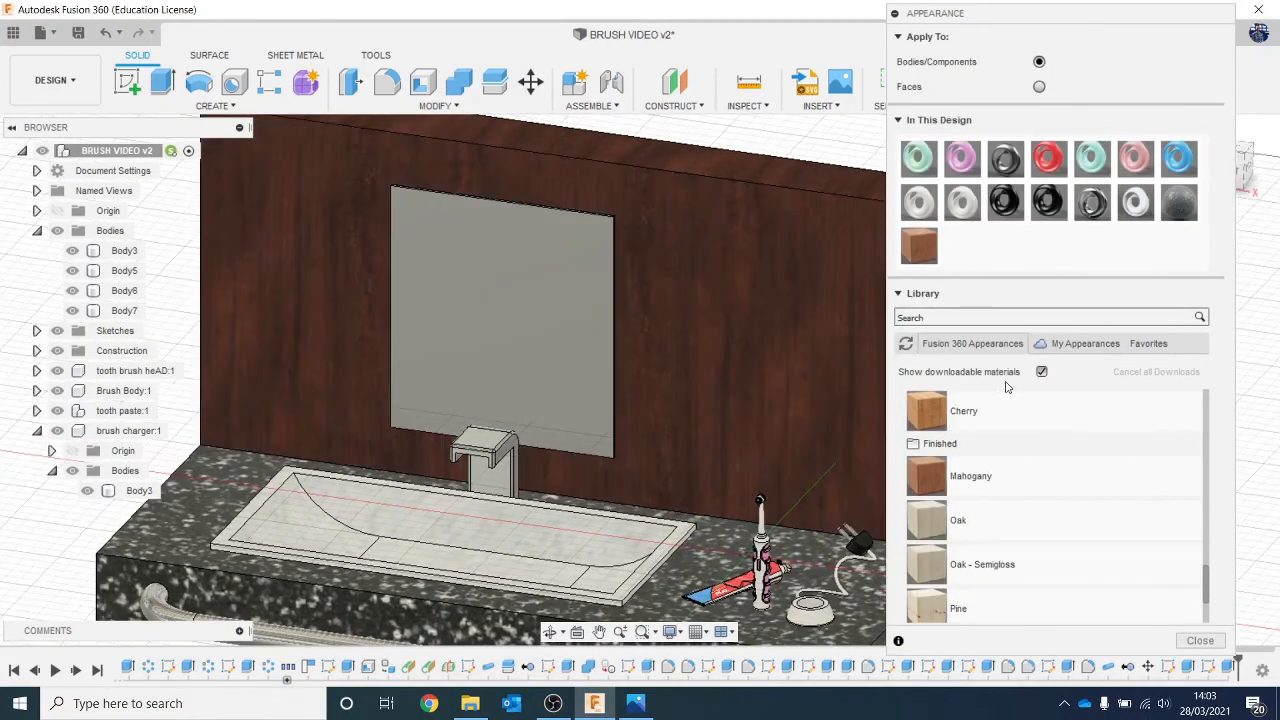
Search the appearance library for "mirror" and apply the Mirror appearance to the thin rectangular panel above the tap.
click(932, 316)
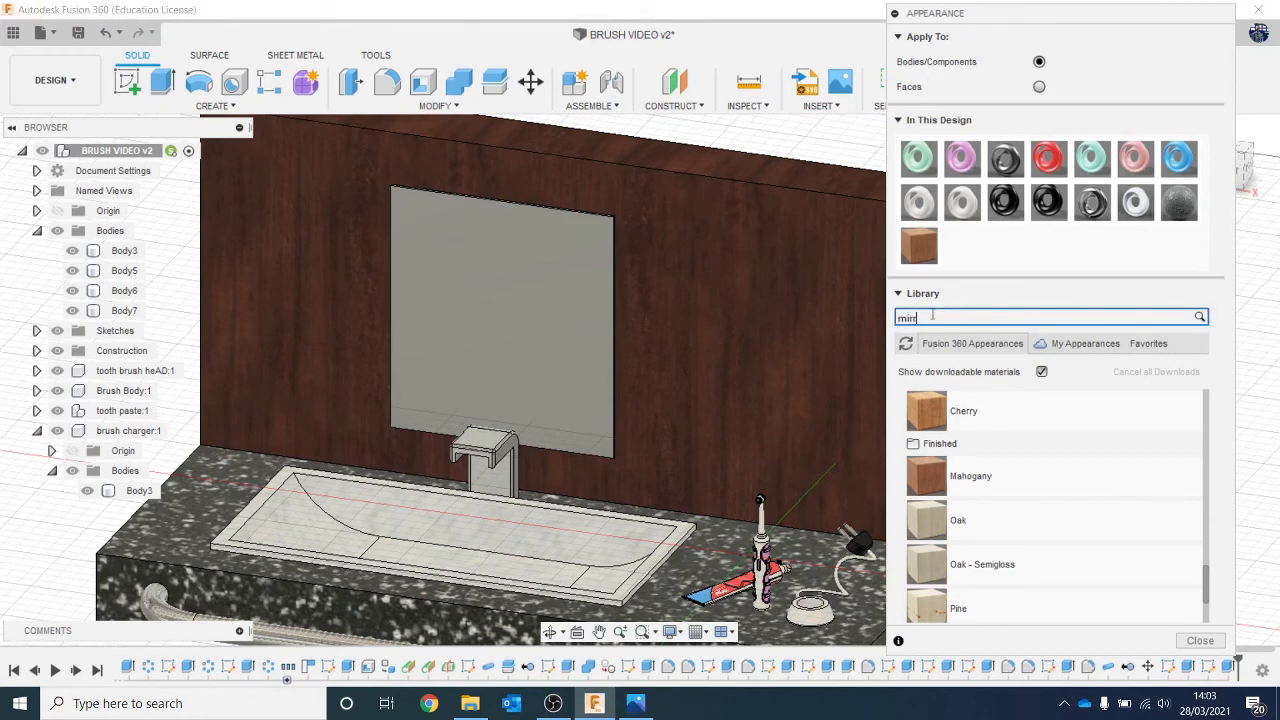
text(mirror)
key(Return)
drag(1046, 531, 472, 261)
scroll(748, 351, up, 2)
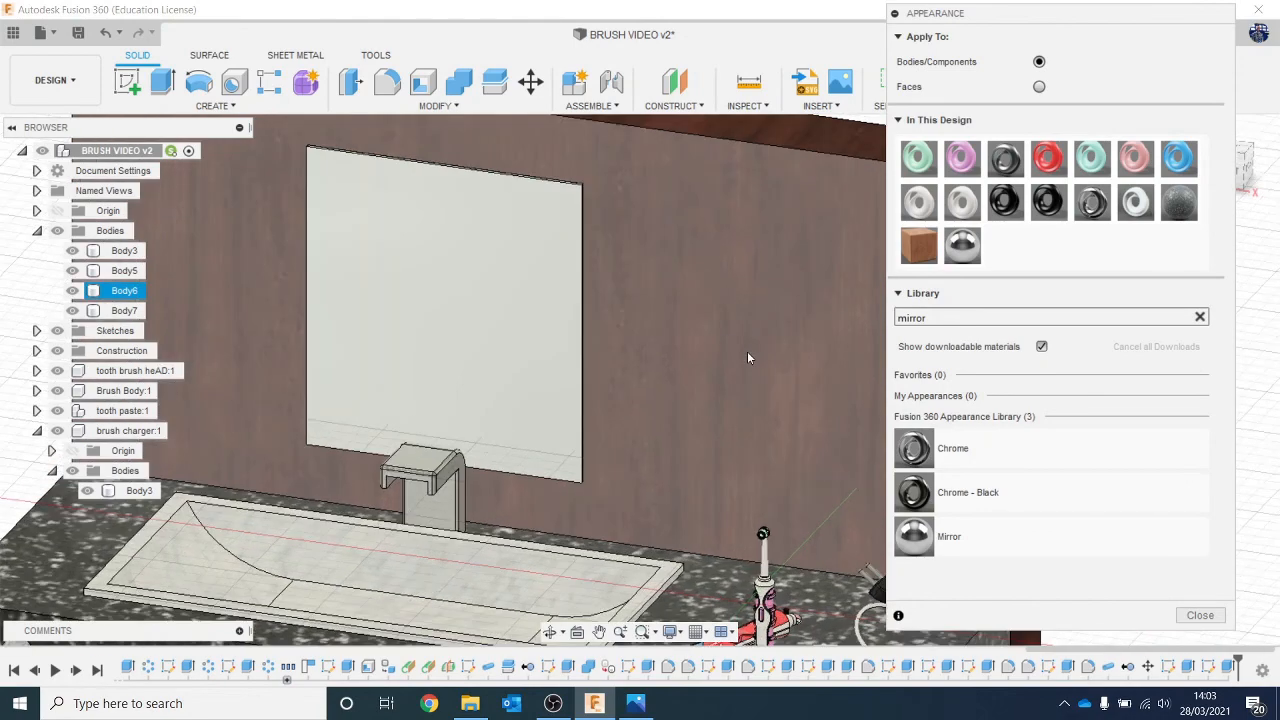
scroll(747, 351, down, 5)
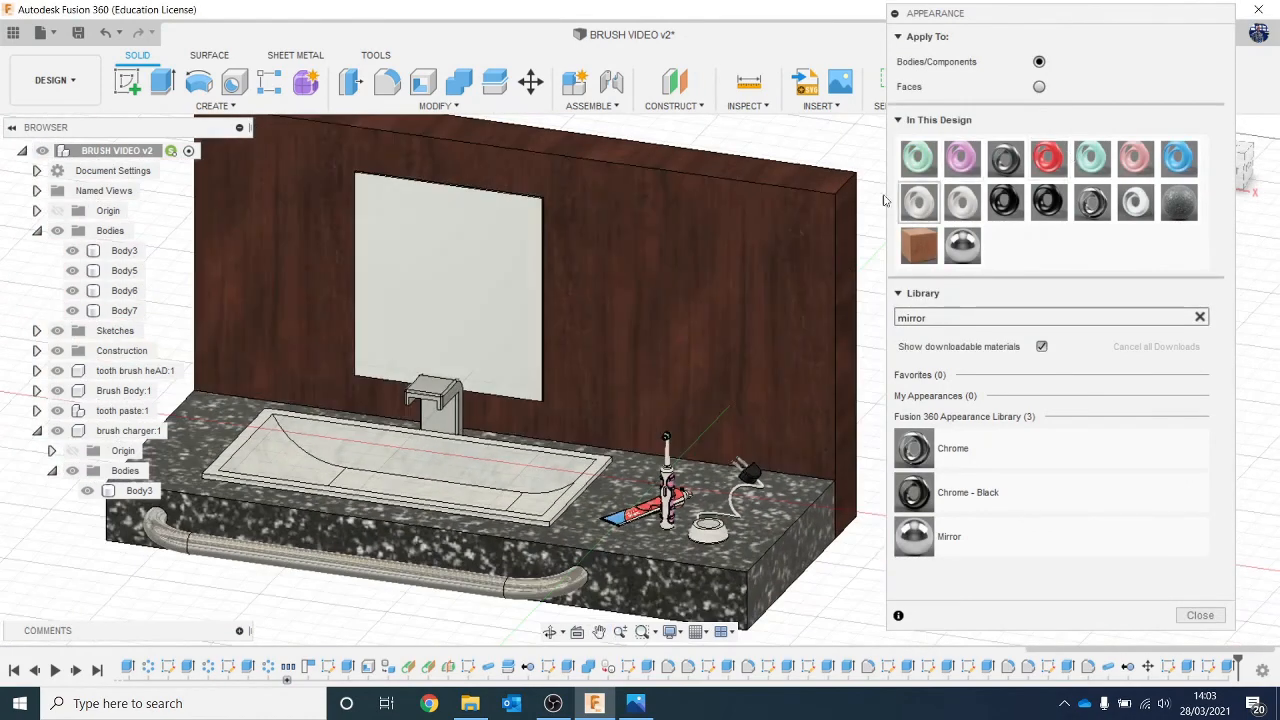
Switch to the Render workspace and inspect a close-up of the toothbrush set against the countertop and wall.
click(55, 80)
click(60, 174)
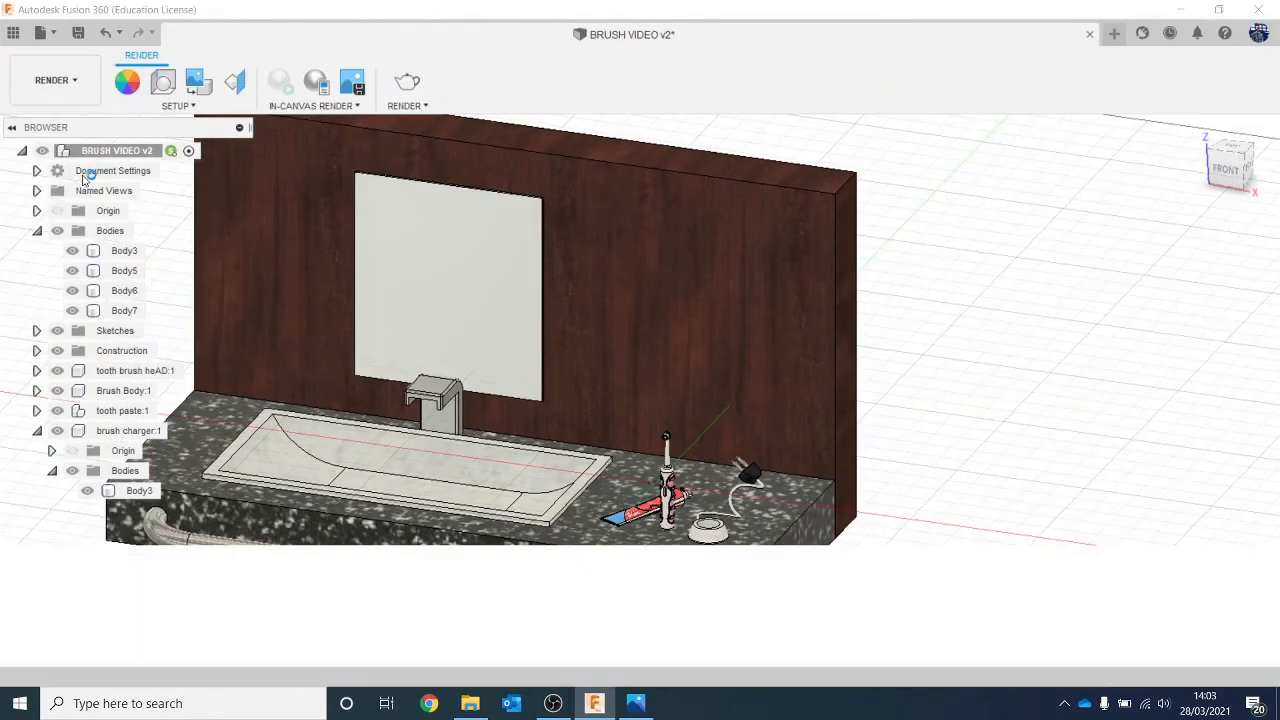
scroll(731, 306, up, 4)
middle_drag(742, 284, 857, 151)
scroll(950, 236, up, 2)
middle_drag(951, 240, 1026, 190)
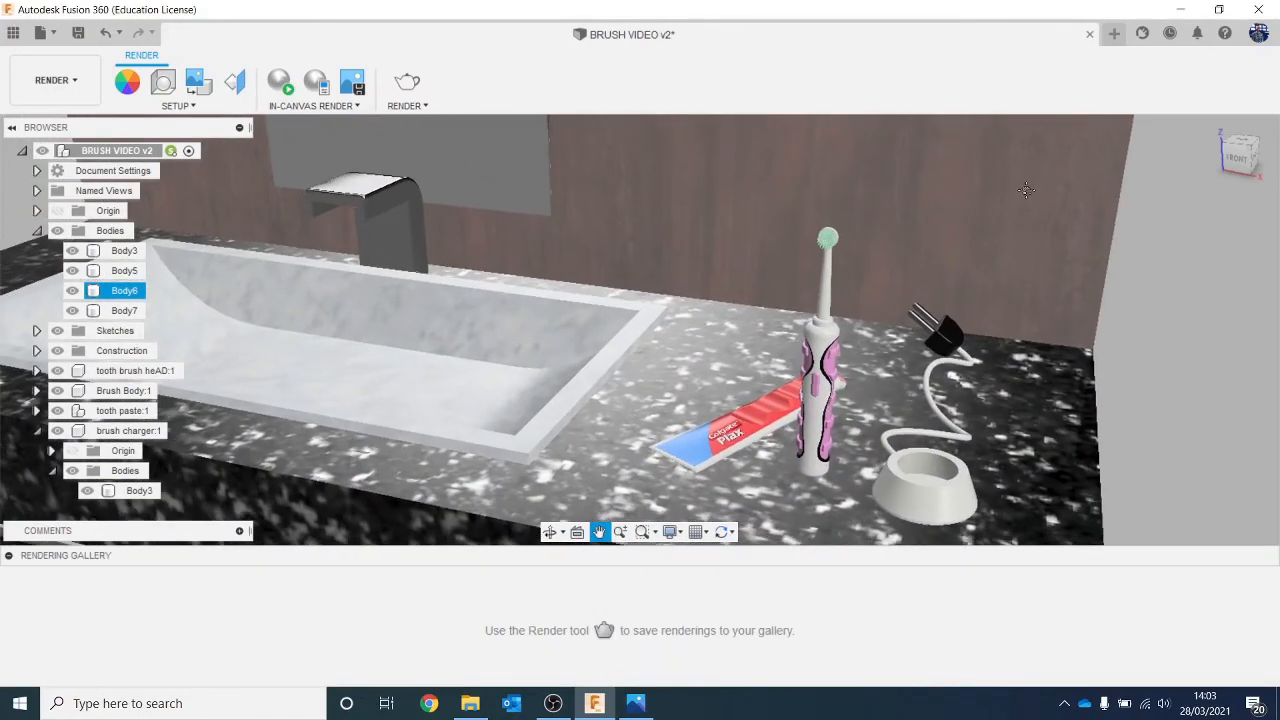
key(Escape)
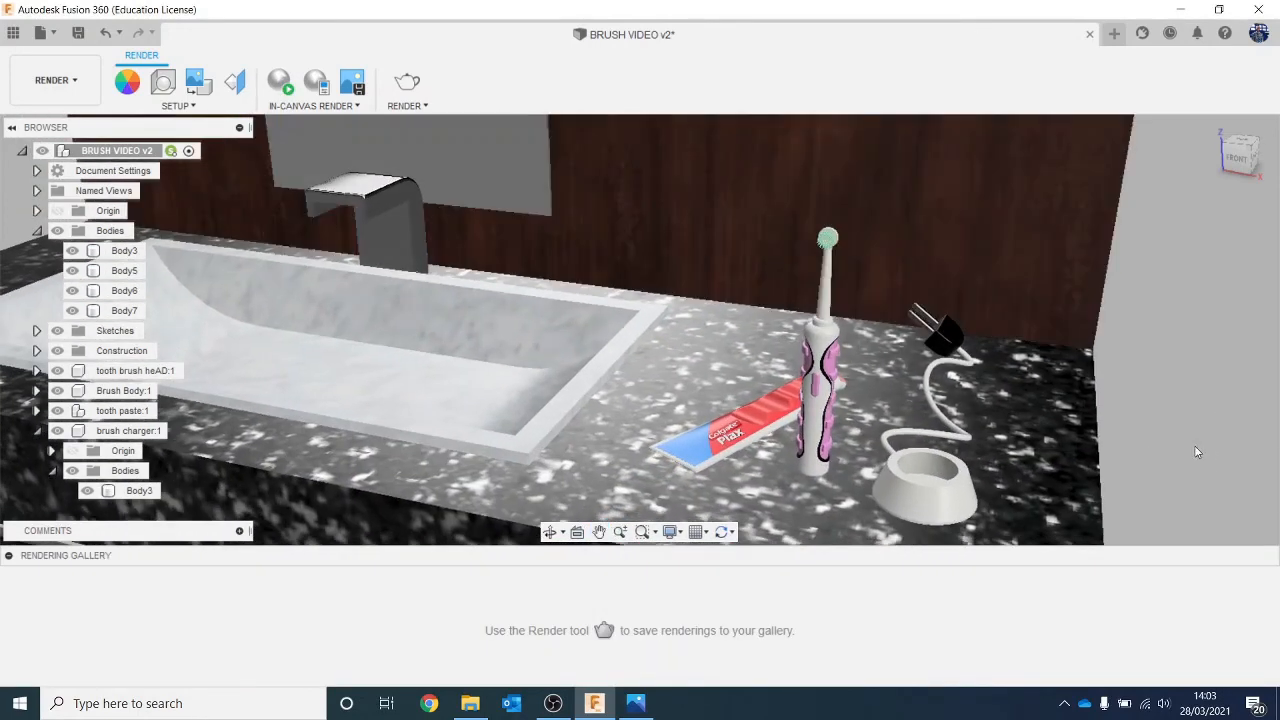
Return to the Design workspace and extend the countertop's end face beside the toothbrush set outward by about 330 mm.
click(55, 80)
click(40, 120)
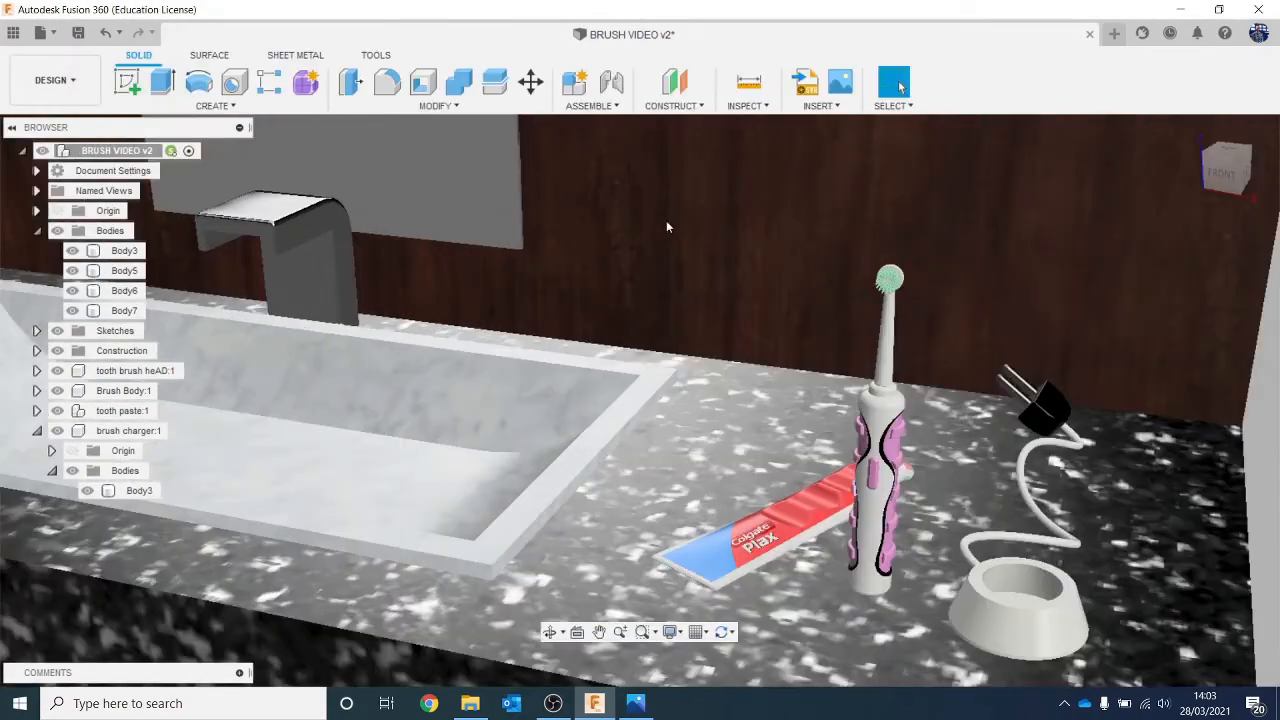
scroll(700, 245, down, 6)
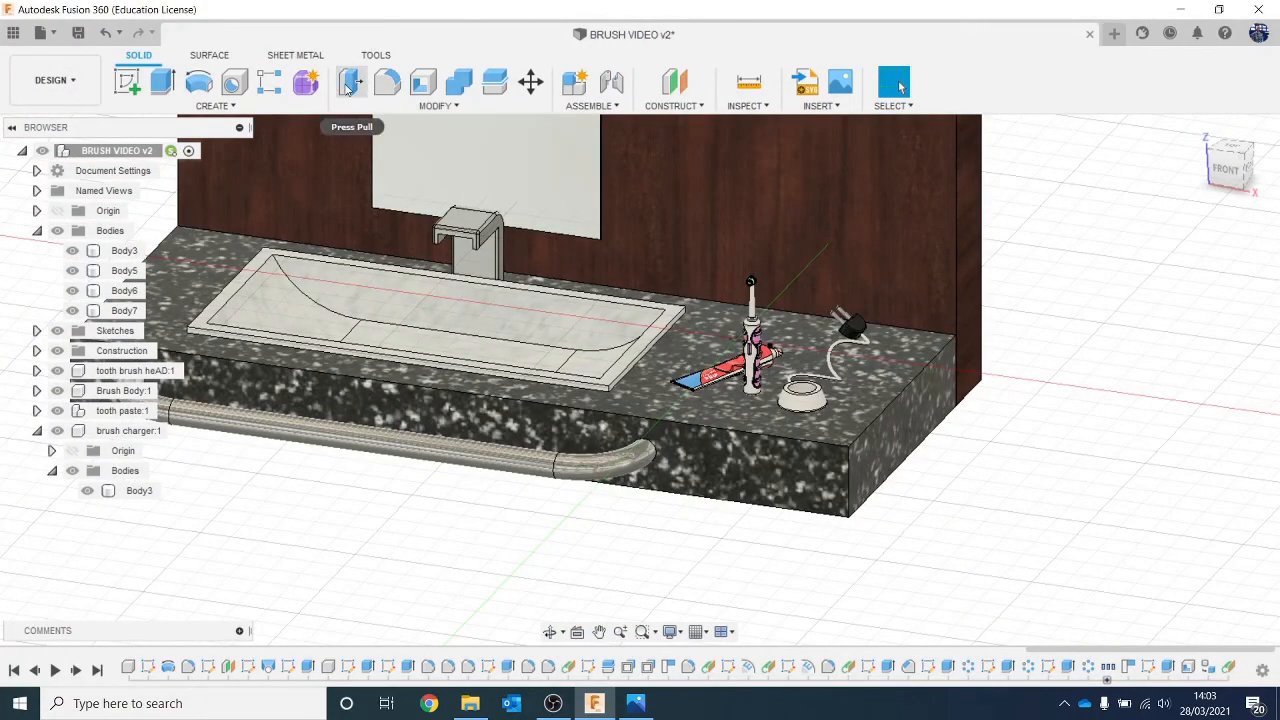
click(348, 88)
click(943, 435)
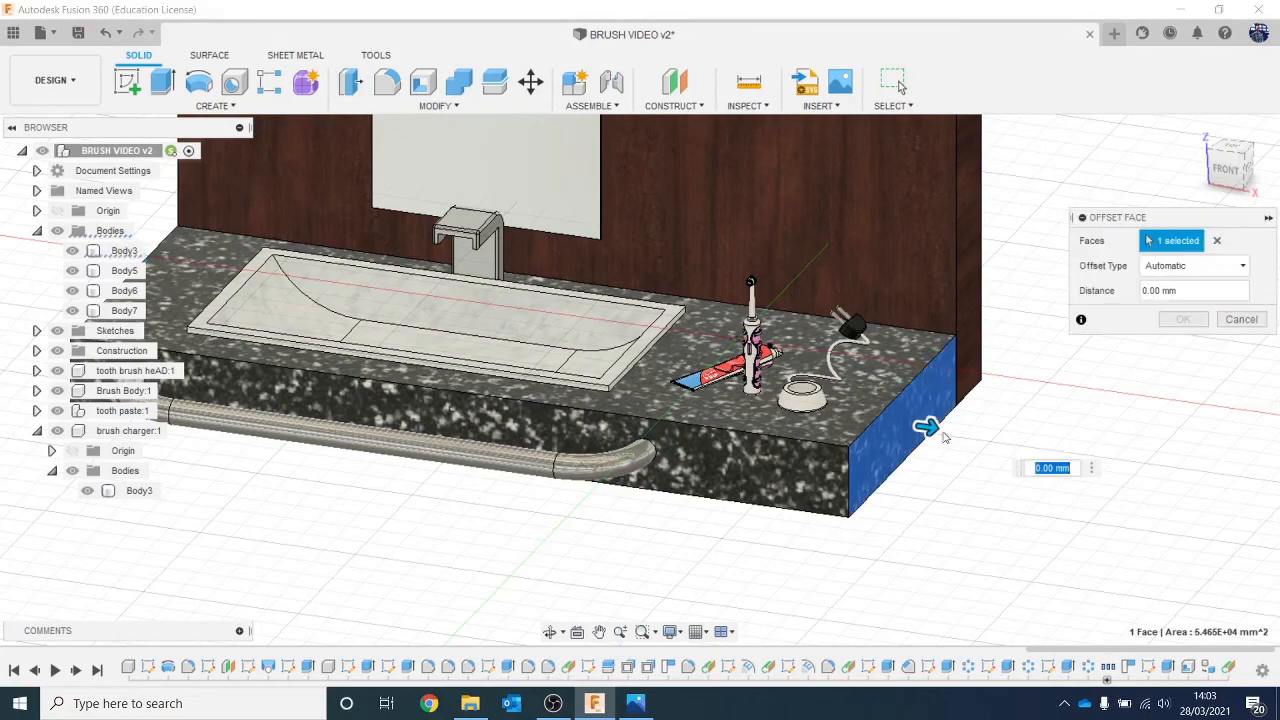
drag(943, 435, 1172, 412)
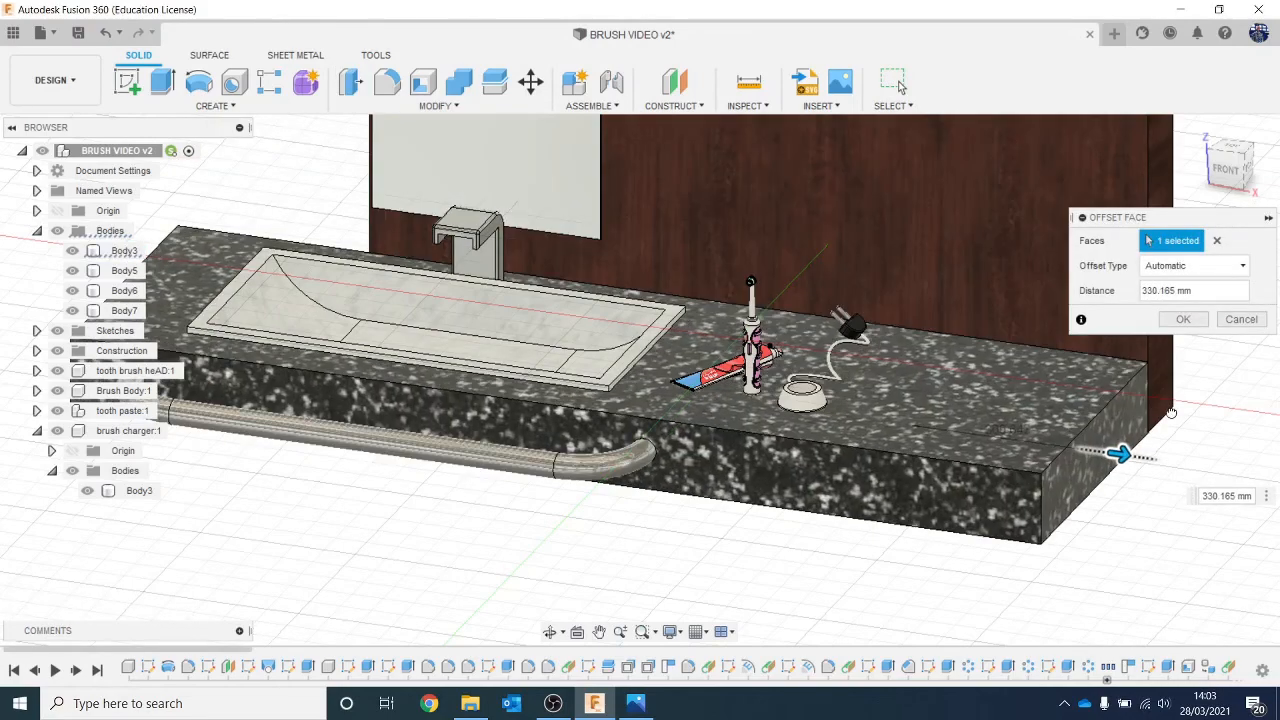
click(1183, 319)
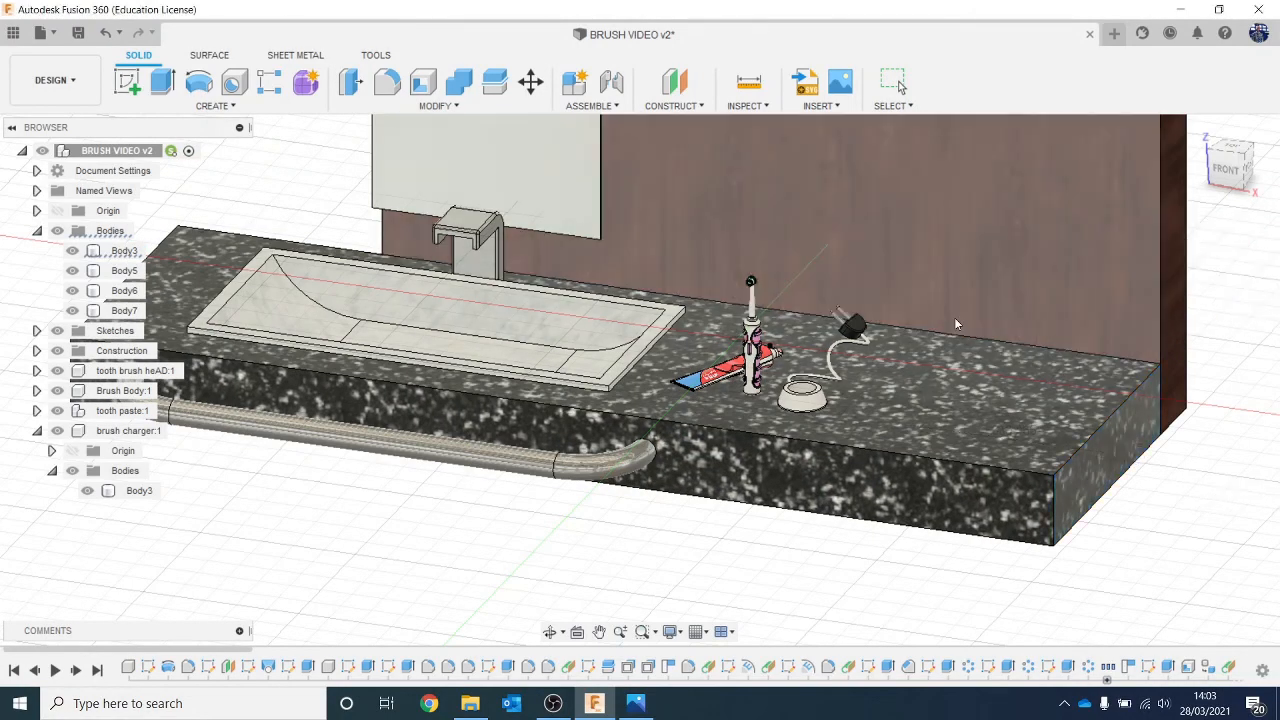
Offset the back wall's end face on the sink side outward by about 536 mm.
scroll(955, 323, down, 2)
drag(1226, 168, 1278, 180)
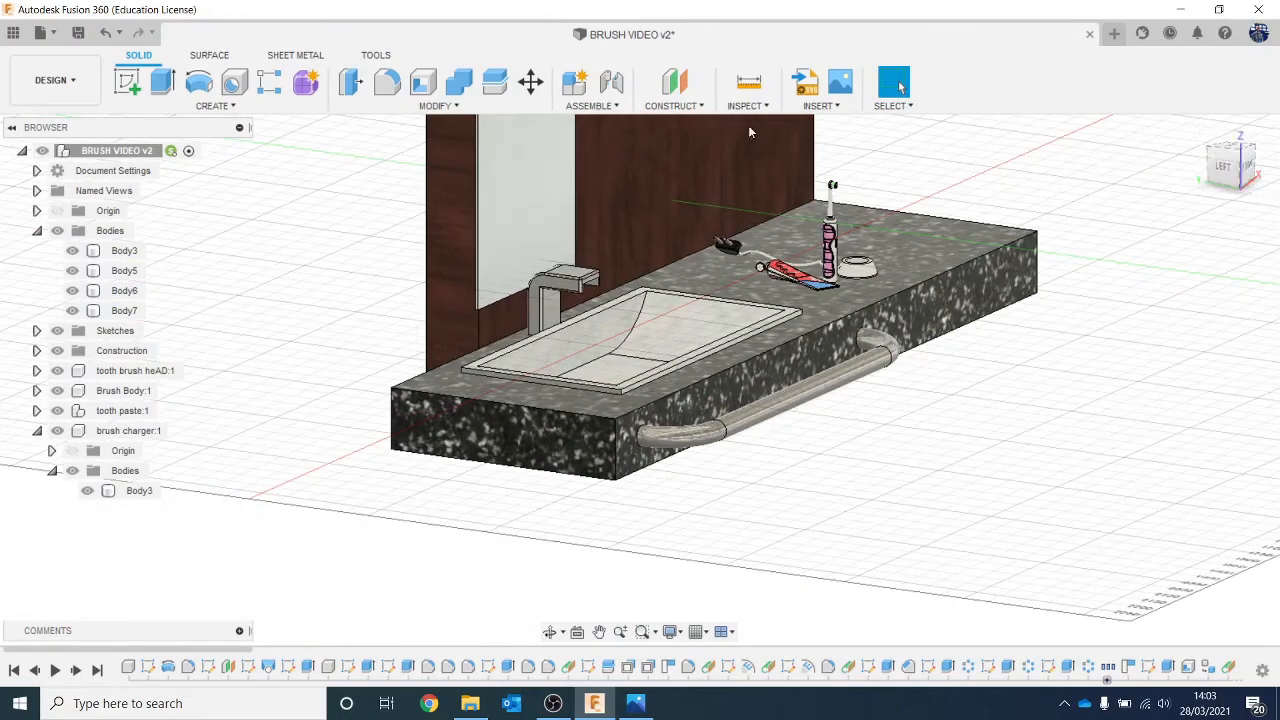
click(342, 84)
click(437, 243)
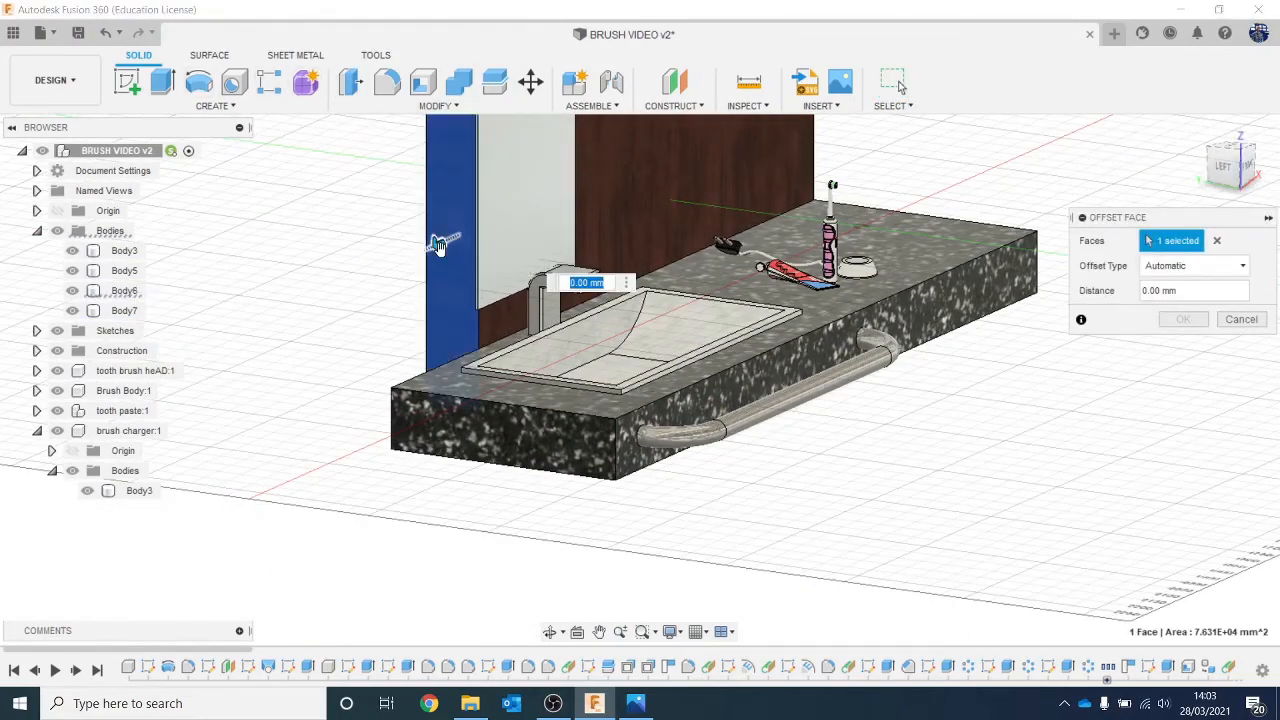
drag(437, 243, 296, 308)
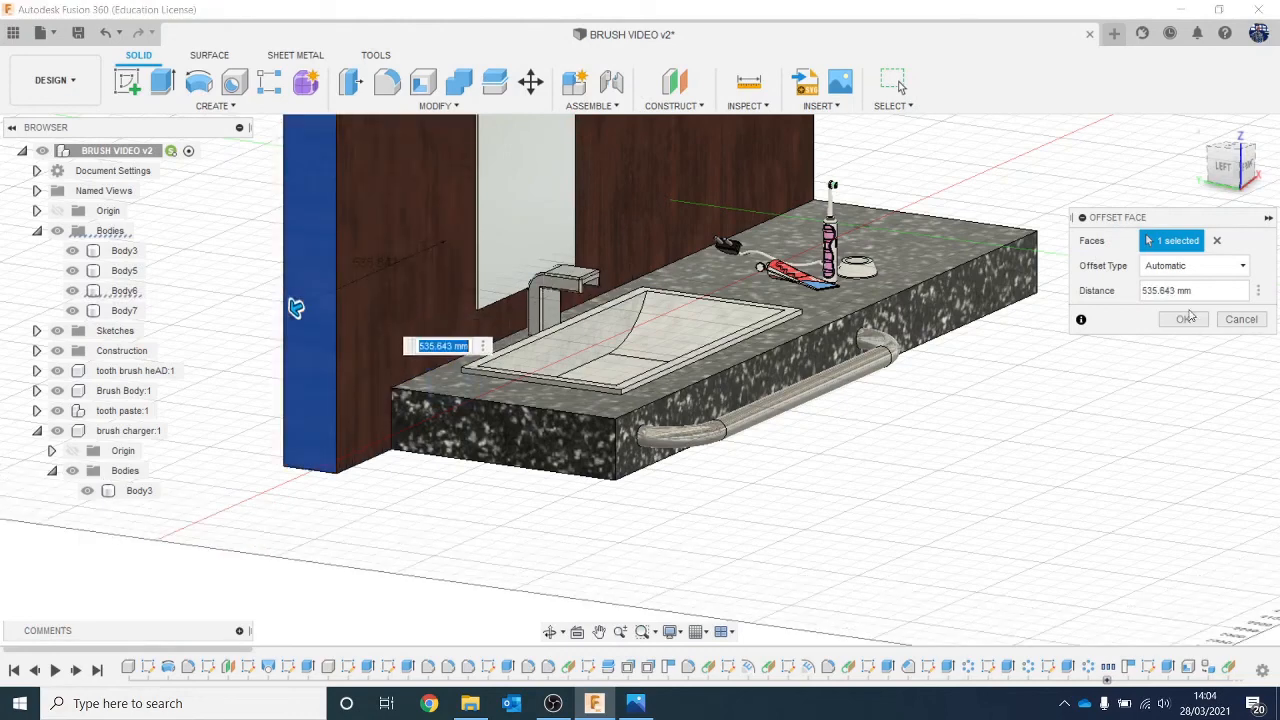
click(1185, 318)
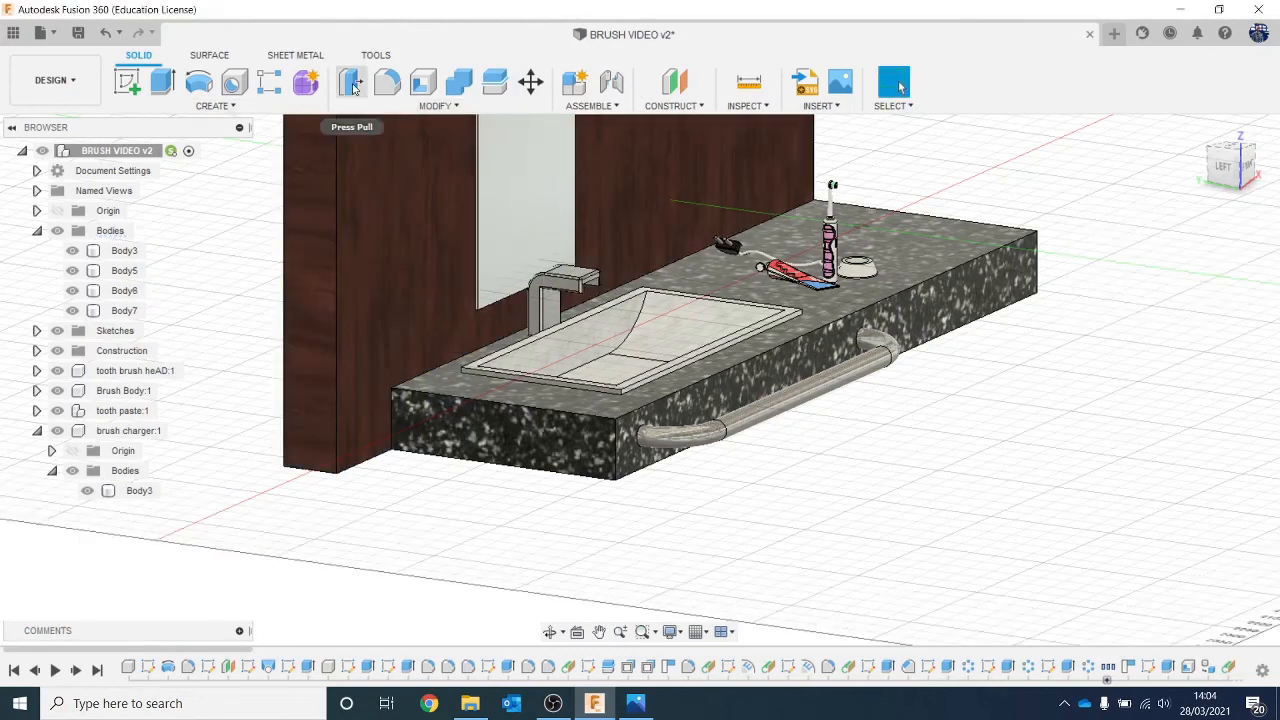
Offset the countertop's end face on the sink side outward by about 343 mm.
click(352, 86)
click(490, 418)
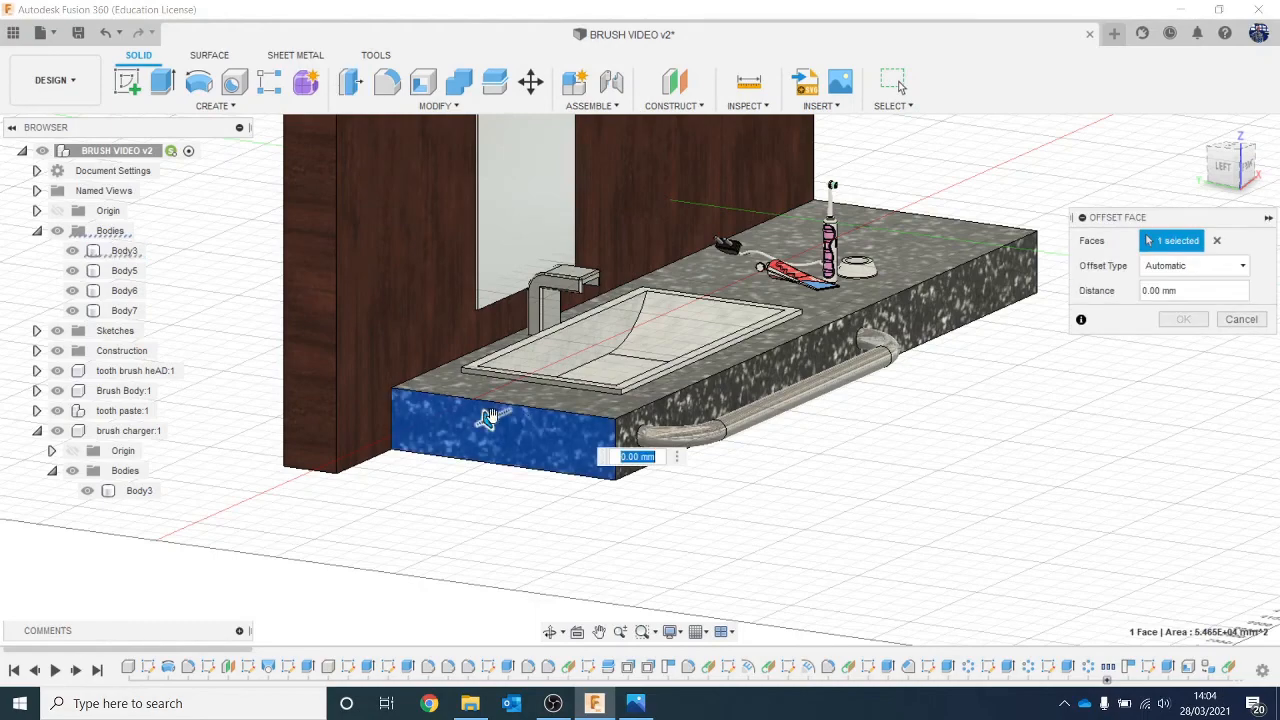
drag(490, 418, 398, 460)
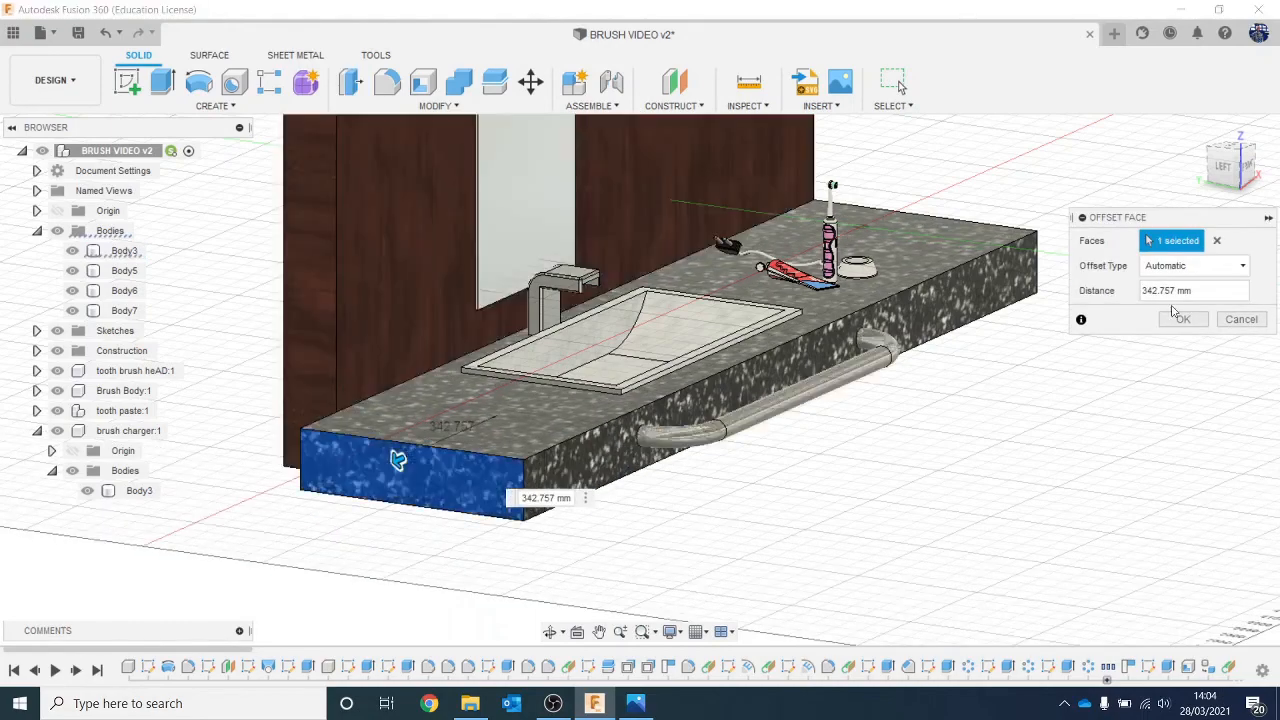
click(1180, 318)
Switch to the Render workspace and frame a close-up of the toothbrush, toothpaste and charger beside the sink.
click(1240, 168)
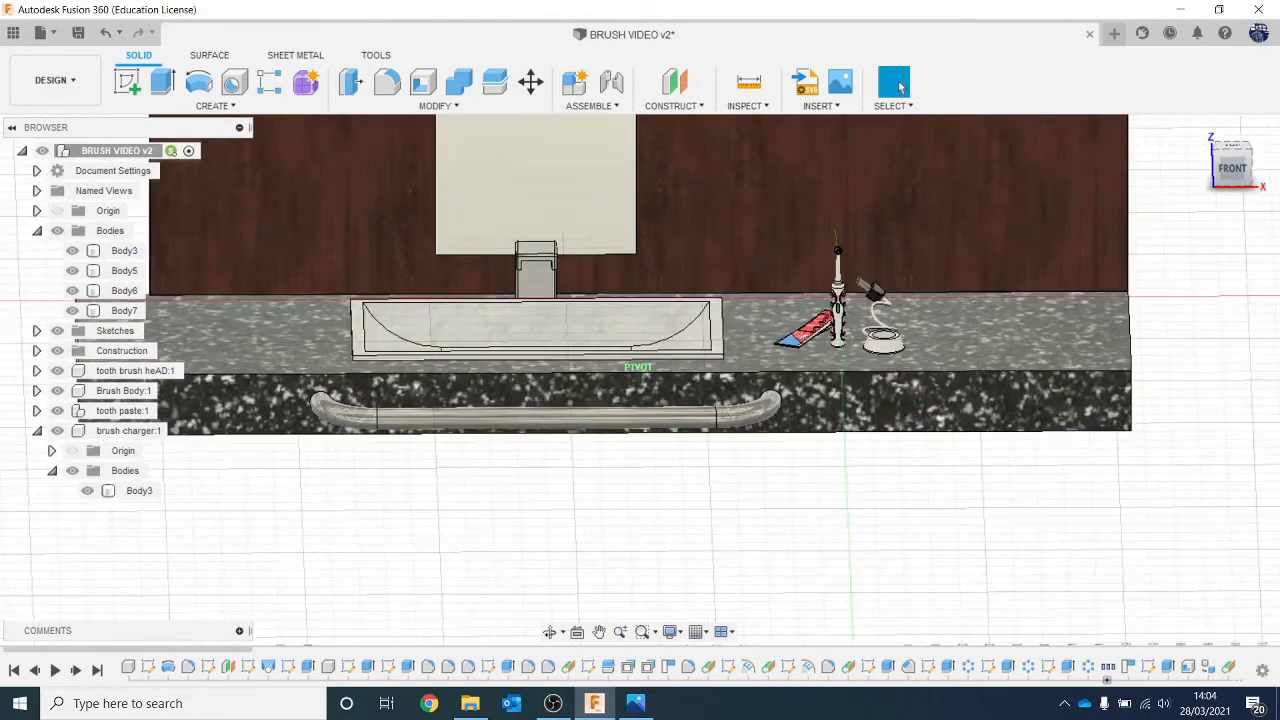
click(58, 82)
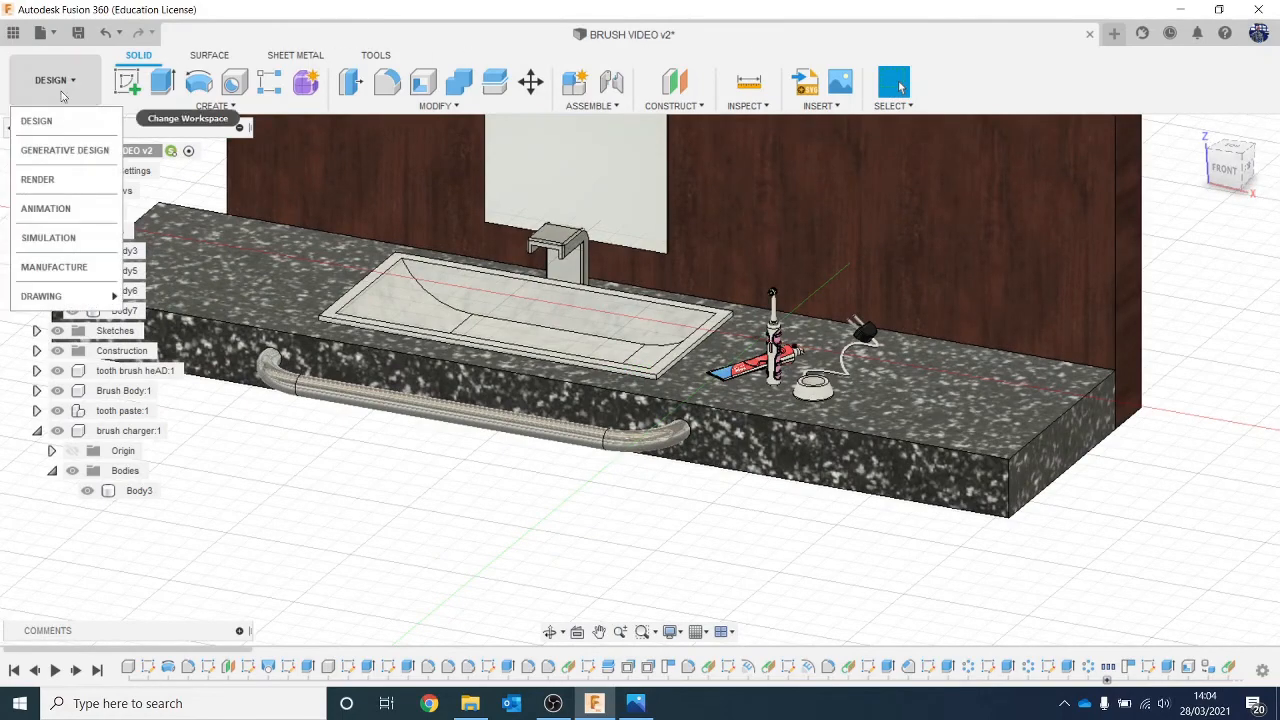
click(38, 179)
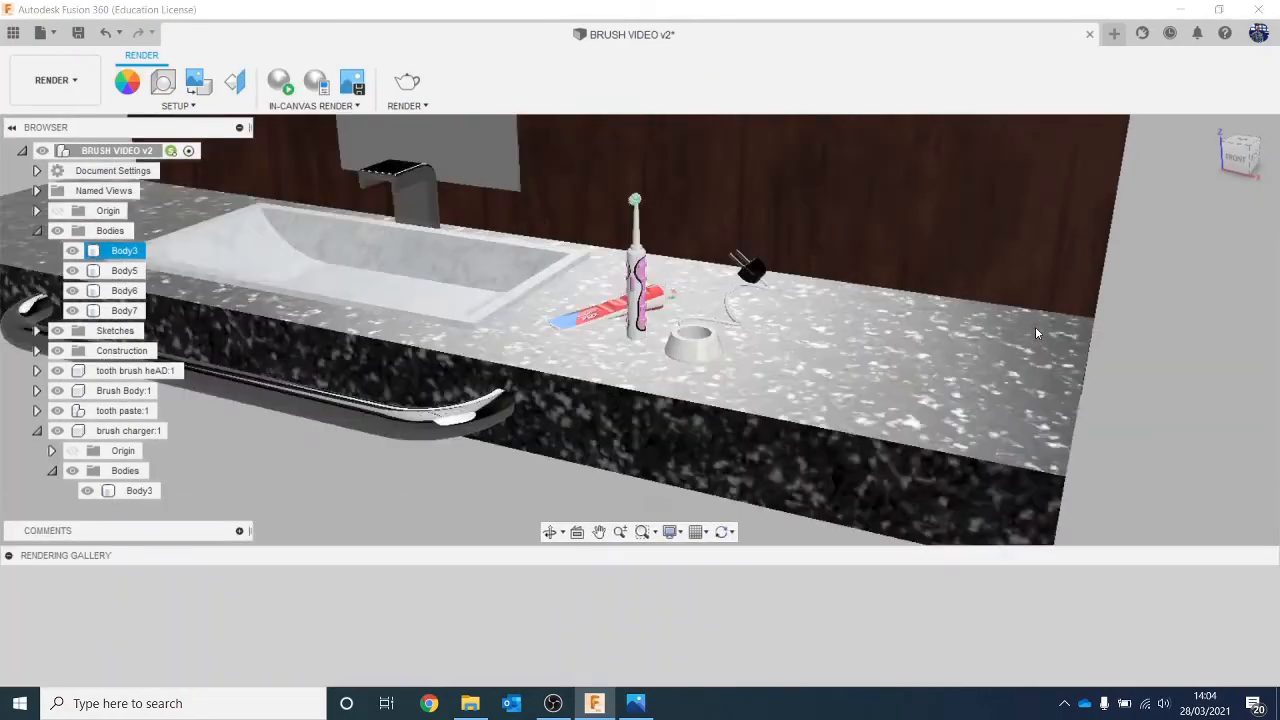
scroll(1035, 328, up, 3)
middle_drag(1020, 322, 1220, 409)
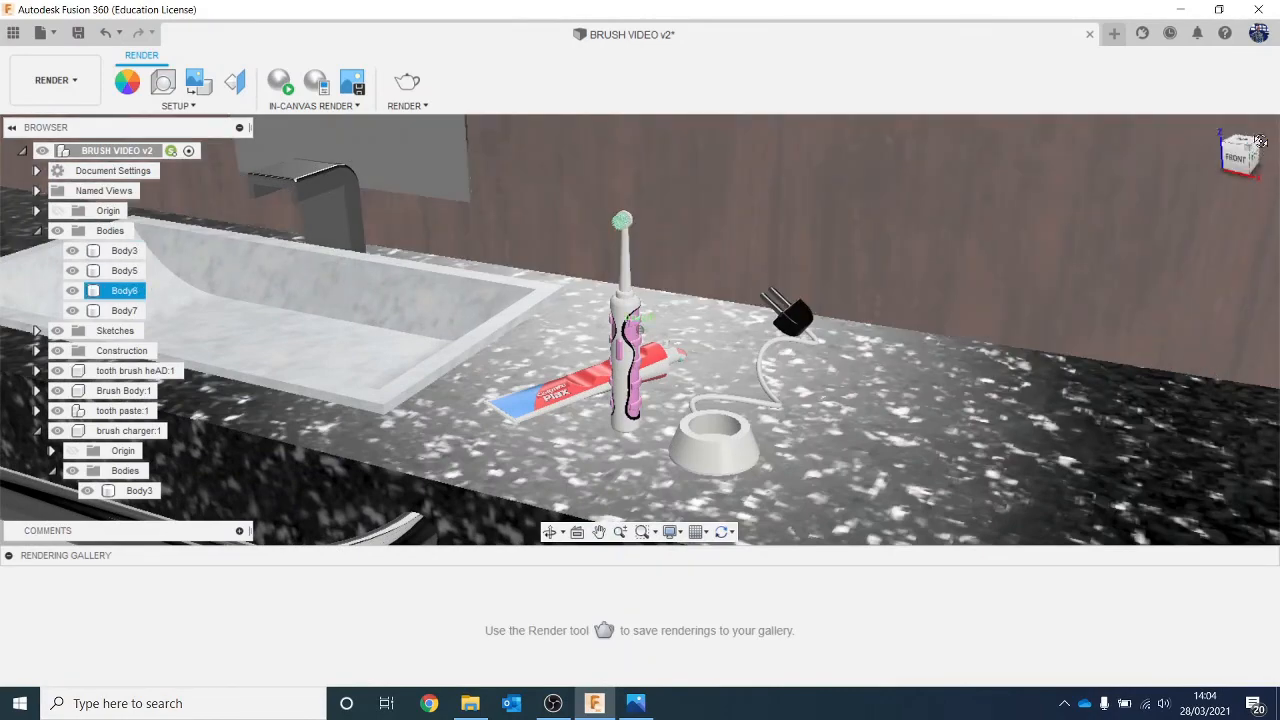
drag(1260, 141, 1272, 143)
middle_drag(1134, 261, 1184, 193)
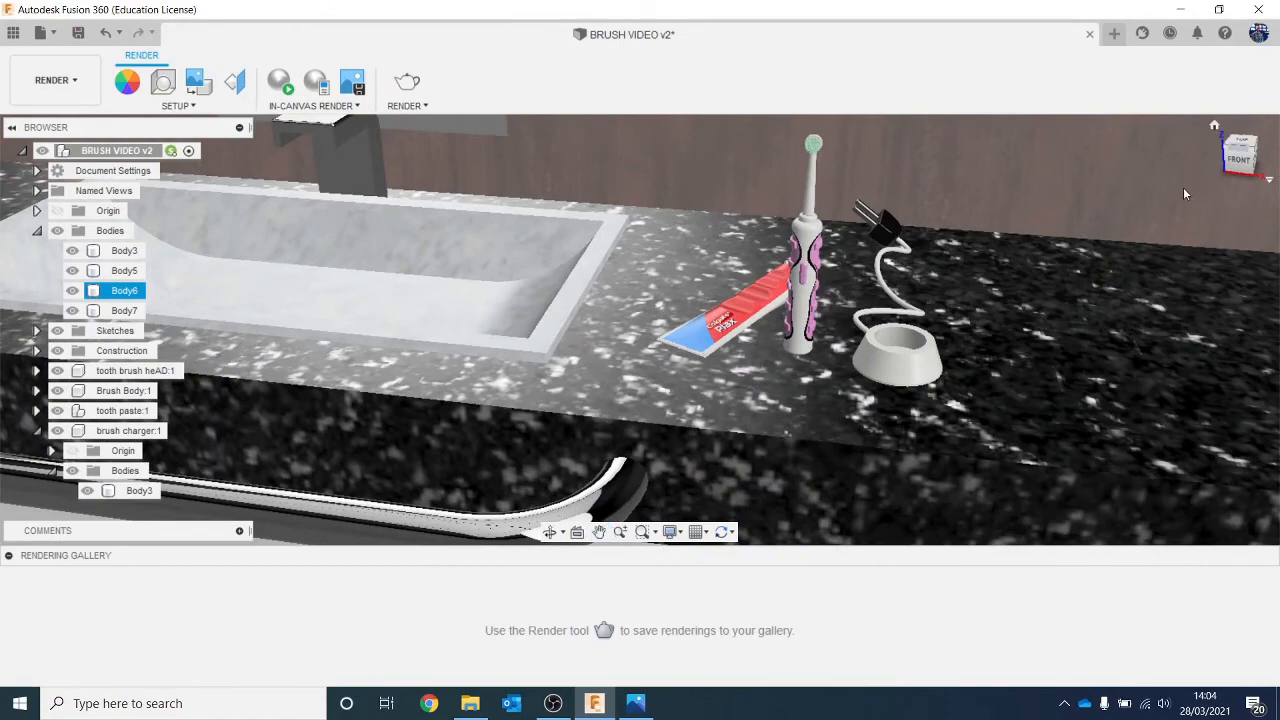
scroll(1170, 205, up, 3)
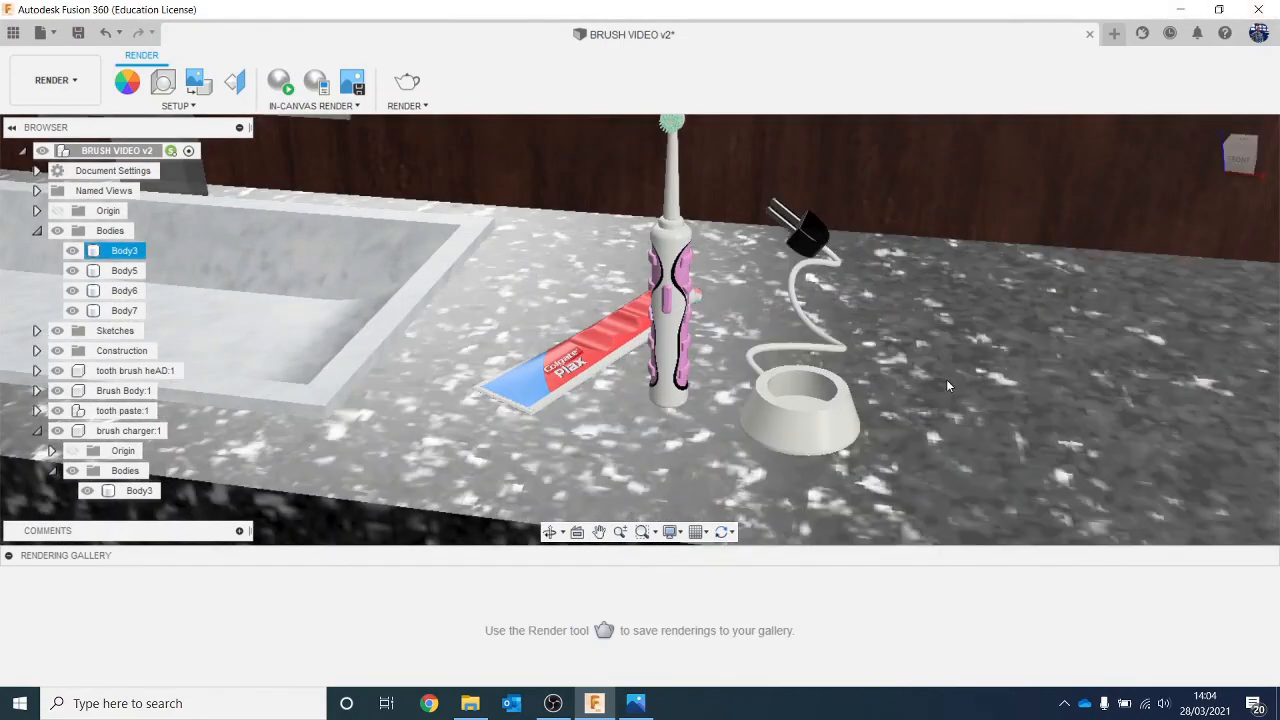
scroll(950, 390, down, 2)
middle_drag(950, 390, 833, 390)
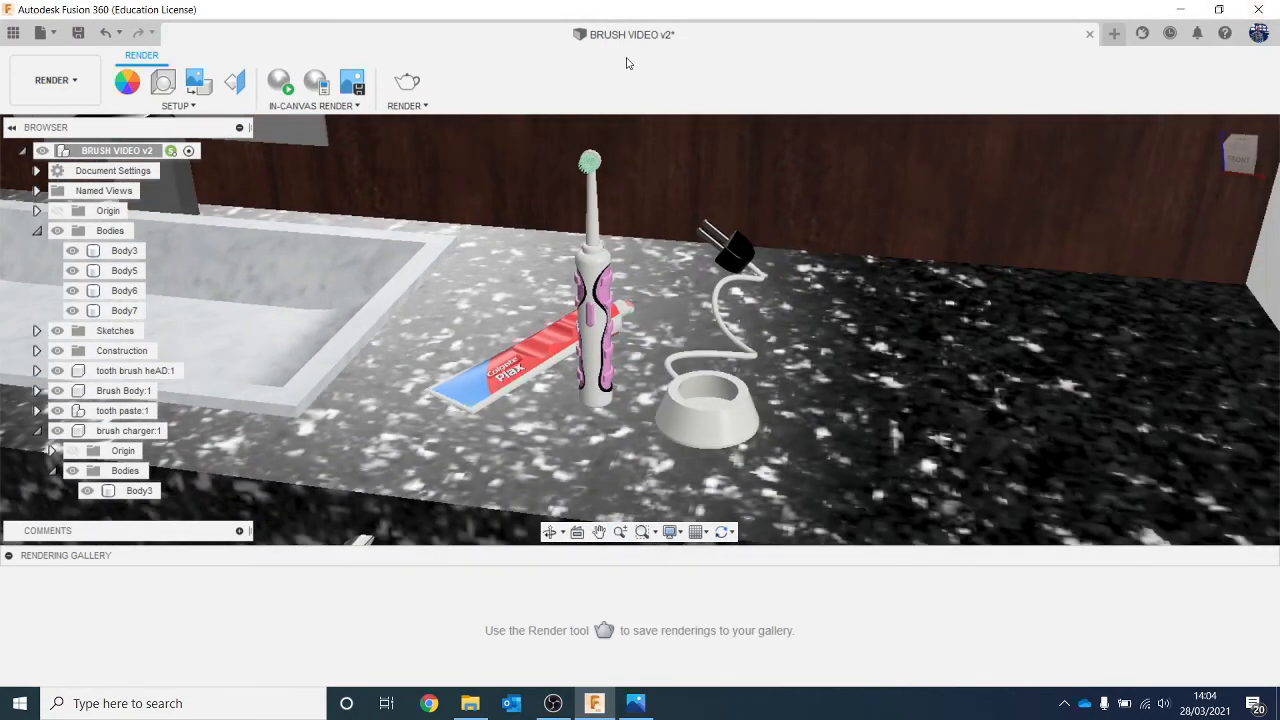
middle_drag(880, 230, 1015, 241)
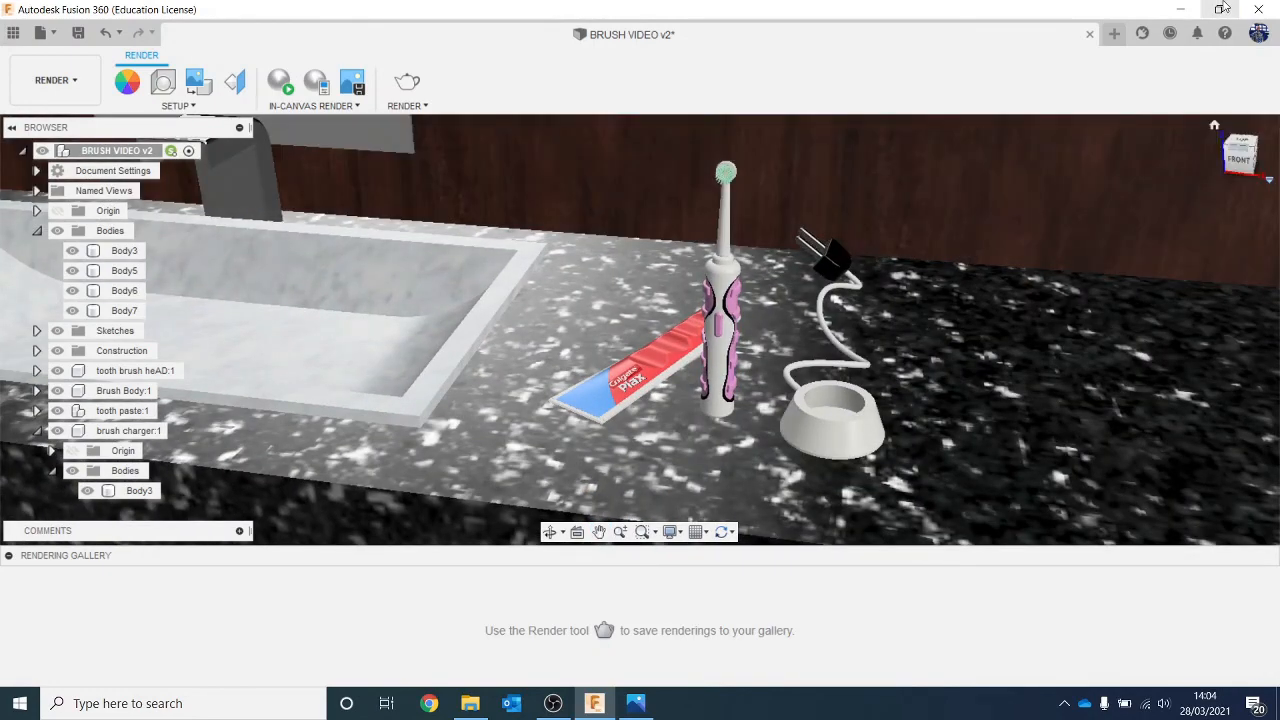
Start a cloud render of the toothbrush set beside the sink at Final quality with a 1536 x 662 px image size.
click(8, 555)
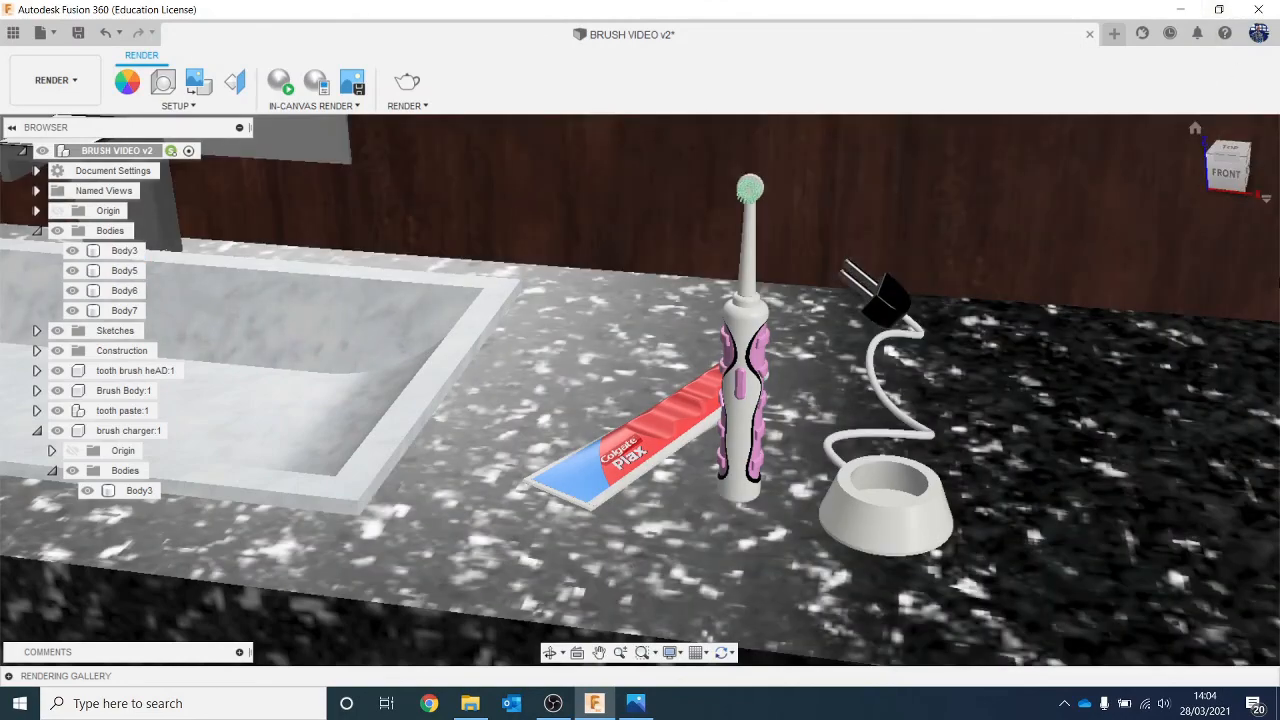
middle_drag(1274, 285, 1275, 323)
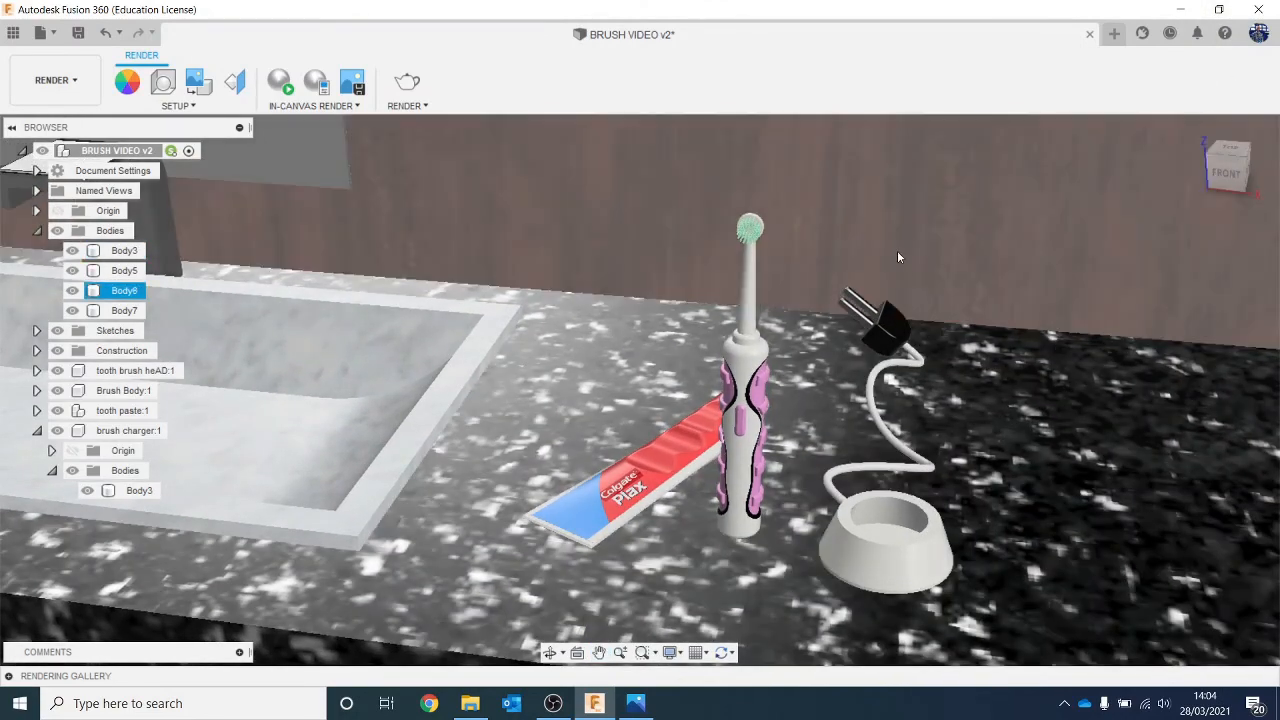
mouse_move(1033, 212)
middle_down()
mouse_move(1069, 204)
mouse_move(1049, 217)
middle_up()
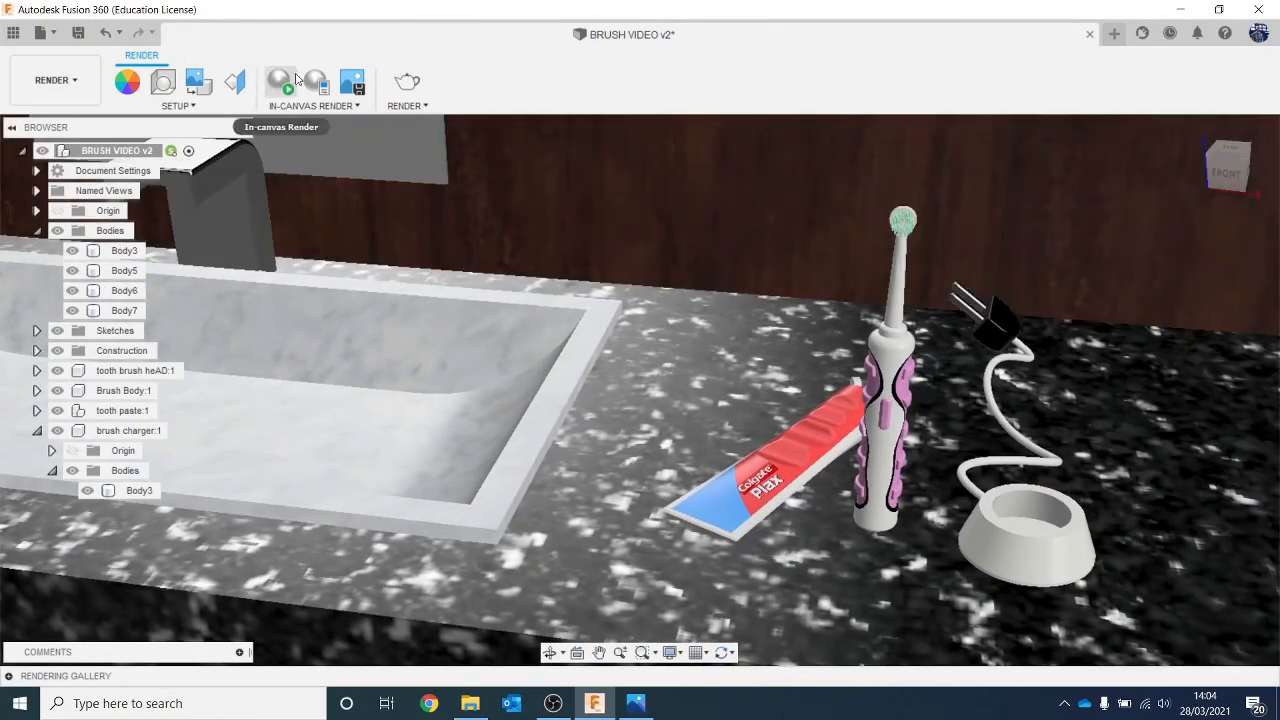
click(417, 91)
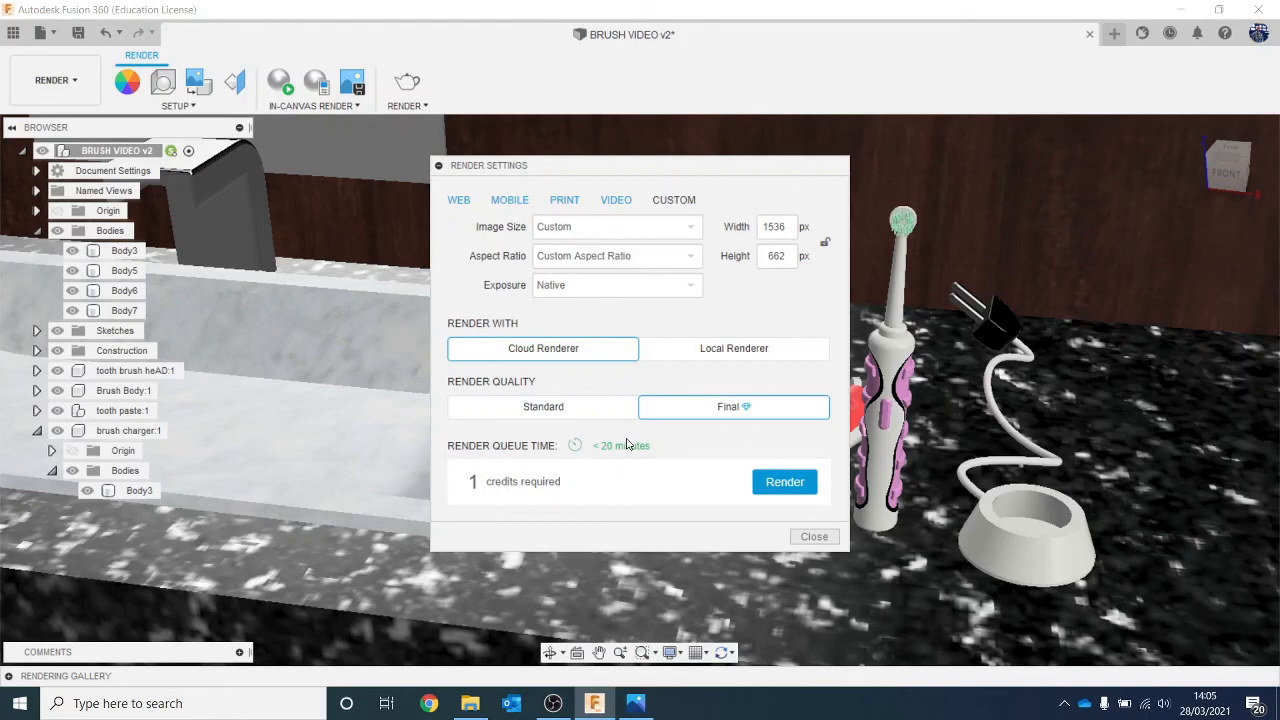
click(785, 482)
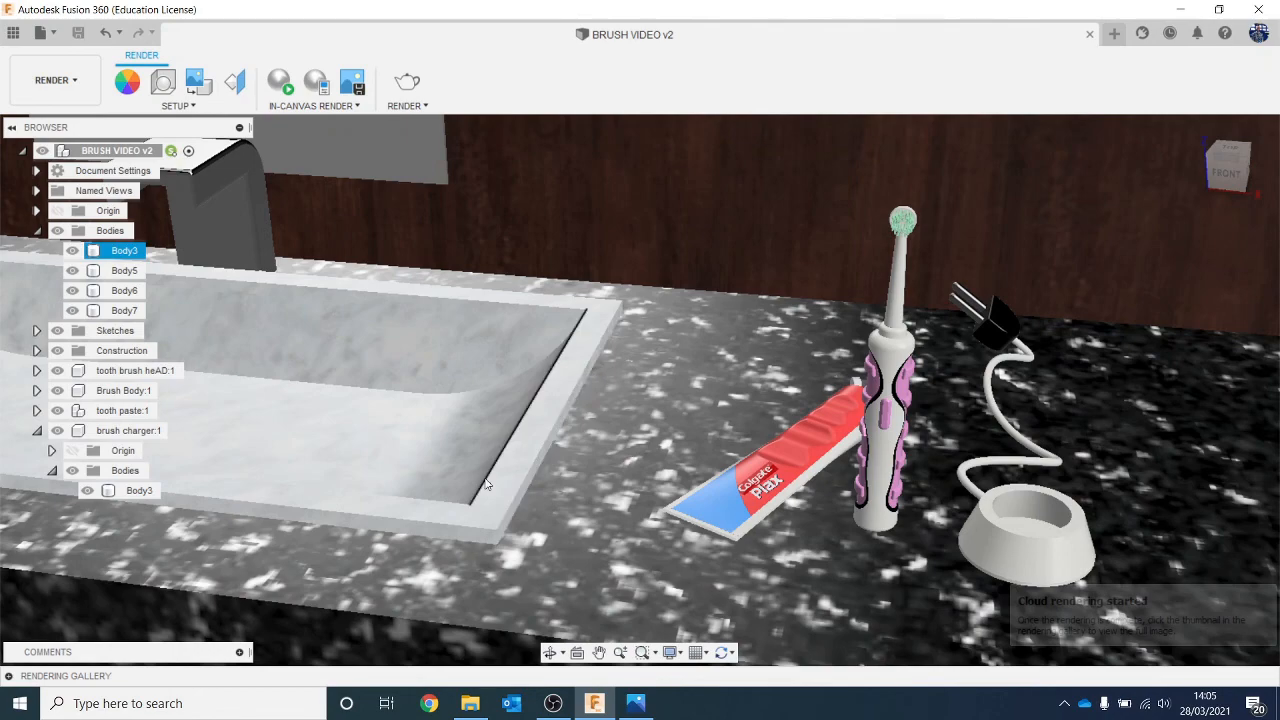
Check the submitted render's details in the rendering gallery and collapse the gallery.
click(8, 676)
mouse_move(241, 654)
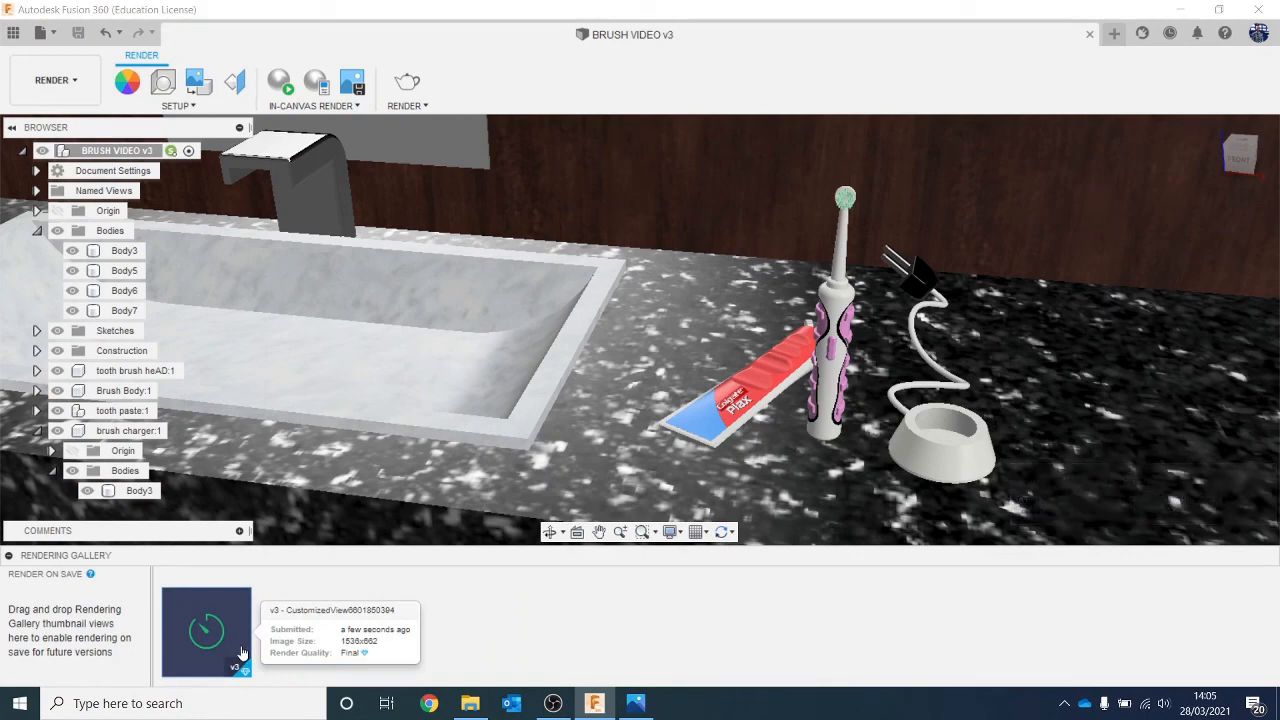
click(9, 556)
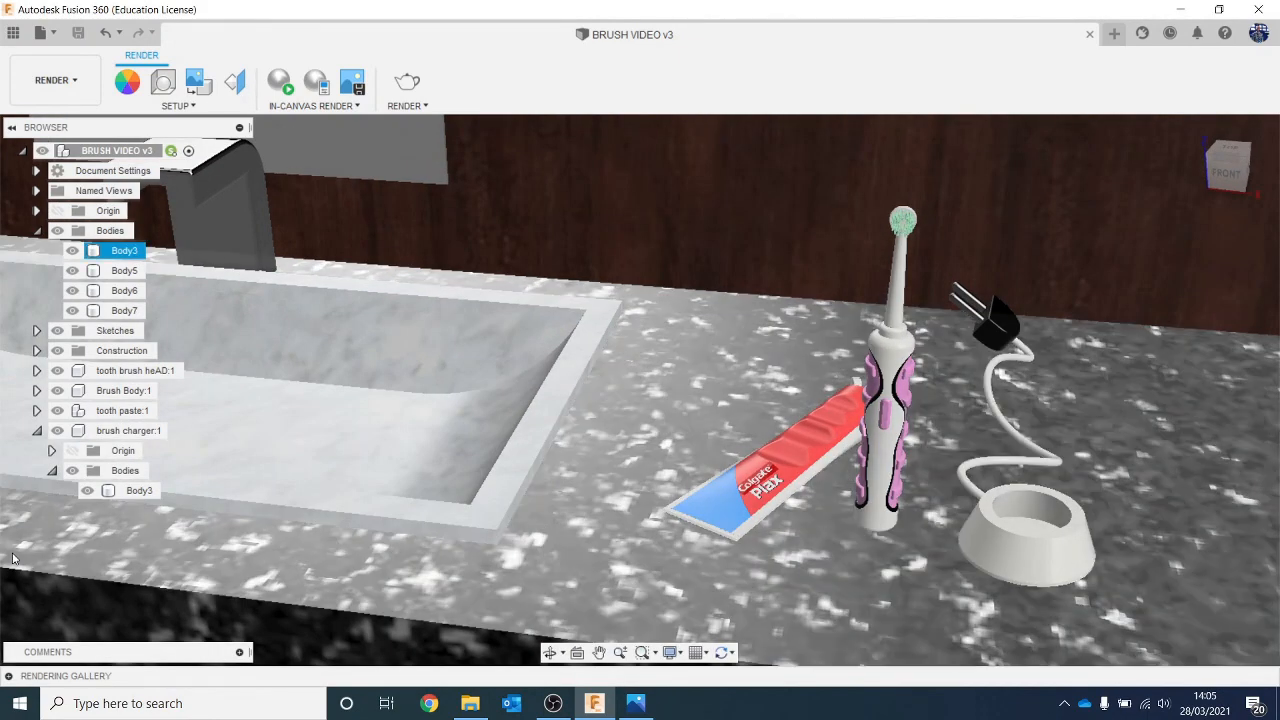